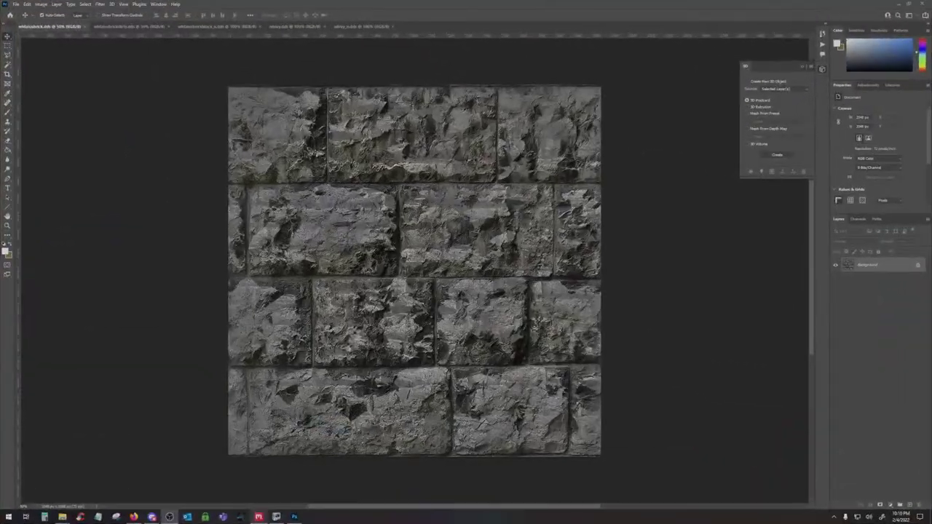
# Switch to Quixel Mixer, maximize its window and turn on displacement for the wall preview
pyautogui.click(258, 516)
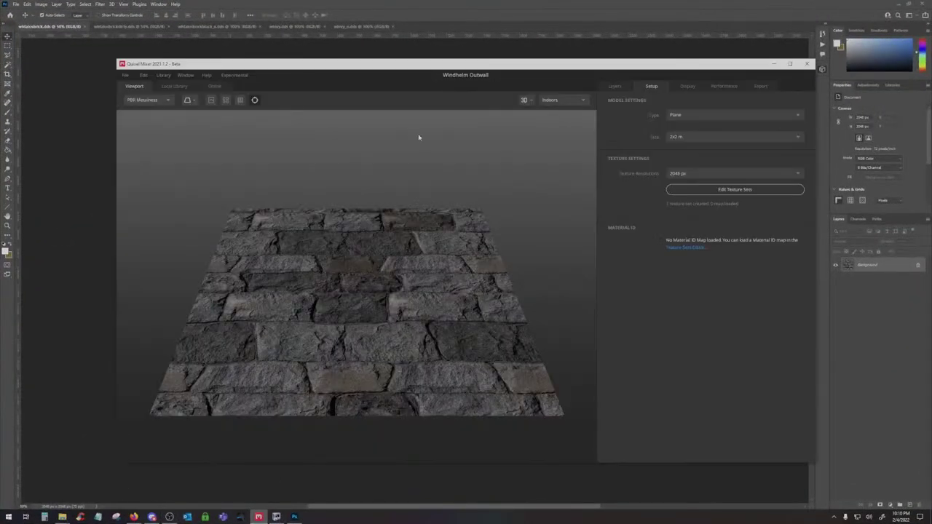
pyautogui.moveTo(401, 265); pyautogui.dragTo(405, 318)
pyautogui.click(789, 63)
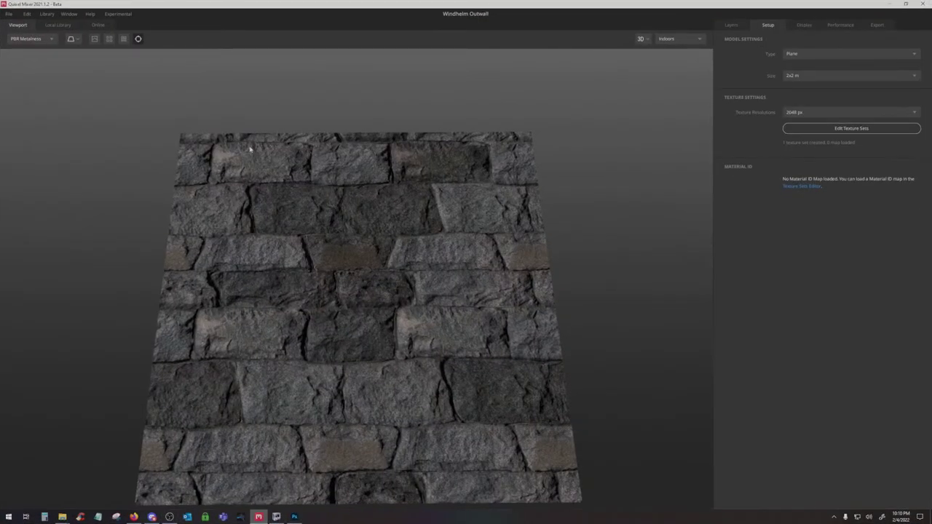
pyautogui.click(94, 41)
pyautogui.moveTo(318, 246); pyautogui.dragTo(385, 217)
# Hide the Stone Wall Copy, Stone Wall Copy 2 and Castle Wall layers of the Windhelm Outwall mix
pyautogui.click(731, 24)
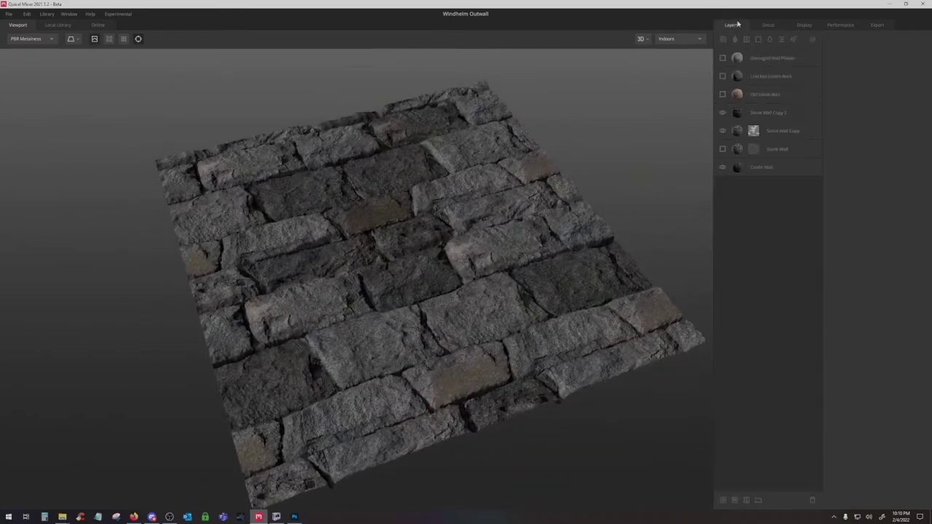
pyautogui.click(722, 130)
pyautogui.click(721, 113)
pyautogui.click(722, 167)
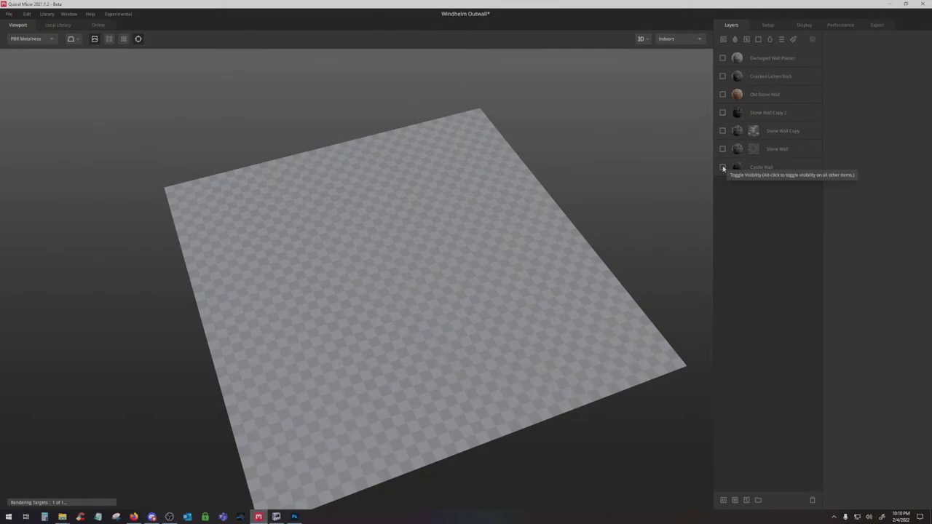
# Preview the Old Stone Wall, Cracked Lichen Rock and Damaged Wall Plaster layers in turn, and leave them all hidden
pyautogui.click(721, 95)
pyautogui.click(722, 77)
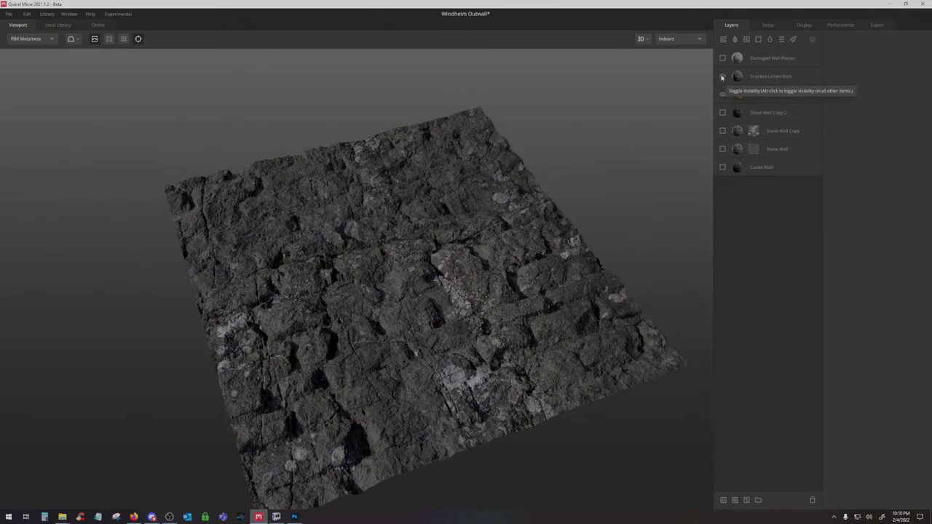
pyautogui.click(722, 76)
pyautogui.click(722, 57)
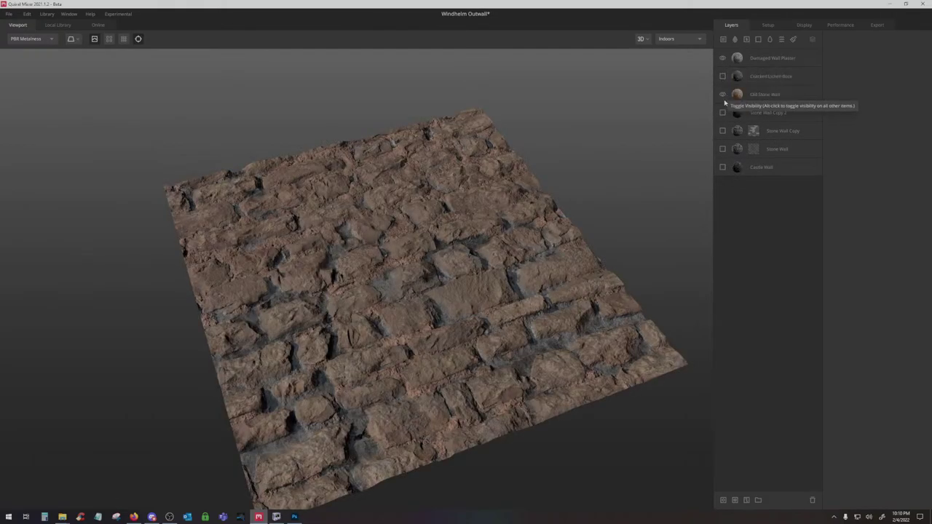
pyautogui.click(722, 94)
pyautogui.click(722, 76)
pyautogui.click(721, 77)
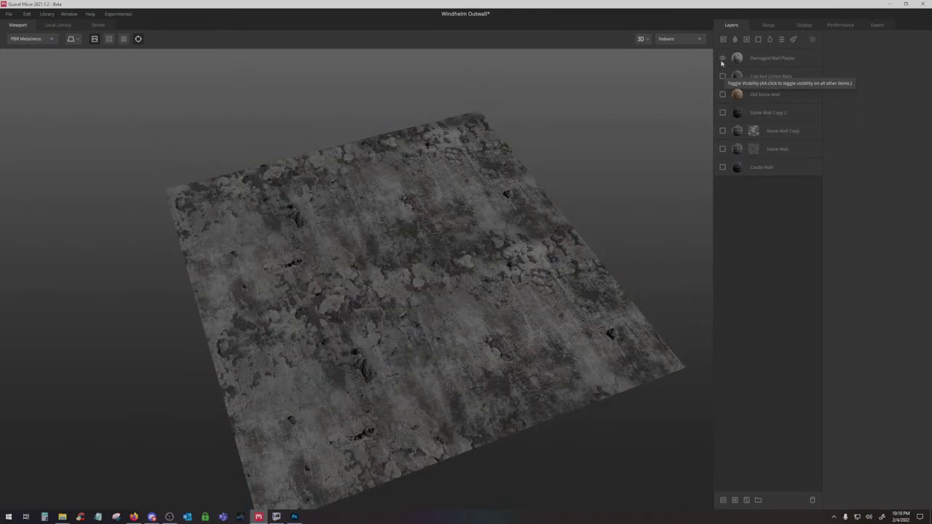
pyautogui.click(722, 60)
pyautogui.moveTo(526, 314); pyautogui.dragTo(456, 345)
pyautogui.moveTo(477, 271); pyautogui.dragTo(486, 257)
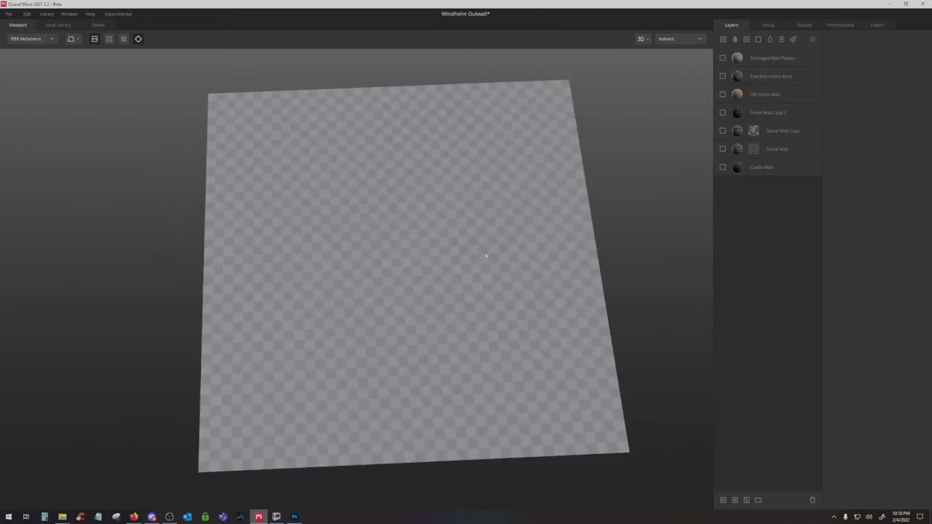
# Check the albedo color's hex value on the Castle Wall layer without changing it
pyautogui.click(771, 167)
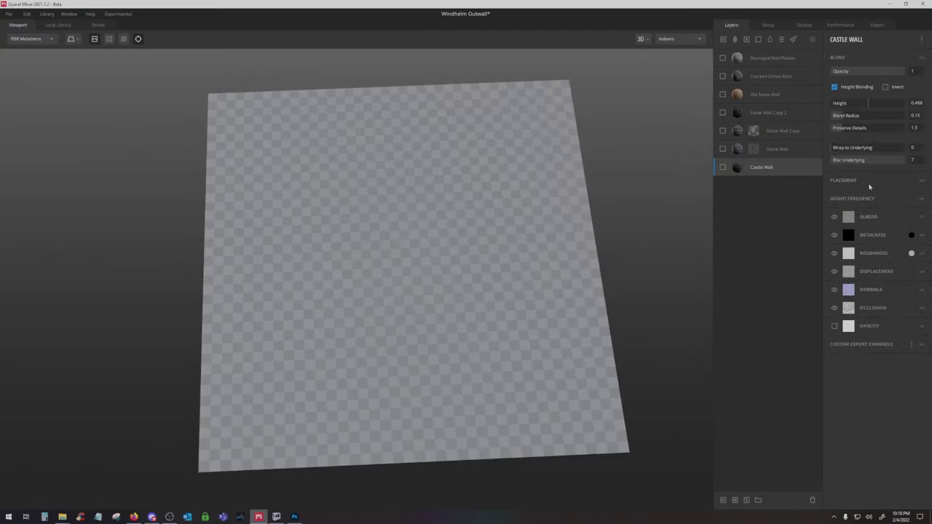
pyautogui.click(906, 215)
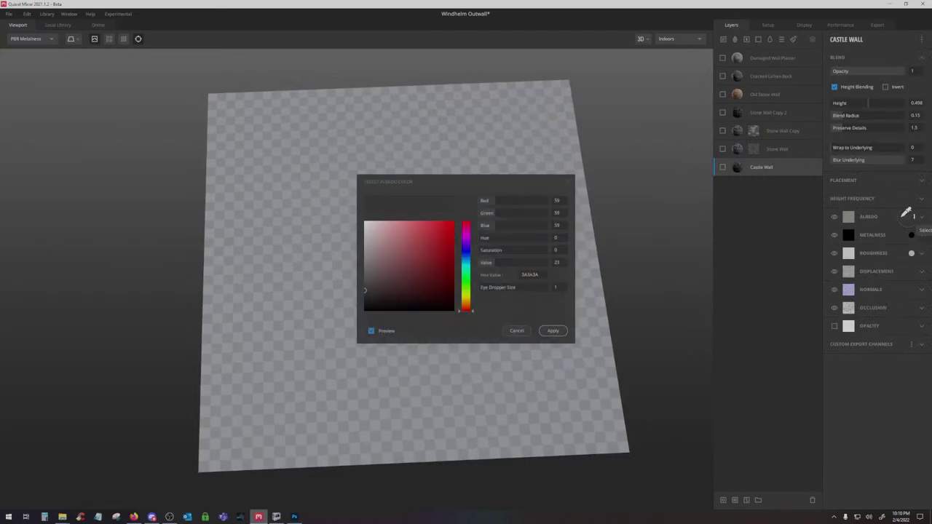
pyautogui.click(516, 330)
# Create a new mix named Talos Temple with a working resolution of 2048 px
pyautogui.click(9, 14)
pyautogui.click(10, 15)
pyautogui.click(9, 15)
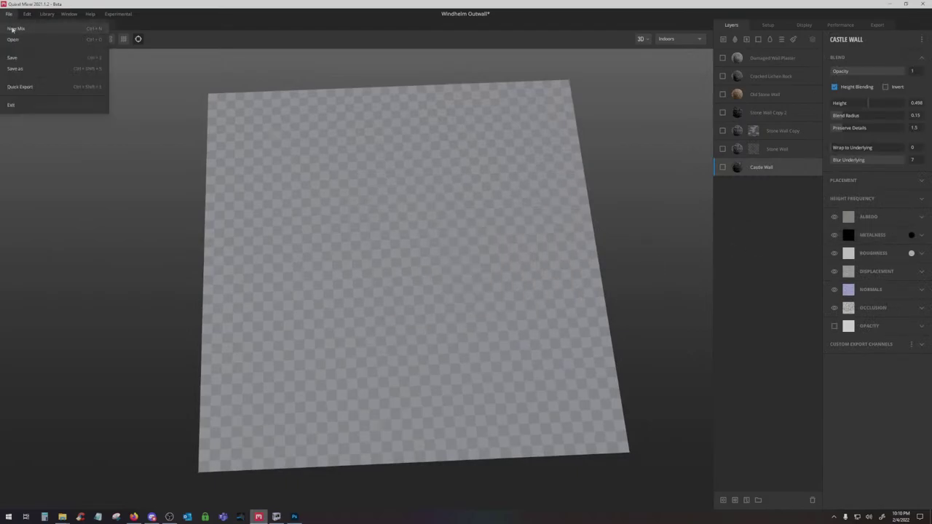
pyautogui.click(16, 28)
pyautogui.write('Talos Temple')
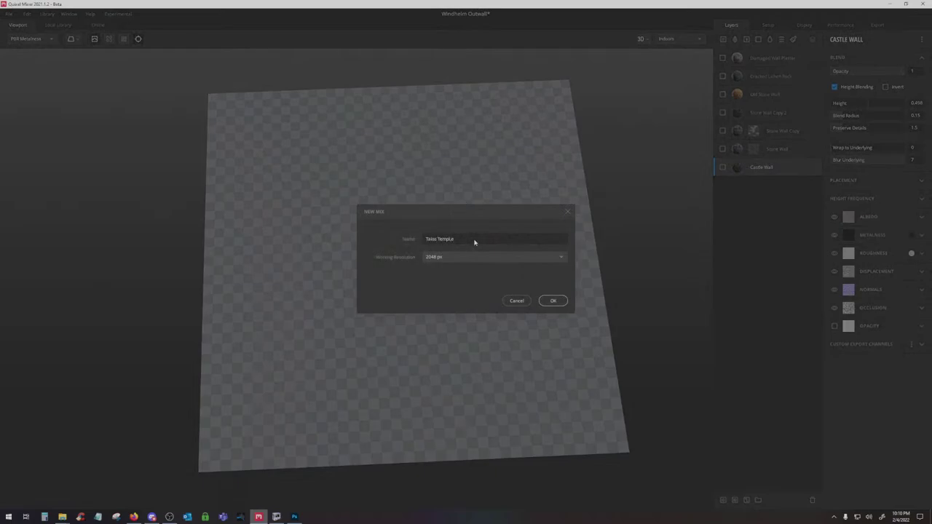
pyautogui.press('Return')
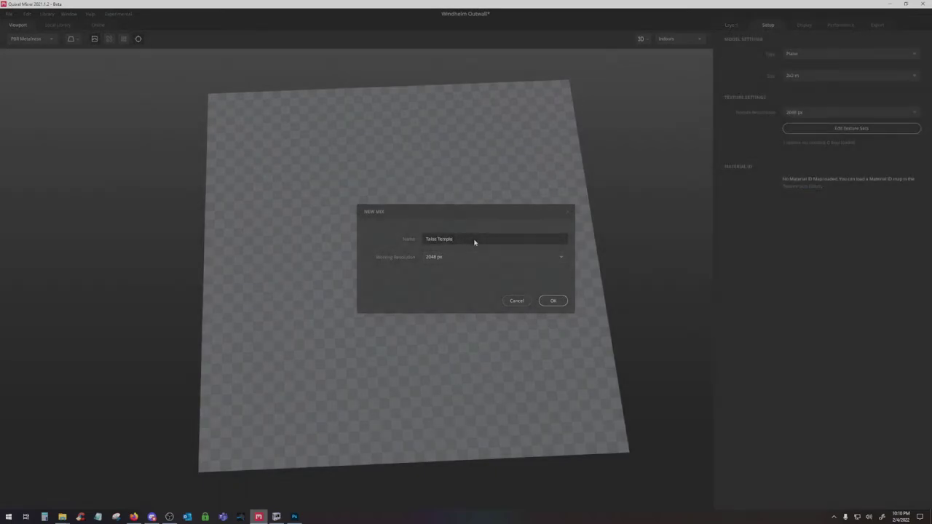
pyautogui.click(536, 303)
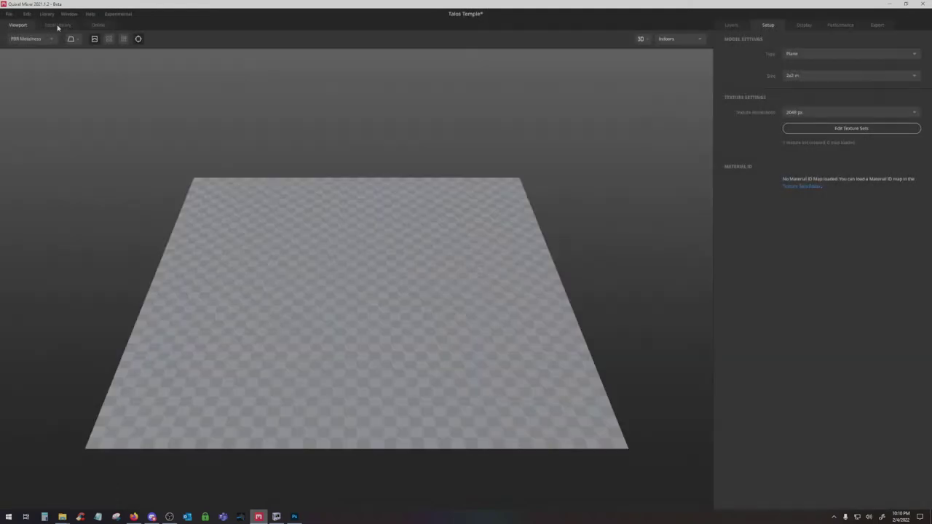
# Filter the local library by the Stone category and add the Rough Stone Wall surface to the mix
pyautogui.click(58, 25)
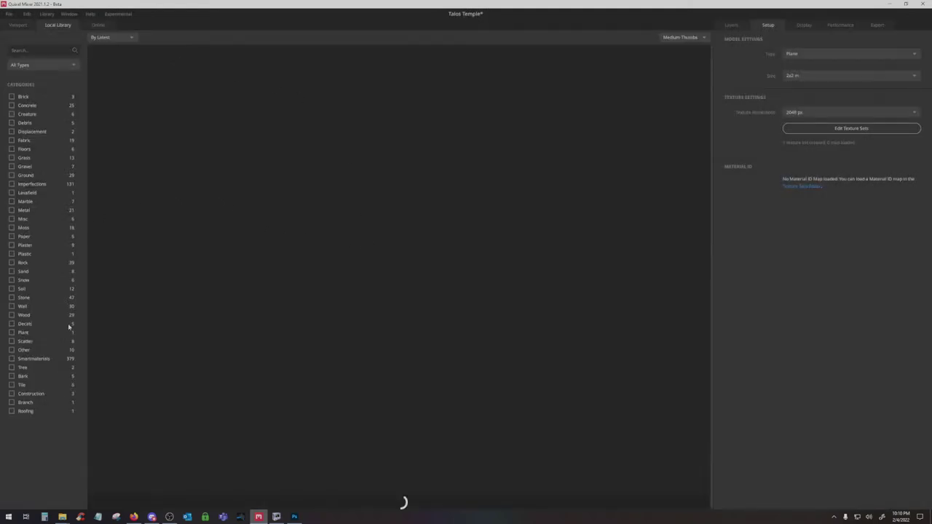
pyautogui.click(12, 297)
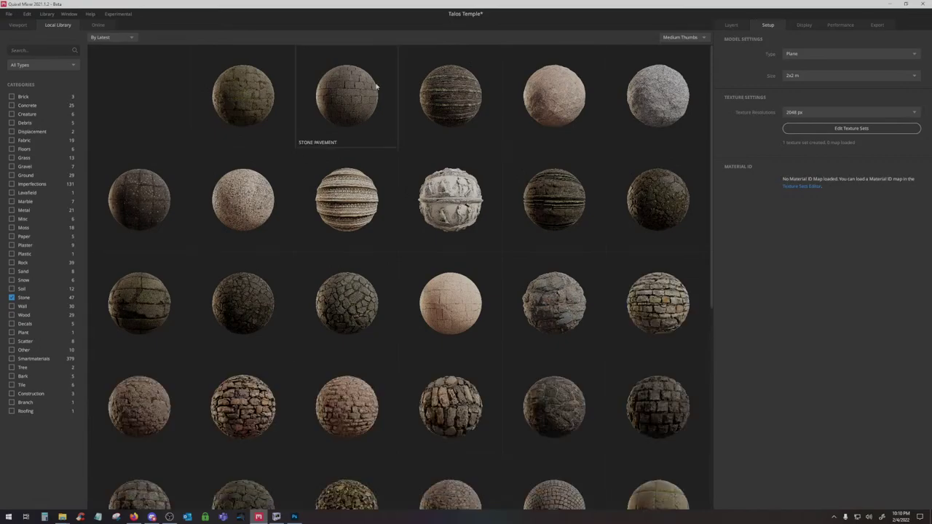
pyautogui.scroll(-1, 374, 91)
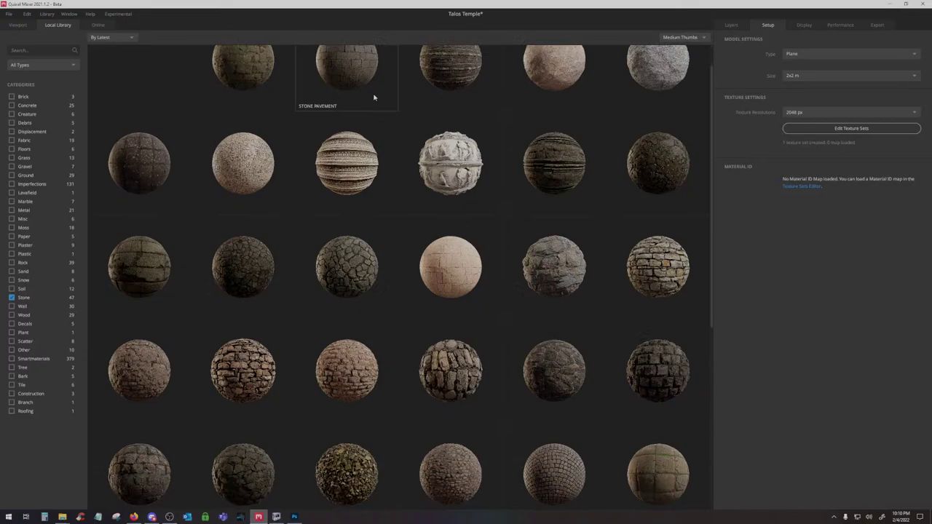
pyautogui.scroll(-3, 412, 163)
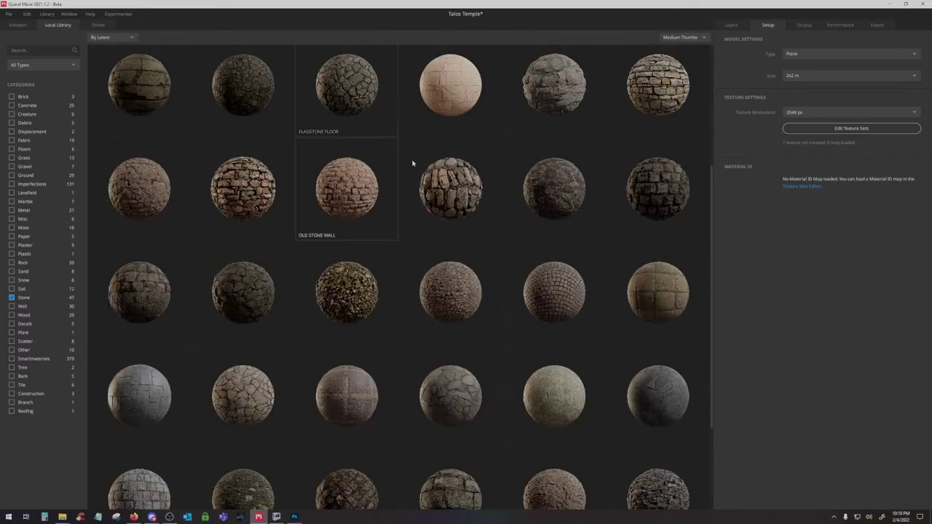
pyautogui.click(676, 195)
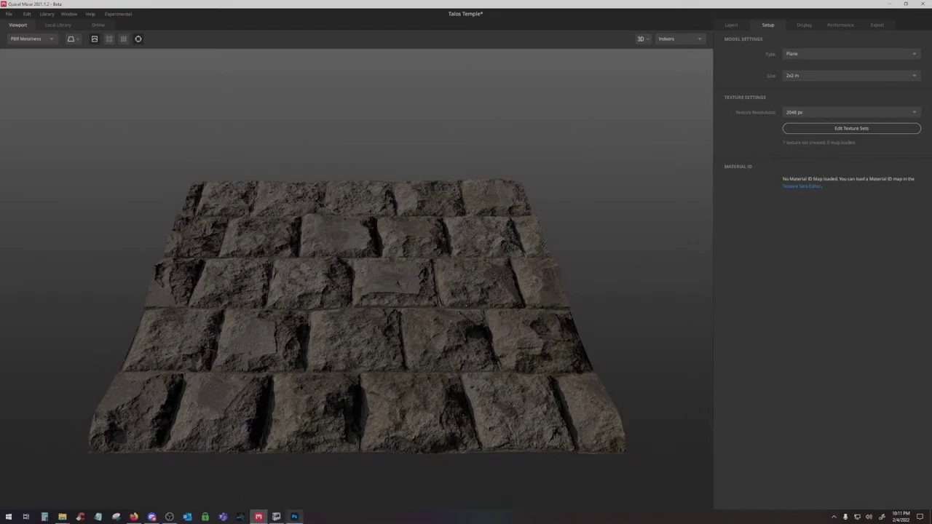
# Set the Rough Stone Wall layer's albedo color to hex 3A3A3A
pyautogui.click(731, 25)
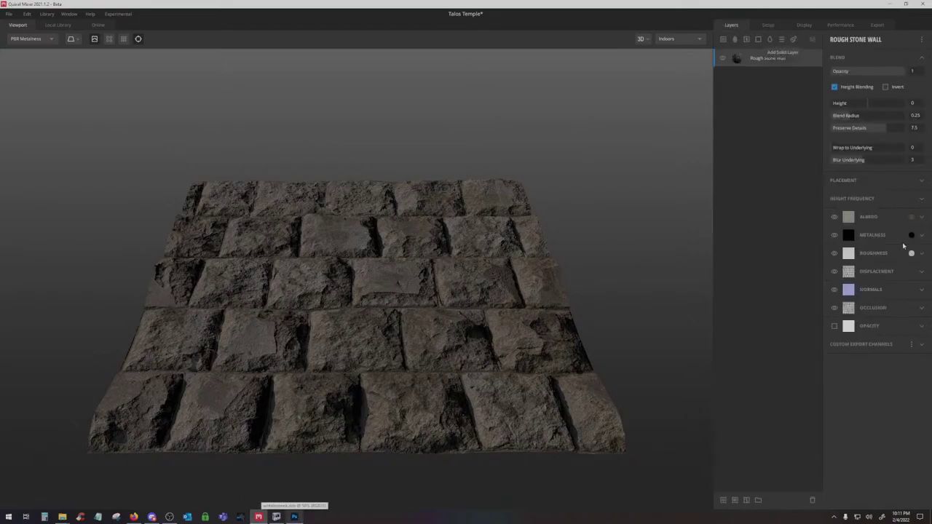
pyautogui.click(912, 217)
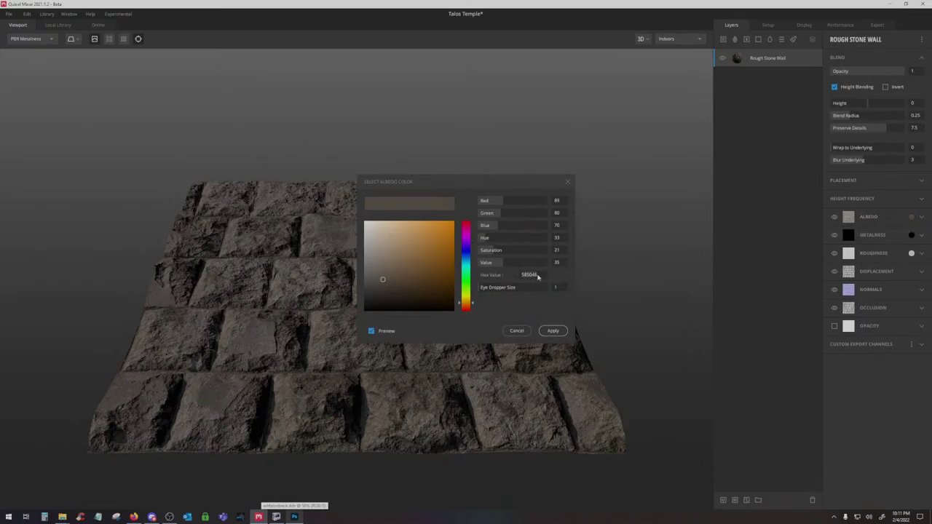
pyautogui.click(530, 275)
pyautogui.write('3A3A3A')
pyautogui.click(551, 331)
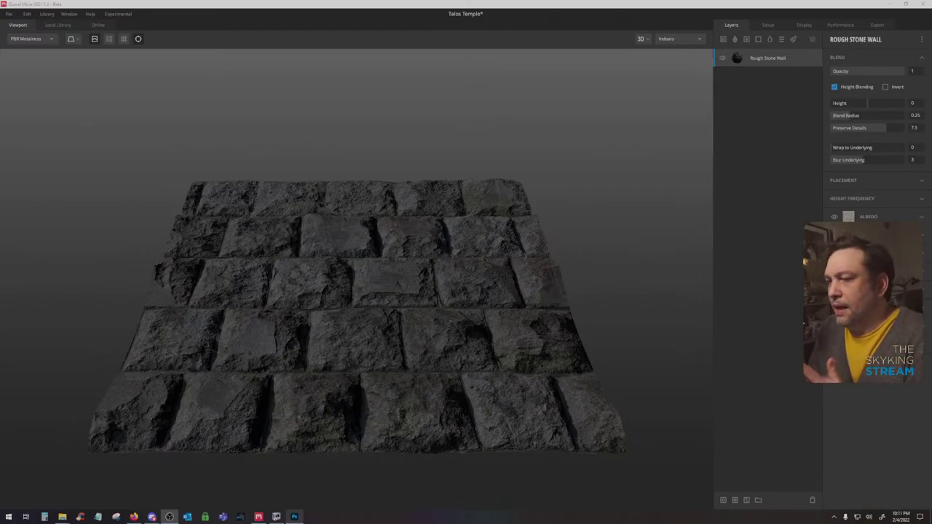
# Compare the tinted stone wall with the original brick texture and its dirty variant in Photoshop, and return to Quixel Mixer
pyautogui.moveTo(429, 166); pyautogui.dragTo(374, 364)
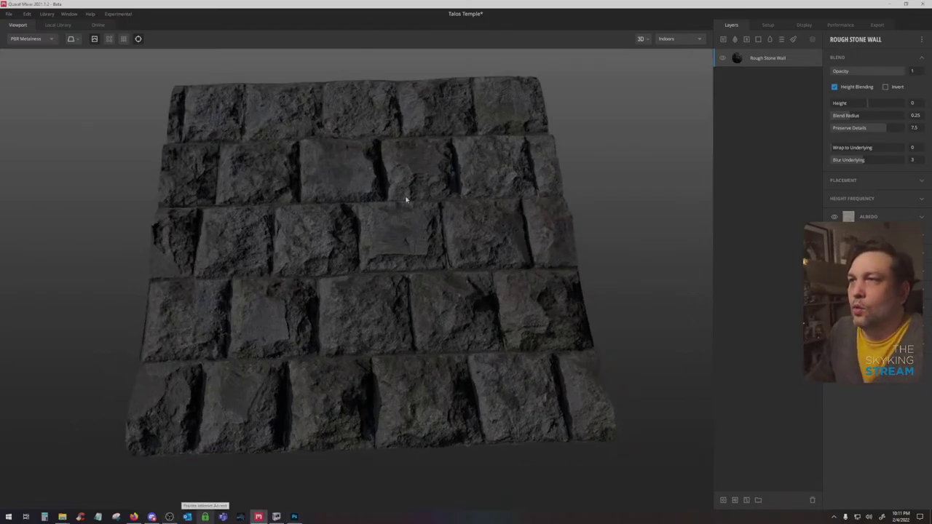
pyautogui.moveTo(405, 196); pyautogui.dragTo(414, 281)
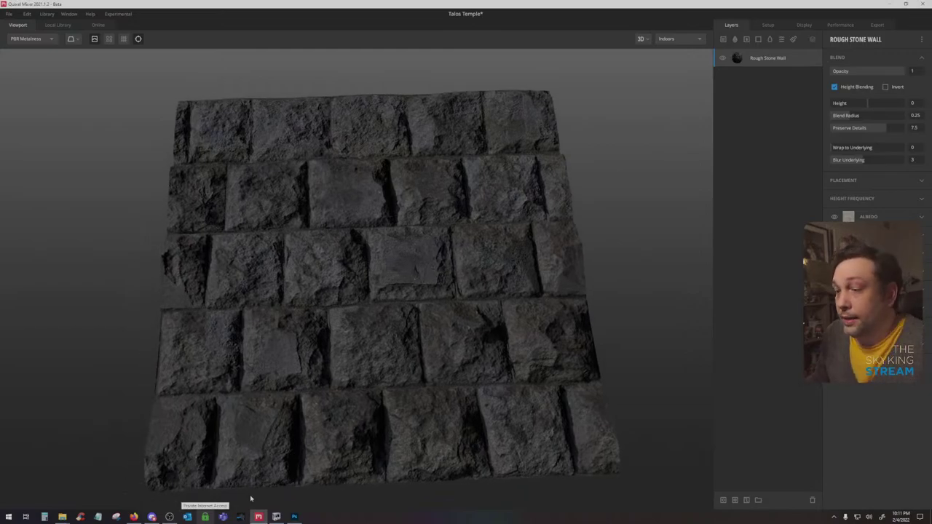
pyautogui.click(294, 516)
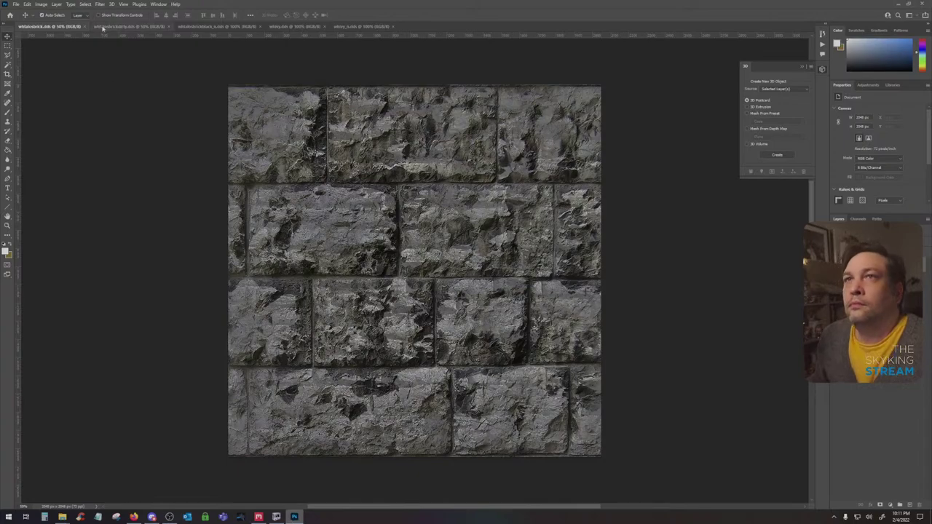
pyautogui.click(128, 26)
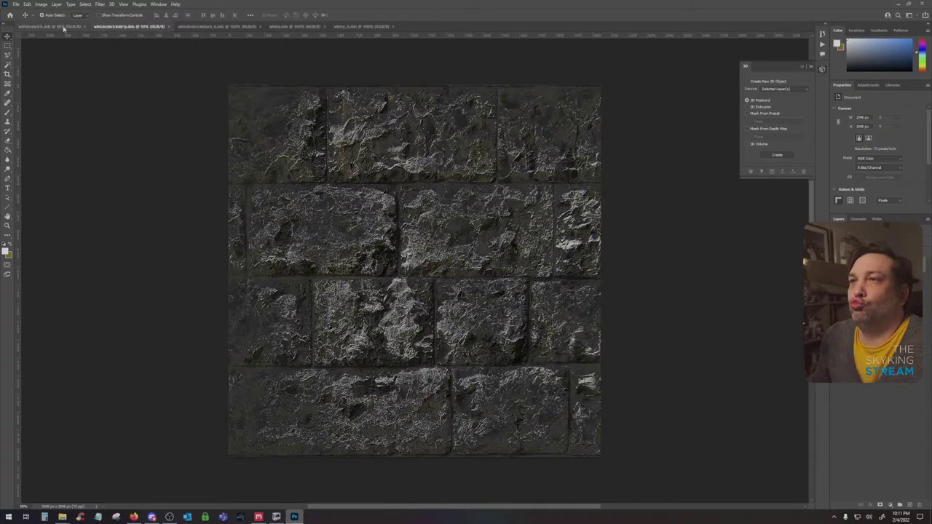
pyautogui.click(64, 28)
pyautogui.click(259, 517)
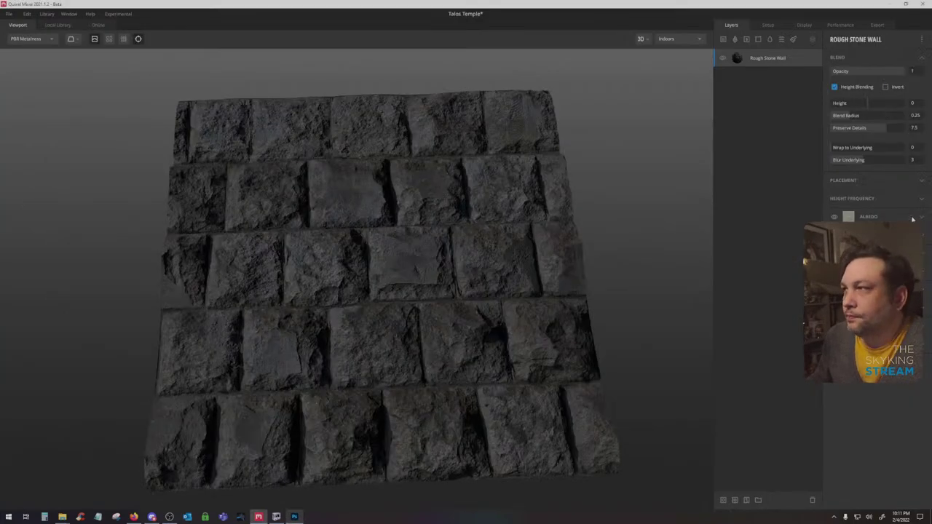
# Duplicate the Rough Stone Wall layer and hide the original
pyautogui.rightClick(797, 58)
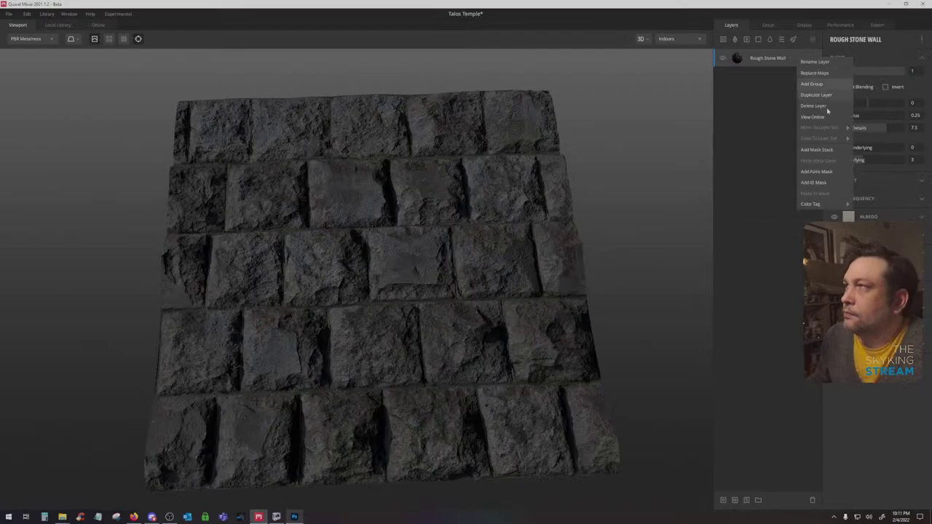
pyautogui.click(825, 95)
pyautogui.click(723, 77)
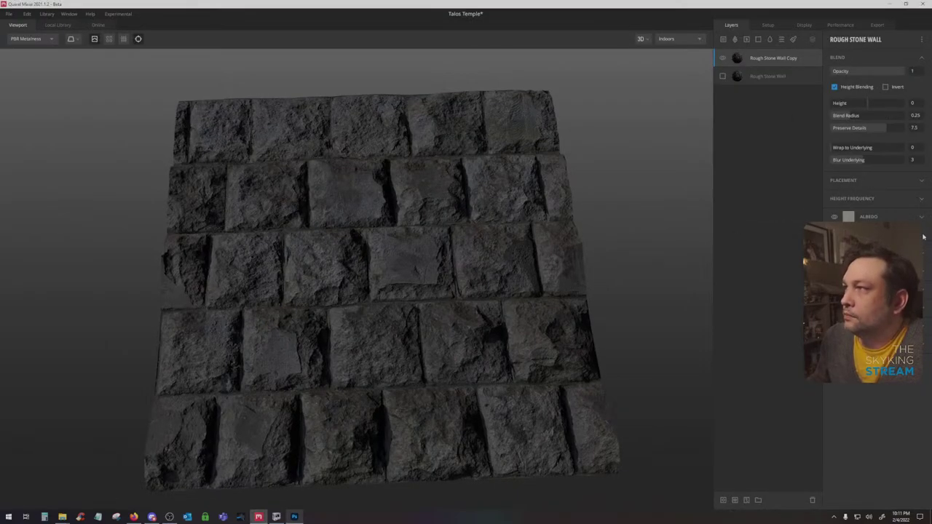
# Lighten the duplicated stone wall layer's albedo color to hex 5E5E5E
pyautogui.click(848, 216)
pyautogui.moveTo(490, 264); pyautogui.dragTo(505, 262)
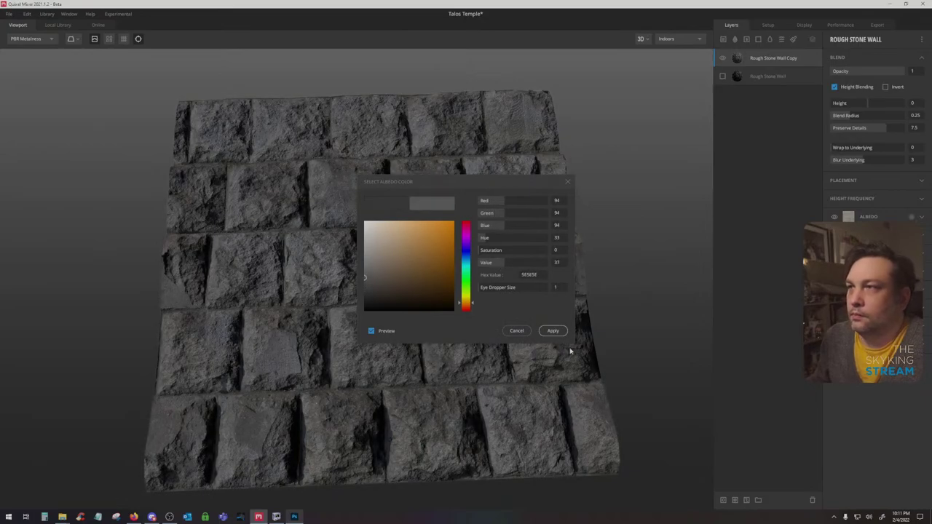
pyautogui.click(553, 331)
# Clear the library's Stone filter, try the Frozen Lake surface as a layer over the wall, and delete it
pyautogui.click(63, 26)
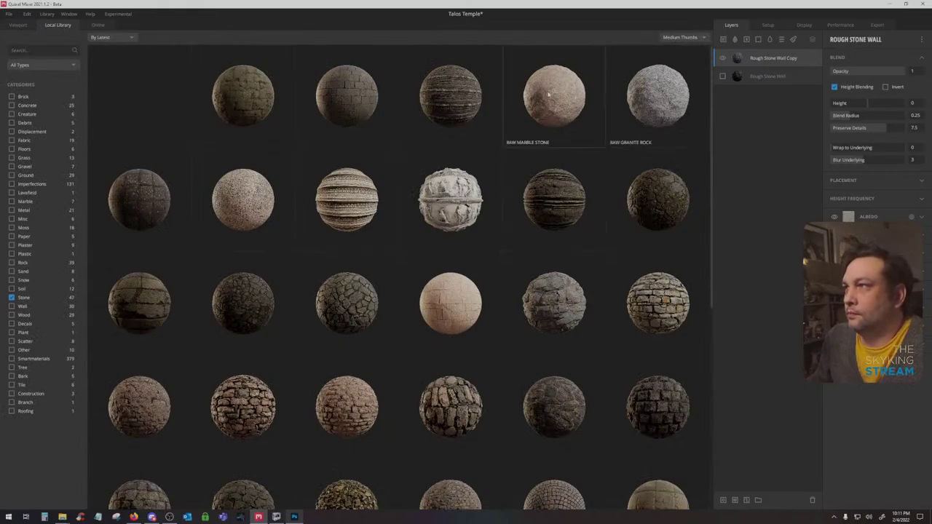
pyautogui.click(11, 297)
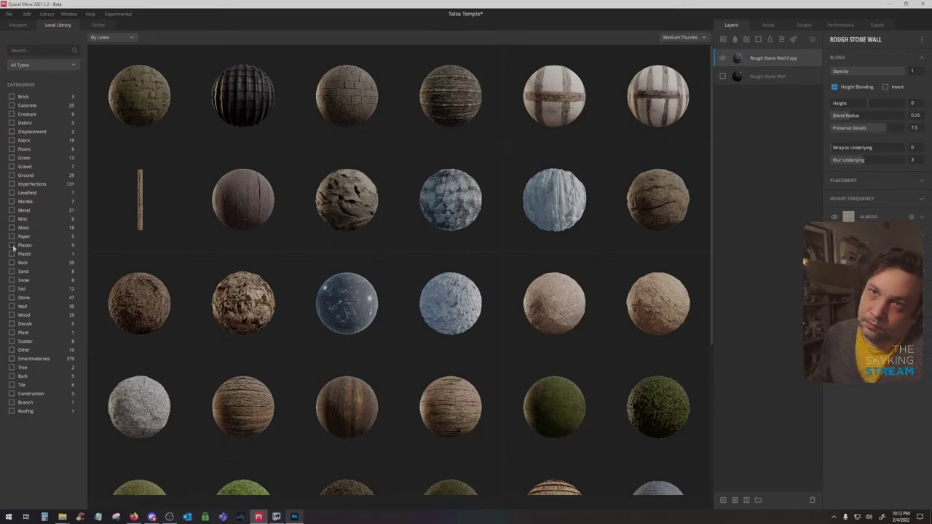
pyautogui.click(348, 311)
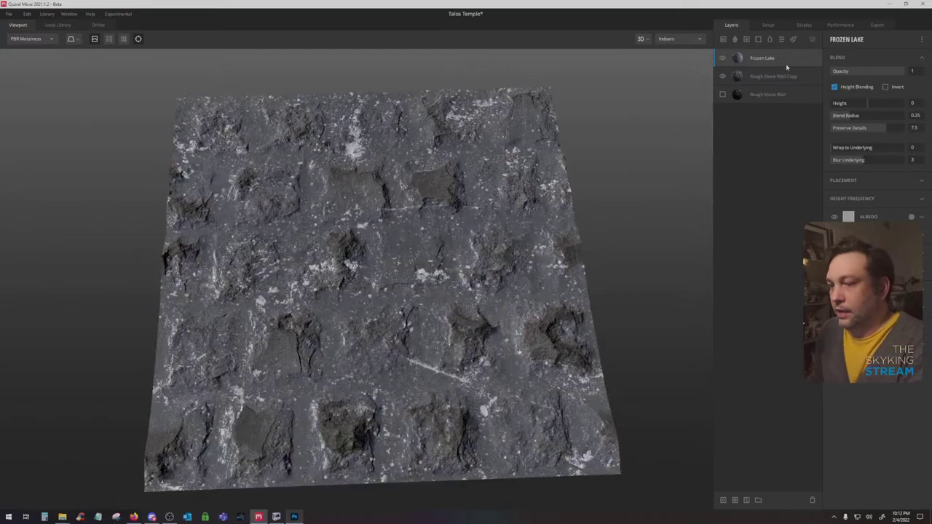
pyautogui.press('Delete')
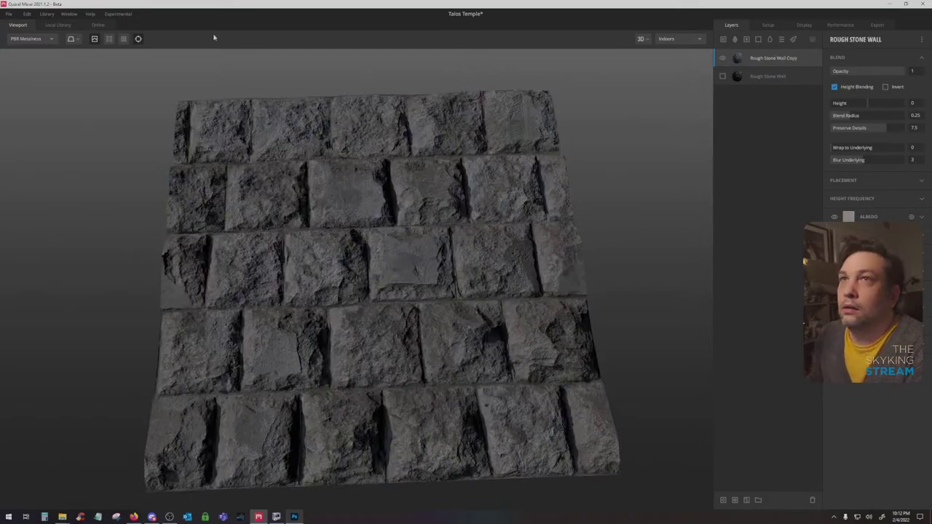
# Filter the local library to Plaster, add Damaged Wall Plaster as a layer over the wall, and lower its height to about -1.592
pyautogui.click(65, 26)
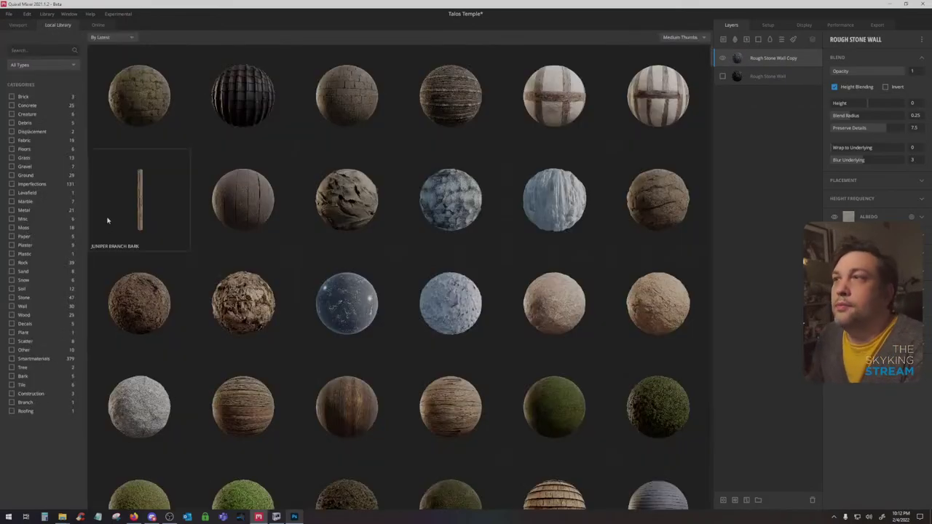
pyautogui.click(11, 245)
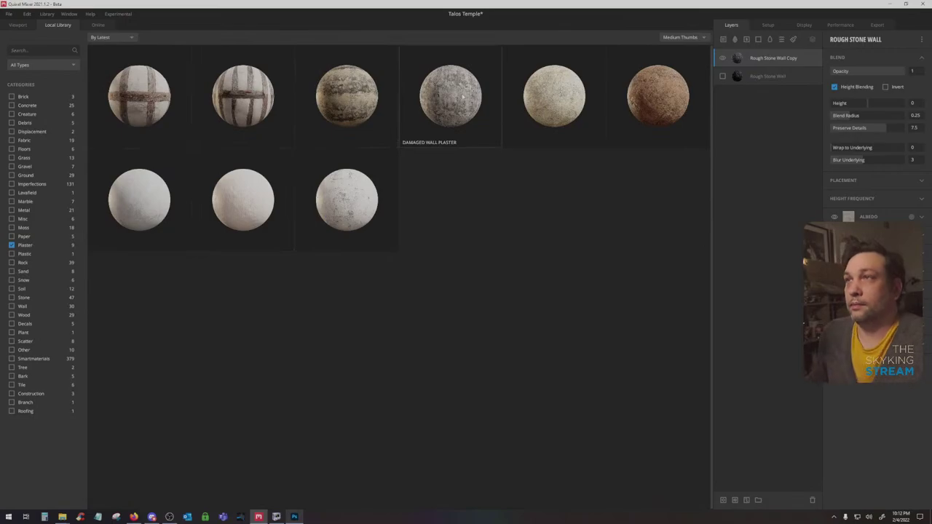
pyautogui.click(461, 97)
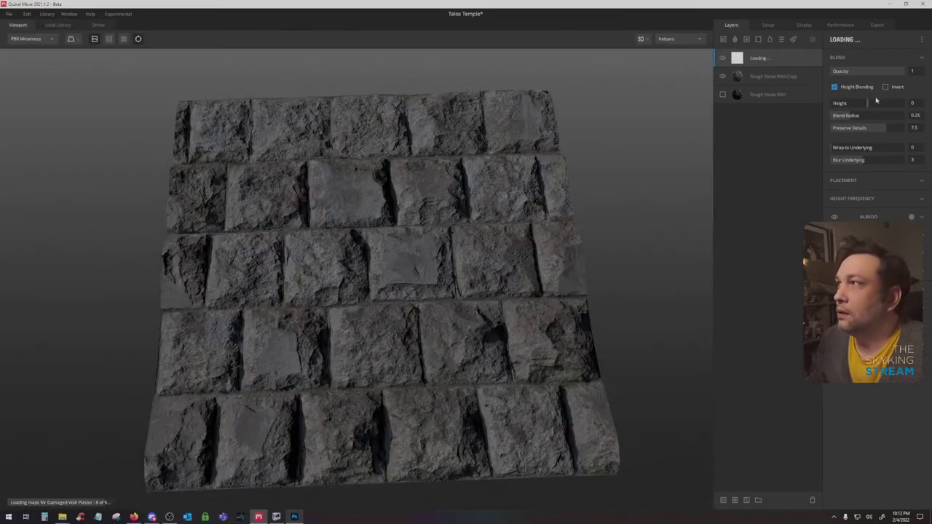
pyautogui.moveTo(866, 102); pyautogui.dragTo(865, 104)
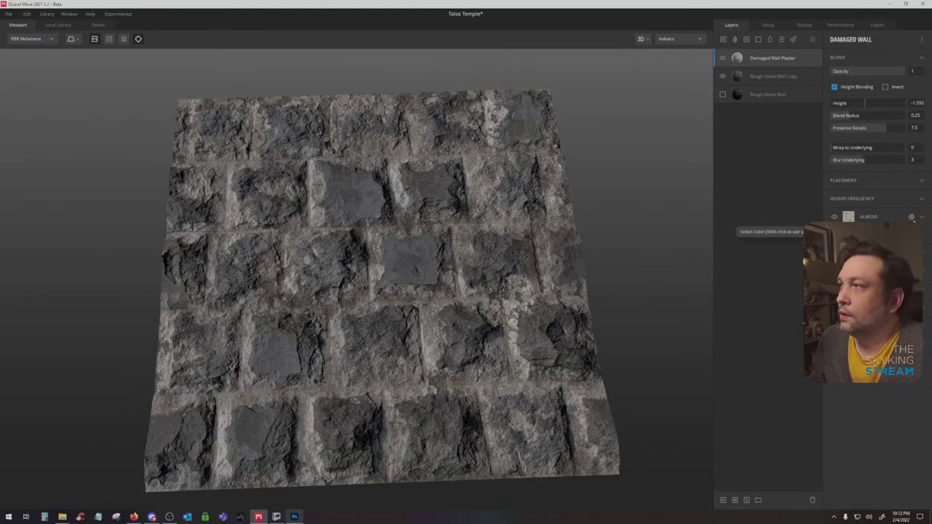
# Tint the plaster layer's albedo to hex 5A5753 and lower its height to about -2.985
pyautogui.click(911, 218)
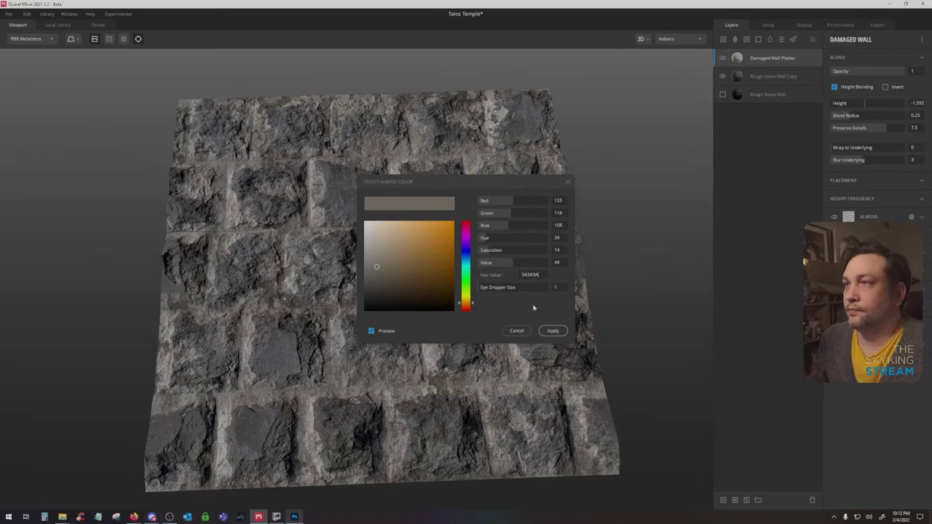
pyautogui.press('Return')
pyautogui.moveTo(365, 293)
pyautogui.mouseDown()
pyautogui.moveTo(363, 273)
pyautogui.moveTo(370, 280)
pyautogui.mouseUp()
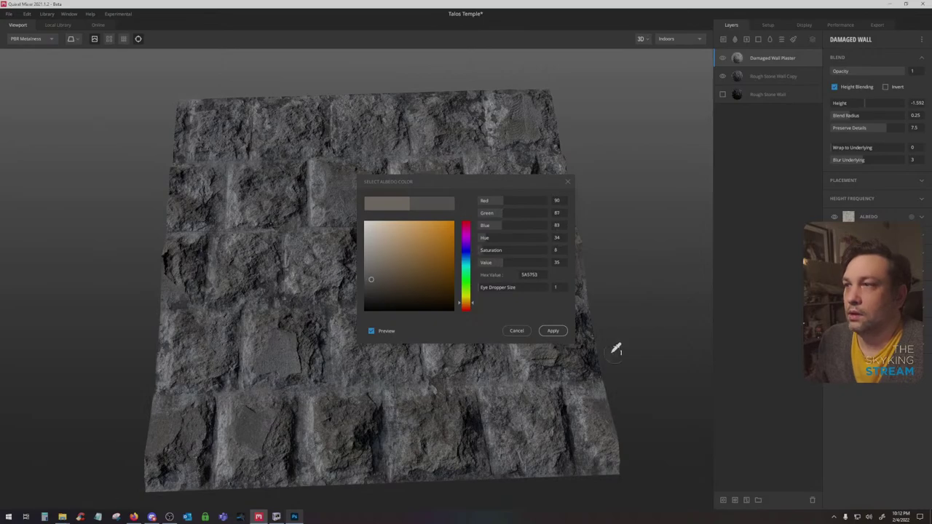
pyautogui.click(553, 330)
pyautogui.moveTo(865, 108); pyautogui.dragTo(862, 106)
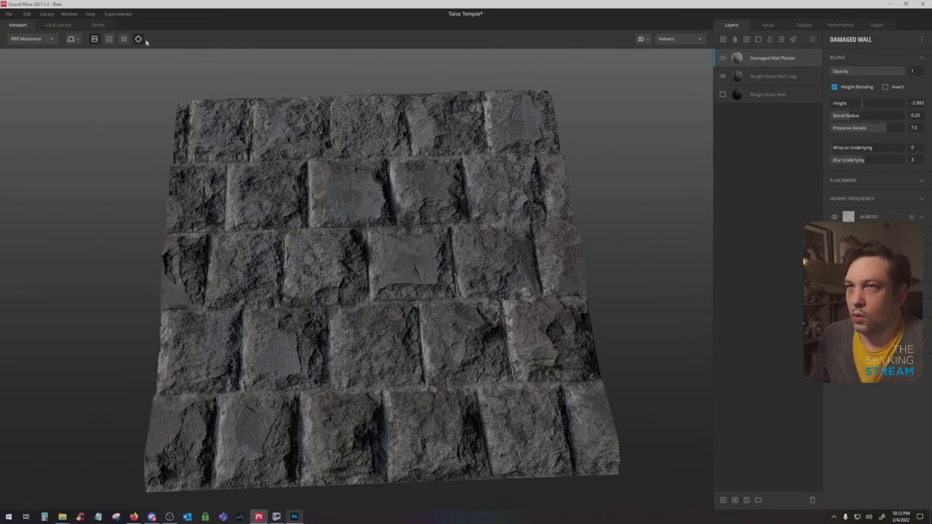
# Show only the albedo in the viewport and retint the plaster layer to a sampled bluish gray with its Value at 35
pyautogui.click(29, 39)
pyautogui.click(29, 60)
pyautogui.moveTo(445, 320); pyautogui.dragTo(464, 179)
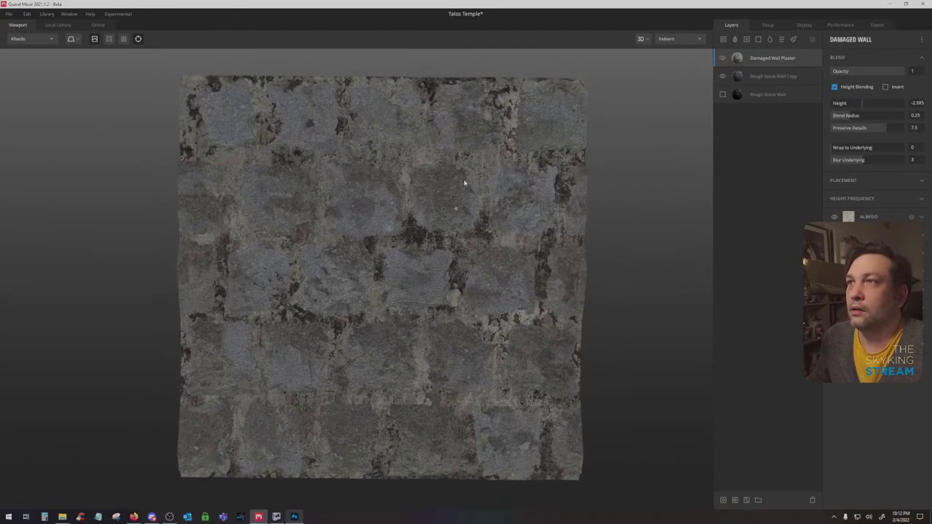
pyautogui.click(910, 216)
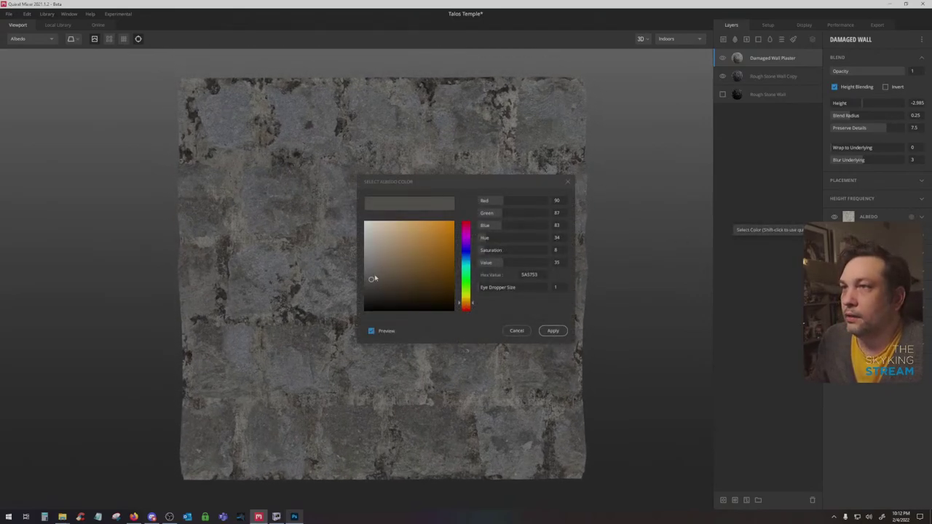
pyautogui.moveTo(370, 280)
pyautogui.mouseDown()
pyautogui.moveTo(359, 277)
pyautogui.moveTo(362, 291)
pyautogui.moveTo(365, 283)
pyautogui.mouseUp()
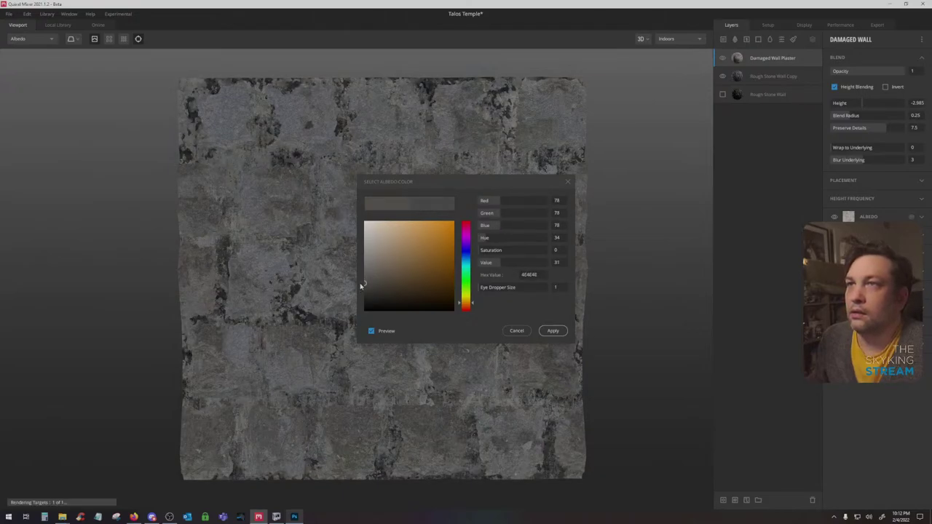
pyautogui.click(257, 115)
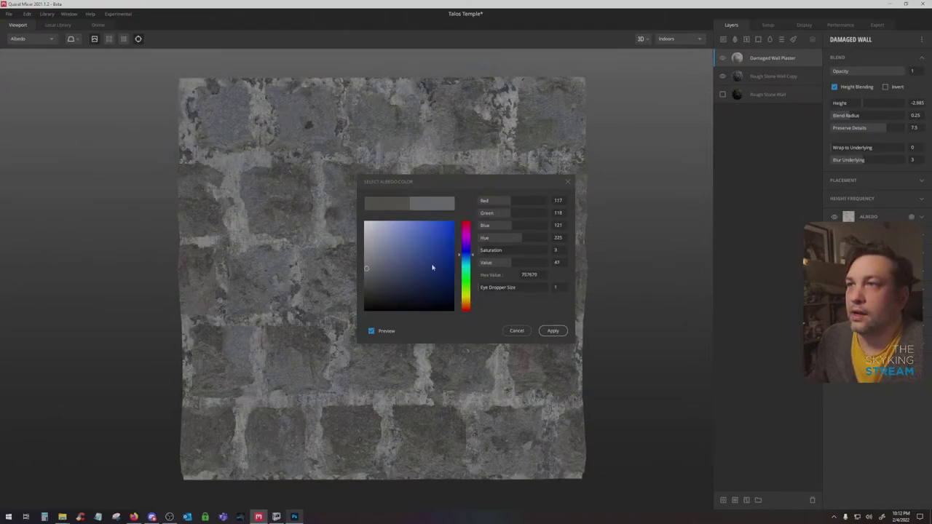
pyautogui.moveTo(510, 263); pyautogui.dragTo(502, 266)
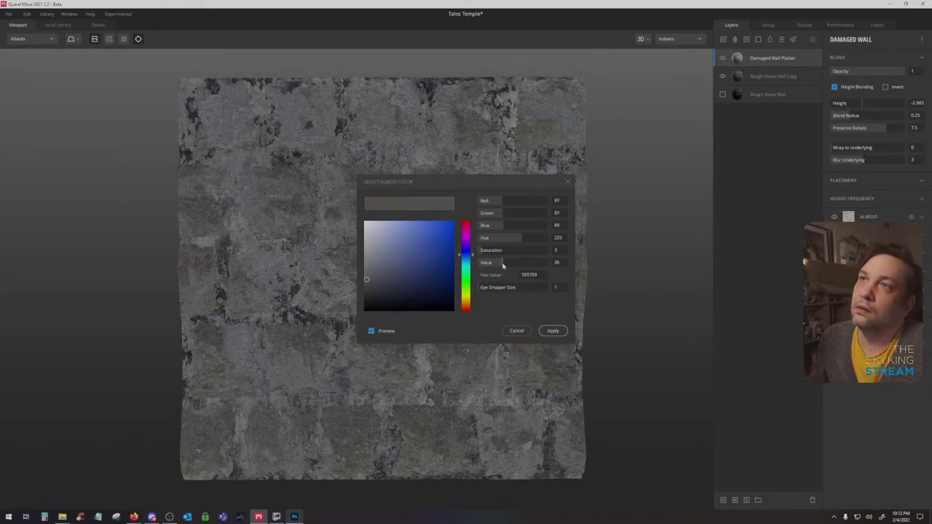
pyautogui.click(553, 330)
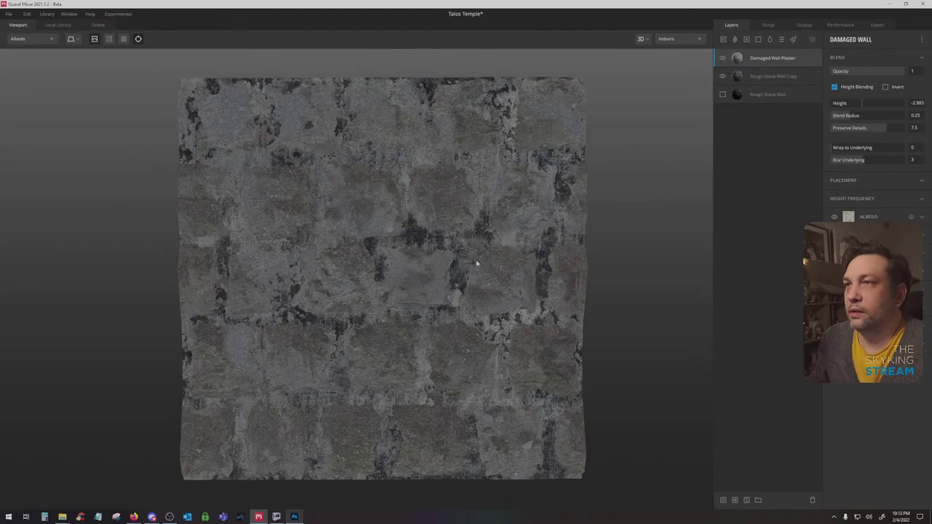
# Return the viewport to PBR Metalness and turn off its displacement
pyautogui.click(34, 40)
pyautogui.click(29, 46)
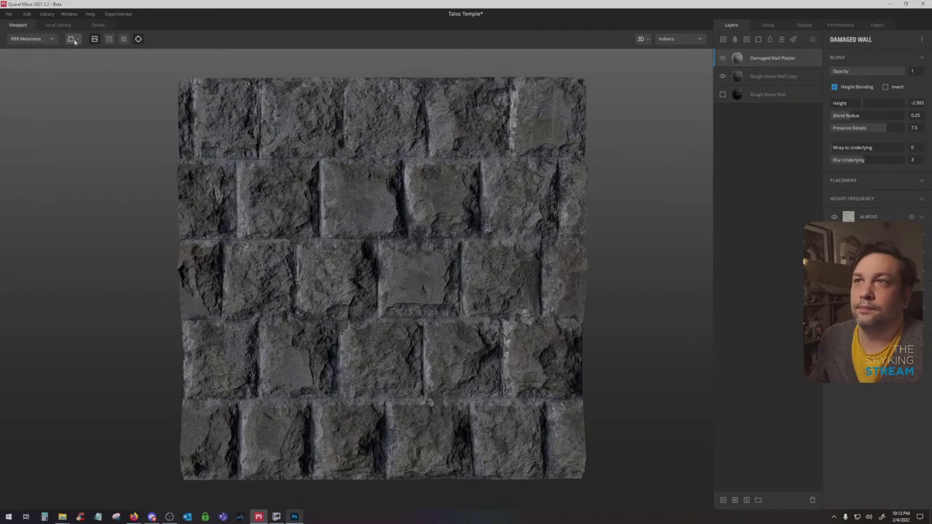
pyautogui.click(70, 39)
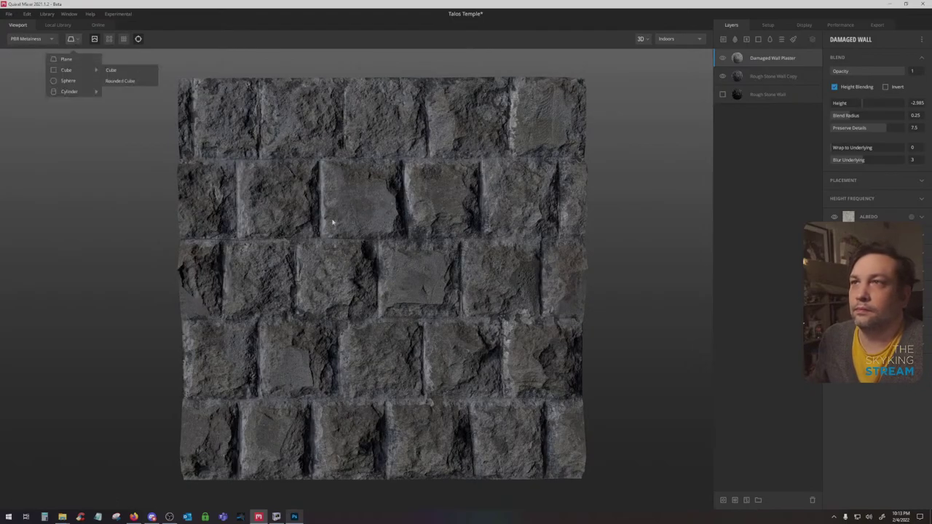
pyautogui.click(95, 39)
pyautogui.scroll(3, 403, 240)
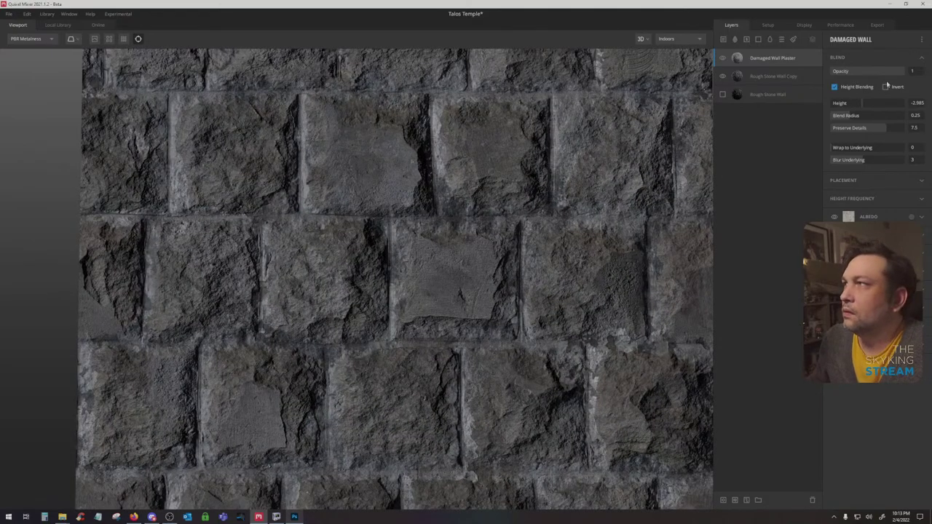
# Set the plaster layer's Preserve Details to 2.5, Blend Radius to 0.15 and height to about -2.587
pyautogui.moveTo(859, 106); pyautogui.dragTo(857, 128)
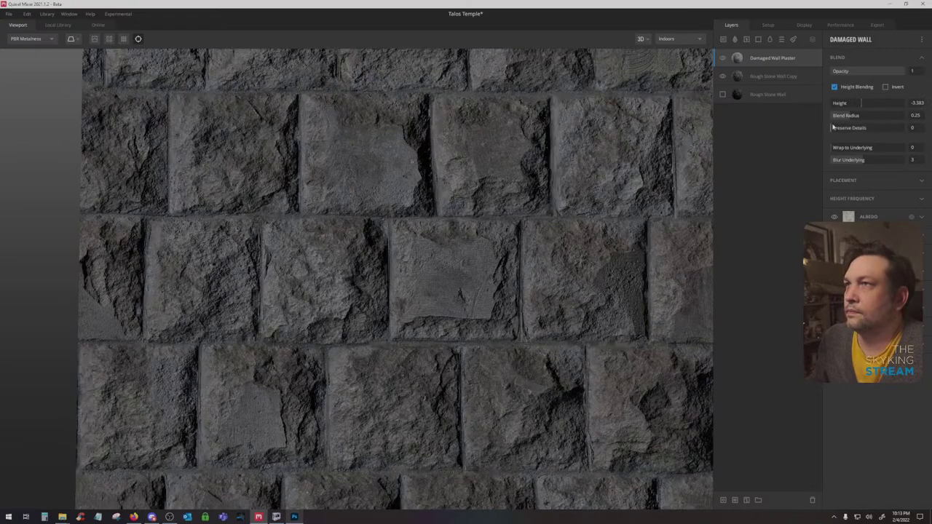
pyautogui.click(916, 127)
pyautogui.write('2.5')
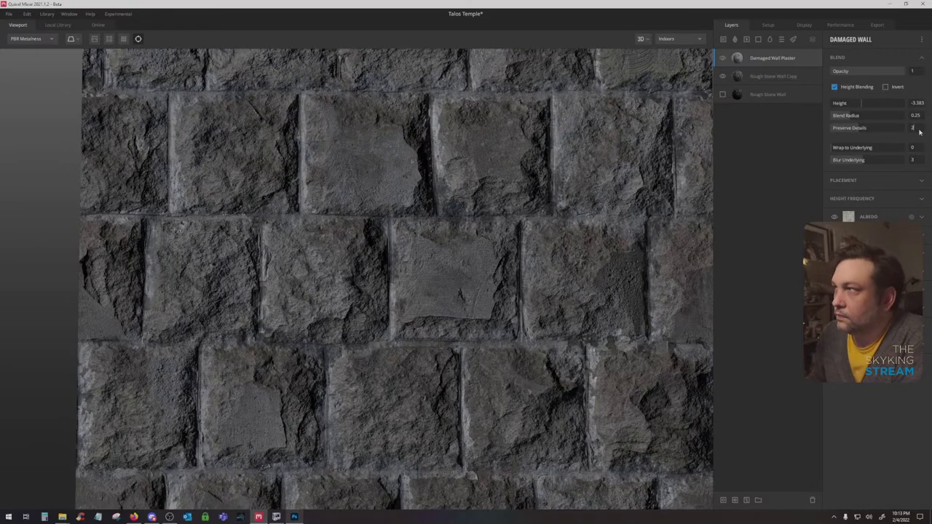
pyautogui.click(921, 116)
pyautogui.write('0.15')
pyautogui.press('Return')
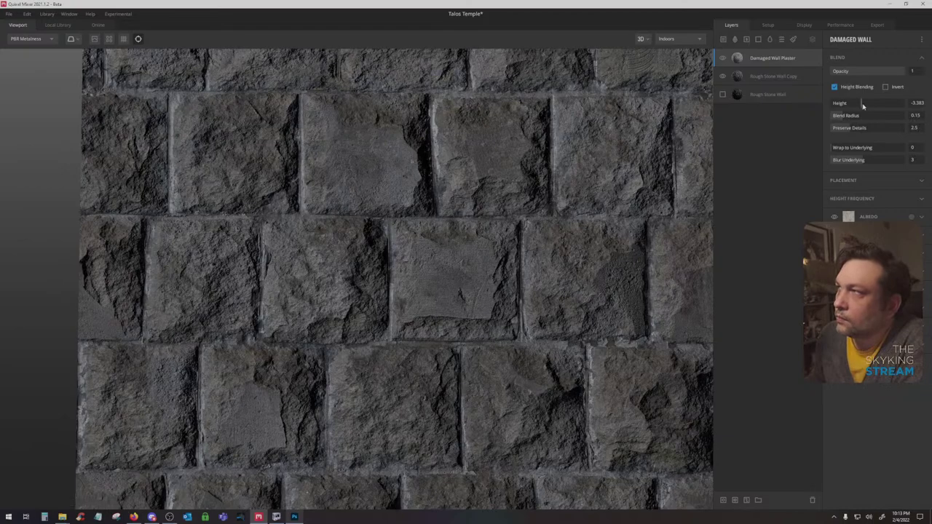
pyautogui.moveTo(861, 104)
pyautogui.mouseDown()
pyautogui.moveTo(851, 105)
pyautogui.moveTo(864, 103)
pyautogui.mouseUp()
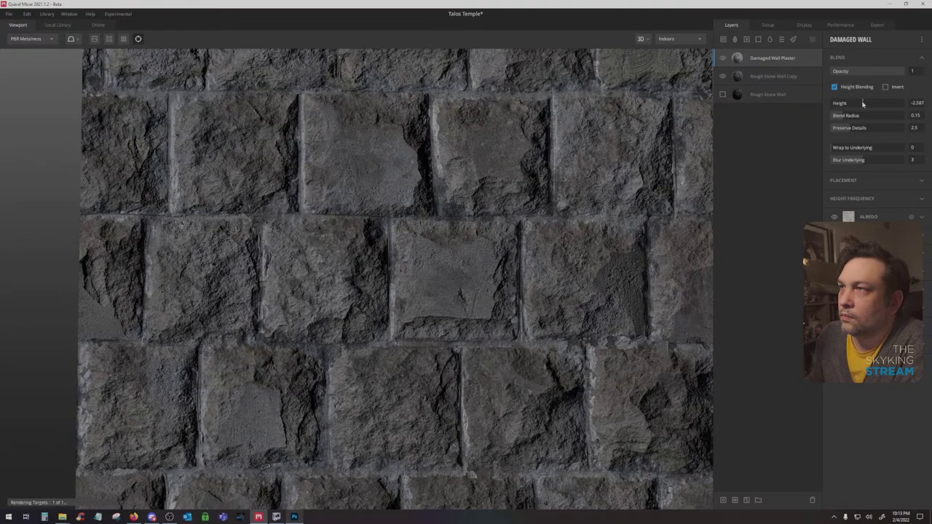
# Tint the plaster layer's albedo to hex 5C5A5A by sampling a gray from a stone in the wall
pyautogui.click(910, 216)
pyautogui.click(616, 140)
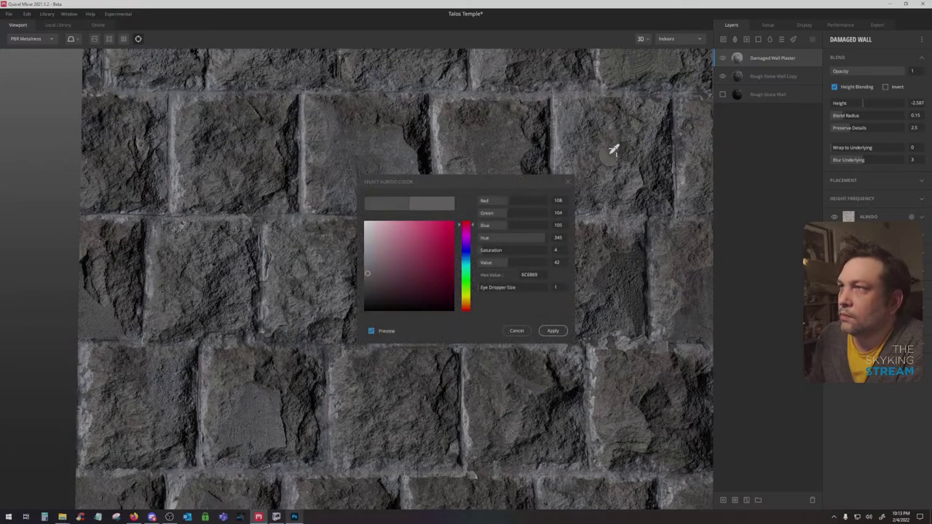
pyautogui.click(609, 136)
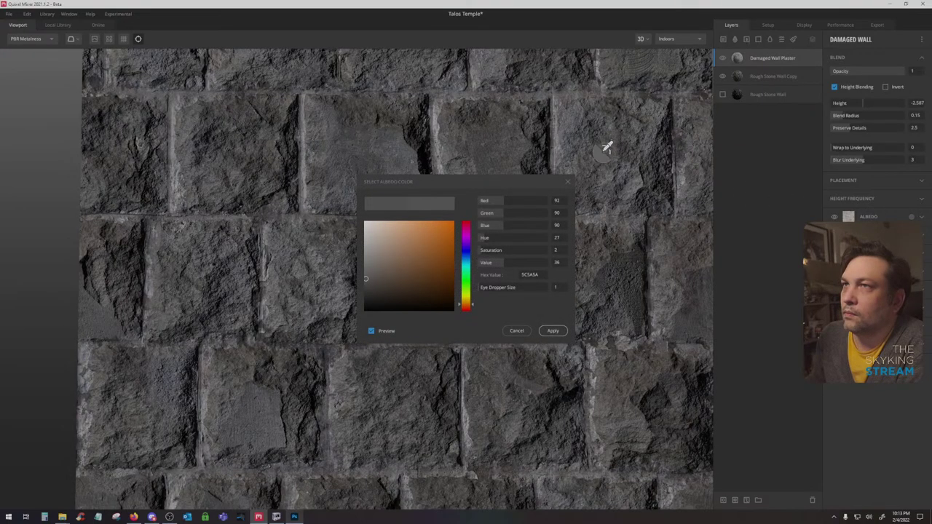
pyautogui.click(553, 331)
# Inspect the wall's albedo, return to PBR Metalness, and examine the stones and mortar both up close and from afar
pyautogui.scroll(-5, 544, 287)
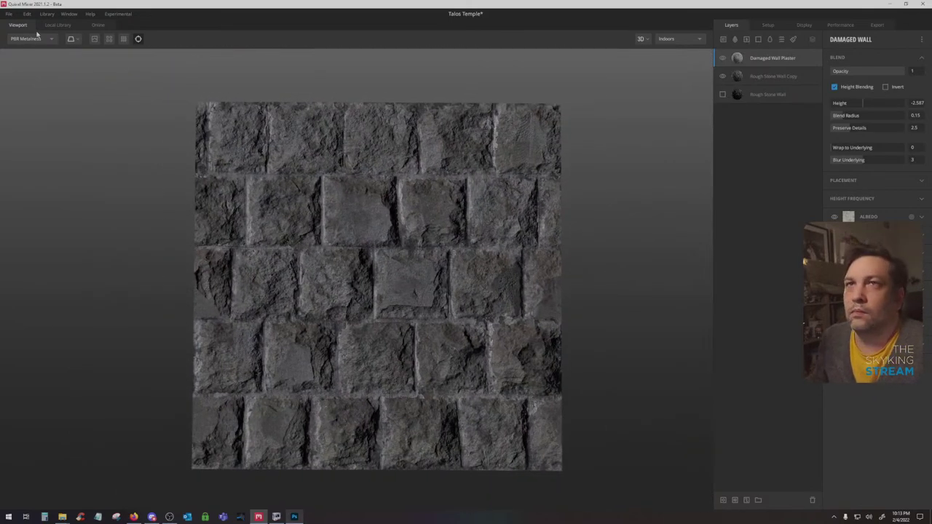
pyautogui.click(36, 38)
pyautogui.click(58, 73)
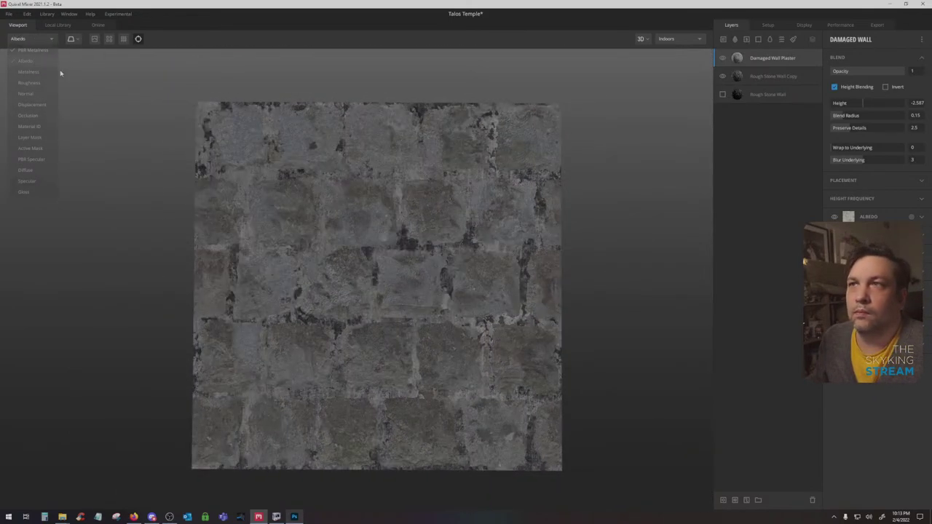
pyautogui.click(27, 39)
pyautogui.click(28, 52)
pyautogui.scroll(2, 393, 236)
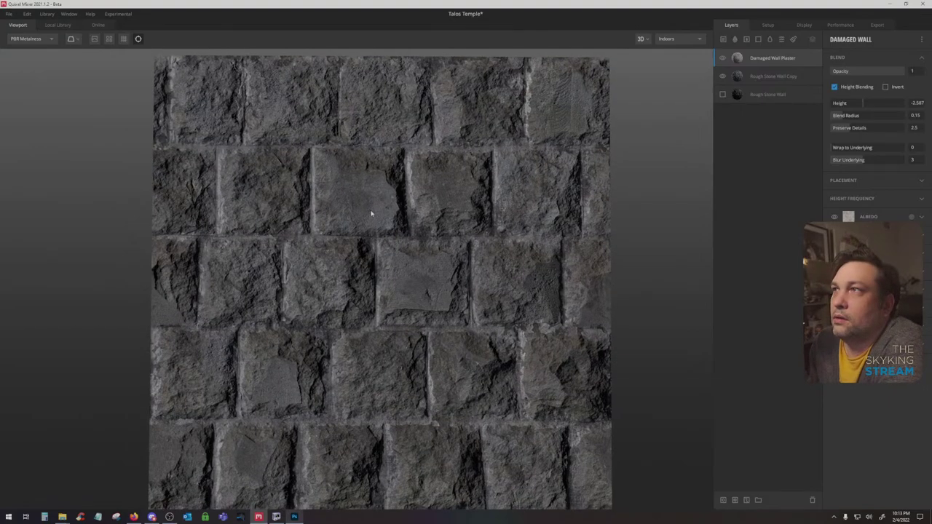
pyautogui.scroll(-2, 378, 214)
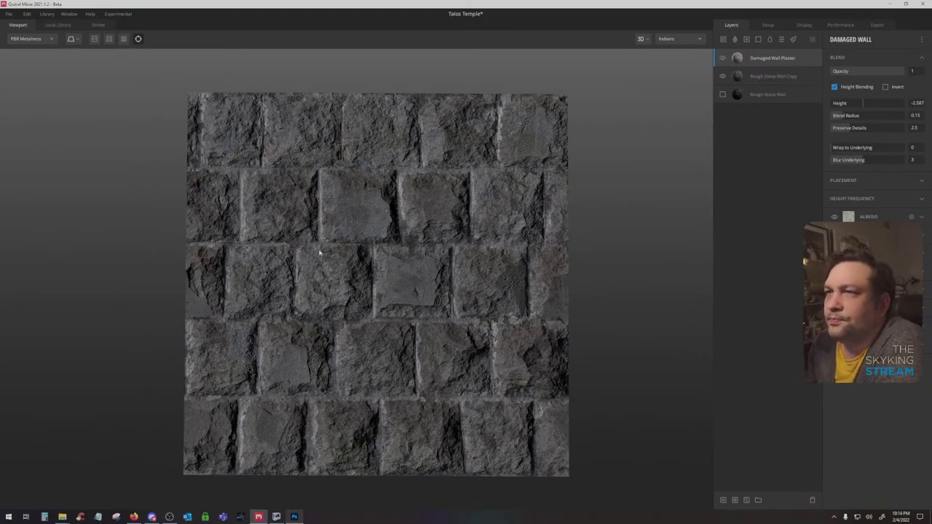
pyautogui.scroll(2, 320, 252)
pyautogui.scroll(-2, 320, 252)
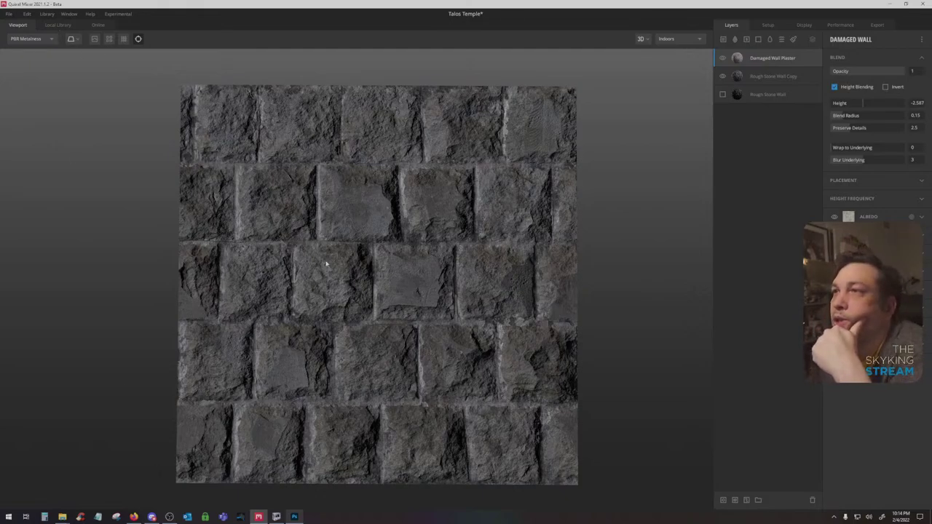
# Name the export asset Talos Temple Clean, include the Gloss map, and export the textures to disk at 2048 px
pyautogui.click(879, 28)
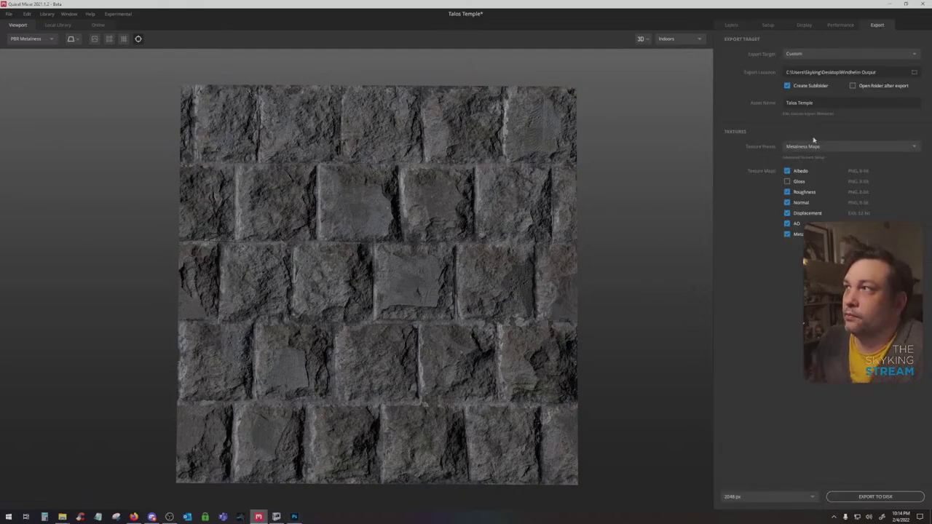
pyautogui.click(818, 102)
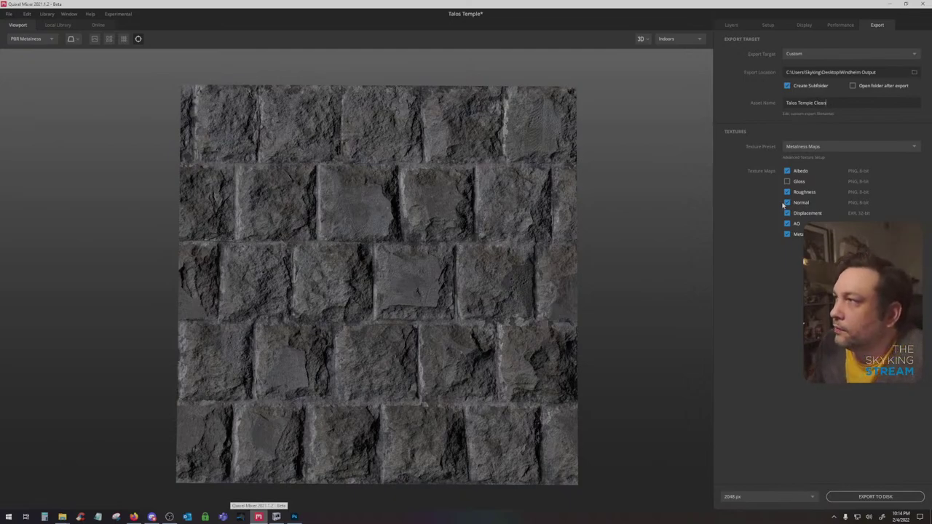
pyautogui.click(875, 496)
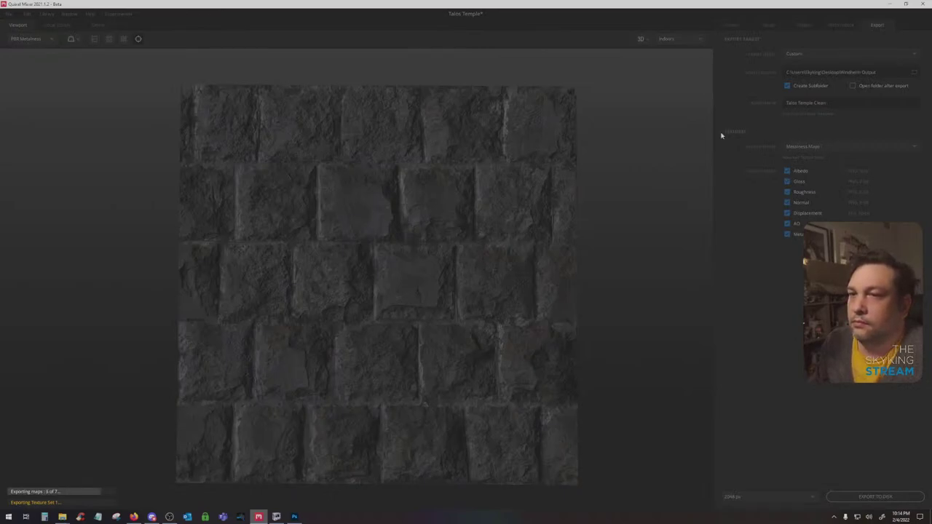
# Hide the Rough Stone Wall Copy layer and show the original Rough Stone Wall layer
pyautogui.click(731, 25)
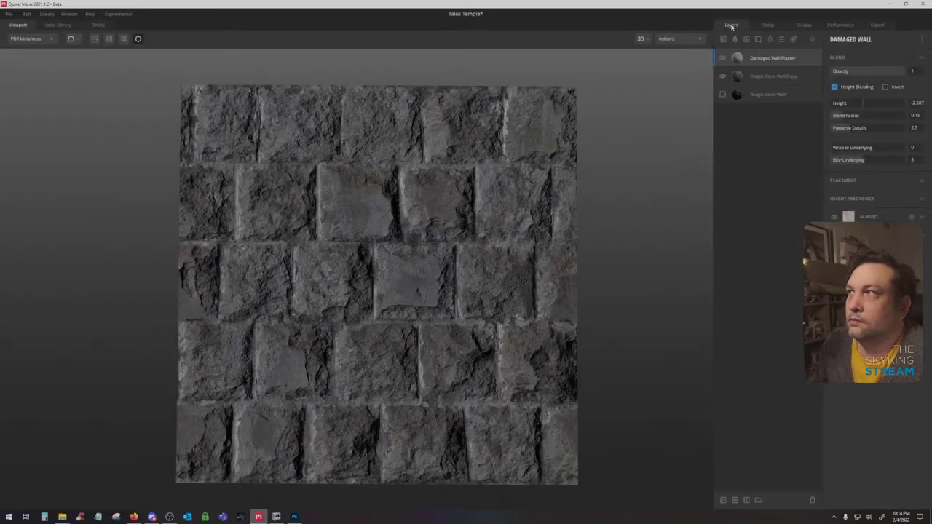
pyautogui.click(723, 77)
pyautogui.click(722, 95)
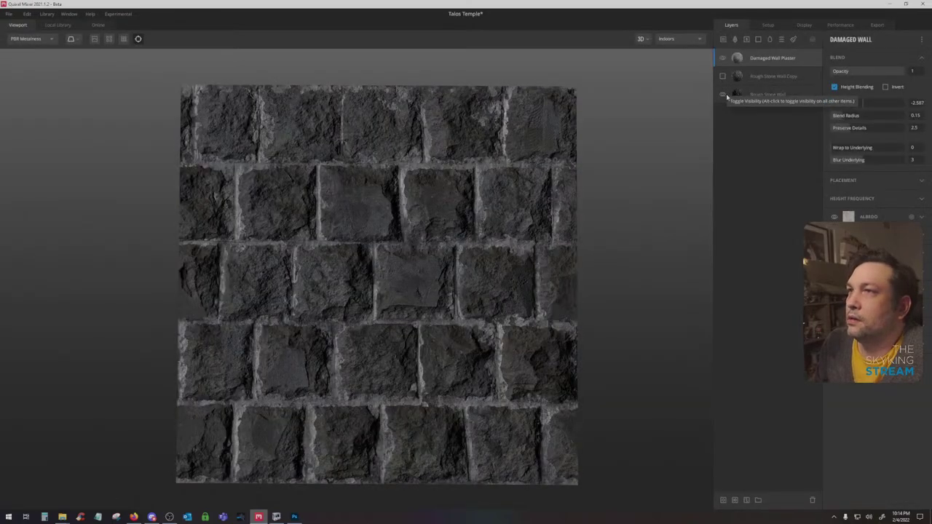
# Darken the plaster layer's albedo color to a Value of 22 and show only the albedo in the viewport
pyautogui.click(913, 217)
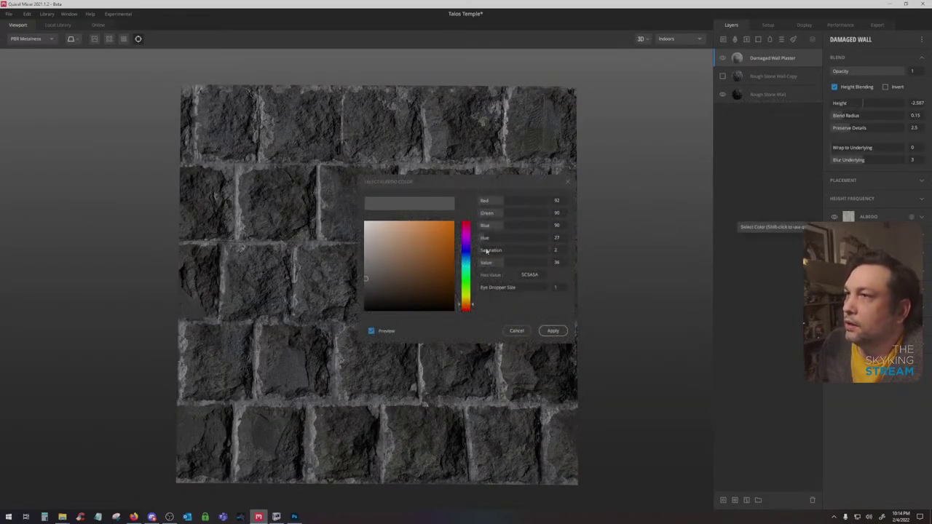
pyautogui.moveTo(499, 265)
pyautogui.mouseDown()
pyautogui.moveTo(486, 267)
pyautogui.moveTo(494, 266)
pyautogui.mouseUp()
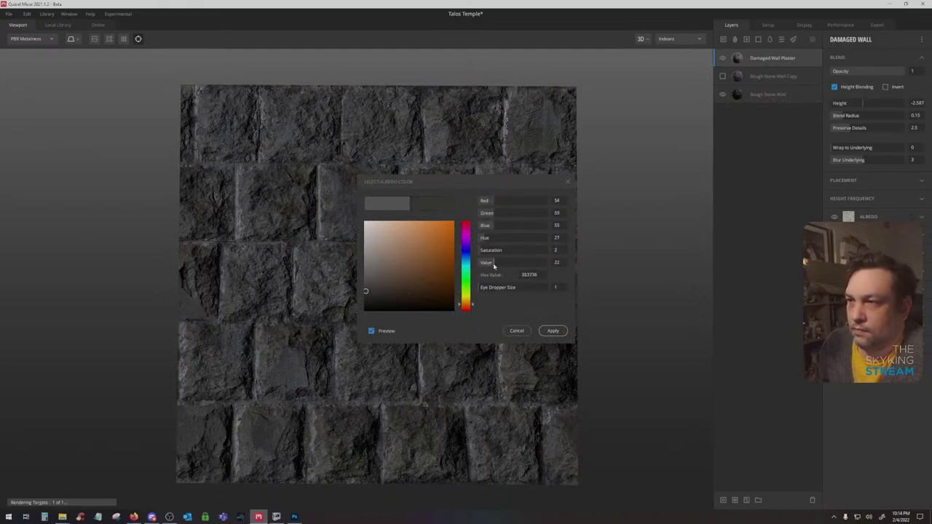
pyautogui.click(552, 330)
pyautogui.click(26, 39)
pyautogui.click(25, 62)
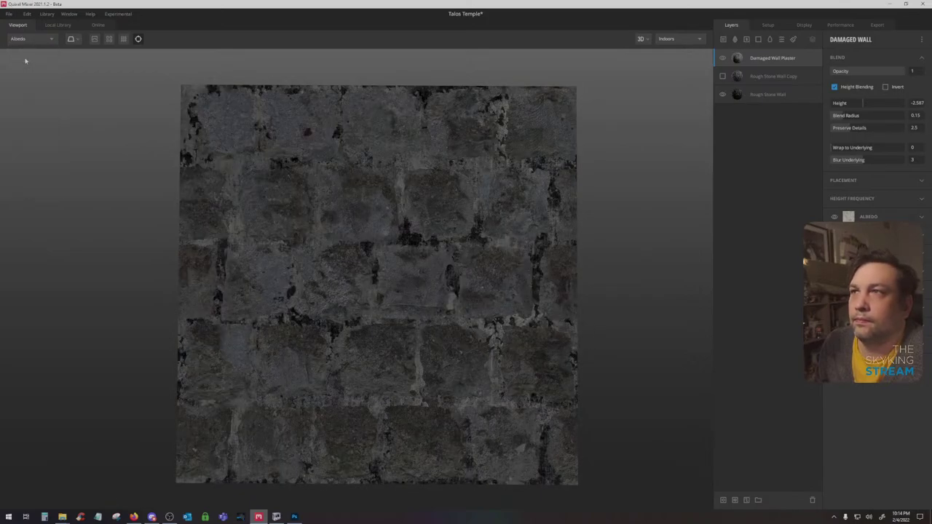
# Name the export asset Talos Temple Dirty and export its textures to disk at 2048 px
pyautogui.click(876, 25)
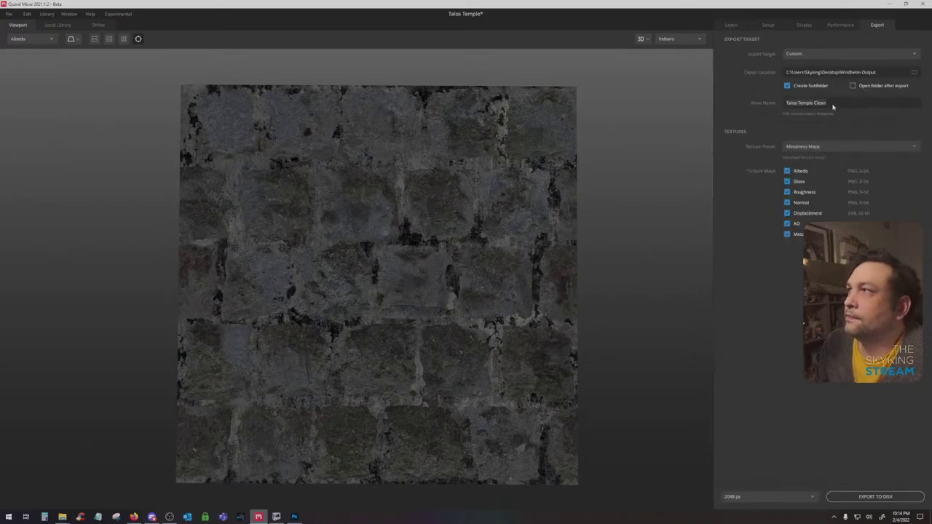
pyautogui.click(817, 104)
pyautogui.press('Delete')
pyautogui.press('Delete')
pyautogui.press('Delete')
pyautogui.press('Delete')
pyautogui.press('Delete')
pyautogui.write('Dirty')
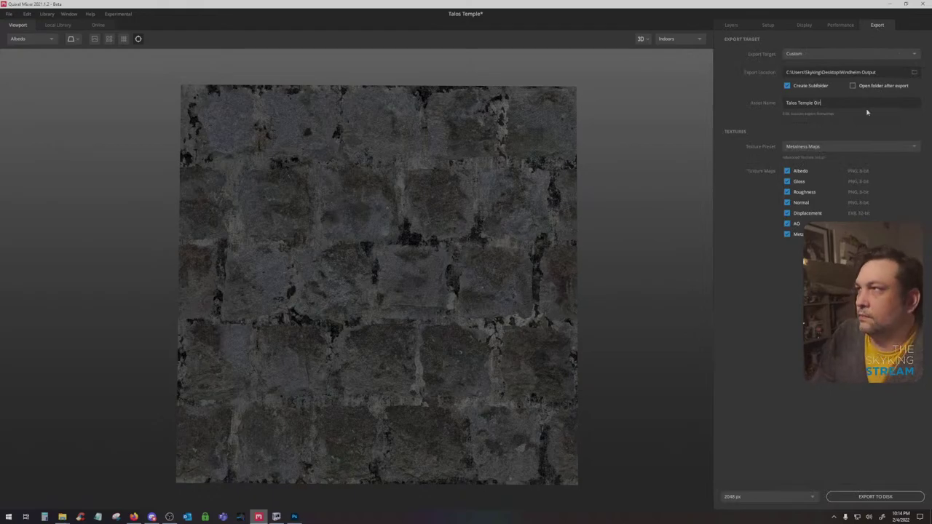
pyautogui.click(876, 498)
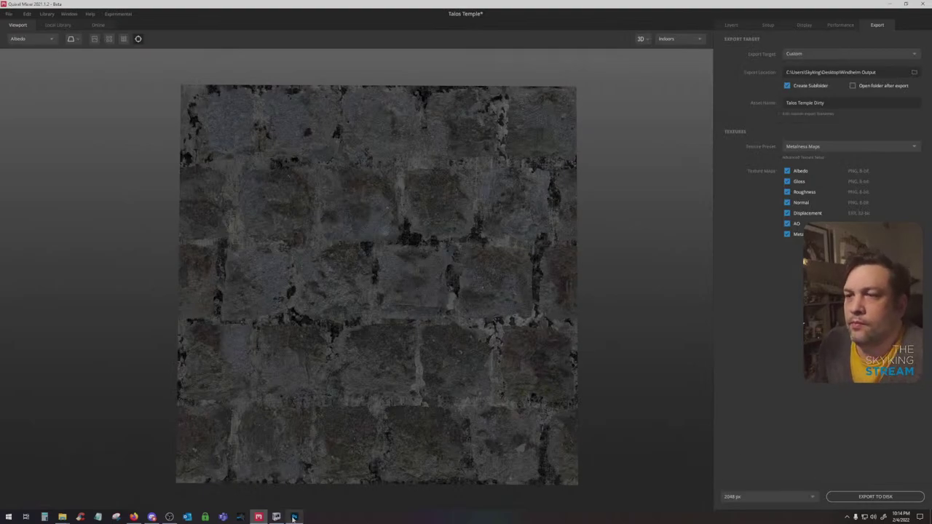
# Switch to Photoshop and place the albedo and AO maps from the Talos Temple Clean export folder into the whtalosbrick.dds document
pyautogui.click(294, 517)
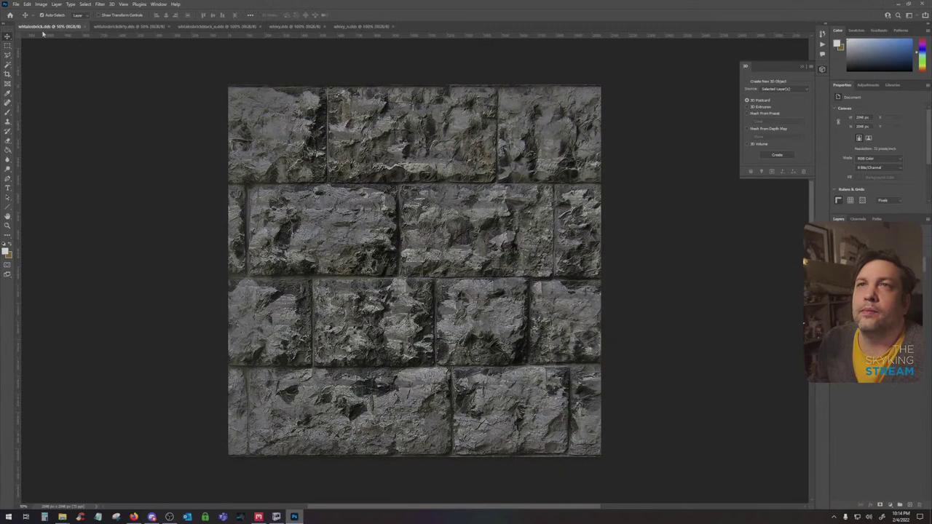
pyautogui.moveTo(62, 517)
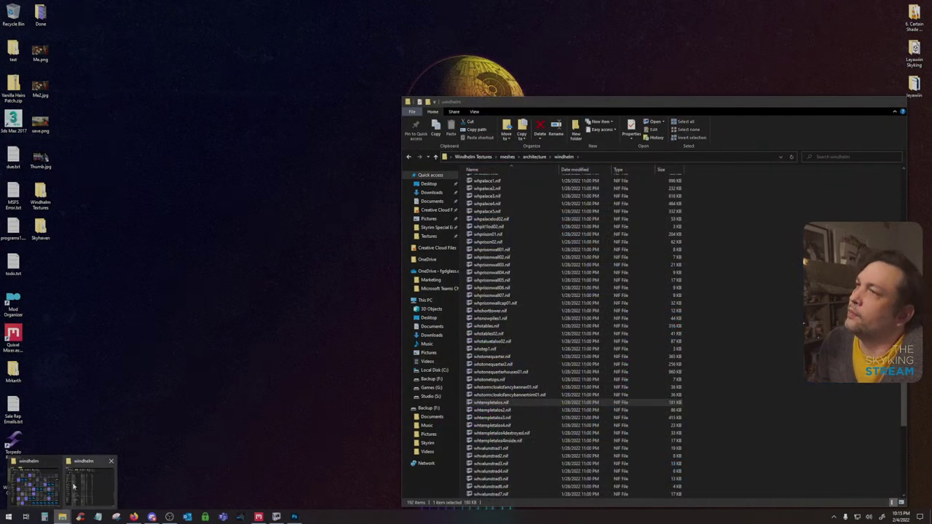
pyautogui.click(80, 483)
pyautogui.click(429, 184)
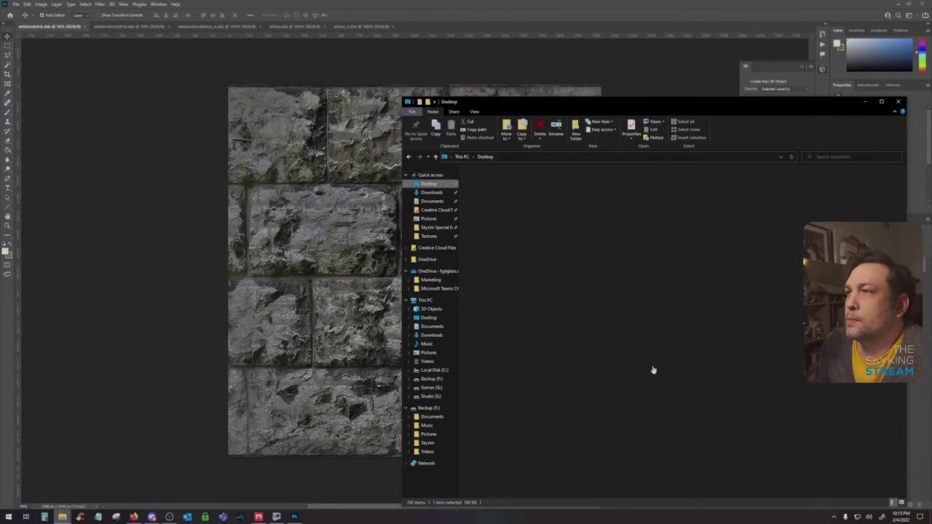
pyautogui.doubleClick(520, 239)
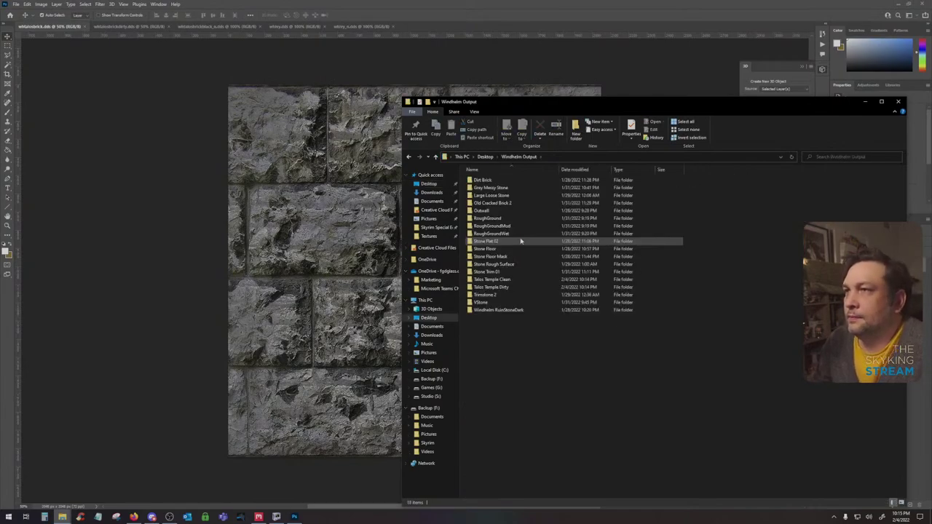
pyautogui.doubleClick(495, 279)
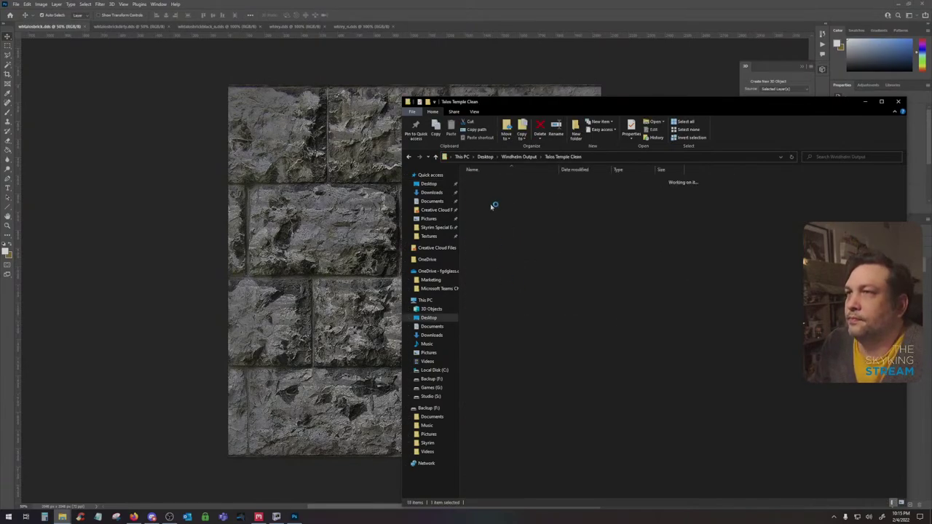
pyautogui.click(483, 195)
pyautogui.keyDown('ctrl'); pyautogui.click(523, 194); pyautogui.keyUp('ctrl')
pyautogui.moveTo(485, 195); pyautogui.dragTo(313, 238)
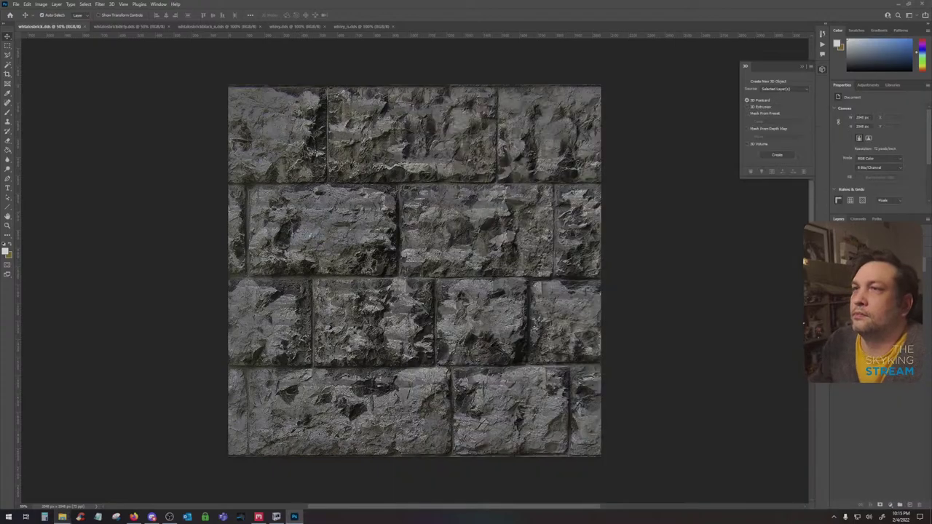
pyautogui.press('Return')
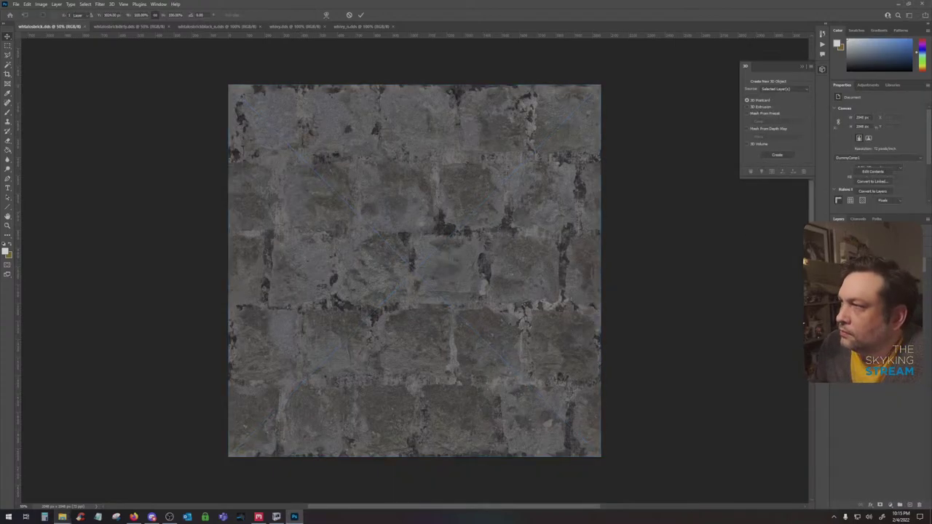
pyautogui.press('Return')
# Rasterize the two placed Talos Temple Clean layers
pyautogui.keyDown('shift'); pyautogui.click(881, 271); pyautogui.keyUp('shift')
pyautogui.rightClick(881, 271)
pyautogui.click(830, 328)
# Darken the shadows of the Talos Temple Clean AO layer by raising its black input level with Levels
pyautogui.click(879, 256)
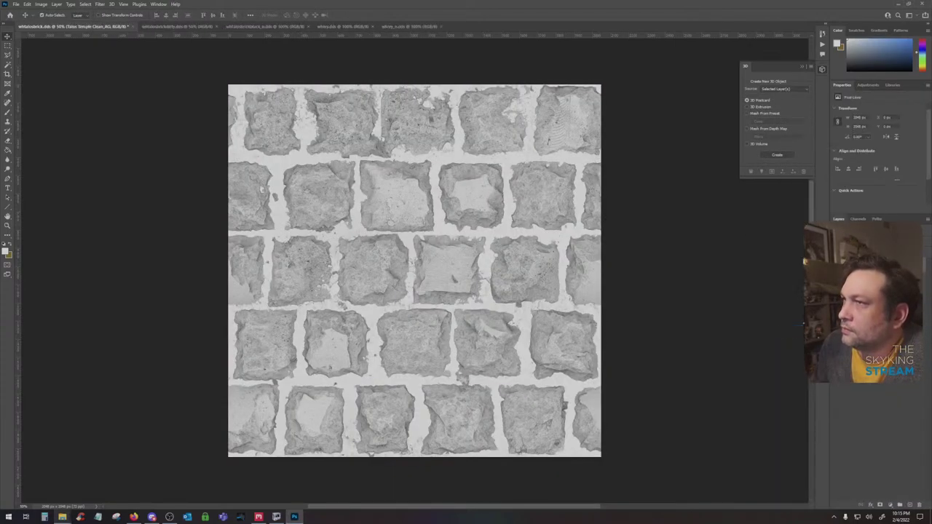
pyautogui.hotkey('ctrl', 'l')
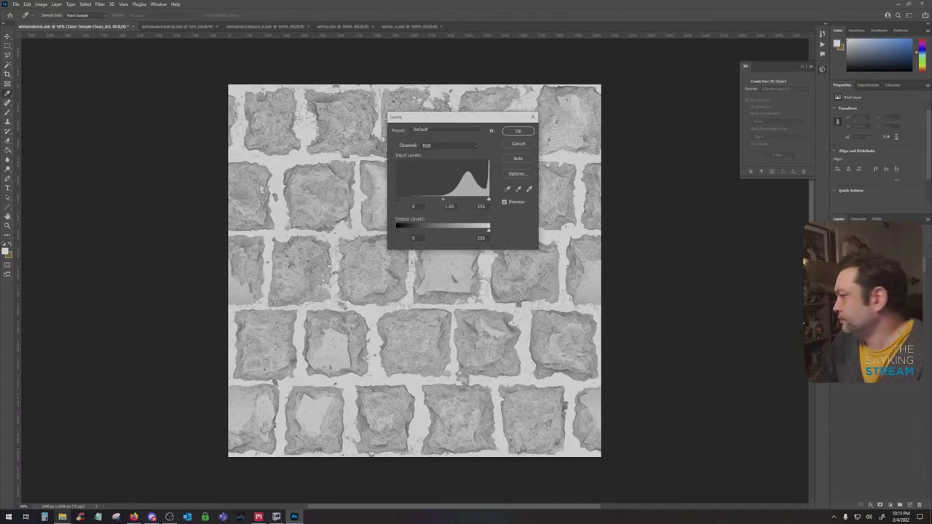
pyautogui.moveTo(398, 198); pyautogui.dragTo(418, 203)
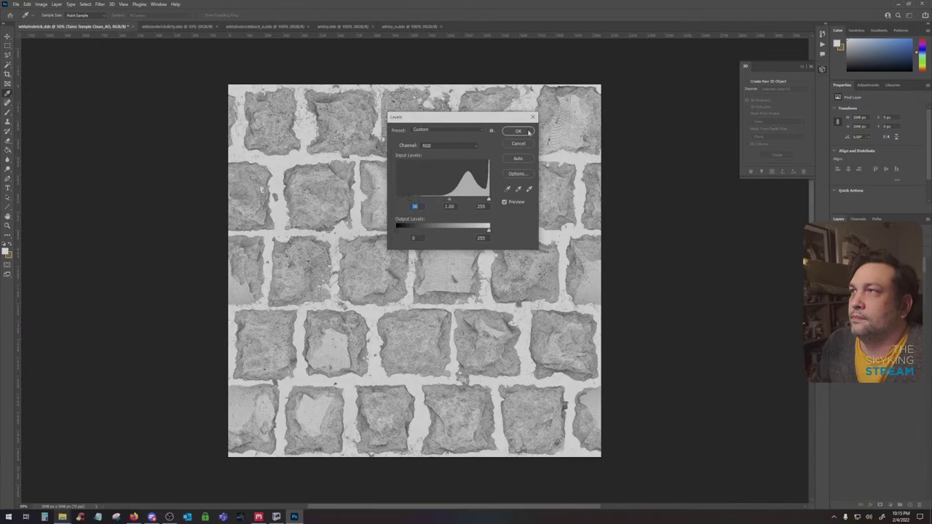
pyautogui.click(517, 131)
# Switch to Quixel Mixer, show only the occlusion in the viewport, and export the Talos Temple Dirty textures to disk again
pyautogui.click(258, 517)
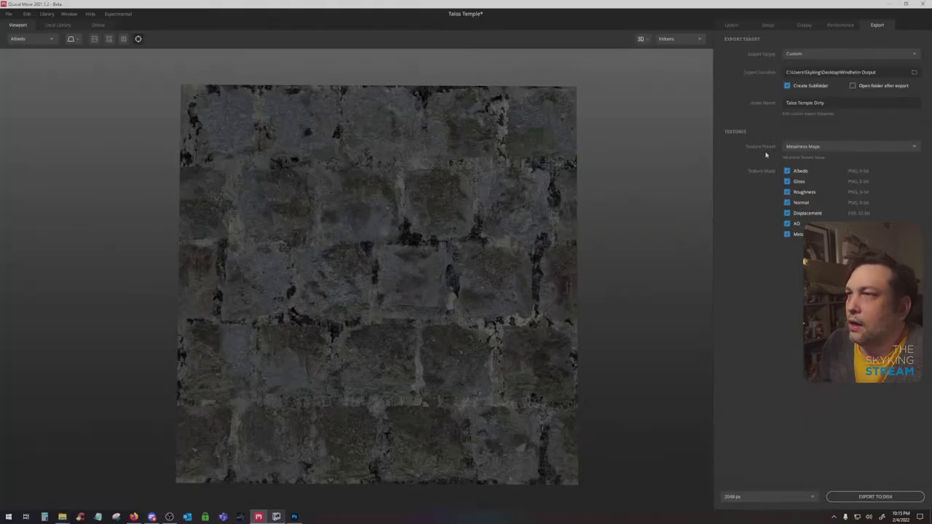
pyautogui.click(727, 27)
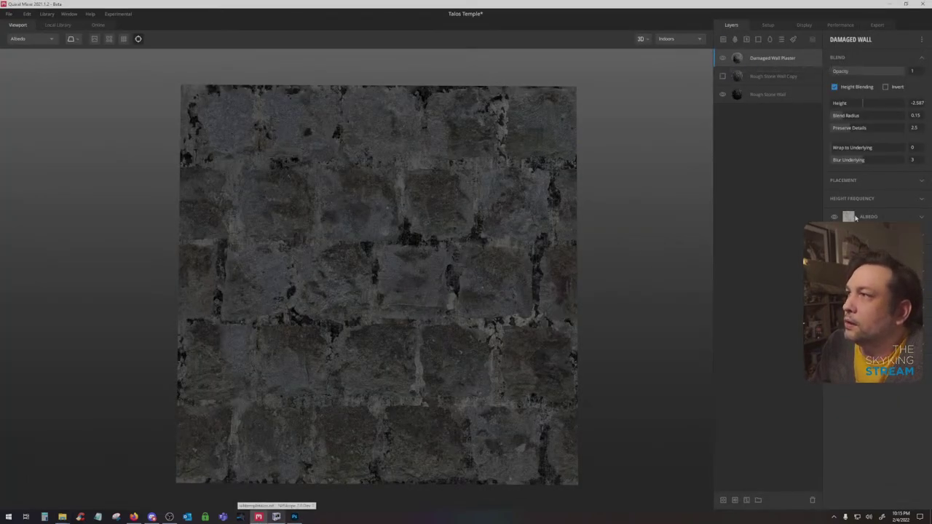
pyautogui.click(29, 39)
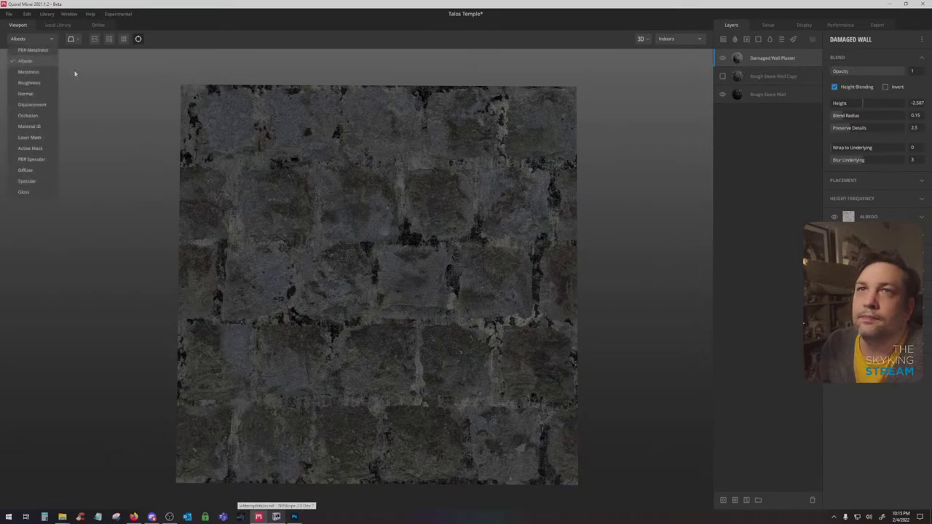
pyautogui.click(29, 115)
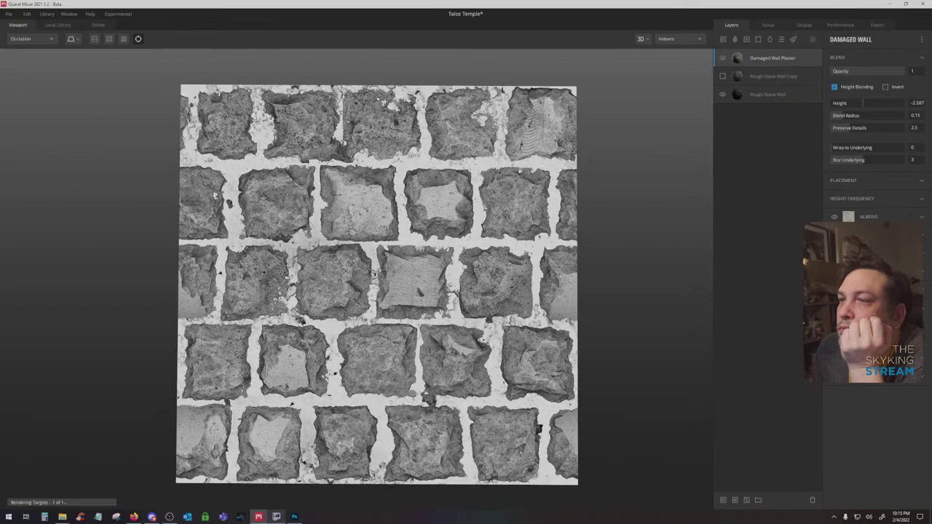
pyautogui.click(878, 25)
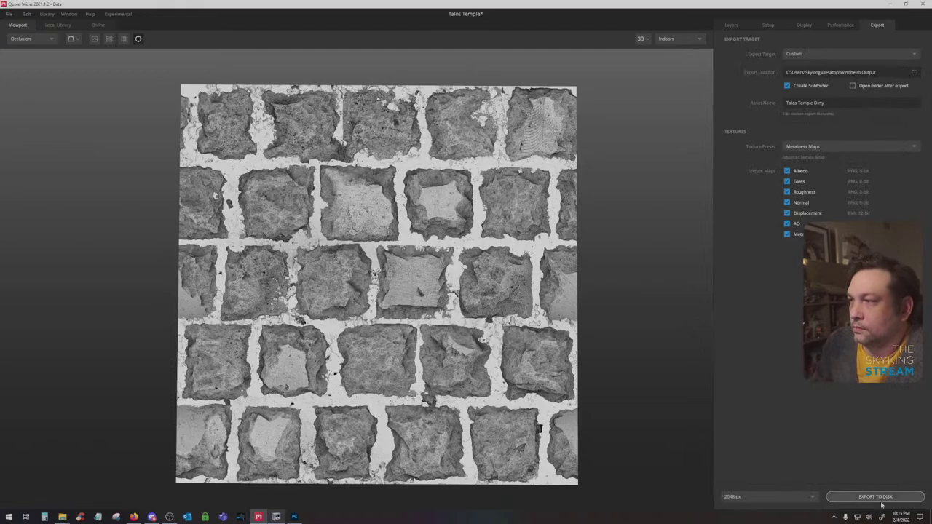
pyautogui.click(877, 497)
# Place the Talos Temple Clean AO map into the Photoshop document again, and delete the AO layers above the albedo
pyautogui.click(294, 517)
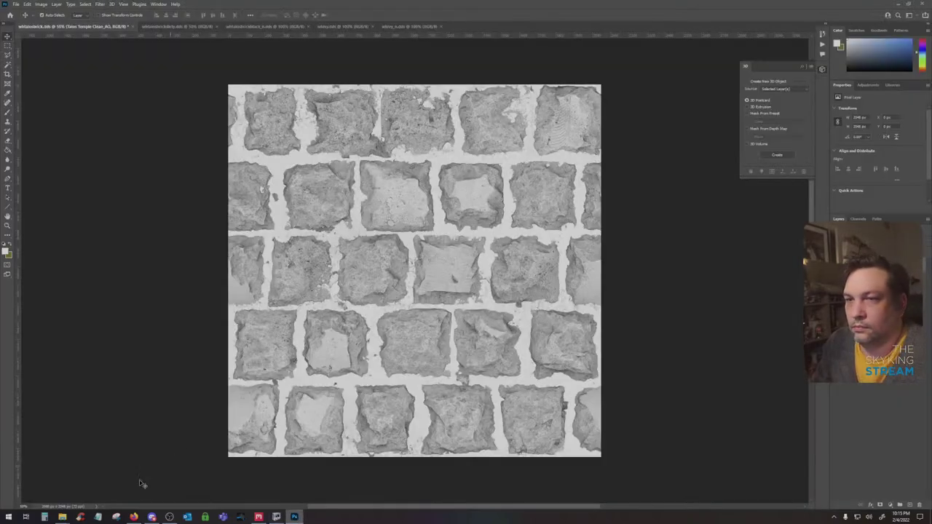
pyautogui.moveTo(63, 515)
pyautogui.click(93, 495)
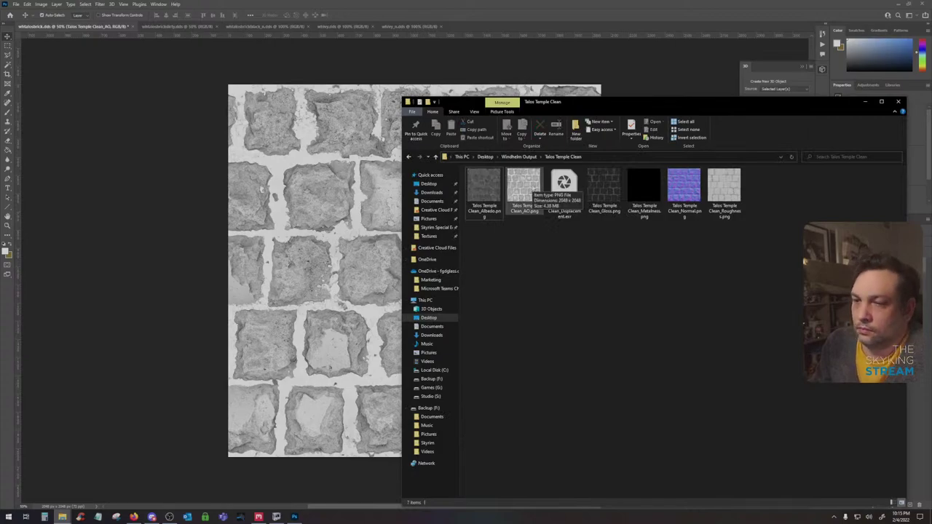
pyautogui.click(302, 240)
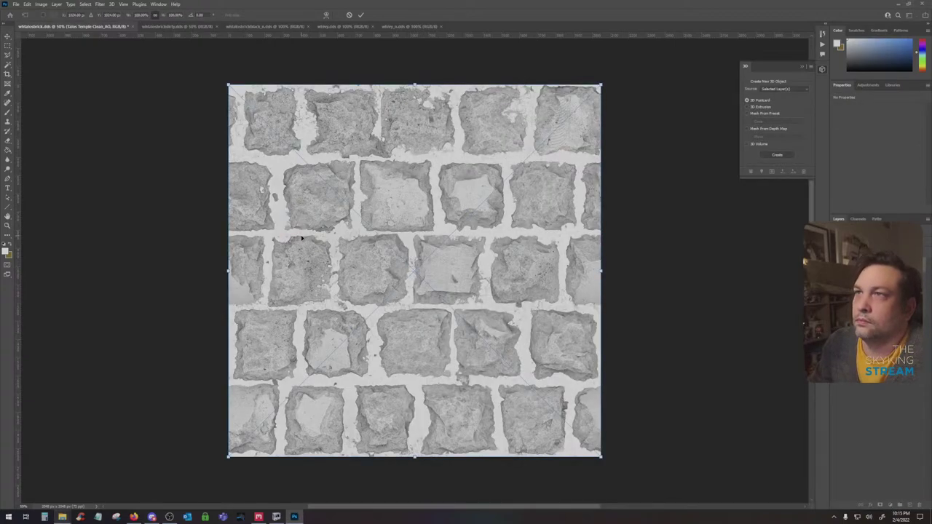
pyautogui.press('Return')
pyautogui.keyDown('shift'); pyautogui.click(912, 272); pyautogui.keyUp('shift')
pyautogui.moveTo(913, 272); pyautogui.dragTo(918, 505)
# Place a fresh copy of the Talos Temple Clean AO map over the albedo layer
pyautogui.moveTo(64, 518)
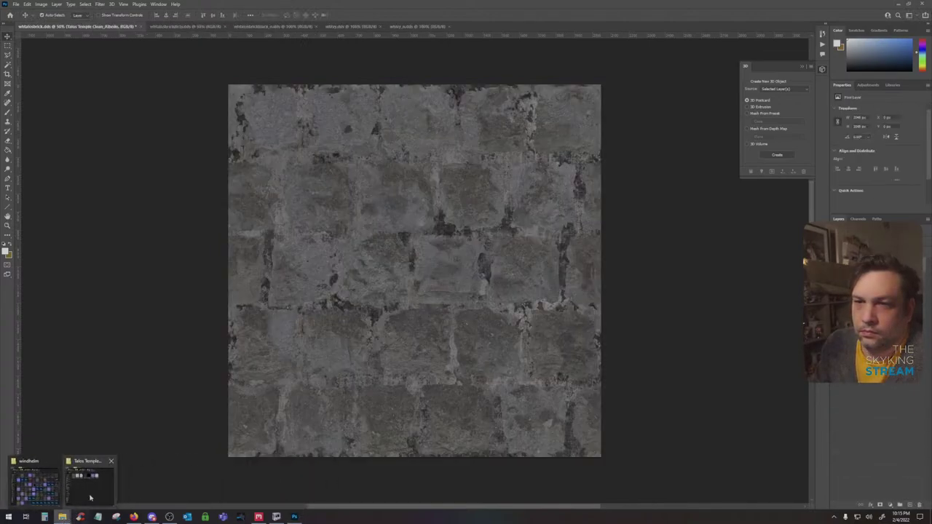
pyautogui.click(89, 497)
pyautogui.moveTo(521, 188); pyautogui.dragTo(356, 263)
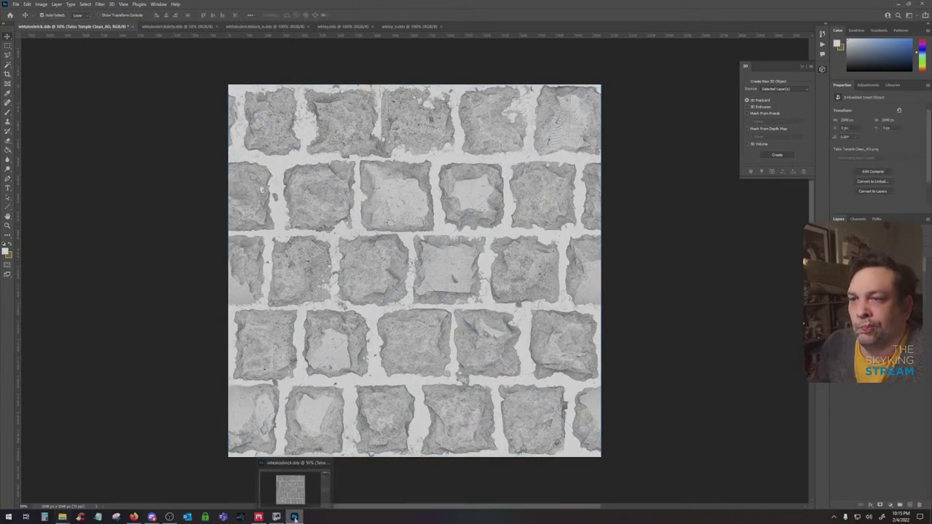
# Place the AO map from the Talos Temple Dirty export folder over the albedo and rasterize its layer
pyautogui.moveTo(62, 517)
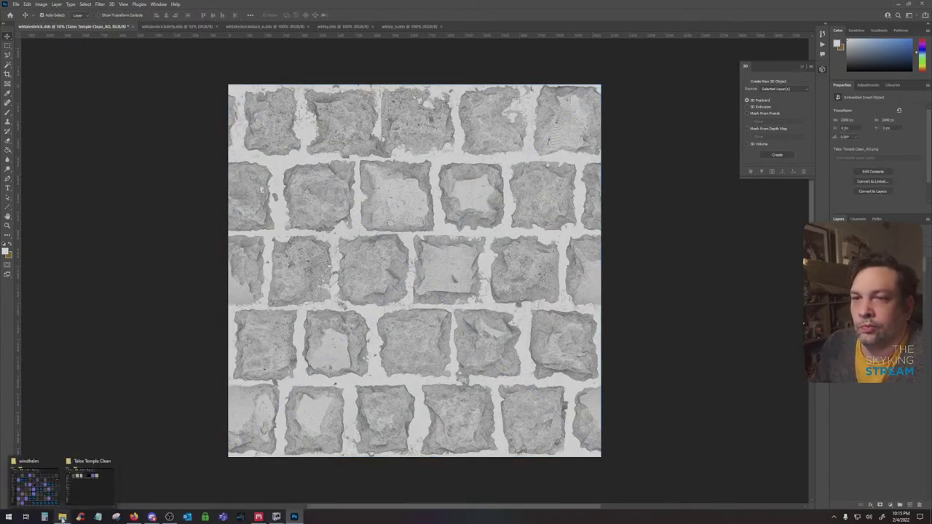
pyautogui.click(87, 481)
pyautogui.hotkey('alt', 'Left')
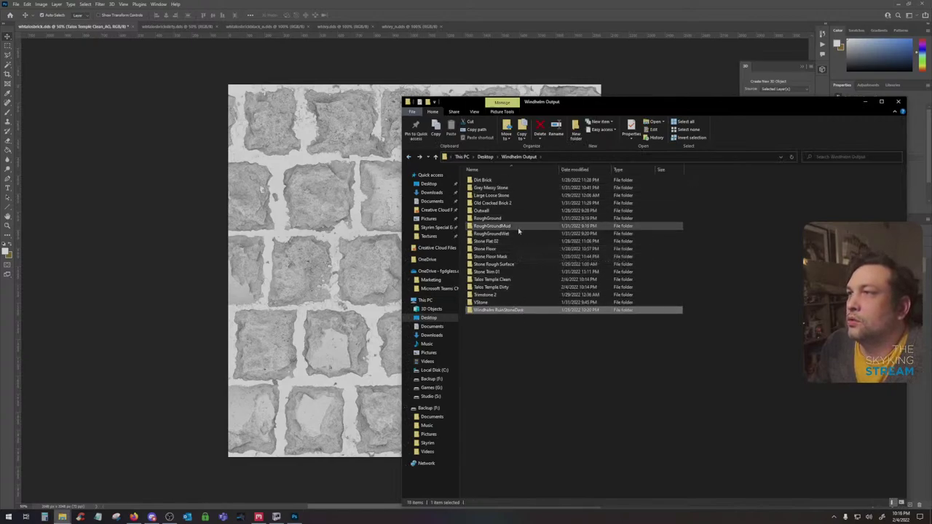
pyautogui.doubleClick(517, 287)
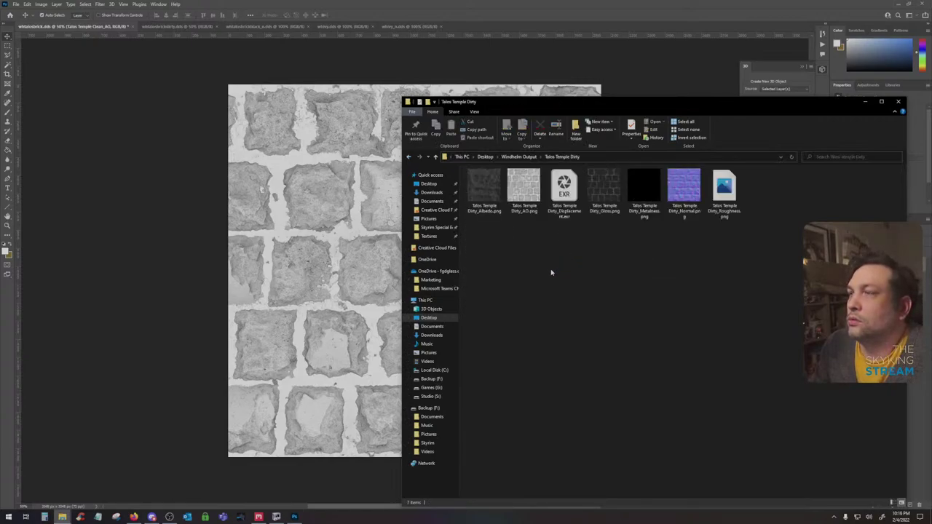
pyautogui.moveTo(524, 189); pyautogui.dragTo(345, 233)
pyautogui.press('Return')
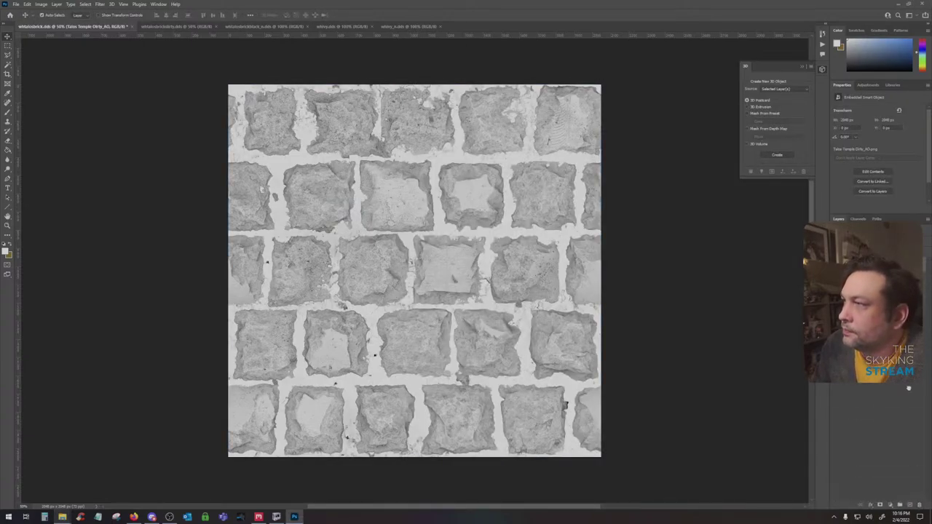
pyautogui.rightClick(901, 273)
pyautogui.click(805, 326)
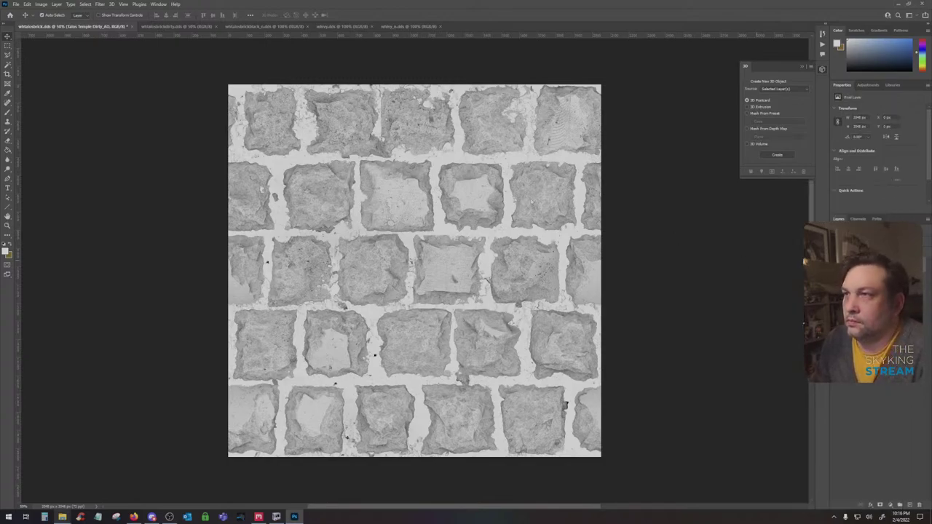
# Raise the Talos Temple Dirty AO layer's black input slightly with Levels and give the layer a darkening blend mode over the albedo
pyautogui.hotkey('ctrl', 'l')
pyautogui.moveTo(397, 202); pyautogui.dragTo(403, 198)
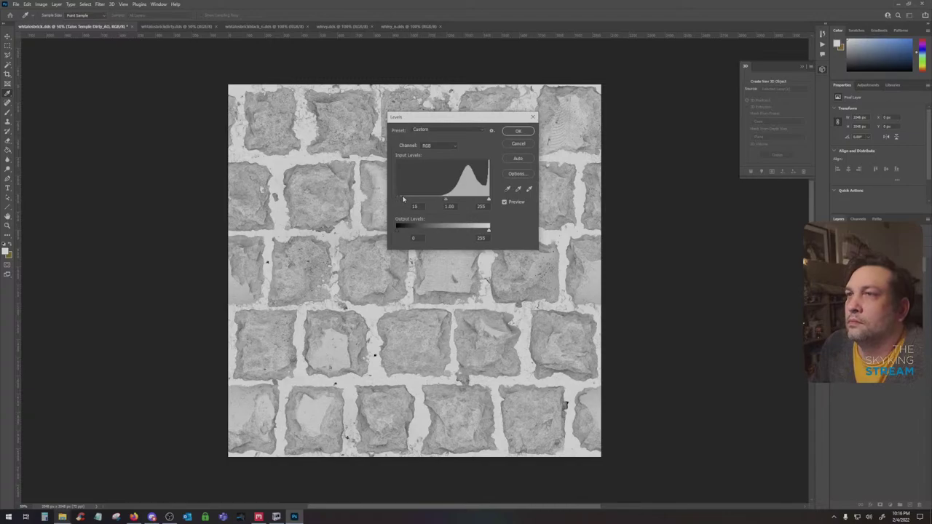
pyautogui.click(517, 131)
pyautogui.click(850, 235)
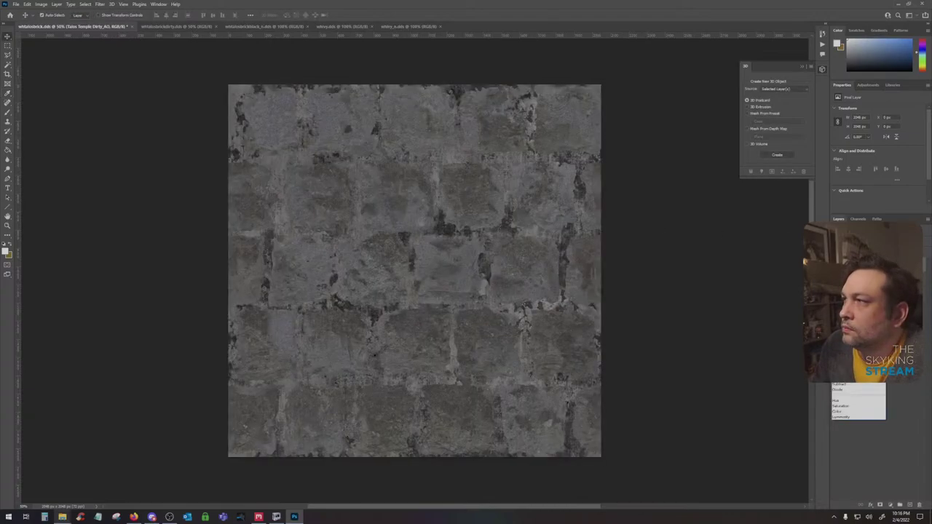
pyautogui.click(846, 259)
# Combine the AO and albedo layers into one smart object and rasterize it
pyautogui.keyDown('shift'); pyautogui.click(895, 262); pyautogui.keyUp('shift')
pyautogui.rightClick(897, 255)
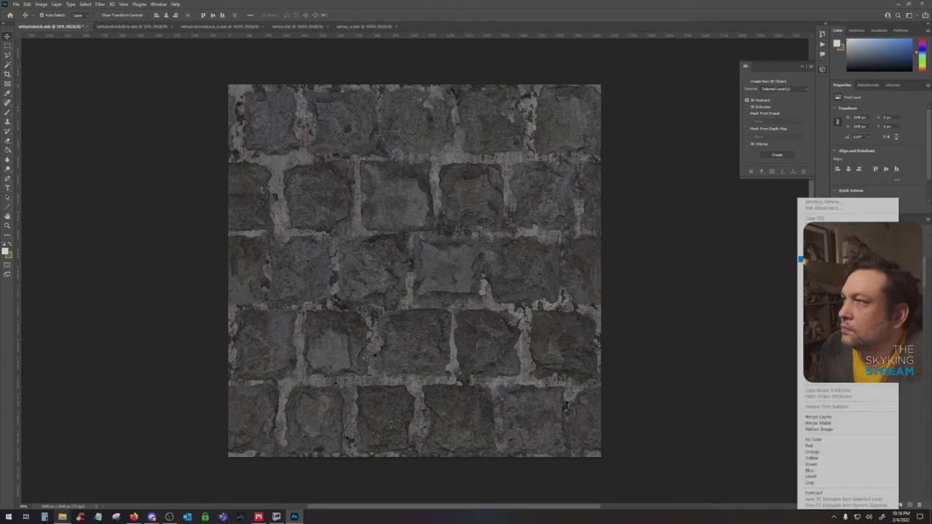
pyautogui.click(866, 302)
pyautogui.rightClick(892, 261)
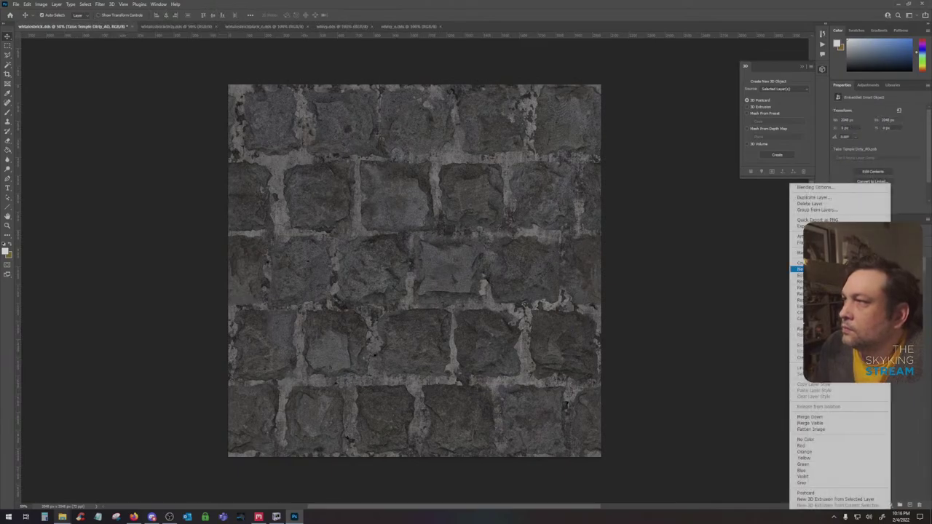
pyautogui.click(863, 328)
# Sharpen the combined stone wall layer with Unsharp Mask at 25% amount and 2.5 pixels radius
pyautogui.click(99, 4)
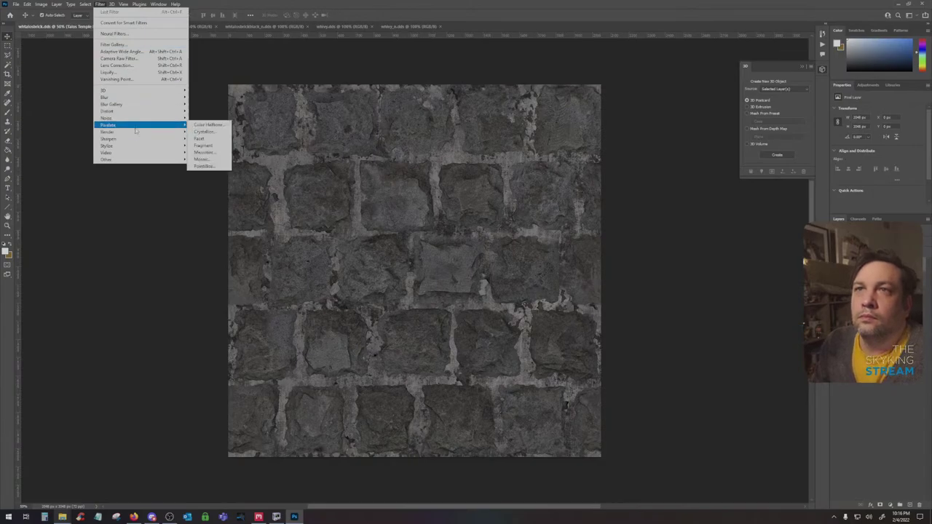
pyautogui.moveTo(135, 138)
pyautogui.click(209, 173)
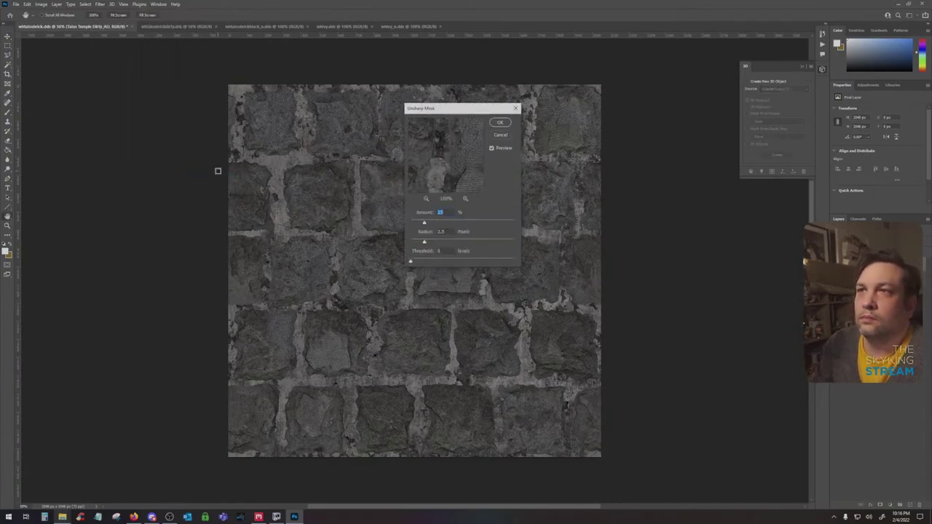
pyautogui.press('Return')
# Paste the sharpened stone wall layer into the brick normal map document and desaturate it
pyautogui.click(240, 27)
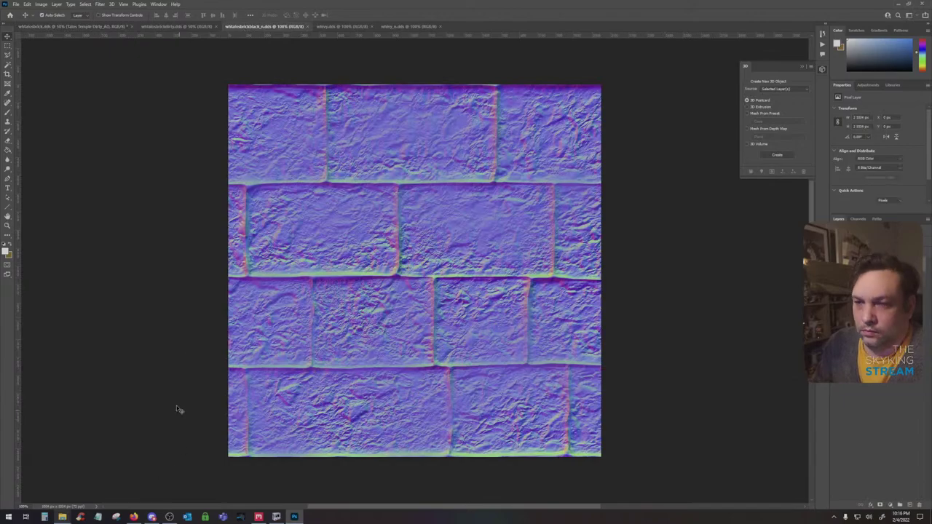
pyautogui.click(80, 27)
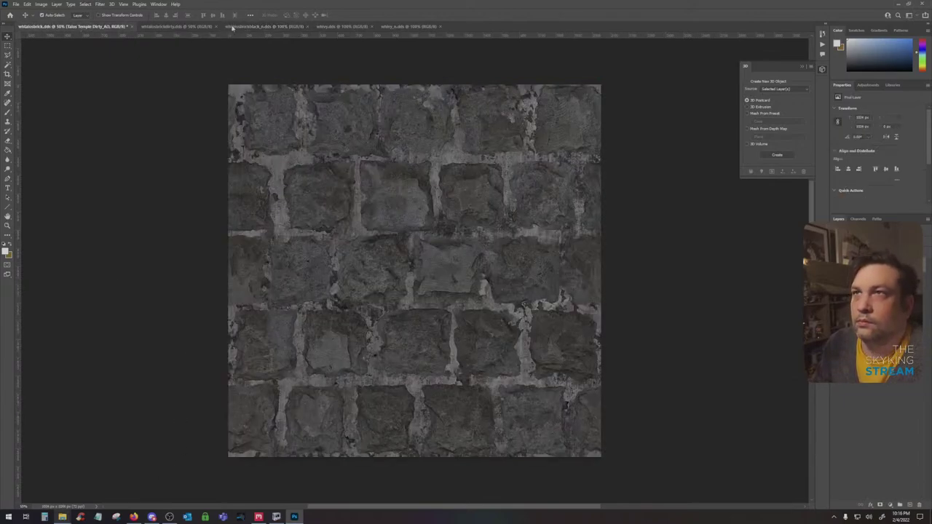
pyautogui.click(264, 26)
pyautogui.hotkey('ctrl', 'v')
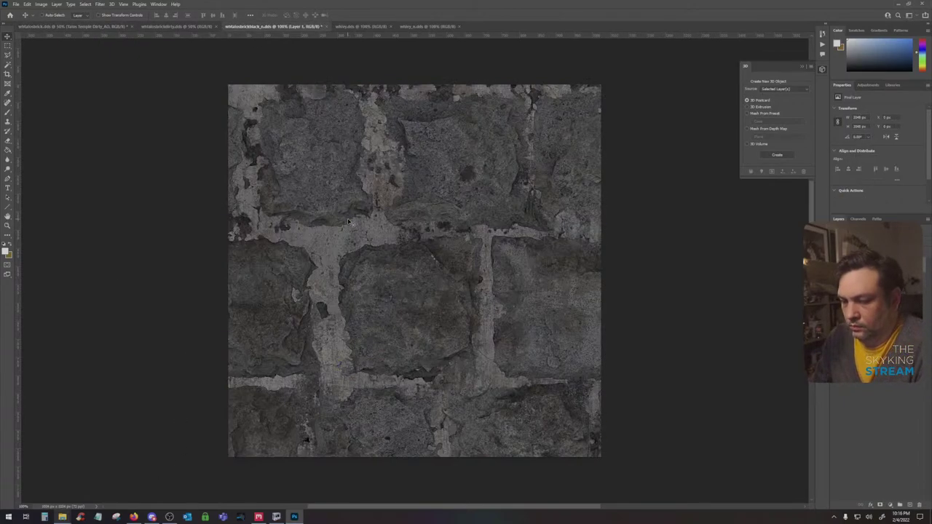
pyautogui.hotkey('ctrl', 'l')
pyautogui.click(518, 131)
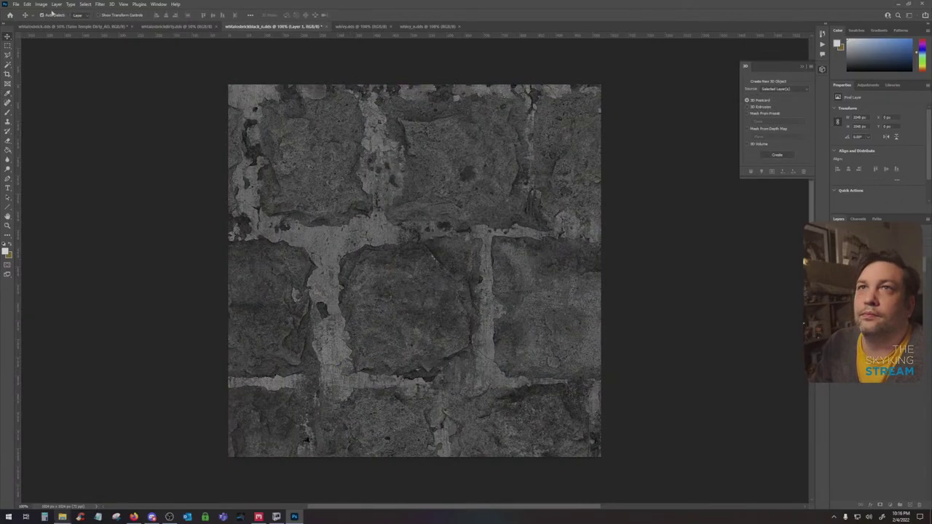
# Try to enlarge only the width of the normal map document, and undo the resize
pyautogui.click(41, 4)
pyautogui.click(59, 59)
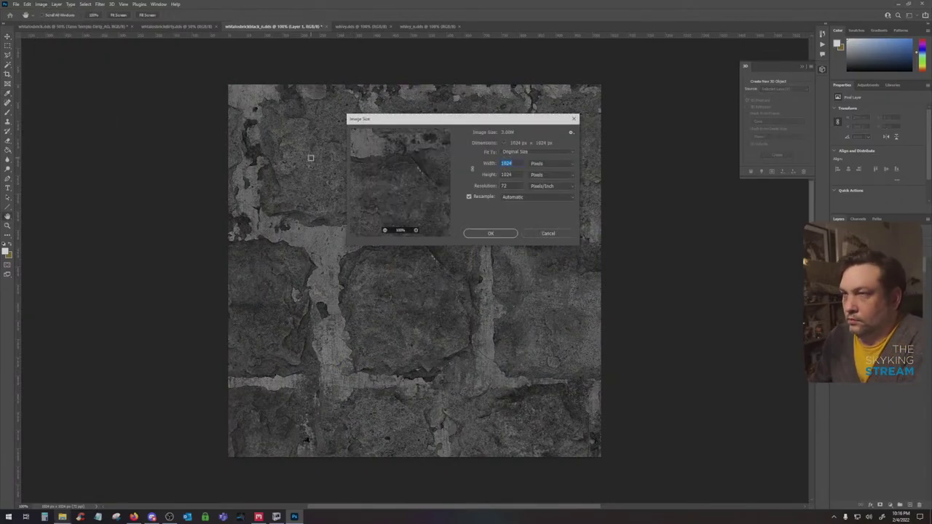
pyautogui.press('Return')
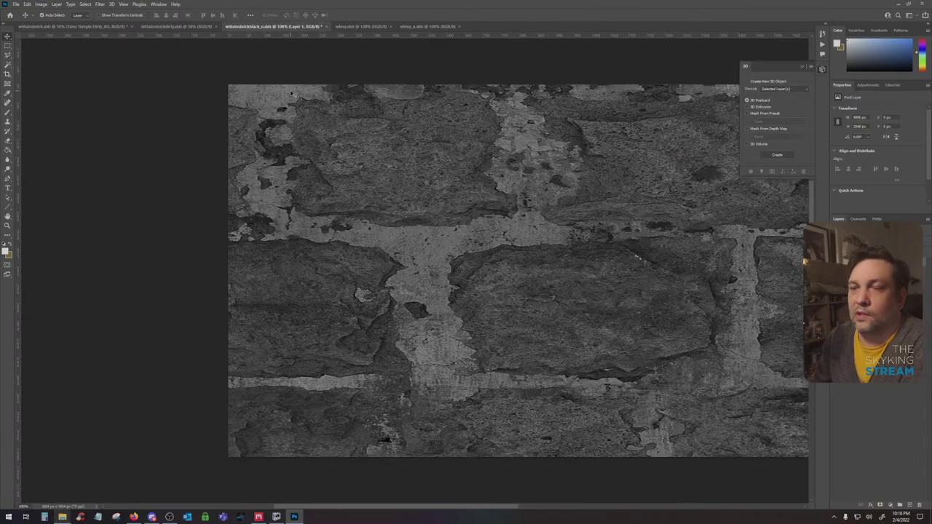
pyautogui.hotkey('ctrl', 'z')
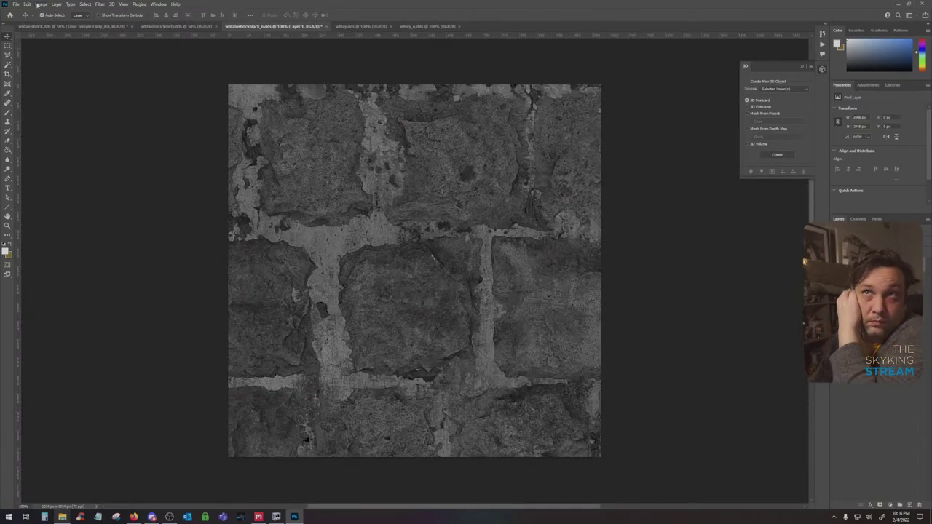
# Resize the normal map document to 2048 by 2048 pixels and delete the pasted stone wall layer
pyautogui.click(41, 4)
pyautogui.click(58, 59)
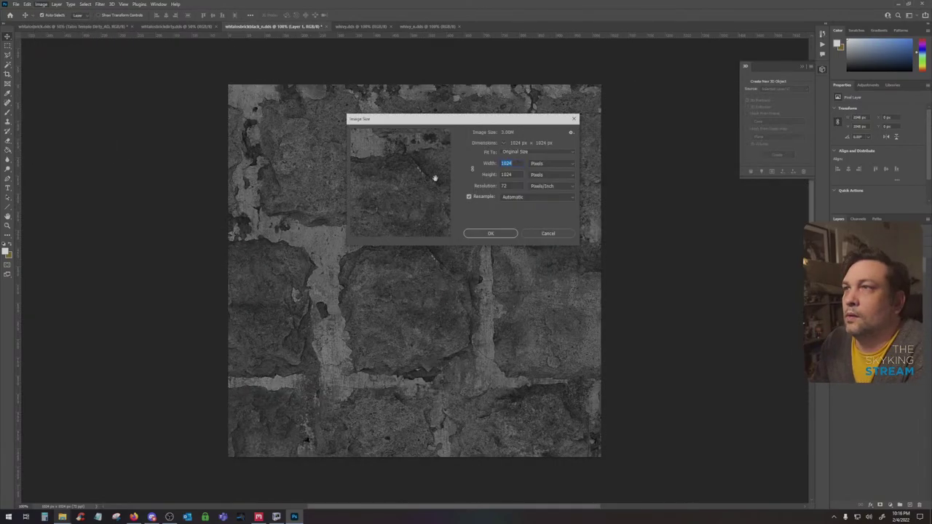
pyautogui.write('4096')
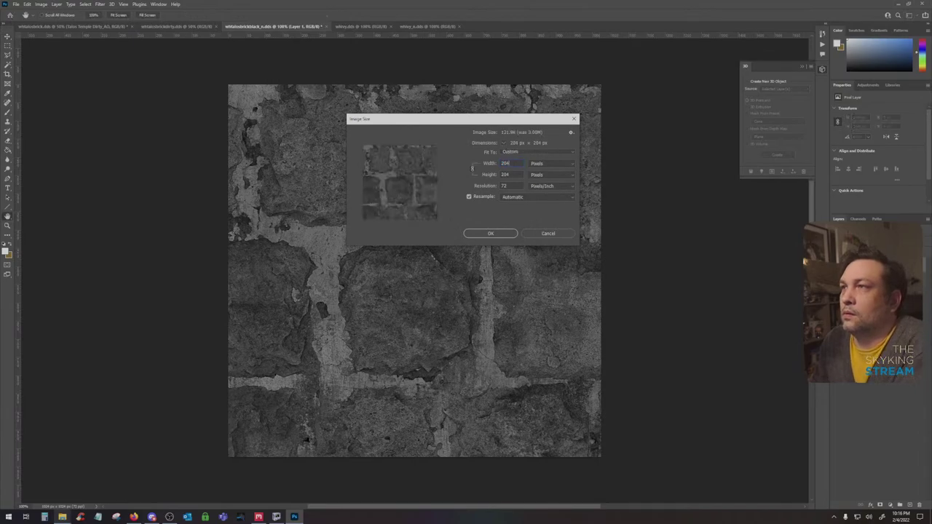
pyautogui.press('Return')
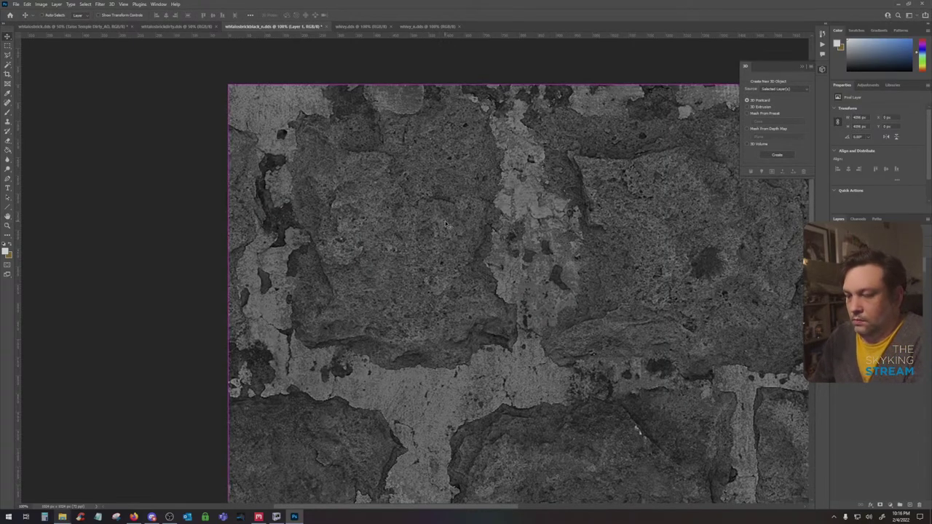
pyautogui.scroll(-4, 448, 222)
pyautogui.moveTo(381, 210); pyautogui.dragTo(378, 219)
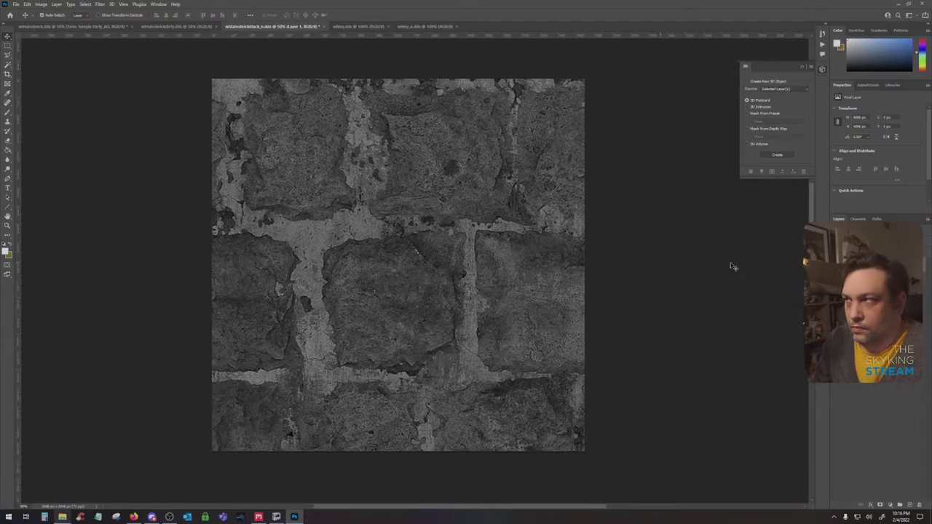
pyautogui.moveTo(868, 261); pyautogui.dragTo(921, 505)
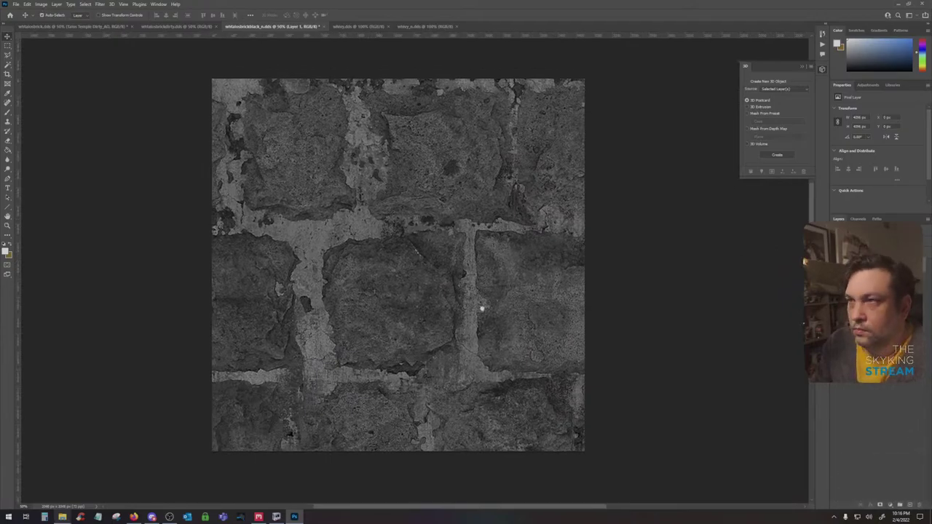
# Paste the stone wall over the normal map again, desaturate it, and darken it with Levels at black input 20 and midtone 0.4
pyautogui.hotkey('ctrl', 'v')
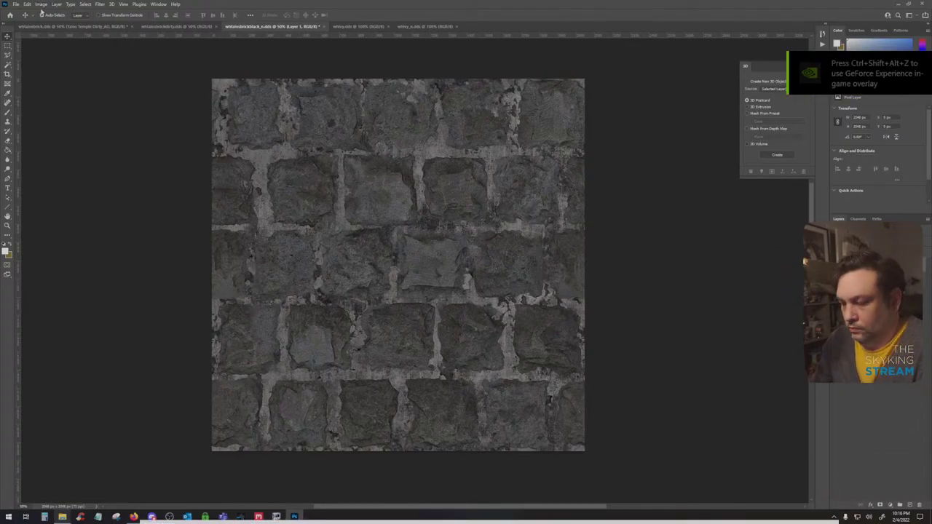
pyautogui.hotkey('ctrl', 'l')
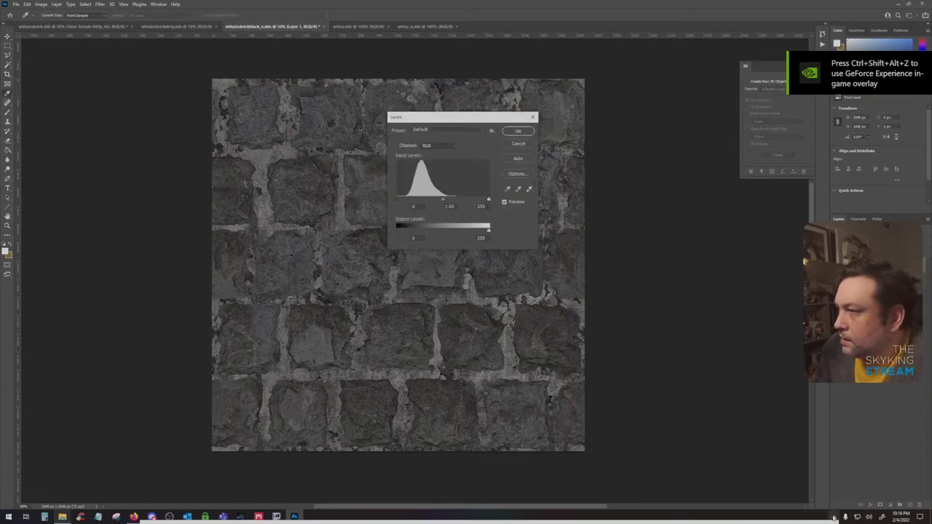
pyautogui.click(834, 517)
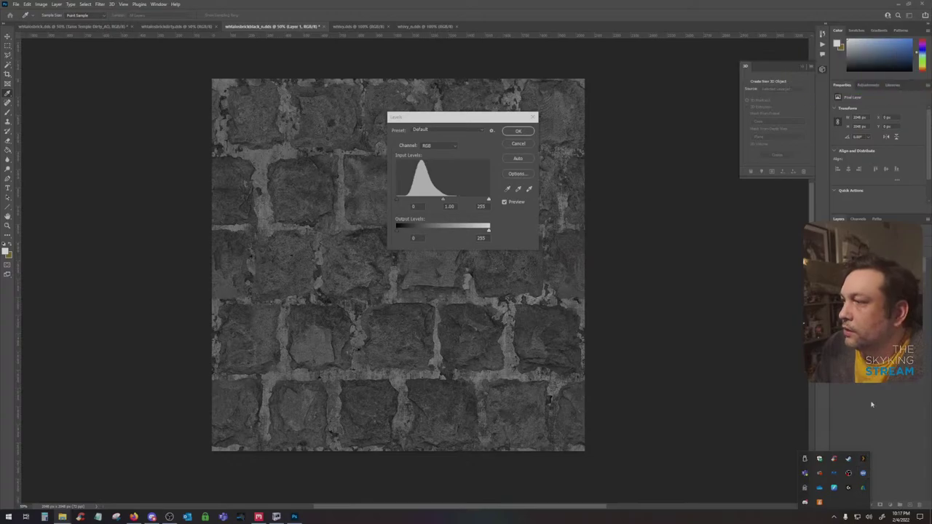
pyautogui.click(484, 200)
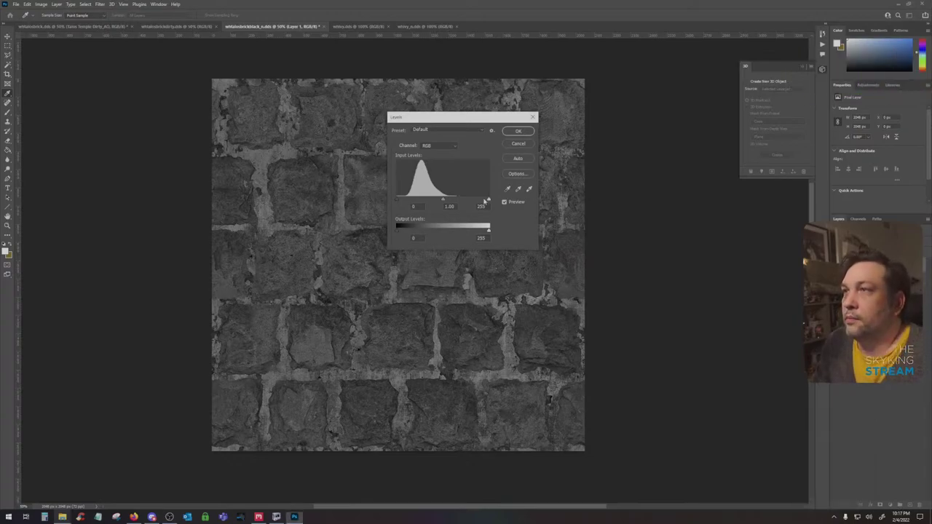
pyautogui.moveTo(488, 200); pyautogui.dragTo(456, 201)
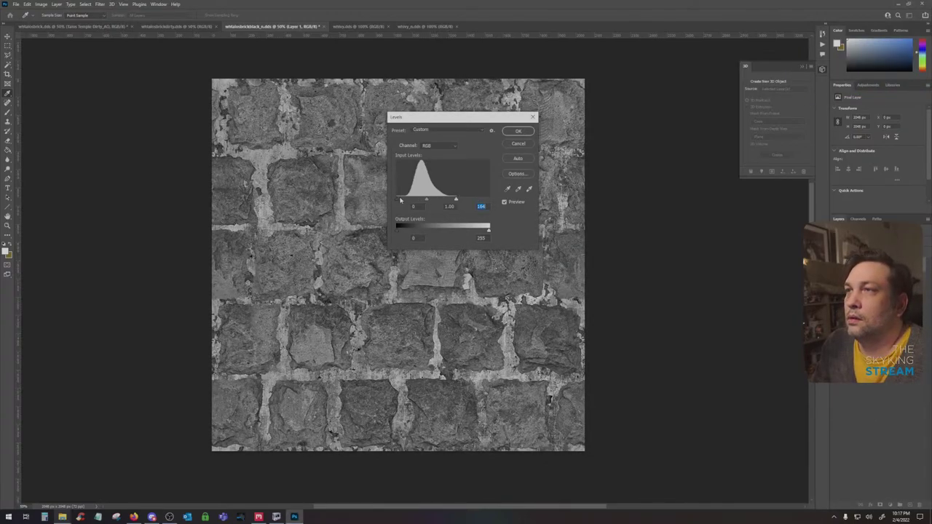
pyautogui.moveTo(397, 201); pyautogui.dragTo(406, 200)
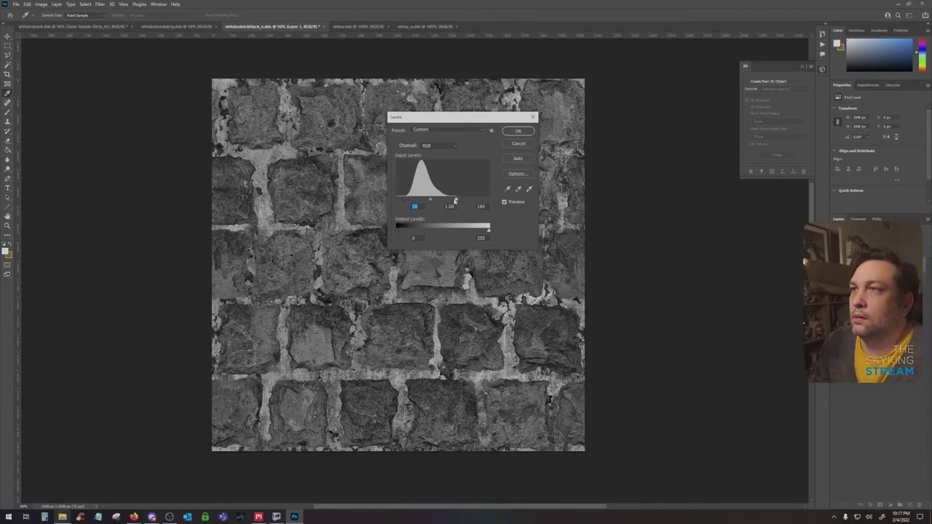
pyautogui.moveTo(456, 200); pyautogui.dragTo(478, 201)
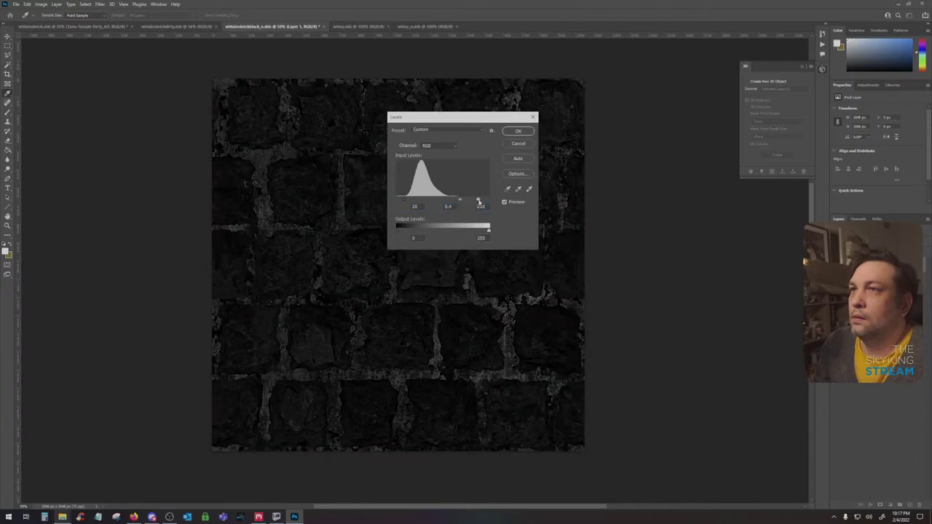
pyautogui.click(519, 132)
# Cut the darkened grayscale stone wall into a new alpha channel, return to the RGB layers, and deselect
pyautogui.hotkey('ctrl', 'a')
pyautogui.hotkey('ctrl', 'x')
pyautogui.click(858, 220)
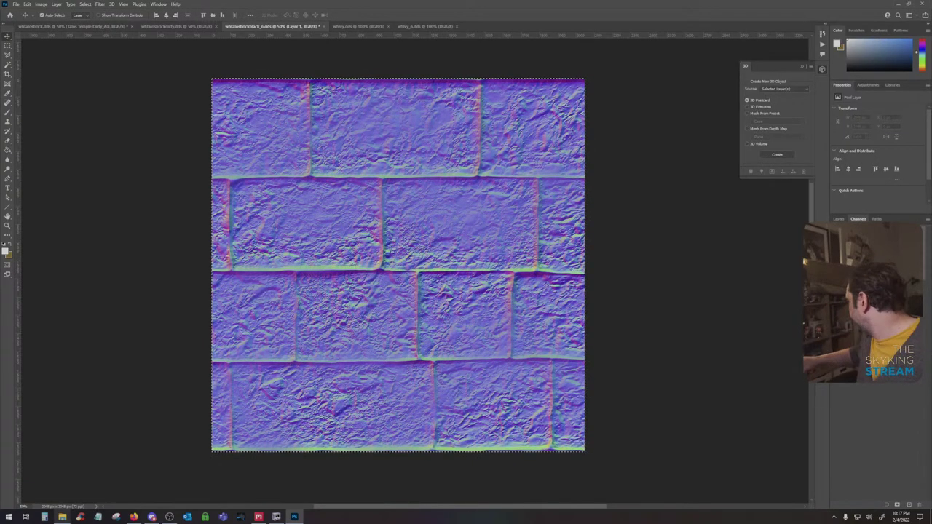
pyautogui.click(908, 505)
pyautogui.hotkey('ctrl', 'v')
pyautogui.click(853, 230)
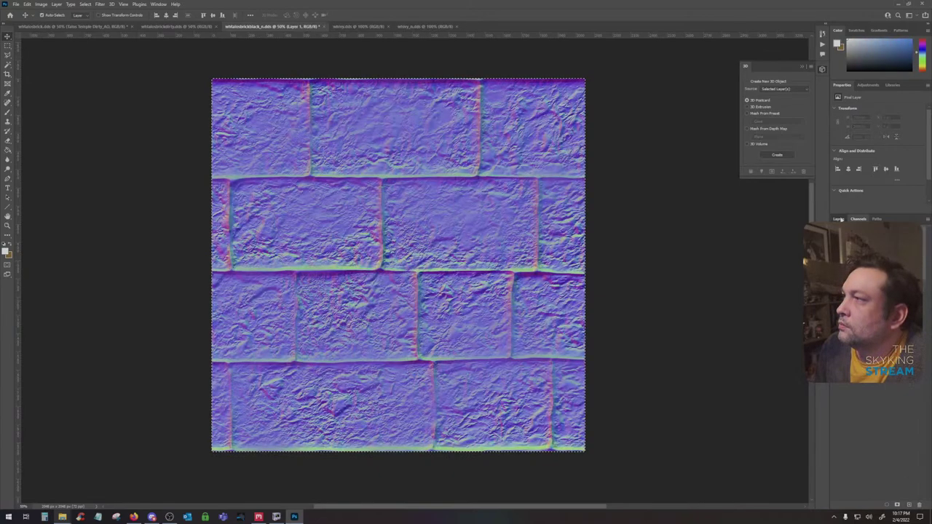
pyautogui.click(839, 219)
pyautogui.hotkey('ctrl', 'd')
# Place the normal map from the Talos Temple Dirty export folder over the original normal map and rasterize its layer
pyautogui.moveTo(62, 515)
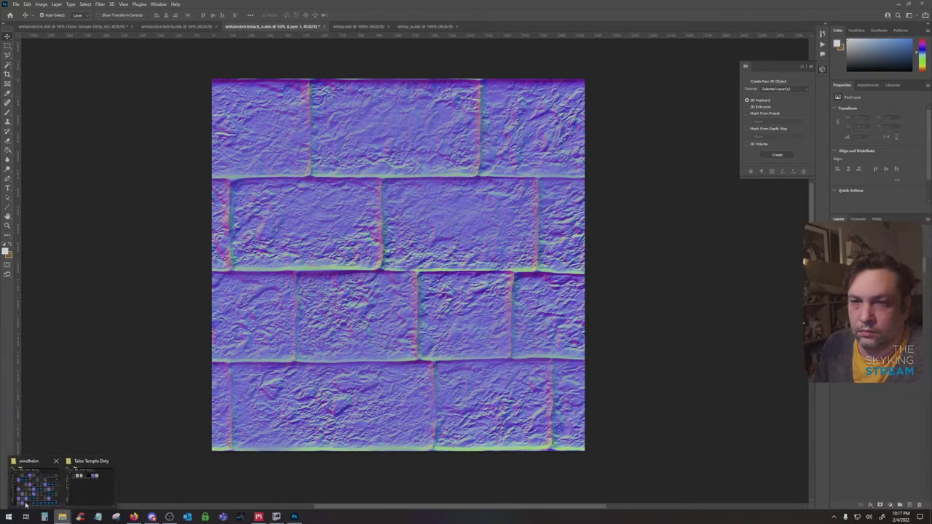
pyautogui.click(29, 484)
pyautogui.moveTo(685, 191); pyautogui.dragTo(361, 249)
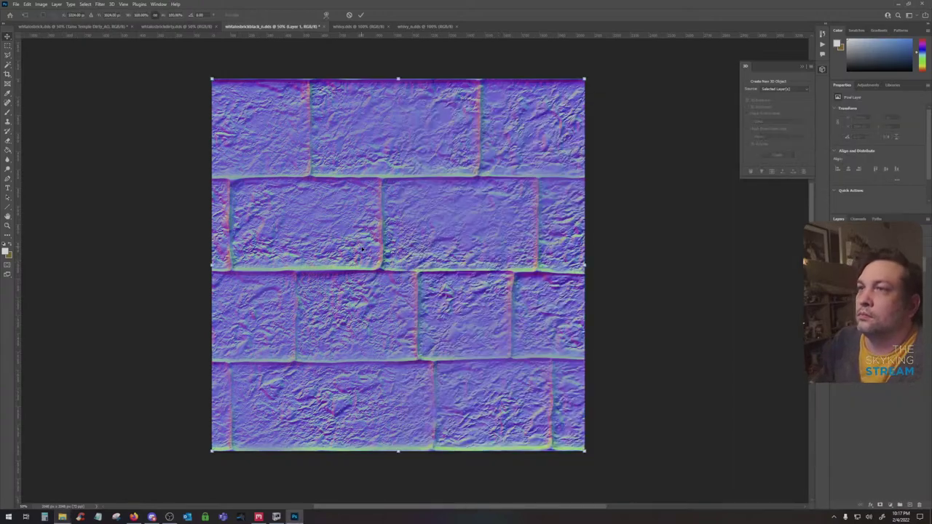
pyautogui.press('Return')
pyautogui.rightClick(893, 258)
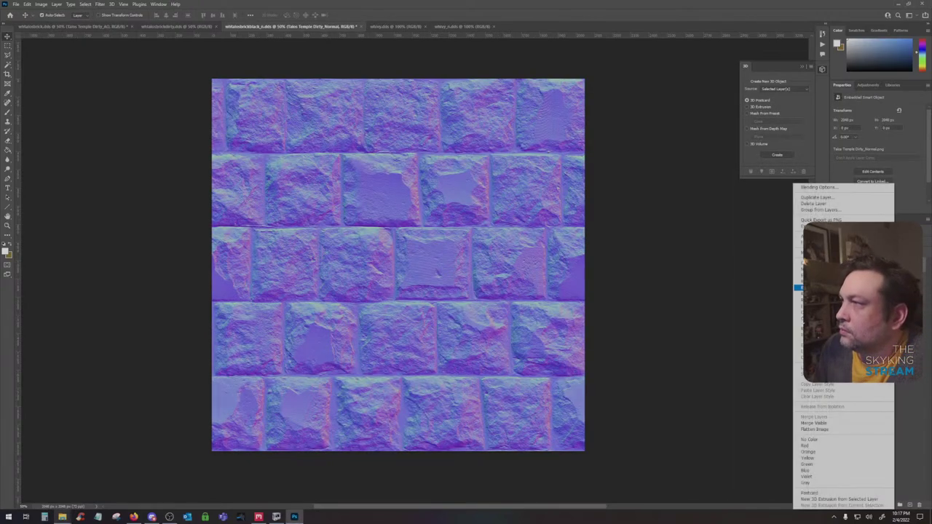
pyautogui.click(837, 329)
# Invert the placed normal map's green channel and save the DDS as Color + Alpha with BC7 Fine (Linear) compression
pyautogui.click(858, 219)
pyautogui.click(866, 255)
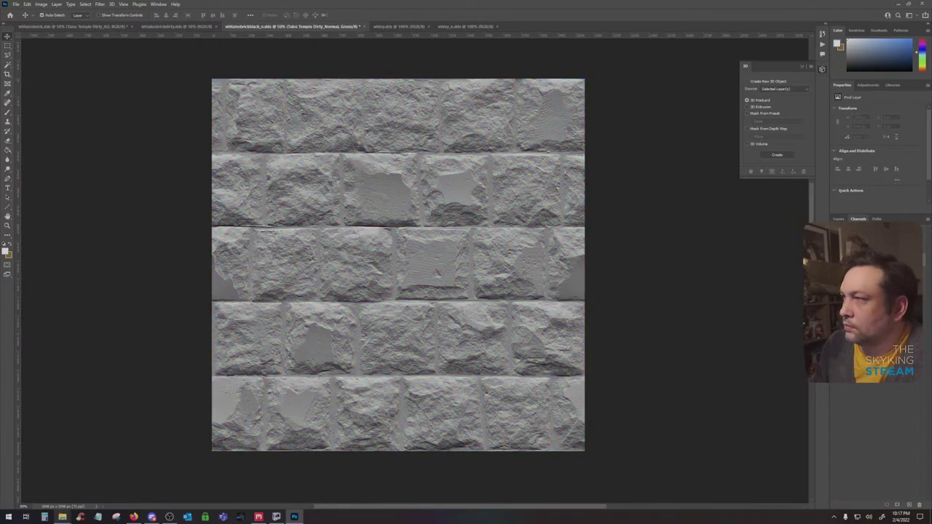
pyautogui.hotkey('ctrl', 'i')
pyautogui.click(866, 230)
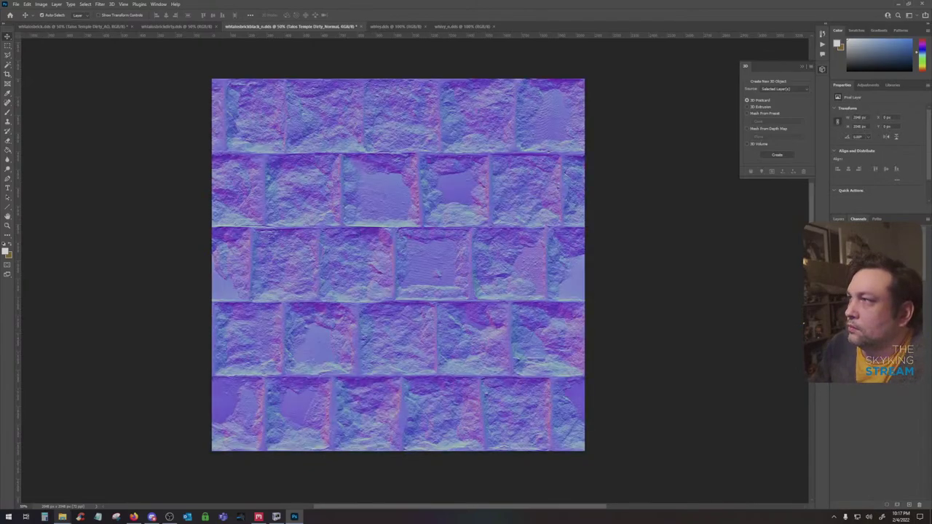
pyautogui.click(838, 219)
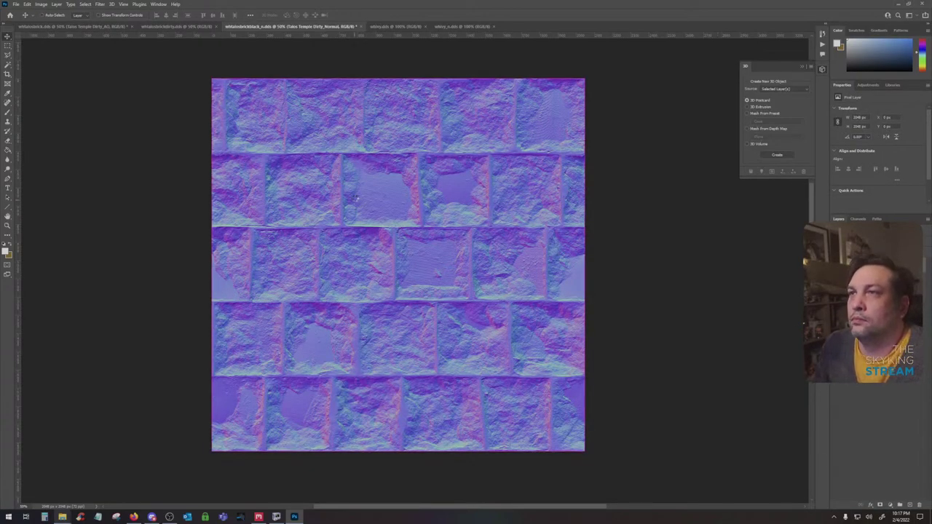
pyautogui.hotkey('ctrl', 's')
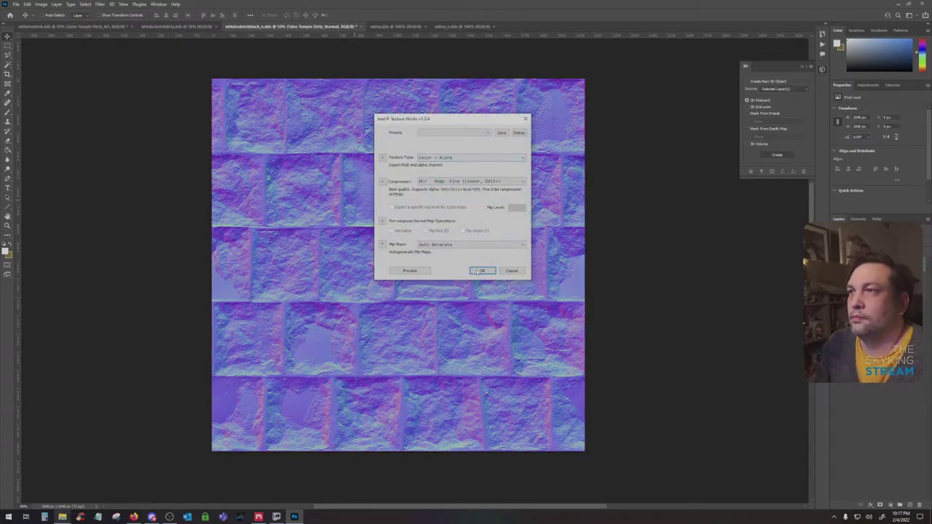
pyautogui.click(481, 271)
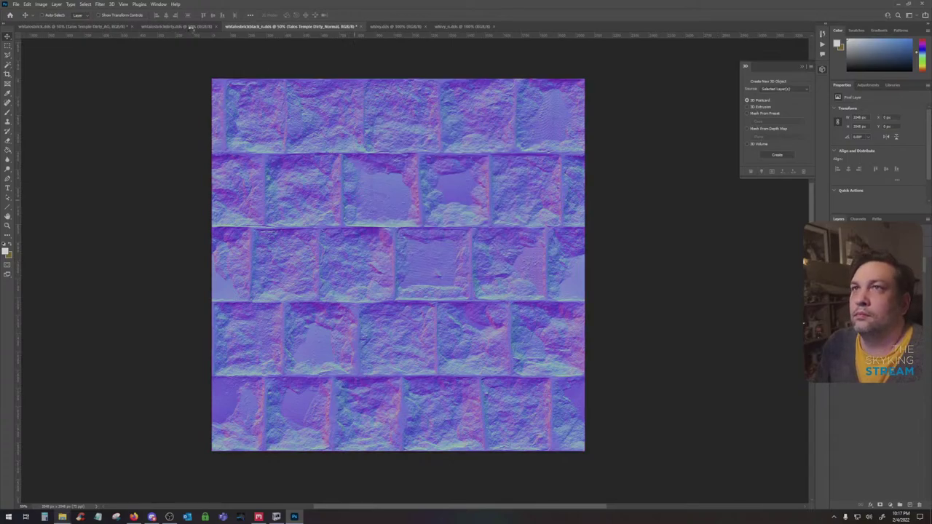
# Save the composited stone brick albedo DDS with the Color texture type and BC7 Linear compression
pyautogui.click(78, 26)
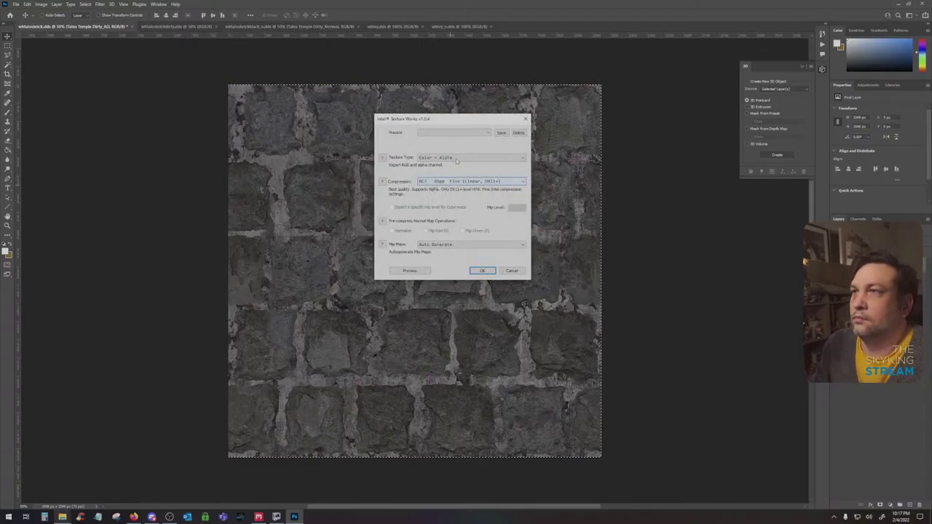
pyautogui.click(456, 158)
pyautogui.click(452, 164)
pyautogui.click(474, 180)
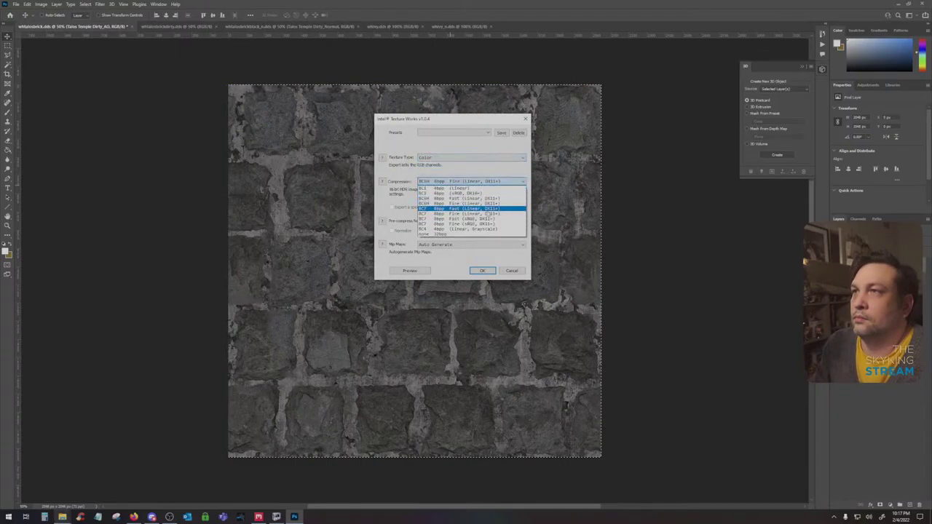
pyautogui.click(473, 208)
pyautogui.click(482, 270)
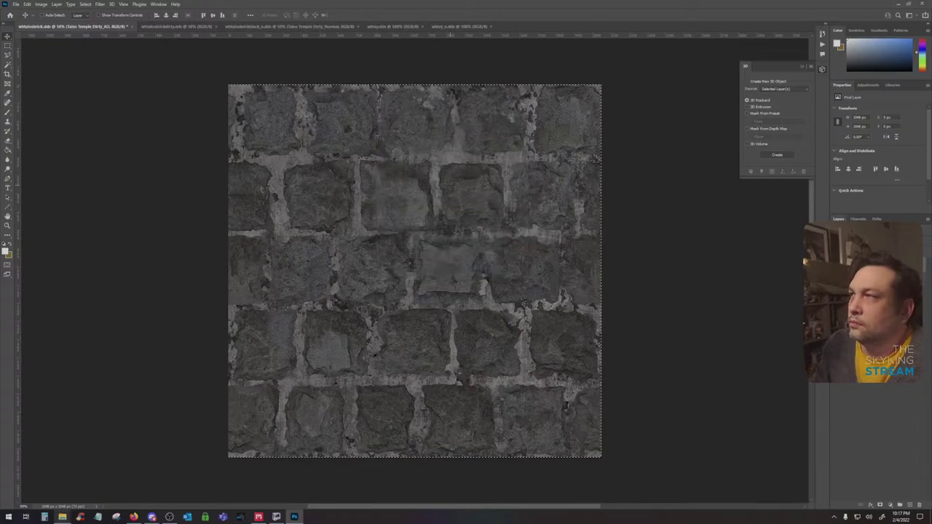
# Check the image size of the stone brick albedo without changing it, and switch to the dirty brick texture document
pyautogui.click(41, 4)
pyautogui.click(85, 5)
pyautogui.click(27, 4)
pyautogui.moveTo(41, 5)
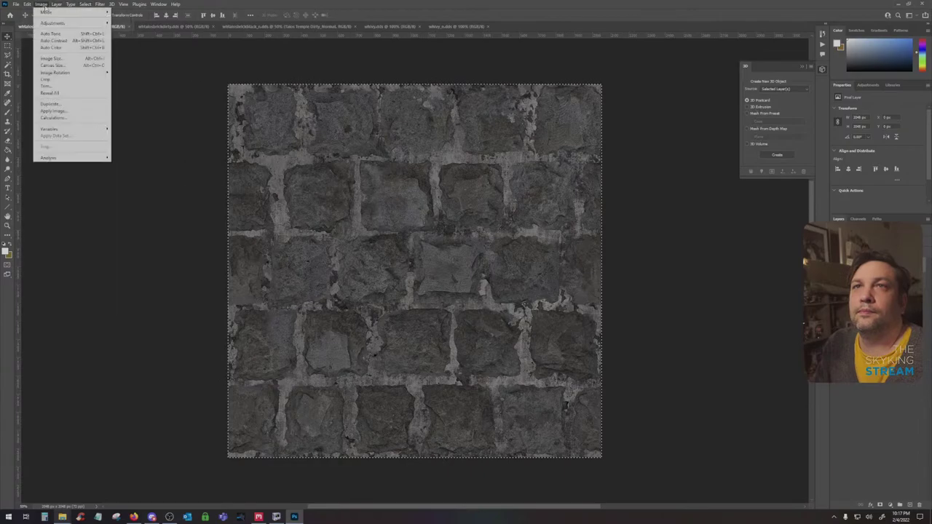
pyautogui.click(54, 58)
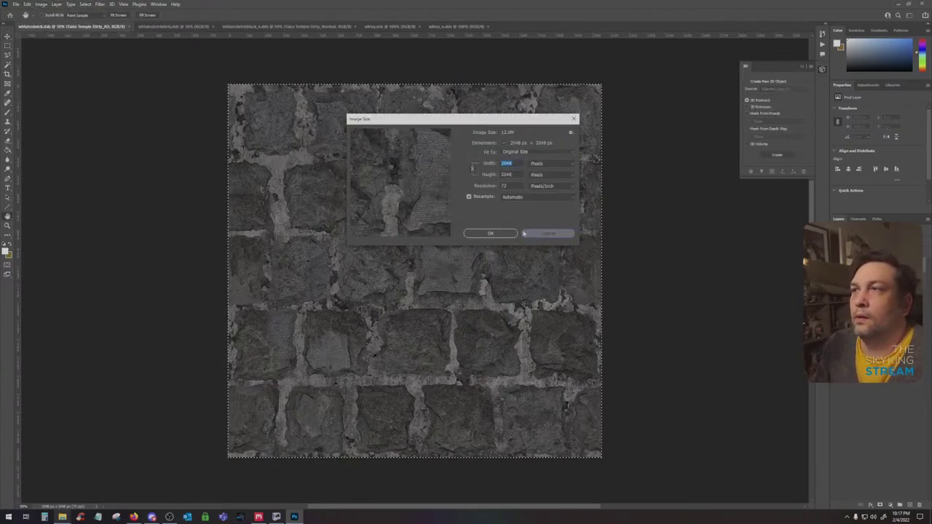
pyautogui.click(554, 233)
pyautogui.click(182, 26)
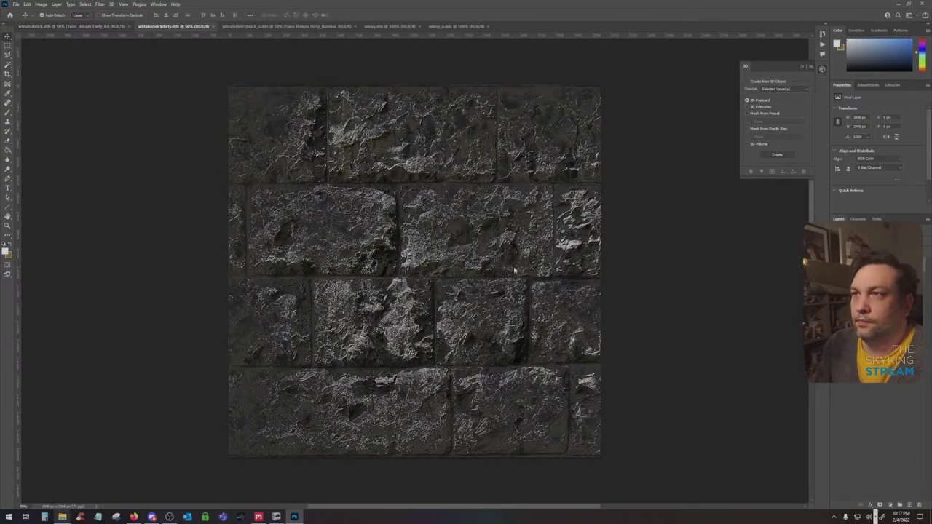
# Place the albedo and AO maps from the Talos Temple export folder over the dirty brick texture and rasterize both layers
pyautogui.moveTo(62, 515)
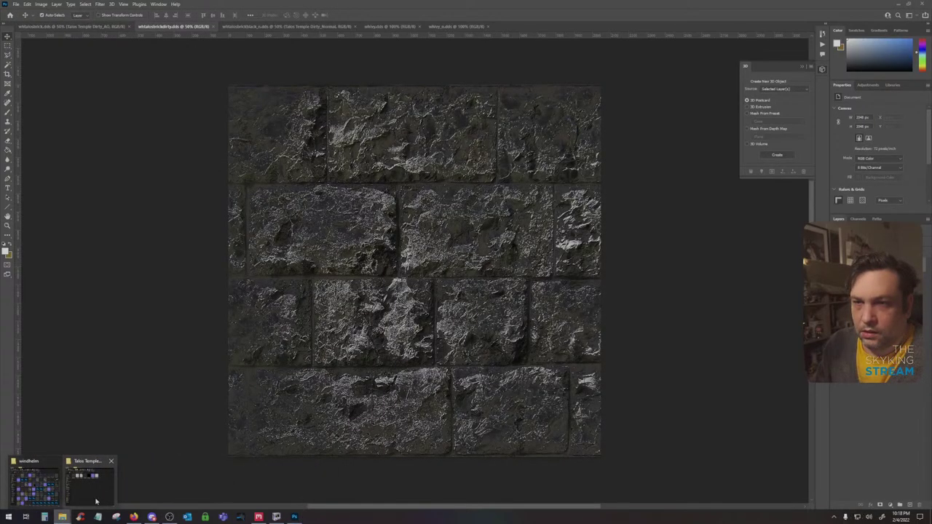
pyautogui.click(89, 482)
pyautogui.moveTo(484, 188); pyautogui.dragTo(349, 203)
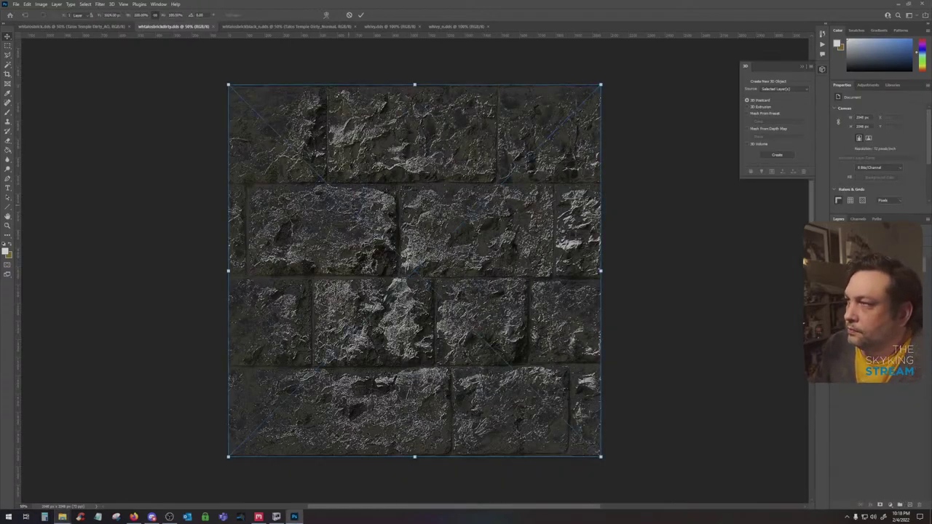
pyautogui.press('Return')
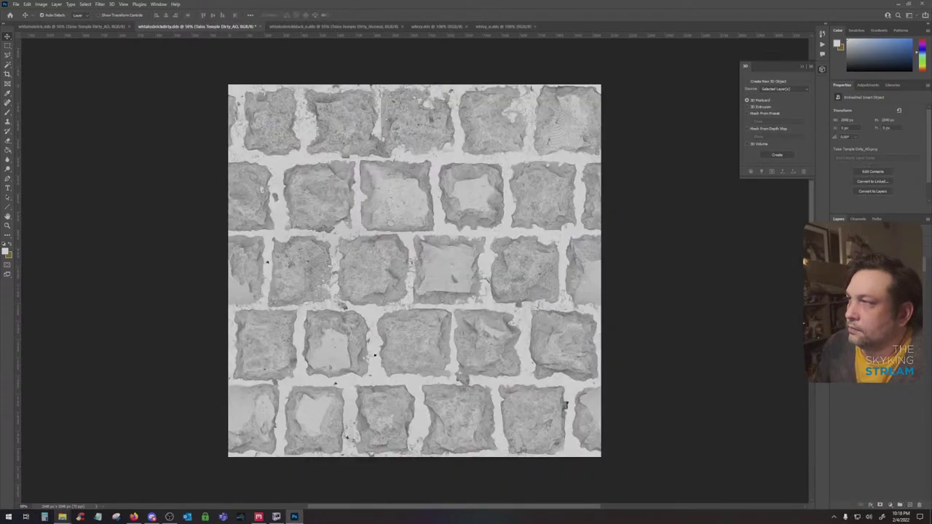
pyautogui.keyDown('shift'); pyautogui.click(888, 274); pyautogui.keyUp('shift')
pyautogui.rightClick(888, 274)
pyautogui.click(822, 329)
# Change the AO layer's blend mode so it shades the albedo beneath, and apply Levels to it
pyautogui.click(877, 257)
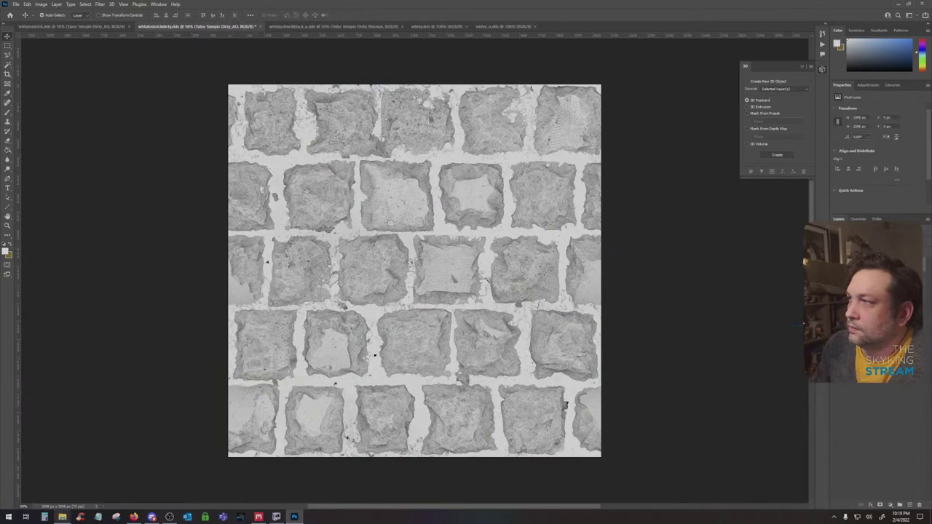
pyautogui.click(853, 235)
pyautogui.click(842, 269)
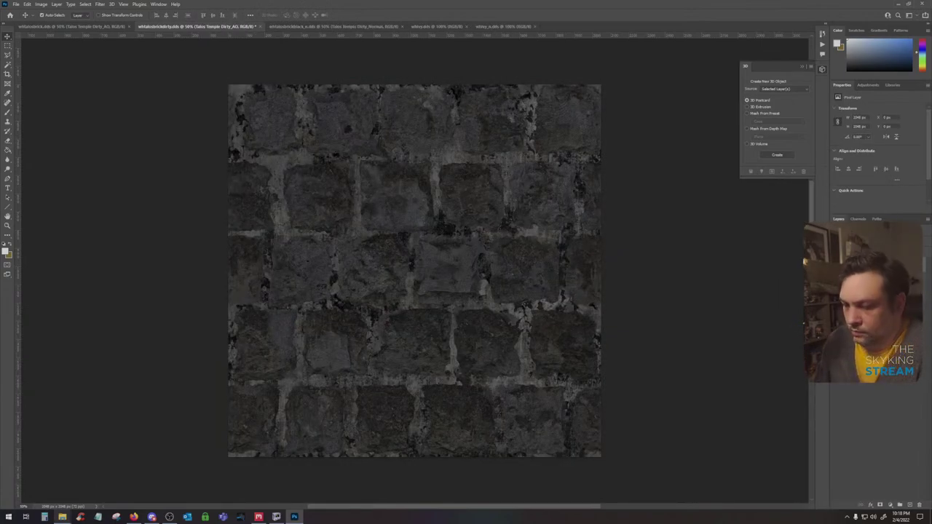
pyautogui.hotkey('ctrl', 'l')
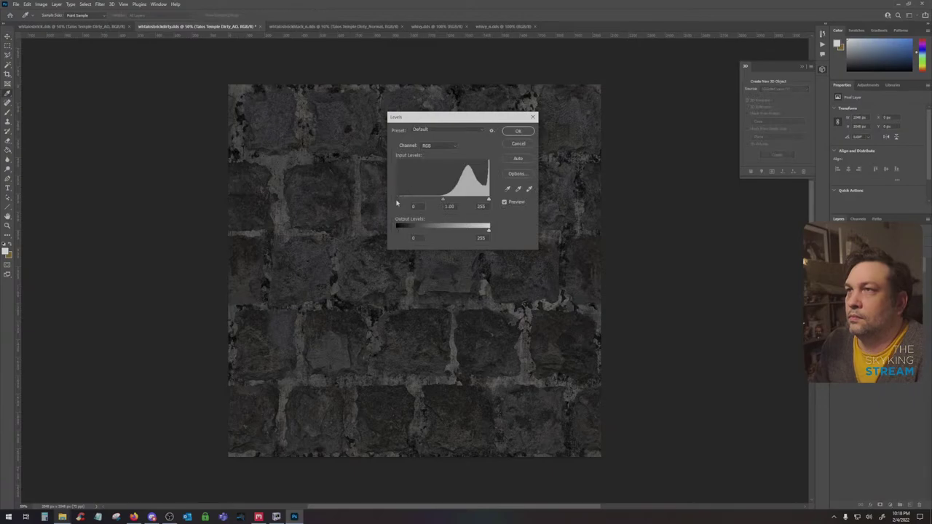
pyautogui.click(514, 131)
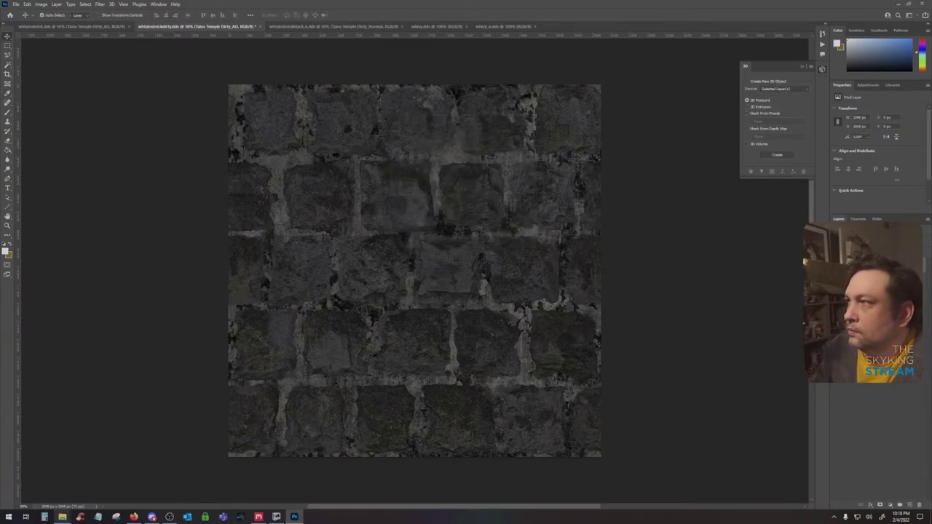
# Combine the AO and albedo layers into one smart object and rasterize it
pyautogui.keyDown('shift'); pyautogui.click(887, 269); pyautogui.keyUp('shift')
pyautogui.rightClick(888, 269)
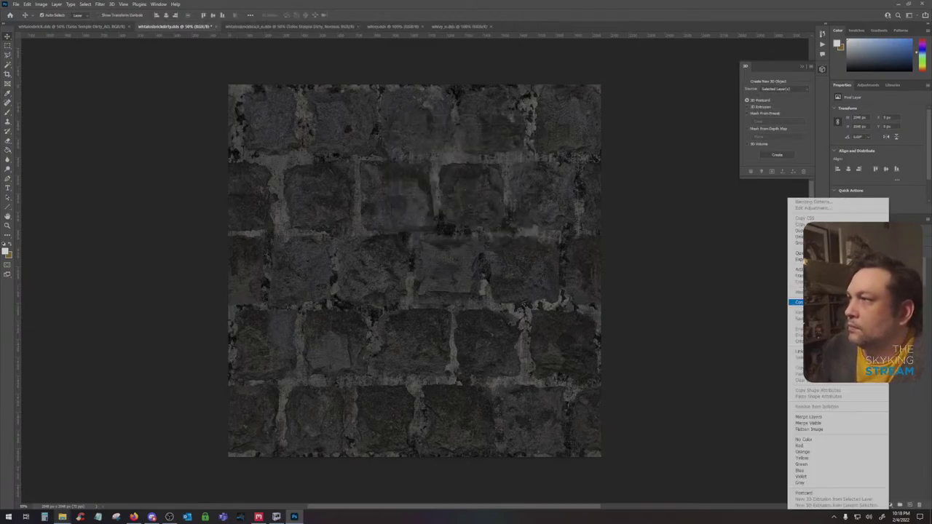
pyautogui.click(868, 302)
pyautogui.rightClick(876, 294)
pyautogui.click(791, 329)
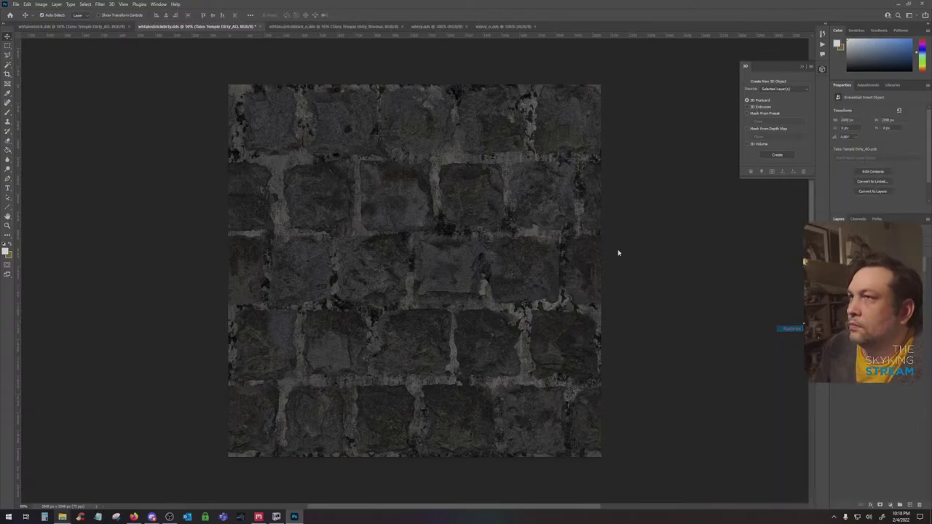
# Sharpen the combined layer with Unsharp Mask and save the DDS as Color with BC7 Fine (Linear) compression and auto-generated mip maps
pyautogui.click(99, 5)
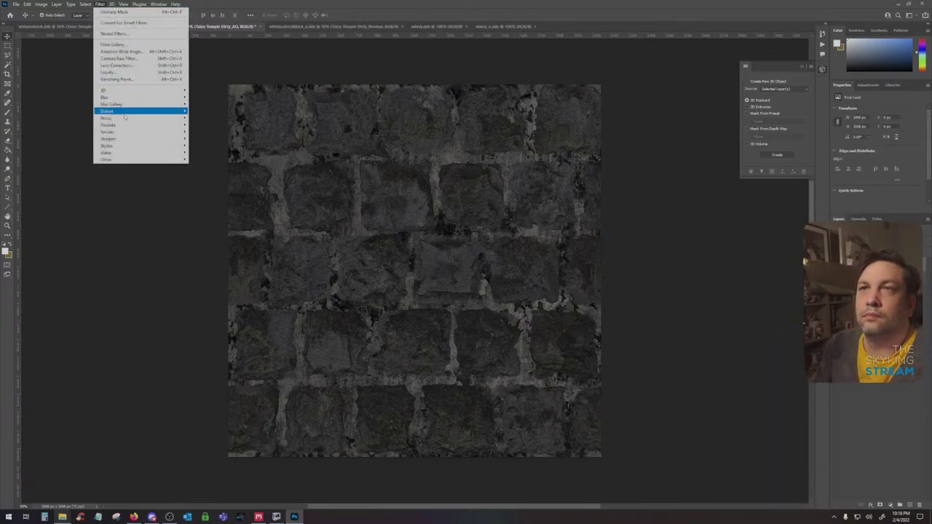
pyautogui.click(137, 13)
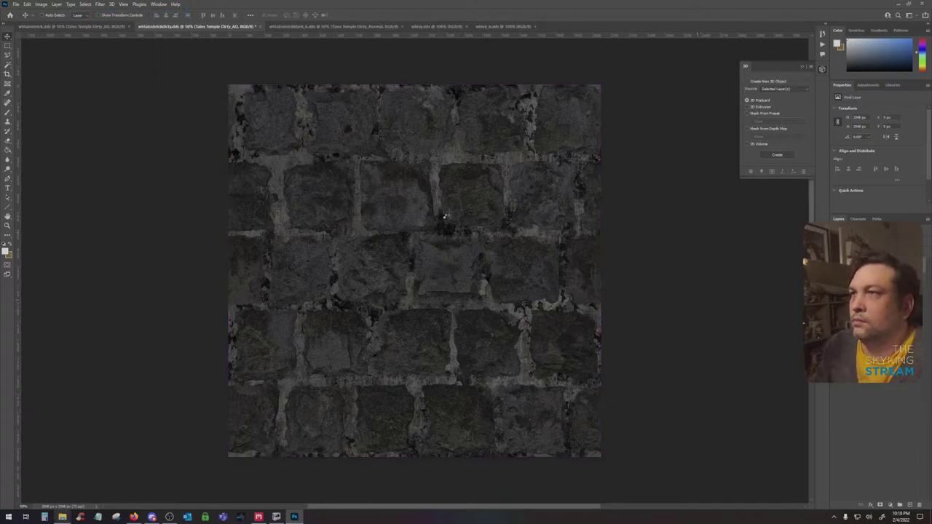
pyautogui.hotkey('ctrl', 's')
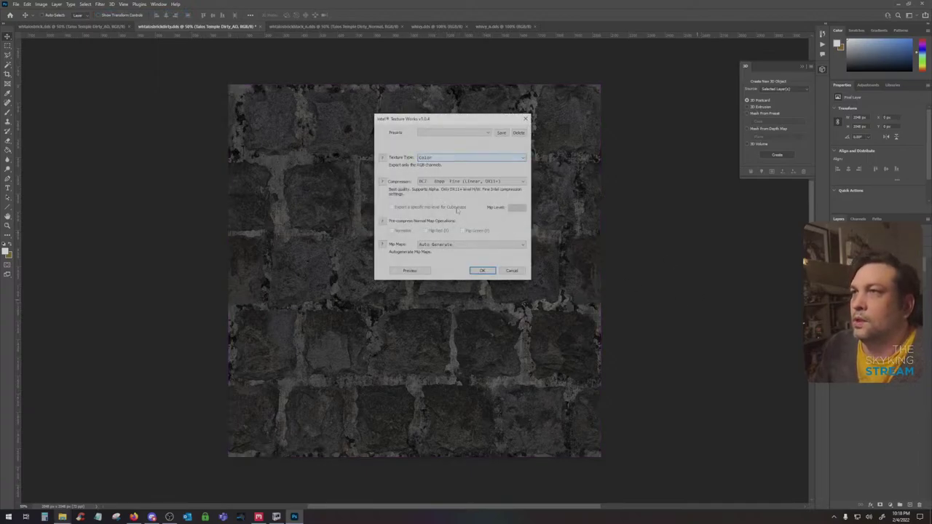
pyautogui.click(481, 270)
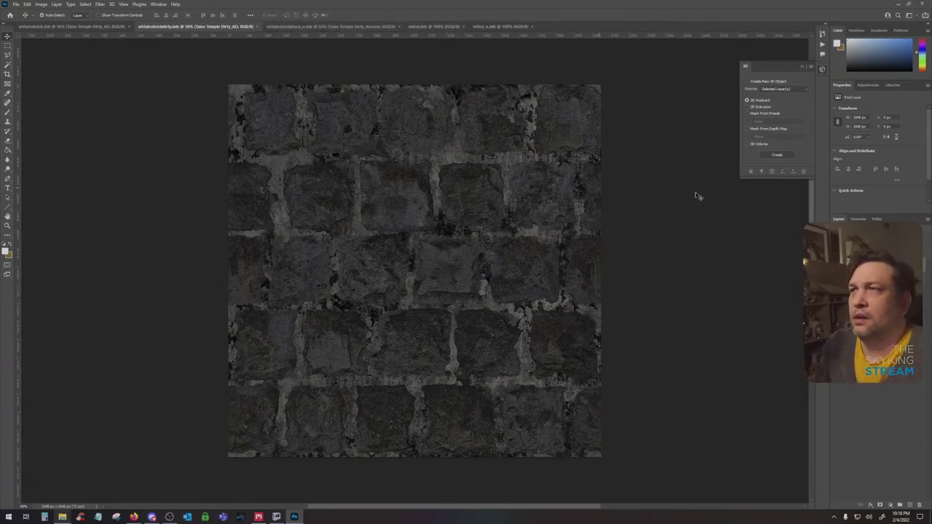
# Compare the new dirty brick composite with the original texture by toggling the composite layer's visibility
pyautogui.click(836, 291)
pyautogui.click(836, 291)
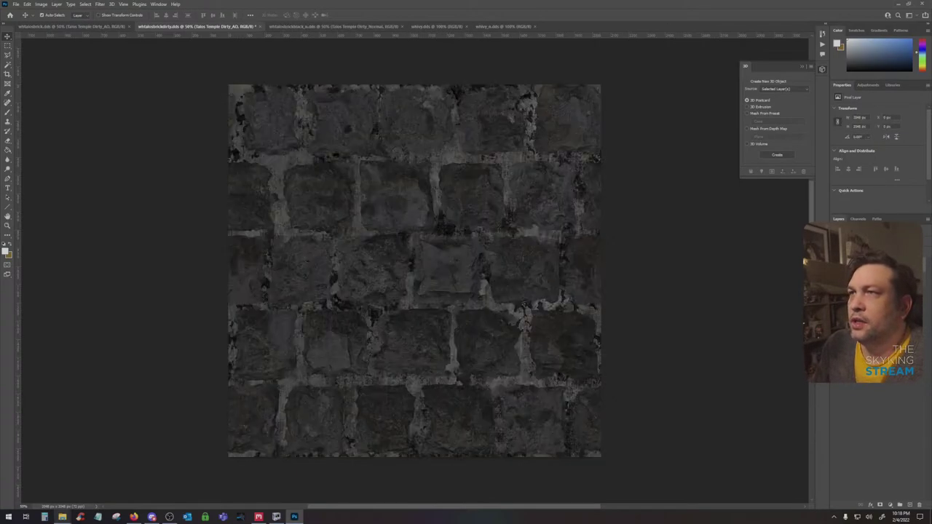
pyautogui.click(836, 291)
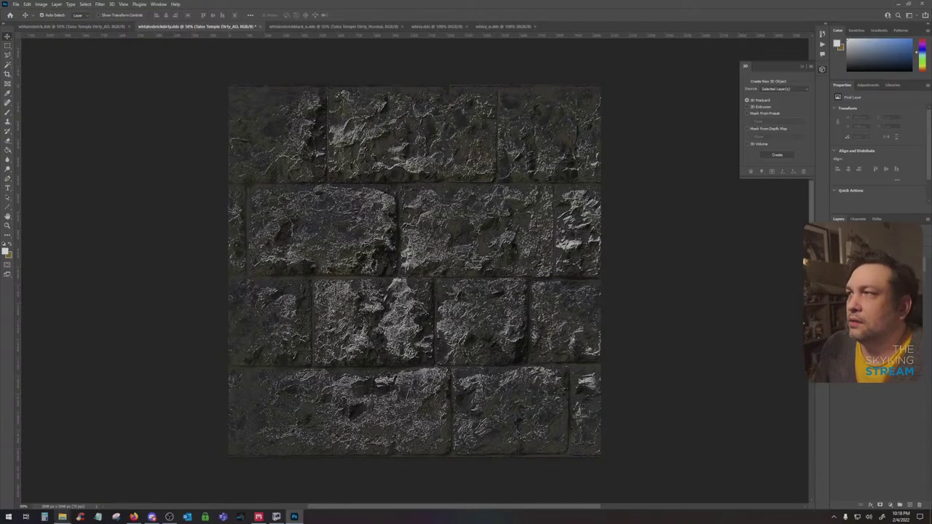
pyautogui.hotkey('ctrl', 'shift', 'z')
pyautogui.hotkey('ctrl', 'z')
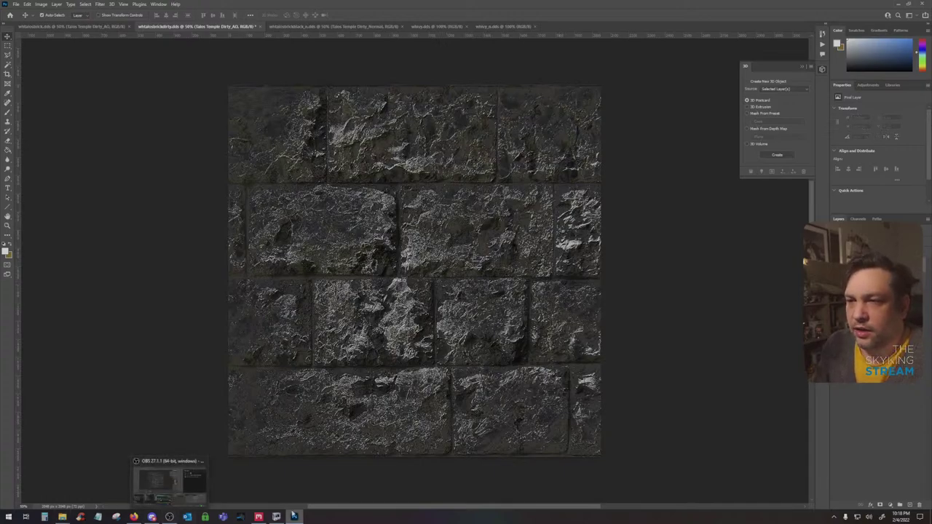
# Switch to Quixel Mixer, view the material as PBR Metalness, and hide the Rough Stone Wall and Damaged Wall Plaster layers
pyautogui.click(258, 517)
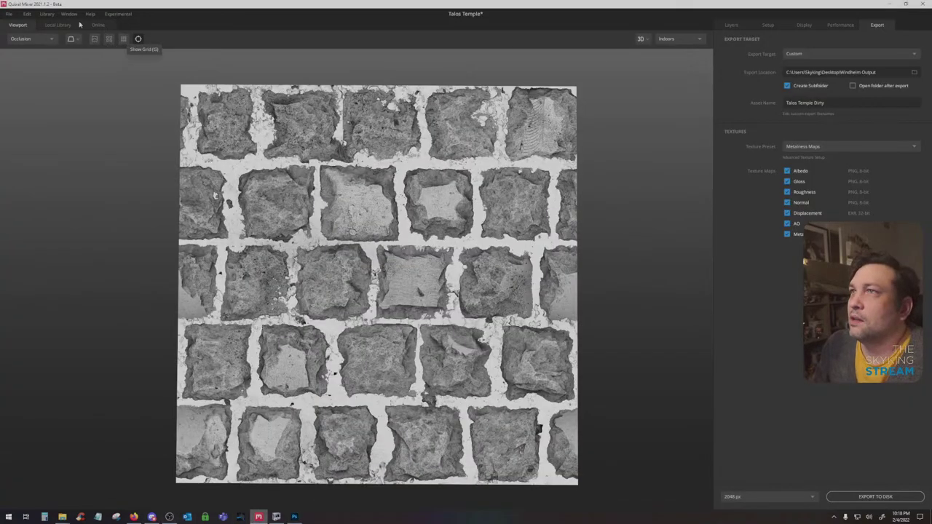
pyautogui.click(36, 38)
pyautogui.click(50, 53)
pyautogui.click(730, 25)
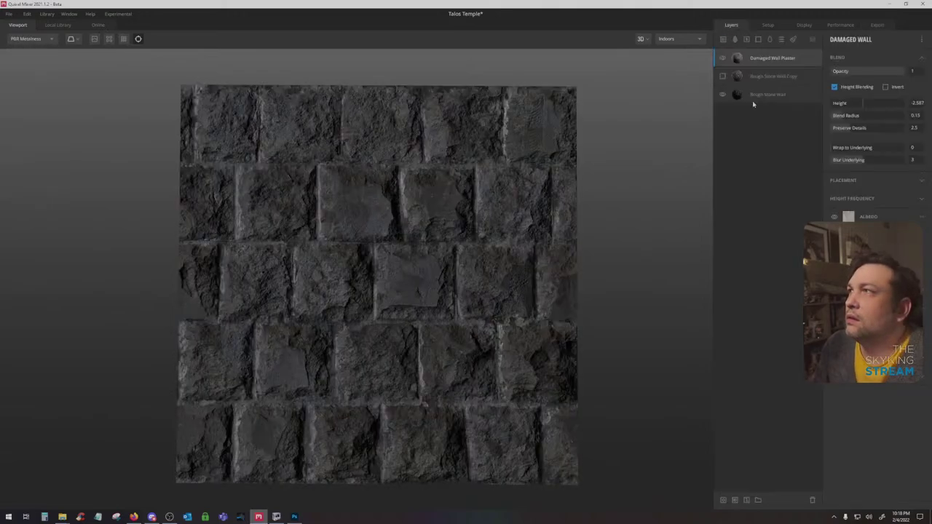
pyautogui.click(723, 95)
pyautogui.click(723, 59)
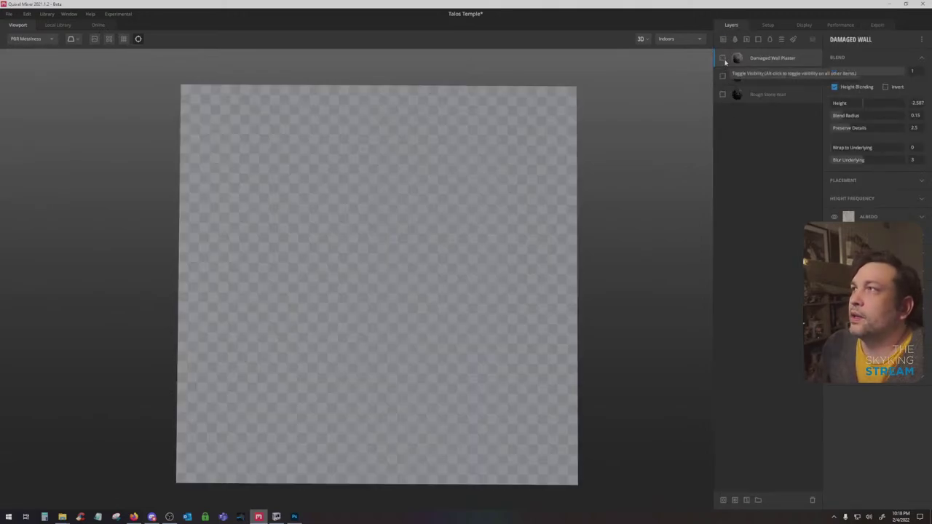
# Try the Stone Pavement surface from the local library's Stone category as a new layer and delete it
pyautogui.click(58, 25)
pyautogui.click(12, 245)
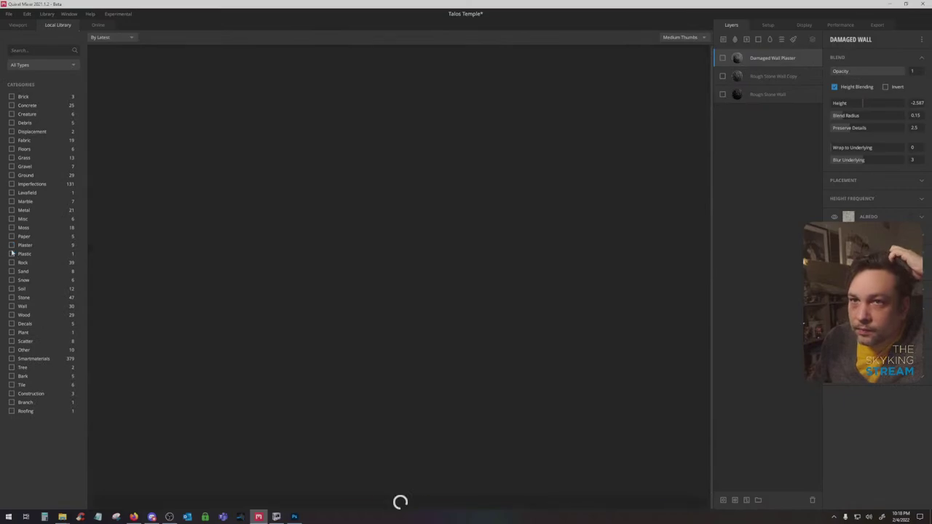
pyautogui.click(12, 298)
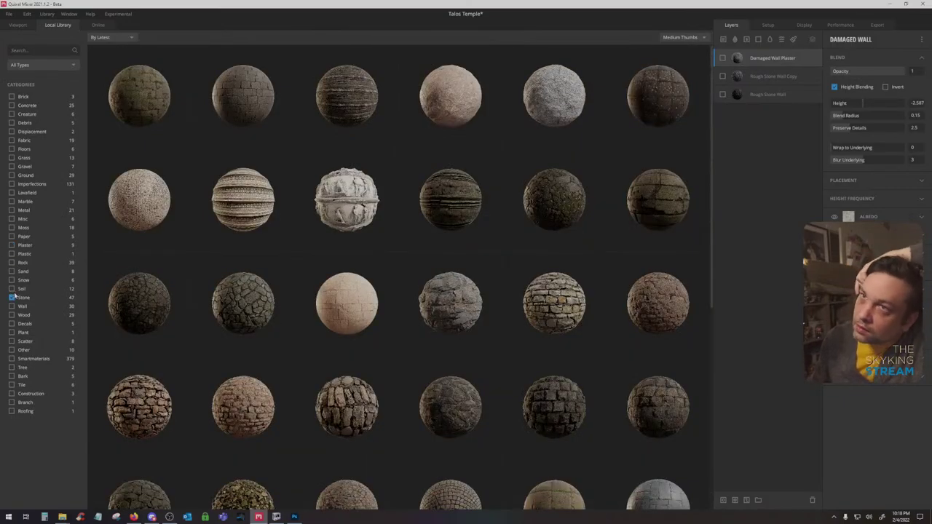
pyautogui.click(266, 110)
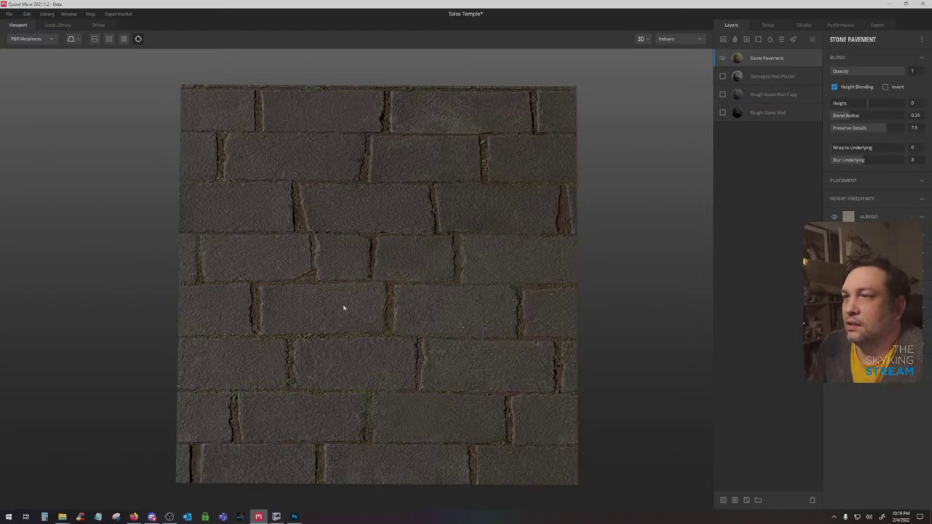
pyautogui.press('Delete')
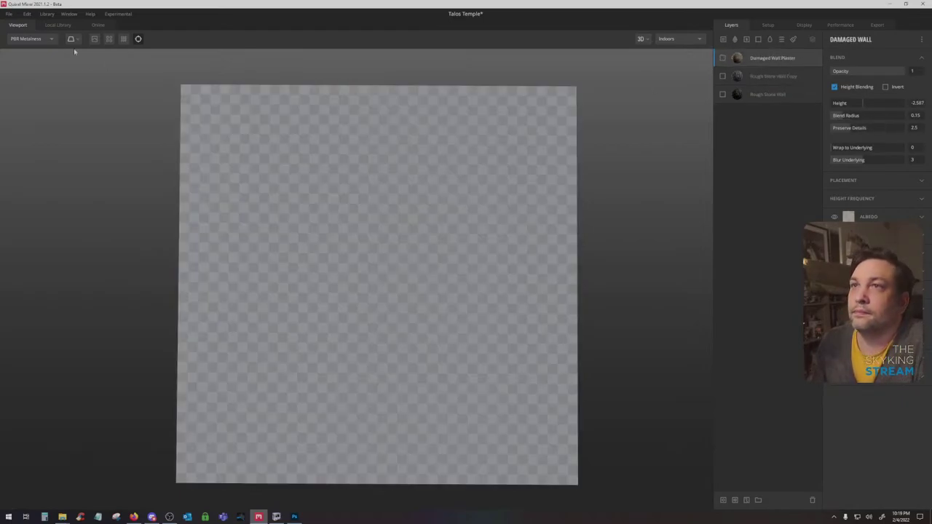
# Add the mossy Castle Wall surface from the local library's Stone category as a new layer
pyautogui.click(58, 25)
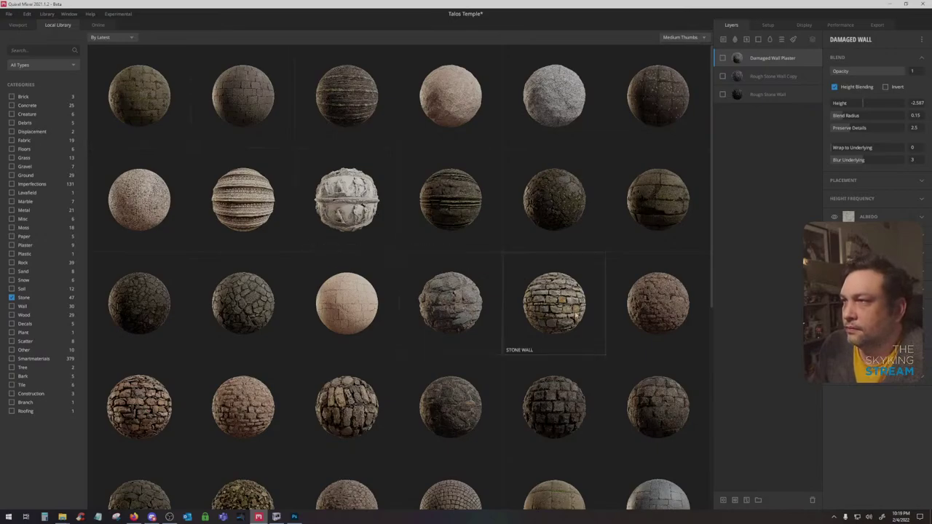
pyautogui.scroll(-2, 575, 314)
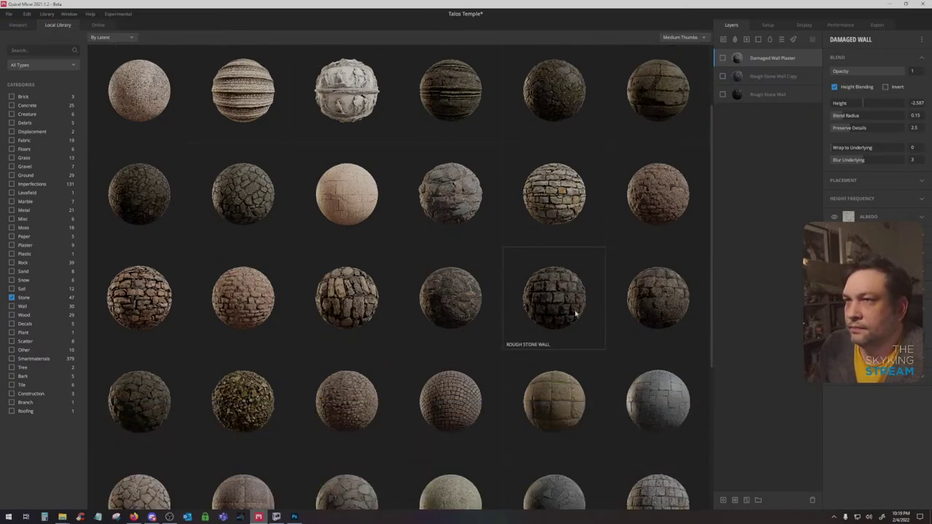
pyautogui.scroll(-2, 574, 314)
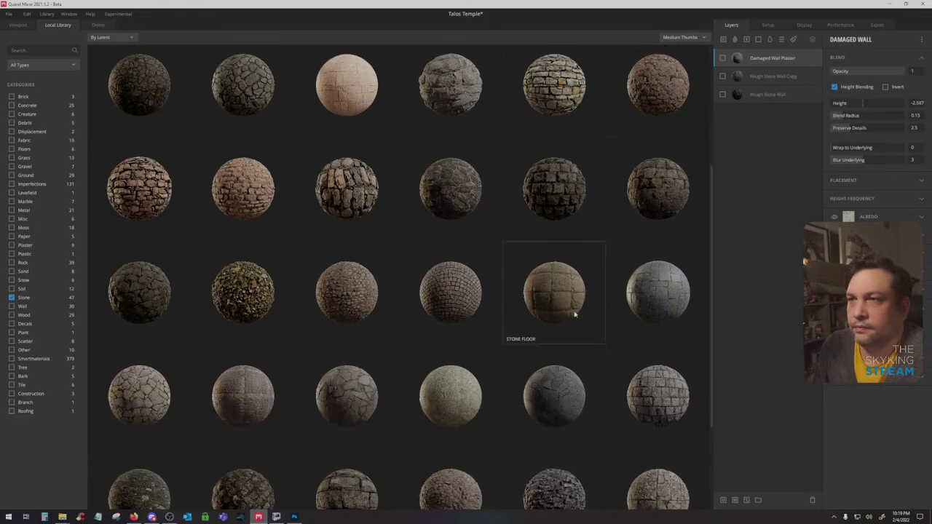
pyautogui.scroll(-2, 575, 314)
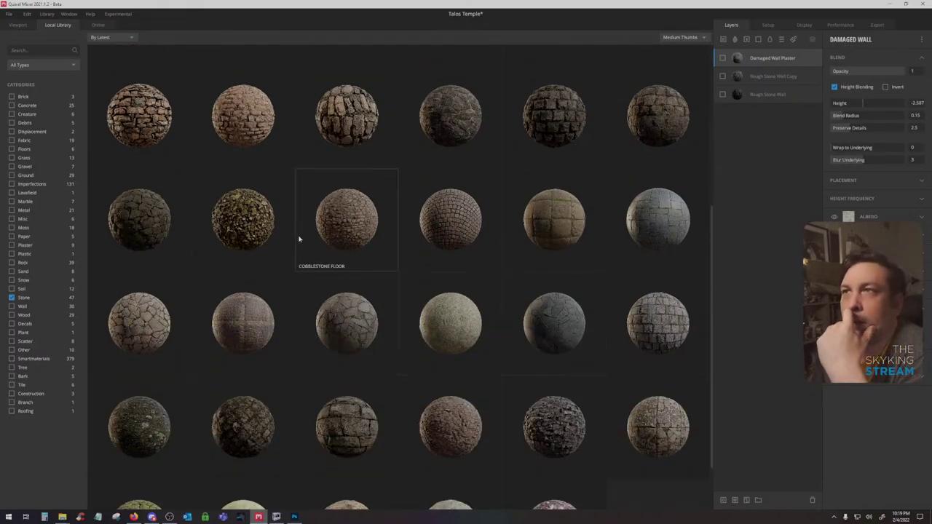
pyautogui.scroll(-2, 299, 241)
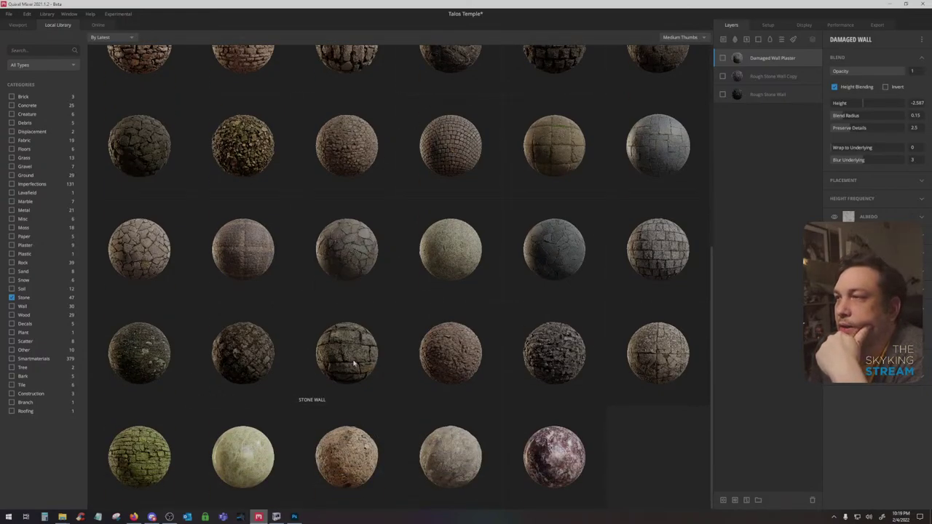
pyautogui.click(136, 463)
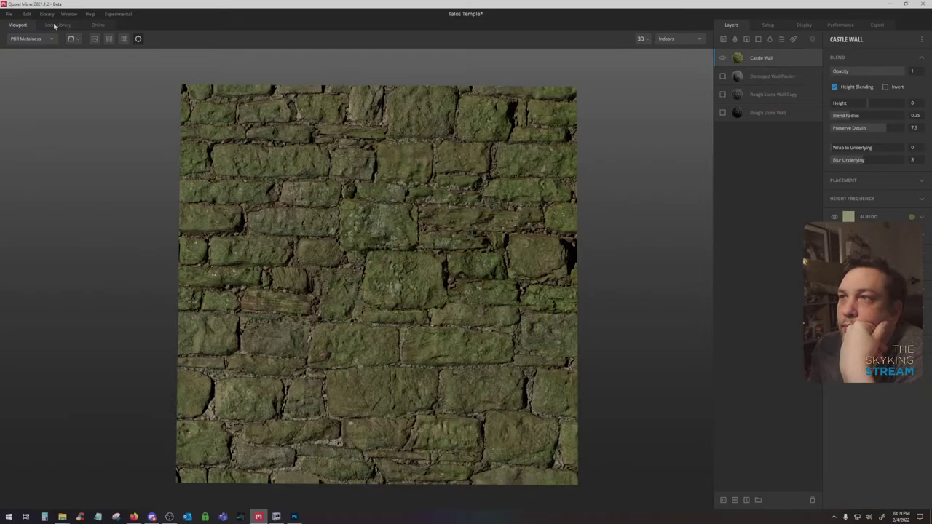
# Add the Cracked Lichen Rock surface from the local library's Rock category above the Castle Wall layer
pyautogui.click(57, 24)
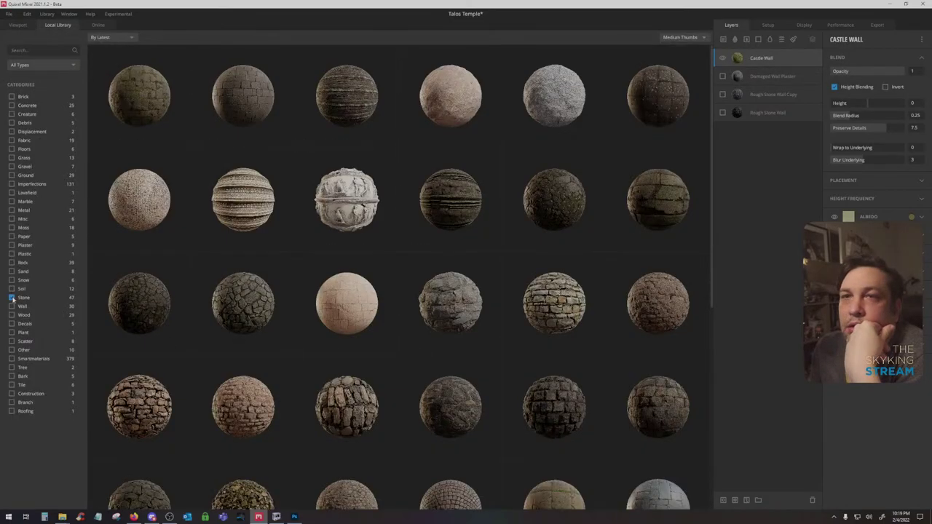
pyautogui.click(11, 298)
pyautogui.click(12, 263)
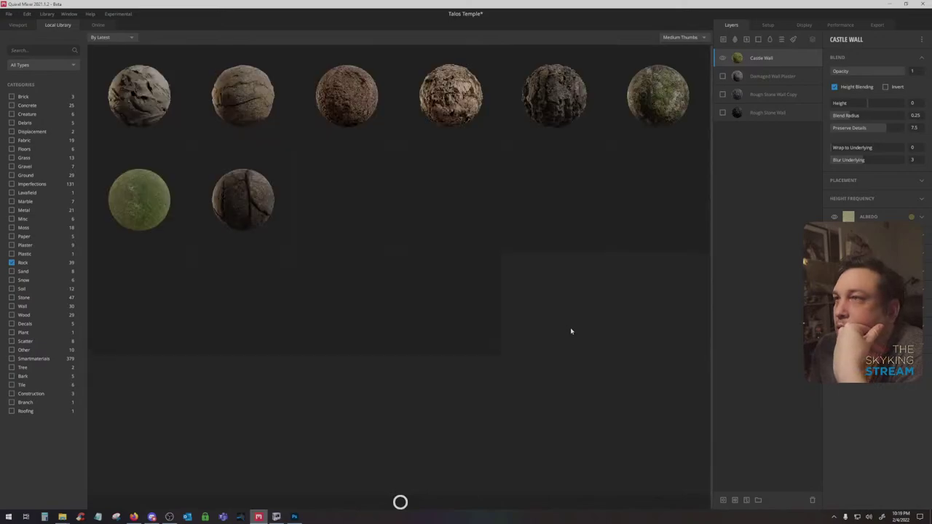
pyautogui.scroll(-1, 569, 328)
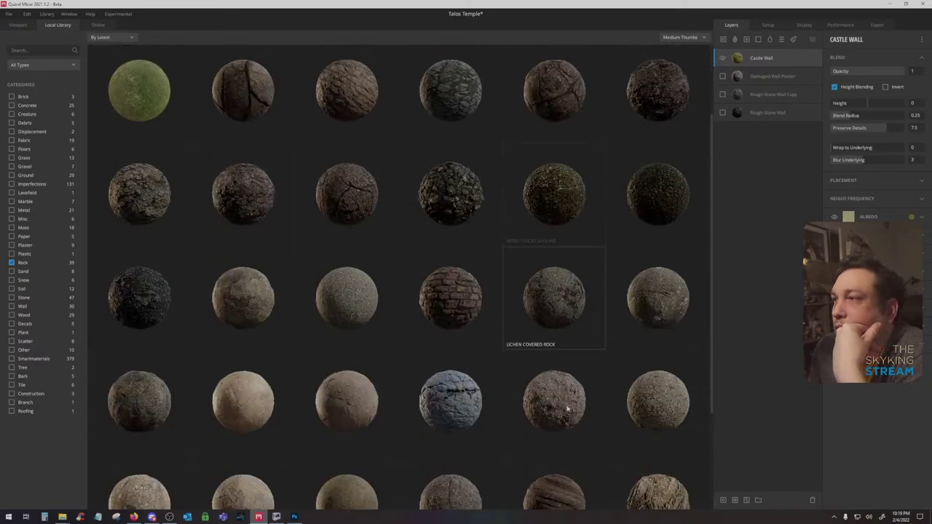
pyautogui.click(650, 282)
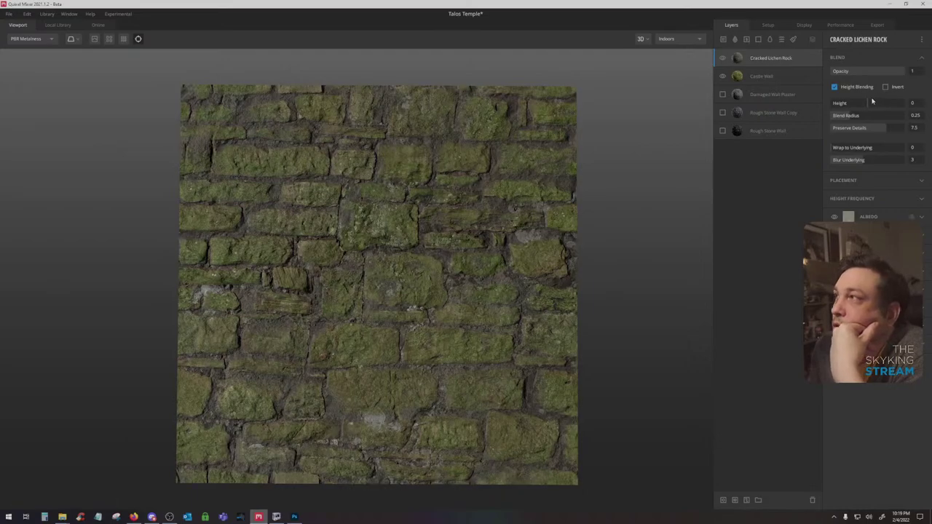
# Set the Cracked Lichen Rock layer's blend height to 9.254, Wrap to Underlying to 1 and Blur Underlying to 0
pyautogui.moveTo(873, 103); pyautogui.dragTo(884, 104)
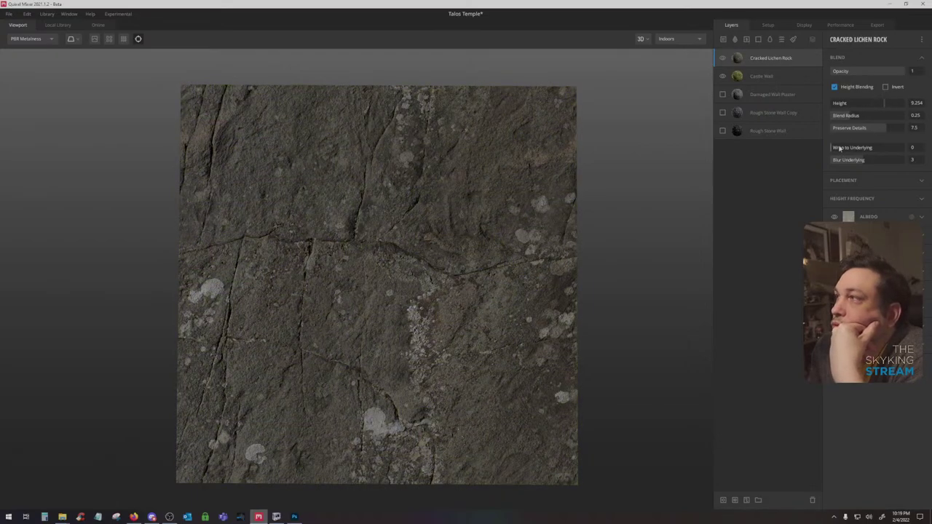
pyautogui.moveTo(837, 148); pyautogui.dragTo(787, 163)
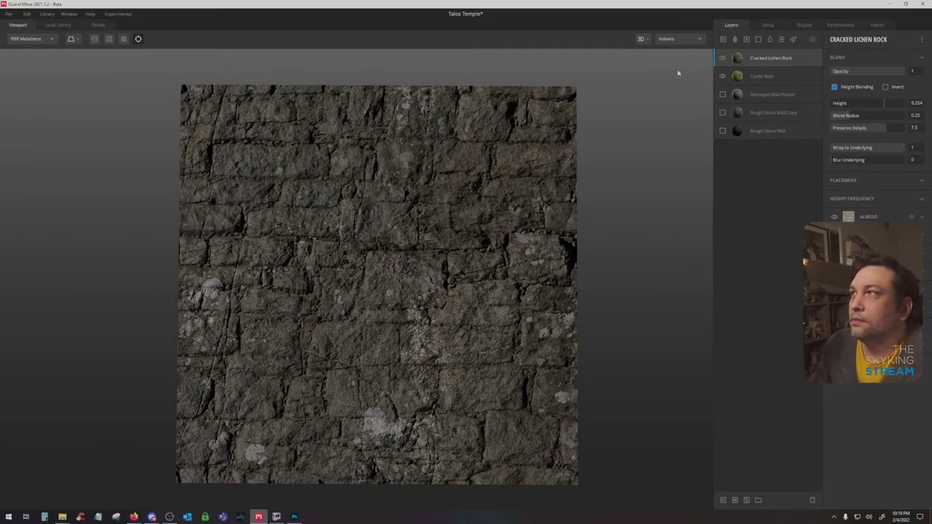
# Move the Damaged Wall Plaster layer to the top of the stack, show it and set its blend height to -2.09
pyautogui.moveTo(771, 94); pyautogui.dragTo(785, 58)
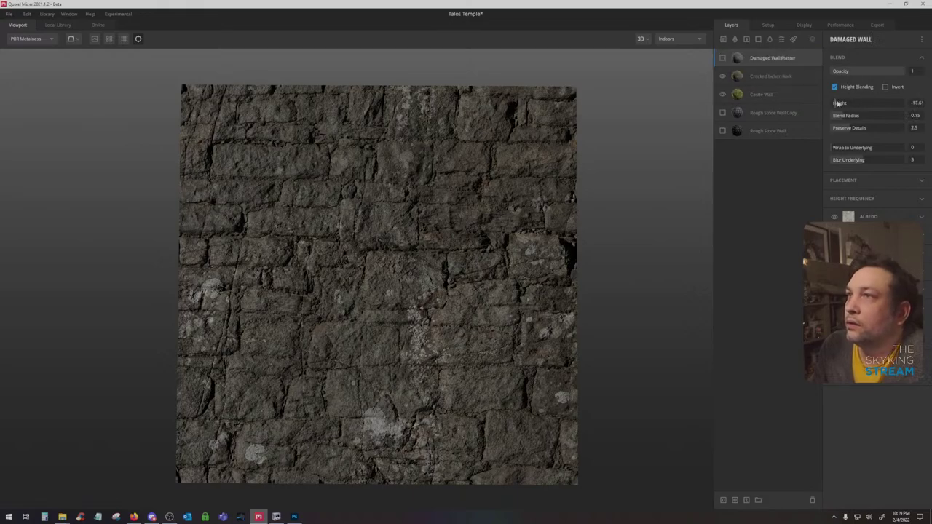
pyautogui.moveTo(837, 103); pyautogui.dragTo(863, 104)
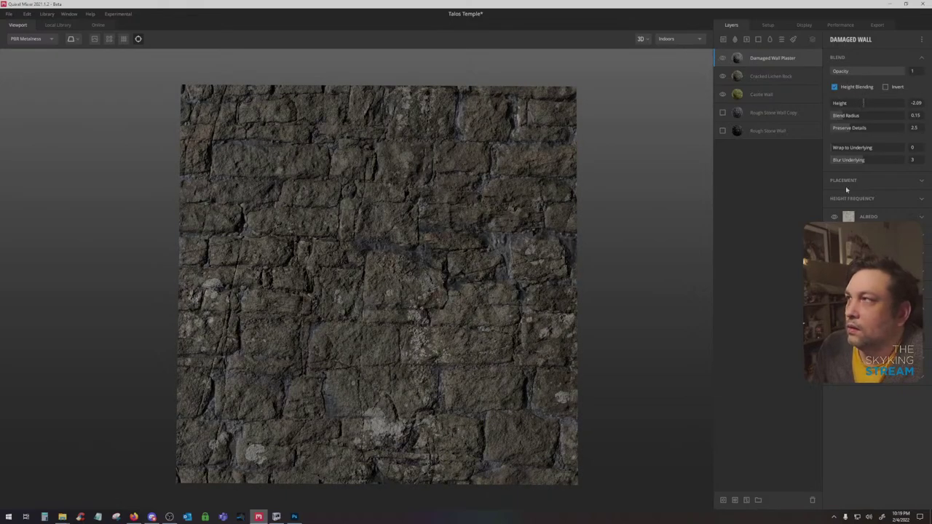
# Set the Cracked Lichen Rock layer's albedo color to neutral grey 565656
pyautogui.click(791, 77)
pyautogui.click(848, 216)
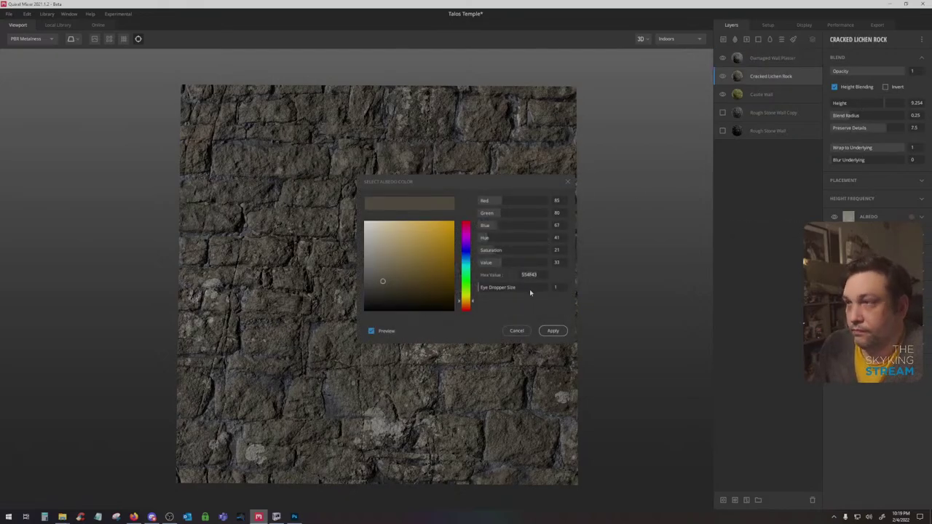
pyautogui.moveTo(382, 280)
pyautogui.mouseDown()
pyautogui.moveTo(358, 274)
pyautogui.moveTo(358, 283)
pyautogui.mouseUp()
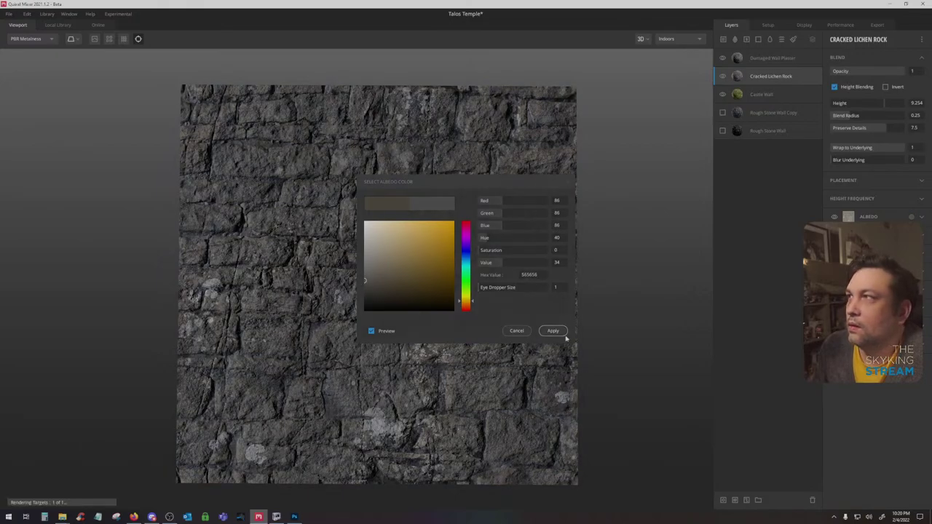
pyautogui.click(553, 331)
# Set the Damaged Wall Plaster layer's albedo color to neutral grey 4A4A4A
pyautogui.click(807, 59)
pyautogui.click(848, 216)
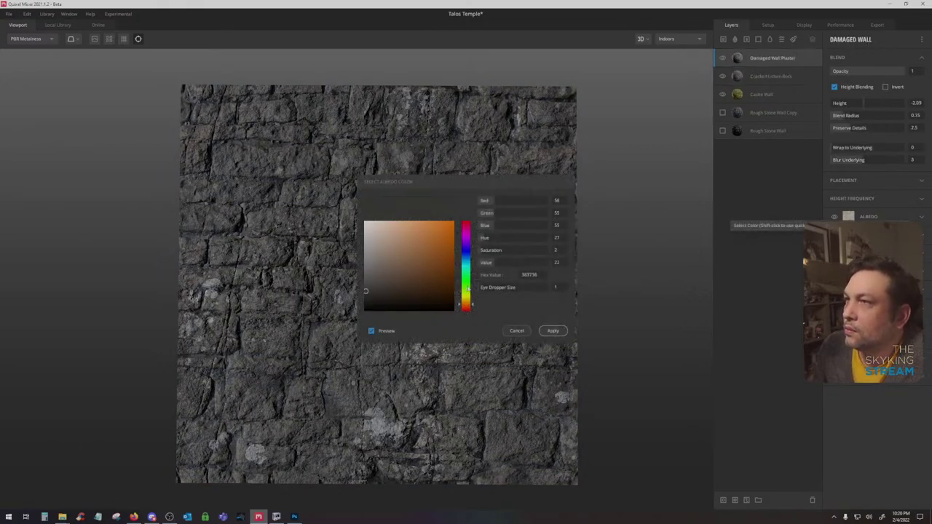
pyautogui.click(365, 289)
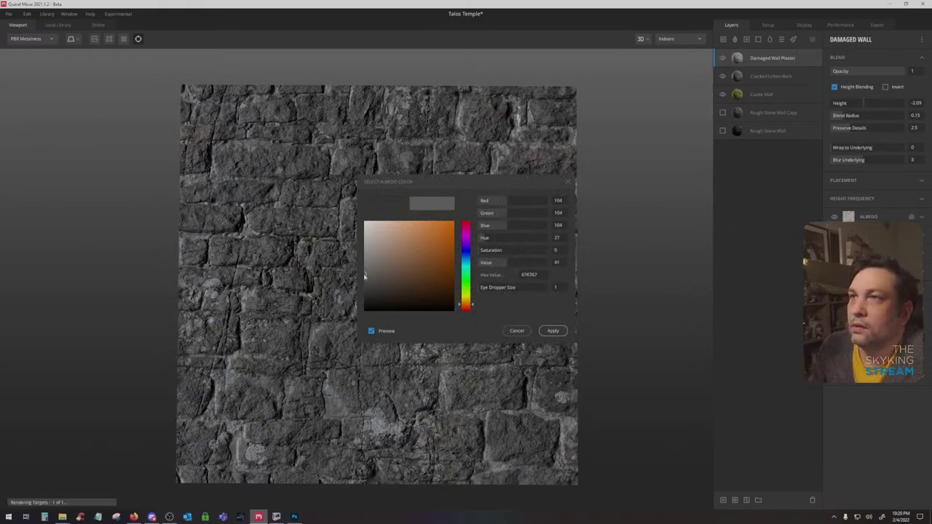
pyautogui.moveTo(365, 289)
pyautogui.mouseDown()
pyautogui.moveTo(362, 280)
pyautogui.moveTo(358, 288)
pyautogui.mouseUp()
pyautogui.moveTo(357, 286); pyautogui.dragTo(357, 287)
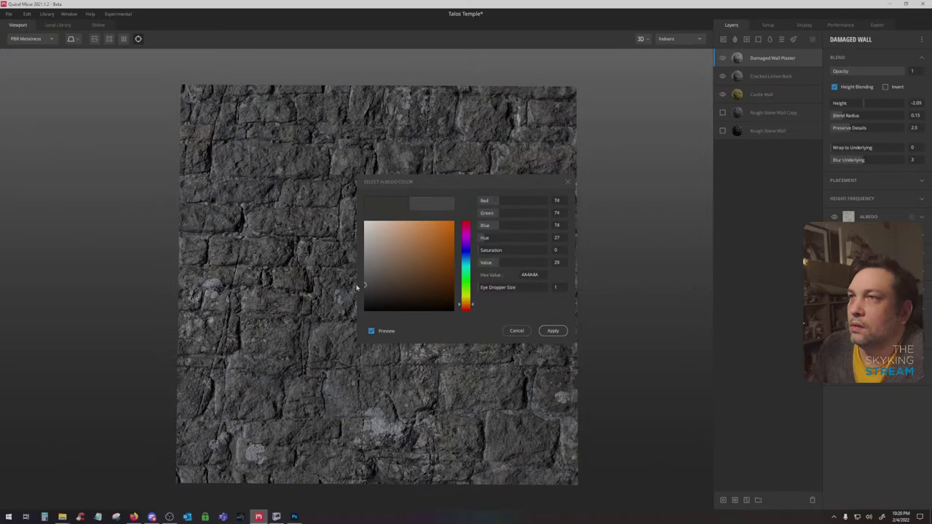
pyautogui.click(553, 331)
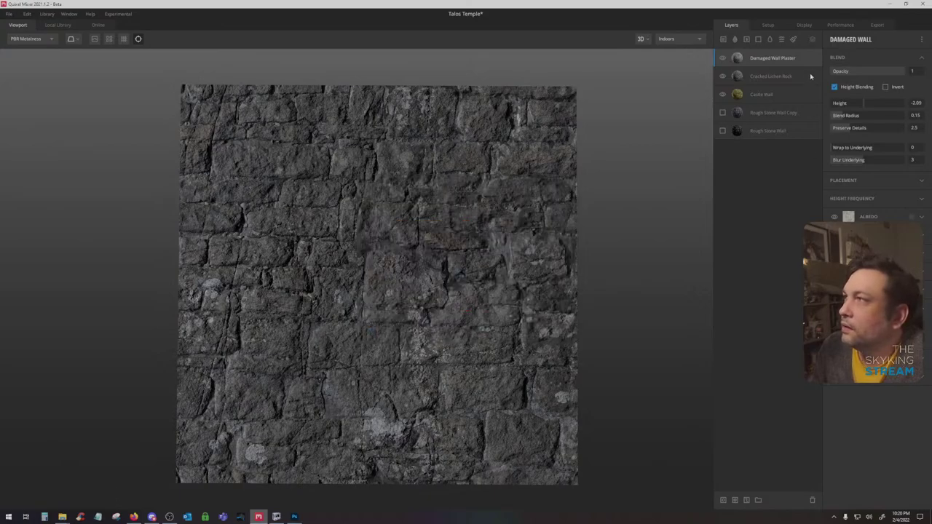
# Compare the Castle Wall with and without the Cracked Lichen Rock layer, leave that layer hidden and delete the Castle Wall layer
pyautogui.click(799, 76)
pyautogui.click(764, 94)
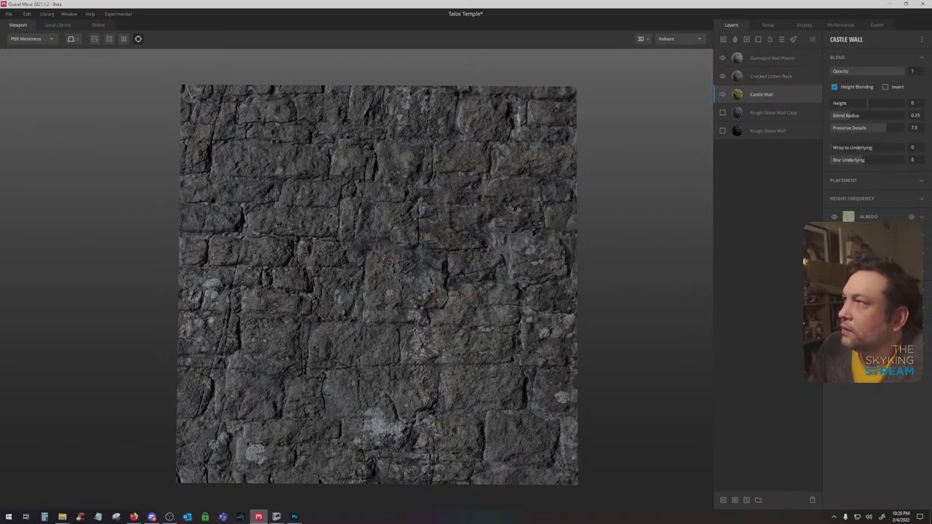
pyautogui.click(884, 184)
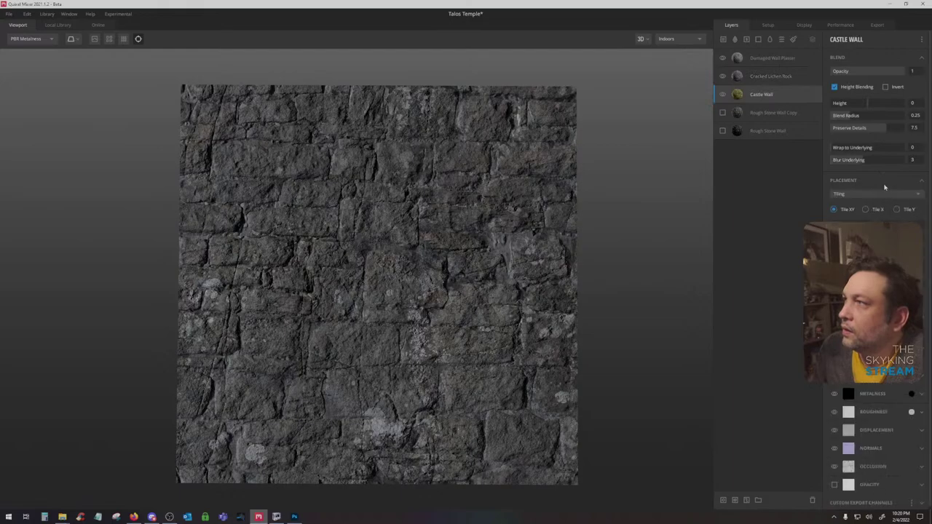
pyautogui.scroll(2, 430, 239)
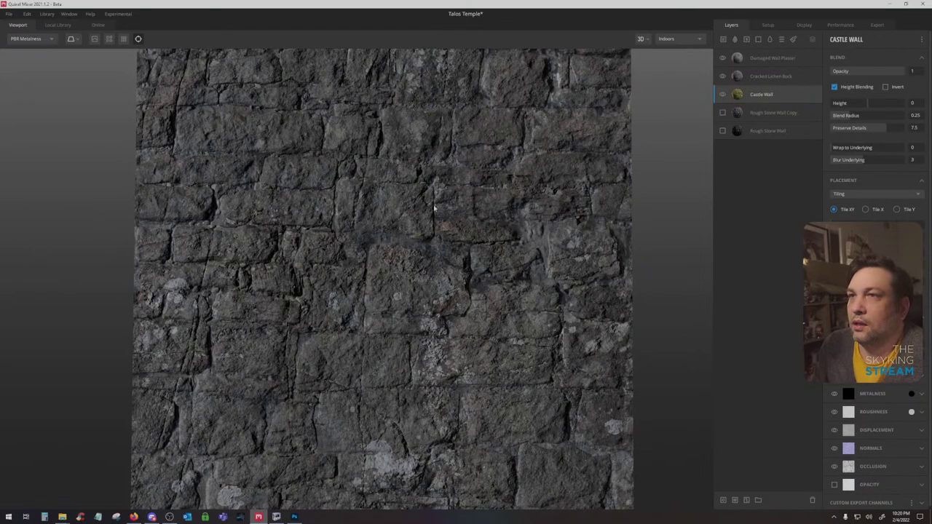
pyautogui.click(722, 77)
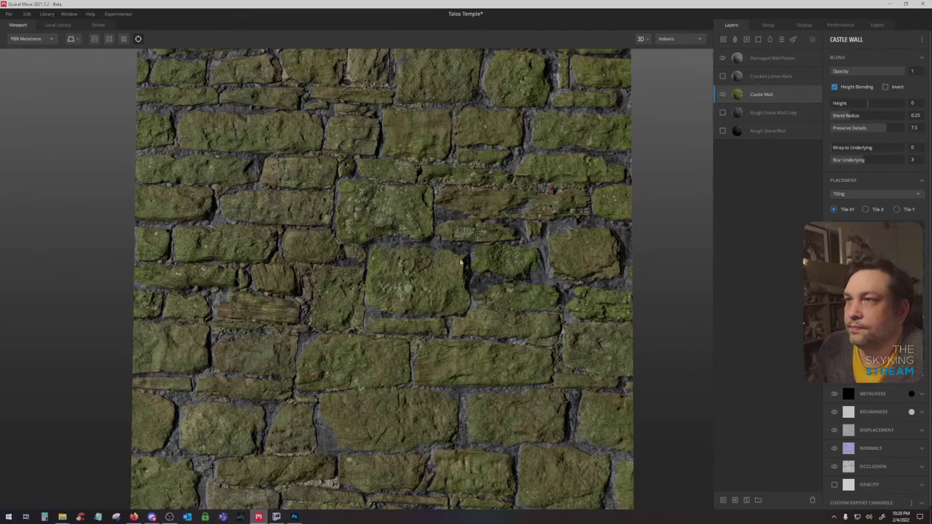
pyautogui.click(723, 76)
pyautogui.click(723, 77)
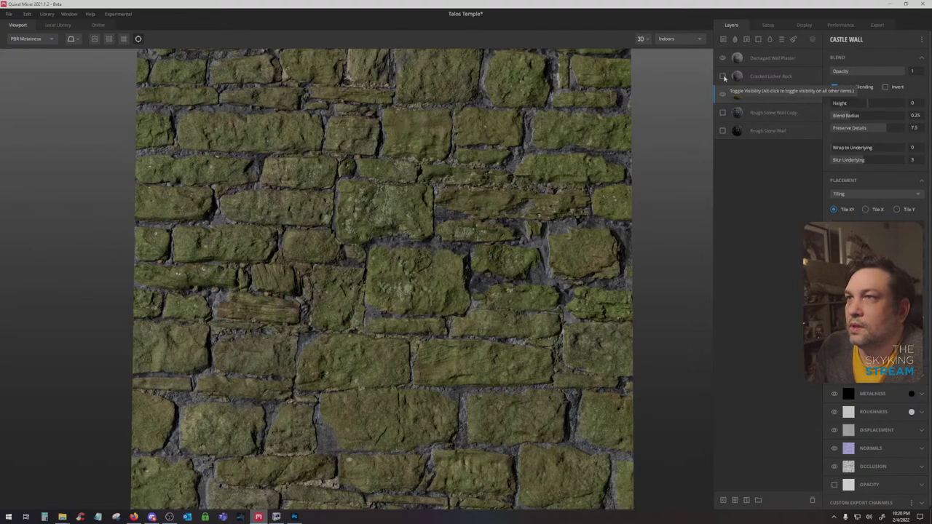
pyautogui.click(722, 77)
pyautogui.click(723, 77)
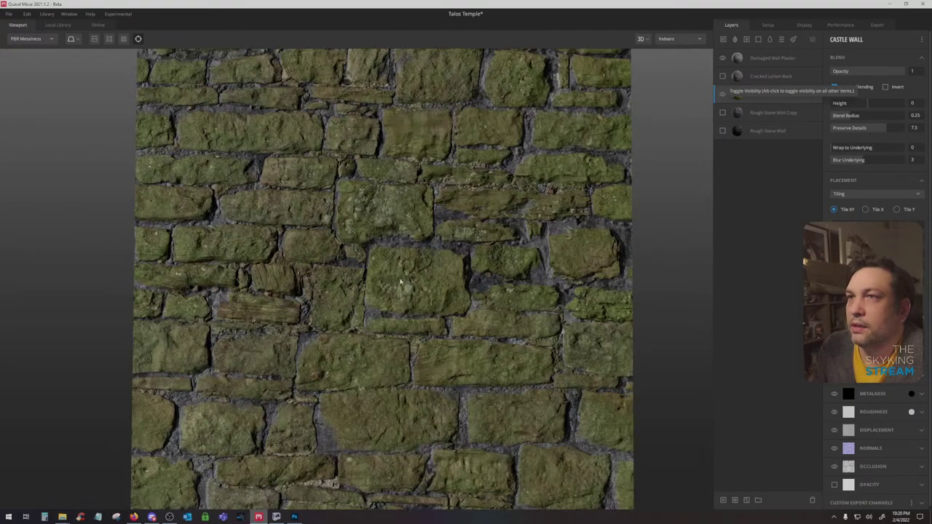
pyautogui.press('Delete')
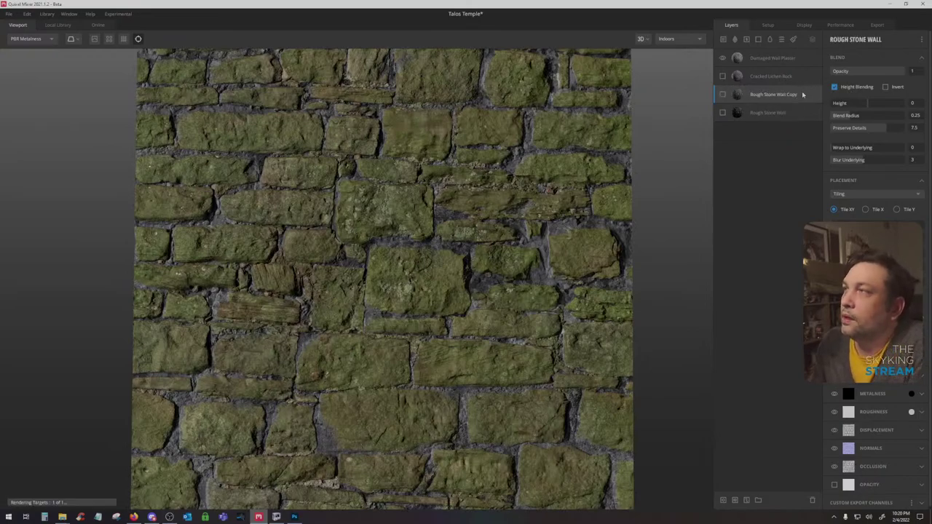
# Add a Stone Wall surface from the local library's Stone category below Cracked Lichen Rock, and show the Cracked Lichen Rock layer again
pyautogui.click(58, 25)
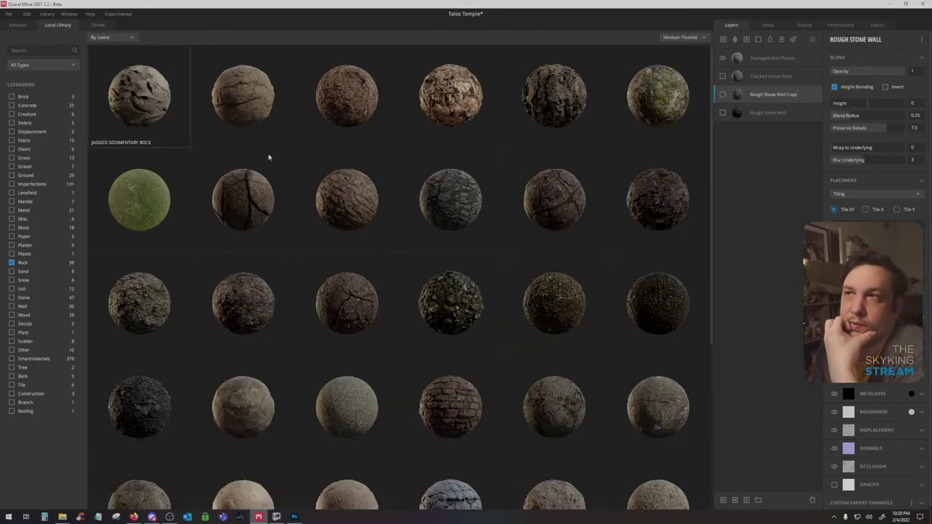
pyautogui.click(12, 263)
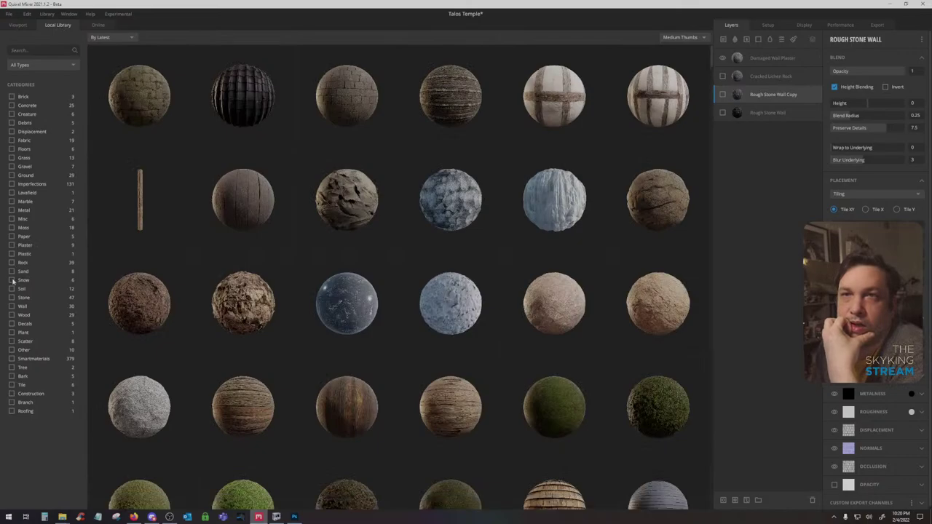
pyautogui.click(11, 298)
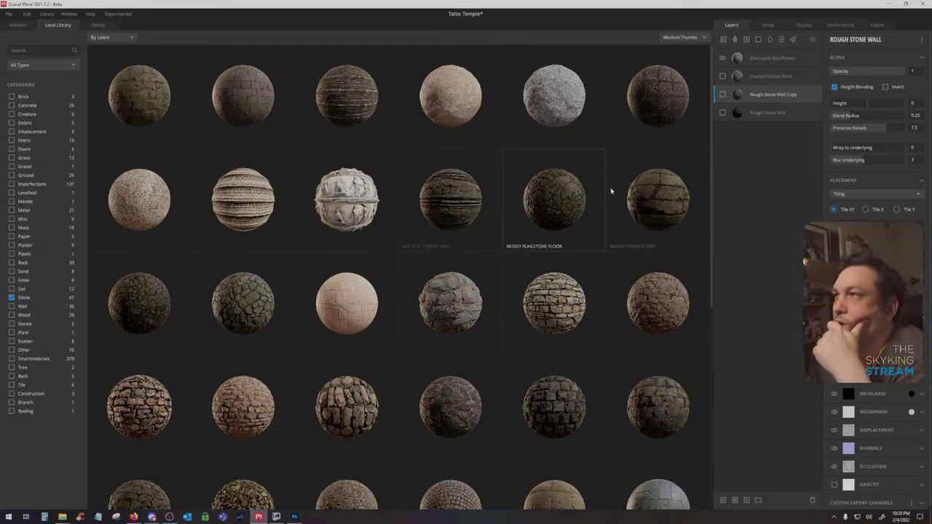
pyautogui.scroll(-3, 405, 339)
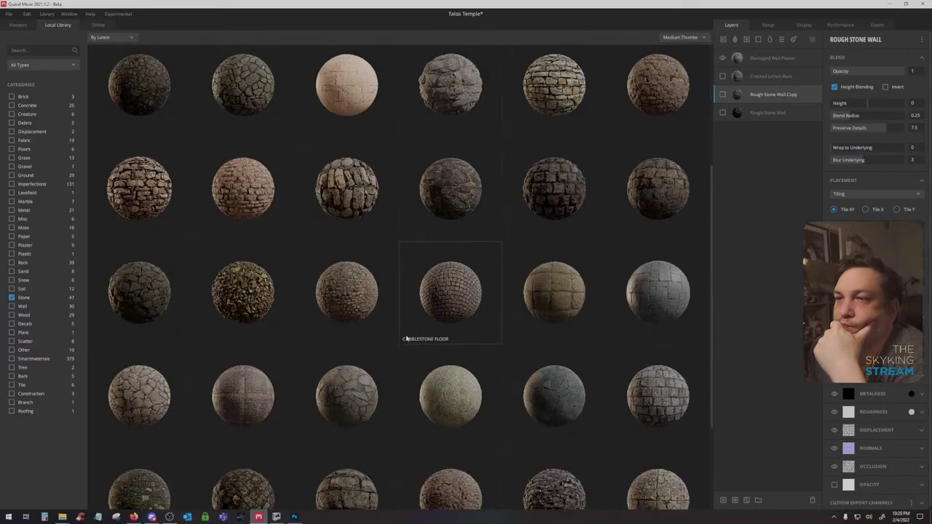
pyautogui.scroll(-1, 406, 338)
pyautogui.click(339, 426)
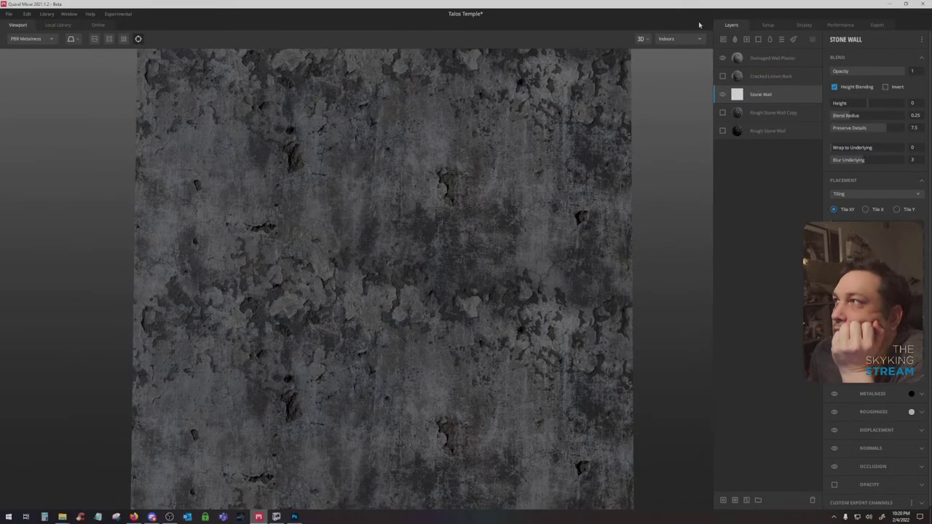
pyautogui.click(722, 76)
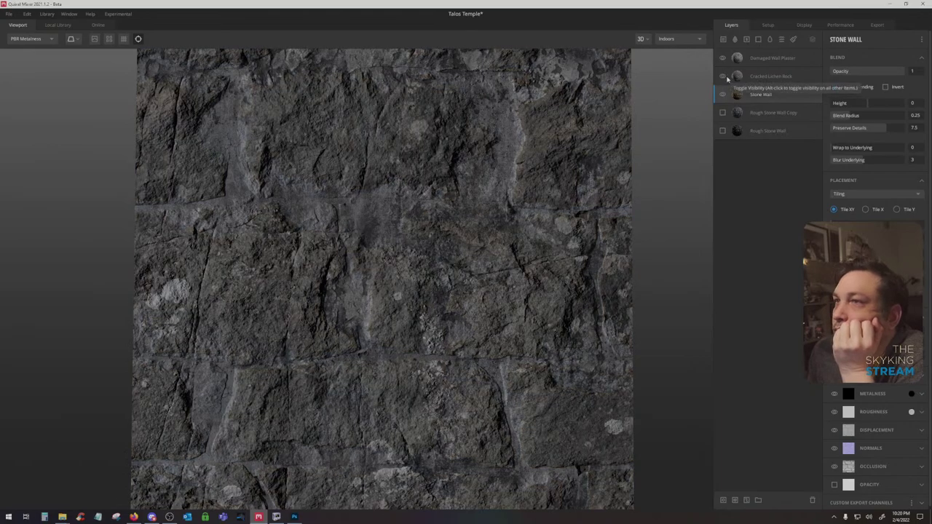
# Set the Damaged Wall Plaster layer's blend height to -2.289 and its Wrap to Underlying to 1
pyautogui.click(799, 58)
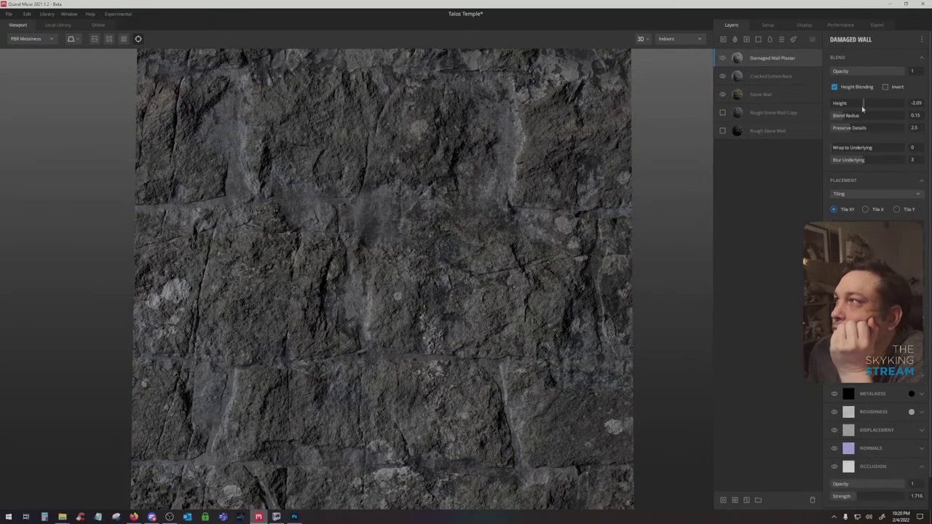
pyautogui.moveTo(862, 104)
pyautogui.mouseDown()
pyautogui.moveTo(841, 103)
pyautogui.moveTo(862, 102)
pyautogui.mouseUp()
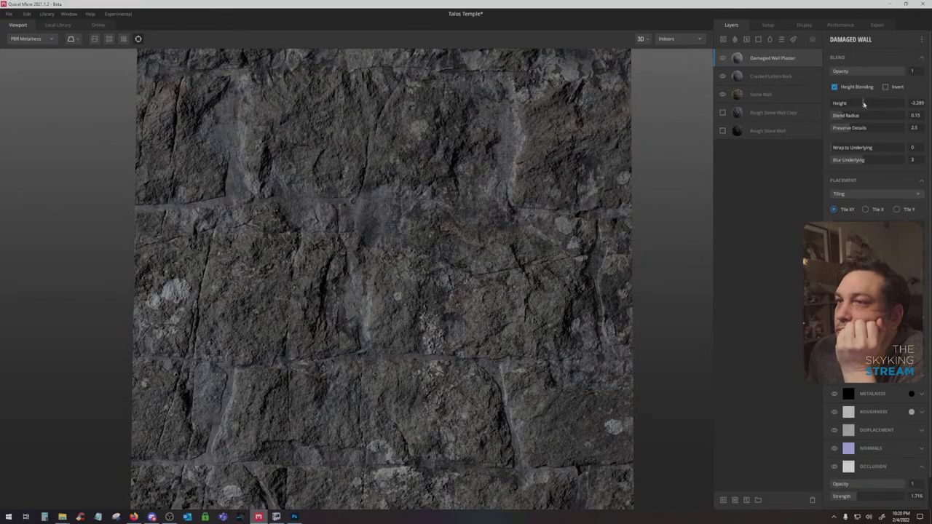
pyautogui.scroll(-3, 559, 201)
pyautogui.scroll(2, 420, 248)
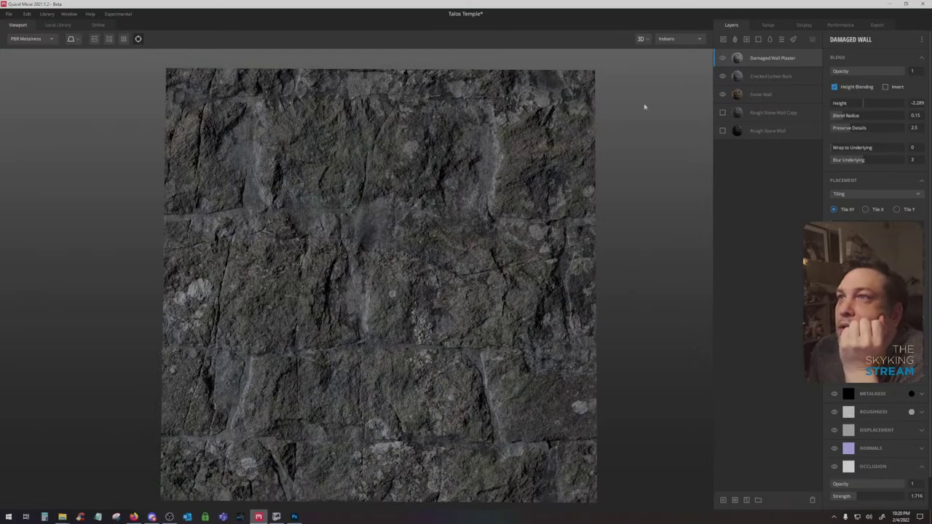
pyautogui.moveTo(844, 149)
pyautogui.mouseDown()
pyautogui.moveTo(880, 150)
pyautogui.moveTo(848, 151)
pyautogui.mouseUp()
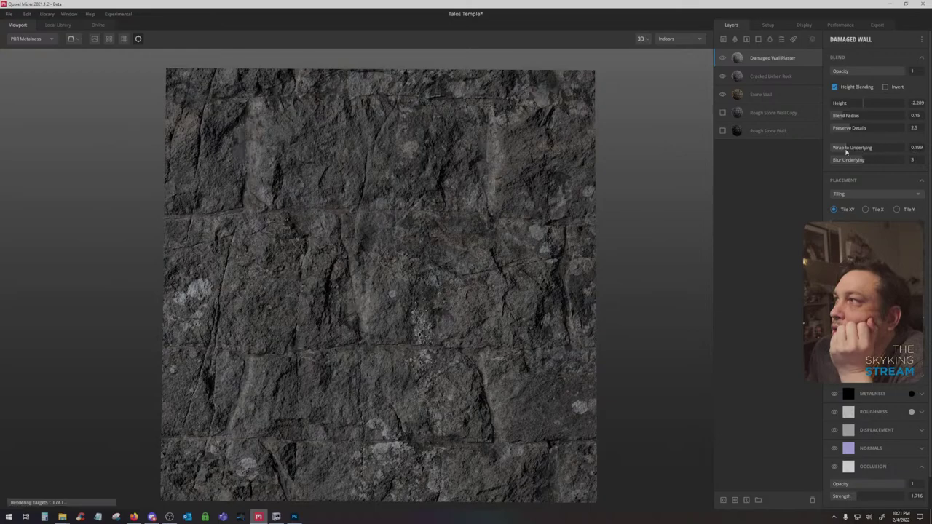
pyautogui.doubleClick(850, 149)
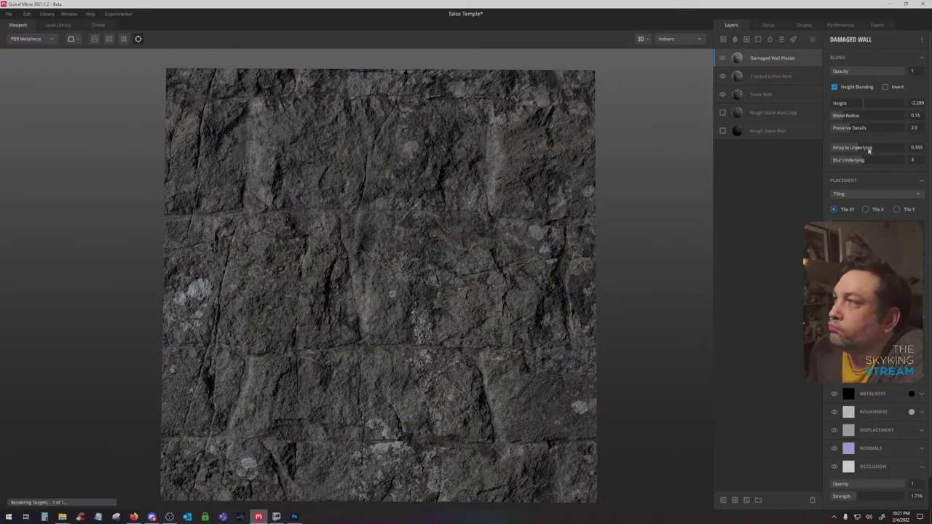
pyautogui.moveTo(862, 102)
pyautogui.mouseDown()
pyautogui.moveTo(881, 102)
pyautogui.moveTo(845, 108)
pyautogui.moveTo(864, 108)
pyautogui.mouseUp()
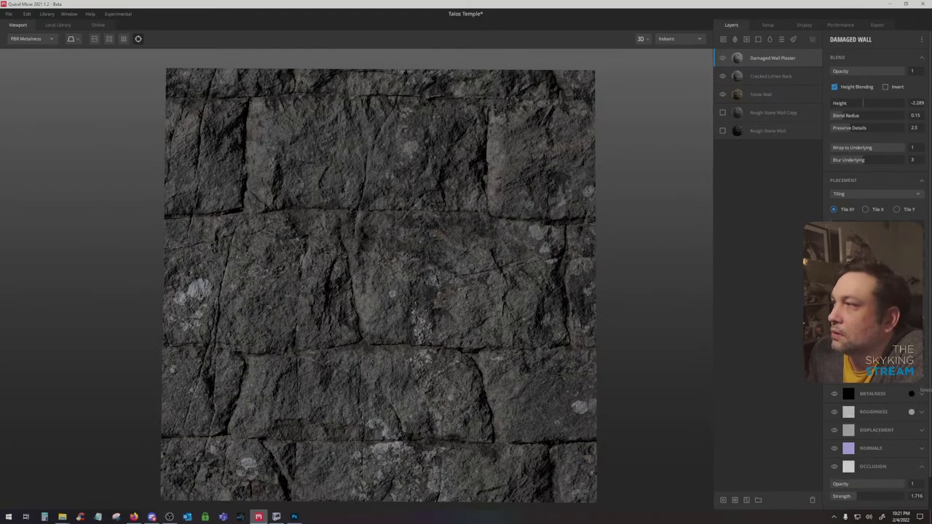
# Lighten the Damaged Wall Plaster layer's albedo color to grey 777777
pyautogui.click(911, 376)
pyautogui.moveTo(366, 285); pyautogui.dragTo(362, 270)
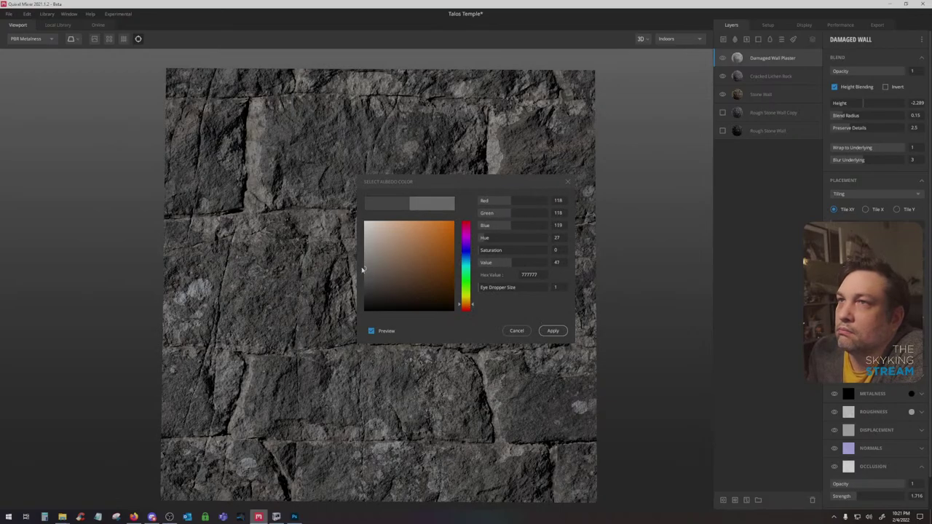
pyautogui.click(552, 330)
# Try a Wrap to Underlying of 0.4 on Damaged Wall Plaster, then set it to 0 with a blend height of -2.886
pyautogui.write('0.4')
pyautogui.press('Return')
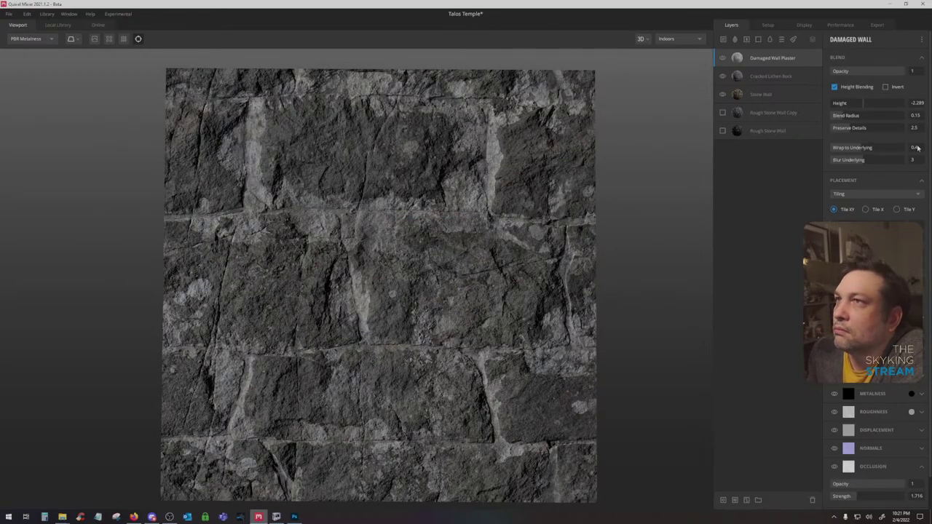
pyautogui.moveTo(864, 103)
pyautogui.mouseDown()
pyautogui.moveTo(842, 105)
pyautogui.moveTo(862, 107)
pyautogui.mouseUp()
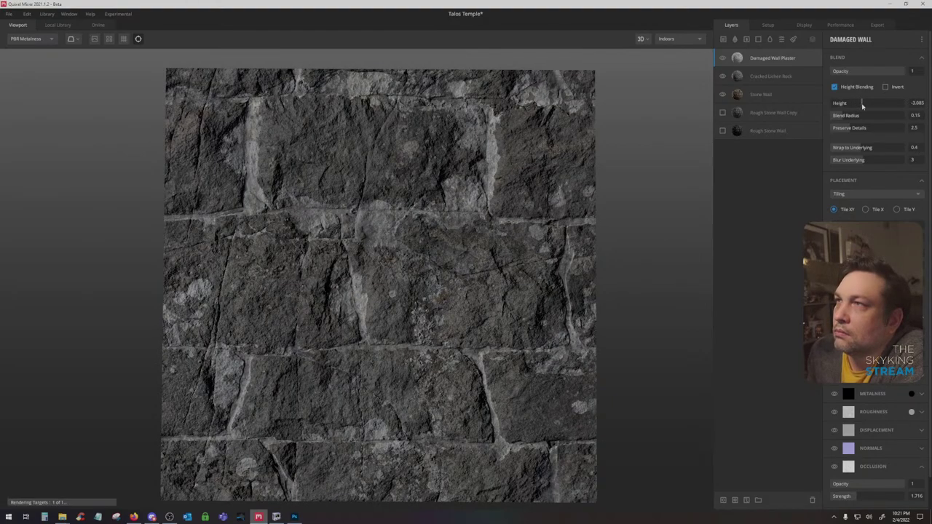
pyautogui.moveTo(861, 154); pyautogui.dragTo(811, 150)
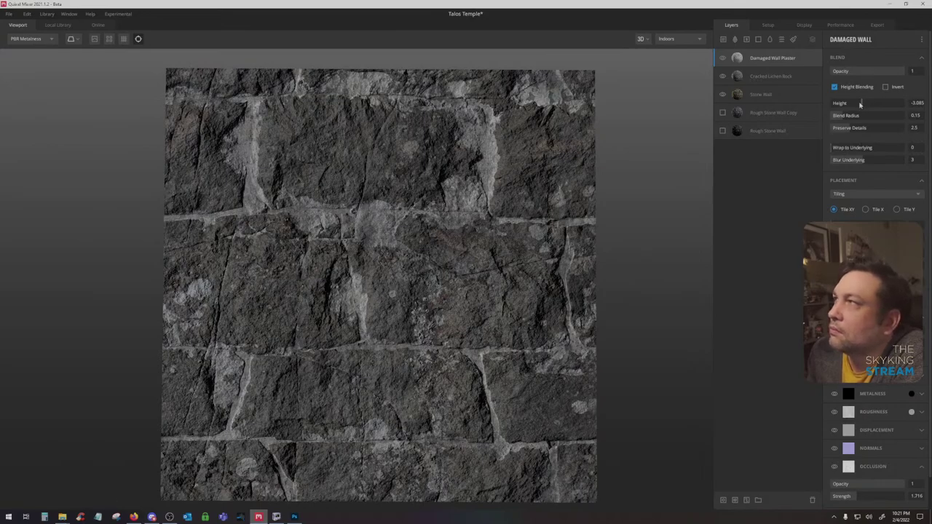
pyautogui.moveTo(863, 103); pyautogui.dragTo(862, 104)
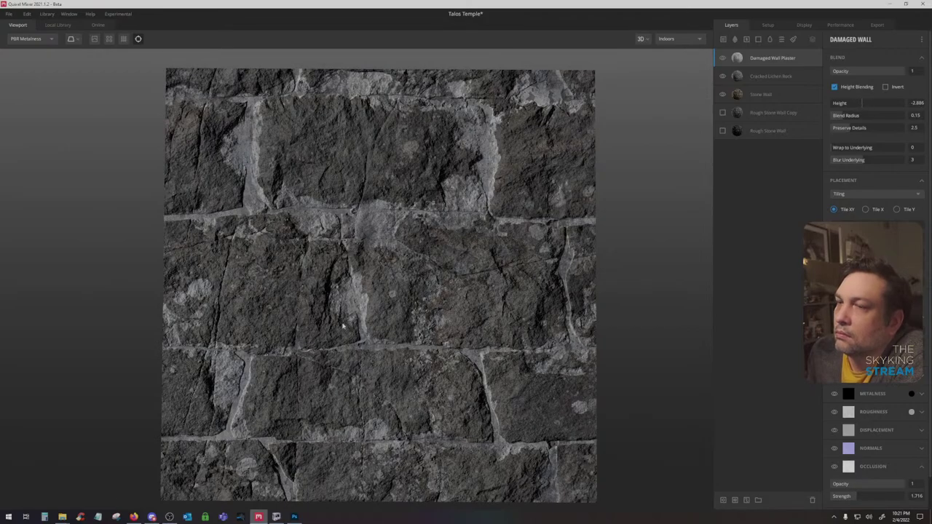
# Add another Stone Wall surface from the local library's Stone category as a new layer above Damaged Wall Plaster
pyautogui.scroll(-4, 345, 324)
pyautogui.moveTo(353, 324); pyautogui.dragTo(374, 312)
pyautogui.scroll(5, 375, 312)
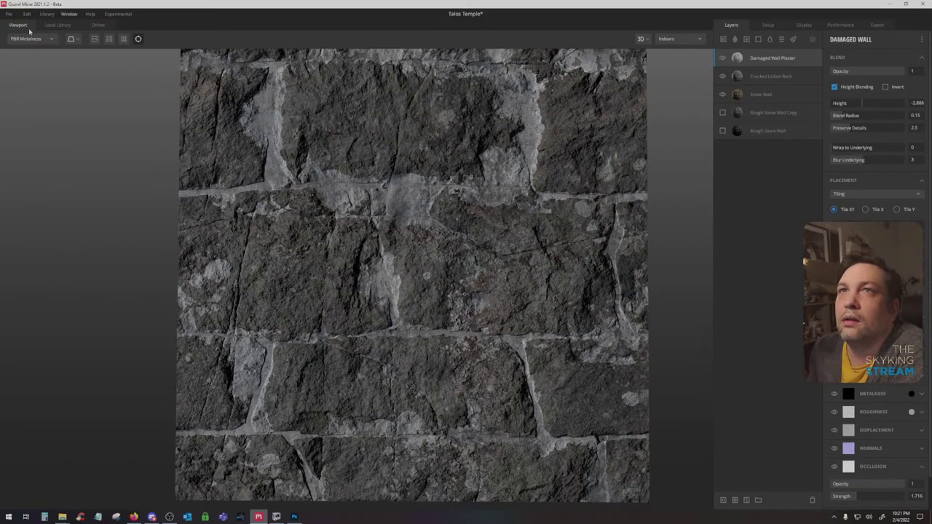
pyautogui.click(55, 26)
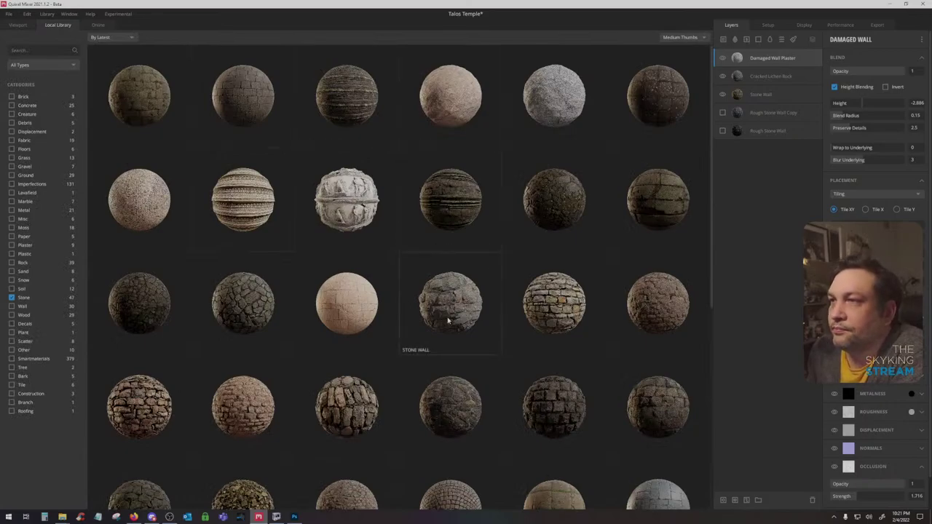
pyautogui.scroll(-1, 448, 320)
pyautogui.click(450, 286)
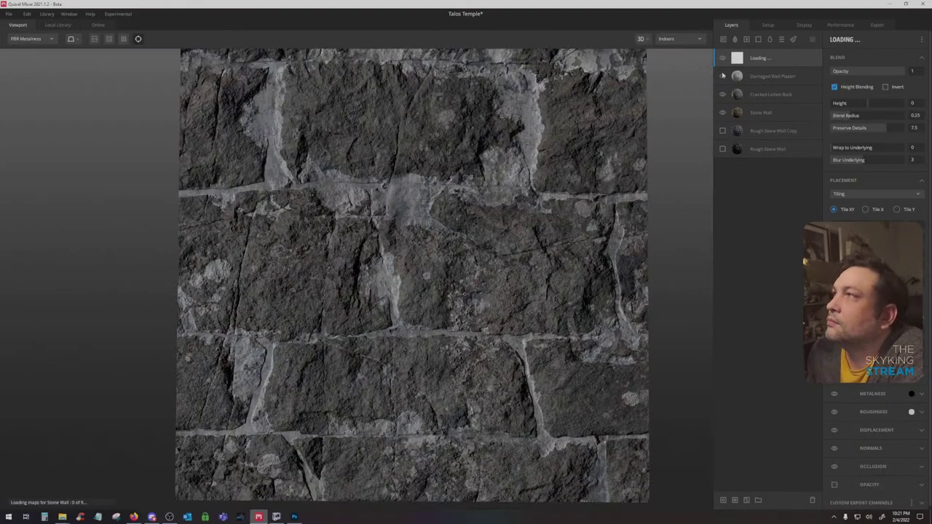
# Hide the Cracked Lichen Rock layer, then delete it together with the older Stone Wall layer beneath it
pyautogui.click(721, 96)
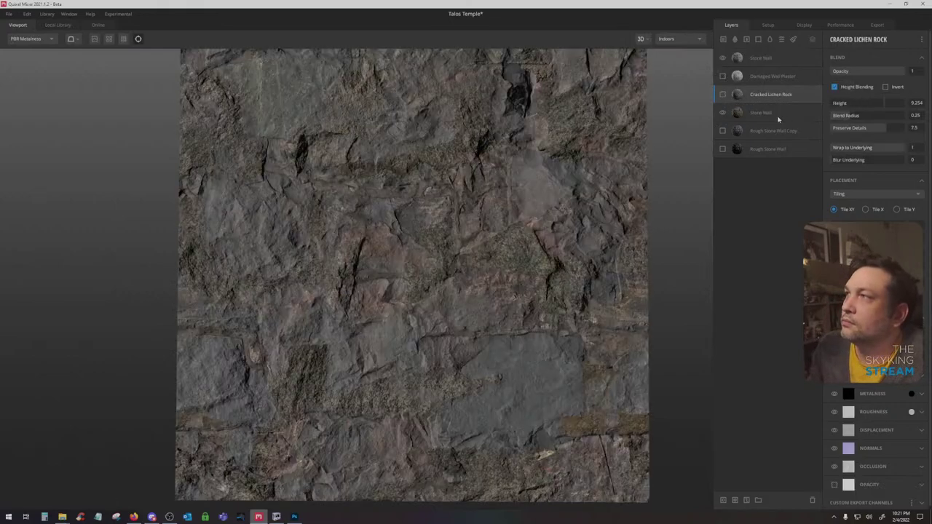
pyautogui.click(791, 111)
pyautogui.keyDown('ctrl'); pyautogui.click(801, 96); pyautogui.keyUp('ctrl')
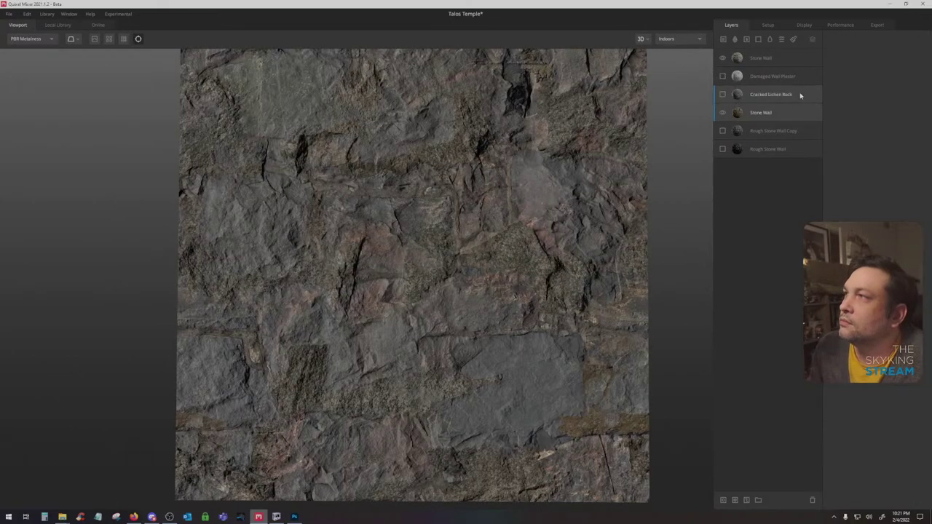
pyautogui.press('Delete')
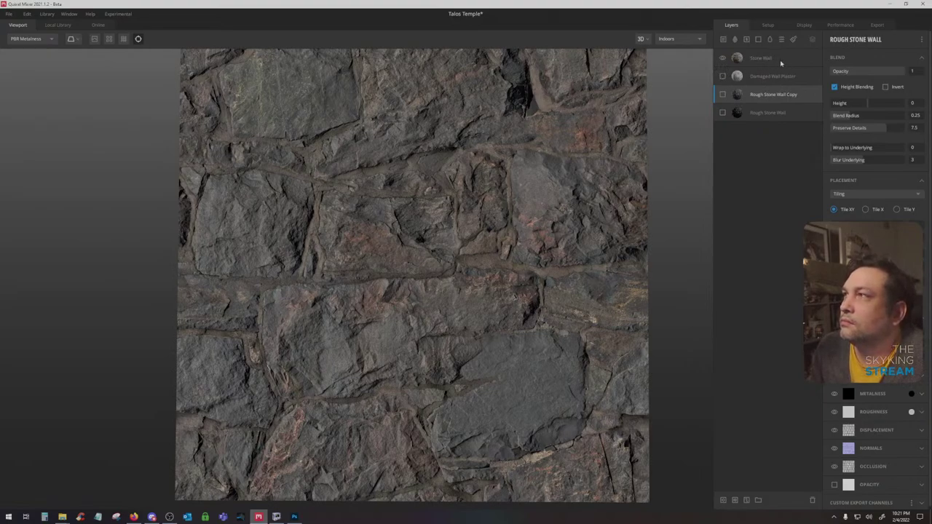
# Move the remaining Stone Wall layer below Damaged Wall Plaster, show the plaster layer and set its blend height to -1.692
pyautogui.moveTo(781, 61); pyautogui.dragTo(781, 86)
pyautogui.click(722, 58)
pyautogui.click(792, 63)
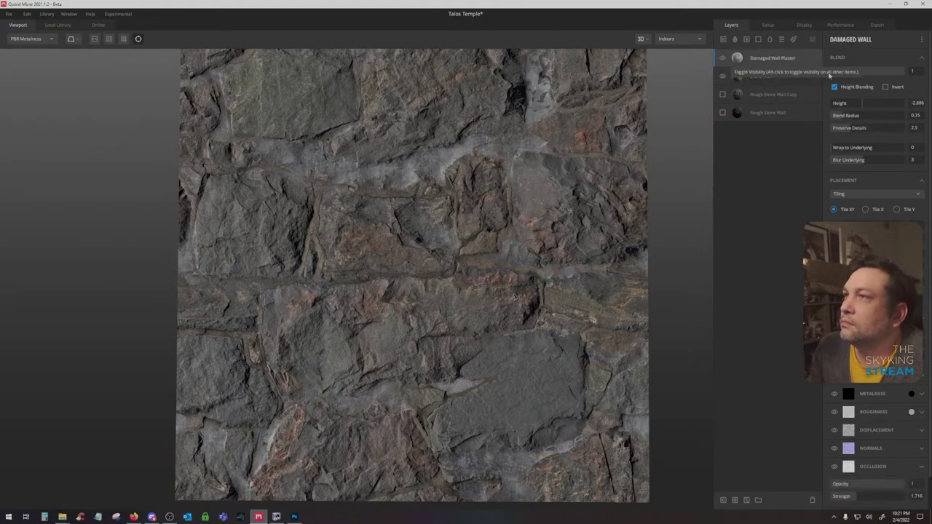
pyautogui.moveTo(860, 103)
pyautogui.mouseDown()
pyautogui.moveTo(847, 100)
pyautogui.moveTo(865, 103)
pyautogui.mouseUp()
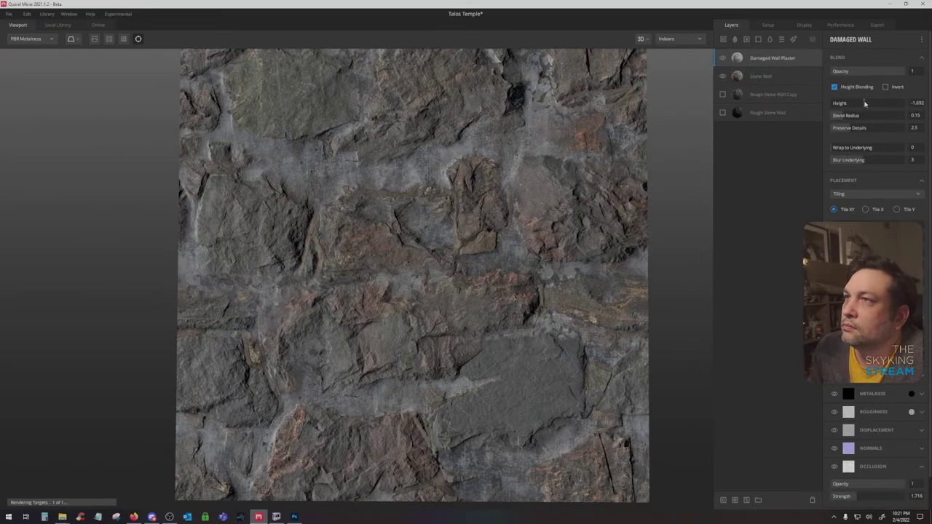
# Change the Stone Wall layer's albedo color to neutral grey 5B5B5B
pyautogui.click(777, 78)
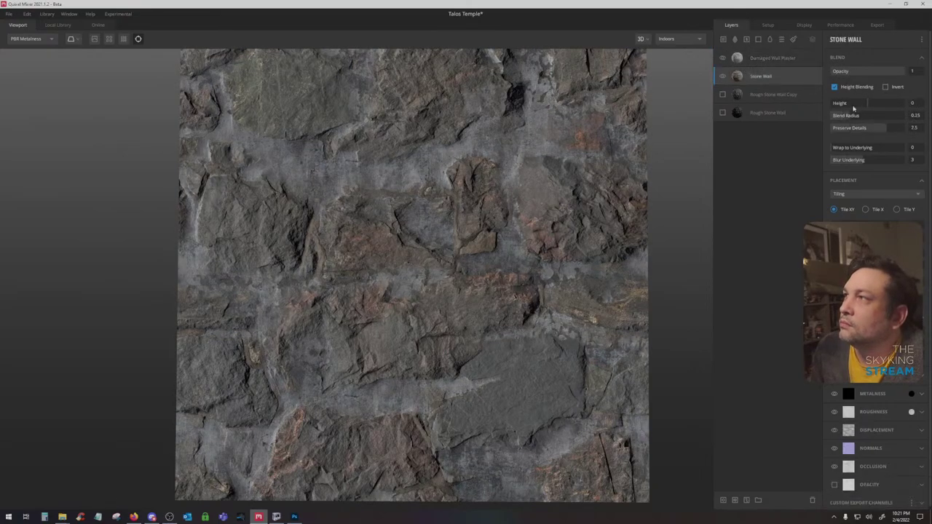
pyautogui.click(911, 376)
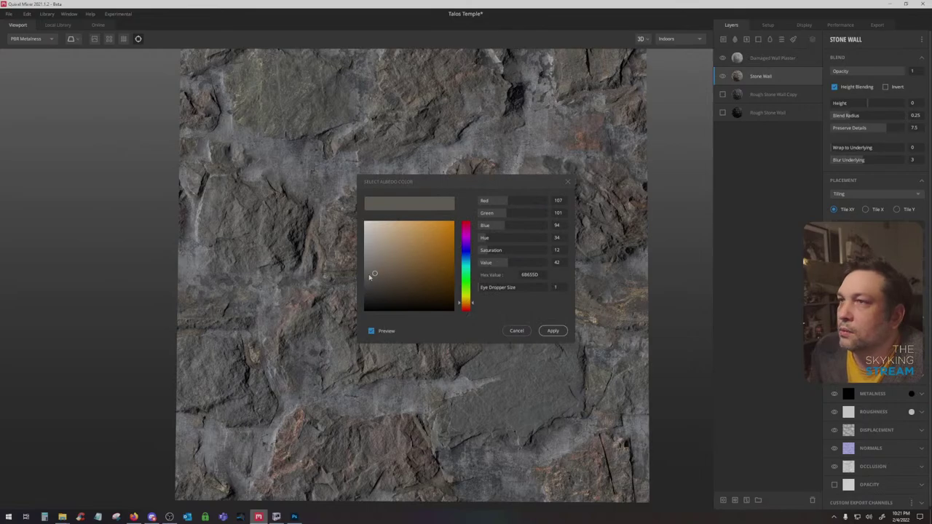
pyautogui.moveTo(369, 277); pyautogui.dragTo(356, 281)
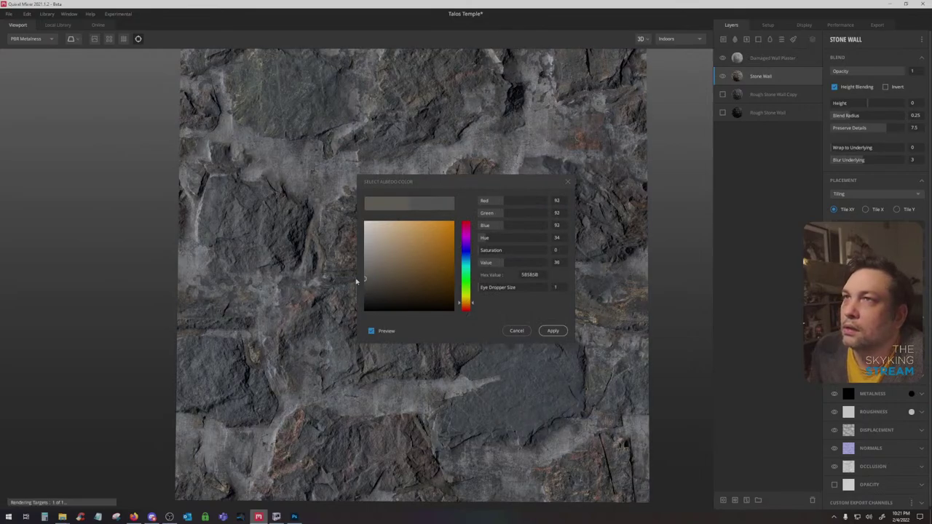
pyautogui.click(552, 330)
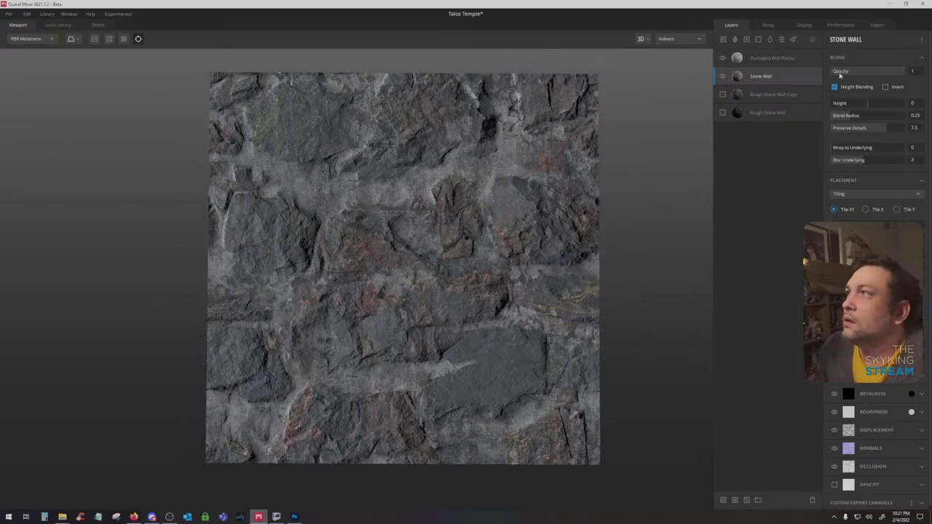
# Set the Damaged Wall Plaster layer's blend height to -1.891 and preview the material as a repeating tile
pyautogui.click(808, 60)
pyautogui.moveTo(866, 102)
pyautogui.mouseDown()
pyautogui.moveTo(851, 104)
pyautogui.moveTo(862, 101)
pyautogui.mouseUp()
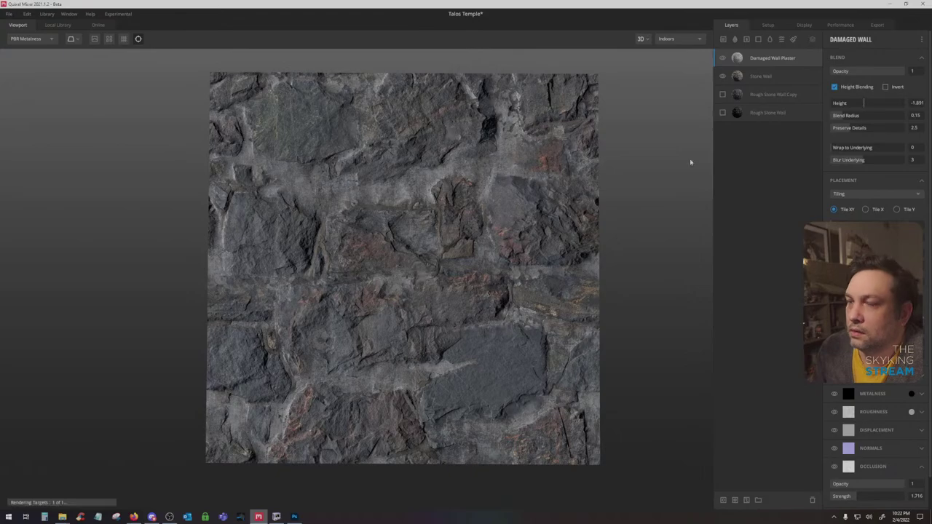
pyautogui.press('t')
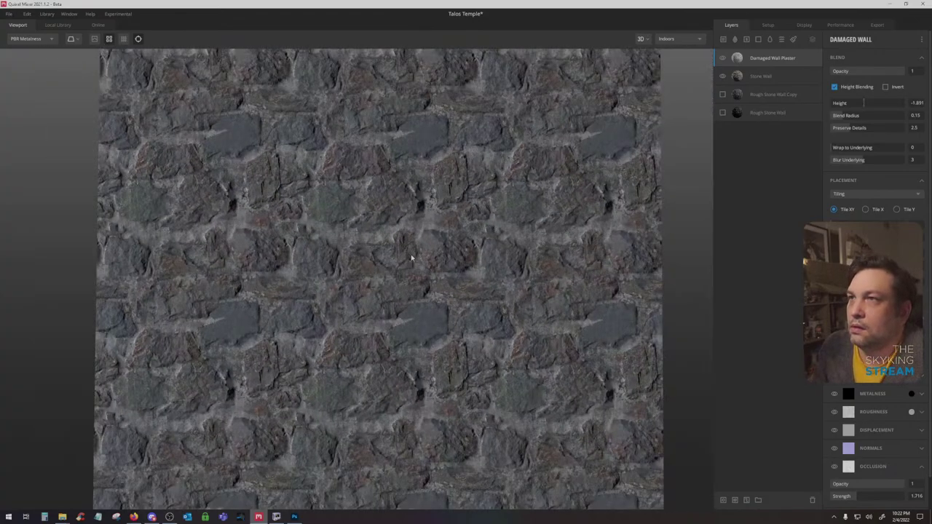
pyautogui.scroll(3, 411, 258)
pyautogui.press('t')
pyautogui.scroll(2, 451, 244)
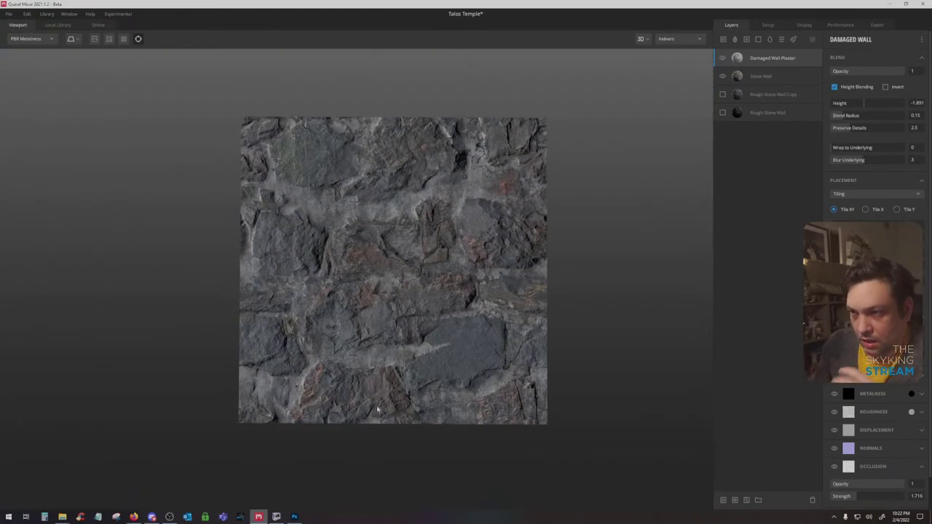
# Check the dirty brick texture in Photoshop, then clear the working windows and close the whtempletalos.nif mesh in NifSkope
pyautogui.click(294, 516)
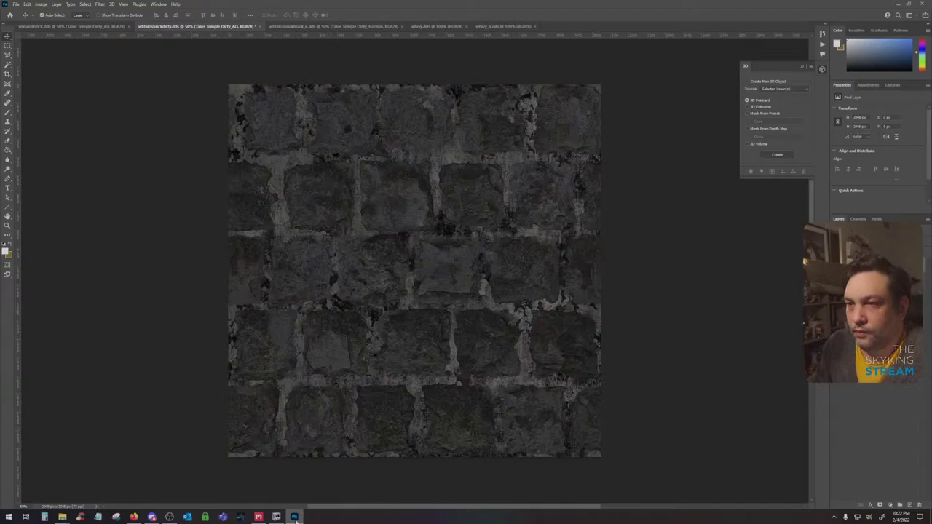
pyautogui.click(168, 517)
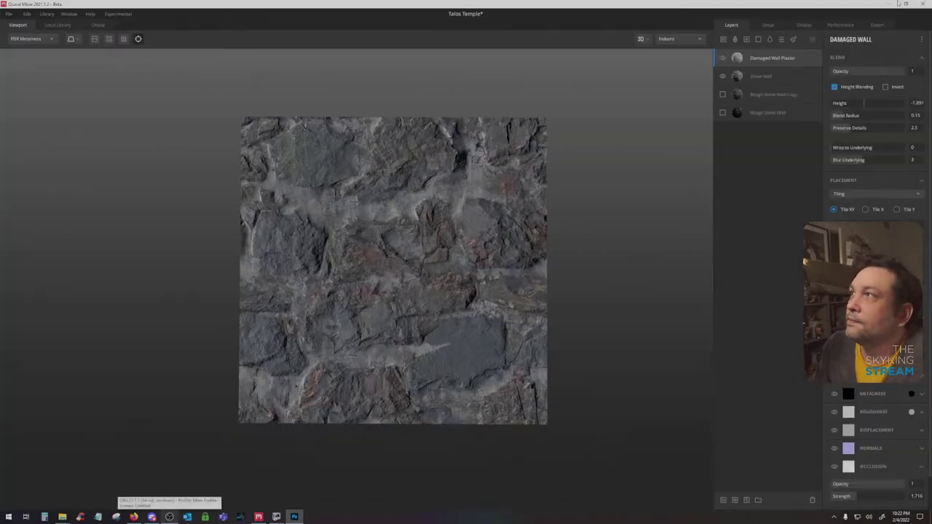
pyautogui.click(890, 5)
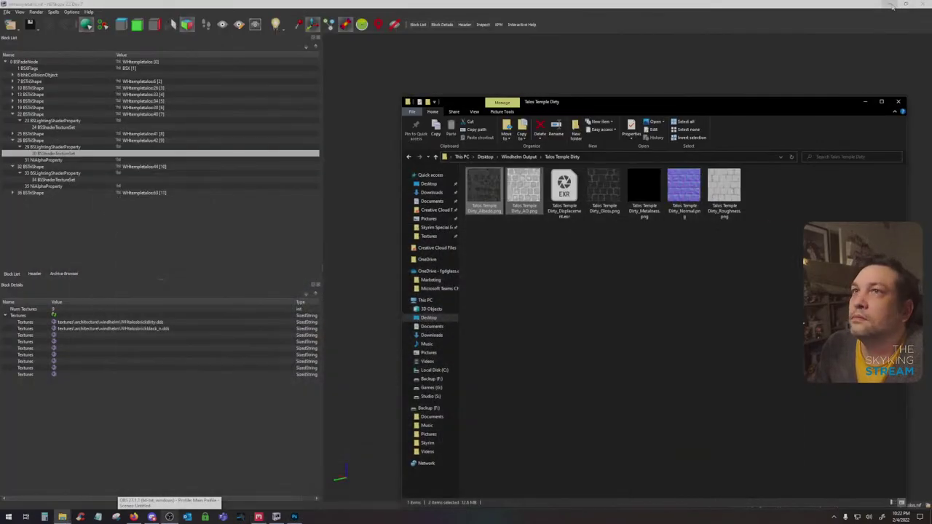
pyautogui.click(900, 13)
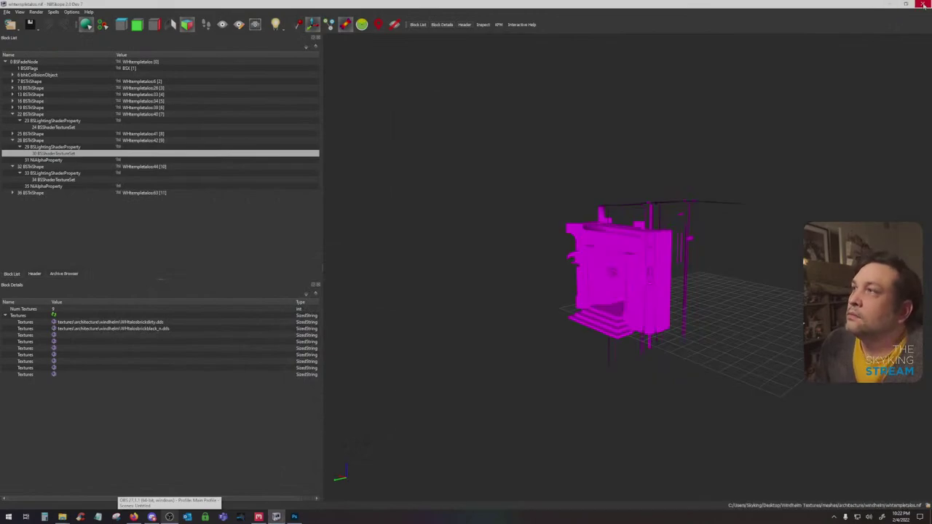
pyautogui.click(922, 4)
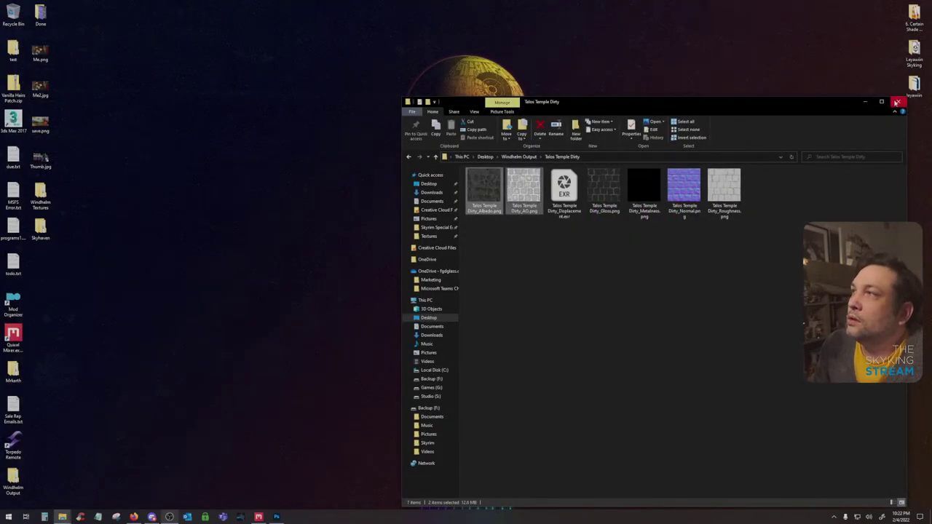
# Open the Windhelm Textures folder's meshes/architecture/windhelm subfolder and locate the whtempletalos mesh files
pyautogui.doubleClick(41, 195)
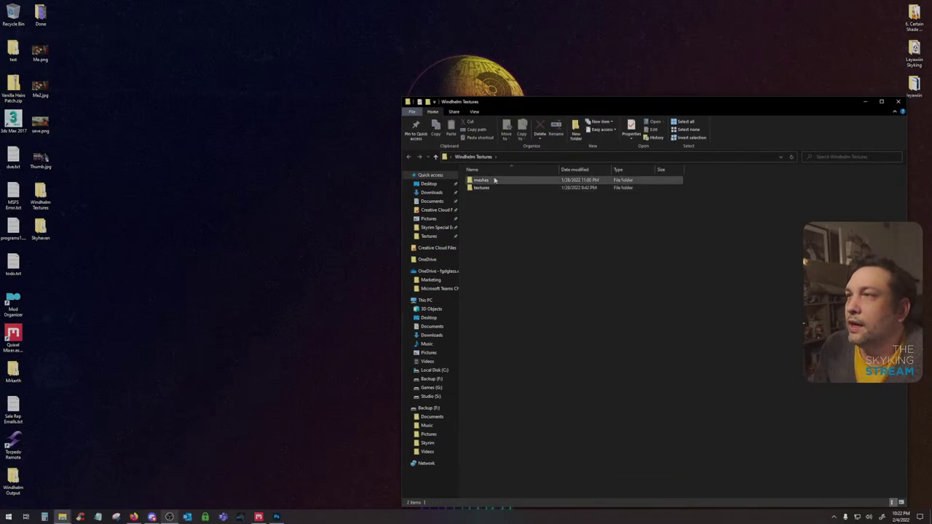
pyautogui.doubleClick(495, 180)
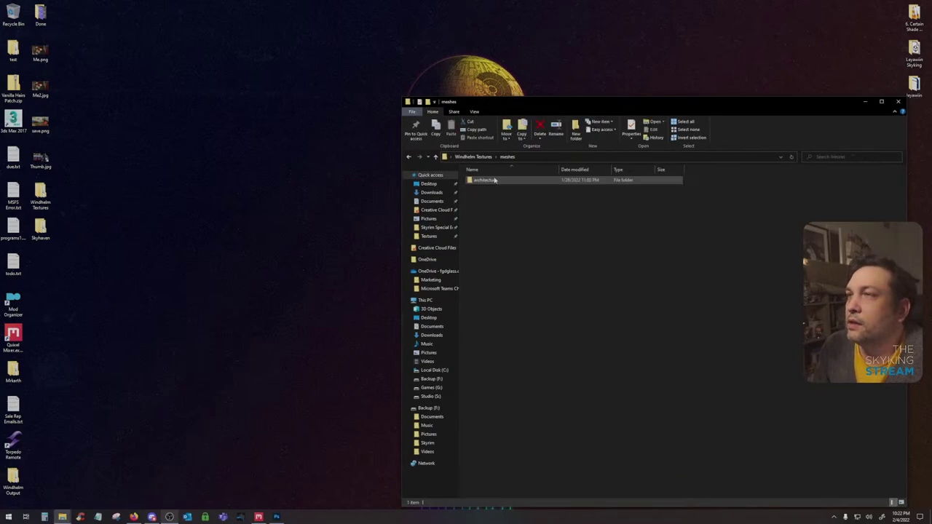
pyautogui.doubleClick(494, 181)
pyautogui.doubleClick(495, 180)
pyautogui.scroll(-2, 537, 403)
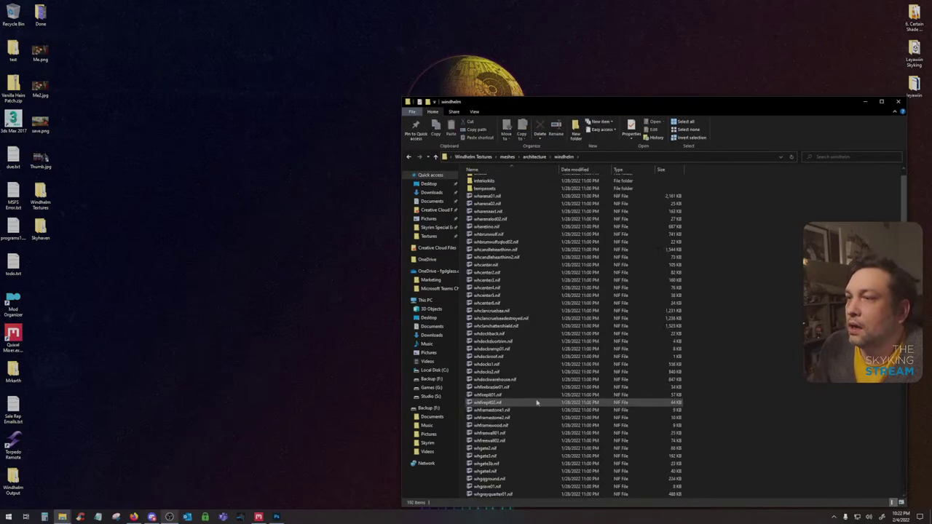
pyautogui.scroll(-20, 537, 403)
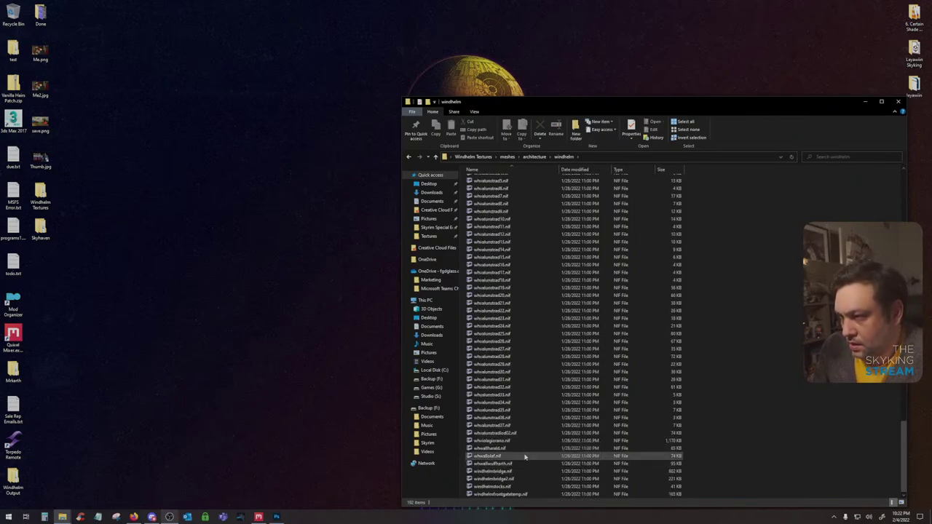
pyautogui.scroll(5, 516, 374)
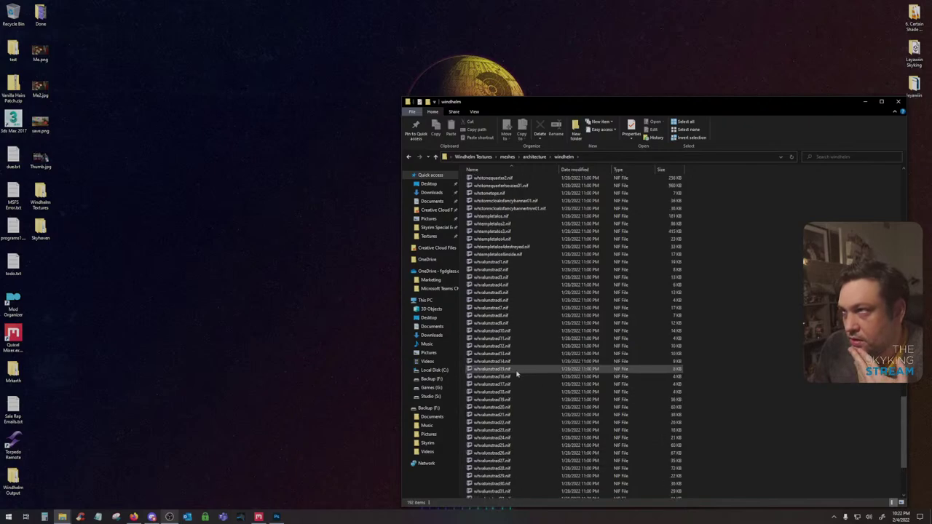
# Open whtempletalos.nif in NifSkope, view the temple mesh from another angle and close it
pyautogui.click(523, 217)
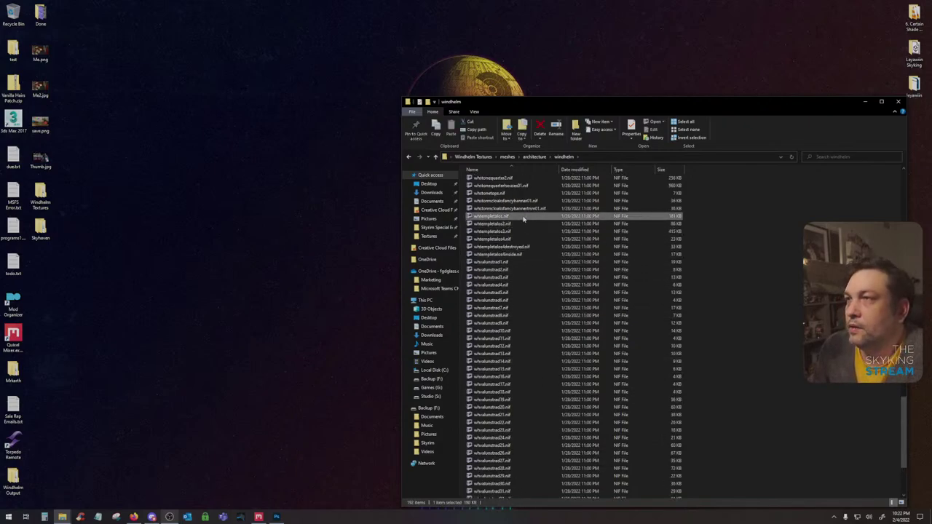
pyautogui.doubleClick(523, 219)
pyautogui.moveTo(478, 291); pyautogui.dragTo(582, 290)
pyautogui.click(921, 4)
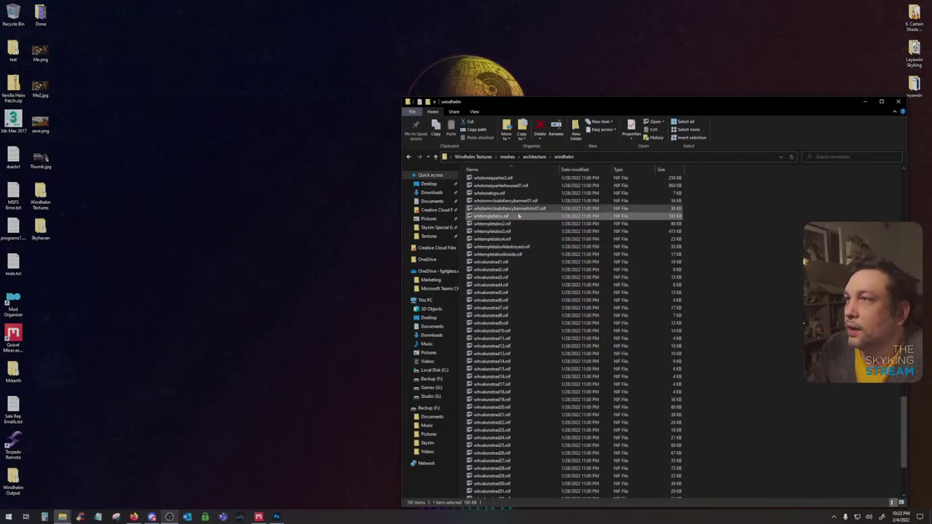
# Open whtempletalos2.nif, inspect the shader texture set of the shape covering its wall panels, and close the file
pyautogui.doubleClick(516, 223)
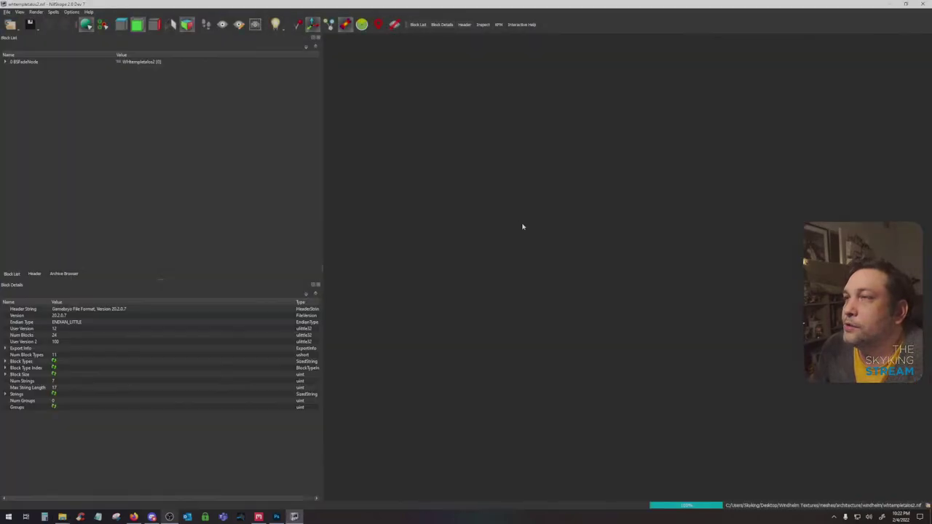
pyautogui.moveTo(524, 286); pyautogui.dragTo(485, 308)
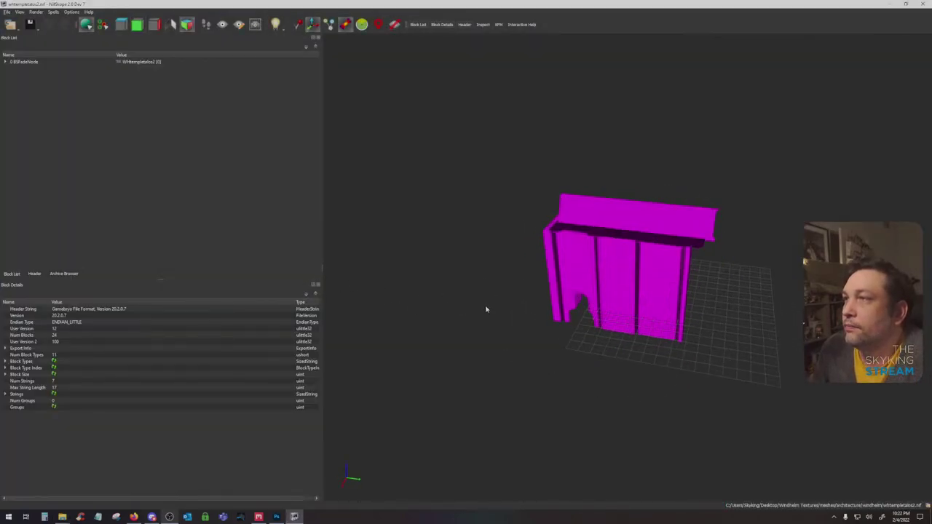
pyautogui.click(588, 271)
pyautogui.click(14, 107)
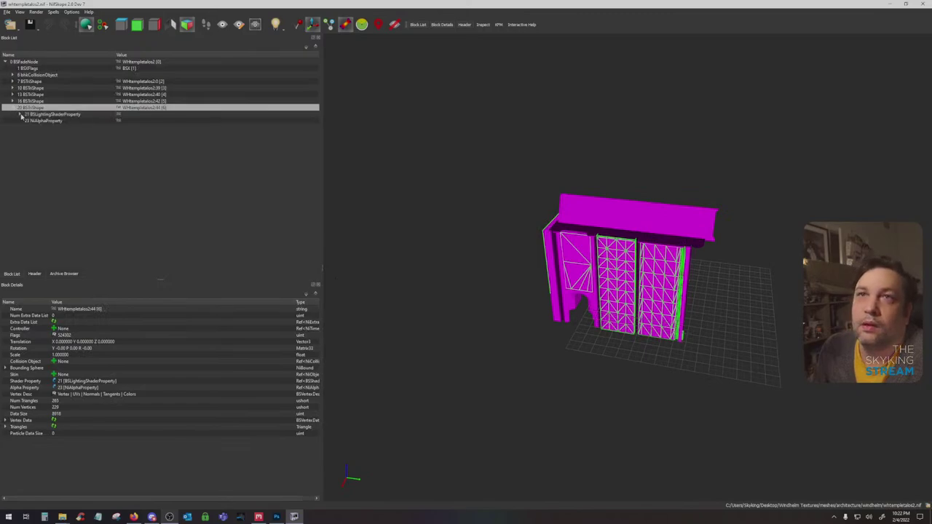
pyautogui.click(21, 114)
pyautogui.click(72, 120)
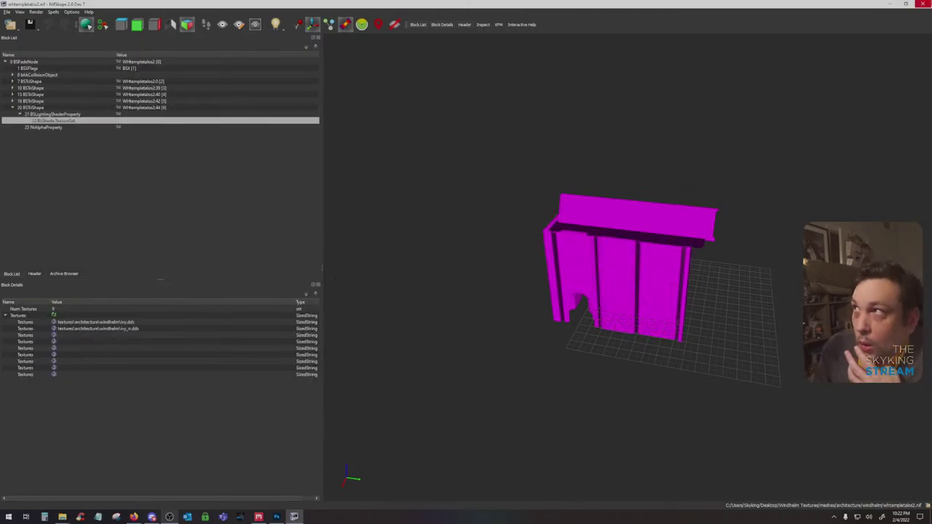
pyautogui.click(924, 3)
# Open whtempletalos3.nif and inspect the shader texture set assigned to the temple's main wall shape
pyautogui.click(515, 232)
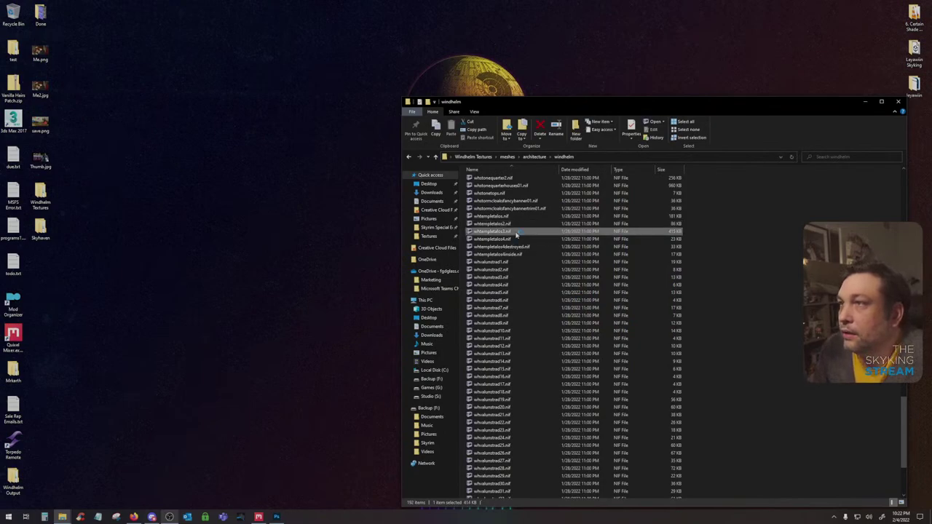
pyautogui.doubleClick(515, 232)
pyautogui.moveTo(543, 270)
pyautogui.mouseDown()
pyautogui.moveTo(466, 291)
pyautogui.moveTo(535, 281)
pyautogui.mouseUp()
pyautogui.scroll(6, 655, 292)
pyautogui.moveTo(670, 306); pyautogui.dragTo(644, 339)
pyautogui.scroll(-5, 645, 339)
pyautogui.click(611, 416)
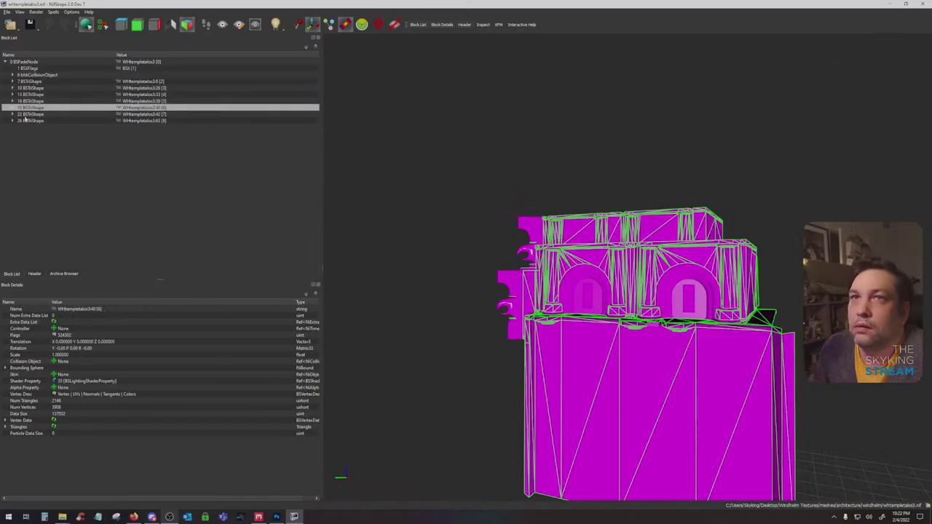
pyautogui.click(12, 107)
pyautogui.click(18, 114)
pyautogui.click(53, 121)
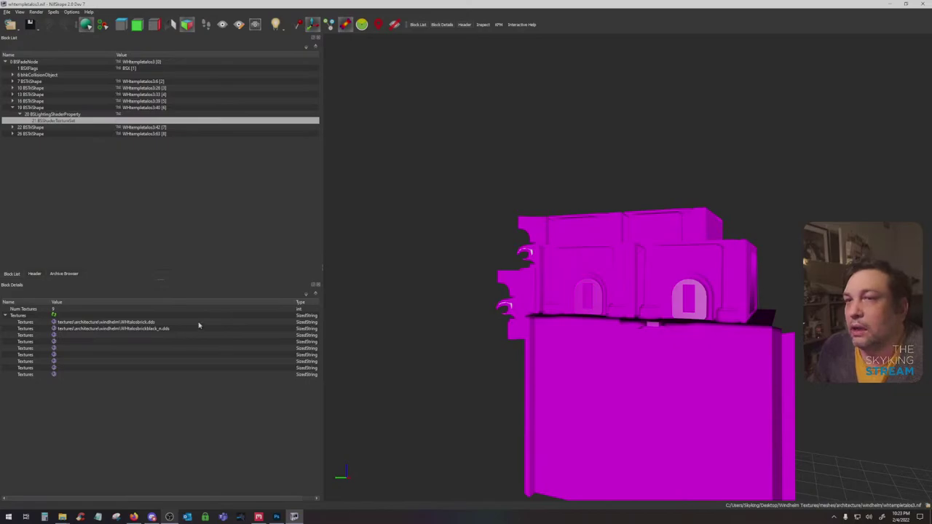
# Minimize NifSkope and launch Mod Organizer from the desktop
pyautogui.click(887, 4)
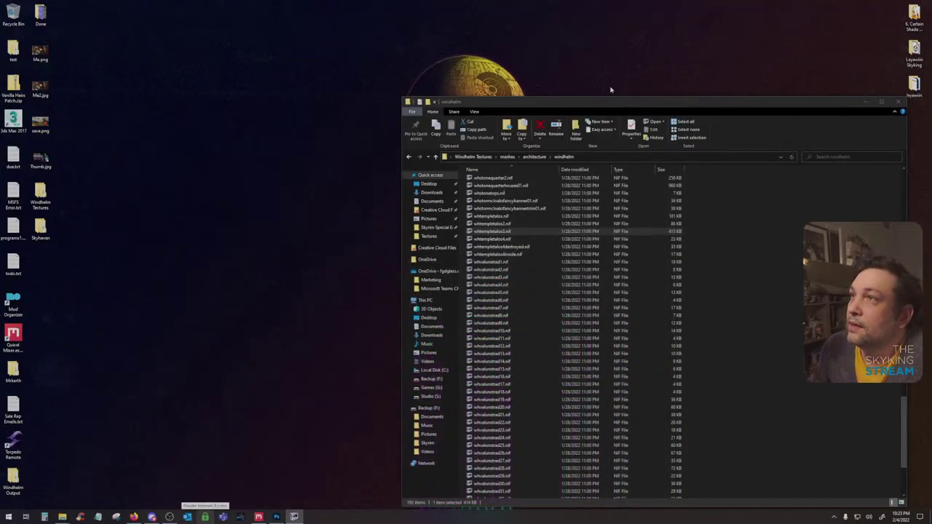
pyautogui.doubleClick(12, 301)
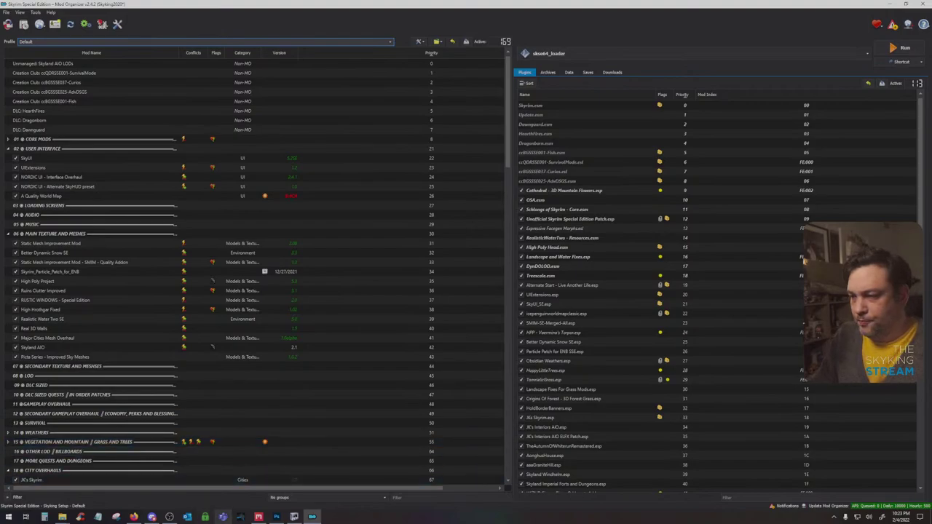
pyautogui.click(134, 517)
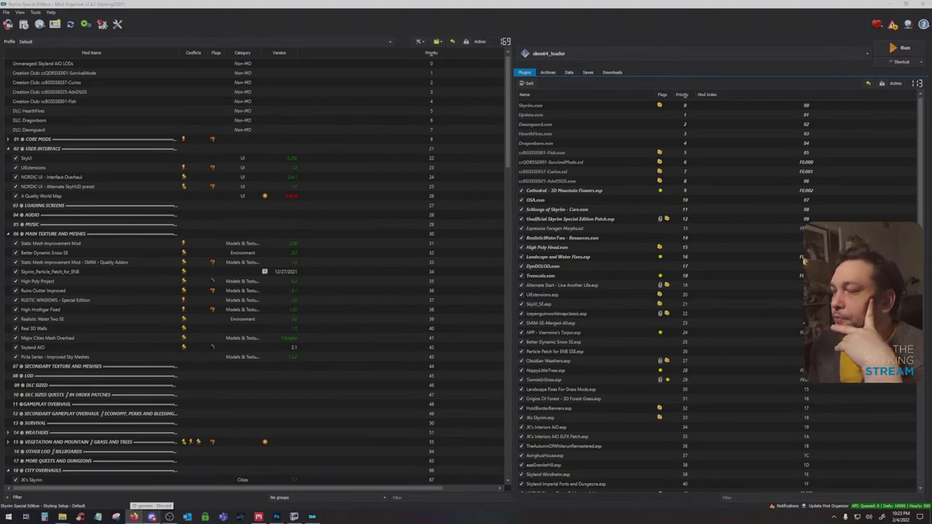
pyautogui.click(152, 517)
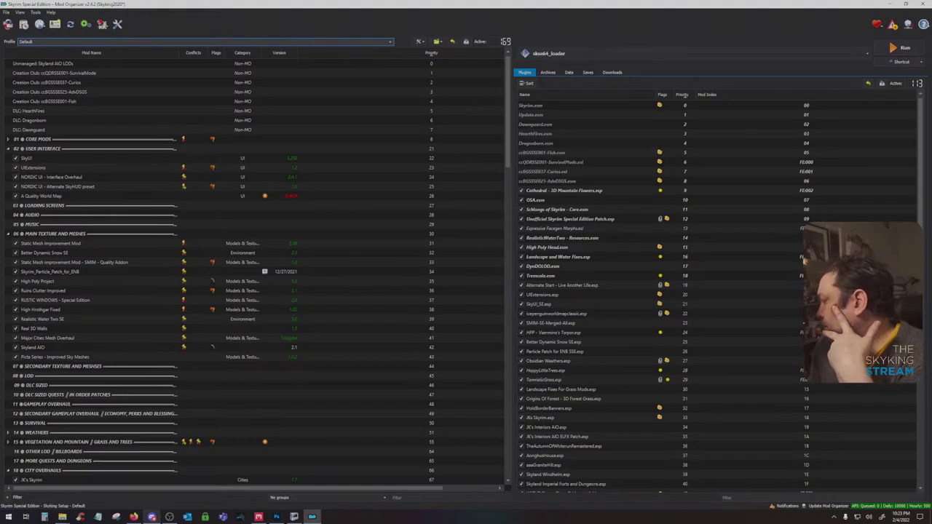
# Switch to the Skyland AIO YouTube video in Firefox and read the comment asking about Skyland Whiterun Cobblestones
pyautogui.click(134, 517)
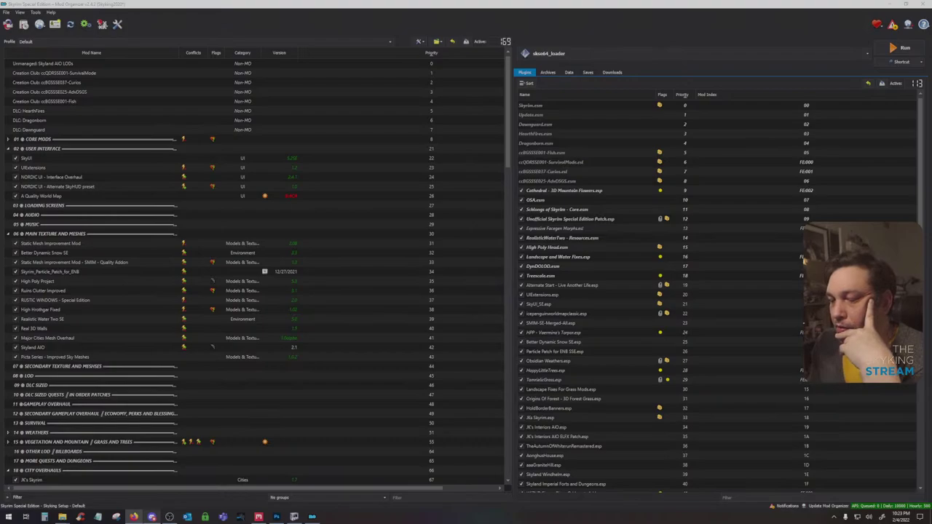
pyautogui.hotkey('alt', 'Tab')
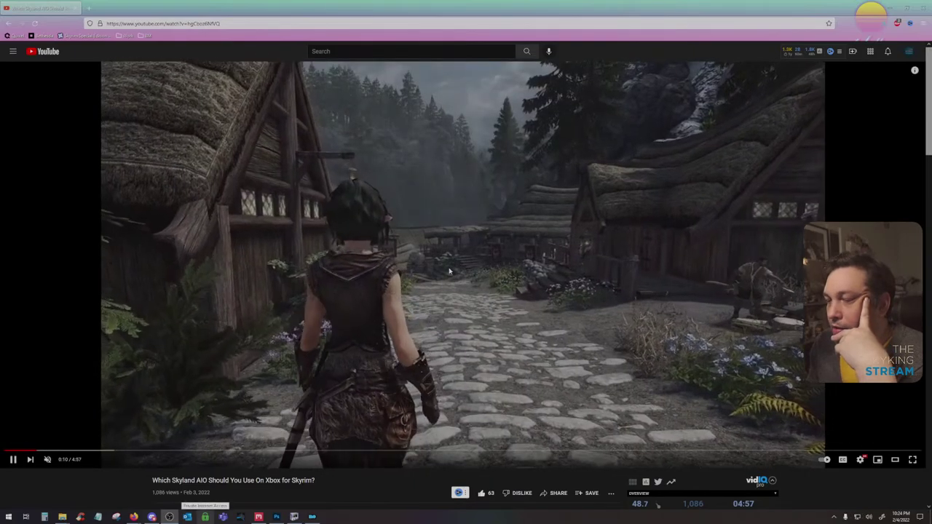
pyautogui.scroll(-5, 455, 255)
pyautogui.scroll(-1, 449, 271)
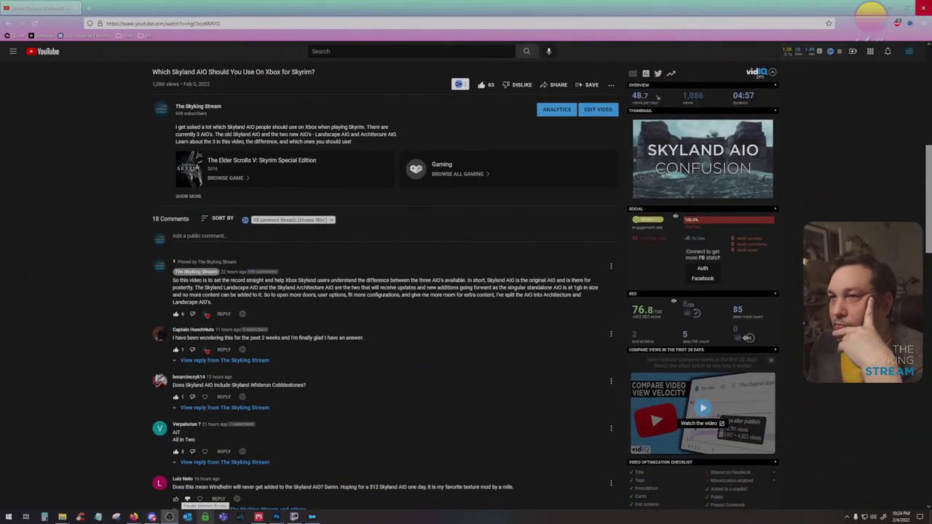
pyautogui.scroll(-2, 393, 287)
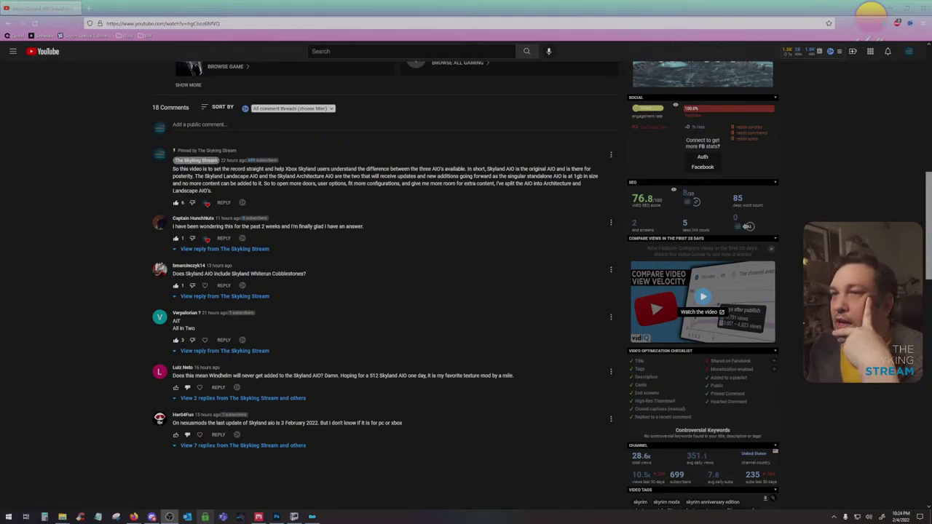
pyautogui.moveTo(186, 275); pyautogui.dragTo(316, 278)
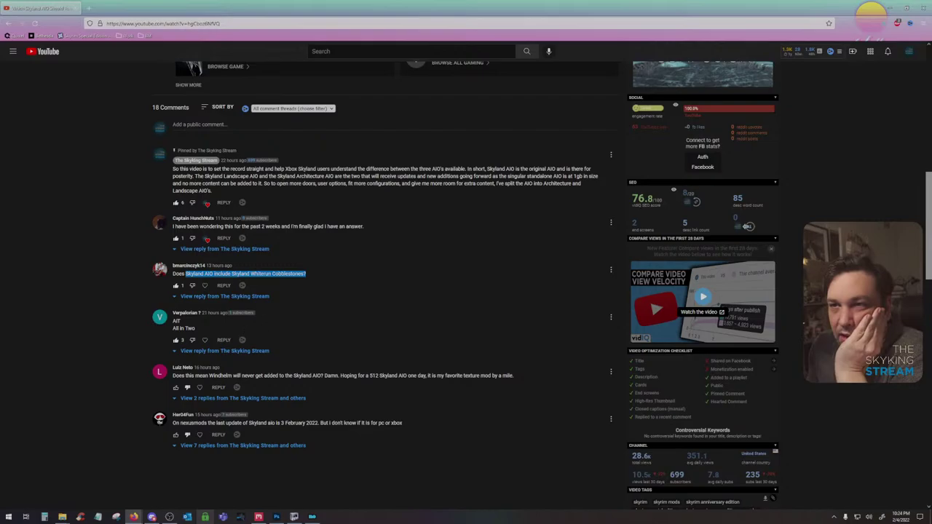
# Read the comment asking whether Windhelm will be added to the Skyland AIO, and return to the video player
pyautogui.scroll(8, 338, 372)
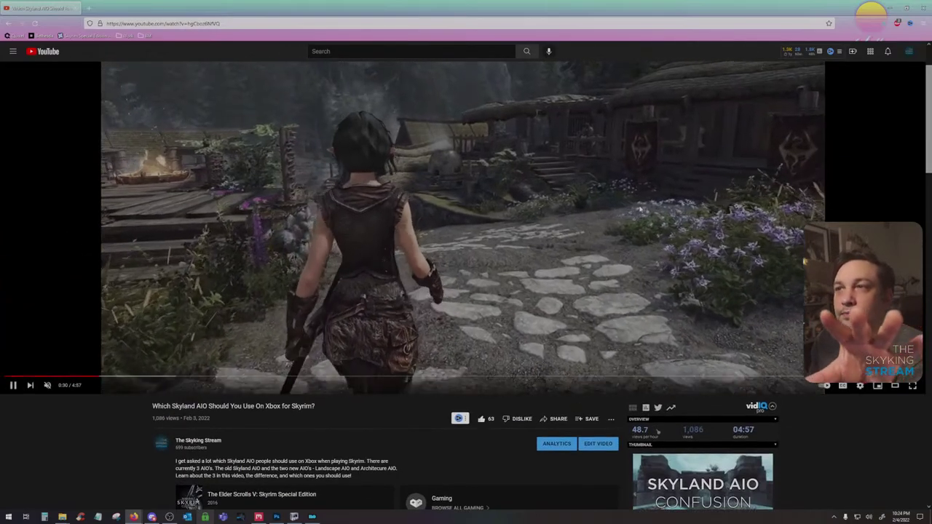
pyautogui.scroll(2, 509, 265)
pyautogui.scroll(-10, 509, 261)
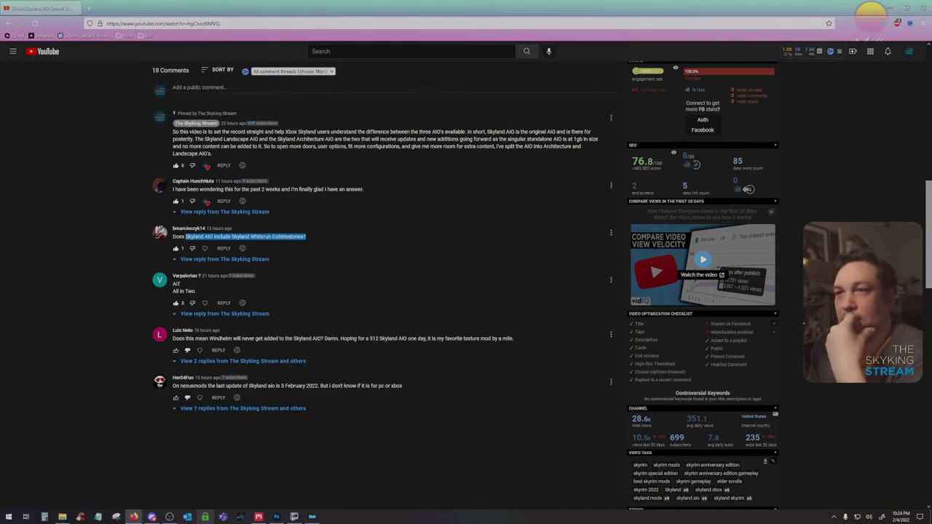
pyautogui.moveTo(209, 338); pyautogui.dragTo(318, 338)
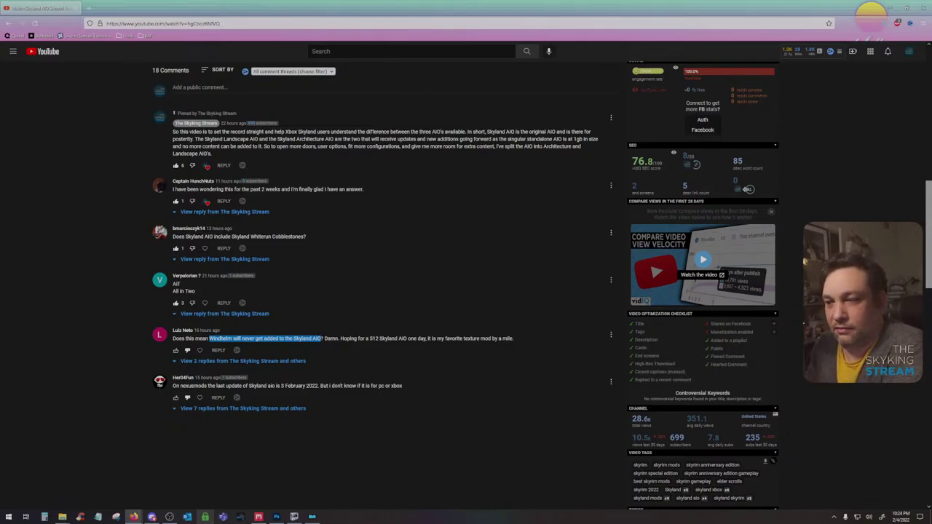
pyautogui.scroll(10, 379, 282)
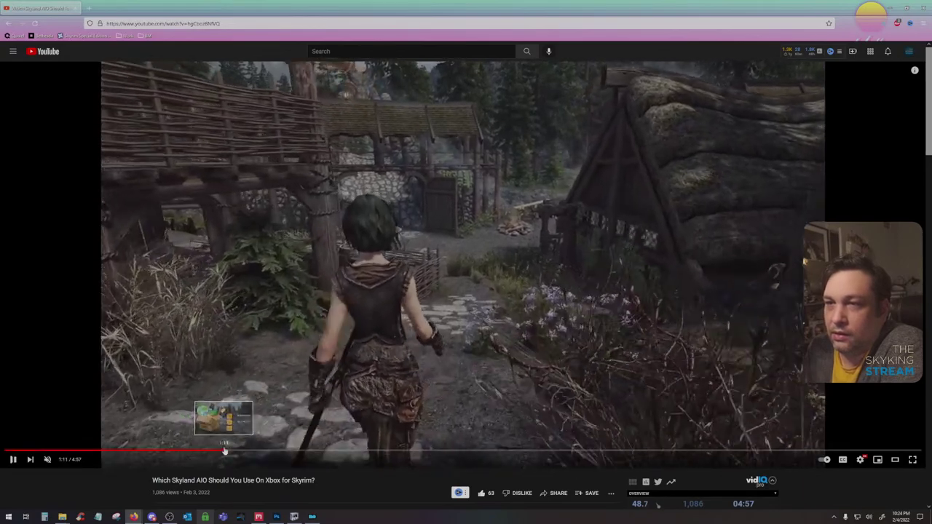
# Jump the video to about 1:11, pause it, and move it back to 1:08
pyautogui.click(228, 452)
pyautogui.click(676, 240)
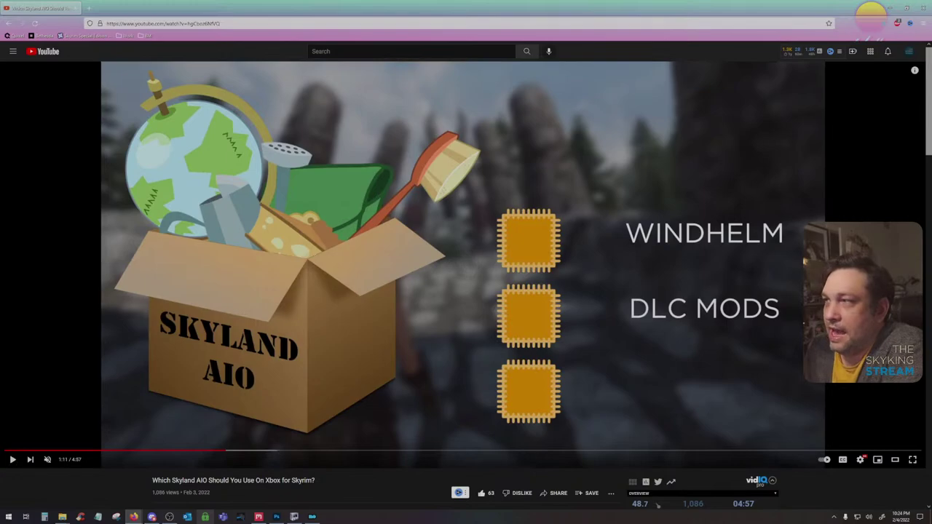
pyautogui.scroll(-3, 279, 302)
pyautogui.scroll(3, 275, 303)
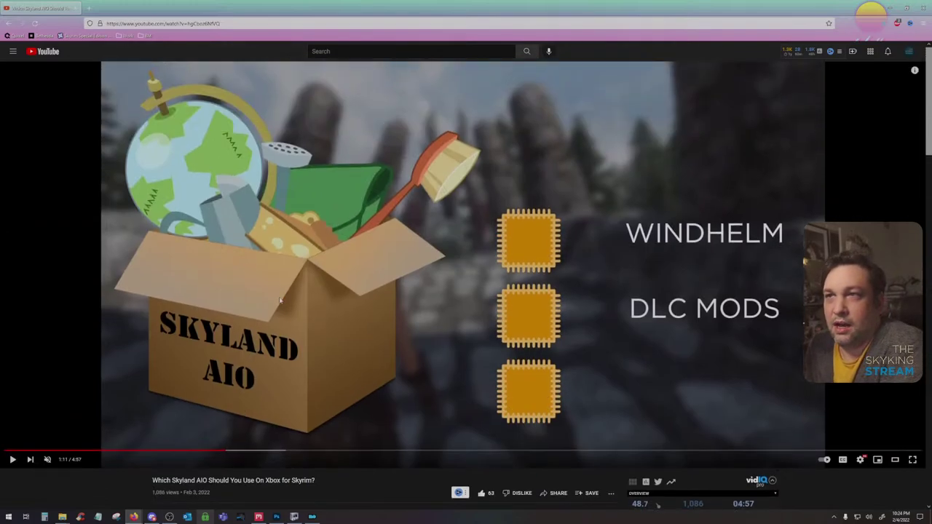
pyautogui.click(217, 452)
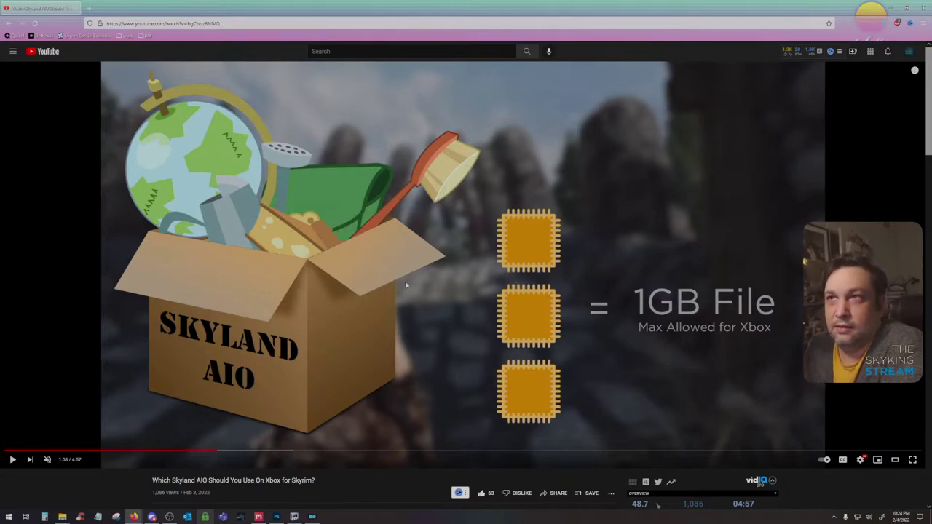
# Review the viewer comments about Windhelm in a 512 Skyland AIO and about the Nexus update being for PC or Xbox
pyautogui.scroll(-10, 400, 287)
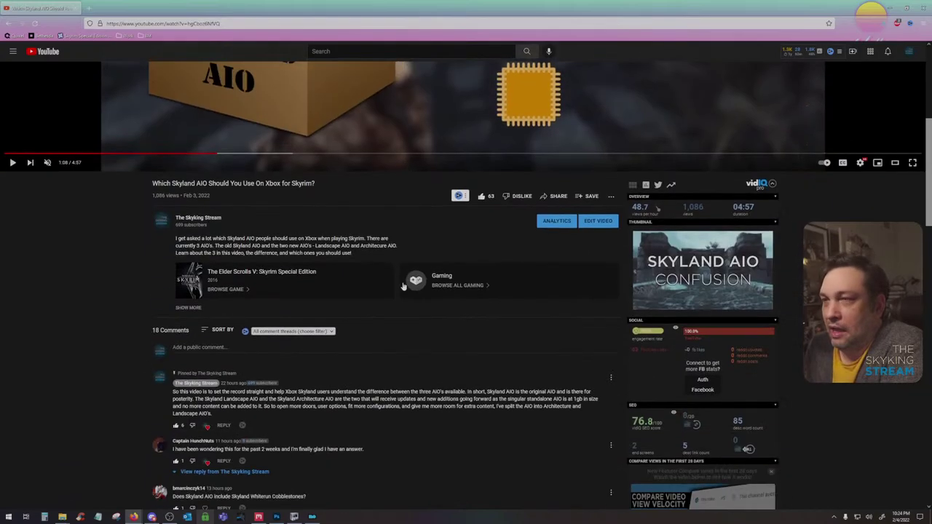
pyautogui.scroll(-2, 397, 288)
pyautogui.scroll(4, 393, 293)
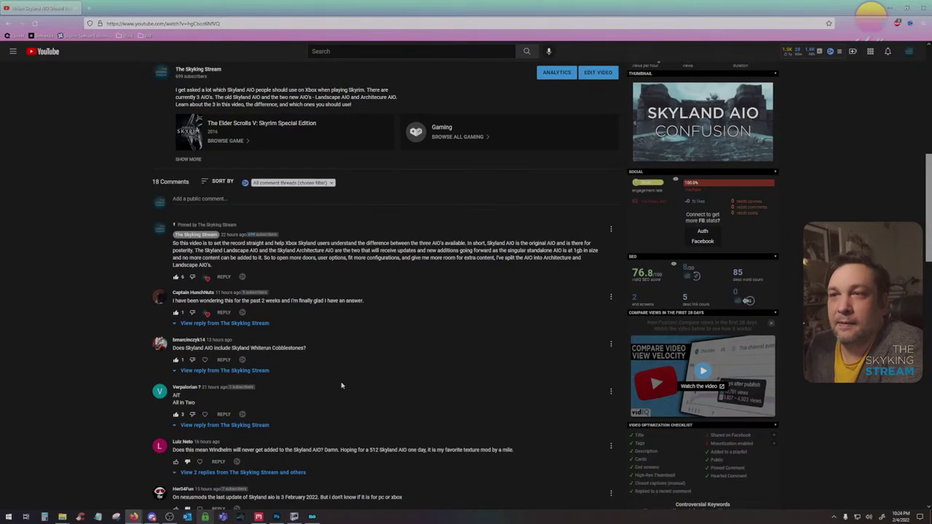
pyautogui.scroll(-2, 342, 383)
pyautogui.moveTo(172, 339); pyautogui.dragTo(495, 360)
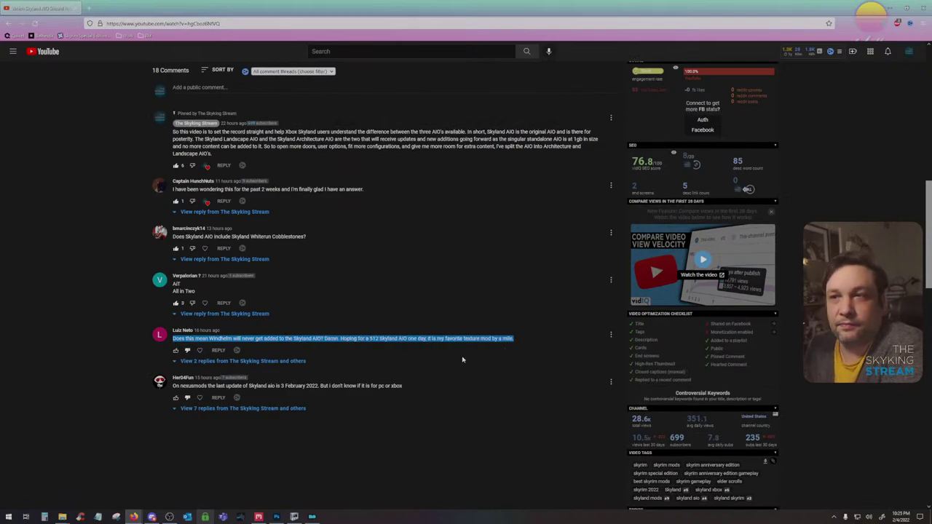
pyautogui.click(462, 358)
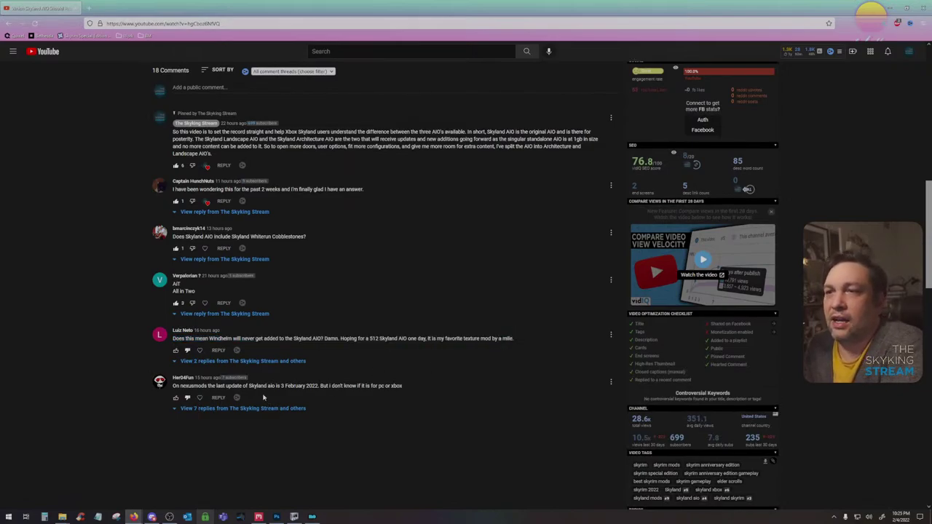
pyautogui.moveTo(249, 386); pyautogui.dragTo(369, 387)
pyautogui.click(369, 387)
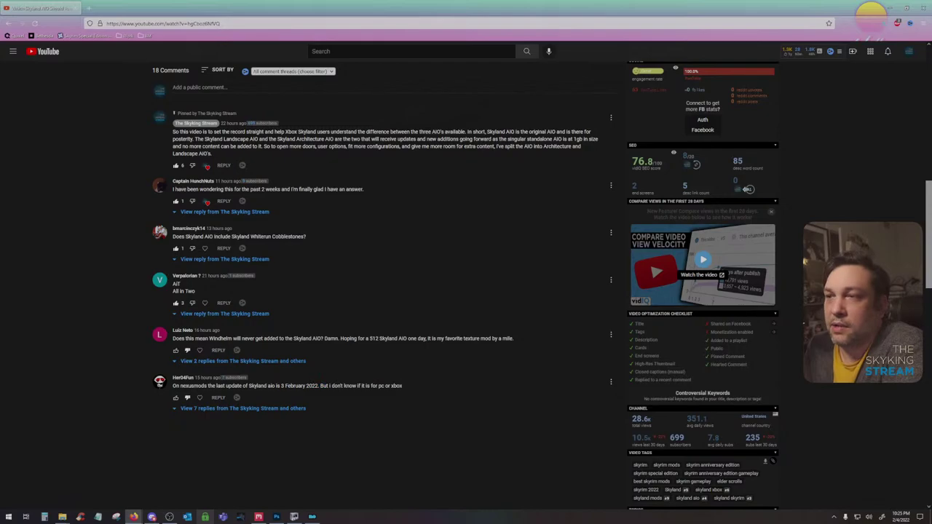
pyautogui.moveTo(320, 385); pyautogui.dragTo(404, 386)
pyautogui.click(418, 394)
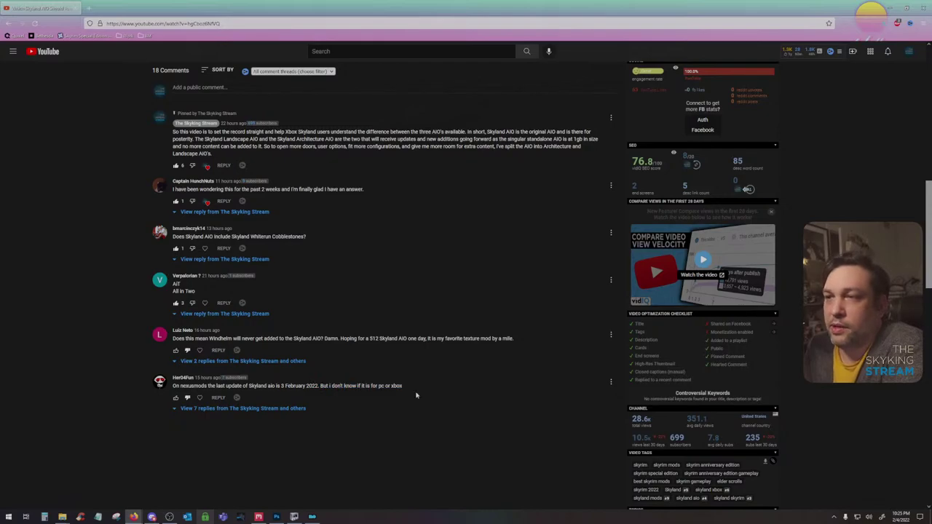
# Expand the replies to the comment about the Nexus update, read them, and collapse the thread
pyautogui.click(172, 409)
pyautogui.scroll(-1, 164, 411)
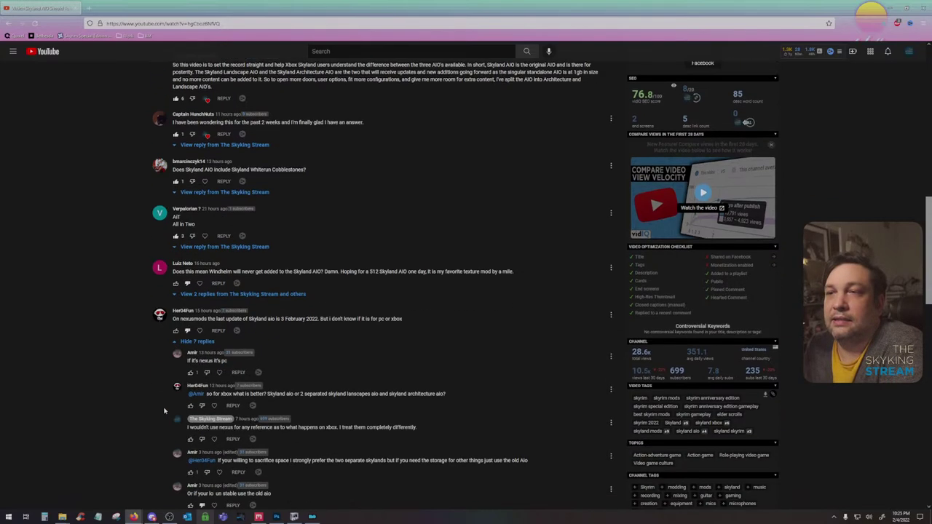
pyautogui.scroll(-3, 156, 409)
pyautogui.scroll(1, 151, 407)
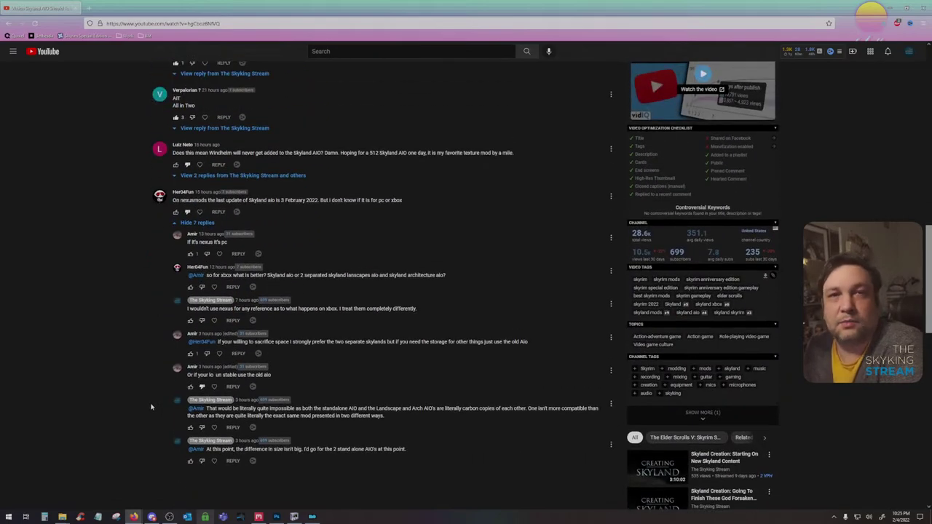
pyautogui.click(173, 223)
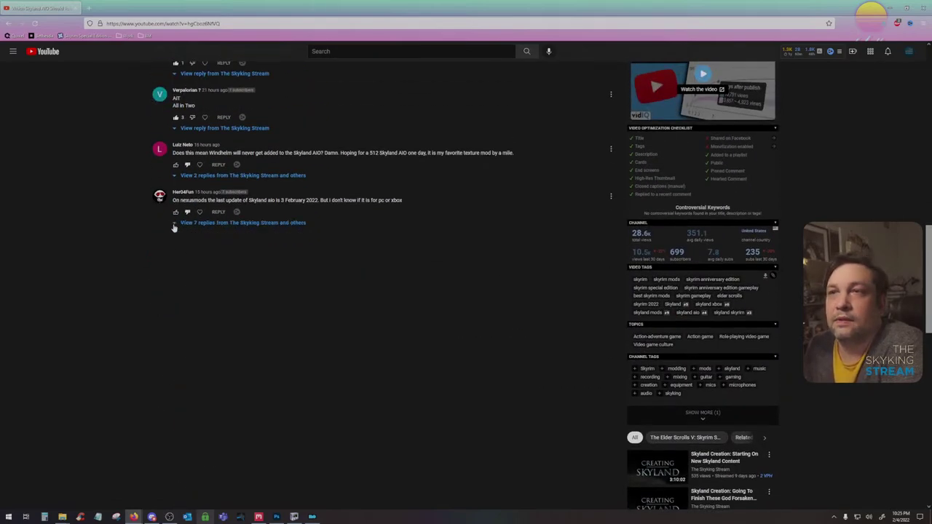
pyautogui.scroll(6, 131, 375)
pyautogui.scroll(-2, 131, 373)
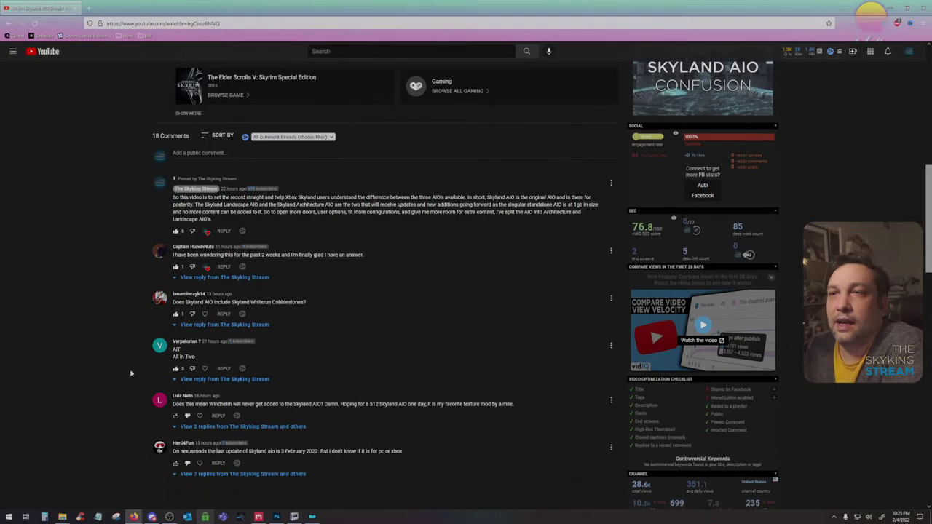
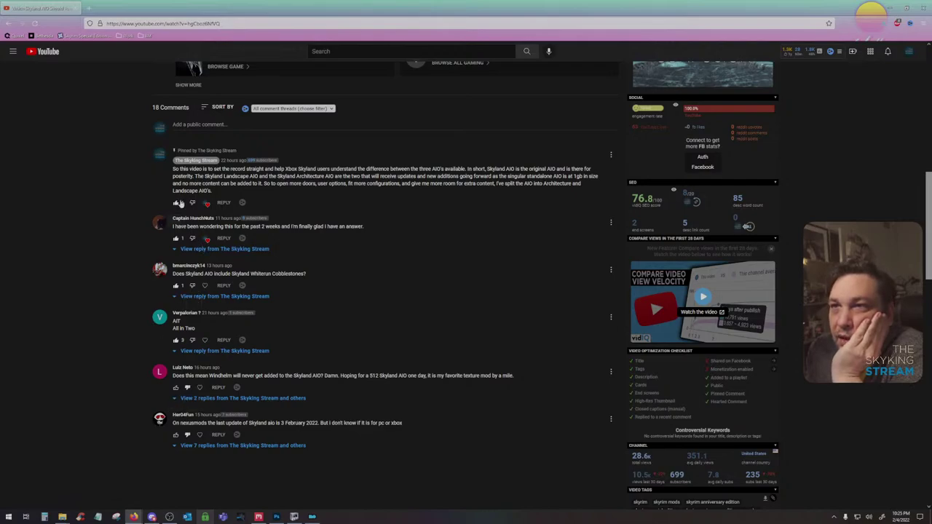
# Expand the replies to the Windhelm comment and the Nexus update comment, and read both threads
pyautogui.click(176, 399)
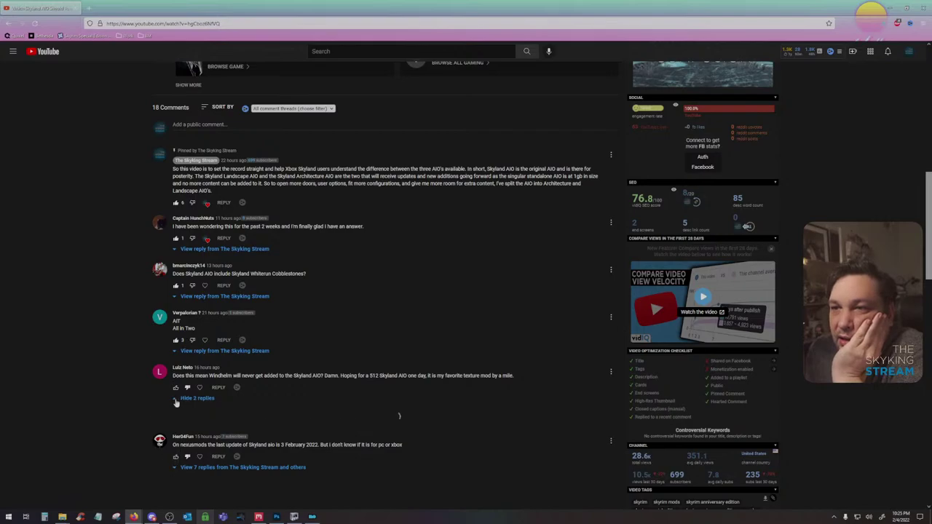
pyautogui.scroll(-2, 175, 414)
pyautogui.click(175, 400)
pyautogui.scroll(-1, 168, 404)
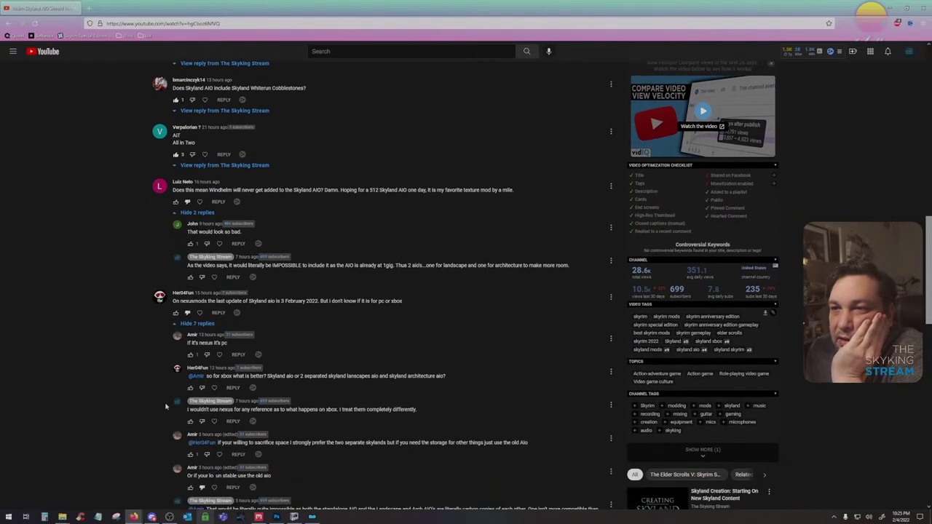
pyautogui.scroll(-1, 166, 406)
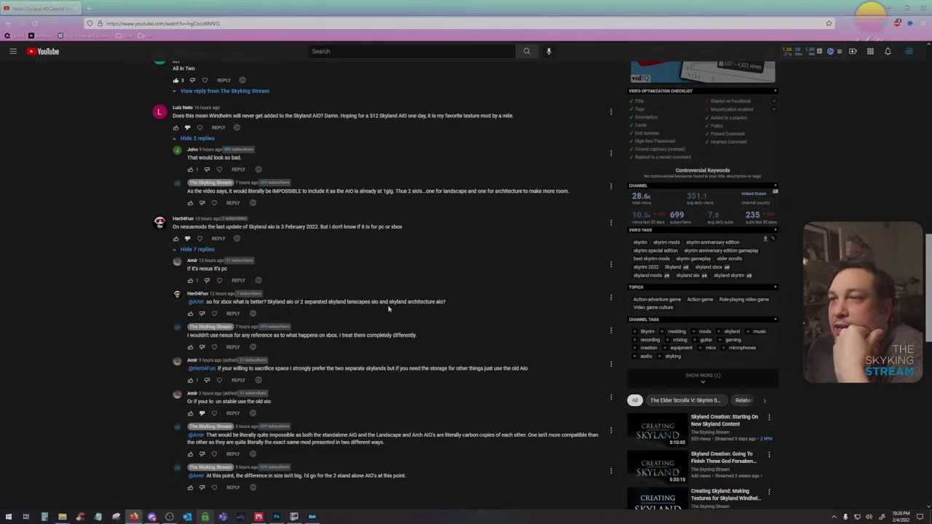
pyautogui.scroll(12, 395, 370)
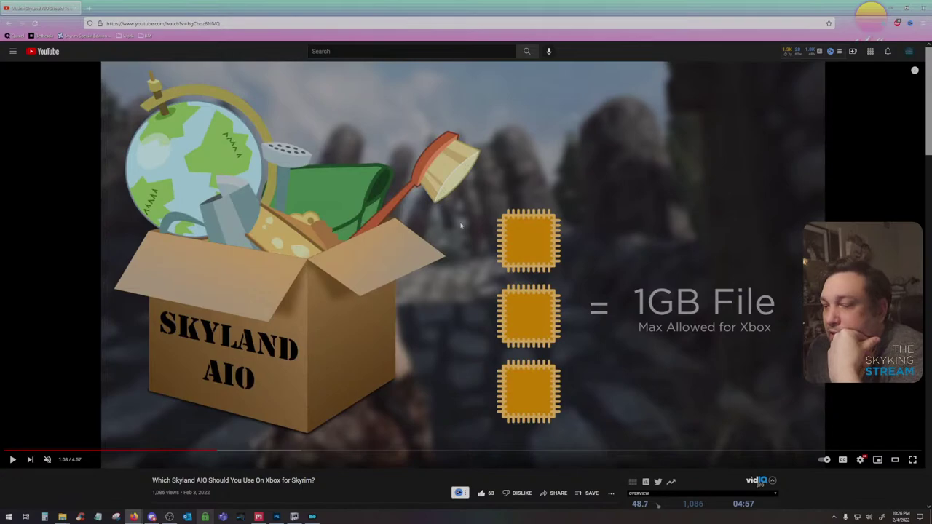
pyautogui.scroll(-20, 457, 301)
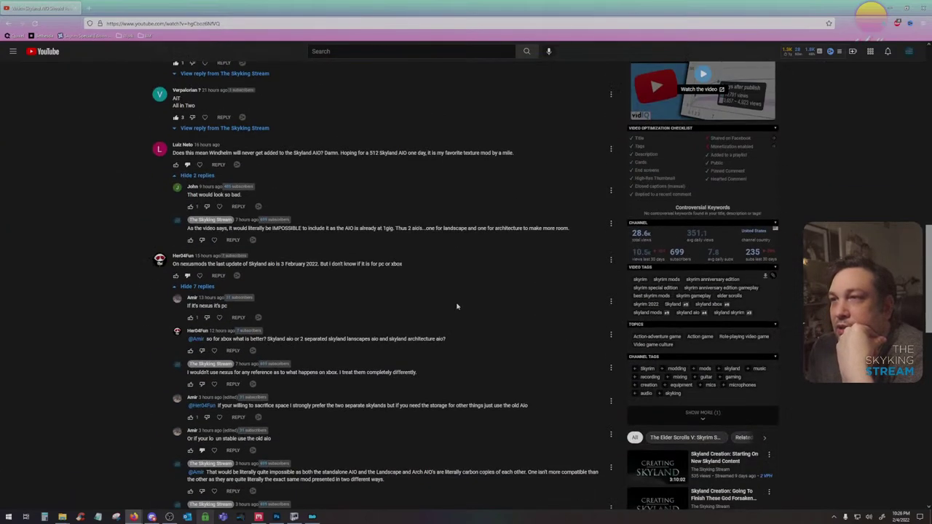
pyautogui.scroll(2, 226, 329)
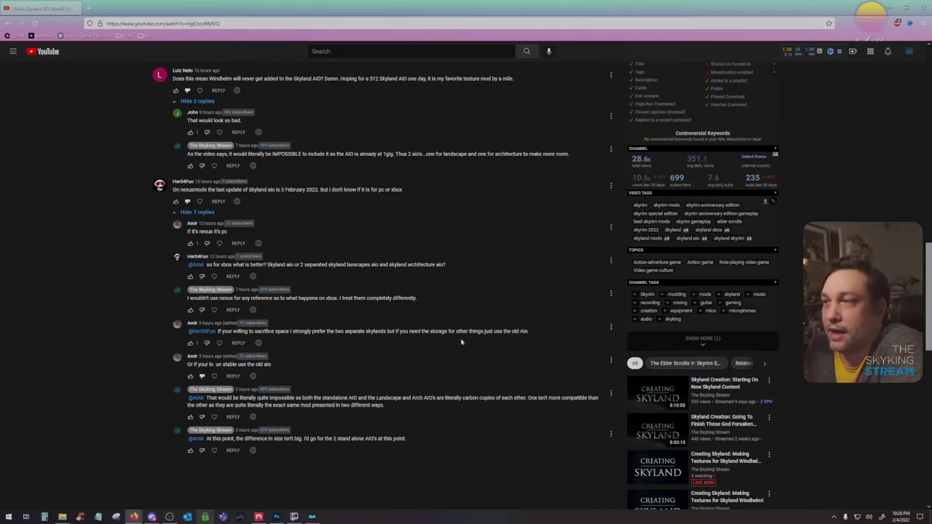
# Open Bethesda.net in a new browser tab and go to its Skyrim Special Edition mods
pyautogui.click(88, 8)
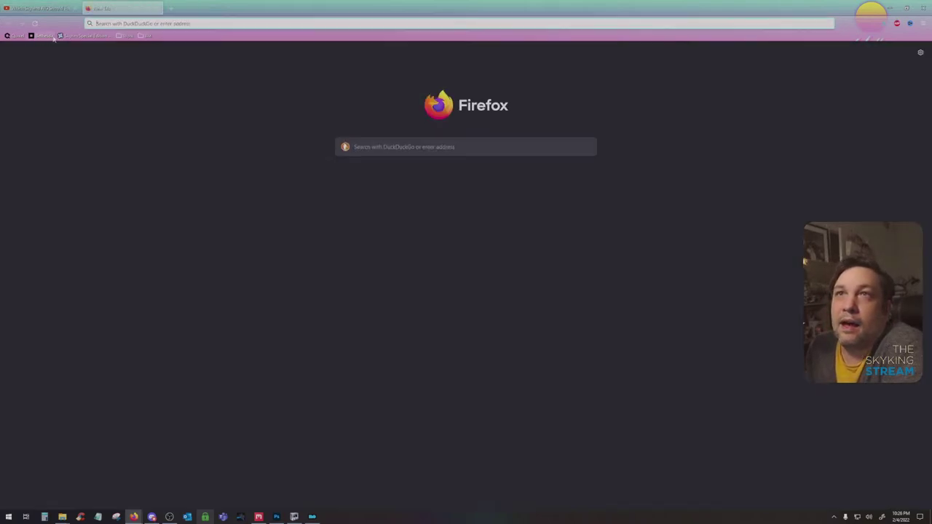
pyautogui.click(48, 36)
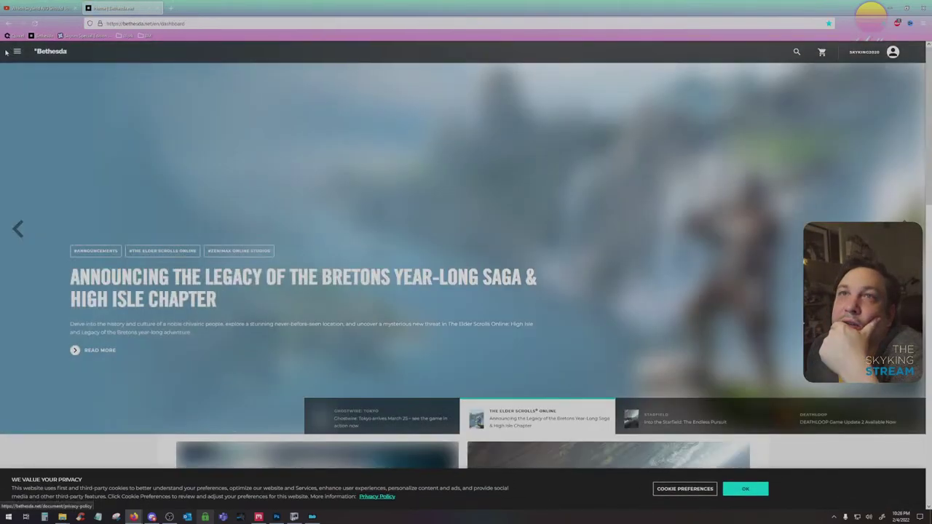
pyautogui.click(17, 51)
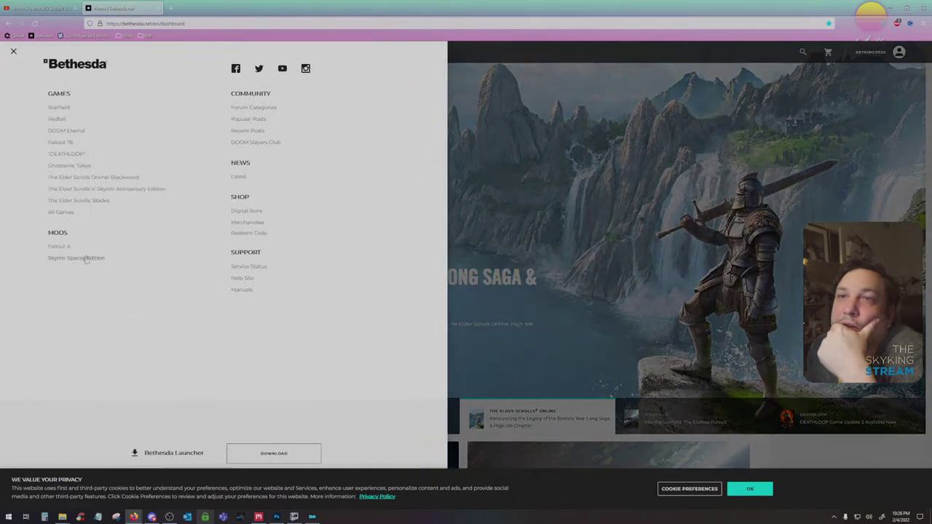
pyautogui.click(85, 264)
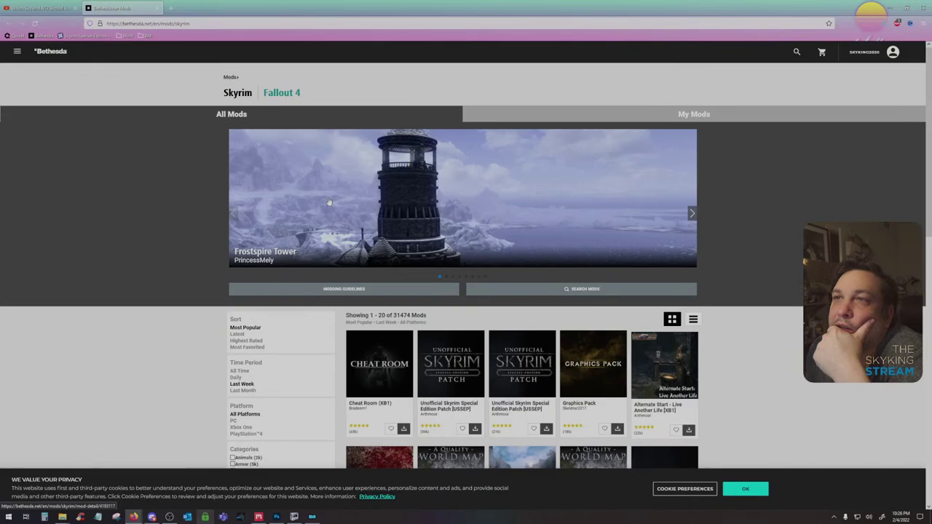
# Search the Skyrim mods for "skyland"
pyautogui.click(557, 290)
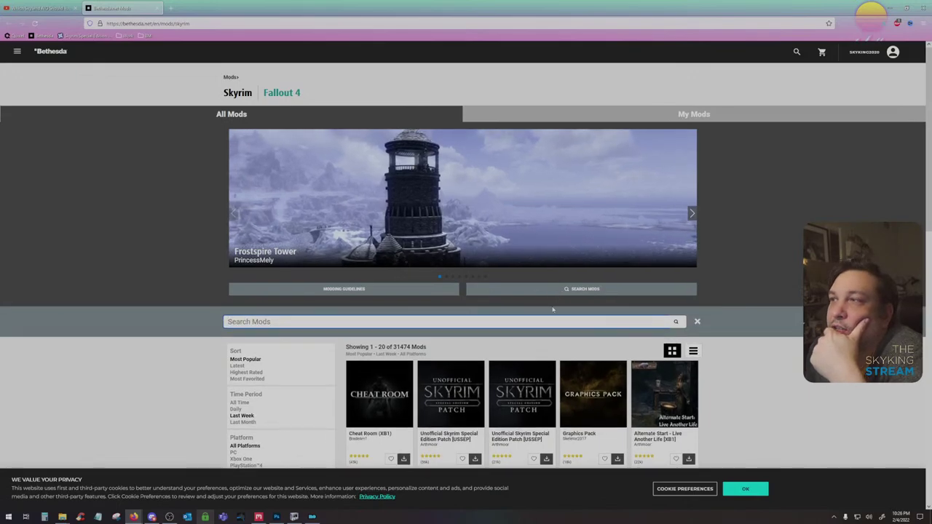
pyautogui.scroll(-5, 496, 319)
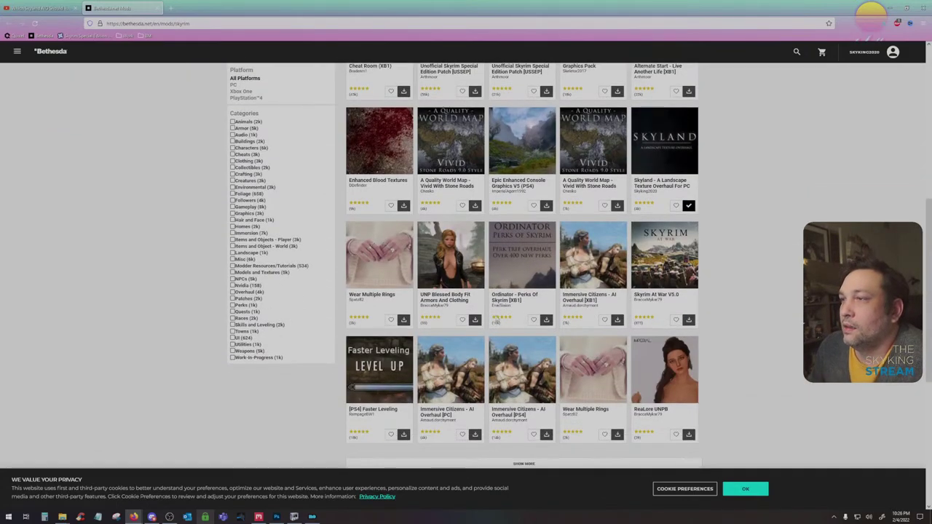
pyautogui.scroll(5, 459, 263)
pyautogui.click(437, 287)
pyautogui.write('sk')
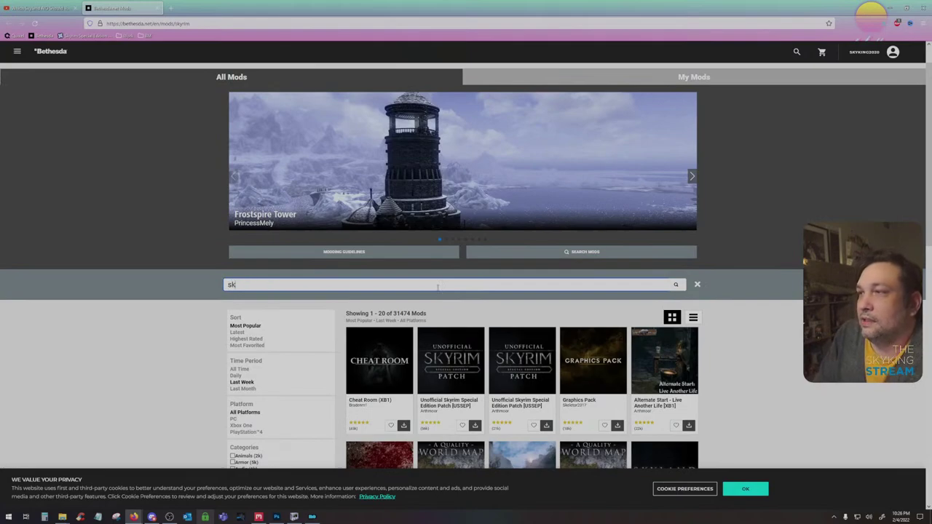
pyautogui.write('yland')
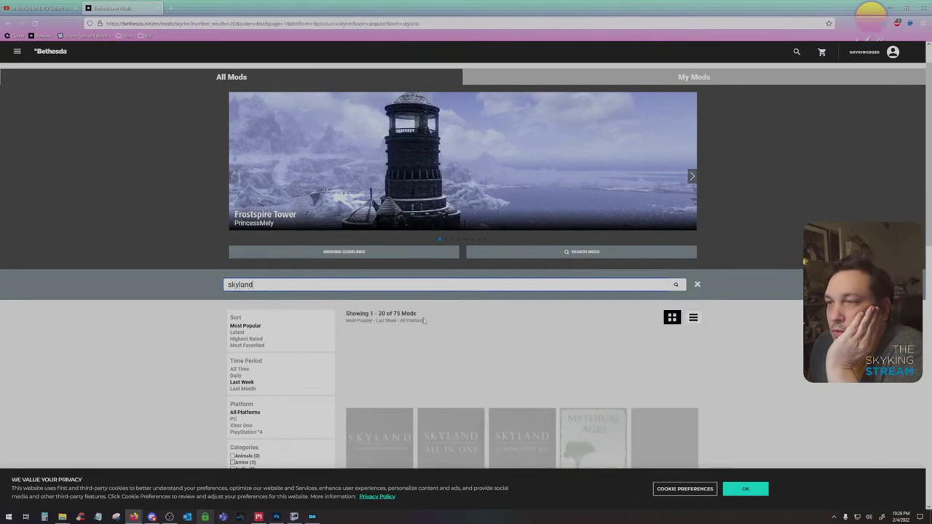
# Open the Skyland - A Landscape Texture Overhaul For PC mod and list all mods by its author
pyautogui.click(378, 378)
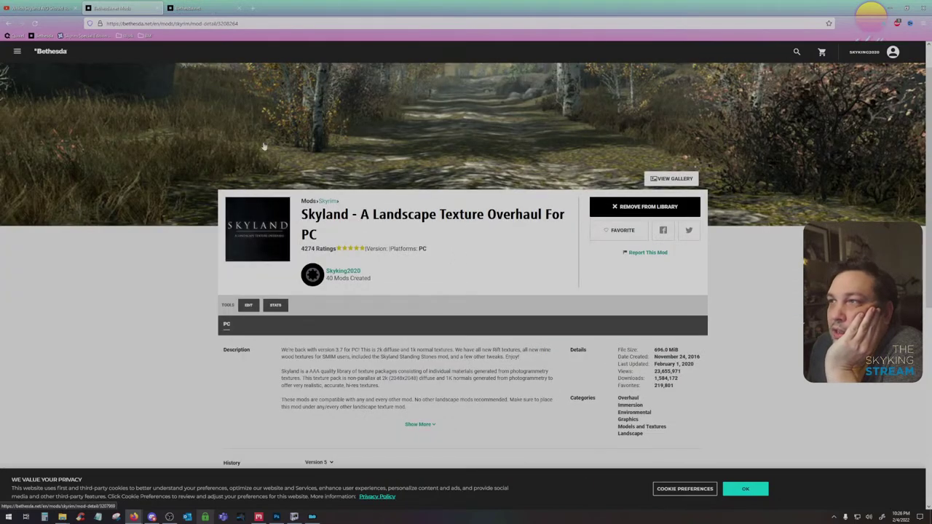
pyautogui.click(339, 274)
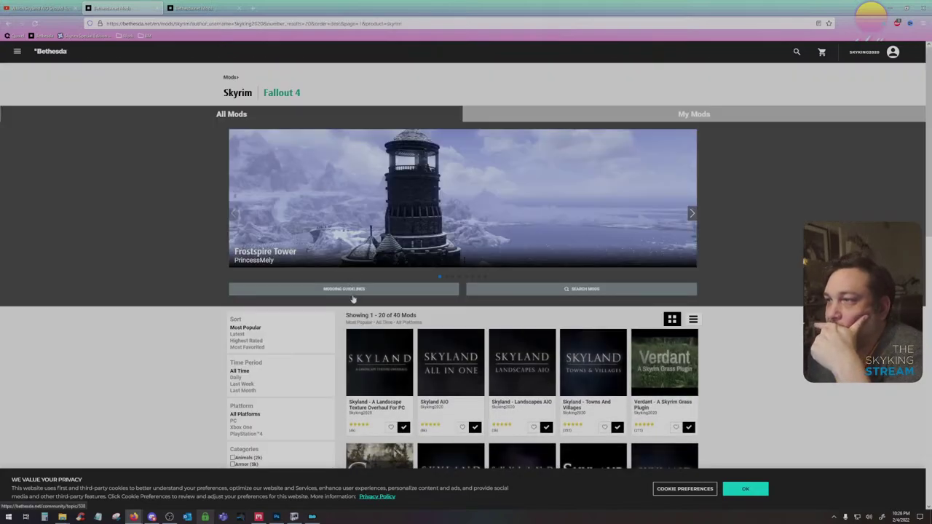
pyautogui.scroll(-1, 532, 301)
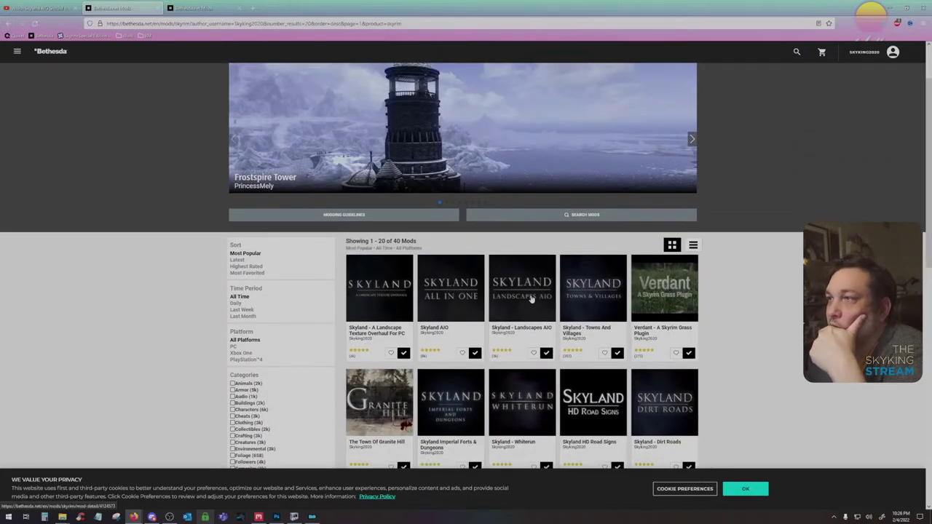
# Open the Skyland AIO, Landscapes AIO and Architecture AIO mods from the author's list in separate tabs
pyautogui.middleClick(451, 304)
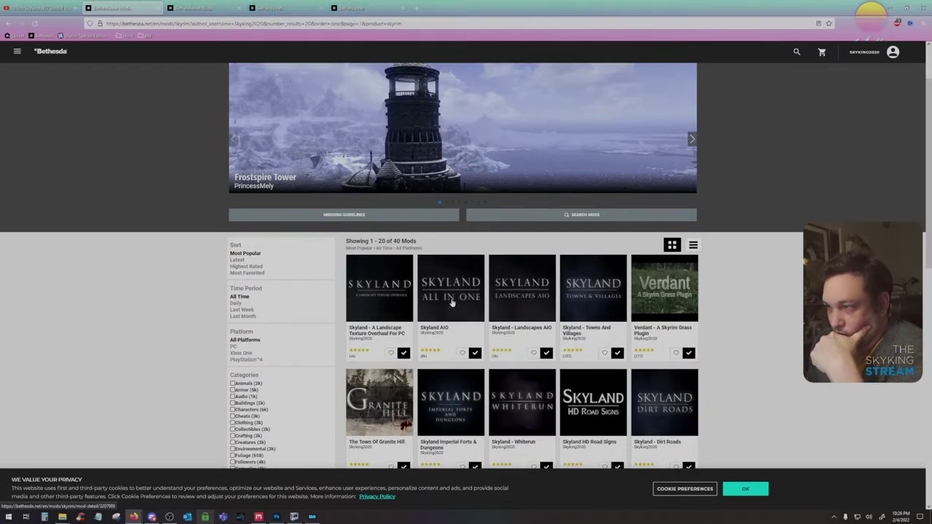
pyautogui.scroll(-1, 451, 304)
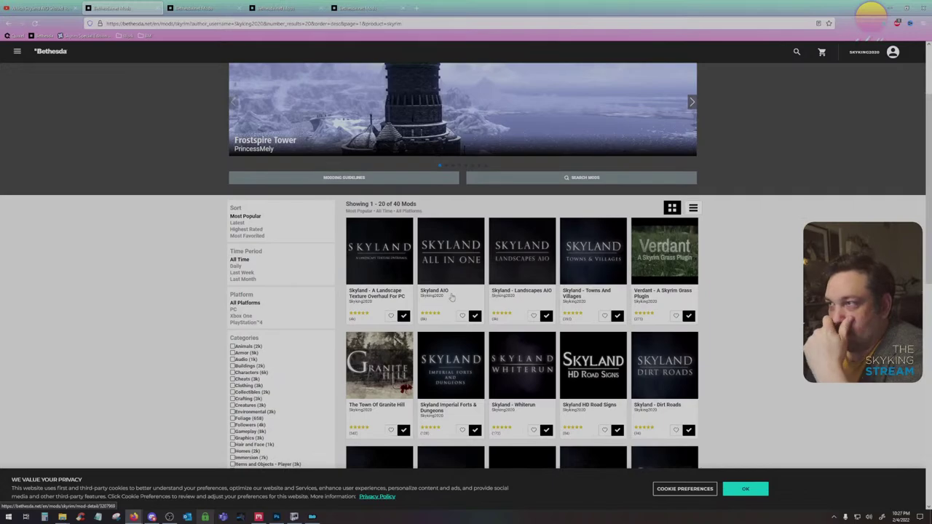
pyautogui.scroll(-3, 450, 297)
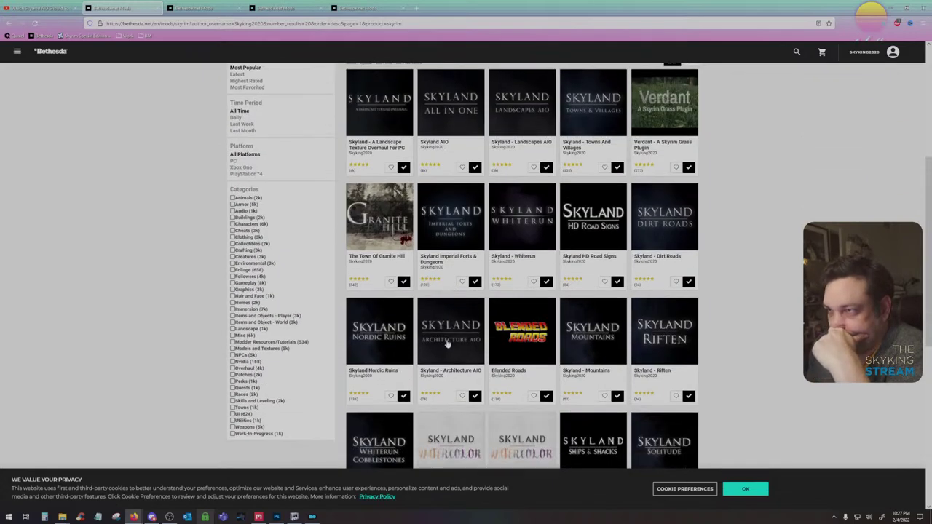
pyautogui.middleClick(377, 207)
# Look through the three Skyland AIO mod pages, put their tabs in order, and close the duplicate Skyland AIO page
pyautogui.hotkey('ctrl', 'Tab')
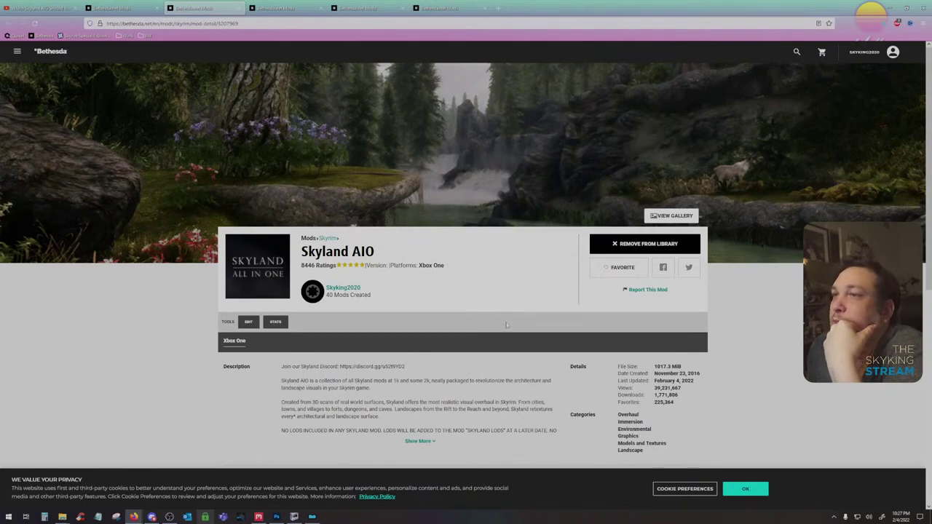
pyautogui.click(298, 7)
pyautogui.click(380, 7)
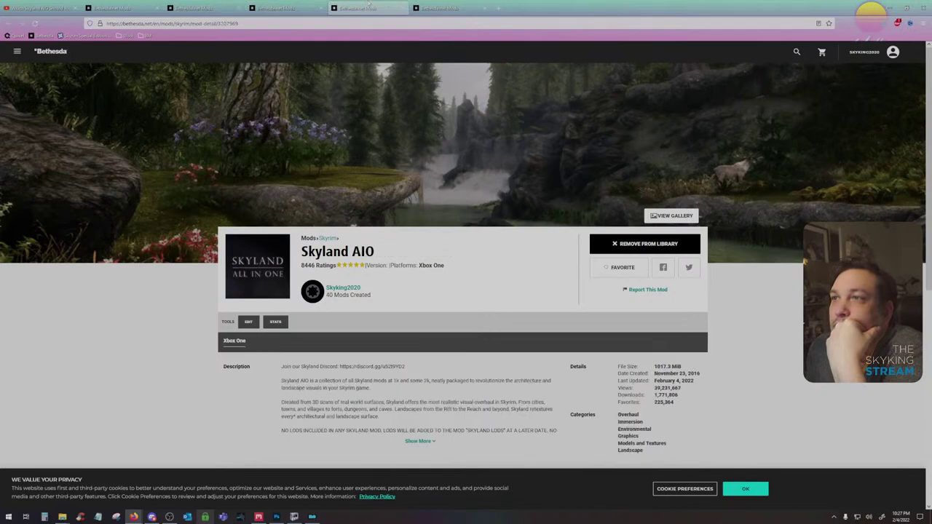
pyautogui.click(205, 6)
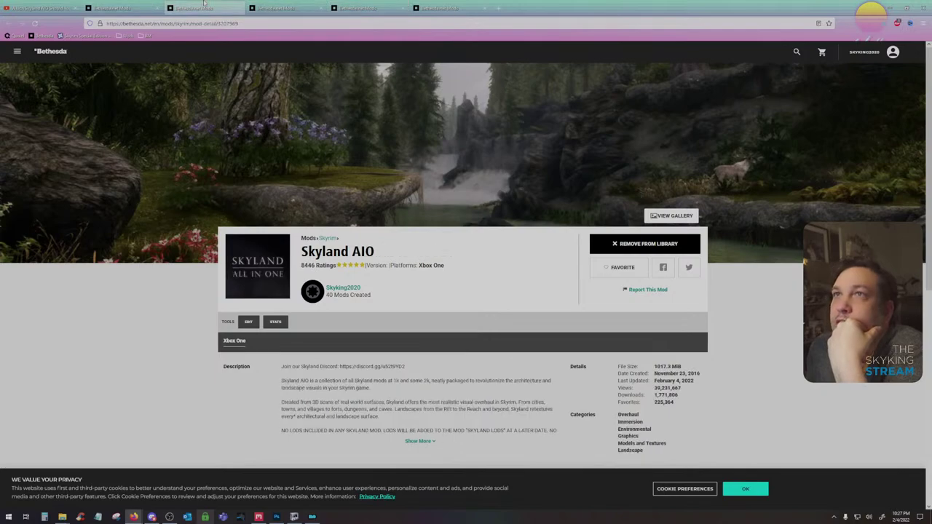
pyautogui.click(369, 6)
pyautogui.click(318, 5)
pyautogui.click(448, 5)
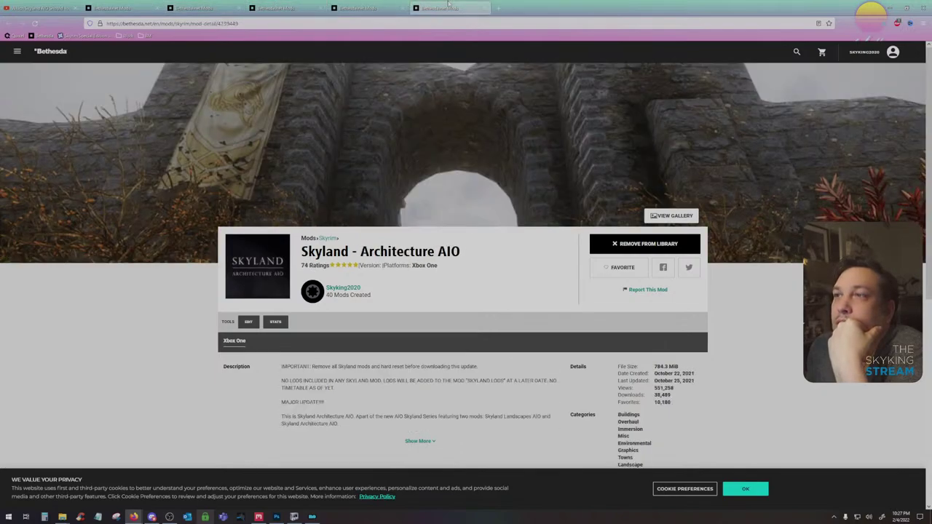
pyautogui.click(285, 6)
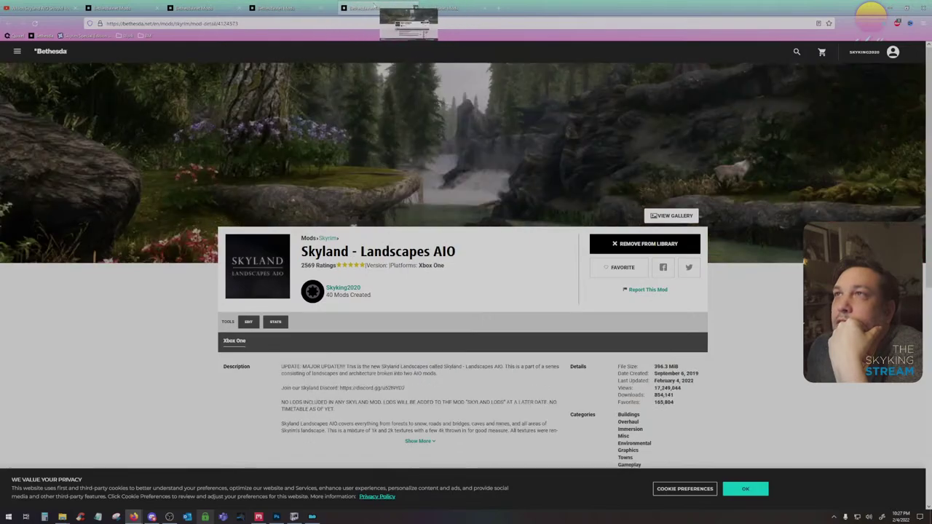
pyautogui.click(367, 6)
pyautogui.click(217, 6)
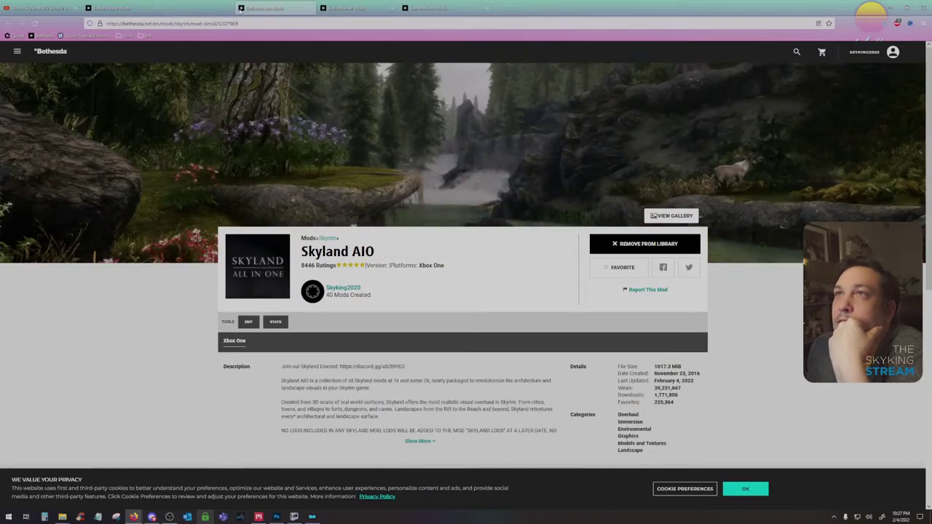
pyautogui.click(317, 8)
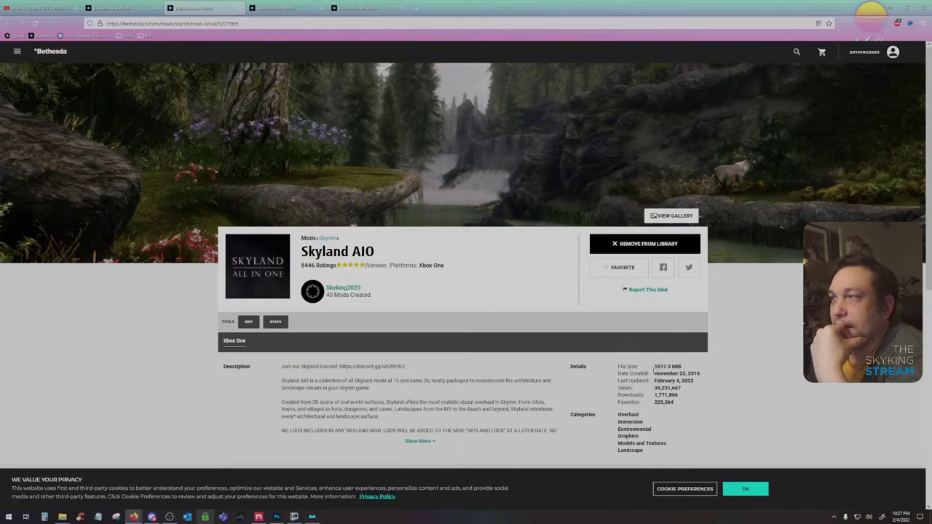
# Enter the Skyland AIO file size, 1017.3, in Calculator and record it in a new Notepad document
pyautogui.moveTo(654, 368); pyautogui.dragTo(683, 368)
pyautogui.click(45, 516)
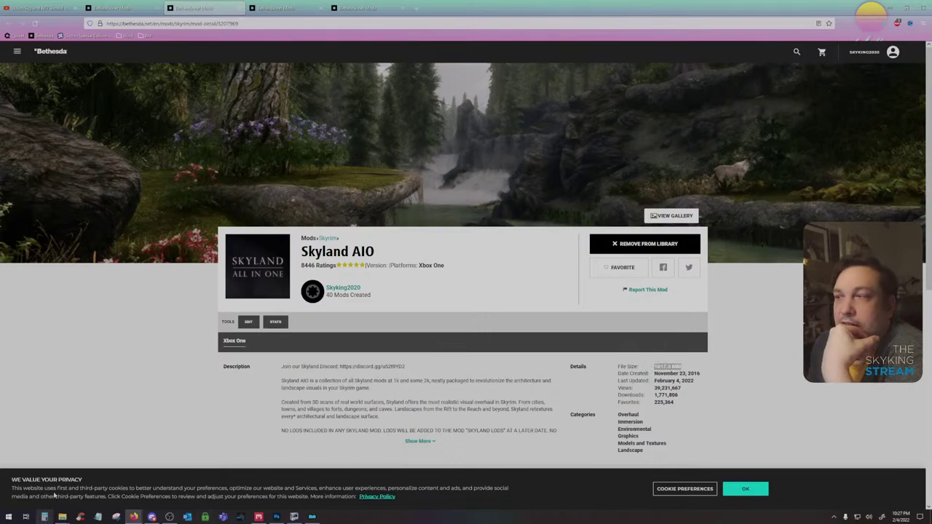
pyautogui.write('1017.3')
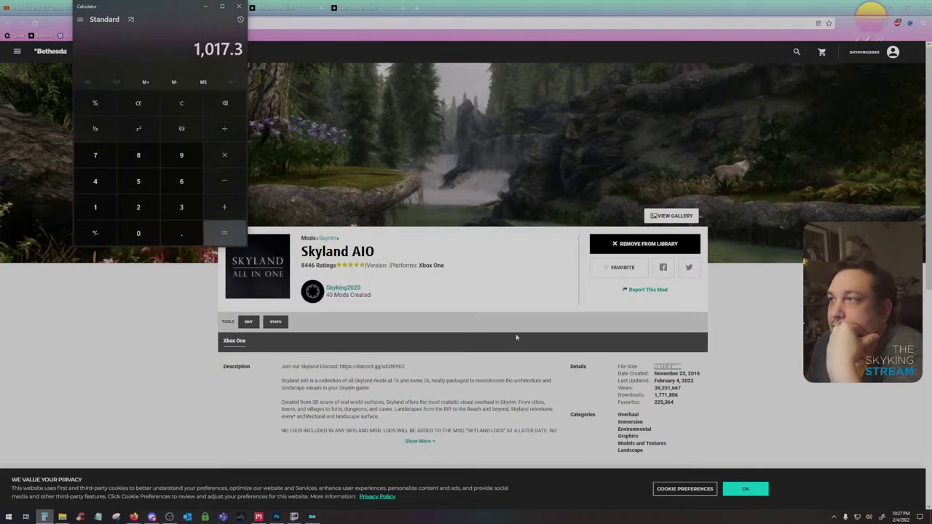
pyautogui.click(98, 517)
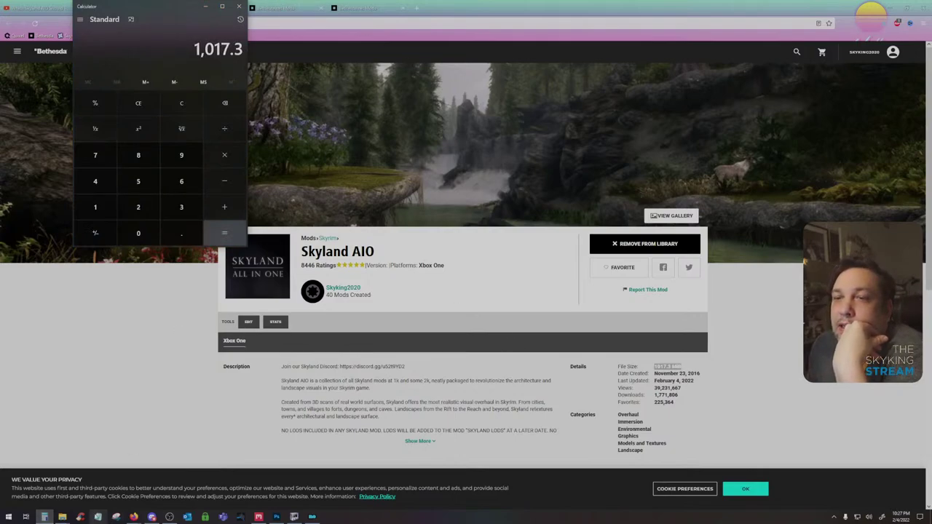
pyautogui.write('1001')
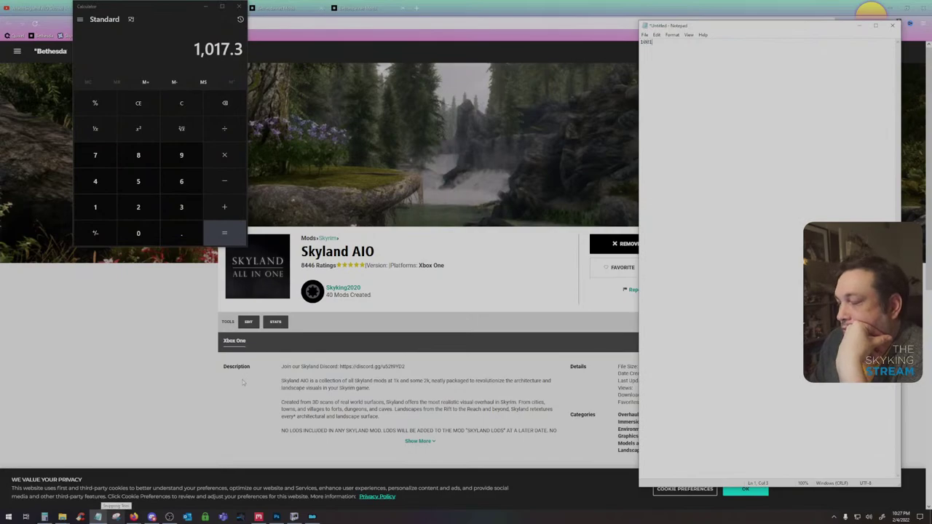
pyautogui.write('.3')
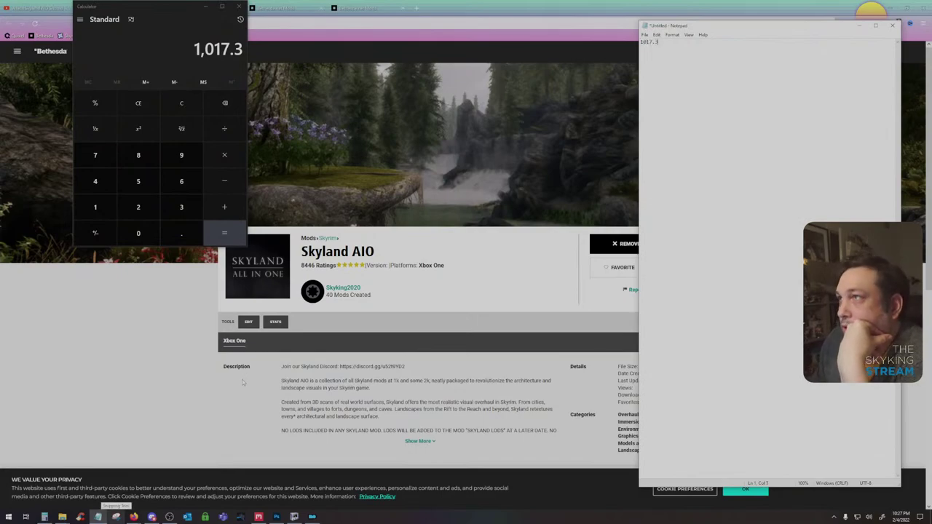
# Clear Calculator and enter 396 as the Skyland - Landscapes AIO file size from its mod page
pyautogui.click(281, 8)
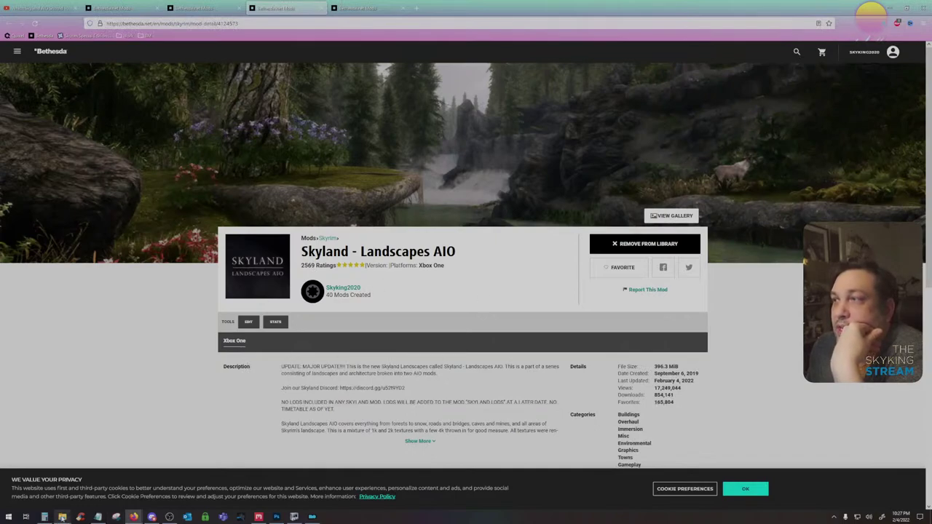
pyautogui.click(44, 516)
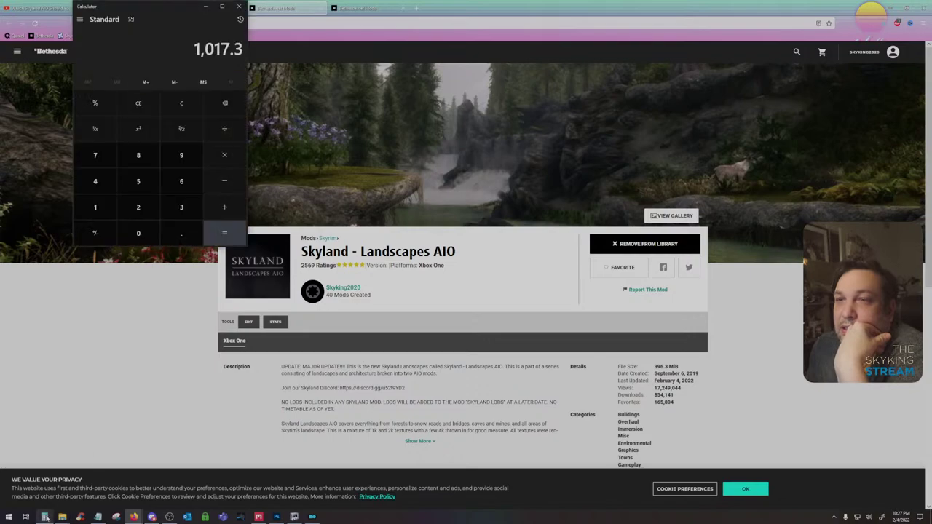
pyautogui.click(182, 105)
pyautogui.write('396')
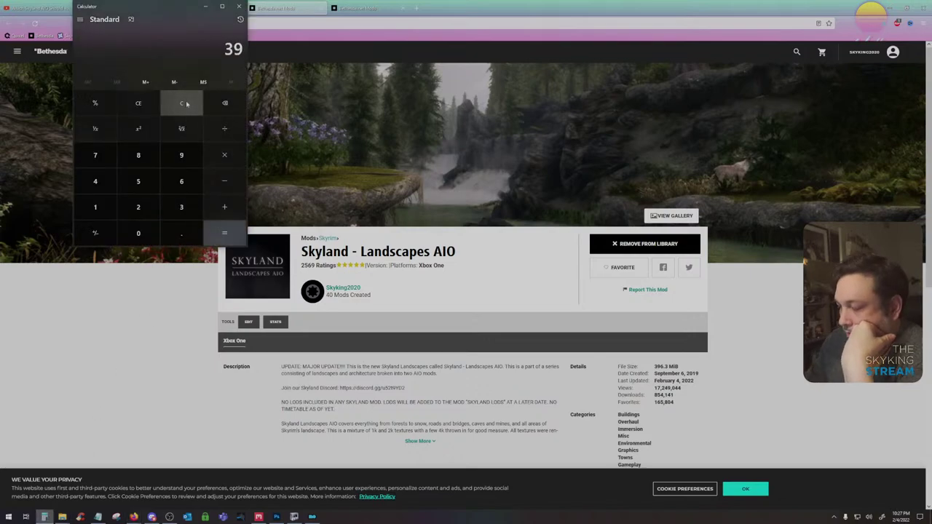
# Add the Skyland - Architecture AIO file size of 784 in Calculator and show the total alongside the Notepad note
pyautogui.click(375, 7)
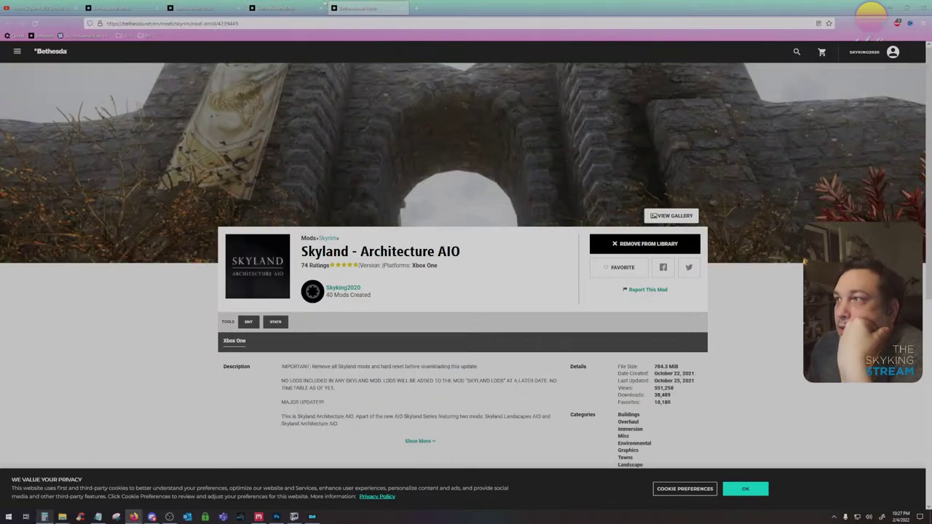
pyautogui.click(298, 6)
pyautogui.click(352, 6)
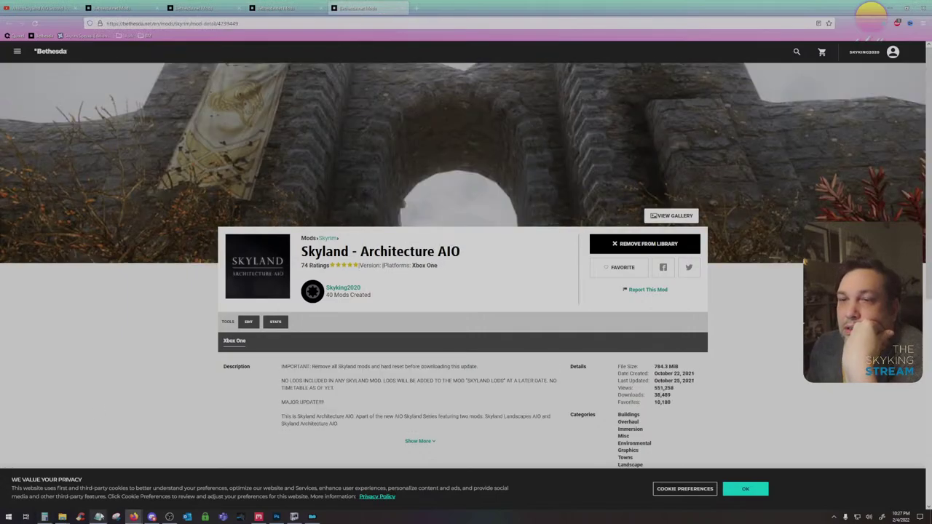
pyautogui.click(44, 517)
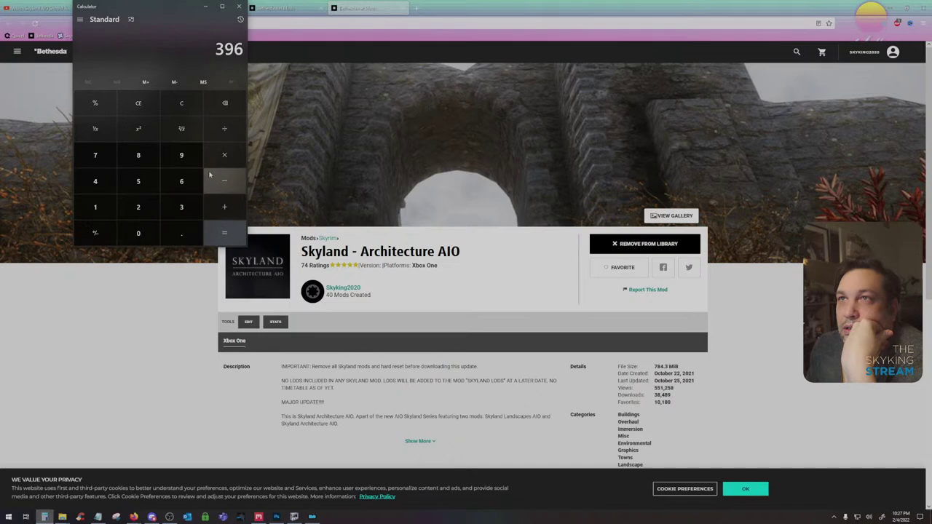
pyautogui.click(223, 210)
pyautogui.write('784')
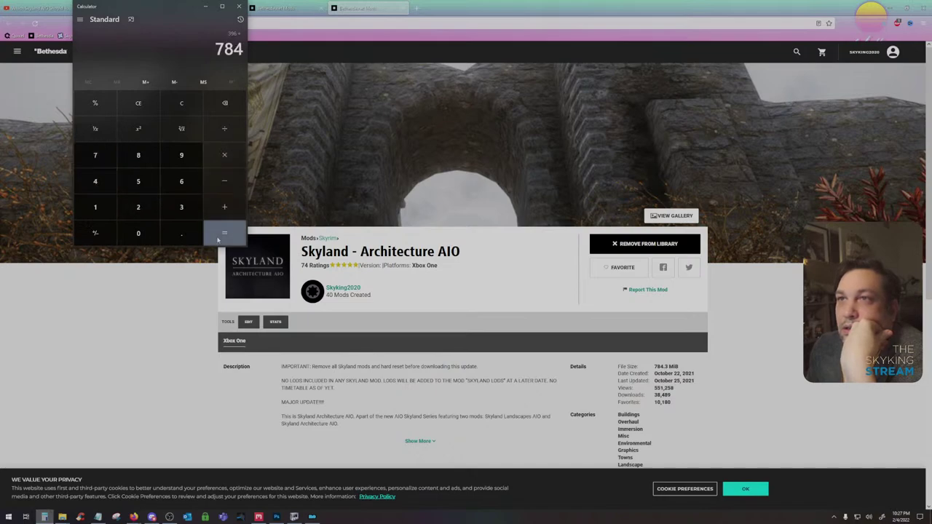
pyautogui.click(218, 240)
pyautogui.moveTo(170, 11); pyautogui.dragTo(160, 68)
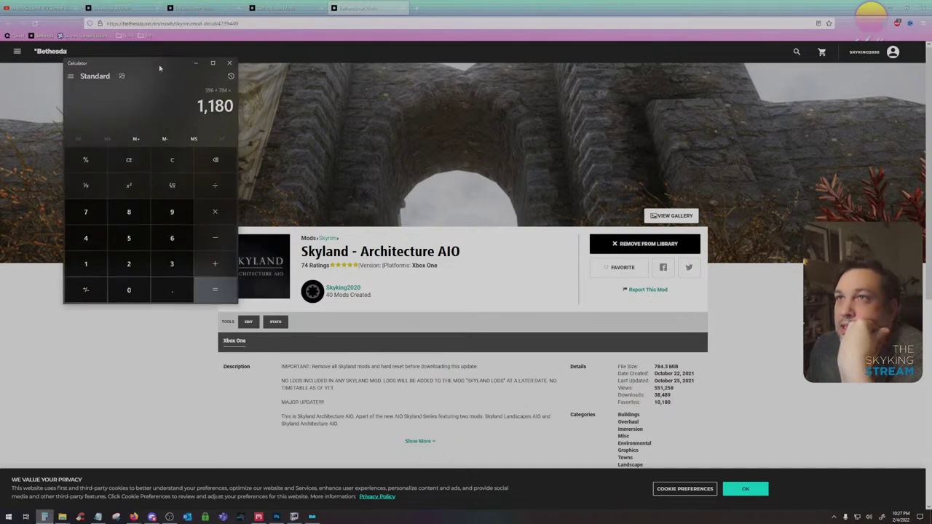
pyautogui.click(98, 517)
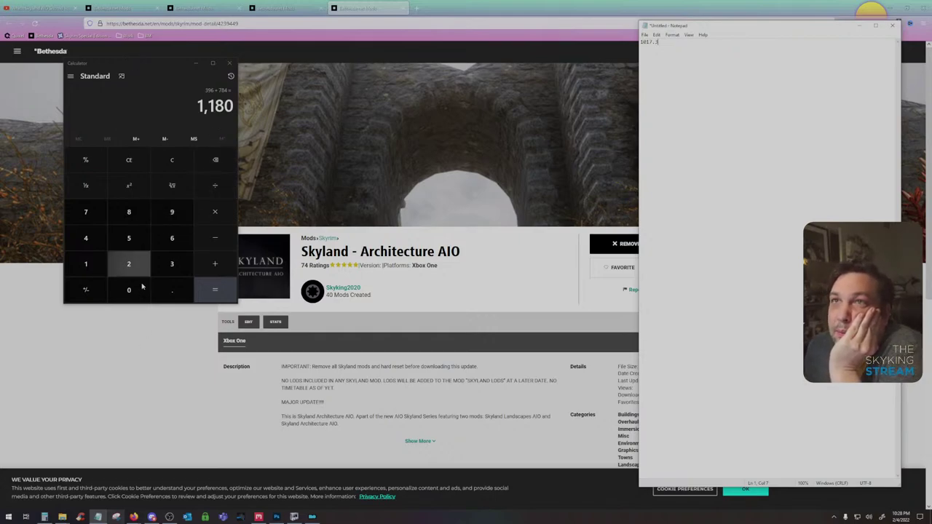
# Read the YouTube comment replies comparing the single Skyland AIO with the separate Landscapes and Architecture AIO mods
pyautogui.click(51, 8)
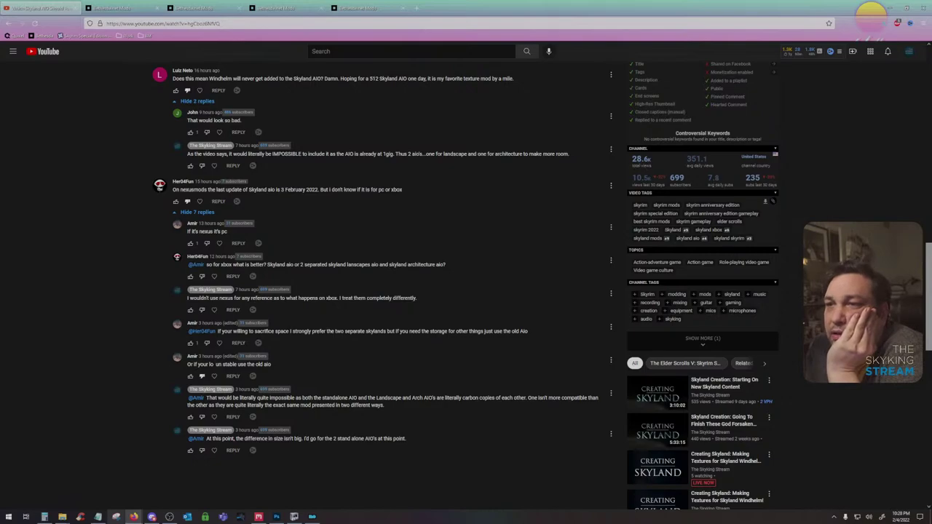
pyautogui.moveTo(290, 332); pyautogui.dragTo(385, 332)
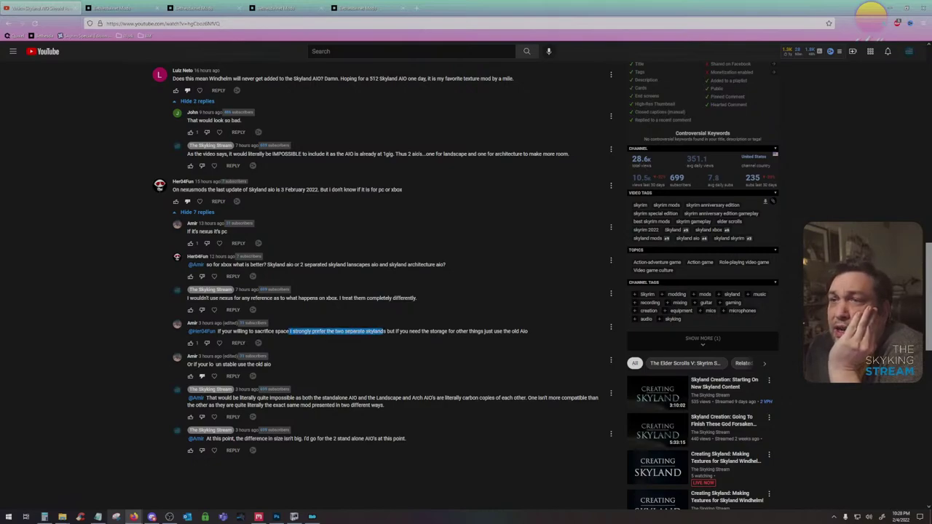
pyautogui.click(385, 332)
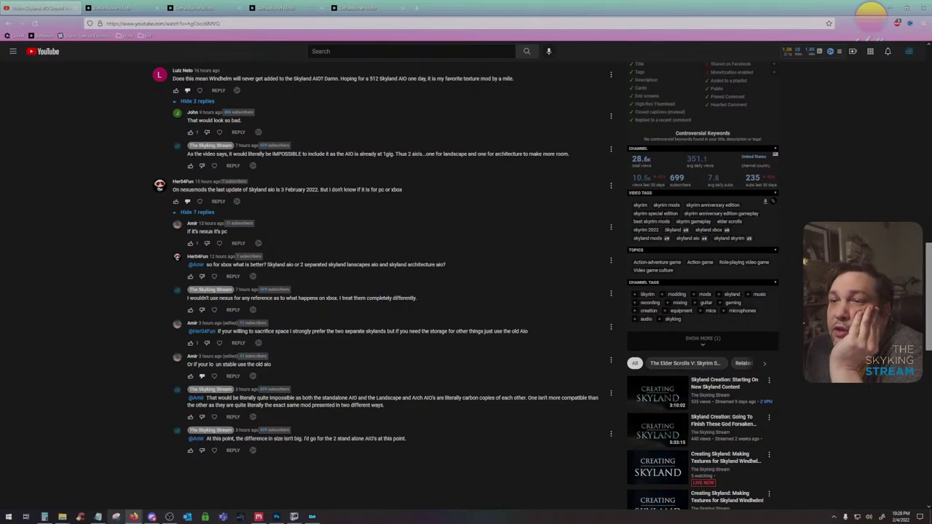
pyautogui.moveTo(238, 364); pyautogui.dragTo(263, 365)
pyautogui.click(264, 365)
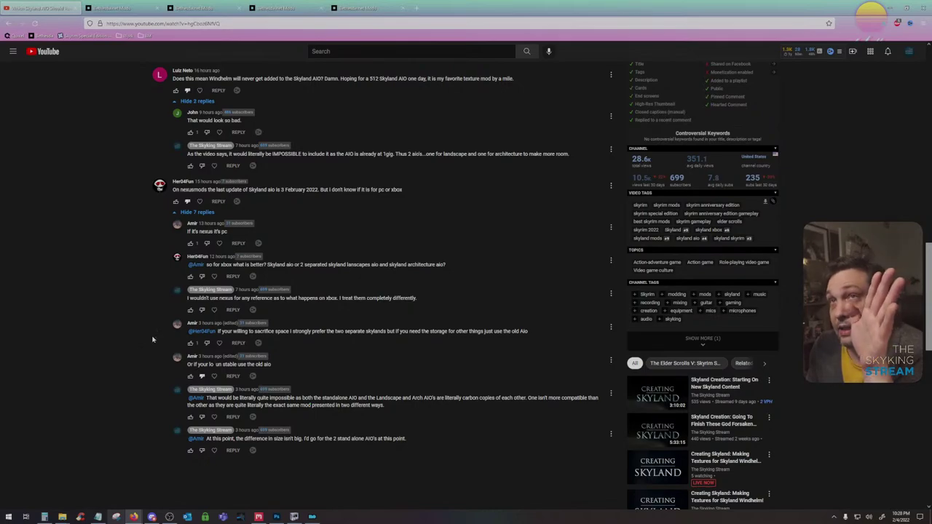
# Close the Bethesda.net tabs, the browser and Calculator, and discard the unsaved Notepad note
pyautogui.click(144, 6)
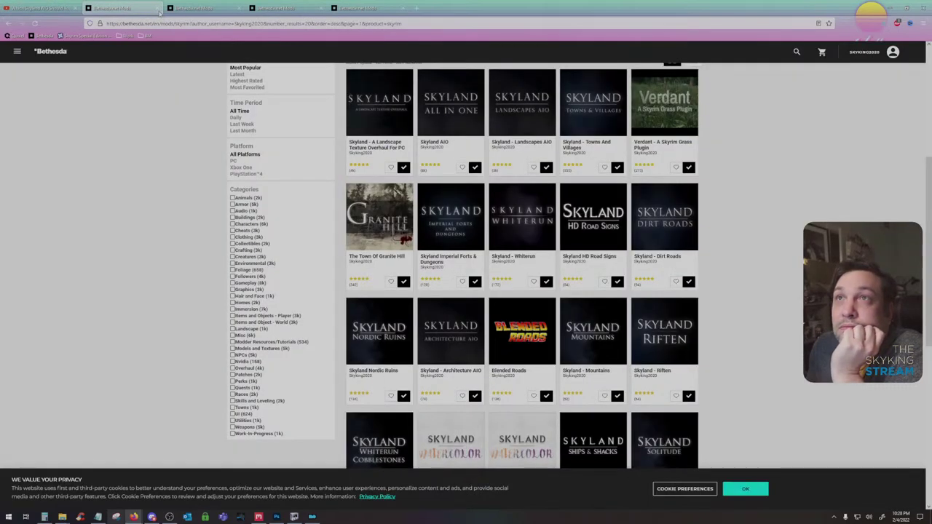
pyautogui.click(157, 9)
pyautogui.click(158, 8)
pyautogui.click(158, 9)
pyautogui.click(157, 9)
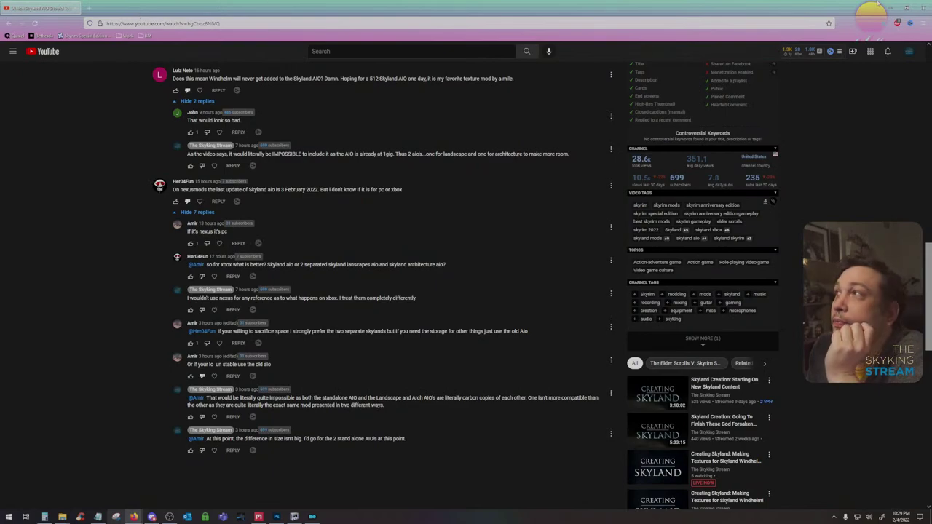
pyautogui.click(923, 8)
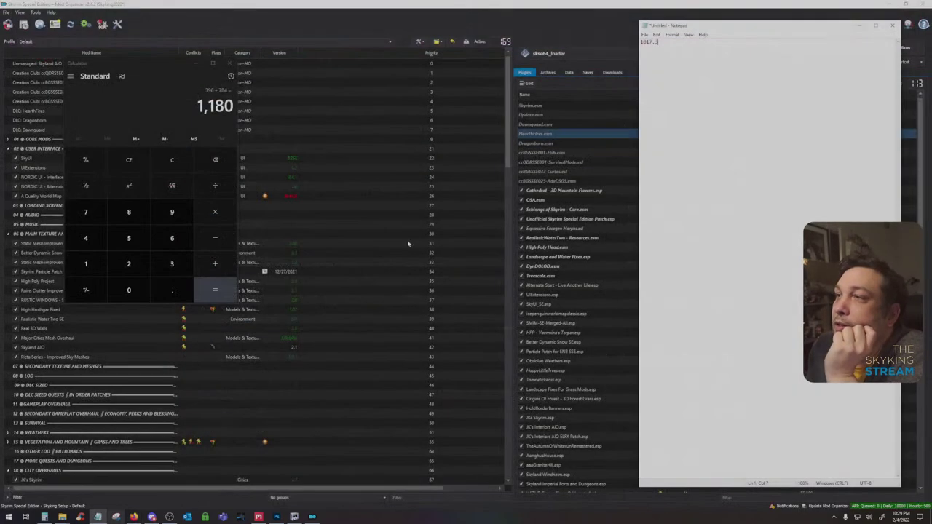
pyautogui.click(230, 63)
pyautogui.click(892, 27)
pyautogui.click(471, 259)
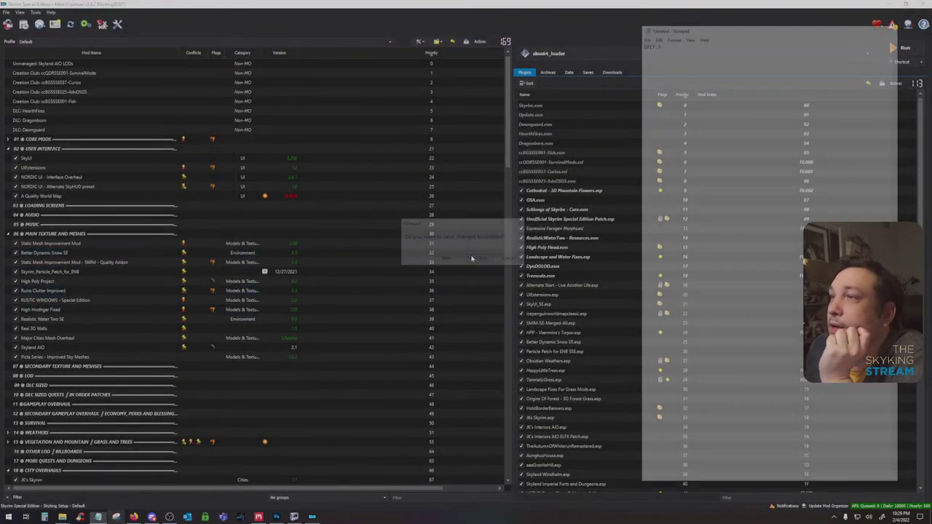
# Launch Skyrim through skse64_loader and load into the Windhelm stables with the console command coc windhelmstables
pyautogui.click(889, 51)
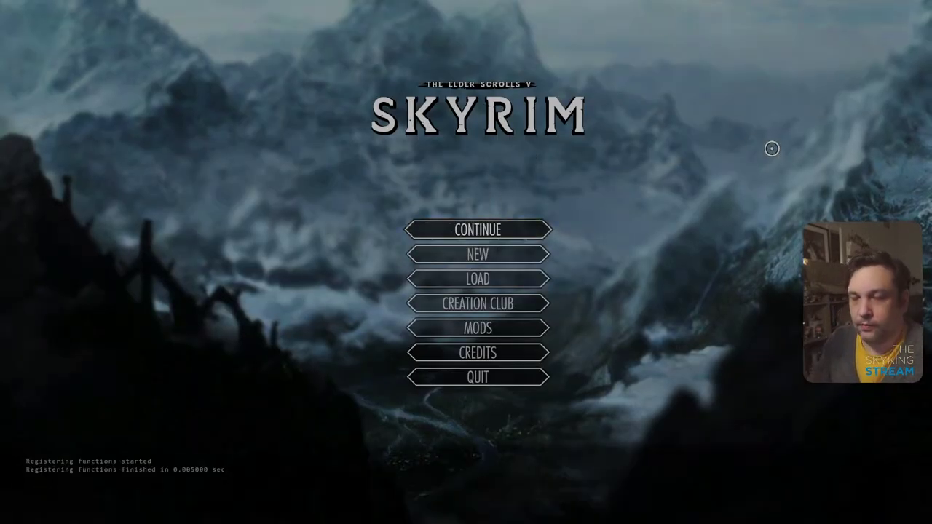
pyautogui.press('`')
pyautogui.write('coc wind')
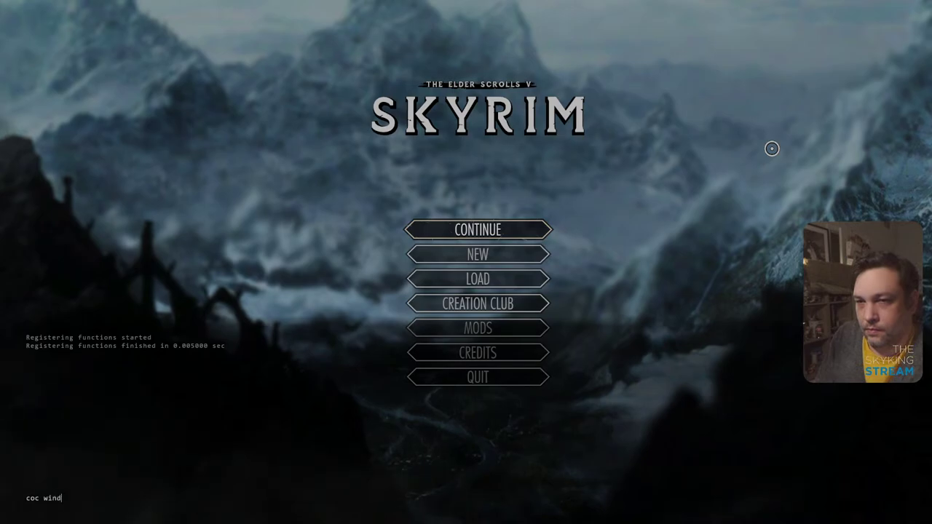
pyautogui.write('helmstables')
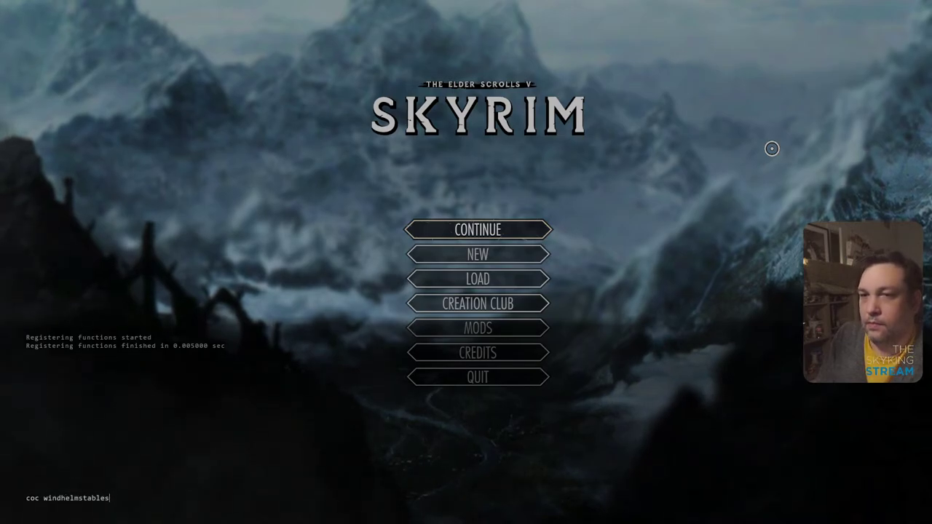
pyautogui.press('Return')
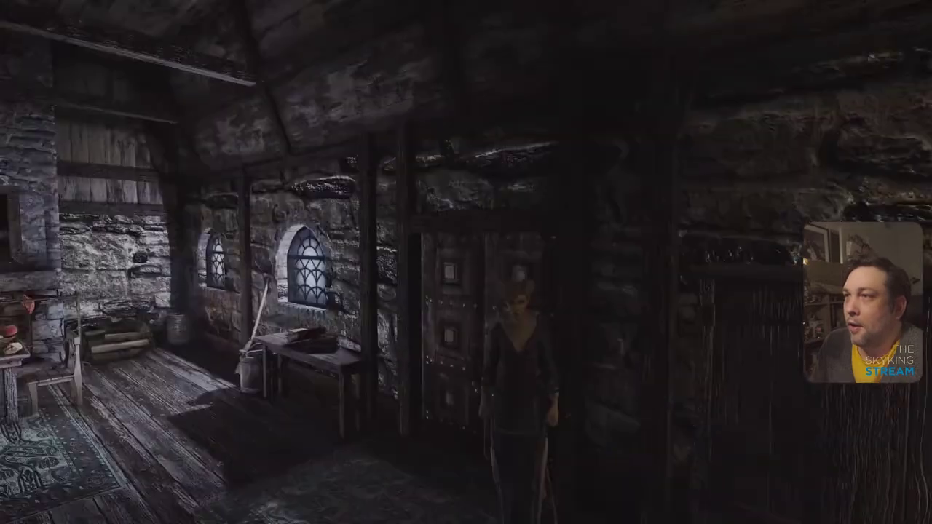
# Leave the Windhelm stables building and decline Survival Mode
pyautogui.press('w')
pyautogui.press('e')
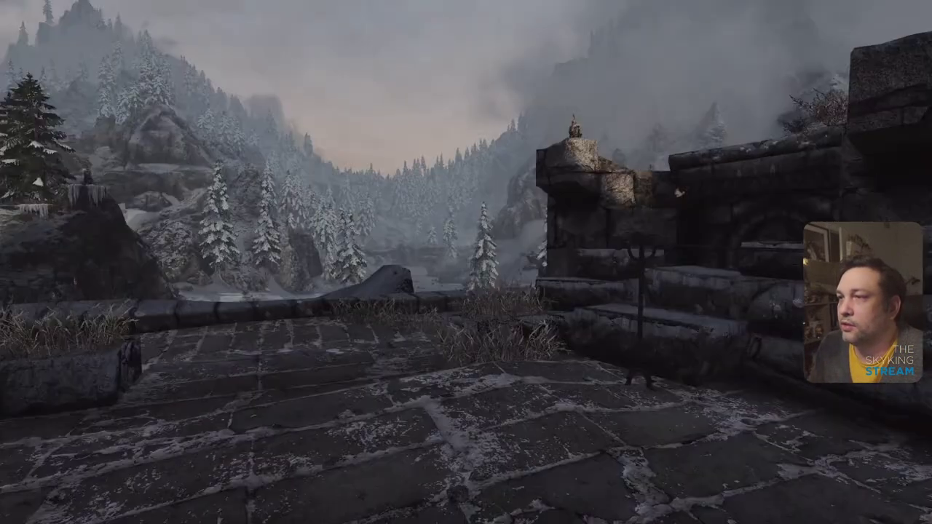
pyautogui.press('w')
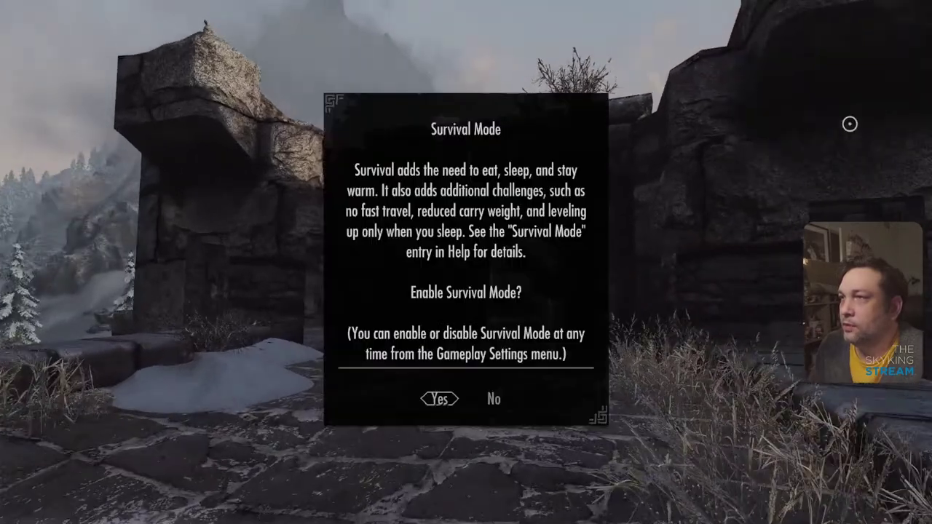
pyautogui.click(493, 398)
pyautogui.press('w')
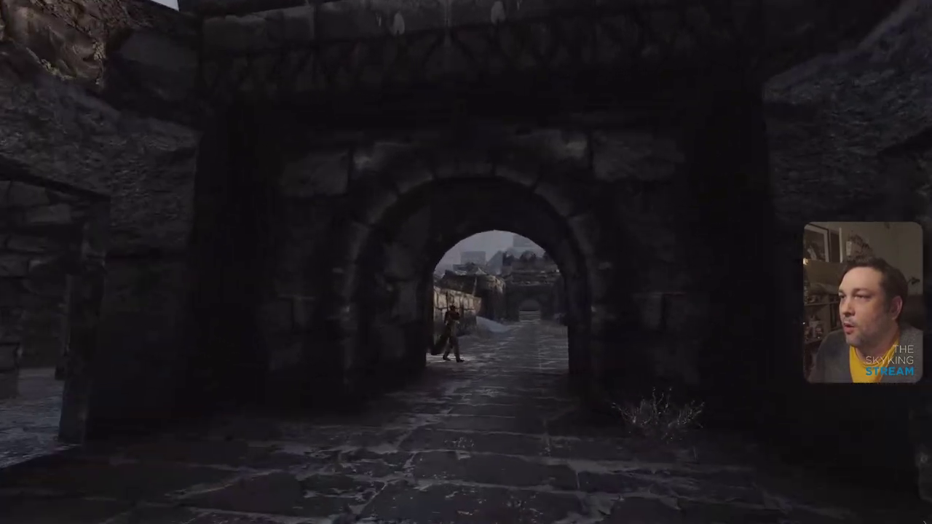
# Walk across the stone bridge to Windhelm's main gate, looking over the wall textures on the way
pyautogui.press('w')
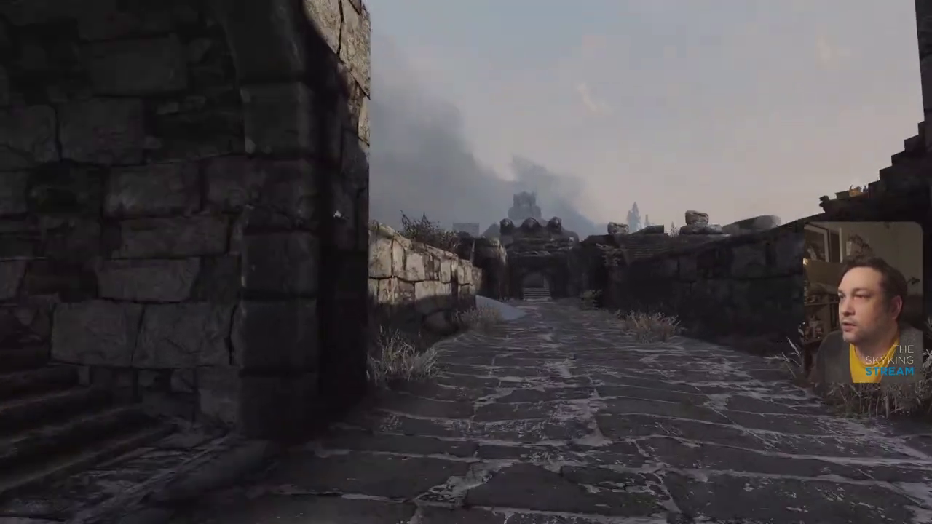
pyautogui.press('w')
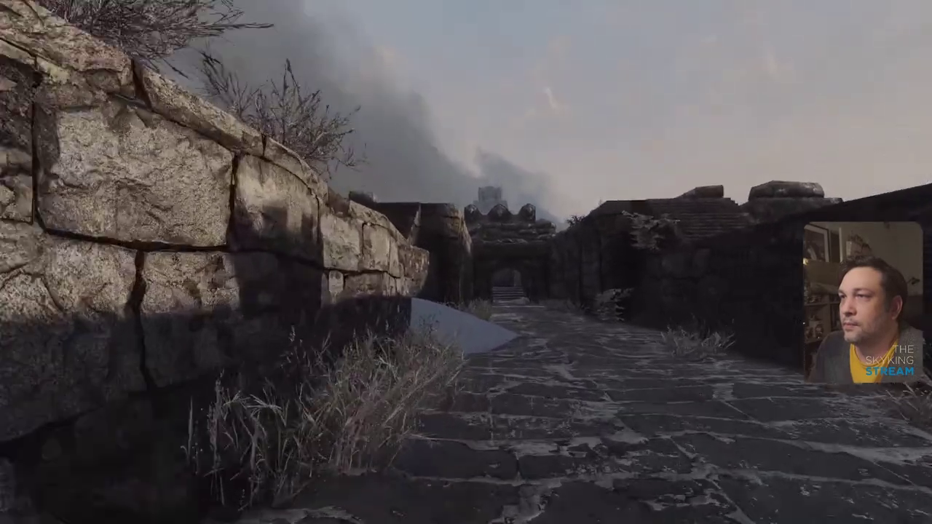
pyautogui.press('w')
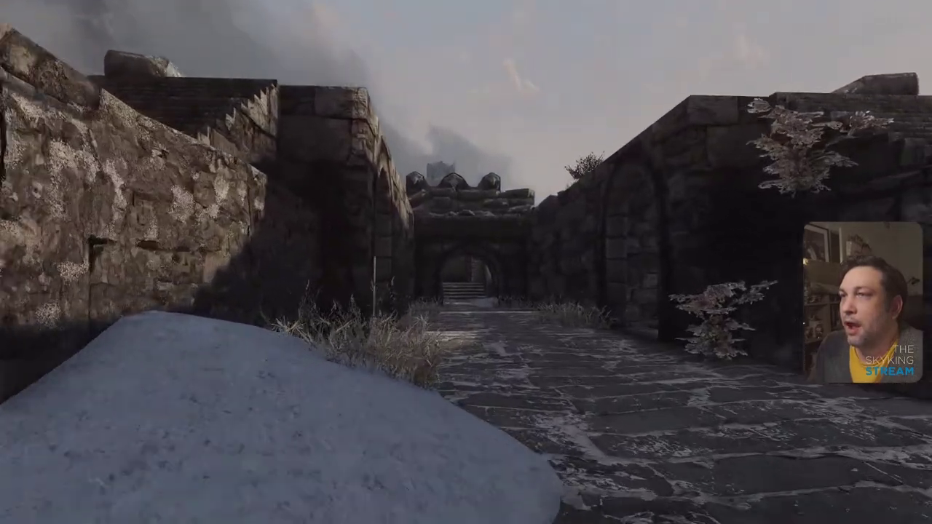
pyautogui.press('w')
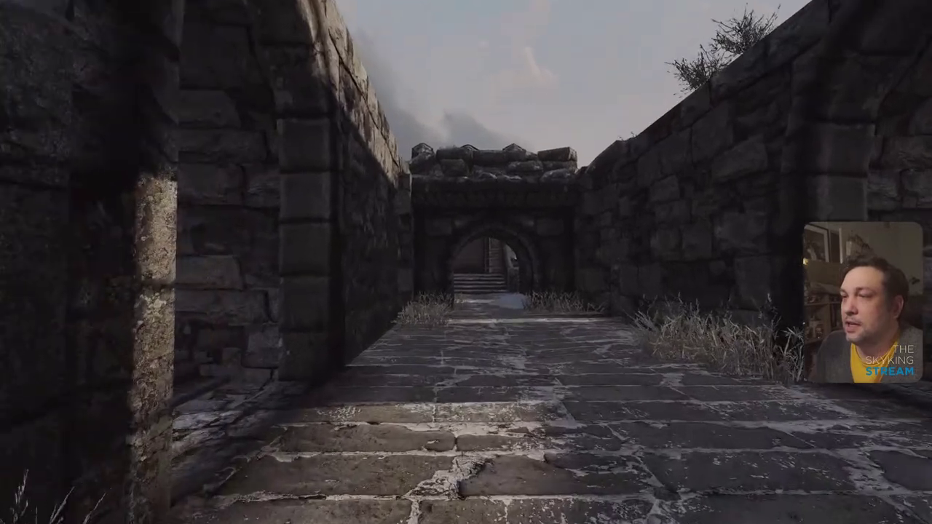
pyautogui.press('w')
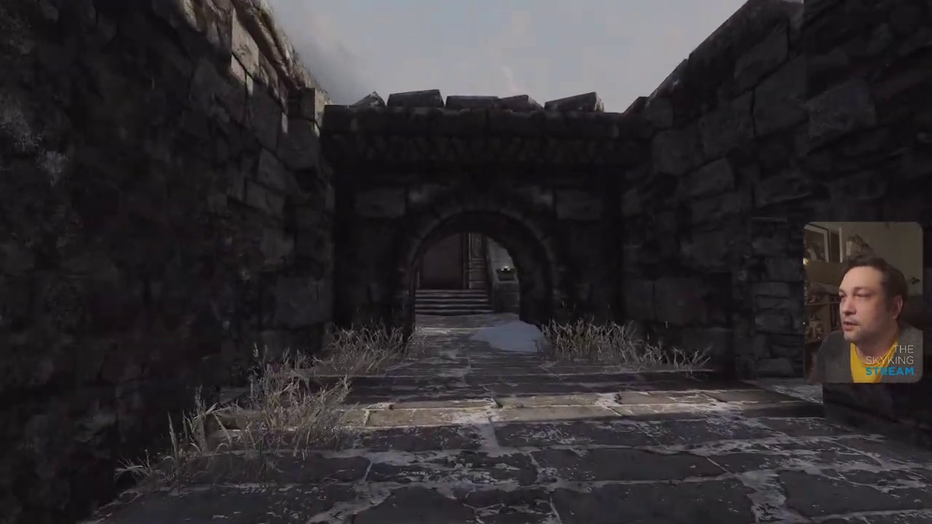
pyautogui.press('w')
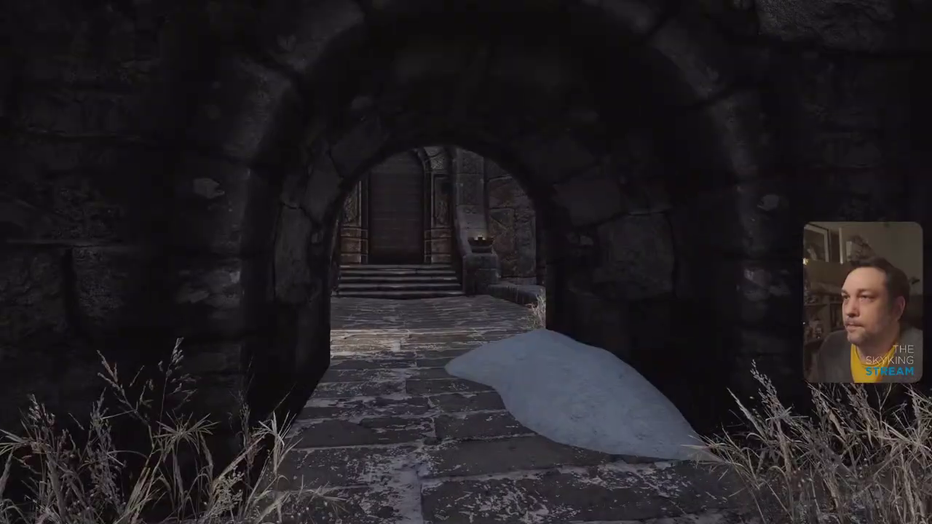
pyautogui.press('w')
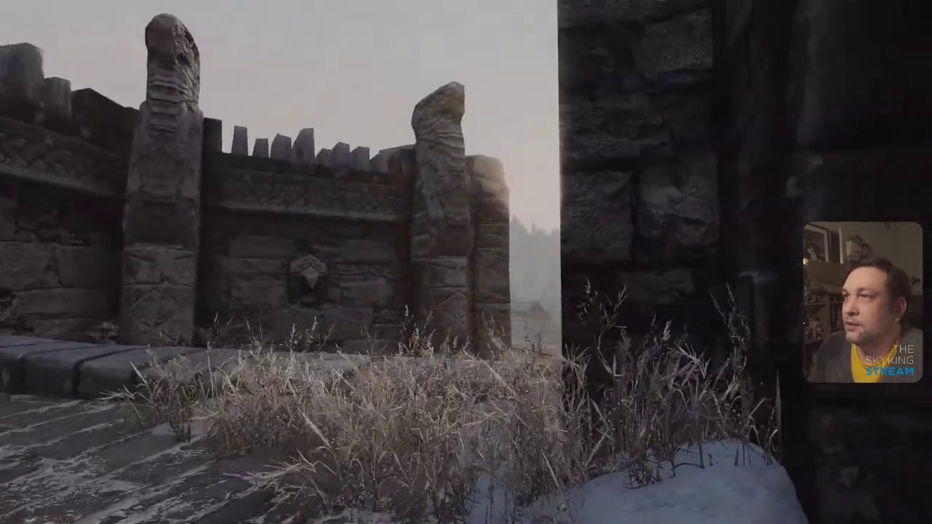
pyautogui.press('w')
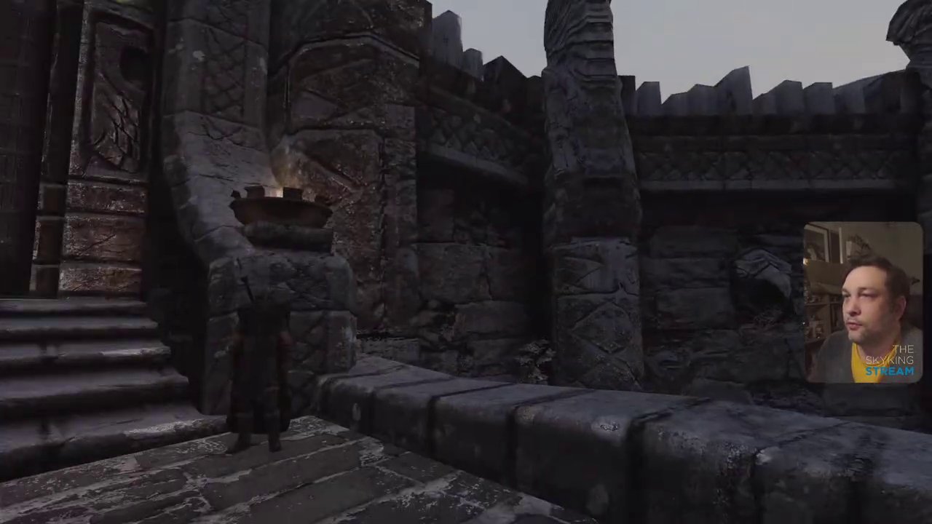
pyautogui.press('w')
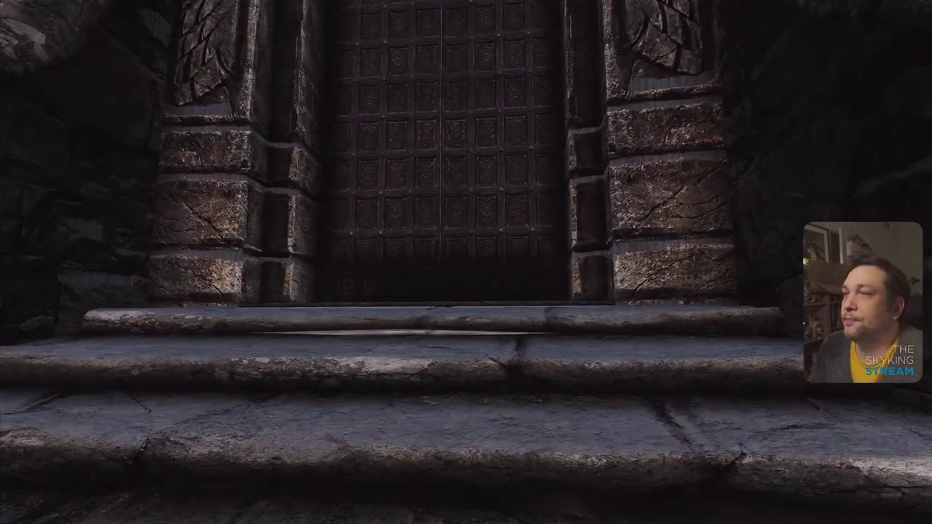
pyautogui.press('w')
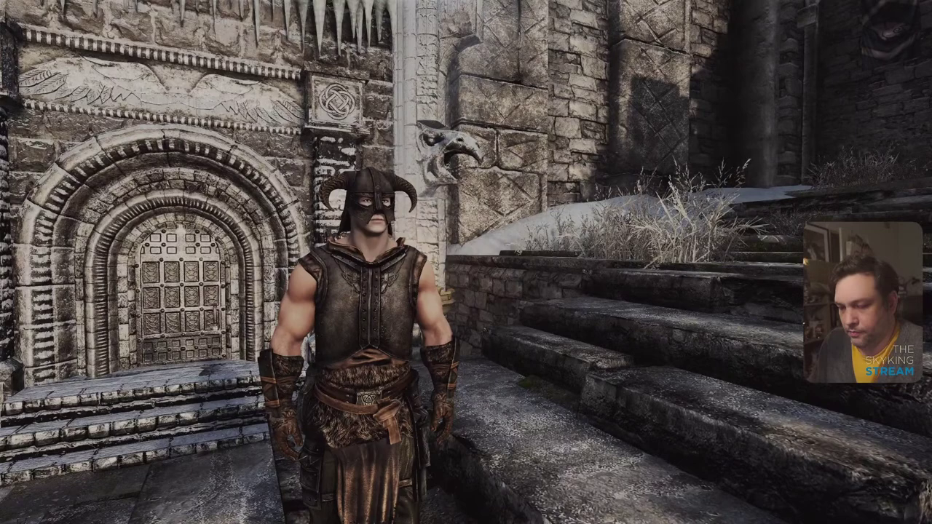
# Take off the character's Iron Helmet and open the character editor with the console command showracemenu
pyautogui.press('i')
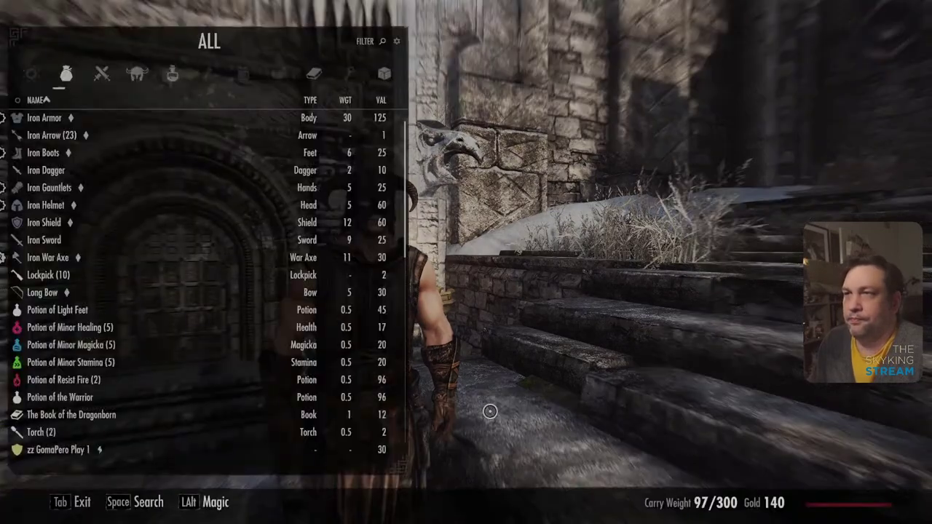
pyautogui.press('Tab')
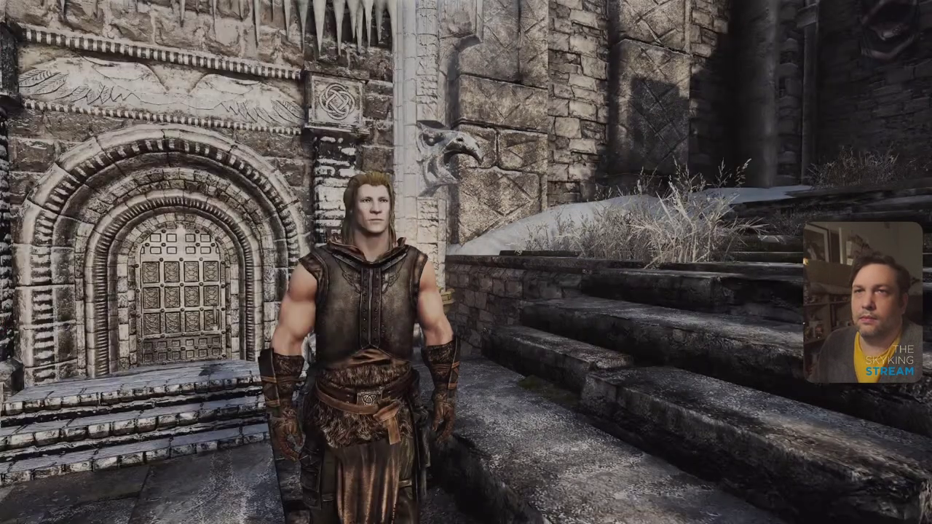
pyautogui.press('`')
pyautogui.write('showracemenu')
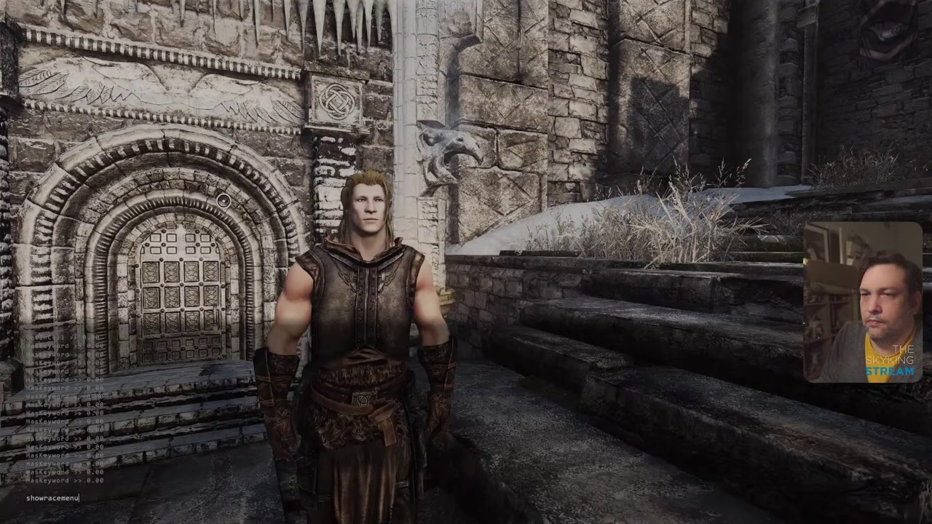
pyautogui.press('Return')
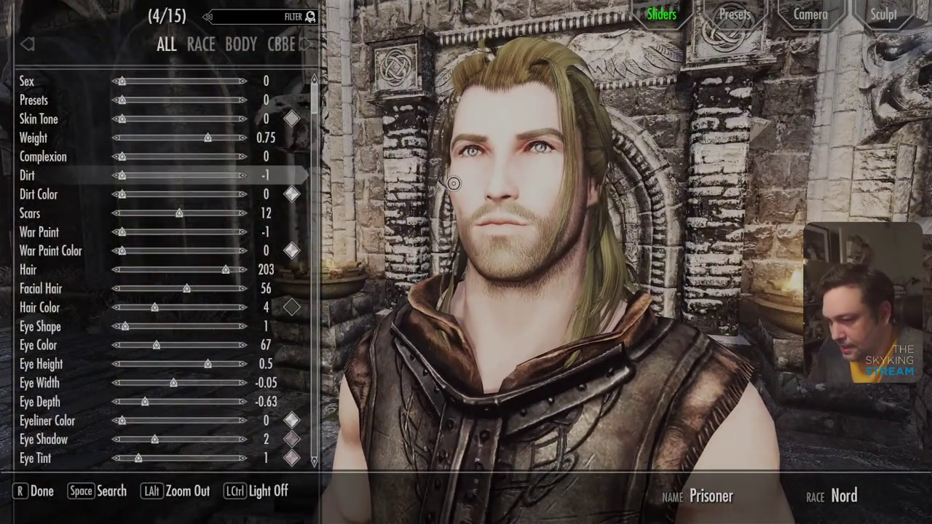
# Set the character's Weight to 0.16, Hair to 204 and Hair Color to 9, and finish the character edit
pyautogui.click(200, 48)
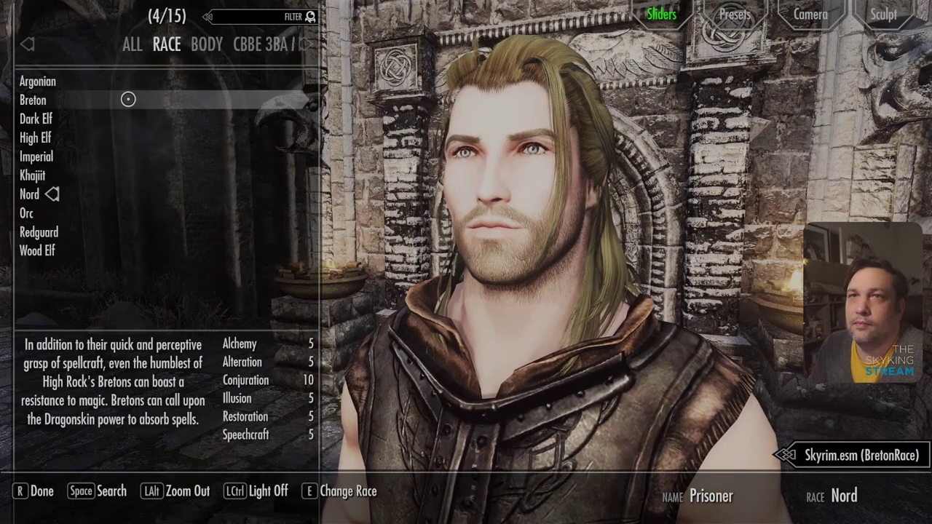
pyautogui.click(136, 41)
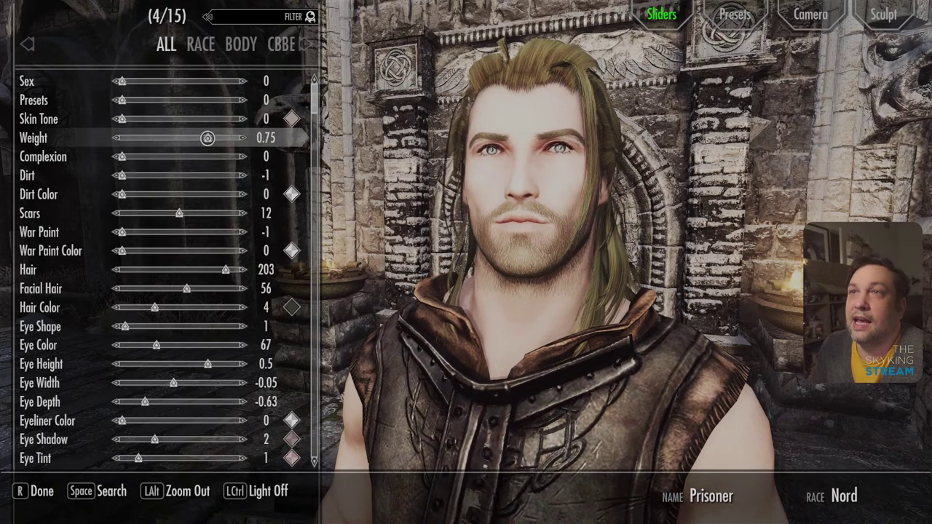
pyautogui.moveTo(208, 138); pyautogui.dragTo(140, 138)
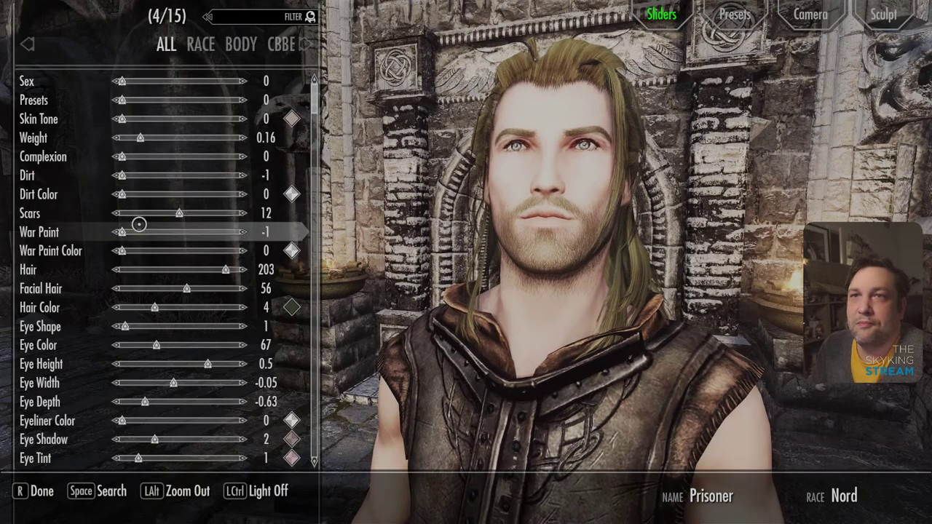
pyautogui.moveTo(231, 277)
pyautogui.mouseDown()
pyautogui.moveTo(241, 272)
pyautogui.moveTo(228, 270)
pyautogui.mouseUp()
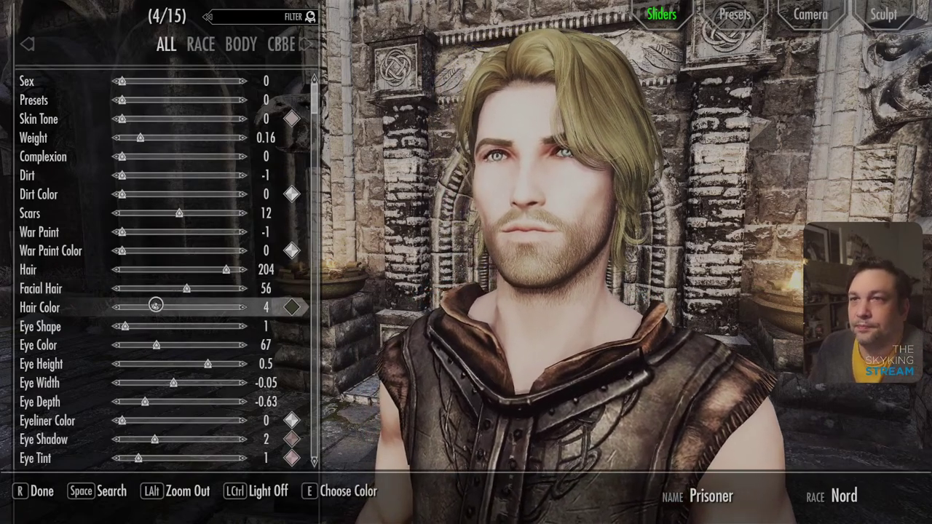
pyautogui.moveTo(155, 306); pyautogui.dragTo(191, 313)
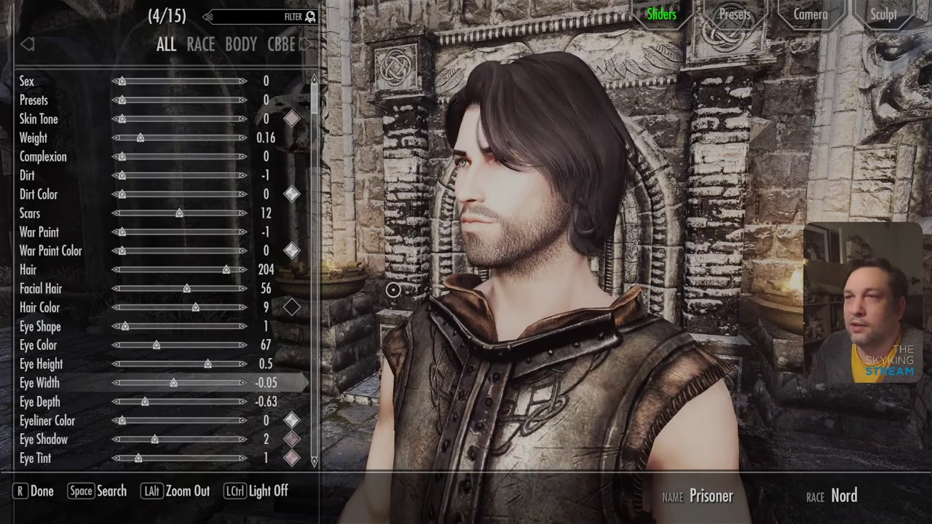
pyautogui.press('r')
pyautogui.press('Return')
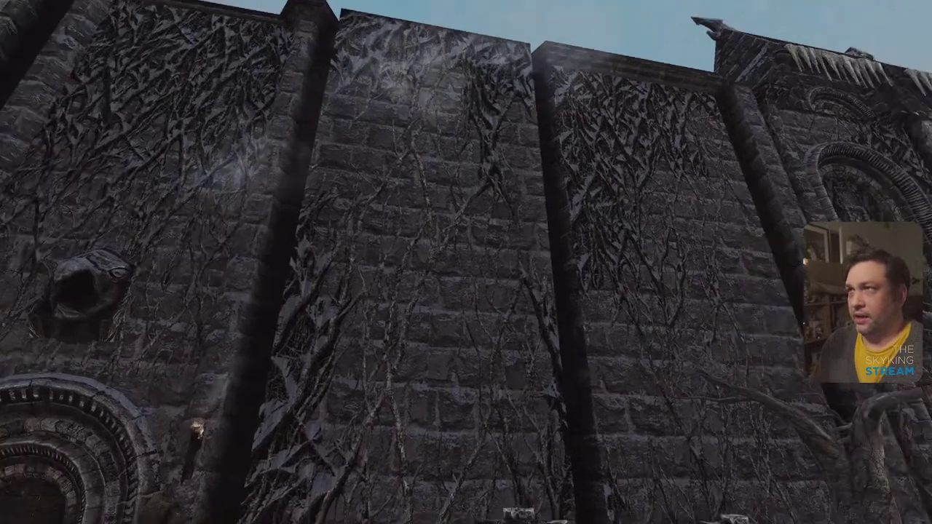
# Quicksave the game and quit Skyrim to the desktop
pyautogui.press('j')
pyautogui.click(660, 50)
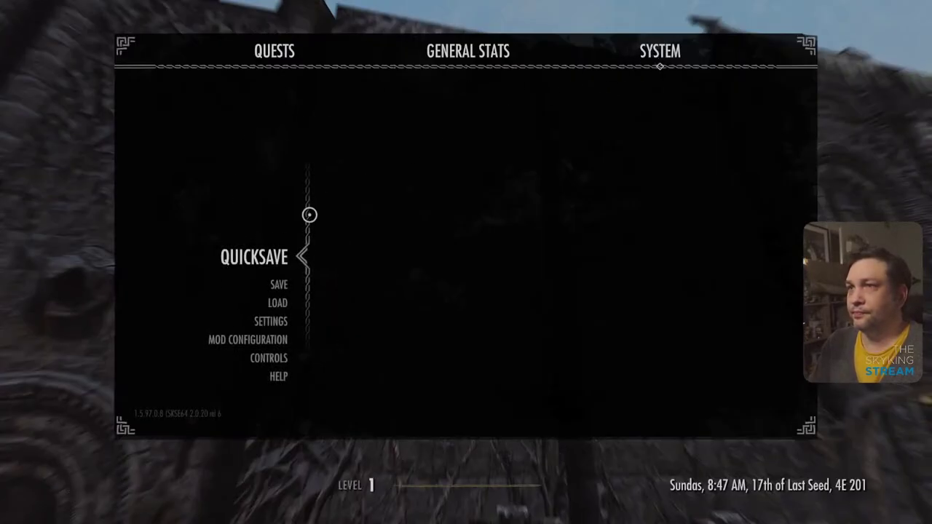
pyautogui.click(261, 256)
pyautogui.press('j')
pyautogui.click(647, 46)
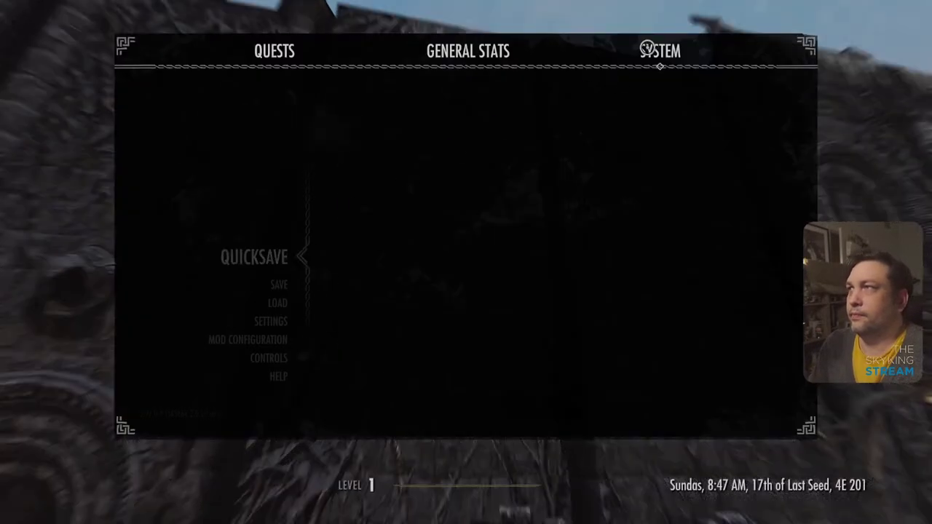
pyautogui.scroll(-5, 257, 308)
pyautogui.click(272, 299)
pyautogui.click(347, 269)
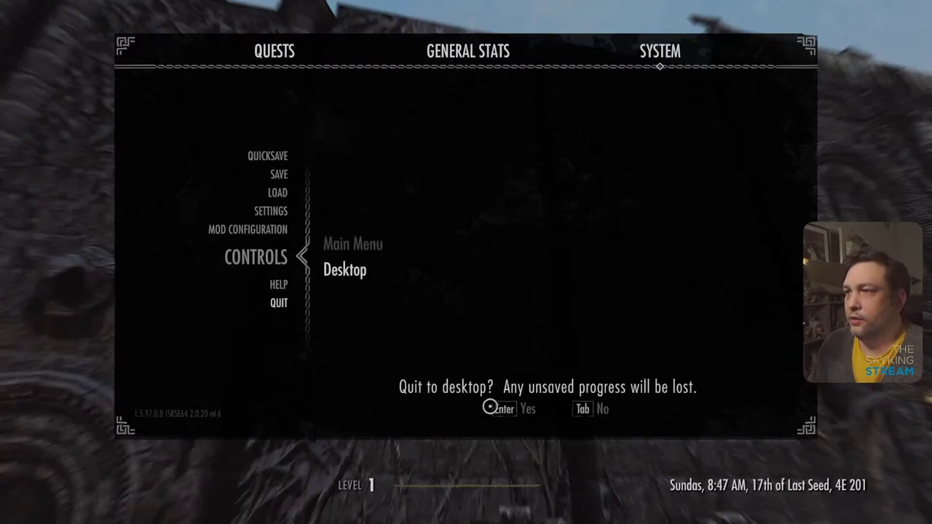
pyautogui.click(489, 406)
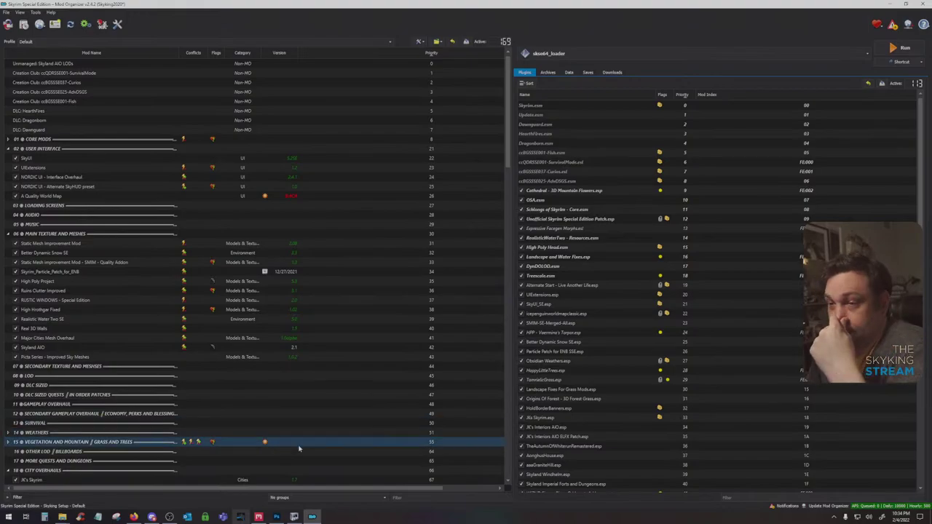
# Switch to Photoshop and inspect the Windhelm ivy diffuse texture
pyautogui.click(276, 517)
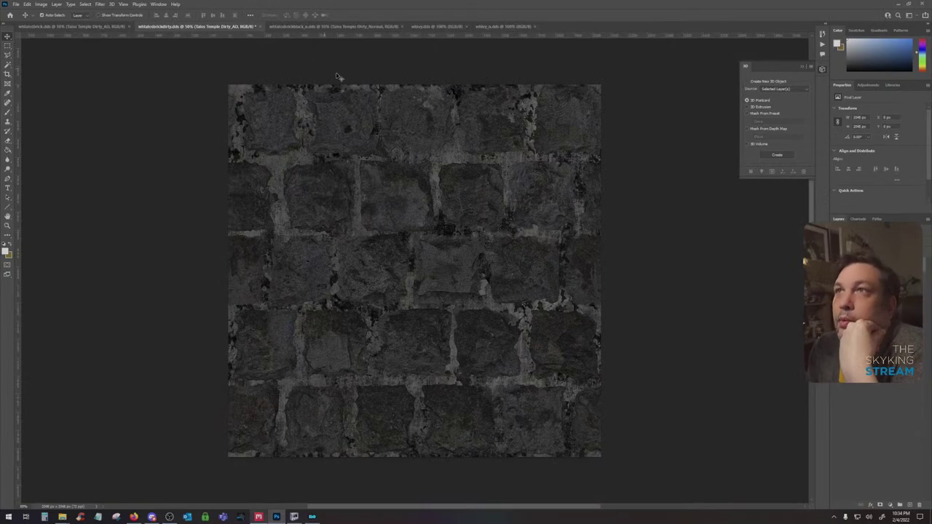
pyautogui.click(441, 28)
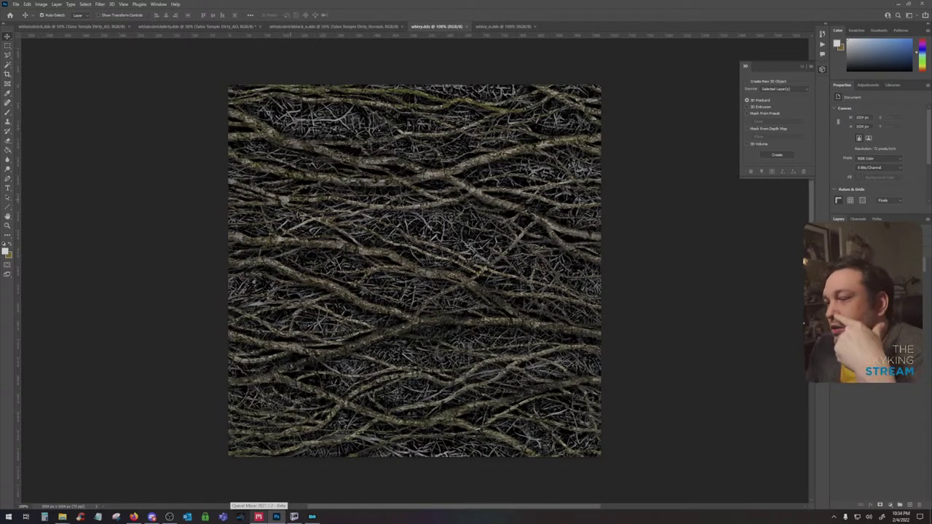
# Switch to Quixel Mixer, hide the Stone Wall layer and show the Rough Stone Wall Copy layer
pyautogui.click(259, 517)
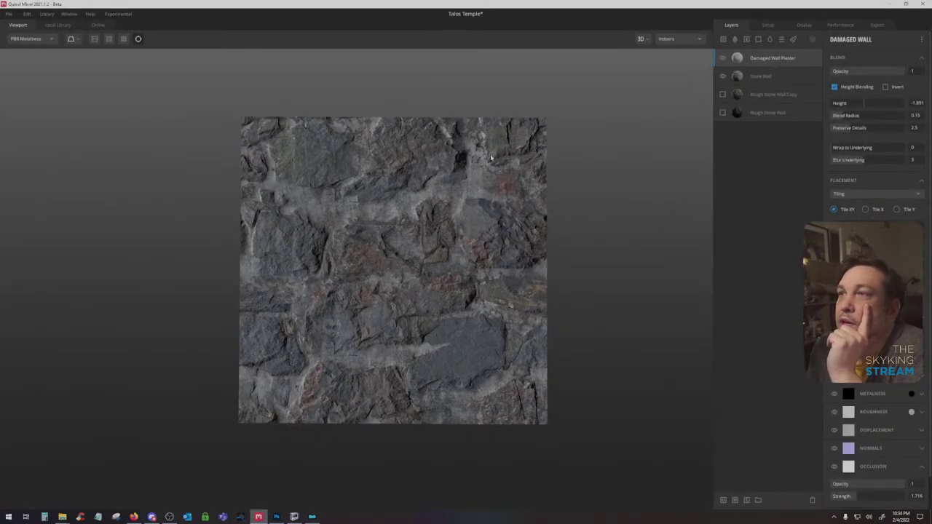
pyautogui.click(725, 77)
pyautogui.click(722, 94)
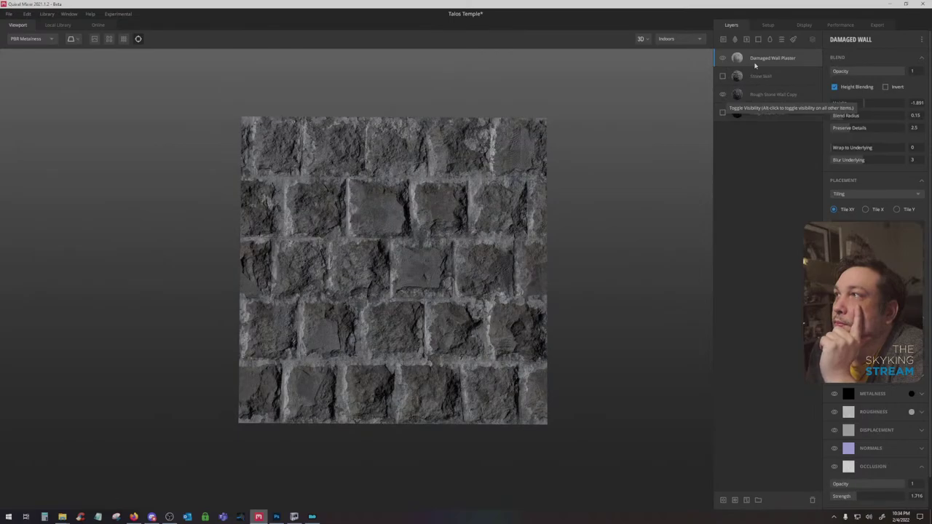
# Clear the Stone filter in the local library and look through the Plant and Other categories for ivy-like materials
pyautogui.click(72, 26)
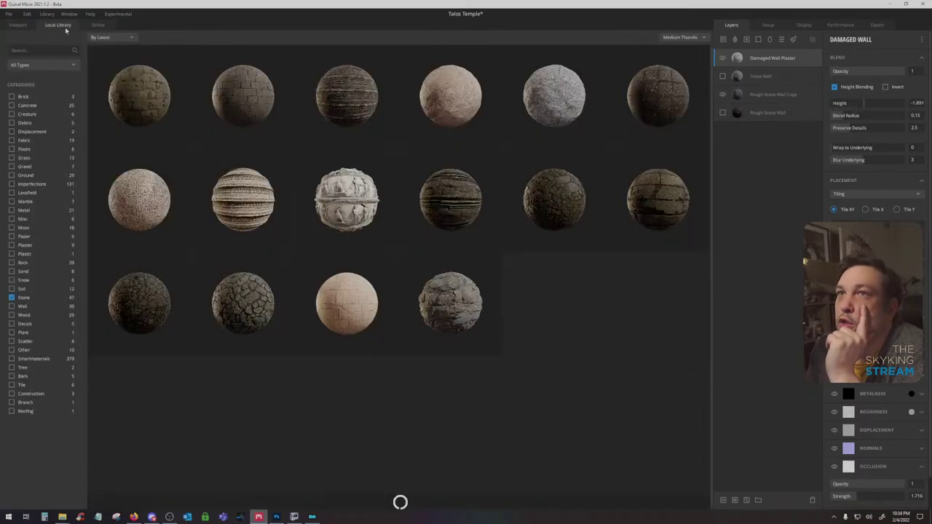
pyautogui.click(12, 298)
pyautogui.click(12, 333)
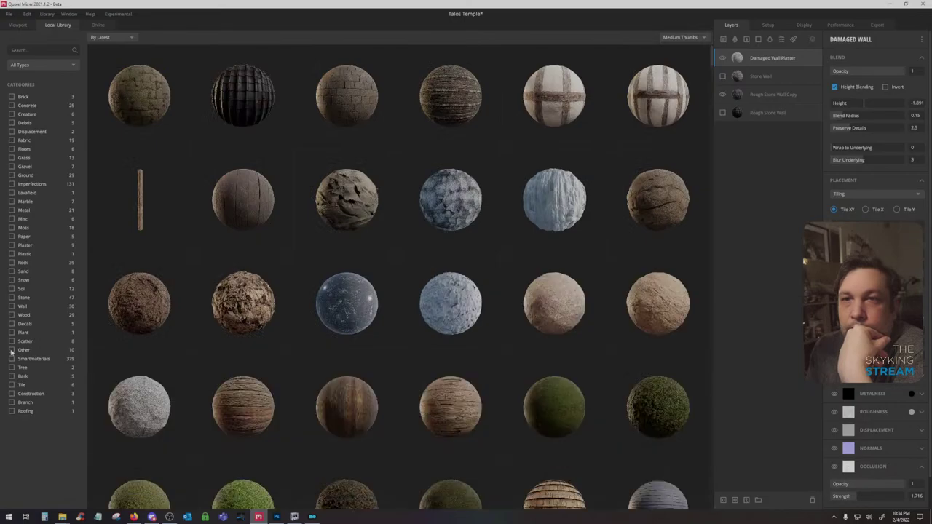
pyautogui.click(11, 350)
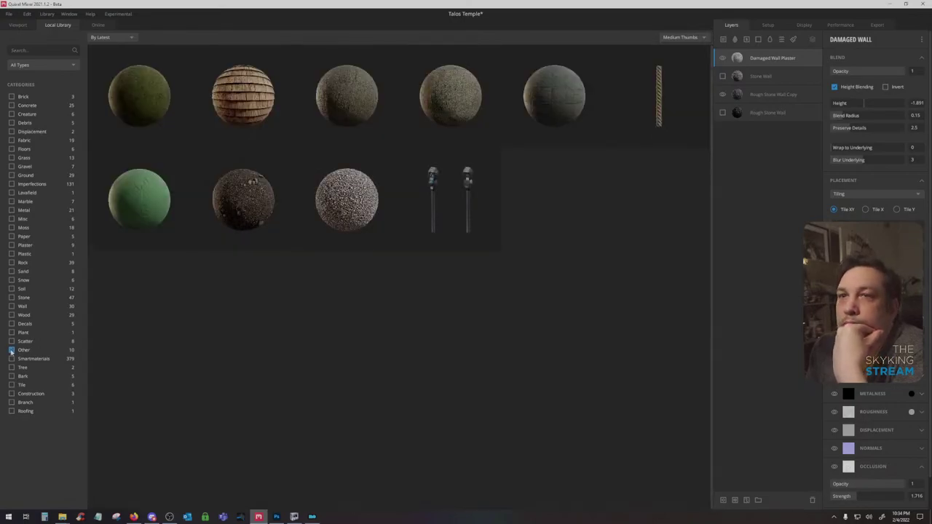
pyautogui.click(11, 350)
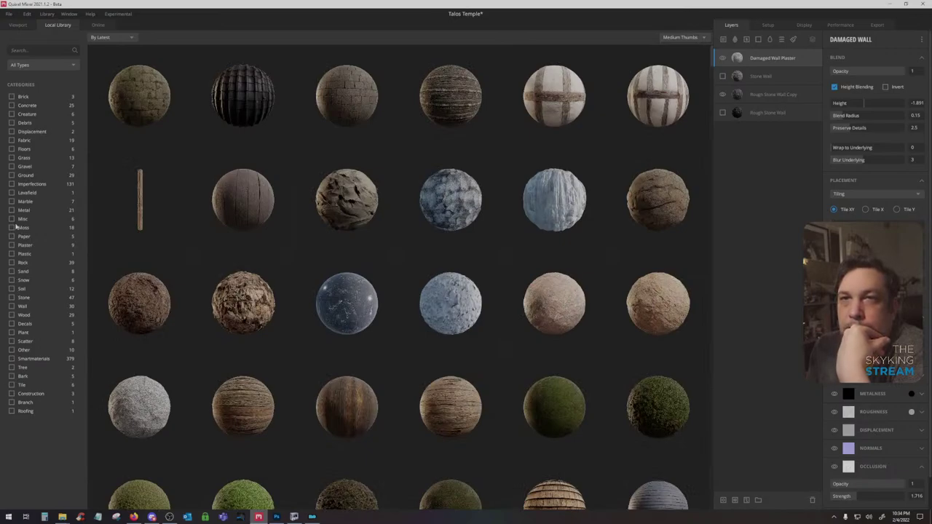
# Search the local library for "ivy" and clear the search
pyautogui.click(40, 51)
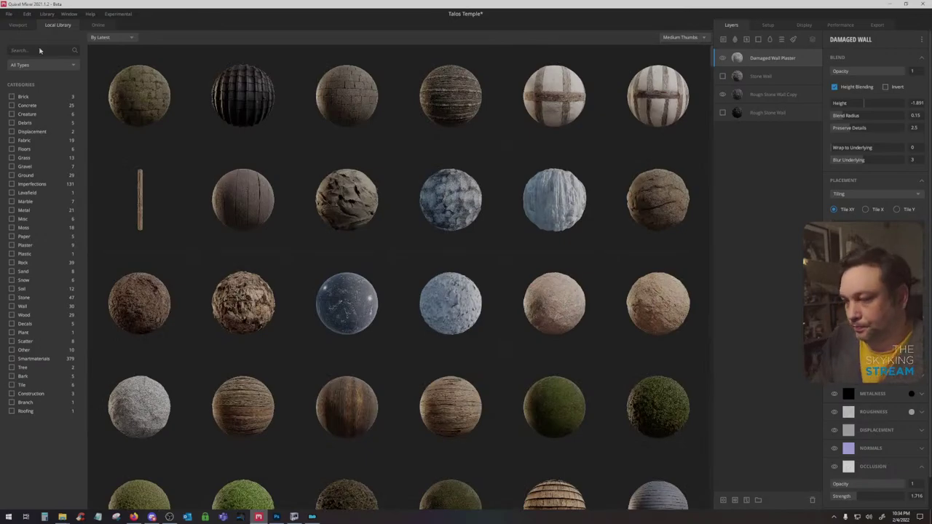
pyautogui.write('ro')
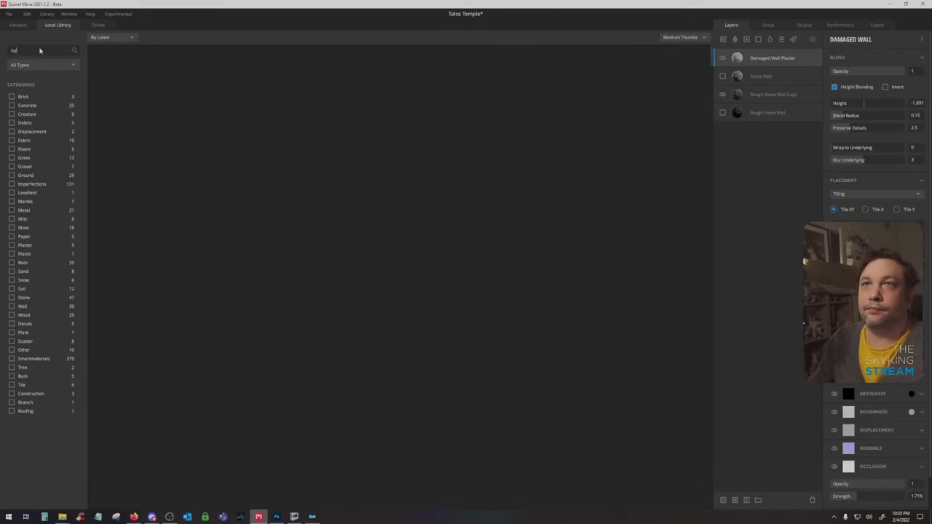
pyautogui.press('BackSpace')
pyautogui.press('BackSpace')
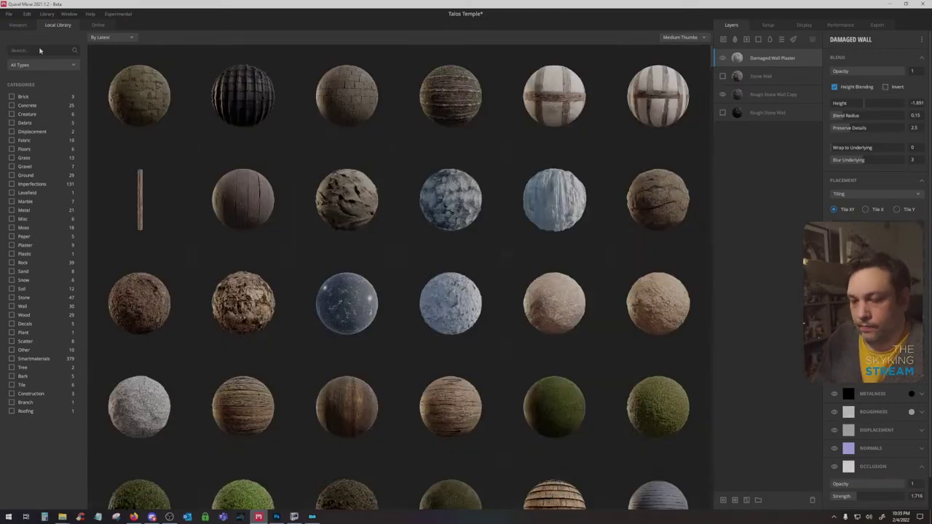
pyautogui.write('ro')
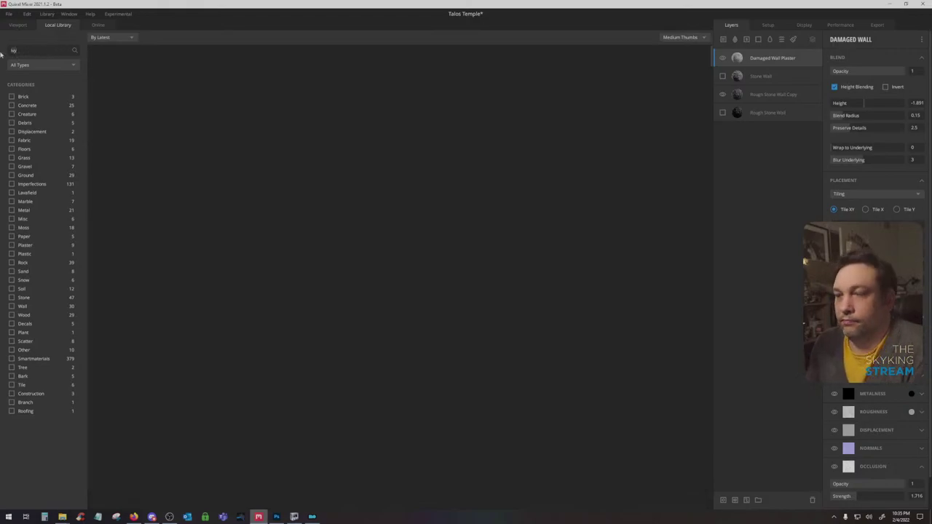
pyautogui.press('BackSpace')
pyautogui.press('BackSpace')
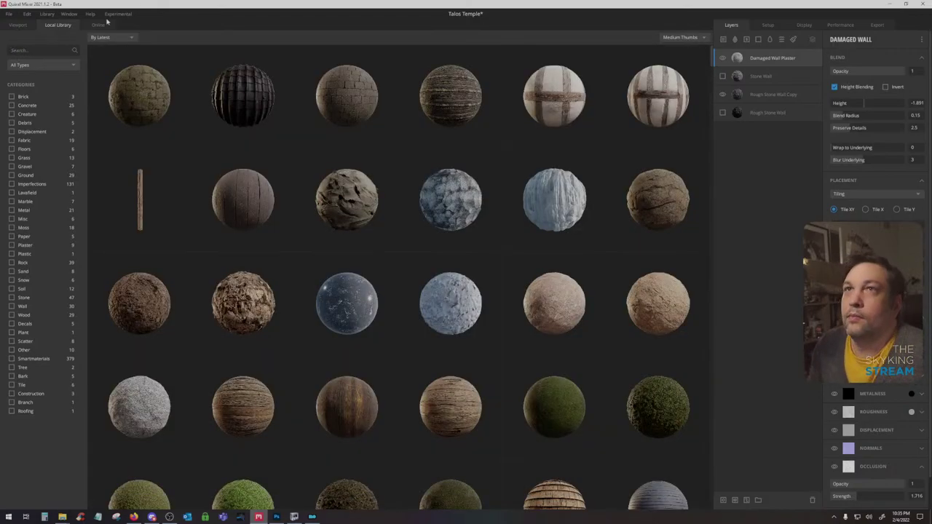
# Filter the online asset library to the Surface type
pyautogui.click(102, 24)
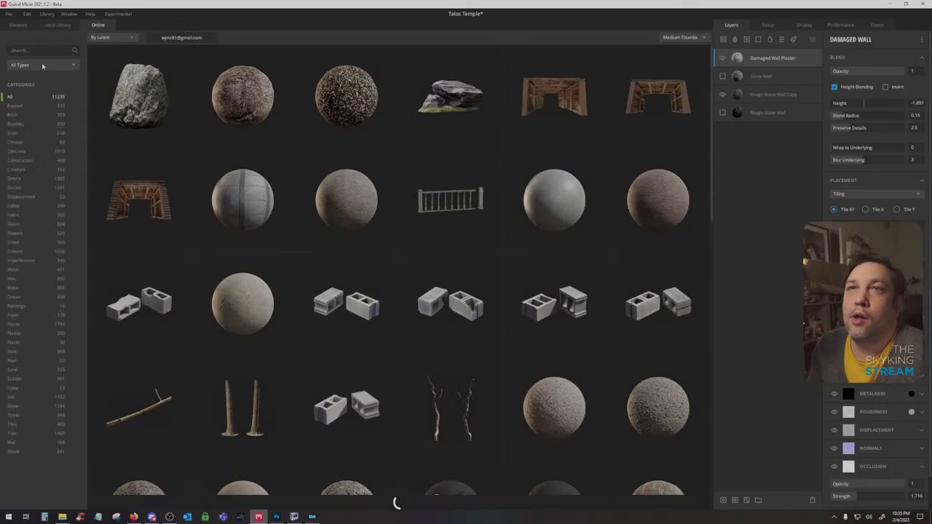
pyautogui.click(40, 64)
pyautogui.click(37, 87)
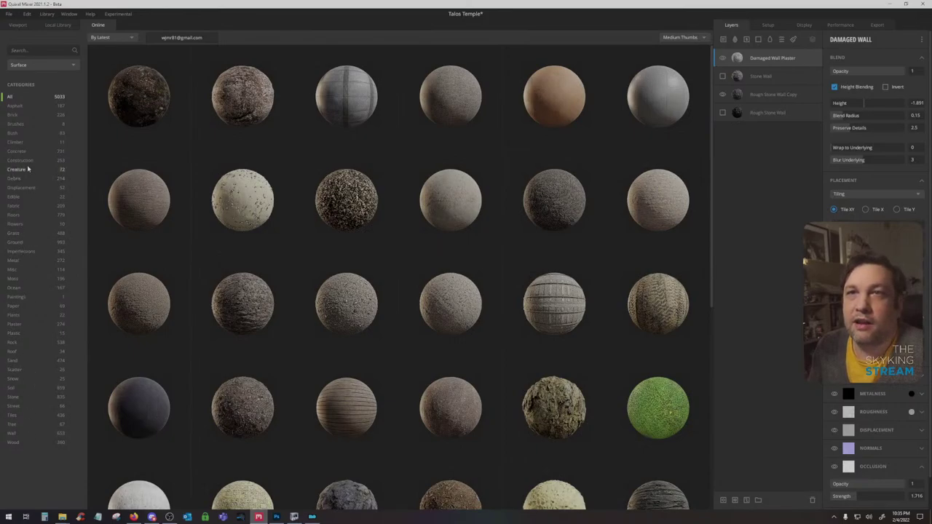
# List the Climber category and preview its first Creeping Fig surface
pyautogui.click(16, 143)
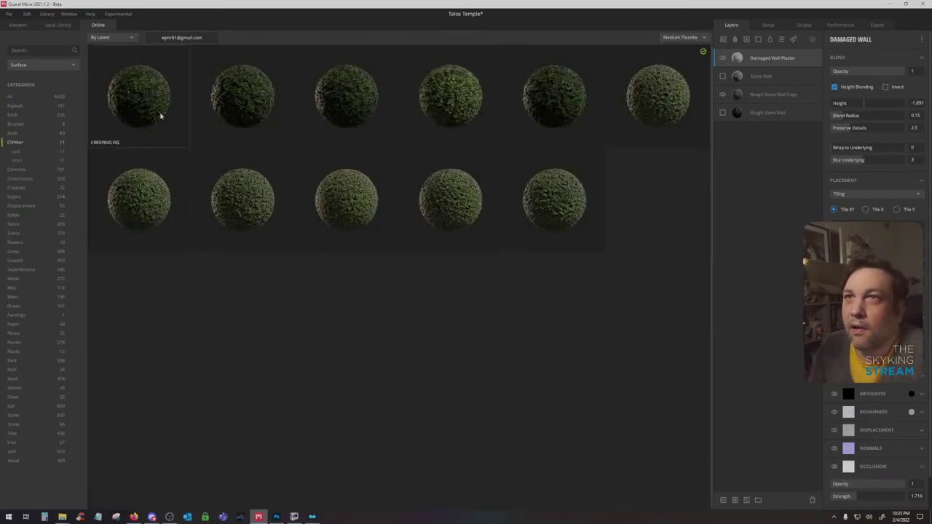
pyautogui.click(161, 115)
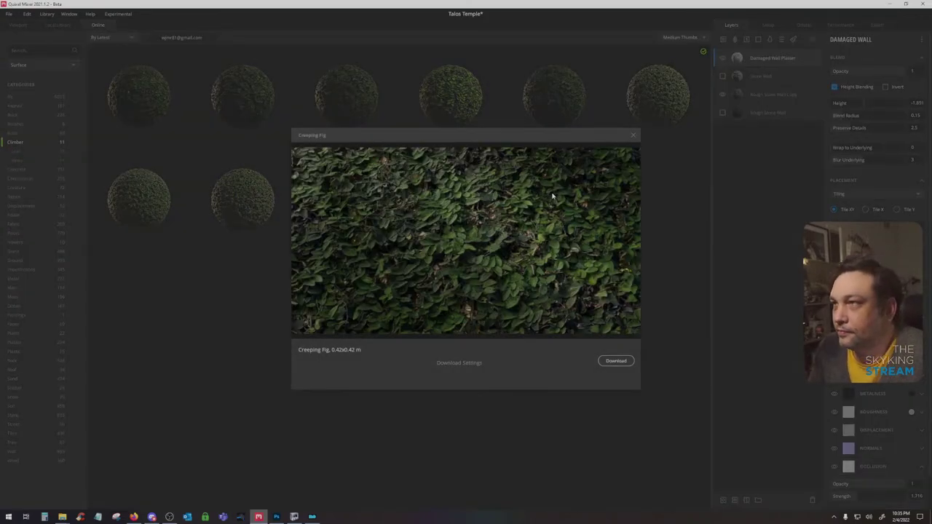
pyautogui.click(631, 139)
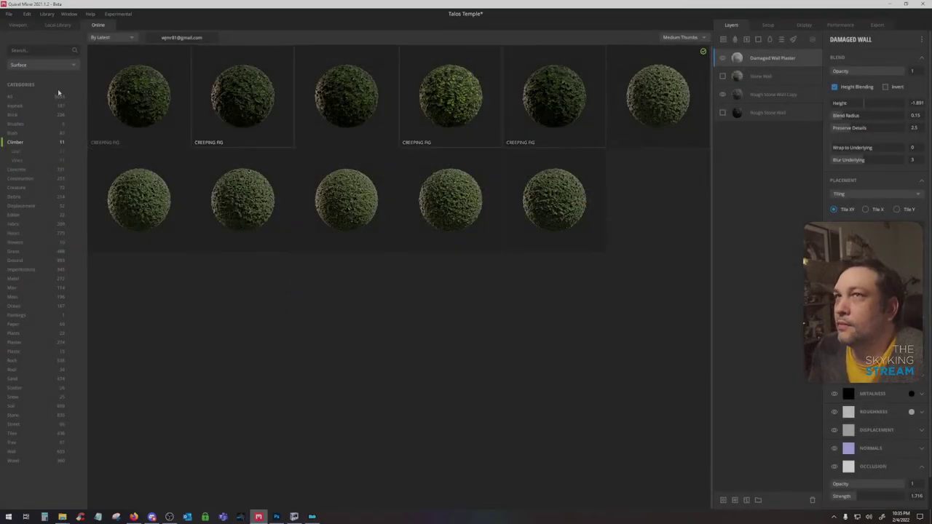
# Search all online surfaces for "ivy" and for "vines", clearing the search at the end
pyautogui.click(29, 95)
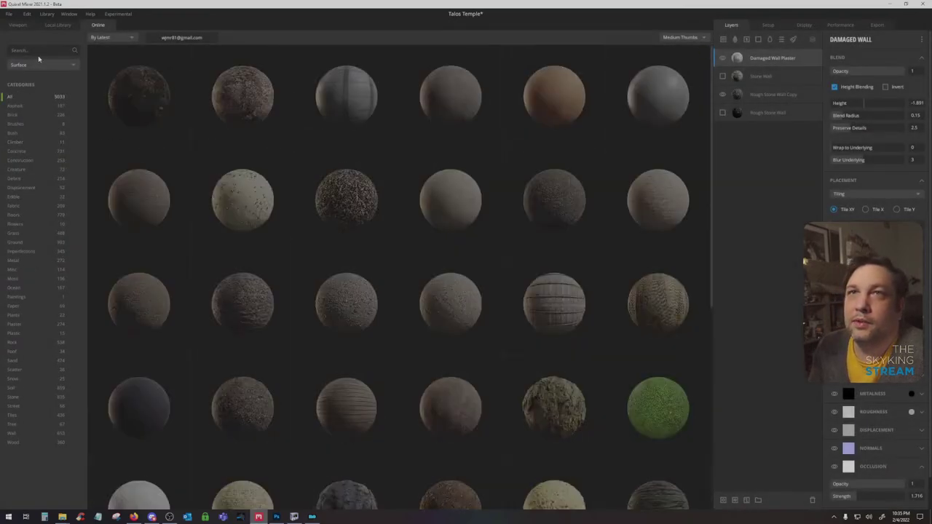
pyautogui.write('ivy')
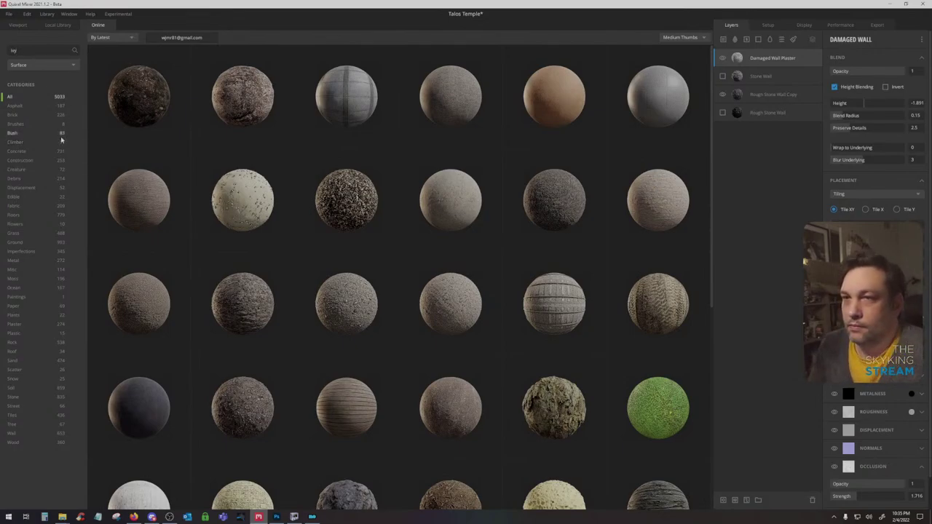
pyautogui.doubleClick(15, 52)
pyautogui.write('vines')
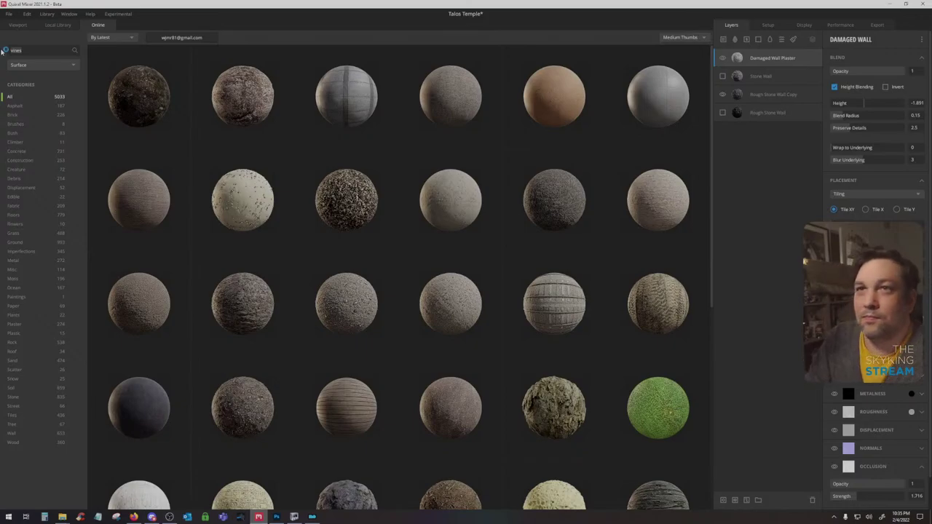
pyautogui.press('BackSpace')
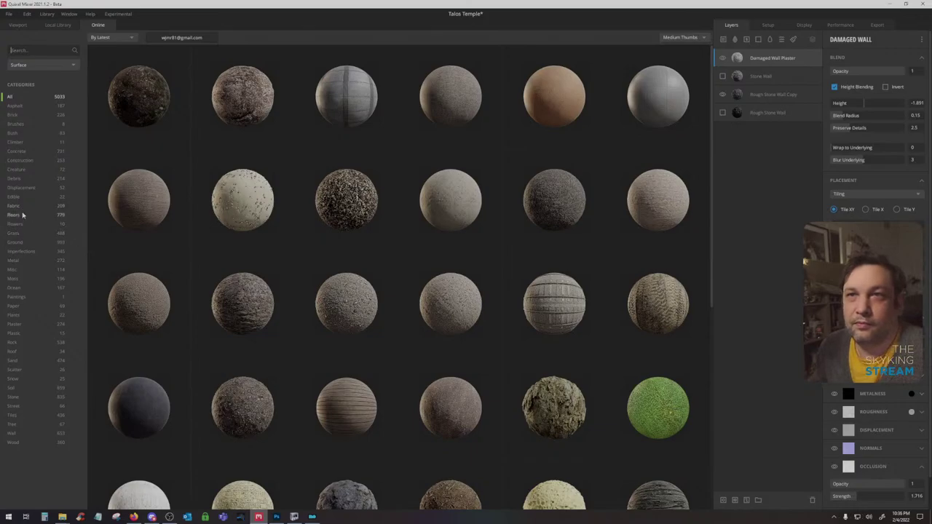
# Browse the online Plants surfaces, including Debris and Ferns, and preview the Soil And Fern material
pyautogui.click(23, 315)
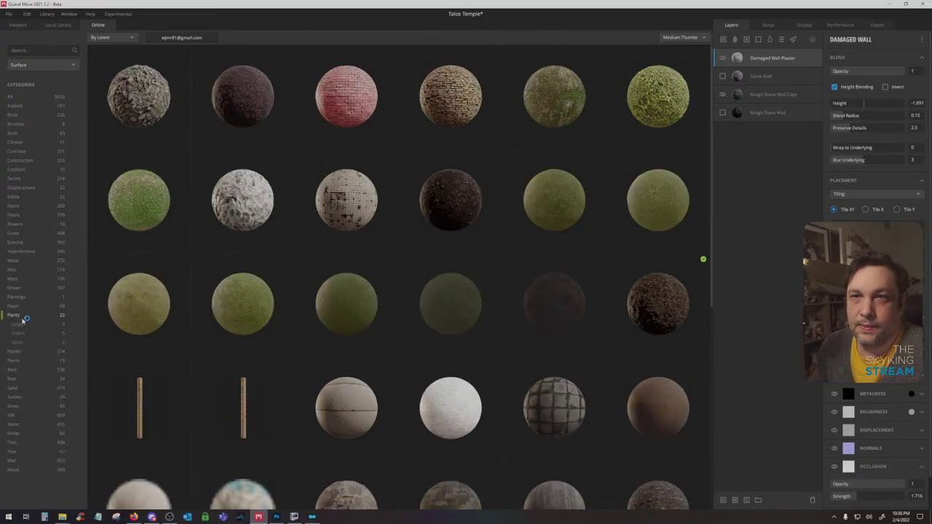
pyautogui.scroll(-5, 321, 259)
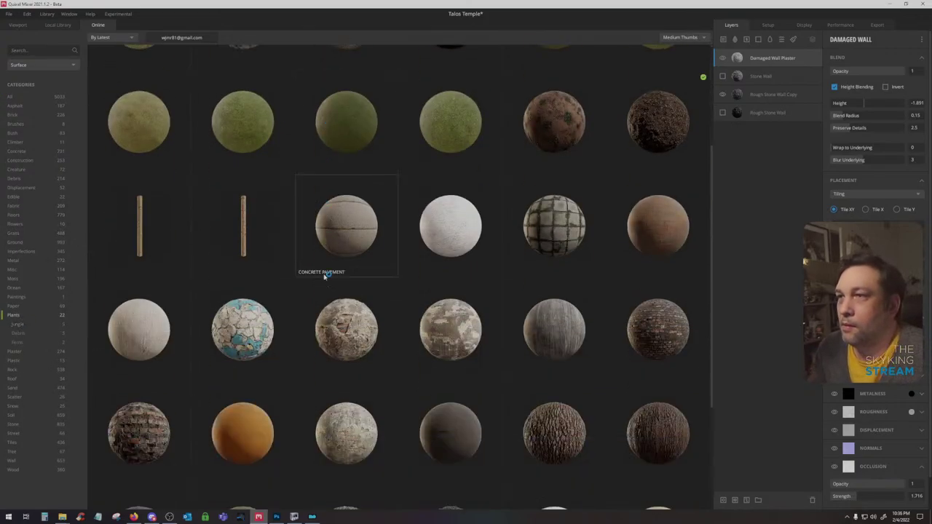
pyautogui.click(22, 331)
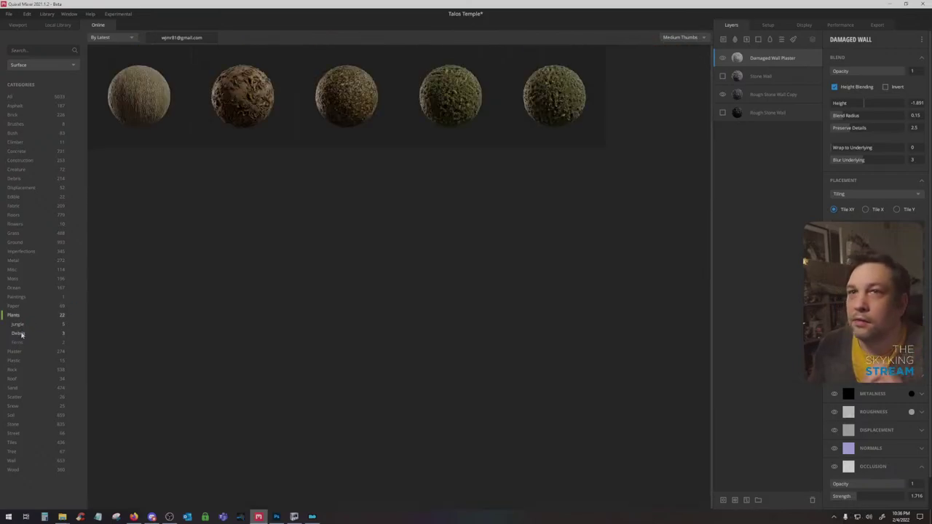
pyautogui.click(18, 342)
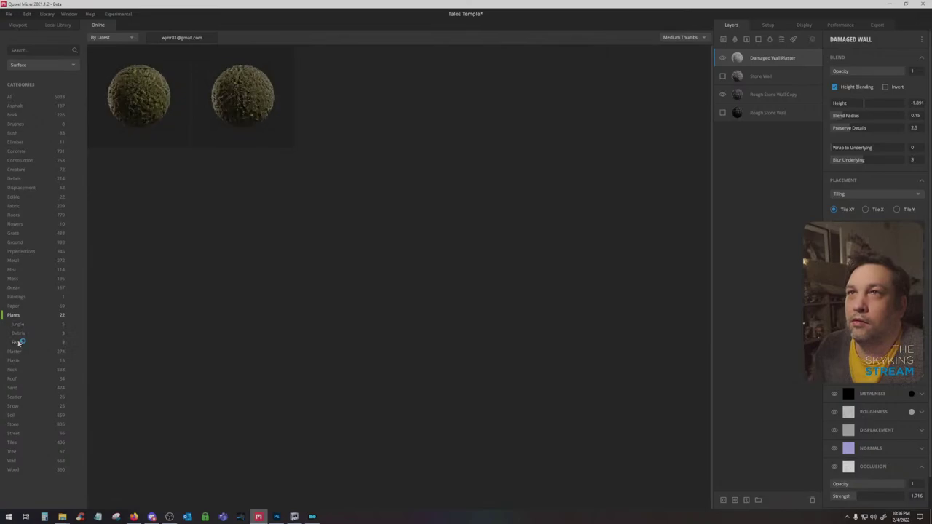
pyautogui.click(144, 94)
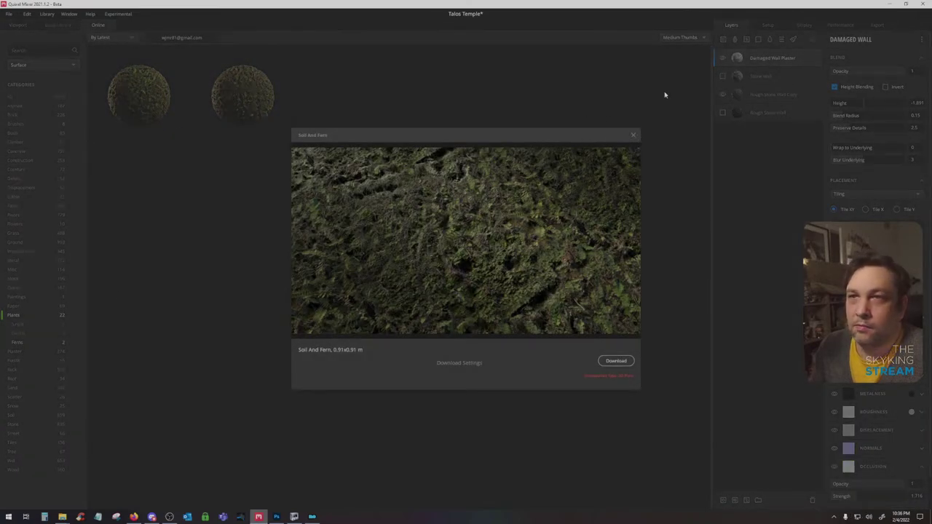
pyautogui.click(632, 136)
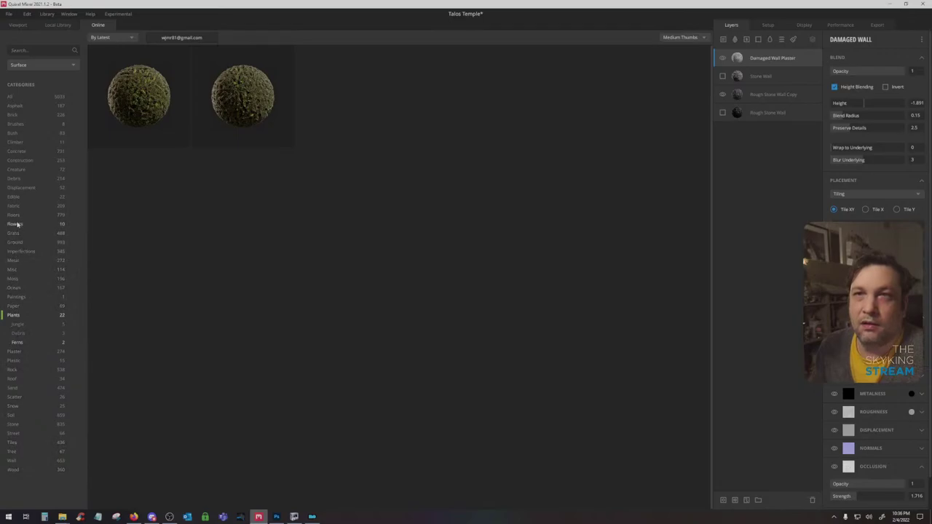
# Download the first Creeping Fig surface of the online Climber category and preview another Creeping Fig variant
pyautogui.click(16, 142)
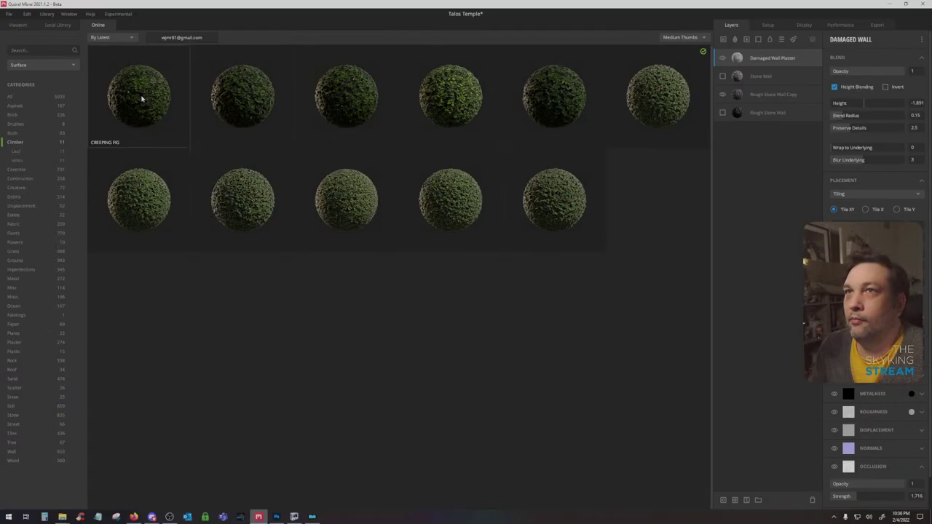
pyautogui.click(139, 95)
pyautogui.click(617, 361)
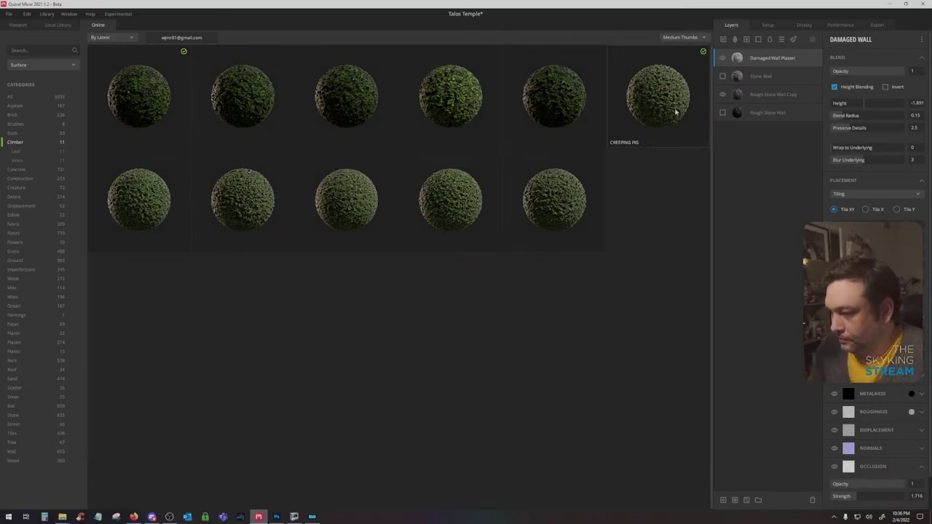
pyautogui.click(665, 122)
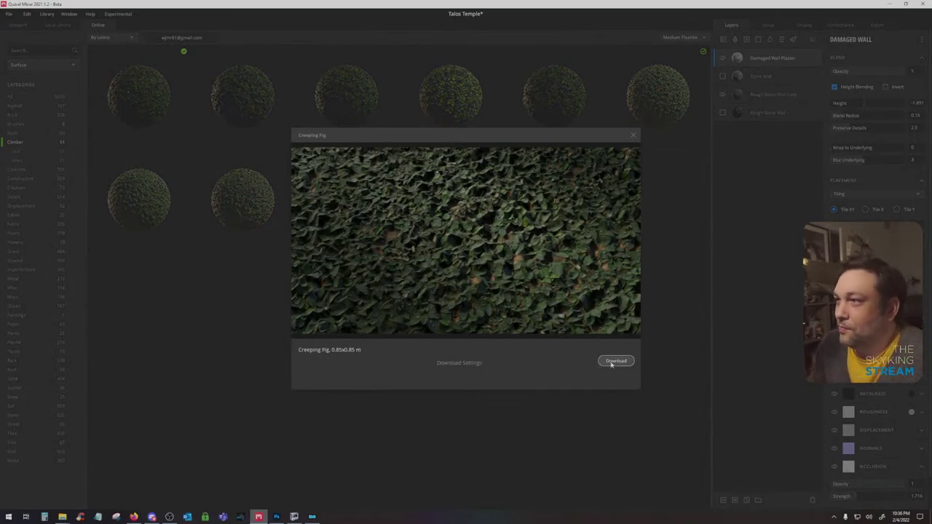
pyautogui.click(632, 135)
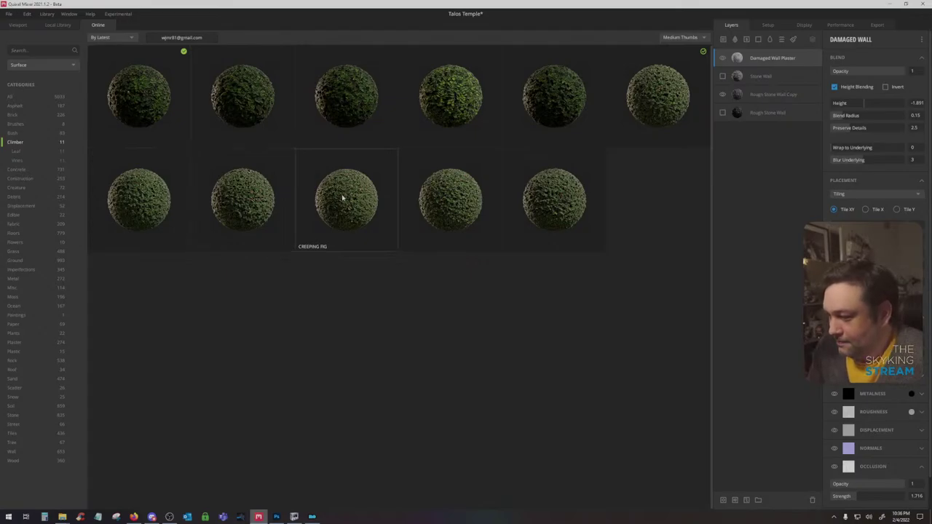
# Add the Creeping Fig surface from the local library as a new layer and raise its blend height to about 3.18
pyautogui.click(57, 25)
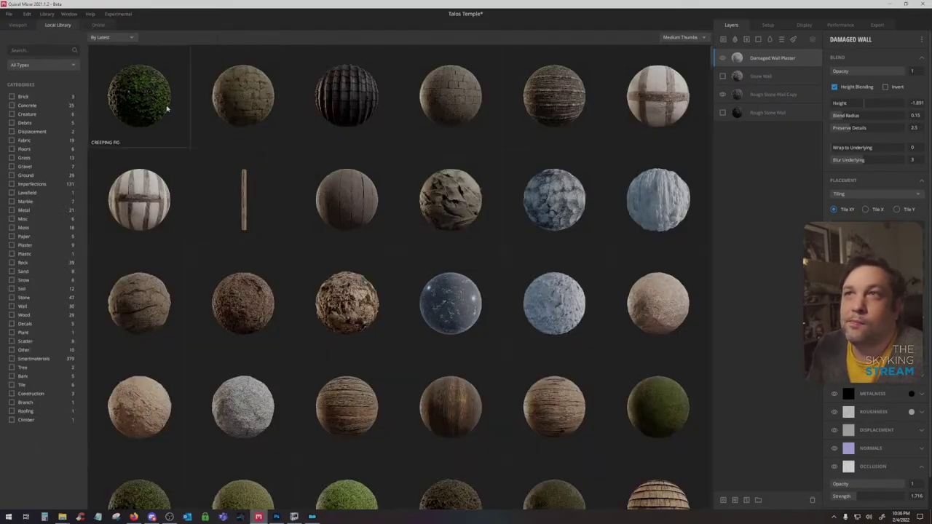
pyautogui.click(141, 94)
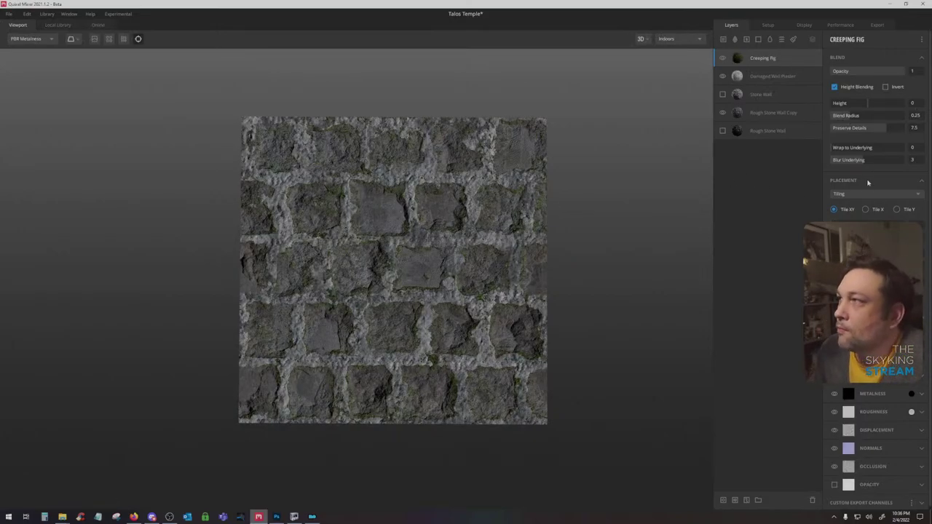
pyautogui.moveTo(866, 104)
pyautogui.mouseDown()
pyautogui.moveTo(887, 104)
pyautogui.moveTo(870, 105)
pyautogui.mouseUp()
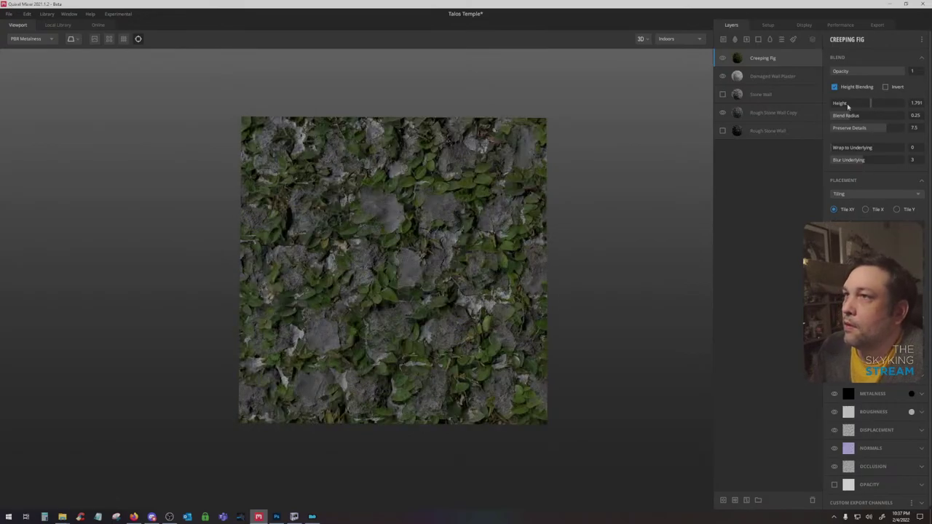
pyautogui.moveTo(871, 103)
pyautogui.mouseDown()
pyautogui.moveTo(887, 104)
pyautogui.moveTo(874, 106)
pyautogui.mouseUp()
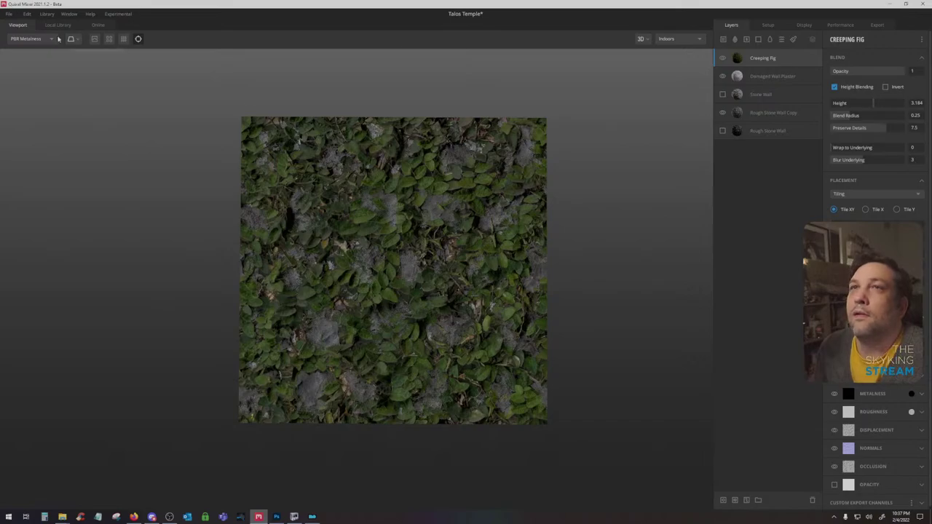
# Hide the Damaged Wall Plaster and Rough Stone Wall Copy layers and show the Stone Wall layer
pyautogui.click(722, 76)
pyautogui.click(723, 113)
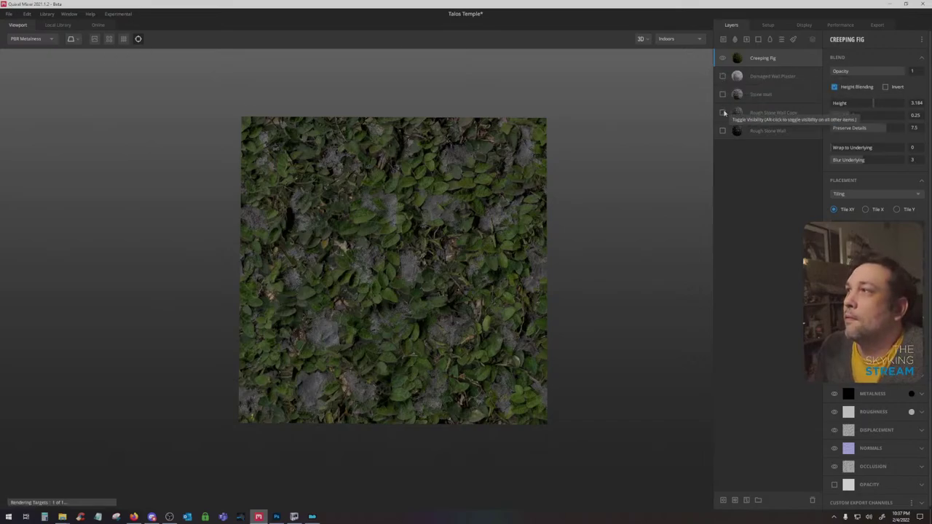
pyautogui.click(722, 94)
pyautogui.click(768, 96)
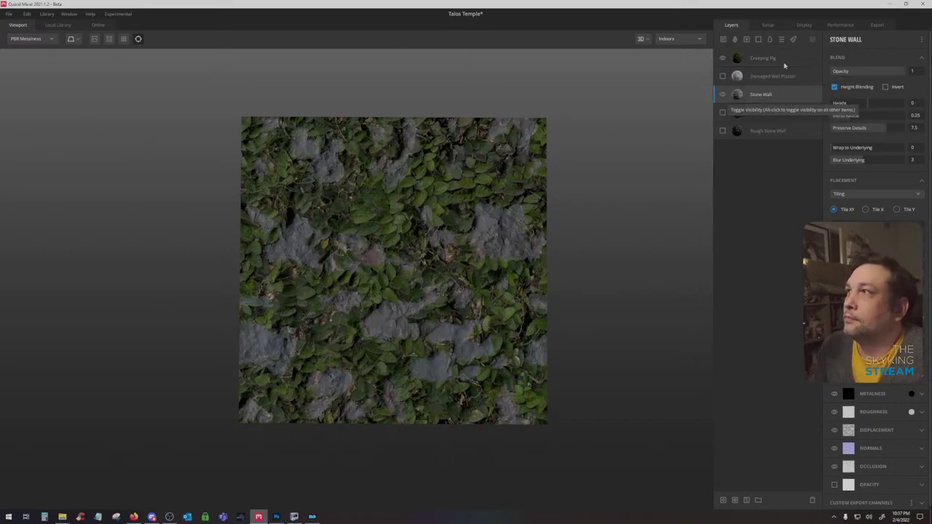
# Set the Creeping Fig layer's height to about 4.28, its blend radius to 0.31 and preserve details to 0
pyautogui.click(783, 61)
pyautogui.moveTo(875, 106)
pyautogui.mouseDown()
pyautogui.moveTo(843, 105)
pyautogui.moveTo(876, 105)
pyautogui.mouseUp()
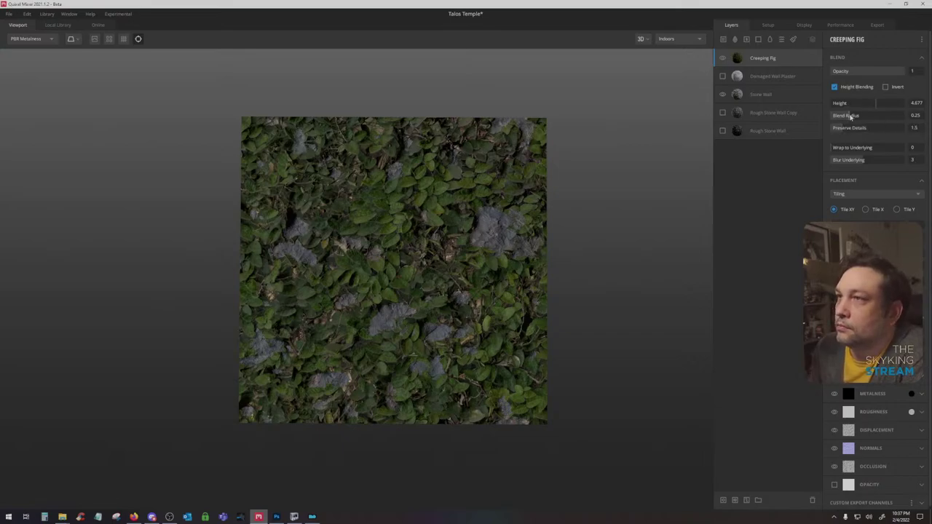
pyautogui.moveTo(849, 117); pyautogui.dragTo(826, 130)
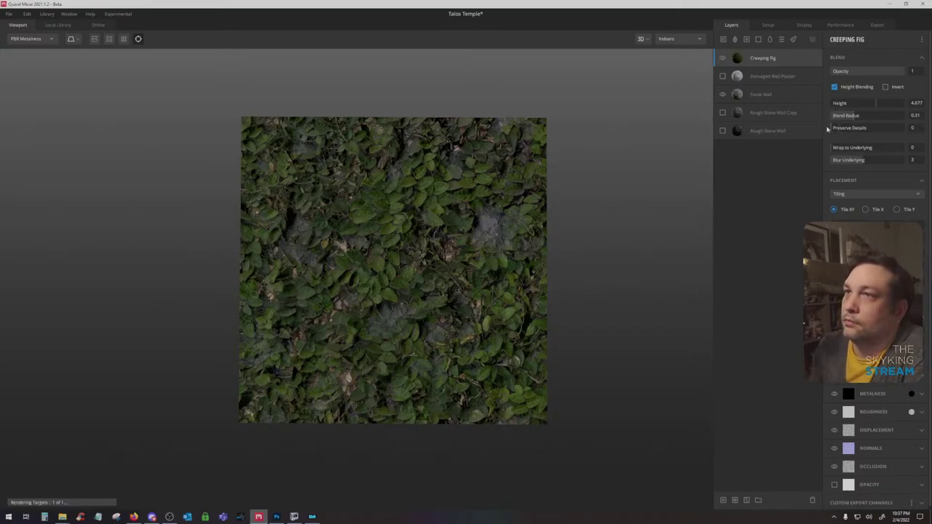
pyautogui.moveTo(877, 105)
pyautogui.mouseDown()
pyautogui.moveTo(867, 104)
pyautogui.moveTo(899, 108)
pyautogui.moveTo(864, 107)
pyautogui.moveTo(874, 105)
pyautogui.mouseUp()
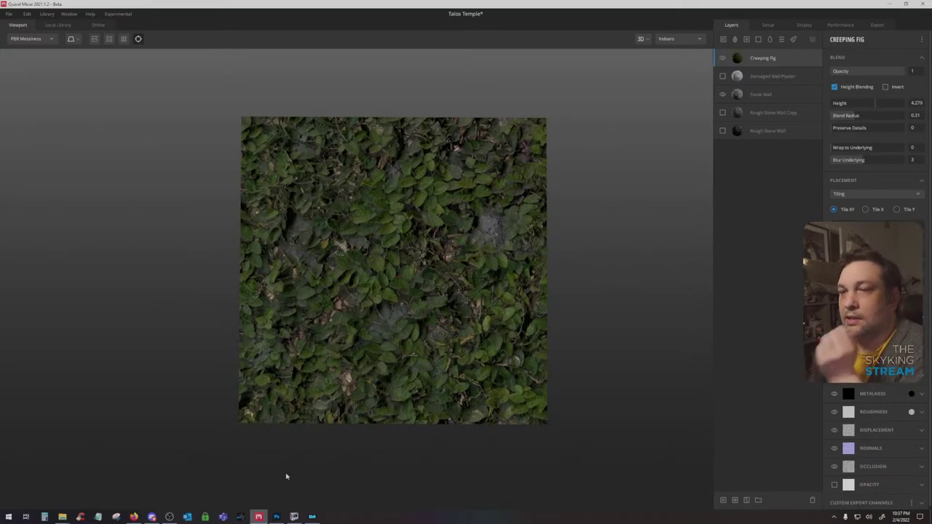
# Switch to Photoshop to examine the open ivy branch texture and return to Quixel Mixer
pyautogui.click(275, 517)
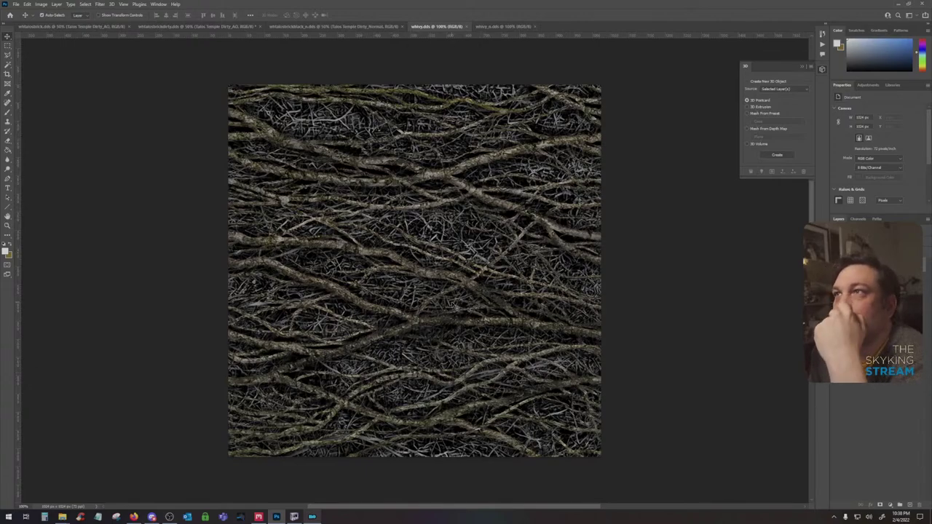
pyautogui.click(258, 517)
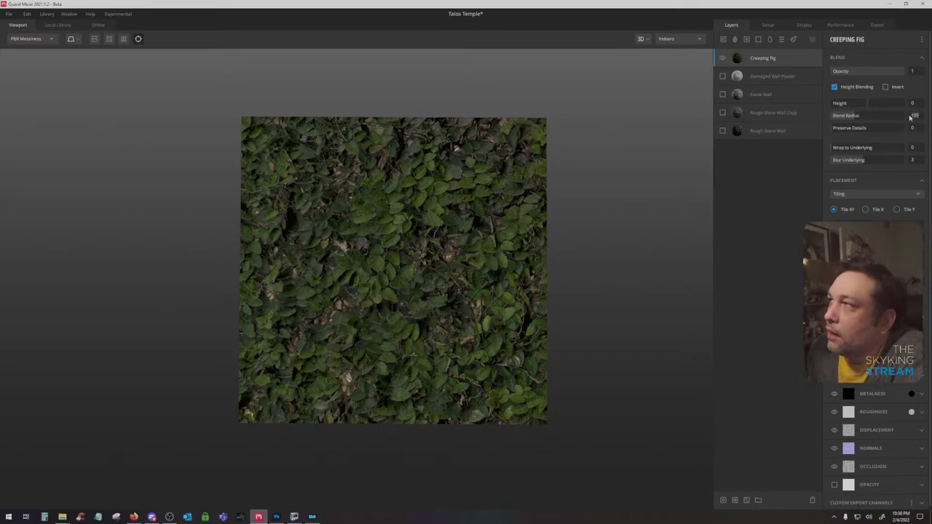
# Set the Creeping Fig layer's preserve details to 2.5 and its blend radius to 0.15
pyautogui.click(916, 131)
pyautogui.write('2.5')
pyautogui.press('Return')
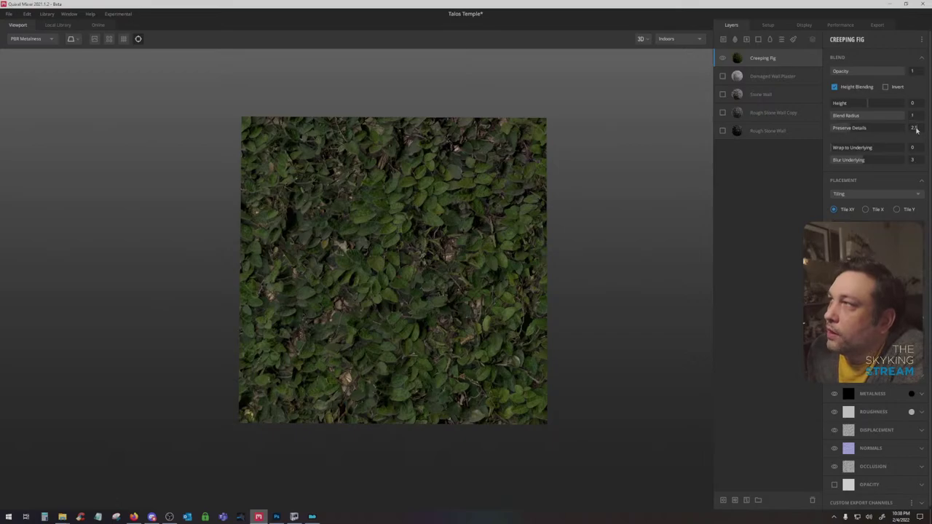
pyautogui.click(919, 118)
pyautogui.write('.15')
pyautogui.press('Return')
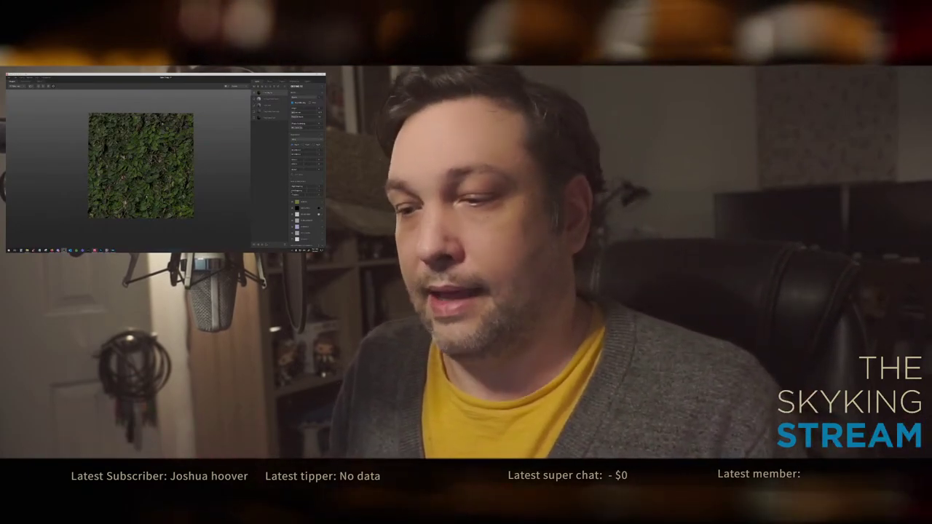
# Examine the relief and leaf detail of the Creeping Fig surface from a low angle, head-on and up close
pyautogui.moveTo(144, 176); pyautogui.dragTo(197, 123)
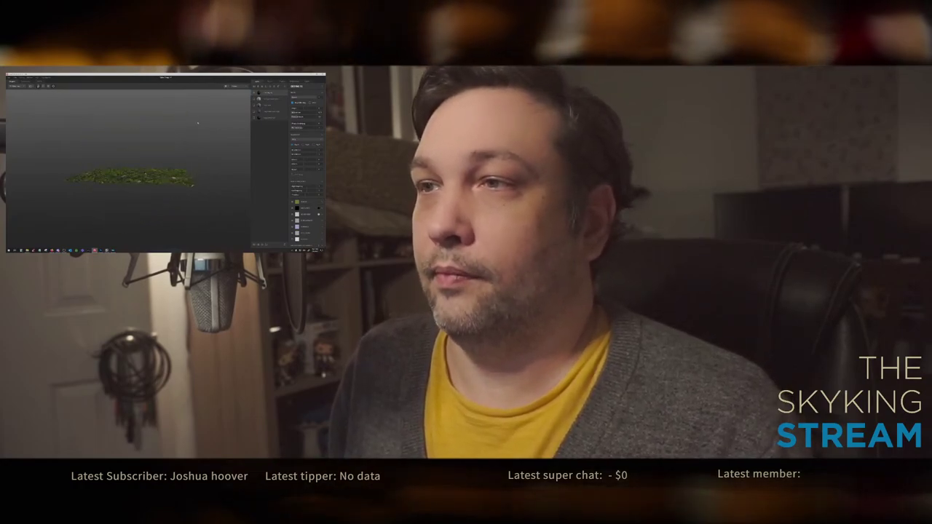
pyautogui.moveTo(173, 171); pyautogui.dragTo(124, 184)
pyautogui.scroll(2, 134, 180)
pyautogui.scroll(-2, 123, 177)
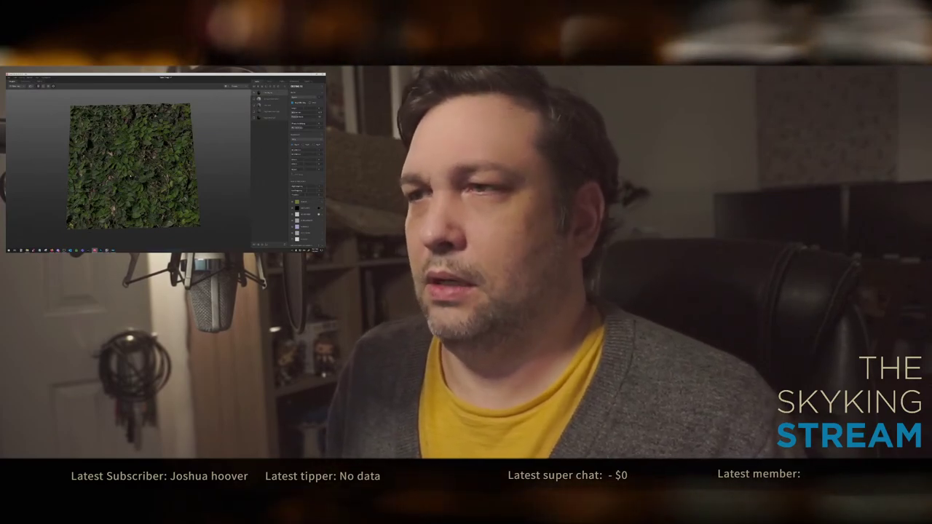
pyautogui.scroll(3, 130, 181)
pyautogui.moveTo(129, 182)
pyautogui.mouseDown()
pyautogui.moveTo(131, 160)
pyautogui.moveTo(137, 183)
pyautogui.mouseUp()
pyautogui.scroll(-4, 136, 187)
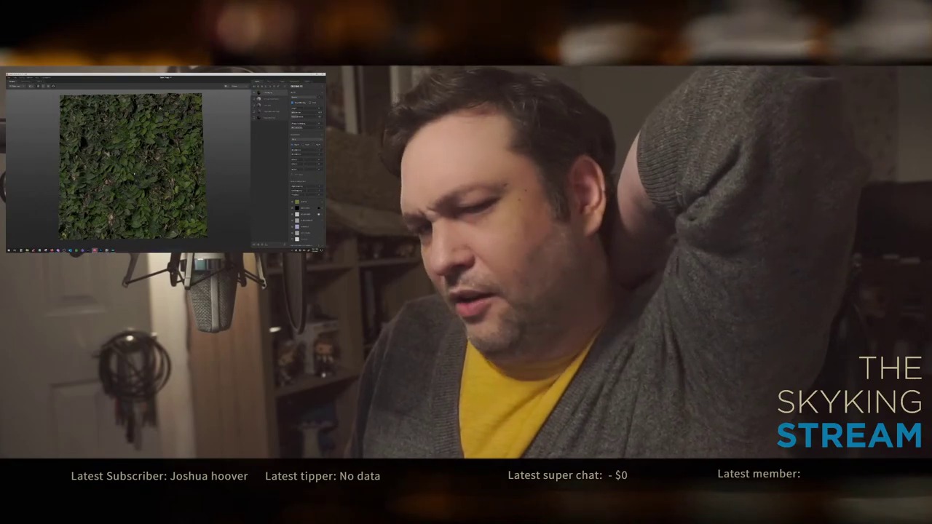
pyautogui.scroll(2, 131, 168)
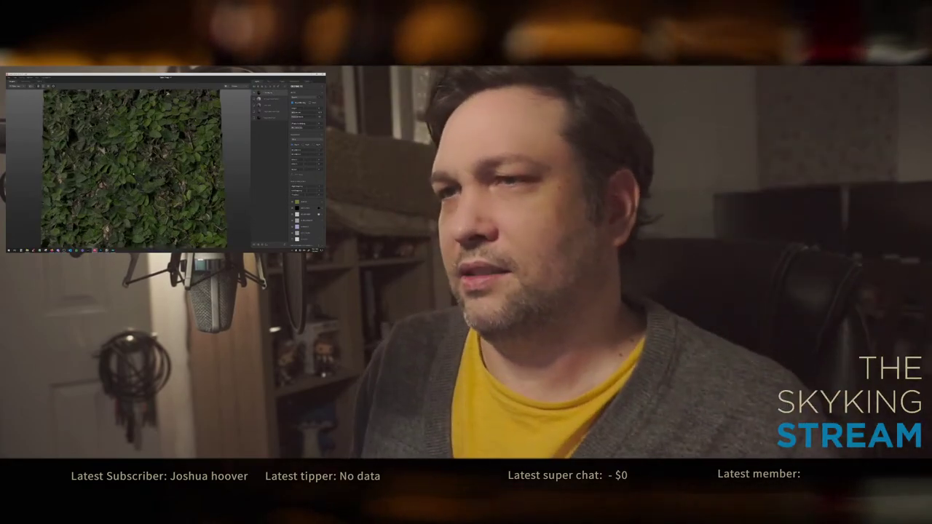
pyautogui.scroll(-1, 164, 98)
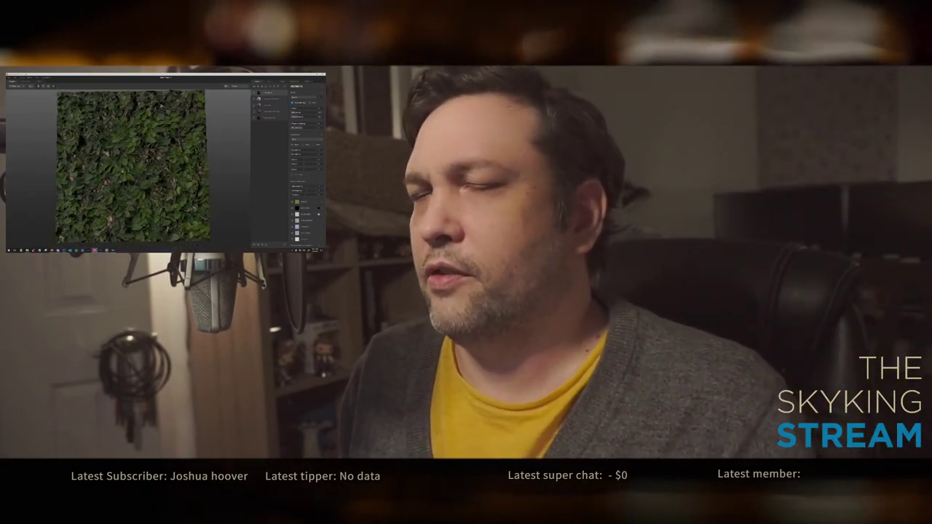
# Browse the local library's downloaded surfaces for another material
pyautogui.click(28, 82)
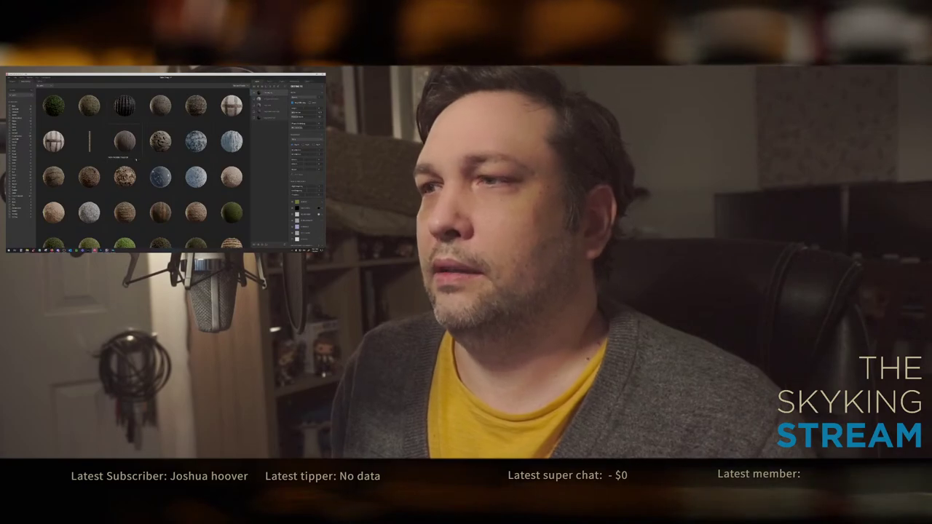
pyautogui.scroll(-2, 138, 175)
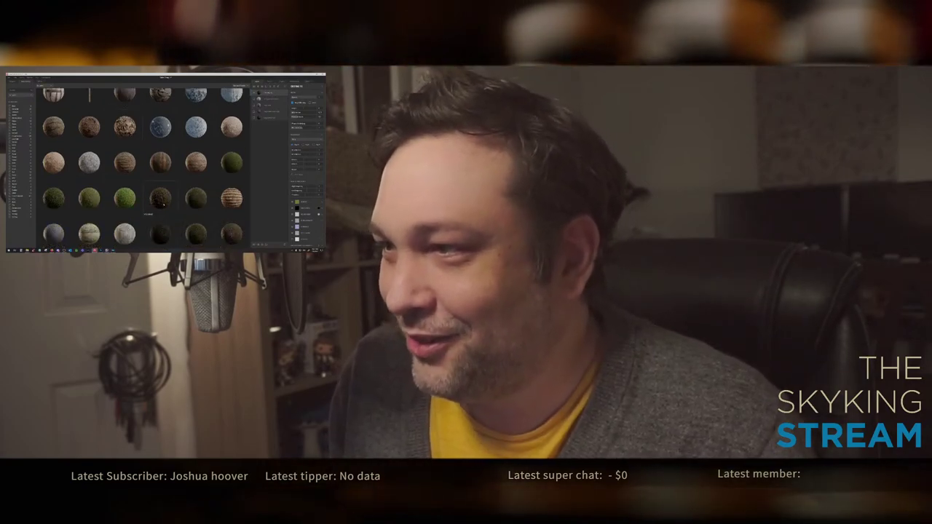
# Look through the local library materials, and find and download the Ground Roots surface from all categories of the online library
pyautogui.scroll(-2, 163, 206)
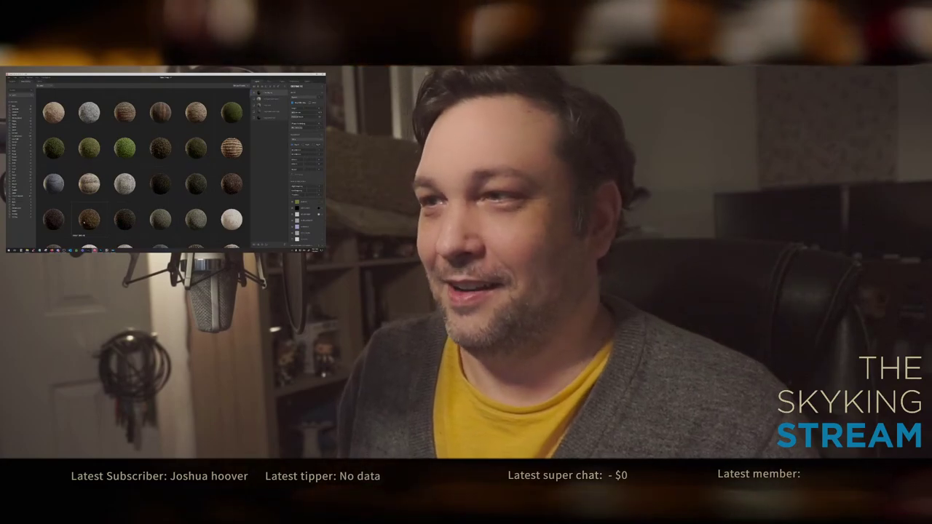
pyautogui.scroll(-2, 142, 168)
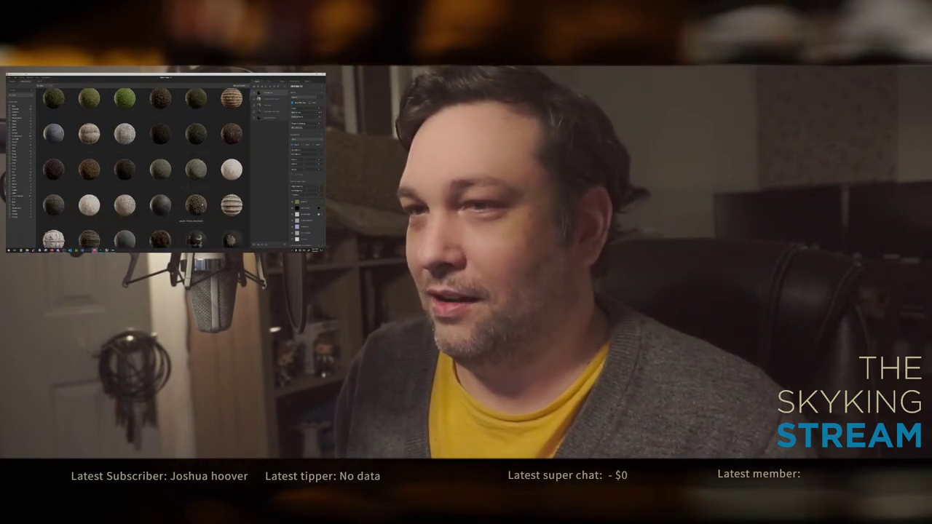
pyautogui.click(197, 206)
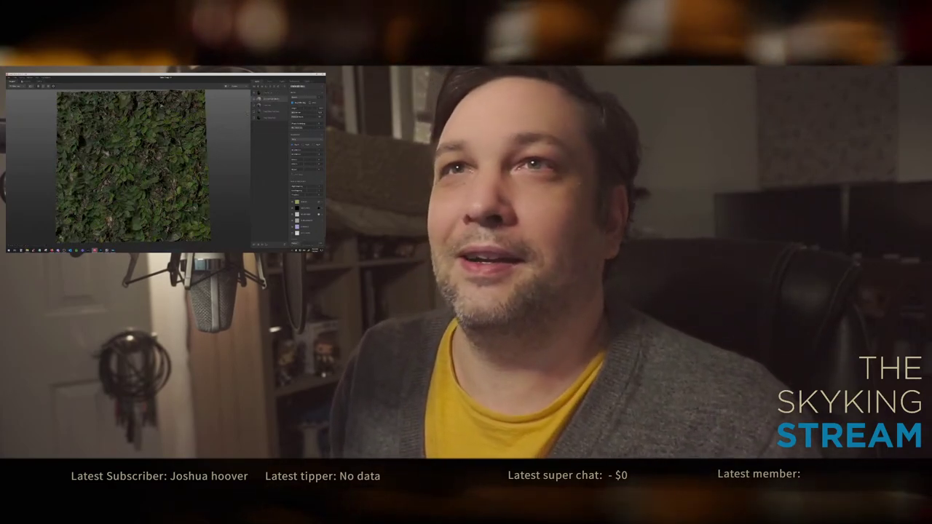
pyautogui.click(22, 81)
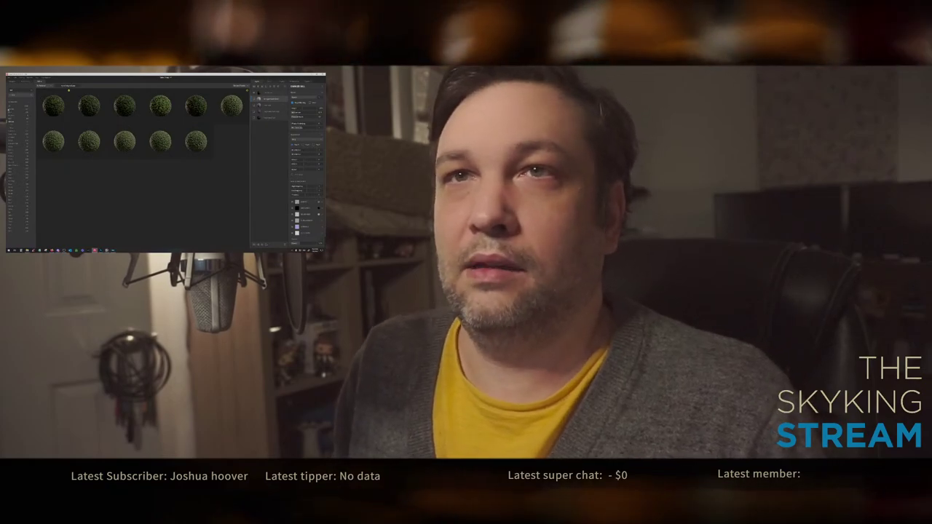
pyautogui.click(10, 107)
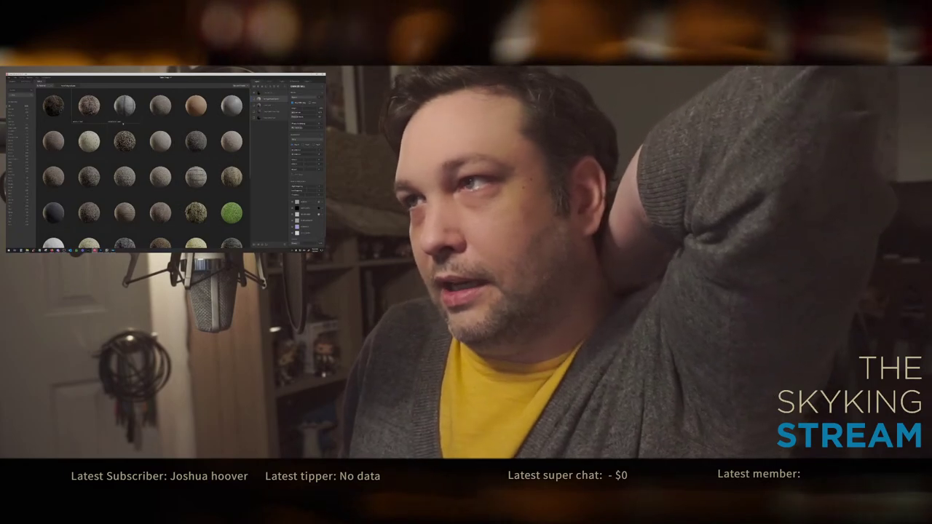
pyautogui.scroll(-2, 116, 125)
pyautogui.scroll(-2, 141, 167)
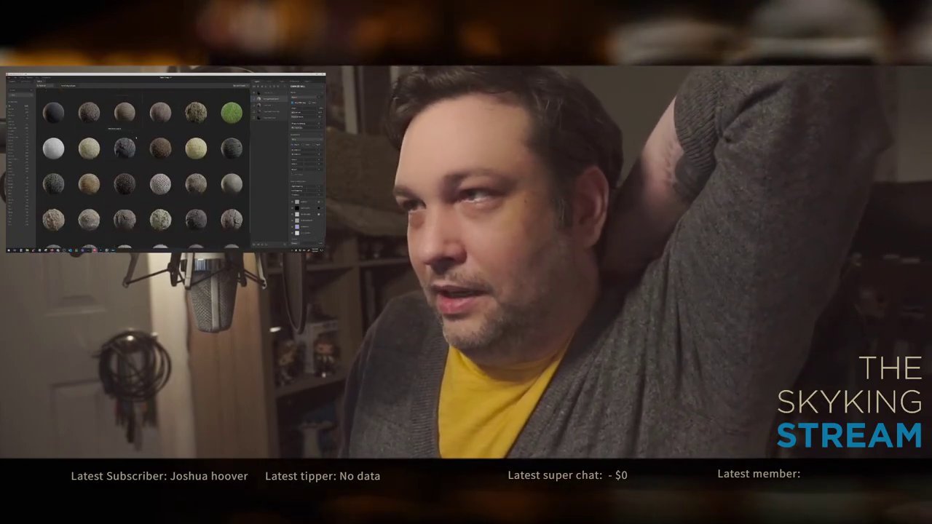
pyautogui.scroll(-3, 146, 150)
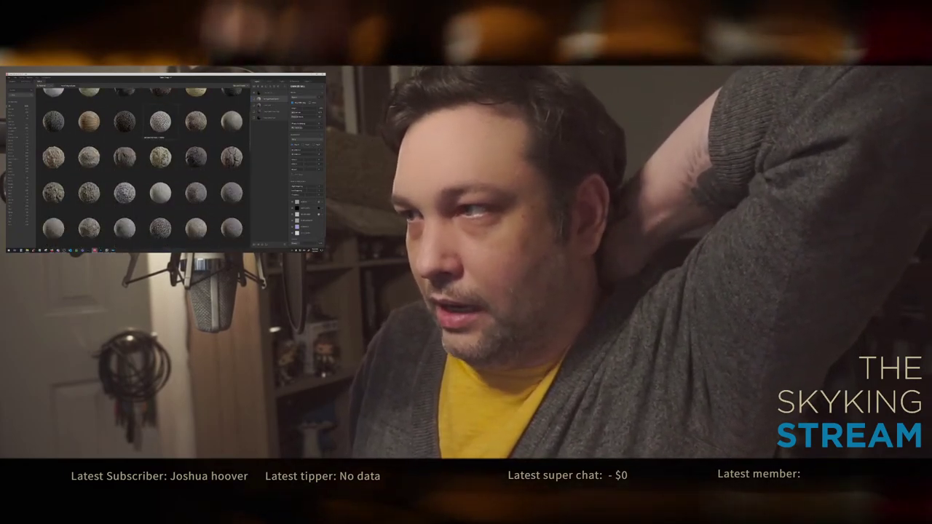
pyautogui.scroll(-3, 142, 167)
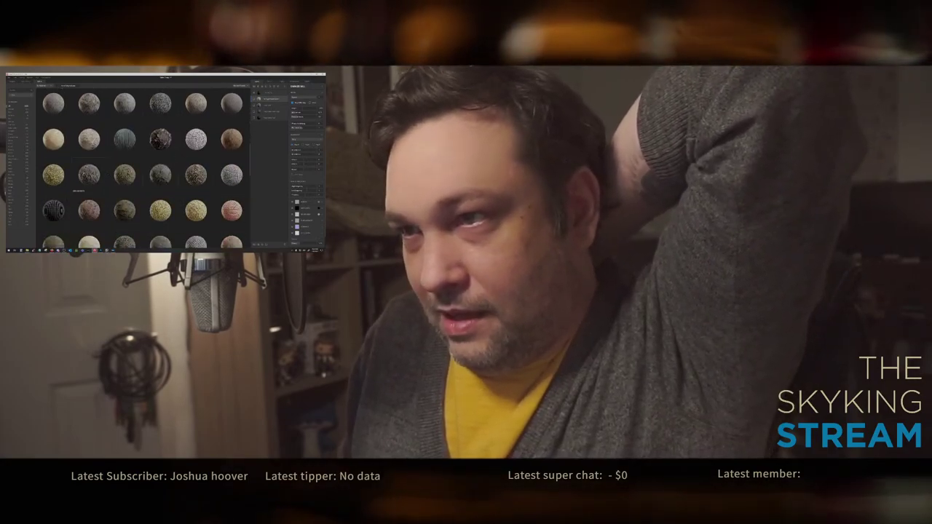
pyautogui.click(88, 175)
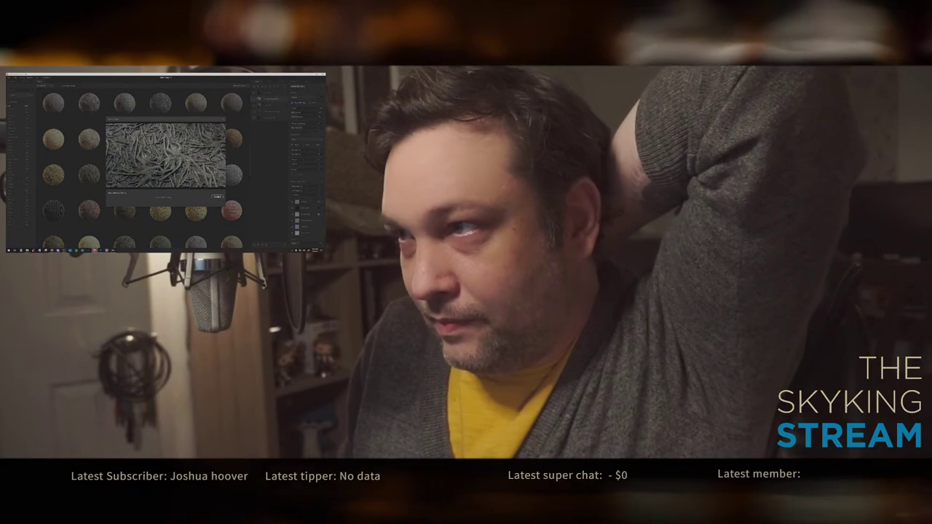
pyautogui.click(216, 198)
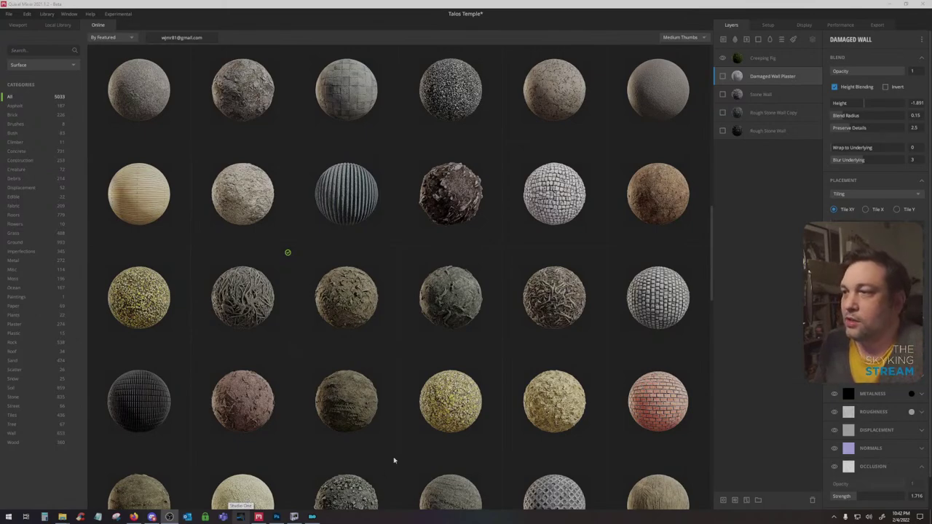
# Add the Ground Roots surface from the local library as a layer directly beneath the Creeping Fig layer
pyautogui.click(58, 24)
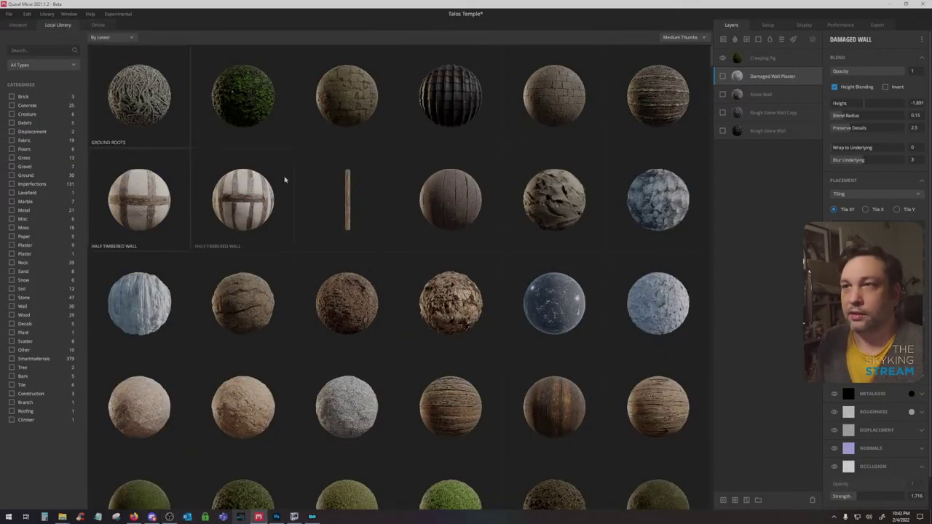
pyautogui.click(27, 25)
pyautogui.click(66, 24)
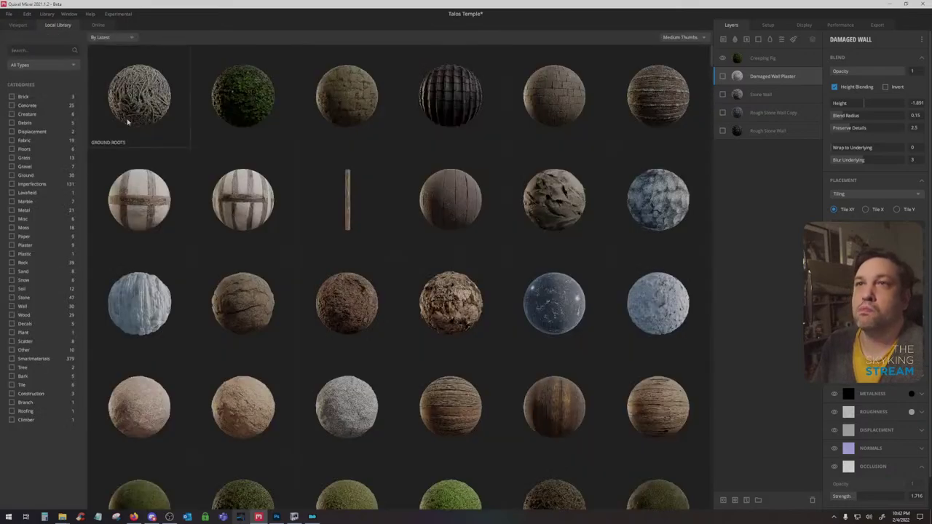
pyautogui.click(19, 25)
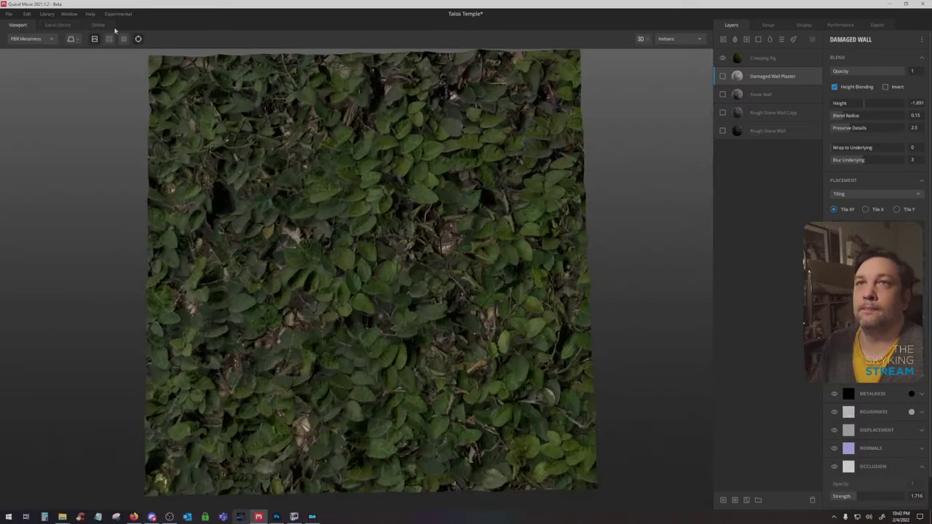
pyautogui.click(58, 25)
pyautogui.click(144, 109)
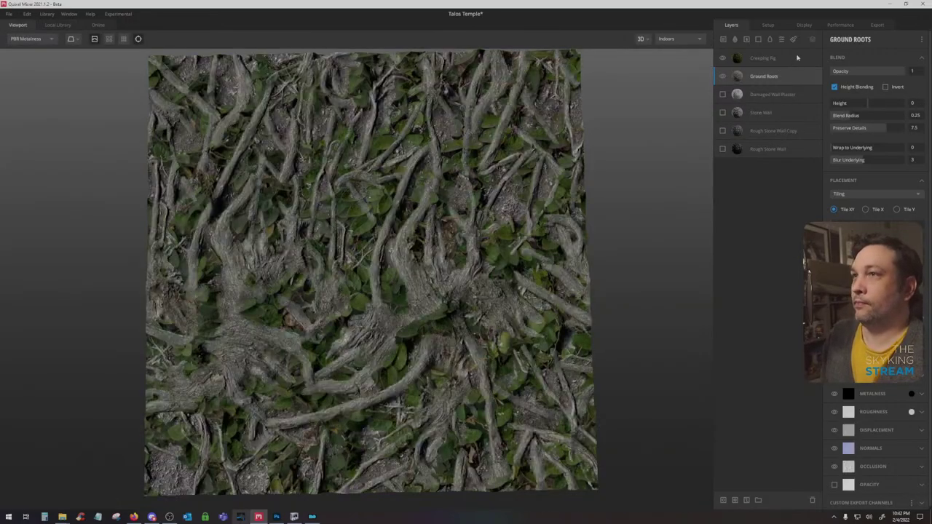
# Tint the Ground Roots layer's albedo with a dark brown of about RGB 63, 57, 43
pyautogui.click(913, 380)
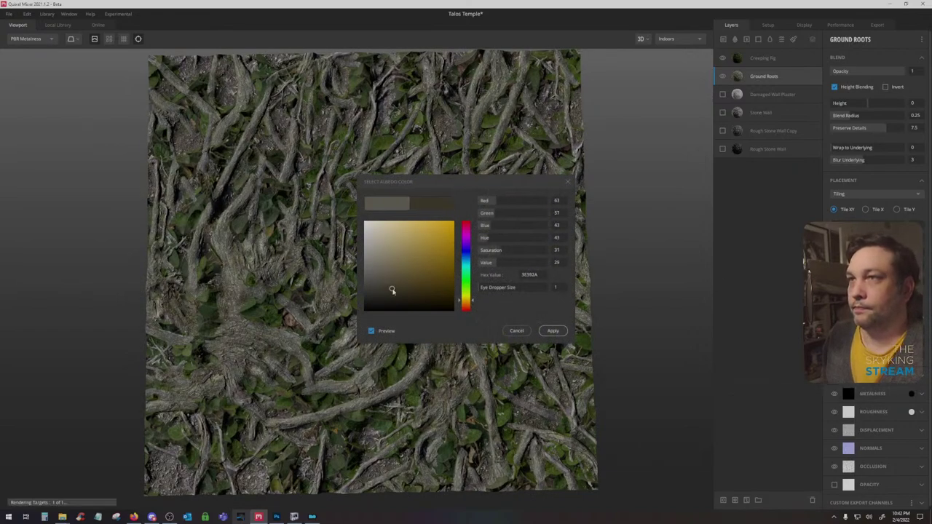
pyautogui.moveTo(392, 291); pyautogui.dragTo(392, 291)
pyautogui.click(553, 331)
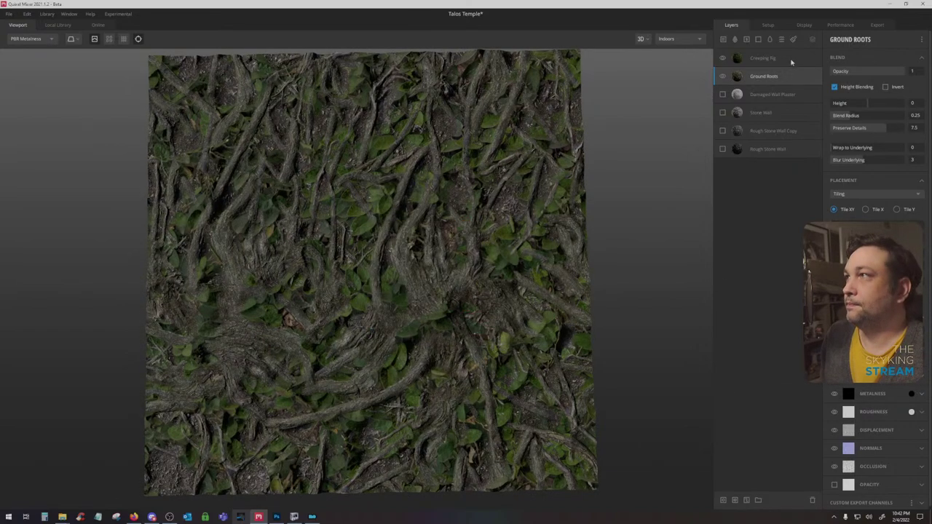
# Set the Creeping Fig layer's blend height to about 2.289 and turn the Ground Roots layer so its roots run horizontally
pyautogui.click(762, 58)
pyautogui.moveTo(867, 102); pyautogui.dragTo(873, 106)
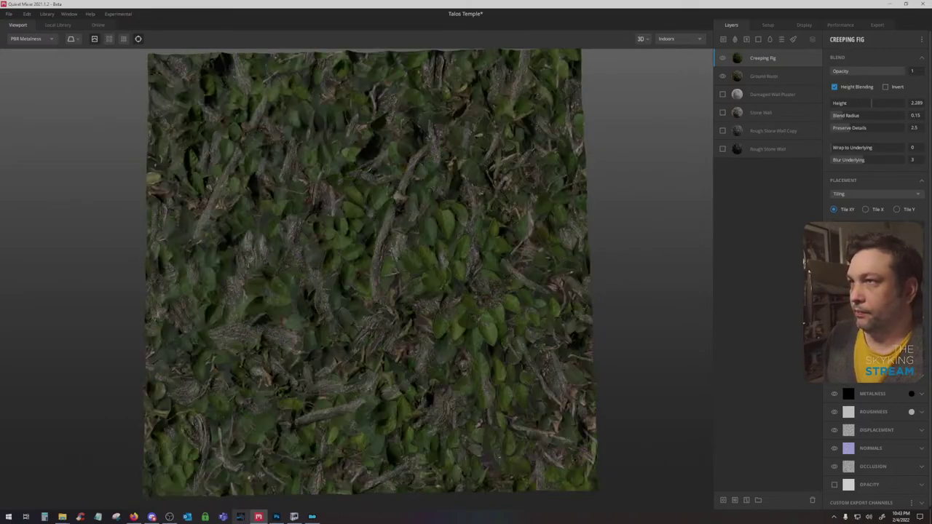
pyautogui.click(771, 76)
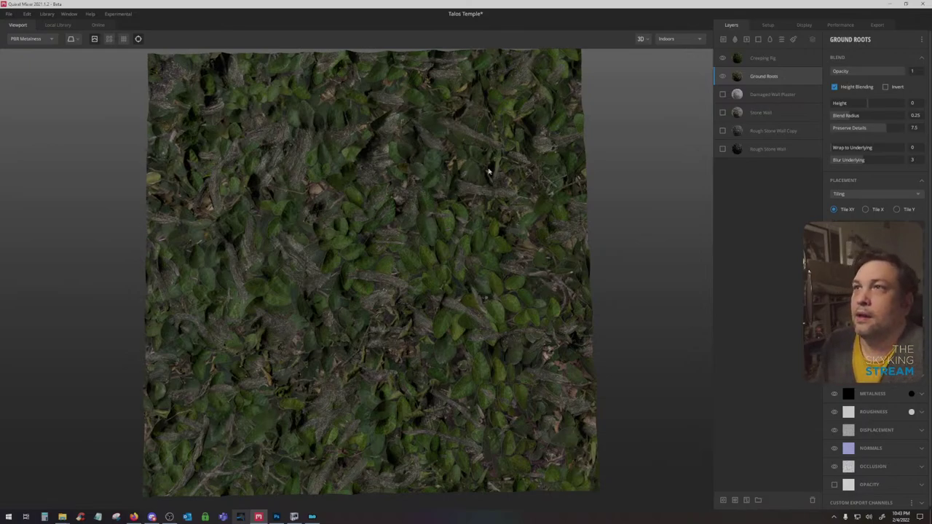
# Switch to Photoshop and examine the existing whivy.dds texture, its alpha channel and the normal maps, and return to Quixel Mixer
pyautogui.click(277, 517)
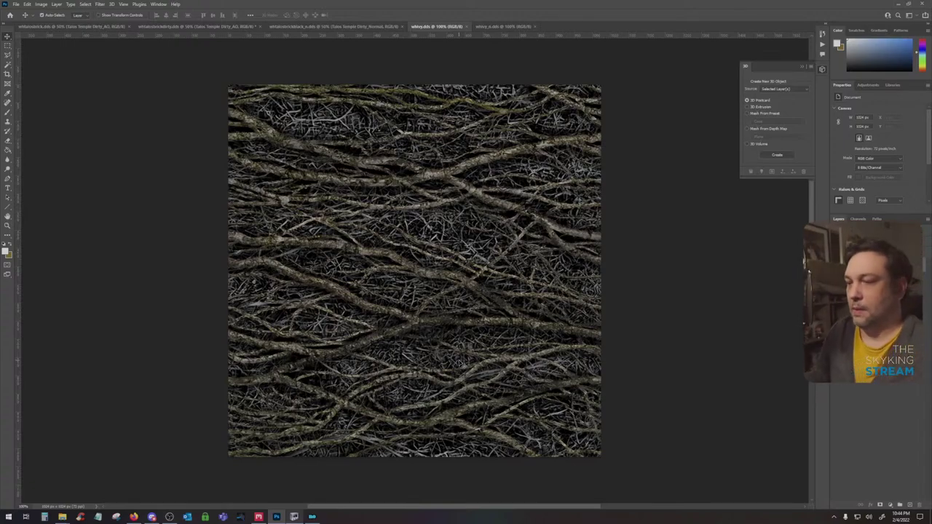
pyautogui.click(858, 219)
pyautogui.click(866, 286)
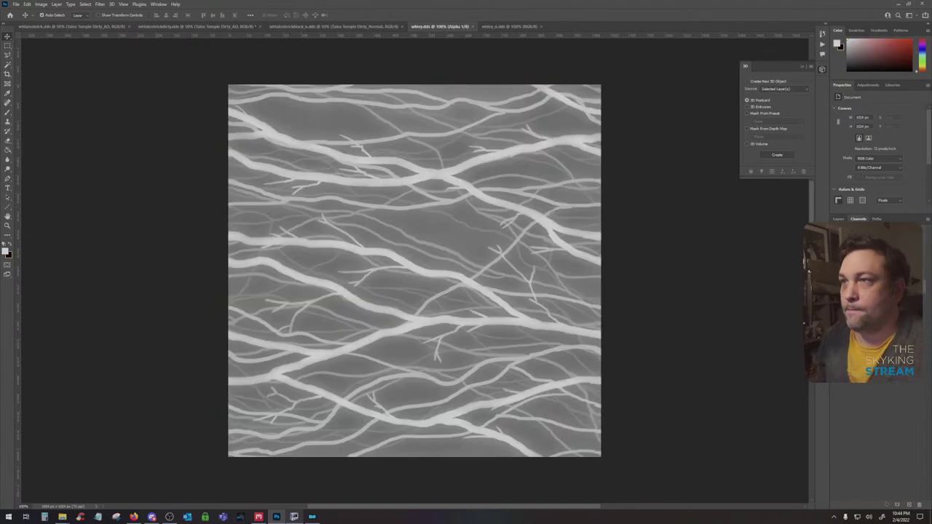
pyautogui.hotkey('ctrl', '2')
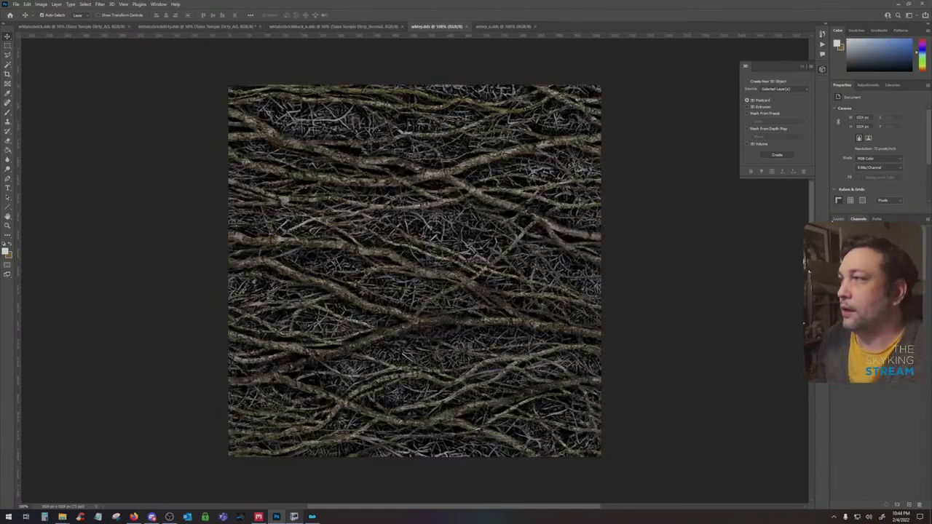
pyautogui.click(332, 28)
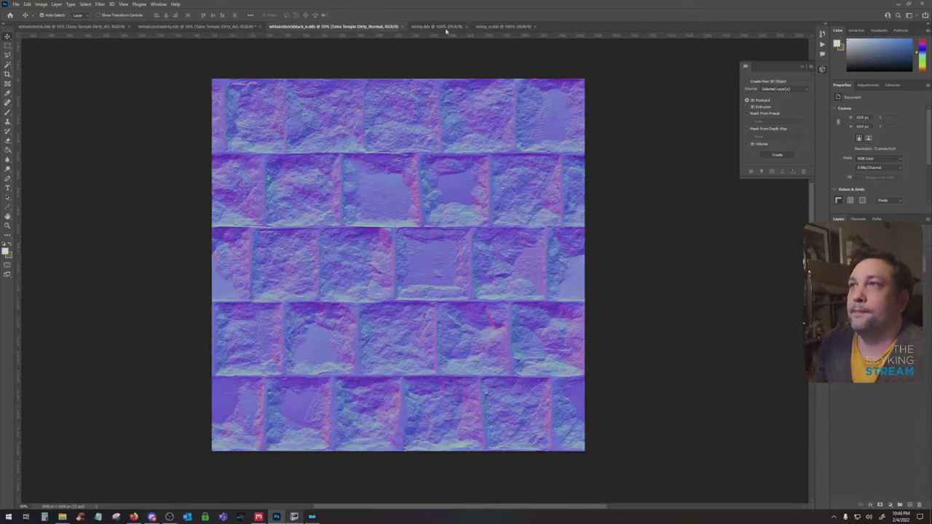
pyautogui.click(503, 27)
pyautogui.click(425, 26)
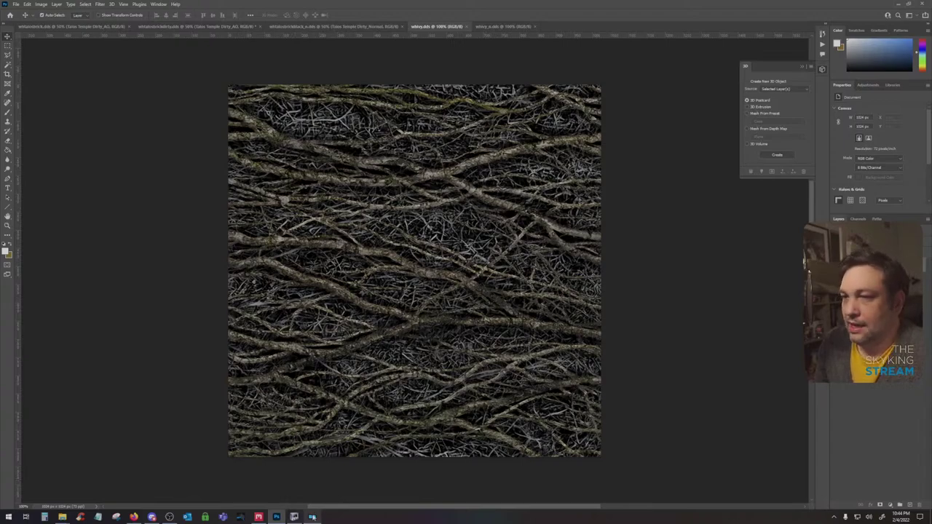
pyautogui.click(259, 517)
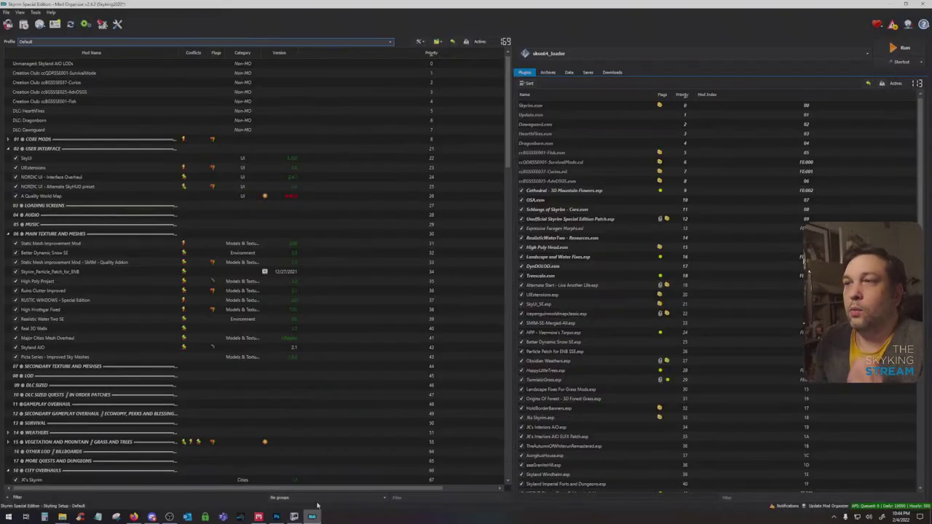
pyautogui.click(262, 516)
# Set the Creeping Fig layer's height to about 3.88, blend radius to 0.25, preserve details to 7.5 and blur underlying to 7
pyautogui.click(794, 60)
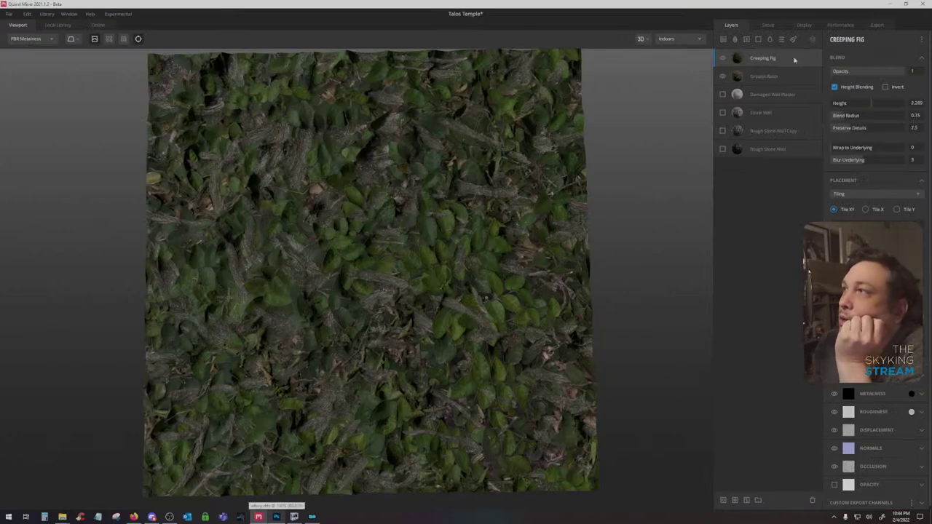
pyautogui.moveTo(871, 104)
pyautogui.mouseDown()
pyautogui.moveTo(840, 103)
pyautogui.moveTo(906, 103)
pyautogui.moveTo(867, 113)
pyautogui.moveTo(883, 113)
pyautogui.mouseUp()
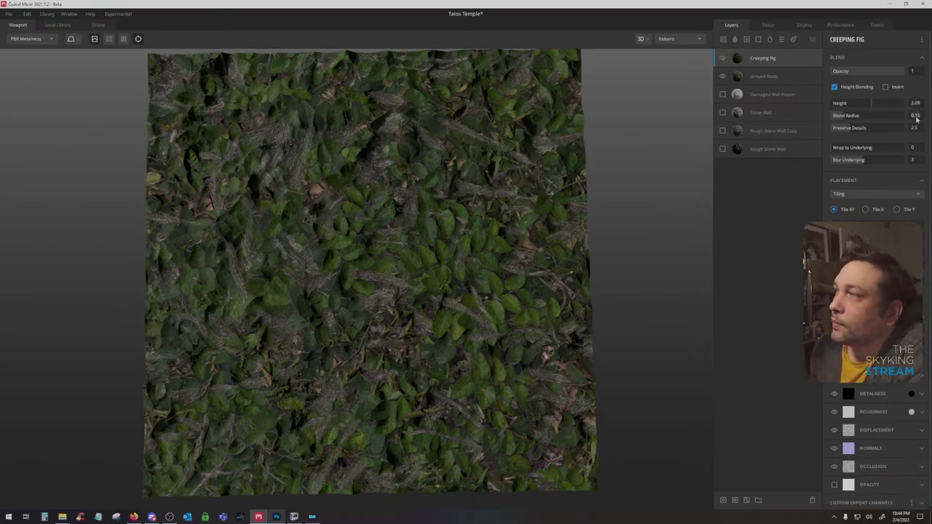
pyautogui.click(916, 117)
pyautogui.write('.25')
pyautogui.press('Return')
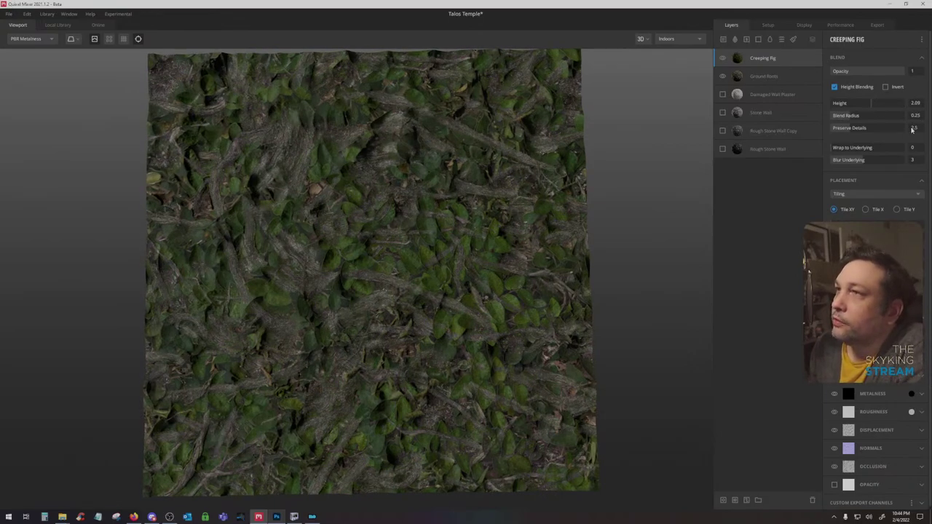
pyautogui.moveTo(911, 130)
pyautogui.mouseDown()
pyautogui.moveTo(923, 136)
pyautogui.moveTo(920, 128)
pyautogui.mouseUp()
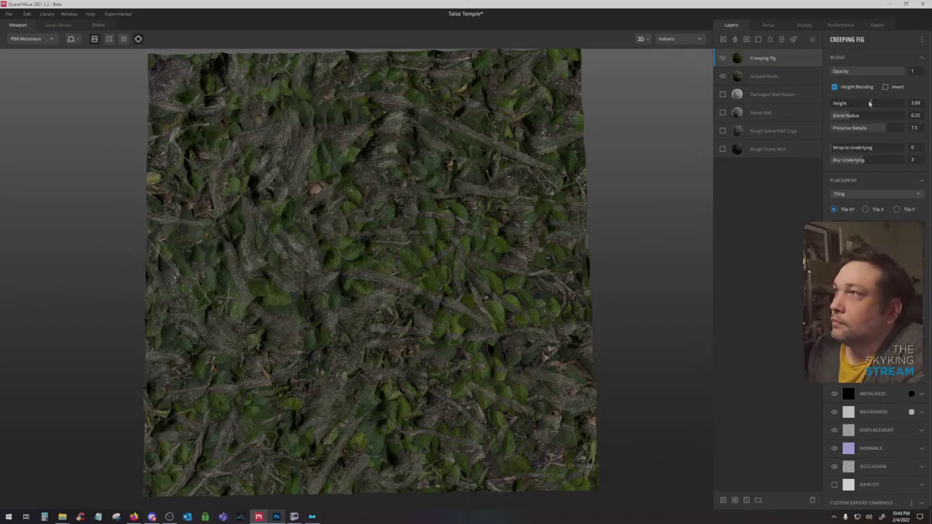
pyautogui.moveTo(868, 102)
pyautogui.mouseDown()
pyautogui.moveTo(861, 100)
pyautogui.moveTo(874, 103)
pyautogui.mouseUp()
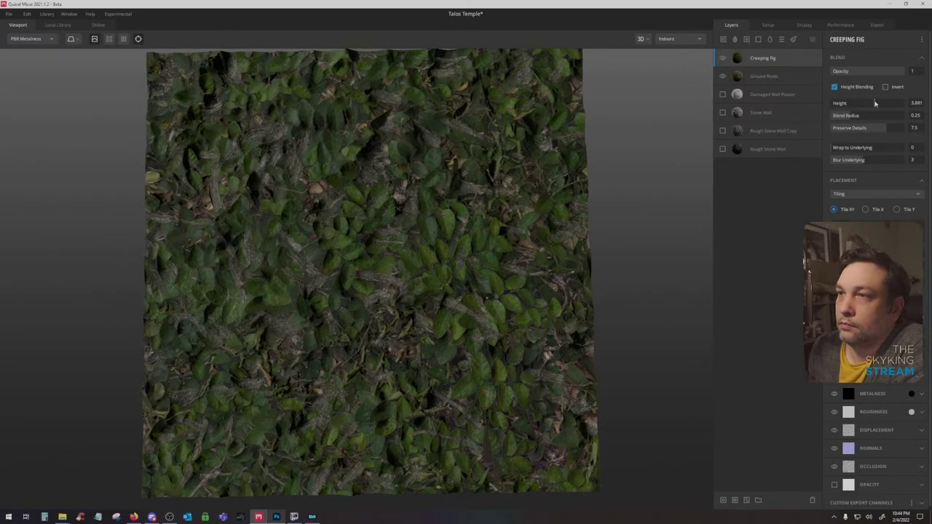
pyautogui.moveTo(866, 160); pyautogui.dragTo(903, 160)
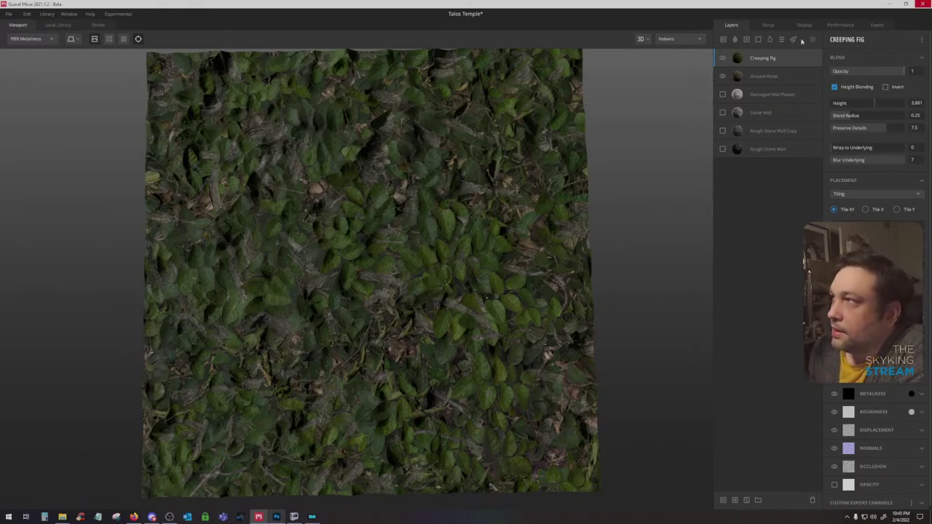
# Set the Ground Roots layer's metalness color to pure white, FFFFFF
pyautogui.click(800, 76)
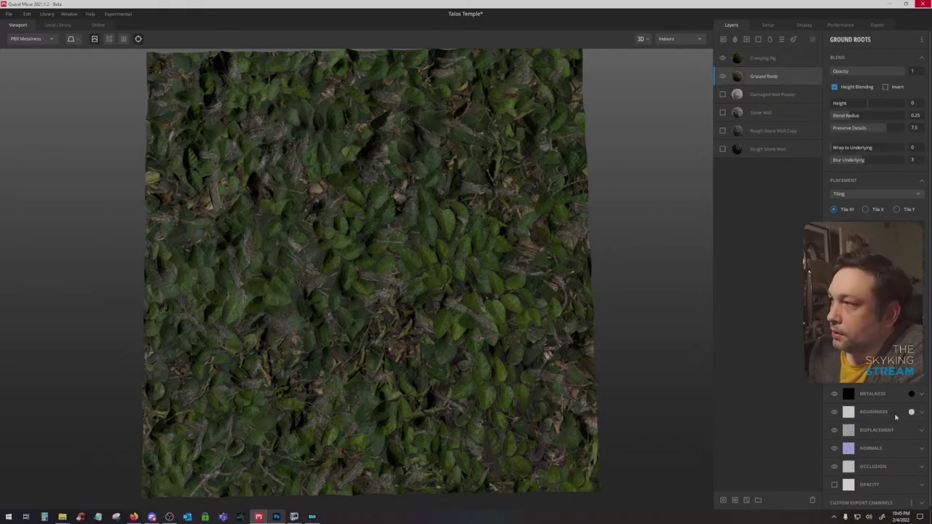
pyautogui.click(910, 394)
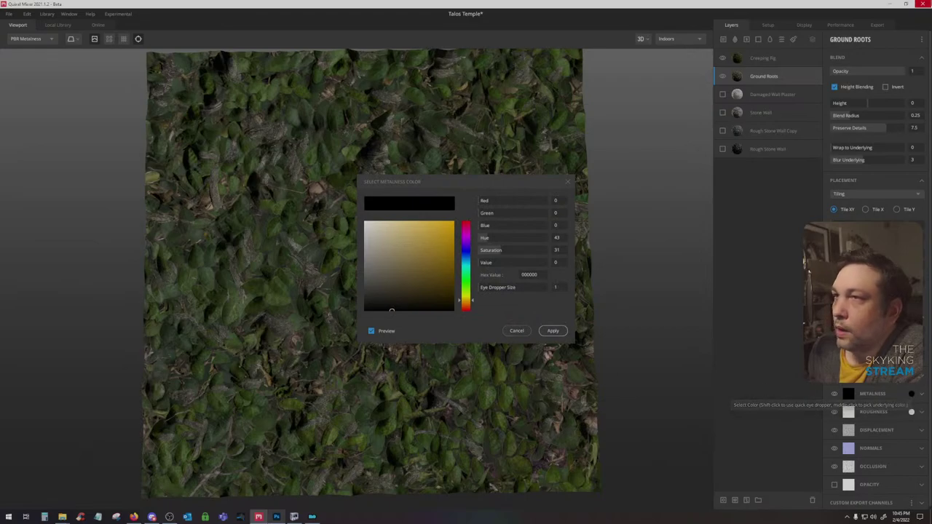
pyautogui.click(365, 222)
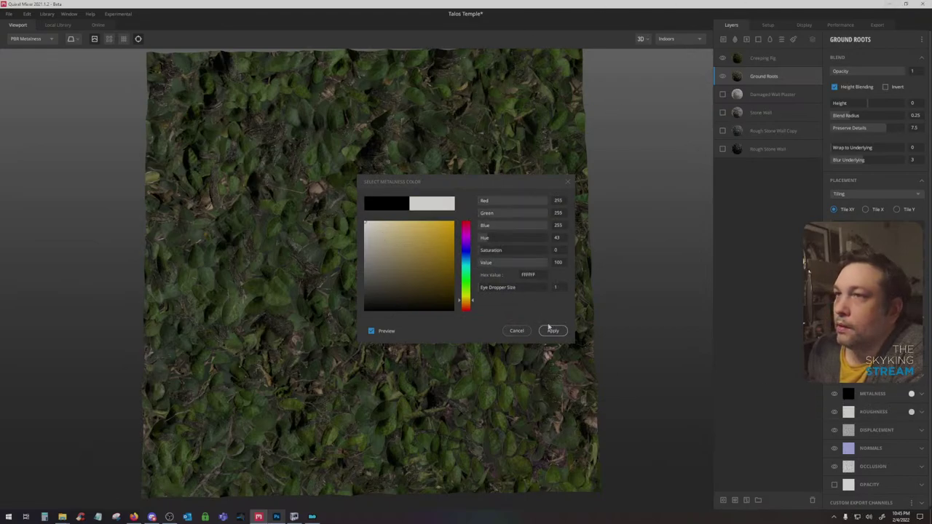
pyautogui.click(552, 330)
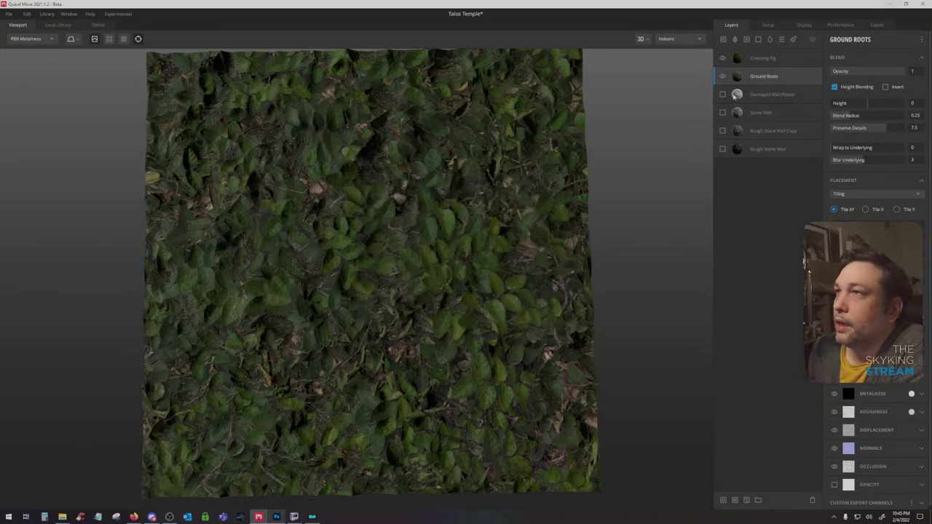
# Export the blended material's maps to disk at 2048 px with the asset name Ivy
pyautogui.click(882, 28)
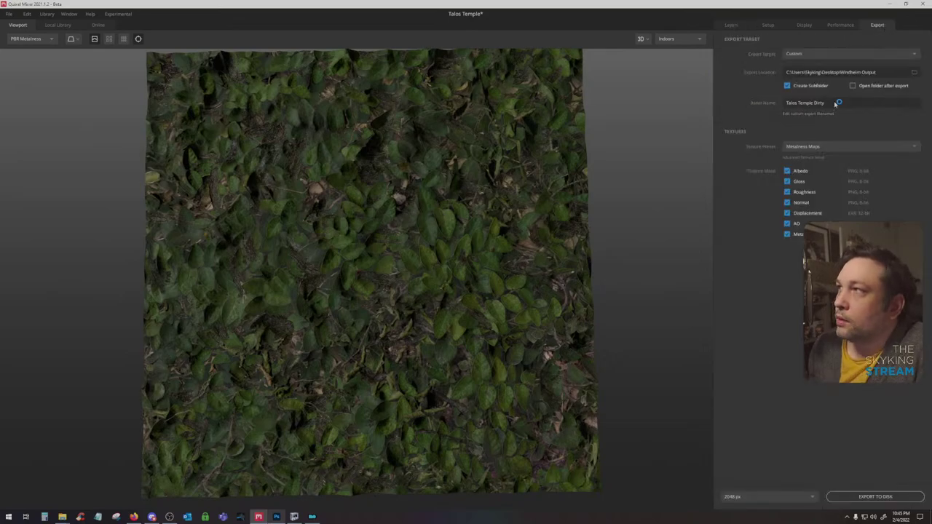
pyautogui.click(835, 104)
pyautogui.write('Ivy')
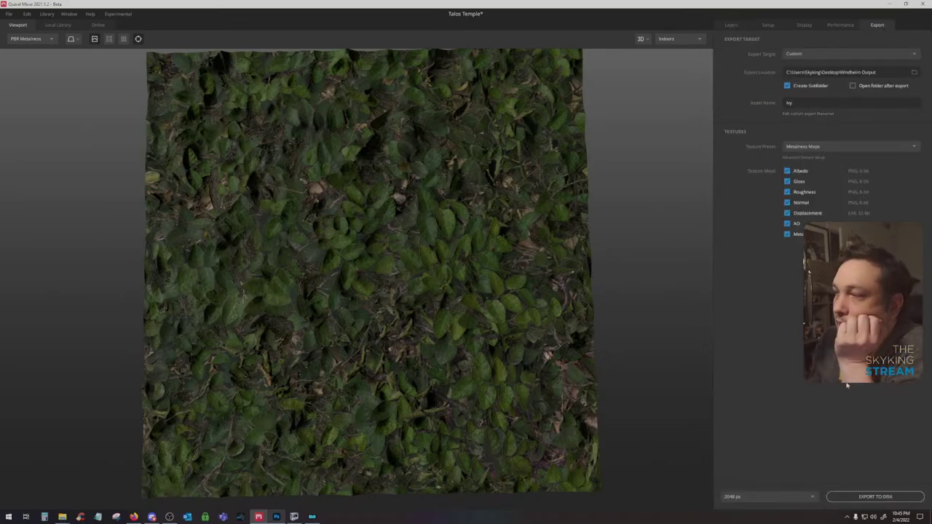
pyautogui.click(858, 496)
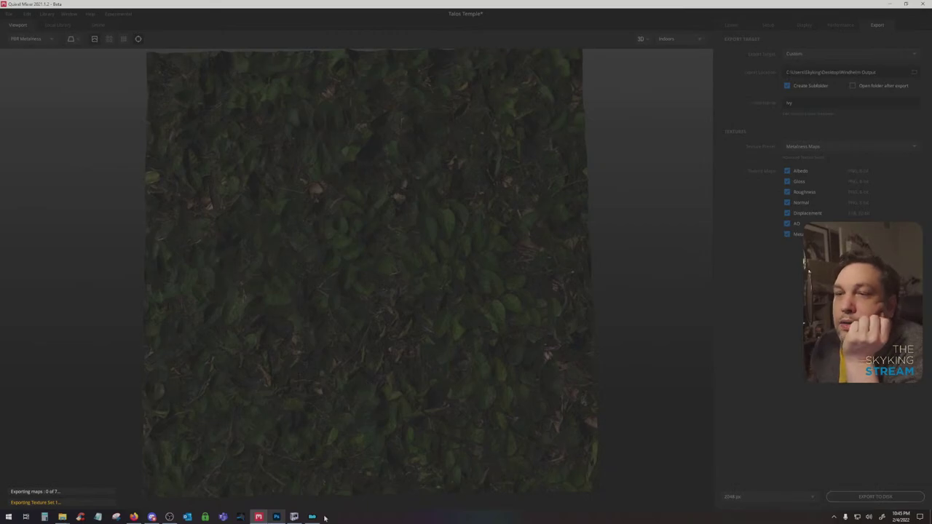
# Switch to the web browser and open the Skyland AIO page from My Mods in Bethesda.net's Skyrim Special Edition section
pyautogui.click(276, 517)
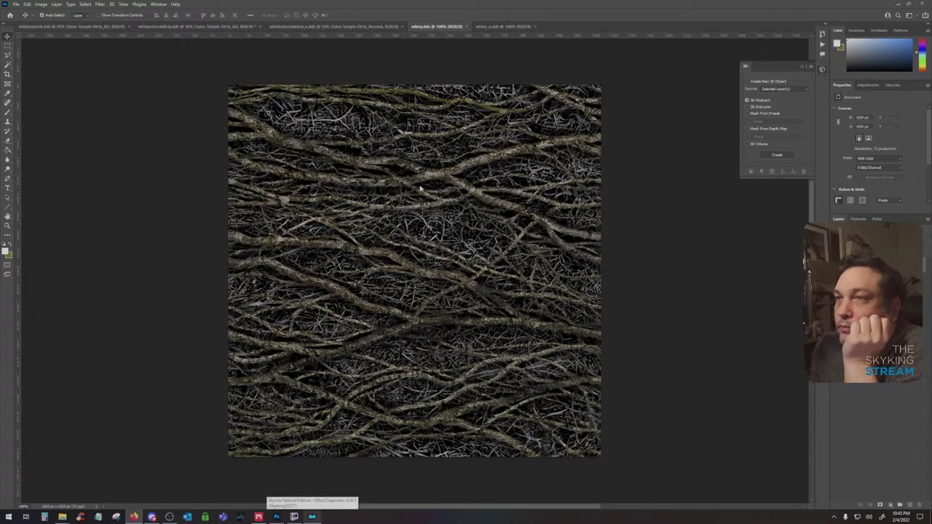
pyautogui.moveTo(620, 522); pyautogui.dragTo(596, 269)
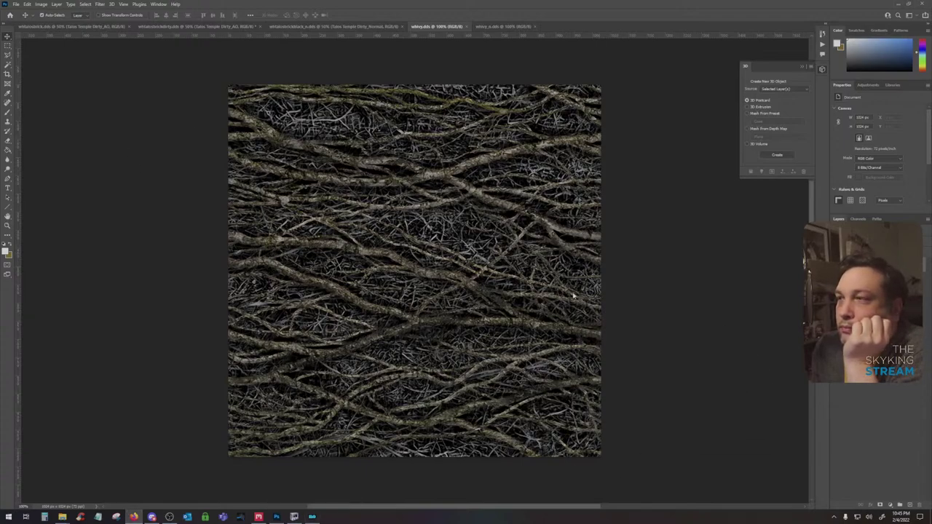
pyautogui.click(42, 35)
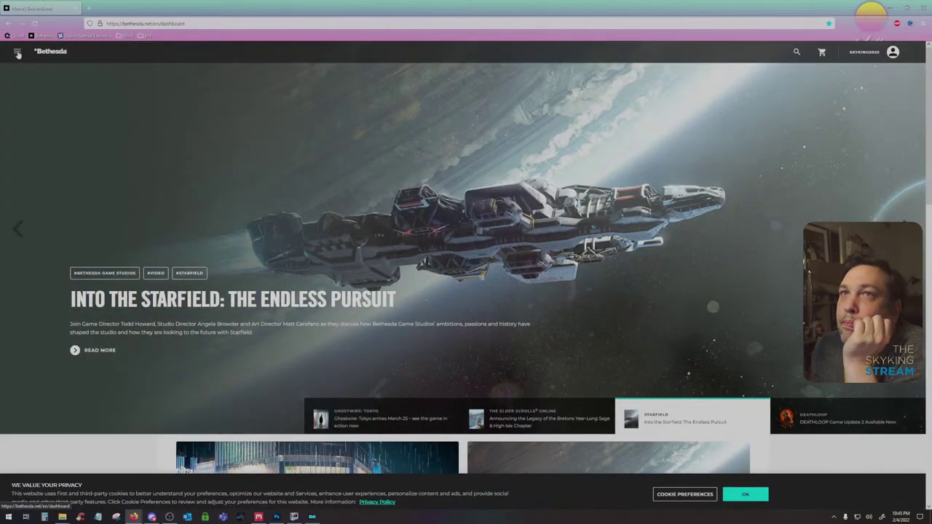
pyautogui.click(17, 51)
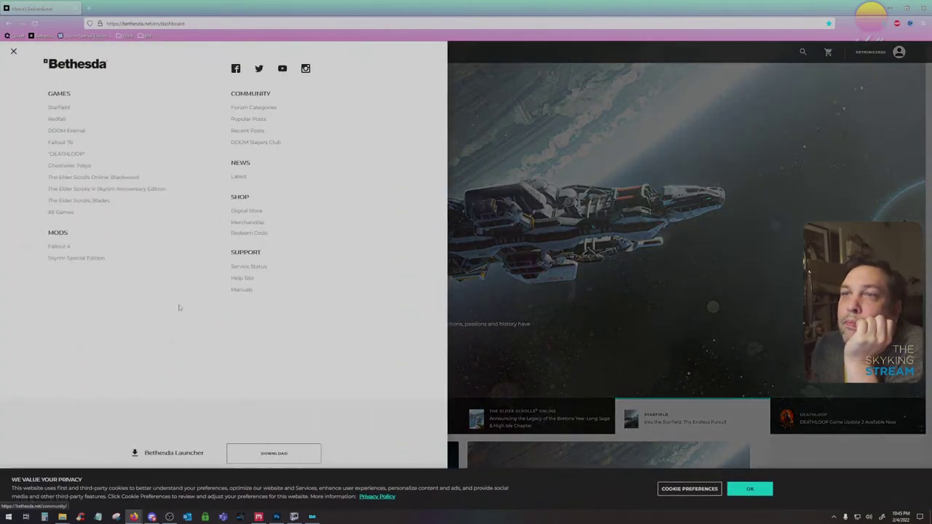
pyautogui.click(60, 255)
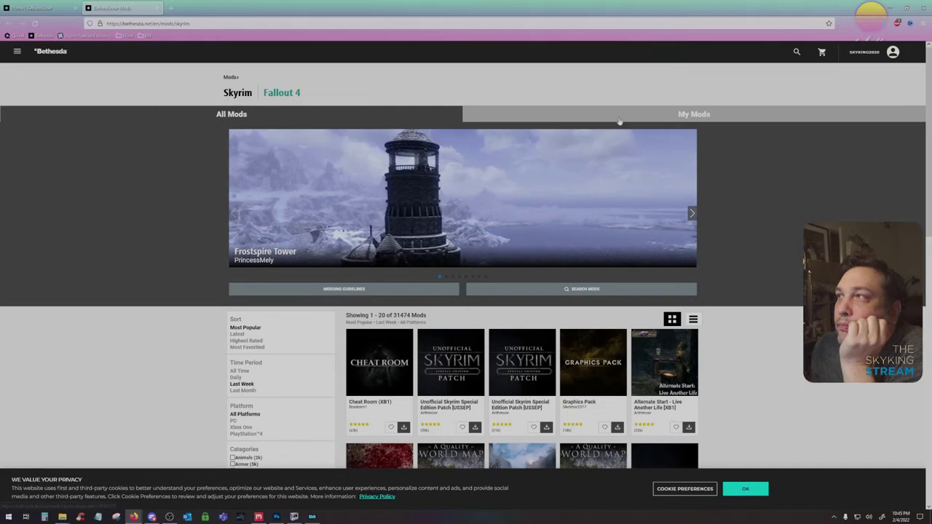
pyautogui.click(566, 115)
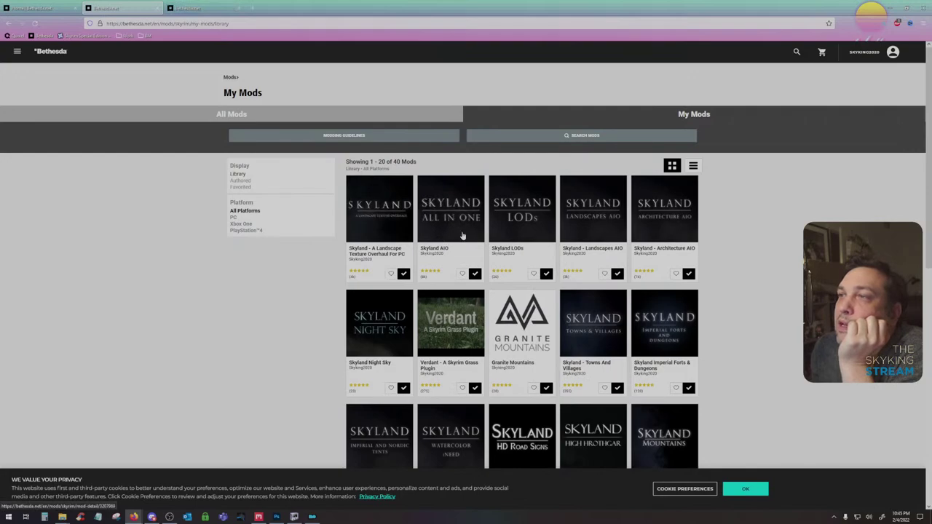
pyautogui.click(462, 236)
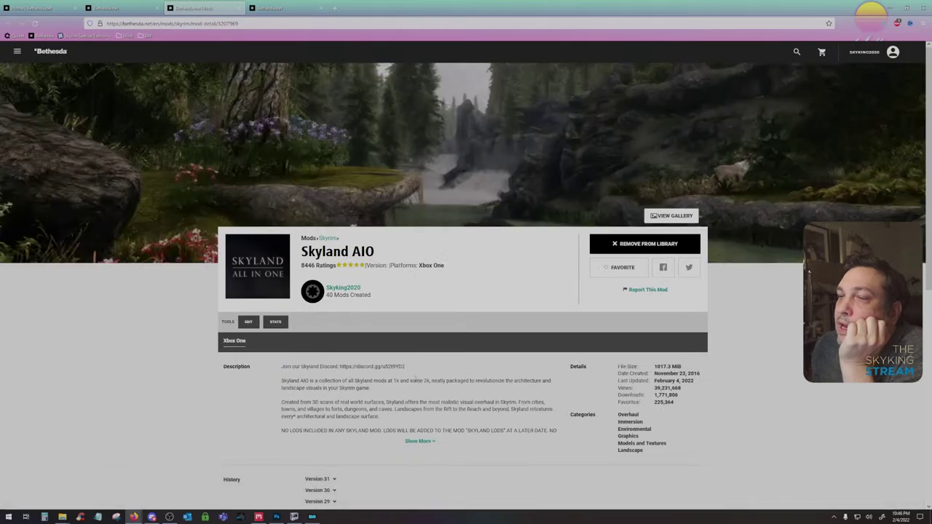
# Expand the Skyland AIO description and read through its list of included retextures
pyautogui.scroll(-3, 364, 302)
pyautogui.click(420, 256)
pyautogui.scroll(-2, 372, 293)
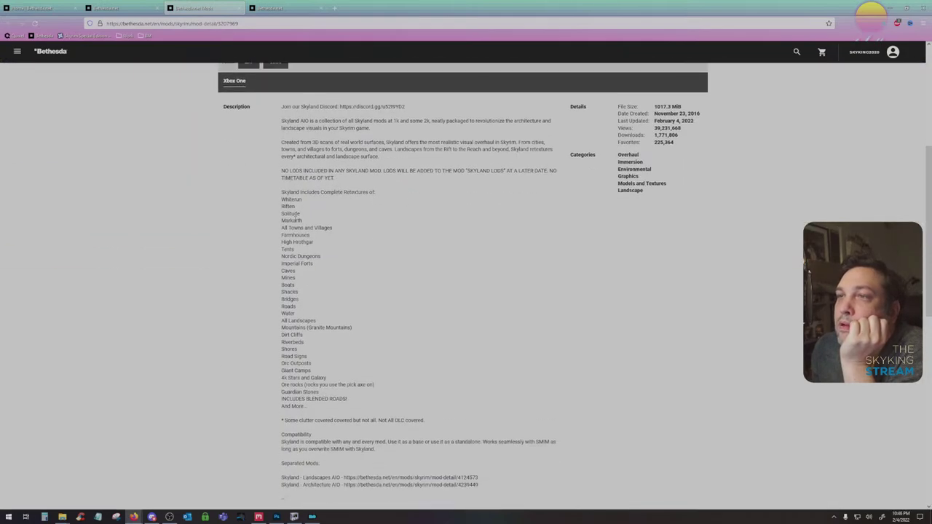
pyautogui.moveTo(280, 195); pyautogui.dragTo(281, 379)
pyautogui.click(329, 380)
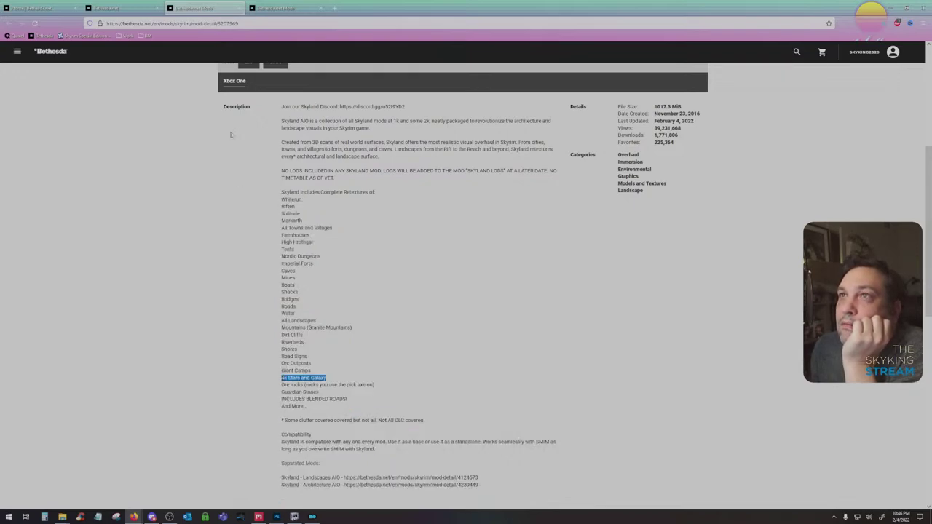
# Expand the Skyland - Landscapes AIO description and examine its coverage list, load order and compatibility notes
pyautogui.click(275, 10)
pyautogui.click(428, 441)
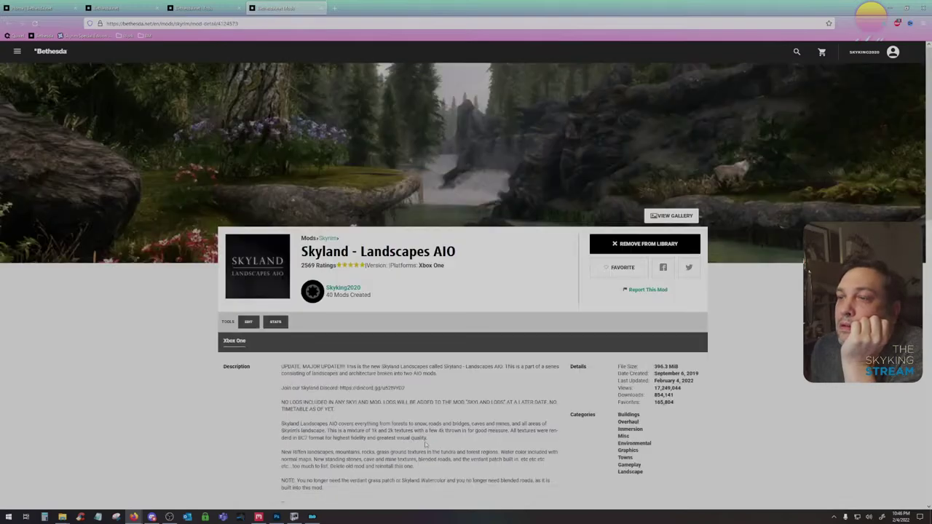
pyautogui.scroll(-5, 281, 351)
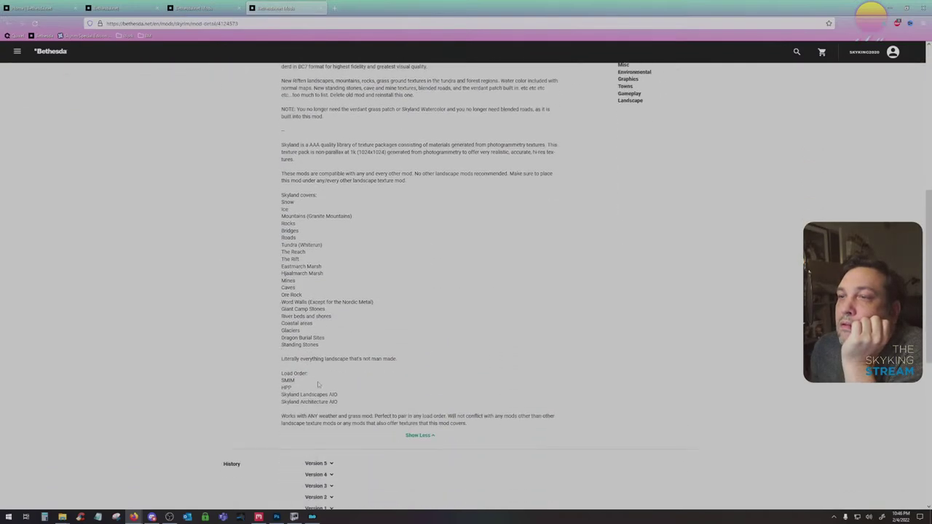
pyautogui.moveTo(340, 405); pyautogui.dragTo(281, 373)
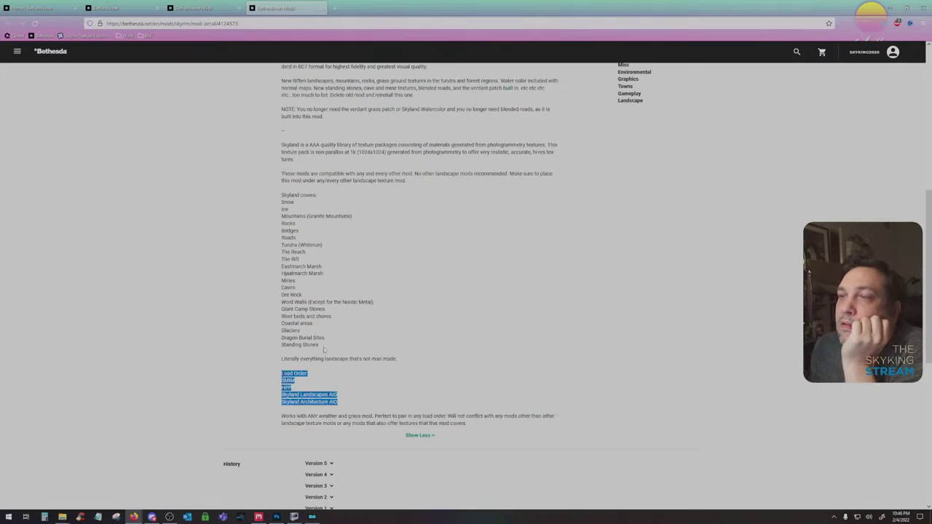
pyautogui.moveTo(282, 358); pyautogui.dragTo(466, 424)
pyautogui.moveTo(282, 202); pyautogui.dragTo(298, 220)
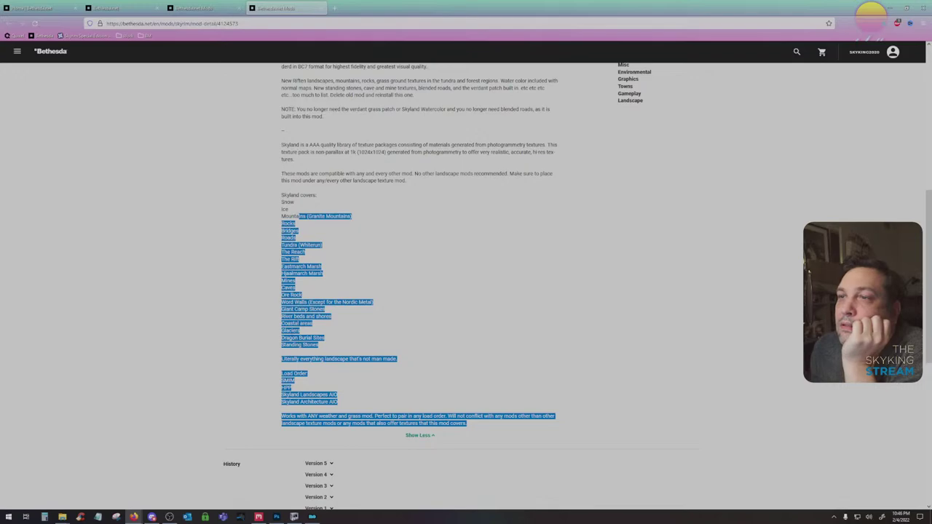
pyautogui.click(298, 216)
# Copy the Skyland AIO retexture list, from its "Skyland Includes Complete Retextures of:" heading through the clutter and DLC note
pyautogui.hotkey('ctrl', 'shift', 'Tab')
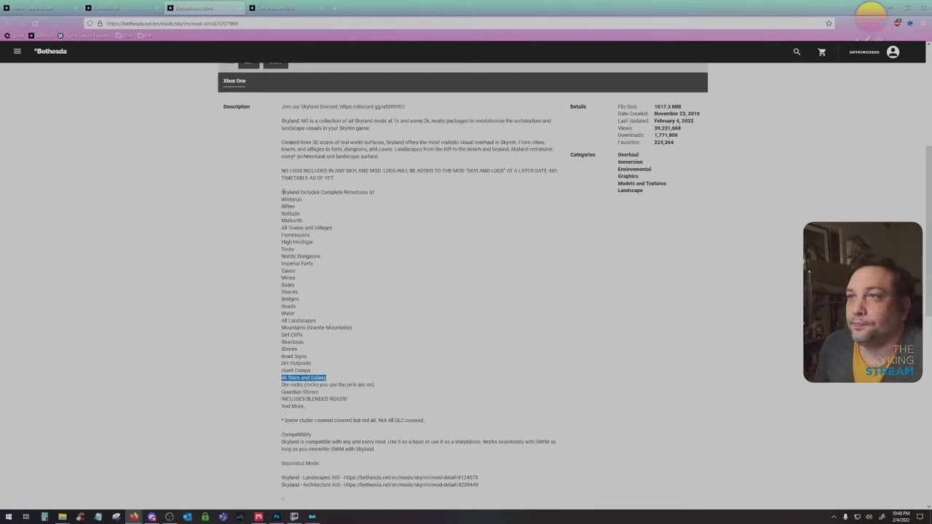
pyautogui.click(281, 199)
pyautogui.moveTo(282, 192); pyautogui.dragTo(438, 421)
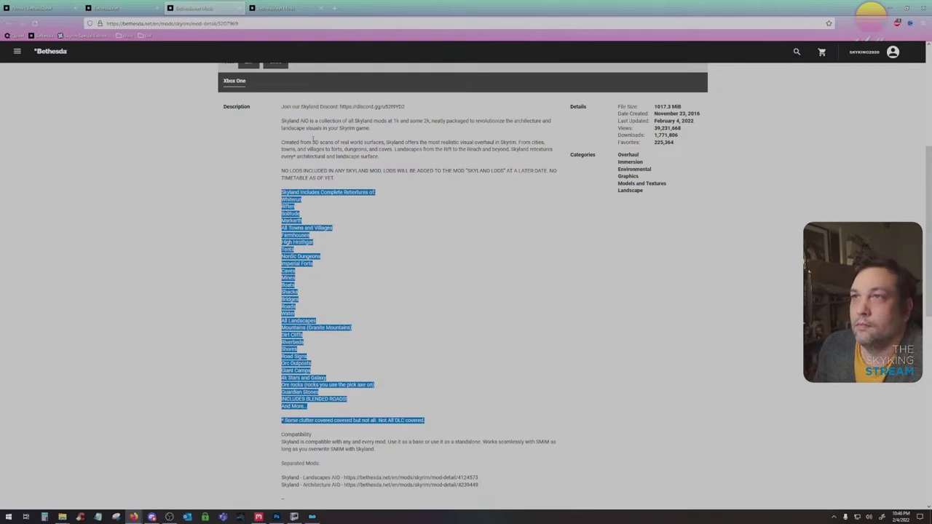
# Open Skyland - Landscapes AIO for editing and replace the "Skyland covers:" list in its description with the copied retexture list
pyautogui.click(277, 8)
pyautogui.scroll(5, 274, 238)
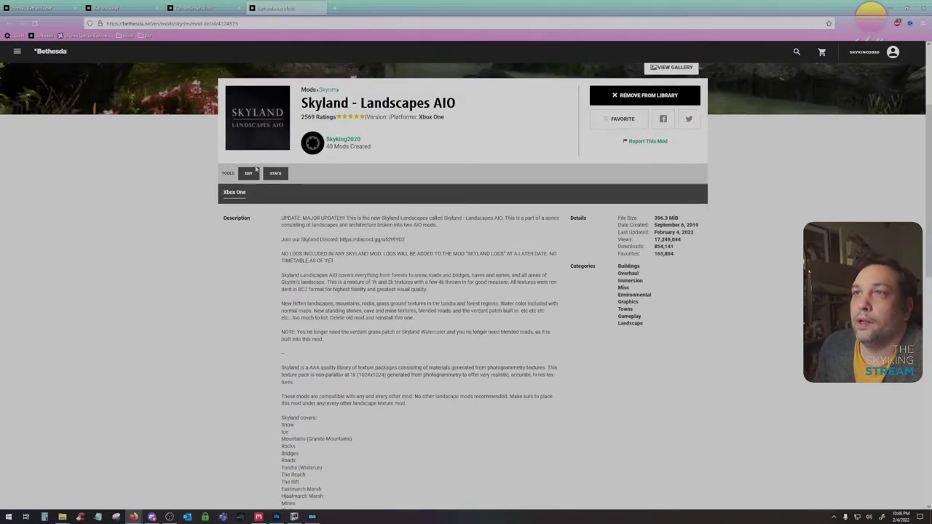
pyautogui.click(248, 173)
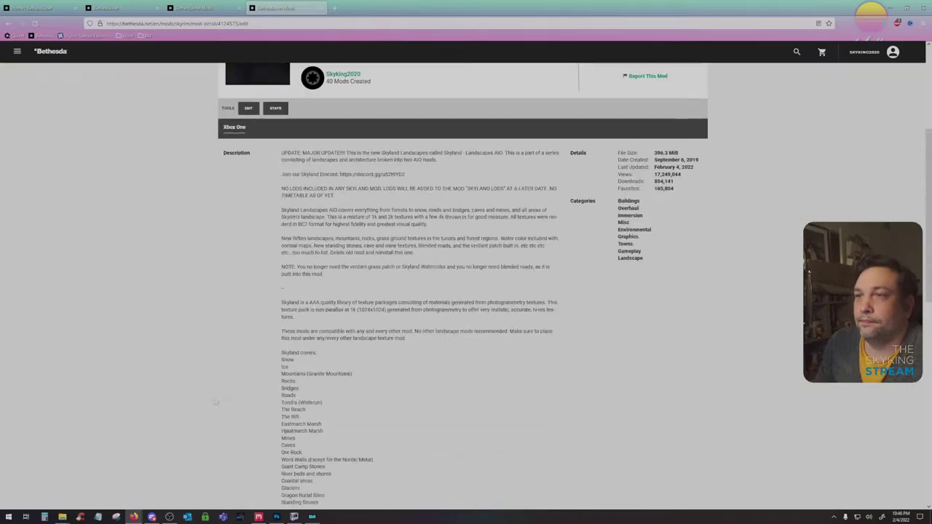
pyautogui.scroll(-1, 215, 402)
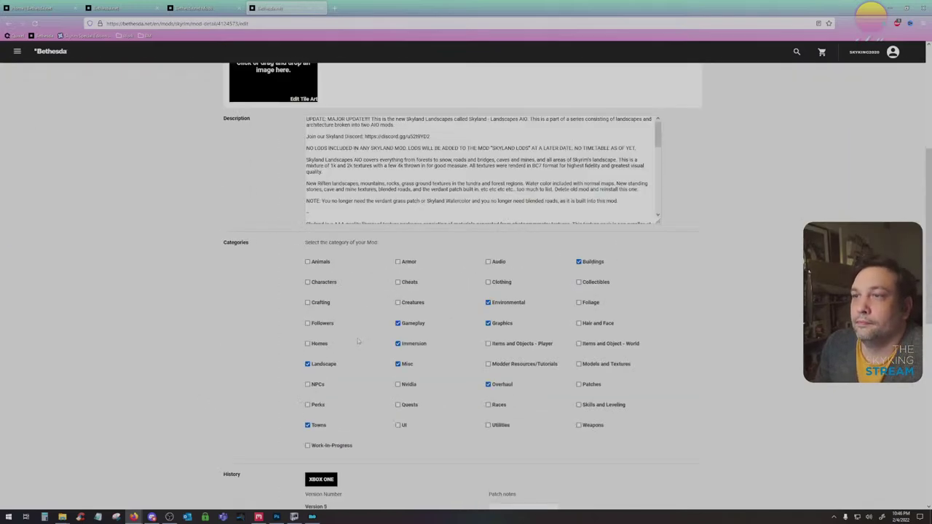
pyautogui.scroll(2, 358, 342)
pyautogui.scroll(-2, 375, 246)
pyautogui.scroll(-3, 374, 246)
pyautogui.scroll(2, 327, 237)
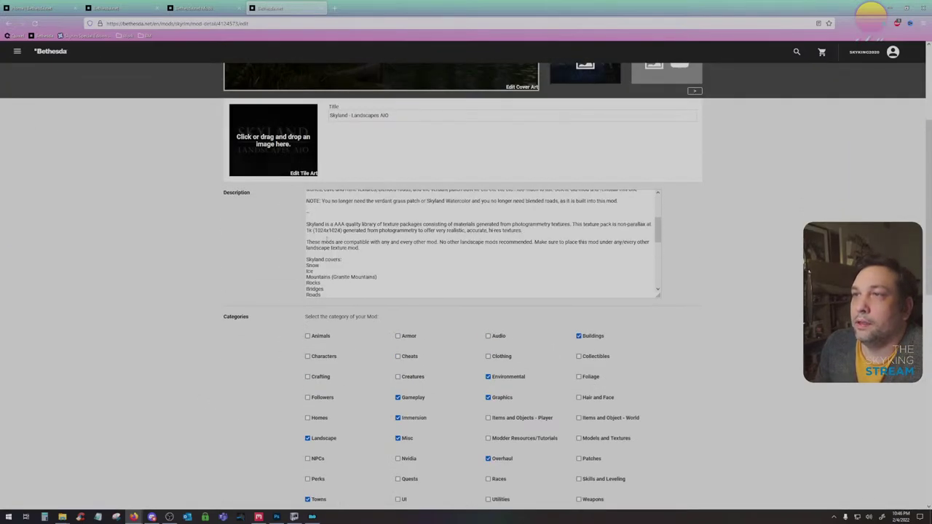
pyautogui.moveTo(306, 259); pyautogui.dragTo(422, 254)
pyautogui.hotkey('ctrl', 'v')
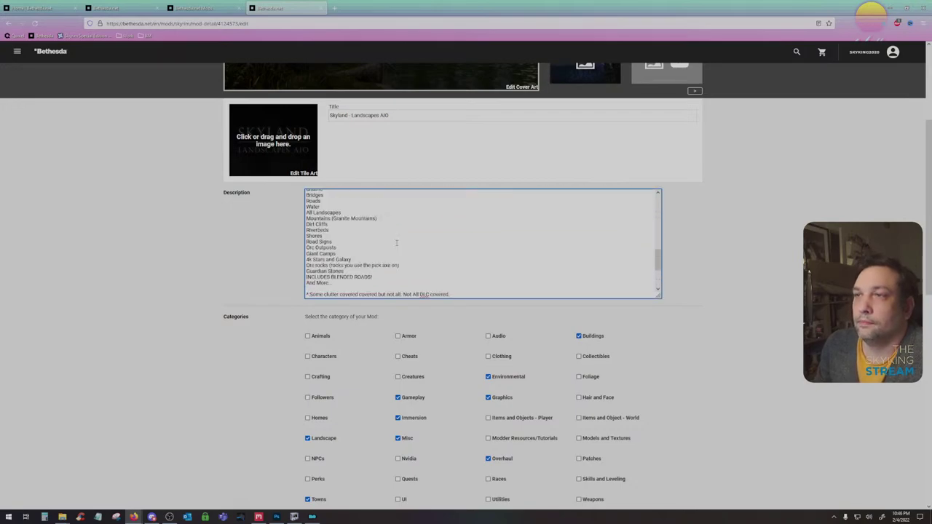
# Save the edited Skyland - Landscapes AIO mod details
pyautogui.scroll(-1, 393, 253)
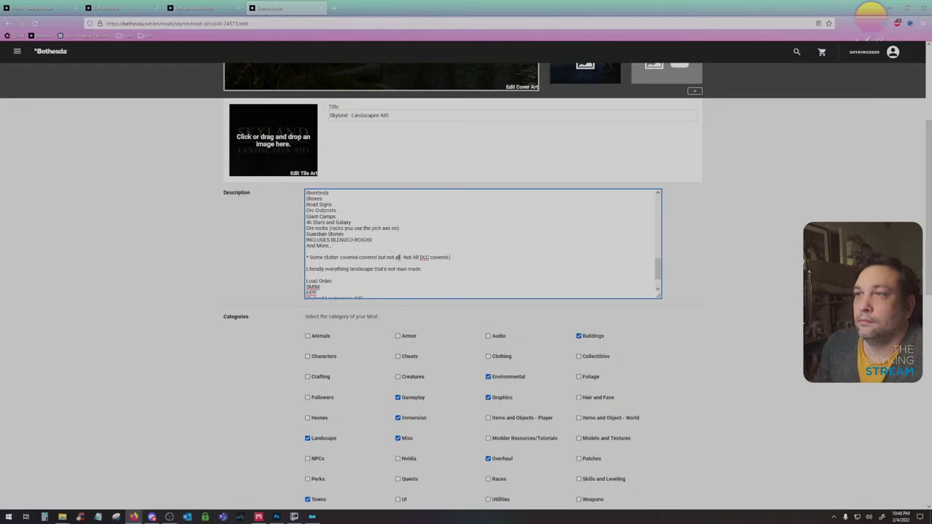
pyautogui.scroll(-5, 244, 330)
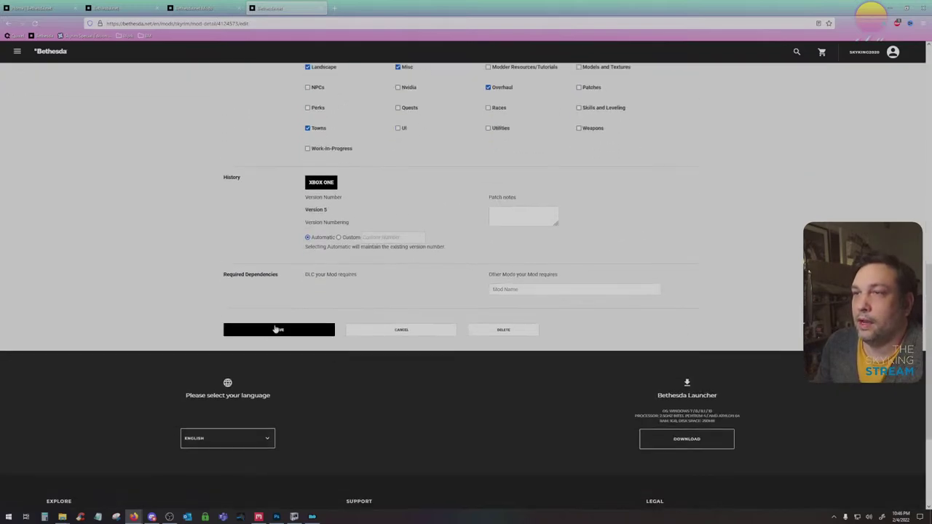
pyautogui.click(274, 333)
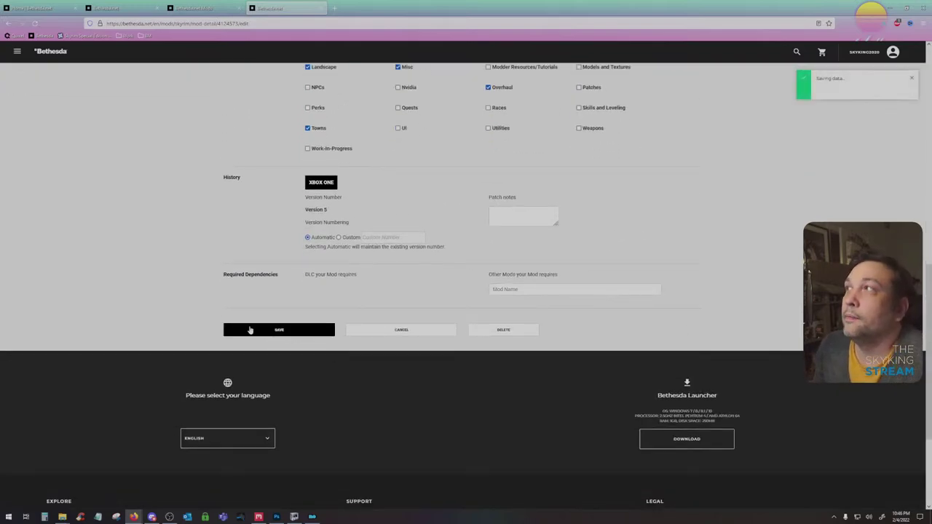
# Reopen the mod for editing and change the list heading to "Skyland Landscapes AIO Includes Complete Retextures of:"
pyautogui.scroll(-2, 284, 261)
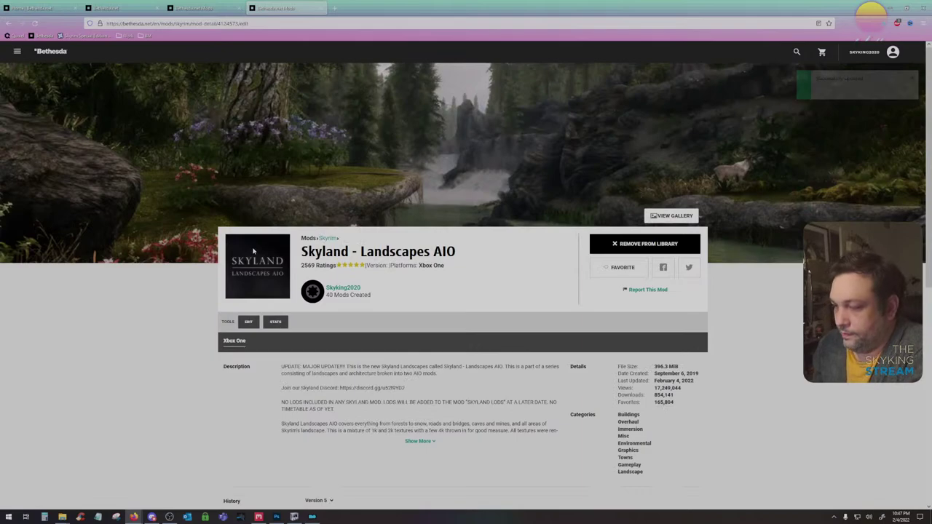
pyautogui.scroll(-2, 378, 352)
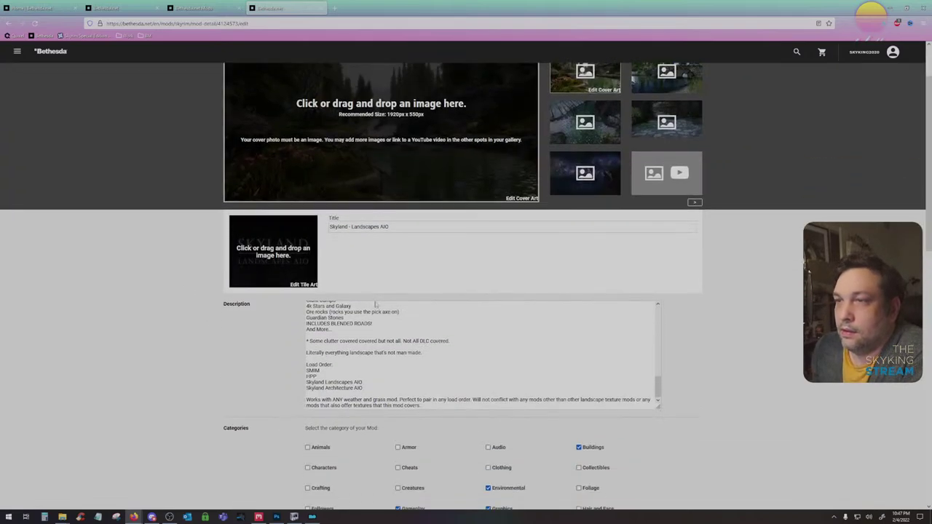
pyautogui.scroll(5, 378, 352)
pyautogui.scroll(2, 378, 352)
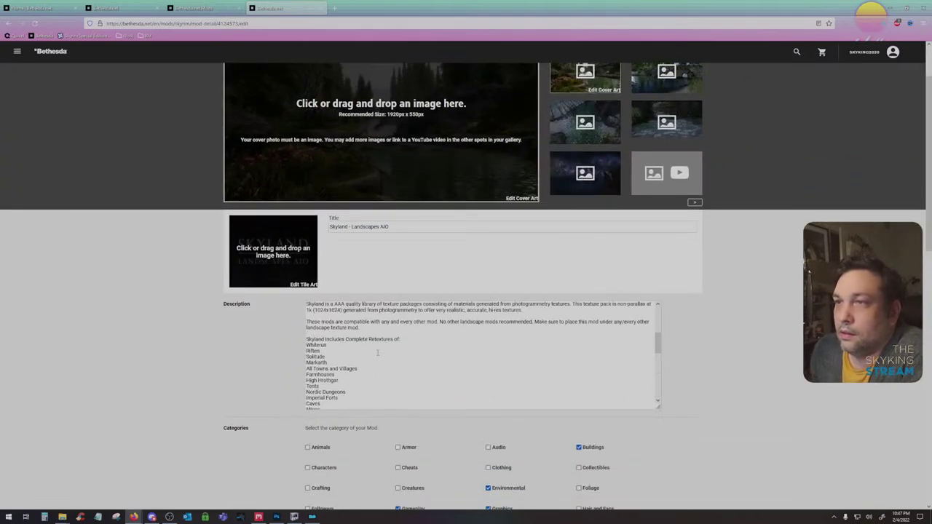
pyautogui.click(378, 353)
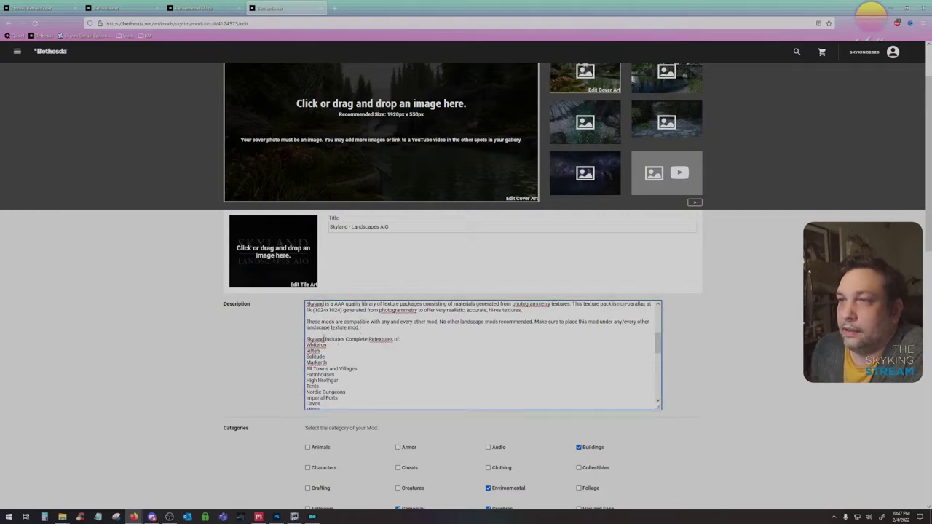
pyautogui.write('apes AIO')
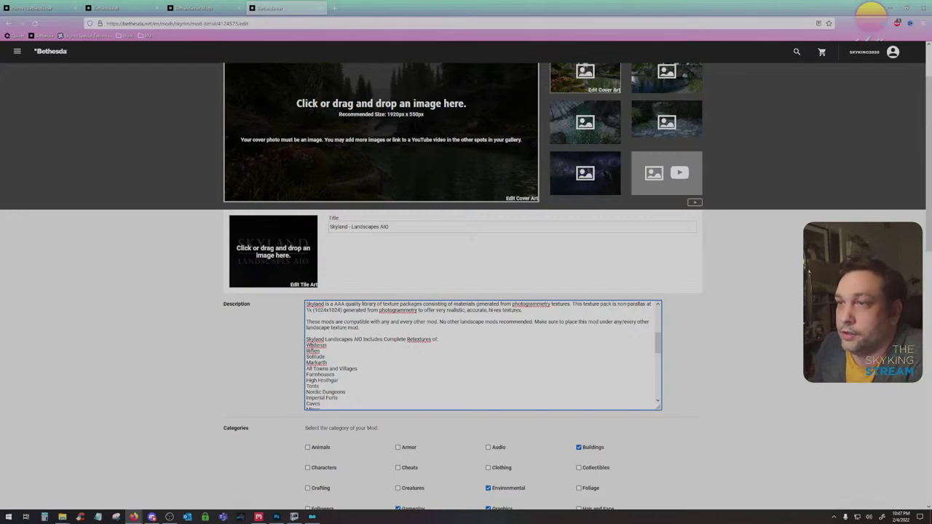
# Delete the entries from Whiterun through Imperial Forts, plus Boats and Shacks, from the description's retexture list
pyautogui.moveTo(305, 345); pyautogui.dragTo(367, 399)
pyautogui.press('BackSpace')
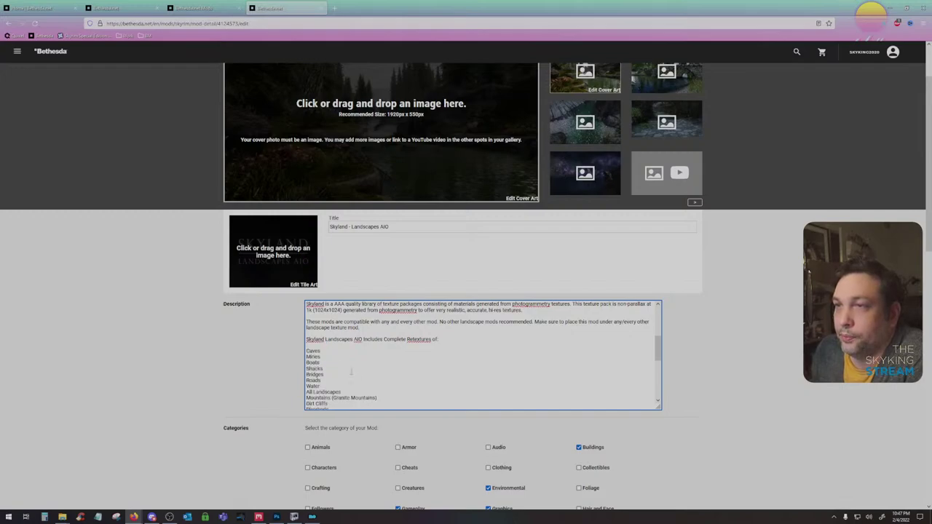
pyautogui.scroll(-3, 313, 345)
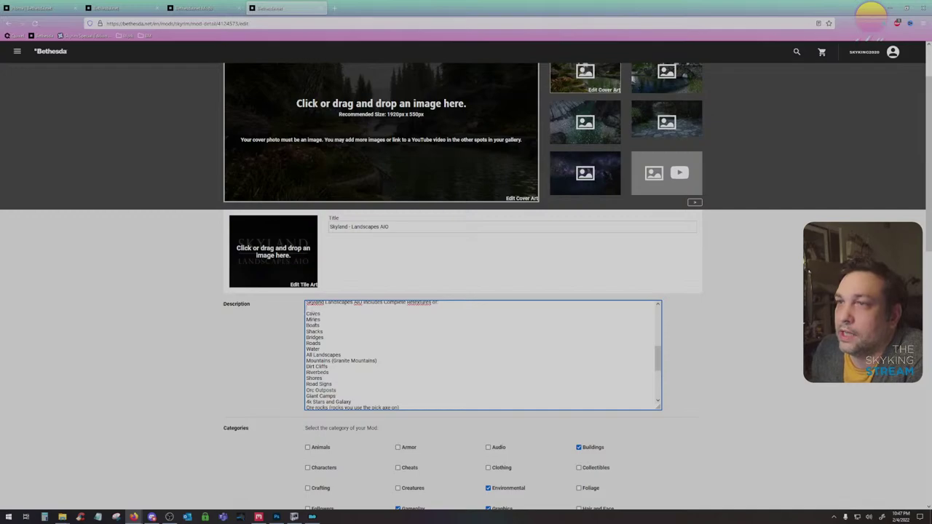
pyautogui.moveTo(306, 323); pyautogui.dragTo(323, 332)
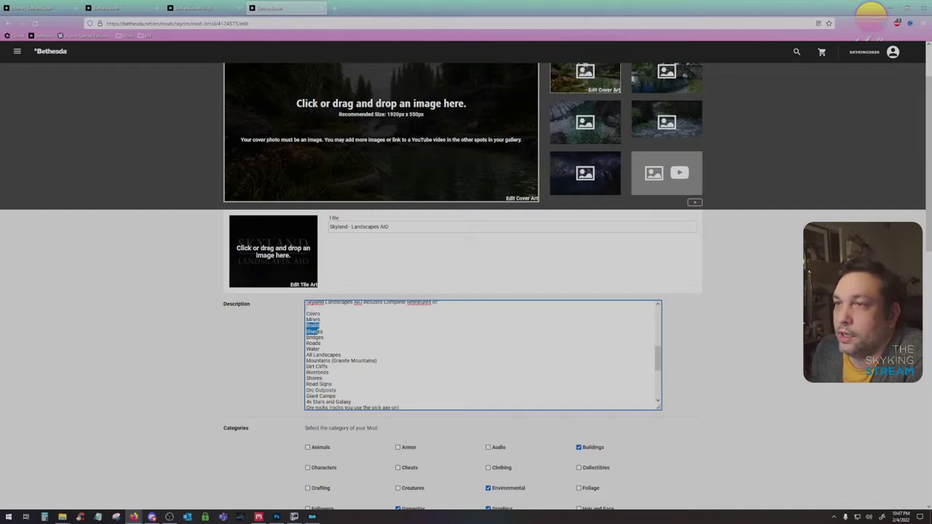
pyautogui.press('BackSpace')
pyautogui.press('BackSpace')
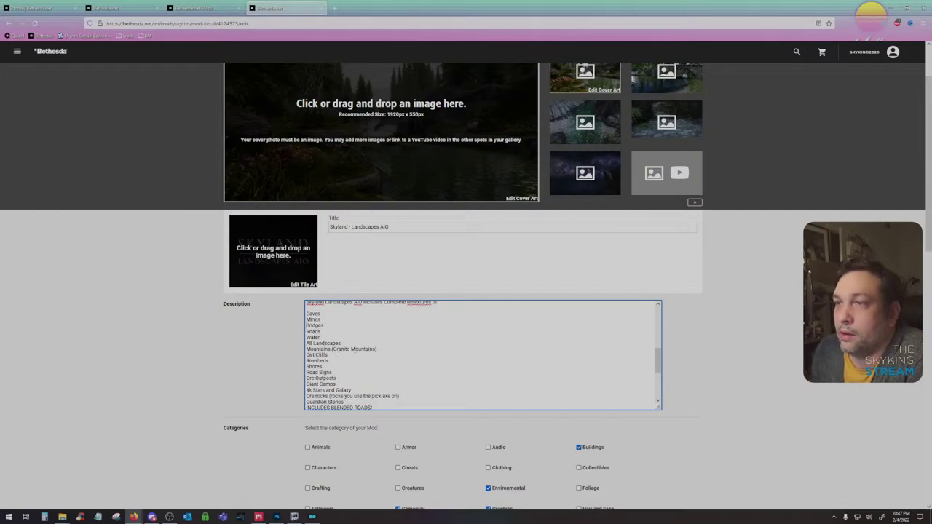
# Delete the "Orc Outposts" entry and the "* Some clutter covered" note from the mod description
pyautogui.scroll(-2, 353, 349)
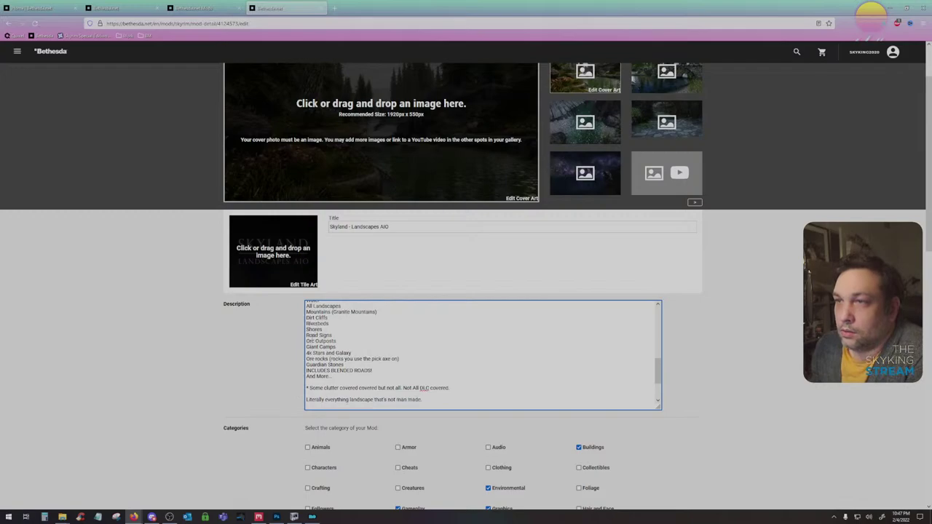
pyautogui.moveTo(306, 340); pyautogui.dragTo(337, 340)
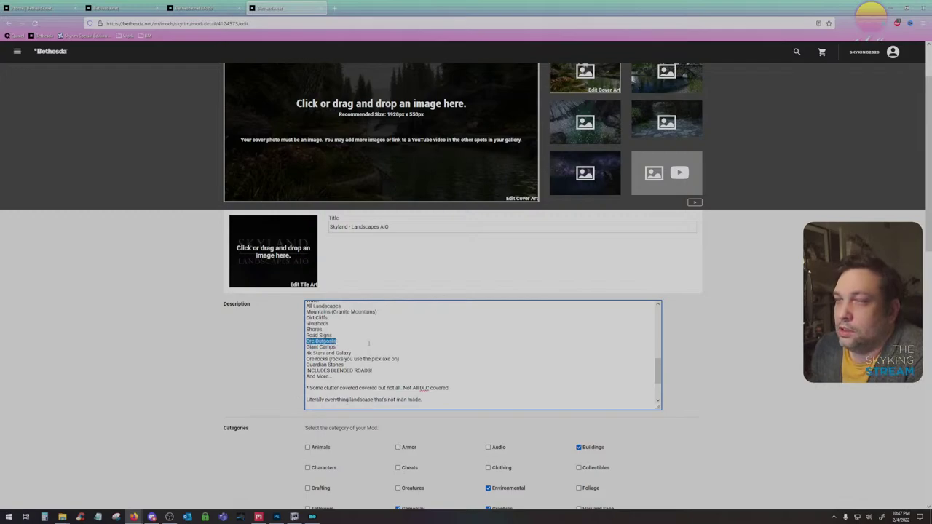
pyautogui.press('BackSpace')
pyautogui.press('BackSpace')
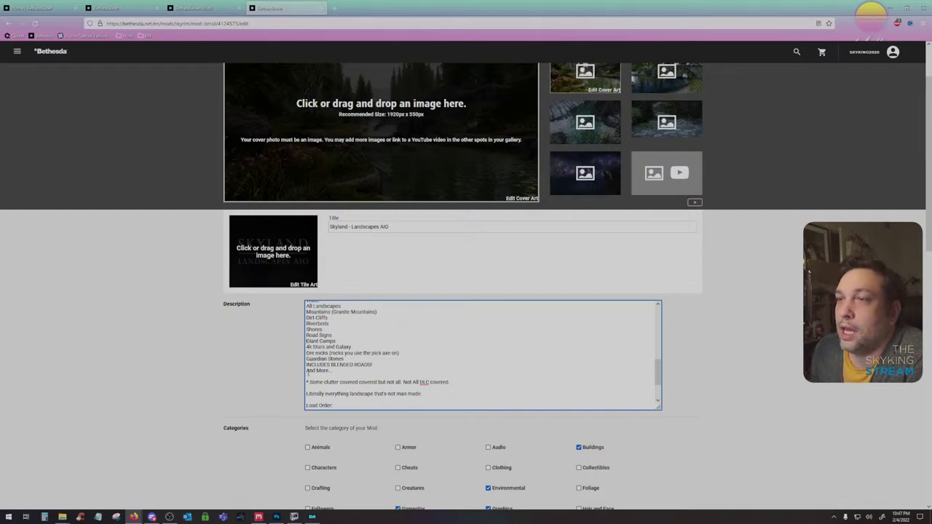
pyautogui.moveTo(306, 381); pyautogui.dragTo(449, 382)
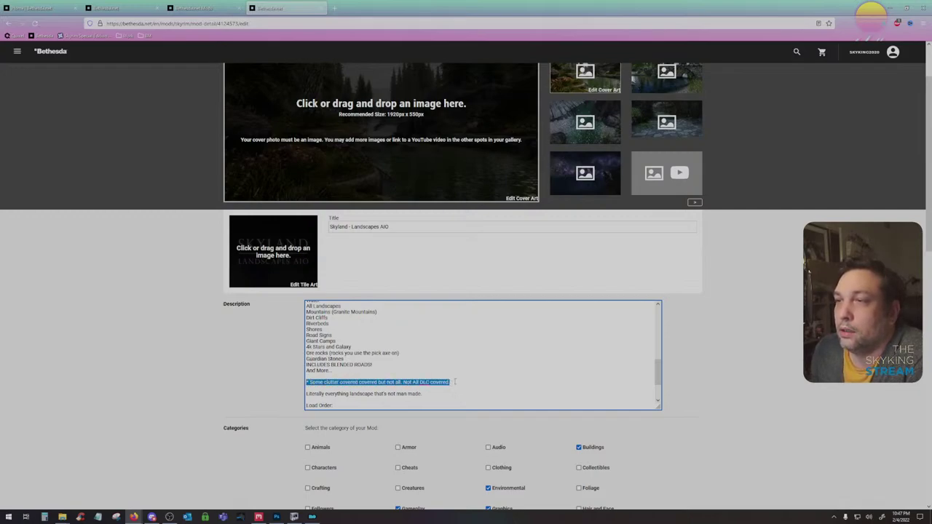
pyautogui.press('BackSpace')
pyautogui.press('BackSpace')
pyautogui.press('BackSpace')
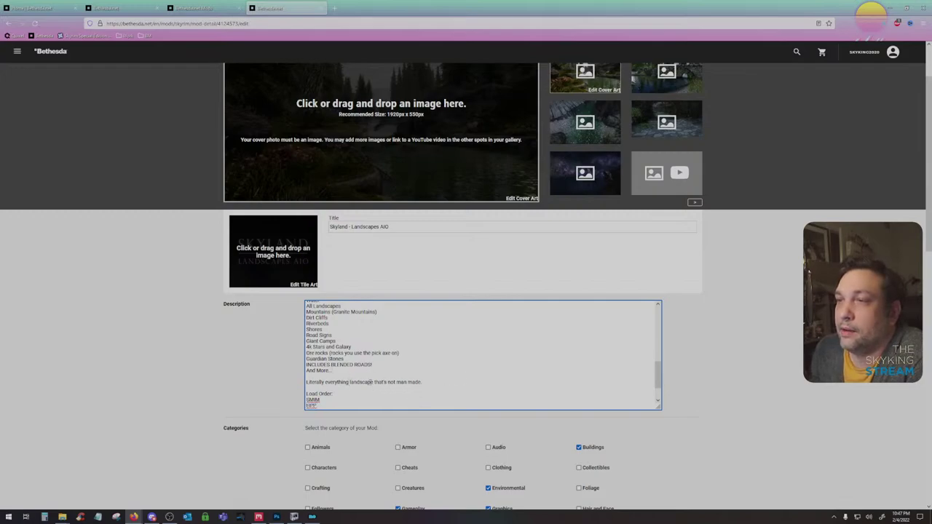
# Save the edited Skyland - Landscapes AIO details and return to the My Mods library page
pyautogui.scroll(-1, 357, 378)
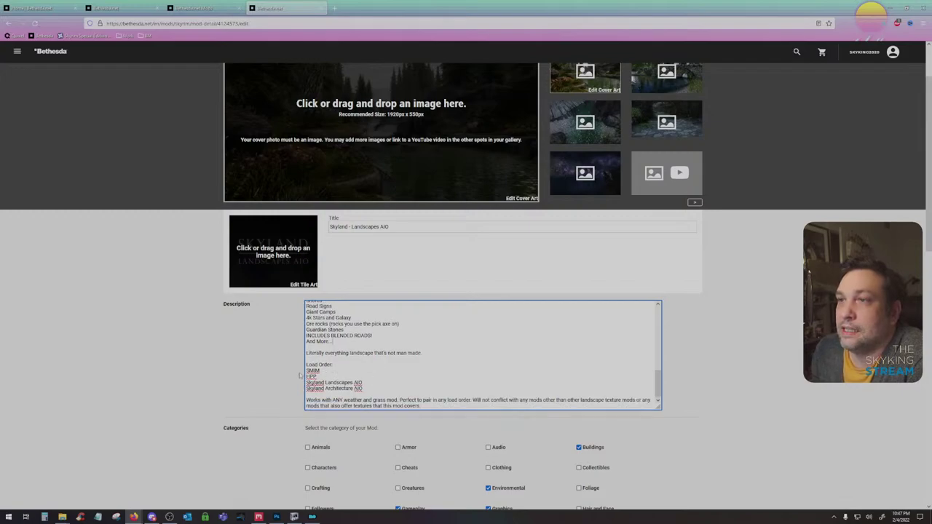
pyautogui.scroll(-2, 279, 320)
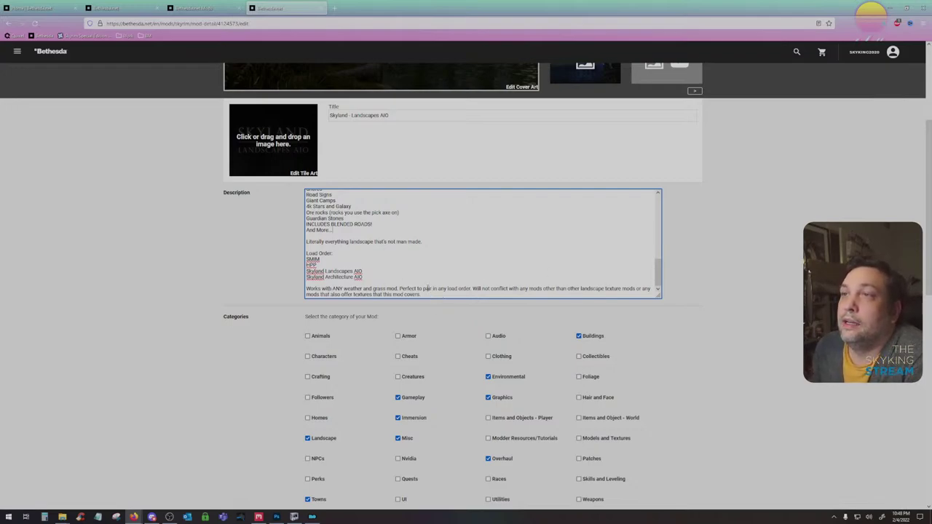
pyautogui.scroll(-5, 466, 291)
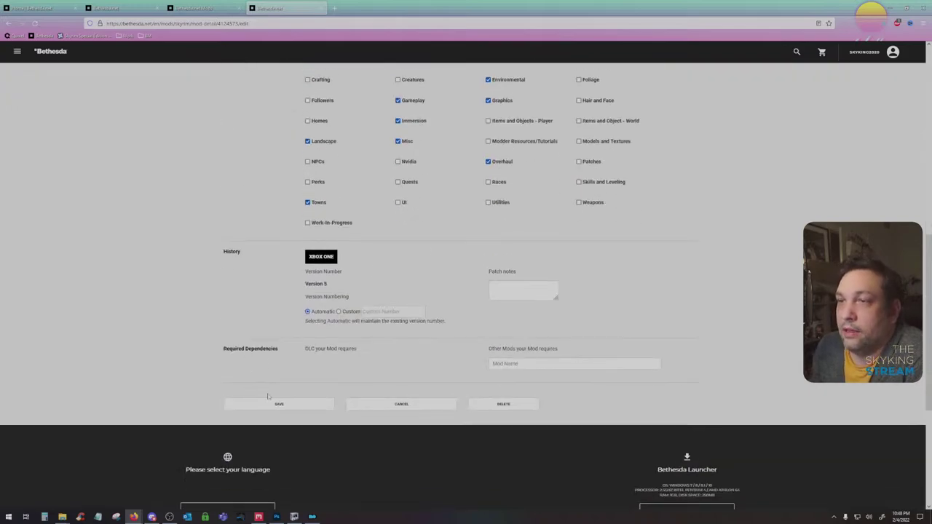
pyautogui.click(276, 403)
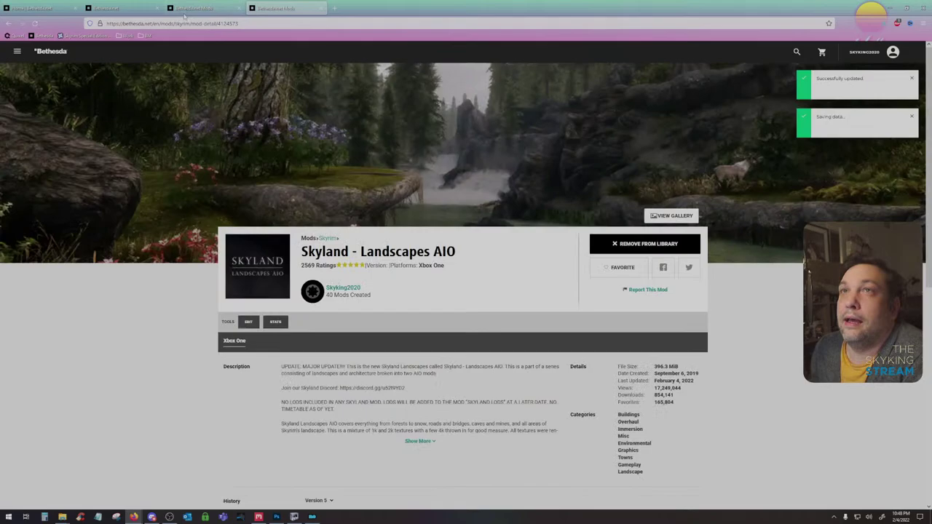
pyautogui.click(131, 7)
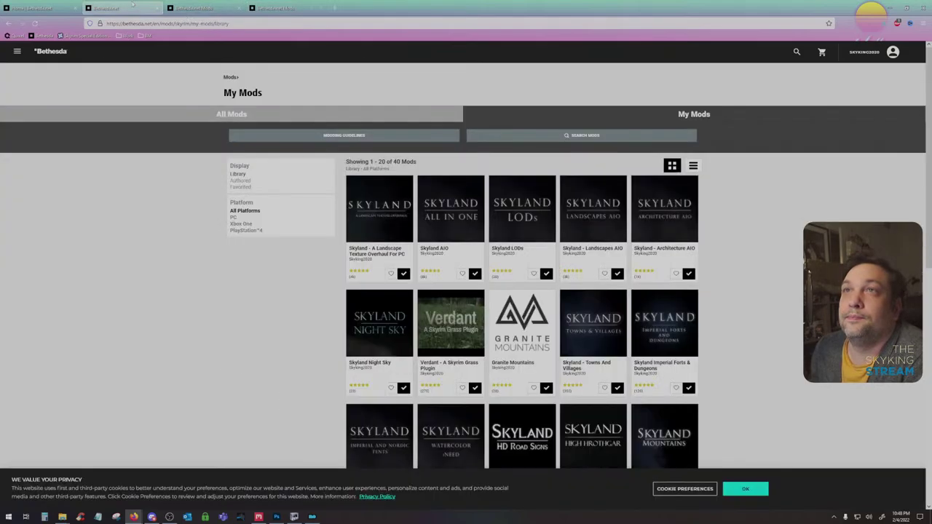
# Switch to Photoshop and open the Ivy folder inside Windhelm Output in File Explorer
pyautogui.hotkey('alt', 'Tab')
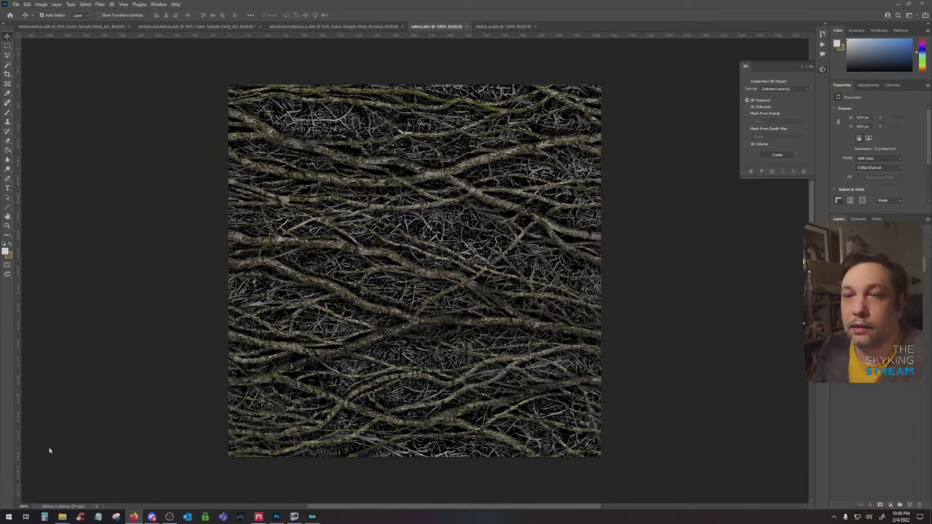
pyautogui.moveTo(62, 517)
pyautogui.click(138, 482)
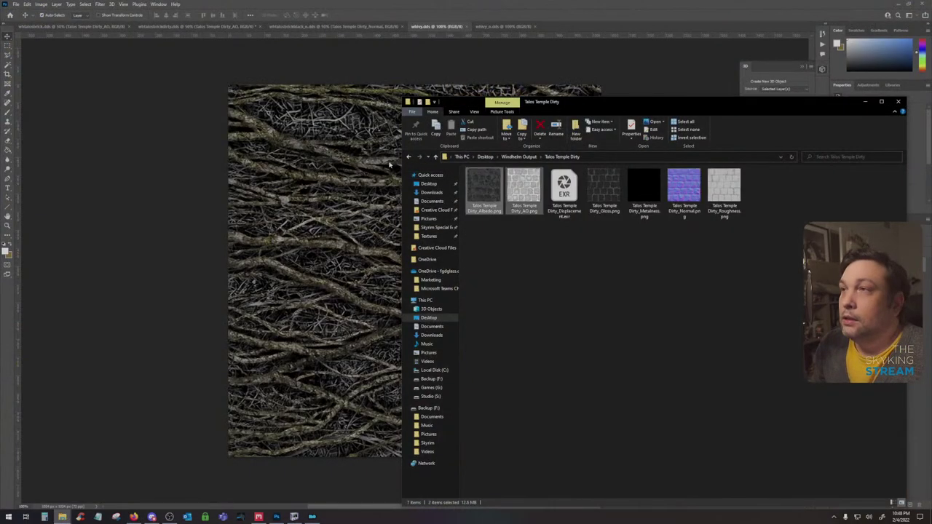
pyautogui.click(409, 156)
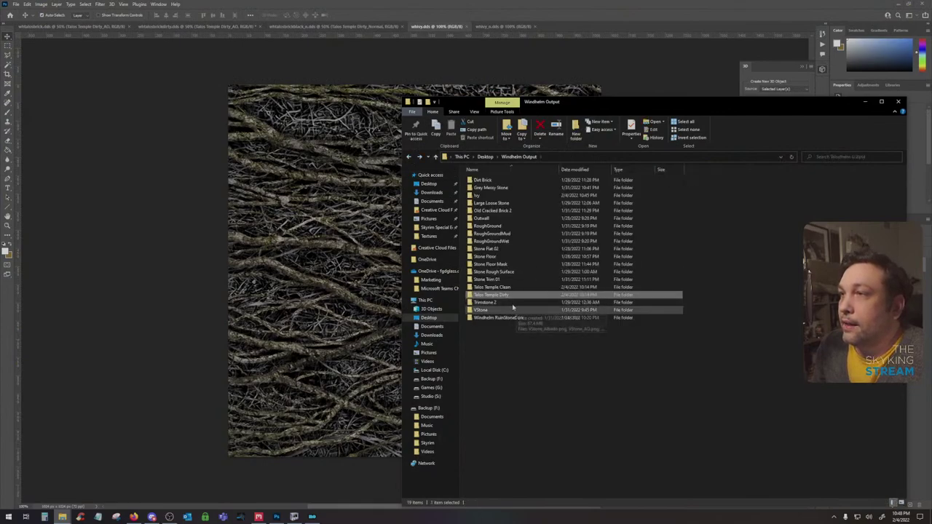
pyautogui.doubleClick(486, 195)
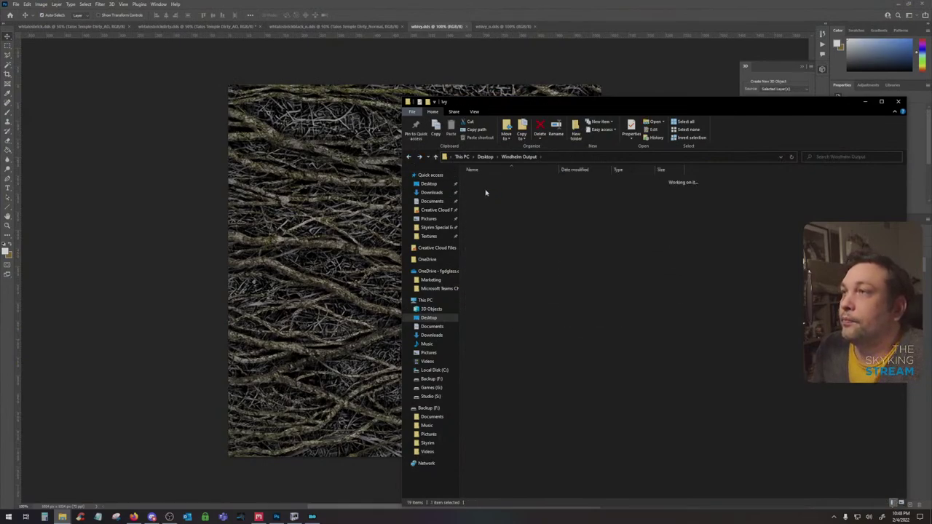
# Place the Ivy albedo, AO, displacement, gloss and metalness maps into whivy.dds, reading the EXR alpha as transparency
pyautogui.click(644, 185)
pyautogui.keyDown('shift'); pyautogui.click(480, 191); pyautogui.keyUp('shift')
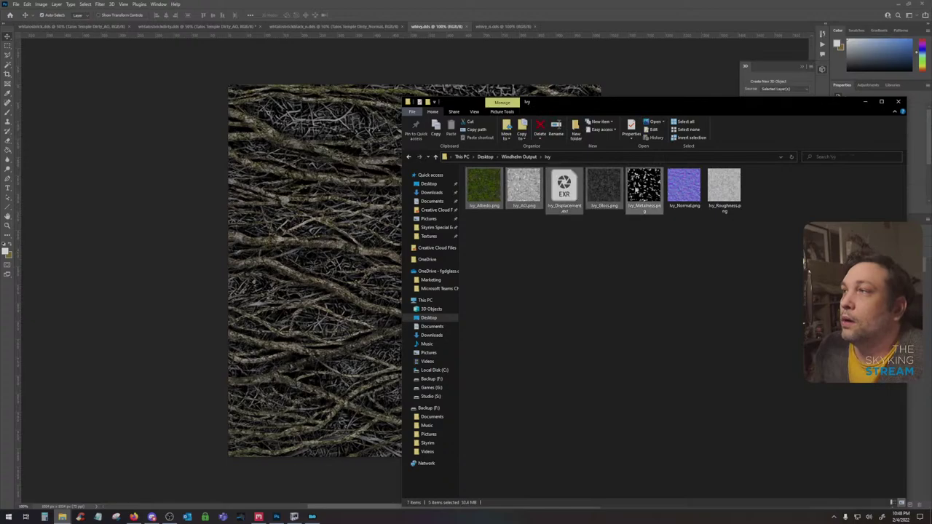
pyautogui.moveTo(480, 191); pyautogui.dragTo(326, 227)
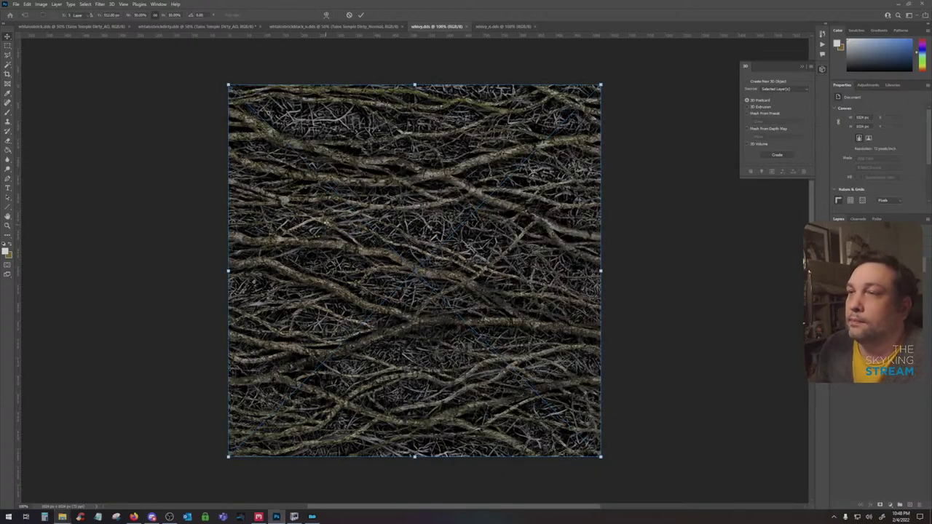
pyautogui.press('Return')
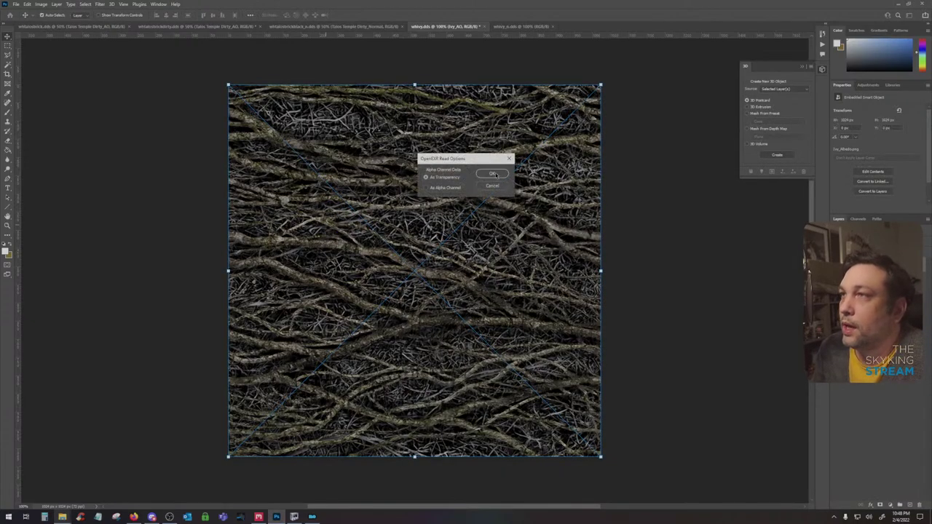
pyautogui.click(498, 174)
pyautogui.press('Return')
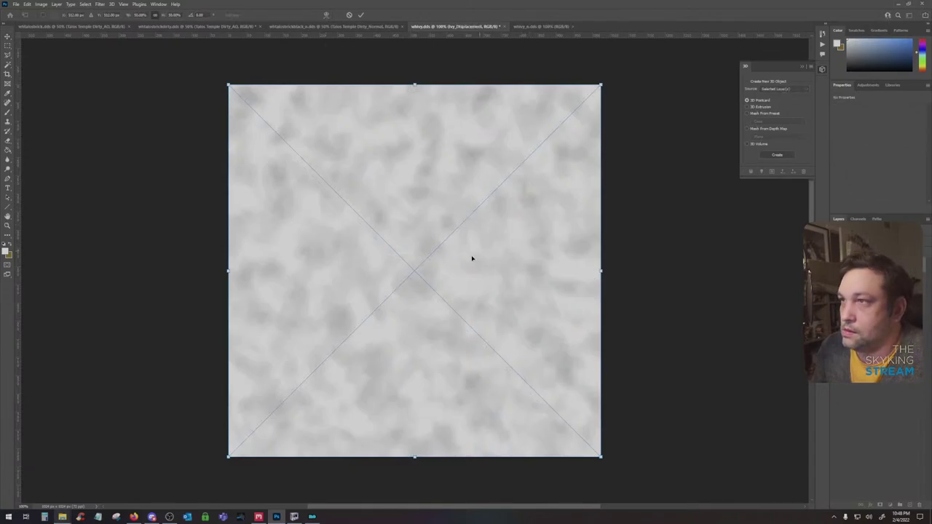
pyautogui.press('Return')
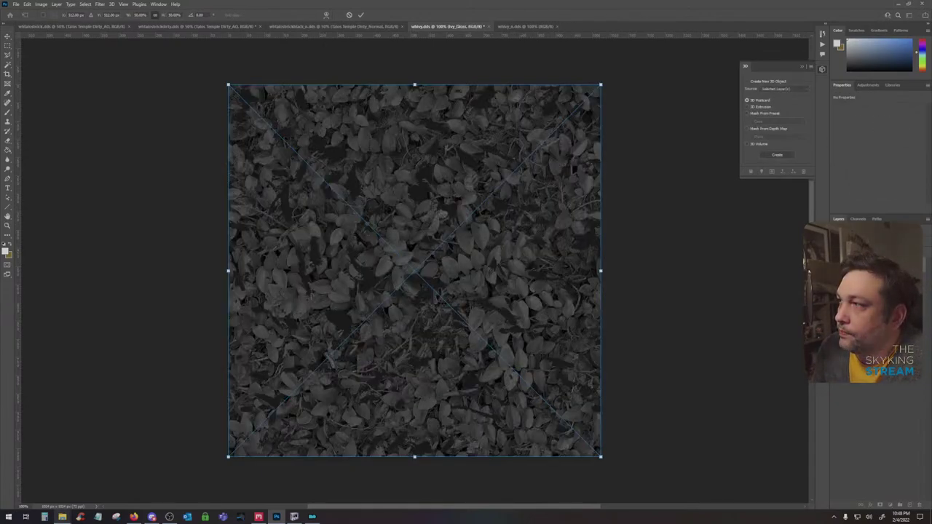
pyautogui.press('Return')
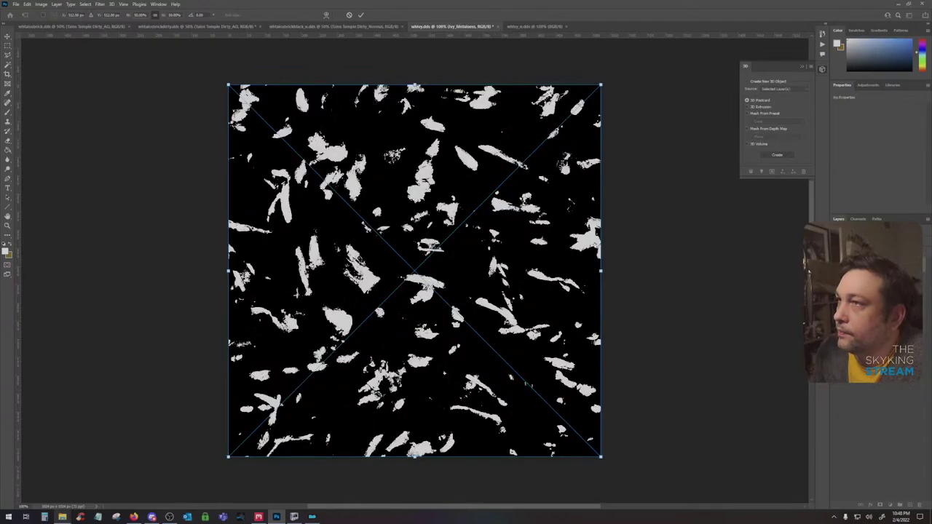
pyautogui.press('Return')
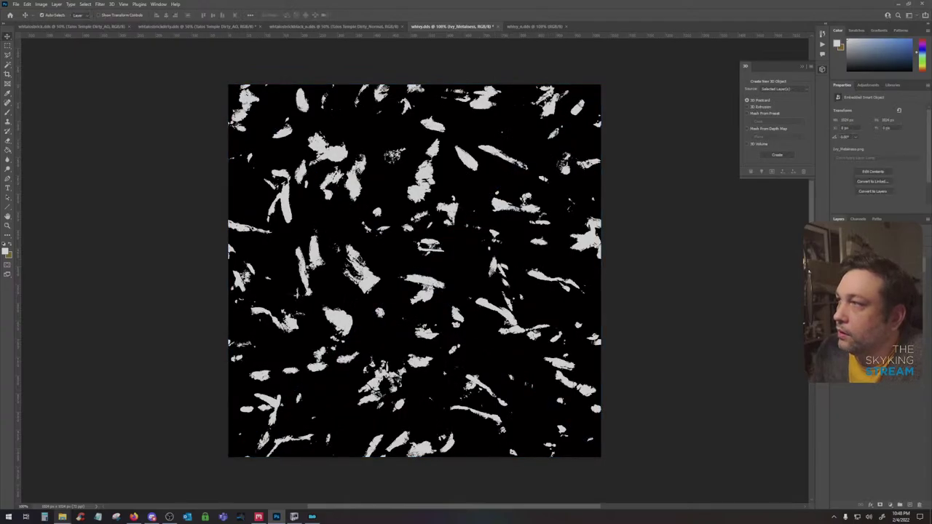
# Delete the Ivy_Metalness and Ivy_Gloss layers from whivy.dds
pyautogui.click(885, 279)
pyautogui.keyDown('shift'); pyautogui.click(885, 294); pyautogui.keyUp('shift')
pyautogui.moveTo(884, 295); pyautogui.dragTo(922, 506)
# Rasterize the remaining placed ivy layers and delete the Ivy_Displacement layer
pyautogui.click(836, 265)
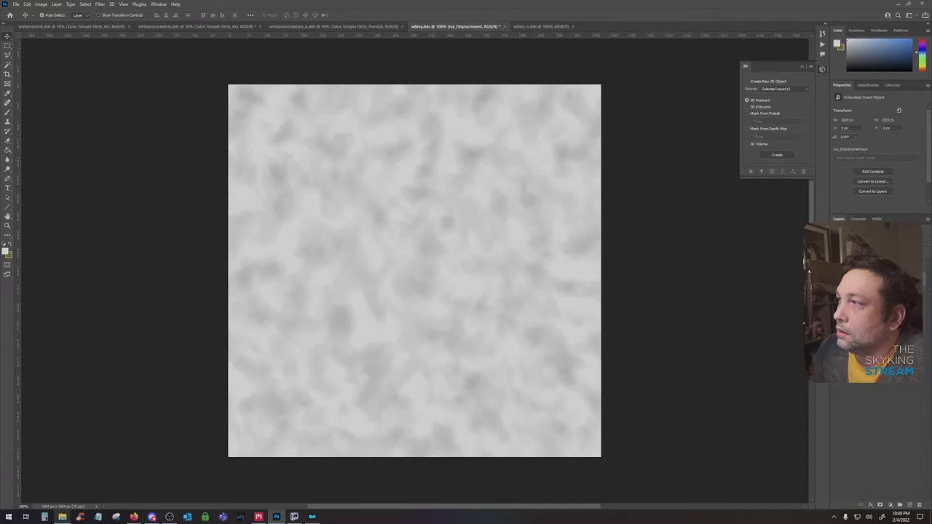
pyautogui.keyDown('shift'); pyautogui.click(887, 320); pyautogui.keyUp('shift')
pyautogui.rightClick(887, 321)
pyautogui.click(866, 329)
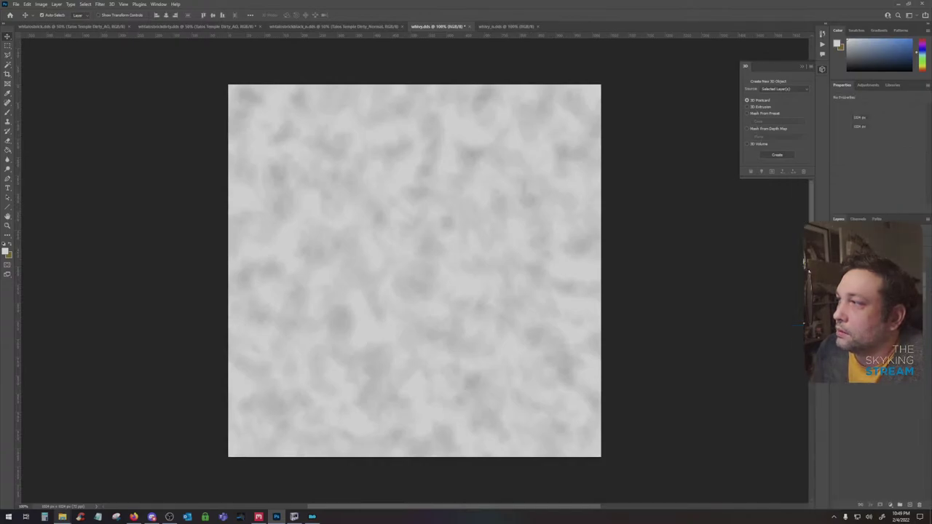
pyautogui.rightClick(806, 269)
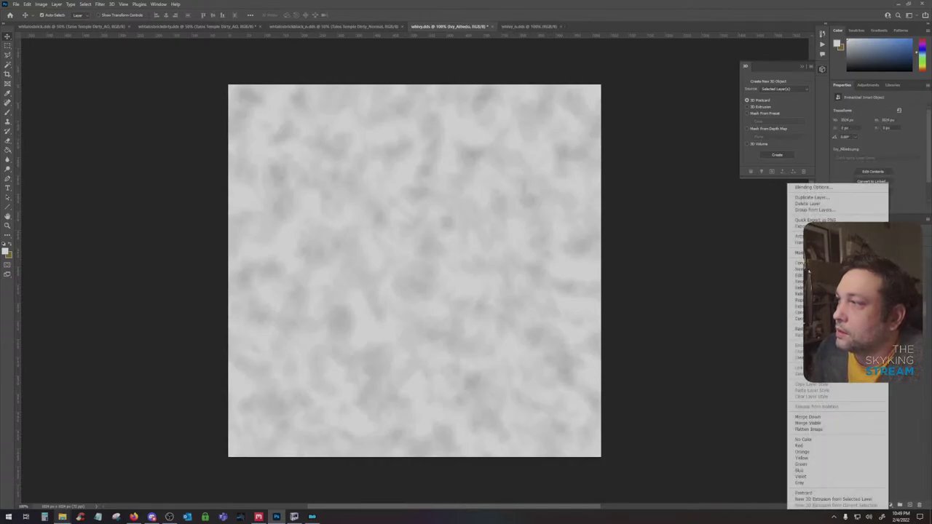
pyautogui.click(806, 269)
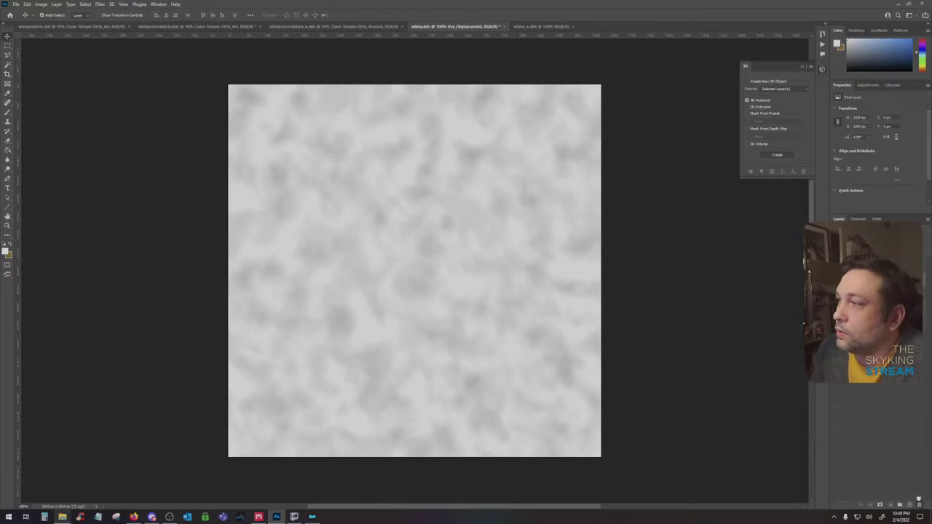
pyautogui.moveTo(919, 499); pyautogui.dragTo(919, 503)
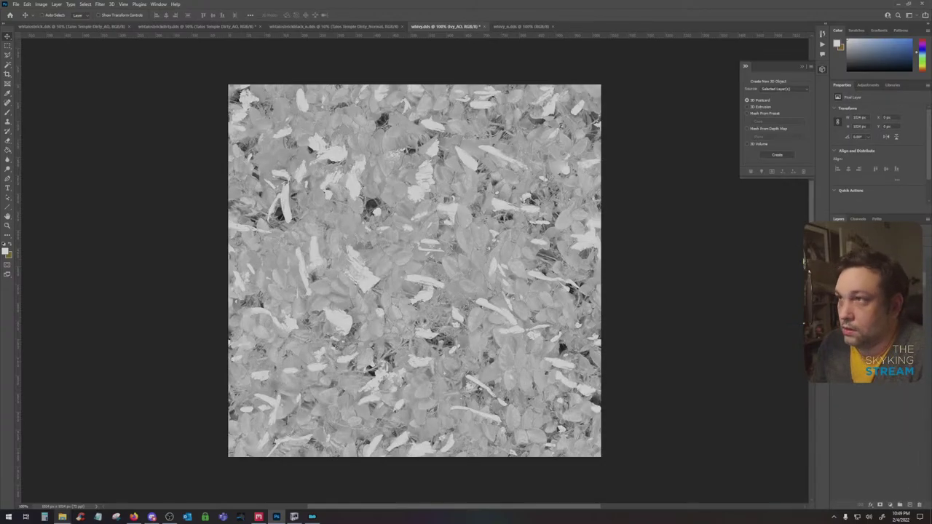
pyautogui.hotkey('ctrl', 'l')
pyautogui.moveTo(443, 198); pyautogui.dragTo(471, 199)
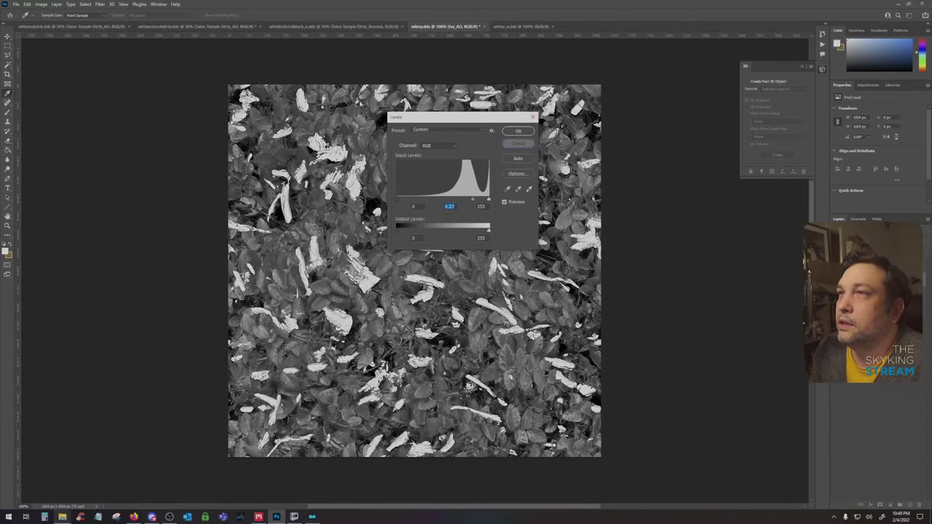
pyautogui.click(518, 144)
# Switch to Quixel Mixer, preview the occlusion map and hide the Creeping Fig layer to inspect Ground Roots alone
pyautogui.click(258, 516)
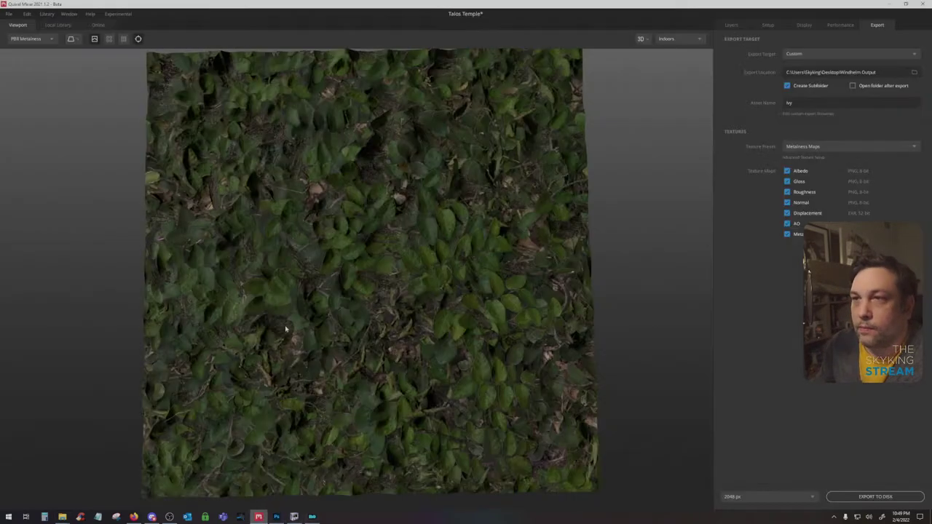
pyautogui.click(29, 38)
pyautogui.click(29, 115)
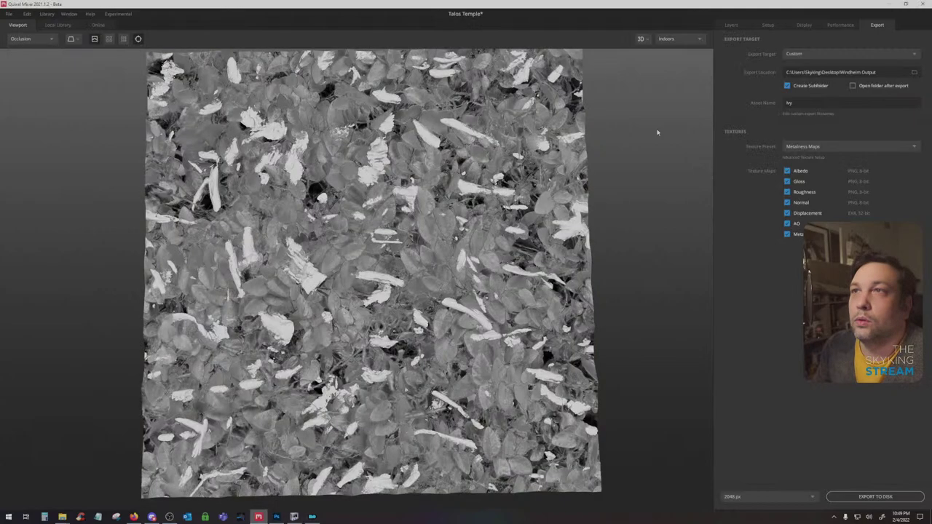
pyautogui.click(730, 25)
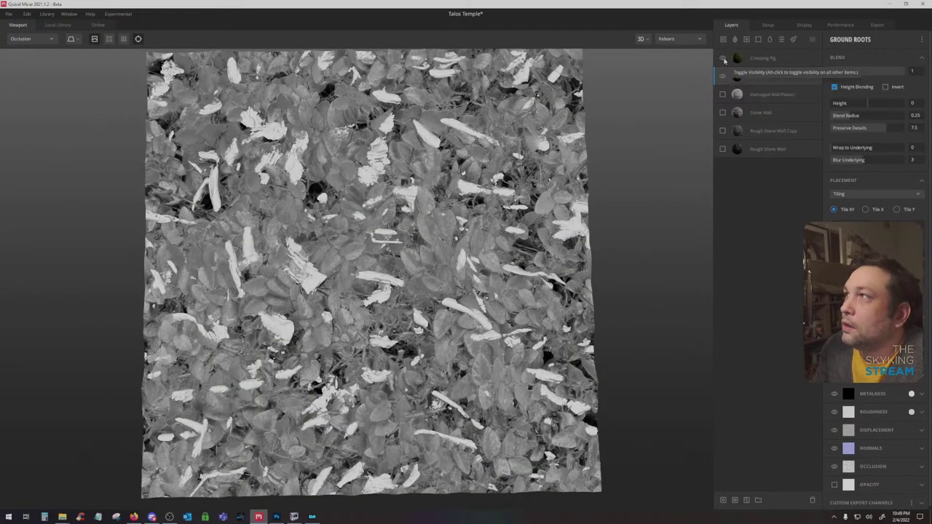
pyautogui.click(722, 77)
pyautogui.click(722, 77)
pyautogui.click(723, 59)
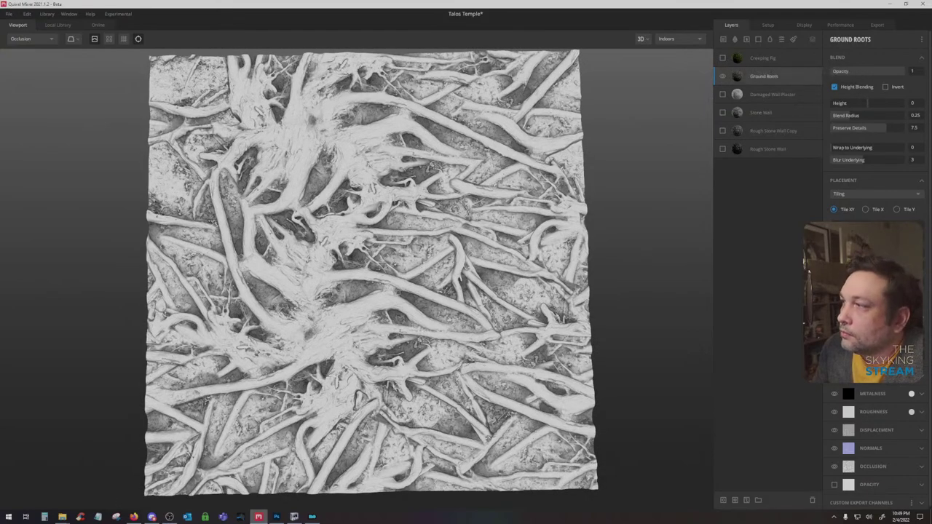
# Set the Ground Roots layer's metalness color to white (FFFFFF)
pyautogui.click(910, 394)
pyautogui.moveTo(386, 300); pyautogui.dragTo(344, 313)
pyautogui.moveTo(371, 241); pyautogui.dragTo(358, 217)
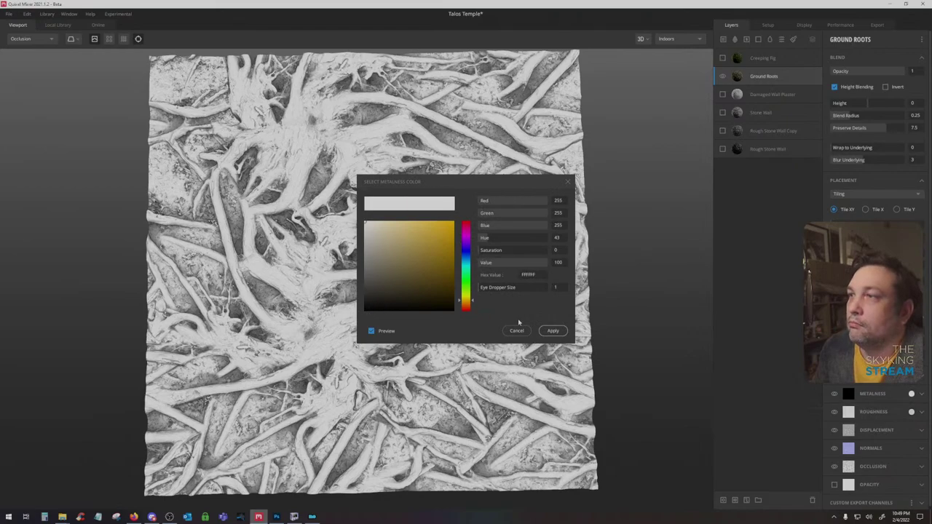
pyautogui.click(553, 331)
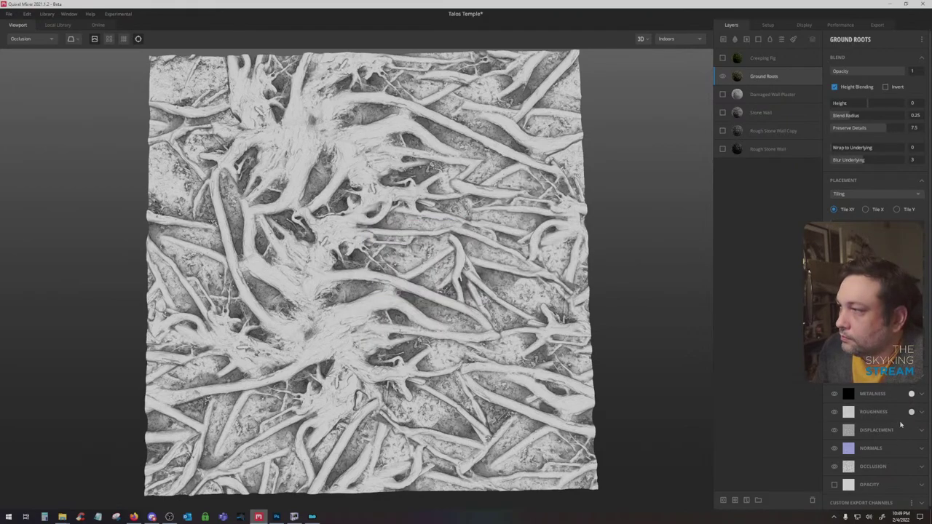
# Set the Ground Roots occlusion strength to 0.595, and show and select the Creeping Fig layer
pyautogui.click(899, 467)
pyautogui.moveTo(845, 498)
pyautogui.mouseDown()
pyautogui.moveTo(858, 499)
pyautogui.moveTo(831, 499)
pyautogui.moveTo(847, 499)
pyautogui.mouseUp()
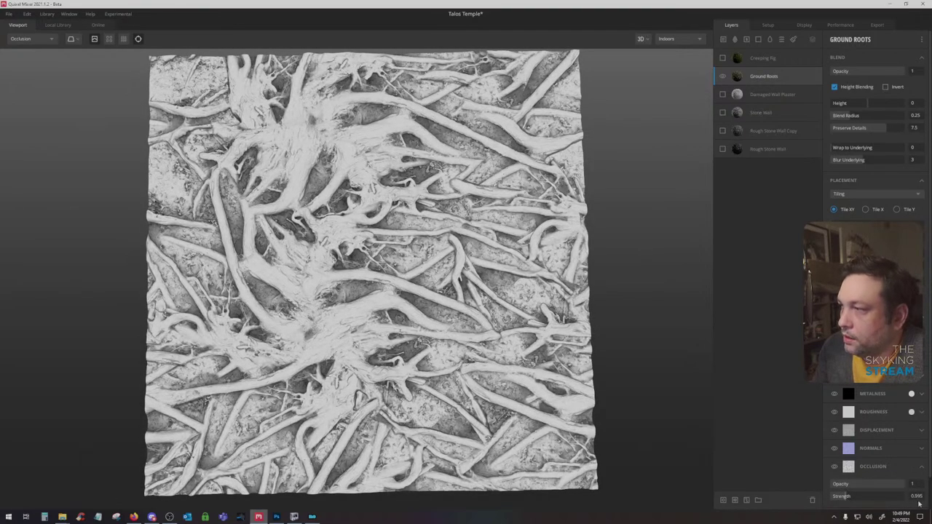
pyautogui.click(722, 58)
pyautogui.click(730, 60)
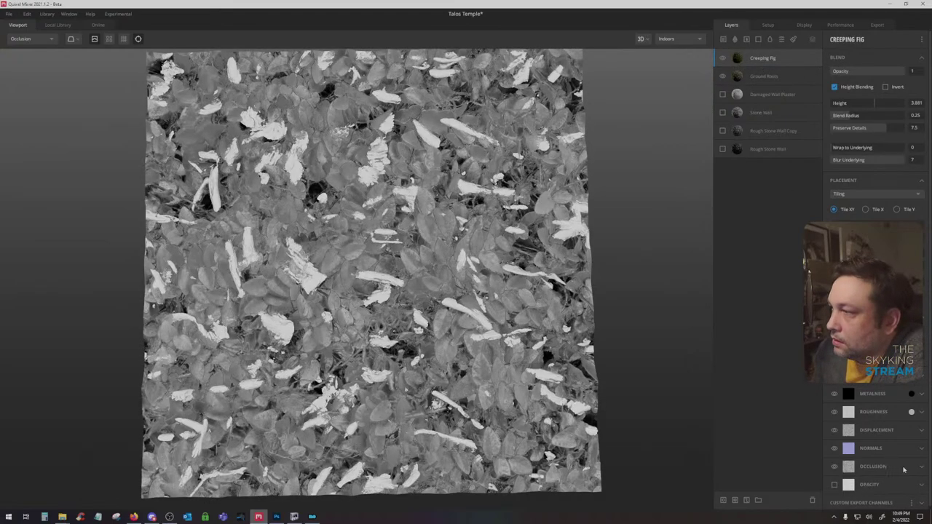
# Set the Creeping Fig layer's occlusion strength to 0.845 and switch to Photoshop
pyautogui.click(903, 470)
pyautogui.moveTo(845, 498); pyautogui.dragTo(844, 497)
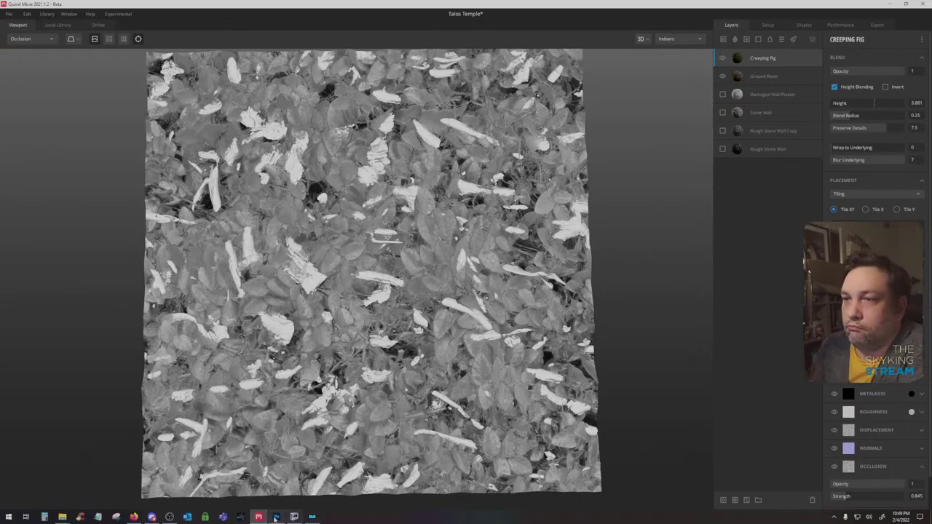
pyautogui.click(276, 516)
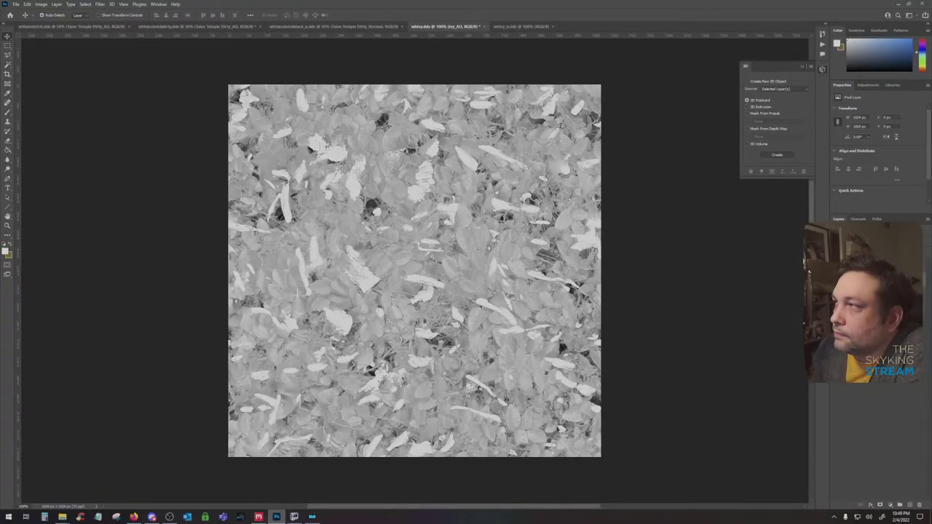
# Set the Ivy_AO layer's blend mode to Multiply, rasterize it and reapply the Unsharp Mask filter
pyautogui.click(850, 236)
pyautogui.click(848, 264)
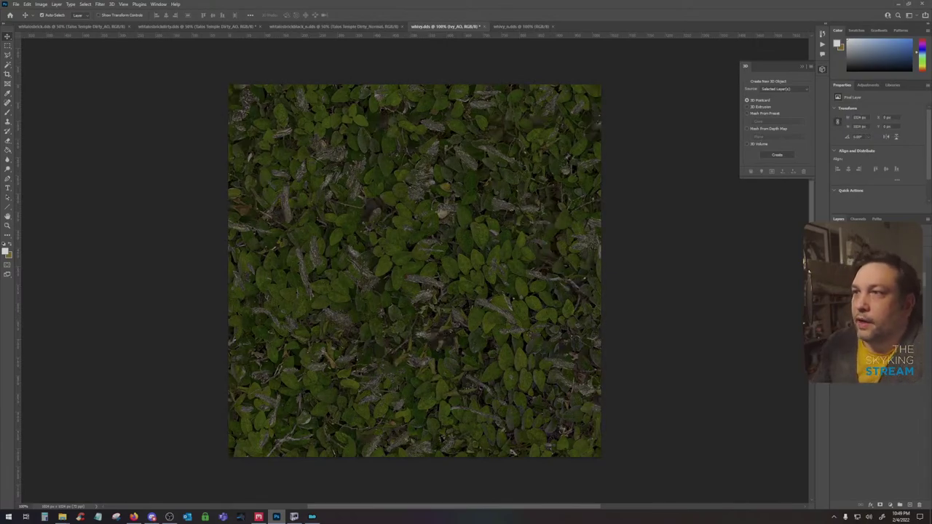
pyautogui.rightClick(897, 273)
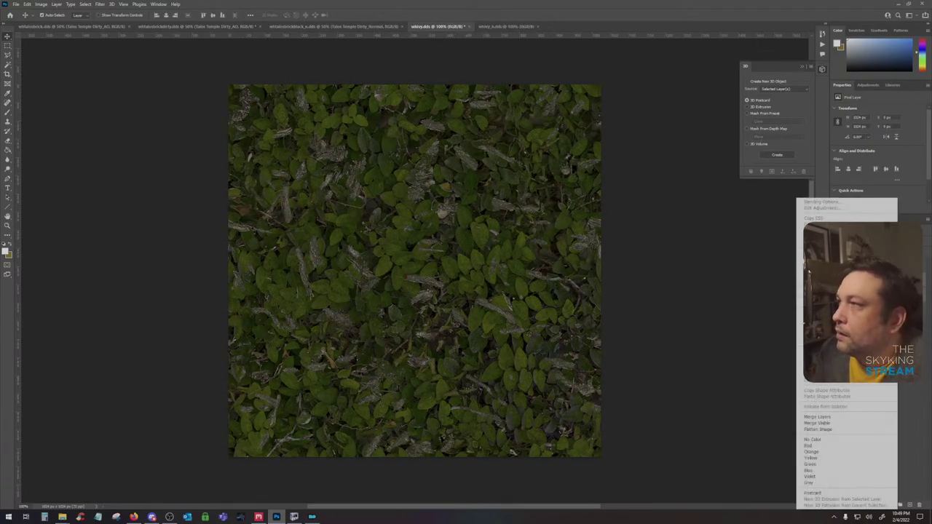
pyautogui.rightClick(888, 258)
pyautogui.click(799, 329)
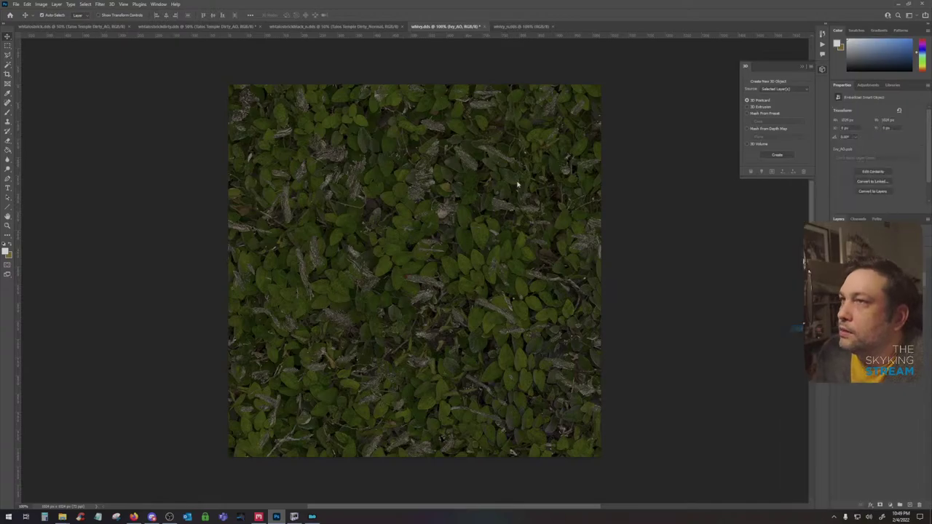
pyautogui.click(100, 3)
pyautogui.click(113, 12)
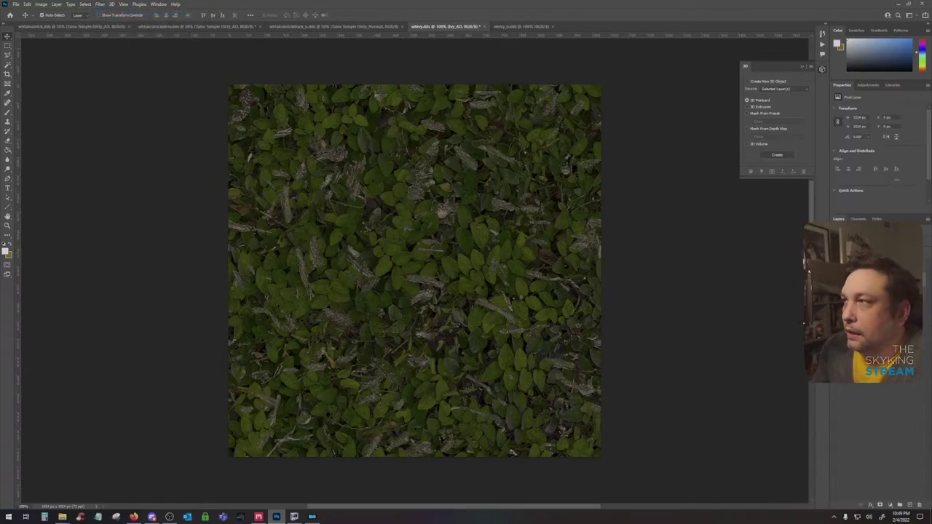
# Show and rasterize the Ivy_Metalness layer, select the whole canvas and take the metalness map out of view
pyautogui.click(836, 259)
pyautogui.rightClick(888, 260)
pyautogui.click(798, 329)
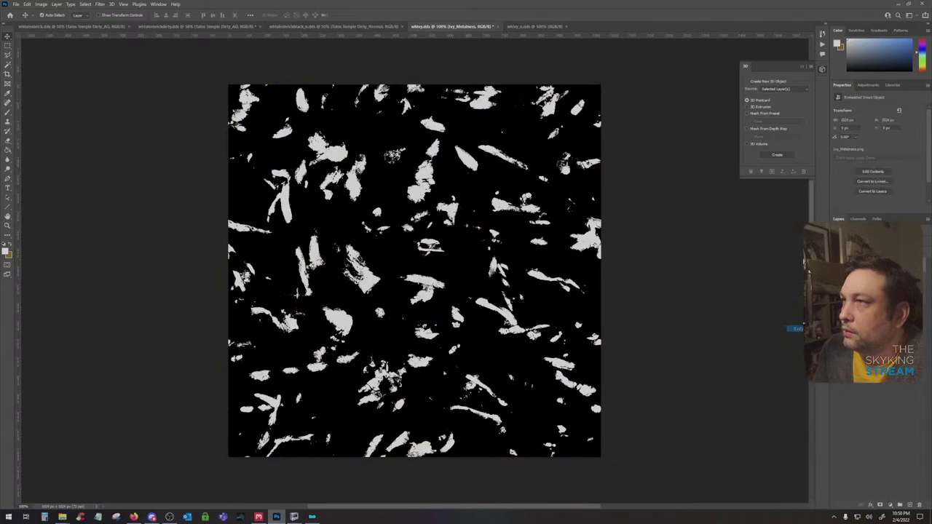
pyautogui.hotkey('ctrl', 'a')
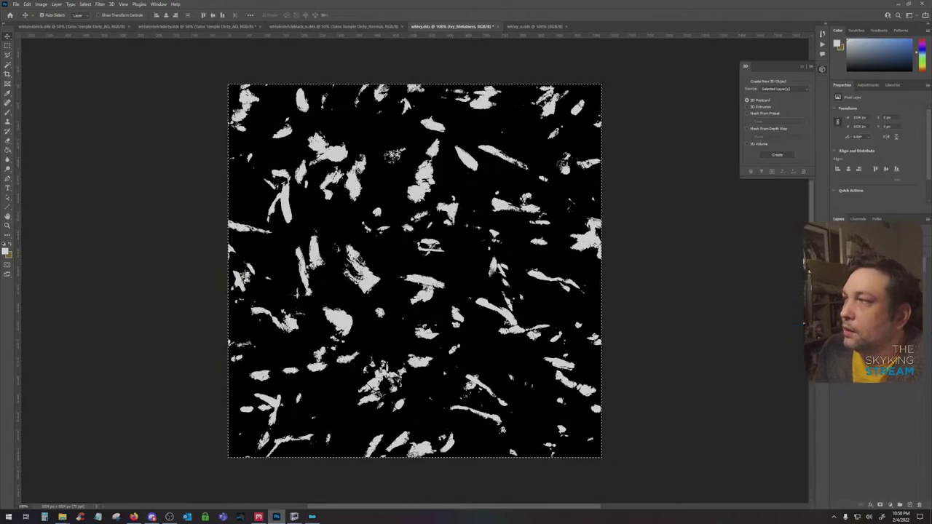
pyautogui.click(836, 259)
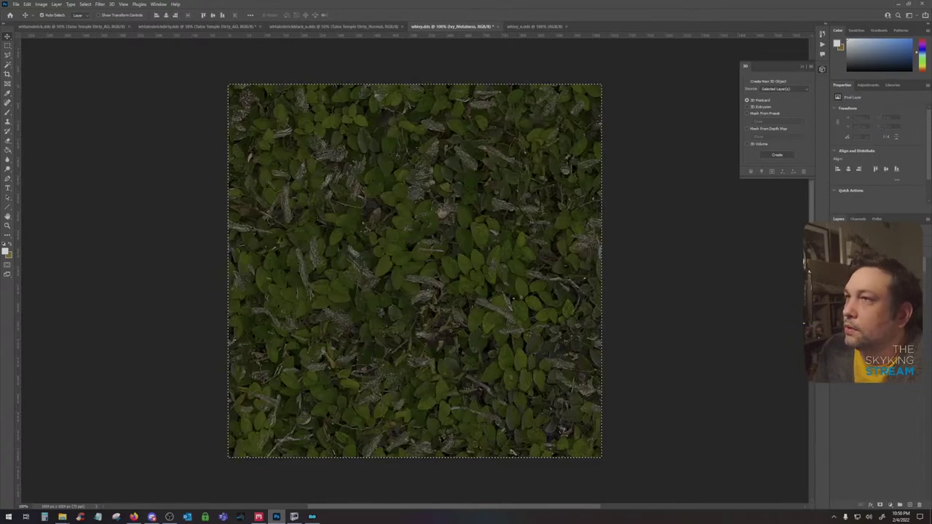
# Duplicate the ivy color and AO layers as one merged copy and desaturate that copy
pyautogui.moveTo(873, 275); pyautogui.dragTo(909, 504)
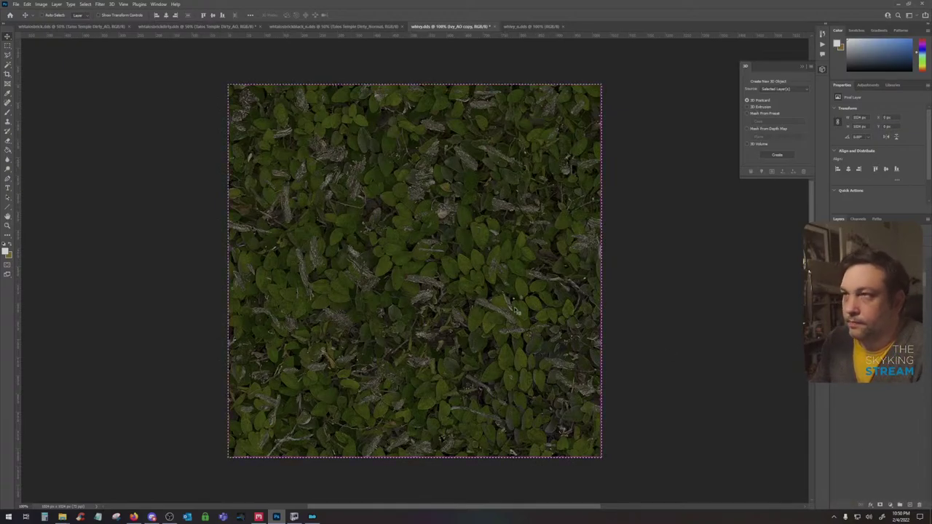
pyautogui.hotkey('ctrl', 'l')
pyautogui.click(519, 145)
pyautogui.press('v')
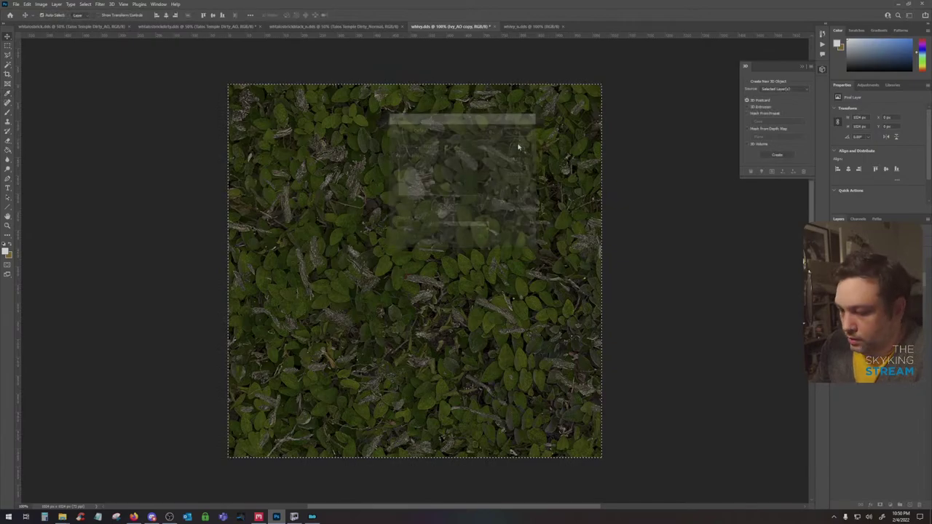
pyautogui.hotkey('ctrl', 'shift', 'u')
# Raise the grayscale copy's contrast with Levels, using a midtone of 0.73 and a white input of 121
pyautogui.hotkey('ctrl', 'l')
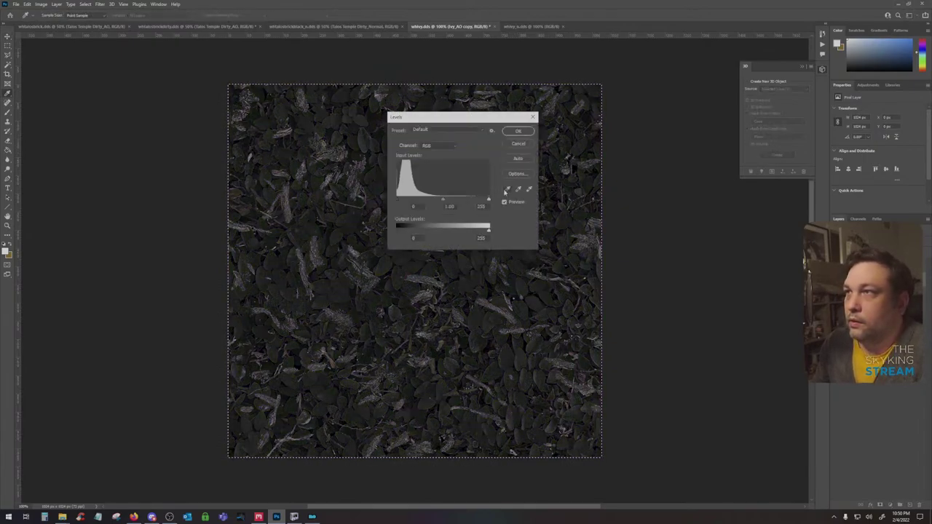
pyautogui.moveTo(486, 198); pyautogui.dragTo(422, 203)
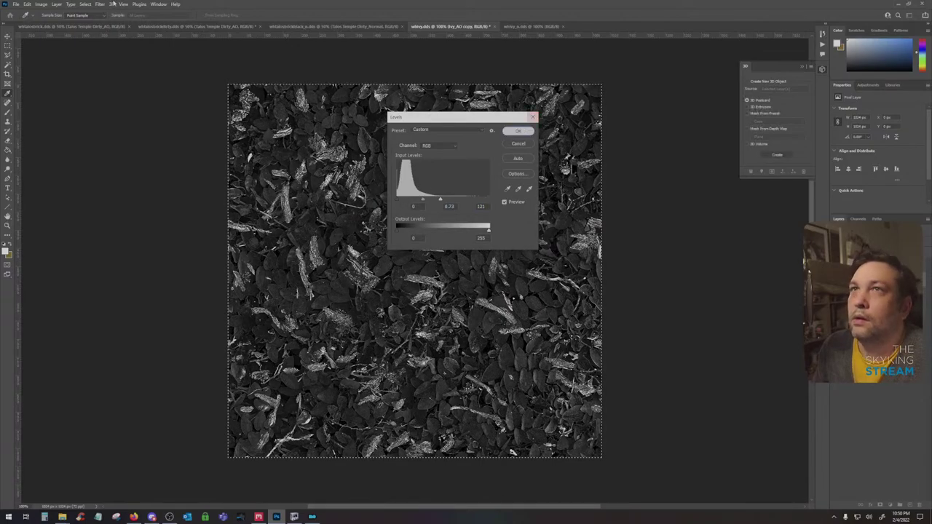
pyautogui.click(518, 131)
# Apply a 2.0-pixel Gaussian Blur to the grayscale copy and brighten it by lowering the Levels white input
pyautogui.click(101, 5)
pyautogui.moveTo(145, 97)
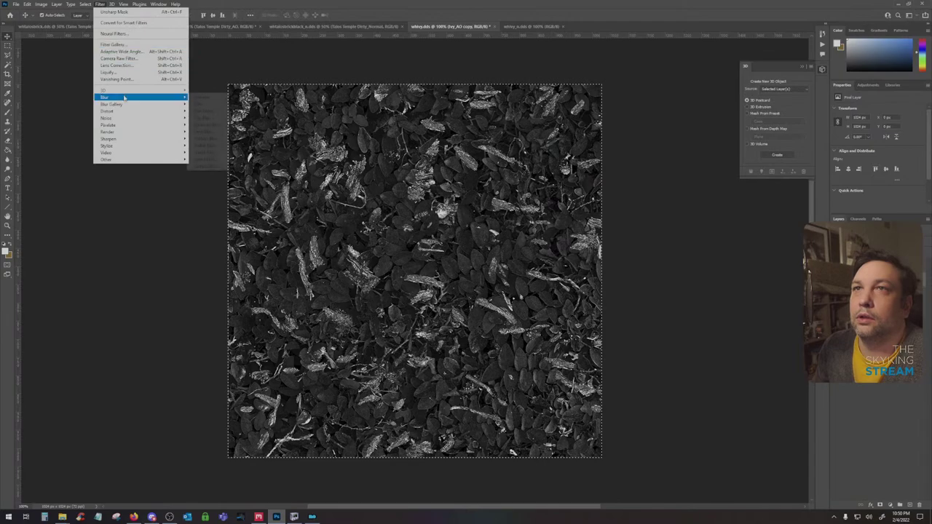
pyautogui.click(222, 126)
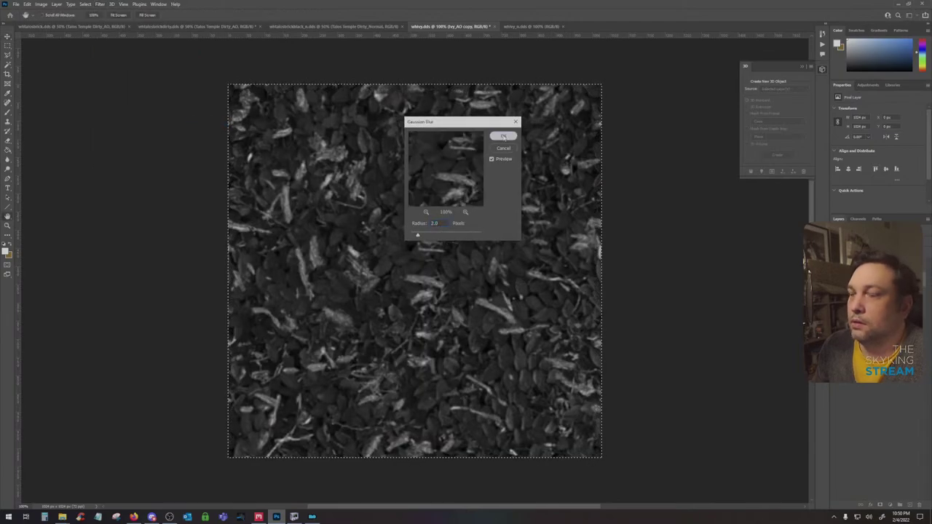
pyautogui.click(500, 138)
pyautogui.hotkey('ctrl', 'l')
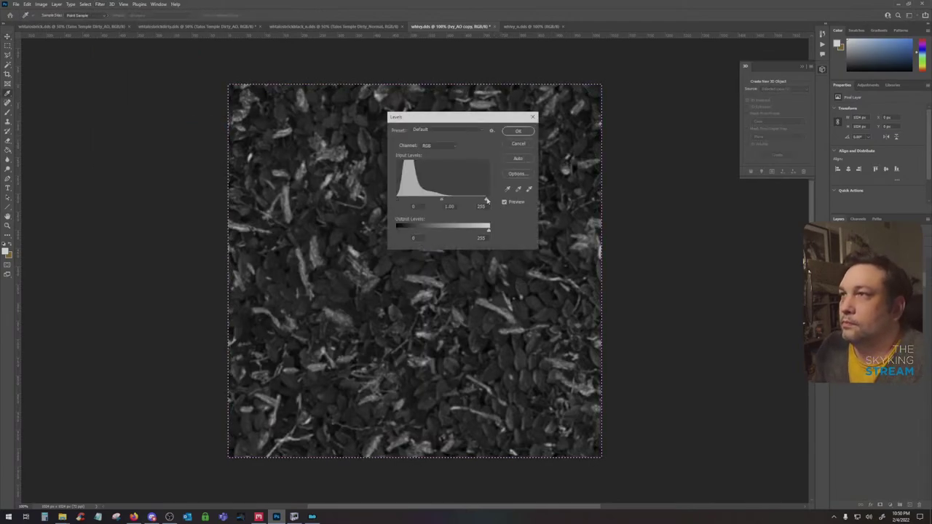
pyautogui.moveTo(489, 200); pyautogui.dragTo(450, 200)
pyautogui.click(517, 131)
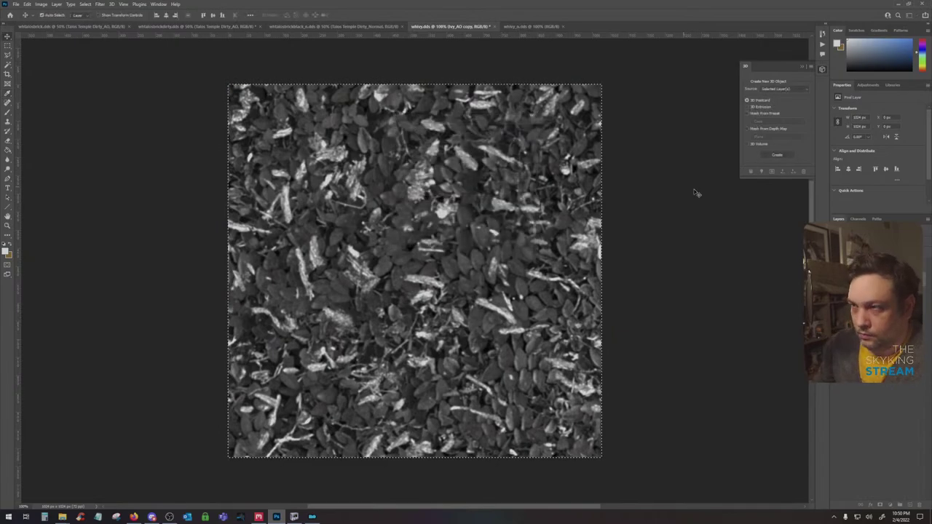
# Move the blurred grayscale image into the Alpha 1 channel of the ivy color texture, replacing the old branch mask
pyautogui.hotkey('ctrl', 'd')
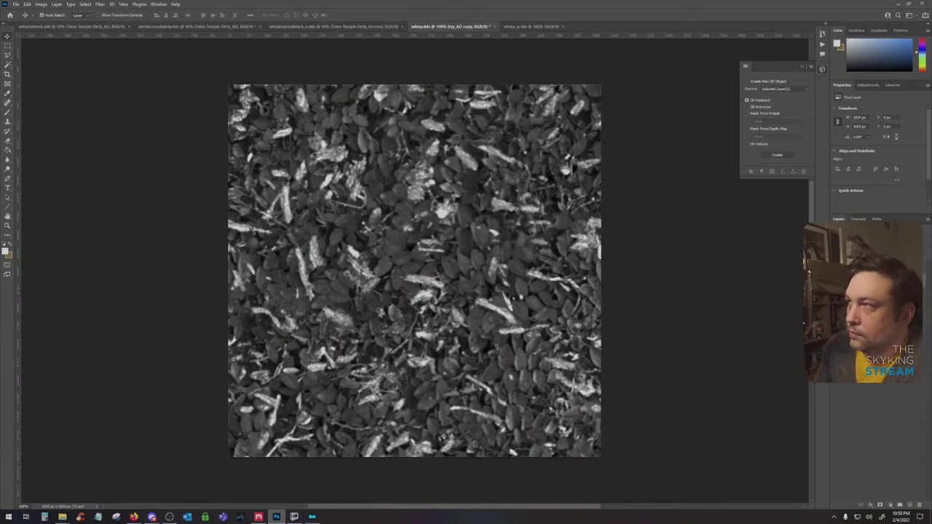
pyautogui.hotkey('ctrl', '2')
pyautogui.hotkey('ctrl', '6')
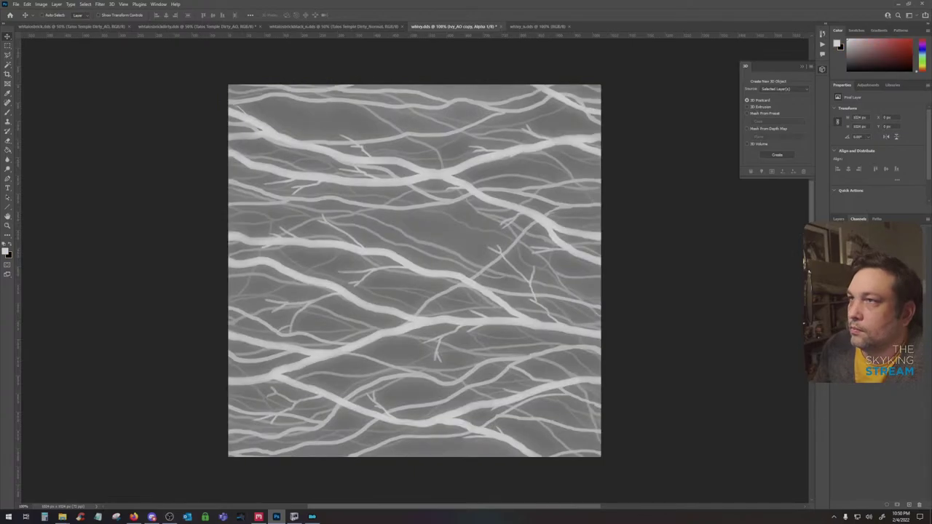
pyautogui.hotkey('ctrl', 'v')
pyautogui.hotkey('ctrl', '2')
pyautogui.click(839, 219)
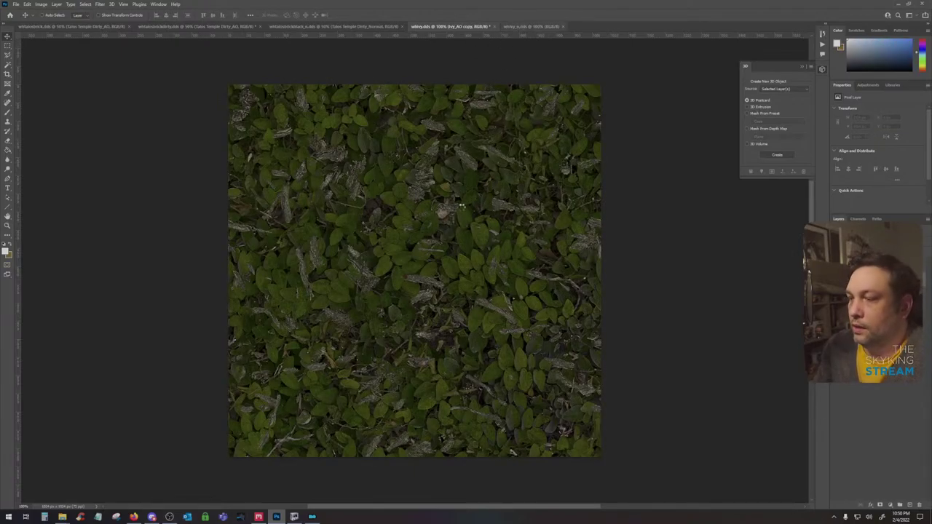
# Save the ivy color texture as DDS with the Color + Alpha texture type and BC7 Fine (Linear, DX11+) compression
pyautogui.click(453, 157)
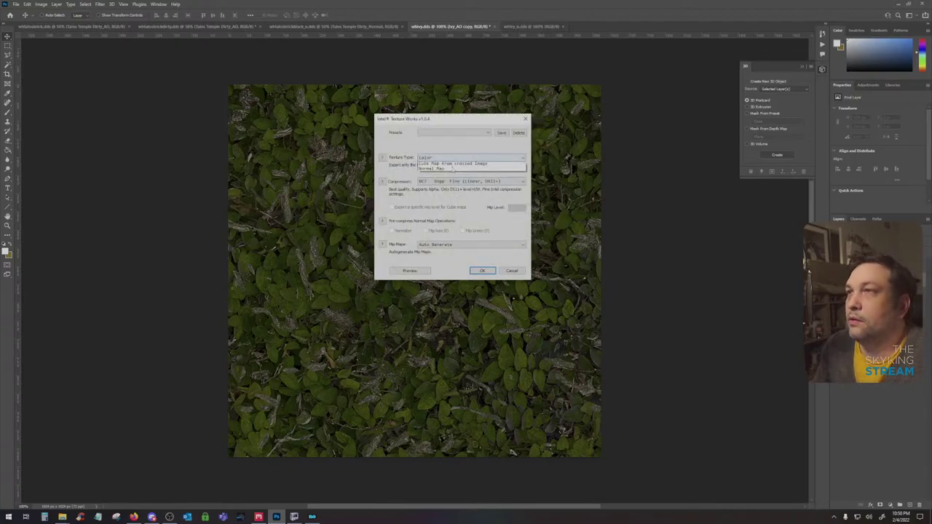
pyautogui.click(453, 170)
pyautogui.click(459, 182)
pyautogui.click(460, 207)
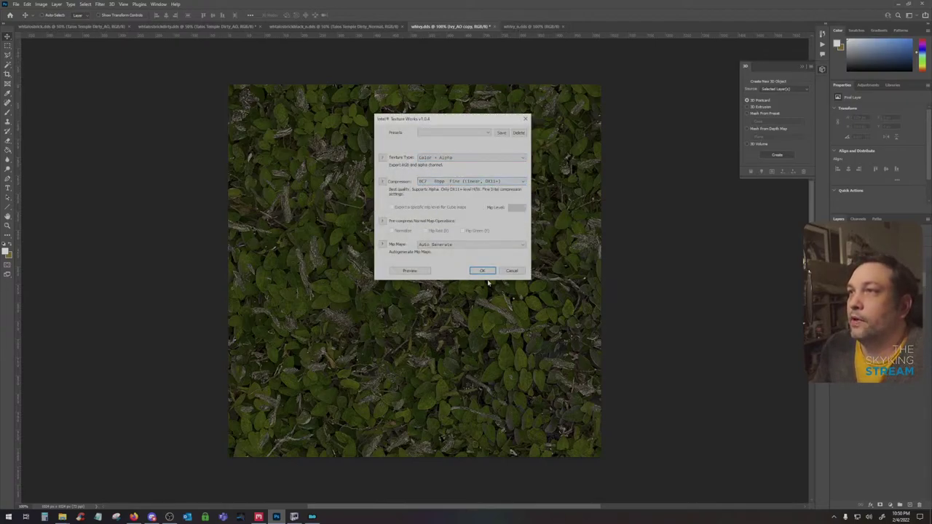
pyautogui.click(482, 270)
# Paste the grayscale image into the ivy normal map document and darken it with Curves, lowering the white output to 119
pyautogui.click(518, 27)
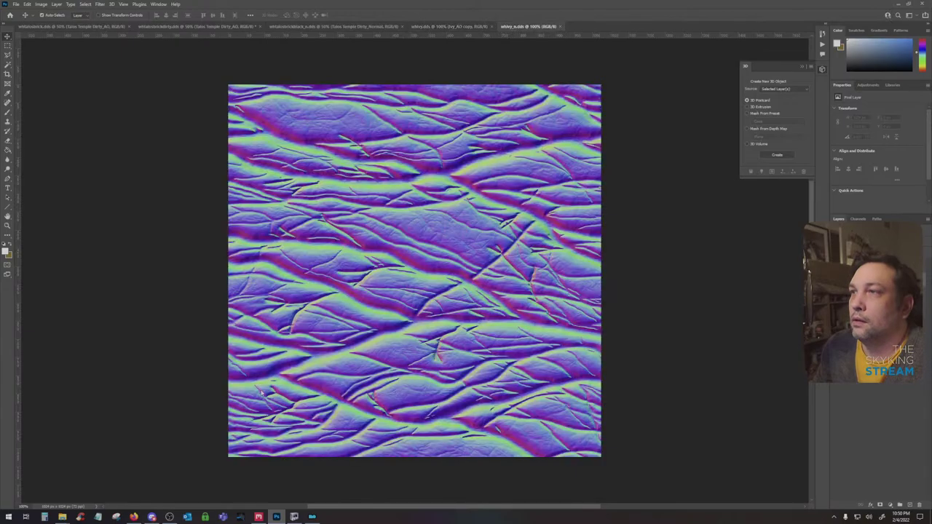
pyautogui.hotkey('ctrl', 'v')
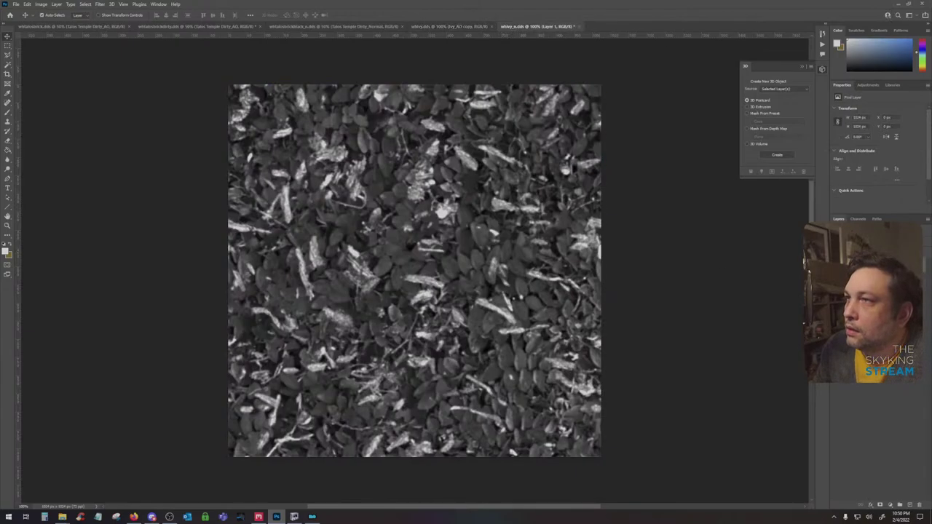
pyautogui.click(36, 5)
pyautogui.moveTo(58, 23)
pyautogui.click(131, 37)
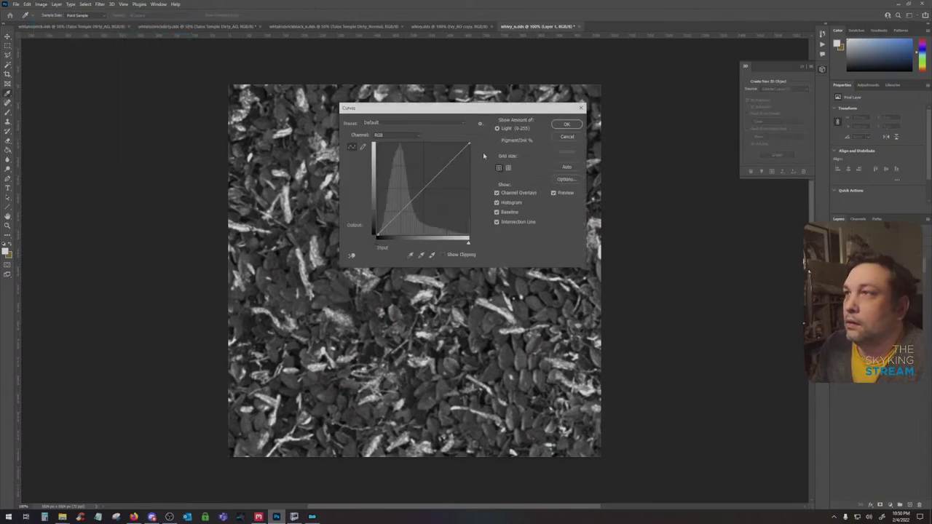
pyautogui.moveTo(469, 145); pyautogui.dragTo(469, 193)
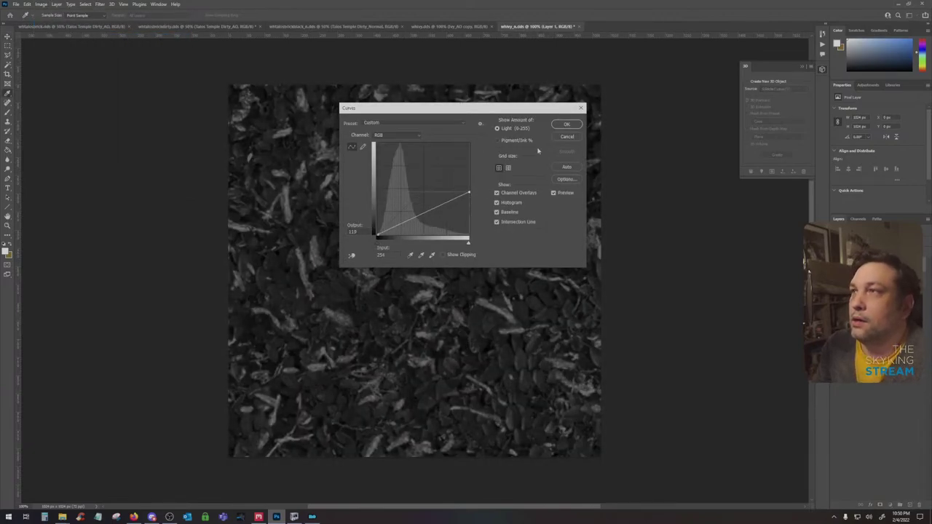
pyautogui.press('Return')
# Cut the darkened grayscale image from its layer and paste it into the normal map's Alpha 1 channel
pyautogui.hotkey('ctrl', 'a')
pyautogui.hotkey('ctrl', 'x')
pyautogui.click(857, 219)
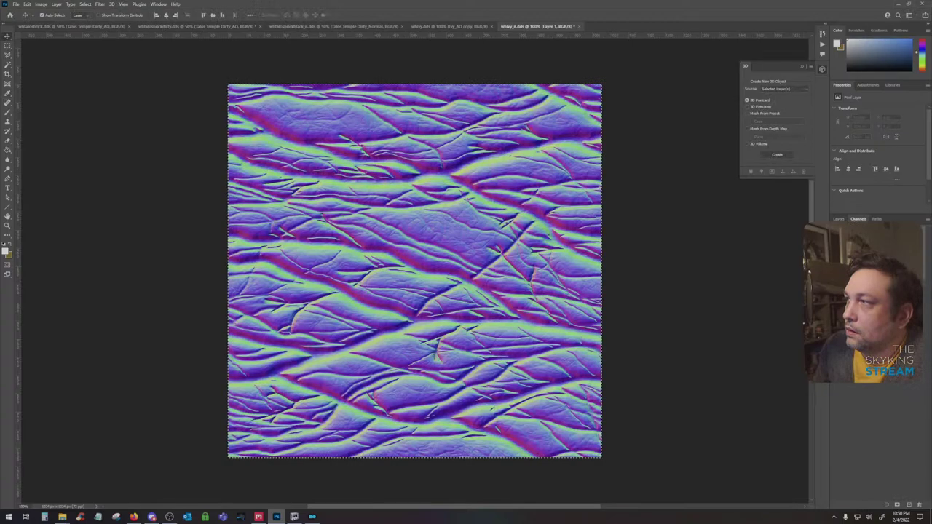
pyautogui.click(872, 282)
pyautogui.hotkey('ctrl', 'v')
pyautogui.hotkey('ctrl', 'd')
pyautogui.click(872, 232)
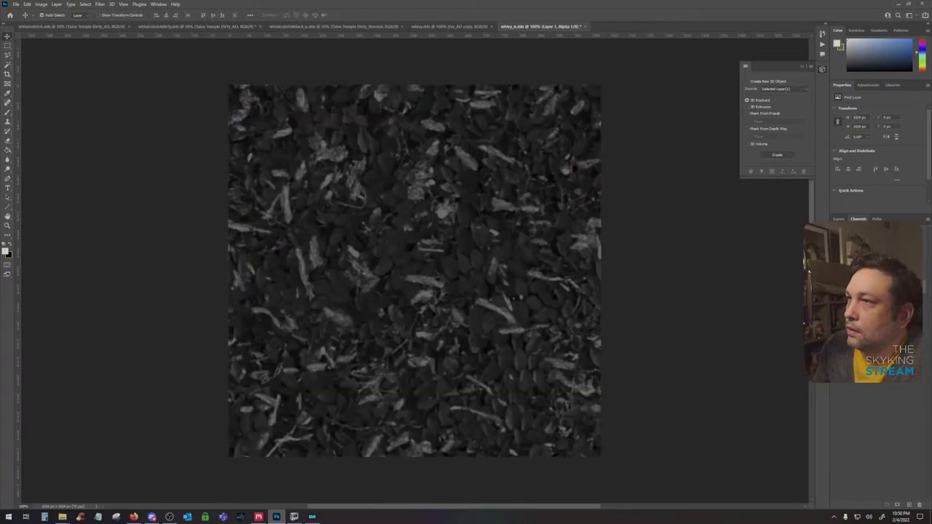
pyautogui.click(837, 219)
# Place Ivy_Normal.png from the Ivy folder into the normal map document and rasterize it
pyautogui.moveTo(62, 517)
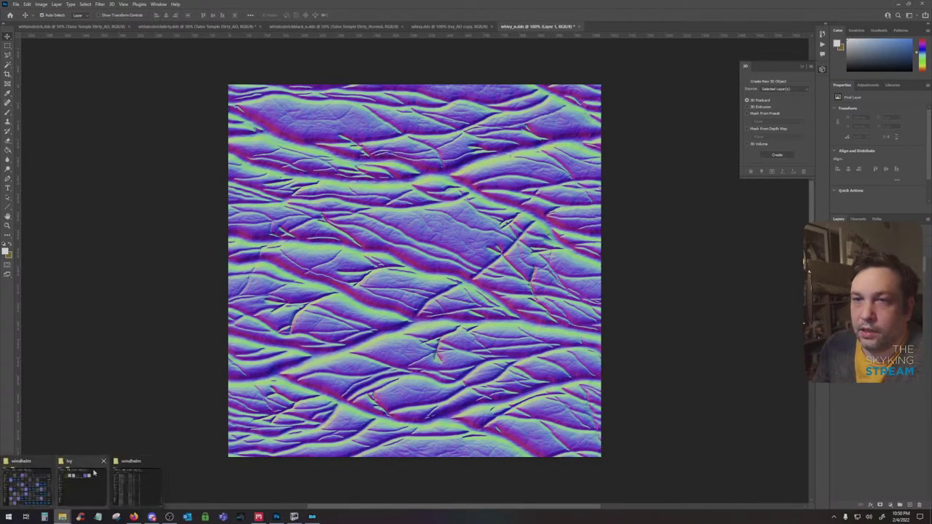
pyautogui.click(83, 477)
pyautogui.moveTo(677, 195); pyautogui.dragTo(265, 236)
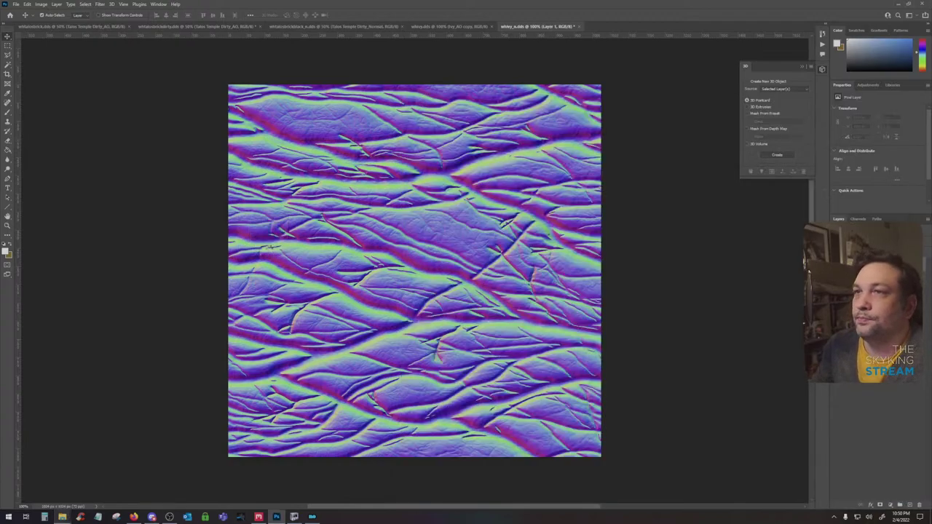
pyautogui.rightClick(890, 255)
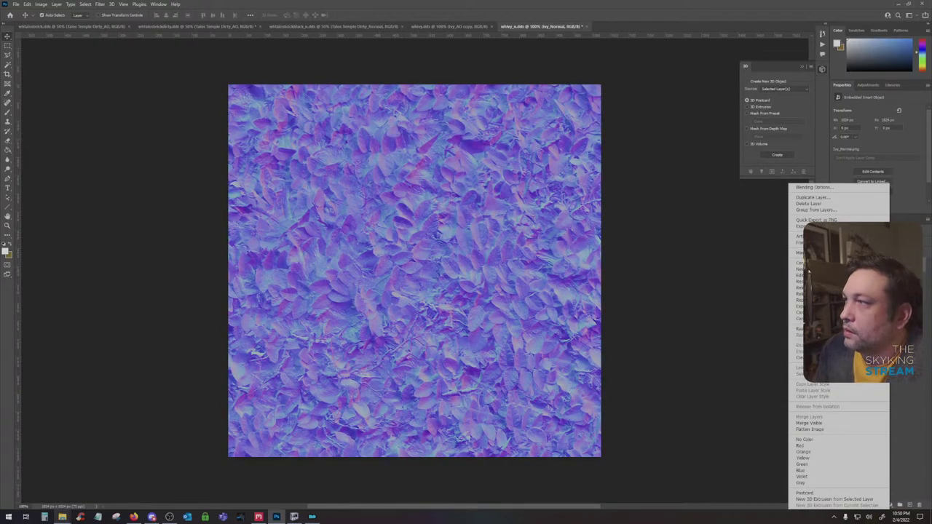
pyautogui.click(852, 328)
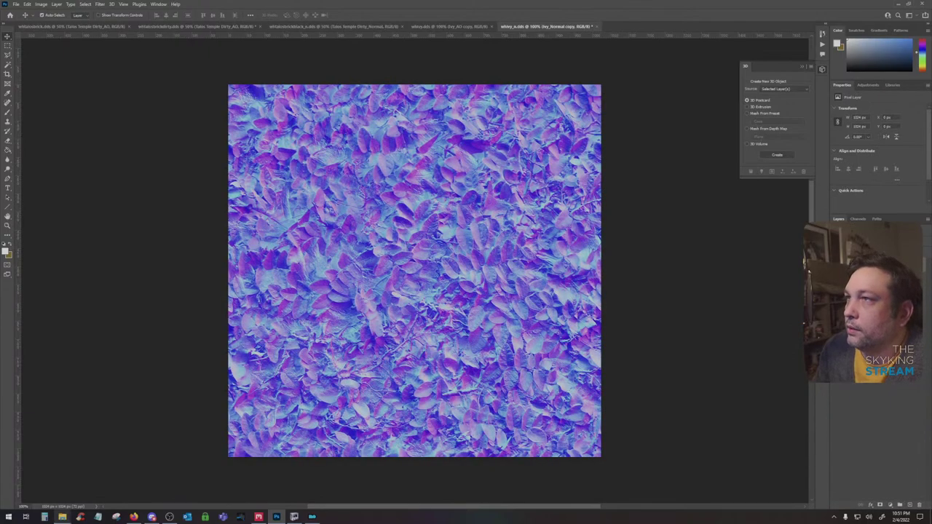
# Merge the Ivy_Normal layer with a blended duplicate of itself to strengthen the relief
pyautogui.rightClick(893, 256)
pyautogui.click(845, 302)
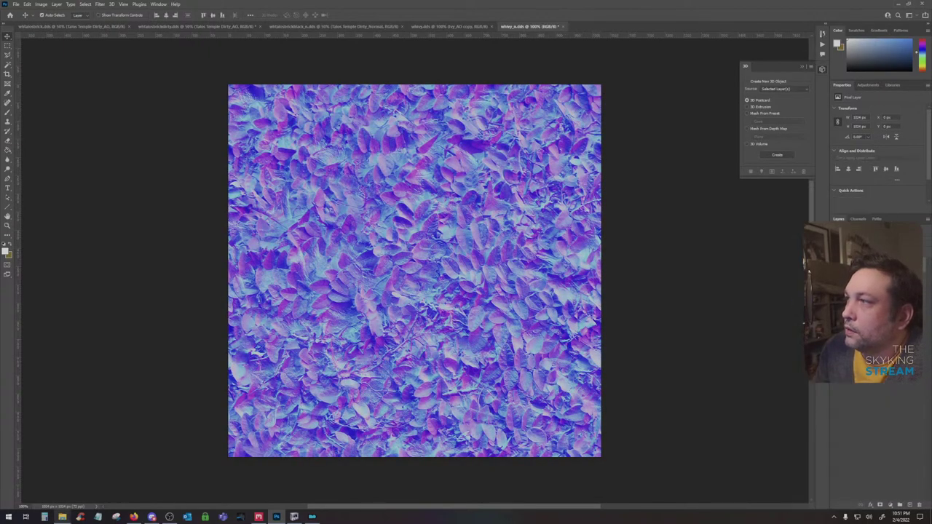
pyautogui.rightClick(894, 257)
pyautogui.click(837, 329)
# Invert the green channel of the merged ivy normal layer and return to the composite RGB view
pyautogui.click(858, 219)
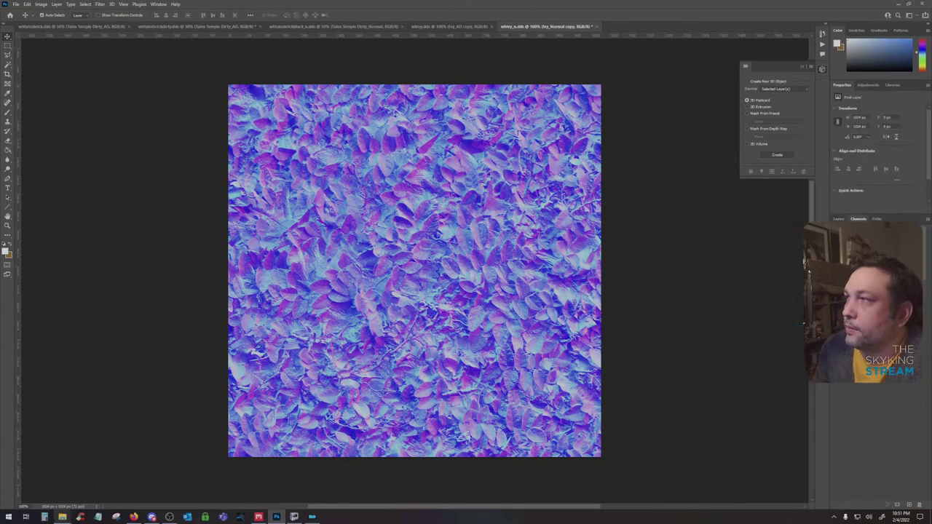
pyautogui.click(862, 254)
pyautogui.hotkey('ctrl', 'i')
pyautogui.click(860, 232)
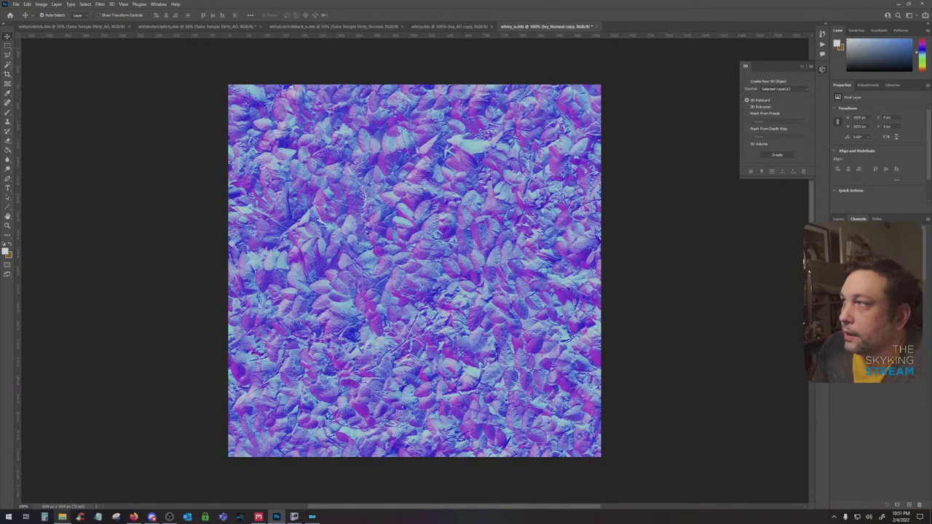
# Return to the layer list and save the finished ivy normal map whivy_n.dds
pyautogui.click(838, 219)
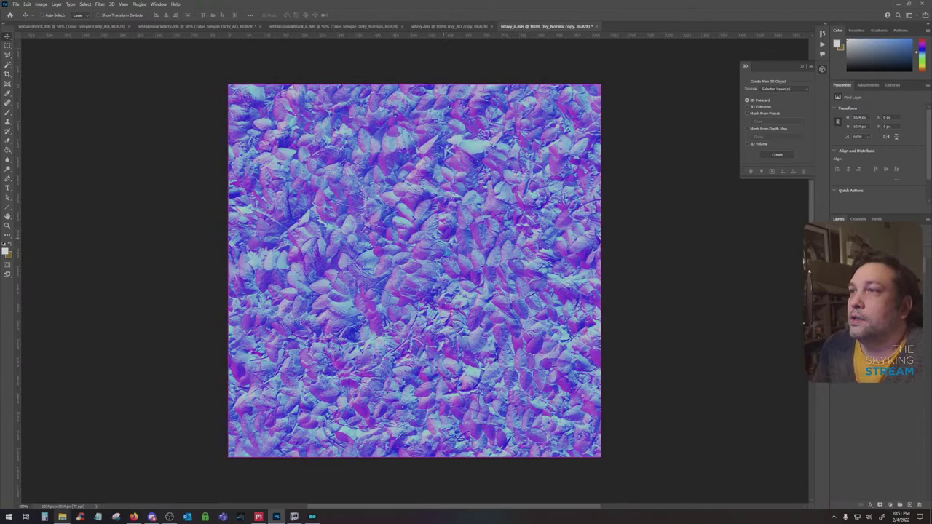
pyautogui.click(482, 271)
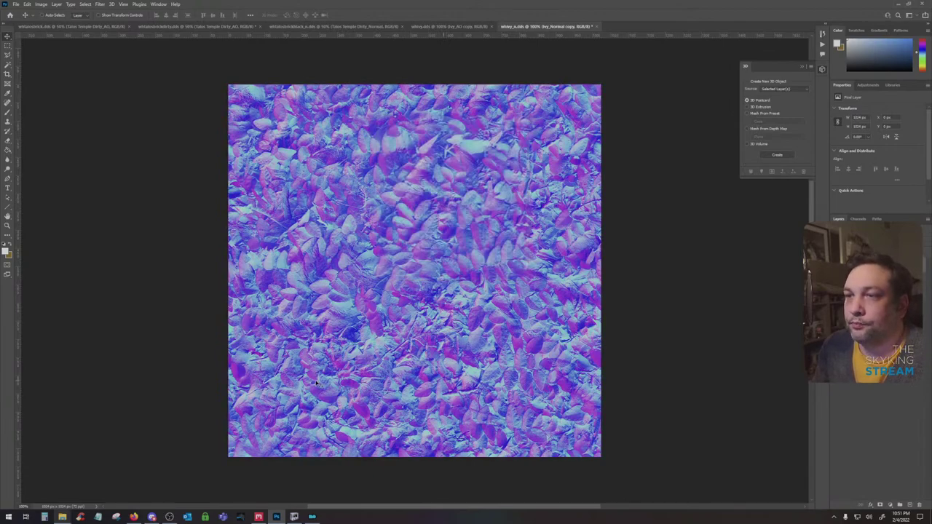
# Launch Skyrim from Mod Organizer, continue the last save, and examine the ivy on Windhelm's walls up close
pyautogui.click(311, 517)
pyautogui.click(893, 47)
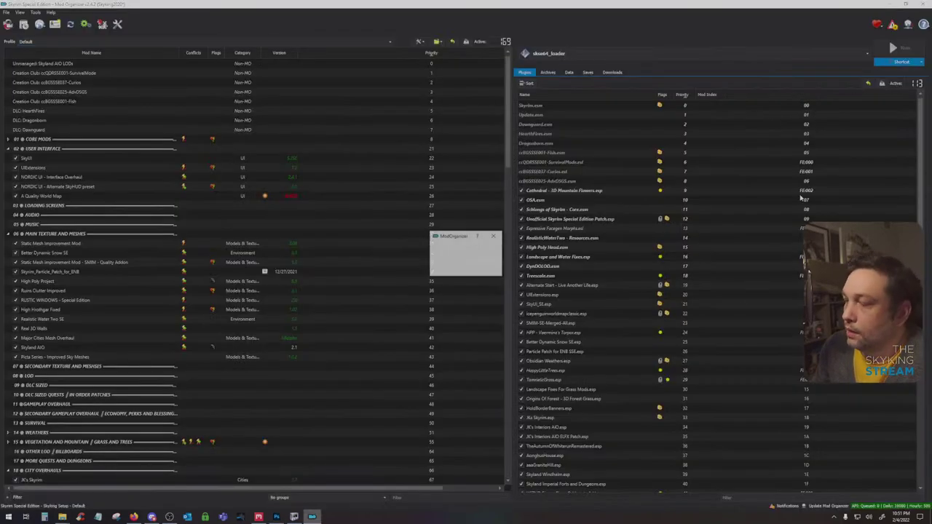
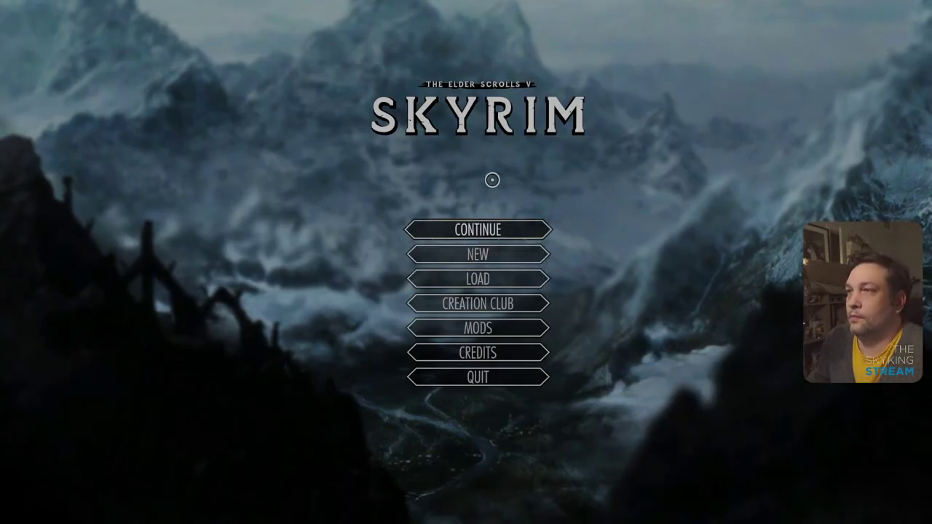
pyautogui.click(482, 243)
pyautogui.click(654, 473)
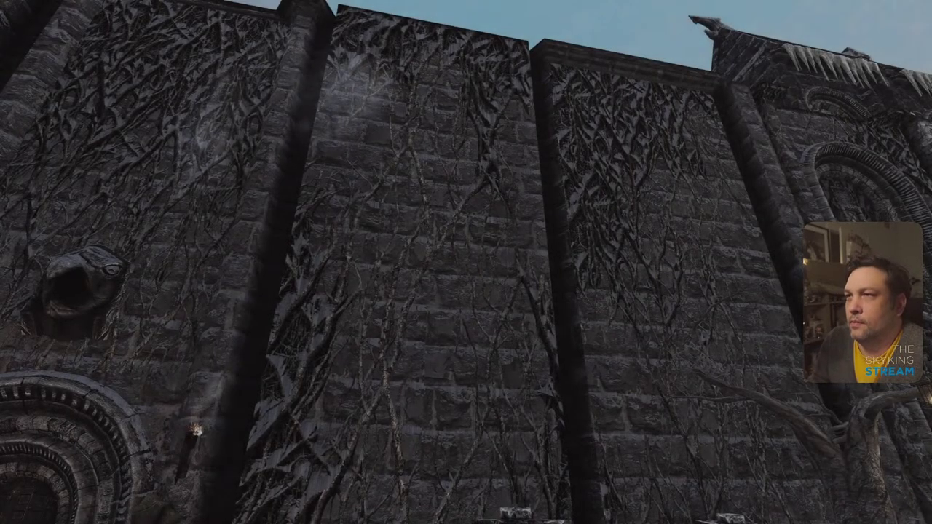
pyautogui.press('w')
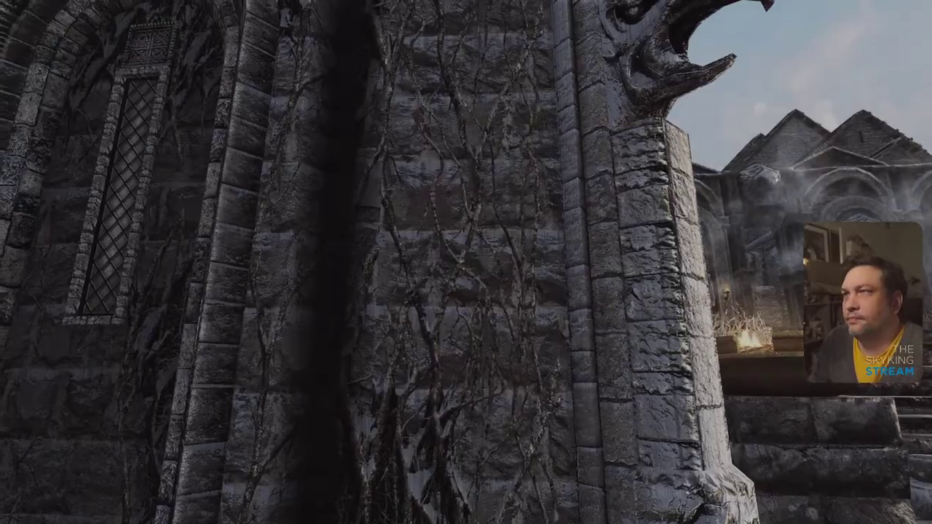
# Quit Skyrim to the desktop
pyautogui.press('j')
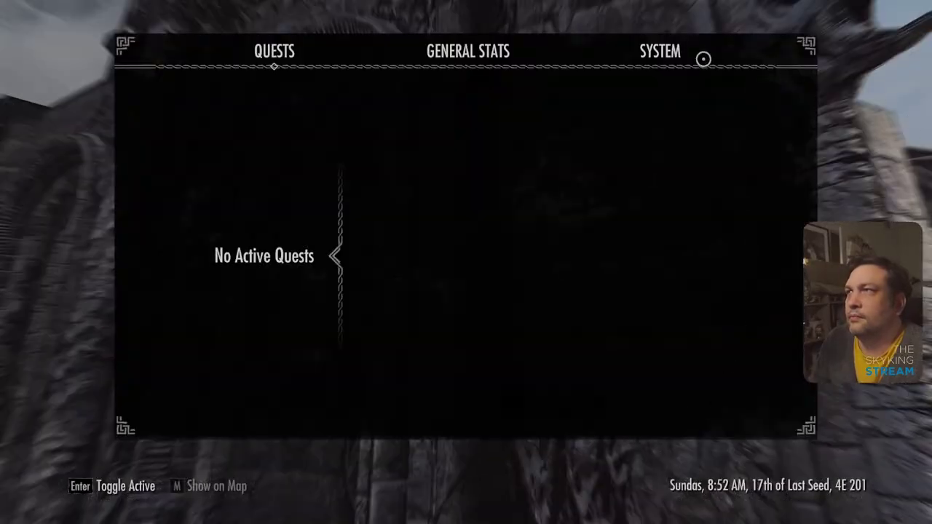
pyautogui.click(659, 52)
pyautogui.click(277, 287)
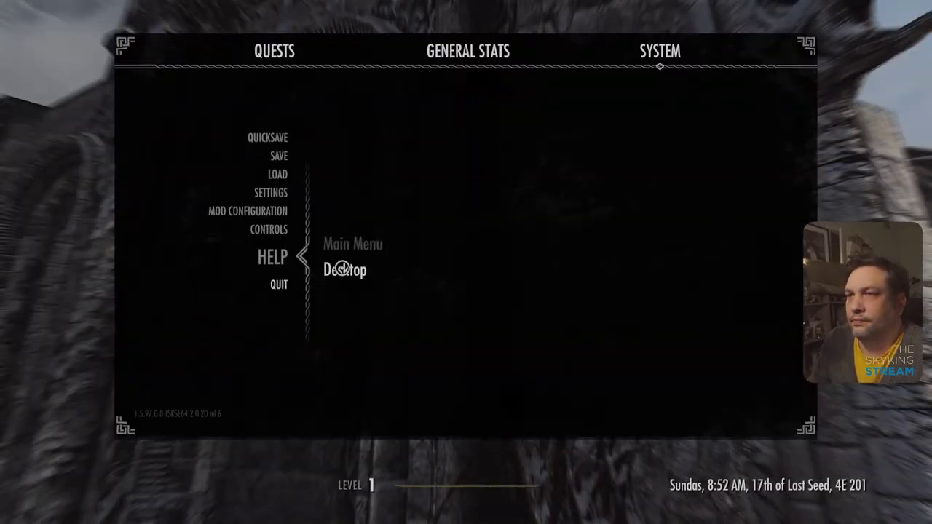
pyautogui.click(335, 269)
pyautogui.click(539, 411)
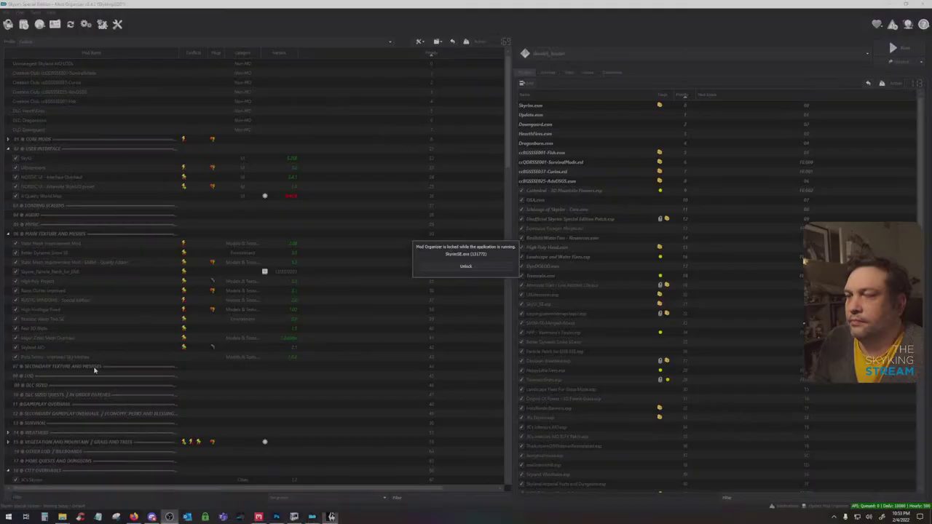
# Switch to the whivy.dds document in Photoshop and check its save folder and the files there without saving
pyautogui.click(276, 516)
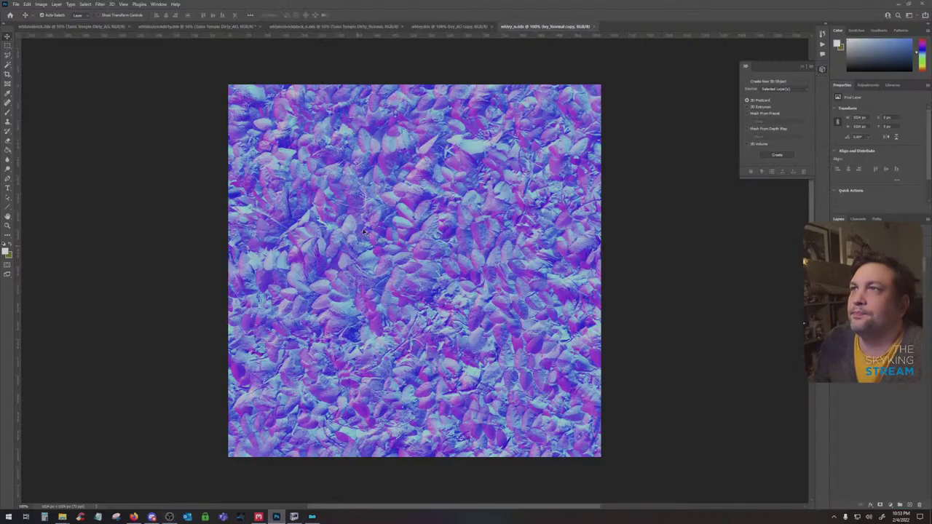
pyautogui.click(463, 27)
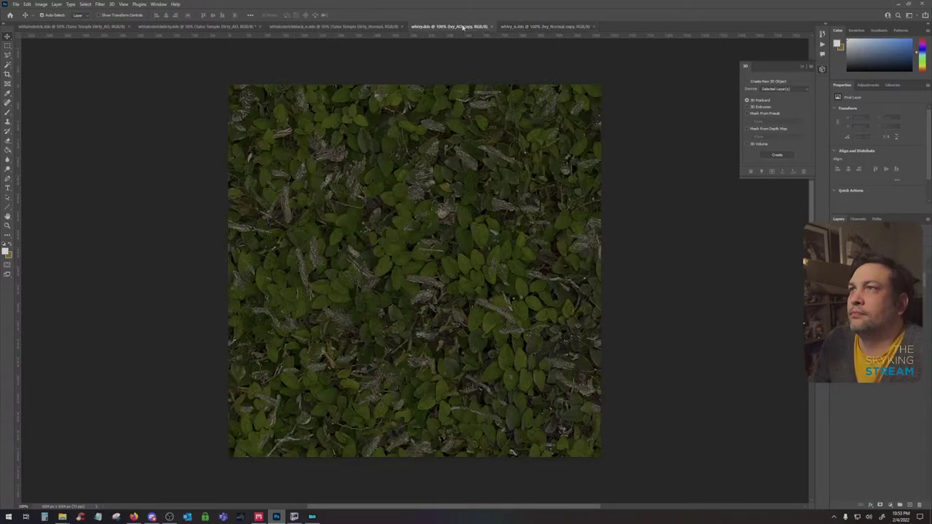
pyautogui.click(15, 4)
pyautogui.click(51, 91)
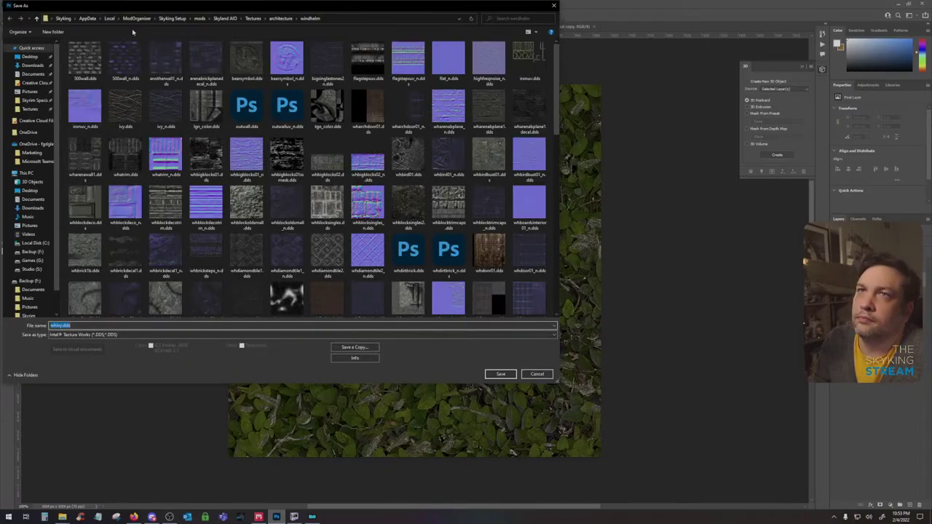
pyautogui.click(336, 19)
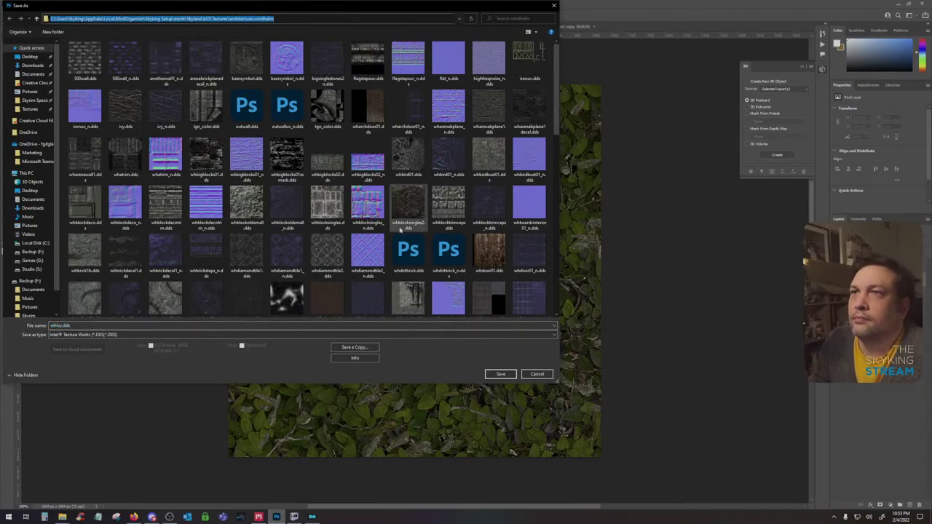
pyautogui.click(442, 213)
pyautogui.scroll(-2, 437, 216)
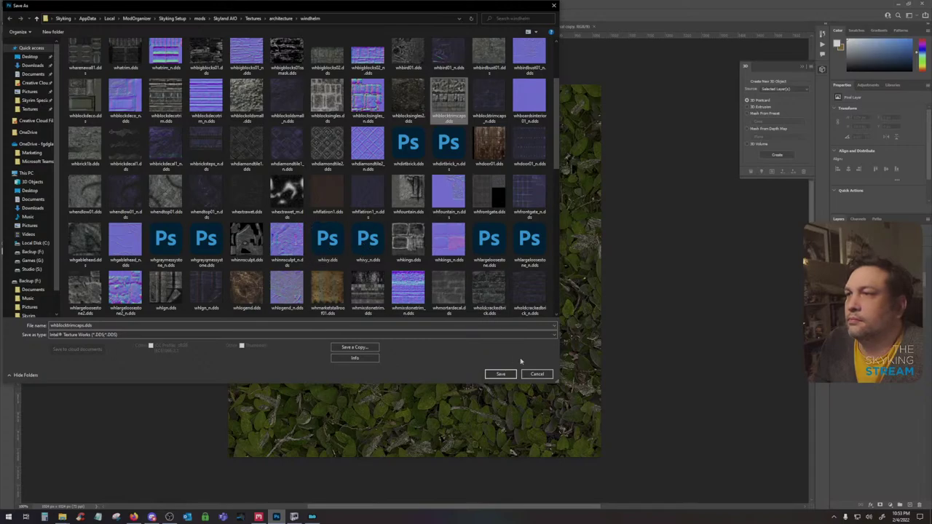
pyautogui.click(537, 373)
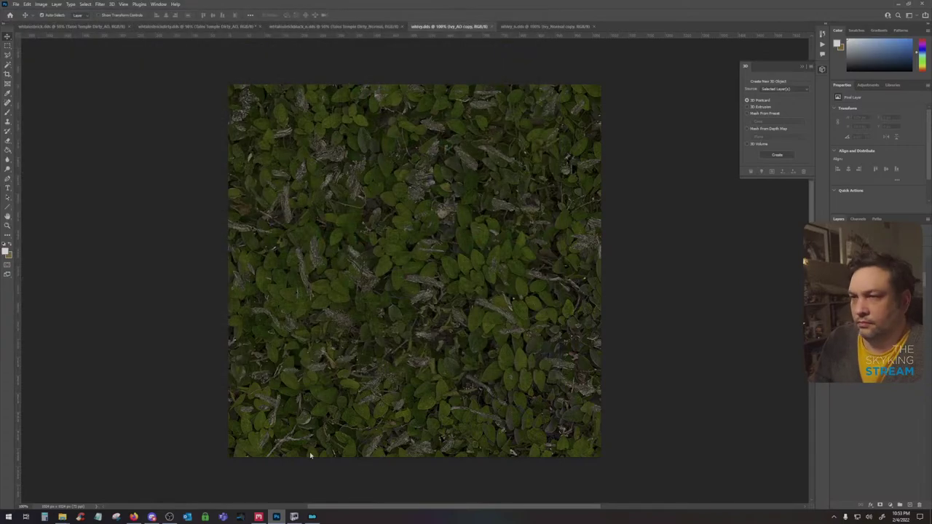
# Switch to NifSkope and inspect the brick wall shape of whtempletalos3.nif from the front
pyautogui.click(294, 517)
pyautogui.moveTo(618, 378)
pyautogui.mouseDown()
pyautogui.moveTo(568, 379)
pyautogui.moveTo(618, 378)
pyautogui.mouseUp()
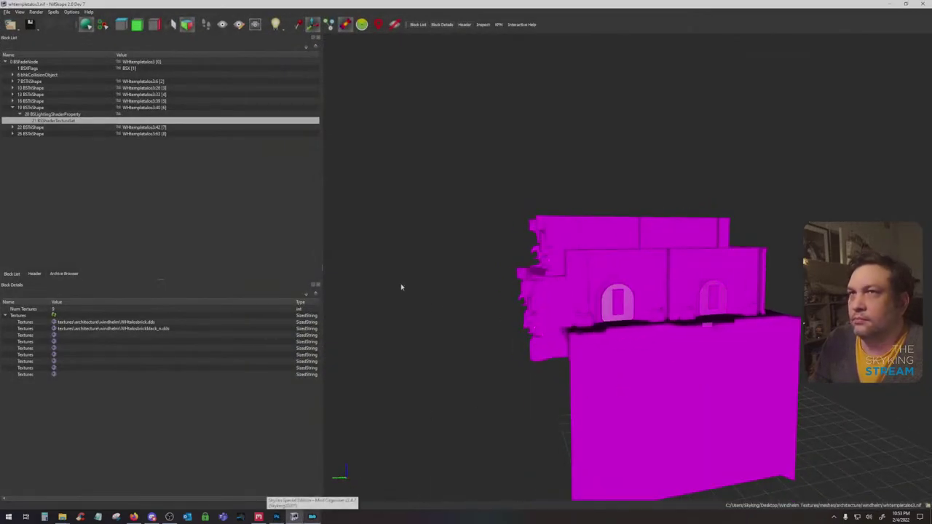
pyautogui.click(615, 362)
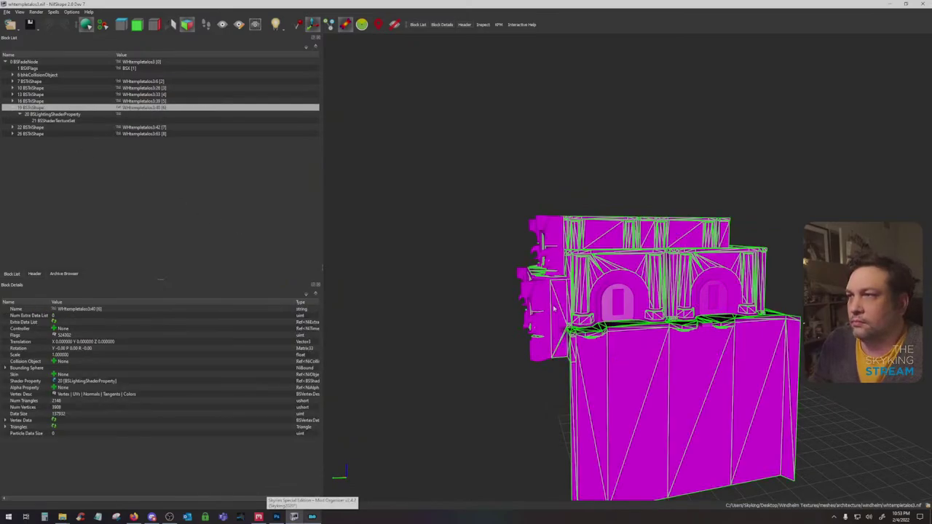
pyautogui.moveTo(554, 308); pyautogui.dragTo(539, 289)
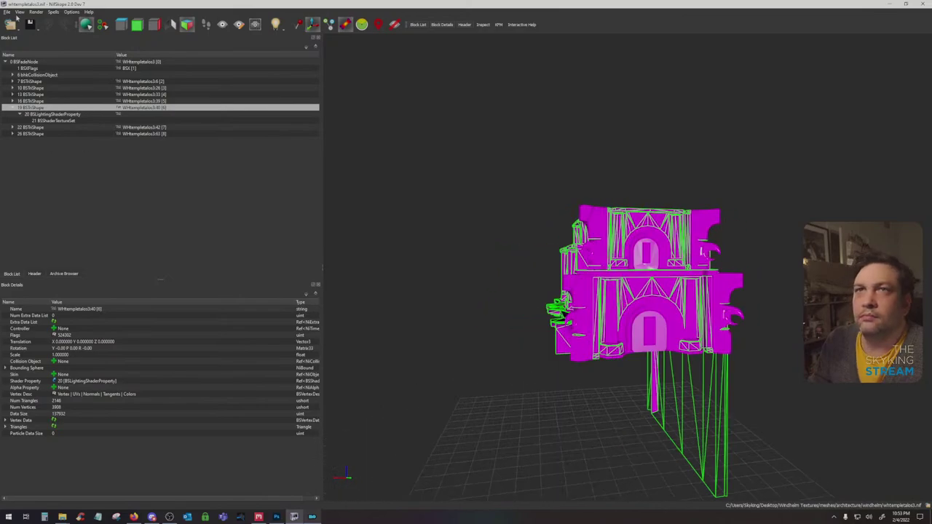
# Open the mesh whtempletalos.nif from the windhelm architecture meshes folder
pyautogui.click(11, 25)
pyautogui.click(16, 36)
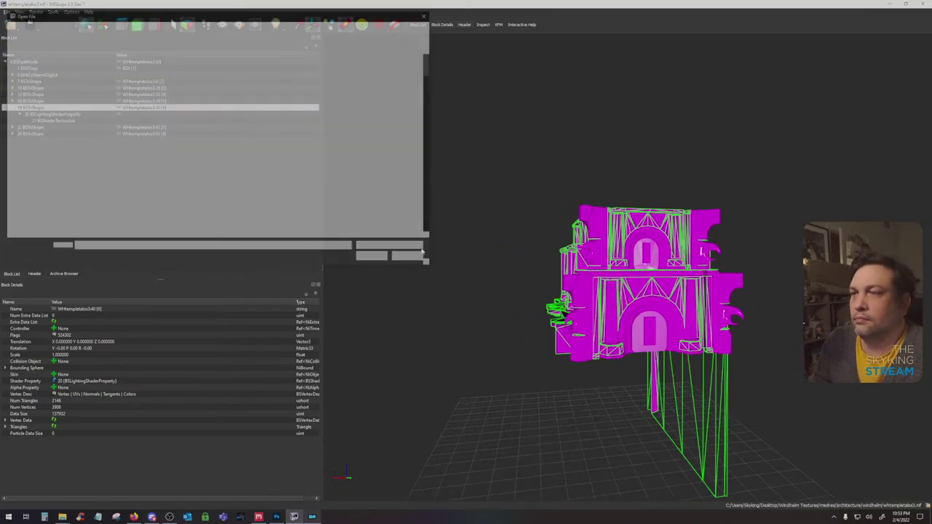
pyautogui.moveTo(430, 64); pyautogui.dragTo(445, 187)
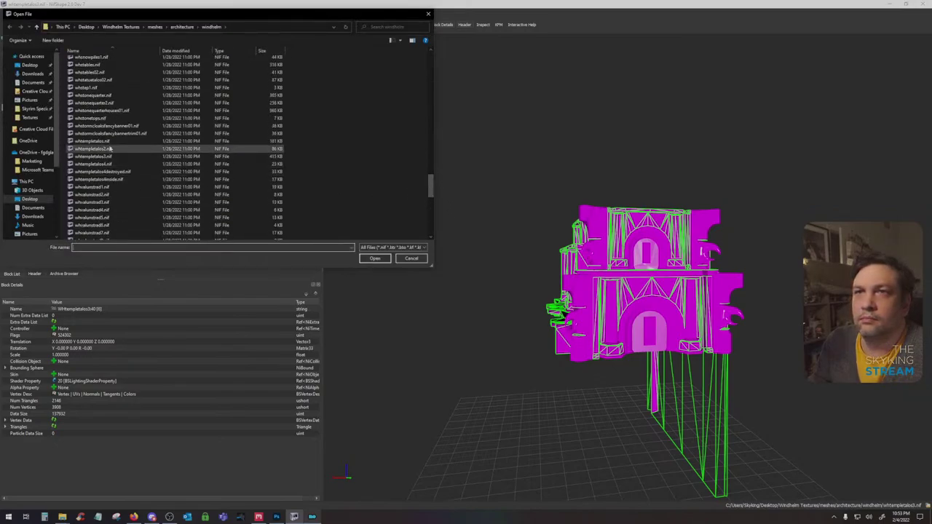
pyautogui.doubleClick(93, 141)
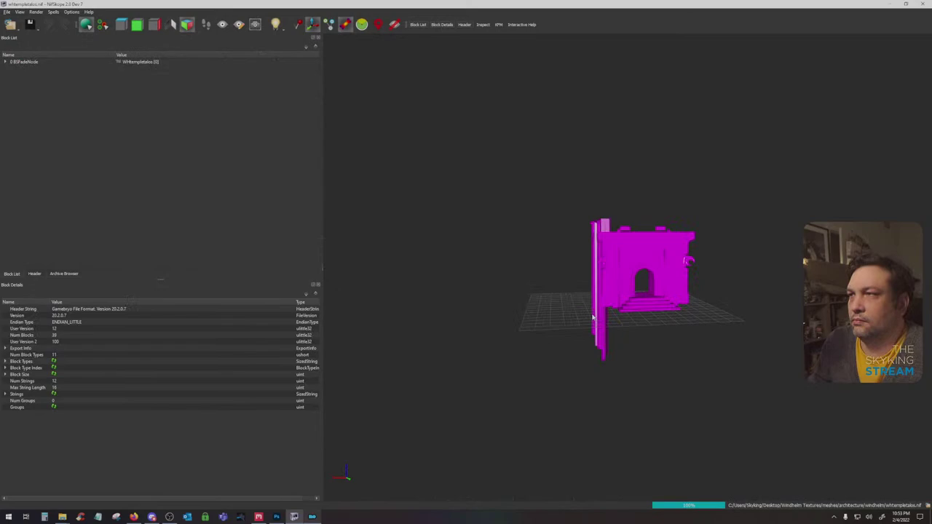
# Select the ivy shape on the temple's outer wall and display the texture paths in its BSShaderTextureSet
pyautogui.moveTo(592, 317); pyautogui.dragTo(639, 321)
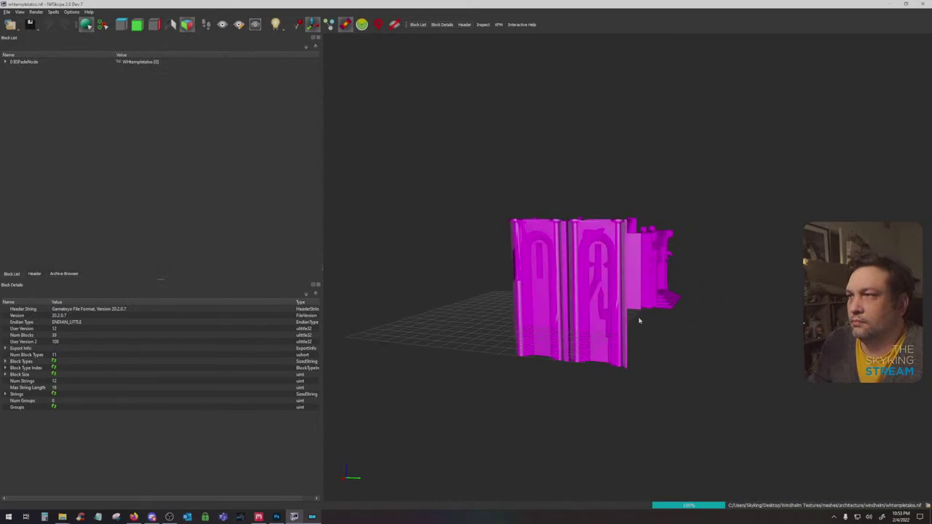
pyautogui.click(600, 311)
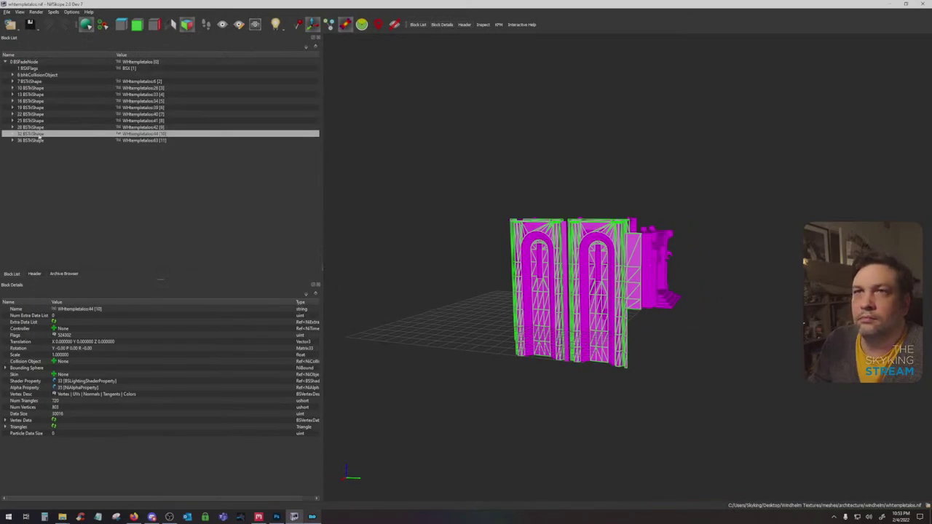
pyautogui.click(11, 134)
pyautogui.click(19, 140)
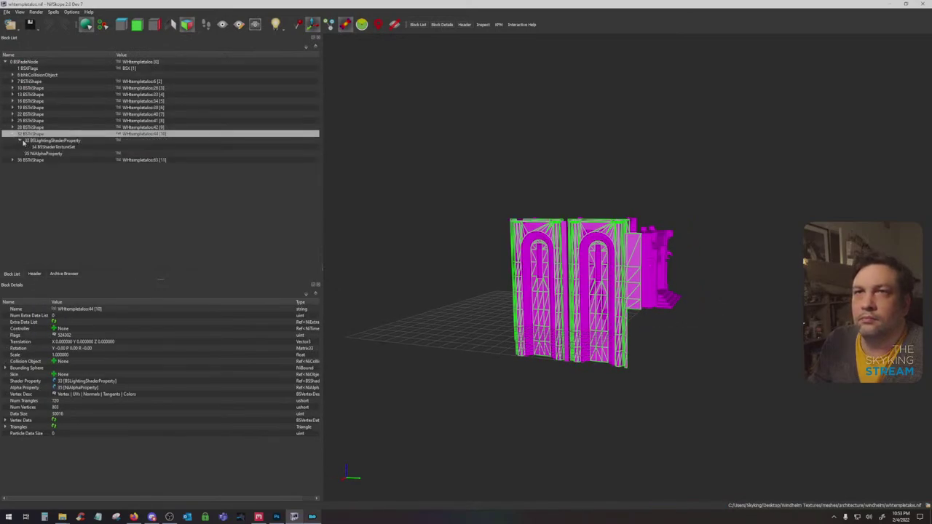
pyautogui.click(35, 147)
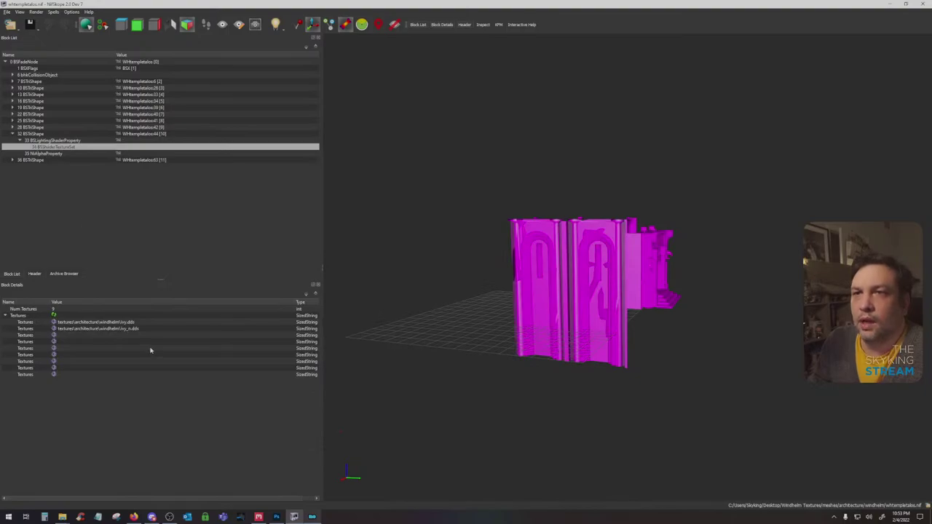
pyautogui.hotkey('alt', 'Tab')
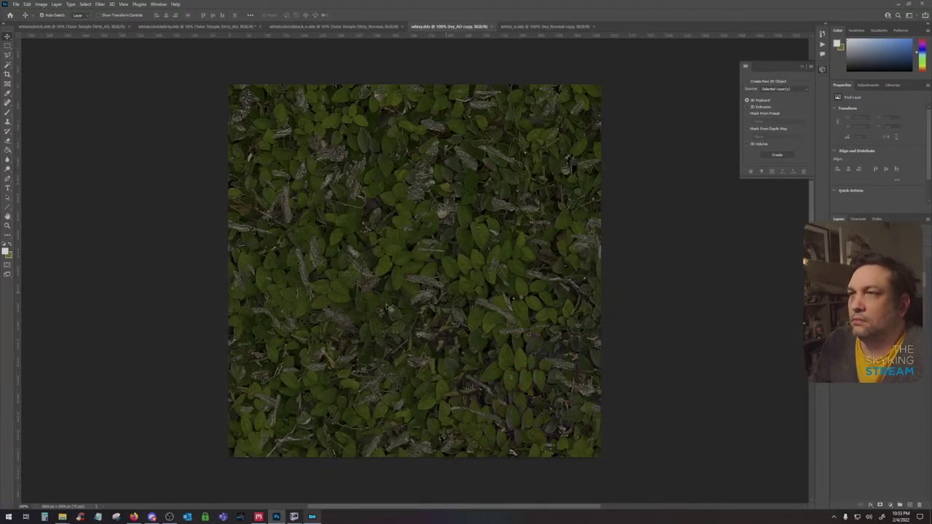
pyautogui.click(16, 5)
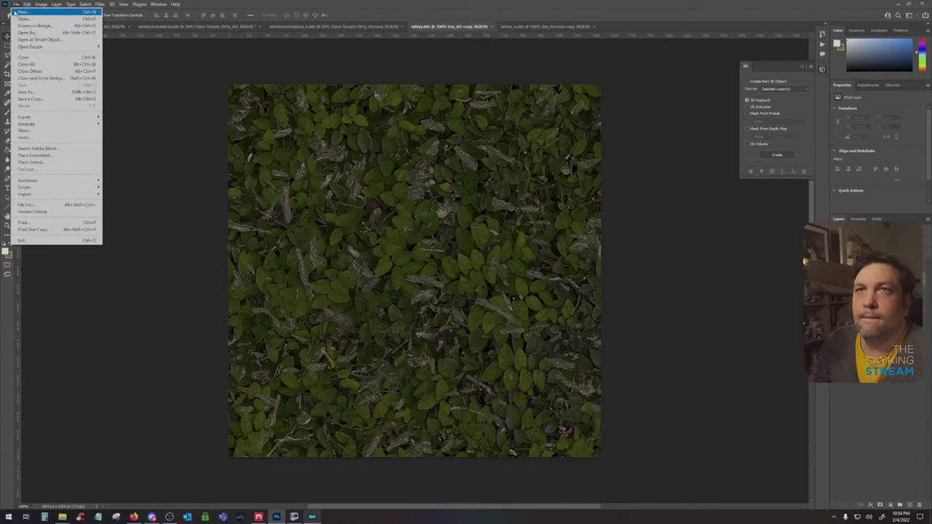
pyautogui.click(16, 19)
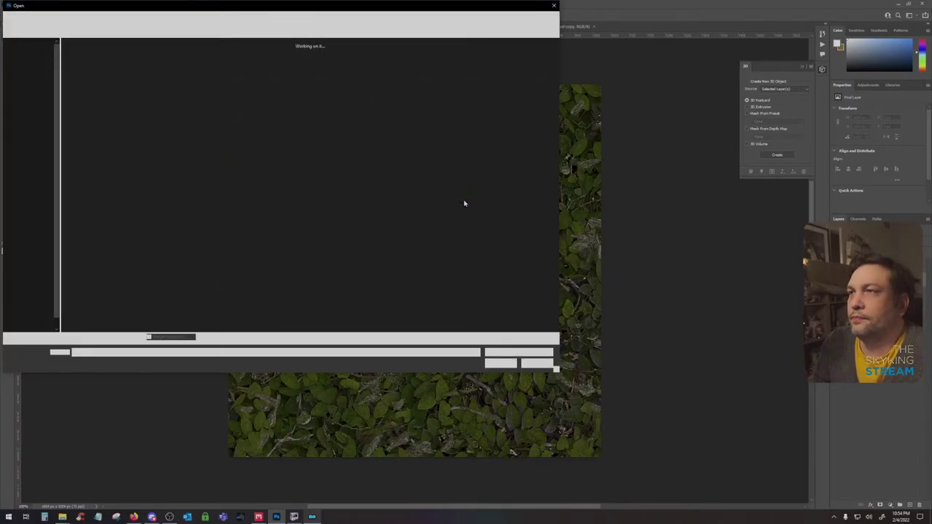
pyautogui.click(553, 5)
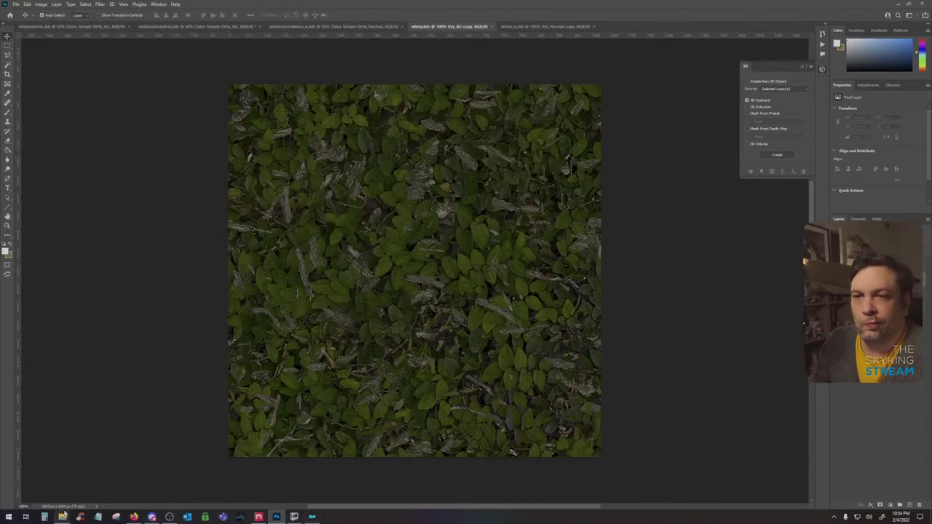
# Open ivy.dds and ivy_n.dds from the windhelm textures folder in Photoshop with the default load options, placing ivy_n.dds after ivy.dds
pyautogui.moveTo(62, 517)
pyautogui.click(27, 482)
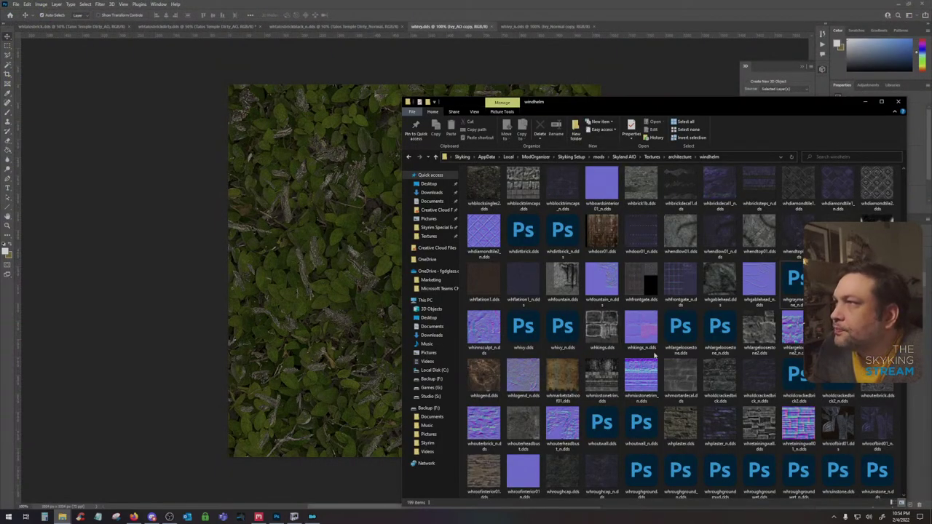
pyautogui.scroll(3, 654, 355)
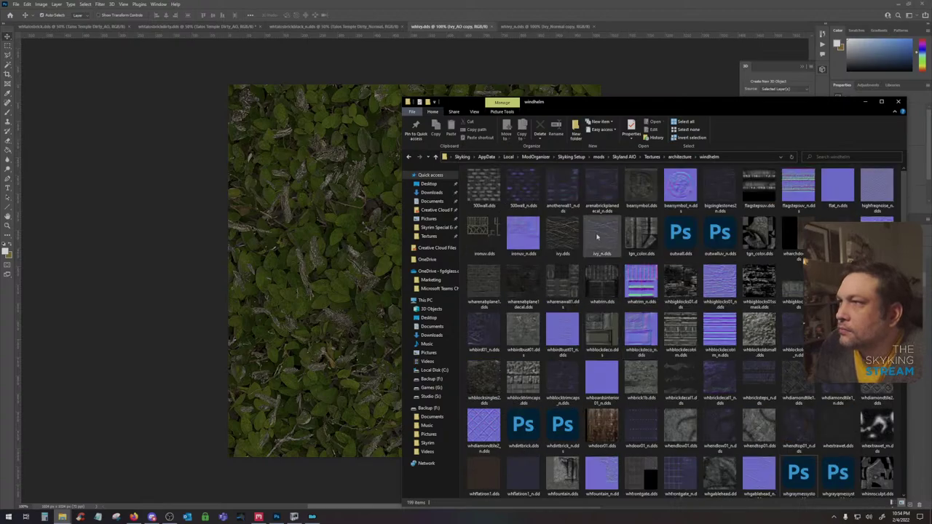
pyautogui.doubleClick(598, 238)
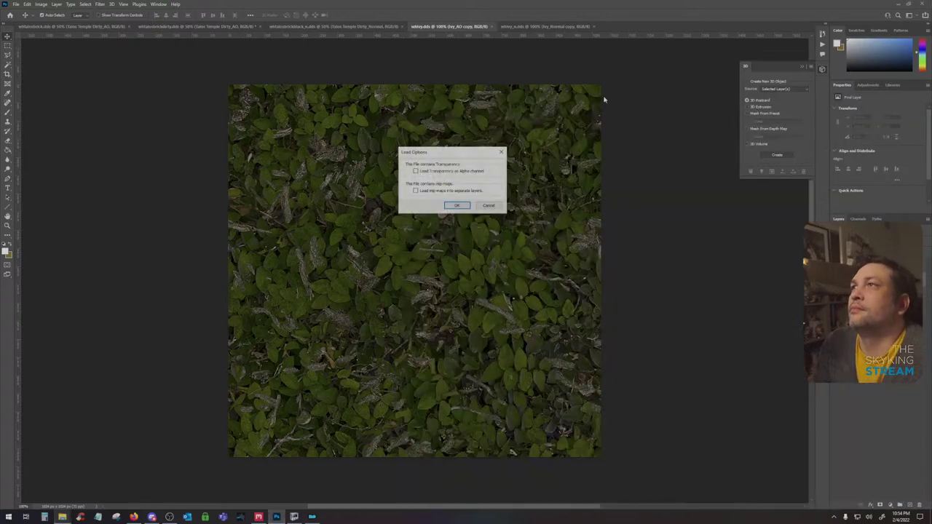
pyautogui.click(456, 206)
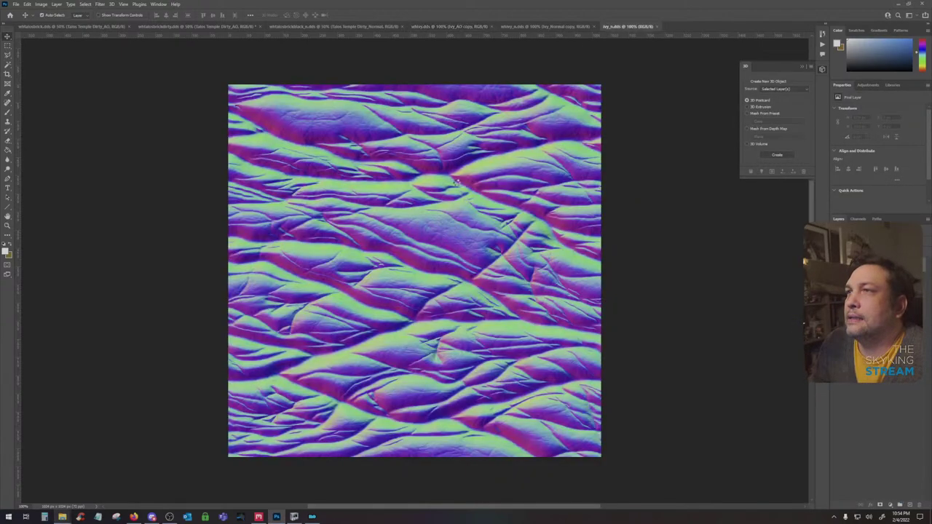
pyautogui.click(458, 206)
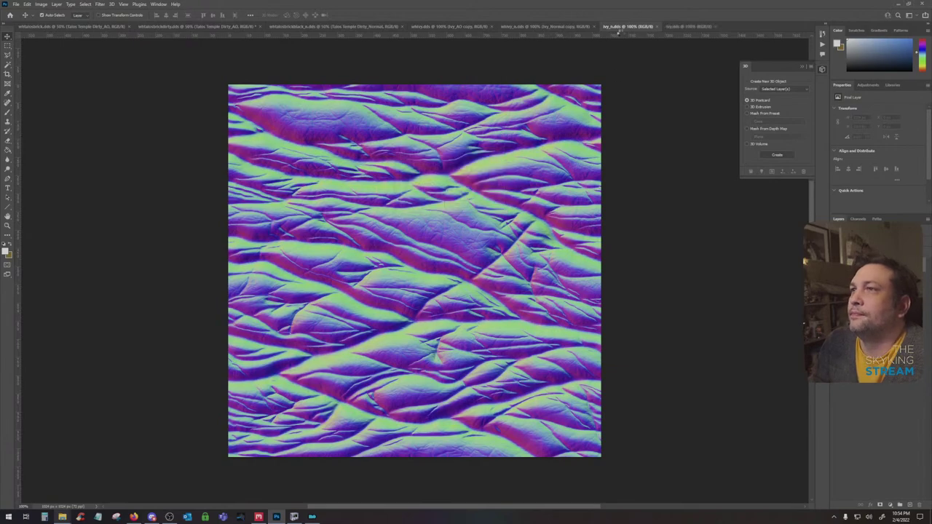
pyautogui.moveTo(617, 31); pyautogui.dragTo(704, 30)
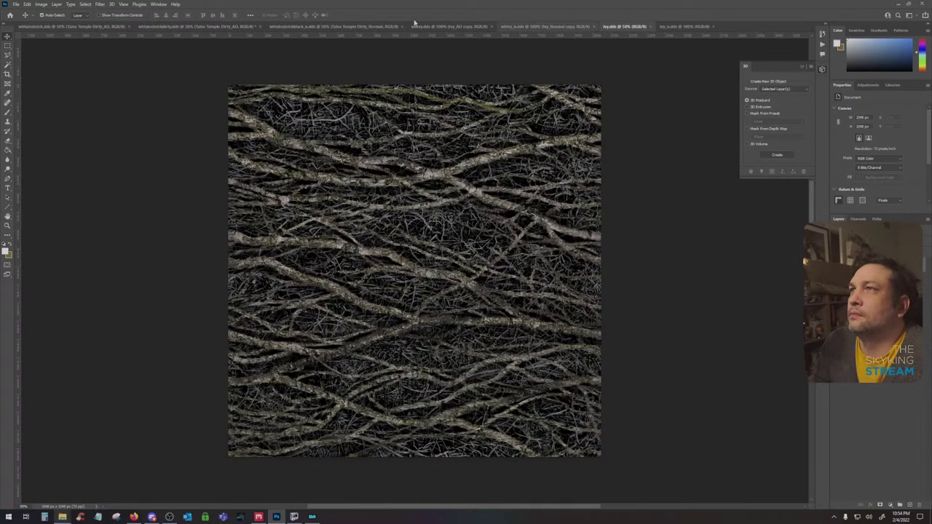
pyautogui.click(452, 29)
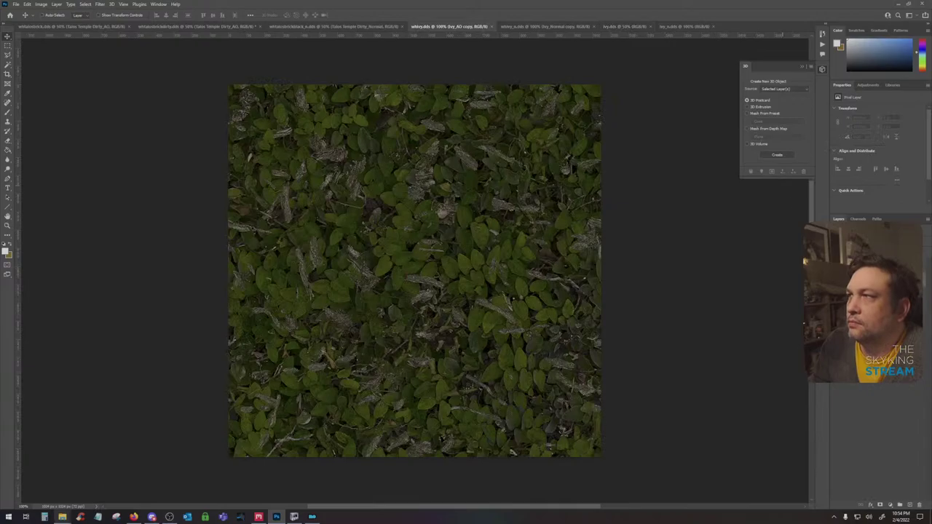
pyautogui.click(615, 26)
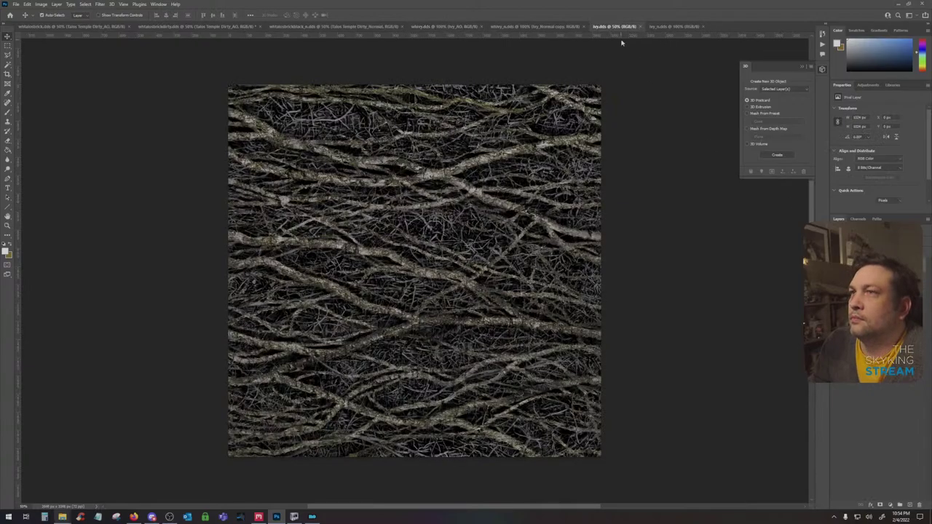
pyautogui.hotkey('ctrl', 'v')
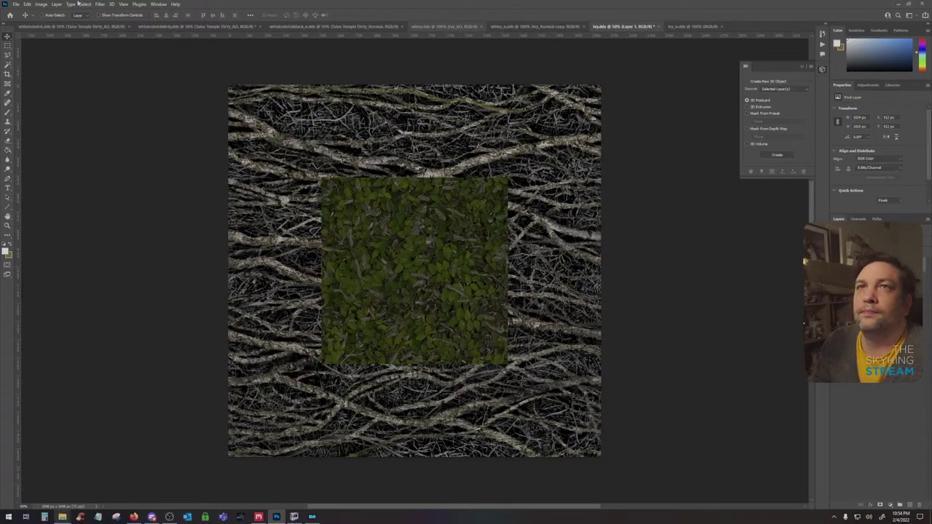
pyautogui.hotkey('ctrl', 'z')
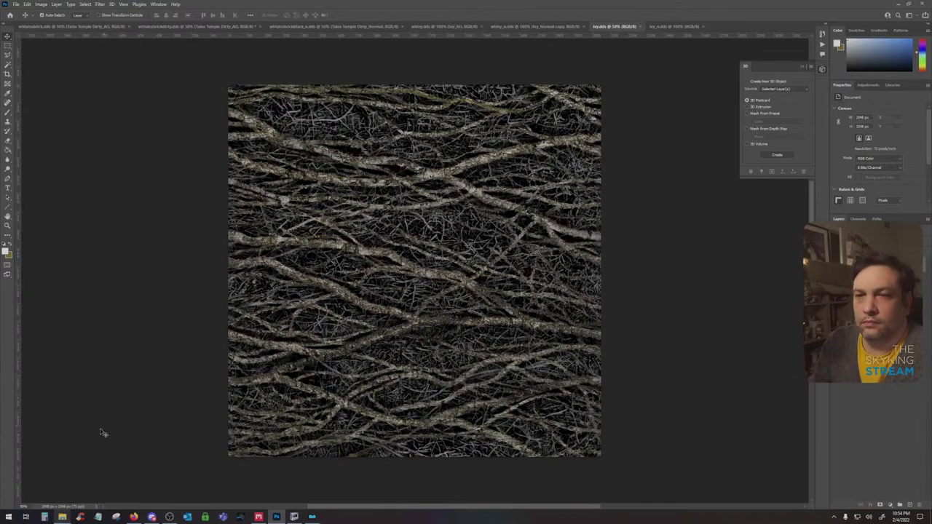
# Place Ivy_Albedo.png and Ivy_AO.png into ivy.dds, rasterize both layers and blend the AO map over the albedo
pyautogui.click(63, 516)
pyautogui.click(91, 497)
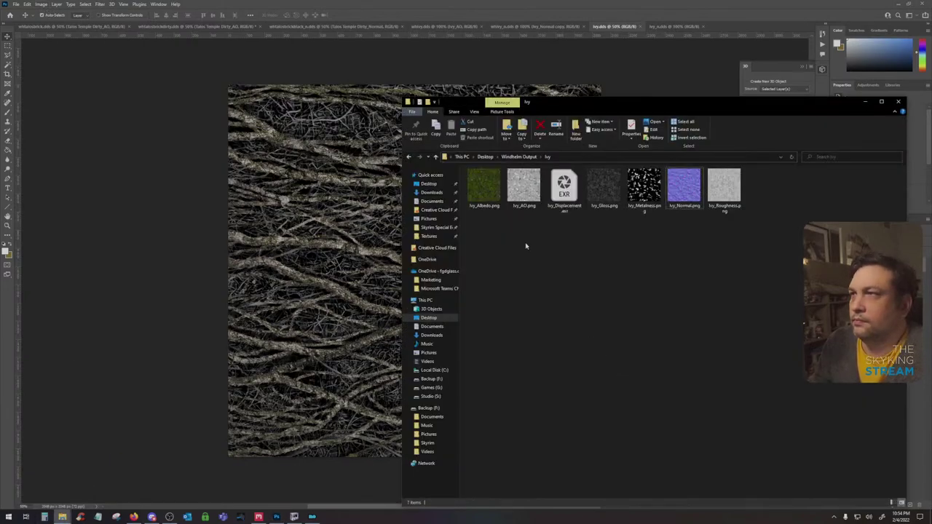
pyautogui.moveTo(483, 188); pyautogui.dragTo(354, 218)
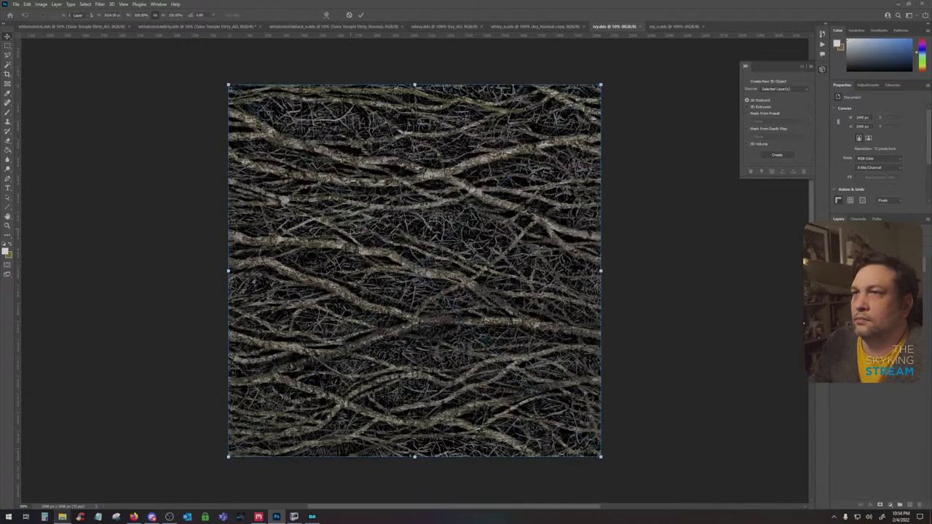
pyautogui.press('Return')
pyautogui.press('Return')
pyautogui.rightClick(804, 322)
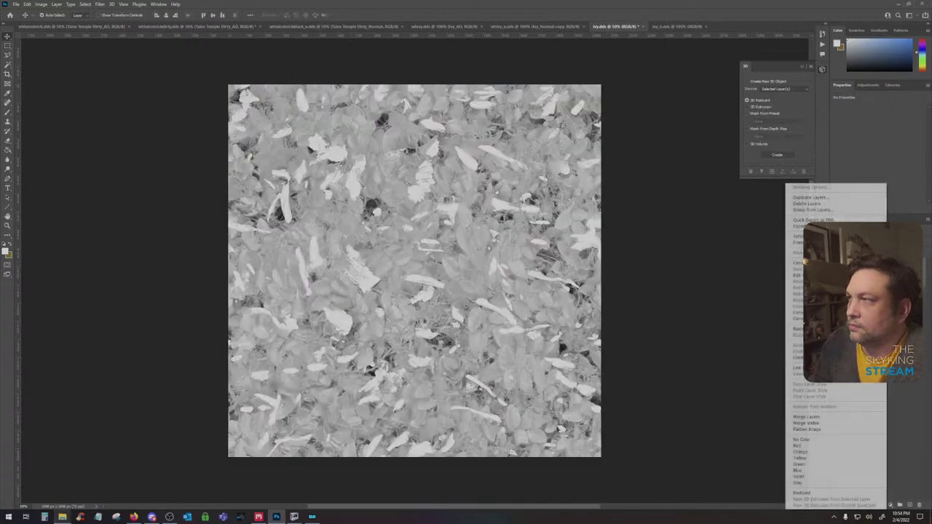
pyautogui.click(802, 325)
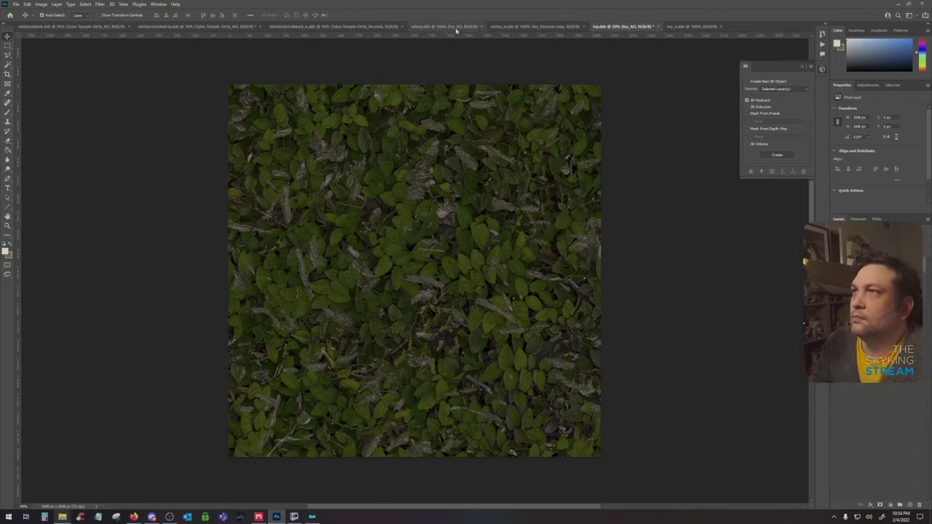
# Combine the albedo and AO layers of ivy.dds into one smart object and rasterize it
pyautogui.rightClick(882, 280)
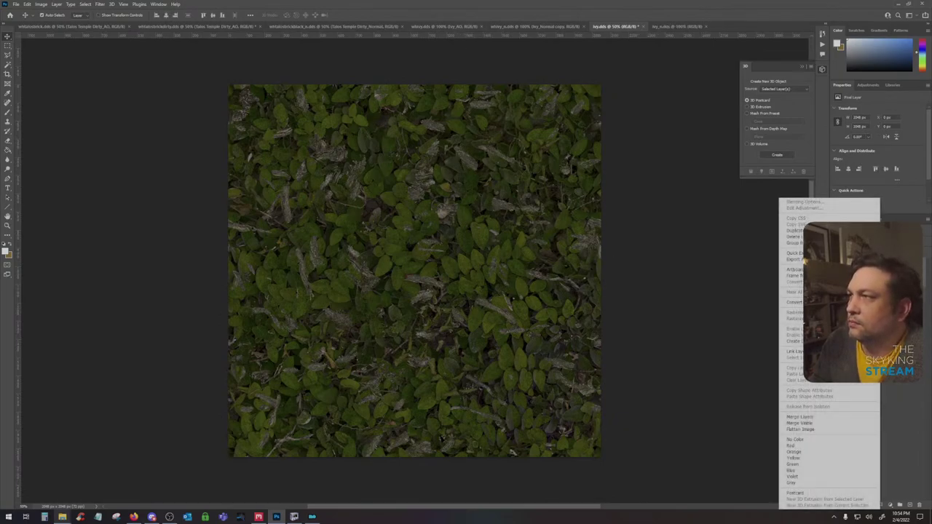
pyautogui.click(859, 302)
pyautogui.rightClick(896, 291)
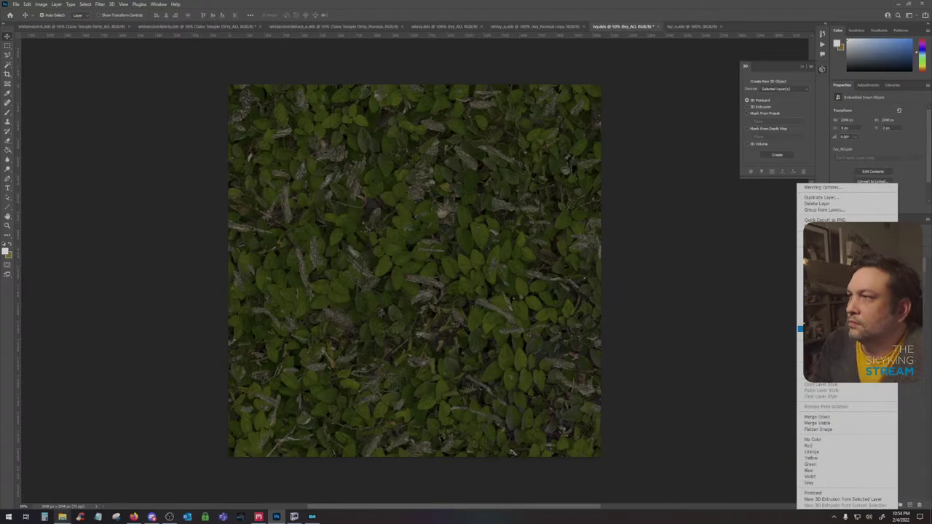
pyautogui.click(800, 329)
# Sharpen the combined ivy layer with Unsharp Mask at an amount of 25%
pyautogui.click(100, 4)
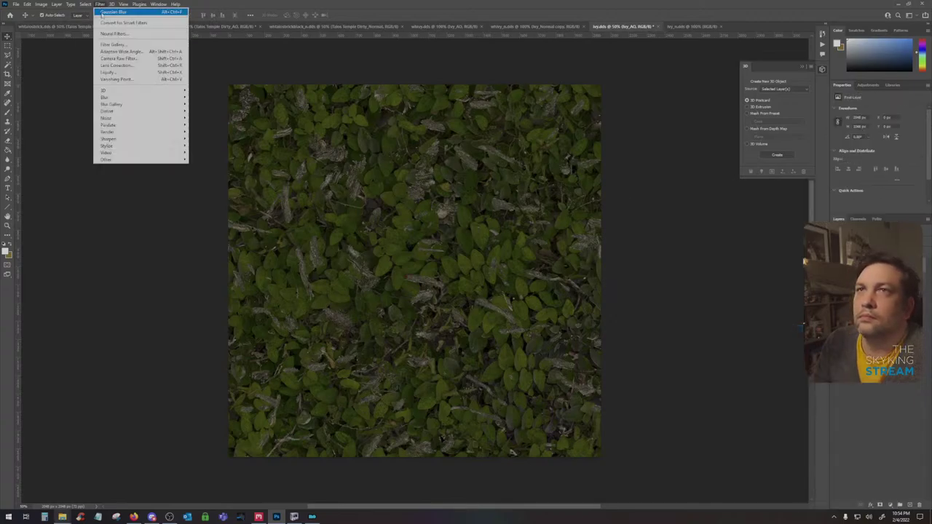
pyautogui.moveTo(109, 139)
pyautogui.click(213, 173)
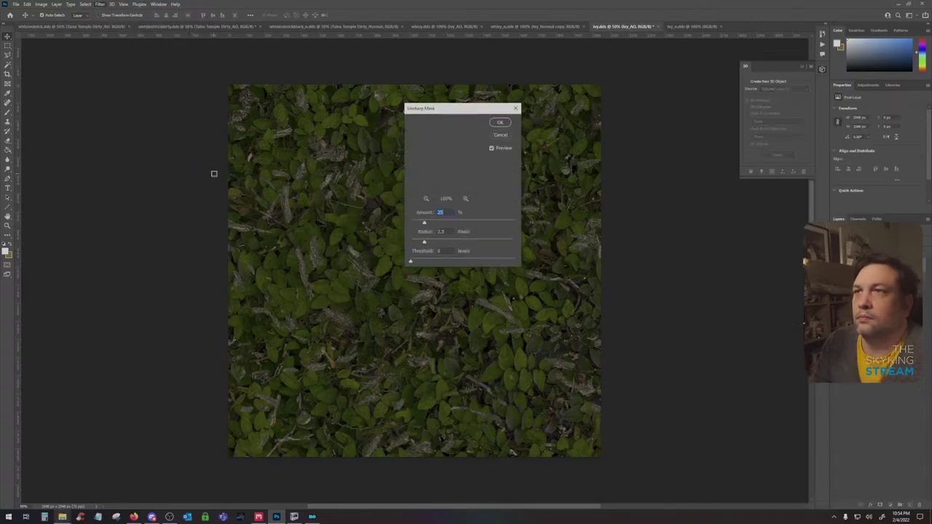
pyautogui.press('Return')
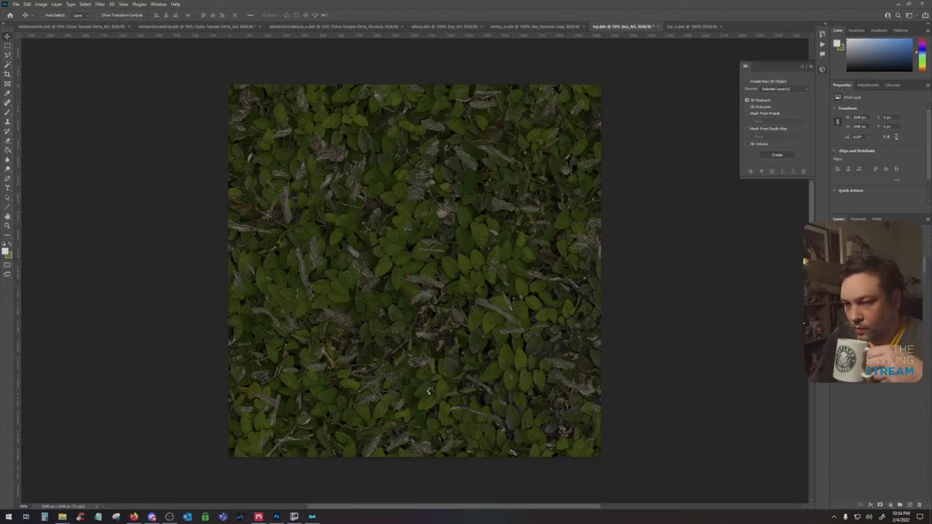
pyautogui.hotkey('ctrl', 'shift', 'a')
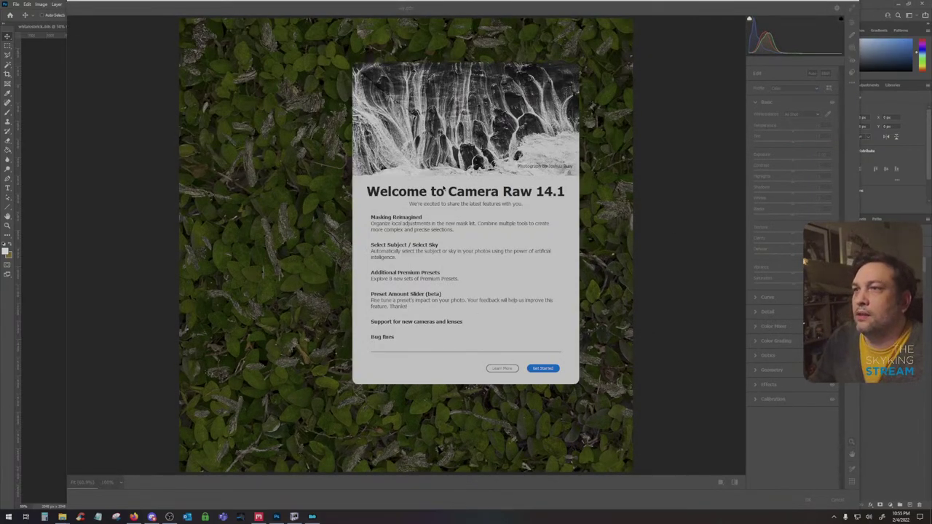
pyautogui.click(499, 369)
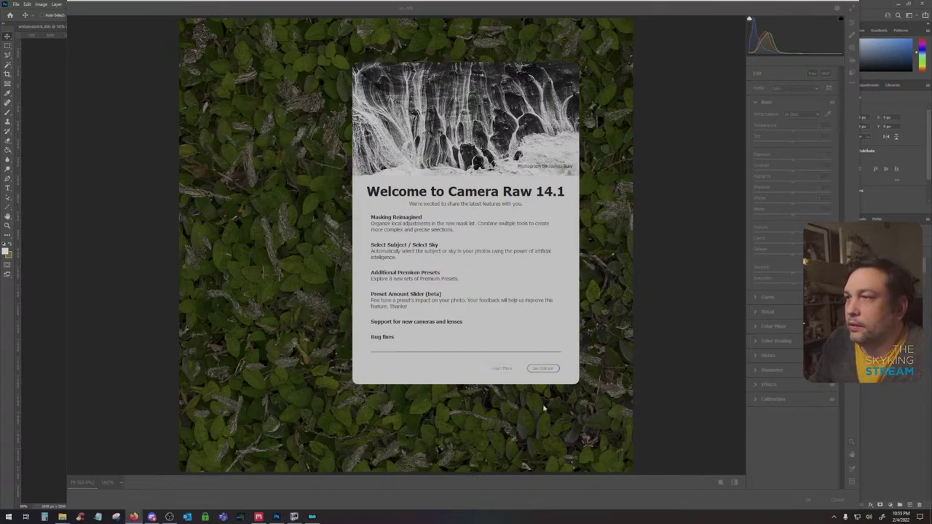
pyautogui.click(541, 370)
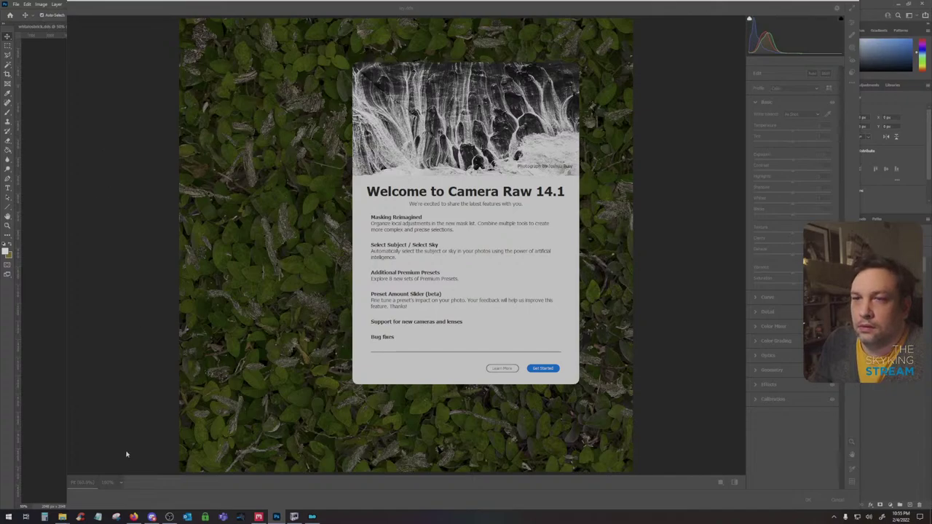
pyautogui.moveTo(294, 515)
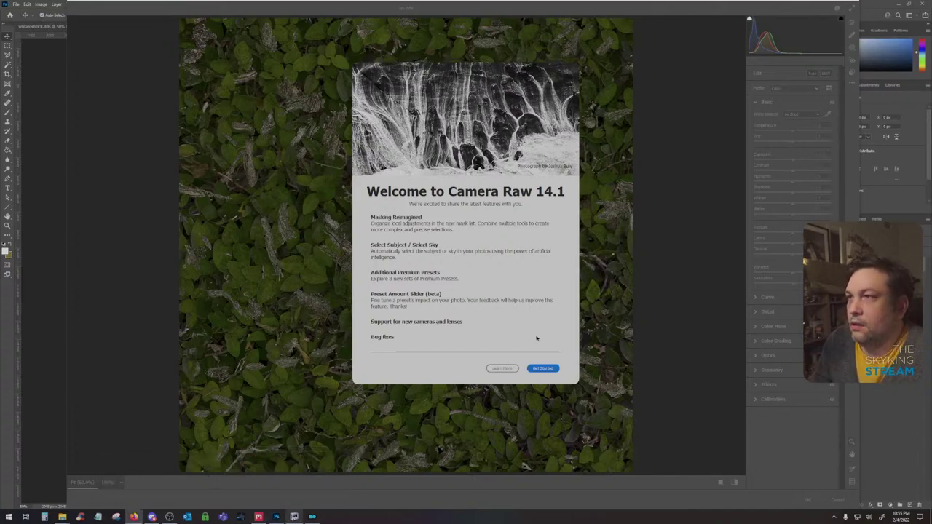
pyautogui.click(538, 368)
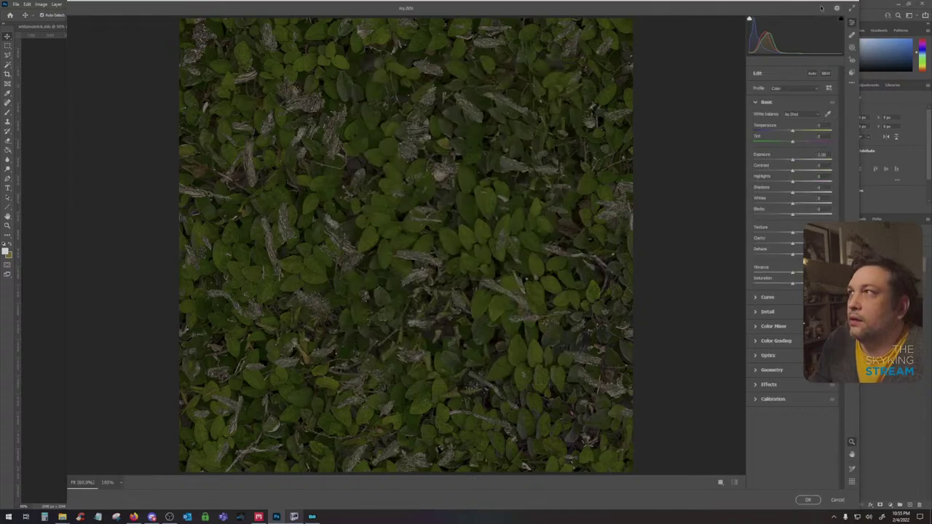
pyautogui.moveTo(798, 4); pyautogui.dragTo(801, 125)
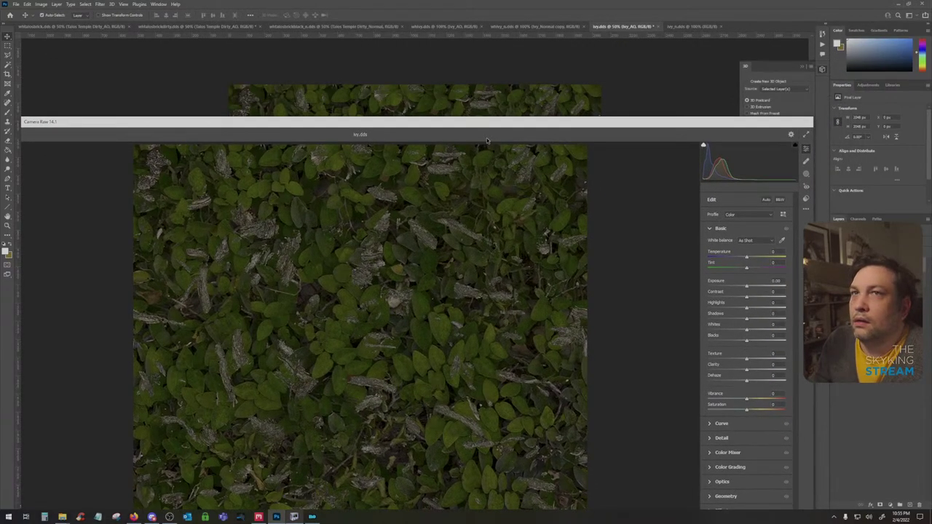
pyautogui.moveTo(483, 127); pyautogui.dragTo(538, 10)
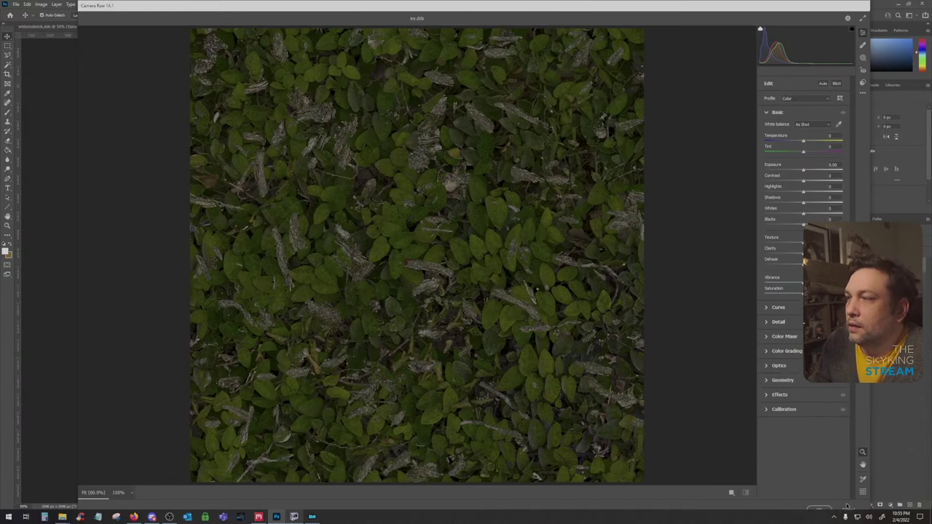
pyautogui.click(848, 508)
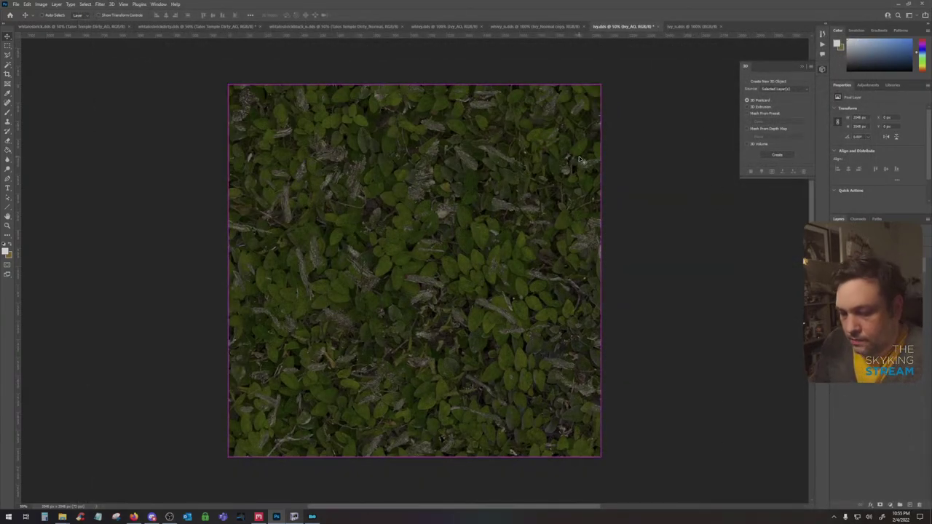
# Duplicate the ivy layer, desaturate the copy, and set its Levels midtone to 0.7 and white input to 94
pyautogui.hotkey('ctrl', 's')
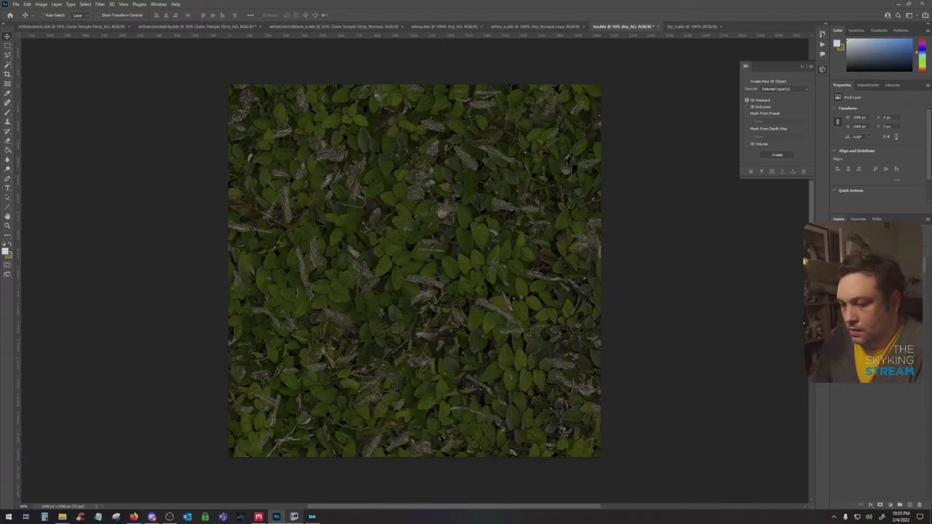
pyautogui.hotkey('ctrl', 'shift', 'u')
pyautogui.hotkey('ctrl', 'l')
pyautogui.moveTo(487, 199); pyautogui.dragTo(418, 202)
pyautogui.click(518, 132)
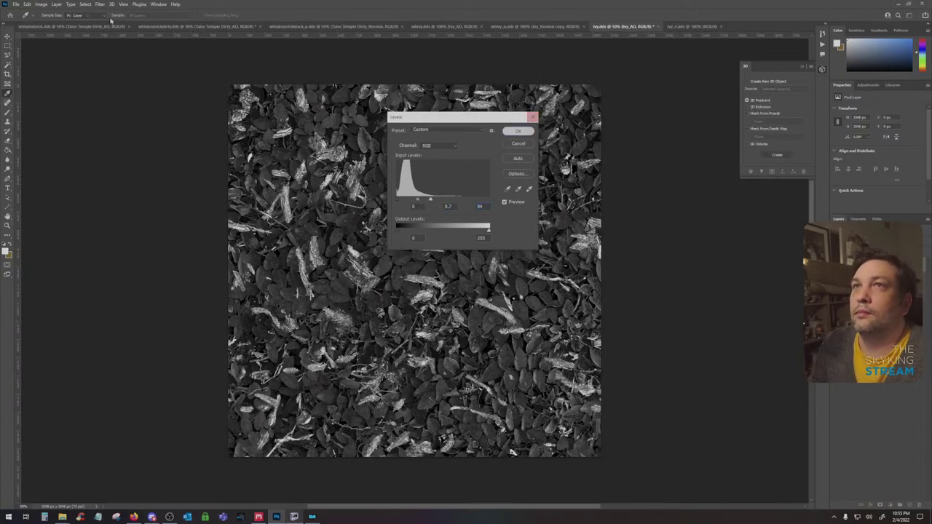
# Soften the desaturated ivy copy with a Gaussian Blur, keeping the preset radius
pyautogui.click(100, 4)
pyautogui.moveTo(138, 97)
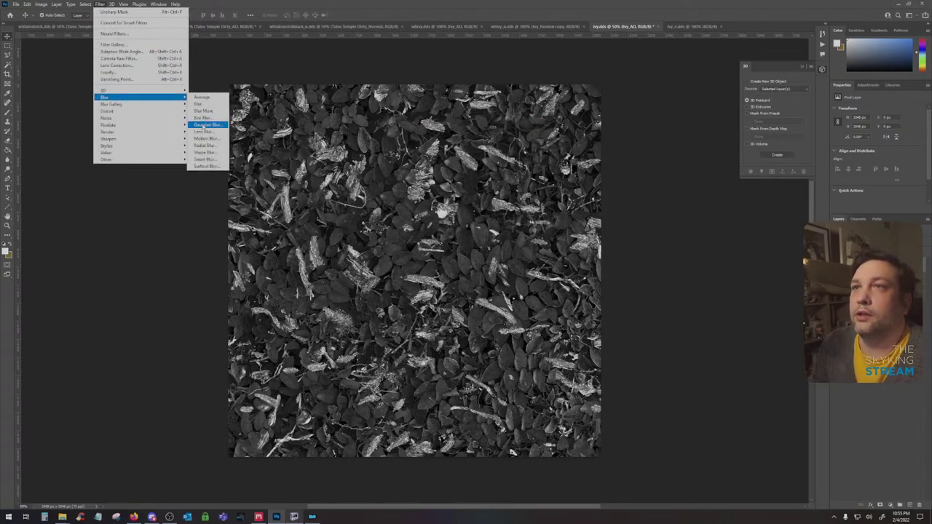
pyautogui.click(203, 126)
pyautogui.press('Return')
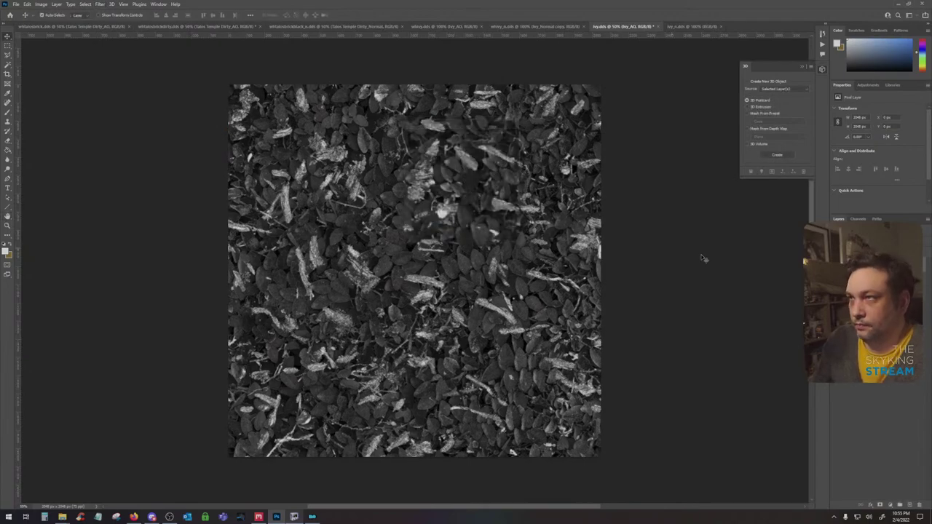
# Cut the blurred grayscale ivy copy and paste it into the alpha channel of ivy.dds, restoring the colour view and layer list
pyautogui.hotkey('ctrl', 'a')
pyautogui.hotkey('ctrl', 'x')
pyautogui.click(859, 219)
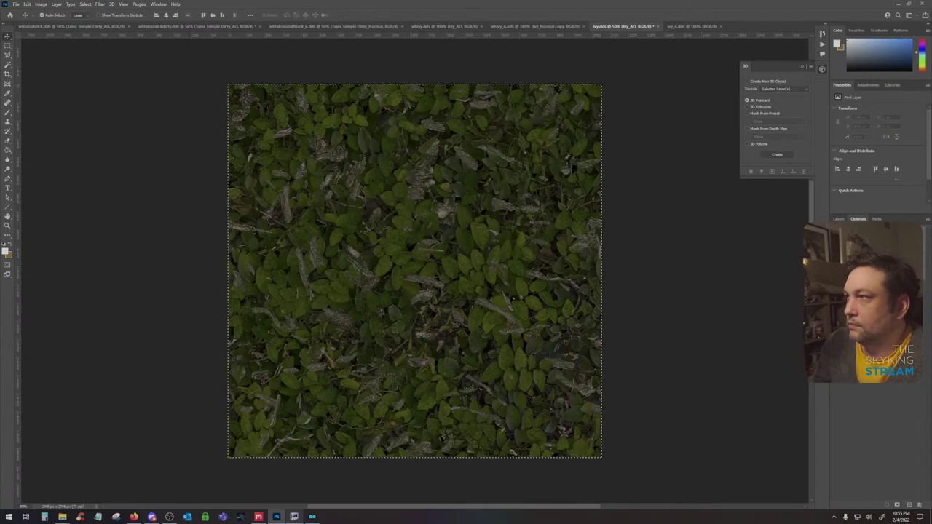
pyautogui.click(863, 287)
pyautogui.hotkey('ctrl', 'v')
pyautogui.hotkey('ctrl', 'd')
pyautogui.click(862, 232)
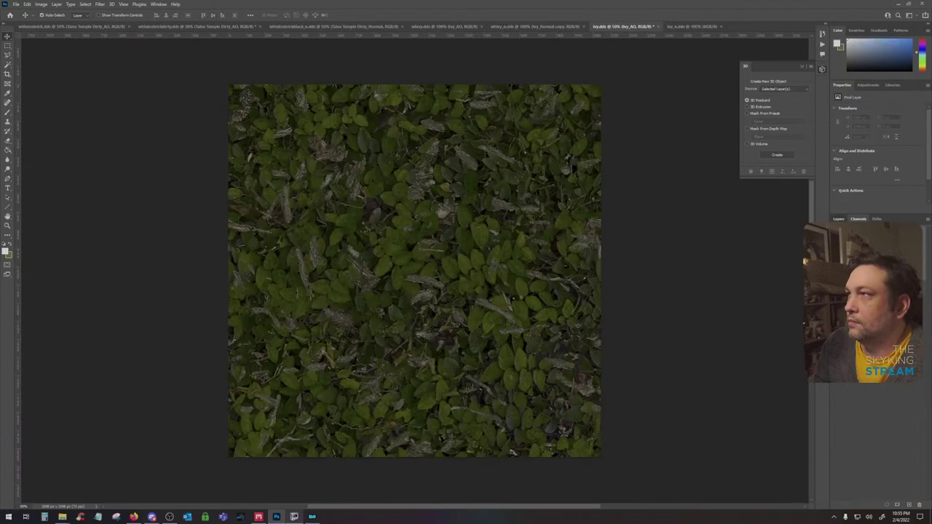
pyautogui.click(839, 219)
# Resize the normal map ivy_n.dds to 2048 × 2048 px
pyautogui.click(697, 27)
pyautogui.hotkey('ctrl', 'v')
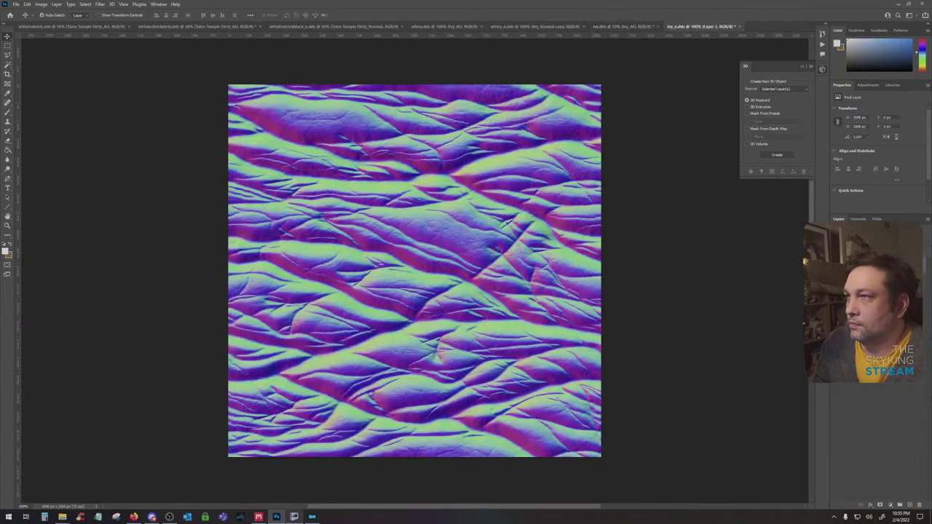
pyautogui.hotkey('ctrl', 'z')
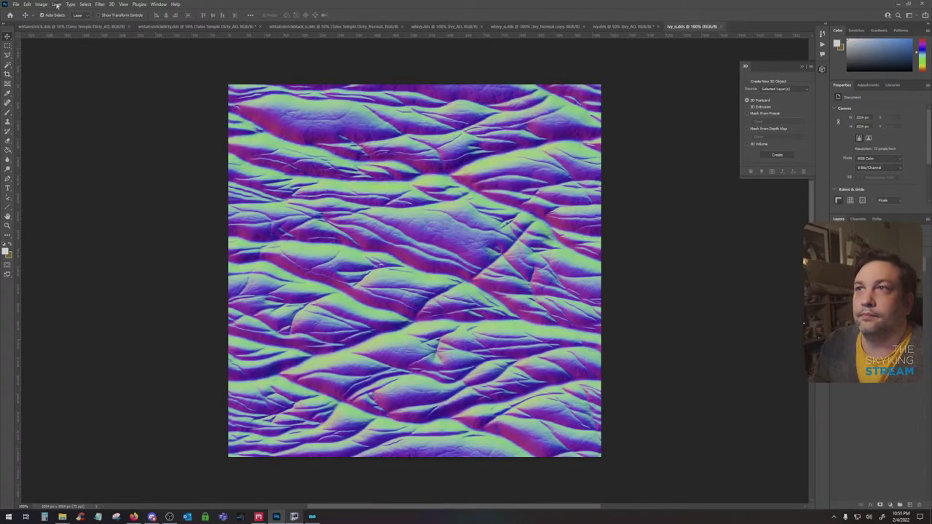
pyautogui.click(43, 4)
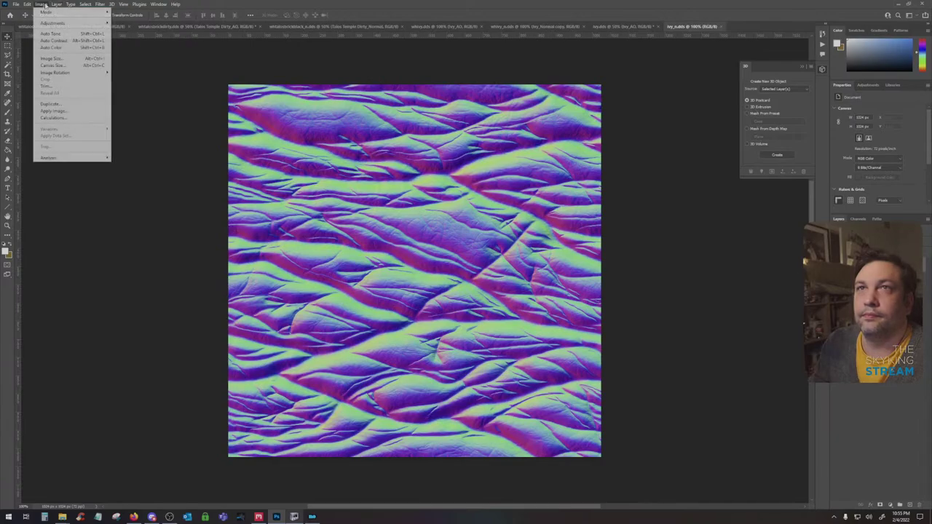
pyautogui.click(55, 58)
pyautogui.press('Return')
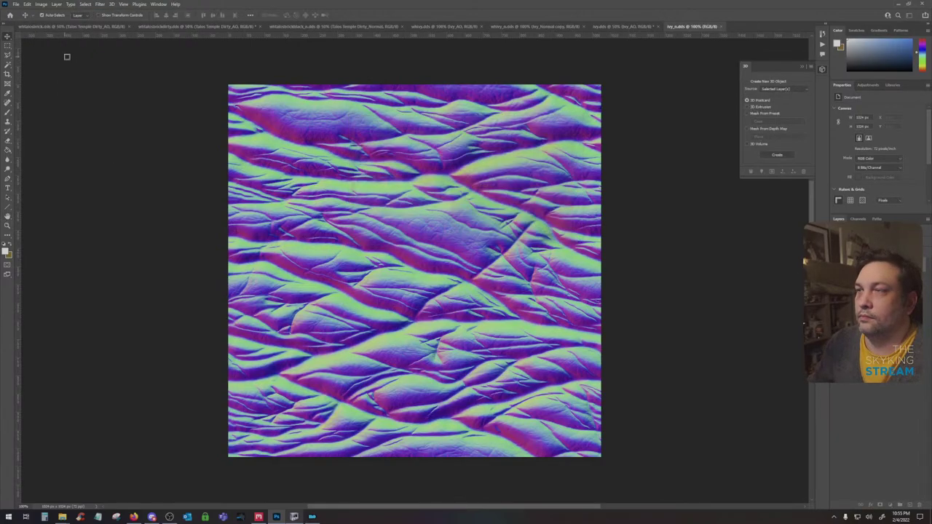
# Paste the grayscale ivy image into ivy_n.dds as a new layer and darken it with a downward Curves adjustment
pyautogui.scroll(-2, 331, 249)
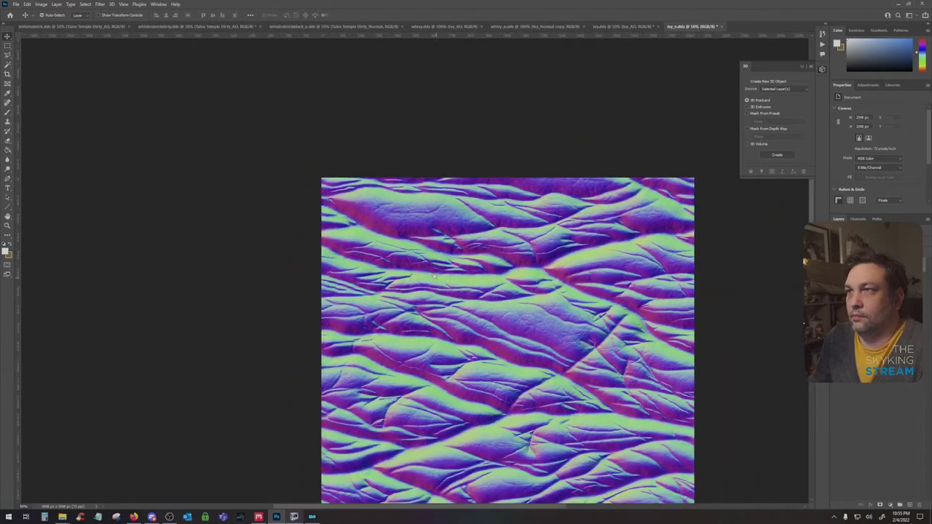
pyautogui.hotkey('ctrl', 'v')
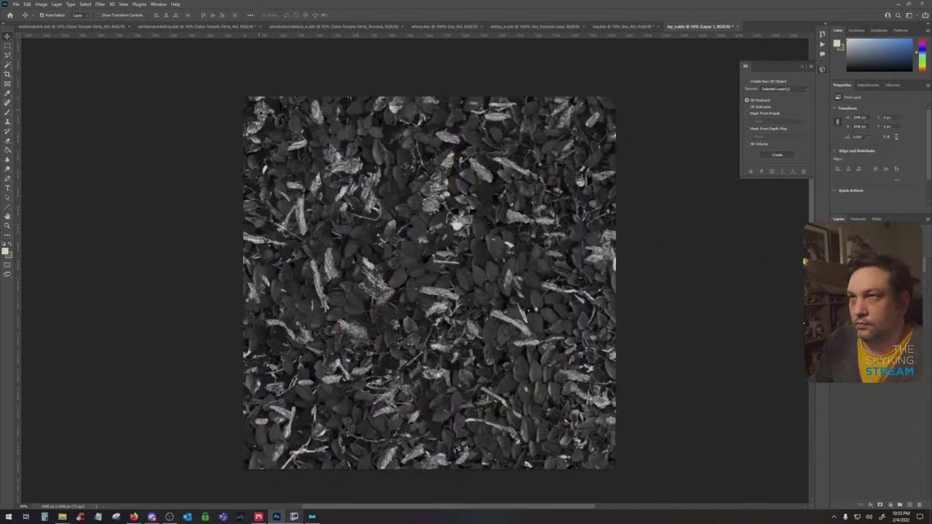
pyautogui.click(41, 3)
pyautogui.moveTo(73, 32)
pyautogui.click(155, 37)
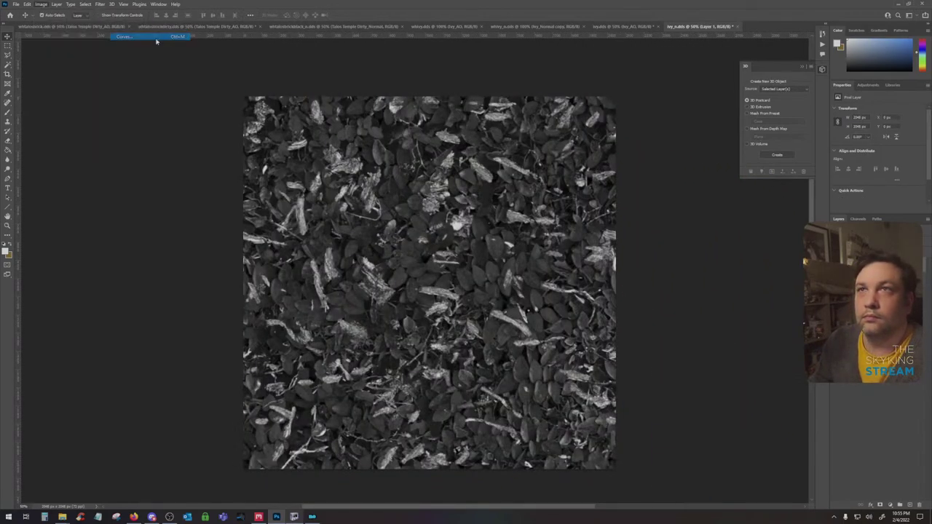
pyautogui.moveTo(468, 144); pyautogui.dragTo(484, 190)
pyautogui.click(567, 124)
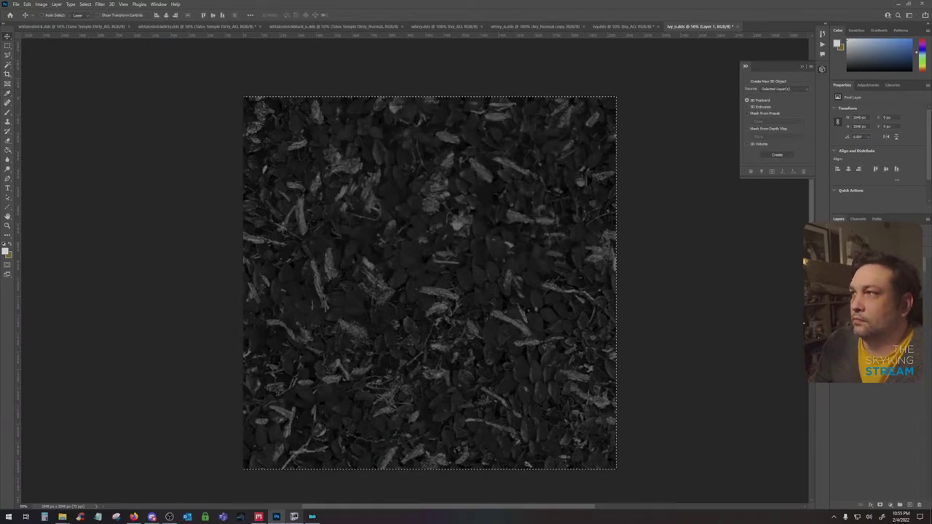
# Cut the darkened grayscale ivy image and paste it into the alpha channel of ivy_n.dds, restoring the colour view and layer list
pyautogui.hotkey('ctrl', 'x')
pyautogui.click(858, 219)
pyautogui.click(860, 279)
pyautogui.hotkey('ctrl', 'v')
pyautogui.hotkey('ctrl', 'd')
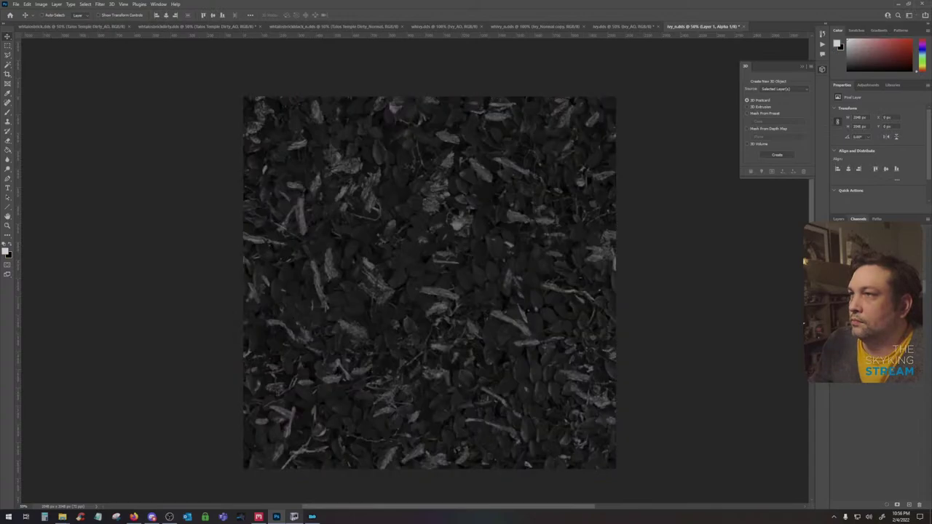
pyautogui.click(866, 232)
pyautogui.click(838, 219)
# Place Ivy_Normal.png from the Windhelm Output ivy folder into ivy_n.dds and rasterize it
pyautogui.moveTo(62, 516)
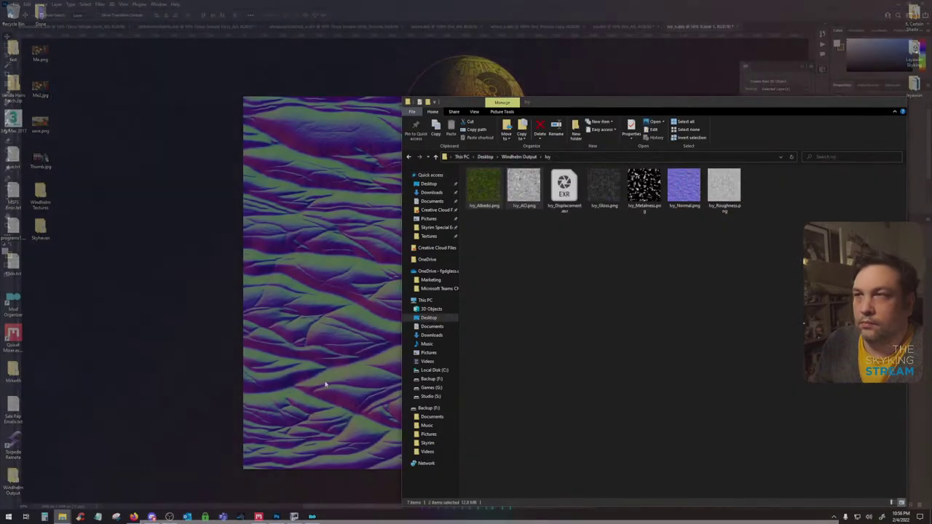
pyautogui.click(83, 482)
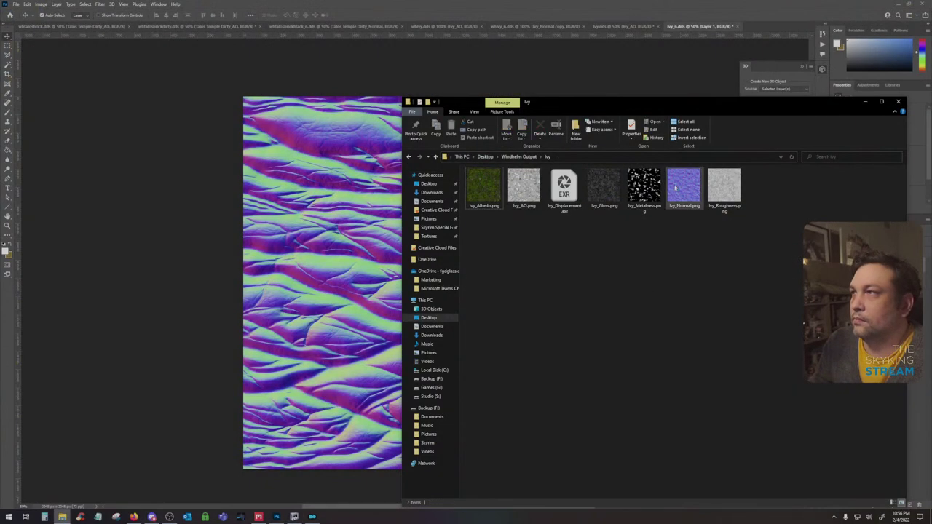
pyautogui.moveTo(675, 188); pyautogui.dragTo(324, 251)
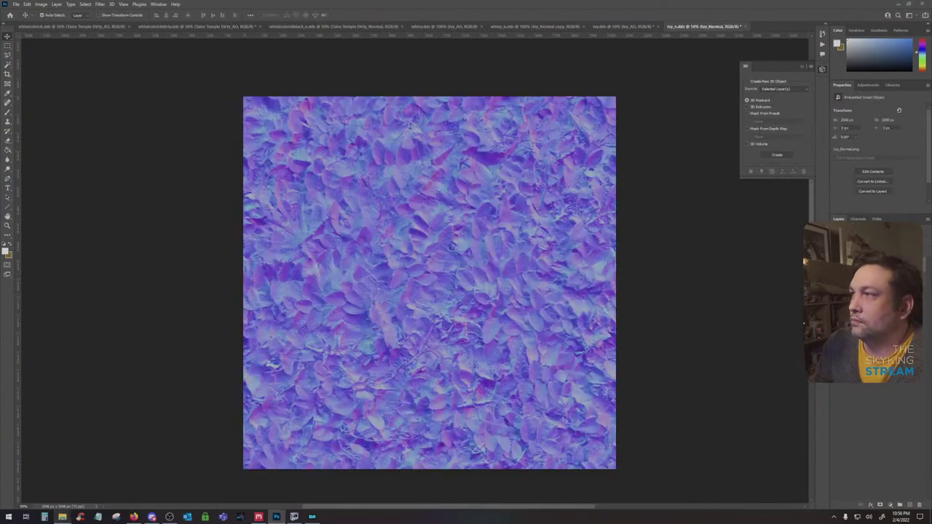
pyautogui.rightClick(907, 259)
pyautogui.click(877, 304)
# Duplicate the ivy normal layer and change the copy's blend mode to intensify the relief
pyautogui.moveTo(902, 261); pyautogui.dragTo(910, 503)
pyautogui.click(850, 235)
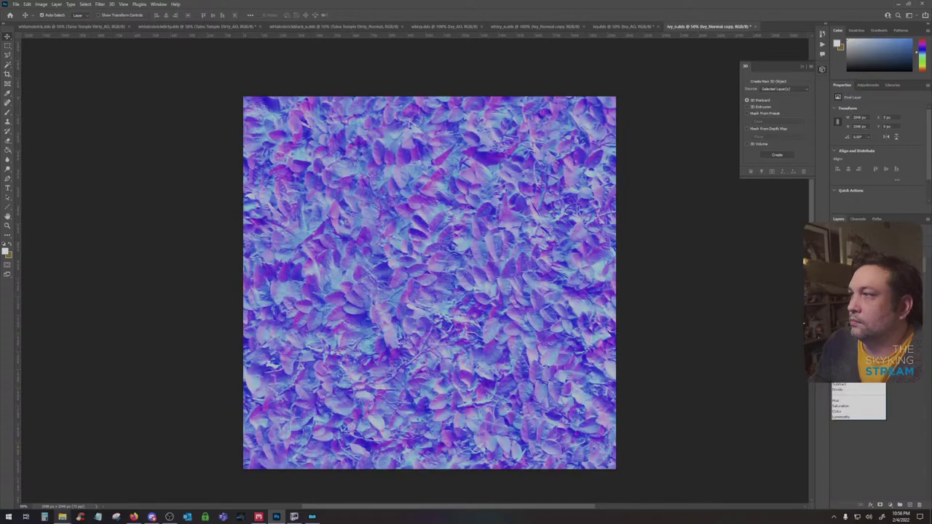
pyautogui.click(848, 321)
# Convert the ivy normal layers into a smart object and rasterize it into a single pixel layer
pyautogui.rightClick(903, 261)
pyautogui.click(873, 280)
pyautogui.rightClick(903, 261)
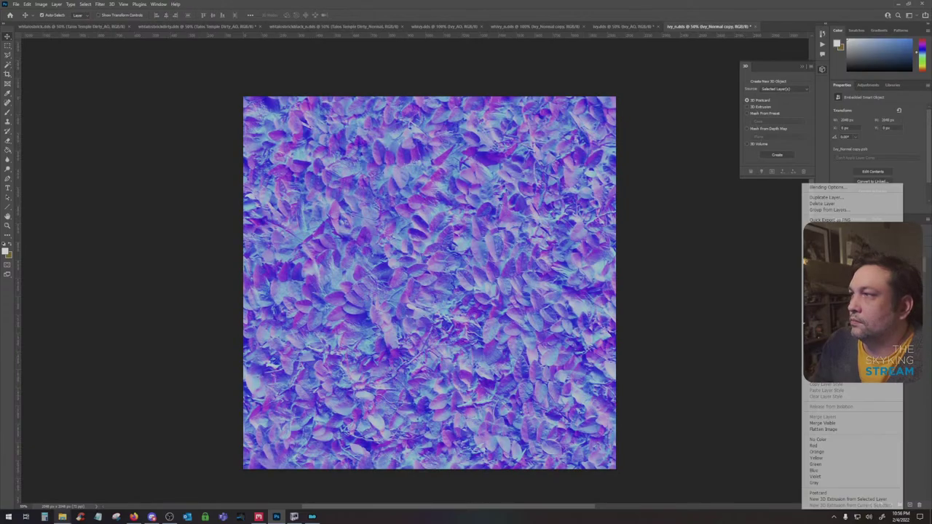
pyautogui.click(877, 304)
# Invert the green channel of the ivy normal layer and restore the full-colour view and layer list
pyautogui.click(858, 219)
pyautogui.click(877, 260)
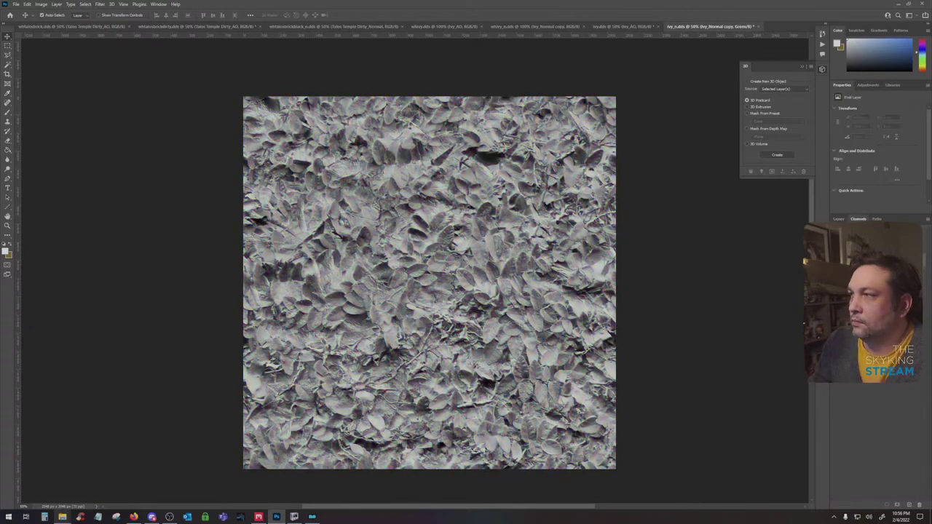
pyautogui.hotkey('ctrl', 'i')
pyautogui.click(873, 231)
pyautogui.click(838, 219)
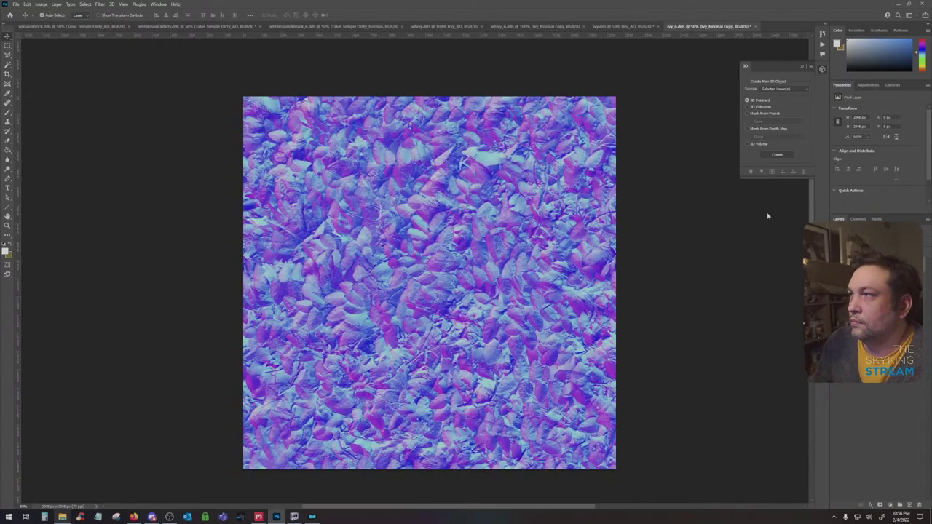
# Save ivy_n.dds as Color + Alpha with BC7 Fine compression and auto-generated mip maps, and save ivy.dds
pyautogui.hotkey('ctrl', 's')
pyautogui.click(484, 269)
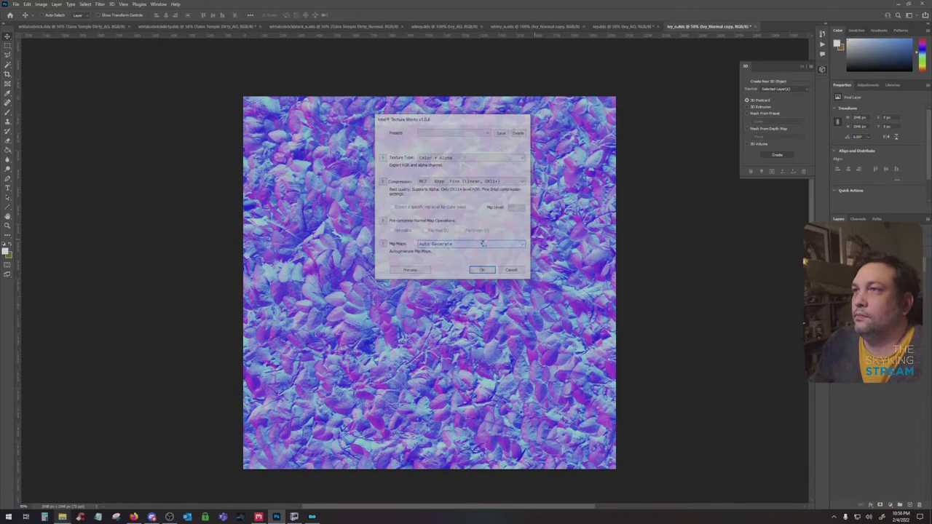
pyautogui.click(604, 26)
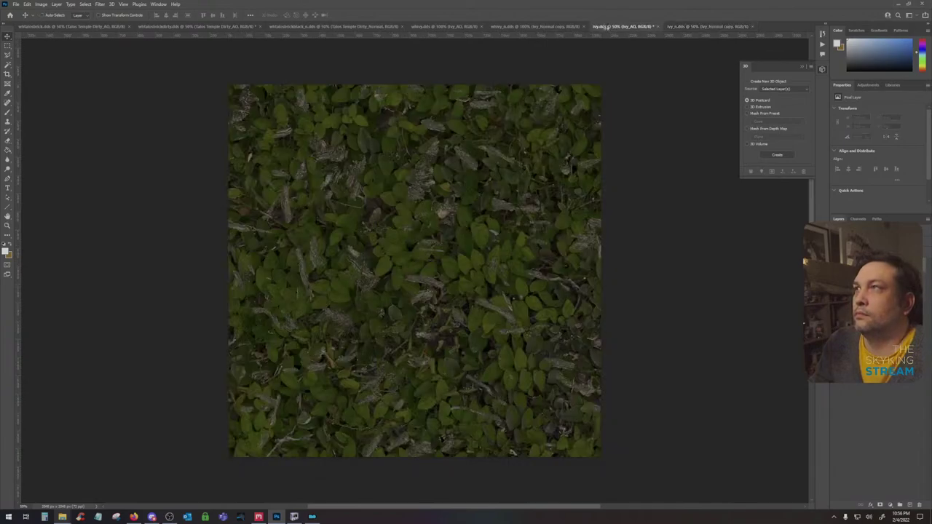
pyautogui.hotkey('ctrl', 's')
pyautogui.press('Return')
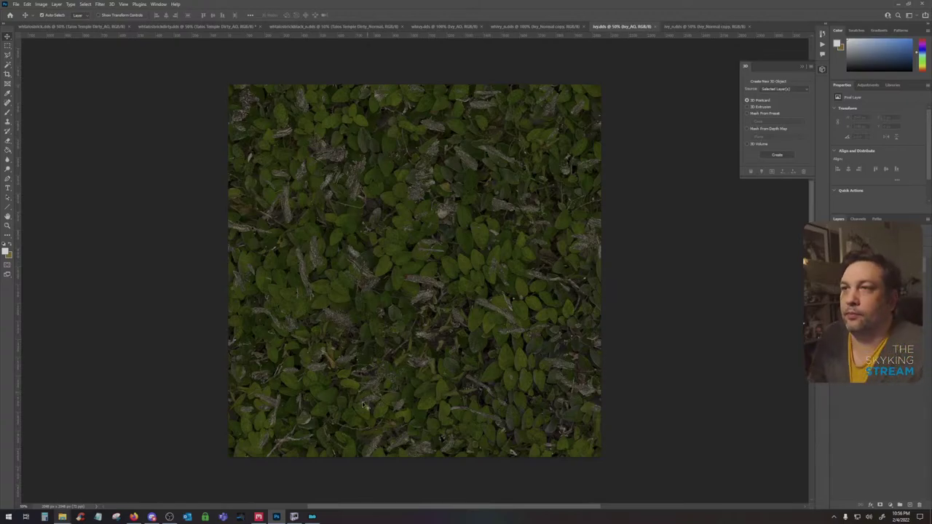
# Switch to Mod Organizer and launch Skyrim with skse64_loader to test the ivy textures
pyautogui.click(312, 516)
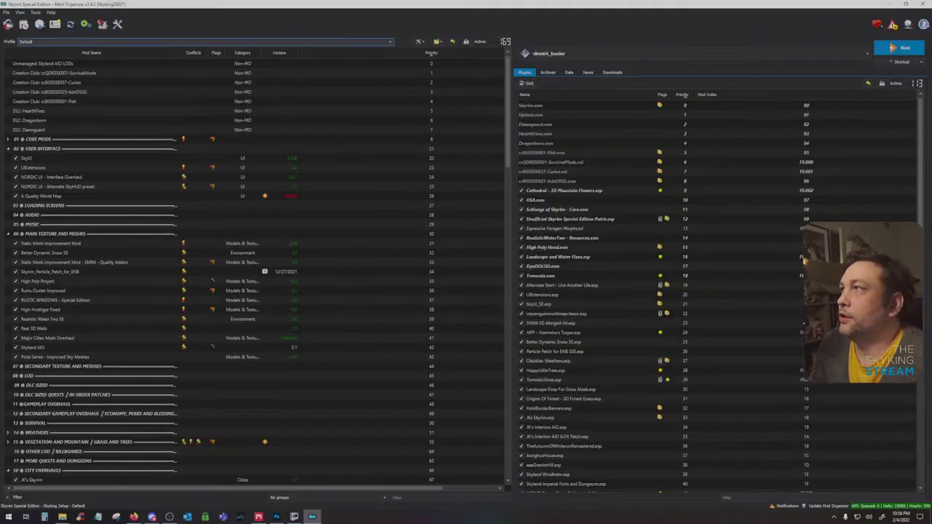
pyautogui.click(892, 48)
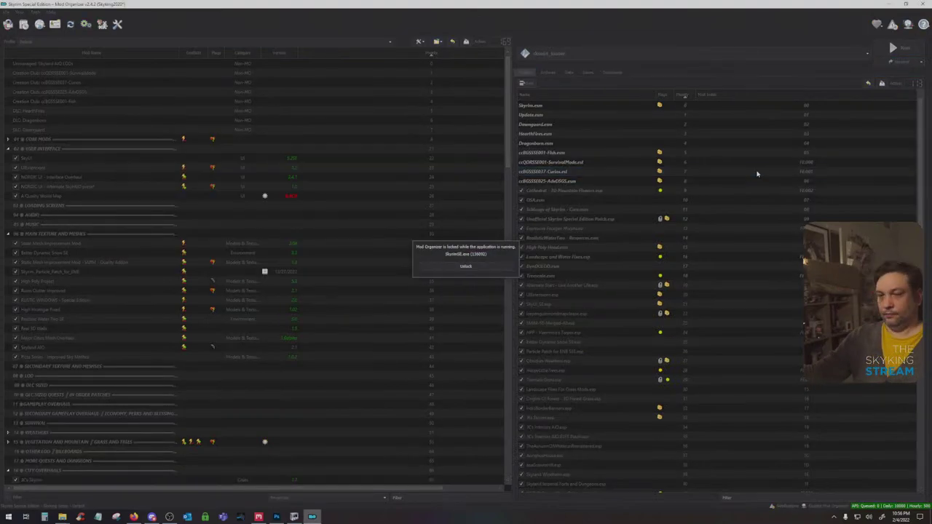
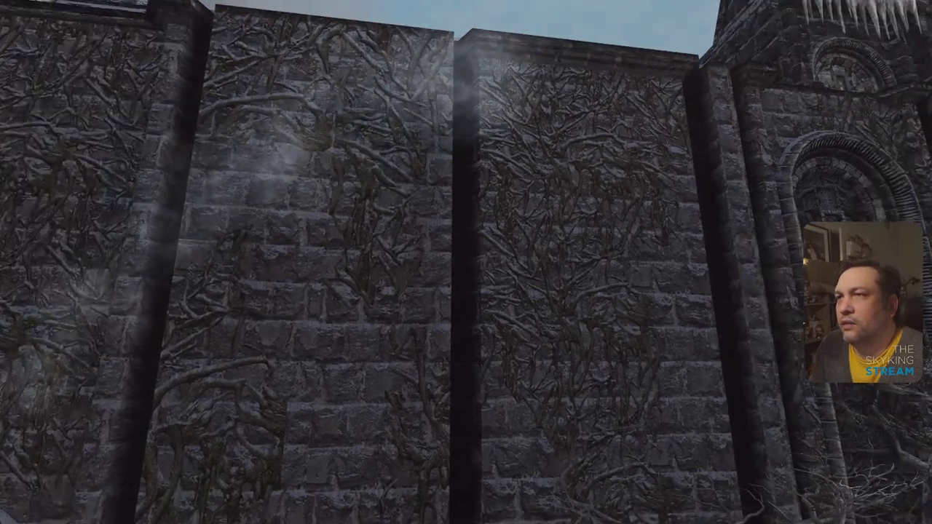
# Quit Skyrim to the desktop from the in-game system options
pyautogui.press('Escape')
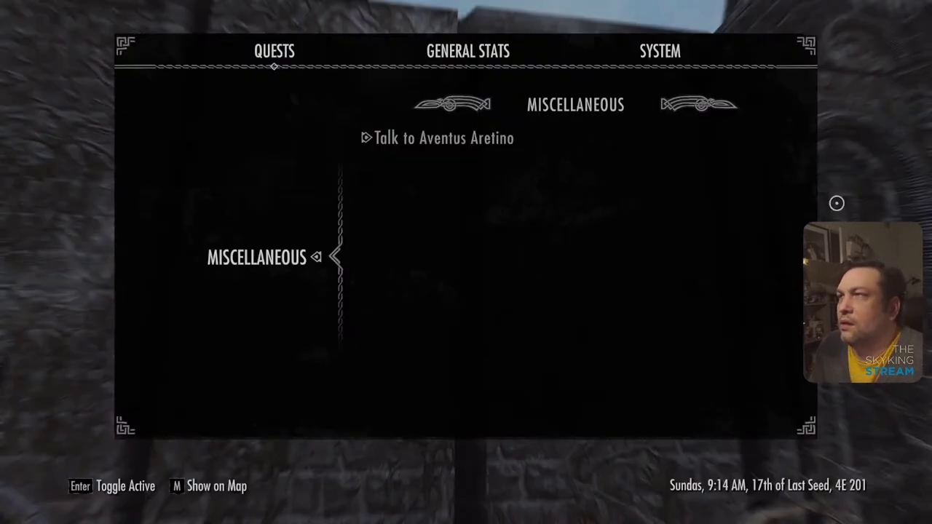
pyautogui.click(661, 47)
pyautogui.click(245, 252)
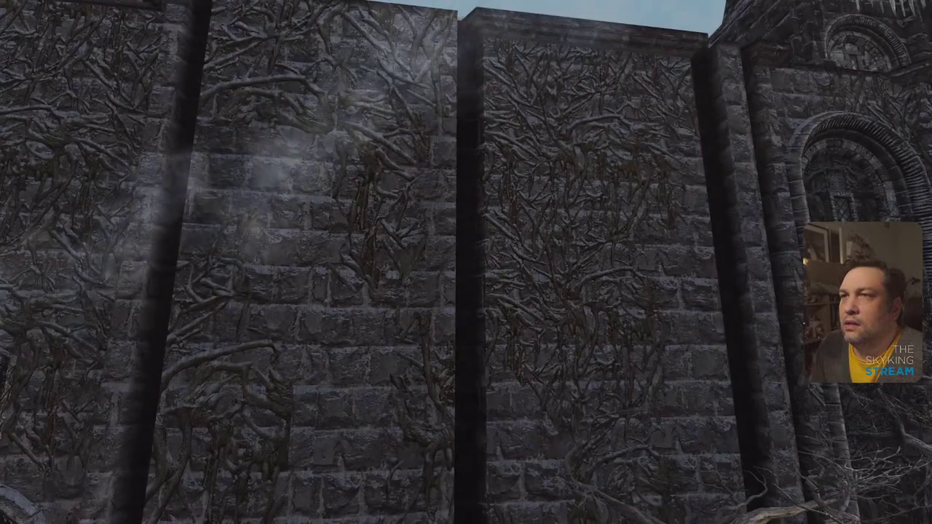
pyautogui.press('Escape')
pyautogui.click(649, 49)
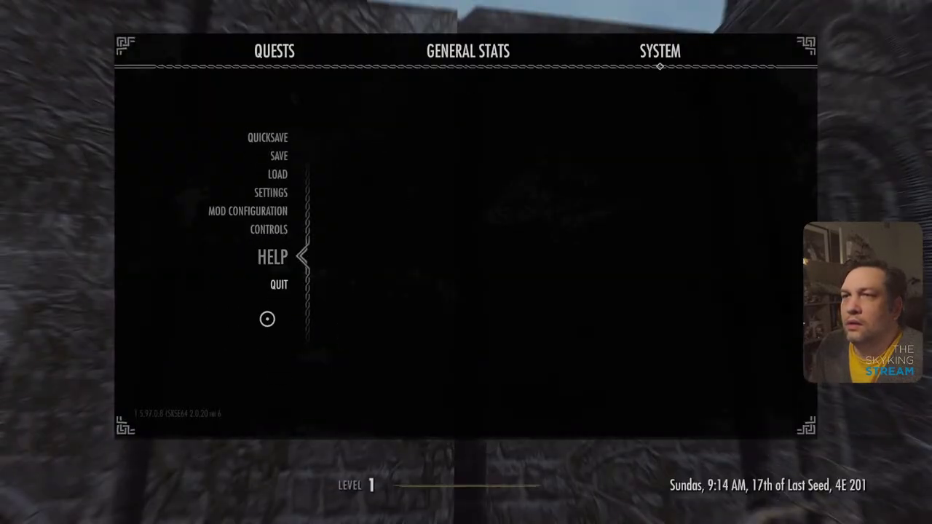
pyautogui.click(344, 270)
pyautogui.click(507, 408)
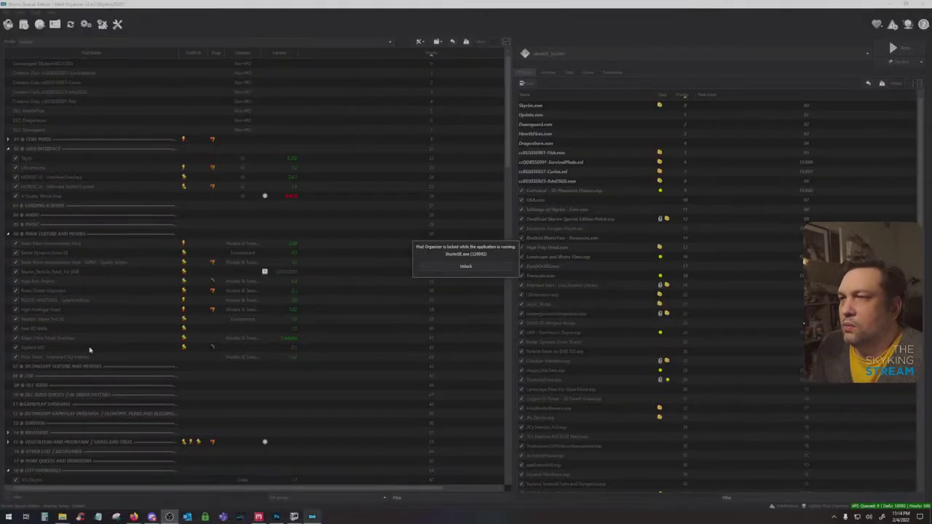
# In Photoshop, step back and forth through the recent edits of ivy.dds to restore the root texture without the green fill, and clear the selection
pyautogui.click(276, 517)
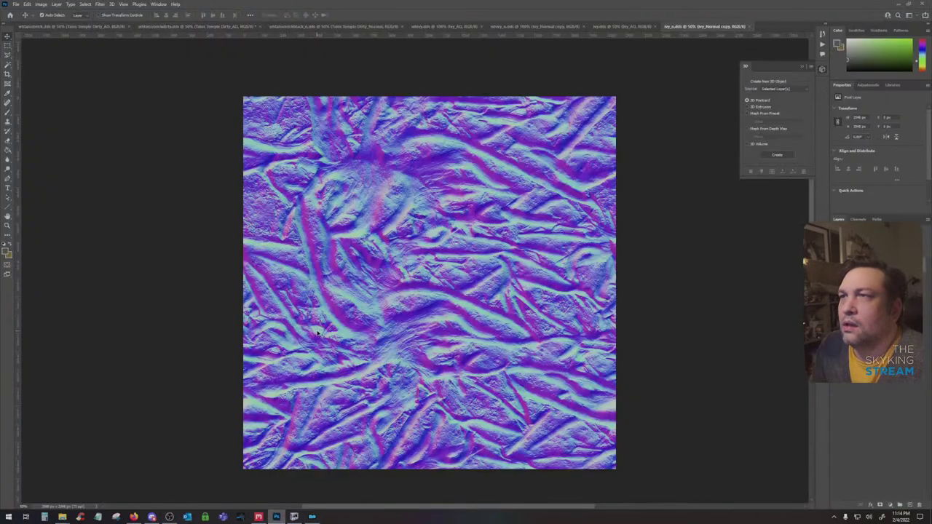
pyautogui.click(620, 27)
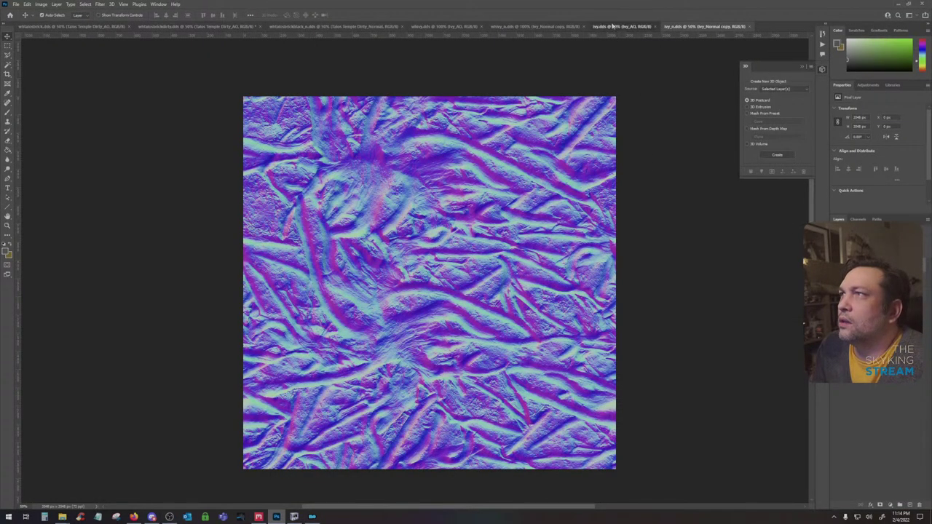
pyautogui.hotkey('ctrl', 'z')
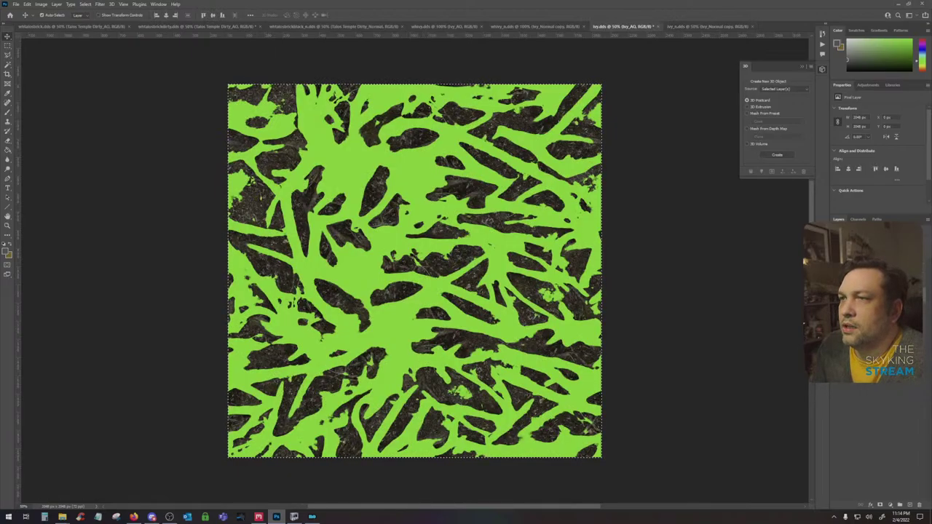
pyautogui.hotkey('ctrl', 'shift', 'z')
pyautogui.hotkey('ctrl', 'z')
pyautogui.hotkey('ctrl', 'shift', 'z')
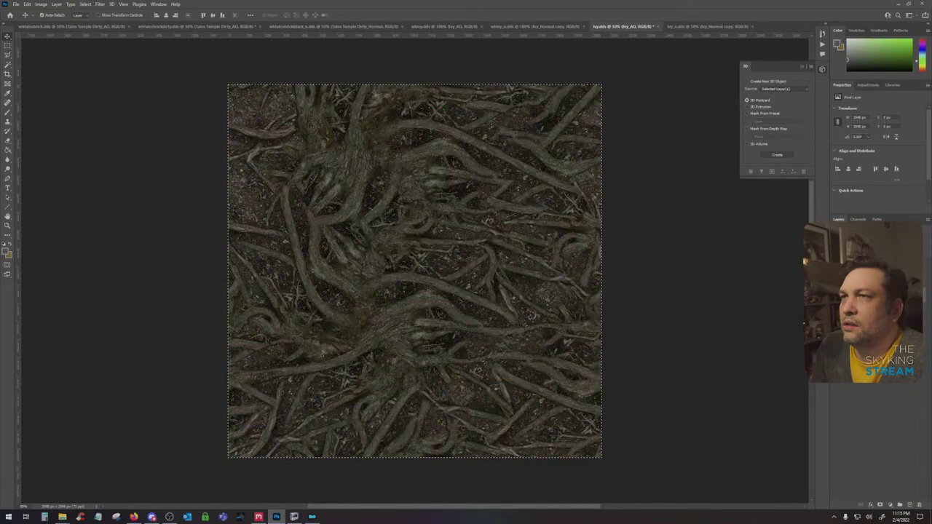
pyautogui.hotkey('ctrl', 'z')
pyautogui.hotkey('ctrl', 'shift', 'z')
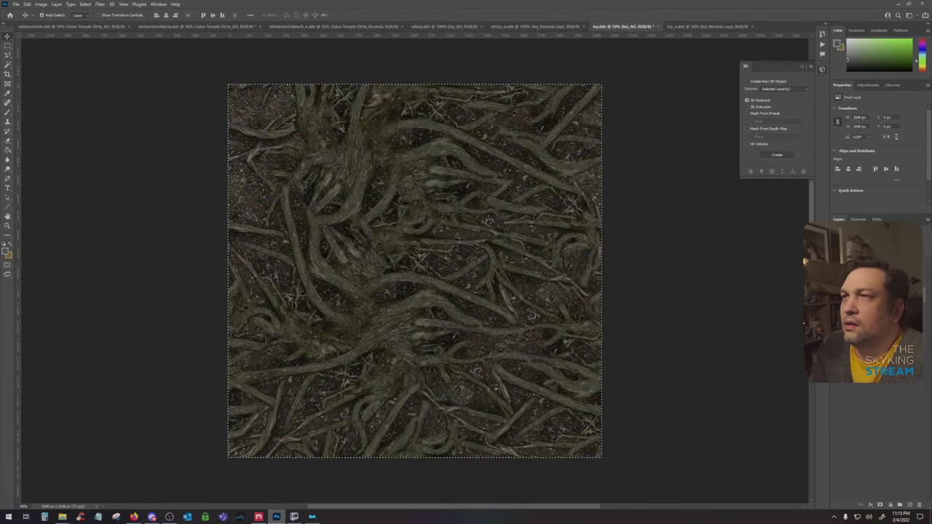
pyautogui.hotkey('ctrl', 'z')
pyautogui.hotkey('ctrl', 'shift', 'z')
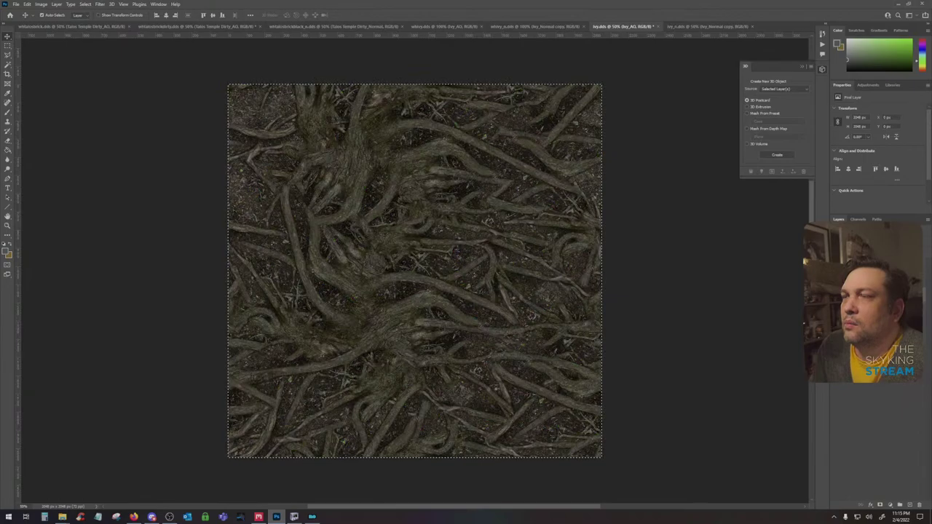
pyautogui.hotkey('ctrl', 'd')
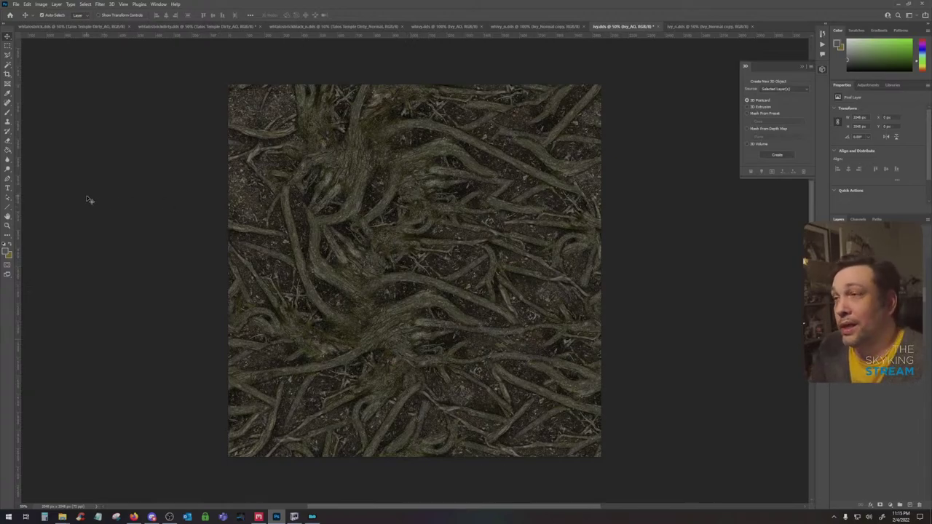
# Switch to NifSkope and examine the ivy shape on the temple walls of whtempletalos.nif
pyautogui.click(312, 517)
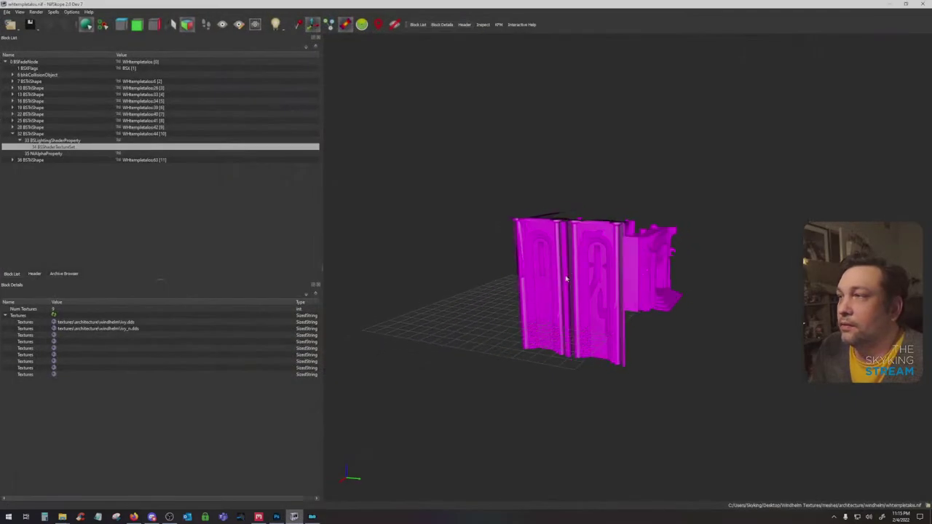
pyautogui.scroll(5, 568, 275)
pyautogui.scroll(1, 598, 302)
pyautogui.moveTo(491, 350); pyautogui.dragTo(595, 370)
pyautogui.scroll(-1, 457, 367)
pyautogui.click(467, 356)
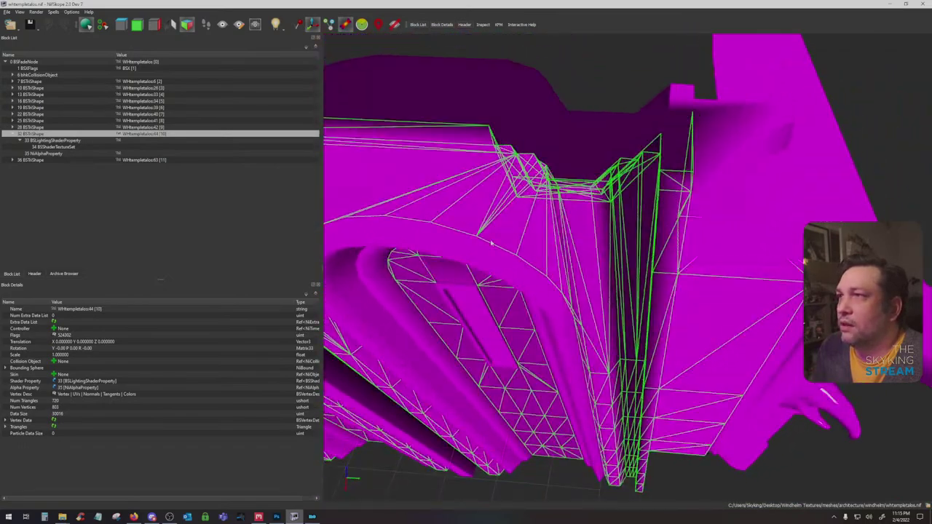
pyautogui.moveTo(490, 243)
pyautogui.mouseDown()
pyautogui.moveTo(499, 233)
pyautogui.moveTo(478, 231)
pyautogui.mouseUp()
pyautogui.scroll(-5, 510, 237)
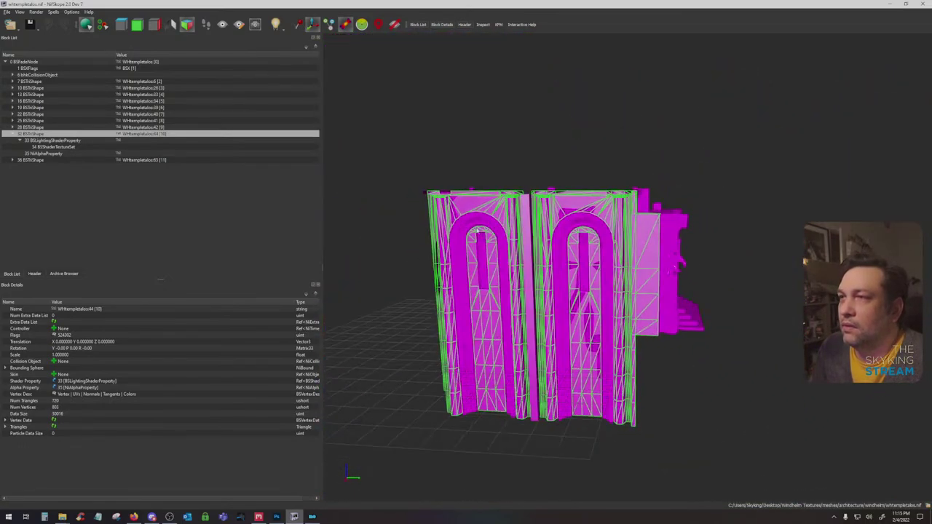
# Back in Photoshop, scale the root texture layer of ivy.dds to 50% and move it into the canvas's lower-left quarter
pyautogui.click(259, 517)
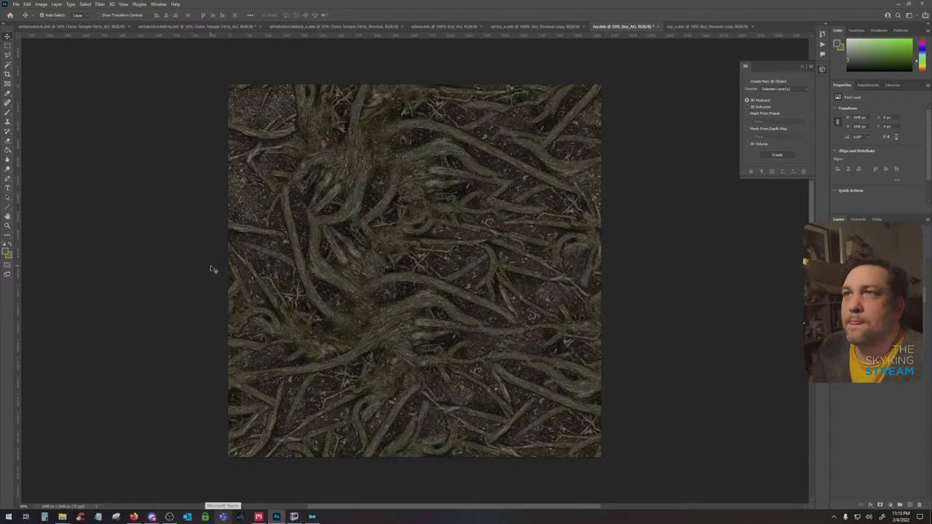
pyautogui.click(41, 4)
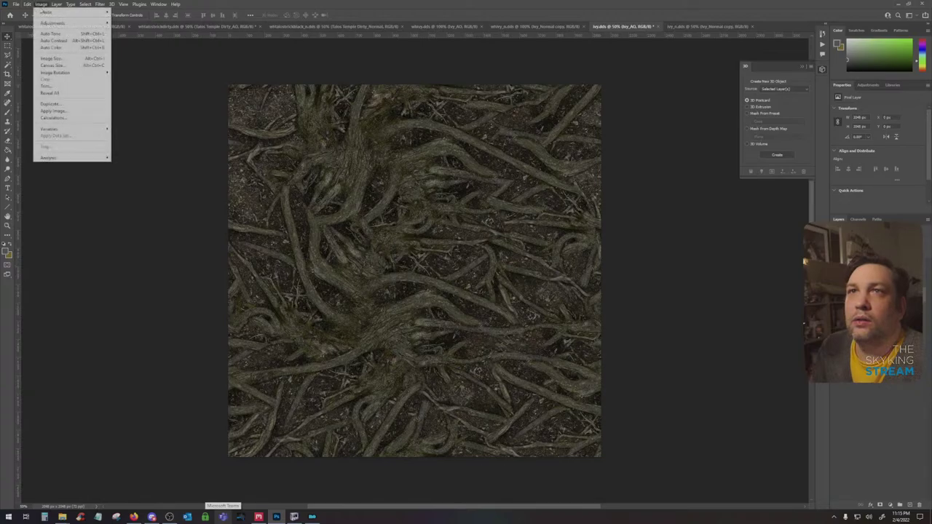
pyautogui.moveTo(27, 4)
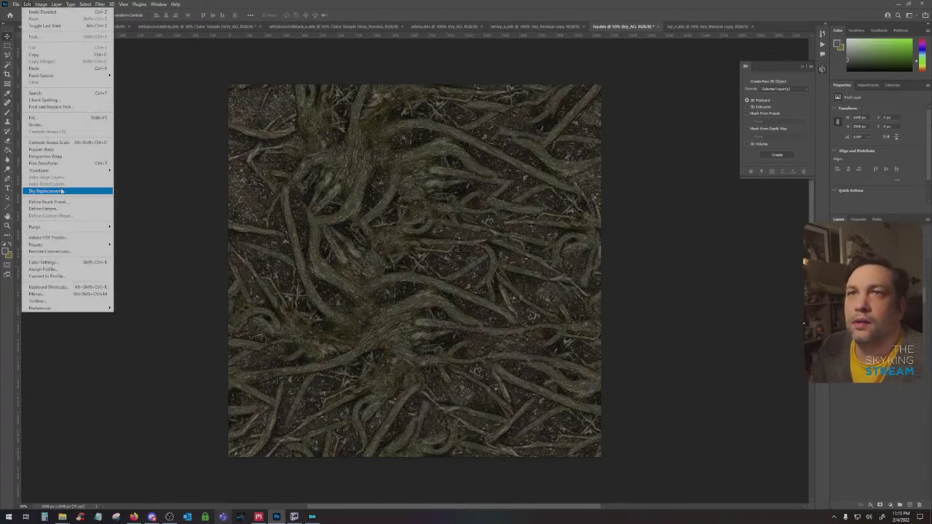
pyautogui.moveTo(44, 170)
pyautogui.click(131, 184)
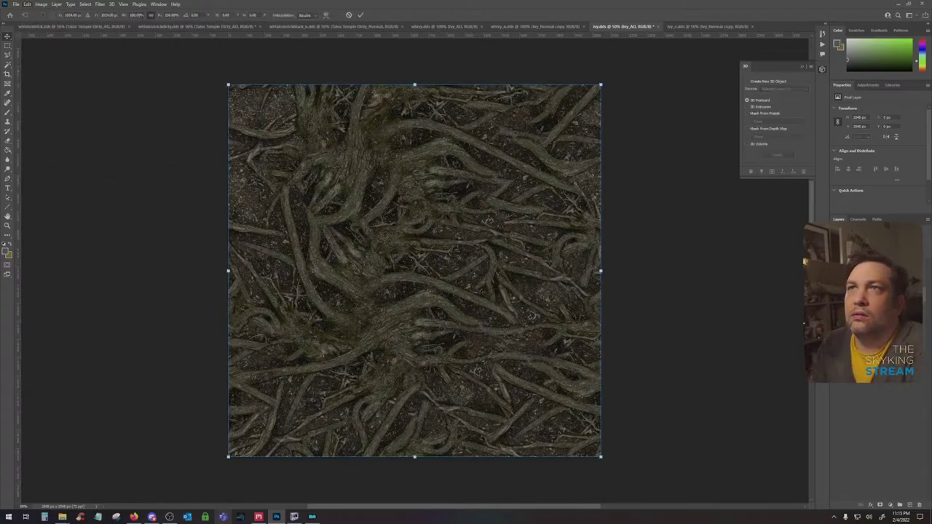
pyautogui.write('50')
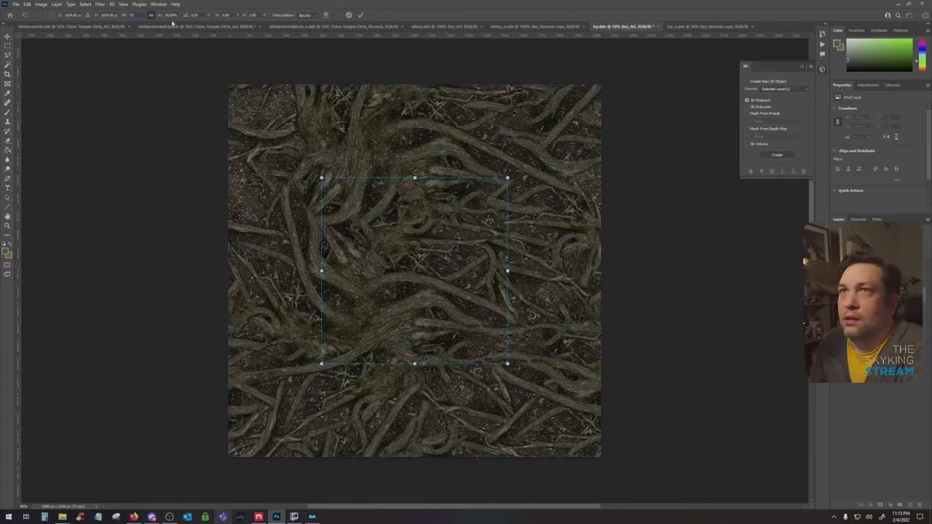
pyautogui.press('Return')
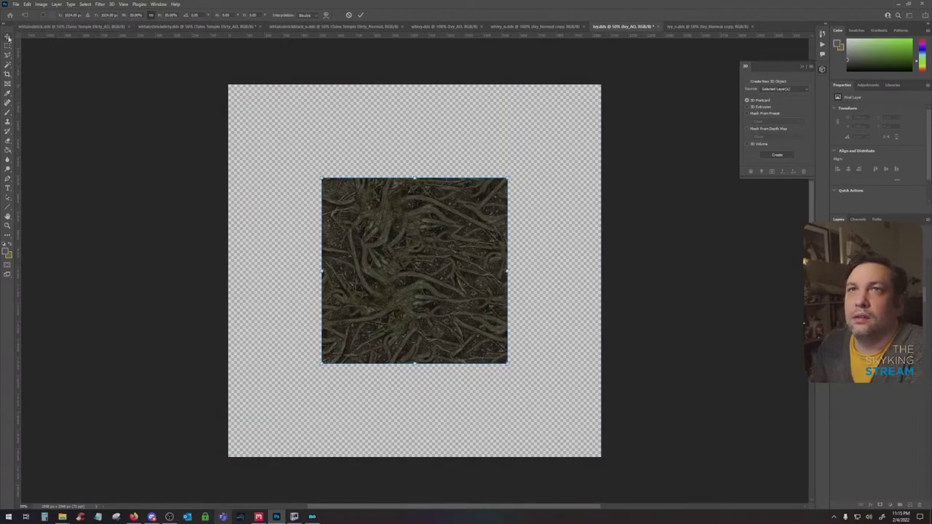
pyautogui.press('Return')
pyautogui.moveTo(395, 267); pyautogui.dragTo(302, 359)
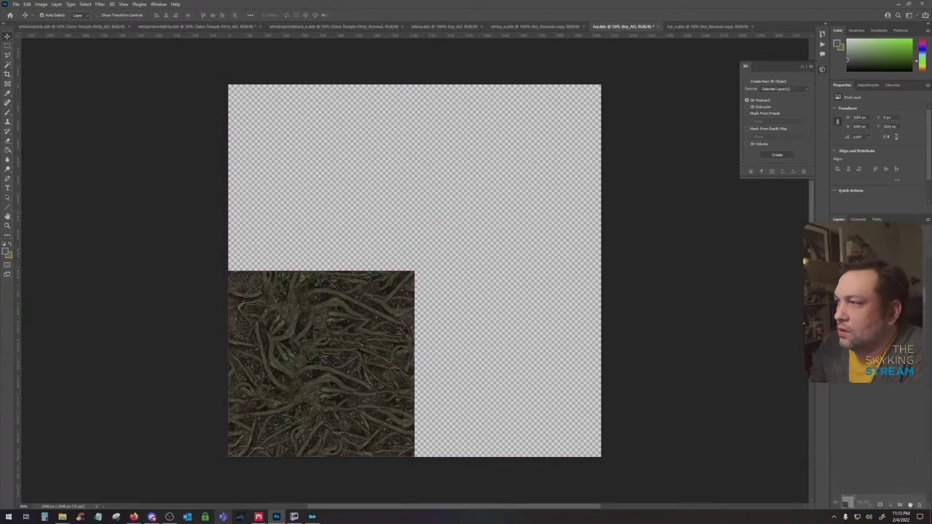
# Duplicate the half-scale root texture tile into the other three quarters of the ivy.dds canvas
pyautogui.moveTo(342, 385); pyautogui.dragTo(522, 383)
pyautogui.keyDown('shift'); pyautogui.click(869, 336); pyautogui.keyUp('shift')
pyautogui.moveTo(869, 336); pyautogui.dragTo(909, 504)
pyautogui.moveTo(539, 380); pyautogui.dragTo(572, 212)
# Combine the four root texture tile layers into one smart object and rasterize it
pyautogui.click(869, 289)
pyautogui.keyDown('shift'); pyautogui.click(872, 336); pyautogui.keyUp('shift')
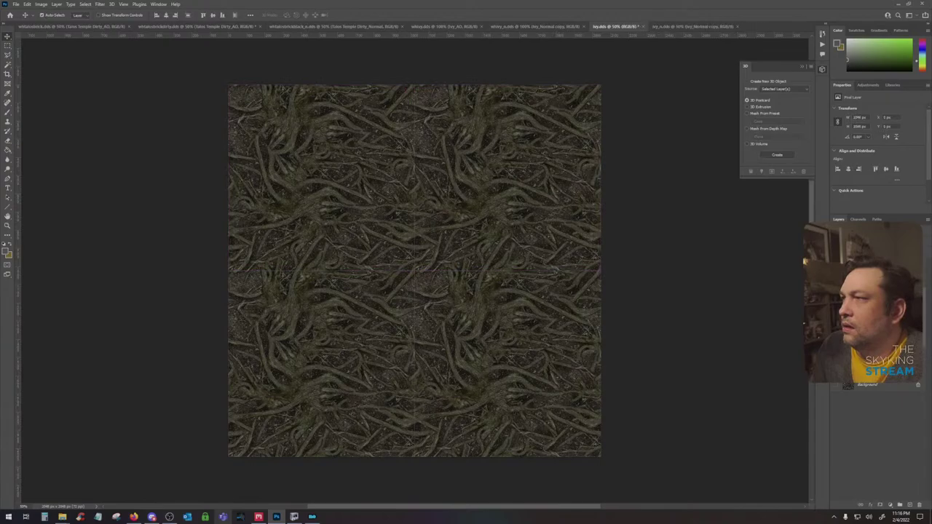
pyautogui.rightClick(873, 338)
pyautogui.click(866, 130)
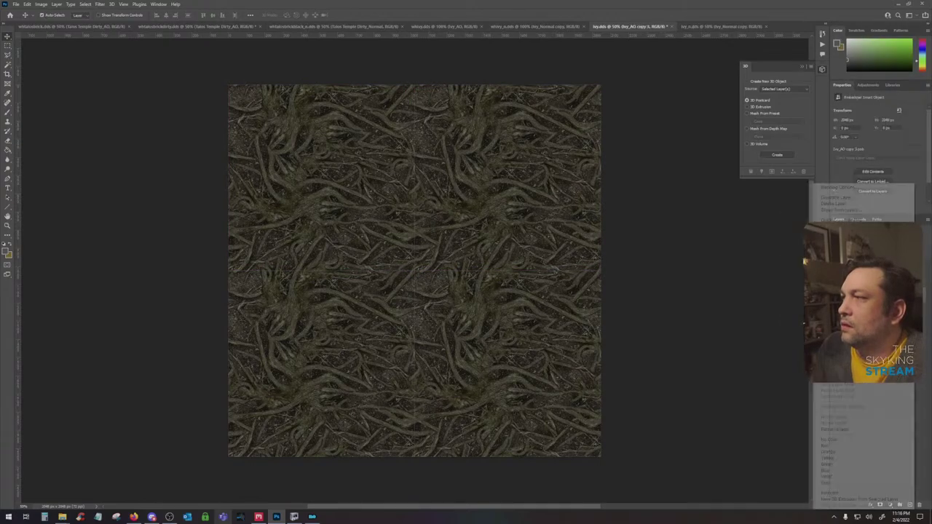
pyautogui.rightClick(803, 323)
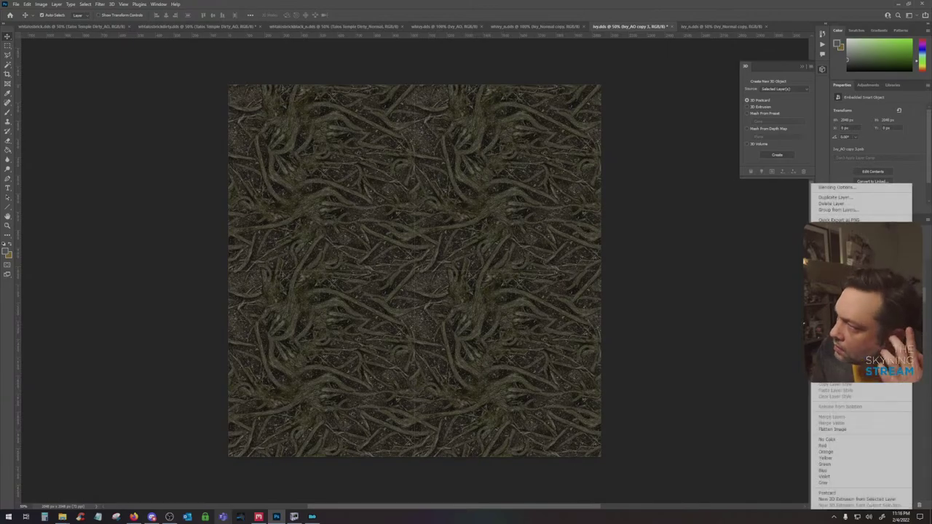
pyautogui.click(837, 319)
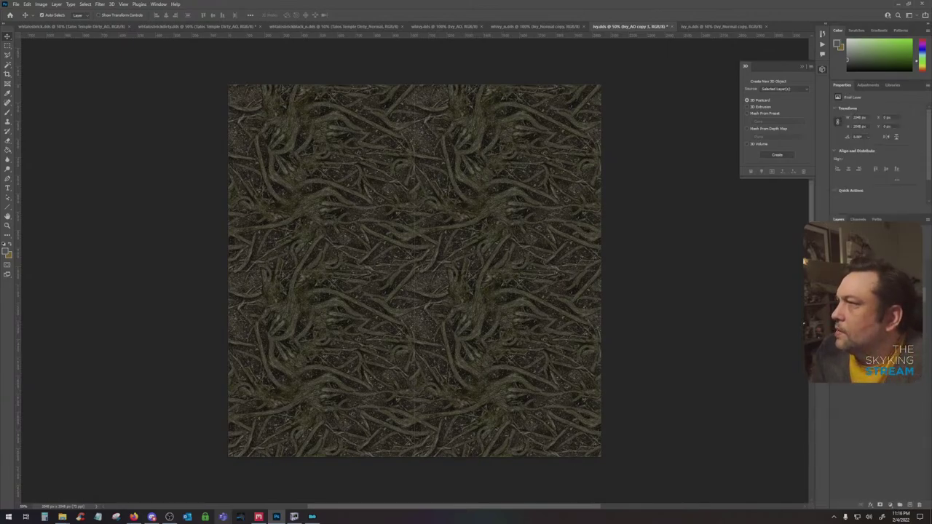
# Show the green-filled albedo layer, scale it to 50% and place copies side by side across the canvas's lower half
pyautogui.click(836, 263)
pyautogui.click(26, 4)
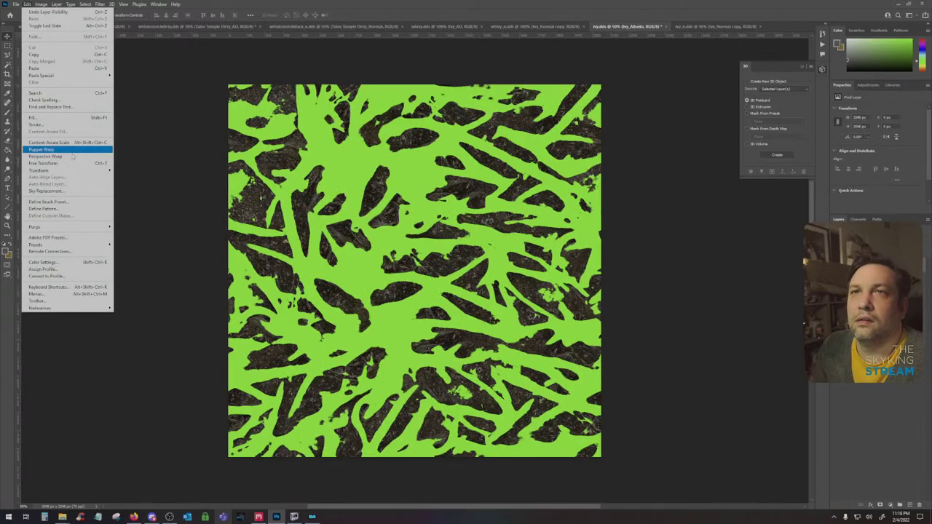
pyautogui.moveTo(65, 152)
pyautogui.click(142, 182)
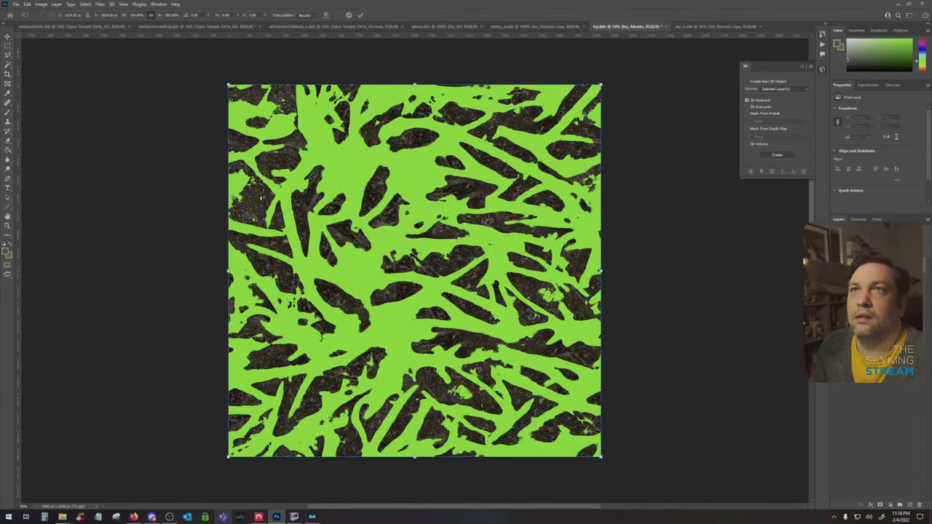
pyautogui.click(136, 15)
pyautogui.write('50')
pyautogui.press('Tab')
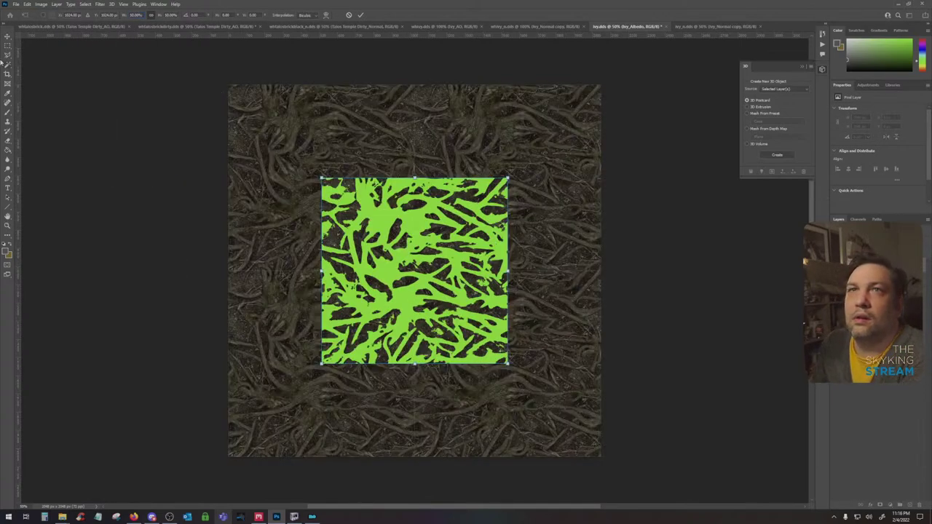
pyautogui.click(8, 37)
pyautogui.moveTo(411, 227); pyautogui.dragTo(520, 306)
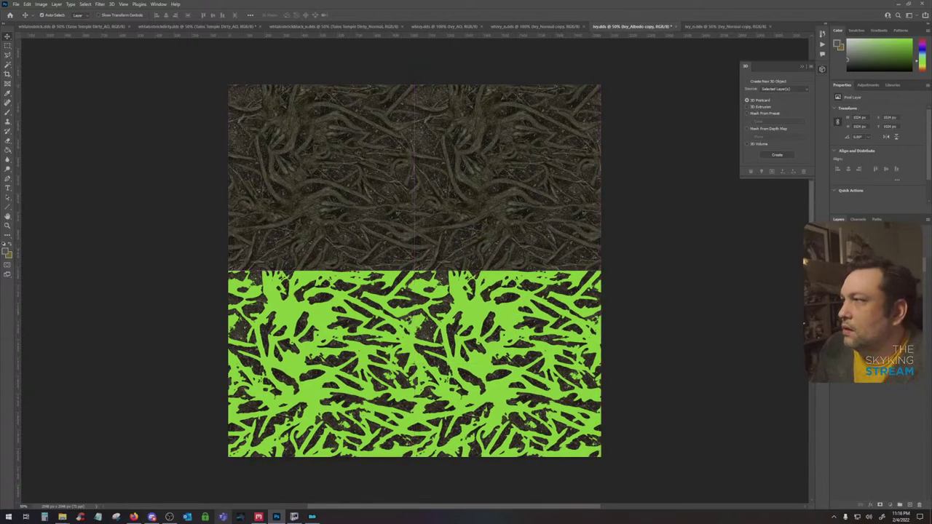
# Duplicate the two green-filled tiles and move the copies into the upper half of the canvas
pyautogui.keyDown('shift'); pyautogui.click(895, 279); pyautogui.keyUp('shift')
pyautogui.moveTo(895, 280); pyautogui.dragTo(909, 504)
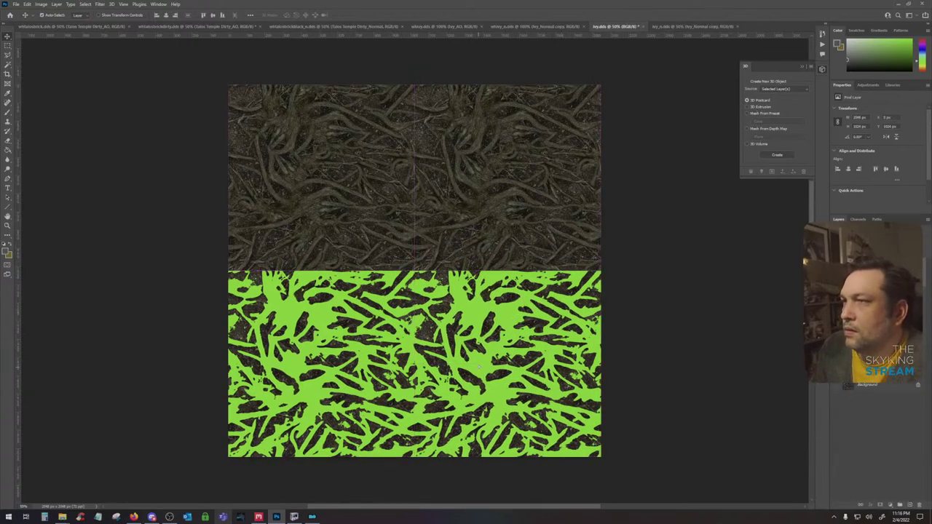
pyautogui.moveTo(479, 366); pyautogui.dragTo(477, 180)
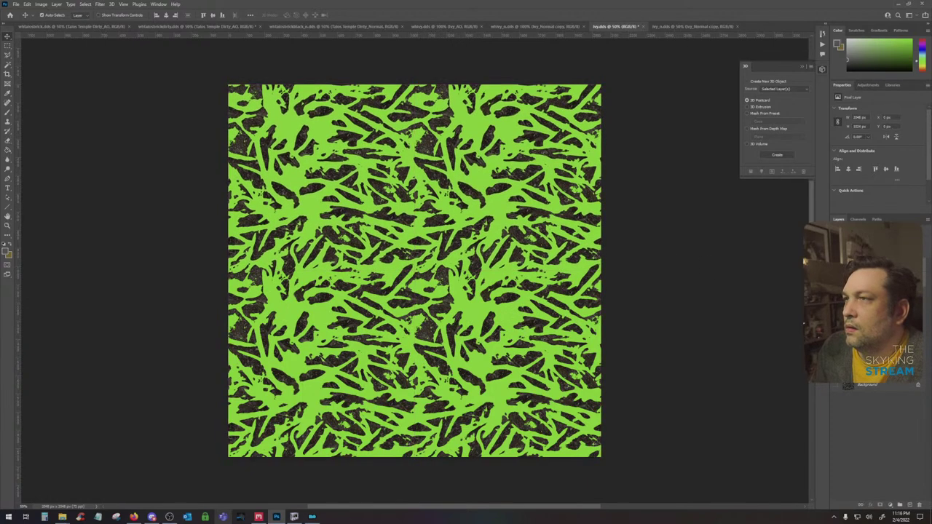
# Convert the four green-filled tile layers into a single smart object and rasterize the result
pyautogui.click(895, 263)
pyautogui.keyDown('shift'); pyautogui.click(895, 313); pyautogui.keyUp('shift')
pyautogui.rightClick(895, 313)
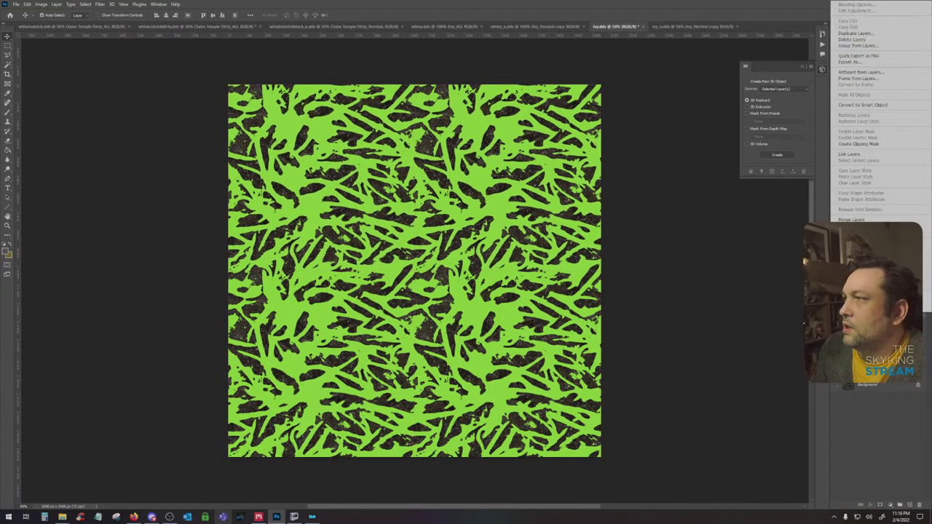
pyautogui.click(909, 106)
pyautogui.rightClick(893, 263)
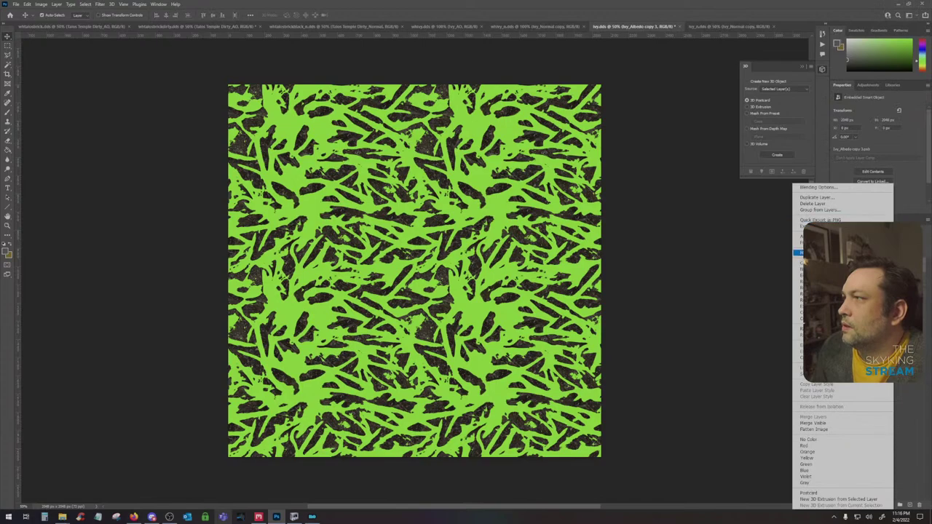
pyautogui.click(798, 329)
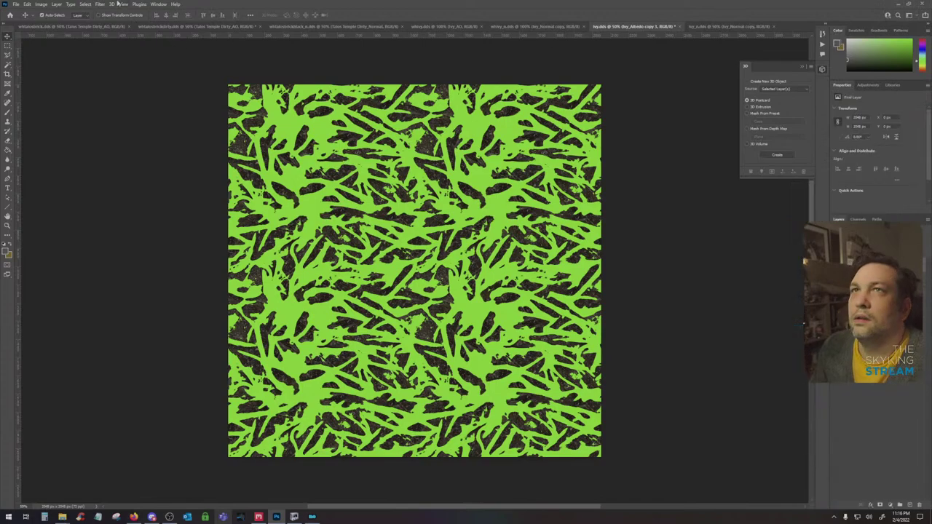
# Select the green root areas with Color Range and hide the green-filled layer
pyautogui.click(85, 4)
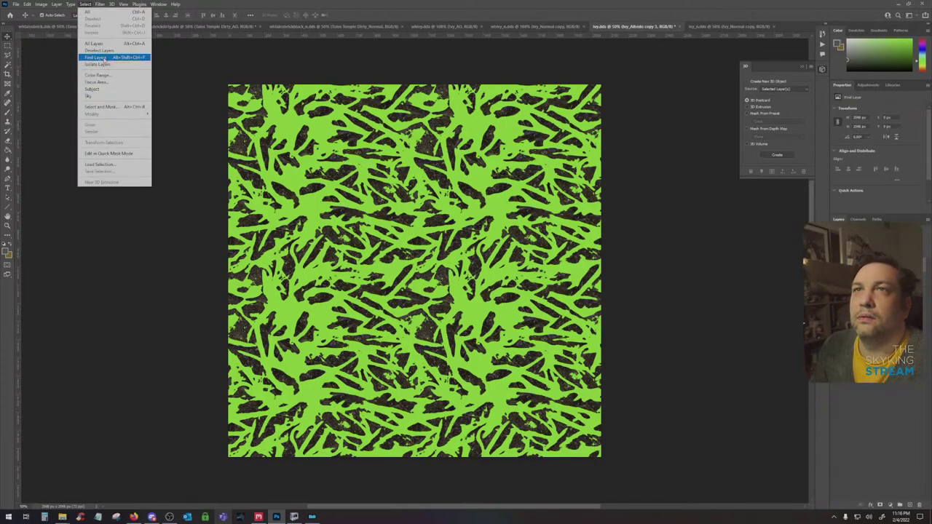
pyautogui.click(98, 75)
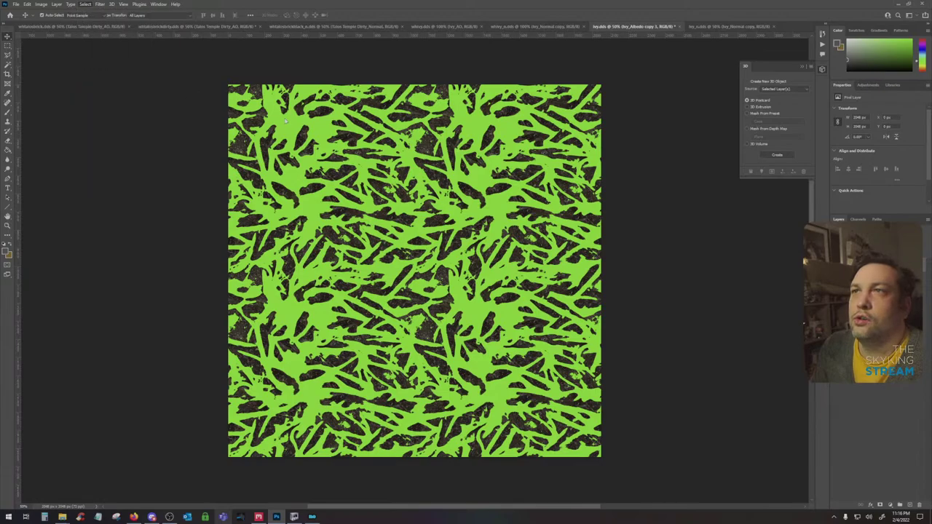
pyautogui.click(520, 120)
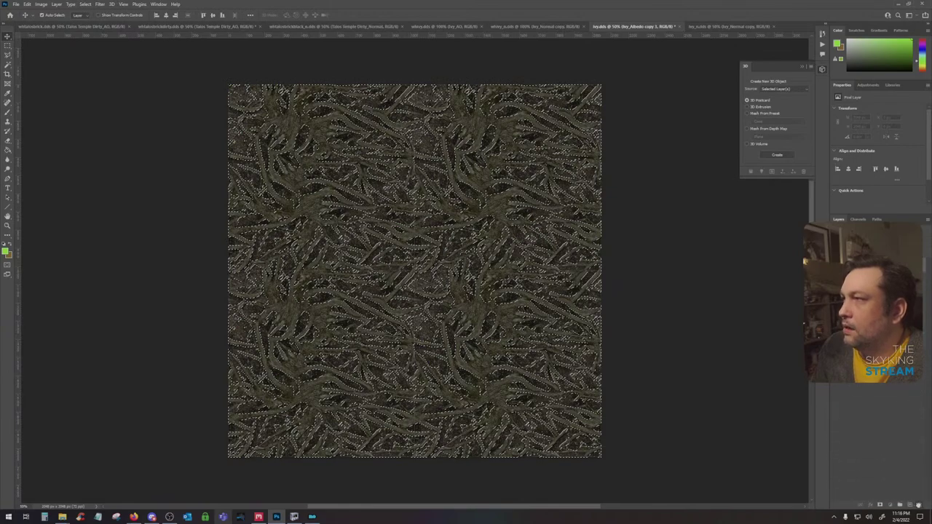
# Fill the selected root areas with light grey on a new layer
pyautogui.click(910, 506)
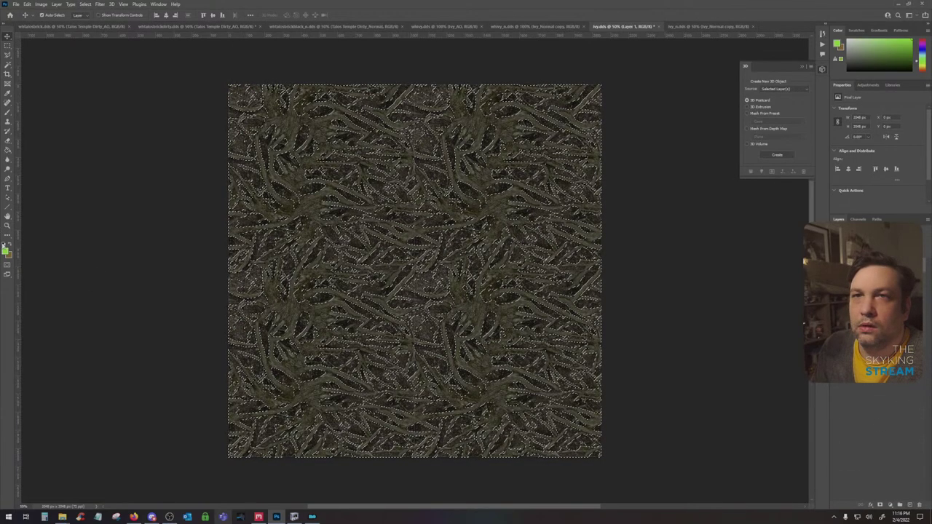
pyautogui.click(3, 244)
pyautogui.click(5, 251)
pyautogui.click(370, 138)
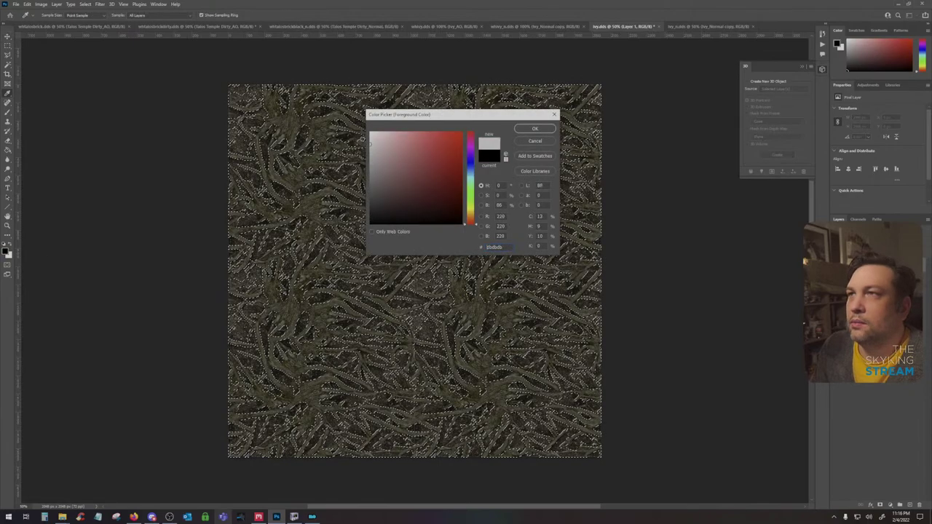
pyautogui.click(534, 129)
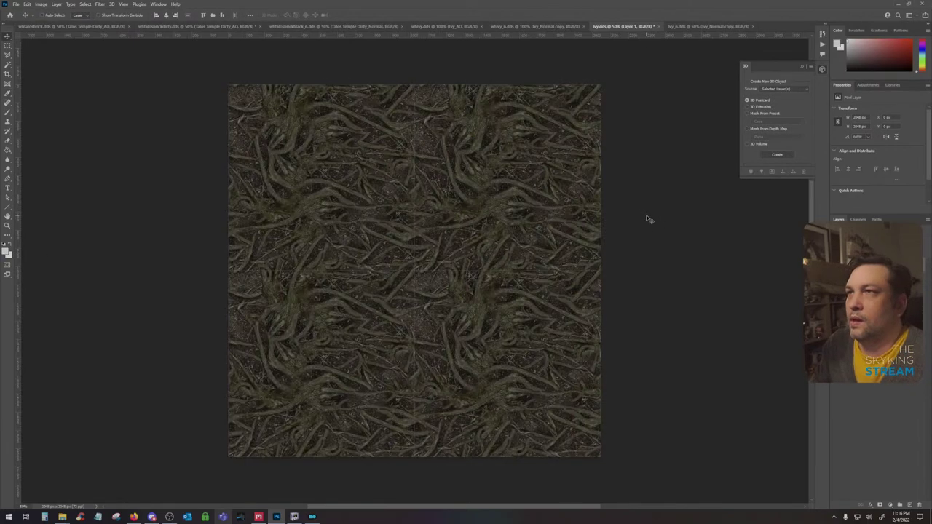
pyautogui.press('v')
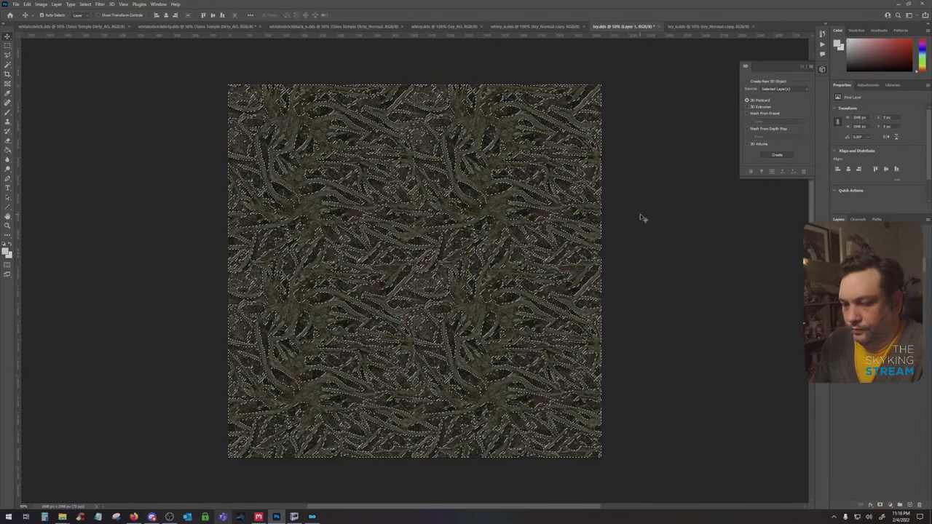
pyautogui.hotkey('shift', 'F5')
pyautogui.press('Return')
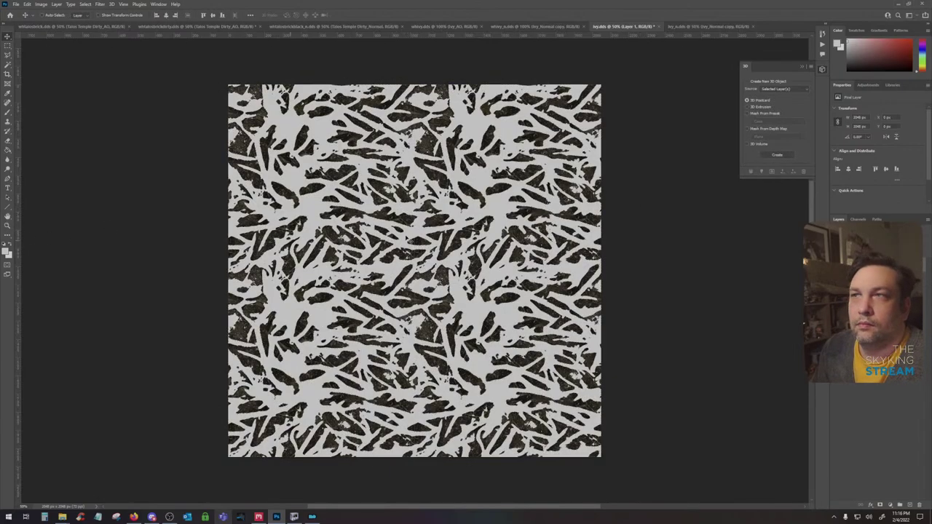
# Add another new layer beneath the light grey roots and fill it with a dark grey
pyautogui.click(917, 505)
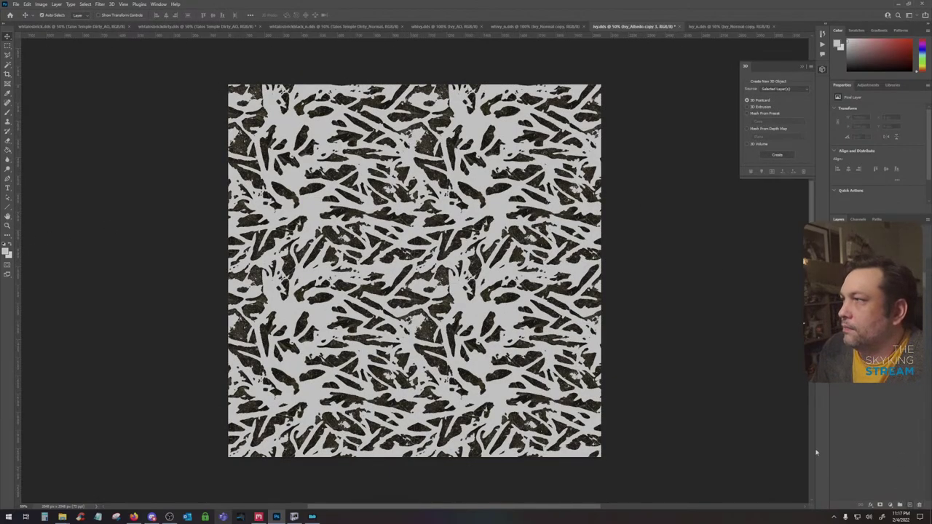
pyautogui.hotkey('ctrl', 'shift', 'alt', 'n')
pyautogui.click(6, 251)
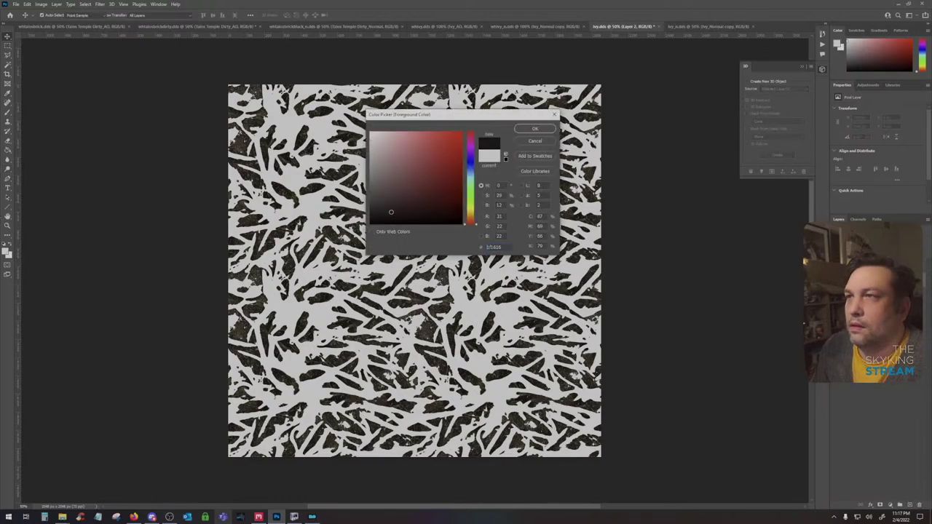
pyautogui.click(534, 129)
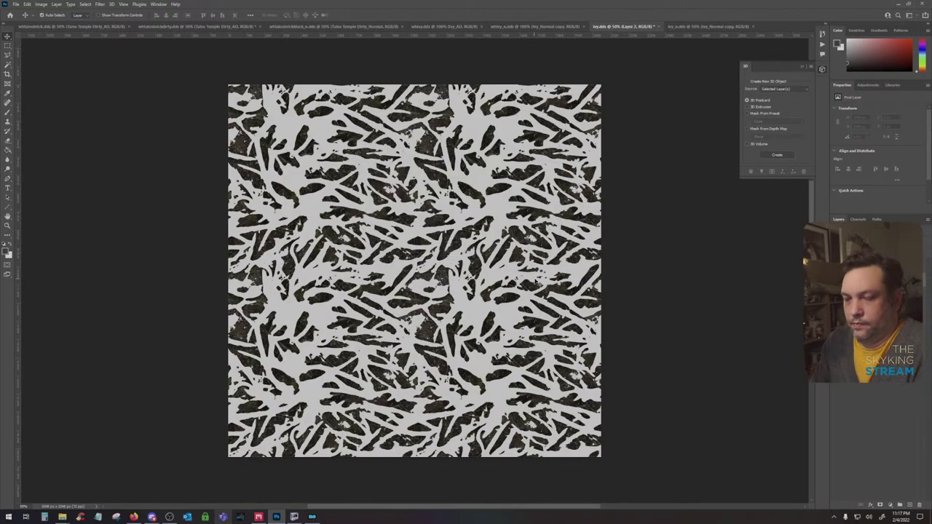
pyautogui.hotkey('alt', 'BackSpace')
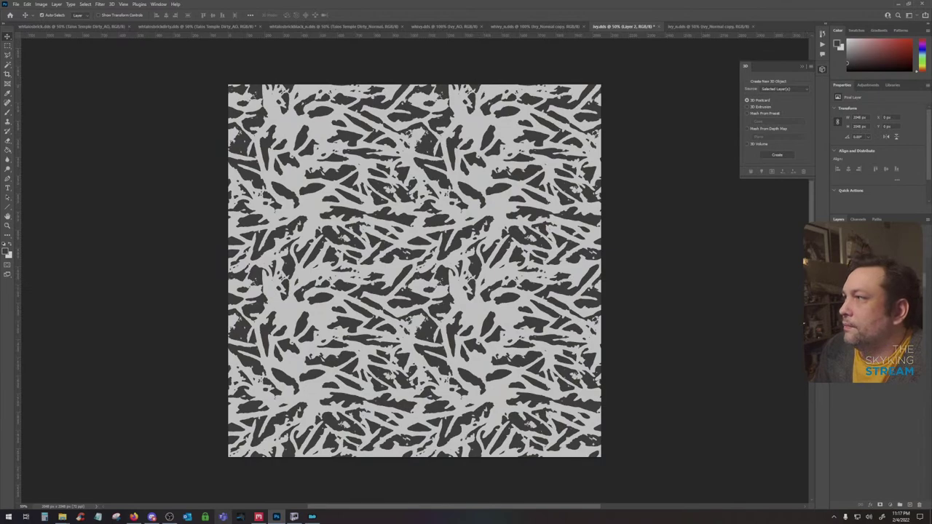
# Combine the light grey root layer and the dark grey fill into one smart object and rasterize it
pyautogui.rightClick(893, 264)
pyautogui.click(866, 302)
pyautogui.rightClick(895, 263)
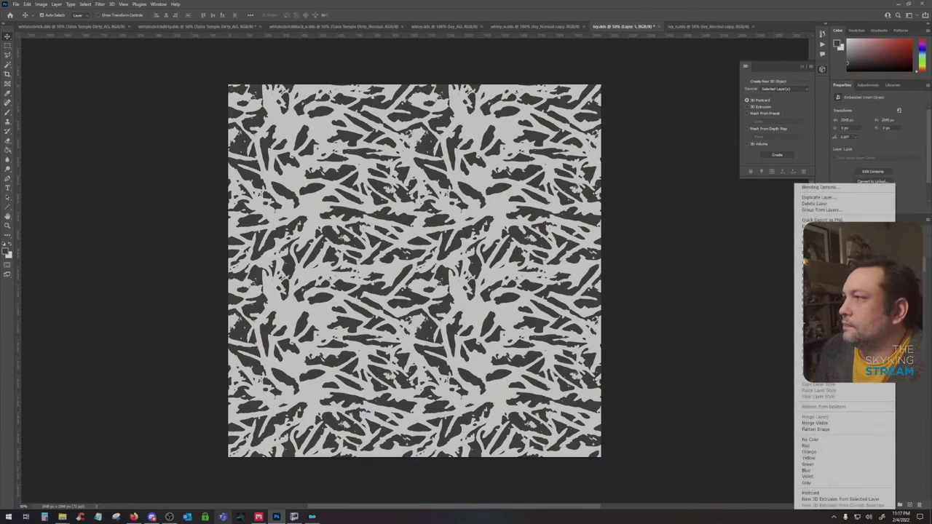
pyautogui.click(859, 328)
# Cut the grey root mask from its layer, paste it into the Alpha 1 channel, deselect, and return to the RGB layers
pyautogui.hotkey('ctrl', 'a')
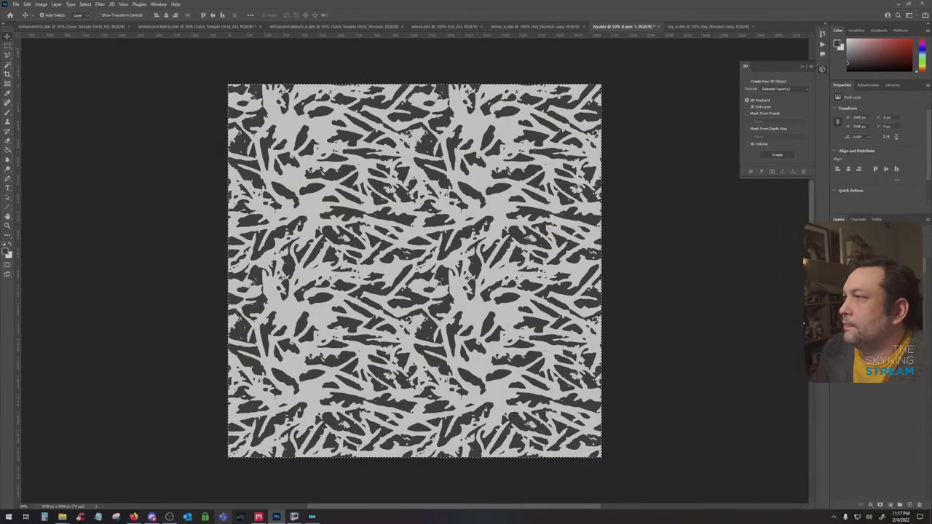
pyautogui.hotkey('ctrl', 'x')
pyautogui.click(860, 219)
pyautogui.click(866, 286)
pyautogui.hotkey('ctrl', 'v')
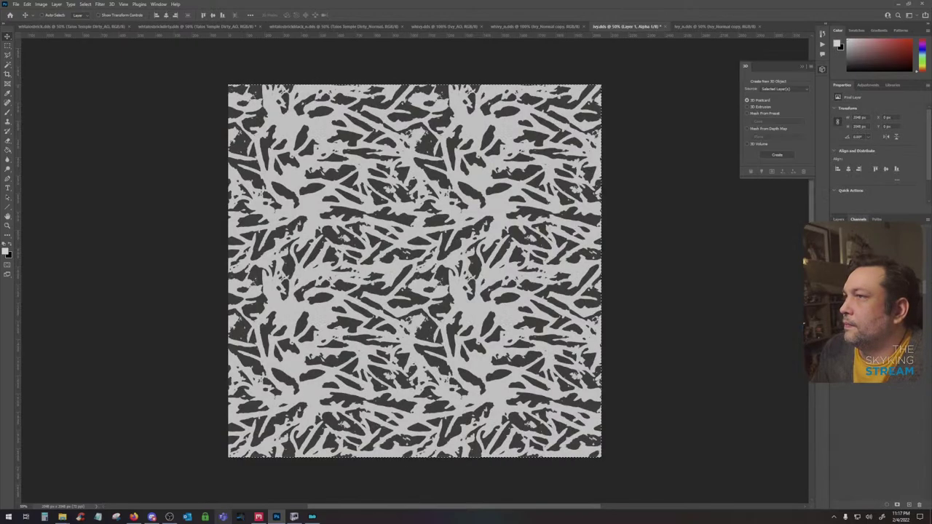
pyautogui.hotkey('ctrl', 'd')
pyautogui.click(866, 230)
pyautogui.click(838, 219)
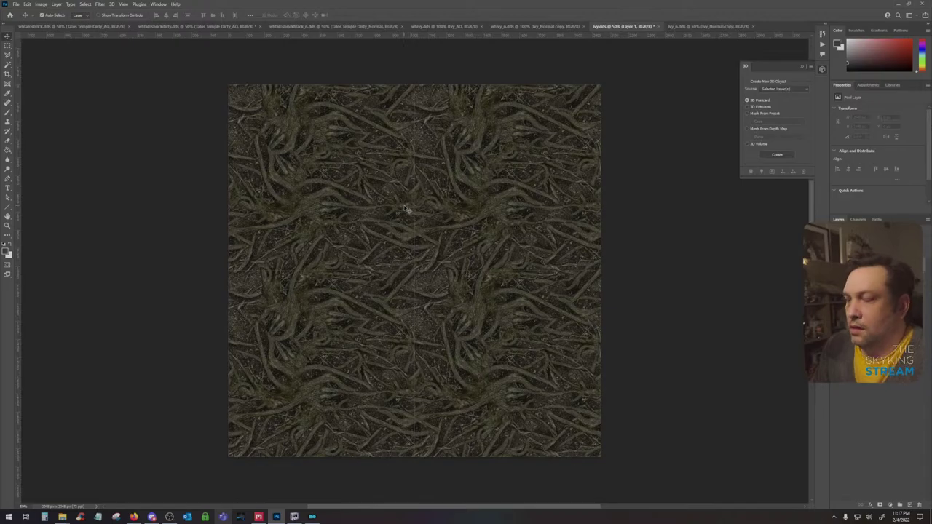
# Inspect the tile seams of the root texture up close and save ivy.dds
pyautogui.scroll(3, 401, 215)
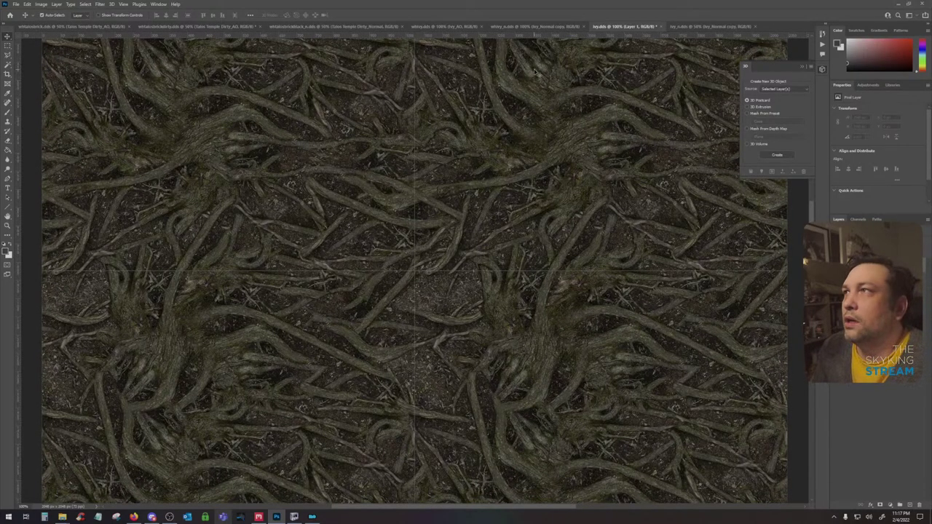
pyautogui.press('ctrl')
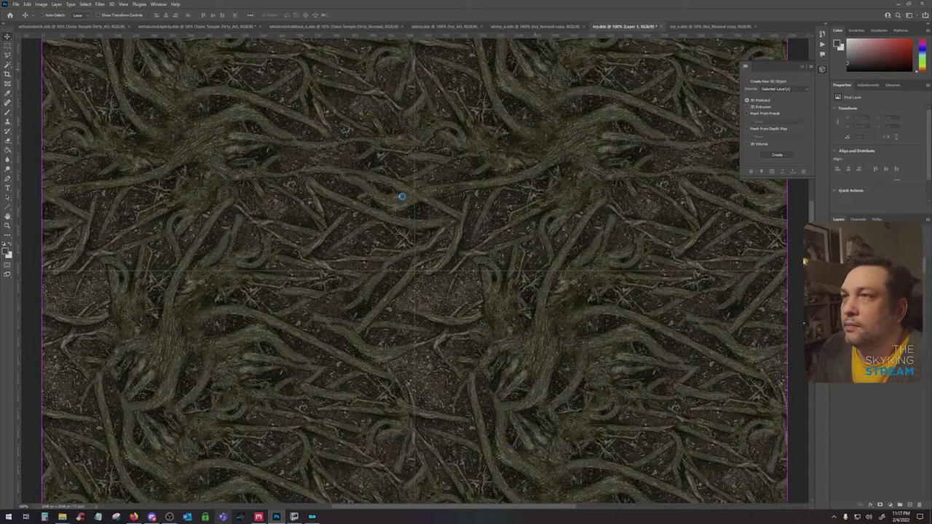
pyautogui.hotkey('ctrl', 's')
pyautogui.click(484, 270)
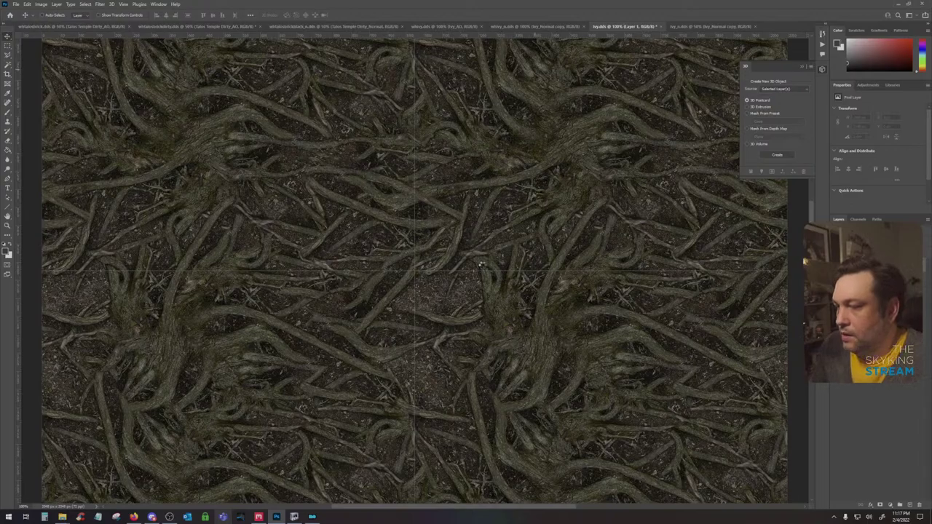
# Compare the normal map in ivy_n.dds with the tiled ivy.dds, ending on ivy_n.dds
pyautogui.click(702, 26)
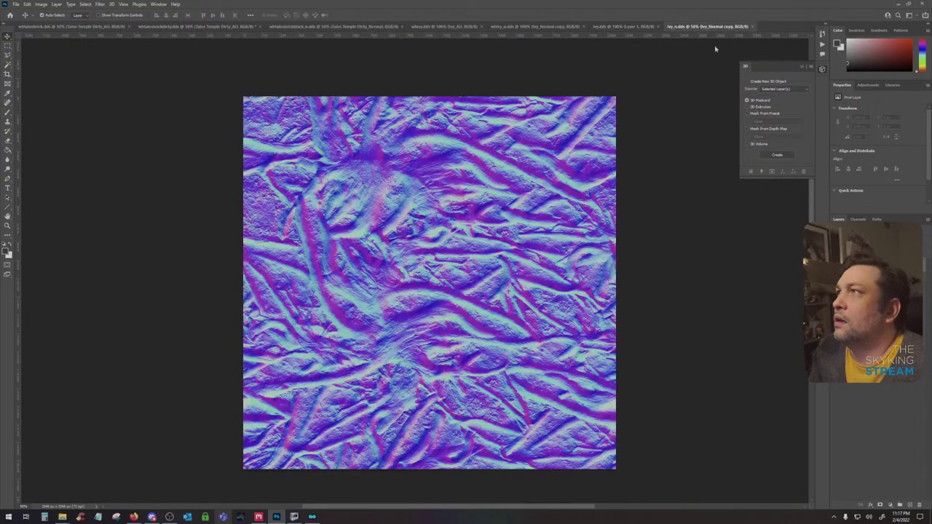
pyautogui.click(628, 26)
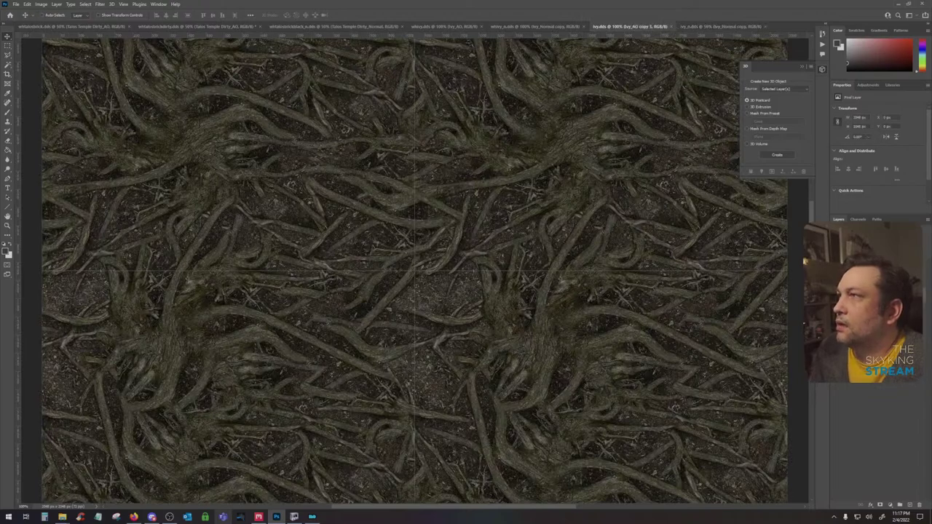
pyautogui.click(707, 27)
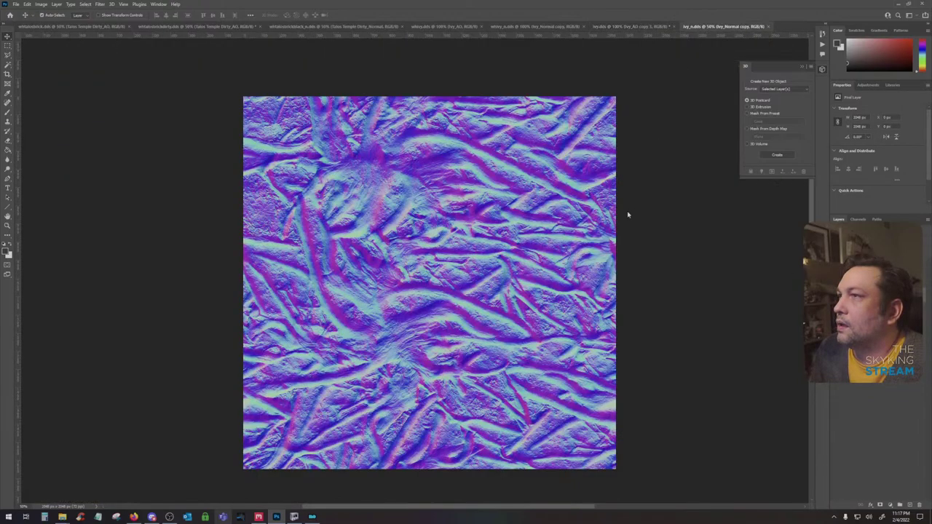
# Paste the tiled root texture into ivy_n.dds, desaturate it, and darken it with Levels using midtones 0.41 and white input 227
pyautogui.hotkey('ctrl', 'v')
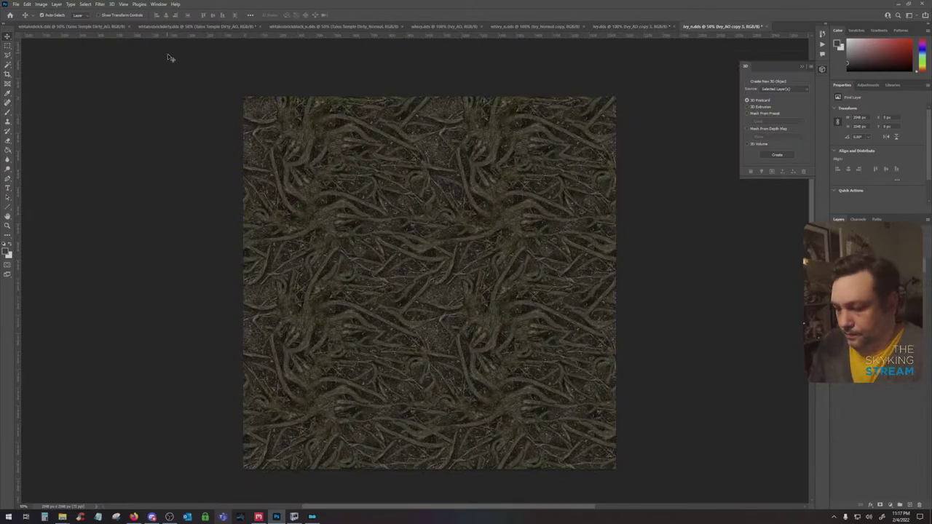
pyautogui.hotkey('ctrl', 'shift', 'u')
pyautogui.hotkey('ctrl', 'l')
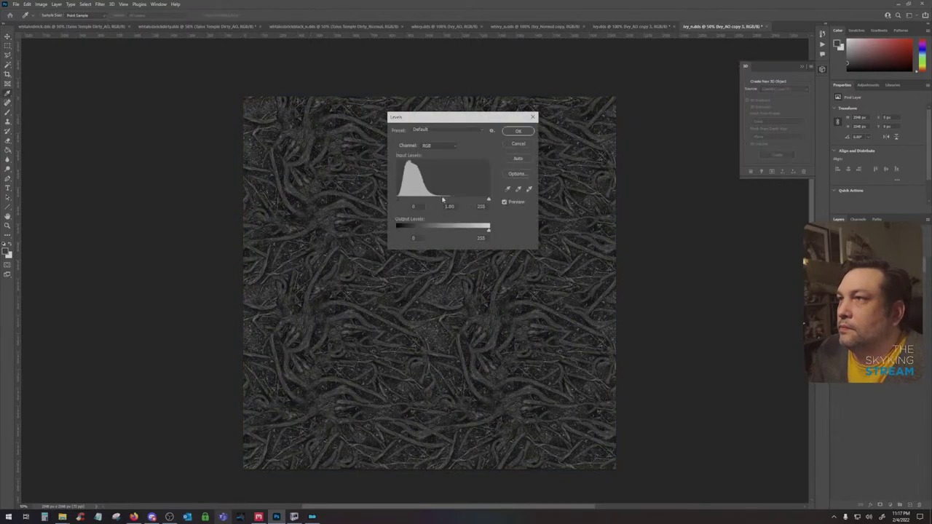
pyautogui.moveTo(443, 198); pyautogui.dragTo(478, 199)
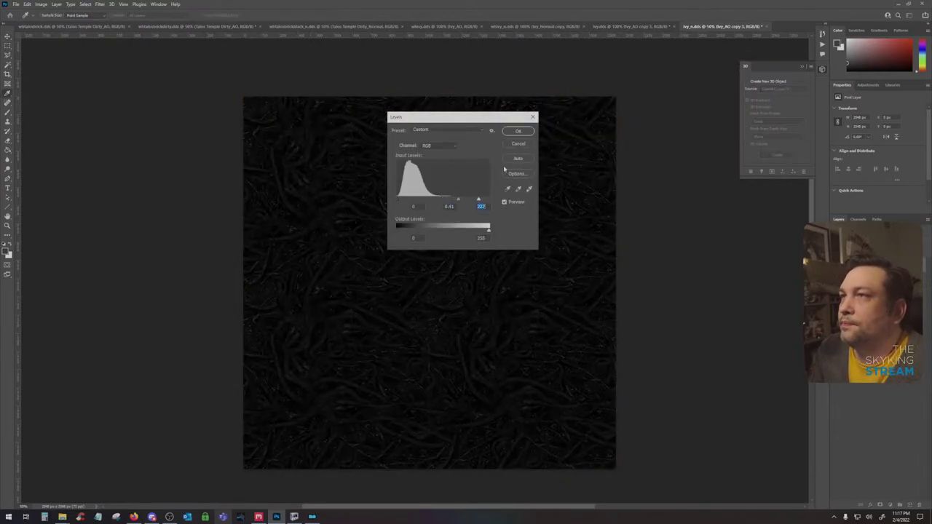
pyautogui.click(518, 131)
# Move the darkened root image into the Alpha 1 channel, return to the RGB layers, and delete the emptied layer
pyautogui.hotkey('ctrl', 'a')
pyautogui.press('v')
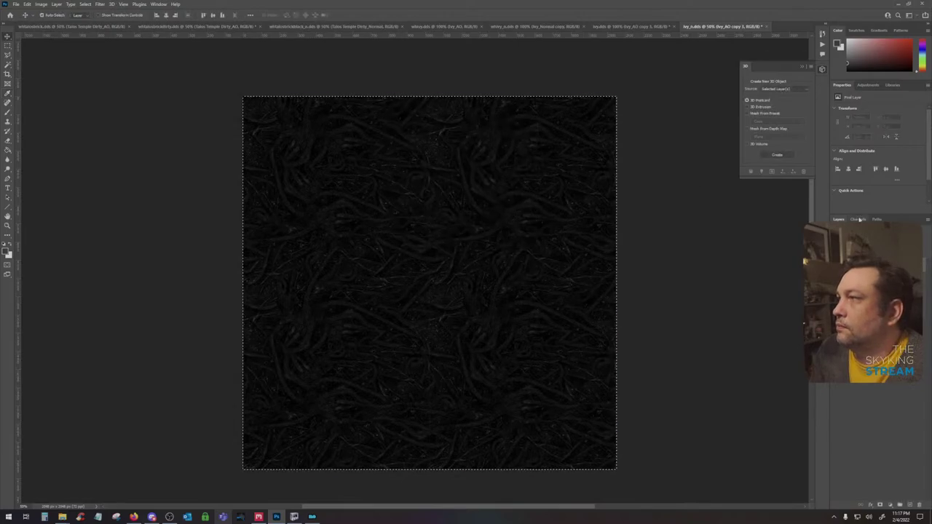
pyautogui.hotkey('ctrl', 'x')
pyautogui.click(859, 219)
pyautogui.click(862, 283)
pyautogui.hotkey('ctrl', 'v')
pyautogui.hotkey('ctrl', 'd')
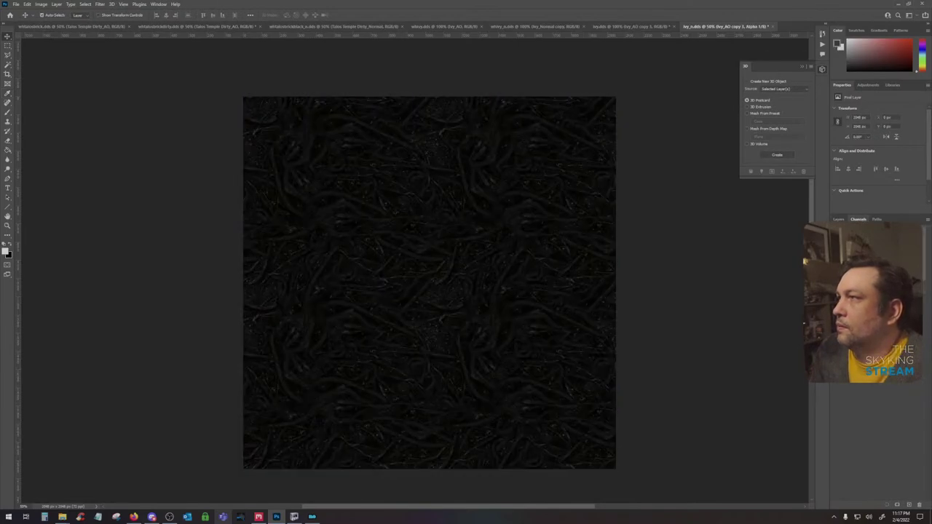
pyautogui.click(861, 231)
pyautogui.click(839, 219)
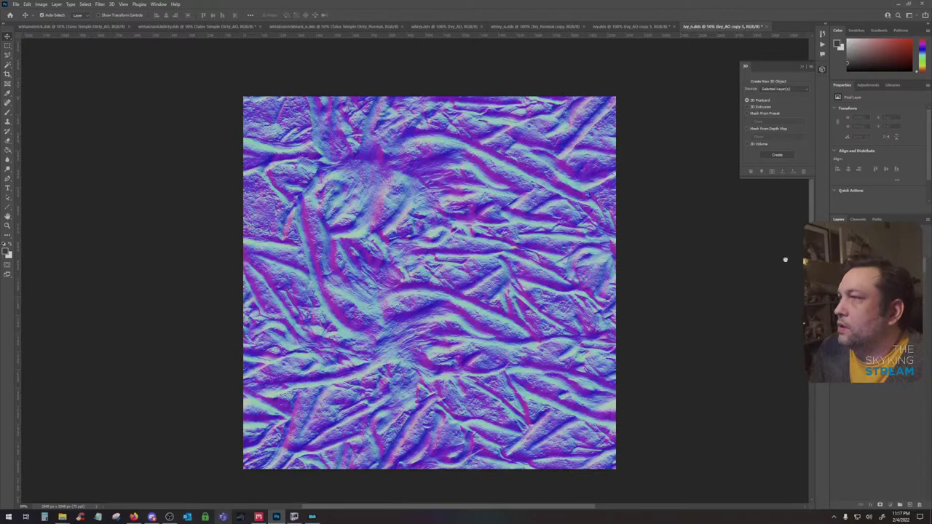
pyautogui.press('Delete')
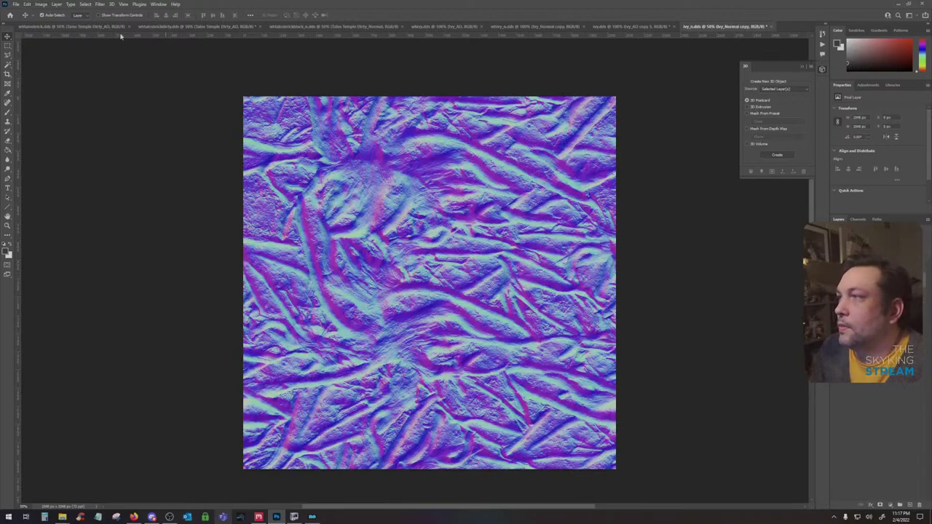
# Scale the normal map layer down to 1024 × 1024 px and fit it into the canvas's lower-left quadrant
pyautogui.click(40, 3)
pyautogui.moveTo(27, 4)
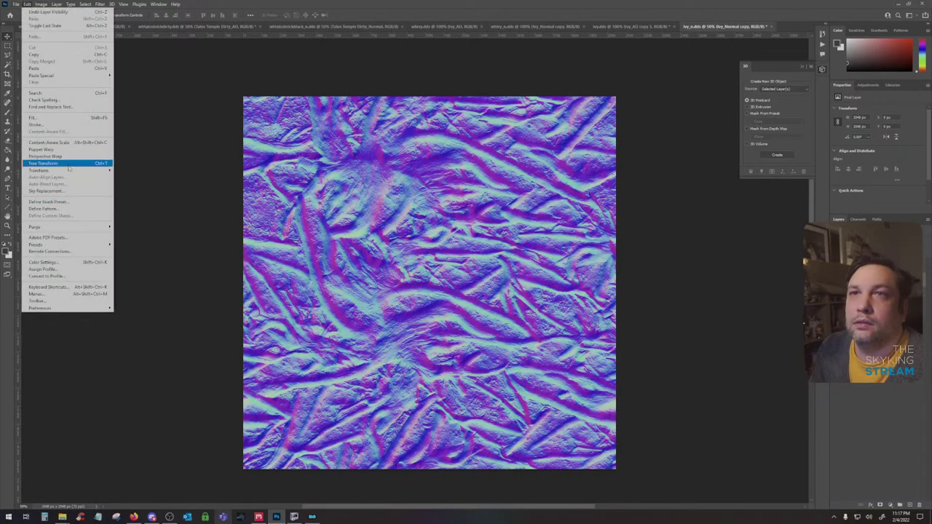
pyautogui.moveTo(73, 171)
pyautogui.click(130, 181)
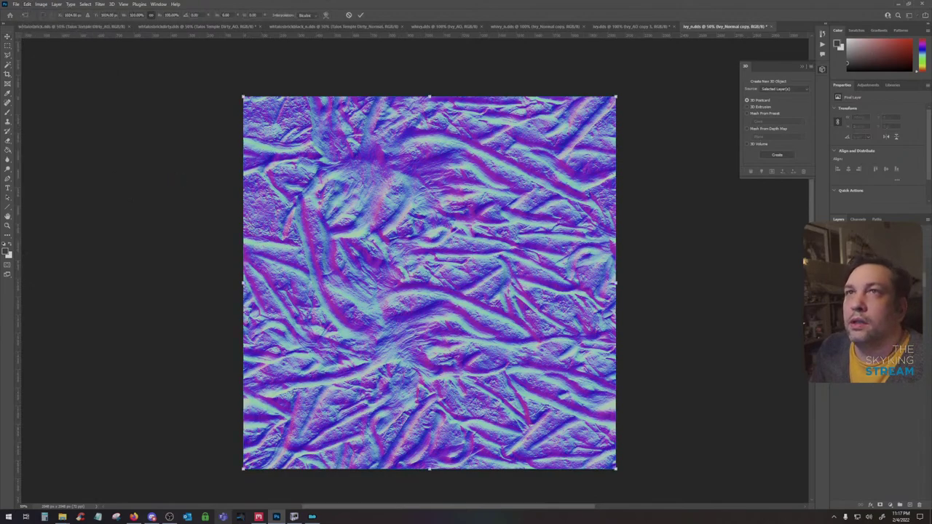
pyautogui.click(8, 37)
pyautogui.moveTo(411, 308); pyautogui.dragTo(310, 392)
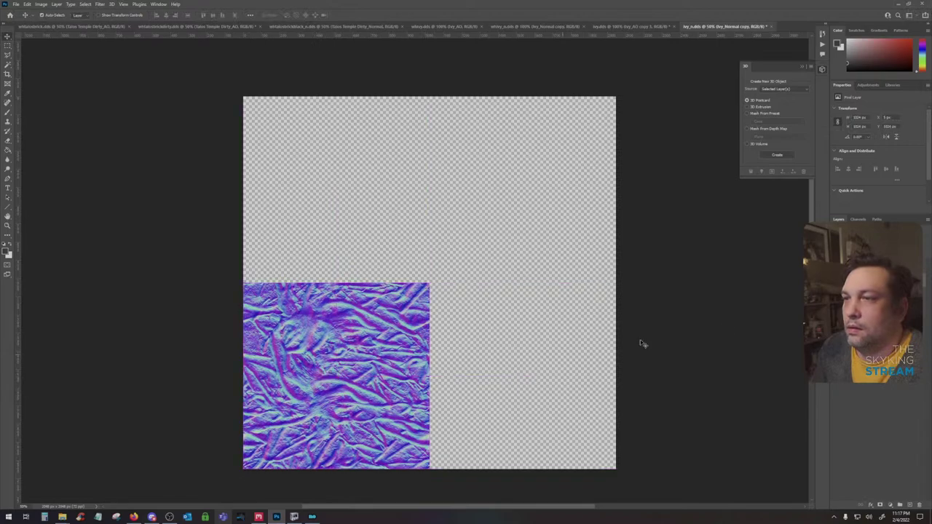
# Duplicate the half-size normal map tile across the remaining three quadrants to fill the canvas in a 2 × 2 grid
pyautogui.moveTo(349, 349); pyautogui.dragTo(536, 348)
pyautogui.keyDown('shift'); pyautogui.click(889, 268); pyautogui.keyUp('shift')
pyautogui.moveTo(889, 268); pyautogui.dragTo(909, 504)
pyautogui.moveTo(536, 371); pyautogui.dragTo(523, 191)
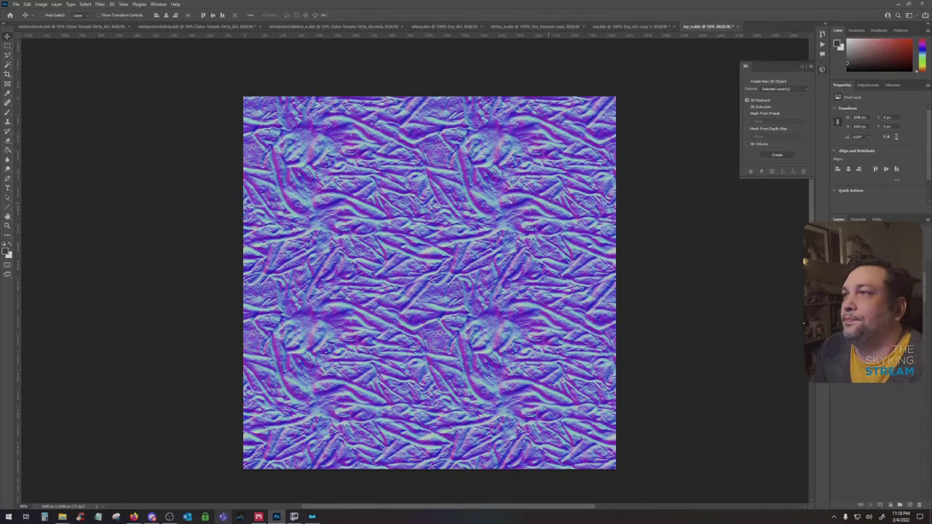
# Save the tiled normal map ivy_n.dds, and save the root texture ivy.dds with its DDS options confirmed
pyautogui.hotkey('ctrl', 's')
pyautogui.click(482, 271)
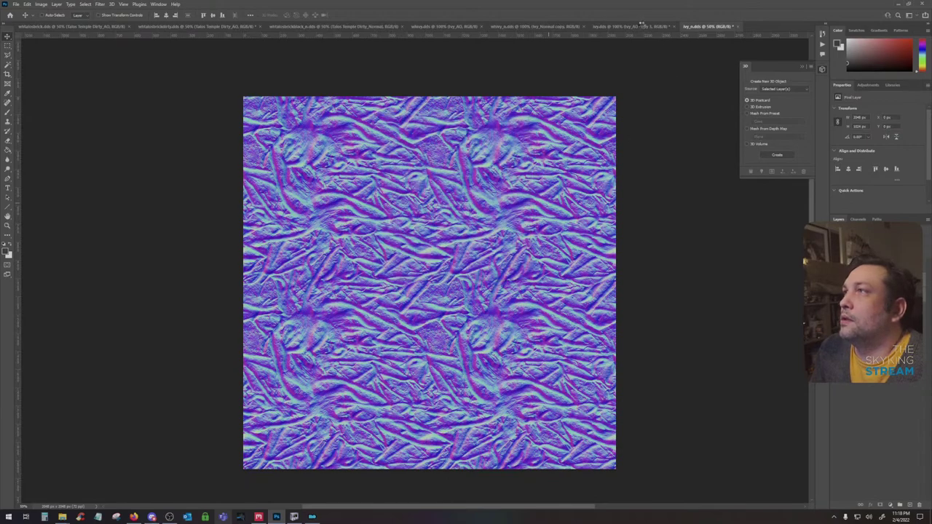
pyautogui.click(641, 26)
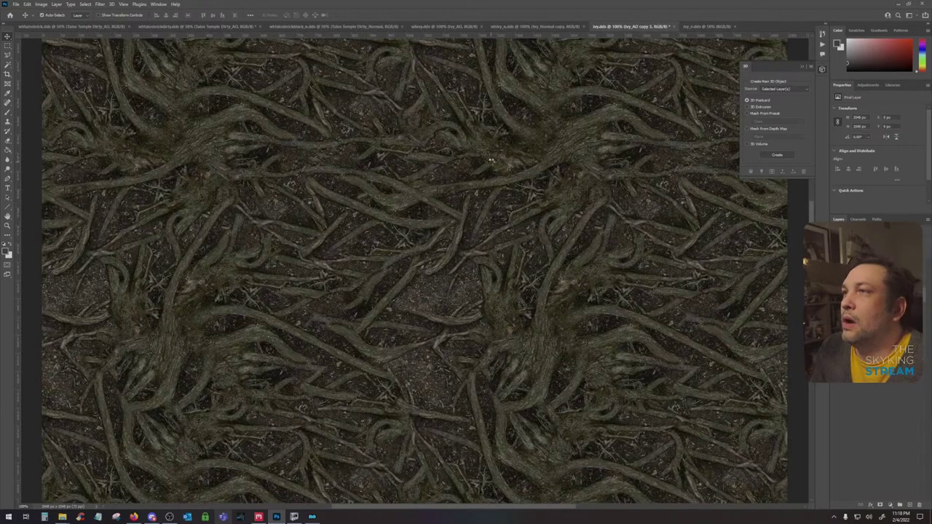
pyautogui.hotkey('ctrl', 's')
pyautogui.press('Return')
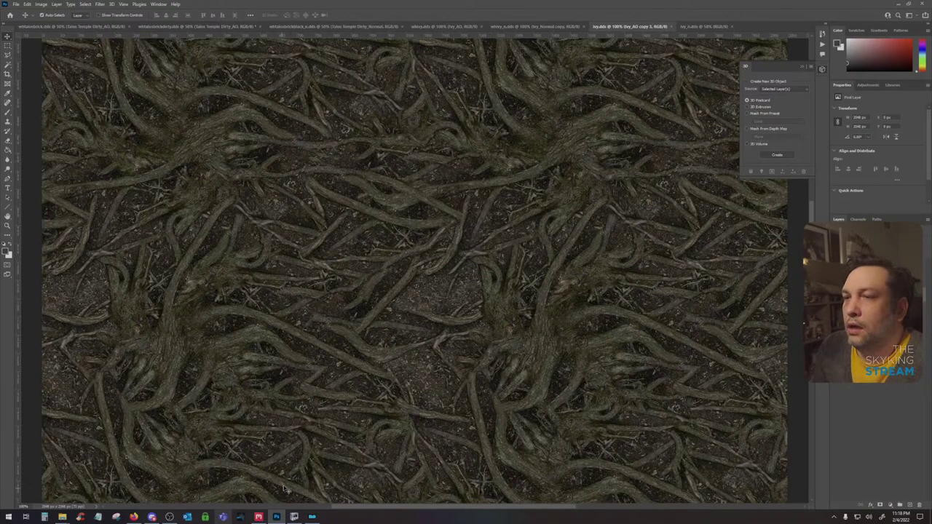
# Switch to Mod Organizer and launch Skyrim
pyautogui.click(312, 517)
pyautogui.click(892, 47)
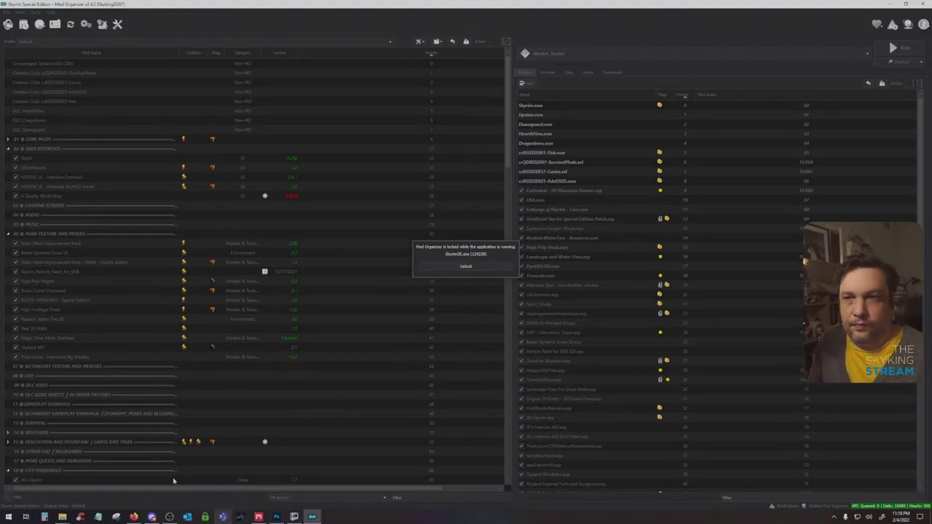
# Switch to Quixel Mixer, add the local library's grey roots surface to the mix, and compare the two Ground Roots layers before hiding both
pyautogui.click(258, 517)
pyautogui.click(64, 26)
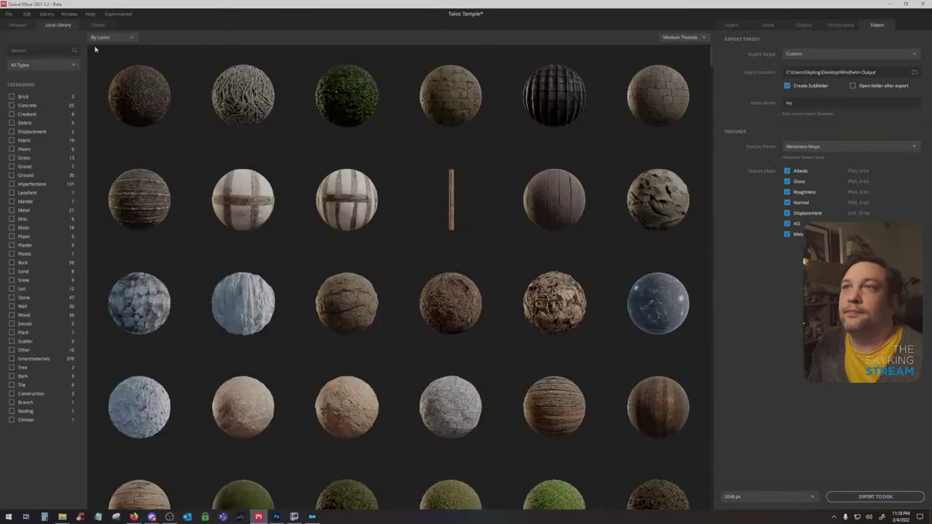
pyautogui.click(254, 97)
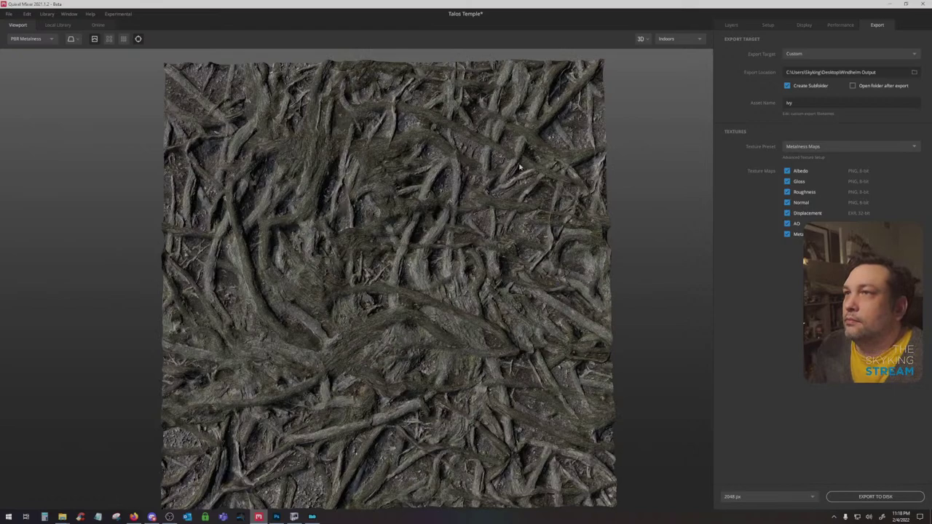
pyautogui.click(731, 25)
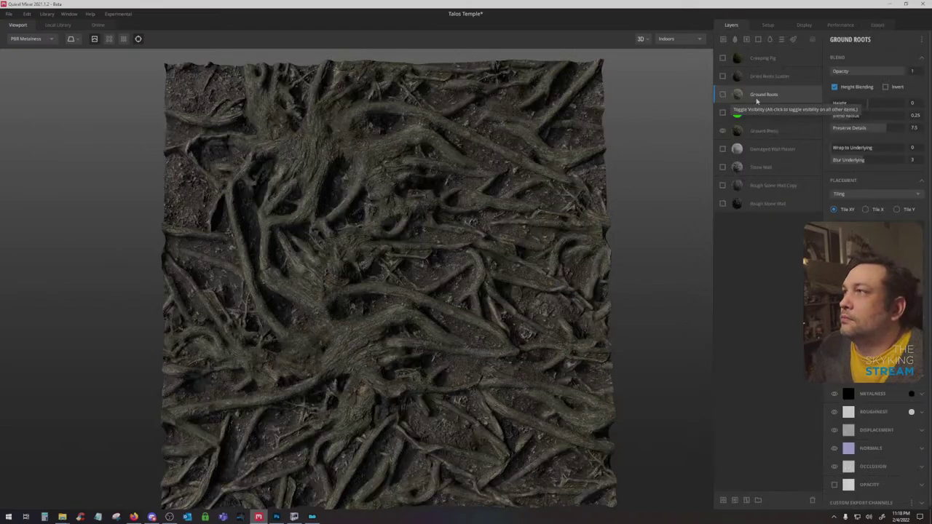
pyautogui.click(722, 130)
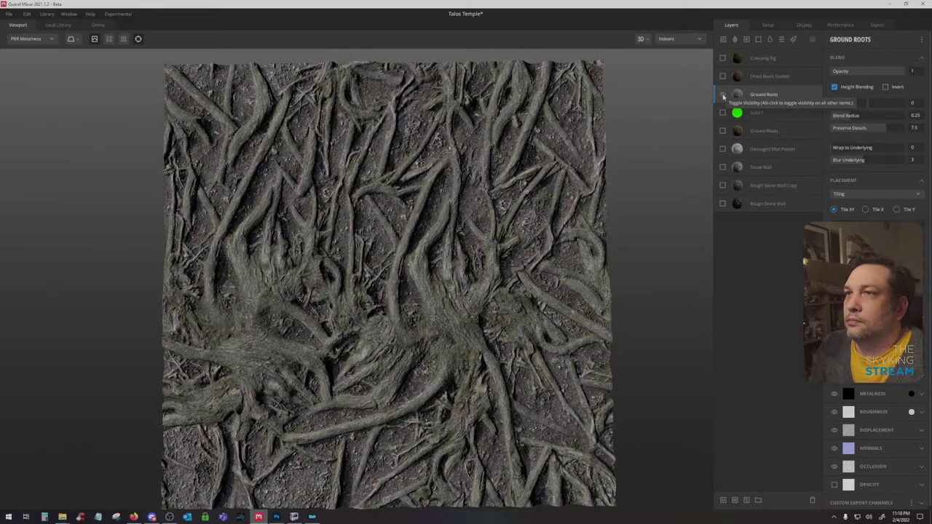
pyautogui.click(723, 95)
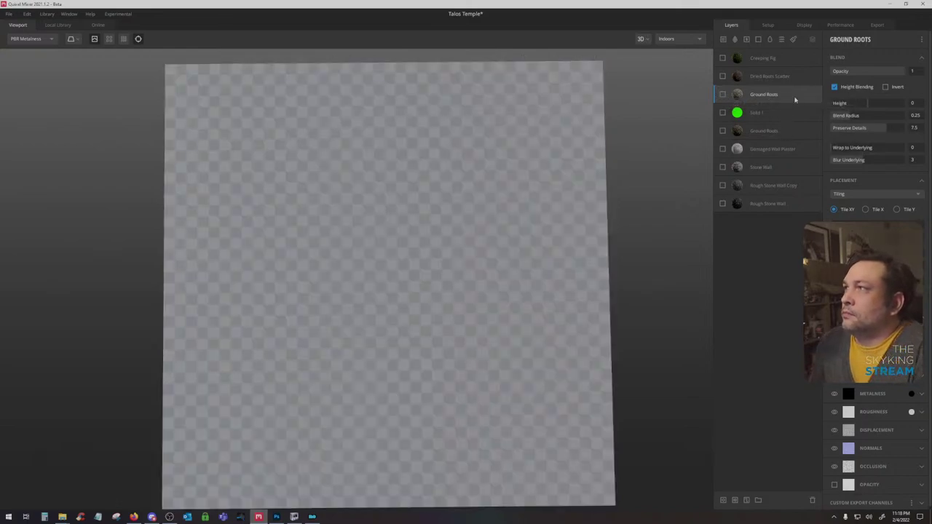
# Delete the upper Ground Roots, Dried Roots Scatter, and Creeping Fig layers from the mix
pyautogui.press('Delete')
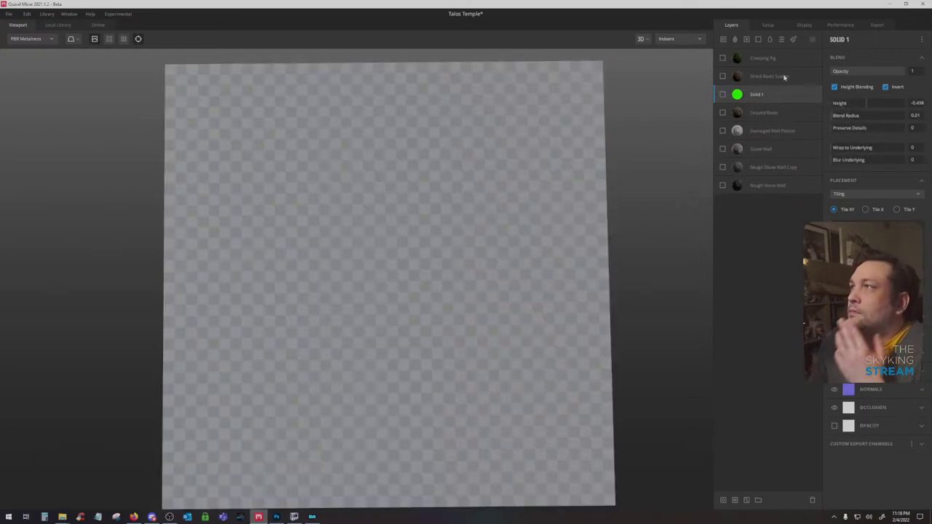
pyautogui.click(786, 77)
pyautogui.press('Delete')
pyautogui.click(765, 61)
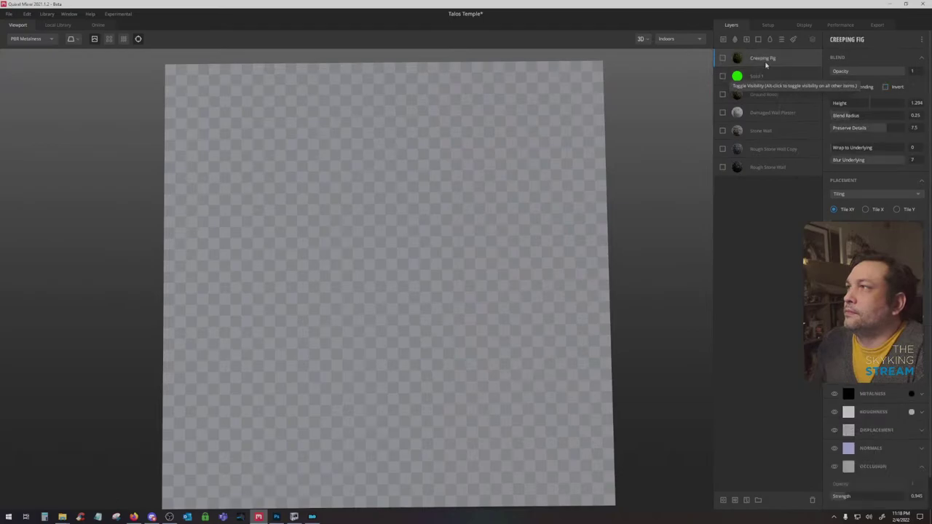
pyautogui.press('Delete')
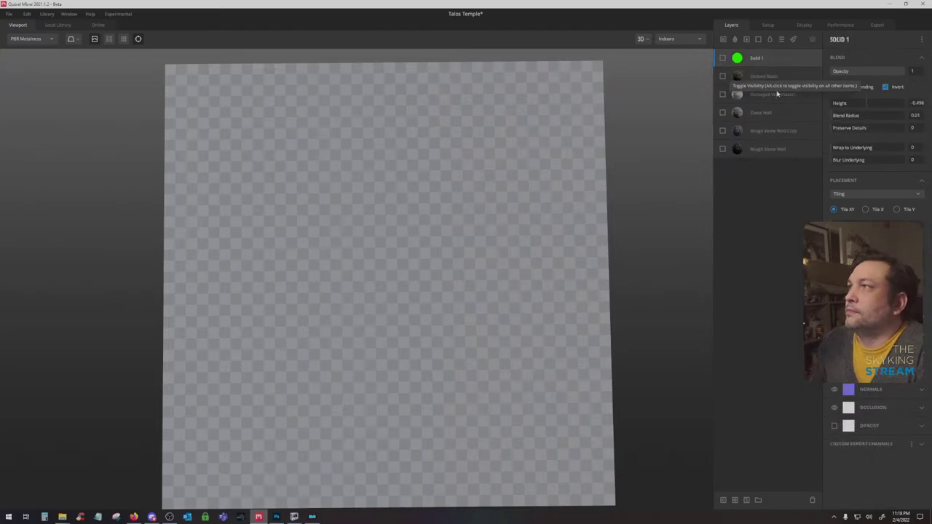
# Check the Damaged Wall Plaster layer, hide it again, and show the remaining Ground Roots layer
pyautogui.click(722, 94)
pyautogui.click(722, 93)
pyautogui.click(723, 77)
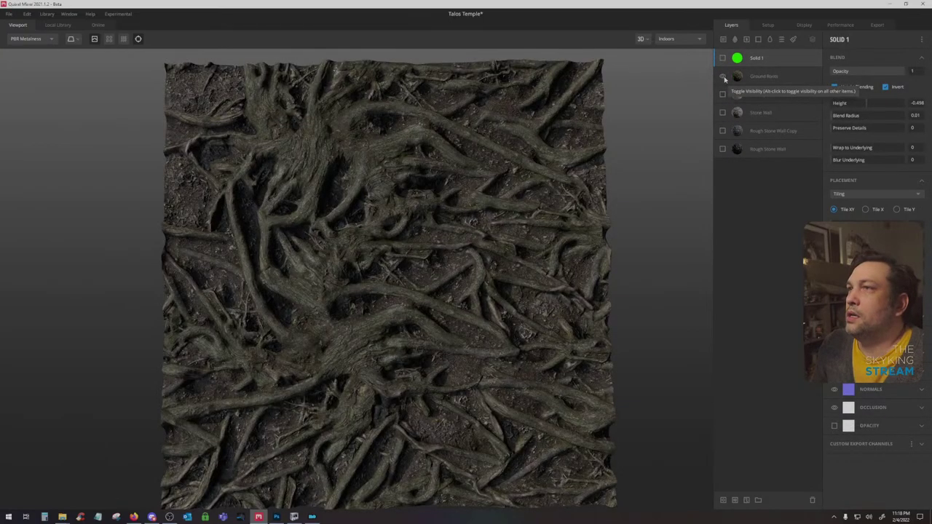
# Open the online asset library and filter the roots search to the Surface type
pyautogui.click(58, 25)
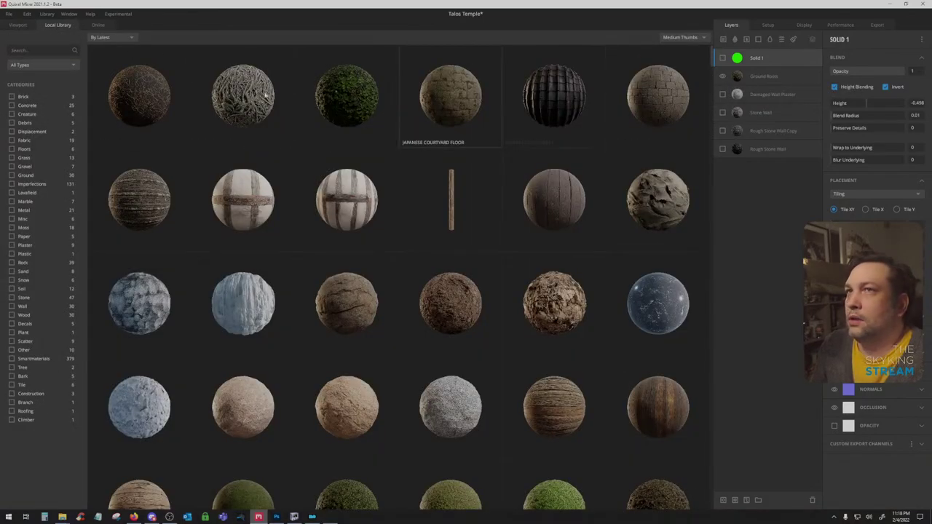
pyautogui.click(99, 25)
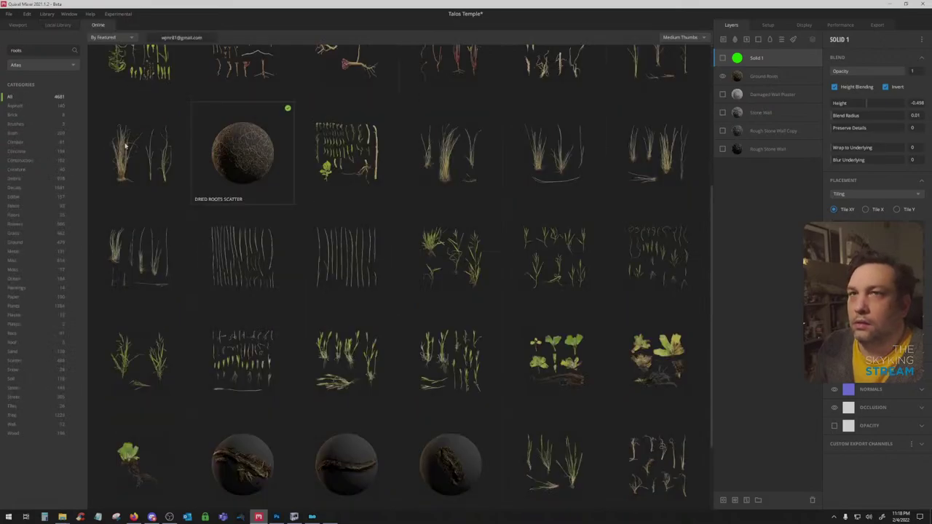
pyautogui.click(55, 66)
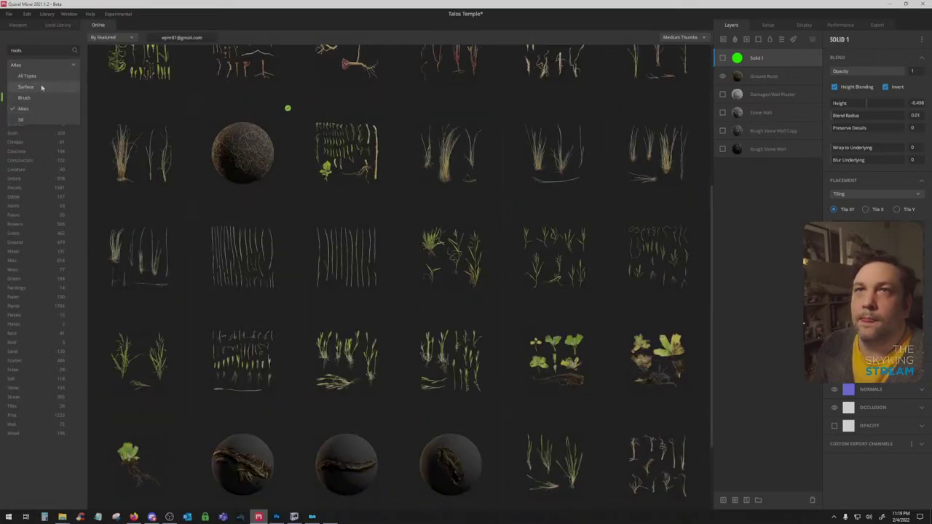
pyautogui.click(42, 87)
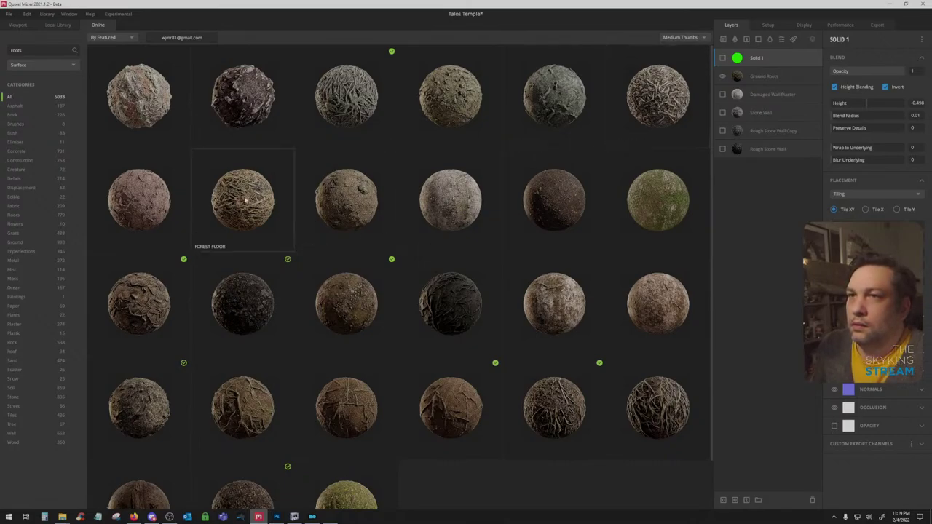
# Preview the Ground Roots 3x3 m surface and download the Ancient Temple Jungle Roots surface
pyautogui.click(666, 107)
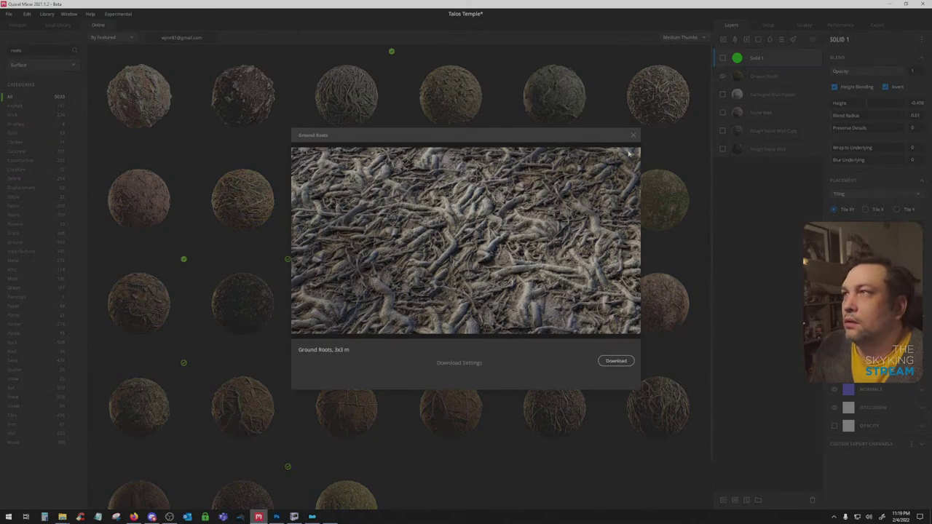
pyautogui.click(634, 137)
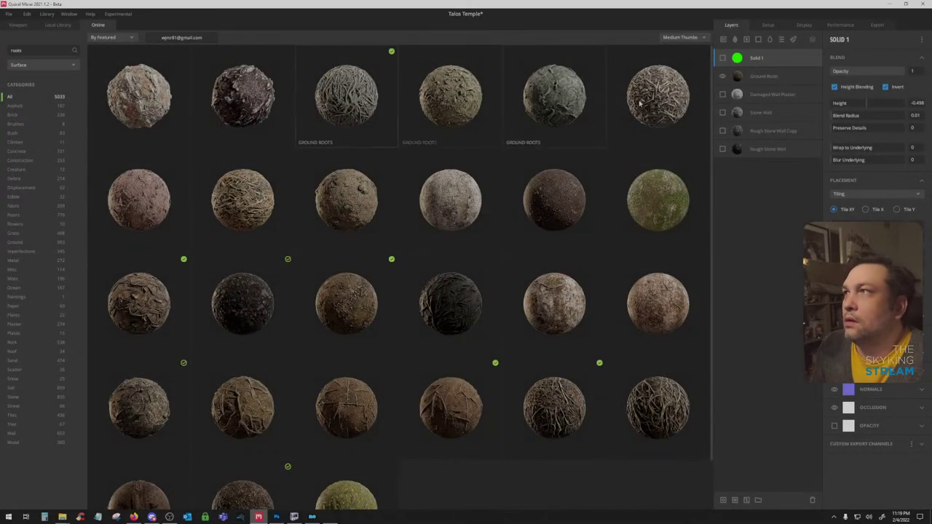
pyautogui.click(658, 393)
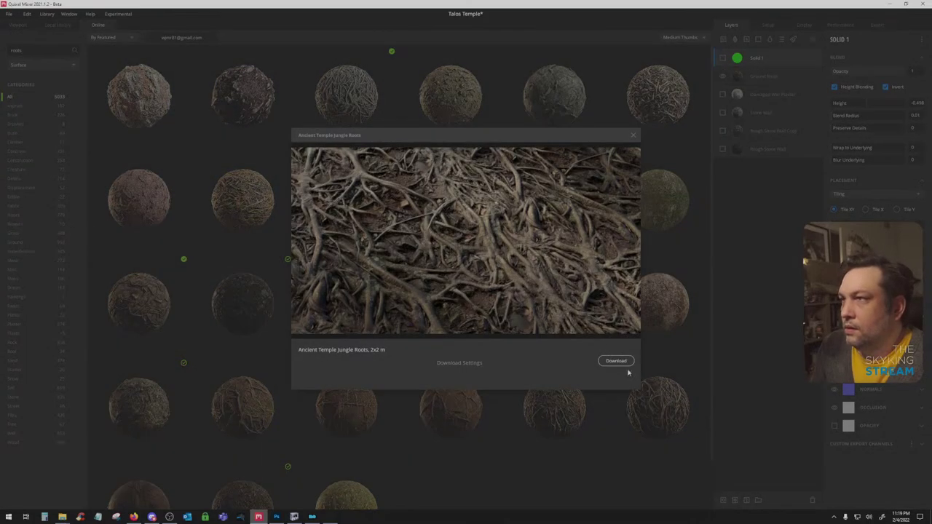
pyautogui.click(616, 360)
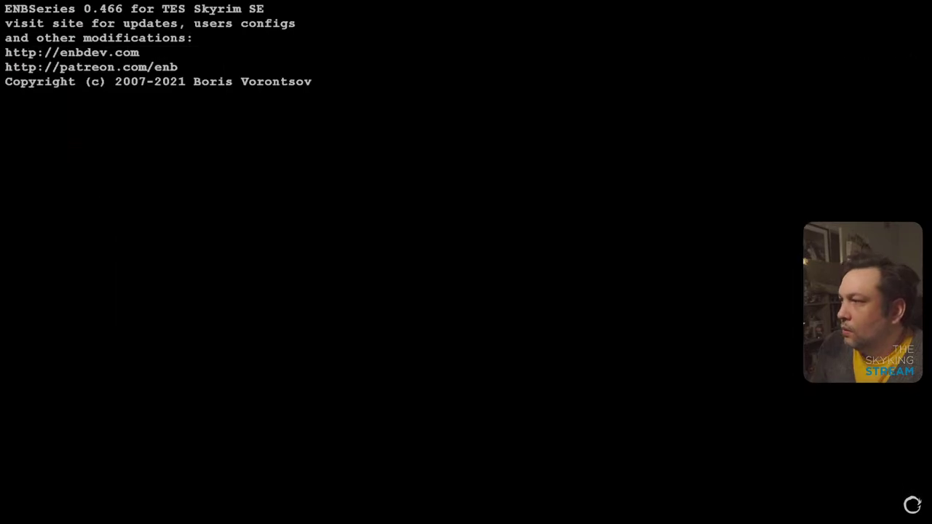
# Switch away from the loading game to the Windows desktop and open Task Manager over it
pyautogui.hotkey('alt', 'Tab')
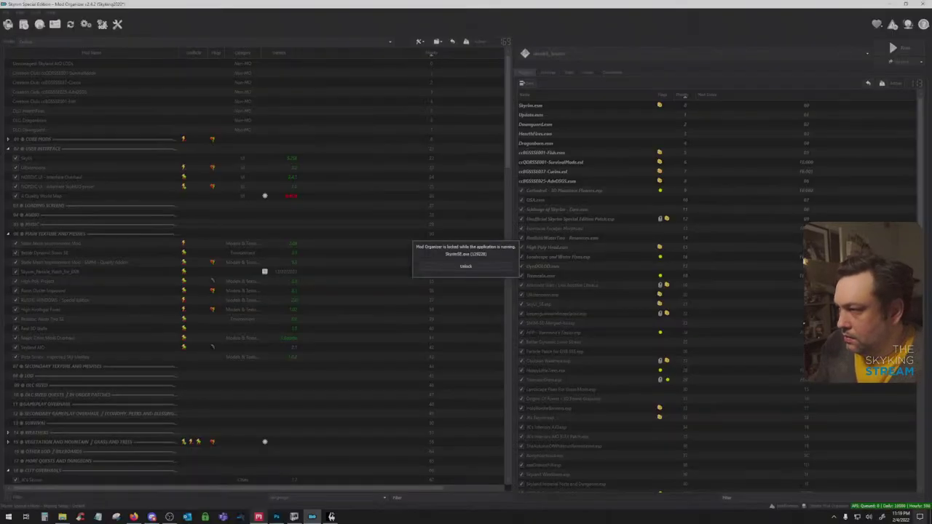
pyautogui.hotkey('alt', 'Tab')
pyautogui.hotkey('alt', 'Tab')
pyautogui.hotkey('alt', 'Tab')
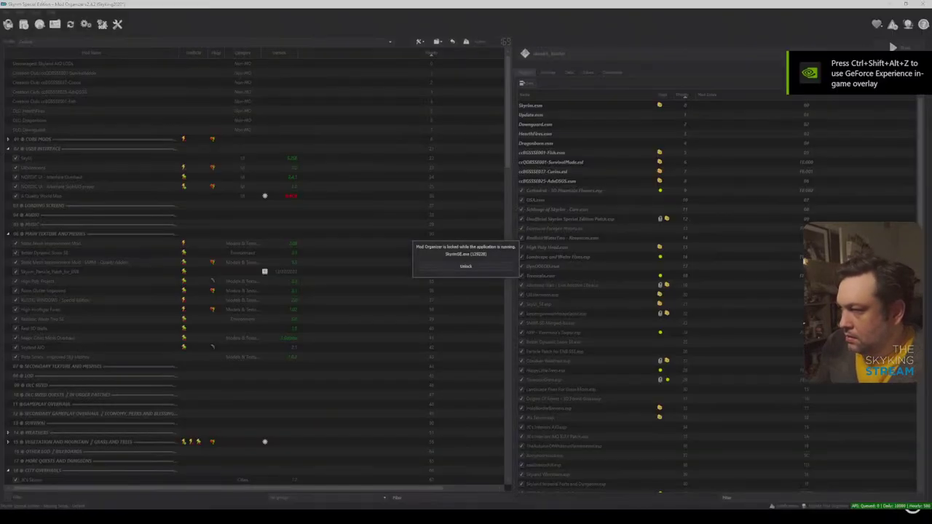
pyautogui.press('super')
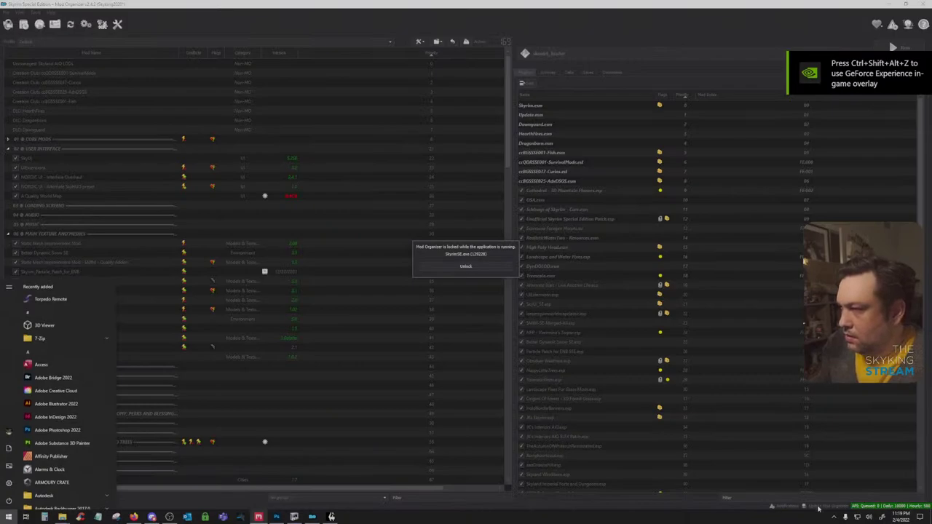
pyautogui.click(833, 517)
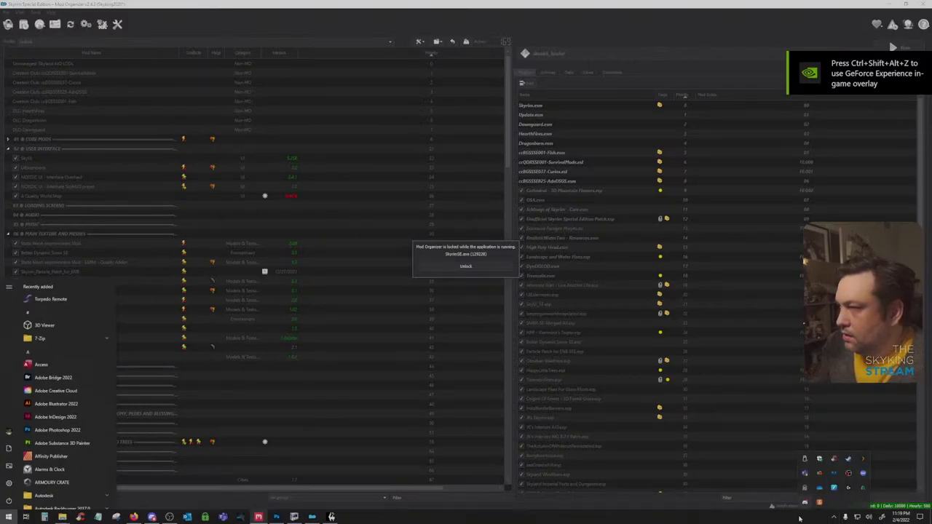
pyautogui.click(799, 518)
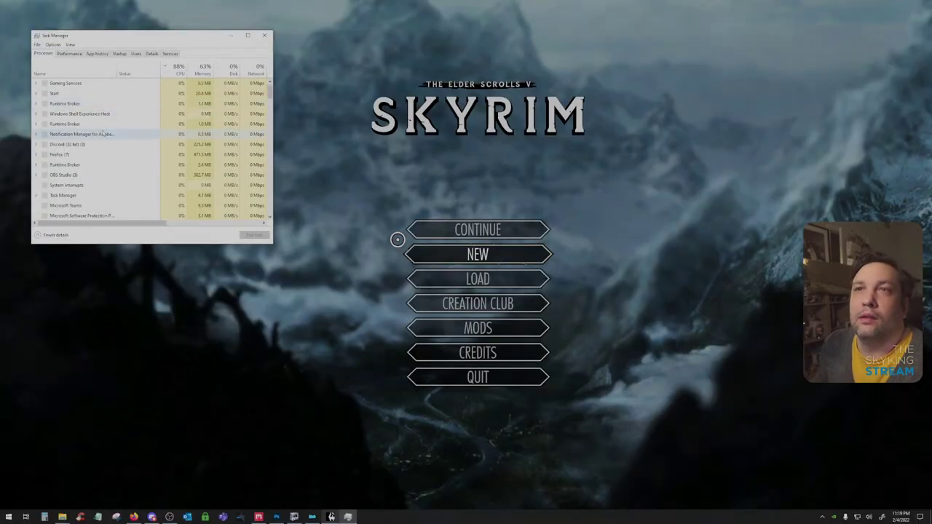
# End the NVIDIA Share background process, check the remaining processes, and close Task Manager
pyautogui.scroll(-1, 104, 133)
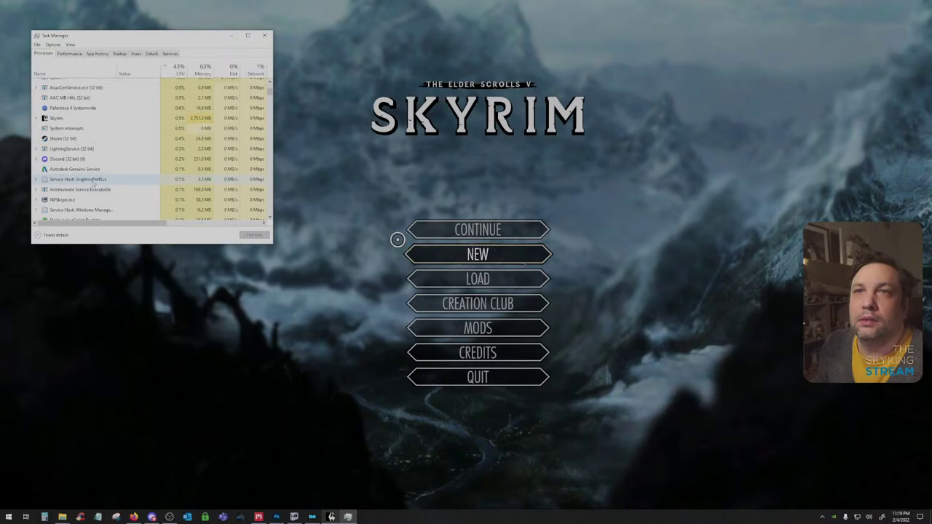
pyautogui.scroll(-2, 94, 184)
pyautogui.scroll(3, 92, 182)
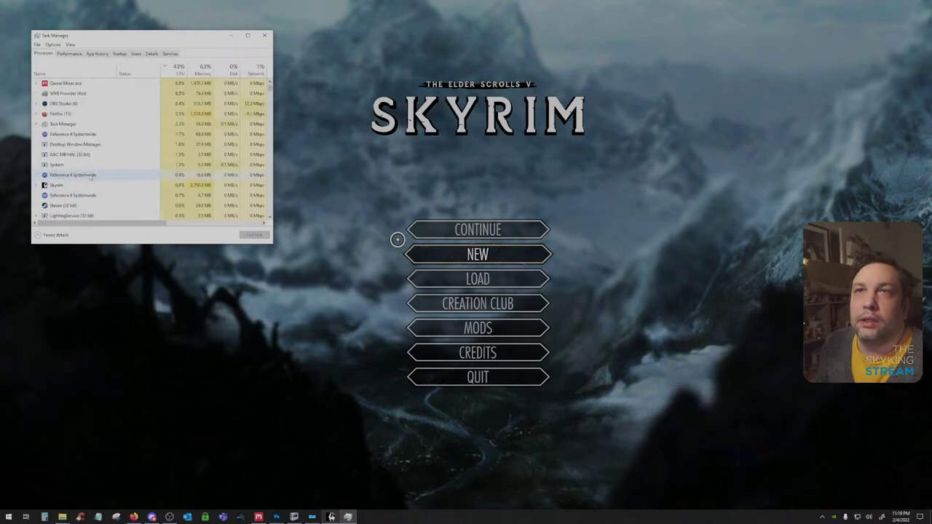
pyautogui.scroll(-5, 91, 177)
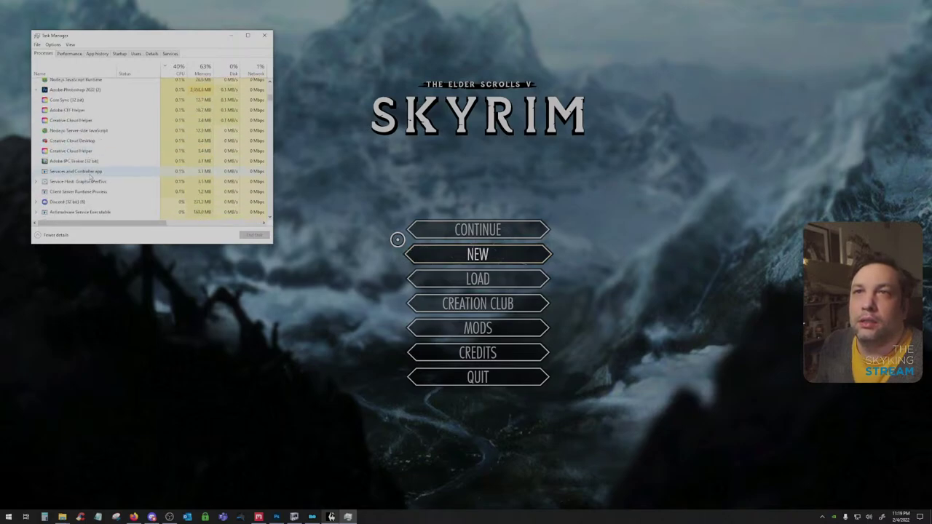
pyautogui.scroll(-4, 91, 178)
pyautogui.rightClick(90, 174)
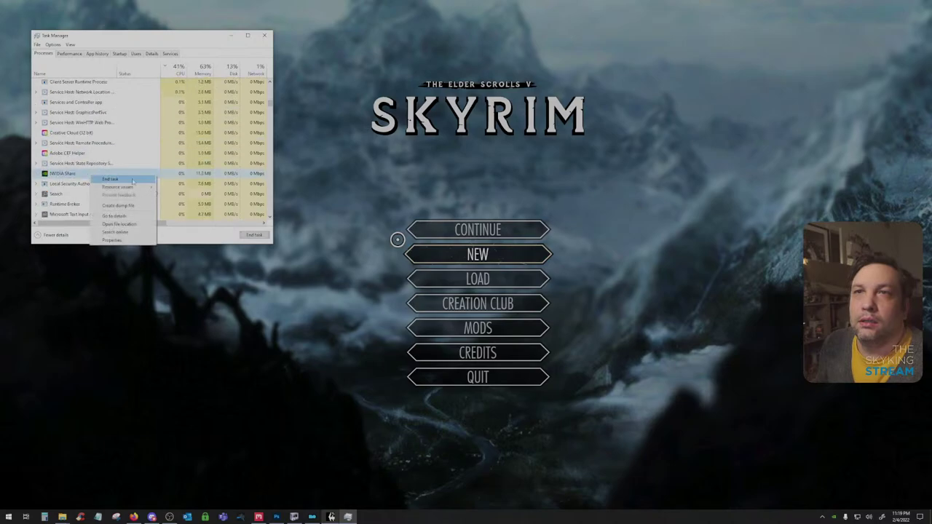
pyautogui.click(133, 181)
pyautogui.scroll(2, 115, 164)
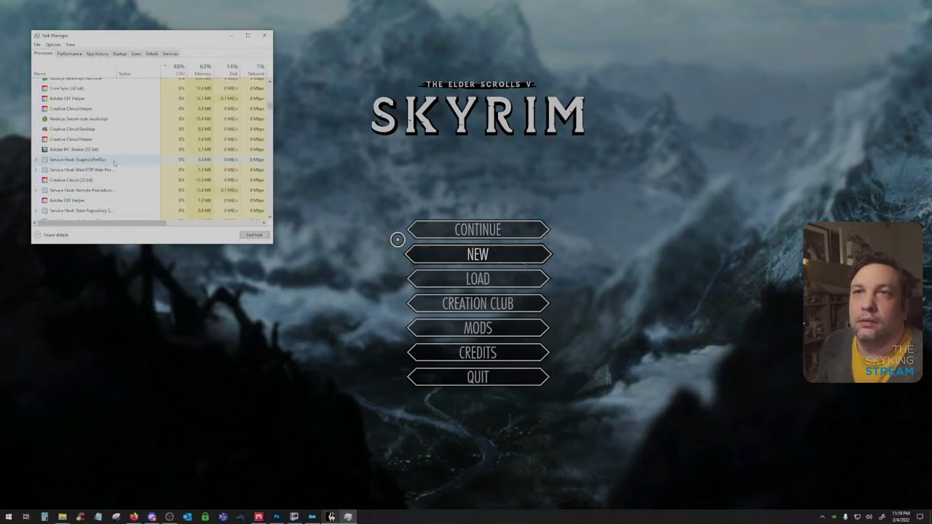
pyautogui.scroll(-6, 110, 158)
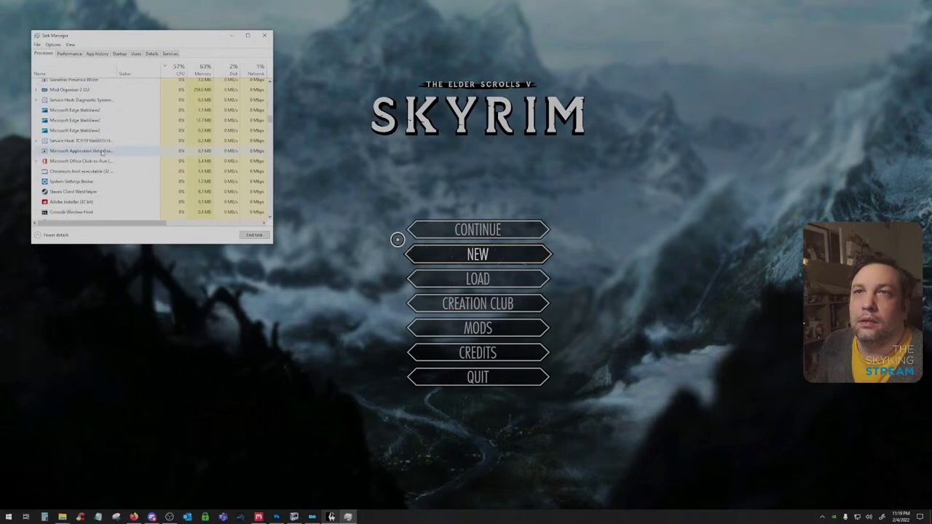
pyautogui.scroll(-2, 102, 152)
pyautogui.click(264, 35)
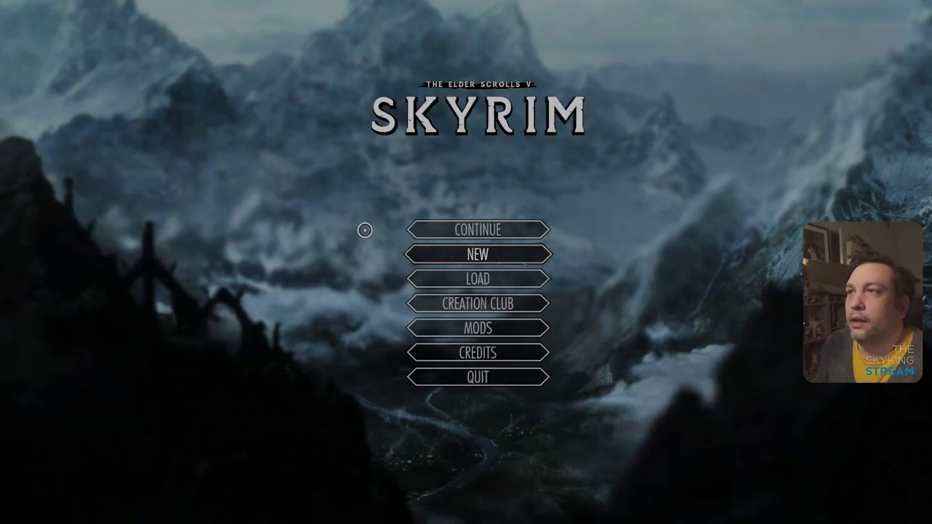
# Continue from the last saved game and back away from the root-covered Windhelm wall to inspect the texture
pyautogui.click(495, 230)
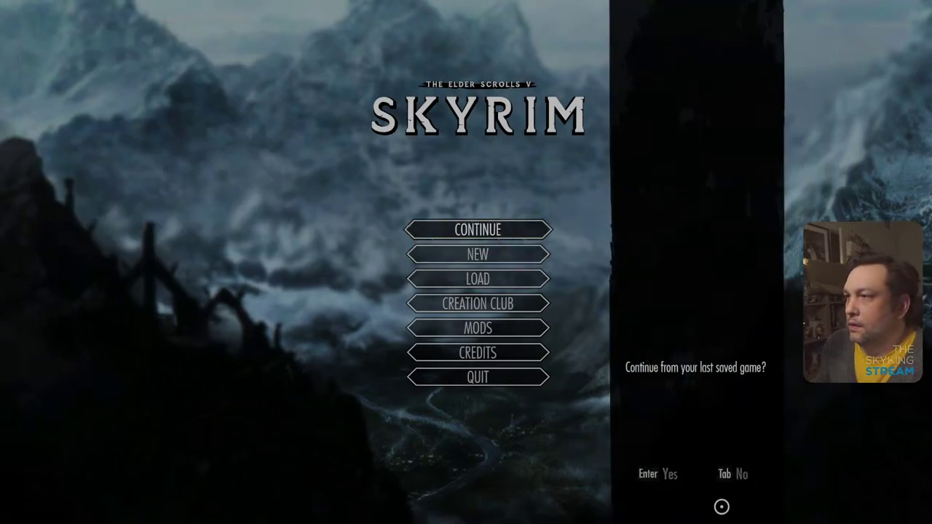
pyautogui.click(662, 475)
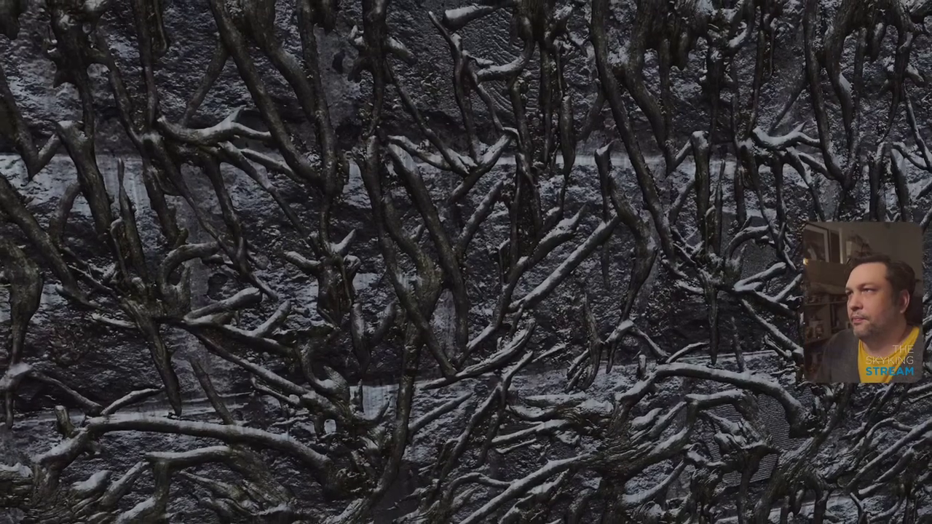
pyautogui.press('s')
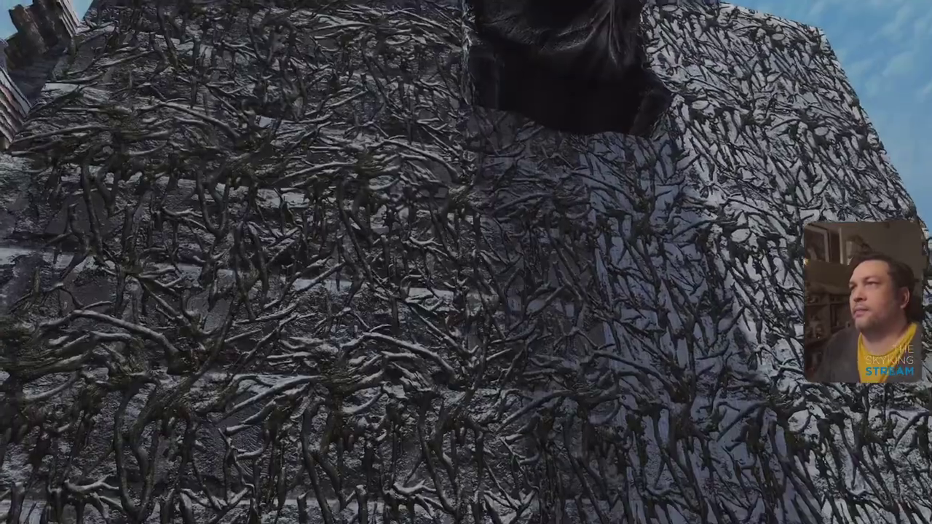
# Quit Skyrim to the desktop through the game's system options
pyautogui.press('j')
pyautogui.click(633, 51)
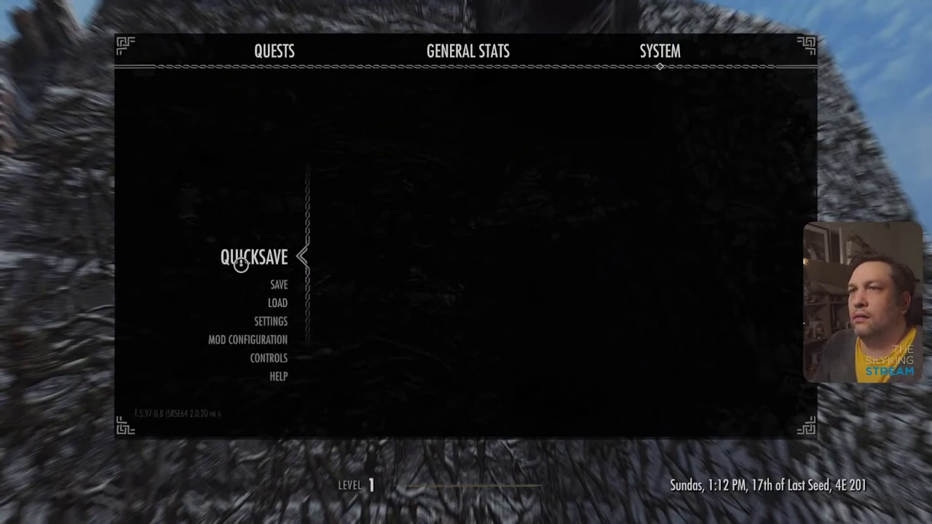
pyautogui.press('Escape')
pyautogui.press('j')
pyautogui.click(657, 52)
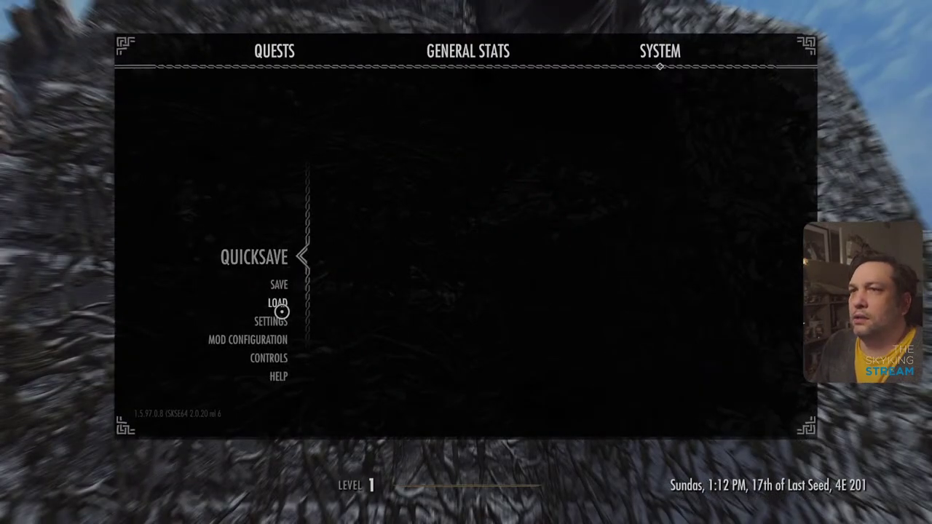
pyautogui.click(274, 338)
pyautogui.click(332, 270)
pyautogui.click(528, 408)
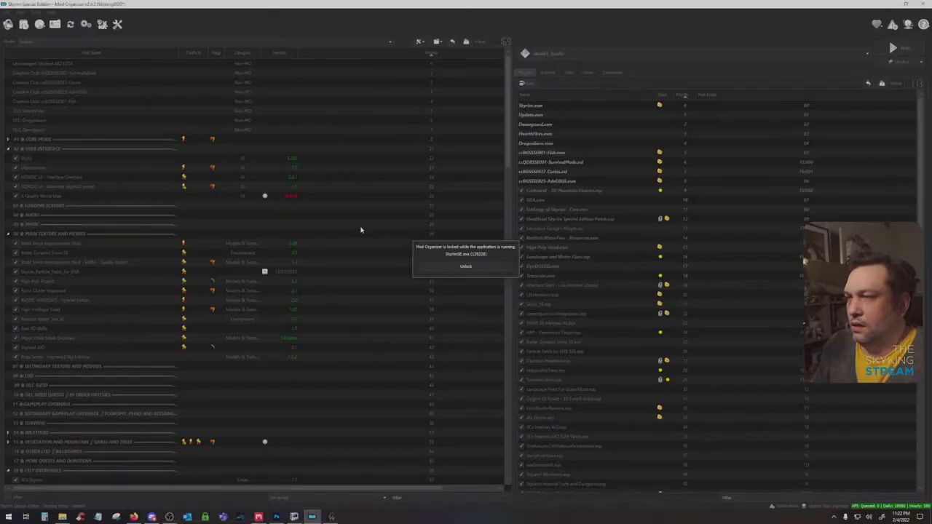
# In Quixel Mixer, add the Ancient Temple Jungle Roots surface from the local library and rotate it so its main roots run horizontally
pyautogui.click(258, 516)
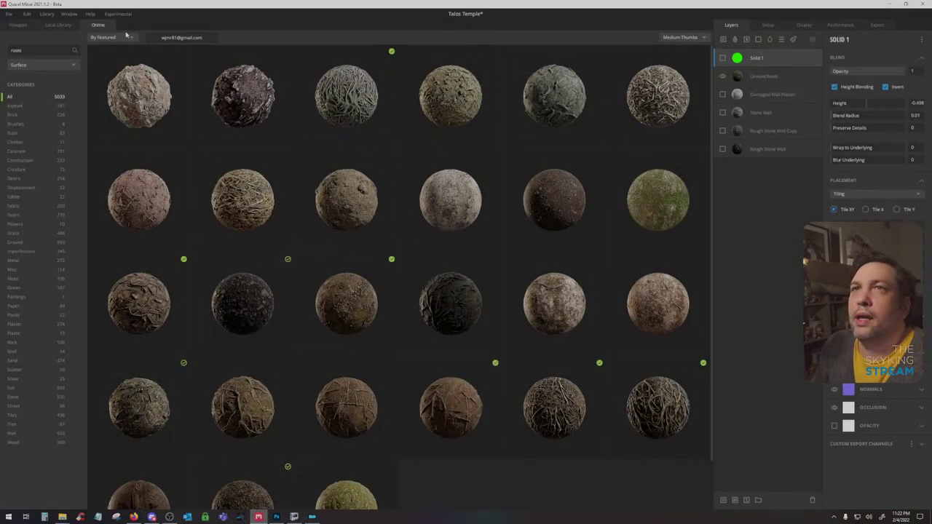
pyautogui.click(57, 25)
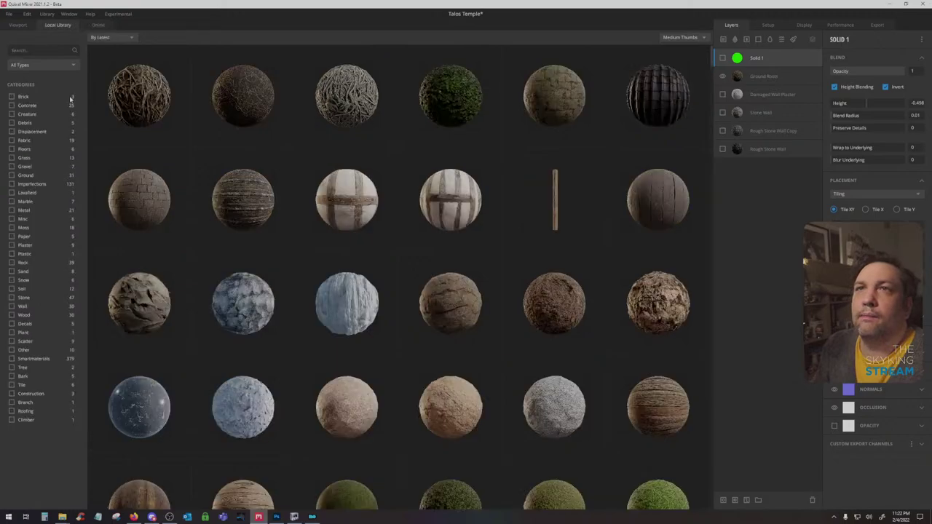
pyautogui.click(148, 87)
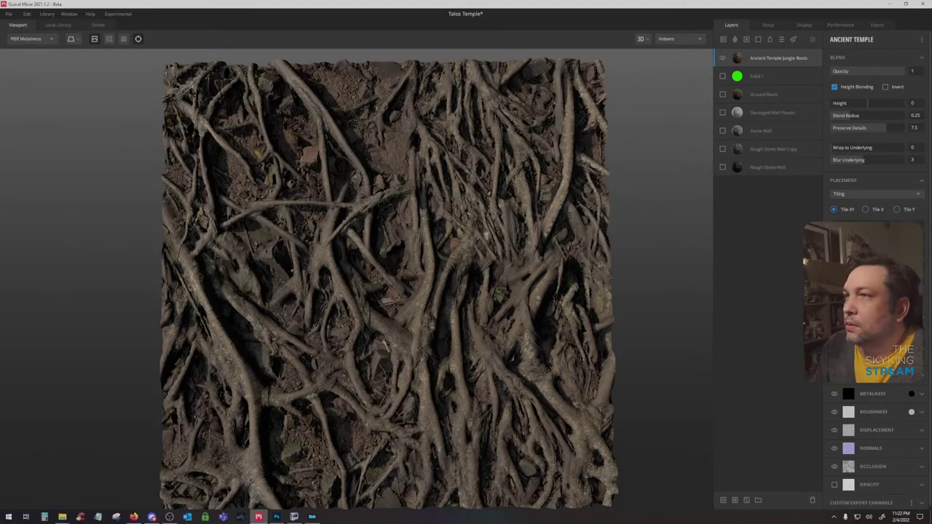
pyautogui.click(874, 251)
pyautogui.click(873, 251)
pyautogui.click(873, 251)
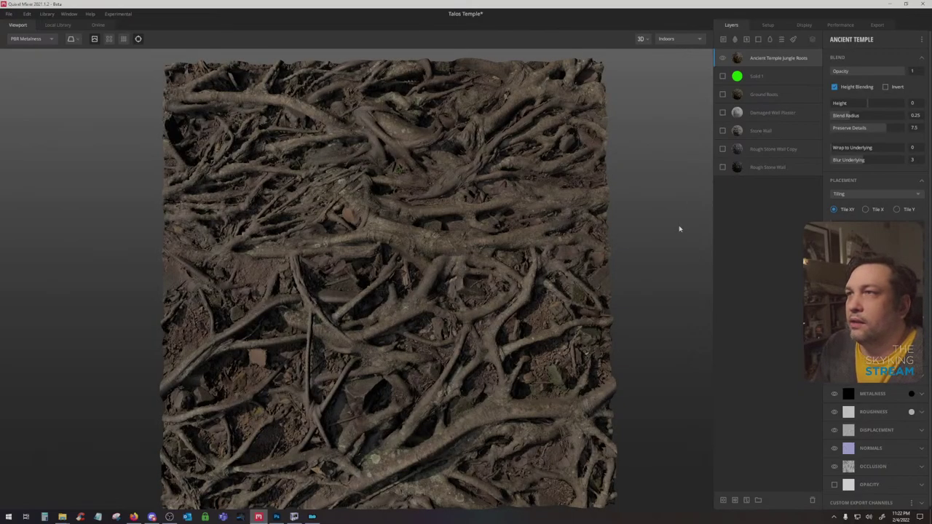
# Show the green Solid 1 layer and set the Ancient Temple Jungle Roots layer's Height to 1.393
pyautogui.click(722, 76)
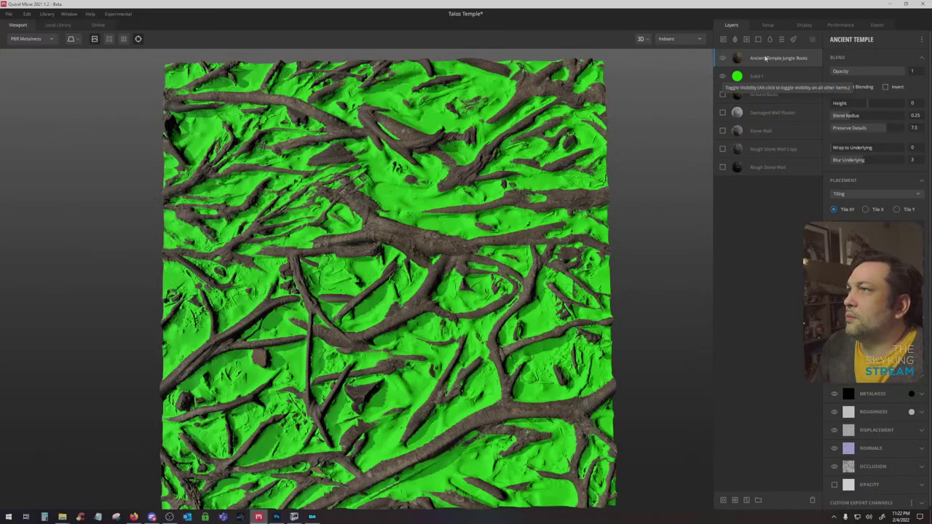
pyautogui.moveTo(869, 104)
pyautogui.mouseDown()
pyautogui.moveTo(844, 104)
pyautogui.moveTo(869, 103)
pyautogui.mouseUp()
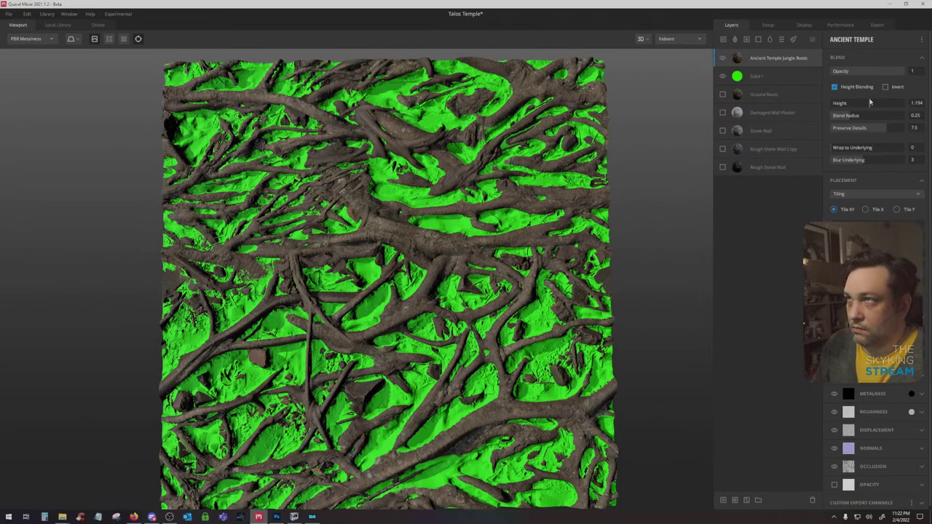
pyautogui.moveTo(869, 103); pyautogui.dragTo(869, 102)
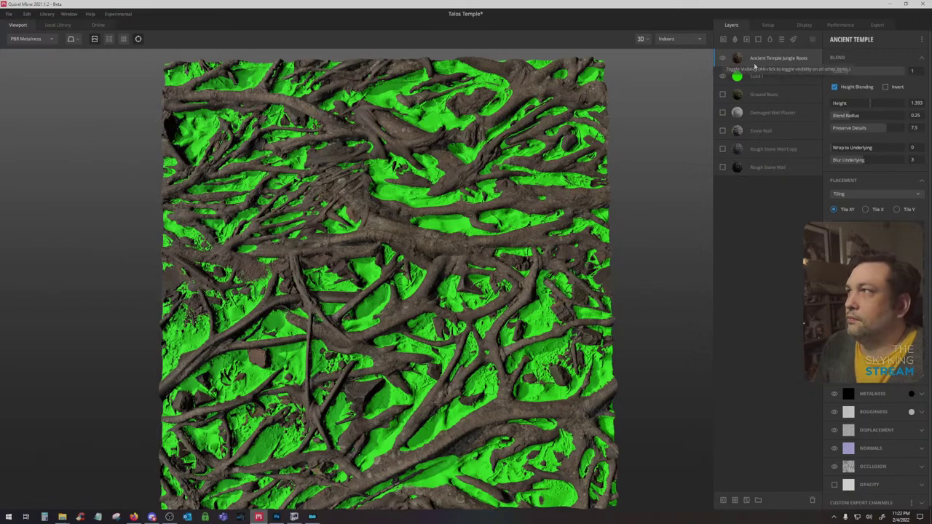
# Take the albedo colour of the Ground Roots layer and apply its hex value 3E392A to the Ancient Temple Jungle Roots layer
pyautogui.click(848, 393)
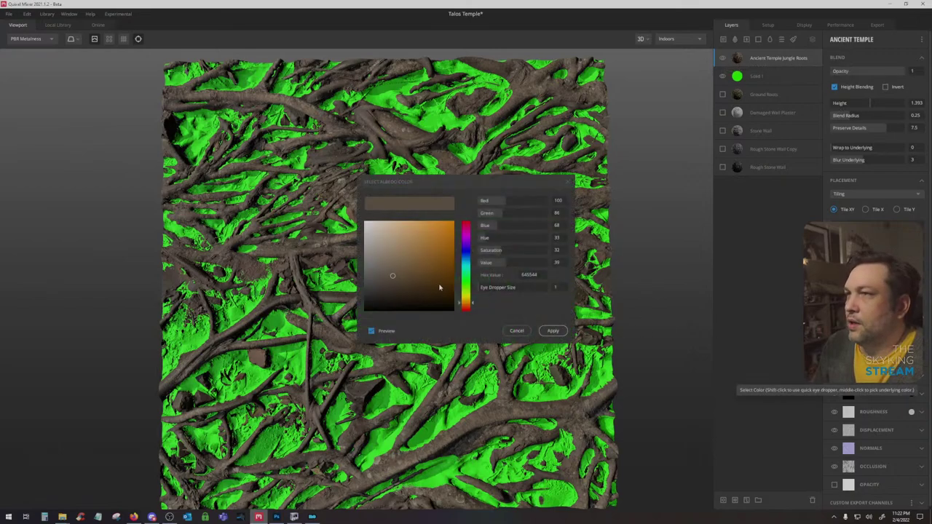
pyautogui.click(517, 329)
pyautogui.click(789, 95)
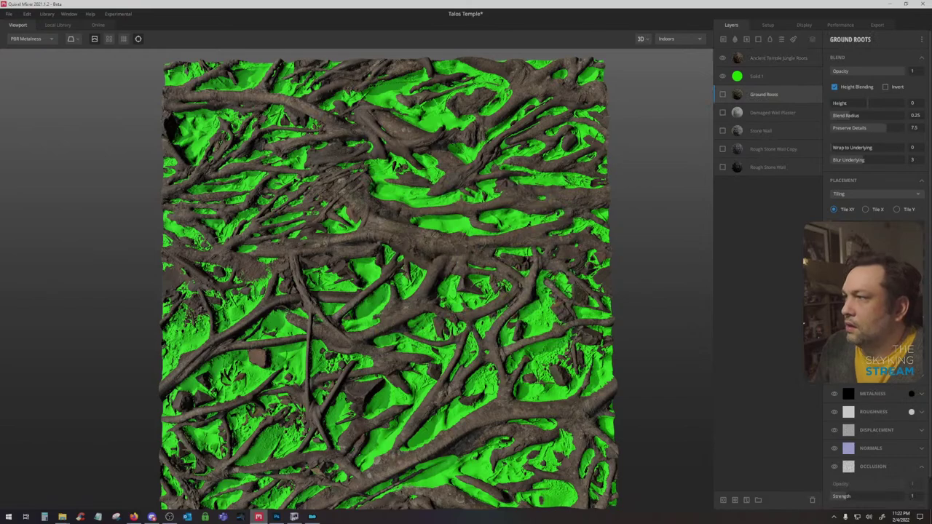
pyautogui.click(848, 375)
pyautogui.click(516, 330)
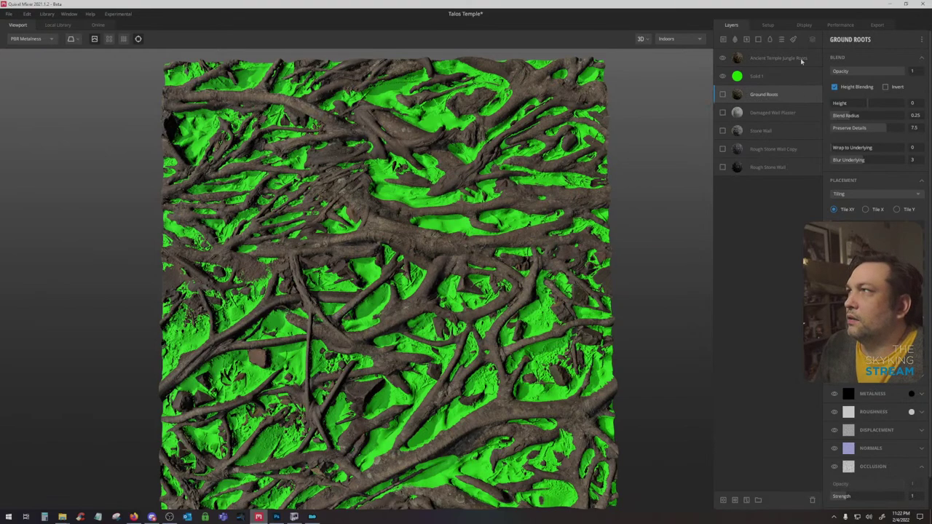
pyautogui.click(800, 59)
pyautogui.click(848, 375)
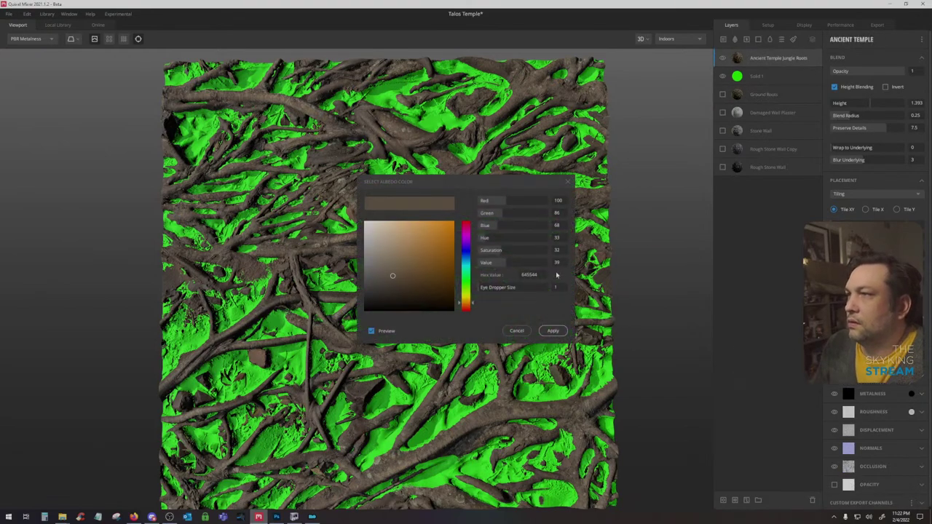
pyautogui.moveTo(519, 277); pyautogui.dragTo(537, 276)
pyautogui.write('3E392A')
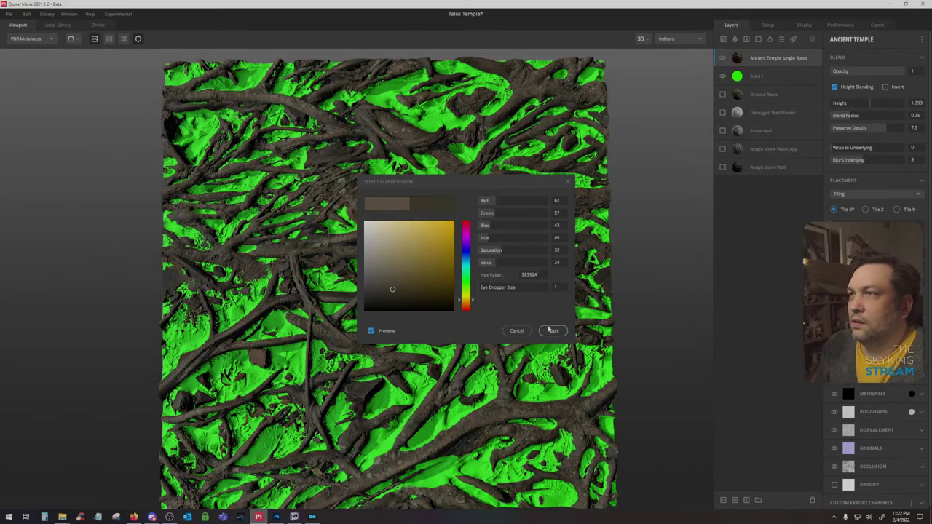
pyautogui.click(551, 330)
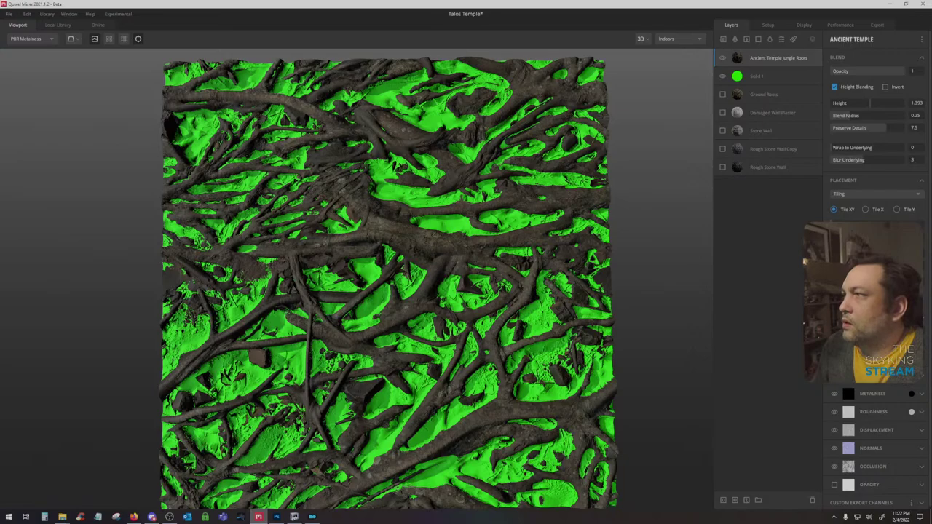
# Tile the Ancient Temple Jungle Roots pattern twice in each direction and bring its Height to 1.294, undoing the trial at 0.896
pyautogui.moveTo(832, 224); pyautogui.dragTo(834, 224)
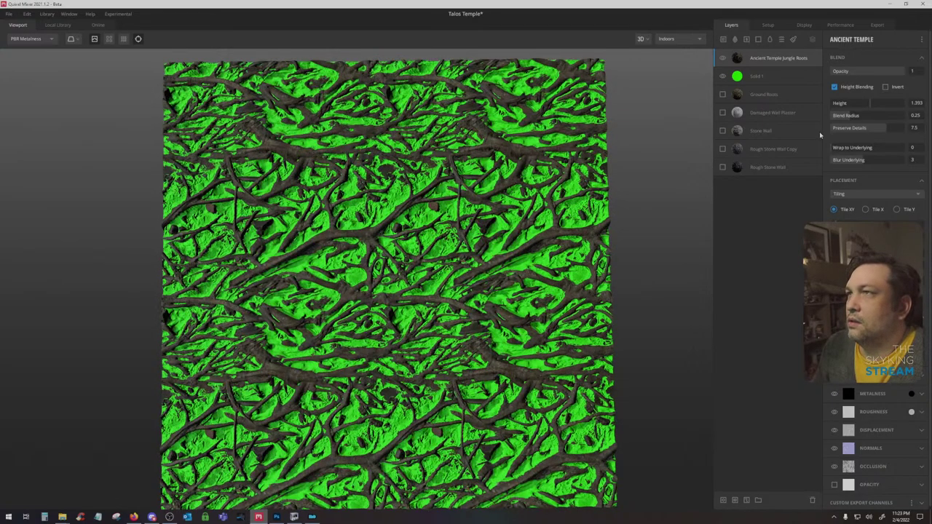
pyautogui.moveTo(873, 104)
pyautogui.mouseDown()
pyautogui.moveTo(861, 103)
pyautogui.moveTo(869, 104)
pyautogui.mouseUp()
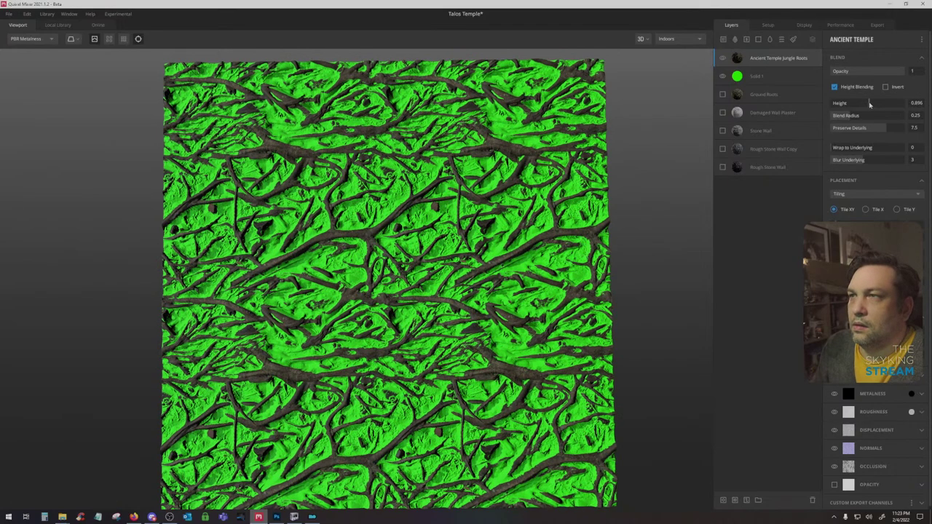
pyautogui.hotkey('ctrl', 'z')
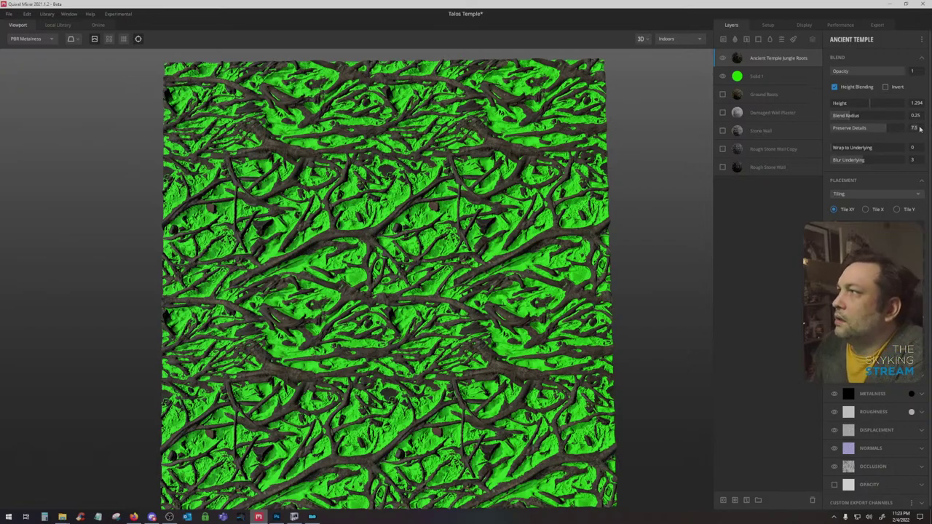
# Set the Ancient Temple Jungle Roots layer's Blend Radius to 0.15, Preserve Details to 1.5 and Height to 0.697
pyautogui.moveTo(919, 129); pyautogui.dragTo(873, 115)
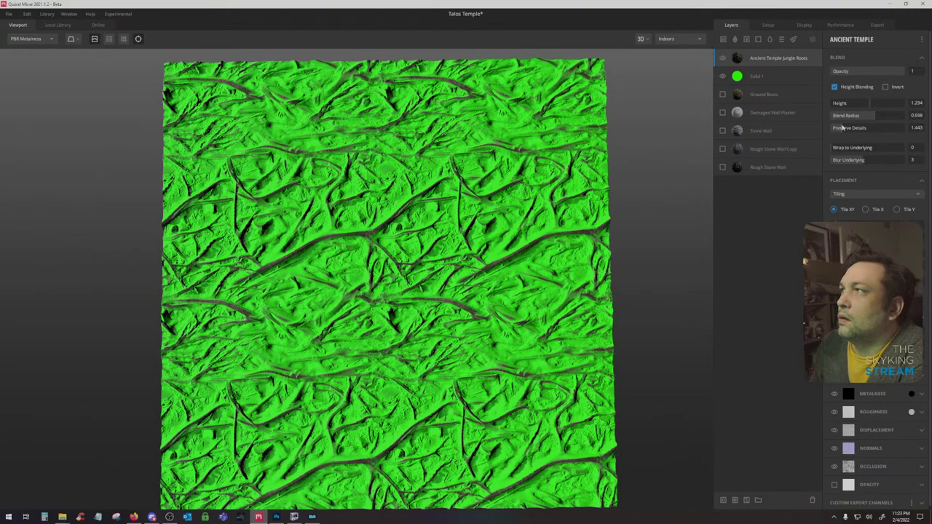
pyautogui.doubleClick(920, 117)
pyautogui.doubleClick(917, 127)
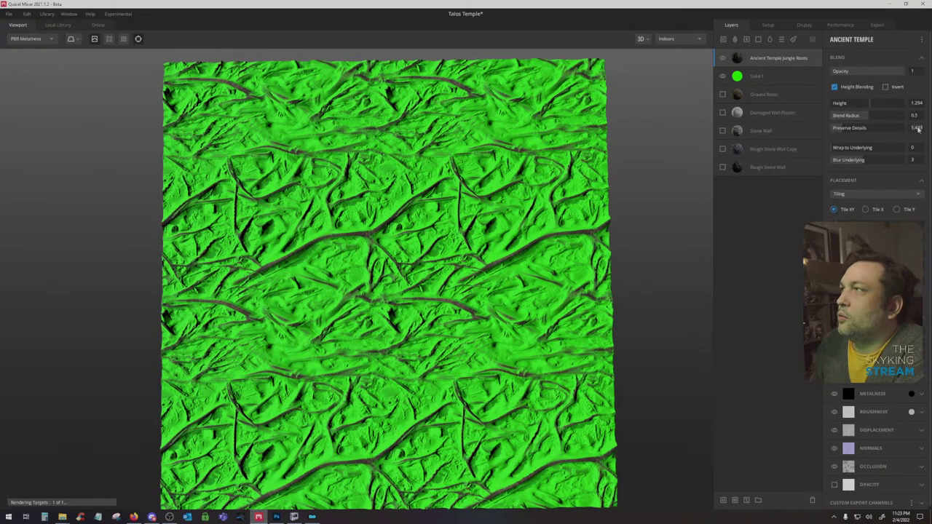
pyautogui.moveTo(866, 103); pyautogui.dragTo(875, 106)
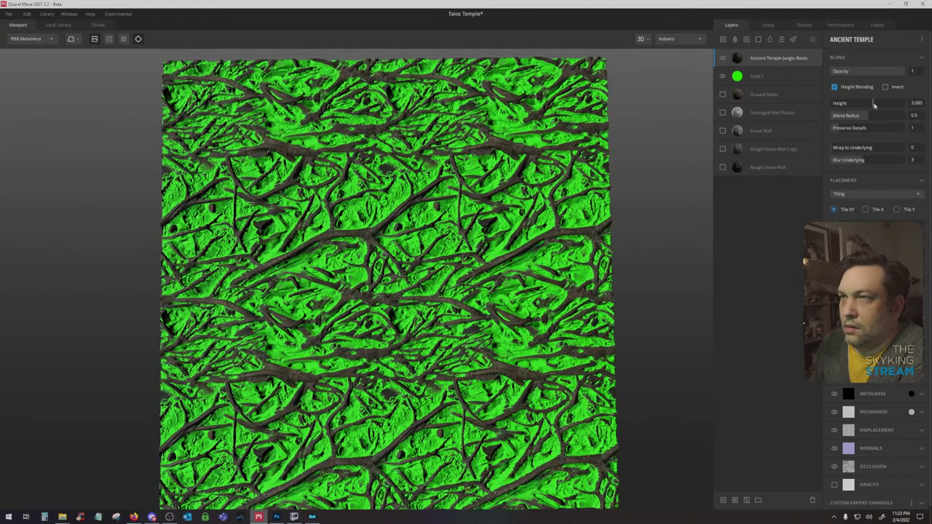
pyautogui.moveTo(875, 105); pyautogui.dragTo(876, 105)
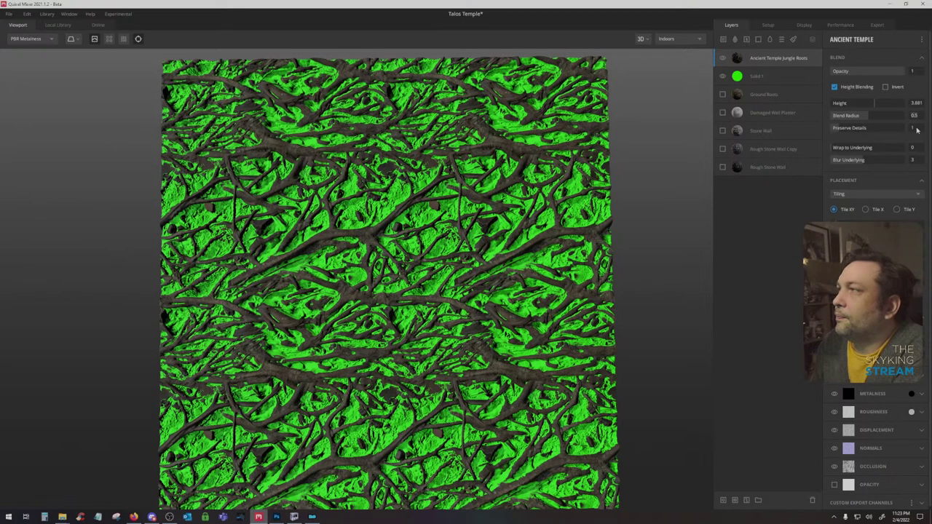
pyautogui.write('.15')
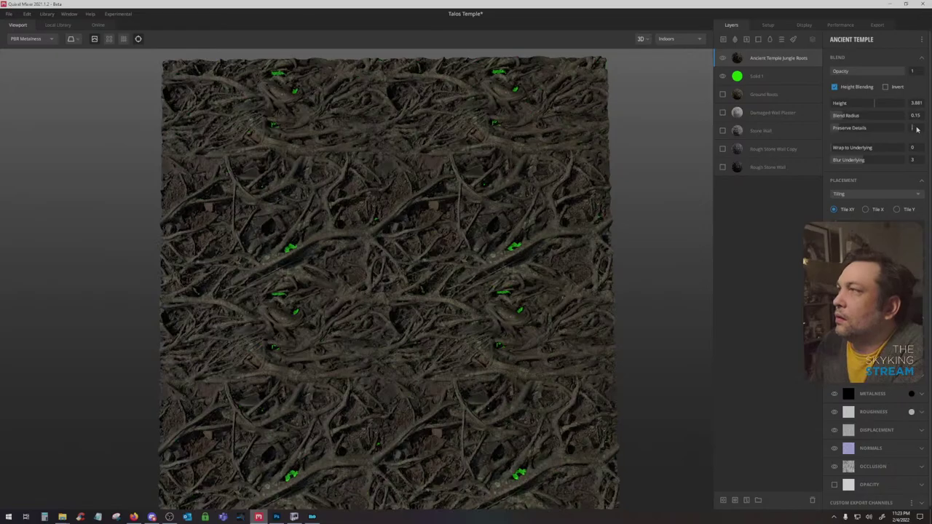
pyautogui.moveTo(874, 103); pyautogui.dragTo(868, 104)
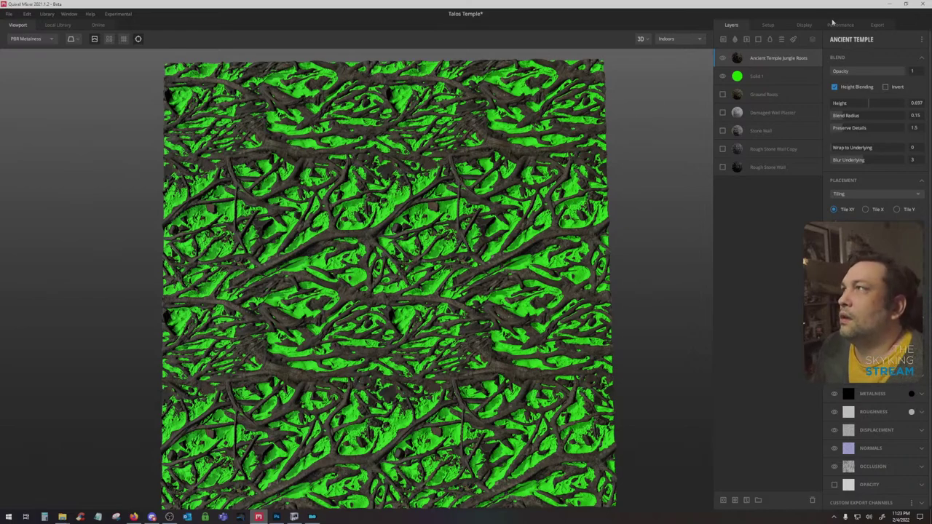
# Export all the metalness texture maps to the Windhelm Output folder under the asset name Ivy at 2048 px
pyautogui.click(877, 26)
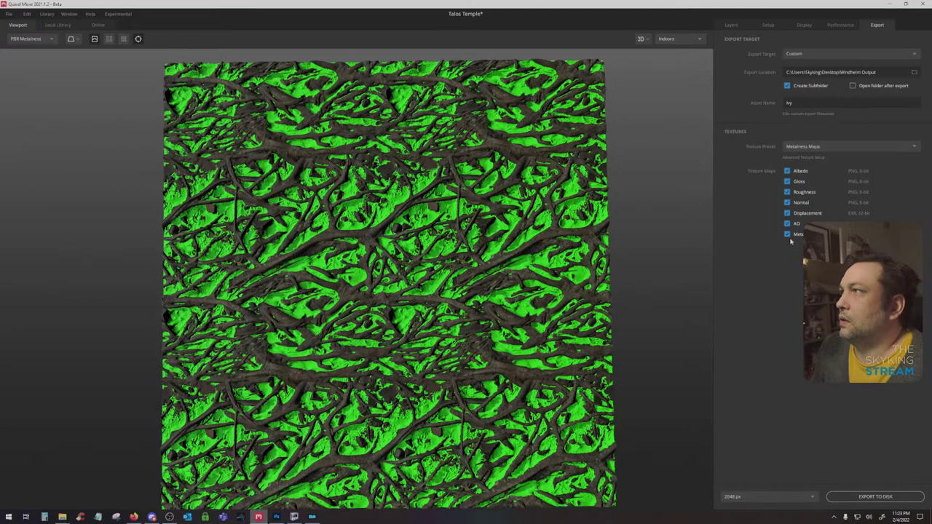
pyautogui.click(876, 497)
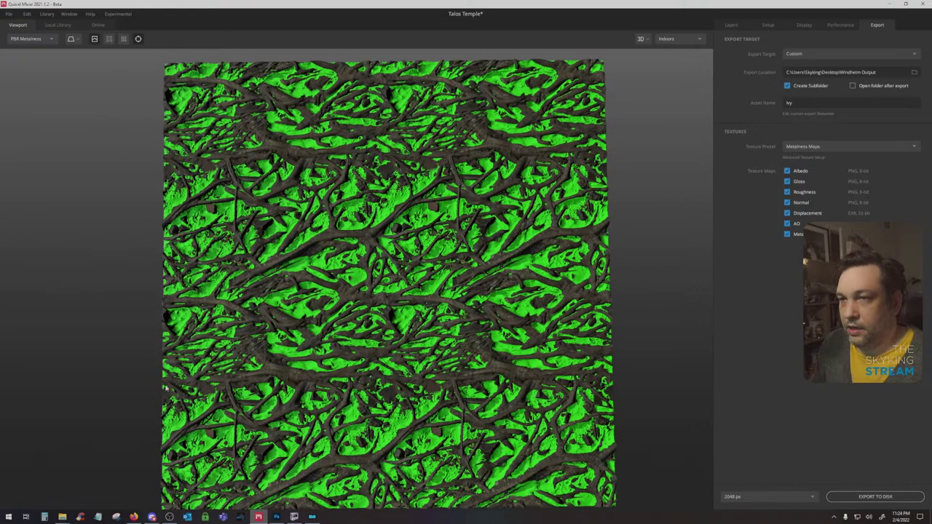
pyautogui.click(313, 516)
pyautogui.click(313, 516)
pyautogui.click(295, 516)
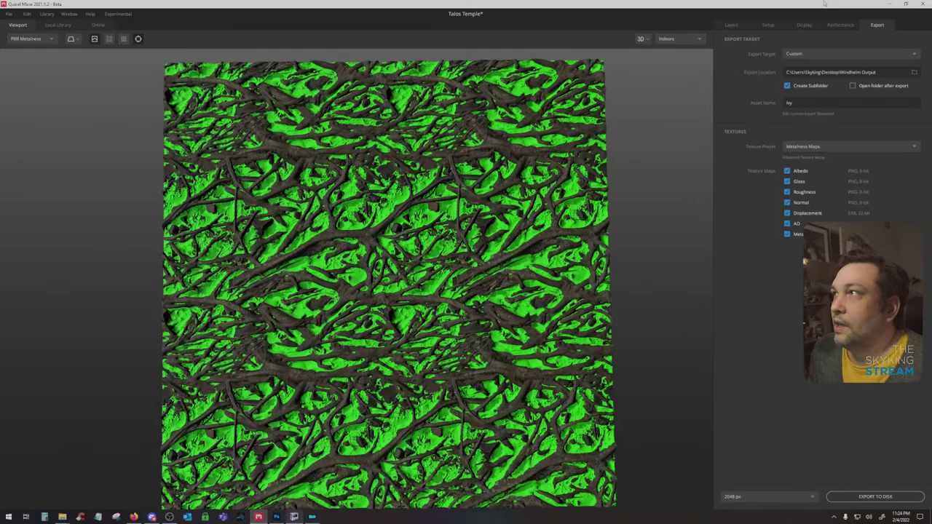
# Try the Ground Roots layer alone above Solid 1 with Heights of 20 and -0.498, and switch back to Ancient Temple Jungle Roots
pyautogui.click(729, 24)
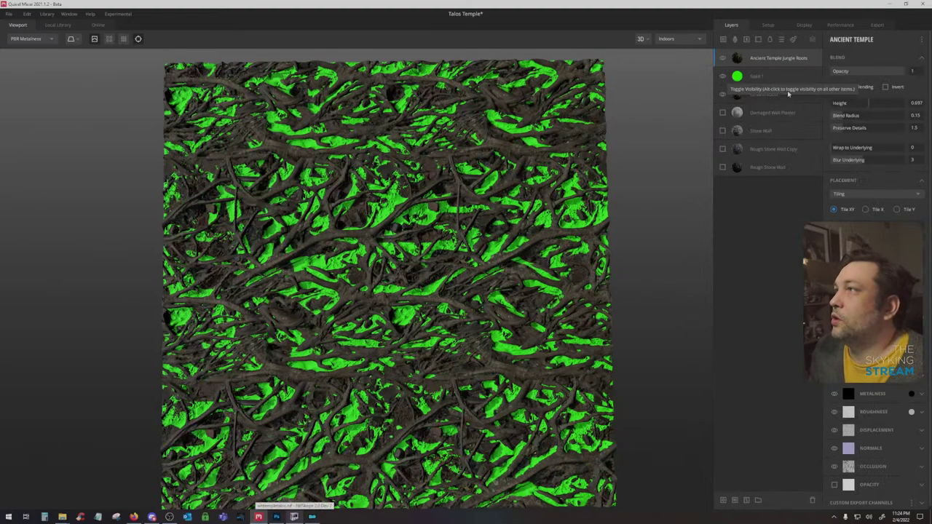
pyautogui.moveTo(787, 93); pyautogui.dragTo(782, 81)
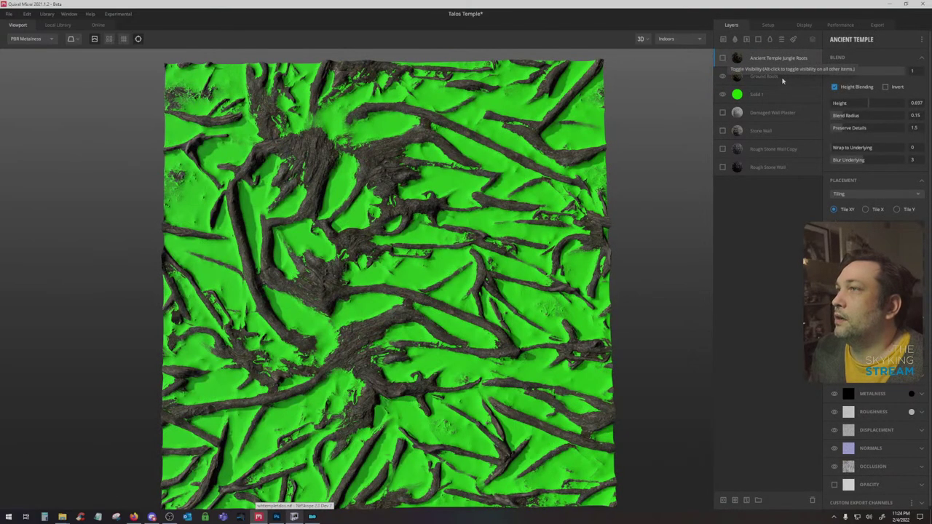
pyautogui.click(782, 79)
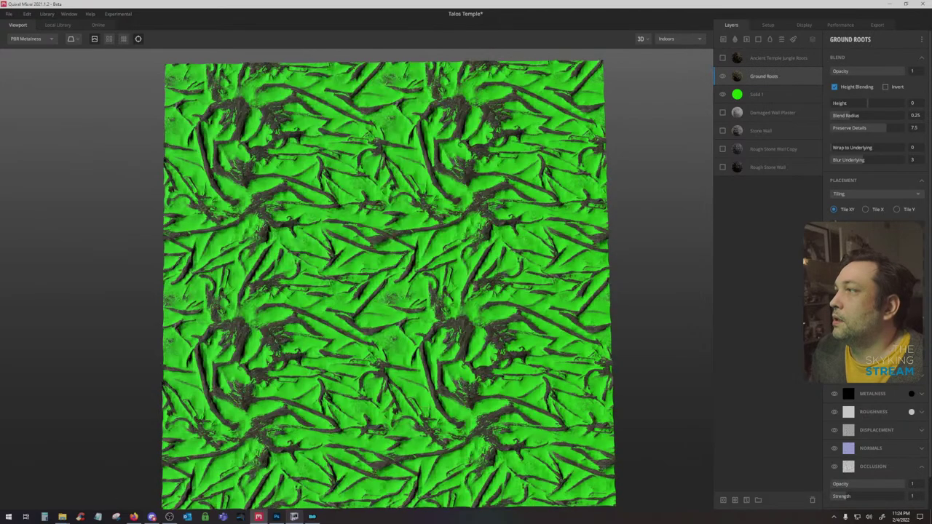
pyautogui.moveTo(867, 104)
pyautogui.mouseDown()
pyautogui.moveTo(856, 101)
pyautogui.moveTo(871, 104)
pyautogui.mouseUp()
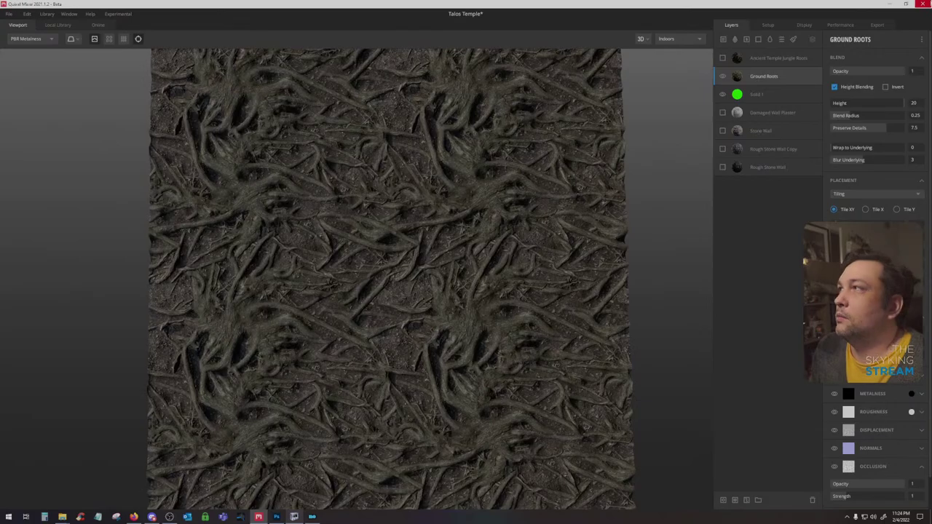
pyautogui.moveTo(903, 104); pyautogui.dragTo(866, 103)
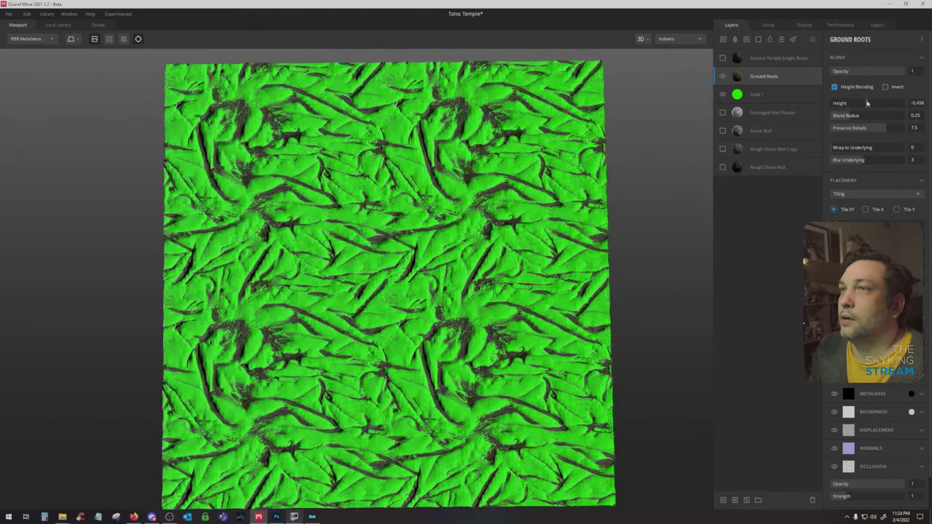
pyautogui.click(721, 77)
pyautogui.click(722, 58)
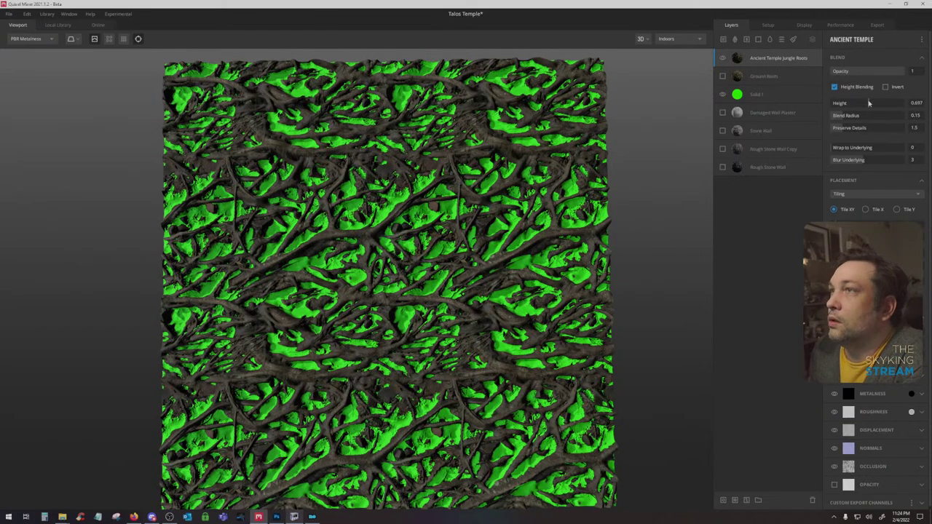
# Test the Ancient Temple Jungle Roots layer's Height at -2.487 and 20, and set it to 0.1
pyautogui.moveTo(867, 103); pyautogui.dragTo(803, 103)
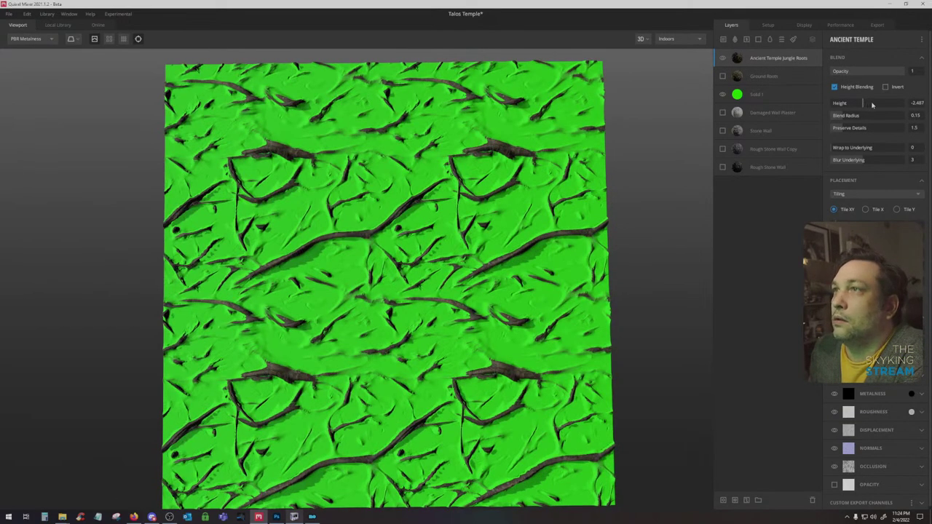
pyautogui.moveTo(862, 104); pyautogui.dragTo(930, 3)
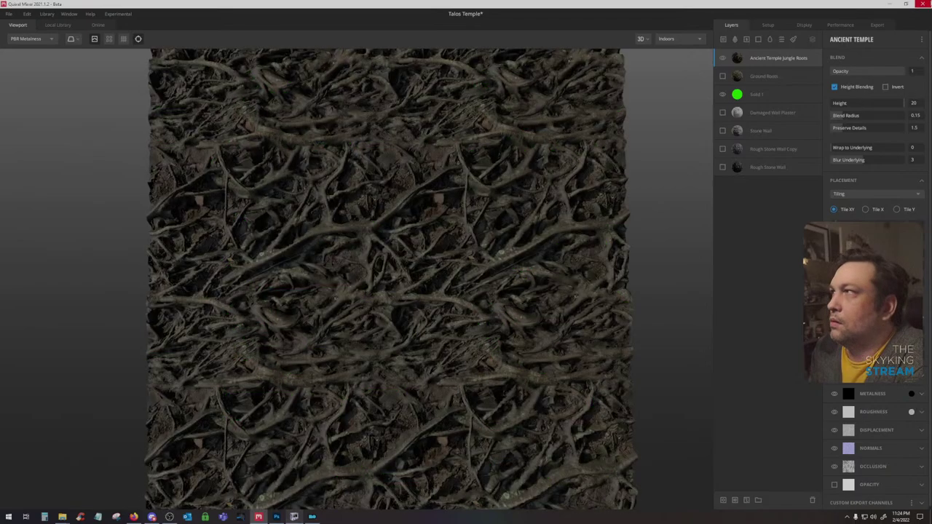
pyautogui.moveTo(887, 105); pyautogui.dragTo(867, 103)
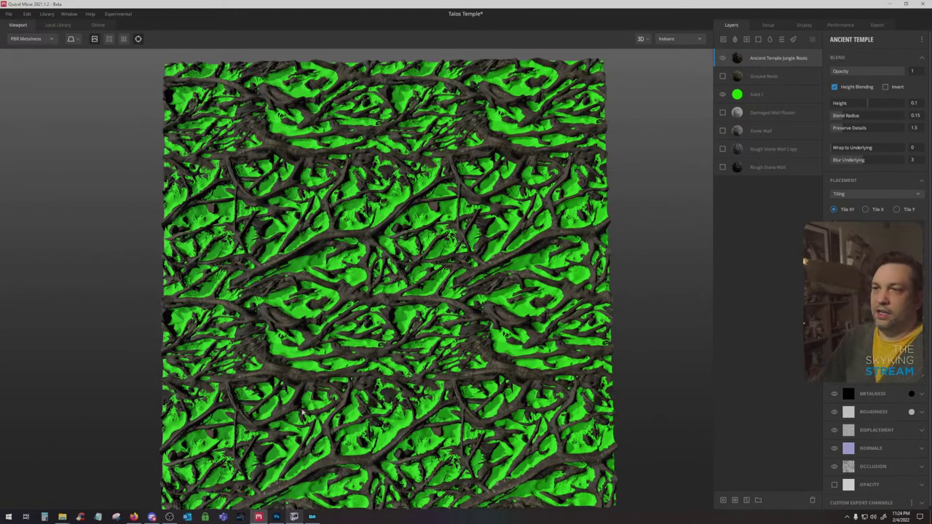
# Switch to Photoshop and delete the old ground-root layers from the ivy.dds document
pyautogui.click(277, 516)
pyautogui.hotkey('ctrl', '-')
pyautogui.hotkey('ctrl', '-')
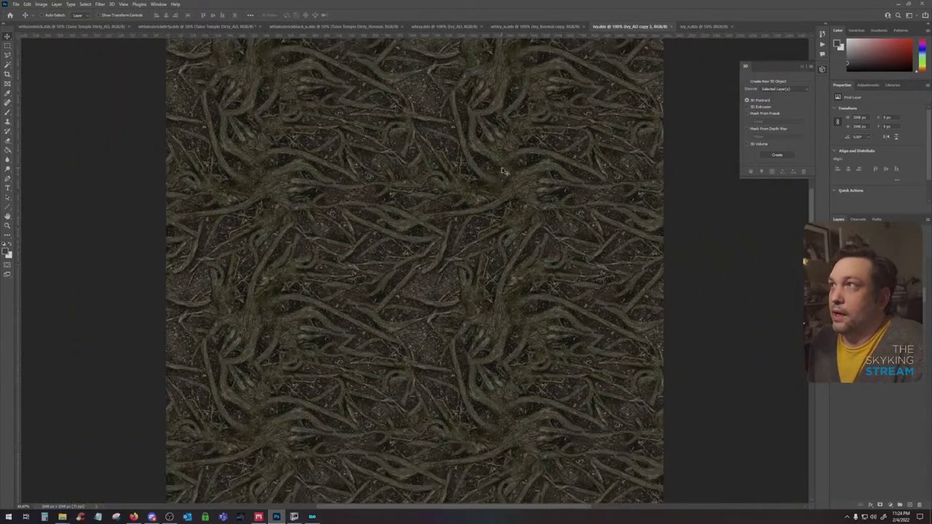
pyautogui.click(870, 263)
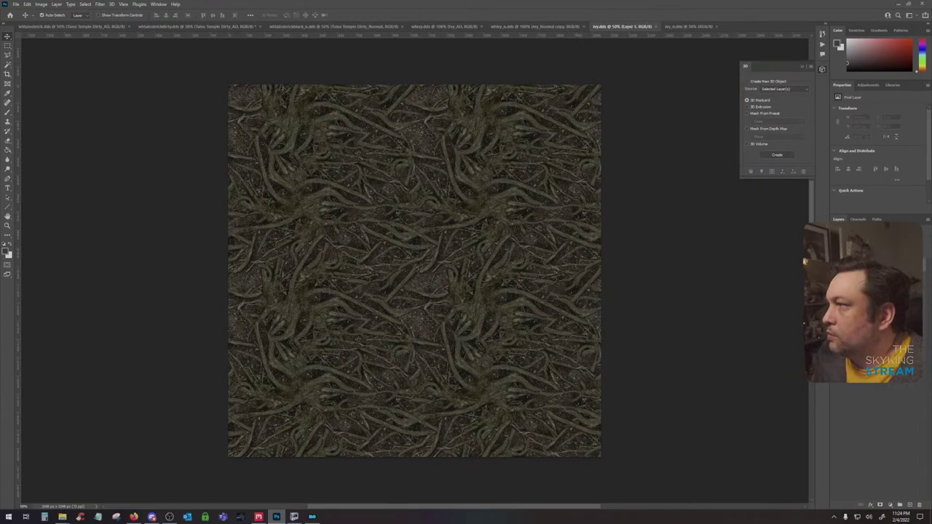
pyautogui.keyDown('shift'); pyautogui.click(869, 351); pyautogui.keyUp('shift')
pyautogui.moveTo(870, 351); pyautogui.dragTo(919, 504)
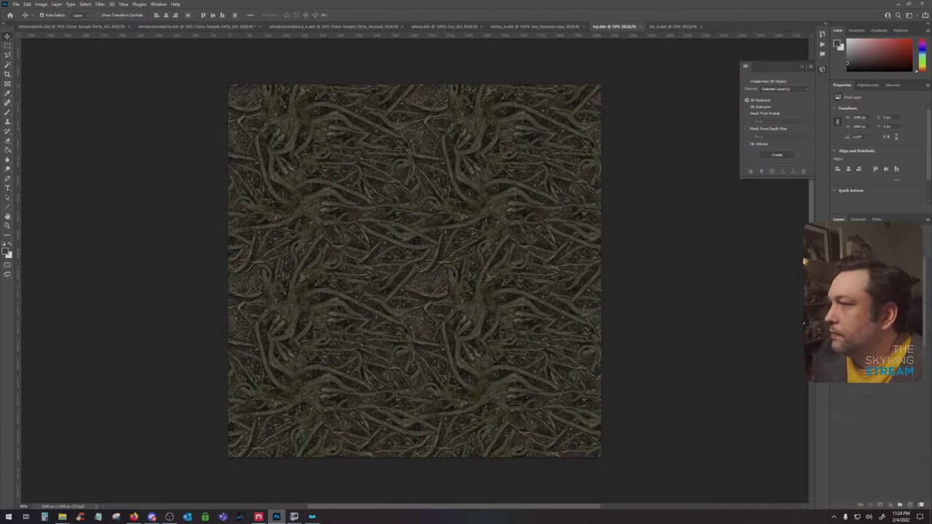
# Place the exported Ivy_Albedo.png and Ivy_AO.png in ivy.dds and rasterize both layers
pyautogui.moveTo(62, 517)
pyautogui.click(85, 473)
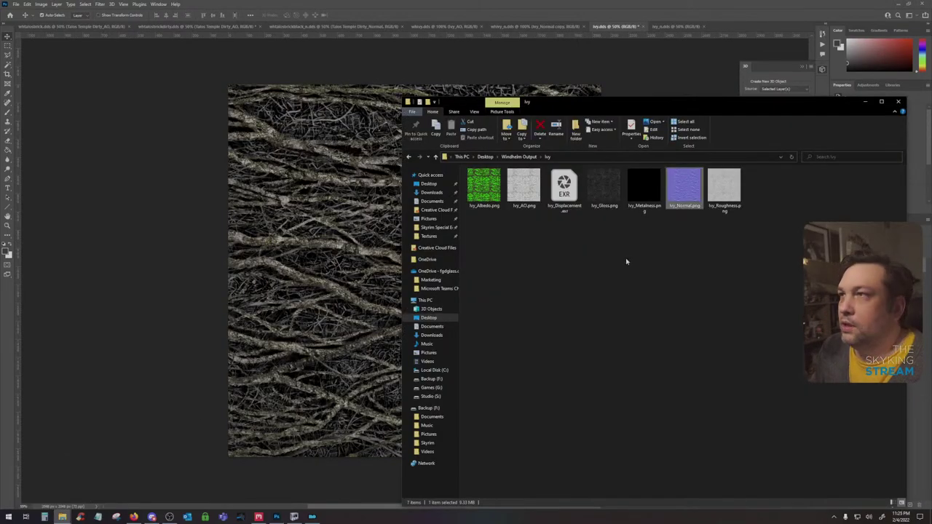
pyautogui.moveTo(530, 224); pyautogui.dragTo(331, 209)
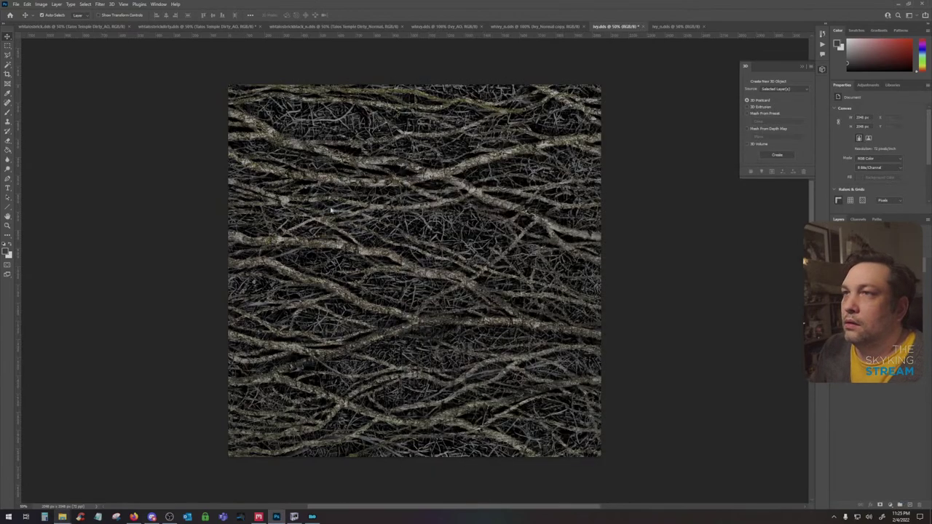
pyautogui.press('Return')
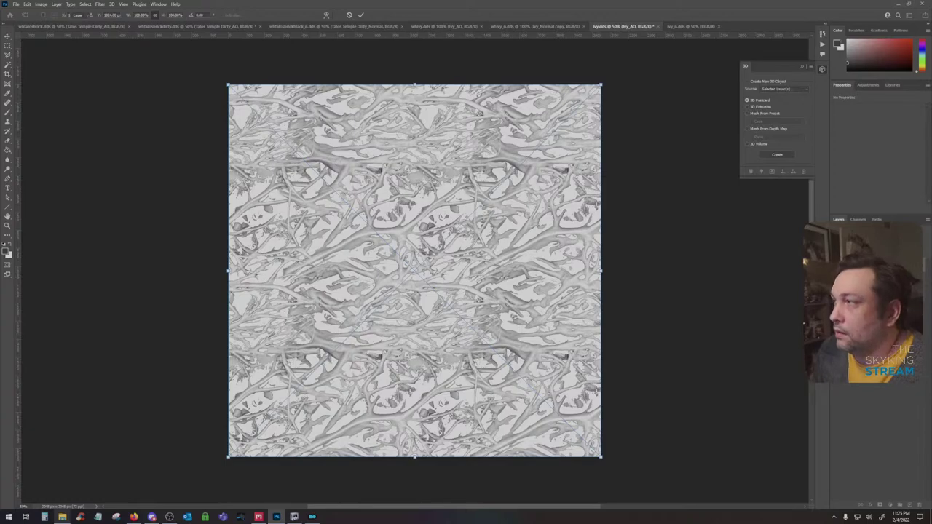
pyautogui.press('Return')
pyautogui.rightClick(888, 251)
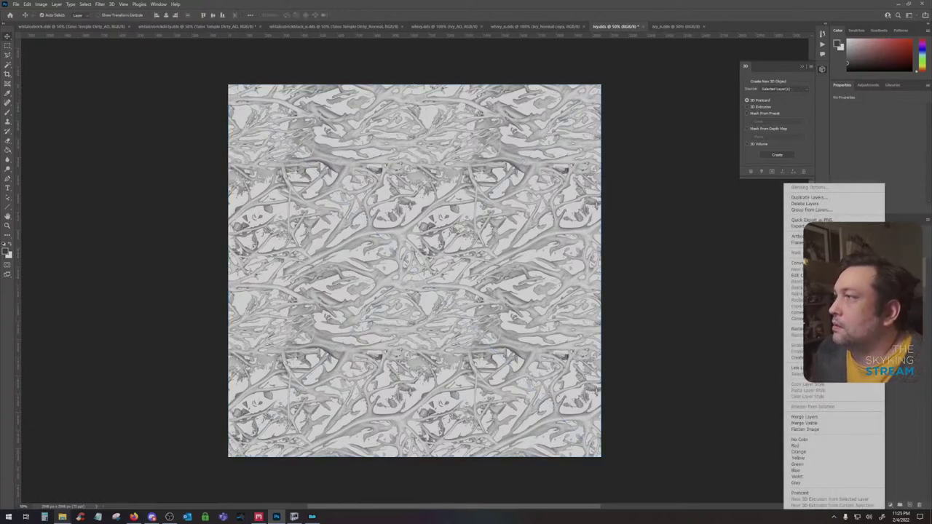
pyautogui.click(797, 329)
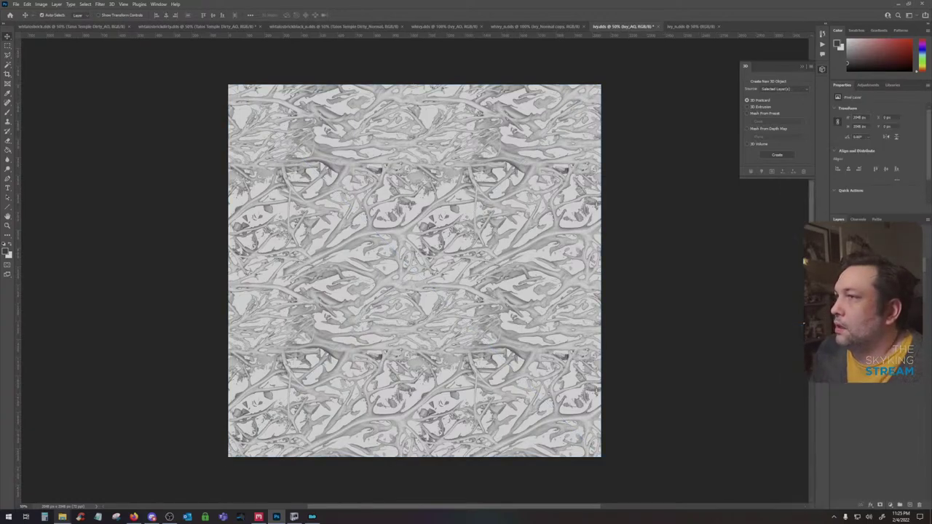
# Darken the Ivy_AO layer with Levels by raising its black input to about 75, and blend it over the albedo layer
pyautogui.hotkey('ctrl', 'l')
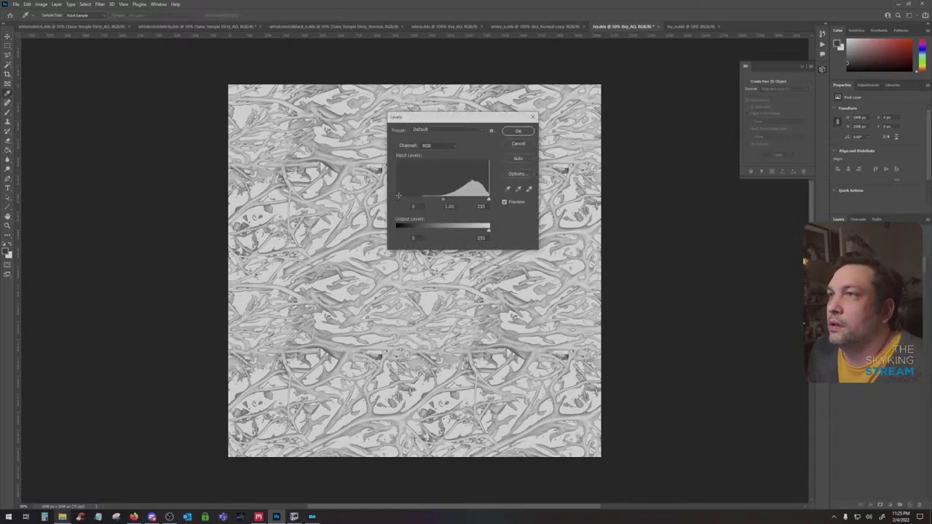
pyautogui.moveTo(397, 200); pyautogui.dragTo(425, 199)
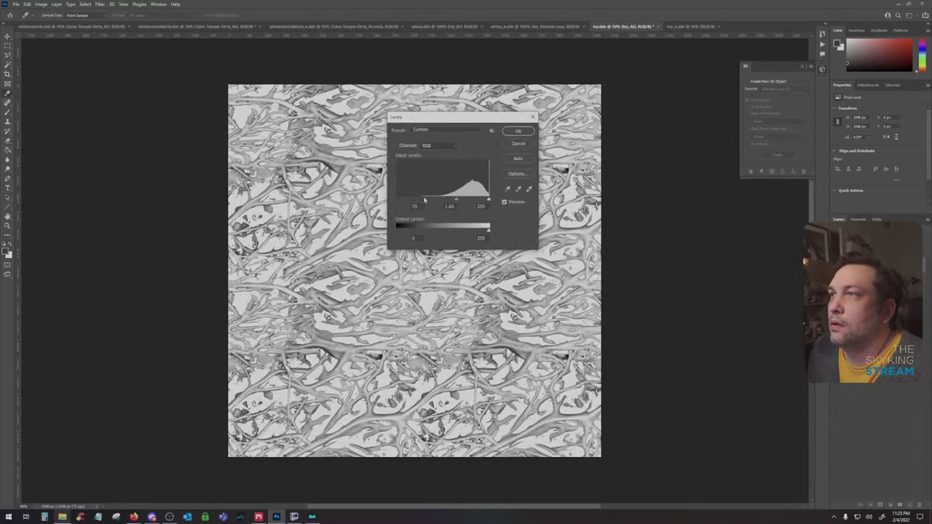
pyautogui.click(518, 132)
pyautogui.press('v')
pyautogui.click(857, 233)
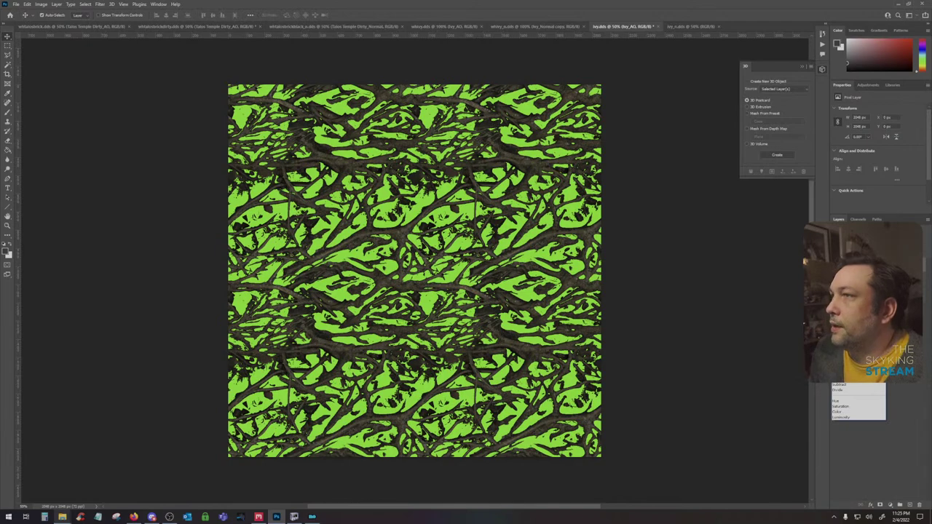
pyautogui.click(845, 270)
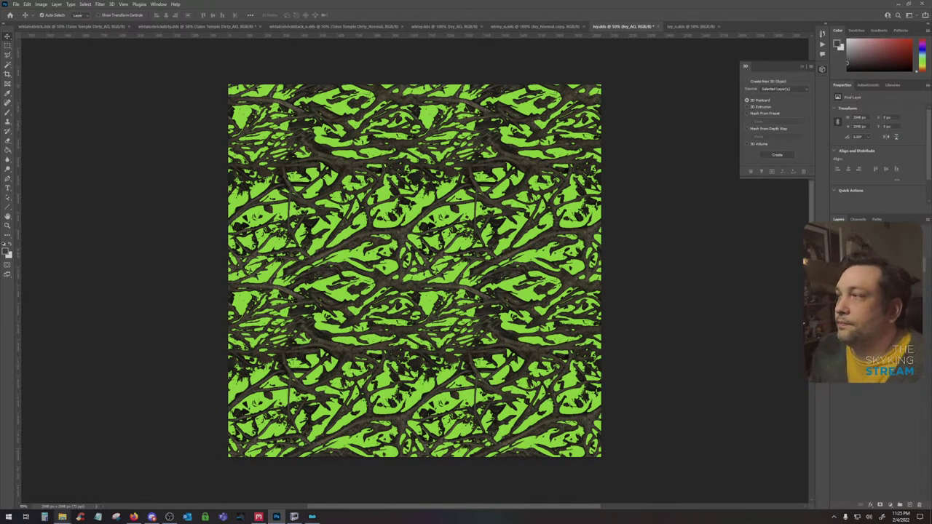
# Sample the green background and select it on the Ivy_Albedo layer using Color Range with Fuzziness 200
pyautogui.click(8, 93)
pyautogui.click(324, 139)
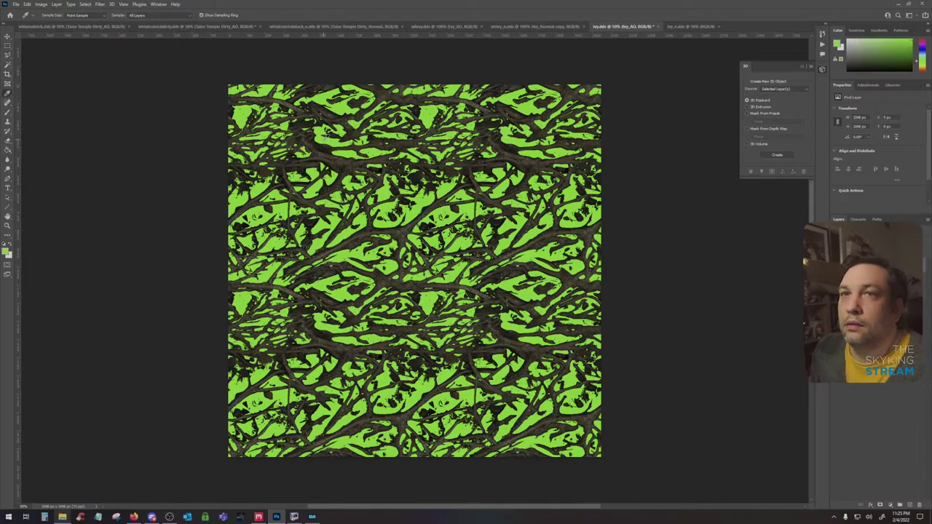
pyautogui.click(870, 280)
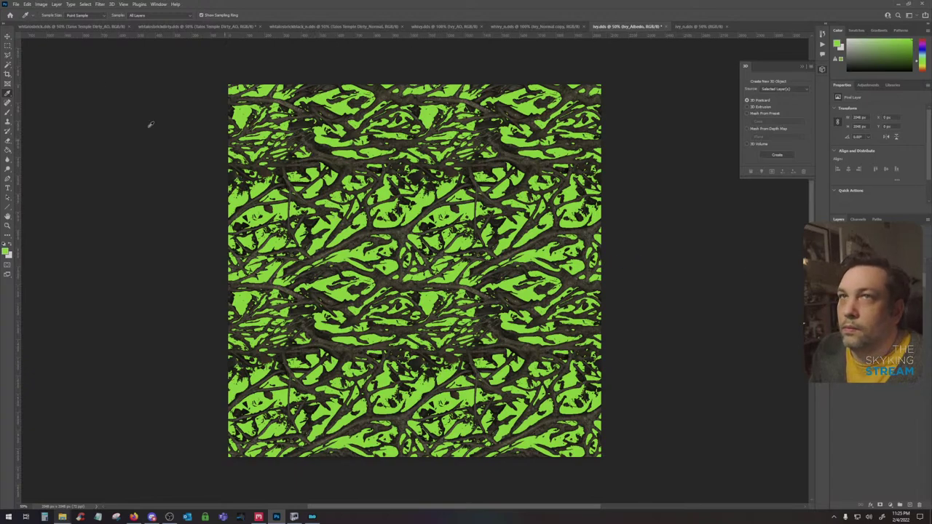
pyautogui.click(83, 5)
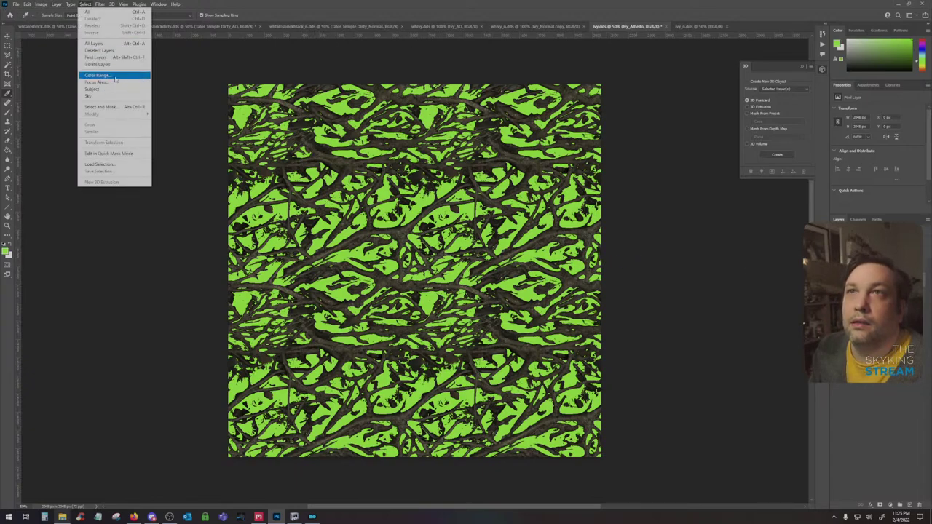
pyautogui.click(102, 75)
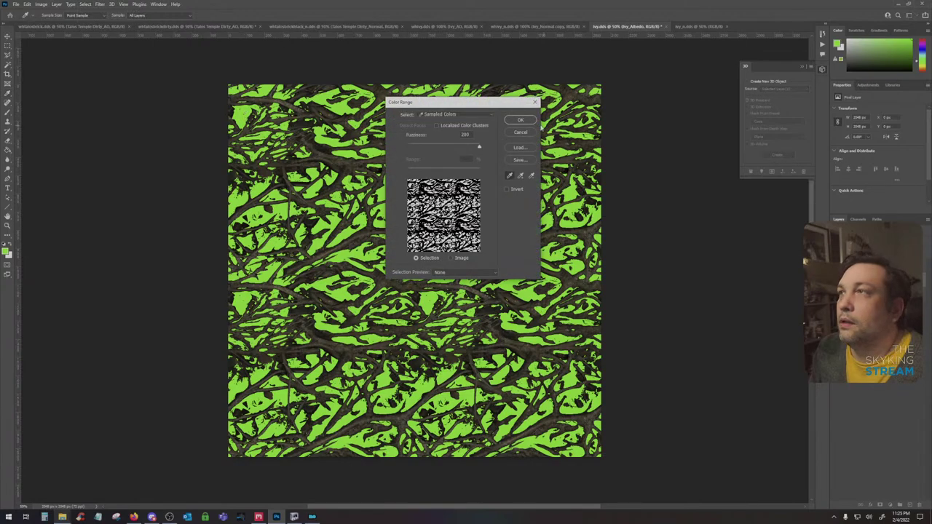
pyautogui.click(520, 120)
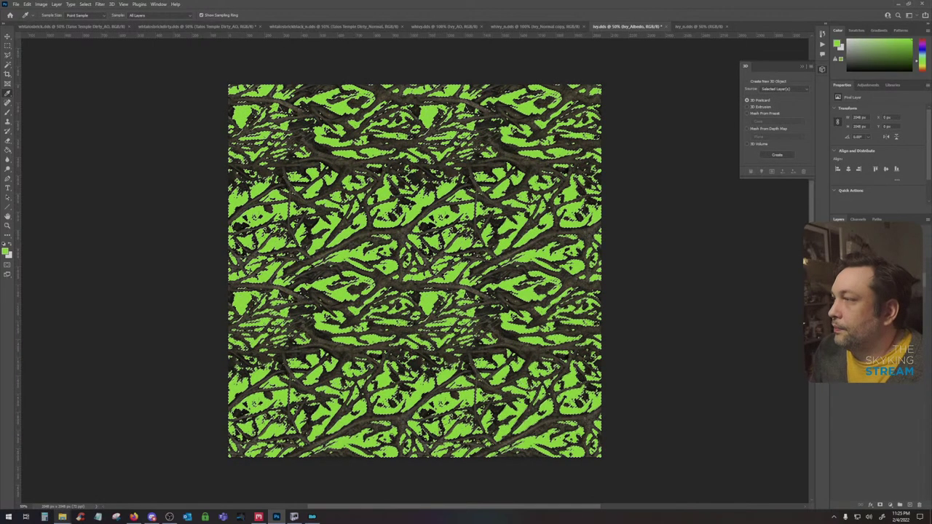
# Invert the green background selection, copy the roots to a new layer, and remove what lies behind them to leave transparency
pyautogui.click(85, 4)
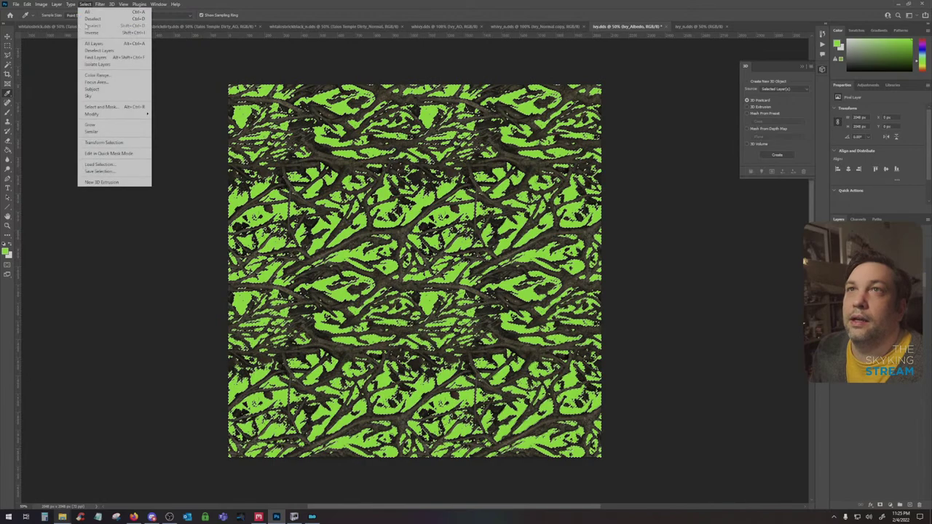
pyautogui.click(91, 33)
pyautogui.hotkey('ctrl', 'j')
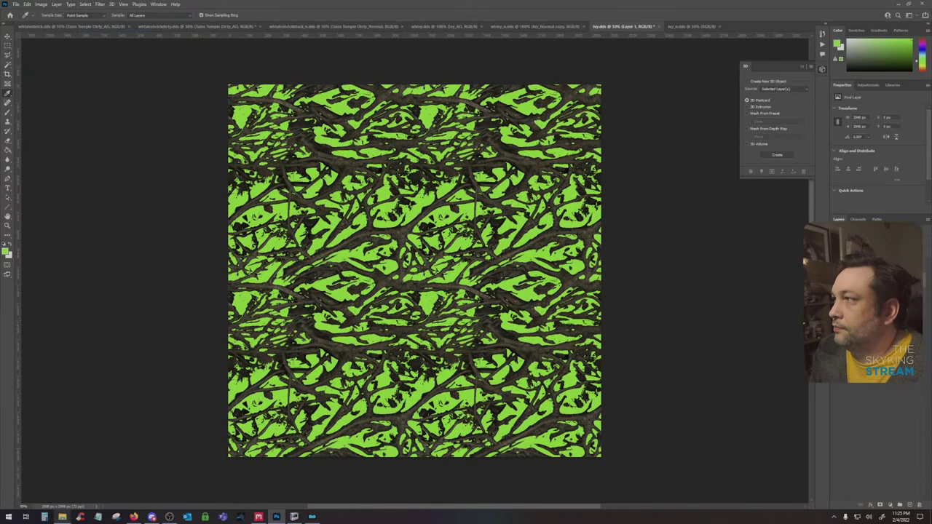
pyautogui.click(834, 268)
pyautogui.click(835, 281)
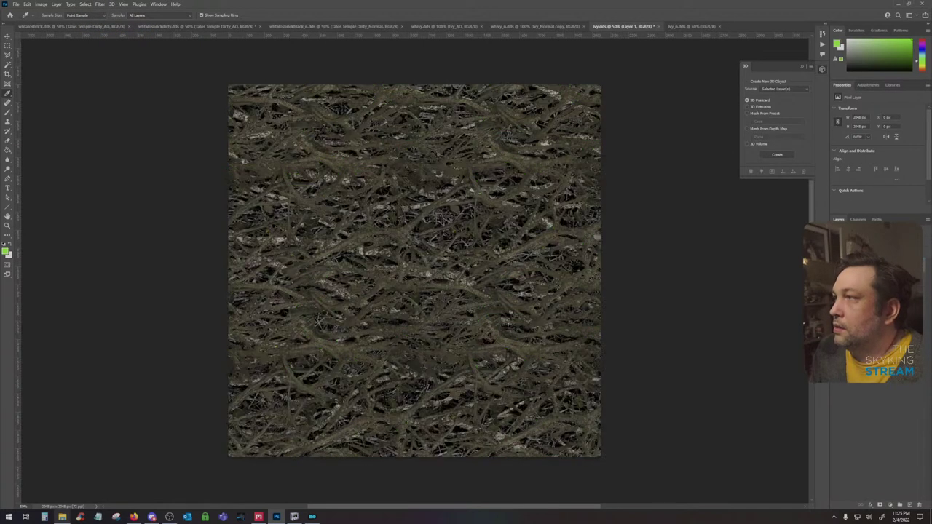
pyautogui.press('Delete')
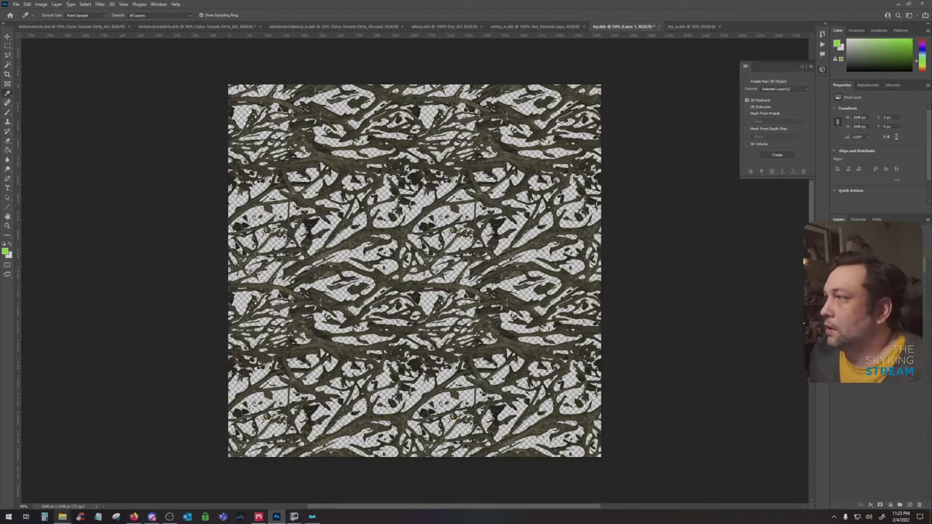
# Load the outline of the cut-out roots layer as a selection and invert it to cover the transparent gaps
pyautogui.click(81, 4)
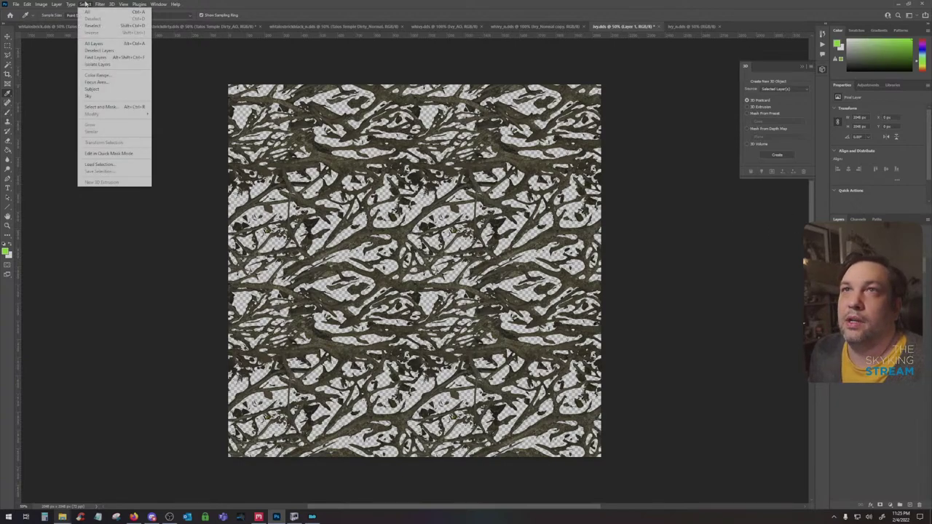
pyautogui.click(98, 44)
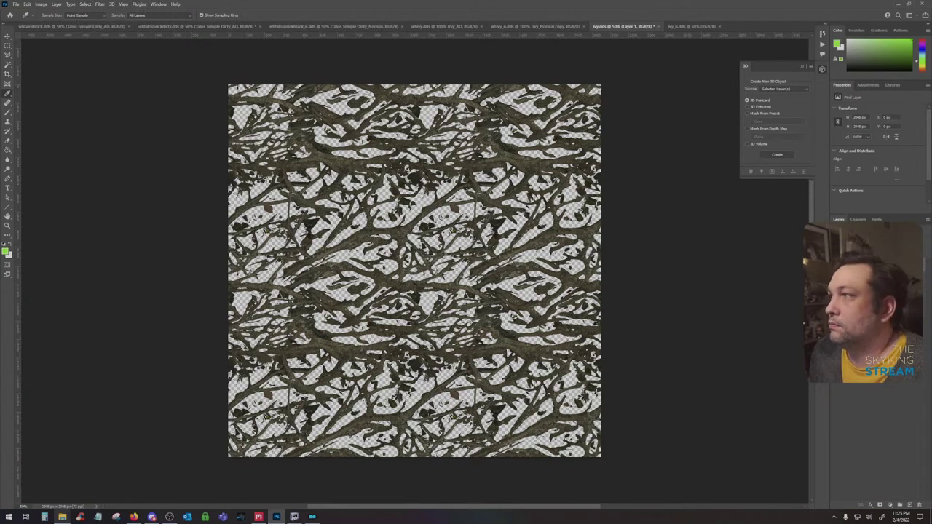
pyautogui.keyDown('ctrl'); pyautogui.click(866, 264); pyautogui.keyUp('ctrl')
pyautogui.keyDown('ctrl'); pyautogui.click(847, 264); pyautogui.keyUp('ctrl')
pyautogui.hotkey('ctrl', 'shift', 'i')
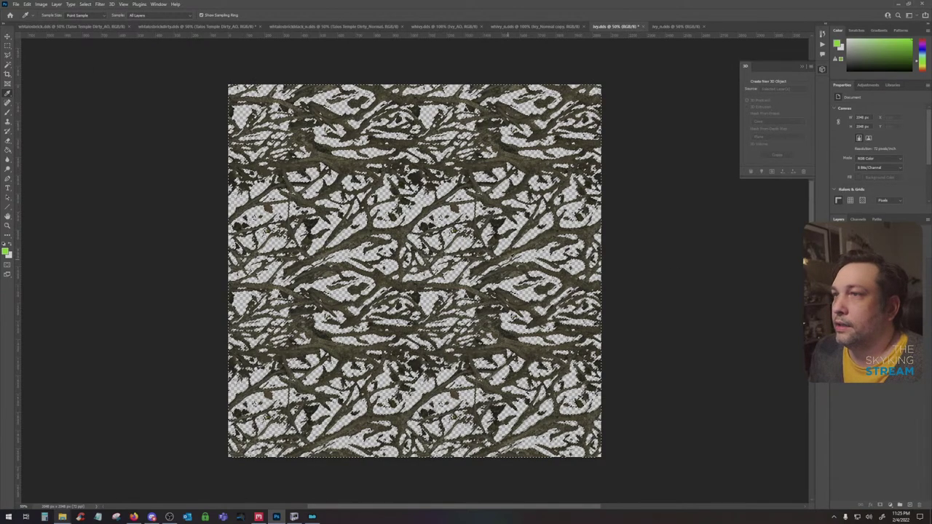
# Try smoothing the selection around the roots with a sample radius of 5 pixels
pyautogui.click(85, 4)
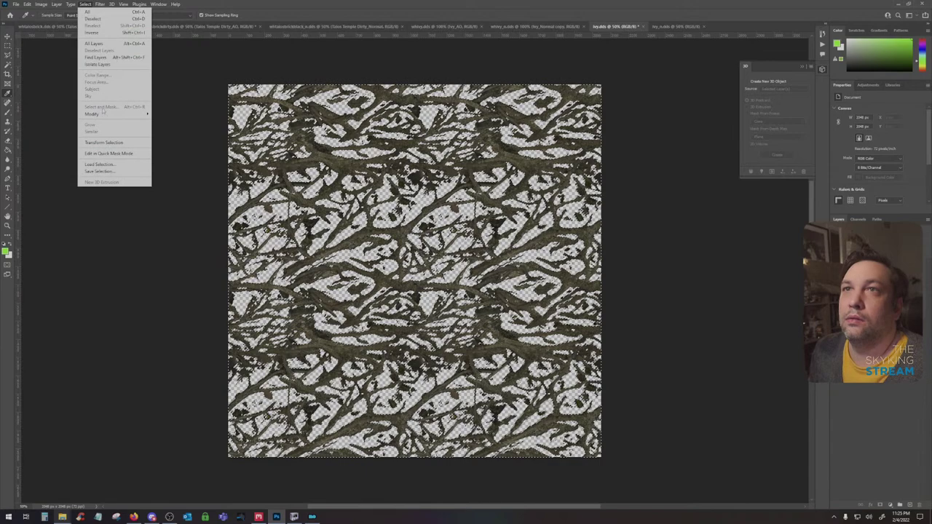
pyautogui.moveTo(106, 113)
pyautogui.click(174, 121)
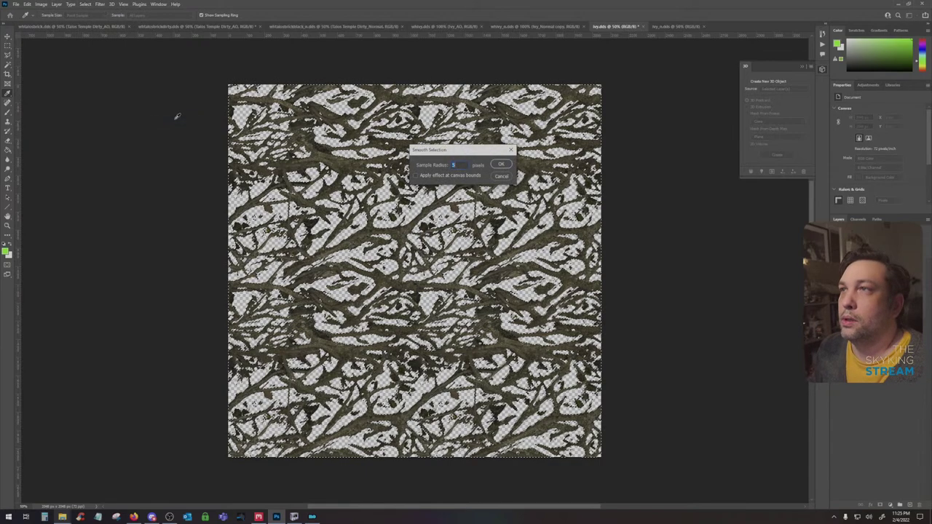
pyautogui.press('Return')
pyautogui.click(86, 4)
pyautogui.click(88, 32)
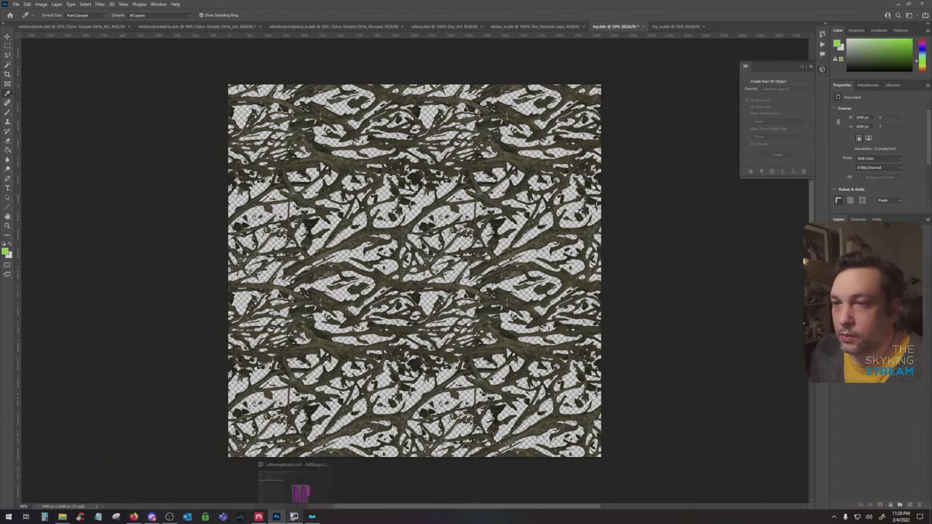
# Switch to Quixel Mixer, hide the green Solid 1 layer, and export the Ivy texture maps again at 2048 px
pyautogui.click(276, 517)
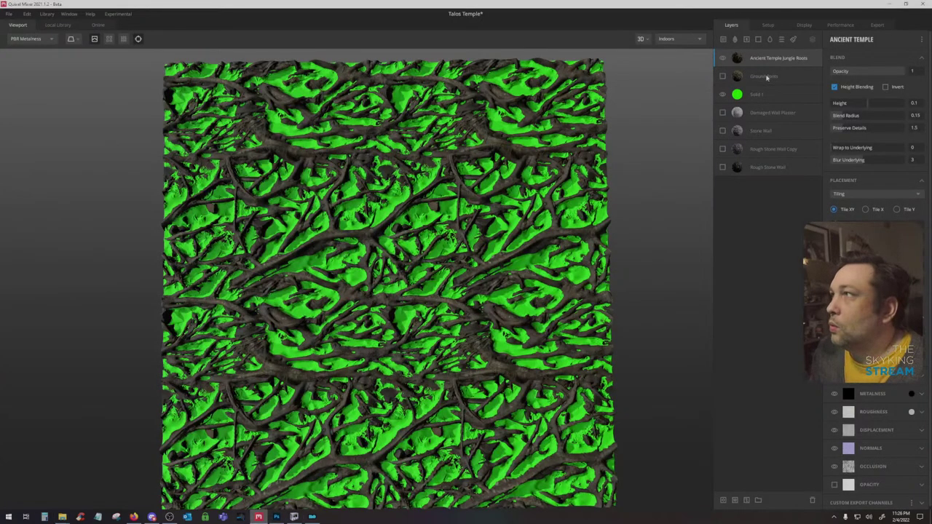
pyautogui.click(722, 95)
pyautogui.click(874, 25)
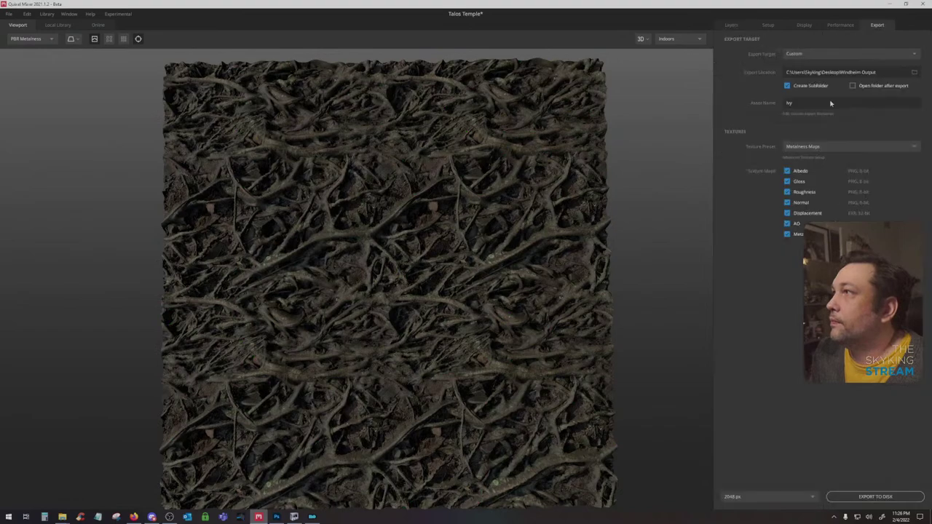
pyautogui.click(880, 496)
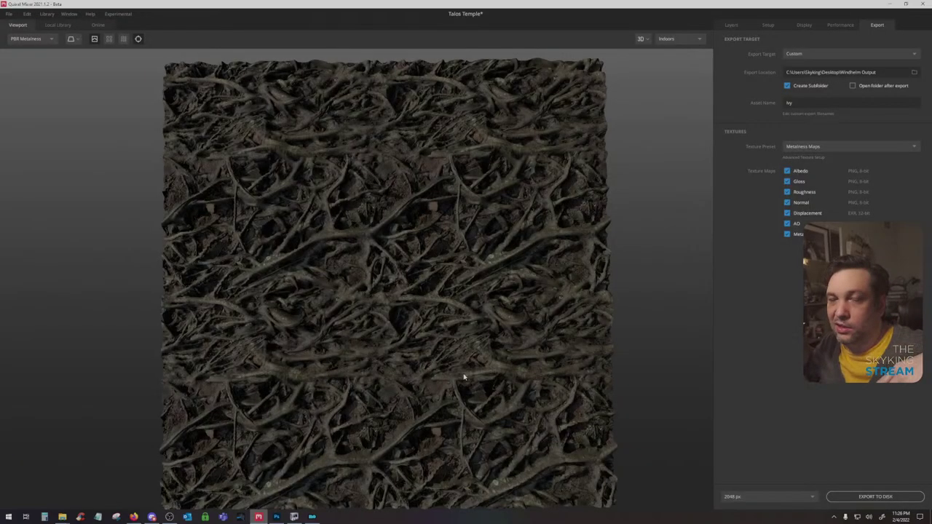
# Switch back to Photoshop and place the re-exported Ivy_Albedo.png from the Windhelm Output Ivy folder in ivy.dds
pyautogui.click(311, 516)
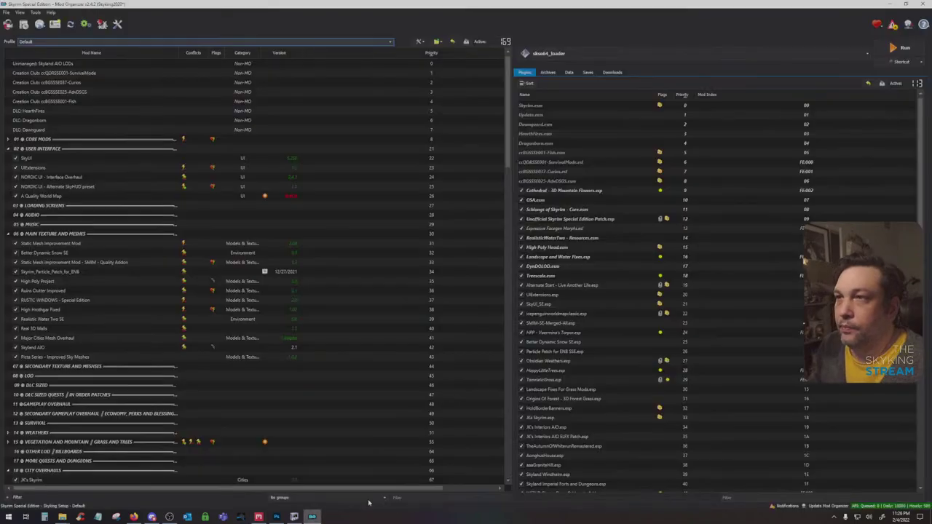
pyautogui.click(879, 5)
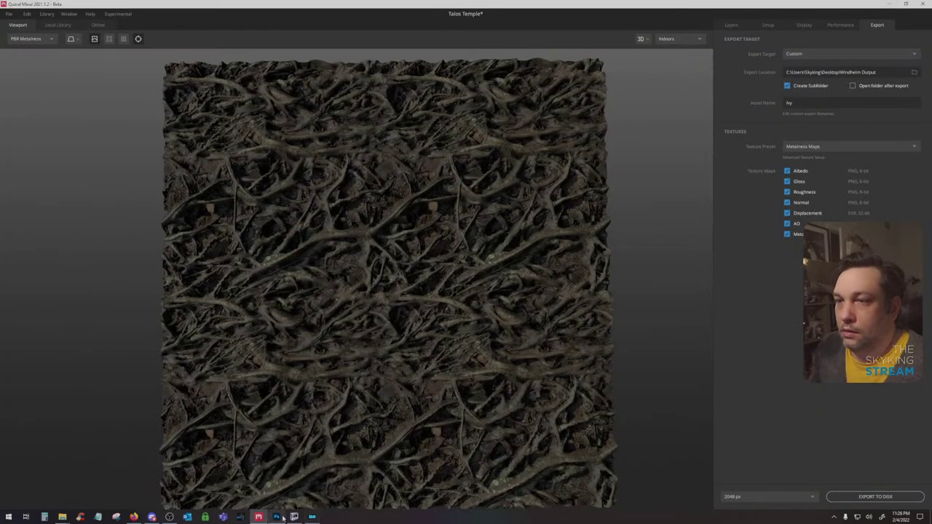
pyautogui.click(276, 516)
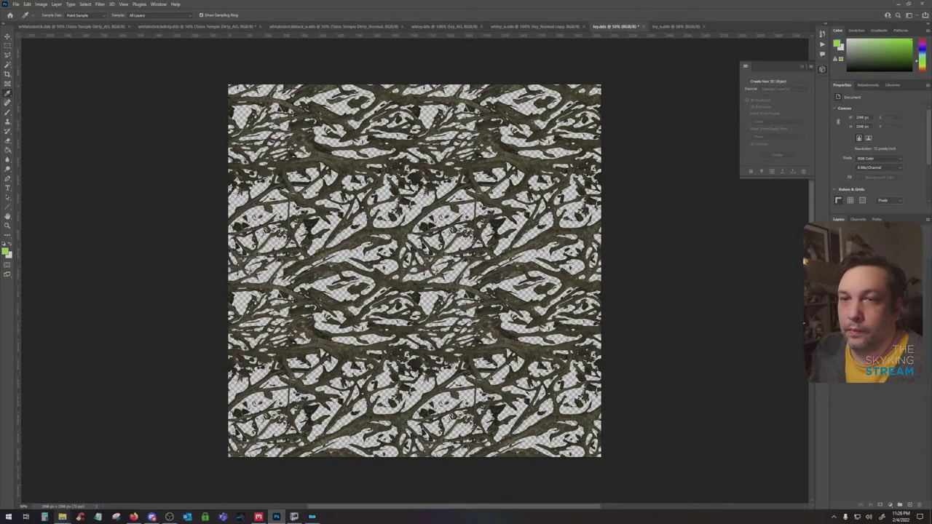
pyautogui.moveTo(62, 517)
pyautogui.click(105, 480)
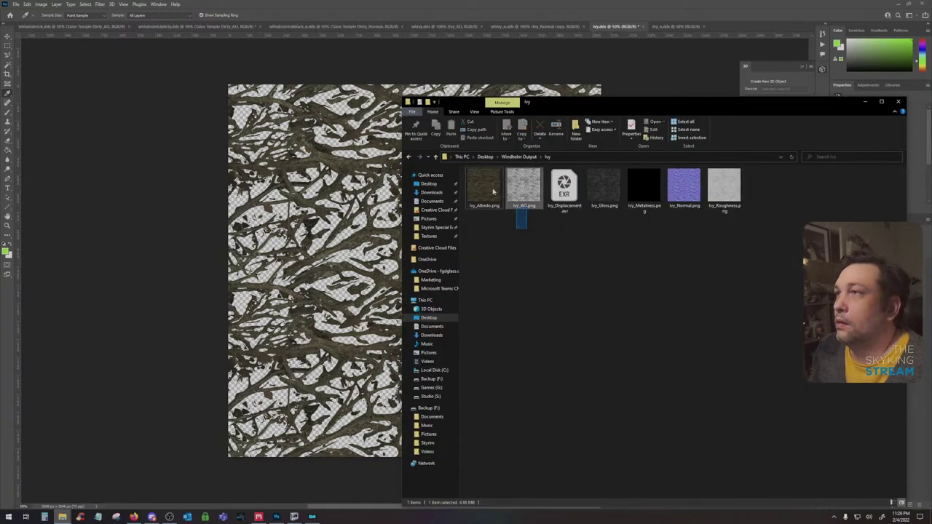
pyautogui.moveTo(483, 186); pyautogui.dragTo(340, 200)
pyautogui.press('Return')
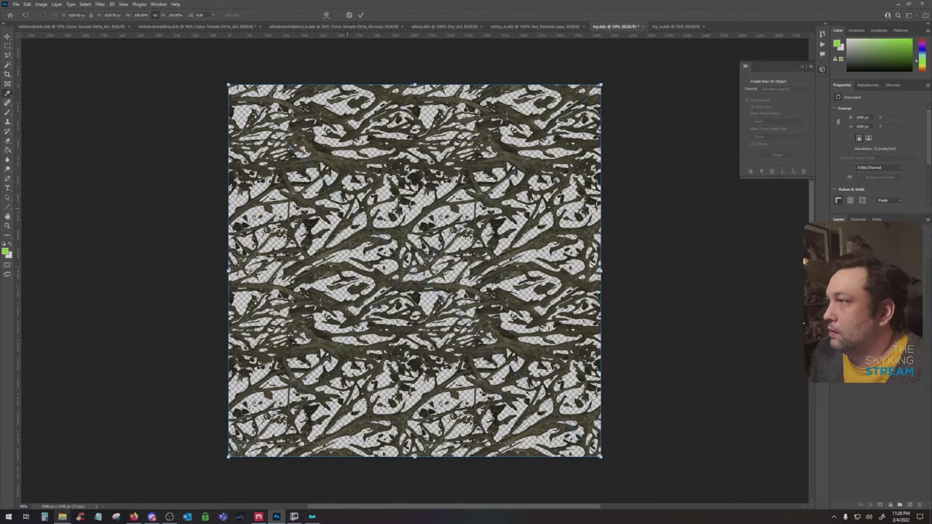
# Apply the transform to the tiled branch texture and rasterize the selected layers
pyautogui.press('Return')
pyautogui.rightClick(879, 266)
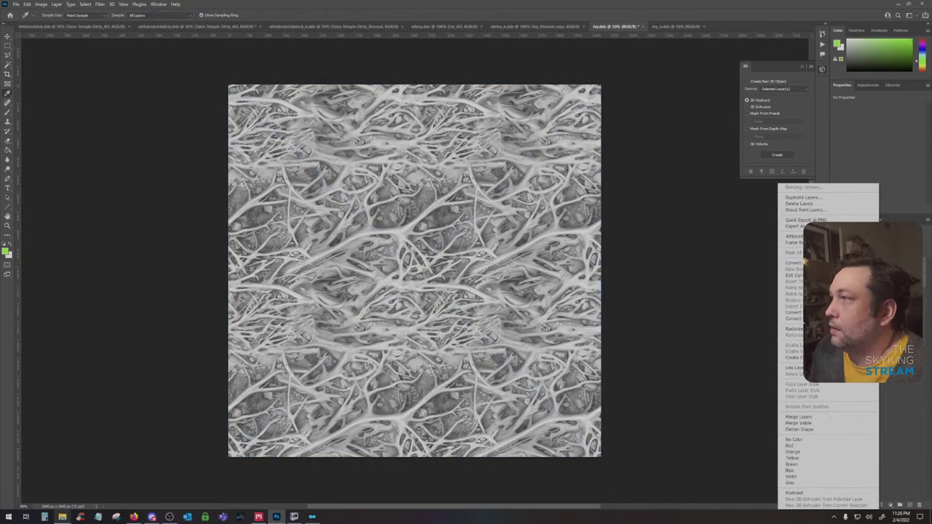
pyautogui.click(801, 328)
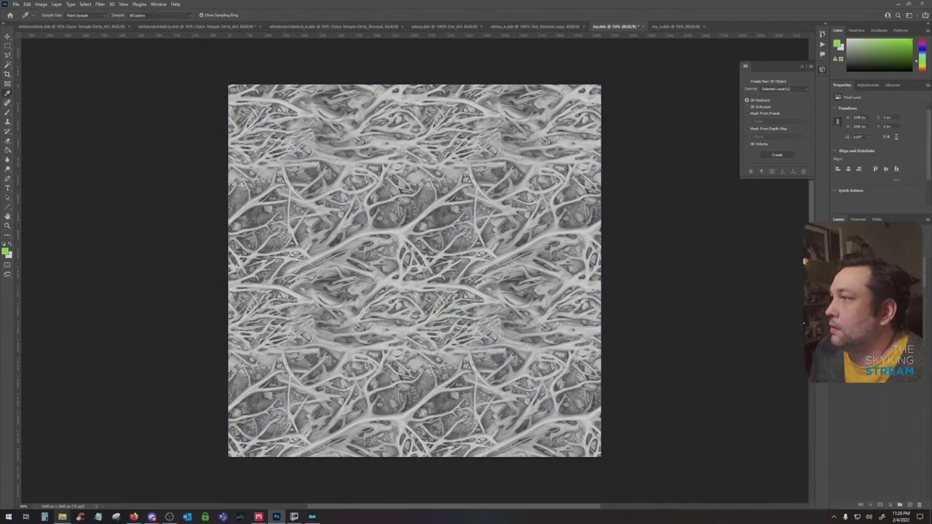
# Set the Levels black input to 52 on the ivy AO layer and give it a darkening blend mode over the branch texture
pyautogui.hotkey('ctrl', 'l')
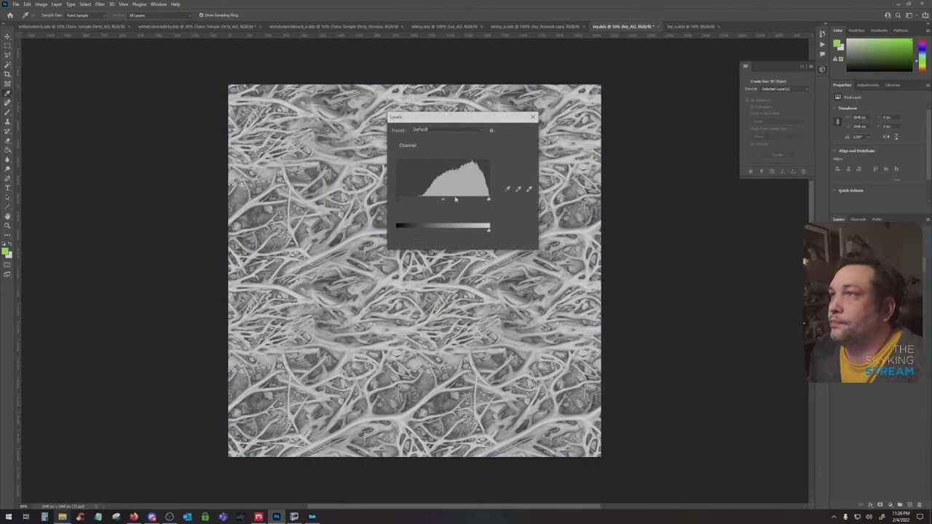
pyautogui.moveTo(397, 199); pyautogui.dragTo(415, 201)
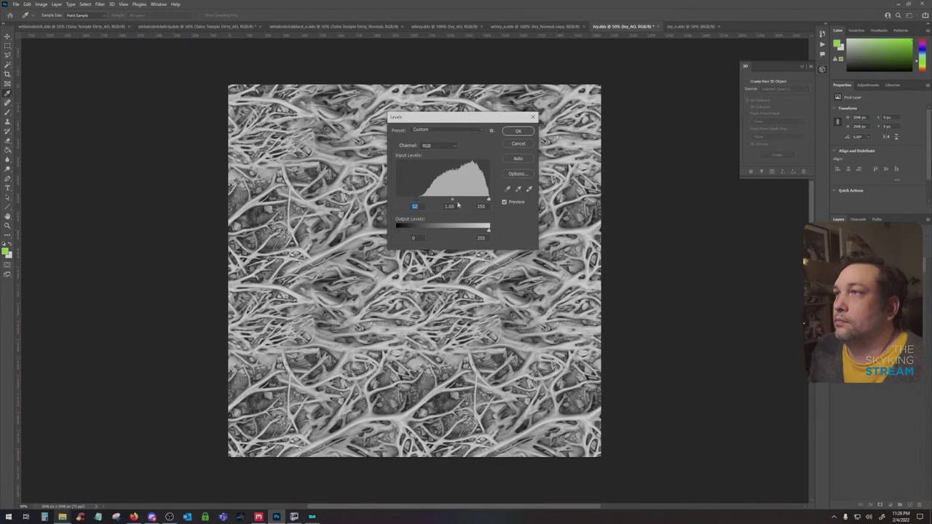
pyautogui.click(524, 133)
pyautogui.click(850, 235)
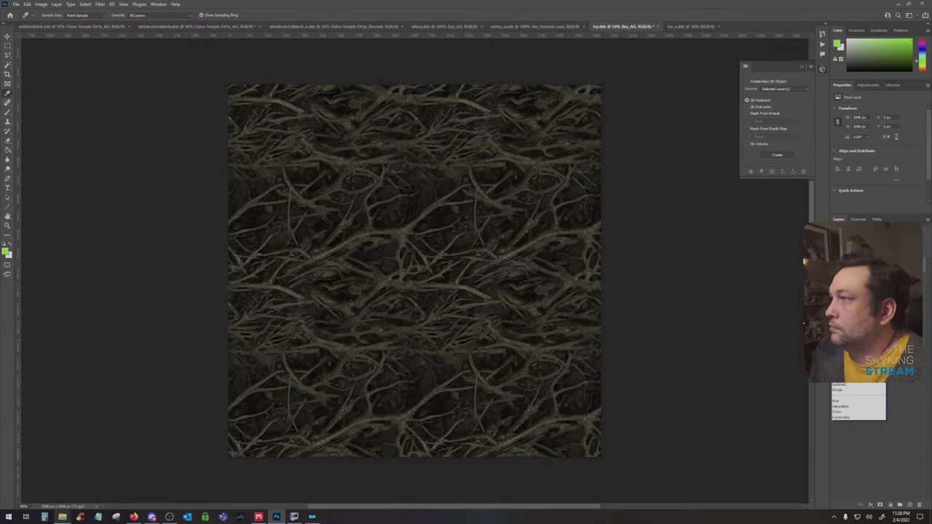
pyautogui.click(844, 264)
# Combine the AO layer and the texture layers beneath it into one smart object and rasterize the result
pyautogui.rightClick(891, 268)
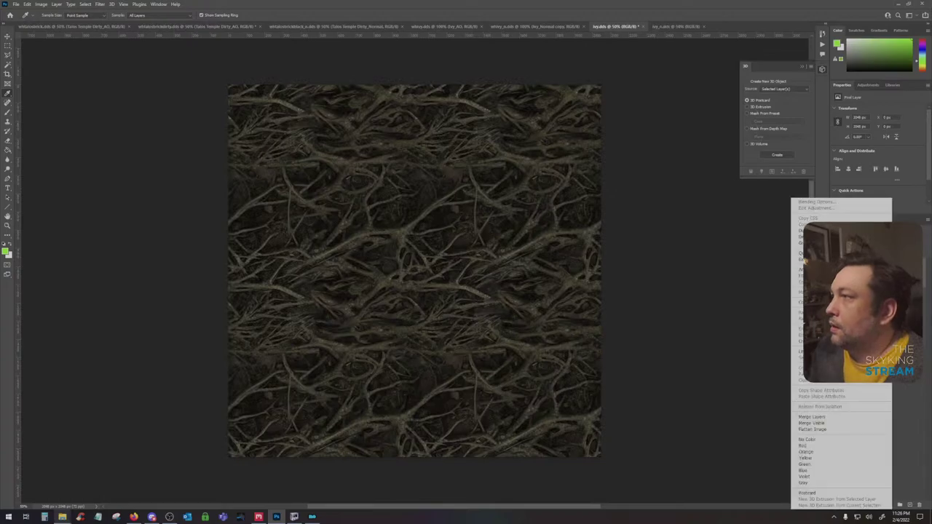
pyautogui.click(877, 277)
pyautogui.rightClick(890, 269)
pyautogui.click(801, 329)
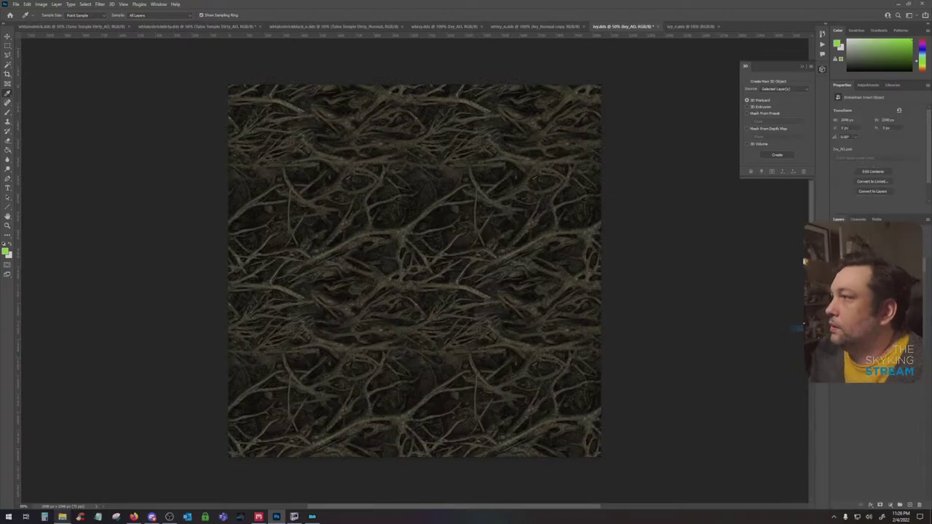
# Apply a light grey Color Overlay in Normal mode at 100% opacity to the cut-out branch layer, Layer 1
pyautogui.hotkey('ctrl', 'e')
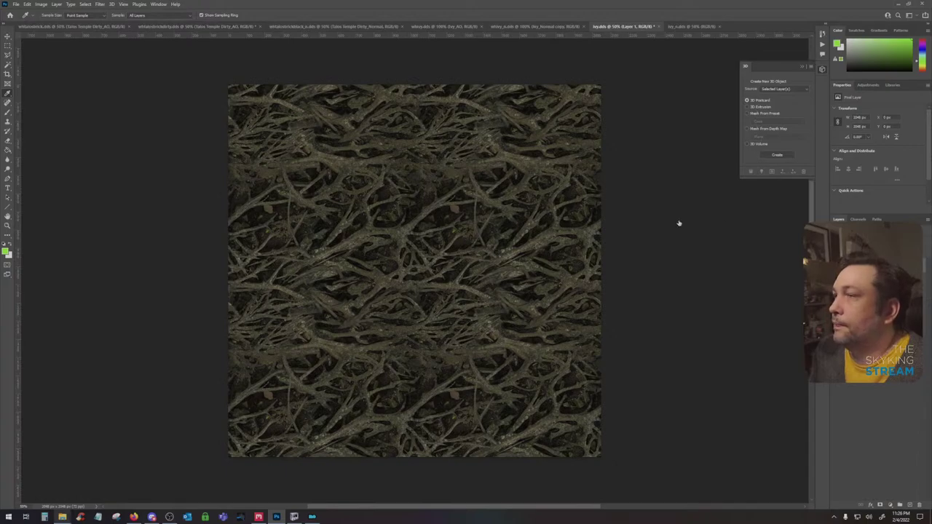
pyautogui.hotkey('ctrl', 'shift', 'alt', 'b')
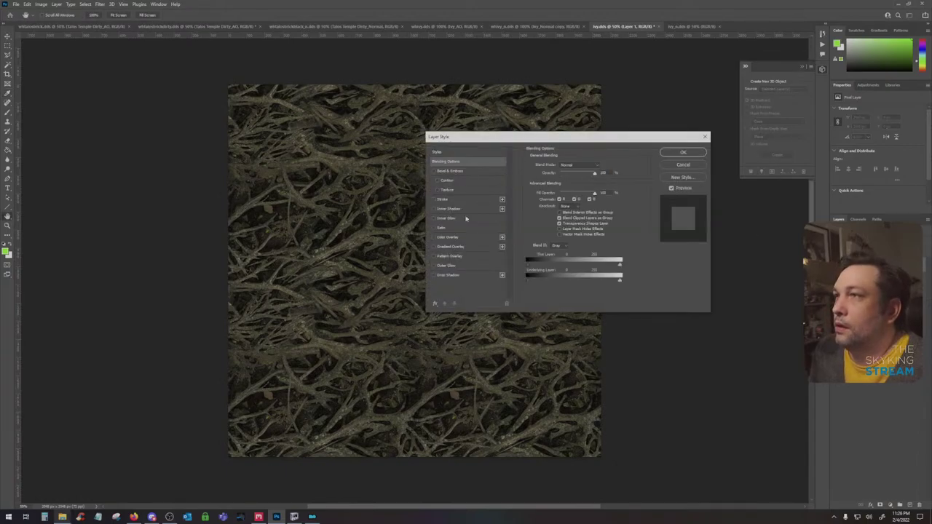
pyautogui.click(447, 237)
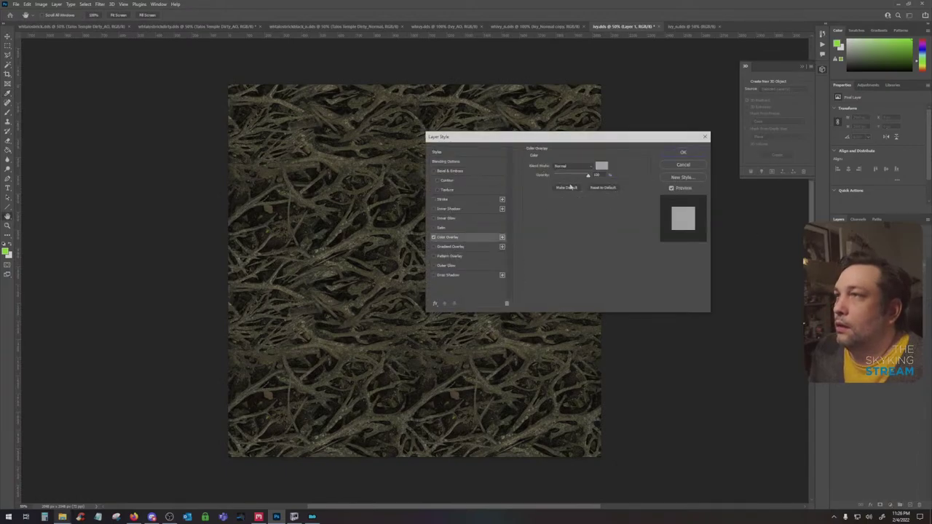
pyautogui.click(683, 152)
# Add a new layer beneath the grey branches and fill it with dark grey 2b2b2b
pyautogui.click(907, 504)
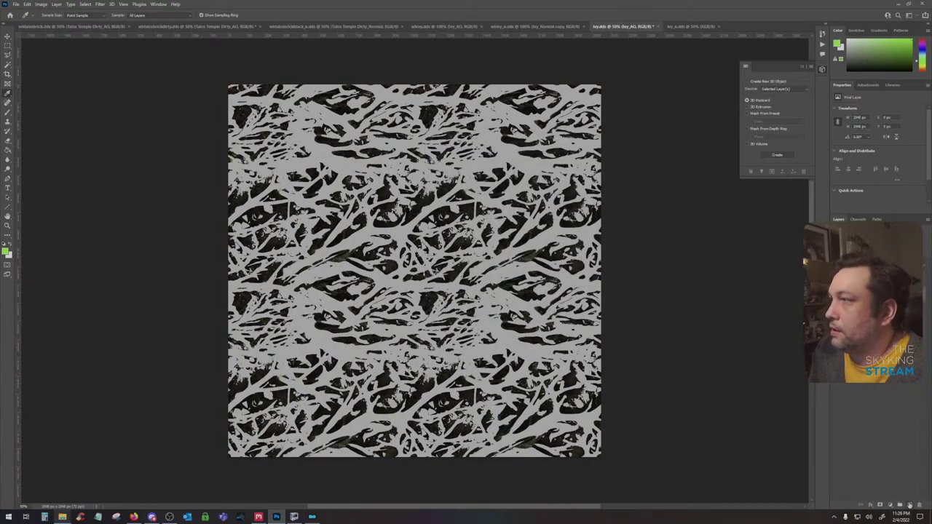
pyautogui.click(6, 251)
pyautogui.click(373, 211)
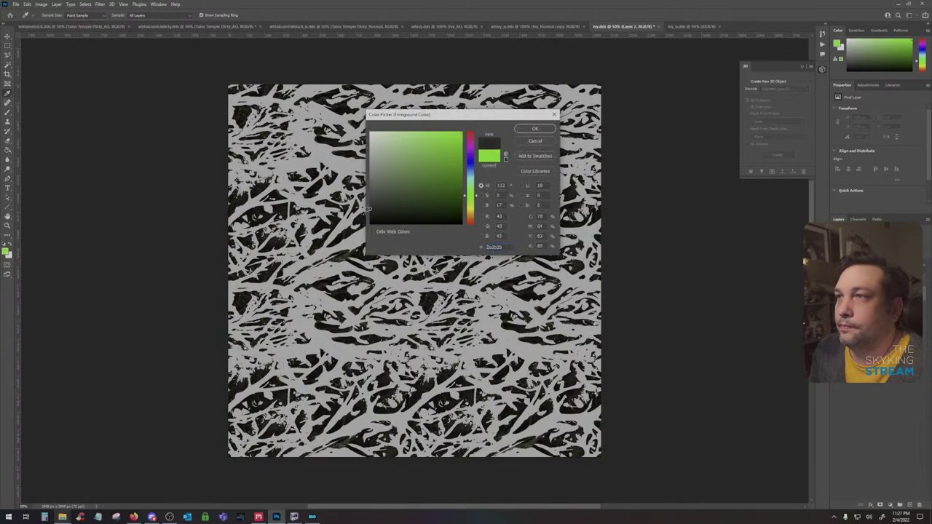
pyautogui.click(535, 127)
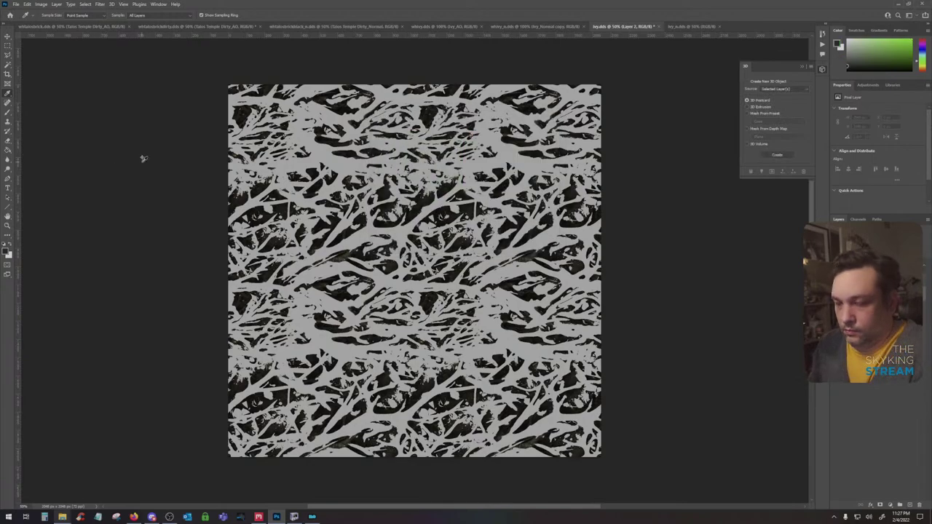
pyautogui.hotkey('shift', 'F5')
pyautogui.press('Return')
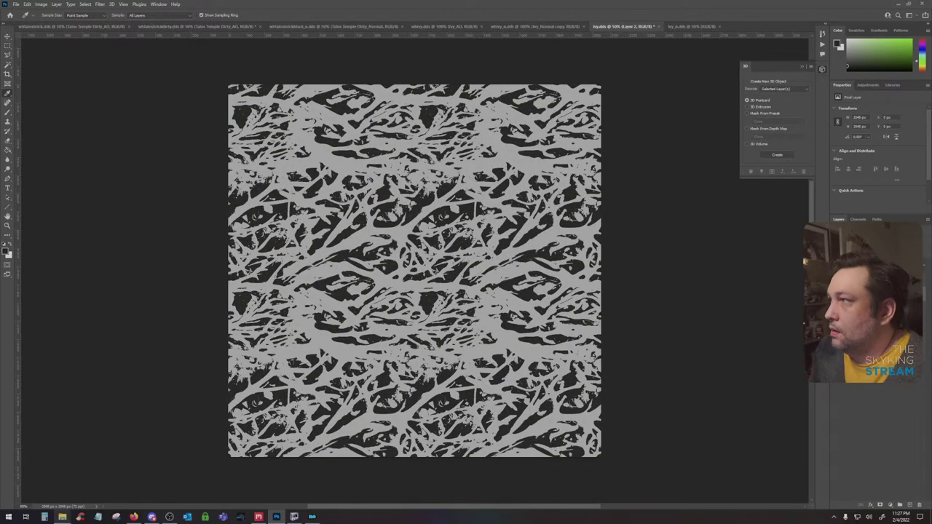
# Combine the grey branch layer and the dark fill layer into one smart object and rasterize it
pyautogui.keyDown('shift'); pyautogui.click(892, 275); pyautogui.keyUp('shift')
pyautogui.rightClick(892, 276)
pyautogui.click(837, 302)
pyautogui.rightClick(801, 294)
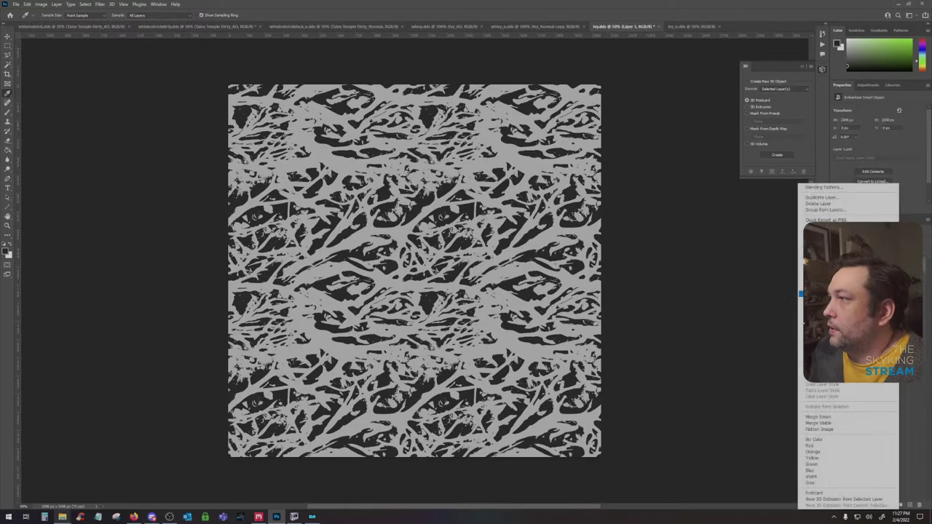
pyautogui.click(837, 328)
# Cut the entire grey branch mask from its layer, paste it into the Alpha 1 channel, and deselect
pyautogui.hotkey('ctrl', 'a')
pyautogui.hotkey('ctrl', 'x')
pyautogui.click(858, 220)
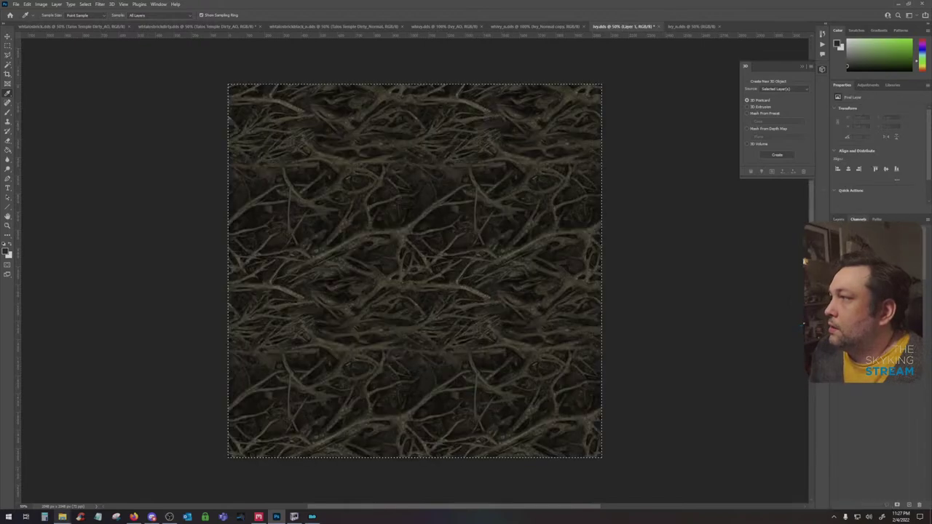
pyautogui.click(853, 284)
pyautogui.hotkey('ctrl', 'v')
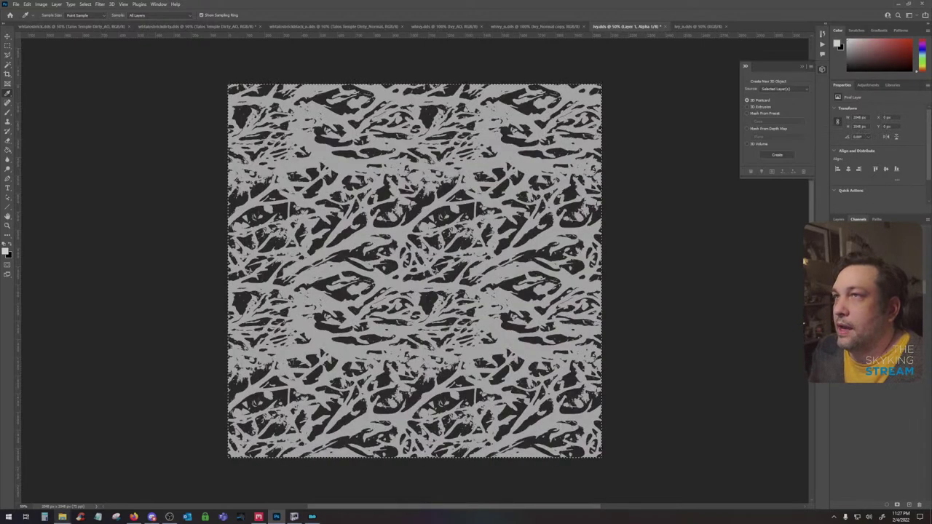
pyautogui.hotkey('ctrl', 'd')
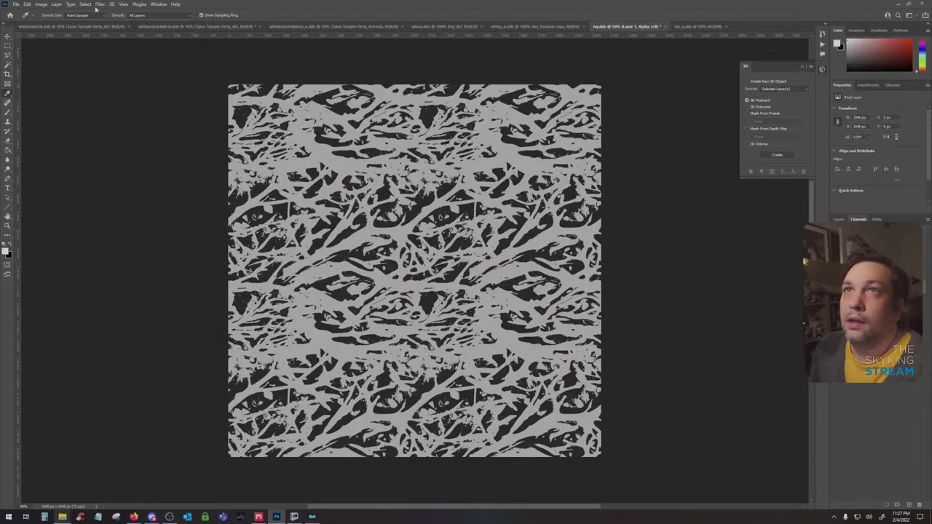
# Apply a Gaussian Blur with a 5-pixel radius to the branch mask in the Alpha 1 channel
pyautogui.click(100, 15)
pyautogui.click(100, 14)
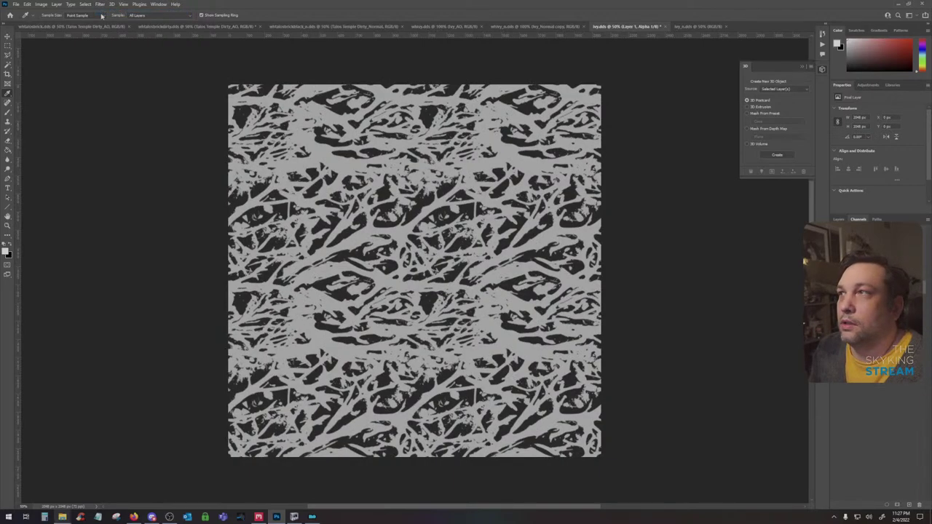
pyautogui.click(99, 5)
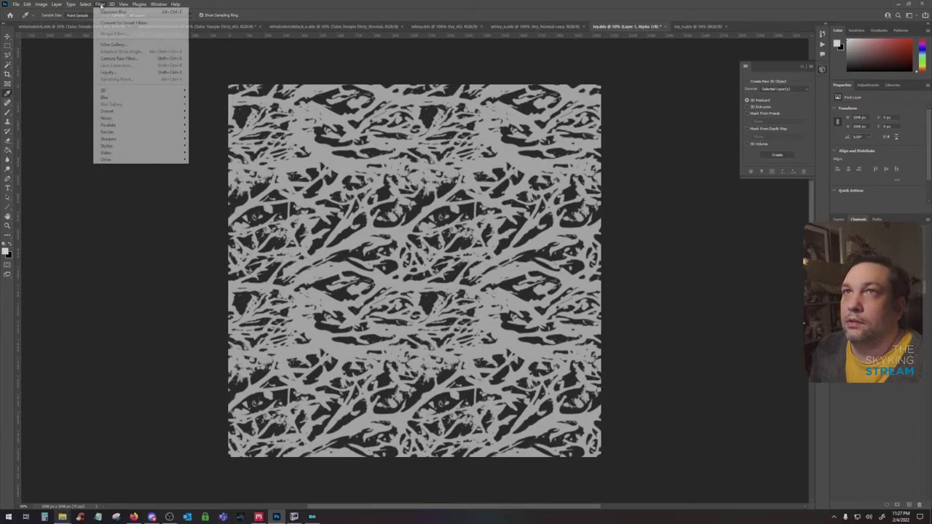
pyautogui.click(102, 5)
pyautogui.moveTo(99, 6)
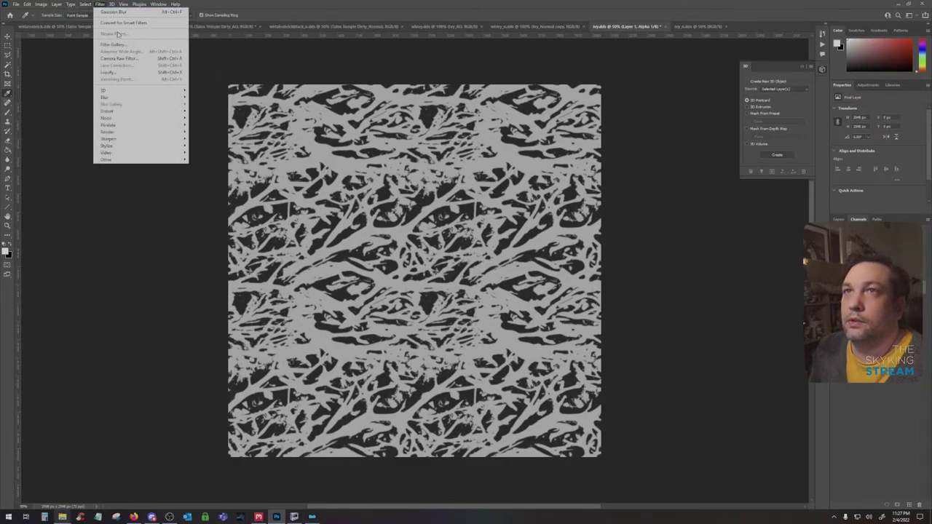
pyautogui.moveTo(109, 97)
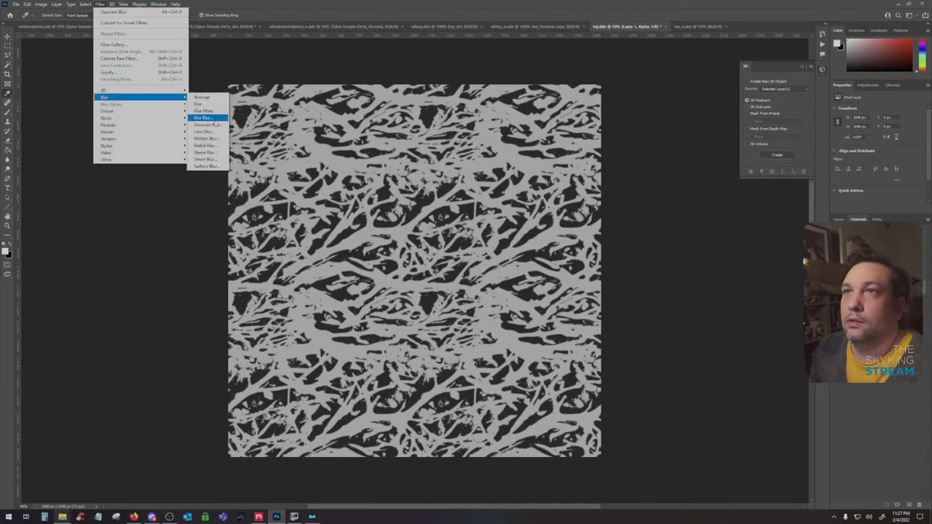
pyautogui.click(217, 121)
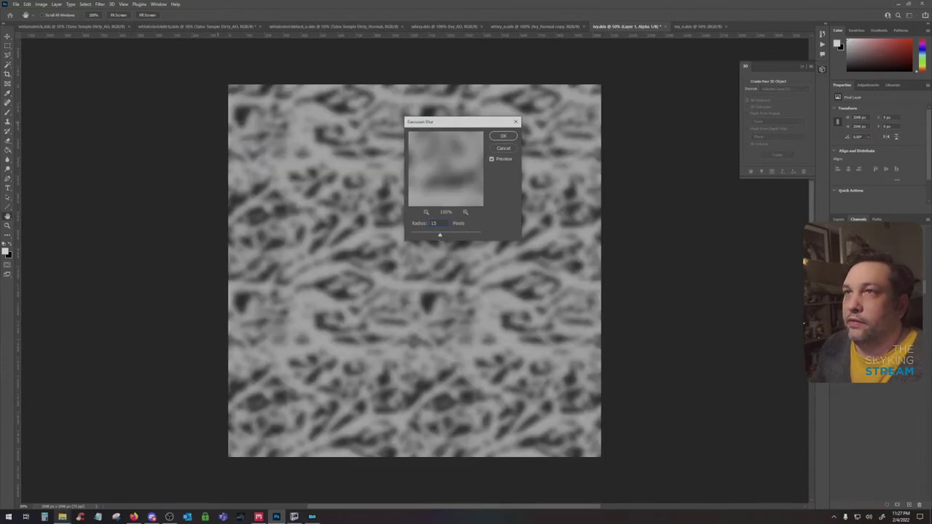
pyautogui.write('10')
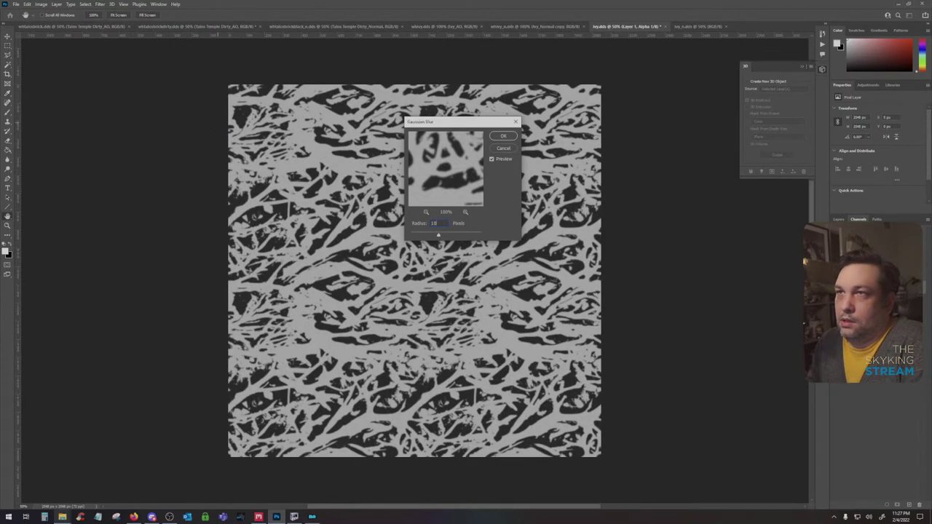
pyautogui.press('BackSpace')
pyautogui.press('BackSpace')
pyautogui.write('5')
pyautogui.press('Return')
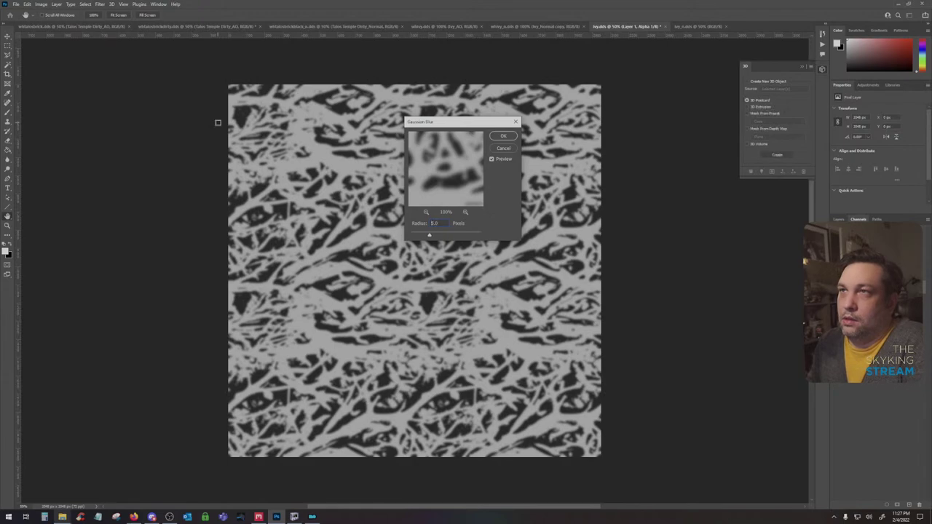
pyautogui.press('Return')
# Return to the RGB composite and save ivy.dds as Color + Alpha with BC7 Fine compression and auto-generated mip maps
pyautogui.hotkey('ctrl', '2')
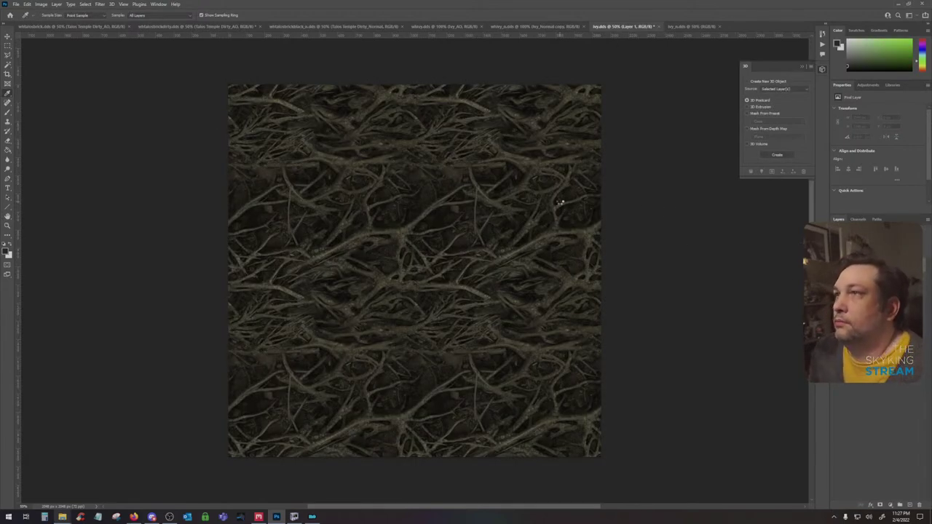
pyautogui.hotkey('ctrl', 's')
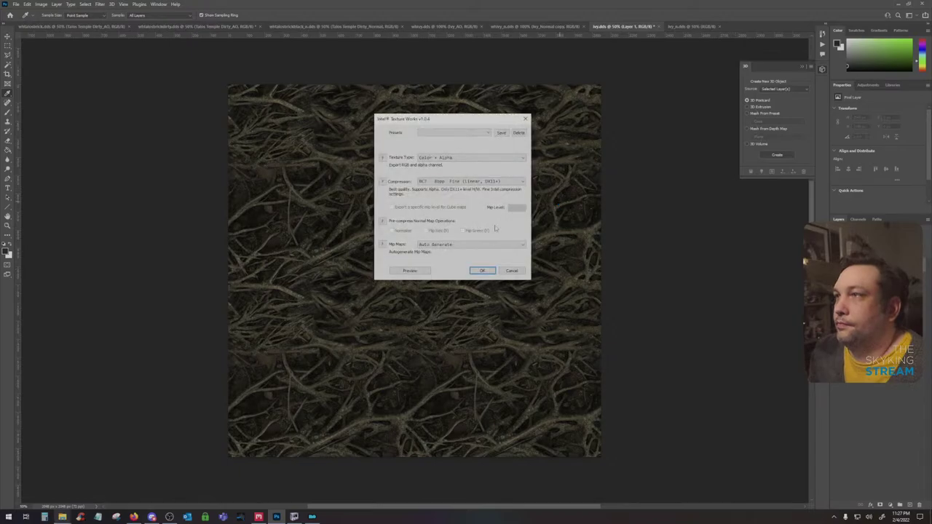
pyautogui.click(481, 271)
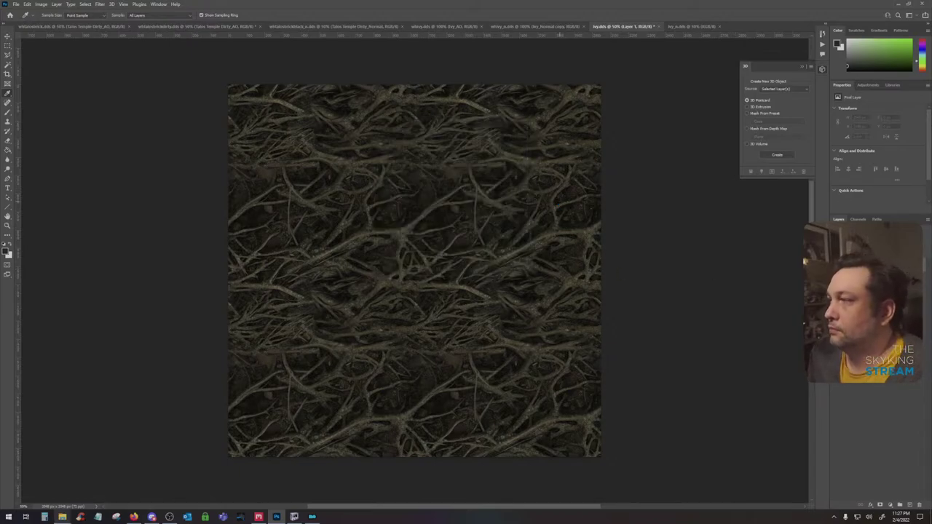
# Paste the branch texture into ivy_n.dds, desaturate it, and set Levels to midtones 0.62 and white input 173
pyautogui.click(687, 26)
pyautogui.hotkey('ctrl', 'v')
pyautogui.hotkey('ctrl', 'shift', 'u')
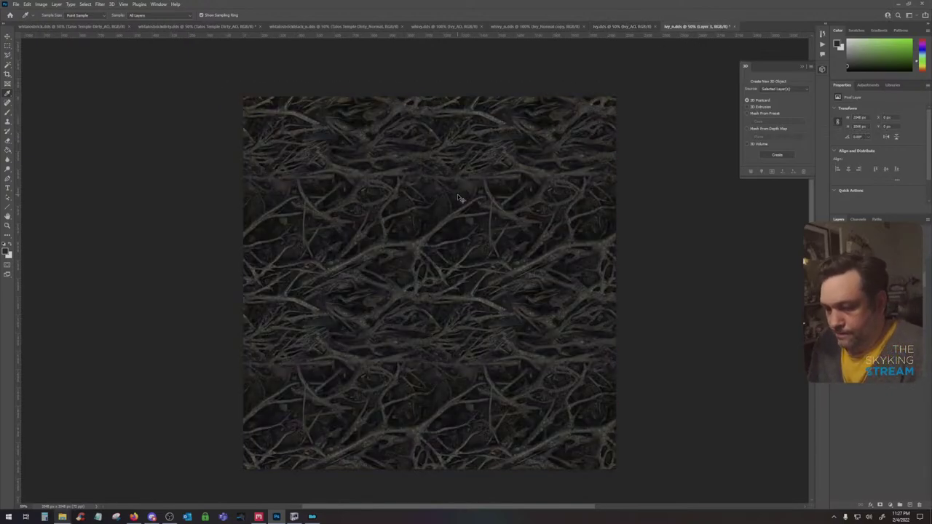
pyautogui.hotkey('ctrl', 'l')
pyautogui.moveTo(489, 200); pyautogui.dragTo(437, 199)
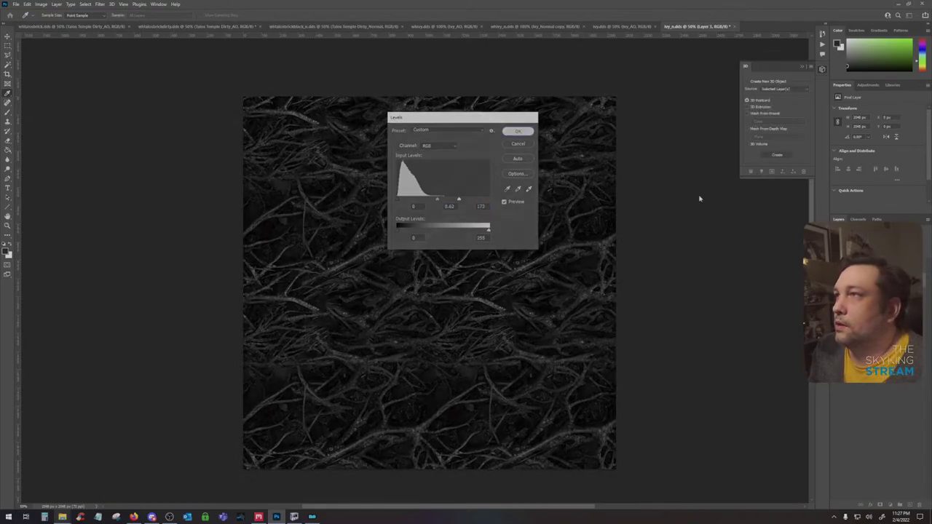
pyautogui.press('Return')
# Delete the old layers from ivy_n.dds and clear the full canvas of the greyscale branch layer
pyautogui.hotkey('ctrl', 'a')
pyautogui.click(866, 291)
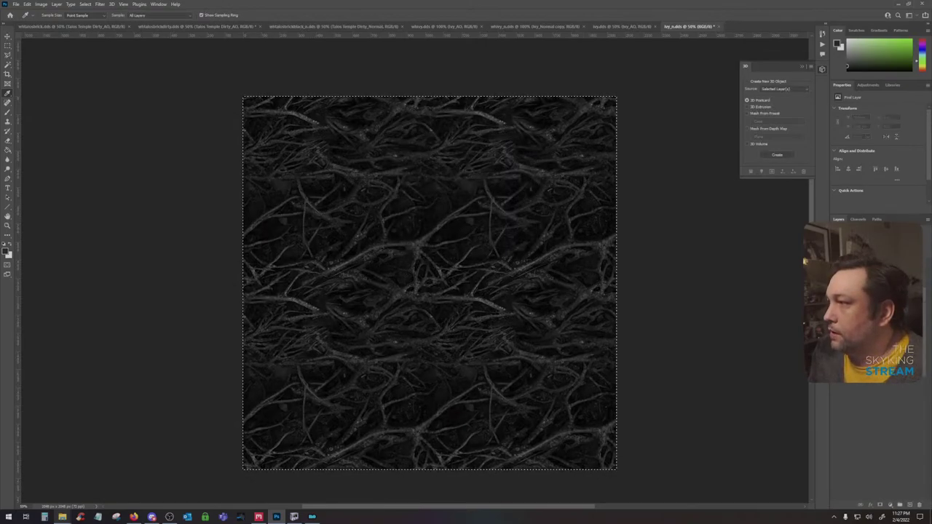
pyautogui.moveTo(877, 320); pyautogui.dragTo(919, 504)
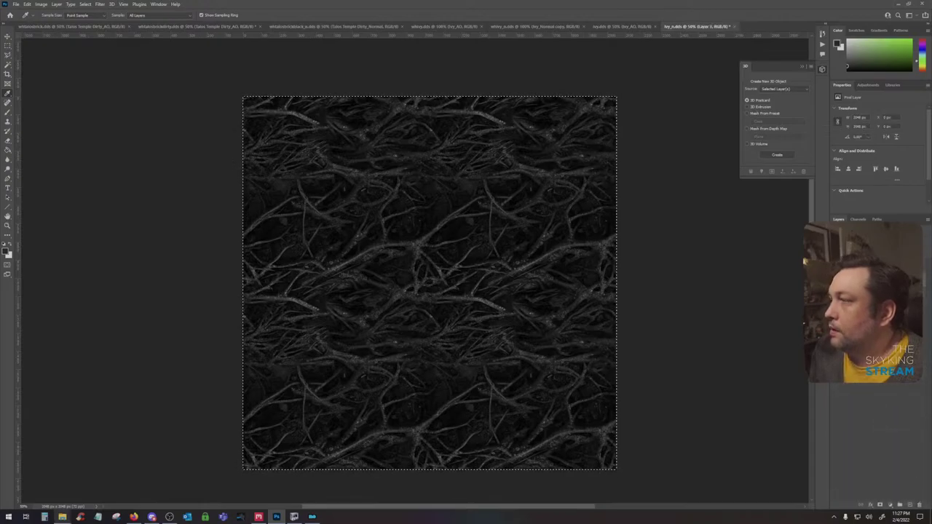
pyautogui.press('Delete')
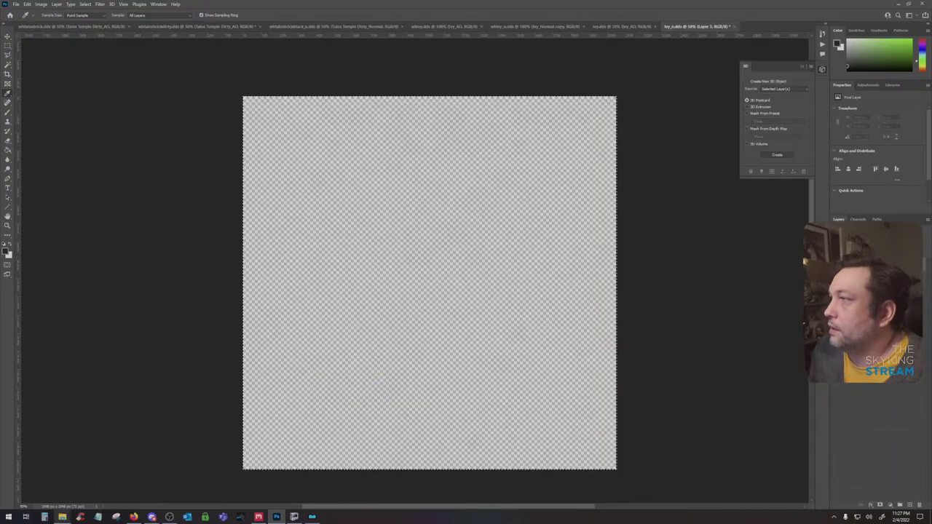
# Switch to the alpha channel of ivy_n.dds, return to the RGB composite and its layers, and deselect the canvas
pyautogui.click(858, 219)
pyautogui.click(866, 280)
pyautogui.click(866, 231)
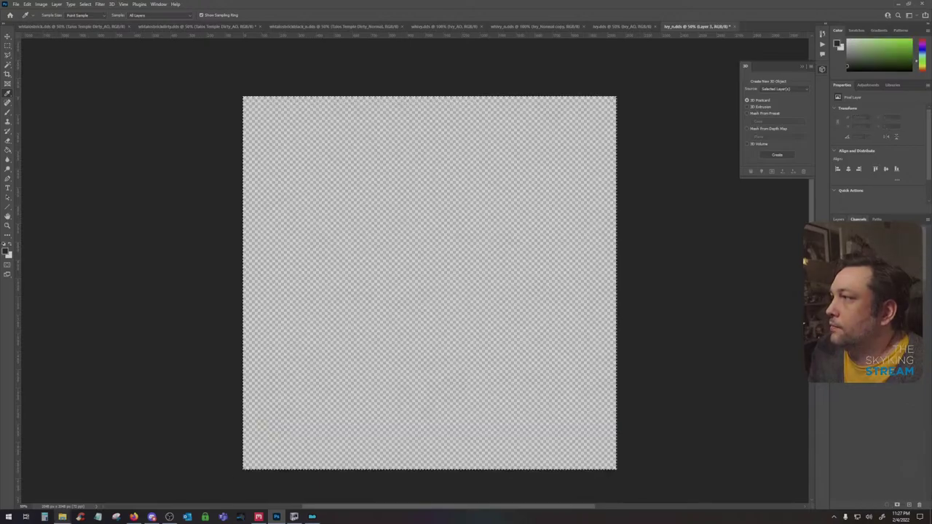
pyautogui.click(839, 219)
pyautogui.hotkey('ctrl', 'd')
# Place Ivy_Normal.png from the Ivy folder onto the full canvas of ivy_n.dds and rasterize the placed layer
pyautogui.click(63, 516)
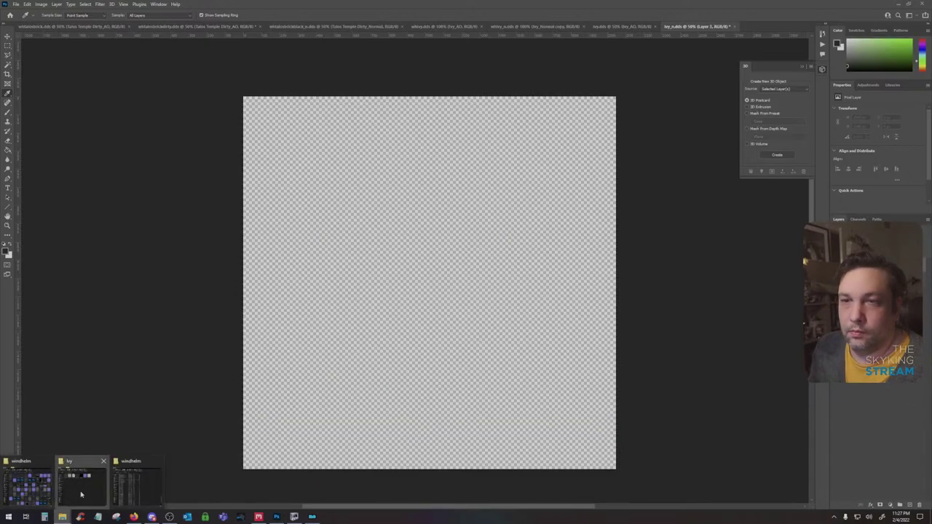
pyautogui.click(61, 496)
pyautogui.moveTo(684, 188); pyautogui.dragTo(336, 236)
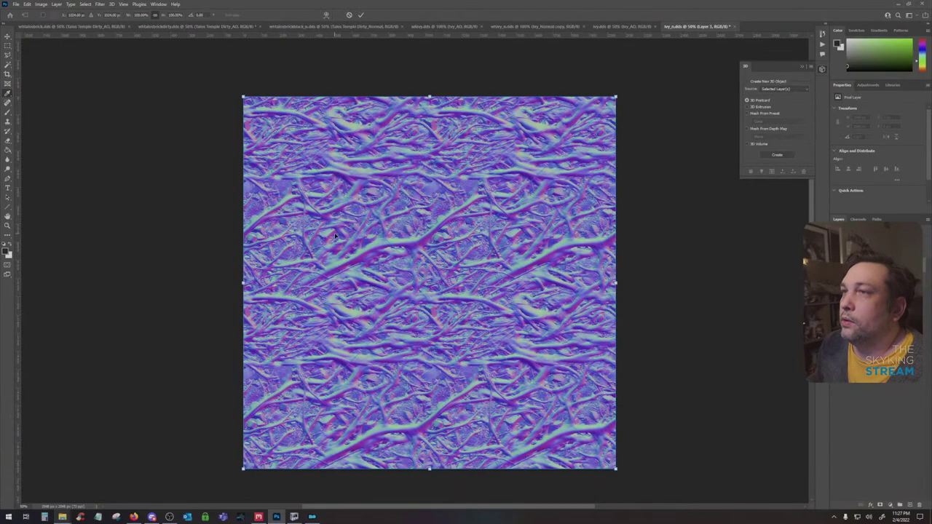
pyautogui.press('Return')
pyautogui.rightClick(892, 259)
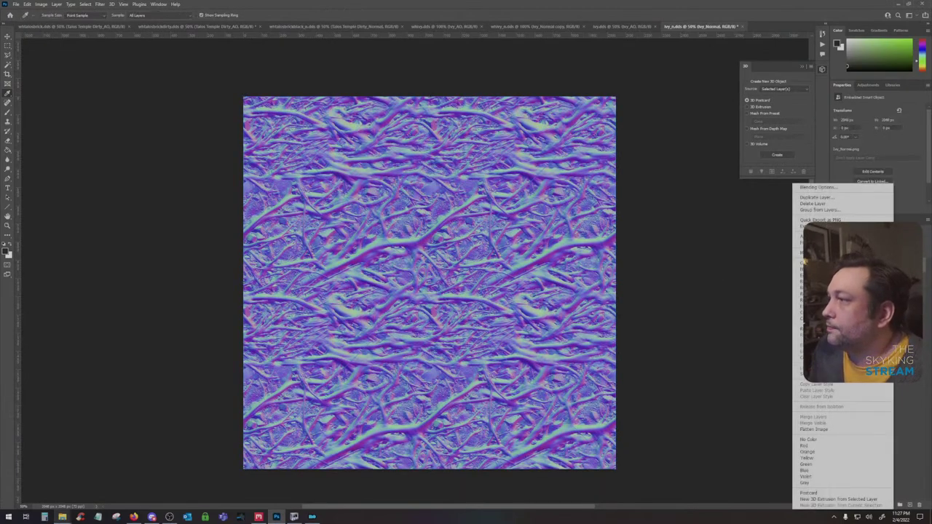
pyautogui.click(808, 324)
# Invert the green channel of the ivy normal map and return to the RGB composite
pyautogui.click(866, 256)
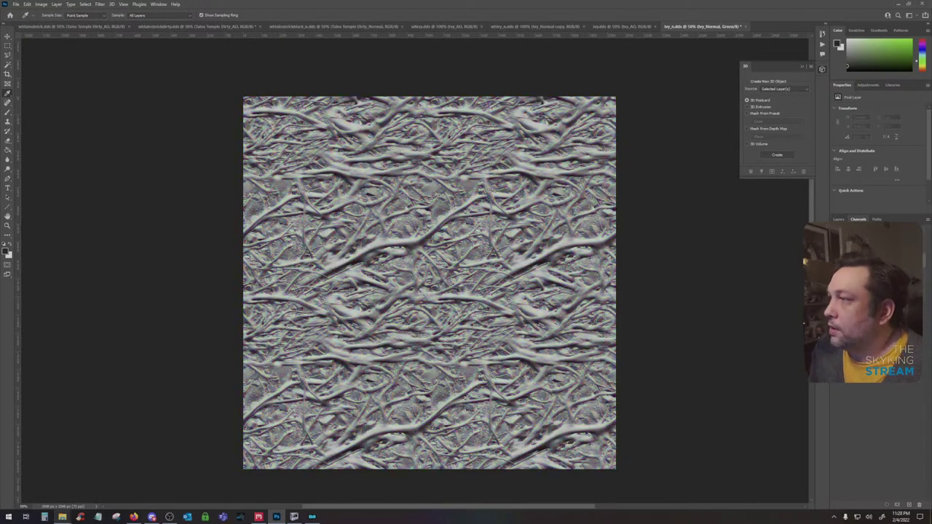
pyautogui.hotkey('ctrl', 'i')
pyautogui.hotkey('ctrl', '2')
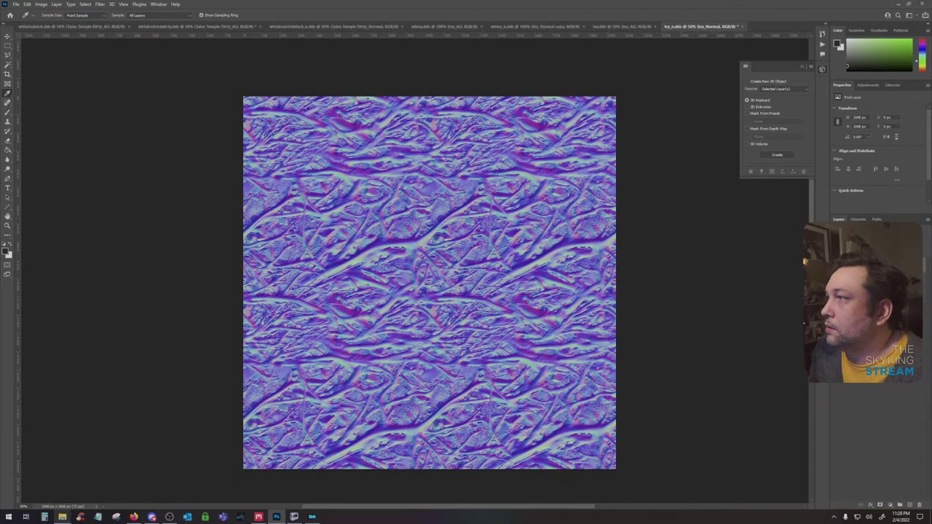
# Strengthen the normal map by duplicating its layer and changing the copy's blend mode, and save ivy_n.dds
pyautogui.moveTo(887, 259); pyautogui.dragTo(909, 504)
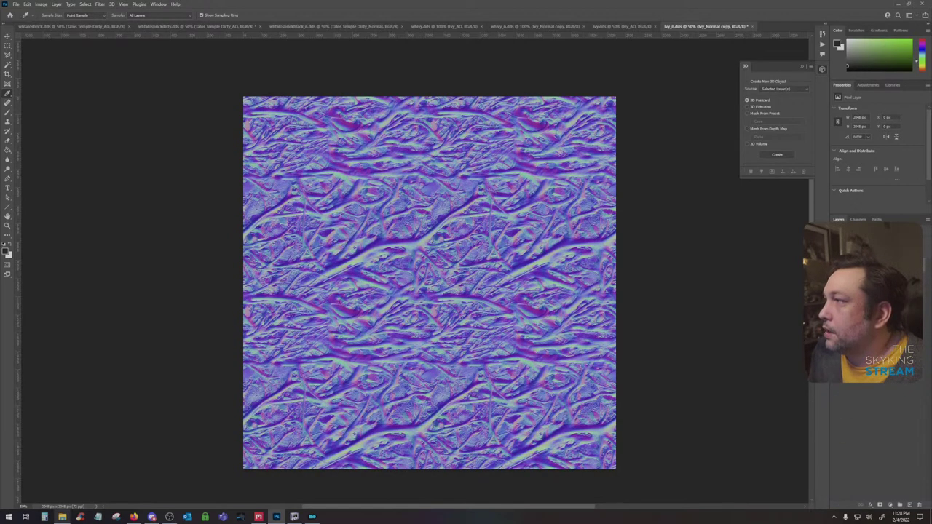
pyautogui.click(857, 237)
pyautogui.click(848, 330)
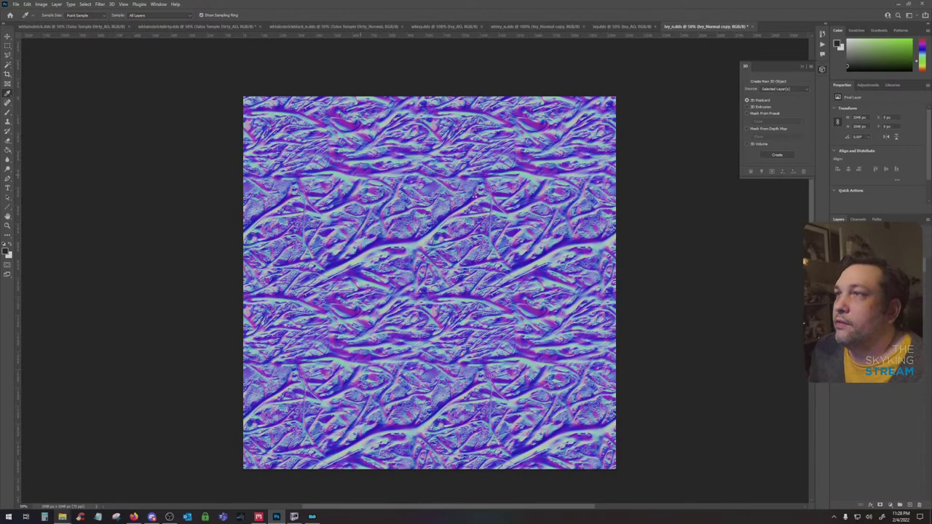
pyautogui.hotkey('ctrl', 's')
pyautogui.click(481, 270)
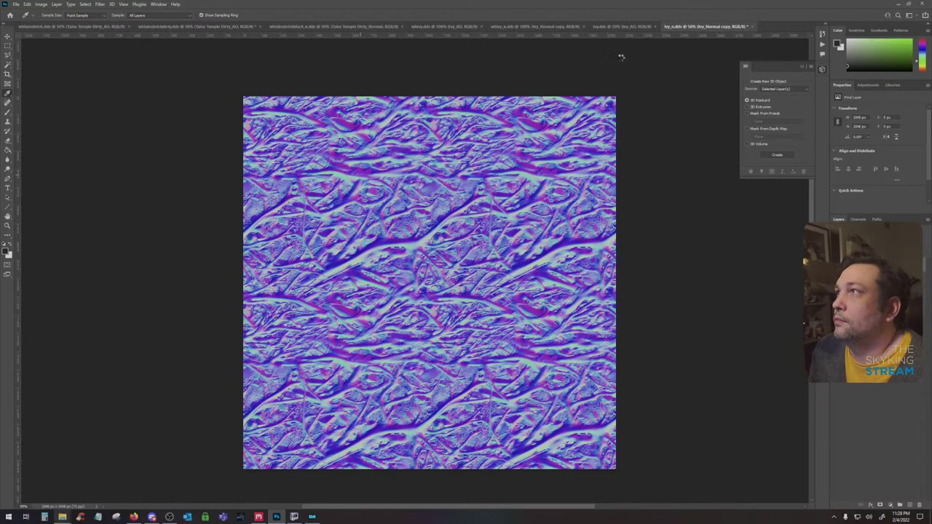
# Switch to Mod Organizer, launch Skyrim through skse64_loader, and continue the last saved game
pyautogui.moveTo(312, 517)
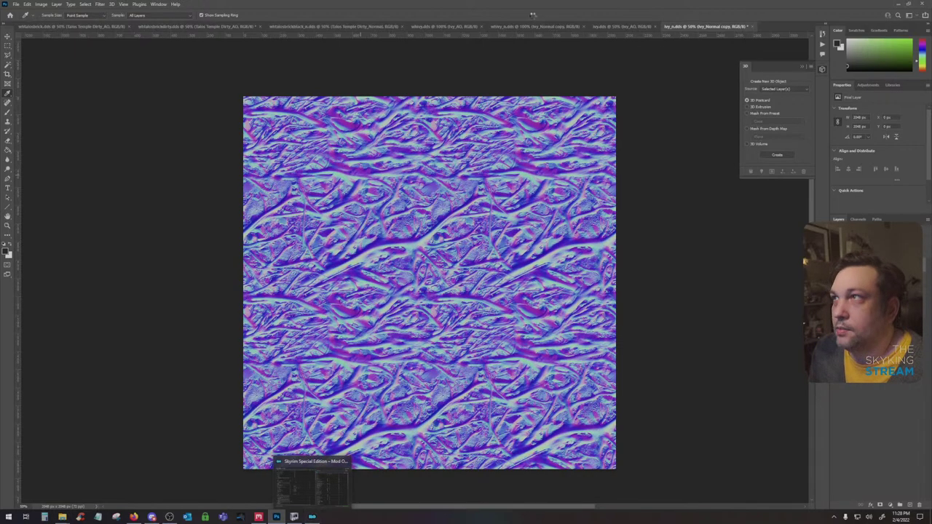
pyautogui.click(323, 473)
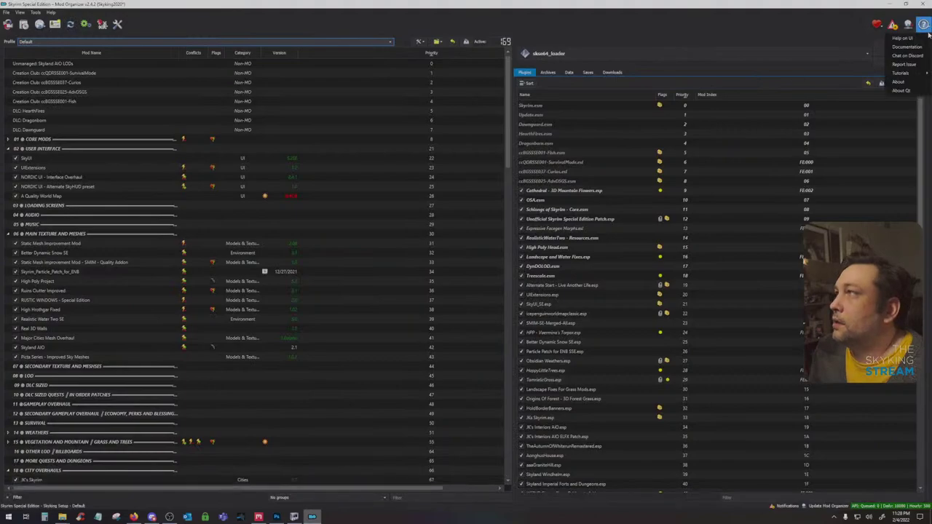
pyautogui.click(898, 47)
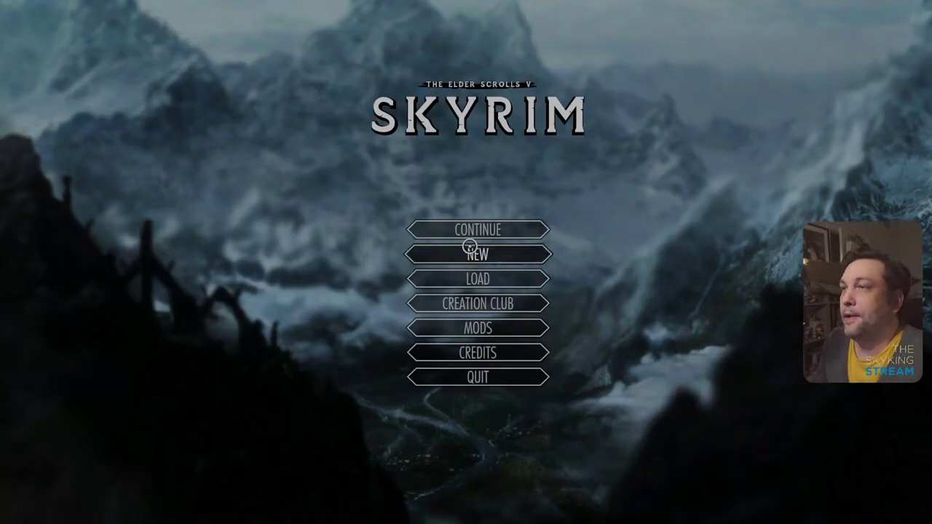
pyautogui.click(473, 232)
pyautogui.click(650, 473)
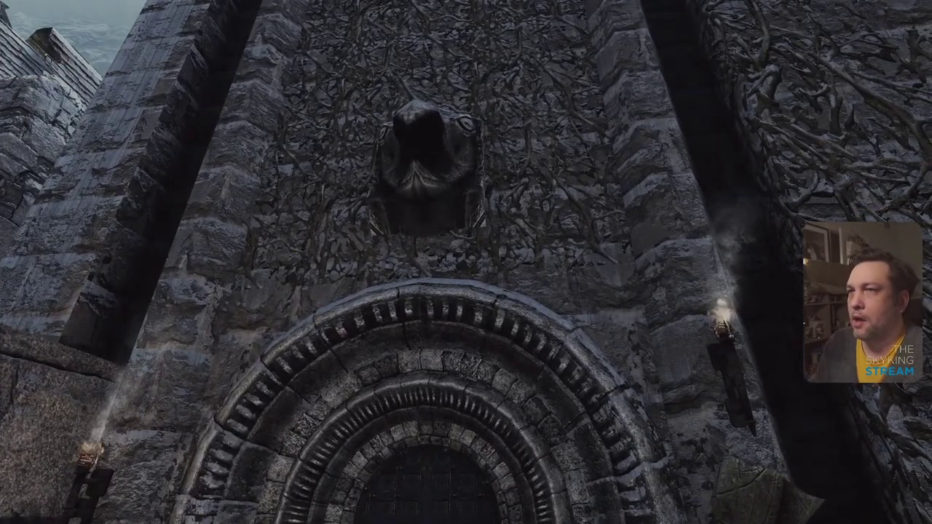
# Examine the ivy branches on the temple walls in the game and quit to the desktop
pyautogui.press('s')
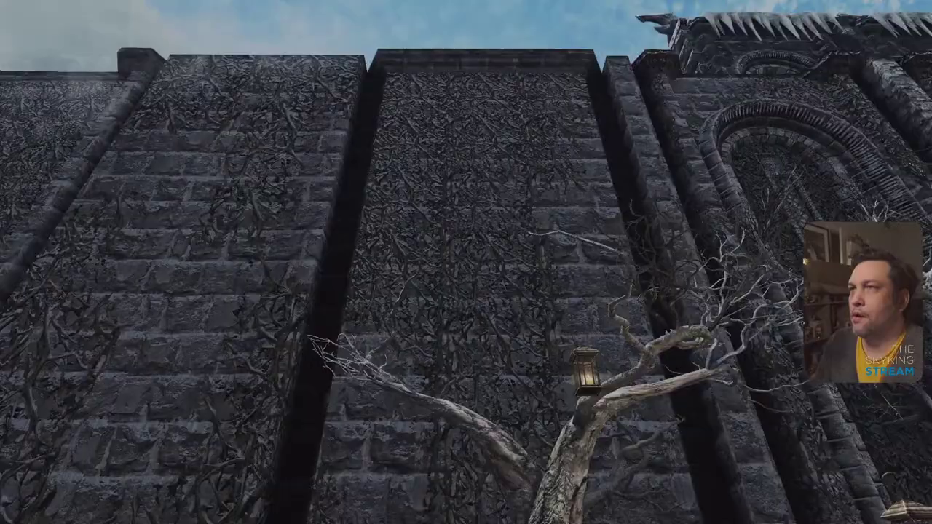
pyautogui.press('Escape')
pyautogui.click(660, 50)
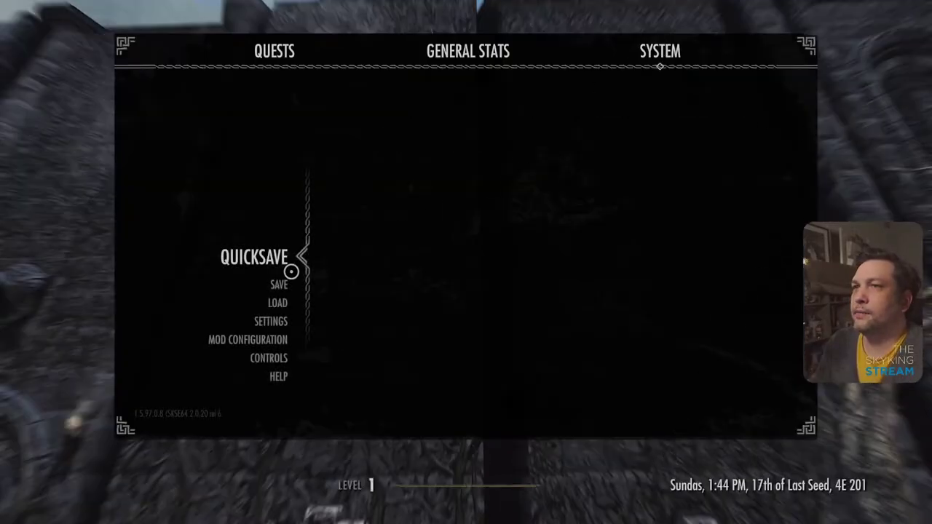
pyautogui.click(331, 279)
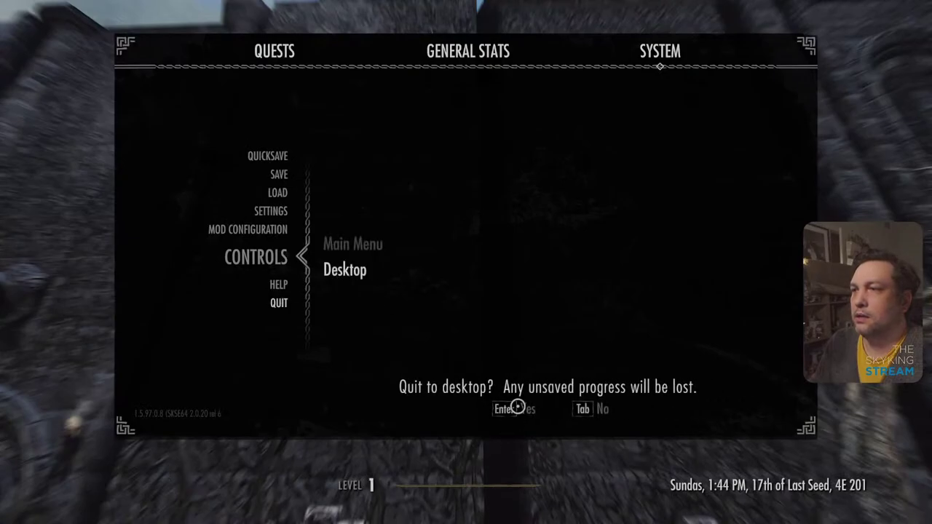
pyautogui.click(524, 406)
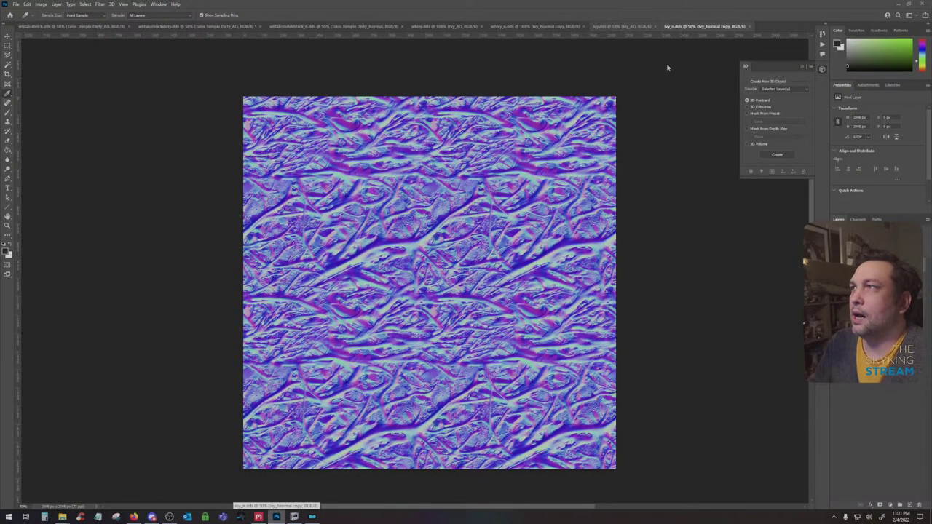
# Bring up ivy.dds in Photoshop, examine its layers and alpha channel, and clear the canvas selection
pyautogui.click(622, 26)
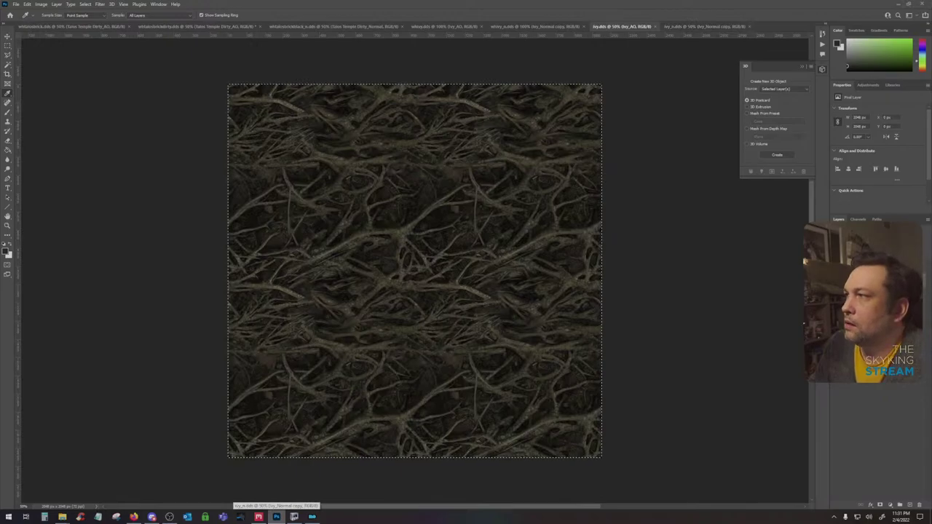
pyautogui.click(835, 266)
pyautogui.click(836, 267)
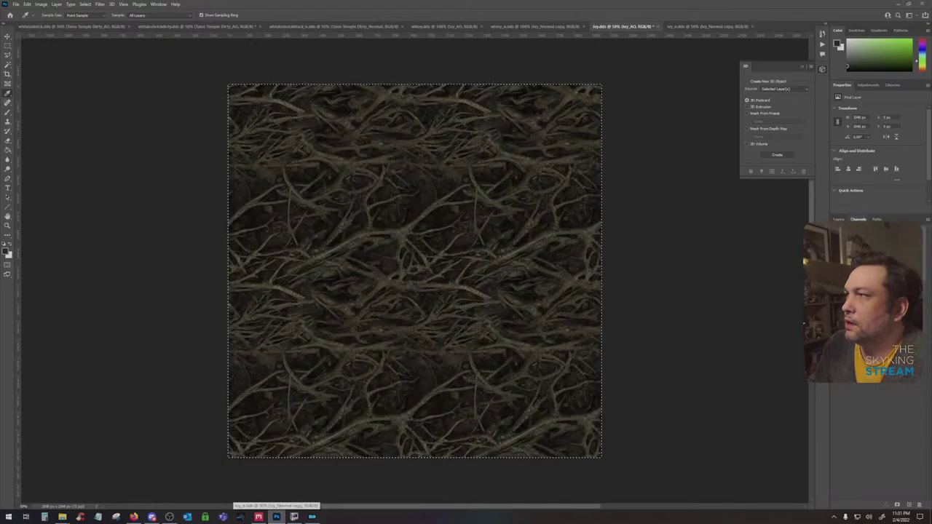
pyautogui.click(858, 219)
pyautogui.click(866, 285)
pyautogui.hotkey('ctrl', 'v')
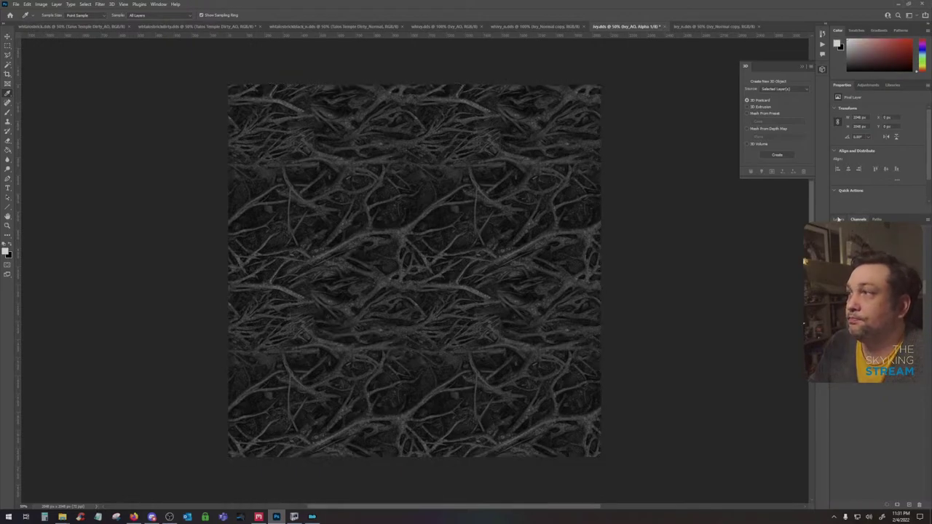
# Copy the grey branch mask layer of ivy.dds into its alpha channel and return to the RGB composite and layers
pyautogui.click(838, 219)
pyautogui.click(866, 267)
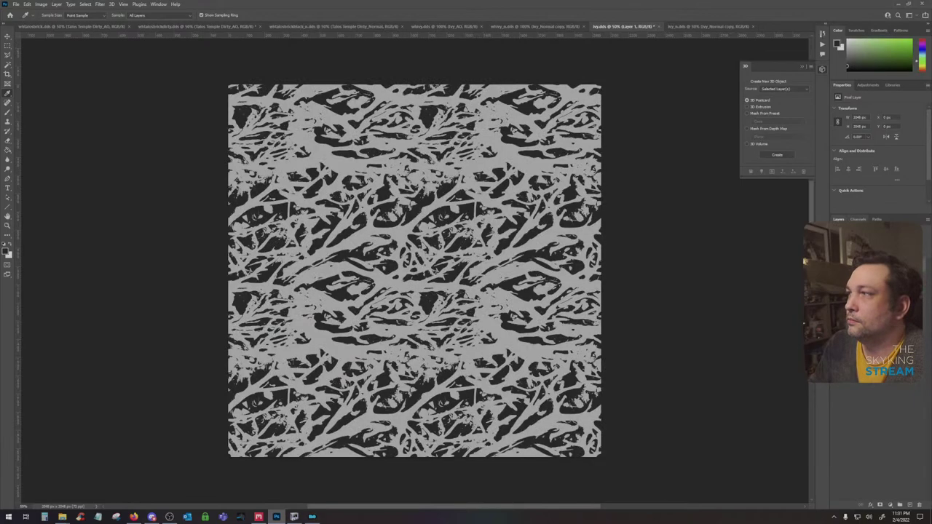
pyautogui.hotkey('ctrl', 'a')
pyautogui.hotkey('ctrl', 'c')
pyautogui.hotkey('ctrl', '6')
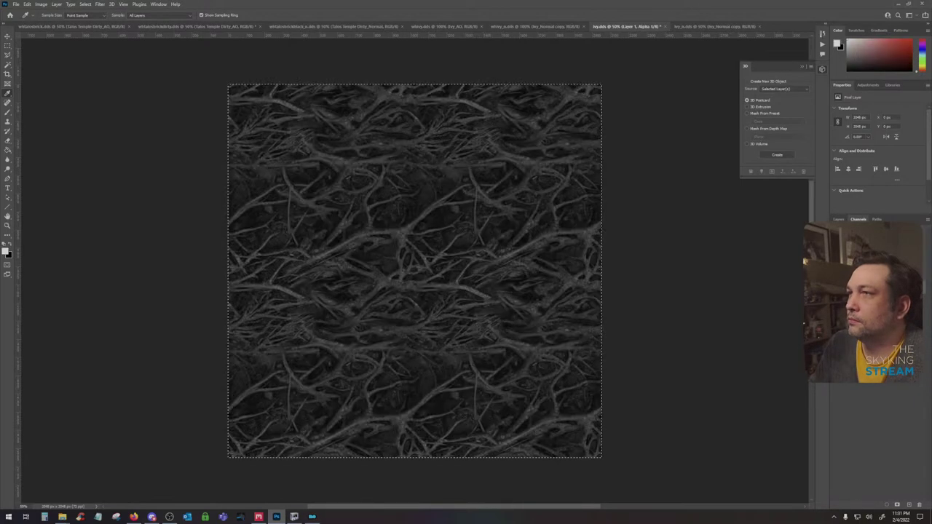
pyautogui.hotkey('ctrl', 'v')
pyautogui.click(861, 233)
pyautogui.click(838, 219)
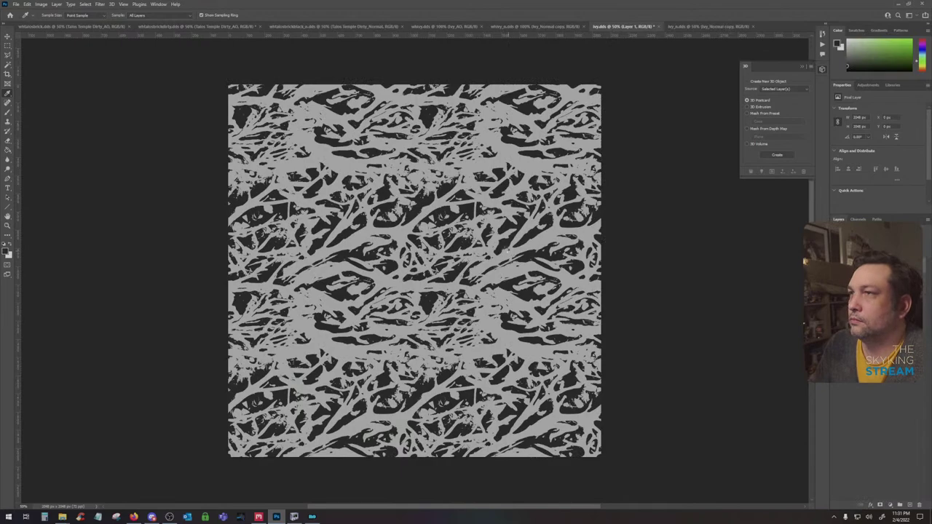
# Hide the branch mask layer and save ivy.dds as Color + Alpha with BC7 Fine compression and auto-generated mip maps
pyautogui.hotkey('ctrl', 's')
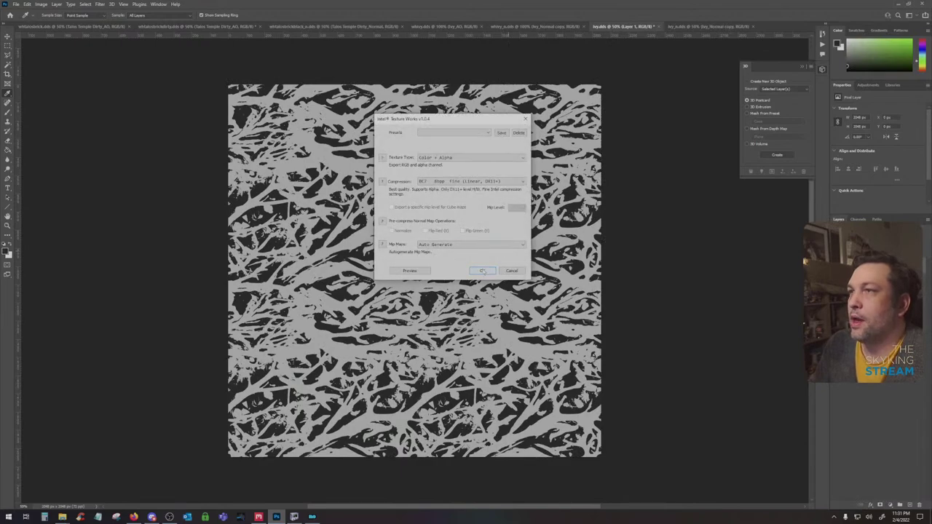
pyautogui.click(482, 269)
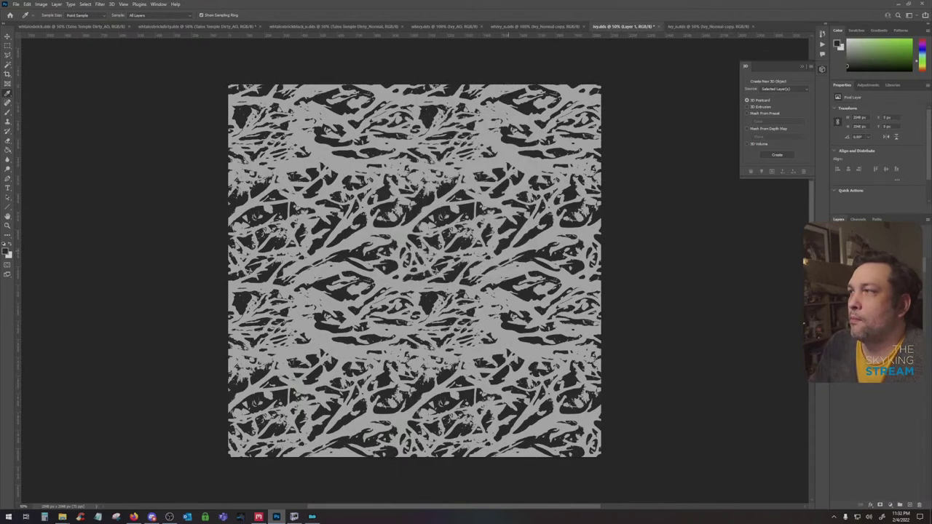
pyautogui.hotkey('ctrl', 'z')
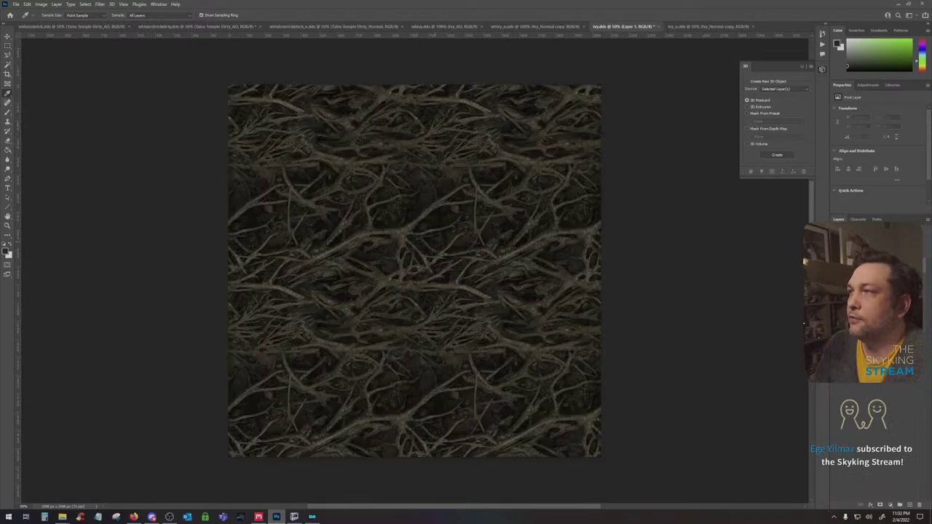
pyautogui.hotkey('ctrl', 's')
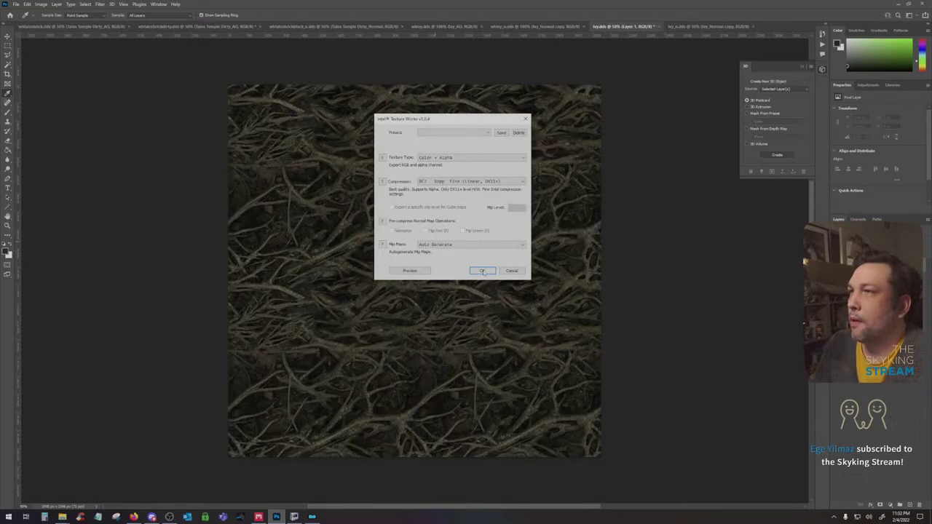
pyautogui.press('Return')
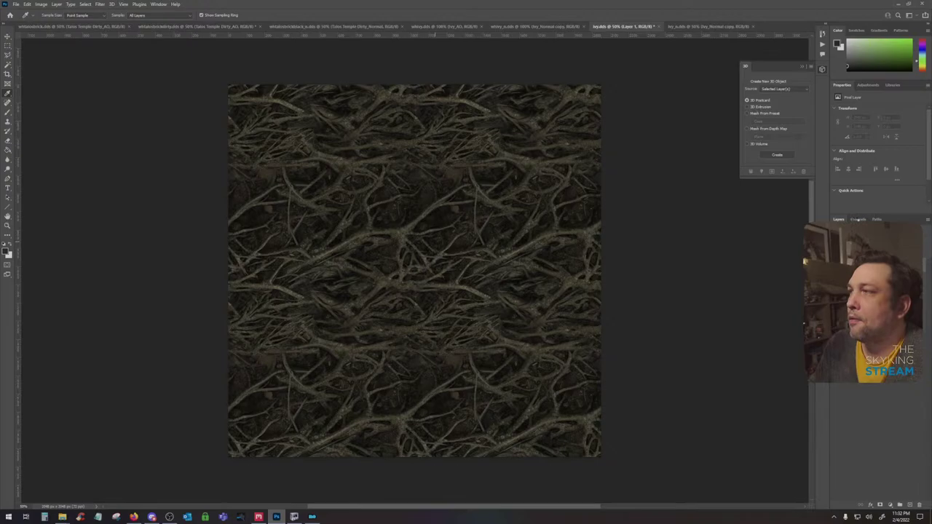
# Delete the surplus layers from ivy.dds and save it again as Color + Alpha, BC7 Fine, with auto-generated mip maps
pyautogui.click(874, 313)
pyautogui.keyDown('shift'); pyautogui.click(873, 328); pyautogui.keyUp('shift')
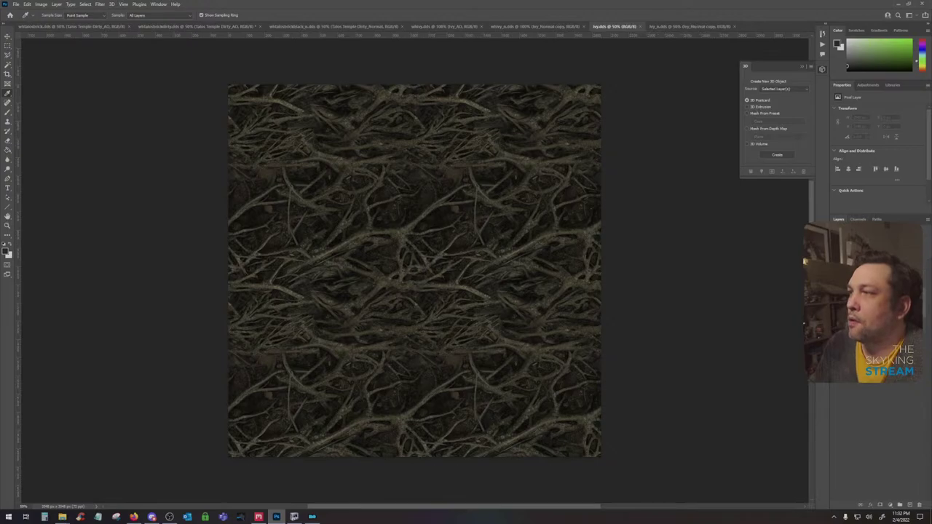
pyautogui.moveTo(873, 328); pyautogui.dragTo(917, 504)
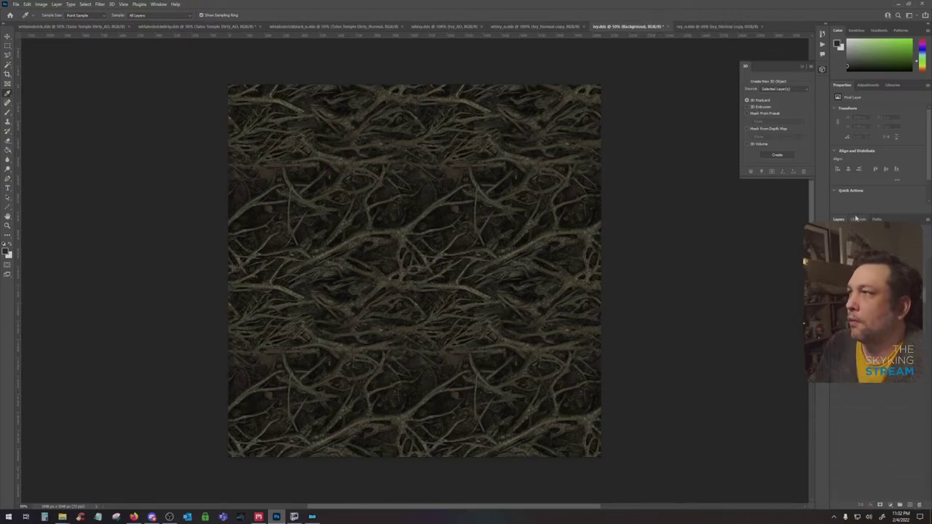
pyautogui.click(701, 27)
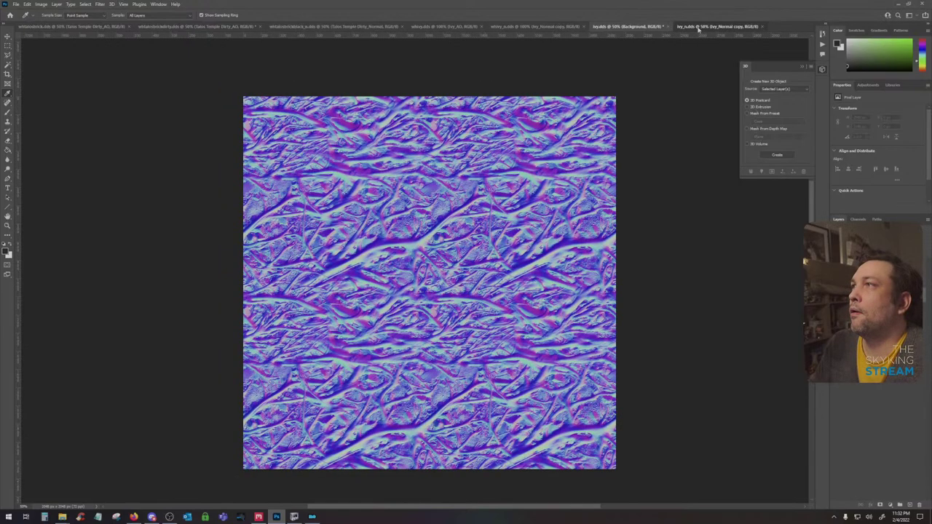
pyautogui.click(627, 26)
pyautogui.hotkey('ctrl', 's')
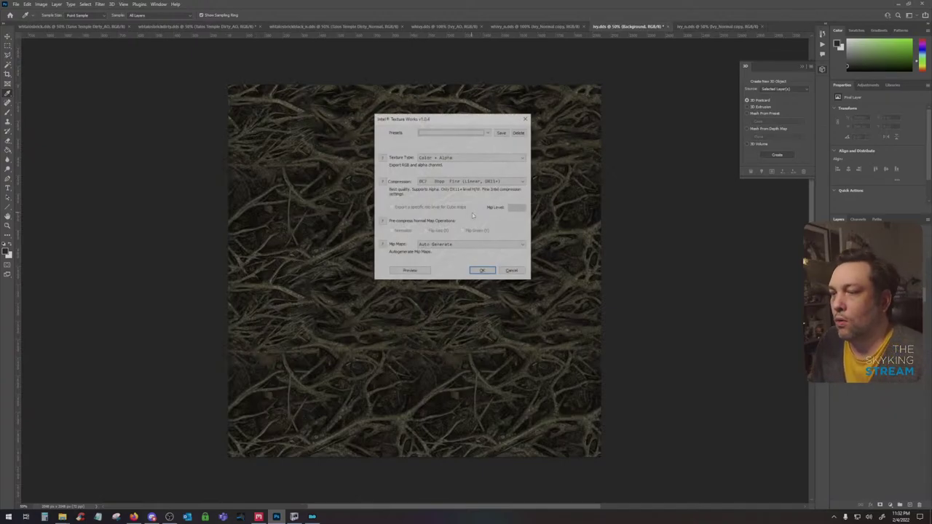
pyautogui.press('Return')
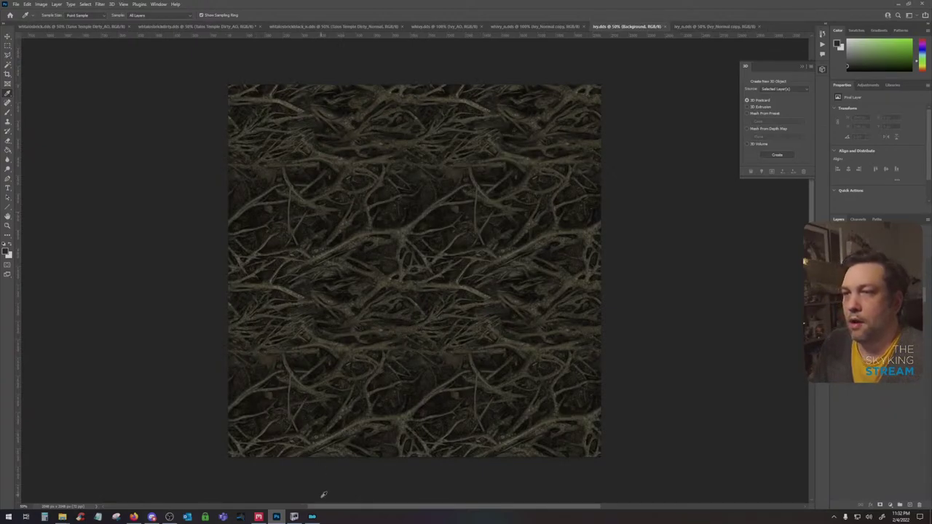
# Switch to Mod Organizer and launch Skyrim again to test the corrected ivy texture
pyautogui.click(312, 517)
pyautogui.click(892, 48)
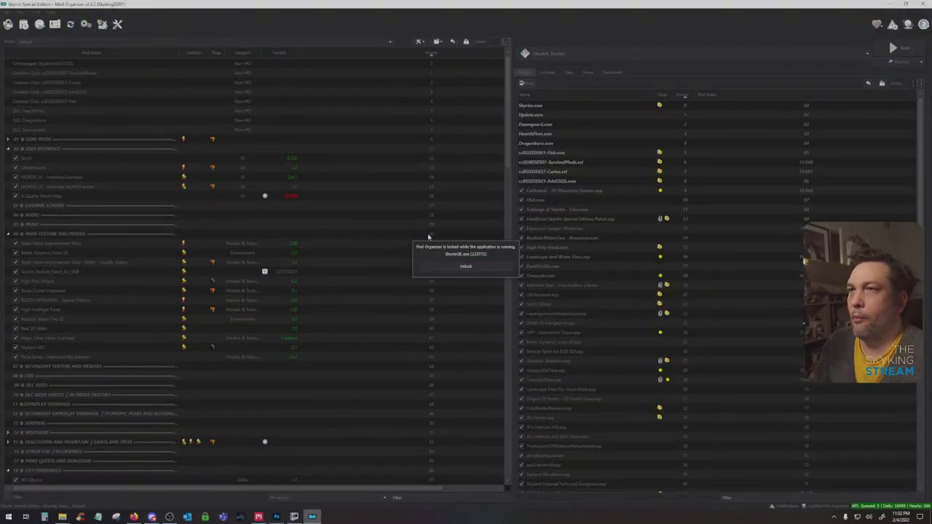
# Switch to Quixel Mixer, show only the Ground Roots and Solid 1 layers, and open Solid 1's blend settings
pyautogui.click(260, 516)
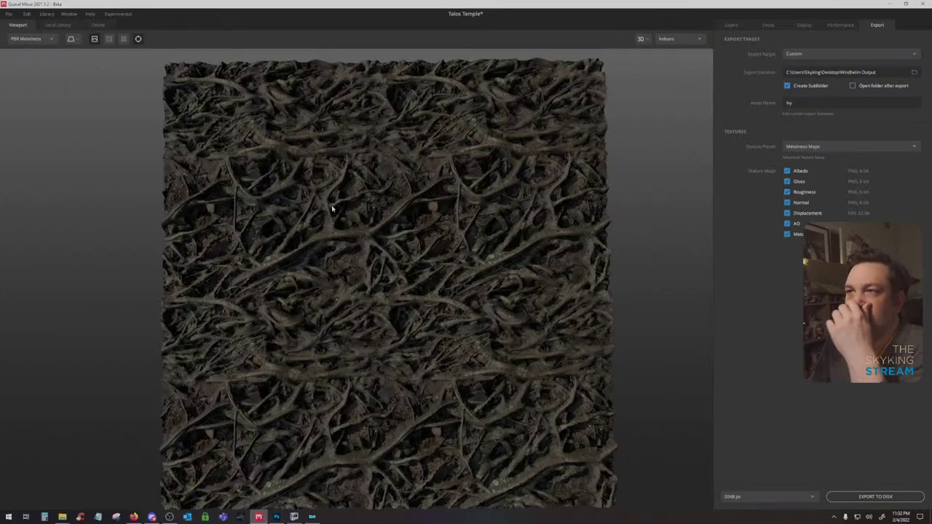
pyautogui.click(734, 25)
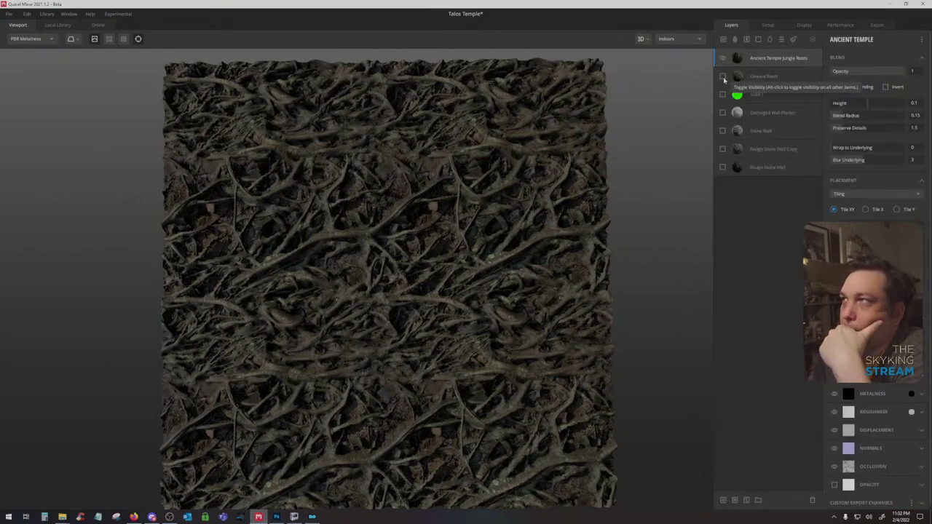
pyautogui.click(722, 77)
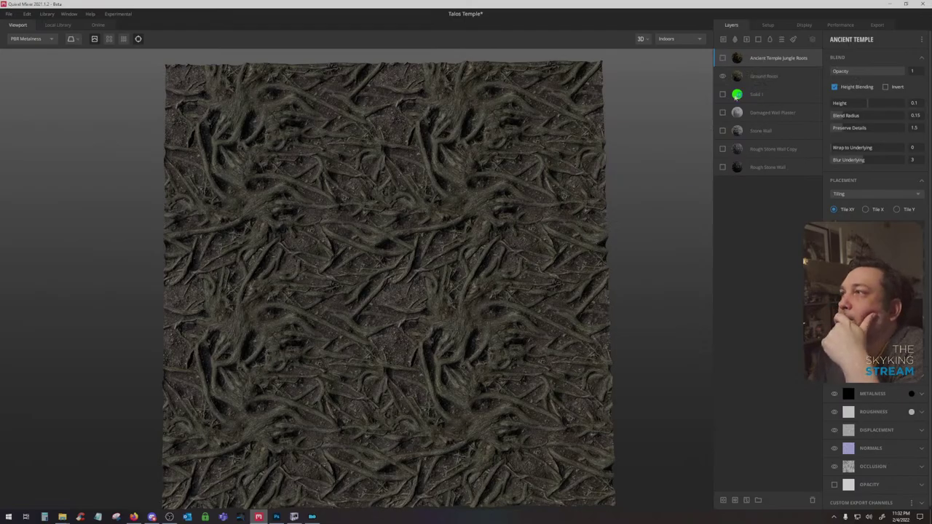
pyautogui.click(723, 95)
pyautogui.click(755, 95)
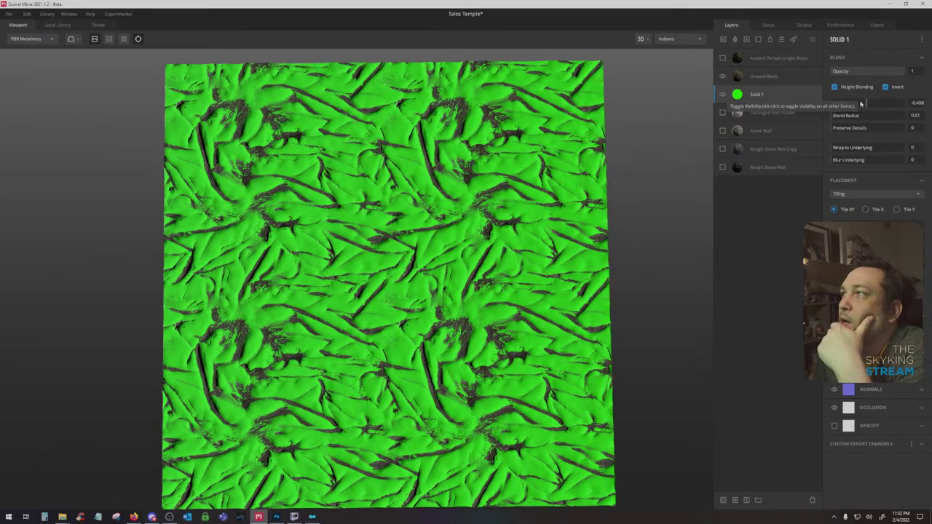
# Try several blend heights on the Ground Roots layer over the green solid, ending at -0.896
pyautogui.click(766, 77)
pyautogui.moveTo(866, 104)
pyautogui.mouseDown()
pyautogui.moveTo(875, 102)
pyautogui.moveTo(867, 107)
pyautogui.mouseUp()
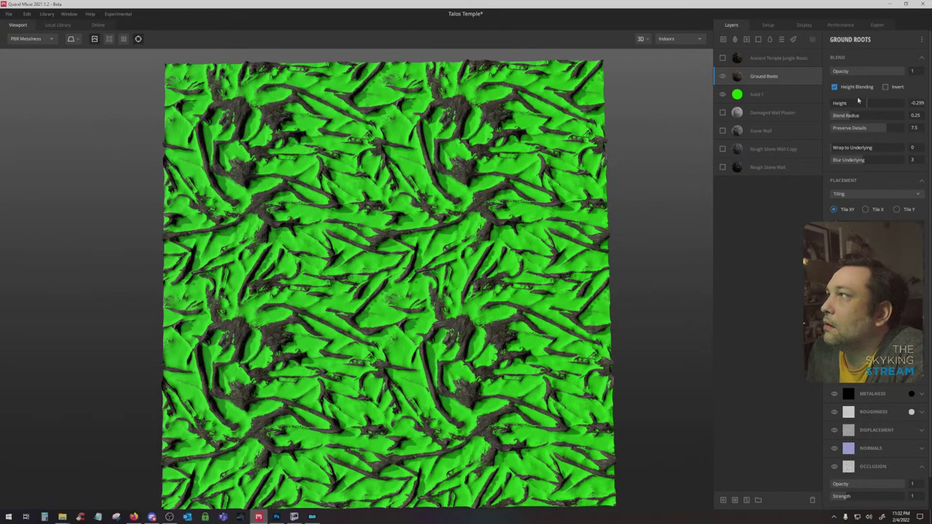
pyautogui.moveTo(866, 102); pyautogui.dragTo(866, 103)
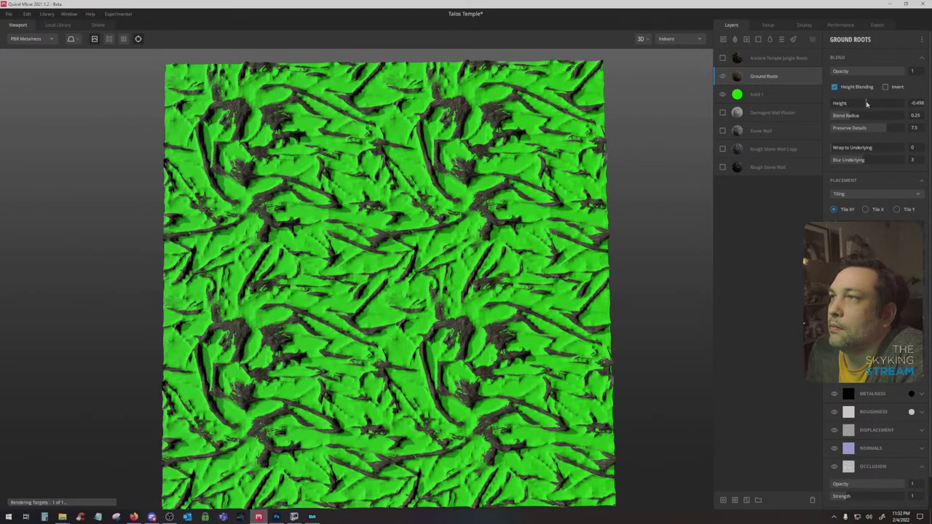
pyautogui.moveTo(866, 104); pyautogui.dragTo(867, 103)
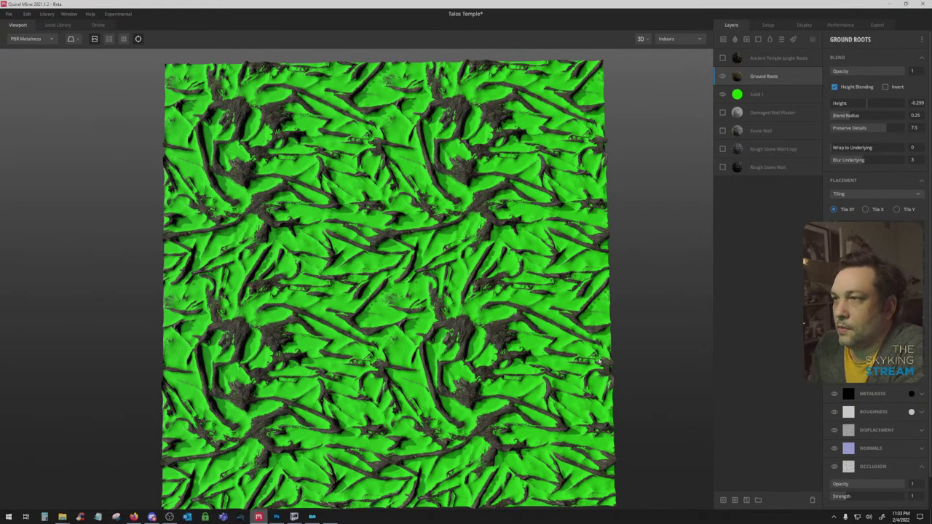
pyautogui.click(865, 105)
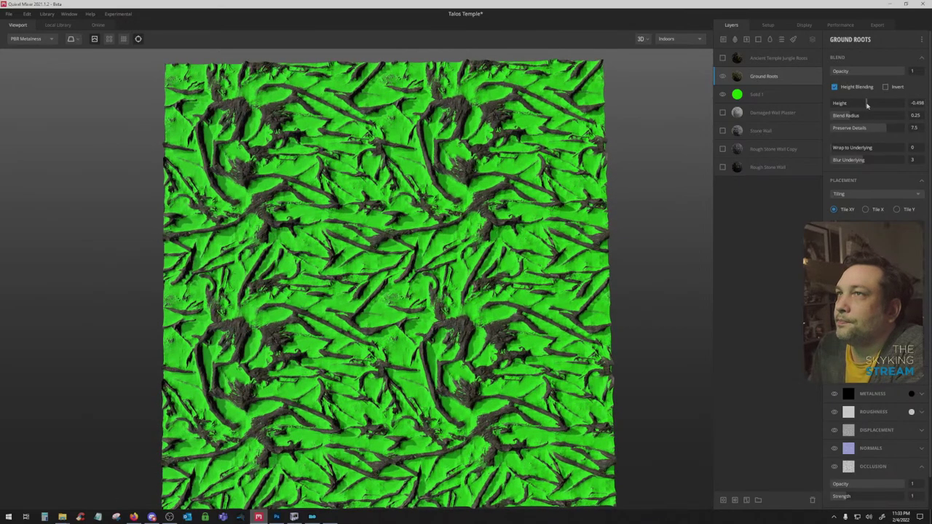
pyautogui.moveTo(864, 105); pyautogui.dragTo(865, 106)
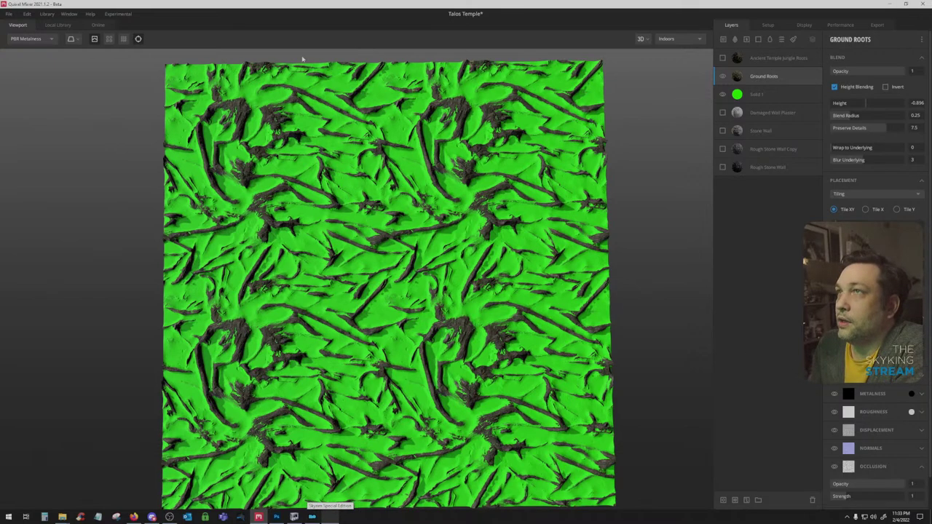
# Add Creeping Fig from the local library above Ground Roots, hide Ground Roots, and set Creeping Fig's blend height to 2.09
pyautogui.click(56, 24)
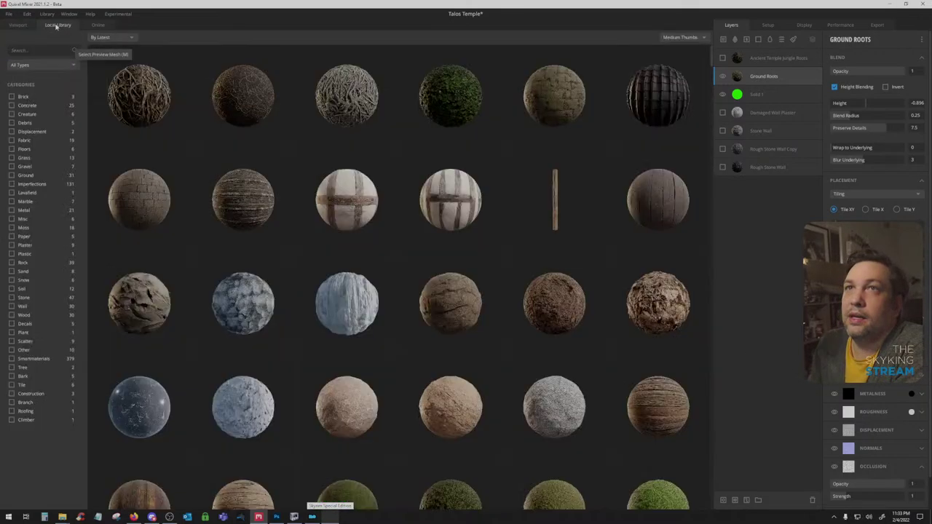
pyautogui.click(451, 95)
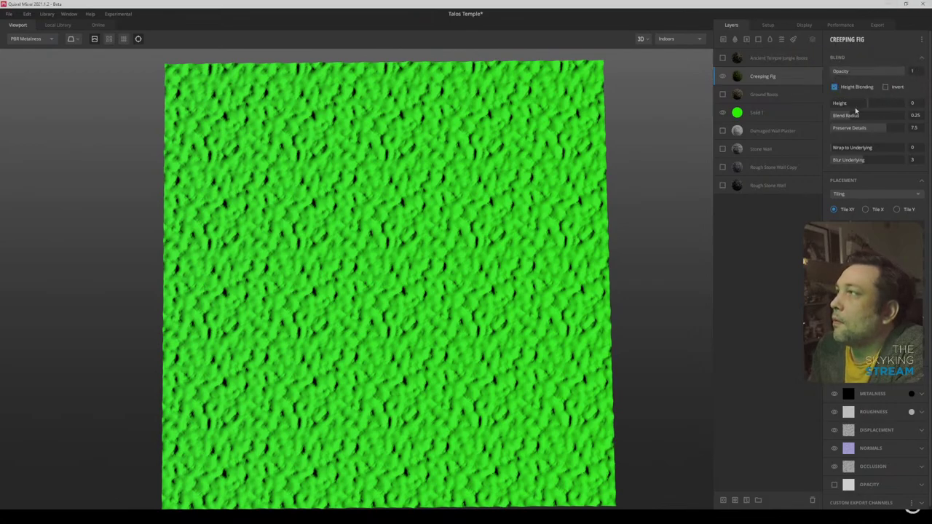
pyautogui.moveTo(866, 107); pyautogui.dragTo(874, 107)
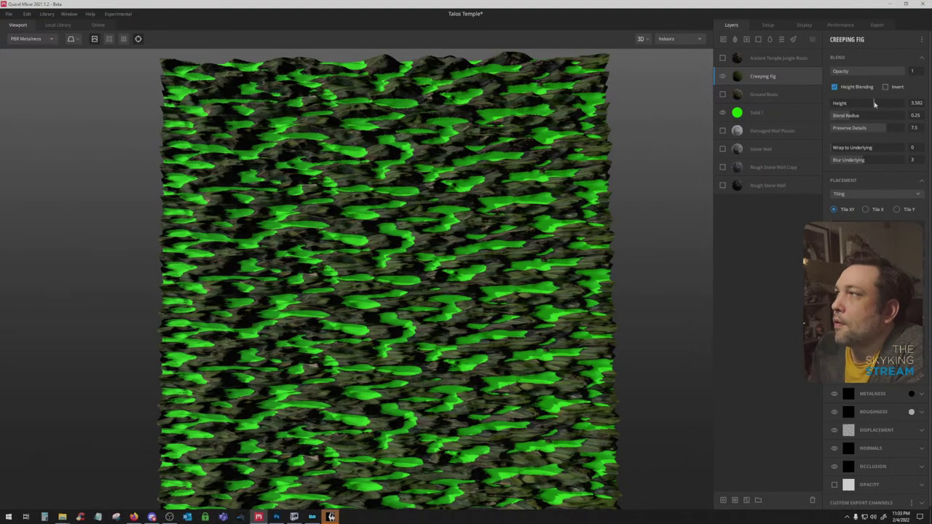
pyautogui.moveTo(874, 104); pyautogui.dragTo(854, 104)
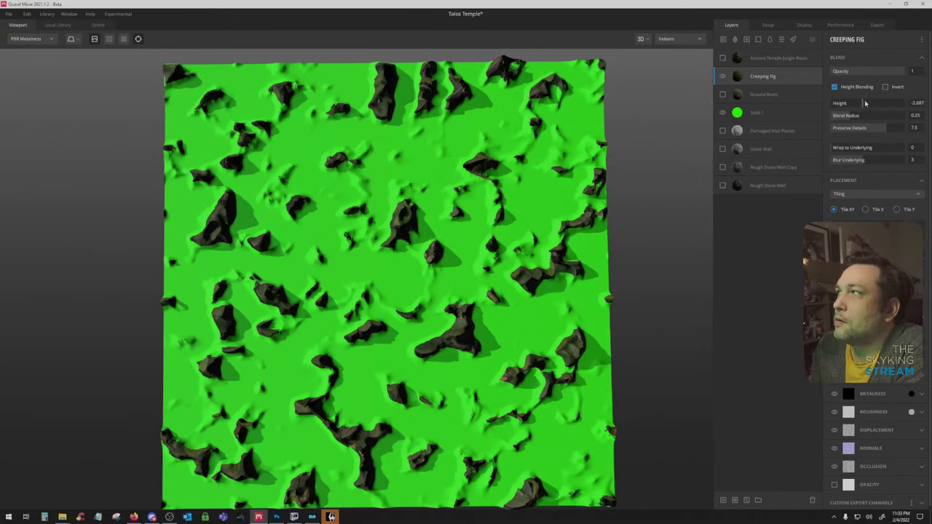
pyautogui.moveTo(862, 104); pyautogui.dragTo(927, 101)
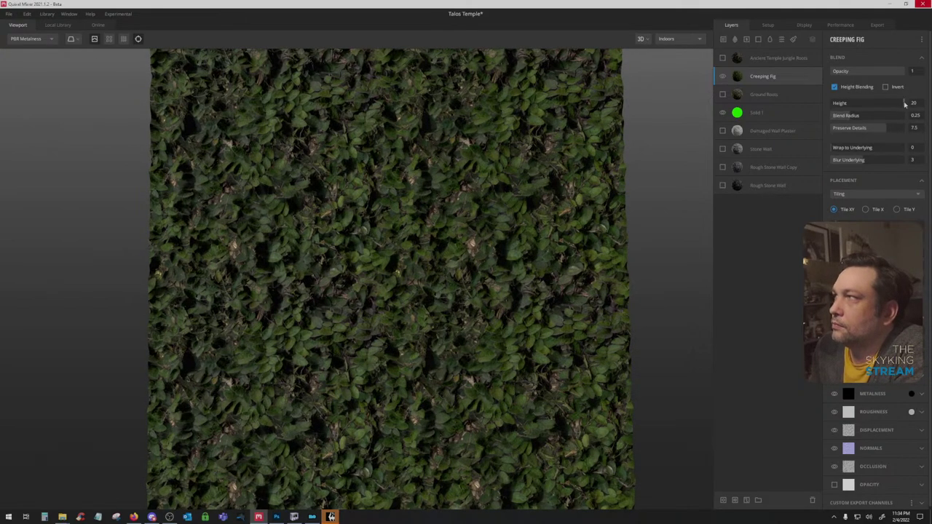
pyautogui.moveTo(905, 104); pyautogui.dragTo(872, 104)
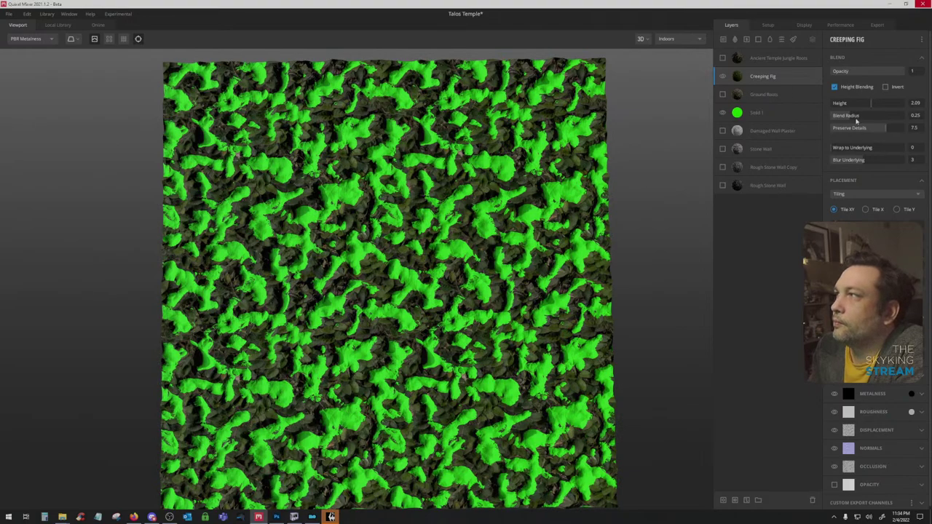
# Try a Blend Radius of 0.75 on Creeping Fig and raise its Height to 7.065
pyautogui.click(920, 117)
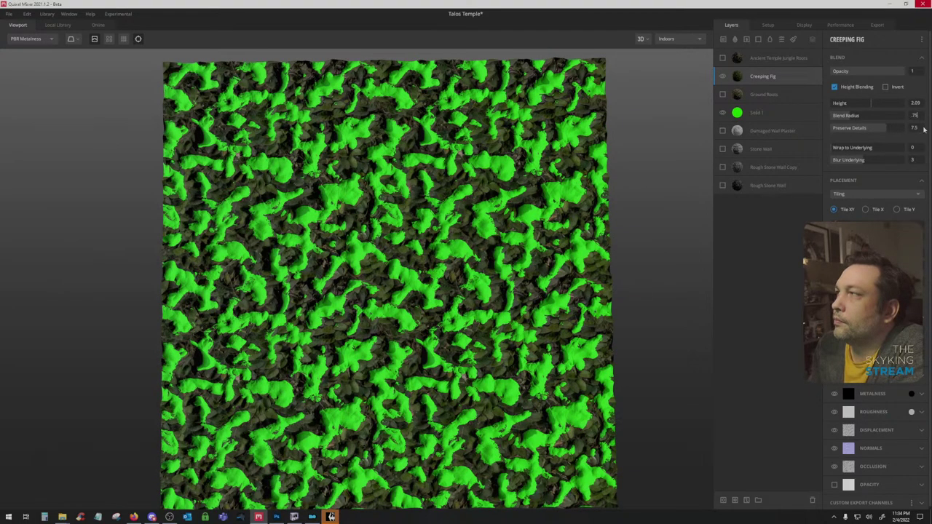
pyautogui.press('Return')
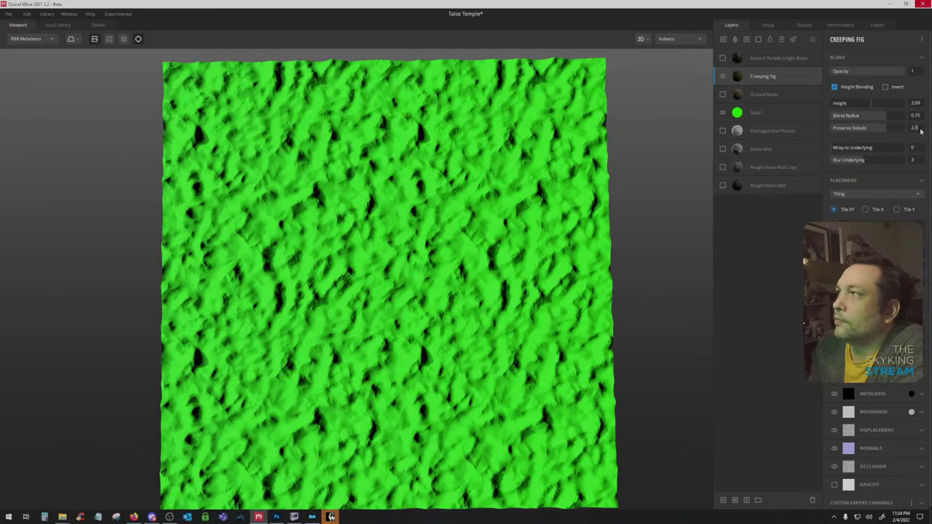
pyautogui.moveTo(871, 103)
pyautogui.mouseDown()
pyautogui.moveTo(886, 106)
pyautogui.moveTo(835, 128)
pyautogui.moveTo(886, 117)
pyautogui.moveTo(877, 118)
pyautogui.mouseUp()
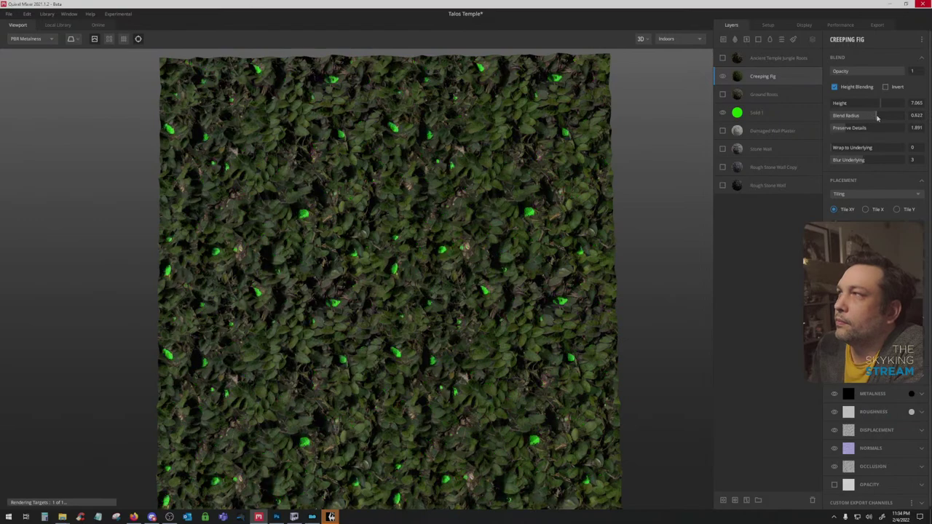
# Set Creeping Fig's Blend Radius to 0.25 and try Preserve Details at 1.5 and 2.5
pyautogui.click(921, 117)
pyautogui.write('0.25')
pyautogui.press('Return')
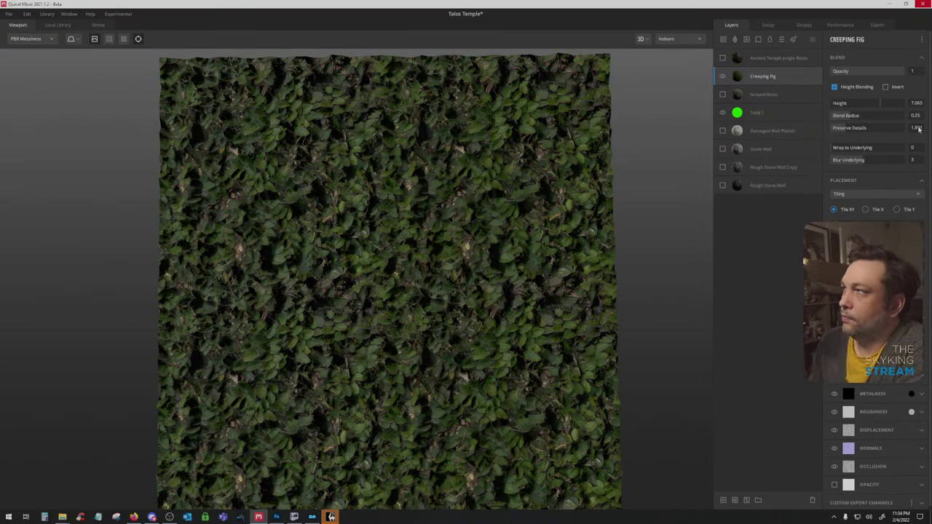
pyautogui.click(915, 128)
pyautogui.write('1.5')
pyautogui.press('Return')
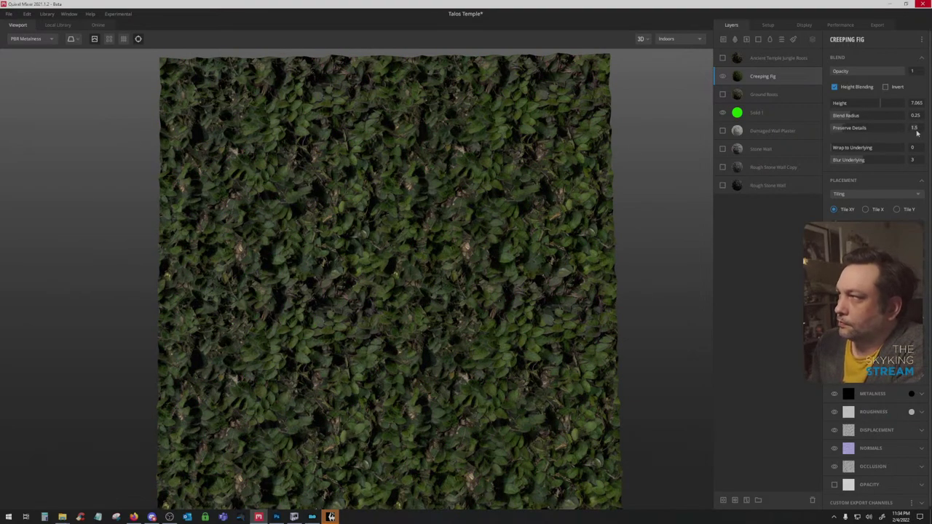
pyautogui.write('2.5')
pyautogui.press('Return')
# Set Creeping Fig's Blend Radius to 0.75 and Preserve Details to 7.5
pyautogui.click(919, 117)
pyautogui.write('.75')
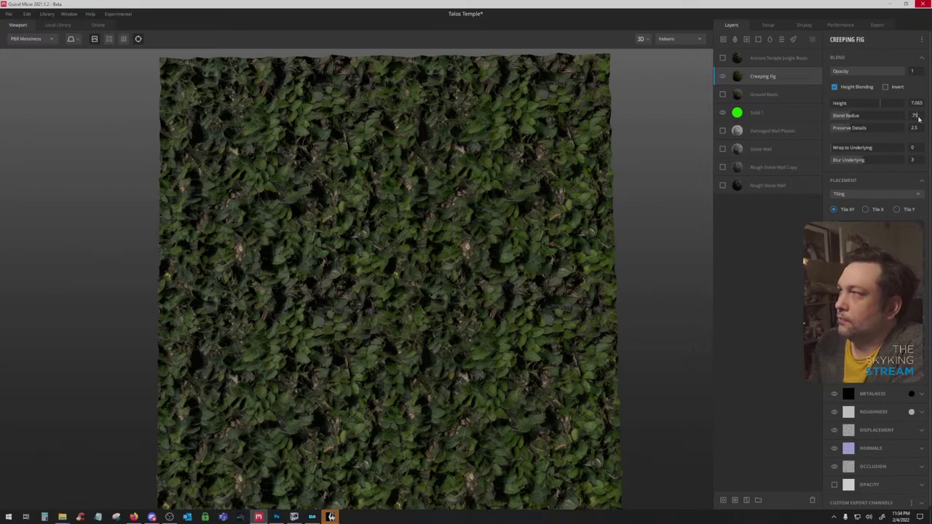
pyautogui.press('Return')
pyautogui.click(916, 128)
pyautogui.write('7.5')
pyautogui.press('Return')
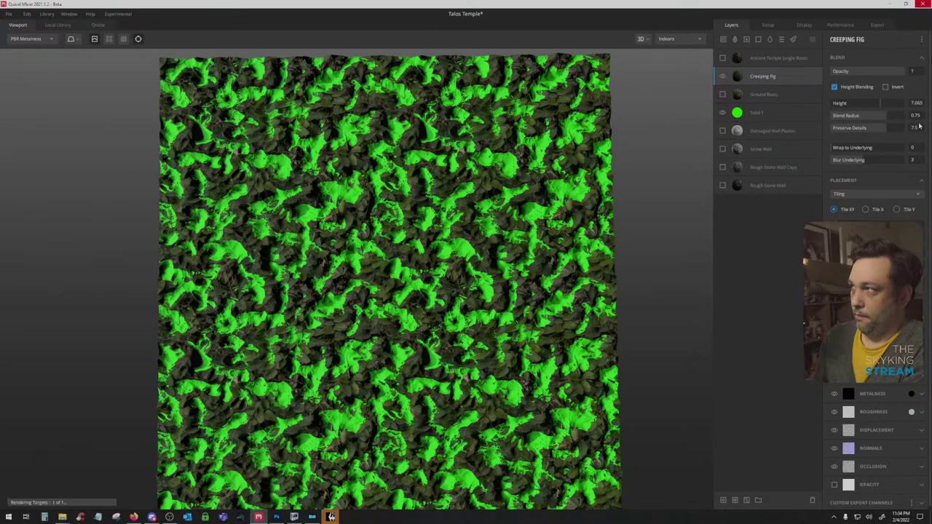
# Try a Blend Radius of 1 on Creeping Fig, settle on 0.18, and lower its Height to 1.692
pyautogui.click(916, 115)
pyautogui.write('1')
pyautogui.press('Return')
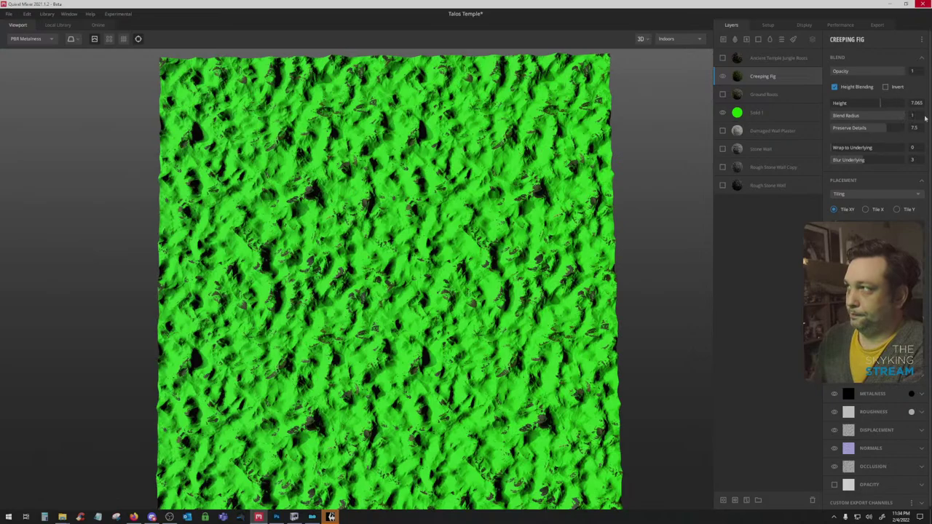
pyautogui.press('Return')
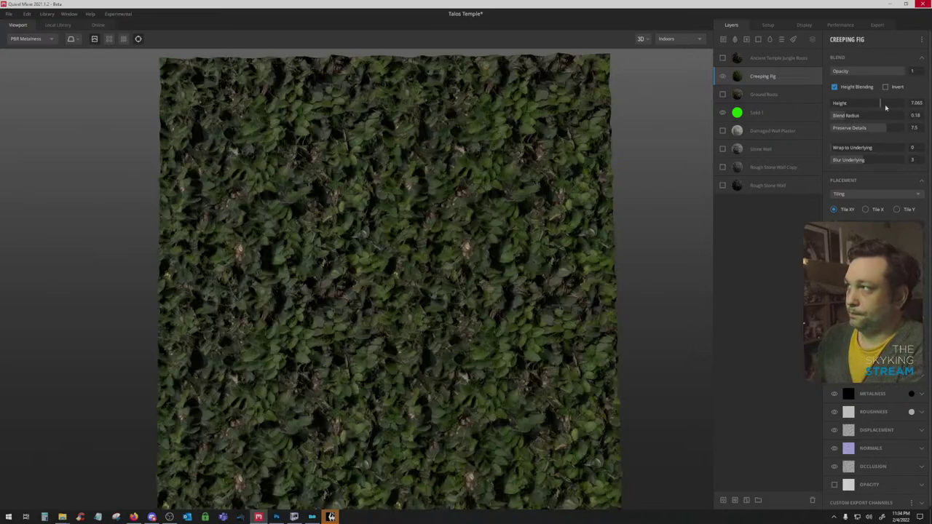
pyautogui.moveTo(880, 104); pyautogui.dragTo(870, 102)
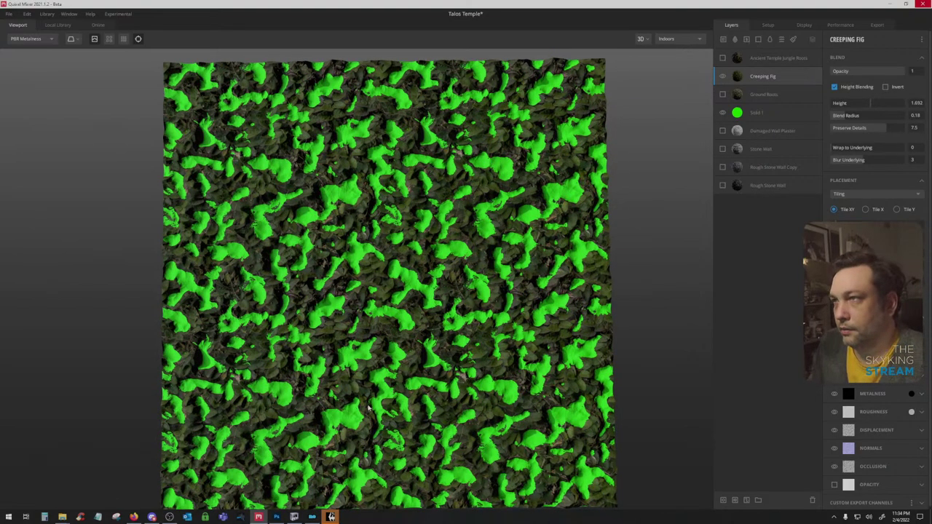
# Switch to Skyrim and continue the saved game to inspect the ivy branches on the stone walls
pyautogui.click(330, 517)
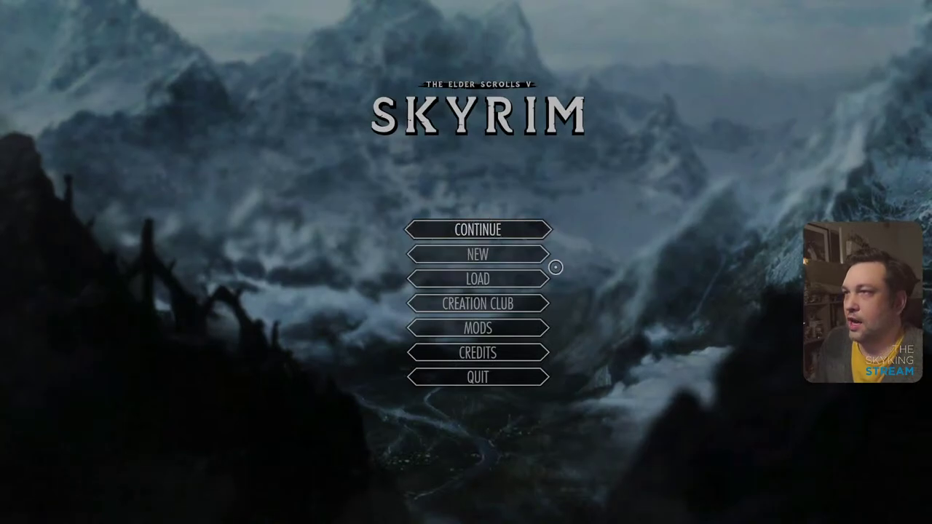
pyautogui.click(476, 223)
pyautogui.click(644, 469)
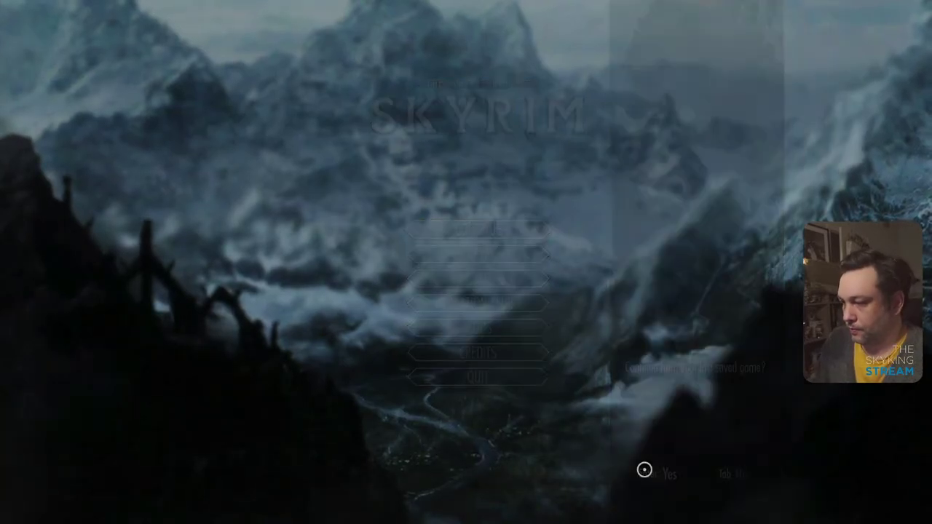
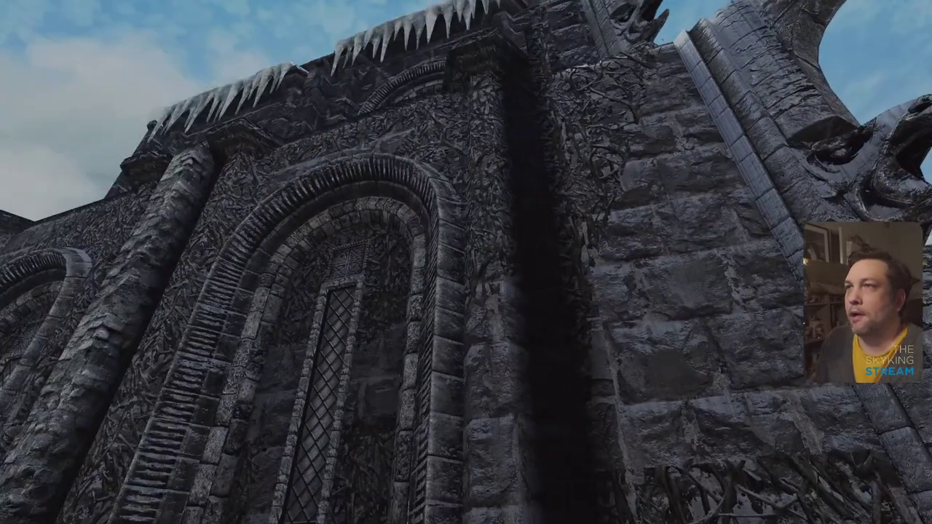
# Quit Skyrim to the desktop from the system menu
pyautogui.press('Escape')
pyautogui.click(661, 51)
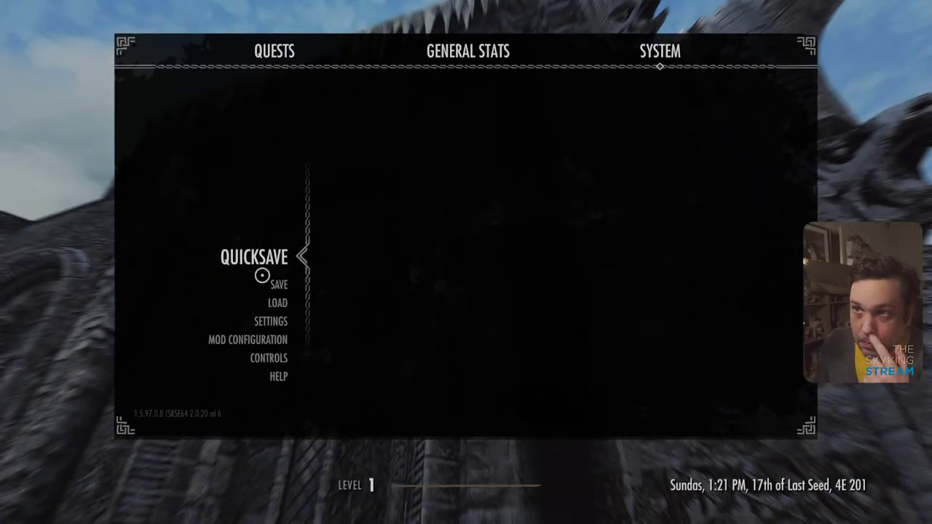
pyautogui.click(357, 270)
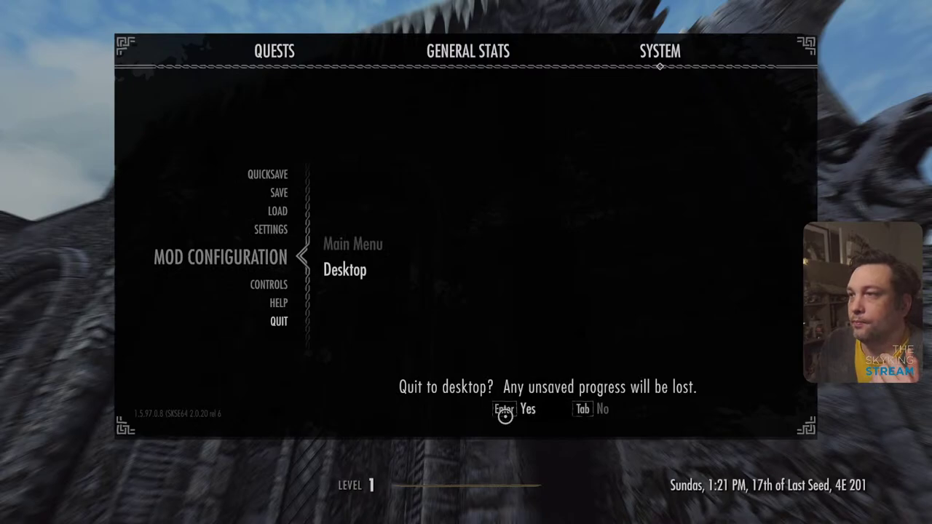
pyautogui.click(505, 413)
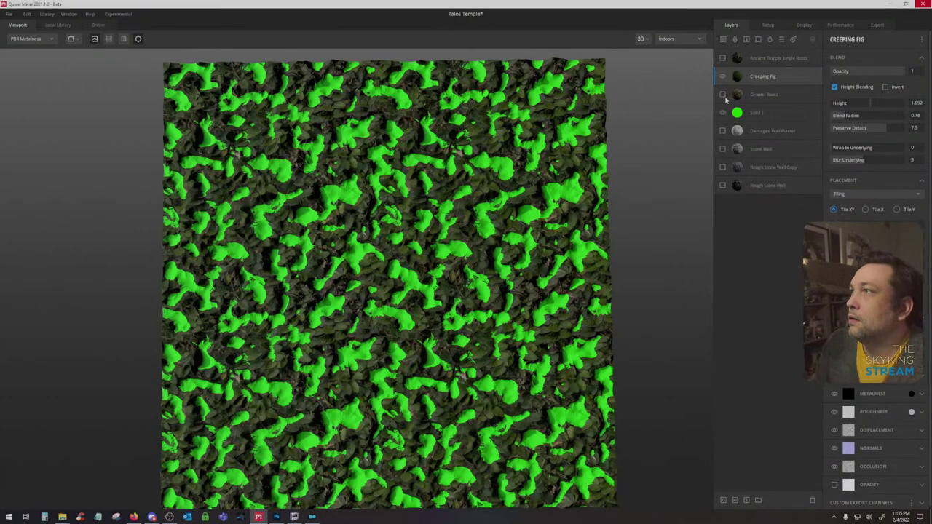
# Hide Creeping Fig, show Ground Roots with a blend height of 0.099, and select the Solid 1 layer
pyautogui.click(723, 77)
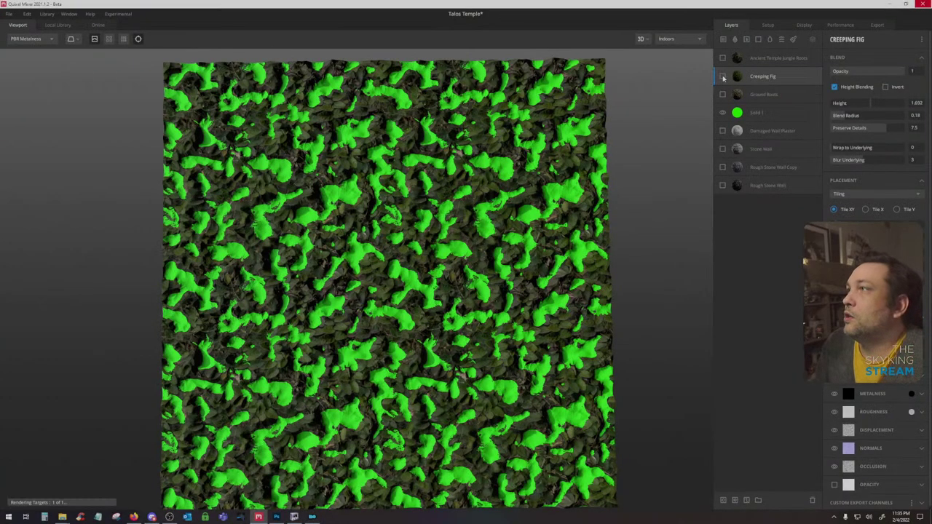
pyautogui.click(723, 95)
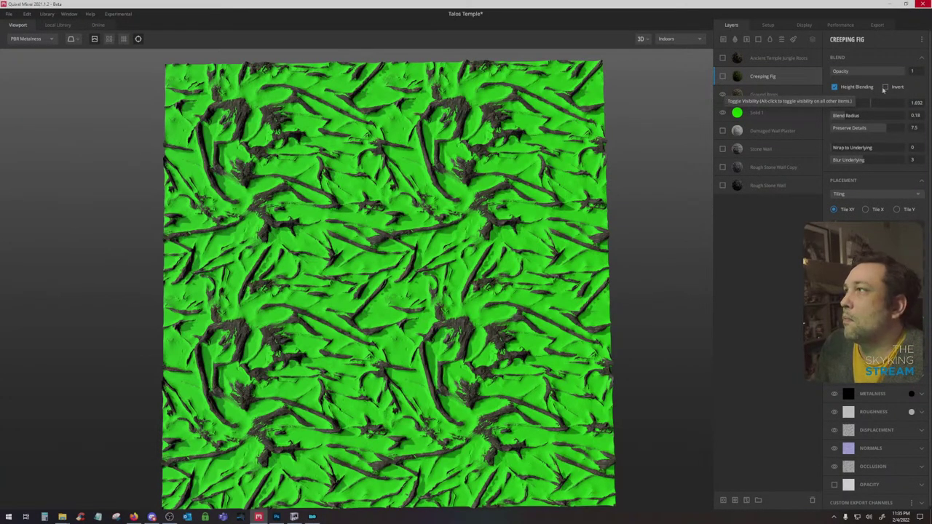
pyautogui.moveTo(867, 103)
pyautogui.mouseDown()
pyautogui.moveTo(876, 104)
pyautogui.moveTo(867, 104)
pyautogui.mouseUp()
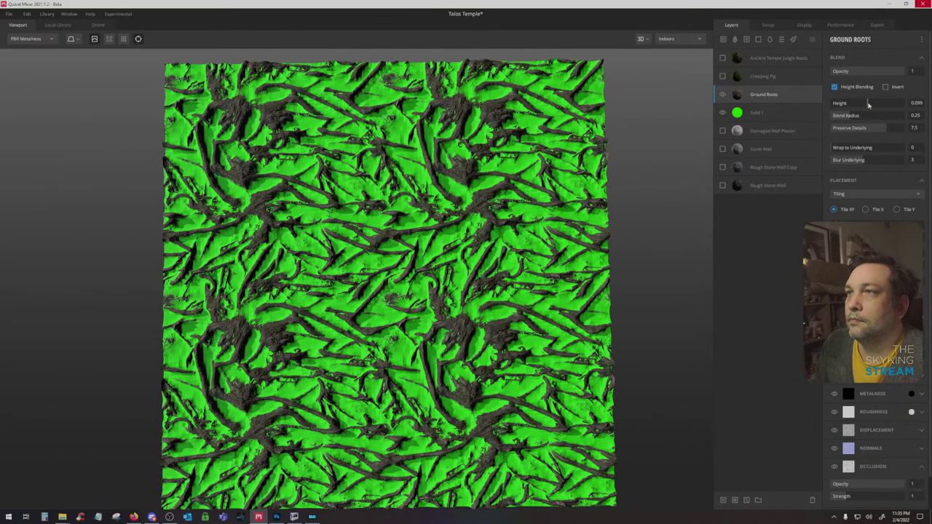
pyautogui.click(769, 115)
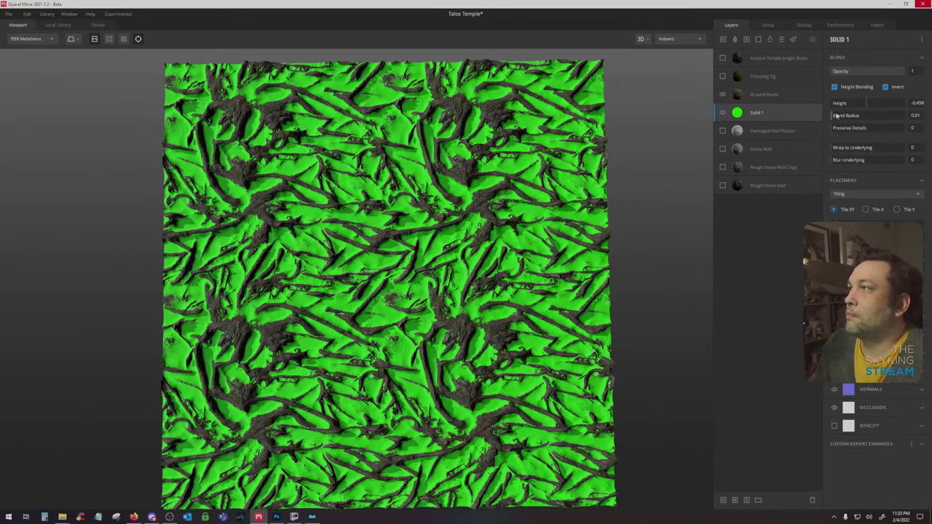
# Raise the Solid 1 layer's Blend Radius to 0.876 and its Preserve Details to 0.746
pyautogui.moveTo(845, 116); pyautogui.dragTo(896, 117)
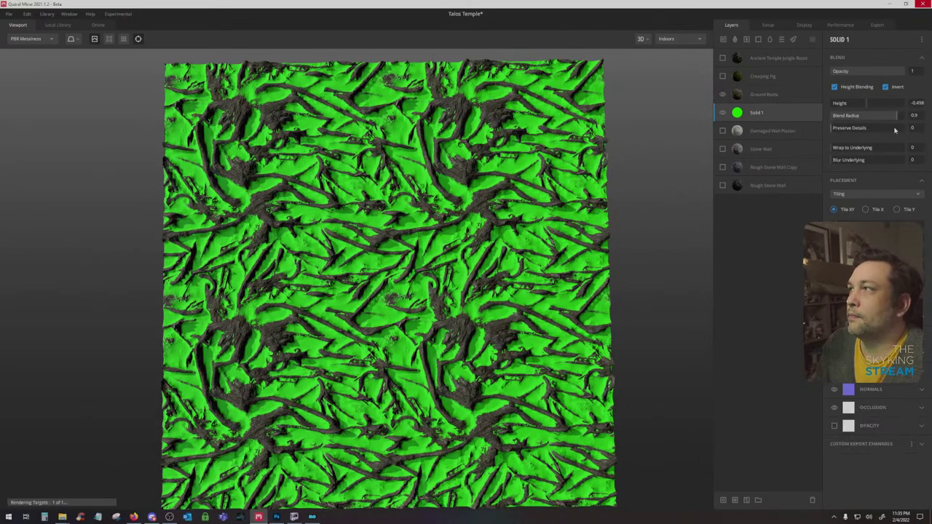
pyautogui.moveTo(835, 128); pyautogui.dragTo(879, 128)
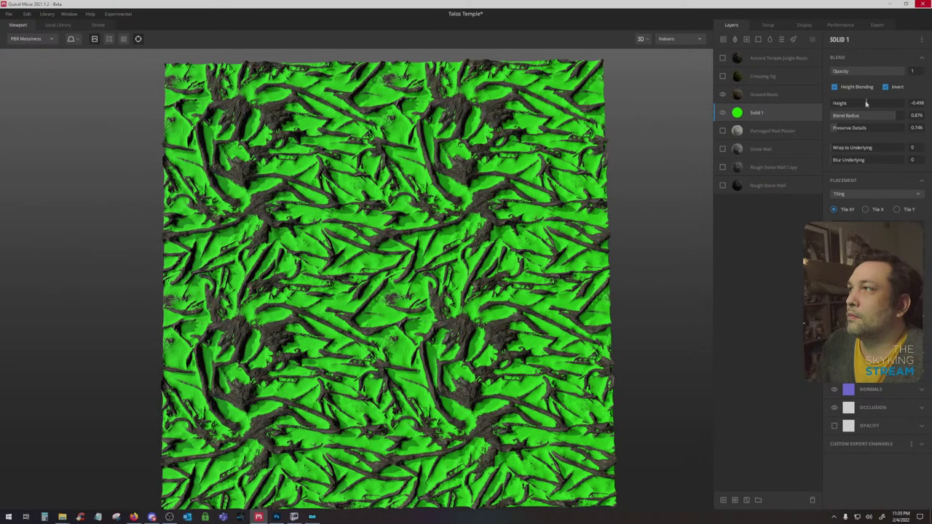
# Select only the Ground Roots layer and set its Blend Radius to 0.449 and Height to 0.1
pyautogui.keyDown('ctrl'); pyautogui.click(784, 96); pyautogui.keyUp('ctrl')
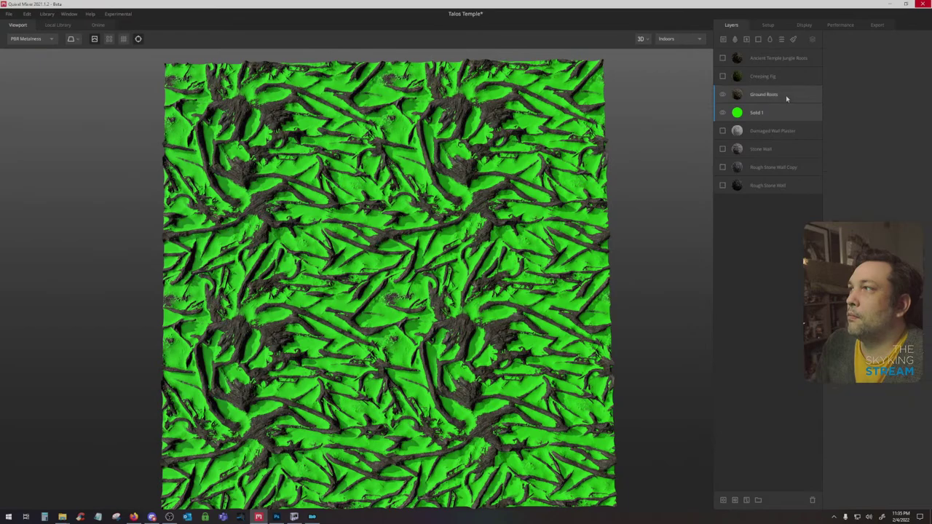
pyautogui.moveTo(785, 96)
pyautogui.mouseDown()
pyautogui.moveTo(782, 187)
pyautogui.moveTo(794, 88)
pyautogui.mouseUp()
pyautogui.click(791, 169)
pyautogui.keyDown('ctrl'); pyautogui.click(787, 189); pyautogui.keyUp('ctrl')
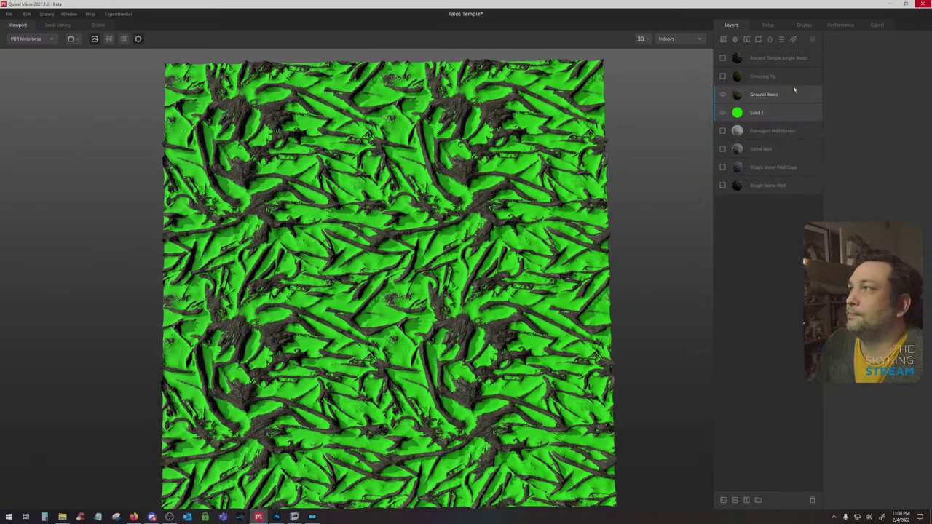
pyautogui.click(791, 103)
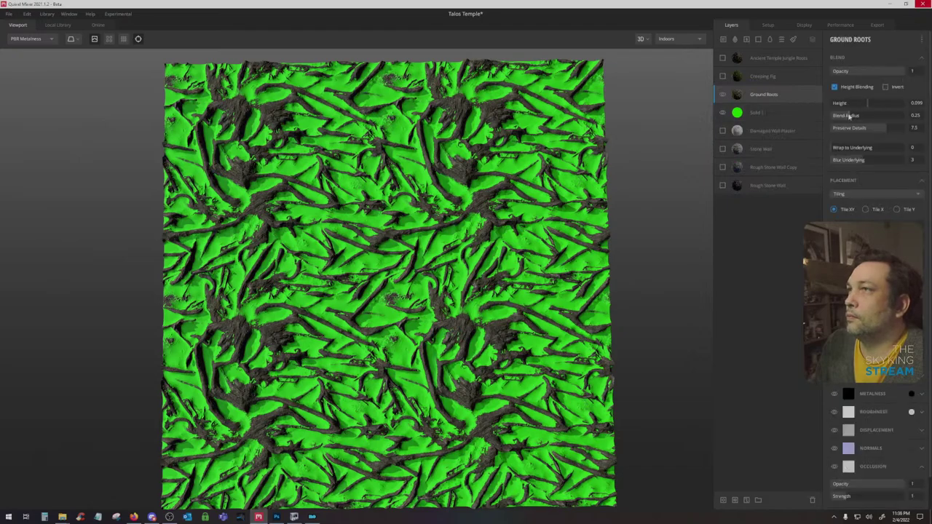
pyautogui.moveTo(848, 117); pyautogui.dragTo(864, 115)
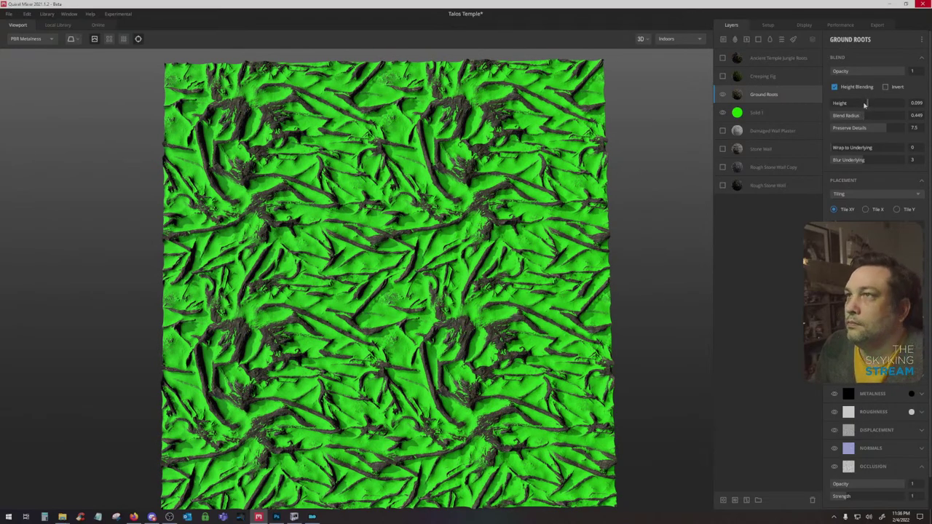
pyautogui.moveTo(861, 100)
pyautogui.mouseDown()
pyautogui.moveTo(875, 101)
pyautogui.moveTo(868, 107)
pyautogui.mouseUp()
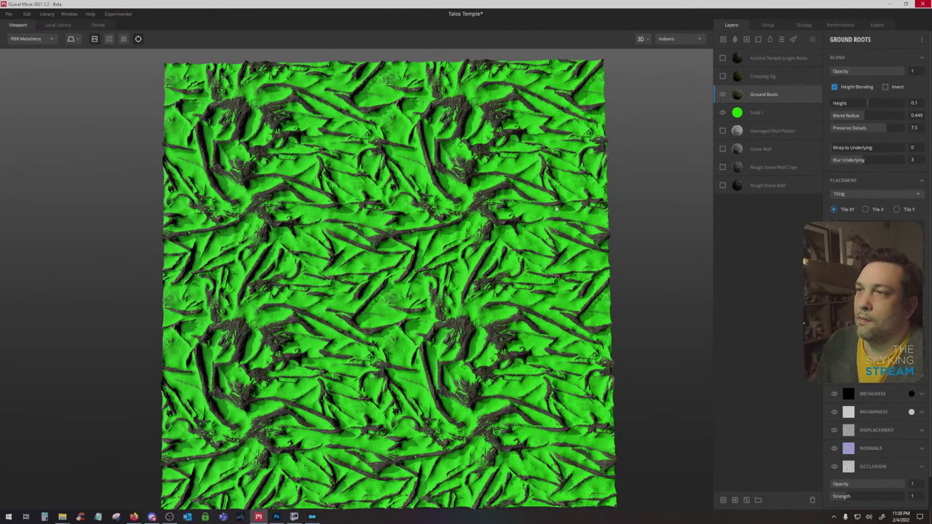
# Export the green-backed Ground Roots maps to disk at 2048 px under the asset name Ivy
pyautogui.click(876, 25)
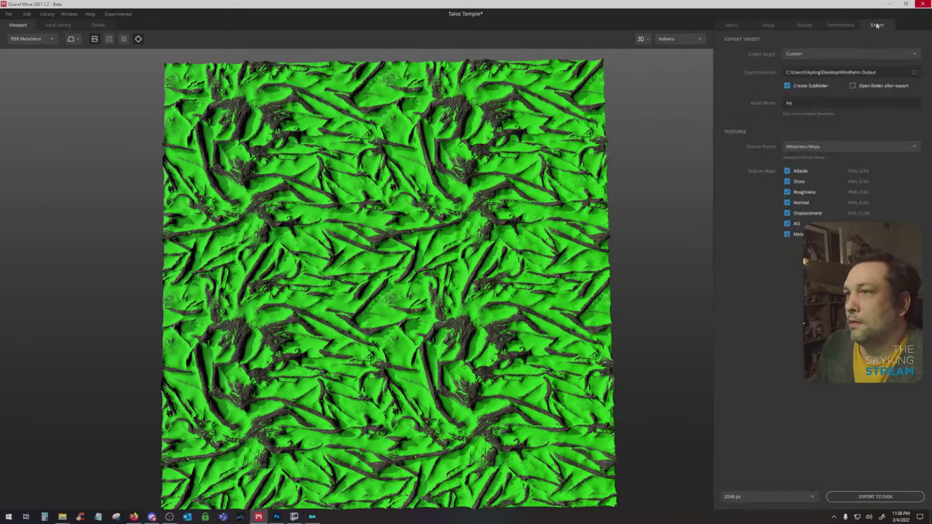
pyautogui.click(876, 497)
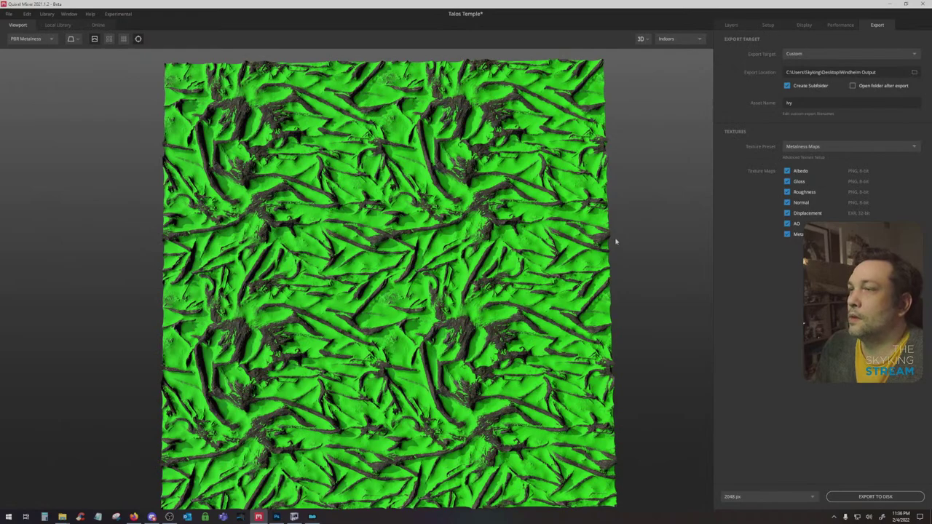
# Switch to Photoshop and place the exported Ivy_Albedo.png and Ivy_AO.png into ivy.dds
pyautogui.click(276, 516)
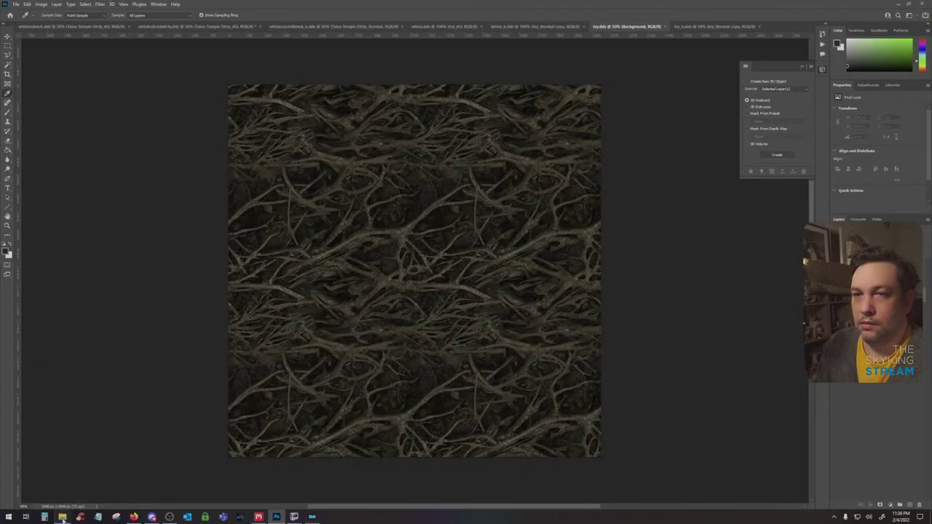
pyautogui.moveTo(63, 515)
pyautogui.click(74, 500)
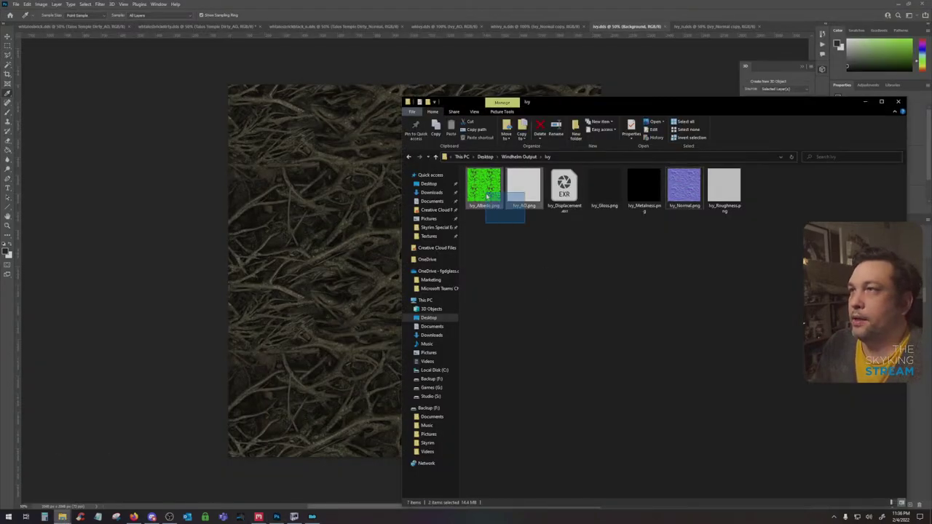
pyautogui.moveTo(485, 191); pyautogui.dragTo(349, 250)
pyautogui.press('Return')
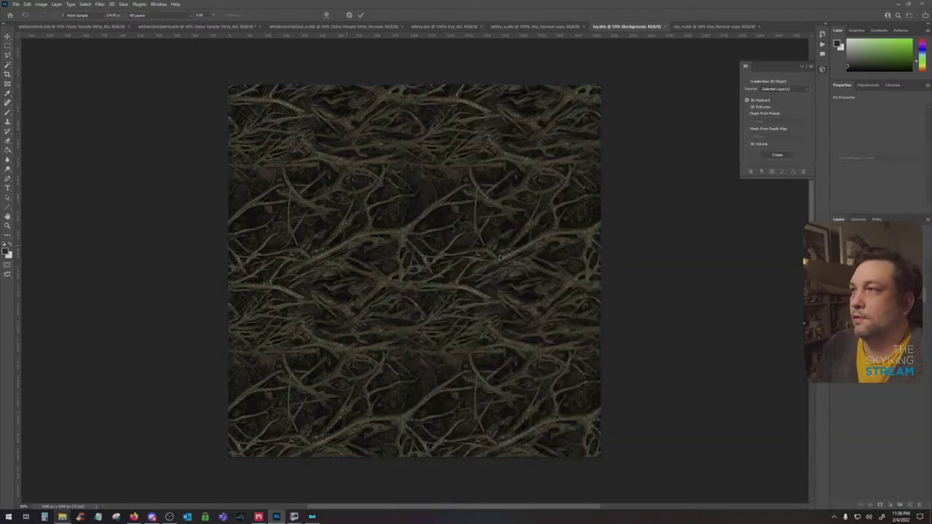
# Show the placed green albedo in ivy.dds and delete the two superseded layers
pyautogui.click(835, 253)
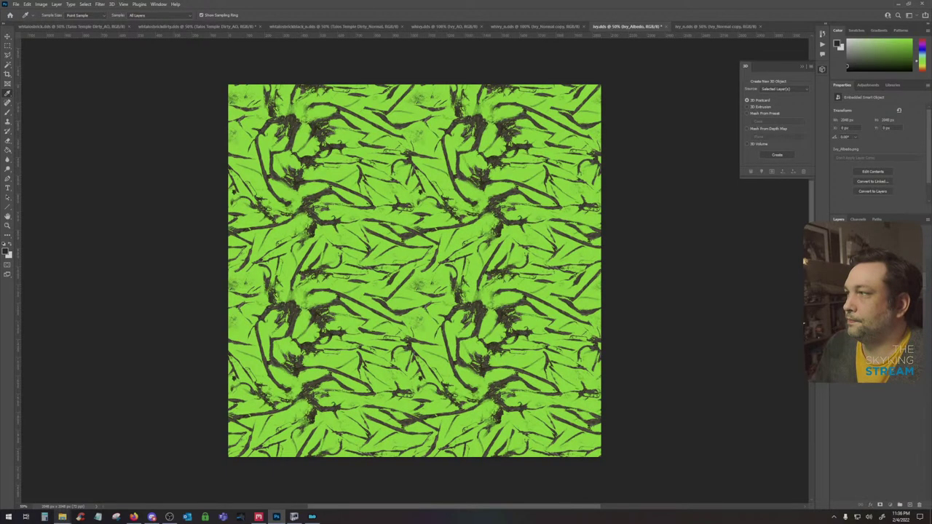
pyautogui.click(870, 268)
pyautogui.keyDown('shift'); pyautogui.click(870, 282); pyautogui.keyUp('shift')
pyautogui.moveTo(870, 282); pyautogui.dragTo(919, 506)
pyautogui.click(918, 505)
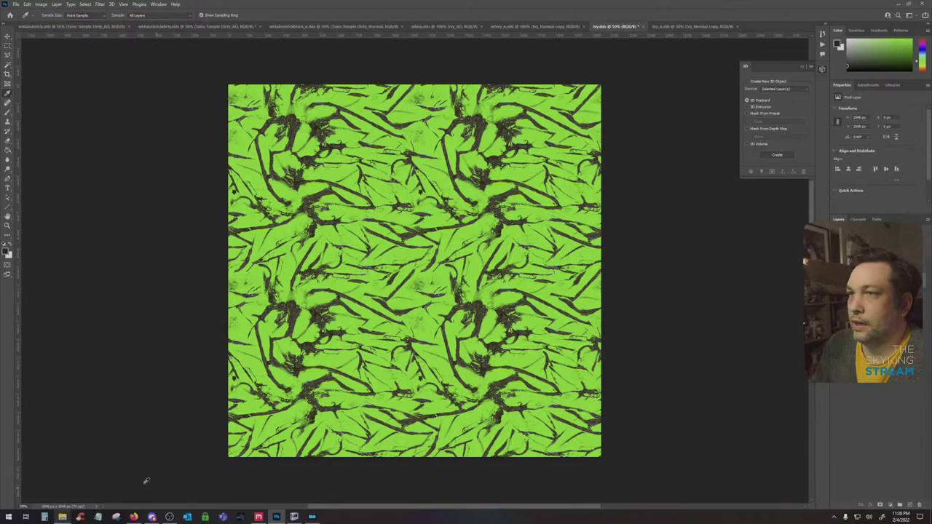
# Switch to Quixel Mixer, hide the Solid 1 layer, and re-export the Ivy maps to disk at 2048 px
pyautogui.moveTo(276, 517)
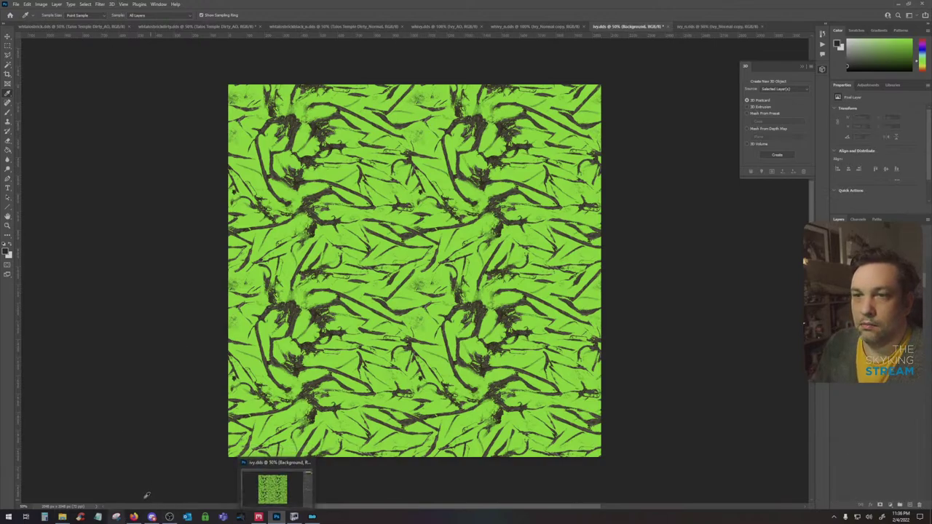
pyautogui.click(258, 517)
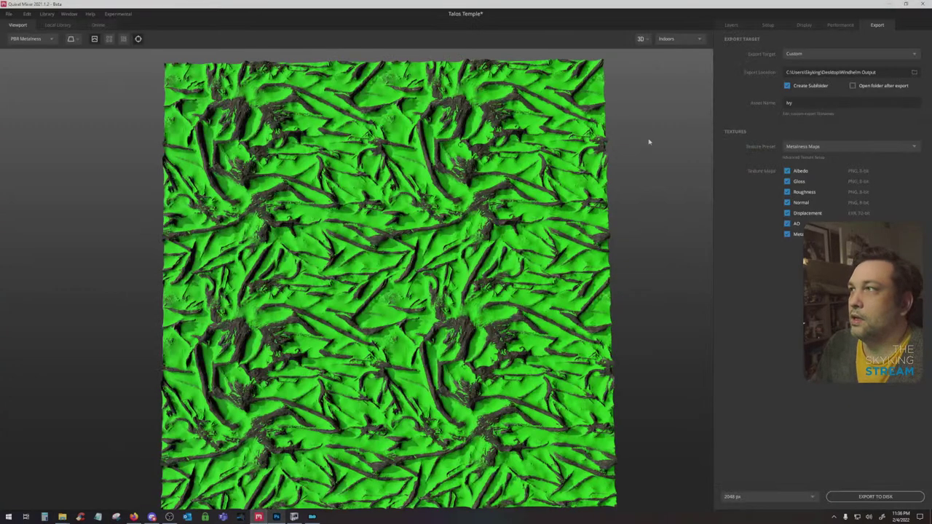
pyautogui.click(732, 25)
pyautogui.click(721, 113)
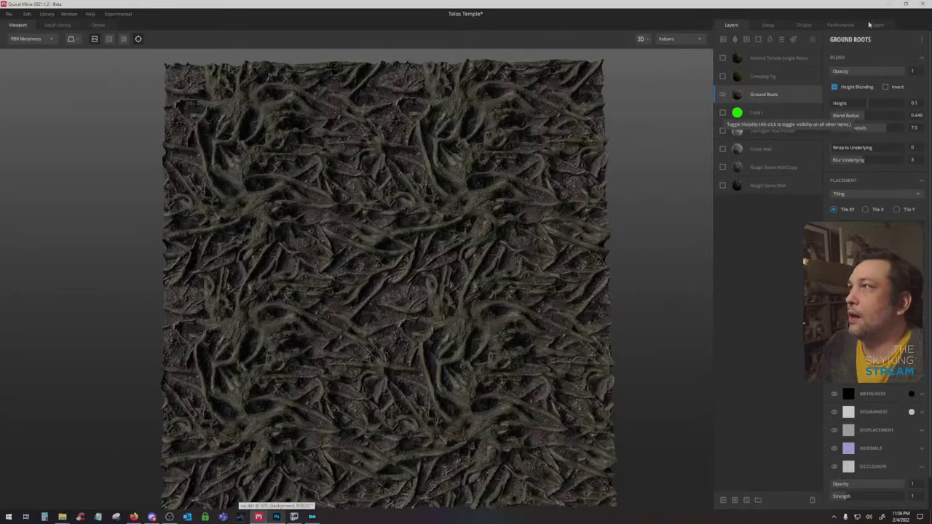
pyautogui.click(876, 25)
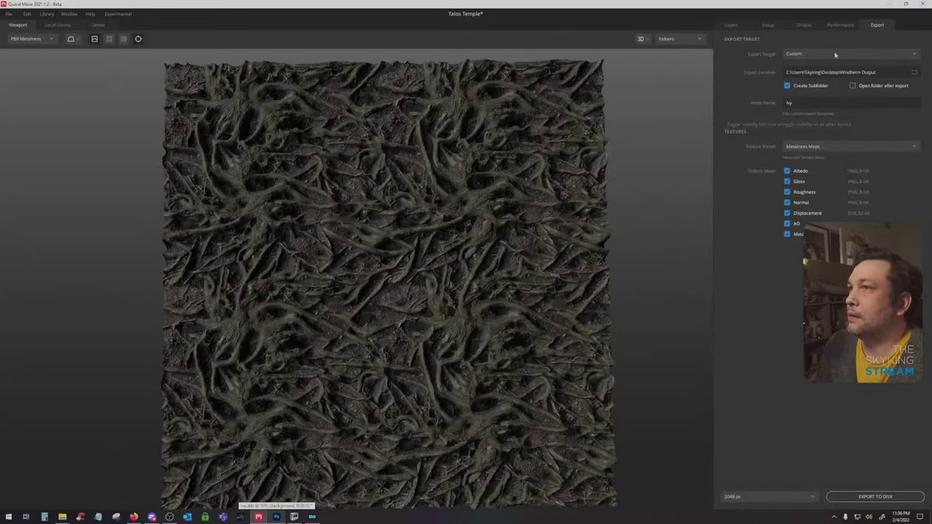
pyautogui.click(876, 499)
# Switch to Photoshop and place the re-exported Ivy_Albedo.png and Ivy_AO.png over the green layer in ivy.dds
pyautogui.click(275, 516)
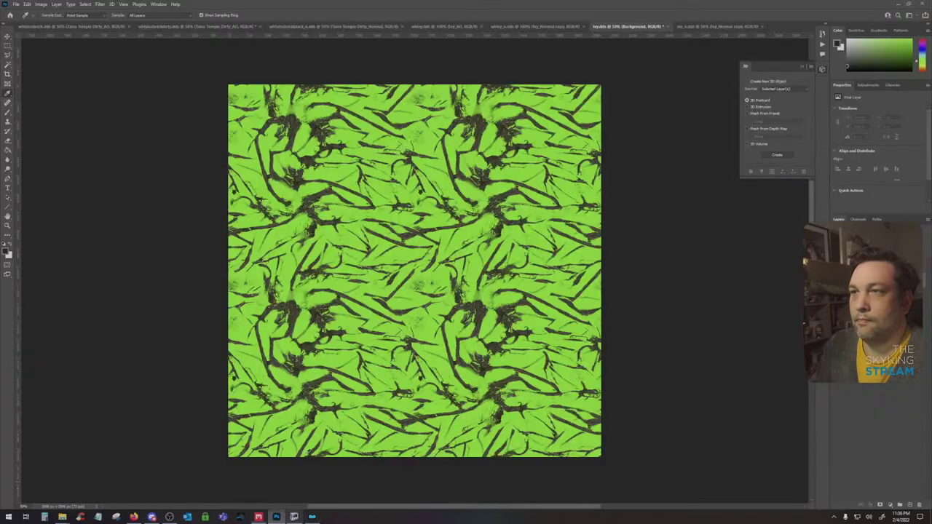
pyautogui.moveTo(62, 515)
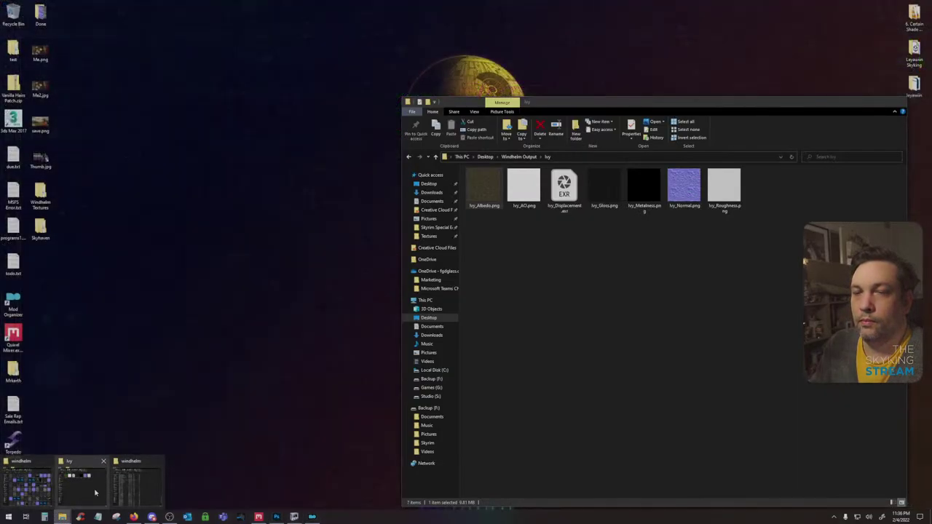
pyautogui.click(94, 494)
pyautogui.moveTo(484, 188); pyautogui.dragTo(347, 209)
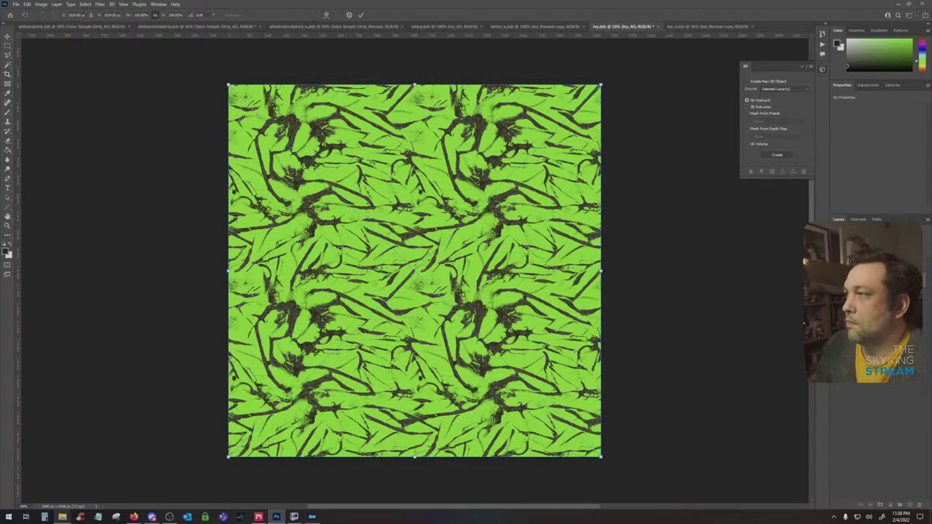
pyautogui.press('Return')
# Reorder the newly placed albedo and AO layers and rasterize both of them
pyautogui.moveTo(884, 254); pyautogui.dragTo(884, 274)
pyautogui.keyDown('shift'); pyautogui.click(886, 266); pyautogui.keyUp('shift')
pyautogui.rightClick(887, 266)
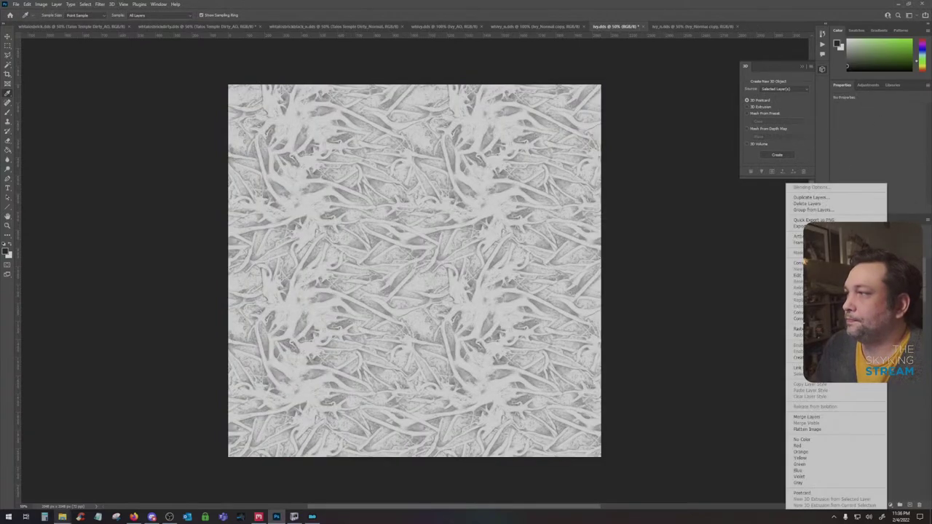
pyautogui.click(800, 329)
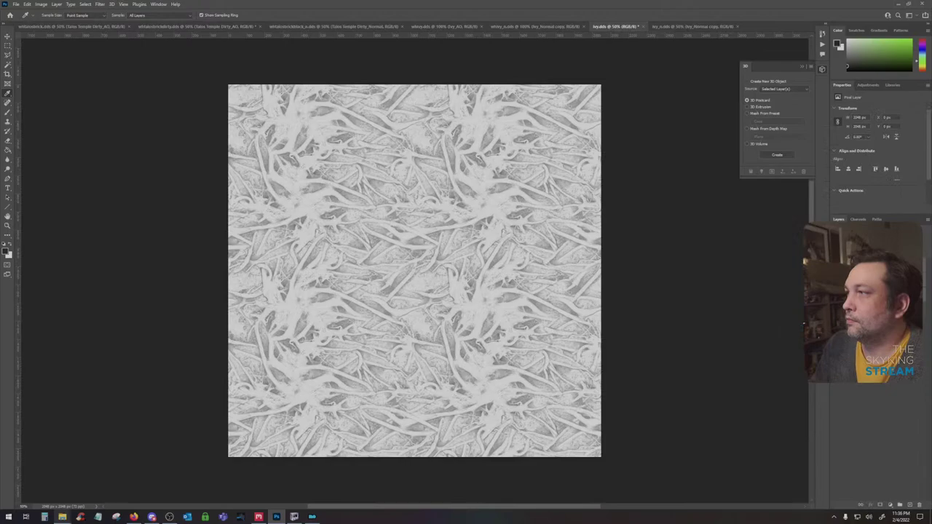
pyautogui.hotkey('ctrl', 'e')
# Darken the Ivy_AO layer's shadows by raising its black input level, and set its blend mode to Multiply
pyautogui.hotkey('ctrl', 'l')
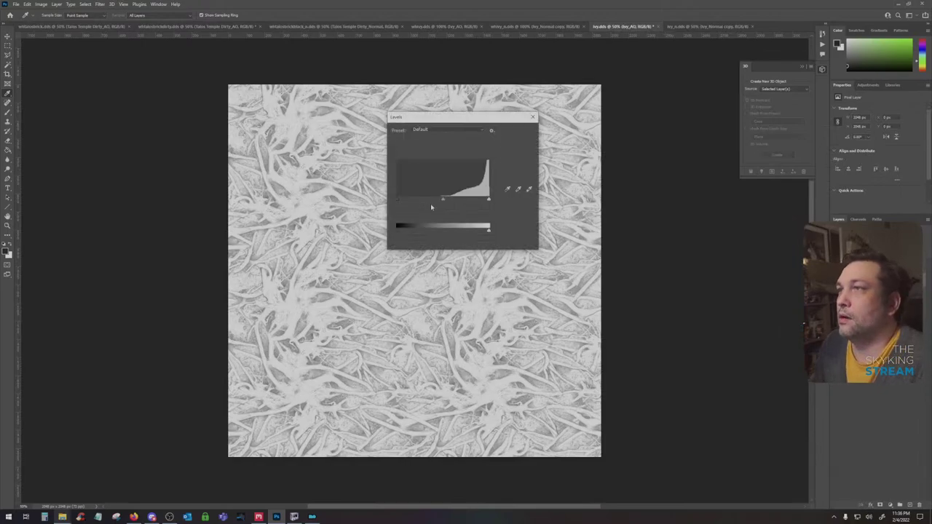
pyautogui.moveTo(397, 202); pyautogui.dragTo(422, 201)
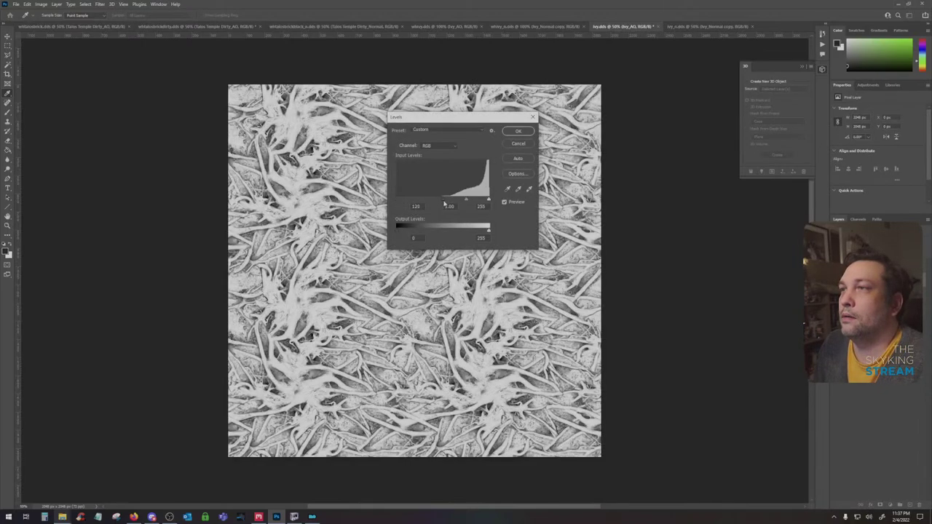
pyautogui.press('Return')
pyautogui.click(853, 236)
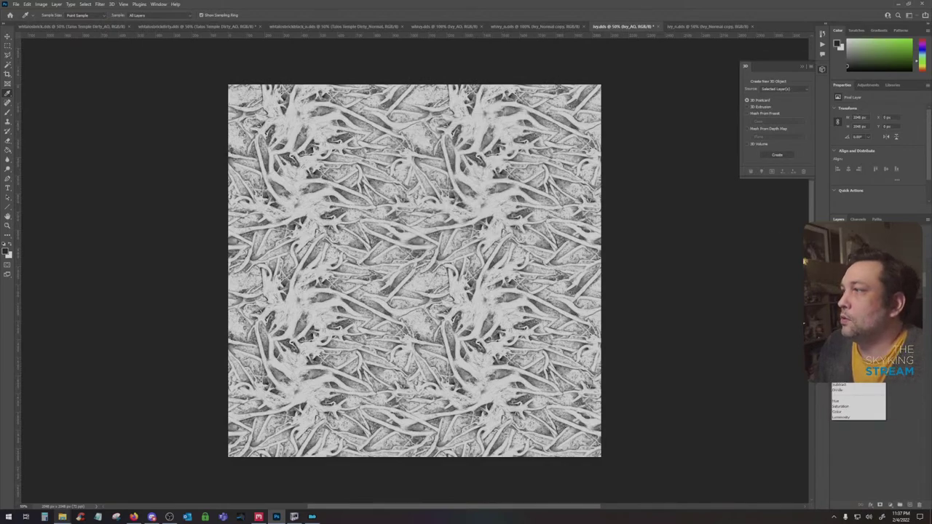
pyautogui.click(846, 264)
# Combine the albedo and AO layers into one smart object and rasterize it
pyautogui.hotkey('ctrl', 'e')
pyautogui.rightClick(883, 260)
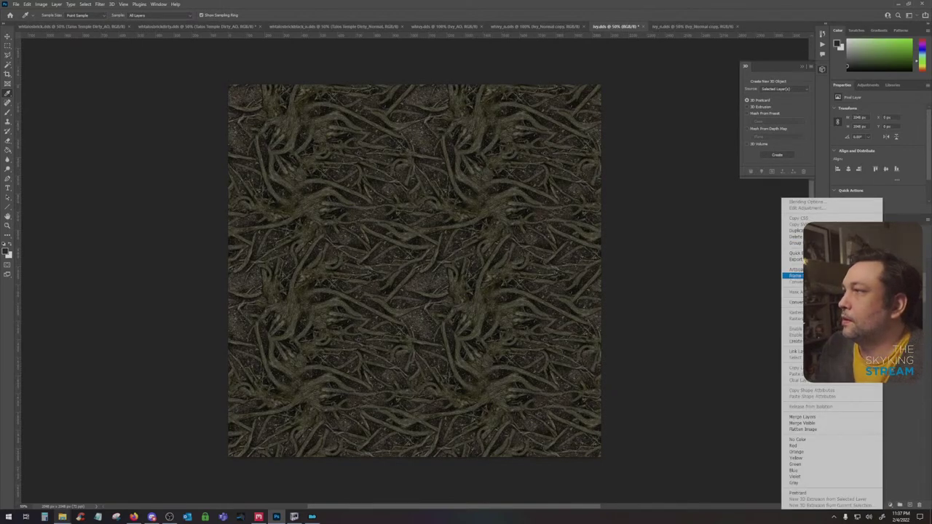
pyautogui.click(859, 302)
pyautogui.rightClick(803, 323)
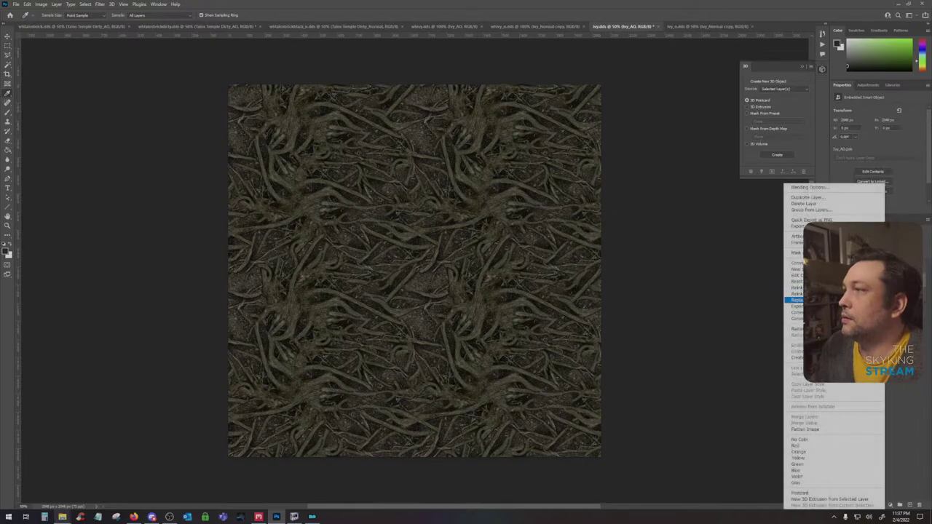
pyautogui.click(794, 329)
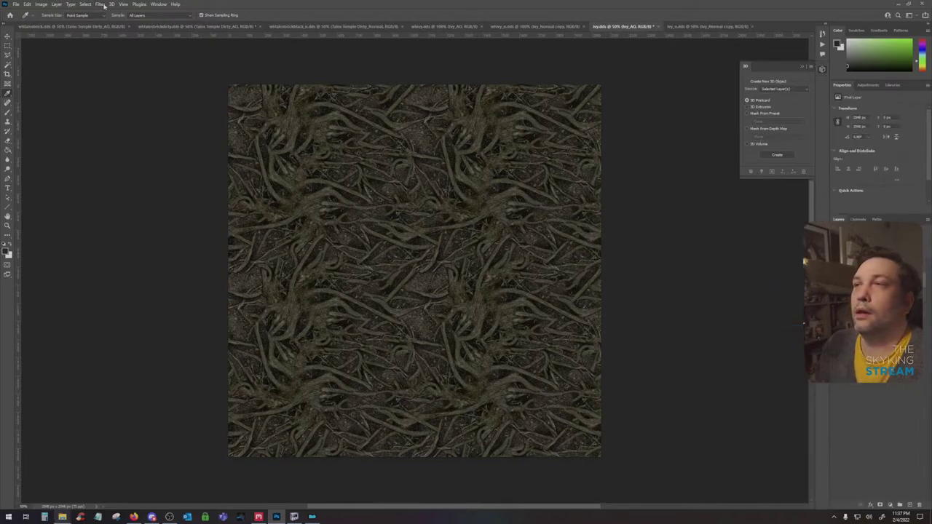
# Sharpen the combined root texture layer with Unsharp Mask at an Amount of 25%
pyautogui.click(102, 4)
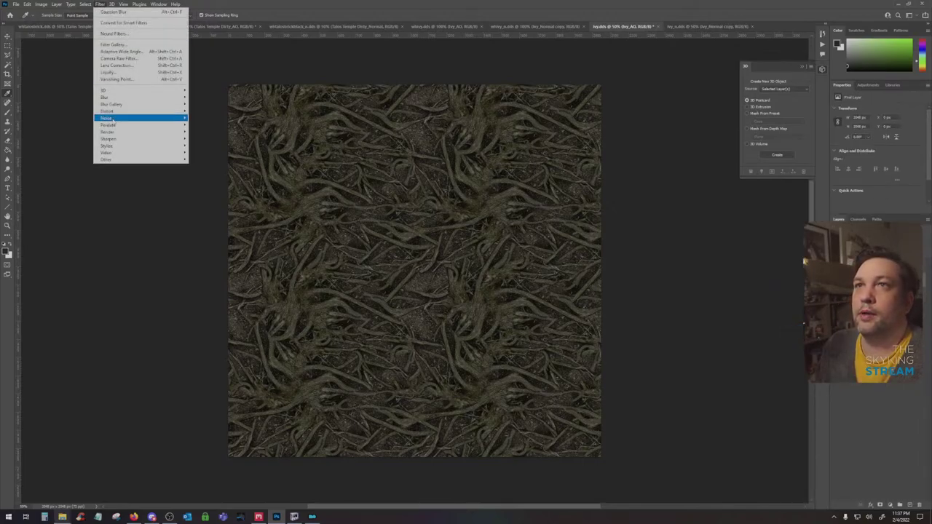
pyautogui.moveTo(167, 136)
pyautogui.click(197, 174)
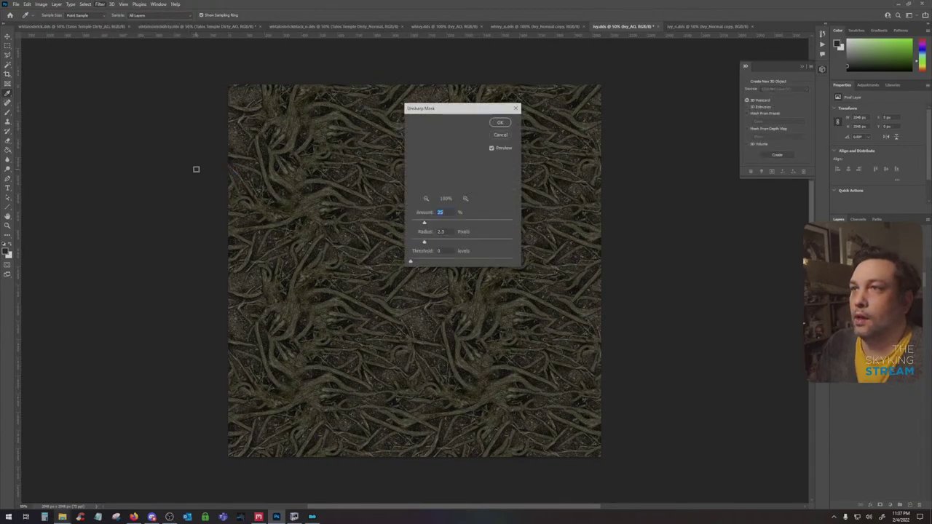
pyautogui.press('Return')
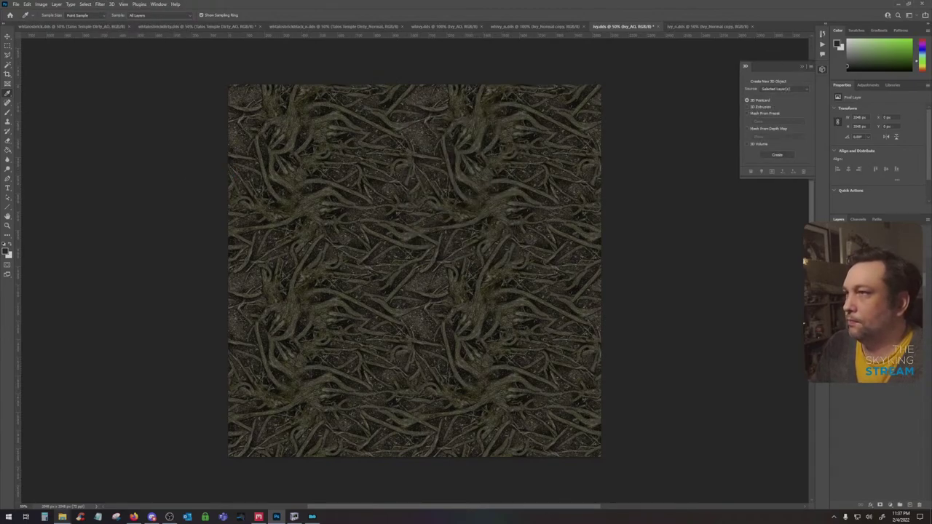
# Duplicate the sharpened layer and turn the copy into a high-contrast grayscale mask using Levels with a white input of 91
pyautogui.moveTo(873, 276); pyautogui.dragTo(909, 504)
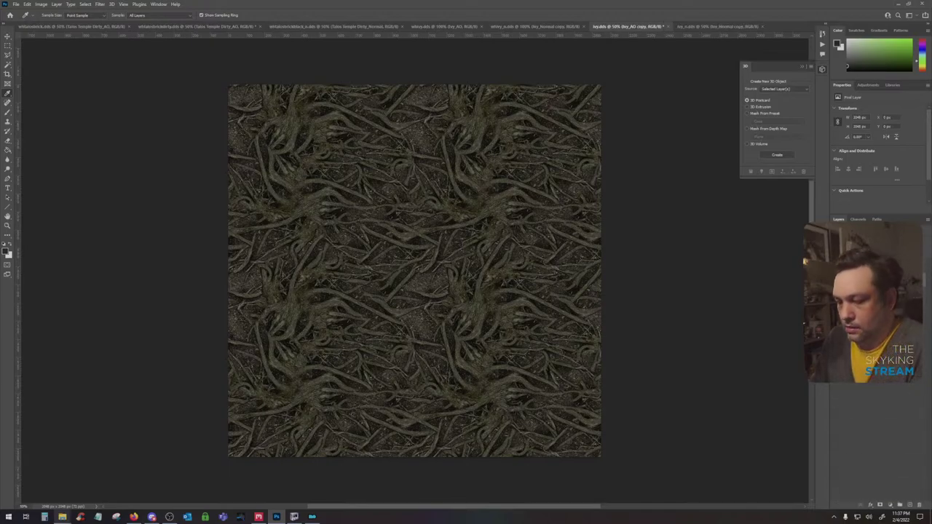
pyautogui.hotkey('ctrl', 'l')
pyautogui.moveTo(490, 201); pyautogui.dragTo(412, 204)
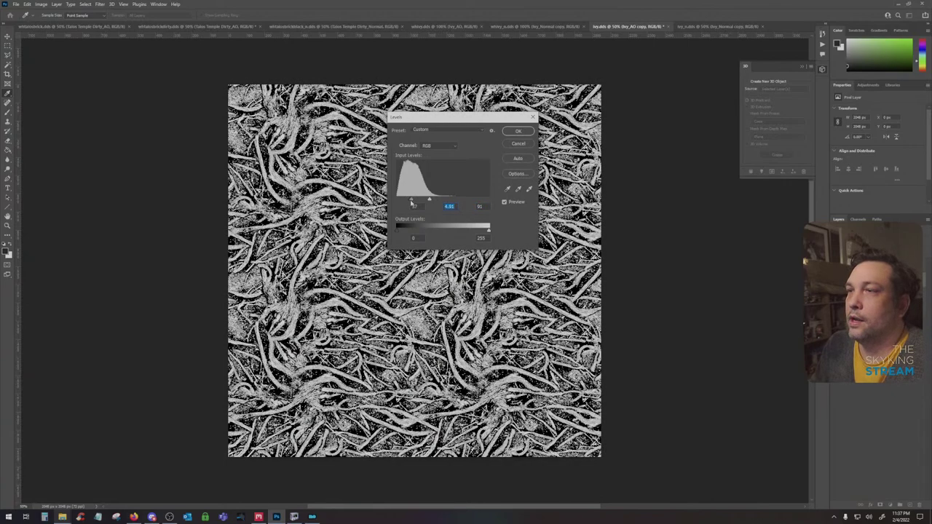
pyautogui.press('Return')
# Soften the high-contrast grayscale mask layer in ivy.dds with a Gaussian Blur
pyautogui.click(99, 3)
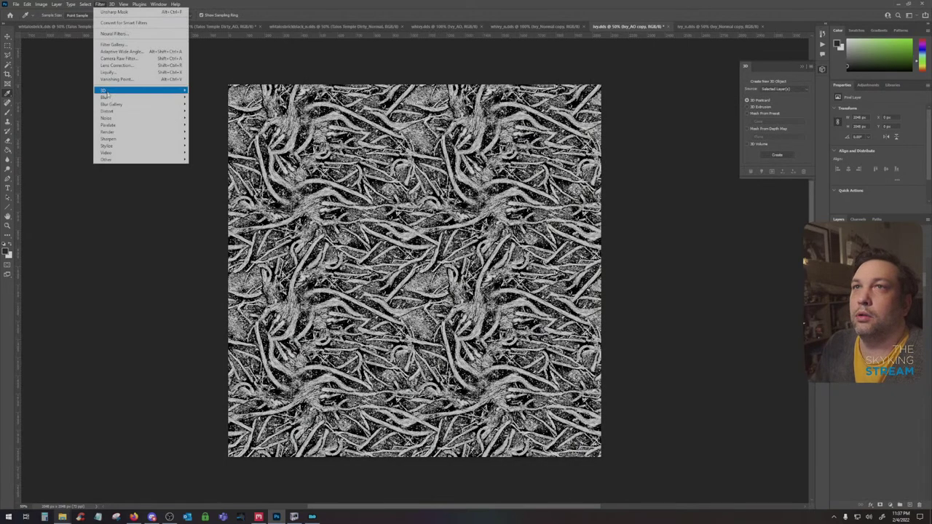
pyautogui.moveTo(107, 97)
pyautogui.click(212, 127)
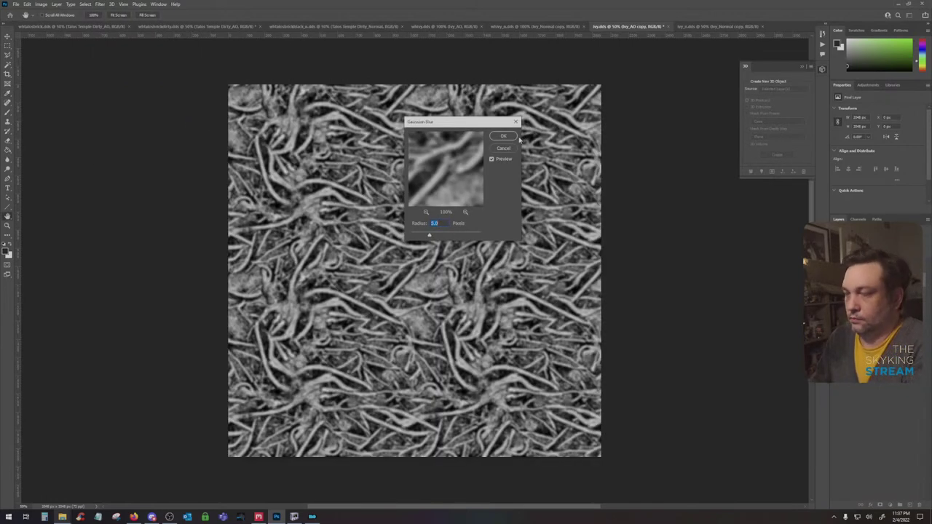
pyautogui.write('10')
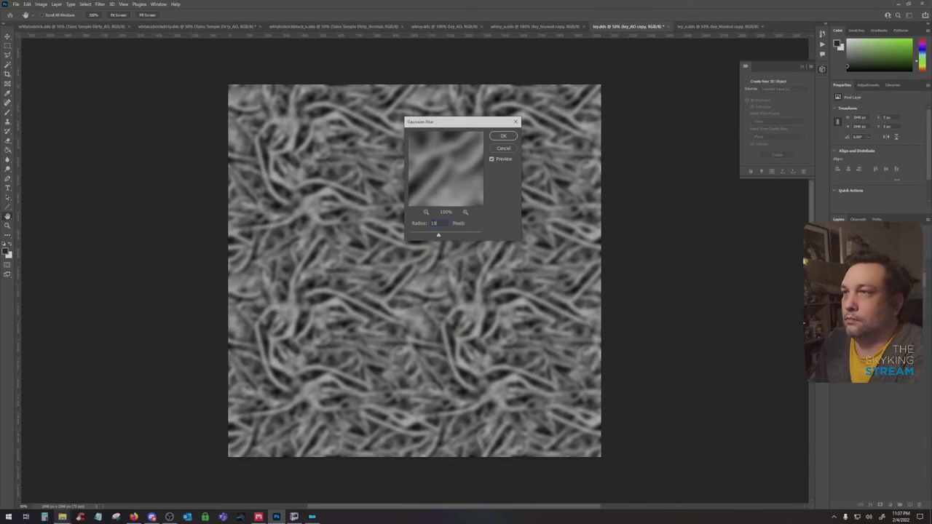
pyautogui.click(504, 137)
# Strengthen the blurred mask's contrast with Levels, using a black input of 32 and a white input of 186
pyautogui.hotkey('ctrl', 'l')
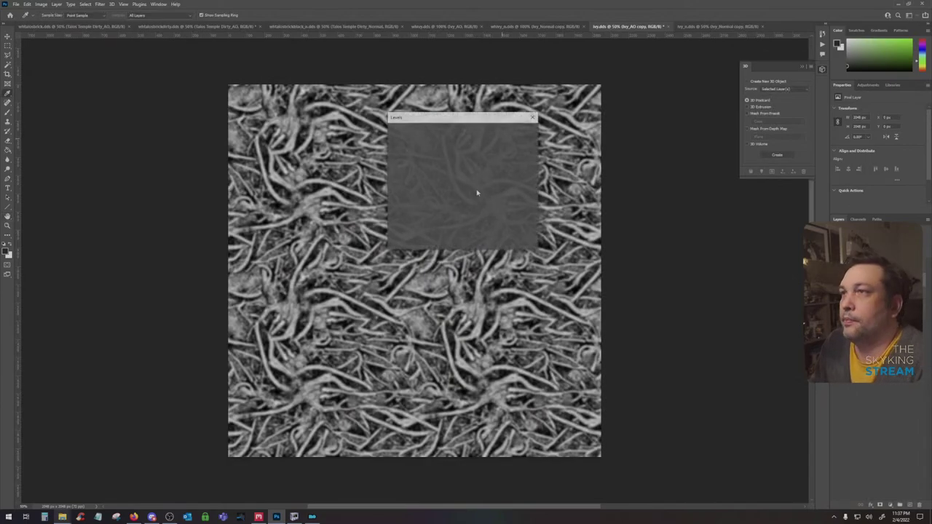
pyautogui.moveTo(488, 201); pyautogui.dragTo(464, 200)
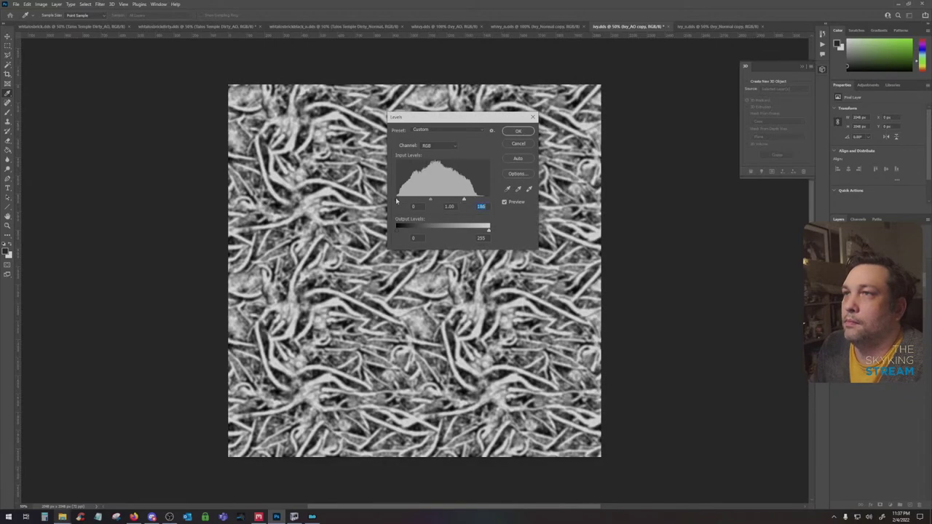
pyautogui.moveTo(398, 199); pyautogui.dragTo(435, 202)
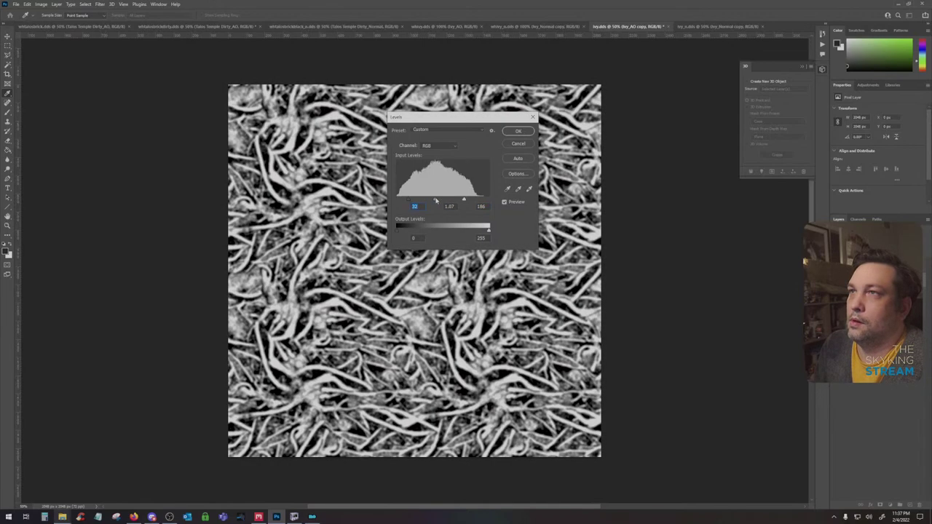
pyautogui.click(517, 131)
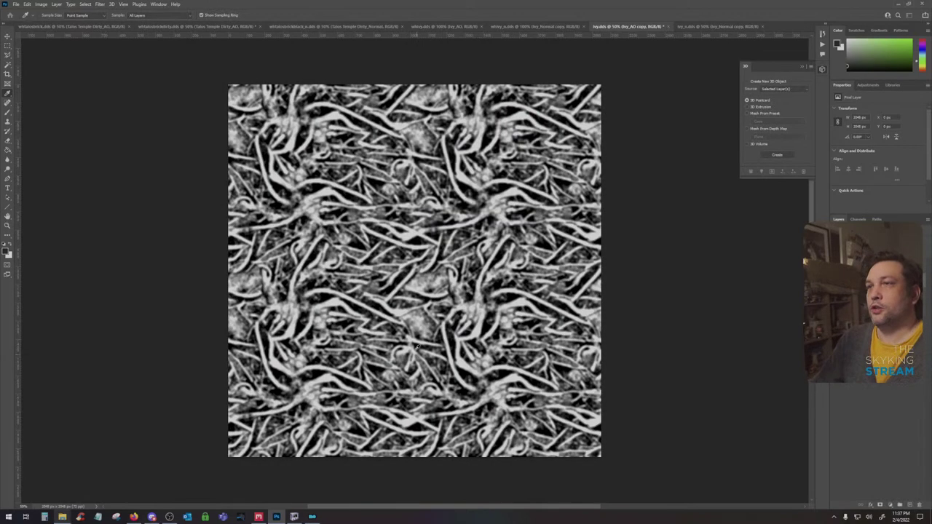
# Transfer the entire mask layer into the alpha channel of ivy.dds, return to the RGB composite, and remove the mask layer
pyautogui.hotkey('ctrl', 'a')
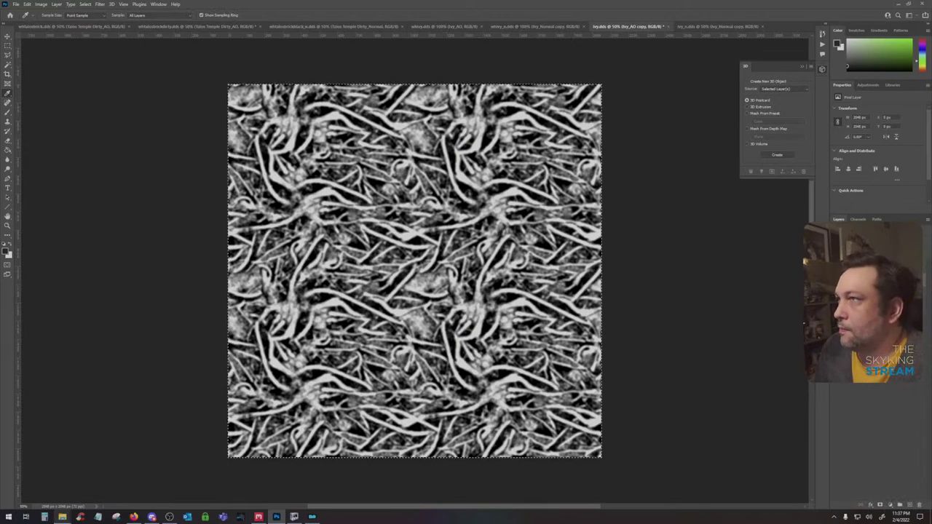
pyautogui.click(835, 255)
pyautogui.click(859, 219)
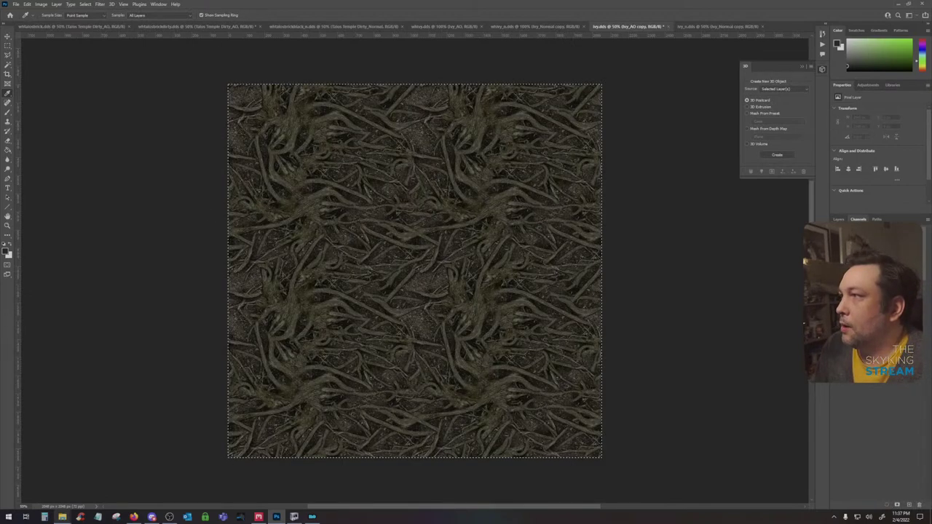
pyautogui.click(866, 288)
pyautogui.hotkey('ctrl', 'v')
pyautogui.hotkey('ctrl', 'd')
pyautogui.hotkey('ctrl', '2')
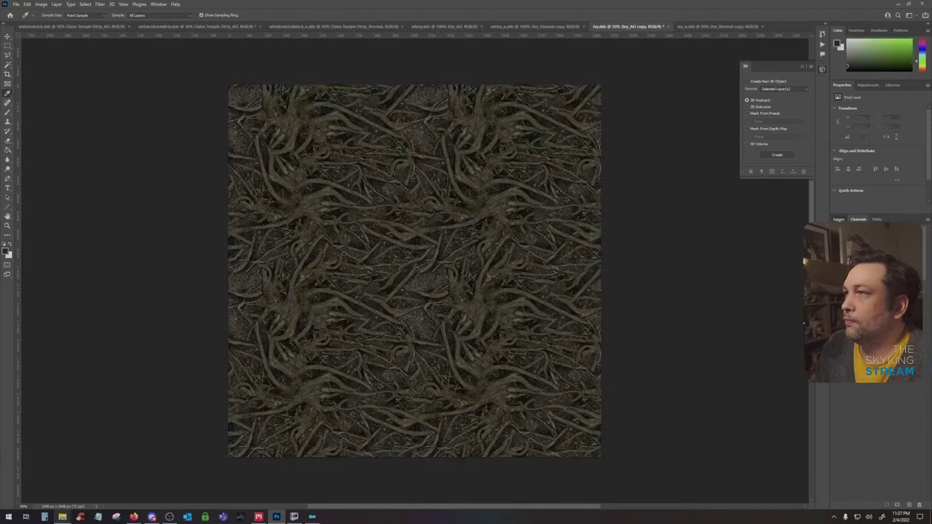
pyautogui.press('F7')
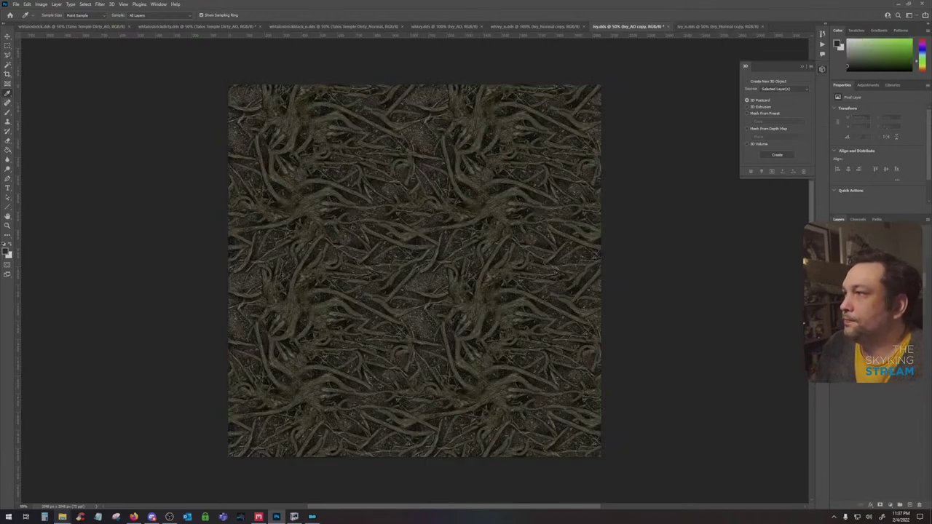
# Copy the whole root texture from ivy.dds and paste it as a layer into ivy_n.dds
pyautogui.click(705, 27)
pyautogui.hotkey('ctrl', 'a')
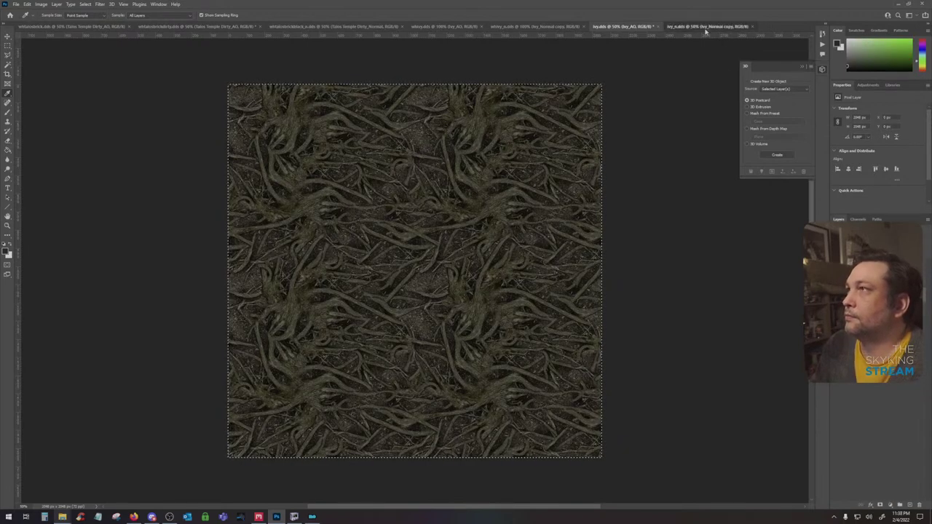
pyautogui.hotkey('ctrl', 'c')
pyautogui.click(705, 28)
pyautogui.hotkey('ctrl', 'v')
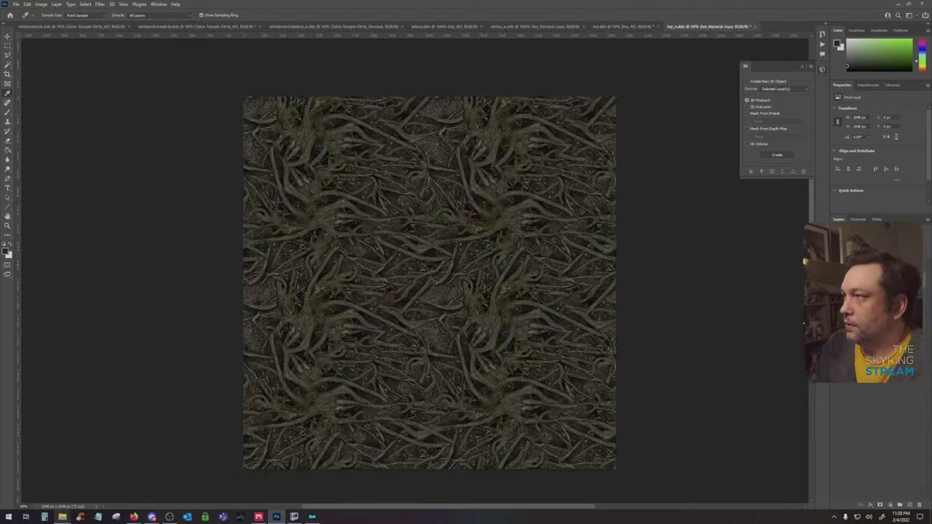
pyautogui.hotkey('ctrl', 'e')
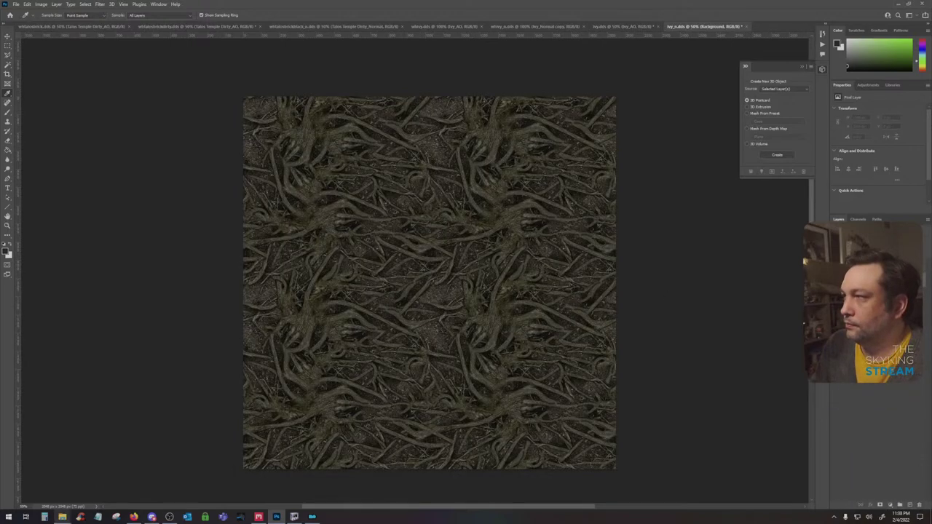
pyautogui.hotkey('ctrl', 'v')
# Desaturate the pasted root layer in ivy_n.dds and increase its contrast with Levels
pyautogui.hotkey('ctrl', 'shift', 'u')
pyautogui.hotkey('ctrl', 'l')
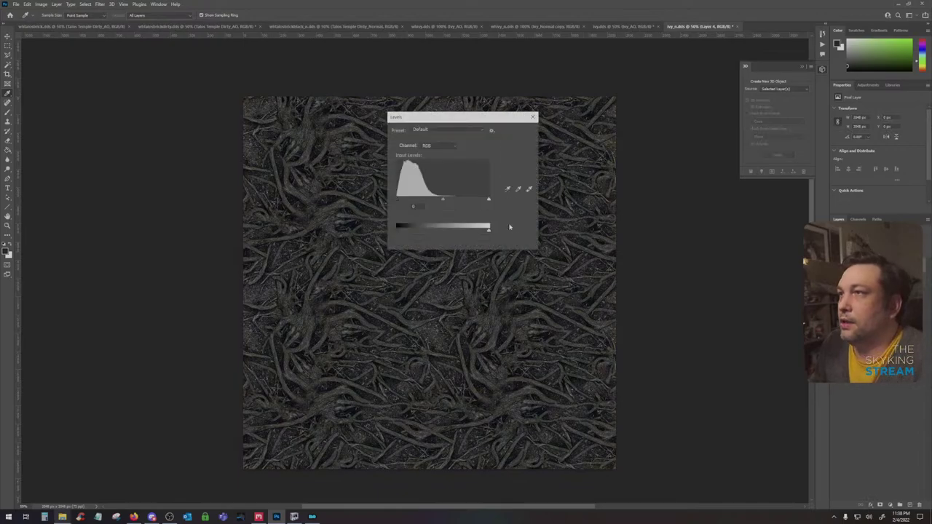
pyautogui.moveTo(489, 199); pyautogui.dragTo(435, 201)
pyautogui.click(518, 132)
# Cut the entire grayscale root image, paste it into the alpha channel of ivy_n.dds, and return to the RGB layers
pyautogui.hotkey('ctrl', 'a')
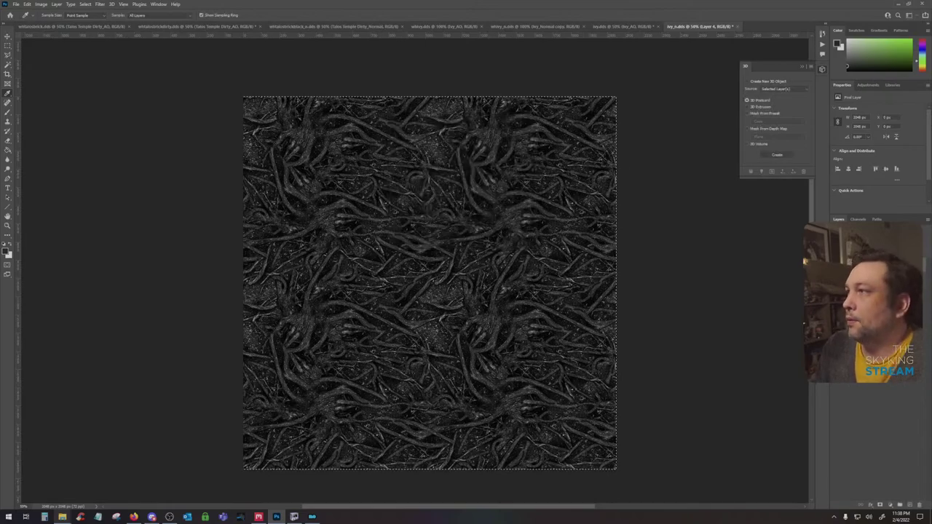
pyautogui.press('Delete')
pyautogui.click(866, 280)
pyautogui.hotkey('ctrl', 'v')
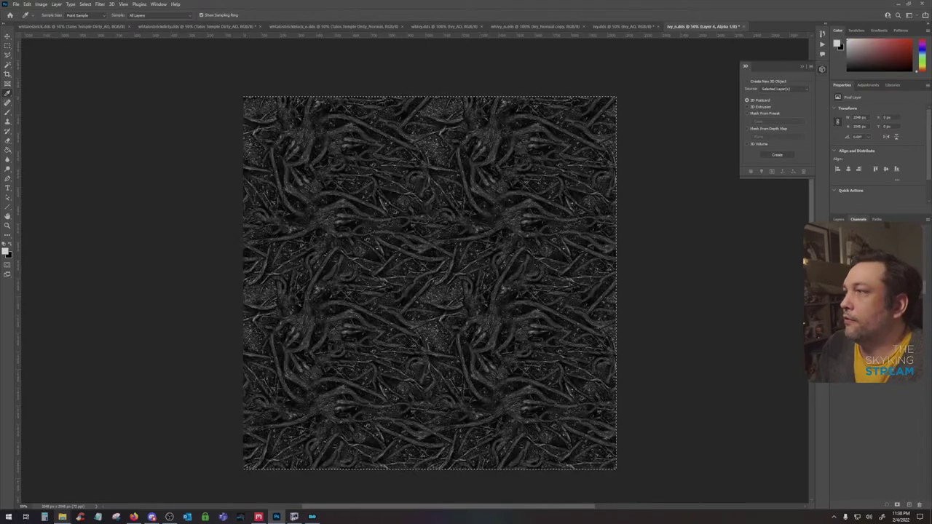
pyautogui.hotkey('ctrl', 'd')
pyautogui.click(866, 231)
pyautogui.click(838, 219)
# Place Ivy_Normal.png from the Windhelm Output\Ivy folder into ivy_n.dds
pyautogui.click(64, 517)
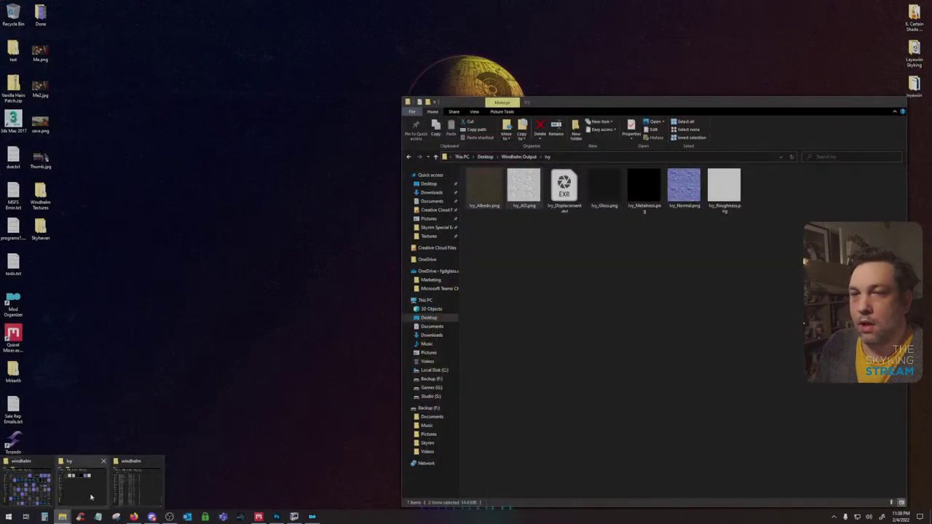
pyautogui.click(91, 497)
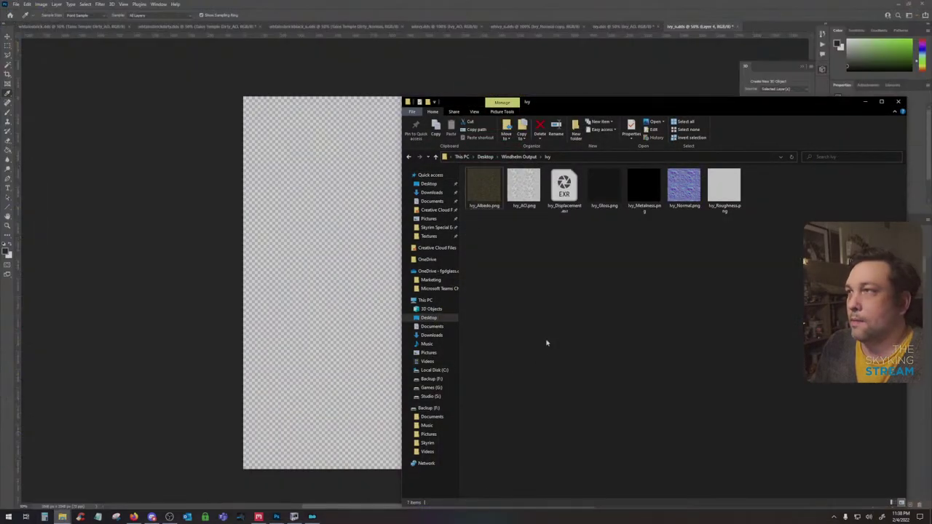
pyautogui.moveTo(684, 191); pyautogui.dragTo(391, 302)
pyautogui.press('Return')
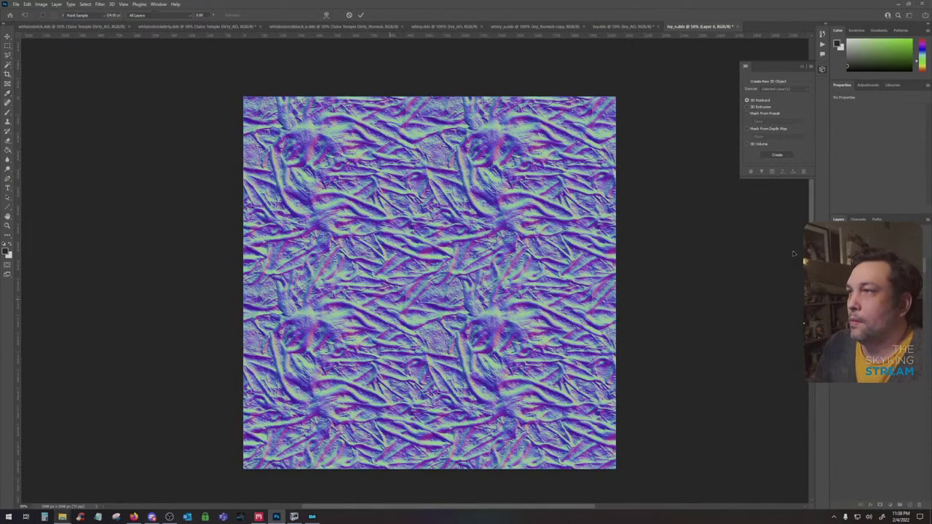
# Invert the green channel of the placed normal map and restore the RGB composite view
pyautogui.click(857, 219)
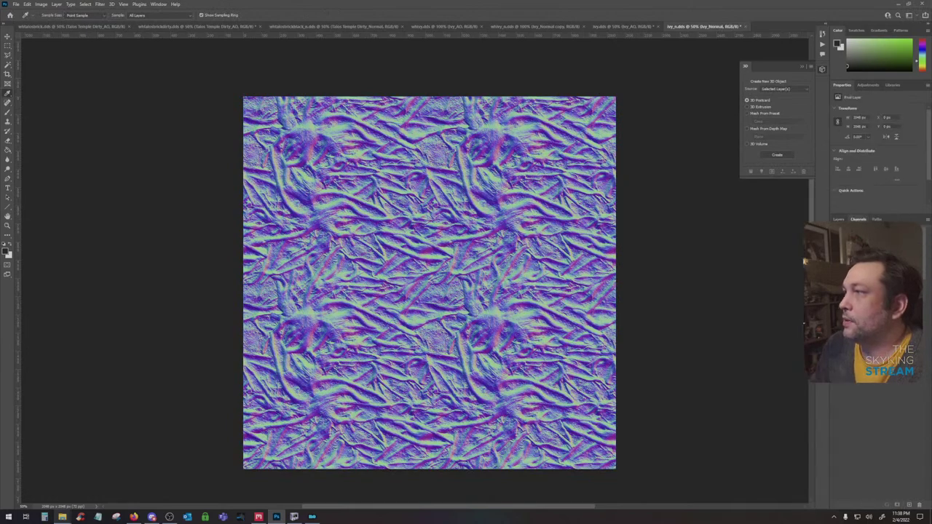
pyautogui.click(867, 256)
pyautogui.hotkey('ctrl', 'i')
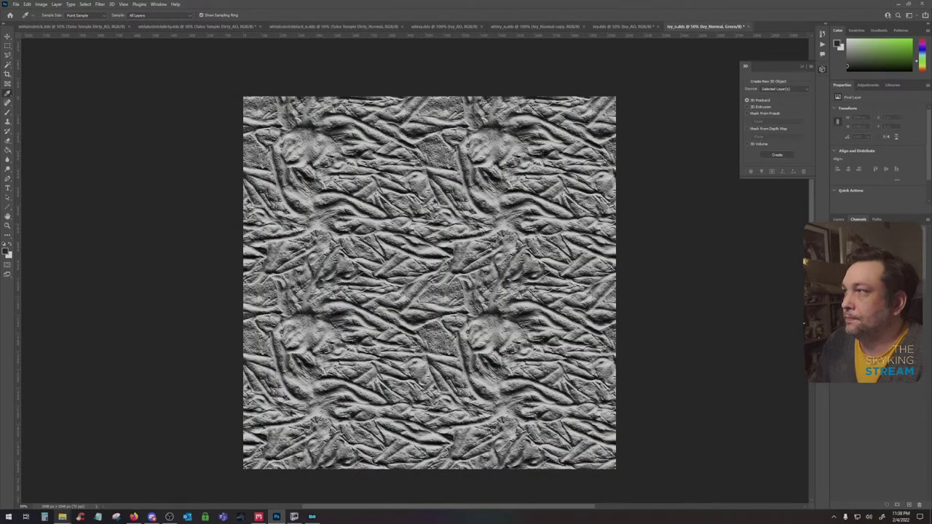
pyautogui.hotkey('ctrl', '2')
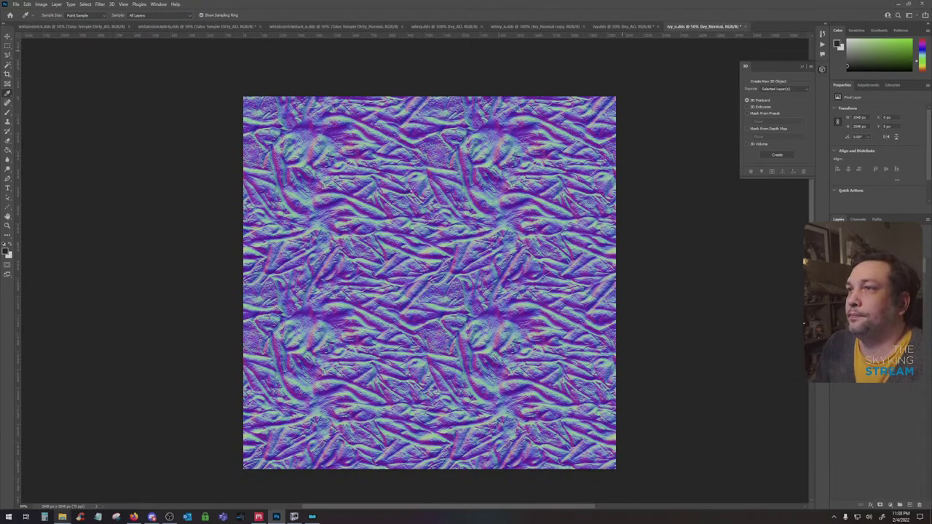
# Save ivy_n.dds and ivy.dds, accepting the DDS export settings for each
pyautogui.hotkey('ctrl', 's')
pyautogui.press('Return')
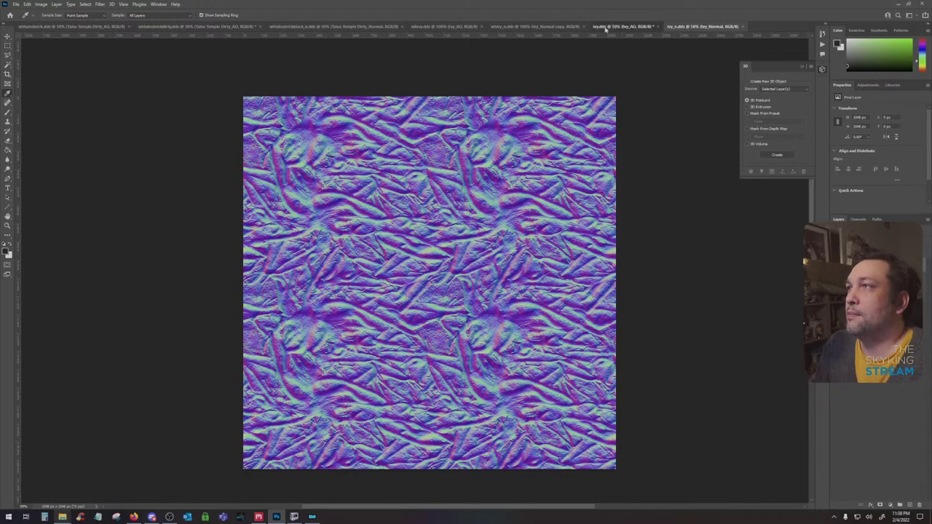
pyautogui.click(605, 27)
pyautogui.hotkey('ctrl', 's')
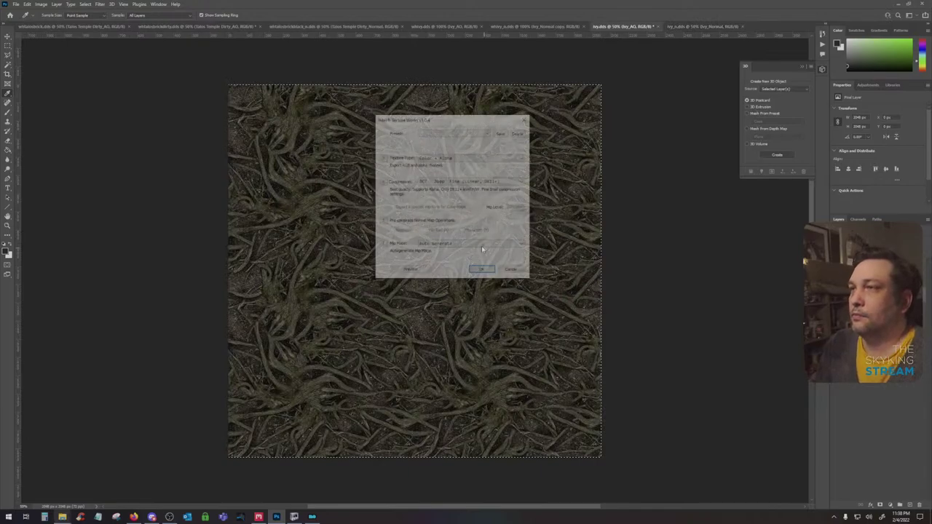
pyautogui.press('Return')
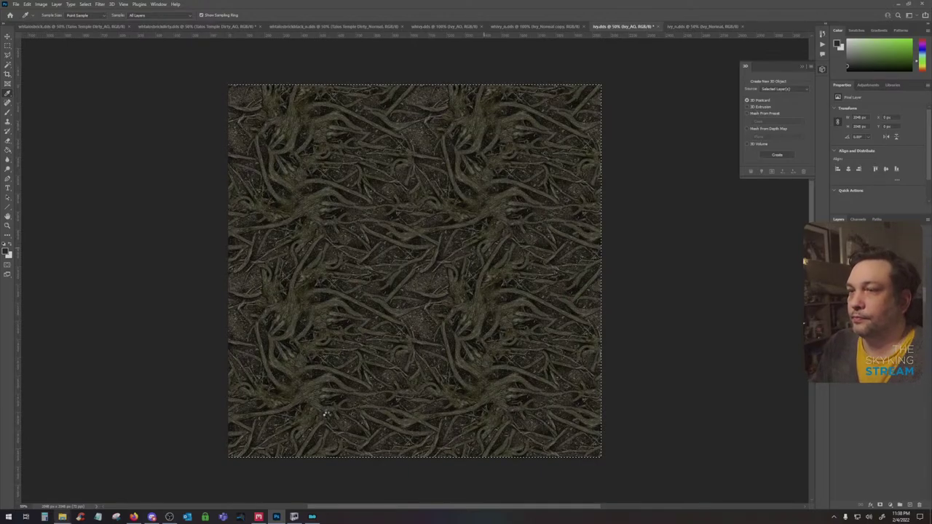
# Switch to Mod Organizer and launch the game with skse64_loader
pyautogui.click(311, 517)
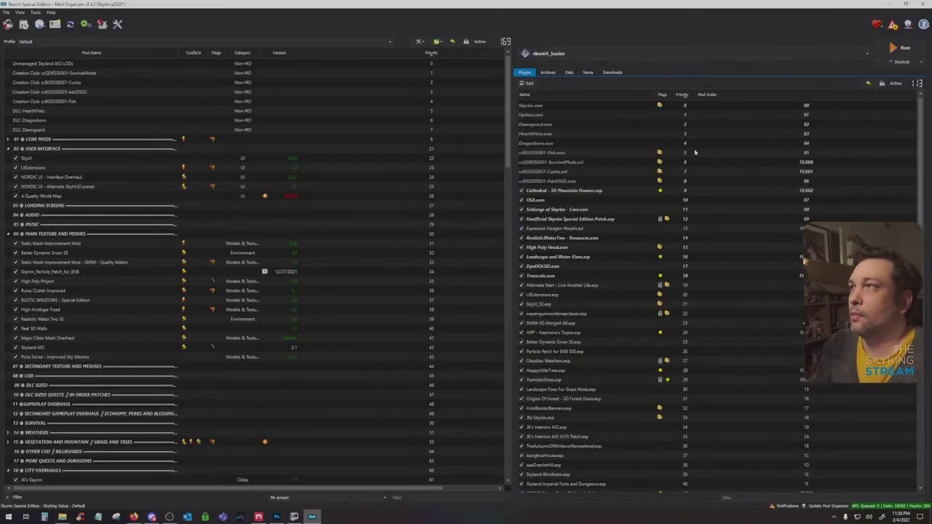
pyautogui.click(902, 48)
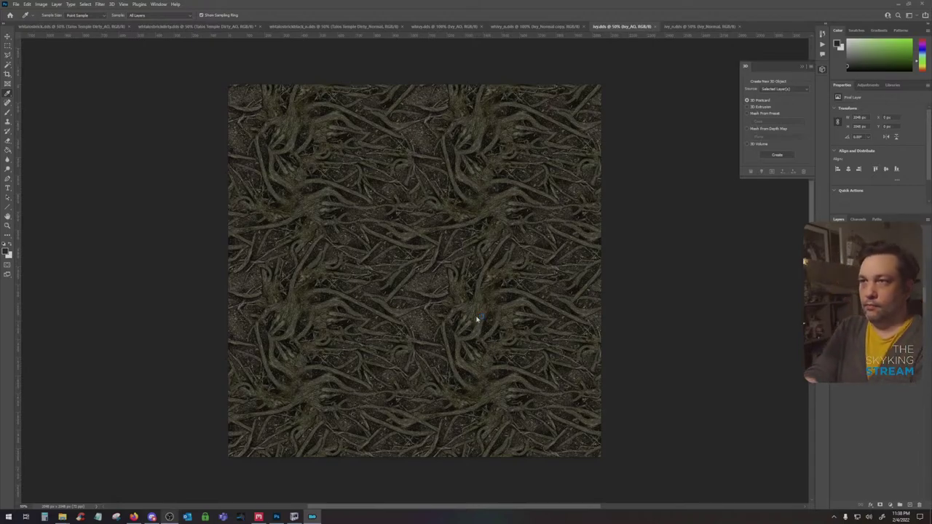
# Switch to Quixel Mixer, turn on the Creeping Fig layer, and set its blend height to 0.896
pyautogui.click(259, 517)
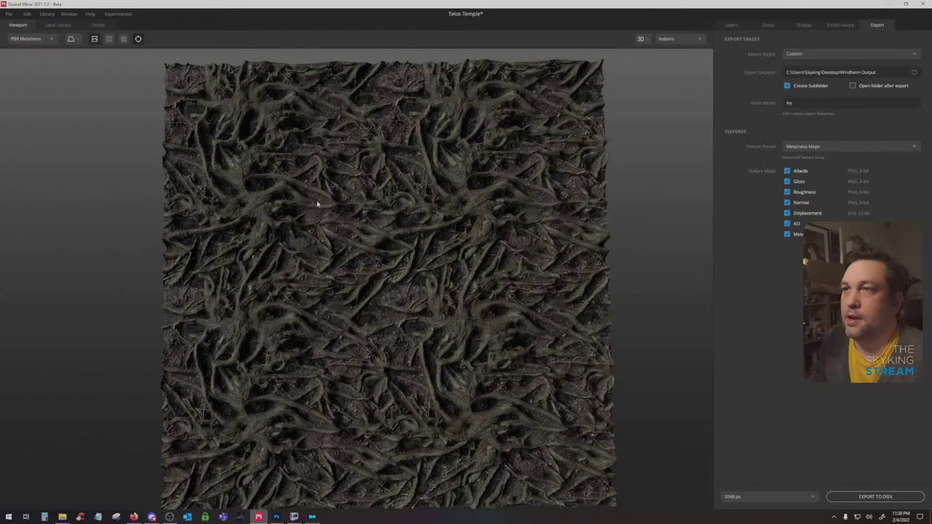
pyautogui.click(731, 25)
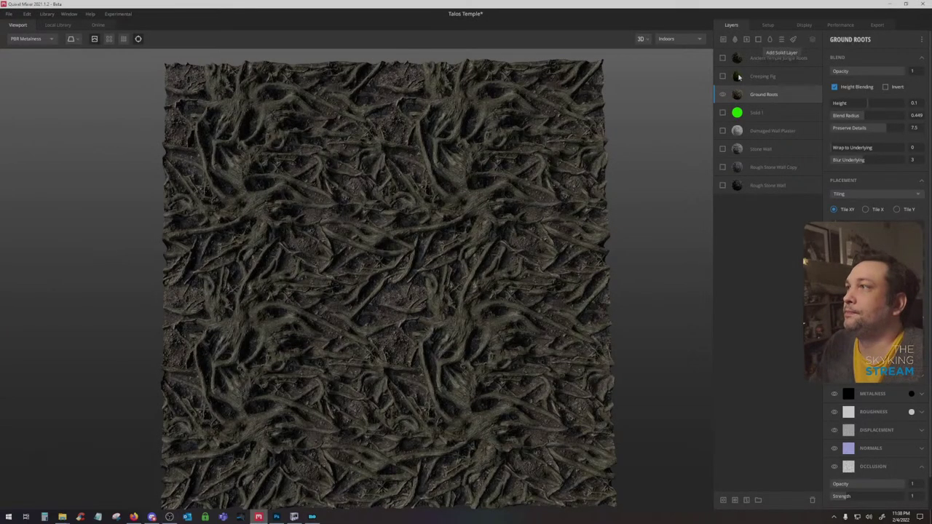
pyautogui.click(722, 76)
pyautogui.click(762, 77)
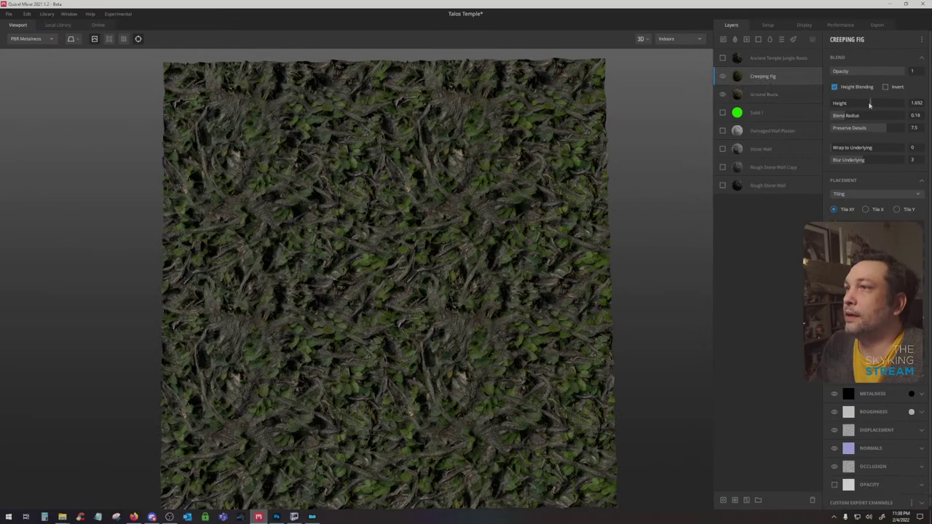
pyautogui.moveTo(868, 106); pyautogui.dragTo(868, 107)
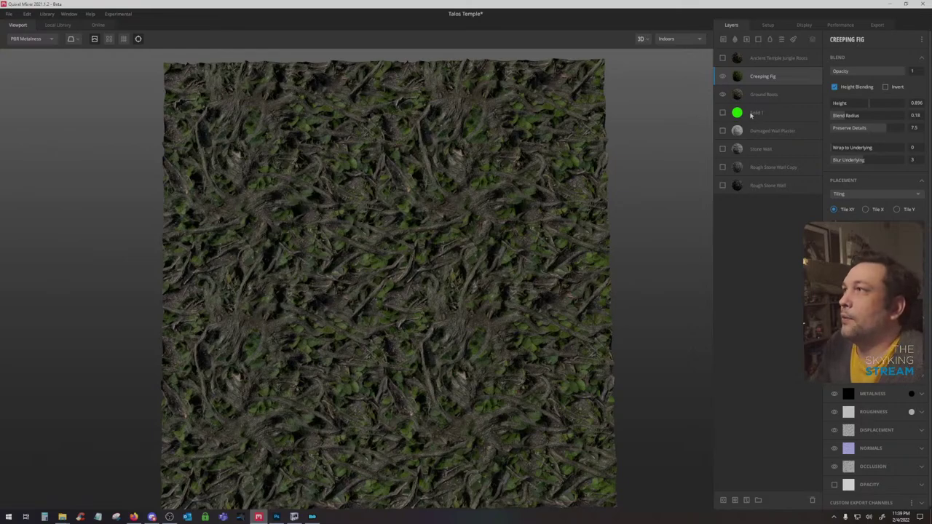
# Set the Creeping Fig layer's metalness color to pure white (FFFFFF)
pyautogui.click(911, 396)
pyautogui.moveTo(428, 259); pyautogui.dragTo(362, 218)
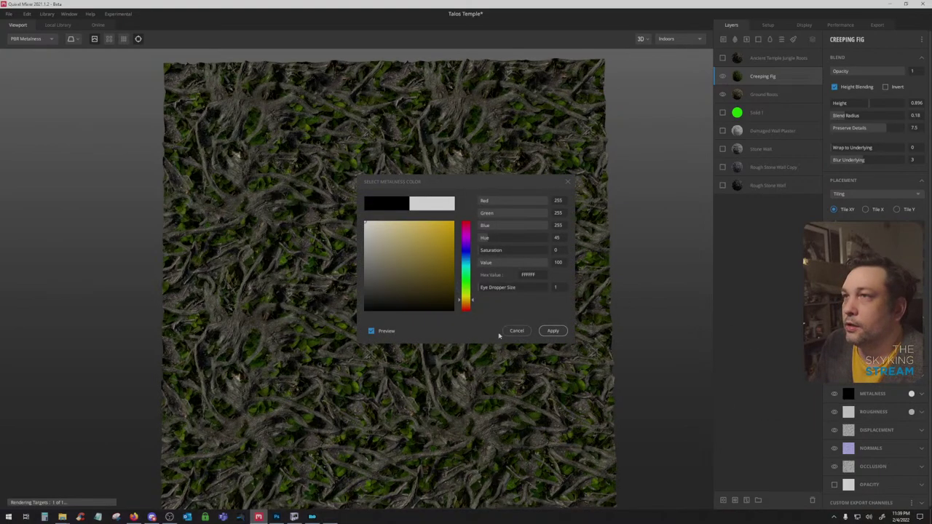
pyautogui.click(553, 332)
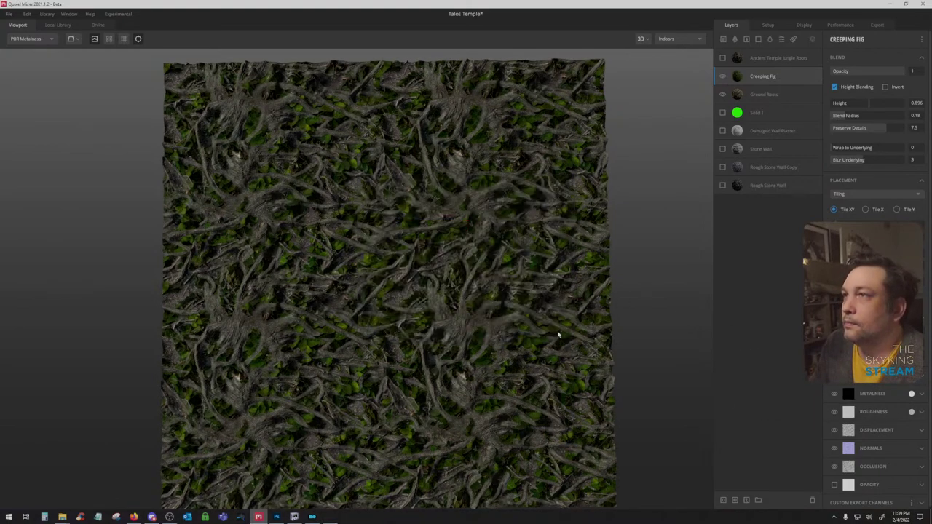
# Export the Ivy metalness map set to disk at 2048 px in the Windhelm Output folder
pyautogui.click(877, 25)
pyautogui.click(874, 496)
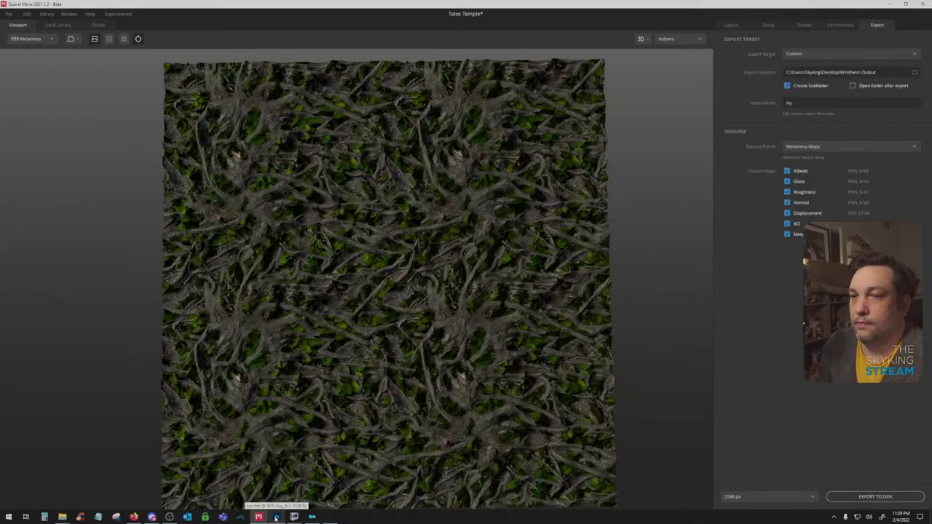
# Switch to Photoshop and place Ivy_Albedo.png from the Ivy output folder into the ivy.dds document
pyautogui.click(276, 517)
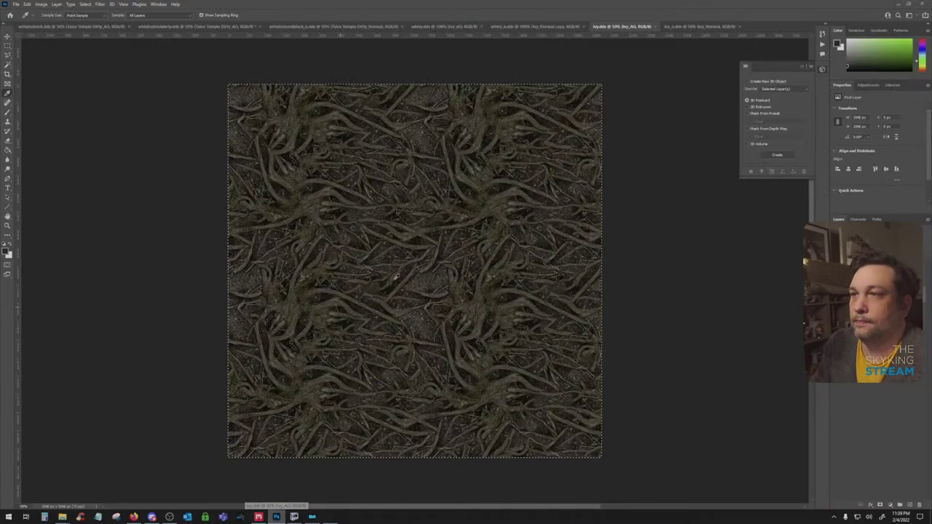
pyautogui.moveTo(62, 516)
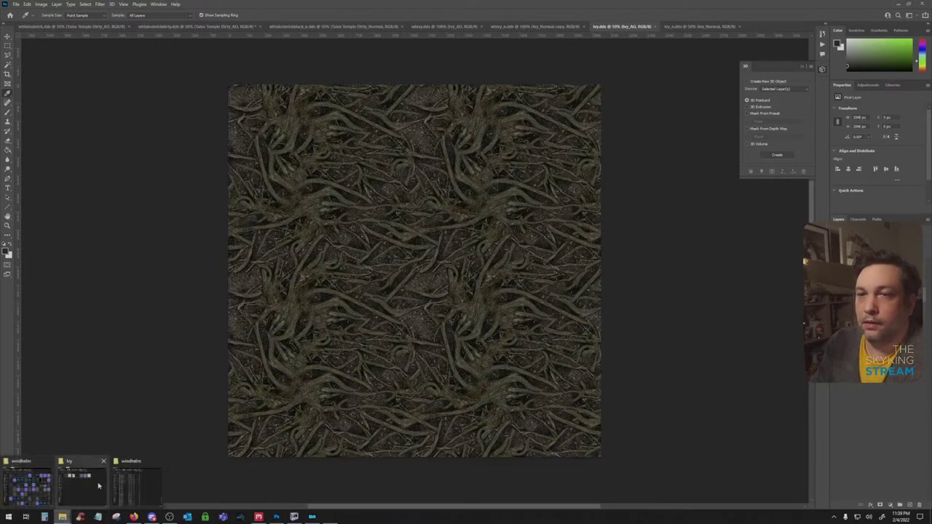
pyautogui.click(83, 477)
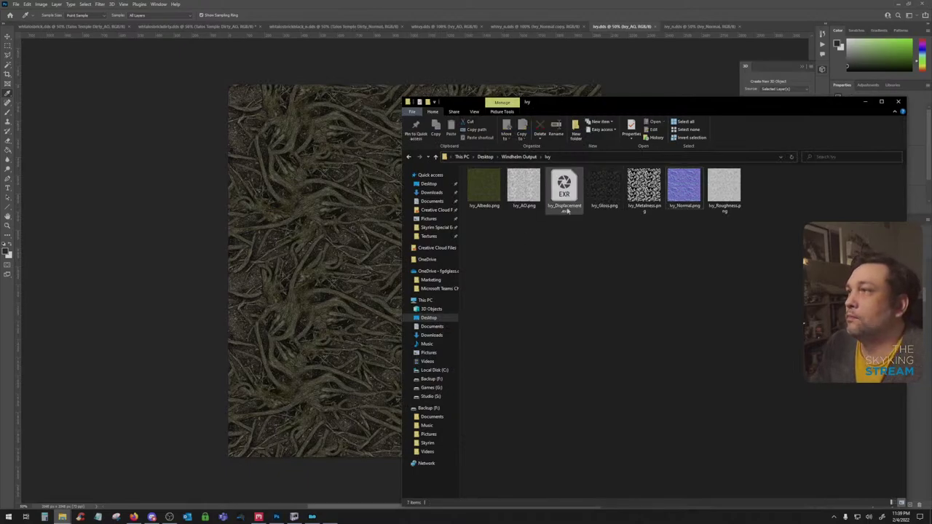
pyautogui.click(486, 193)
pyautogui.moveTo(486, 193); pyautogui.dragTo(327, 244)
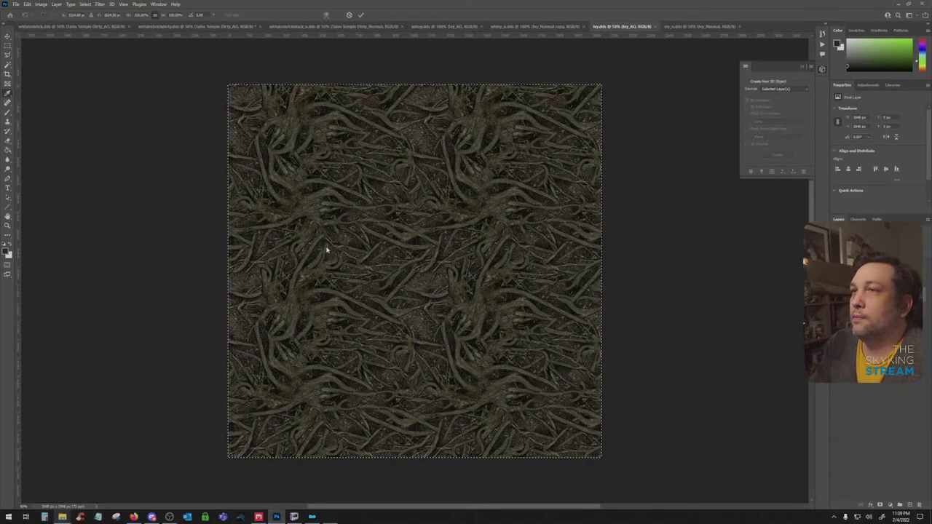
pyautogui.press('Return')
# Place Ivy_AO.png from the Ivy output folder over the albedo in ivy.dds
pyautogui.moveTo(62, 516)
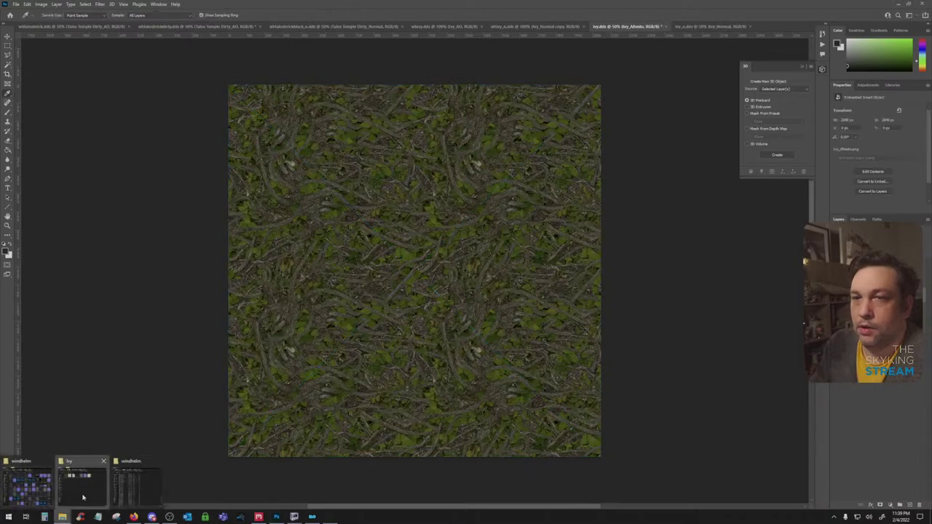
pyautogui.click(83, 479)
pyautogui.moveTo(524, 188); pyautogui.dragTo(363, 226)
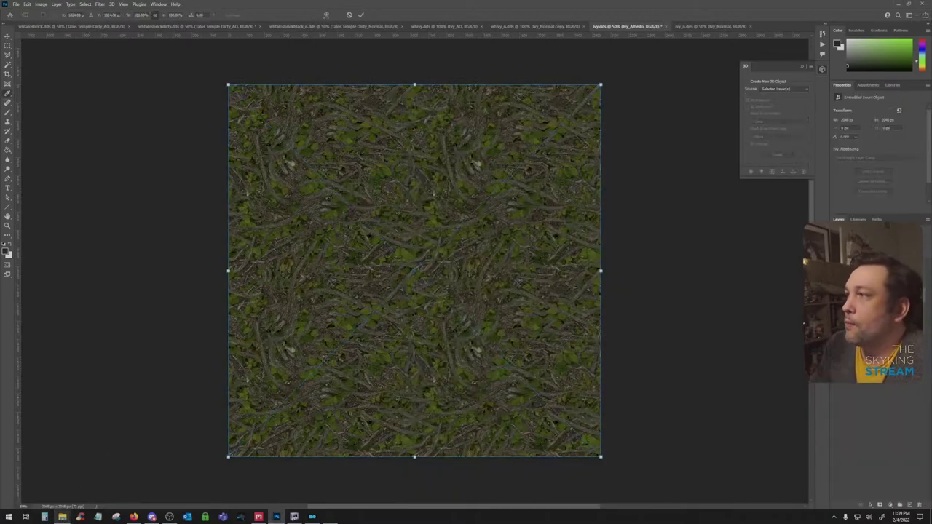
pyautogui.press('Return')
# Rasterize the placed Ivy_AO and Ivy_Albedo layers
pyautogui.rightClick(882, 257)
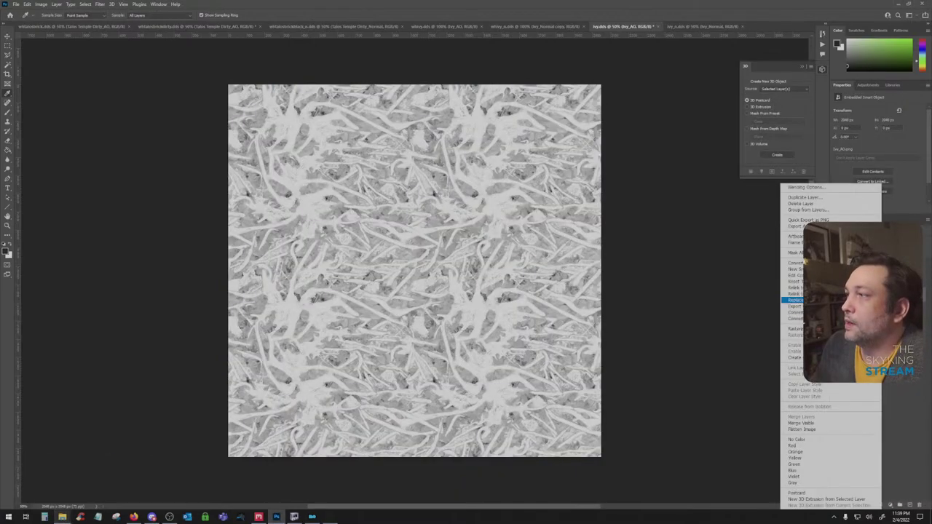
pyautogui.click(859, 329)
pyautogui.rightClick(885, 270)
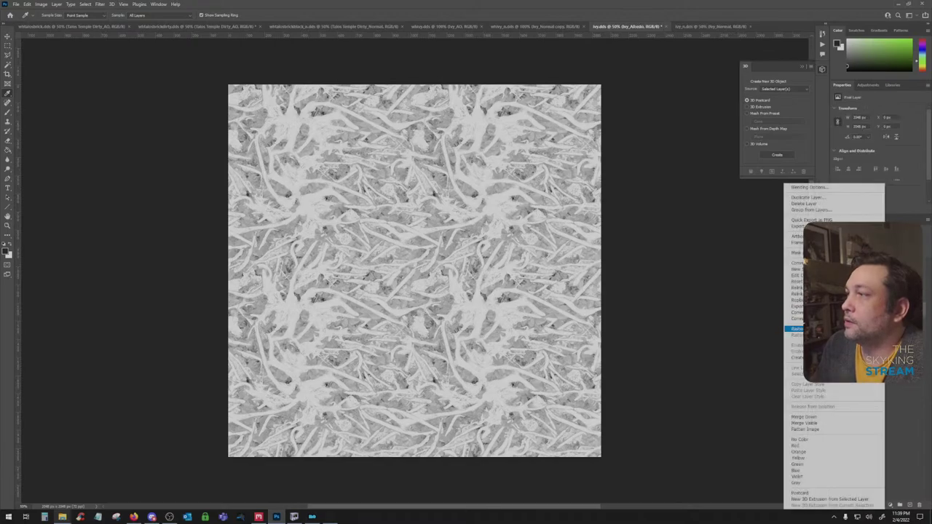
pyautogui.click(795, 329)
# Give the Ivy_AO layer a darkening blend mode over the albedo and raise its Levels black input to about 98
pyautogui.click(882, 257)
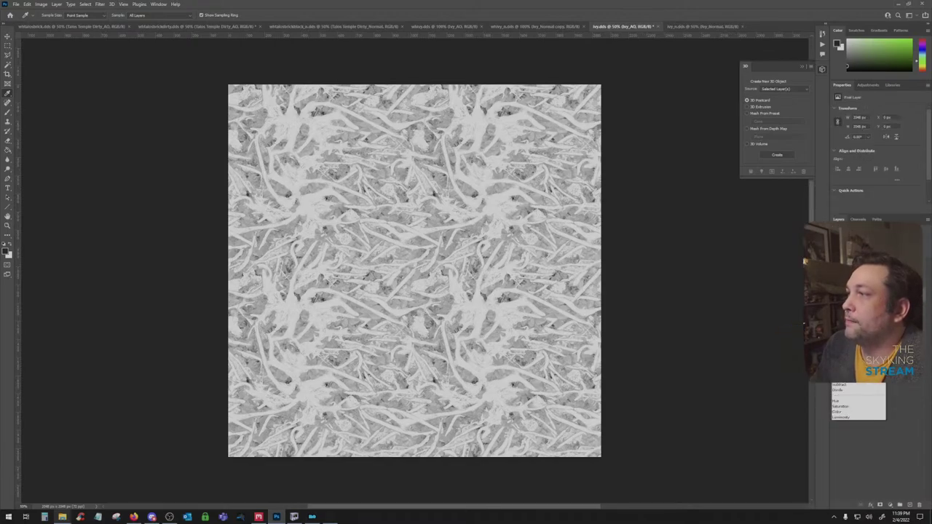
pyautogui.click(843, 270)
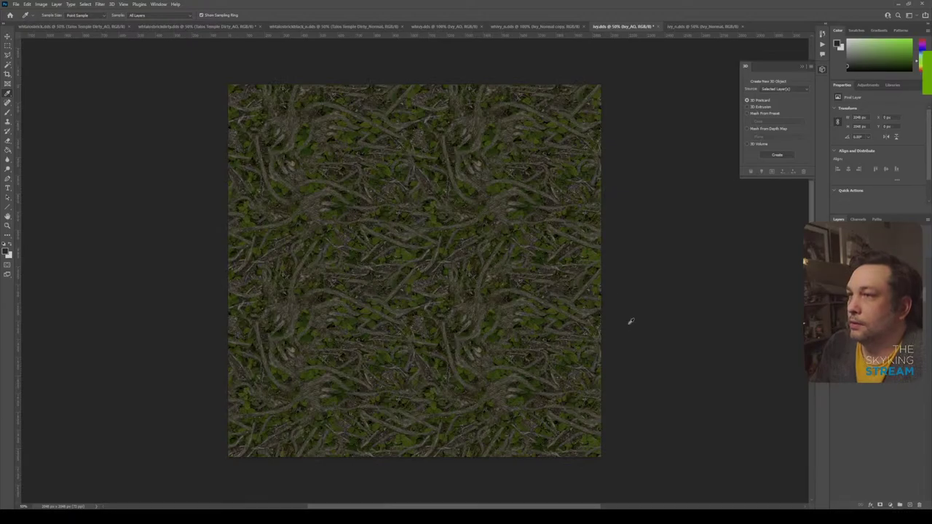
pyautogui.click(8, 35)
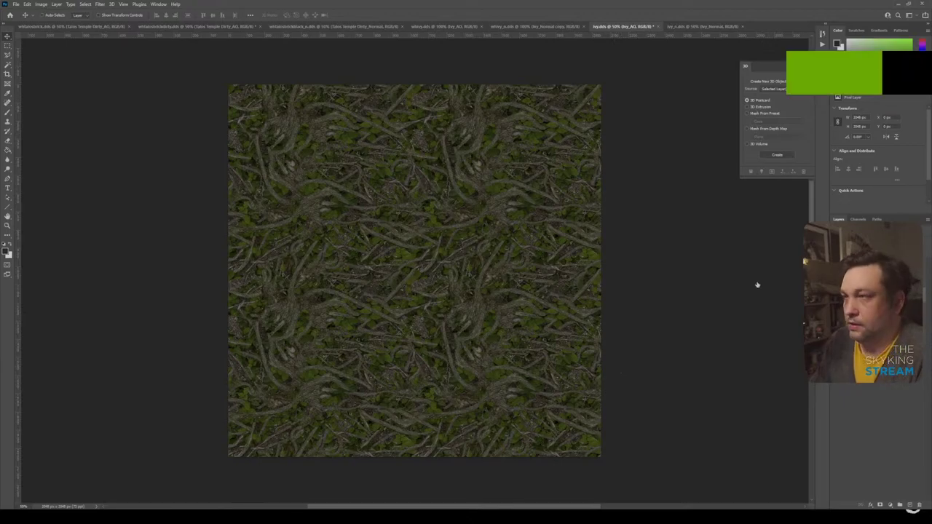
pyautogui.hotkey('ctrl', 'l')
pyautogui.moveTo(413, 199); pyautogui.dragTo(432, 198)
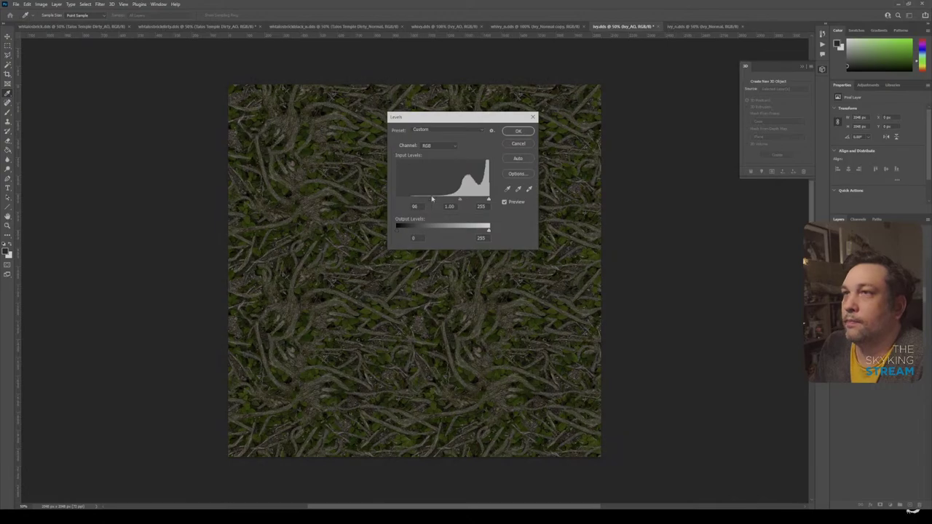
pyautogui.click(518, 132)
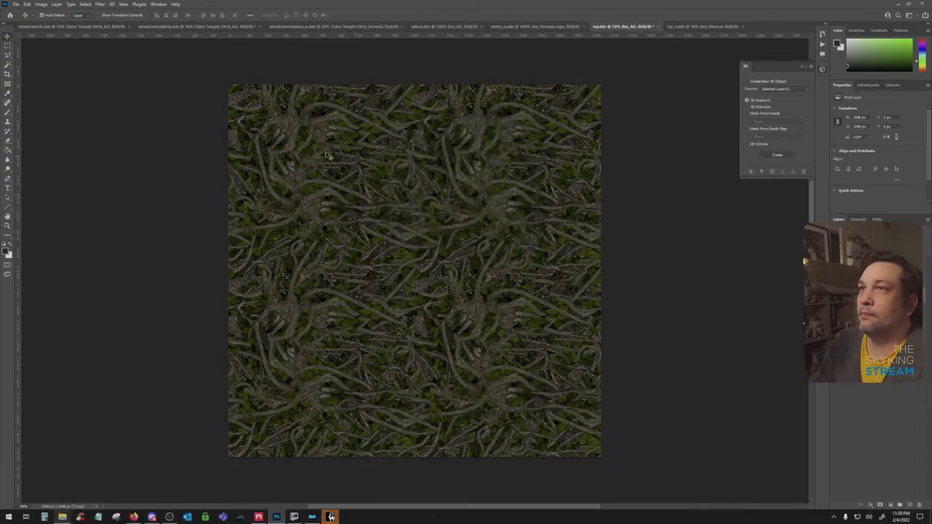
pyautogui.hotkey('ctrl', 'z')
# Switch to the Skyrim game and continue from the last saved game
pyautogui.click(331, 517)
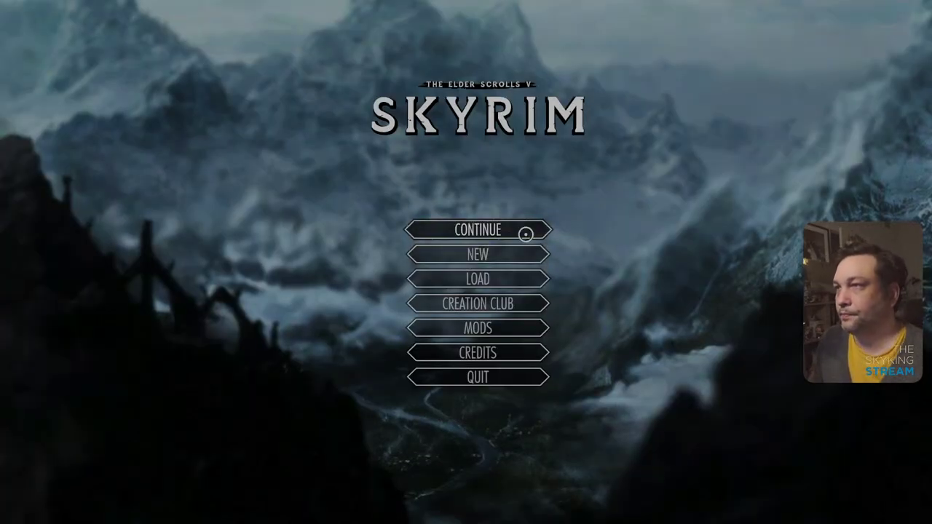
pyautogui.click(527, 229)
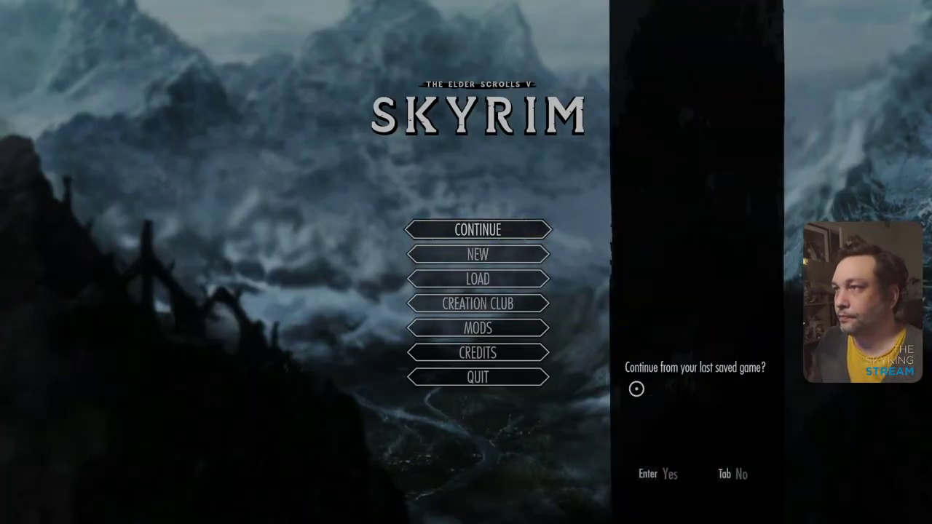
pyautogui.click(663, 474)
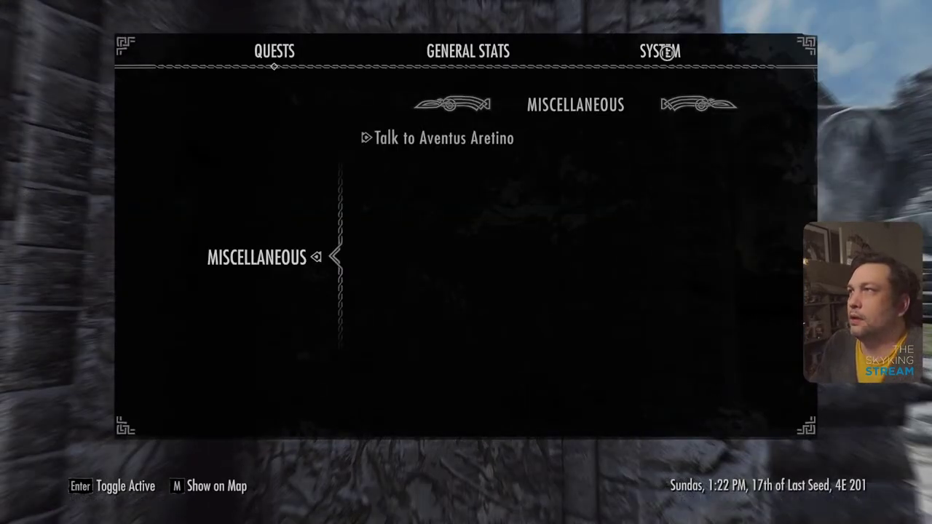
# Quit the game to the desktop from its system options
pyautogui.click(667, 52)
pyautogui.click(251, 258)
pyautogui.press('Escape')
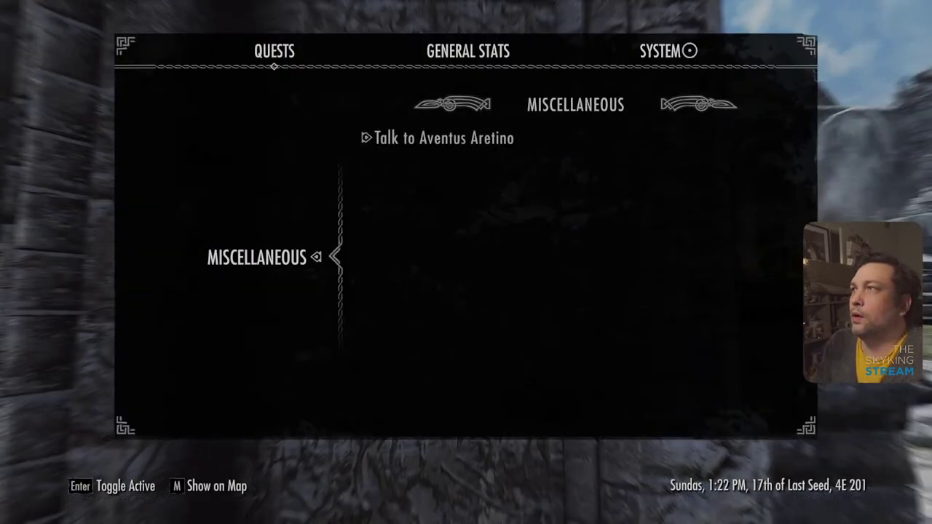
pyautogui.click(668, 55)
pyautogui.scroll(-5, 287, 283)
pyautogui.click(289, 312)
pyautogui.click(372, 269)
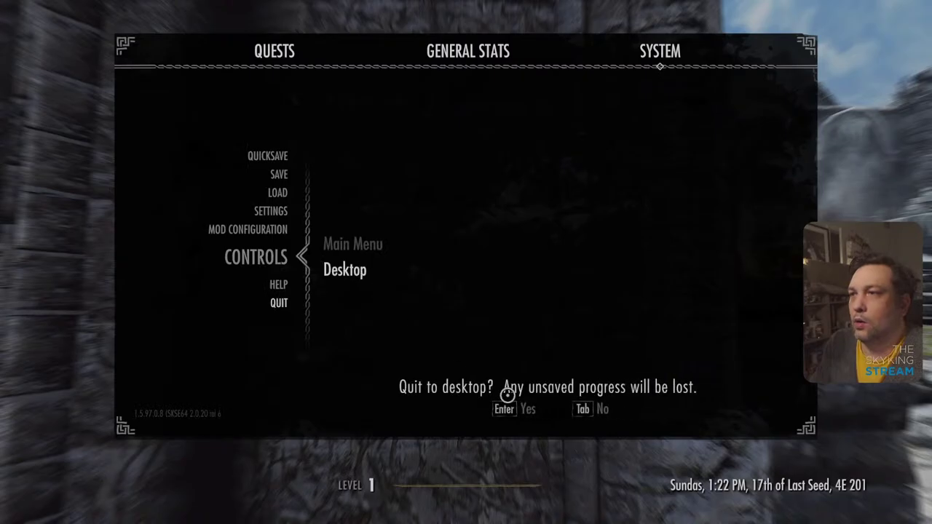
pyautogui.click(525, 407)
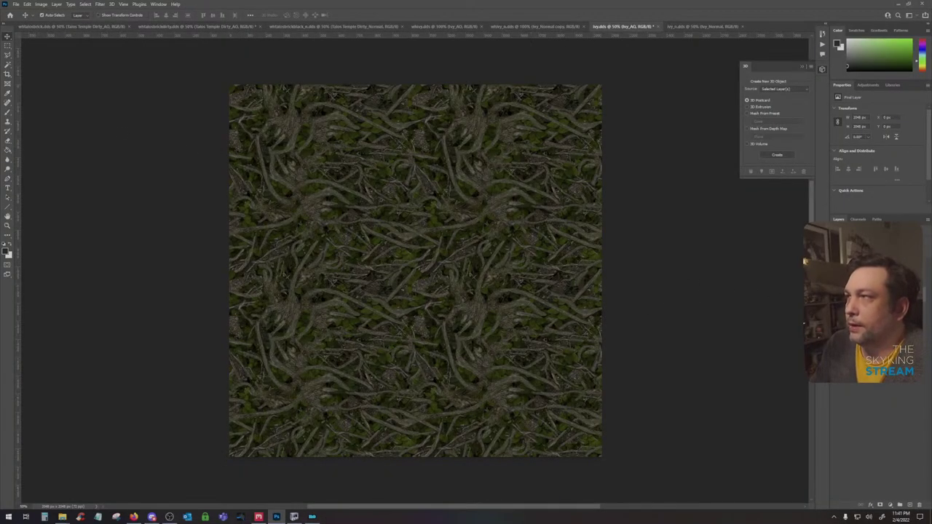
# Bring up the grayscale roots mask in ivy.dds, place Ivy_Metalness.png over it, and rasterize the placed layer
pyautogui.hotkey('ctrl', 'z')
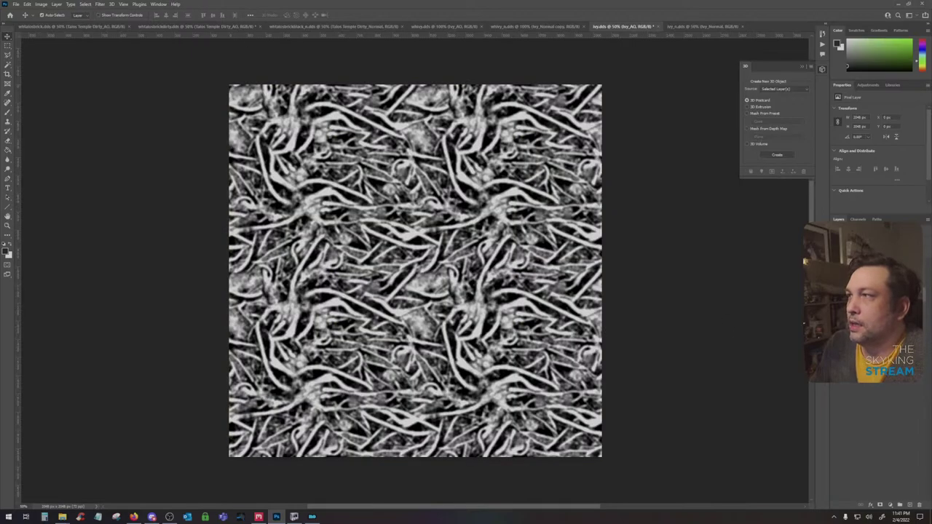
pyautogui.moveTo(63, 516)
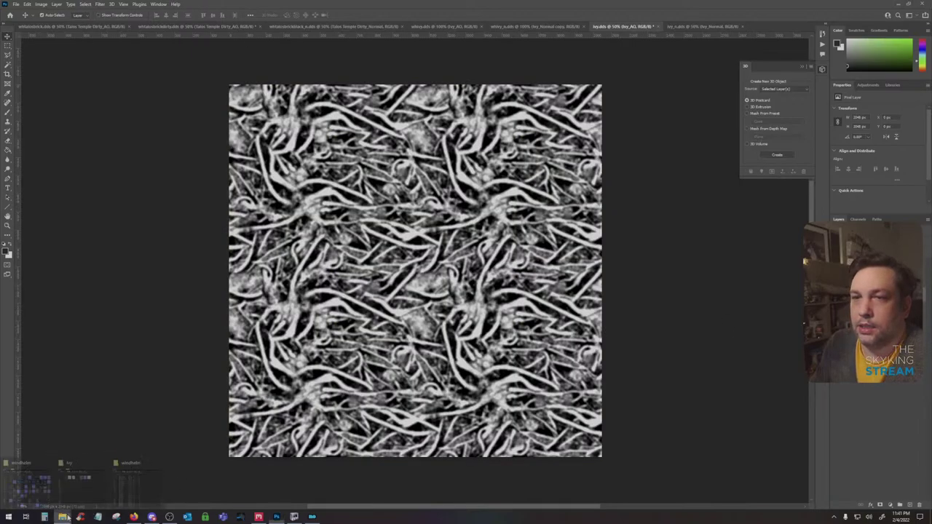
pyautogui.click(131, 497)
pyautogui.click(336, 269)
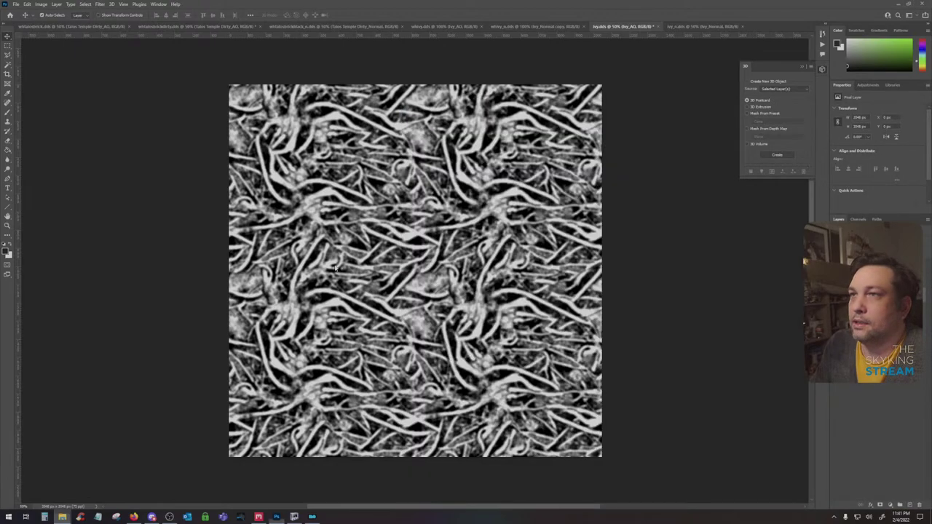
pyautogui.press('Return')
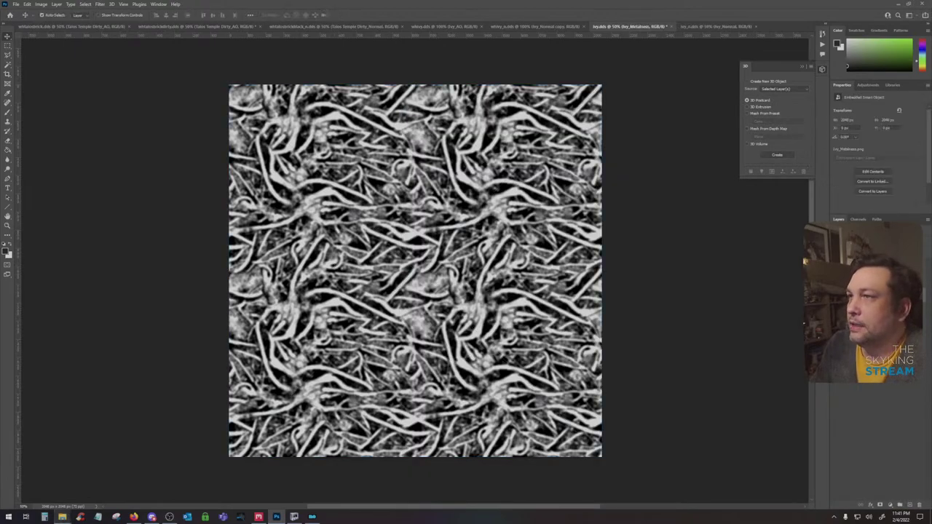
pyautogui.rightClick(894, 261)
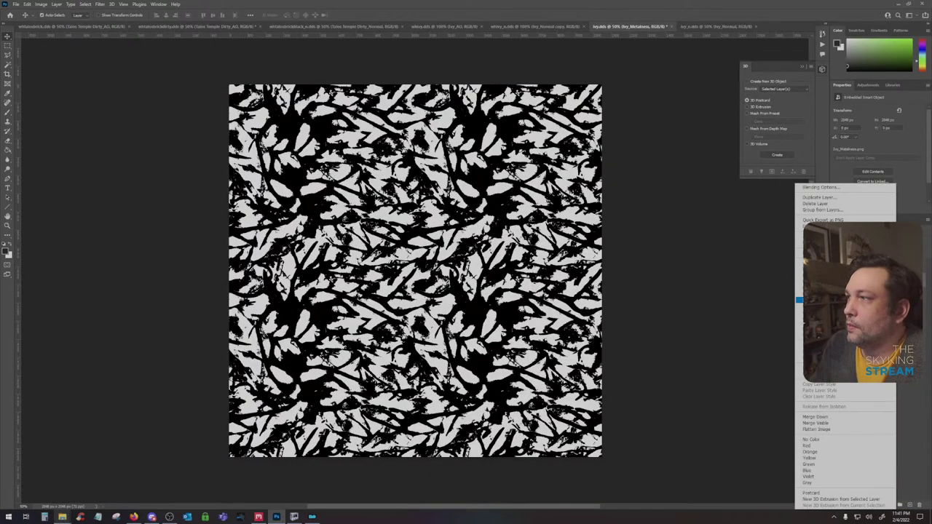
pyautogui.click(837, 329)
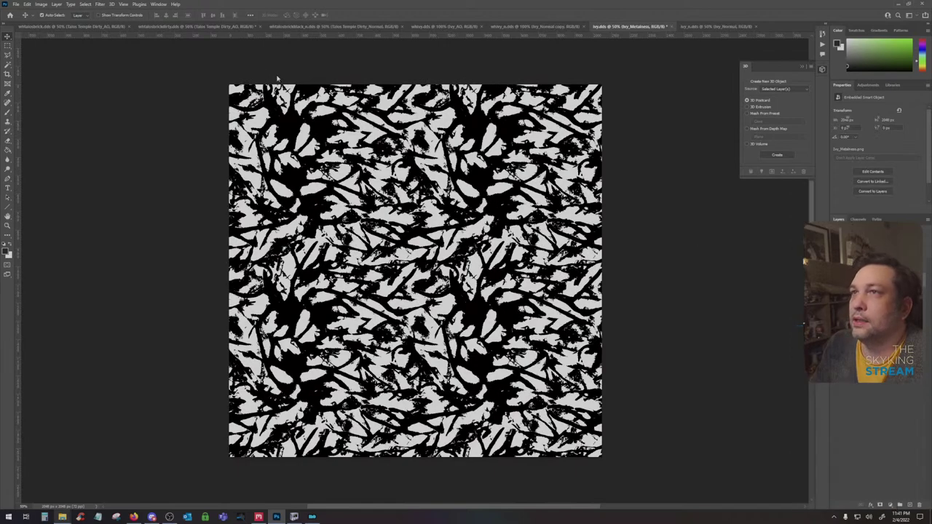
# Select the white areas of the Ivy_Metalness layer with Color Range
pyautogui.click(100, 4)
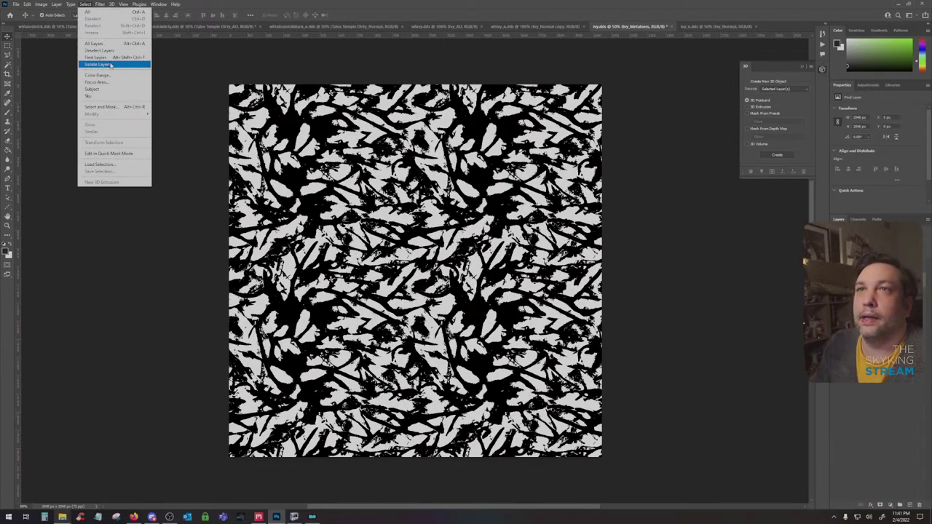
pyautogui.click(113, 74)
pyautogui.click(263, 118)
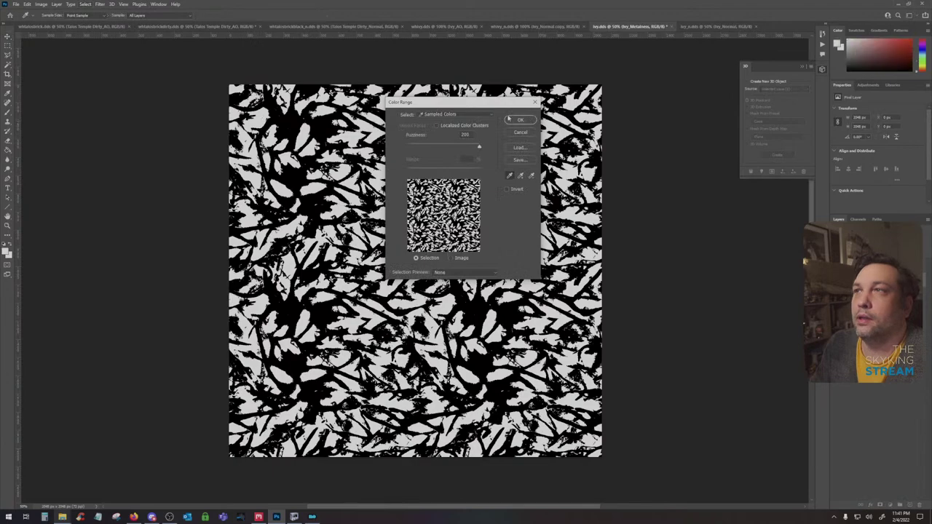
pyautogui.click(519, 119)
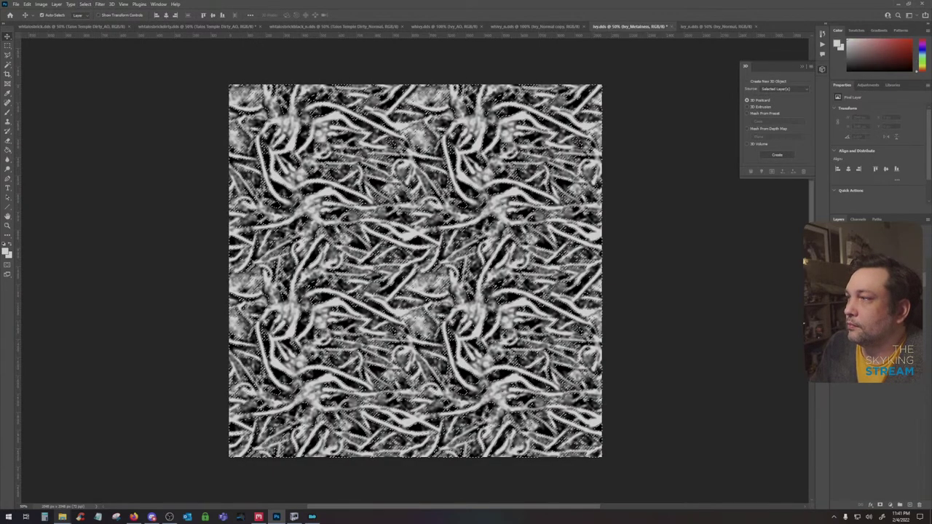
# Hide the mask layers, combine the Ivy_AO and Ivy_Albedo layers into one smart object, and rasterize it
pyautogui.click(836, 270)
pyautogui.click(873, 307)
pyautogui.rightClick(874, 307)
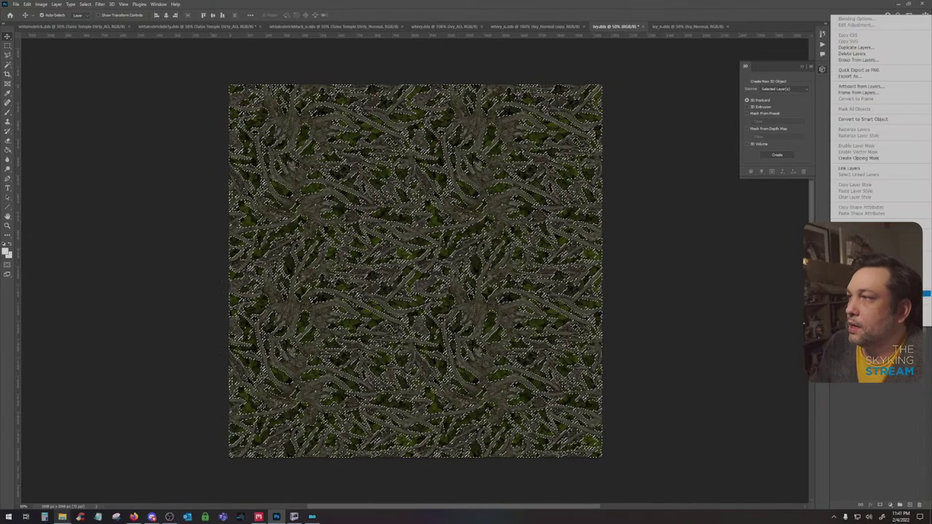
pyautogui.click(899, 120)
pyautogui.rightClick(889, 293)
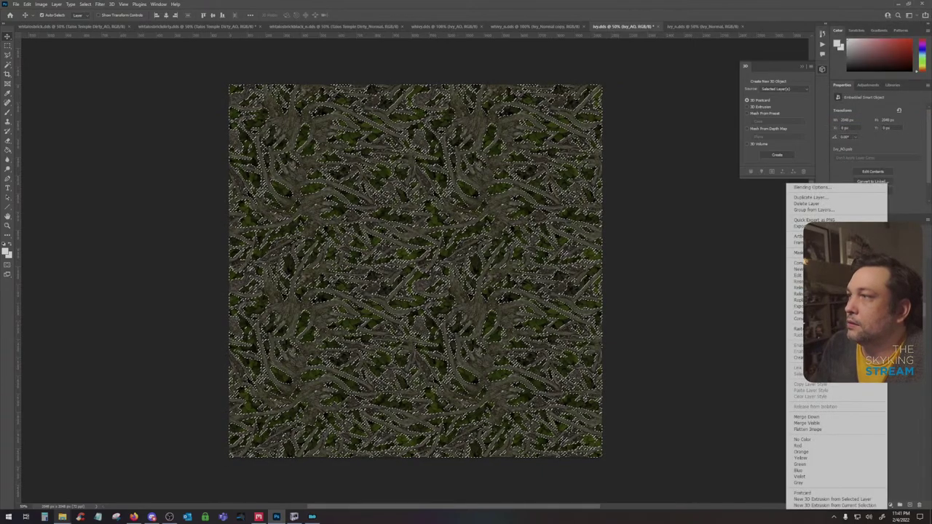
pyautogui.click(866, 318)
# Copy the selected leaf areas to a new layer and delete the combined texture layer
pyautogui.hotkey('ctrl', 'j')
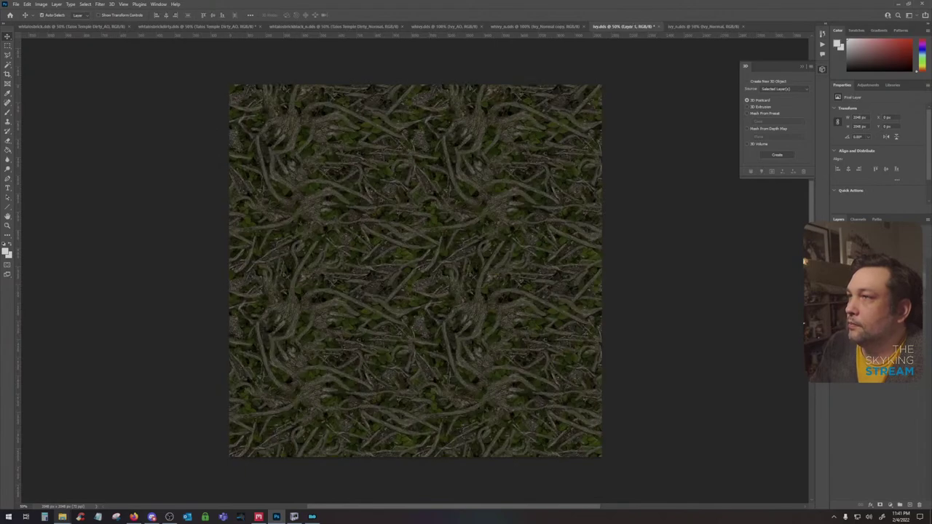
pyautogui.click(836, 307)
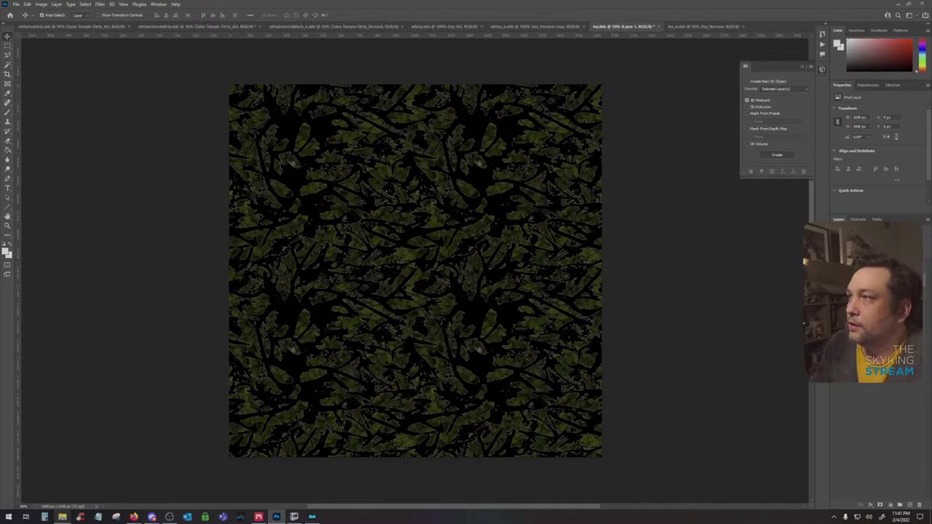
pyautogui.moveTo(899, 295); pyautogui.dragTo(918, 505)
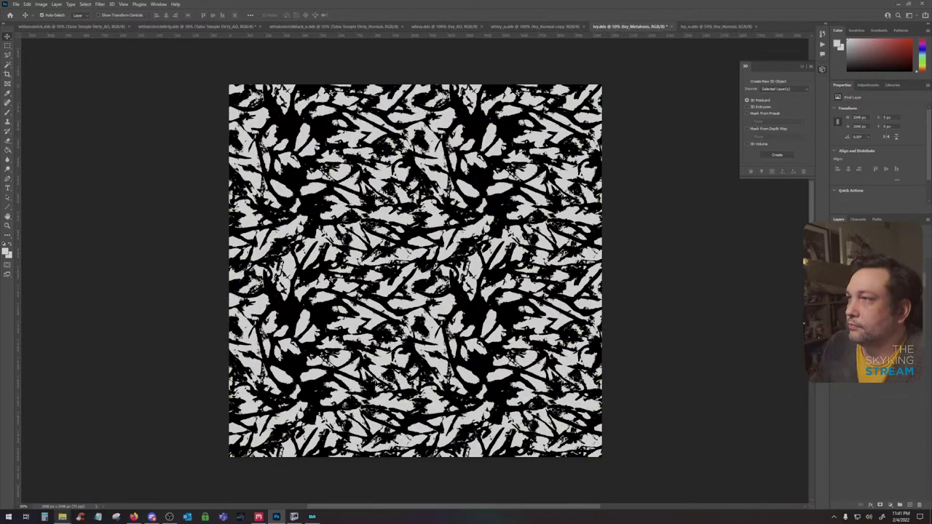
# Try another blend mode on the Ivy_Metalness layer, discard it, and show the leaf layer over the grayscale roots mask
pyautogui.click(852, 236)
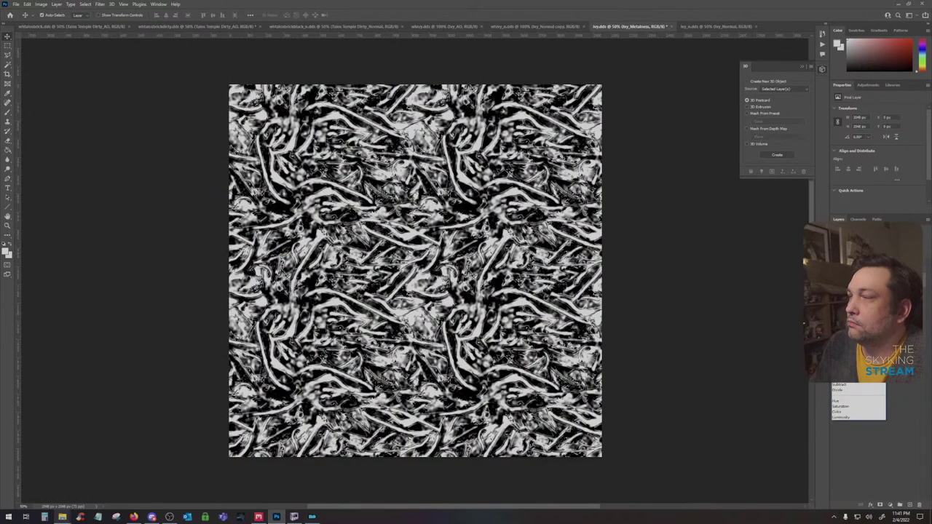
pyautogui.click(904, 457)
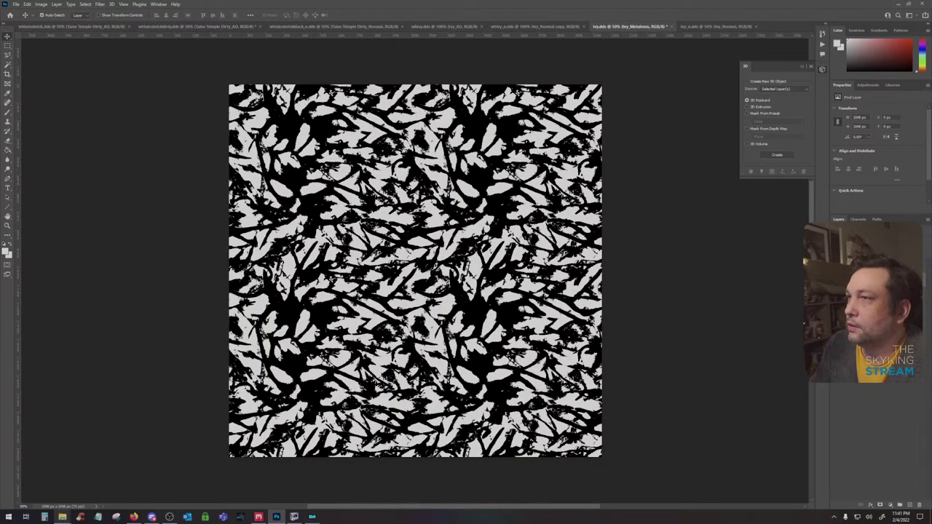
pyautogui.hotkey('ctrl', 'z')
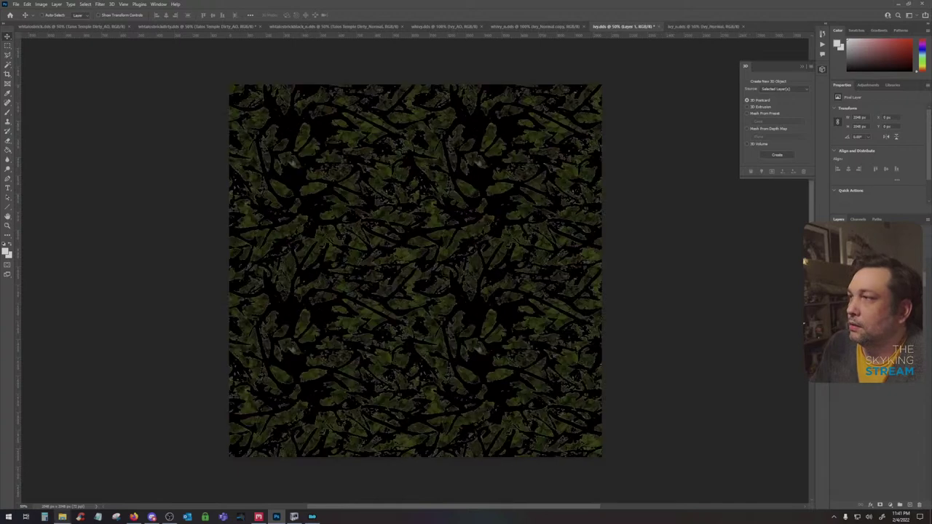
pyautogui.hotkey('ctrl', 'z')
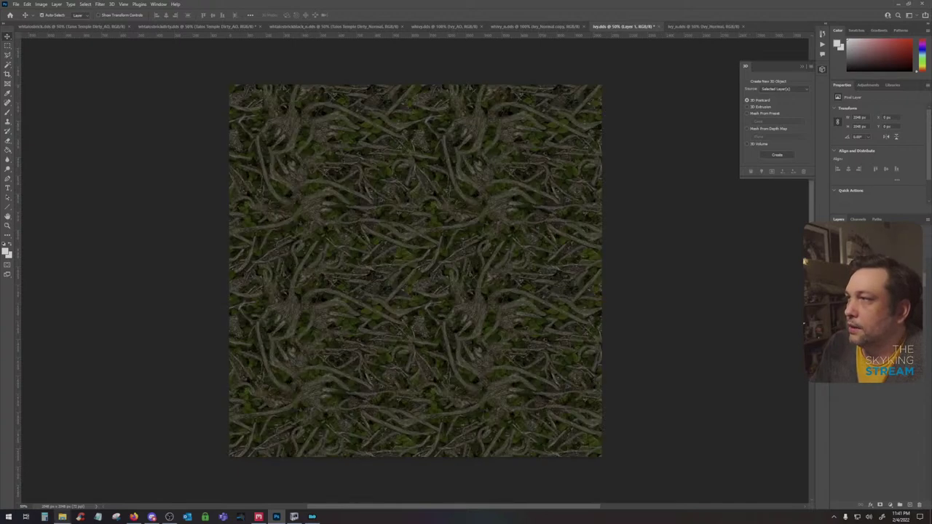
pyautogui.hotkey('ctrl', 'z')
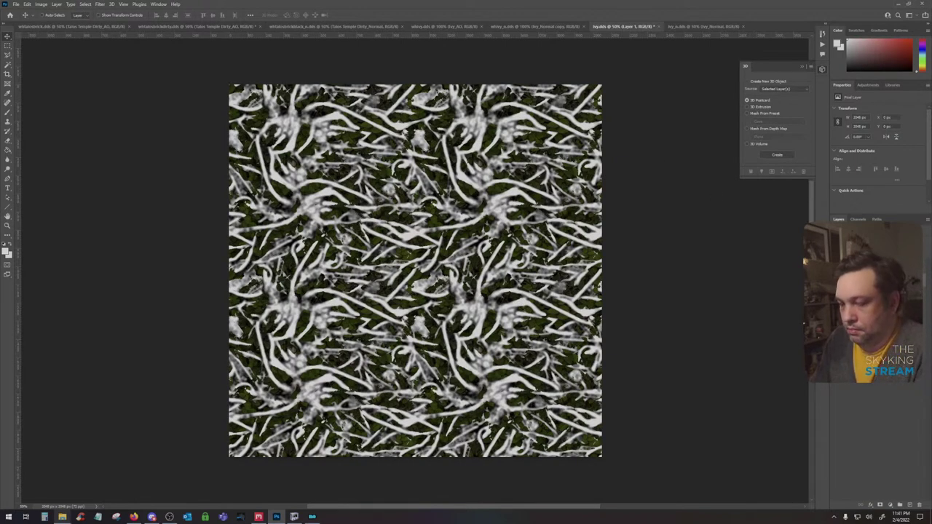
# Desaturate the leaf layer and boost its contrast with Levels, setting the black input to 10 and the white input to about 28
pyautogui.hotkey('ctrl', 'shift', 'u')
pyautogui.hotkey('ctrl', 'l')
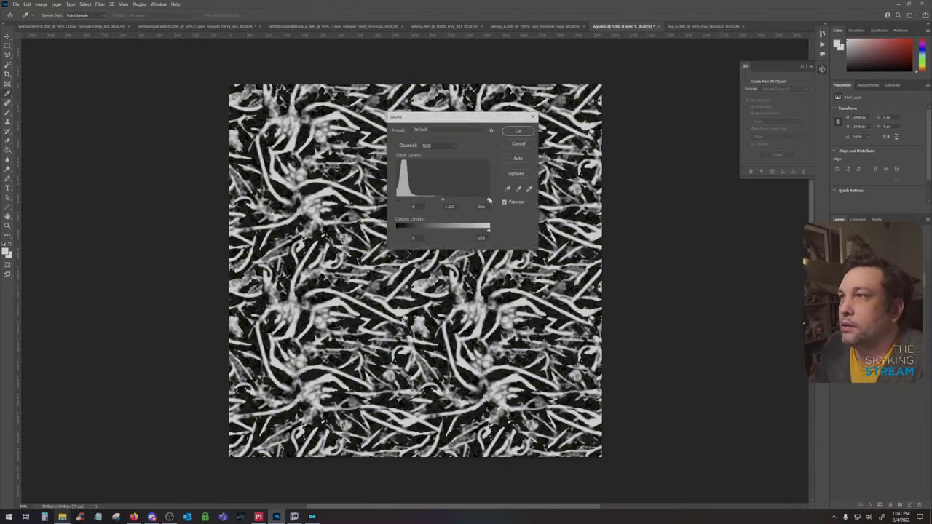
pyautogui.moveTo(488, 200); pyautogui.dragTo(402, 202)
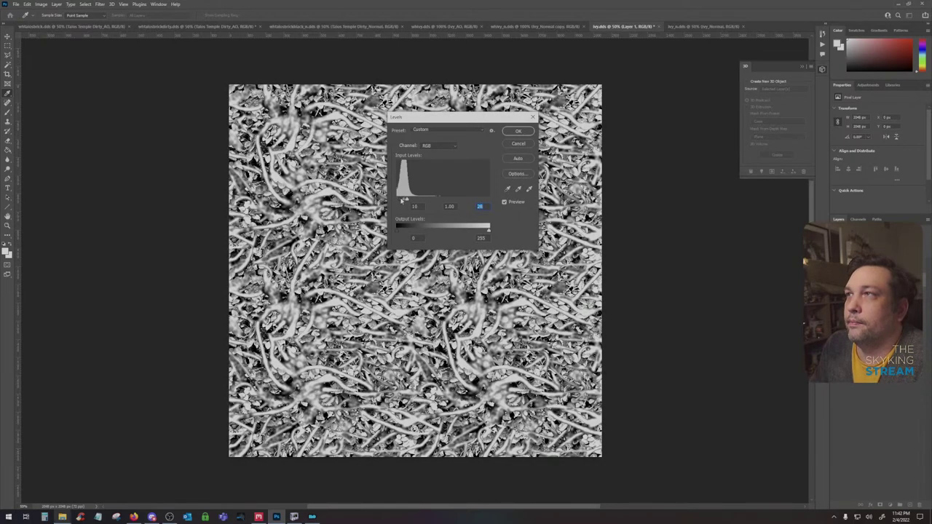
pyautogui.click(517, 131)
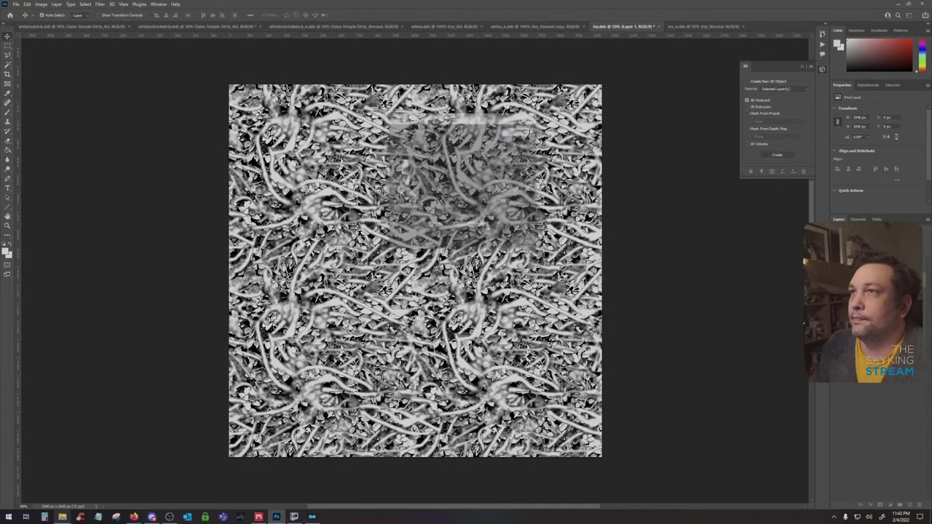
# Reapply the Gaussian Blur to the leaf layer and adjust its Levels with a raised black input and a white input of 214
pyautogui.click(100, 4)
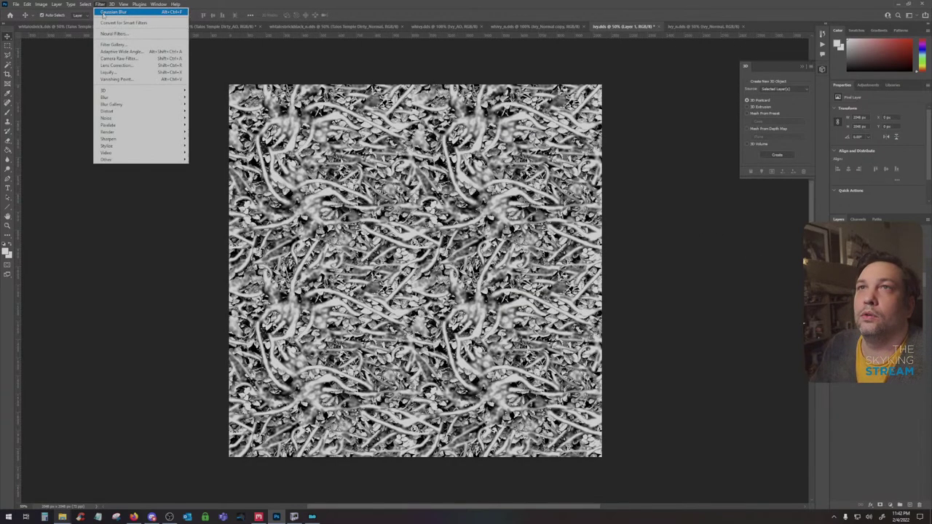
pyautogui.click(109, 16)
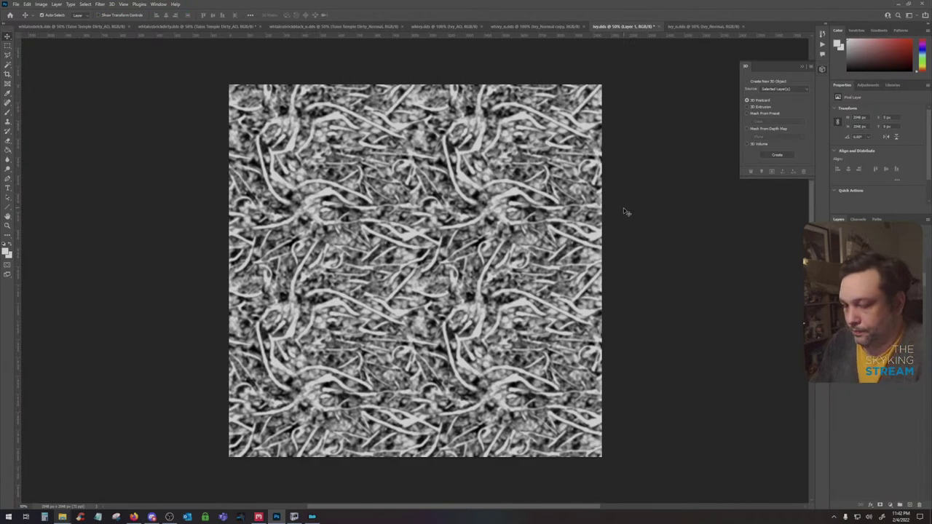
pyautogui.hotkey('ctrl', 'l')
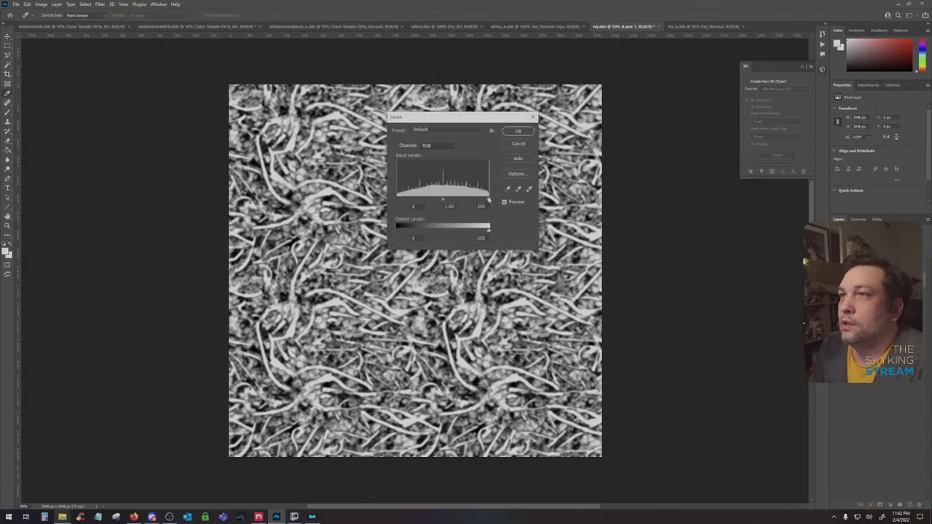
pyautogui.moveTo(489, 200); pyautogui.dragTo(475, 200)
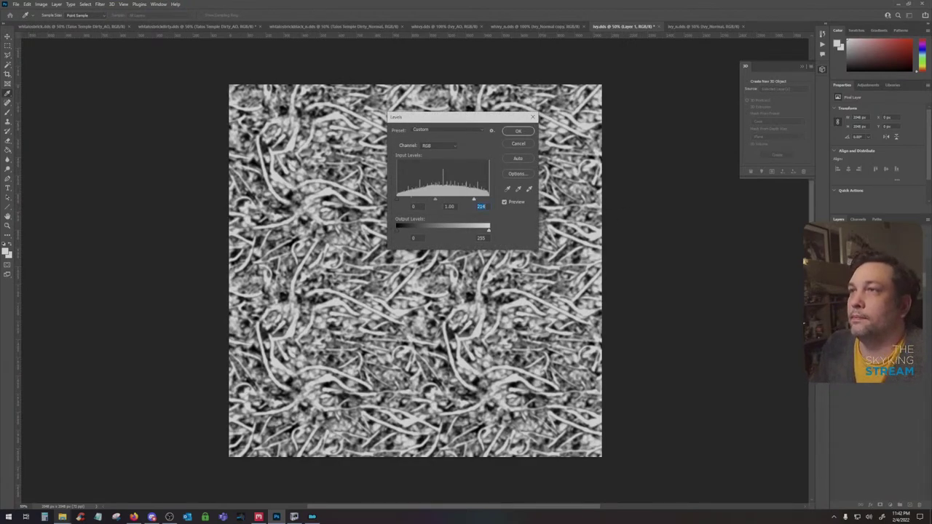
pyautogui.moveTo(397, 200); pyautogui.dragTo(404, 200)
pyautogui.click(518, 131)
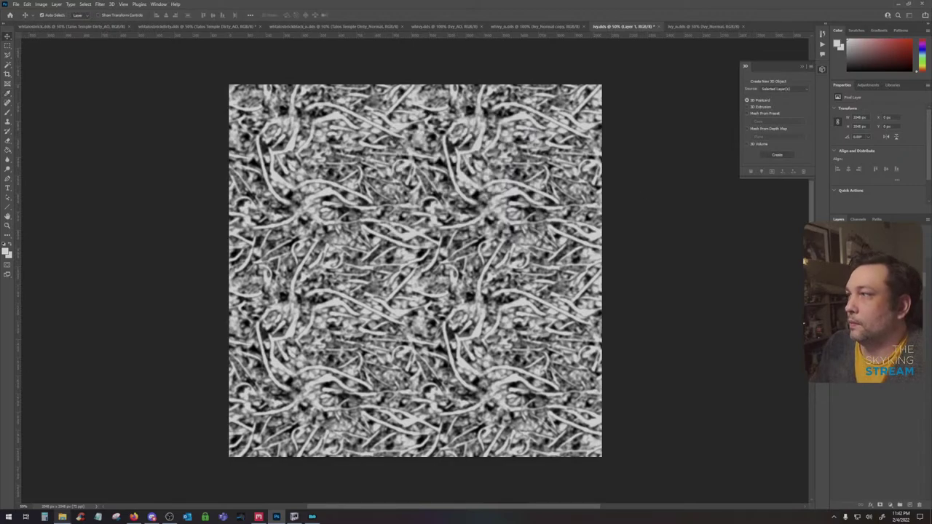
# Combine the leaf and roots mask layers into one smart object and rasterize it
pyautogui.rightClick(881, 273)
pyautogui.click(807, 428)
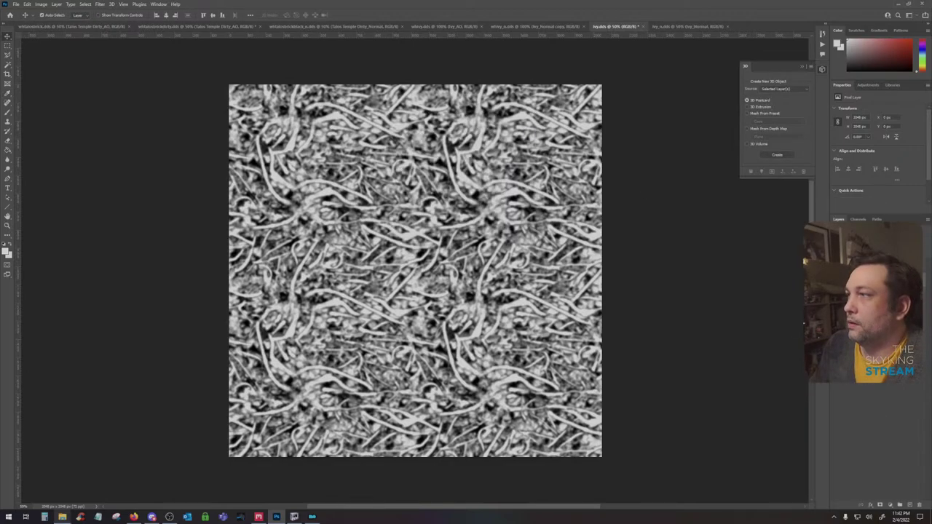
pyautogui.hotkey('ctrl', 'z')
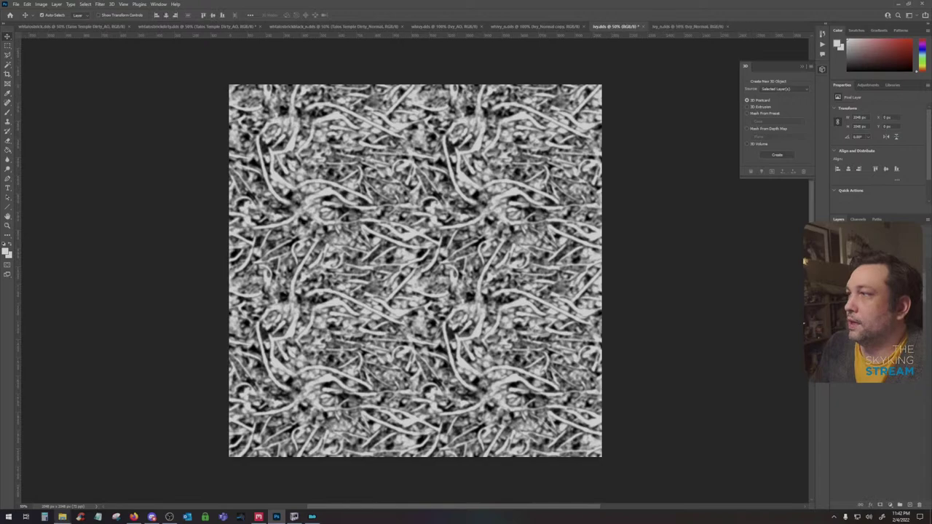
pyautogui.rightClick(776, 321)
pyautogui.click(794, 429)
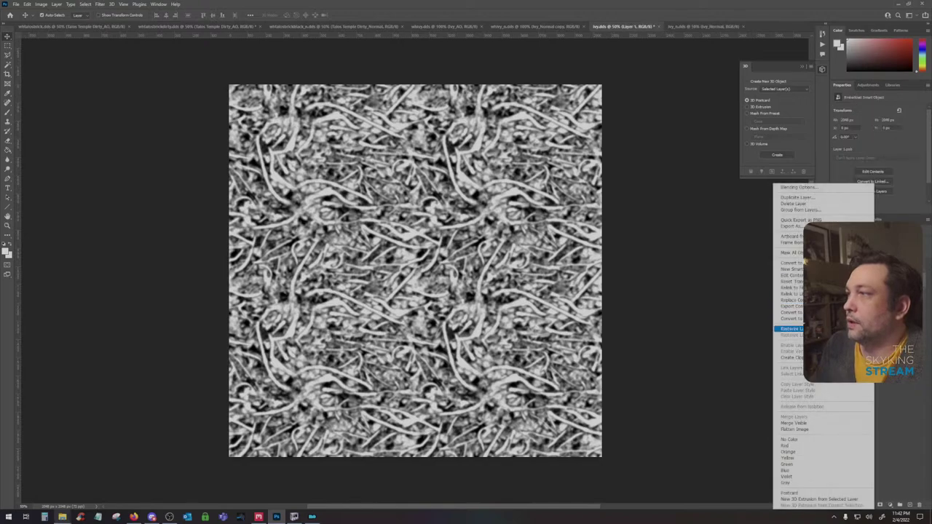
pyautogui.click(822, 329)
# Cut the combined grayscale mask, paste it into the Alpha 1 channel, and return to the RGB layers
pyautogui.hotkey('ctrl', 'a')
pyautogui.hotkey('ctrl', 'x')
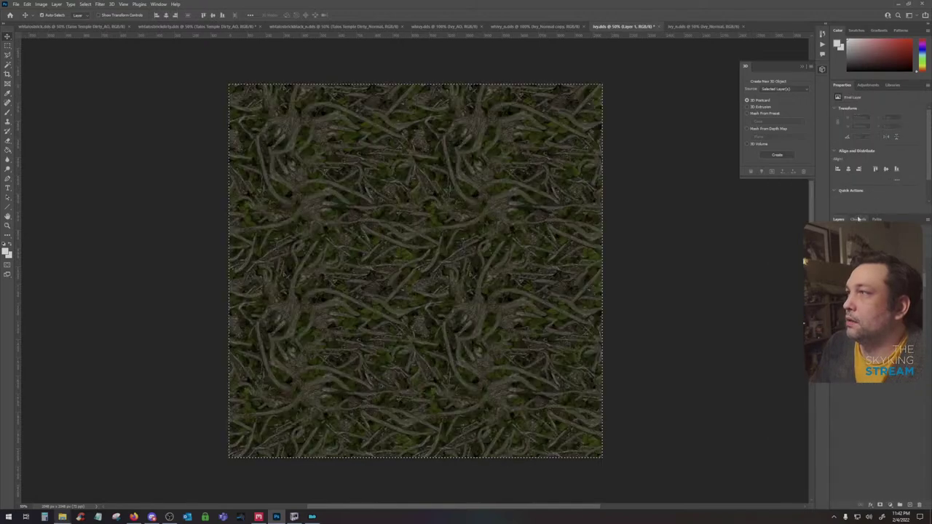
pyautogui.click(858, 219)
pyautogui.click(862, 286)
pyautogui.hotkey('ctrl', 'v')
pyautogui.hotkey('ctrl', 'd')
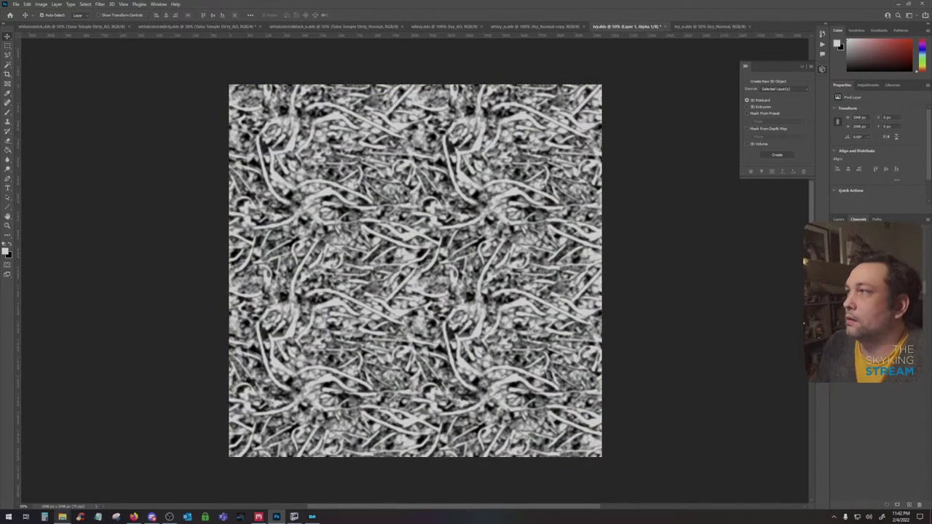
pyautogui.click(863, 234)
pyautogui.click(839, 220)
# Place the re-exported Ivy_Normal.png from the Ivy folder into ivy_n.dds and rasterize the placed layer
pyautogui.click(703, 28)
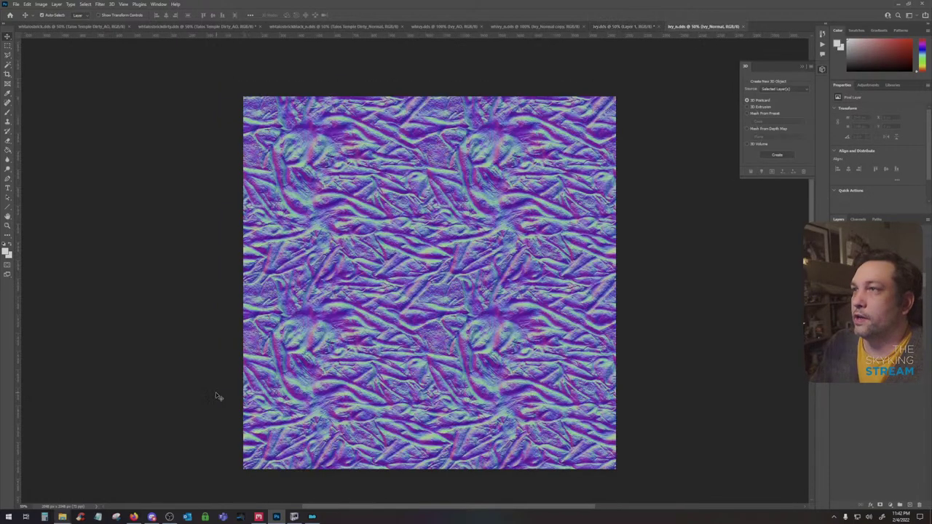
pyautogui.moveTo(62, 516)
pyautogui.click(71, 495)
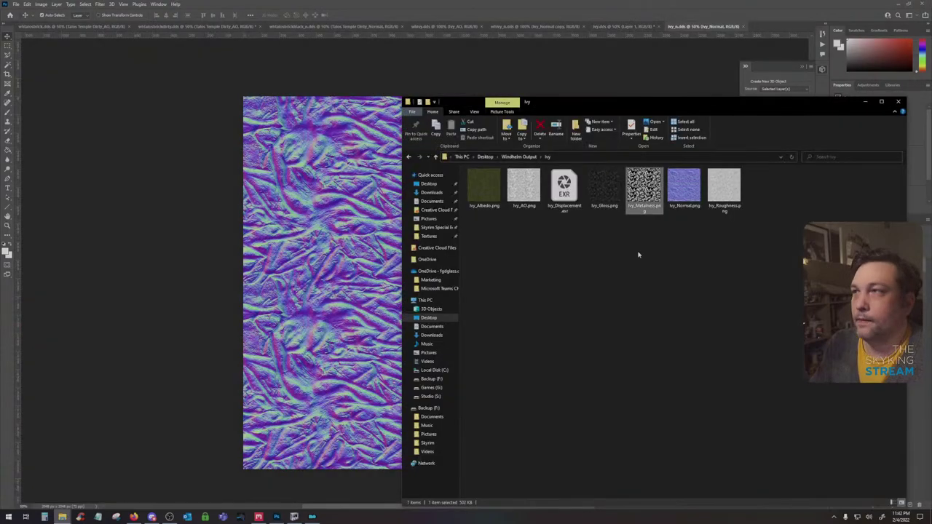
pyautogui.moveTo(684, 188); pyautogui.dragTo(381, 292)
pyautogui.press('Return')
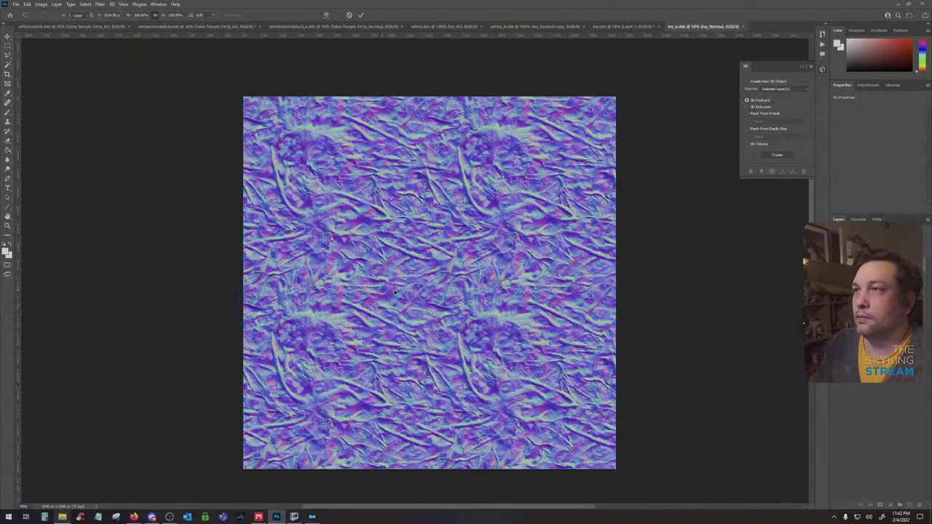
pyautogui.rightClick(885, 255)
pyautogui.click(801, 329)
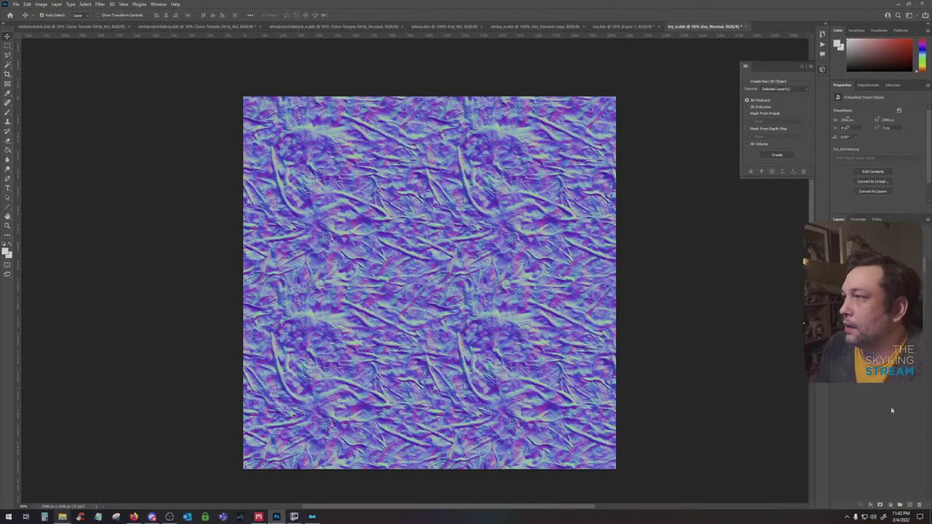
# Duplicate the new Ivy_Normal layer and set the copy's blend mode to Overlay
pyautogui.moveTo(919, 451); pyautogui.dragTo(910, 504)
pyautogui.click(852, 236)
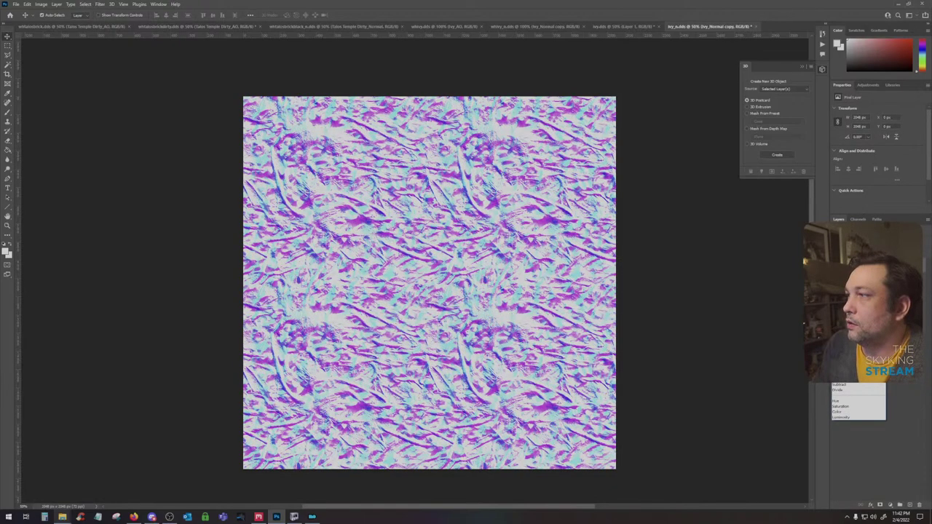
pyautogui.click(840, 330)
# Combine the Ivy_Normal layer and its Overlay copy into one smart object and rasterize it
pyautogui.keyDown('shift'); pyautogui.click(885, 276); pyautogui.keyUp('shift')
pyautogui.rightClick(885, 276)
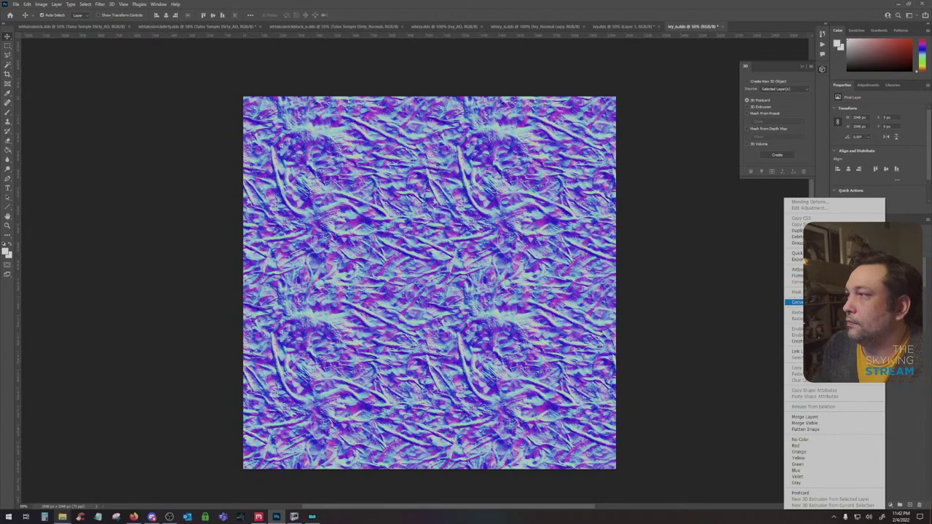
pyautogui.click(837, 302)
pyautogui.rightClick(870, 286)
pyautogui.click(789, 328)
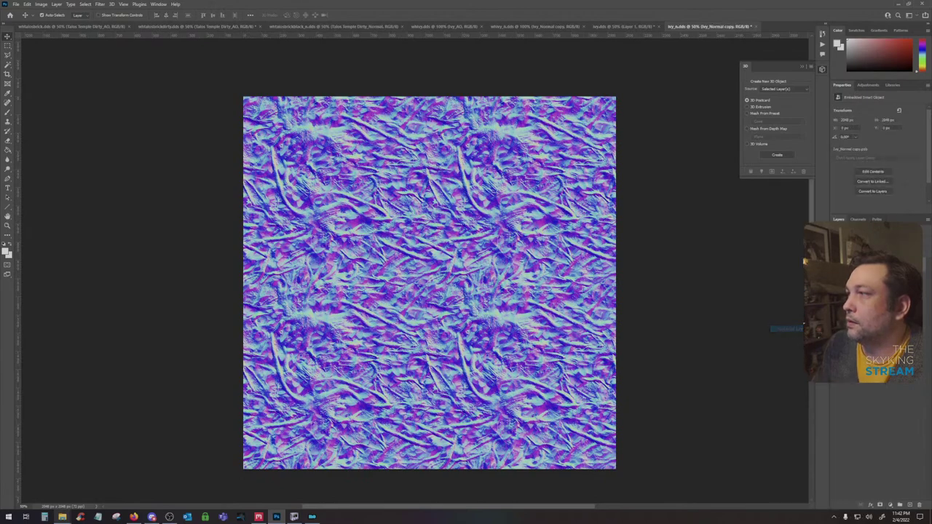
# Invert the green channel of the combined normal map and return to the full RGB view
pyautogui.click(858, 219)
pyautogui.hotkey('ctrl', 'i')
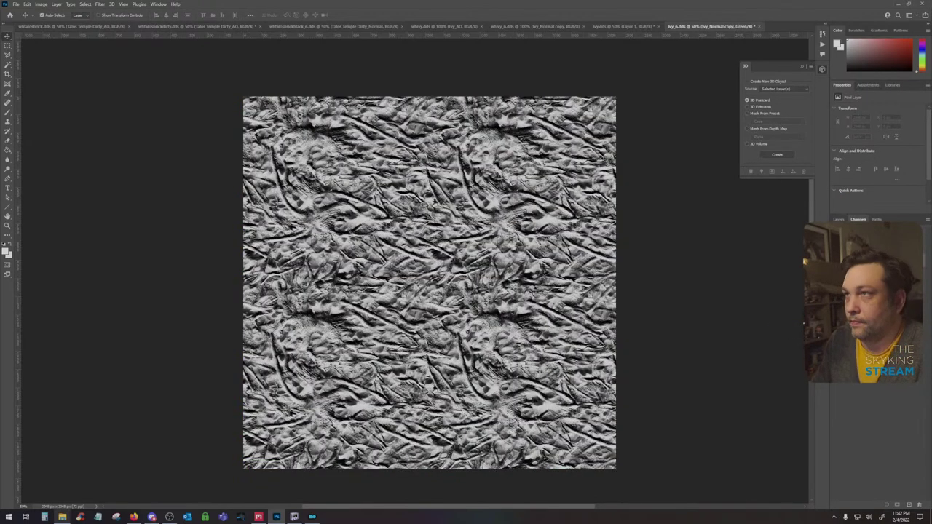
pyautogui.click(859, 232)
pyautogui.click(840, 220)
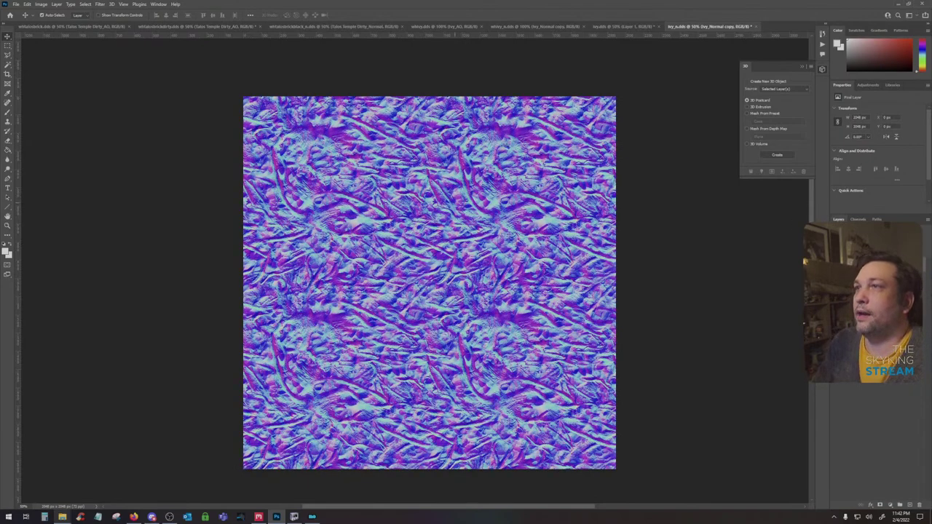
# Save ivy_n.dds as Color + Alpha with BC7 Fine compression and auto-generated mip maps, and save ivy.dds
pyautogui.hotkey('ctrl', 's')
pyautogui.press('Return')
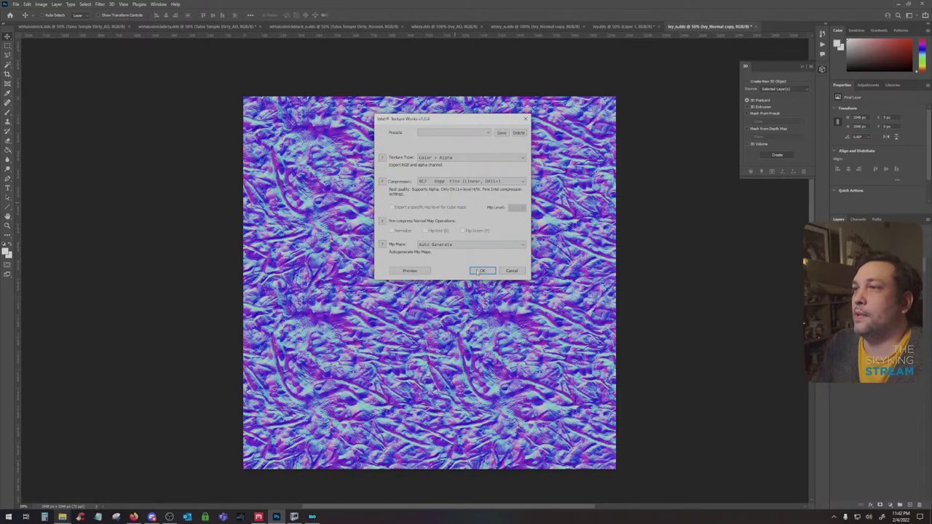
pyautogui.click(605, 27)
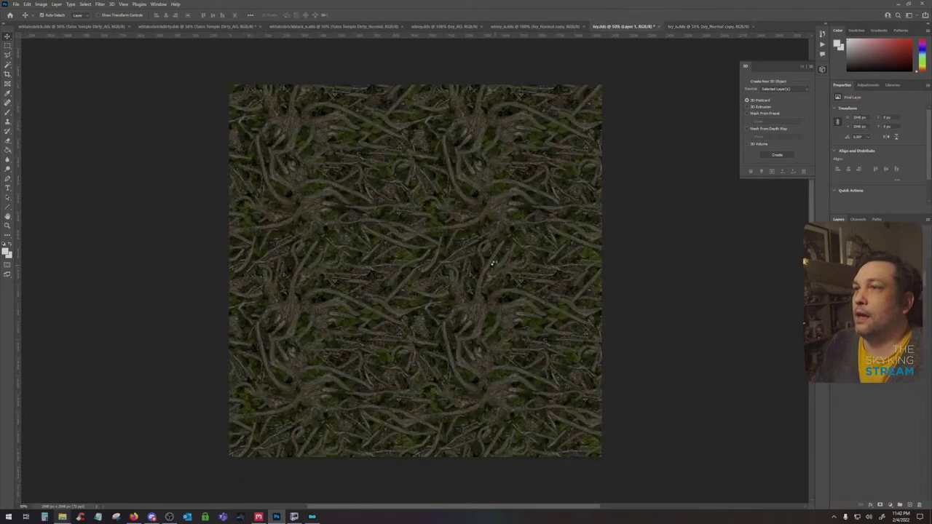
pyautogui.hotkey('ctrl', 's')
pyautogui.click(491, 268)
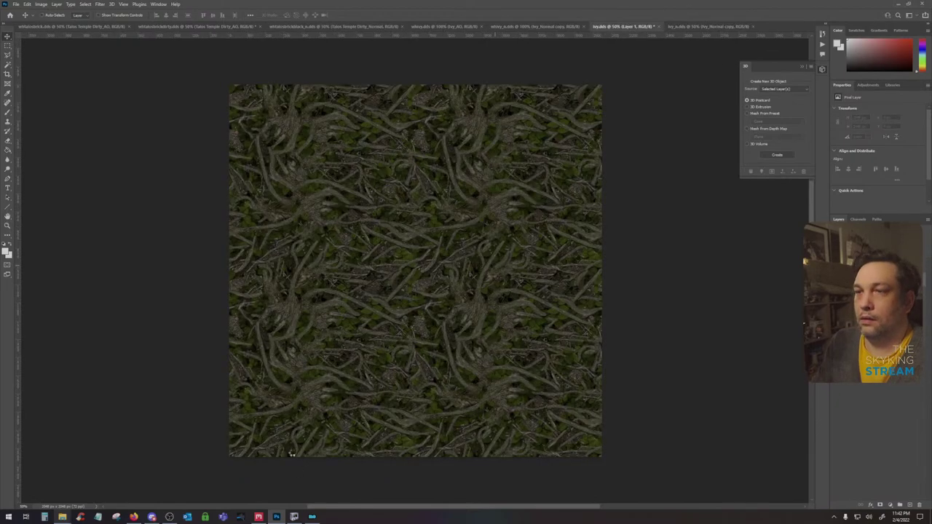
# Switch to Mod Organizer and launch Skyrim with skse64_loader
pyautogui.click(315, 515)
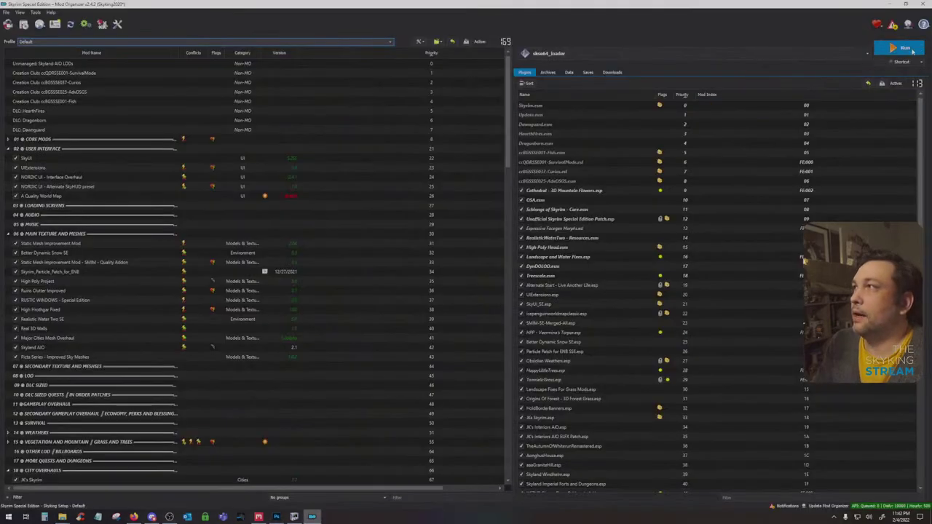
pyautogui.click(911, 49)
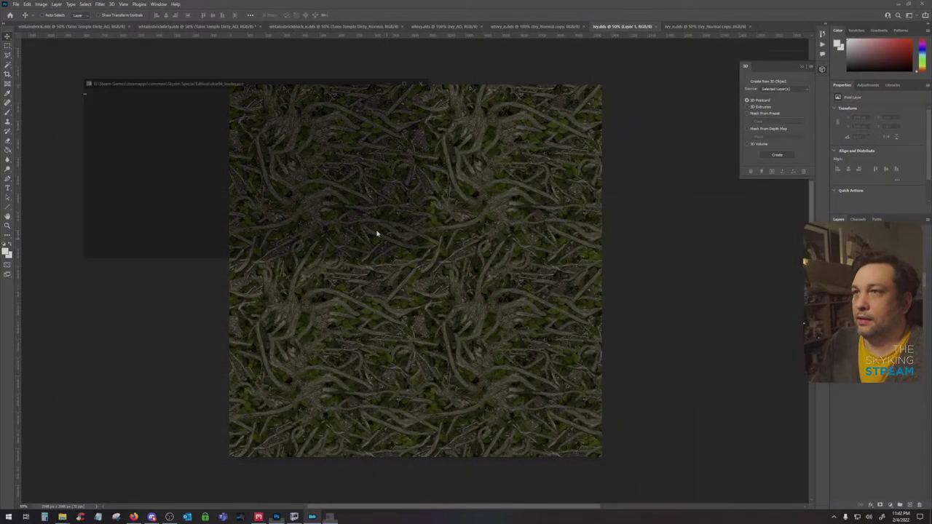
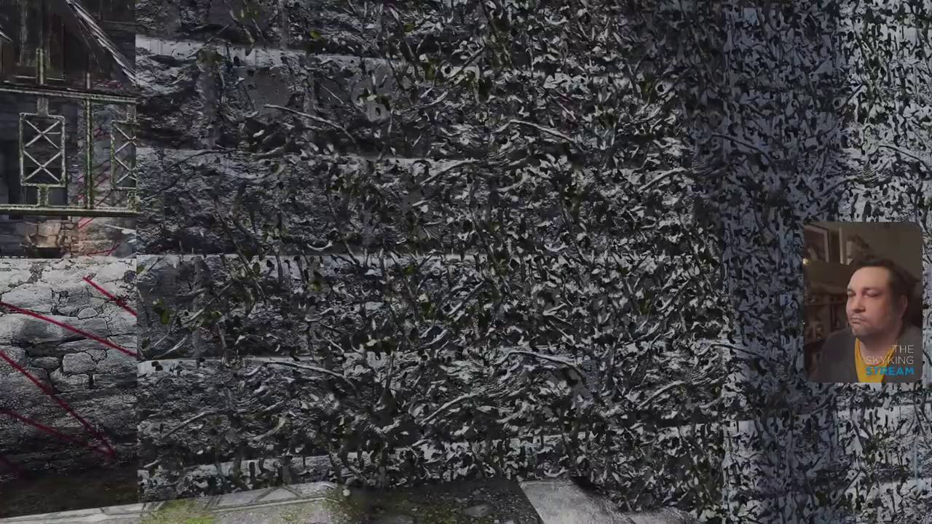
# Quit Skyrim to the desktop and return to the open textures in Photoshop
pyautogui.press('j')
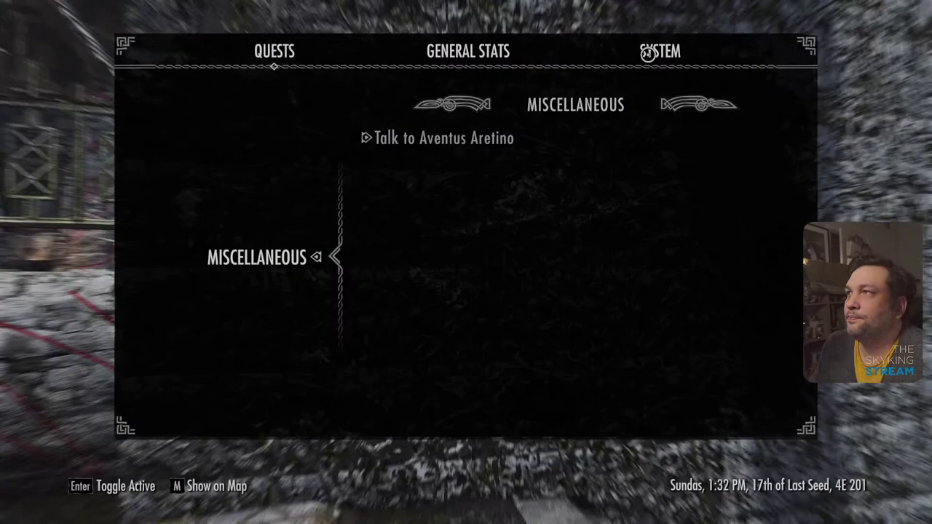
pyautogui.click(648, 55)
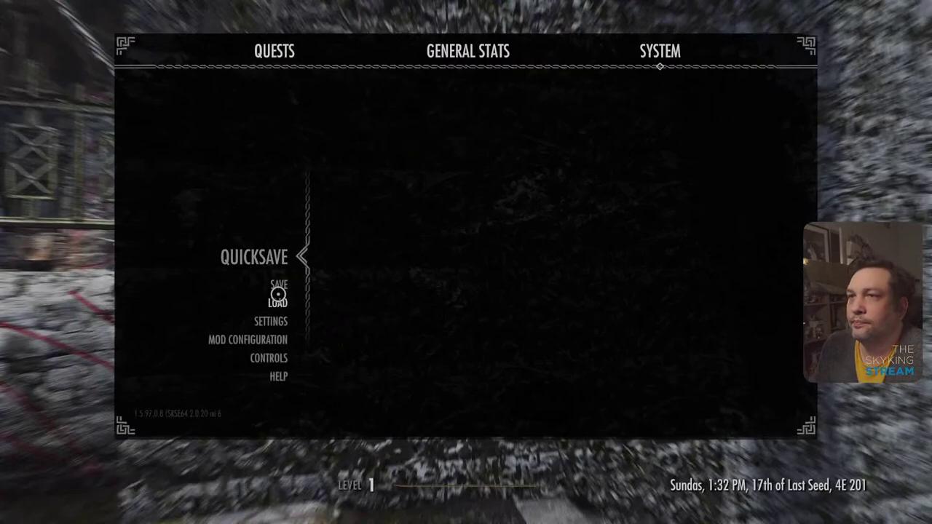
pyautogui.click(364, 269)
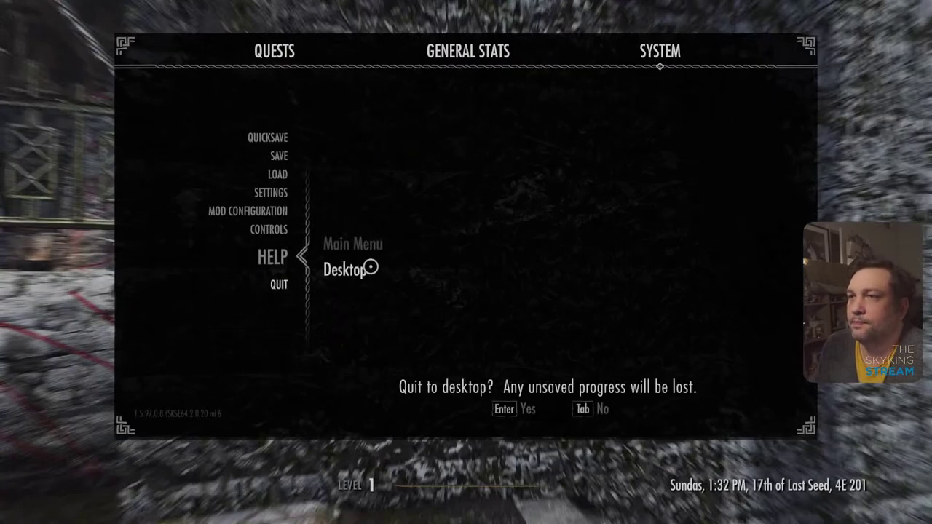
pyautogui.click(495, 407)
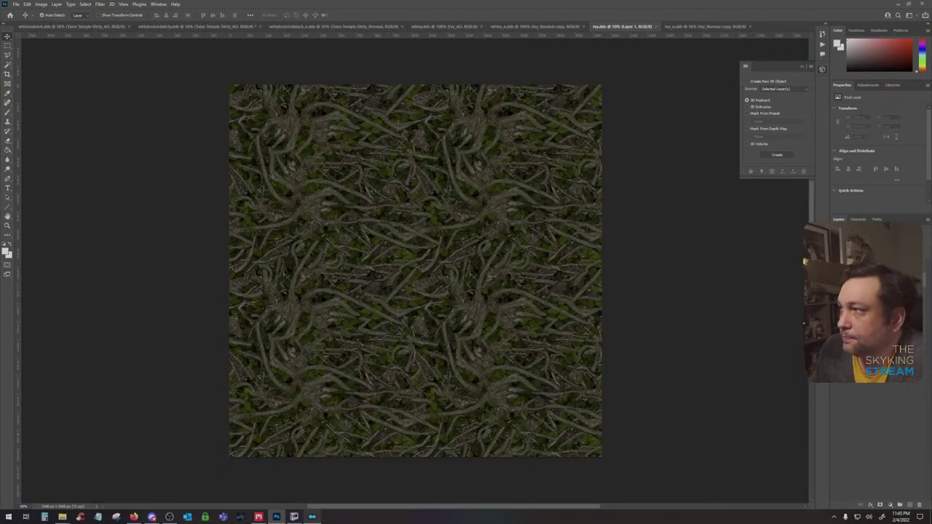
# Delete the tiled ivy layers covering the branch textures in ivy.dds and ivy_n.dds, and return to ivy.dds
pyautogui.moveTo(918, 497); pyautogui.dragTo(919, 504)
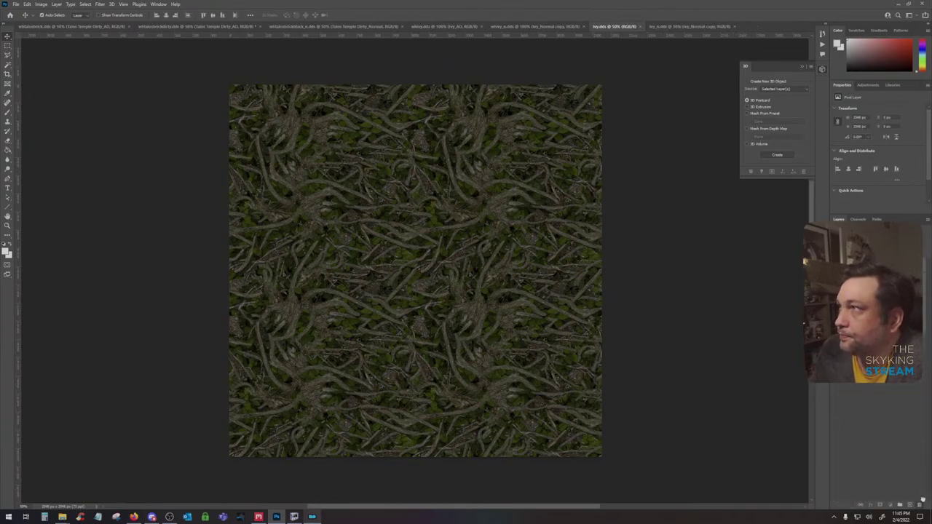
pyautogui.click(682, 27)
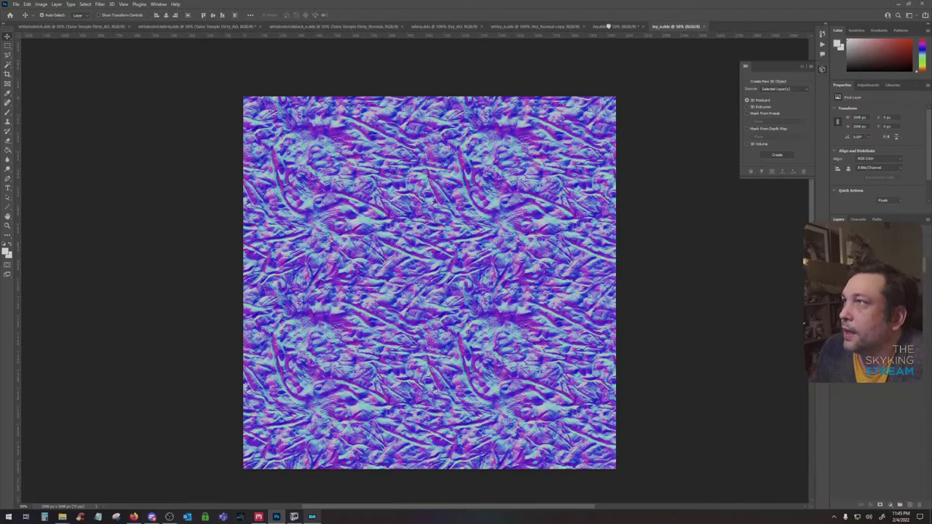
pyautogui.hotkey('ctrl', 'shift', 'Tab')
# Switch to the Windhelm Textures folder in File Explorer and browse to textures > architecture > windhelm
pyautogui.moveTo(62, 515)
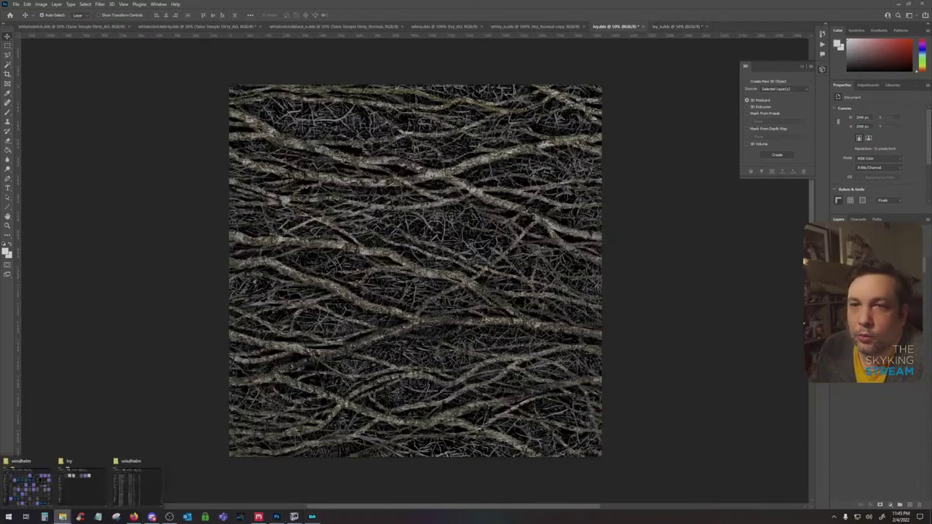
pyautogui.moveTo(28, 500)
pyautogui.click(134, 484)
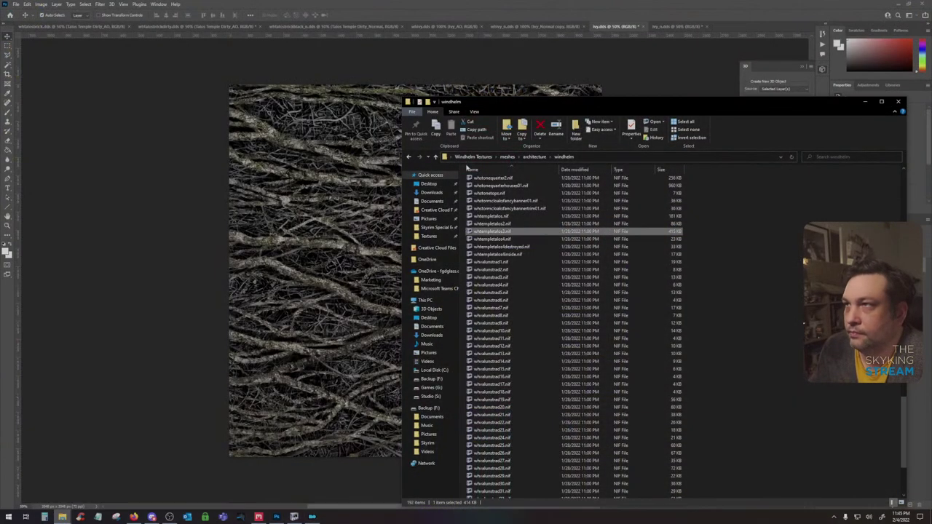
pyautogui.click(475, 157)
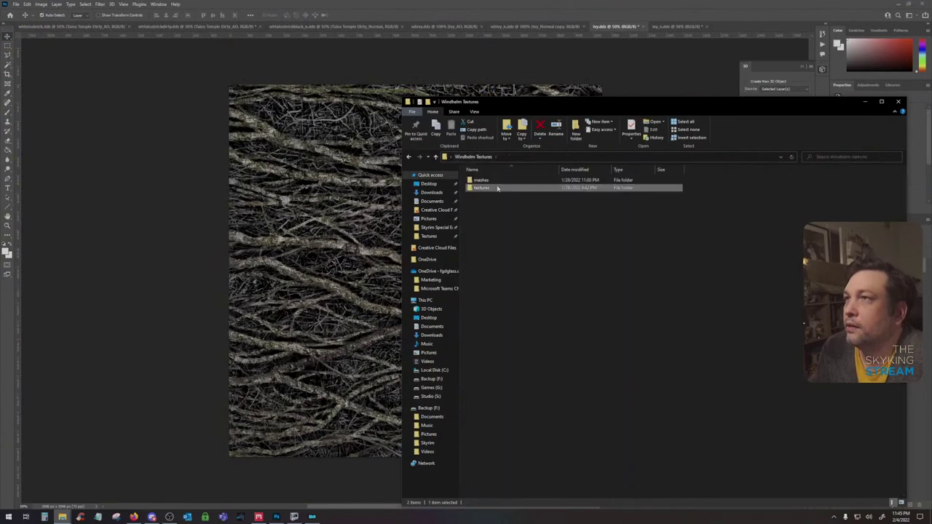
pyautogui.doubleClick(497, 189)
pyautogui.doubleClick(497, 181)
pyautogui.doubleClick(495, 181)
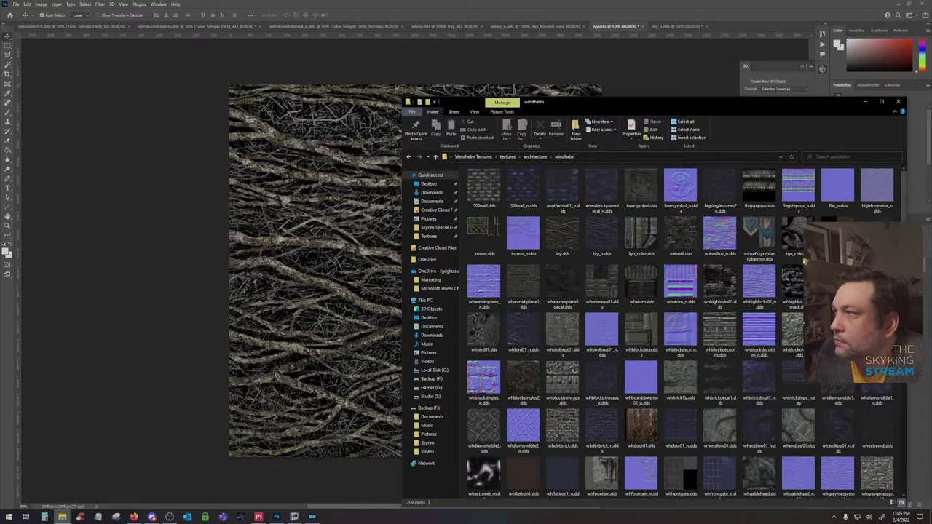
# Open ivy.dds from the windhelm folder with its transparency loaded as an alpha channel
pyautogui.click(561, 233)
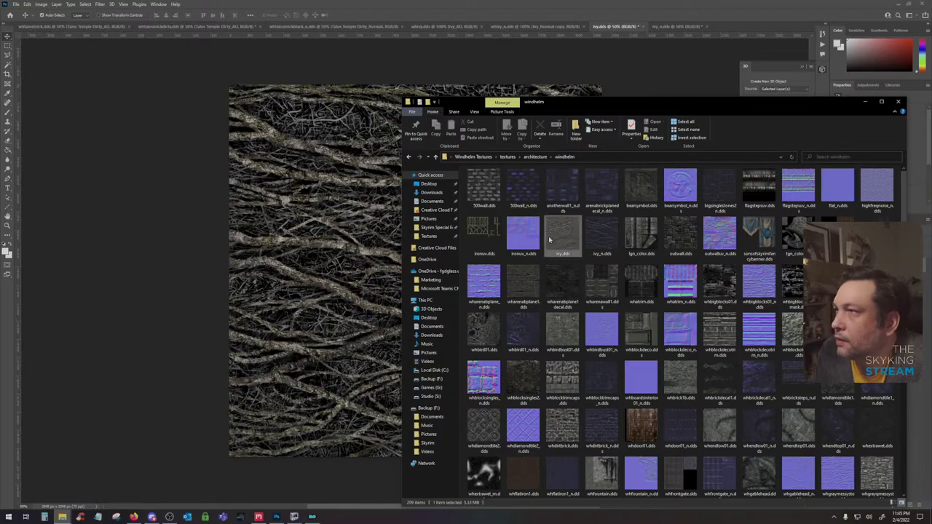
pyautogui.keyDown('ctrl'); pyautogui.click(601, 233); pyautogui.keyUp('ctrl')
pyautogui.doubleClick(559, 233)
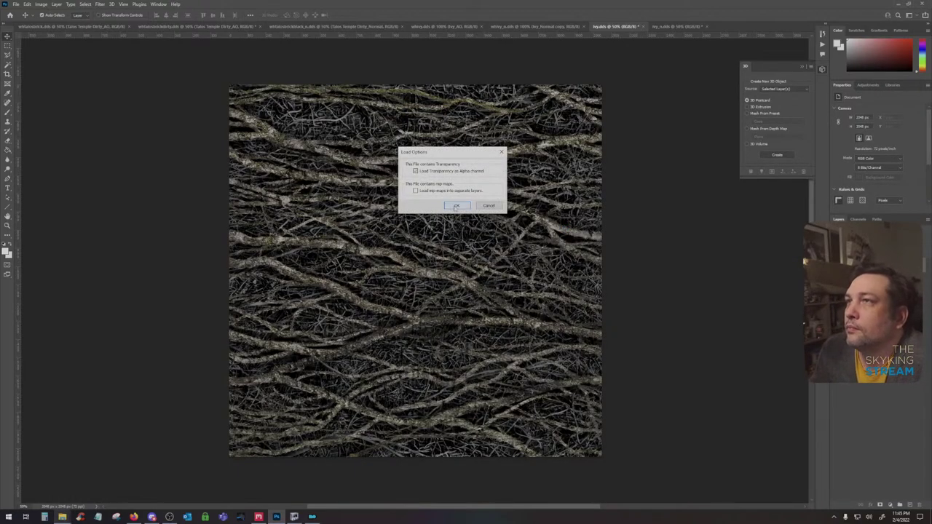
pyautogui.click(457, 205)
# Copy the whole Alpha 1 channel of the newly opened ivy.dds and paste it as a layer into the working ivy.dds
pyautogui.click(858, 219)
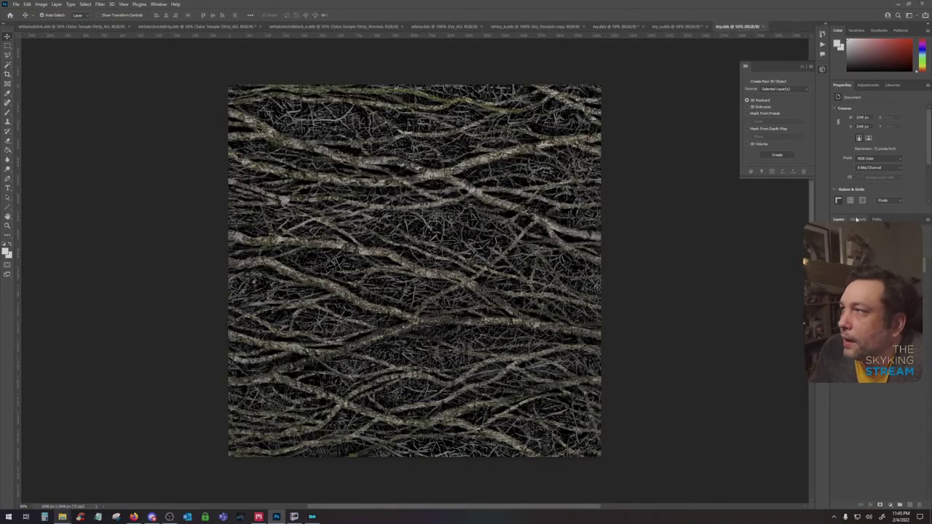
pyautogui.click(859, 286)
pyautogui.hotkey('ctrl', 'a')
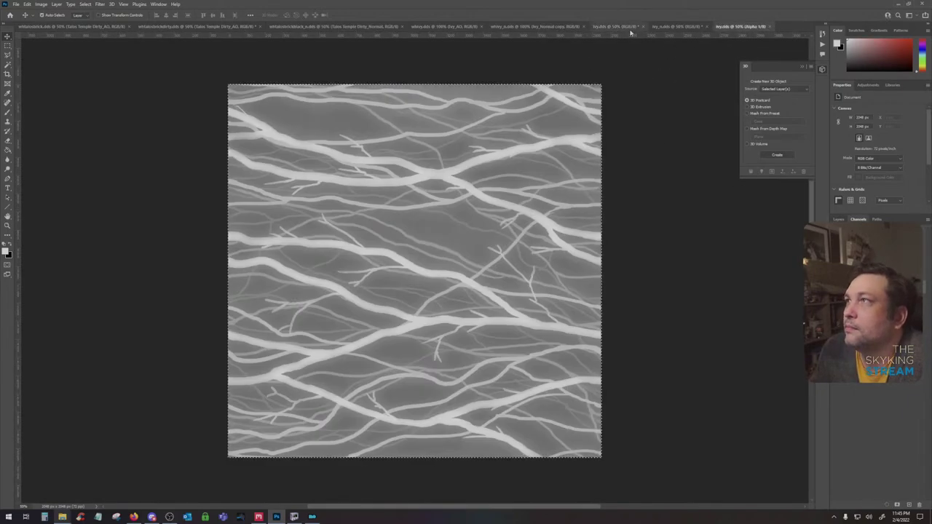
pyautogui.click(615, 26)
pyautogui.click(839, 219)
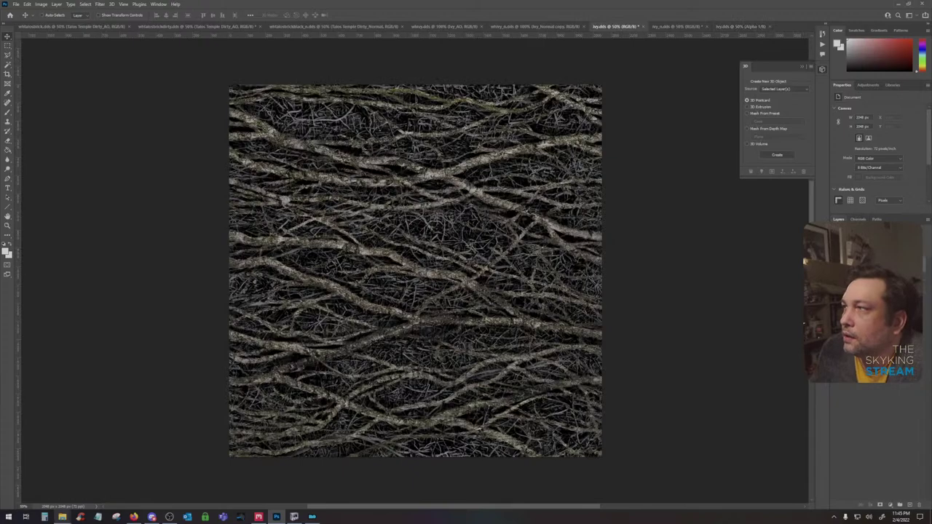
pyautogui.hotkey('ctrl', 'v')
# Switch to File Explorer and open Whiterun Raw.psd from the Skyrim folder on the Backup (F:) drive
pyautogui.click(60, 516)
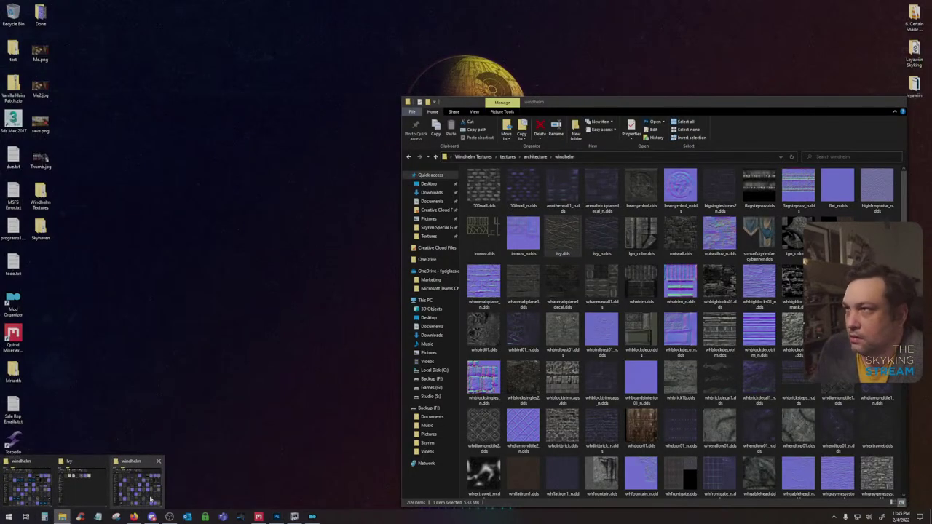
pyautogui.click(151, 499)
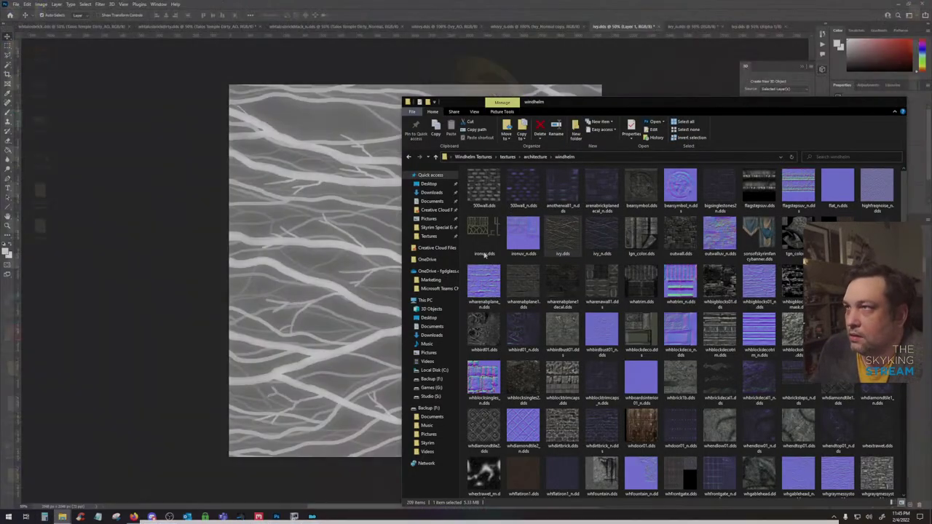
pyautogui.click(437, 397)
pyautogui.click(431, 379)
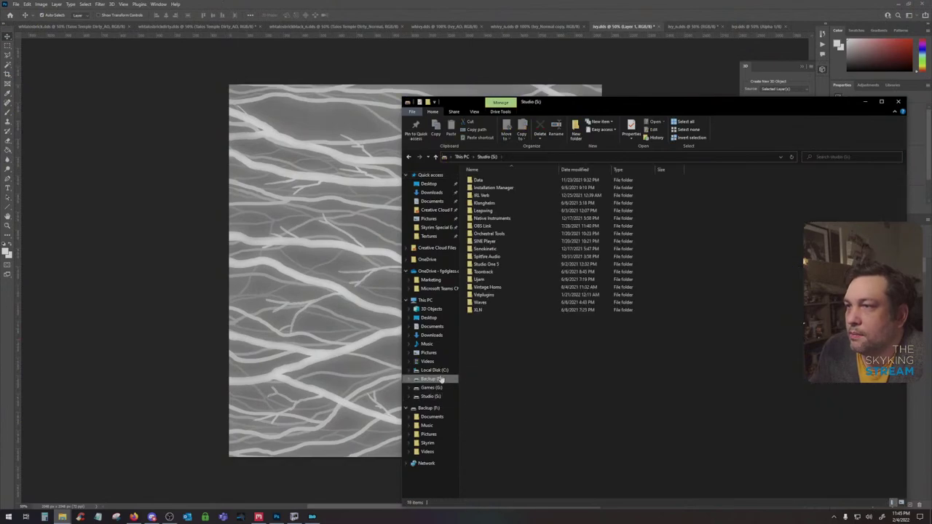
pyautogui.doubleClick(505, 245)
pyautogui.doubleClick(499, 208)
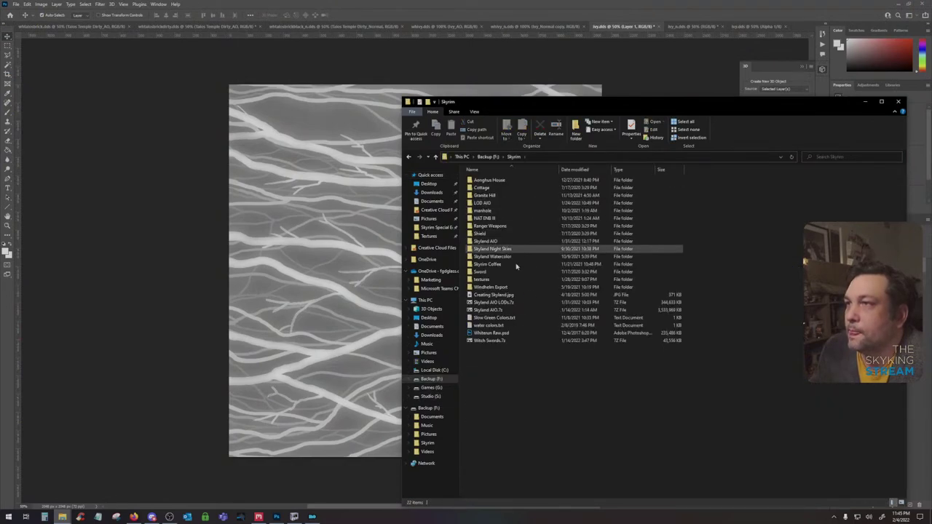
pyautogui.doubleClick(517, 333)
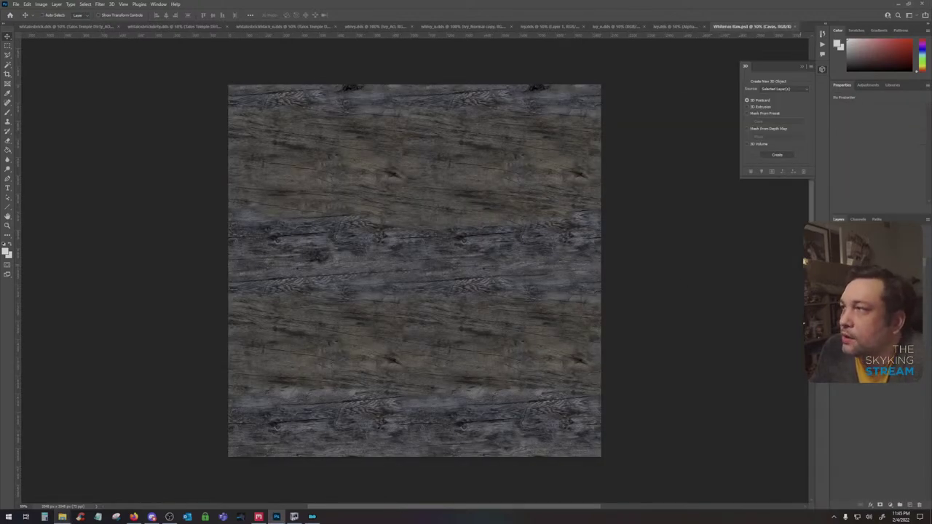
# Close Whiterun Raw.psd and paste its copied wood texture into the working ivy.dds as a new layer
pyautogui.click(654, 28)
pyautogui.click(537, 27)
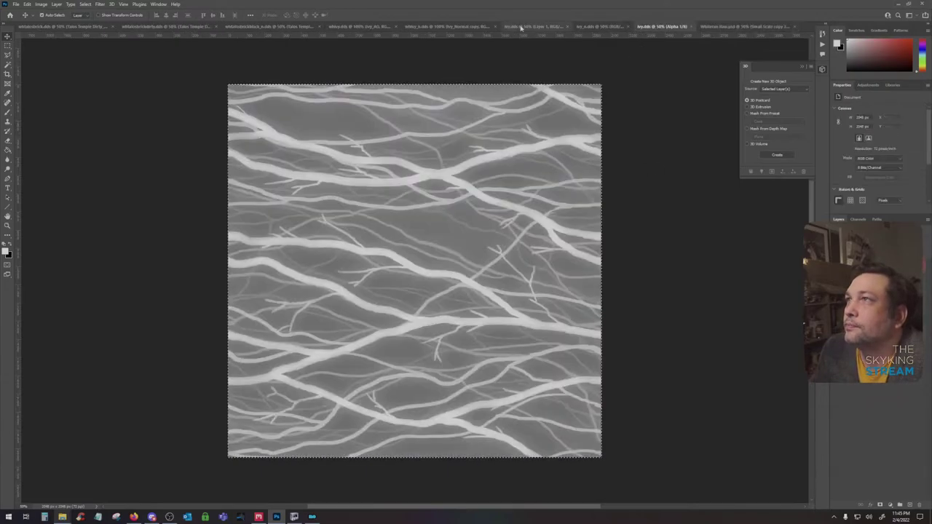
pyautogui.click(786, 26)
pyautogui.click(794, 27)
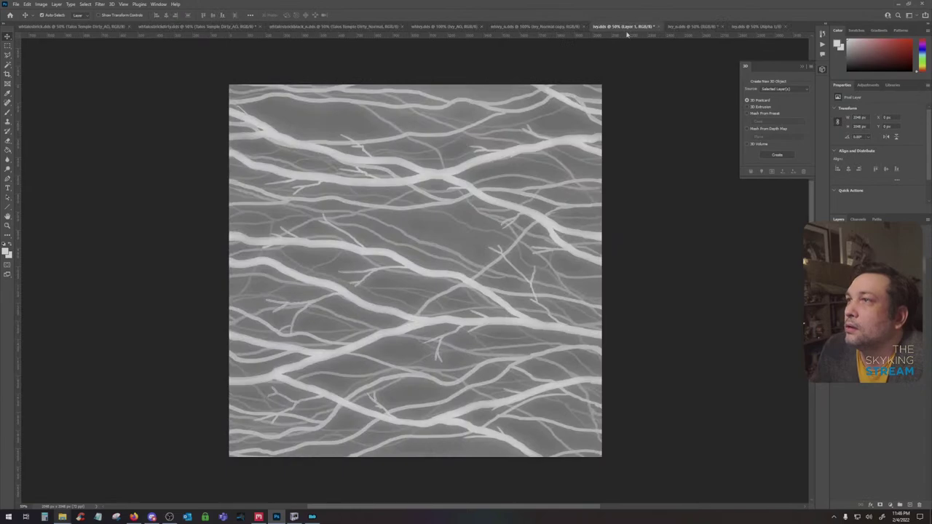
pyautogui.hotkey('ctrl', 'v')
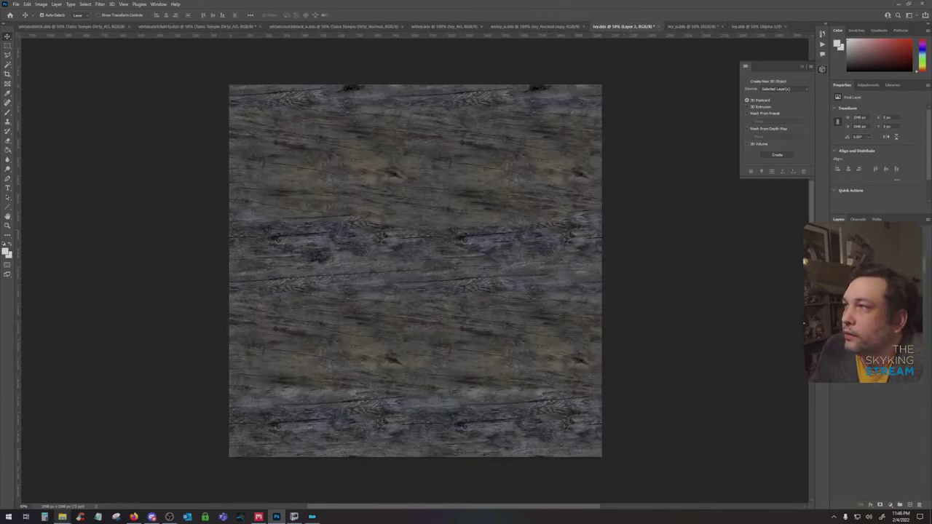
# Move the wood layer beneath the branch mask on Layer 1 and change Layer 1's blend mode
pyautogui.moveTo(869, 279); pyautogui.dragTo(870, 259)
pyautogui.click(850, 237)
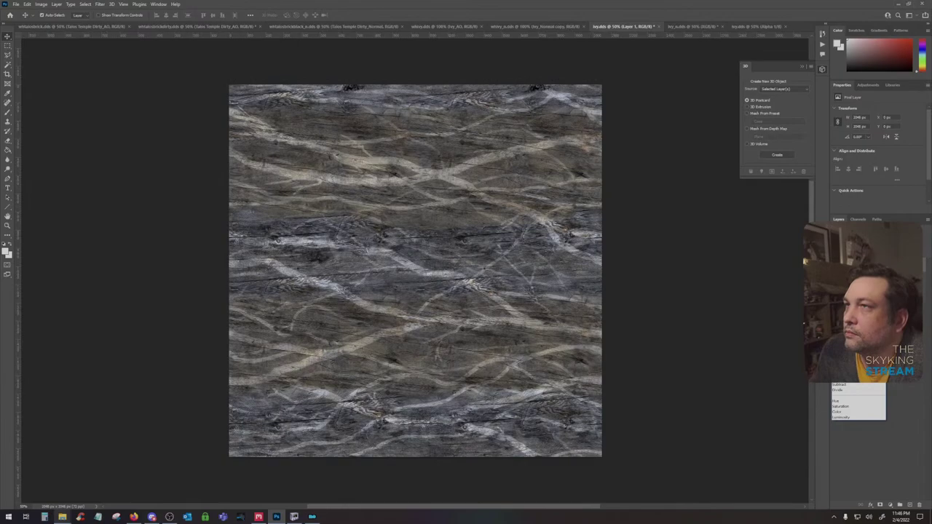
pyautogui.click(845, 248)
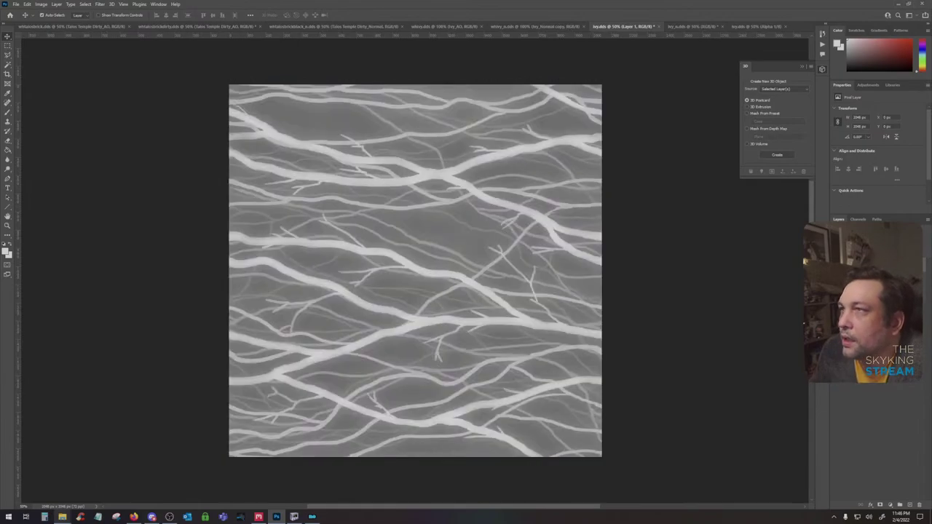
# Check the channels of the working ivy_n.dds and return to the working ivy.dds
pyautogui.click(705, 27)
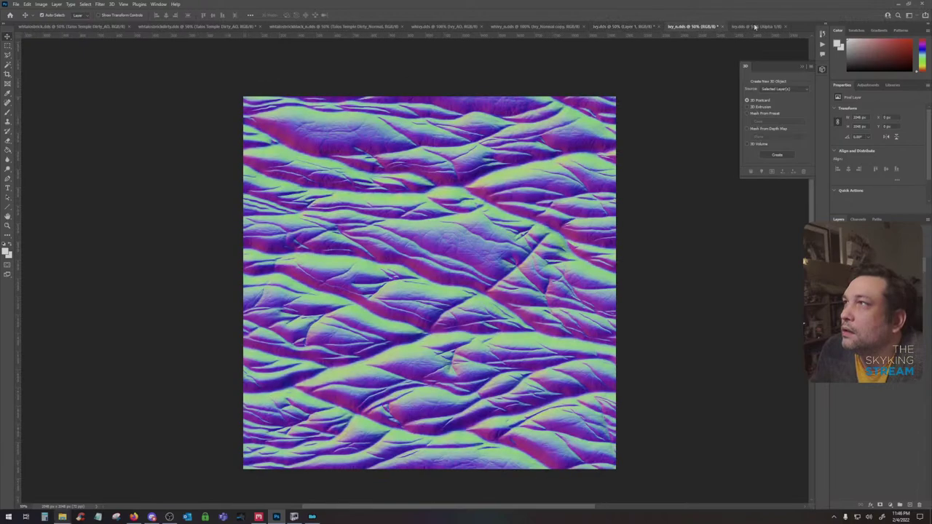
pyautogui.click(858, 220)
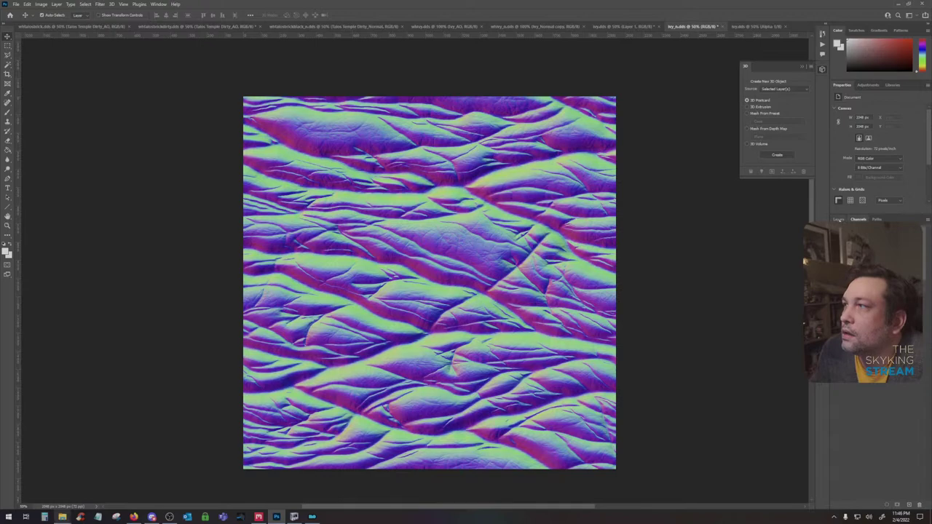
pyautogui.click(839, 219)
pyautogui.click(625, 27)
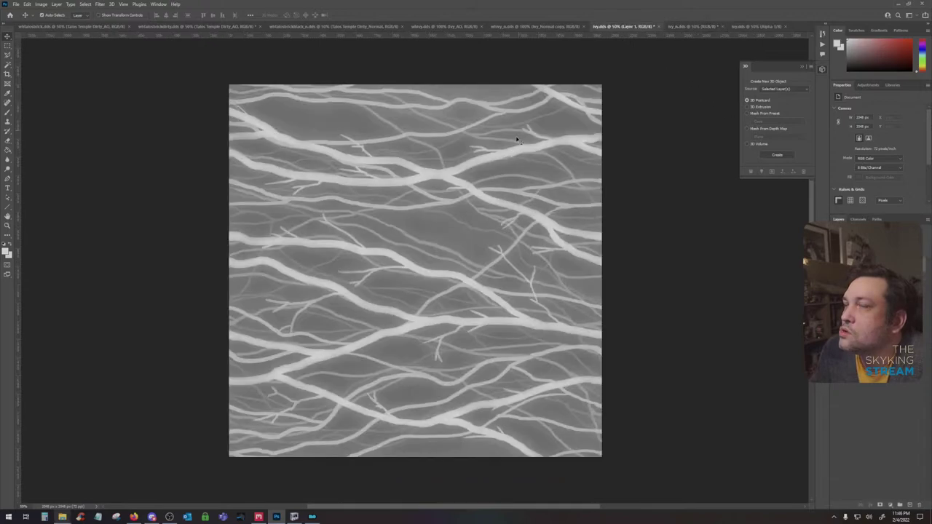
# Go back to the windhelm textures folder in File Explorer and open ivy_n.dds with its transparency loaded as an alpha channel
pyautogui.moveTo(62, 516)
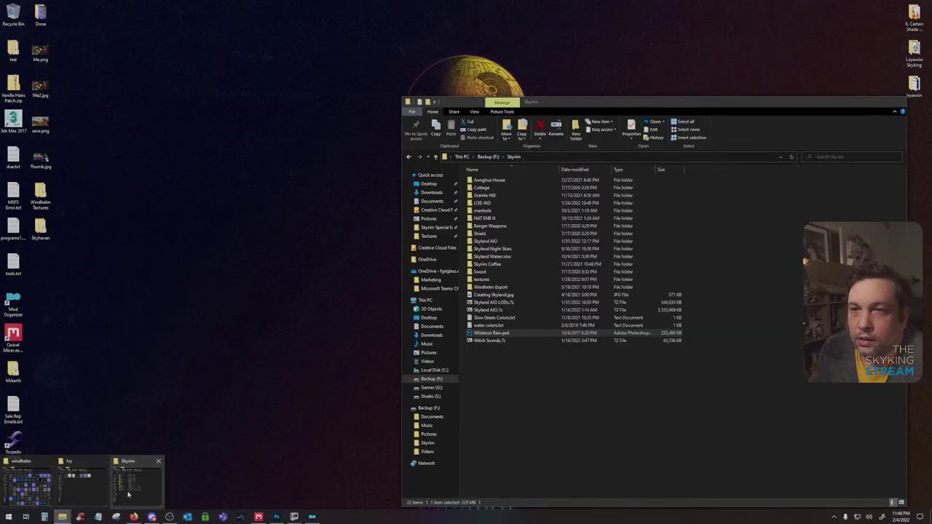
pyautogui.click(128, 495)
pyautogui.click(408, 157)
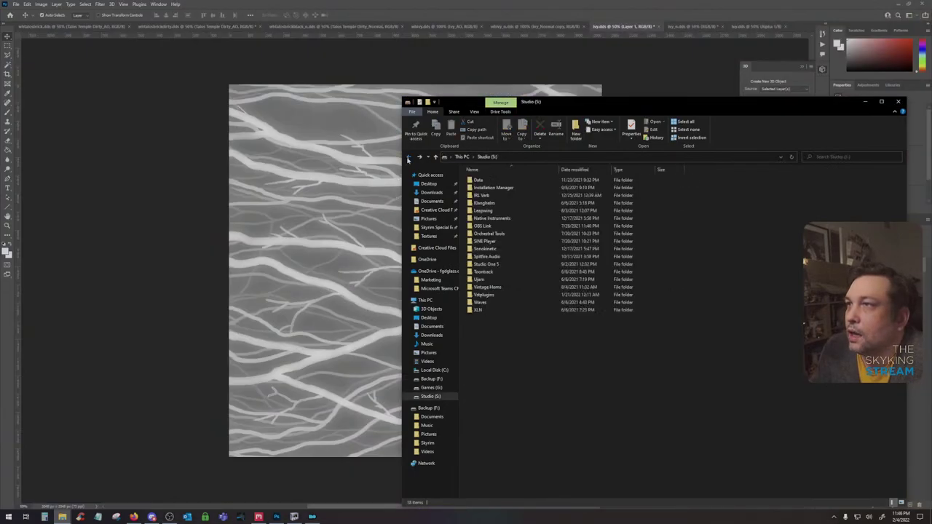
pyautogui.click(408, 157)
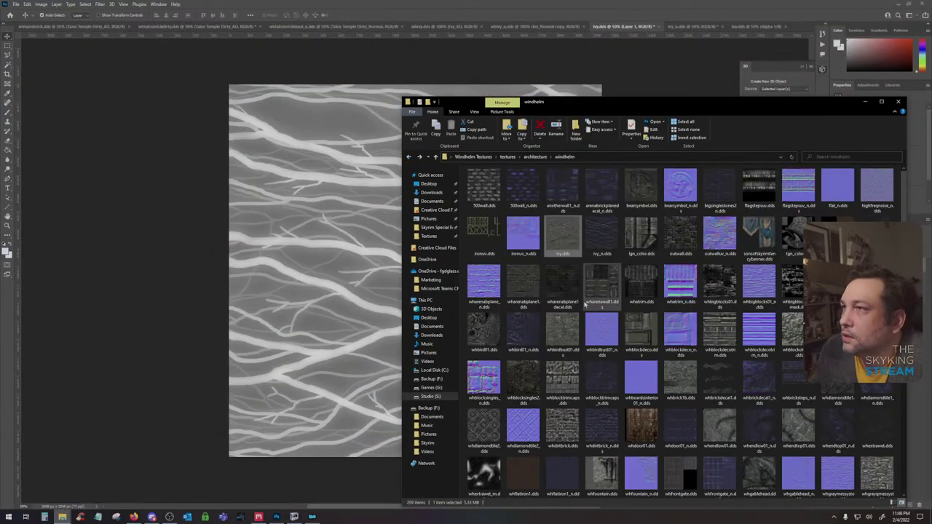
pyautogui.doubleClick(606, 244)
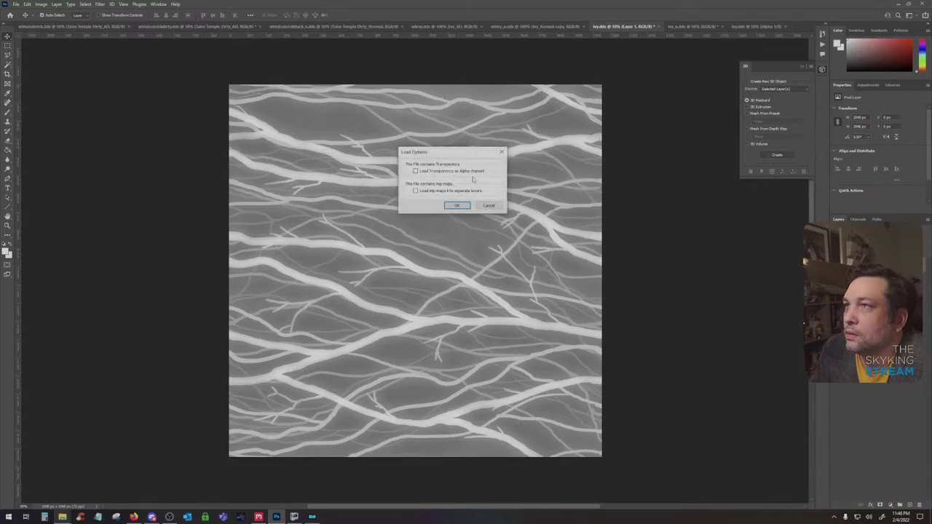
pyautogui.click(463, 207)
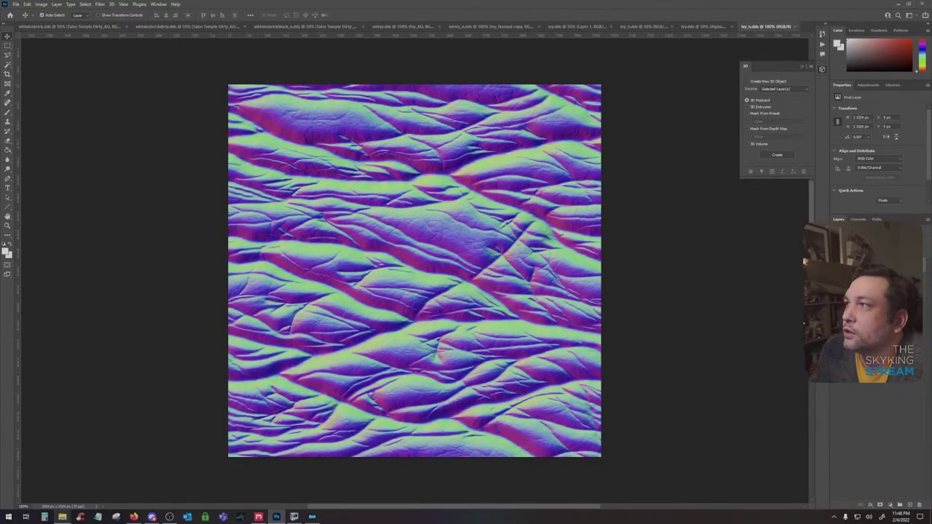
# Copy the entire Alpha 1 channel of the newly opened ivy_n.dds and close that file
pyautogui.click(858, 219)
pyautogui.click(858, 285)
pyautogui.hotkey('ctrl', 'a')
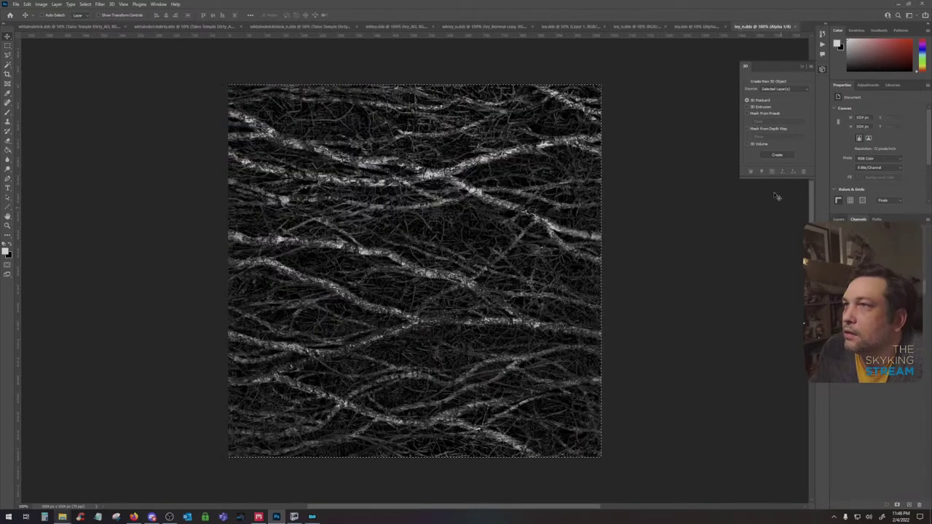
pyautogui.click(794, 27)
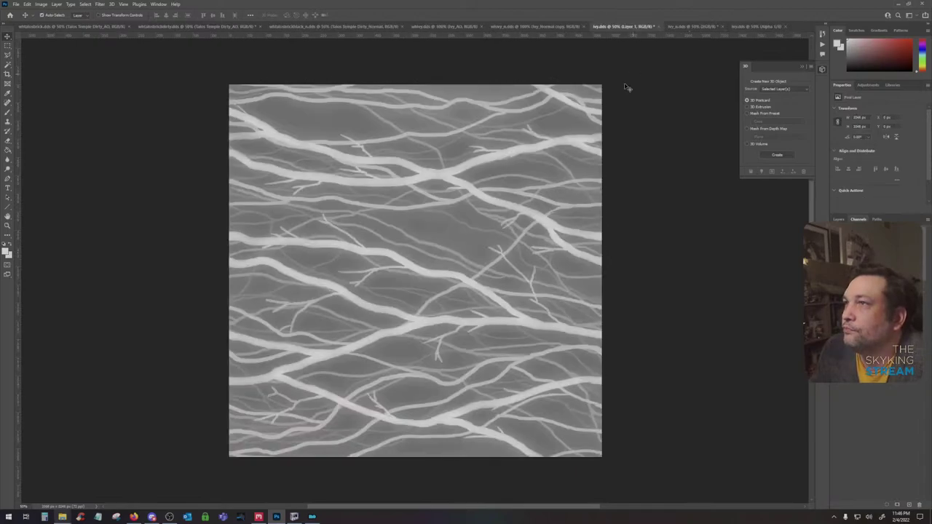
# Paste the copied channel into ivy.dds as a new layer, hide Layer 1 and scale the pasted layer to fill the 2048 px canvas
pyautogui.click(839, 219)
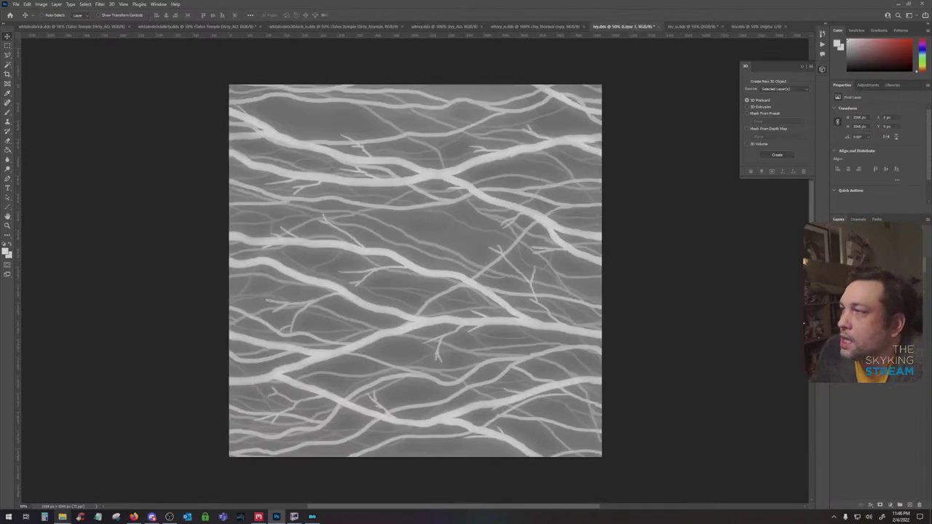
pyautogui.hotkey('ctrl', 'v')
pyautogui.click(836, 268)
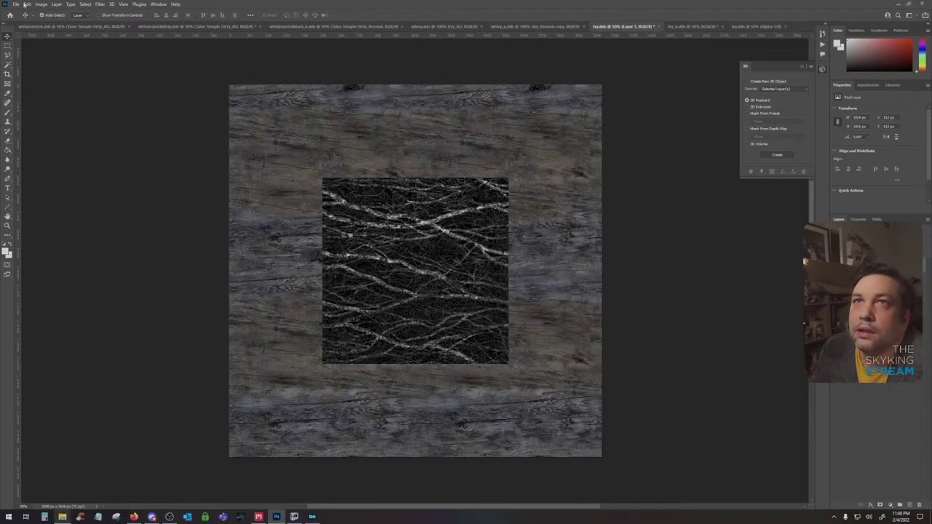
pyautogui.click(26, 5)
pyautogui.moveTo(102, 171)
pyautogui.click(151, 182)
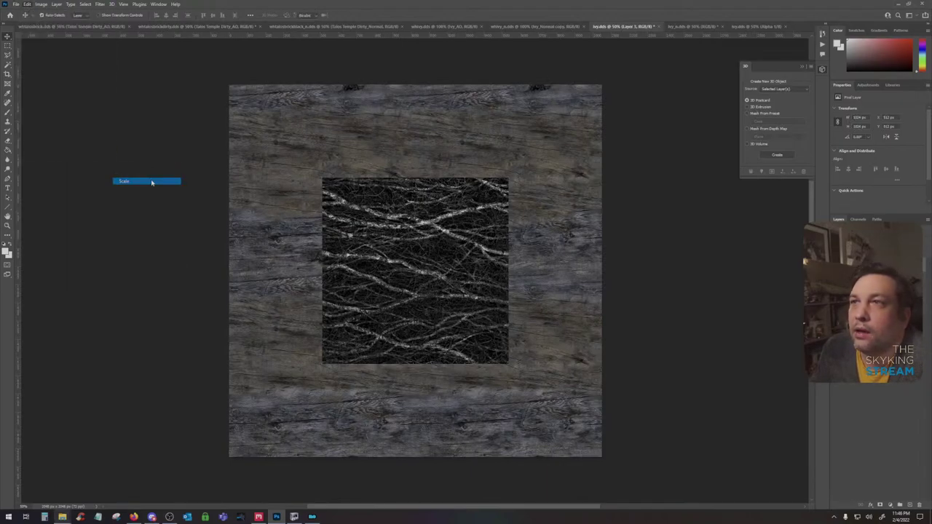
pyautogui.moveTo(491, 342); pyautogui.dragTo(601, 457)
pyautogui.press('Return')
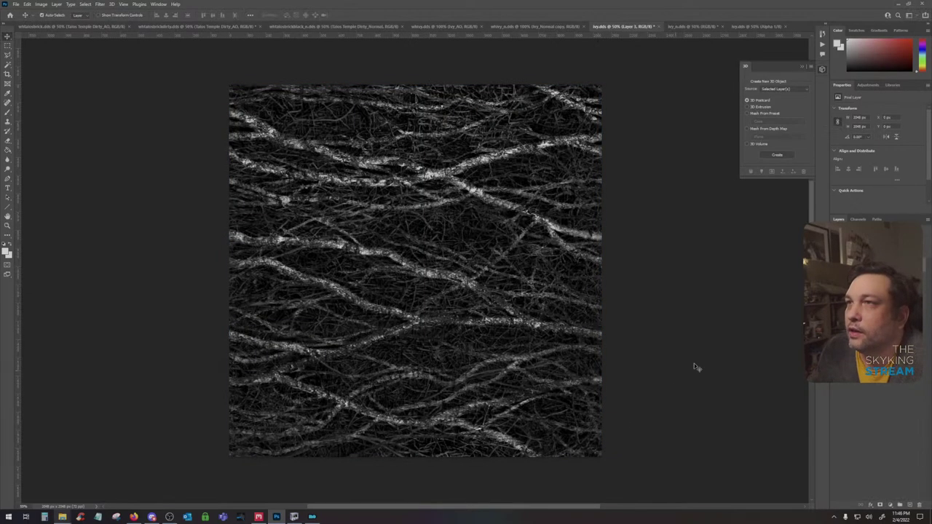
# Change the blend mode of the pasted branch layer so the wood tints it, and reapply the Gaussian Blur filter
pyautogui.click(850, 237)
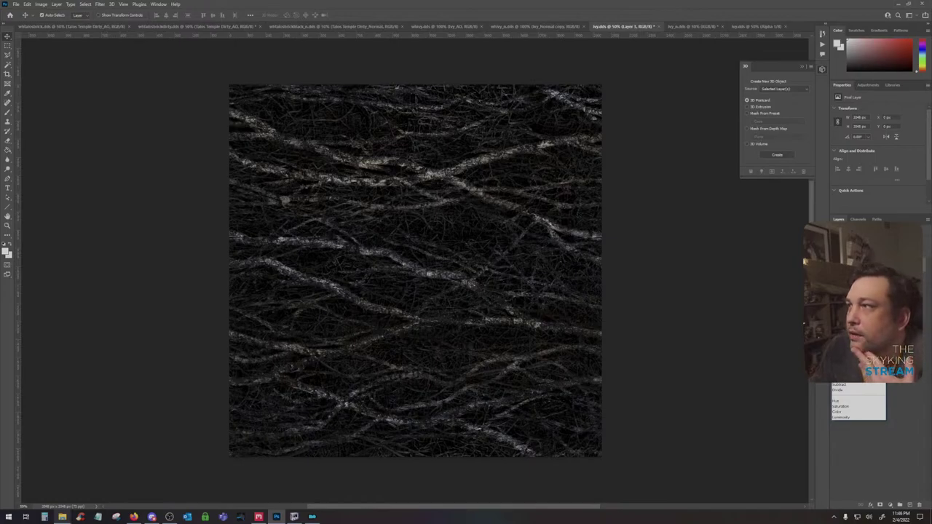
pyautogui.click(847, 329)
pyautogui.click(100, 5)
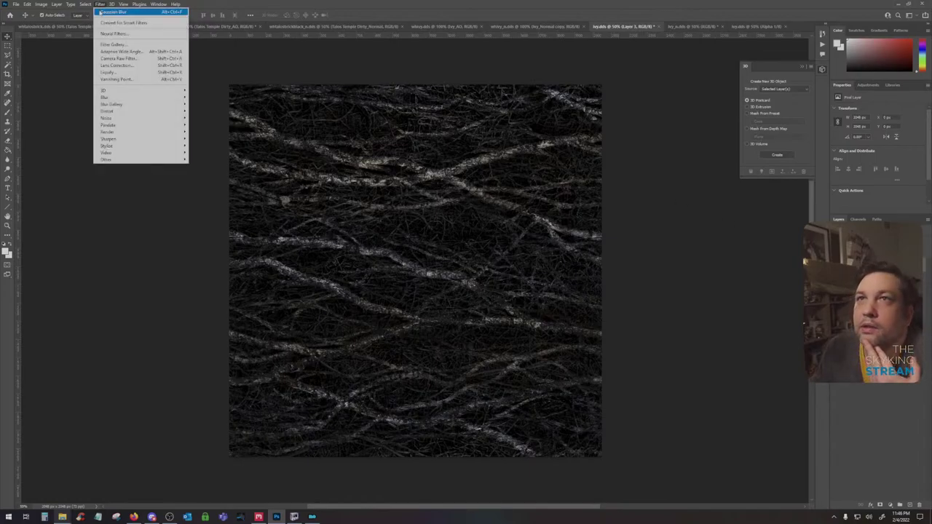
pyautogui.click(102, 12)
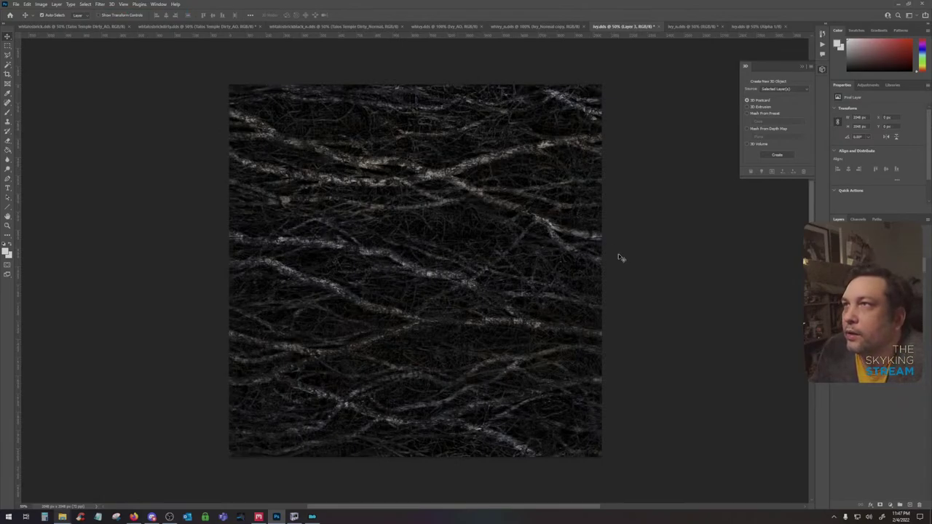
# Inspect the blended branches up close, hide Layer 3, check Layer 1's branch mask and leave only the wood visible
pyautogui.click(8, 227)
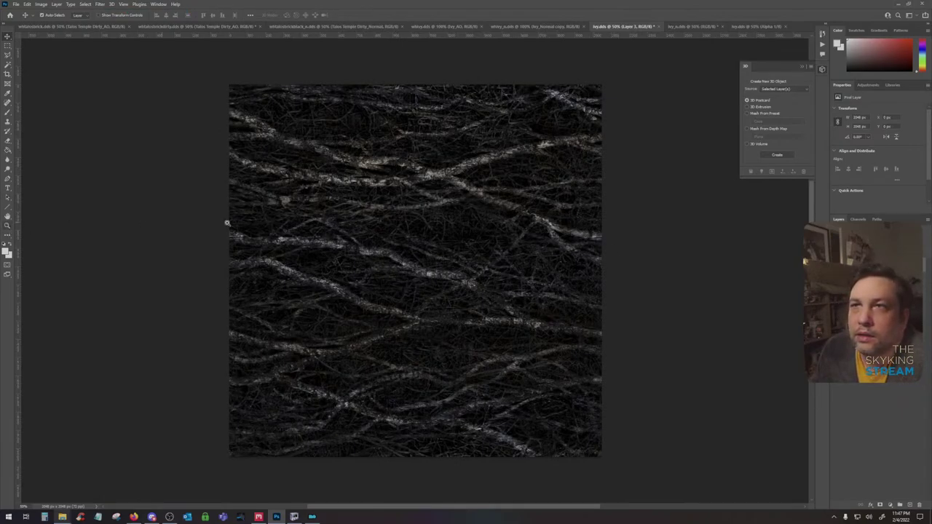
pyautogui.rightClick(402, 202)
pyautogui.click(413, 211)
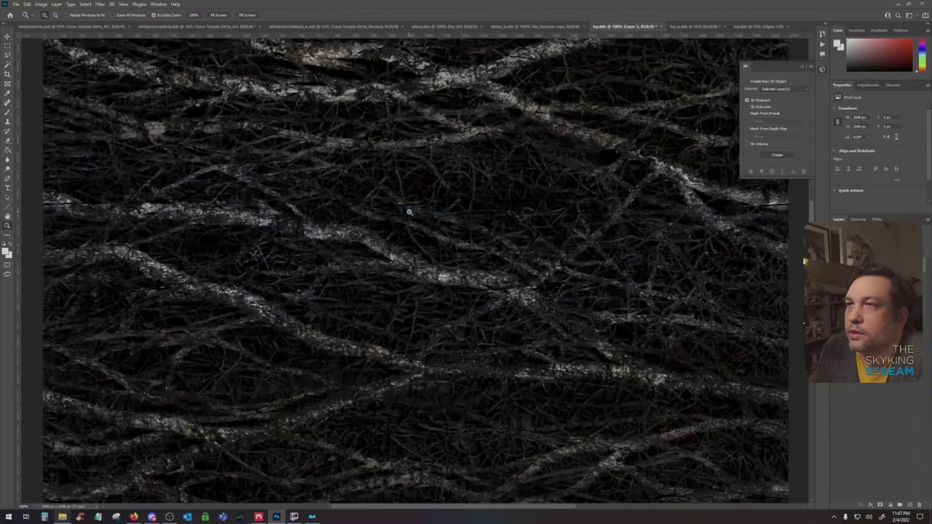
pyautogui.moveTo(389, 187); pyautogui.dragTo(373, 442)
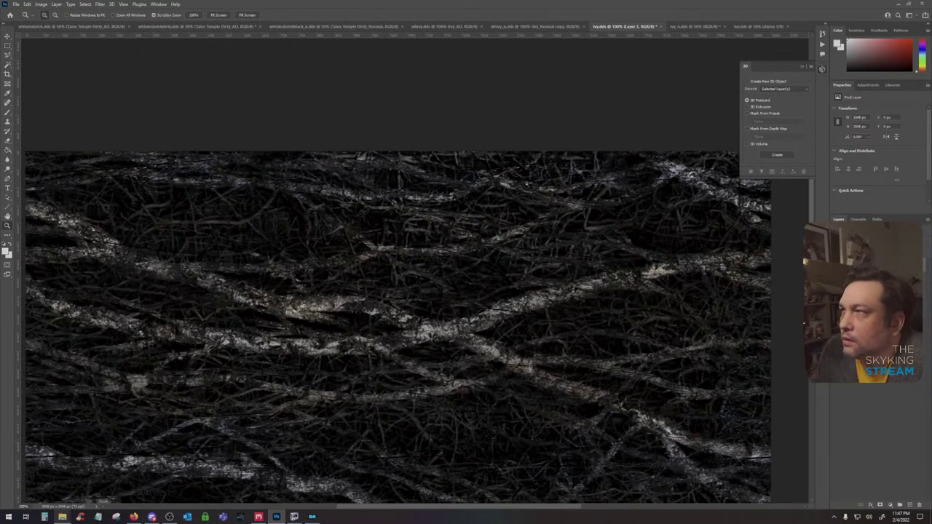
pyautogui.click(836, 266)
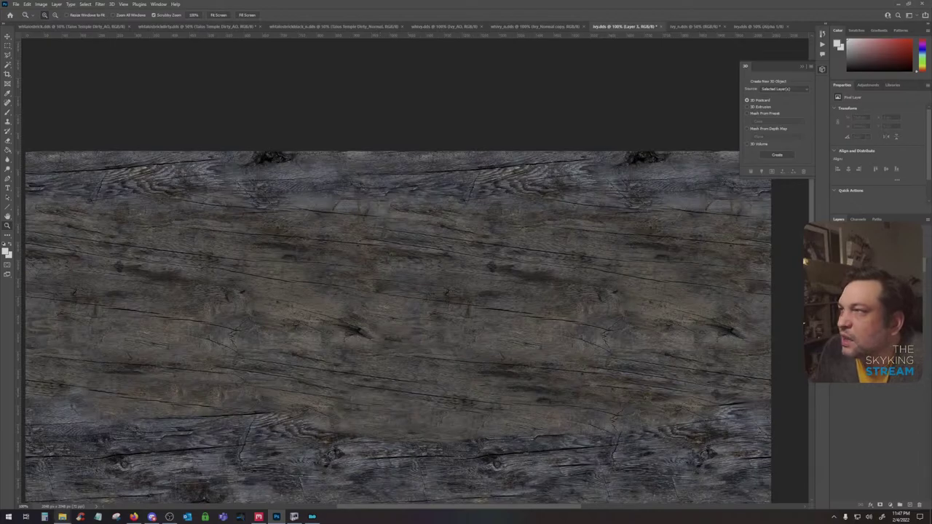
pyautogui.click(837, 266)
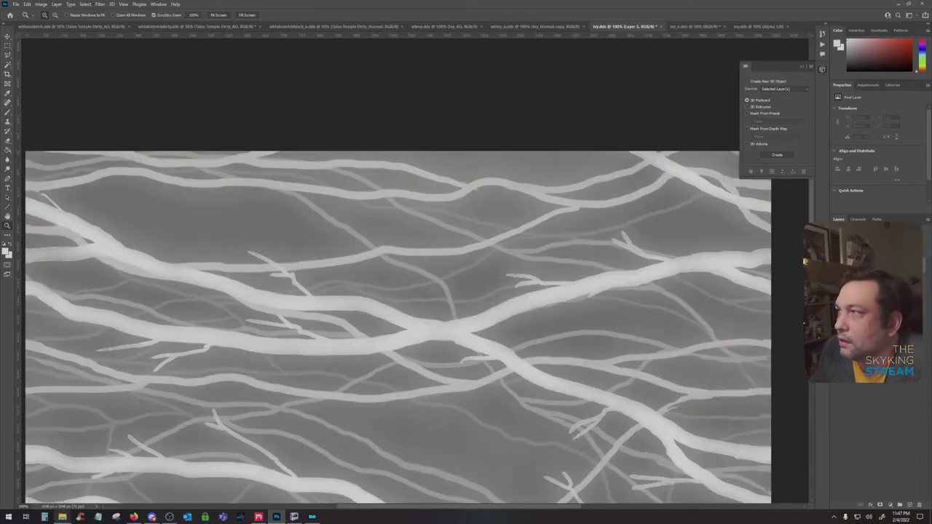
pyautogui.click(836, 265)
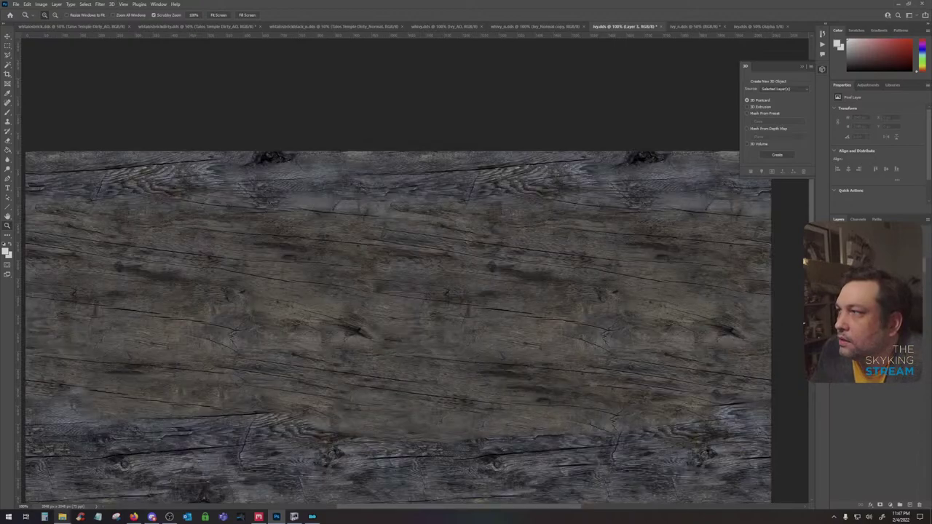
# Adjust the wood on Layer 2 with Hue/Saturation, setting saturation to +22 and lightness to -42
pyautogui.click(890, 505)
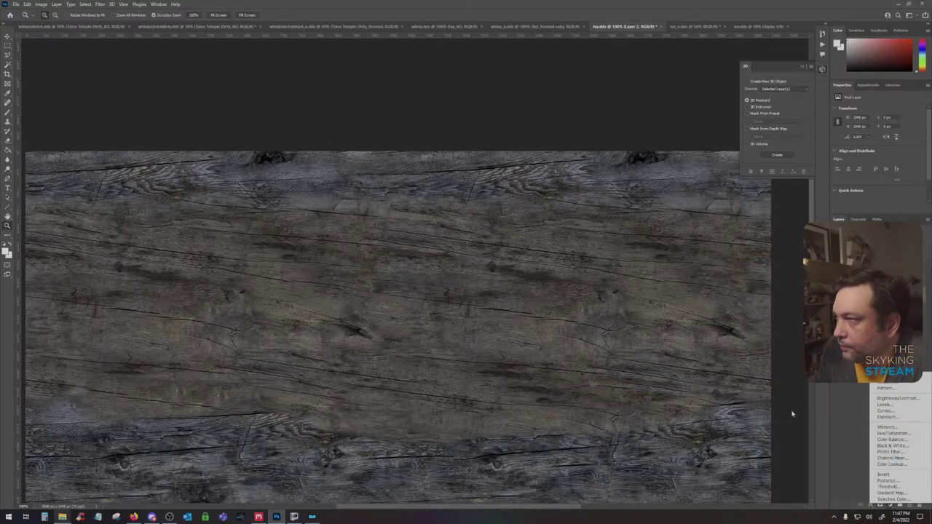
pyautogui.click(41, 4)
pyautogui.moveTo(52, 22)
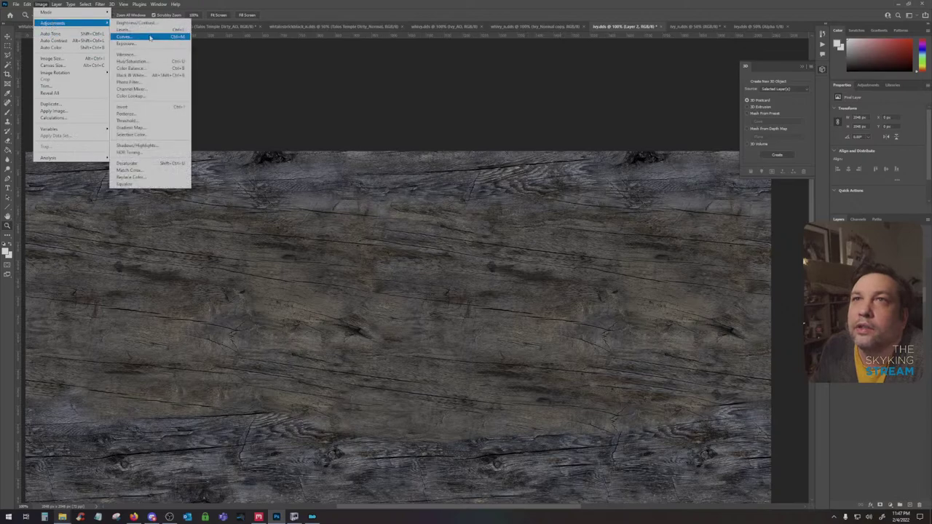
pyautogui.click(133, 62)
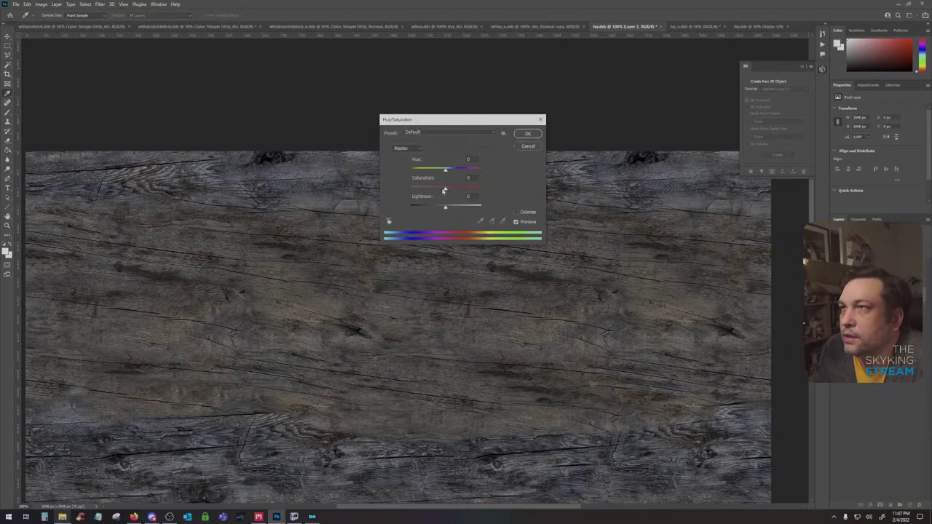
pyautogui.moveTo(442, 190)
pyautogui.mouseDown()
pyautogui.moveTo(452, 190)
pyautogui.moveTo(427, 208)
pyautogui.moveTo(477, 190)
pyautogui.moveTo(456, 189)
pyautogui.mouseUp()
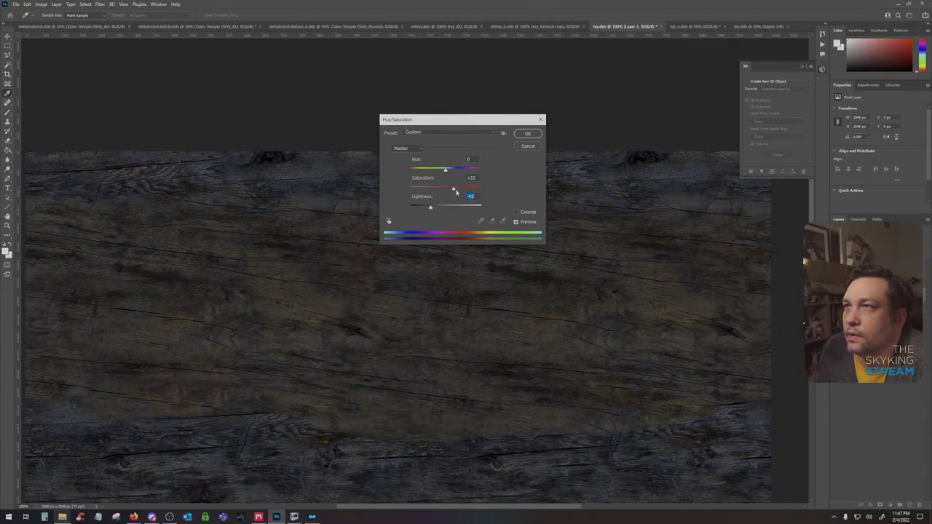
pyautogui.click(527, 133)
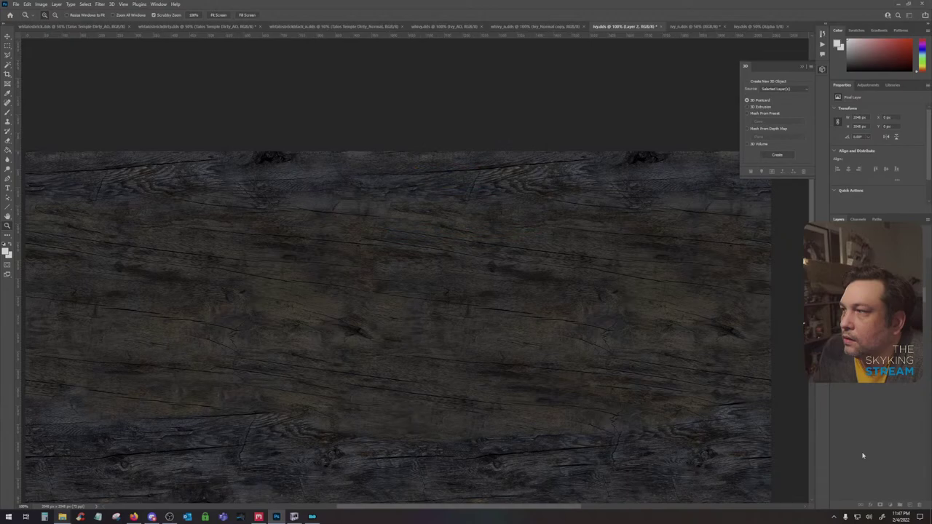
# Add a Color Balance adjustment layer with midtones shifted toward red, +10 toward green and slightly toward yellow
pyautogui.click(890, 504)
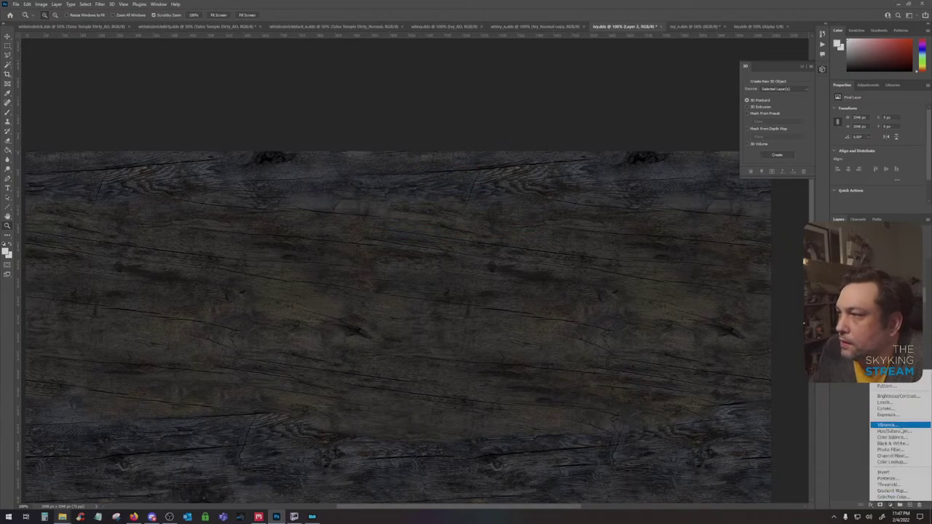
pyautogui.click(914, 438)
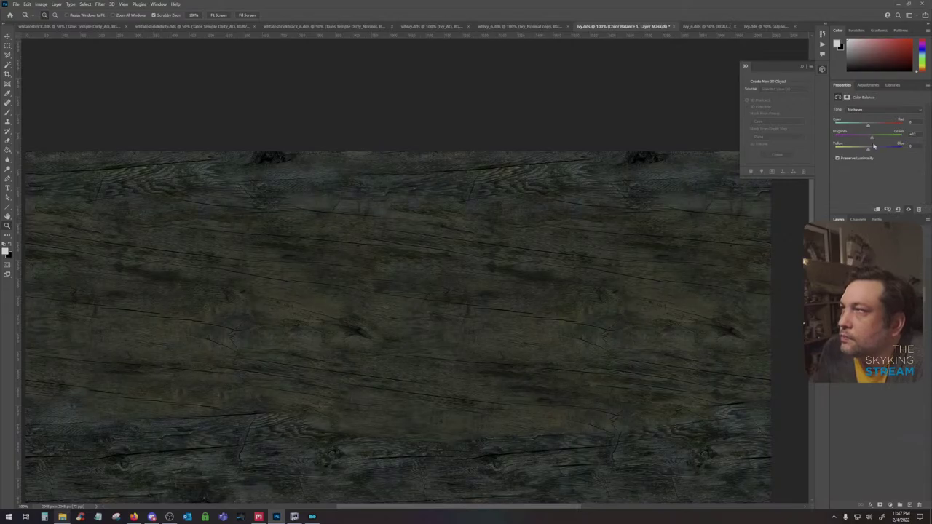
pyautogui.moveTo(868, 151)
pyautogui.mouseDown()
pyautogui.moveTo(874, 128)
pyautogui.moveTo(868, 142)
pyautogui.mouseUp()
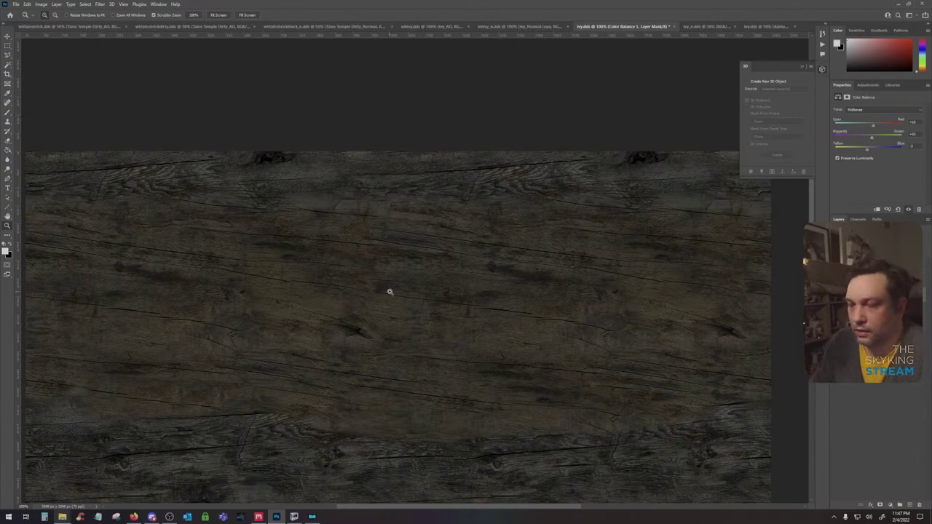
# Cut the entire branch mask from Layer 1, paste it into the Alpha 1 channel of ivy.dds and return to the RGB layers
pyautogui.scroll(-2, 398, 291)
pyautogui.moveTo(413, 268); pyautogui.dragTo(412, 209)
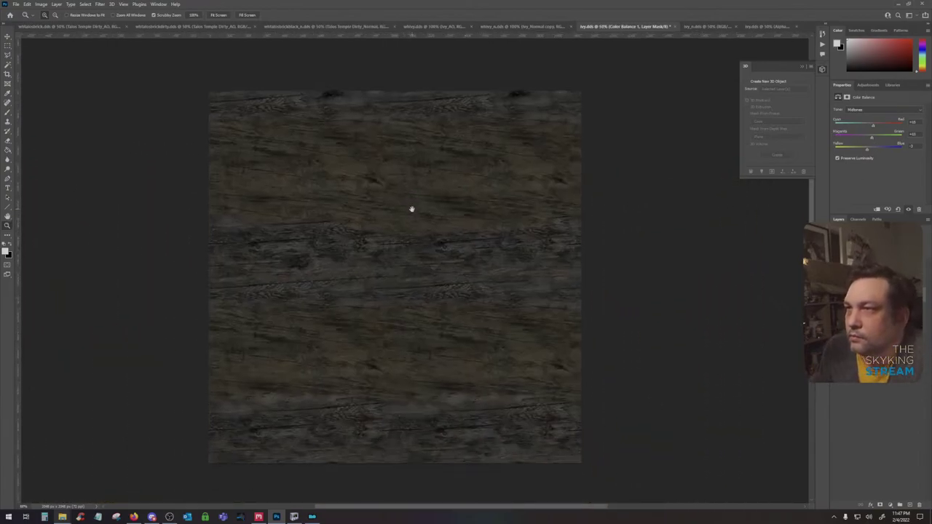
pyautogui.click(835, 313)
pyautogui.click(866, 313)
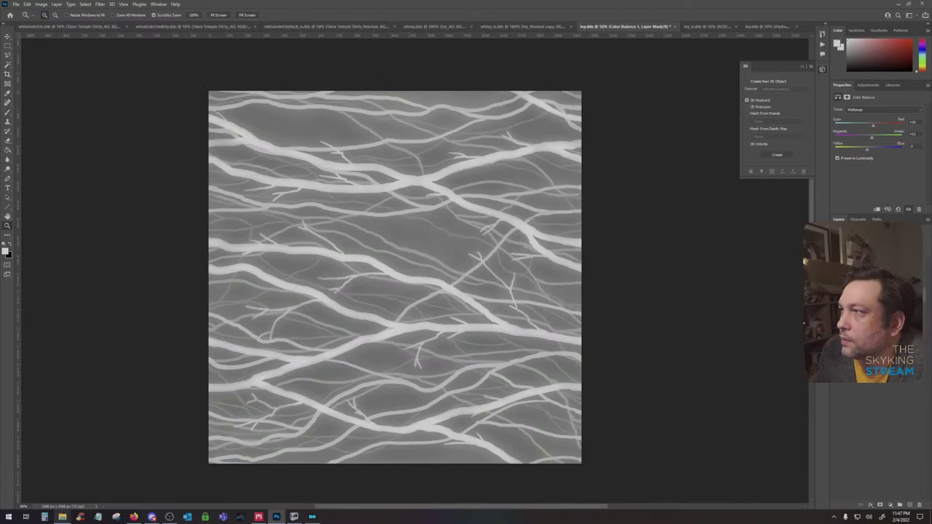
pyautogui.hotkey('ctrl', 'a')
pyautogui.hotkey('ctrl', 'x')
pyautogui.click(858, 219)
pyautogui.click(867, 286)
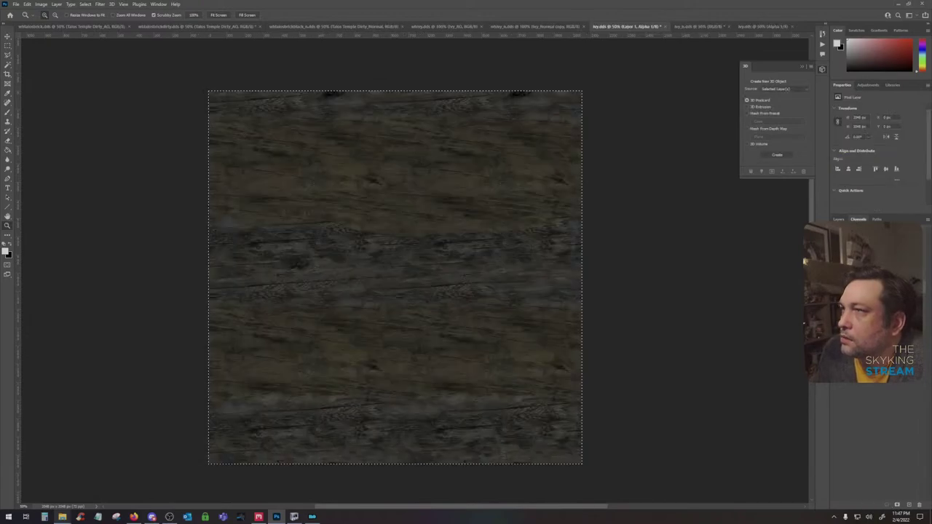
pyautogui.hotkey('ctrl', 'v')
pyautogui.hotkey('ctrl', 'd')
pyautogui.click(862, 234)
pyautogui.click(837, 219)
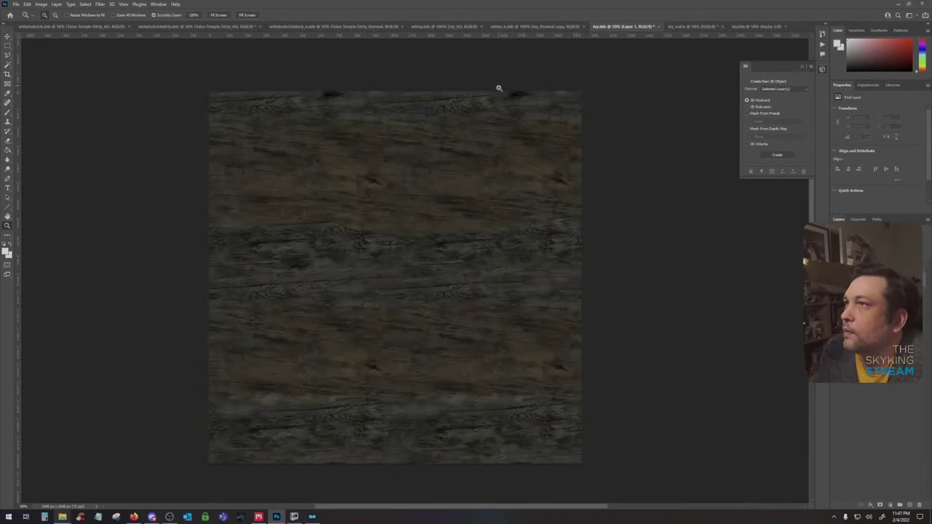
# Compare the open ivy and whivy texture documents and examine the Alpha 1 channel of ivy_n.dds
pyautogui.click(695, 27)
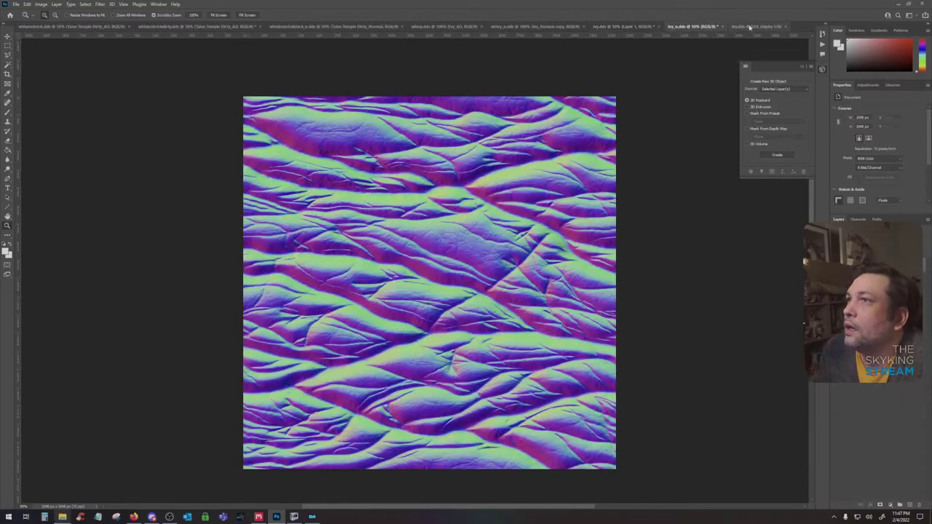
pyautogui.click(631, 27)
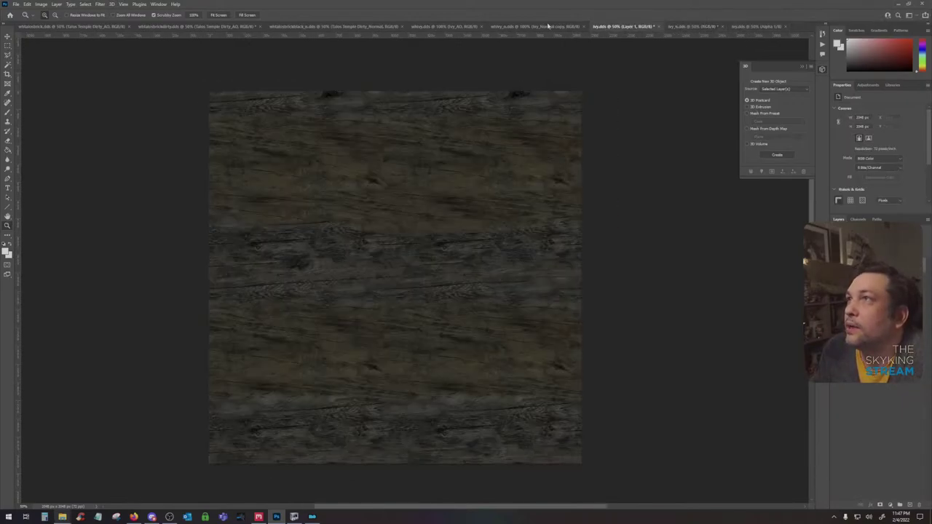
pyautogui.click(535, 26)
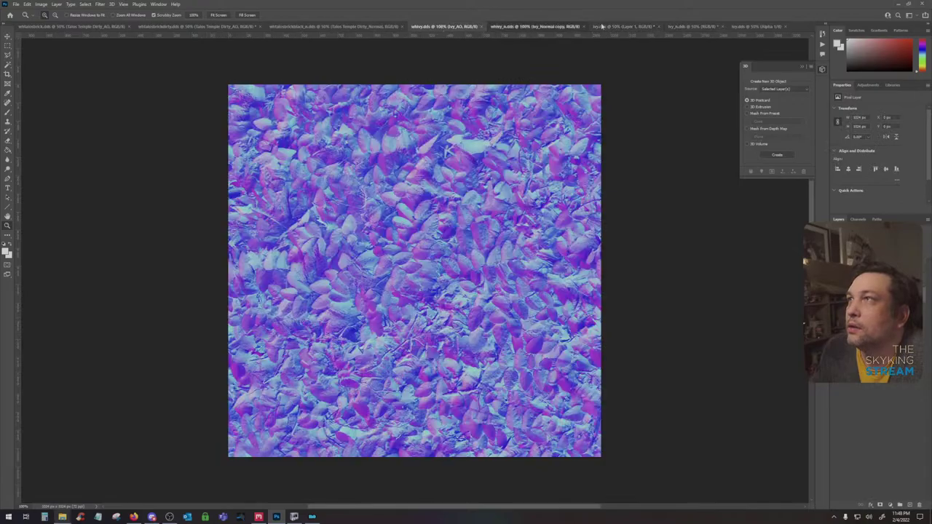
pyautogui.click(622, 26)
pyautogui.click(691, 26)
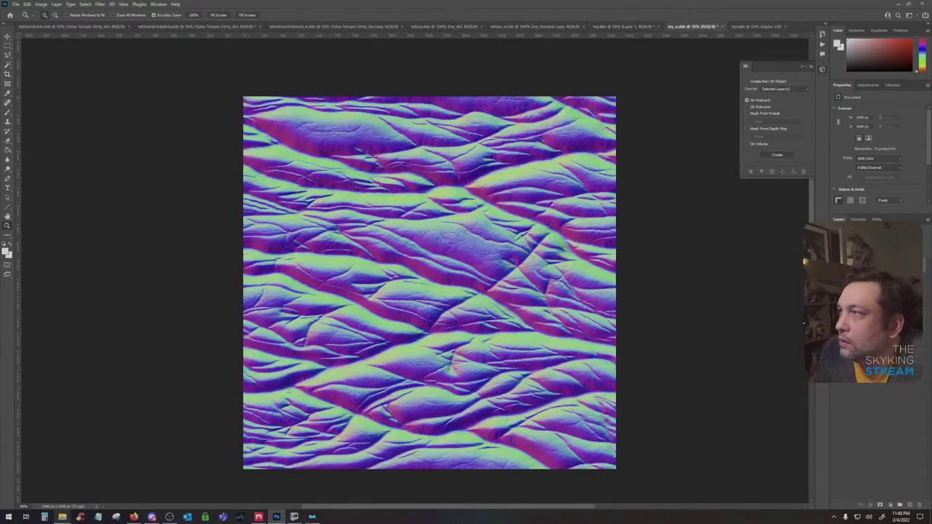
pyautogui.click(744, 26)
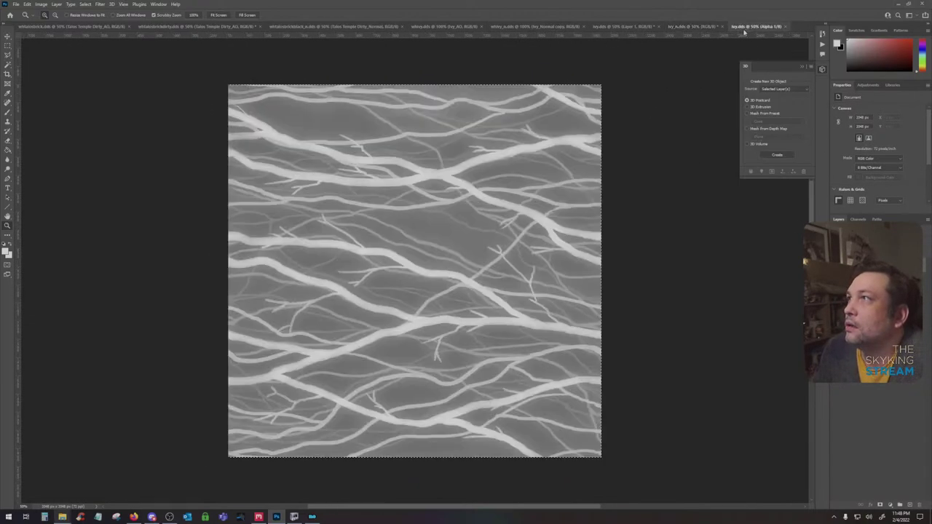
pyautogui.click(693, 27)
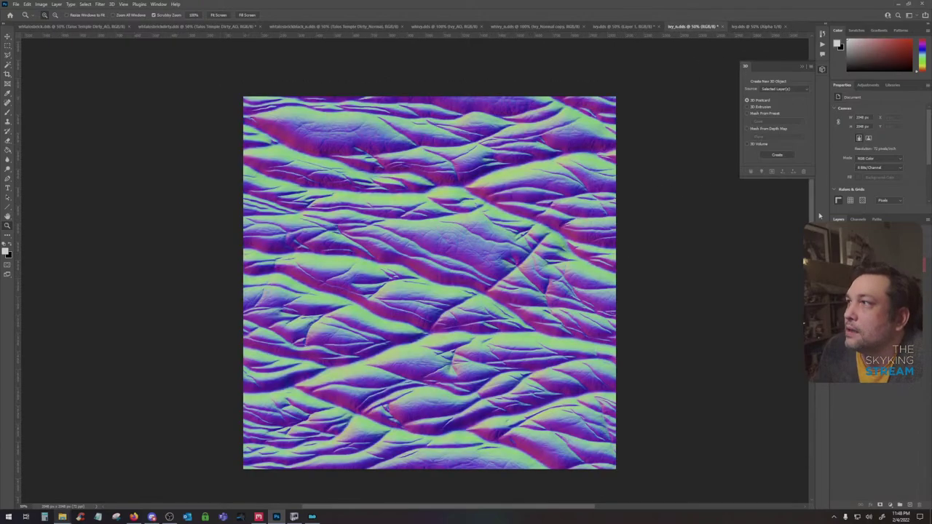
pyautogui.click(862, 287)
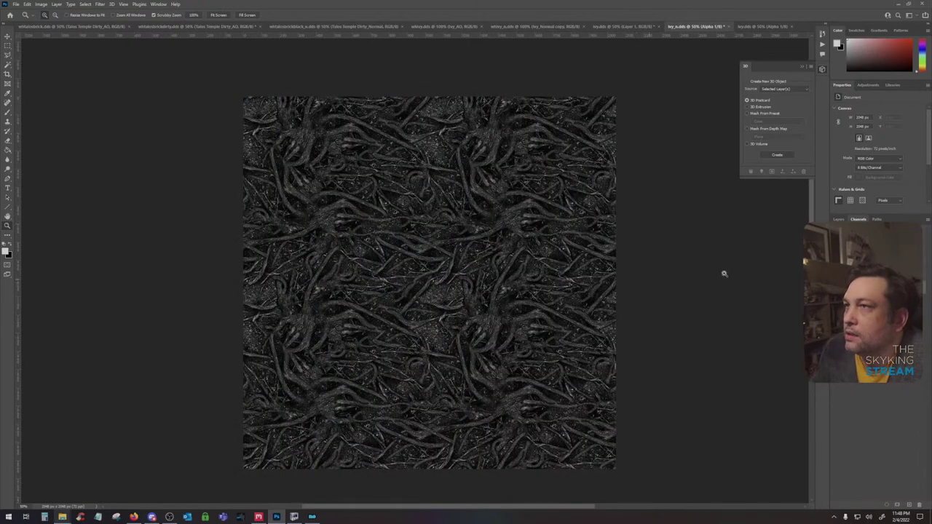
pyautogui.click(839, 219)
# Copy the wood on Layer 2 of ivy.dds and paste it into the Alpha 1 channel of ivy_n.dds
pyautogui.click(618, 26)
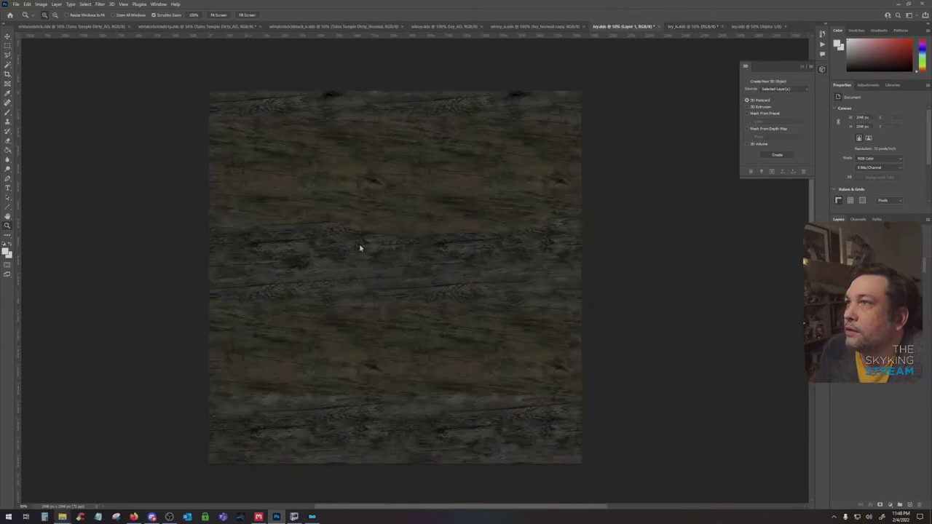
pyautogui.click(697, 26)
pyautogui.click(866, 286)
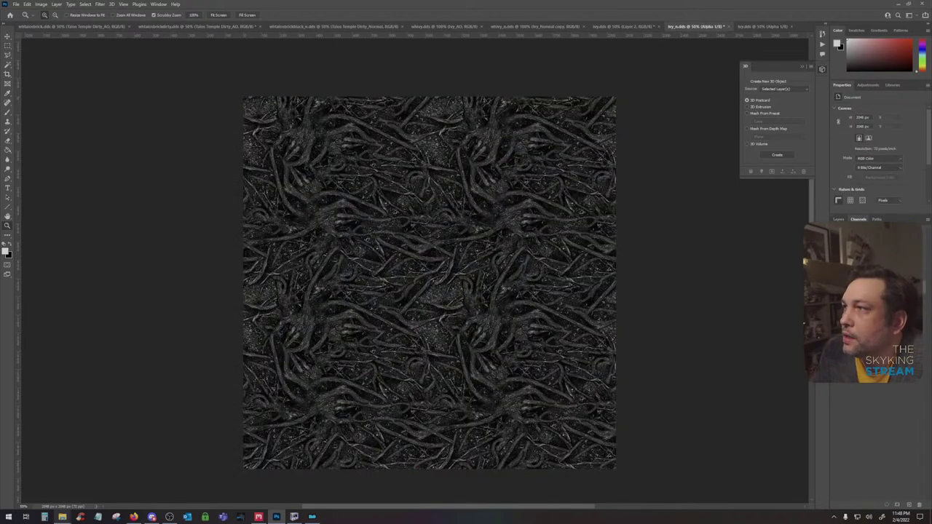
pyautogui.hotkey('ctrl', 'v')
# Darken the pasted Alpha 1 channel with Levels, setting the midtone input to 0.72, and return to the RGB channels
pyautogui.hotkey('ctrl', 'l')
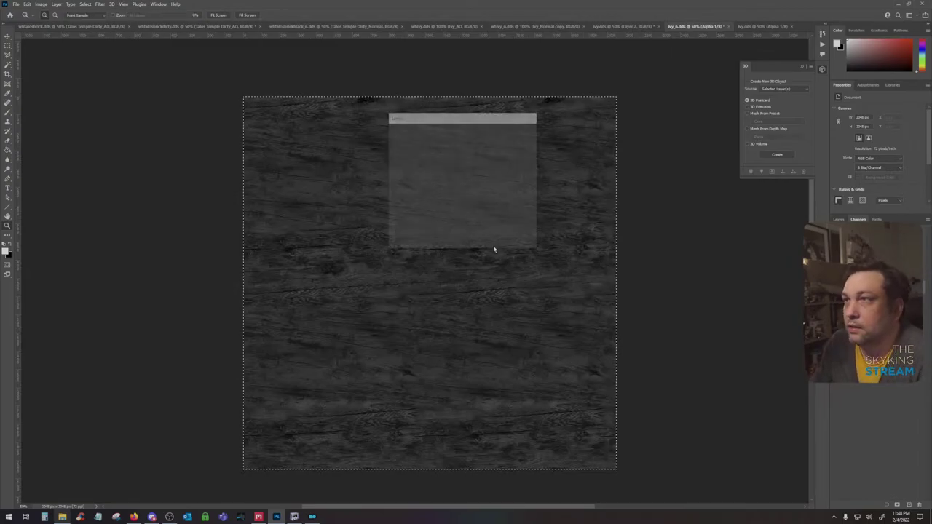
pyautogui.moveTo(444, 200)
pyautogui.mouseDown()
pyautogui.moveTo(487, 199)
pyautogui.moveTo(454, 209)
pyautogui.mouseUp()
pyautogui.click(519, 132)
pyautogui.press('z')
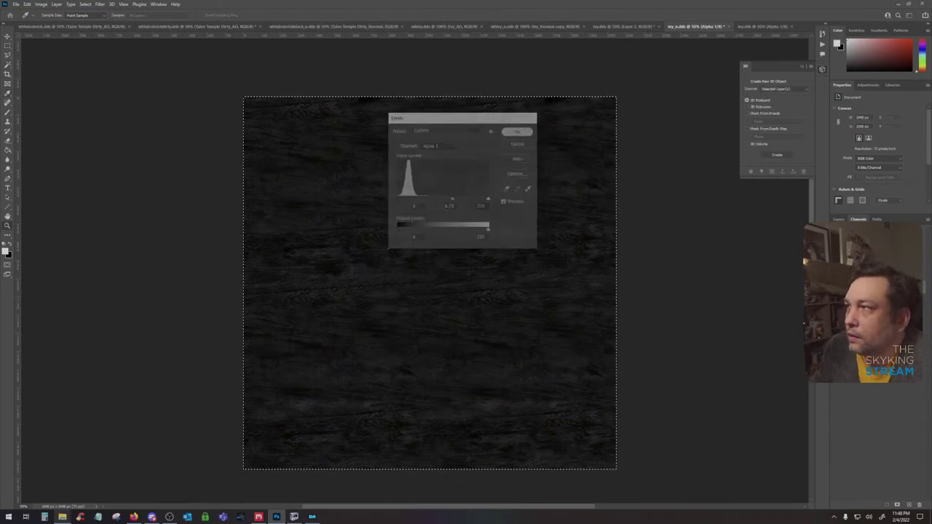
pyautogui.hotkey('ctrl', '2')
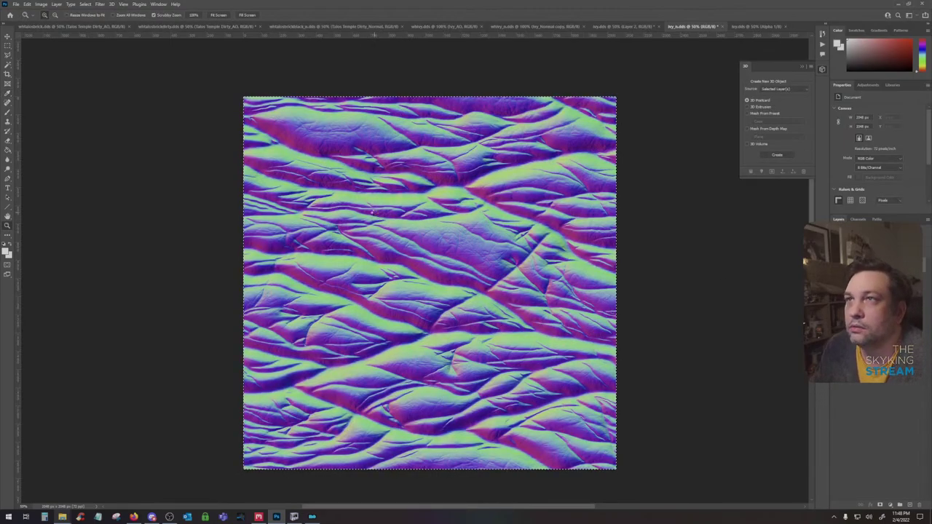
# Save ivy_n.dds and ivy.dds as Color + Alpha textures with BC7 Fine compression and auto-generated mipmaps
pyautogui.hotkey('ctrl', 's')
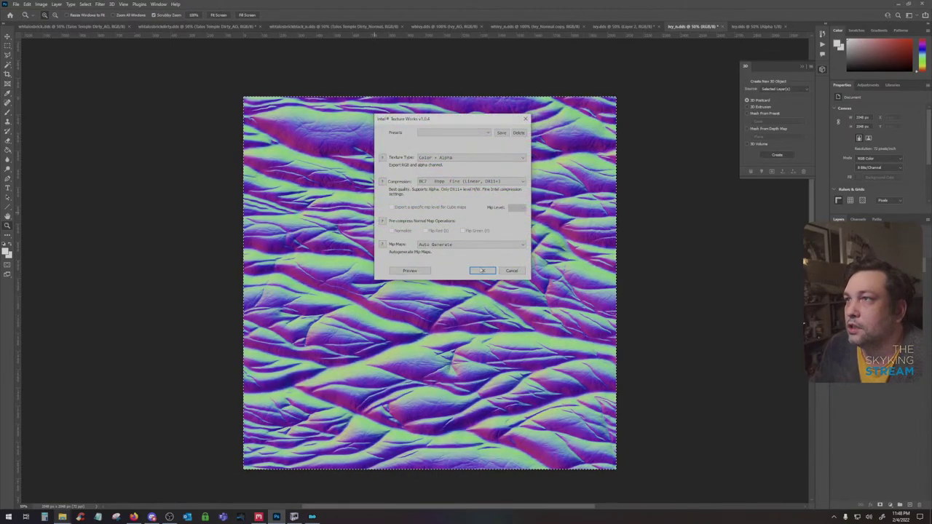
pyautogui.click(481, 270)
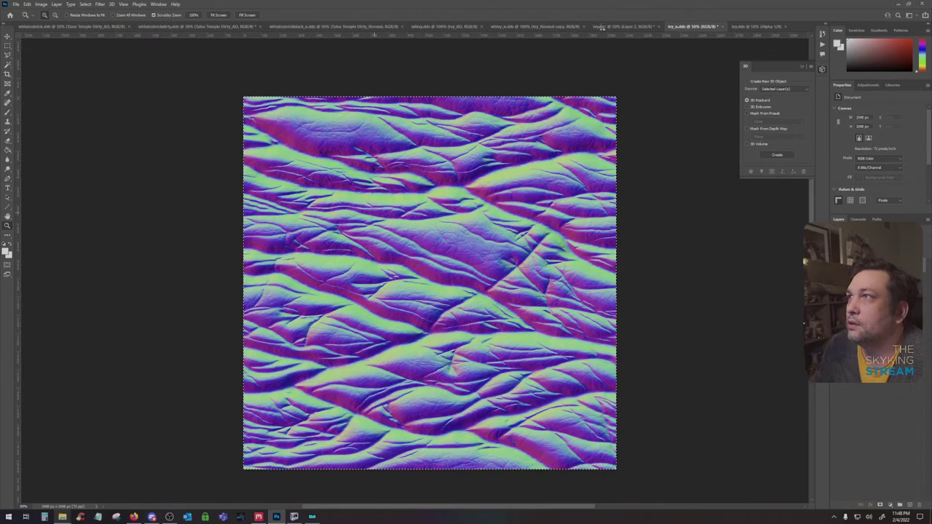
pyautogui.click(603, 27)
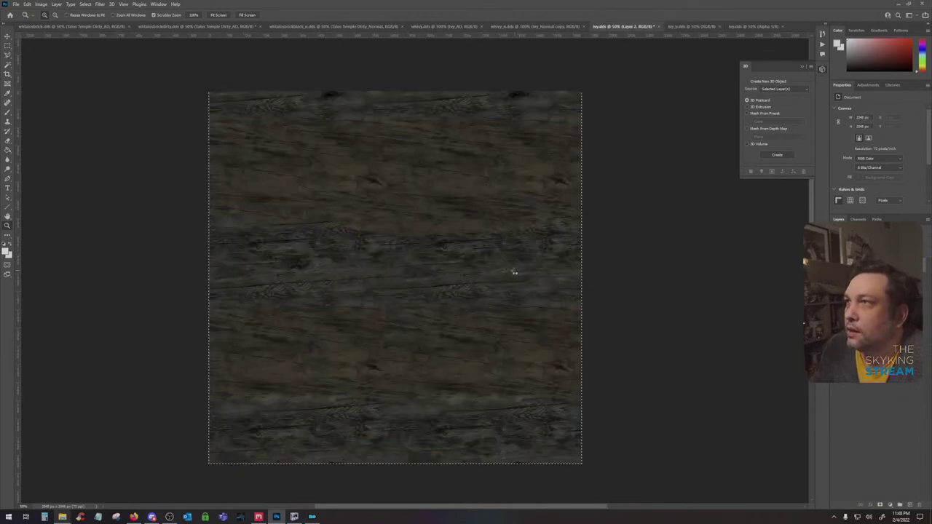
pyautogui.hotkey('ctrl', 's')
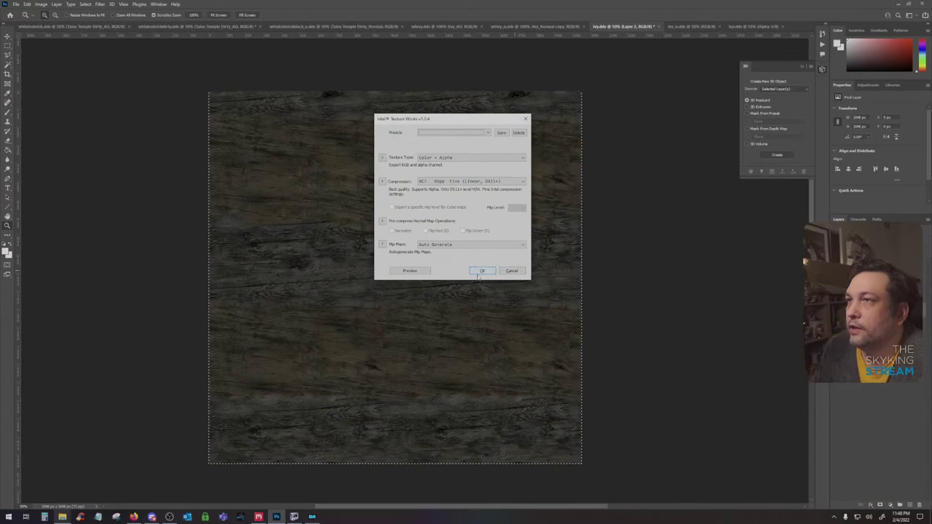
pyautogui.click(481, 271)
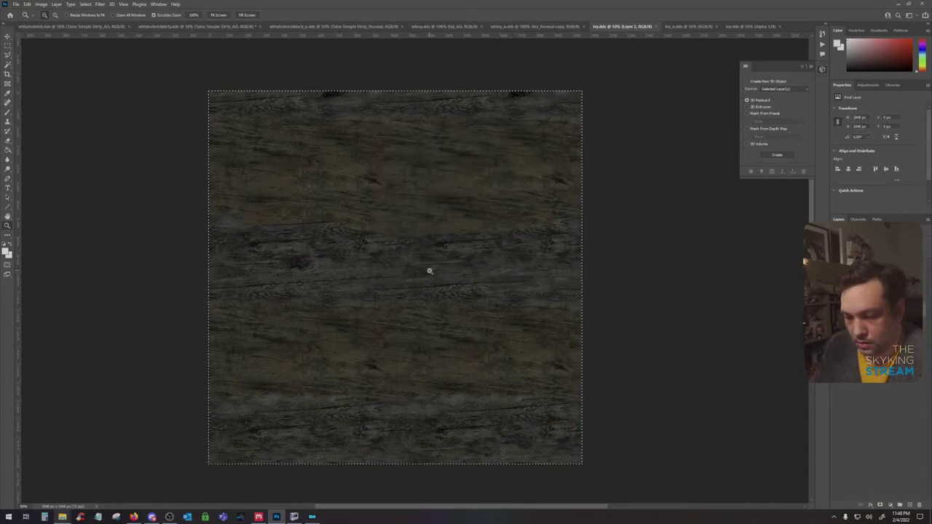
# Switch to Mod Organizer and launch Skyrim through skse64_loader
pyautogui.click(311, 517)
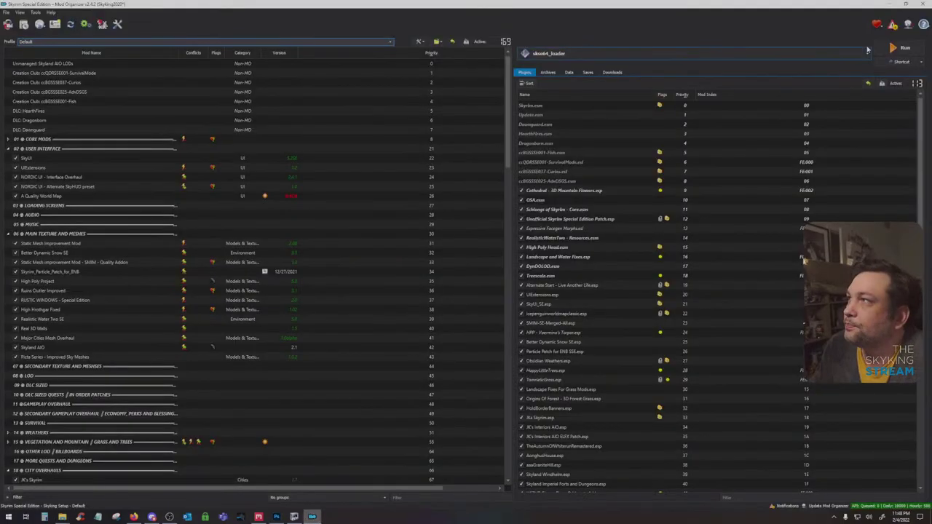
pyautogui.click(892, 47)
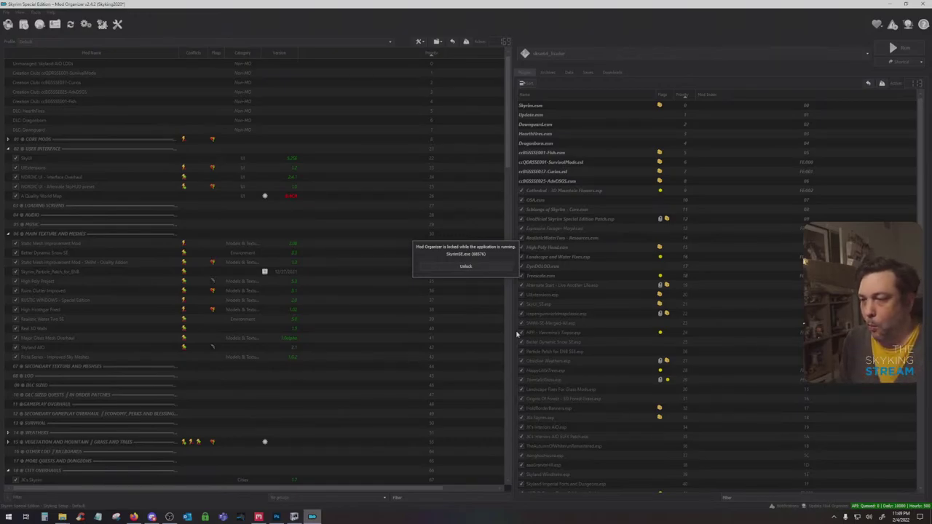
pyautogui.click(313, 517)
pyautogui.click(313, 517)
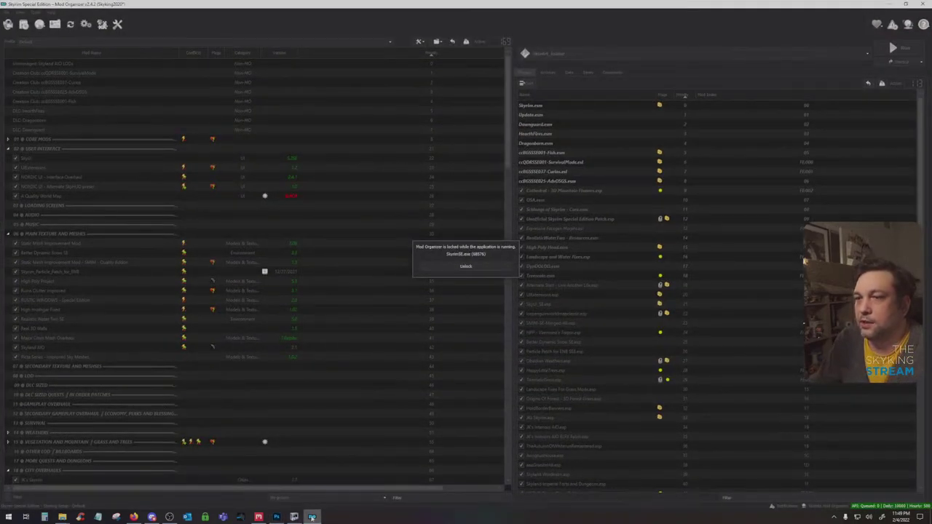
pyautogui.click(312, 517)
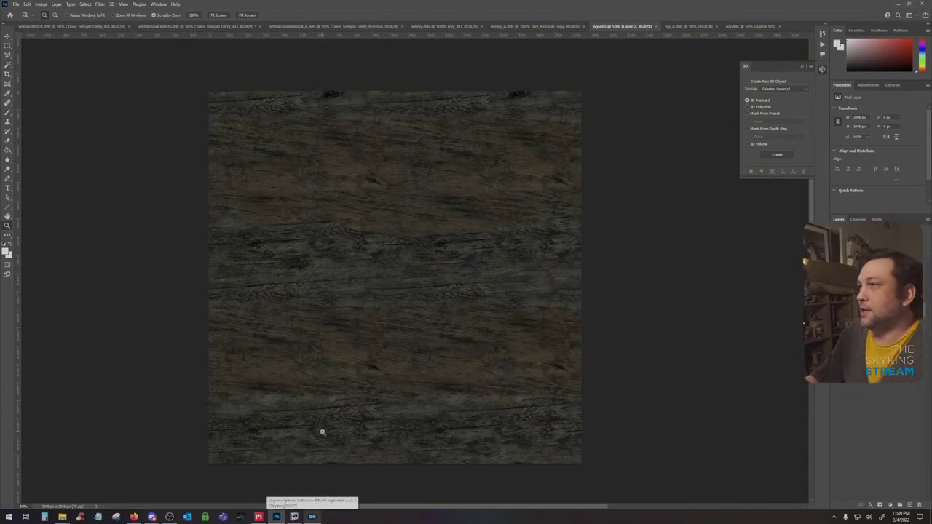
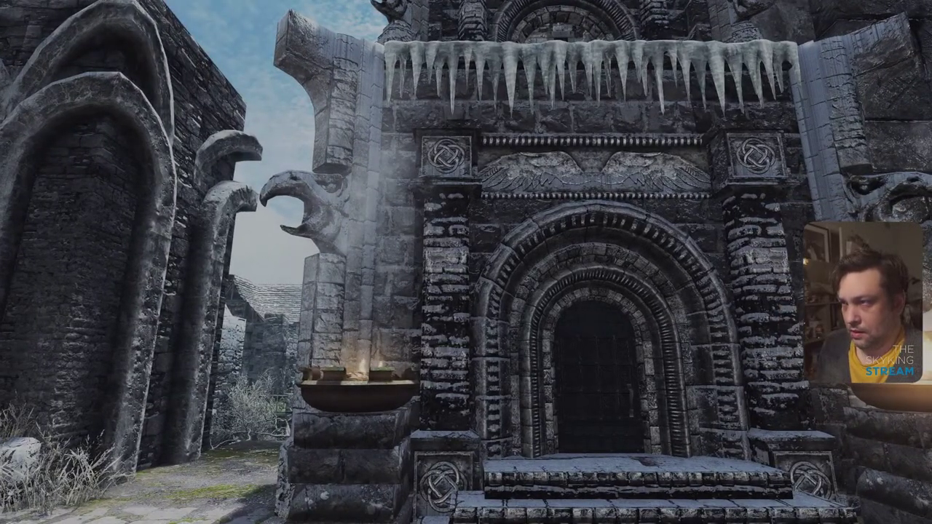
# Switch to NifSkope and inspect the texture set of the doorway arch shape in whtempletalos.nif
pyautogui.press('super')
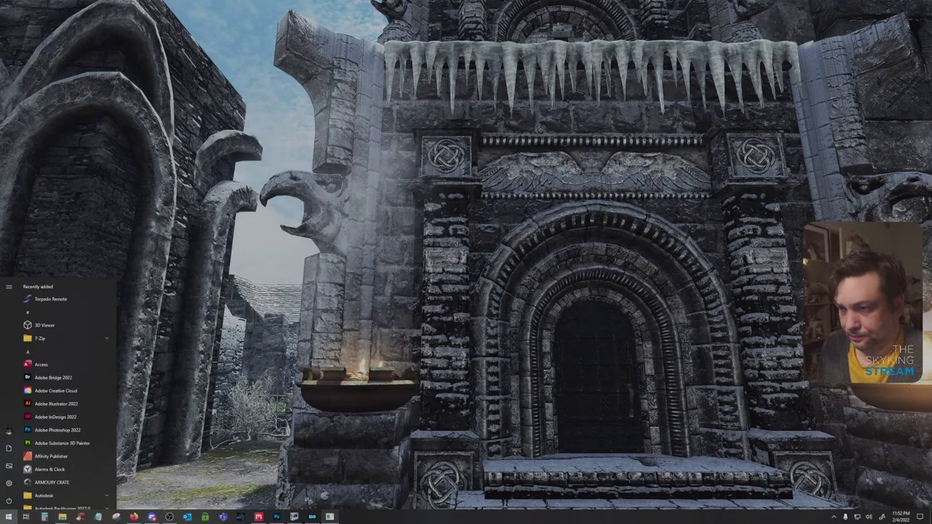
pyautogui.click(294, 517)
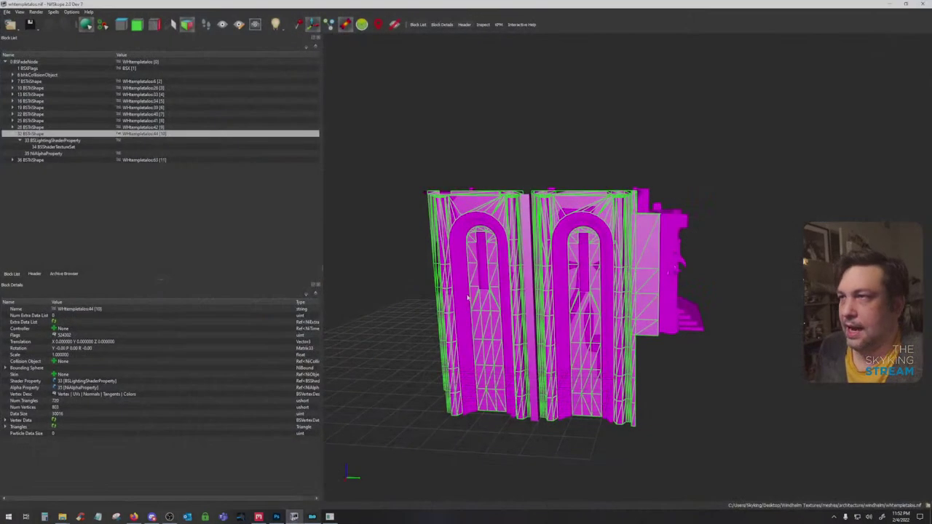
pyautogui.moveTo(579, 294); pyautogui.dragTo(465, 307)
pyautogui.scroll(5, 597, 298)
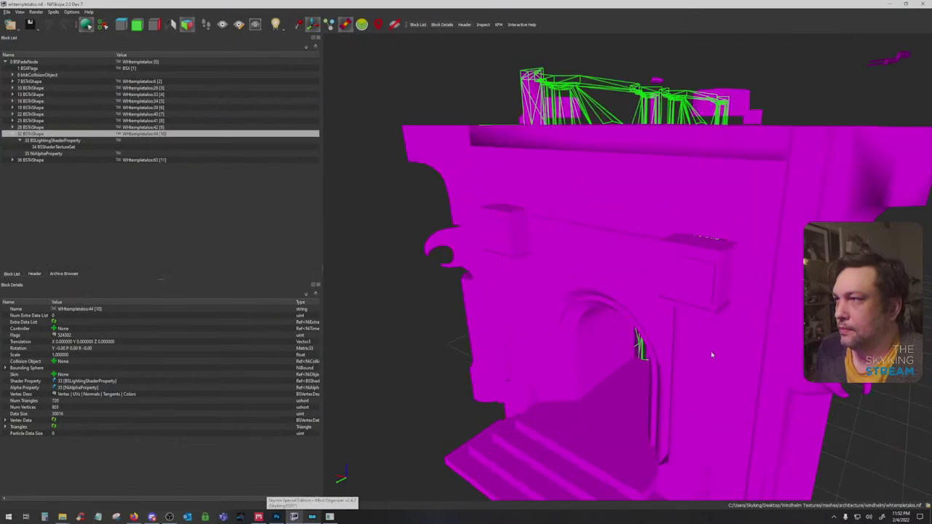
pyautogui.click(695, 379)
pyautogui.moveTo(695, 379); pyautogui.dragTo(673, 366)
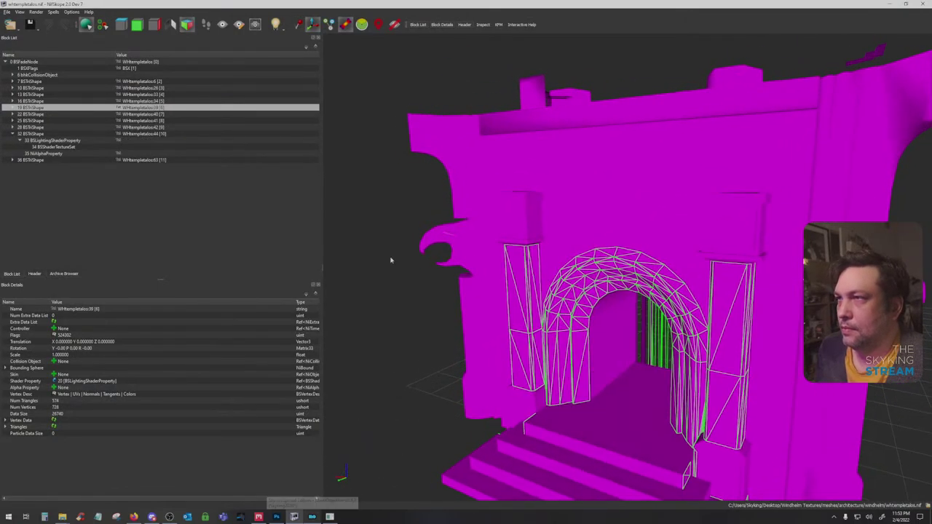
pyautogui.click(12, 107)
pyautogui.click(19, 113)
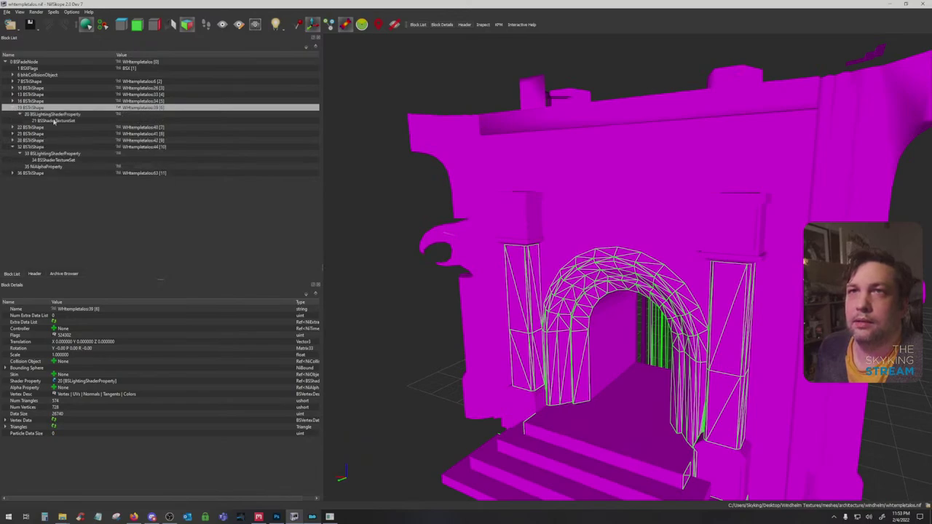
pyautogui.click(55, 121)
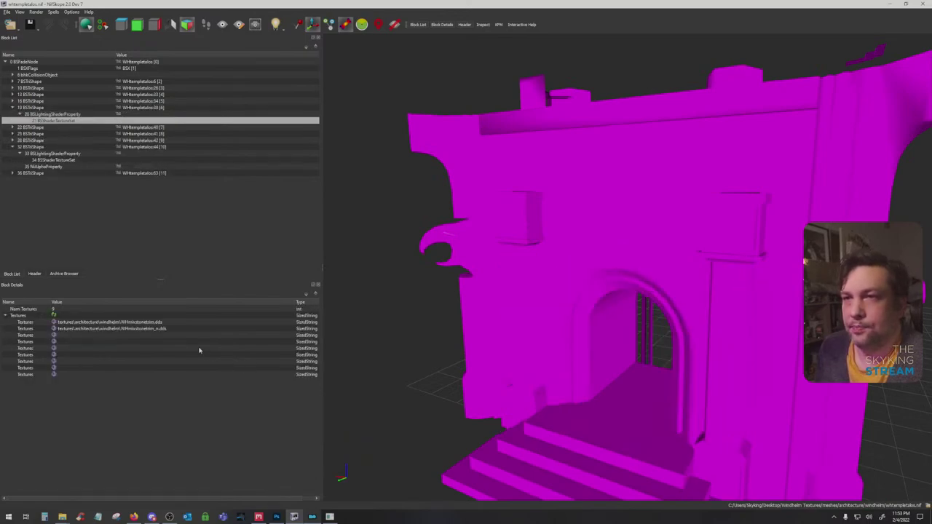
# Examine the temple's front wall and pillar cap shape and inspect the texture paths in its BSShaderTextureSet
pyautogui.moveTo(484, 332); pyautogui.dragTo(586, 328)
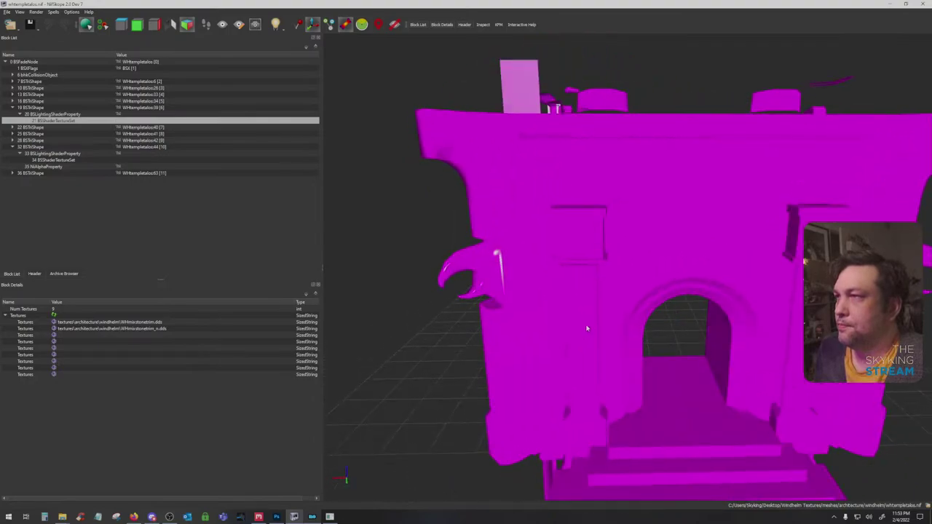
pyautogui.click(586, 329)
pyautogui.click(589, 251)
pyautogui.click(587, 210)
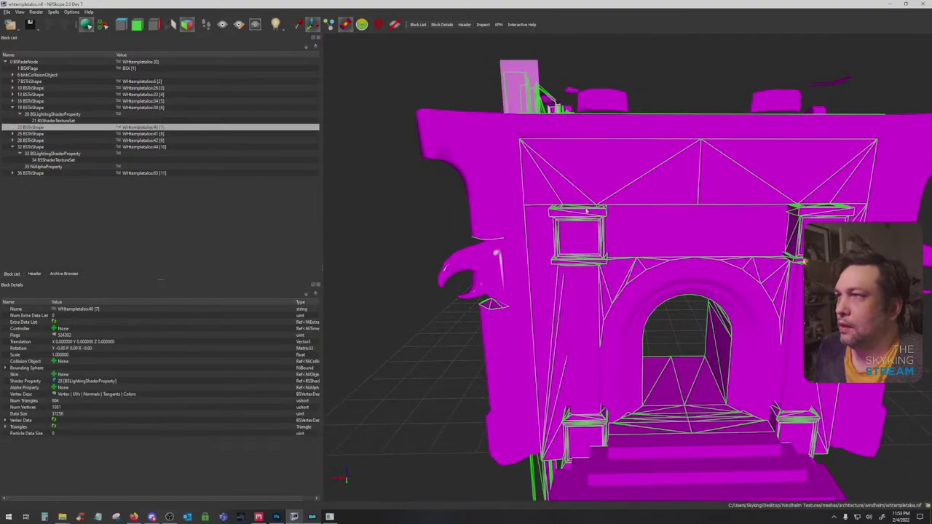
pyautogui.click(586, 211)
pyautogui.click(565, 177)
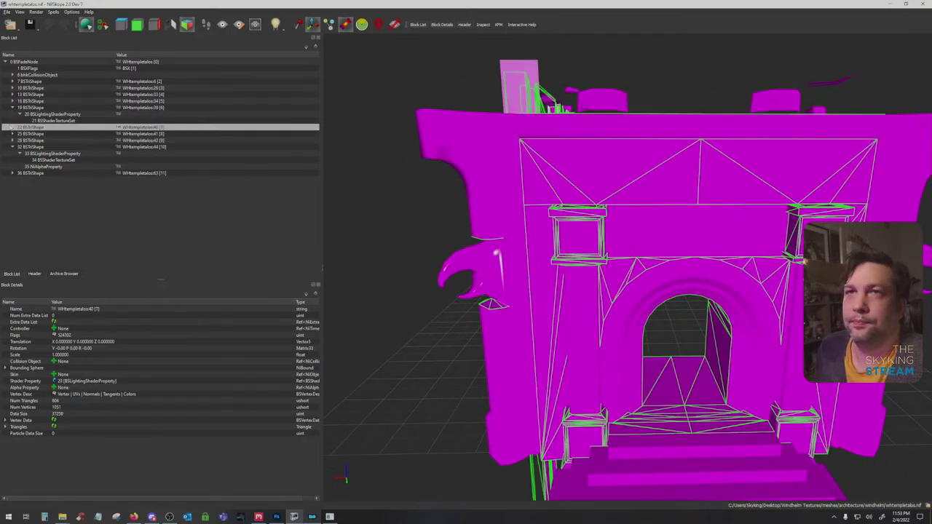
pyautogui.click(12, 127)
pyautogui.click(19, 133)
pyautogui.click(45, 141)
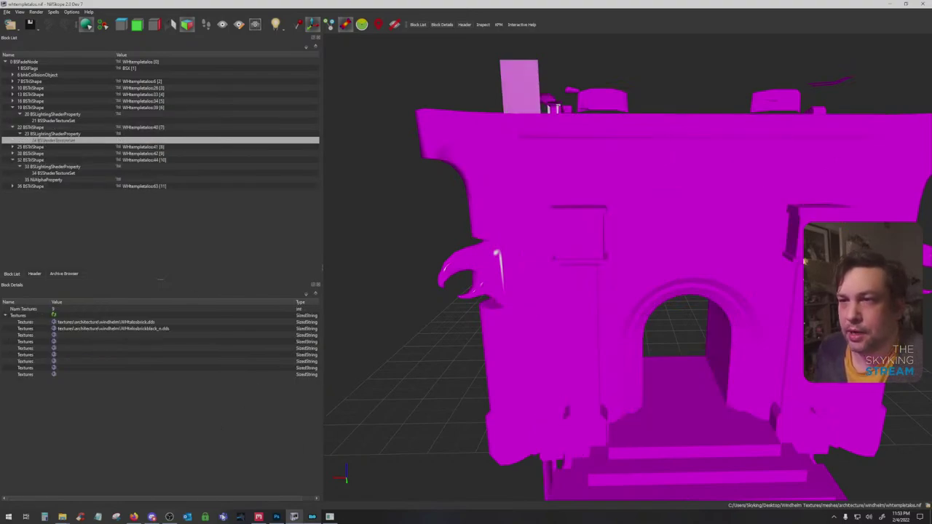
# Switch to Photoshop and close all open texture documents, discarding the changes to whtalosbrickdirty.dds
pyautogui.click(276, 517)
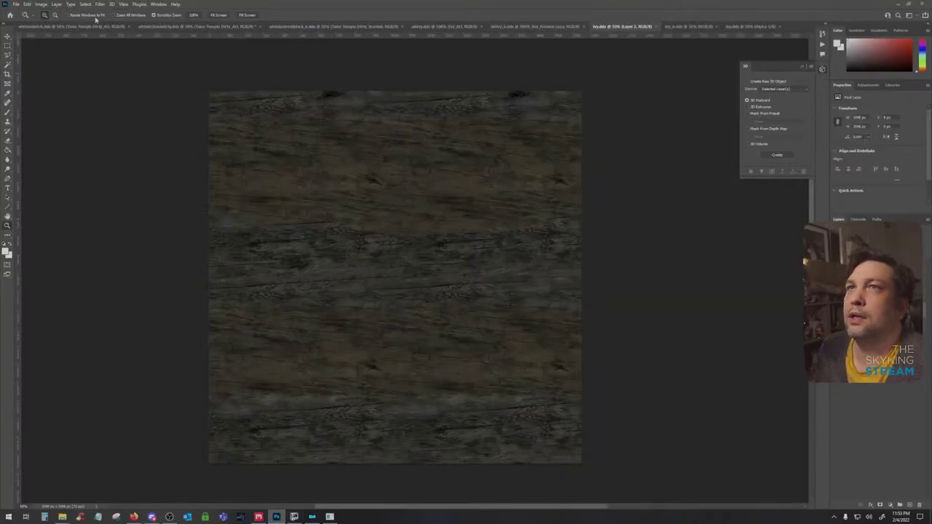
pyautogui.click(129, 26)
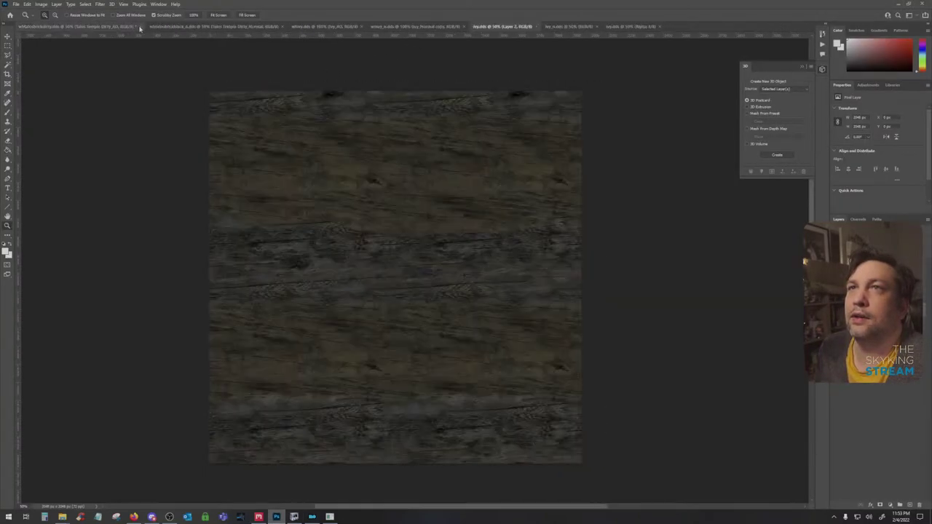
pyautogui.click(136, 27)
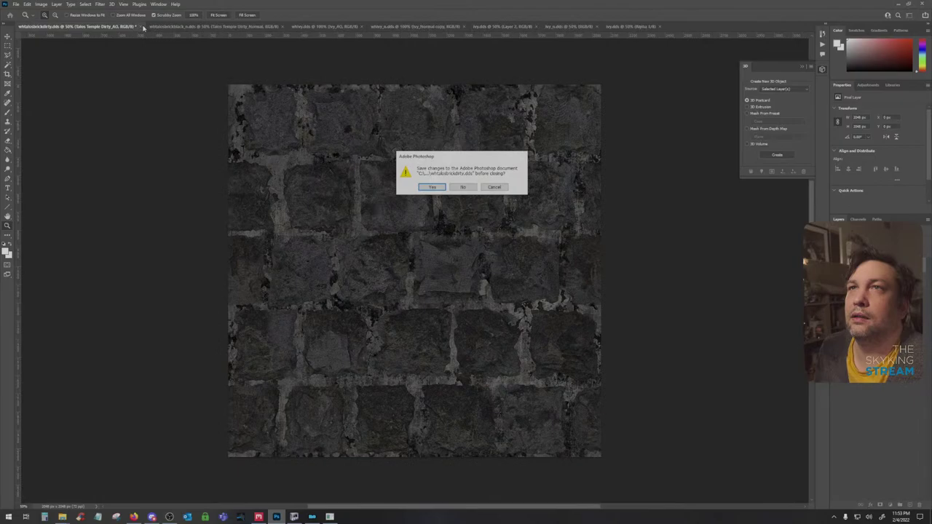
pyautogui.click(463, 187)
pyautogui.click(148, 27)
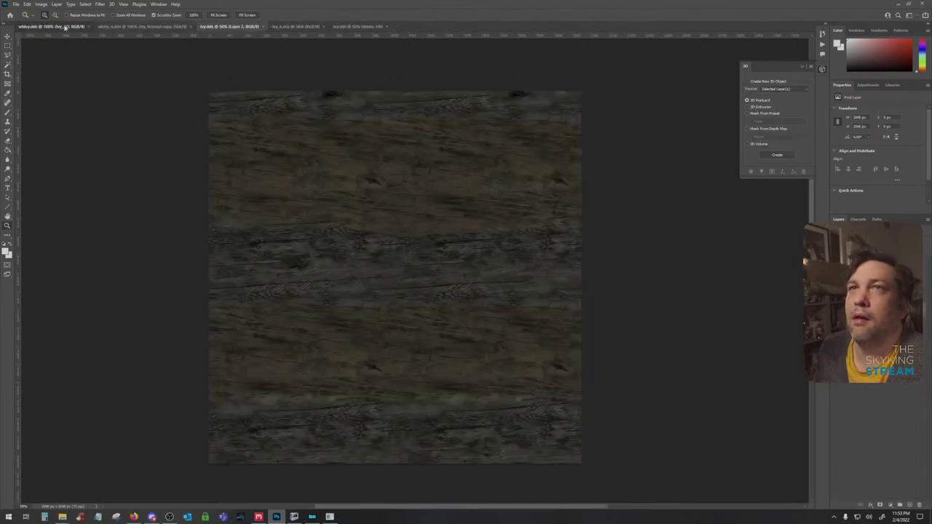
pyautogui.click(85, 27)
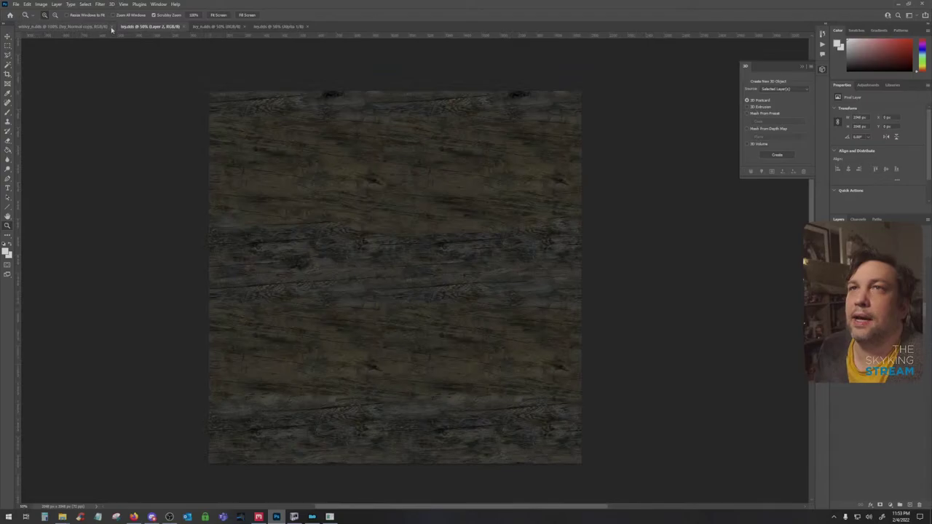
pyautogui.click(111, 27)
pyautogui.click(84, 27)
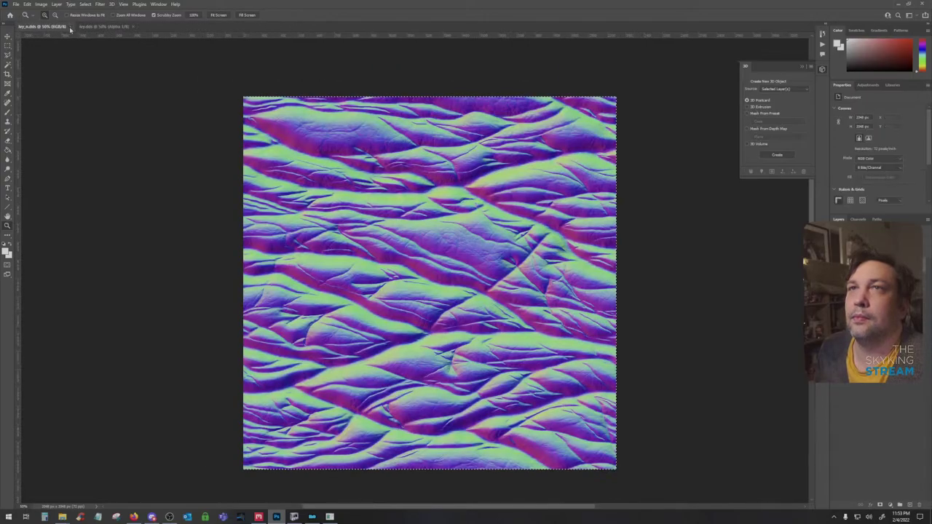
pyautogui.click(71, 27)
pyautogui.click(72, 27)
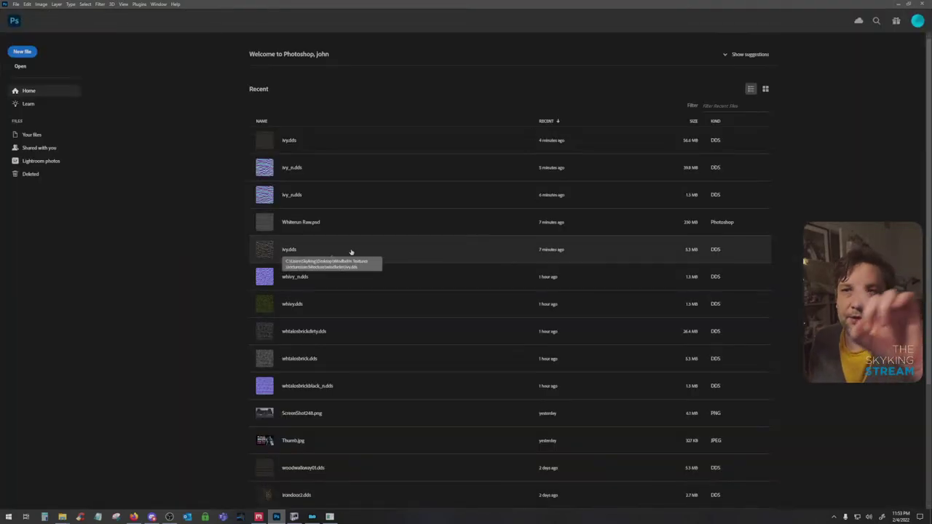
# Switch to File Explorer and show the windhelm textures folder of the Skyland AIO mod
pyautogui.moveTo(62, 517)
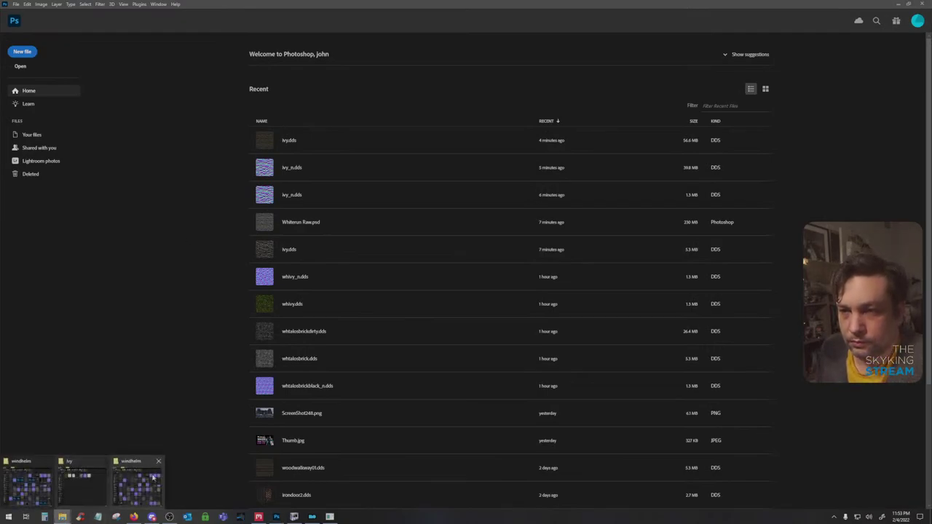
pyautogui.click(153, 478)
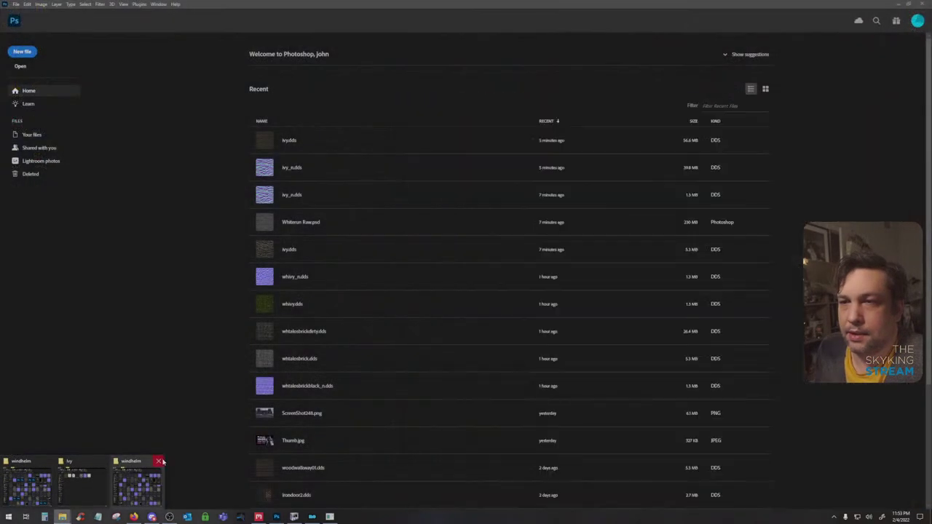
pyautogui.click(43, 489)
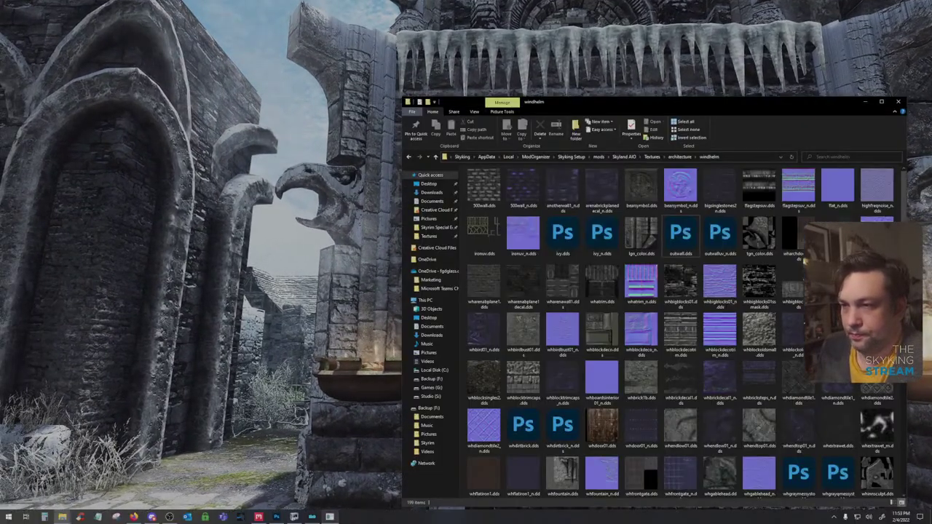
# Switch to NifSkope, inspect the first expanded BSTriShape's texture set, and return to the windhelm textures folder in File Explorer
pyautogui.click(295, 516)
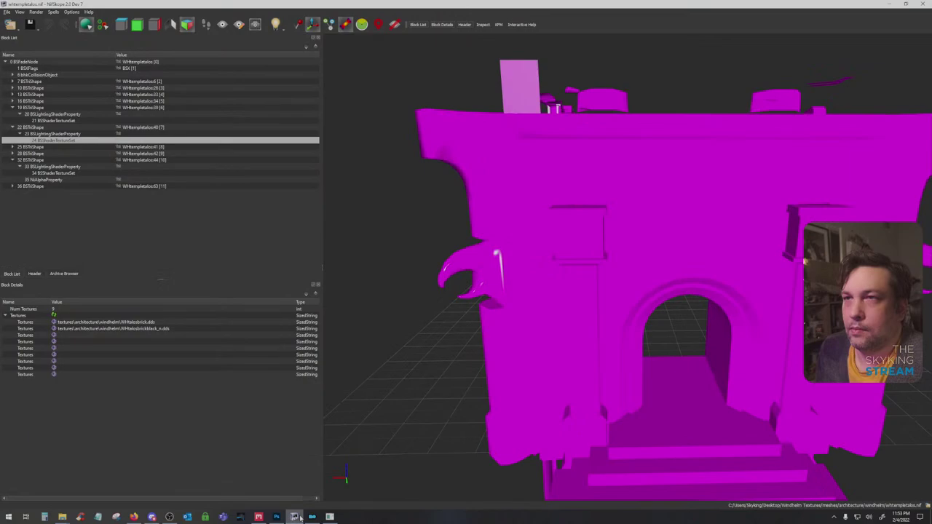
pyautogui.click(72, 120)
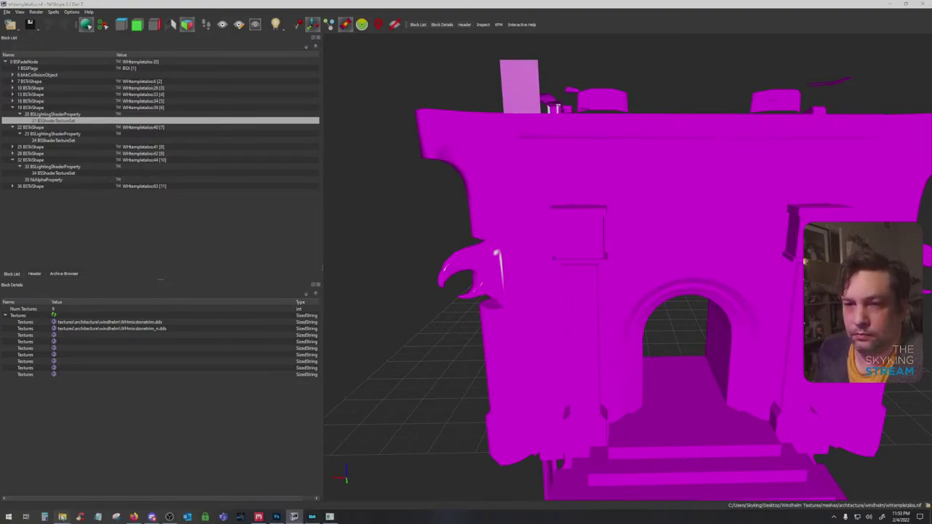
pyautogui.moveTo(62, 516)
pyautogui.click(62, 482)
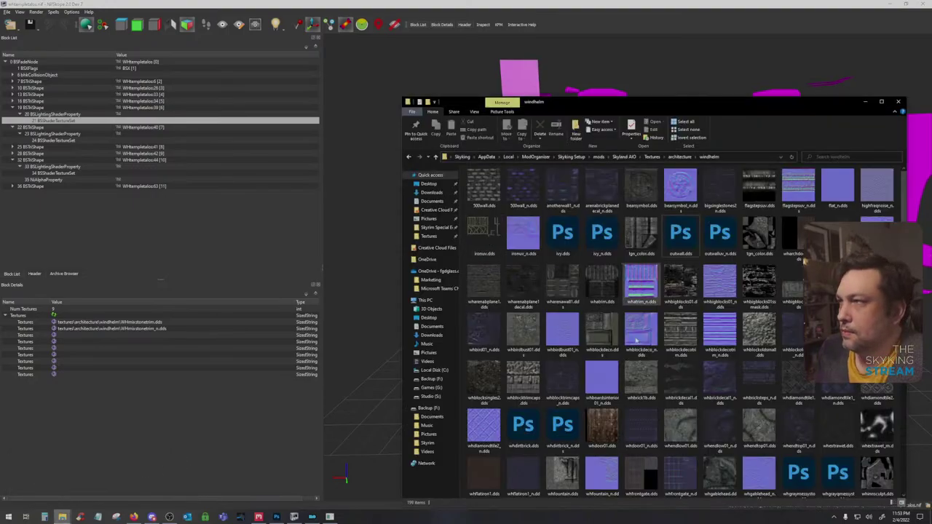
# Locate whmixstonetrim.dds among the Skyland AIO windhelm textures
pyautogui.scroll(-5, 631, 364)
pyautogui.scroll(-3, 631, 374)
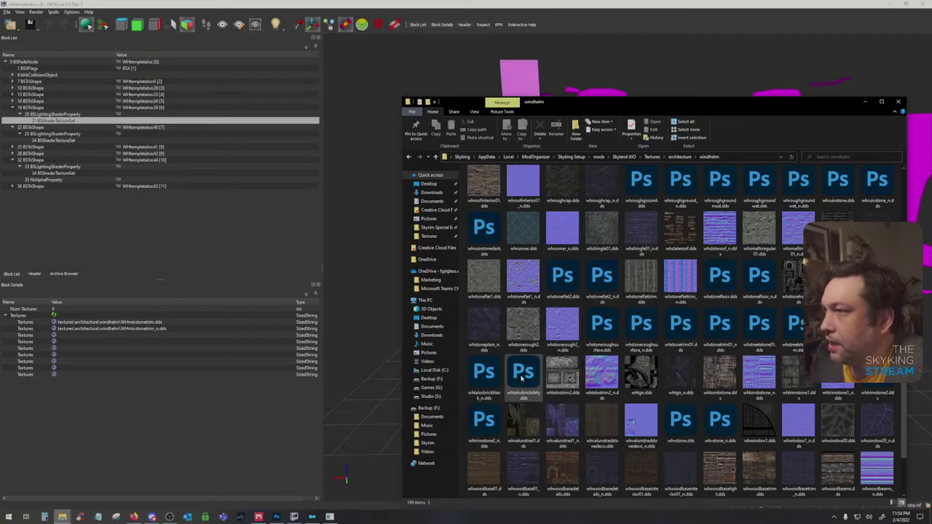
pyautogui.click(486, 374)
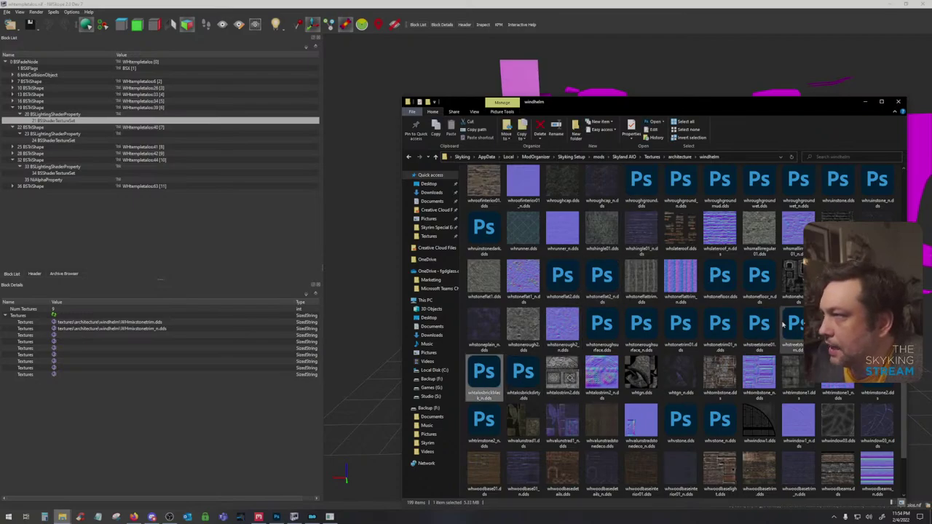
pyautogui.click(897, 313)
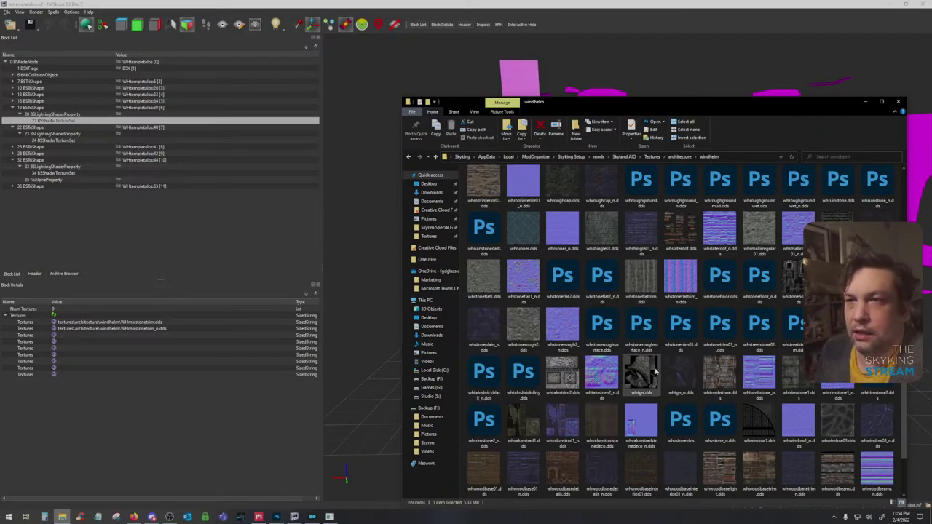
pyautogui.scroll(5, 631, 377)
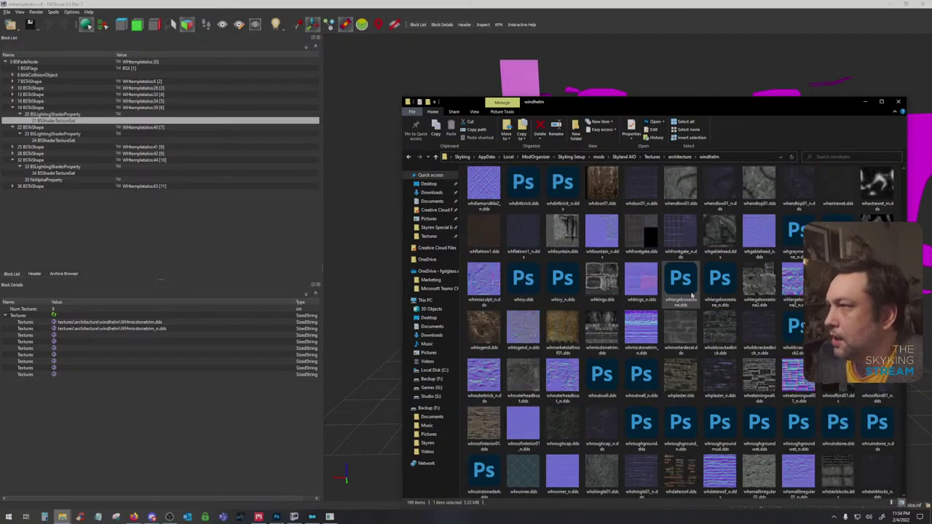
pyautogui.click(759, 283)
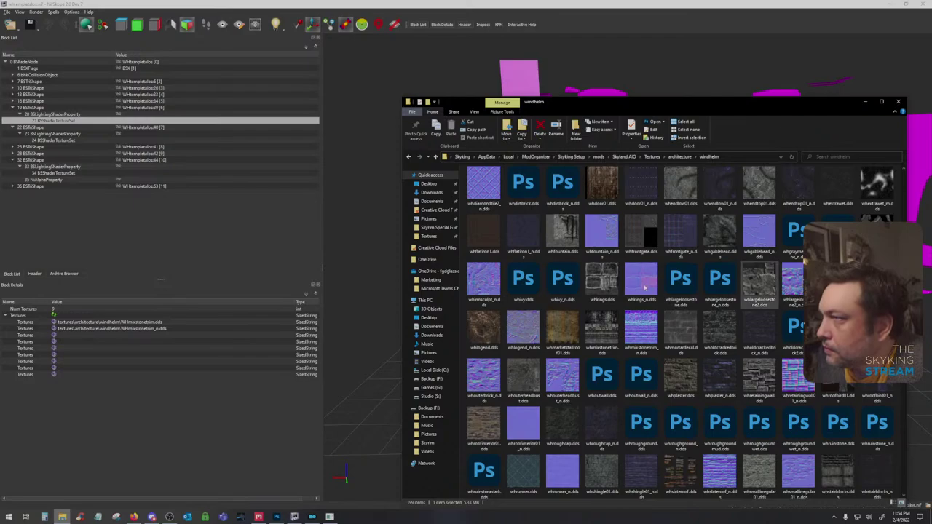
pyautogui.click(601, 331)
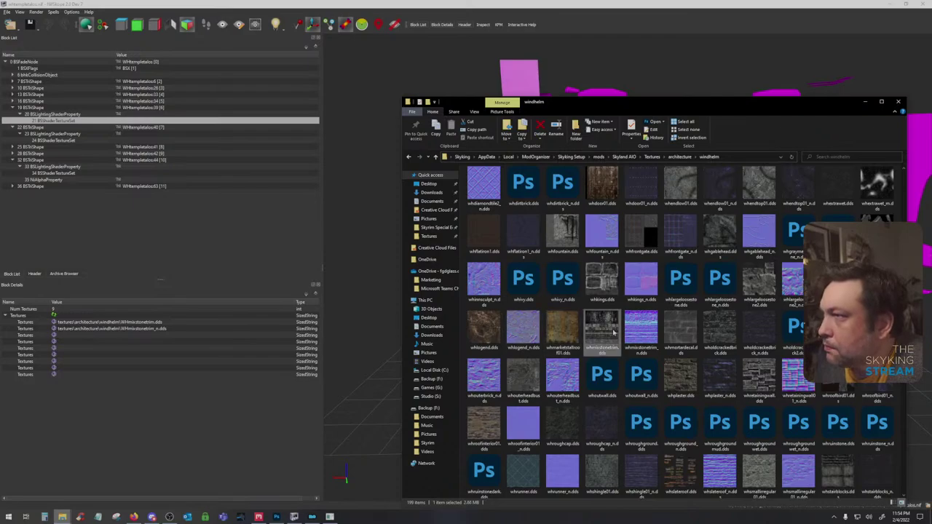
# Open whmixstonetrim_n.dds and whmixstonetrim.dds in Photoshop without loading mip maps separately
pyautogui.doubleClick(650, 330)
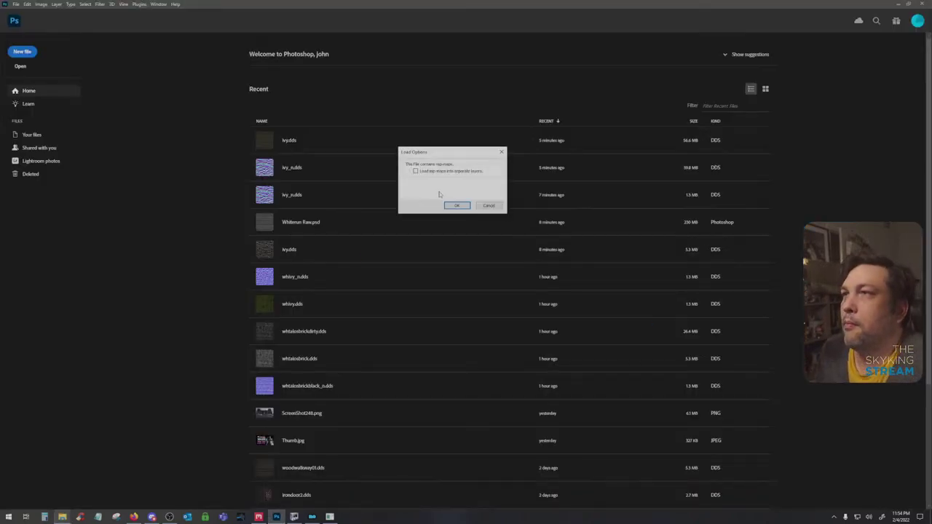
pyautogui.click(457, 205)
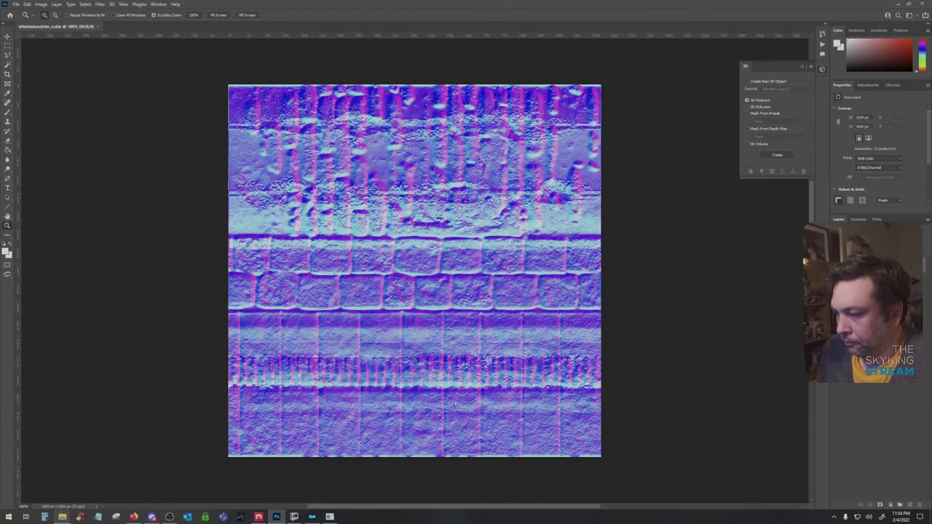
pyautogui.click(457, 206)
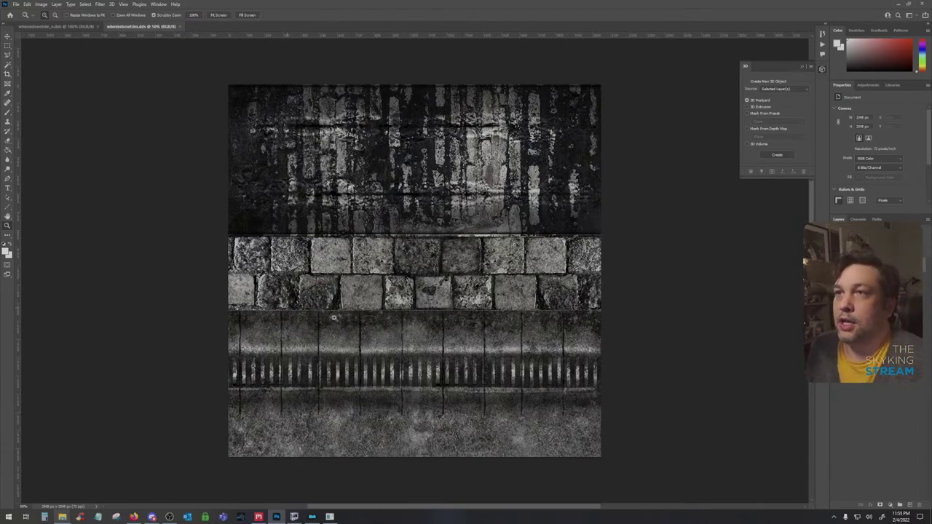
# Fill the full-width band of square stone blocks with light grey on a new layer and hide that layer
pyautogui.click(8, 46)
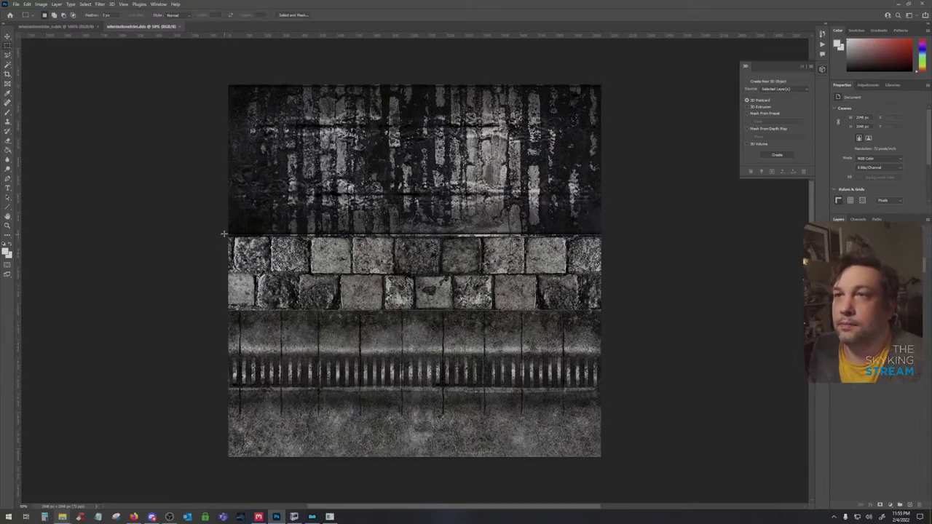
pyautogui.moveTo(224, 233); pyautogui.dragTo(624, 311)
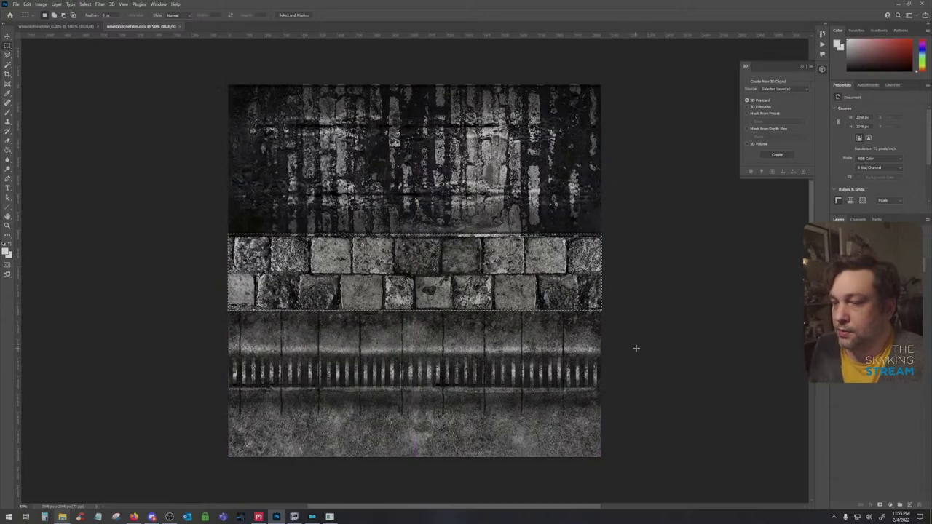
pyautogui.click(909, 504)
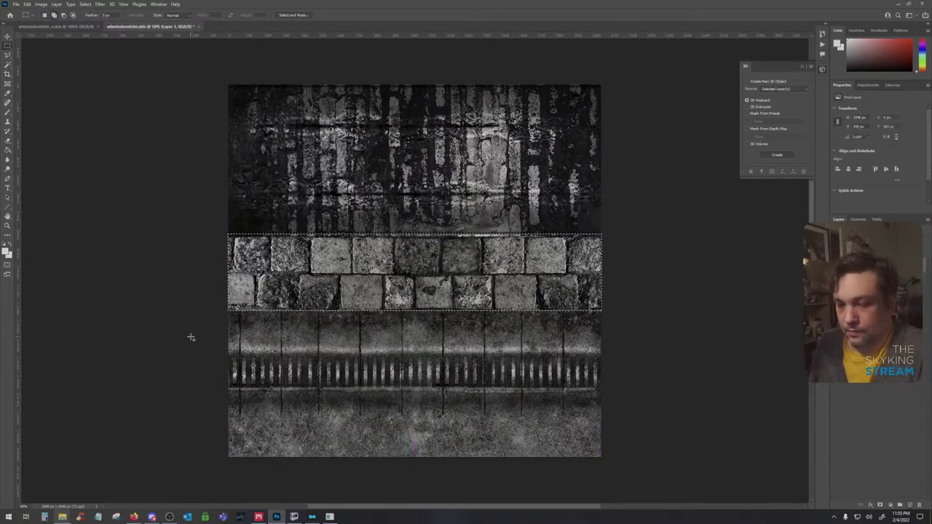
pyautogui.hotkey('shift', 'F5')
pyautogui.press('Return')
pyautogui.hotkey('ctrl', 'd')
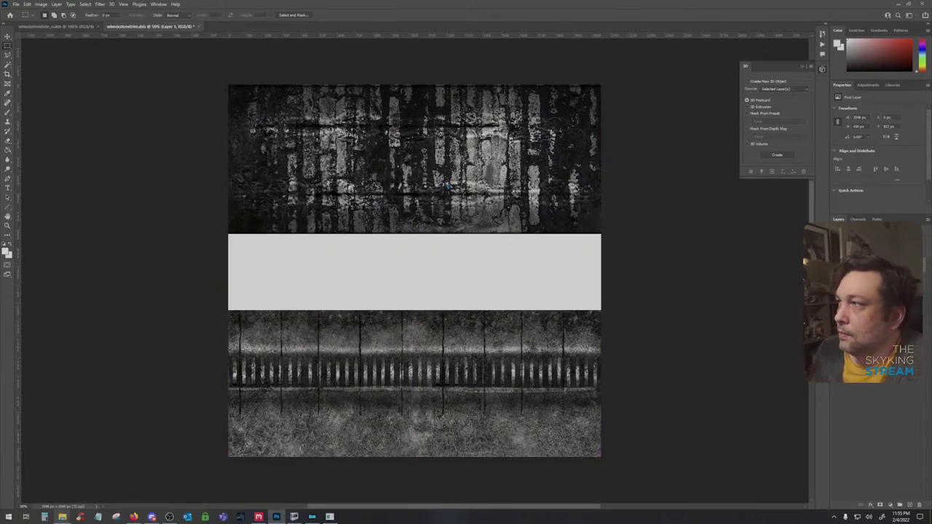
pyautogui.click(837, 256)
pyautogui.click(837, 256)
pyautogui.click(837, 256)
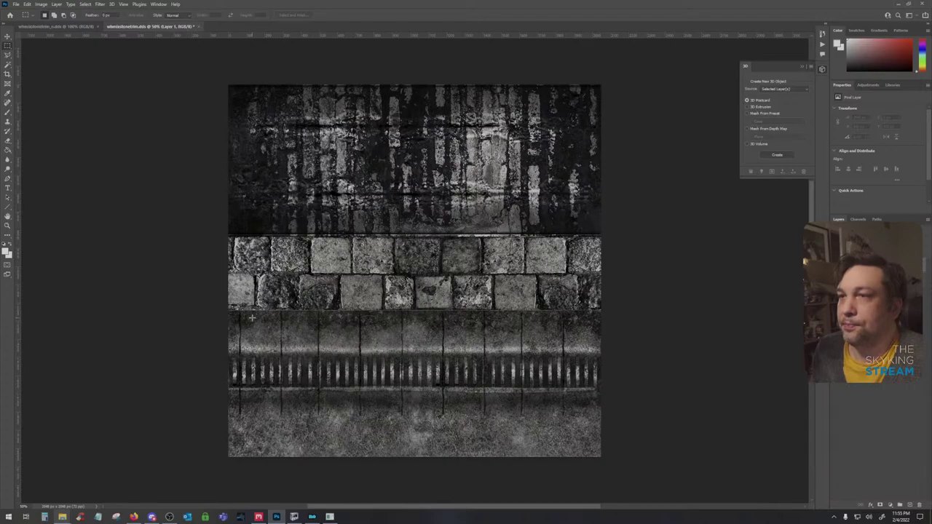
# Select the full-width fluted trim band below the stone blocks and fill it with light grey on a new layer
pyautogui.moveTo(225, 313); pyautogui.dragTo(602, 416)
pyautogui.click(909, 504)
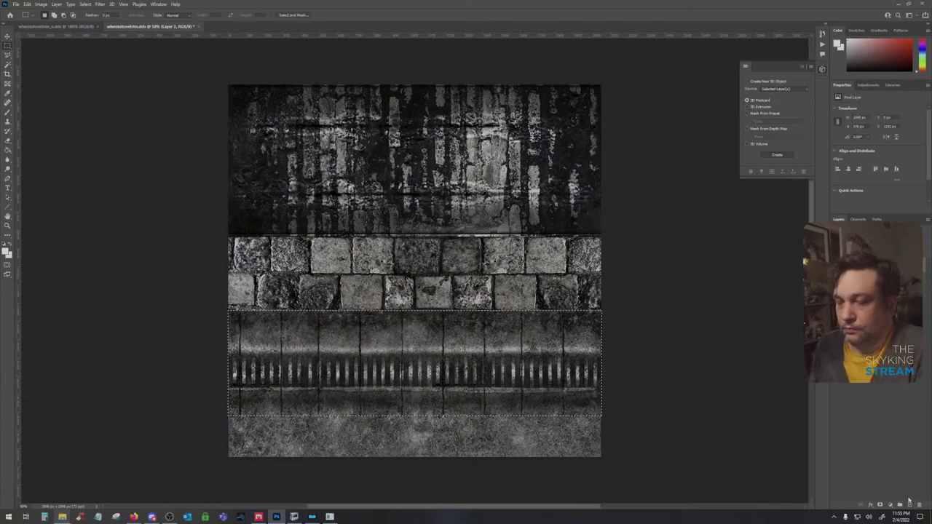
pyautogui.hotkey('shift', 'F5')
pyautogui.press('Escape')
pyautogui.hotkey('alt', 'BackSpace')
# Compare the fluted trim with and without its light grey fill, and leave the fill hidden
pyautogui.hotkey('ctrl', 'z')
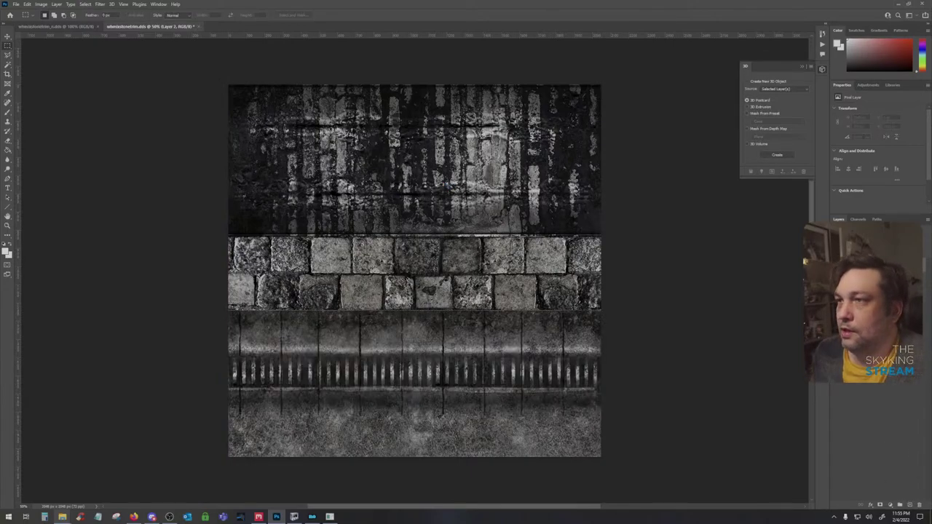
pyautogui.hotkey('ctrl', 'BackSpace')
pyautogui.hotkey('ctrl', 'z')
pyautogui.hotkey('ctrl', 'shift', 'z')
pyautogui.hotkey('ctrl', 'z')
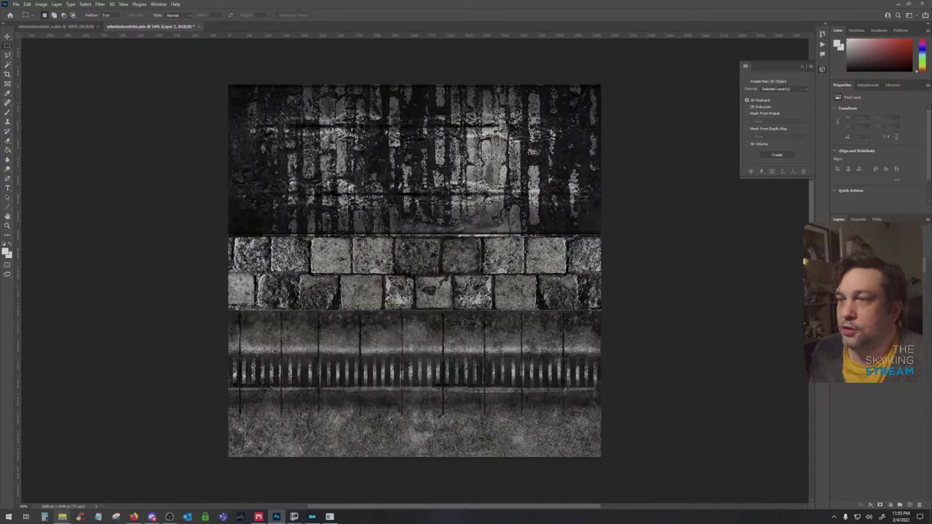
pyautogui.hotkey('ctrl', 'shift', 'z')
pyautogui.hotkey('ctrl', 'z')
pyautogui.hotkey('ctrl', 'shift', 'z')
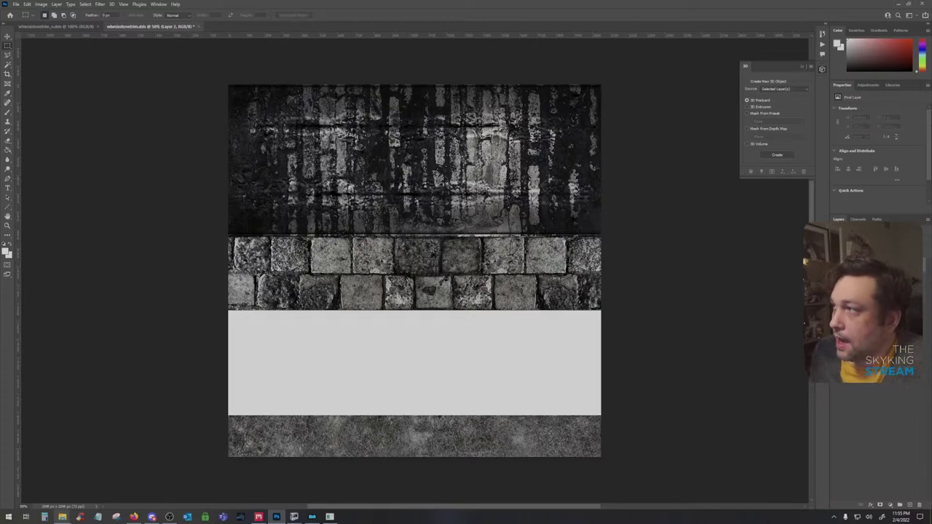
pyautogui.hotkey('ctrl', 'z')
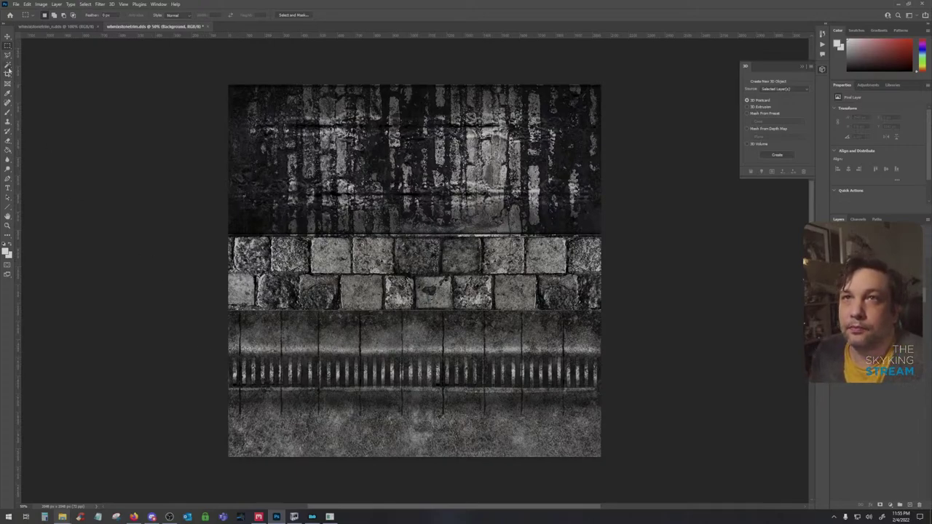
# Add a layer, set the foreground colour to RGB 187 grey, and try filling a thin full-width strip below the fluting
pyautogui.click(909, 505)
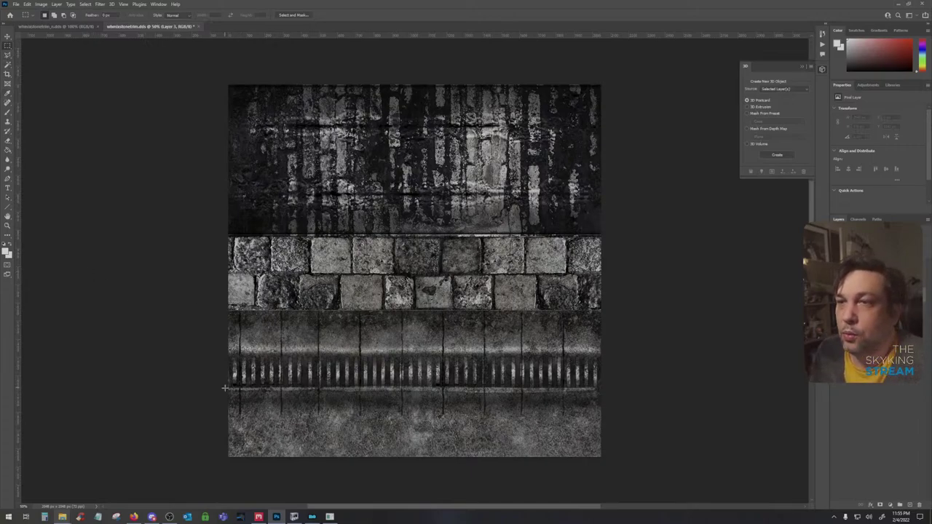
pyautogui.moveTo(225, 388); pyautogui.dragTo(609, 391)
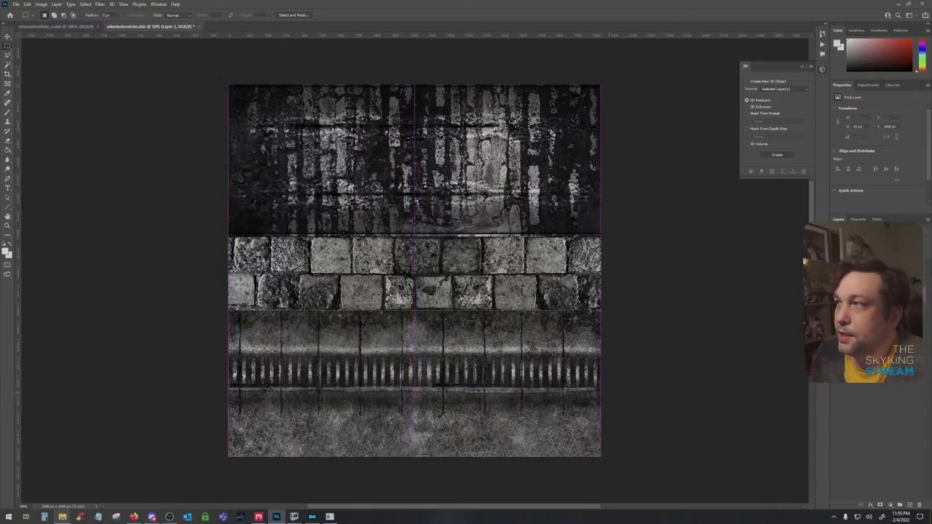
pyautogui.click(6, 250)
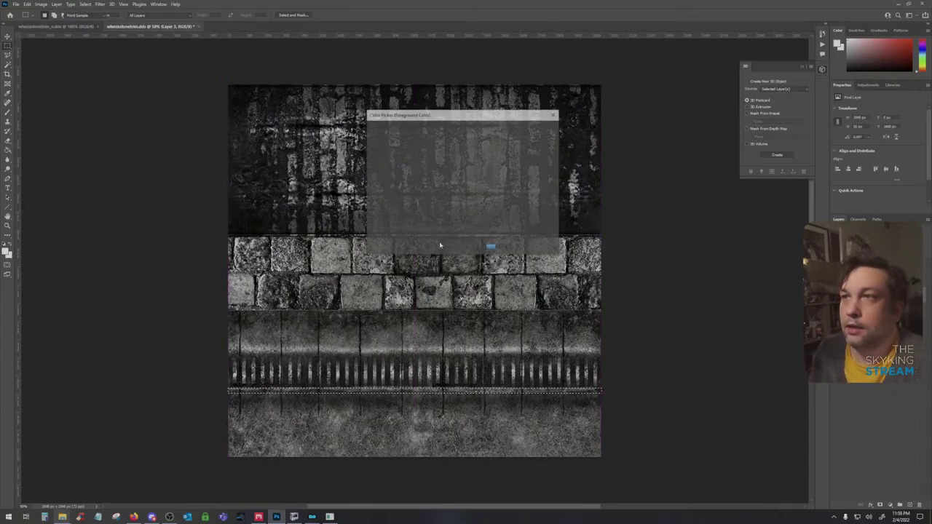
pyautogui.click(549, 130)
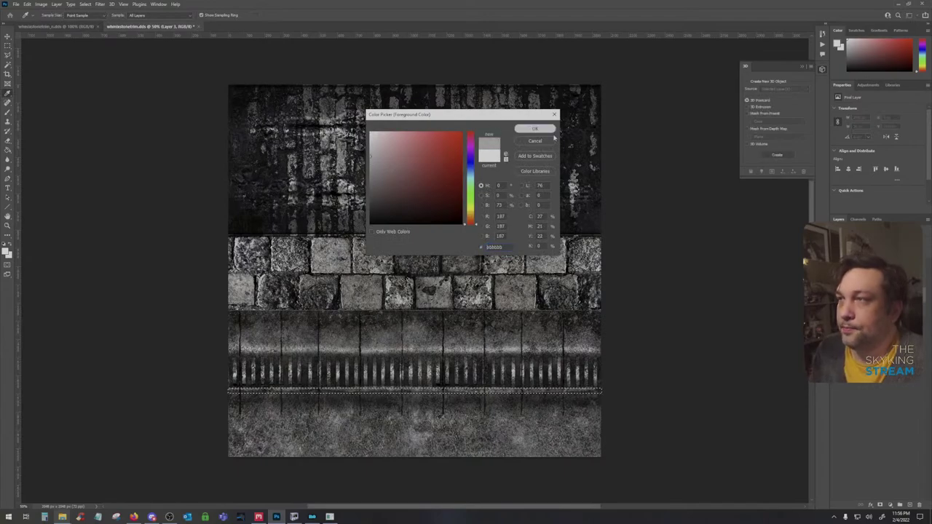
pyautogui.hotkey('shift', 'F5')
pyautogui.press('Return')
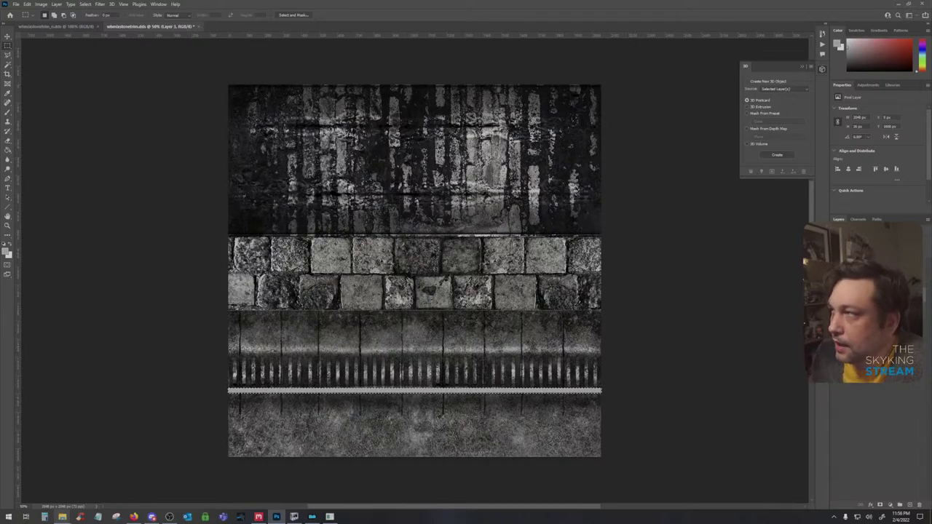
pyautogui.hotkey('ctrl', 'z')
pyautogui.hotkey('ctrl', 'd')
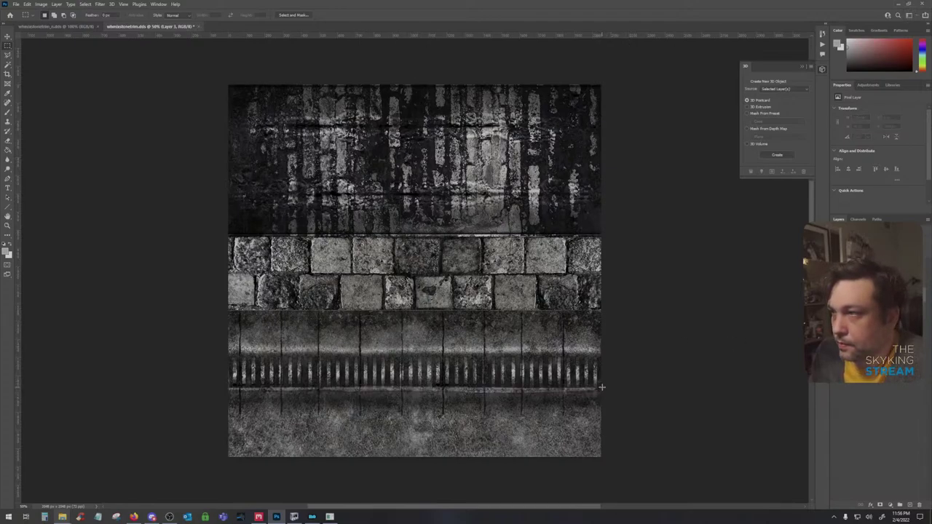
# Fill a full-width strip about 14 px high along the ledge below the fluting with the grey foreground colour
pyautogui.moveTo(602, 388); pyautogui.dragTo(228, 390)
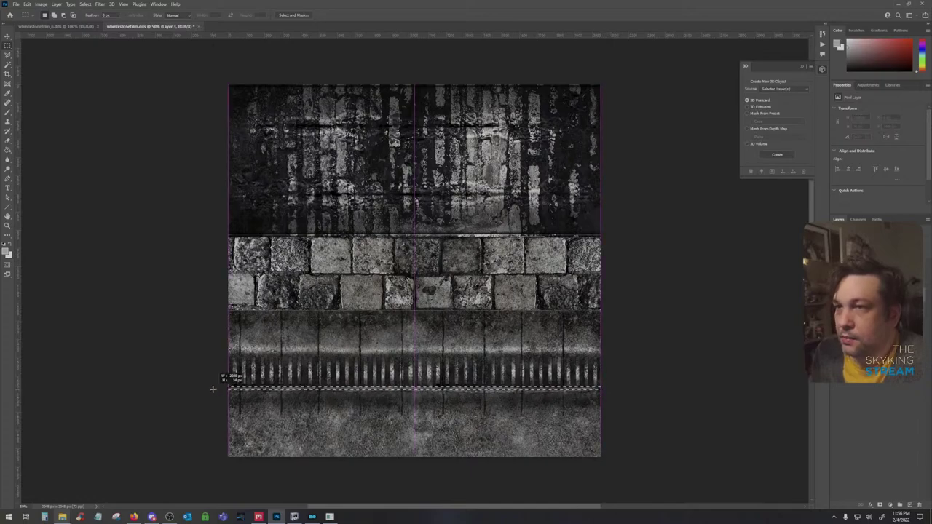
pyautogui.hotkey('shift', 'BackSpace')
pyautogui.press('Return')
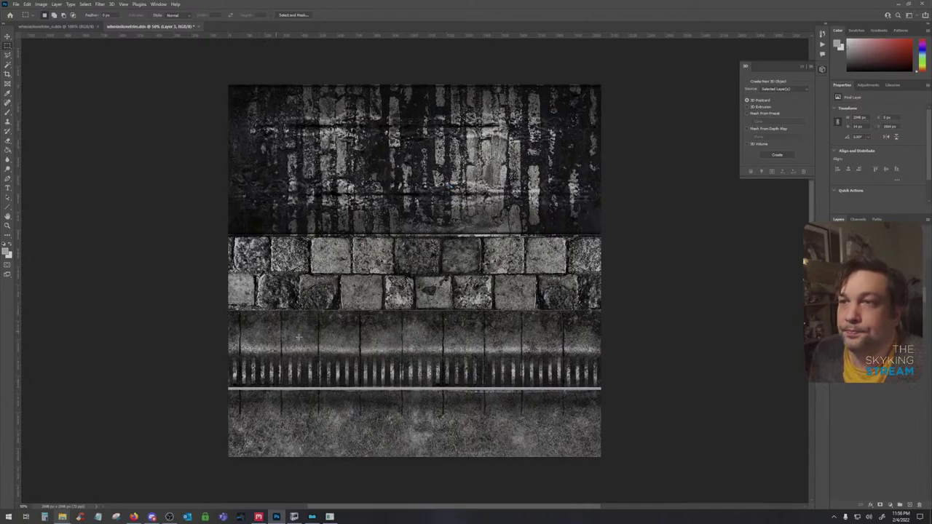
# Add a layer above the background and set the foreground colour to RGB 20 dark grey
pyautogui.click(873, 309)
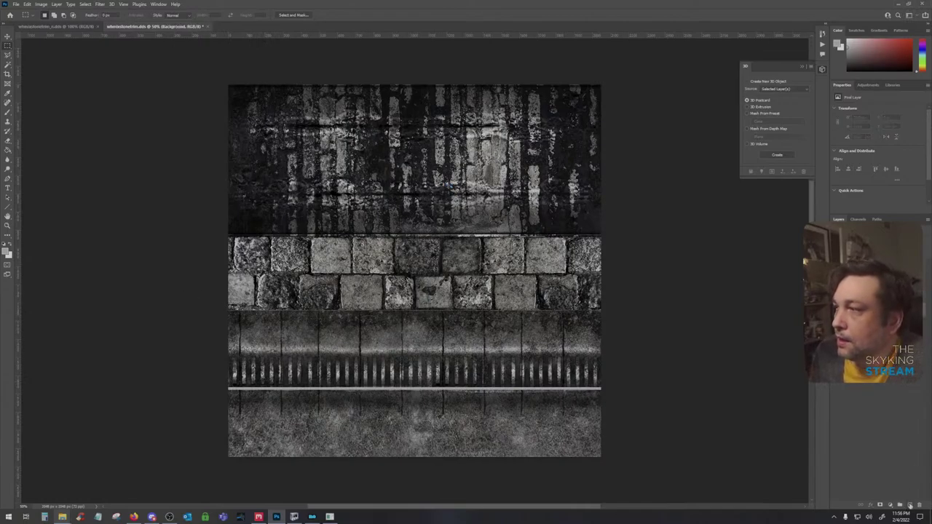
pyautogui.click(909, 504)
pyautogui.click(6, 252)
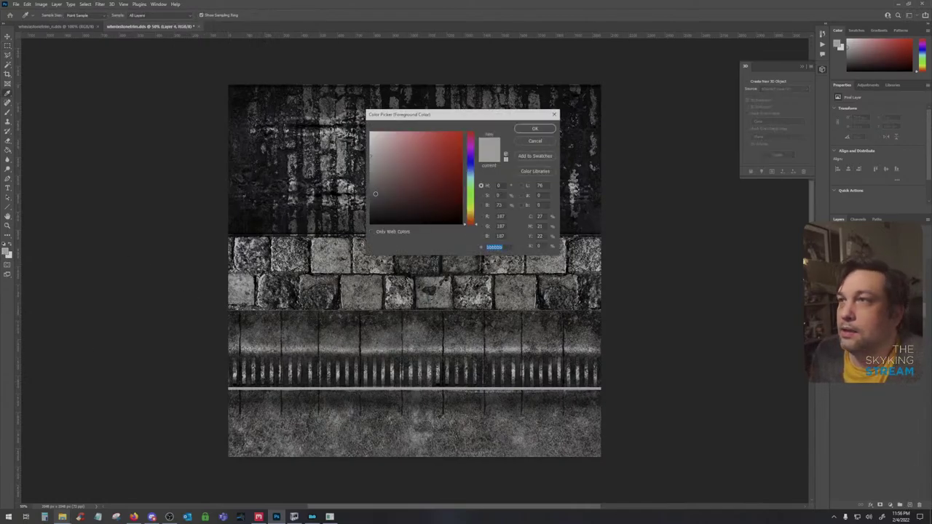
pyautogui.moveTo(370, 191); pyautogui.dragTo(365, 217)
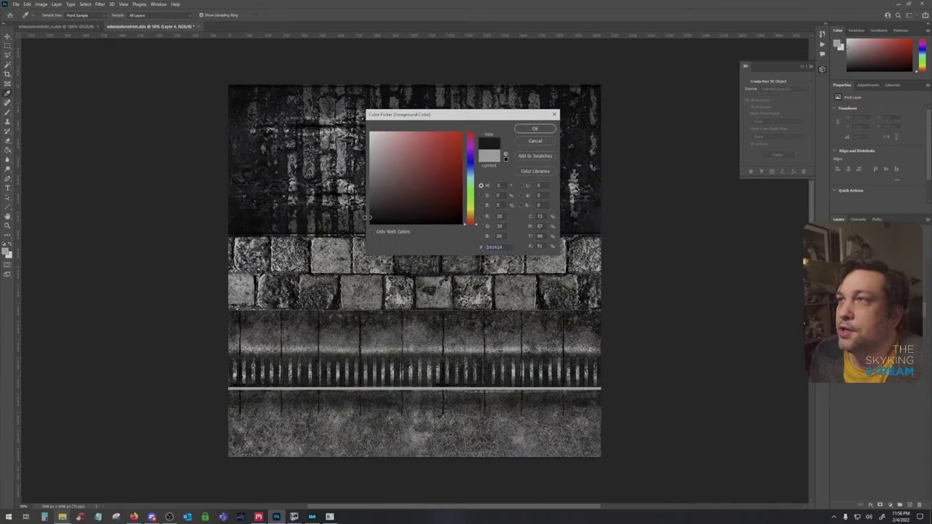
pyautogui.click(534, 128)
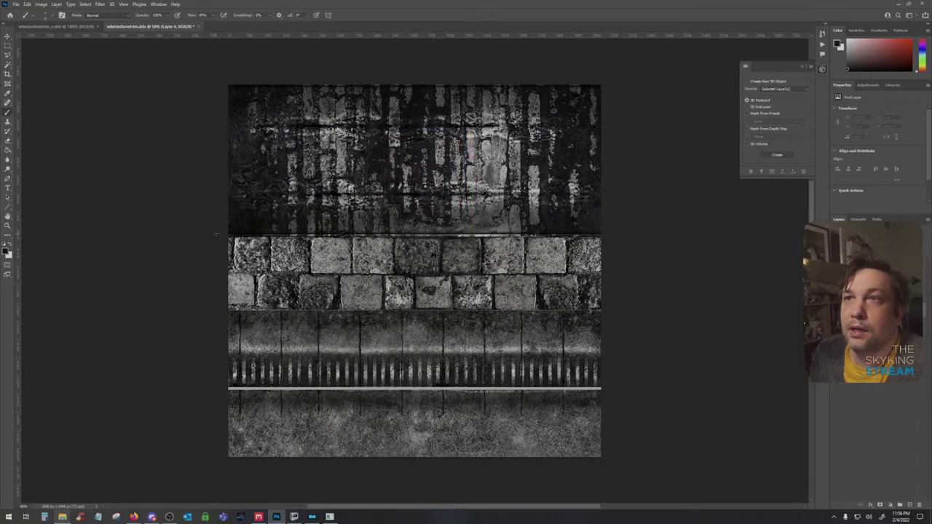
# Try the KYLE Ultimate Charcoal Pencil brush with a stroke across the stone blocks, and undo that stroke
pyautogui.click(32, 14)
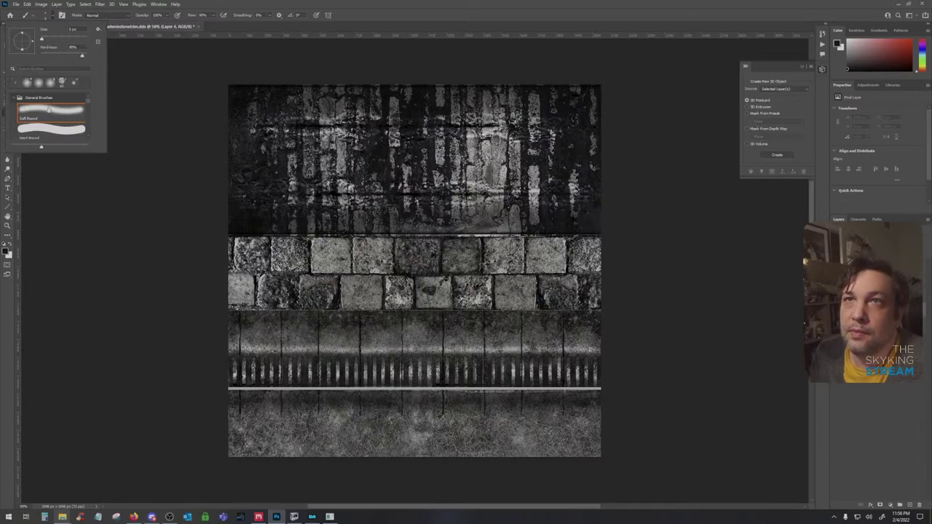
pyautogui.scroll(-1, 49, 109)
pyautogui.scroll(-6, 48, 109)
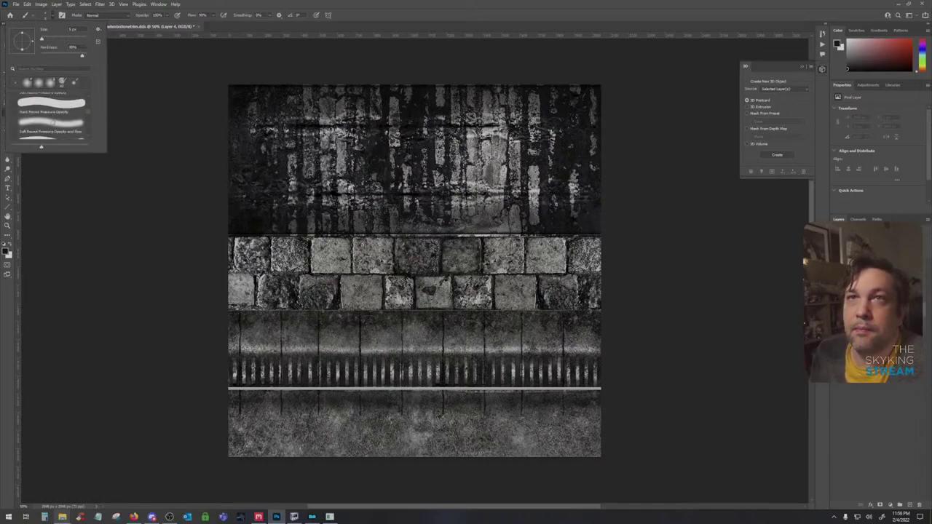
pyautogui.scroll(-2, 52, 119)
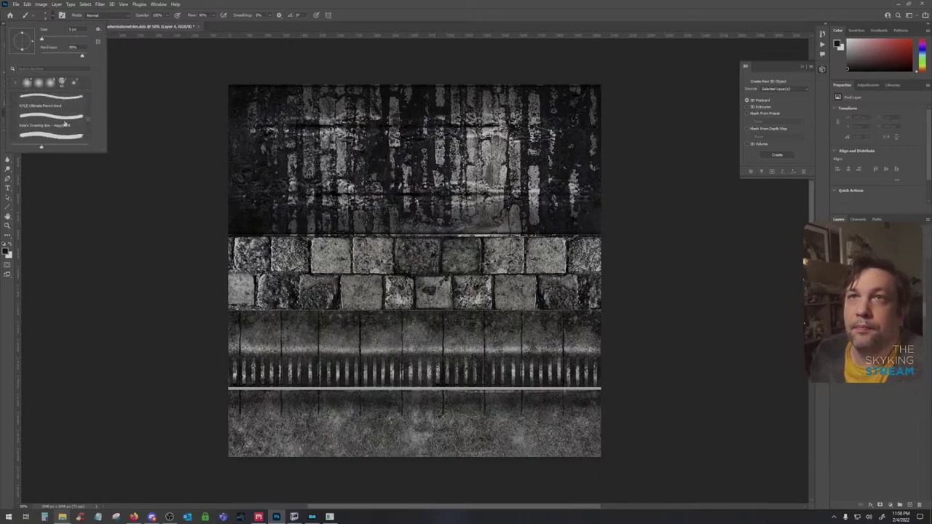
pyautogui.click(56, 138)
pyautogui.moveTo(313, 249)
pyautogui.mouseDown()
pyautogui.moveTo(286, 256)
pyautogui.moveTo(352, 280)
pyautogui.moveTo(360, 272)
pyautogui.mouseUp()
pyautogui.hotkey('ctrl', 'z')
# Choose the Kyle's Ultimate Pastel Palooza brush and set its size to 10 px
pyautogui.click(45, 13)
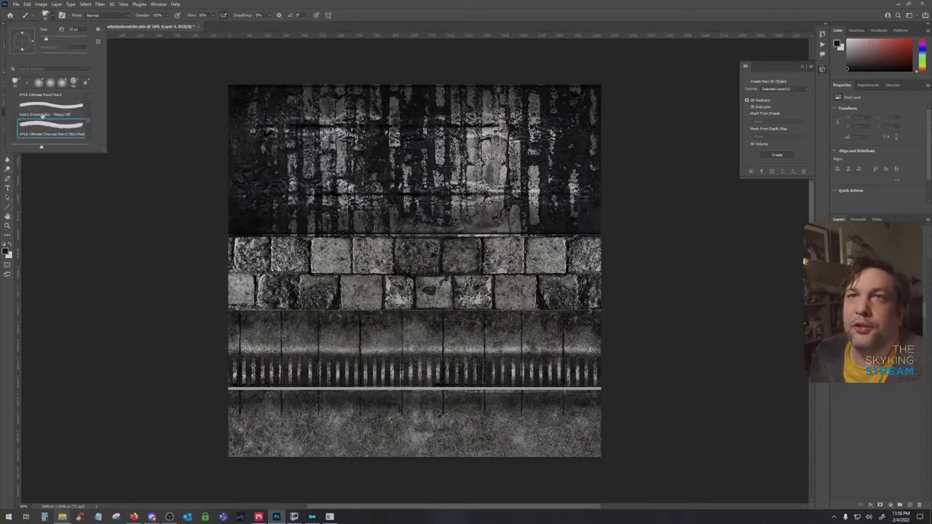
pyautogui.scroll(-2, 44, 117)
pyautogui.scroll(-3, 45, 117)
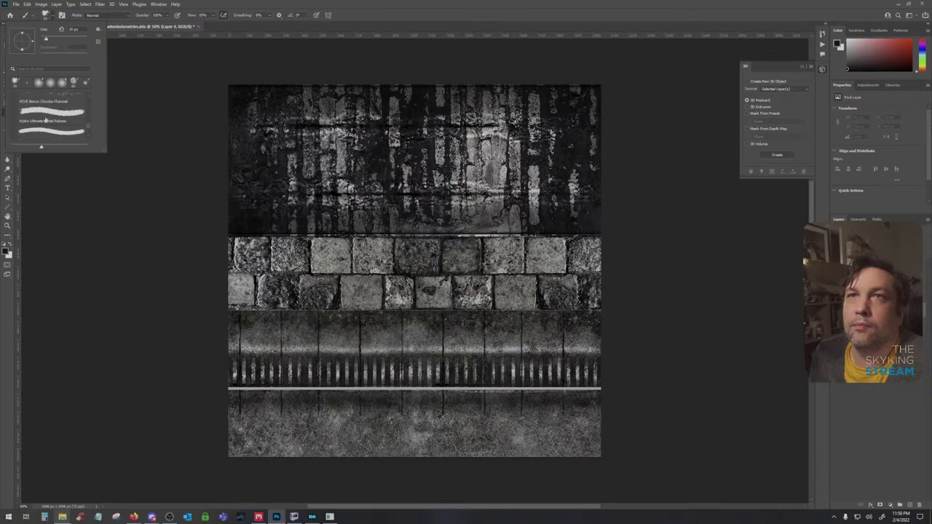
pyautogui.click(46, 116)
pyautogui.click(254, 182)
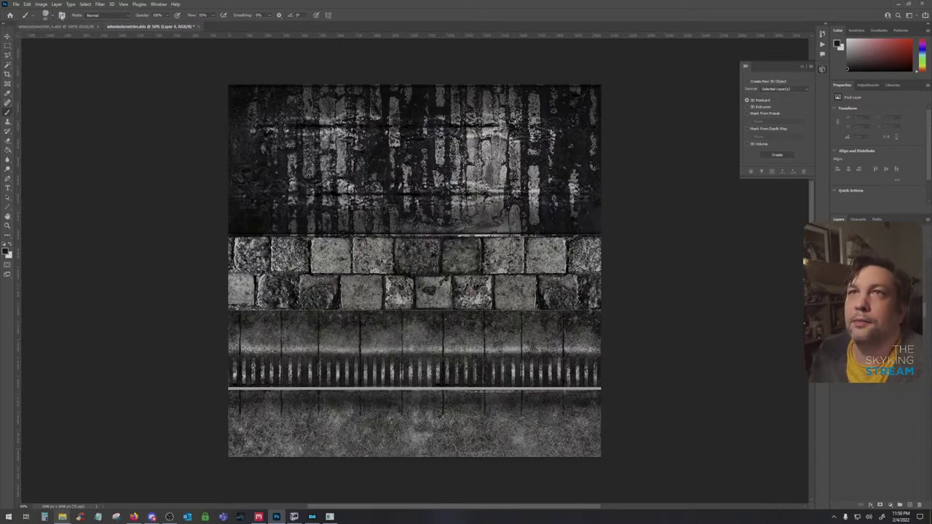
pyautogui.click(46, 15)
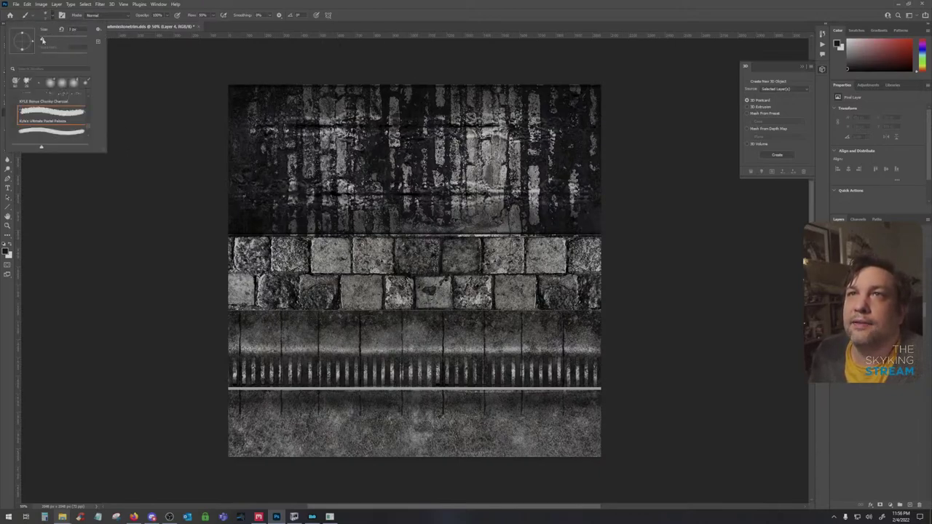
pyautogui.click(73, 29)
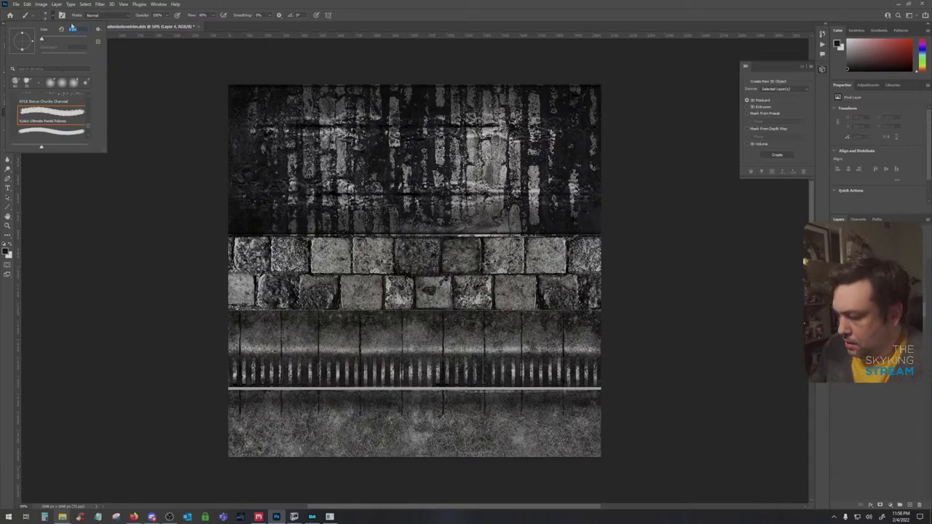
pyautogui.write('10')
pyautogui.press('Return')
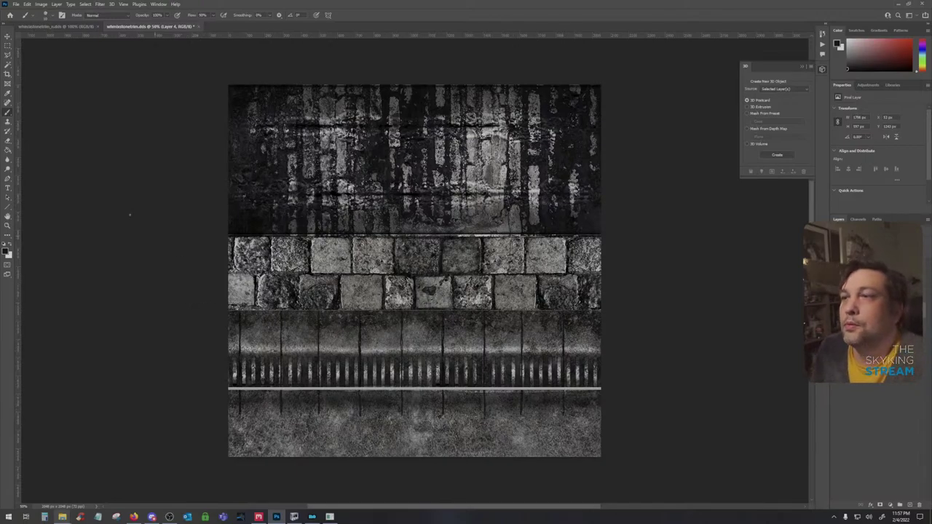
# Select the full-width band about 576 px high from below the stone blocks to the lower ends of the vertical joints, and fill it on a new layer
pyautogui.click(8, 45)
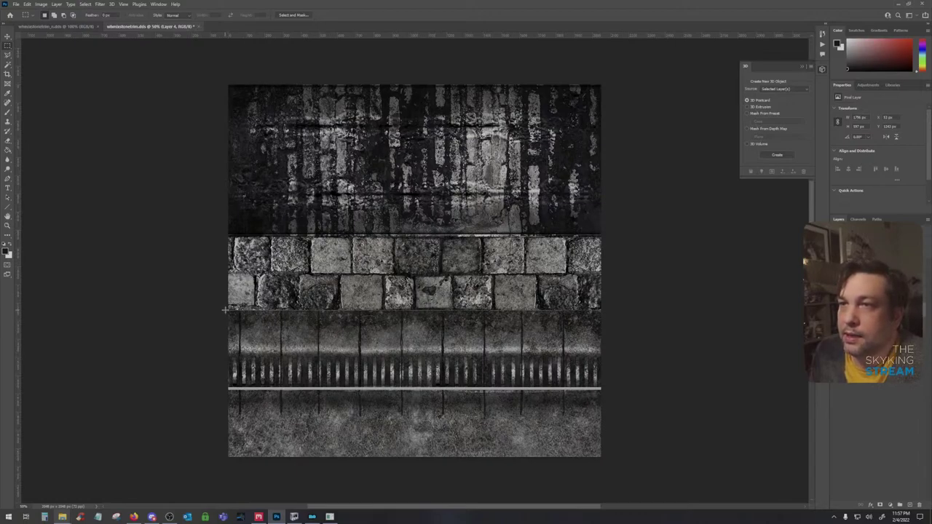
pyautogui.moveTo(225, 310); pyautogui.dragTo(614, 415)
pyautogui.click(615, 414)
pyautogui.hotkey('ctrl', 'z')
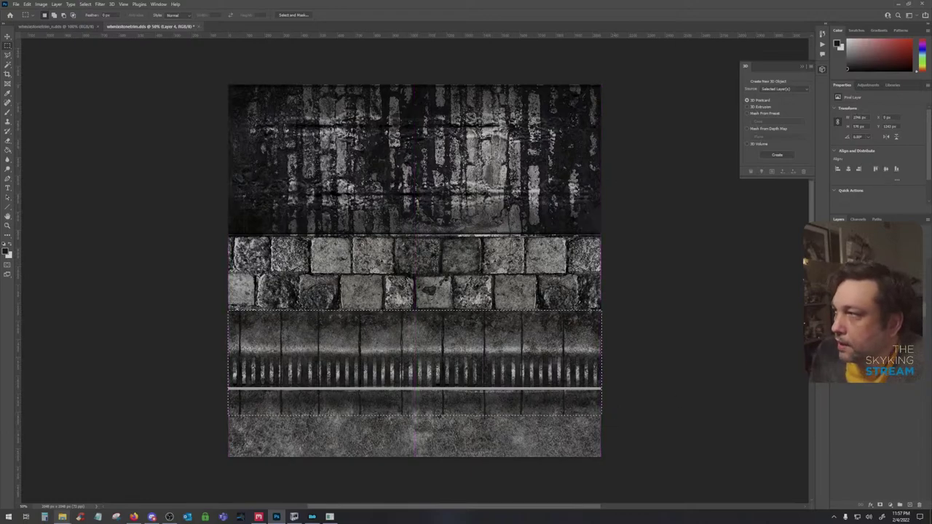
pyautogui.click(909, 505)
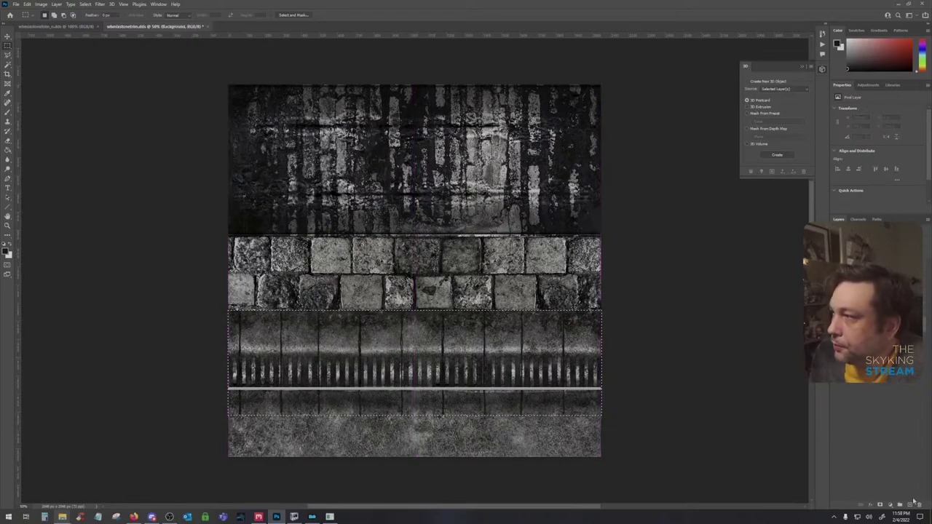
pyautogui.hotkey('ctrl', 'j')
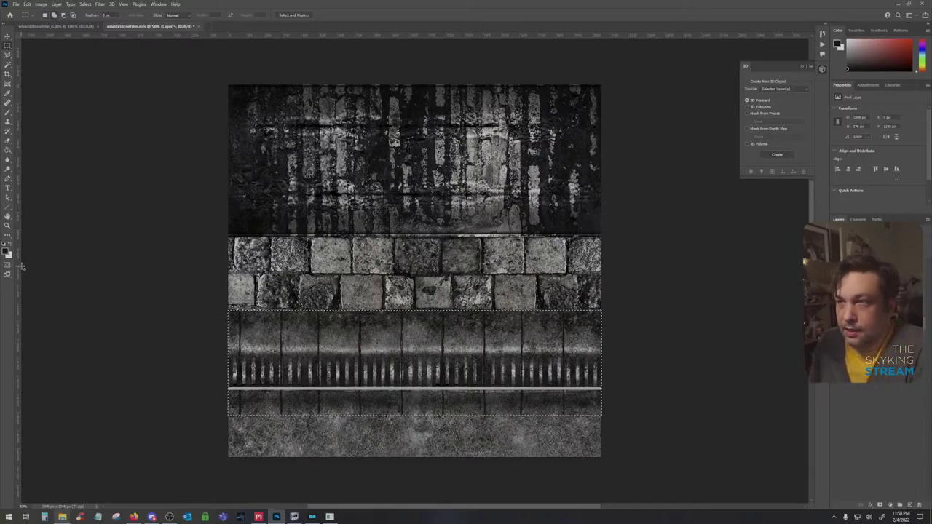
pyautogui.hotkey('shift', 'F5')
pyautogui.press('Return')
pyautogui.hotkey('ctrl', 'd')
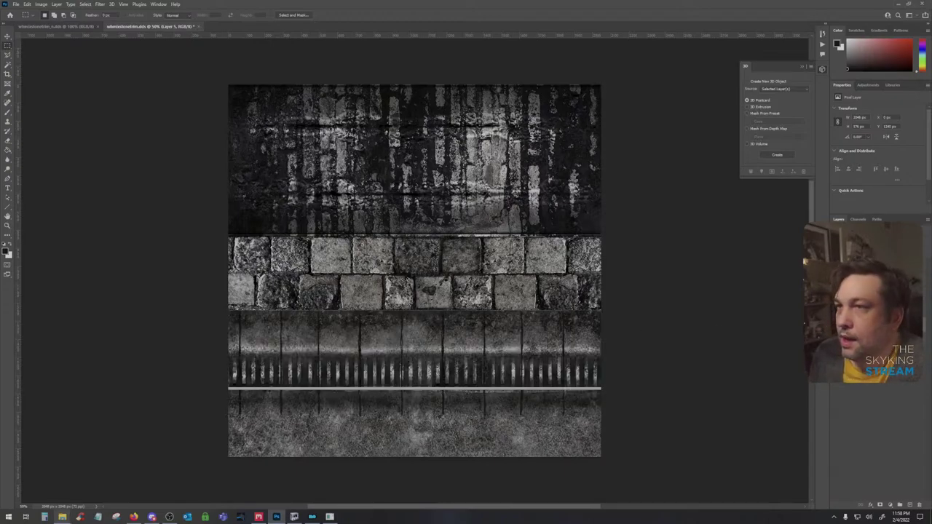
# Give the new band layer a reflected Gradient Overlay using the Foreground to Background preset at about 60% opacity
pyautogui.doubleClick(888, 258)
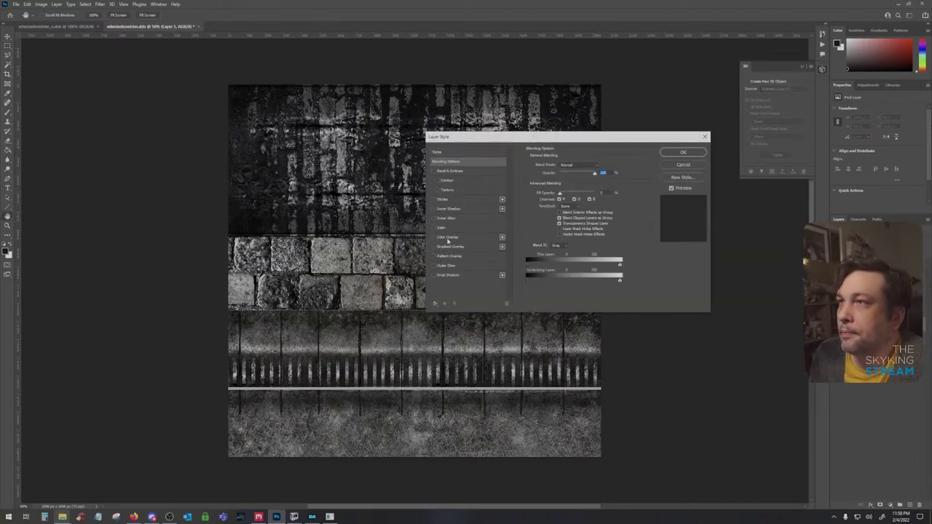
pyautogui.click(448, 246)
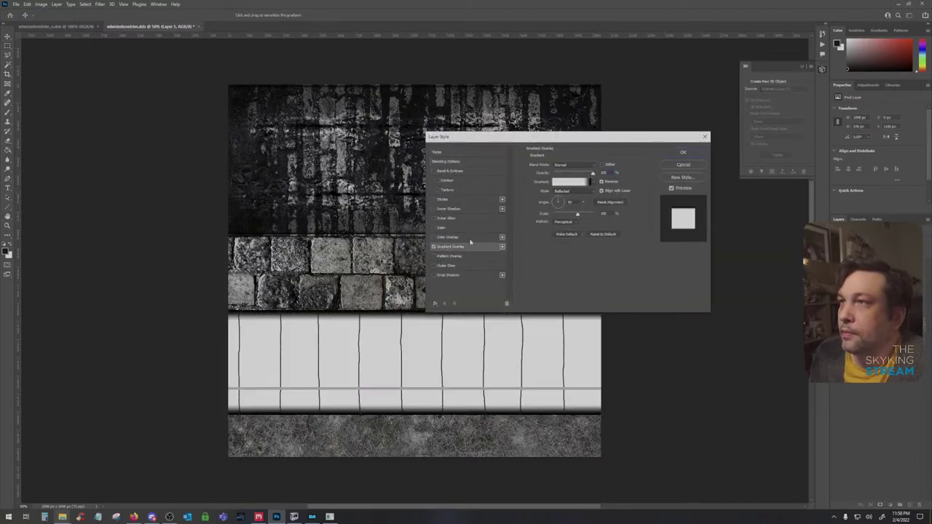
pyautogui.click(569, 182)
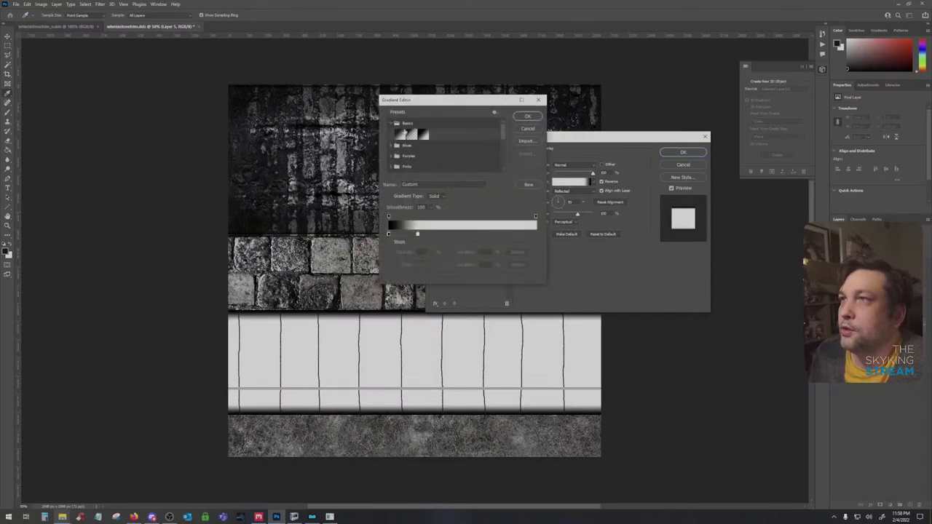
pyautogui.click(399, 133)
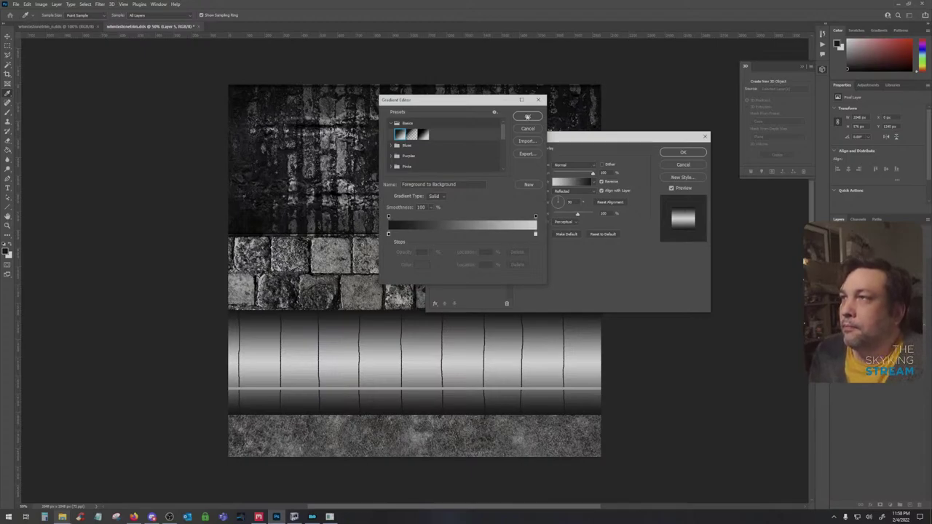
pyautogui.click(526, 117)
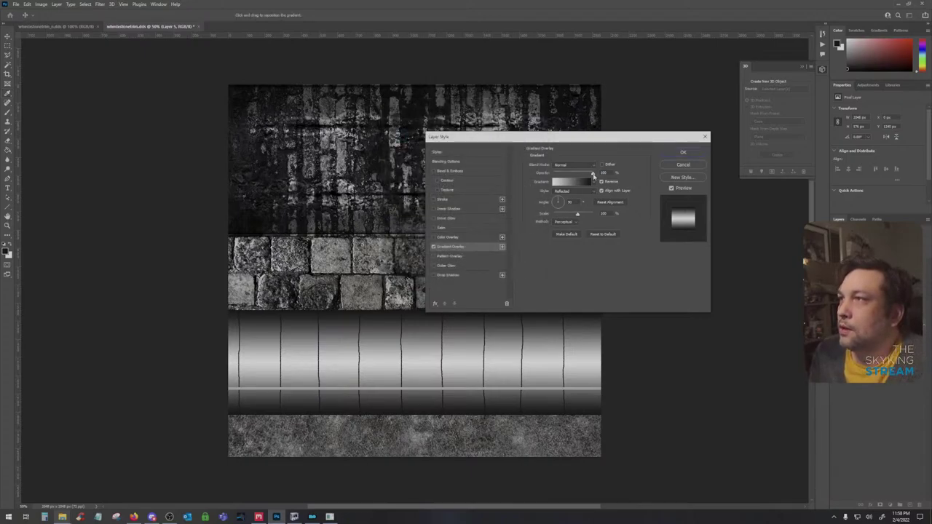
pyautogui.moveTo(596, 176); pyautogui.dragTo(577, 175)
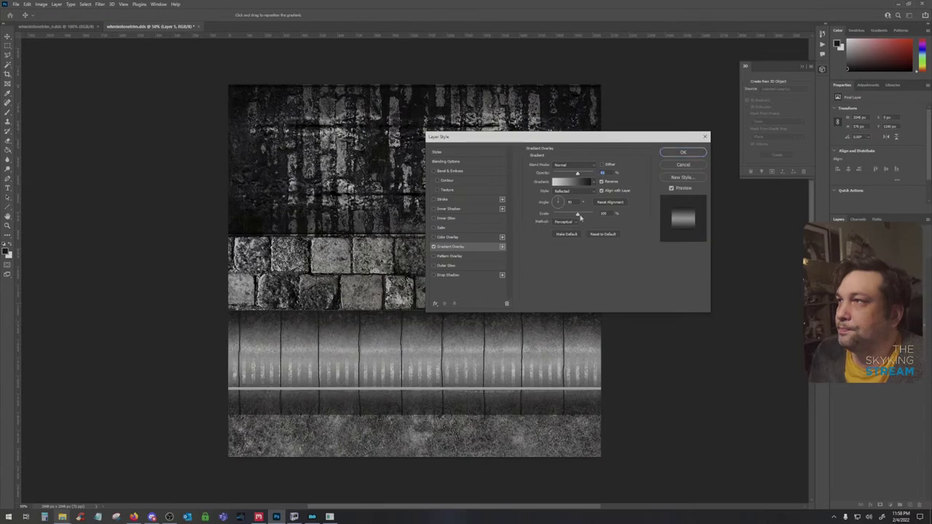
# Edit the overlay gradient by moving its midpoint towards the light end and adding a second light grey stop at about 90%
pyautogui.click(577, 182)
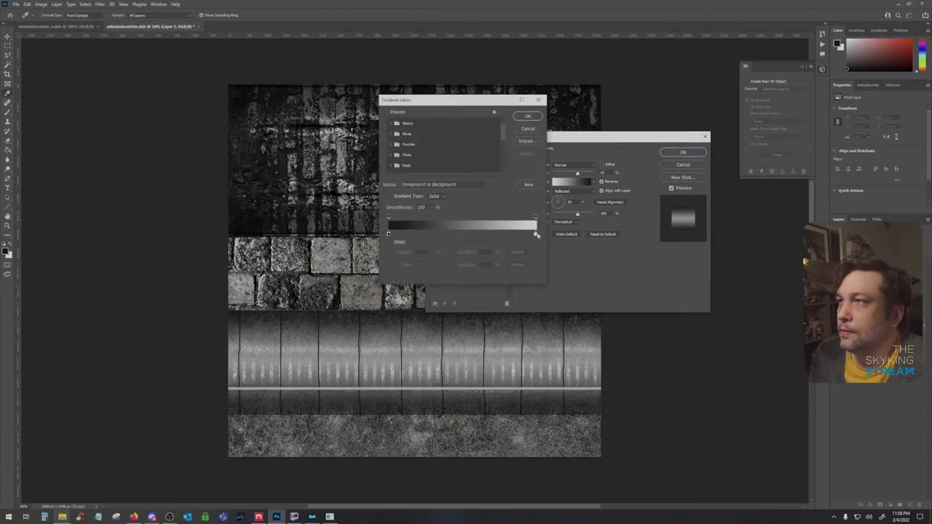
pyautogui.click(534, 234)
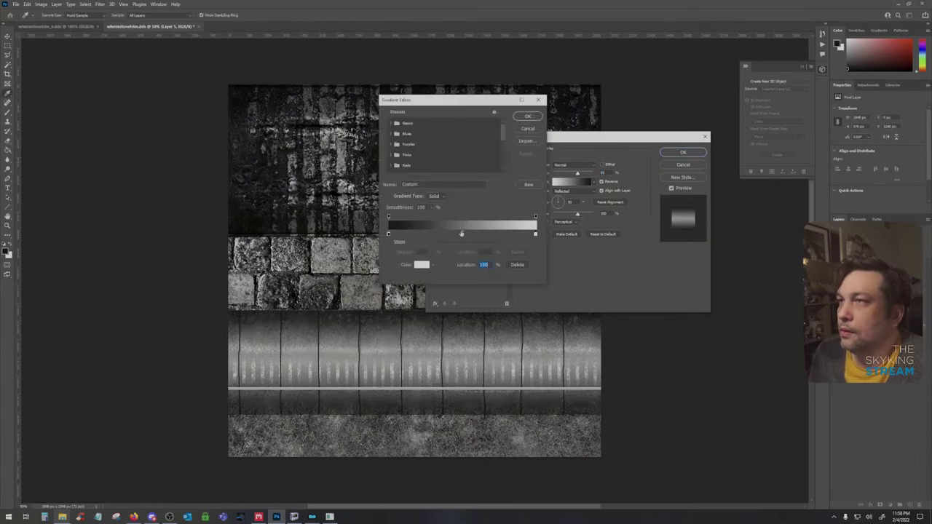
pyautogui.moveTo(461, 233); pyautogui.dragTo(519, 234)
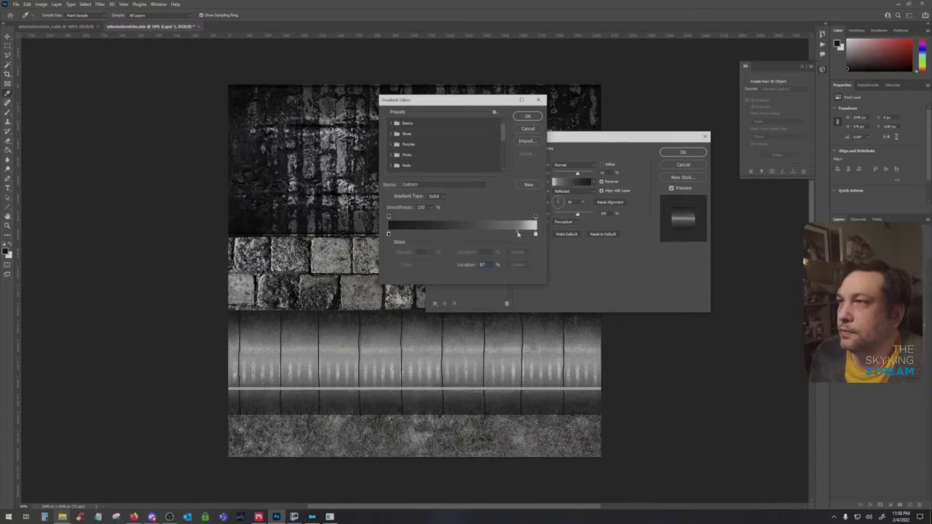
pyautogui.click(517, 234)
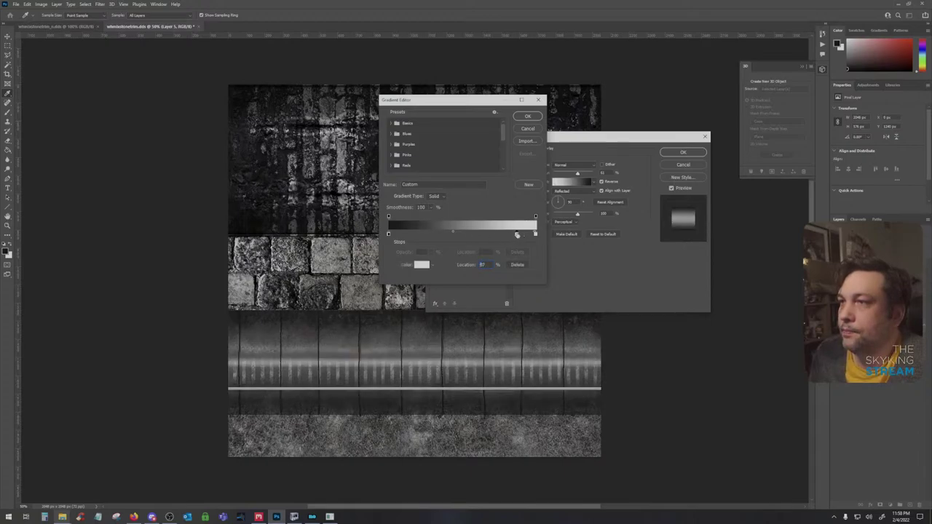
pyautogui.moveTo(517, 235)
pyautogui.mouseDown()
pyautogui.moveTo(508, 235)
pyautogui.moveTo(521, 234)
pyautogui.mouseUp()
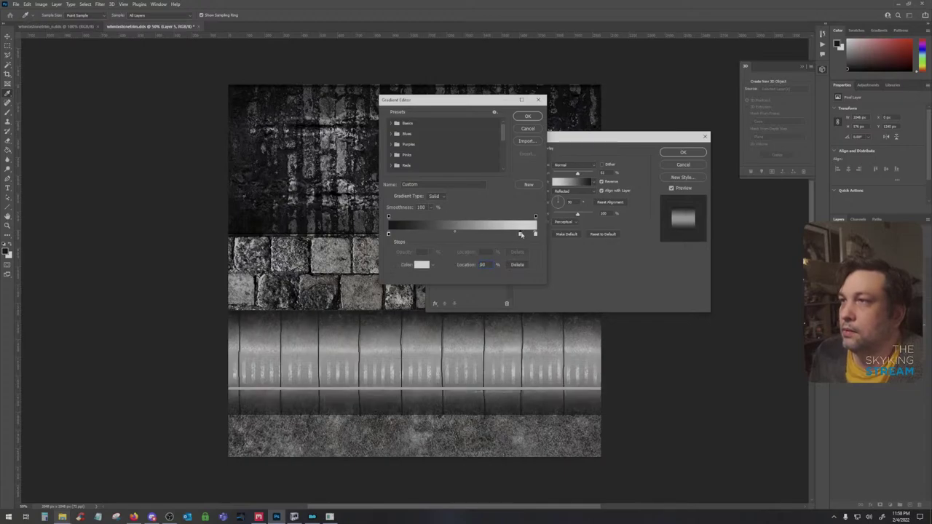
# Accept the edited gradient and reposition the overlay so its highlight follows the ledge above the slatted trim
pyautogui.click(528, 116)
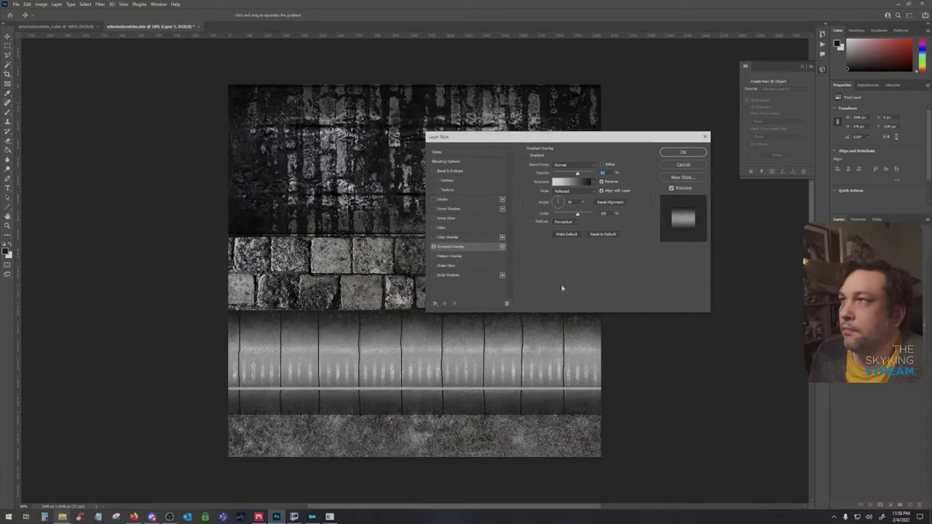
pyautogui.moveTo(374, 369); pyautogui.dragTo(385, 335)
pyautogui.moveTo(388, 360)
pyautogui.mouseDown()
pyautogui.moveTo(387, 391)
pyautogui.moveTo(387, 357)
pyautogui.mouseUp()
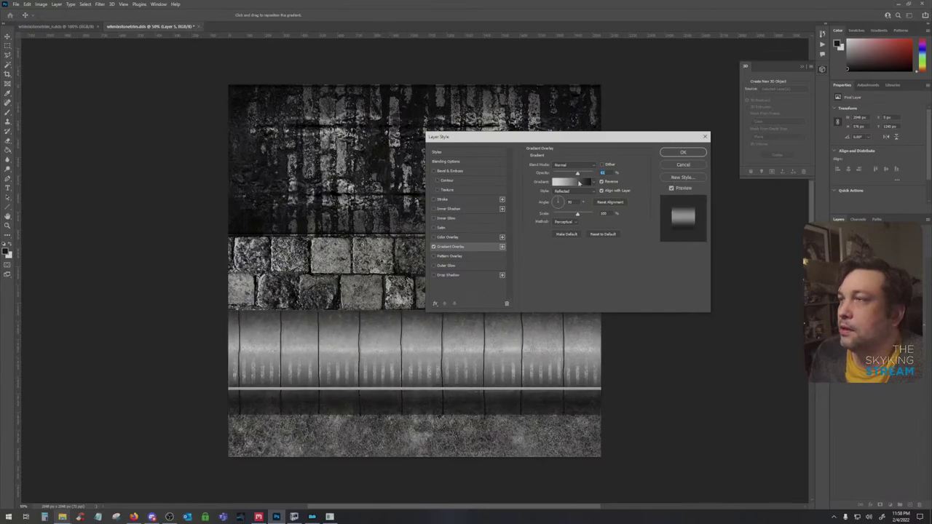
# Delete the gradient's 90% color stop, move the midpoint to about 80%, and fine-tune the overlay's placement on the trim band
pyautogui.click(568, 181)
pyautogui.click(520, 235)
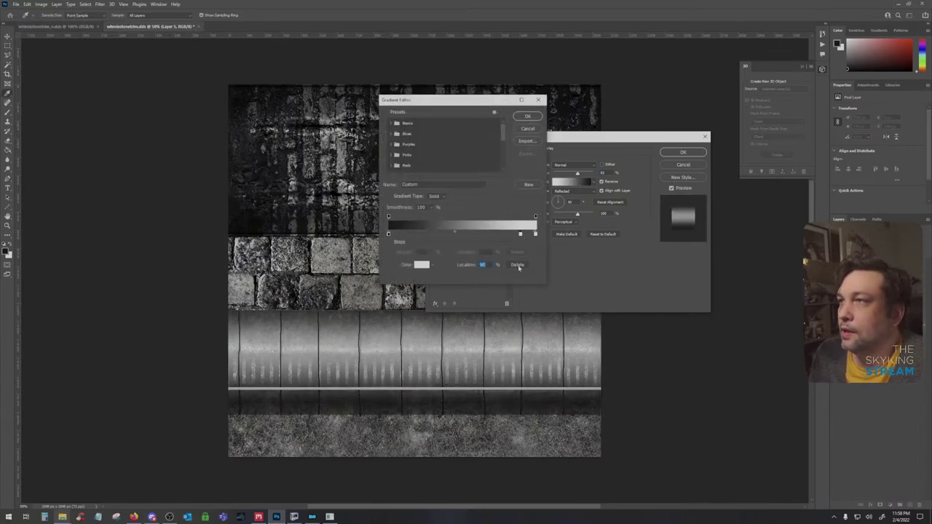
pyautogui.click(518, 265)
pyautogui.click(536, 234)
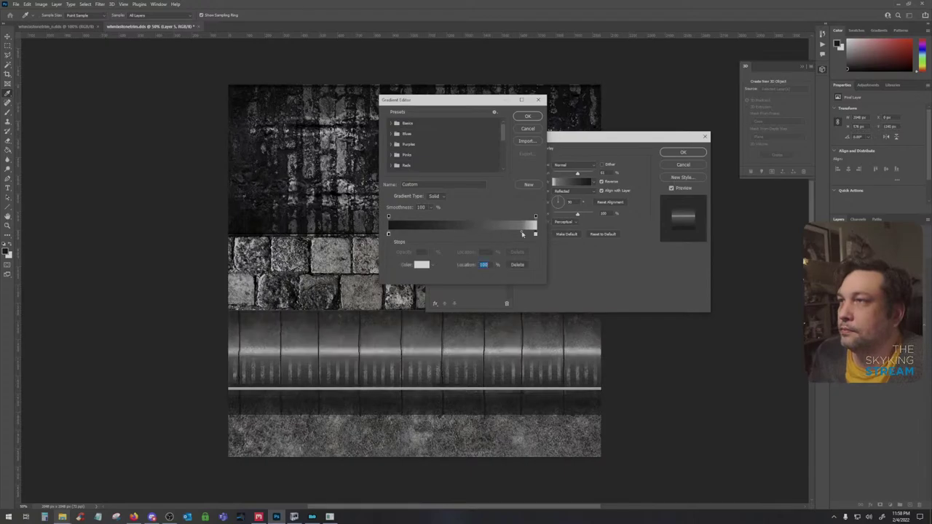
pyautogui.moveTo(522, 233); pyautogui.dragTo(508, 234)
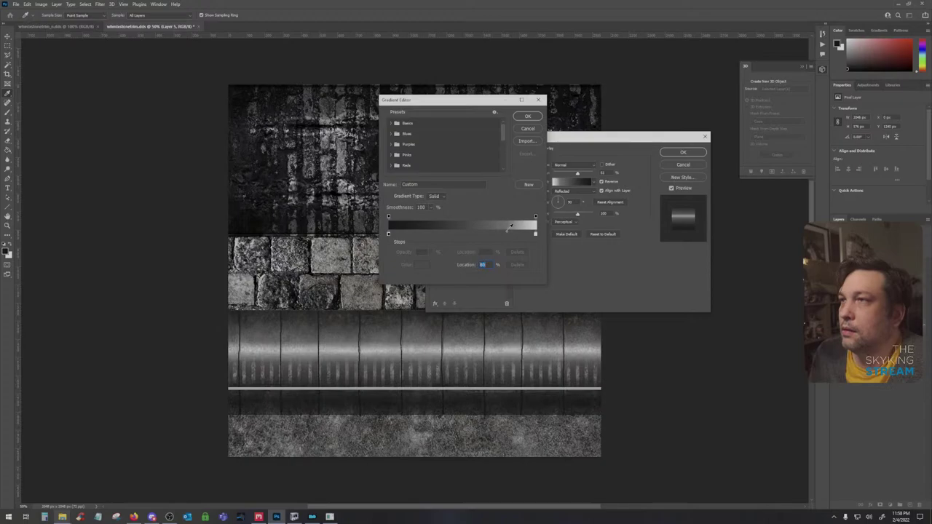
pyautogui.click(527, 116)
pyautogui.moveTo(451, 354)
pyautogui.mouseDown()
pyautogui.moveTo(453, 388)
pyautogui.moveTo(459, 352)
pyautogui.mouseUp()
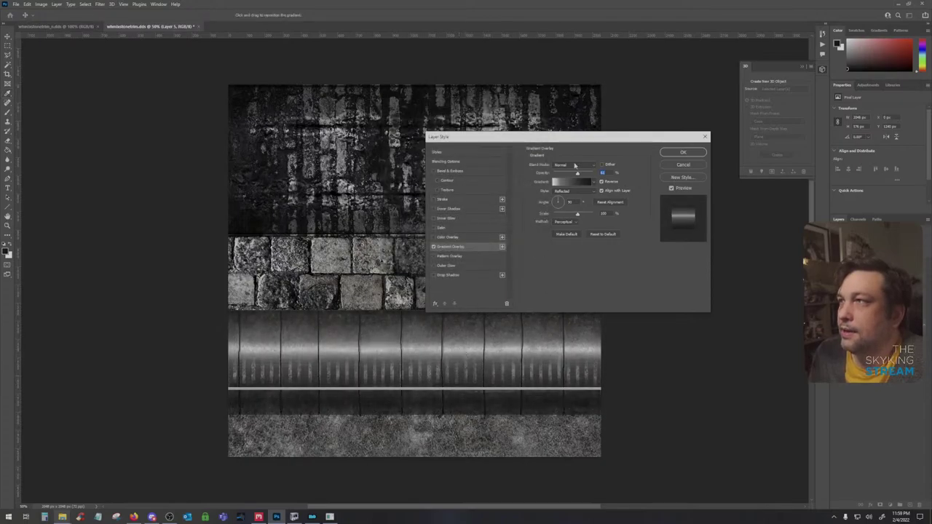
# Change the gradient's dark end stop to a neutral mid-gray with RGB 102, 102, 102
pyautogui.click(572, 182)
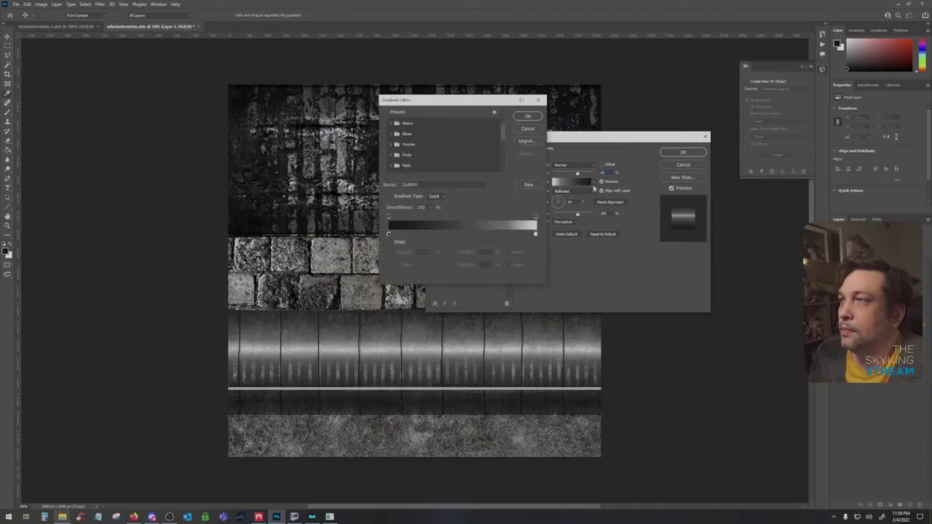
pyautogui.click(388, 234)
pyautogui.click(421, 265)
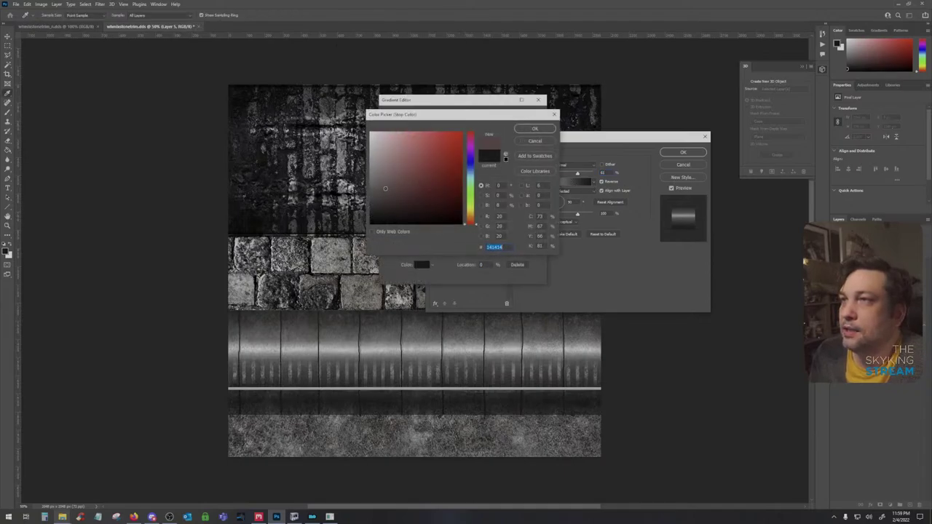
pyautogui.moveTo(385, 189)
pyautogui.mouseDown()
pyautogui.moveTo(347, 209)
pyautogui.moveTo(347, 185)
pyautogui.mouseUp()
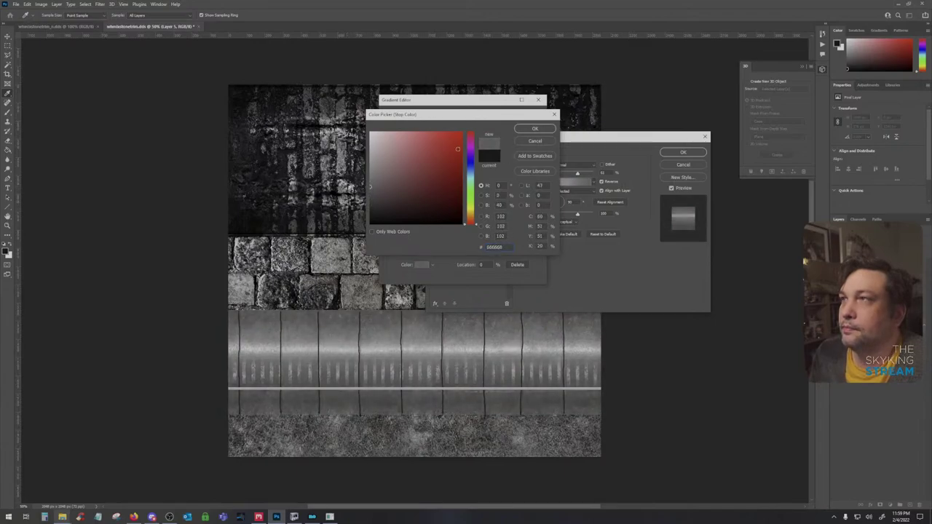
pyautogui.click(534, 128)
# Set the gradient's light end stop to a neutral gray of 75% brightness and apply the overlay at 100% opacity
pyautogui.click(535, 235)
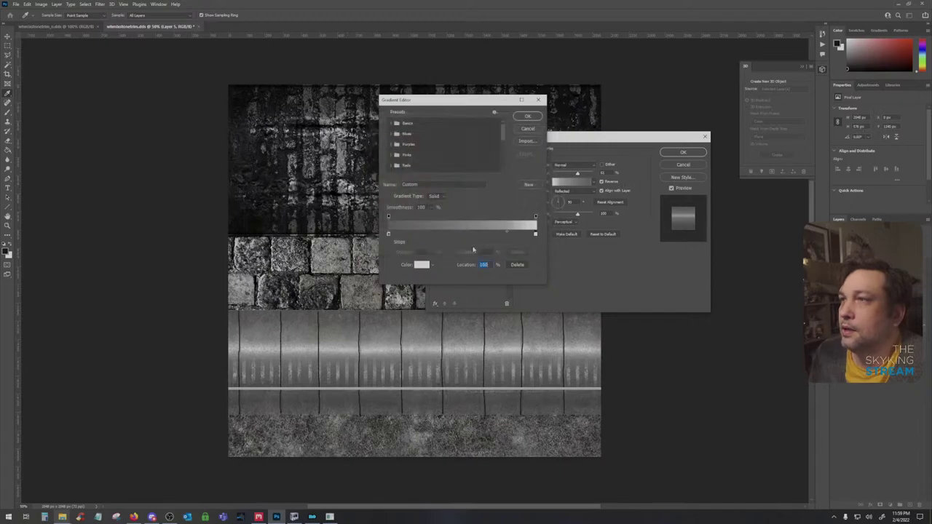
pyautogui.click(417, 265)
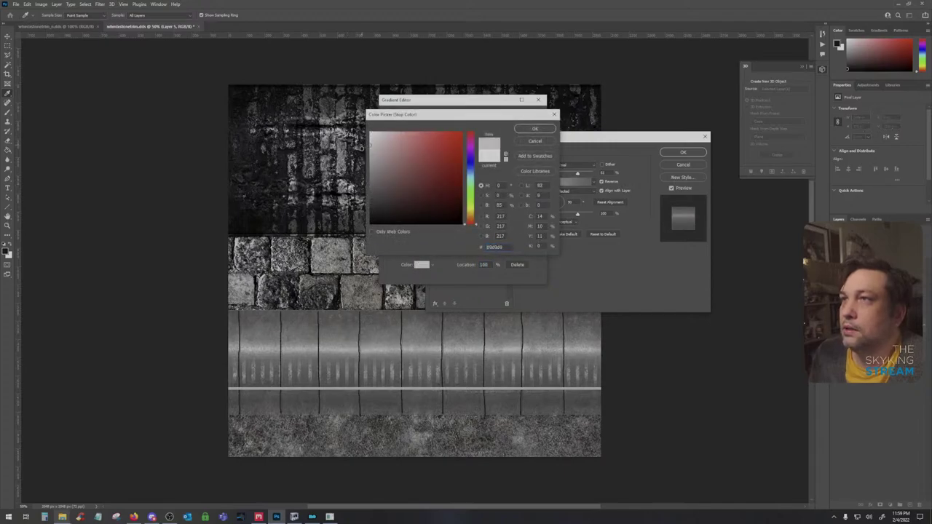
pyautogui.click(358, 155)
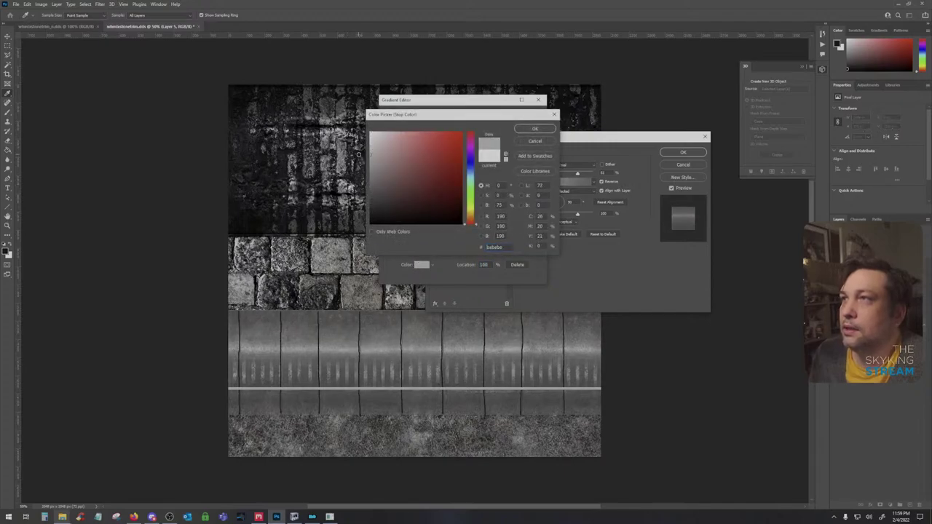
pyautogui.click(534, 128)
pyautogui.click(529, 118)
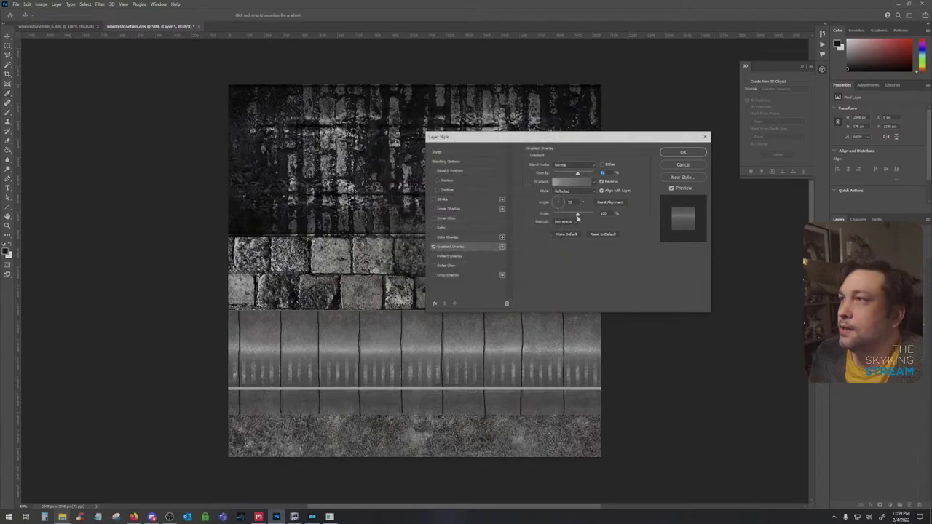
pyautogui.moveTo(578, 175); pyautogui.dragTo(613, 176)
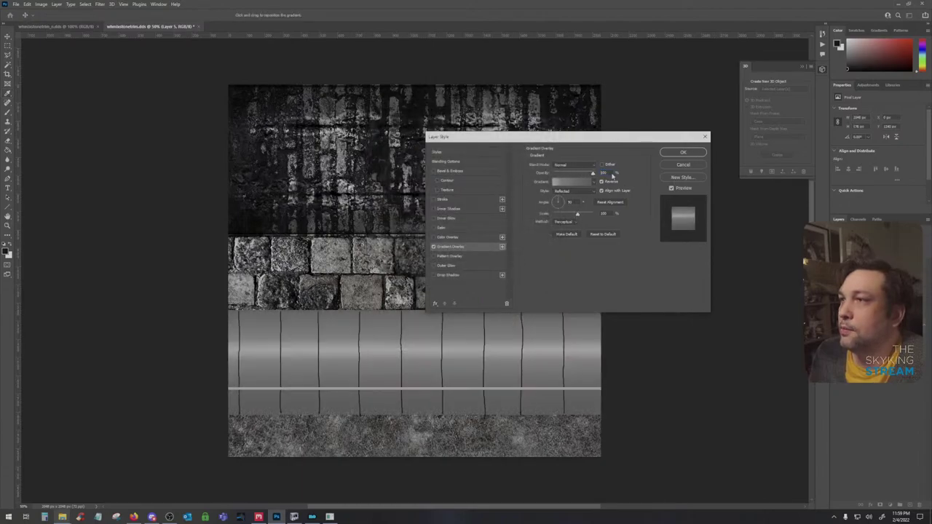
pyautogui.click(682, 152)
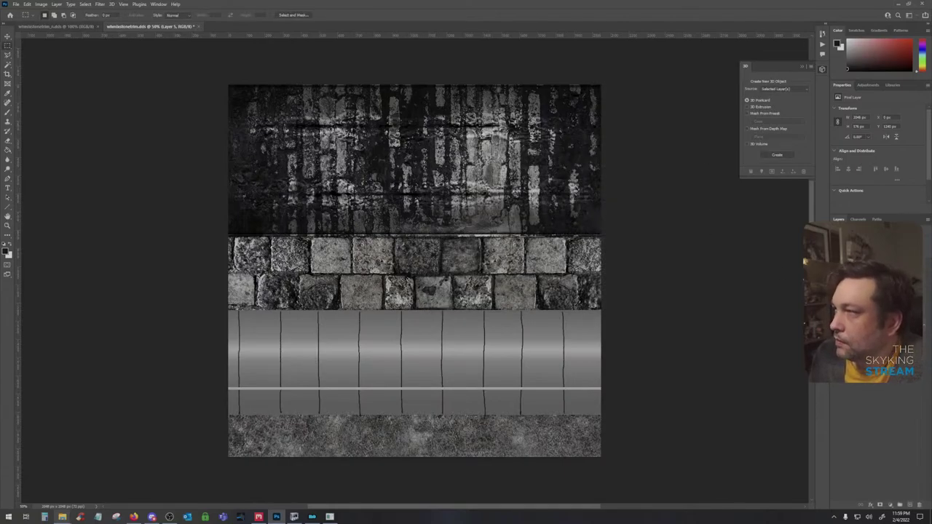
# Toggle the gradient layer off and on to compare it with the original trim texture, leaving the layer hidden
pyautogui.click(836, 257)
pyautogui.hotkey('ctrl', 'z')
pyautogui.hotkey('ctrl', 'shift', 'z')
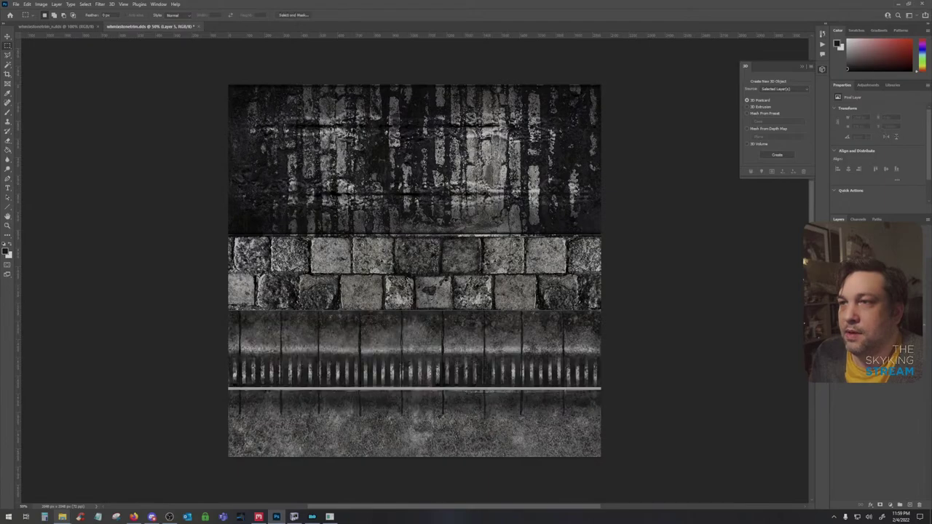
pyautogui.hotkey('ctrl', 'z')
pyautogui.hotkey('ctrl', 'shift', 'z')
pyautogui.hotkey('ctrl', 'z')
pyautogui.hotkey('ctrl', 'shift', 'z')
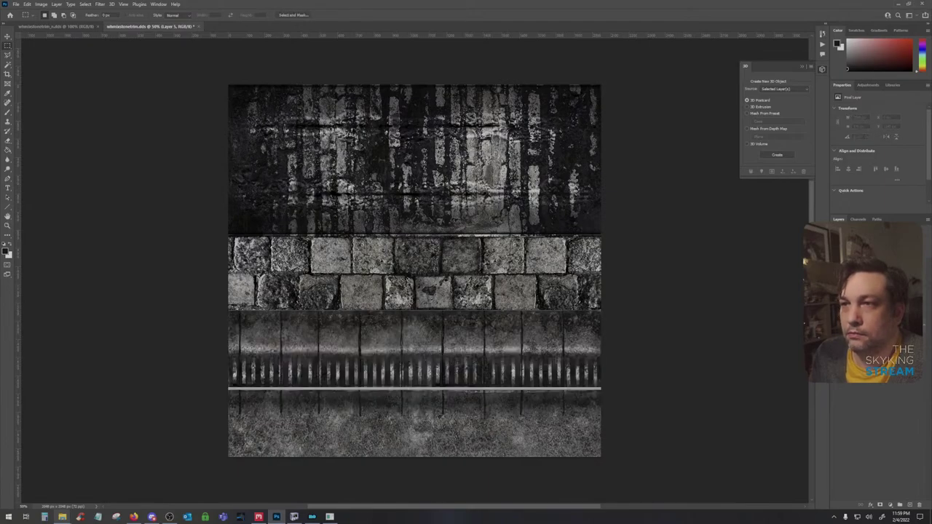
pyautogui.hotkey('ctrl', 'z')
pyautogui.hotkey('ctrl', 'shift', 'z')
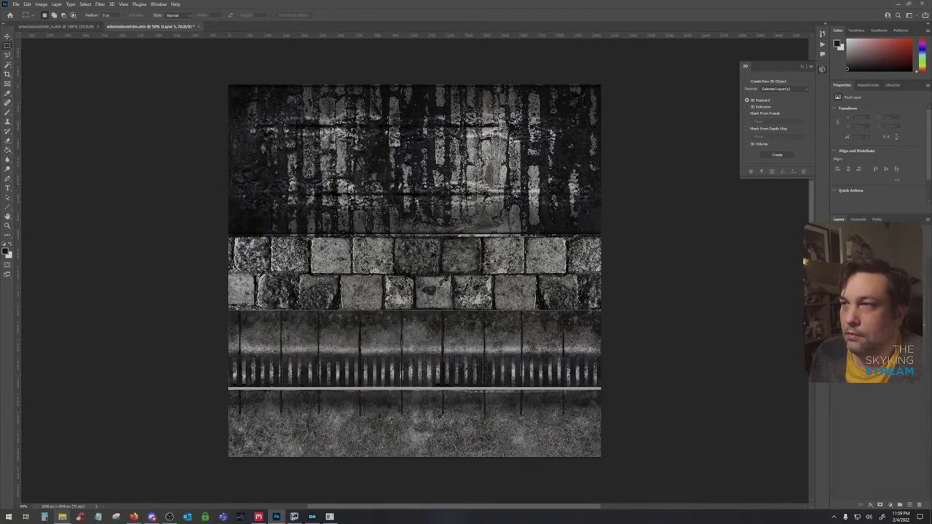
pyautogui.hotkey('ctrl', 'z')
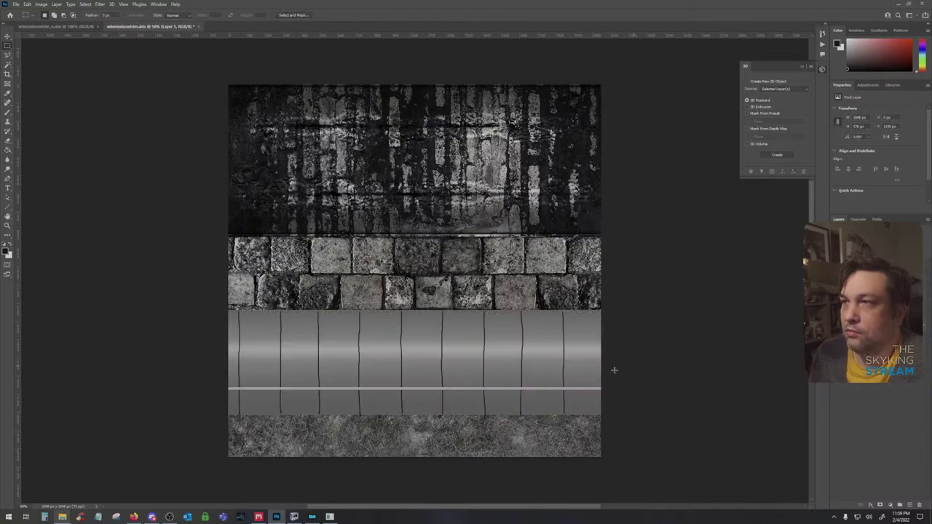
pyautogui.hotkey('ctrl', 'shift', 'z')
pyautogui.hotkey('ctrl', 'z')
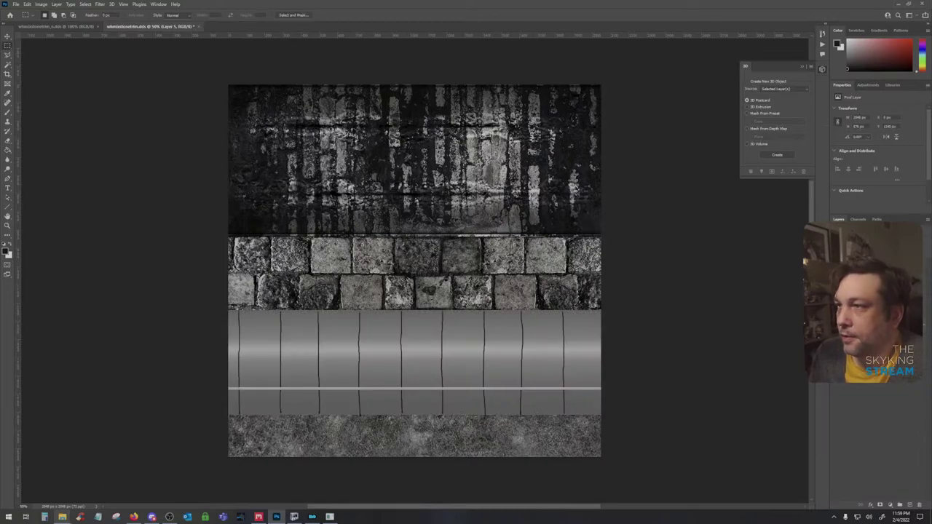
pyautogui.hotkey('ctrl', 'shift', 'z')
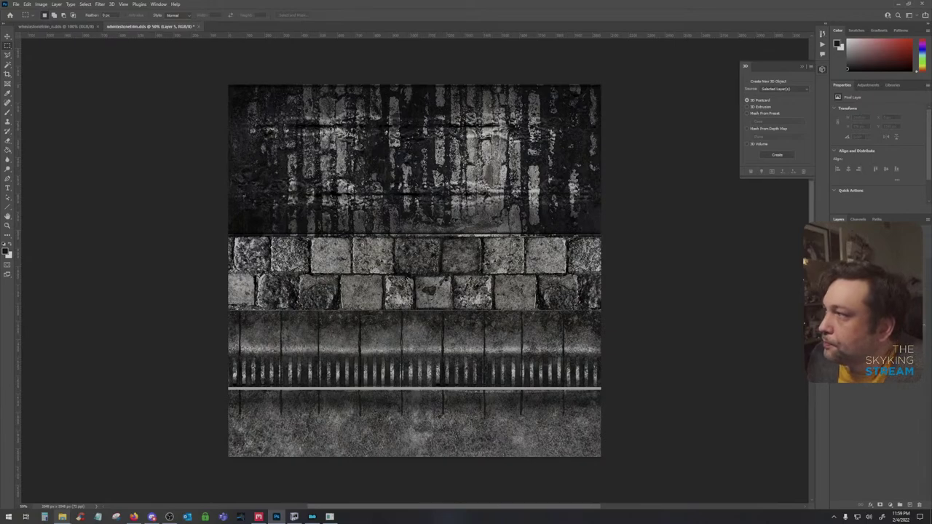
# Add a new layer and make a narrow rectangular selection around the first slat at the trim's left end
pyautogui.click(910, 506)
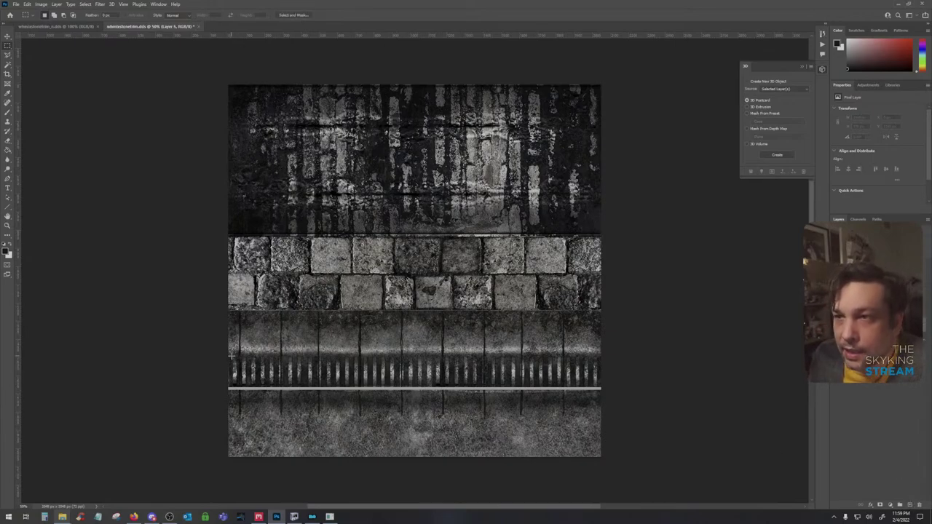
pyautogui.moveTo(232, 356); pyautogui.dragTo(234, 384)
pyautogui.click(232, 358)
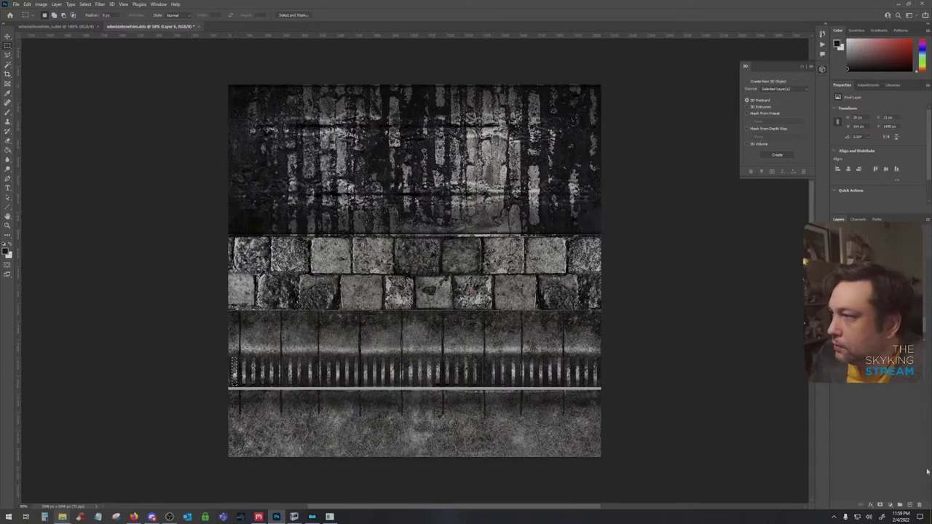
# Fill the slat selection on the new layer, leaving its layer style unedited
pyautogui.press('i')
pyautogui.hotkey('shift', 'F5')
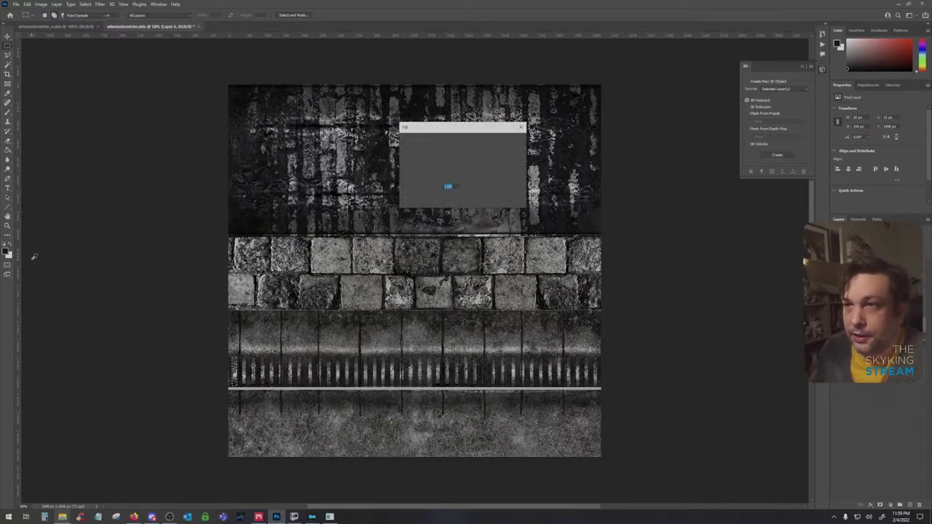
pyautogui.press('Return')
pyautogui.press('m')
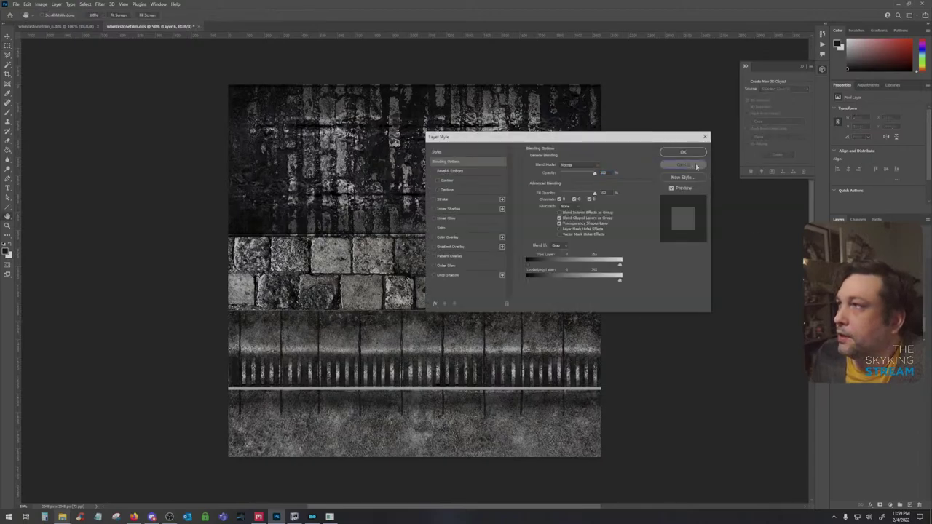
pyautogui.click(697, 167)
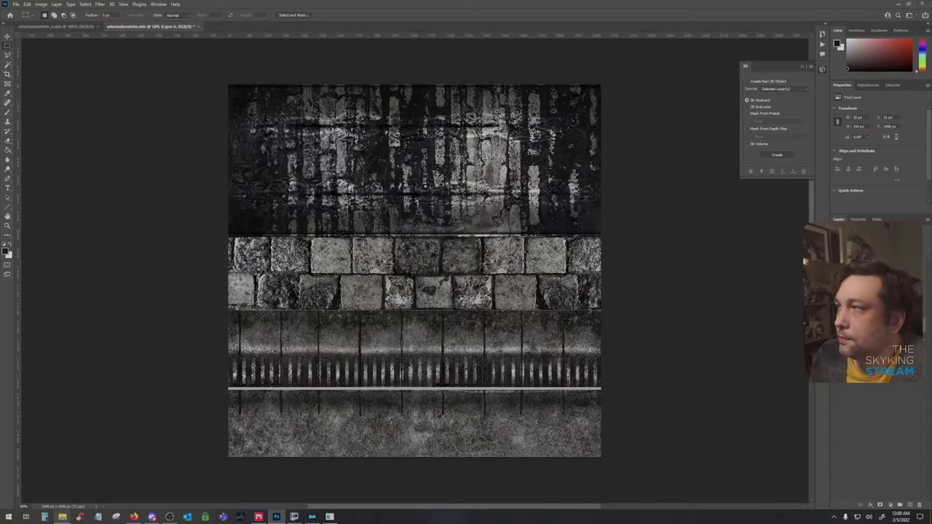
# Add a reversed, reflected Gradient Overlay to the slat layer and shift its highlight toward the slat's lower part
pyautogui.doubleClick(873, 316)
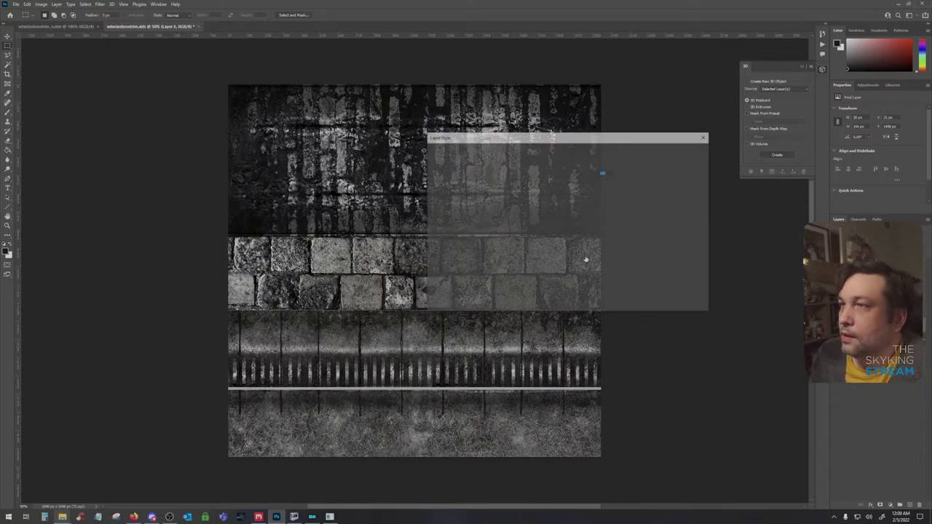
pyautogui.click(451, 246)
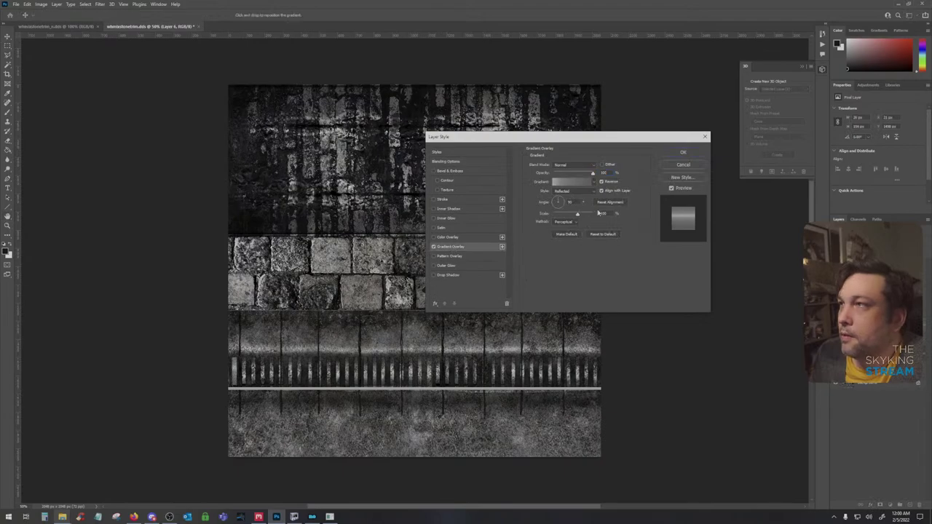
pyautogui.moveTo(281, 370); pyautogui.dragTo(236, 380)
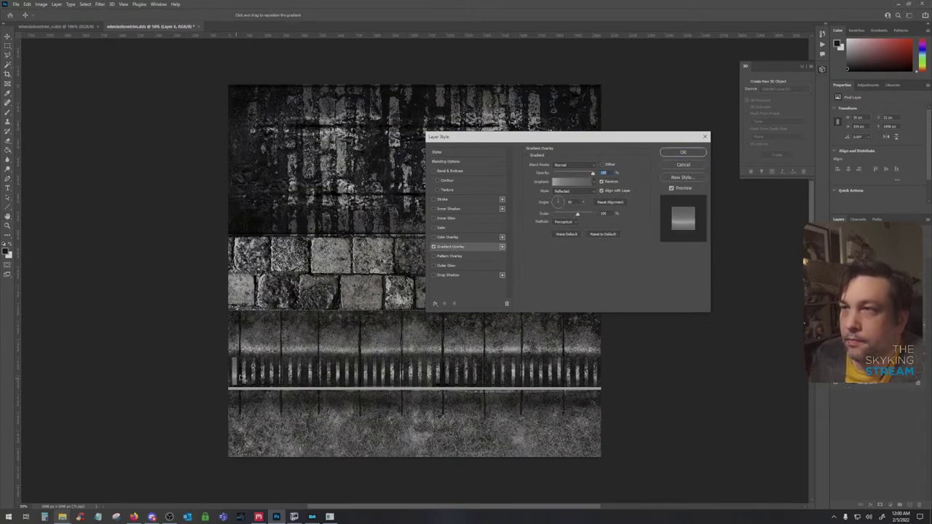
# Move the midpoint of the slat's gradient to about 60% and accept the gradient
pyautogui.click(579, 186)
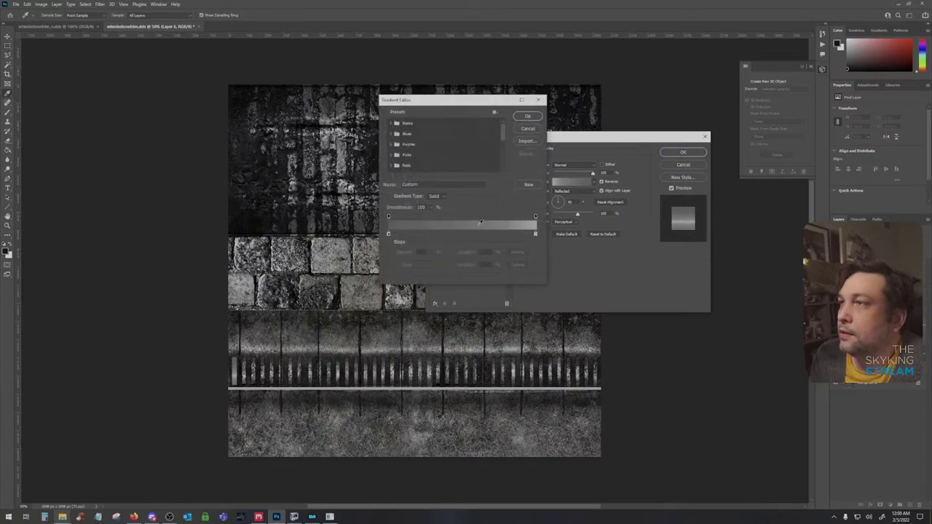
pyautogui.click(536, 234)
pyautogui.click(502, 233)
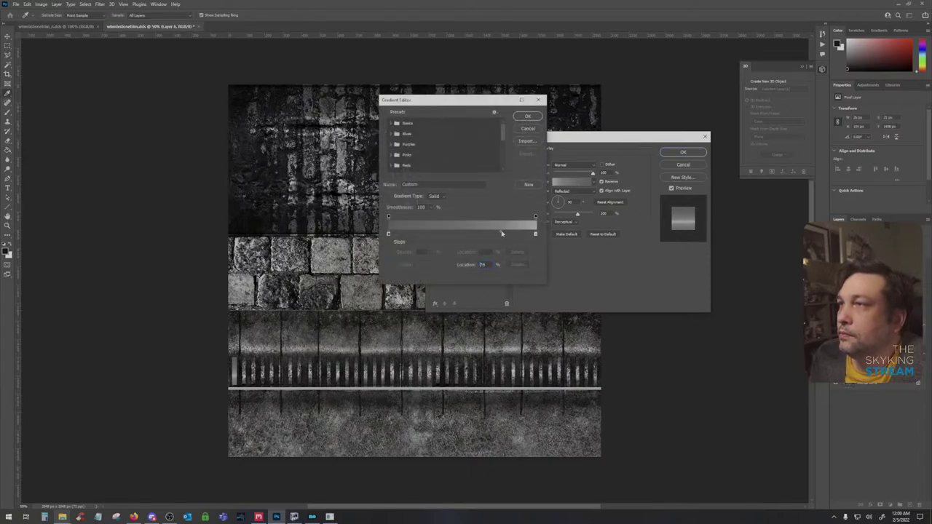
pyautogui.moveTo(496, 234); pyautogui.dragTo(483, 233)
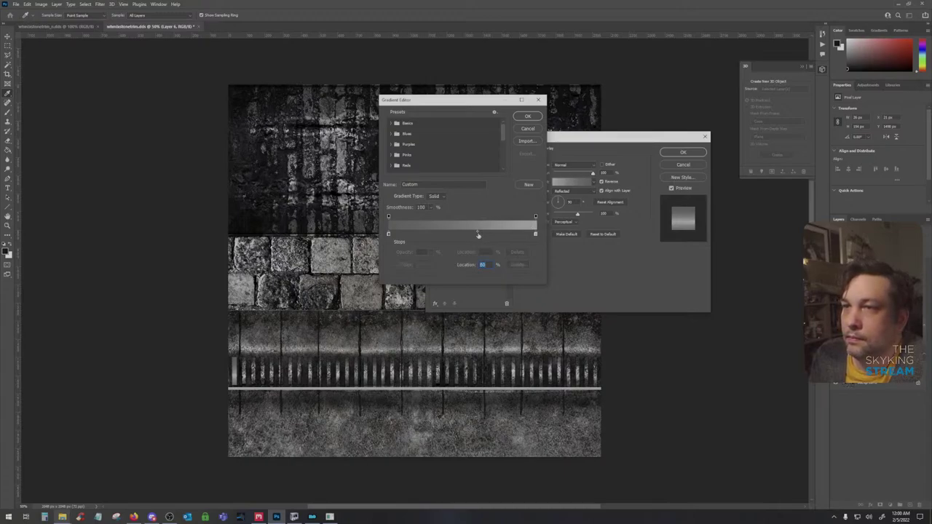
pyautogui.click(528, 117)
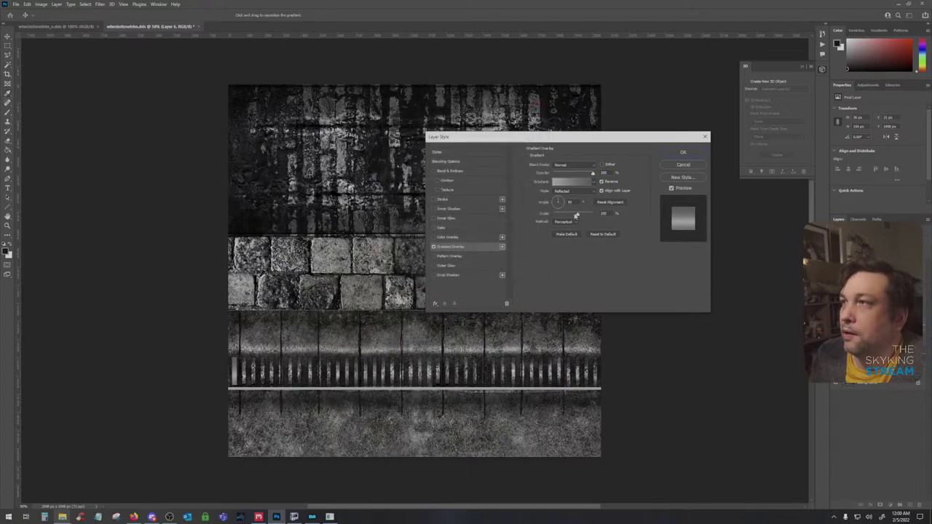
# Lighten both the light and the dark color stops of the slat's gradient overlay and apply the layer style
pyautogui.click(571, 186)
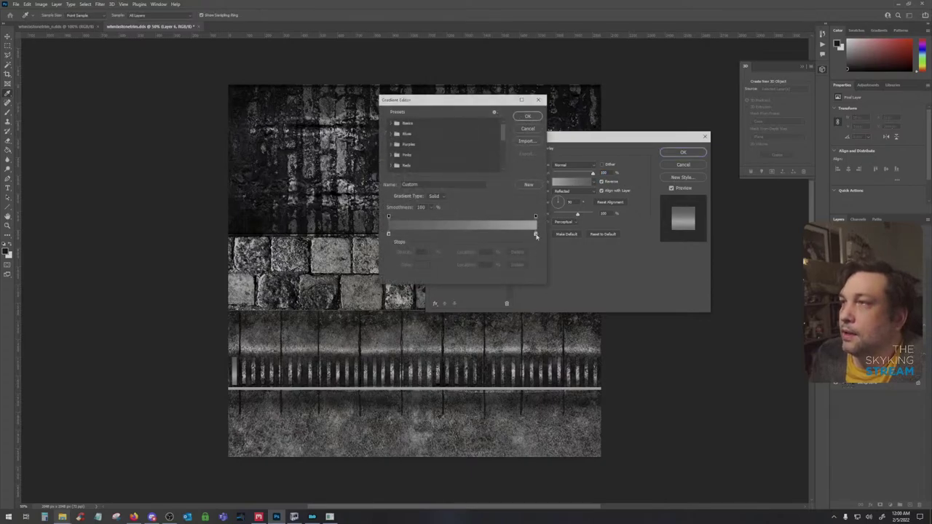
pyautogui.click(536, 235)
pyautogui.click(419, 264)
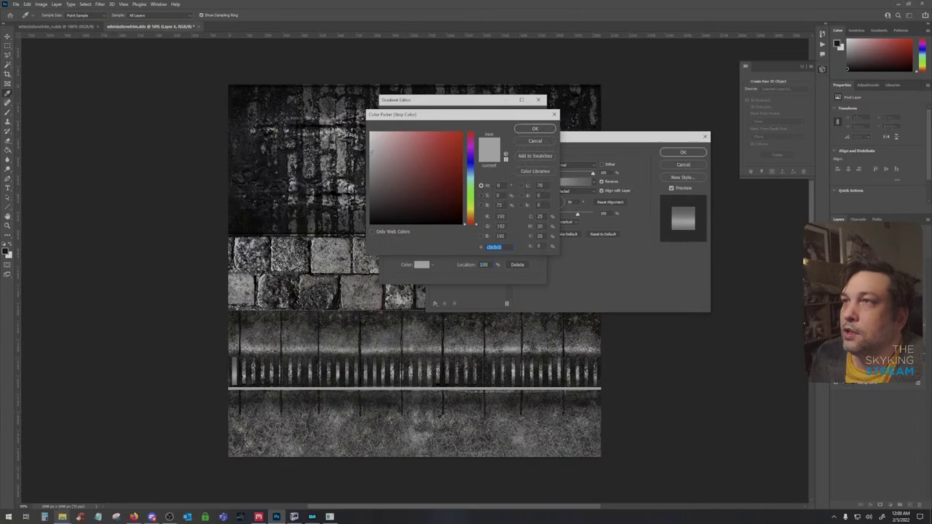
pyautogui.click(534, 128)
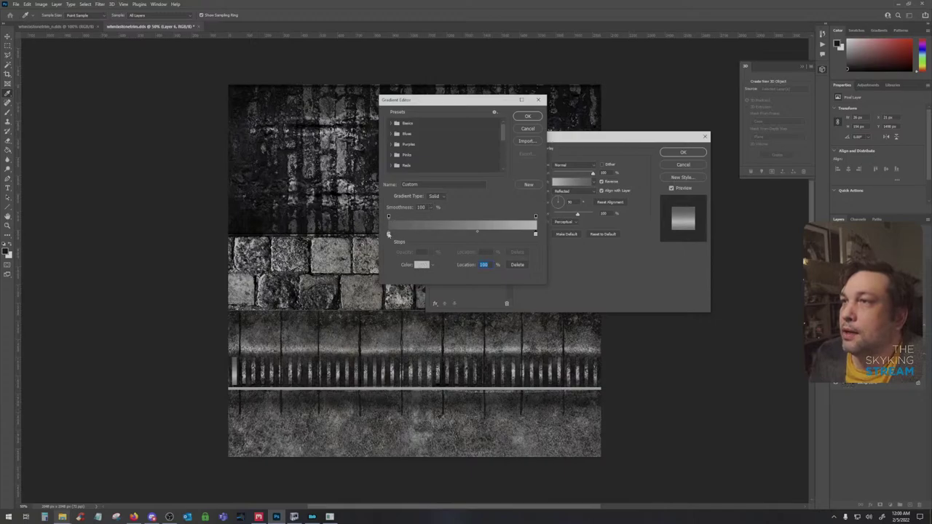
pyautogui.click(388, 233)
pyautogui.click(419, 265)
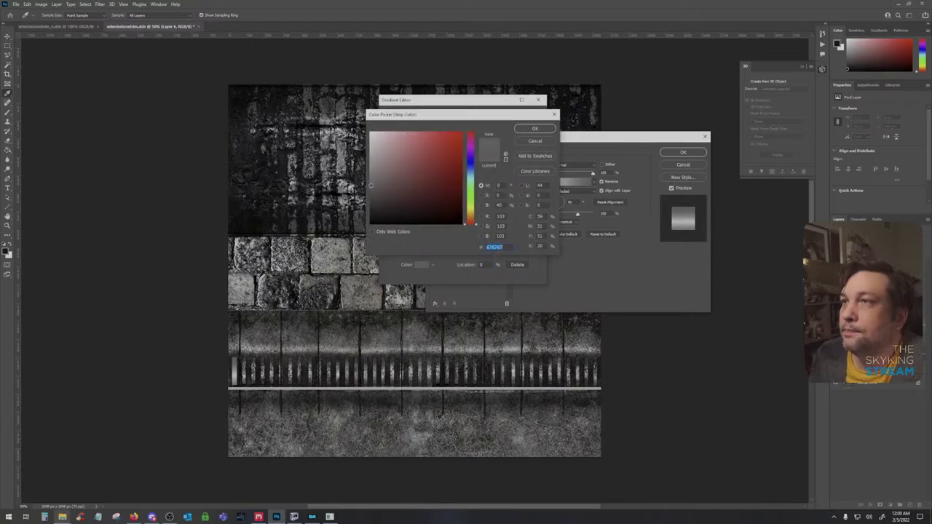
pyautogui.click(534, 128)
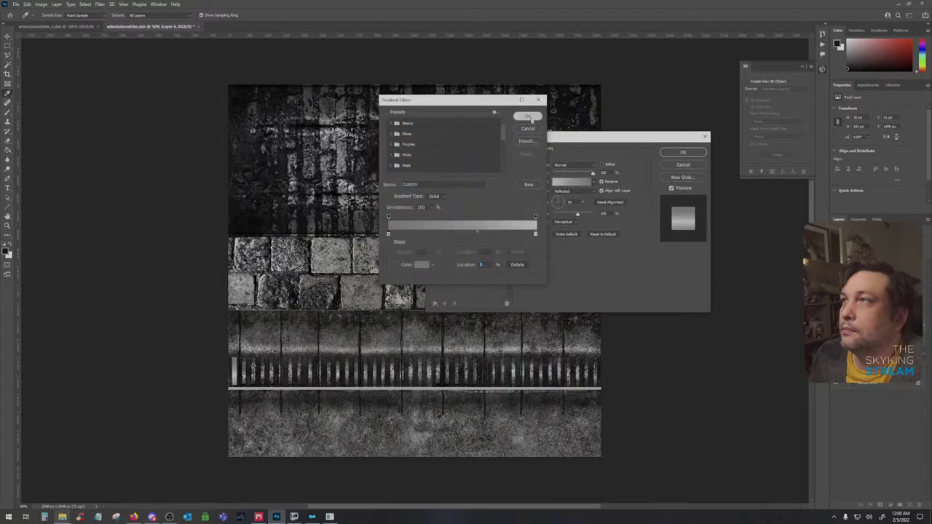
pyautogui.click(530, 119)
pyautogui.press('Return')
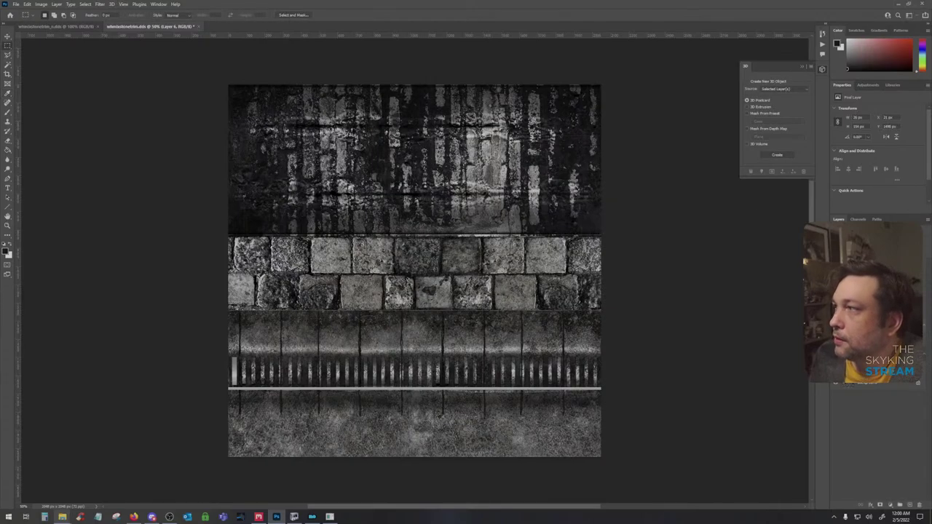
# Check the slat against the ledge band's gradient layer, and duplicate the slat layer onto the second slat
pyautogui.click(835, 291)
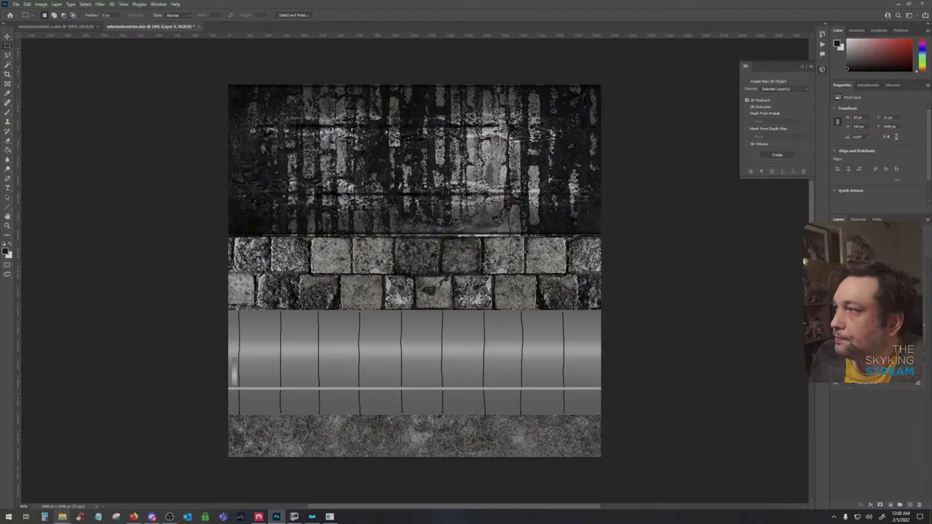
pyautogui.click(835, 291)
pyautogui.moveTo(877, 291); pyautogui.dragTo(910, 505)
pyautogui.click(7, 37)
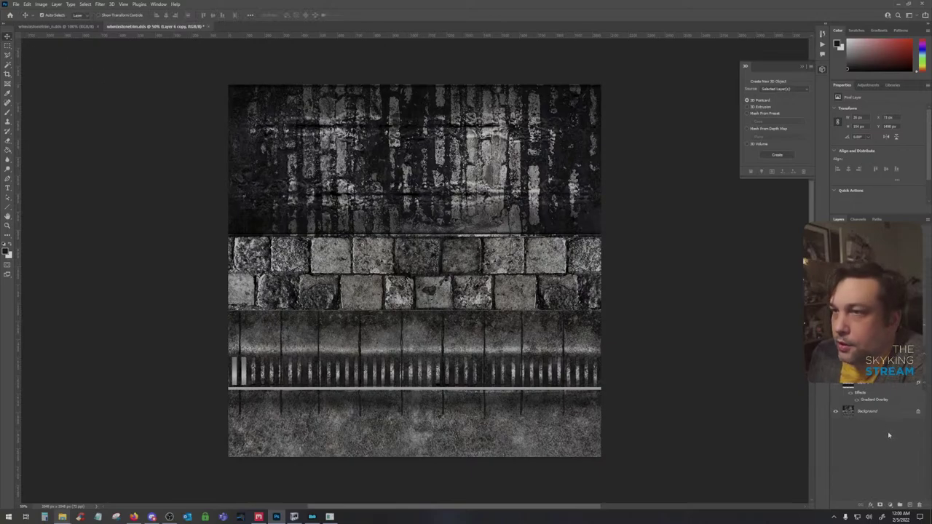
# Duplicate the second slat's layer and shift the copy over the third slat, at about X 125 px
pyautogui.moveTo(877, 325); pyautogui.dragTo(910, 504)
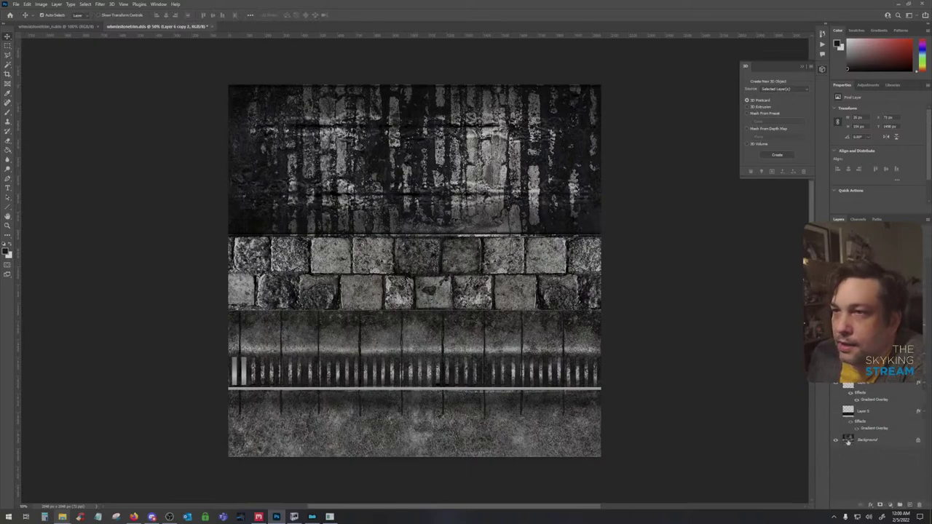
pyautogui.hotkey('shift', 'Right')
pyautogui.hotkey('shift', 'Right')
pyautogui.hotkey('shift', 'Right')
pyautogui.hotkey('shift', 'Right')
pyautogui.hotkey('shift', 'Right')
pyautogui.press('Right')
pyautogui.press('Right')
pyautogui.press('Right')
pyautogui.press('Left')
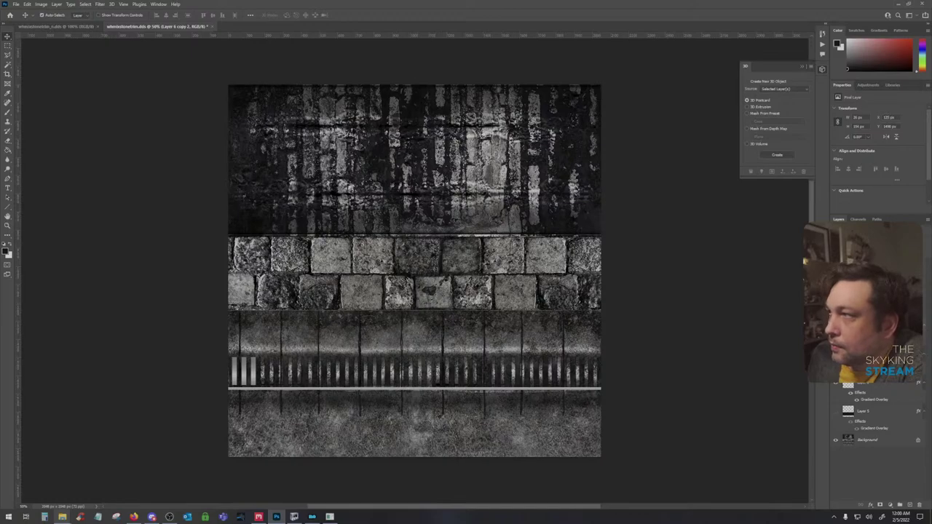
# Duplicate the third slat's layer and shift the copy over the fourth slat, at about X 177 px
pyautogui.moveTo(879, 328); pyautogui.dragTo(910, 504)
pyautogui.hotkey('shift', 'Right')
pyautogui.hotkey('shift', 'Right')
pyautogui.hotkey('shift', 'Right')
pyautogui.hotkey('shift', 'Right')
pyautogui.hotkey('shift', 'Right')
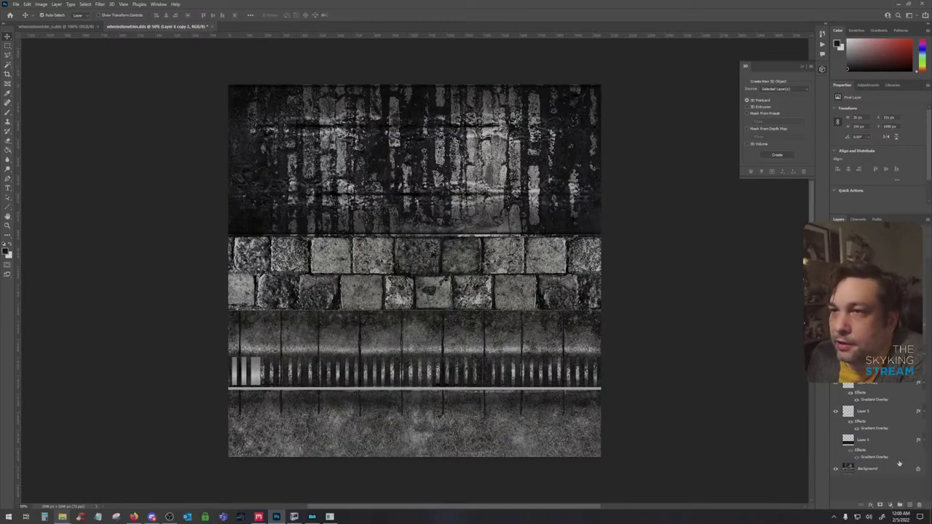
# Duplicate the fourth slat's layer and shift the copy over the fifth slat, at about X 229 px
pyautogui.moveTo(879, 326); pyautogui.dragTo(909, 504)
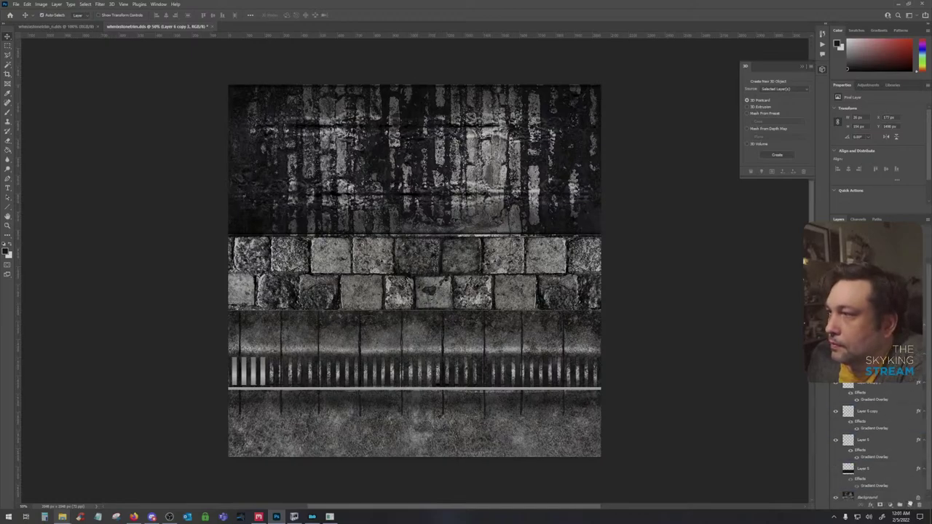
pyautogui.hotkey('shift', 'Right')
pyautogui.hotkey('shift', 'Right')
pyautogui.hotkey('shift', 'Right')
pyautogui.hotkey('shift', 'Right')
pyautogui.hotkey('shift', 'Right')
pyautogui.hotkey('shift', 'Right')
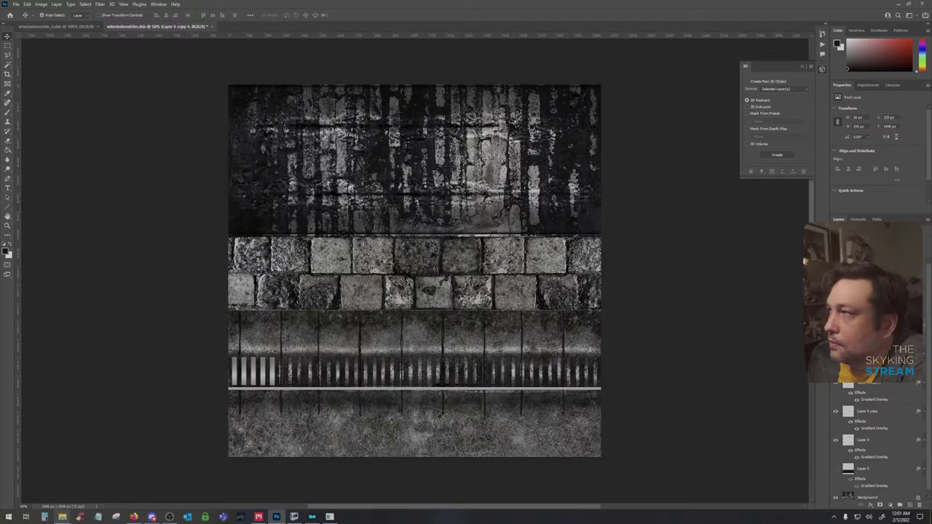
# Duplicate the fifth slat's layer and shift the copy over the sixth slat in the row
pyautogui.moveTo(879, 326); pyautogui.dragTo(909, 503)
pyautogui.press('Right')
pyautogui.press('Right')
pyautogui.press('Right')
pyautogui.press('Right')
pyautogui.press('Right')
pyautogui.press('Right')
pyautogui.press('Right')
pyautogui.press('Right')
pyautogui.press('Right')
pyautogui.press('Right')
pyautogui.press('Right')
pyautogui.press('Right')
pyautogui.press('Right')
pyautogui.press('Right')
pyautogui.press('Right')
pyautogui.press('Right')
pyautogui.press('Right')
pyautogui.press('Right')
pyautogui.press('Right')
pyautogui.press('Right')
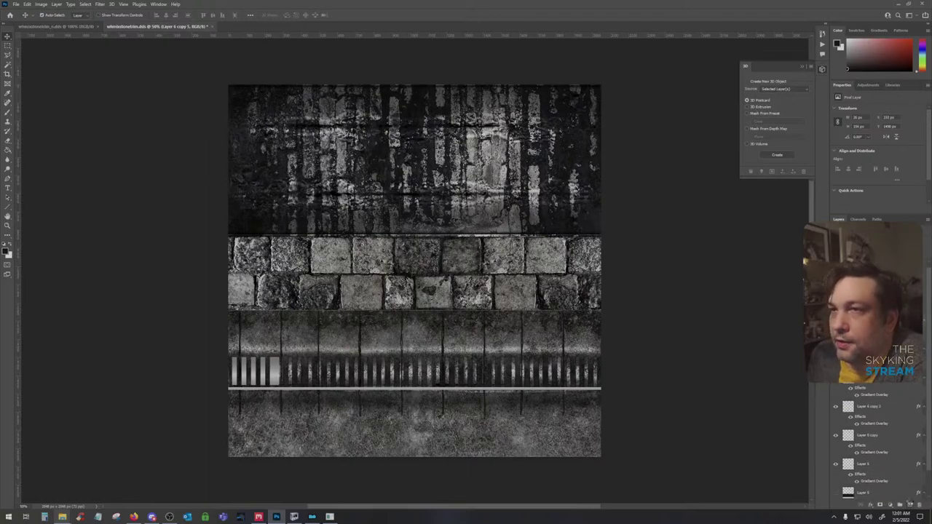
pyautogui.hotkey('shift', 'Right')
pyautogui.hotkey('shift', 'Right')
# Duplicate the sixth slat's layer and shift the copy over the seventh slat in the row
pyautogui.moveTo(880, 326); pyautogui.dragTo(910, 504)
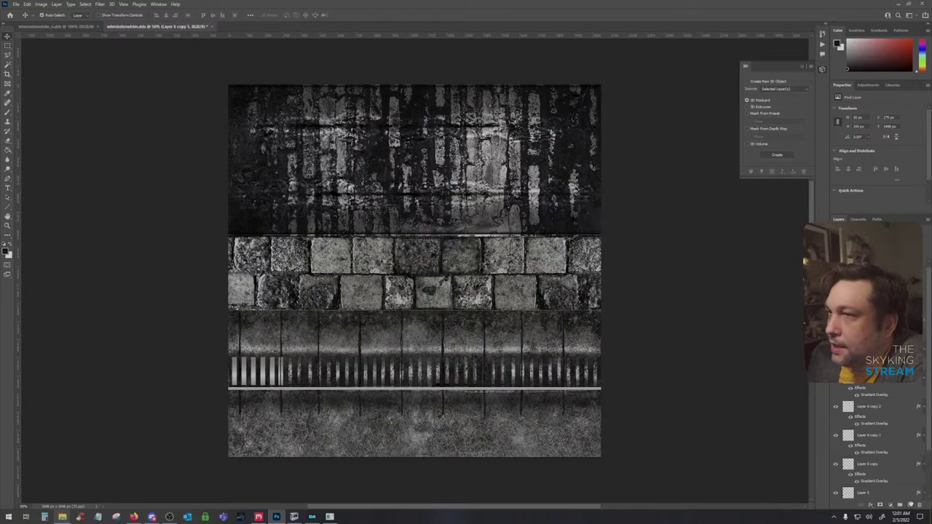
pyautogui.hotkey('shift', 'Right')
pyautogui.hotkey('shift', 'Right')
pyautogui.hotkey('shift', 'Right')
pyautogui.hotkey('shift', 'Right')
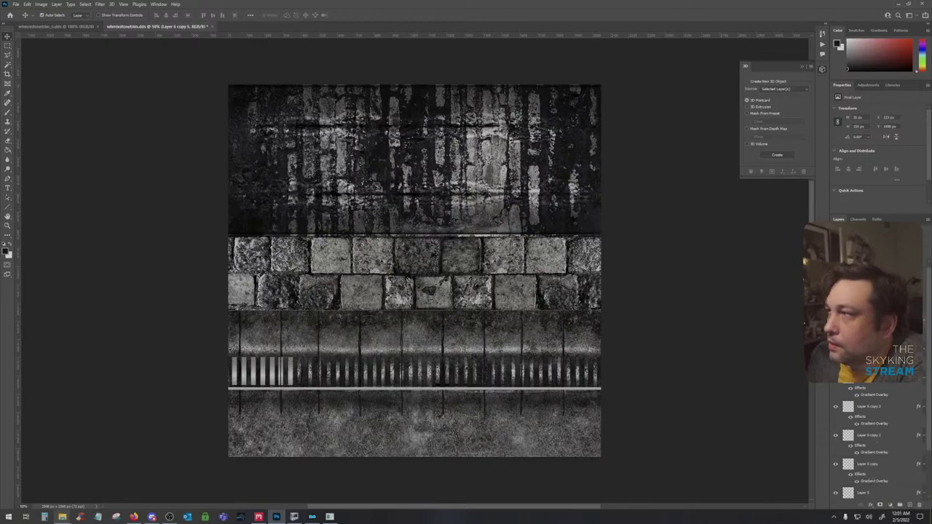
# Duplicate the seventh slat's layer and shift the copy over the eighth slat in the row
pyautogui.moveTo(879, 326); pyautogui.dragTo(910, 504)
pyautogui.hotkey('shift', 'Right')
pyautogui.hotkey('shift', 'Right')
pyautogui.hotkey('shift', 'Right')
pyautogui.hotkey('shift', 'Right')
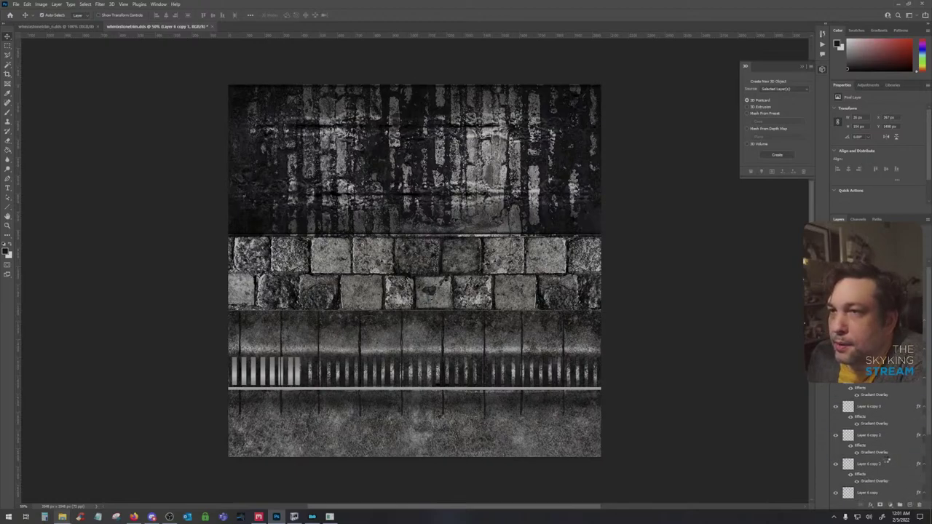
pyautogui.hotkey('shift', 'Right')
pyautogui.hotkey('shift', 'Right')
pyautogui.hotkey('shift', 'Right')
pyautogui.hotkey('shift', 'Right')
# Duplicate the eighth slat's layer and align the copy with the ninth slat in the row
pyautogui.moveTo(886, 460); pyautogui.dragTo(910, 507)
pyautogui.hotkey('shift', 'Right')
pyautogui.hotkey('shift', 'Right')
pyautogui.hotkey('shift', 'Right')
pyautogui.hotkey('shift', 'Right')
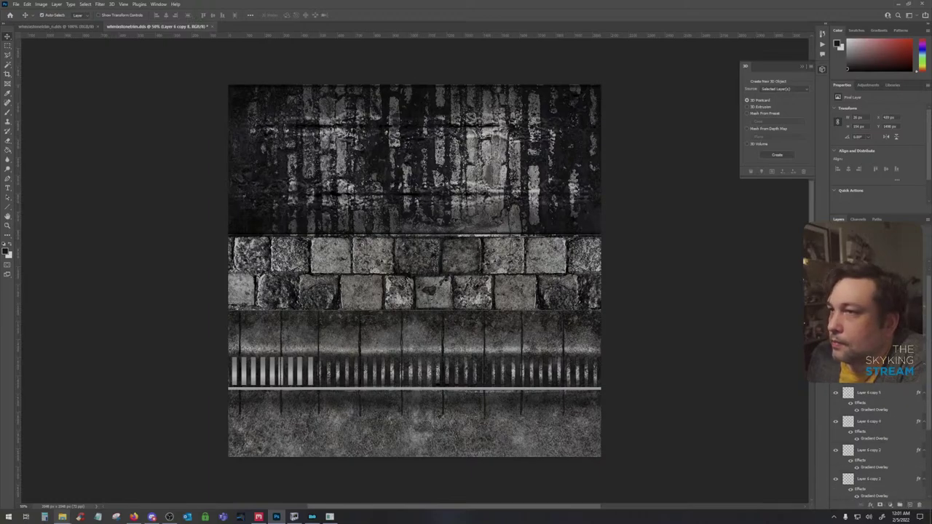
pyautogui.hotkey('shift', 'Left')
# Duplicate the ninth slat's layer and shift the copy over the tenth slat in the row
pyautogui.moveTo(881, 324); pyautogui.dragTo(910, 503)
pyautogui.hotkey('shift', 'Right')
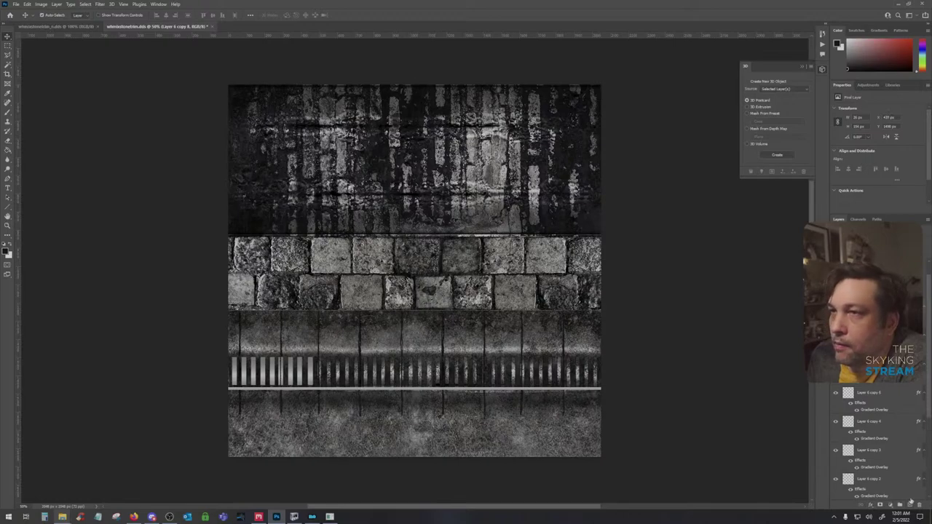
pyautogui.hotkey('shift', 'Right')
pyautogui.hotkey('shift', 'Right')
pyautogui.hotkey('shift', 'Right')
# Duplicate the tenth slat's layer and shift the copy over the eleventh slat in the row
pyautogui.moveTo(892, 323); pyautogui.dragTo(910, 504)
pyautogui.hotkey('shift', 'Right')
pyautogui.hotkey('shift', 'Right')
pyautogui.hotkey('shift', 'Right')
pyautogui.hotkey('shift', 'Right')
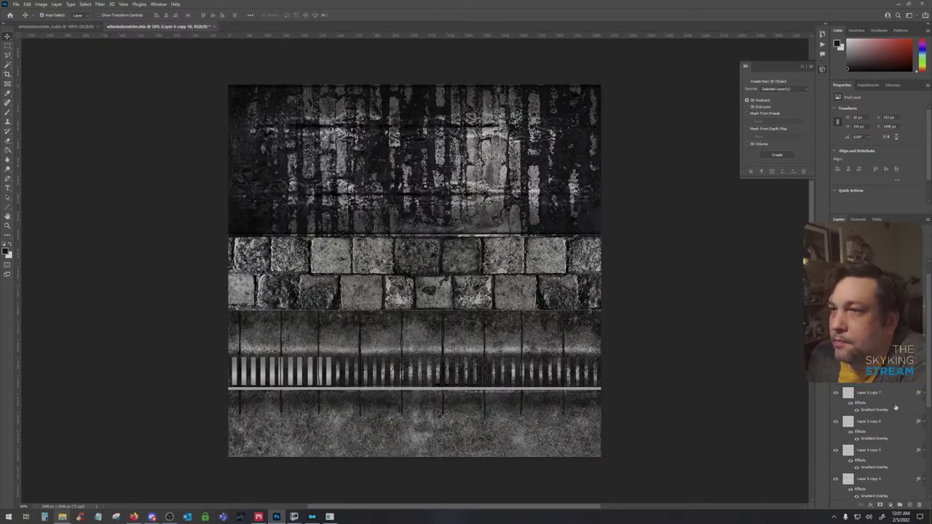
# Duplicate the eleventh slat's layer and shift the copy over the twelfth slat in the row
pyautogui.moveTo(892, 323); pyautogui.dragTo(911, 506)
pyautogui.hotkey('shift', 'Right')
pyautogui.hotkey('shift', 'Right')
pyautogui.hotkey('shift', 'Right')
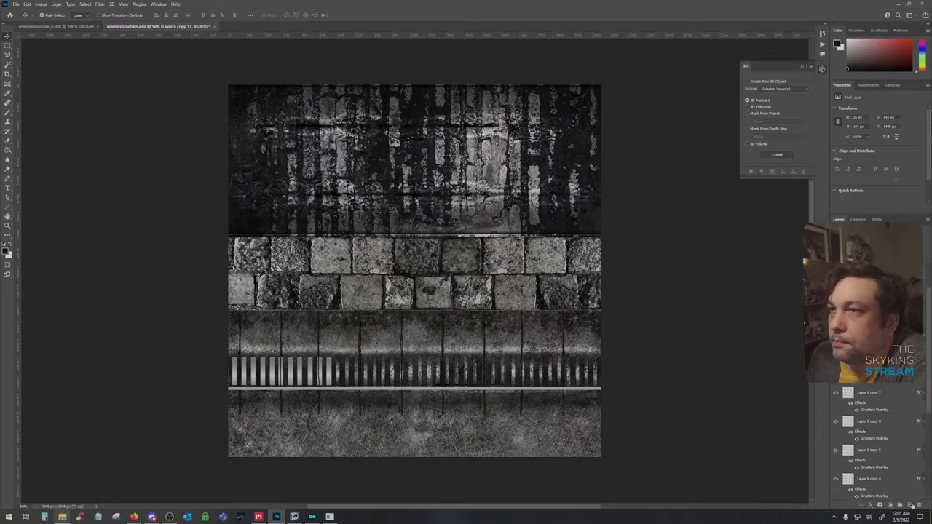
pyautogui.hotkey('shift', 'Right')
pyautogui.hotkey('shift', 'Right')
pyautogui.hotkey('shift', 'Right')
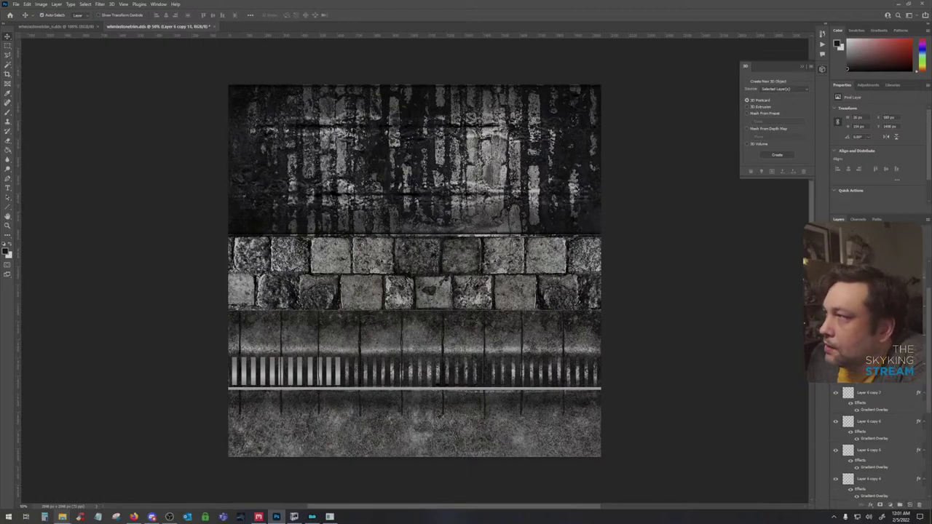
# Duplicate the twelfth slat's layer and shift the copy over the thirteenth slat in the row
pyautogui.moveTo(888, 283); pyautogui.dragTo(910, 505)
pyautogui.hotkey('shift', 'Right')
pyautogui.hotkey('shift', 'Right')
pyautogui.hotkey('shift', 'Right')
pyautogui.hotkey('shift', 'Right')
pyautogui.hotkey('shift', 'Right')
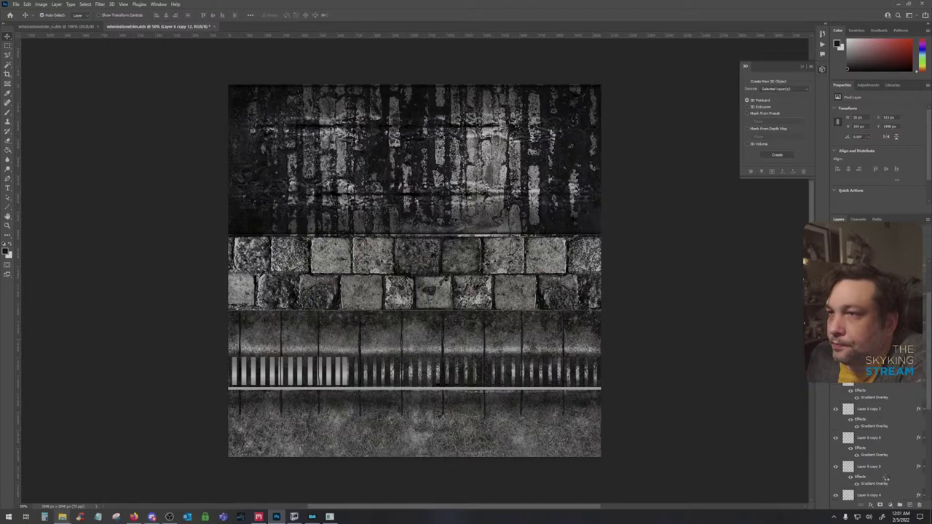
pyautogui.hotkey('shift', 'Right')
pyautogui.hotkey('shift', 'Right')
pyautogui.hotkey('shift', 'Right')
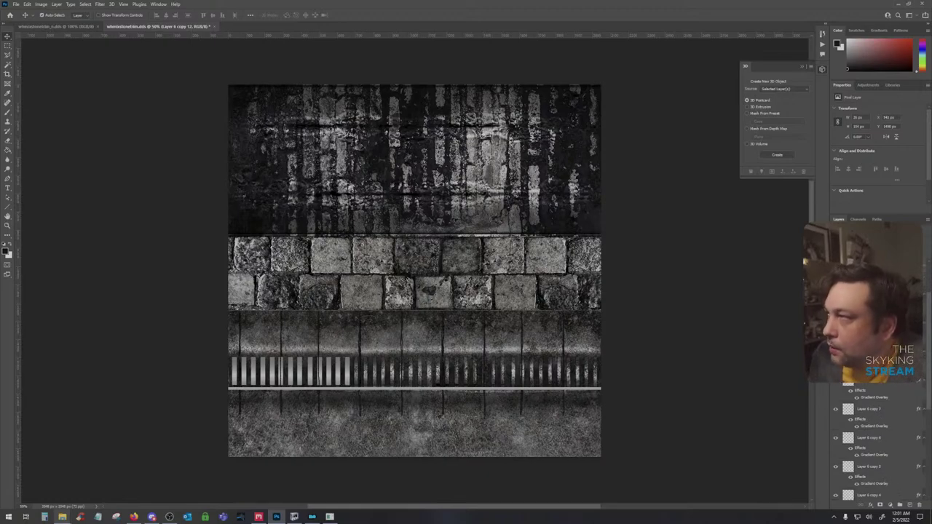
# Combine all the slat layers into one Smart Object and rasterize it to a single pixel layer
pyautogui.scroll(-5, 904, 450)
pyautogui.keyDown('shift'); pyautogui.click(895, 436); pyautogui.keyUp('shift')
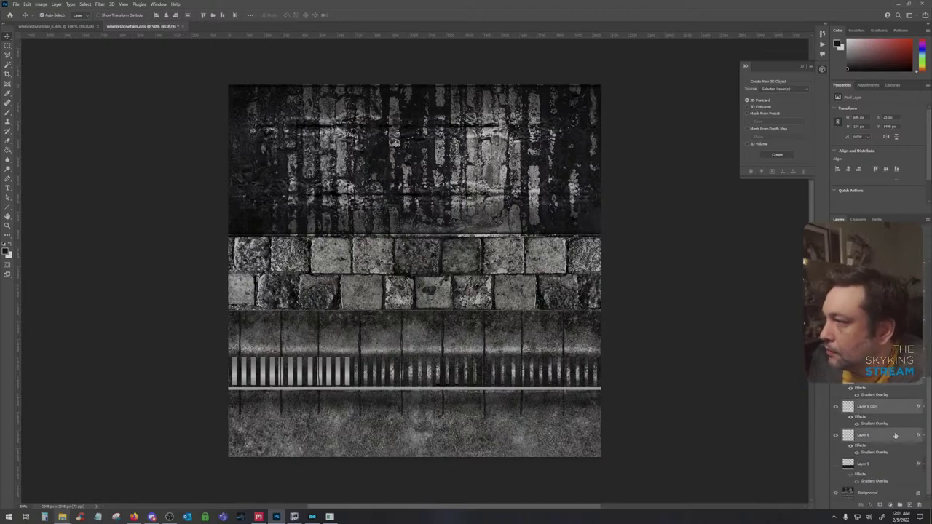
pyautogui.rightClick(895, 435)
pyautogui.click(892, 225)
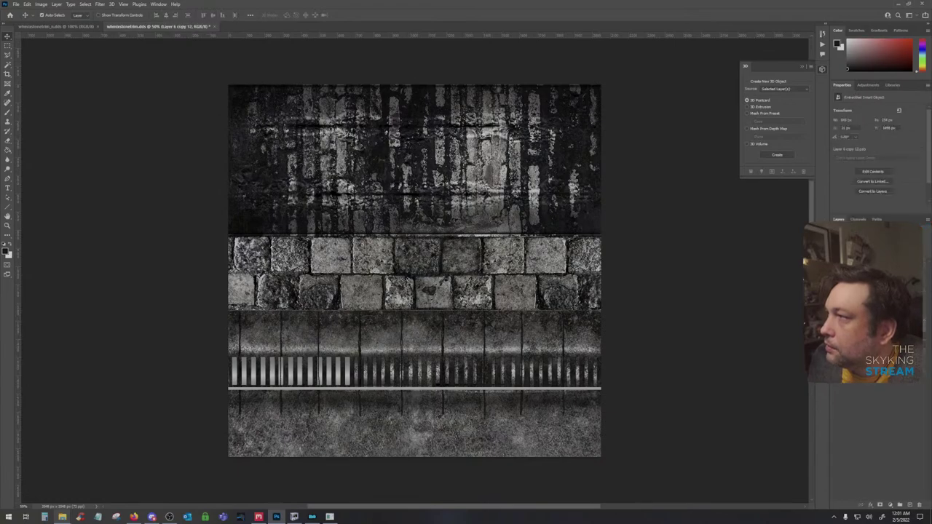
pyautogui.rightClick(894, 299)
pyautogui.click(830, 328)
# Duplicate the combined slat strip to continue the row, and nudge the copy's slats from the fourth onward slightly left
pyautogui.moveTo(892, 299); pyautogui.dragTo(910, 504)
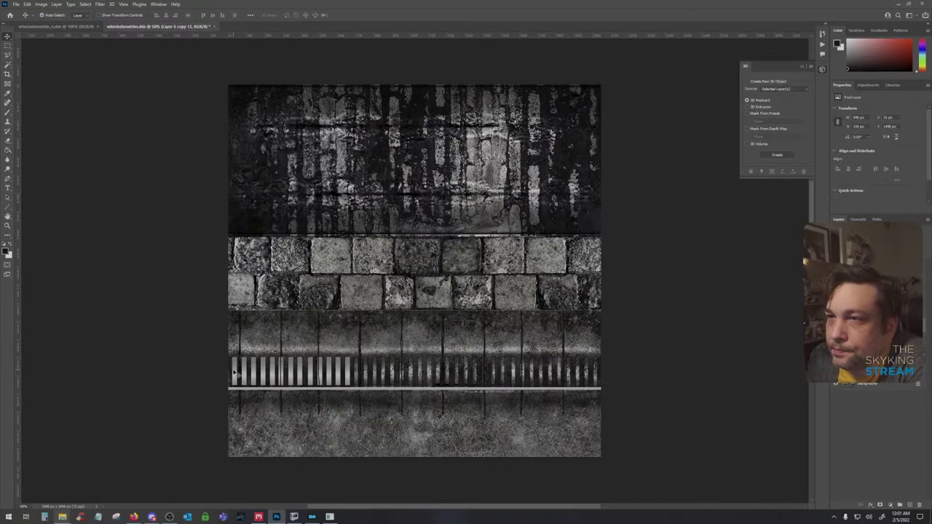
pyautogui.moveTo(235, 374); pyautogui.dragTo(362, 371)
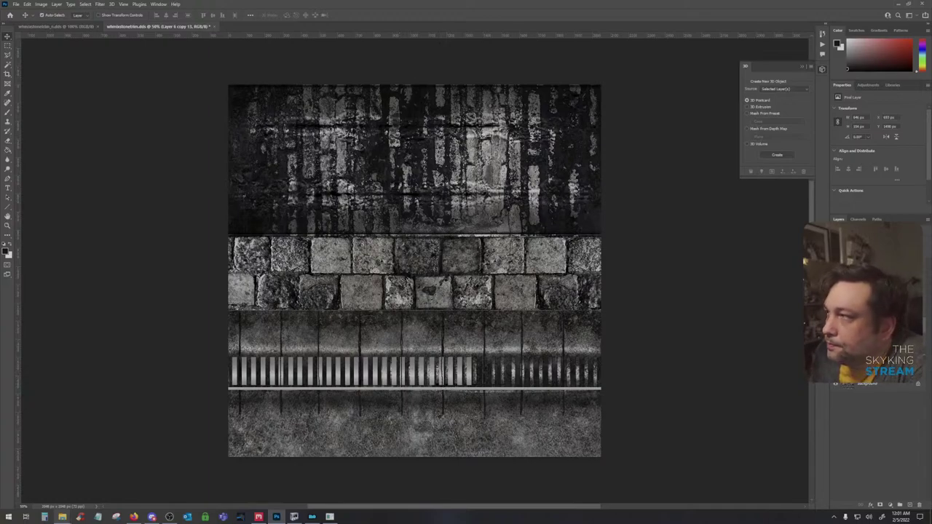
pyautogui.click(8, 47)
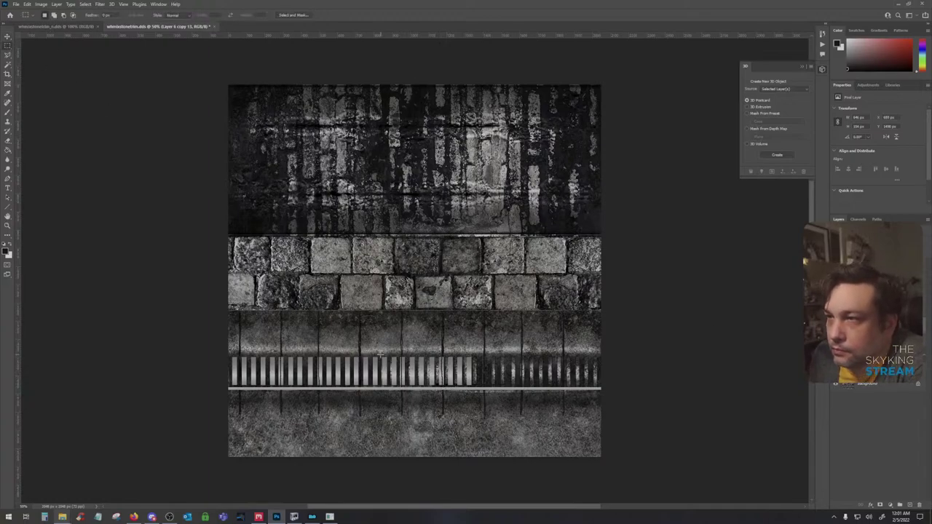
pyautogui.moveTo(380, 355); pyautogui.dragTo(493, 403)
pyautogui.click(7, 36)
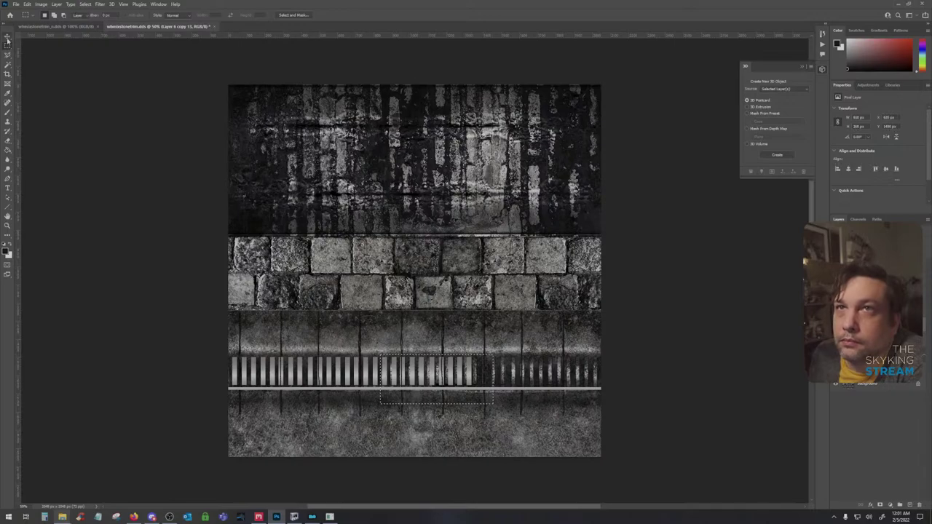
pyautogui.press('Left')
pyautogui.press('Left')
pyautogui.press('Left')
pyautogui.press('Left')
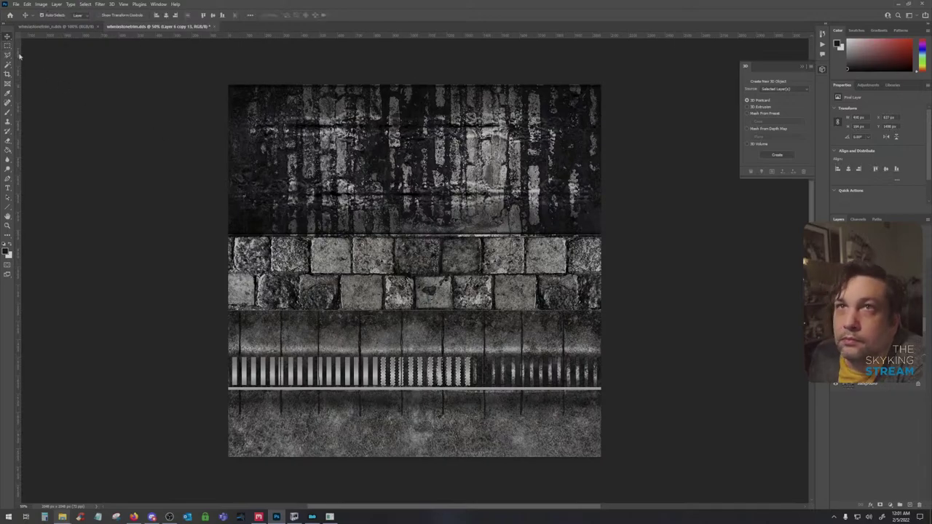
# Select the last five slats of the copied strip, nudge them slightly left and clear the selection
pyautogui.click(8, 47)
pyautogui.press('m')
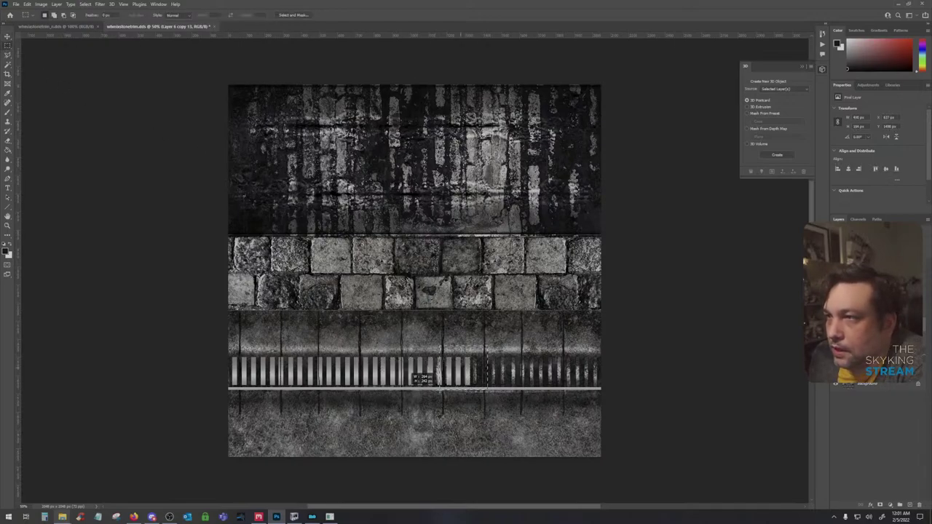
pyautogui.moveTo(488, 356); pyautogui.dragTo(425, 397)
pyautogui.click(7, 36)
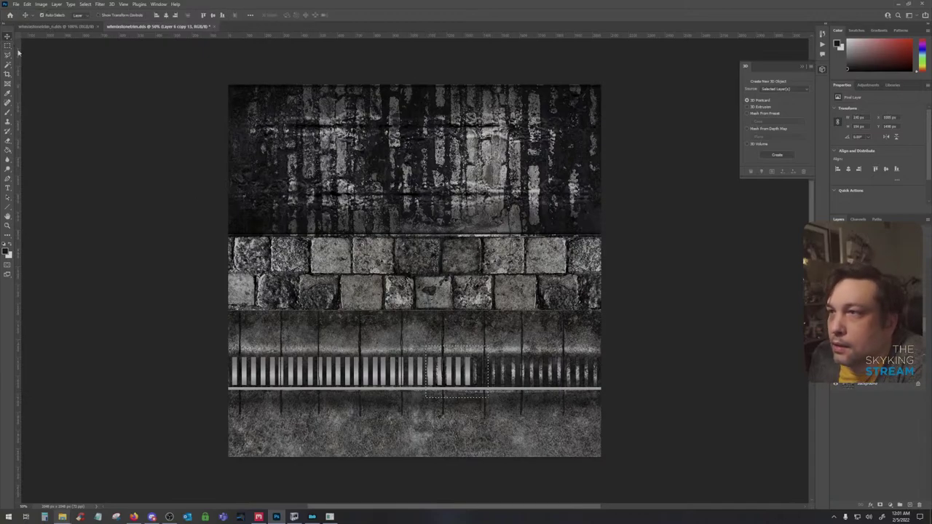
pyautogui.press('Left')
pyautogui.press('Left')
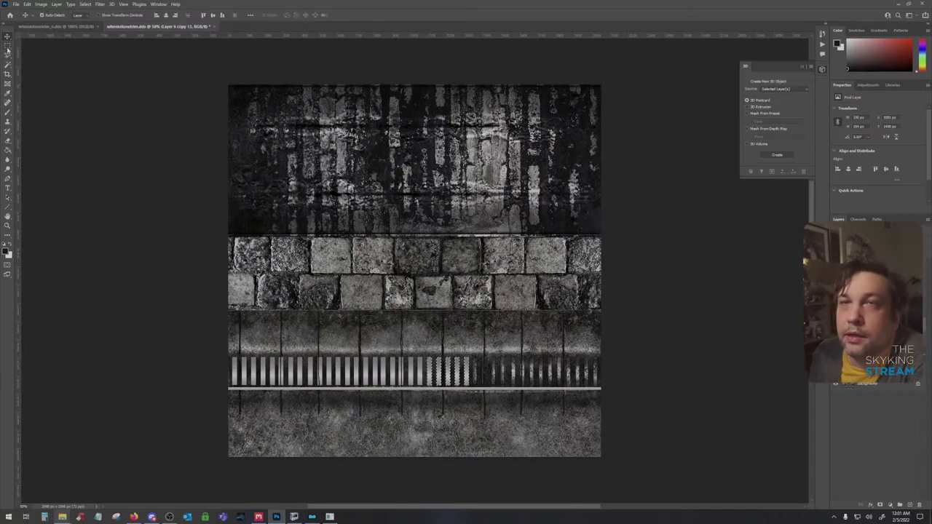
pyautogui.hotkey('ctrl', 'd')
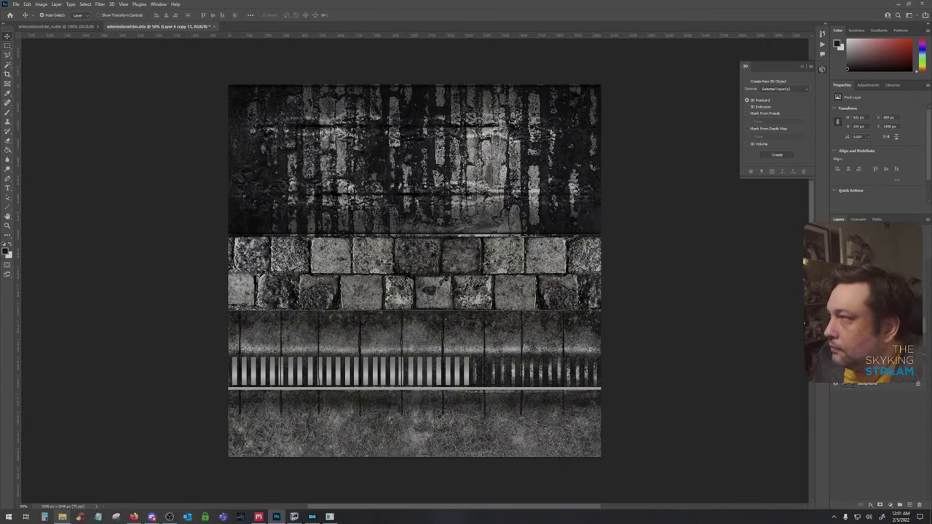
# Duplicate the slat strip once more and shift the copy over the uncovered slats at the row's right end
pyautogui.moveTo(877, 328); pyautogui.dragTo(909, 504)
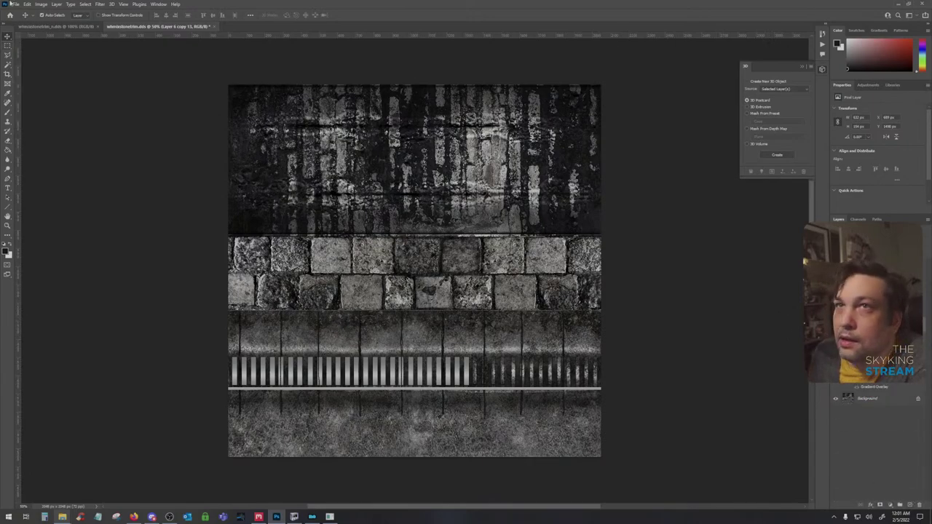
pyautogui.moveTo(397, 368); pyautogui.dragTo(601, 409)
pyautogui.click(7, 45)
pyautogui.click(7, 38)
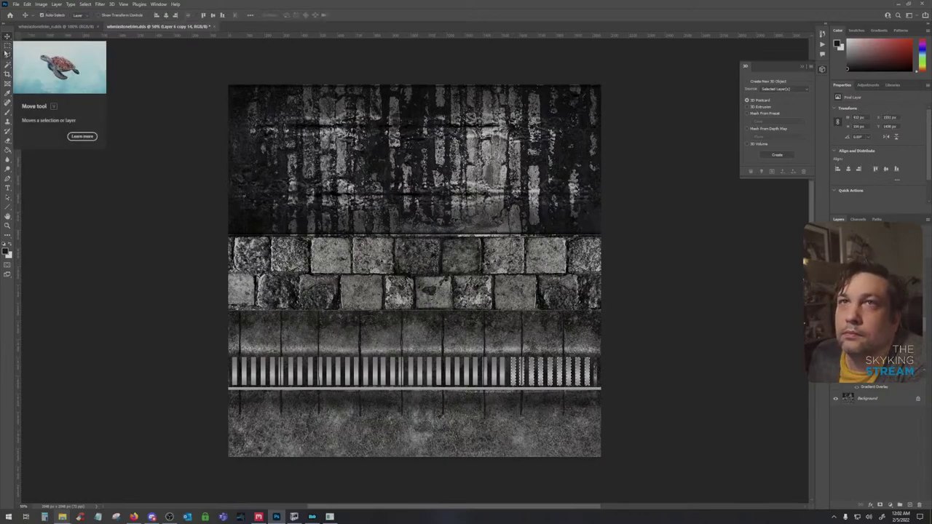
# Align the last slats of the copied strip and place a single shaded slat at the very end of the row
pyautogui.press('m')
pyautogui.moveTo(580, 348); pyautogui.dragTo(594, 392)
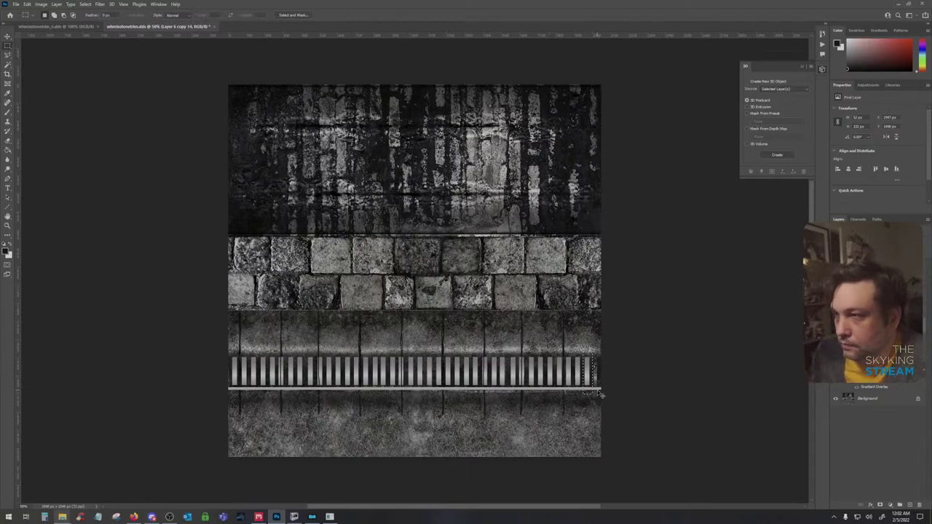
pyautogui.hotkey('ctrl', 'e')
pyautogui.click(8, 38)
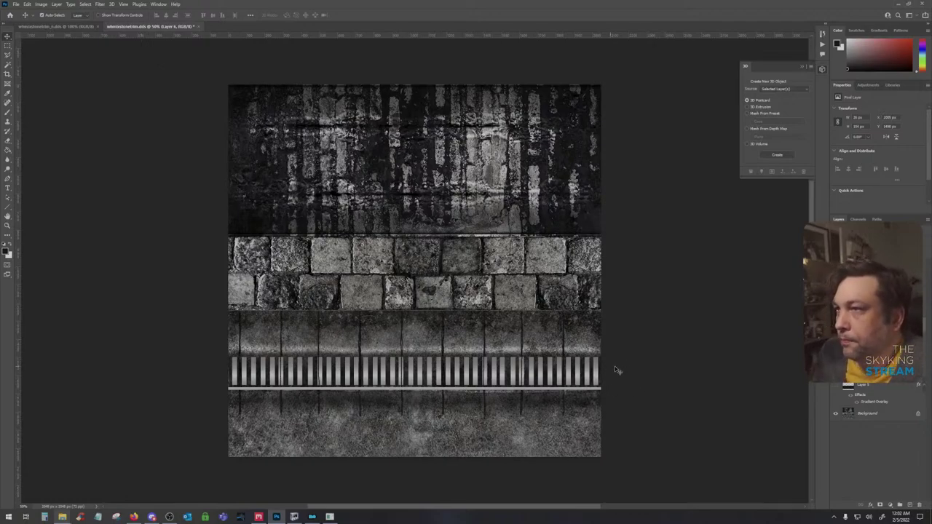
# Gather the gradient-shaded ledge and slat layers into one group and hide the group
pyautogui.click(836, 386)
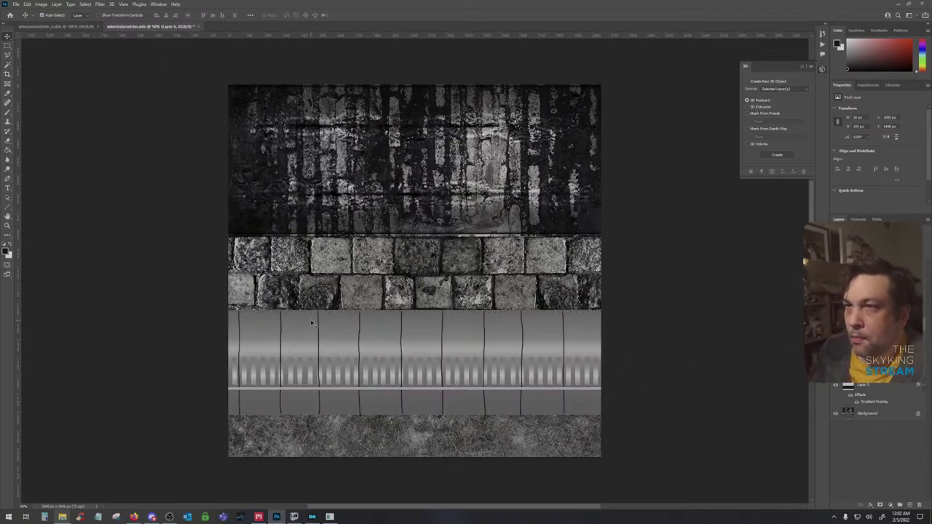
pyautogui.keyDown('shift'); pyautogui.click(886, 387); pyautogui.keyUp('shift')
pyautogui.click(900, 506)
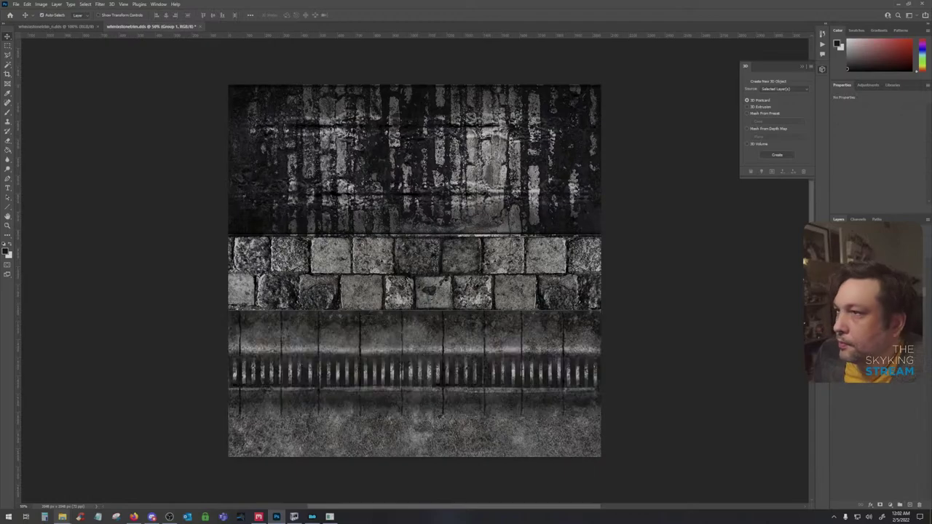
pyautogui.click(836, 262)
pyautogui.click(836, 262)
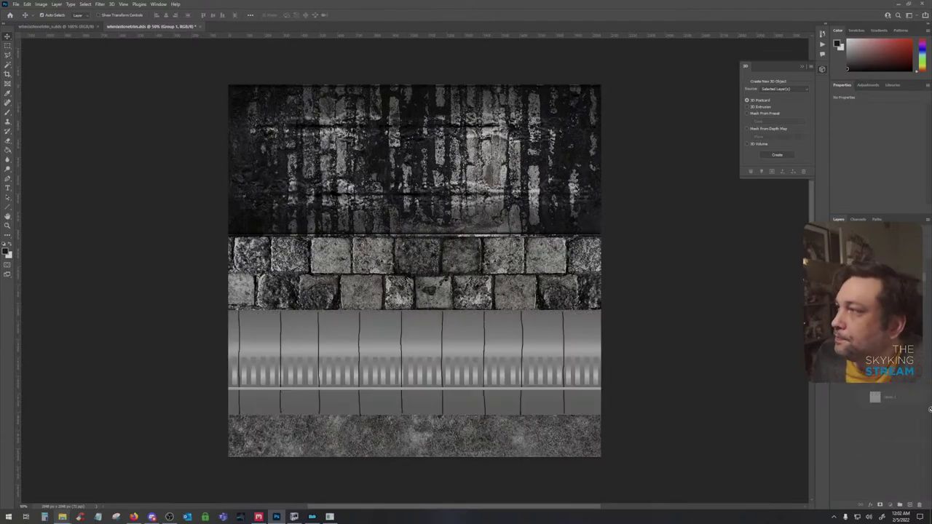
pyautogui.moveTo(929, 409); pyautogui.dragTo(873, 306)
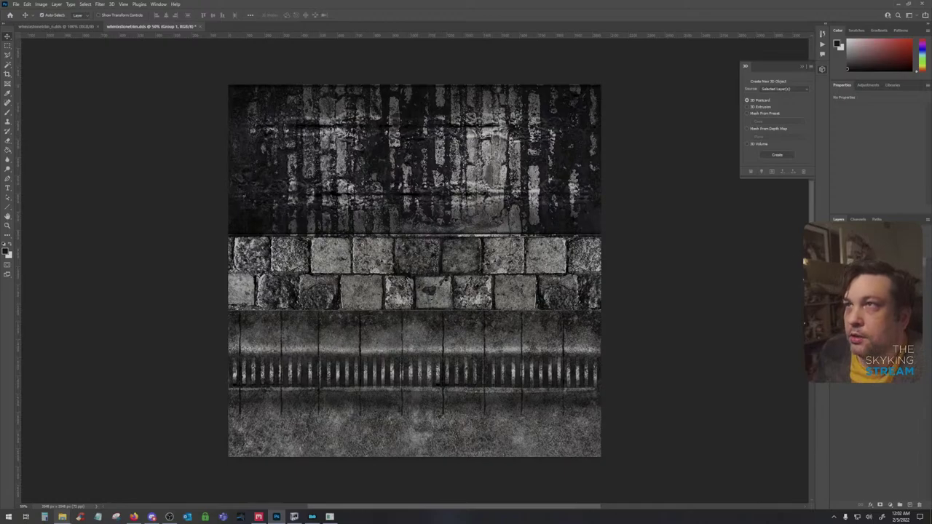
# On a new layer, select thin strips along the brick wall area's top and bottom edges and fill them with light grey
pyautogui.click(7, 46)
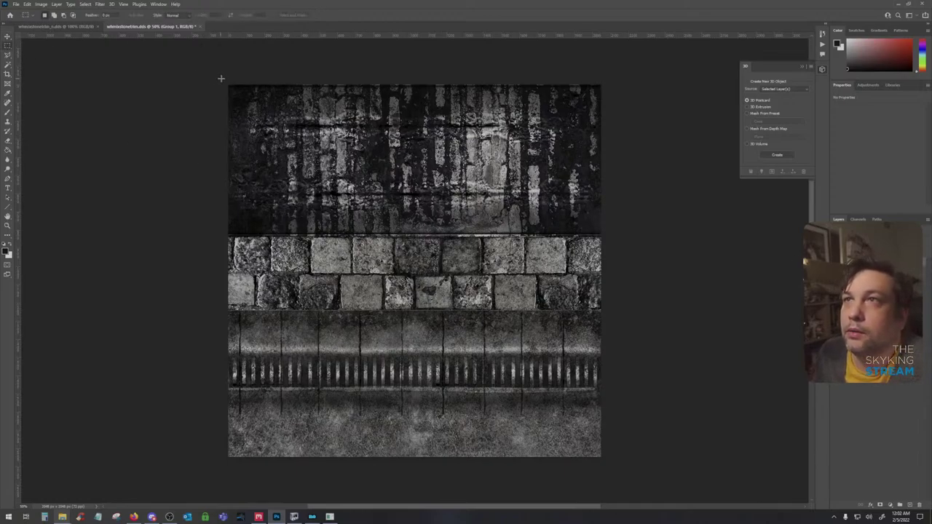
pyautogui.moveTo(220, 78); pyautogui.dragTo(633, 85)
pyautogui.moveTo(604, 235); pyautogui.dragTo(215, 233)
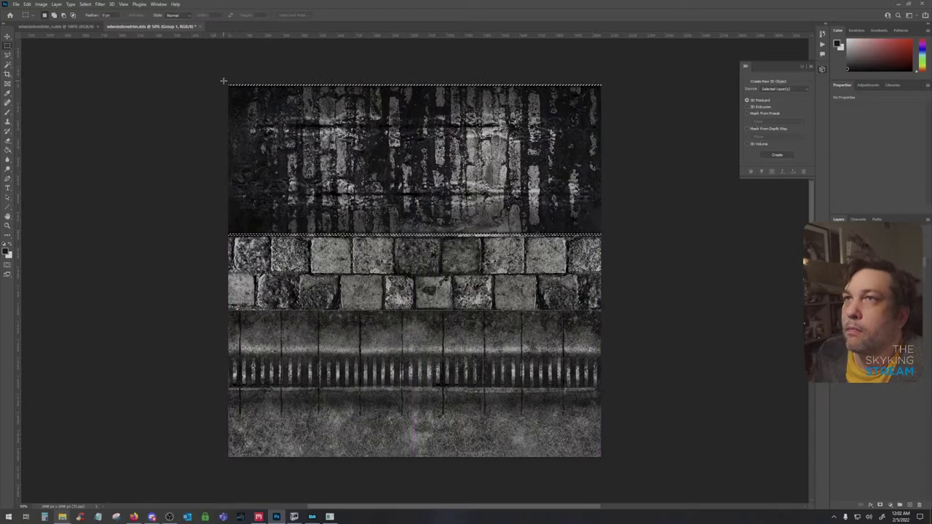
pyautogui.moveTo(227, 78); pyautogui.dragTo(646, 76)
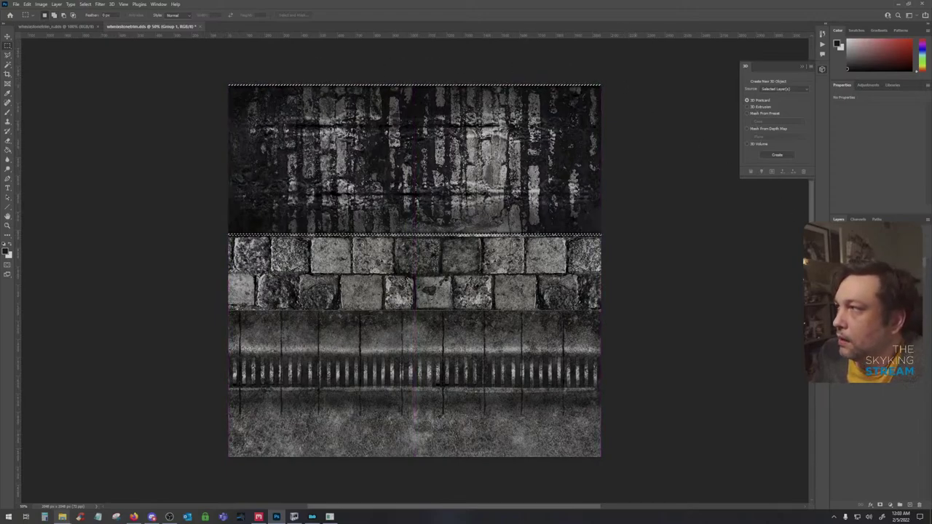
pyautogui.click(909, 505)
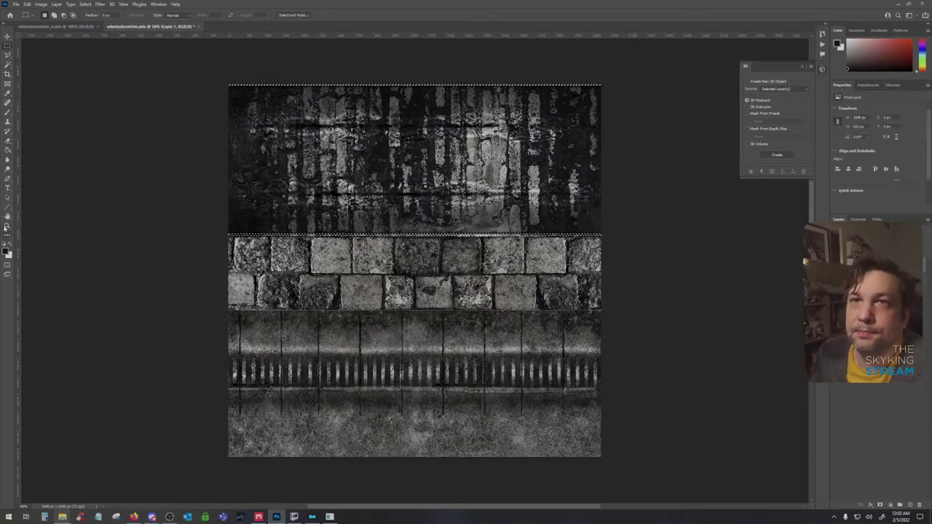
pyautogui.click(6, 251)
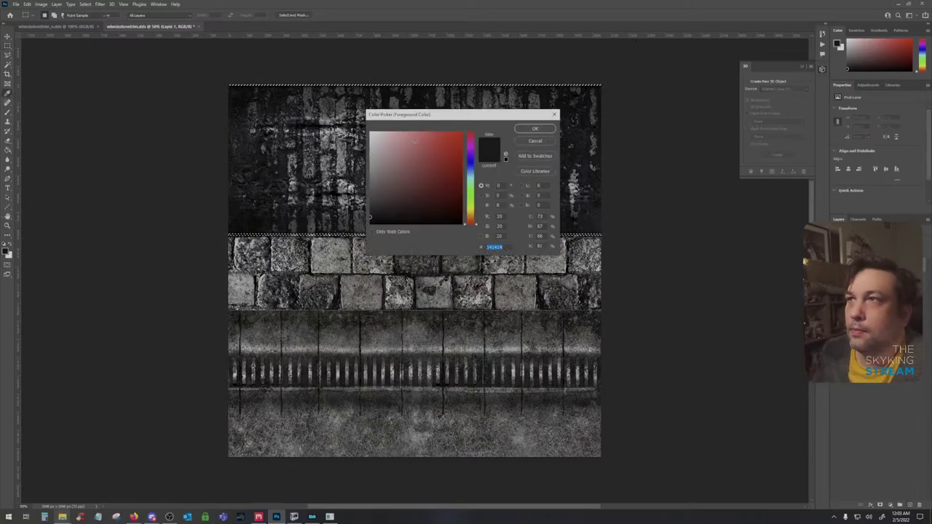
pyautogui.moveTo(380, 141); pyautogui.dragTo(372, 141)
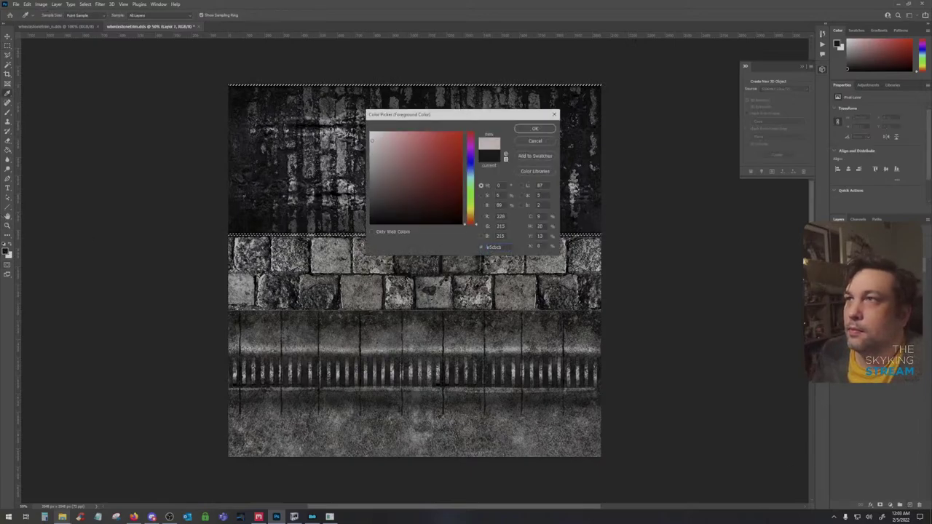
pyautogui.click(535, 128)
pyautogui.hotkey('shift', 'BackSpace')
pyautogui.press('Return')
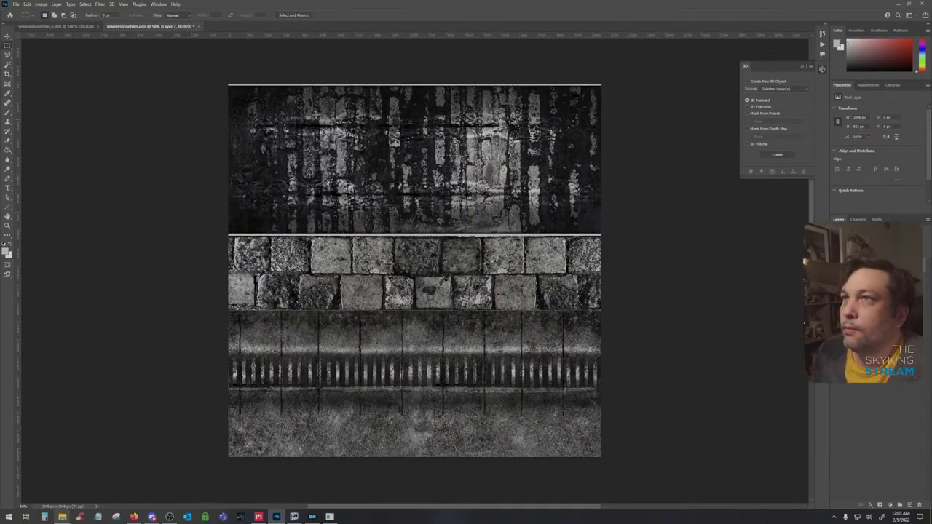
# Add another layer and fill the whole brick wall area down to the lower light strip with mid grey
pyautogui.hotkey('ctrl', 'g')
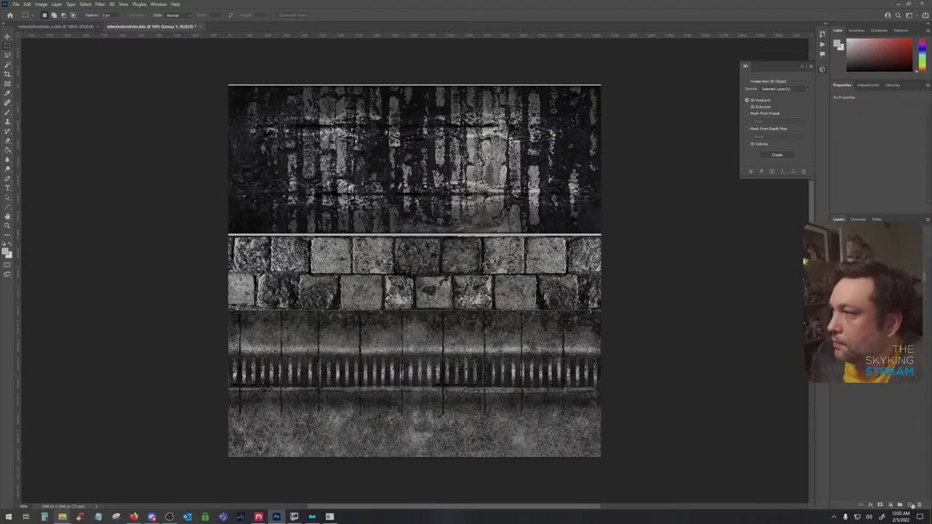
pyautogui.hotkey('ctrl', 'alt', 'shift', 'n')
pyautogui.moveTo(227, 84); pyautogui.dragTo(720, 234)
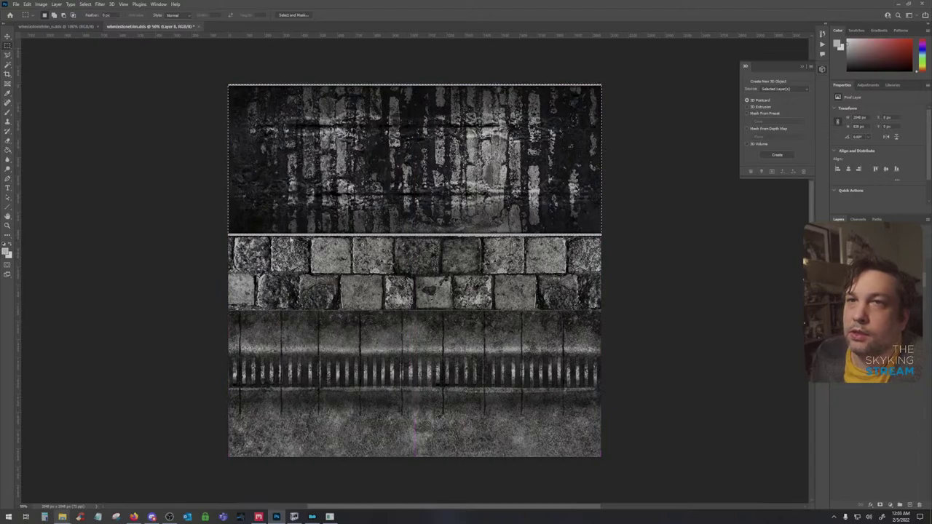
pyautogui.click(6, 252)
pyautogui.moveTo(371, 162); pyautogui.dragTo(366, 171)
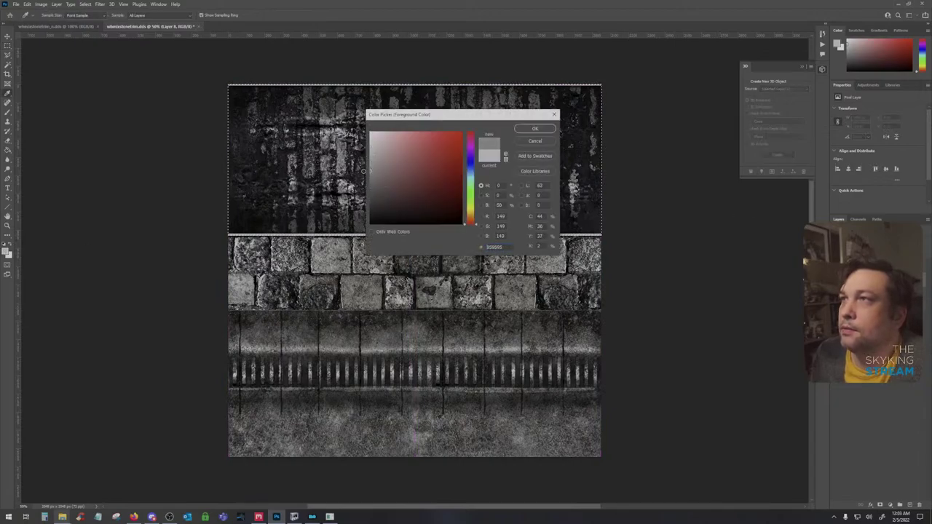
pyautogui.click(552, 130)
pyautogui.hotkey('shift', 'F5')
pyautogui.press('Return')
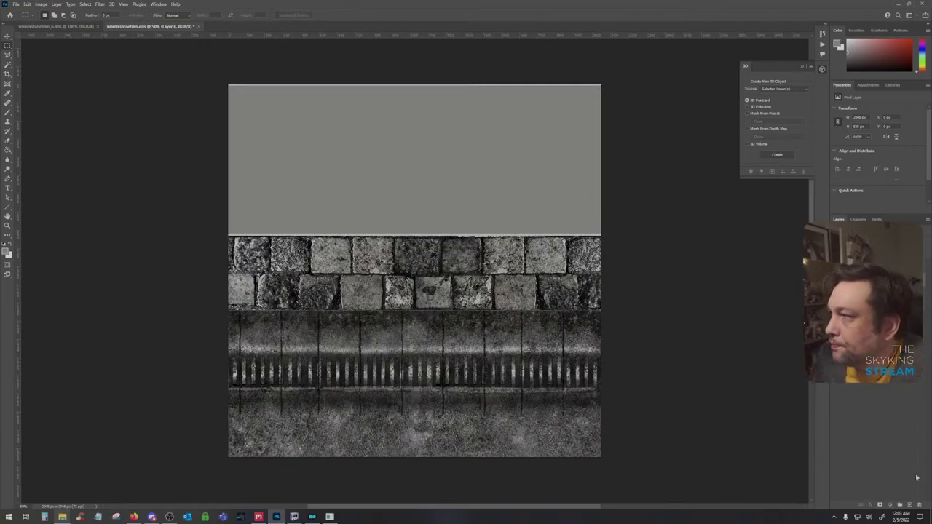
# Add a new layer and fill the two stone block rows, from the light strip down to the ledge, with mid grey
pyautogui.click(909, 505)
pyautogui.hotkey('ctrl', 'shift', 'alt', 'n')
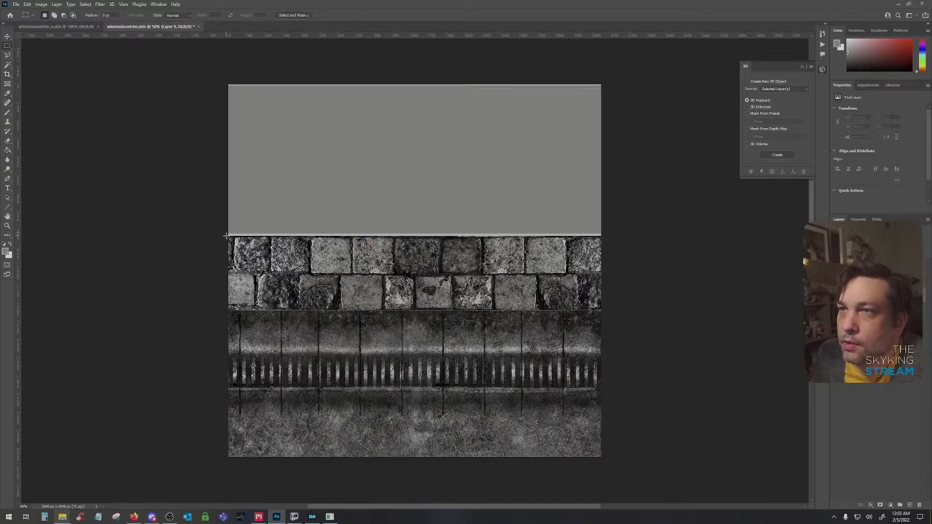
pyautogui.moveTo(225, 234); pyautogui.dragTo(690, 308)
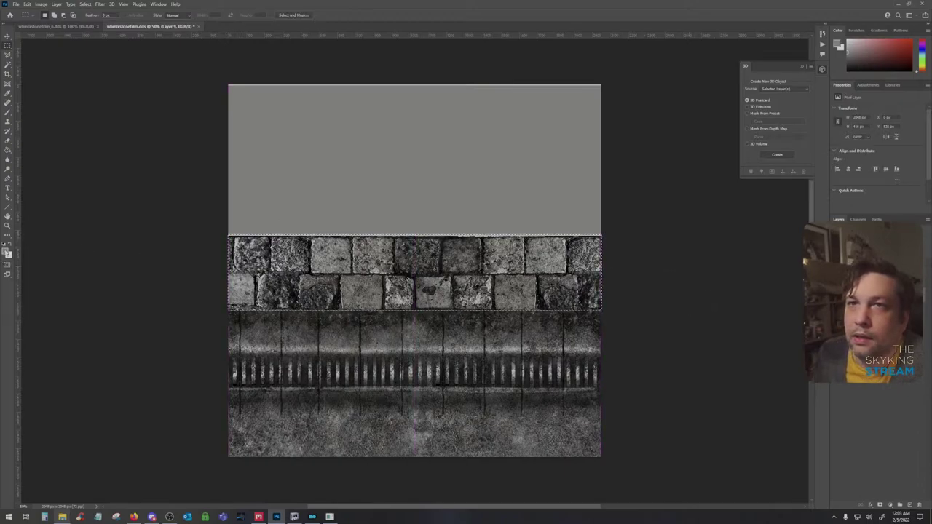
pyautogui.click(6, 251)
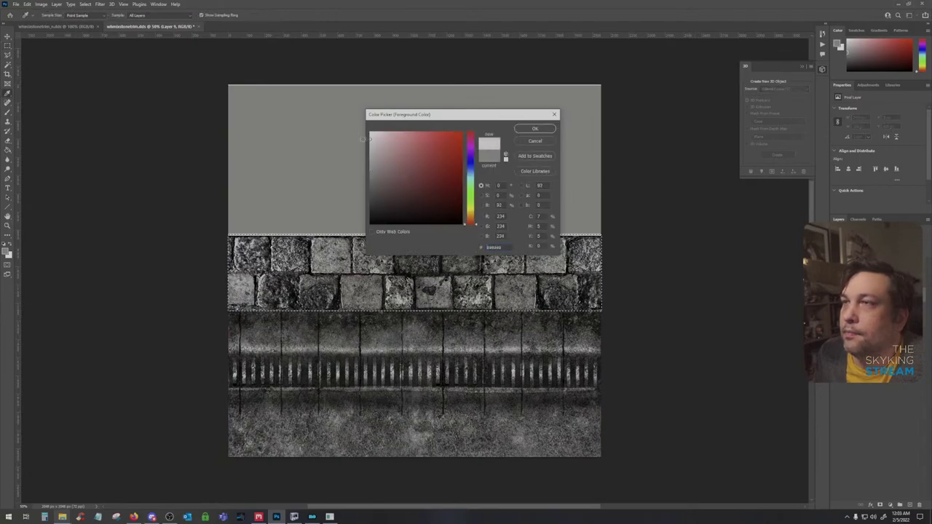
pyautogui.moveTo(364, 138); pyautogui.dragTo(364, 169)
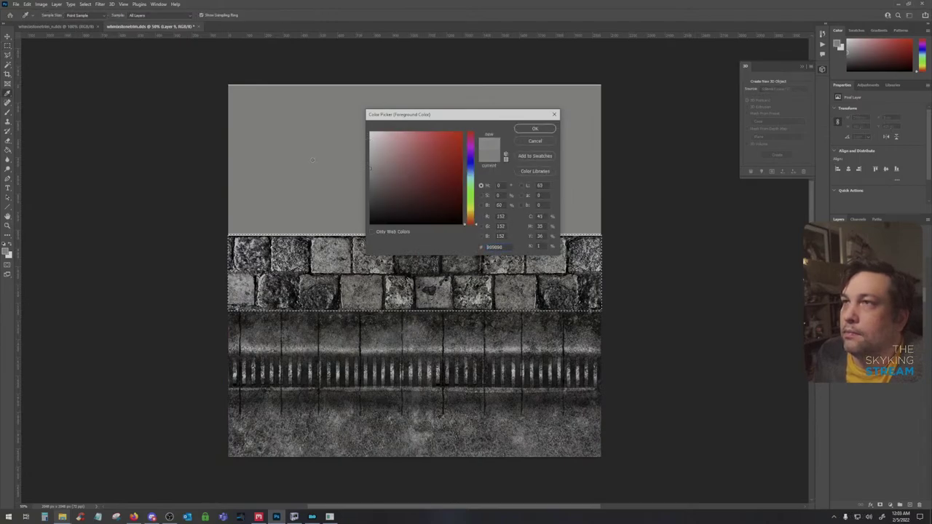
pyautogui.click(534, 128)
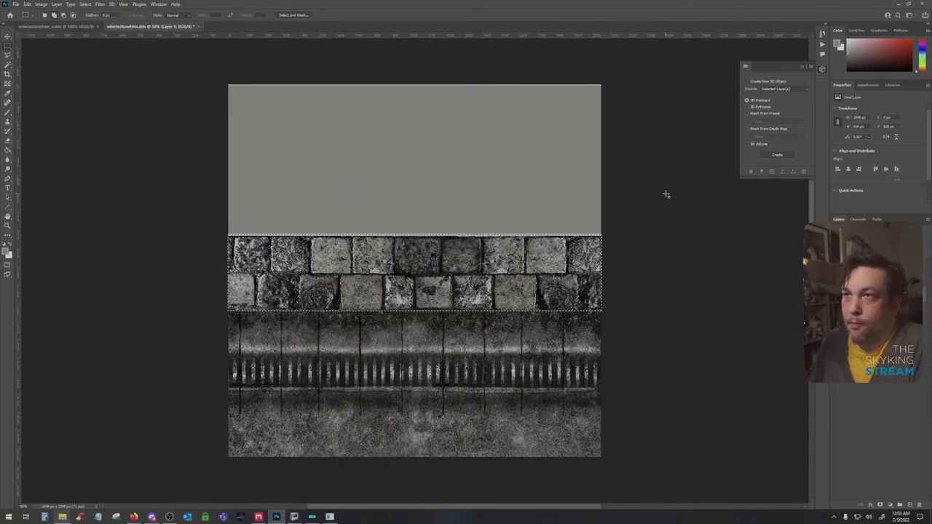
pyautogui.hotkey('shift', 'BackSpace')
pyautogui.press('Return')
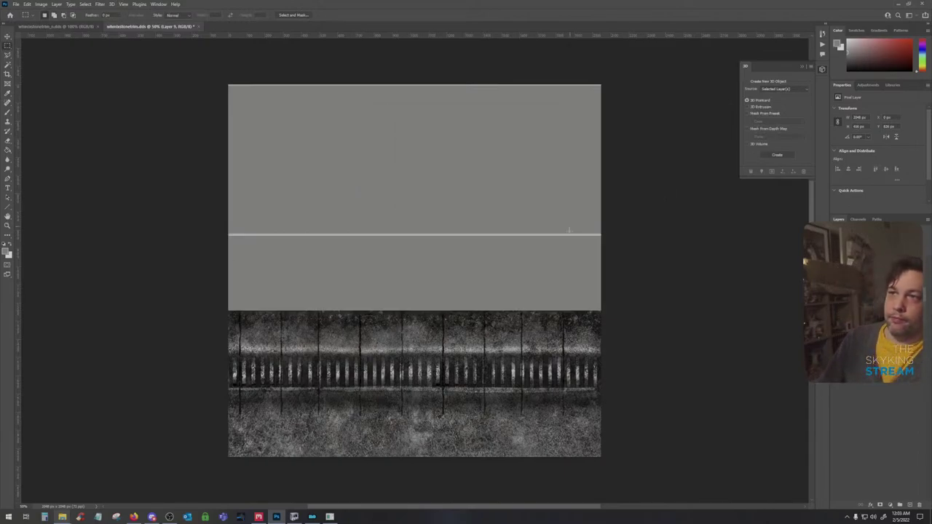
pyautogui.hotkey('ctrl', 'BackSpace')
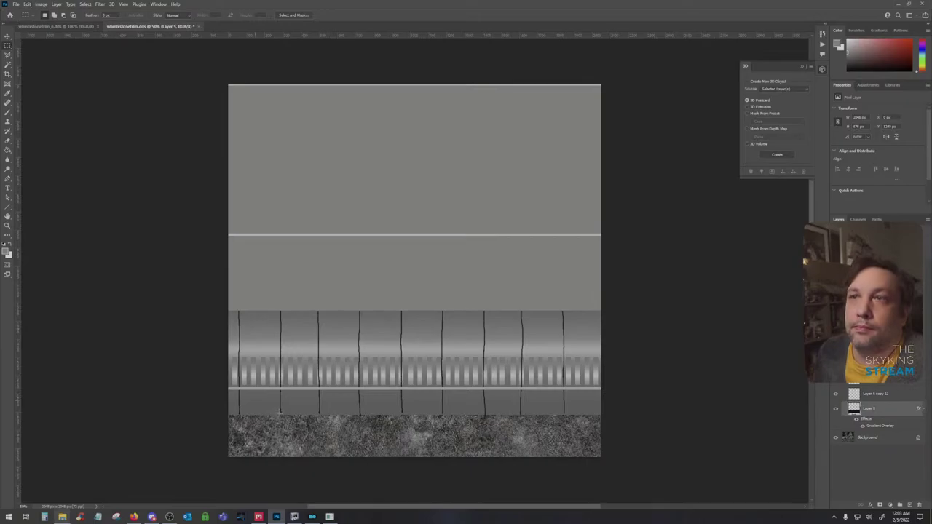
# Try to fill the rough ground strip along the texture's bottom edge directly on the gradient ledge layer
pyautogui.moveTo(224, 411); pyautogui.dragTo(680, 483)
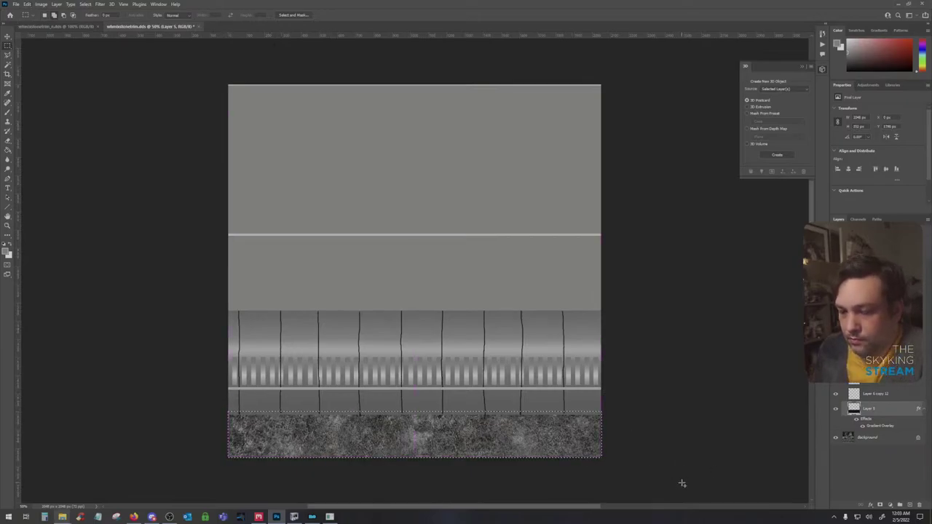
pyautogui.hotkey('shift', 'BackSpace')
pyautogui.press('Return')
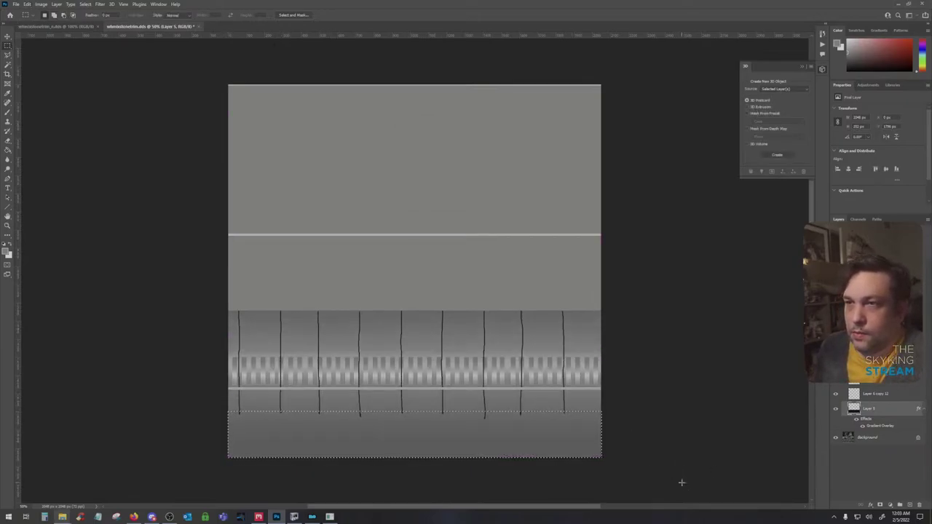
pyautogui.hotkey('ctrl', 'z')
# On a new layer beneath the gradient ledge layer, fill the bottom ground strip with the dark grey sampled from the ledge's lower part
pyautogui.hotkey('ctrl', 'j')
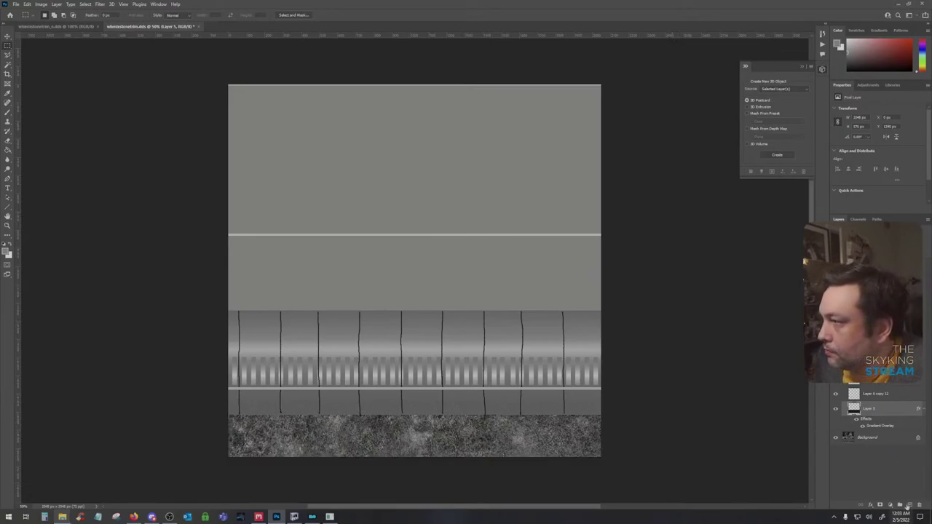
pyautogui.moveTo(899, 413); pyautogui.dragTo(897, 445)
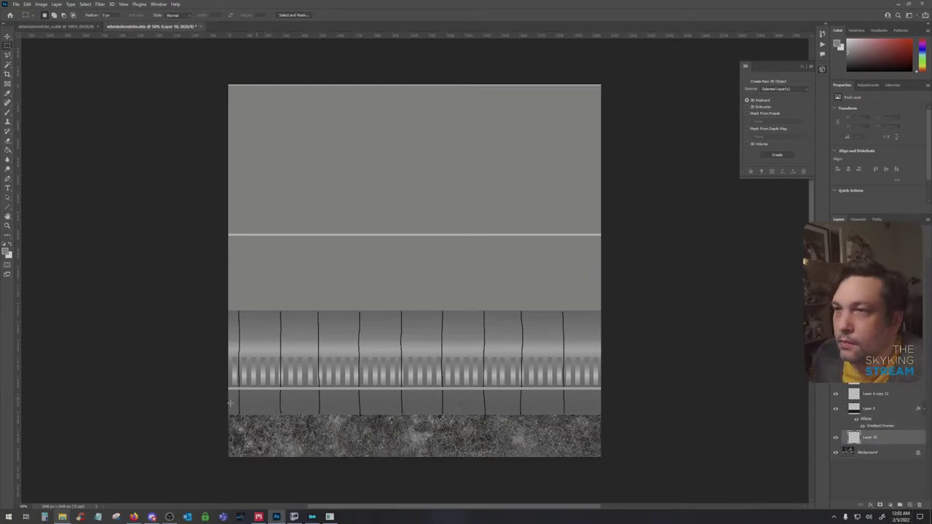
pyautogui.click(8, 93)
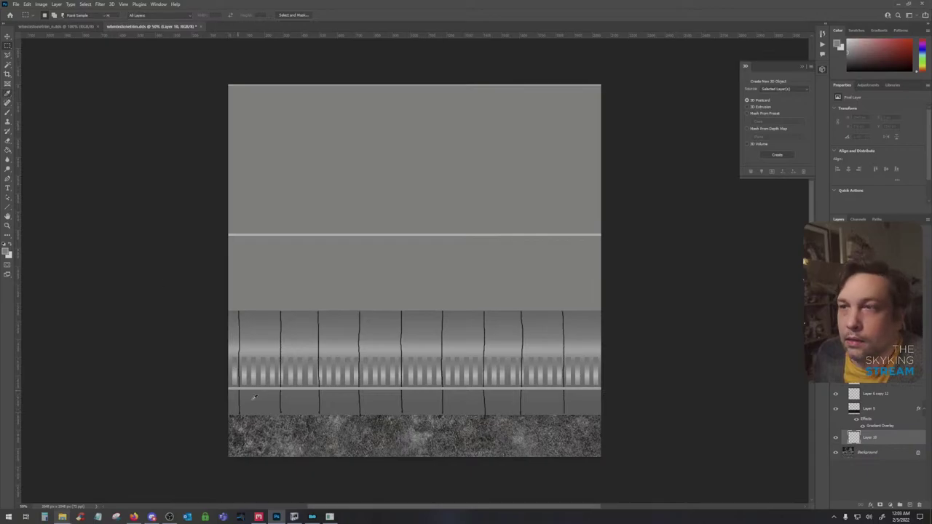
pyautogui.click(258, 418)
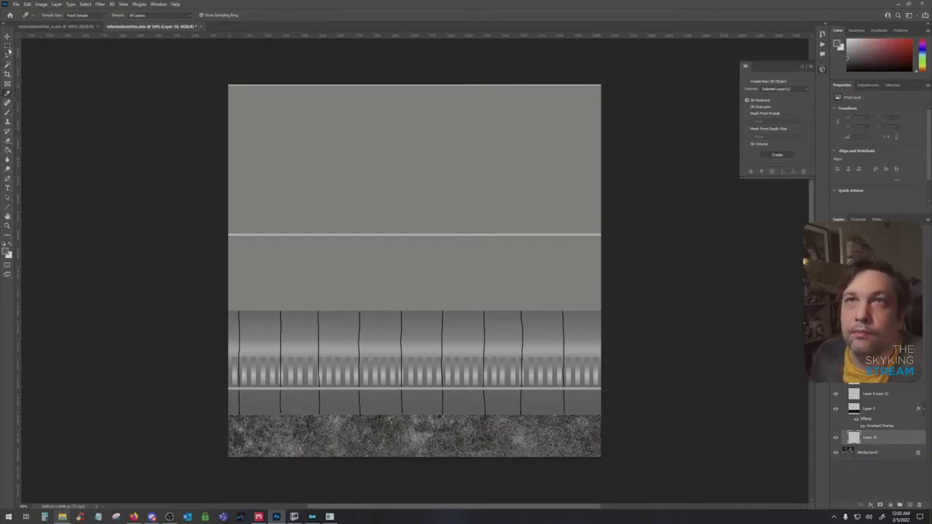
pyautogui.press('m')
pyautogui.moveTo(226, 407); pyautogui.dragTo(672, 482)
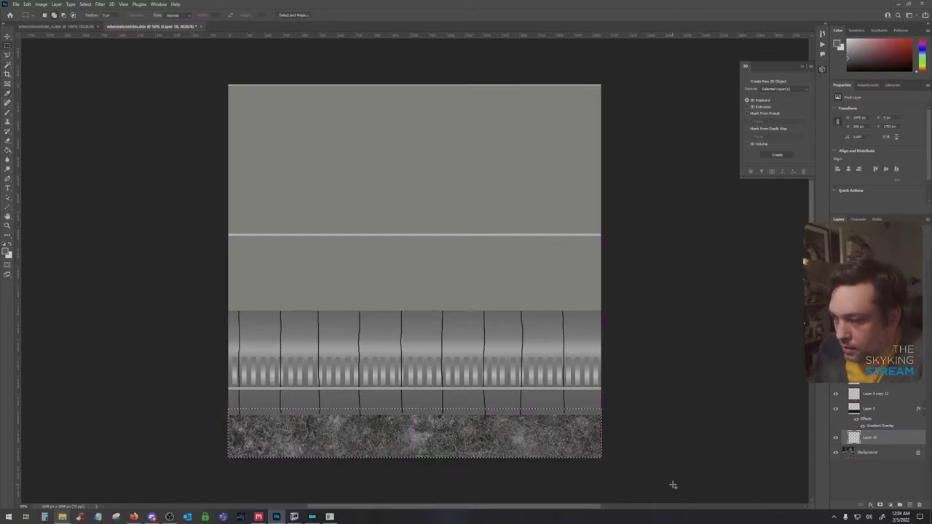
pyautogui.hotkey('alt', 'BackSpace')
pyautogui.hotkey('ctrl', 'd')
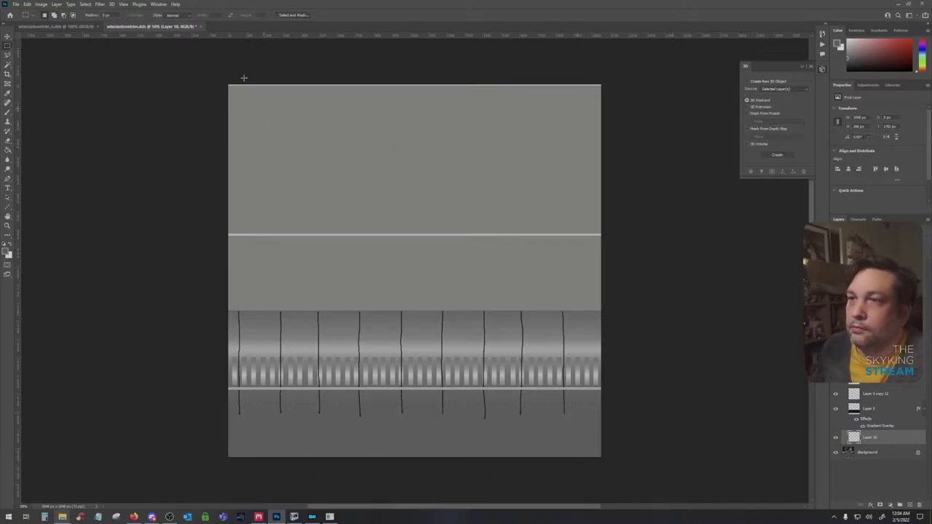
# Save a copy of the height image to the Desktop as whmixstonetrim.jpg, a JPEG at maximum quality 12
pyautogui.click(15, 5)
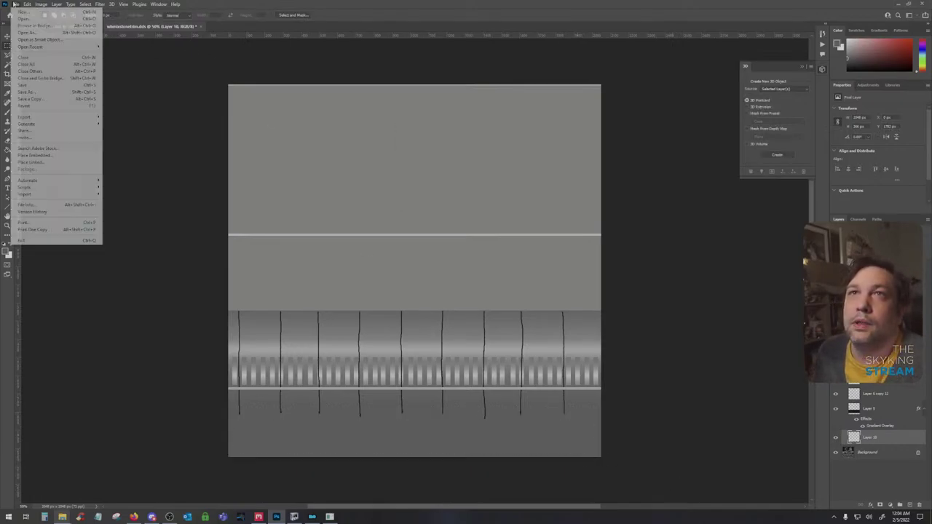
pyautogui.click(36, 98)
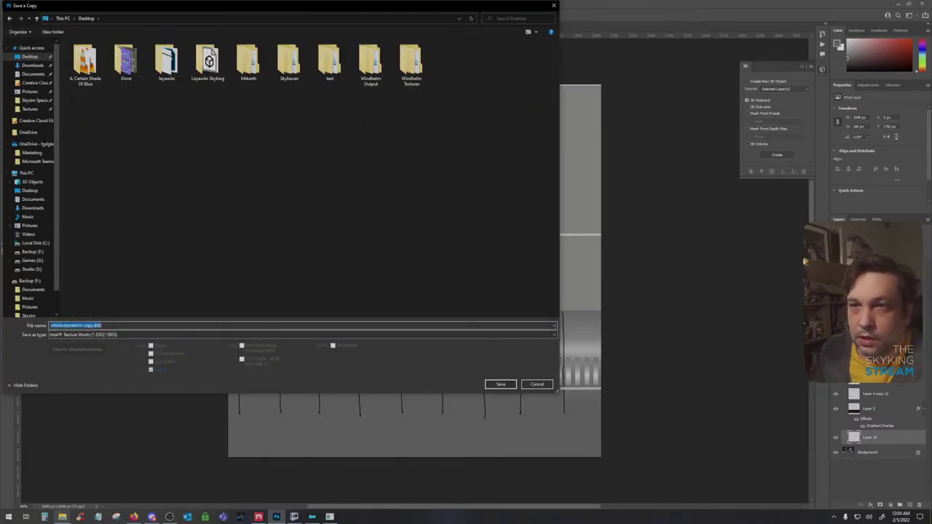
pyautogui.click(85, 325)
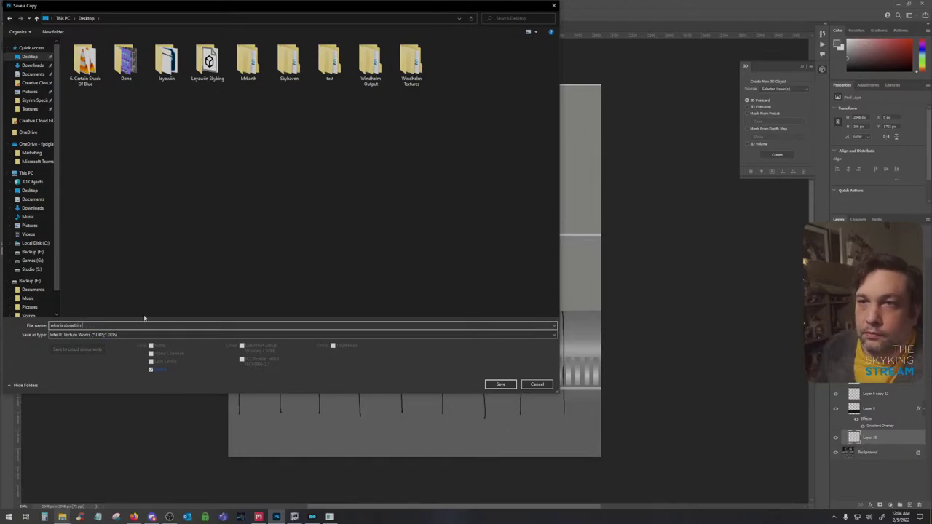
pyautogui.click(98, 335)
pyautogui.click(112, 397)
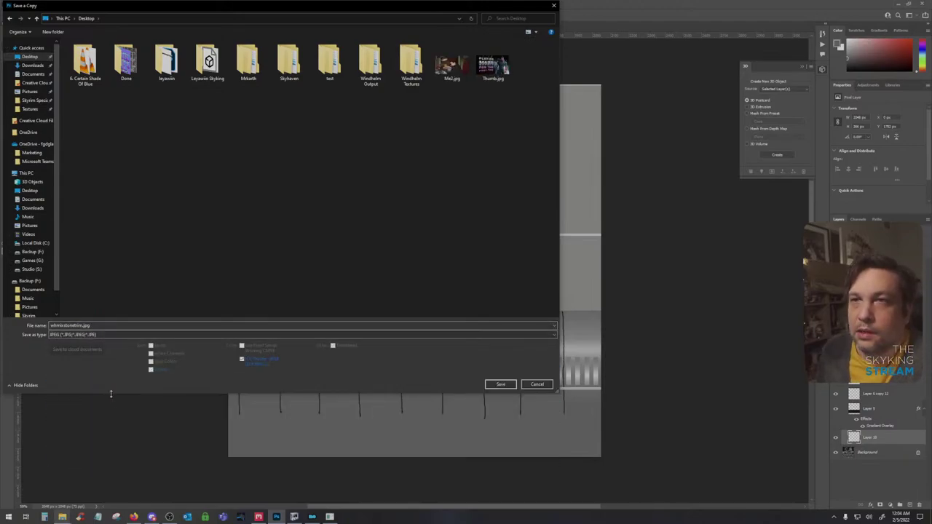
pyautogui.press('Return')
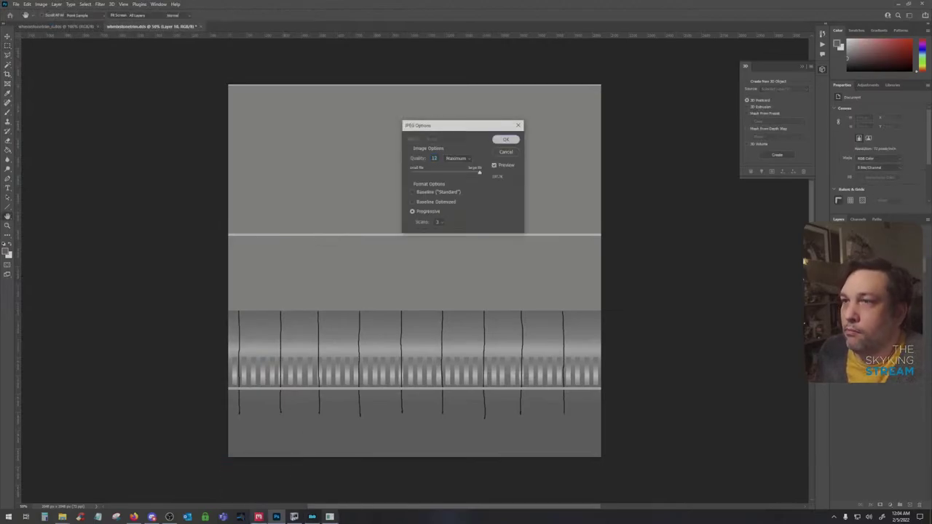
pyautogui.click(505, 139)
# Switch to Quixel Mixer and delete the Ancient Temple Jungle Roots, Creeping Fig, Ground Roots and Solid 1 layers
pyautogui.click(258, 517)
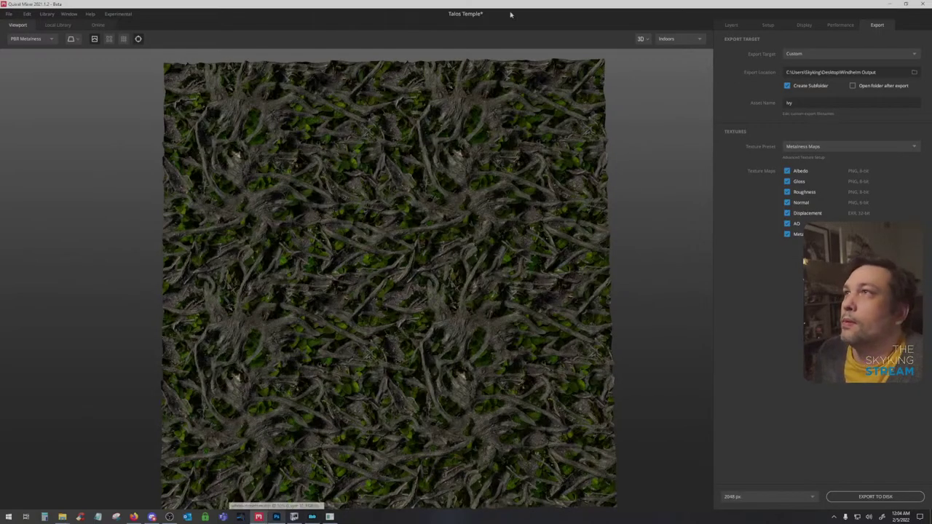
pyautogui.click(732, 25)
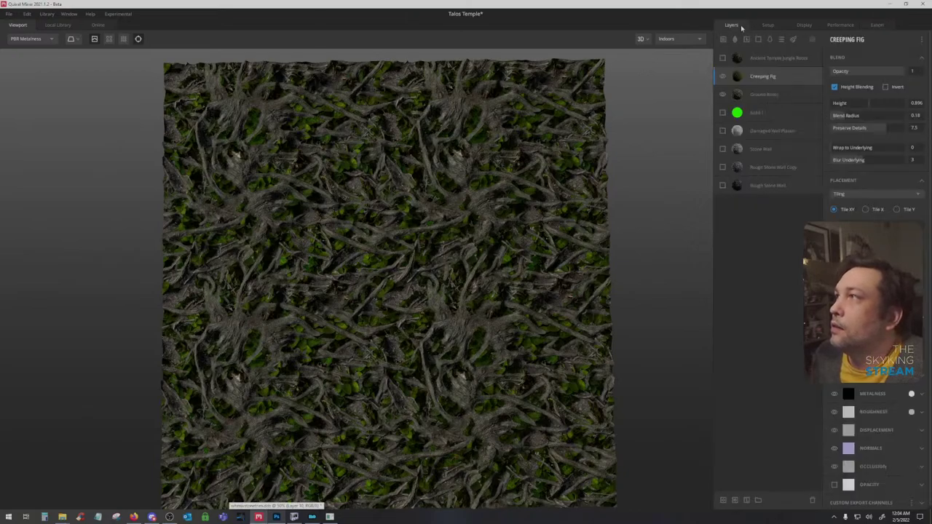
pyautogui.click(765, 65)
pyautogui.keyDown('shift'); pyautogui.click(779, 117); pyautogui.keyUp('shift')
pyautogui.moveTo(779, 116); pyautogui.dragTo(812, 500)
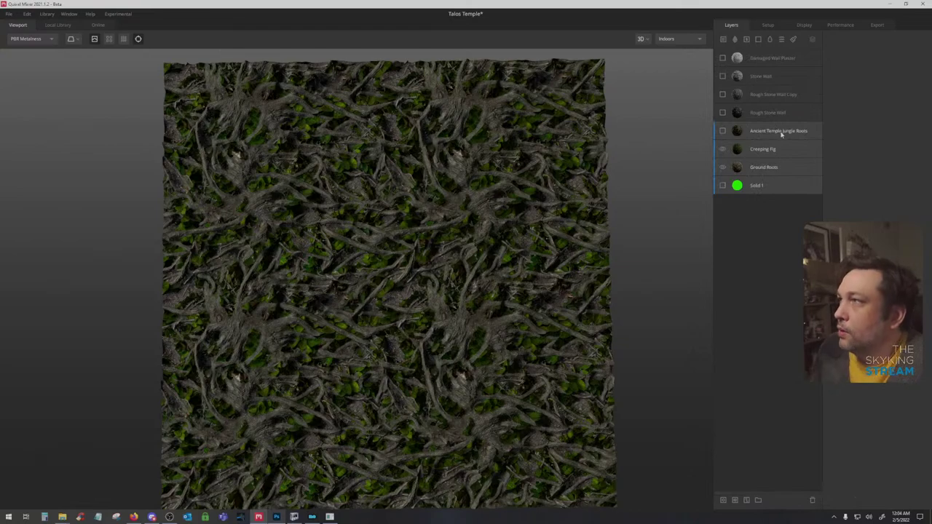
pyautogui.press('Delete')
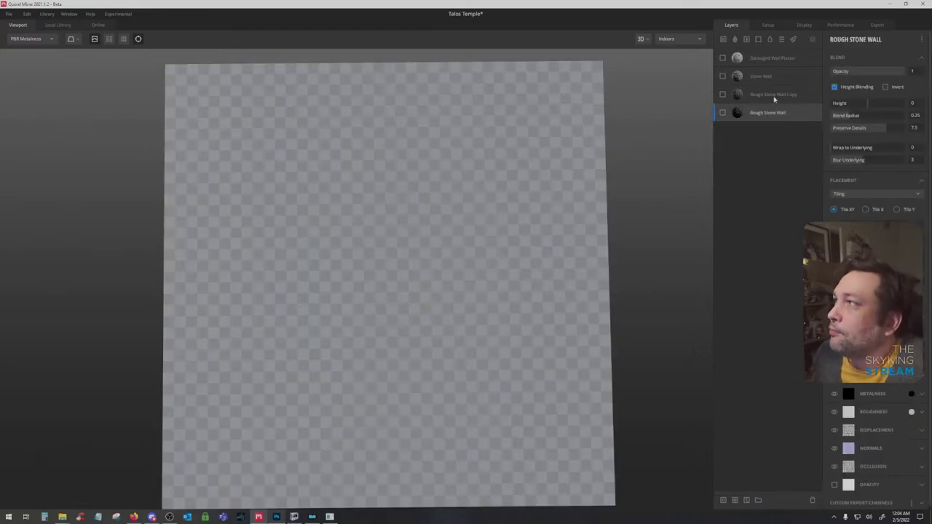
# Add a new solid layer at the top of the stack, above Damaged Wall Plaster
pyautogui.click(774, 96)
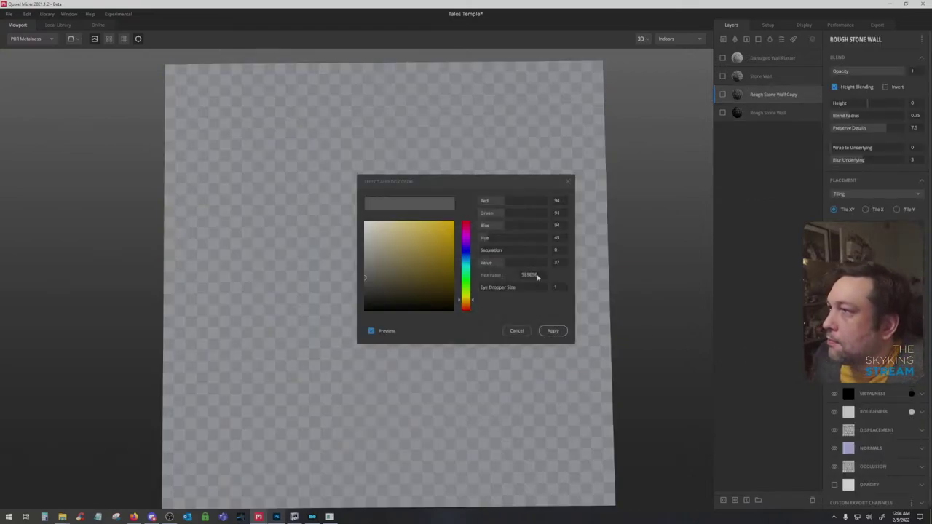
pyautogui.click(516, 331)
pyautogui.click(775, 59)
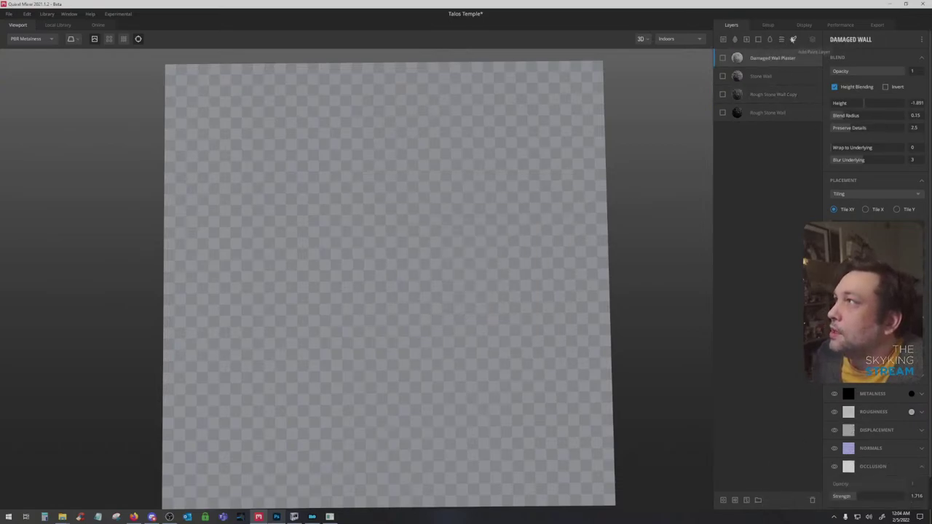
pyautogui.click(757, 41)
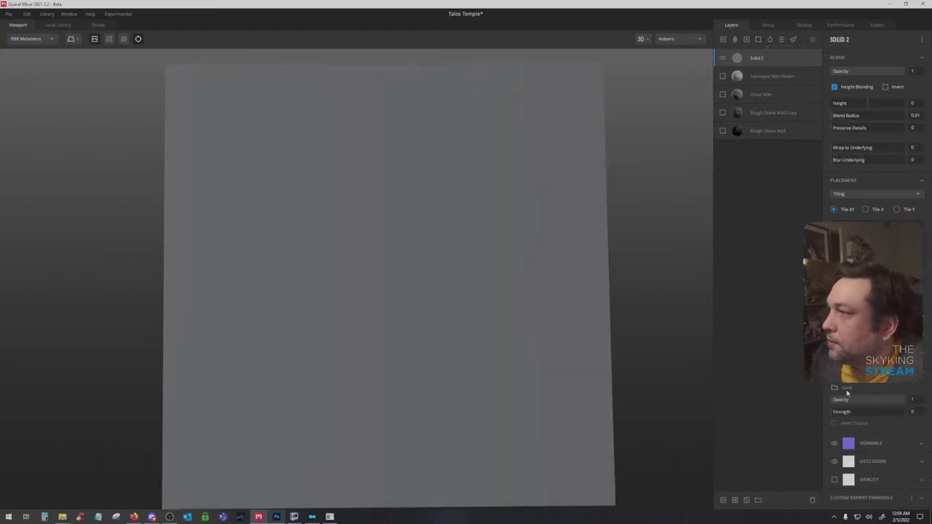
# Load whmixstonetrim.jpg from the Desktop as the solid layer's displacement source and set its strength to 1.55
pyautogui.click(845, 388)
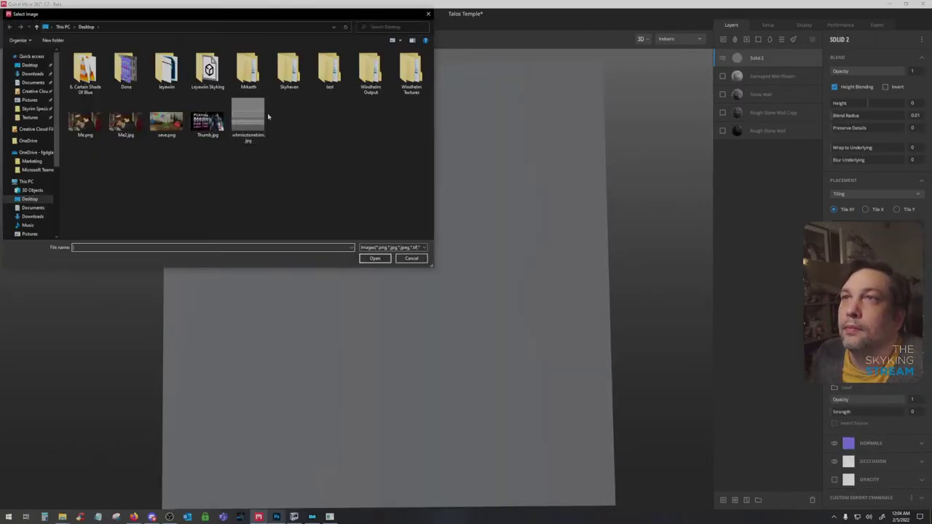
pyautogui.doubleClick(251, 120)
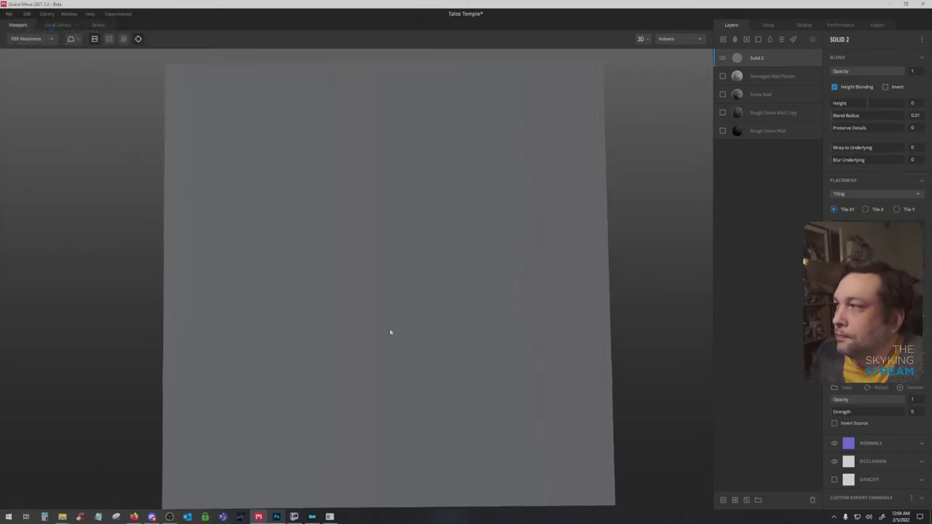
pyautogui.moveTo(389, 332); pyautogui.dragTo(385, 97)
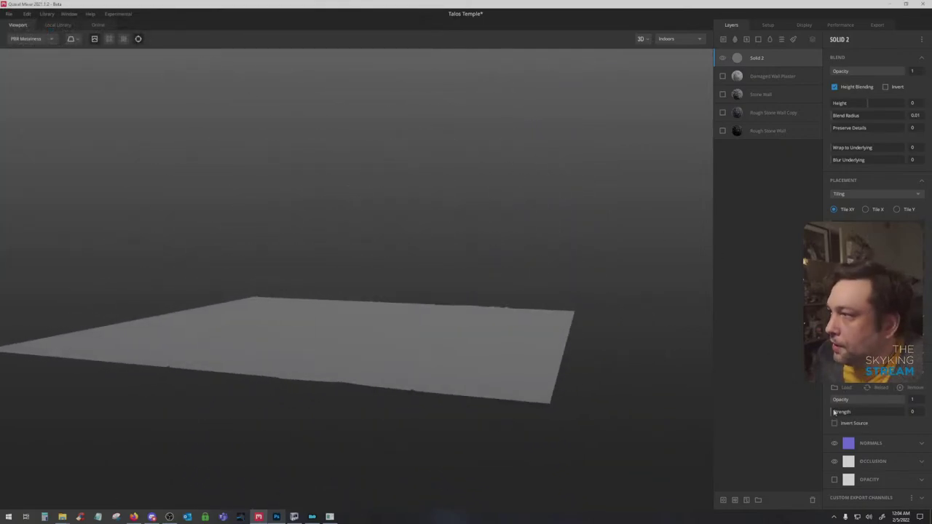
pyautogui.moveTo(833, 411)
pyautogui.mouseDown()
pyautogui.moveTo(854, 414)
pyautogui.moveTo(834, 413)
pyautogui.mouseUp()
pyautogui.moveTo(495, 332); pyautogui.dragTo(351, 241)
# Add the Cracked Lichen Rock surface from the local library's Rock category above the solid layer
pyautogui.click(59, 24)
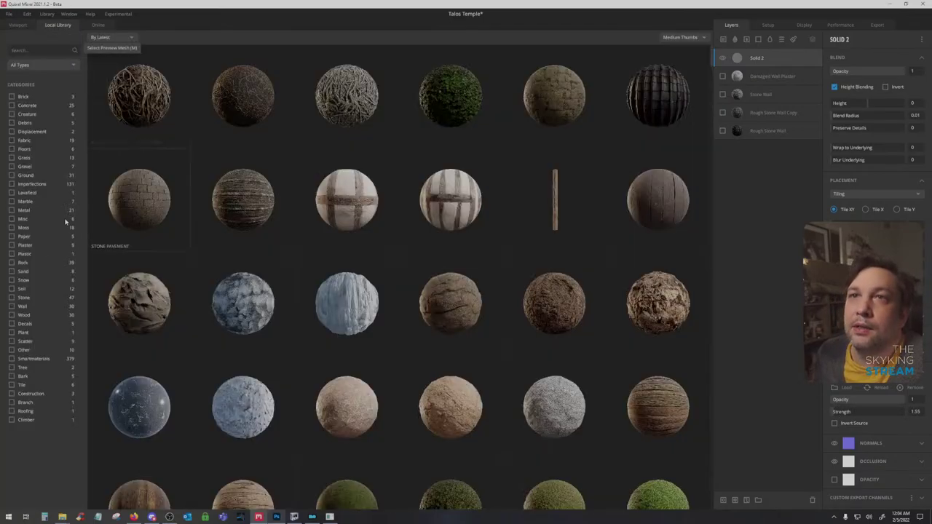
pyautogui.click(12, 263)
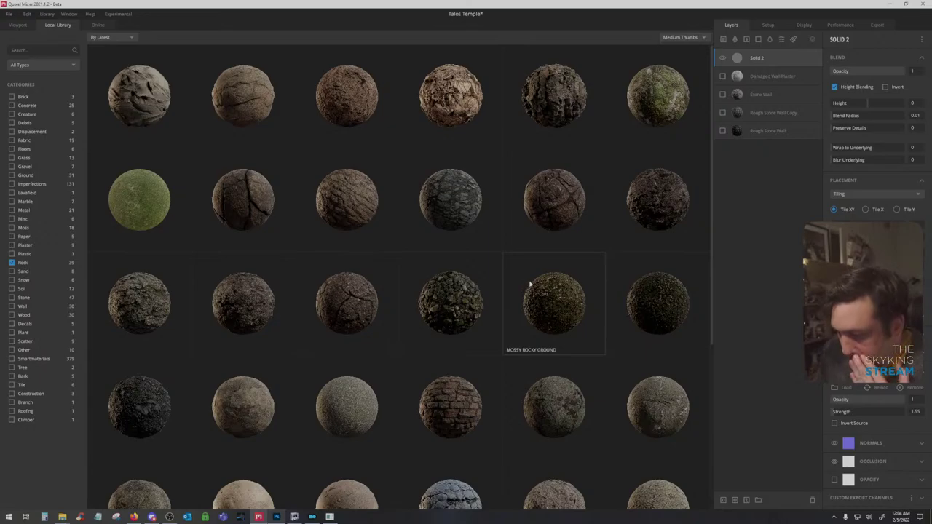
pyautogui.scroll(-1, 609, 306)
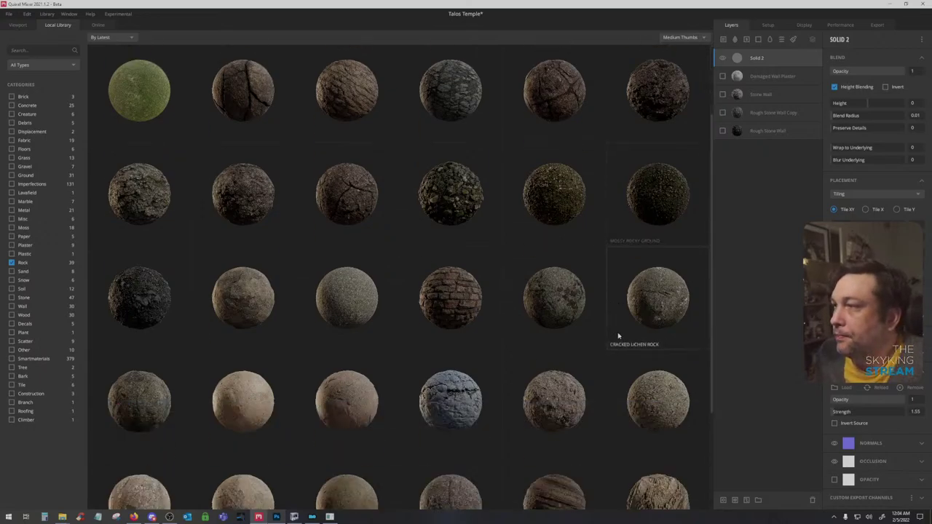
pyautogui.click(653, 306)
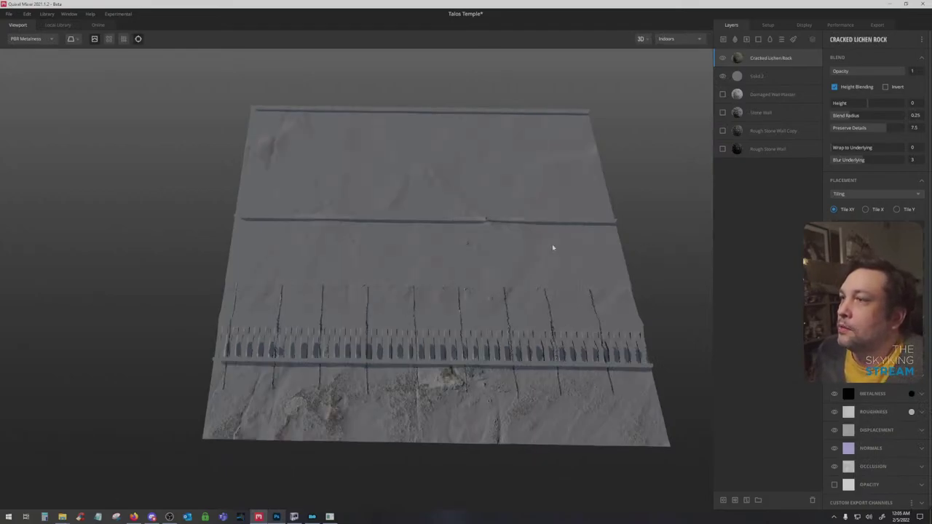
pyautogui.moveTo(553, 247); pyautogui.dragTo(669, 189)
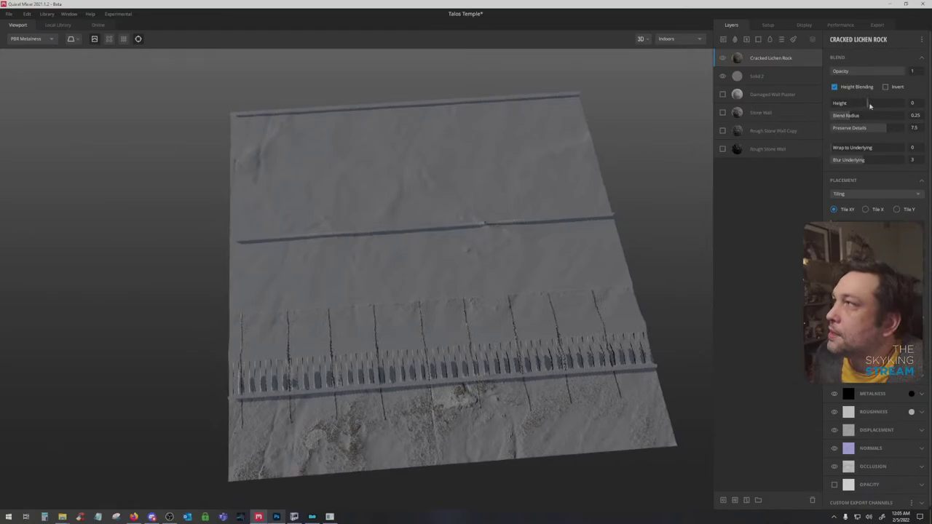
# Set the Cracked Lichen Rock layer's height to 10.84, wrap to underlying to 1 and blur underlying to 5
pyautogui.moveTo(869, 106); pyautogui.dragTo(888, 102)
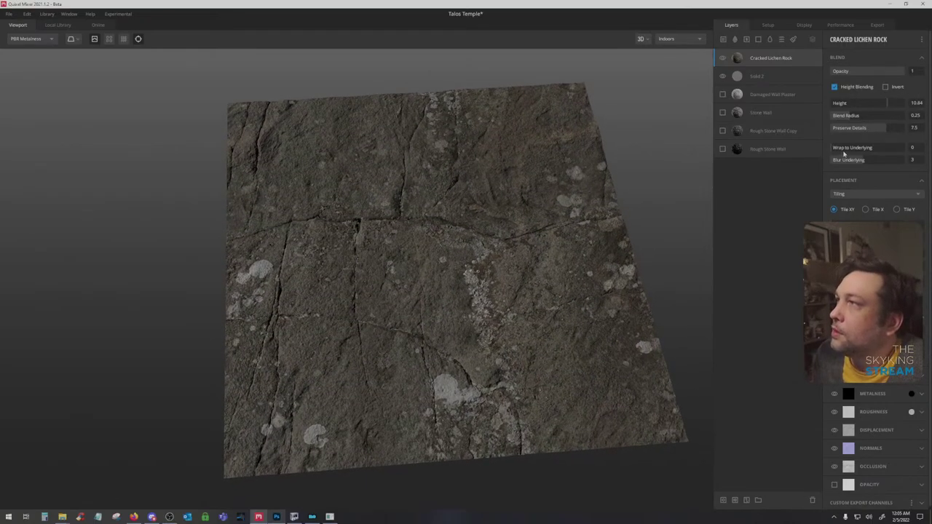
pyautogui.moveTo(845, 151); pyautogui.dragTo(902, 148)
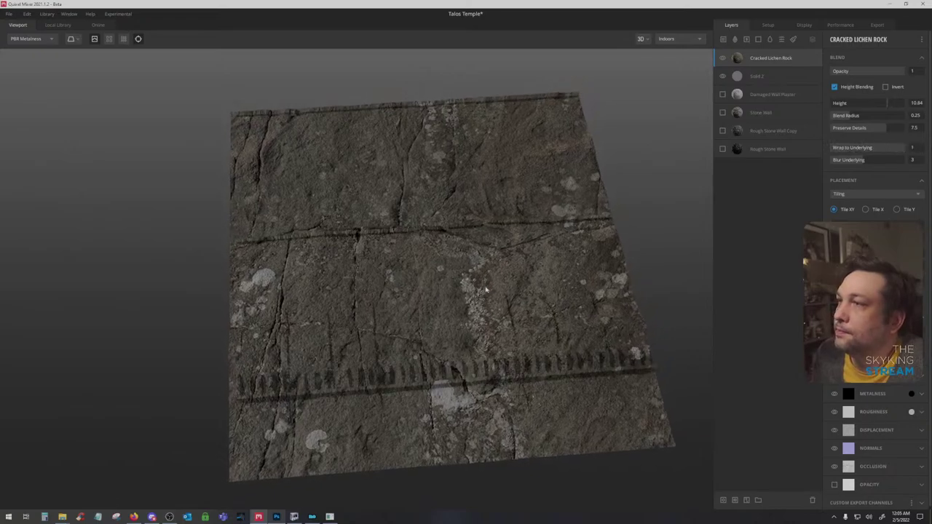
pyautogui.moveTo(487, 290)
pyautogui.mouseDown()
pyautogui.moveTo(572, 210)
pyautogui.moveTo(641, 184)
pyautogui.moveTo(609, 173)
pyautogui.moveTo(494, 303)
pyautogui.mouseUp()
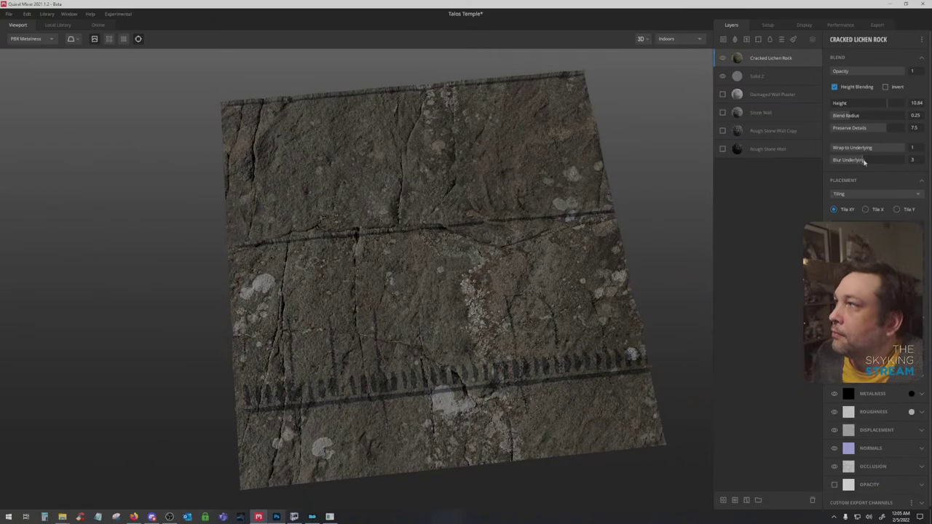
pyautogui.moveTo(864, 161)
pyautogui.mouseDown()
pyautogui.moveTo(834, 160)
pyautogui.moveTo(882, 160)
pyautogui.mouseUp()
# Add the Lichen Covered Rock surface from the local library as the top layer and darken its albedo colour
pyautogui.click(57, 25)
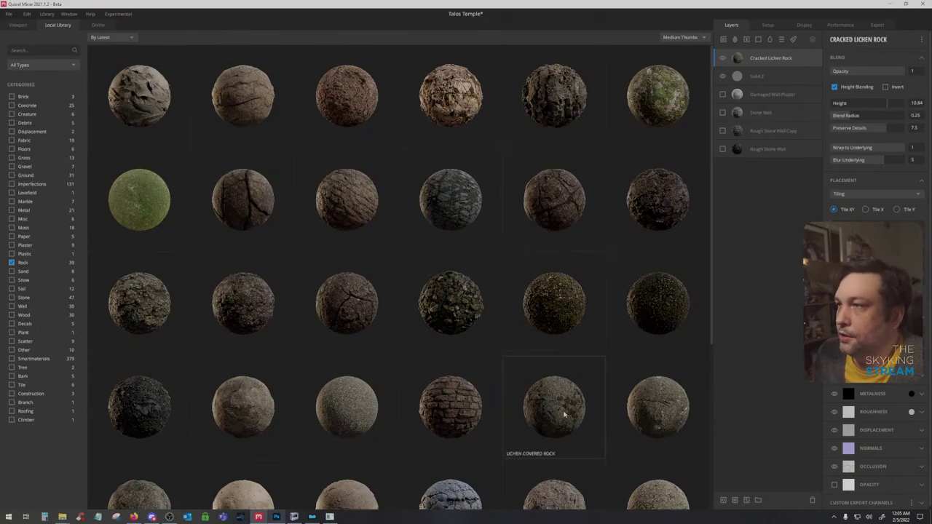
pyautogui.doubleClick(564, 414)
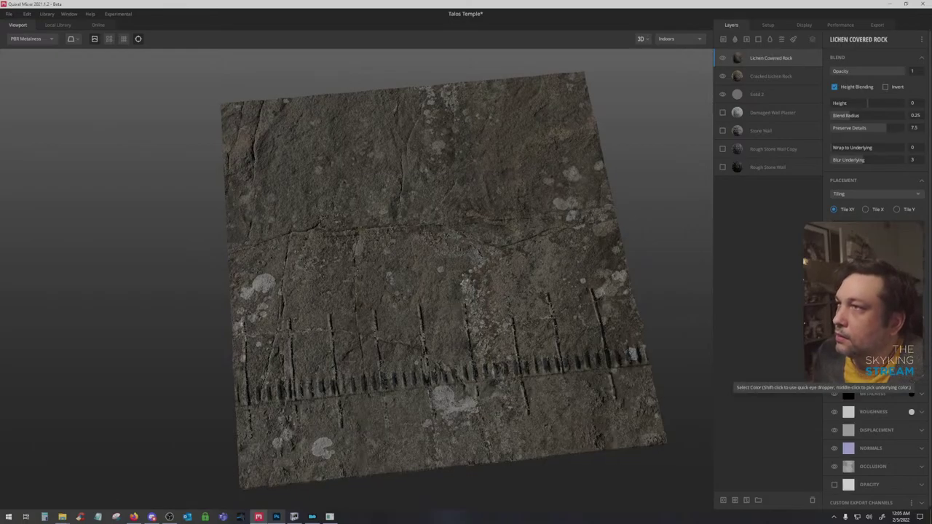
pyautogui.click(848, 375)
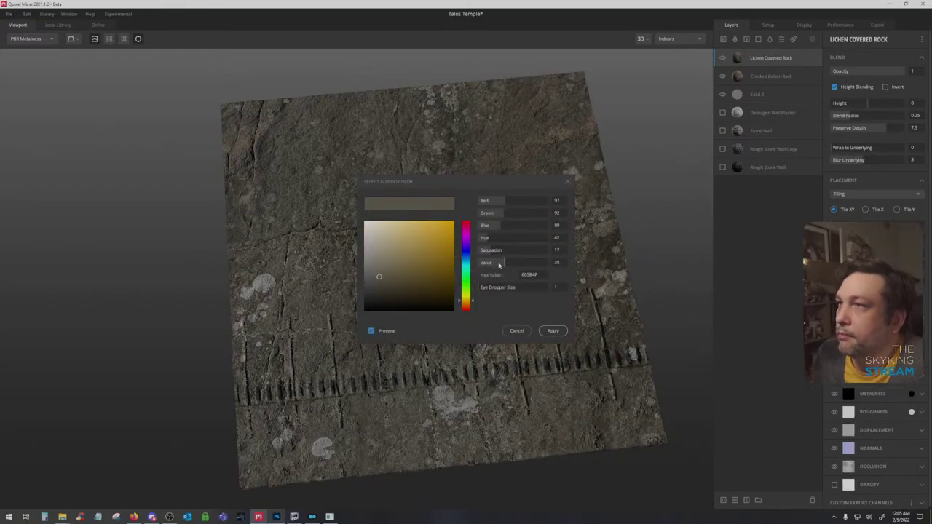
pyautogui.moveTo(499, 266); pyautogui.dragTo(493, 264)
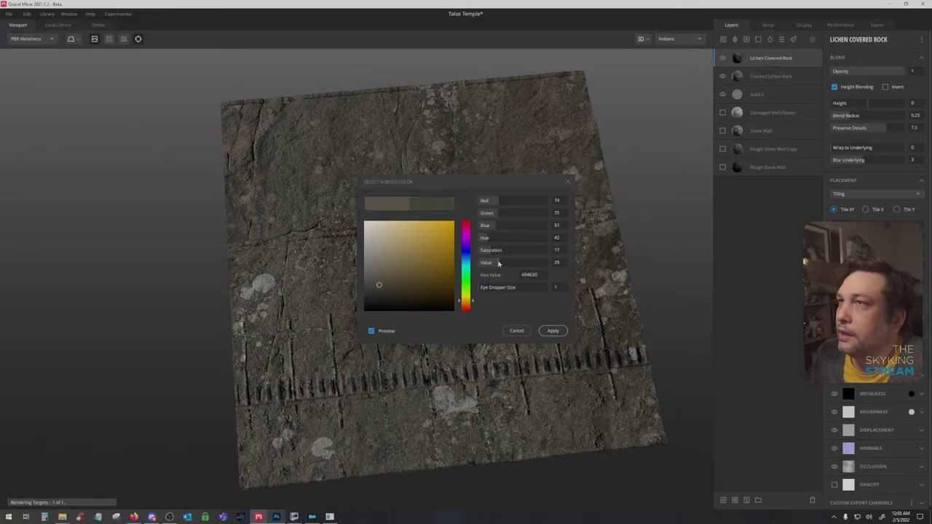
pyautogui.click(678, 148)
# Set the Lichen Covered Rock layer's height to -0.299, wrap to underlying to 1 and blur underlying to 0
pyautogui.moveTo(866, 103)
pyautogui.mouseDown()
pyautogui.moveTo(837, 103)
pyautogui.moveTo(867, 104)
pyautogui.mouseUp()
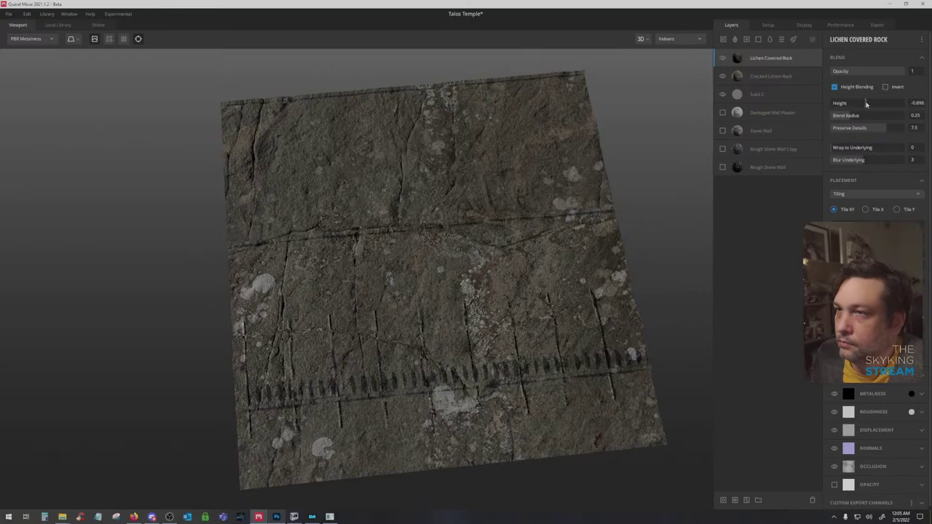
pyautogui.click(876, 148)
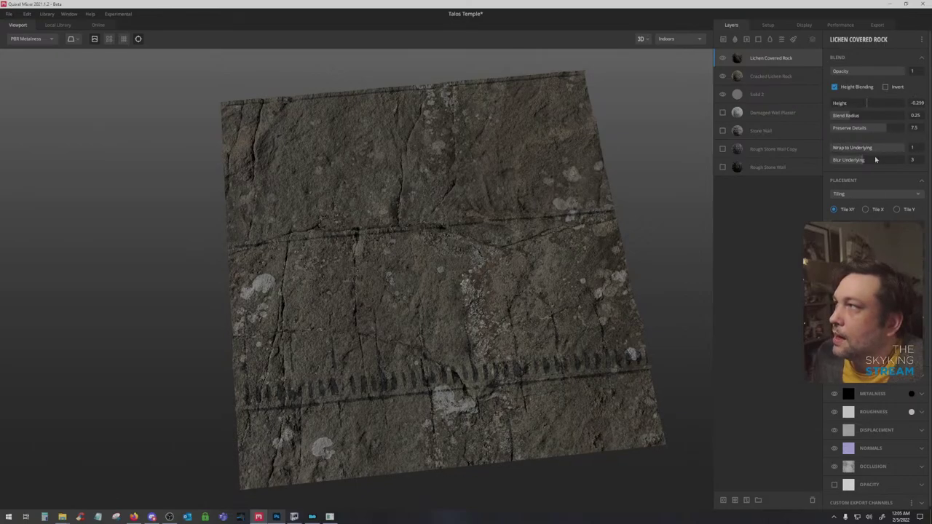
pyautogui.moveTo(863, 161); pyautogui.dragTo(818, 156)
pyautogui.moveTo(867, 102)
pyautogui.mouseDown()
pyautogui.moveTo(853, 103)
pyautogui.moveTo(867, 104)
pyautogui.mouseUp()
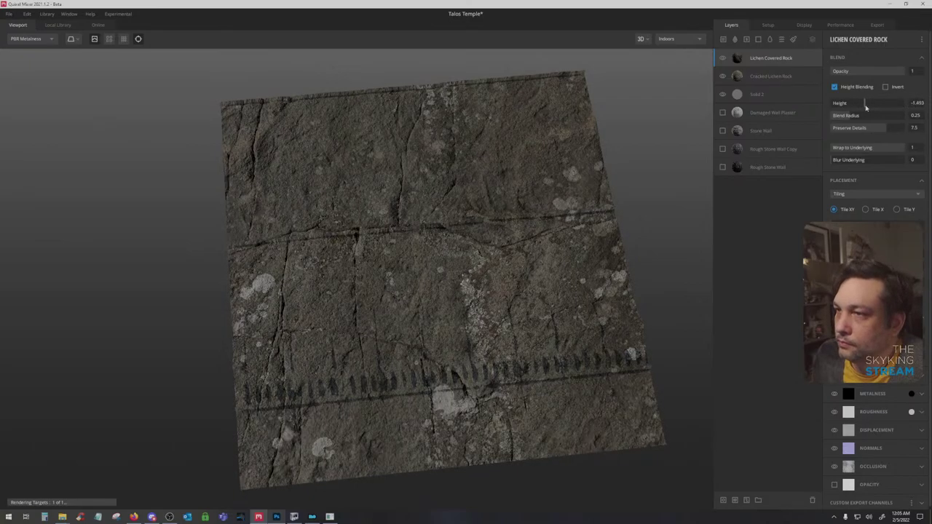
# Inspect the blended rock up close, with the viewport switched to the albedo map, and review the whole plane
pyautogui.scroll(3, 498, 354)
pyautogui.moveTo(497, 354); pyautogui.dragTo(347, 162)
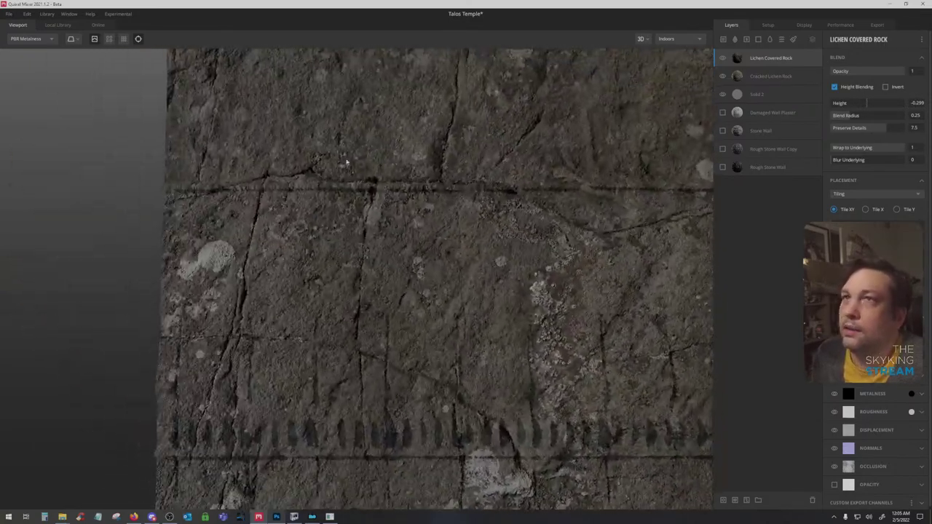
pyautogui.click(29, 39)
pyautogui.click(22, 73)
pyautogui.scroll(-3, 294, 218)
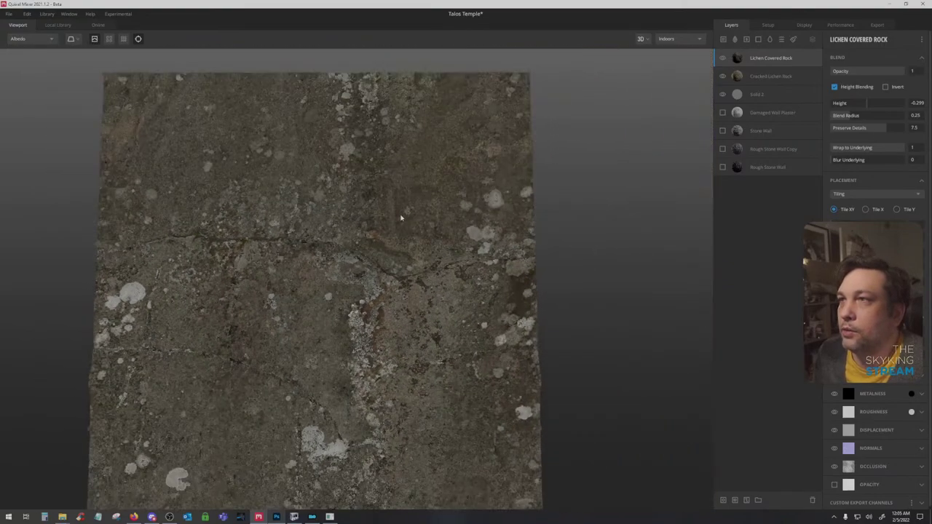
pyautogui.scroll(-1, 503, 189)
pyautogui.moveTo(401, 216); pyautogui.dragTo(518, 181)
pyautogui.scroll(2, 517, 181)
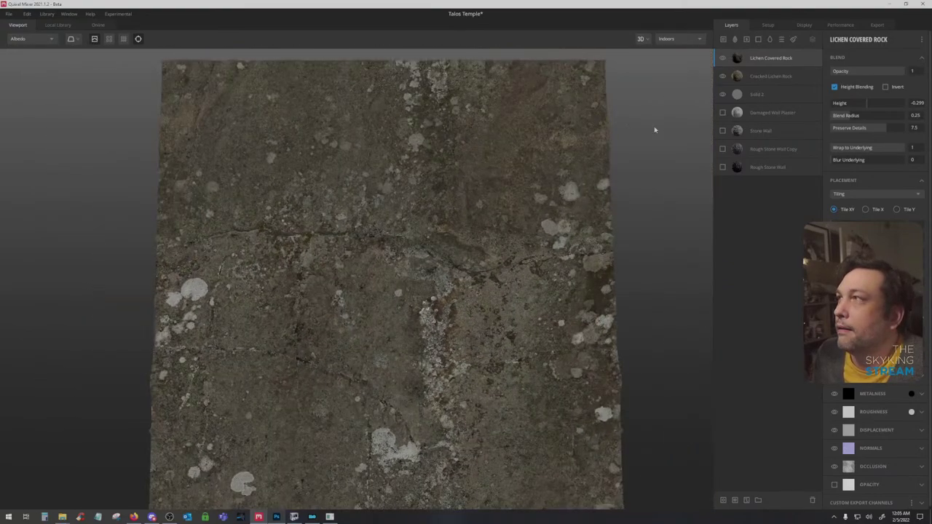
# Raise the Lichen Covered Rock layer's height to 3.284 and check its coverage across the plane
pyautogui.click(867, 103)
pyautogui.moveTo(867, 104); pyautogui.dragTo(873, 102)
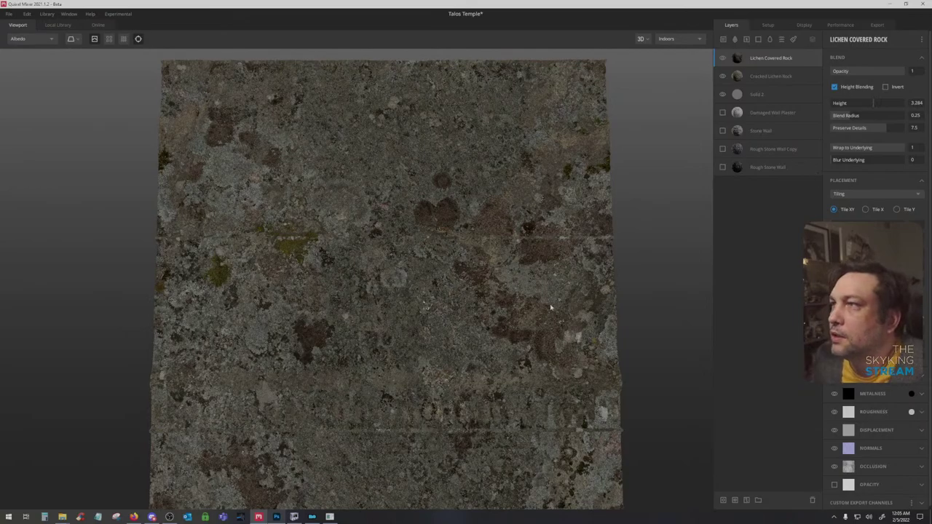
pyautogui.moveTo(550, 307); pyautogui.dragTo(532, 246)
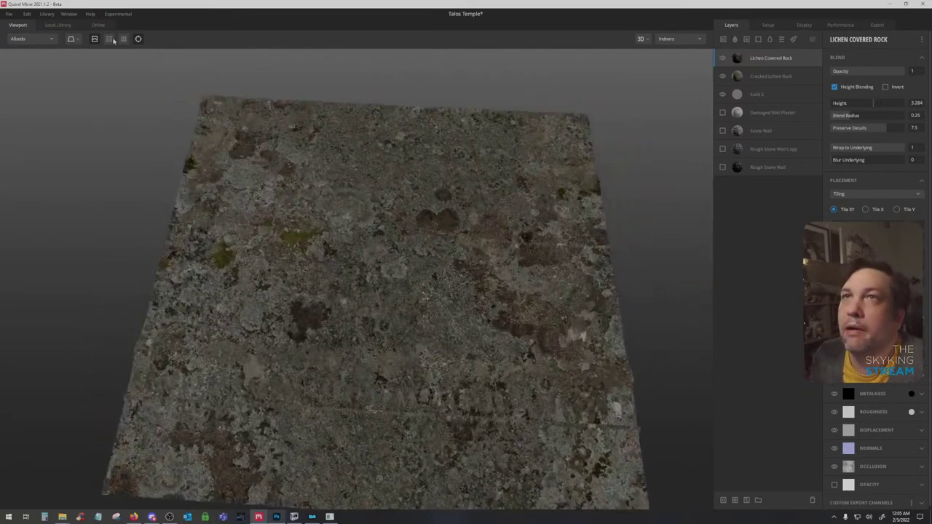
# Switch the viewport to PBR Metalness and compare the plane with and without the Lichen Covered Rock layer
pyautogui.click(33, 38)
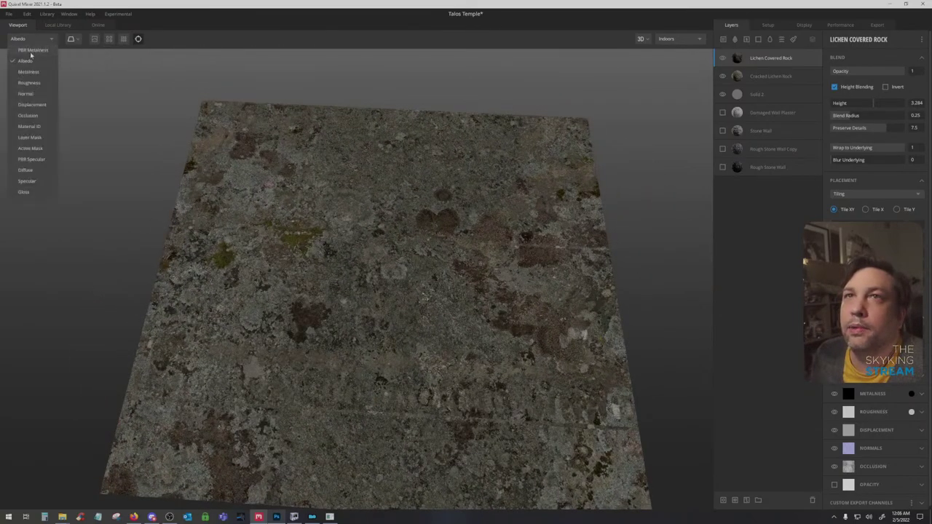
pyautogui.click(32, 50)
pyautogui.moveTo(420, 201)
pyautogui.mouseDown()
pyautogui.moveTo(429, 240)
pyautogui.moveTo(428, 216)
pyautogui.mouseUp()
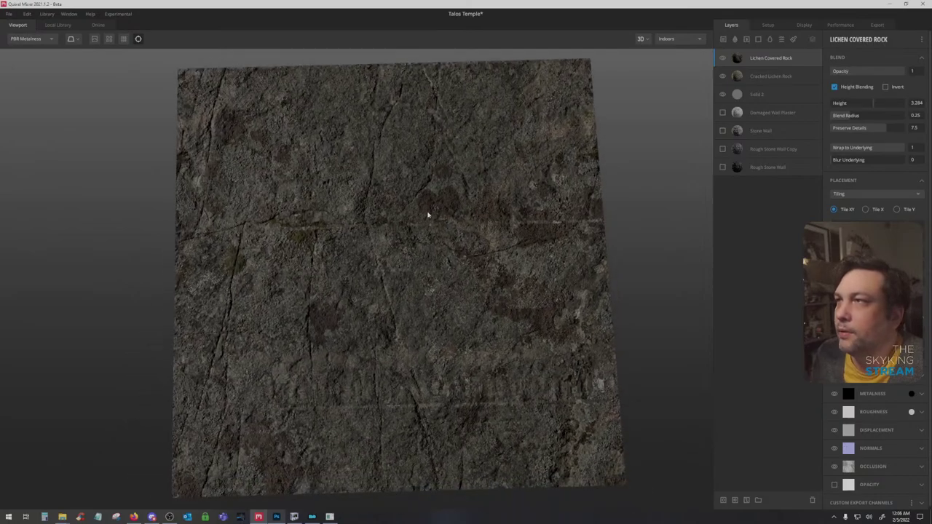
pyautogui.click(722, 58)
pyautogui.click(722, 58)
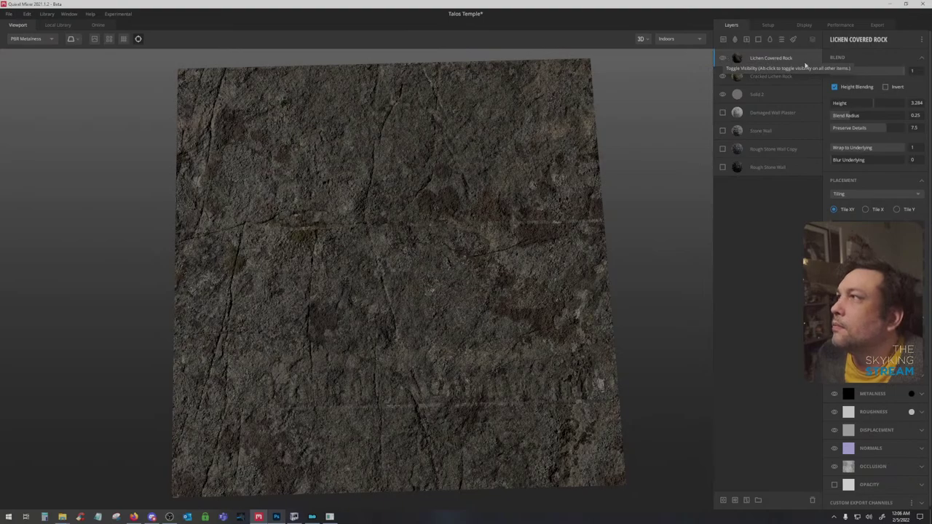
# Darken the Lichen Covered Rock layer's albedo colour by lowering its value
pyautogui.click(910, 376)
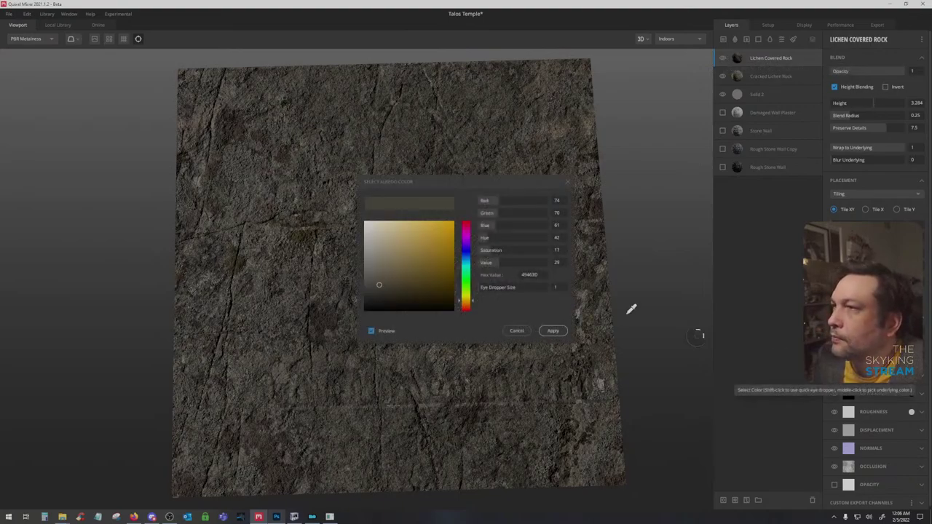
pyautogui.moveTo(499, 266); pyautogui.dragTo(483, 265)
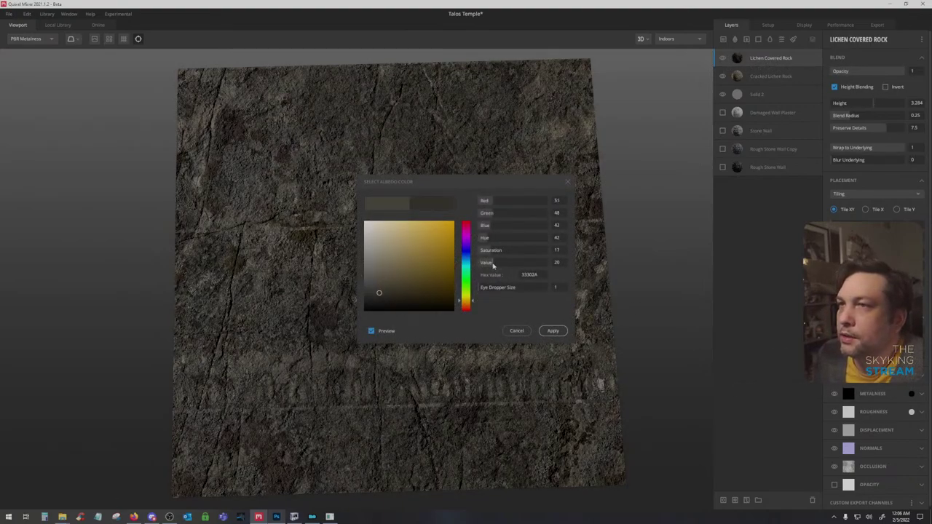
pyautogui.click(554, 332)
# Set the Cracked Lichen Rock layer's albedo colour to hex 5E5E5E
pyautogui.click(777, 73)
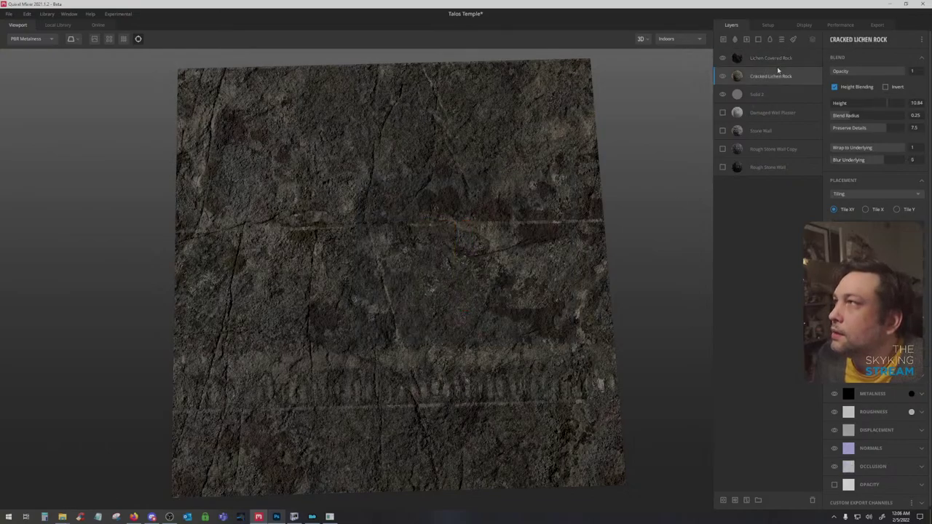
pyautogui.click(911, 376)
pyautogui.click(536, 275)
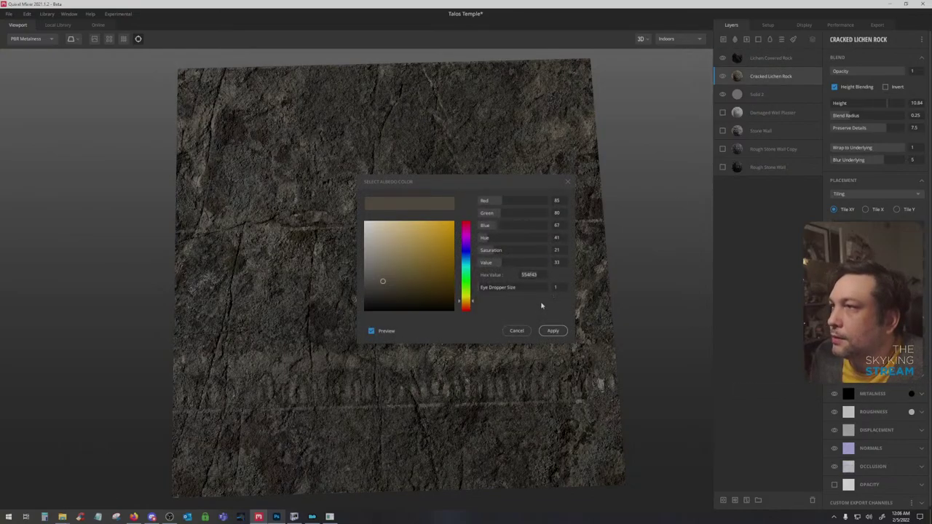
pyautogui.write('5E5E5E')
pyautogui.press('Return')
pyautogui.click(557, 331)
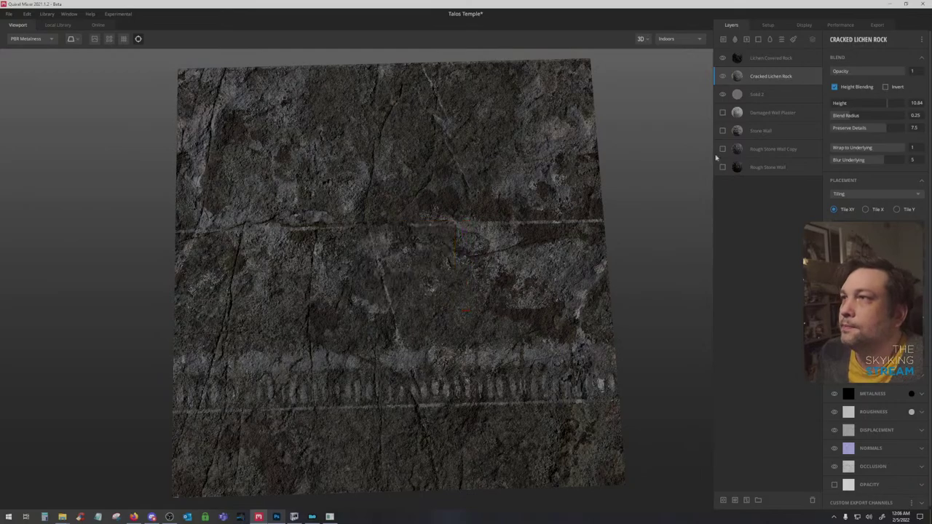
# Set the Lichen Covered Rock layer's height to 2.488, blend radius to 0.15, preserve details to 2.5 and blur underlying to 3
pyautogui.click(761, 60)
pyautogui.moveTo(885, 105)
pyautogui.mouseDown()
pyautogui.moveTo(857, 107)
pyautogui.moveTo(885, 107)
pyautogui.moveTo(873, 103)
pyautogui.mouseUp()
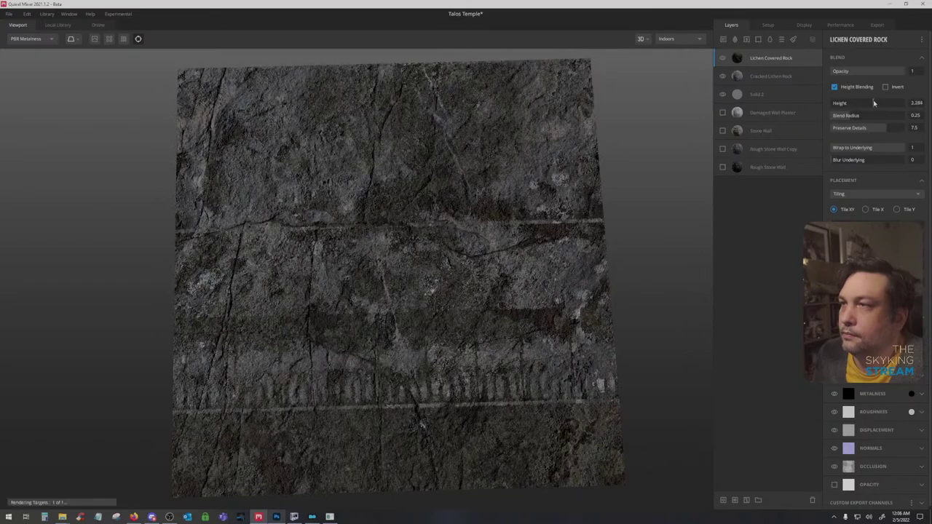
pyautogui.moveTo(872, 102); pyautogui.dragTo(866, 103)
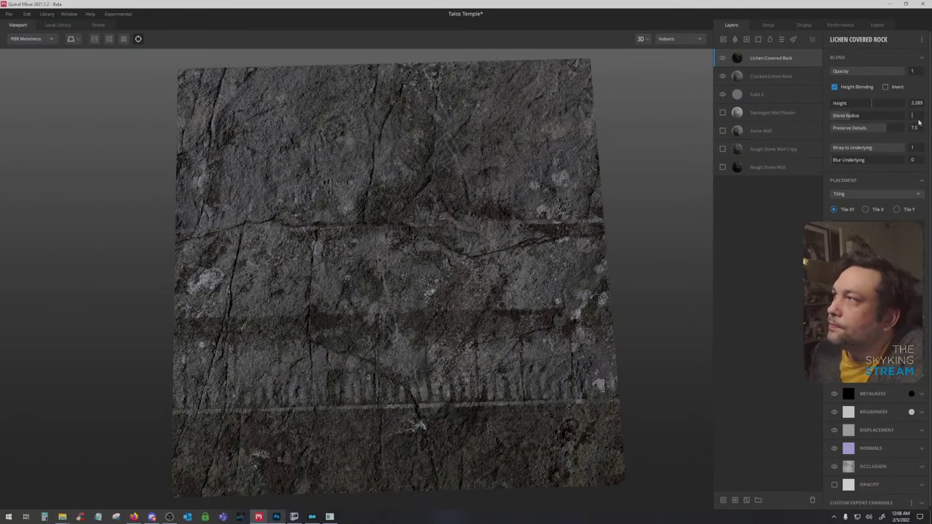
pyautogui.press('Return')
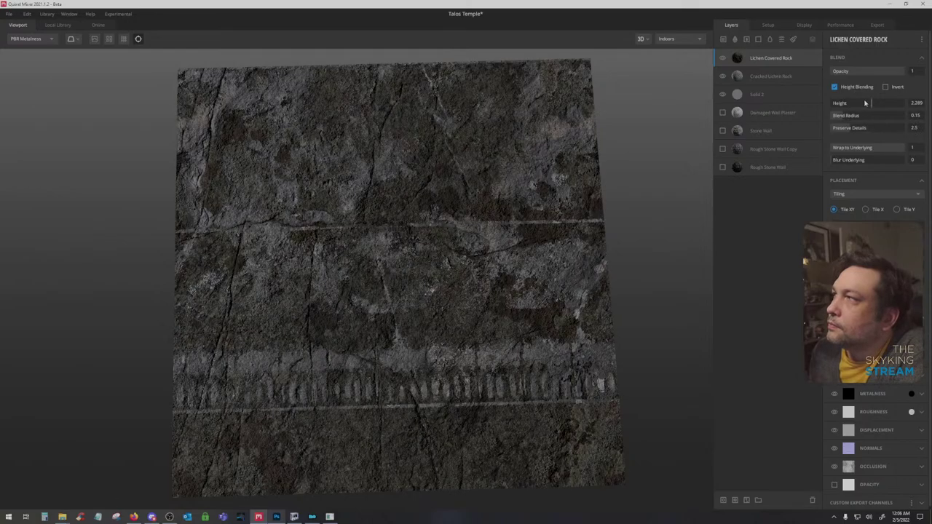
pyautogui.moveTo(871, 103); pyautogui.dragTo(873, 102)
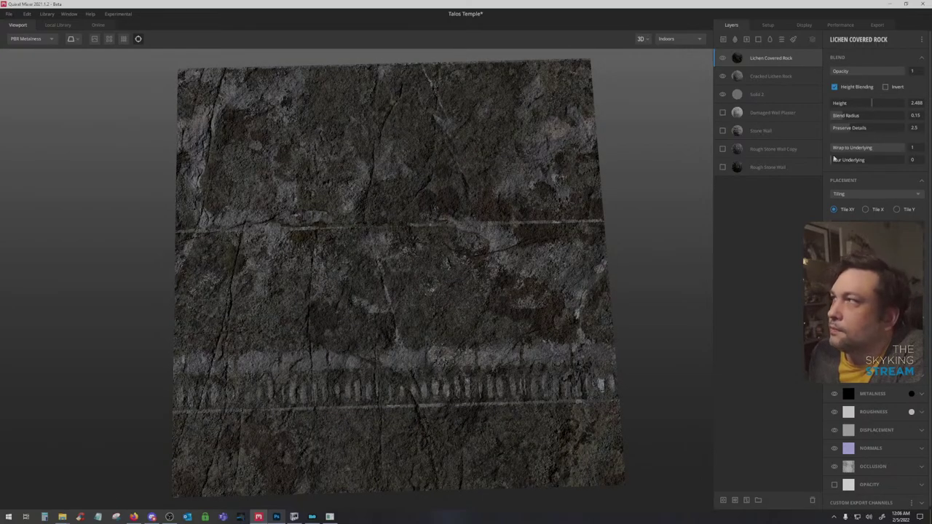
pyautogui.moveTo(833, 161); pyautogui.dragTo(866, 155)
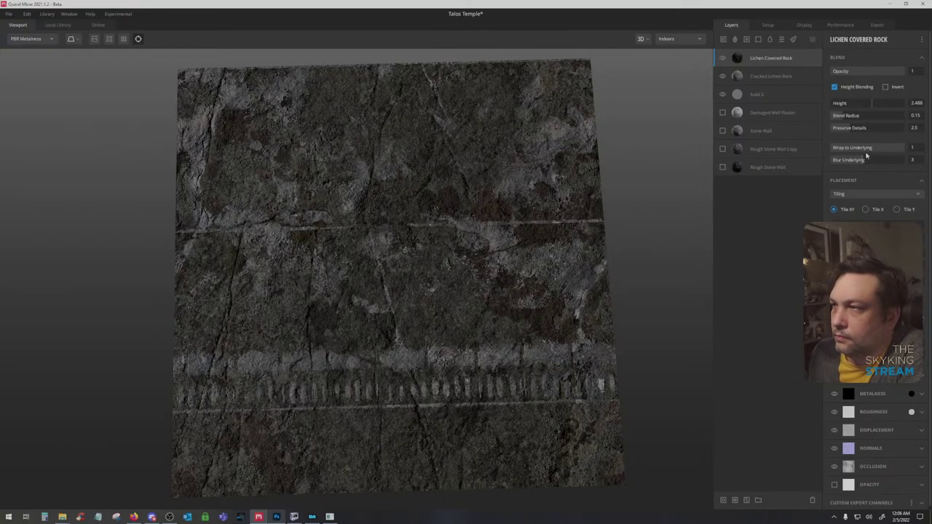
# Set the Cracked Lichen Rock layer's blur underlying to 4 and check the trim details across the plane
pyautogui.click(770, 76)
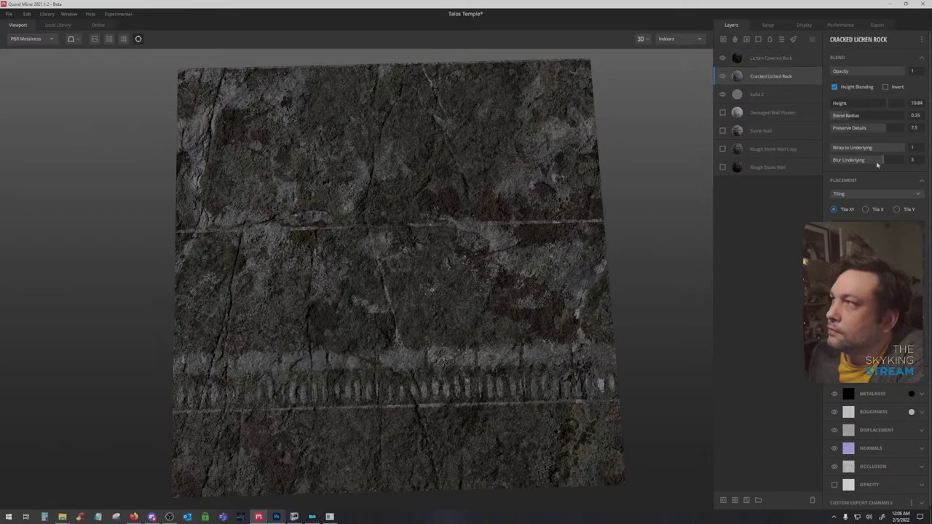
pyautogui.moveTo(867, 160)
pyautogui.mouseDown()
pyautogui.moveTo(827, 160)
pyautogui.moveTo(869, 159)
pyautogui.mouseUp()
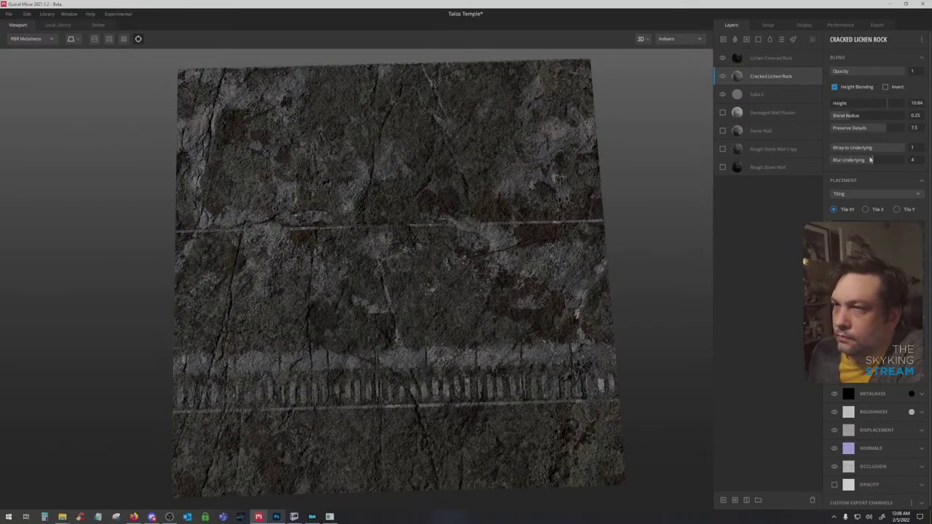
pyautogui.scroll(-2, 487, 315)
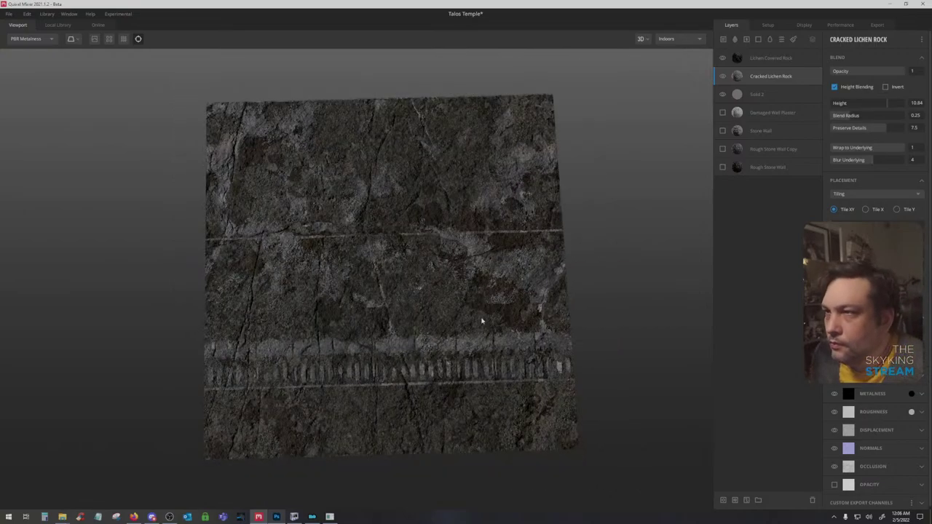
pyautogui.scroll(3, 481, 320)
pyautogui.moveTo(478, 322); pyautogui.dragTo(542, 295)
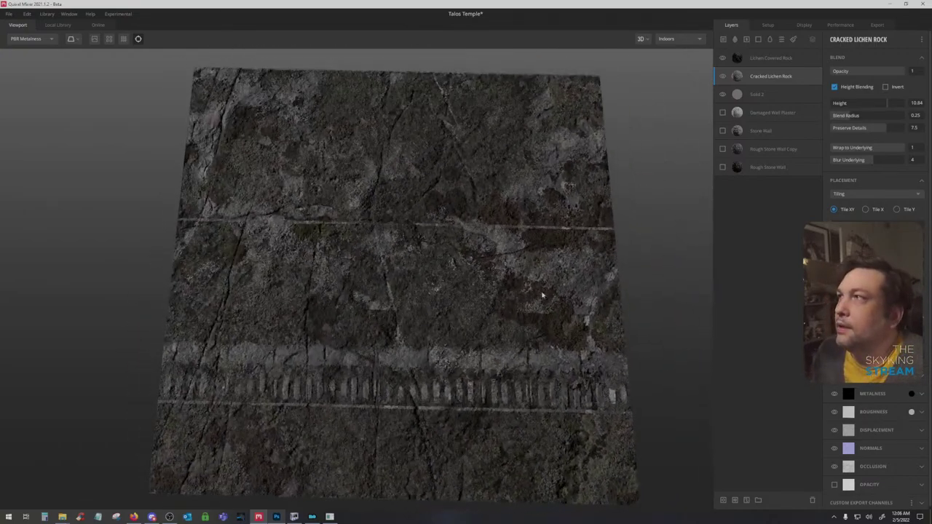
# Change the Lichen Covered Rock layer's albedo colour to neutral grey 5E5E5E, darken it slightly, and review the plane
pyautogui.click(763, 61)
pyautogui.click(911, 376)
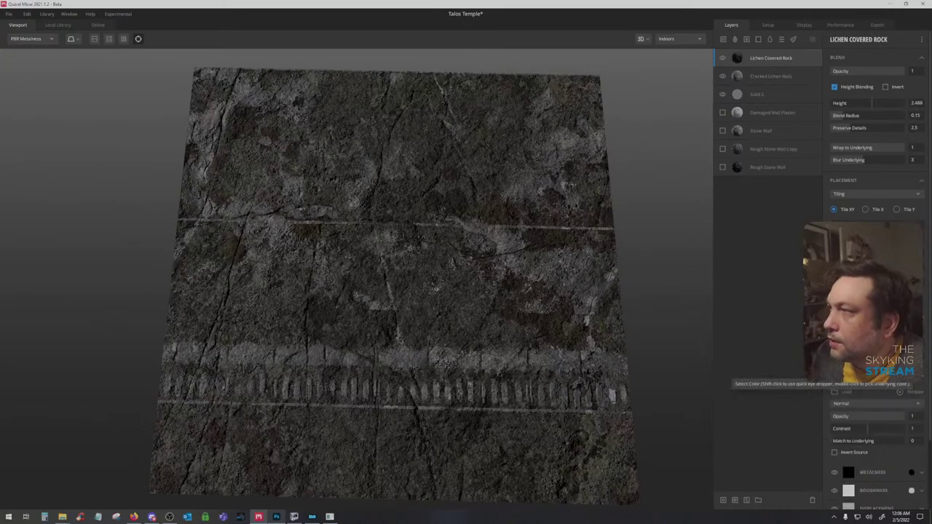
pyautogui.click(499, 265)
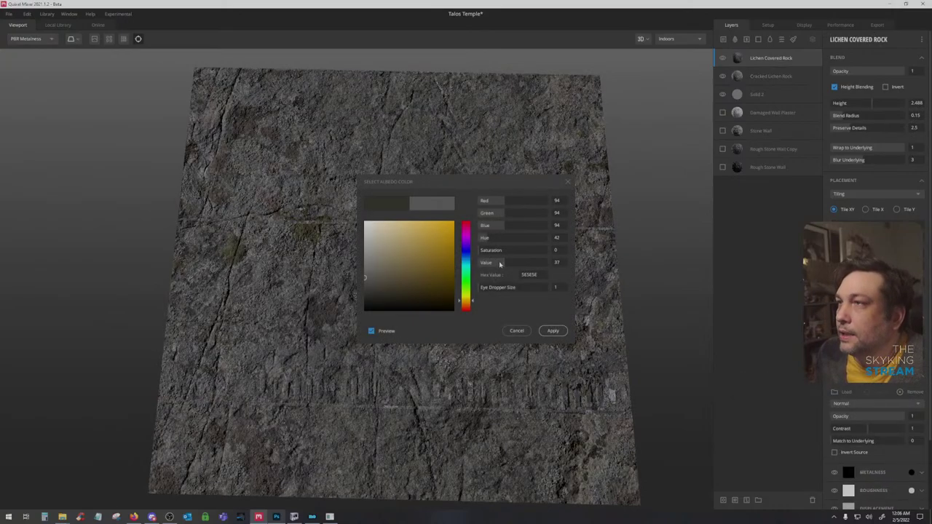
pyautogui.moveTo(500, 264); pyautogui.dragTo(496, 263)
pyautogui.click(566, 330)
pyautogui.moveTo(530, 311); pyautogui.dragTo(537, 333)
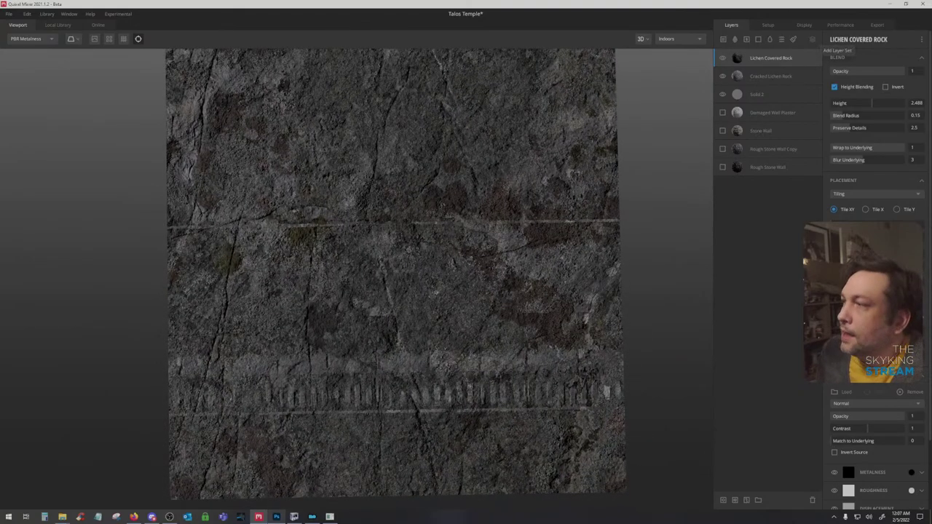
pyautogui.scroll(-2, 468, 277)
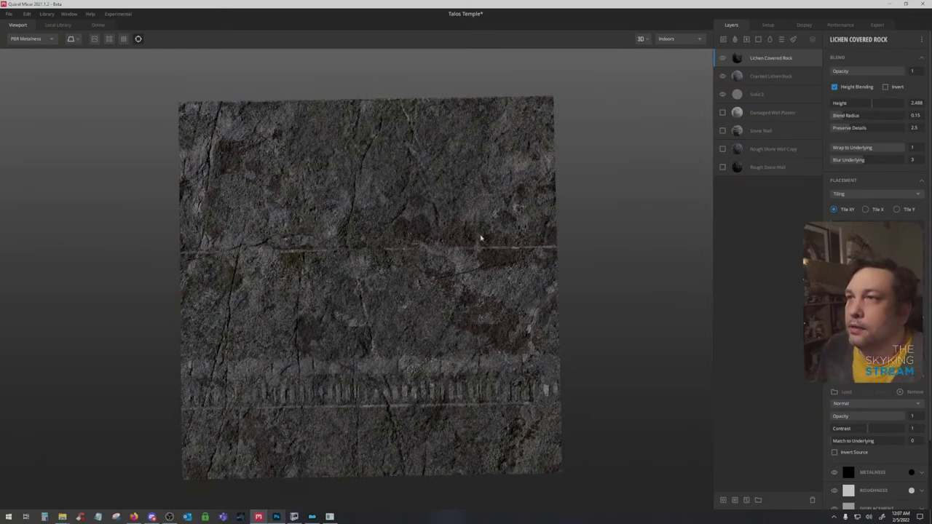
# Switch to Photoshop, group the grey trim height layers, and hide the layer groups covering the Background texture
pyautogui.hotkey('alt', 'Tab')
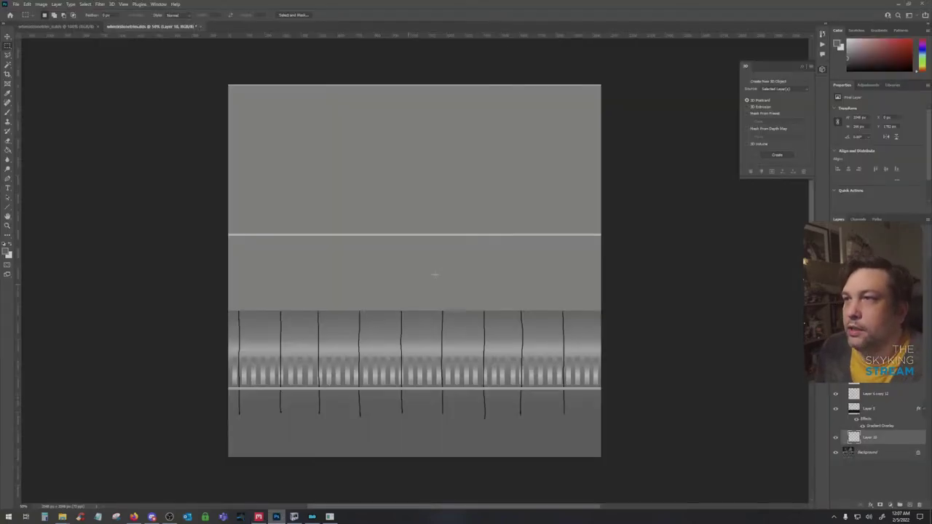
pyautogui.click(883, 410)
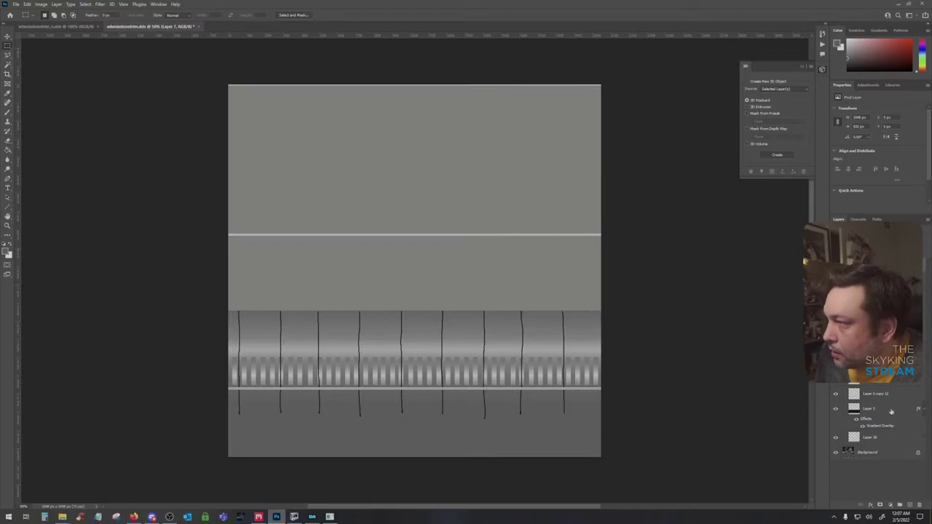
pyautogui.click(842, 277)
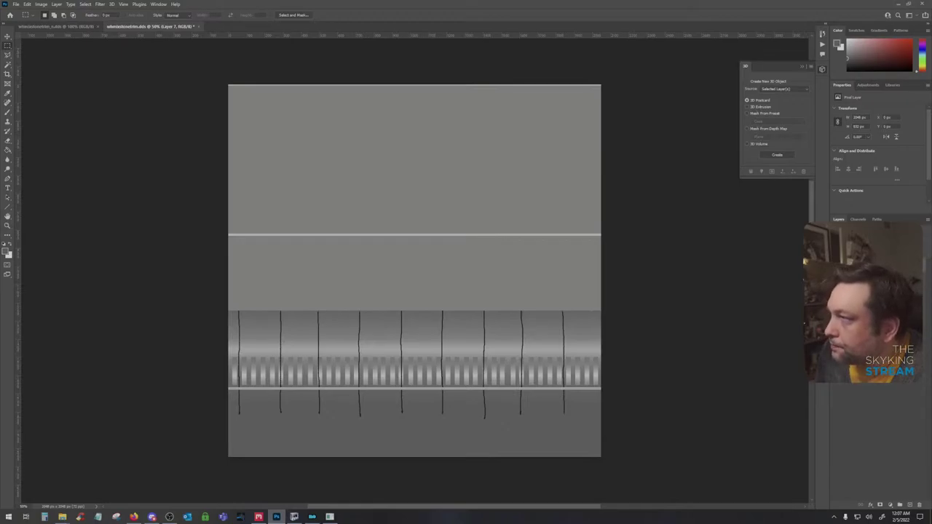
pyautogui.keyDown('shift'); pyautogui.click(873, 313); pyautogui.keyUp('shift')
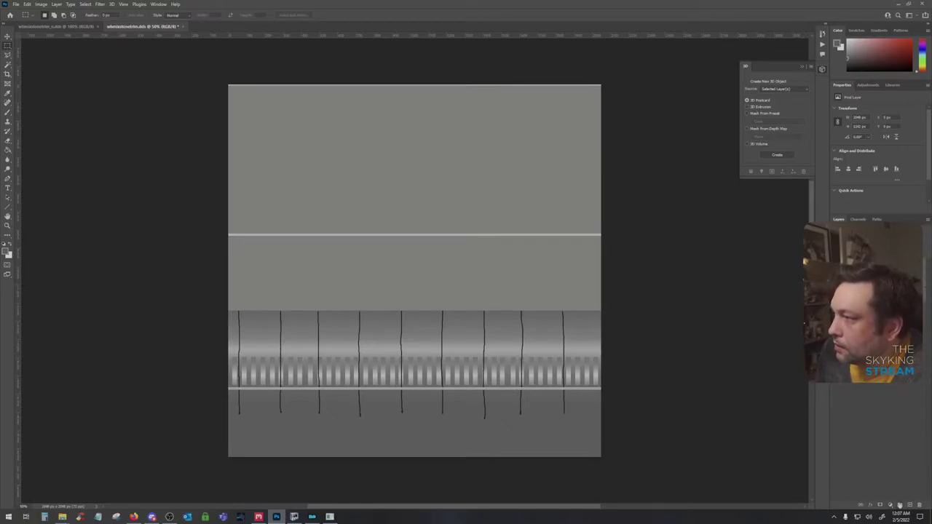
pyautogui.click(900, 504)
pyautogui.click(835, 277)
pyautogui.click(835, 265)
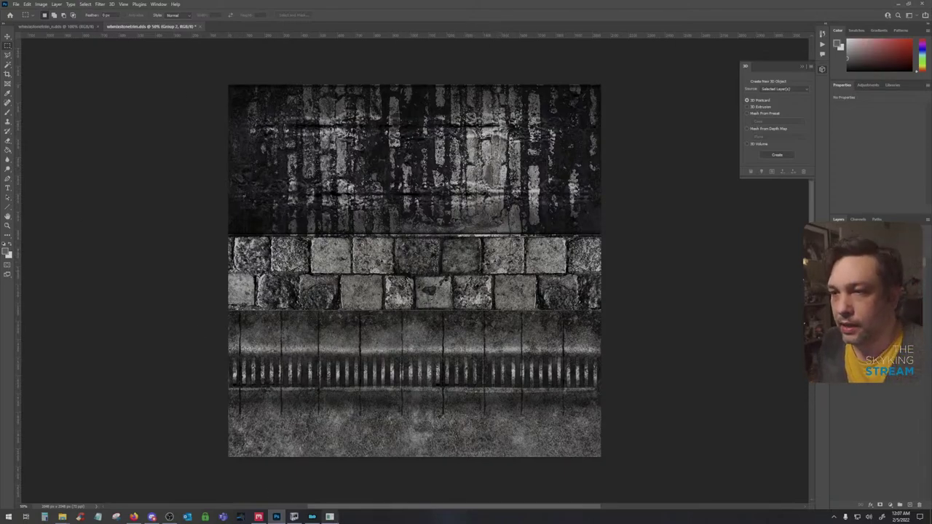
# Return to Quixel Mixer and examine the blended rock up close along the trim bands and across the whole plane
pyautogui.click(259, 517)
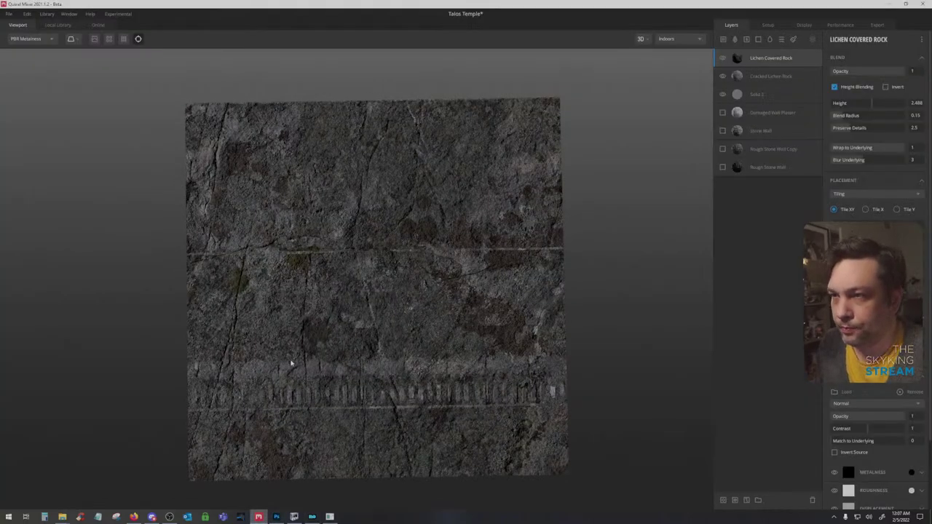
pyautogui.scroll(3, 391, 386)
pyautogui.moveTo(391, 386); pyautogui.dragTo(437, 298)
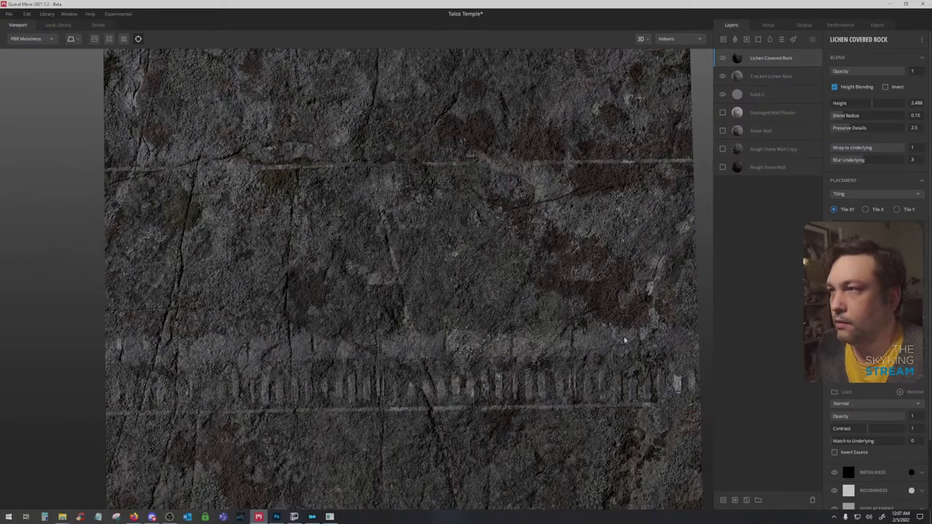
pyautogui.moveTo(652, 213); pyautogui.dragTo(635, 241)
pyautogui.moveTo(521, 77); pyautogui.dragTo(557, 160)
pyautogui.moveTo(571, 88); pyautogui.dragTo(526, 156)
pyautogui.moveTo(450, 279); pyautogui.dragTo(406, 215)
pyautogui.scroll(-3, 439, 325)
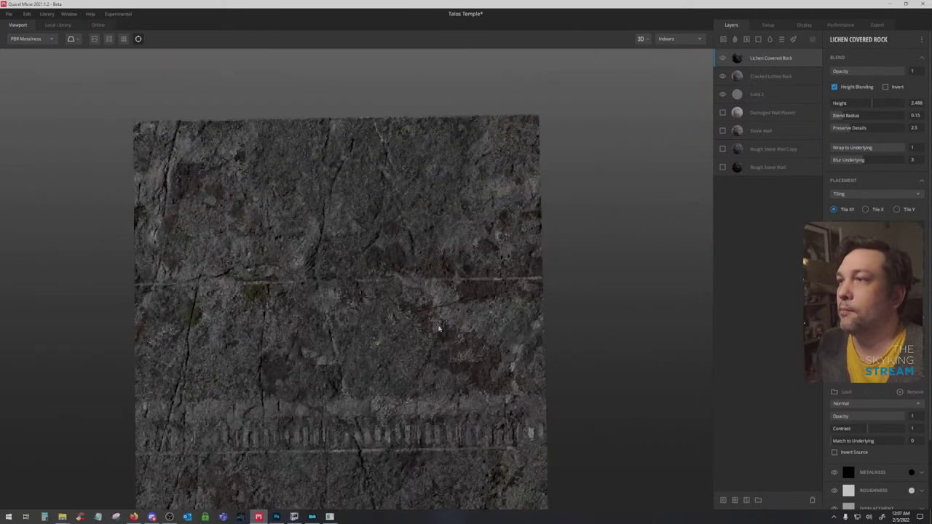
pyautogui.moveTo(438, 325); pyautogui.dragTo(478, 306)
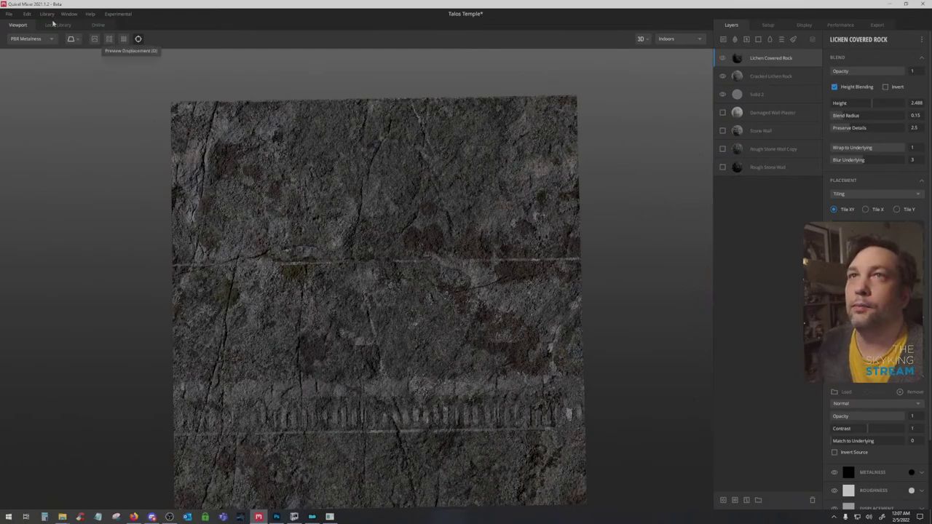
# Add the Stone Wall surface from the local library's Stone category as the top layer
pyautogui.click(58, 25)
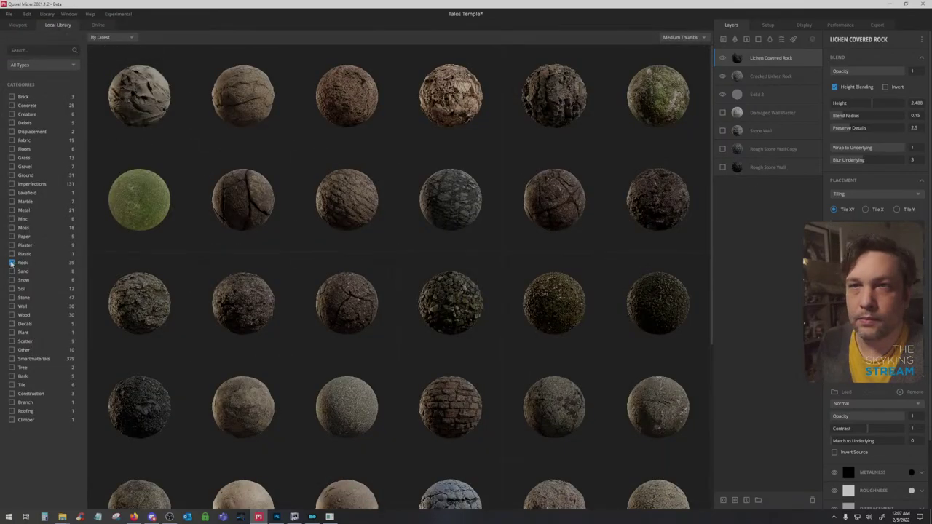
pyautogui.click(11, 263)
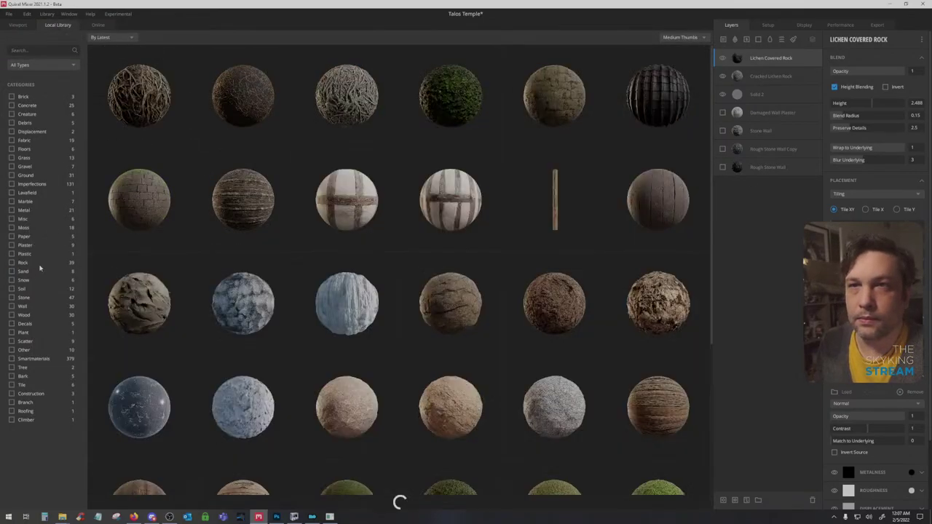
pyautogui.click(11, 297)
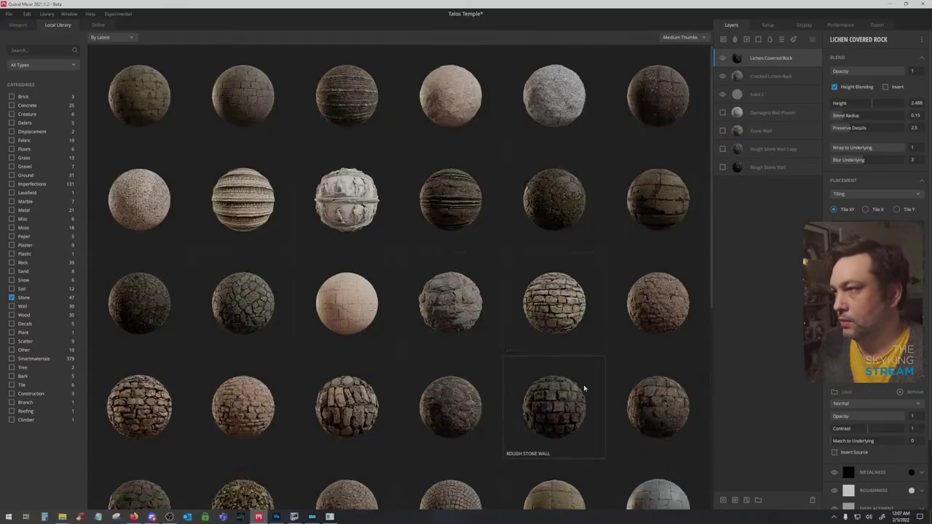
pyautogui.click(657, 414)
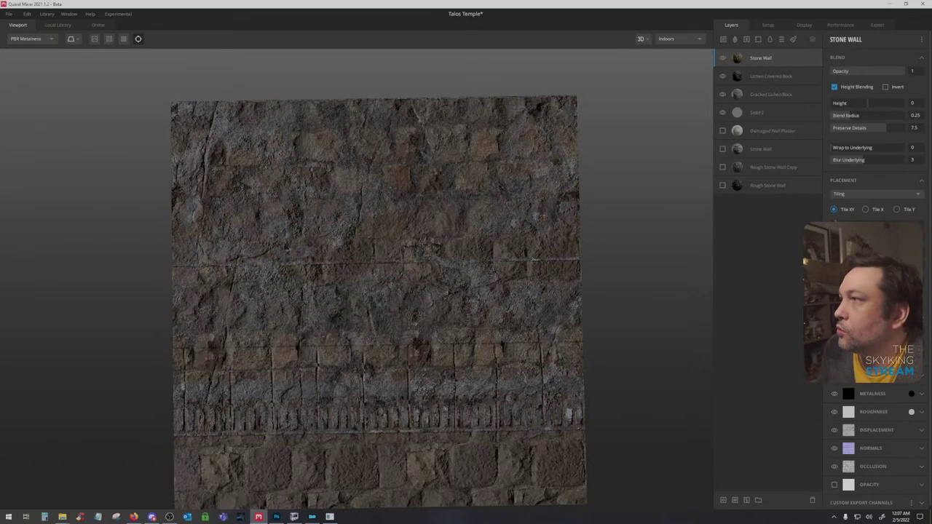
# Change the Stone Wall layer's albedo colour to neutral grey 5E5E5E and raise its blend height to about 6.87
pyautogui.click(912, 376)
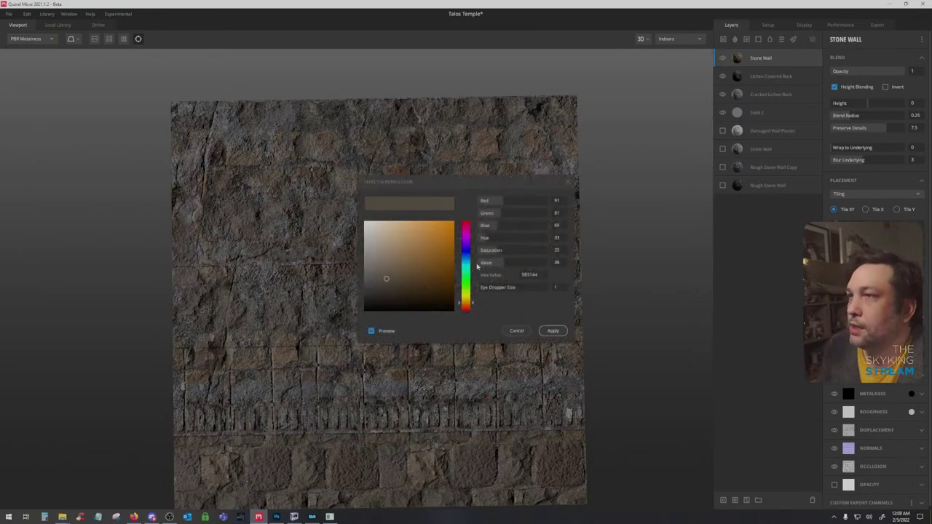
pyautogui.click(553, 330)
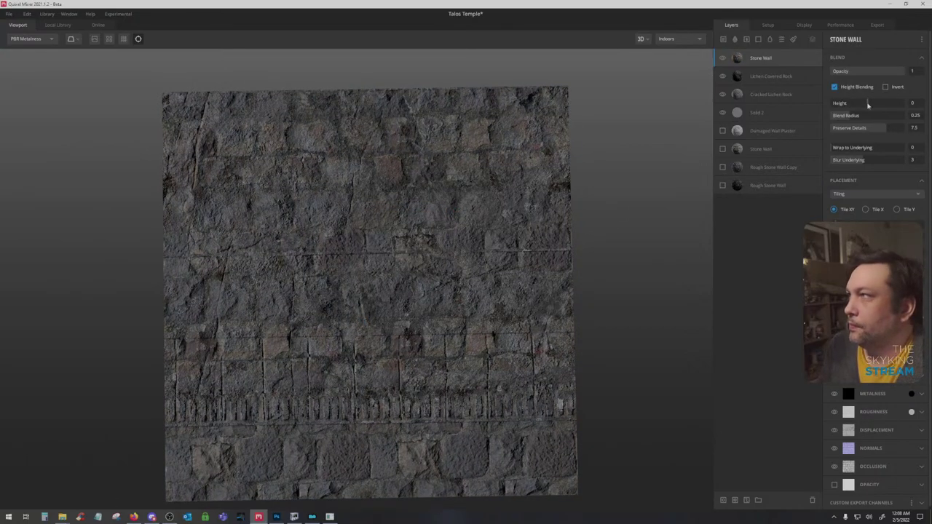
pyautogui.moveTo(868, 103); pyautogui.dragTo(880, 103)
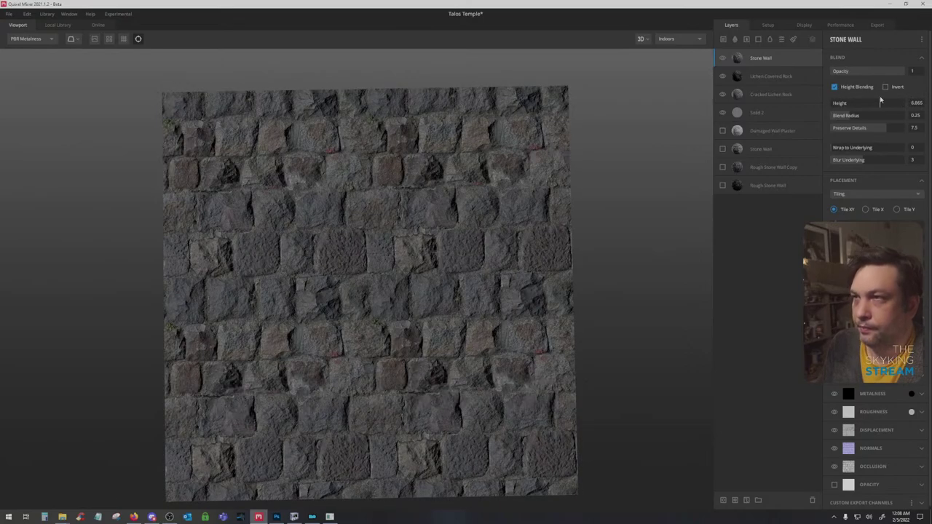
# Add a paint mask to the Stone Wall layer and lower the layer's blend height to about -5.87
pyautogui.click(746, 500)
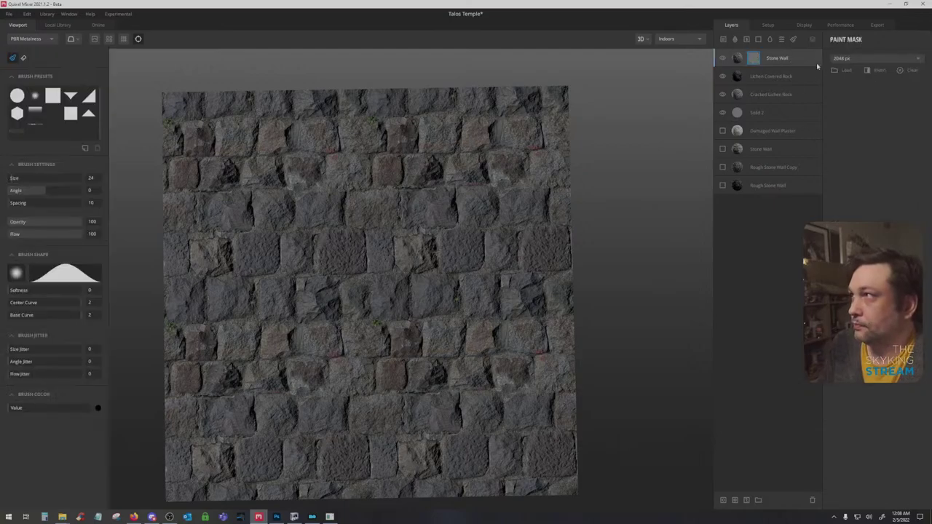
pyautogui.click(816, 62)
pyautogui.moveTo(879, 106); pyautogui.dragTo(856, 103)
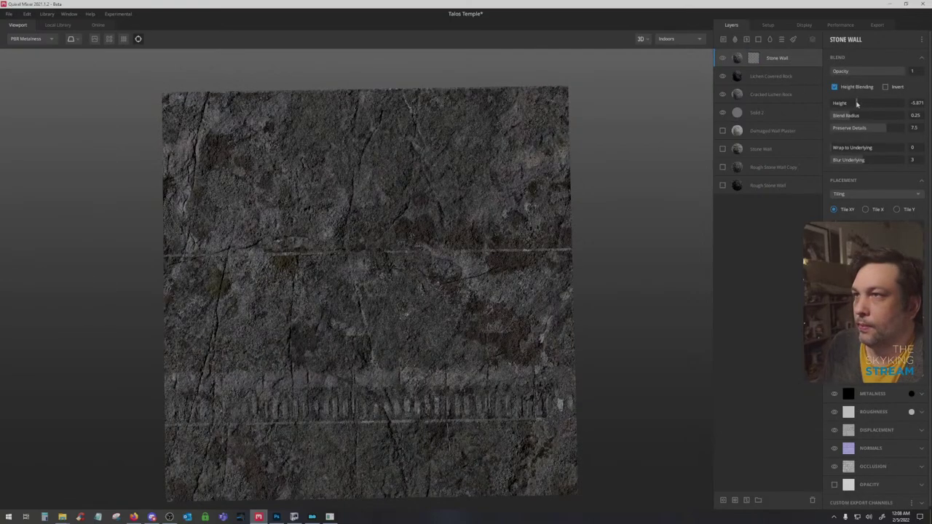
# Show the texture in the 2D view and mask a horizontal band of the upper Stone Wall area with the square brush
pyautogui.click(642, 42)
pyautogui.click(643, 58)
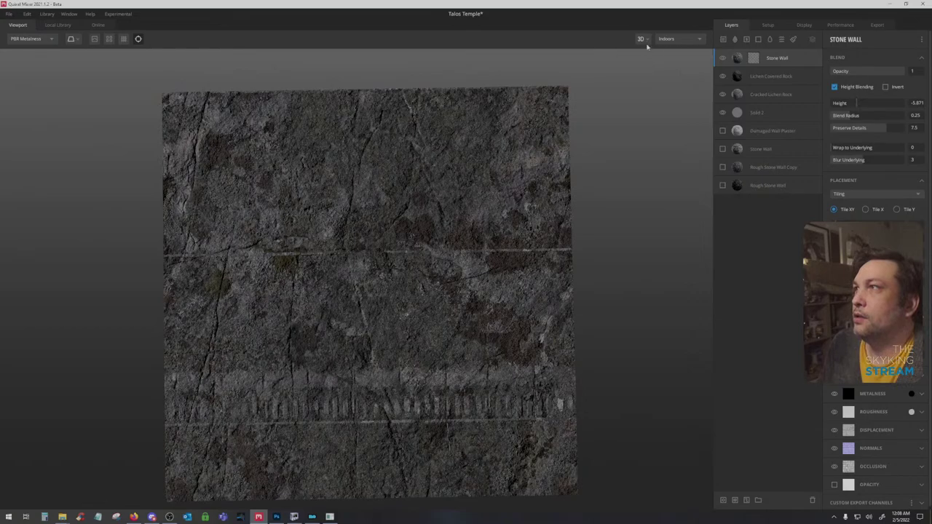
pyautogui.click(646, 43)
pyautogui.click(647, 70)
pyautogui.click(752, 58)
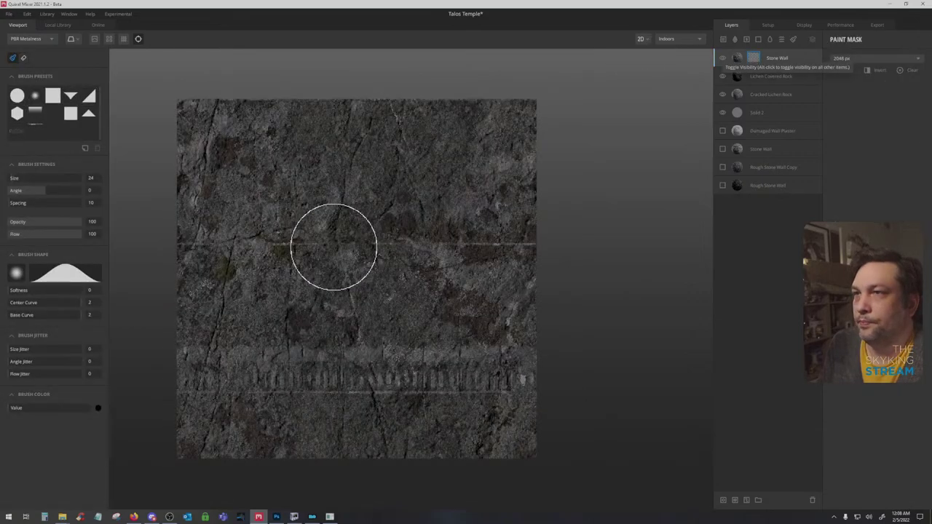
pyautogui.click(53, 96)
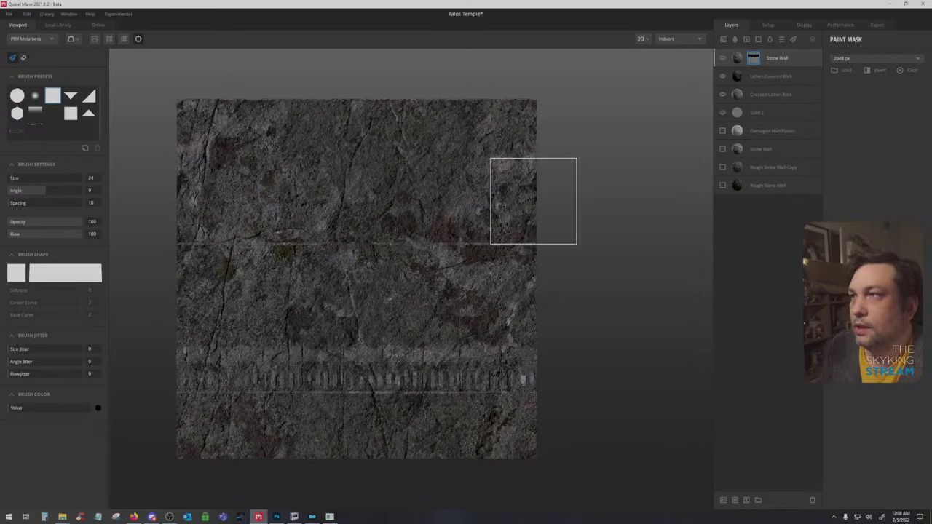
# Set the Stone Wall blend height to about 3.09 and mask the layer out of the rest of the top and the bottom bands
pyautogui.click(799, 61)
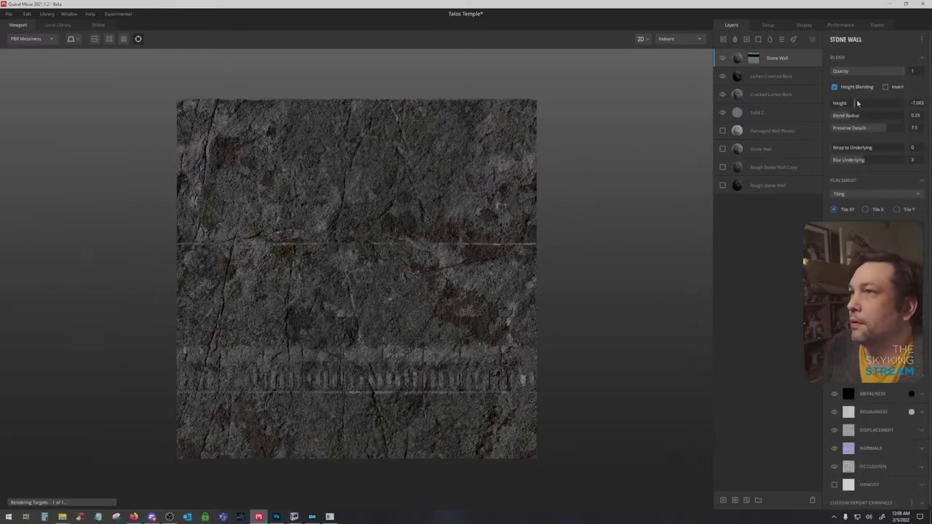
pyautogui.moveTo(871, 103); pyautogui.dragTo(873, 102)
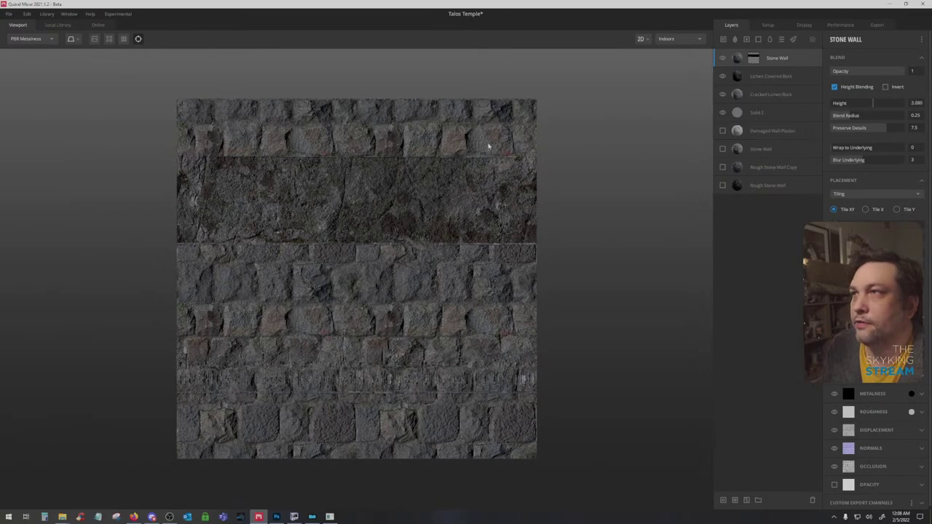
pyautogui.click(753, 57)
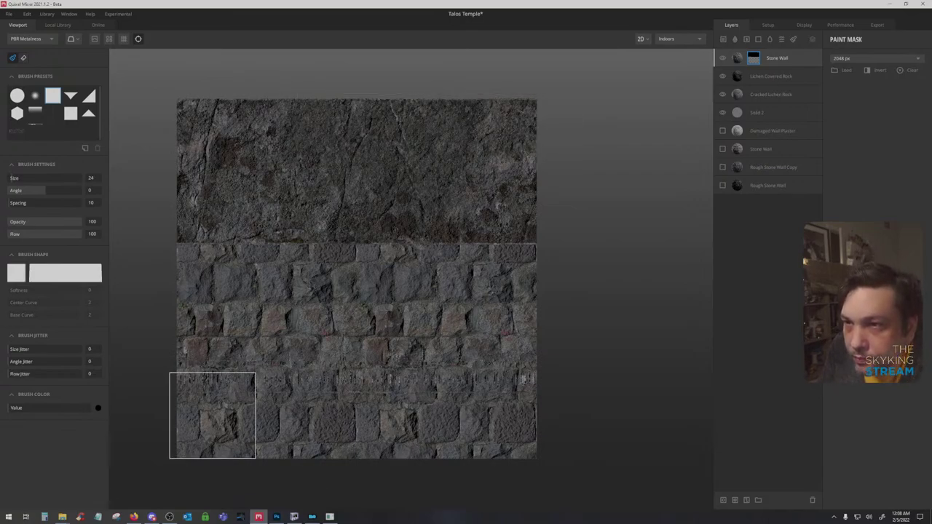
pyautogui.moveTo(193, 398)
pyautogui.mouseDown()
pyautogui.moveTo(531, 389)
pyautogui.moveTo(539, 396)
pyautogui.mouseUp()
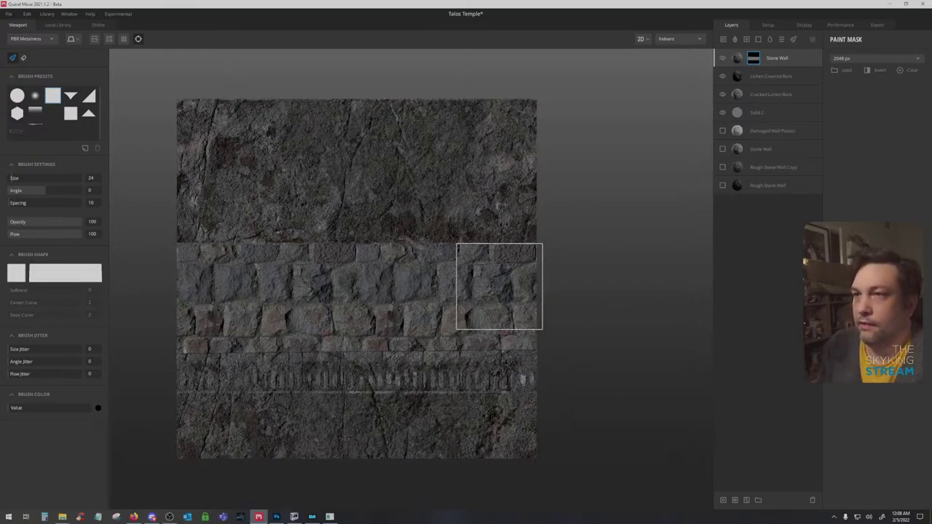
pyautogui.moveTo(429, 287)
pyautogui.mouseDown()
pyautogui.moveTo(507, 335)
pyautogui.moveTo(470, 328)
pyautogui.mouseUp()
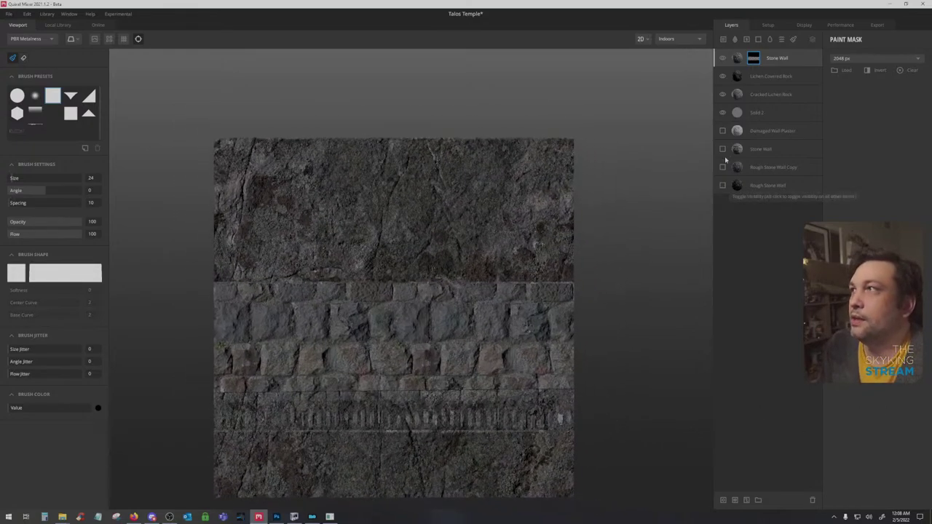
# Lighten the Stone Wall layer's grey albedo colour to a value of 41
pyautogui.click(776, 76)
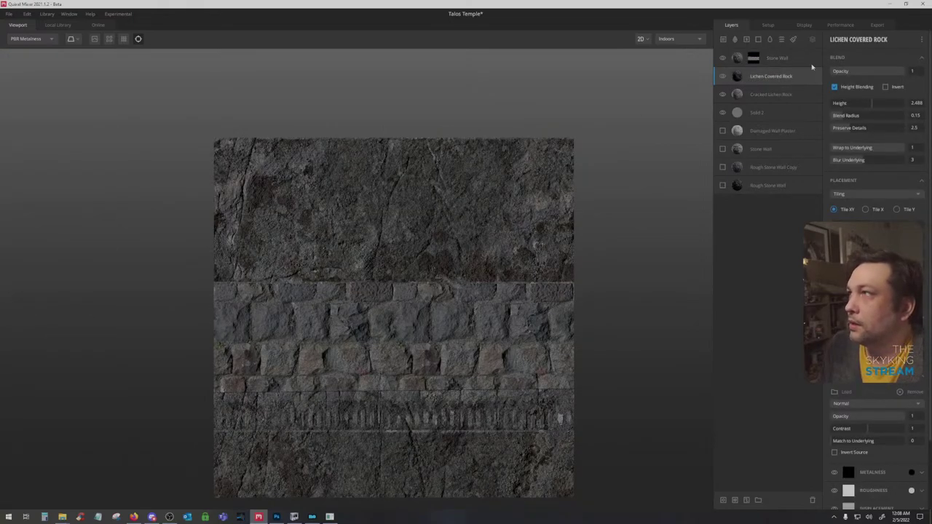
pyautogui.click(811, 66)
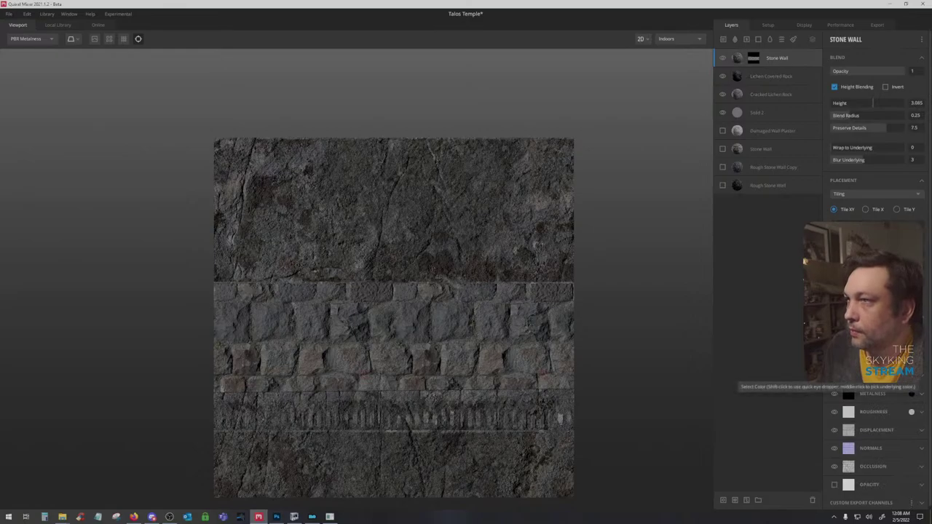
pyautogui.click(911, 376)
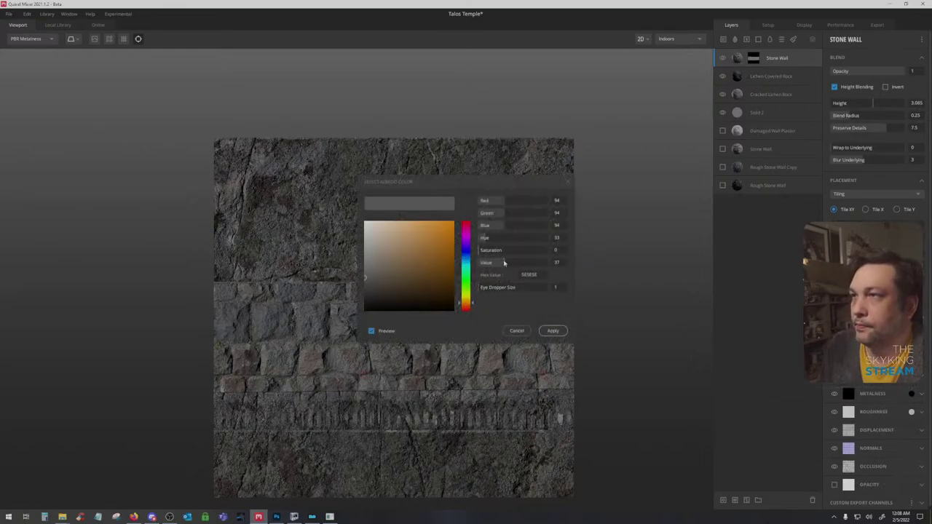
pyautogui.moveTo(503, 263); pyautogui.dragTo(508, 264)
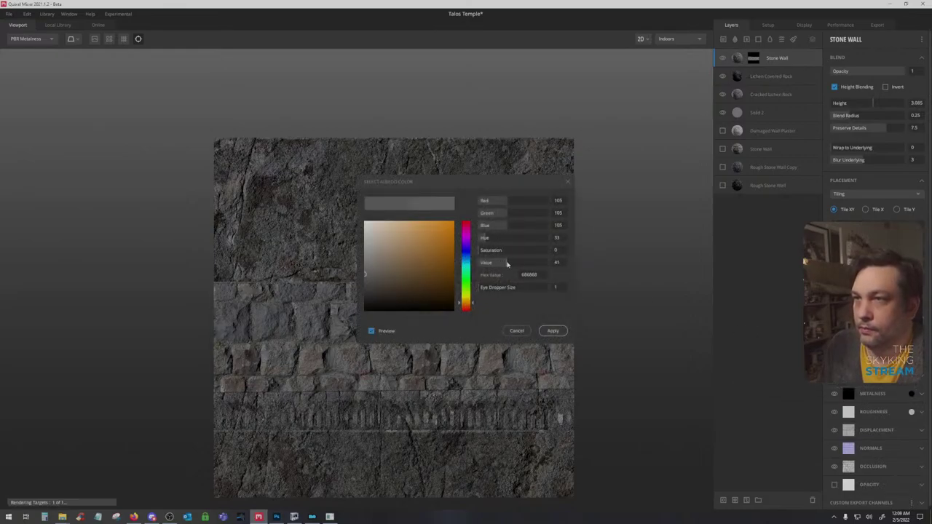
pyautogui.click(553, 330)
# Include the Plaster category in the local library and add the Damaged Wall Plaster surface as the top layer
pyautogui.click(63, 26)
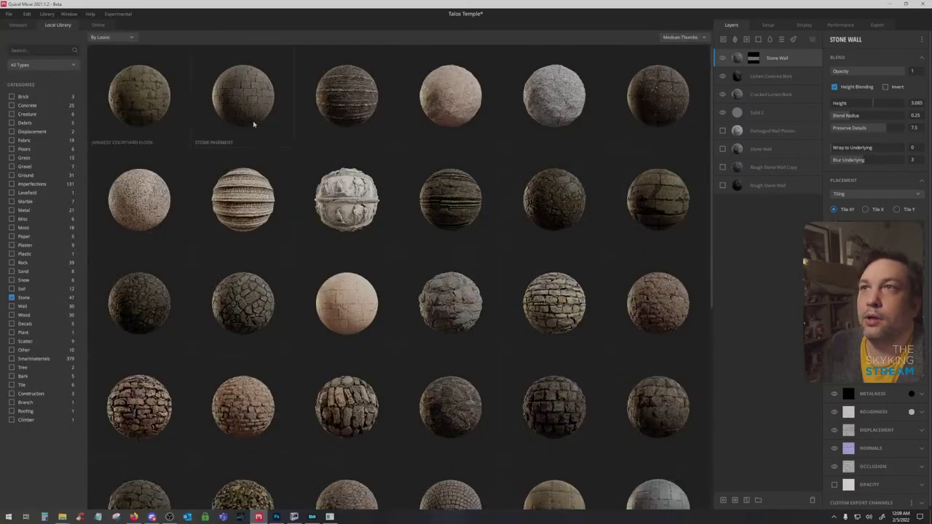
pyautogui.click(12, 246)
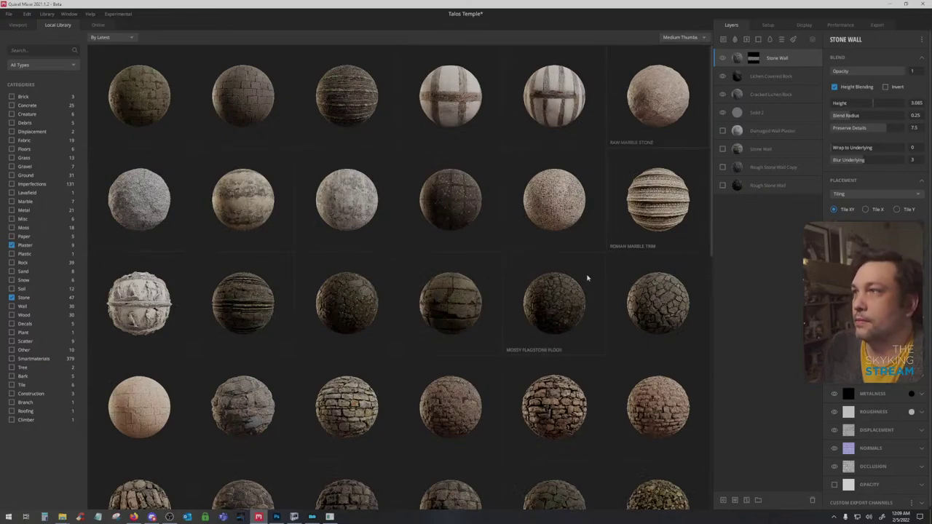
pyautogui.scroll(-2, 403, 308)
pyautogui.scroll(-5, 403, 308)
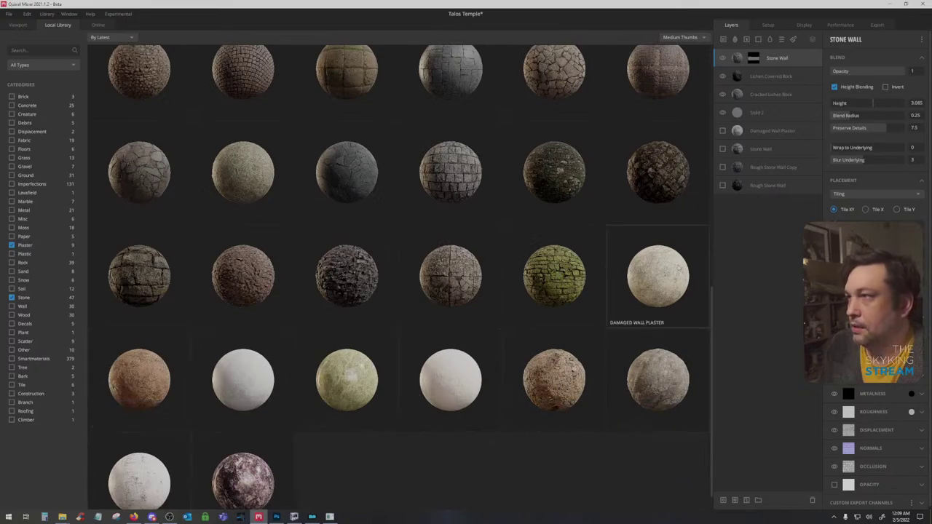
pyautogui.click(688, 263)
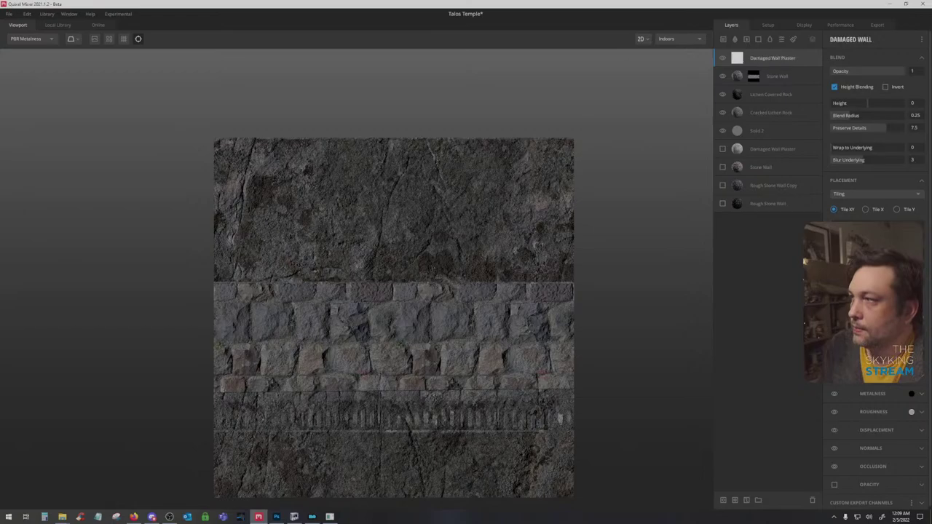
pyautogui.click(910, 375)
pyautogui.write('5E5E5E')
pyautogui.click(526, 305)
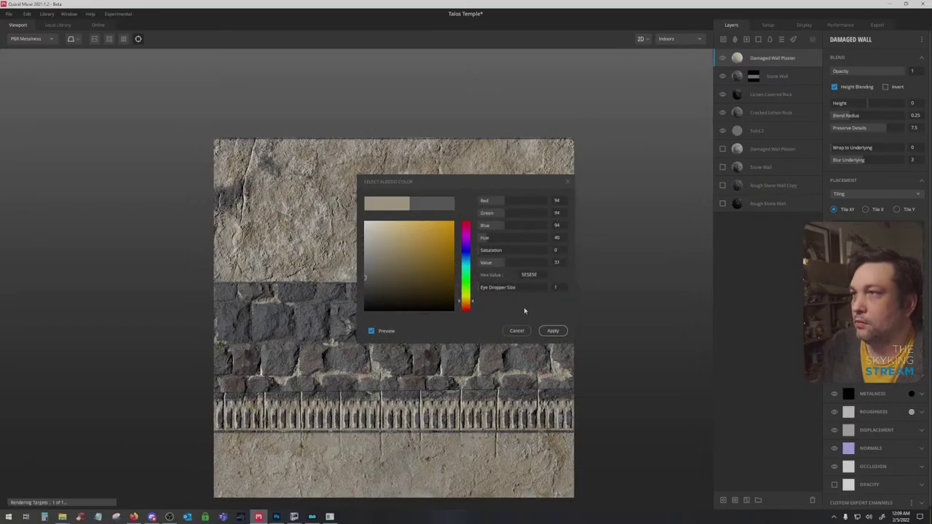
pyautogui.moveTo(501, 263); pyautogui.dragTo(513, 265)
pyautogui.click(515, 331)
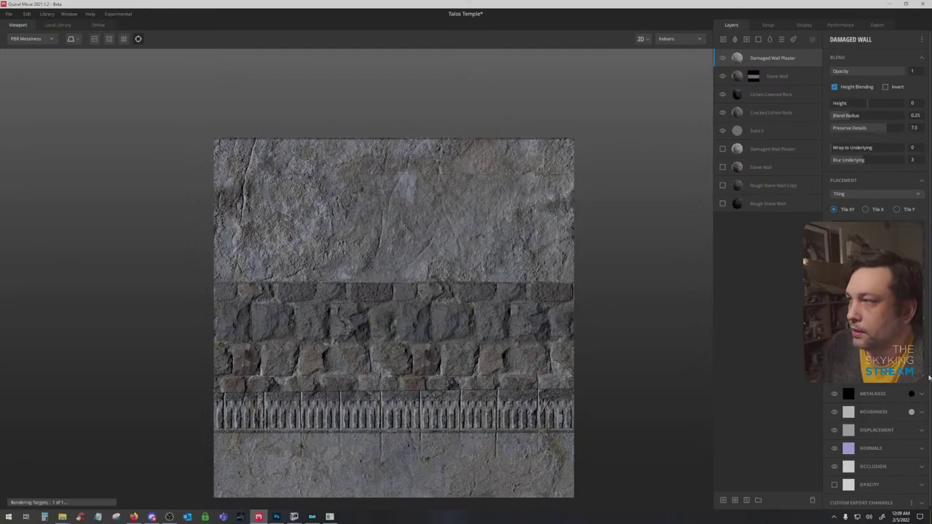
# Set Damaged Wall Plaster's blend height to 0.796, blend radius to 0.185 and preserve details to 3.122, and its albedo to saturation 6, value 58
pyautogui.moveTo(852, 106); pyautogui.dragTo(868, 103)
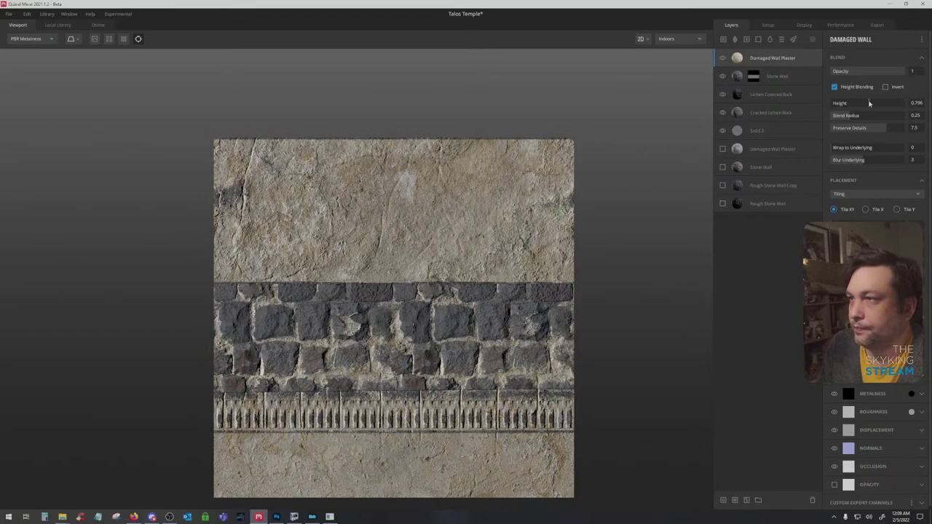
pyautogui.moveTo(886, 130); pyautogui.dragTo(844, 118)
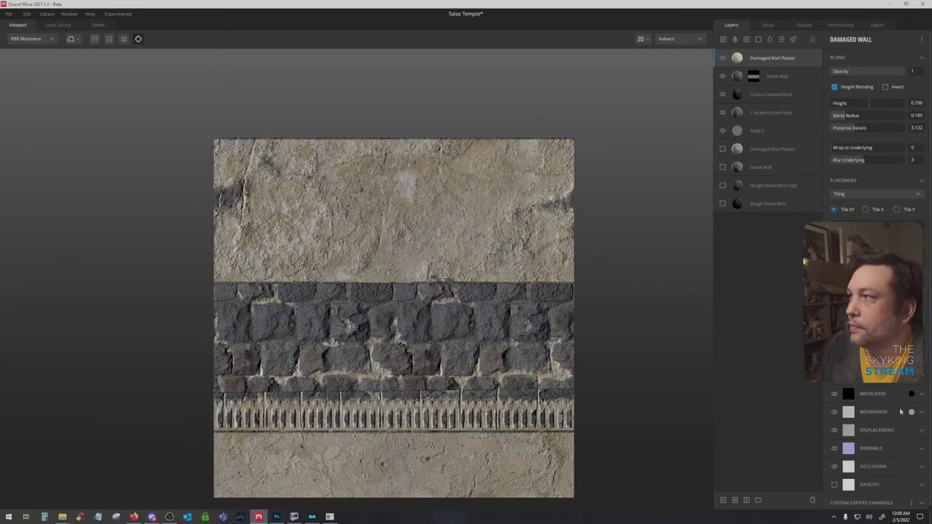
pyautogui.click(912, 377)
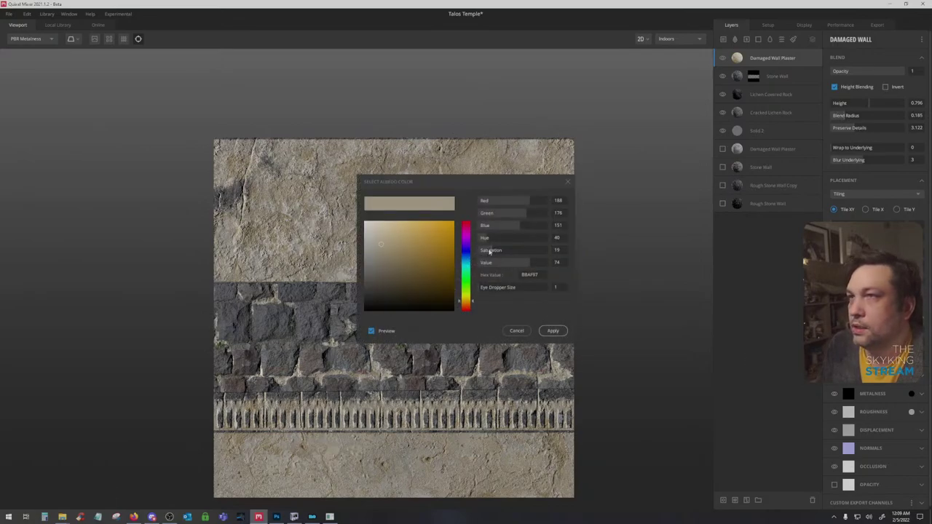
pyautogui.moveTo(490, 251); pyautogui.dragTo(519, 265)
pyautogui.click(526, 264)
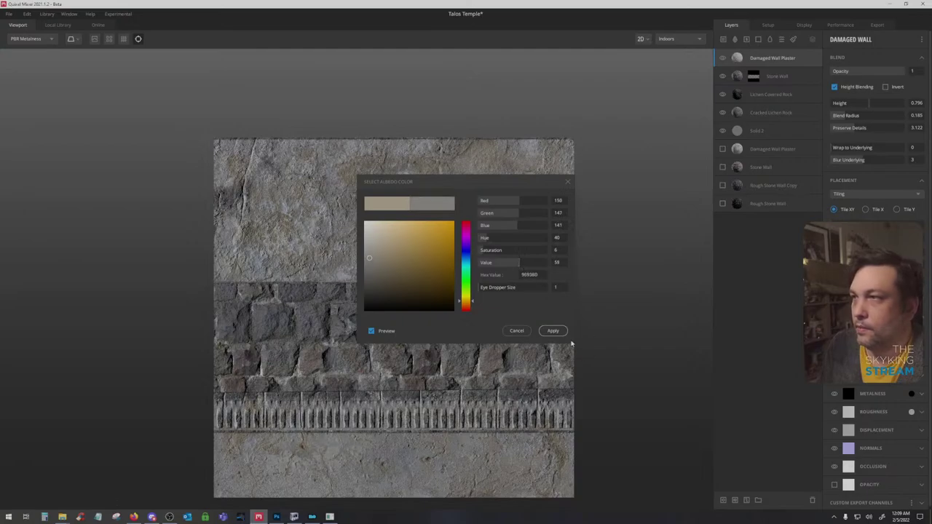
pyautogui.click(552, 331)
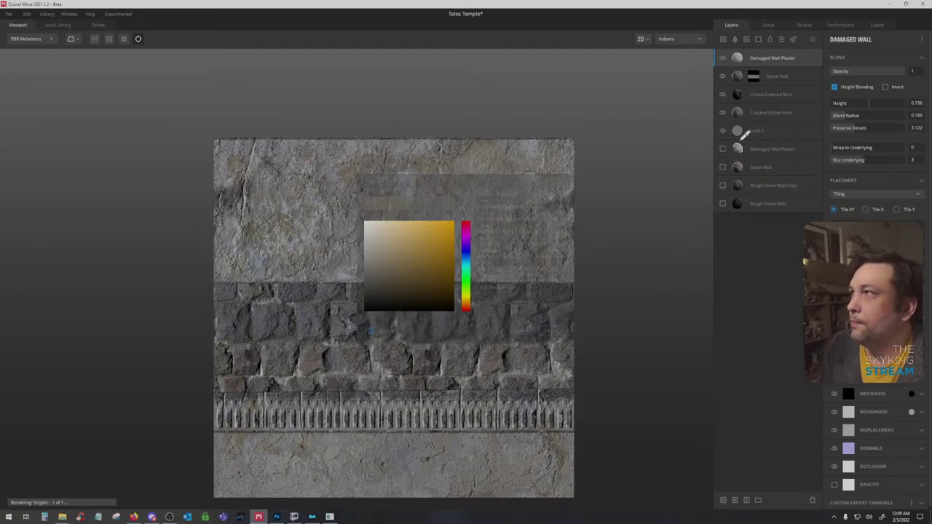
# Add a paint mask to the Damaged Wall Plaster layer and mask it out above and below the middle stone band
pyautogui.click(746, 501)
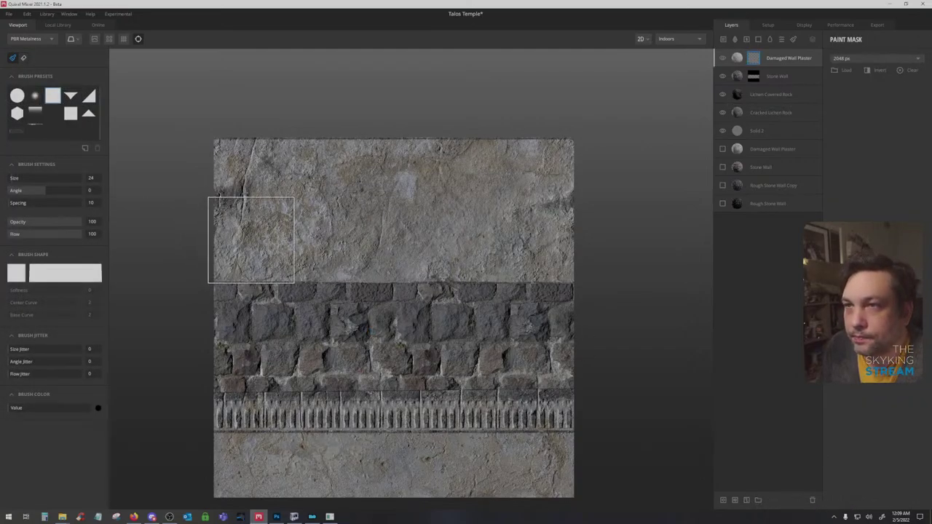
pyautogui.click(251, 240)
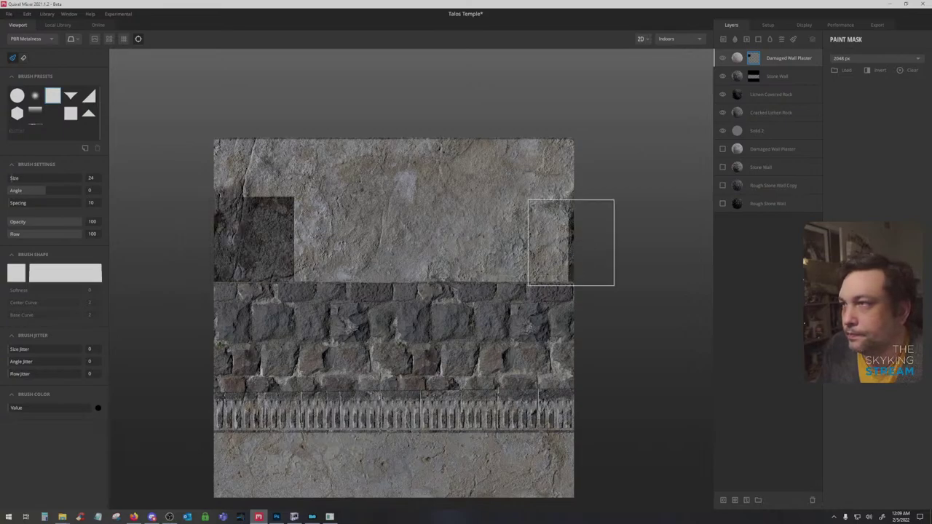
pyautogui.keyDown('shift'); pyautogui.click(569, 239); pyautogui.keyUp('shift')
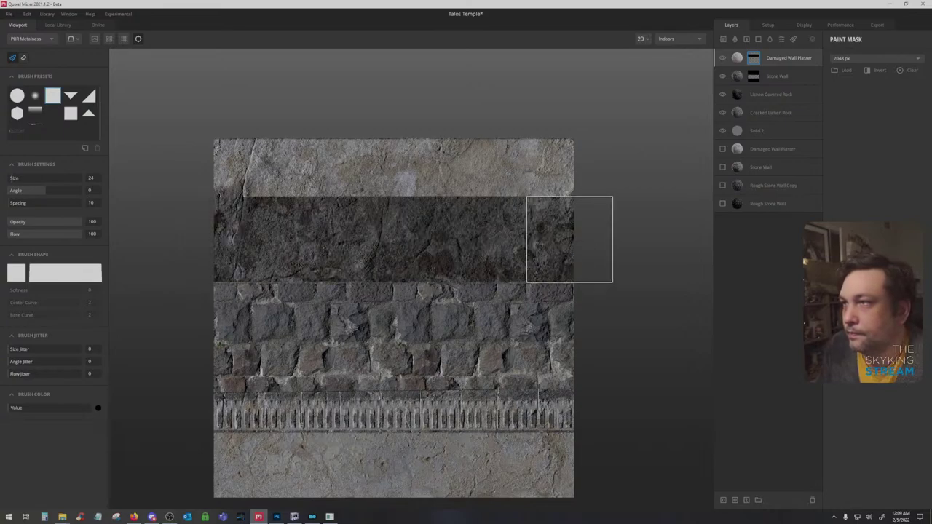
pyautogui.click(558, 160)
pyautogui.keyDown('shift'); pyautogui.click(233, 162); pyautogui.keyUp('shift')
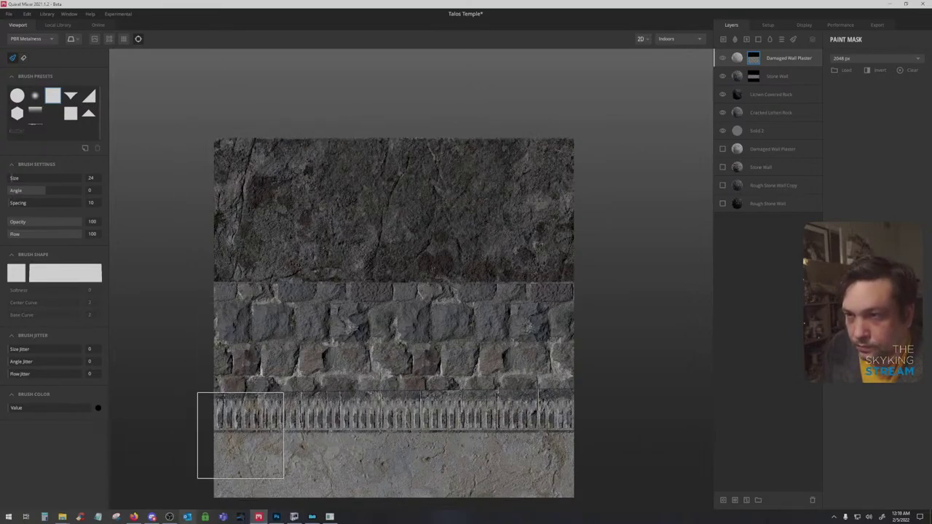
pyautogui.click(240, 435)
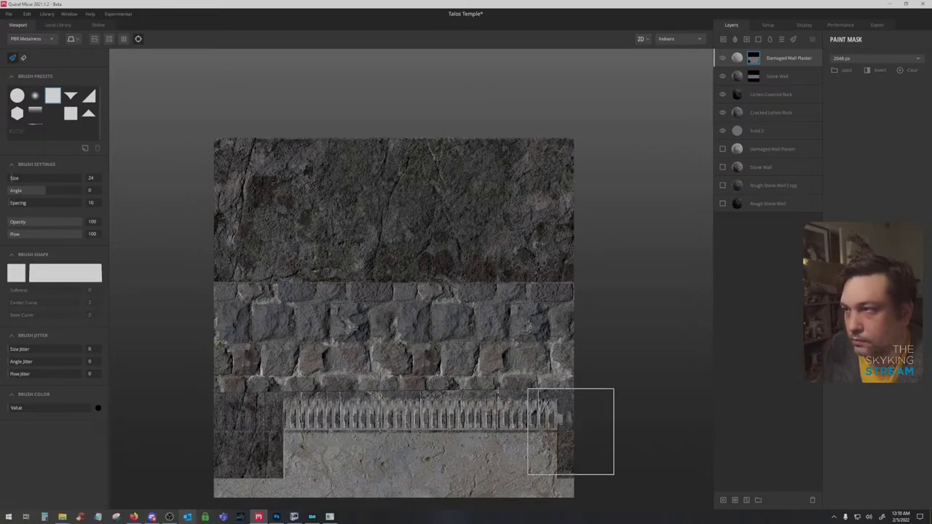
pyautogui.keyDown('shift'); pyautogui.click(571, 431); pyautogui.keyUp('shift')
pyautogui.moveTo(573, 440)
pyautogui.mouseDown()
pyautogui.moveTo(277, 457)
pyautogui.moveTo(624, 471)
pyautogui.mouseUp()
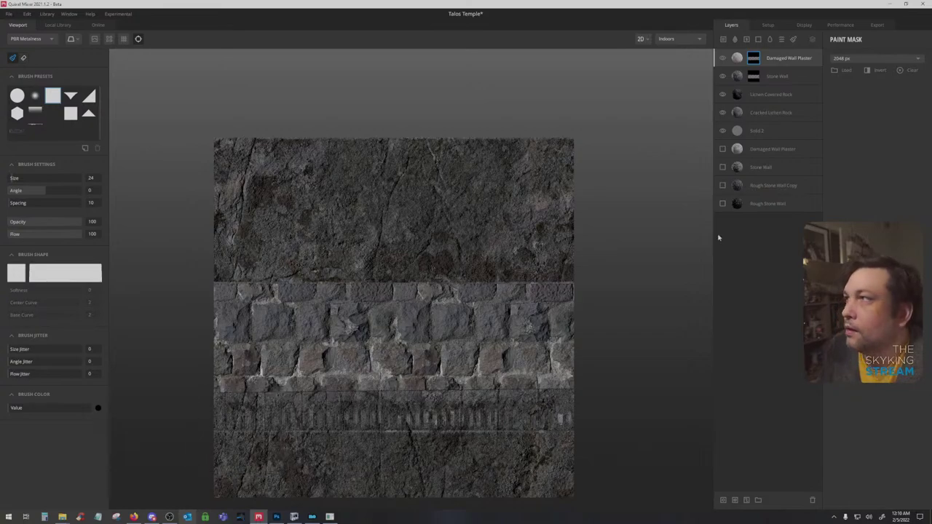
# Trim the Stone Wall layer's paint mask along the lower edge of the middle stone band
pyautogui.click(762, 78)
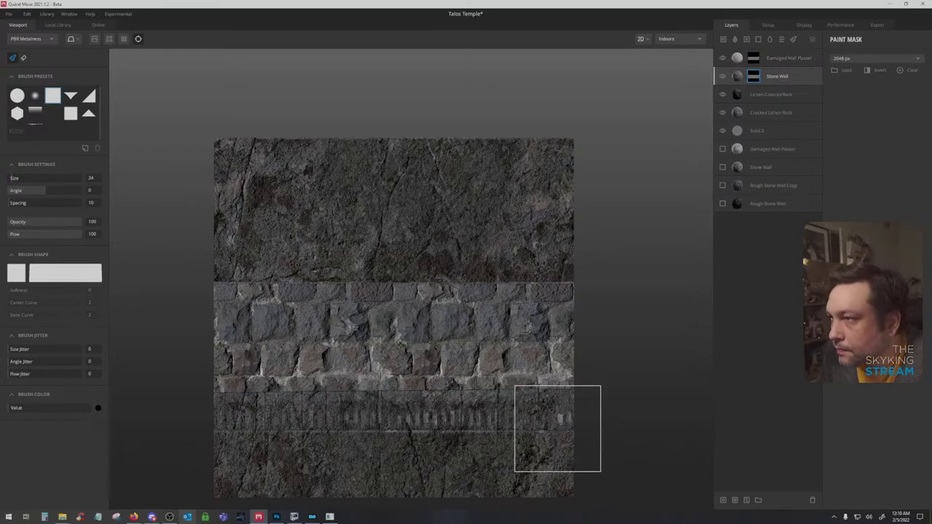
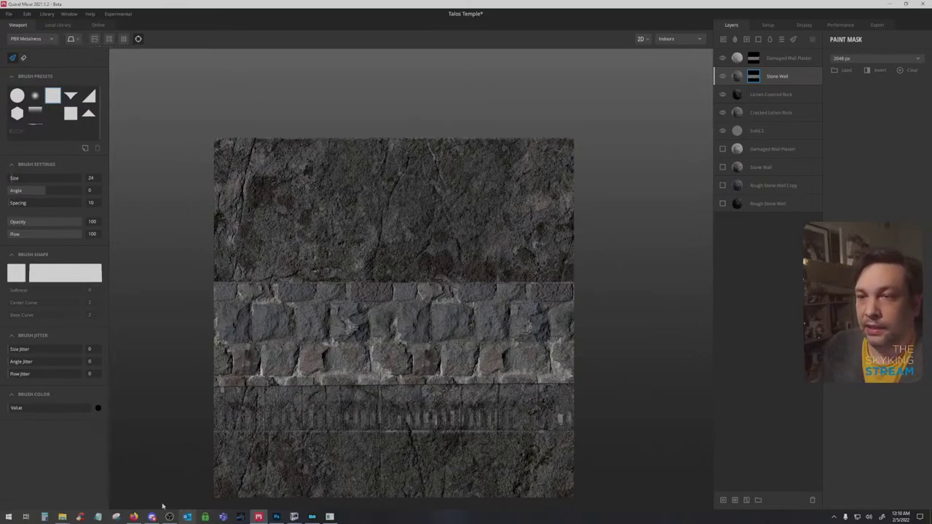
pyautogui.click(276, 517)
pyautogui.click(276, 517)
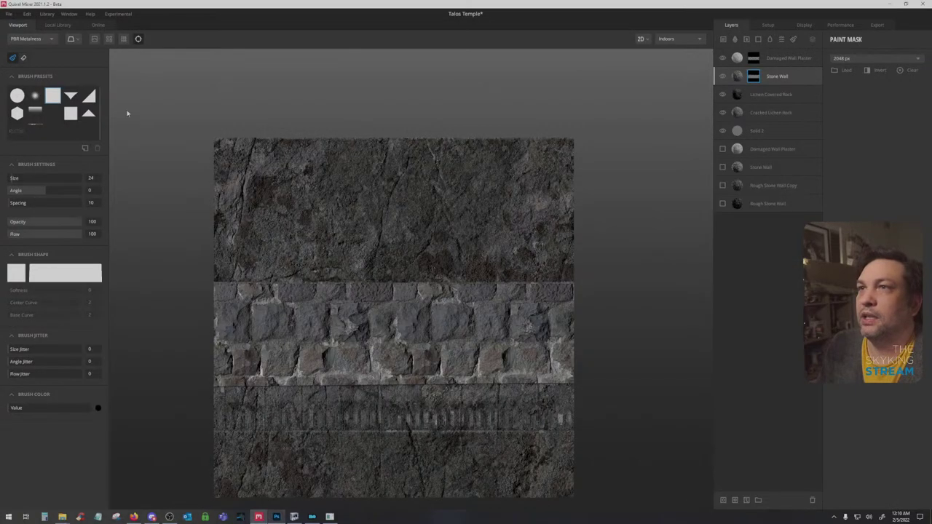
# Add the Castle Wall surface from the local library and move it to the top of the layer stack
pyautogui.click(63, 26)
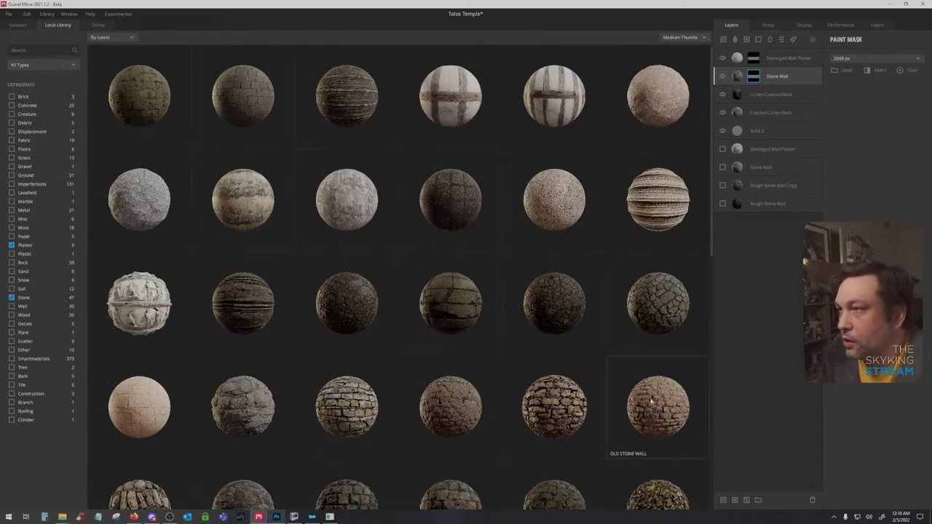
pyautogui.scroll(-3, 374, 425)
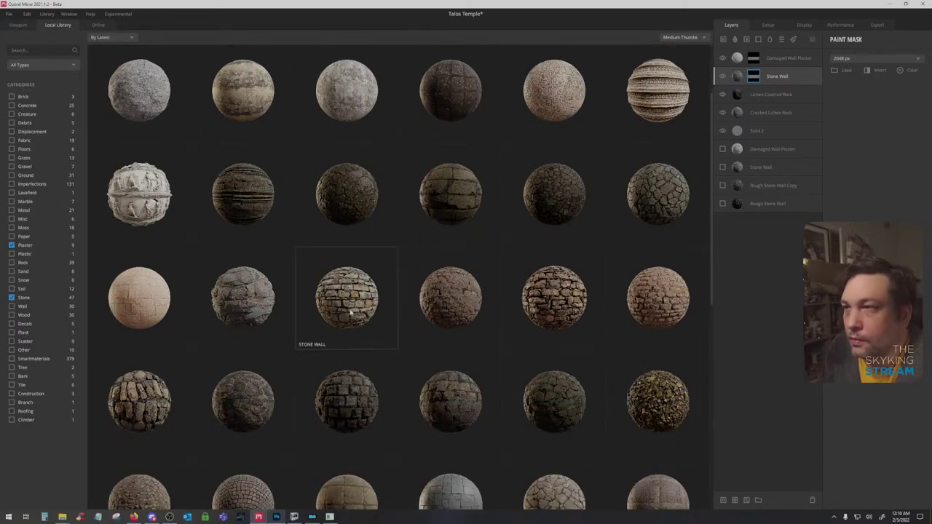
pyautogui.scroll(-3, 349, 309)
pyautogui.scroll(-2, 349, 309)
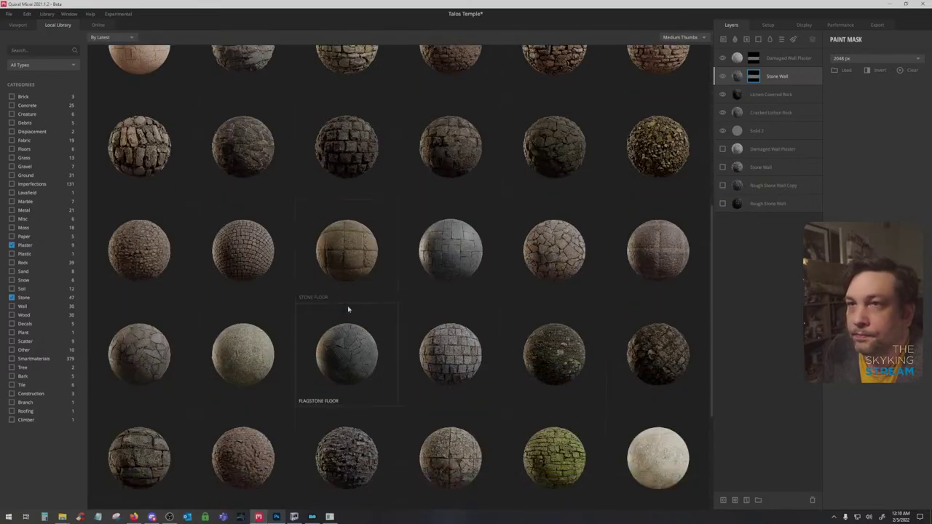
pyautogui.scroll(-2, 329, 276)
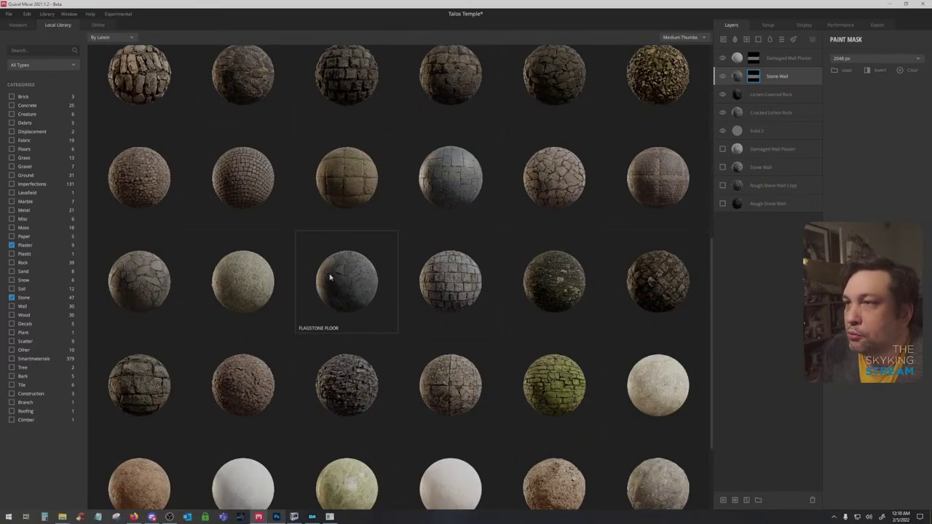
pyautogui.scroll(-2, 330, 277)
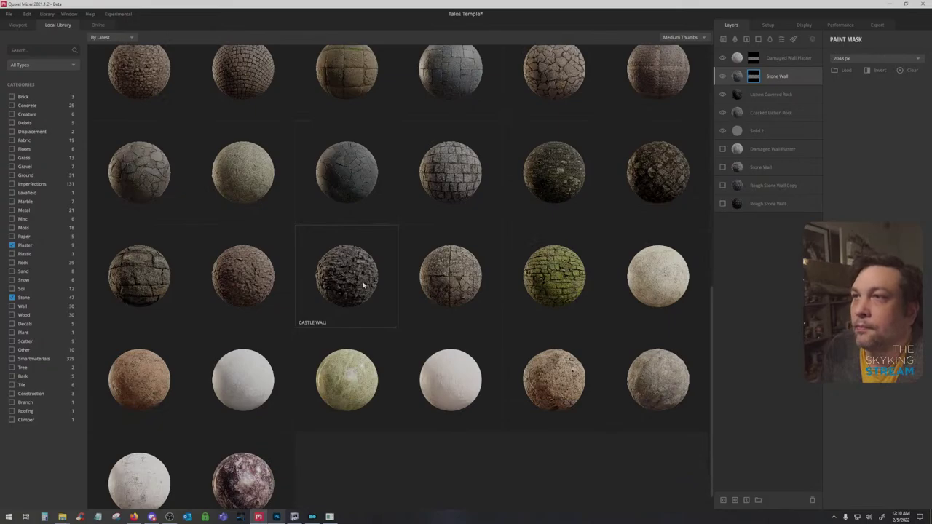
pyautogui.click(348, 275)
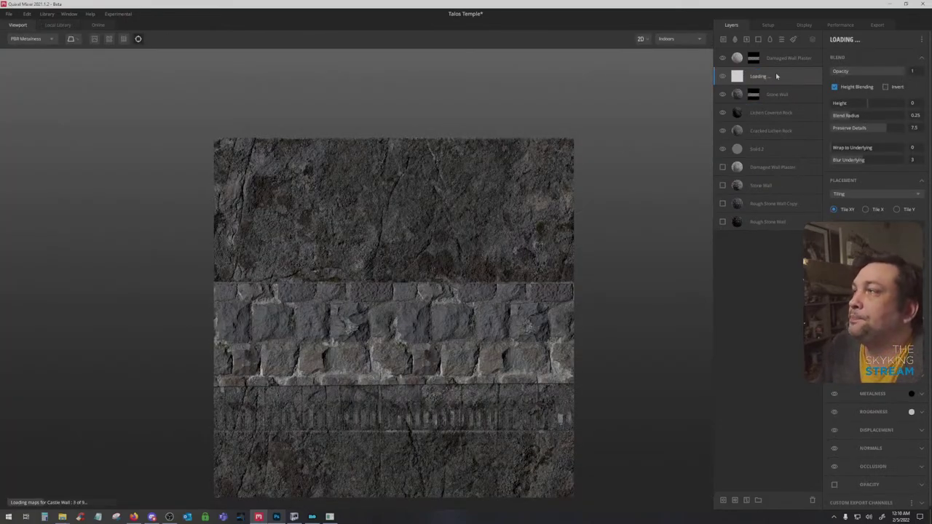
pyautogui.moveTo(783, 75); pyautogui.dragTo(787, 56)
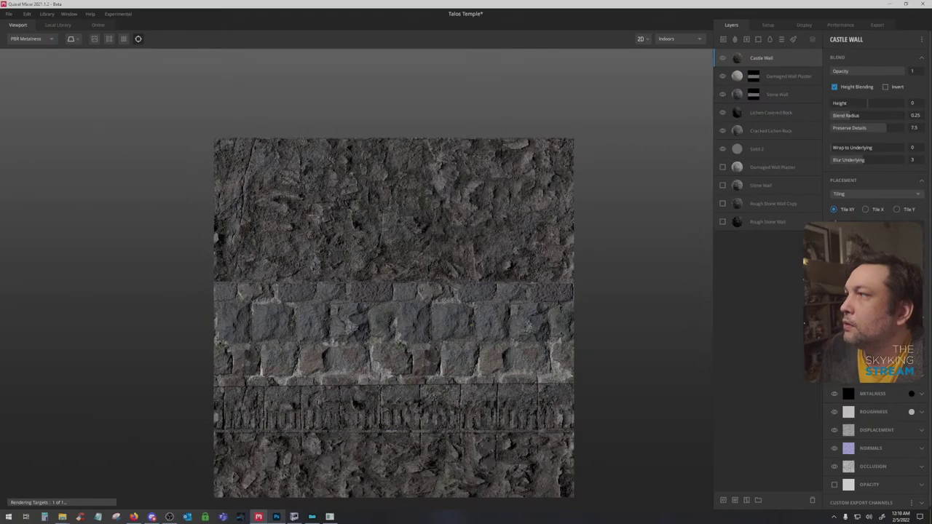
# Set Castle Wall's blend height to 0.896 and its albedo colour to hex 5E5E5E
pyautogui.moveTo(866, 102); pyautogui.dragTo(876, 113)
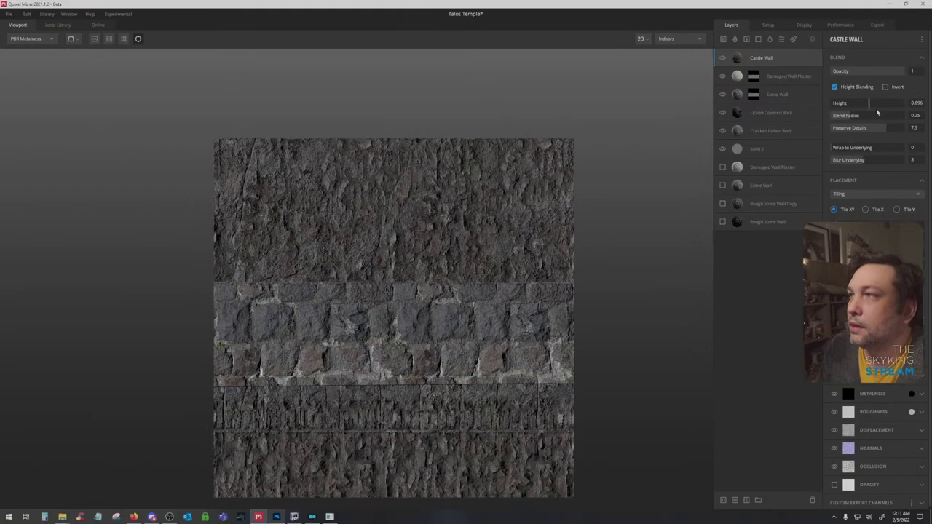
pyautogui.click(911, 375)
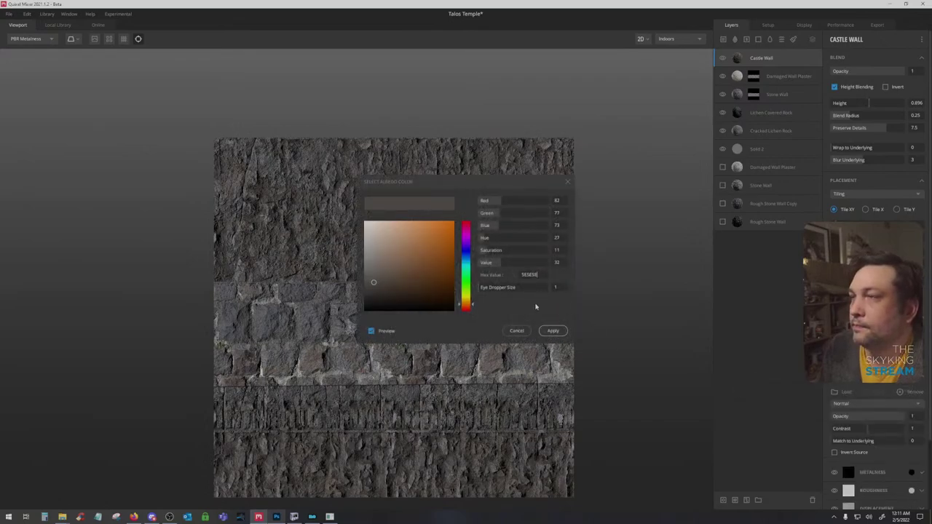
pyautogui.press('Return')
pyautogui.click(552, 330)
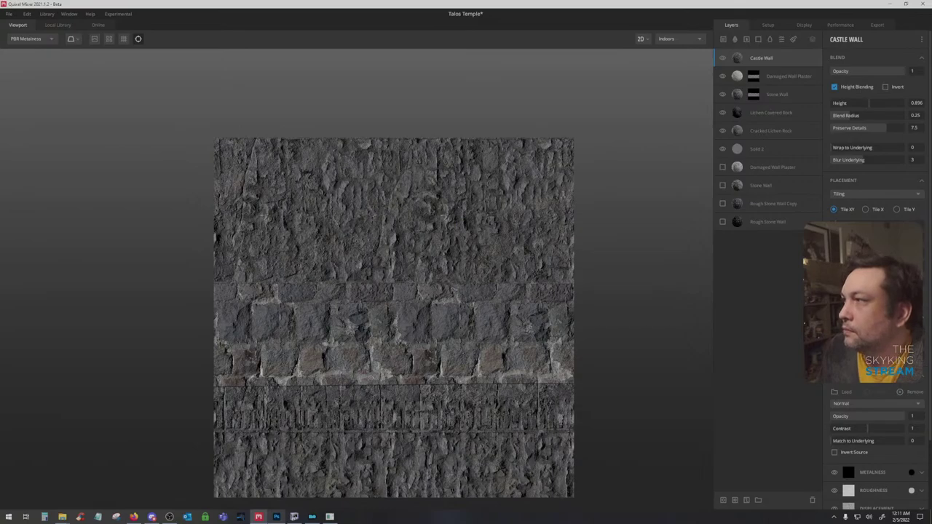
# Set Castle Wall's blend height to 1.294 and its blur underlying to 7
pyautogui.moveTo(867, 104)
pyautogui.mouseDown()
pyautogui.moveTo(853, 103)
pyautogui.moveTo(873, 102)
pyautogui.mouseUp()
pyautogui.click(866, 103)
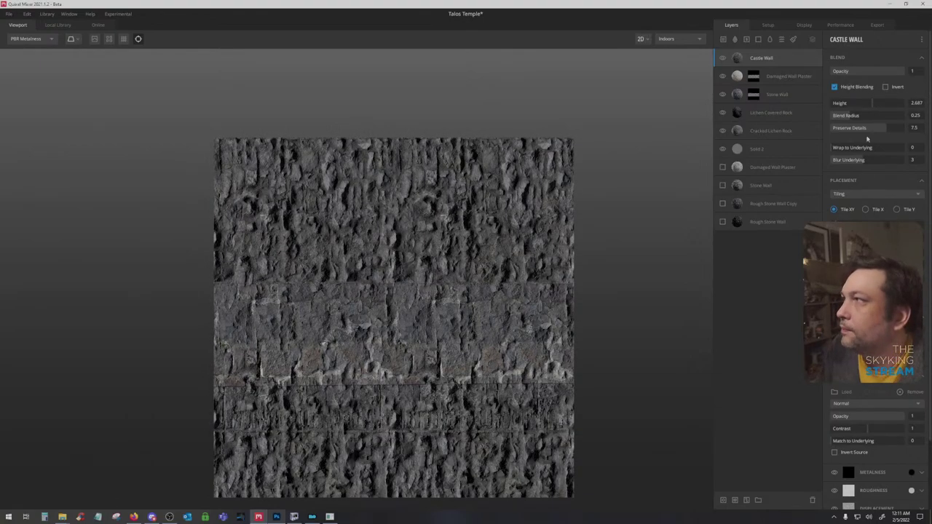
pyautogui.moveTo(869, 104); pyautogui.dragTo(862, 105)
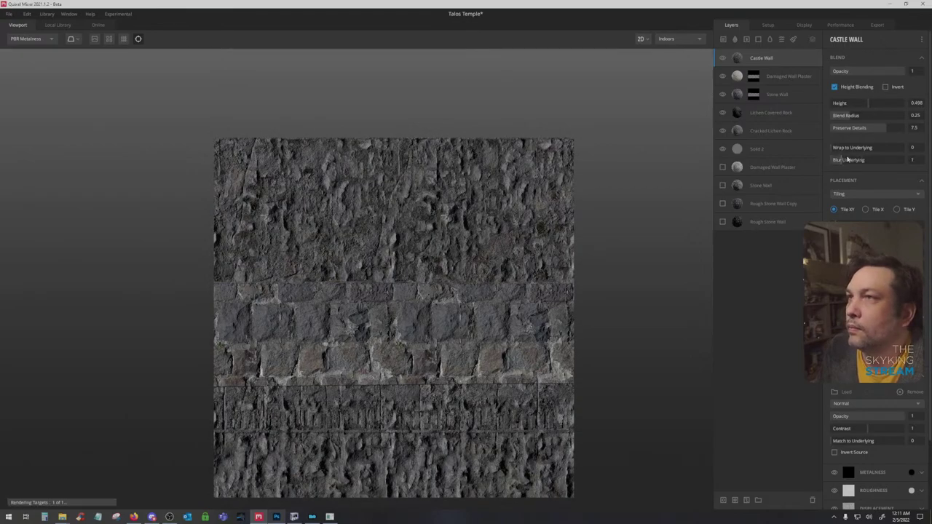
pyautogui.moveTo(840, 161); pyautogui.dragTo(904, 160)
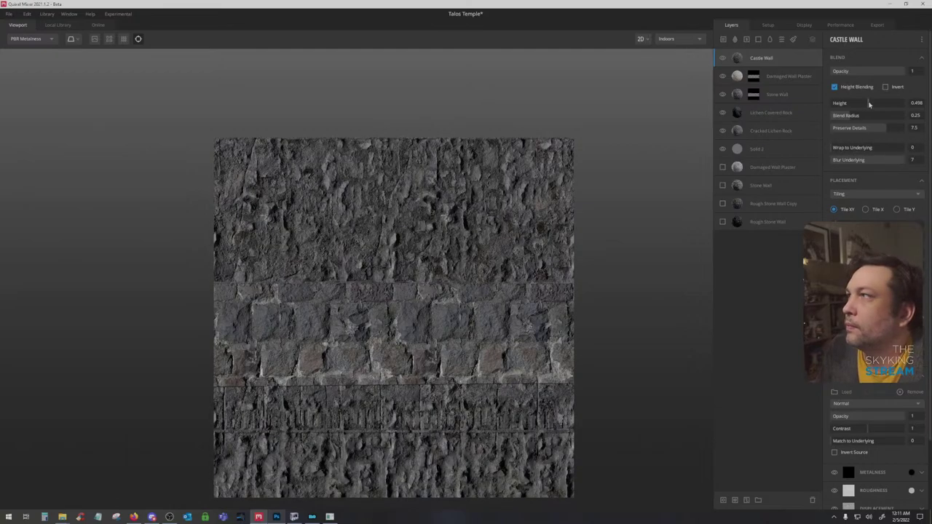
pyautogui.moveTo(868, 104)
pyautogui.mouseDown()
pyautogui.moveTo(851, 103)
pyautogui.moveTo(872, 103)
pyautogui.mouseUp()
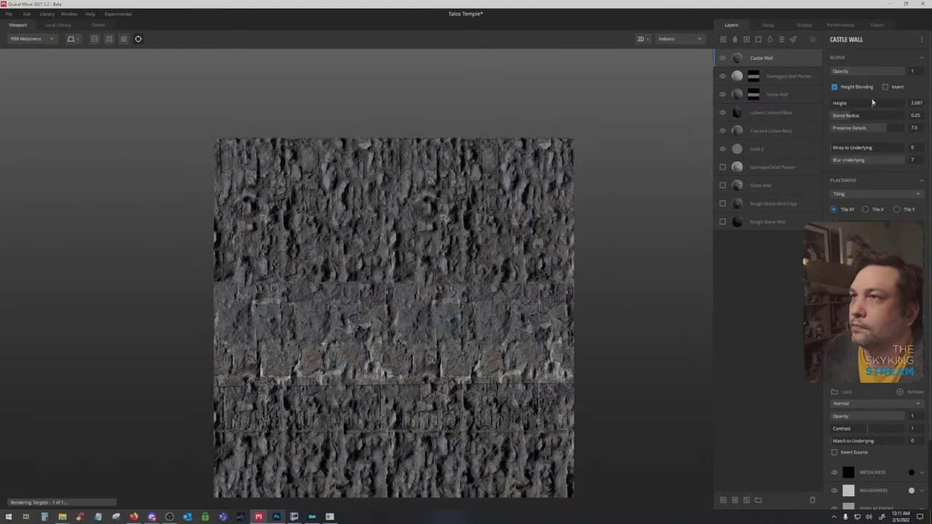
pyautogui.moveTo(871, 102); pyautogui.dragTo(869, 103)
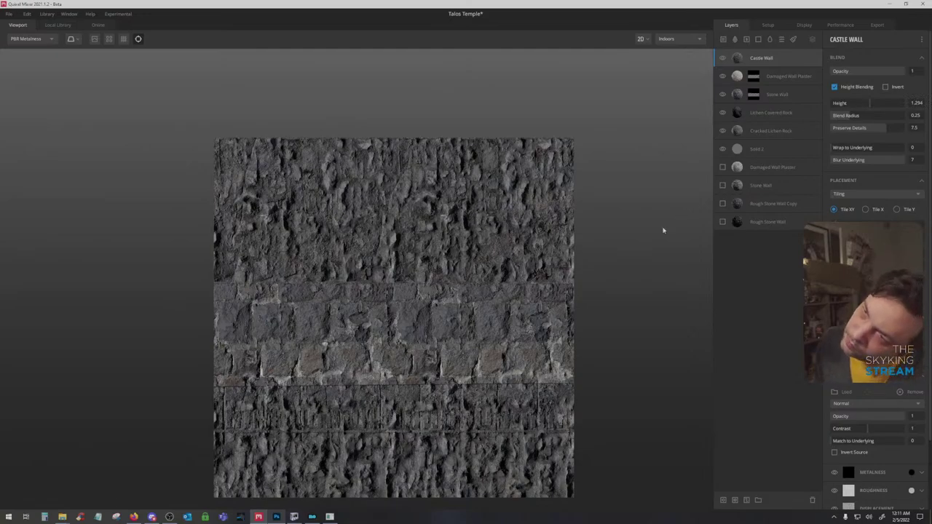
# Add a paint mask to the Castle Wall layer and mask it out everywhere below the middle stone band
pyautogui.scroll(4, 402, 270)
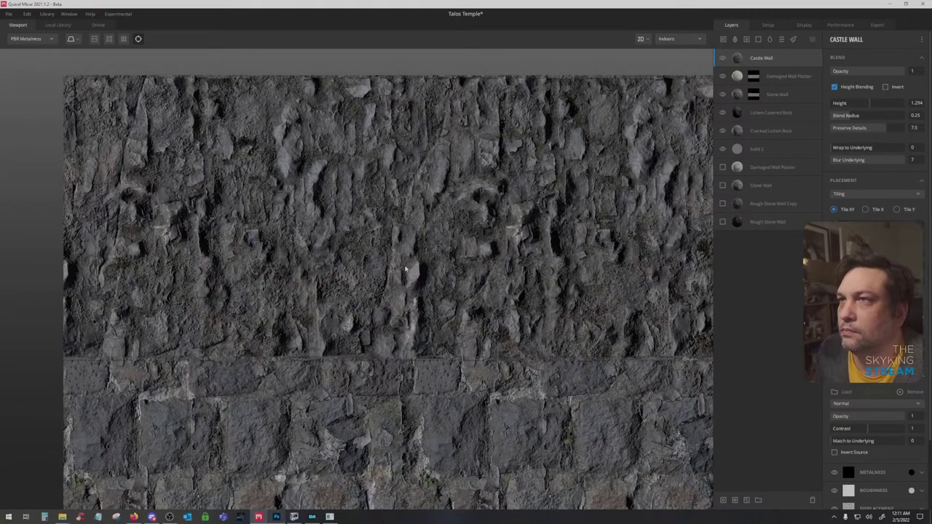
pyautogui.scroll(-3, 405, 270)
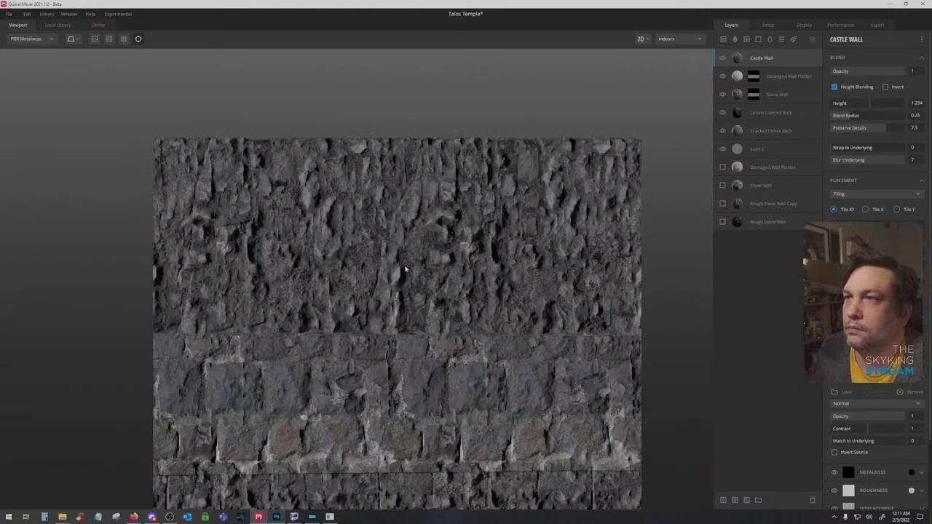
pyautogui.moveTo(431, 263); pyautogui.dragTo(393, 199)
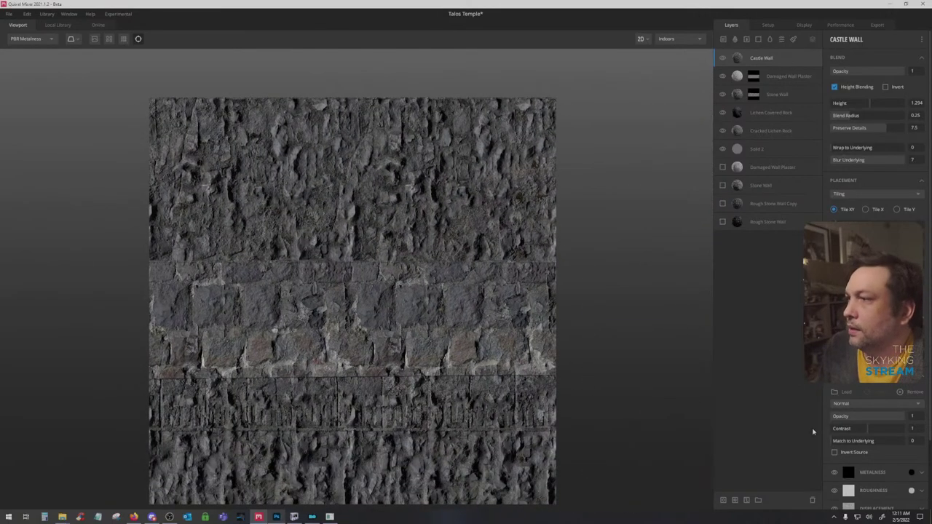
pyautogui.click(746, 501)
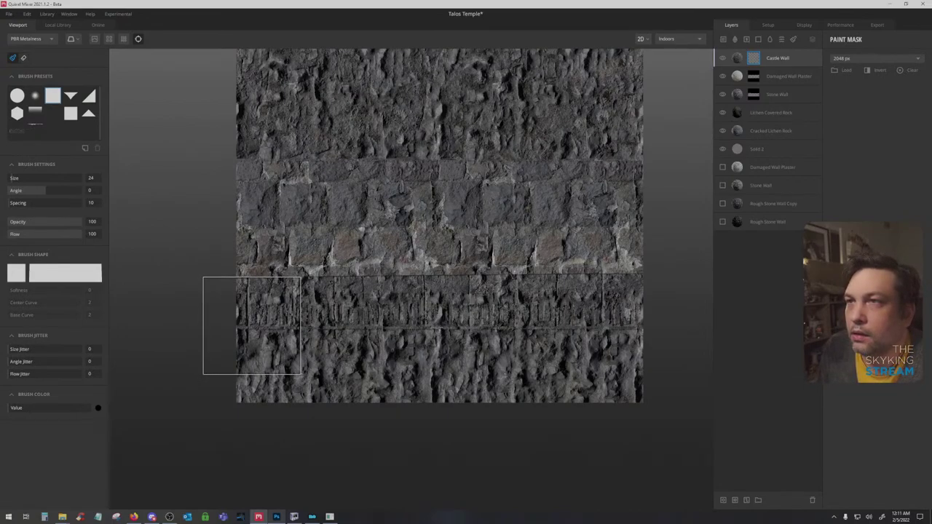
pyautogui.moveTo(251, 325)
pyautogui.mouseDown()
pyautogui.moveTo(614, 321)
pyautogui.moveTo(616, 349)
pyautogui.moveTo(281, 354)
pyautogui.mouseUp()
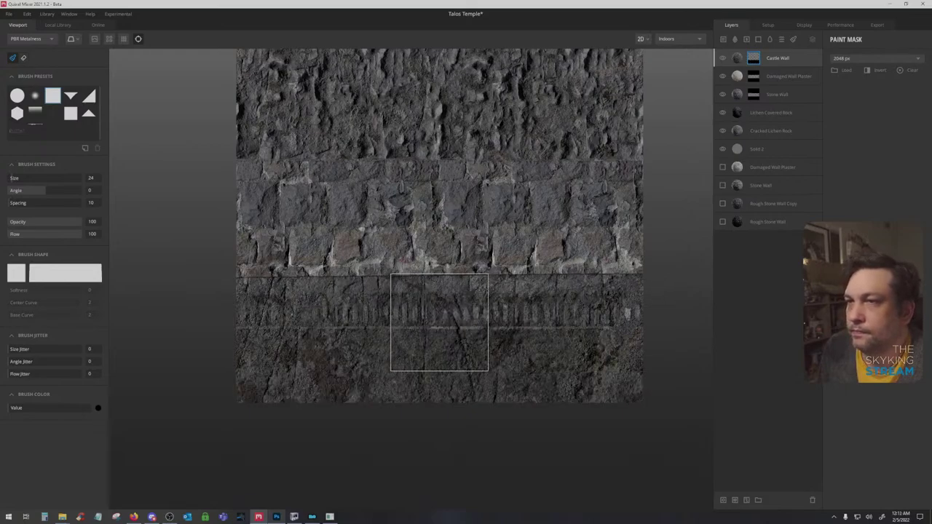
pyautogui.scroll(5, 430, 324)
pyautogui.scroll(-5, 418, 320)
pyautogui.moveTo(429, 261); pyautogui.dragTo(416, 357)
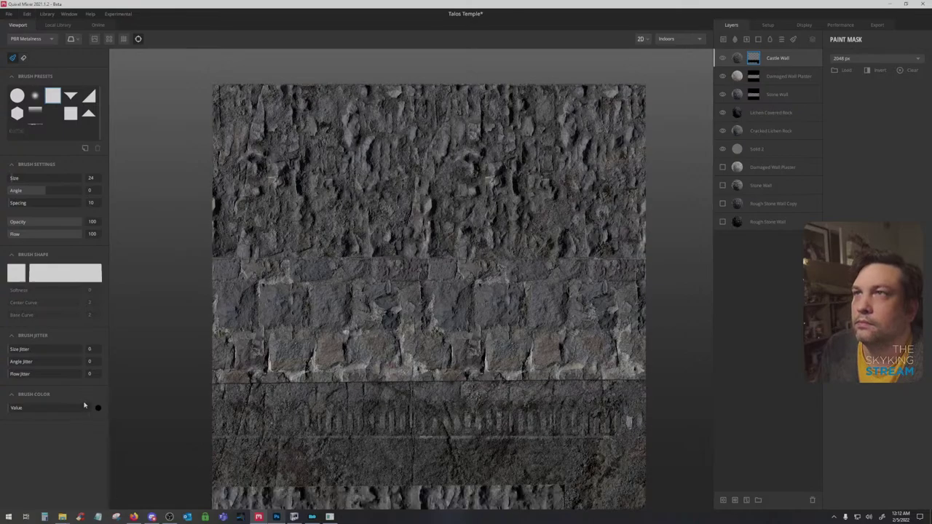
pyautogui.moveTo(372, 347); pyautogui.dragTo(374, 262)
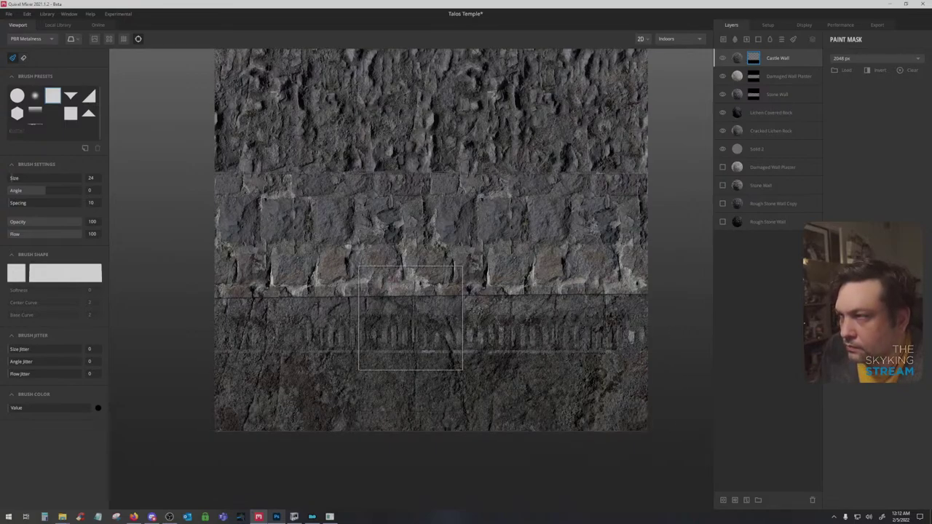
pyautogui.moveTo(418, 271)
pyautogui.mouseDown()
pyautogui.moveTo(398, 455)
pyautogui.moveTo(445, 257)
pyautogui.mouseUp()
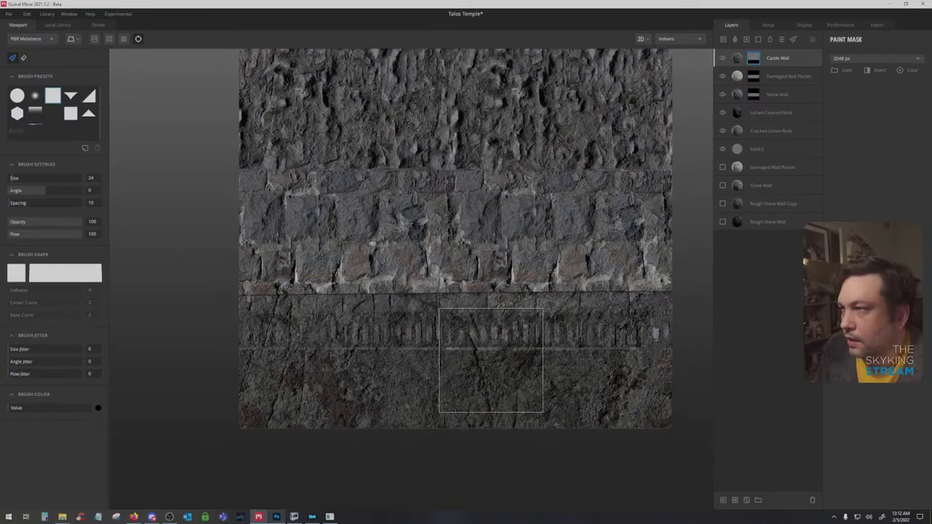
pyautogui.moveTo(491, 360); pyautogui.dragTo(464, 467)
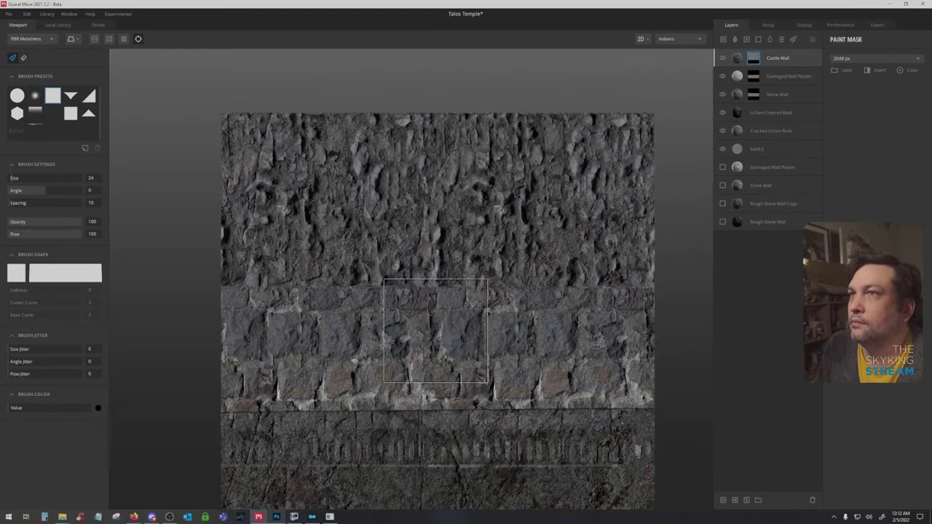
# Mask the Castle Wall layer out across the middle stone band, leaving it only on the upper section
pyautogui.moveTo(435, 330)
pyautogui.mouseDown()
pyautogui.moveTo(437, 280)
pyautogui.moveTo(414, 297)
pyautogui.mouseUp()
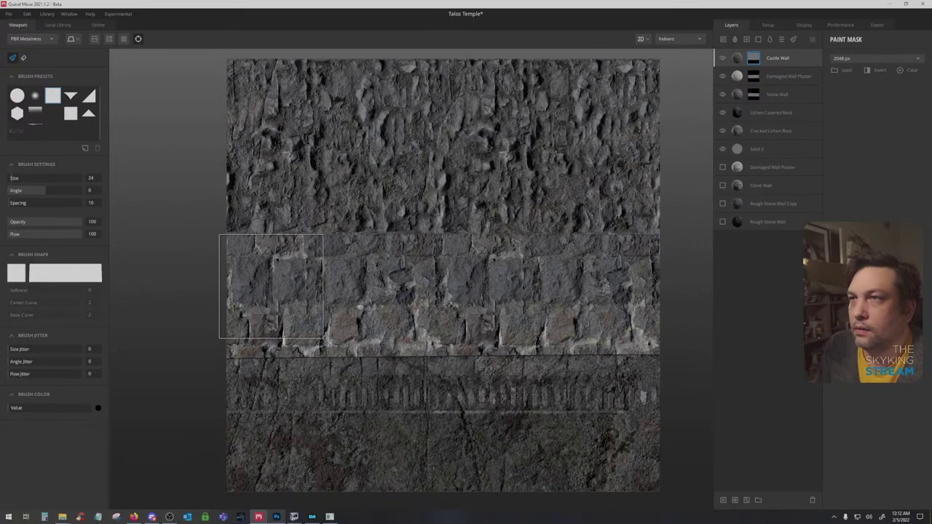
pyautogui.click(271, 286)
pyautogui.keyDown('shift'); pyautogui.click(624, 286); pyautogui.keyUp('shift')
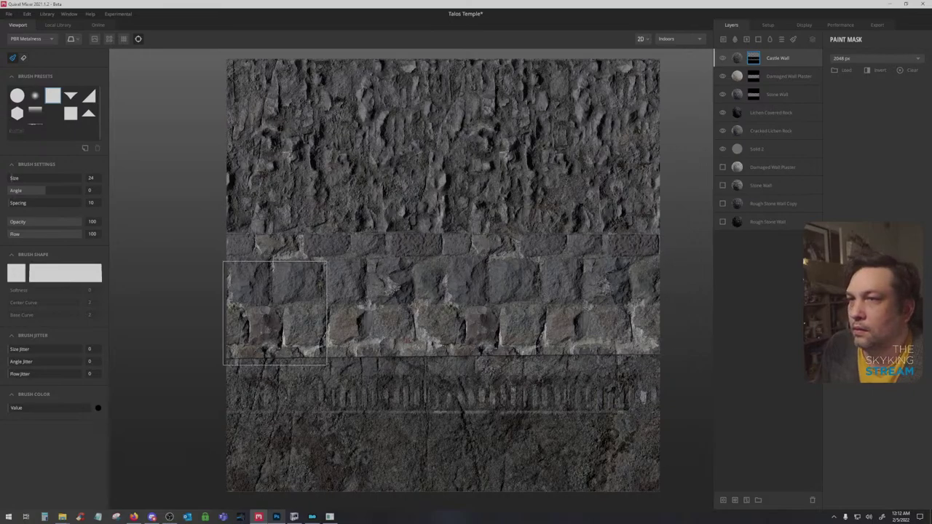
pyautogui.moveTo(401, 292); pyautogui.dragTo(367, 340)
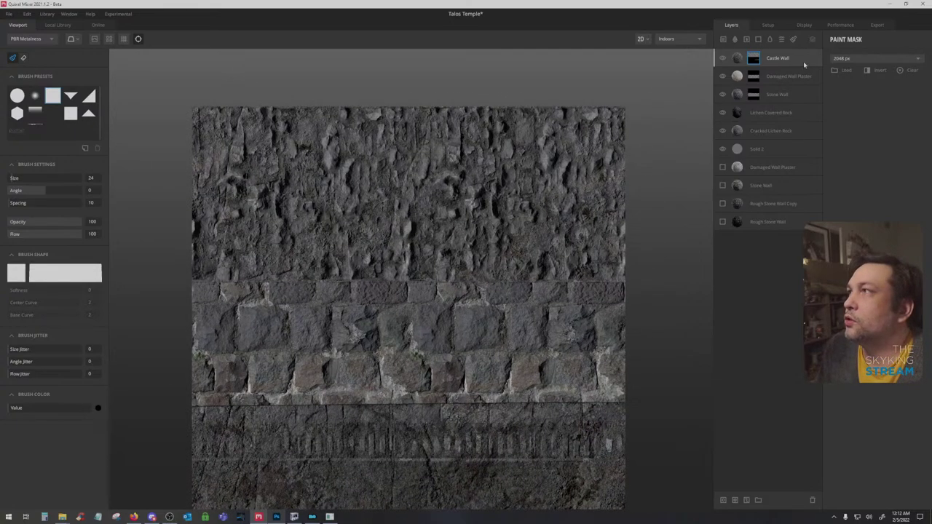
pyautogui.click(804, 64)
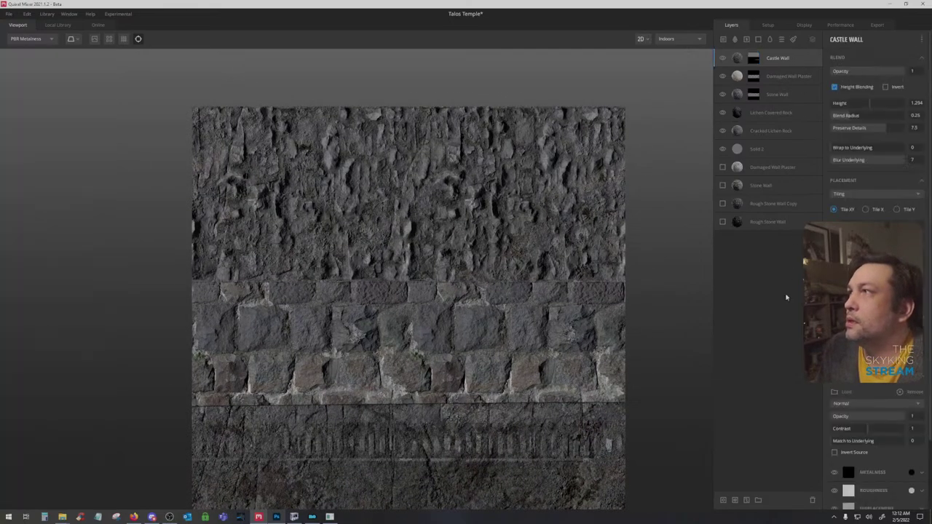
pyautogui.click(754, 61)
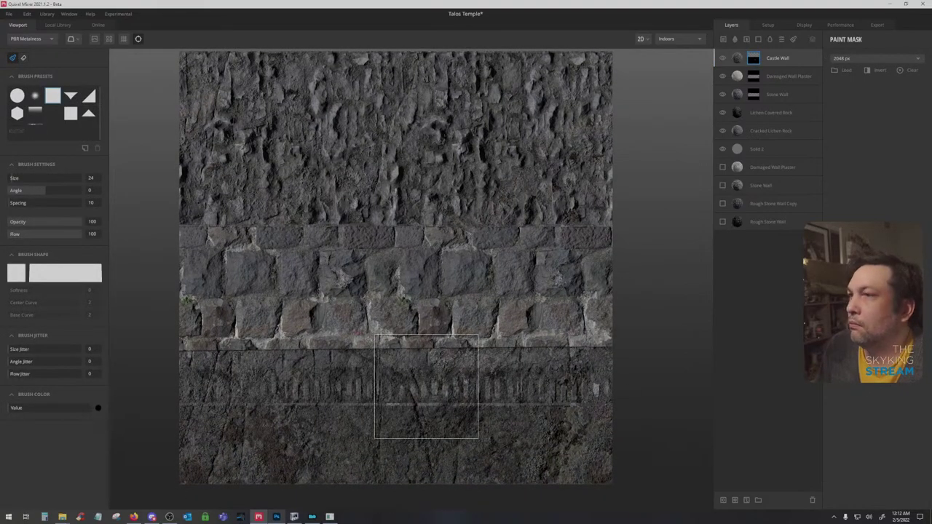
pyautogui.moveTo(464, 260); pyautogui.dragTo(478, 366)
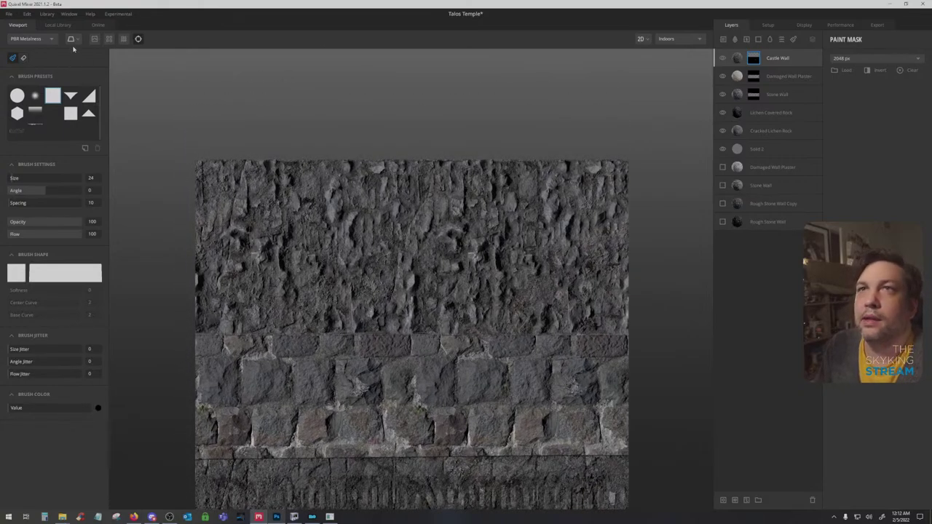
# Duplicate the Damaged Wall Plaster layer, move the copy above Castle Wall and clear its paint mask
pyautogui.click(788, 76)
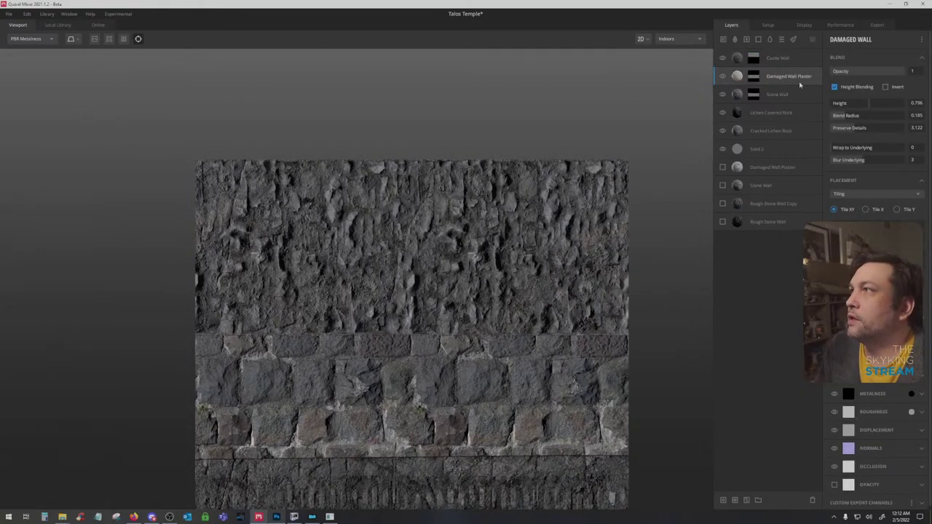
pyautogui.rightClick(799, 85)
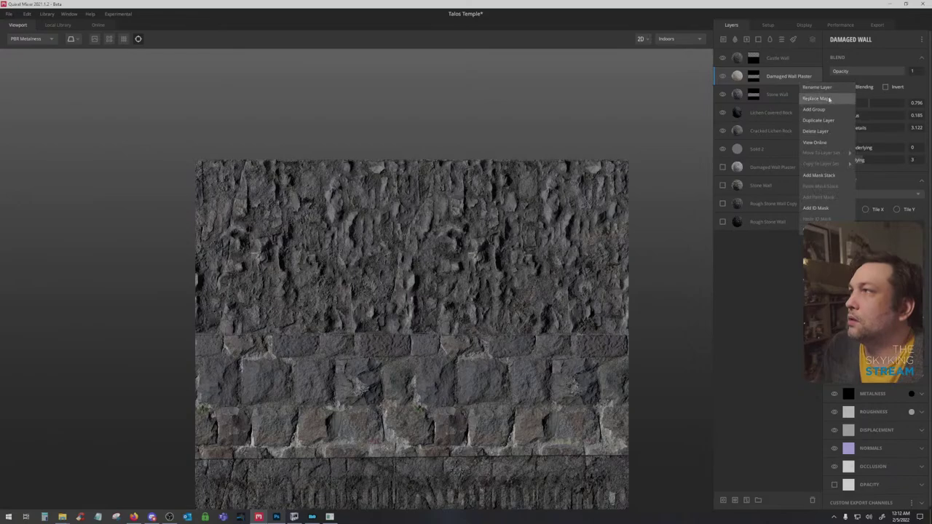
pyautogui.click(825, 116)
pyautogui.moveTo(815, 81); pyautogui.dragTo(811, 54)
pyautogui.click(755, 59)
pyautogui.rightClick(755, 60)
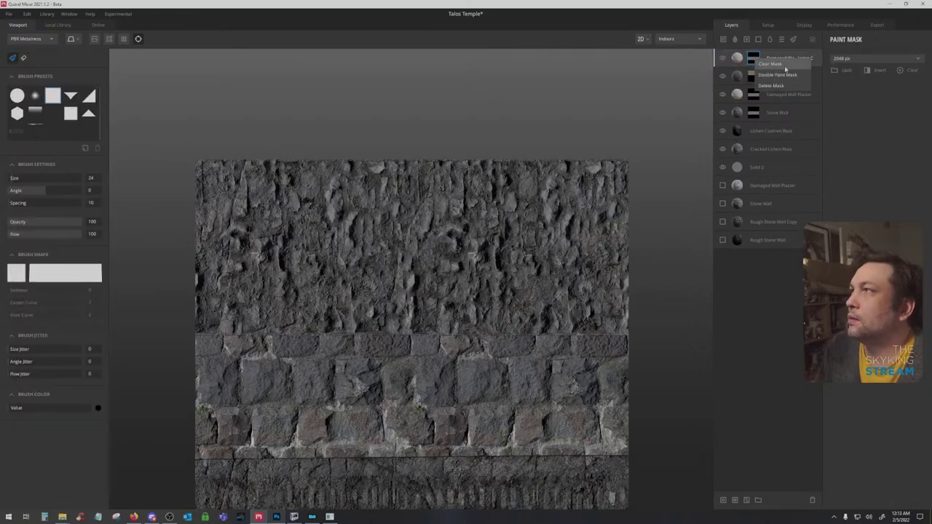
pyautogui.click(779, 64)
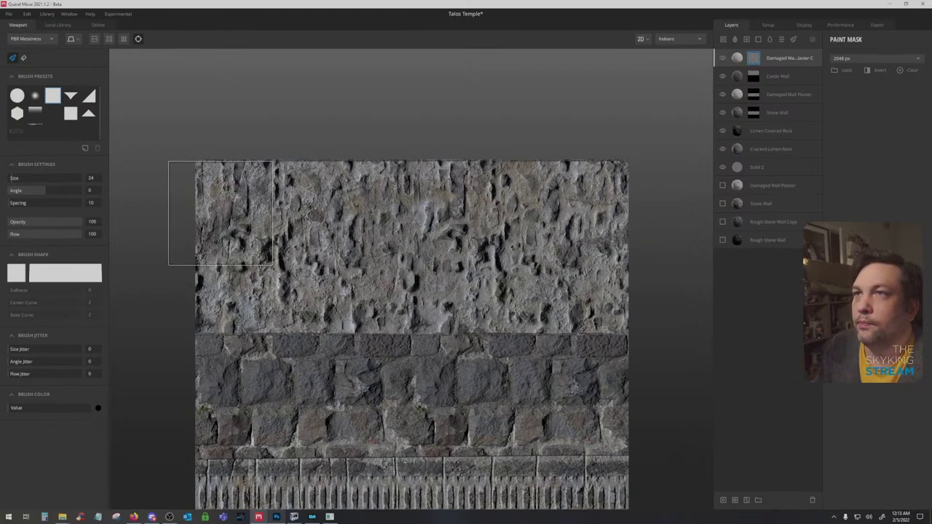
# Mask the copied plaster layer out across the whole upper castle wall section, down to the stone band
pyautogui.click(221, 212)
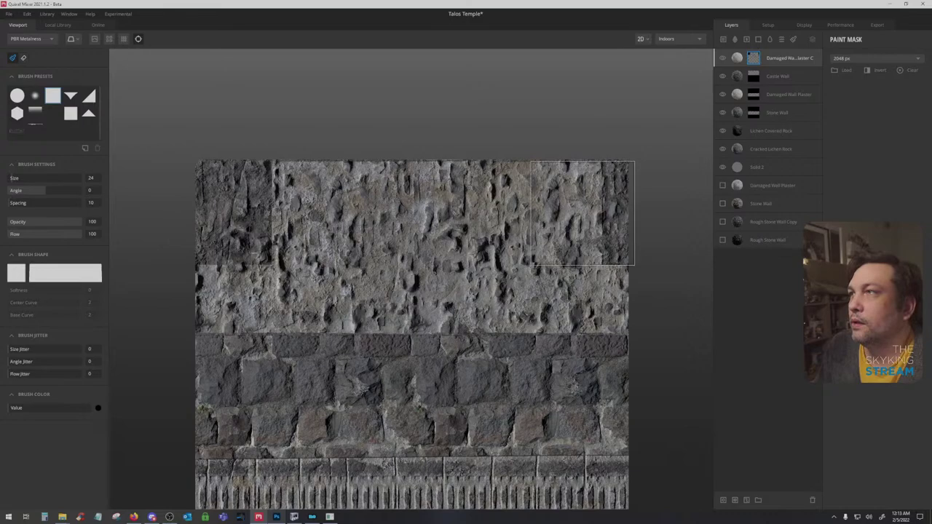
pyautogui.keyDown('shift'); pyautogui.click(582, 213); pyautogui.keyUp('shift')
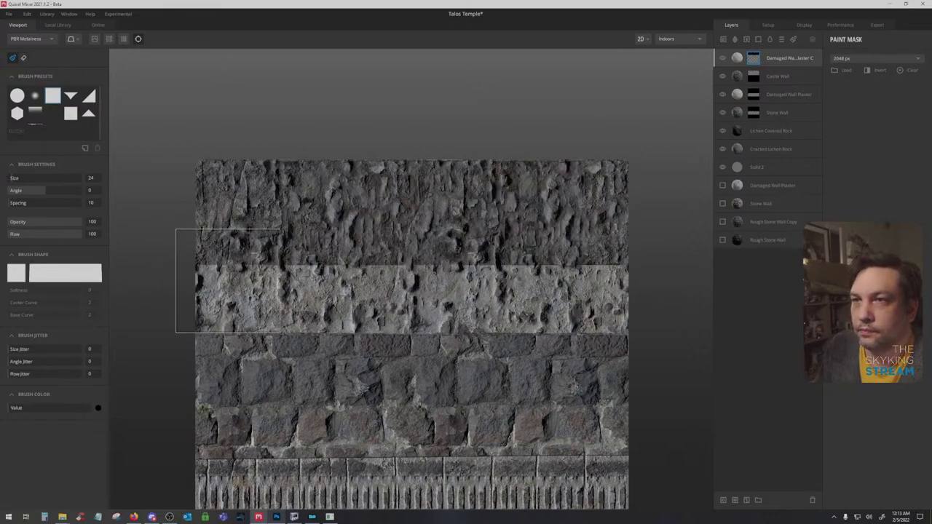
pyautogui.click(227, 281)
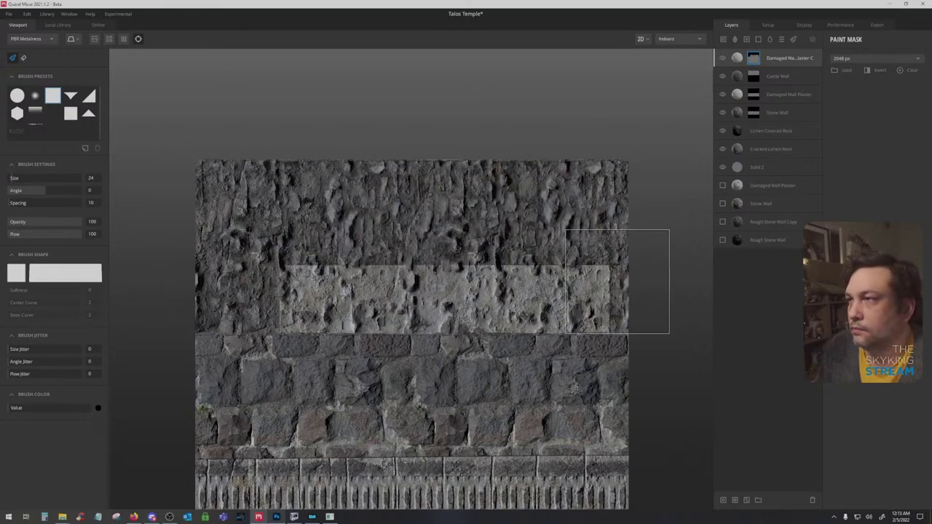
pyautogui.keyDown('shift'); pyautogui.click(617, 281); pyautogui.keyUp('shift')
# Mask the copied plaster layer out over the fluted trim and the plain section below the stone band
pyautogui.moveTo(426, 356); pyautogui.dragTo(474, 175)
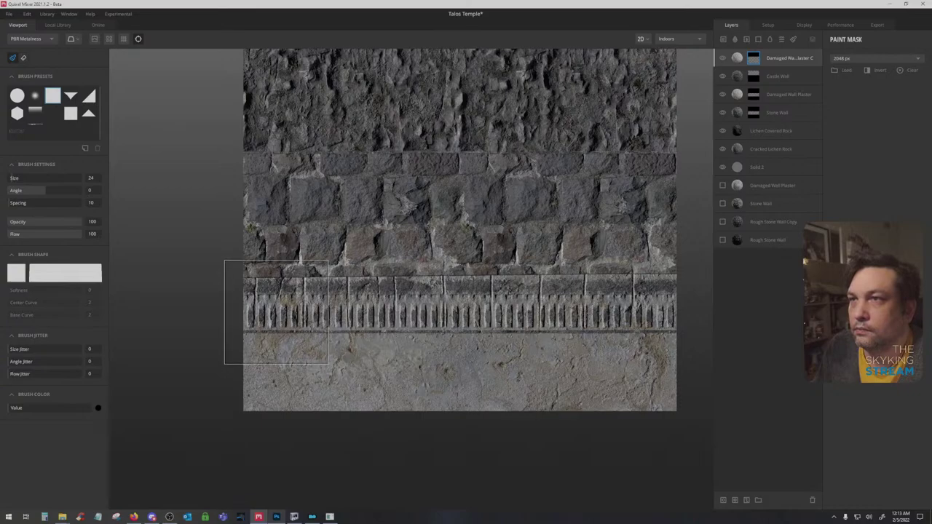
pyautogui.click(276, 313)
pyautogui.moveTo(276, 312); pyautogui.dragTo(645, 304)
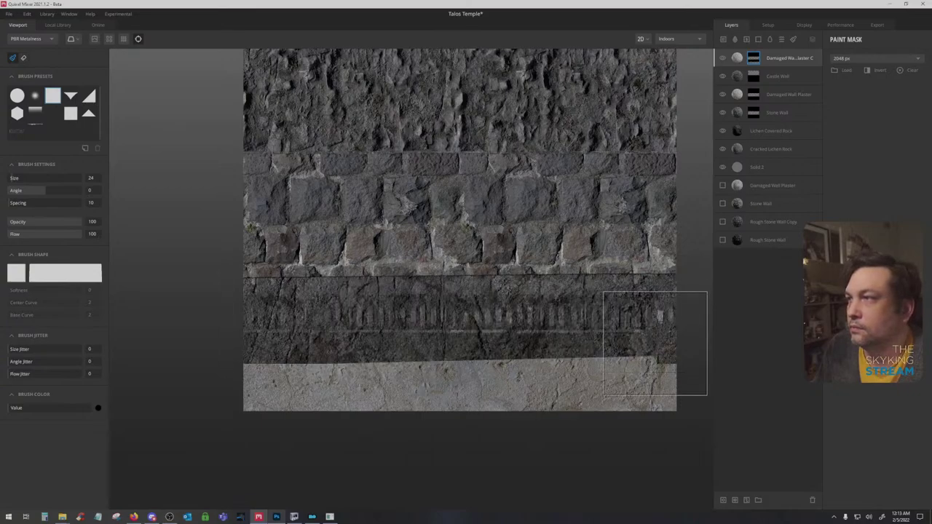
pyautogui.moveTo(652, 360); pyautogui.dragTo(269, 356)
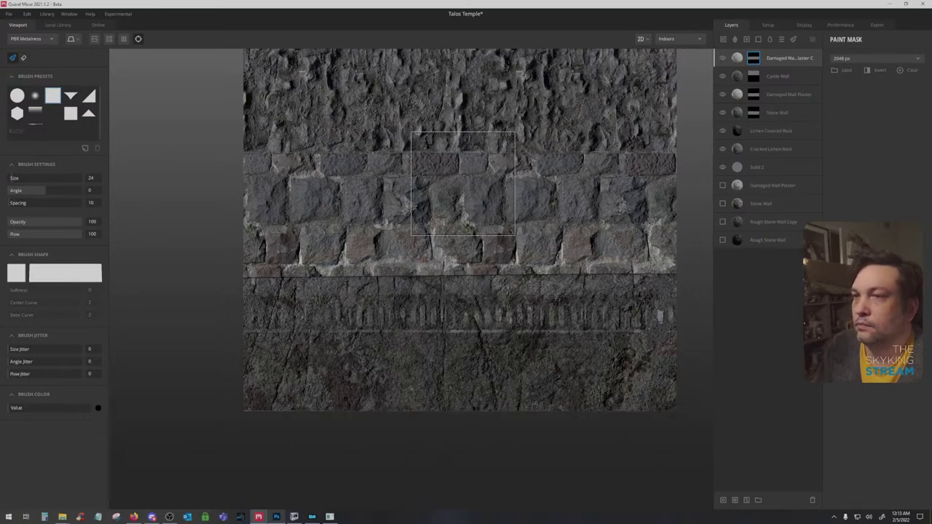
# Set the copied plaster layer's blend height to 3.184
pyautogui.moveTo(463, 182); pyautogui.dragTo(443, 311)
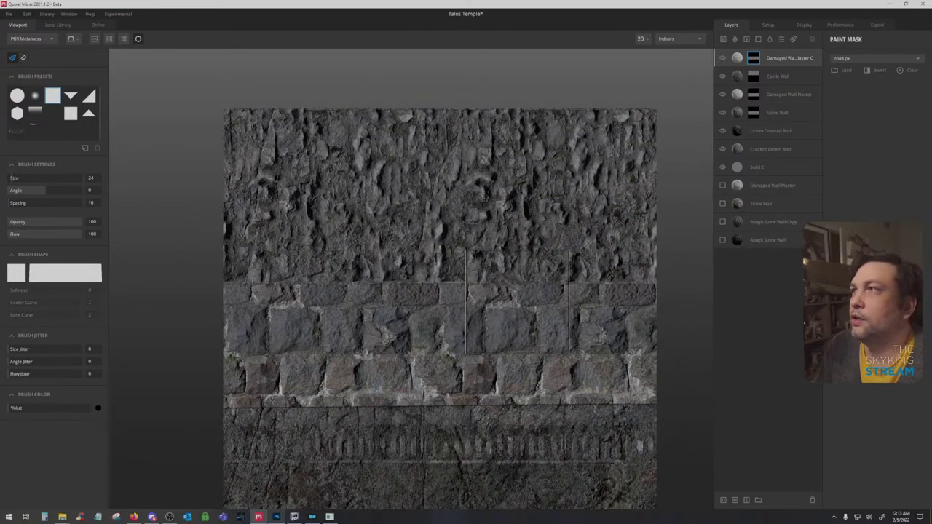
pyautogui.click(818, 67)
pyautogui.moveTo(868, 105); pyautogui.dragTo(874, 107)
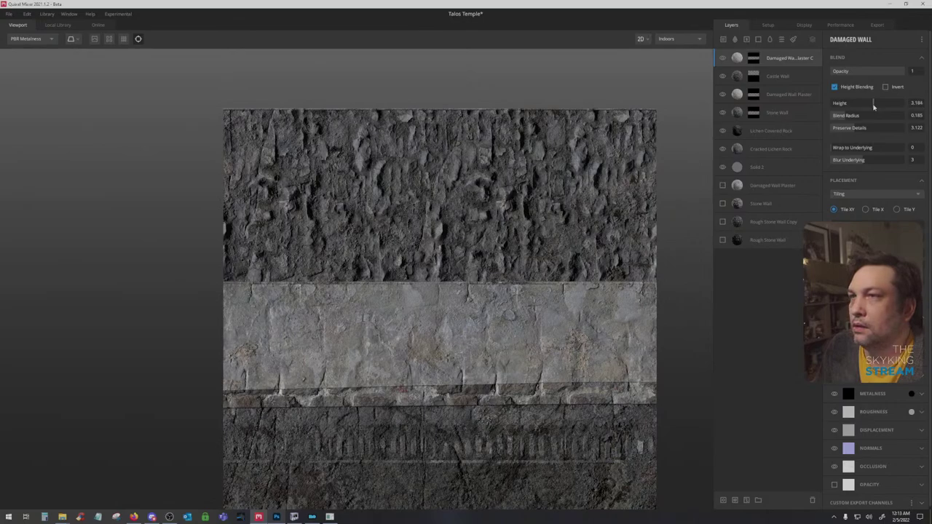
# Mask the copied plaster layer out across the stone band, leaving only a thin strip along the band's upper edge
pyautogui.moveTo(392, 329); pyautogui.dragTo(363, 217)
pyautogui.click(752, 58)
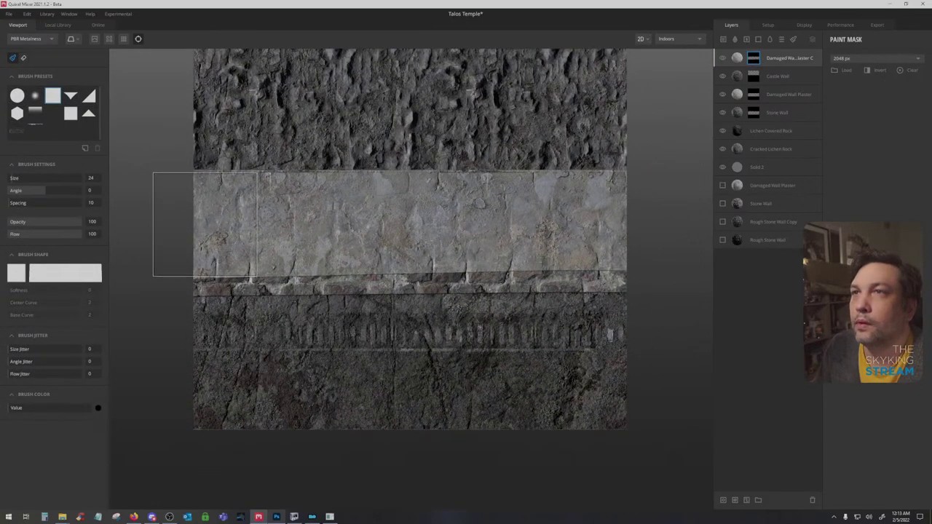
pyautogui.moveTo(205, 224); pyautogui.dragTo(209, 224)
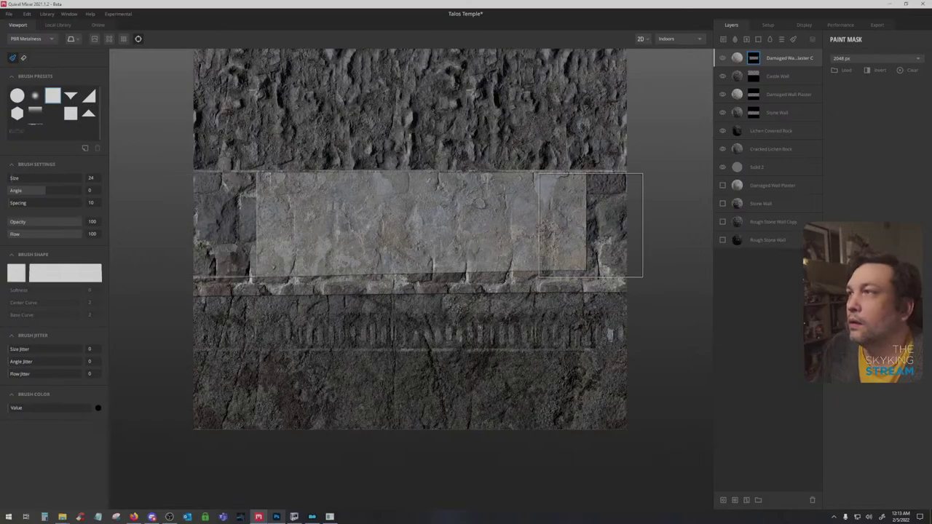
pyautogui.moveTo(590, 224); pyautogui.dragTo(595, 245)
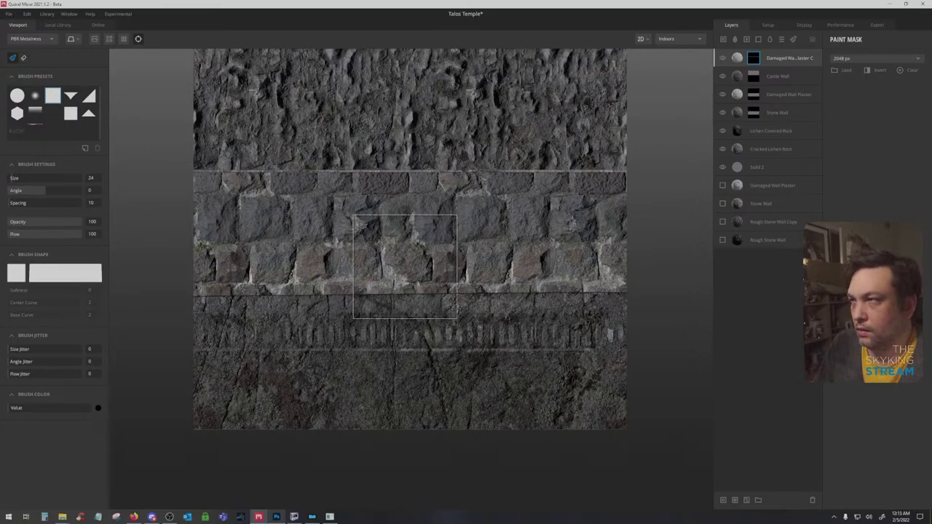
pyautogui.moveTo(456, 223)
pyautogui.mouseDown()
pyautogui.moveTo(453, 370)
pyautogui.moveTo(439, 225)
pyautogui.mouseUp()
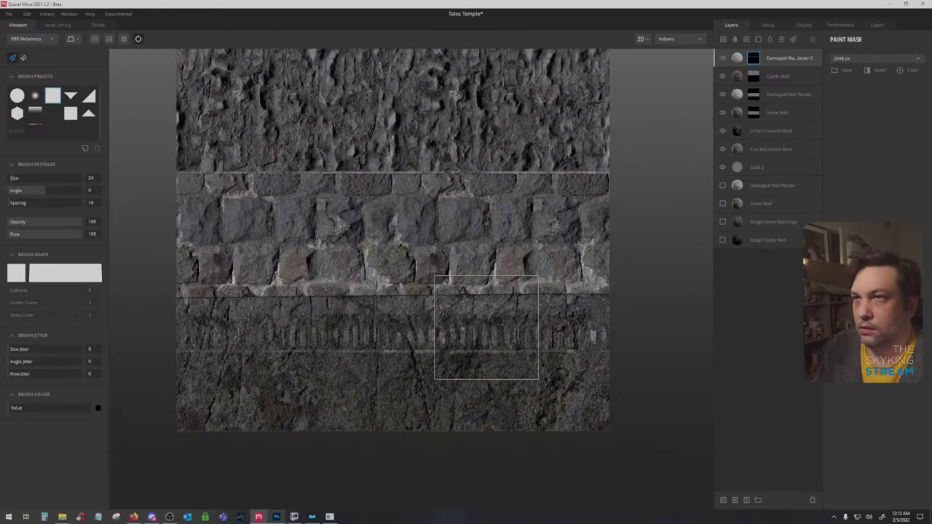
pyautogui.moveTo(472, 321); pyautogui.dragTo(457, 350)
pyautogui.moveTo(439, 273); pyautogui.dragTo(461, 328)
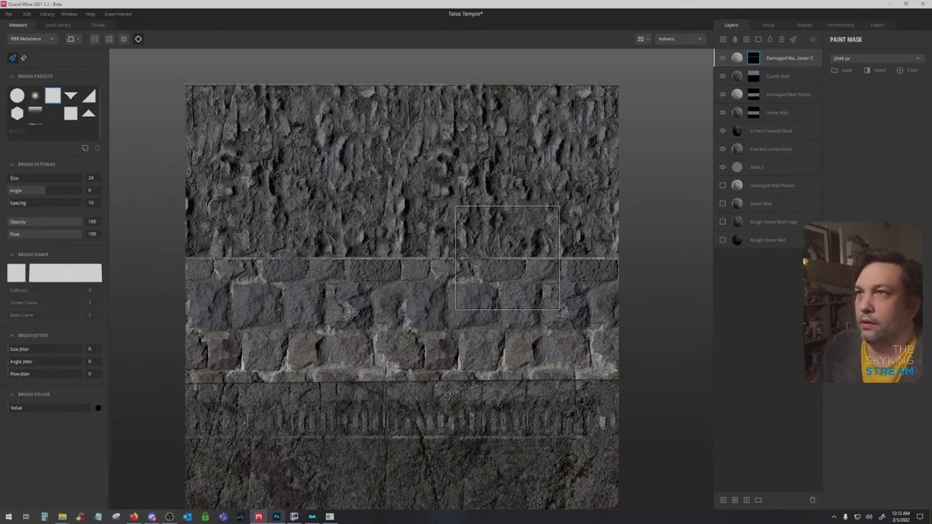
pyautogui.moveTo(495, 286); pyautogui.dragTo(483, 240)
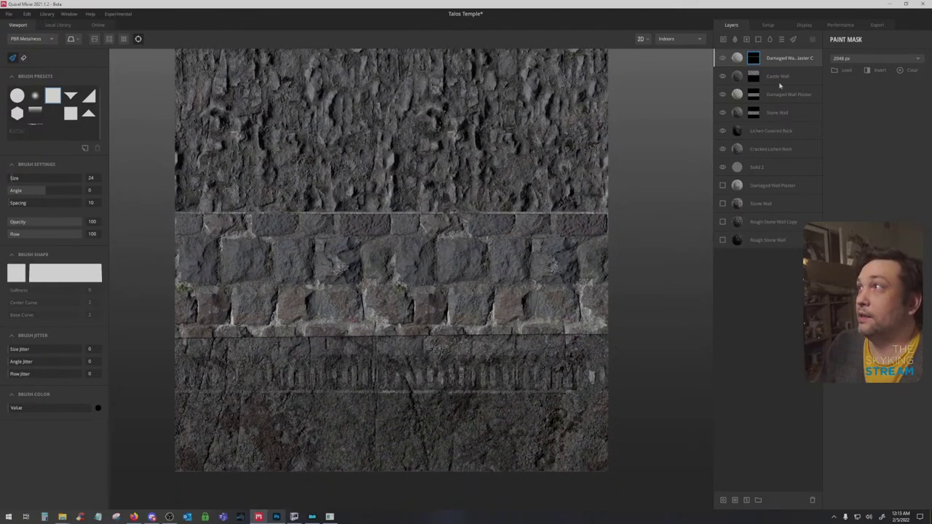
# Copy the texture's file name from Photoshop and export the mix to disk with the asset name whmixstonetrim
pyautogui.click(876, 26)
pyautogui.click(276, 516)
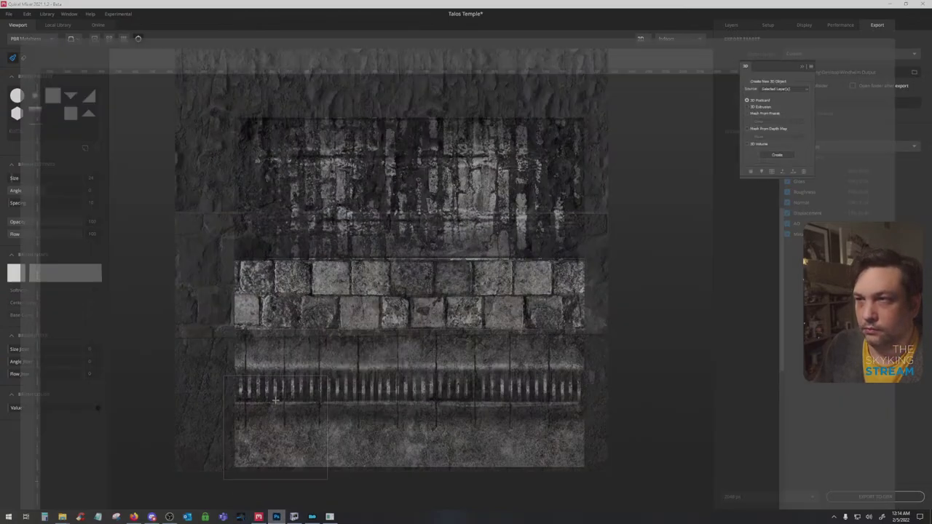
pyautogui.click(15, 5)
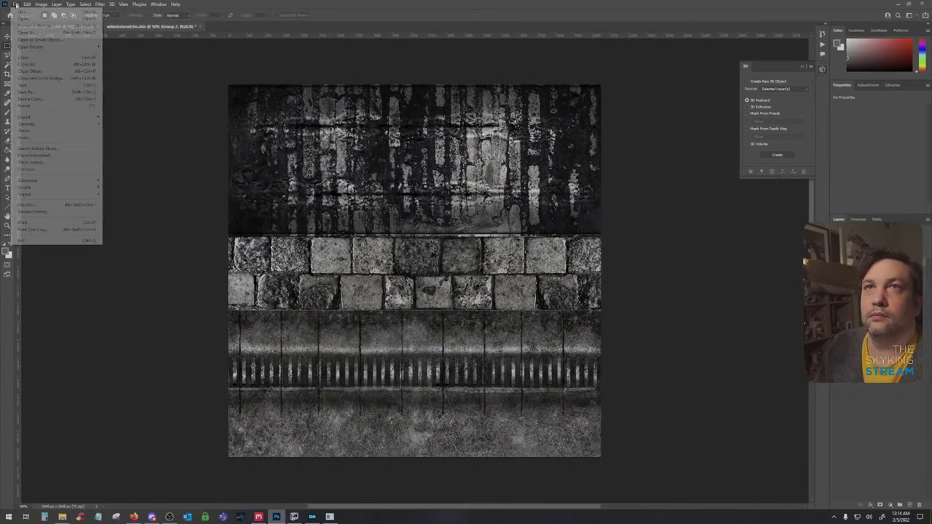
pyautogui.click(43, 92)
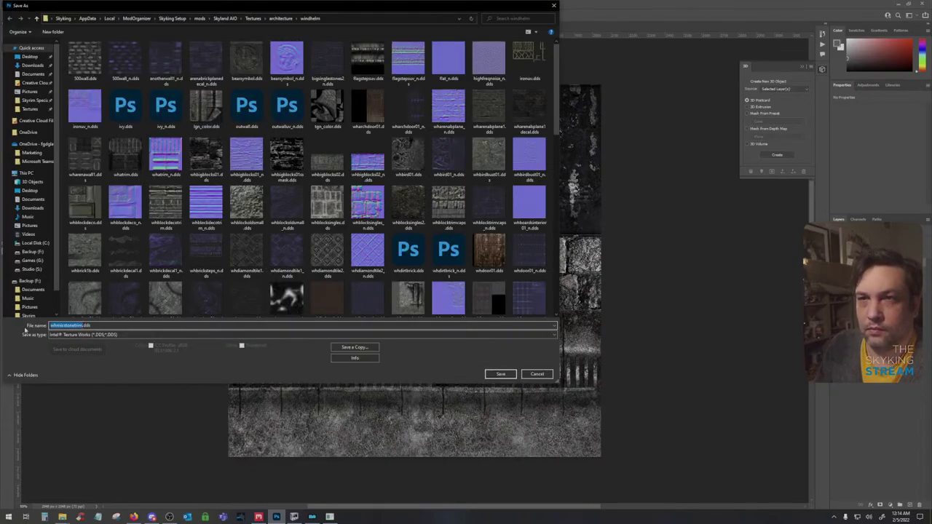
pyautogui.click(533, 374)
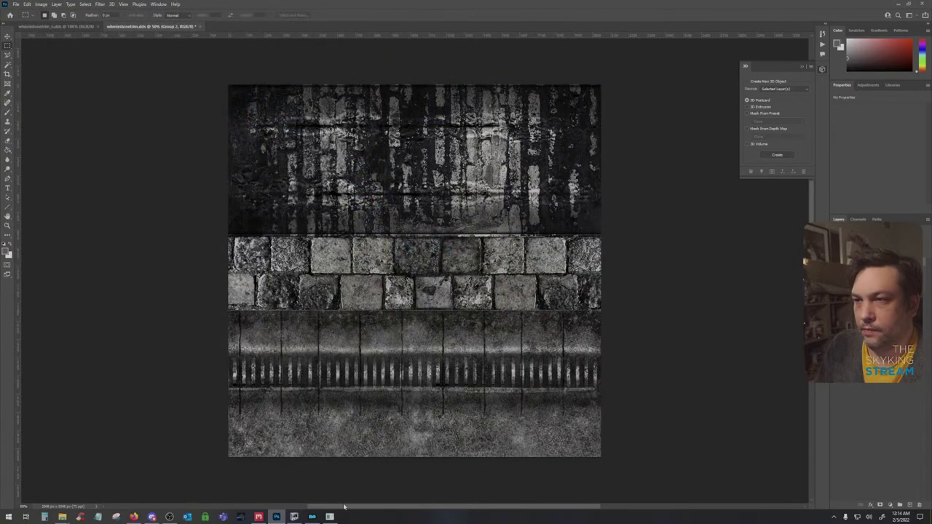
pyautogui.click(264, 517)
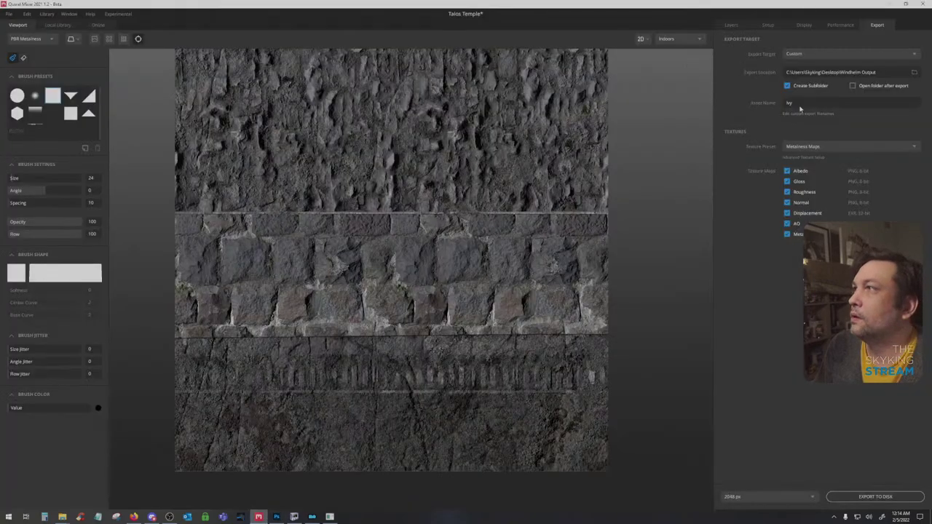
pyautogui.click(873, 496)
# Switch to Photoshop and check the image size of the whmixstonetrim.dds document
pyautogui.click(276, 517)
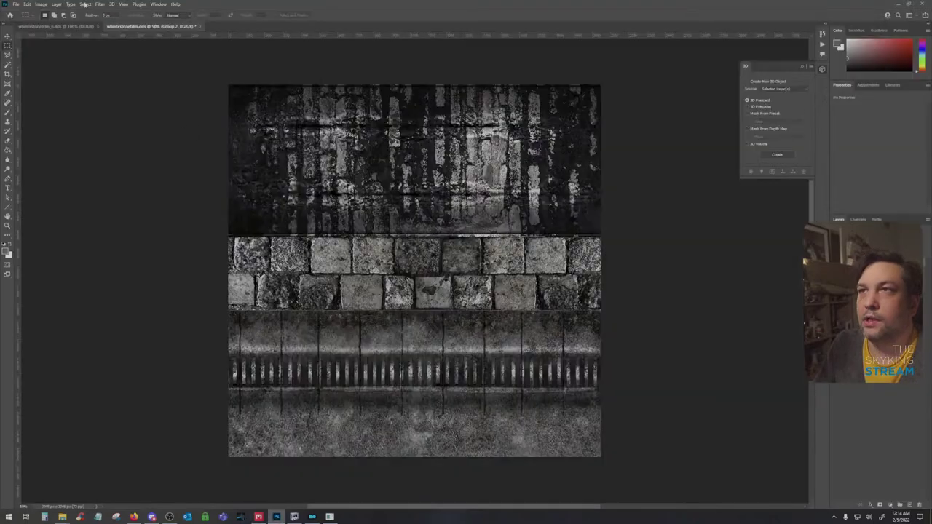
pyautogui.click(42, 4)
pyautogui.click(62, 63)
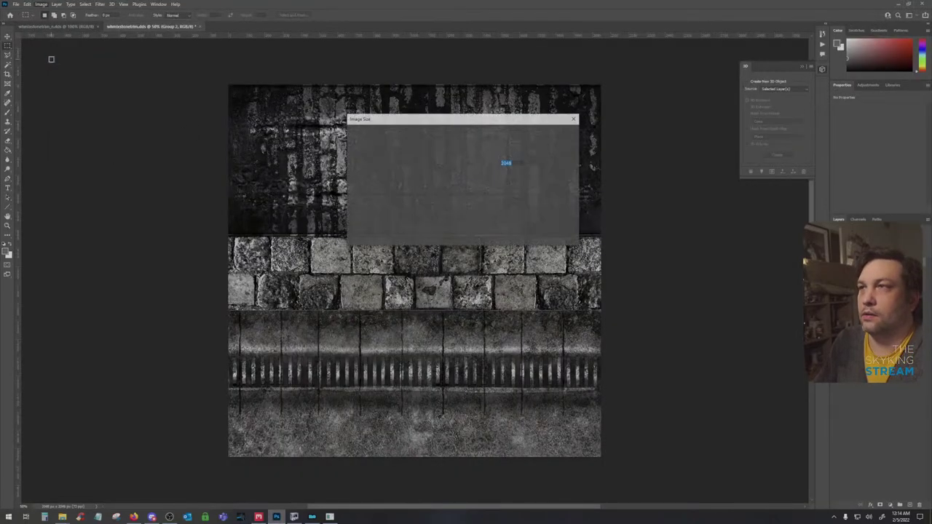
pyautogui.write('2048')
pyautogui.press('Return')
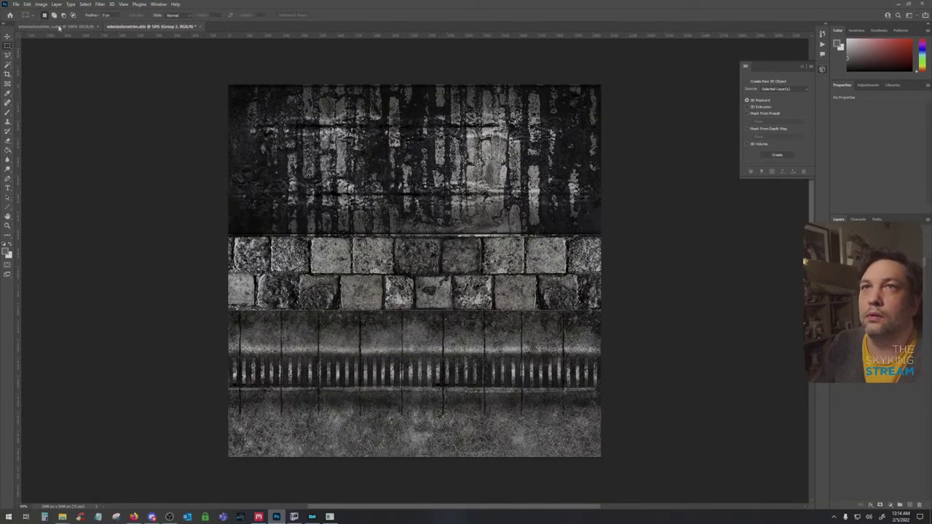
# Resize the whmixstonetrim_n.dds normal map document to 2048 px
pyautogui.click(59, 28)
pyautogui.click(41, 4)
pyautogui.click(52, 58)
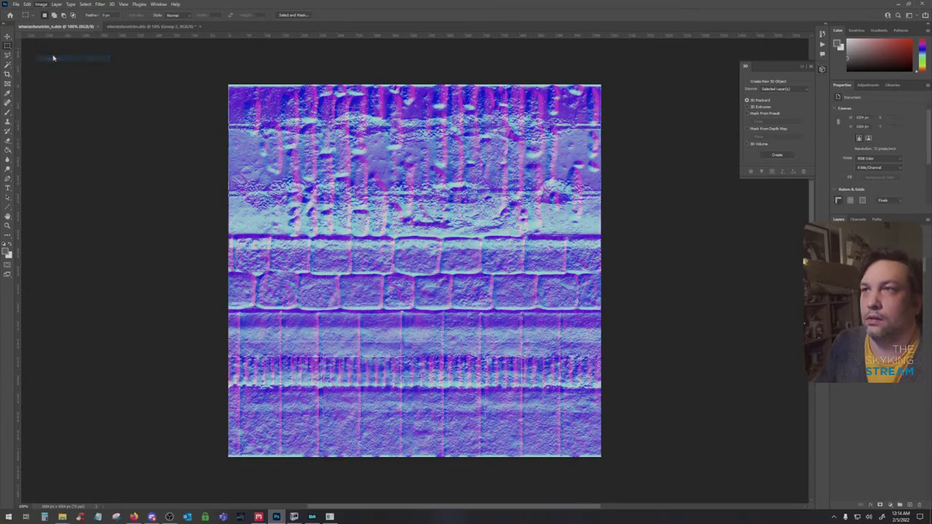
pyautogui.write('2048')
pyautogui.press('Return')
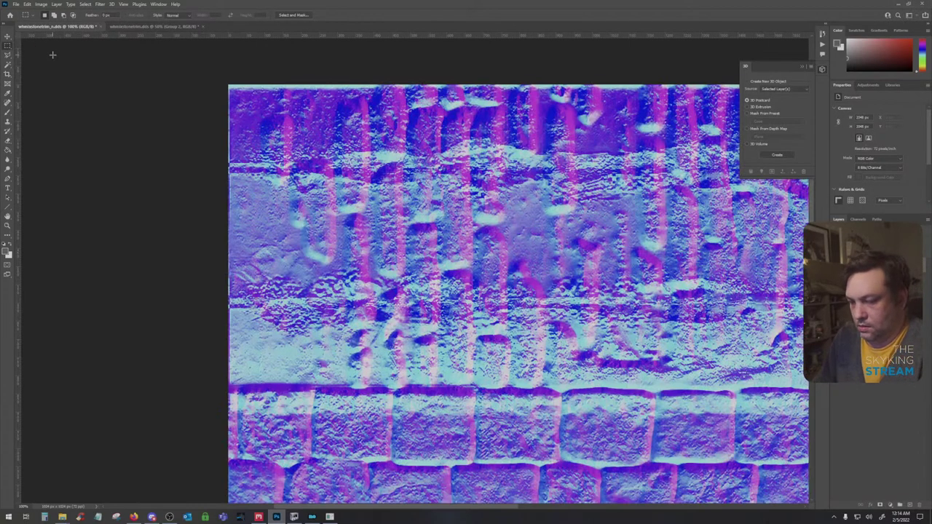
pyautogui.hotkey('ctrl', '-')
pyautogui.hotkey('ctrl', '-')
pyautogui.moveTo(437, 262); pyautogui.dragTo(332, 170)
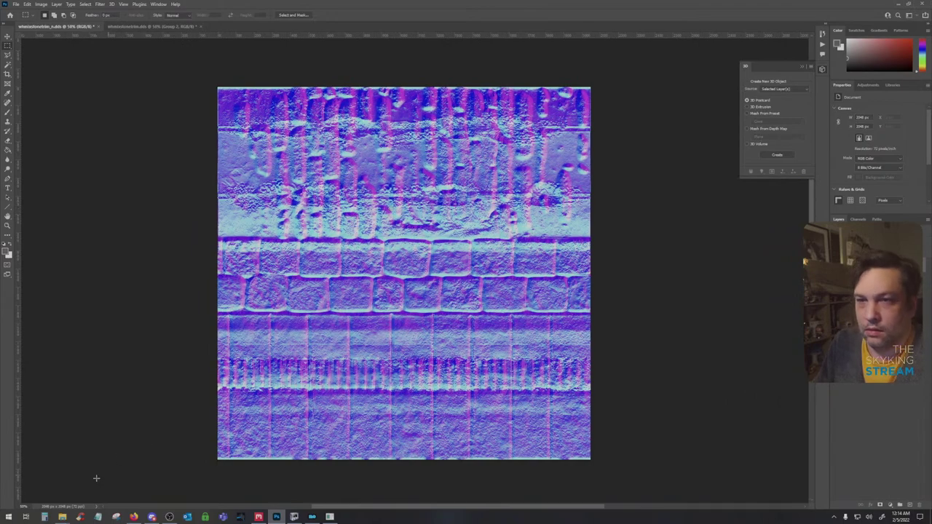
# Place whmixstonetrim_Normal.png from the Windhelm Output\whmixstonetrim folder into the normal map document
pyautogui.click(62, 517)
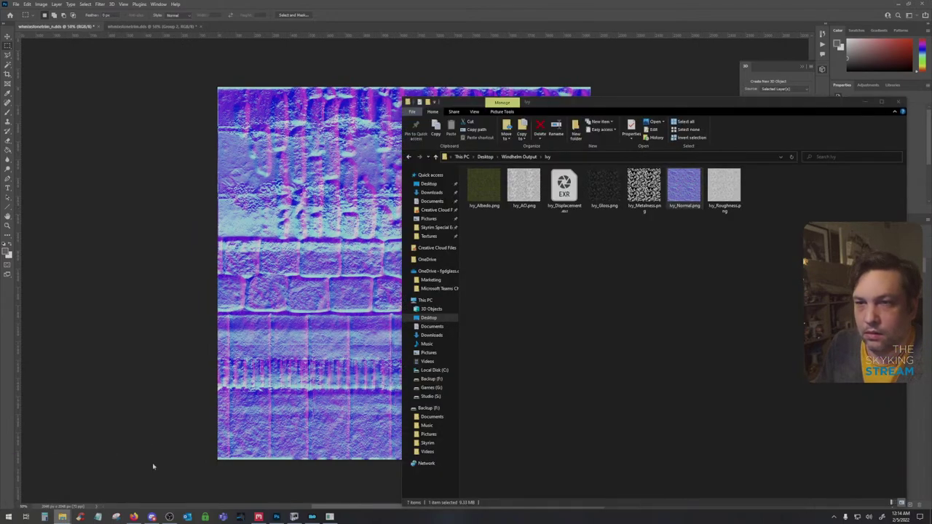
pyautogui.click(410, 157)
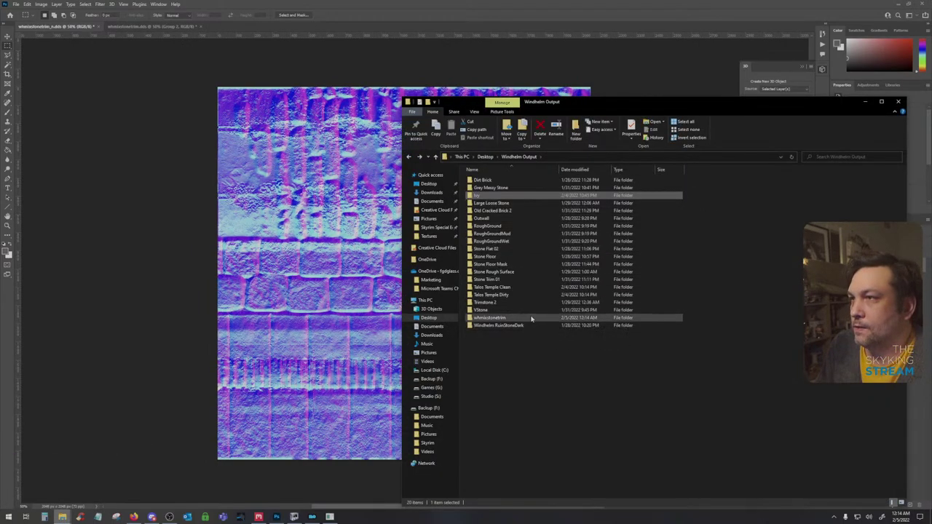
pyautogui.doubleClick(531, 319)
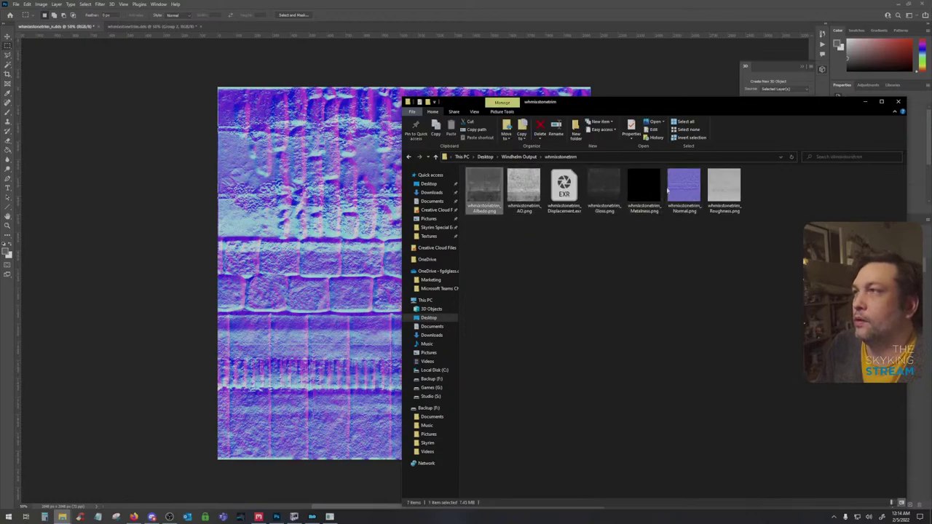
pyautogui.moveTo(666, 190); pyautogui.dragTo(281, 297)
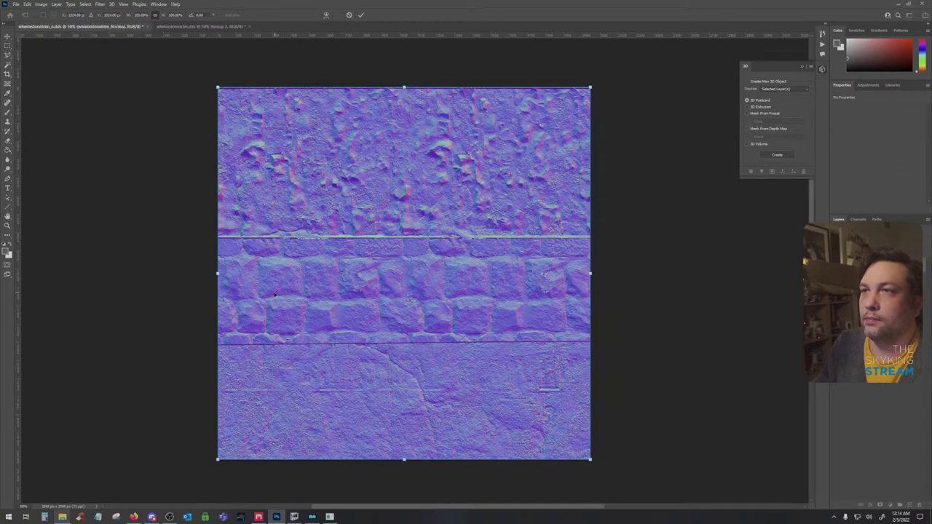
pyautogui.press('Return')
# Rasterize the placed normal map layer in whmixstonetrim_n.dds and invert its green channel
pyautogui.rightClick(808, 232)
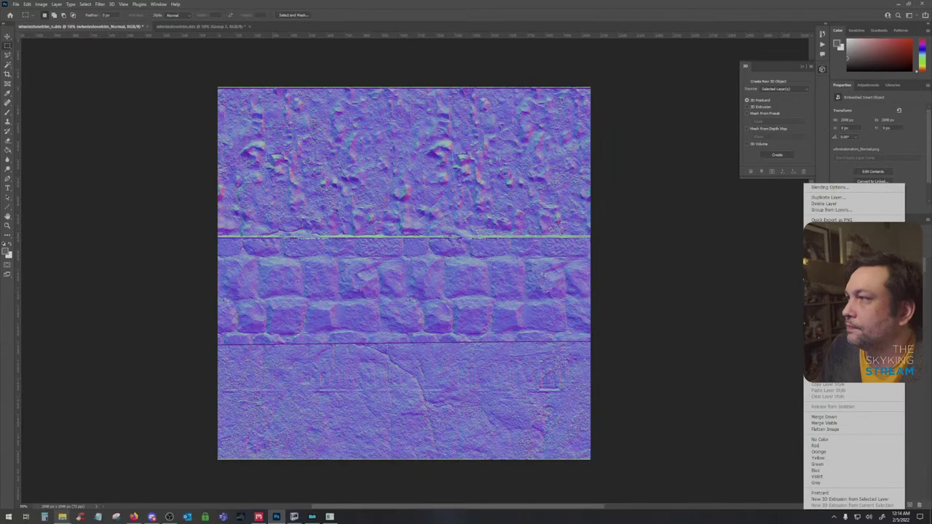
pyautogui.click(851, 327)
pyautogui.click(866, 259)
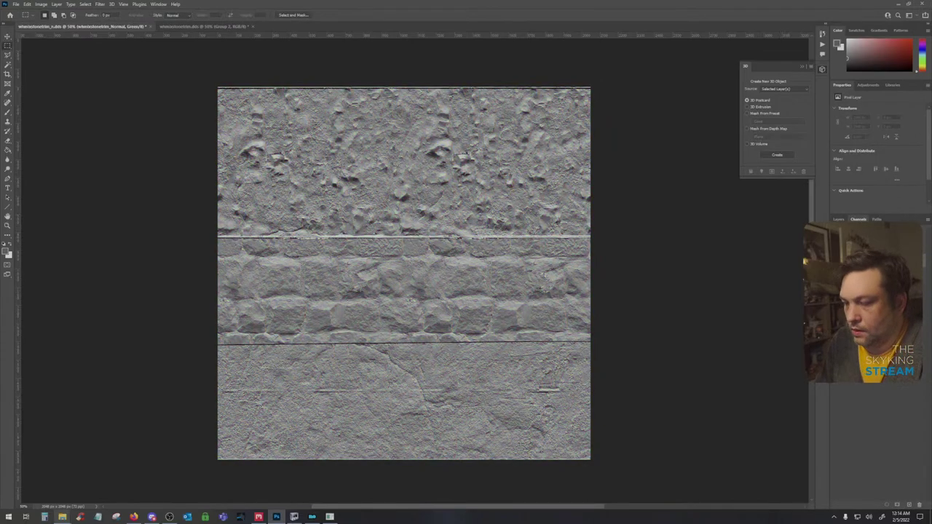
pyautogui.hotkey('ctrl', 'i')
# Place the exported colour map and whmixstonetrim_AO.png into the whmixstonetrim.dds document
pyautogui.click(194, 27)
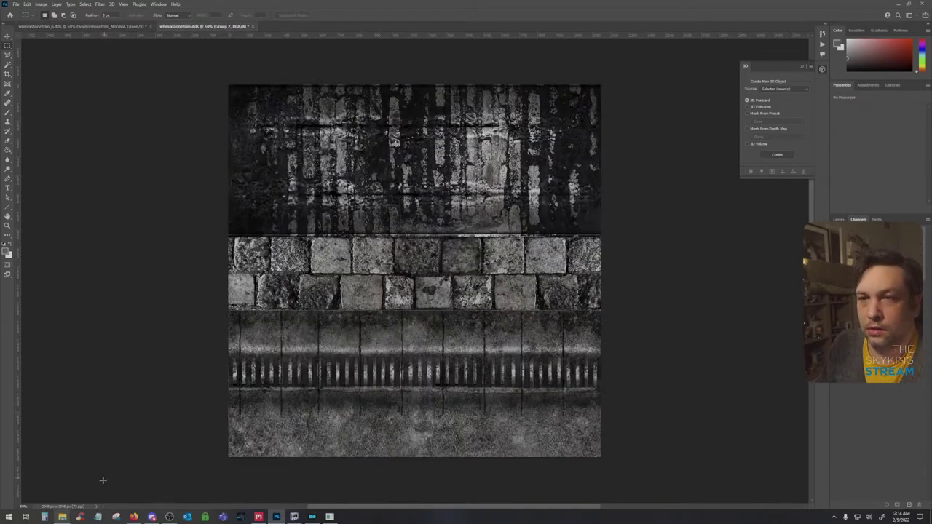
pyautogui.moveTo(62, 516)
pyautogui.click(75, 494)
pyautogui.moveTo(527, 246); pyautogui.dragTo(307, 197)
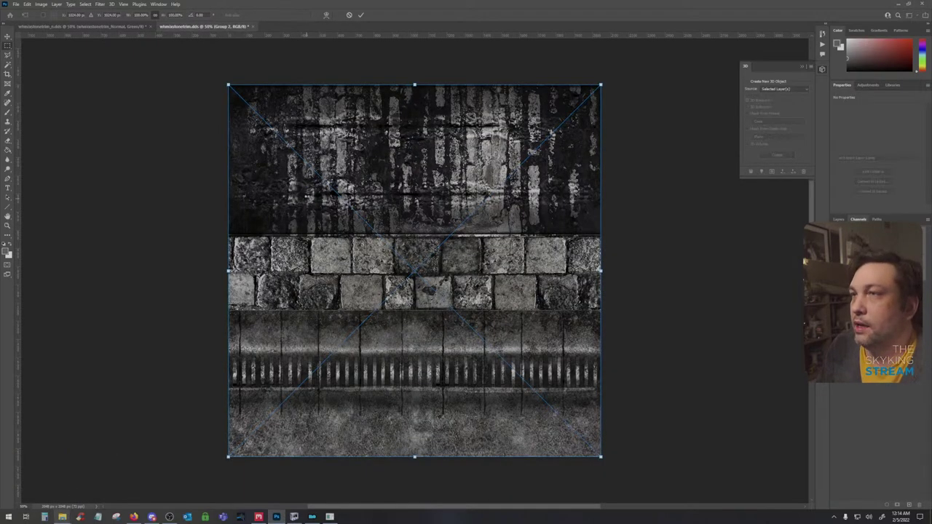
pyautogui.press('Return')
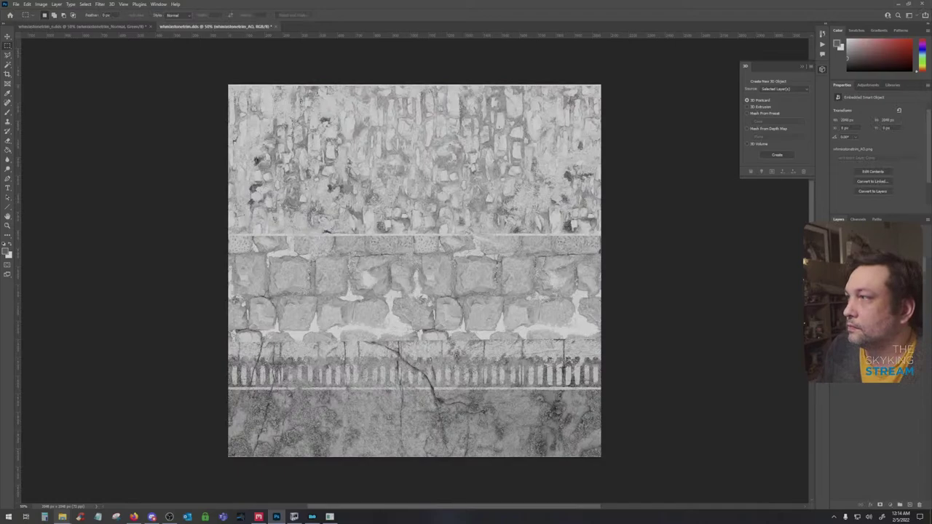
# Rasterize the placed map layers and apply a Levels adjustment to the AO layer
pyautogui.keyDown('shift'); pyautogui.click(881, 271); pyautogui.keyUp('shift')
pyautogui.rightClick(882, 271)
pyautogui.click(793, 329)
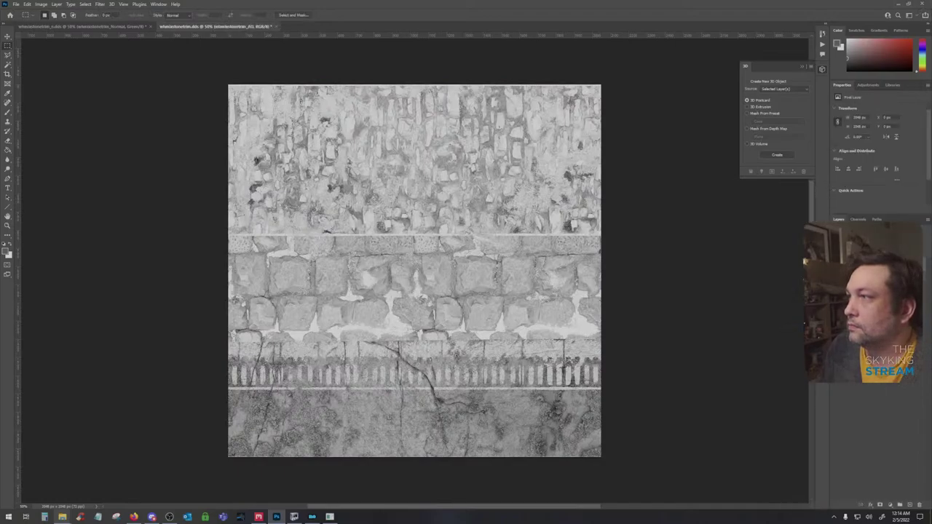
pyautogui.hotkey('ctrl', 'l')
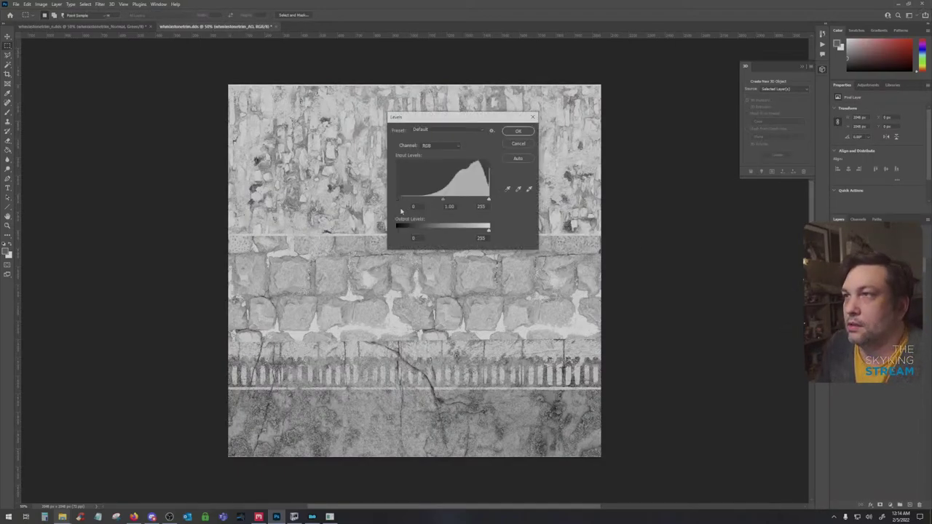
pyautogui.click(517, 131)
# Set the AO layer's blend mode to Multiply, then combine the texture layers into one smart object and rasterize it
pyautogui.click(848, 234)
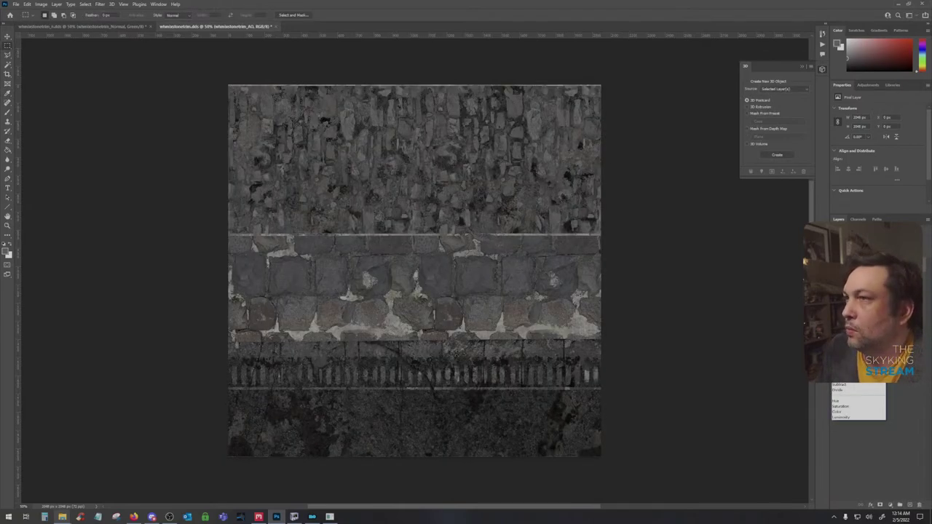
pyautogui.click(844, 269)
pyautogui.rightClick(781, 275)
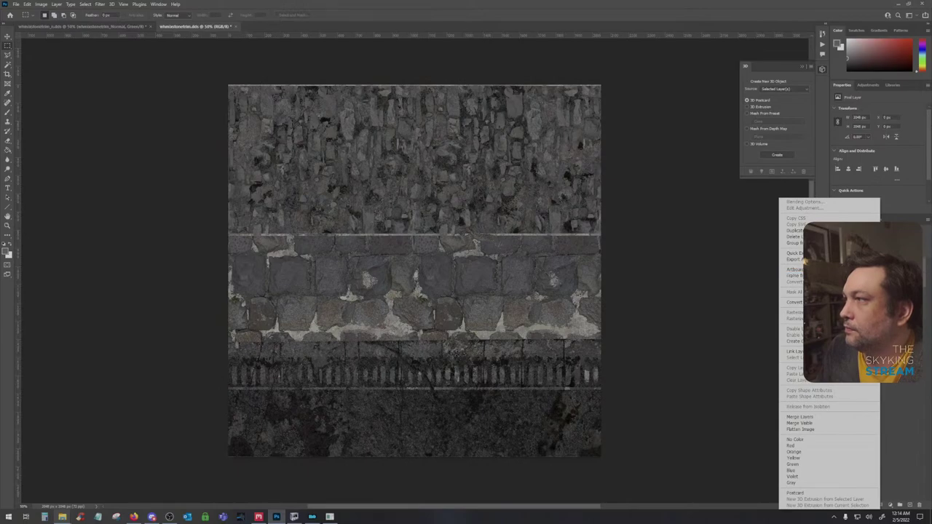
pyautogui.click(793, 302)
pyautogui.rightClick(787, 300)
pyautogui.click(797, 329)
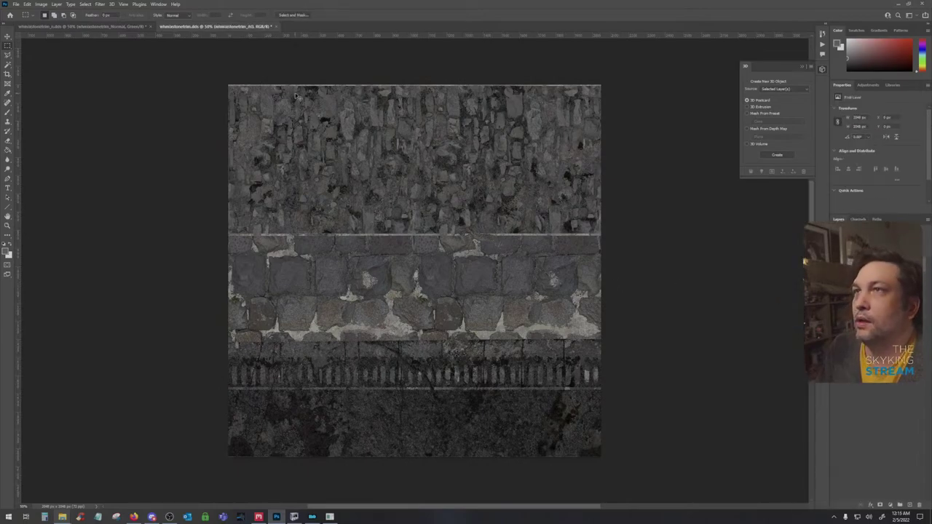
# Save whmixstonetrim.dds with texture type Color and BC7 8bpp Fine (Linear, DX11+) compression
pyautogui.hotkey('ctrl', 's')
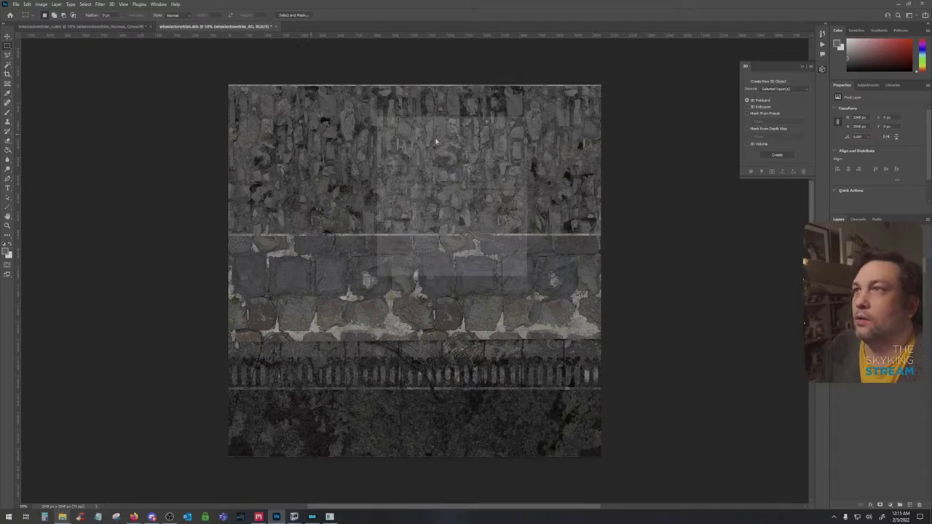
pyautogui.click(442, 157)
pyautogui.click(452, 166)
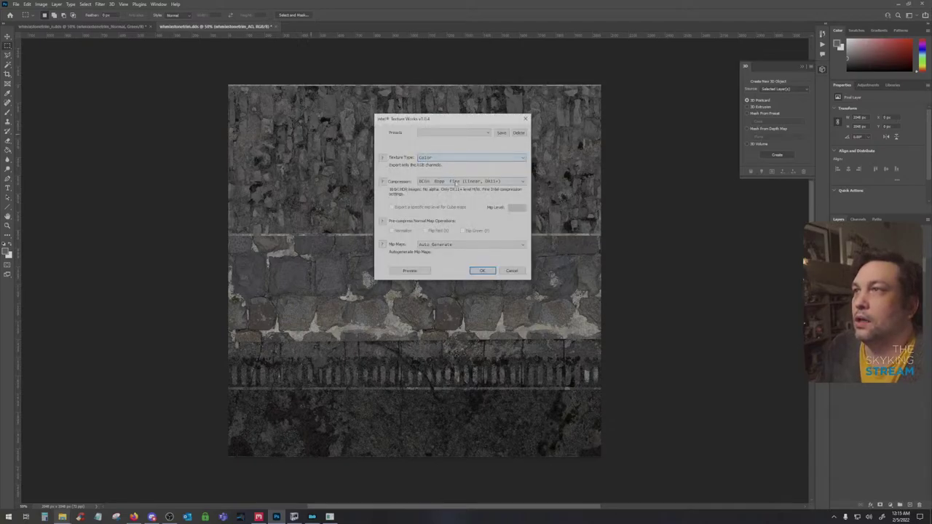
pyautogui.click(469, 181)
pyautogui.click(468, 208)
pyautogui.click(480, 270)
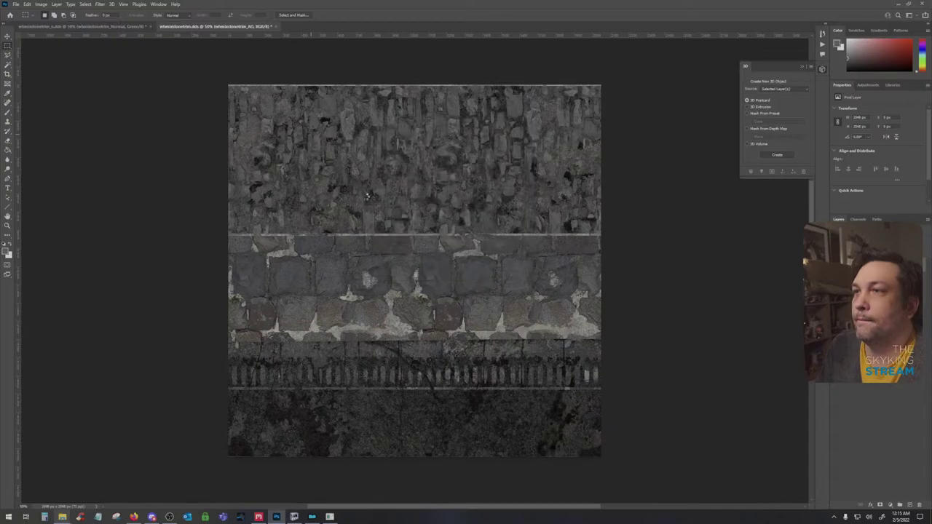
# Show the normal map's full RGB composite and copy the finished colour texture into that document as a new layer
pyautogui.click(124, 27)
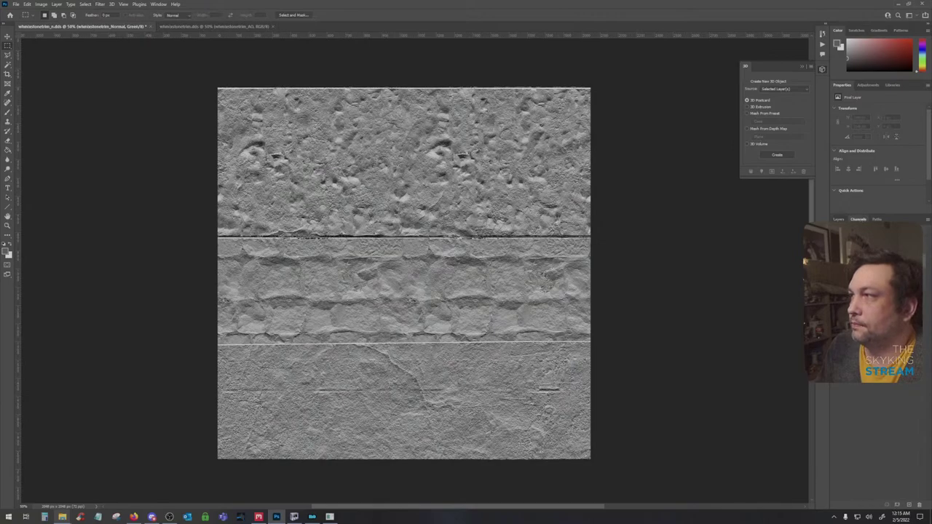
pyautogui.click(860, 232)
pyautogui.click(839, 219)
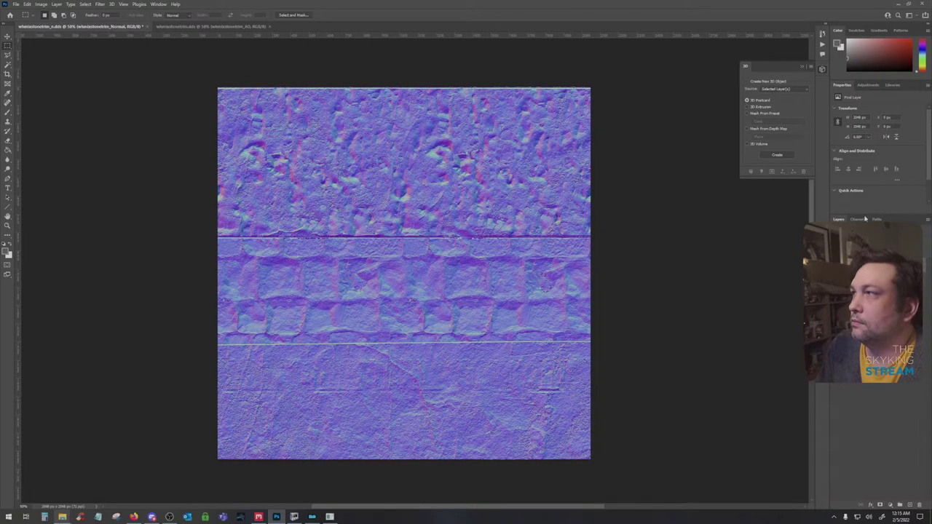
pyautogui.click(206, 29)
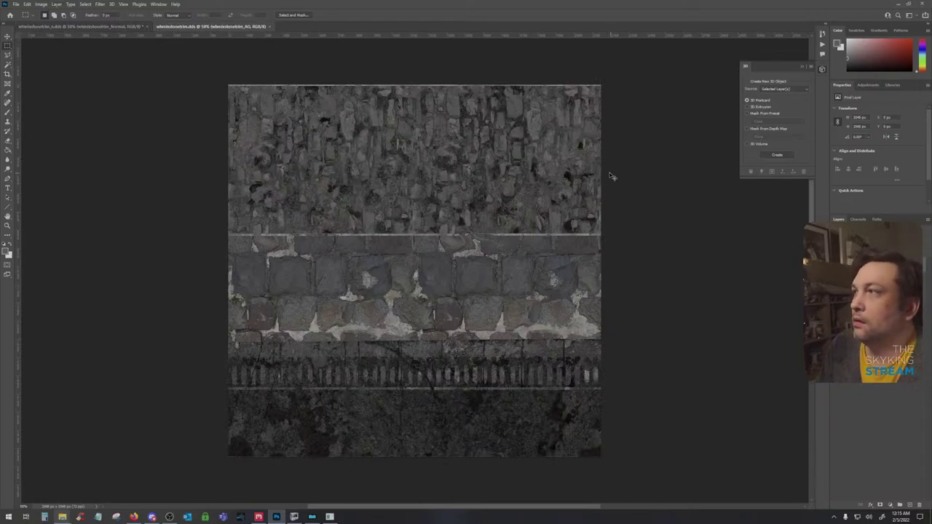
pyautogui.hotkey('ctrl', 'Tab')
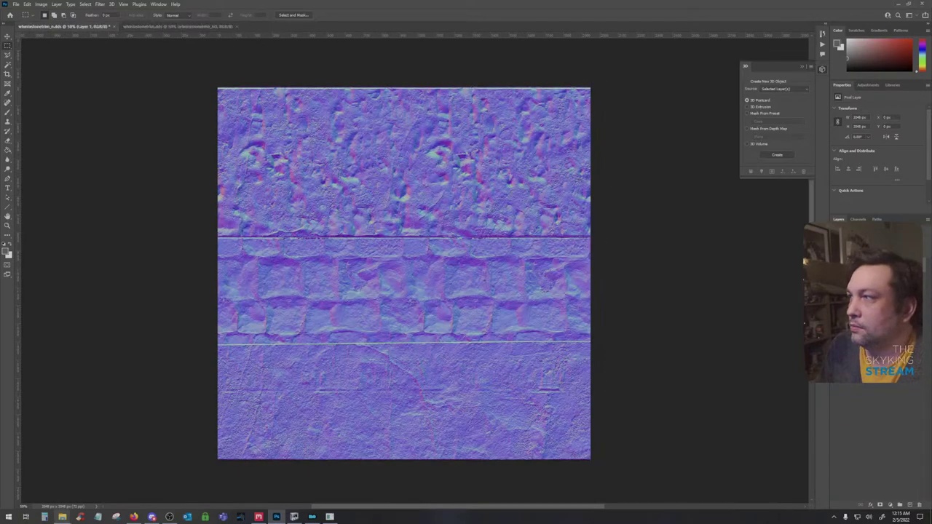
pyautogui.hotkey('ctrl', 'Tab')
# Darken the midtones of the copied colour texture layer with Levels
pyautogui.hotkey('ctrl', 'l')
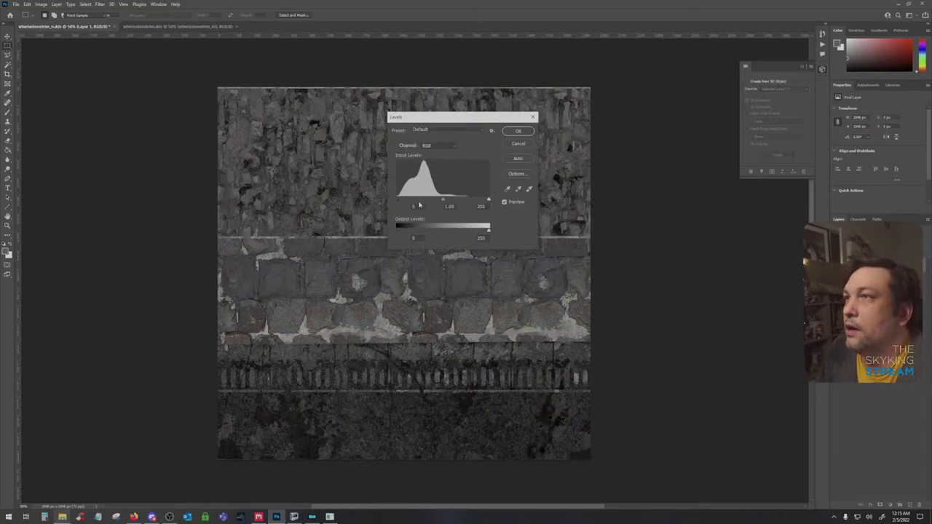
pyautogui.moveTo(445, 201); pyautogui.dragTo(468, 199)
pyautogui.moveTo(441, 200); pyautogui.dragTo(465, 202)
pyautogui.click(517, 132)
pyautogui.click(517, 131)
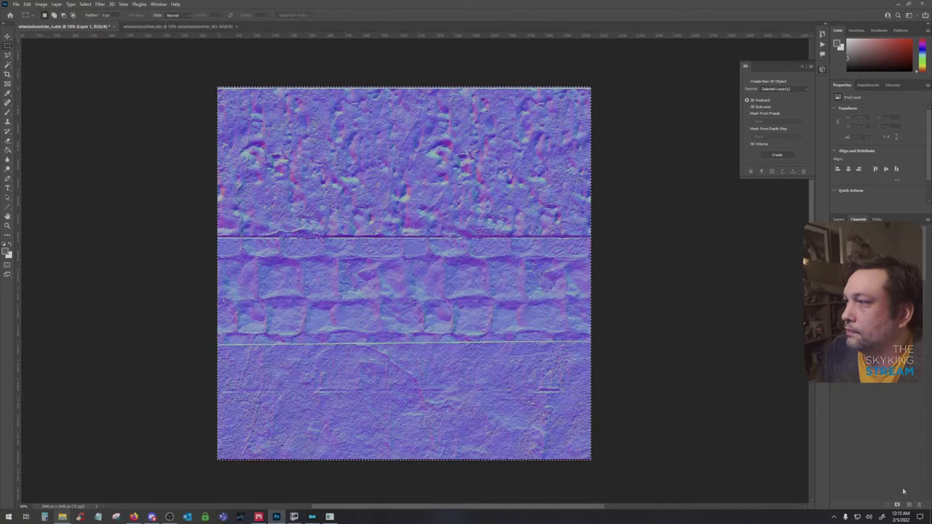
# Paste the darkened texture into a new alpha channel of the normal map and return to the RGB composite
pyautogui.click(908, 504)
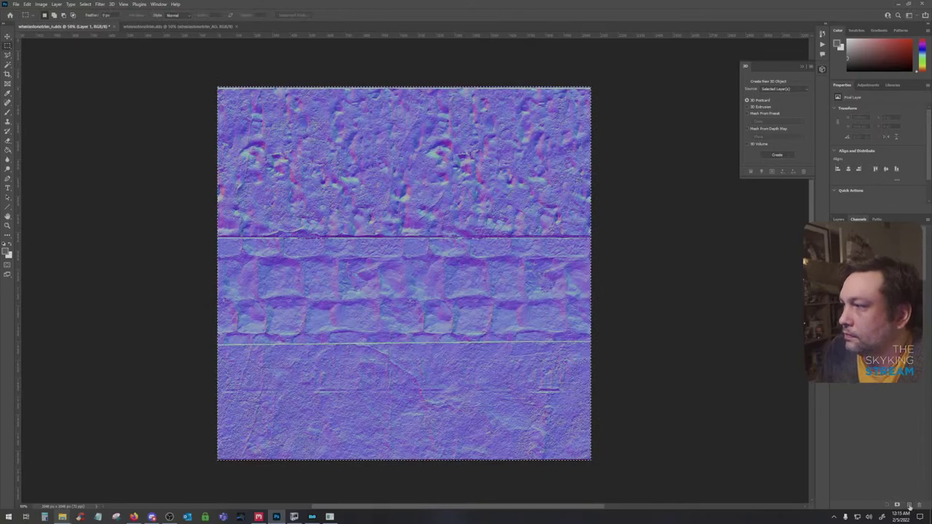
pyautogui.hotkey('ctrl', 'v')
pyautogui.hotkey('ctrl', 'd')
pyautogui.hotkey('ctrl', '2')
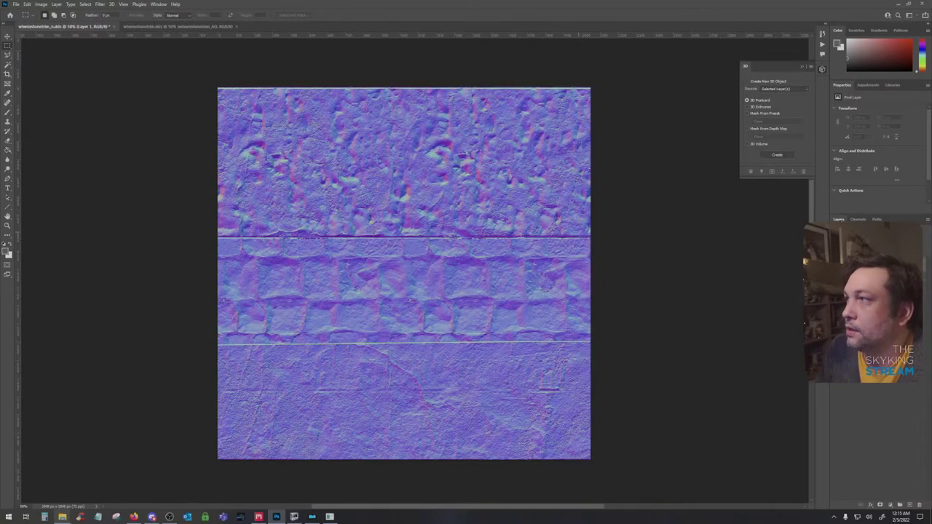
# Save whmixstonetrim_n.dds with texture type Color + Alpha and BC7 8bpp Fine (Linear, DX11+) compression
pyautogui.hotkey('ctrl', 's')
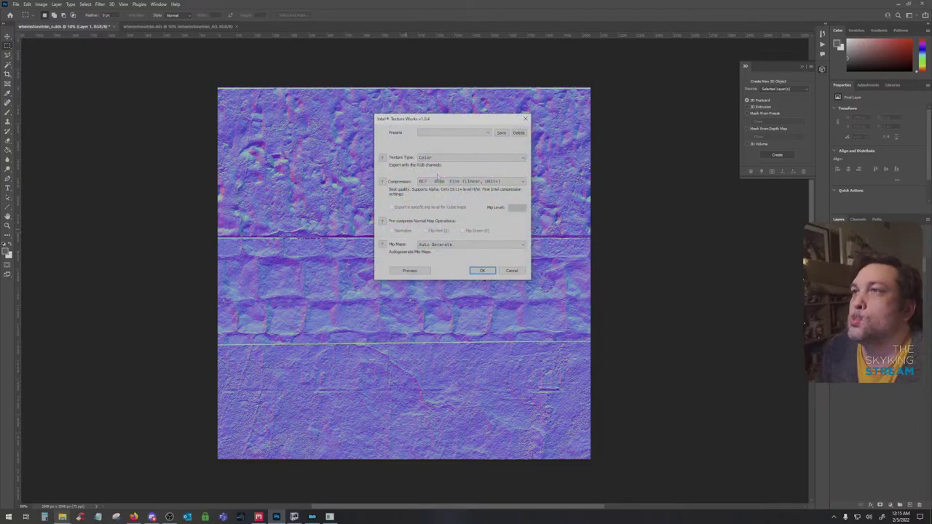
pyautogui.click(477, 158)
pyautogui.click(464, 168)
pyautogui.click(451, 182)
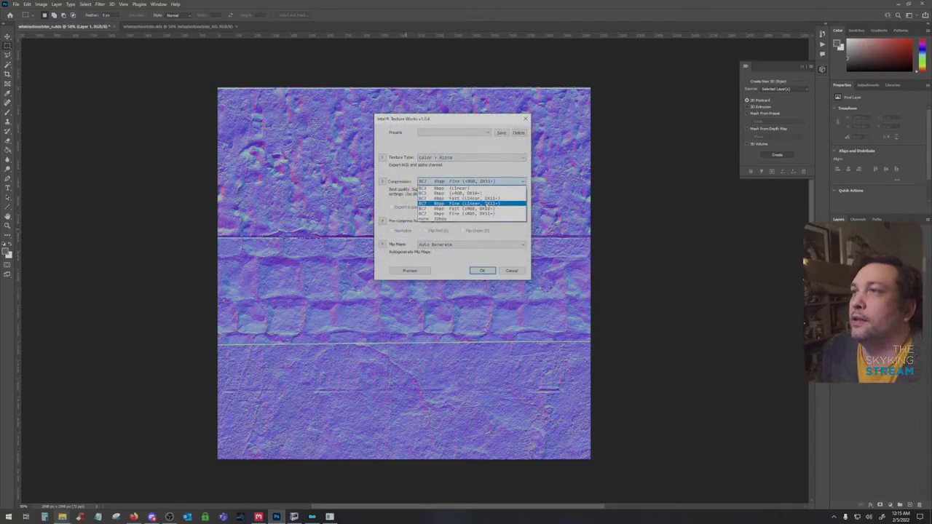
pyautogui.click(458, 188)
pyautogui.press('Return')
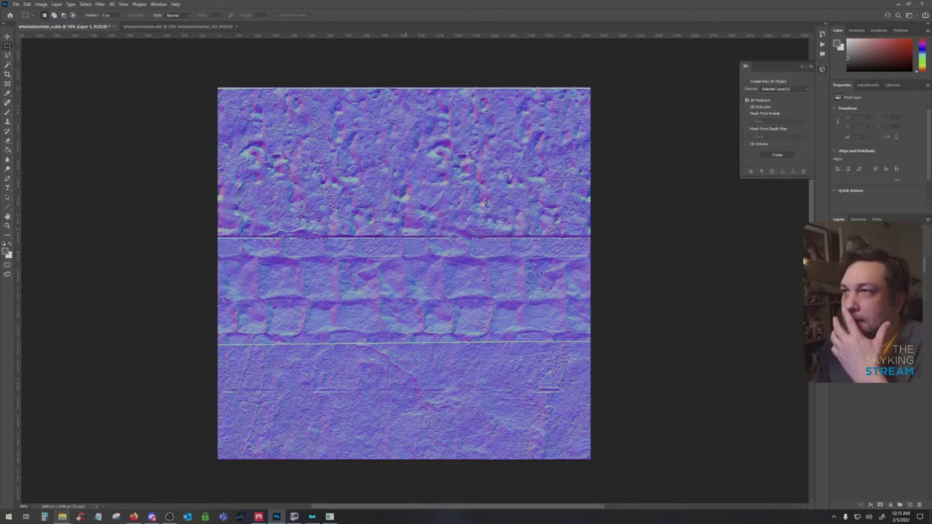
# Switch to the running Skyrim game and quit it to the desktop
pyautogui.click(329, 516)
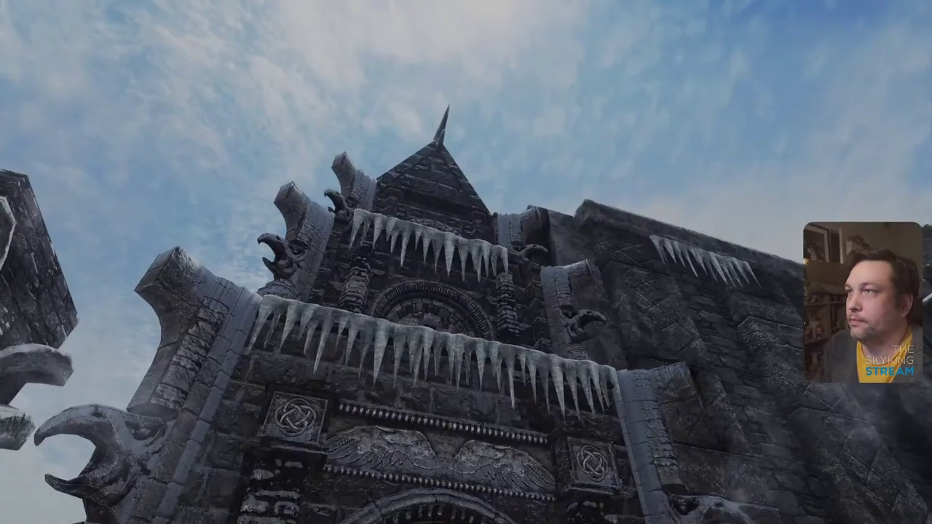
pyautogui.press('j')
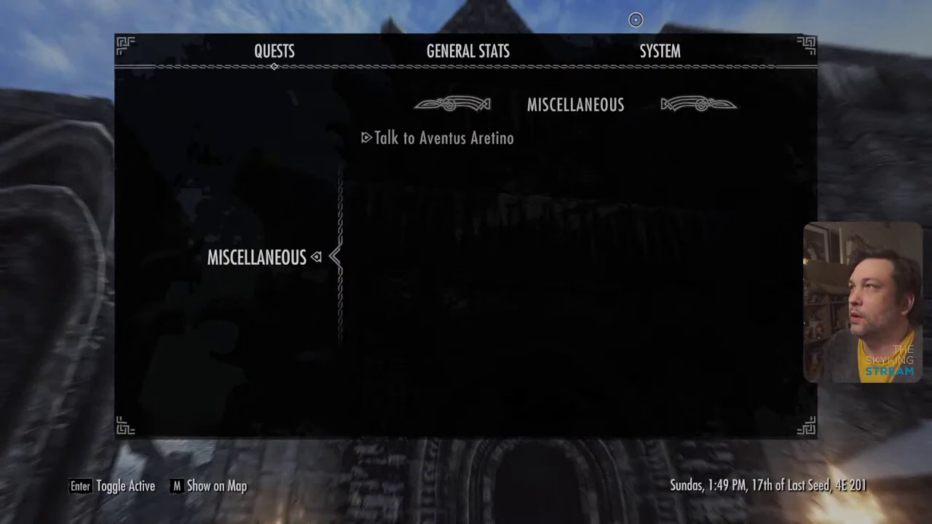
pyautogui.click(661, 51)
pyautogui.click(241, 257)
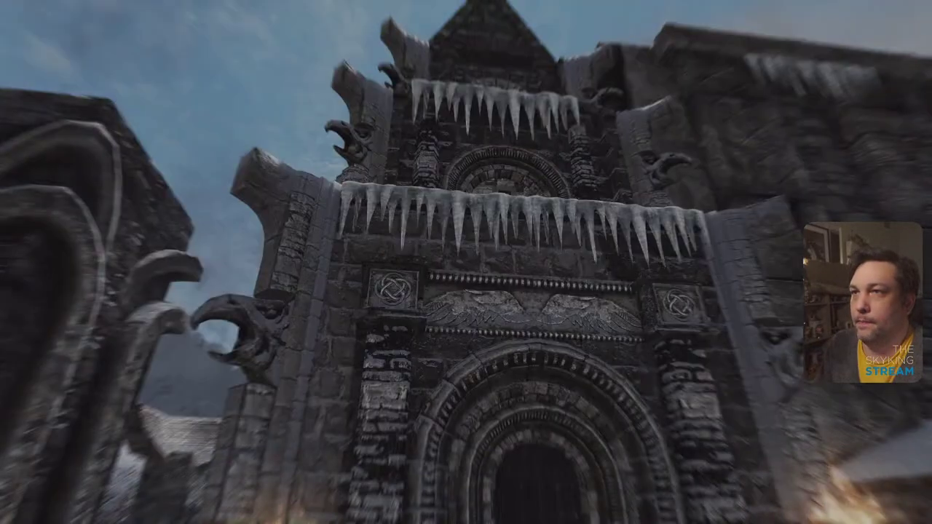
pyautogui.press('j')
pyautogui.click(643, 56)
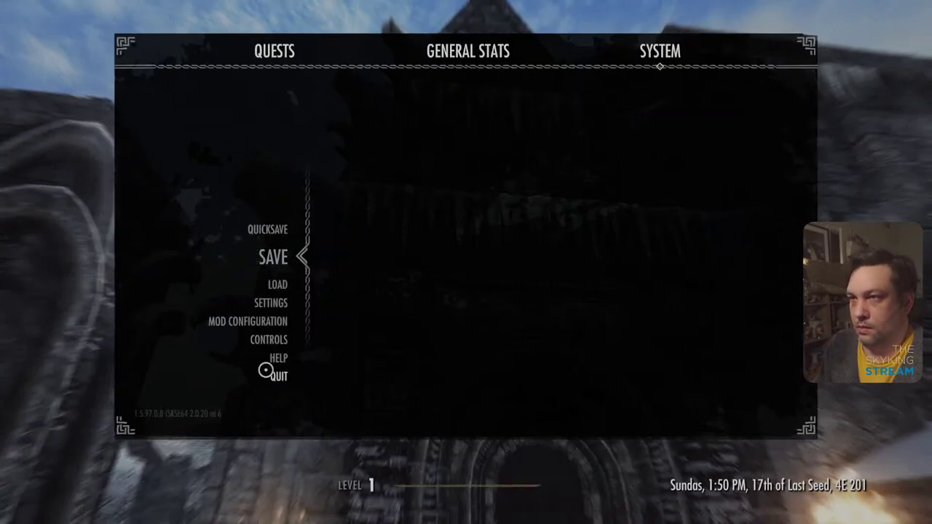
pyautogui.click(277, 341)
pyautogui.click(354, 273)
pyautogui.click(506, 407)
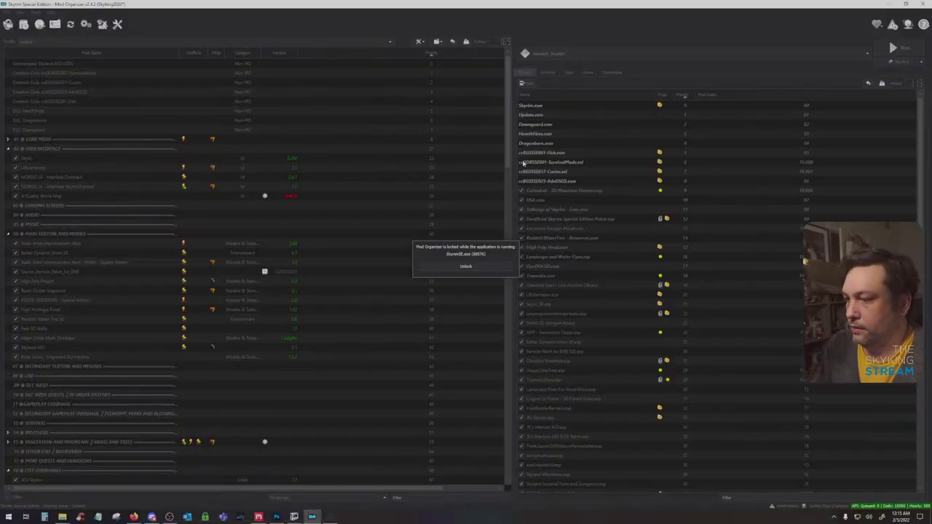
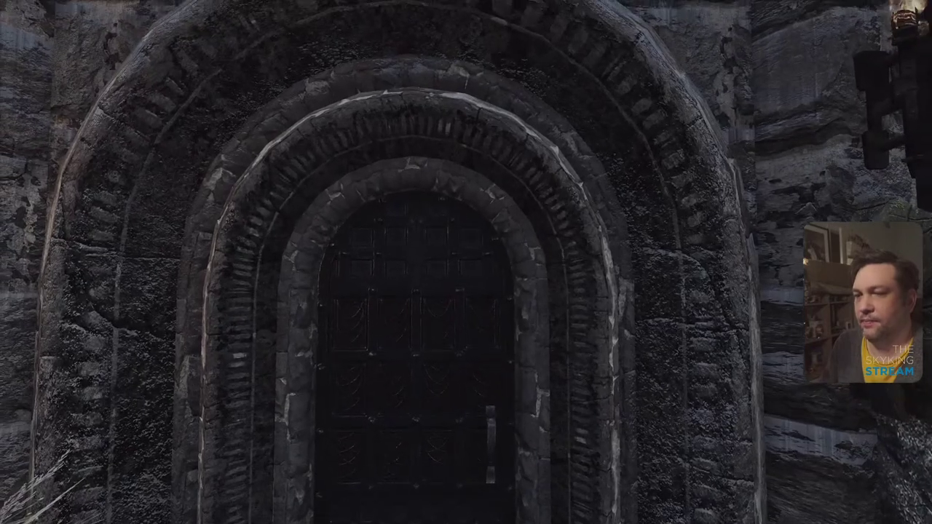
# Back away from the arched doorway to view its stonework in Skyrim, then exit the game to the desktop
pyautogui.press('s')
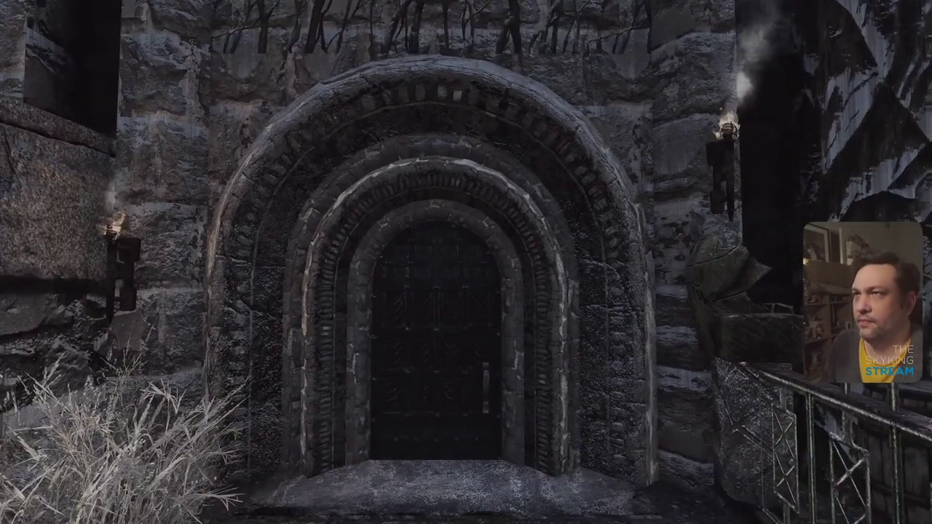
pyautogui.press('j')
pyautogui.click(655, 56)
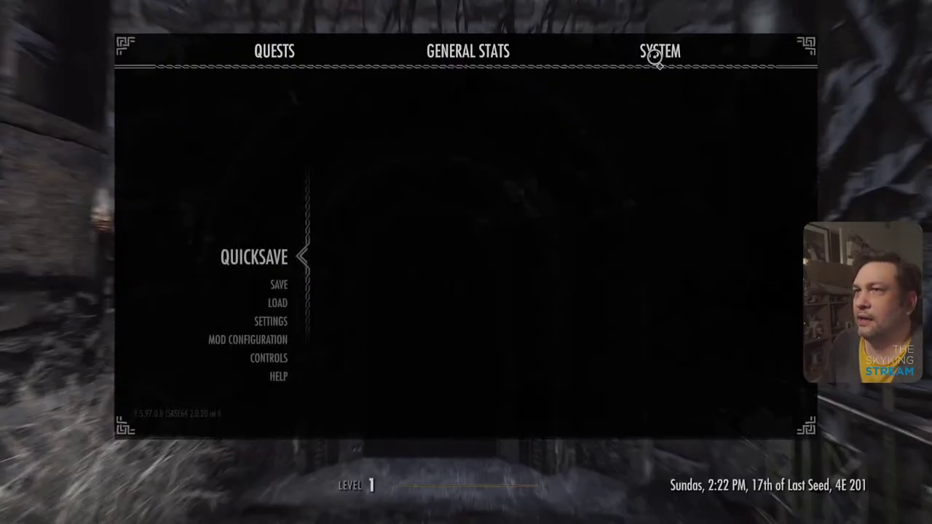
pyautogui.press('Escape')
pyautogui.press('j')
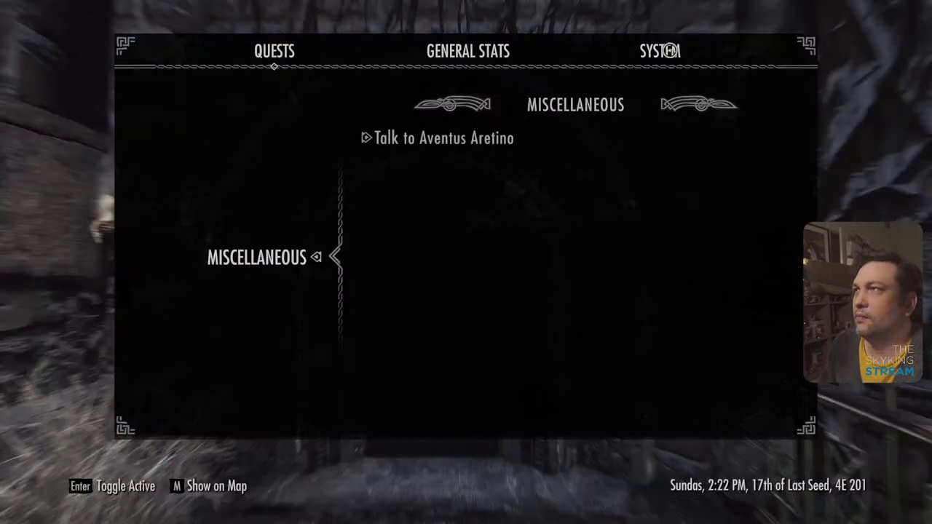
pyautogui.click(661, 51)
pyautogui.click(278, 321)
pyautogui.click(345, 270)
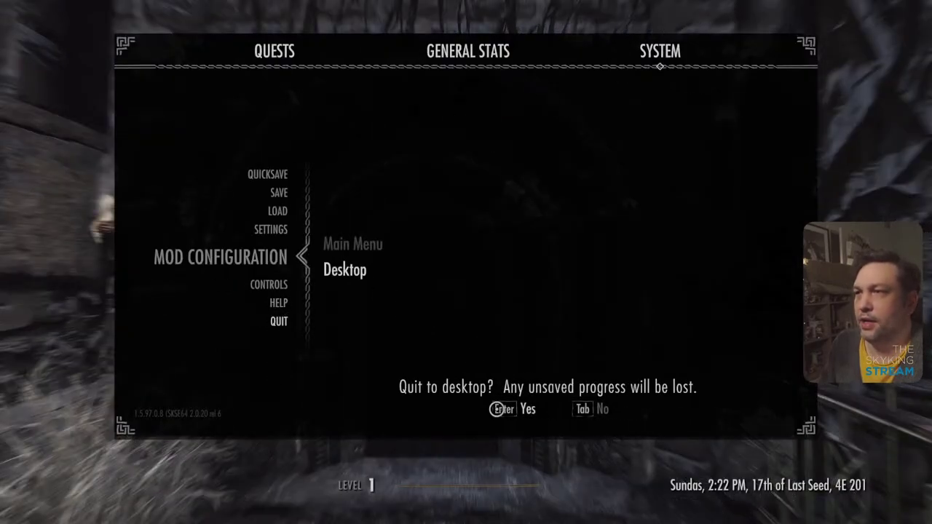
pyautogui.click(520, 409)
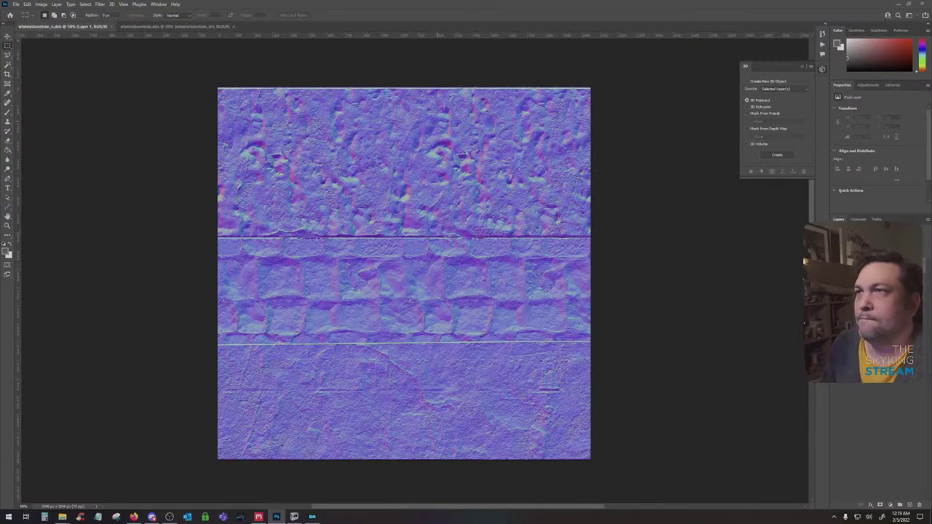
# In Quixel Mixer, hide the masked Damaged Wall Plaster layer and replace the visible Stone Wall layer's maps with the Rough Stone Wall surface
pyautogui.moveTo(258, 517)
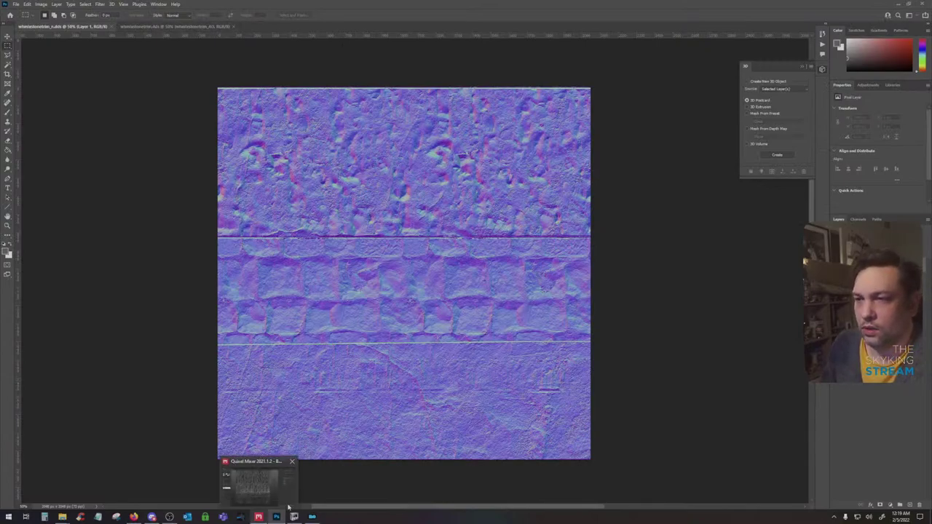
pyautogui.click(258, 517)
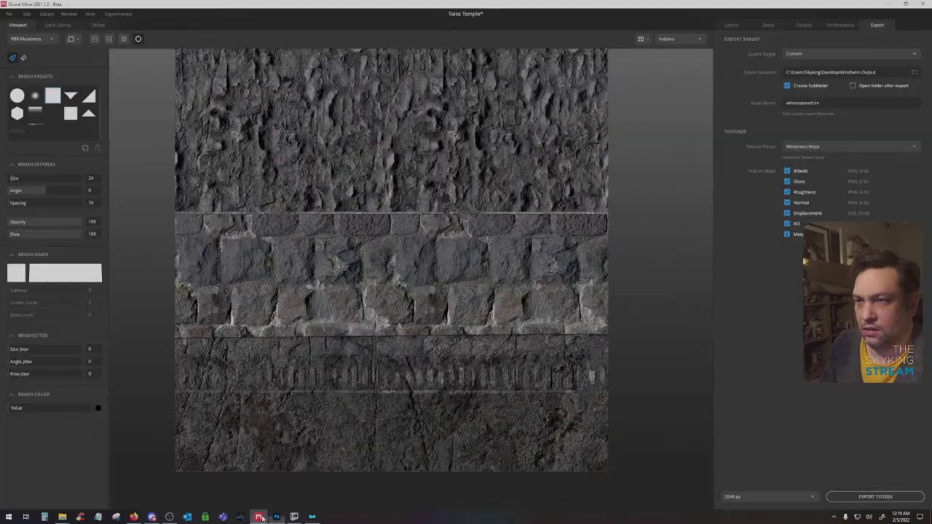
pyautogui.click(728, 25)
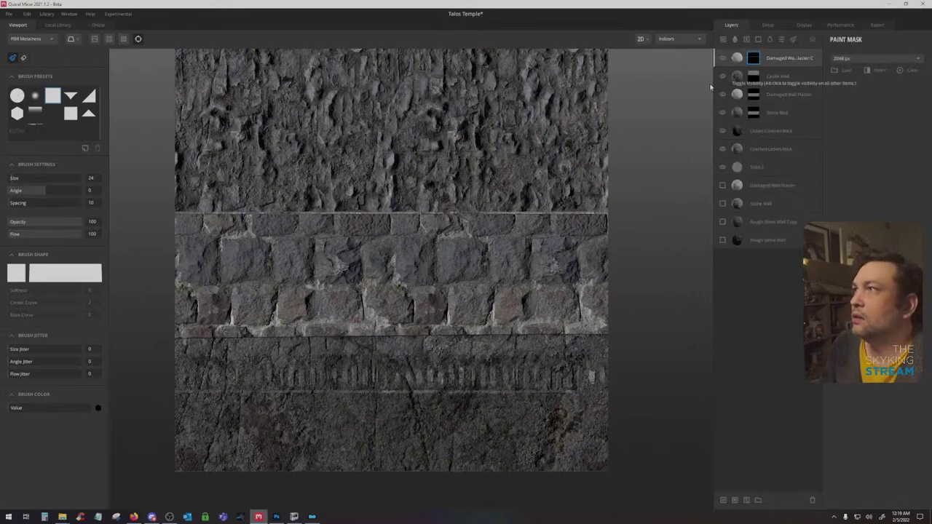
pyautogui.click(723, 95)
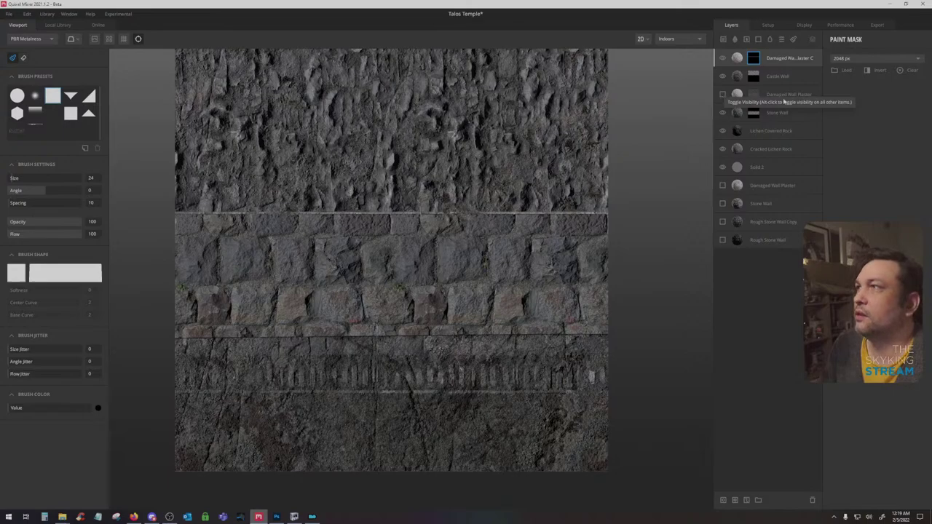
pyautogui.rightClick(738, 112)
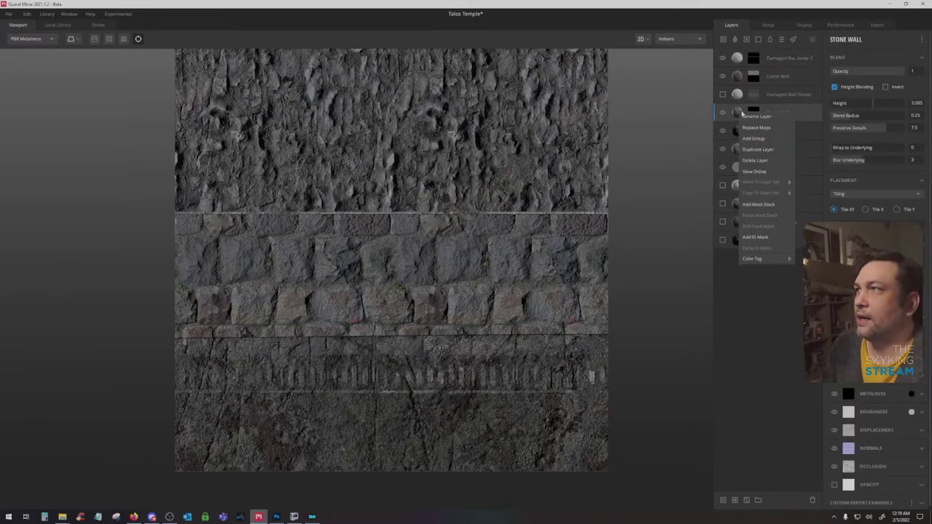
pyautogui.click(768, 126)
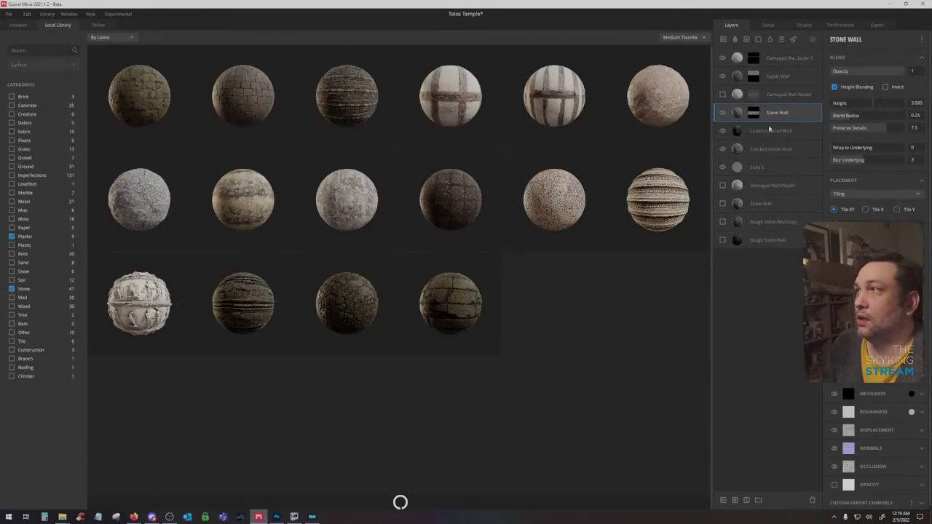
pyautogui.scroll(-3, 341, 365)
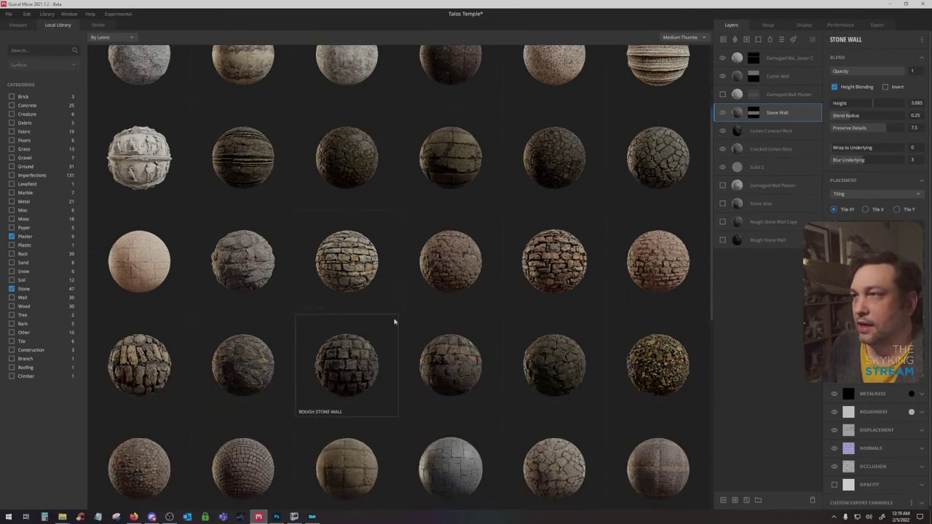
pyautogui.scroll(-2, 558, 298)
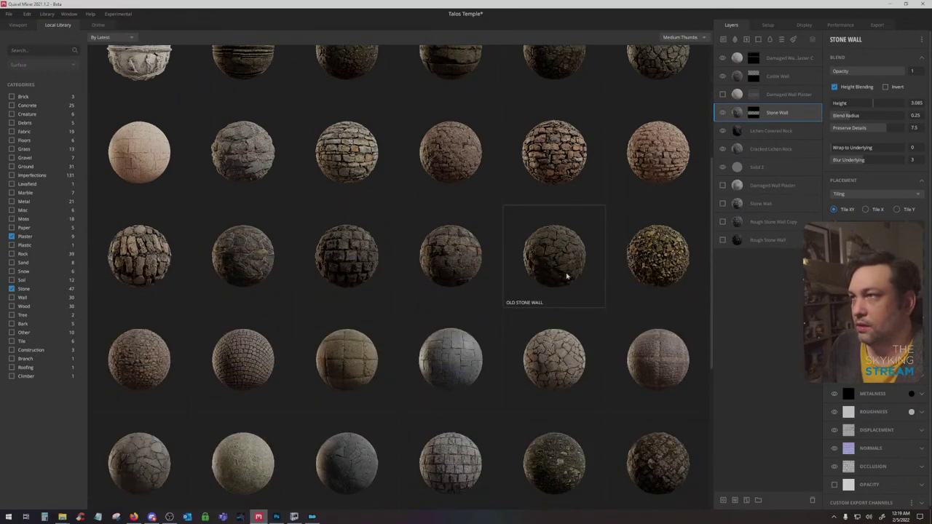
pyautogui.click(364, 269)
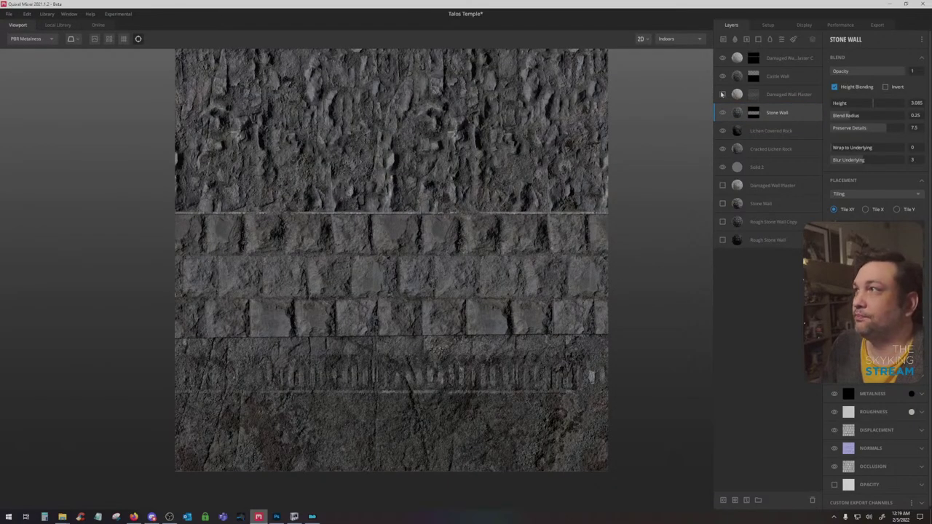
# Compare the stone block band with and without the masked Damaged Wall Plaster layer, leaving that layer hidden
pyautogui.click(722, 94)
pyautogui.click(813, 96)
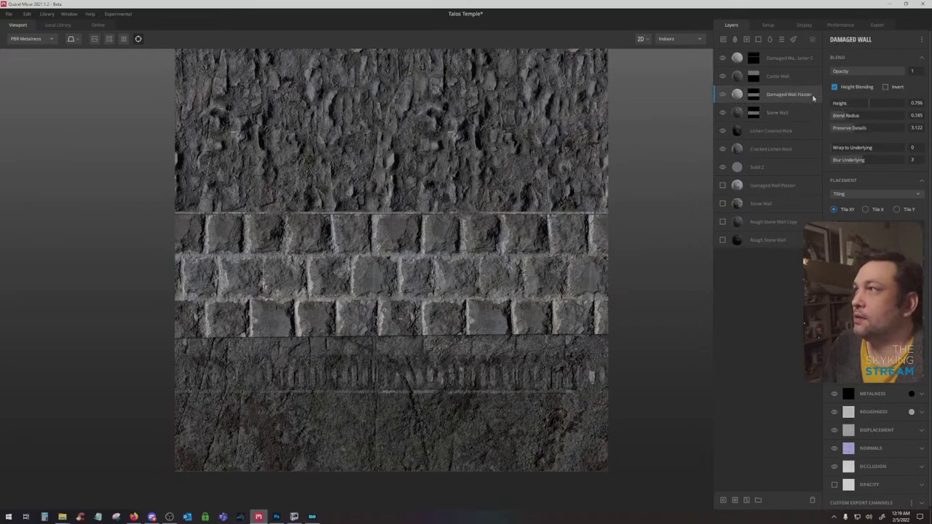
pyautogui.click(722, 94)
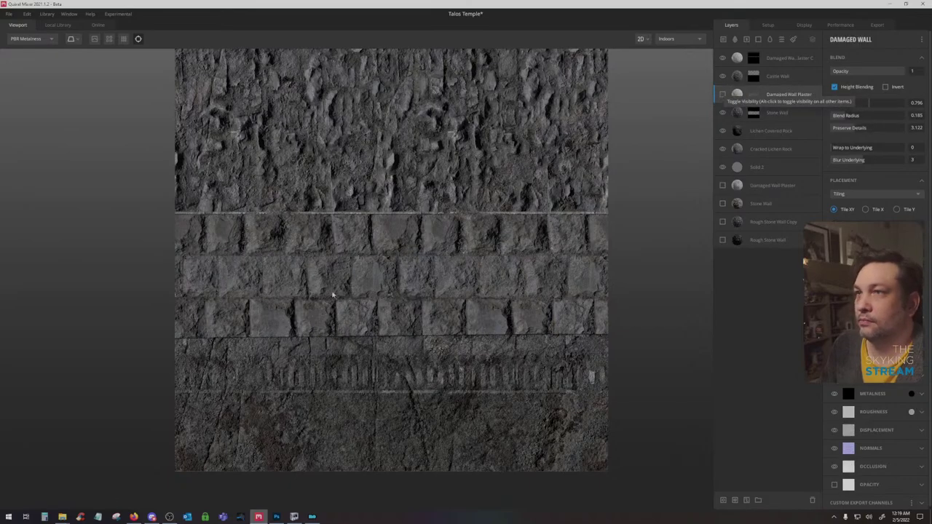
pyautogui.scroll(1, 325, 294)
pyautogui.scroll(-3, 325, 294)
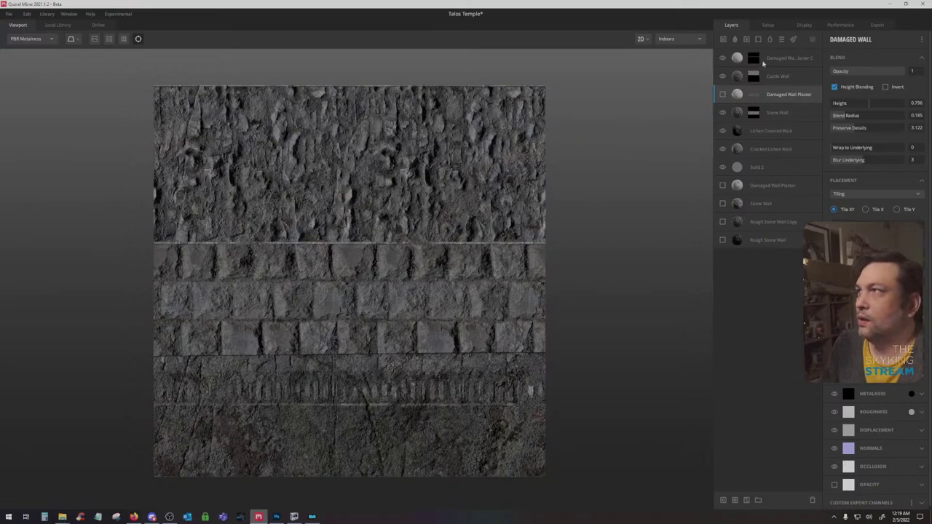
# Add a paint layer above all other layers and cover the whole texture with a plain grey albedo
pyautogui.click(793, 60)
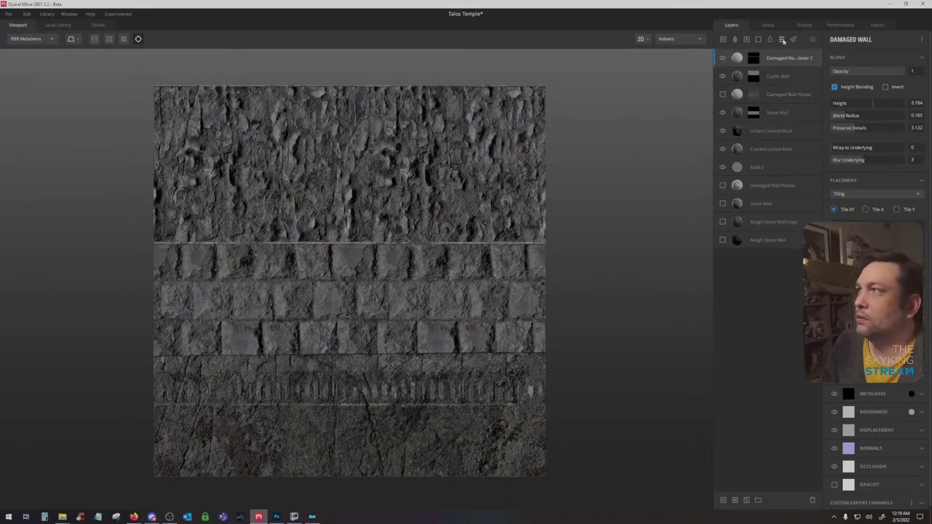
pyautogui.click(793, 41)
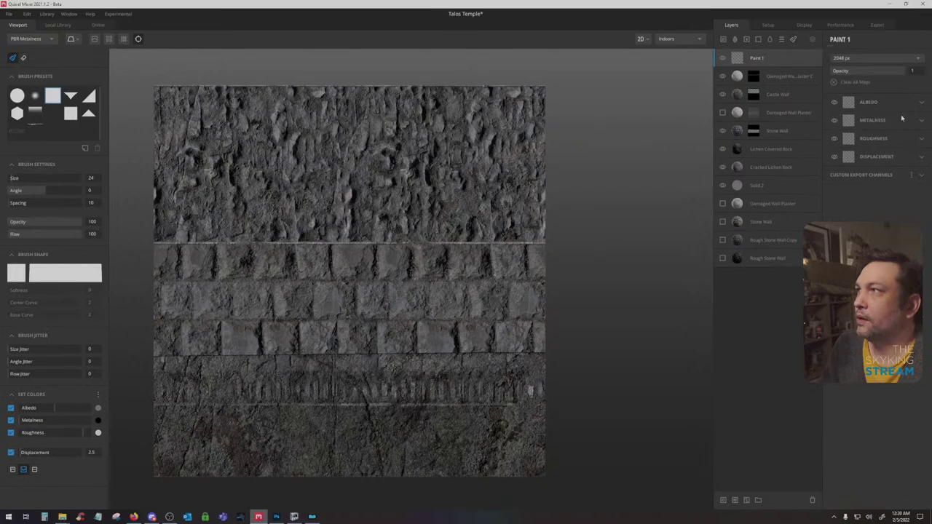
pyautogui.click(845, 118)
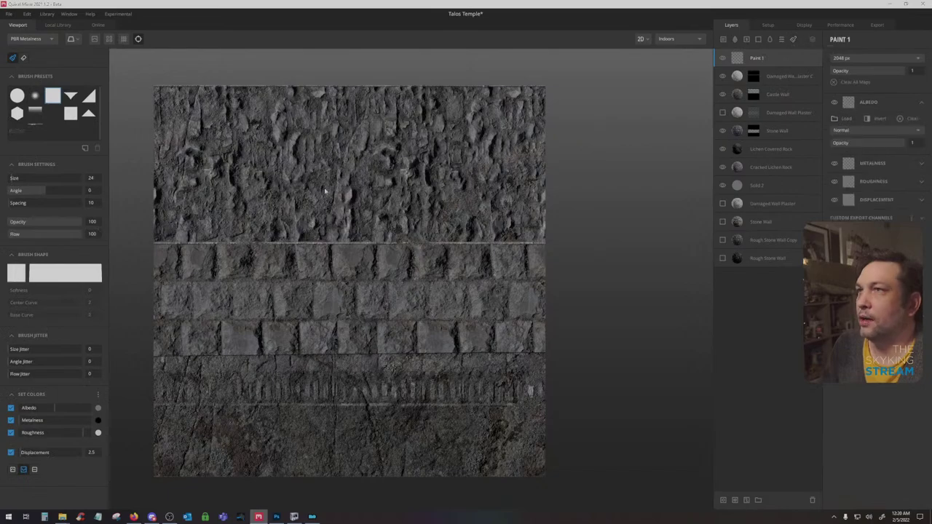
pyautogui.click(248, 121)
pyautogui.doubleClick(249, 120)
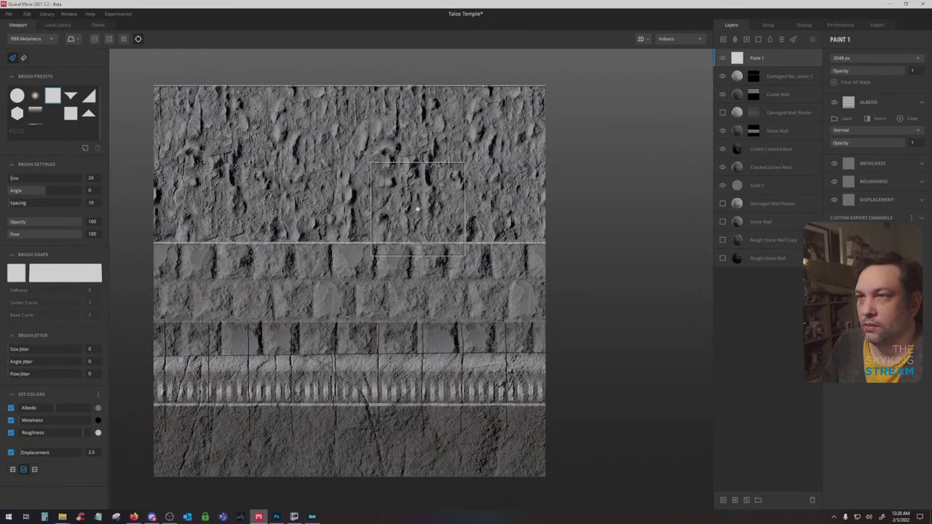
pyautogui.moveTo(419, 208); pyautogui.dragTo(479, 214)
pyautogui.scroll(3, 409, 371)
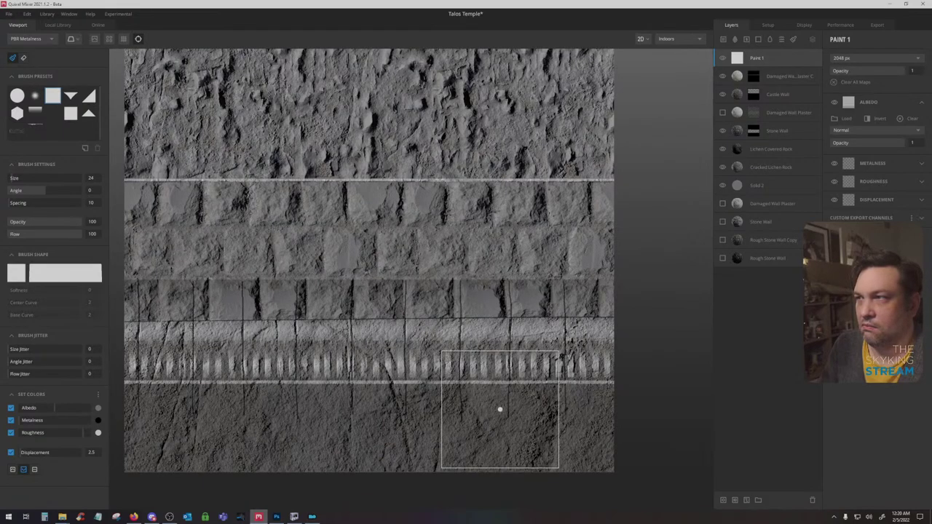
pyautogui.moveTo(559, 353)
pyautogui.mouseDown()
pyautogui.moveTo(583, 371)
pyautogui.moveTo(575, 342)
pyautogui.moveTo(572, 375)
pyautogui.mouseUp()
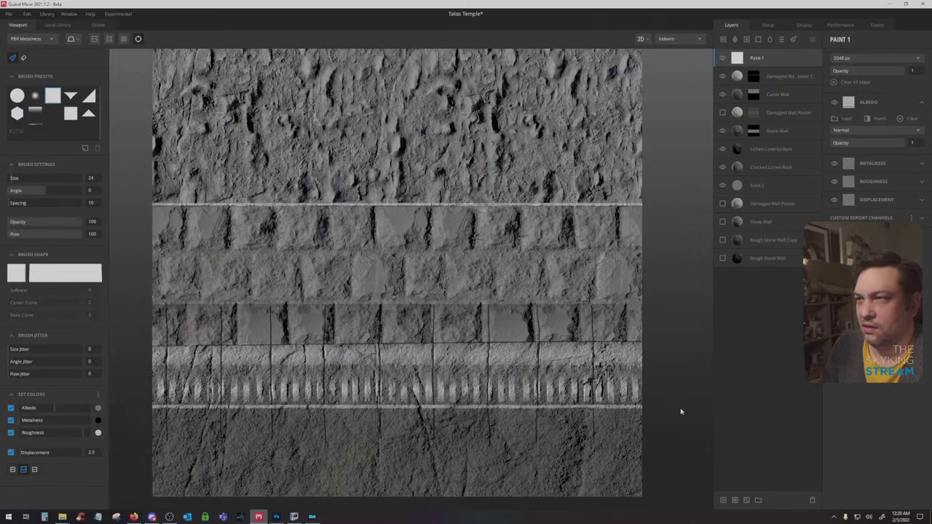
pyautogui.moveTo(680, 411); pyautogui.dragTo(670, 374)
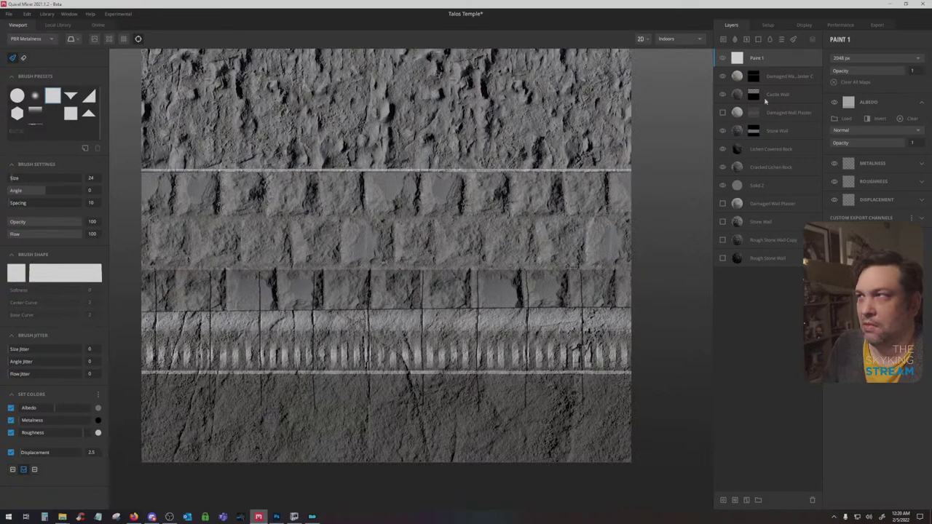
# Compare the texture's relief with its coloured surface by toggling the visibility of the Paint 1 layer
pyautogui.click(722, 59)
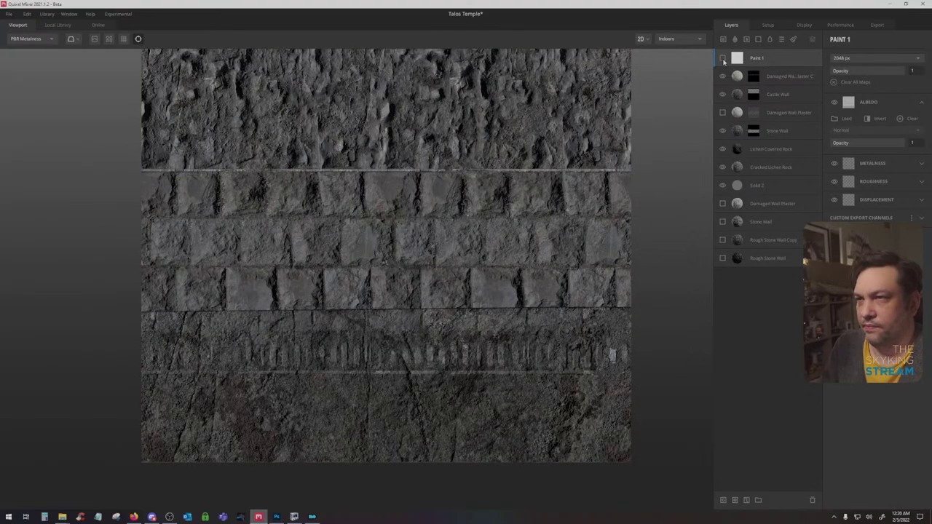
pyautogui.click(722, 59)
pyautogui.click(723, 60)
pyautogui.click(723, 59)
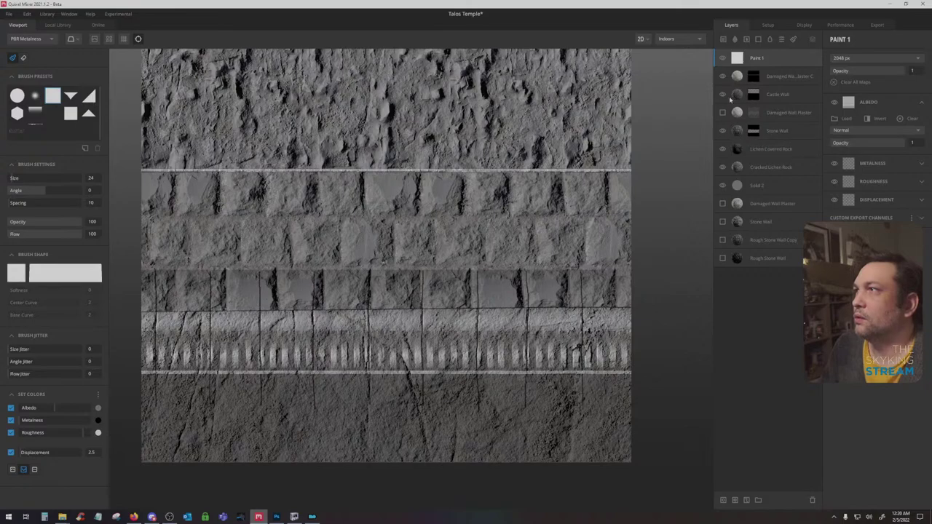
# Paint black across the Stone Wall layer's mask to hide the lowest row of blocks above the ribbed trim
pyautogui.click(752, 131)
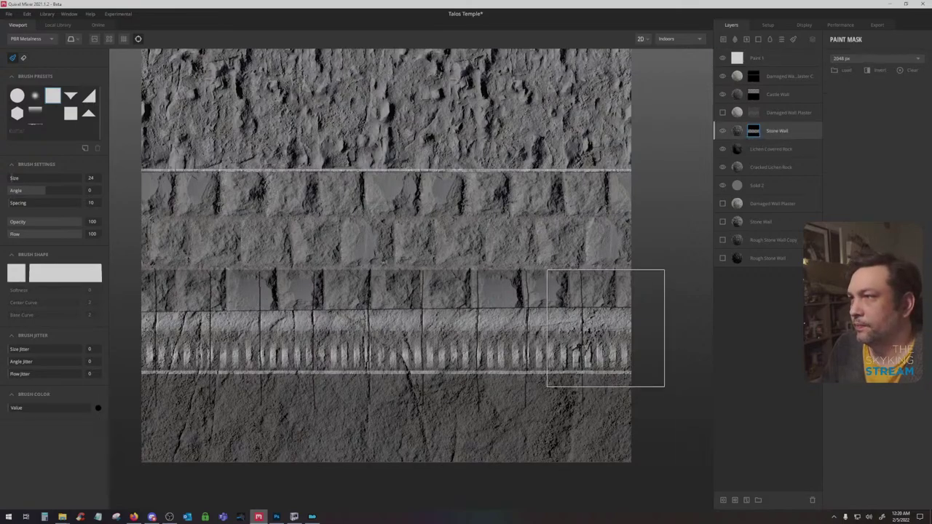
pyautogui.click(603, 328)
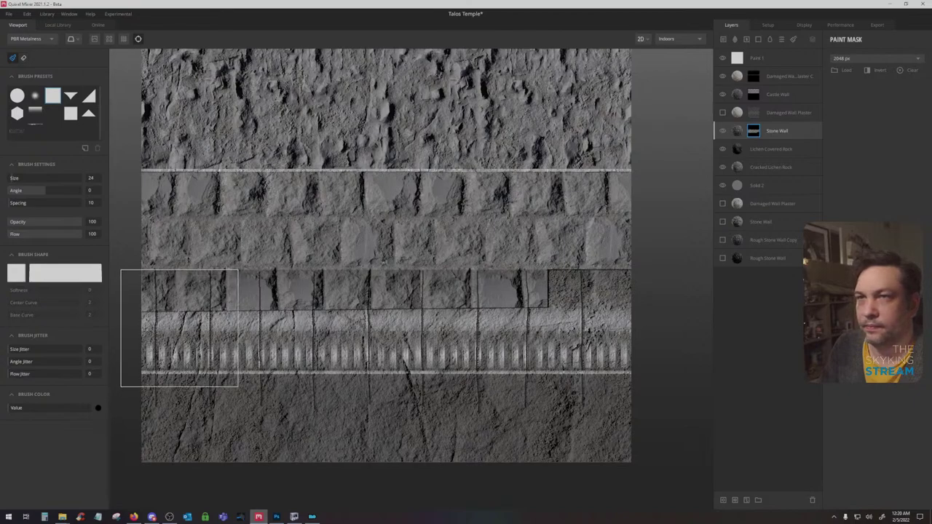
pyautogui.keyDown('shift'); pyautogui.click(179, 328); pyautogui.keyUp('shift')
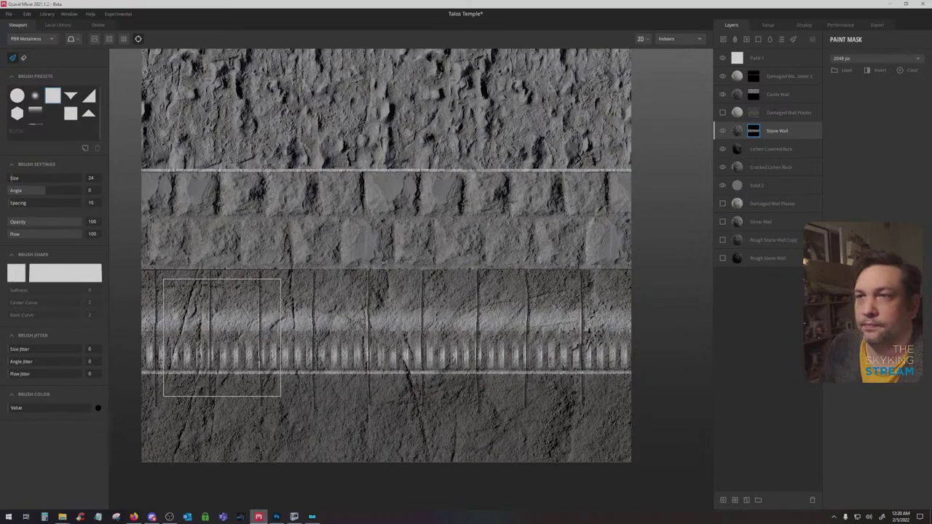
pyautogui.moveTo(249, 347); pyautogui.dragTo(242, 387)
pyautogui.scroll(-1, 354, 374)
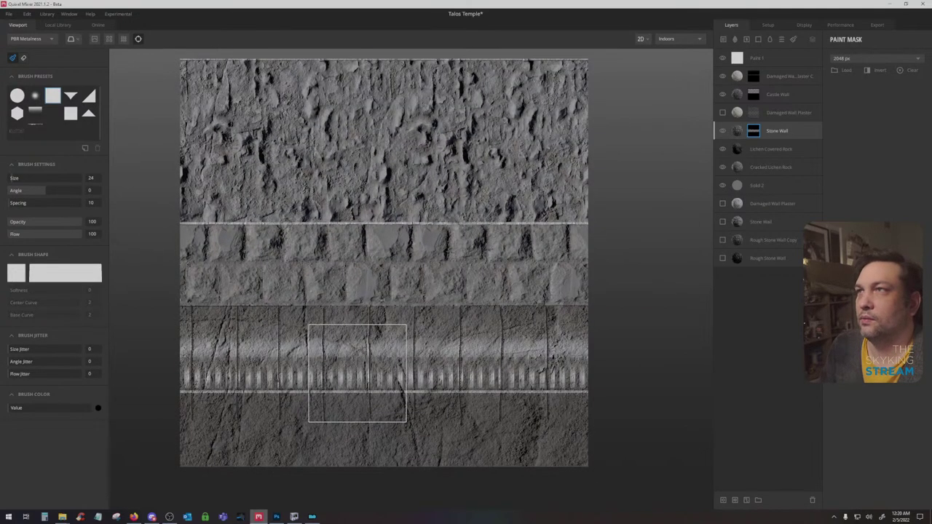
# Hide the Paint 1 layer and export the Metalness Maps texture set to disk at 2048 px
pyautogui.click(722, 58)
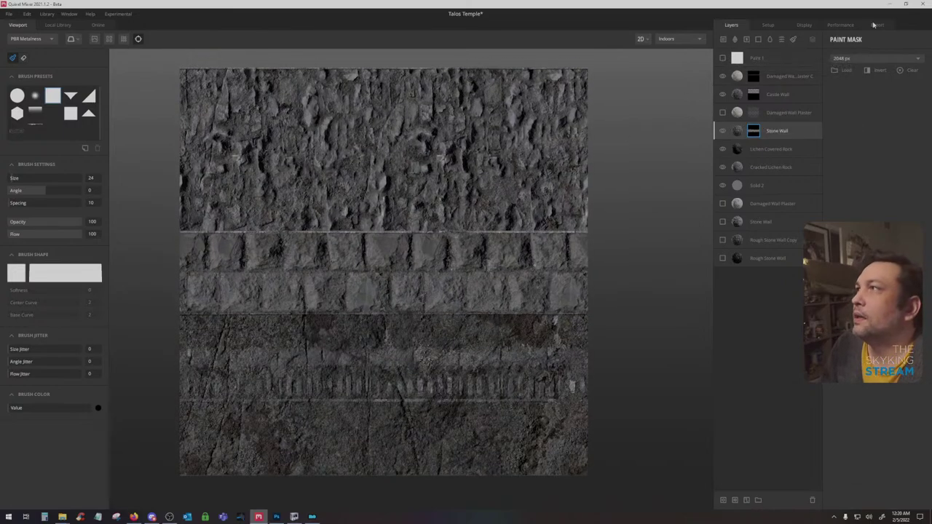
pyautogui.click(875, 25)
pyautogui.click(874, 496)
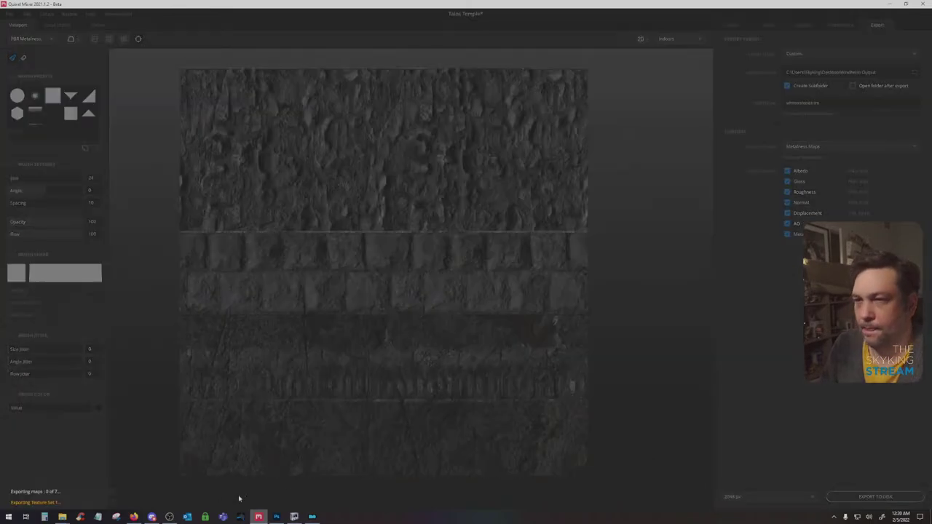
# Switch to Photoshop and place the exported whmixstonetrim_AO.png and whmixstonetrim_Albedo.png into the whmixstonetrim_n.dds document
pyautogui.click(276, 516)
pyautogui.moveTo(61, 516)
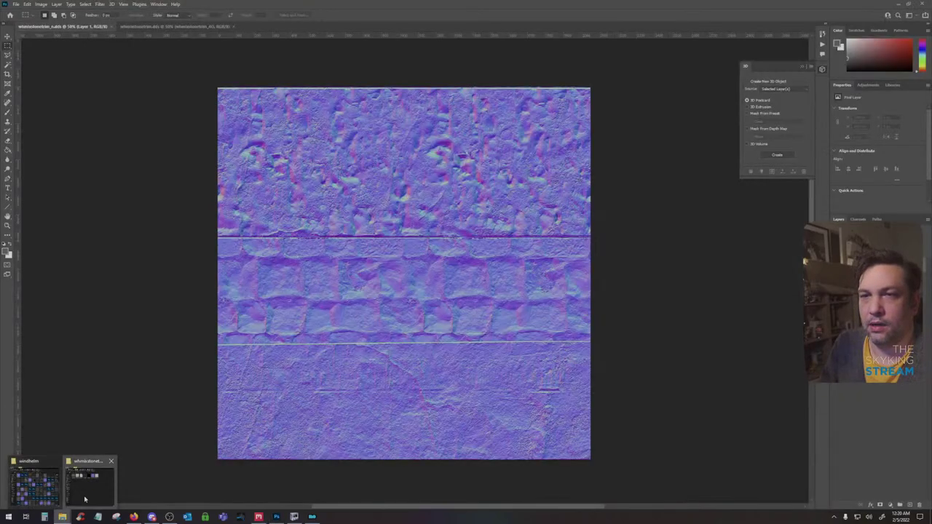
pyautogui.click(85, 499)
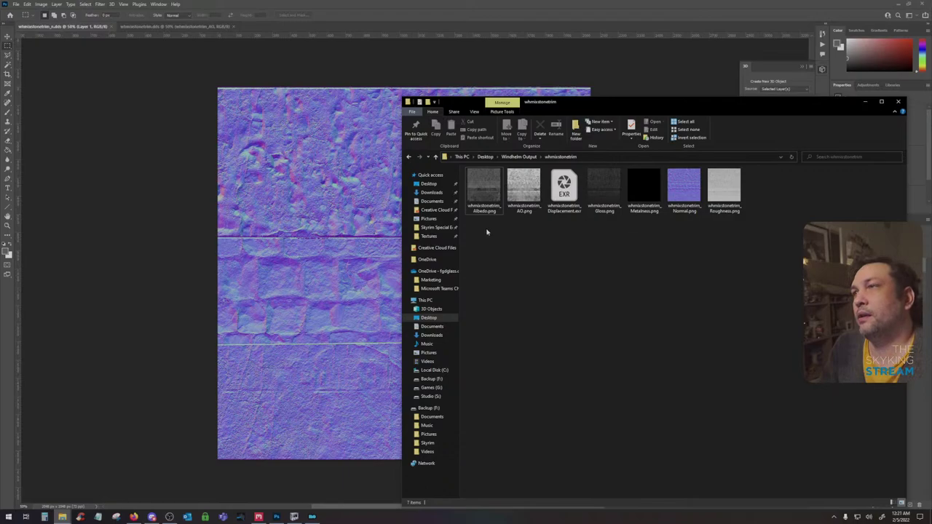
pyautogui.moveTo(523, 185); pyautogui.dragTo(292, 211)
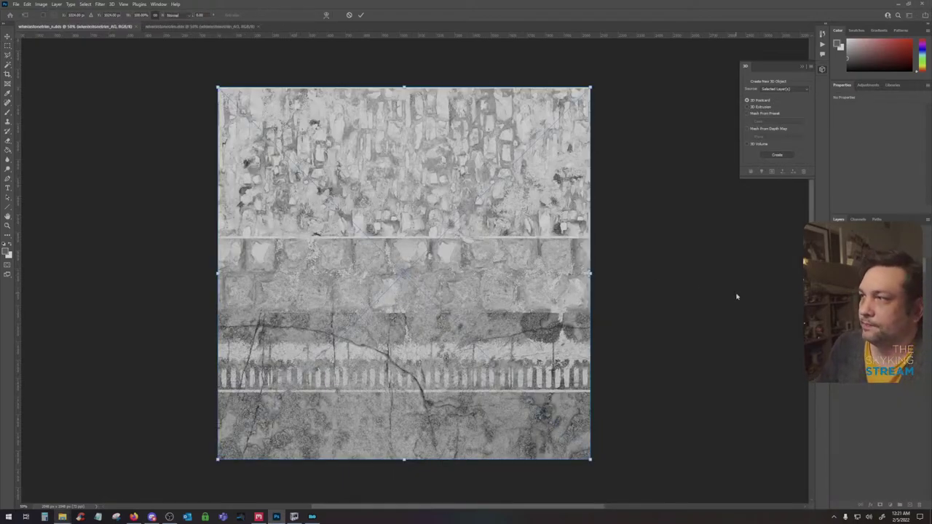
pyautogui.press('Return')
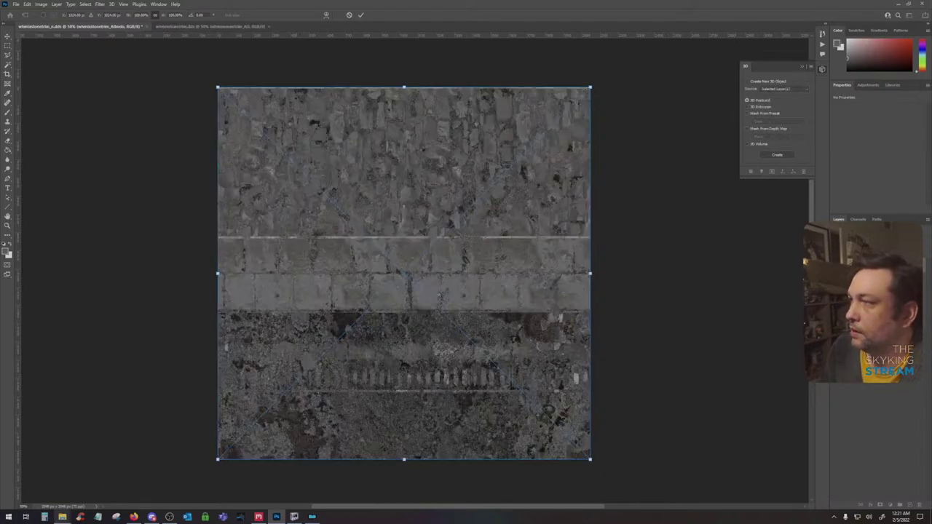
pyautogui.press('Return')
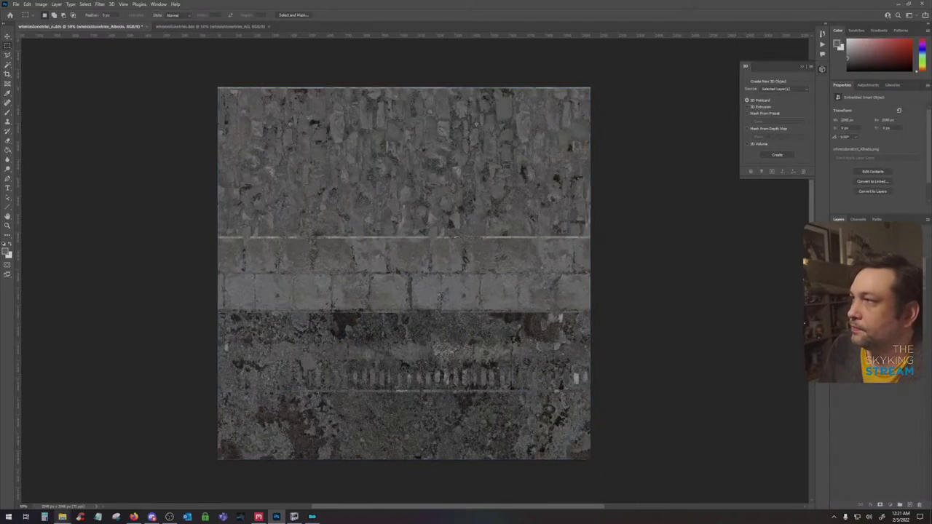
# Move the placed AO layer above the albedo layer, rasterize both, and discard the old normal map layer
pyautogui.moveTo(891, 255); pyautogui.dragTo(892, 274)
pyautogui.keyDown('shift'); pyautogui.click(896, 255); pyautogui.keyUp('shift')
pyautogui.rightClick(897, 257)
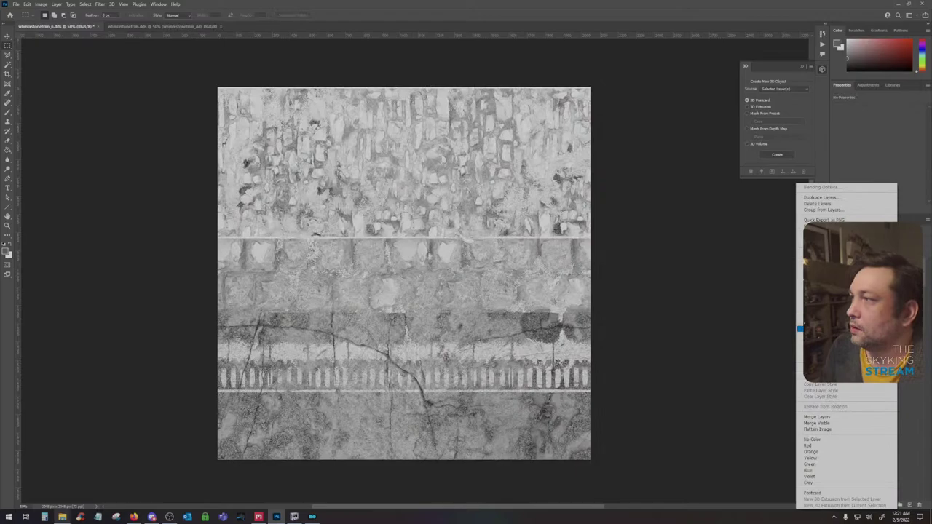
pyautogui.click(803, 329)
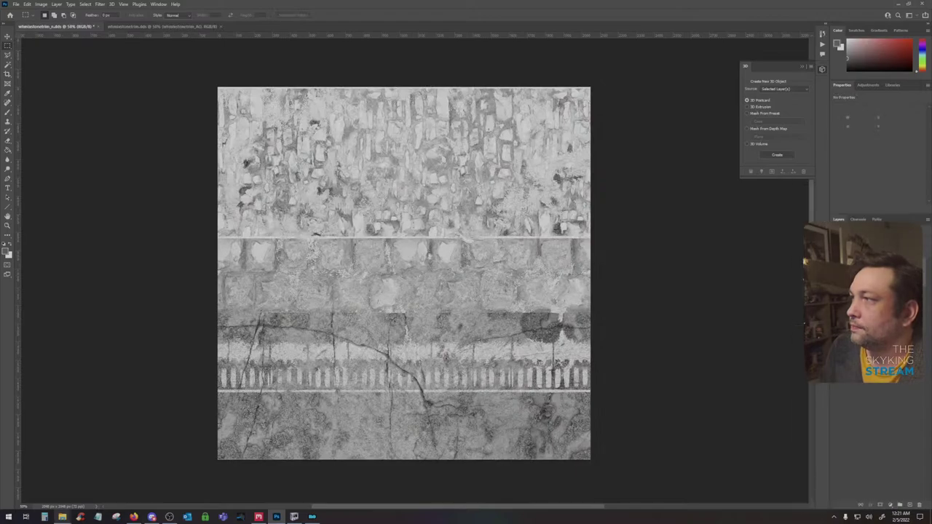
pyautogui.click(921, 504)
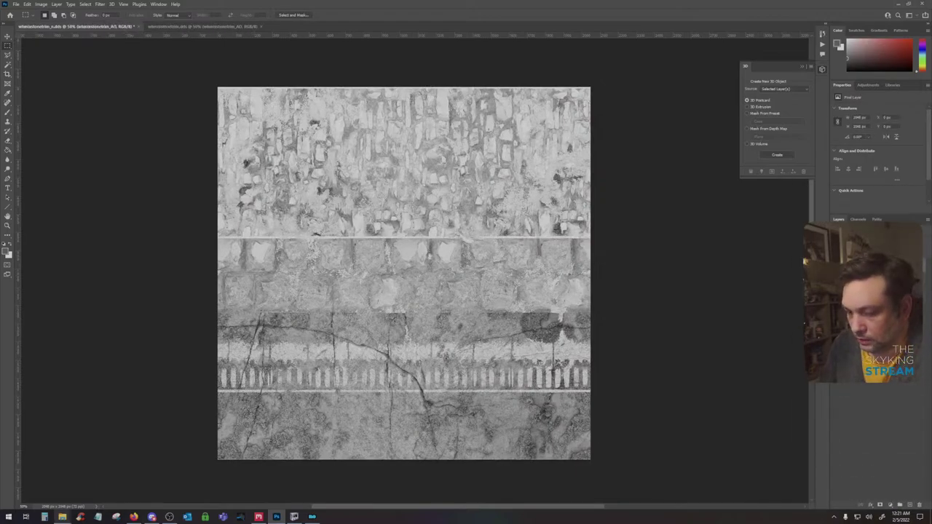
# Darken the AO layer with a Levels adjustment, convert it to a smart object and rasterize it again
pyautogui.hotkey('ctrl', 'l')
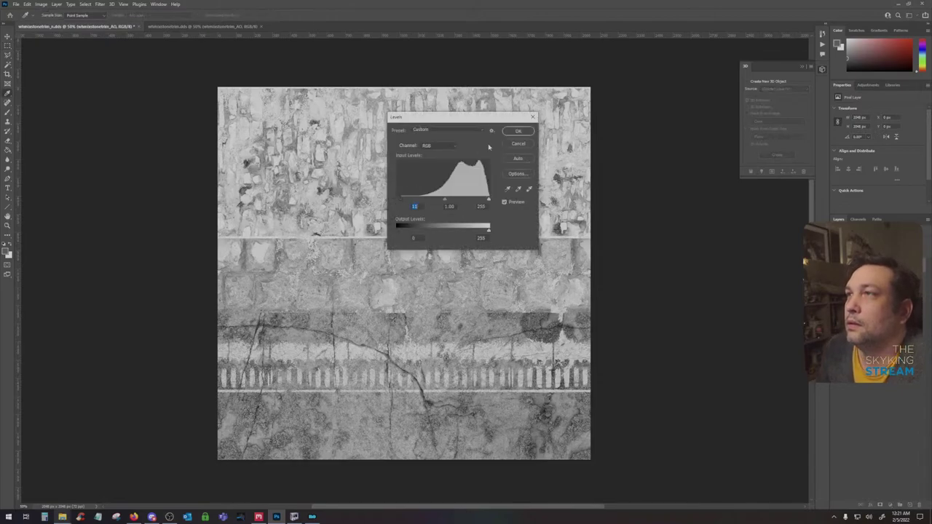
pyautogui.click(518, 131)
pyautogui.rightClick(798, 328)
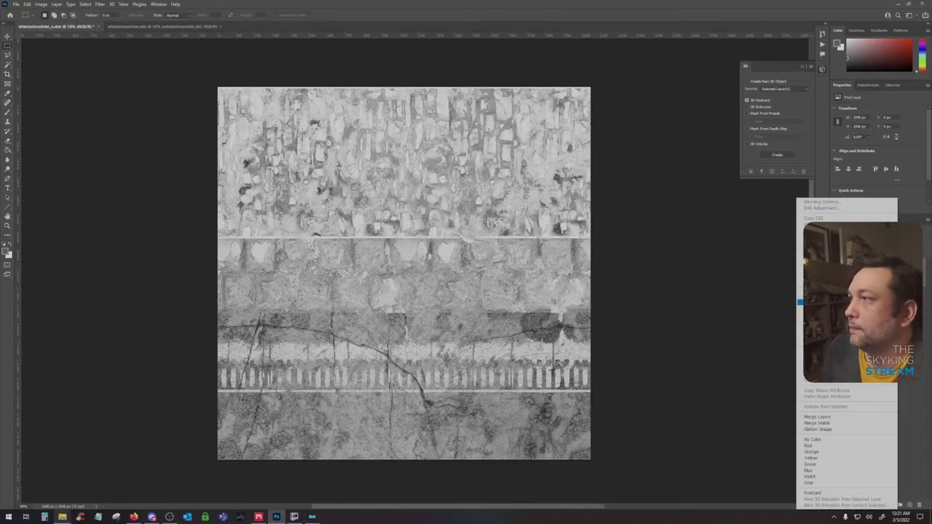
pyautogui.click(823, 302)
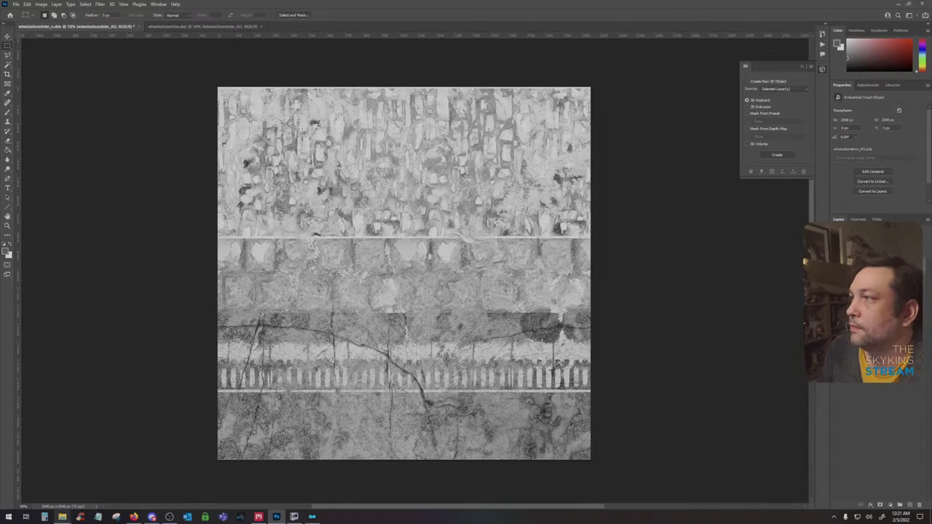
pyautogui.click(883, 280)
pyautogui.rightClick(884, 281)
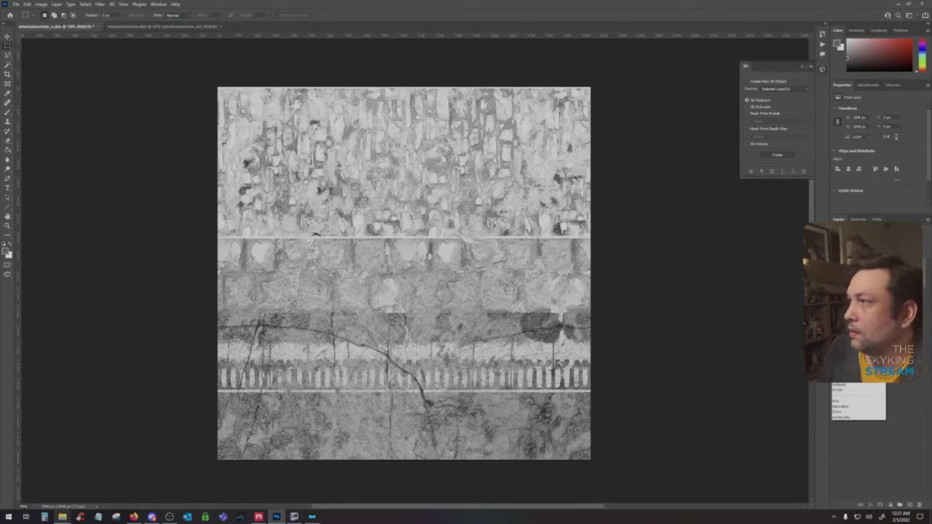
pyautogui.click(859, 349)
# Set the AO layer's blend mode to Multiply so it shades the albedo layer beneath it
pyautogui.click(873, 257)
pyautogui.click(850, 235)
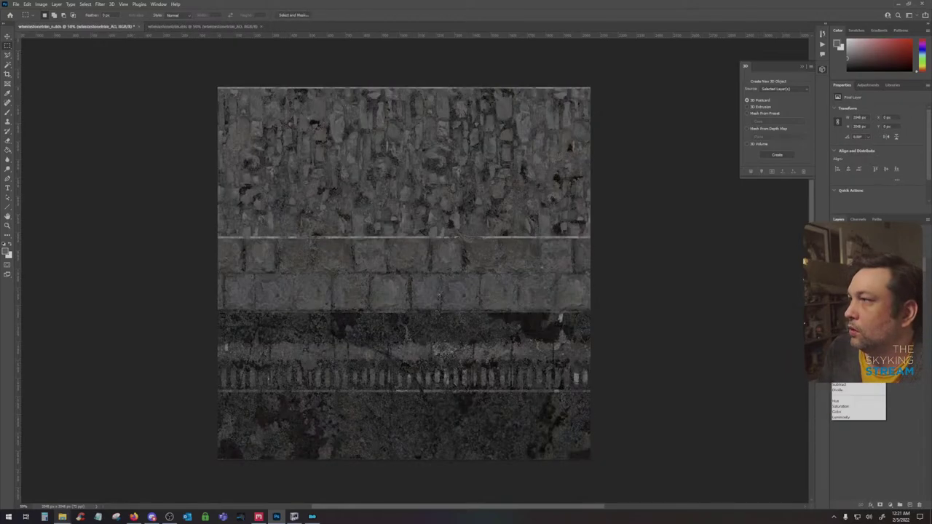
pyautogui.click(848, 260)
# Combine the AO and albedo layers into one smart object and rasterize it
pyautogui.keyDown('shift'); pyautogui.click(885, 270); pyautogui.keyUp('shift')
pyautogui.rightClick(884, 270)
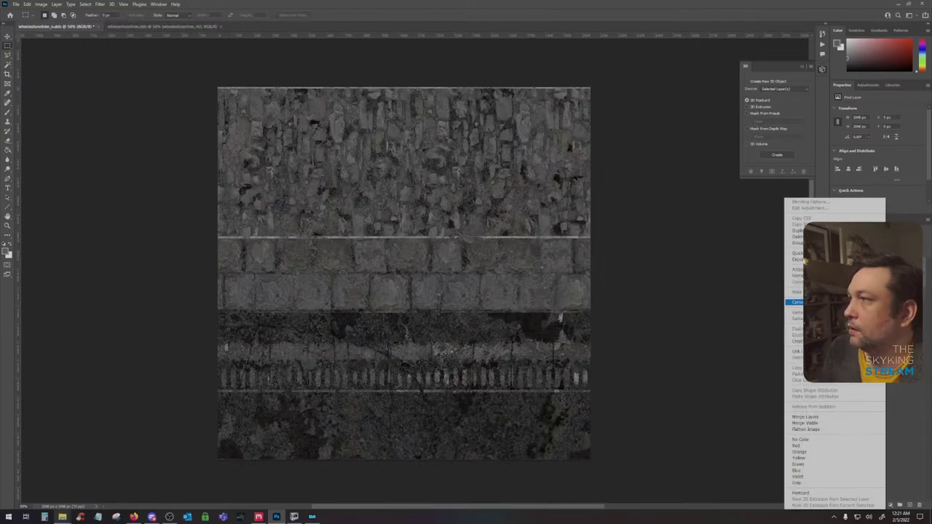
pyautogui.click(859, 302)
pyautogui.rightClick(877, 270)
pyautogui.click(848, 329)
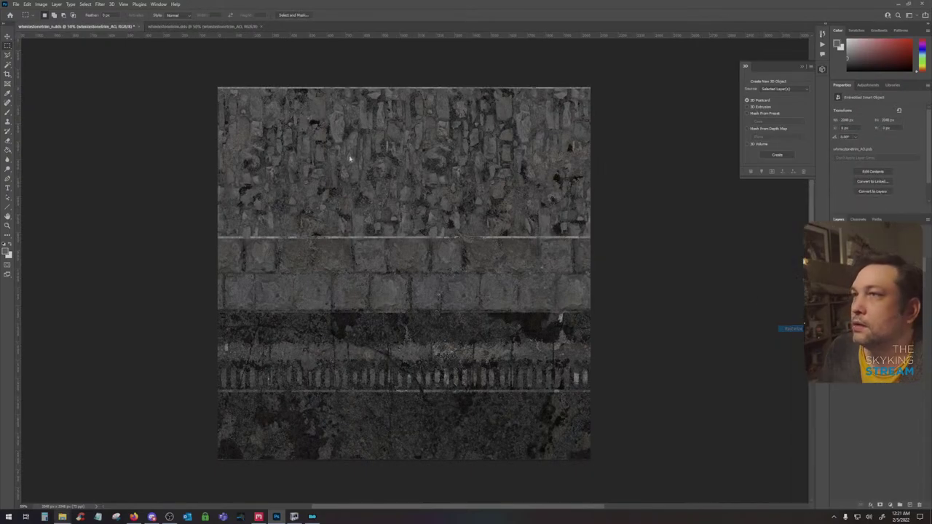
pyautogui.click(100, 4)
pyautogui.click(98, 9)
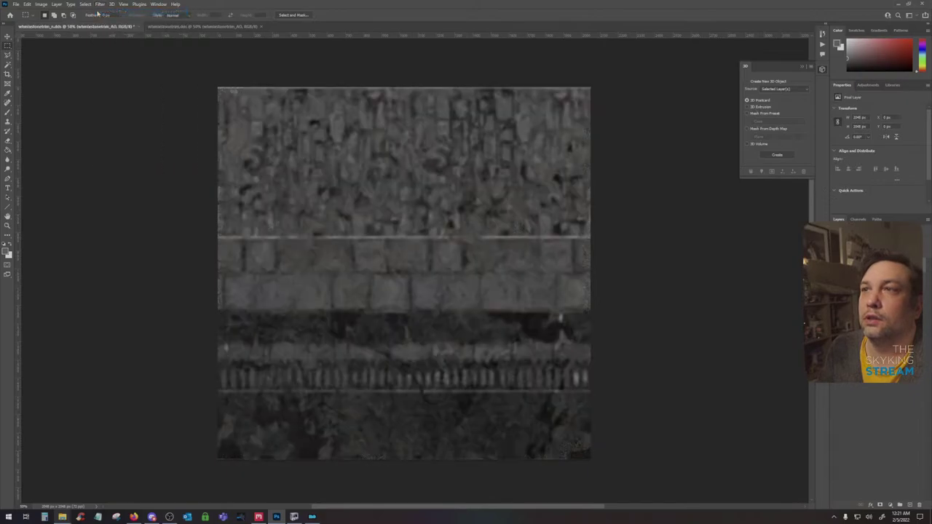
pyautogui.click(100, 3)
pyautogui.moveTo(117, 138)
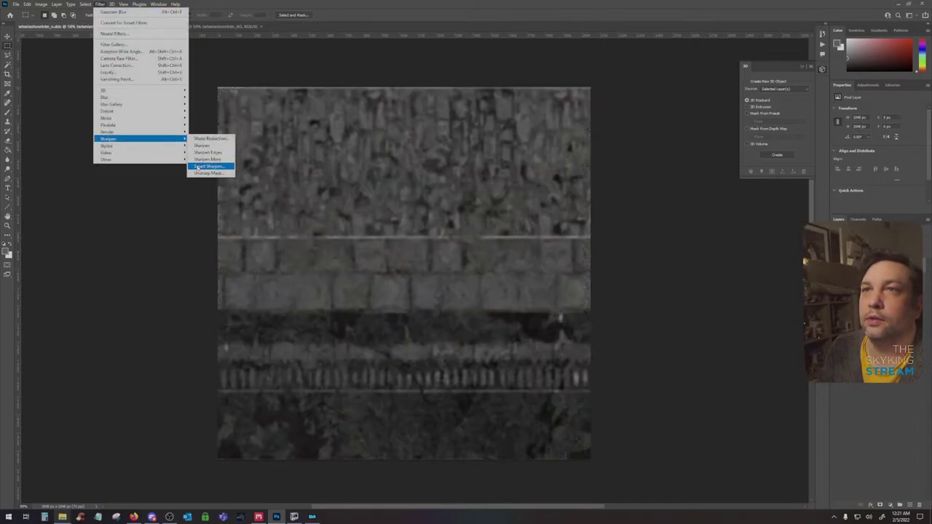
pyautogui.click(203, 145)
pyautogui.hotkey('ctrl', 'z')
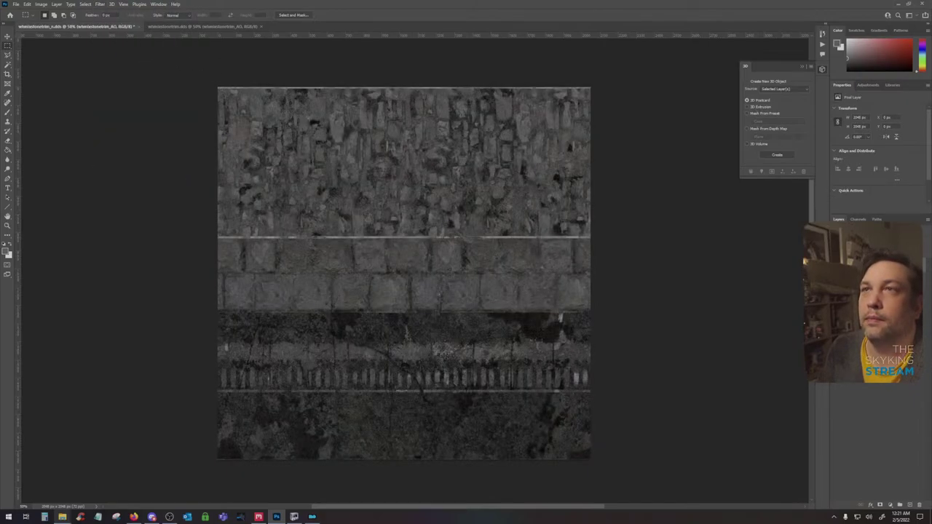
# Sharpen the combined AO and albedo layer with the Unsharp Mask filter
pyautogui.click(99, 4)
pyautogui.moveTo(135, 138)
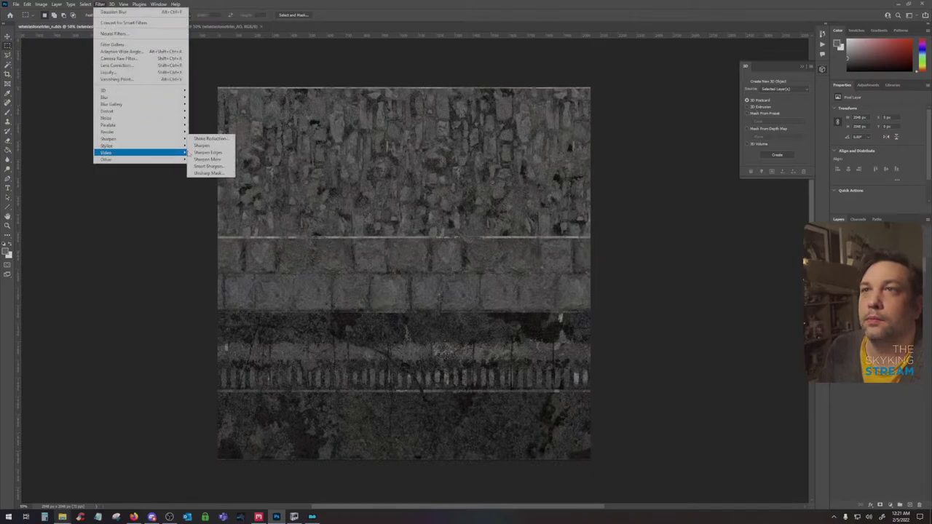
pyautogui.click(211, 173)
pyautogui.press('Return')
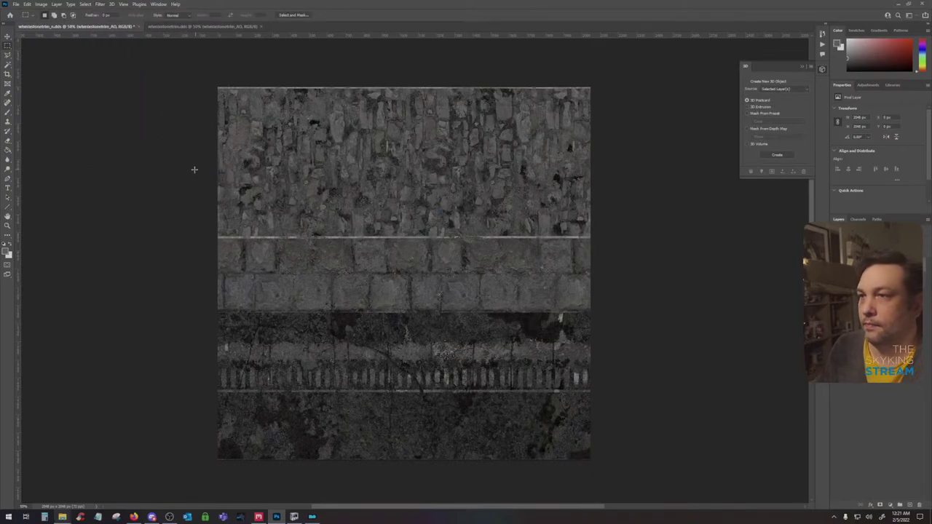
# Copy the whole sharpened texture and paste it into the Alpha 1 channel
pyautogui.hotkey('ctrl', 'a')
pyautogui.hotkey('ctrl', 'x')
pyautogui.click(857, 219)
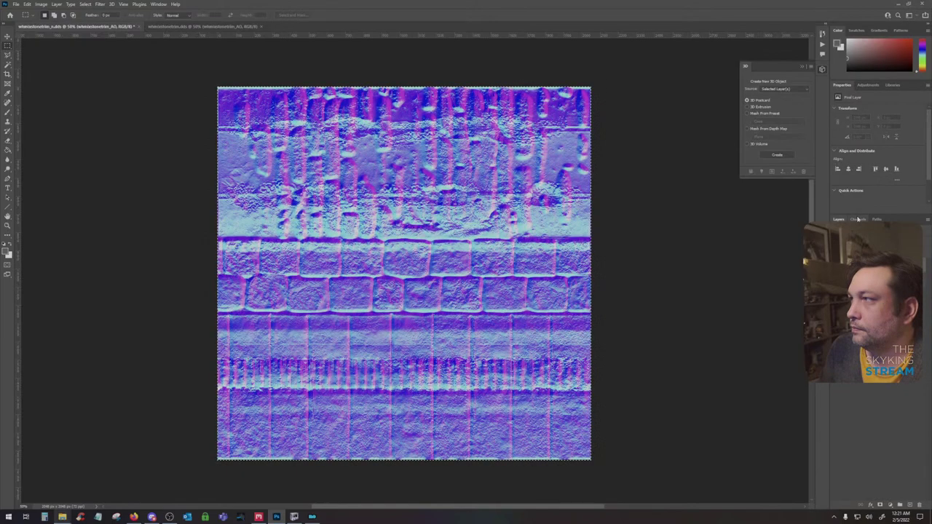
pyautogui.click(865, 277)
pyautogui.hotkey('ctrl', 'v')
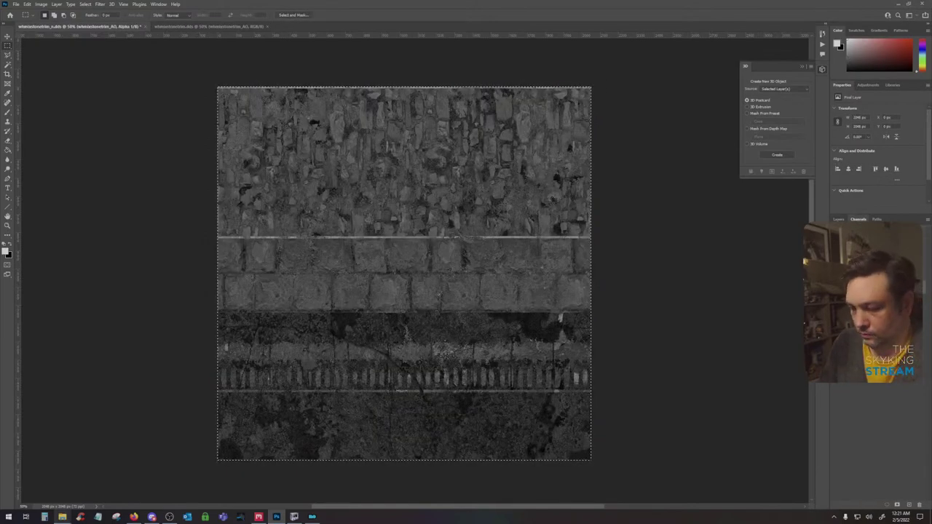
# Darken the Alpha 1 channel with Levels by setting the midtone input to 0.47, and return to the RGB composite
pyautogui.hotkey('ctrl', 'l')
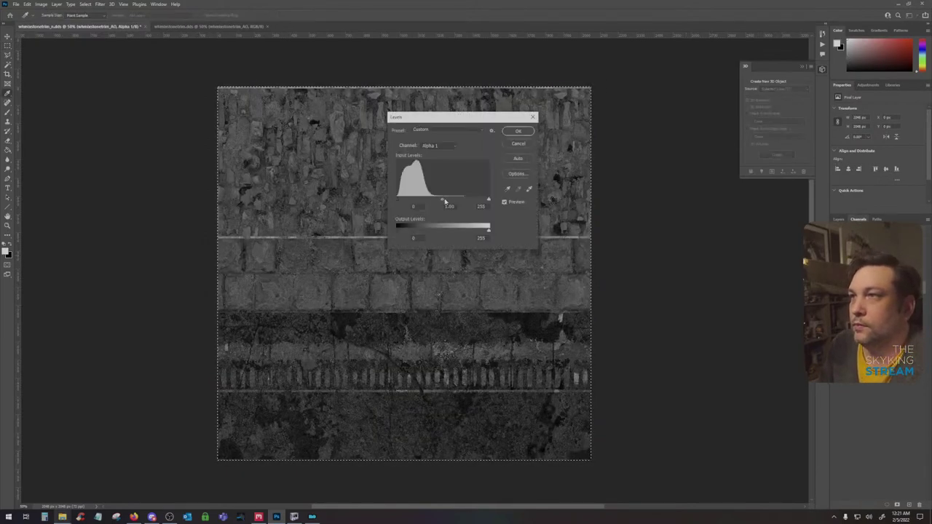
pyautogui.moveTo(444, 201)
pyautogui.mouseDown()
pyautogui.moveTo(468, 201)
pyautogui.moveTo(457, 201)
pyautogui.mouseUp()
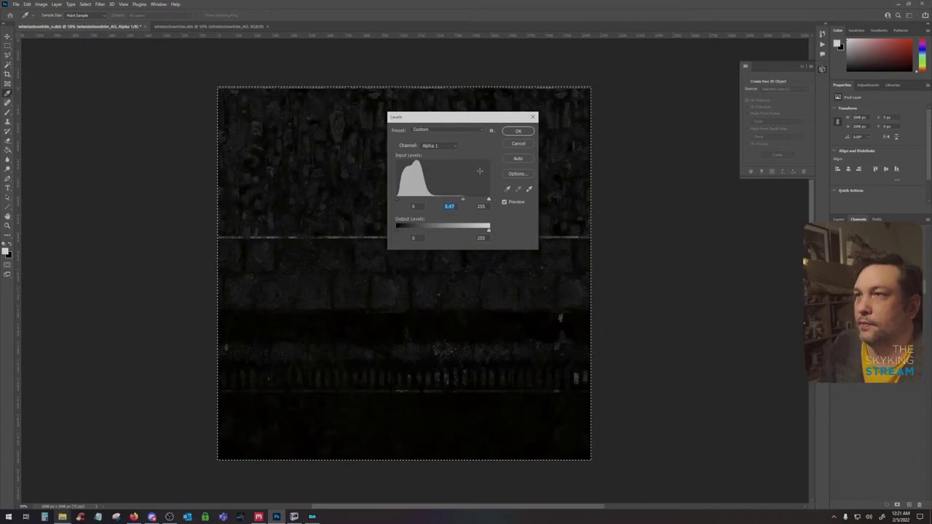
pyautogui.click(518, 131)
pyautogui.hotkey('ctrl', '2')
# Place the exported whmixstonetrim_Normal.png from the whmixstonetrim folder into the whmixstonetrim_n.dds document
pyautogui.moveTo(62, 517)
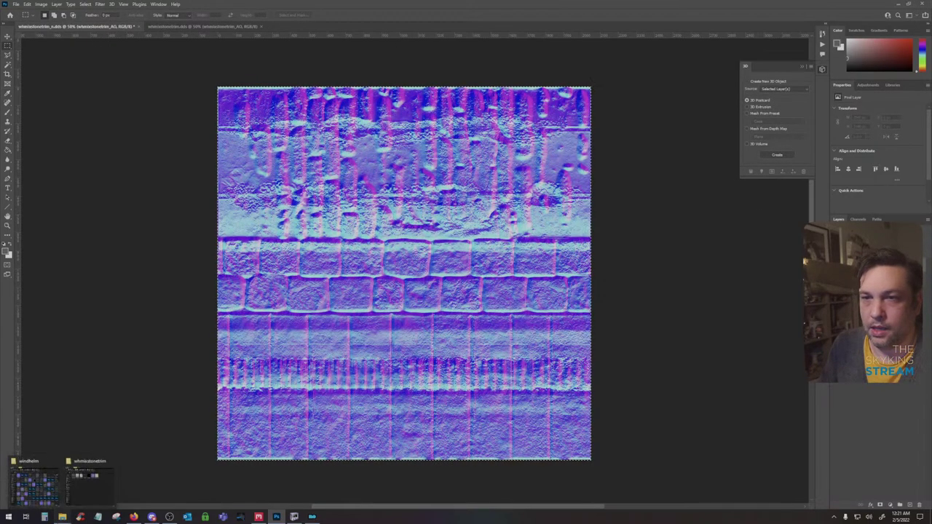
pyautogui.click(77, 495)
pyautogui.moveTo(684, 190); pyautogui.dragTo(311, 261)
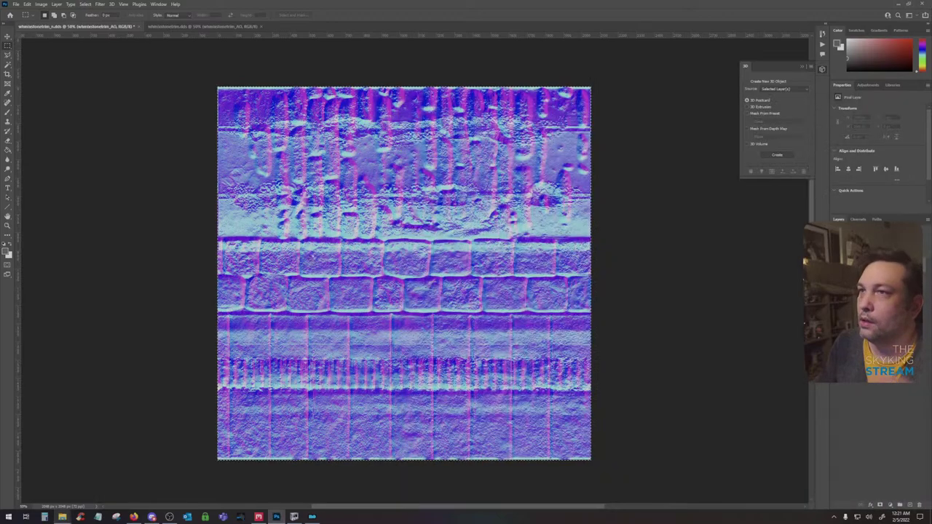
pyautogui.press('Return')
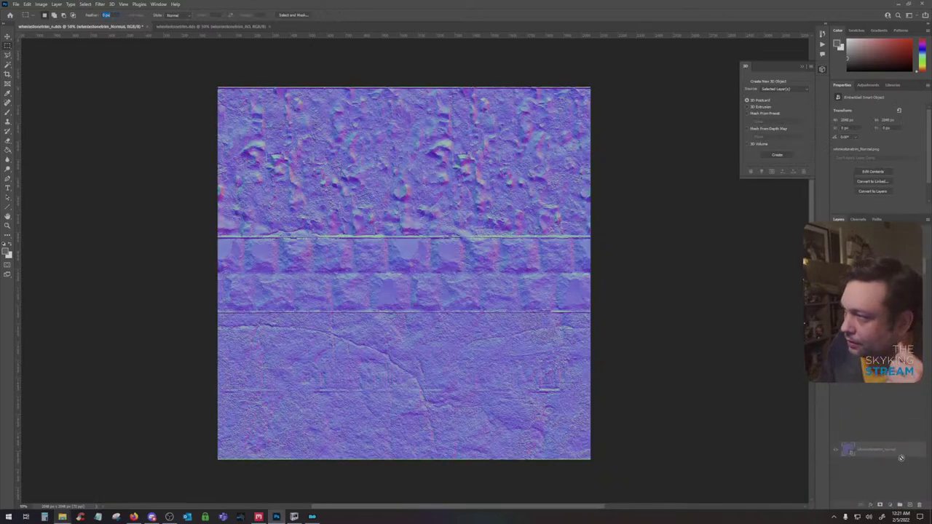
# Duplicate the placed normal layer and set the copy's blend mode to Overlay to strengthen the relief
pyautogui.moveTo(910, 507); pyautogui.dragTo(910, 505)
pyautogui.click(851, 236)
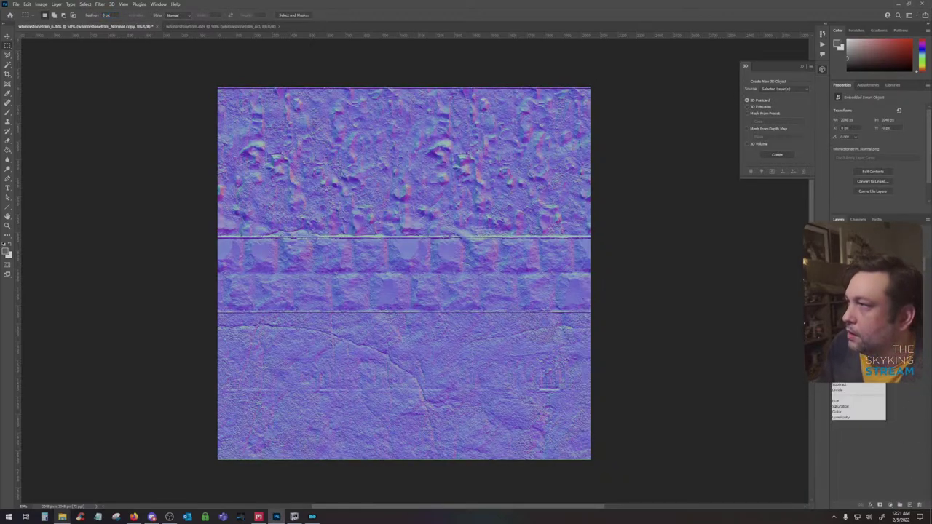
pyautogui.click(844, 330)
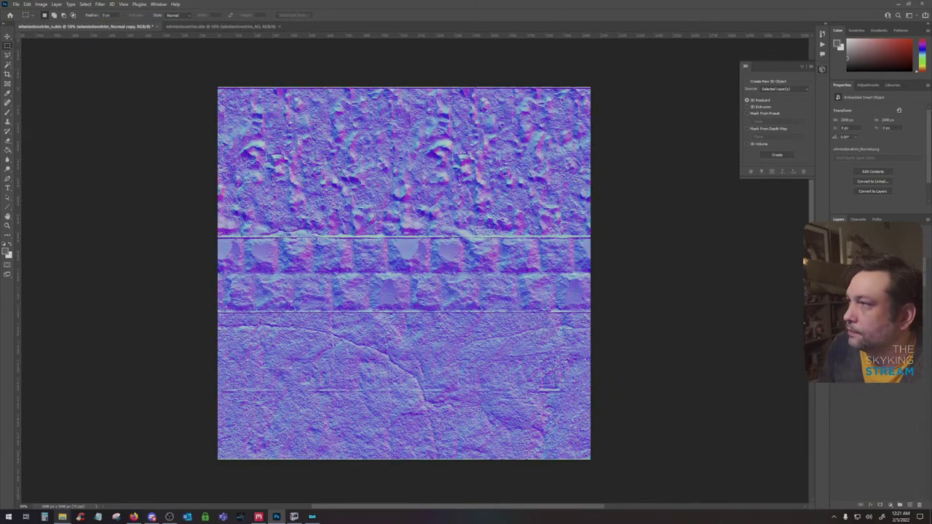
# Combine the two normal layers into one smart object and rasterize it
pyautogui.keyDown('shift'); pyautogui.click(882, 271); pyautogui.keyUp('shift')
pyautogui.rightClick(882, 271)
pyautogui.click(829, 263)
pyautogui.rightClick(886, 270)
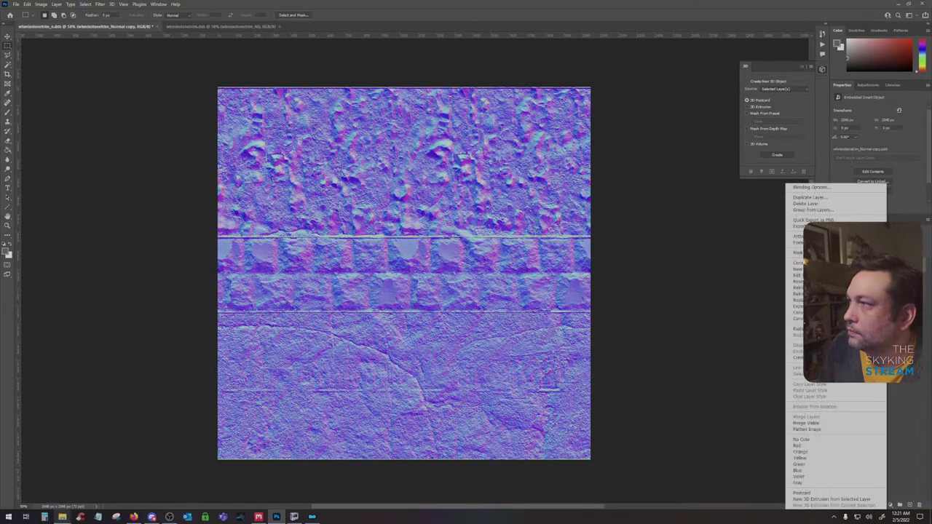
pyautogui.click(837, 328)
# Invert the green channel of the combined normal layer and return to the full RGB view
pyautogui.click(856, 220)
pyautogui.click(859, 253)
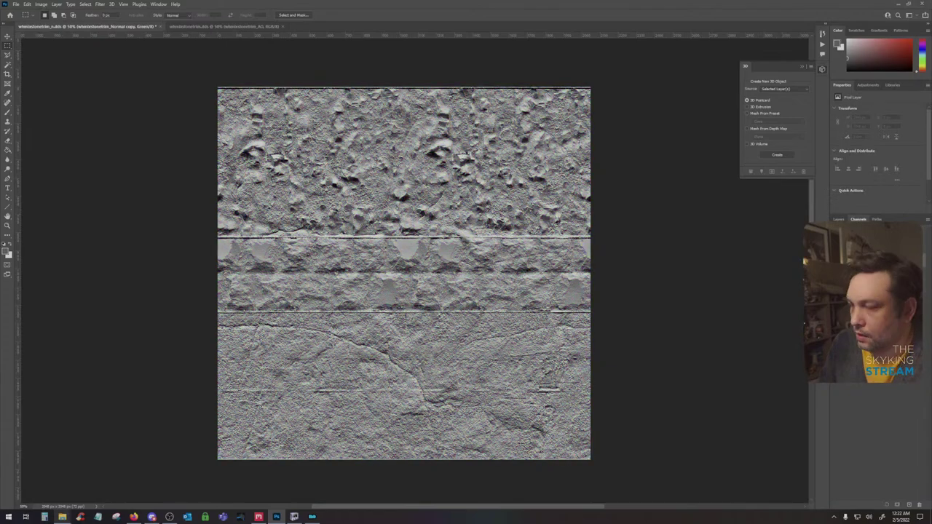
pyautogui.hotkey('ctrl', 'i')
pyautogui.click(858, 231)
pyautogui.click(839, 220)
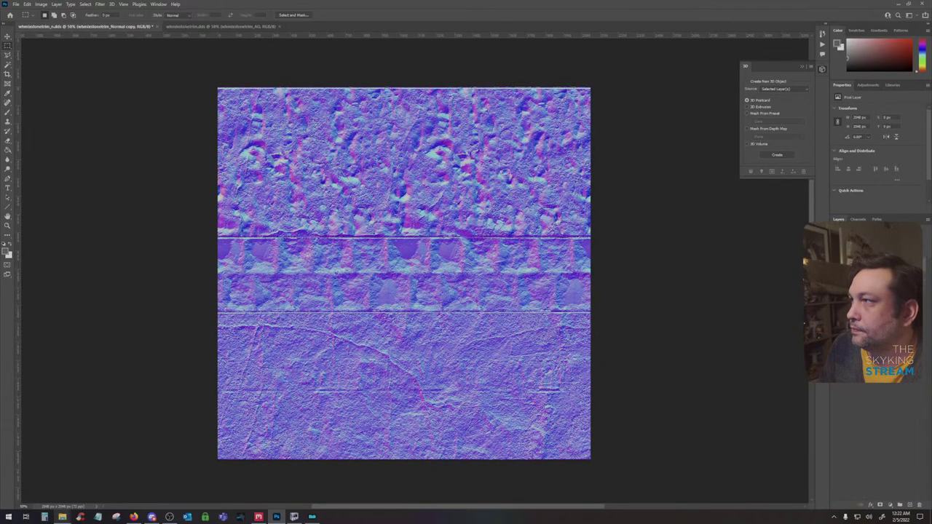
# Copy the combined AO and albedo layer's image, reselect the flipped normal layer, and save whmixstonetrim_n.dds
pyautogui.click(835, 254)
pyautogui.click(836, 267)
pyautogui.click(866, 280)
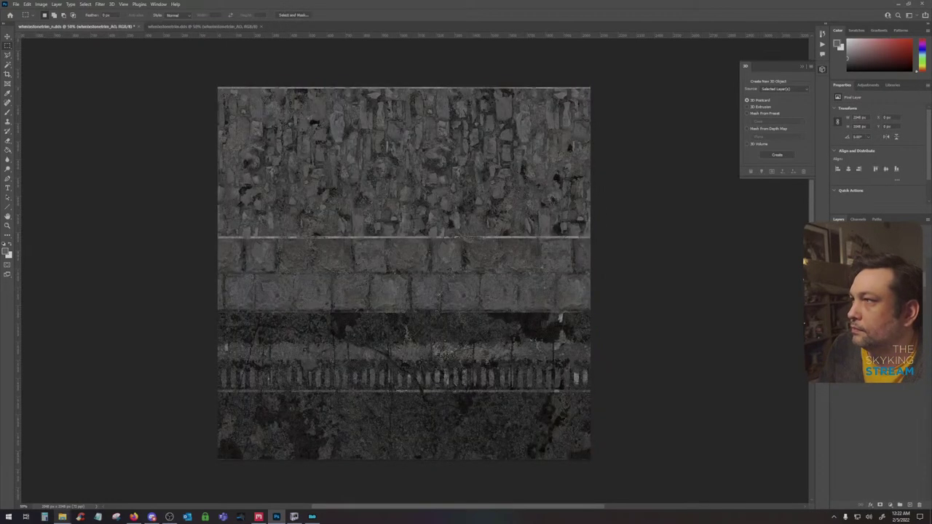
pyautogui.hotkey('ctrl', 'a')
pyautogui.hotkey('alt', ']')
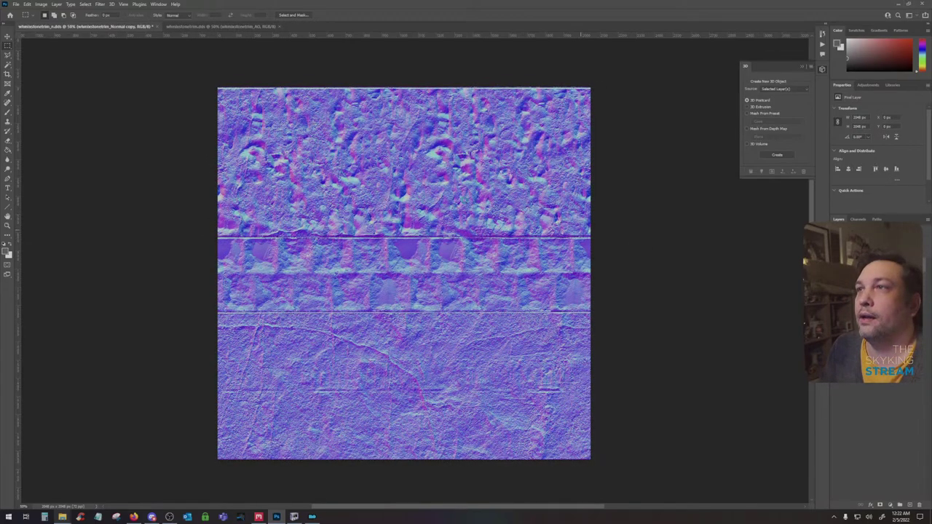
pyautogui.hotkey('ctrl', 's')
pyautogui.click(482, 270)
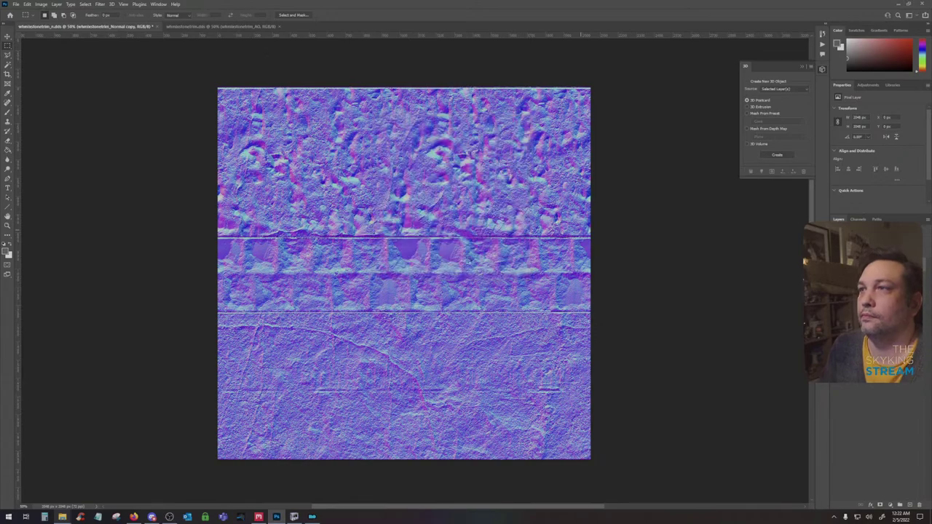
# Paste the copied colour texture into the whmixstonetrim.dds document and delete the superseded AO and albedo layers
pyautogui.click(174, 27)
pyautogui.hotkey('ctrl', 'v')
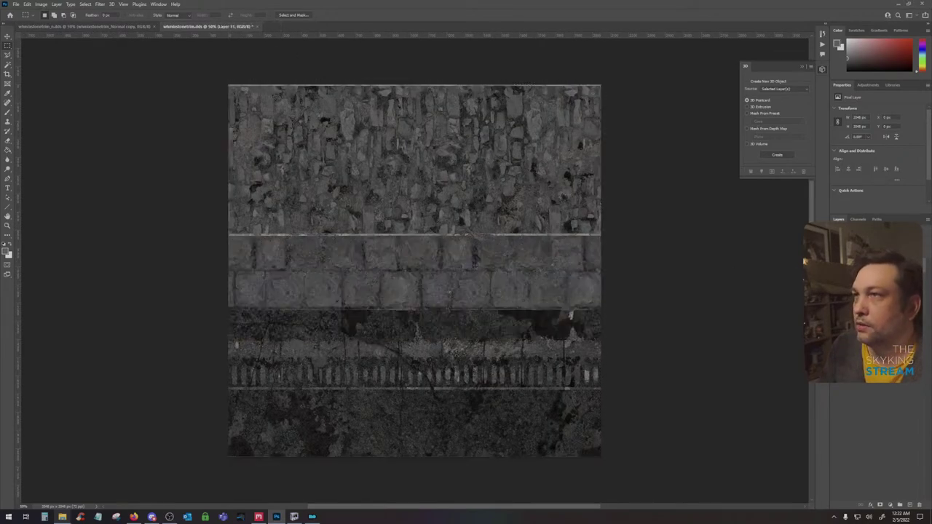
pyautogui.hotkey('ctrl', 'e')
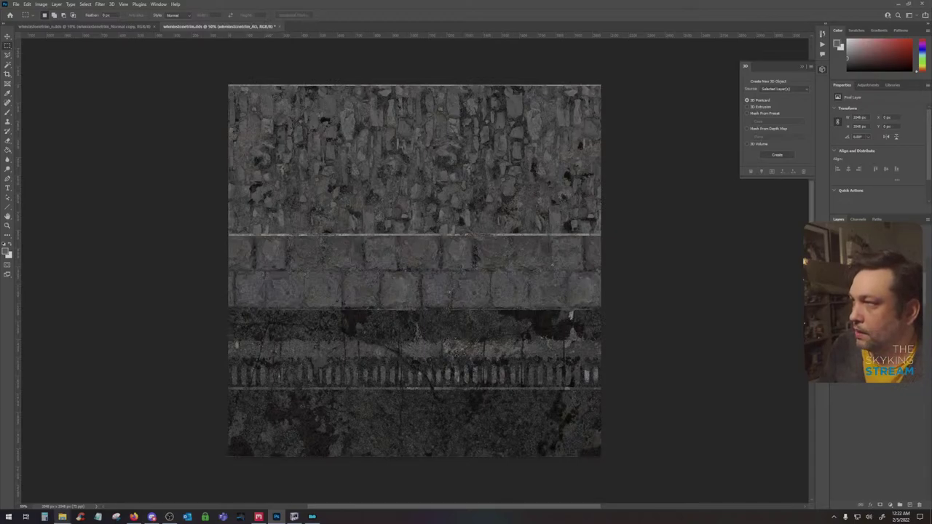
pyautogui.keyDown('shift'); pyautogui.click(877, 327); pyautogui.keyUp('shift')
pyautogui.moveTo(877, 328); pyautogui.dragTo(918, 504)
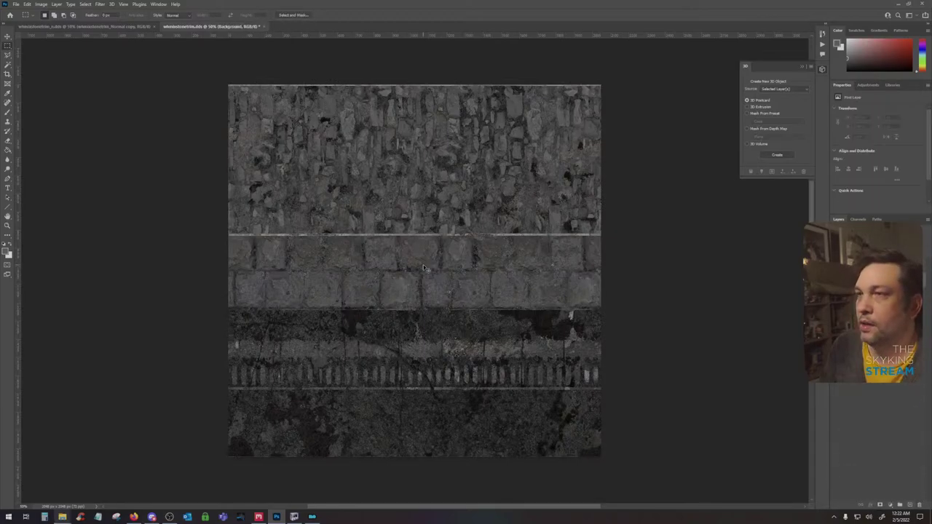
# Save whmixstonetrim.dds with texture type Color, BC7 8bpp Fine (Linear, DX11+) compression and auto-generated mip maps
pyautogui.hotkey('ctrl', 's')
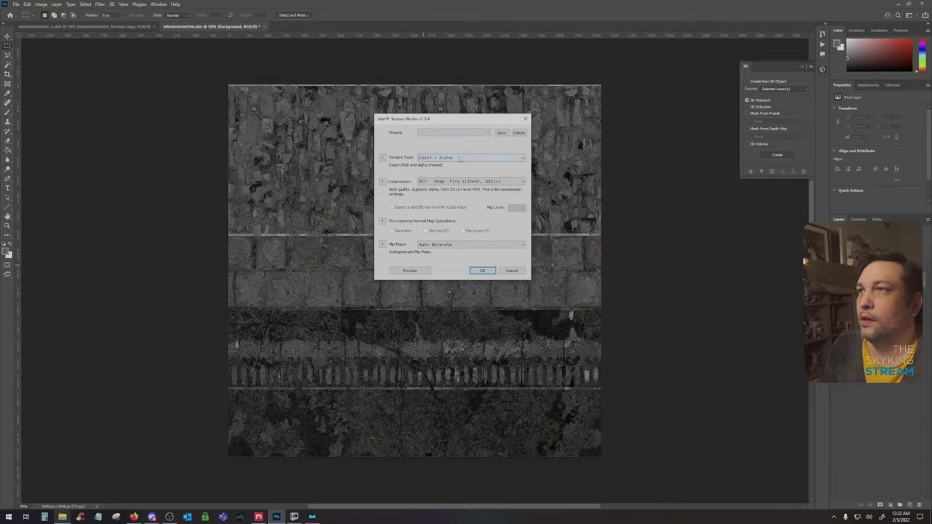
pyautogui.click(466, 181)
pyautogui.click(466, 205)
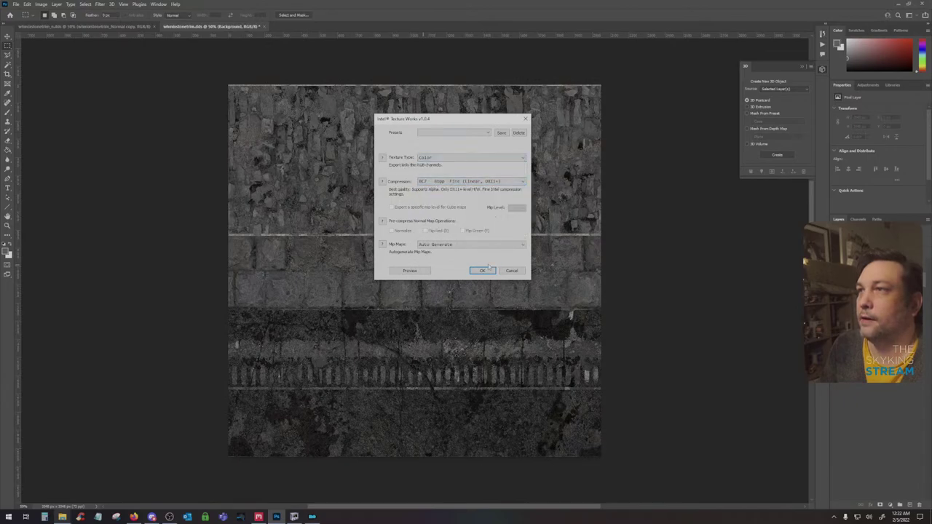
pyautogui.click(481, 271)
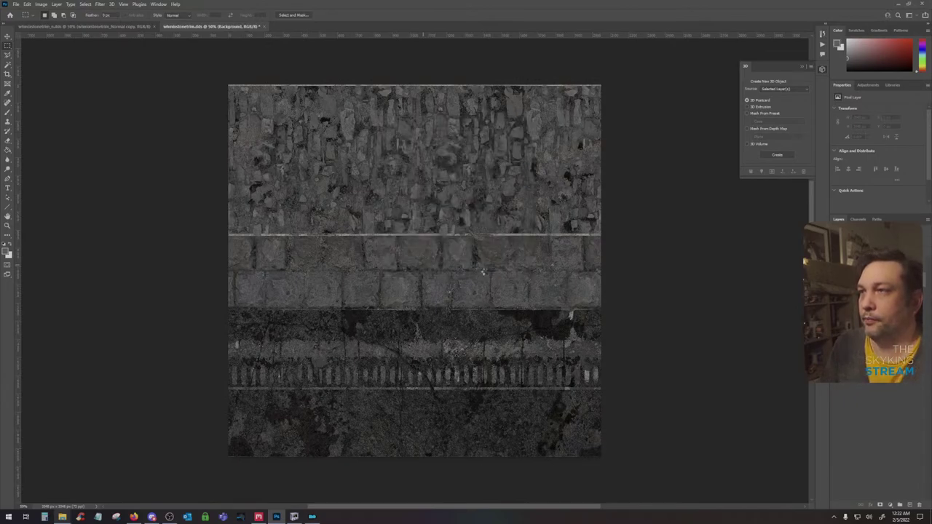
# Switch to NifSkope and select the outer corner pillar shape of the whtempletalos.nif temple model
pyautogui.click(313, 518)
pyautogui.click(293, 518)
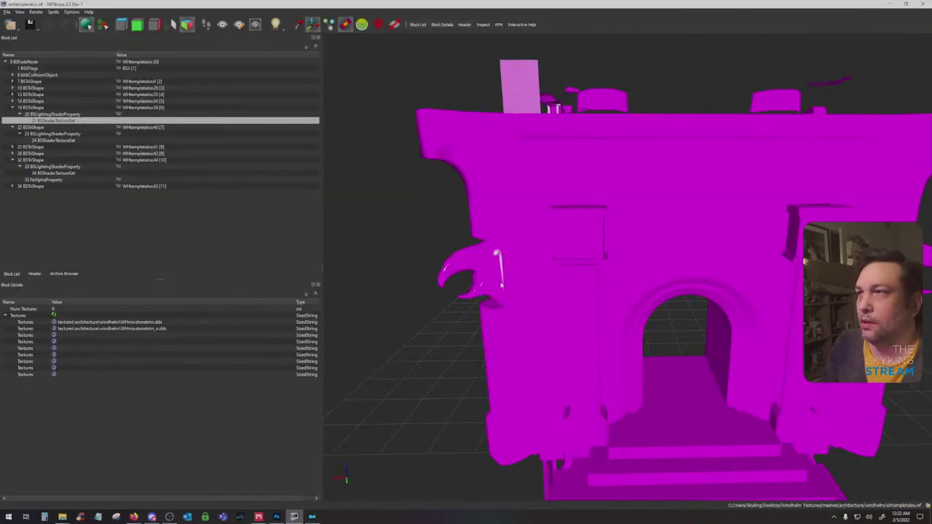
pyautogui.moveTo(466, 324); pyautogui.dragTo(513, 325)
pyautogui.click(514, 325)
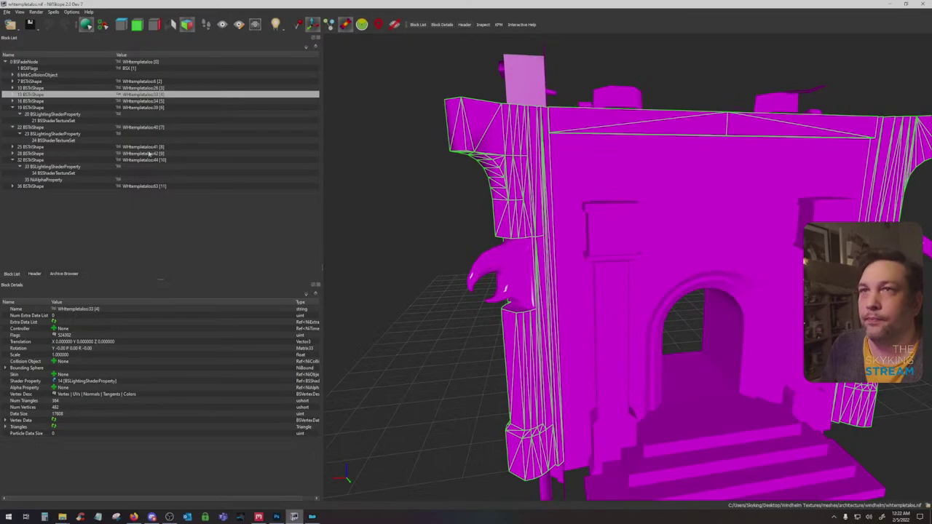
# Examine the texture paths in the outer corner pillar shape's texture set and reselect the pillar on the temple model
pyautogui.click(12, 94)
pyautogui.click(19, 101)
pyautogui.click(70, 108)
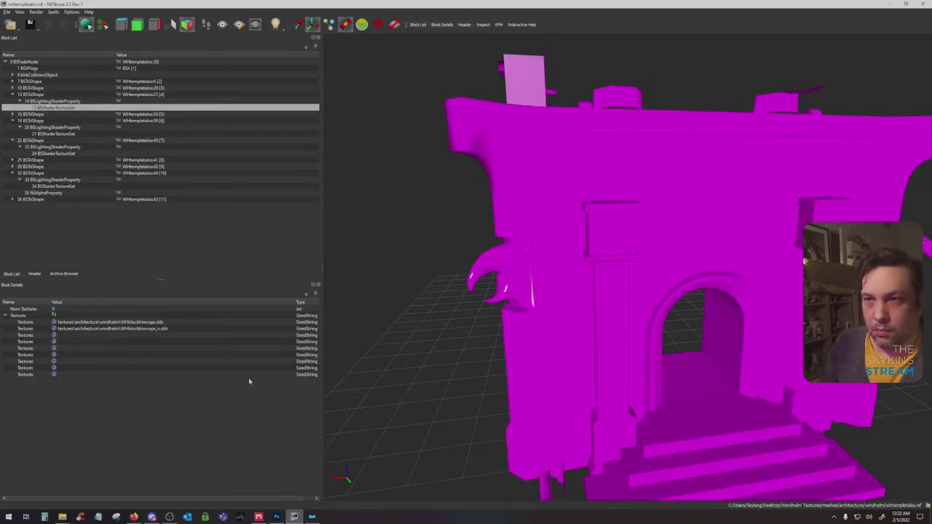
pyautogui.click(515, 216)
# Select the lintel panel shape above the archway and examine the texture paths in its texture set
pyautogui.moveTo(515, 215); pyautogui.dragTo(524, 289)
pyautogui.scroll(-6, 641, 262)
pyautogui.scroll(10, 624, 260)
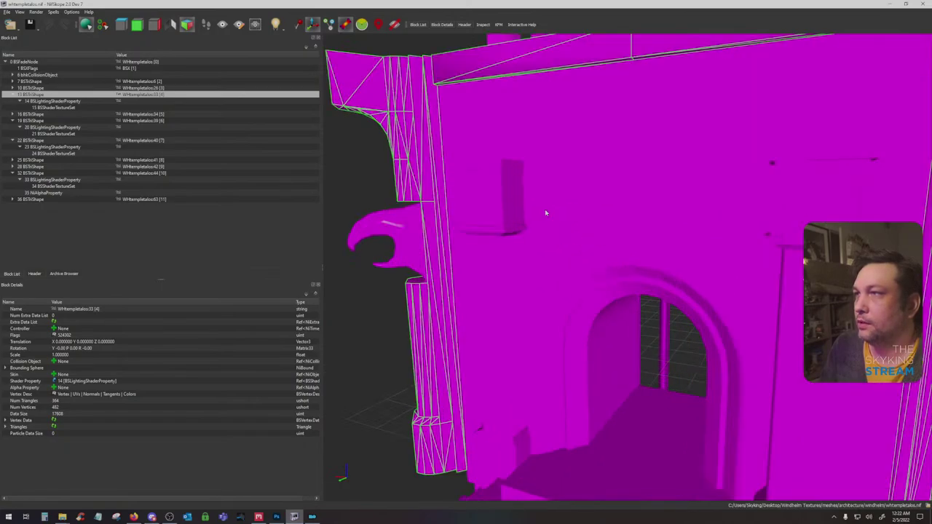
pyautogui.click(522, 208)
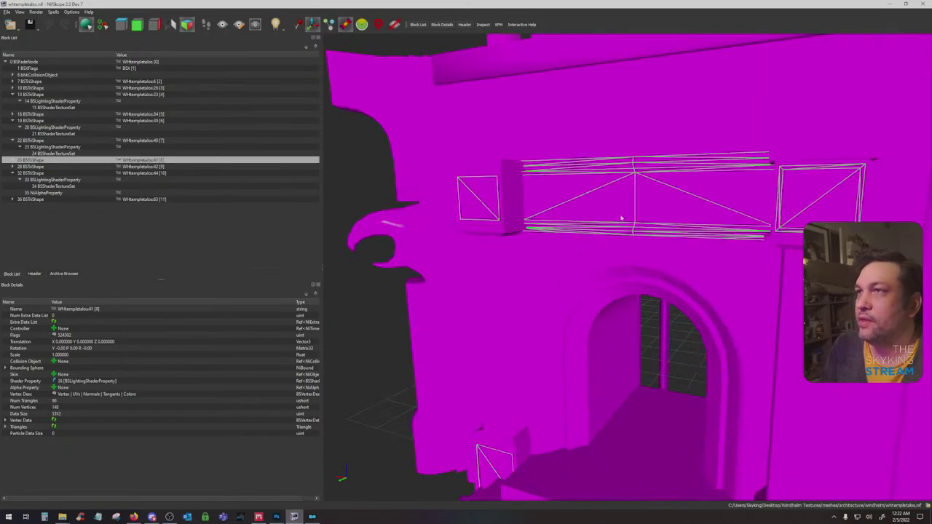
pyautogui.click(12, 161)
pyautogui.click(37, 166)
pyautogui.click(20, 166)
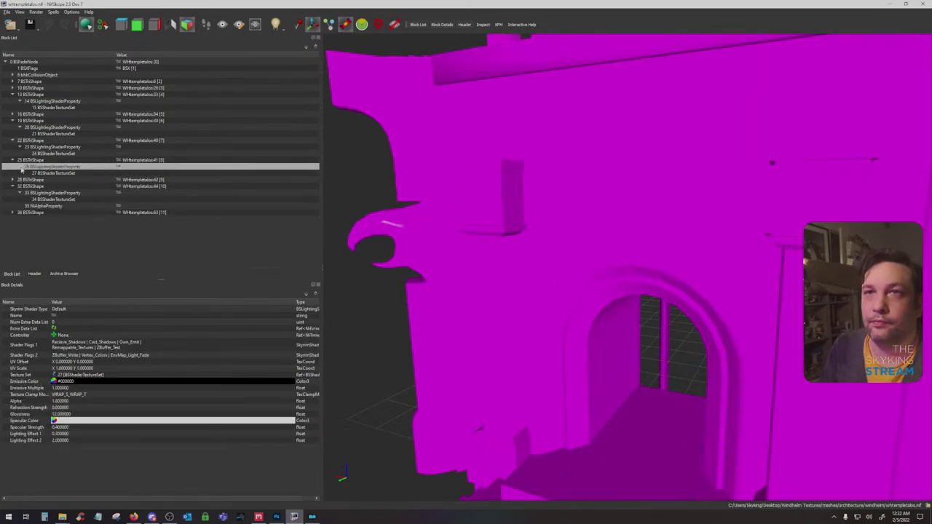
pyautogui.click(45, 173)
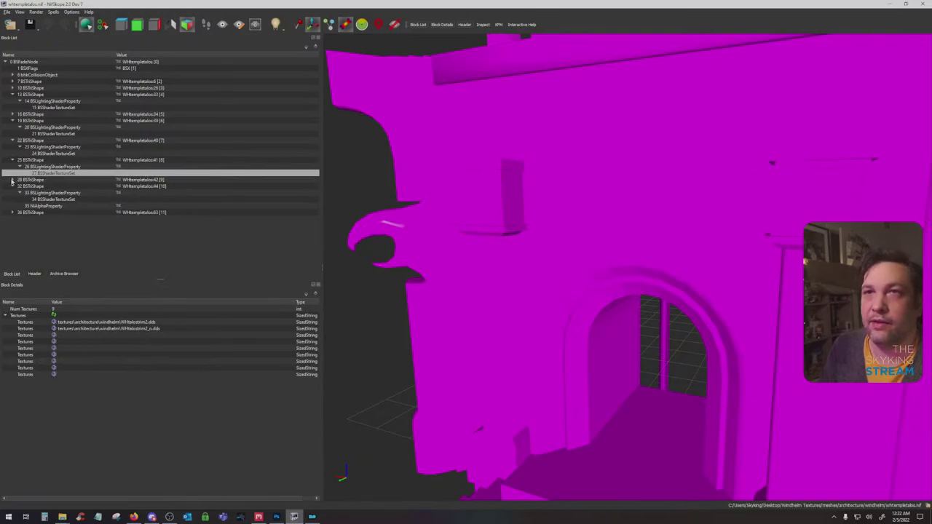
# Examine the texture paths in the texture sets of the 28 BSTriShape and 36 BSTriShape blocks
pyautogui.click(12, 180)
pyautogui.click(20, 186)
pyautogui.click(52, 192)
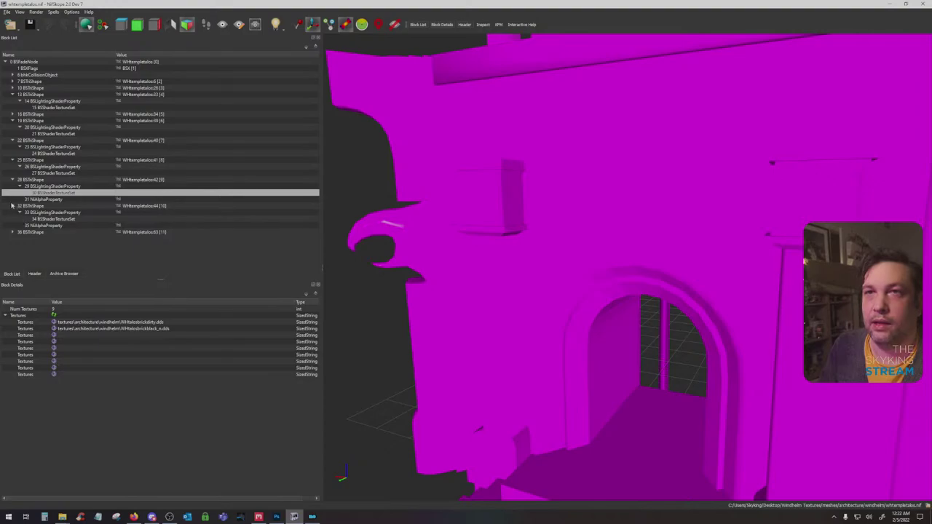
pyautogui.click(12, 232)
pyautogui.click(51, 239)
pyautogui.click(20, 238)
pyautogui.click(48, 245)
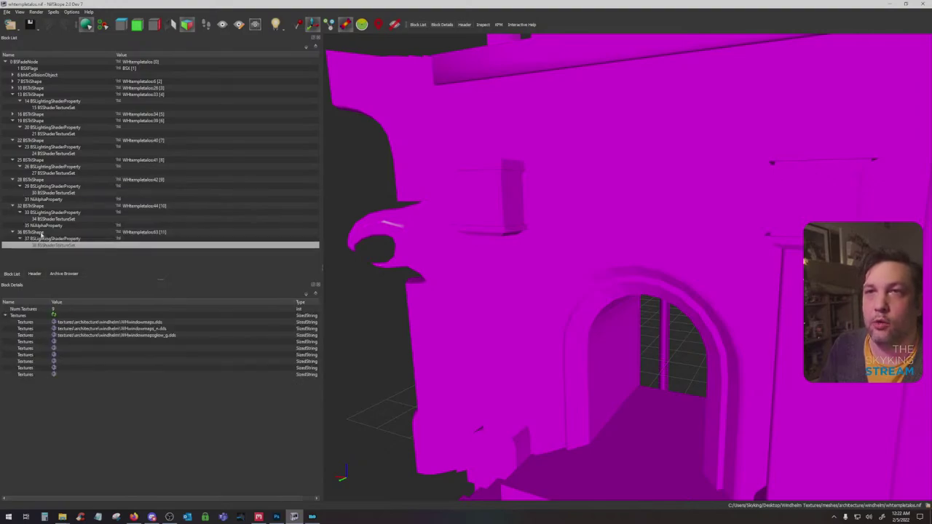
# Examine the texture paths of the 10 BSTriShape block and select the hooked ornament on the temple's corner
pyautogui.moveTo(501, 240); pyautogui.dragTo(490, 247)
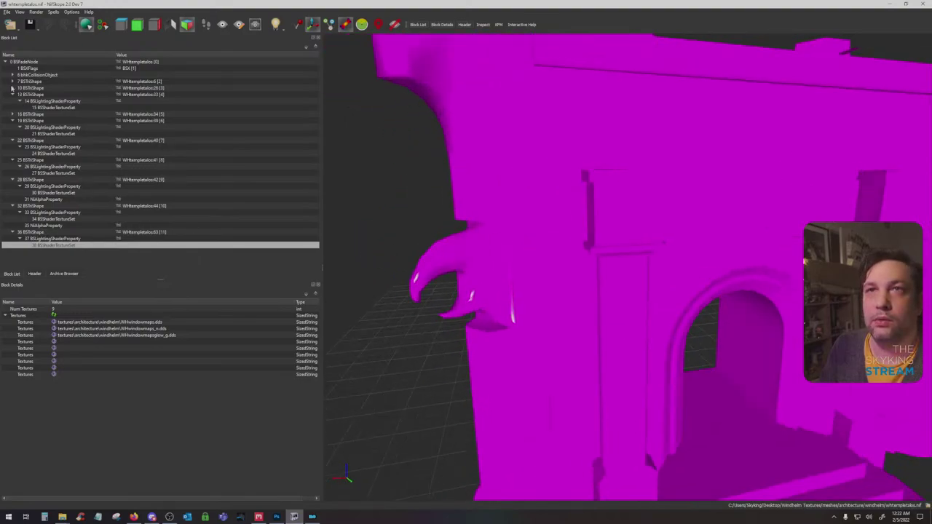
pyautogui.click(12, 88)
pyautogui.click(20, 94)
pyautogui.click(44, 101)
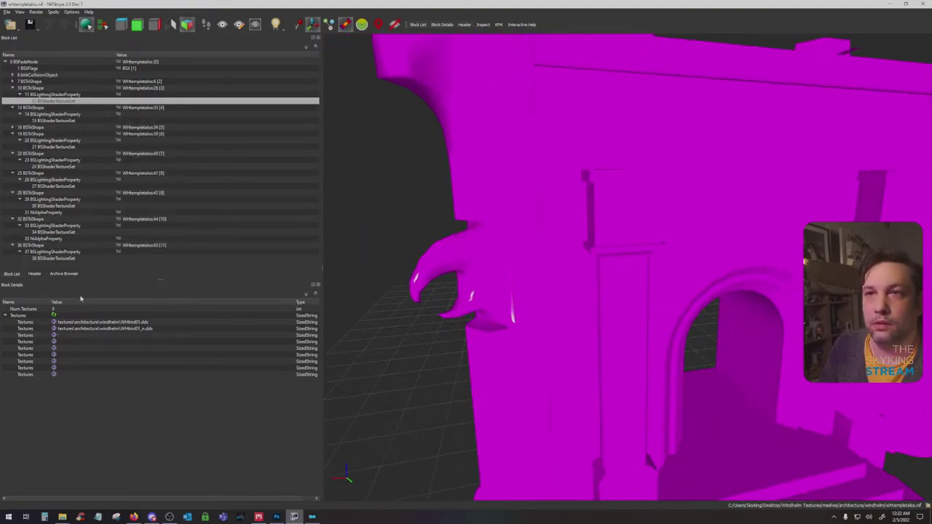
pyautogui.click(474, 262)
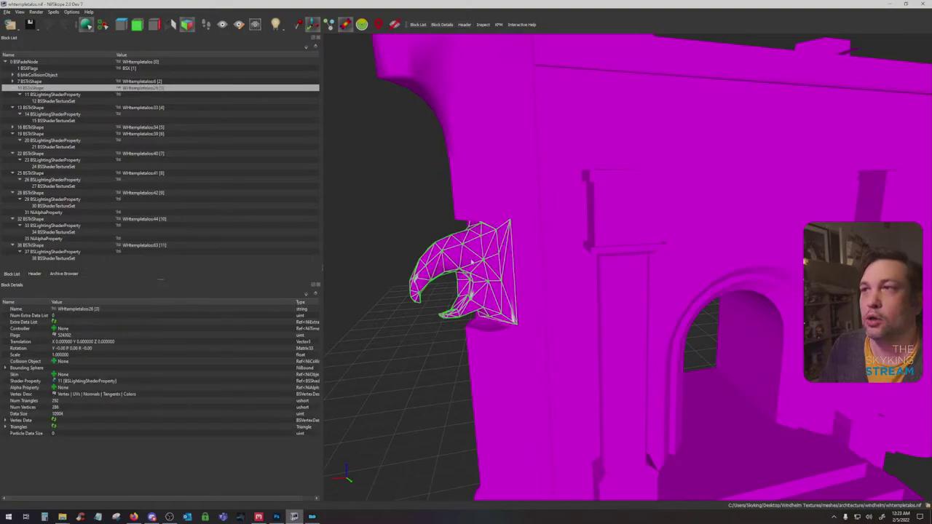
# Examine the texture paths in the texture set of the 7 BSTriShape block
pyautogui.click(12, 81)
pyautogui.click(19, 87)
pyautogui.click(51, 93)
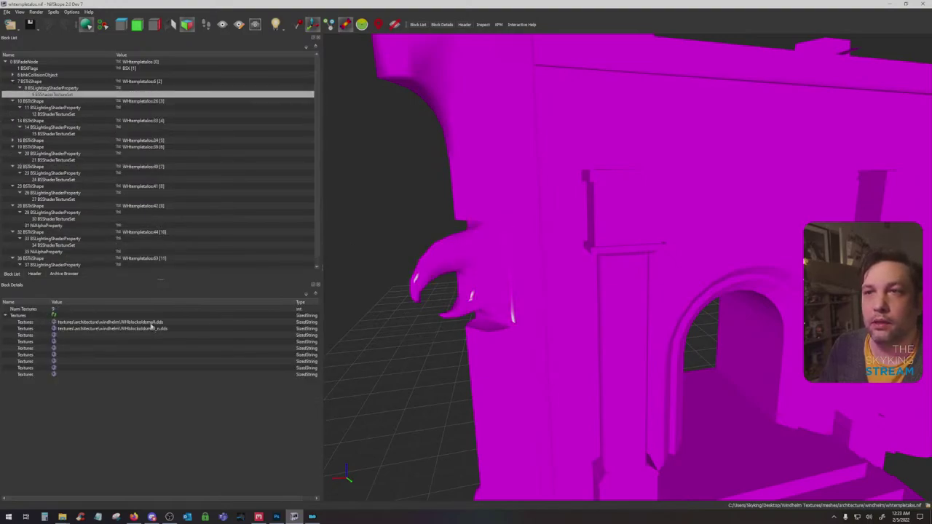
pyautogui.click(150, 324)
# Locate the 7 BSTriShape geometry between the temple's rear columns and recheck the paths in its texture set
pyautogui.click(32, 82)
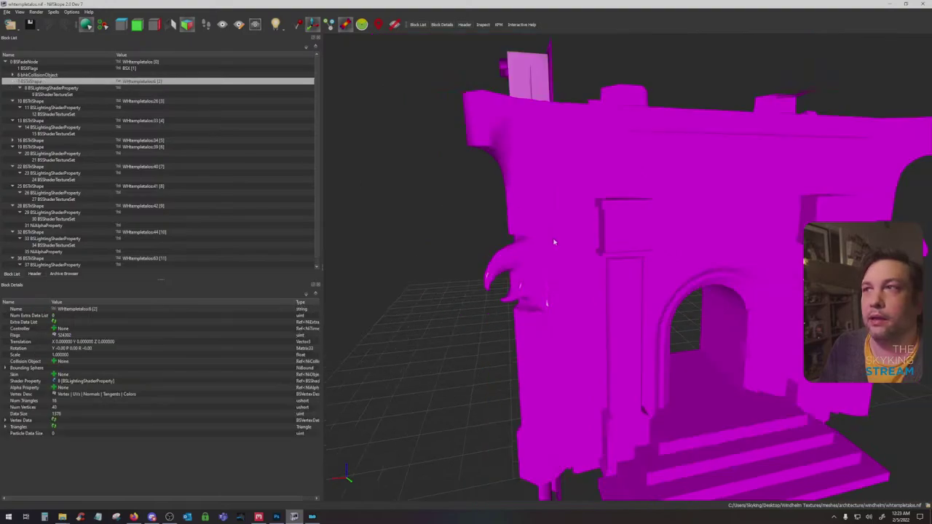
pyautogui.scroll(5, 511, 200)
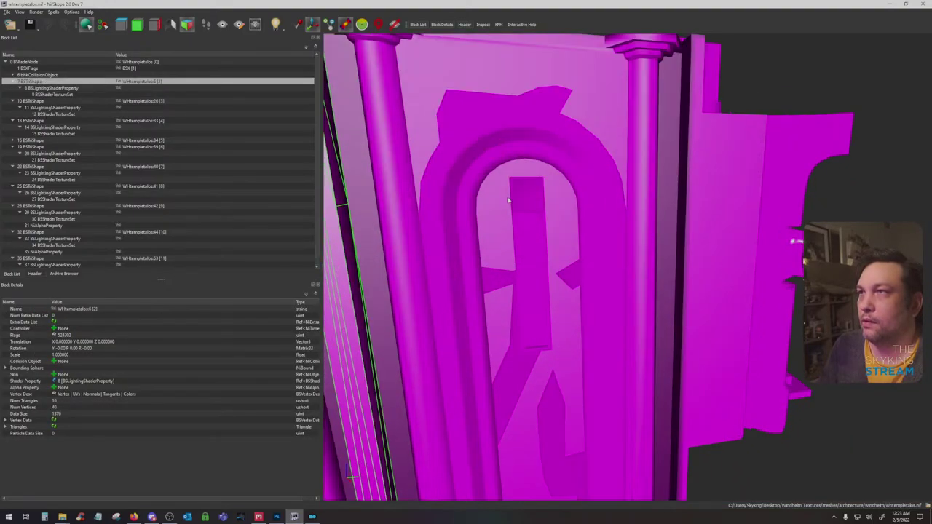
pyautogui.moveTo(512, 201); pyautogui.dragTo(653, 299)
pyautogui.scroll(3, 581, 255)
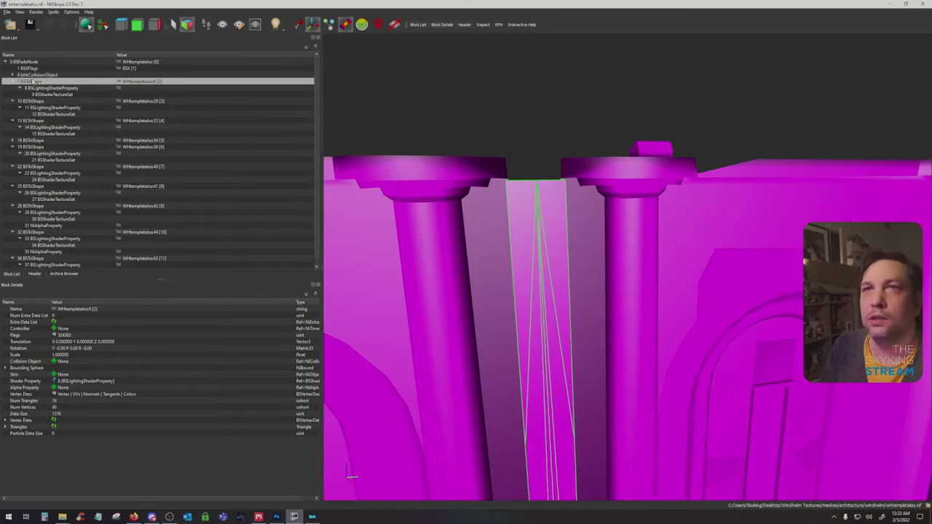
pyautogui.click(67, 95)
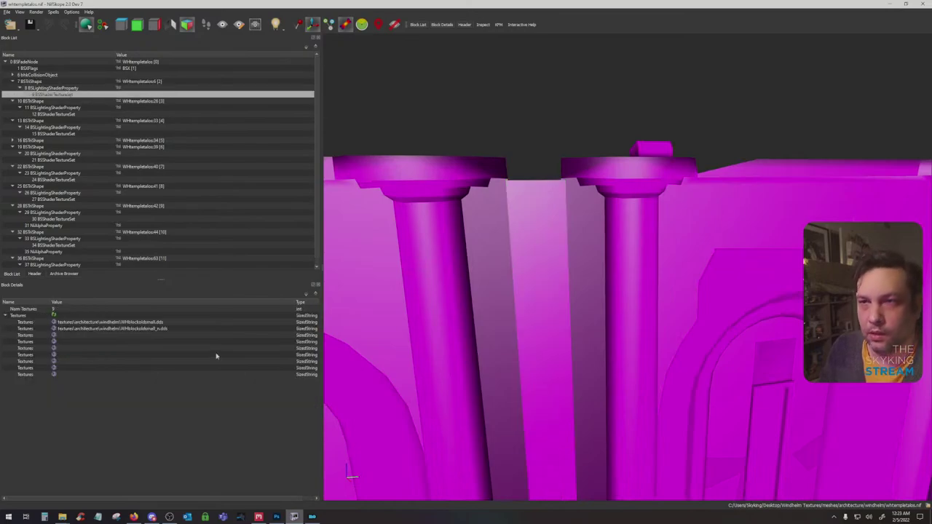
pyautogui.moveTo(332, 346); pyautogui.dragTo(424, 343)
pyautogui.scroll(-8, 430, 360)
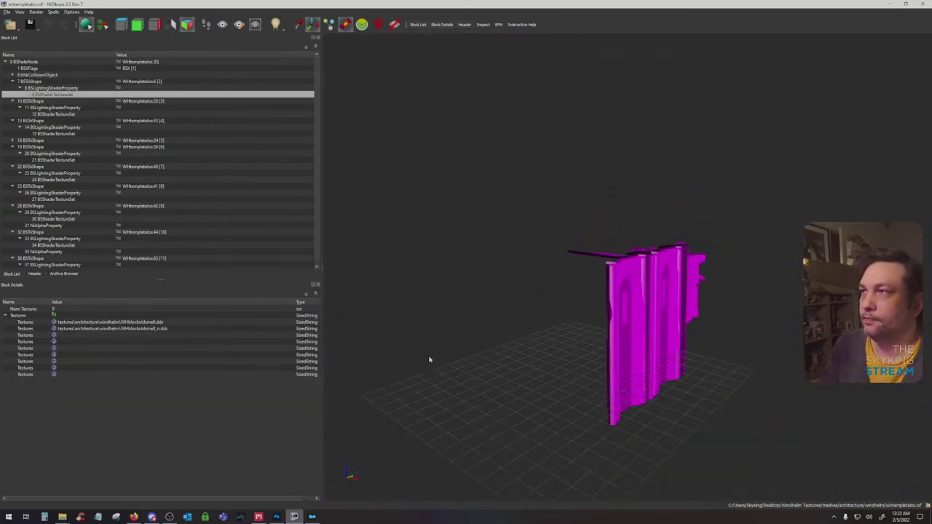
pyautogui.scroll(5, 530, 374)
pyautogui.moveTo(581, 352); pyautogui.dragTo(572, 359)
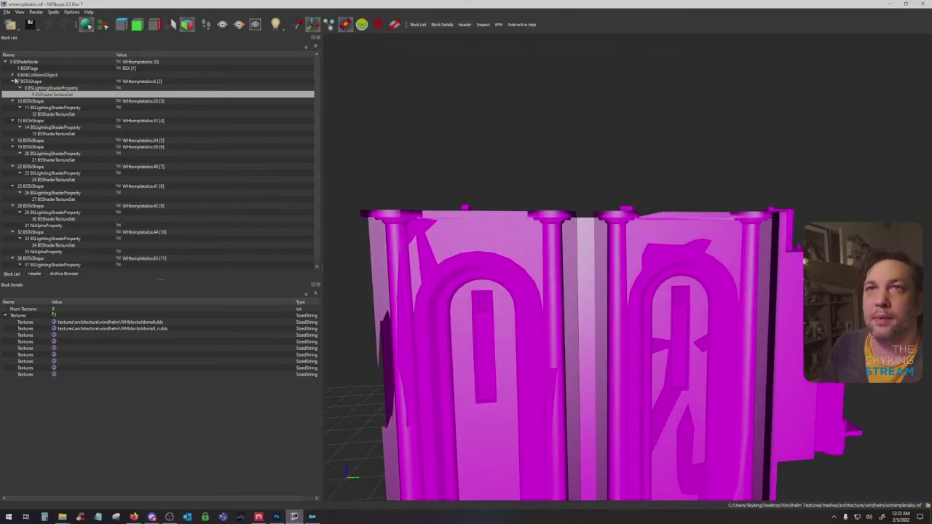
pyautogui.click(13, 75)
pyautogui.click(13, 75)
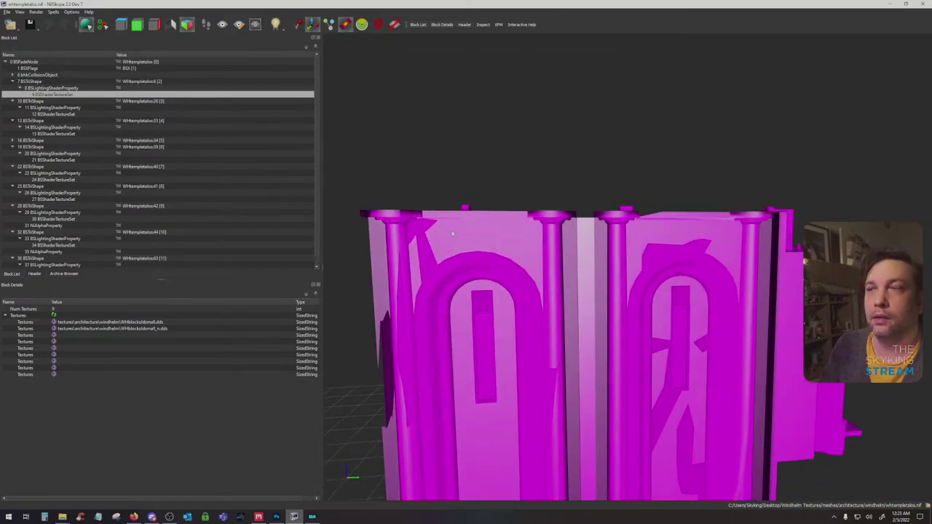
# Select the outer corner pillar shape on the temple's front to identify its block
pyautogui.scroll(-5, 558, 295)
pyautogui.moveTo(557, 296); pyautogui.dragTo(605, 333)
pyautogui.scroll(4, 596, 328)
pyautogui.click(619, 374)
pyautogui.scroll(4, 619, 374)
pyautogui.moveTo(620, 374); pyautogui.dragTo(543, 314)
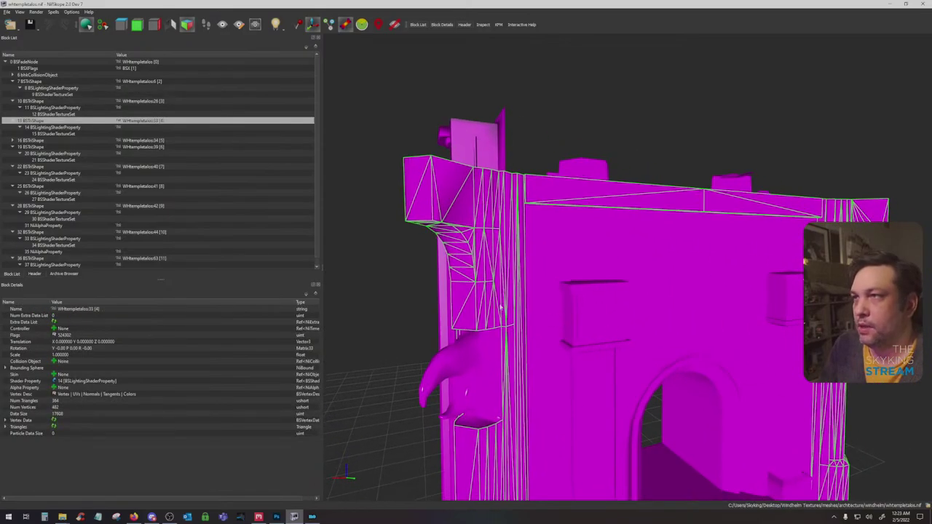
# Pick parts of the temple's front wall, ending with the lintel panel shape above the archway, to identify their blocks
pyautogui.click(603, 319)
pyautogui.moveTo(469, 271); pyautogui.dragTo(669, 291)
pyautogui.click(574, 235)
pyautogui.click(407, 255)
pyautogui.click(453, 268)
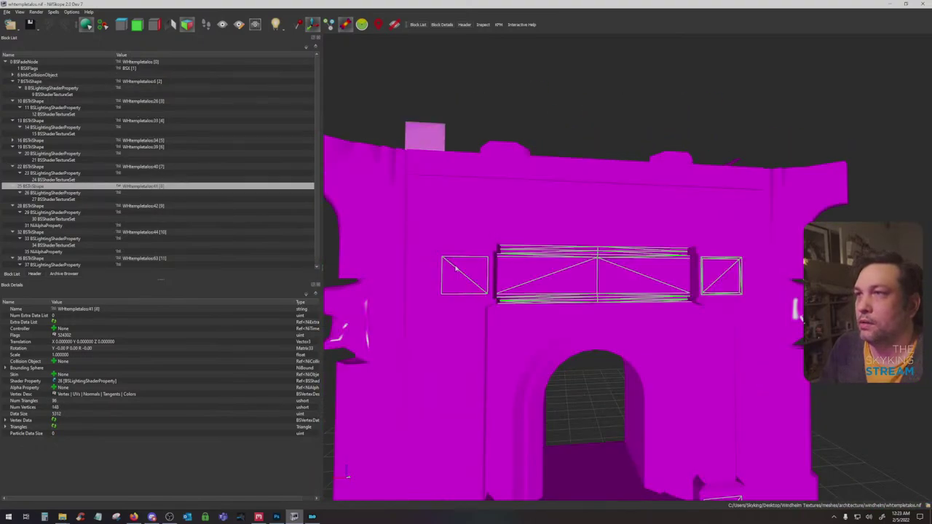
# Select the narrow wall strip shape of the 7 BSTriShape block on the temple model
pyautogui.moveTo(431, 273); pyautogui.dragTo(554, 337)
pyautogui.click(470, 254)
pyautogui.click(474, 258)
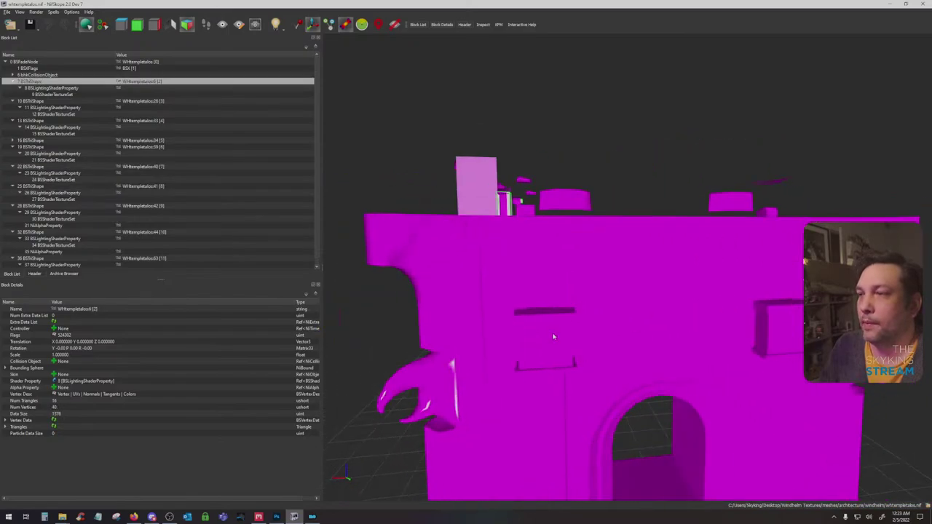
# Switch to Mod Organizer, launch the game through skse64_loader and minimise the manager window
pyautogui.click(312, 517)
pyautogui.click(891, 47)
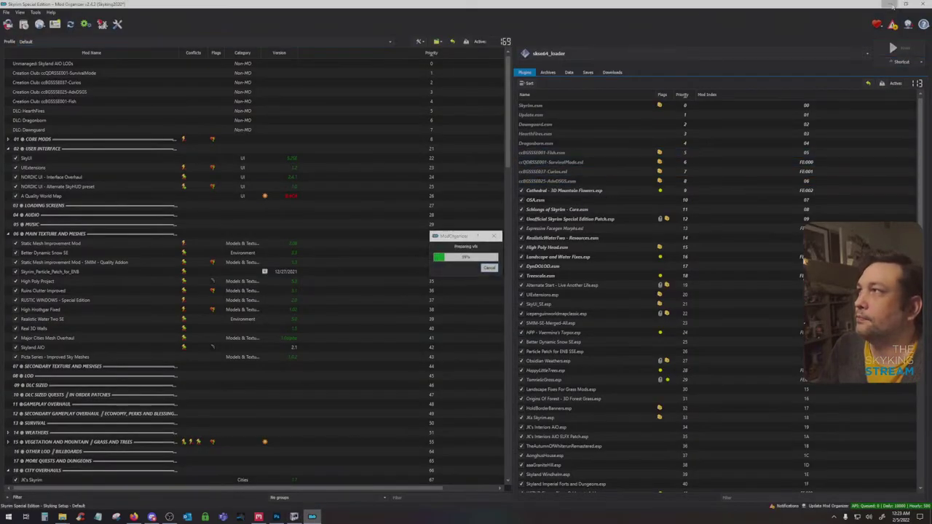
pyautogui.click(891, 6)
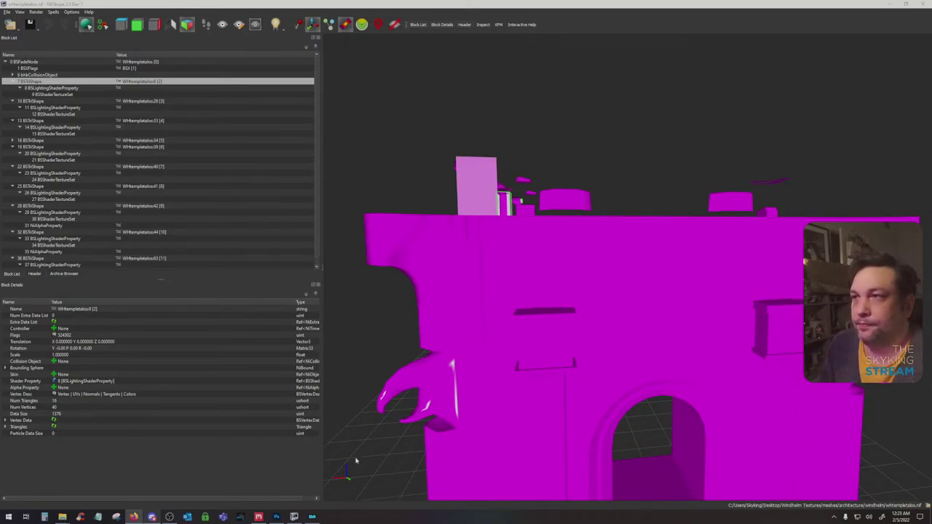
# Inspect the temple mesh around its arched niches and view the lighting shader property of shape WHtempletalos:44
pyautogui.moveTo(495, 419); pyautogui.dragTo(472, 397)
pyautogui.scroll(6, 493, 323)
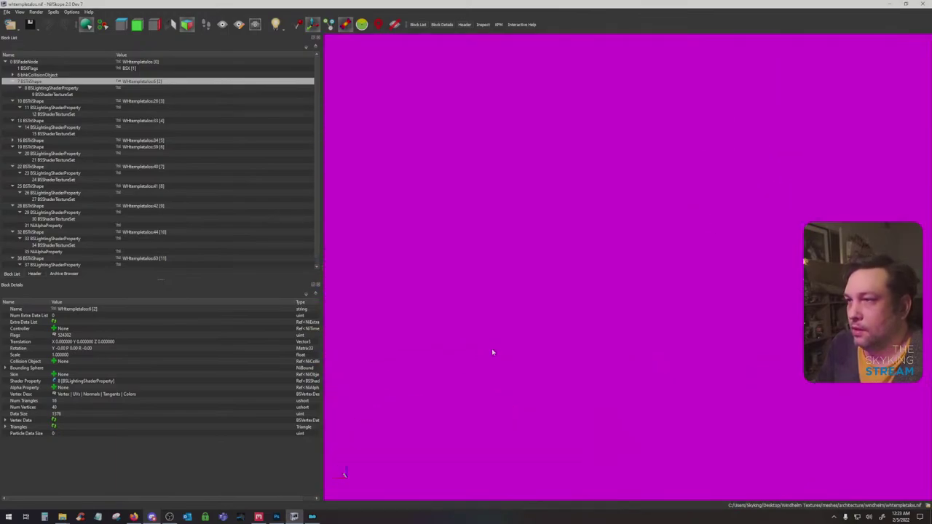
pyautogui.moveTo(493, 352); pyautogui.dragTo(482, 332)
pyautogui.scroll(-2, 519, 305)
pyautogui.moveTo(508, 376); pyautogui.dragTo(592, 412)
pyautogui.scroll(5, 597, 416)
pyautogui.scroll(-10, 591, 408)
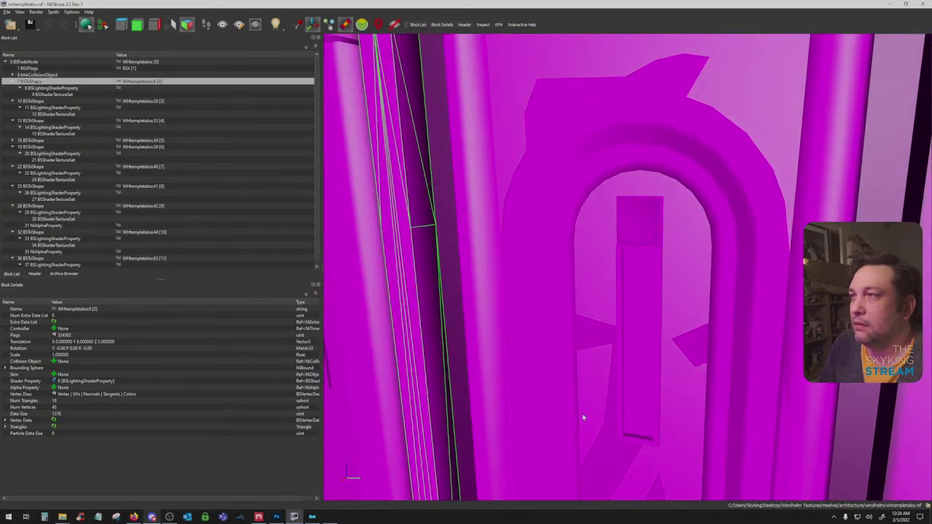
pyautogui.click(612, 385)
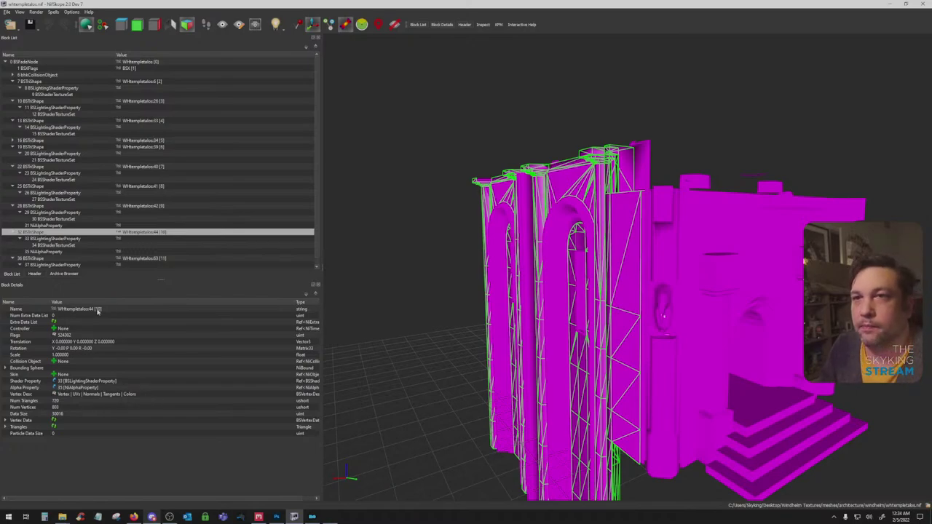
pyautogui.click(59, 239)
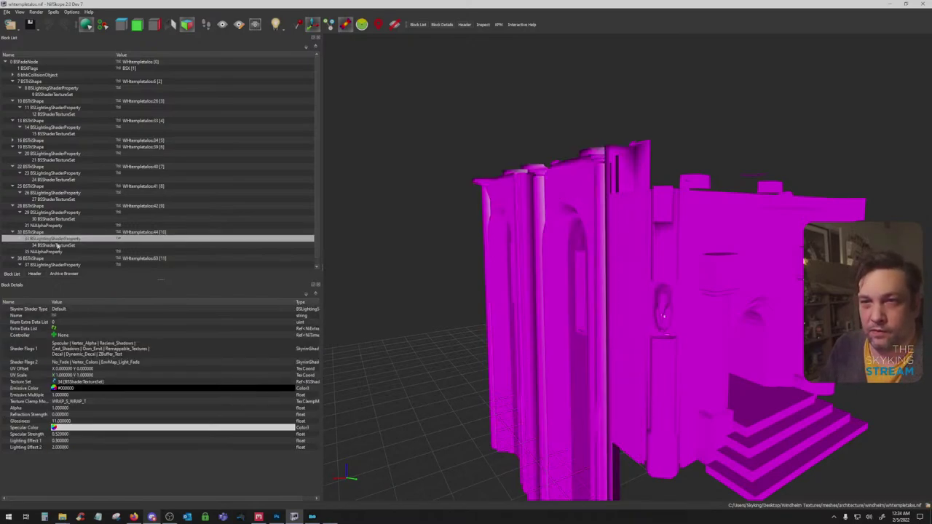
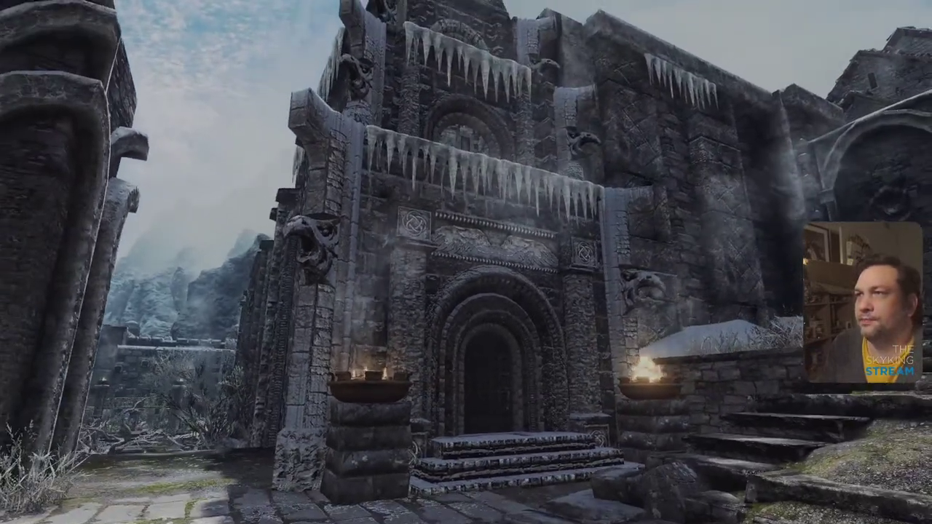
# Quit the running game to the desktop from its system options
pyautogui.press('j')
pyautogui.click(666, 49)
pyautogui.click(252, 259)
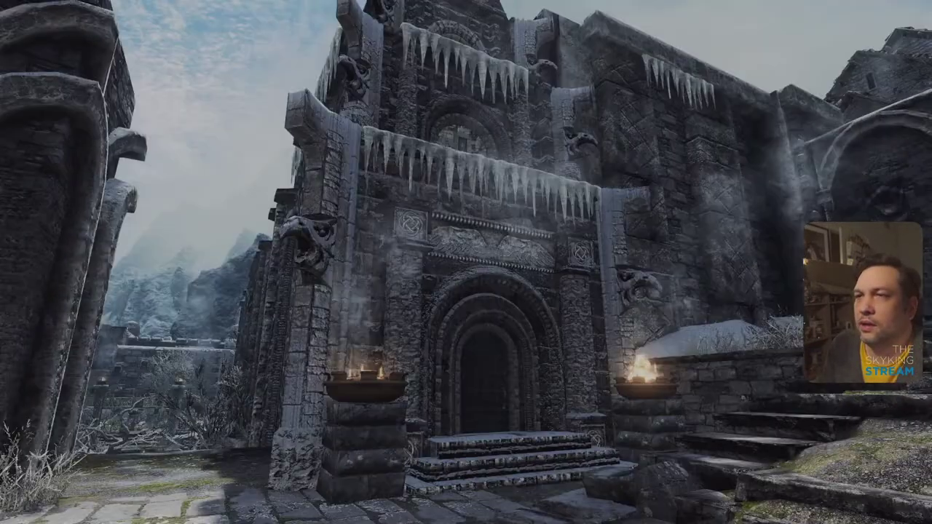
pyautogui.press('j')
pyautogui.click(660, 52)
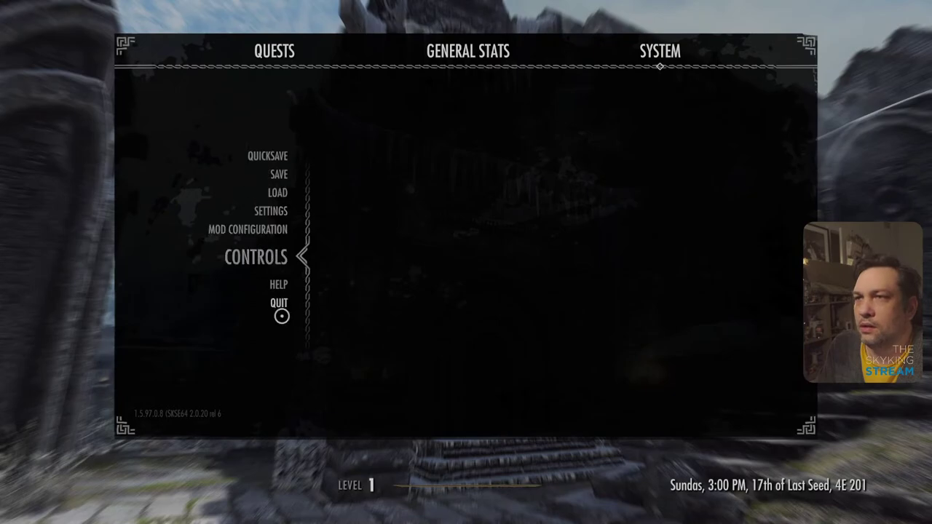
pyautogui.click(279, 303)
pyautogui.click(331, 270)
pyautogui.click(506, 407)
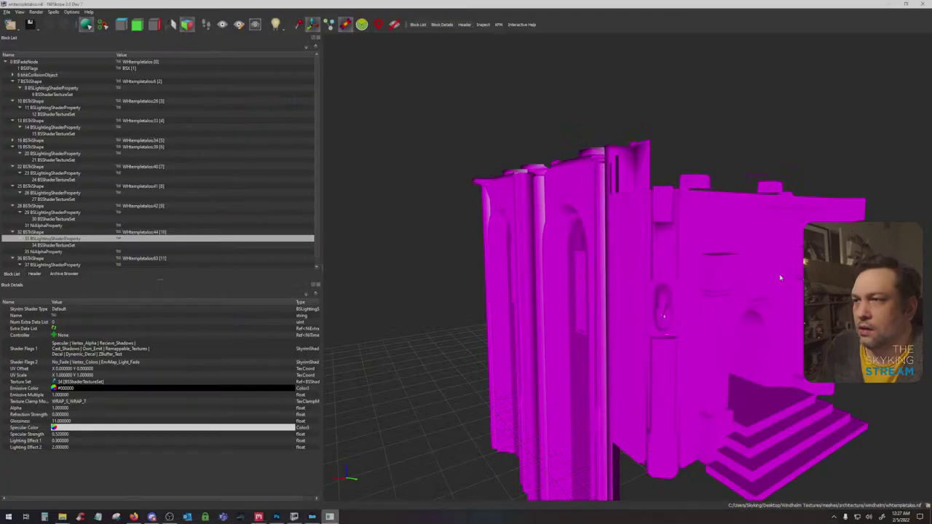
# Examine the texture set of the temple's front corner pillars, shape WHtempletalos:33
pyautogui.moveTo(725, 240); pyautogui.dragTo(682, 287)
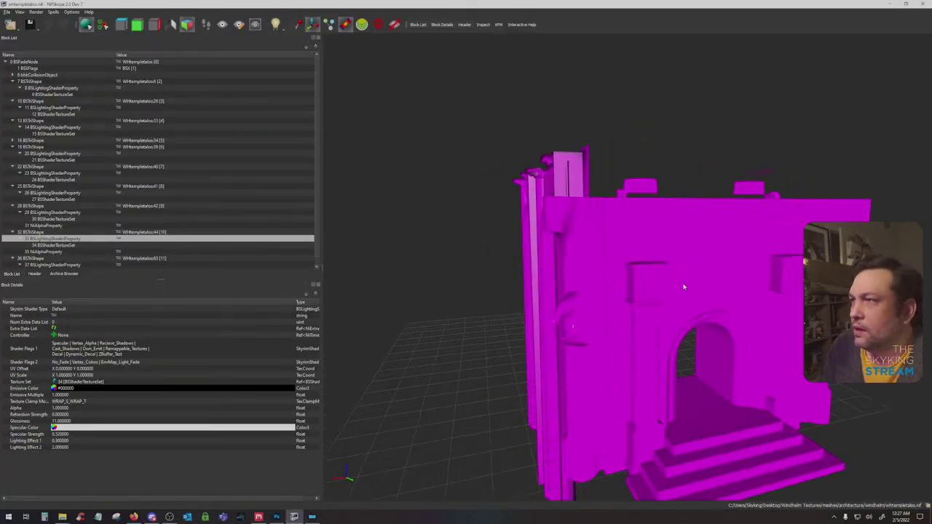
pyautogui.moveTo(597, 371); pyautogui.dragTo(588, 377)
pyautogui.click(588, 377)
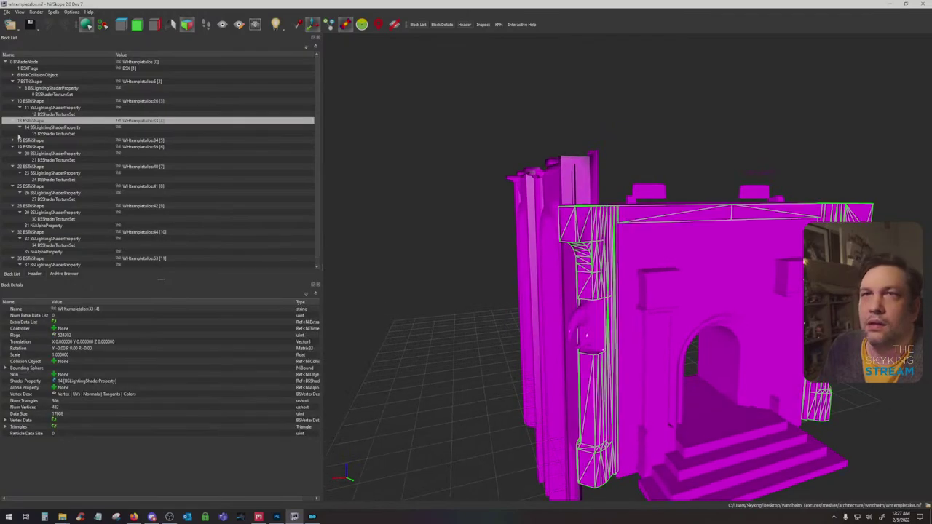
pyautogui.click(46, 134)
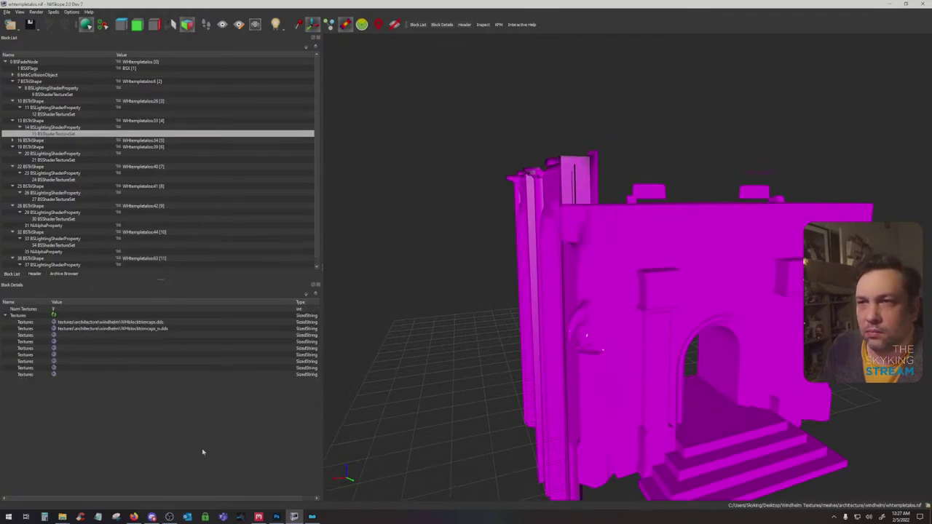
# Switch to Photoshop and close the whmixstonetrim_n.dds and whmixstonetrim.dds documents
pyautogui.click(271, 500)
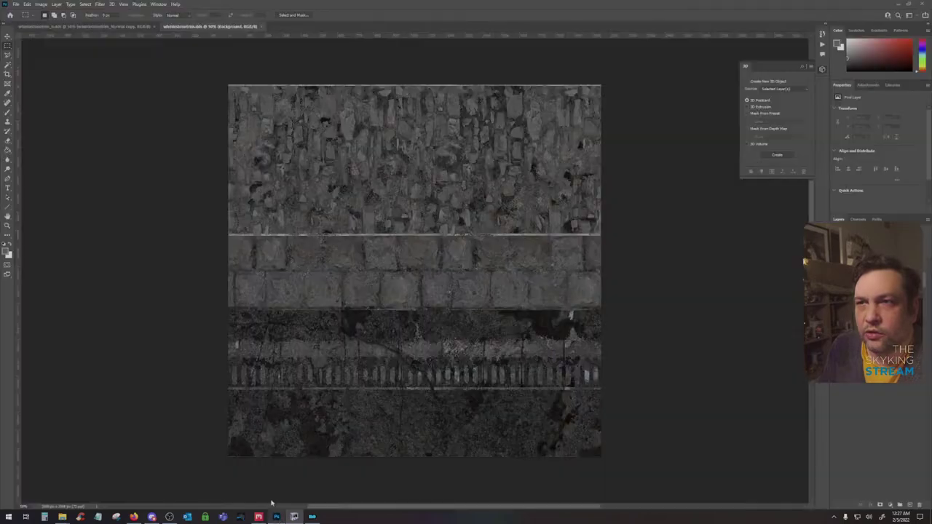
pyautogui.click(154, 26)
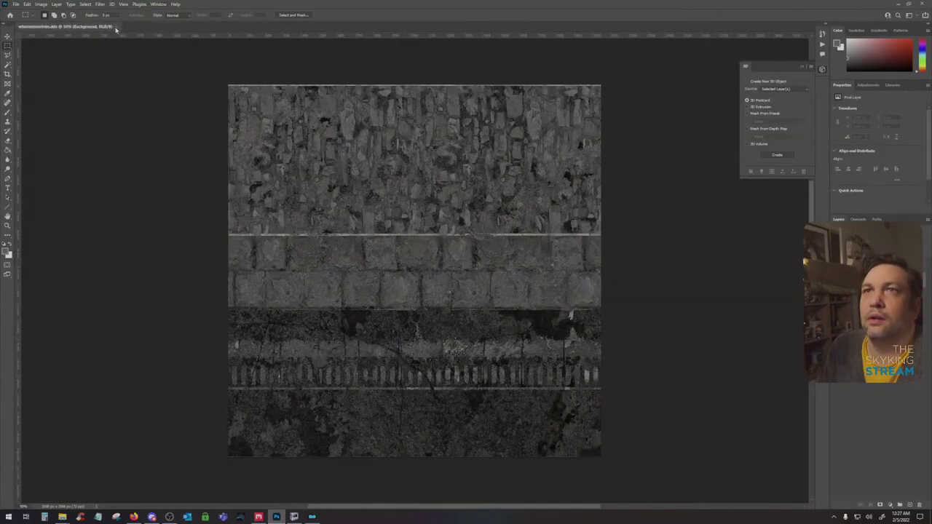
pyautogui.click(115, 27)
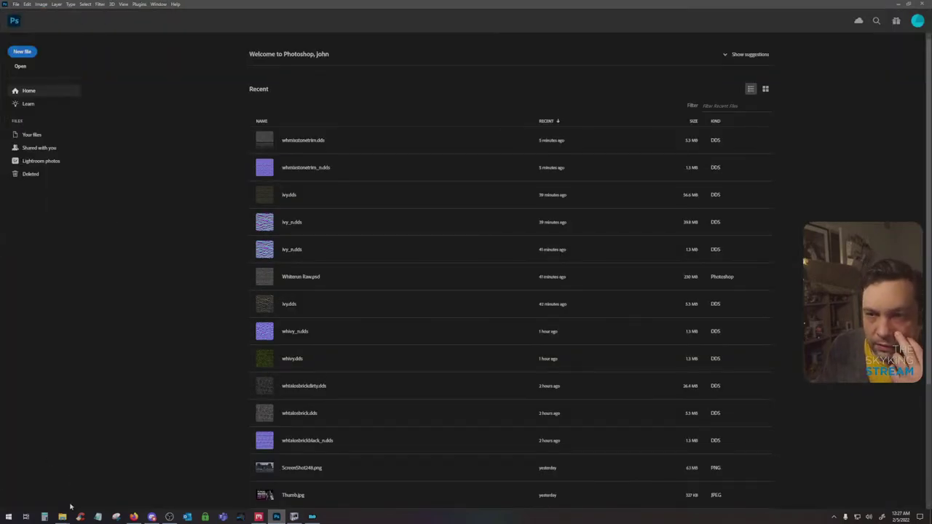
# Close Photoshop and bring up the Skyland AIO windhelm textures folder in File Explorer
pyautogui.click(36, 482)
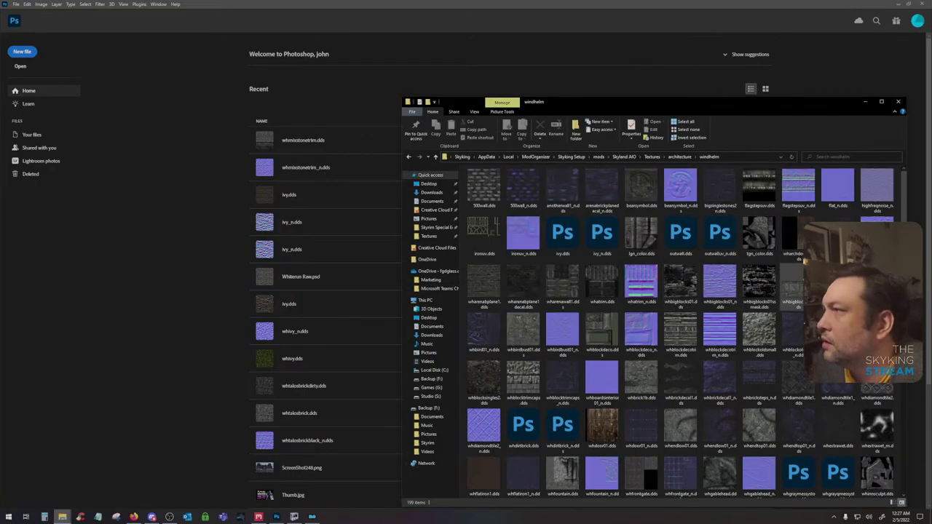
pyautogui.click(489, 82)
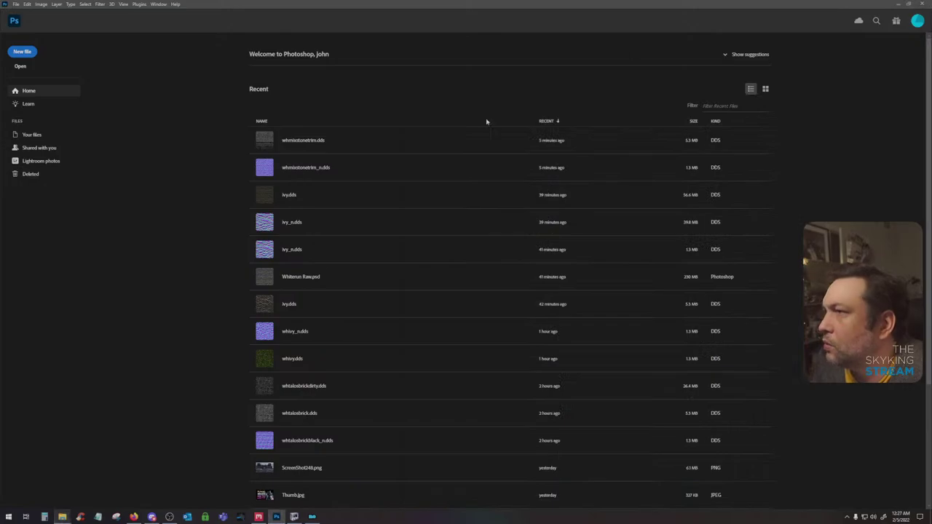
pyautogui.click(80, 517)
pyautogui.moveTo(62, 518)
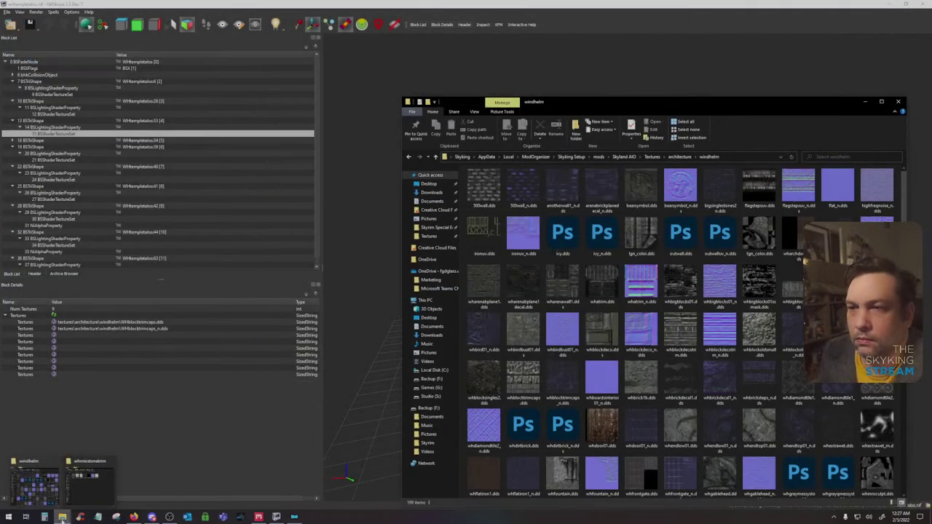
pyautogui.click(9, 517)
pyautogui.click(67, 430)
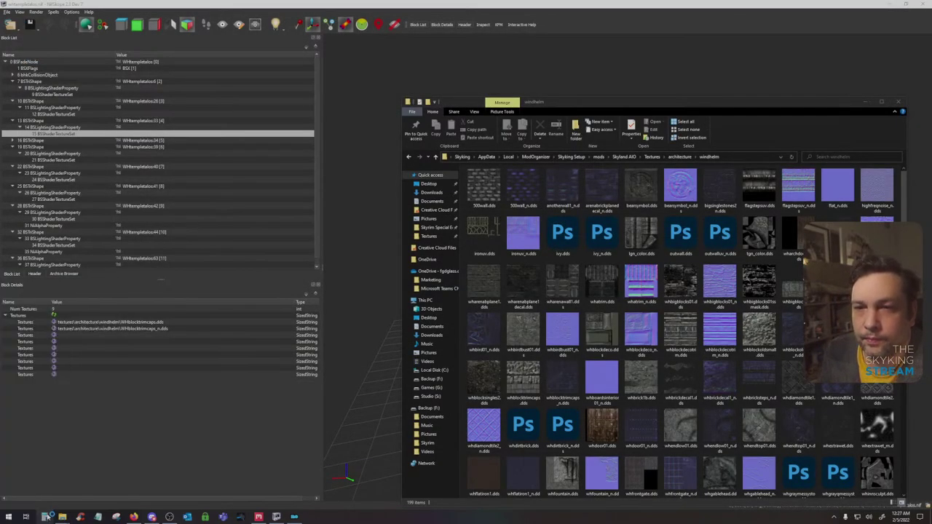
pyautogui.click(63, 517)
pyautogui.click(50, 502)
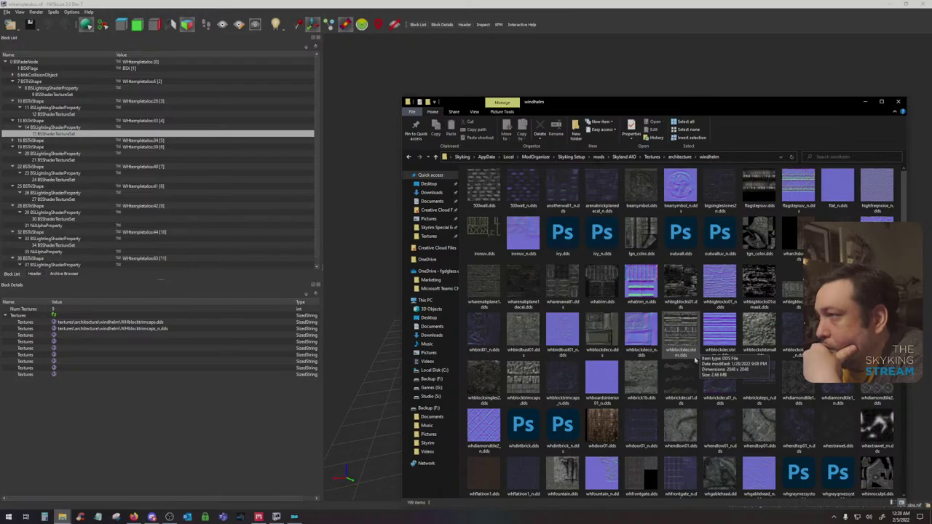
# Select the whblockoldsmall and whblocktrimcaps textures together with their _n normal maps
pyautogui.click(758, 354)
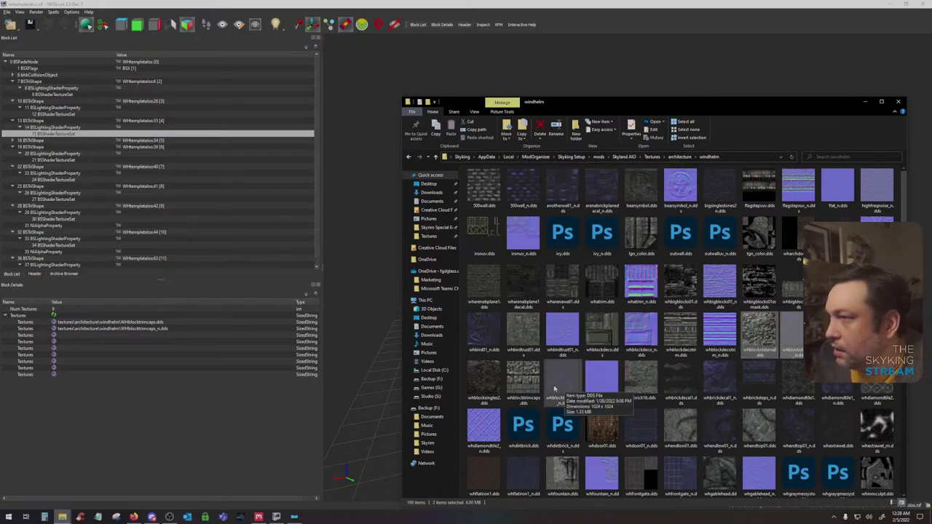
pyautogui.keyDown('ctrl'); pyautogui.click(524, 386); pyautogui.keyUp('ctrl')
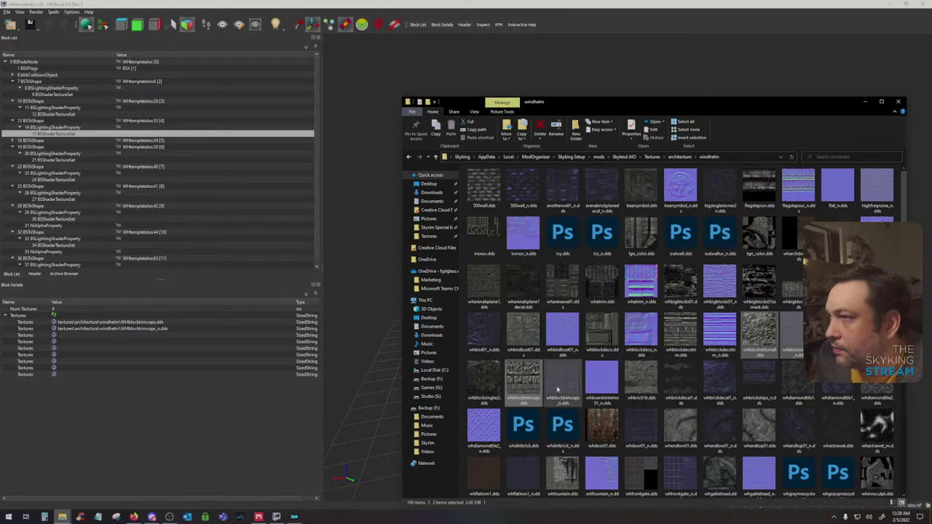
pyautogui.keyDown('ctrl'); pyautogui.click(558, 389); pyautogui.keyUp('ctrl')
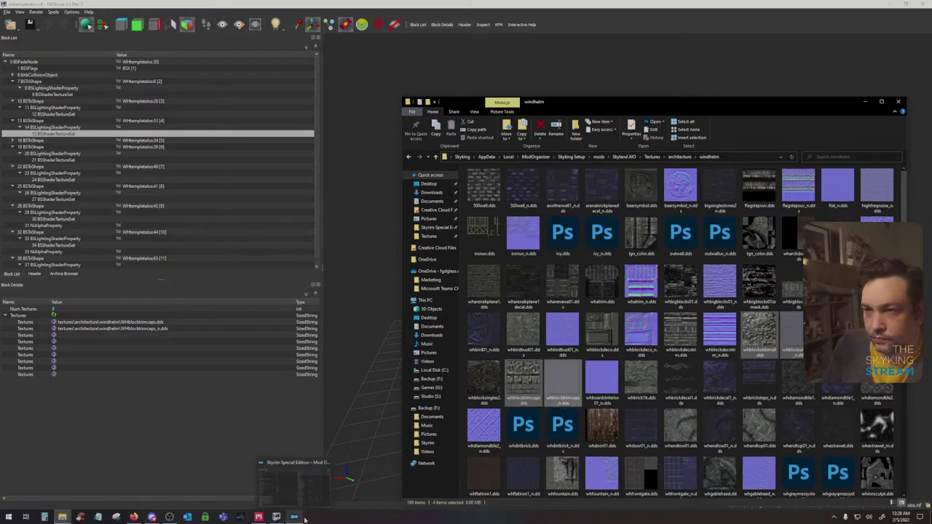
# Check in NifSkope which textures shape WHtempletalos:6 uses and return to the windhelm textures folder
pyautogui.moveTo(144, 516)
pyautogui.click(275, 516)
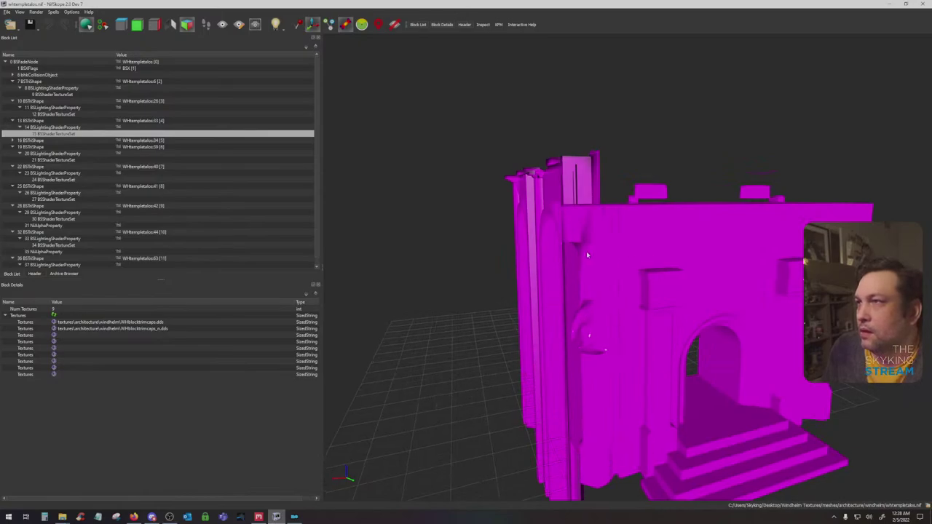
pyautogui.moveTo(586, 251); pyautogui.dragTo(582, 246)
pyautogui.click(51, 82)
pyautogui.click(50, 94)
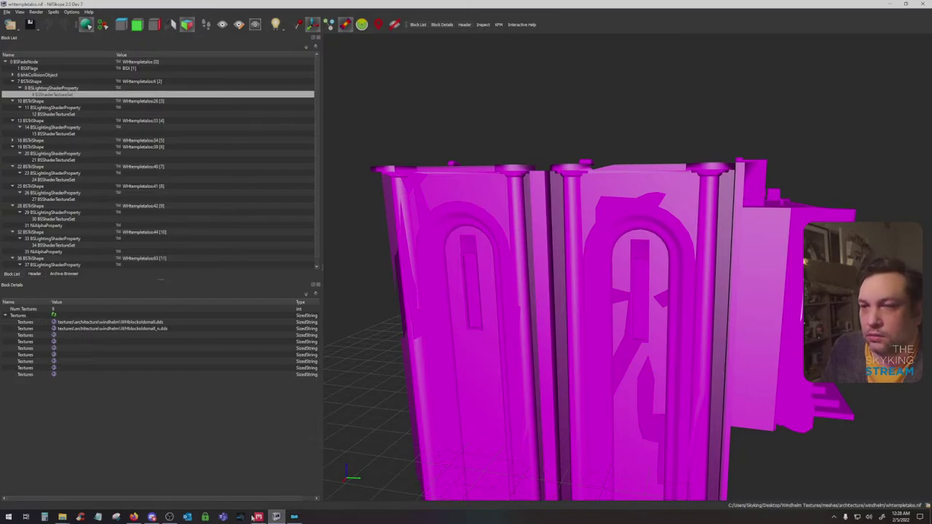
pyautogui.moveTo(62, 517)
pyautogui.click(34, 493)
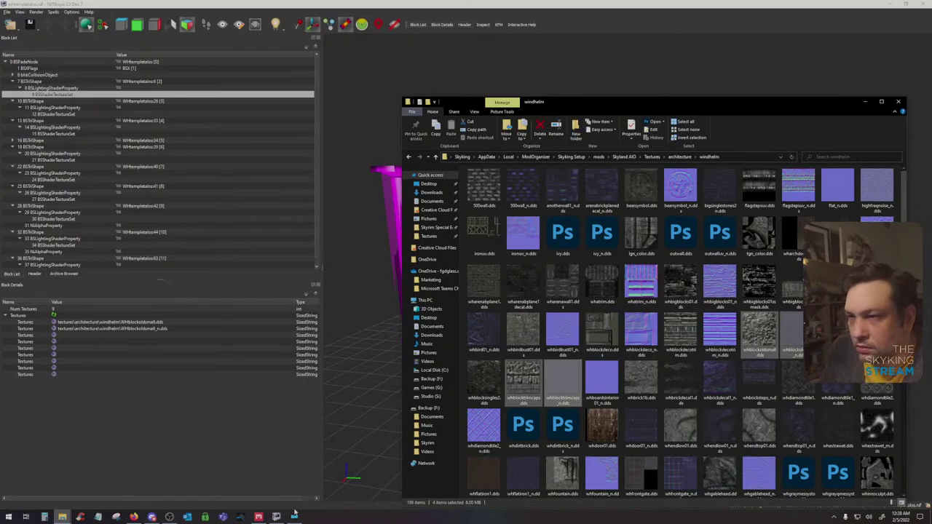
# Recheck in NifSkope the texture set of shape WHtempletalos:33 on the temple's front corner pillars
pyautogui.moveTo(276, 518)
pyautogui.click(418, 2)
pyautogui.moveTo(686, 269); pyautogui.dragTo(488, 357)
pyautogui.click(449, 357)
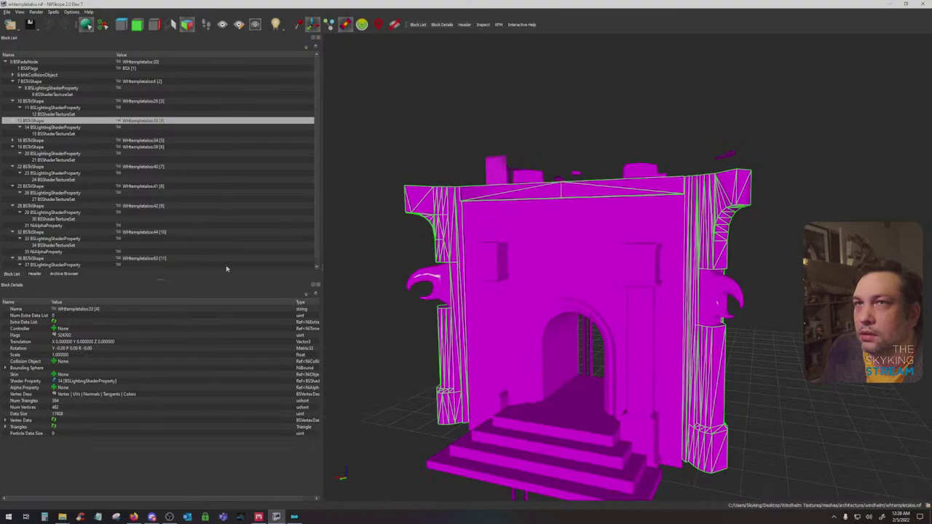
pyautogui.click(73, 135)
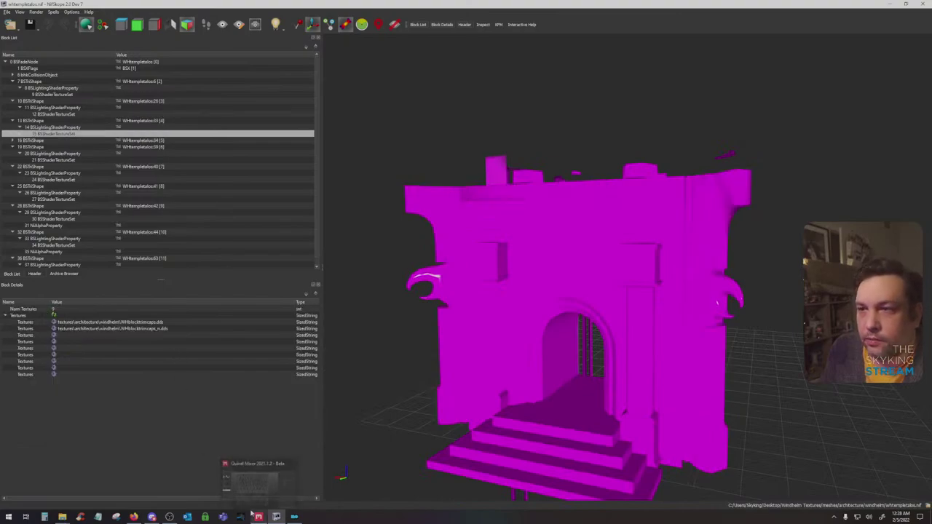
# Open the four selected whblockoldsmall and whblocktrimcaps textures in Photoshop without loading mip maps as separate layers
pyautogui.moveTo(63, 517)
pyautogui.click(38, 483)
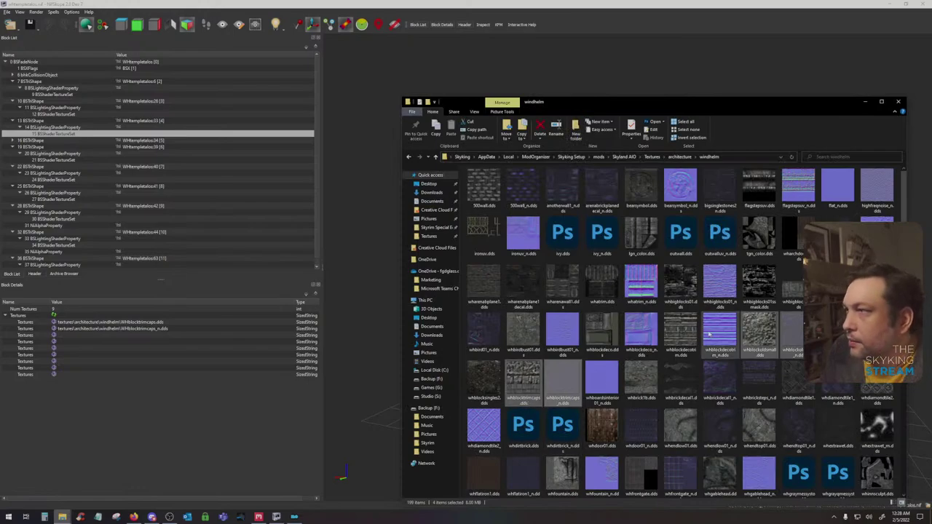
pyautogui.press('Return')
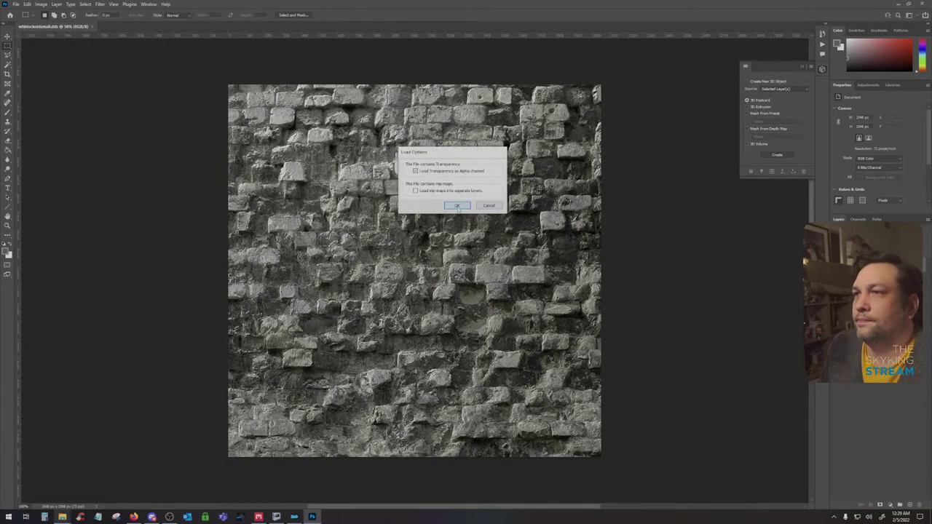
pyautogui.click(457, 206)
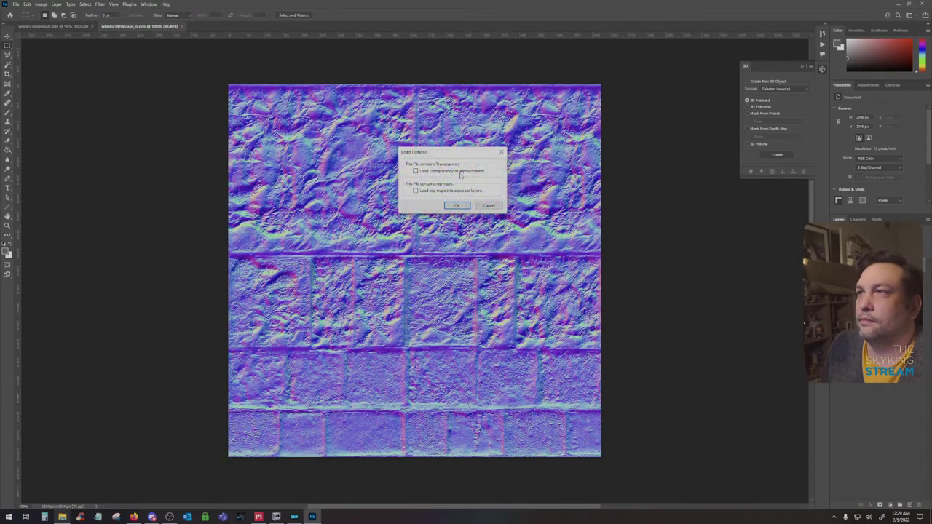
pyautogui.click(457, 205)
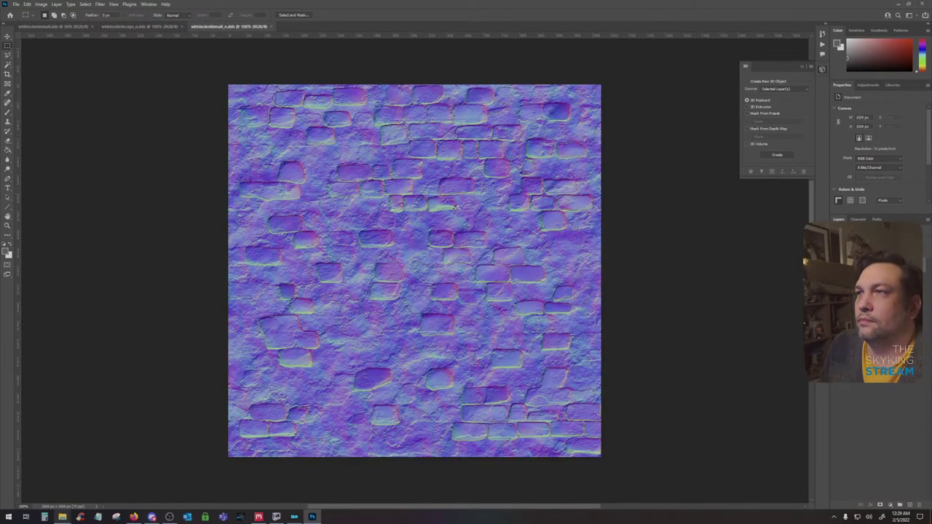
pyautogui.click(457, 206)
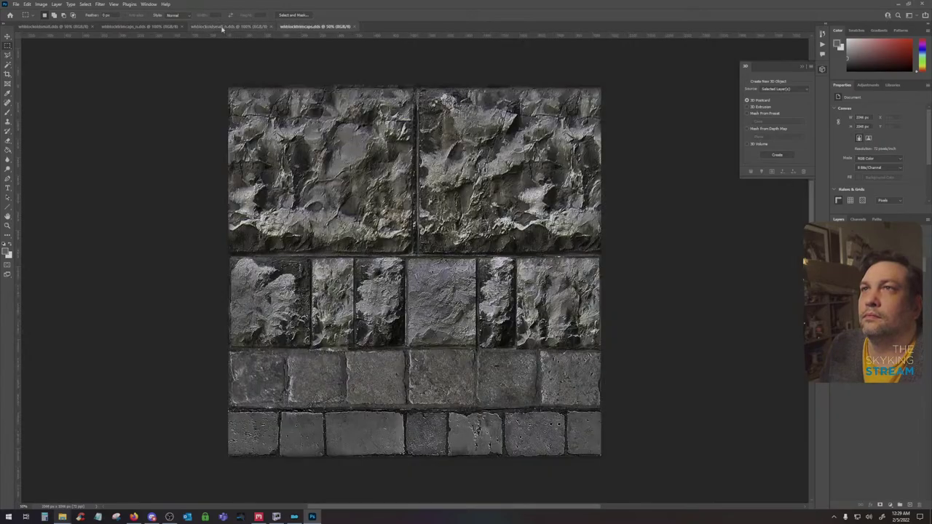
# Reorder the open documents so that whblocktrimcaps_n.dds comes directly after whblocktrimcaps.dds
pyautogui.click(75, 27)
pyautogui.click(146, 27)
pyautogui.moveTo(150, 29); pyautogui.dragTo(306, 27)
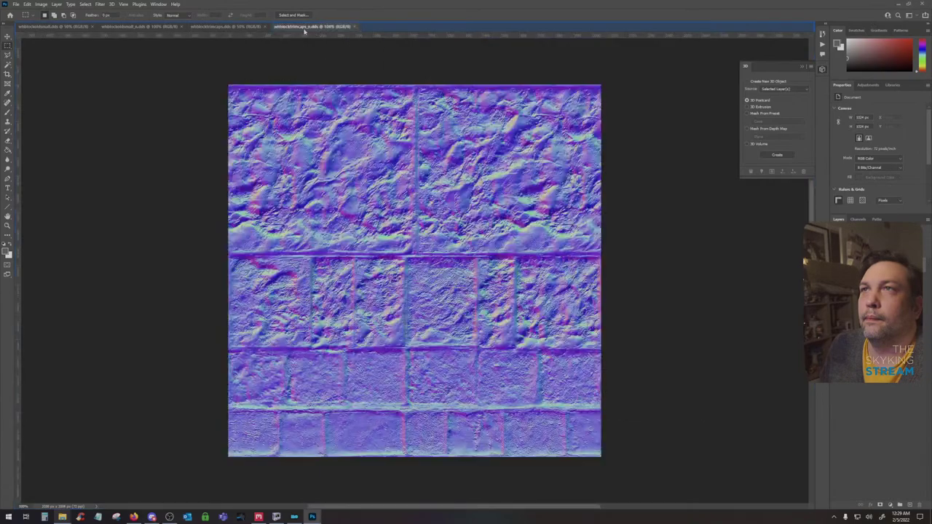
# In whblocktrimcaps.dds, select a thin full-width strip along the joint below the second block row and fill it grey on a new layer
pyautogui.click(233, 27)
pyautogui.hotkey('ctrl', 'Tab')
pyautogui.hotkey('ctrl', 'Tab')
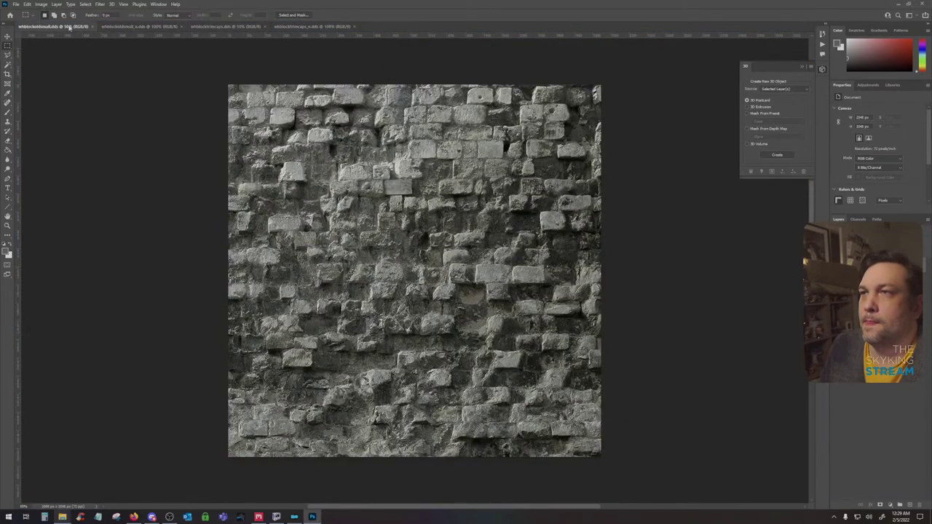
pyautogui.click(229, 27)
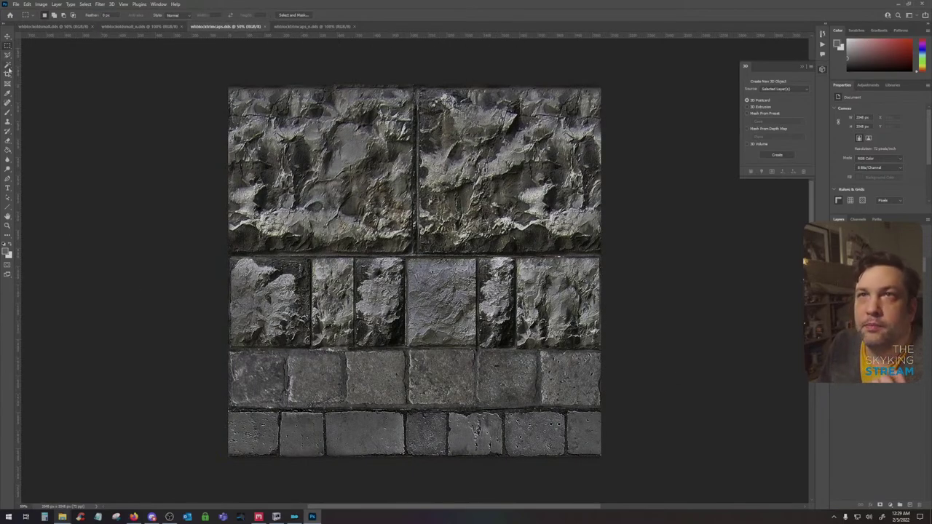
pyautogui.moveTo(210, 472); pyautogui.dragTo(644, 350)
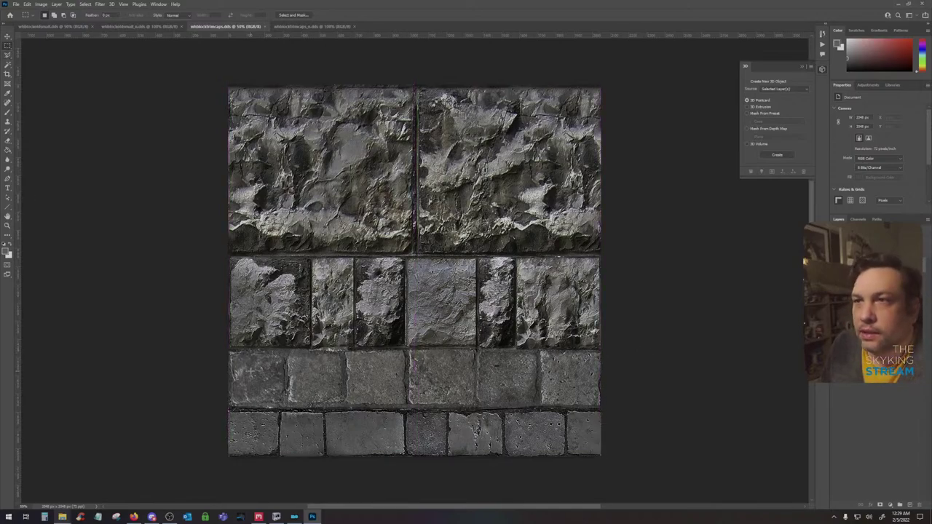
pyautogui.moveTo(227, 347); pyautogui.dragTo(663, 350)
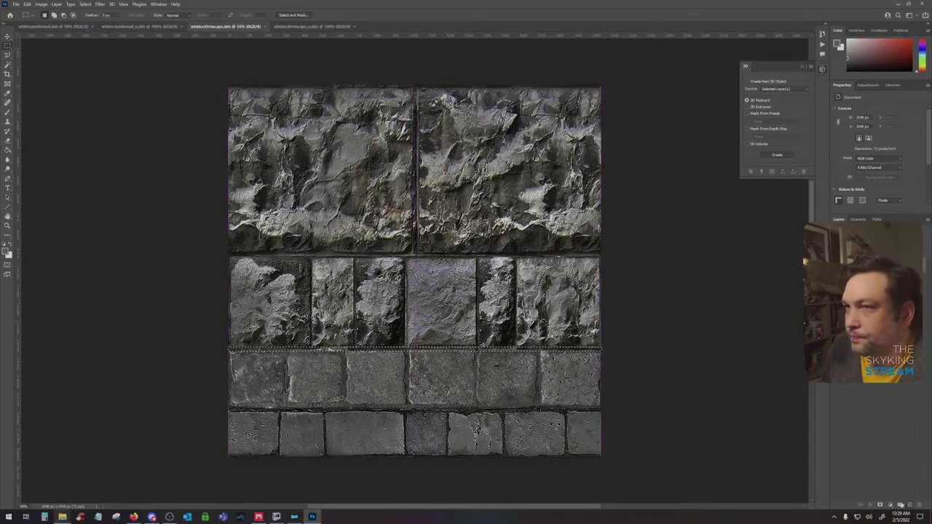
pyautogui.hotkey('ctrl', 'j')
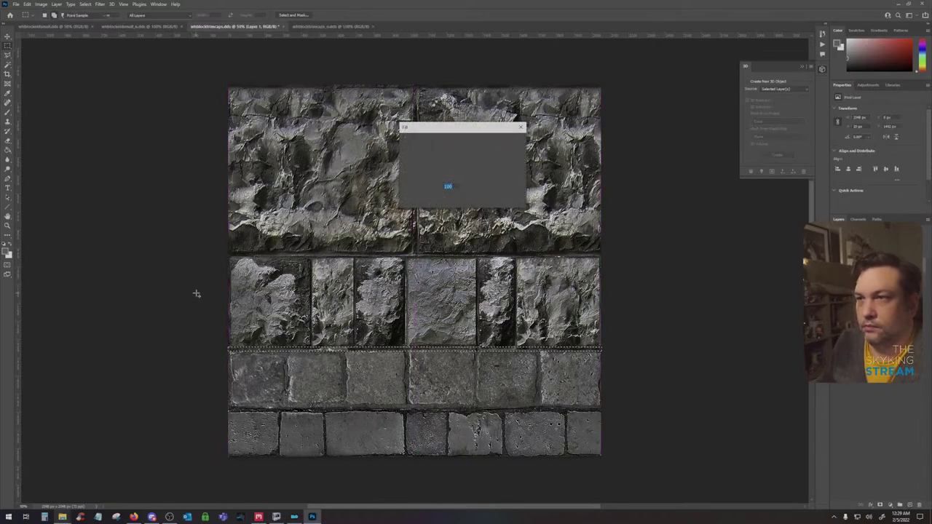
# Fill the top edge, the joint below the first block row and that row's vertical divider with the same grey, then clear the selection
pyautogui.moveTo(222, 258); pyautogui.dragTo(612, 255)
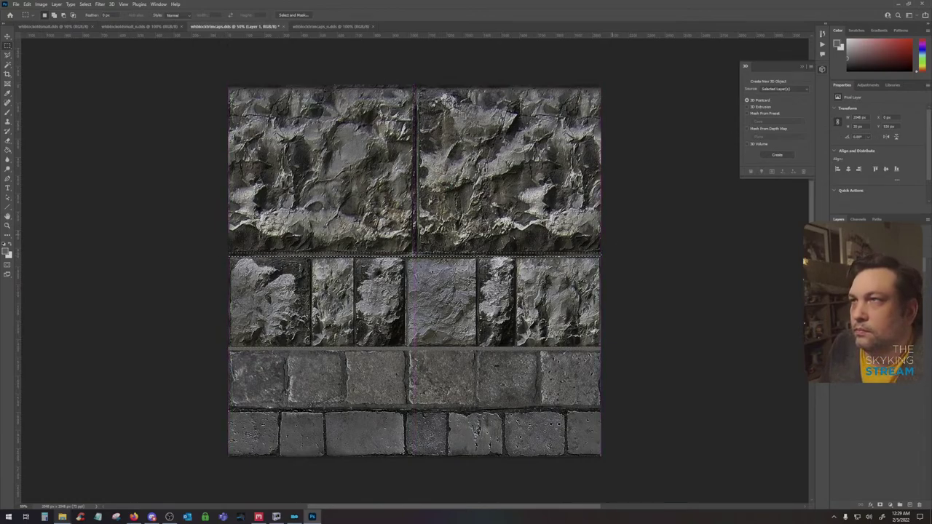
pyautogui.moveTo(228, 84); pyautogui.dragTo(647, 87)
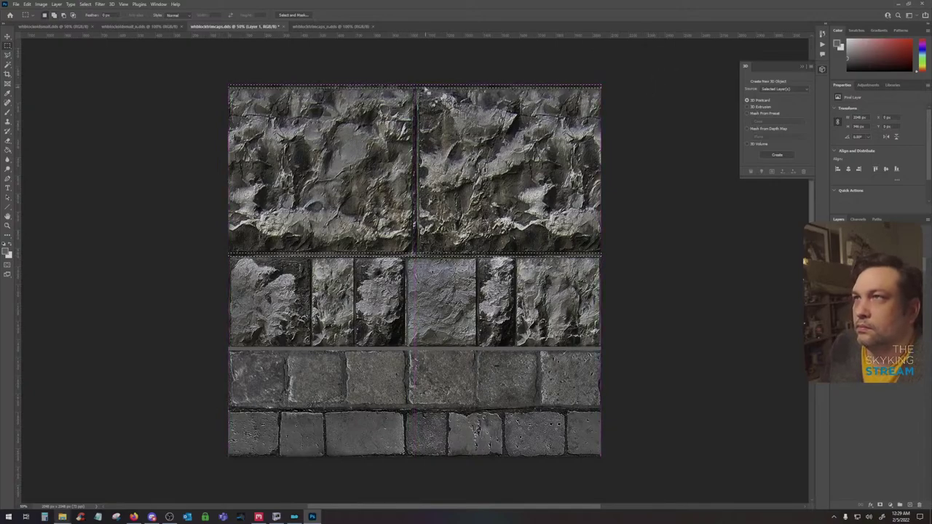
pyautogui.moveTo(412, 84); pyautogui.dragTo(416, 253)
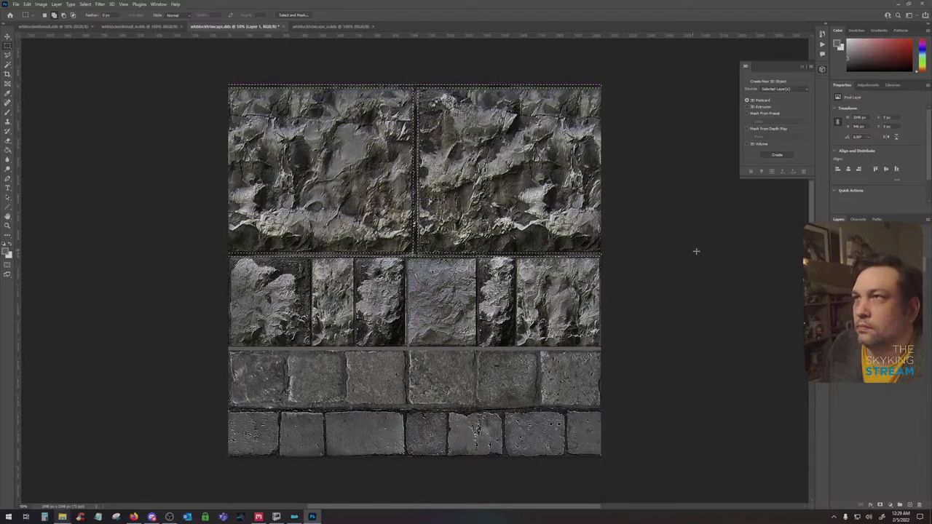
pyautogui.hotkey('shift', 'F5')
pyautogui.press('Return')
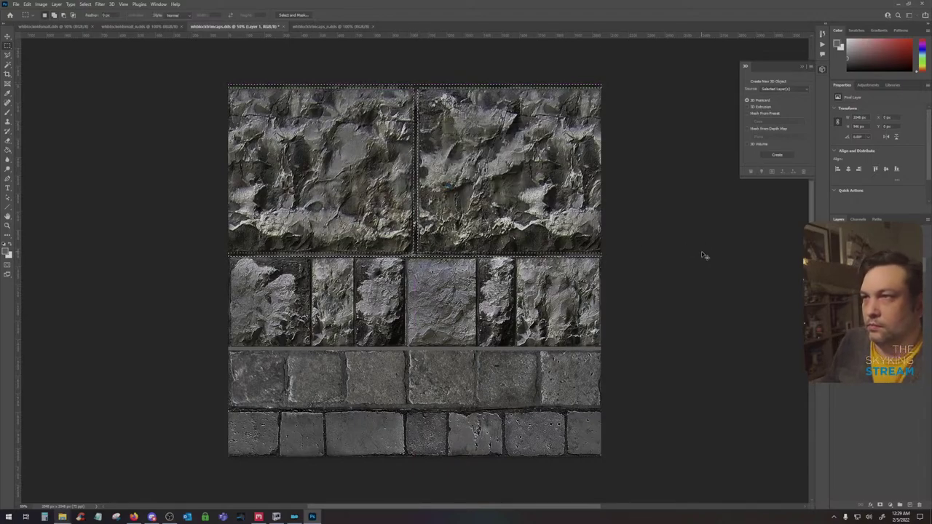
pyautogui.hotkey('ctrl', 'd')
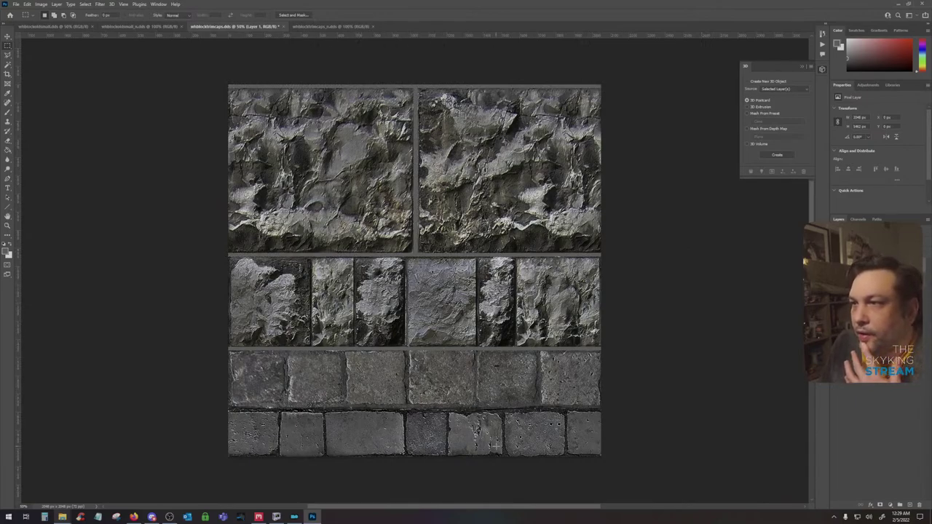
# Add a new layer directly above the Background and fill it with a lighter grey, RGB 160, 160, 160
pyautogui.hotkey('ctrl', 'e')
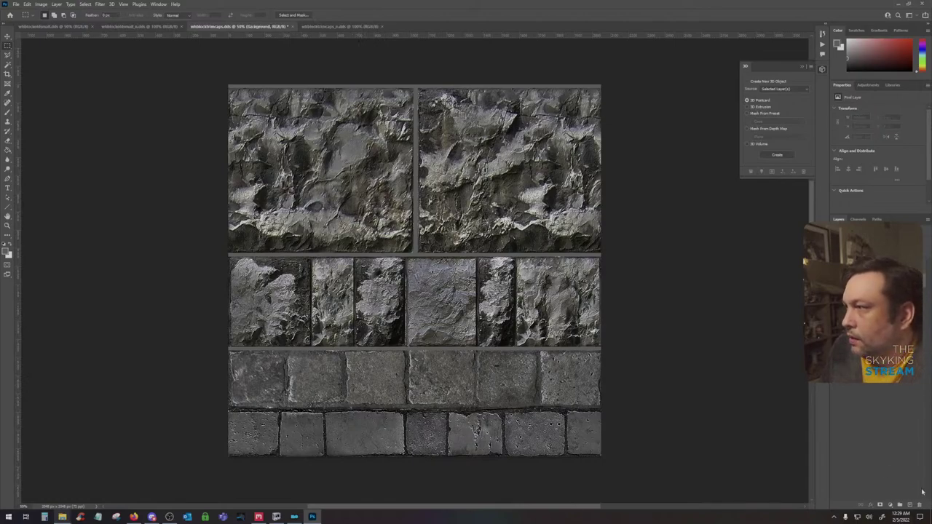
pyautogui.click(909, 505)
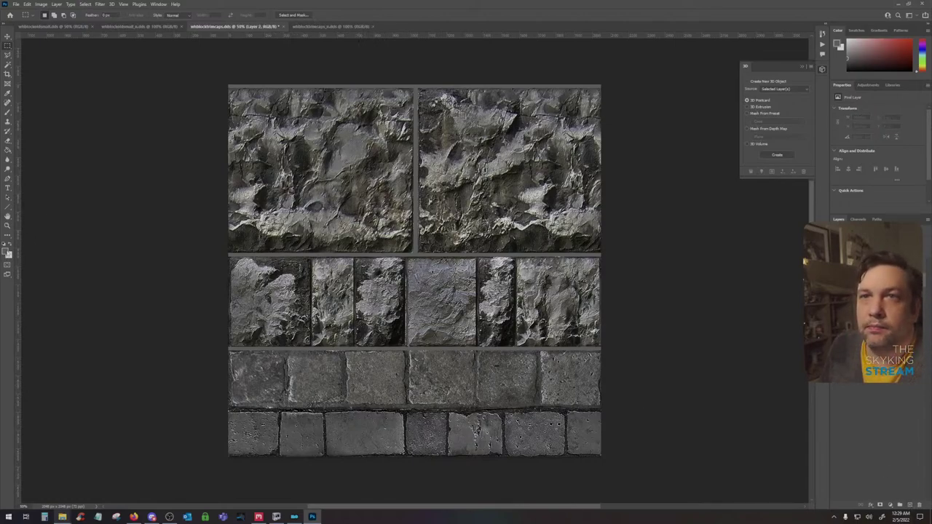
pyautogui.click(6, 251)
pyautogui.moveTo(374, 162); pyautogui.dragTo(354, 166)
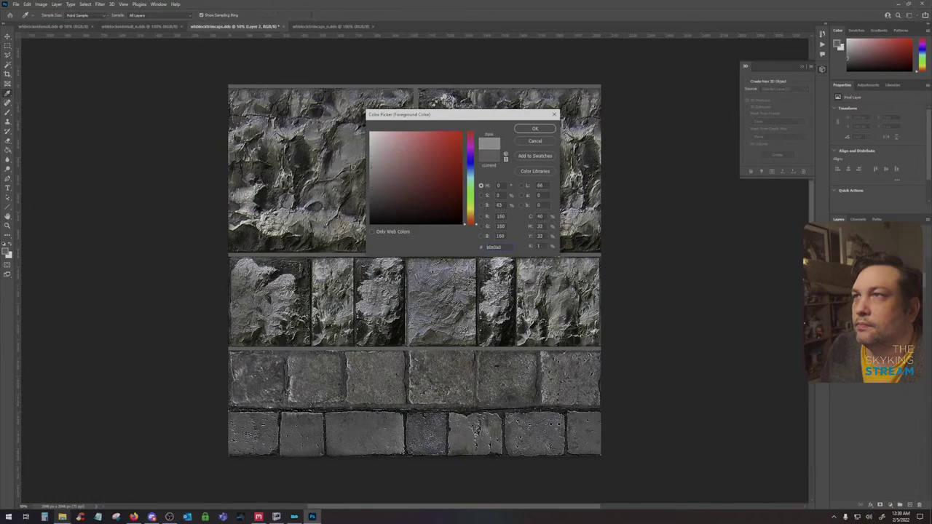
pyautogui.click(534, 141)
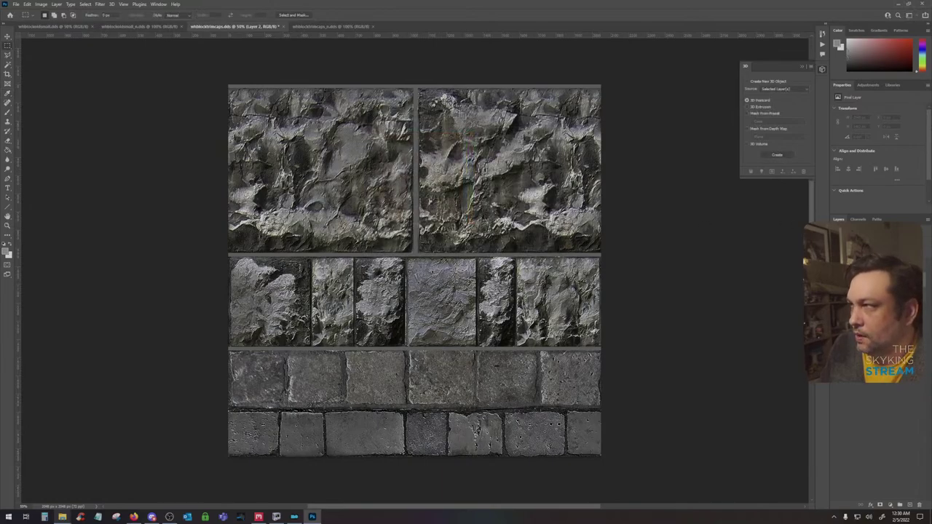
pyautogui.hotkey('shift', 'F5')
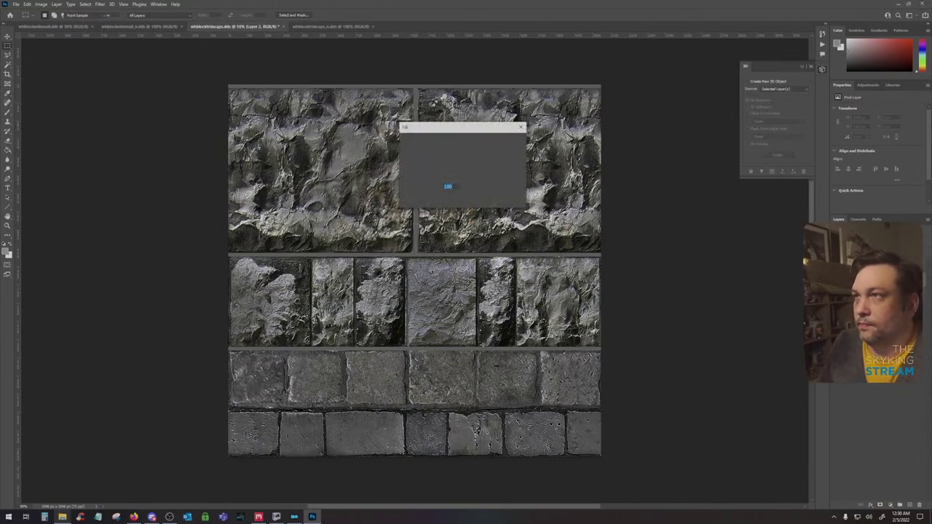
pyautogui.press('Return')
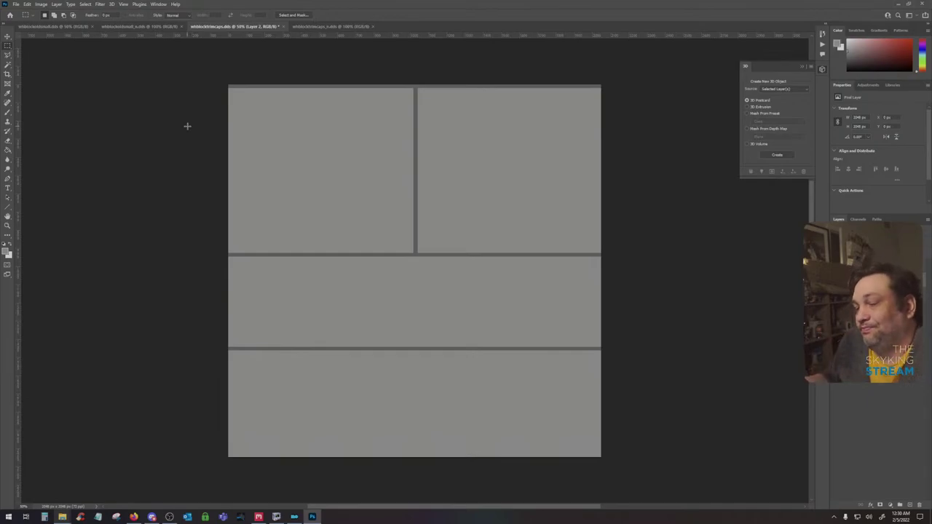
# Save a JPEG copy of the trim-cap layout to the Desktop as whblocktrimcaps.jpg, accepting the JPEG options
pyautogui.click(15, 4)
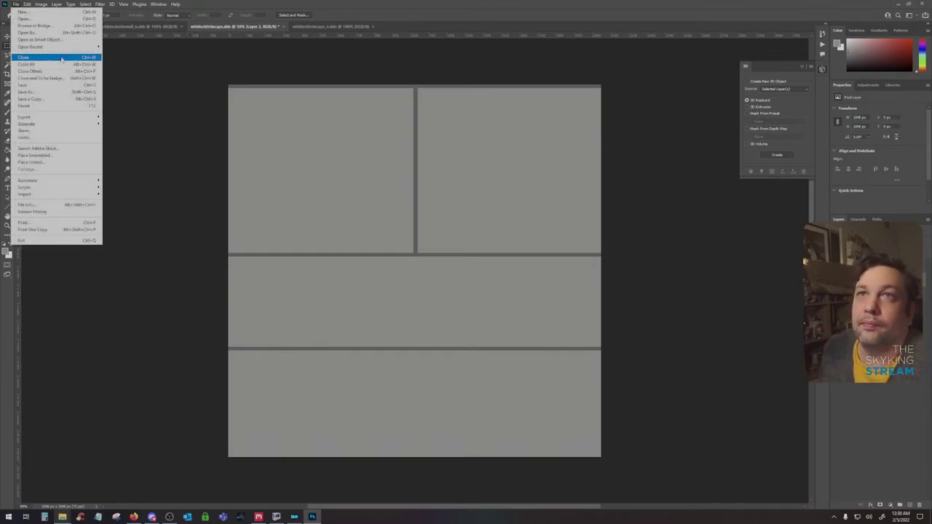
pyautogui.click(50, 95)
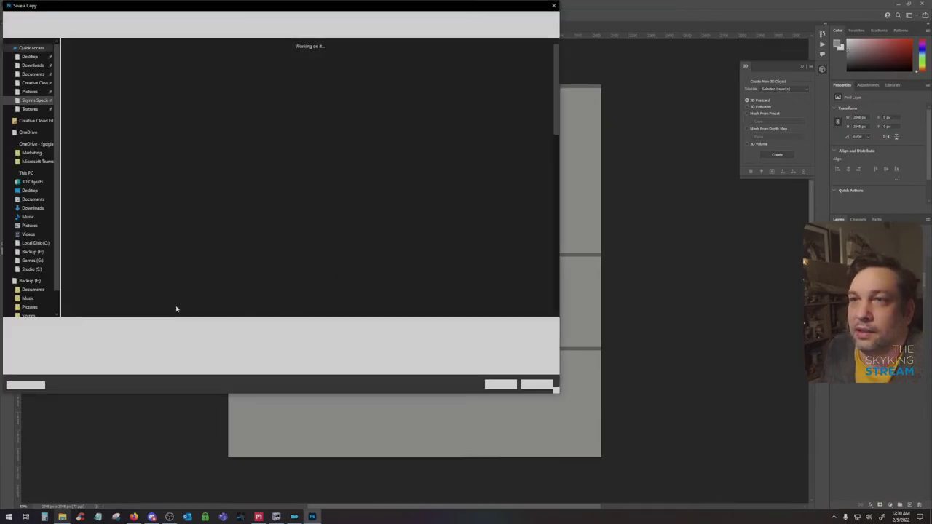
pyautogui.click(139, 335)
pyautogui.click(149, 390)
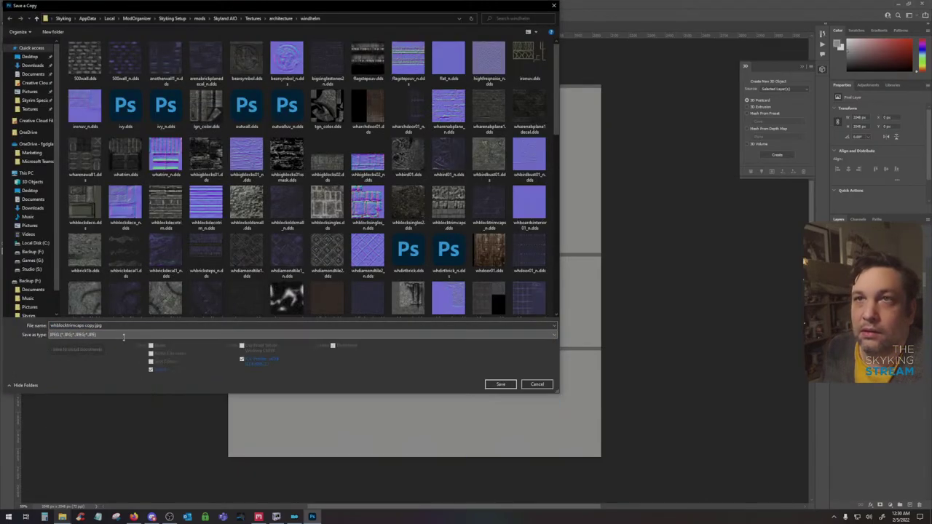
pyautogui.click(30, 57)
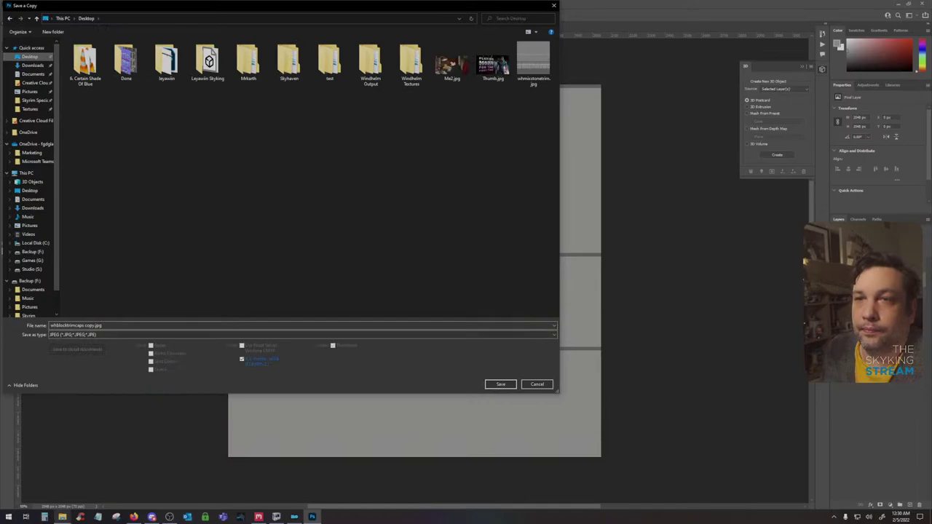
pyautogui.click(85, 325)
pyautogui.click(84, 325)
pyautogui.moveTo(85, 326); pyautogui.dragTo(93, 325)
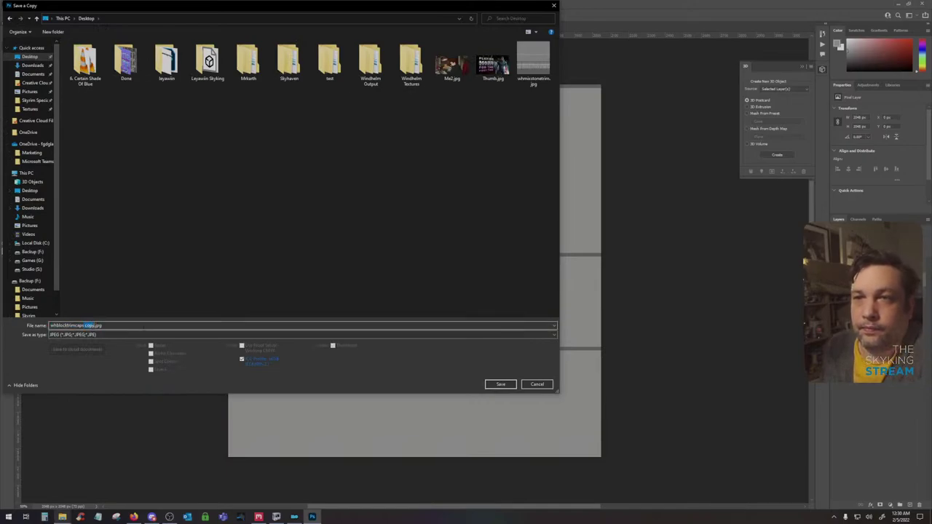
pyautogui.press('BackSpace')
pyautogui.click(500, 384)
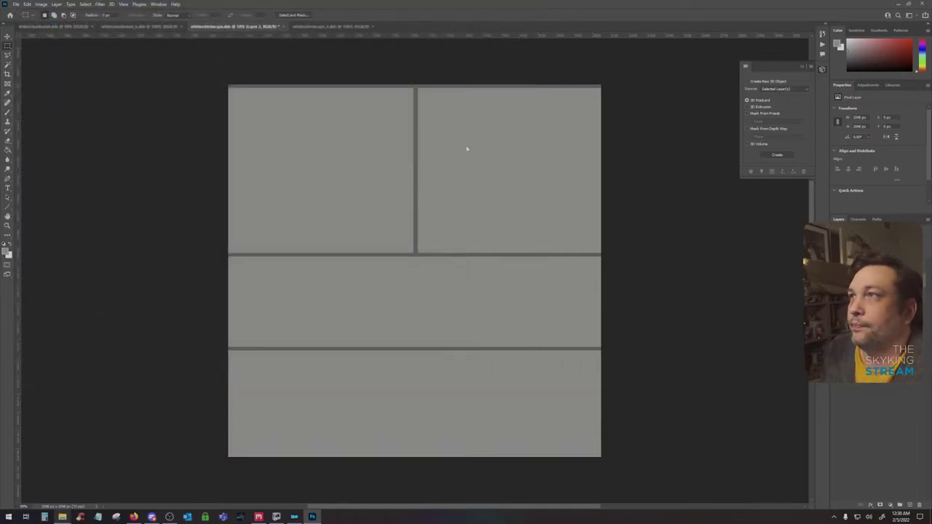
pyautogui.click(505, 141)
# Switch to Quixel Mixer and delete the mask of the visible Stone Wall layer in the Talos Temple mix
pyautogui.moveTo(311, 517)
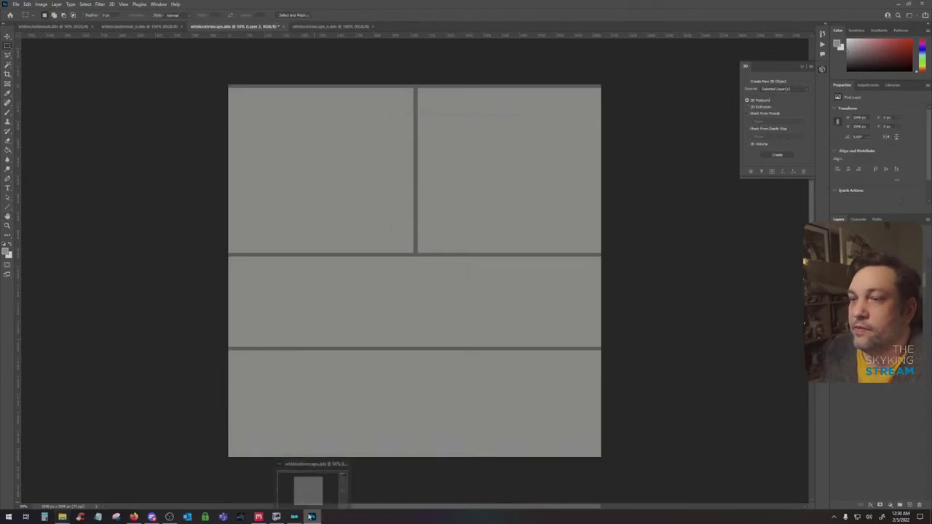
pyautogui.click(258, 516)
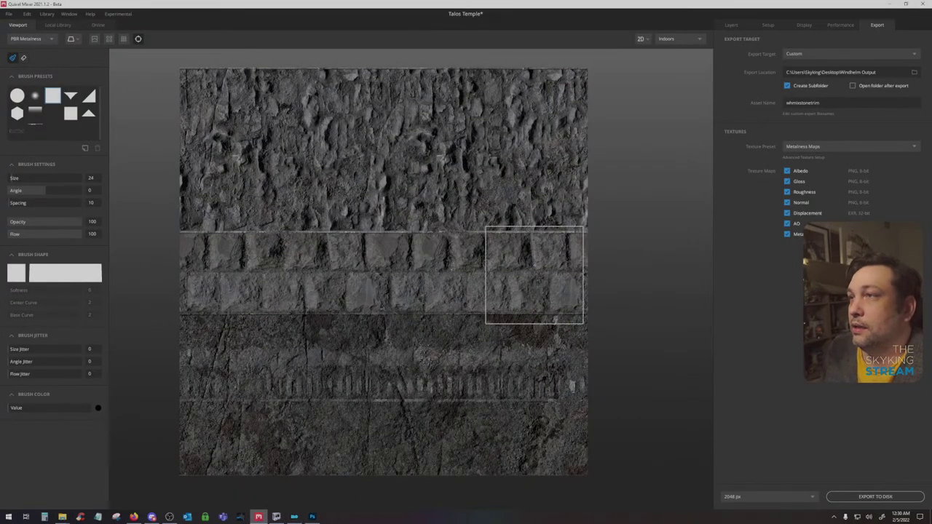
pyautogui.click(731, 24)
pyautogui.click(782, 76)
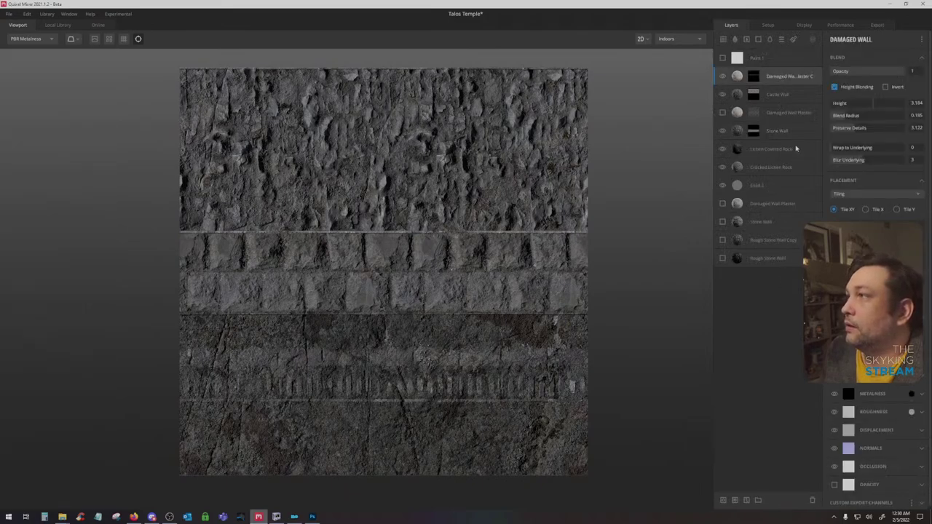
pyautogui.click(724, 77)
pyautogui.click(723, 77)
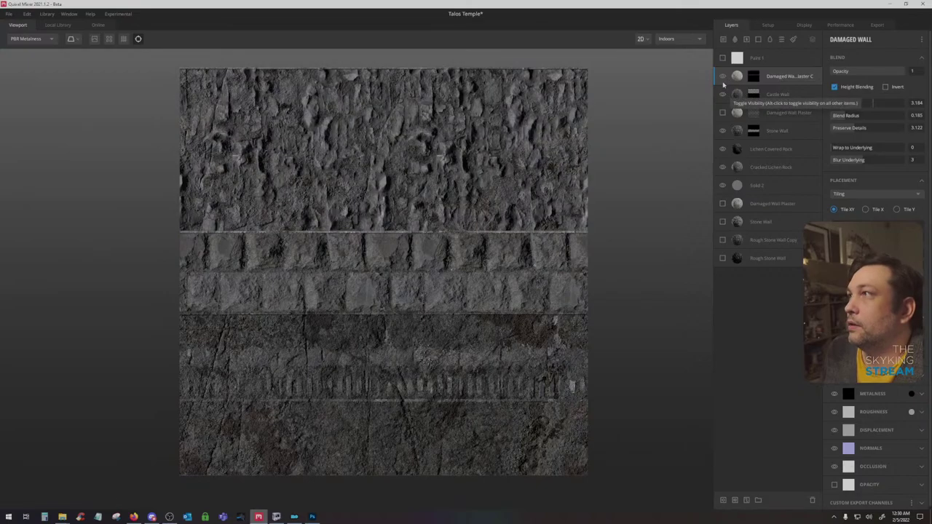
pyautogui.click(724, 76)
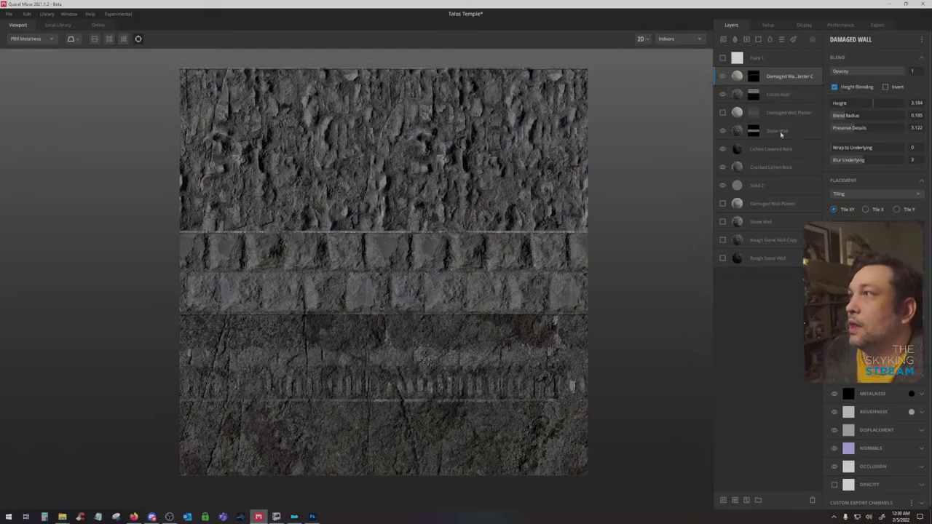
pyautogui.rightClick(757, 131)
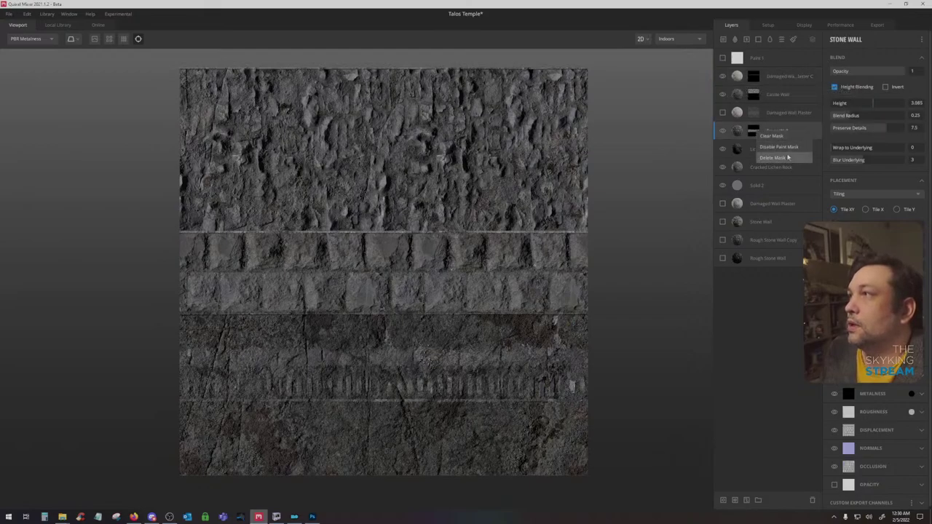
pyautogui.click(786, 158)
pyautogui.click(730, 149)
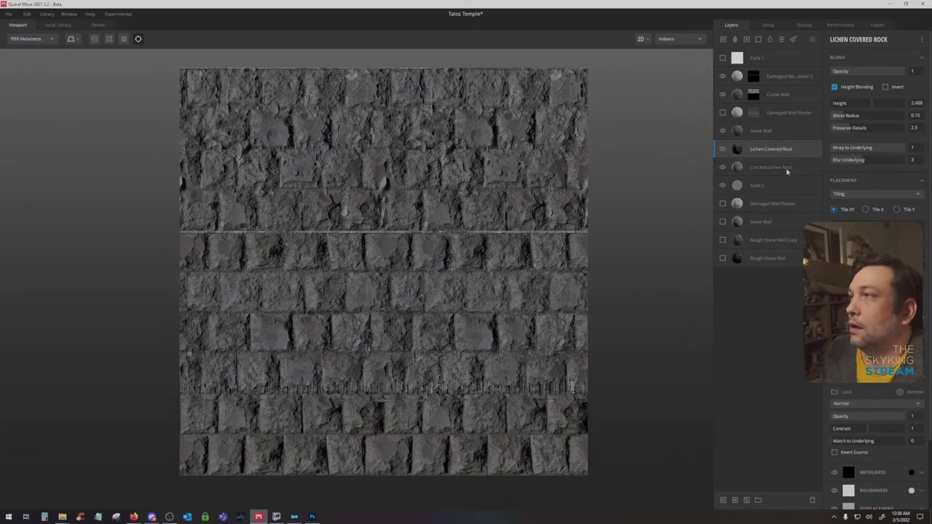
# Delete the masked Castle Wall layer and the two Damaged Wall Plaster layers between Paint 1 and the visible Stone Wall
pyautogui.click(749, 113)
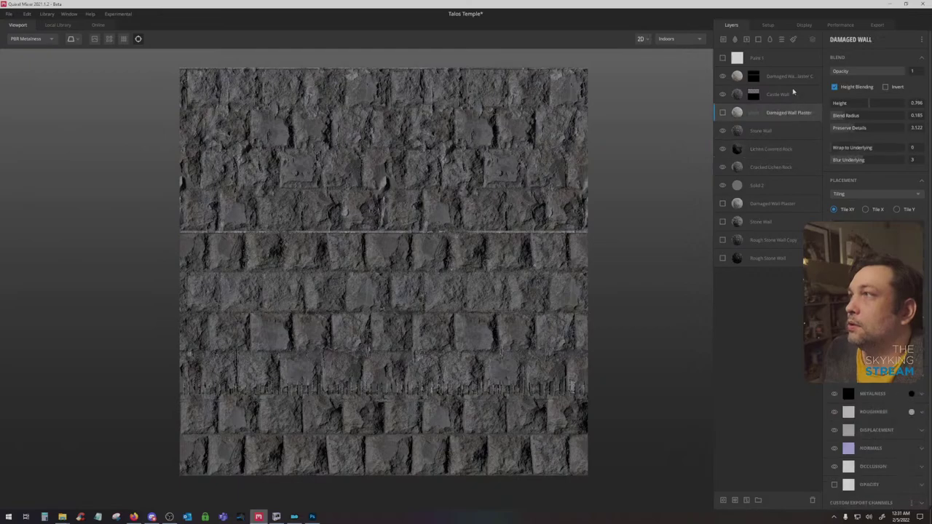
pyautogui.keyDown('shift'); pyautogui.click(796, 64); pyautogui.keyUp('shift')
pyautogui.moveTo(790, 116); pyautogui.dragTo(789, 117)
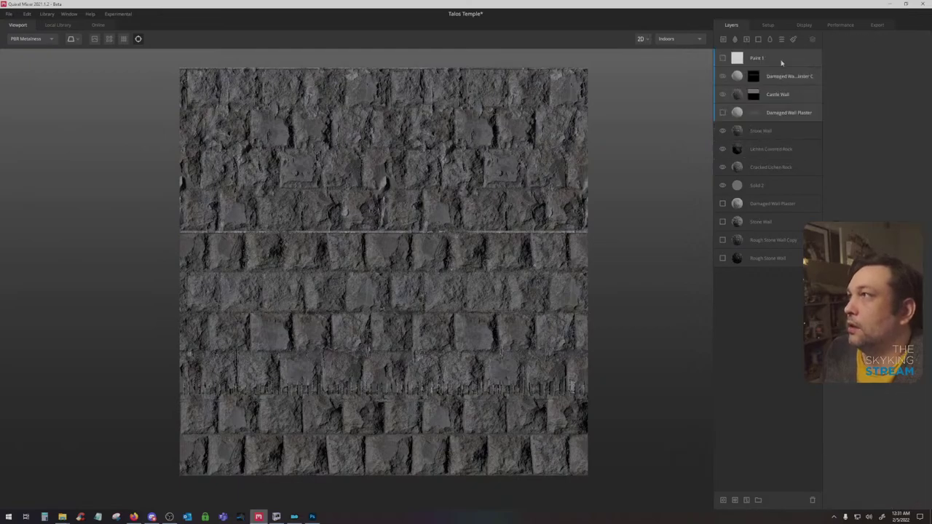
pyautogui.click(782, 62)
pyautogui.click(783, 77)
pyautogui.keyDown('shift'); pyautogui.click(782, 111); pyautogui.keyUp('shift')
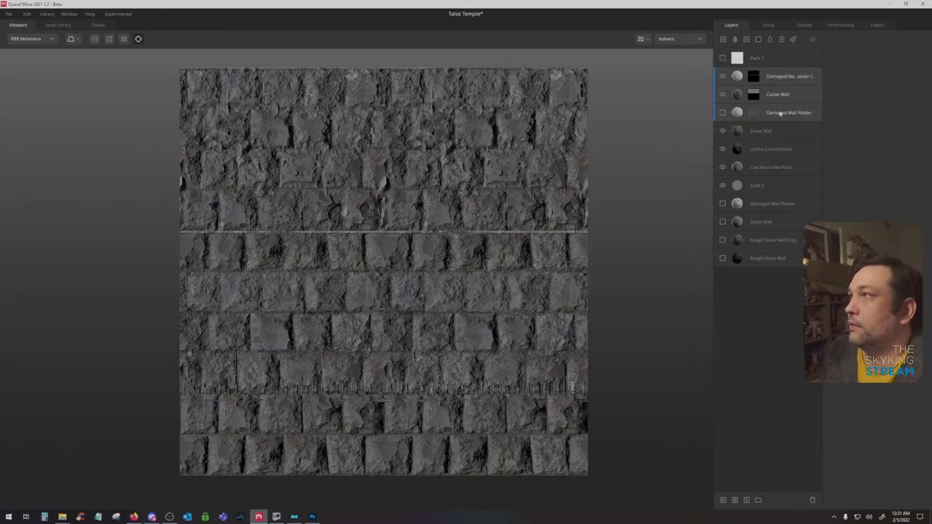
pyautogui.press('Delete')
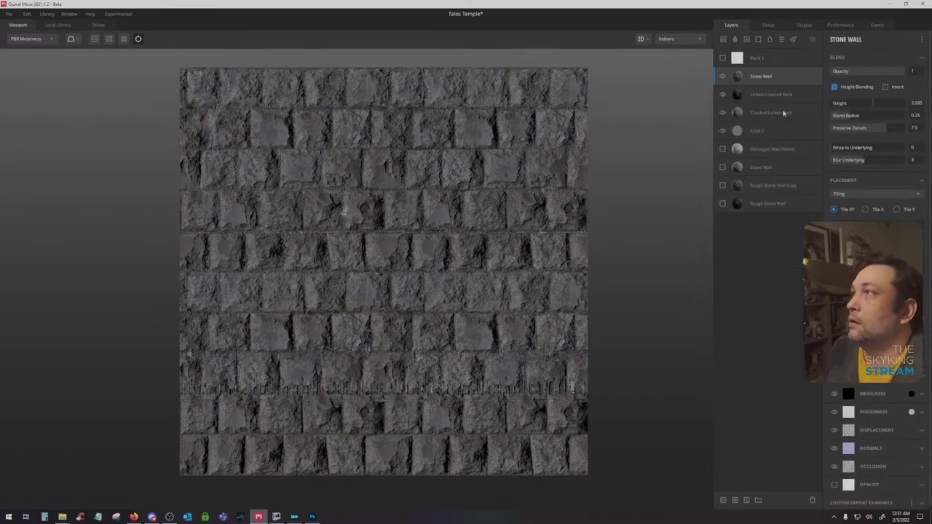
# Show the Paint 1 layer and load whblocktrimcaps.jpg from the Desktop as its albedo map
pyautogui.click(735, 58)
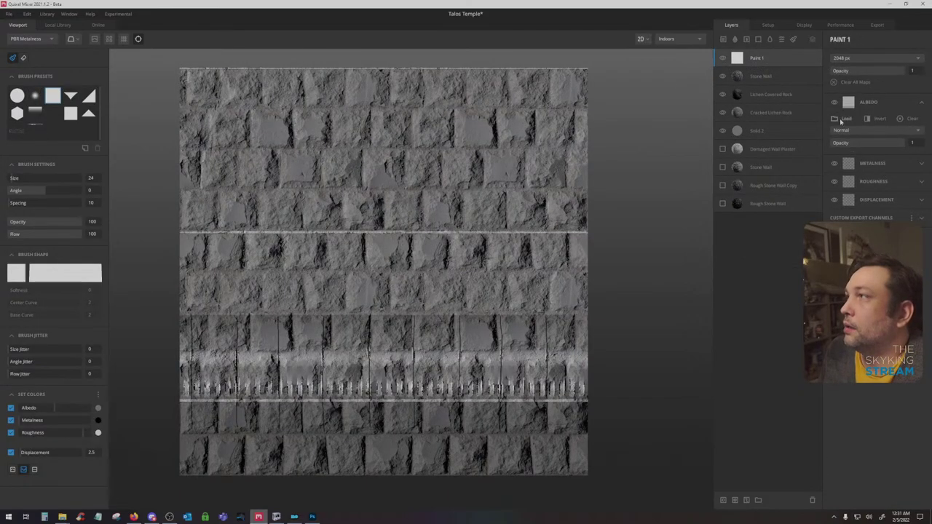
pyautogui.click(841, 118)
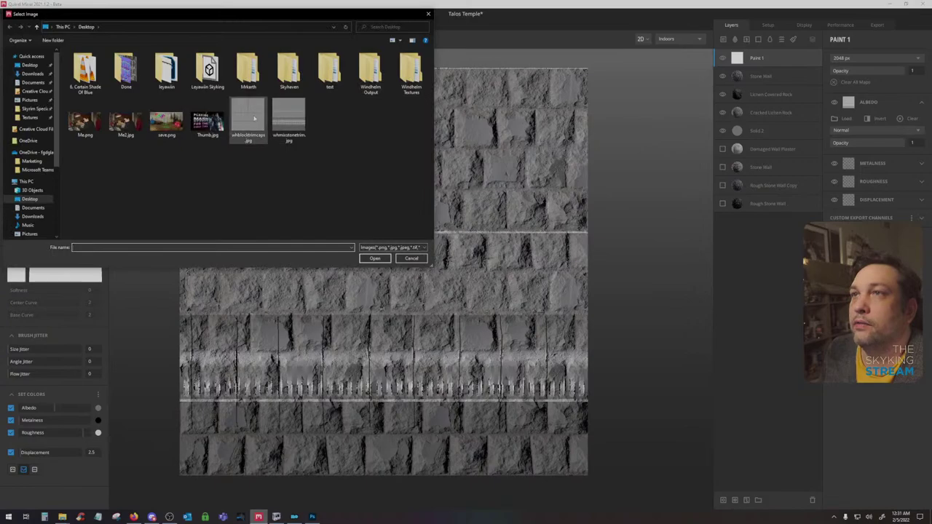
pyautogui.doubleClick(248, 120)
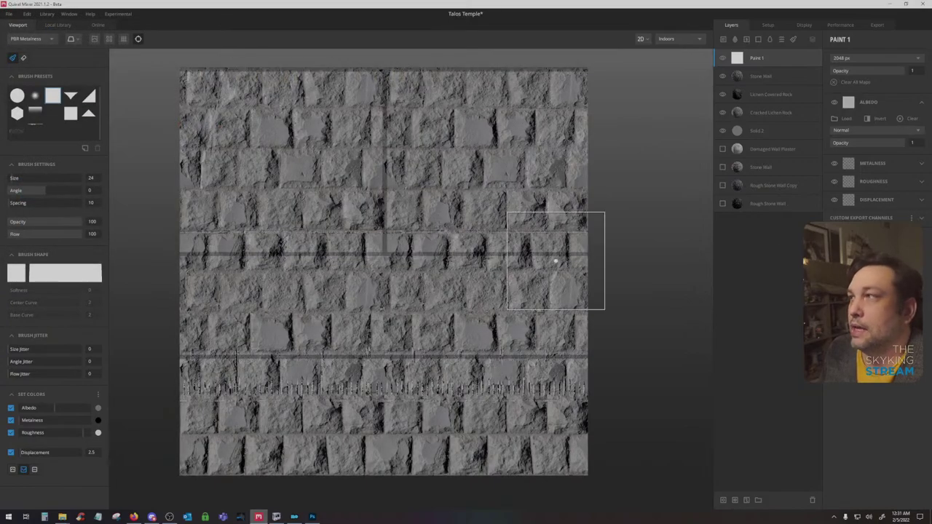
# Load whblocktrimcaps.jpg as the displacement map of the Solid 2 layer
pyautogui.click(778, 134)
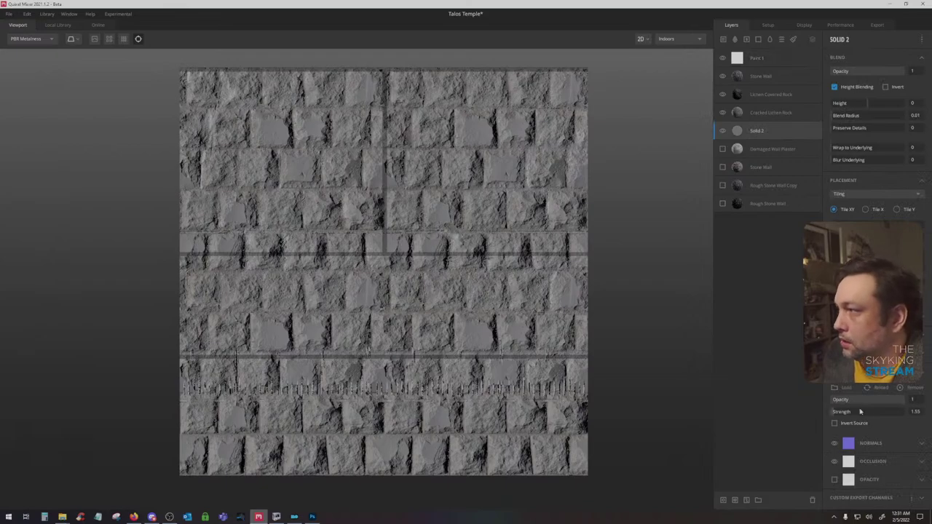
pyautogui.click(841, 388)
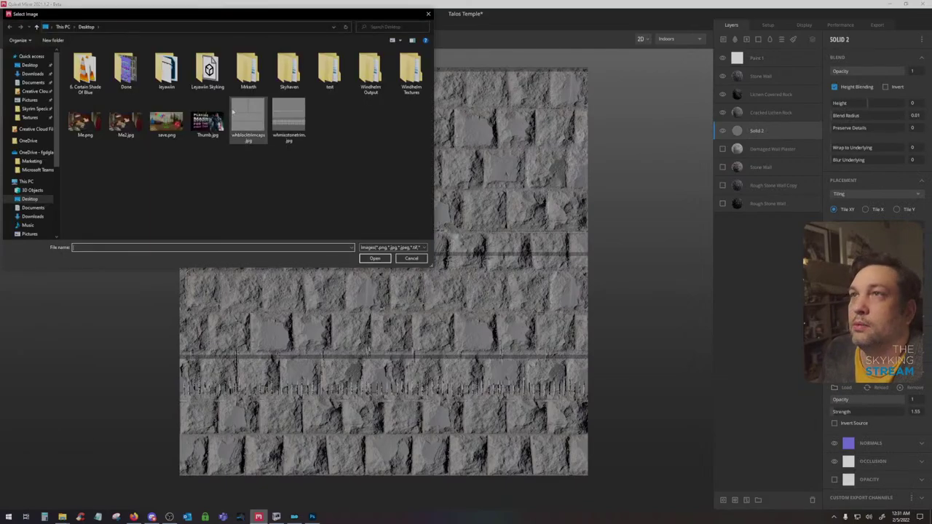
pyautogui.doubleClick(248, 116)
pyautogui.moveTo(388, 269); pyautogui.dragTo(395, 266)
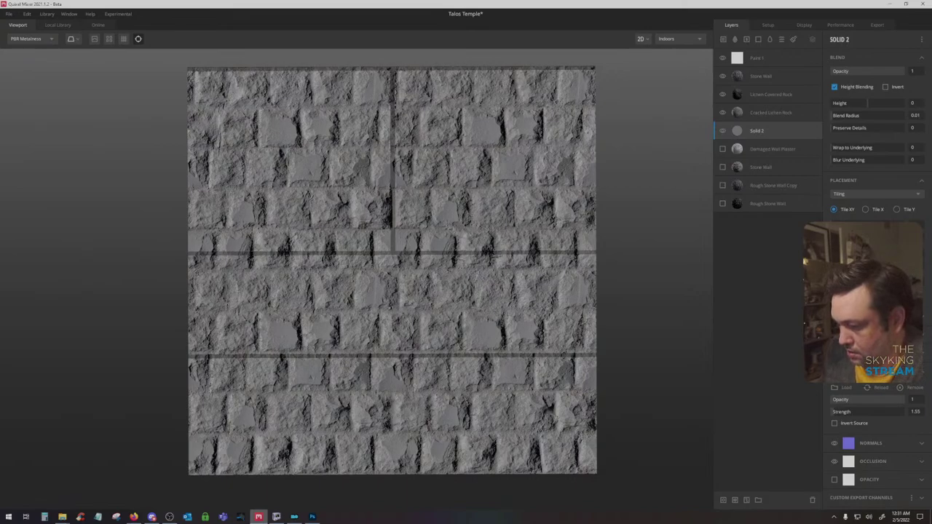
pyautogui.moveTo(319, 284); pyautogui.dragTo(312, 281)
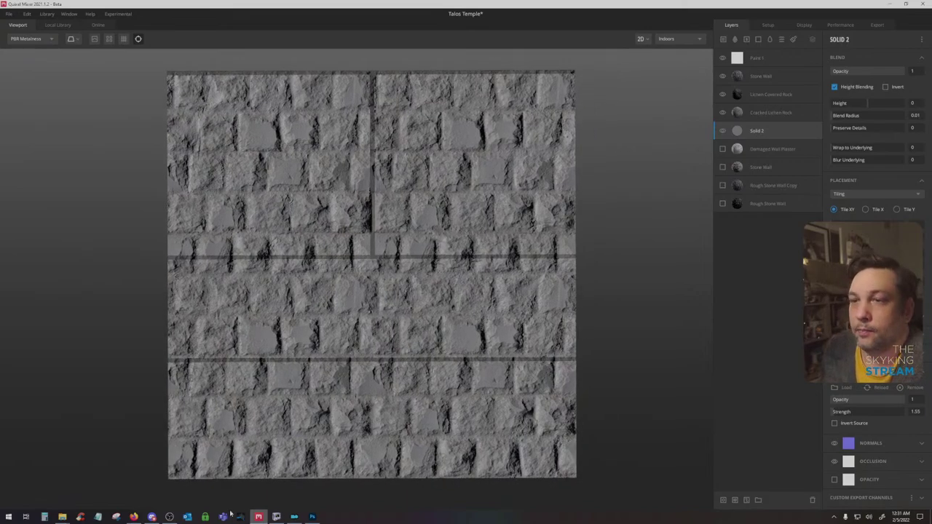
# Switch to Photoshop, convert the grey guide layers to a smart object, hide it to expose the original trim-cap texture, and return to Quixel Mixer
pyautogui.click(312, 517)
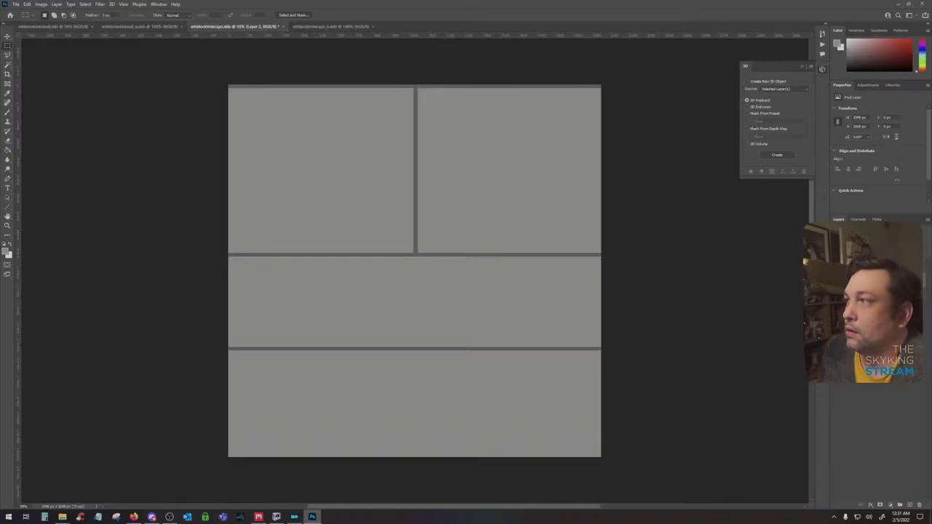
pyautogui.rightClick(894, 280)
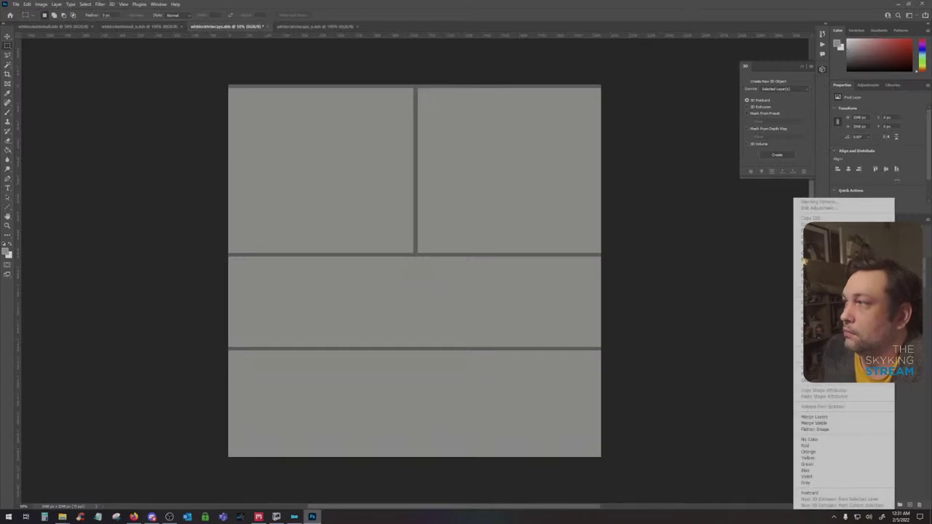
pyautogui.click(866, 302)
pyautogui.rightClick(886, 280)
pyautogui.click(859, 329)
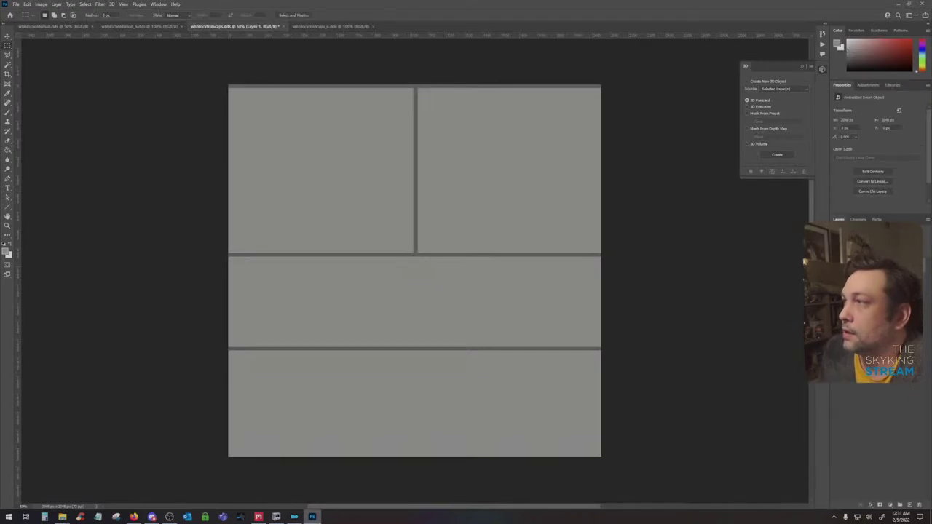
pyautogui.click(836, 280)
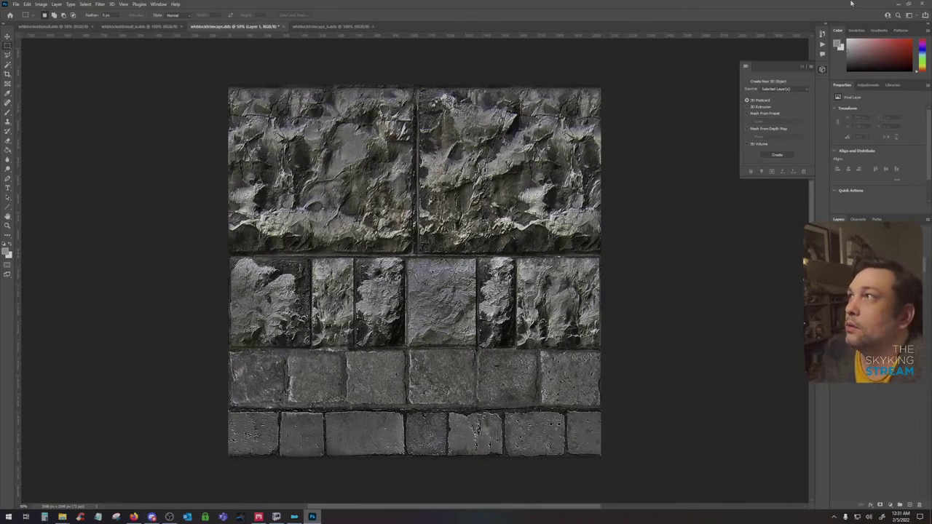
pyautogui.click(895, 5)
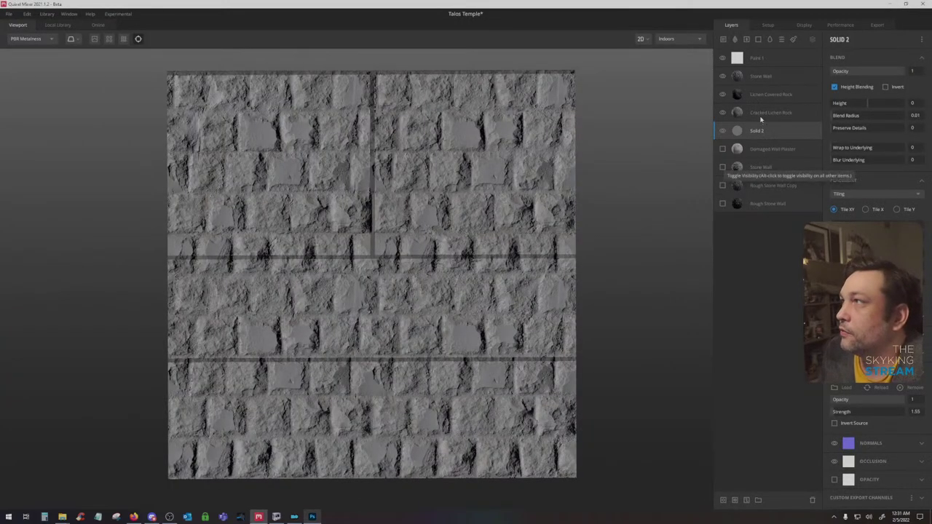
# Move Stone Wall directly above Solid 2 and, with both lichen rock layers hidden, shift its tiling to align the rows with the lowest guide line
pyautogui.click(761, 76)
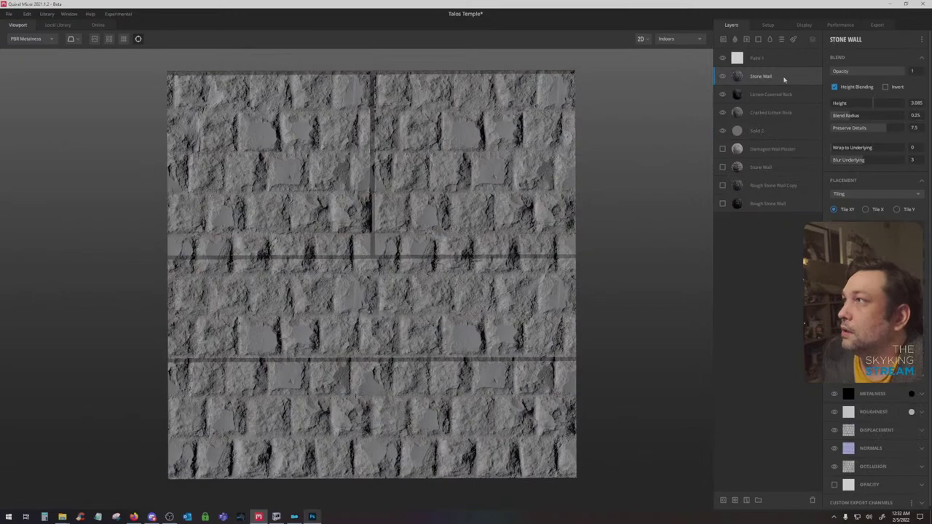
pyautogui.moveTo(784, 79); pyautogui.dragTo(779, 121)
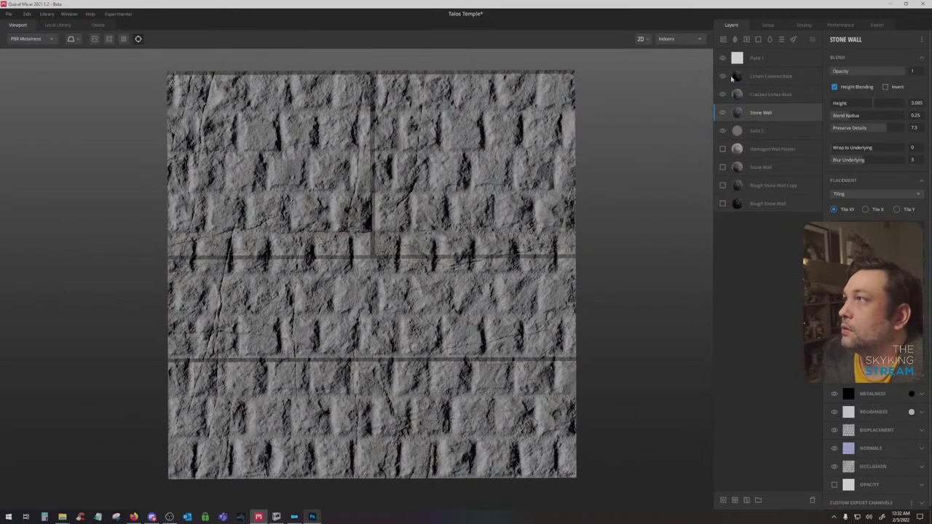
pyautogui.click(722, 94)
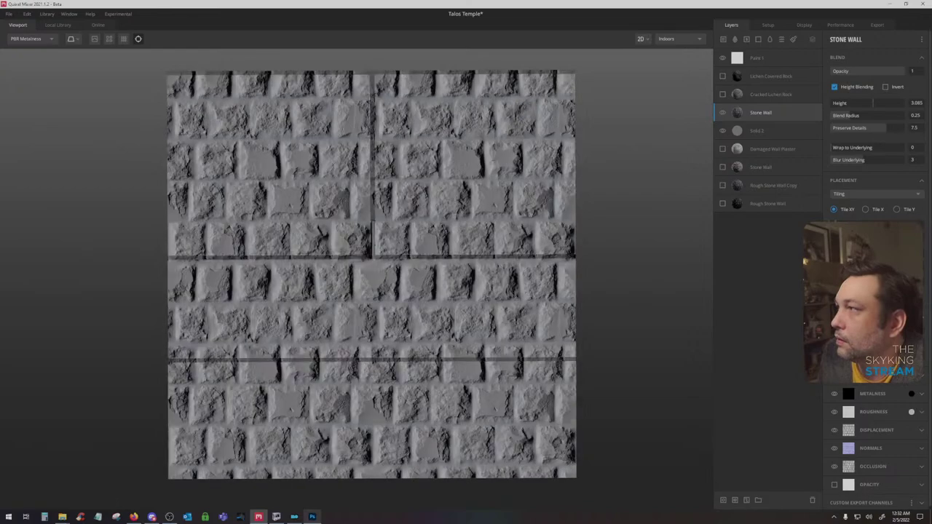
pyautogui.moveTo(874, 264); pyautogui.dragTo(876, 264)
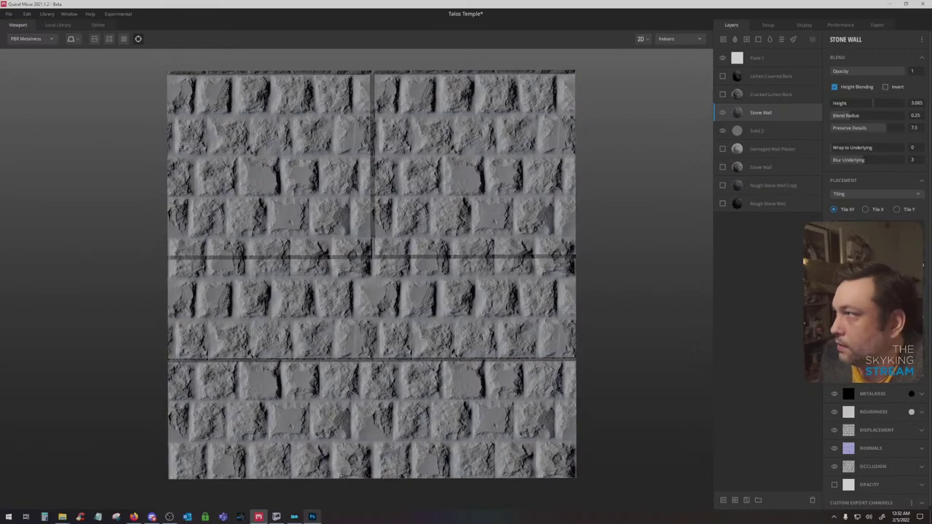
# Add a paint mask to the Stone Wall layer and paint black over everything above the lowest guide line, keeping only the bottom band
pyautogui.click(746, 501)
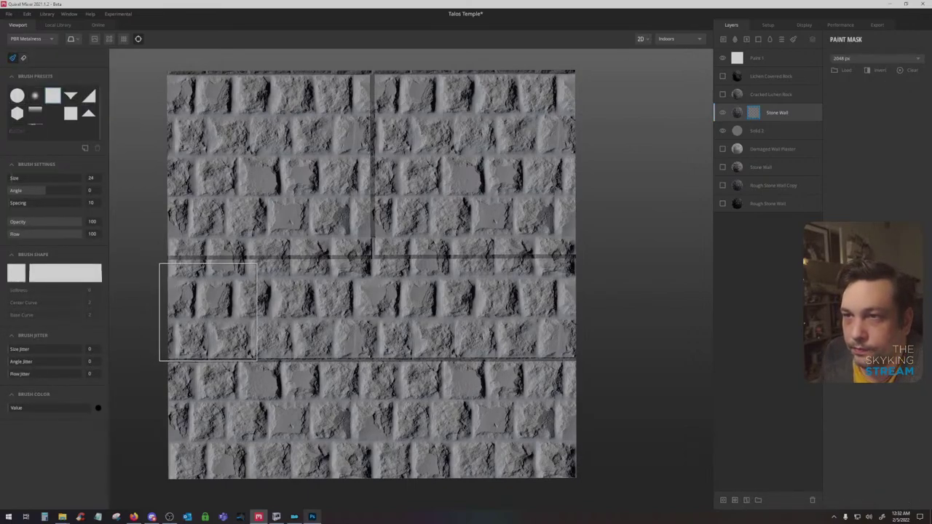
pyautogui.moveTo(207, 311); pyautogui.dragTo(551, 311)
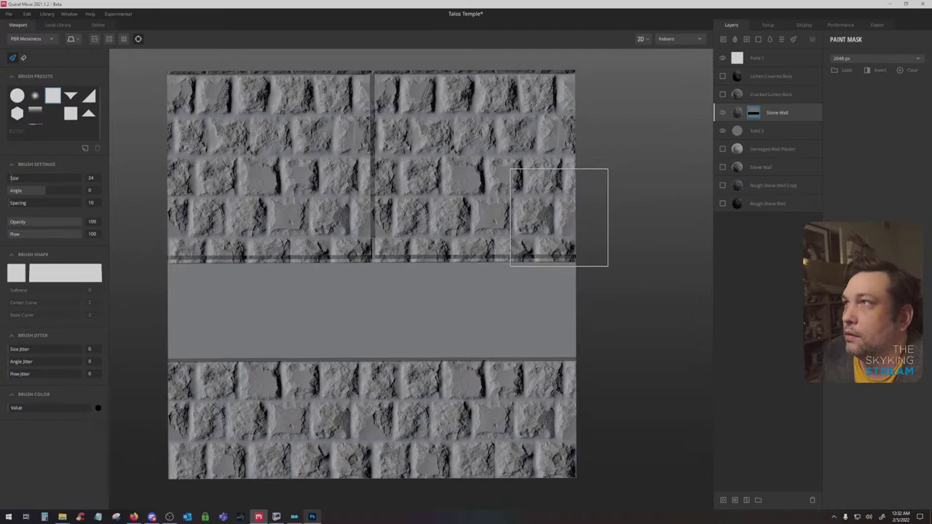
pyautogui.click(559, 218)
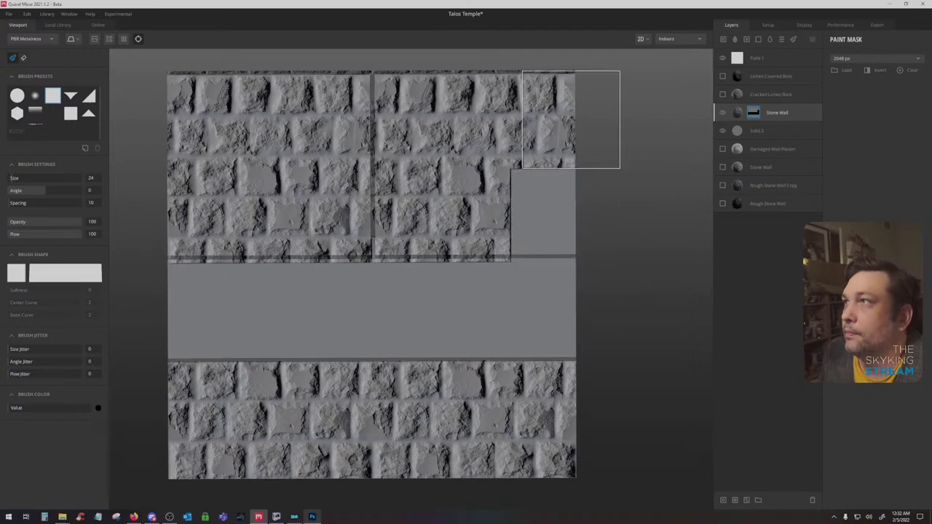
pyautogui.click(571, 119)
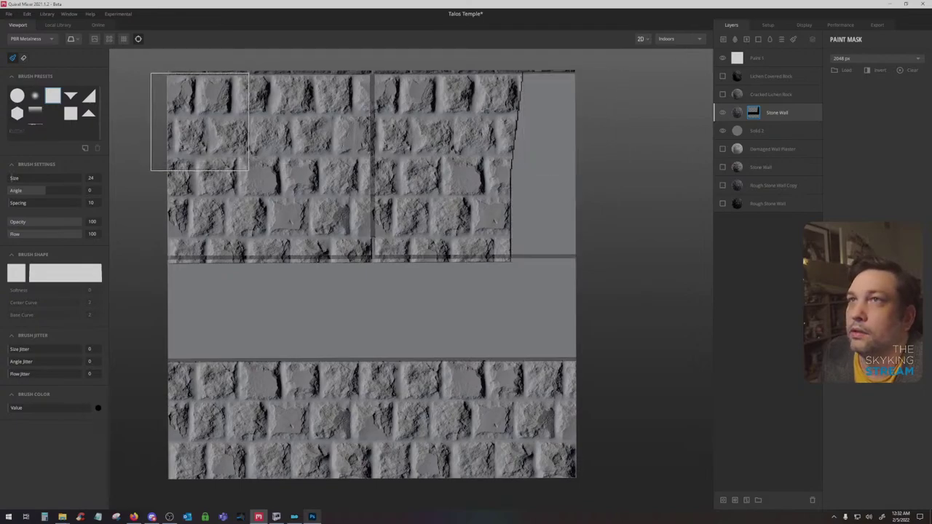
pyautogui.keyDown('shift'); pyautogui.click(199, 122); pyautogui.keyUp('shift')
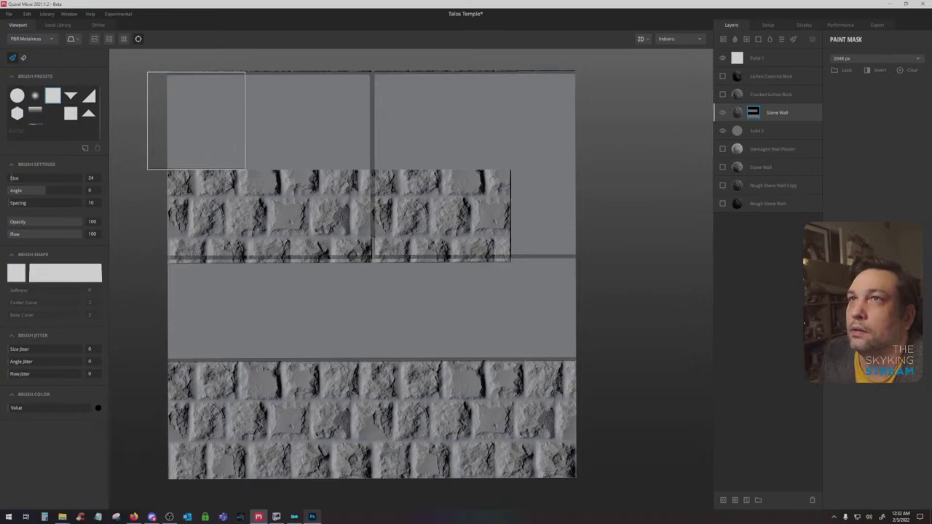
pyautogui.click(191, 212)
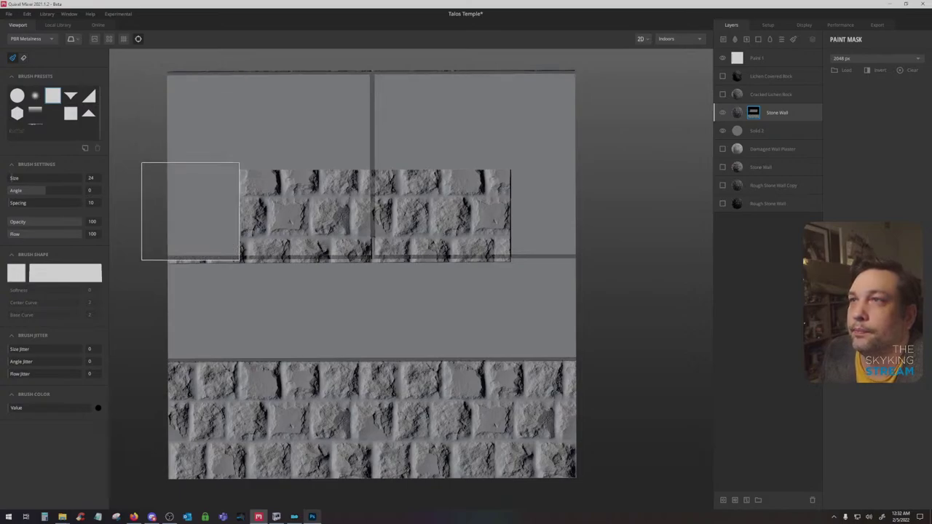
pyautogui.keyDown('shift'); pyautogui.click(511, 197); pyautogui.keyUp('shift')
pyautogui.keyDown('shift'); pyautogui.click(512, 254); pyautogui.keyUp('shift')
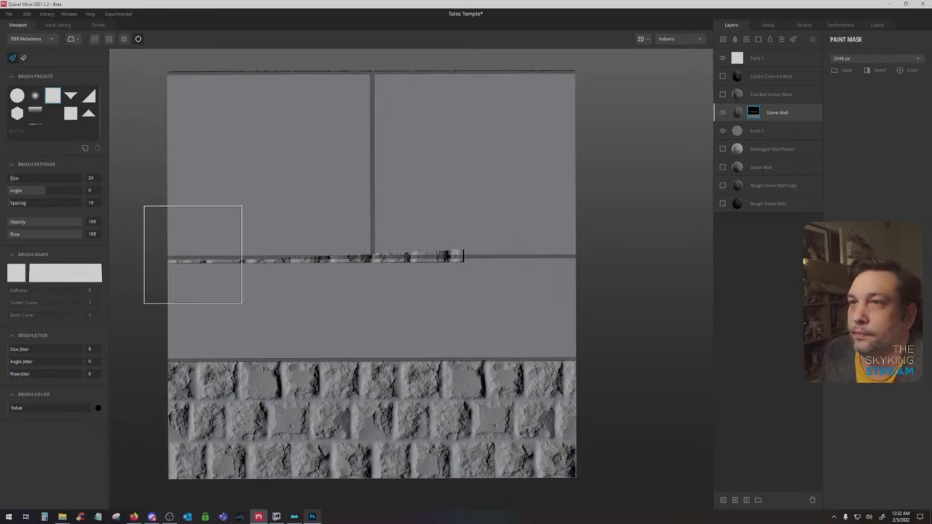
pyautogui.keyDown('shift'); pyautogui.click(192, 254); pyautogui.keyUp('shift')
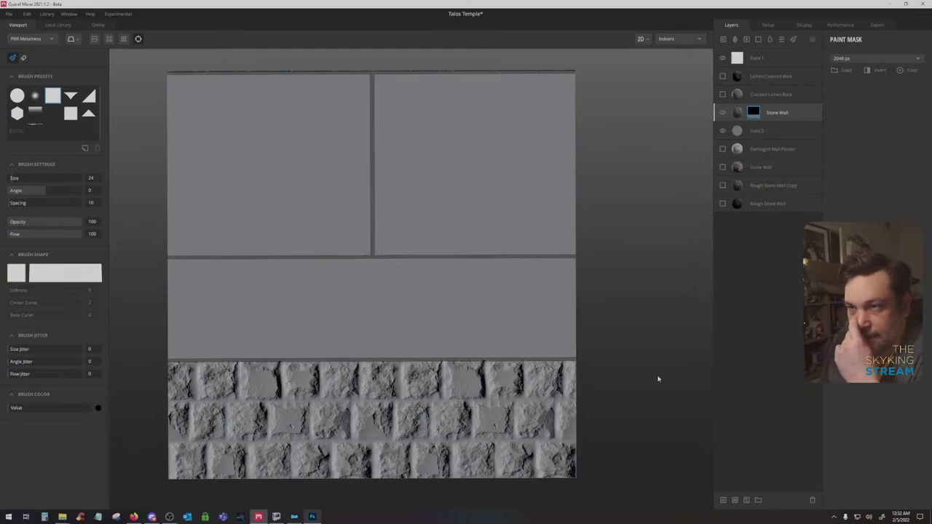
# Show the Cracked Lichen Rock layer, add a paint mask to it and mask out the band below the lowest guide line
pyautogui.click(722, 94)
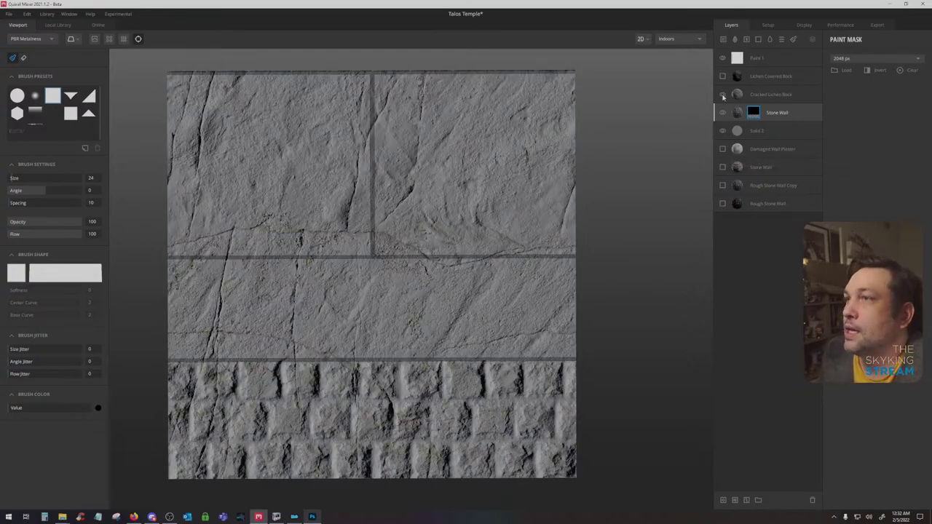
pyautogui.click(771, 94)
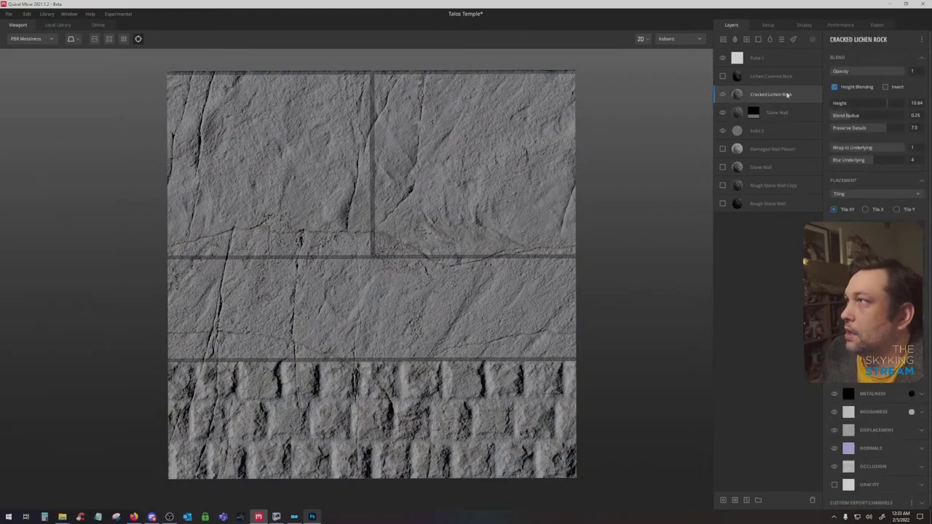
pyautogui.click(745, 500)
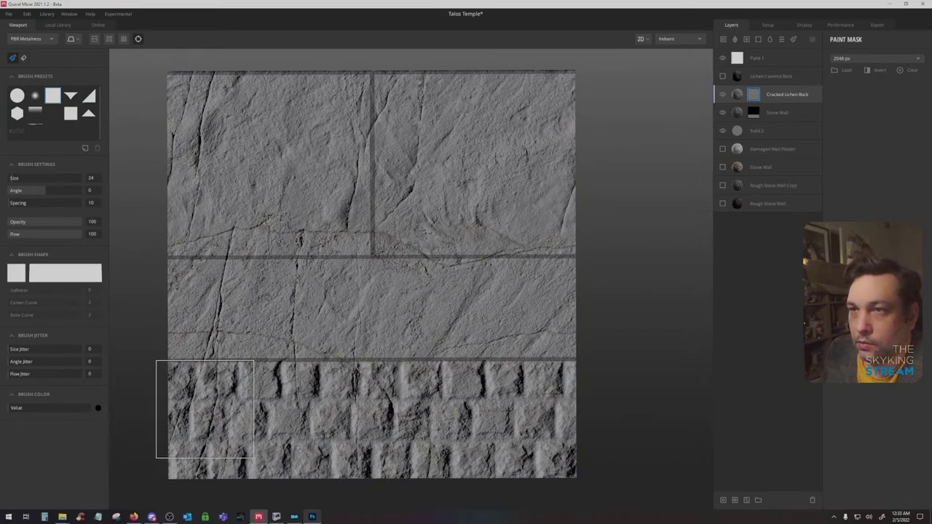
pyautogui.moveTo(205, 409); pyautogui.dragTo(549, 406)
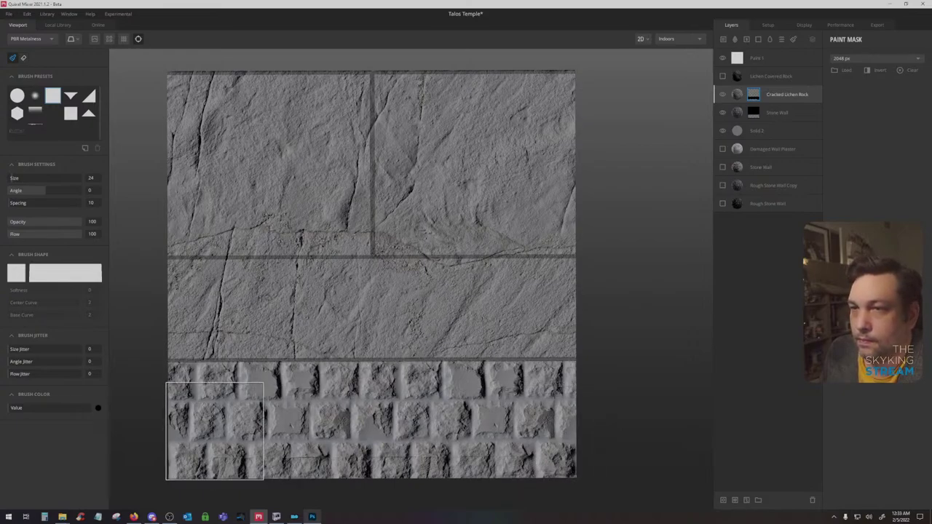
pyautogui.keyDown('shift'); pyautogui.click(215, 431); pyautogui.keyUp('shift')
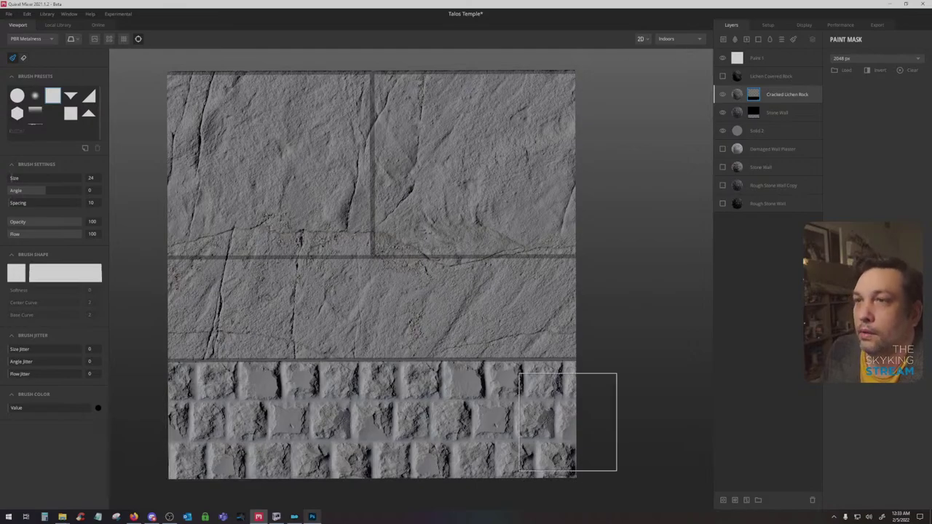
# Compare the mix with and without the Paint 1 guide to examine the stone materials' own colours
pyautogui.click(722, 58)
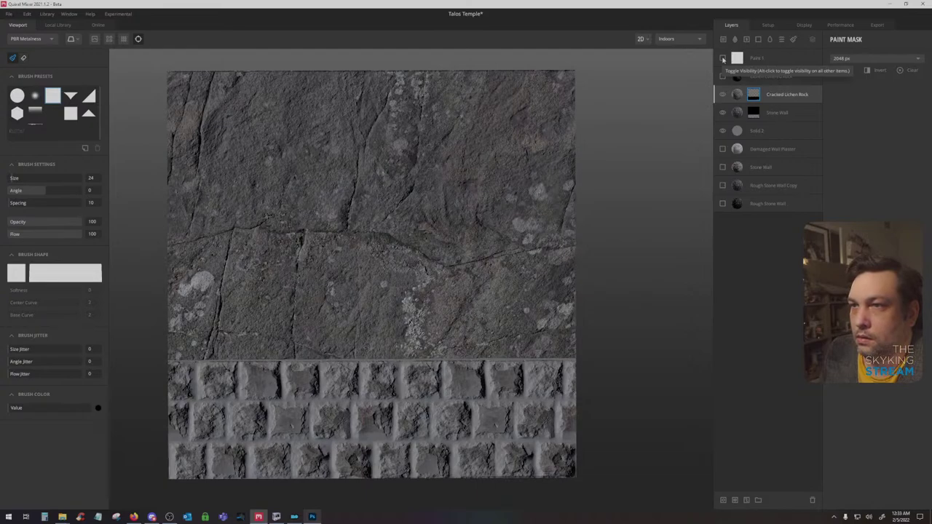
pyautogui.click(723, 58)
pyautogui.click(722, 59)
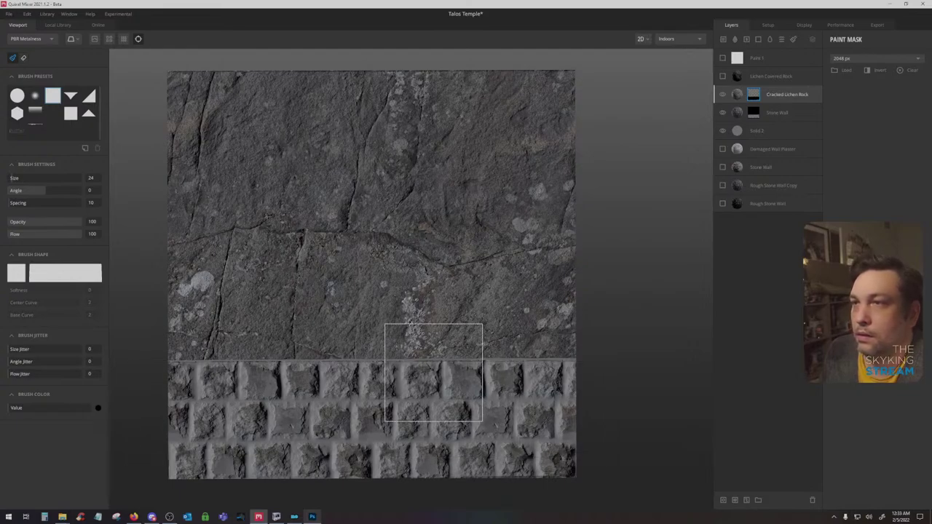
pyautogui.moveTo(432, 348)
pyautogui.mouseDown()
pyautogui.moveTo(513, 291)
pyautogui.moveTo(400, 291)
pyautogui.moveTo(417, 309)
pyautogui.mouseUp()
# Show the Lichen Covered Rock layer, mask it out of the bottom stone band with a paint mask, and hide the Paint 1 guide
pyautogui.click(722, 76)
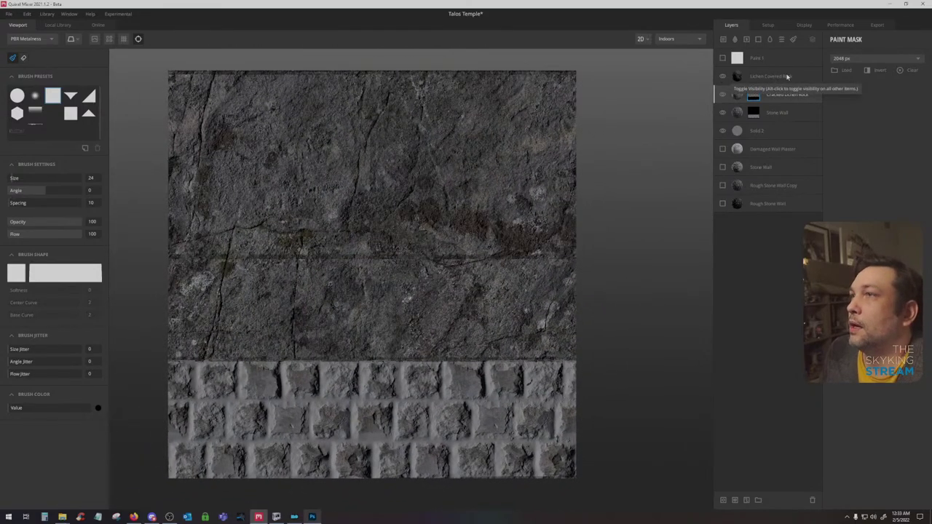
pyautogui.click(786, 77)
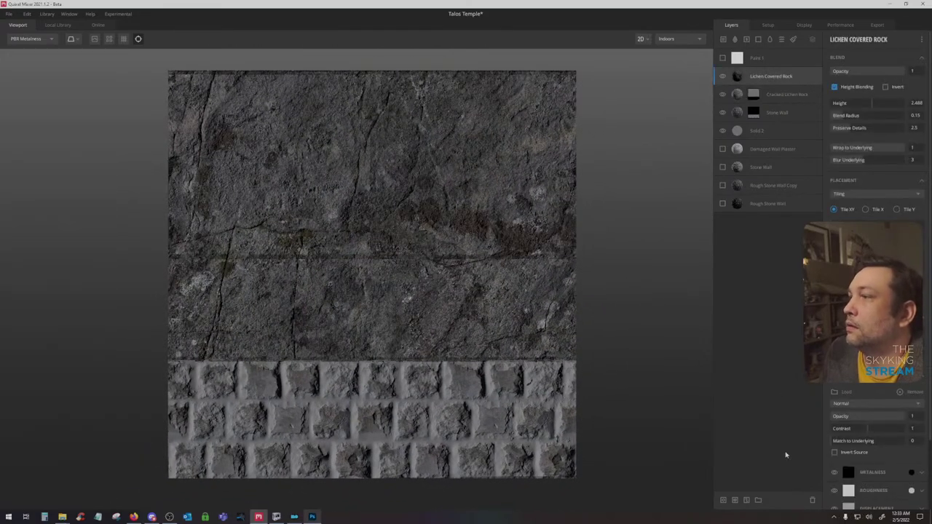
pyautogui.click(746, 502)
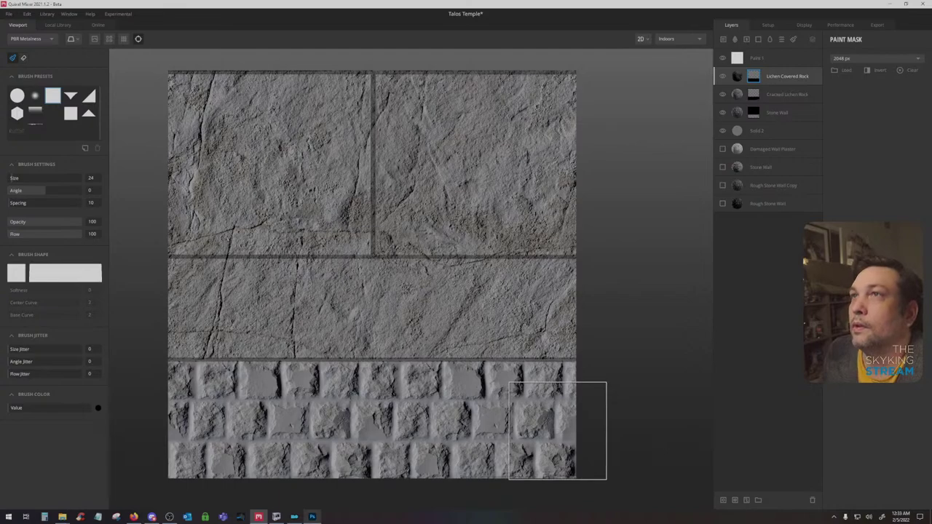
pyautogui.click(722, 58)
pyautogui.moveTo(431, 349); pyautogui.dragTo(493, 306)
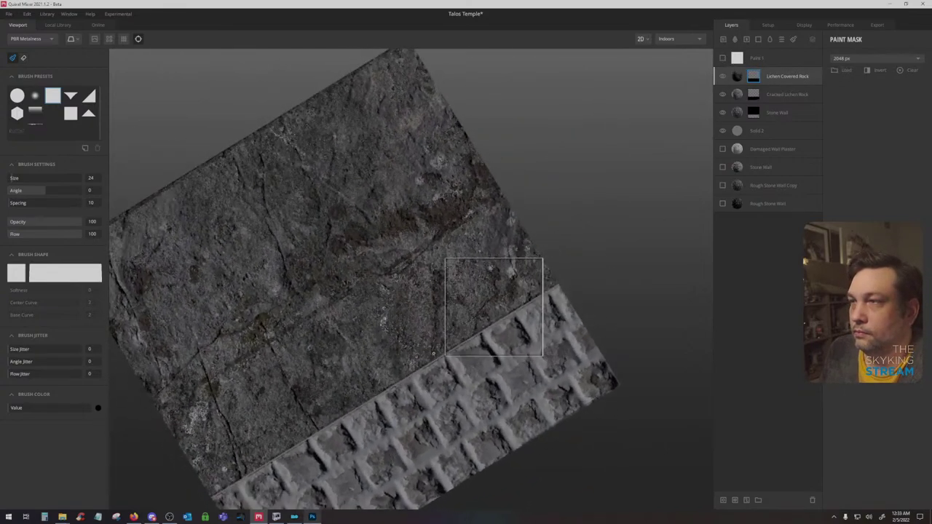
# Switch to the 3D view with displacement preview on and examine the relief of the stone bands from several angles
pyautogui.press('f')
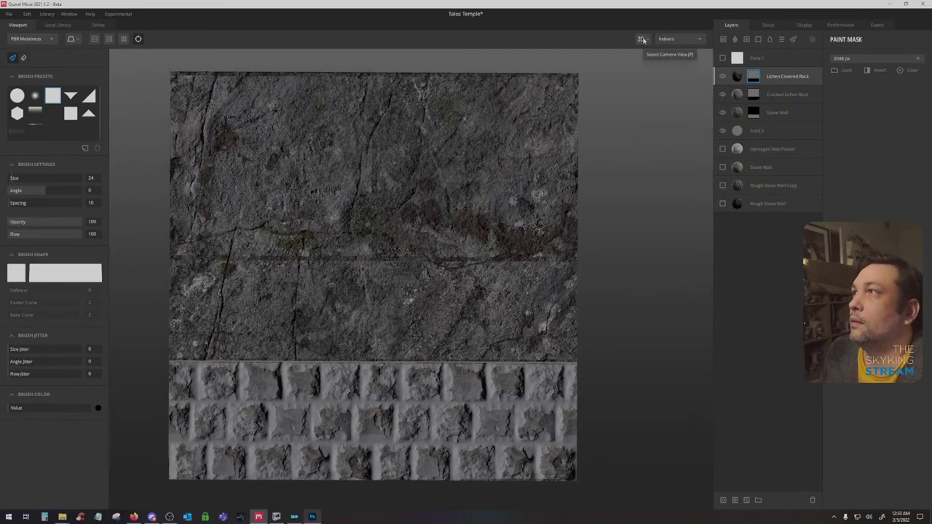
pyautogui.click(641, 39)
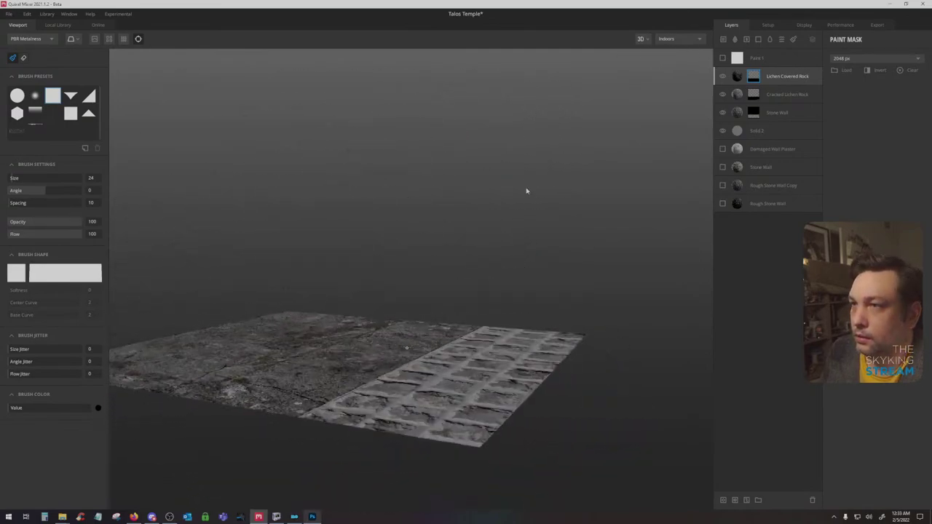
pyautogui.click(94, 39)
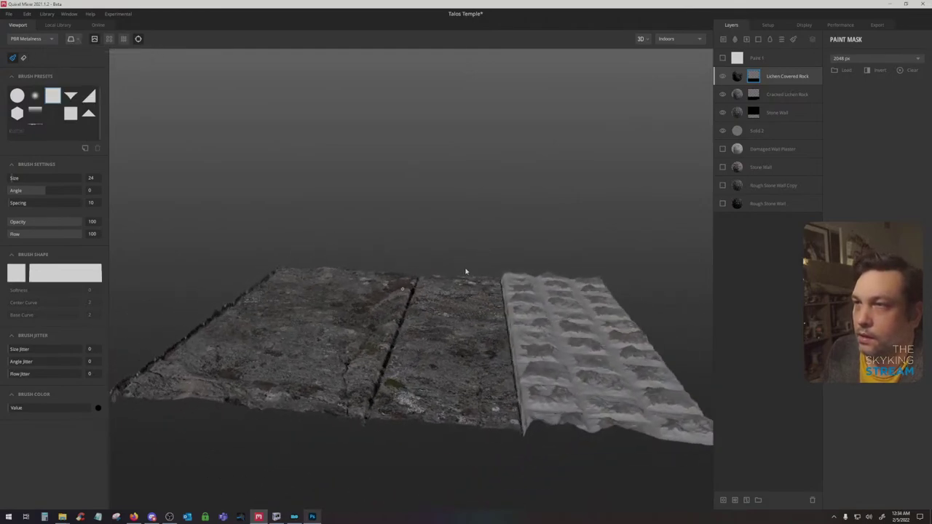
pyautogui.moveTo(466, 271); pyautogui.dragTo(437, 340)
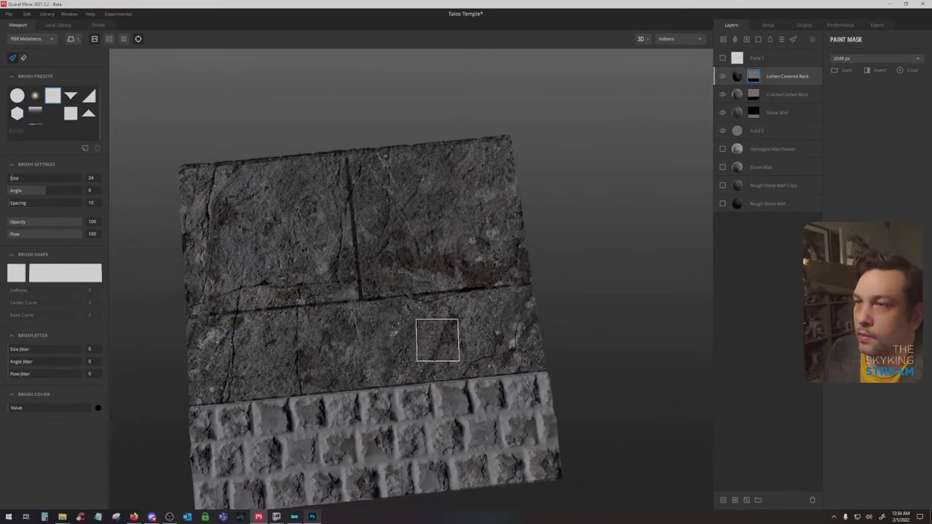
pyautogui.scroll(2, 436, 340)
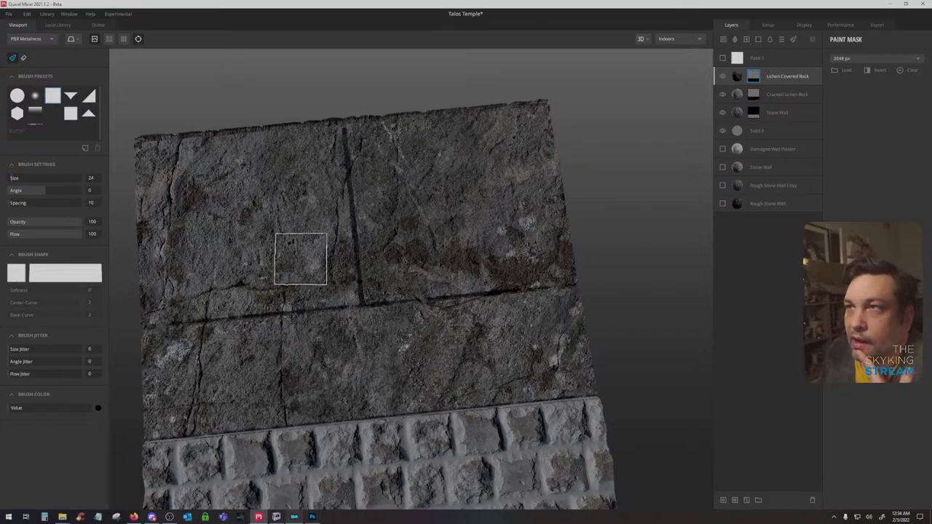
pyautogui.moveTo(529, 333)
pyautogui.mouseDown()
pyautogui.moveTo(537, 294)
pyautogui.moveTo(527, 286)
pyautogui.moveTo(604, 350)
pyautogui.moveTo(605, 376)
pyautogui.mouseUp()
pyautogui.scroll(-3, 542, 291)
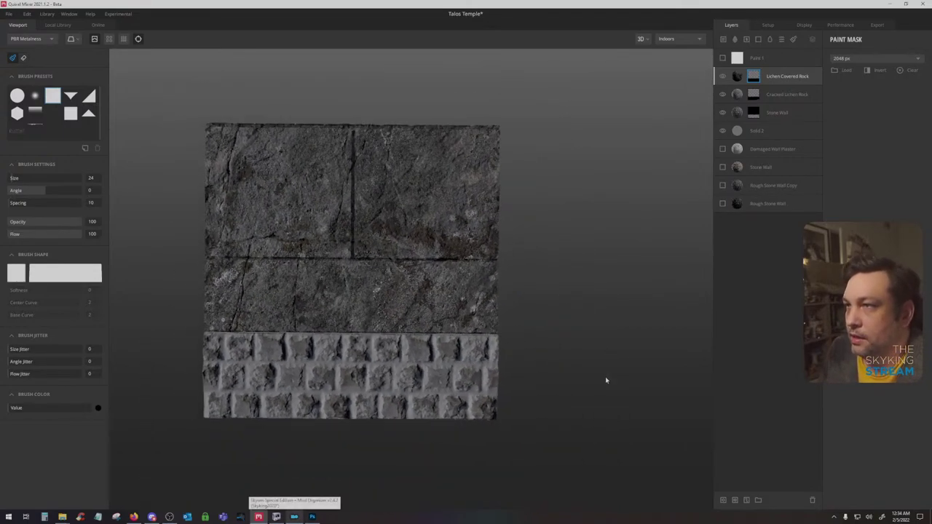
pyautogui.moveTo(580, 321)
pyautogui.mouseDown()
pyautogui.moveTo(598, 335)
pyautogui.moveTo(612, 284)
pyautogui.mouseUp()
pyautogui.scroll(3, 585, 326)
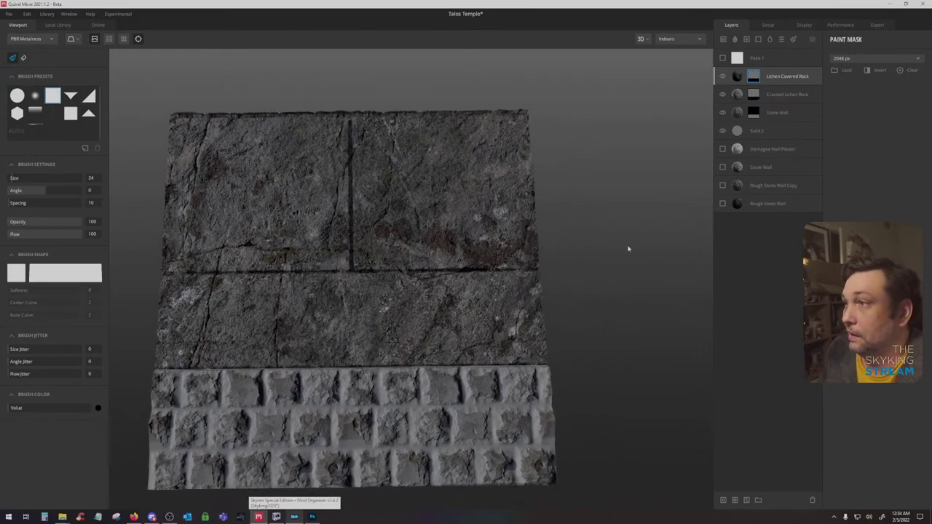
# Set the Solid 2 layer's blend height to 0 and the masked Stone Wall layer's blend height to 8.06
pyautogui.click(800, 112)
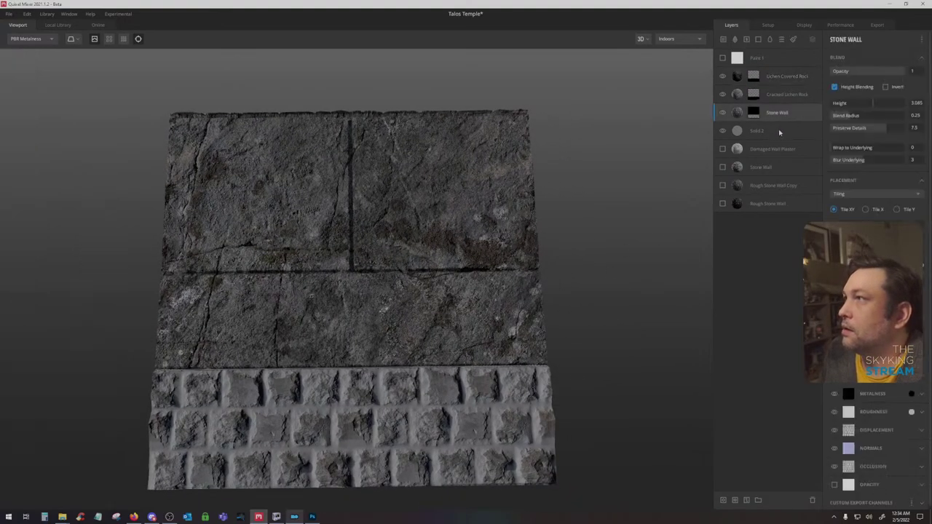
pyautogui.click(778, 131)
pyautogui.click(865, 104)
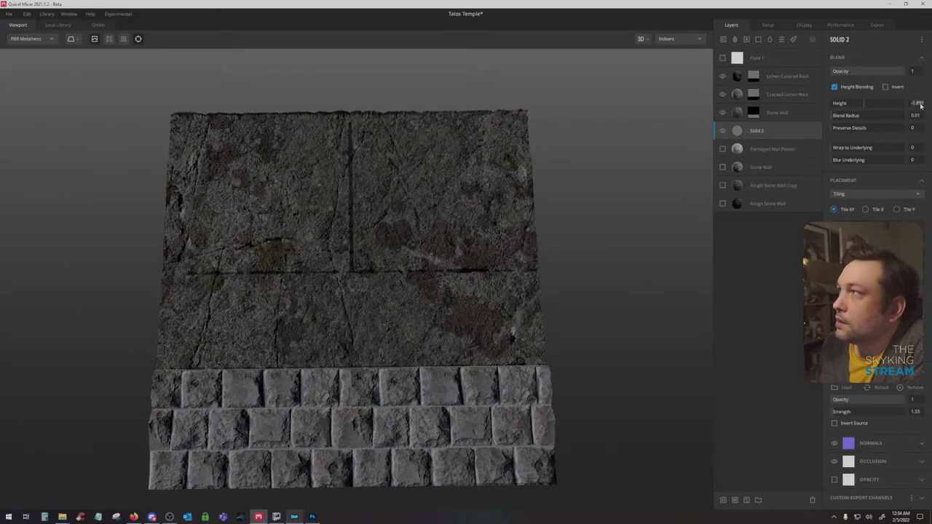
pyautogui.write('0')
pyautogui.press('Return')
pyautogui.click(794, 114)
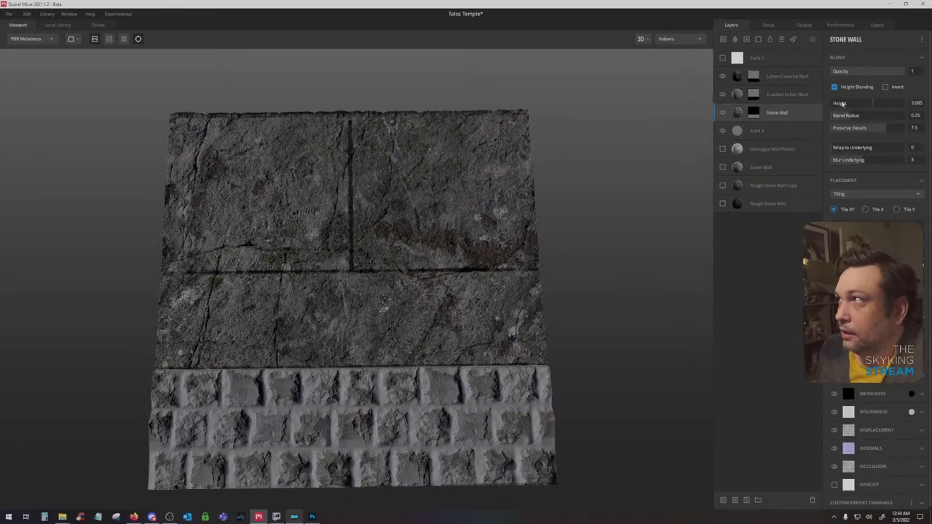
pyautogui.moveTo(874, 104); pyautogui.dragTo(882, 104)
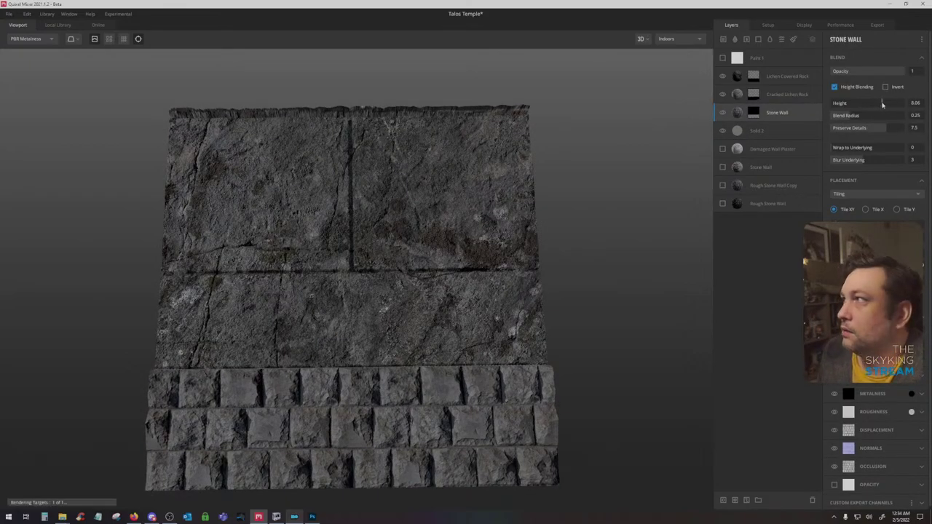
# Hide the Lichen Covered Rock layer and set the Cracked Lichen Rock layer's height to 7.5 and Blur Underlying to 3
pyautogui.click(723, 76)
pyautogui.click(777, 97)
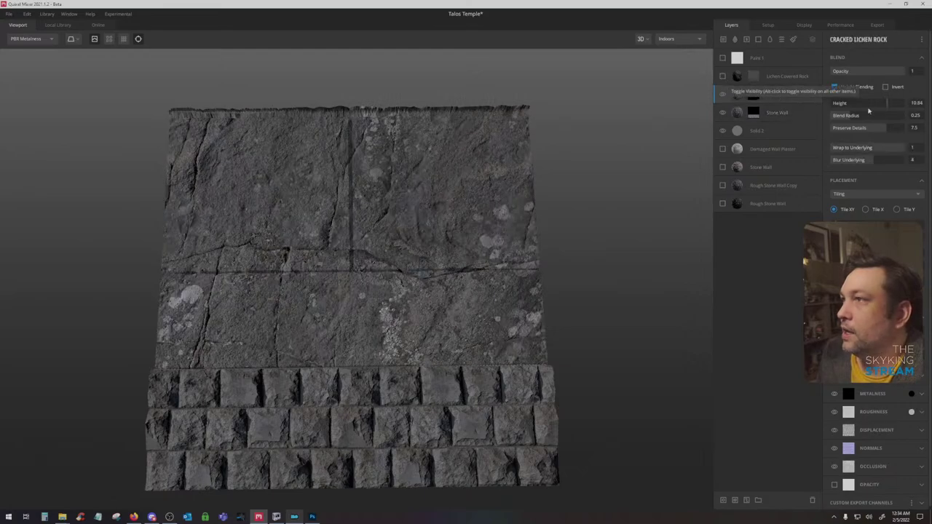
pyautogui.moveTo(888, 104)
pyautogui.mouseDown()
pyautogui.moveTo(867, 105)
pyautogui.moveTo(881, 106)
pyautogui.mouseUp()
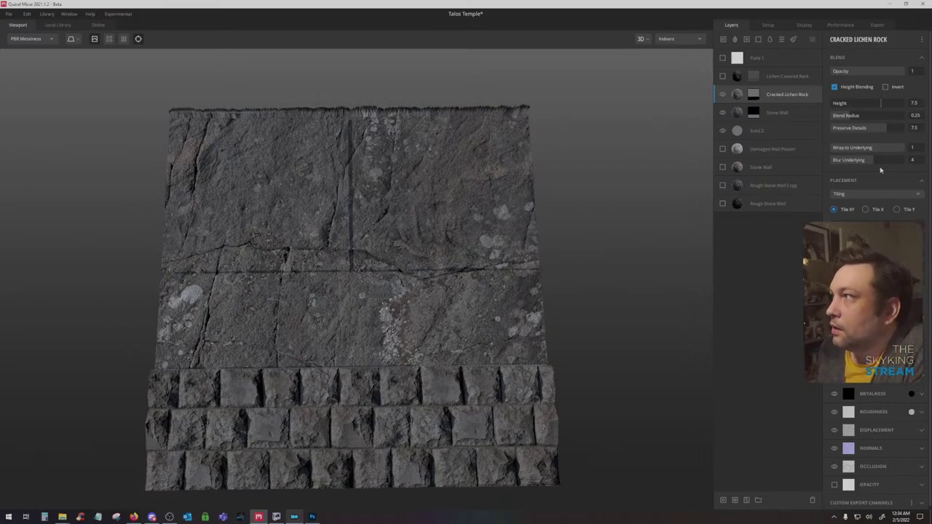
pyautogui.moveTo(873, 160); pyautogui.dragTo(866, 157)
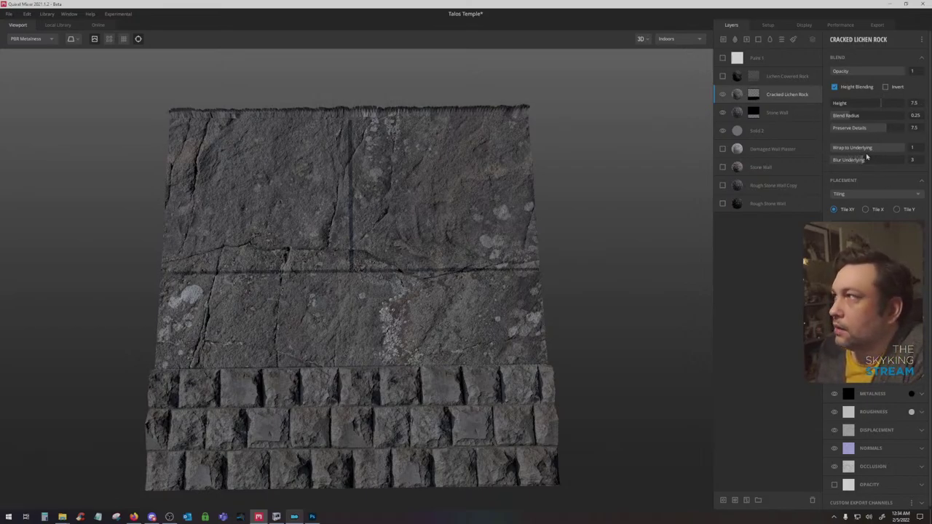
# Show the Lichen Covered Rock layer again and set its blend height to 2.09, checking the relief in 3D
pyautogui.click(722, 76)
pyautogui.click(786, 75)
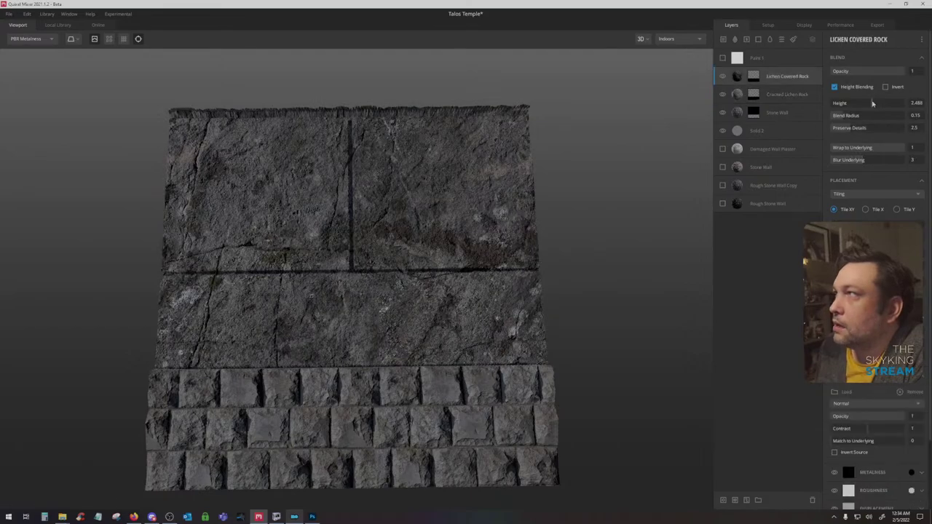
pyautogui.moveTo(860, 103); pyautogui.dragTo(870, 102)
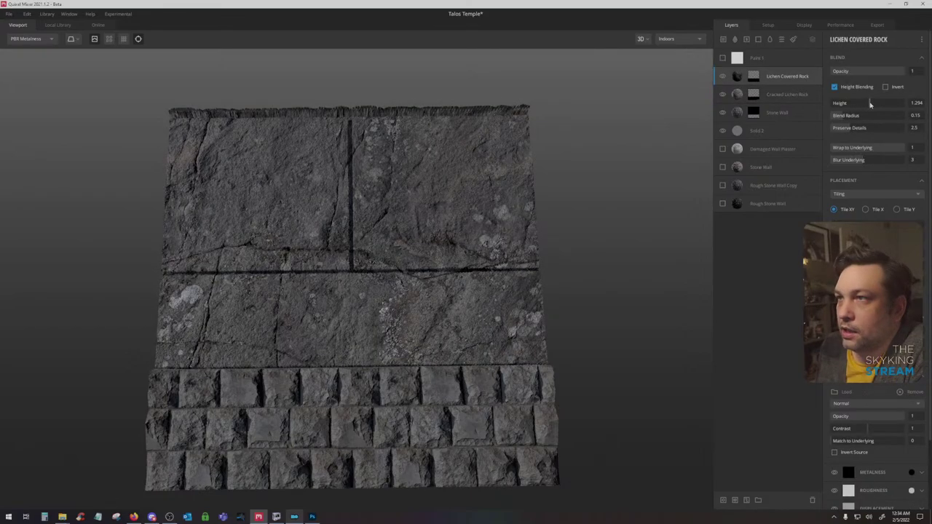
pyautogui.moveTo(323, 266); pyautogui.dragTo(490, 187)
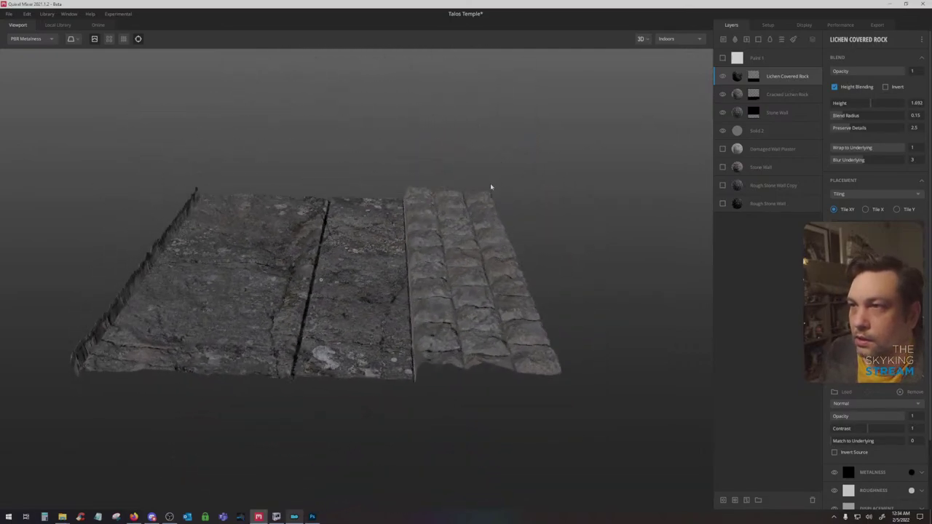
pyautogui.click(795, 94)
pyautogui.click(791, 77)
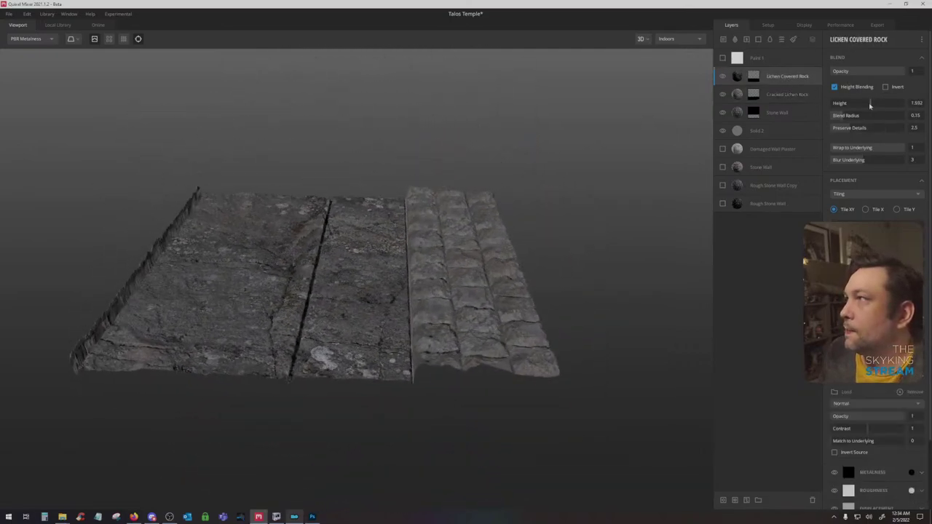
pyautogui.moveTo(866, 106); pyautogui.dragTo(871, 106)
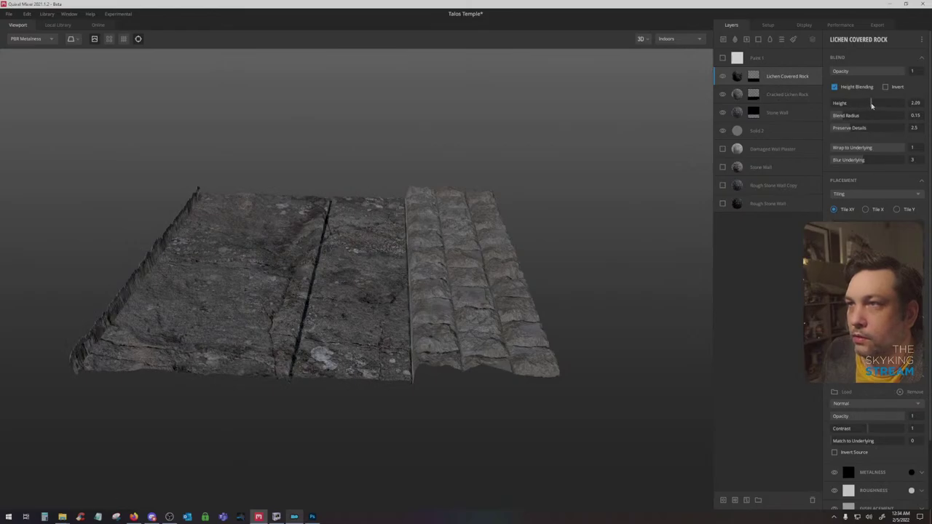
pyautogui.moveTo(371, 237); pyautogui.dragTo(366, 281)
pyautogui.scroll(3, 317, 237)
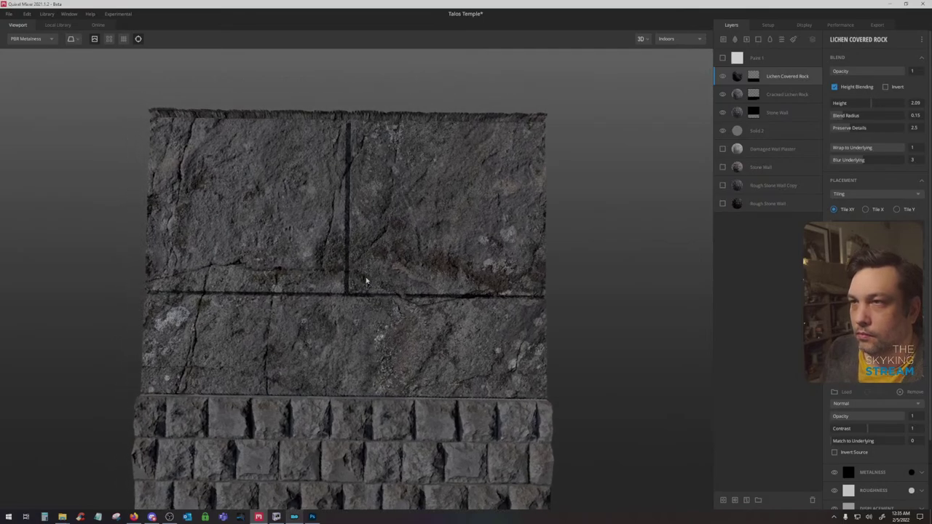
pyautogui.moveTo(398, 207); pyautogui.dragTo(334, 294)
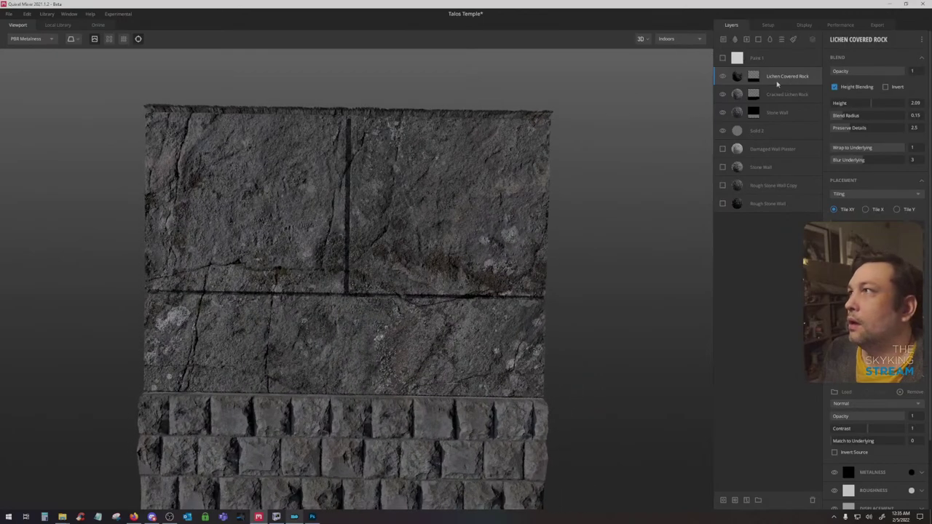
# Open the Lichen Covered Rock paint mask in 2D view, show the Paint 1 guide and examine the stones against its lines
pyautogui.click(752, 77)
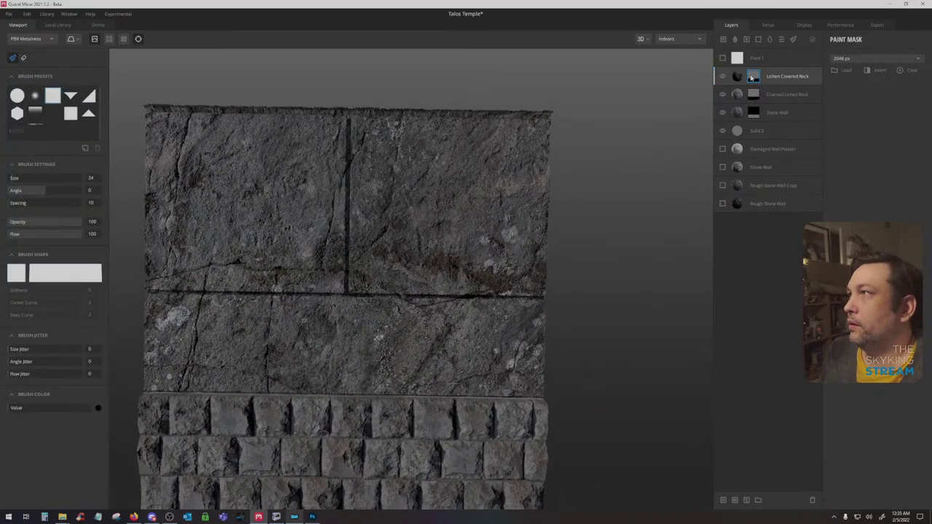
pyautogui.click(640, 39)
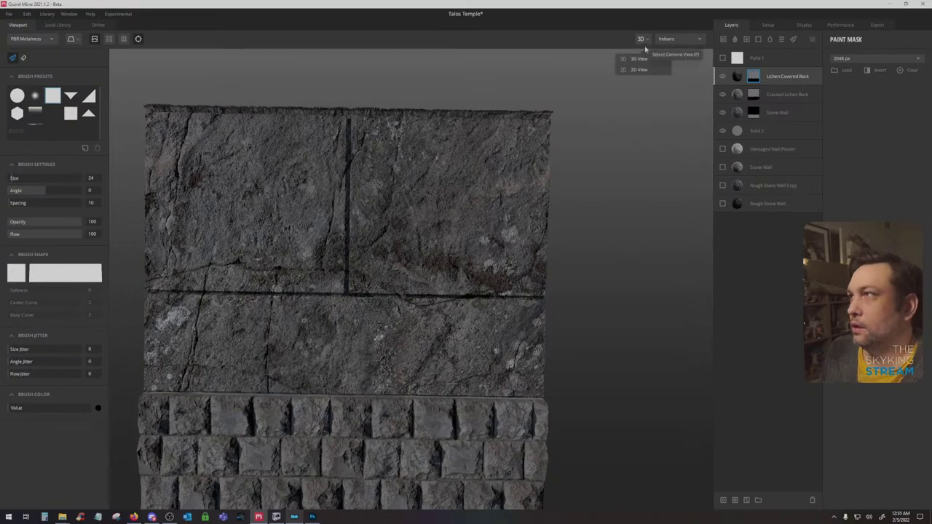
pyautogui.click(640, 69)
pyautogui.moveTo(409, 182); pyautogui.dragTo(440, 298)
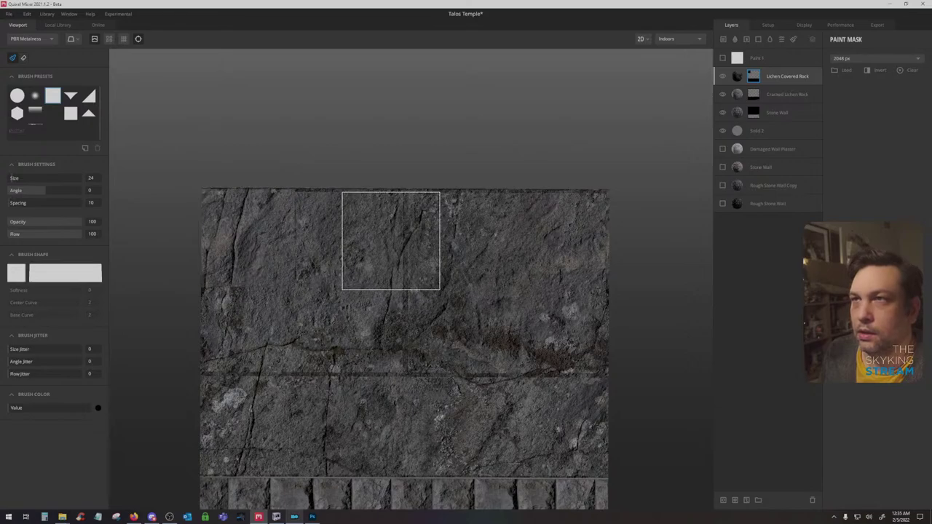
pyautogui.scroll(-3, 243, 175)
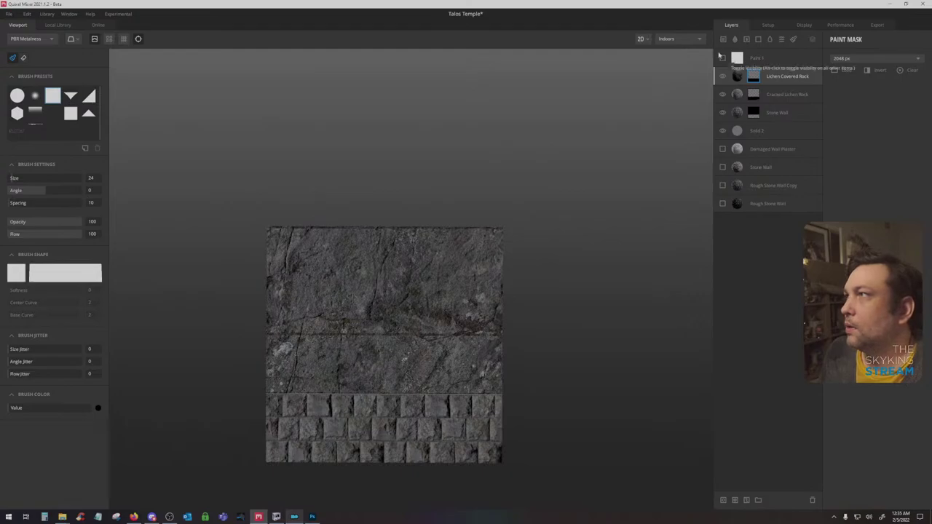
pyautogui.click(722, 57)
pyautogui.scroll(5, 269, 247)
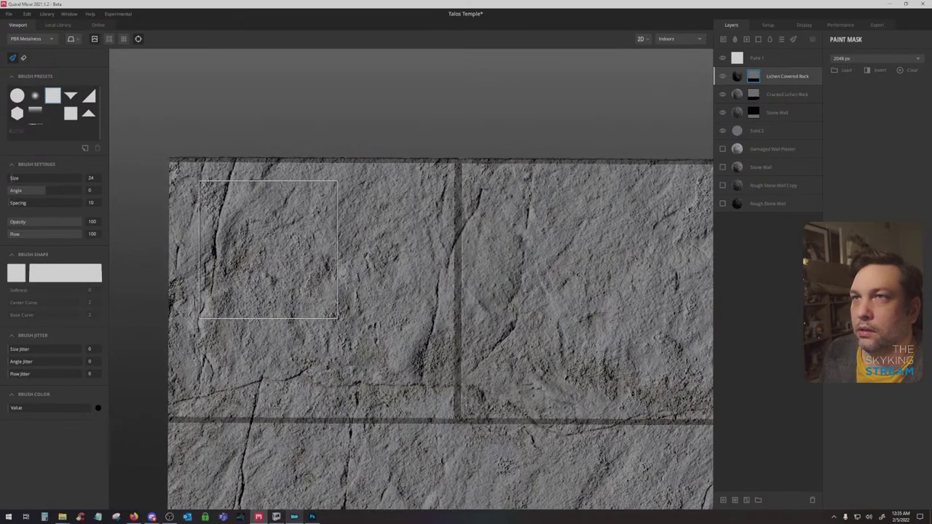
pyautogui.scroll(-2, 340, 268)
pyautogui.scroll(-2, 339, 267)
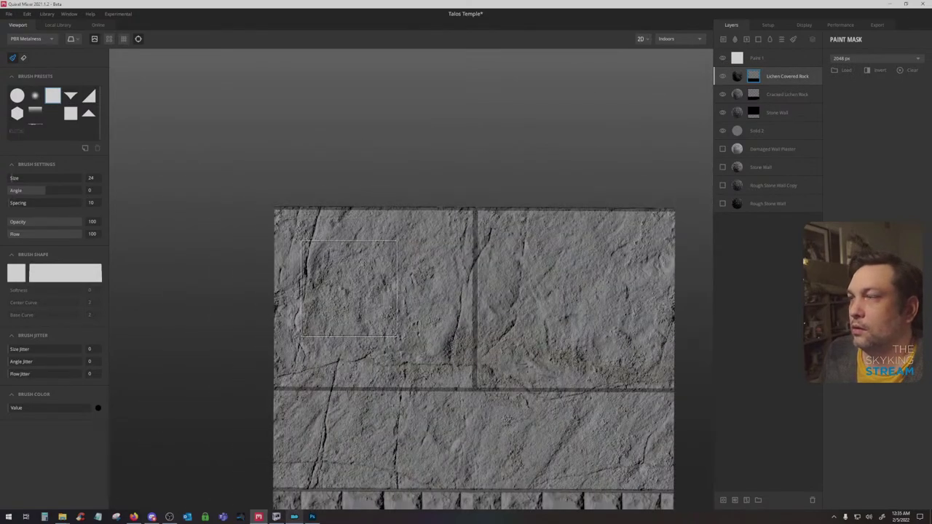
pyautogui.moveTo(397, 329); pyautogui.dragTo(377, 175)
pyautogui.moveTo(306, 359); pyautogui.dragTo(313, 339)
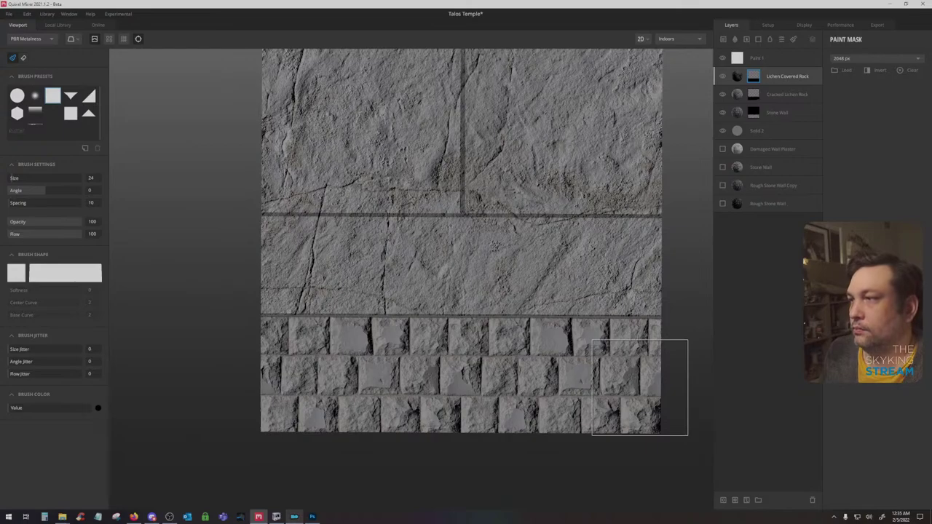
pyautogui.moveTo(488, 159)
pyautogui.mouseDown()
pyautogui.moveTo(477, 280)
pyautogui.moveTo(465, 268)
pyautogui.mouseUp()
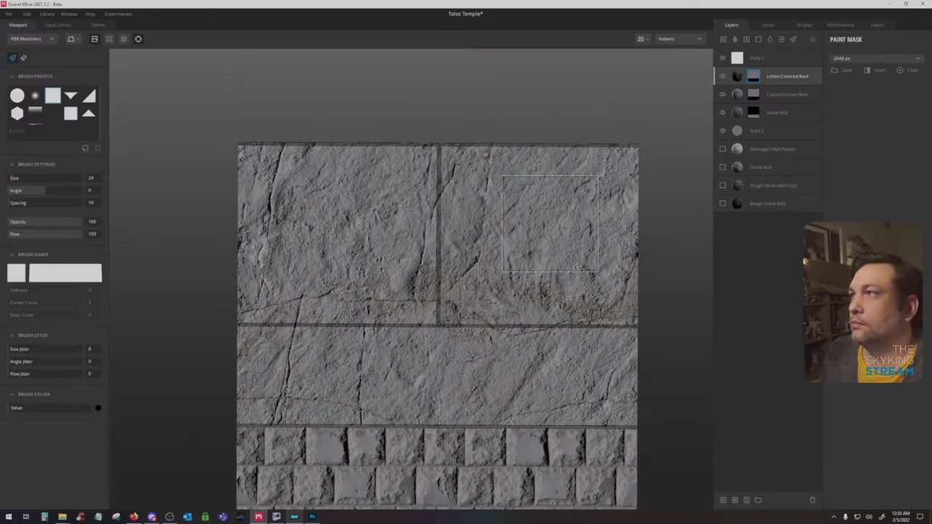
# Open the Cracked Lichen Rock paint mask, check the stone bands against the guide lines and hide the Paint 1 guide
pyautogui.click(773, 95)
pyautogui.moveTo(496, 348); pyautogui.dragTo(522, 218)
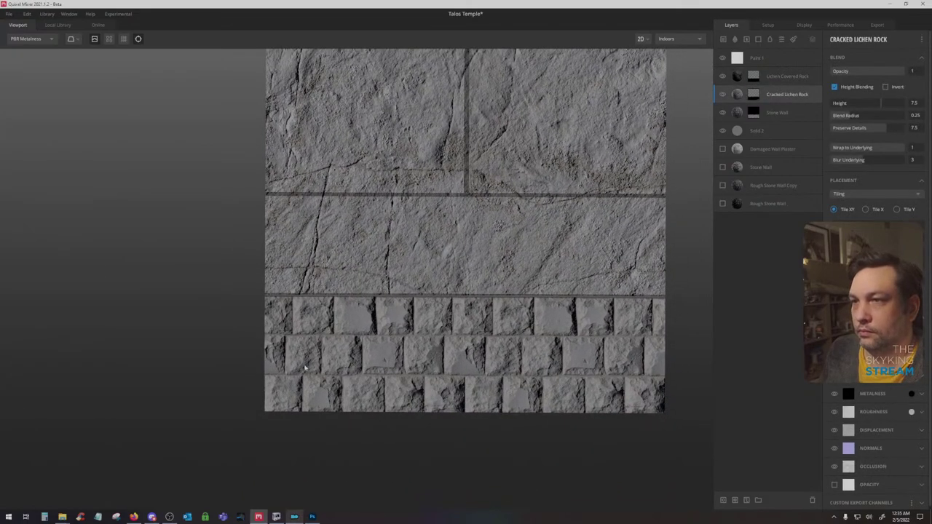
pyautogui.click(753, 94)
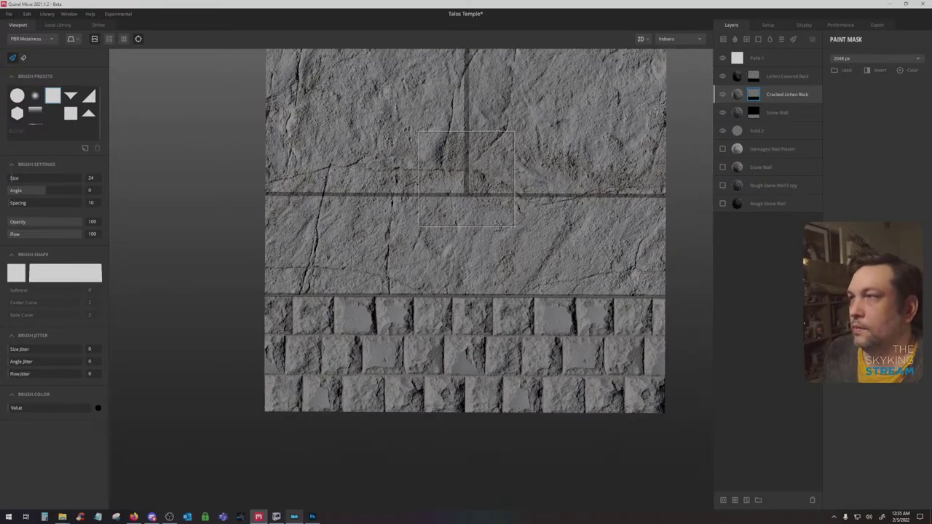
pyautogui.moveTo(467, 178); pyautogui.dragTo(412, 334)
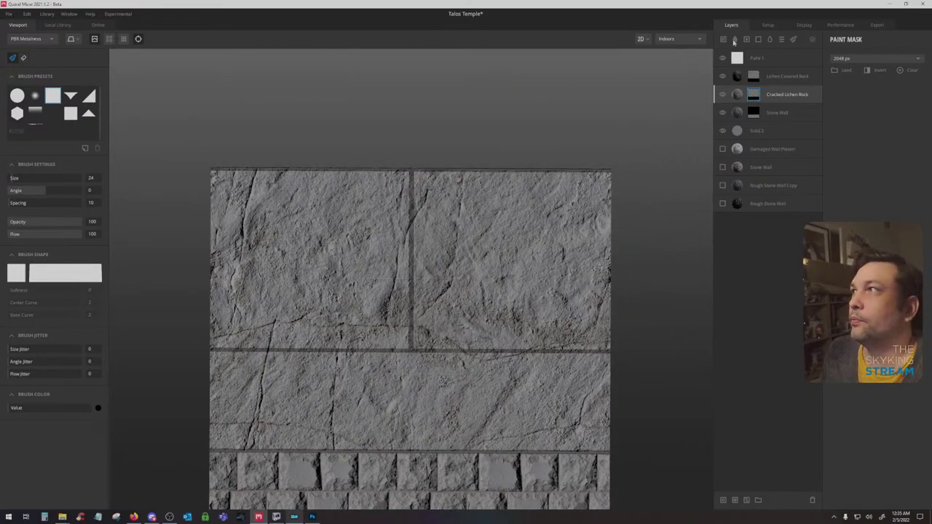
pyautogui.click(722, 57)
# Return to the 3D view and turn off the displacement preview
pyautogui.click(641, 39)
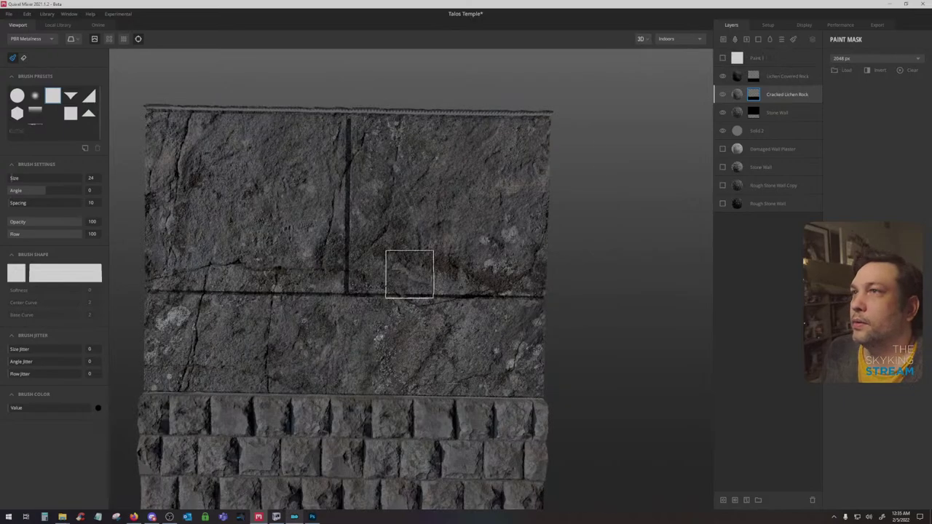
pyautogui.moveTo(409, 273)
pyautogui.mouseDown()
pyautogui.moveTo(590, 118)
pyautogui.moveTo(402, 277)
pyautogui.mouseUp()
pyautogui.click(30, 39)
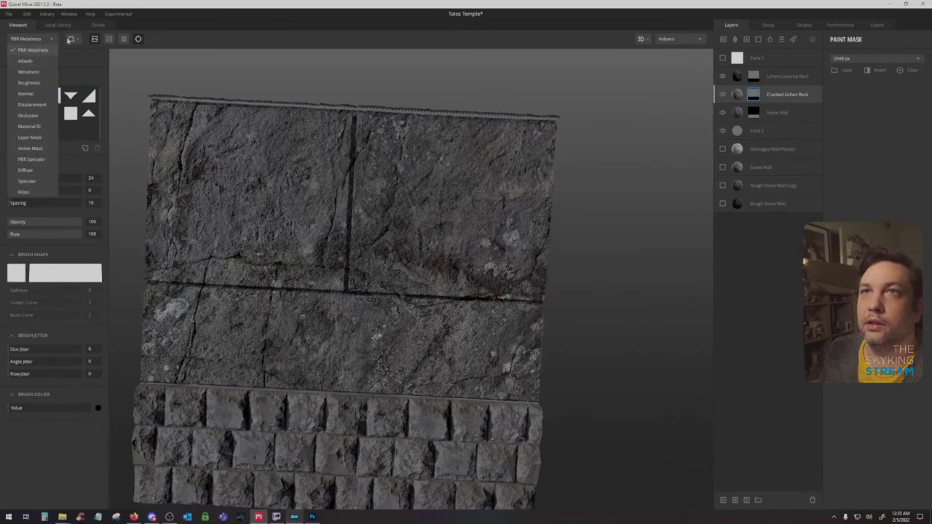
pyautogui.click(93, 40)
pyautogui.click(94, 40)
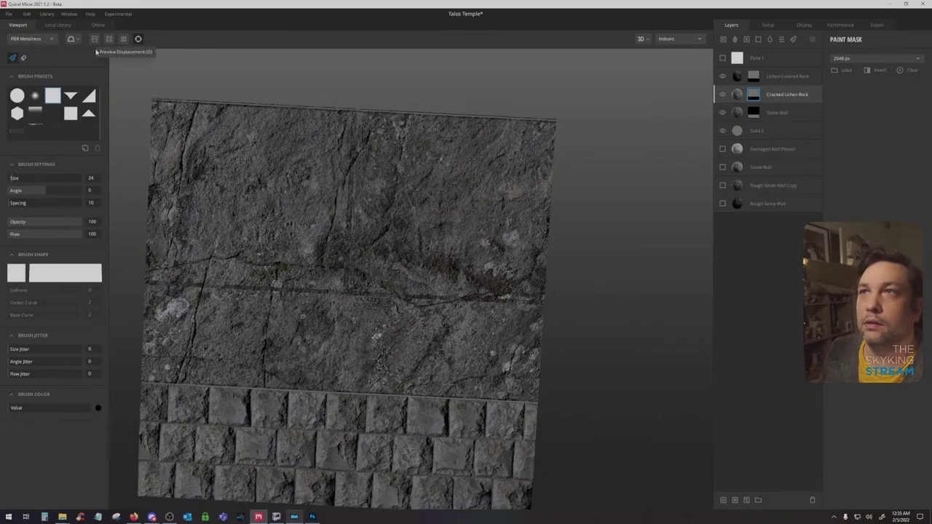
# Set the Lichen Covered Rock layer's blend height to 1.692 and check the stone surface in 3D
pyautogui.moveTo(255, 264)
pyautogui.mouseDown()
pyautogui.moveTo(328, 192)
pyautogui.moveTo(516, 124)
pyautogui.moveTo(249, 208)
pyautogui.moveTo(259, 272)
pyautogui.moveTo(328, 249)
pyautogui.mouseUp()
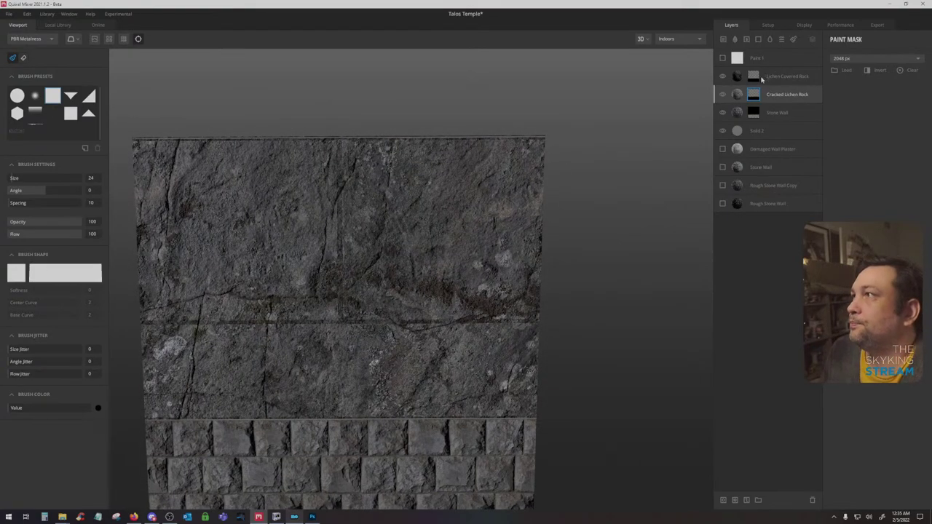
pyautogui.click(793, 77)
pyautogui.moveTo(871, 105)
pyautogui.mouseDown()
pyautogui.moveTo(861, 105)
pyautogui.moveTo(870, 105)
pyautogui.mouseUp()
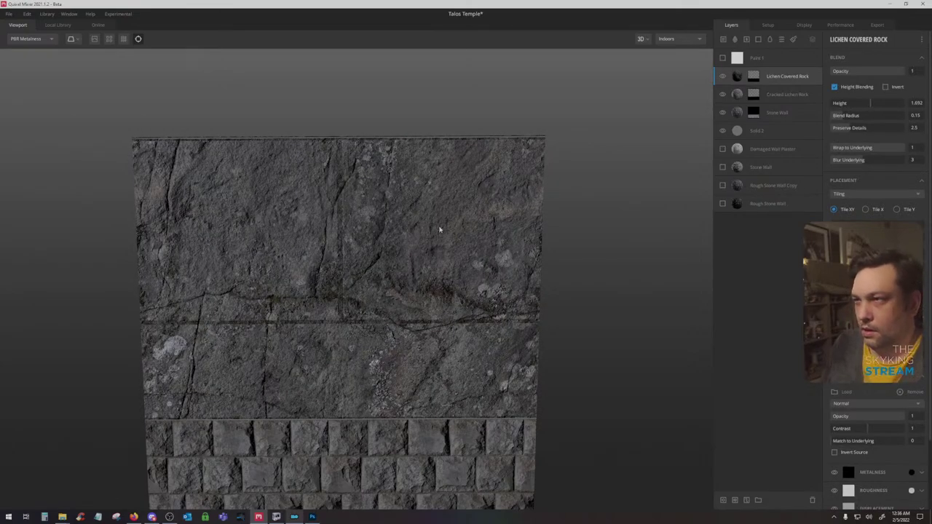
pyautogui.moveTo(439, 230); pyautogui.dragTo(388, 306)
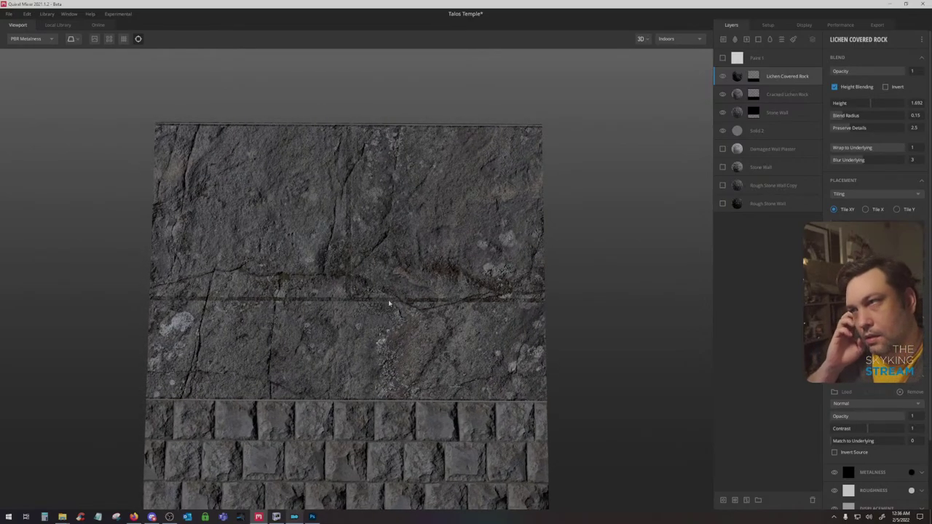
# Delete the paint masks from the Lichen Covered Rock and Cracked Lichen Rock layers
pyautogui.rightClick(755, 78)
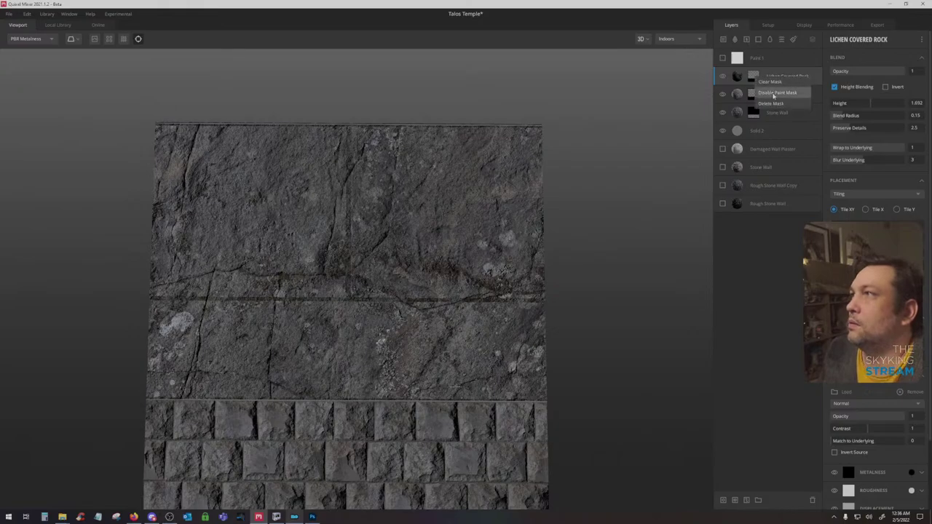
pyautogui.click(773, 104)
pyautogui.rightClick(755, 95)
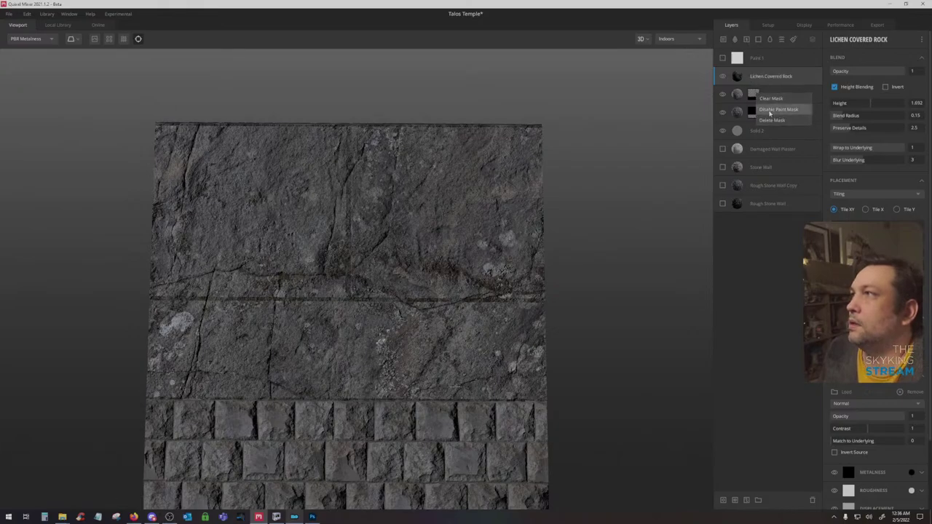
pyautogui.click(770, 120)
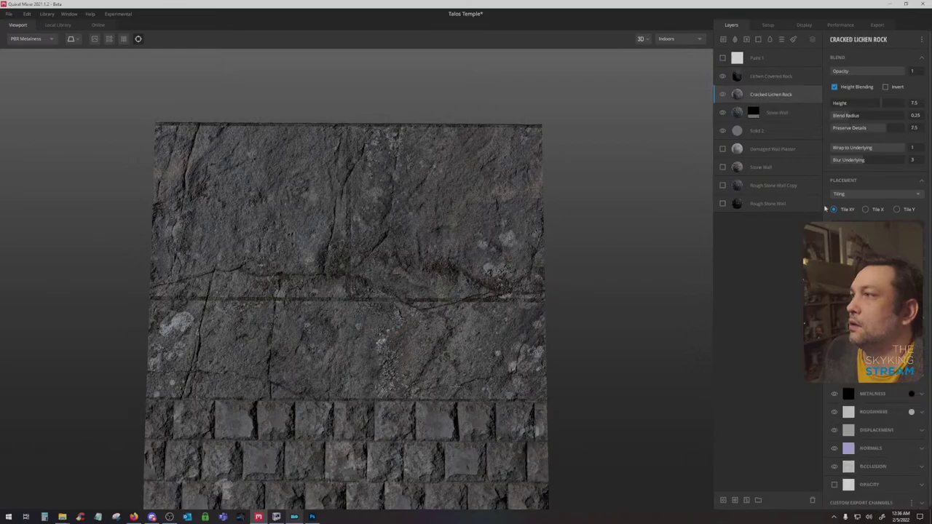
# Add a paint mask to Cracked Lichen Rock and, in 2D view, mask out the small block rows below the lowest Paint 1 guide line
pyautogui.click(746, 500)
pyautogui.click(722, 58)
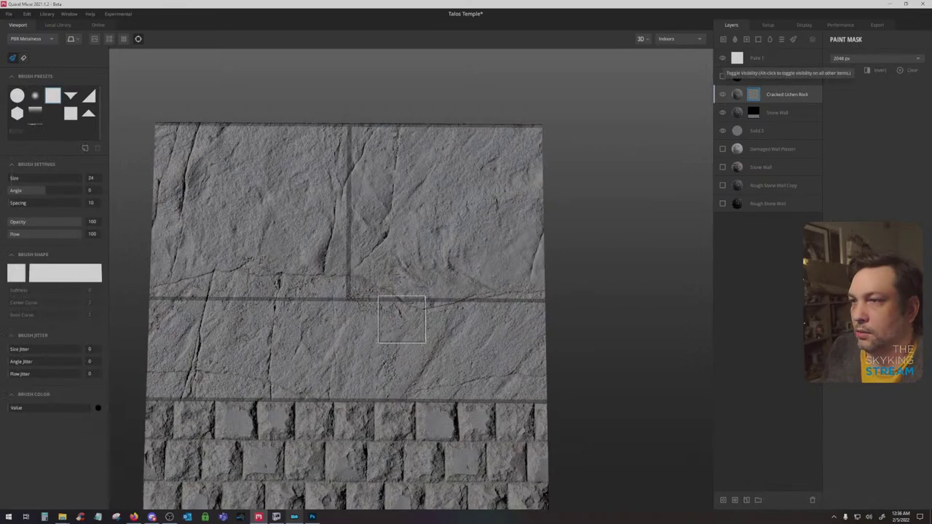
pyautogui.moveTo(402, 319)
pyautogui.mouseDown()
pyautogui.moveTo(517, 162)
pyautogui.moveTo(463, 278)
pyautogui.mouseUp()
pyautogui.click(643, 39)
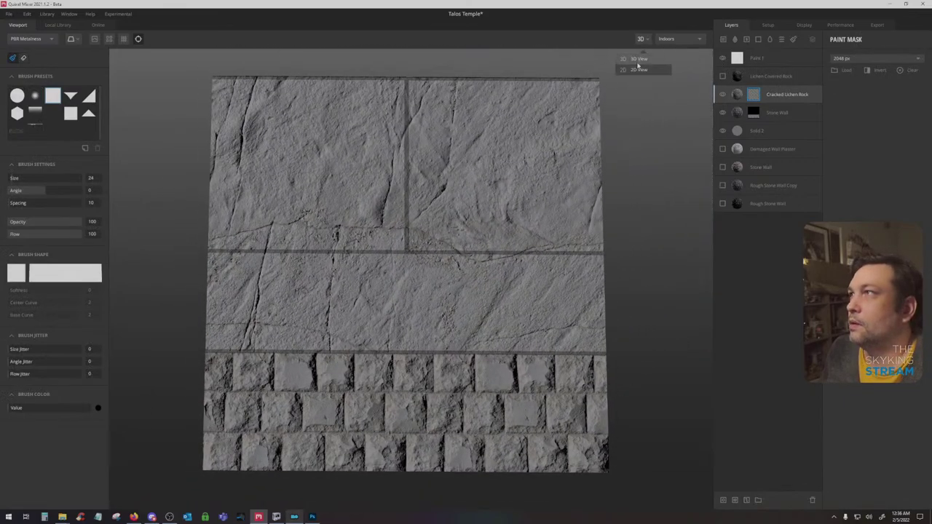
pyautogui.click(639, 70)
pyautogui.moveTo(490, 342); pyautogui.dragTo(459, 178)
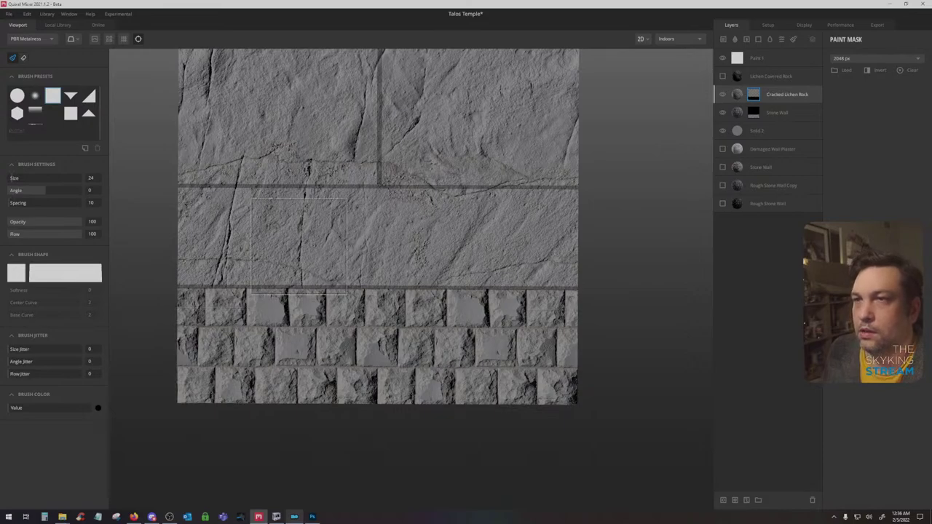
pyautogui.moveTo(297, 240)
pyautogui.mouseDown()
pyautogui.moveTo(336, 403)
pyautogui.moveTo(323, 382)
pyautogui.mouseUp()
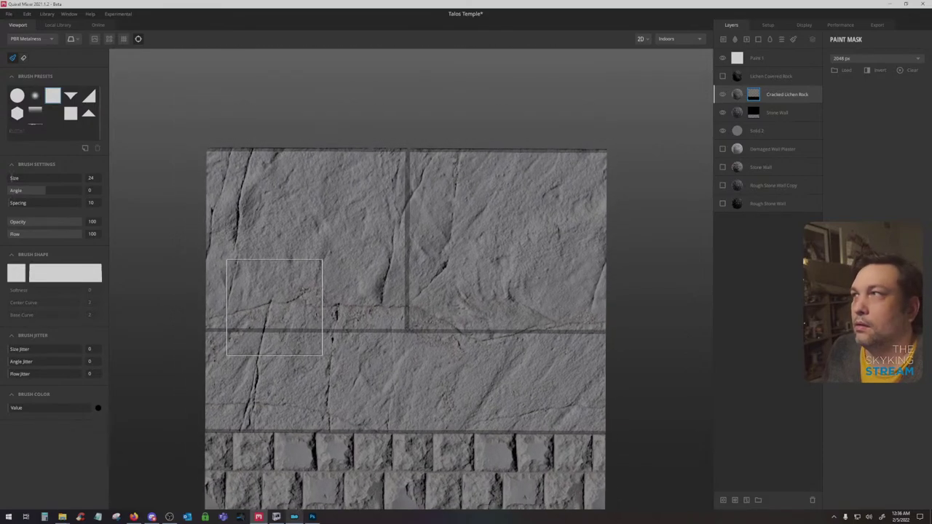
# Show the Lichen Covered Rock layer, add a paint mask and mask it out over the small block rows
pyautogui.click(721, 77)
pyautogui.click(751, 77)
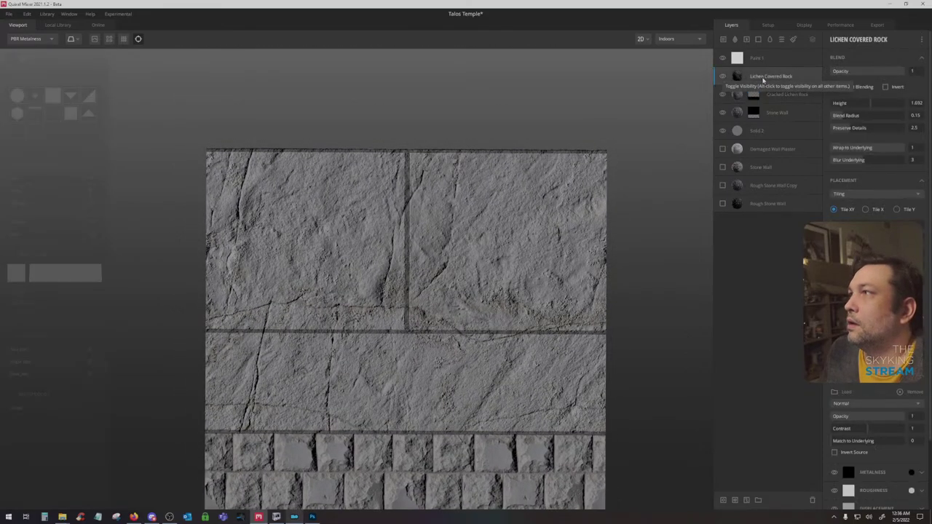
pyautogui.click(746, 500)
pyautogui.moveTo(597, 447); pyautogui.dragTo(662, 324)
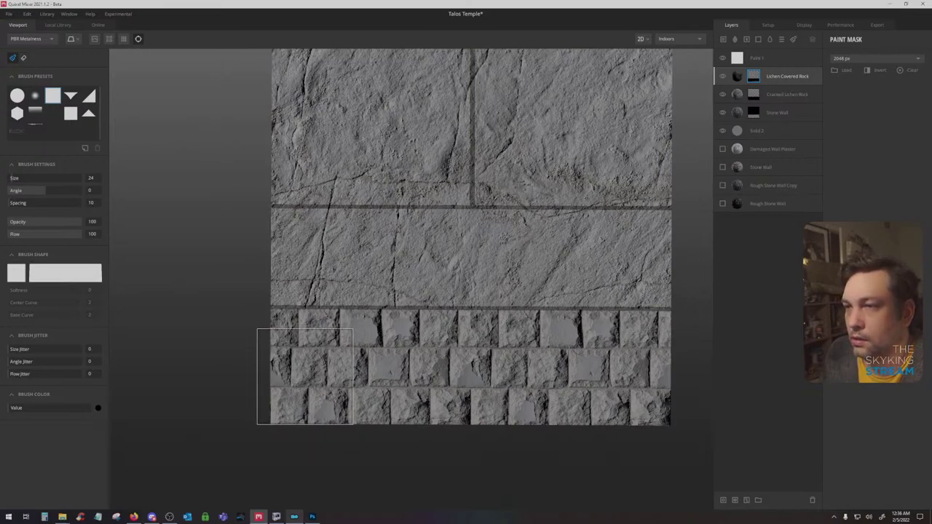
pyautogui.moveTo(470, 280); pyautogui.dragTo(386, 344)
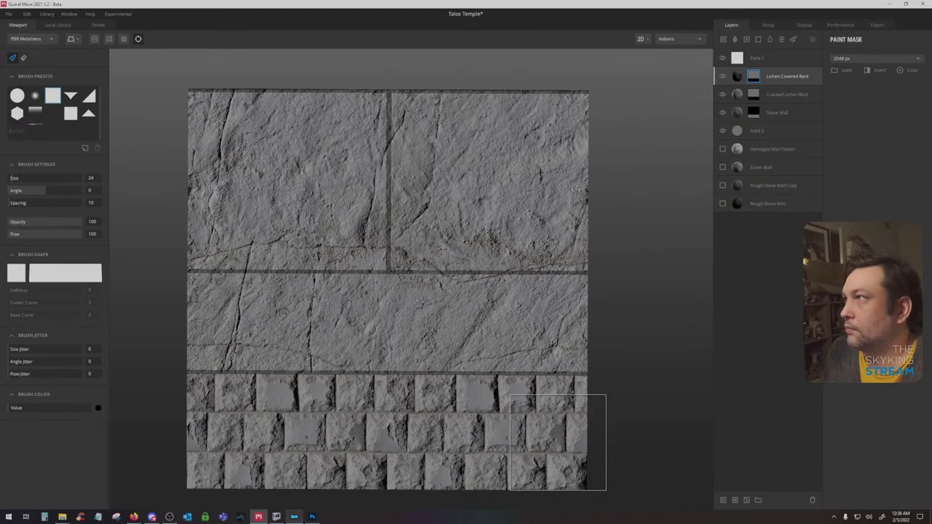
# Open the Cracked Lichen Rock paint mask, hide the Paint 1 guide and compare the stone bands with the trim-cap texture in Photoshop
pyautogui.click(758, 100)
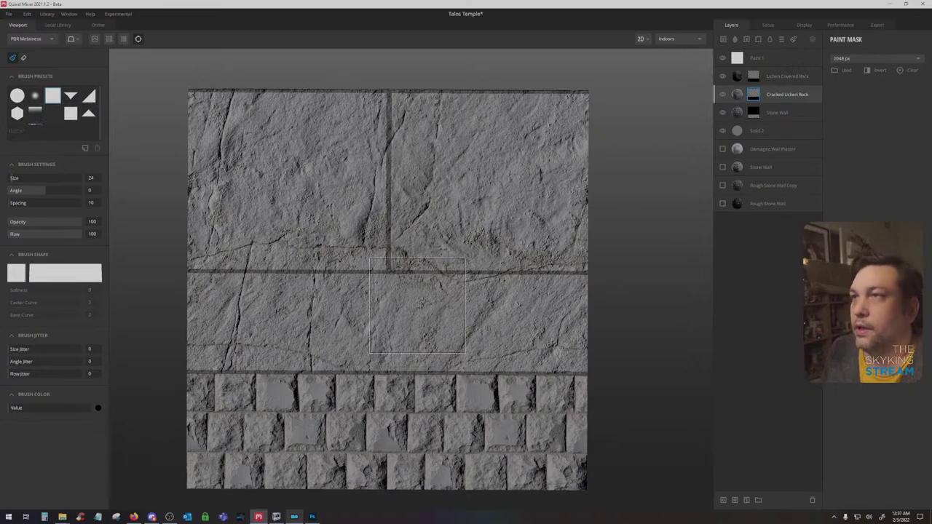
pyautogui.click(722, 58)
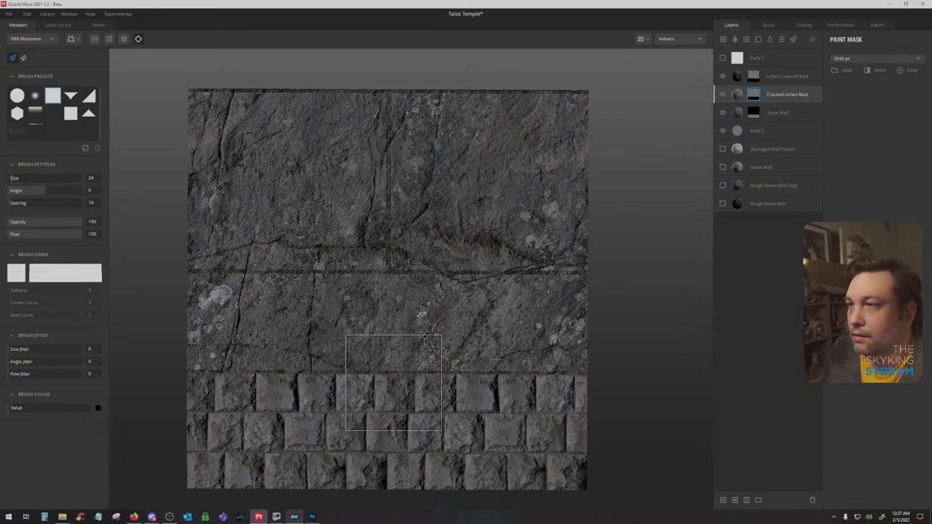
pyautogui.scroll(-1, 390, 407)
pyautogui.scroll(3, 389, 412)
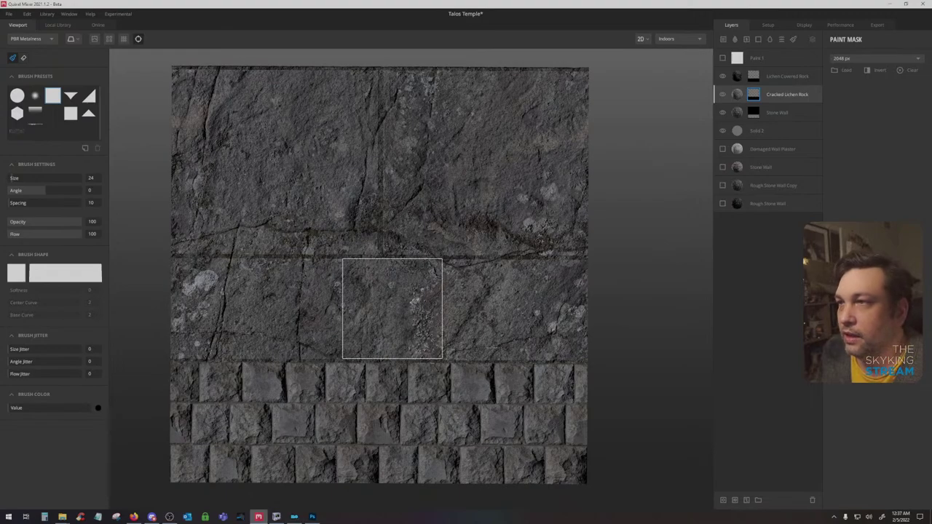
pyautogui.click(312, 516)
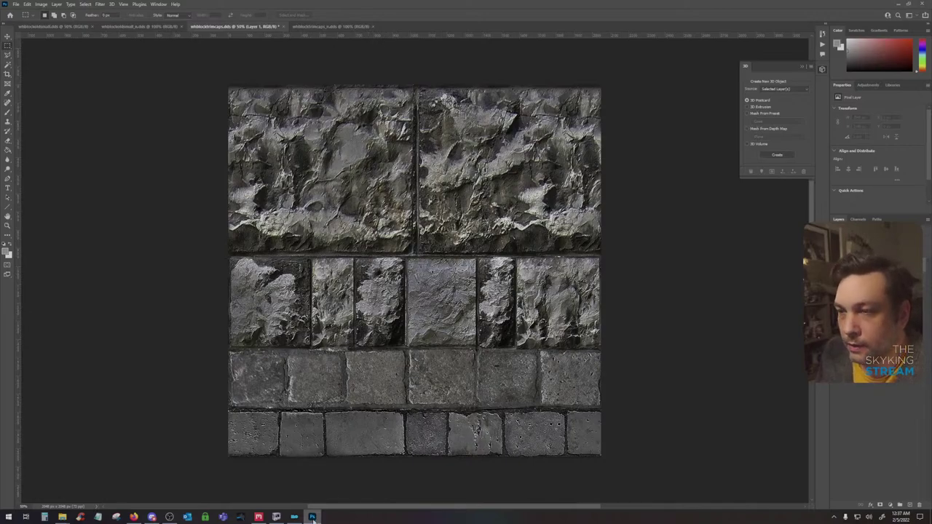
pyautogui.click(258, 517)
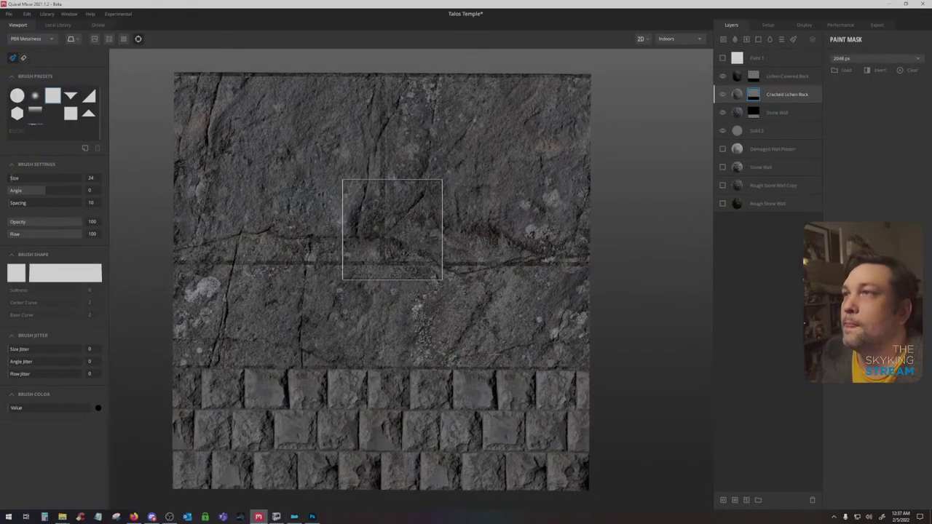
# Set the Cracked Lichen Rock layer's Blur Underlying to 5 and look over the joints
pyautogui.click(815, 94)
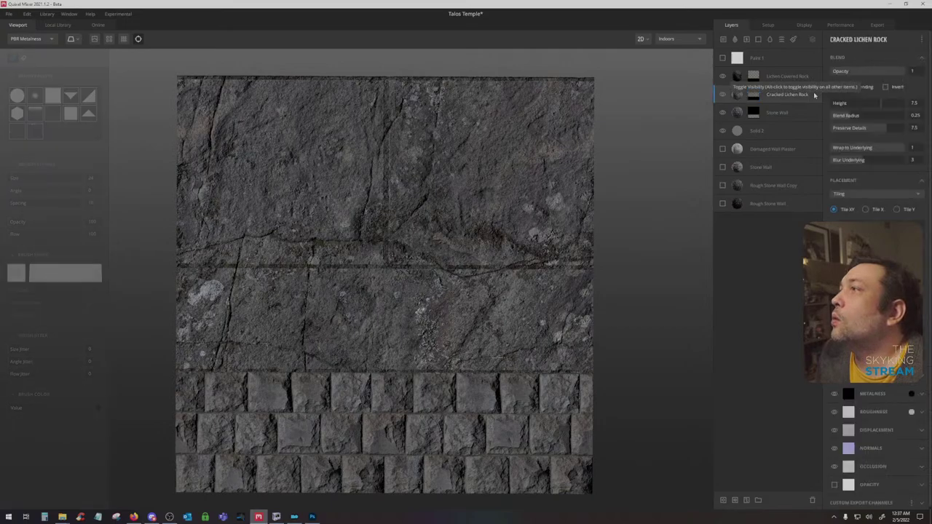
pyautogui.moveTo(864, 162); pyautogui.dragTo(882, 163)
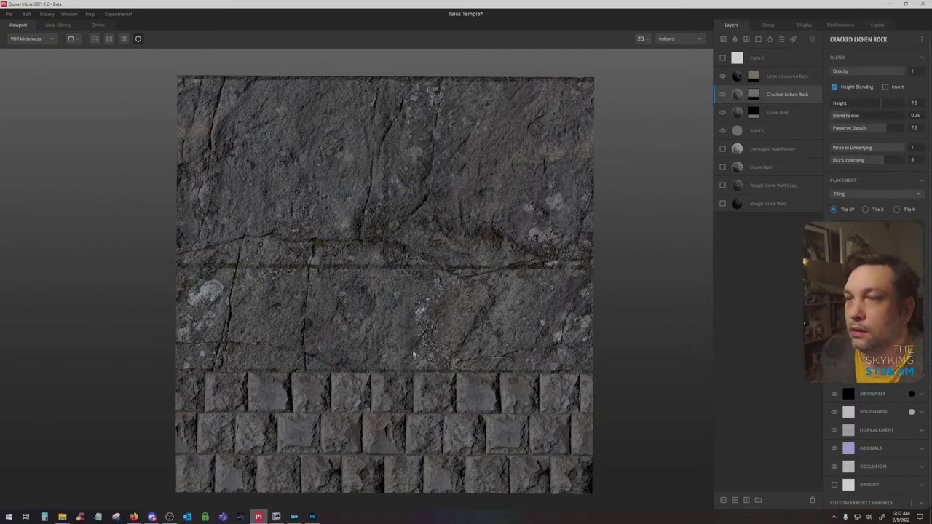
pyautogui.moveTo(414, 354); pyautogui.dragTo(469, 259)
# Preview displacement in the 3D view and set the Lichen Covered Rock layer's blend height to 0.697
pyautogui.click(641, 38)
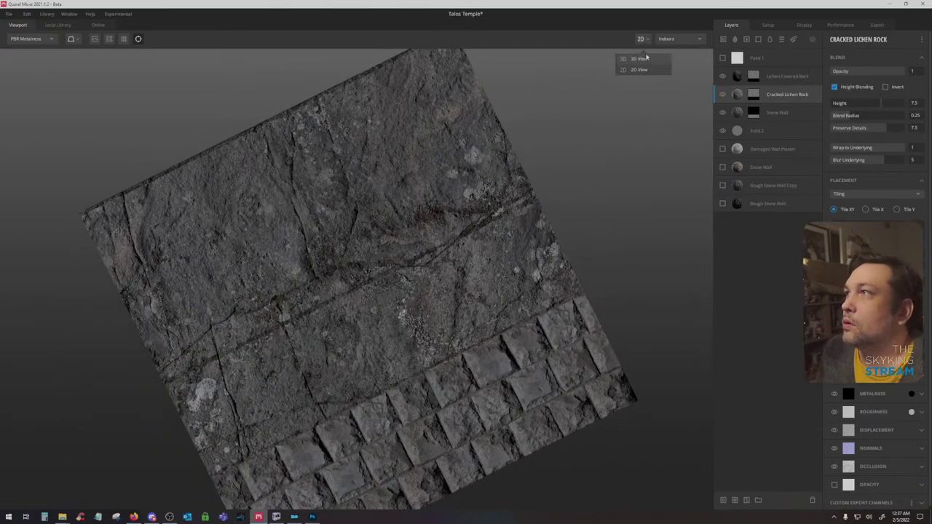
pyautogui.click(641, 66)
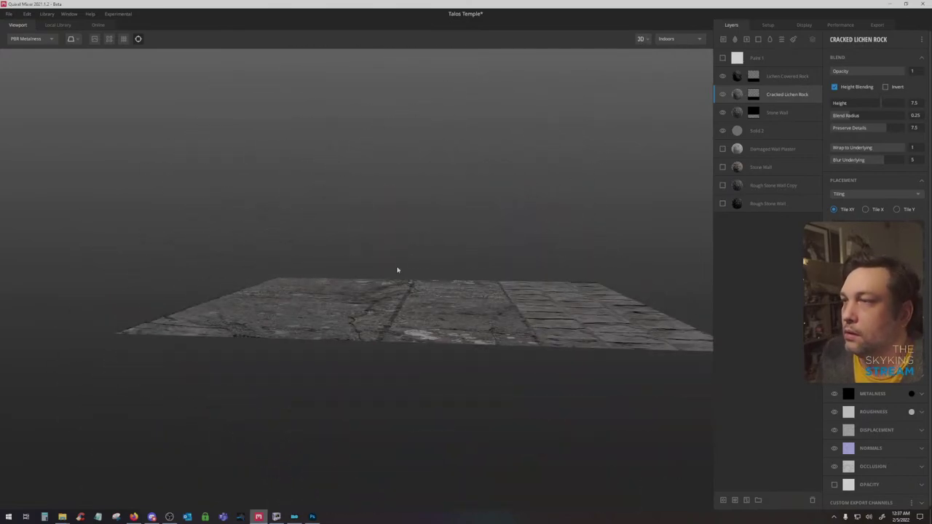
pyautogui.click(94, 40)
pyautogui.moveTo(466, 264); pyautogui.dragTo(297, 277)
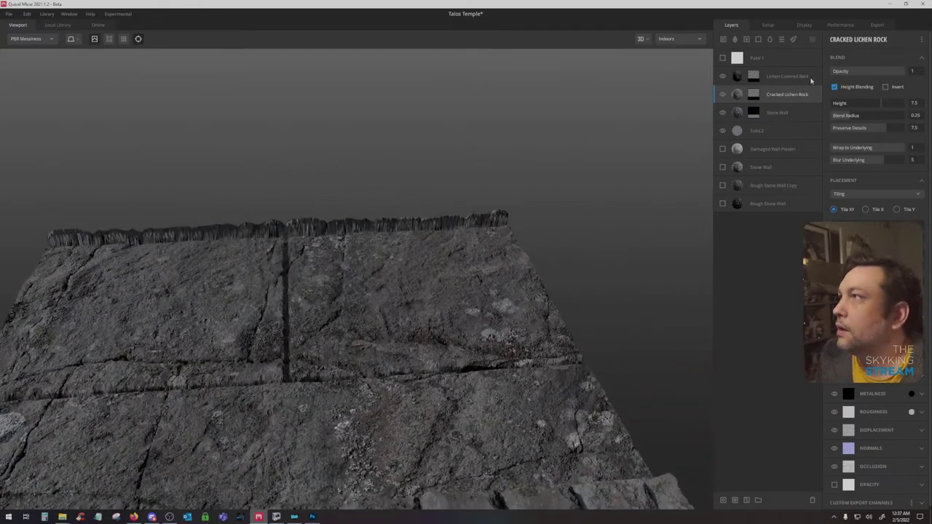
pyautogui.click(786, 76)
pyautogui.moveTo(869, 106)
pyautogui.mouseDown()
pyautogui.moveTo(854, 105)
pyautogui.moveTo(868, 107)
pyautogui.mouseUp()
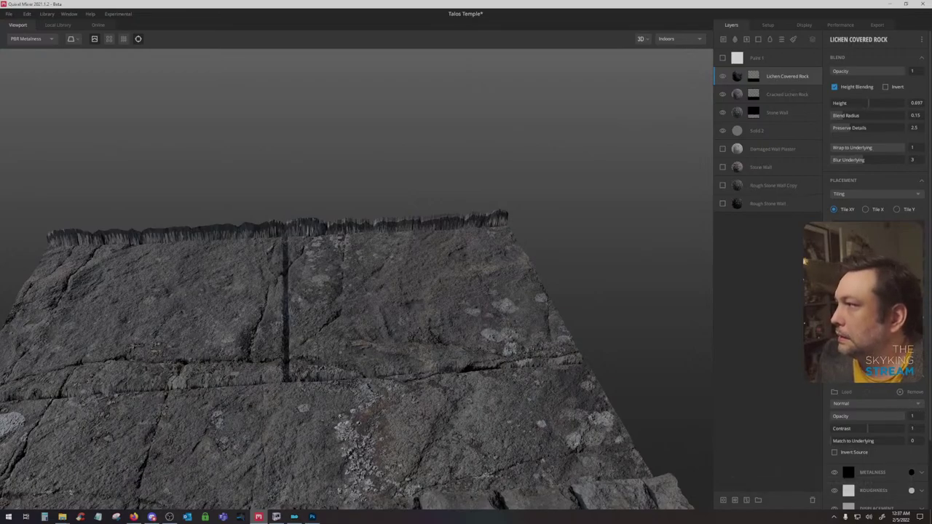
# Darken the Lichen Covered Rock layer's albedo colour to value 21 (hex 353535) and check the stones in 3D
pyautogui.click(921, 376)
pyautogui.click(911, 376)
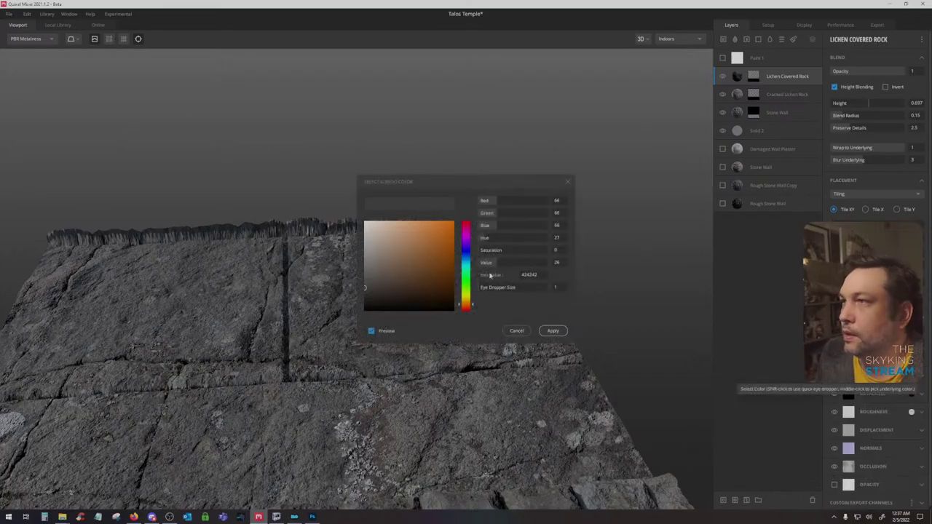
pyautogui.moveTo(494, 264); pyautogui.dragTo(491, 265)
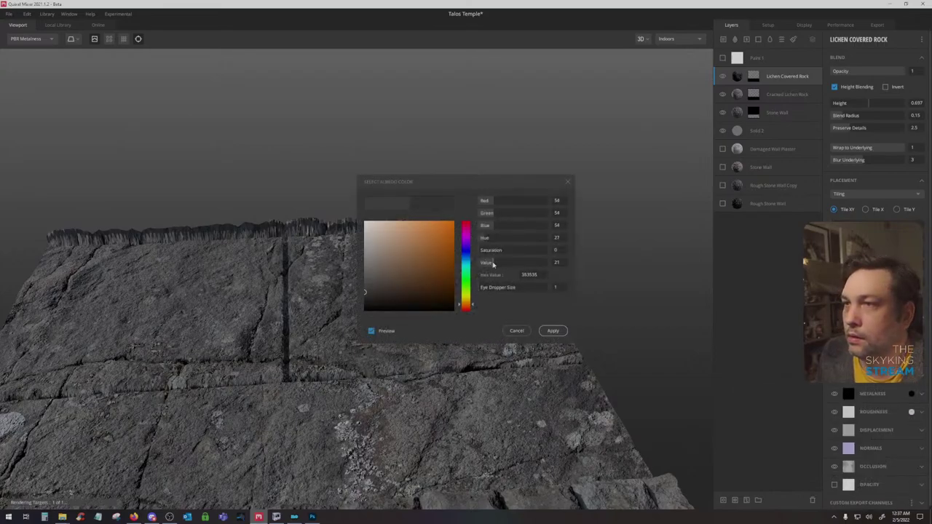
pyautogui.click(556, 332)
pyautogui.scroll(-4, 412, 293)
pyautogui.moveTo(412, 293); pyautogui.dragTo(195, 172)
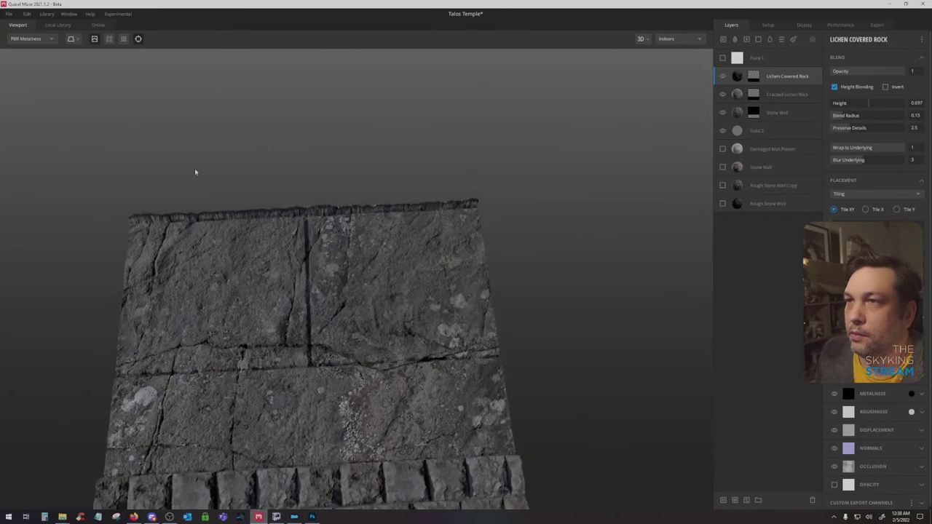
# Show only the Albedo channel in the viewport, turn off the displacement preview and examine the stone colours up close
pyautogui.click(50, 42)
pyautogui.click(48, 70)
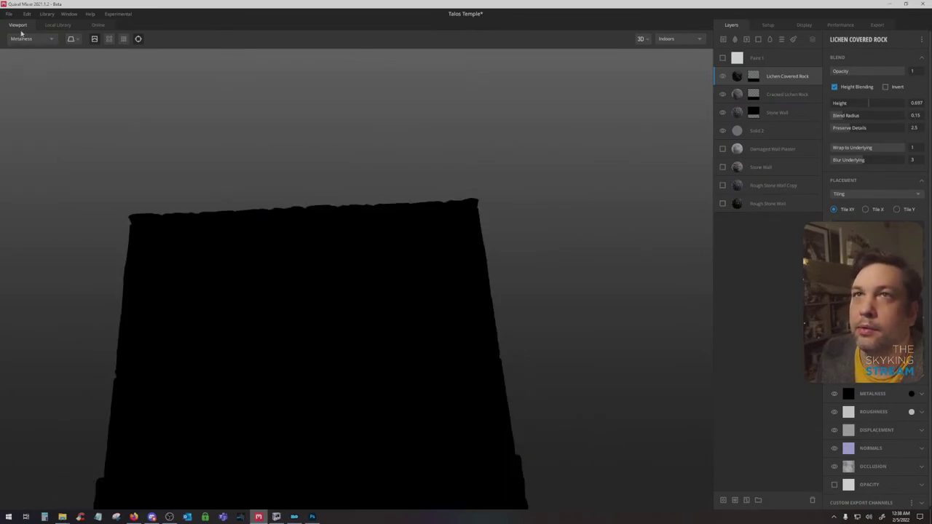
pyautogui.click(22, 38)
pyautogui.click(35, 59)
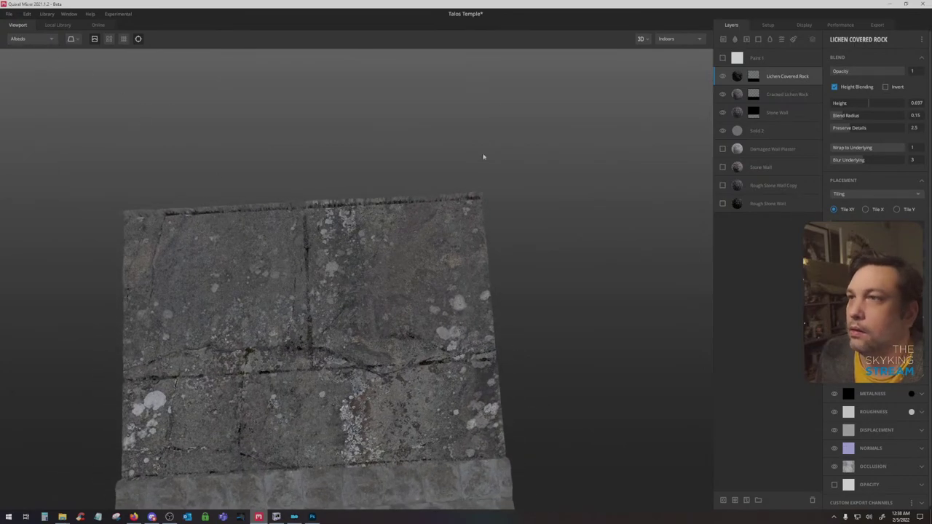
pyautogui.moveTo(483, 157); pyautogui.dragTo(468, 210)
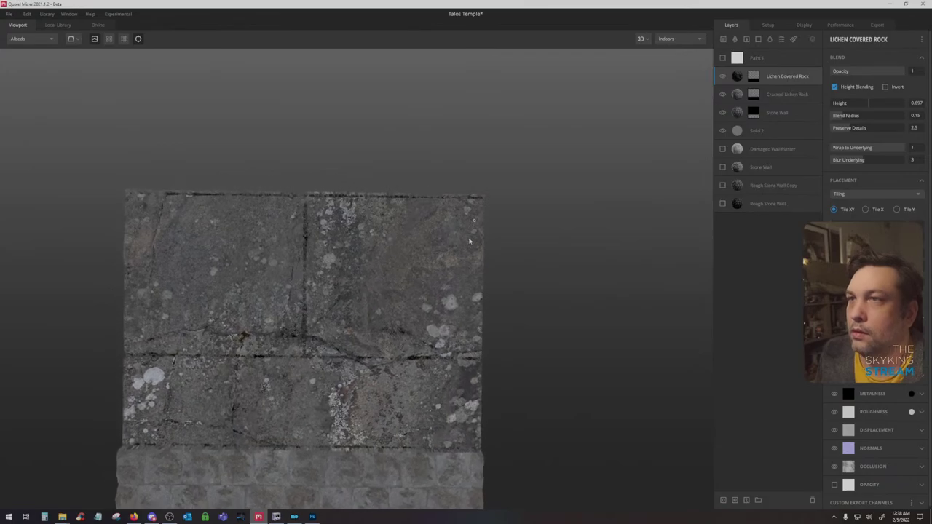
pyautogui.click(94, 40)
pyautogui.scroll(3, 428, 258)
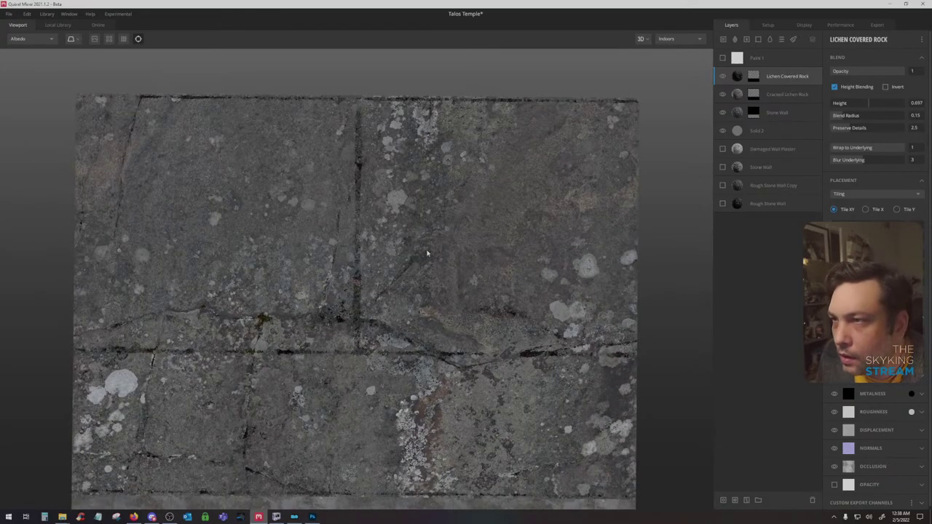
pyautogui.moveTo(477, 189); pyautogui.dragTo(479, 155)
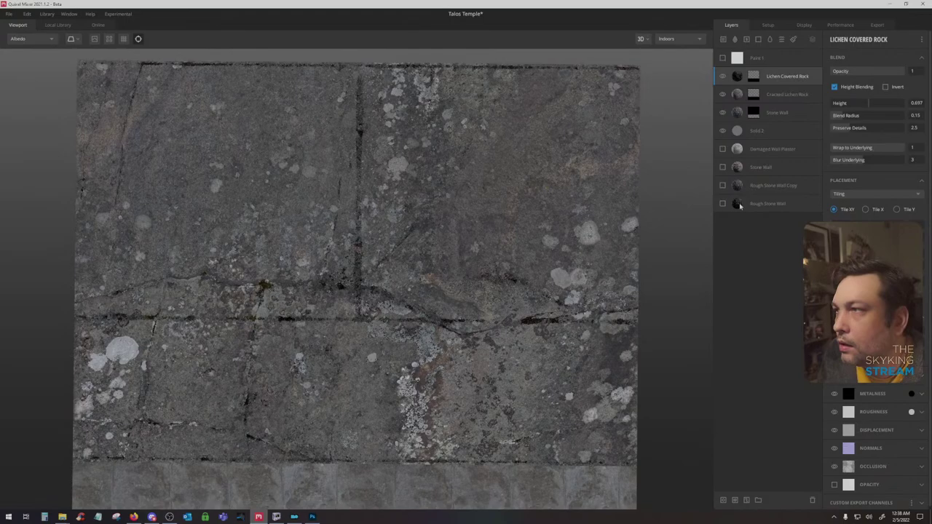
# Lighten the Lichen Covered Rock layer's albedo colour slightly and check the stones in the albedo view
pyautogui.click(911, 394)
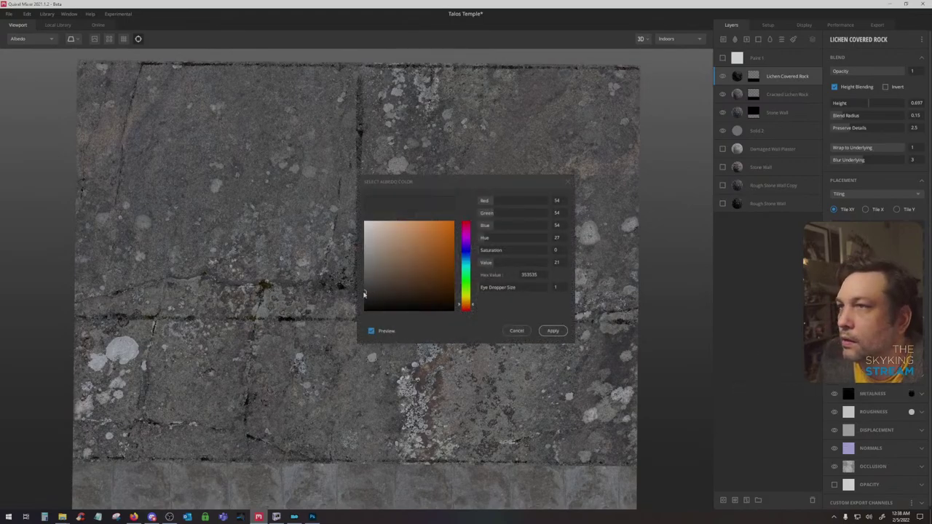
pyautogui.moveTo(365, 293); pyautogui.dragTo(363, 290)
pyautogui.click(552, 331)
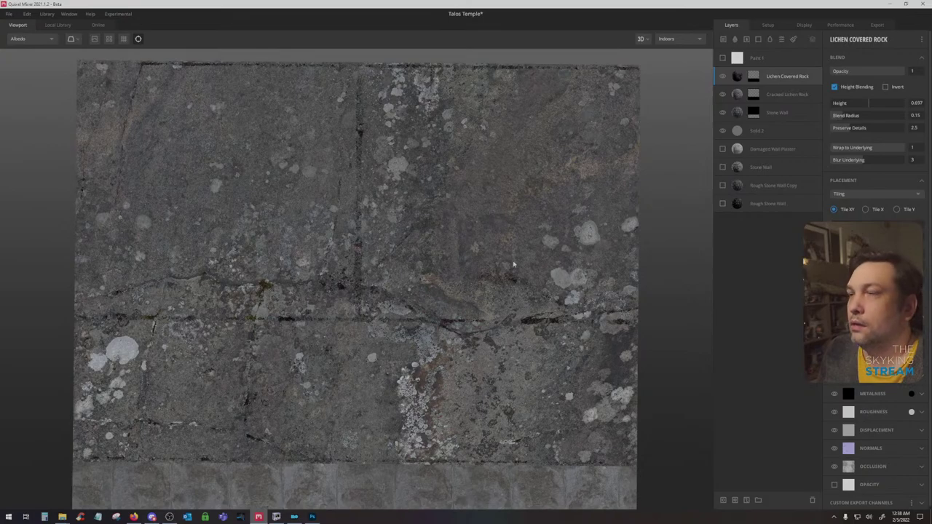
pyautogui.moveTo(467, 277); pyautogui.dragTo(480, 244)
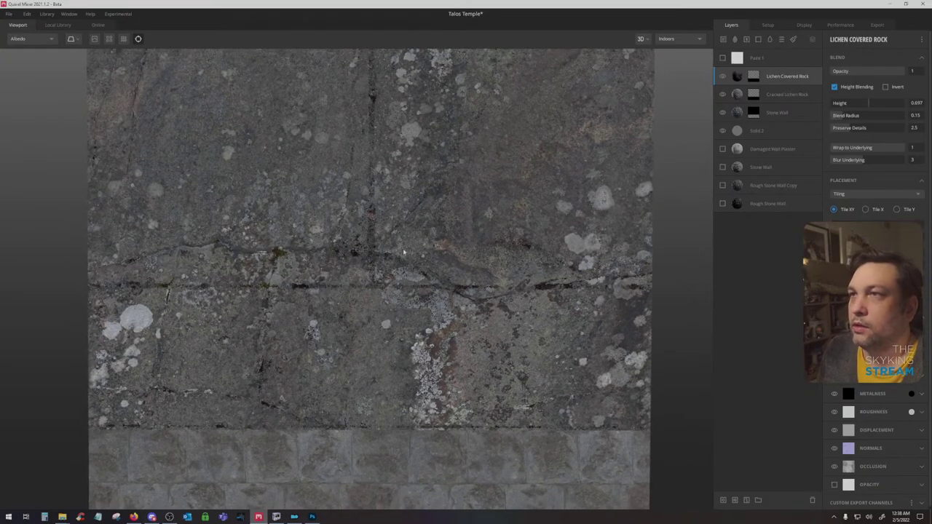
# Examine the stone albedo across the texture from several zoom levels, including where the large stones meet the small bottom bricks
pyautogui.moveTo(402, 250); pyautogui.dragTo(407, 266)
pyautogui.scroll(-2, 408, 265)
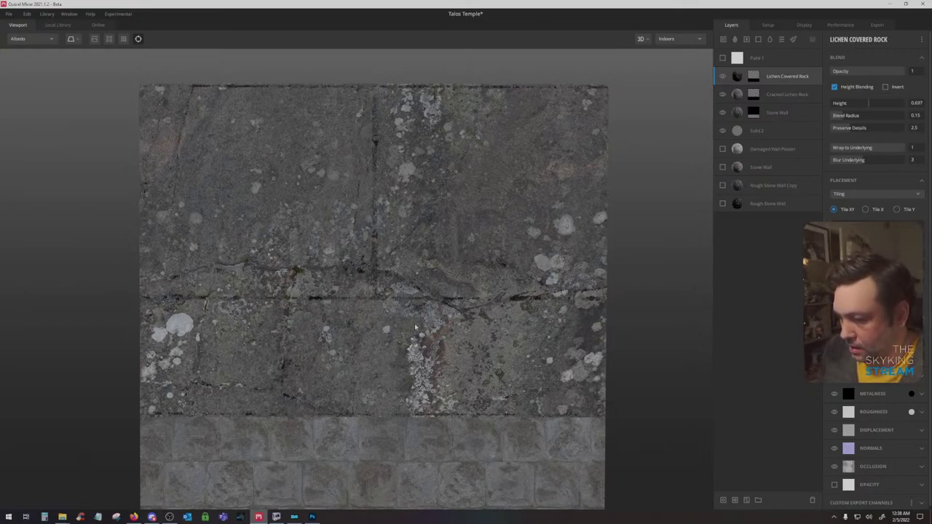
pyautogui.moveTo(415, 327); pyautogui.dragTo(420, 255)
pyautogui.scroll(-2, 418, 374)
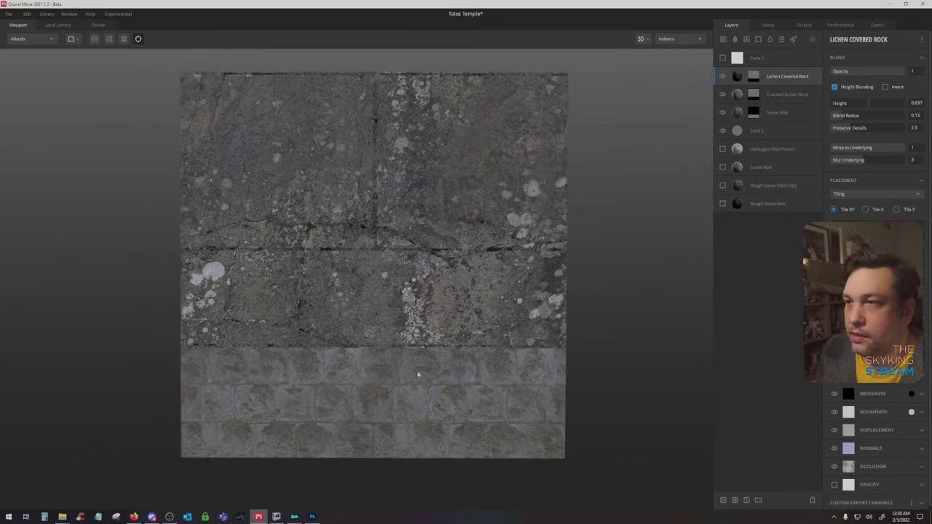
pyautogui.scroll(5, 329, 430)
pyautogui.moveTo(368, 396); pyautogui.dragTo(371, 264)
pyautogui.scroll(3, 361, 325)
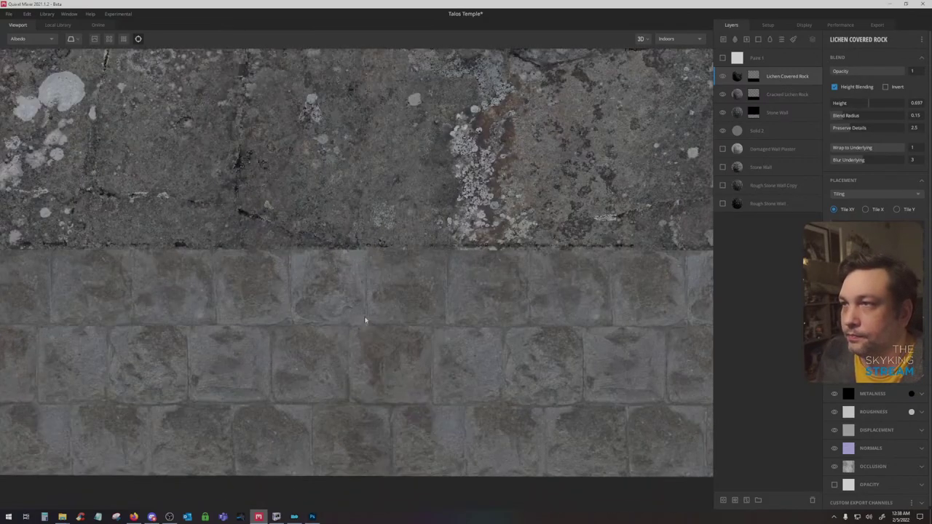
pyautogui.scroll(-2, 366, 321)
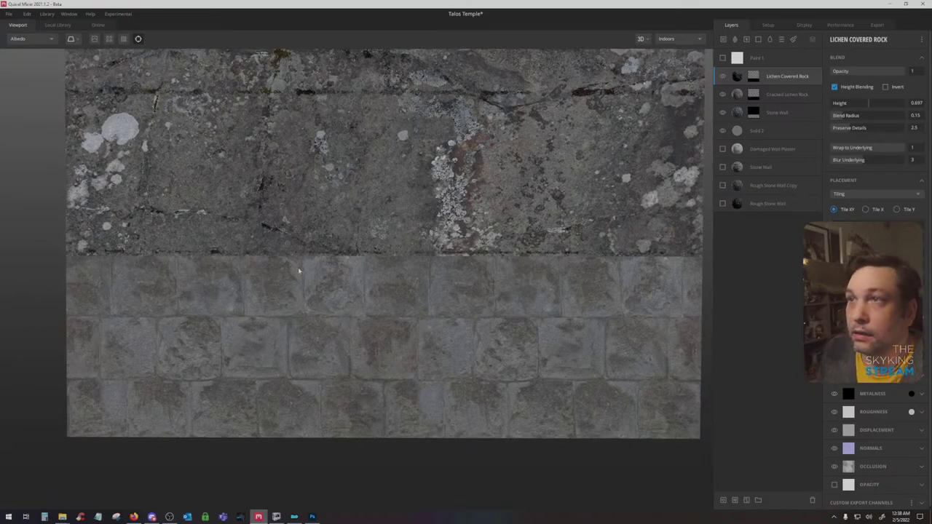
pyautogui.moveTo(475, 255); pyautogui.dragTo(450, 309)
pyautogui.scroll(-2, 451, 309)
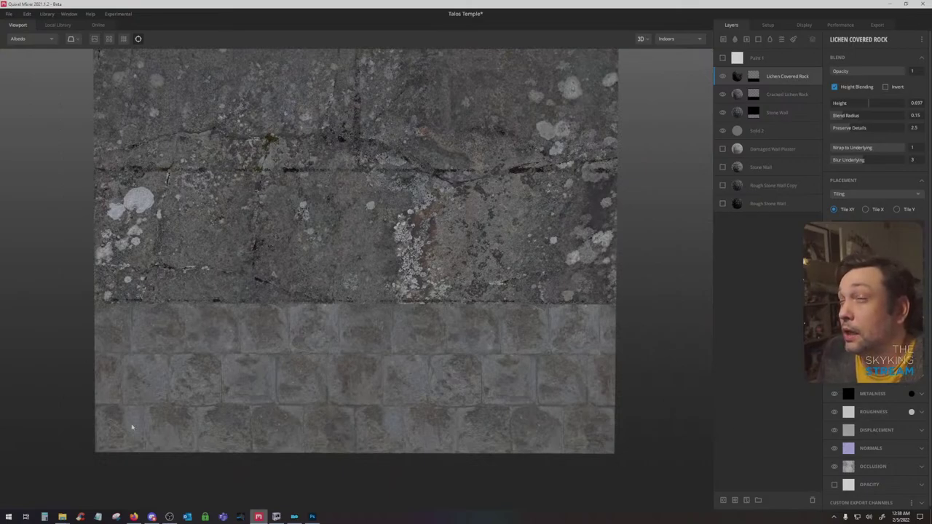
pyautogui.moveTo(390, 277); pyautogui.dragTo(364, 347)
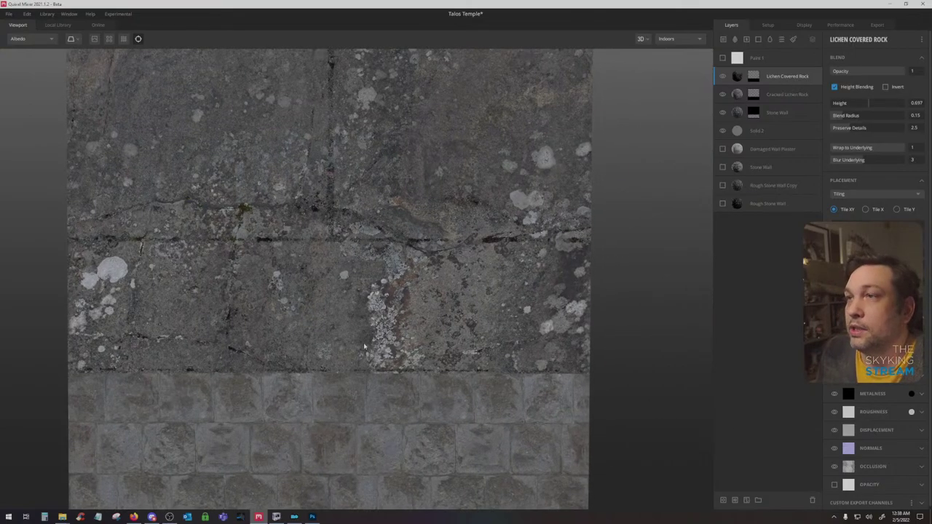
pyautogui.moveTo(430, 327); pyautogui.dragTo(440, 339)
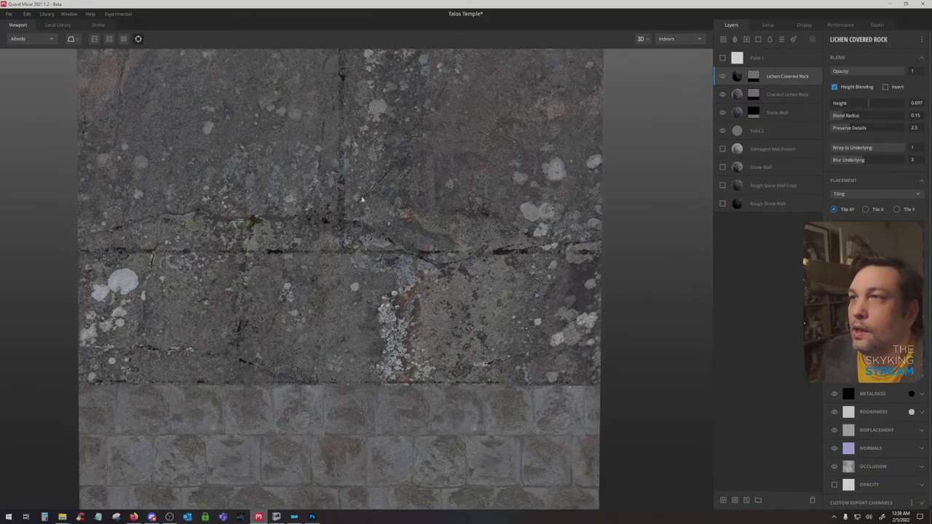
# Switch to the trim-cap document in Photoshop, hide the grey layout layer and select the Background layer with the original stones
pyautogui.click(312, 517)
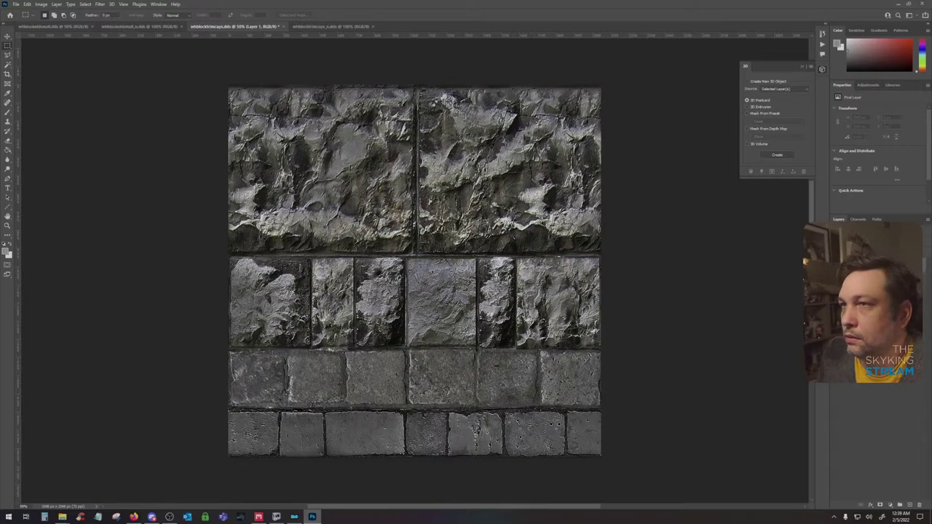
pyautogui.click(835, 254)
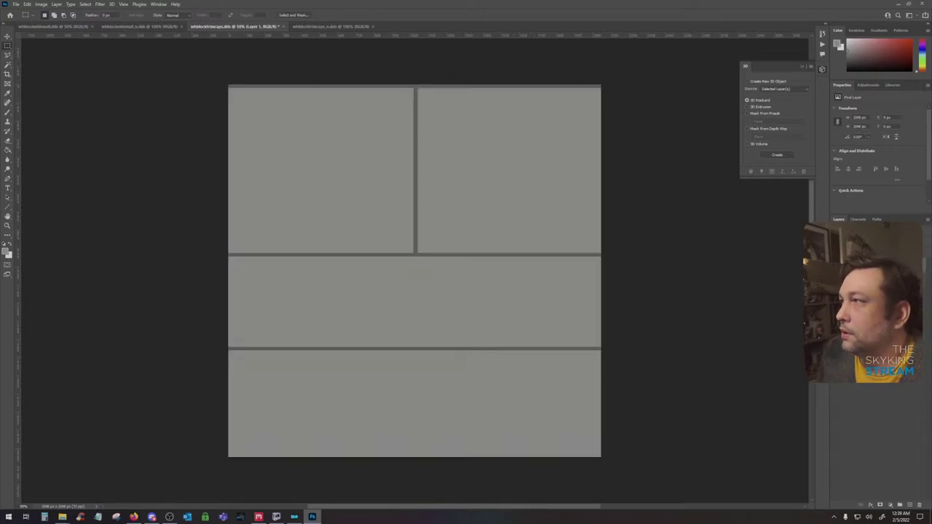
pyautogui.click(835, 253)
pyautogui.press('Delete')
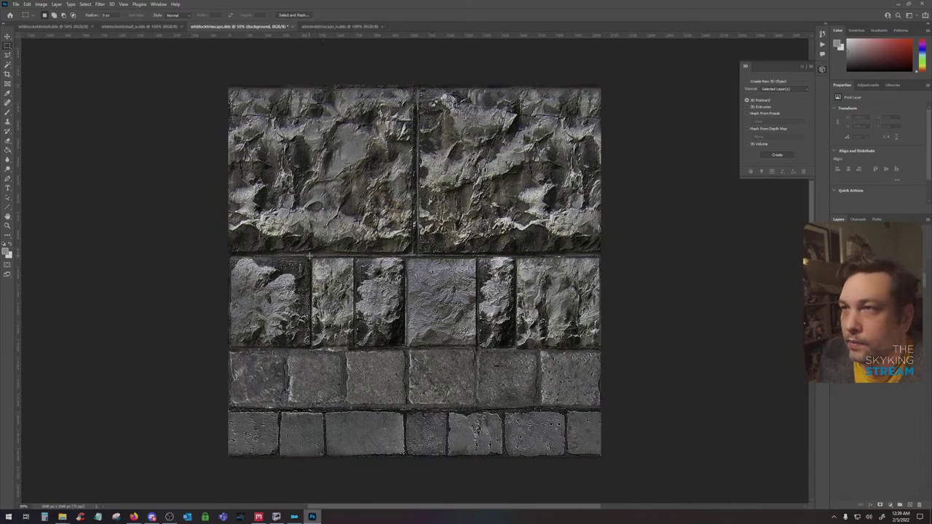
# Select narrow vertical strips over each joint of the original texture's second stone row and along both of its outer edges
pyautogui.moveTo(309, 255); pyautogui.dragTo(315, 350)
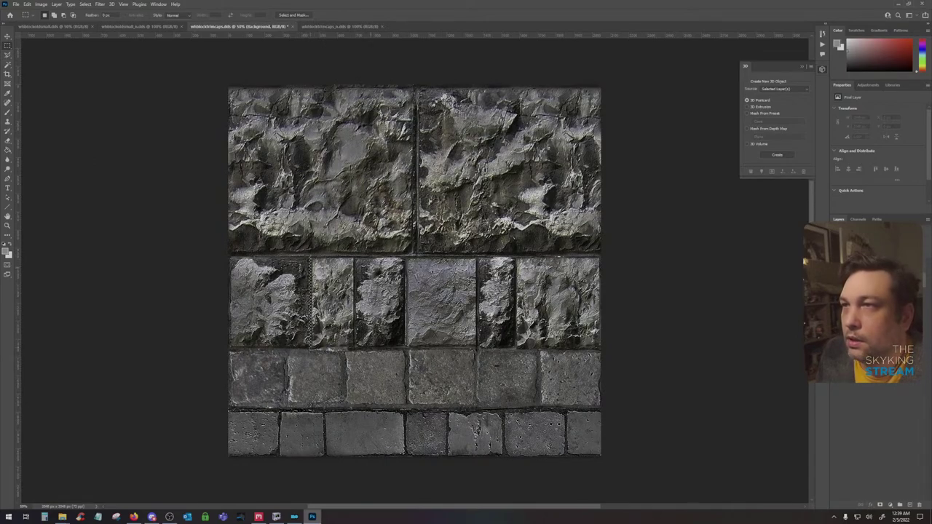
pyautogui.moveTo(354, 254); pyautogui.dragTo(356, 350)
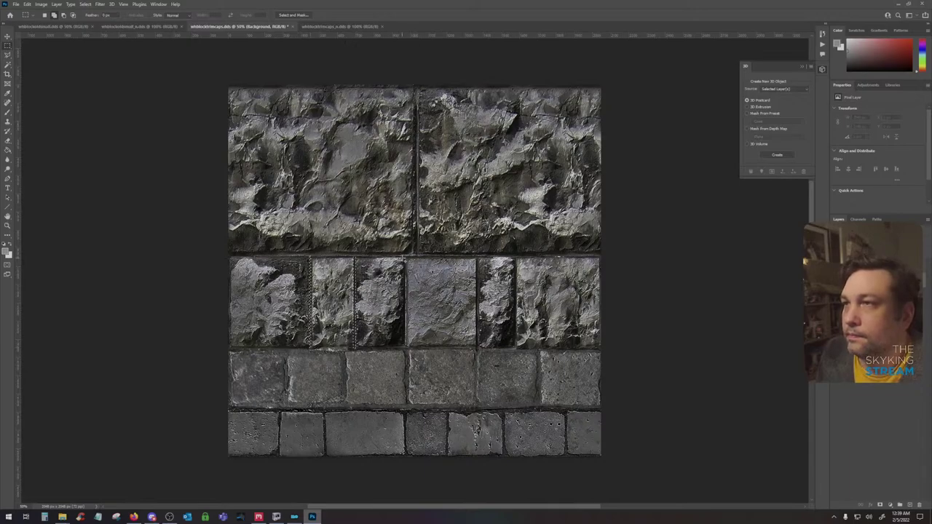
pyautogui.moveTo(404, 255); pyautogui.dragTo(406, 349)
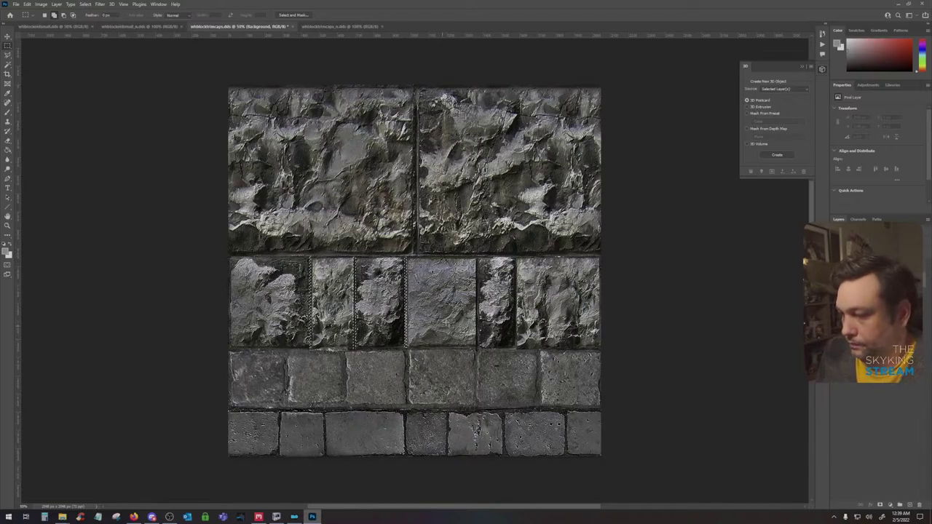
pyautogui.moveTo(477, 255); pyautogui.dragTo(478, 348)
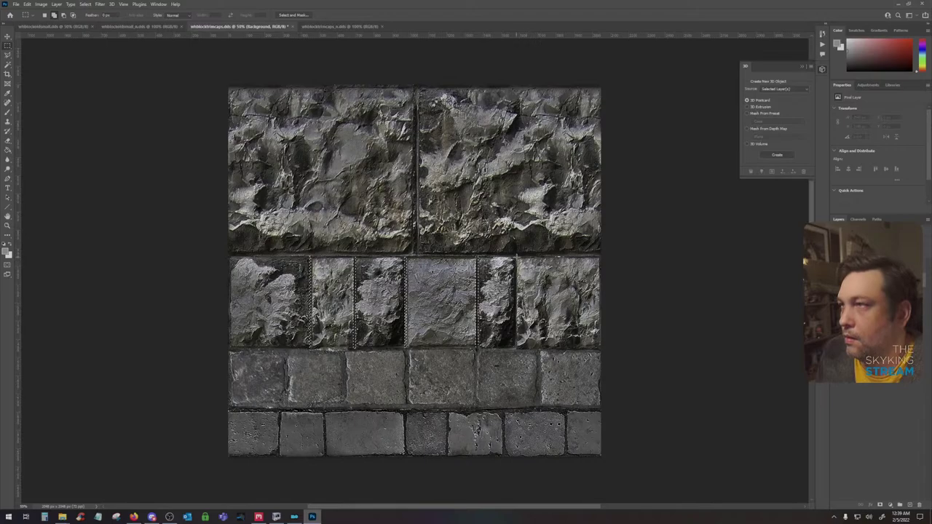
pyautogui.moveTo(514, 256); pyautogui.dragTo(515, 349)
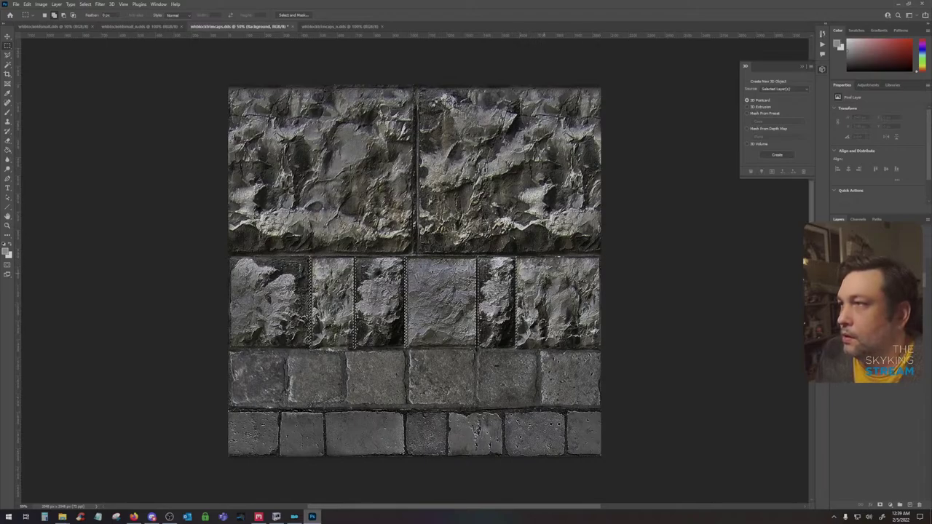
pyautogui.hotkey('ctrl', 'z')
pyautogui.moveTo(513, 256); pyautogui.dragTo(517, 348)
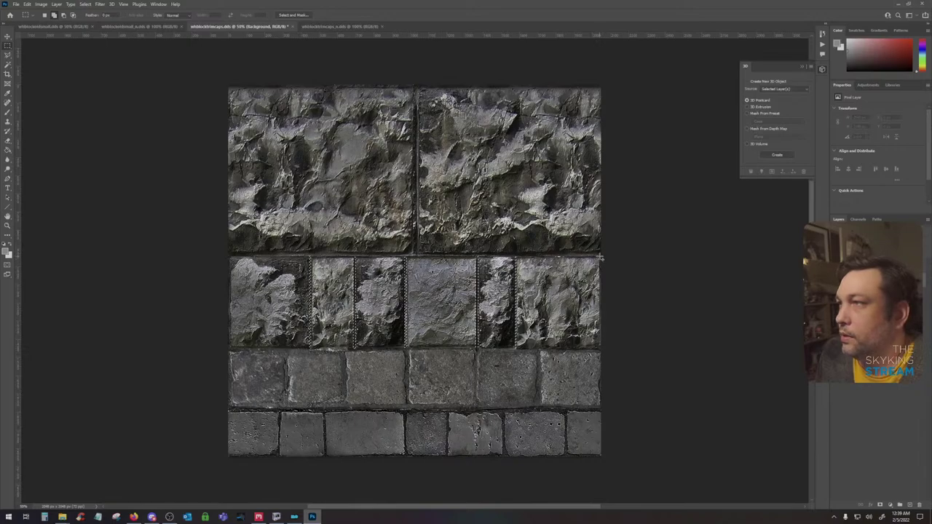
pyautogui.moveTo(601, 257); pyautogui.dragTo(603, 349)
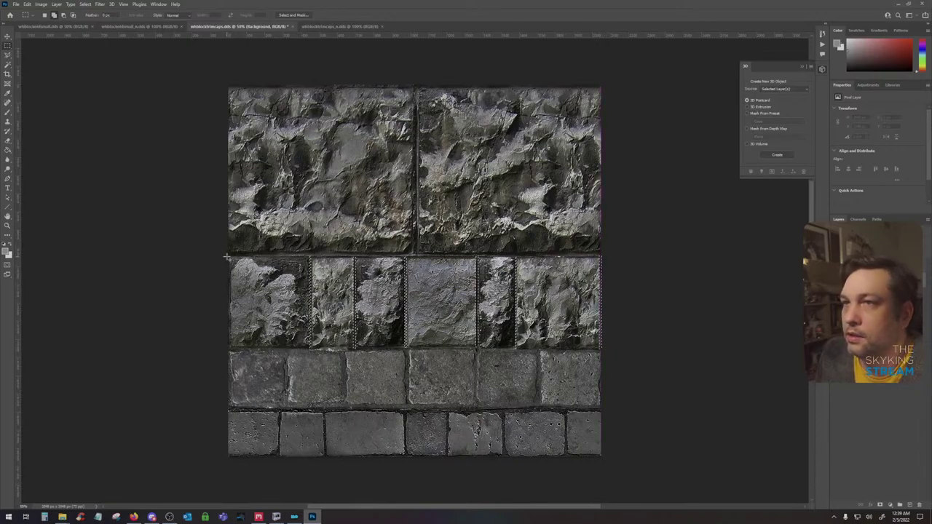
pyautogui.moveTo(230, 257); pyautogui.dragTo(232, 349)
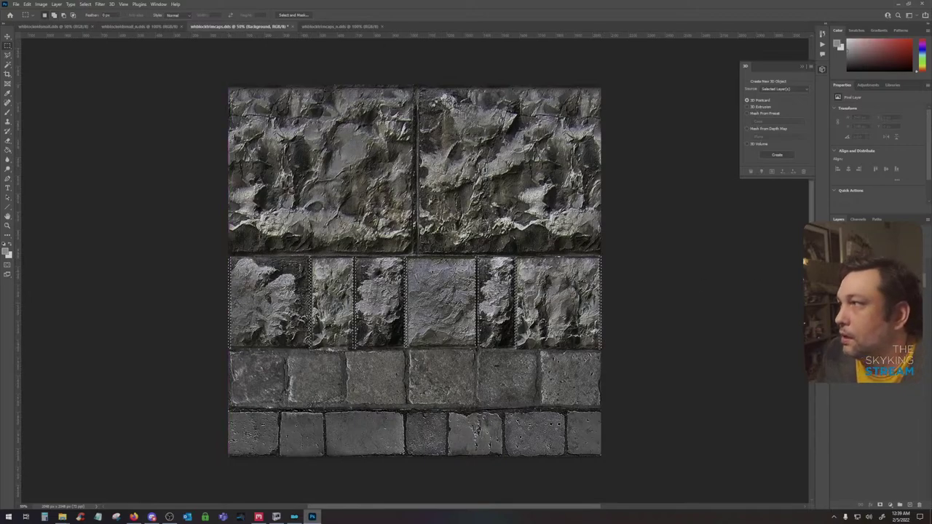
# Show the layout layer, fill the selected strips with the dark grey sampled from the existing seam, and deselect
pyautogui.click(838, 262)
pyautogui.click(866, 277)
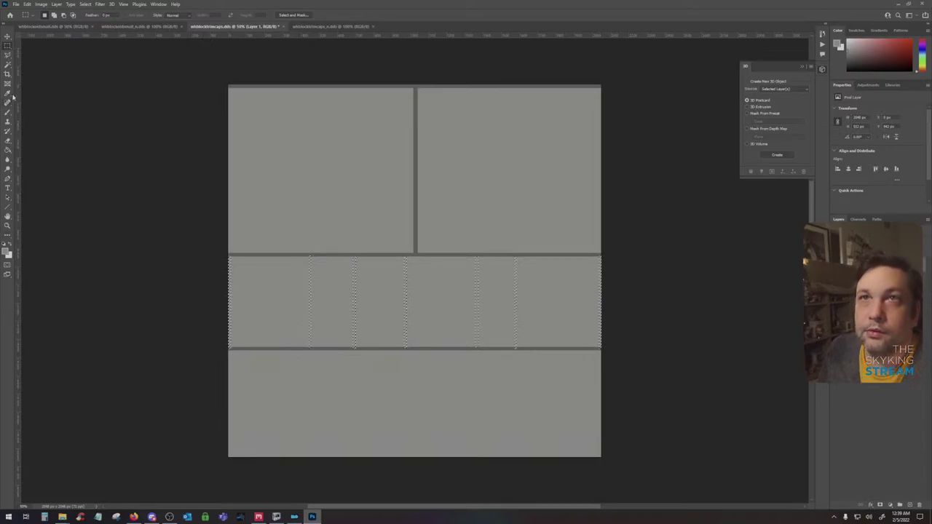
pyautogui.press('i')
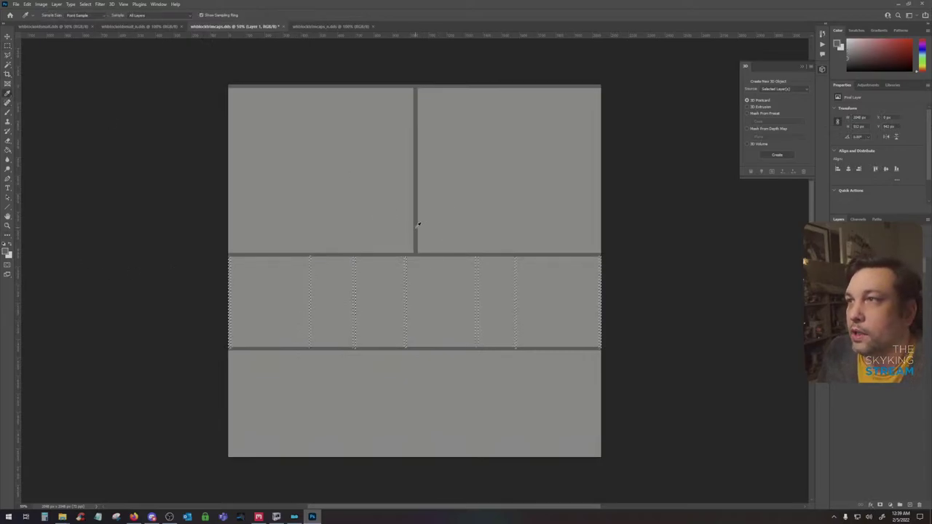
pyautogui.hotkey('shift', 'F5')
pyautogui.press('Return')
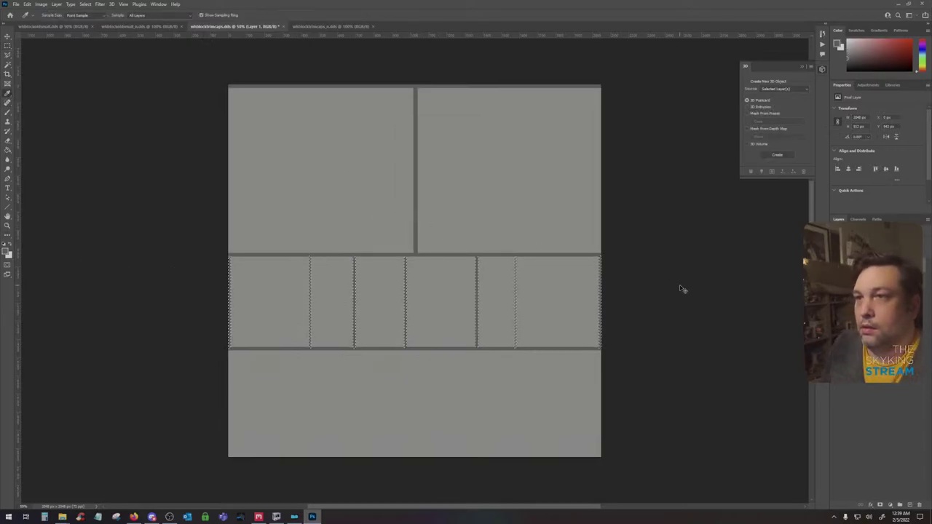
pyautogui.hotkey('ctrl', 'd')
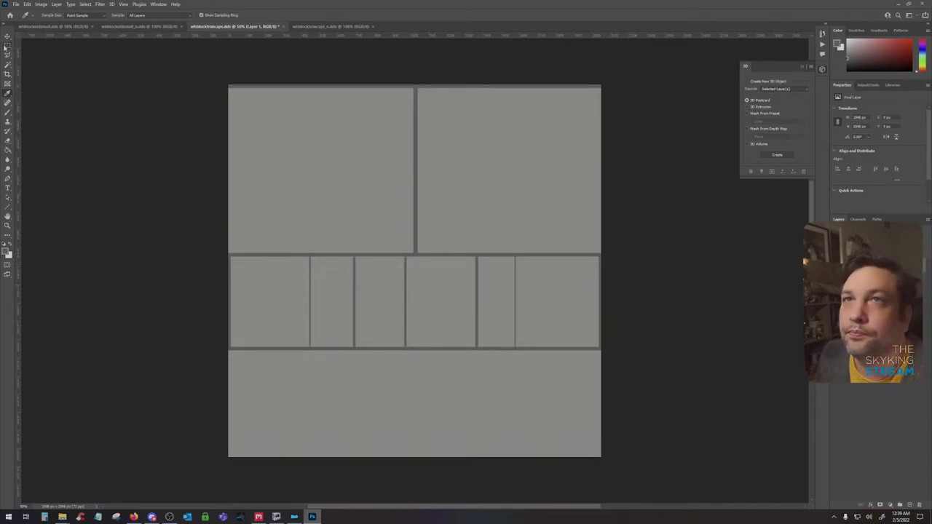
# Widen the second and third inner vertical seams of the middle row by filling slightly wider strips with the seam grey
pyautogui.press('m')
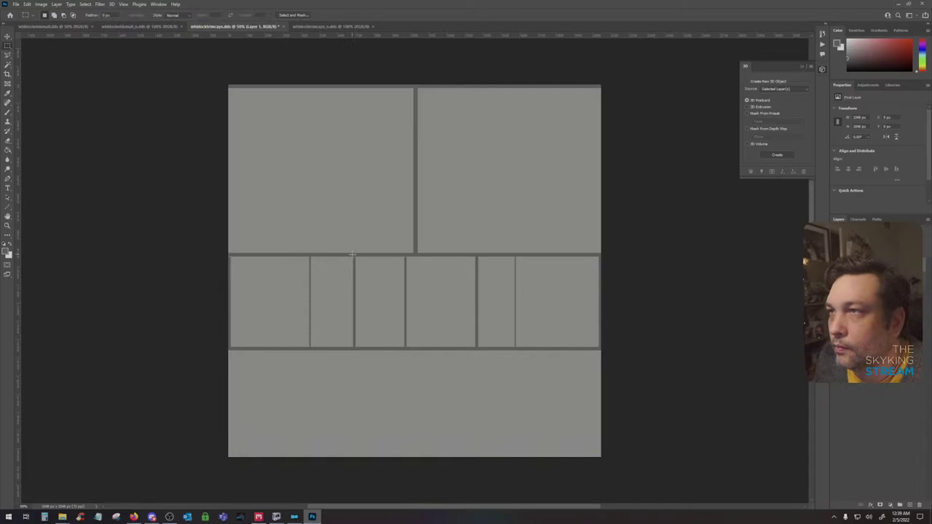
pyautogui.moveTo(352, 255); pyautogui.dragTo(356, 348)
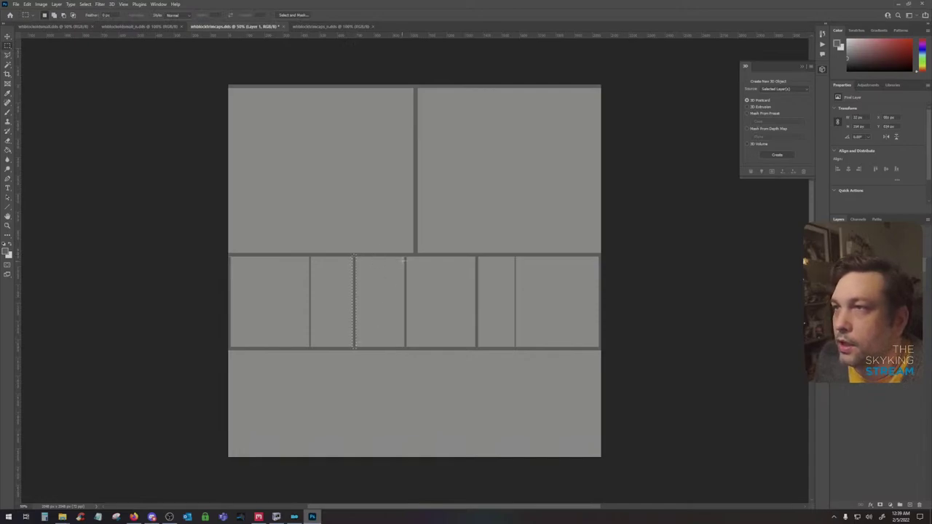
pyautogui.moveTo(404, 255); pyautogui.dragTo(406, 348)
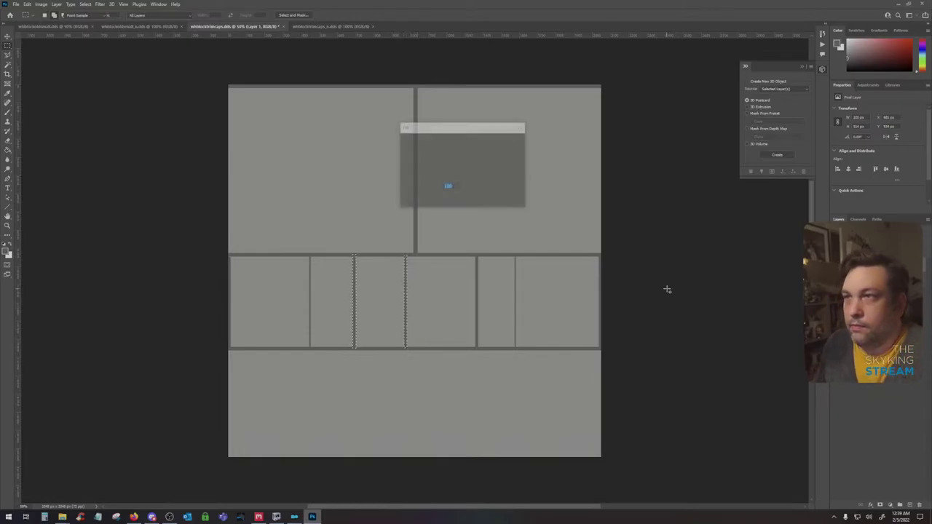
pyautogui.hotkey('ctrl', 'd')
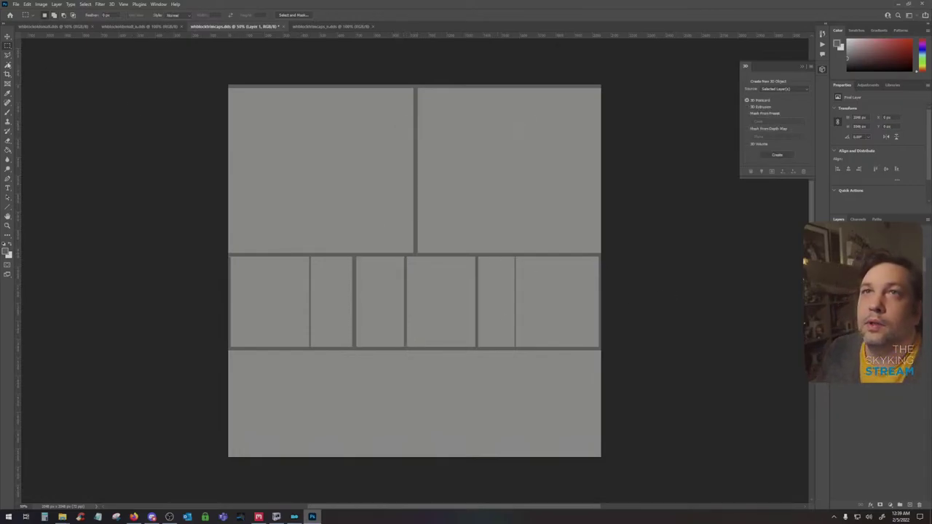
# Activate the Brush tool and set the brush size to 20 px
pyautogui.click(7, 102)
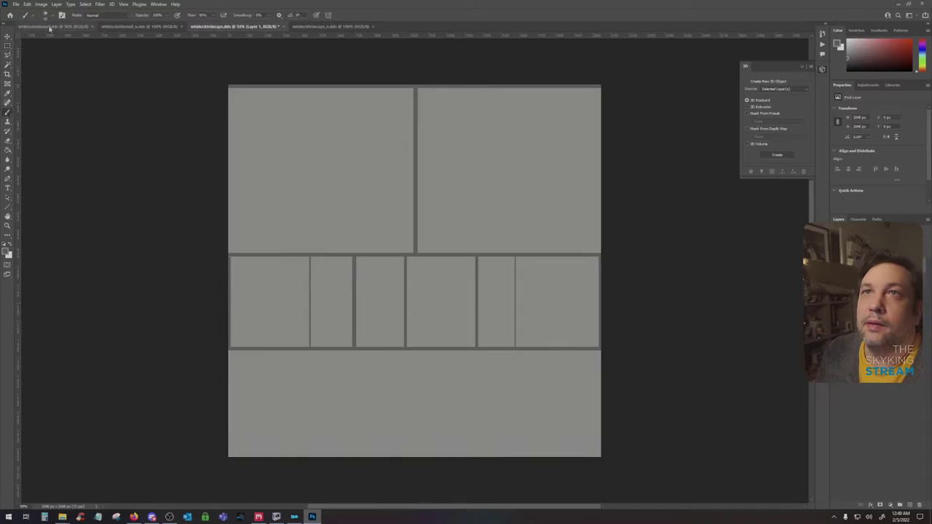
pyautogui.click(45, 15)
pyautogui.click(52, 29)
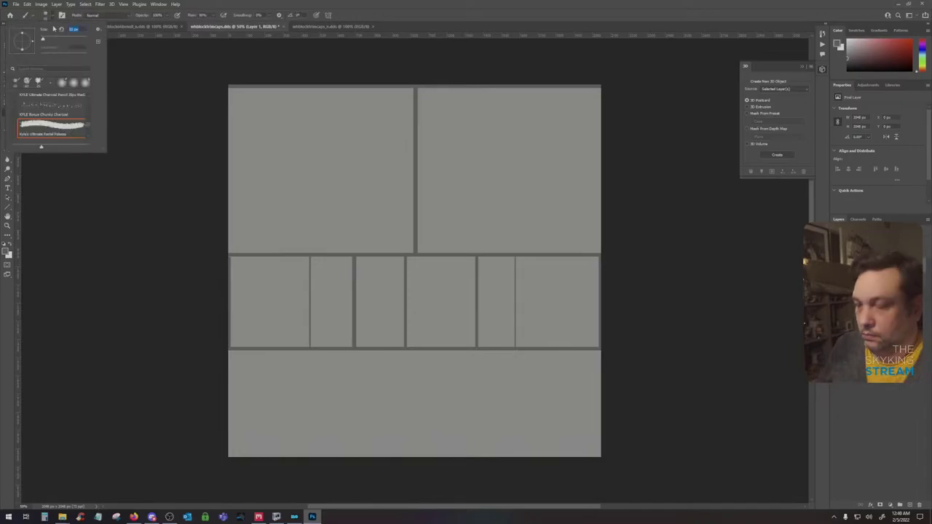
pyautogui.write('20')
pyautogui.press('Return')
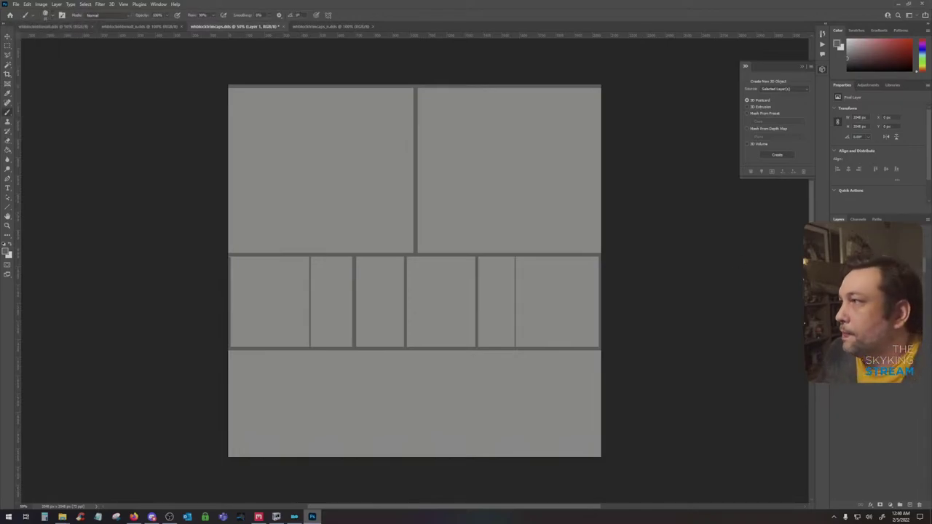
# Try painting seam lines over the original stones with the brush size set to 30 px, and undo the strokes
pyautogui.press('Delete')
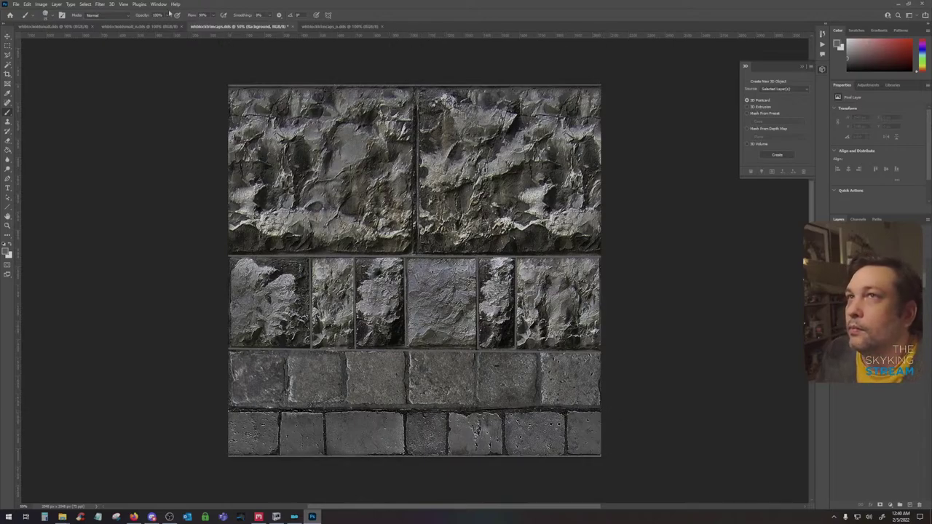
pyautogui.click(46, 14)
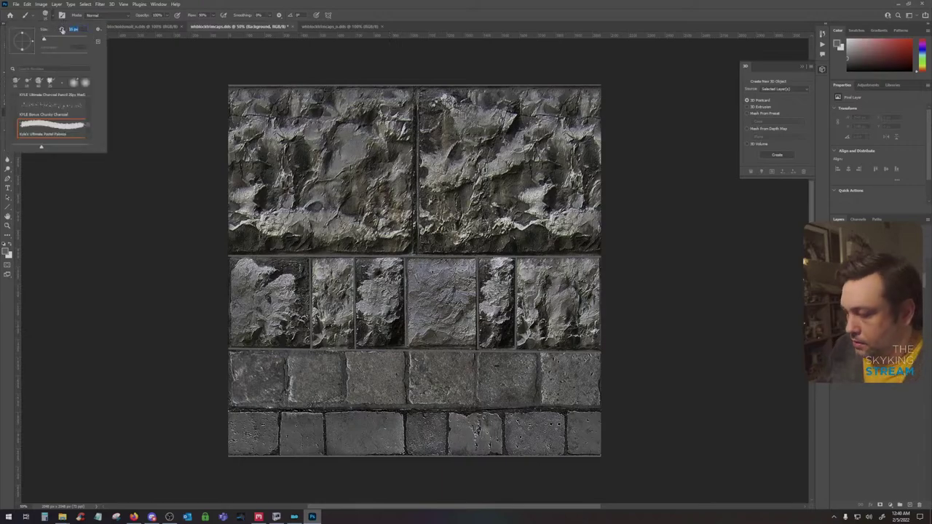
pyautogui.write('30')
pyautogui.press('Return')
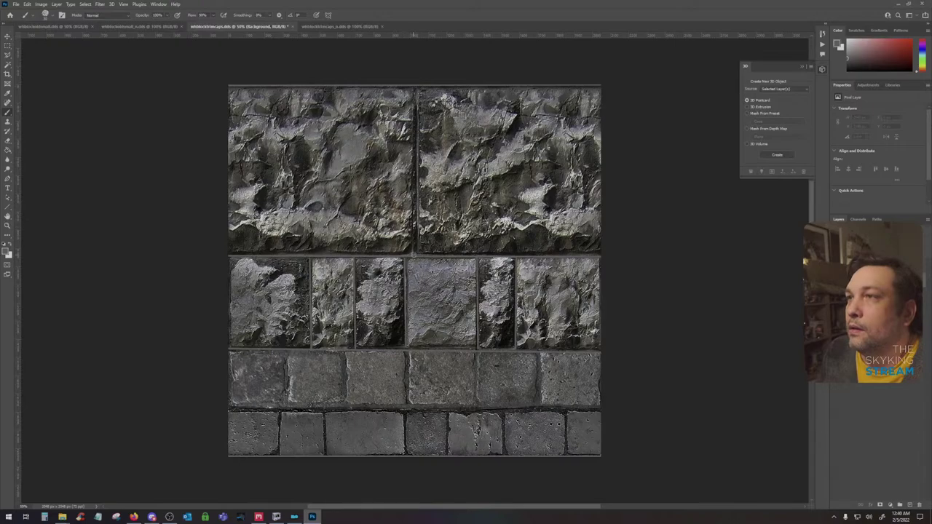
pyautogui.keyDown('shift'); pyautogui.click(414, 255); pyautogui.keyUp('shift')
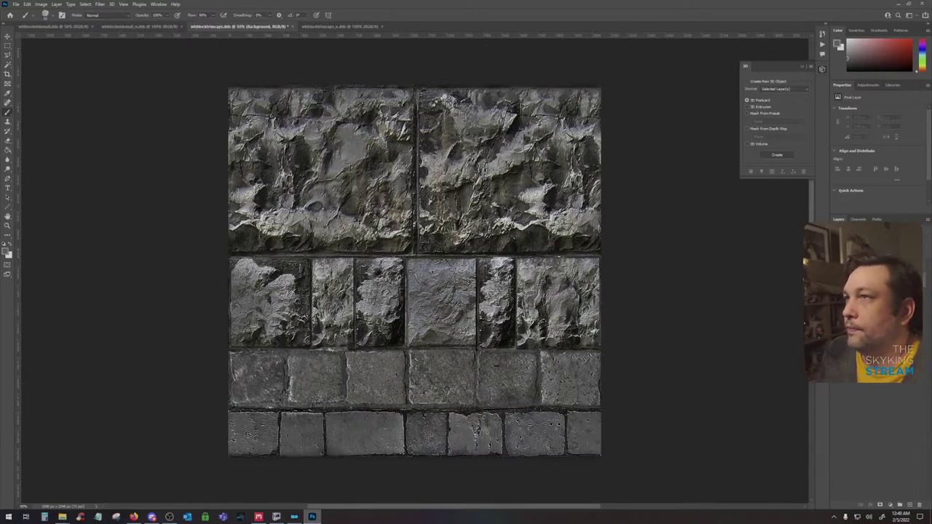
pyautogui.hotkey('ctrl', 'z')
pyautogui.click(15, 5)
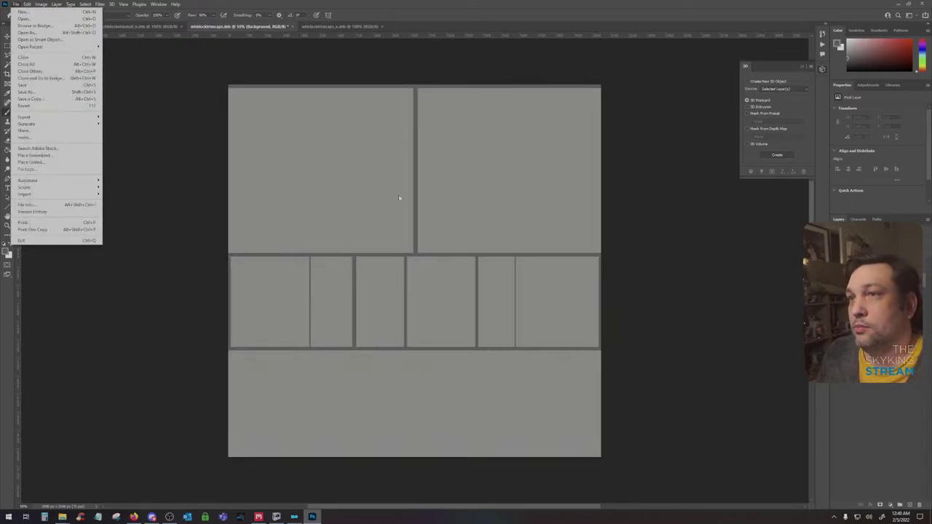
pyautogui.click(153, 156)
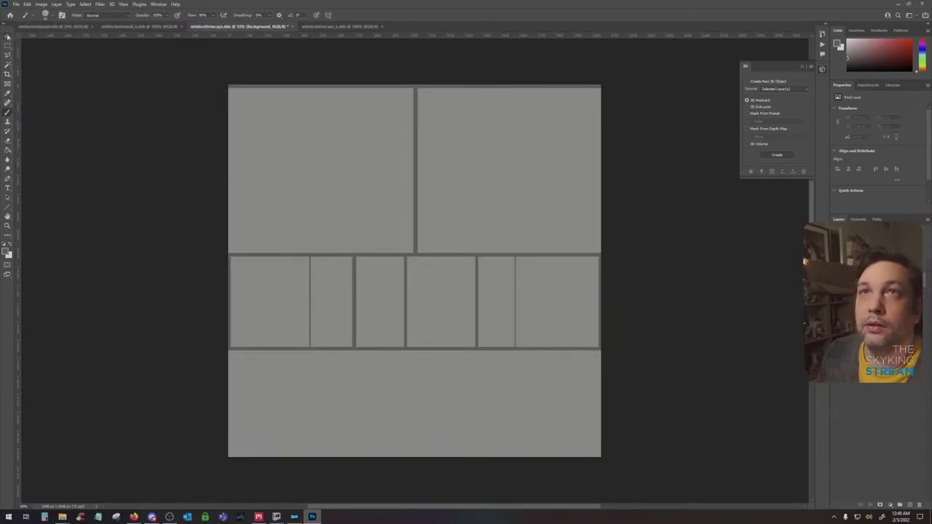
# Fill a narrow strip along the left edge of the middle row with the seam grey, add a new layer, and deselect
pyautogui.click(7, 45)
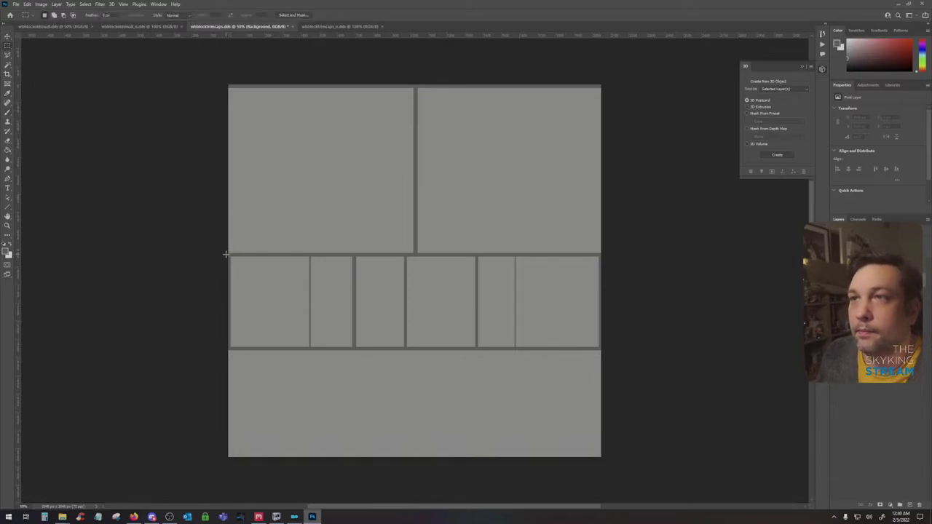
pyautogui.moveTo(226, 254); pyautogui.dragTo(231, 348)
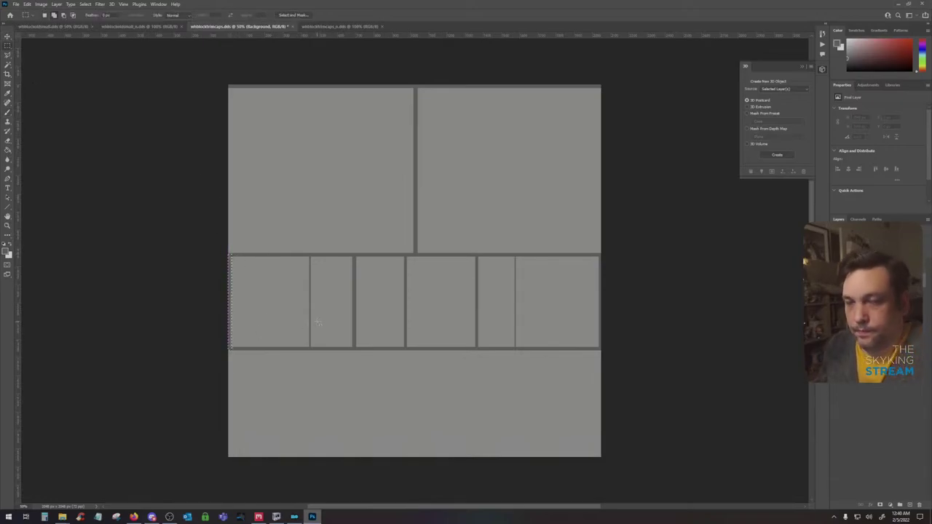
pyautogui.hotkey('shift', 'F5')
pyautogui.press('Return')
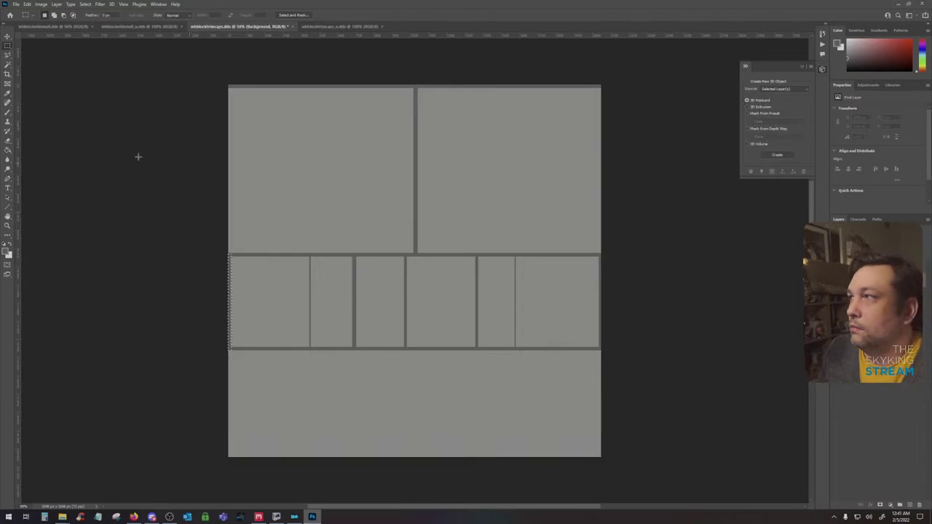
pyautogui.click(7, 93)
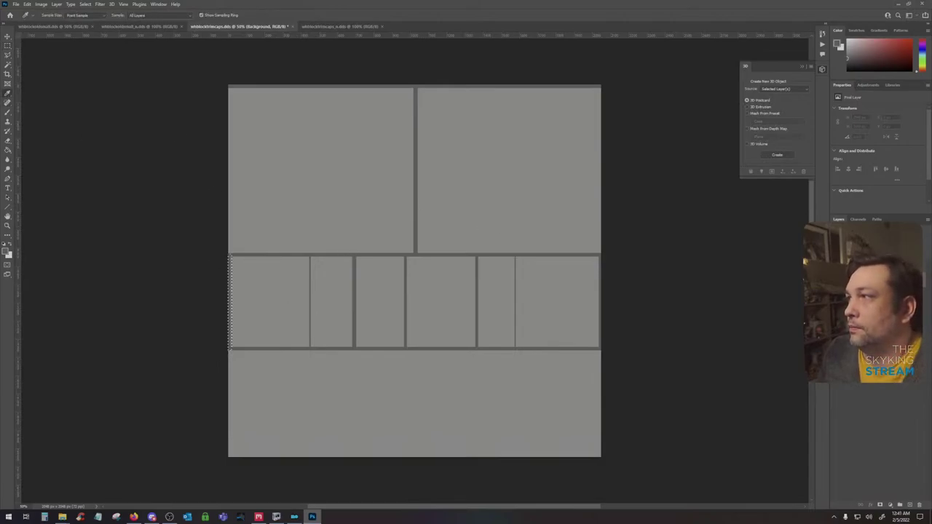
pyautogui.hotkey('ctrl', 'shift', 'alt', 'n')
pyautogui.hotkey('shift', 'F5')
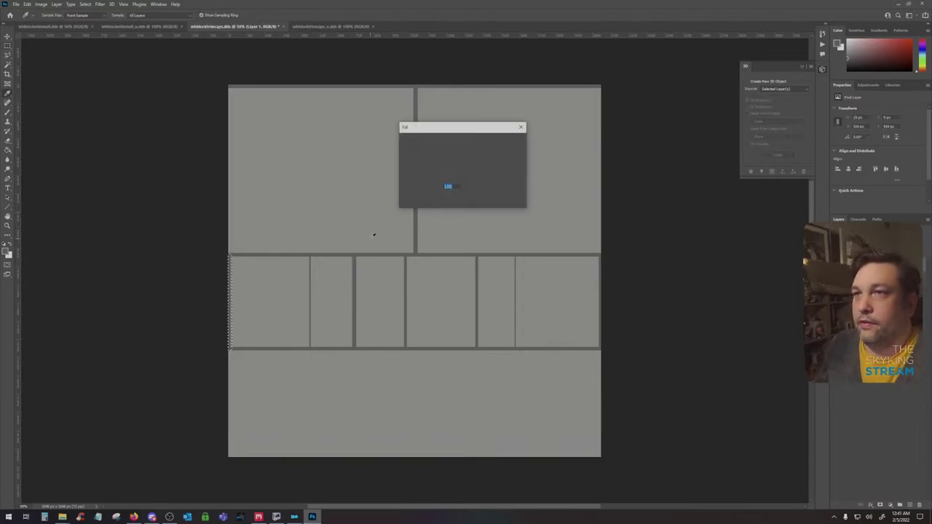
pyautogui.press('Return')
pyautogui.hotkey('ctrl', 'd')
# Save a copy of the layout to the Desktop as a maximum-quality JPEG, replacing whblocktrimcaps.jpg
pyautogui.click(15, 5)
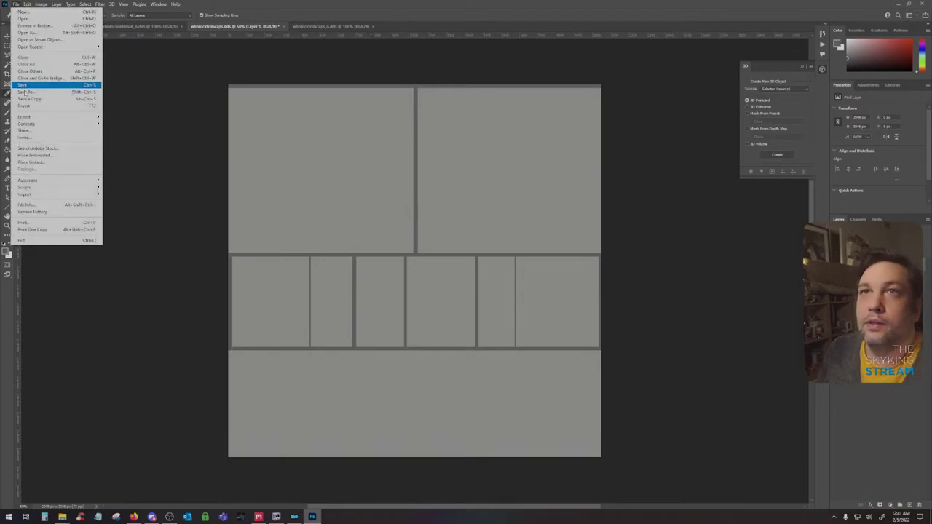
pyautogui.click(33, 97)
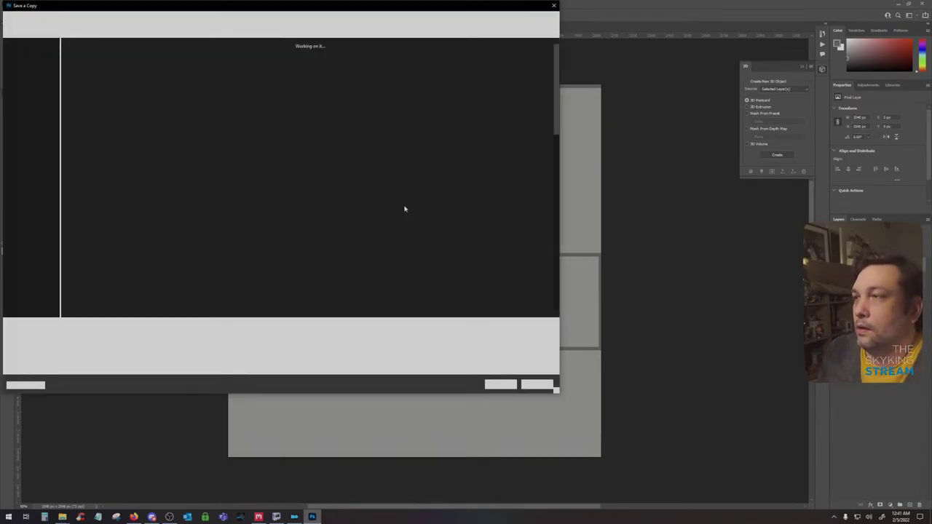
pyautogui.click(29, 57)
pyautogui.click(118, 334)
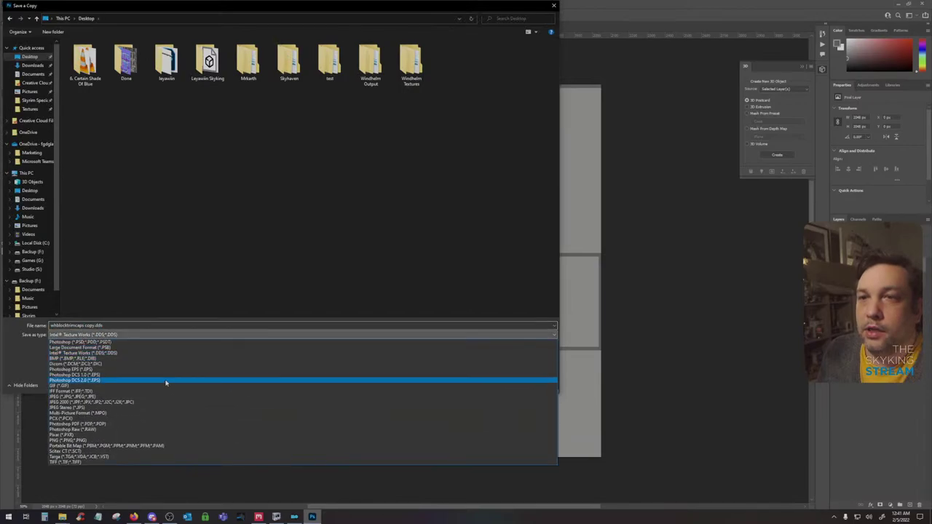
pyautogui.click(162, 402)
pyautogui.click(153, 334)
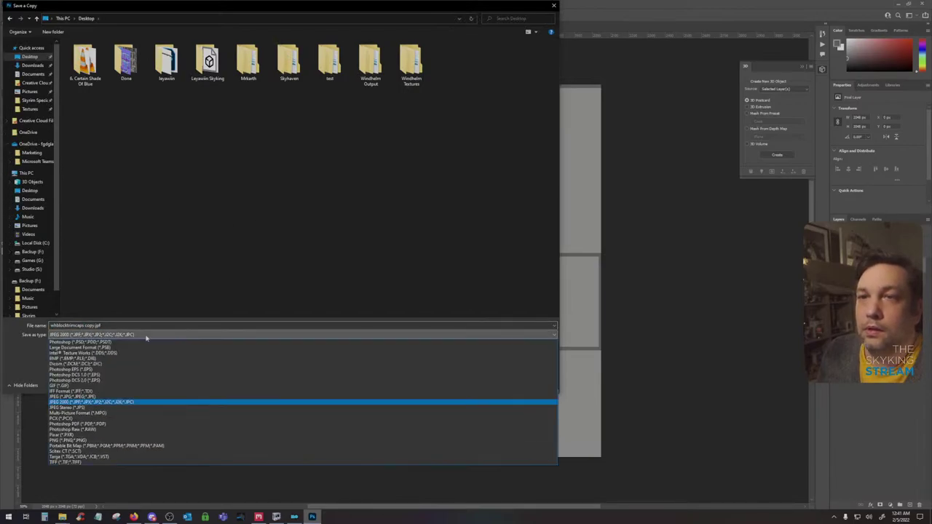
pyautogui.click(175, 394)
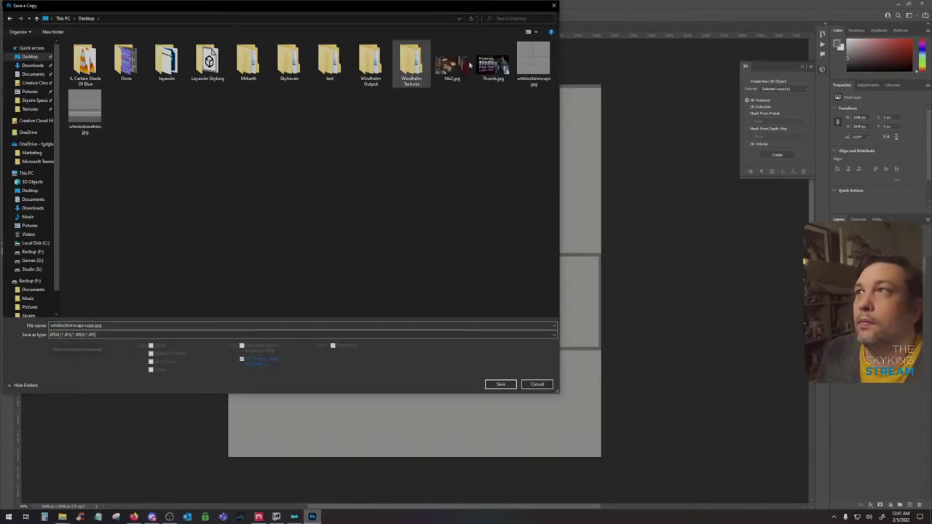
pyautogui.doubleClick(528, 57)
pyautogui.press('y')
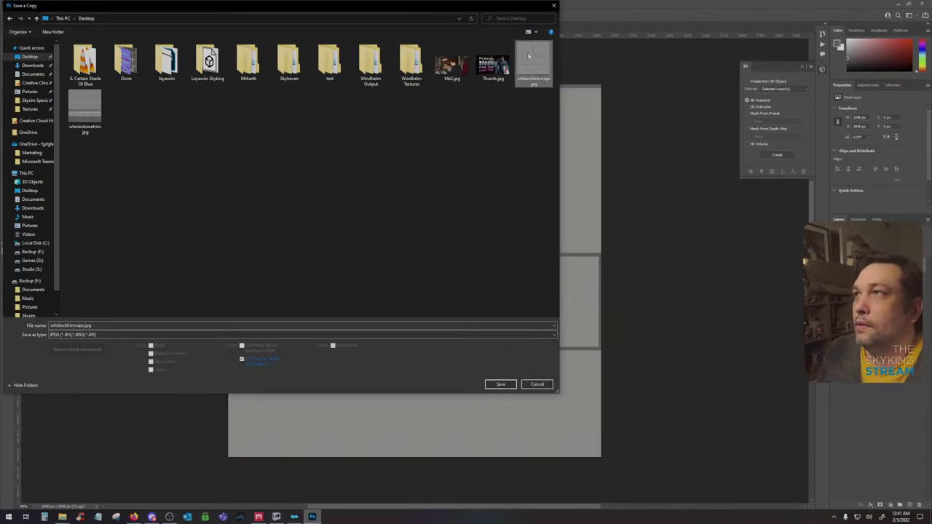
pyautogui.press('Return')
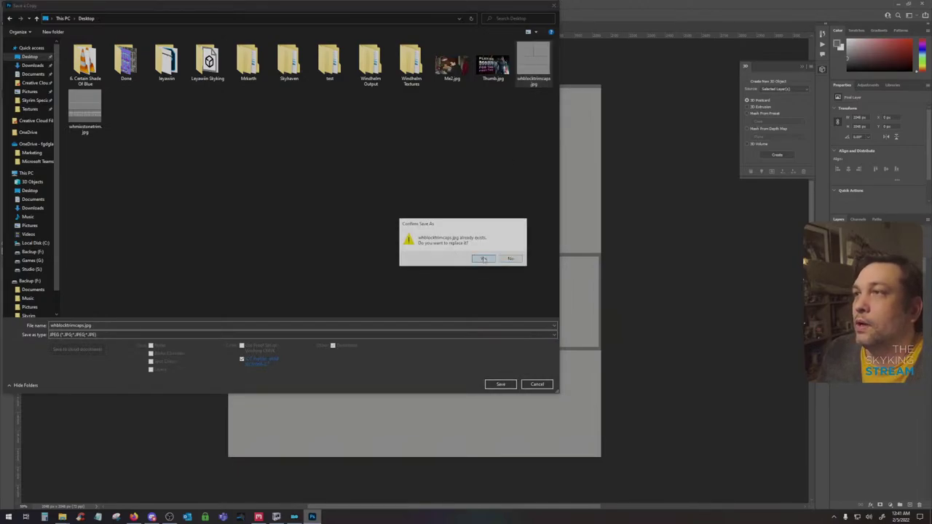
pyautogui.click(480, 257)
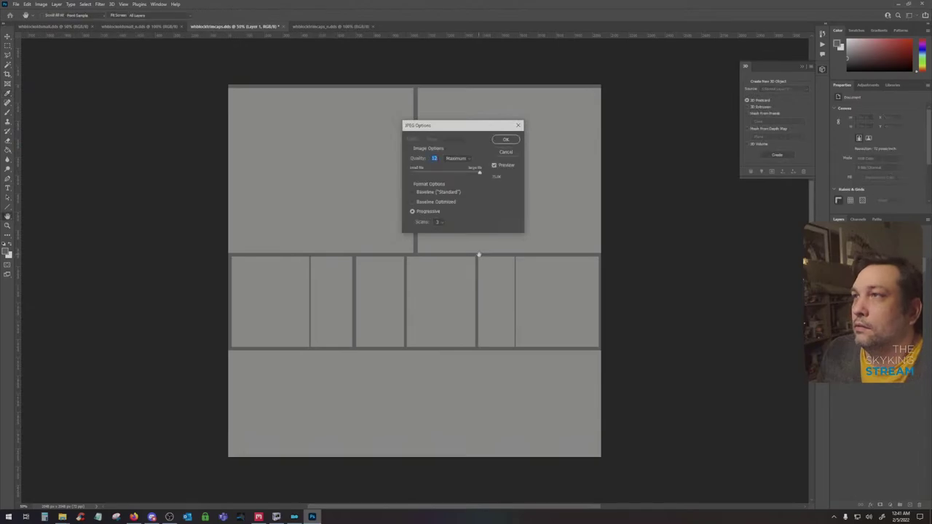
pyautogui.press('Return')
# Switch to Quixel Mixer, load the updated layout image into the Solid 2 layer, and set its map strength to 10
pyautogui.click(259, 517)
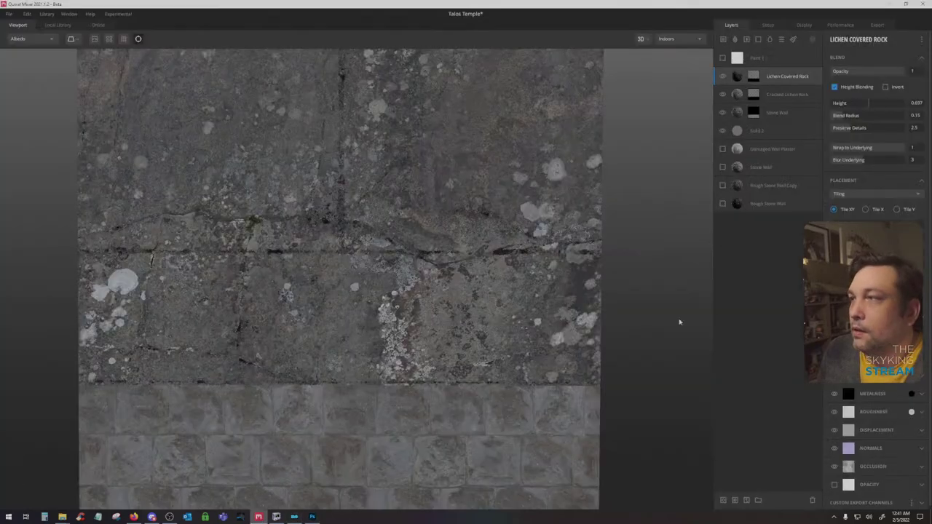
pyautogui.click(781, 132)
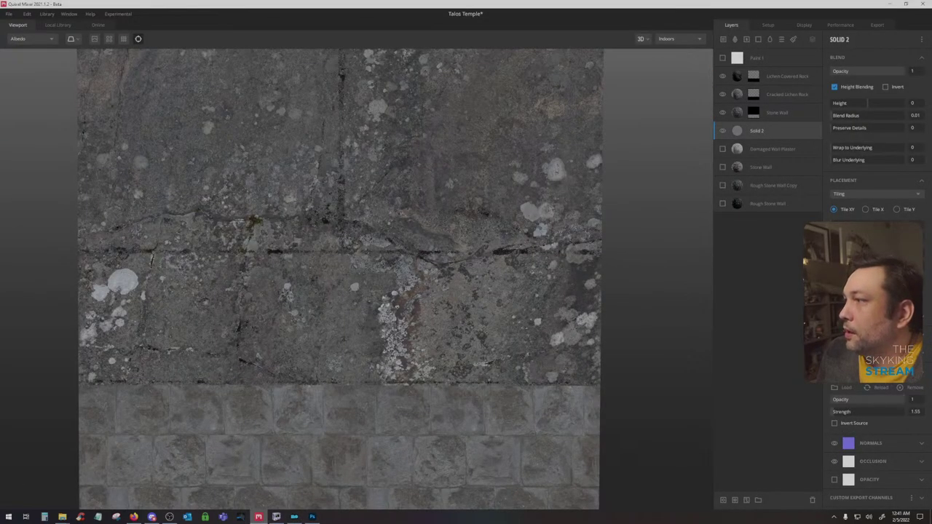
pyautogui.moveTo(863, 399); pyautogui.dragTo(848, 399)
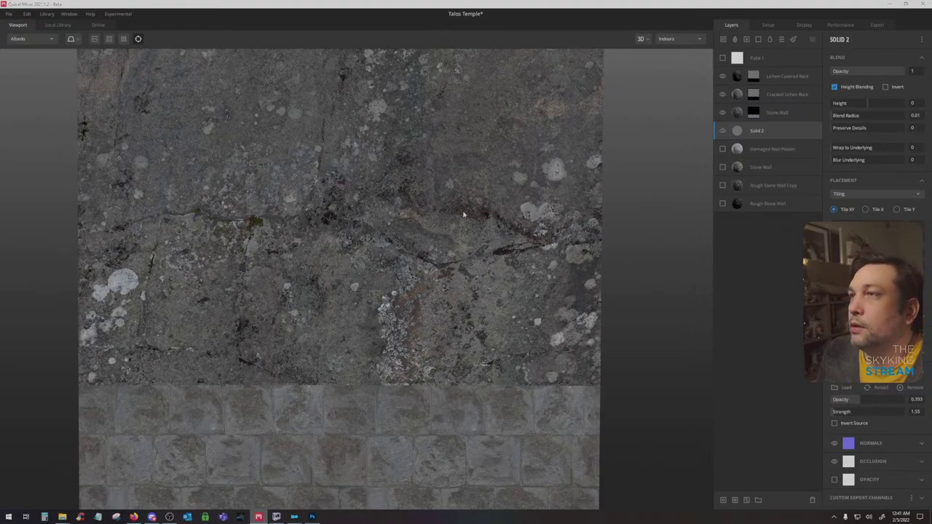
pyautogui.doubleClick(252, 127)
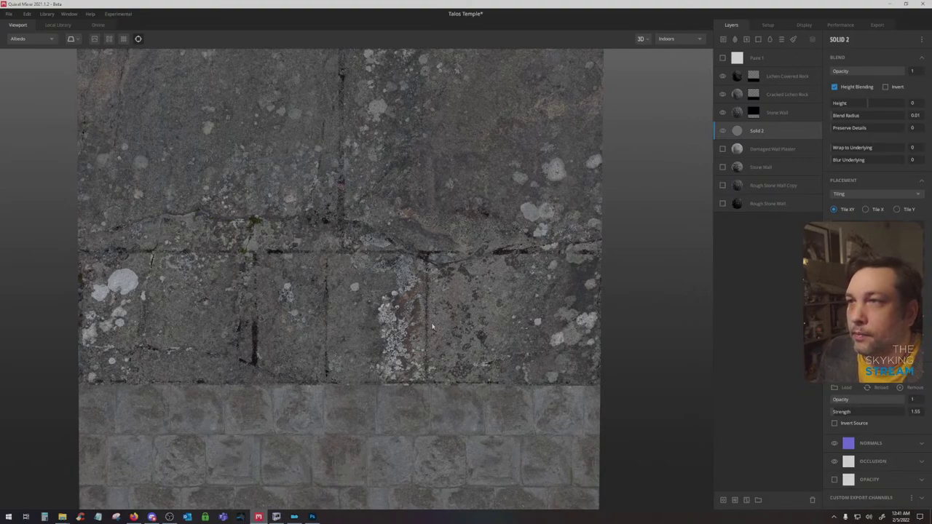
pyautogui.moveTo(351, 344); pyautogui.dragTo(361, 286)
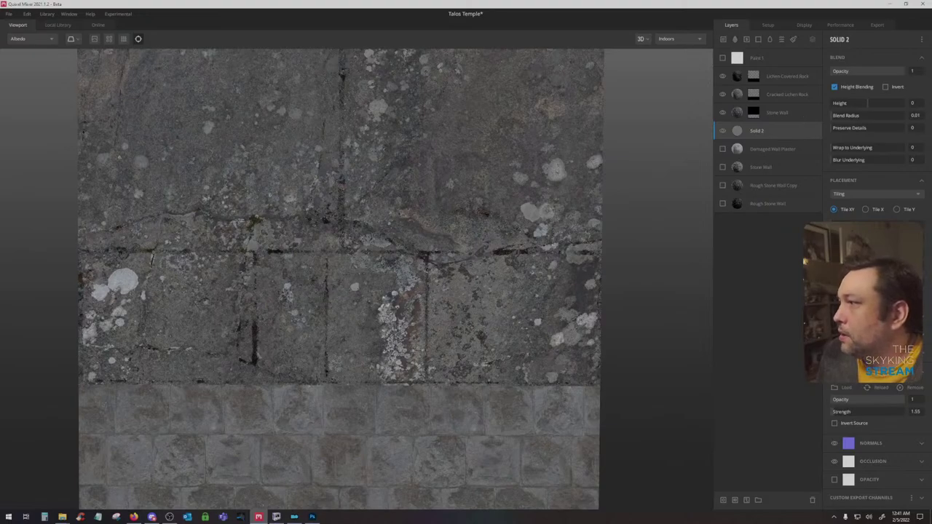
pyautogui.moveTo(836, 412); pyautogui.dragTo(841, 412)
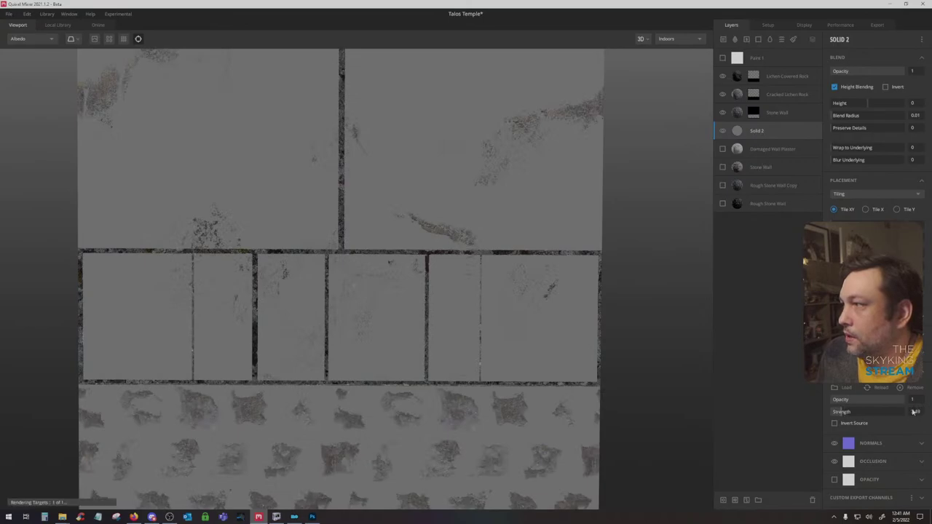
pyautogui.press('Return')
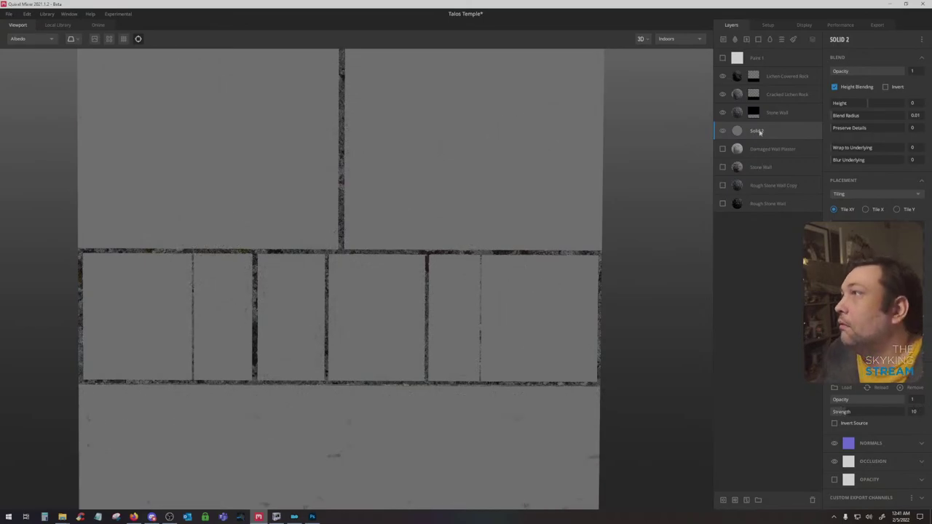
# Raise the blend height to about 17.21 on the masked Stone Wall layer and 17.41 on Cracked Lichen Rock
pyautogui.click(815, 115)
pyautogui.moveTo(882, 103); pyautogui.dragTo(900, 105)
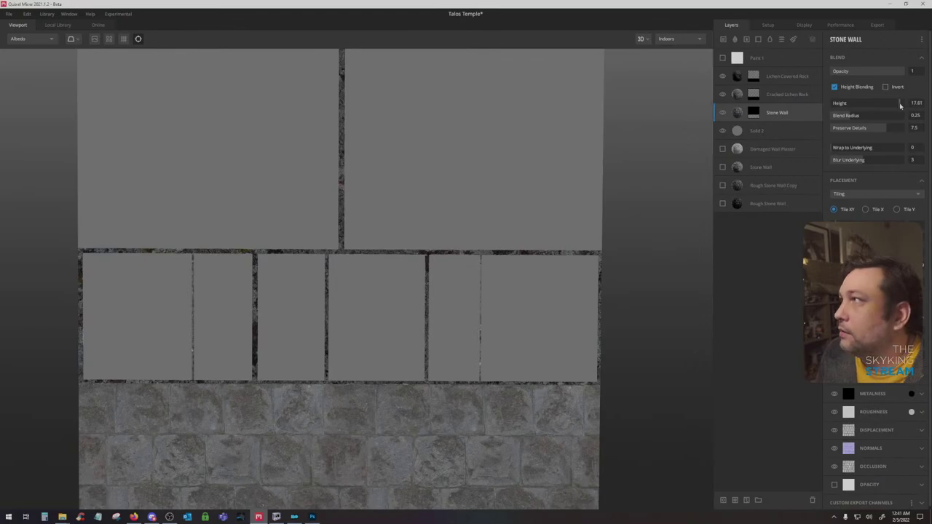
pyautogui.click(740, 93)
pyautogui.moveTo(880, 104); pyautogui.dragTo(899, 103)
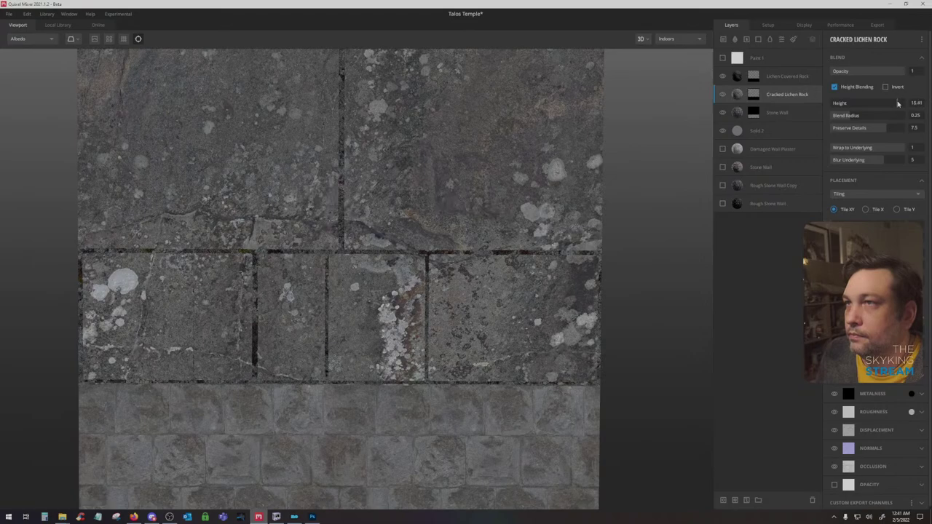
# Set Blur Underlying to 0 on the masked Stone Wall layer and to 4 on Cracked Lichen Rock
pyautogui.click(805, 112)
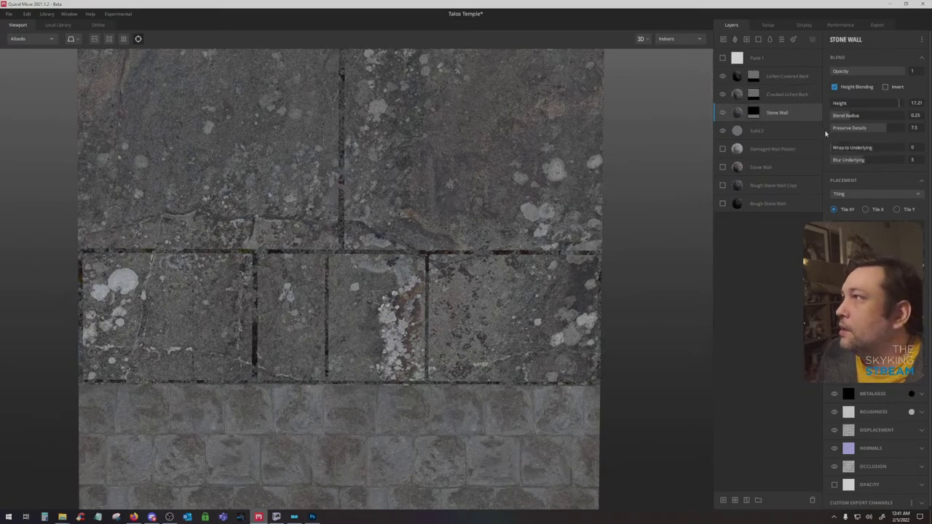
pyautogui.click(883, 160)
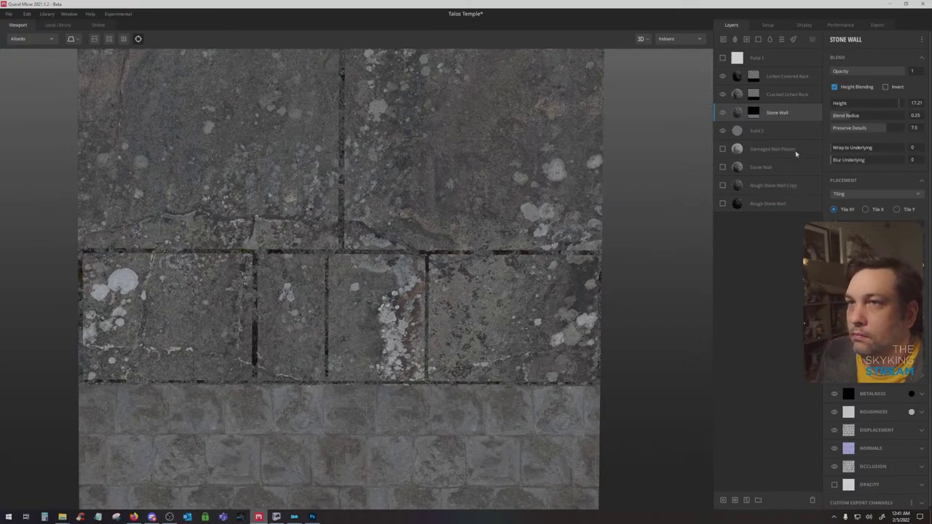
pyautogui.click(895, 164)
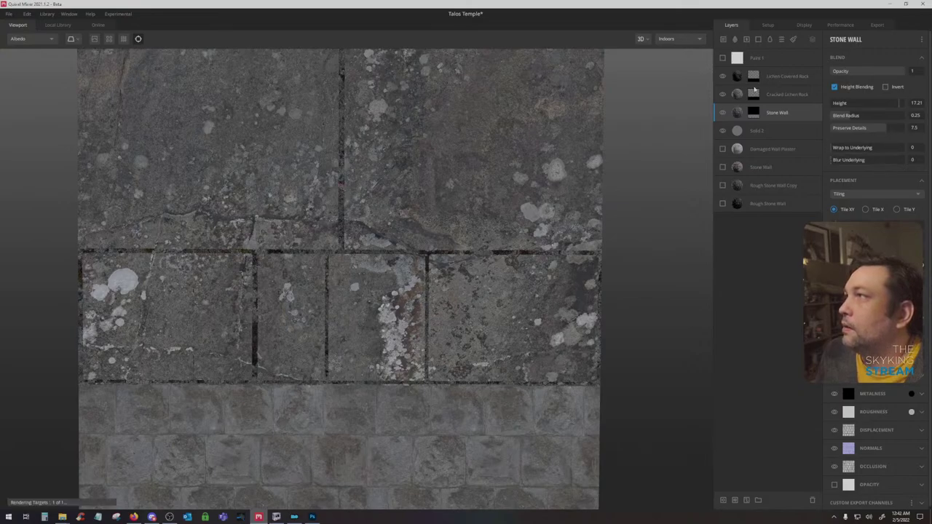
pyautogui.click(777, 92)
pyautogui.click(895, 162)
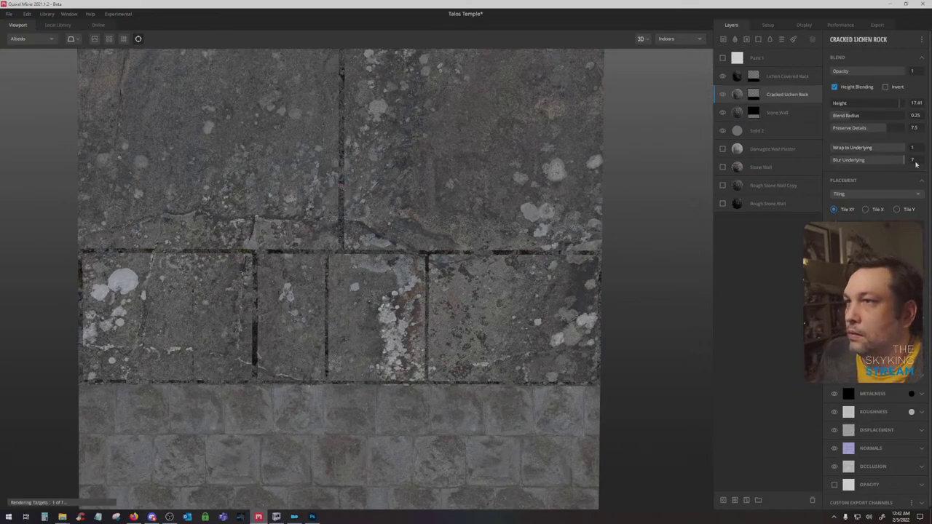
pyautogui.click(873, 160)
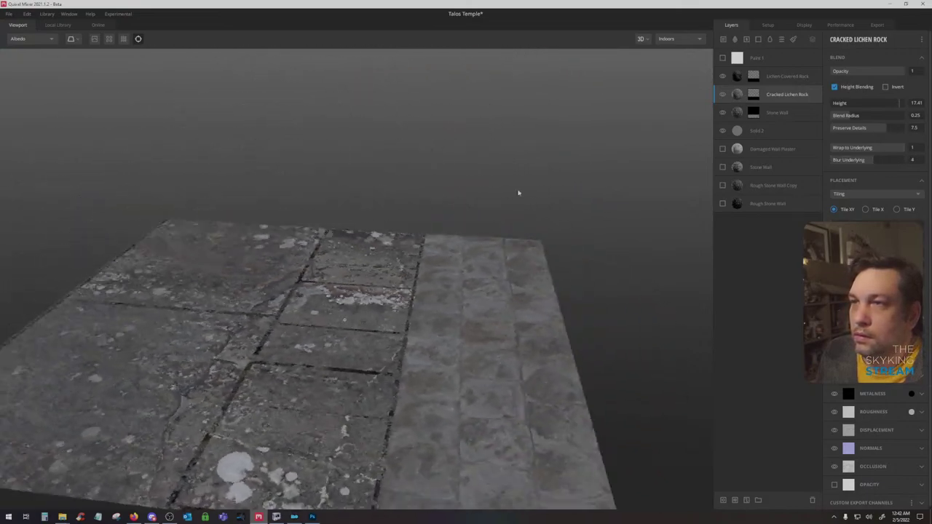
# Preview the material in PBR Metalness mode and inspect the seams between the stones
pyautogui.click(41, 40)
pyautogui.click(34, 51)
pyautogui.moveTo(395, 274); pyautogui.dragTo(377, 282)
pyautogui.scroll(2, 377, 283)
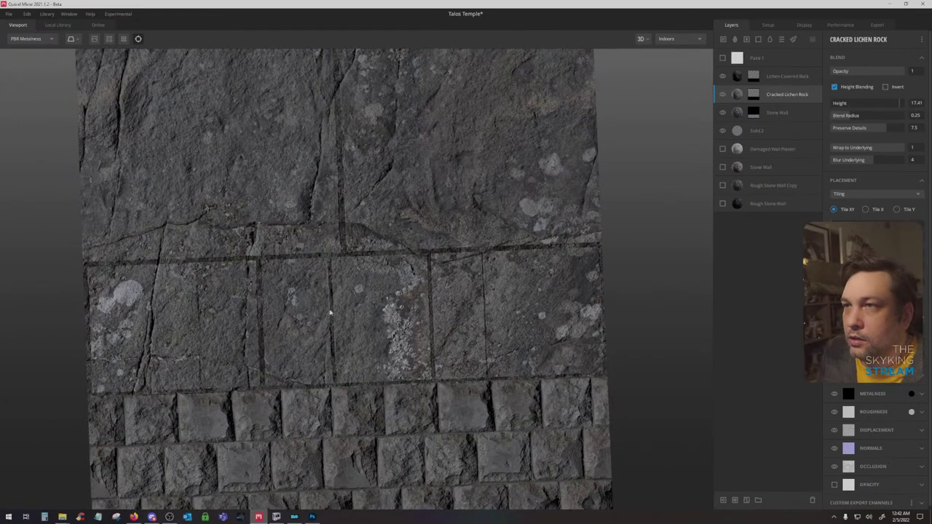
# Switch to Photoshop and widen the two thinnest vertical seams of the middle row by filling strips with the seam grey
pyautogui.click(311, 517)
pyautogui.click(8, 46)
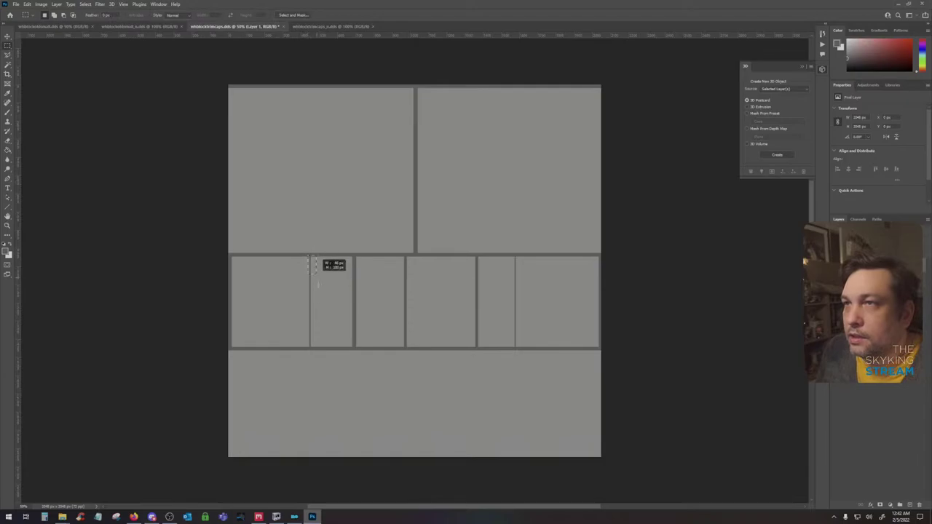
pyautogui.moveTo(316, 284); pyautogui.dragTo(310, 348)
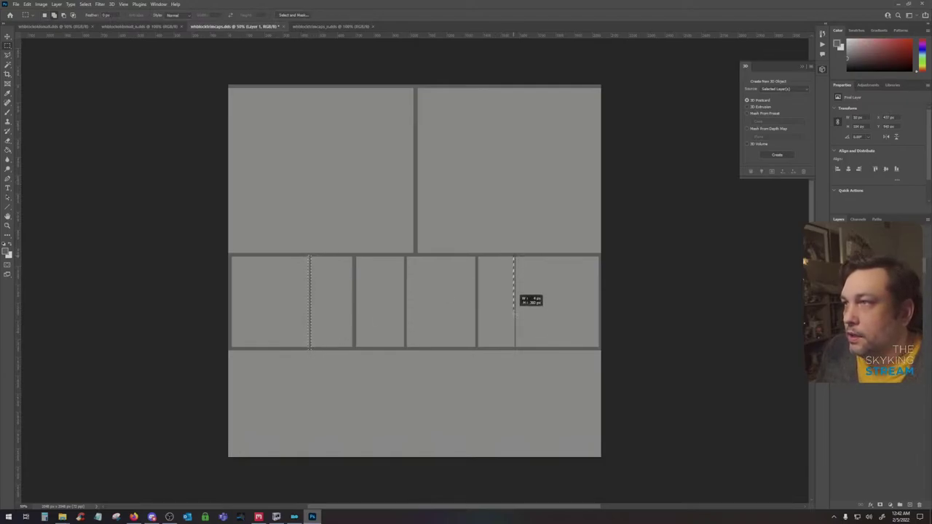
pyautogui.moveTo(514, 308); pyautogui.dragTo(516, 348)
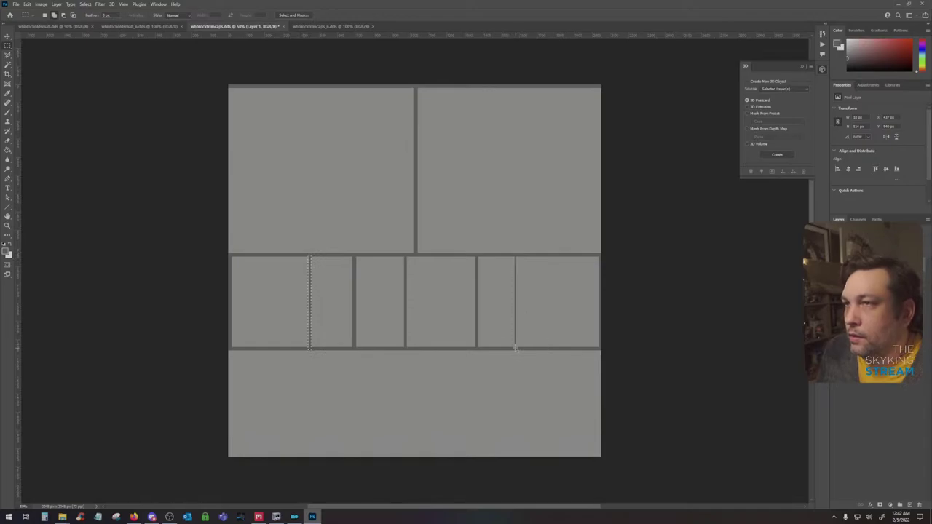
pyautogui.moveTo(291, 243); pyautogui.dragTo(308, 351)
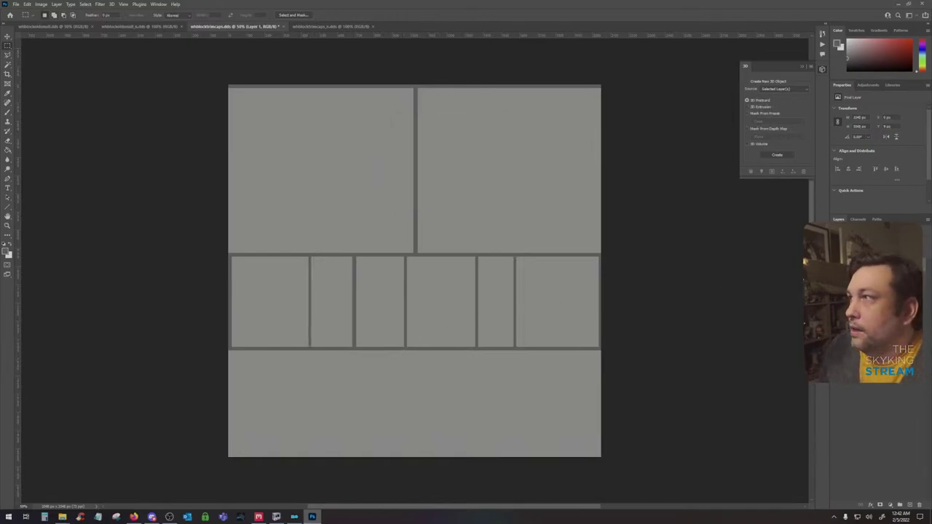
# Soften the seams of the layout with a Gaussian Blur of 5.0 pixels radius
pyautogui.click(97, 5)
pyautogui.moveTo(146, 96)
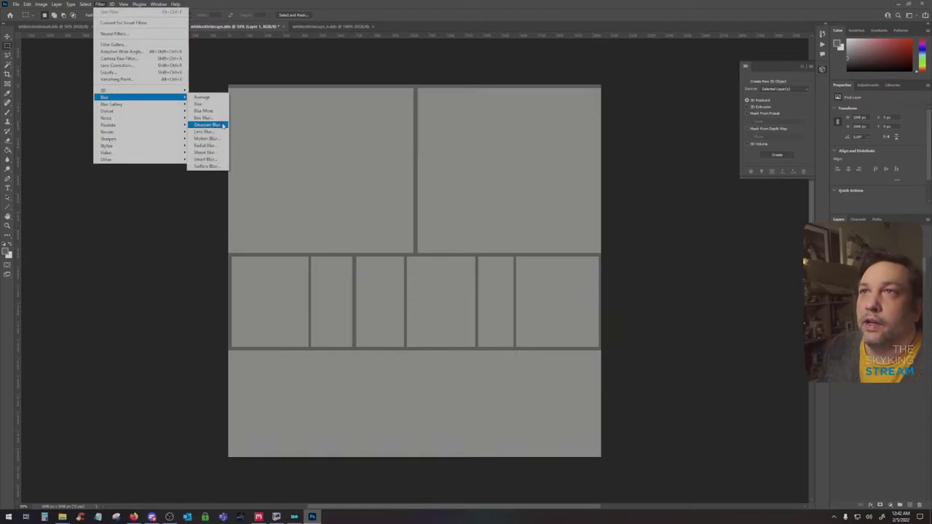
pyautogui.click(221, 125)
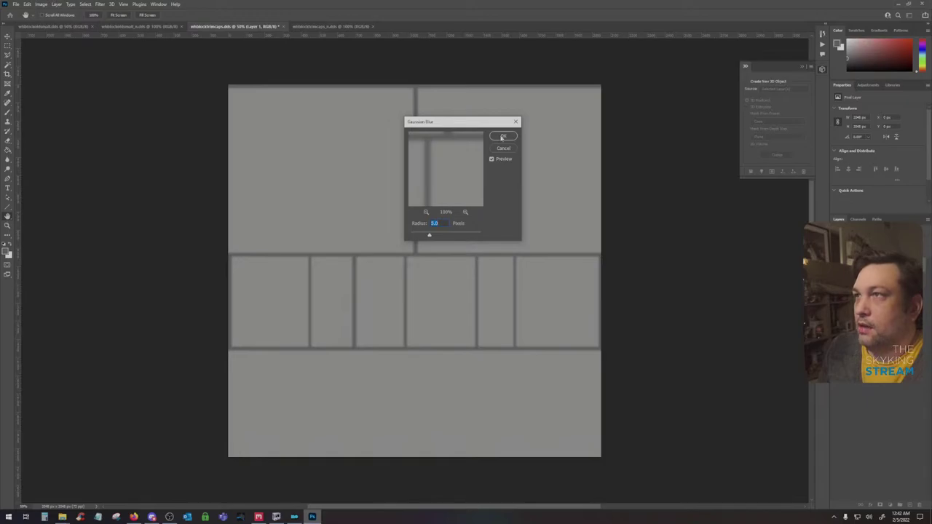
pyautogui.click(502, 136)
# Save a copy of the blurred layout as a maximum-quality JPEG on the Desktop, overwriting whblocktrimcaps.jpg
pyautogui.click(16, 5)
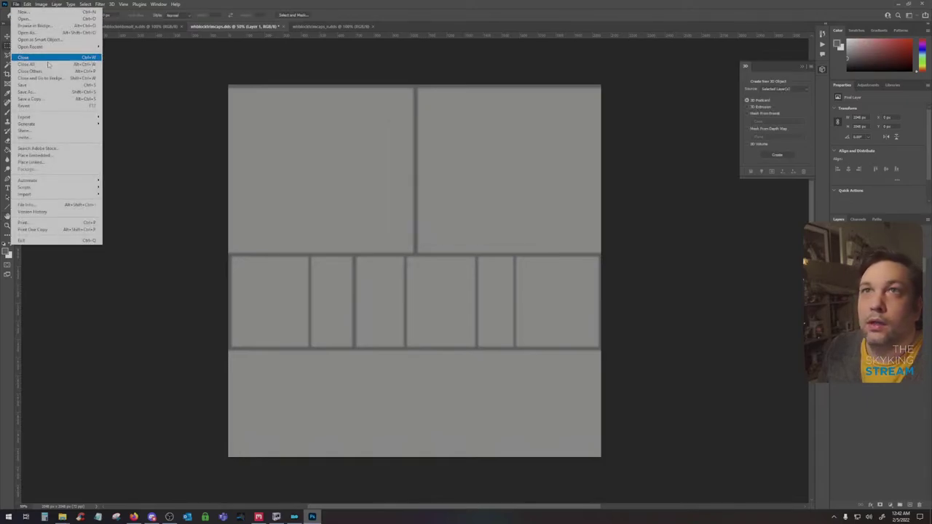
pyautogui.click(40, 100)
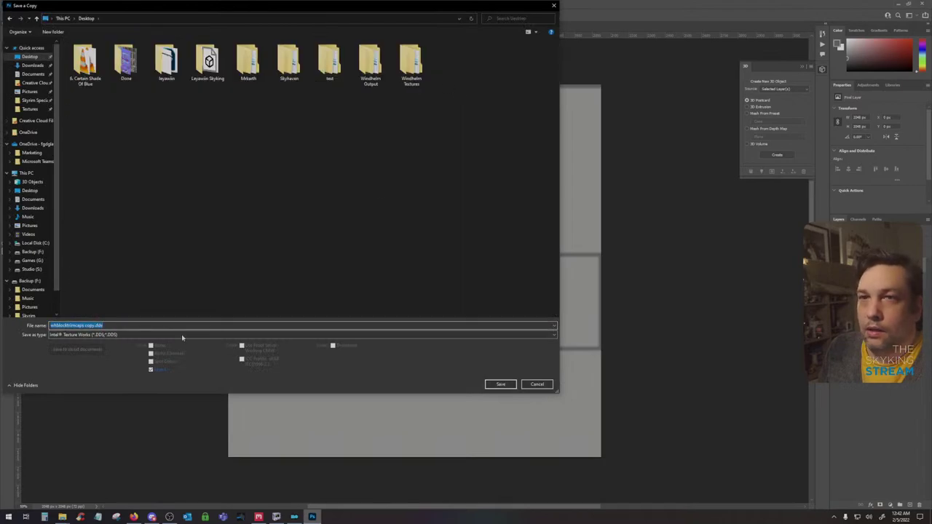
pyautogui.click(182, 334)
pyautogui.click(173, 396)
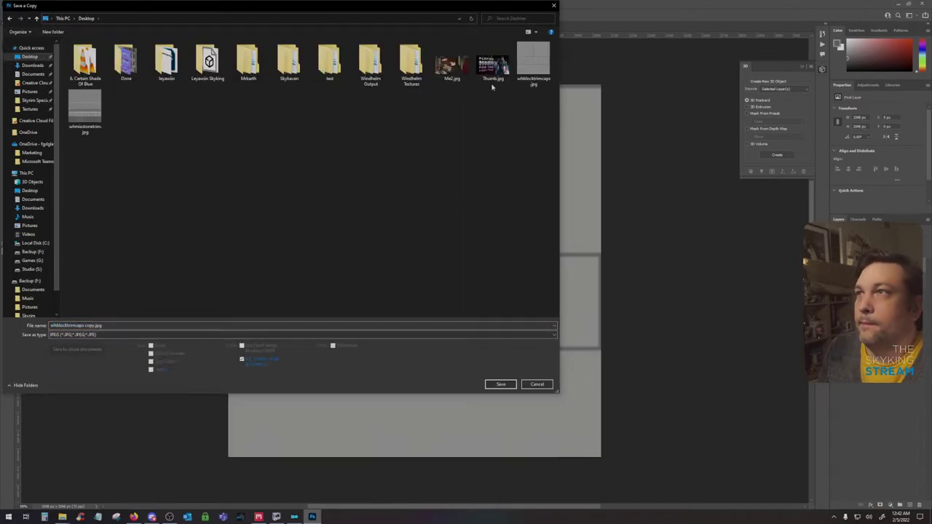
pyautogui.press('Return')
pyautogui.click(482, 256)
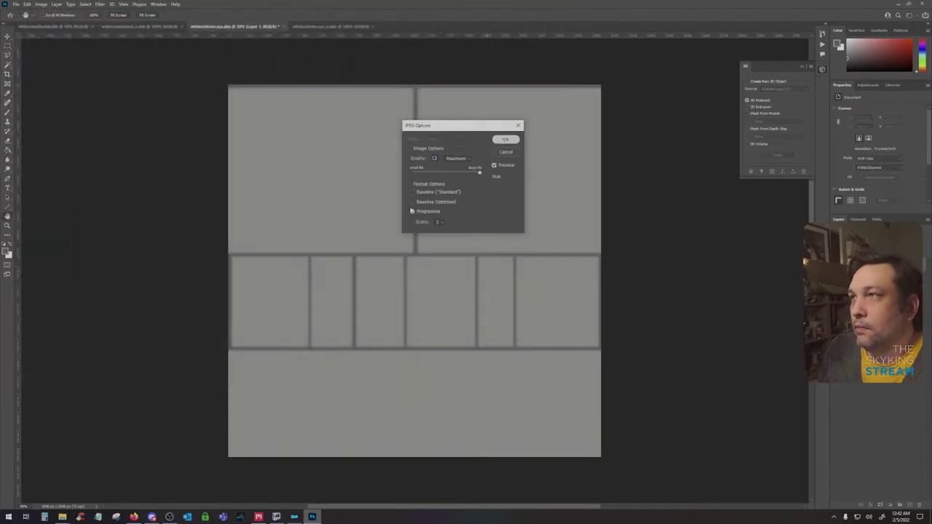
pyautogui.click(506, 139)
# Switch to Quixel Mixer and load the updated layout JPEG as the displacement source of the Solid 2 layer
pyautogui.click(259, 516)
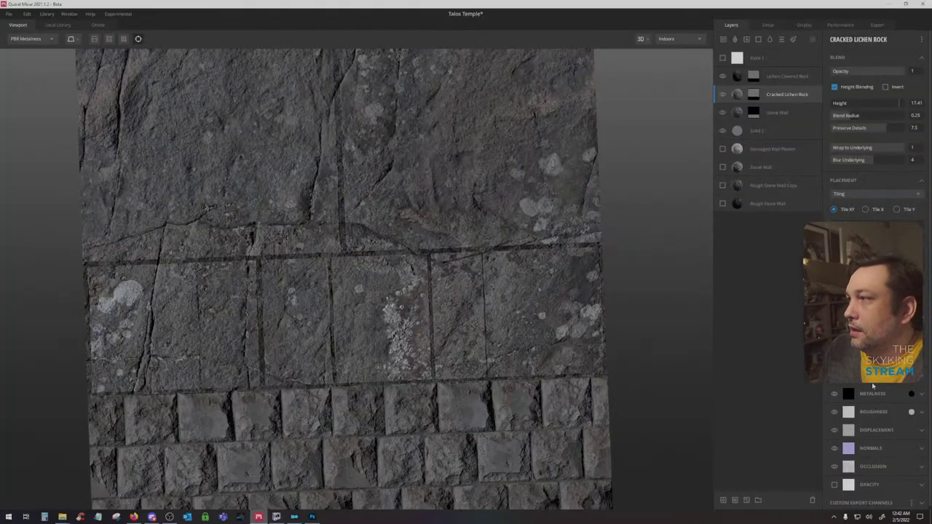
pyautogui.click(771, 130)
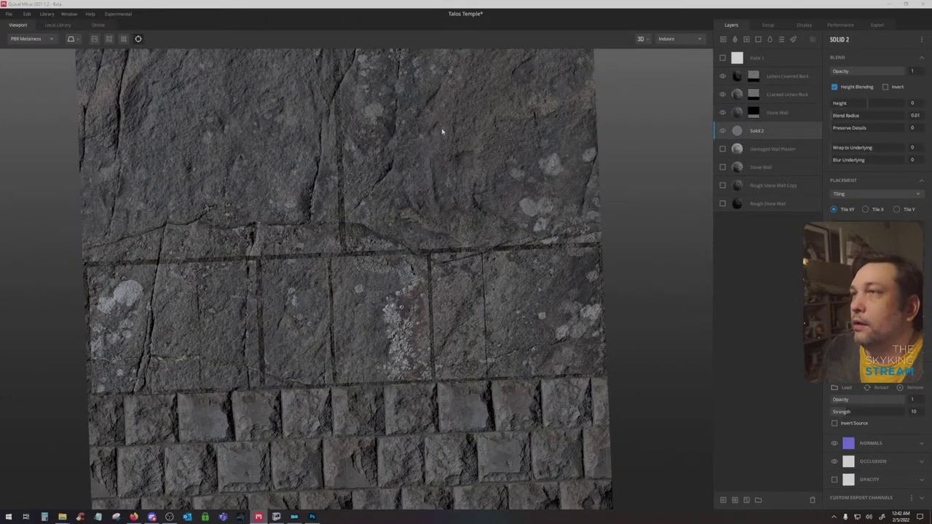
pyautogui.doubleClick(251, 119)
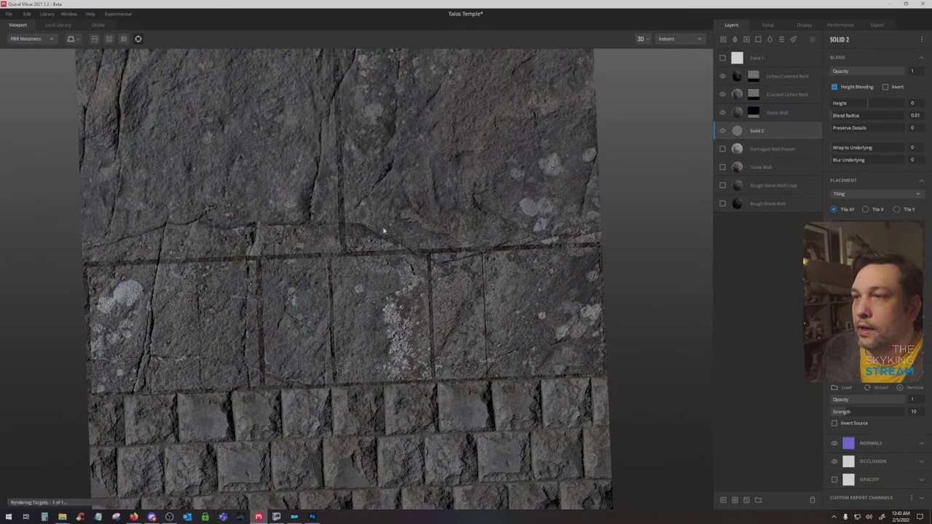
pyautogui.moveTo(352, 286); pyautogui.dragTo(340, 270)
pyautogui.scroll(3, 339, 271)
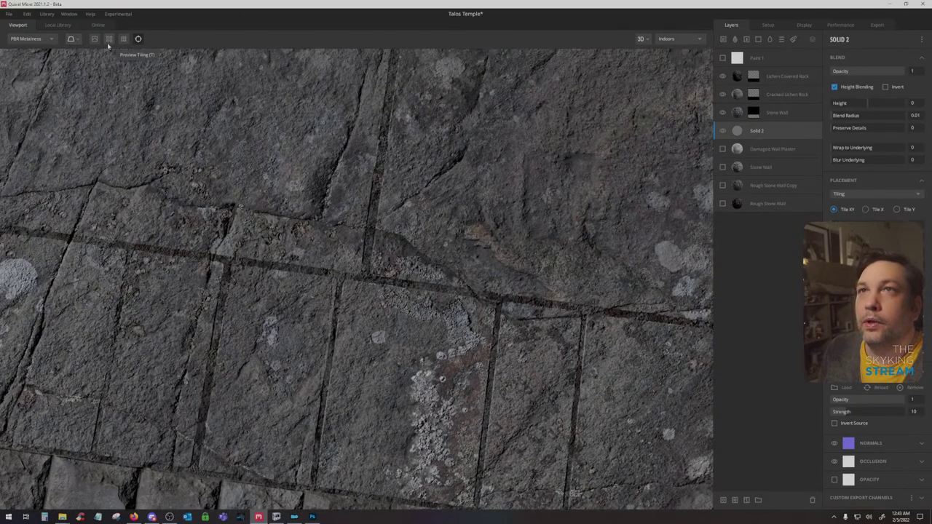
# Turn on the displacement preview and set the displacement Strength of the Solid 2 layer to 5
pyautogui.click(95, 40)
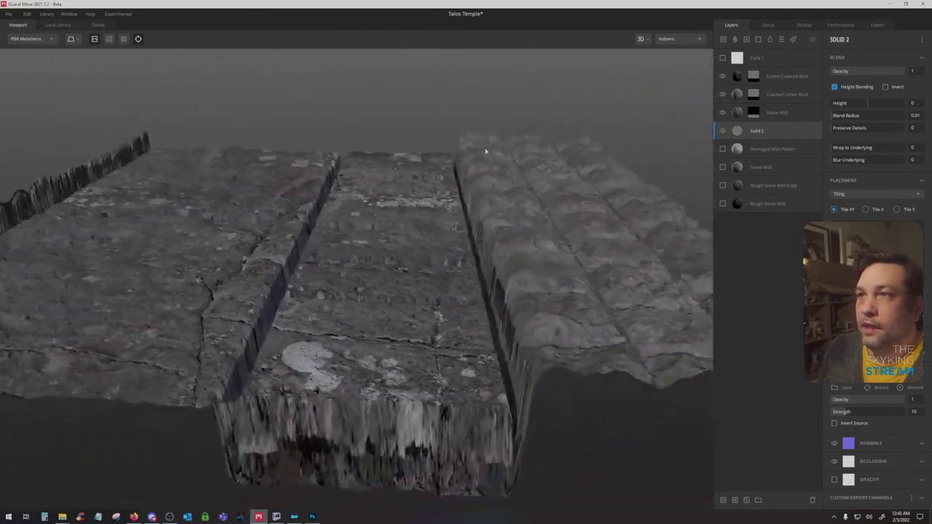
pyautogui.moveTo(503, 131); pyautogui.dragTo(329, 237)
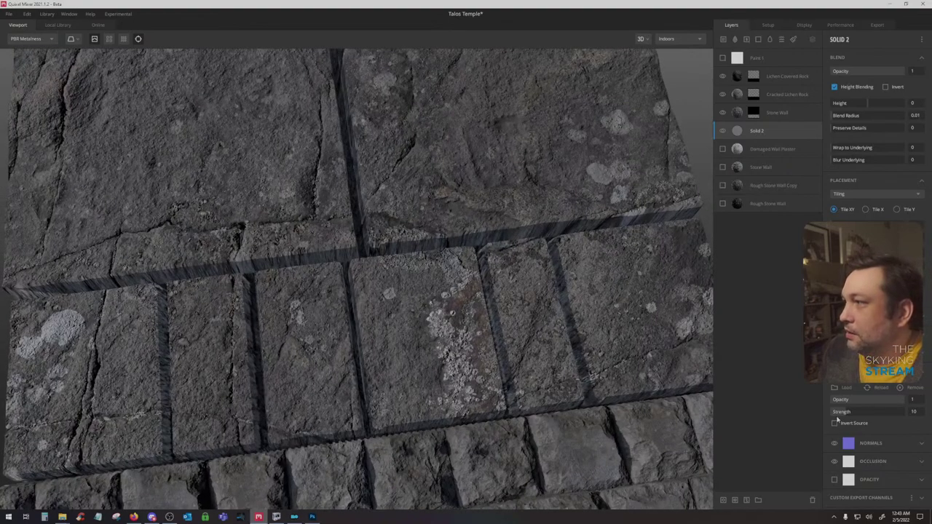
pyautogui.moveTo(844, 412); pyautogui.dragTo(837, 416)
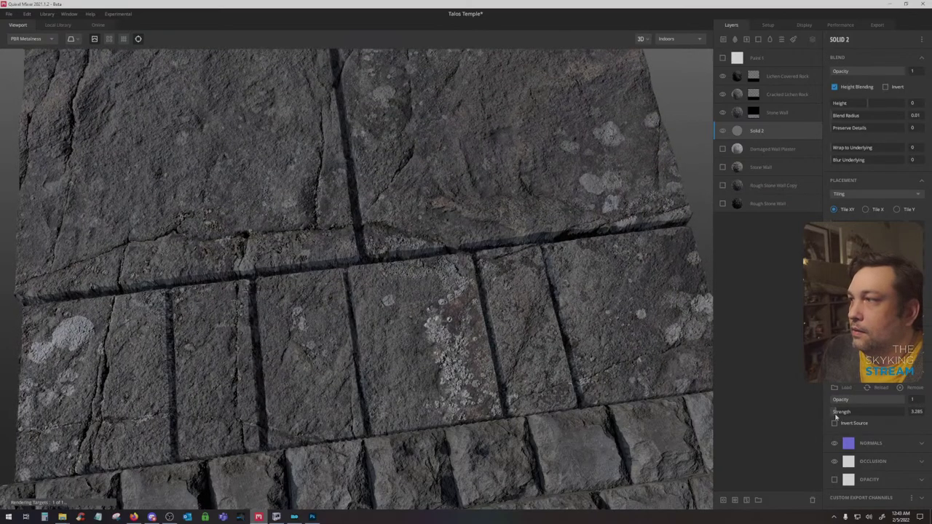
pyautogui.write('5')
pyautogui.press('Return')
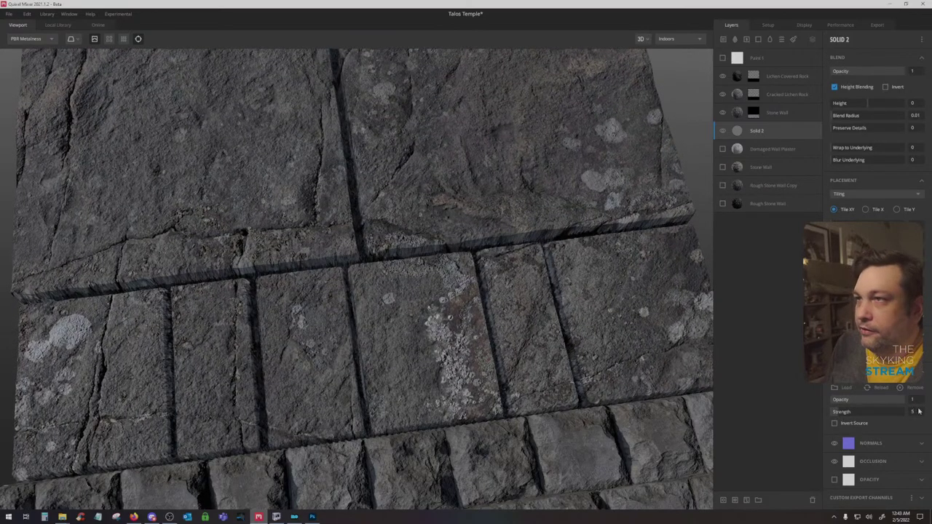
# Set the blend Height to 4.08 on Lichen Covered Rock and to 11.04 on the masked Stone Wall layer
pyautogui.click(787, 82)
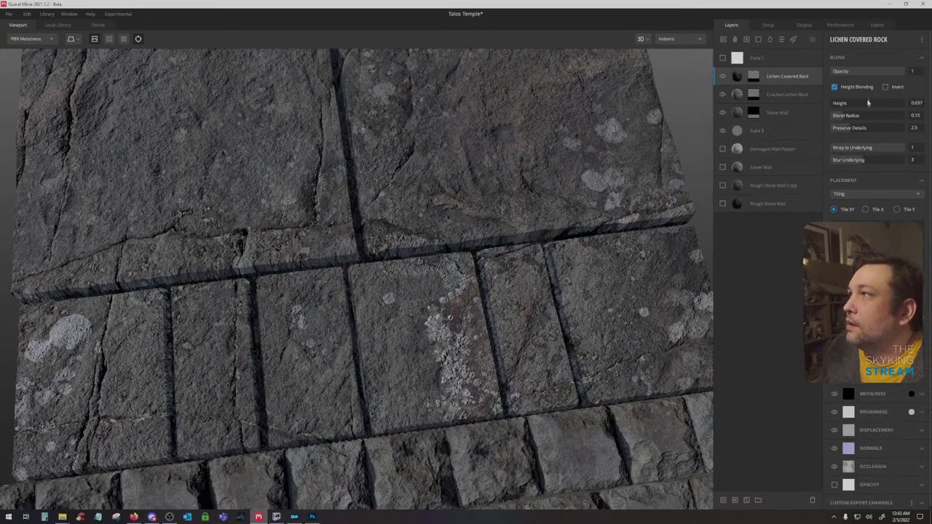
pyautogui.moveTo(868, 103)
pyautogui.mouseDown()
pyautogui.moveTo(857, 105)
pyautogui.moveTo(872, 105)
pyautogui.mouseUp()
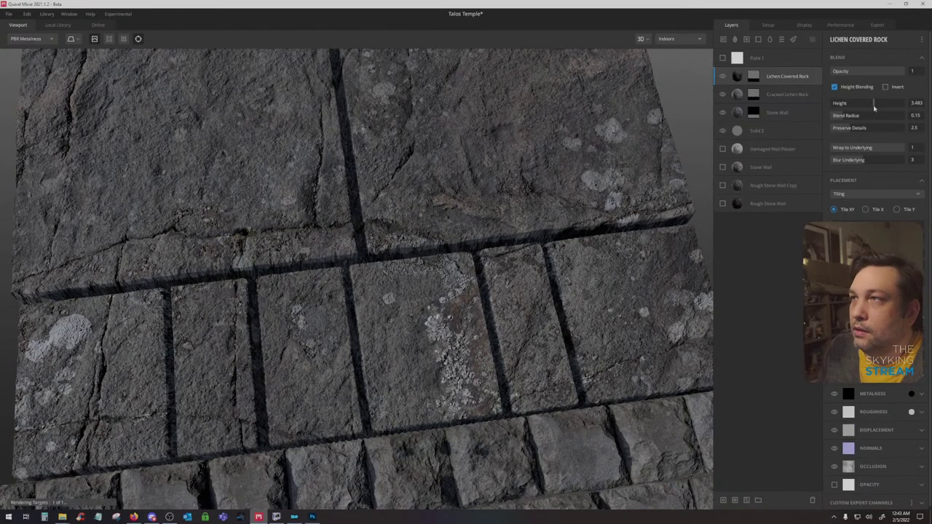
pyautogui.moveTo(406, 177); pyautogui.dragTo(553, 175)
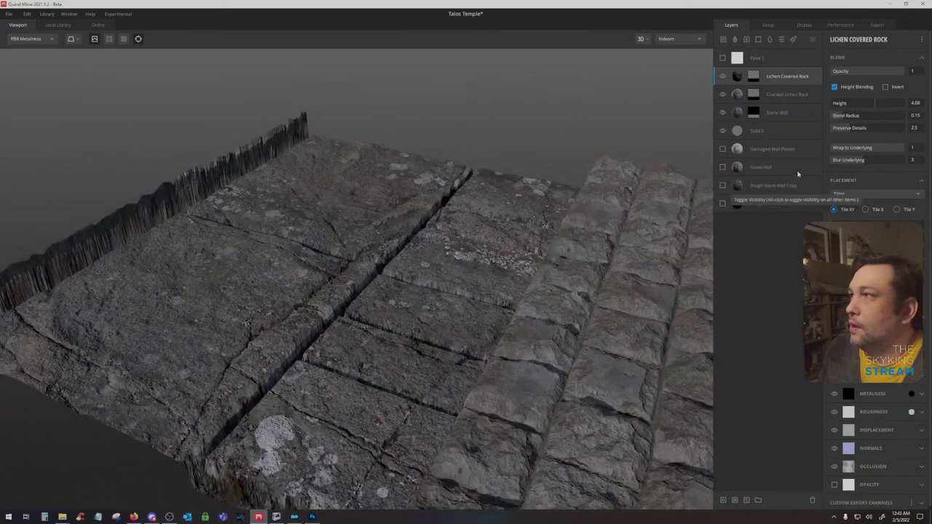
pyautogui.click(777, 112)
pyautogui.moveTo(899, 104); pyautogui.dragTo(887, 105)
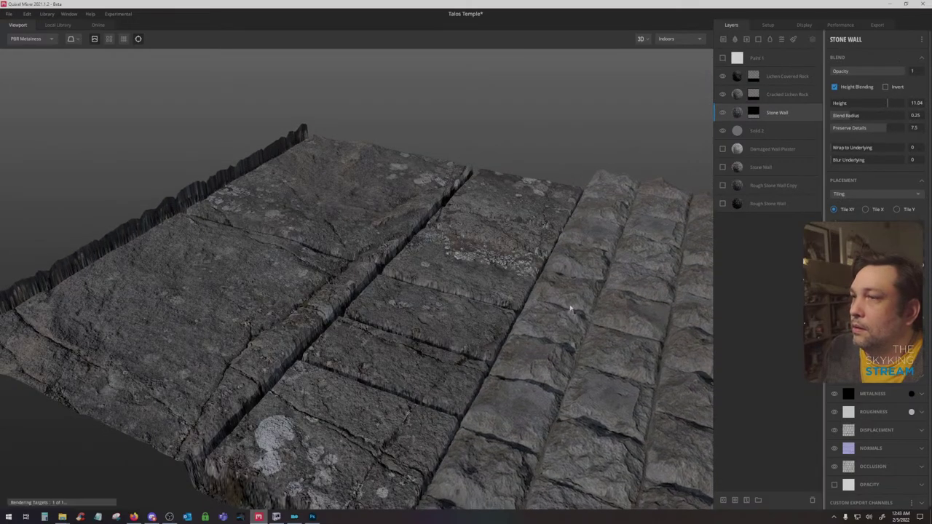
pyautogui.scroll(-5, 571, 311)
pyautogui.moveTo(534, 323); pyautogui.dragTo(357, 301)
pyautogui.scroll(3, 357, 301)
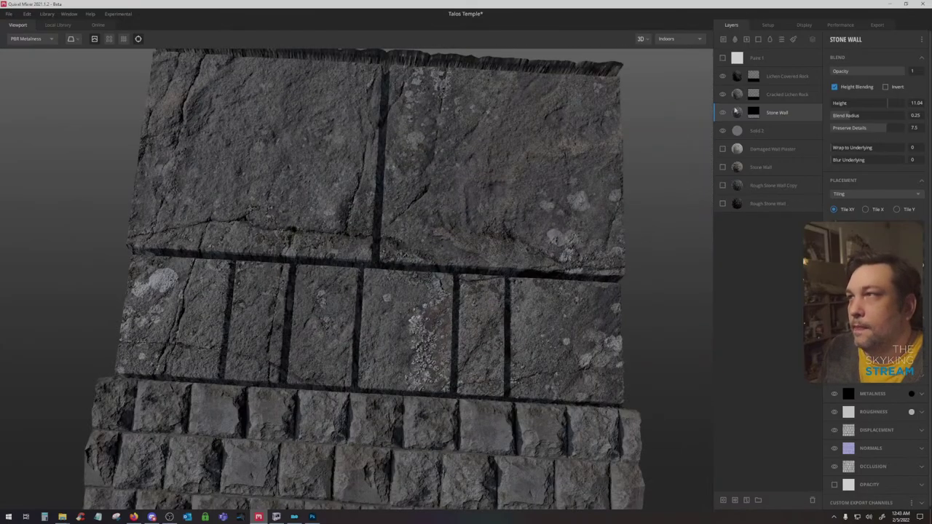
# Set Blur Underlying to 6 on Cracked Lichen Rock and to 5 on Lichen Covered Rock
pyautogui.click(808, 94)
pyautogui.moveTo(870, 161); pyautogui.dragTo(897, 160)
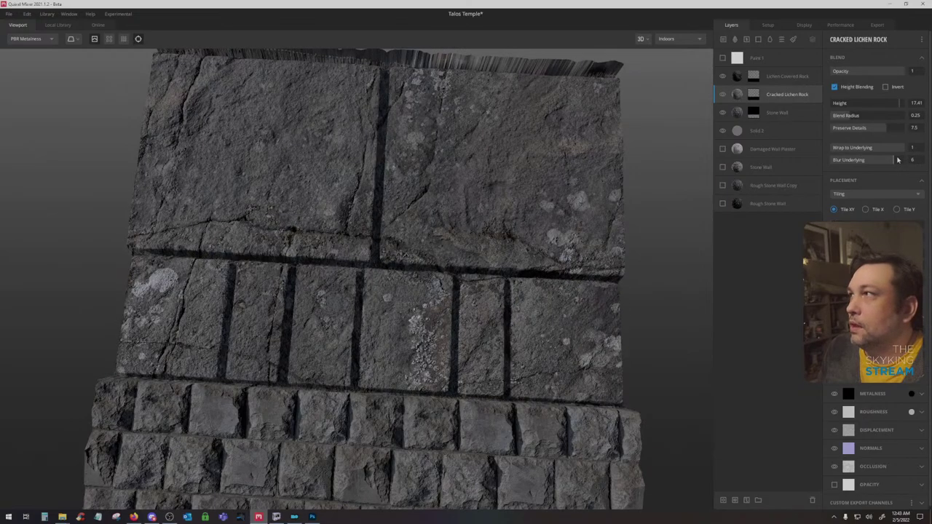
pyautogui.click(793, 77)
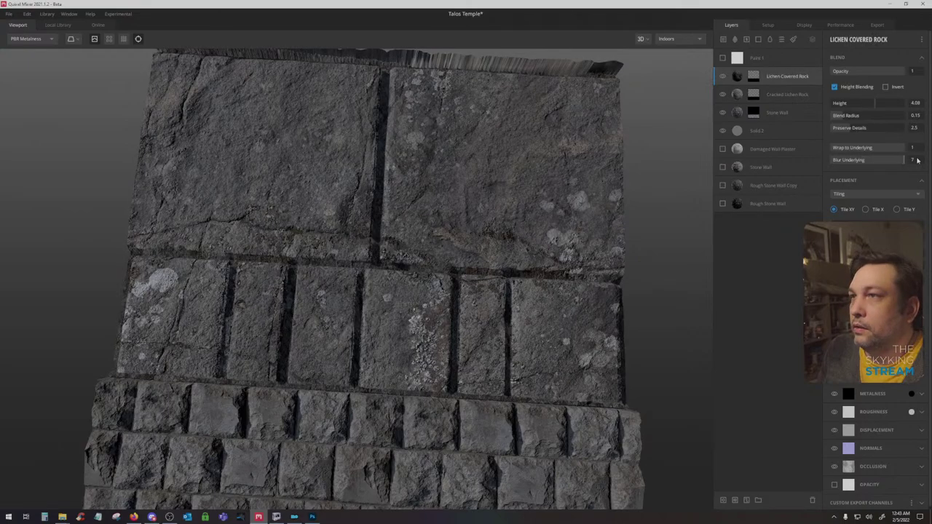
pyautogui.moveTo(899, 160)
pyautogui.mouseDown()
pyautogui.moveTo(875, 160)
pyautogui.moveTo(903, 159)
pyautogui.moveTo(886, 160)
pyautogui.mouseUp()
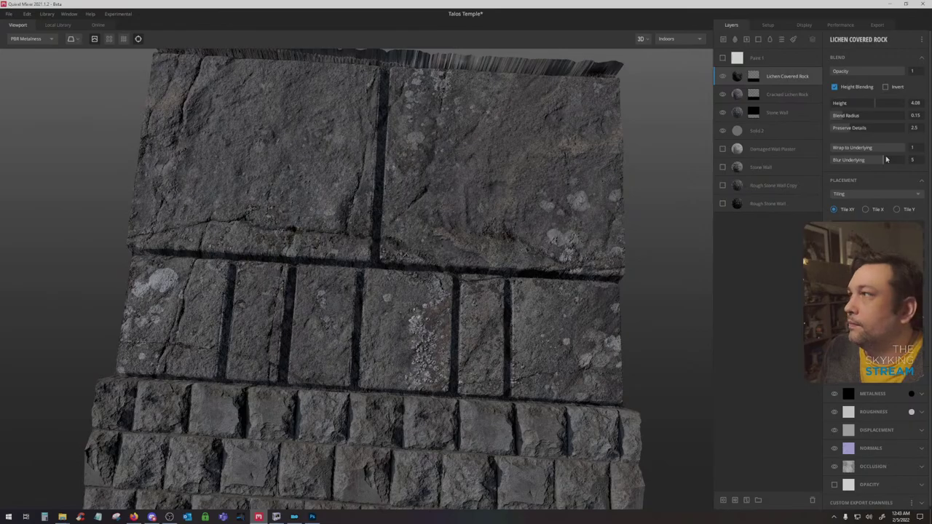
pyautogui.moveTo(516, 254); pyautogui.dragTo(378, 284)
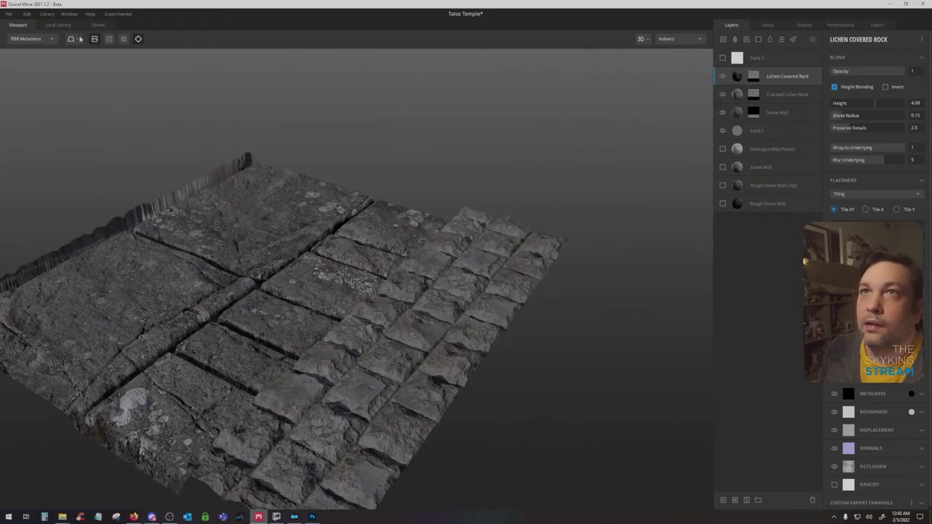
# Turn off the displacement preview and inspect the whole texture flat
pyautogui.click(94, 38)
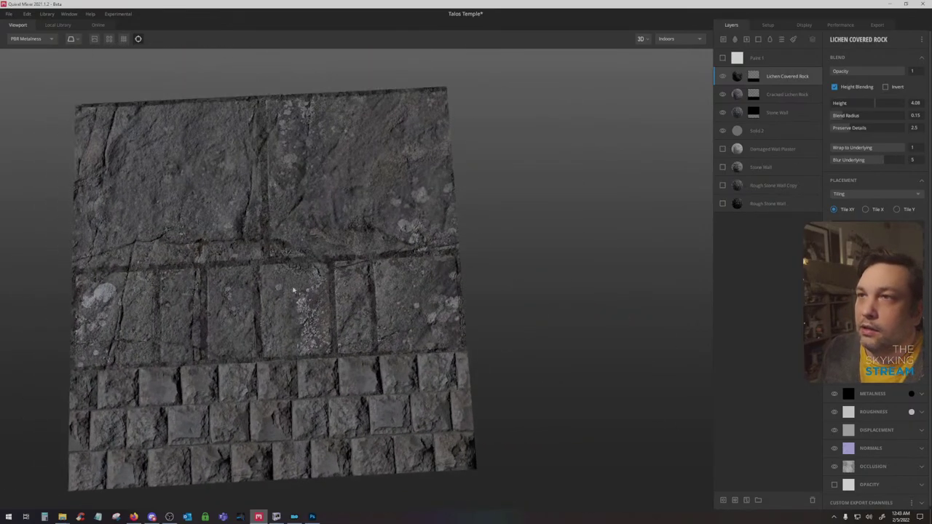
pyautogui.scroll(3, 294, 289)
pyautogui.moveTo(292, 282); pyautogui.dragTo(375, 288)
pyautogui.scroll(-2, 405, 299)
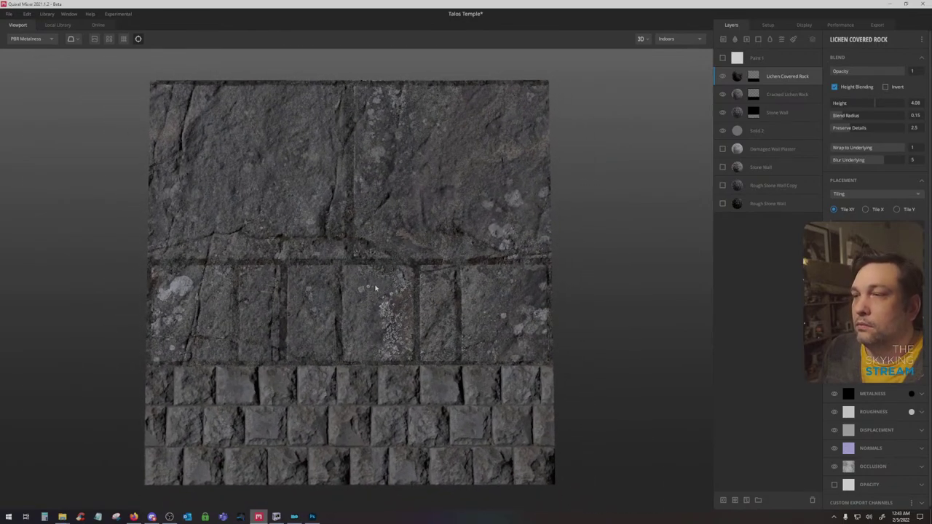
# Check the texture's file name in Photoshop and export the Mixer maps at 2048 px under the asset name whblocktrimcaps
pyautogui.click(877, 26)
pyautogui.click(315, 517)
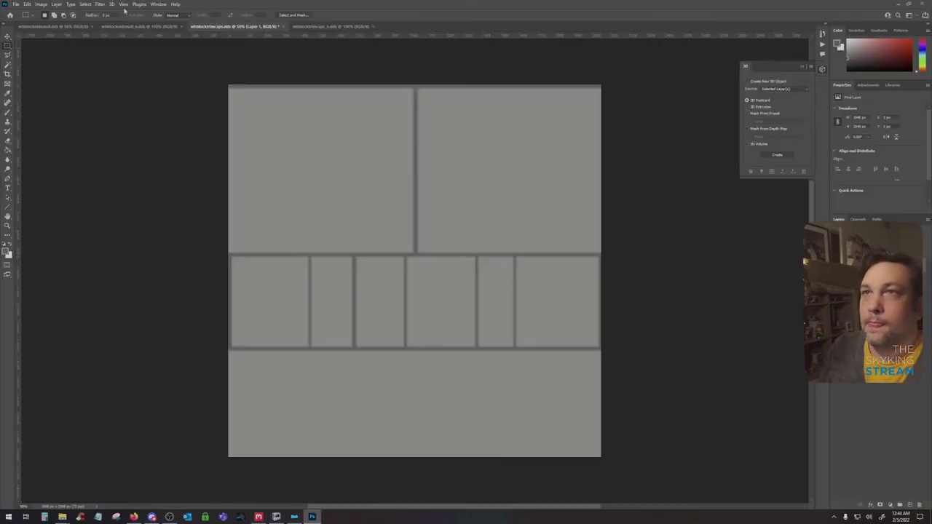
pyautogui.click(15, 4)
pyautogui.click(44, 92)
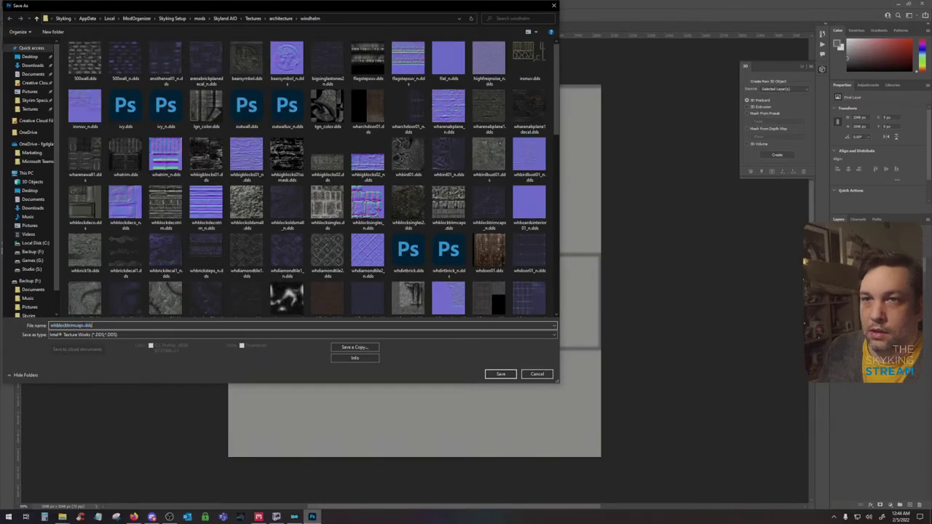
pyautogui.click(541, 374)
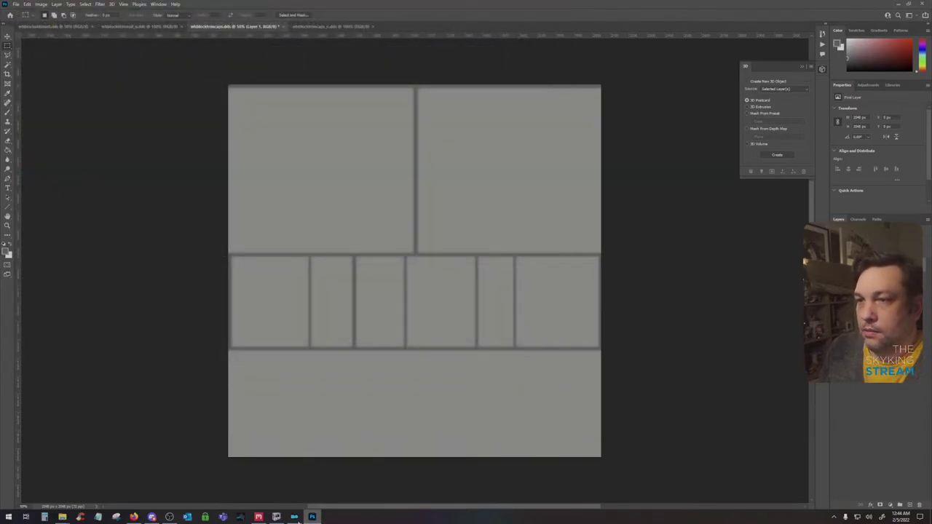
pyautogui.click(259, 517)
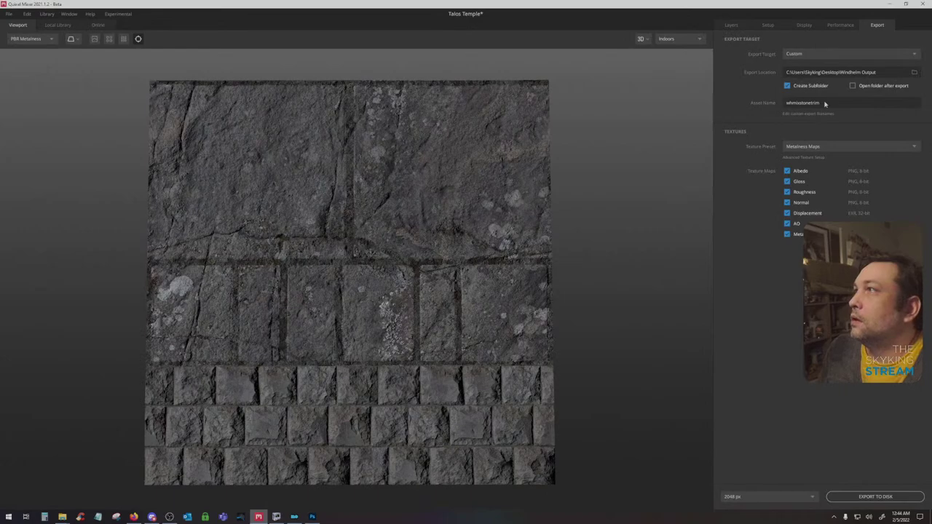
pyautogui.click(869, 497)
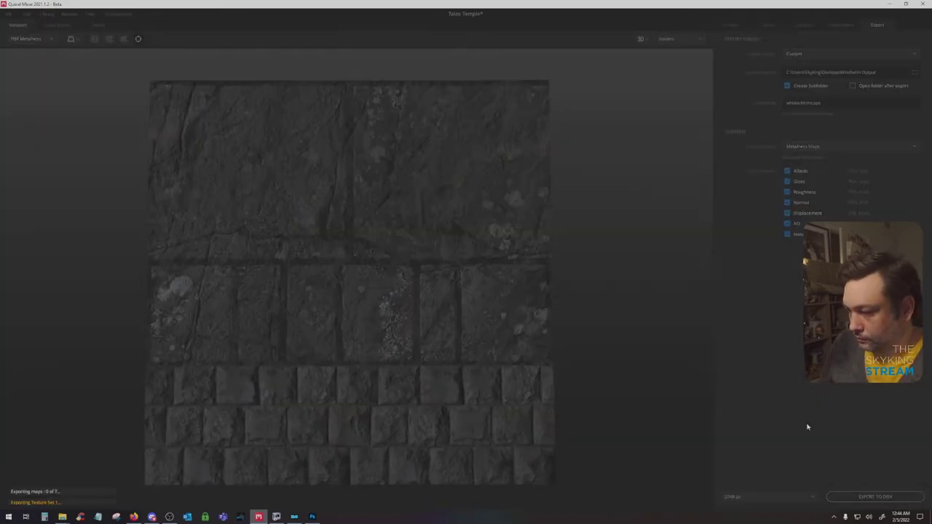
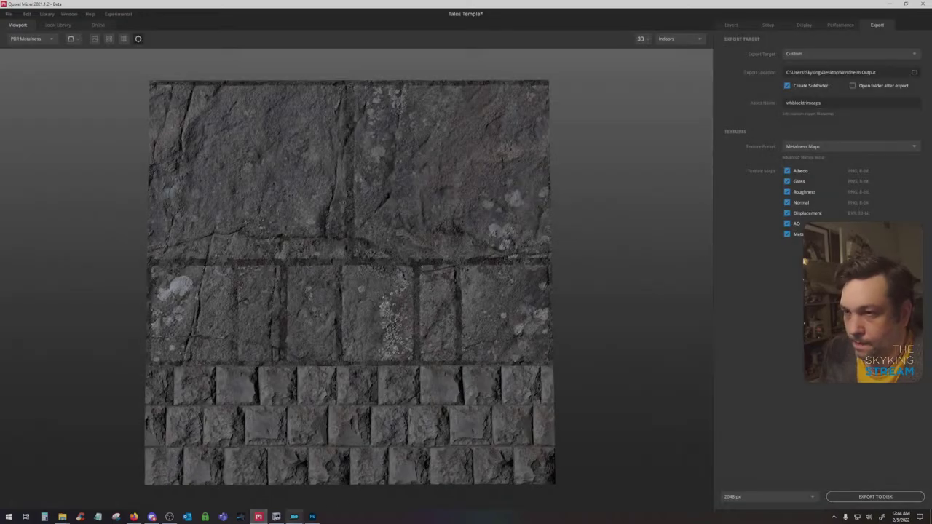
# Switch to Photoshop and check the image size of the whblocktrimcaps.dds diffuse texture
pyautogui.moveTo(312, 518)
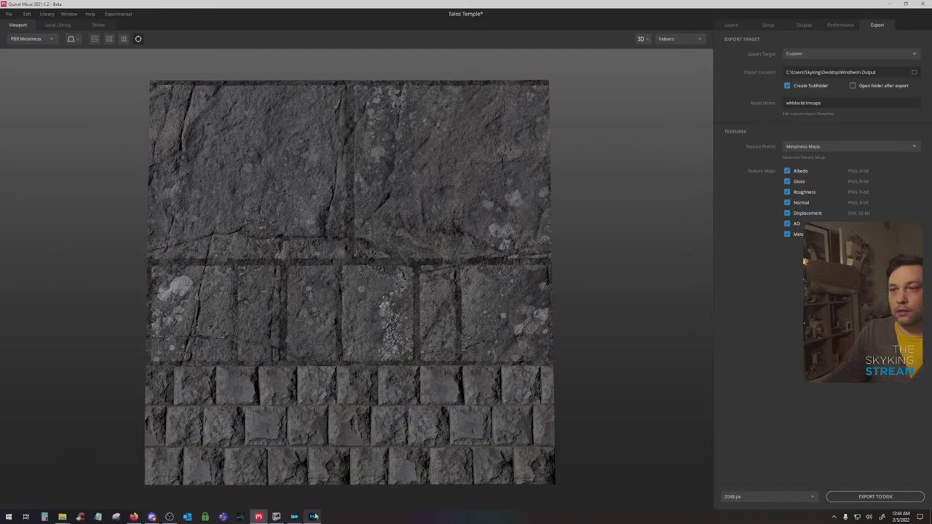
pyautogui.hotkey('alt', 'Tab')
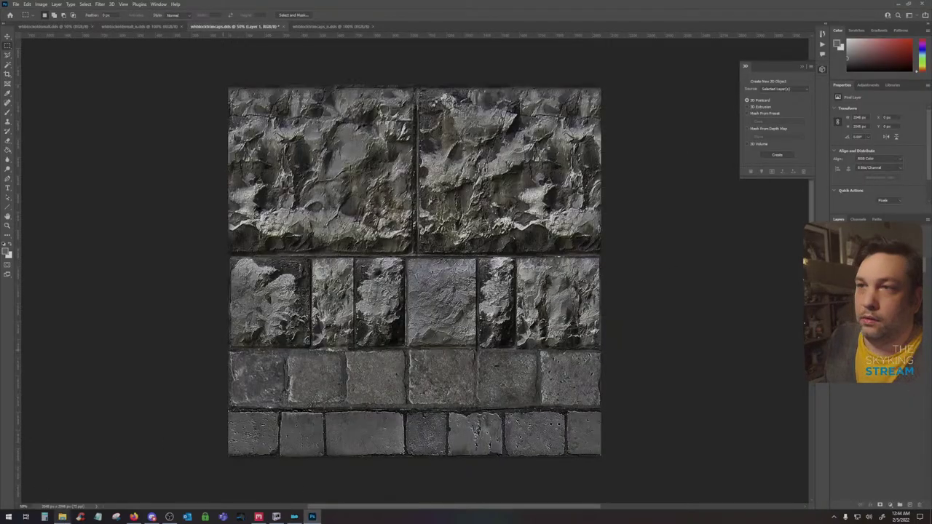
pyautogui.click(41, 4)
pyautogui.click(51, 58)
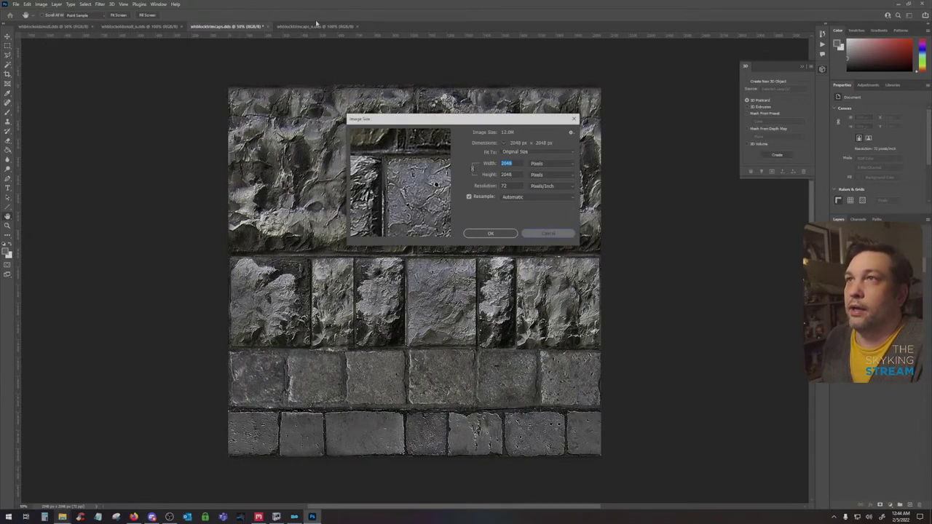
pyautogui.click(547, 234)
# Resize the normal map whblocktrimcaps_n.dds to 2048 x 2048 pixels and return to the diffuse texture
pyautogui.hotkey('ctrl', 'Tab')
pyautogui.click(42, 4)
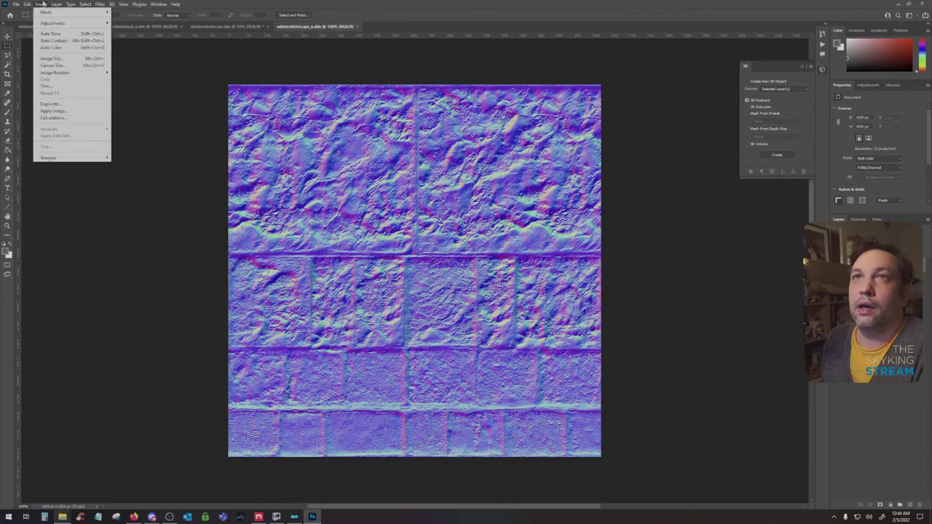
pyautogui.click(64, 57)
pyautogui.write('2048')
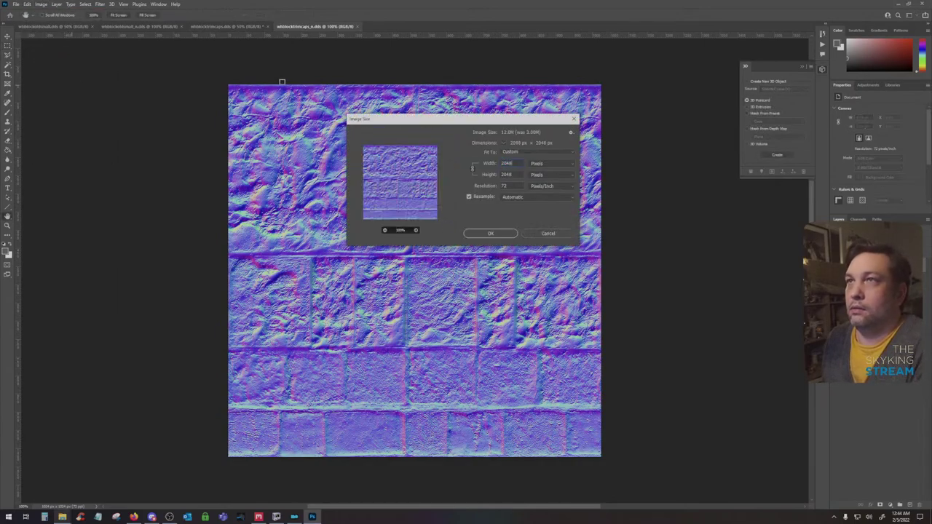
pyautogui.press('Return')
pyautogui.hotkey('ctrl', 'shift', 'Tab')
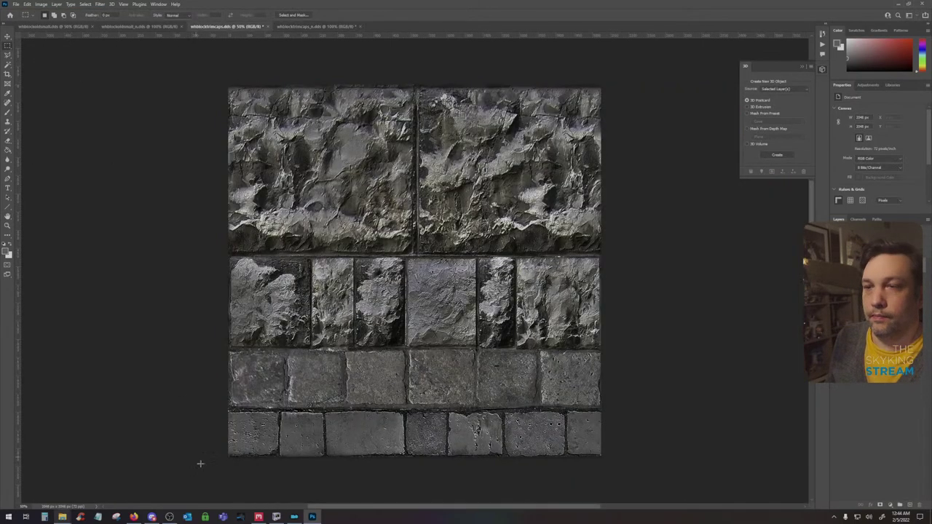
# Place the exported whblocktrimcaps_Albedo.png and whblocktrimcaps_AO.png maps into the whblocktrimcaps.dds diffuse texture and rasterize both layers
pyautogui.click(63, 516)
pyautogui.click(102, 477)
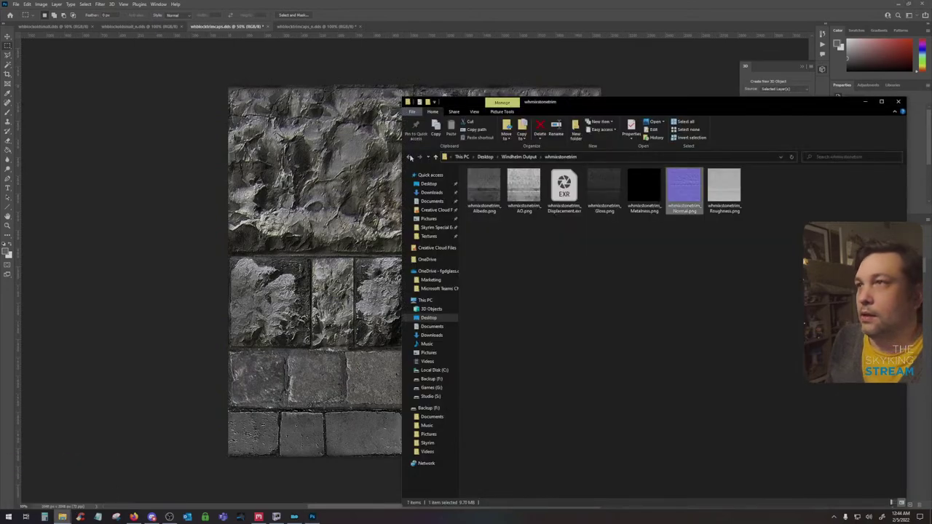
pyautogui.click(409, 157)
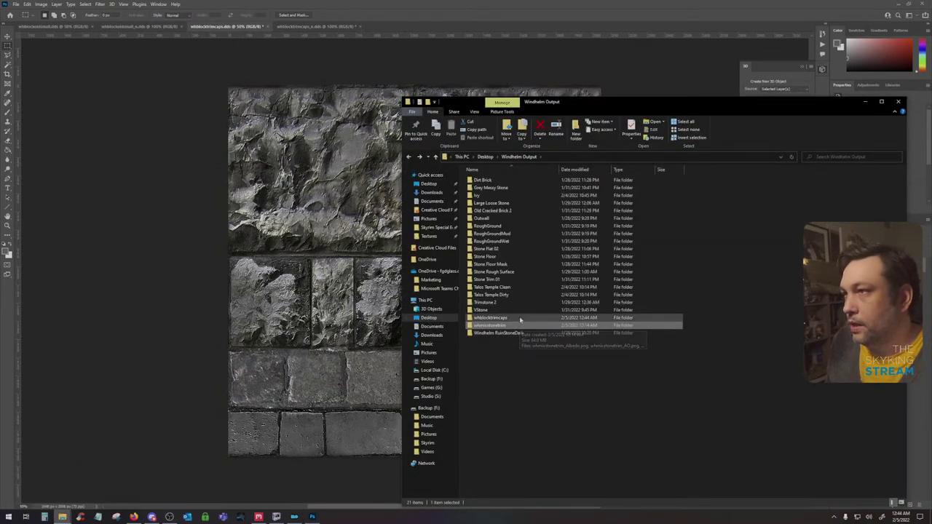
pyautogui.doubleClick(519, 317)
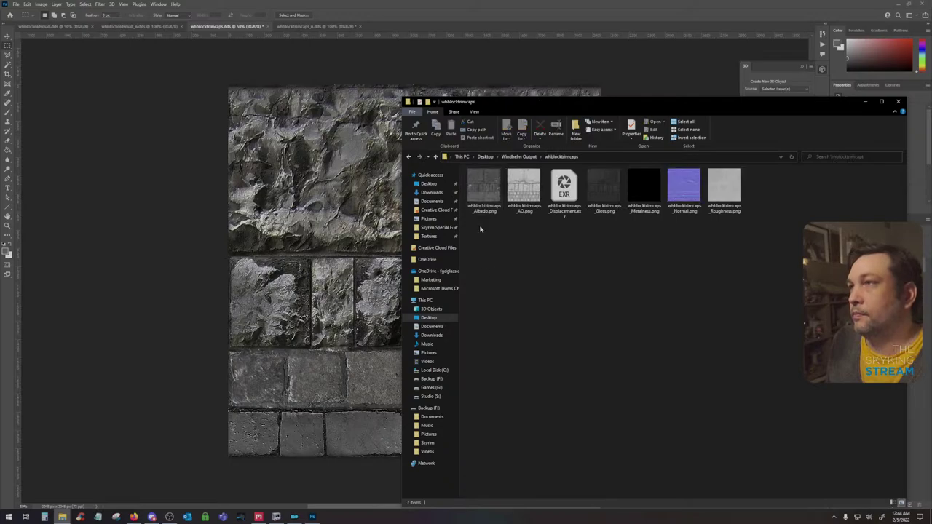
pyautogui.moveTo(524, 194); pyautogui.dragTo(319, 232)
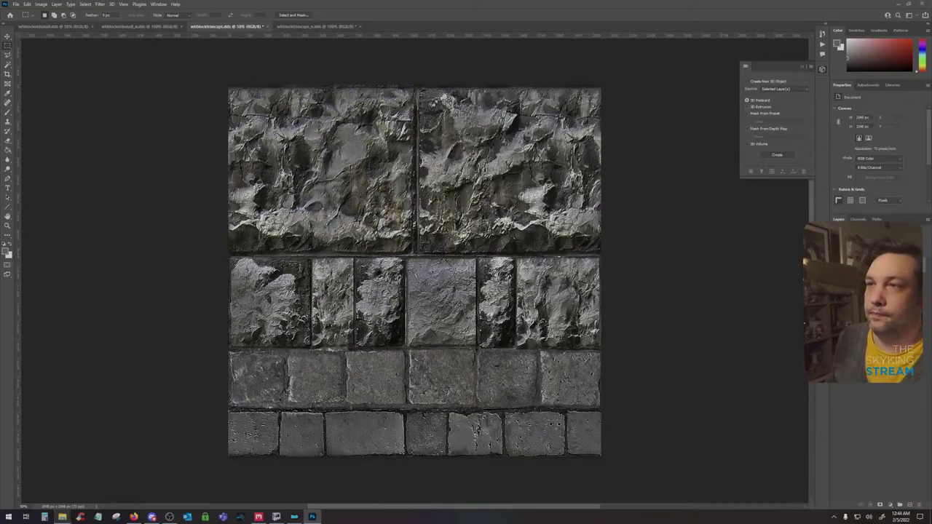
pyautogui.hotkey('ctrl', 't')
pyautogui.press('Return')
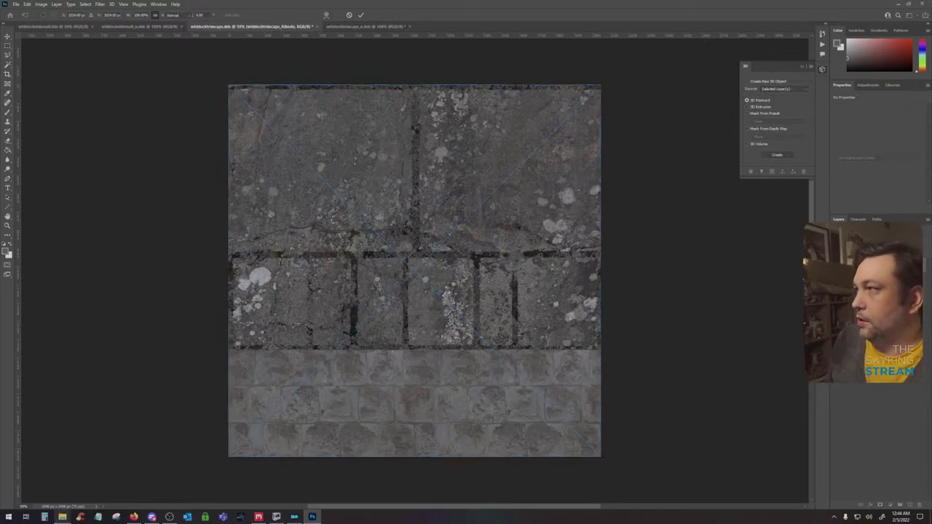
pyautogui.press('Return')
pyautogui.rightClick(898, 298)
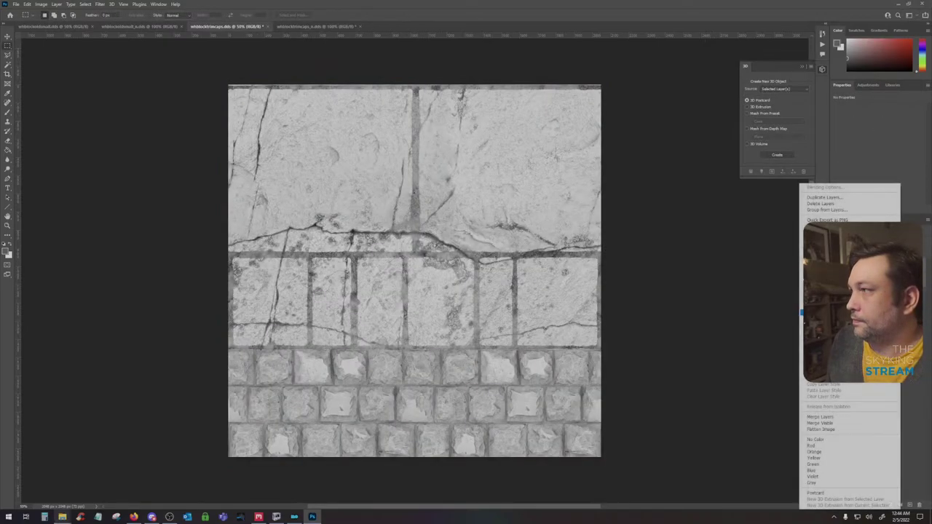
pyautogui.click(851, 328)
# Apply Levels with inputs 17 and 247 to the AO layer and set its blend mode so it darkens the albedo
pyautogui.click(873, 280)
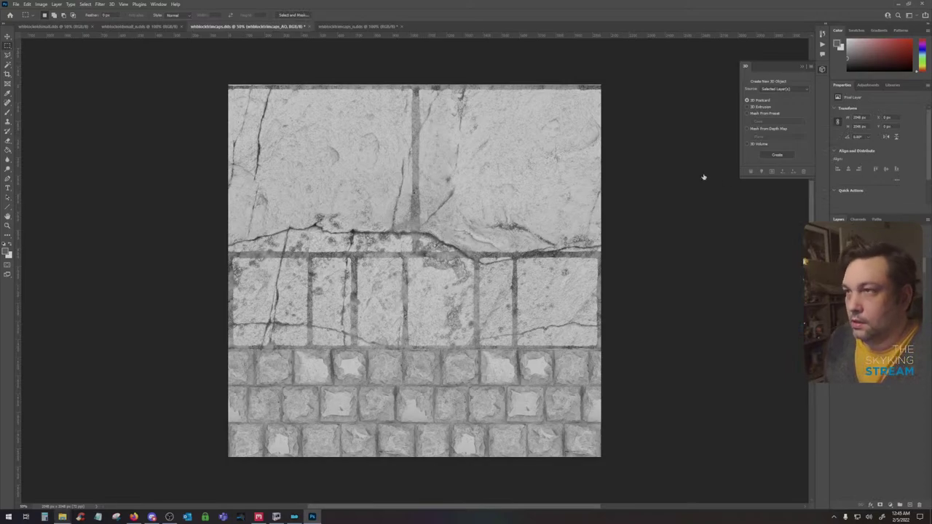
pyautogui.hotkey('ctrl', 'l')
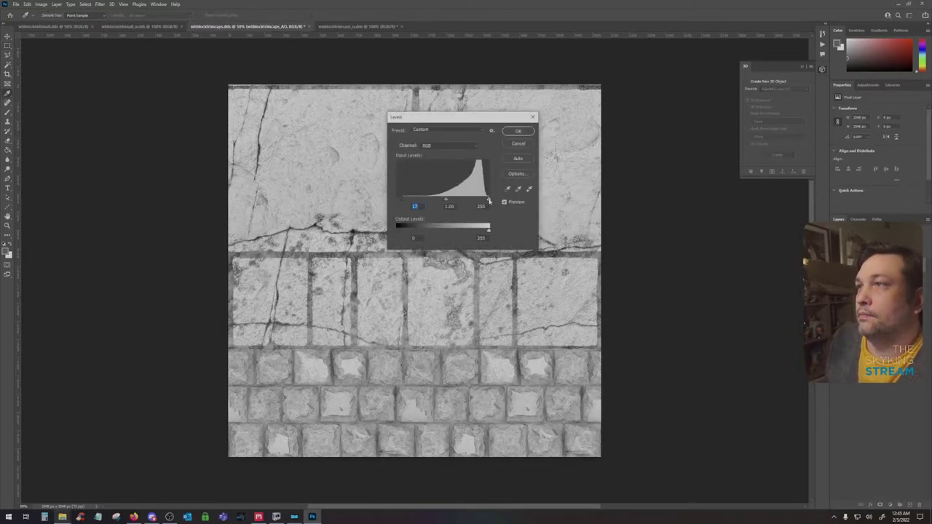
pyautogui.click(516, 132)
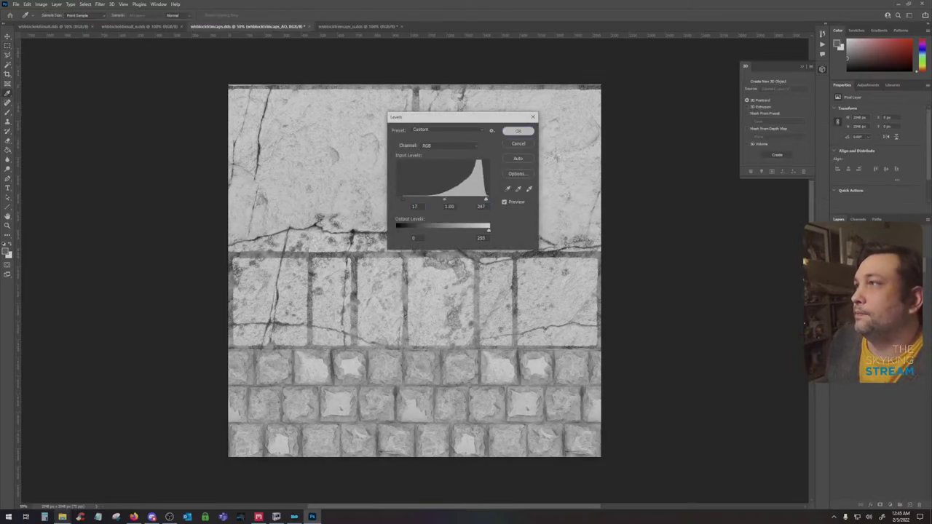
pyautogui.click(858, 238)
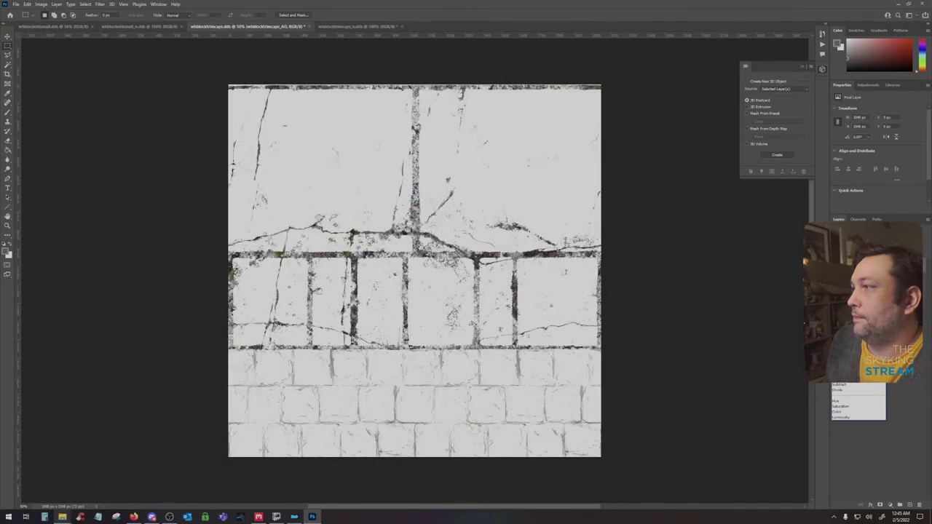
pyautogui.click(844, 270)
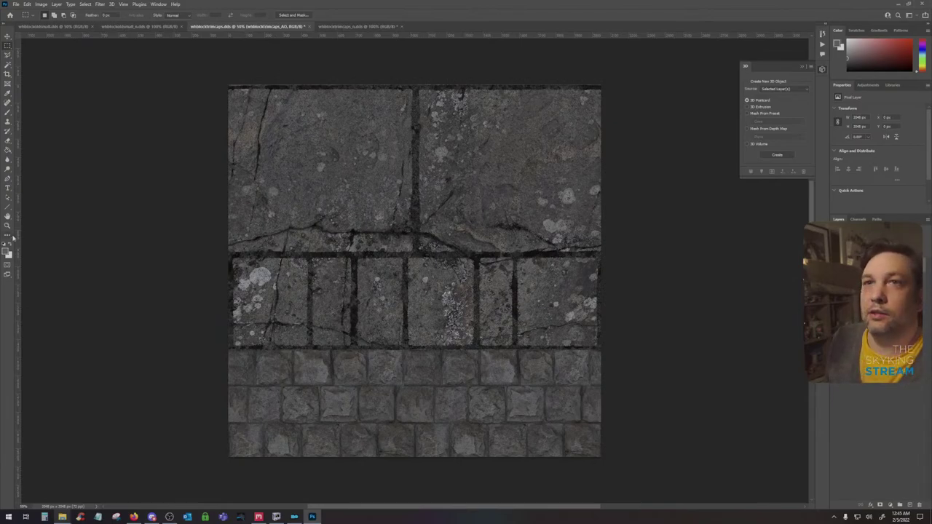
# Merge the AO and albedo layers of the diffuse texture, with the Clone Stamp tool ready for the upper edge
pyautogui.click(8, 226)
pyautogui.click(414, 58)
pyautogui.click(305, 77)
pyautogui.moveTo(204, 109); pyautogui.dragTo(228, 137)
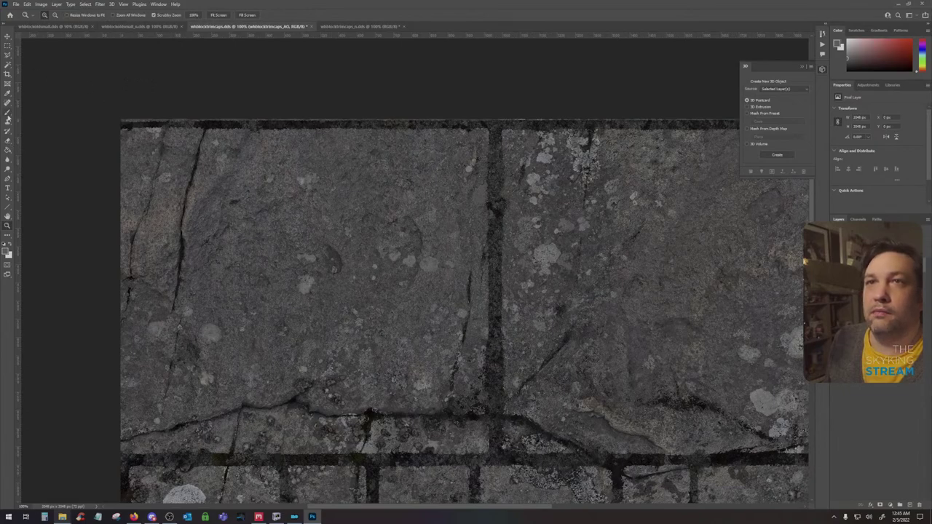
pyautogui.click(8, 120)
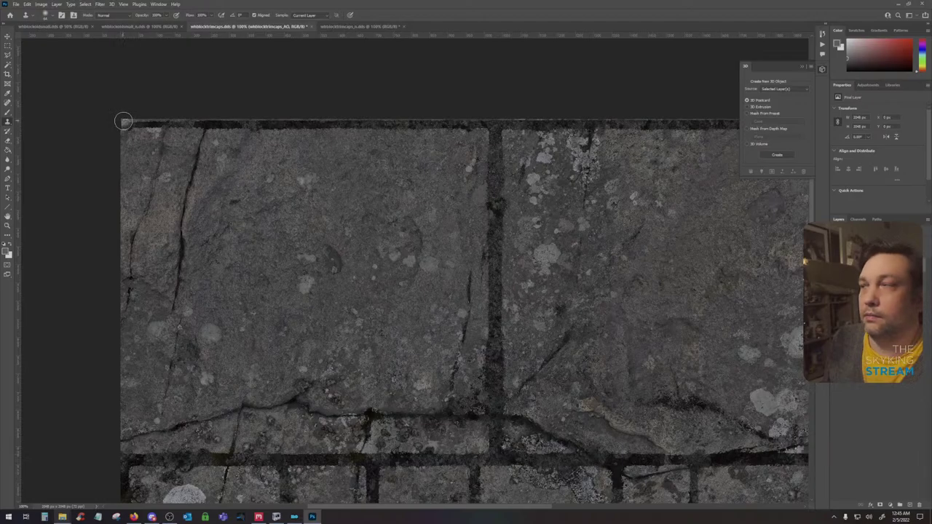
pyautogui.rightClick(883, 260)
pyautogui.click(837, 303)
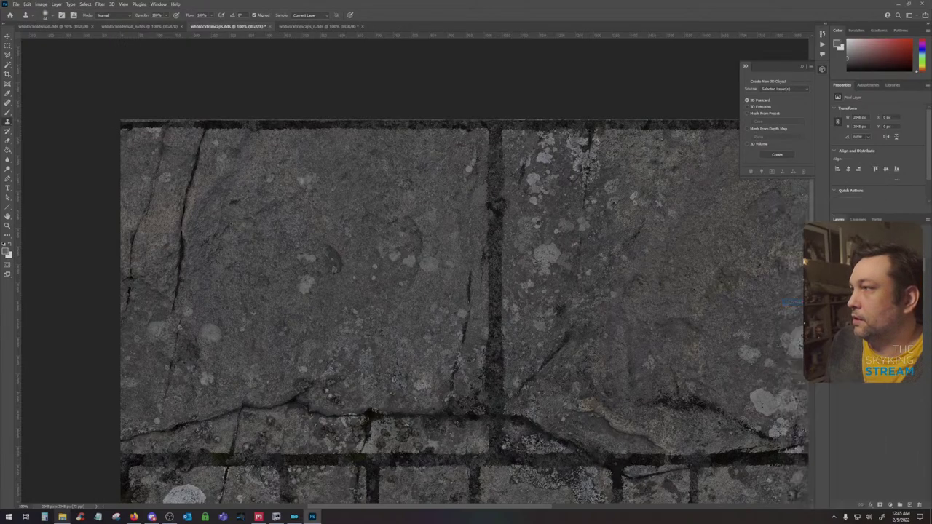
pyautogui.rightClick(888, 260)
pyautogui.click(801, 329)
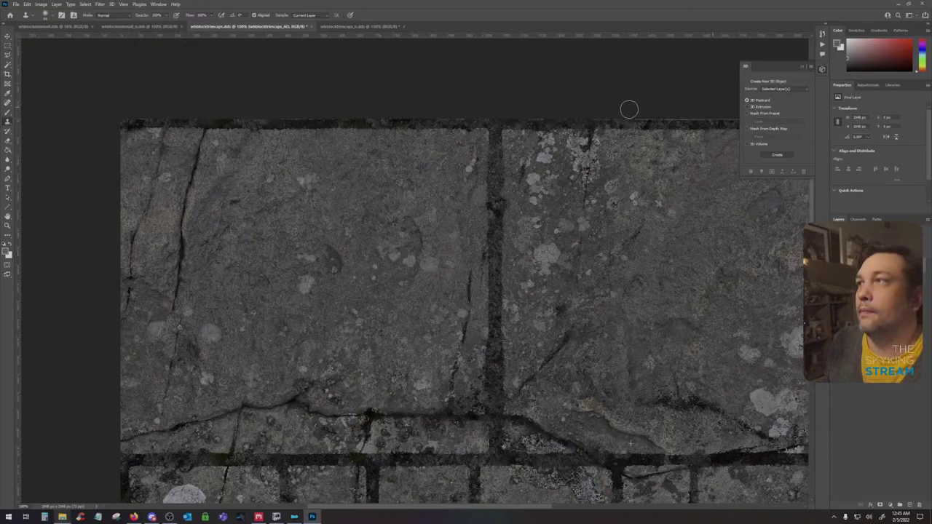
# Clone dark mortar over the thin light line along the diffuse texture's upper edge across its full width
pyautogui.moveTo(655, 115); pyautogui.dragTo(339, 132)
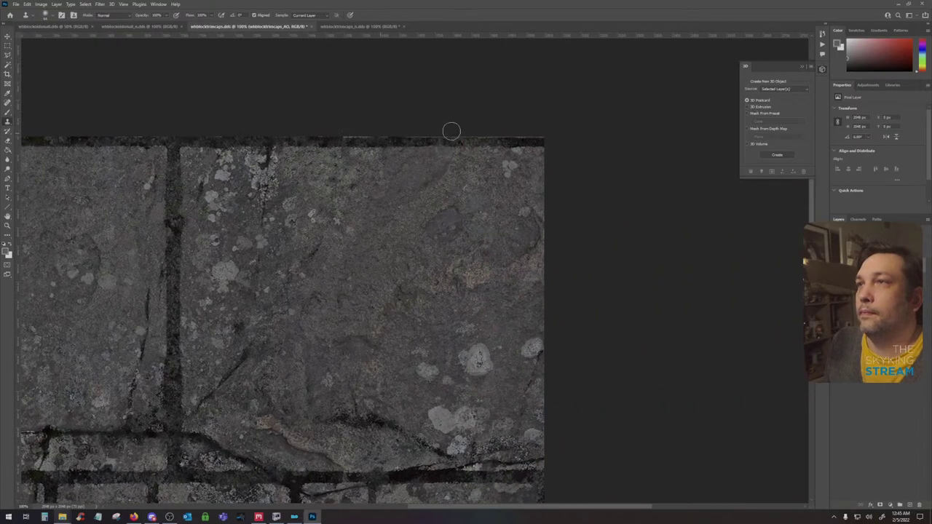
pyautogui.moveTo(451, 131); pyautogui.dragTo(538, 130)
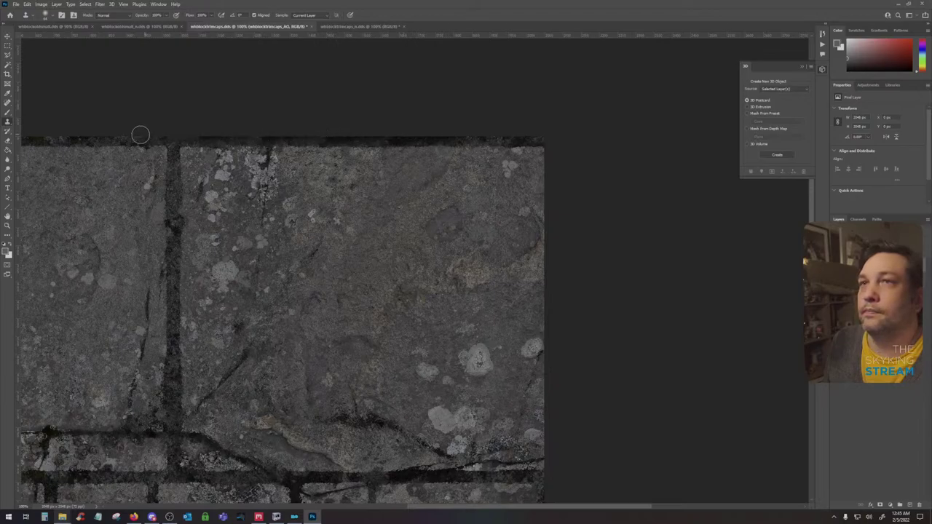
pyautogui.moveTo(156, 142); pyautogui.dragTo(457, 153)
pyautogui.moveTo(249, 146); pyautogui.dragTo(249, 147)
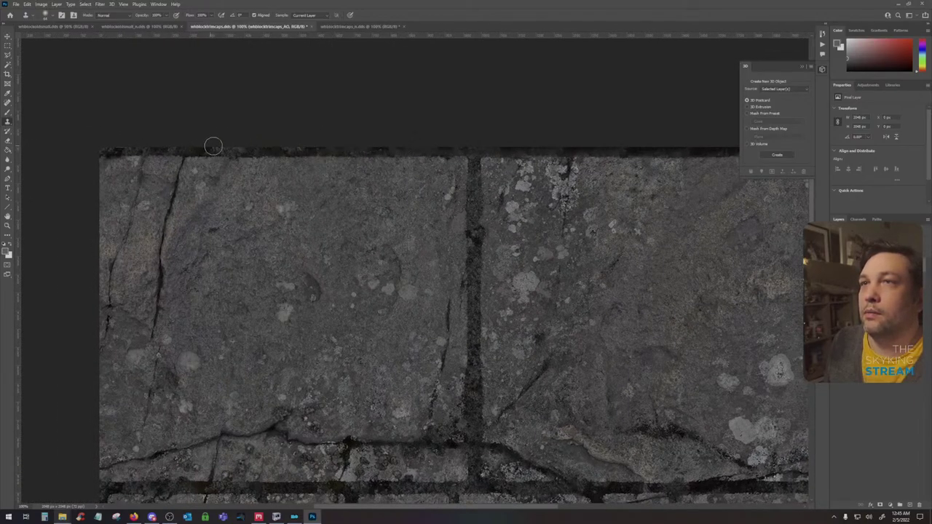
pyautogui.scroll(-5, 539, 312)
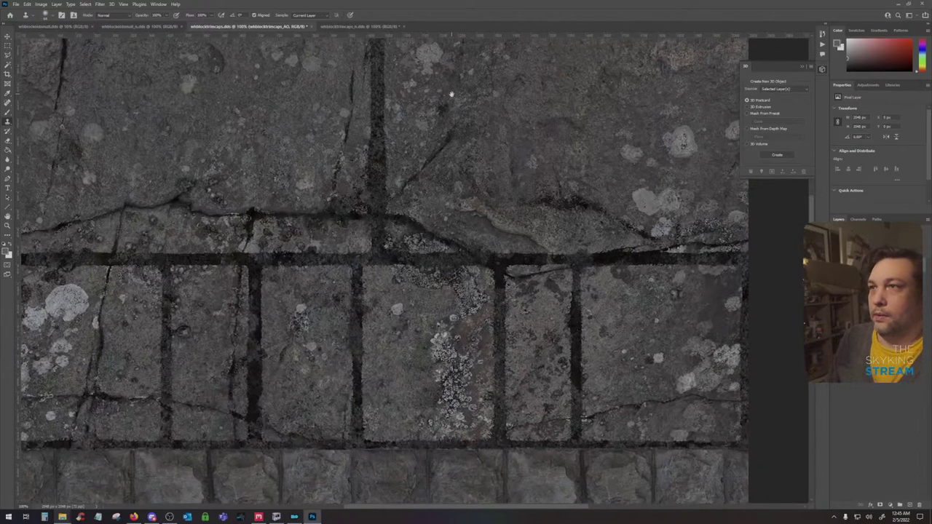
pyautogui.scroll(-2, 492, 218)
pyautogui.moveTo(477, 223); pyautogui.dragTo(413, 224)
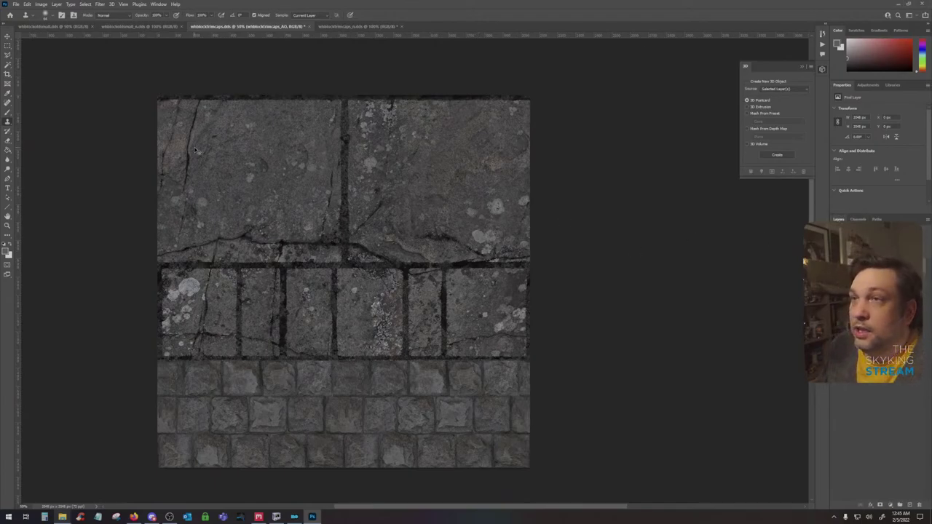
# Copy the whole merged diffuse image and save whblocktrimcaps.dds
pyautogui.hotkey('ctrl', 'a')
pyautogui.hotkey('ctrl', 'd')
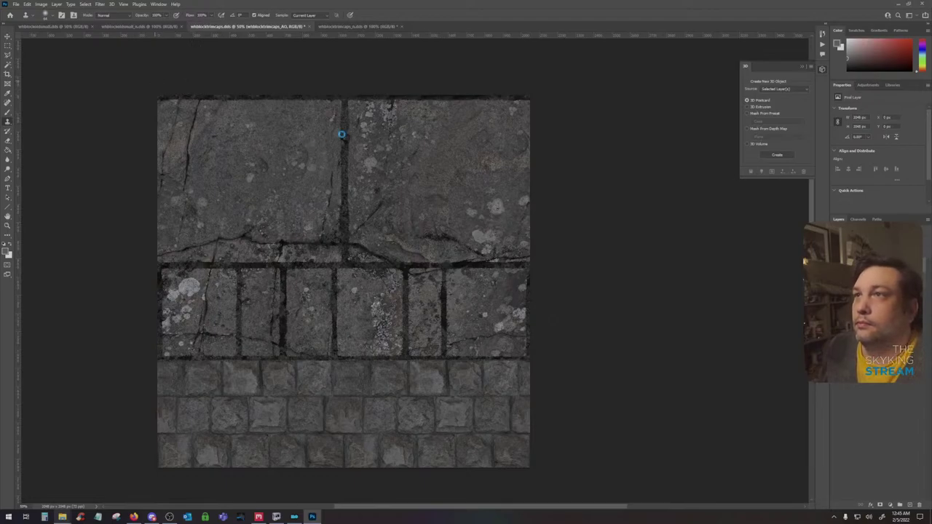
pyautogui.hotkey('ctrl', 's')
pyautogui.click(481, 270)
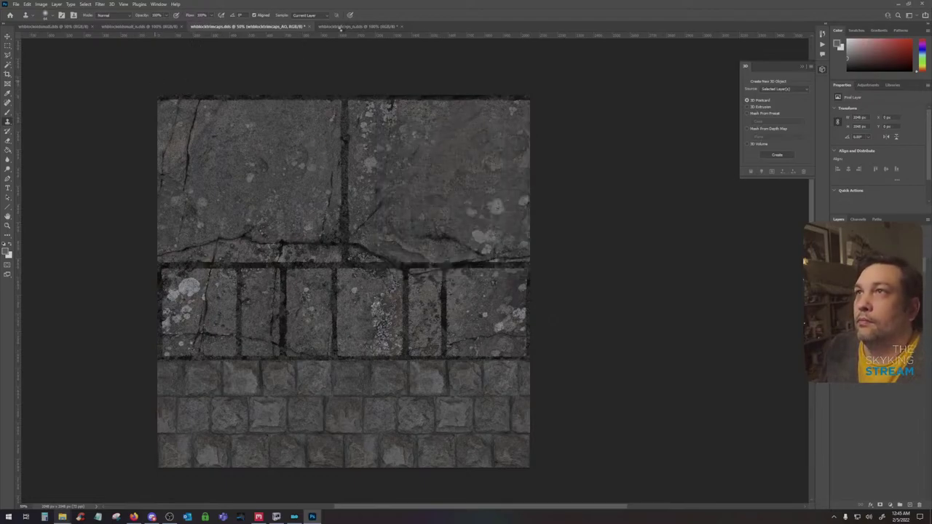
# Place whblocktrimcaps_Normal.png into the whblocktrimcaps_n.dds normal map and rasterize the placed layer
pyautogui.click(343, 27)
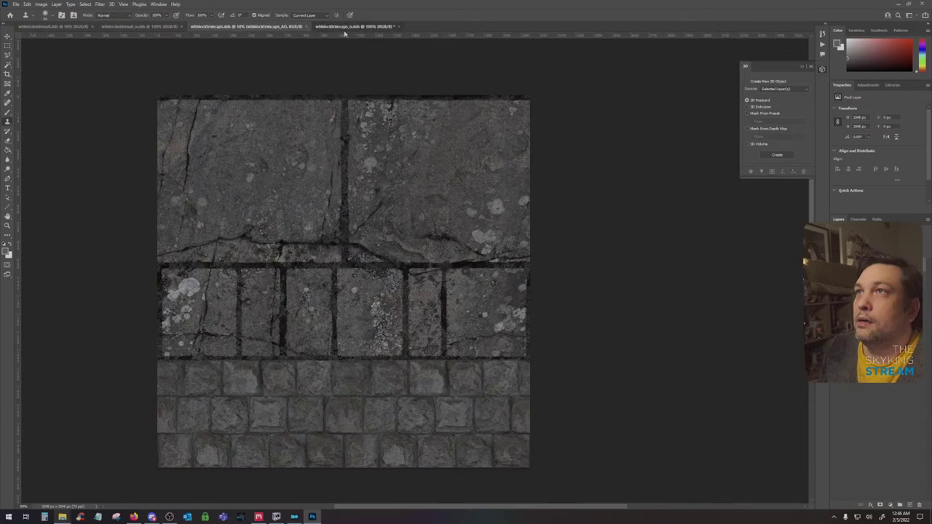
pyautogui.hotkey('ctrl', '-')
pyautogui.hotkey('ctrl', '-')
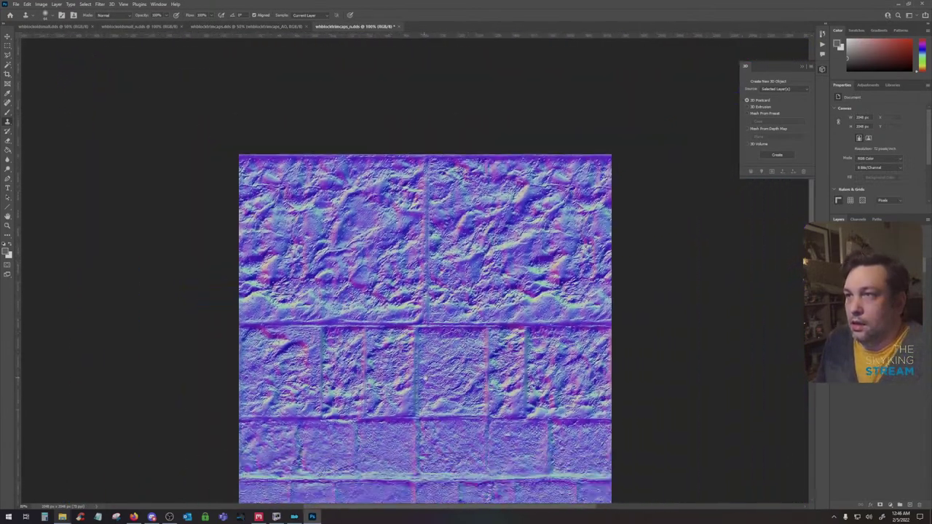
pyautogui.moveTo(420, 378); pyautogui.dragTo(374, 314)
pyautogui.click(65, 517)
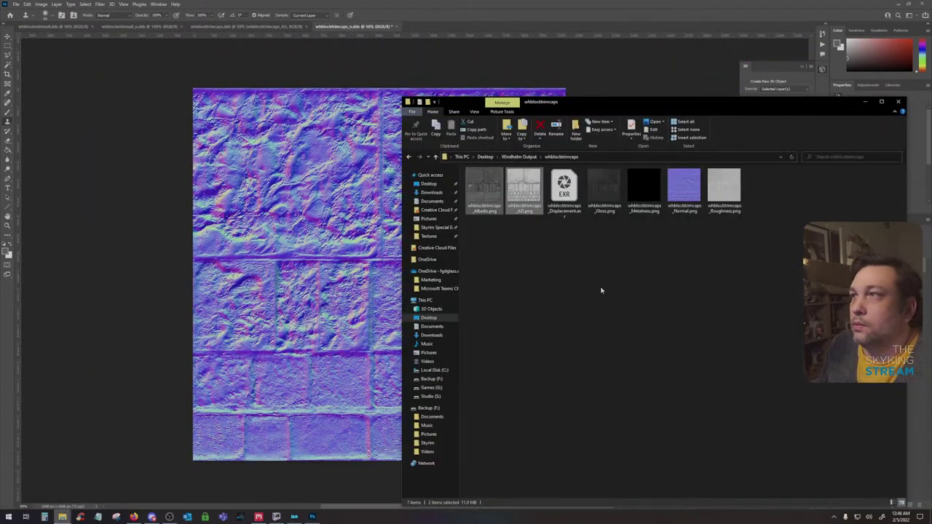
pyautogui.click(682, 191)
pyautogui.moveTo(682, 195); pyautogui.dragTo(480, 297)
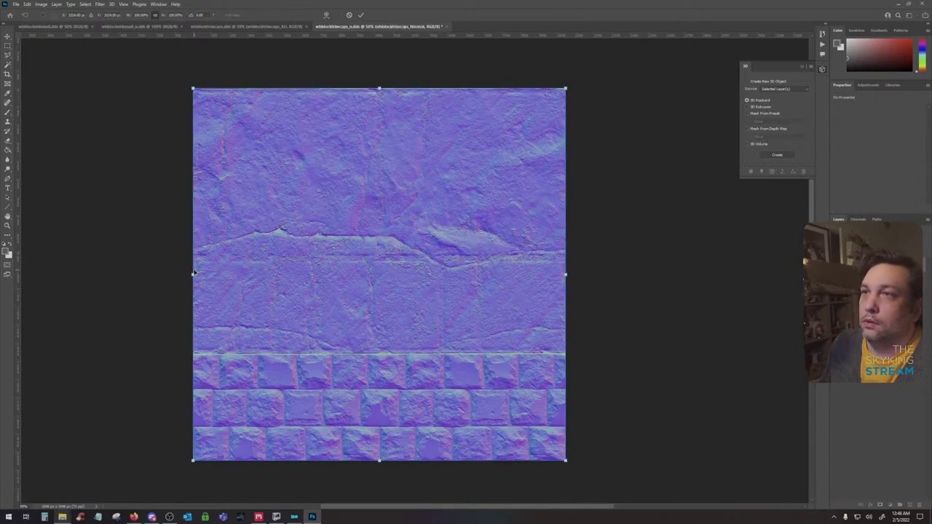
pyautogui.press('Return')
pyautogui.rightClick(909, 256)
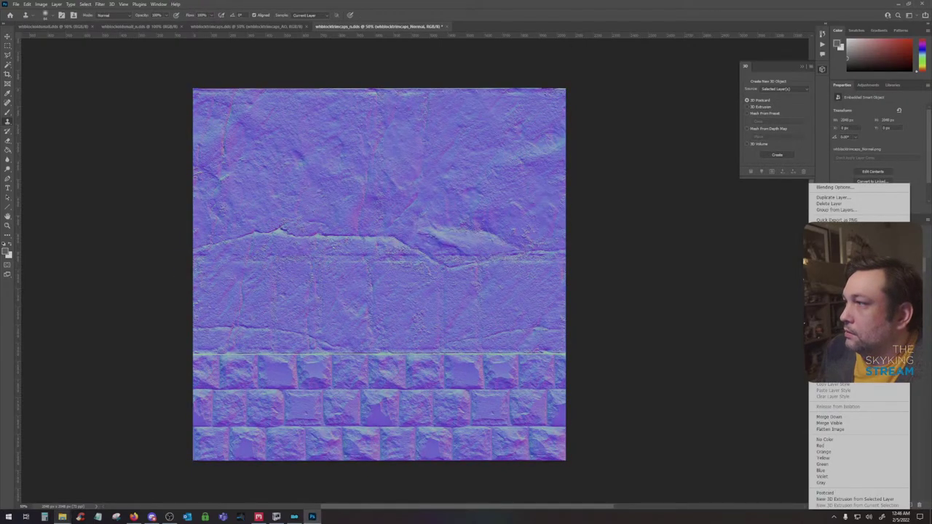
pyautogui.click(834, 329)
# Invert the green channel of the normal layer and save whblocktrimcaps_n.dds
pyautogui.click(857, 219)
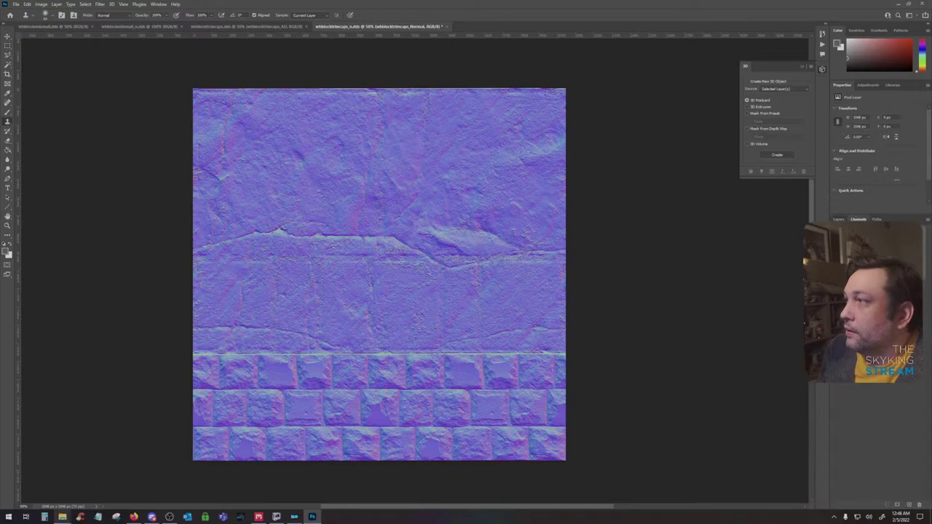
pyautogui.click(859, 255)
pyautogui.hotkey('ctrl', 'i')
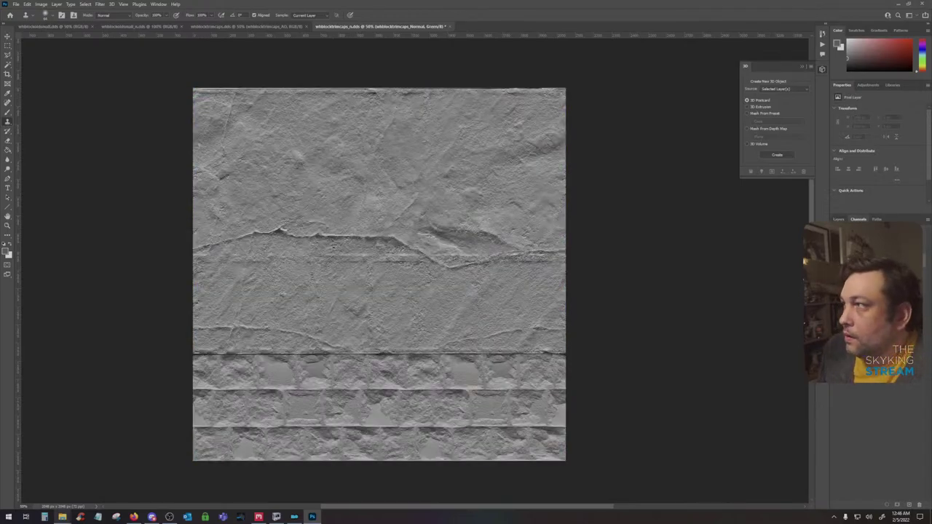
pyautogui.click(859, 231)
pyautogui.click(839, 220)
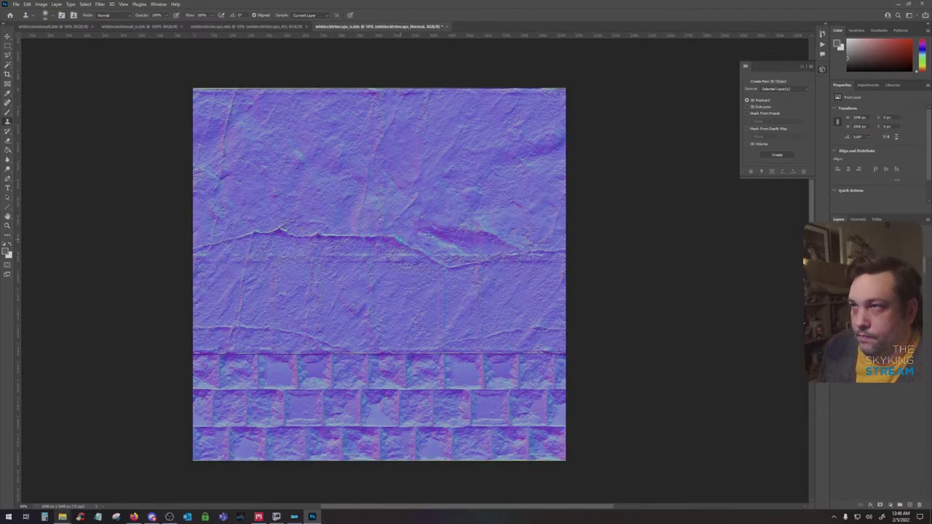
pyautogui.hotkey('ctrl', 's')
pyautogui.click(507, 273)
# Paste the copied diffuse image into the normal map file and darken it using Levels with black point 4 and midtones 0.43
pyautogui.hotkey('ctrl', 'v')
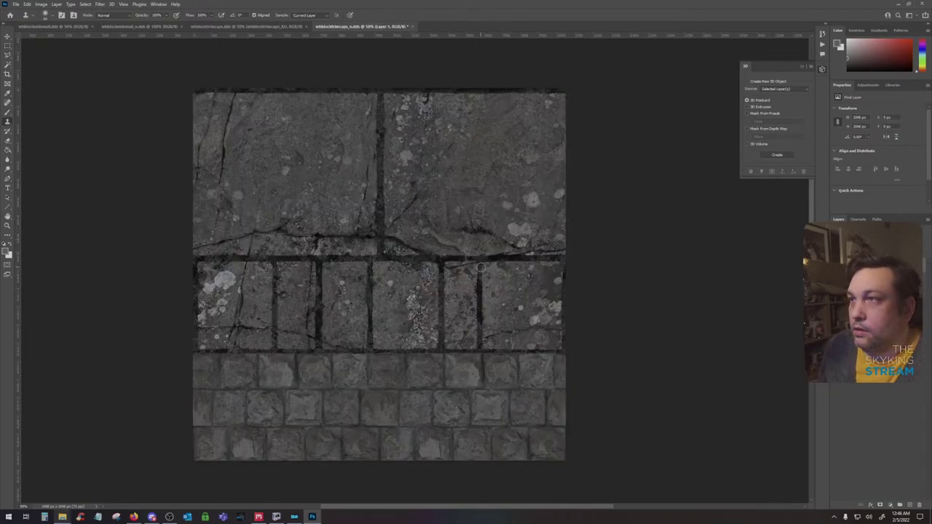
pyautogui.hotkey('ctrl', 'l')
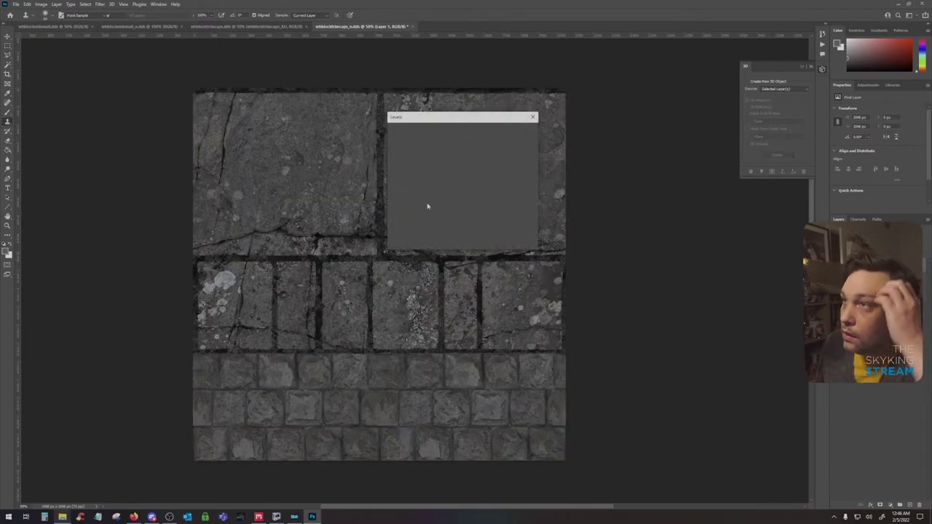
pyautogui.moveTo(398, 200); pyautogui.dragTo(485, 199)
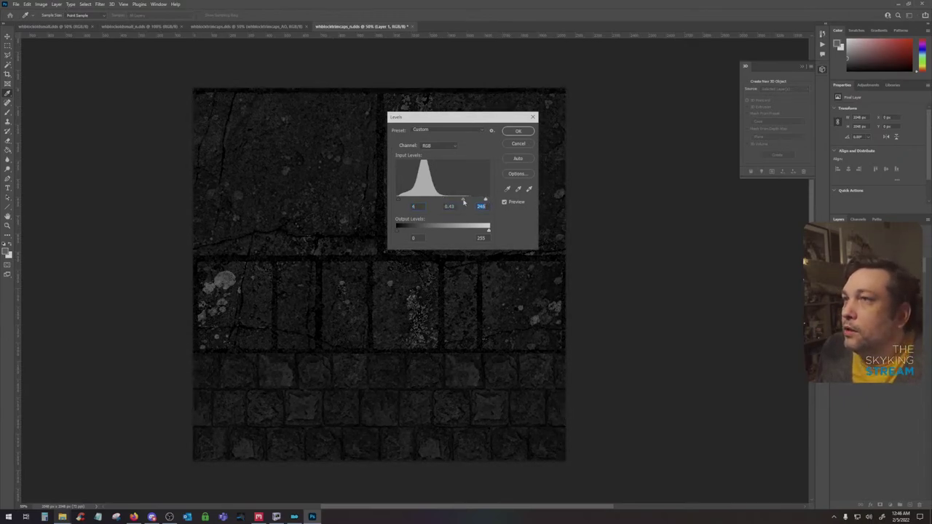
pyautogui.click(513, 131)
# Move the darkened diffuse image from its layer into the normal map's Alpha 1 channel and return to the RGB view
pyautogui.press('super')
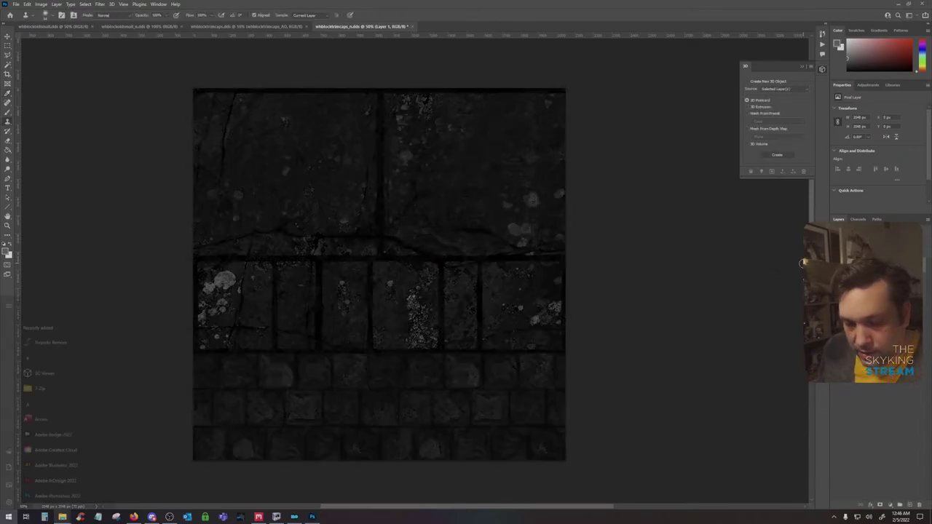
pyautogui.press('Escape')
pyautogui.hotkey('ctrl', 'a')
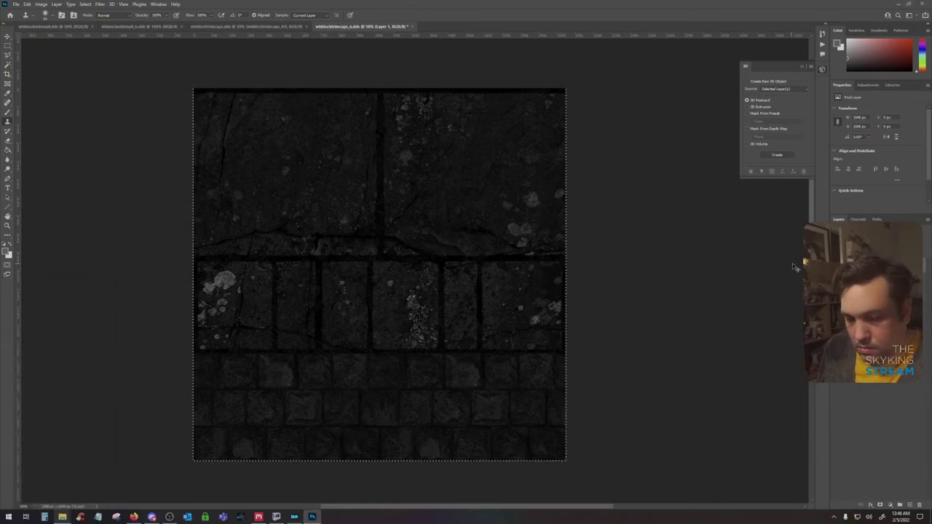
pyautogui.hotkey('ctrl', 'x')
pyautogui.click(858, 219)
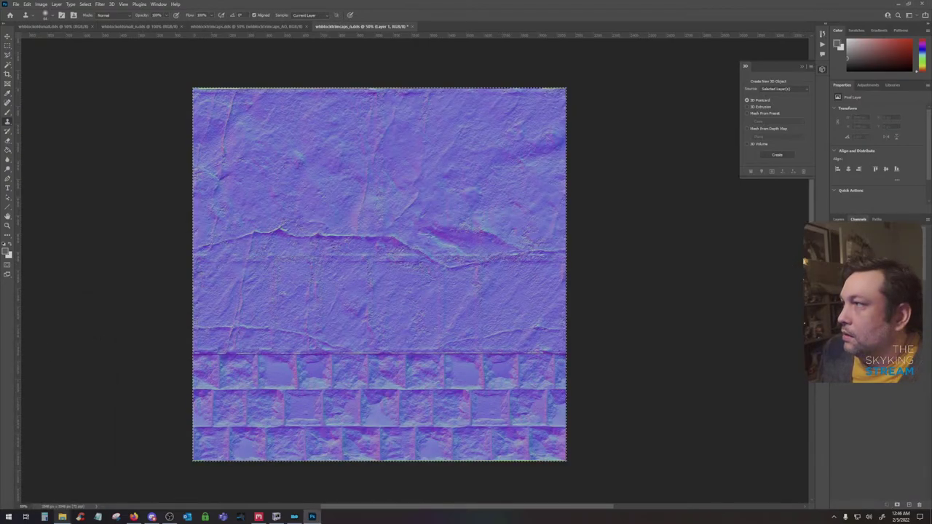
pyautogui.click(862, 278)
pyautogui.hotkey('ctrl', 'v')
pyautogui.hotkey('ctrl', 'd')
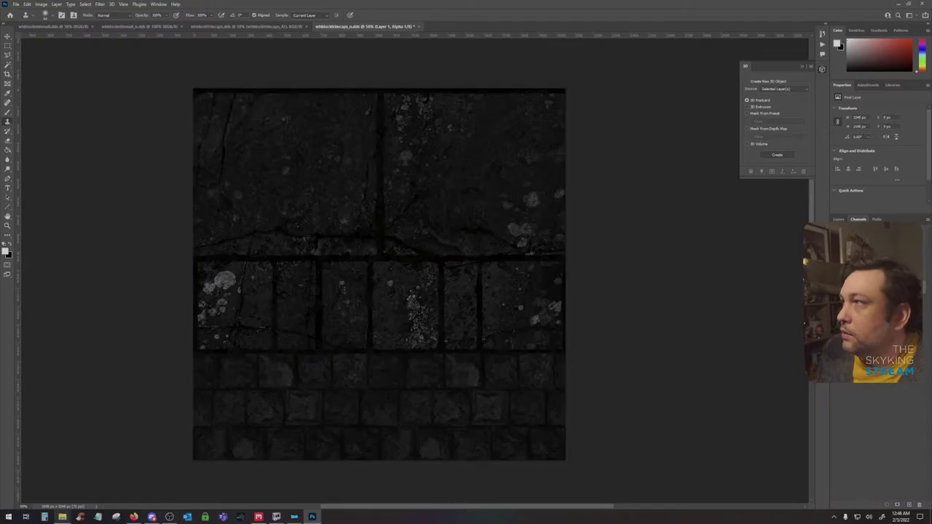
pyautogui.click(862, 231)
pyautogui.click(838, 219)
# Save whblocktrimcaps_n.dds with texture type Color + Alpha, BC7 Fine (Linear) compression and auto-generated mip maps
pyautogui.hotkey('ctrl', 'shift', 's')
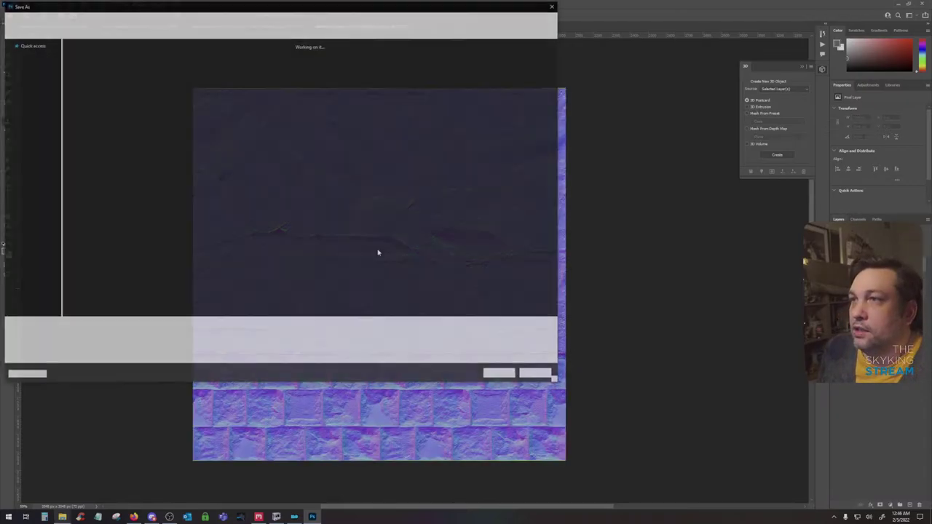
pyautogui.click(500, 373)
pyautogui.click(483, 258)
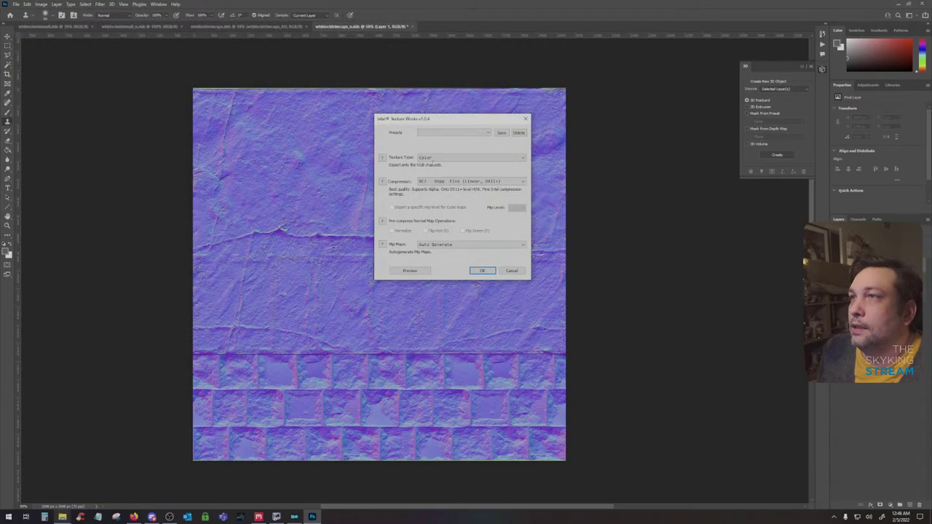
pyautogui.click(446, 157)
pyautogui.click(445, 179)
pyautogui.click(445, 180)
pyautogui.click(452, 196)
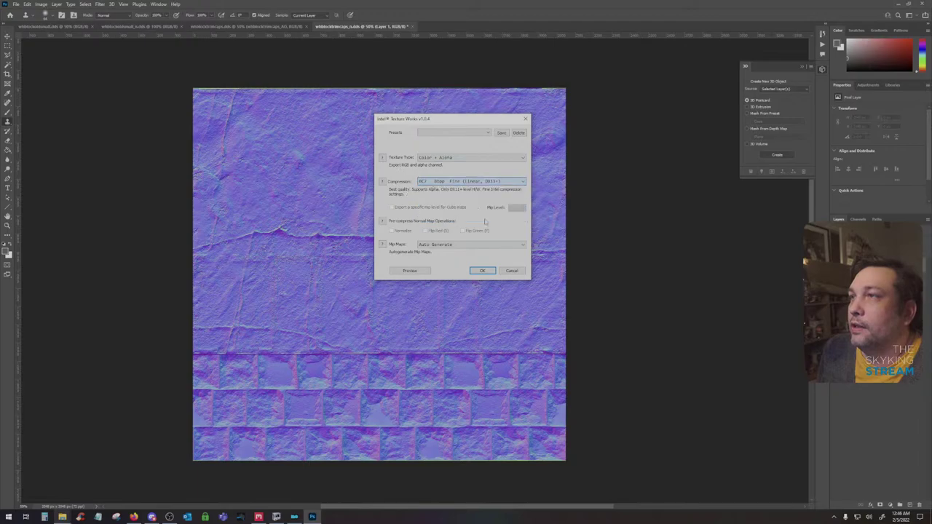
pyautogui.click(482, 270)
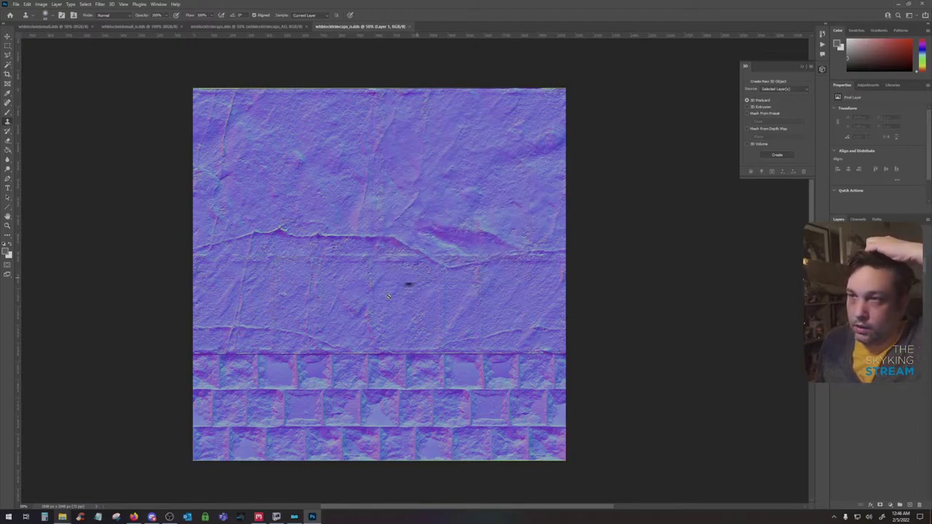
# Switch to NifSkope and check the corner trim shape's texture set and where that shape appears on the whtempletalos.nif temple
pyautogui.click(279, 518)
pyautogui.click(699, 361)
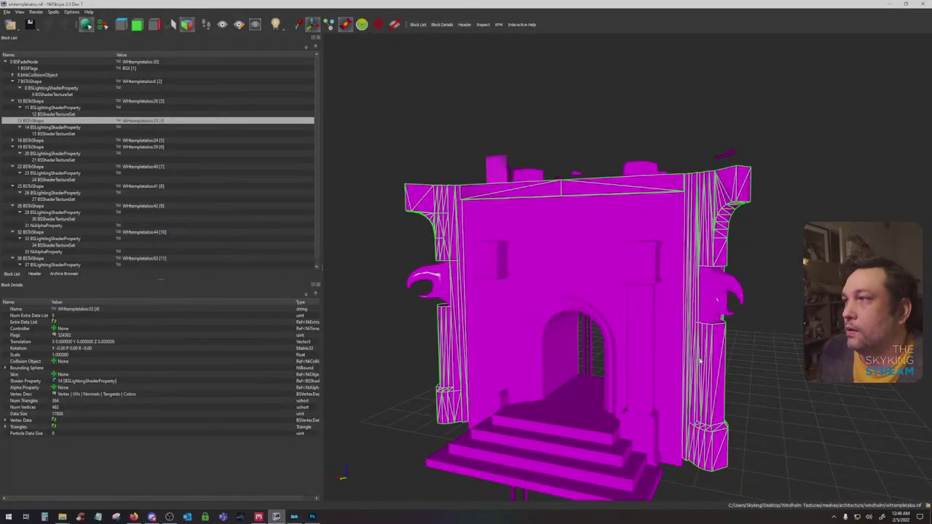
pyautogui.click(73, 135)
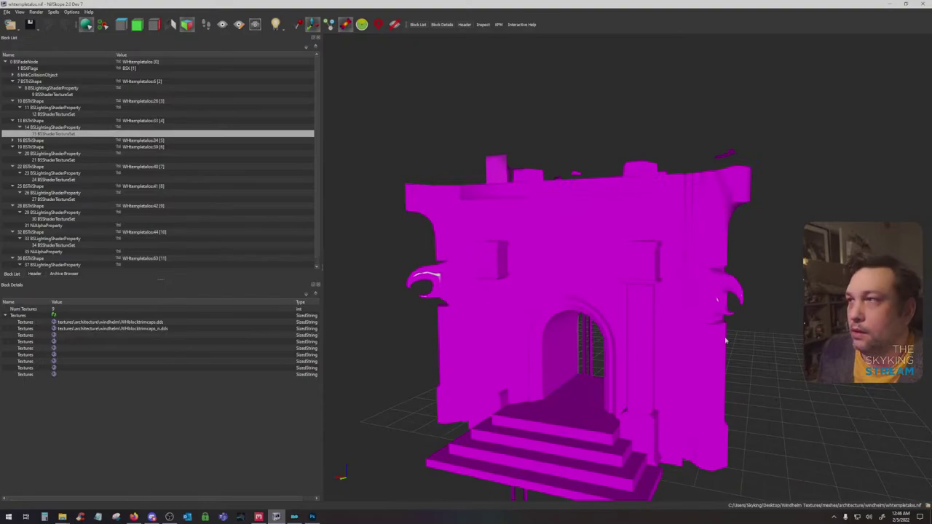
pyautogui.click(723, 341)
pyautogui.moveTo(723, 342); pyautogui.dragTo(707, 263)
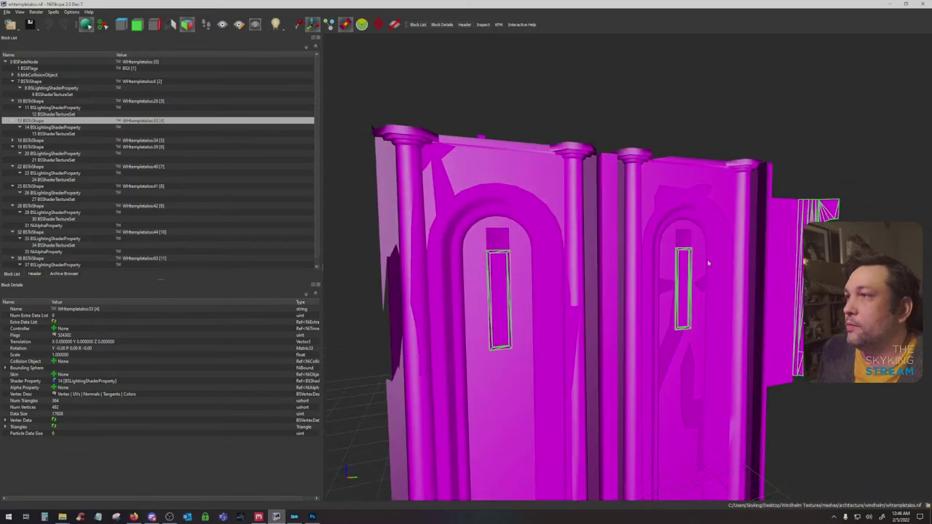
# Switch to Mod Organizer, launch Skyrim through skse64_loader and continue the latest saved game
pyautogui.click(294, 517)
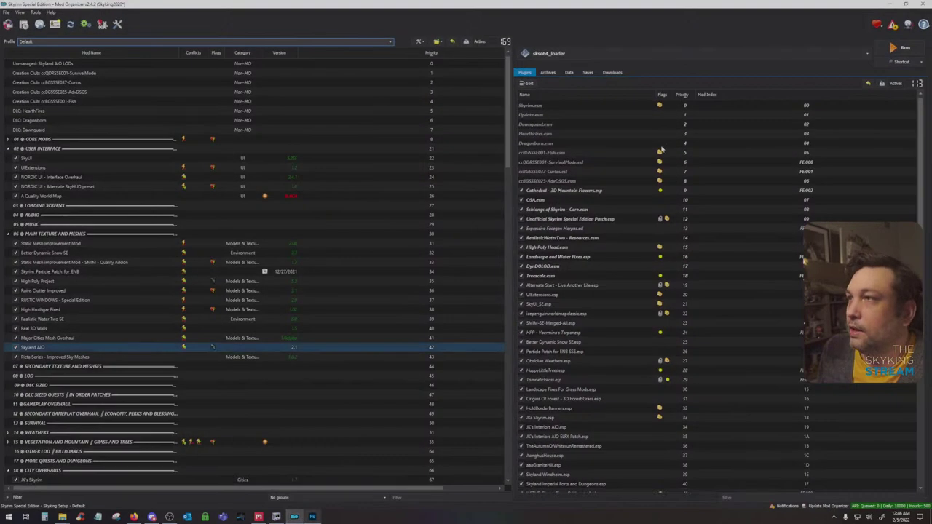
pyautogui.click(888, 52)
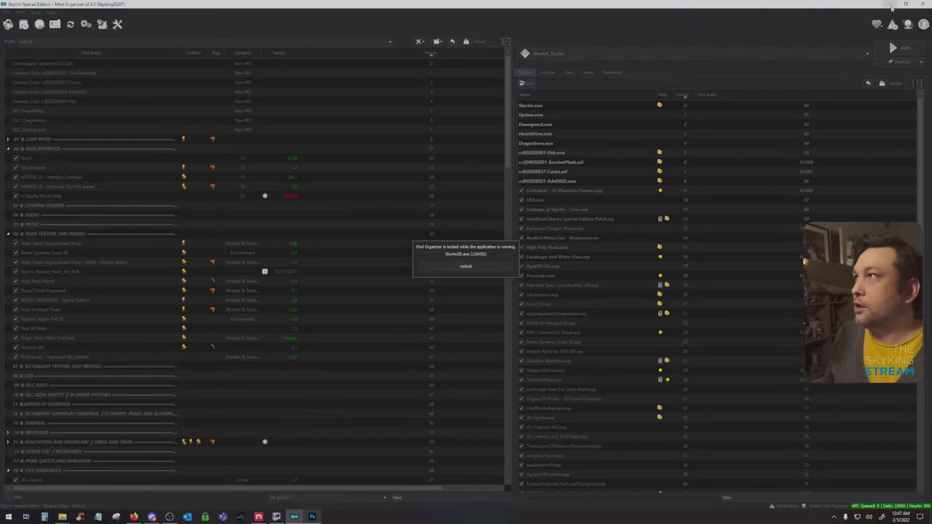
pyautogui.click(888, 4)
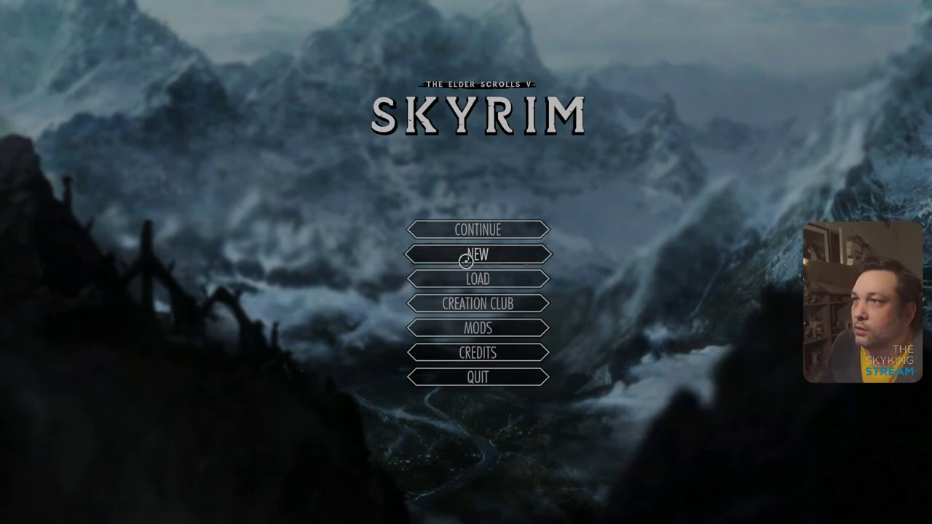
pyautogui.click(473, 230)
pyautogui.click(666, 473)
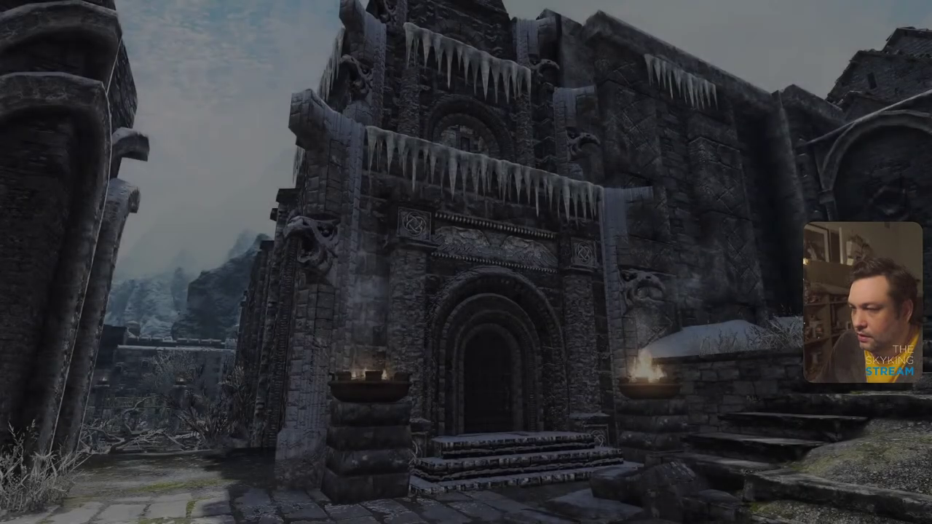
# Move around the temple facade in the game to examine the new trim-cap textures
pyautogui.press('w')
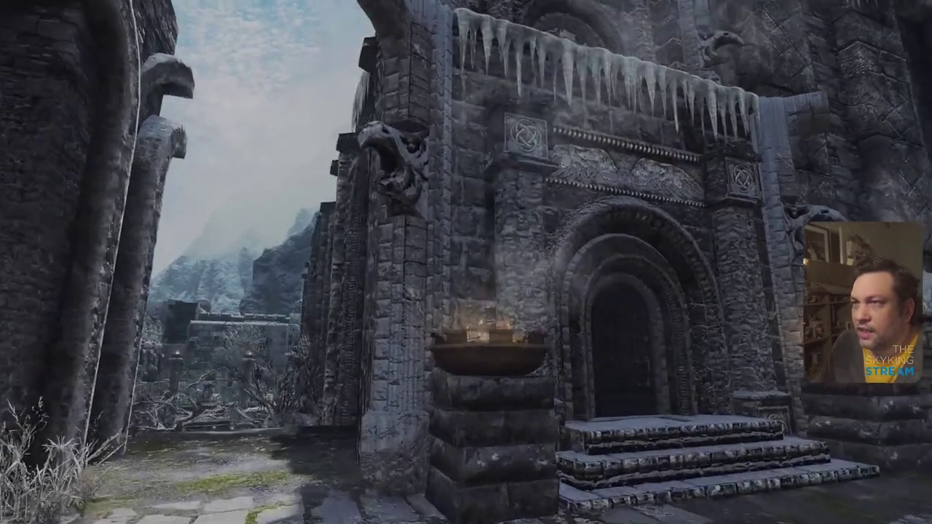
pyautogui.press('w')
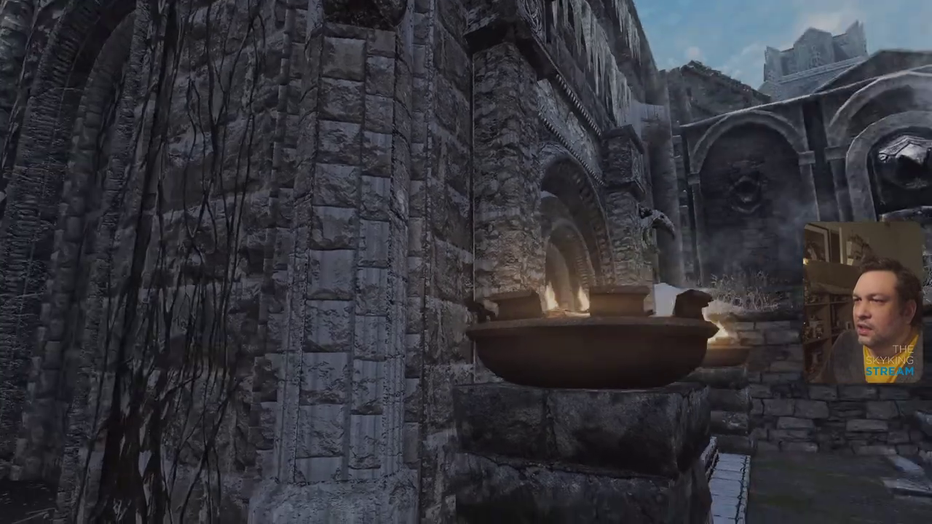
pyautogui.press('s')
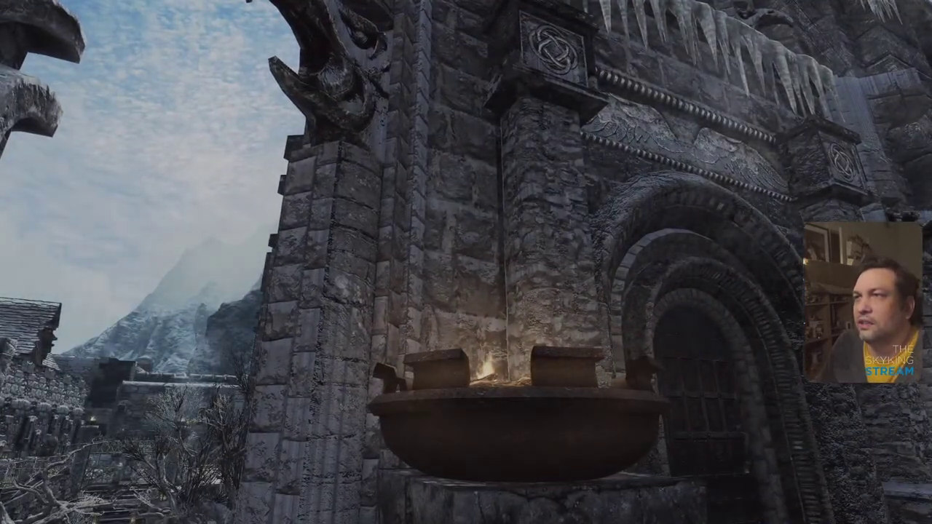
pyautogui.press('d')
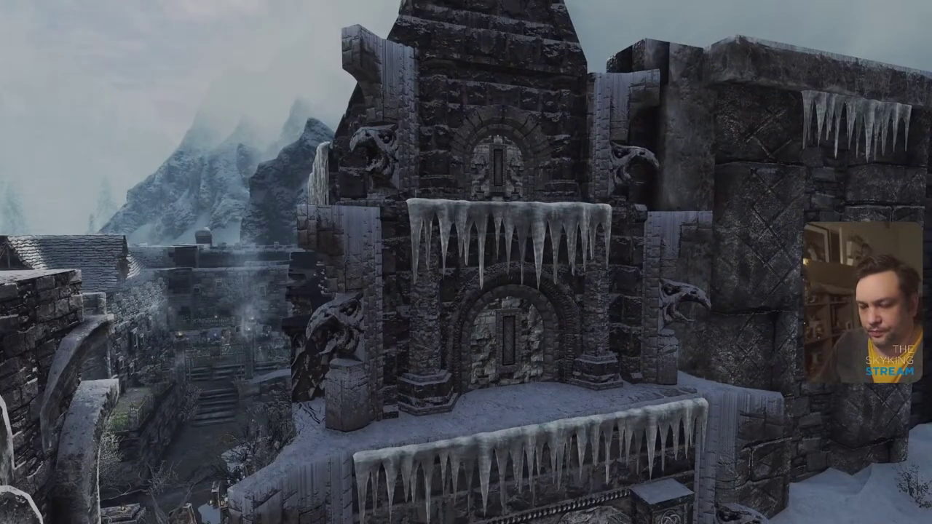
# Quit Skyrim to the desktop from the system menu
pyautogui.press('j')
pyautogui.click(658, 45)
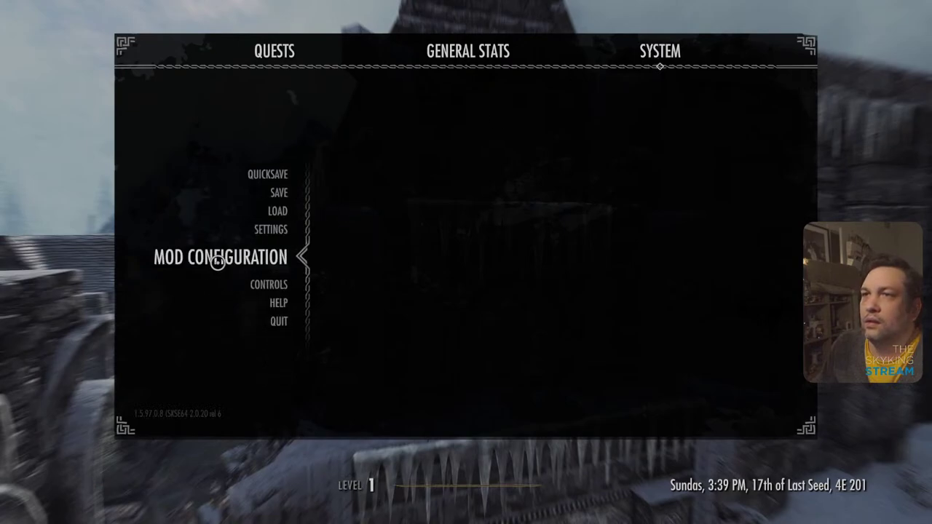
pyautogui.click(277, 304)
pyautogui.click(342, 270)
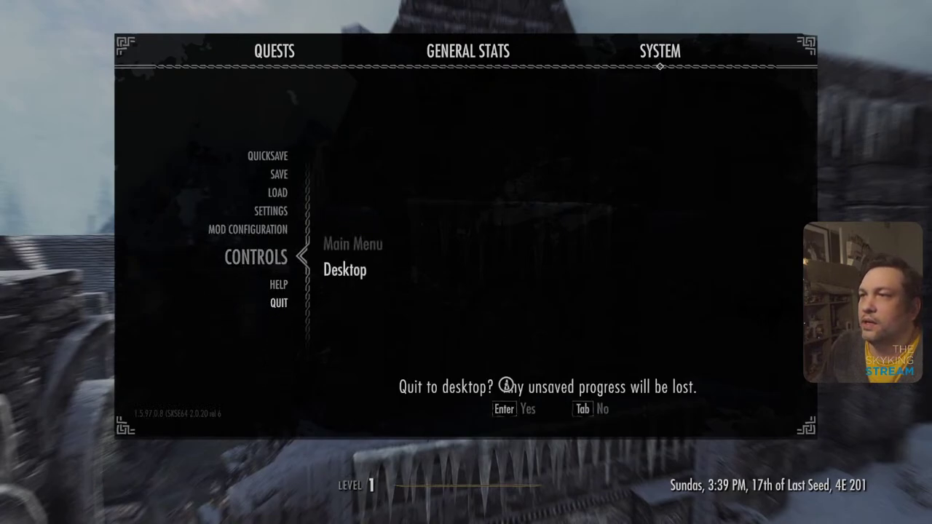
pyautogui.click(503, 409)
# Switch to Quixel Mixer and add the Castle Wall surface from the local library's Stone category above the Paint 1 layer
pyautogui.hotkey('alt', 'Tab')
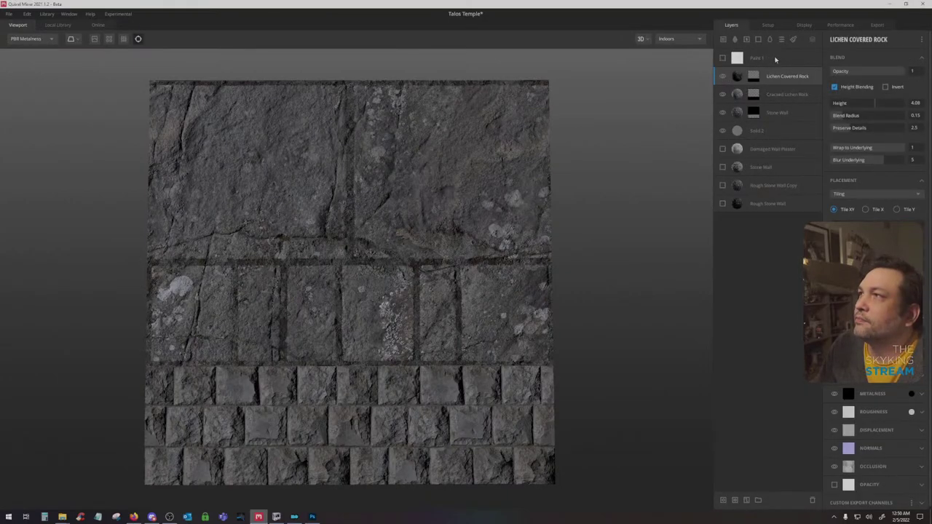
pyautogui.click(775, 60)
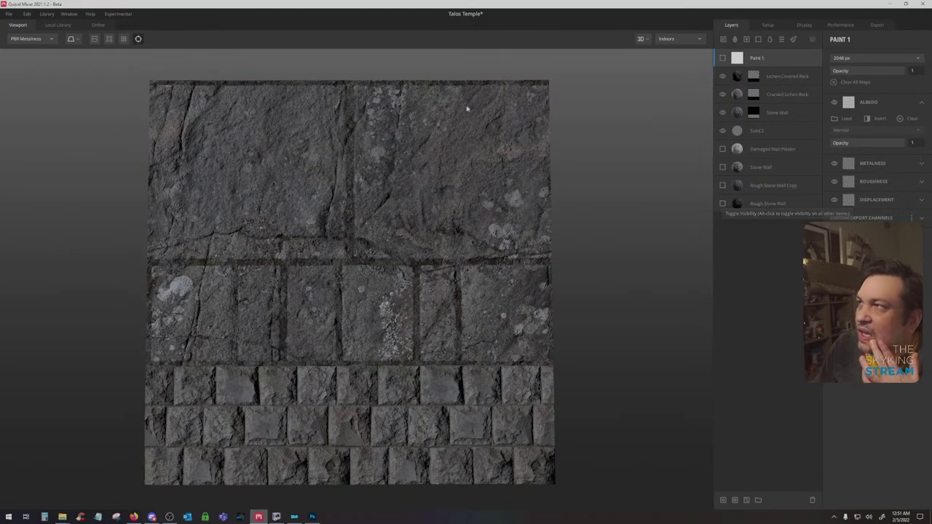
pyautogui.click(57, 24)
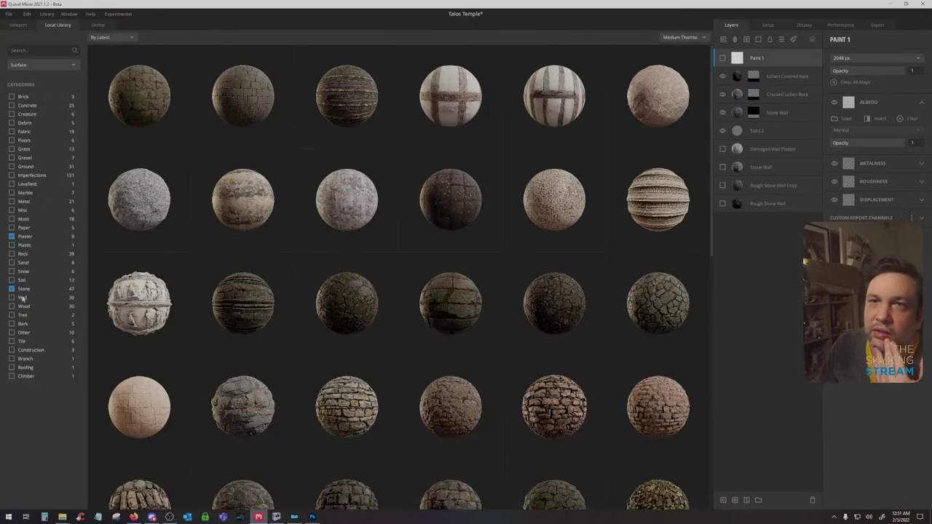
pyautogui.click(12, 237)
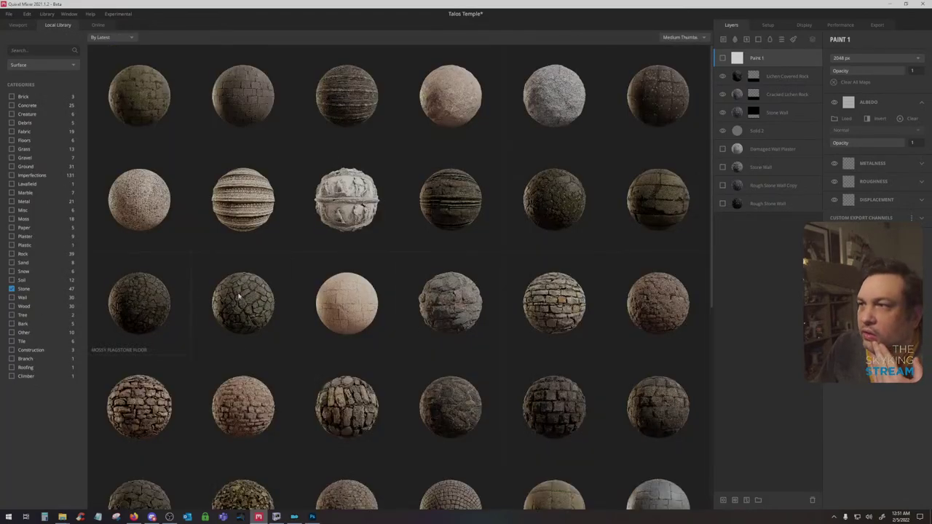
pyautogui.scroll(-3, 238, 296)
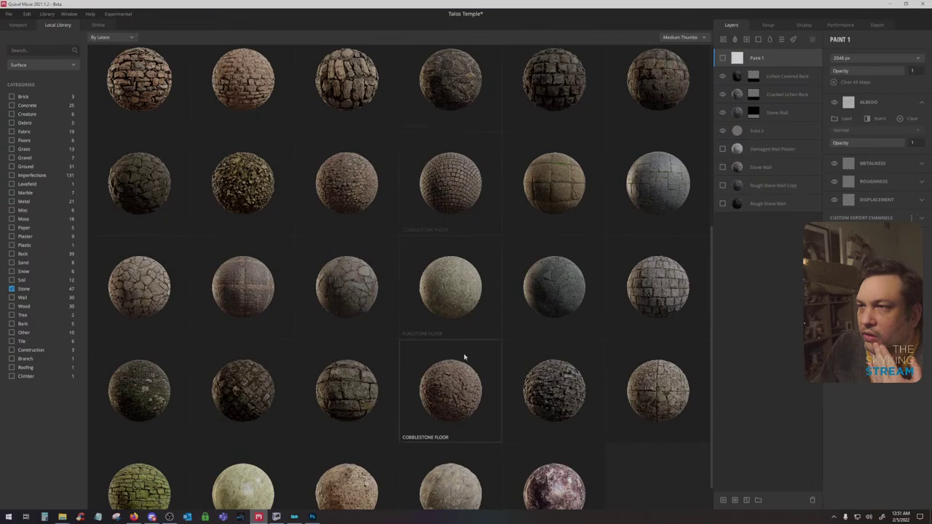
pyautogui.doubleClick(548, 391)
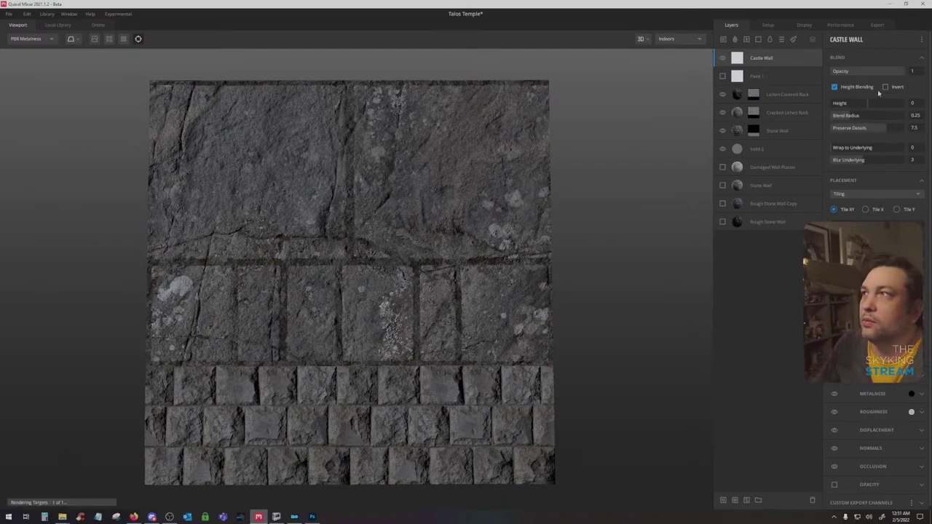
# Hide the Lichen Covered Rock, Cracked Lichen Rock, upper Stone Wall and Solid 2 layers
pyautogui.click(722, 94)
pyautogui.click(722, 112)
pyautogui.click(722, 130)
pyautogui.click(722, 148)
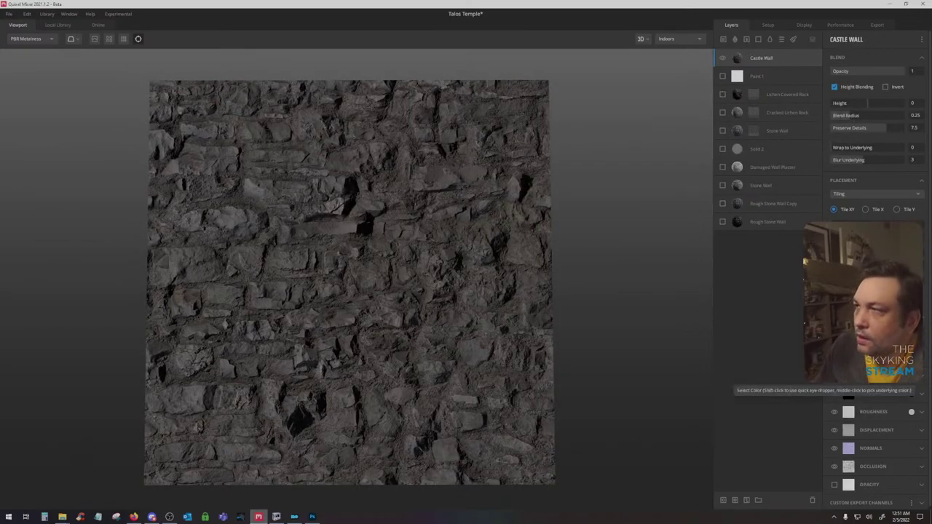
# Check the albedo colours of the Castle Wall and upper Stone Wall layers without changing them
pyautogui.click(847, 393)
pyautogui.click(516, 331)
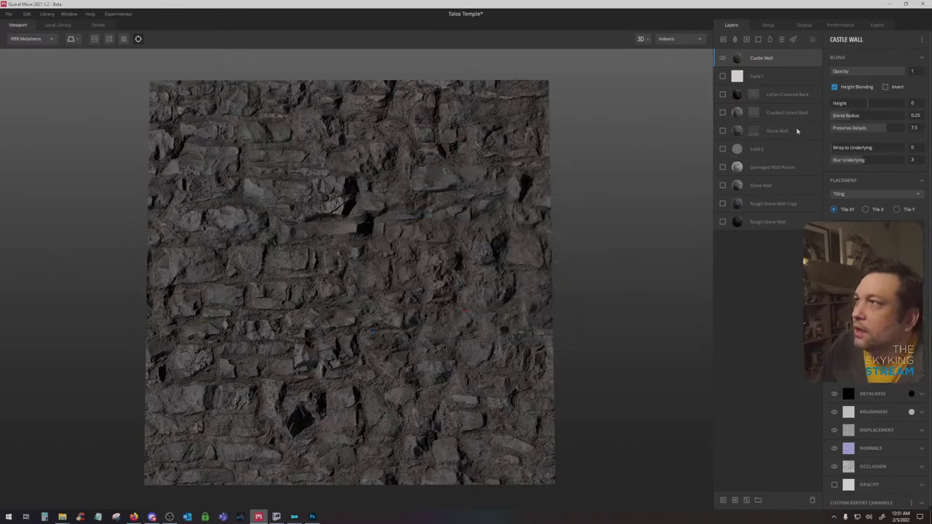
pyautogui.click(797, 130)
pyautogui.click(848, 375)
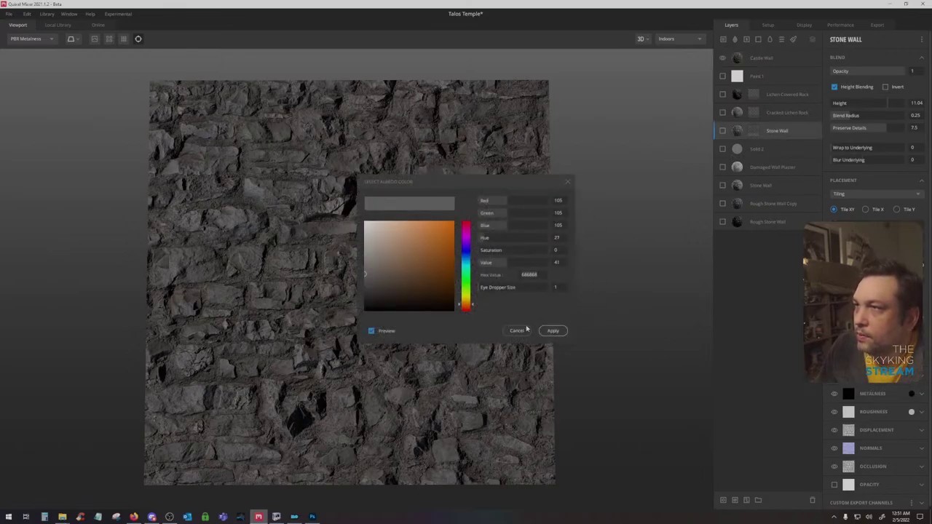
pyautogui.click(517, 331)
# Set the Castle Wall layer's albedo colour to neutral grey 686868, darken it to value 34 and apply it
pyautogui.click(761, 57)
pyautogui.click(848, 374)
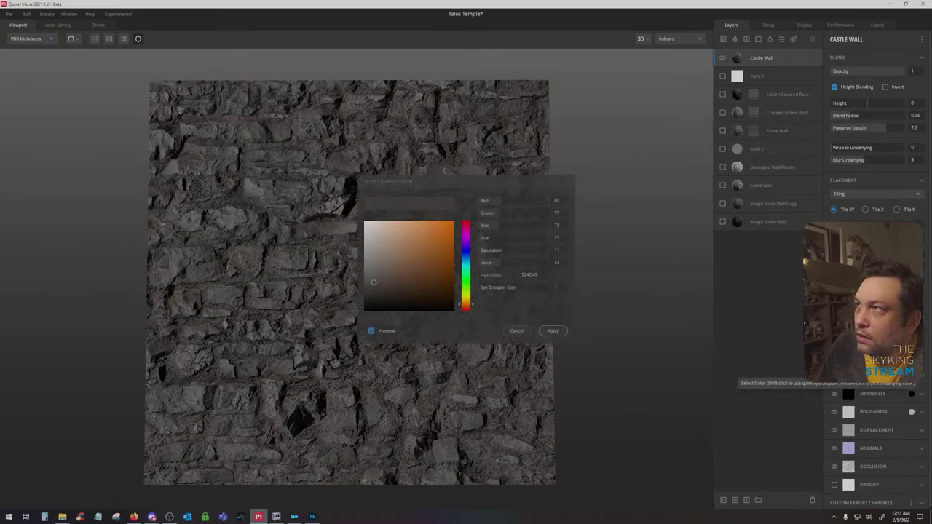
pyautogui.click(536, 277)
pyautogui.write('686868')
pyautogui.click(536, 310)
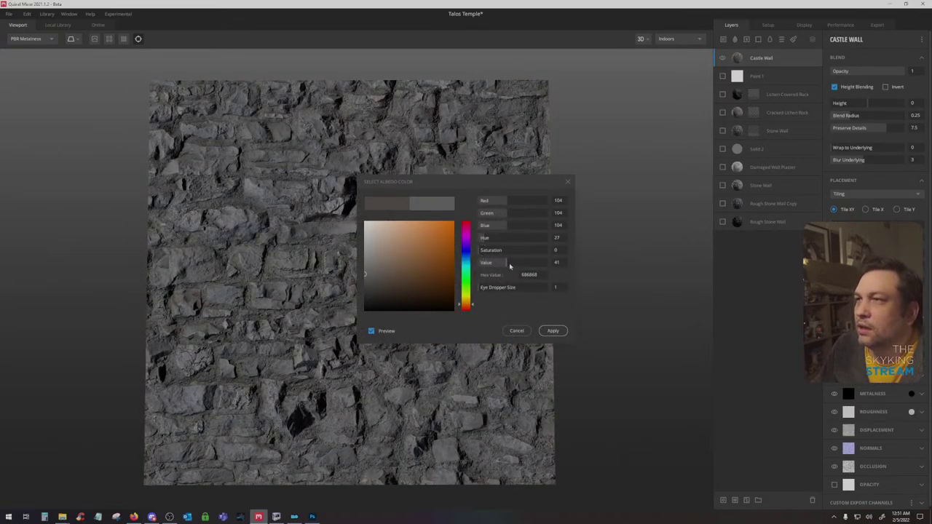
pyautogui.moveTo(507, 265); pyautogui.dragTo(502, 265)
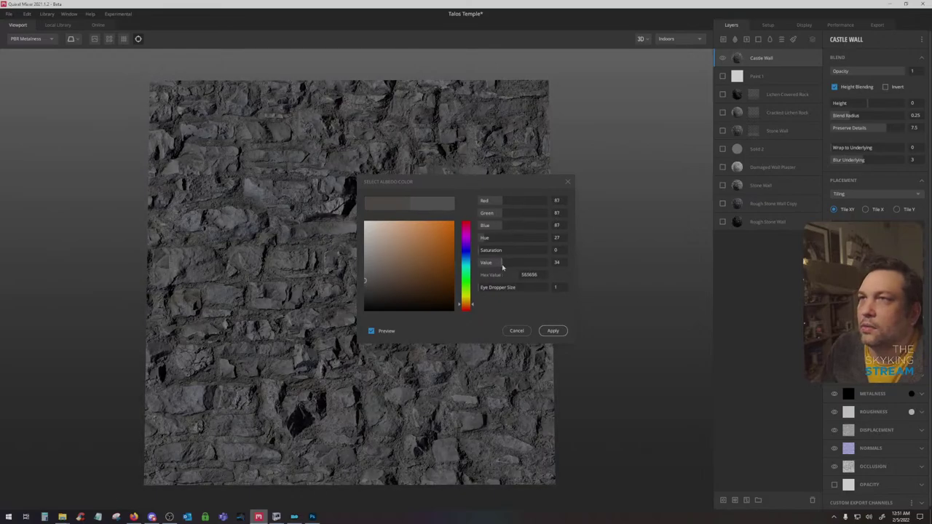
pyautogui.click(552, 332)
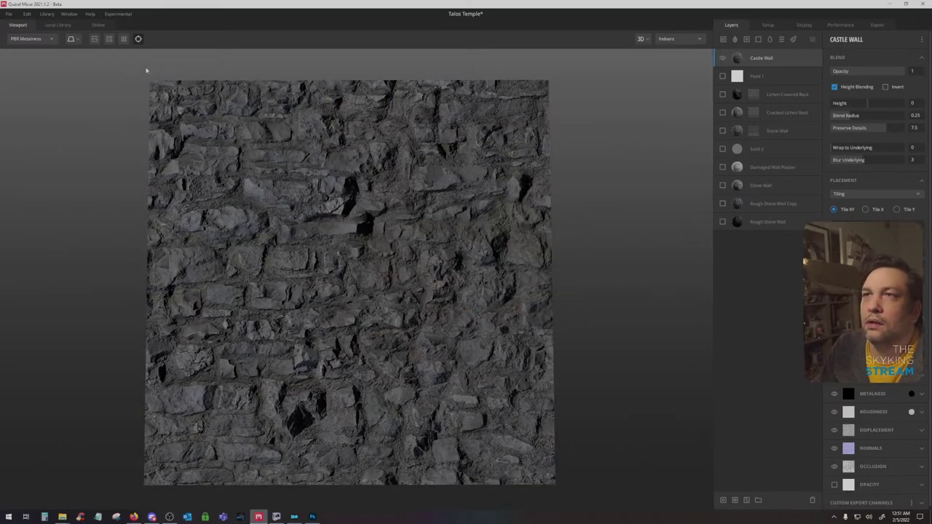
# Add the Mossy Stone Wall surface from the local library's Stone category above the Castle Wall layer and lower its height to about -1.791
pyautogui.click(61, 25)
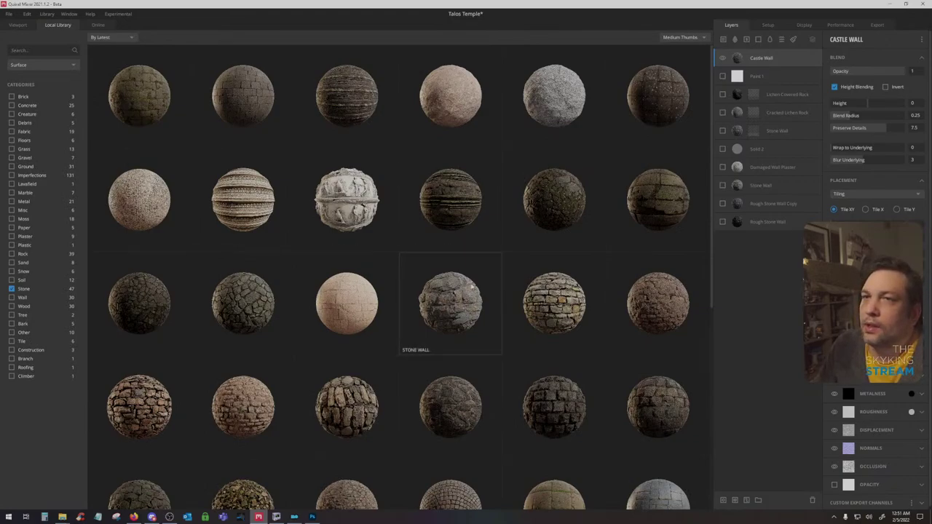
pyautogui.scroll(-3, 472, 277)
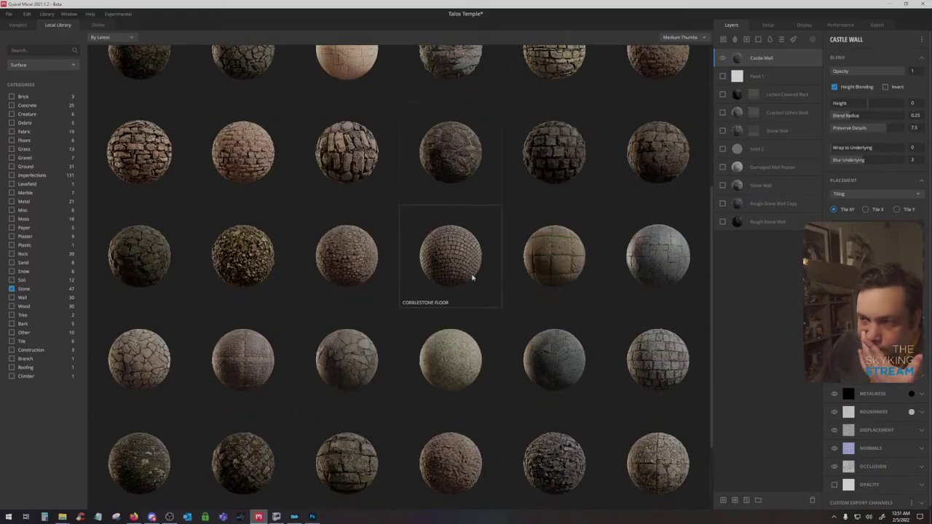
pyautogui.scroll(-2, 476, 280)
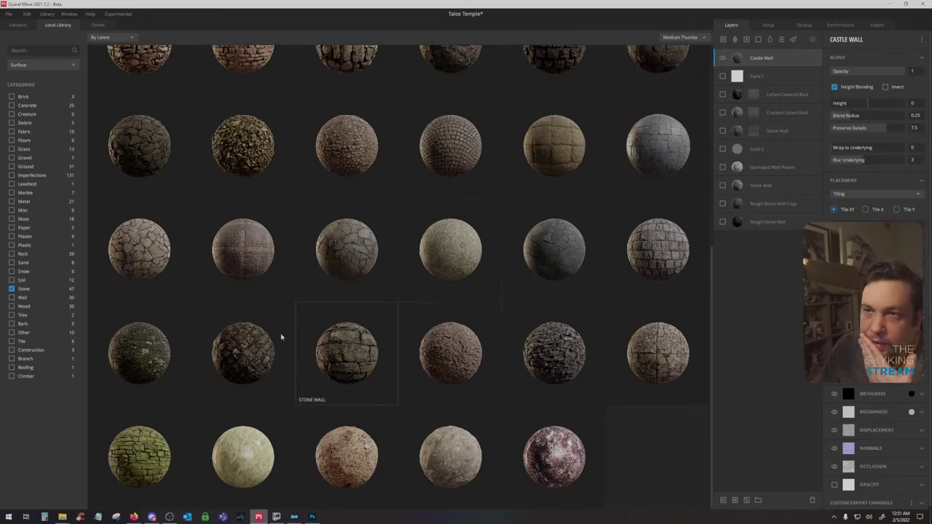
pyautogui.scroll(2, 264, 358)
pyautogui.scroll(2, 262, 361)
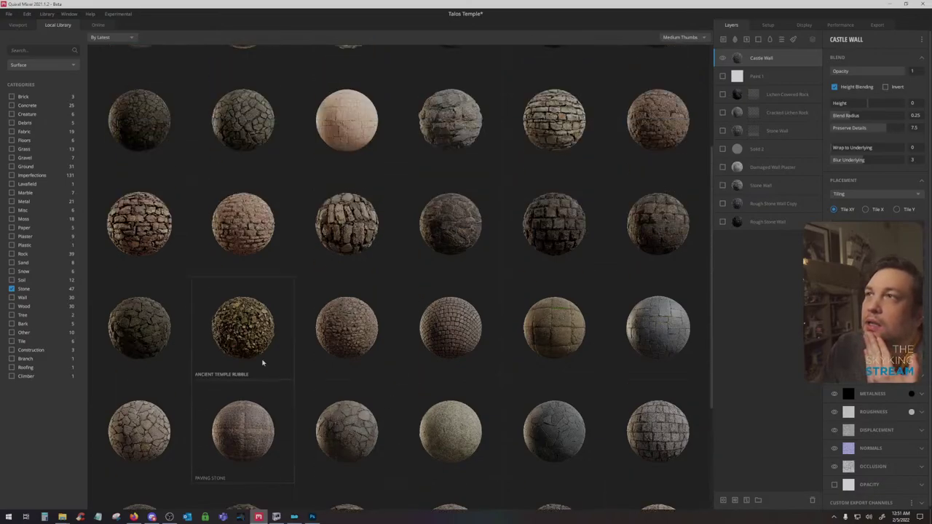
pyautogui.scroll(3, 263, 362)
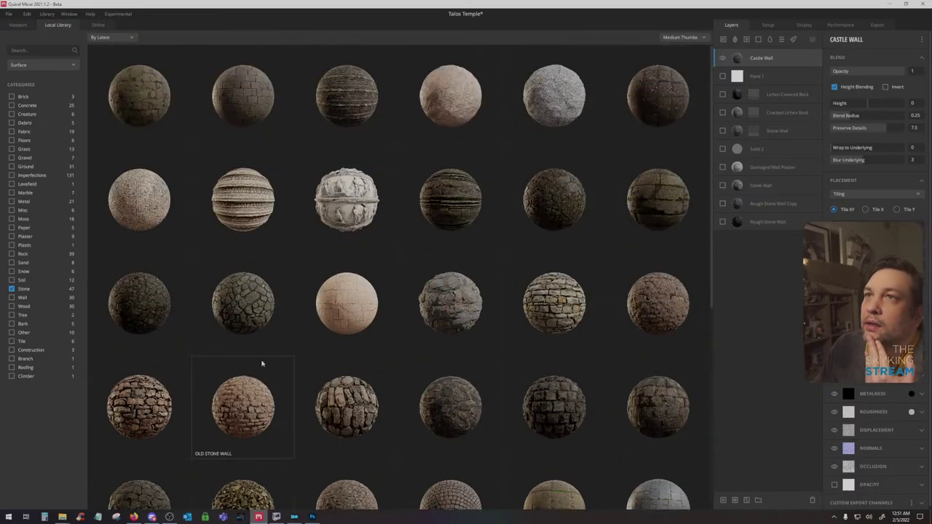
pyautogui.scroll(-6, 260, 363)
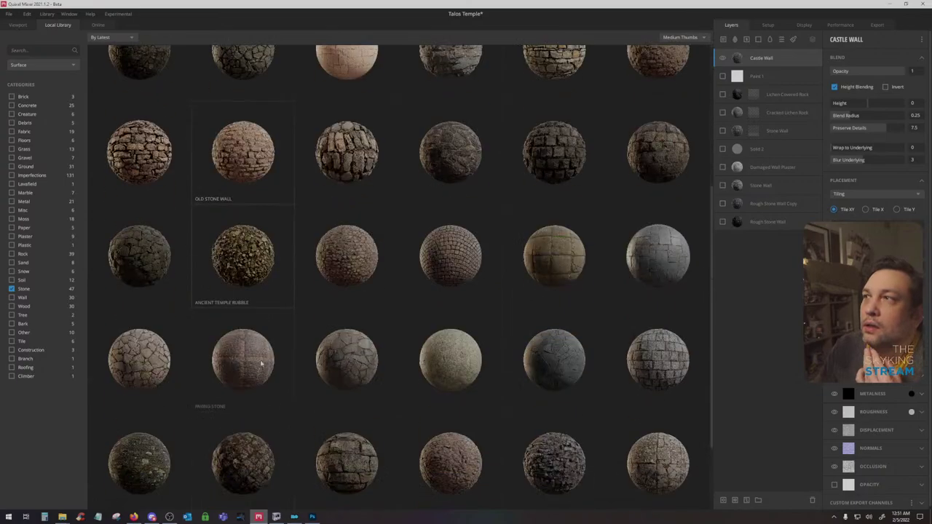
pyautogui.click(115, 352)
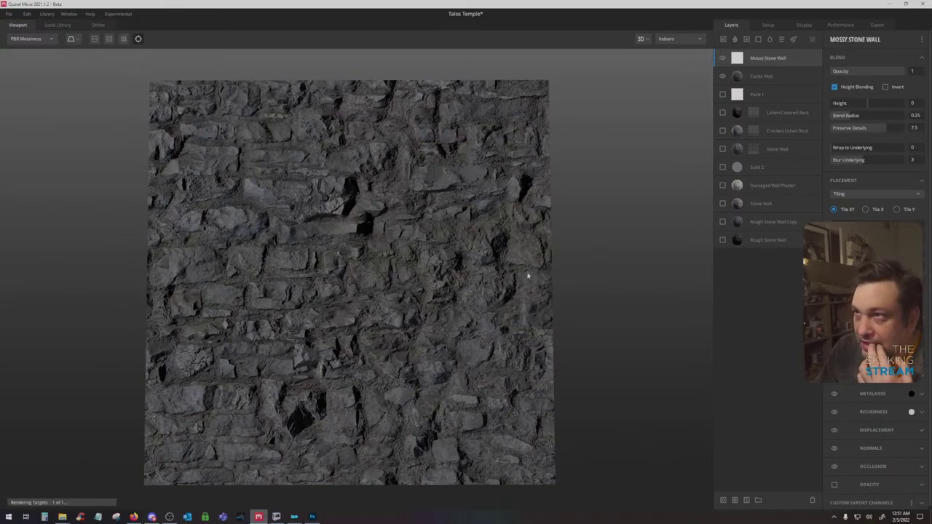
pyautogui.moveTo(872, 107)
pyautogui.mouseDown()
pyautogui.moveTo(865, 101)
pyautogui.moveTo(887, 103)
pyautogui.moveTo(864, 103)
pyautogui.mouseUp()
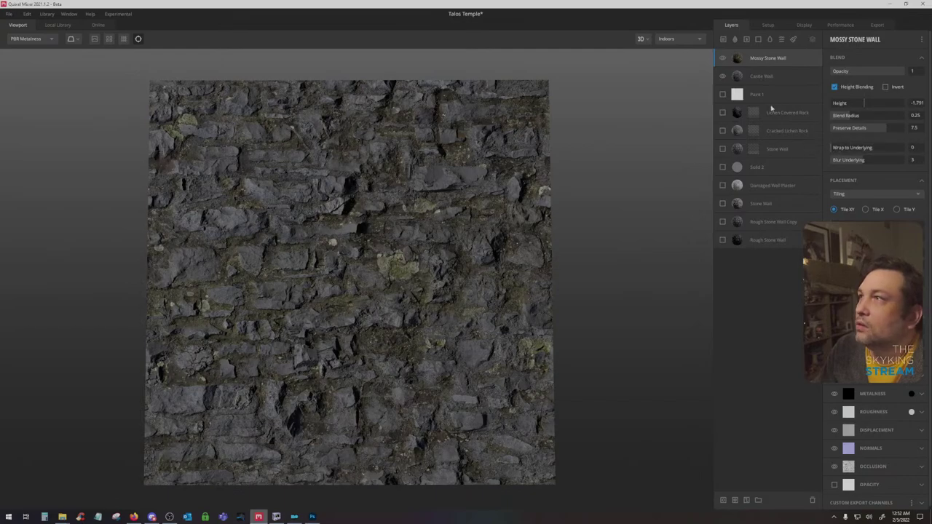
# Set the Mossy Stone Wall layer's albedo colour to hue 41, saturation 15 and value 26, and apply it
pyautogui.click(911, 376)
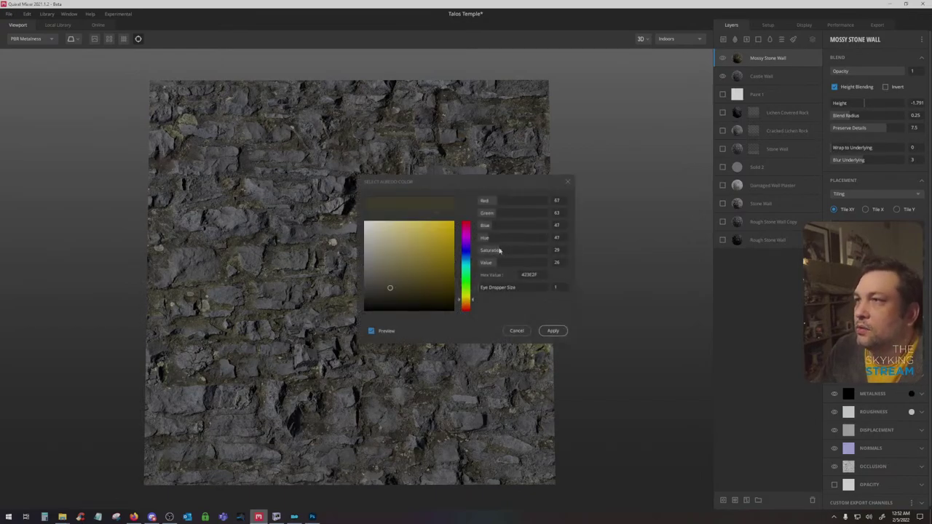
pyautogui.click(488, 251)
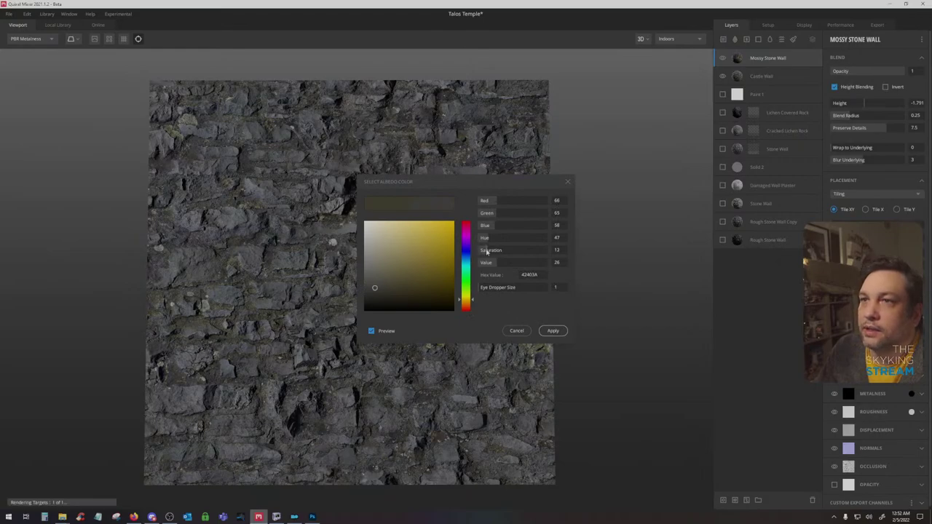
pyautogui.moveTo(488, 251); pyautogui.dragTo(475, 251)
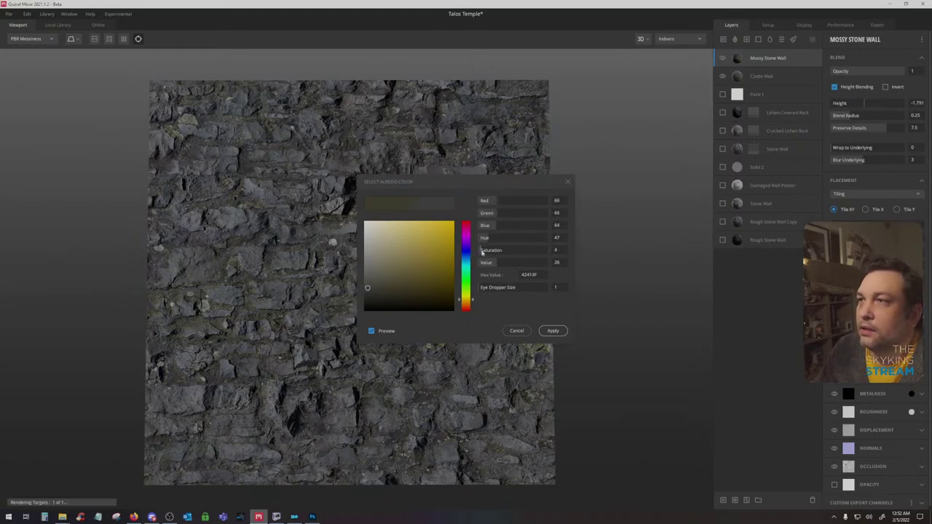
pyautogui.moveTo(472, 300)
pyautogui.mouseDown()
pyautogui.moveTo(473, 308)
pyautogui.moveTo(474, 267)
pyautogui.moveTo(501, 252)
pyautogui.moveTo(474, 260)
pyautogui.moveTo(473, 301)
pyautogui.mouseUp()
pyautogui.moveTo(501, 252)
pyautogui.mouseDown()
pyautogui.moveTo(471, 253)
pyautogui.moveTo(489, 251)
pyautogui.mouseUp()
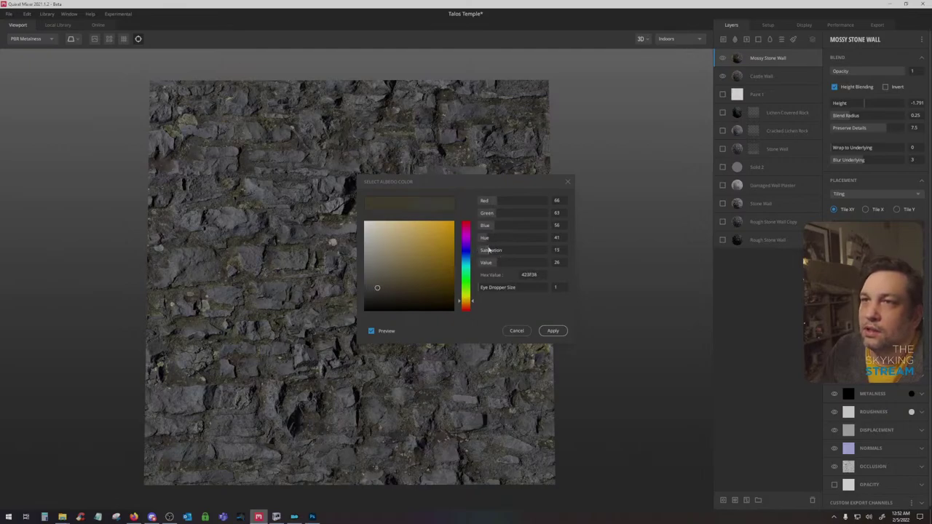
pyautogui.click(553, 331)
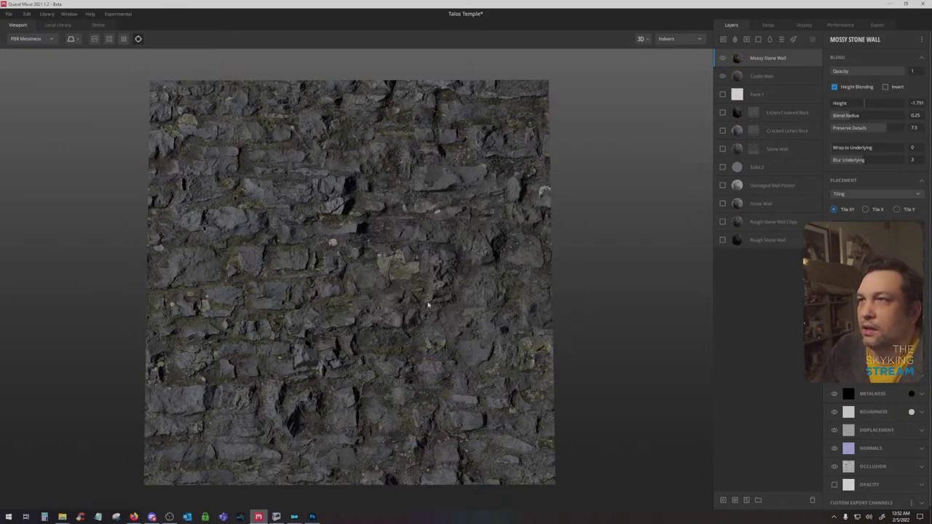
# Raise the Mossy Stone Wall layer's height to about -1.095 and apply an albedo colour with hue 46 and saturation 6
pyautogui.moveTo(865, 104)
pyautogui.mouseDown()
pyautogui.moveTo(890, 104)
pyautogui.moveTo(865, 107)
pyautogui.mouseUp()
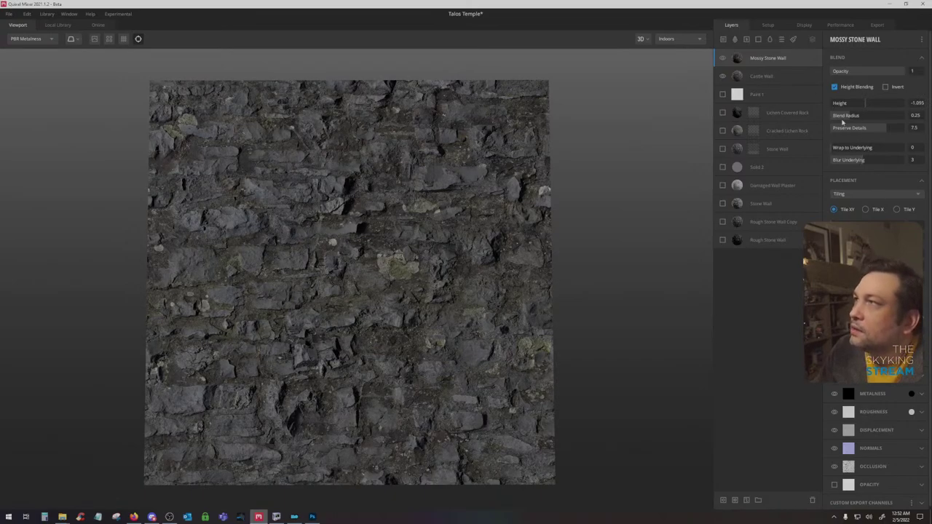
pyautogui.click(914, 376)
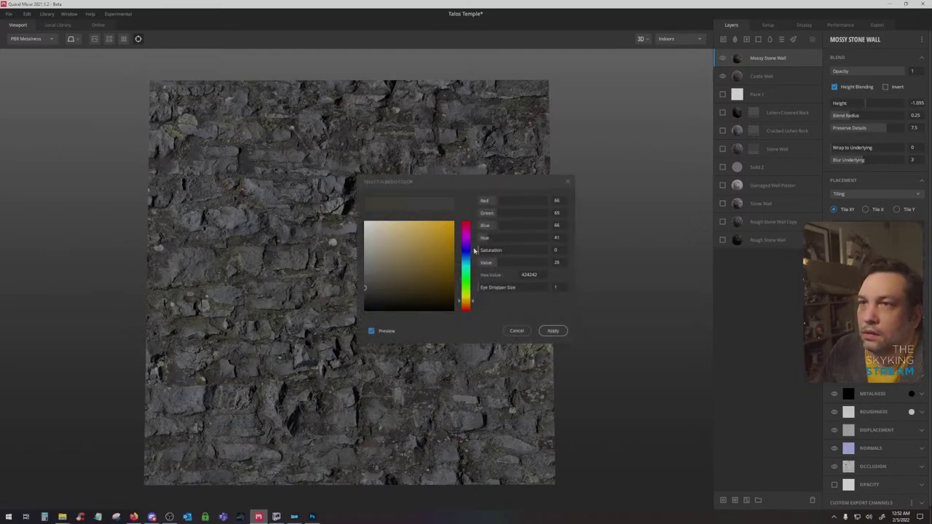
pyautogui.moveTo(486, 250); pyautogui.dragTo(481, 251)
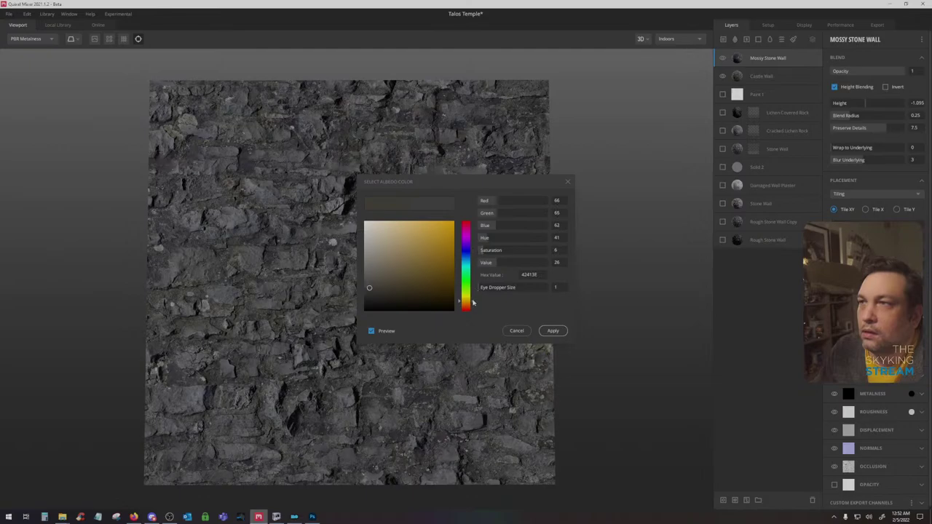
pyautogui.moveTo(472, 301)
pyautogui.mouseDown()
pyautogui.moveTo(471, 250)
pyautogui.moveTo(471, 301)
pyautogui.mouseUp()
pyautogui.click(552, 332)
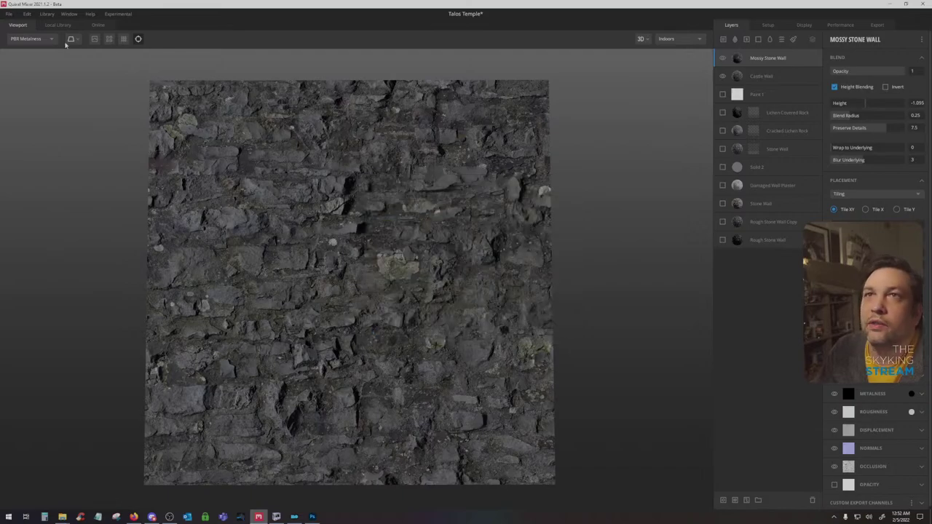
# Show only the albedo map on the plane and examine the mossy stones up close
pyautogui.click(32, 39)
pyautogui.click(44, 62)
pyautogui.scroll(2, 404, 284)
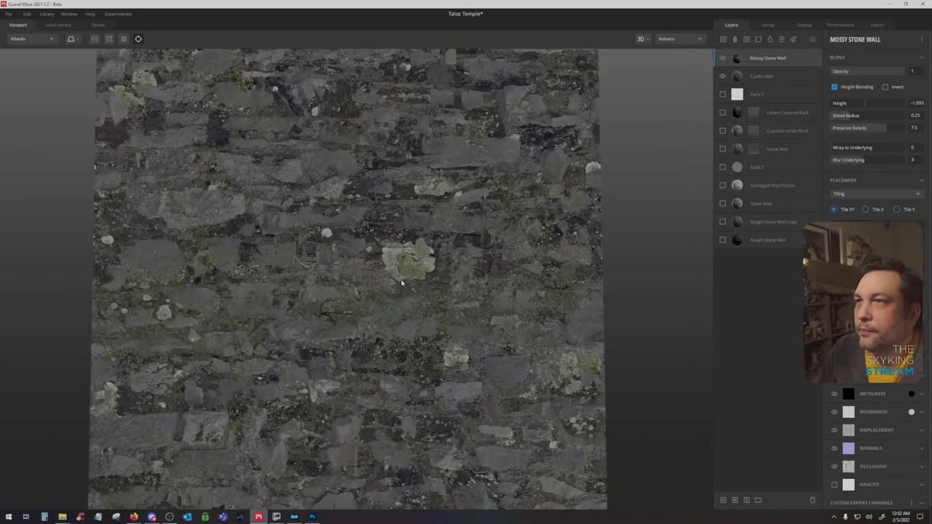
pyautogui.scroll(4, 439, 285)
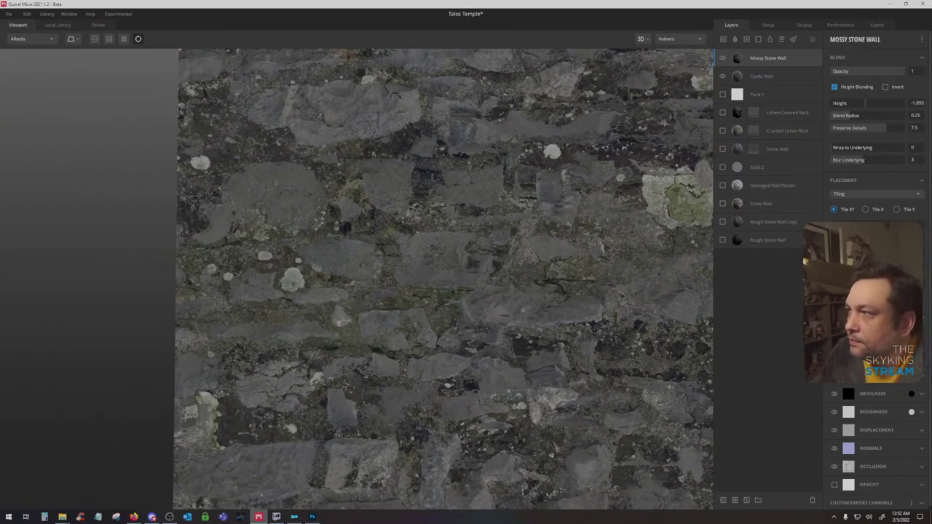
# Set the Mossy Stone Wall layer's albedo colour to a dark blue-grey with hue 195, saturation 3 and value 23, and apply it
pyautogui.click(911, 375)
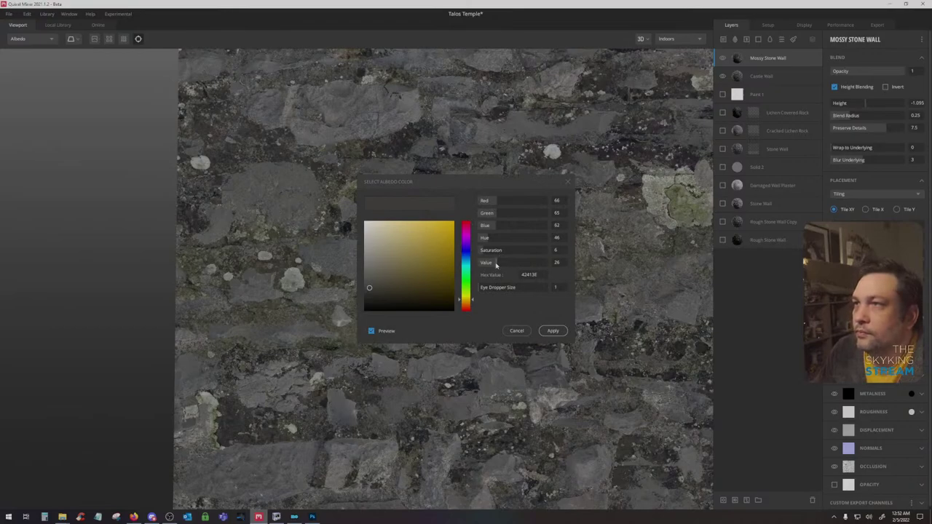
pyautogui.moveTo(481, 251); pyautogui.dragTo(497, 249)
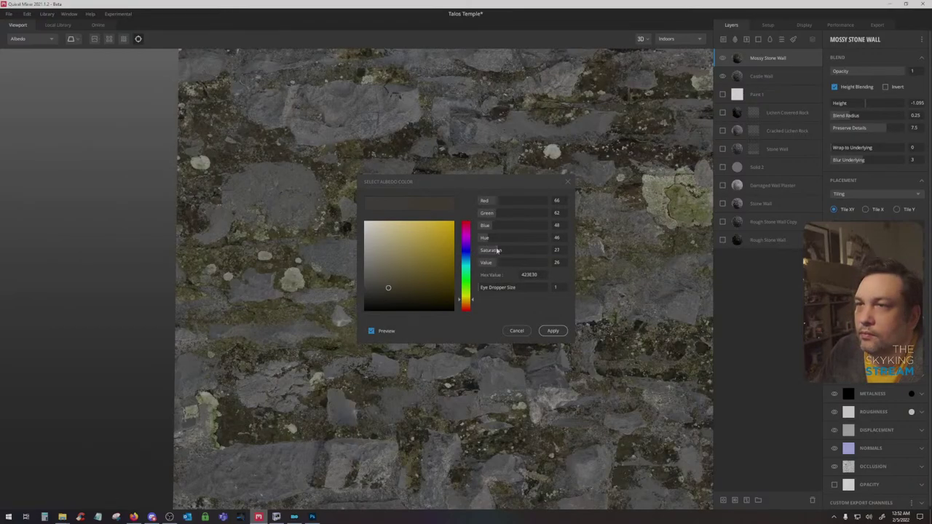
pyautogui.moveTo(476, 302)
pyautogui.mouseDown()
pyautogui.moveTo(472, 262)
pyautogui.moveTo(474, 283)
pyautogui.moveTo(481, 253)
pyautogui.moveTo(469, 253)
pyautogui.mouseUp()
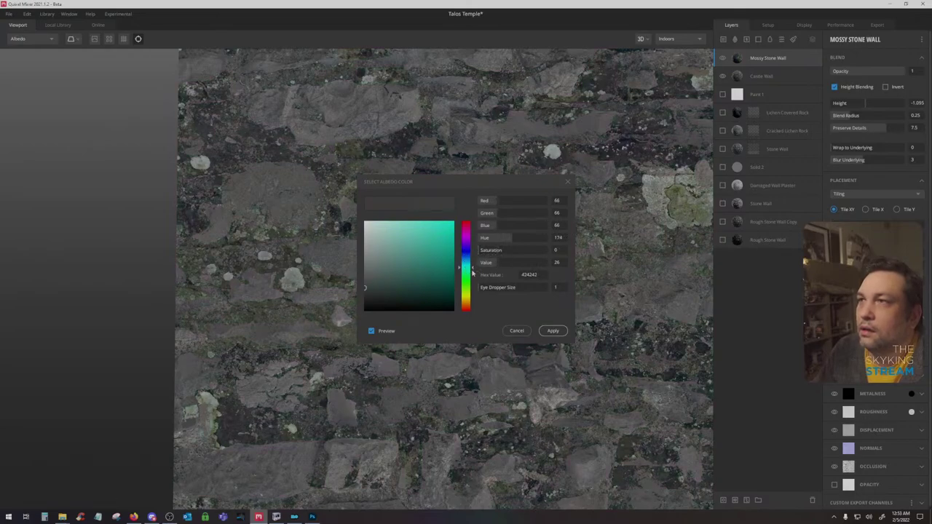
pyautogui.moveTo(474, 265)
pyautogui.mouseDown()
pyautogui.moveTo(480, 252)
pyautogui.moveTo(474, 274)
pyautogui.moveTo(474, 263)
pyautogui.moveTo(493, 266)
pyautogui.mouseUp()
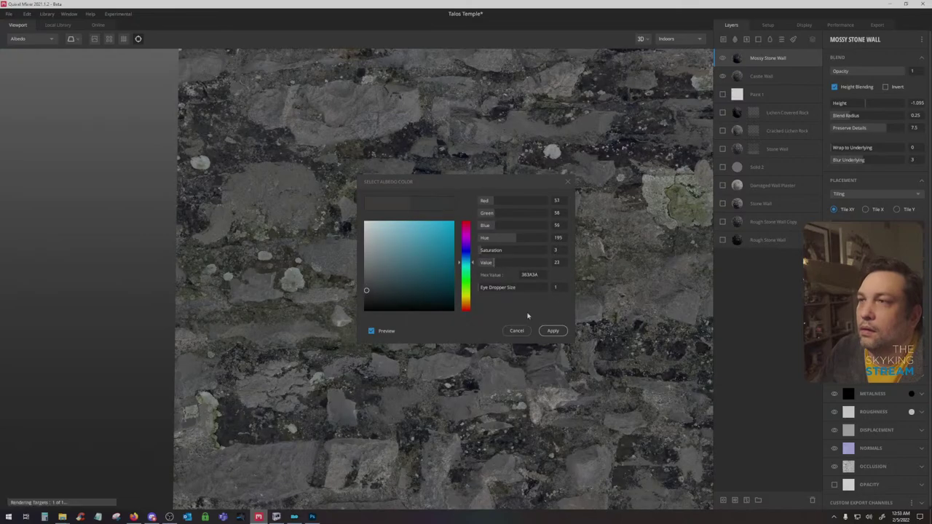
pyautogui.click(552, 331)
# Examine the recoloured albedo across the whole wall and restore the PBR Metalness view
pyautogui.scroll(-5, 554, 327)
pyautogui.scroll(3, 451, 278)
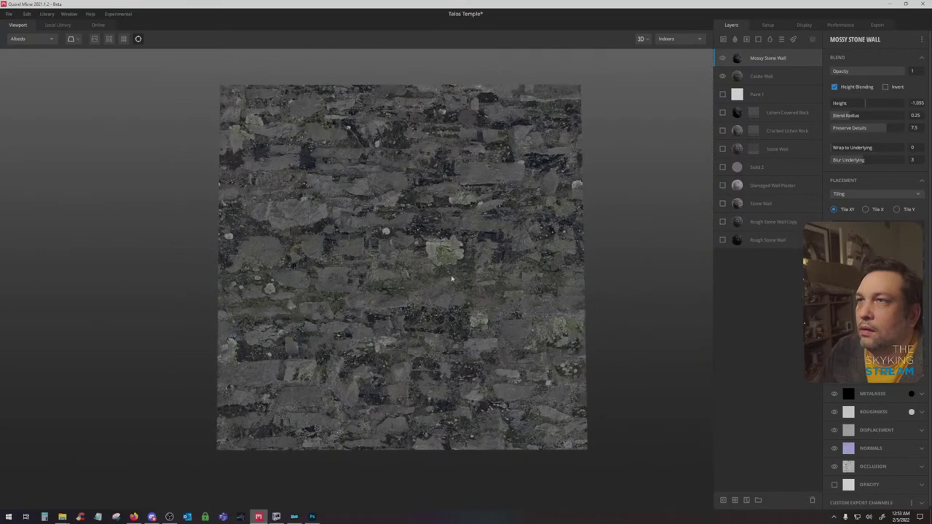
pyautogui.scroll(2, 451, 279)
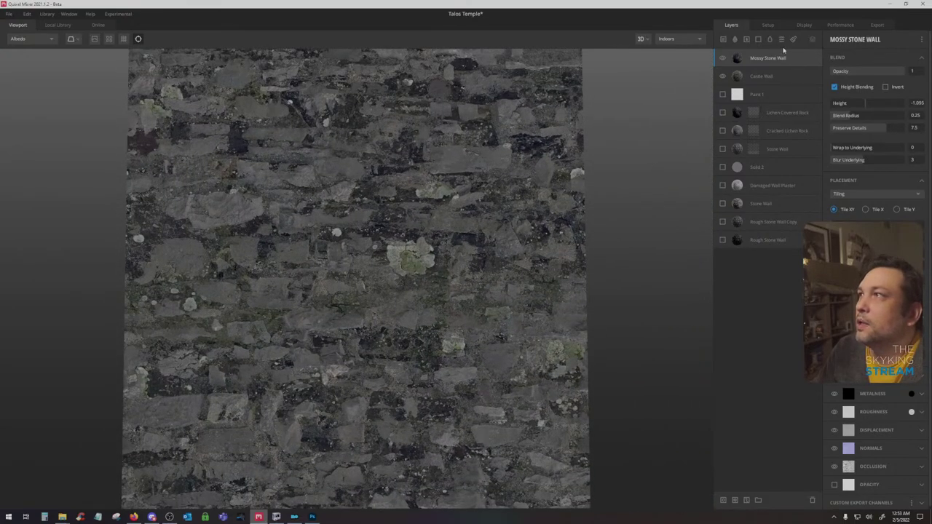
pyautogui.click(23, 39)
pyautogui.click(23, 39)
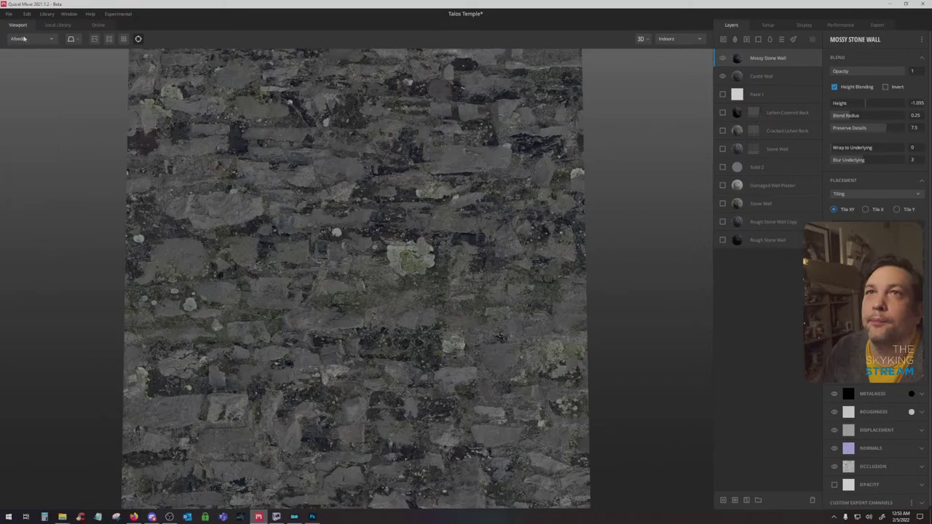
pyautogui.click(24, 39)
pyautogui.click(23, 46)
pyautogui.scroll(-2, 383, 327)
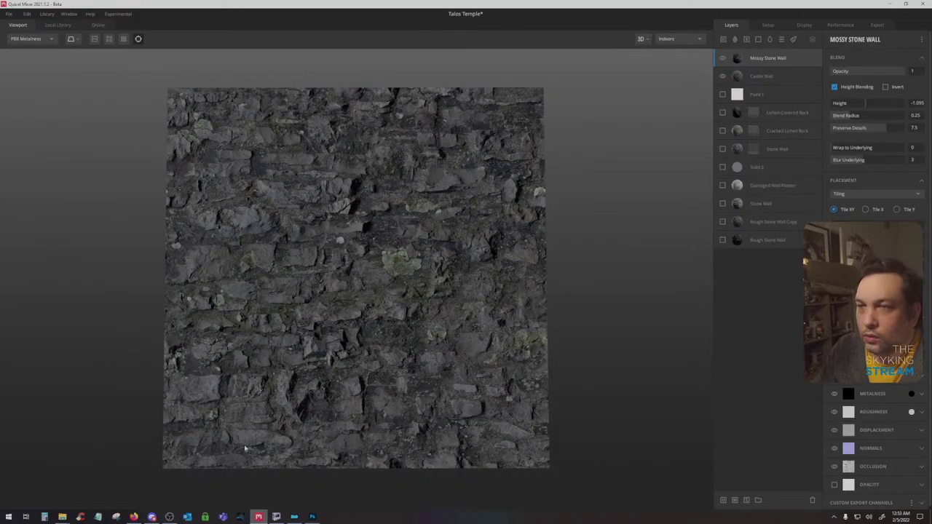
# Switch to Photoshop and look up the old stone wall texture's file name through Save As, leaving the existing file unreplaced
pyautogui.click(312, 517)
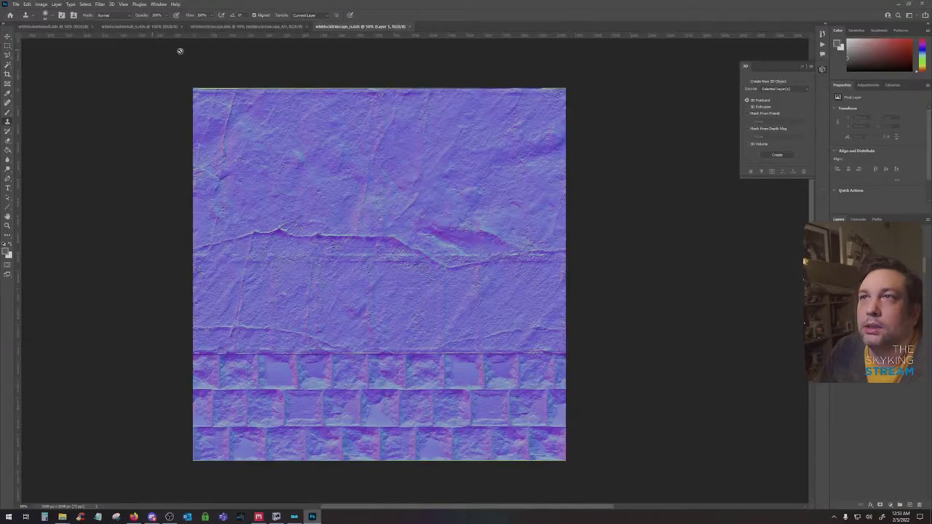
pyautogui.click(58, 26)
pyautogui.click(15, 4)
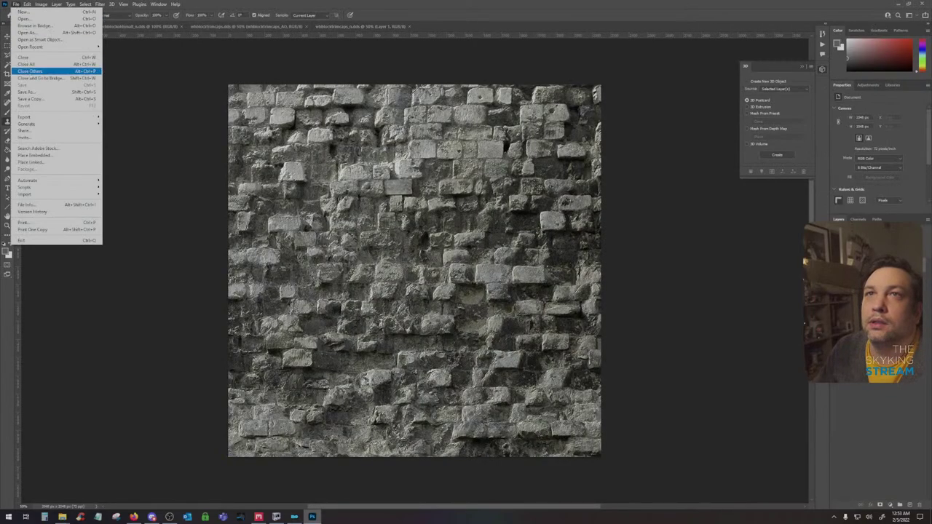
pyautogui.click(29, 92)
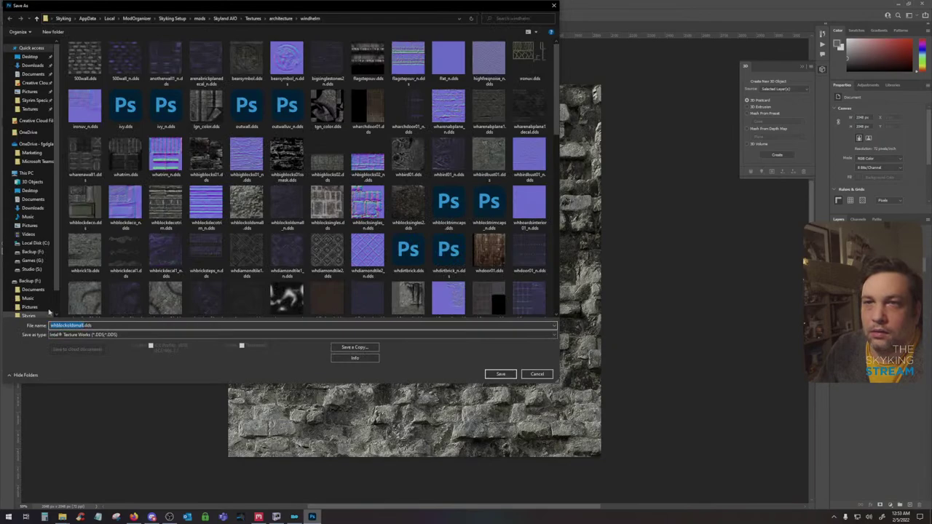
pyautogui.click(500, 375)
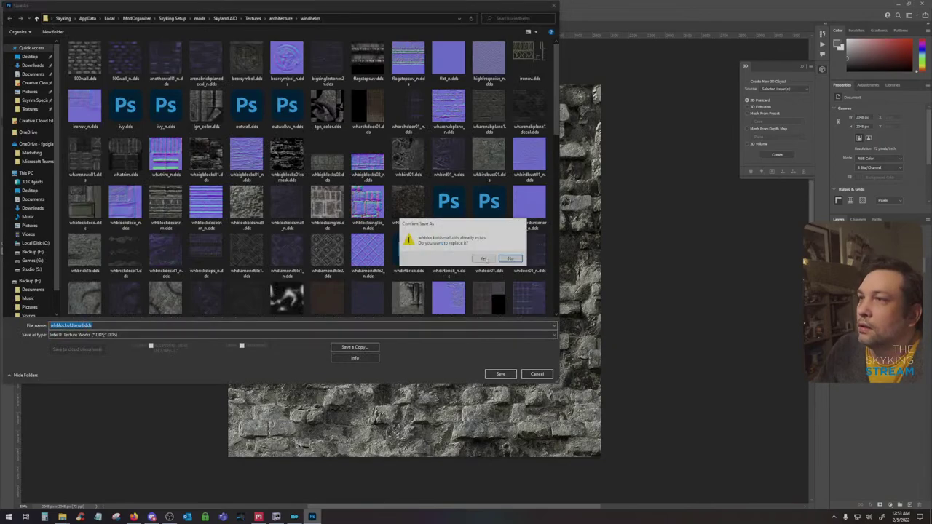
pyautogui.click(510, 259)
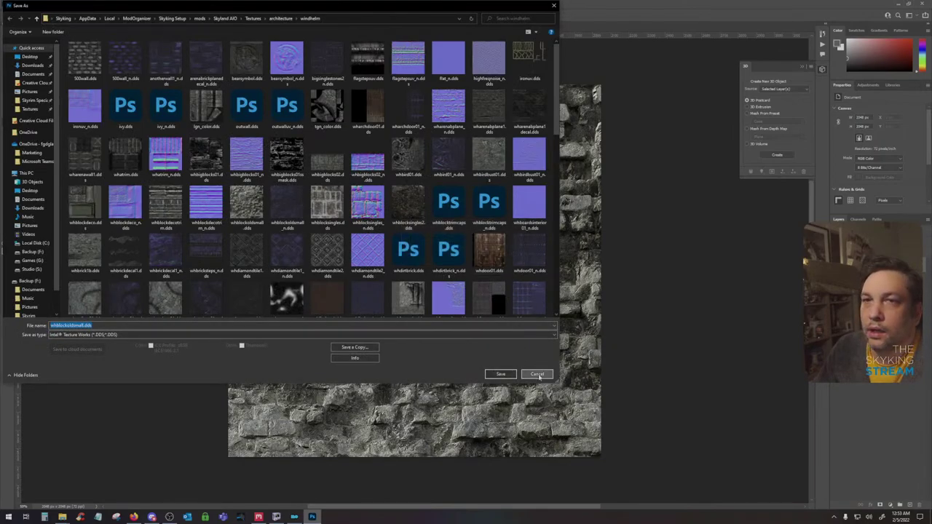
pyautogui.click(528, 375)
# Switch back to Quixel Mixer and set the export asset name to whblockoldsmall
pyautogui.click(259, 516)
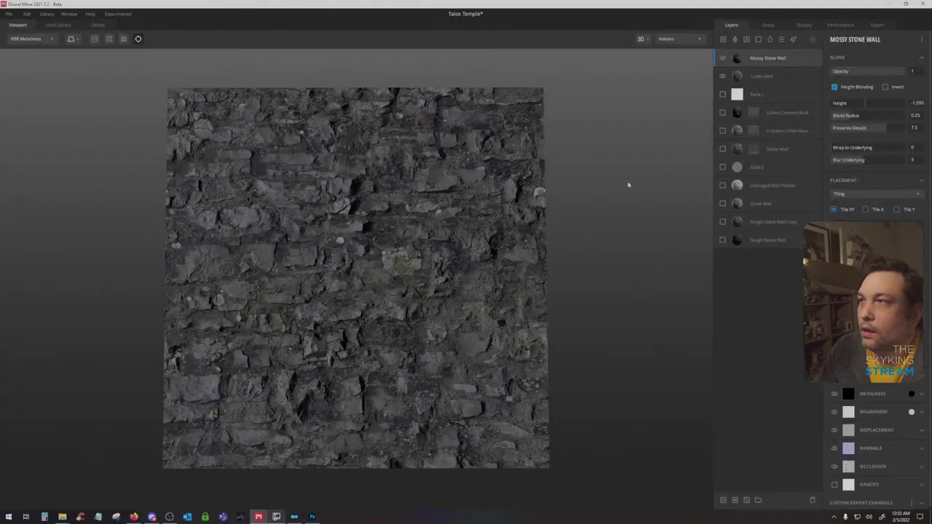
pyautogui.click(877, 26)
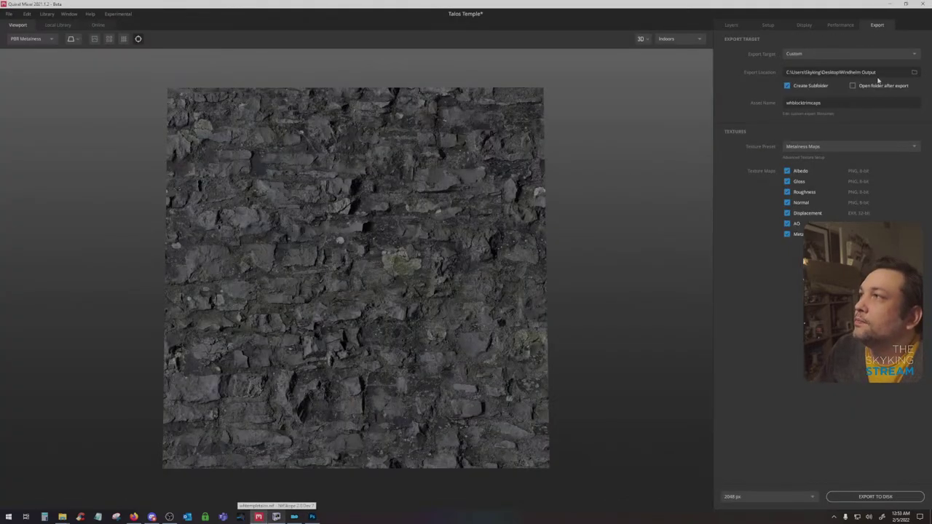
pyautogui.click(822, 103)
pyautogui.write('whblockoldsmall')
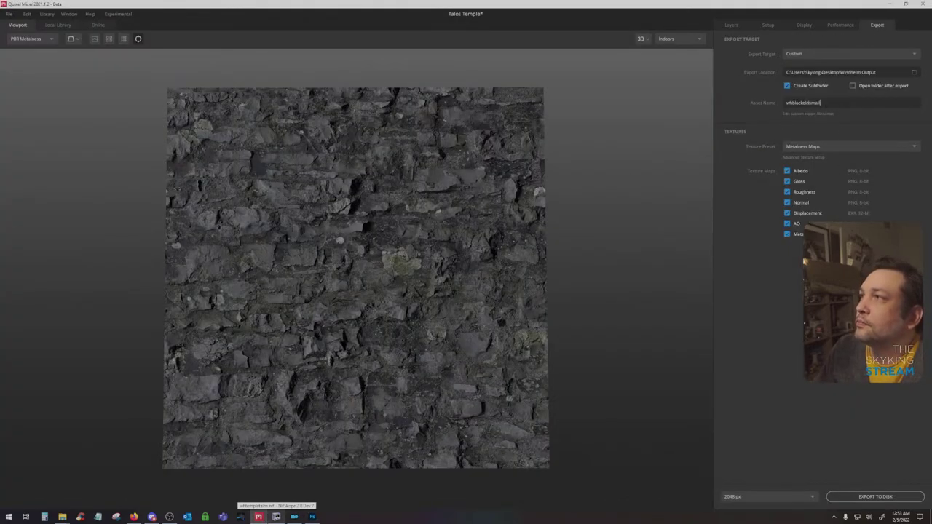
# Export the material's texture maps to disk and open the whblockoldsmall subfolder of Windhelm Output in File Explorer
pyautogui.click(875, 496)
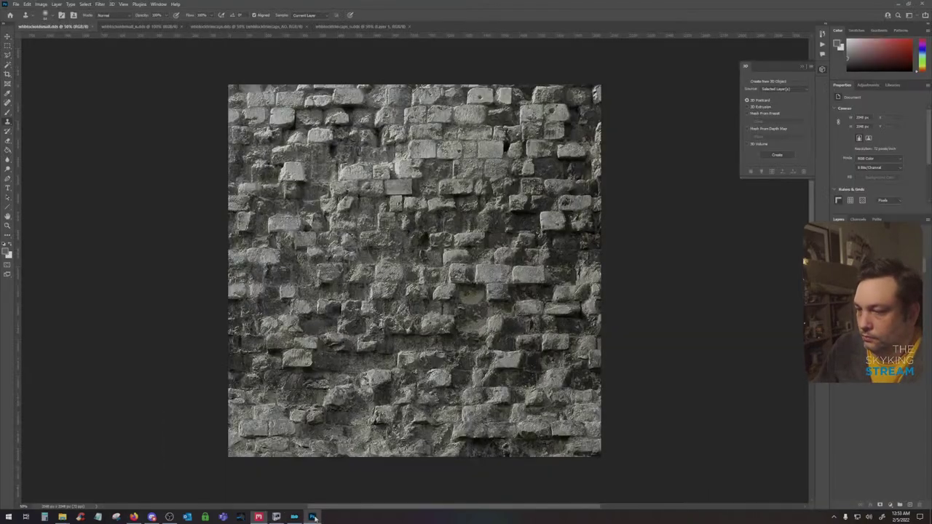
pyautogui.click(311, 516)
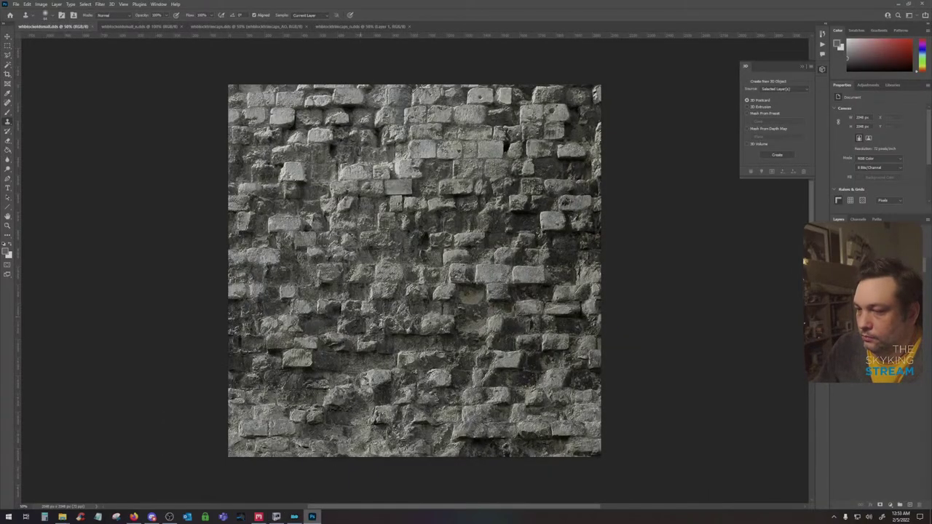
pyautogui.click(14, 6)
pyautogui.click(172, 343)
pyautogui.click(63, 516)
pyautogui.click(89, 479)
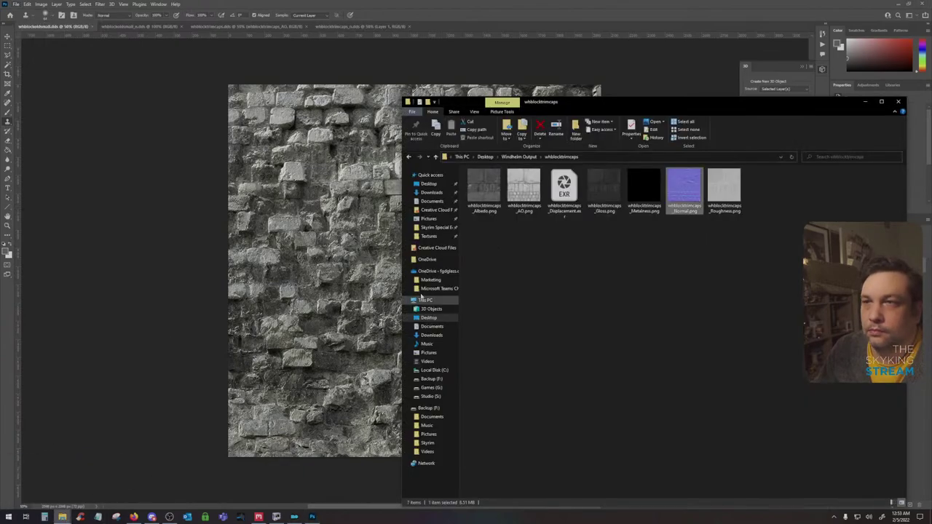
pyautogui.click(408, 156)
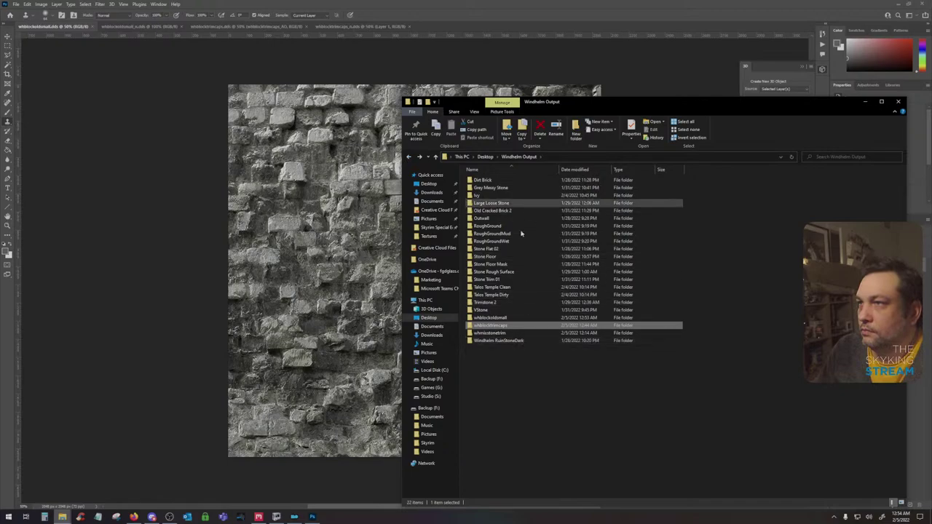
pyautogui.doubleClick(502, 318)
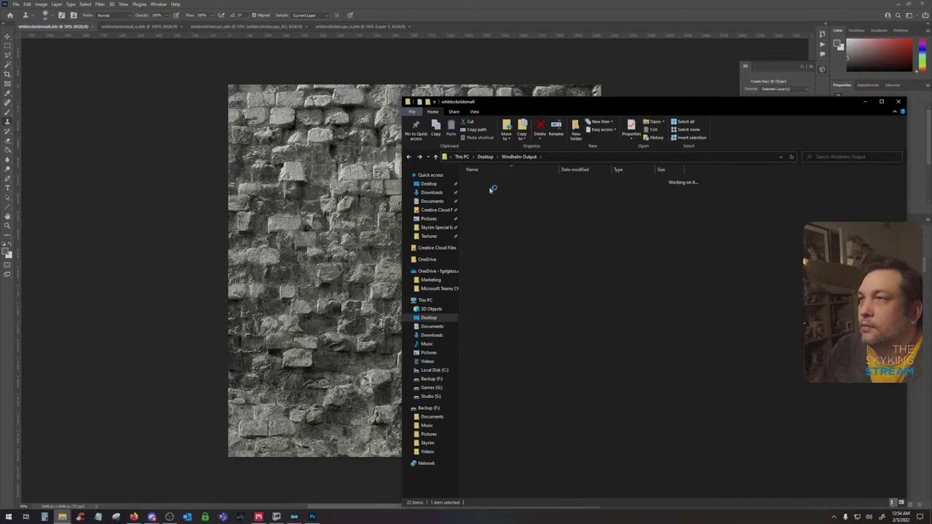
# Place whblockoldsmall_Albedo.png and whblockoldsmall_AO.png into the whblockoldsmall.dds document in Photoshop and rasterize both layers
pyautogui.moveTo(490, 191); pyautogui.dragTo(316, 235)
pyautogui.press('Return')
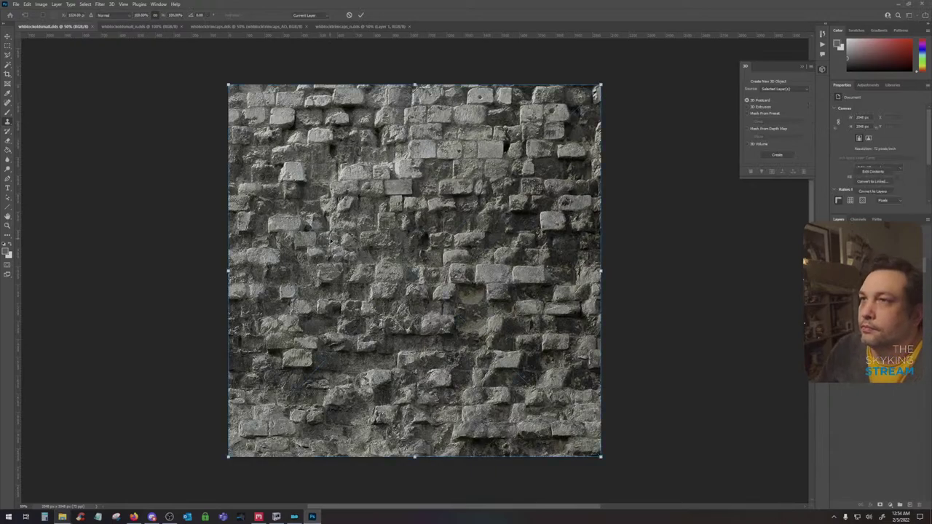
pyautogui.keyDown('shift'); pyautogui.click(881, 273); pyautogui.keyUp('shift')
pyautogui.rightClick(880, 273)
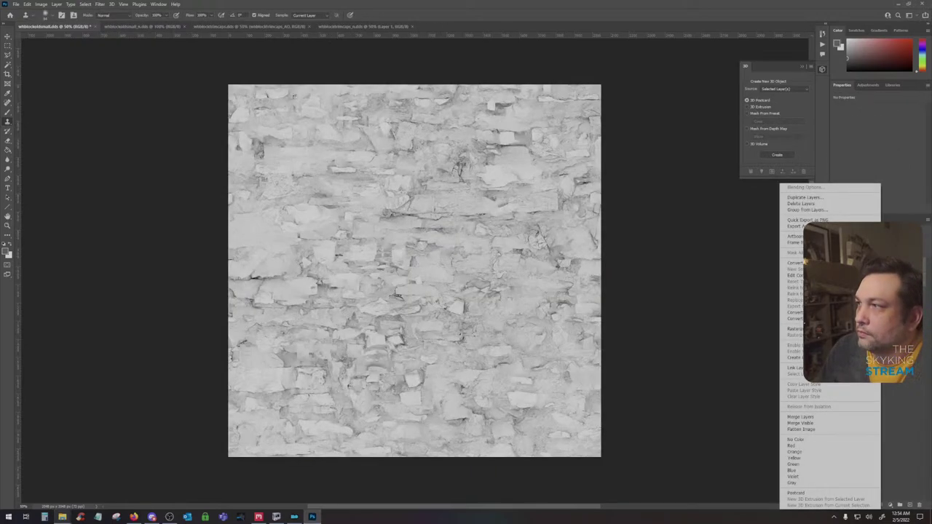
pyautogui.click(794, 329)
# Change the blending mode of the whblockoldsmall_AO layer so it combines with the albedo beneath it
pyautogui.click(873, 258)
pyautogui.click(852, 236)
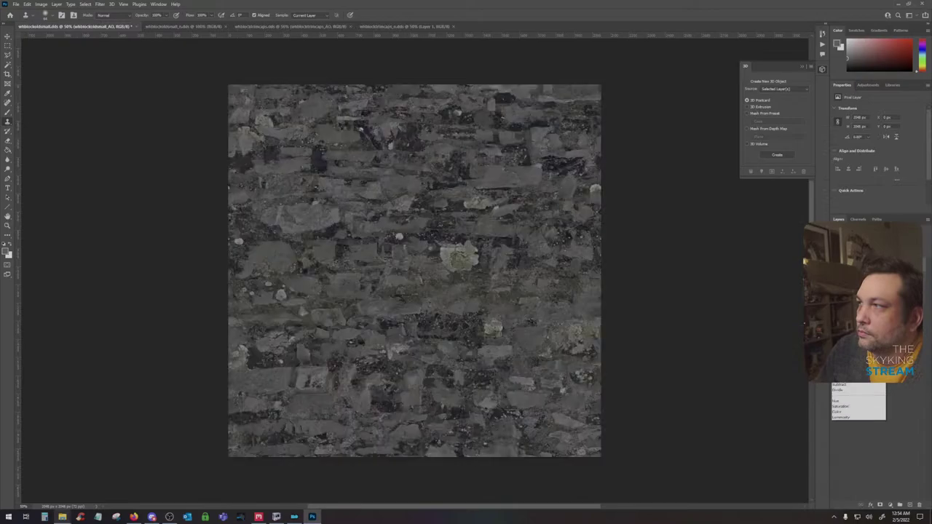
pyautogui.click(845, 270)
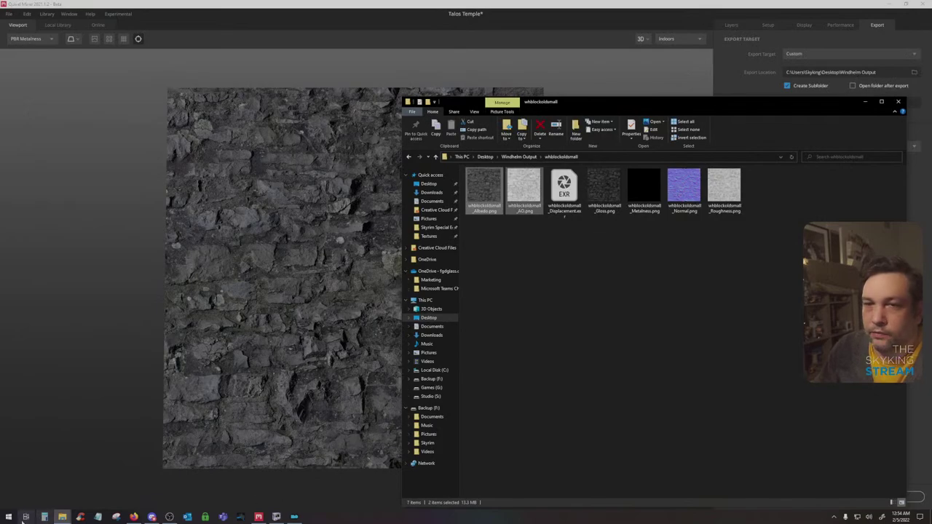
# Open whblockoldsmall.dds and whblockoldsmall_n.dds from Skyland AIO's windhelm texture folder in Photoshop, without separate mip-map layers or a transparency alpha channel
pyautogui.click(8, 516)
pyautogui.click(566, 366)
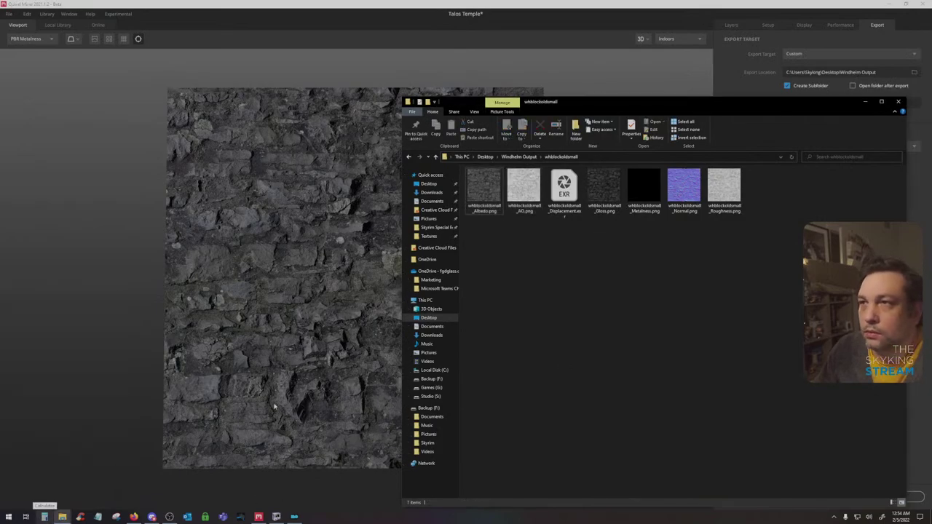
pyautogui.moveTo(64, 516)
pyautogui.click(87, 466)
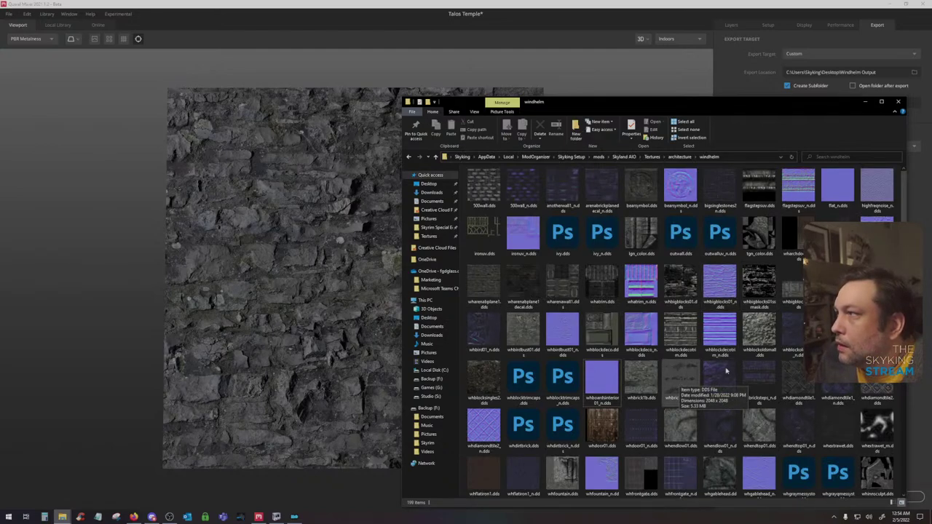
pyautogui.click(768, 337)
pyautogui.keyDown('ctrl'); pyautogui.click(790, 337); pyautogui.keyUp('ctrl')
pyautogui.press('Return')
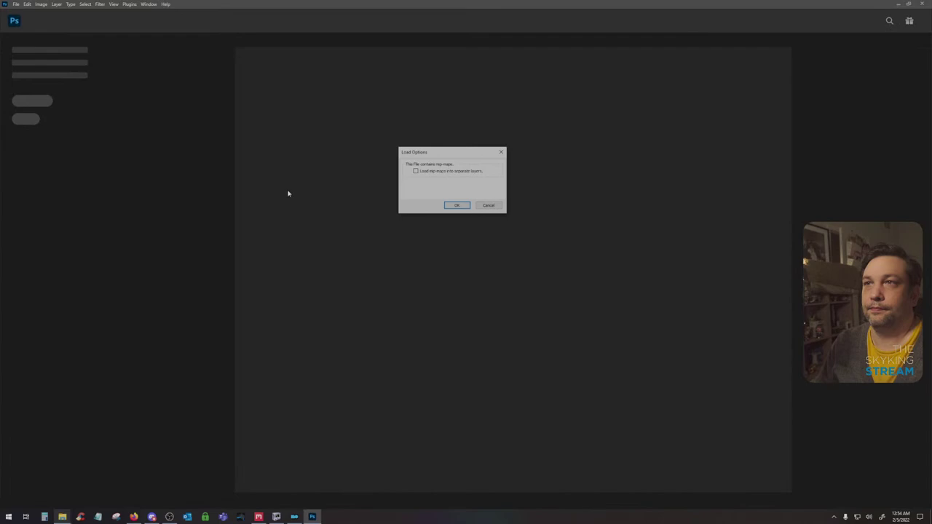
pyautogui.click(452, 205)
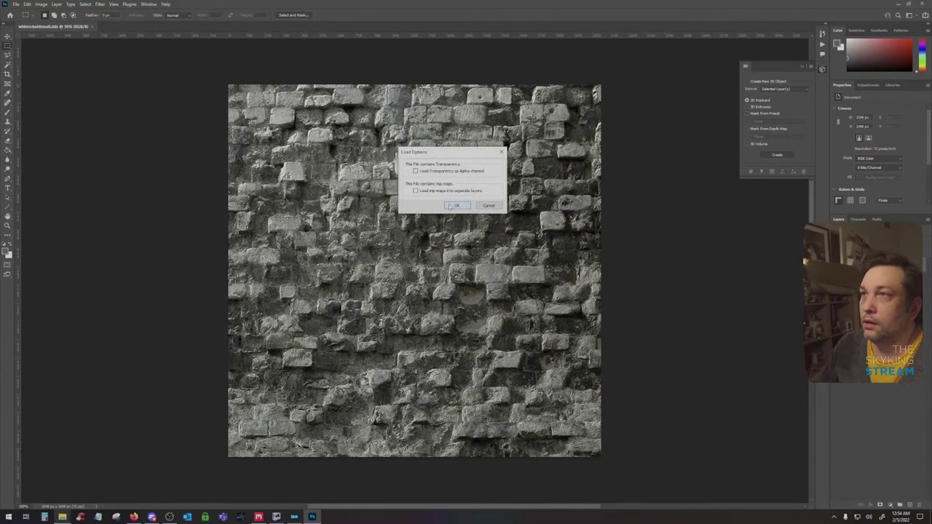
pyautogui.click(448, 207)
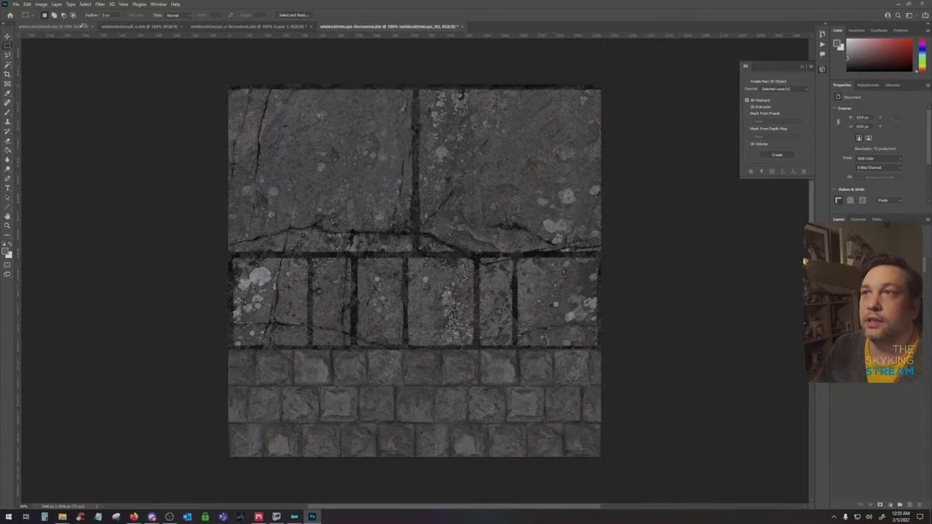
# Close both recovered whblocktrimcaps documents, diffuse and normal, without saving their changes
pyautogui.click(84, 25)
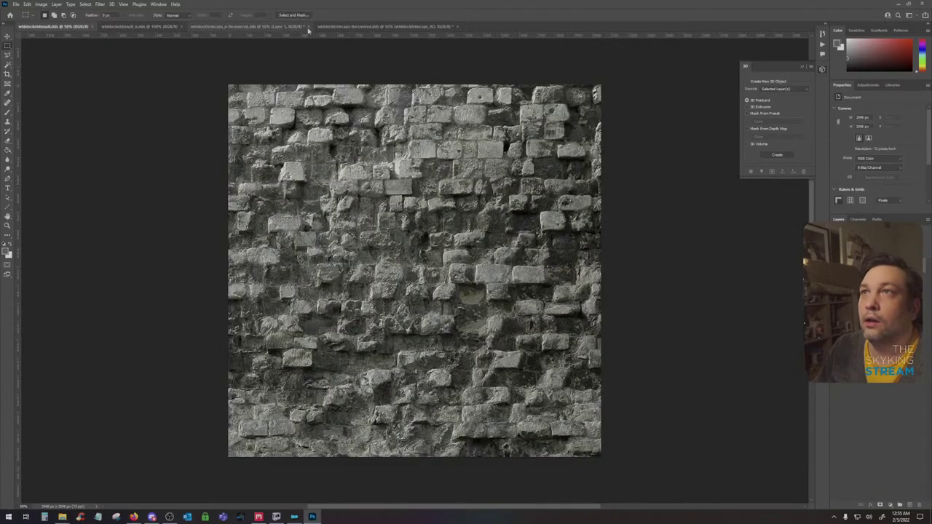
pyautogui.click(309, 27)
pyautogui.click(462, 187)
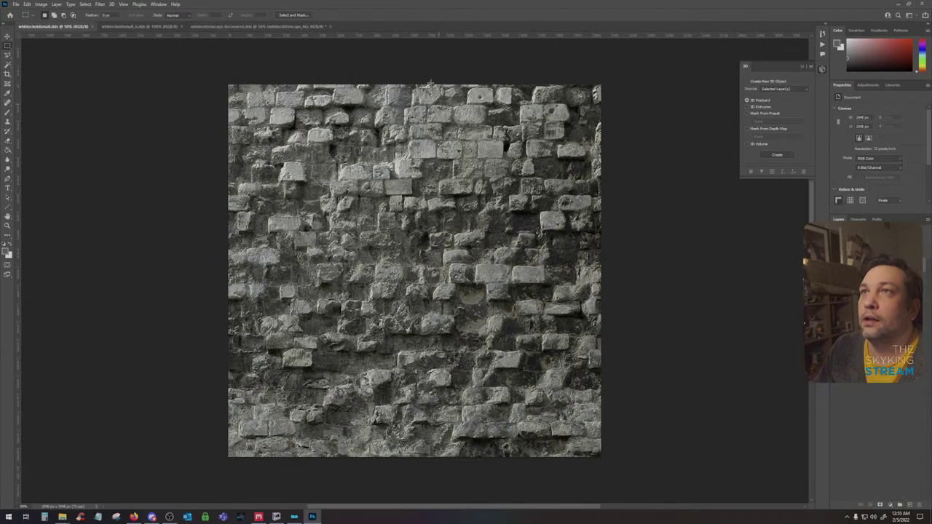
pyautogui.click(329, 26)
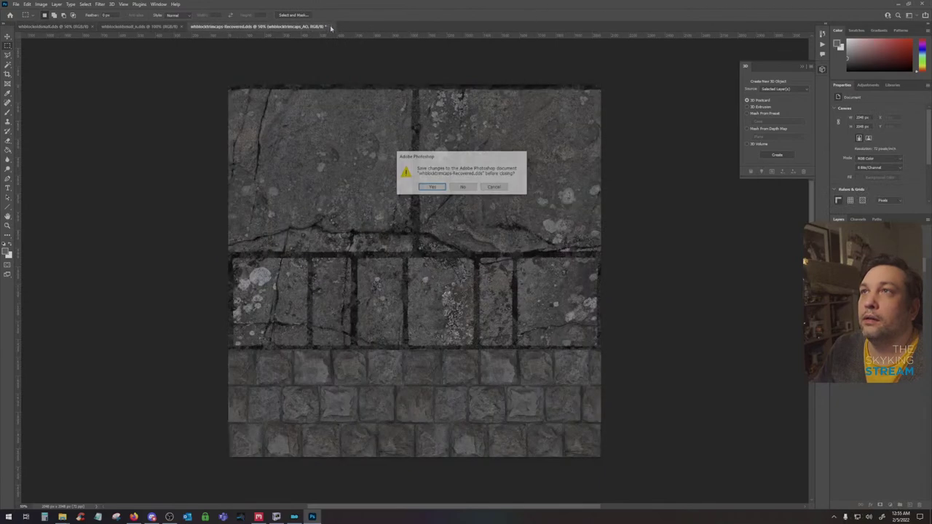
pyautogui.click(463, 187)
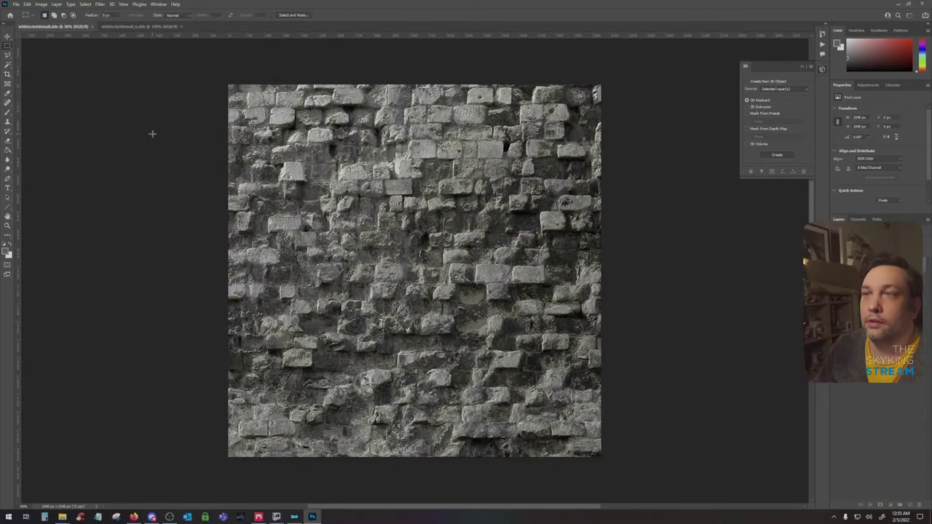
# Switch to the whblockoldsmall export folder in File Explorer
pyautogui.click(90, 472)
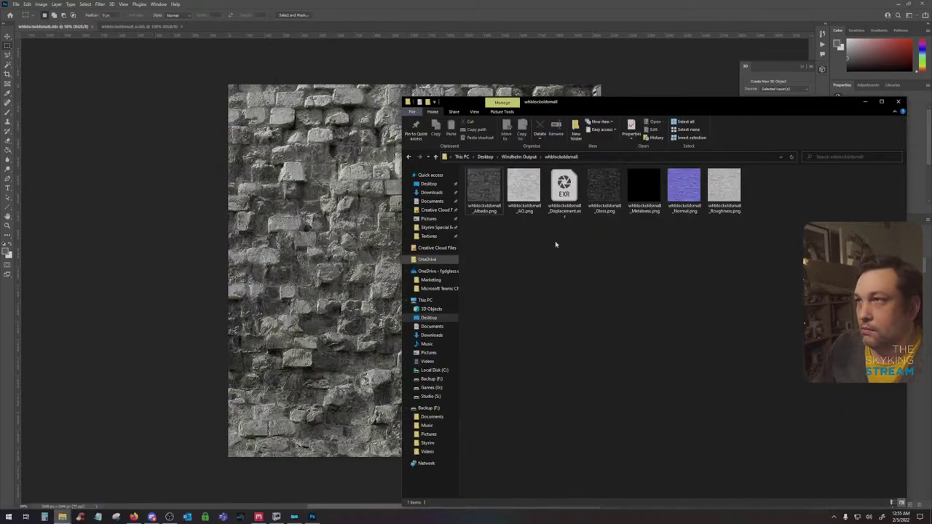
# Place whblockoldsmall_Albedo.png and whblockoldsmall_AO.png into the diffuse texture document and rasterize both placed layers
pyautogui.moveTo(484, 188); pyautogui.dragTo(308, 222)
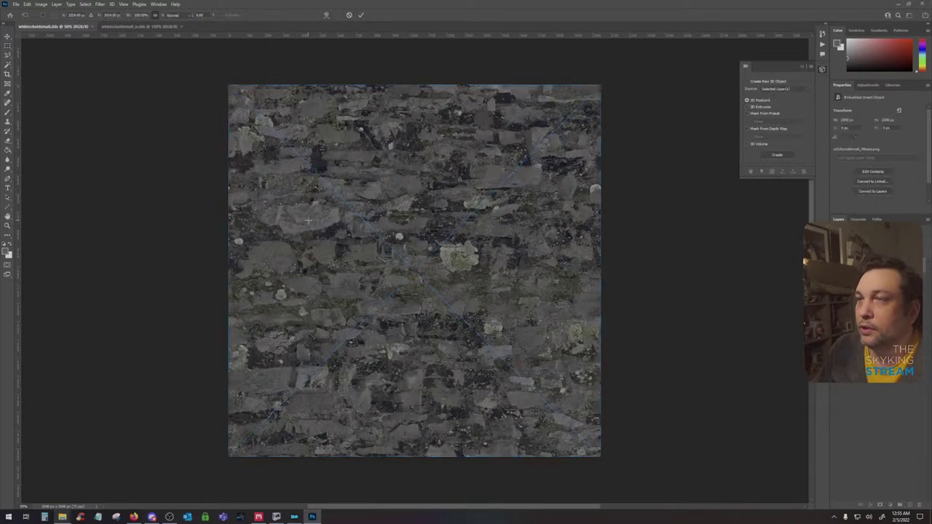
pyautogui.press('Return')
pyautogui.keyDown('shift'); pyautogui.click(879, 276); pyautogui.keyUp('shift')
pyautogui.rightClick(880, 275)
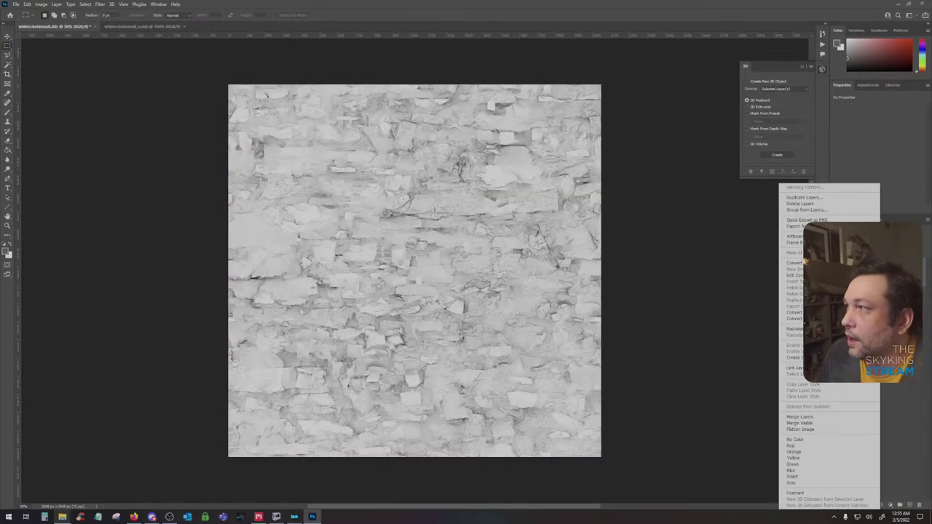
pyautogui.click(792, 329)
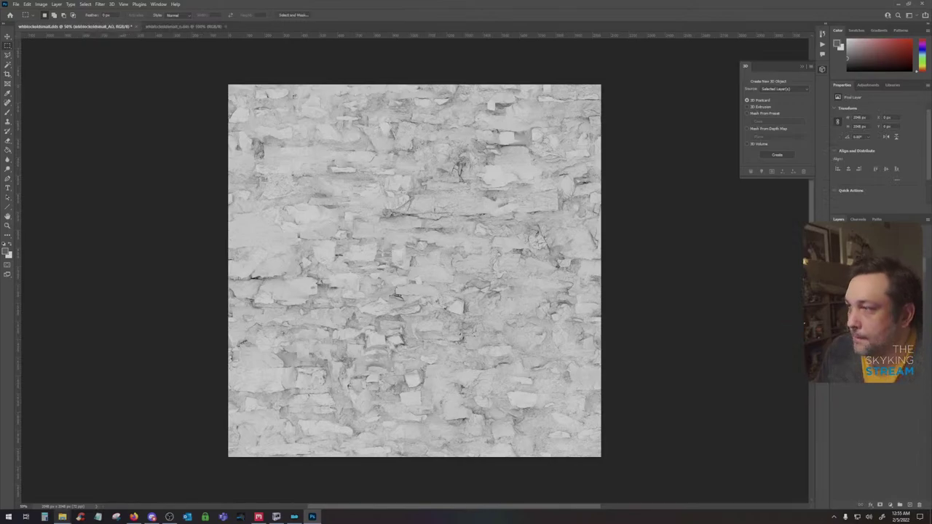
# Increase the contrast of the ambient occlusion layer with Levels by darkening its shadows
pyautogui.hotkey('ctrl', 'l')
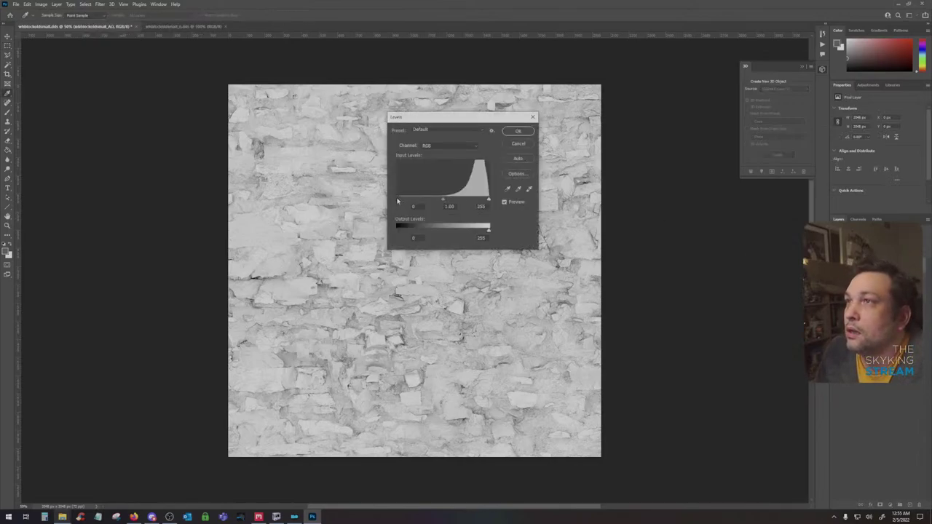
pyautogui.moveTo(454, 200); pyautogui.dragTo(463, 200)
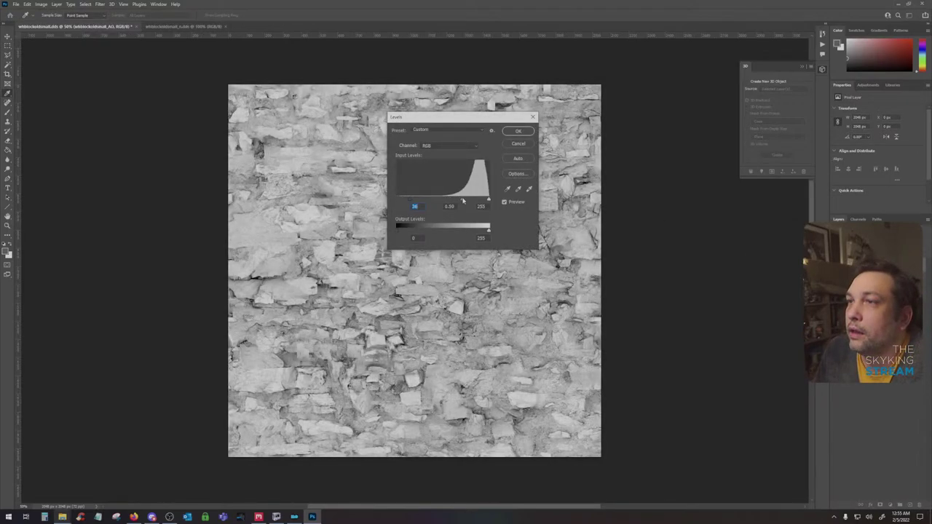
pyautogui.click(518, 132)
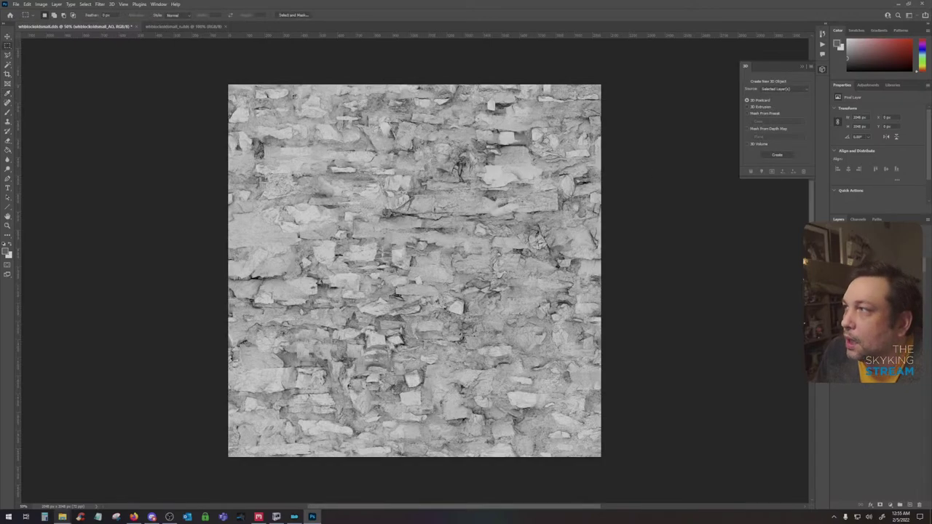
# Change the ambient occlusion layer's blend mode so it shades the albedo beneath, and flatten the image
pyautogui.click(853, 236)
pyautogui.click(842, 269)
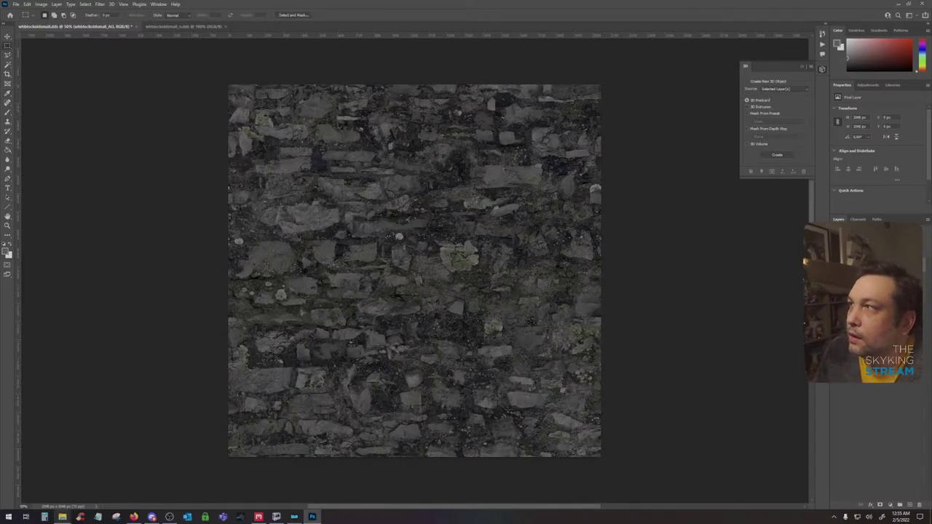
pyautogui.click(56, 4)
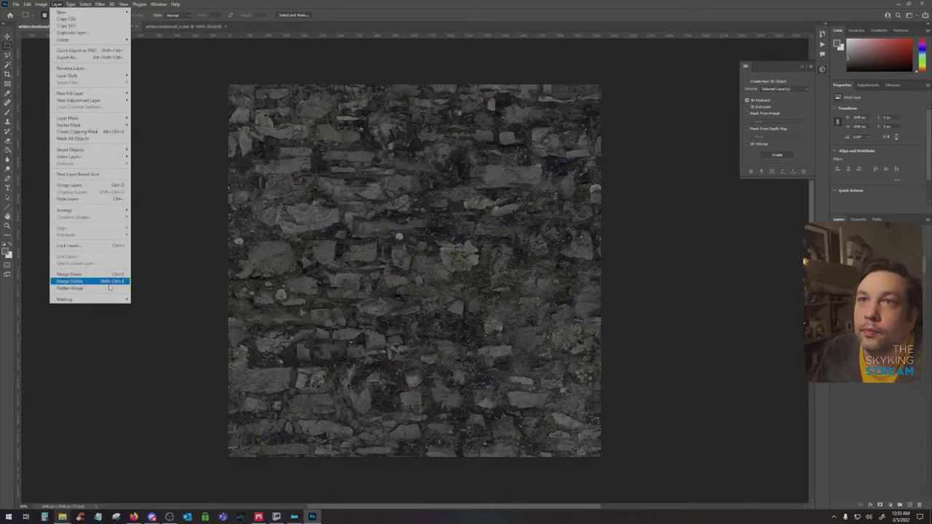
pyautogui.click(80, 286)
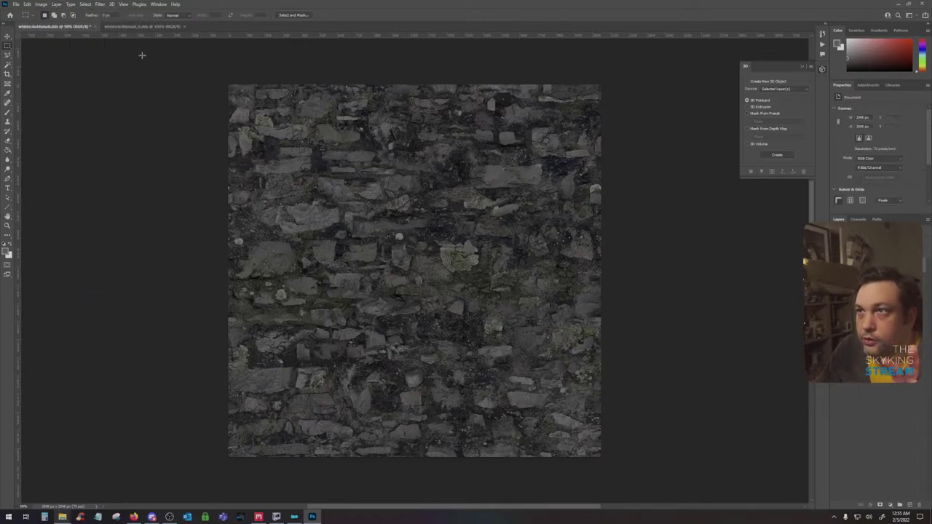
# Sharpen the flattened diffuse texture with Unsharp Mask at an amount of 25, and switch to the whblockoldsmall_n.dds document
pyautogui.click(99, 4)
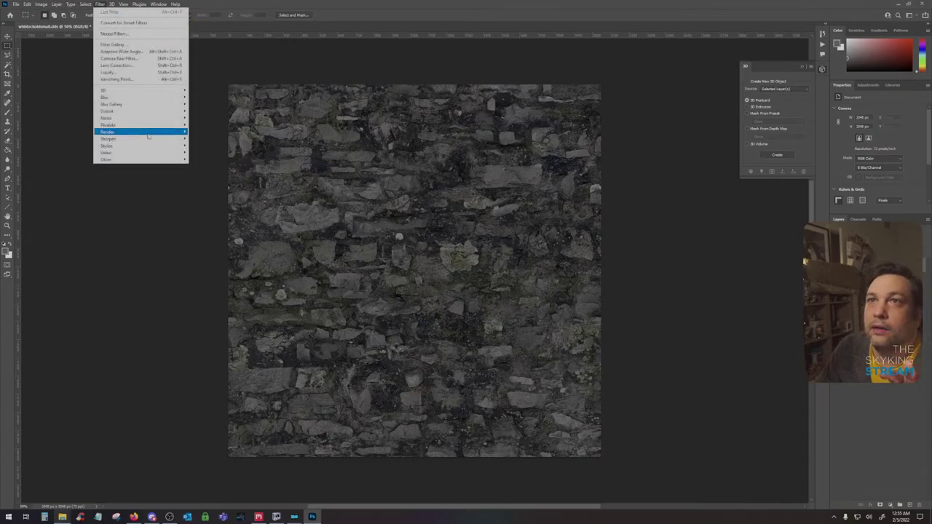
pyautogui.moveTo(117, 138)
pyautogui.click(218, 173)
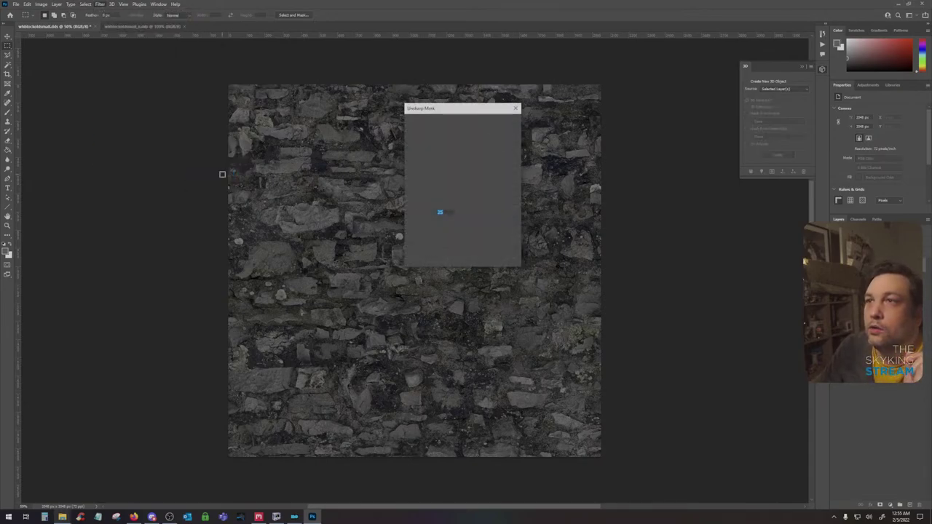
pyautogui.press('Return')
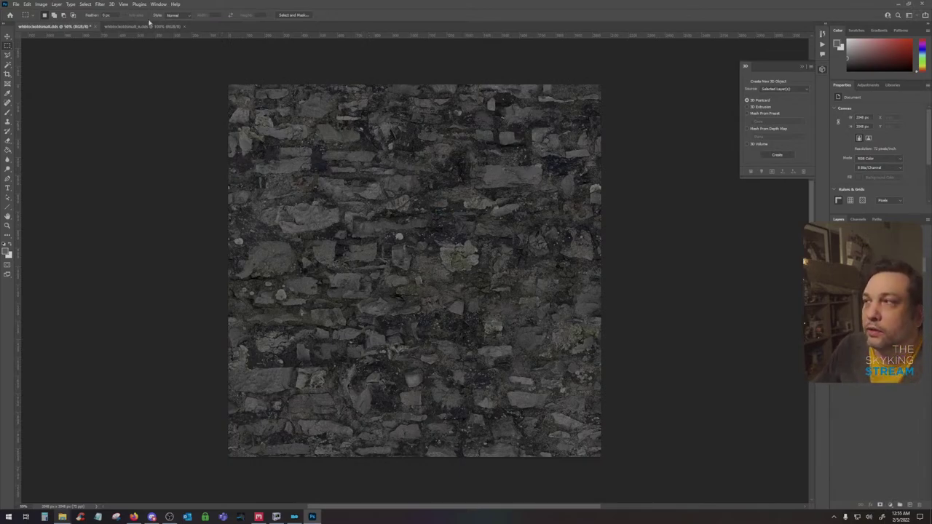
pyautogui.click(142, 27)
pyautogui.click(142, 28)
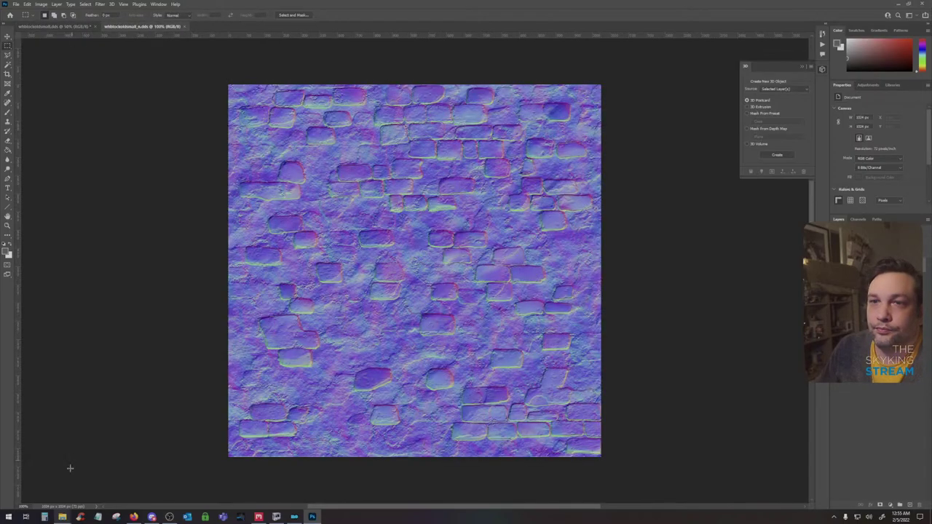
# Place whblockoldsmall_Normal.png over the existing normal map at the original document size and rasterize it
pyautogui.click(63, 517)
pyautogui.click(89, 483)
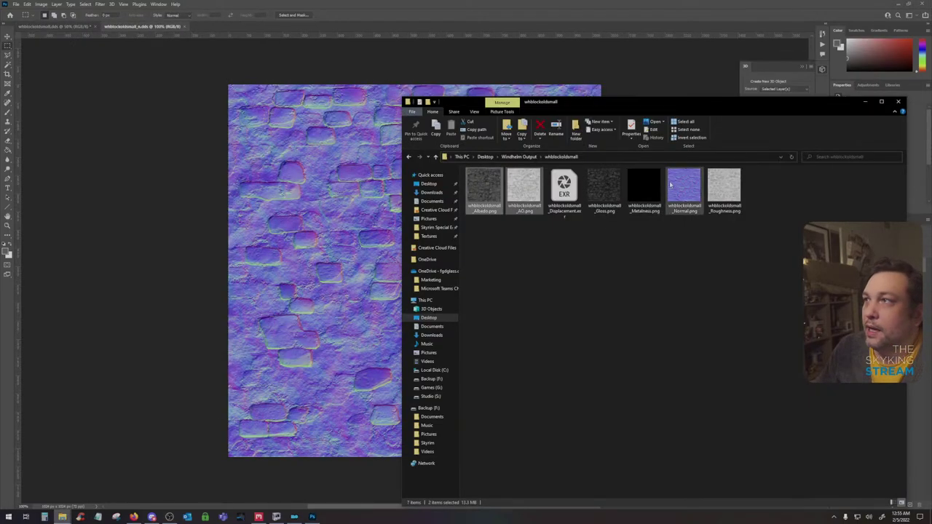
pyautogui.moveTo(684, 187); pyautogui.dragTo(339, 279)
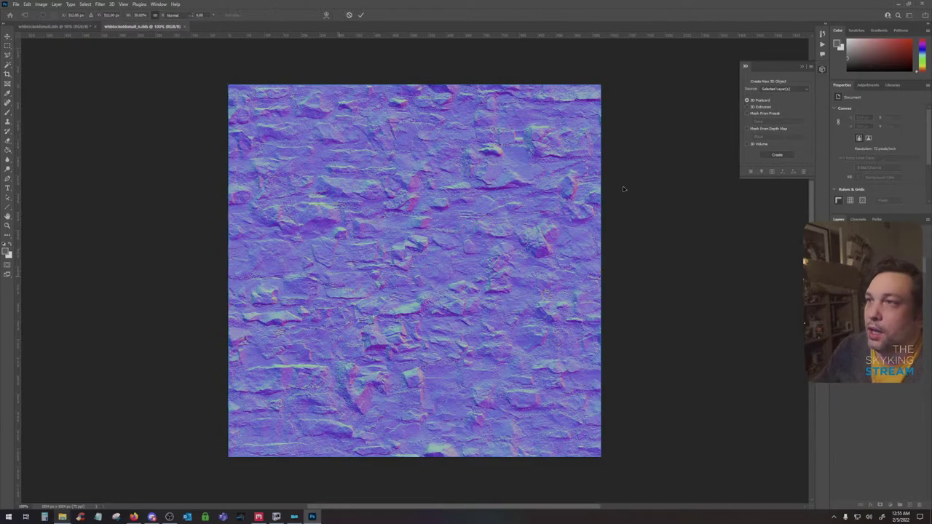
pyautogui.press('Return')
pyautogui.rightClick(907, 261)
pyautogui.click(833, 322)
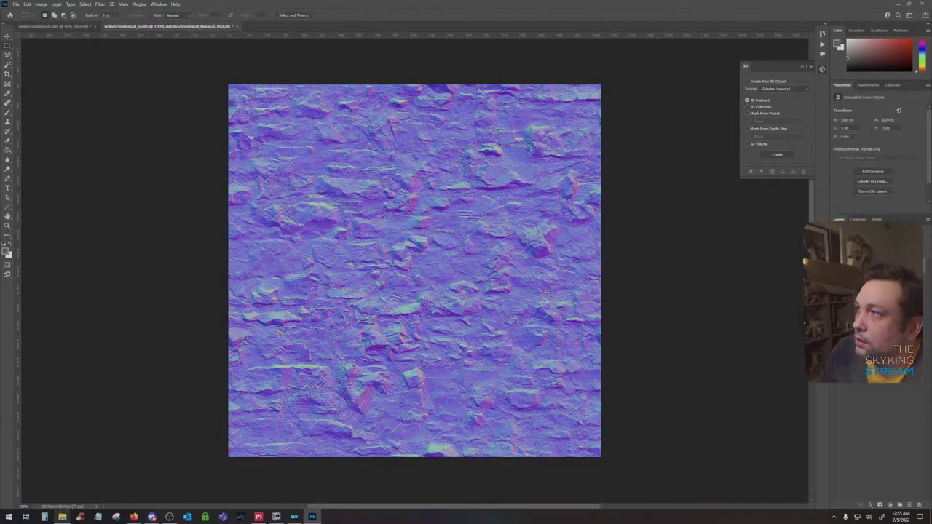
# Invert the green channel of the placed normal map and try pasting the copied diffuse texture over it
pyautogui.click(858, 219)
pyautogui.click(866, 254)
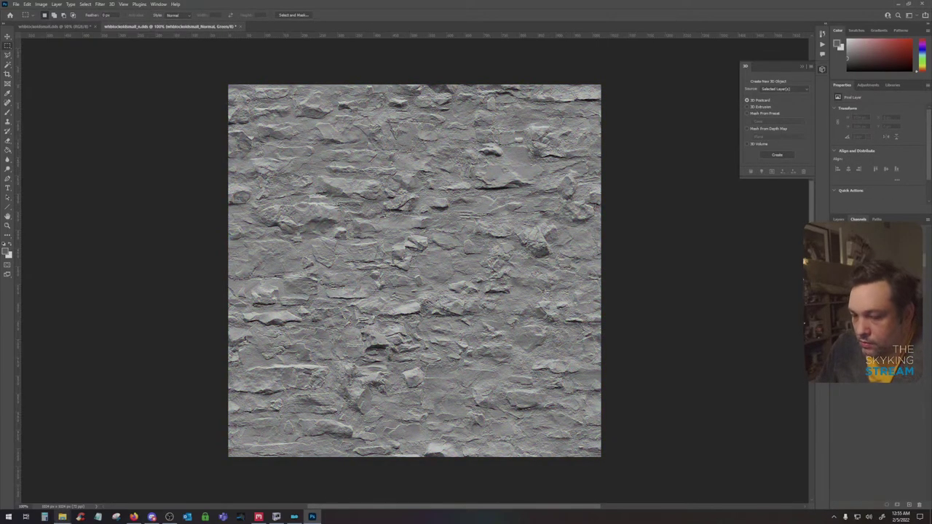
pyautogui.hotkey('ctrl', 'i')
pyautogui.hotkey('ctrl', '2')
pyautogui.click(838, 219)
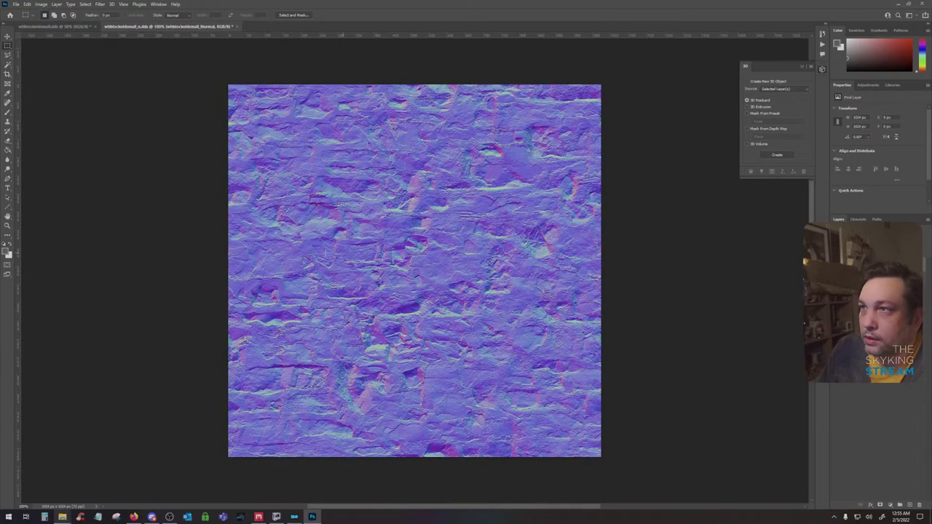
pyautogui.hotkey('ctrl', 'v')
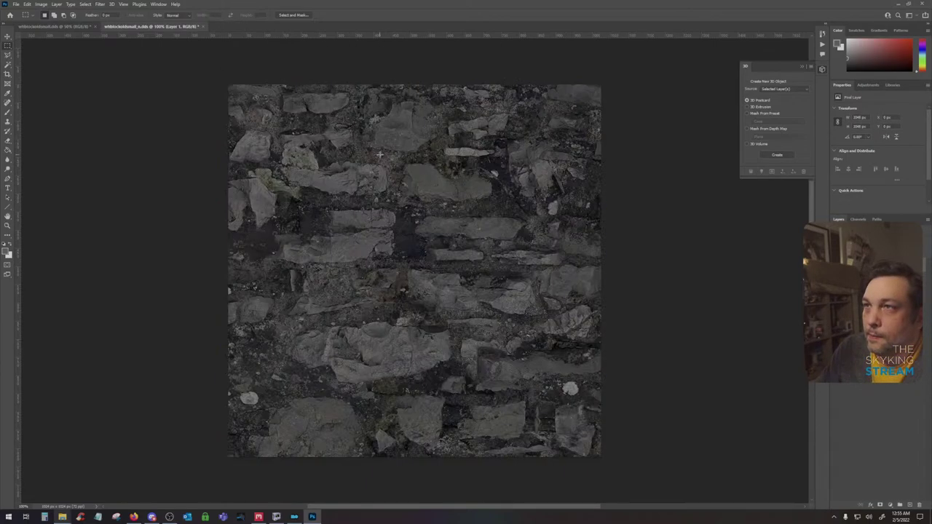
pyautogui.hotkey('ctrl', 'z')
# Resize the normal map document to 2048 pixels wide and high
pyautogui.click(41, 4)
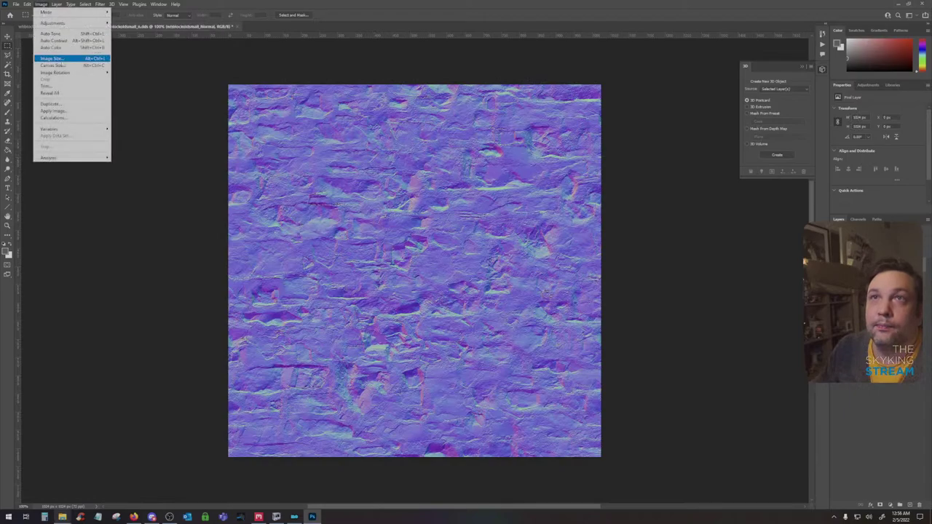
pyautogui.click(63, 59)
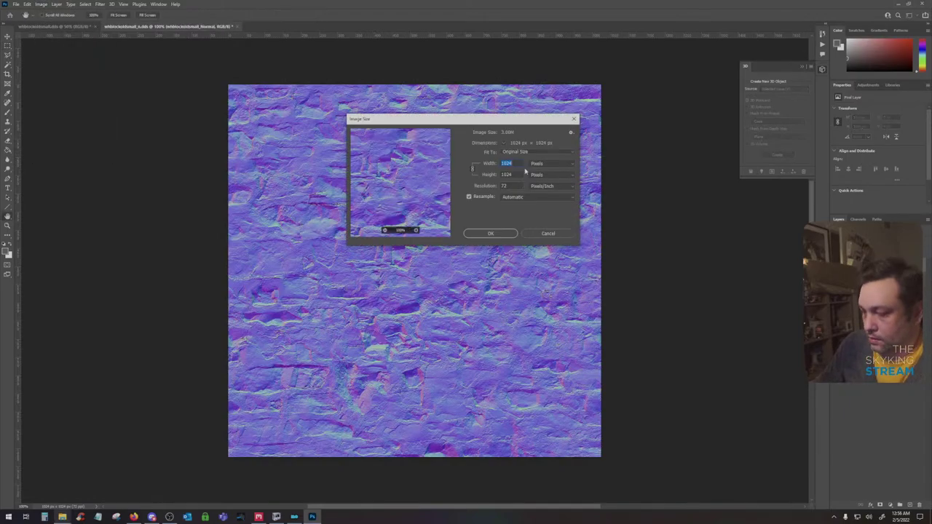
pyautogui.write('2048')
pyautogui.press('Return')
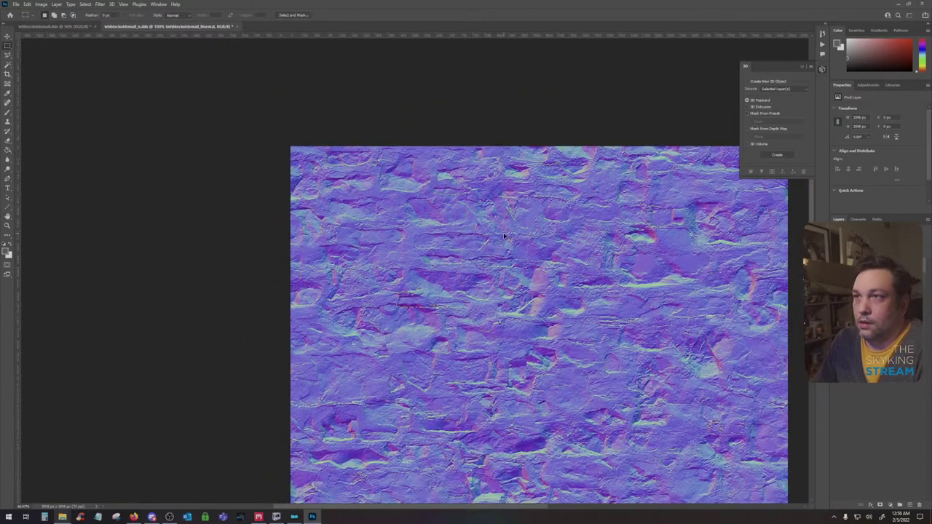
pyautogui.moveTo(508, 302); pyautogui.dragTo(396, 216)
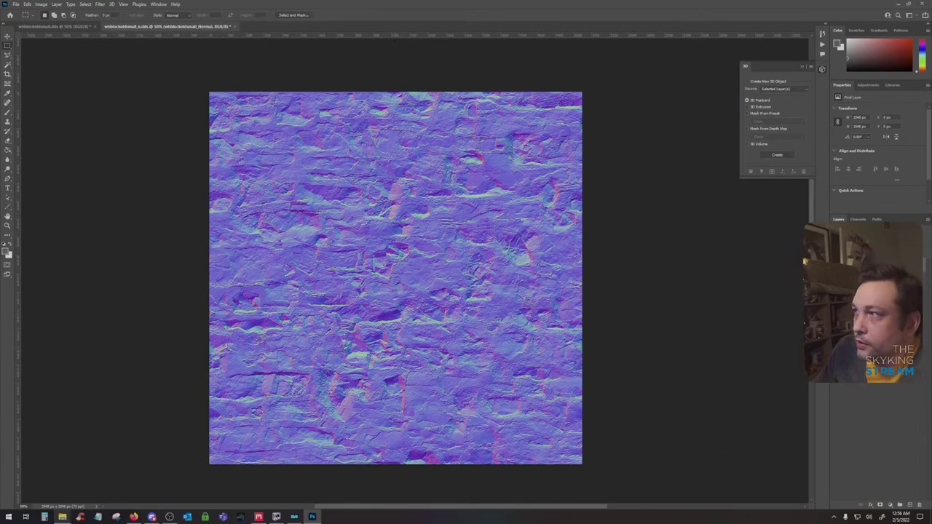
# Delete the upscaled normal layer, place whblockoldsmall_Normal.png in the document again and rasterize it
pyautogui.moveTo(885, 262); pyautogui.dragTo(919, 504)
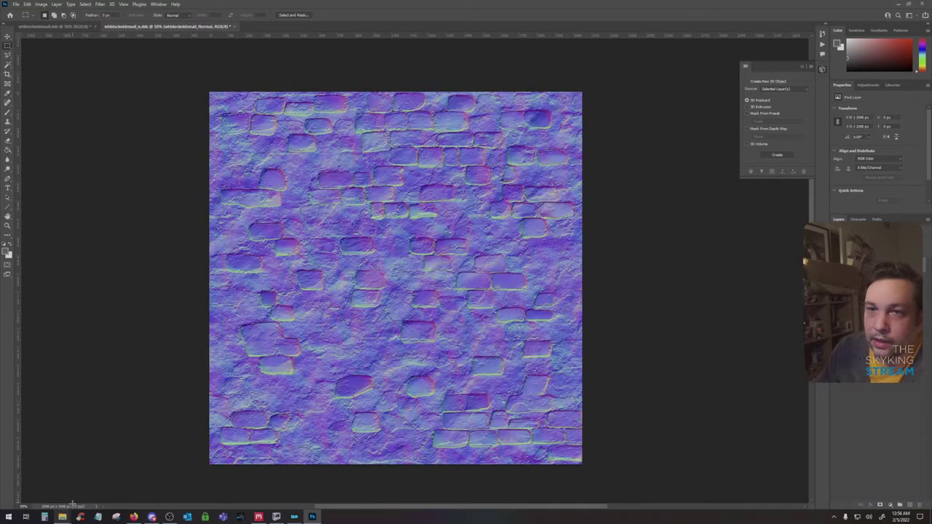
pyautogui.moveTo(63, 516)
pyautogui.click(91, 473)
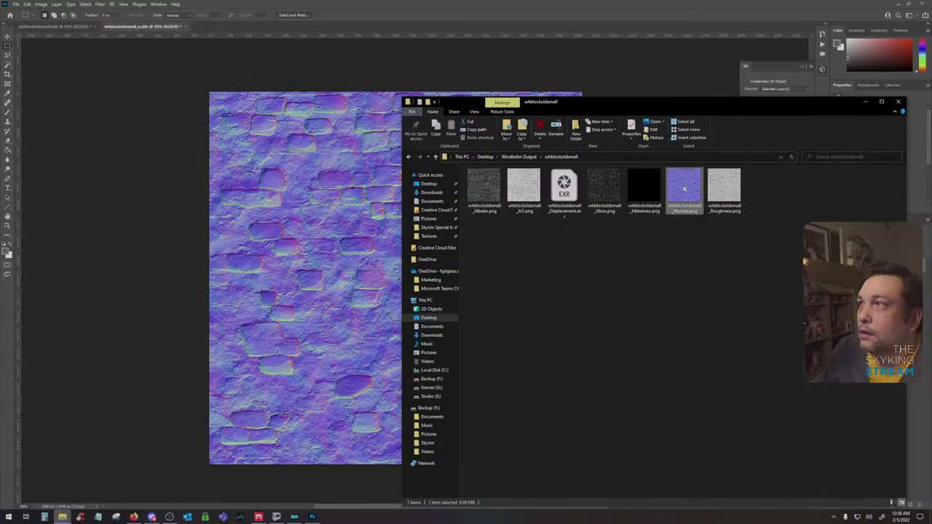
pyautogui.moveTo(684, 188); pyautogui.dragTo(280, 275)
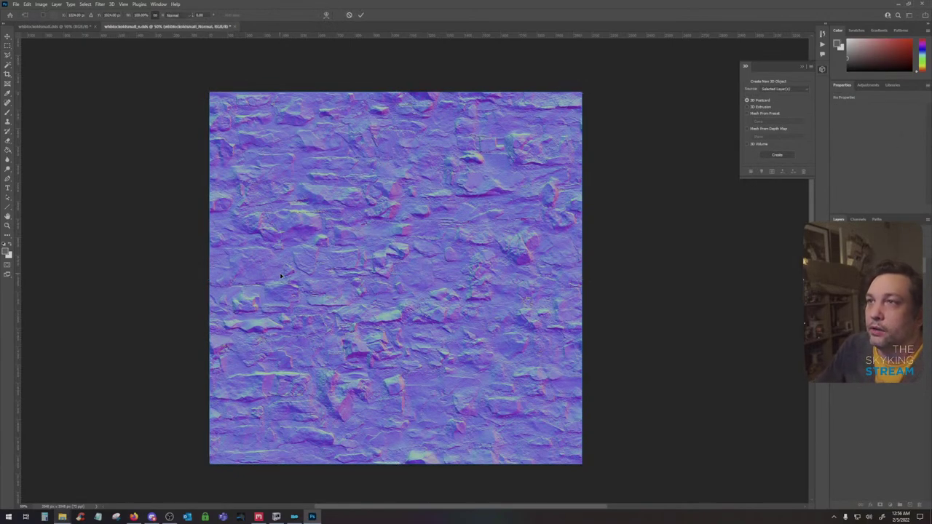
pyautogui.press('Return')
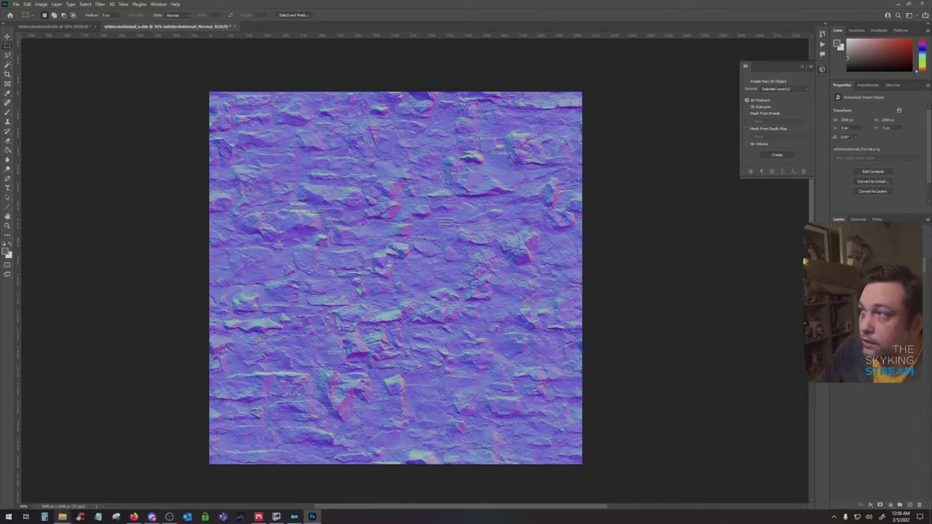
pyautogui.rightClick(901, 256)
pyautogui.click(858, 312)
# Invert the green channel of the newly placed normal map layer and return to the full RGB composite
pyautogui.click(857, 219)
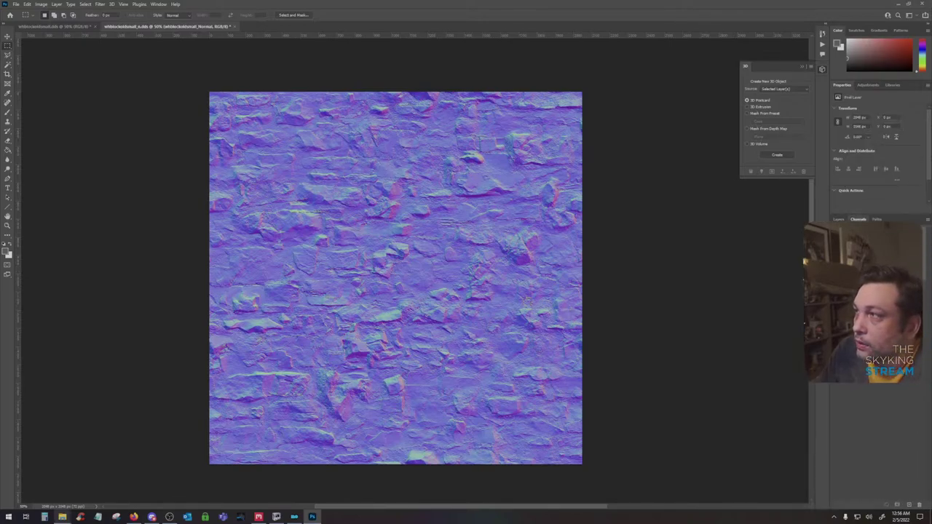
pyautogui.click(863, 254)
pyautogui.hotkey('ctrl', 'i')
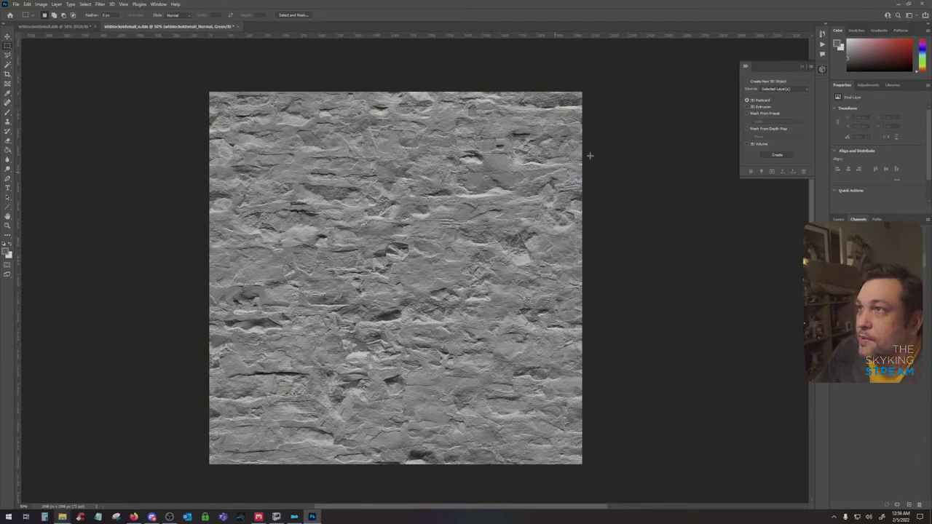
pyautogui.hotkey('ctrl', '2')
pyautogui.click(839, 219)
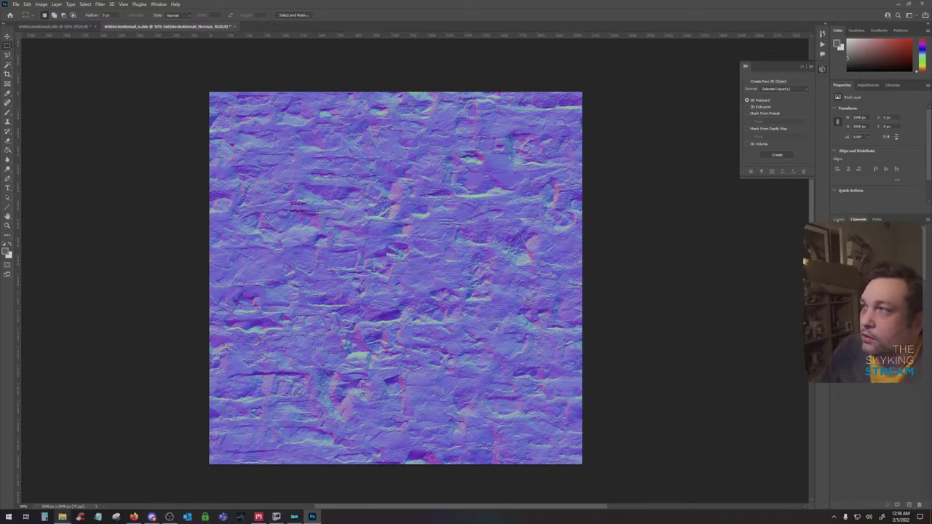
# Paste the copied diffuse texture over the normal map and darken it to nearly black with Levels
pyautogui.hotkey('ctrl', 'v')
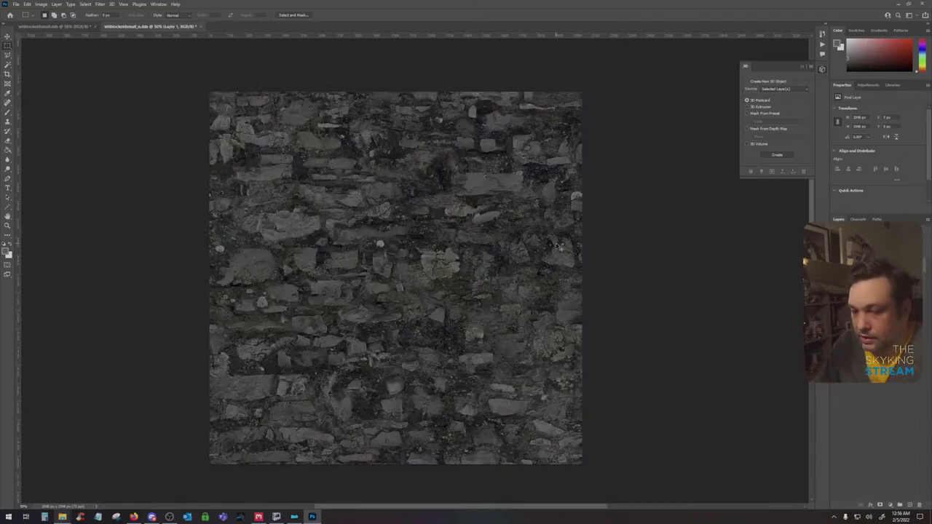
pyautogui.hotkey('ctrl', 'l')
pyautogui.moveTo(397, 199); pyautogui.dragTo(479, 200)
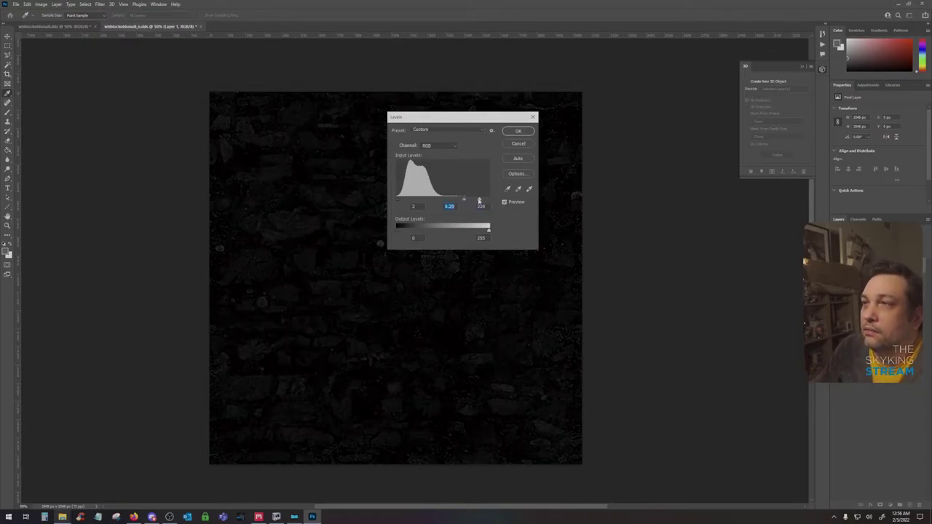
pyautogui.click(517, 131)
# Cut the darkened texture from its layer and paste it into the normal map's alpha channel, then deselect
pyautogui.hotkey('ctrl', 'a')
pyautogui.hotkey('ctrl', 'x')
pyautogui.click(858, 219)
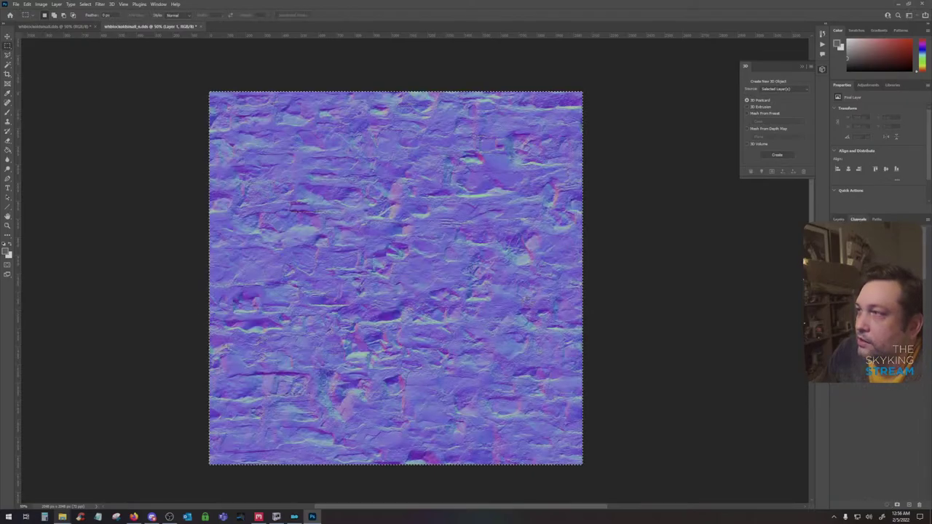
pyautogui.click(866, 278)
pyautogui.hotkey('ctrl', 'v')
pyautogui.hotkey('ctrl', 'd')
pyautogui.click(866, 231)
pyautogui.click(838, 219)
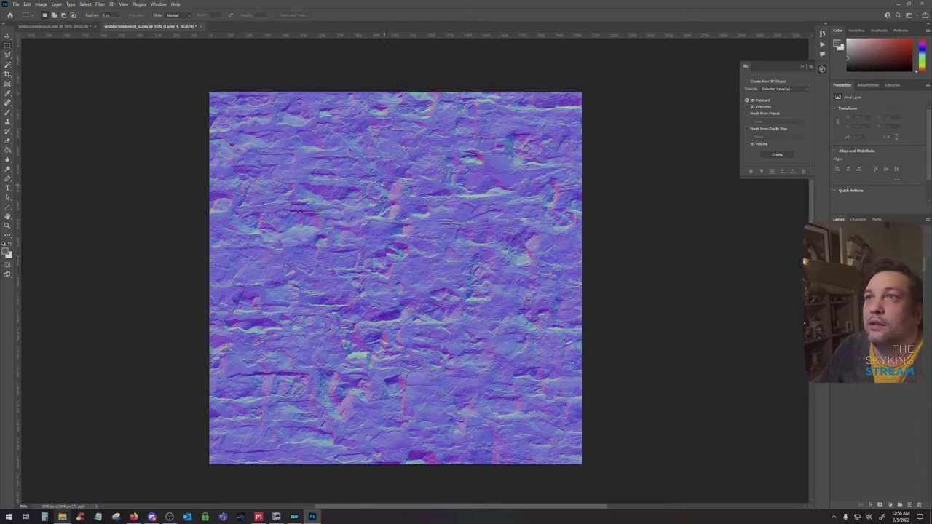
# Save the normal map DDS as Color + Alpha with BC7 8bpp Fine (Linear, DX11+) compression and auto-generated mip maps
pyautogui.hotkey('ctrl', 's')
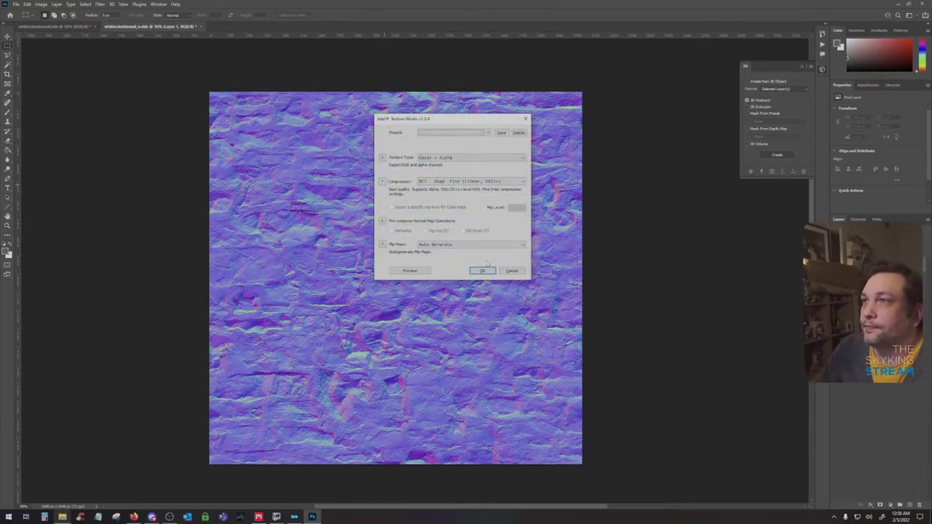
pyautogui.click(483, 270)
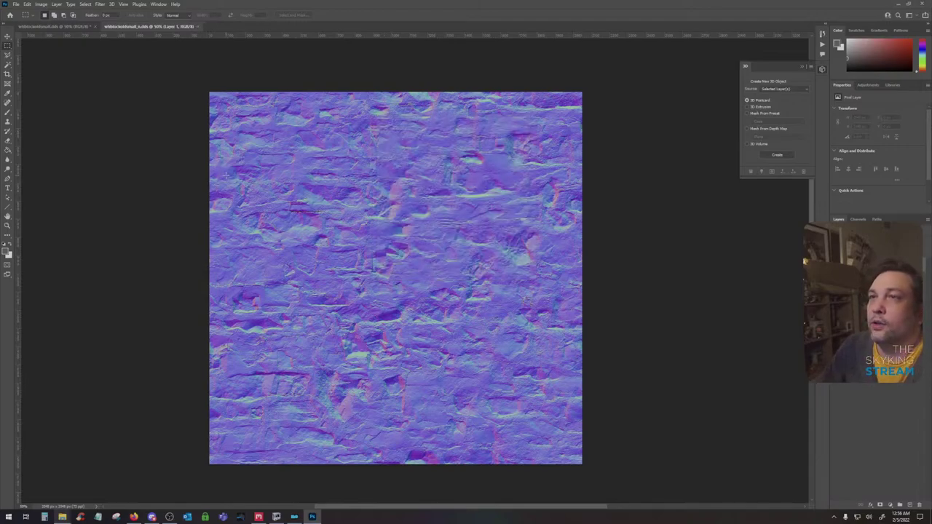
# Save the whblockoldsmall diffuse DDS as a Color texture with BC7 8bpp Fine (Linear, DX11+) compression and auto-generated mip maps
pyautogui.click(58, 26)
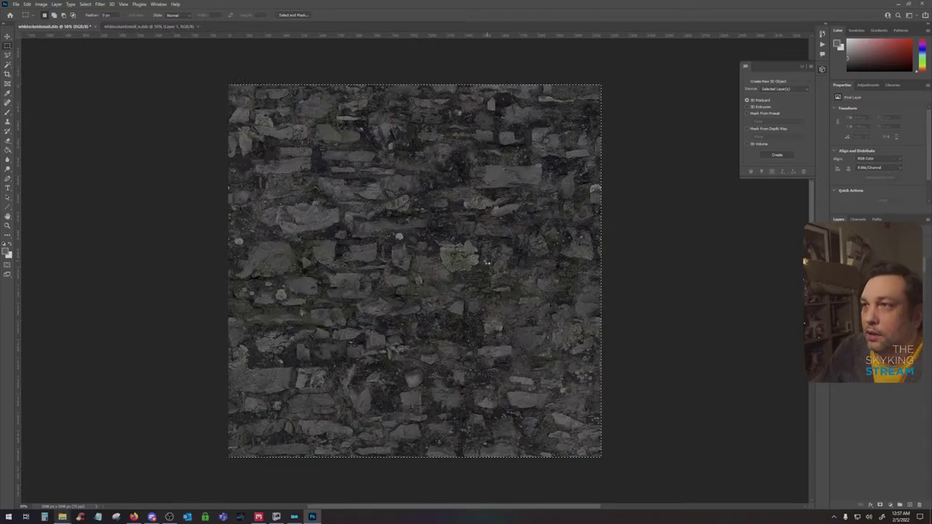
pyautogui.hotkey('ctrl', 's')
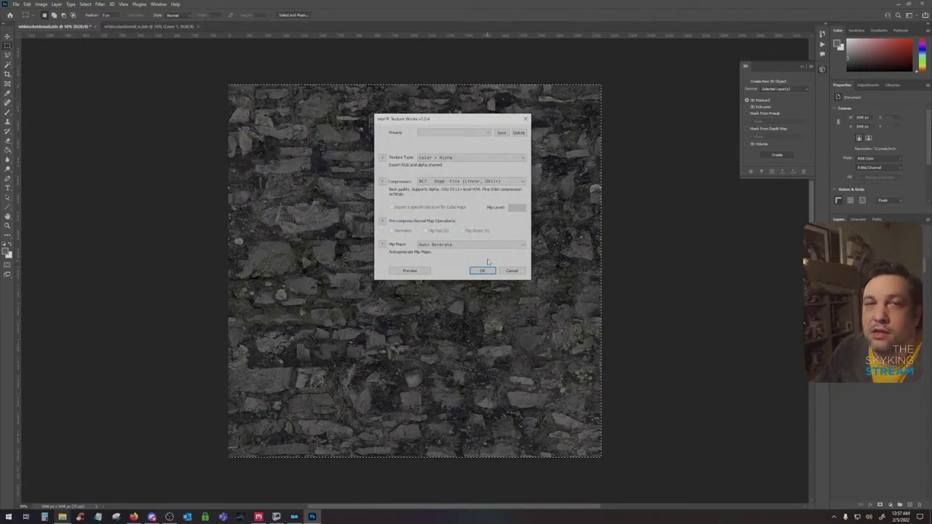
pyautogui.click(481, 271)
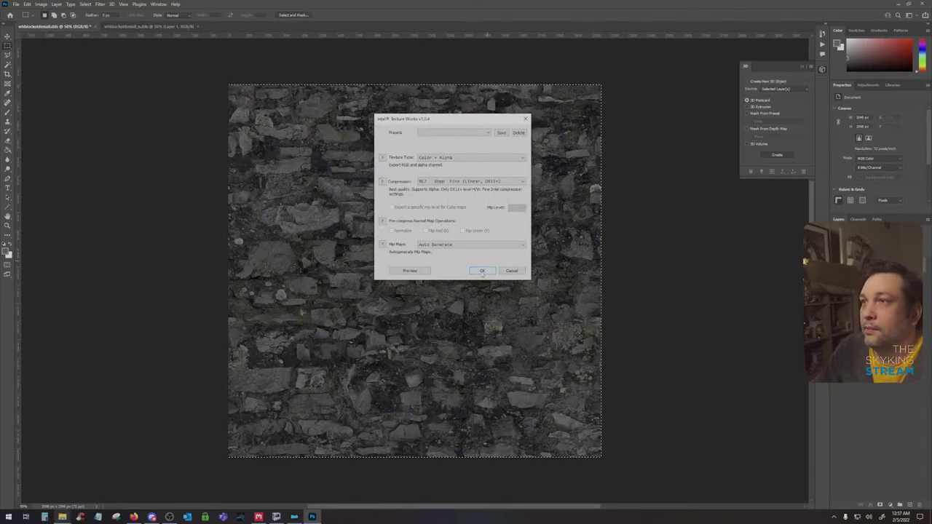
pyautogui.click(471, 158)
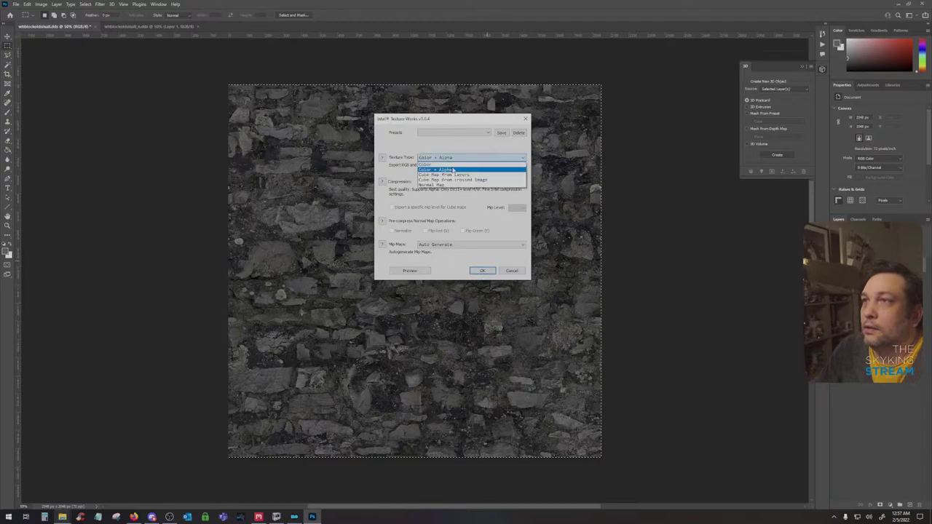
pyautogui.click(466, 164)
pyautogui.click(494, 180)
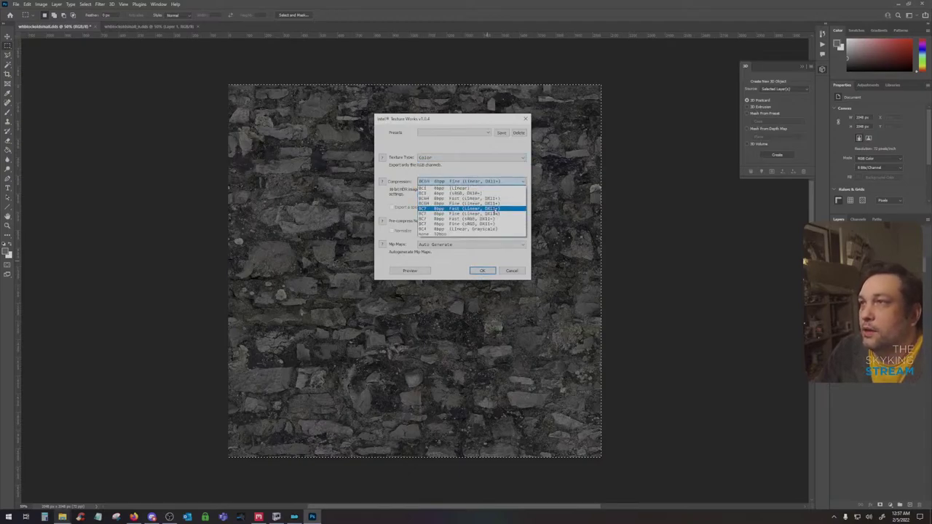
pyautogui.click(495, 214)
pyautogui.click(482, 271)
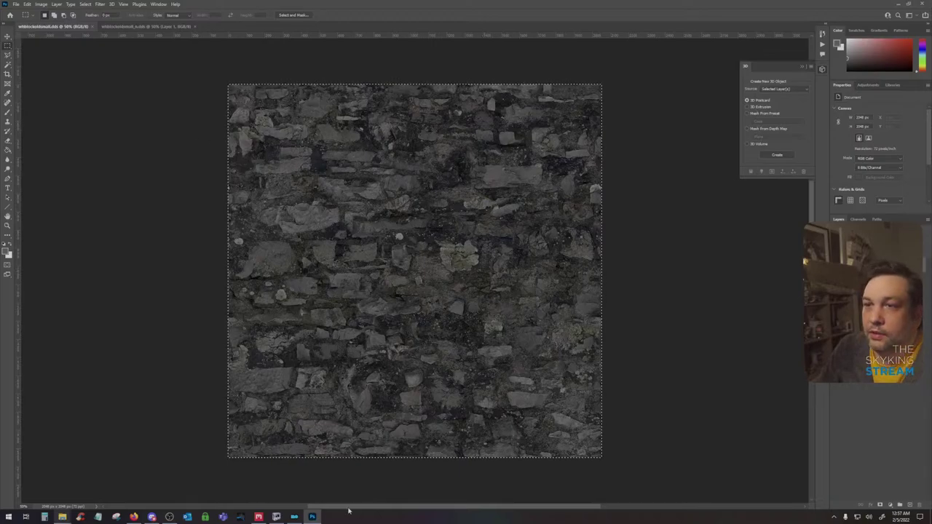
pyautogui.click(283, 518)
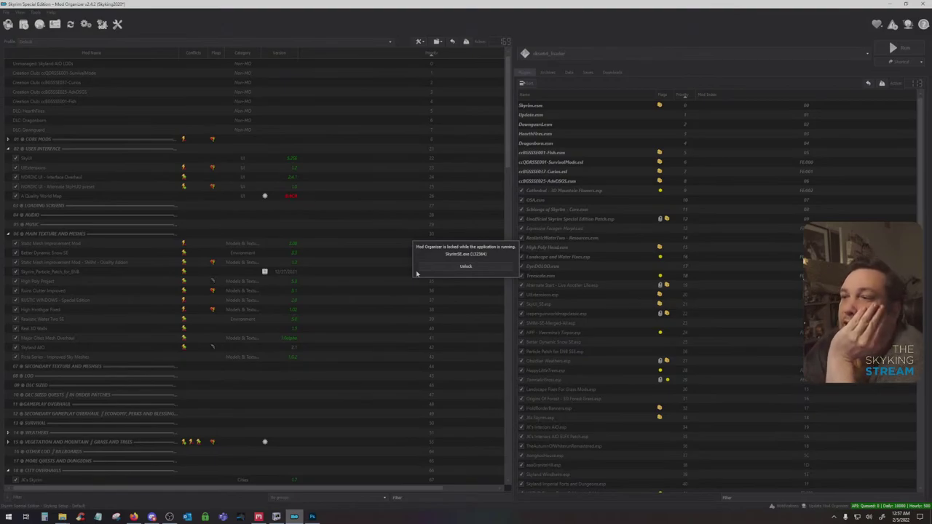
pyautogui.click(312, 517)
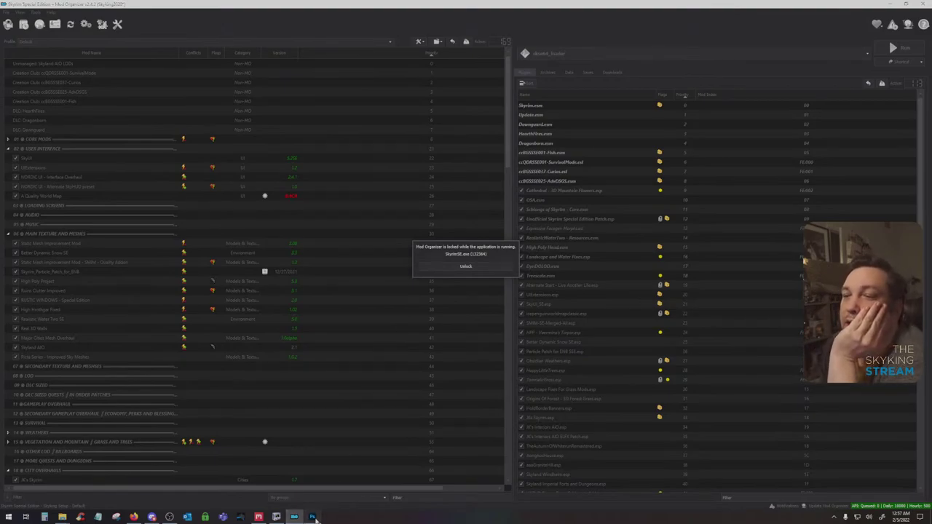
pyautogui.click(100, 4)
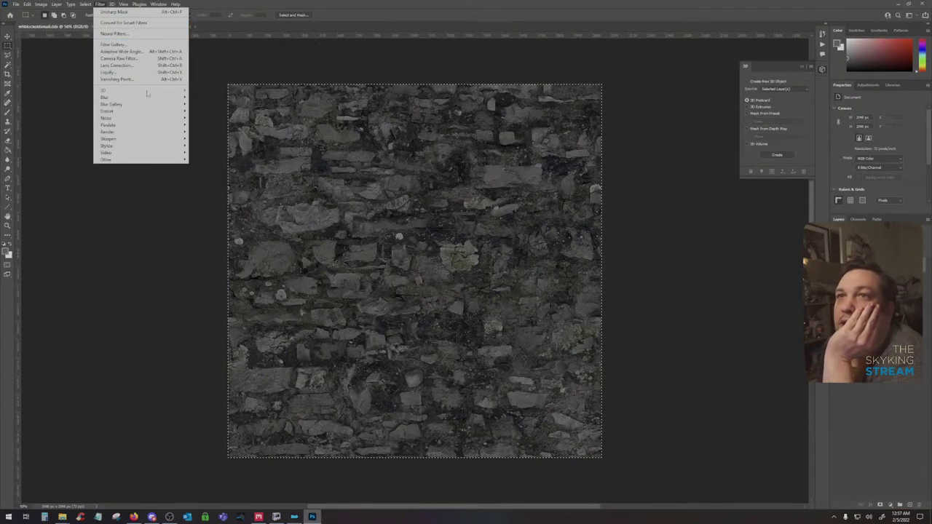
pyautogui.click(230, 115)
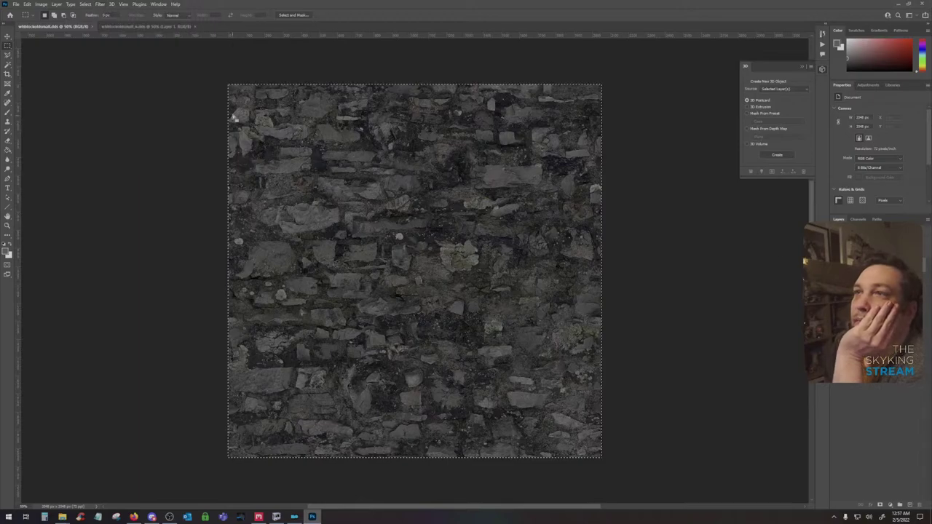
pyautogui.click(222, 114)
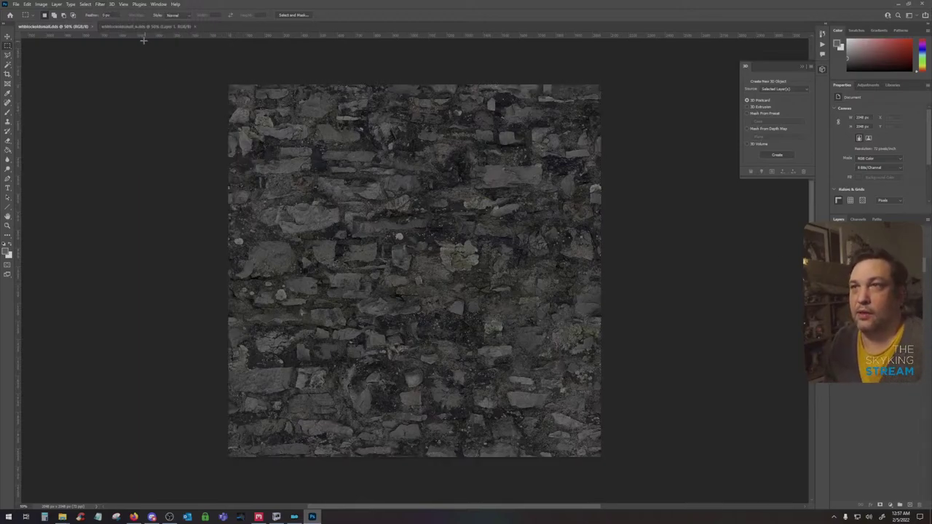
pyautogui.click(101, 5)
pyautogui.moveTo(116, 90)
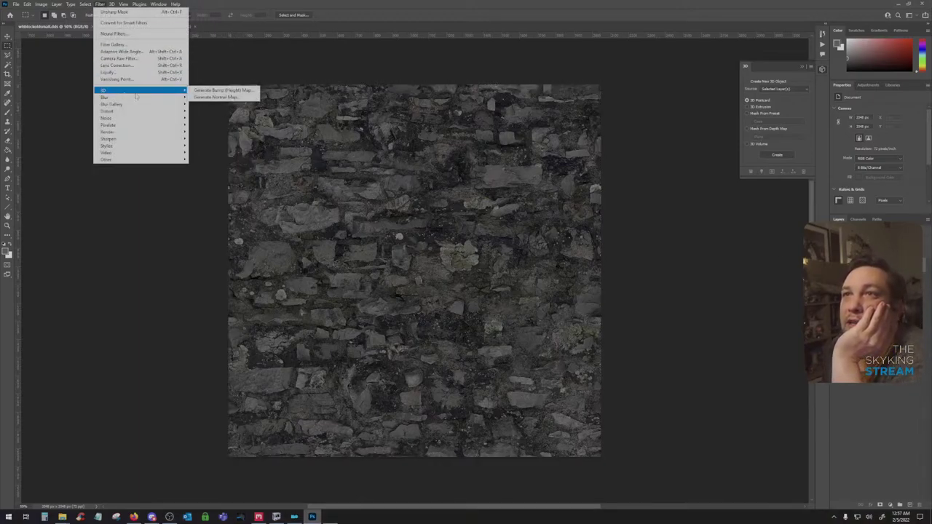
pyautogui.click(700, 138)
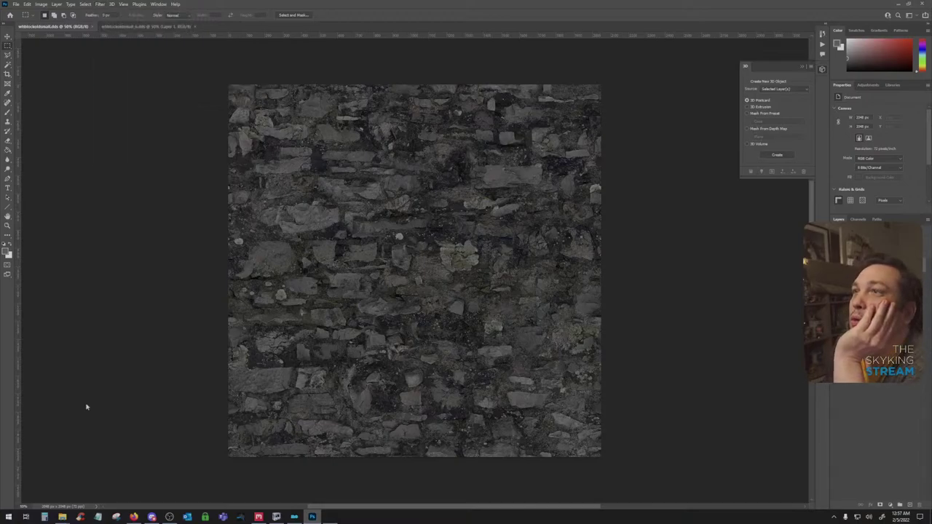
# Switch to Skyrim and continue from the last saved game
pyautogui.click(899, 4)
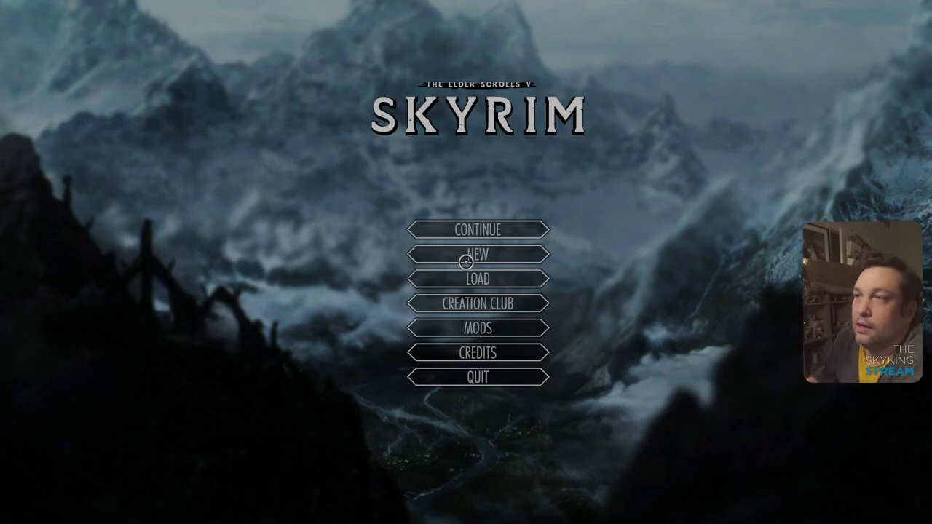
pyautogui.click(426, 233)
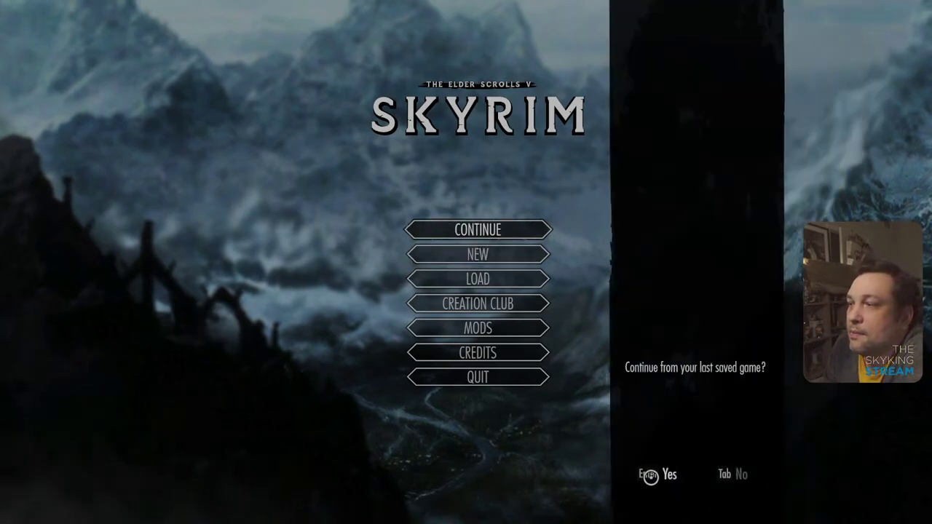
pyautogui.click(649, 471)
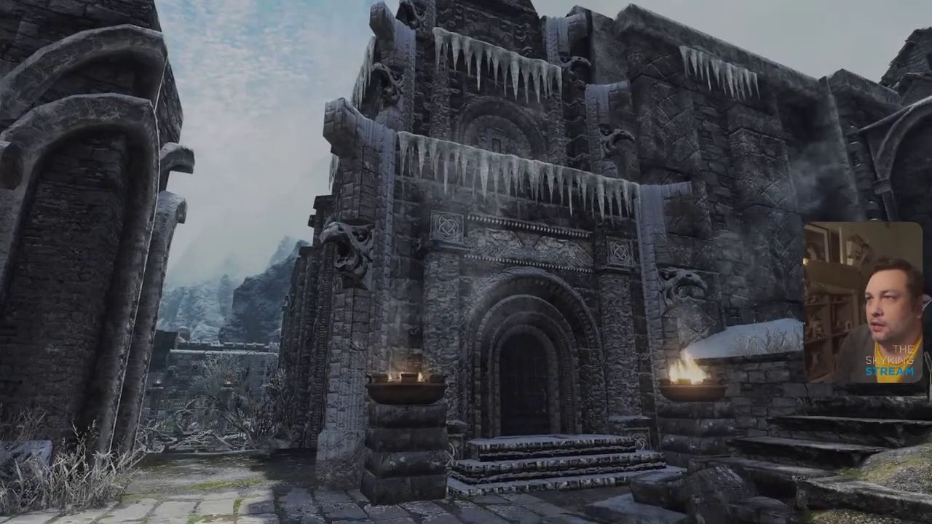
# Enable the free-flying camera with the console command tfc and close the console
pyautogui.press('`')
pyautogui.write('tfc')
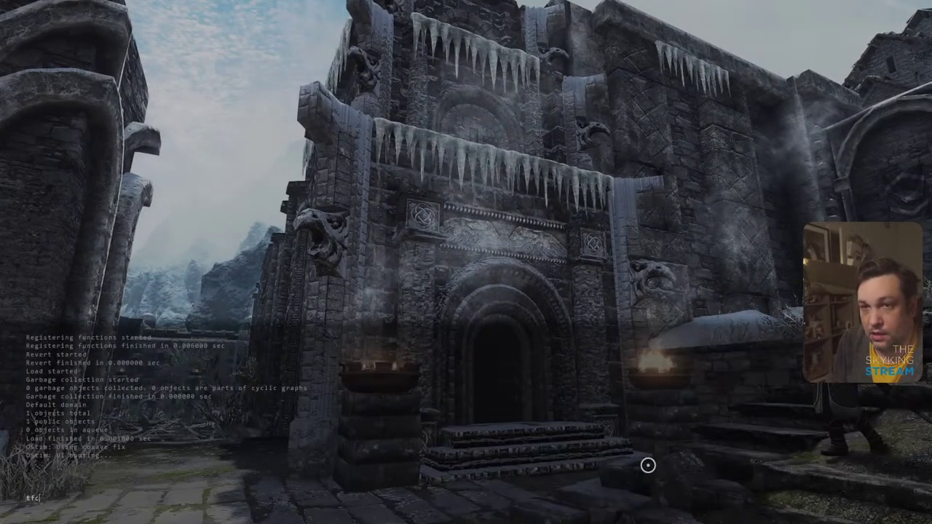
pyautogui.press('Return')
pyautogui.press('`')
# Examine the new stone wall texture around the arched window niches on the building's facade, and the snowy entrance steps
pyautogui.press('w')
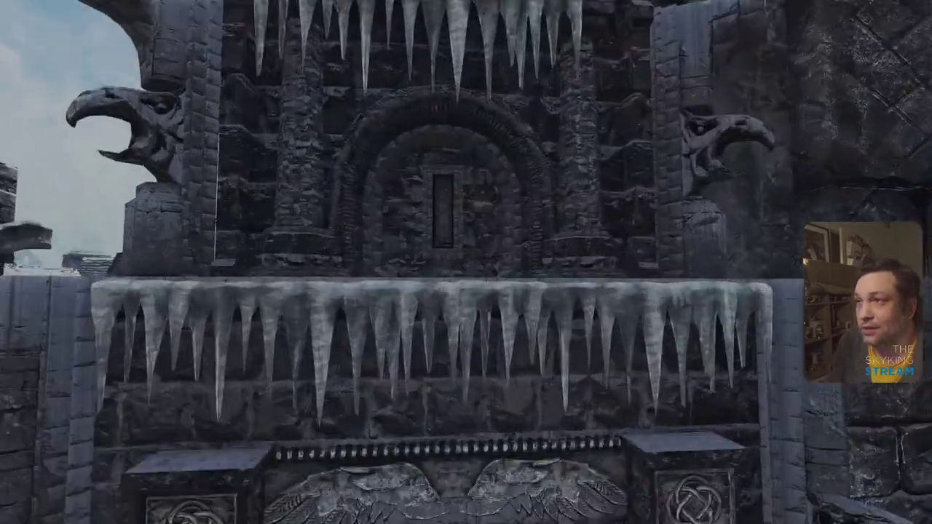
pyautogui.press('w')
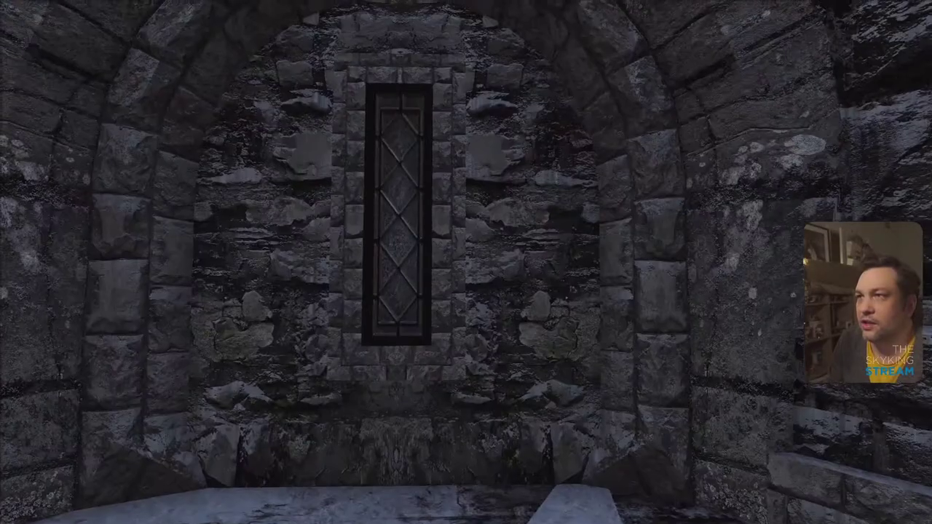
pyautogui.press('s')
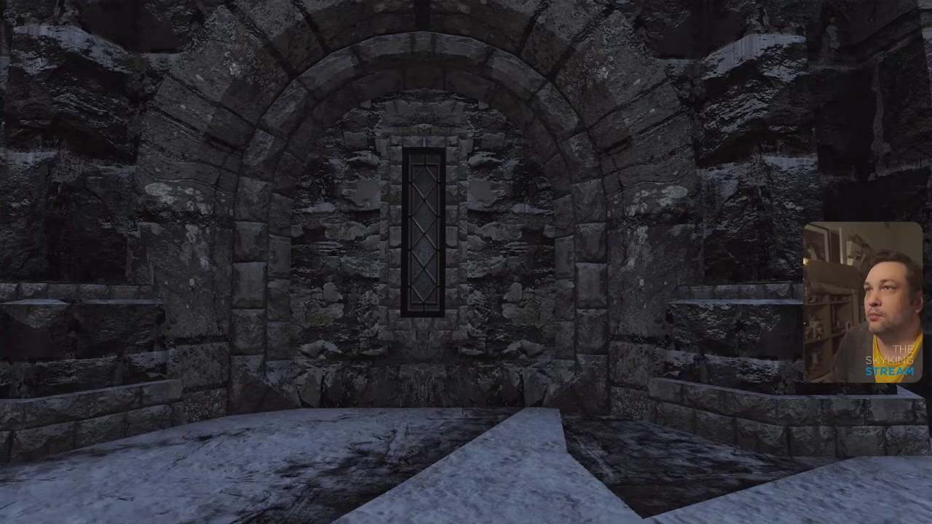
pyautogui.press('w')
pyautogui.press('s')
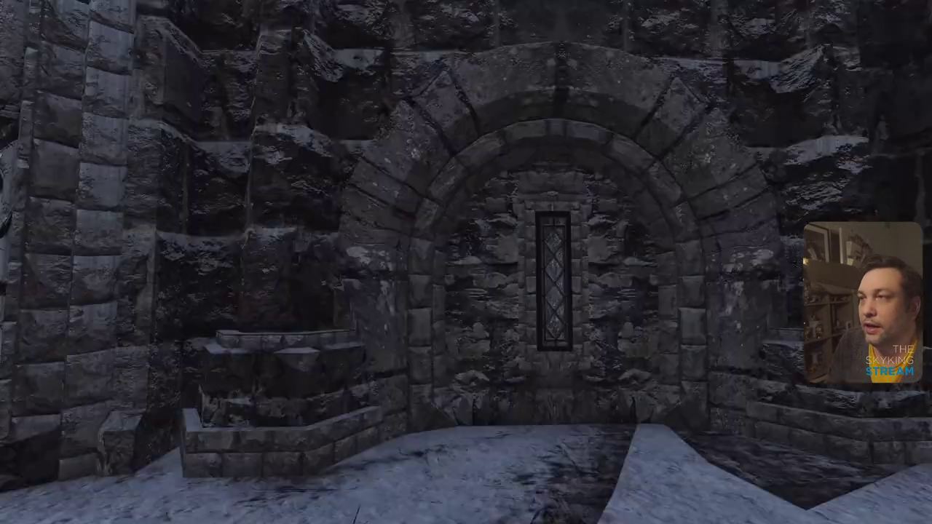
pyautogui.press('w')
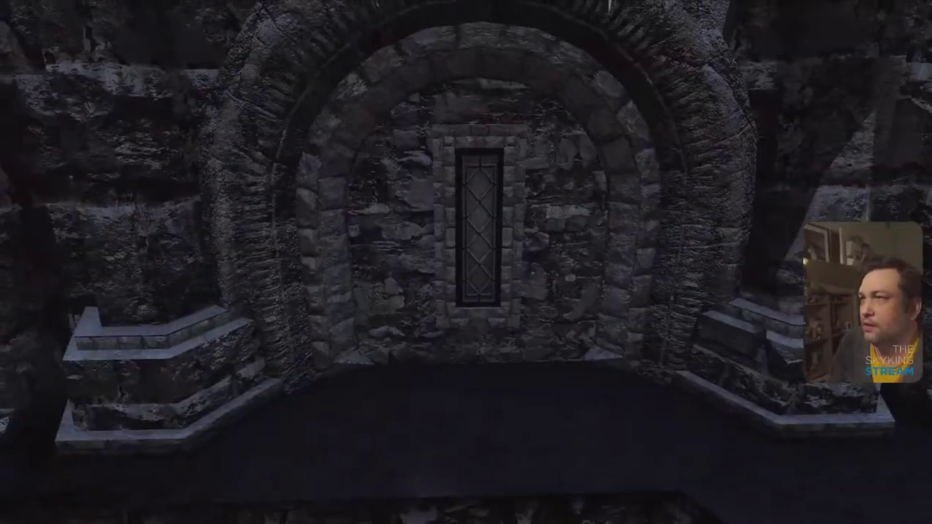
pyautogui.press('s')
pyautogui.press('w')
pyautogui.press('d')
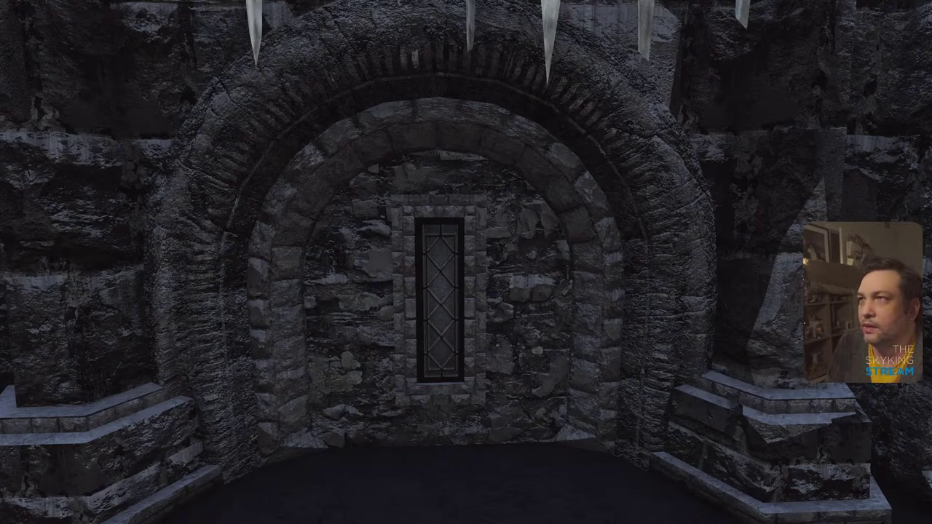
pyautogui.press('s')
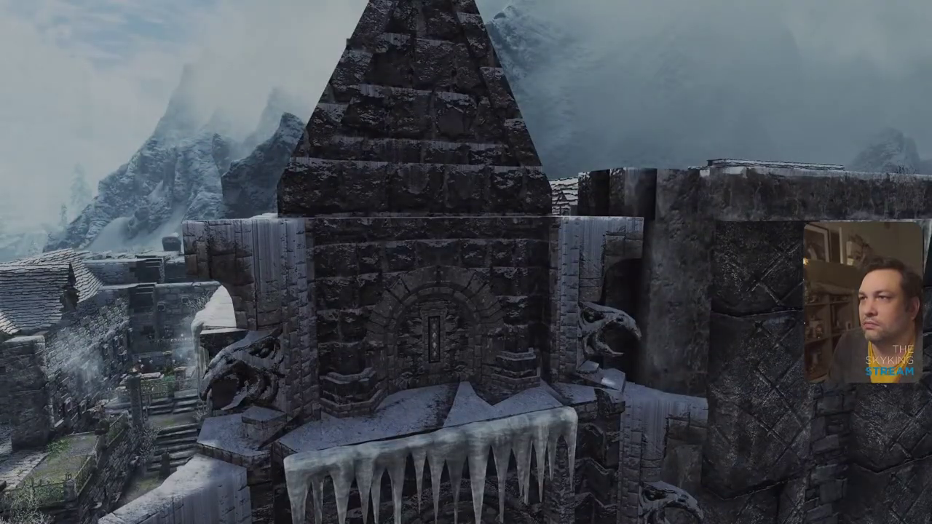
pyautogui.press('w')
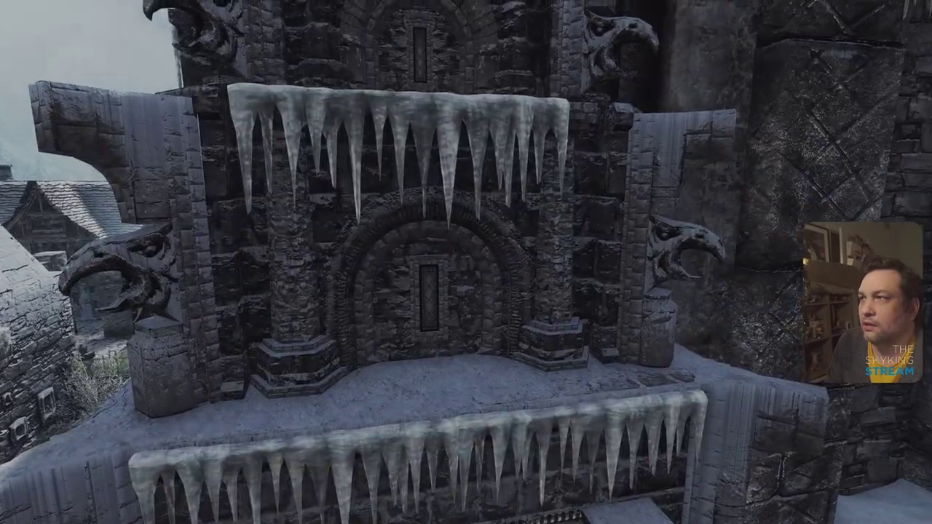
pyautogui.press('w')
pyautogui.press('w')
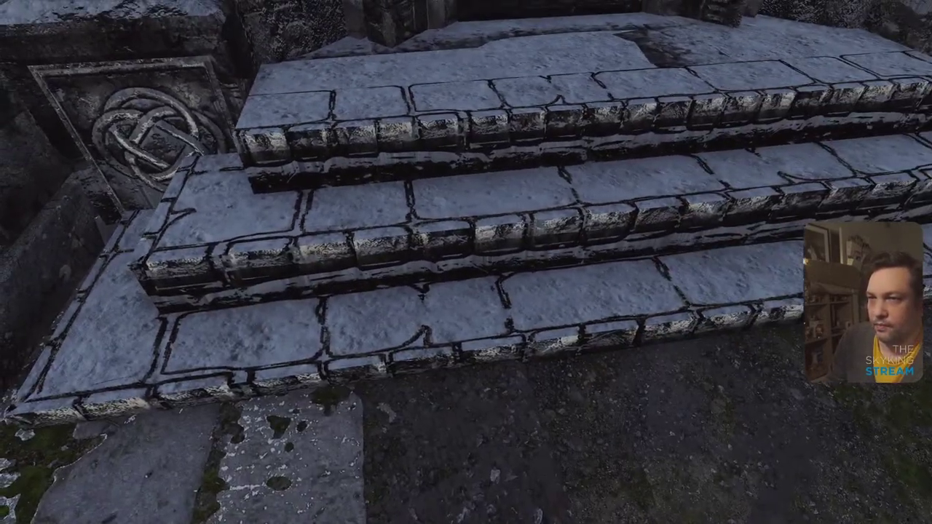
pyautogui.press('w')
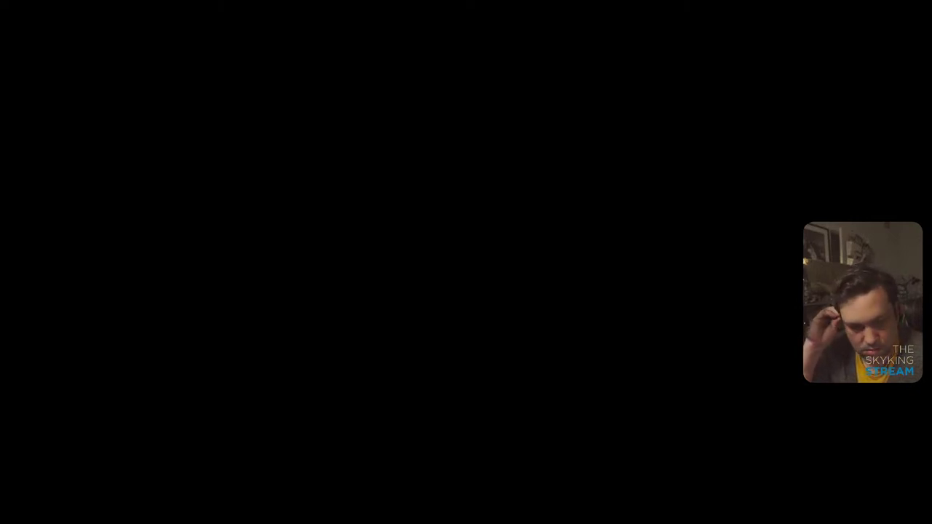
# Examine the stone textures on the entrance steps and along their side wall inside the temple
pyautogui.press('w')
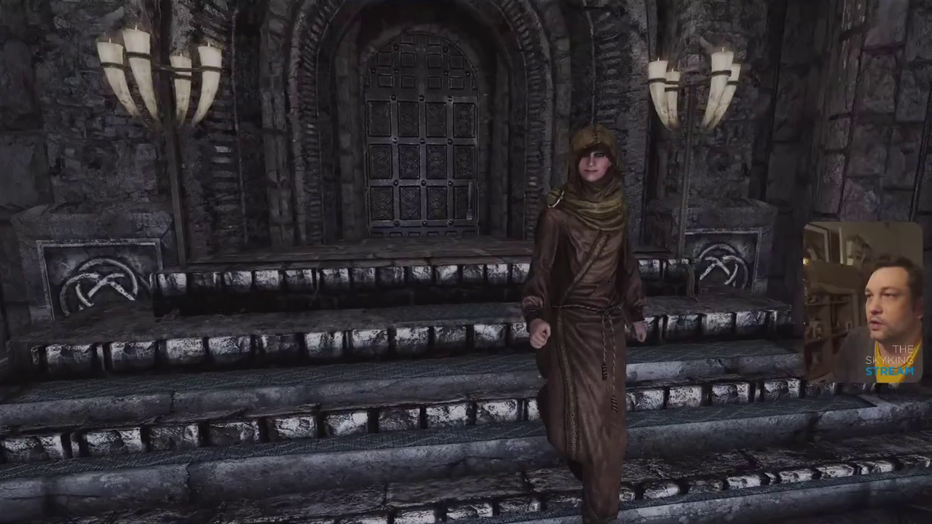
pyautogui.press('w')
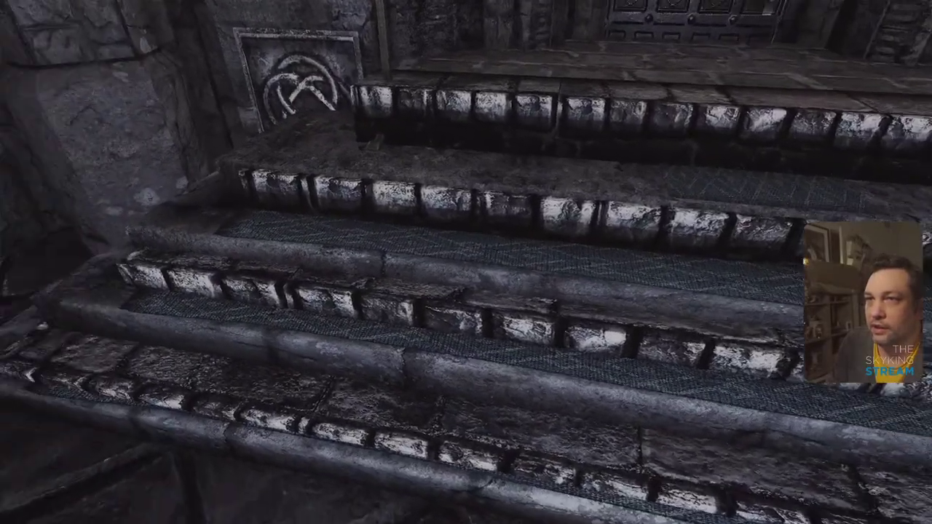
pyautogui.press('w')
pyautogui.press('s')
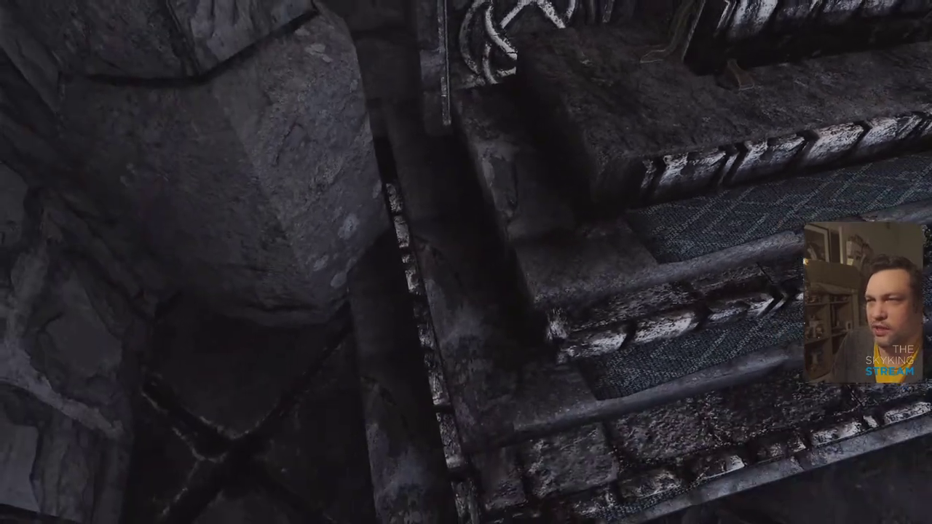
pyautogui.press('w')
pyautogui.press('s')
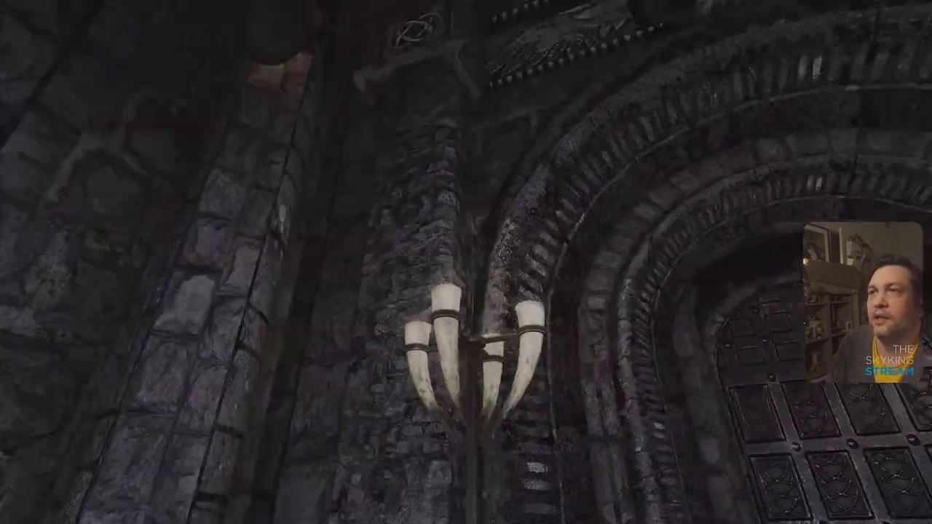
# Examine the stone texture on the arched doorway, its side columns and the carved trim above the door
pyautogui.press('w')
pyautogui.press('w')
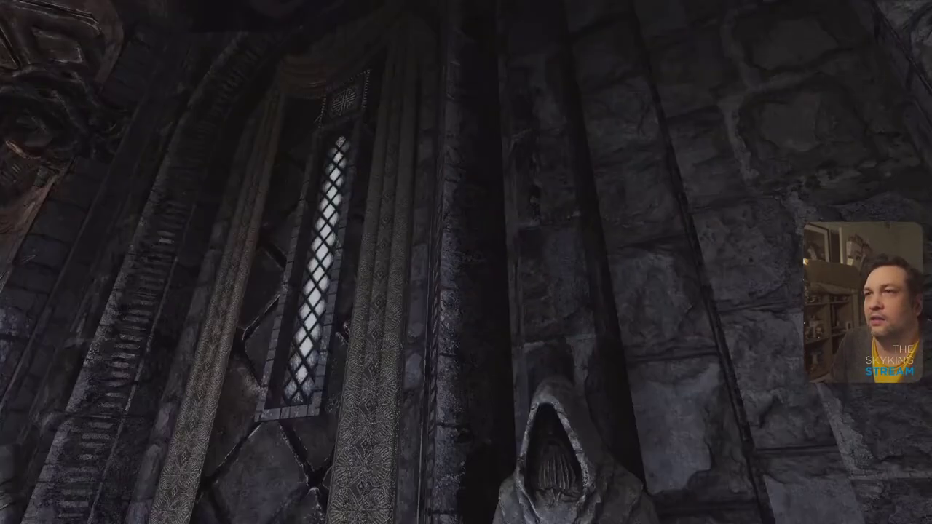
pyautogui.press('w')
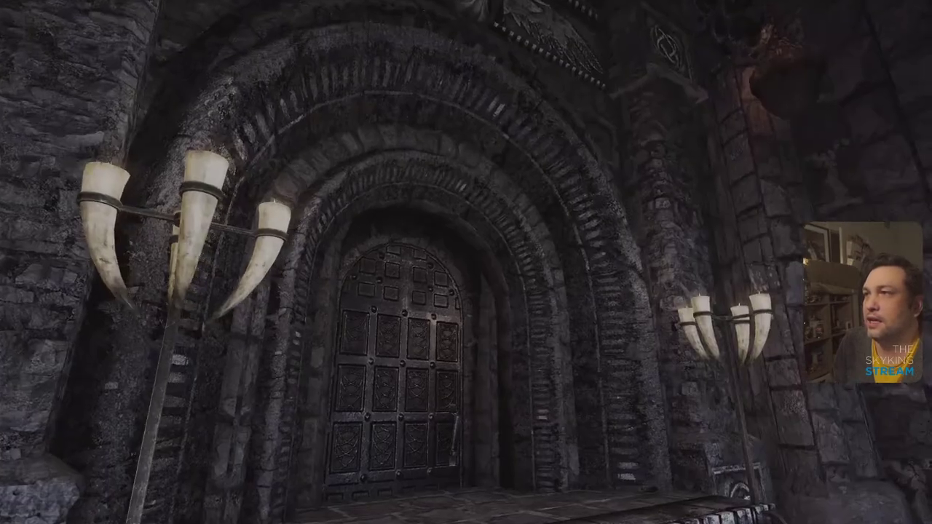
pyautogui.press('a')
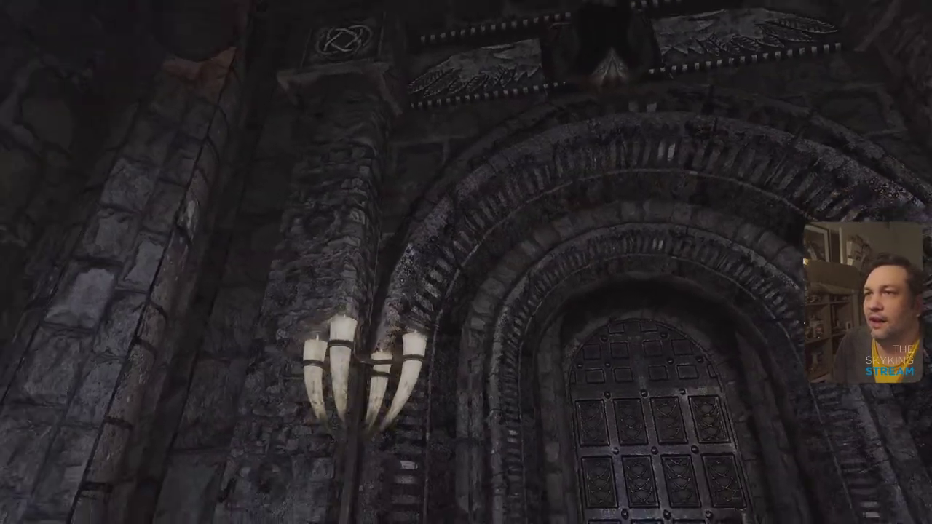
pyautogui.press('s')
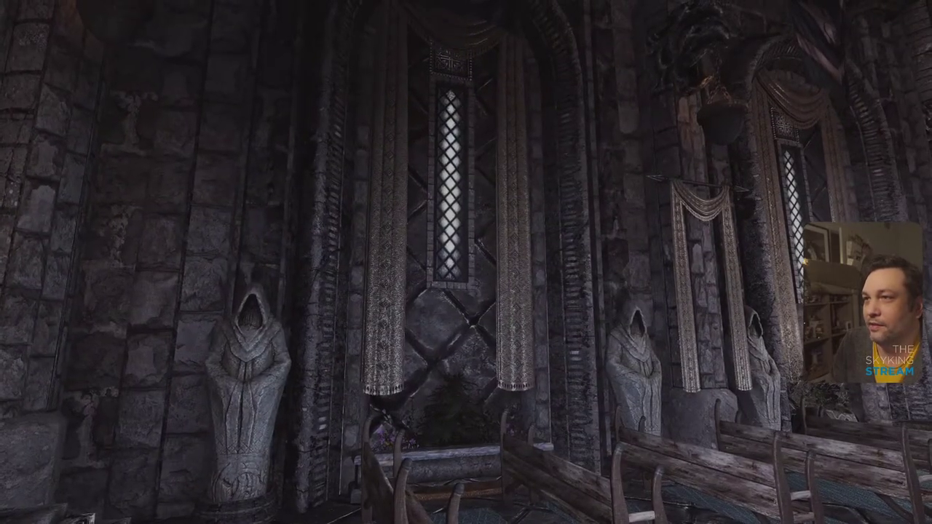
# Examine the brick walls around the tall windows and hooded statues, the hall's ceiling and the dark side passage
pyautogui.press('w')
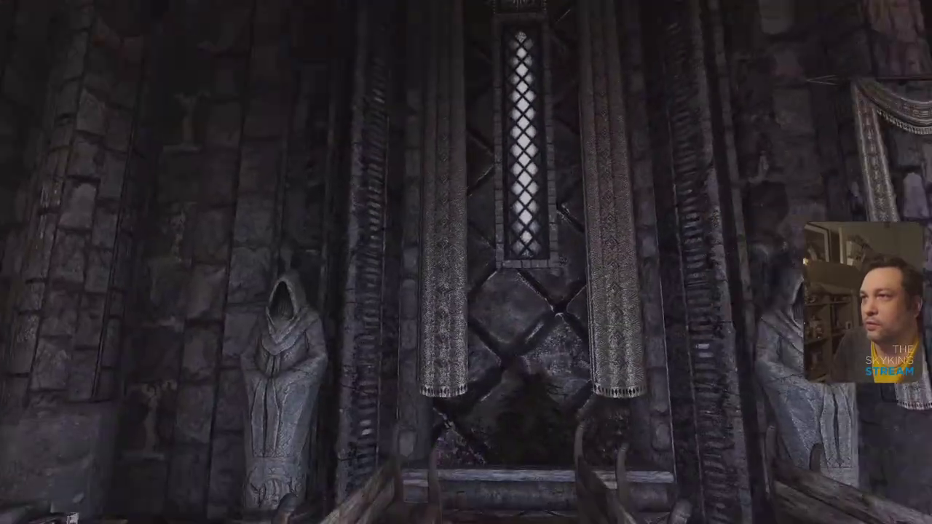
pyautogui.press('w')
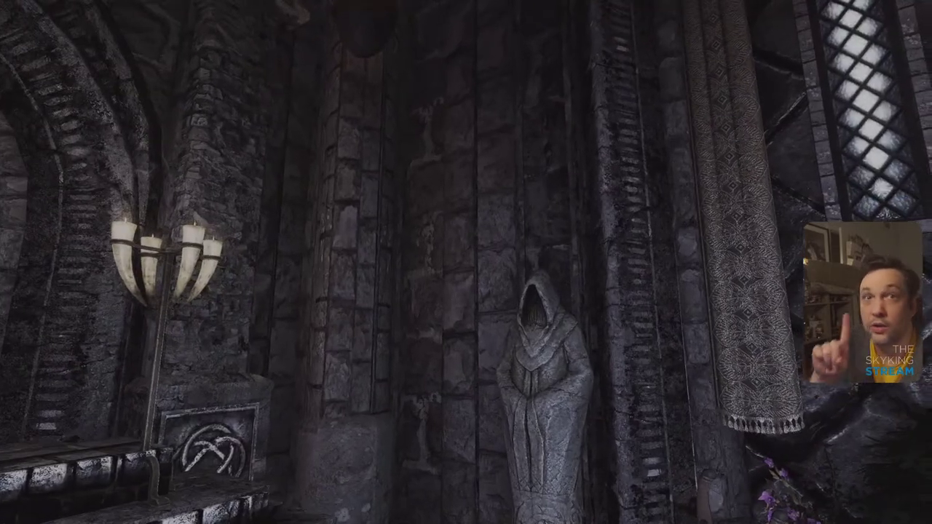
pyautogui.press('w')
pyautogui.press('w')
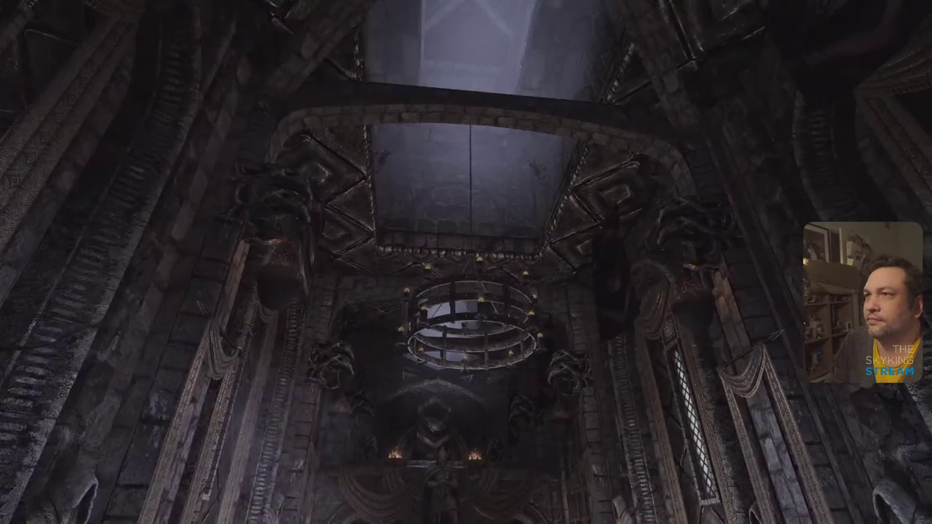
pyautogui.press('w')
pyautogui.press('w')
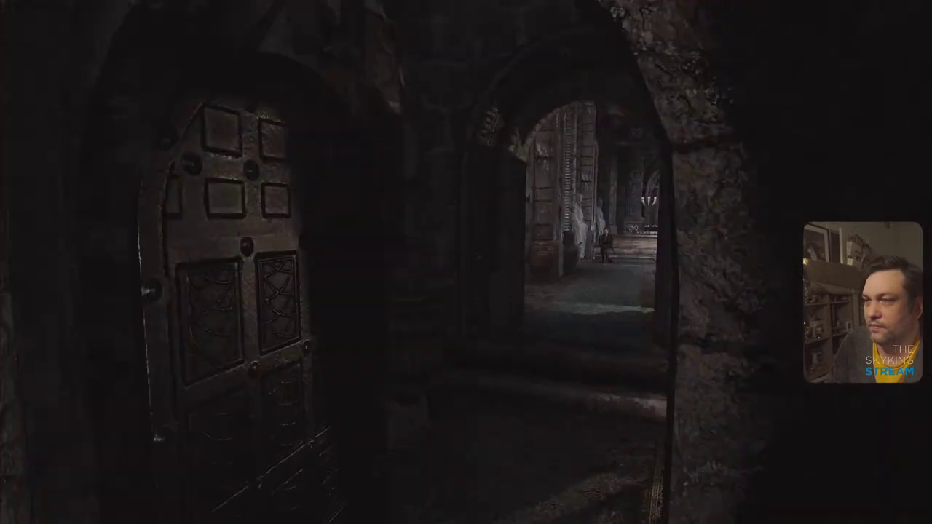
pyautogui.press('w')
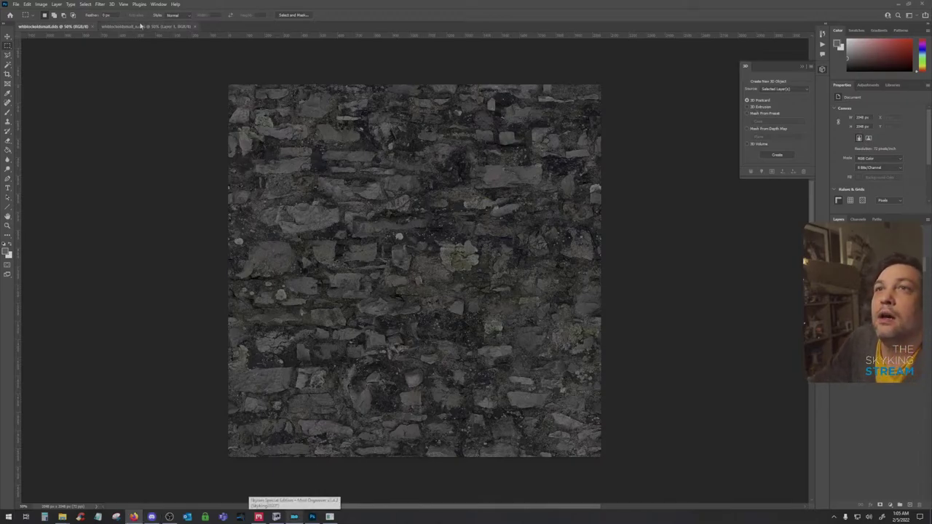
# Close the whblockoldsmall normal and diffuse texture documents
pyautogui.click(140, 26)
pyautogui.click(194, 27)
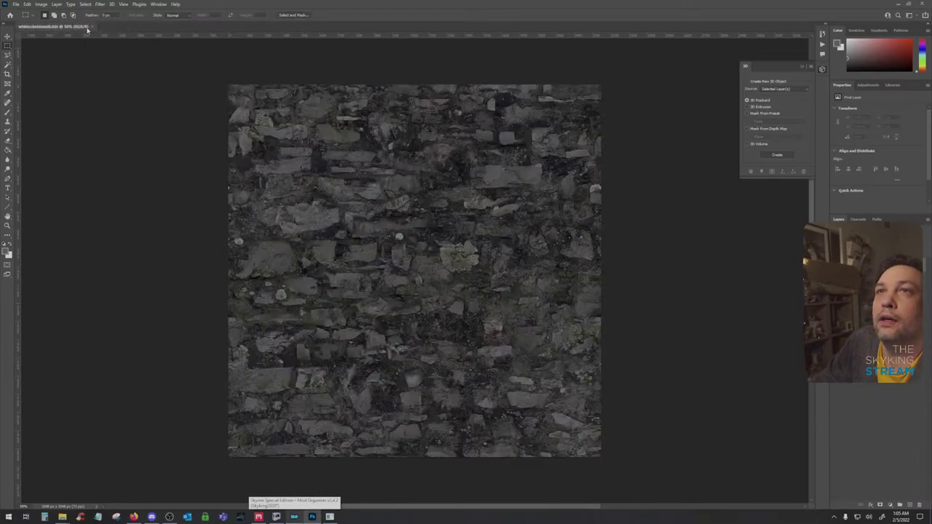
pyautogui.click(86, 26)
# Switch to NifSkope and inspect the texture sets of the niche facade shape and the last shape in the temple mesh
pyautogui.click(276, 517)
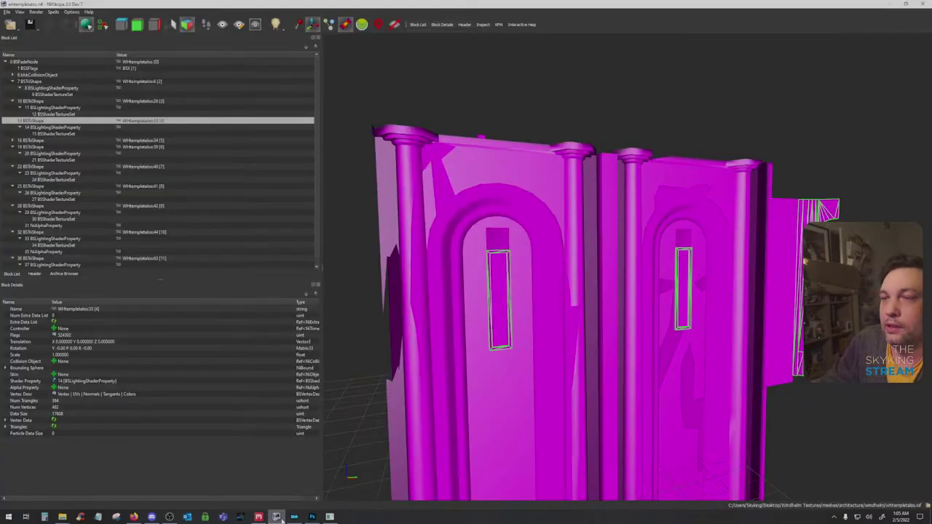
pyautogui.moveTo(559, 323); pyautogui.dragTo(557, 255)
pyautogui.click(558, 255)
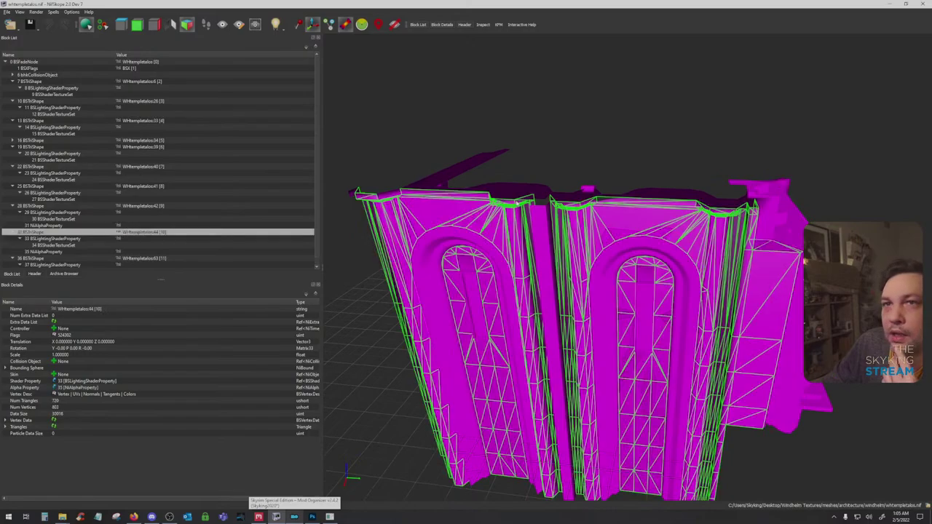
pyautogui.click(64, 245)
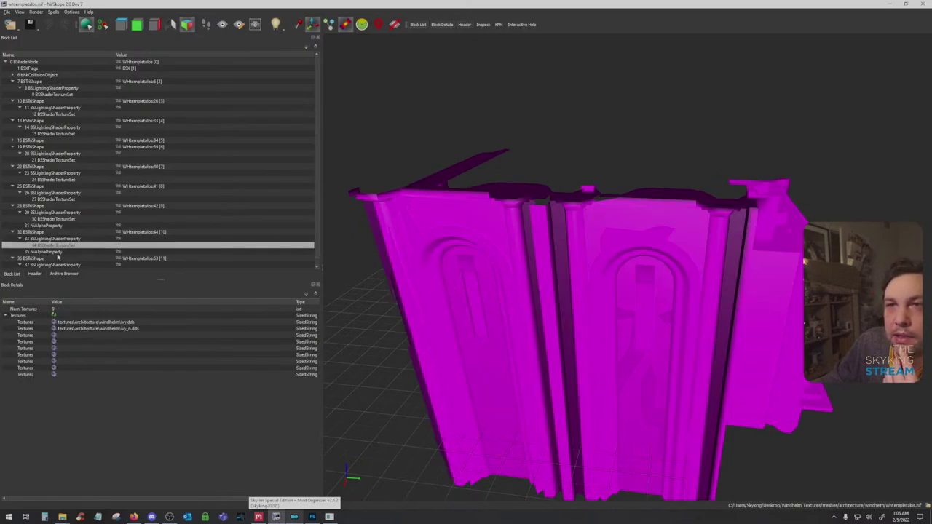
pyautogui.scroll(-1, 51, 262)
pyautogui.click(52, 265)
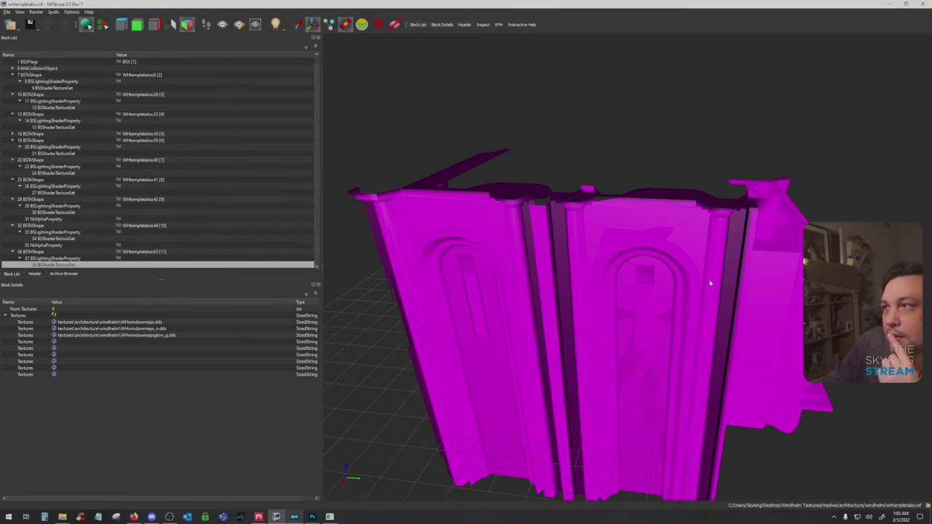
# Inspect the texture set of the square blocks above the temple's entrance arch to find which textures they use
pyautogui.moveTo(708, 278); pyautogui.dragTo(631, 283)
pyautogui.click(430, 294)
pyautogui.click(483, 292)
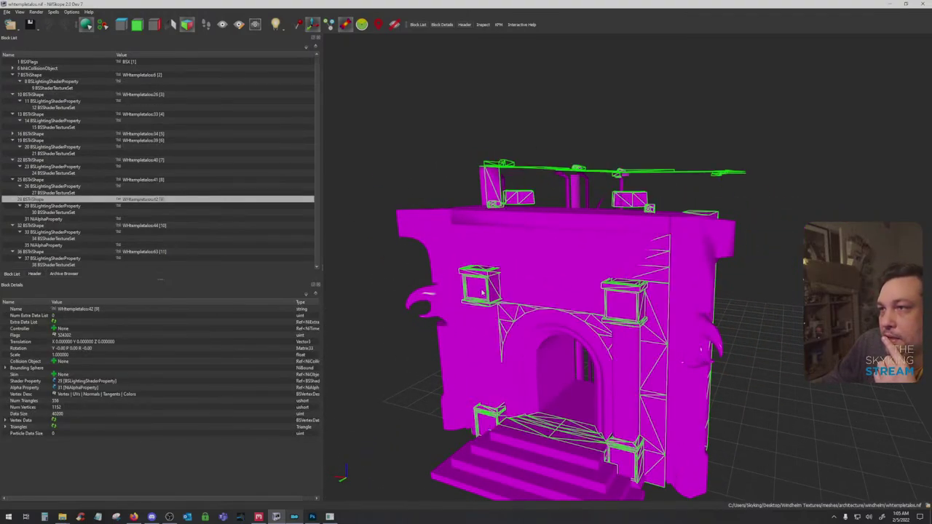
pyautogui.click(480, 290)
pyautogui.click(55, 193)
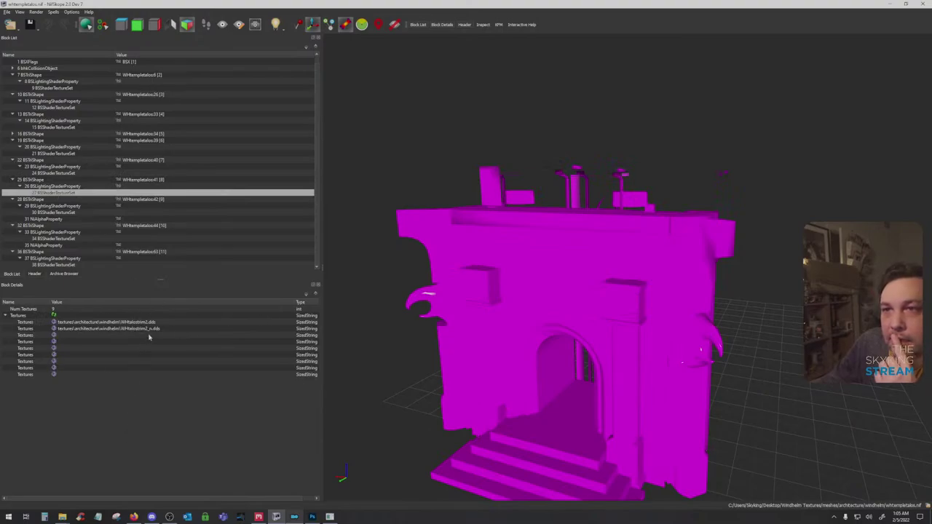
# Open a new File Explorer window and browse to the Skyrim\Windhelm Export\Heights folder on the Backup (F:) drive
pyautogui.moveTo(62, 514)
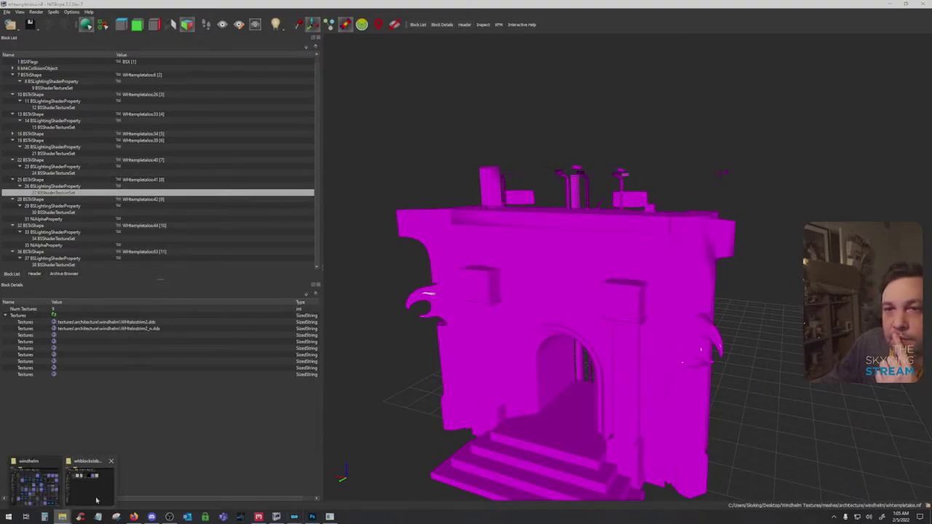
pyautogui.moveTo(96, 499)
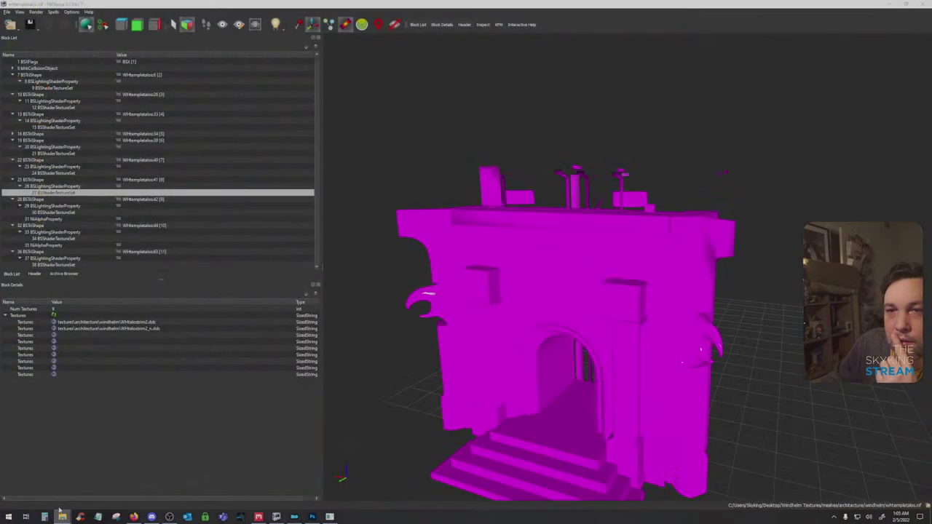
pyautogui.rightClick(62, 516)
pyautogui.click(45, 478)
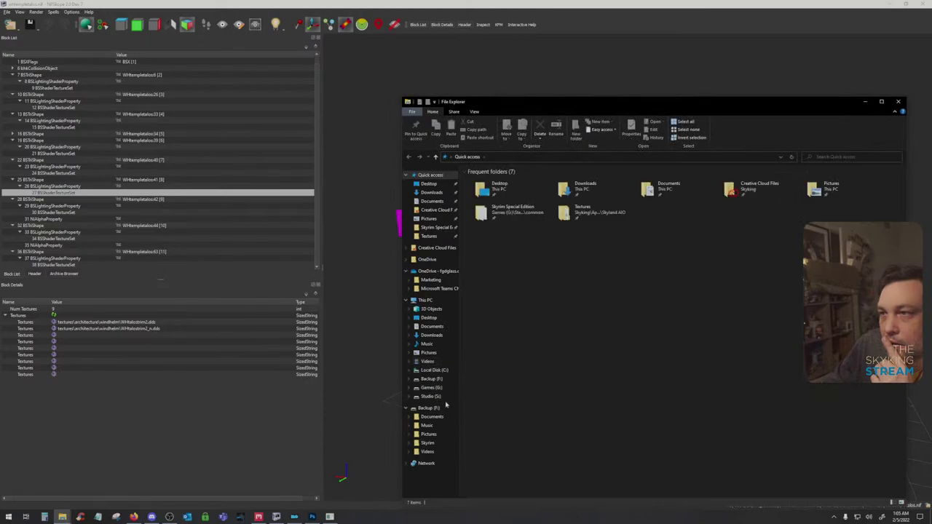
pyautogui.click(428, 379)
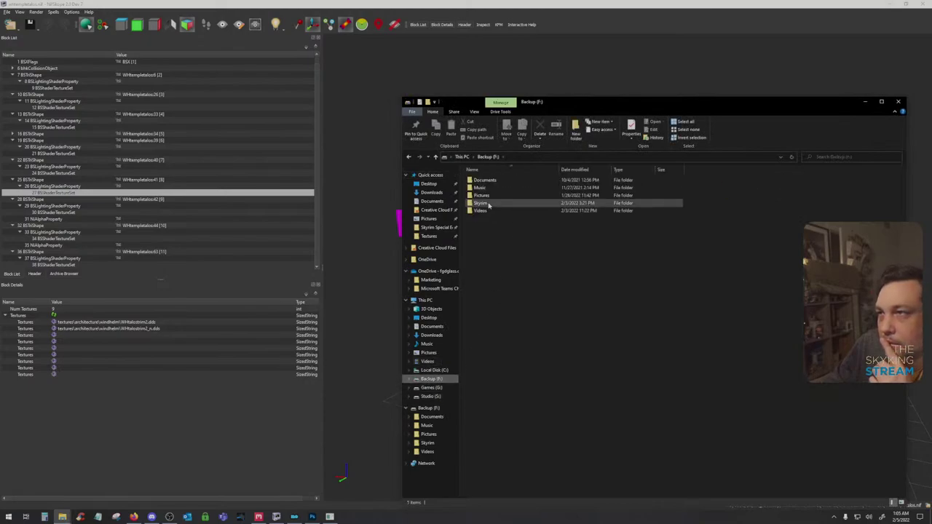
pyautogui.doubleClick(489, 204)
pyautogui.doubleClick(517, 286)
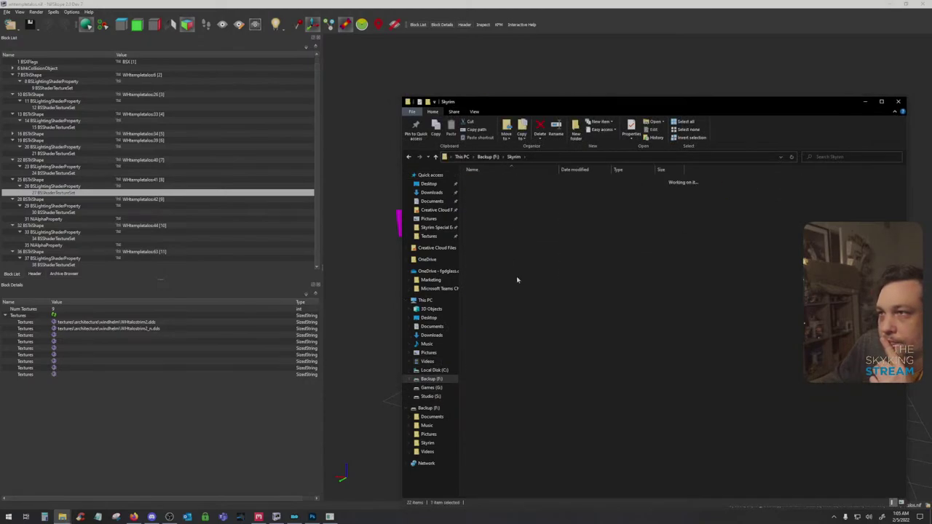
pyautogui.doubleClick(510, 181)
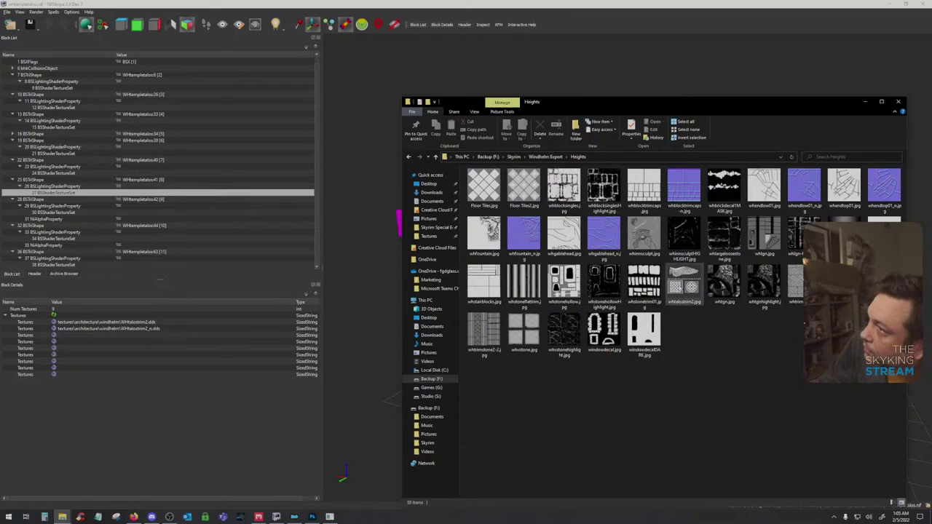
# Copy the height map whtalostrim2.jpg from the Heights folder to the Desktop
pyautogui.click(683, 277)
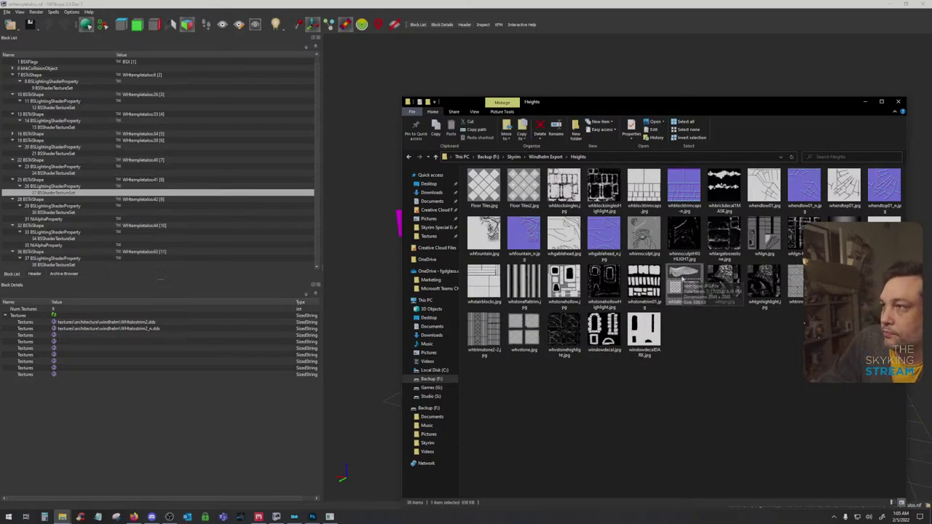
pyautogui.click(429, 184)
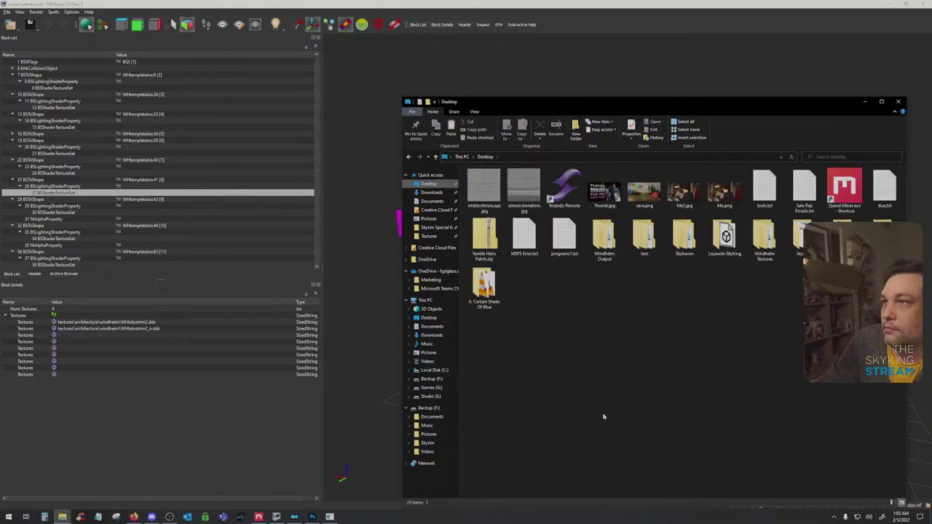
pyautogui.hotkey('ctrl', 'v')
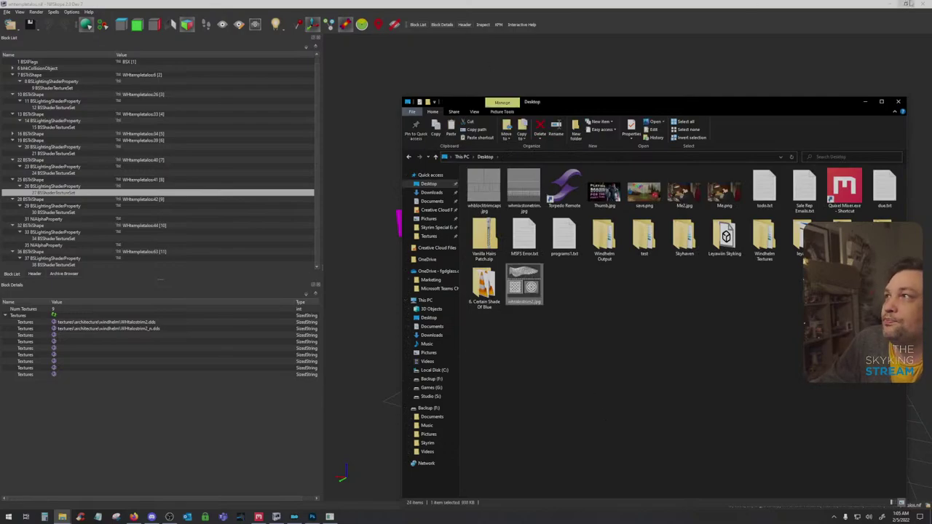
# Minimize NifSkope and Photoshop, and close the running Skyrim game
pyautogui.click(893, 4)
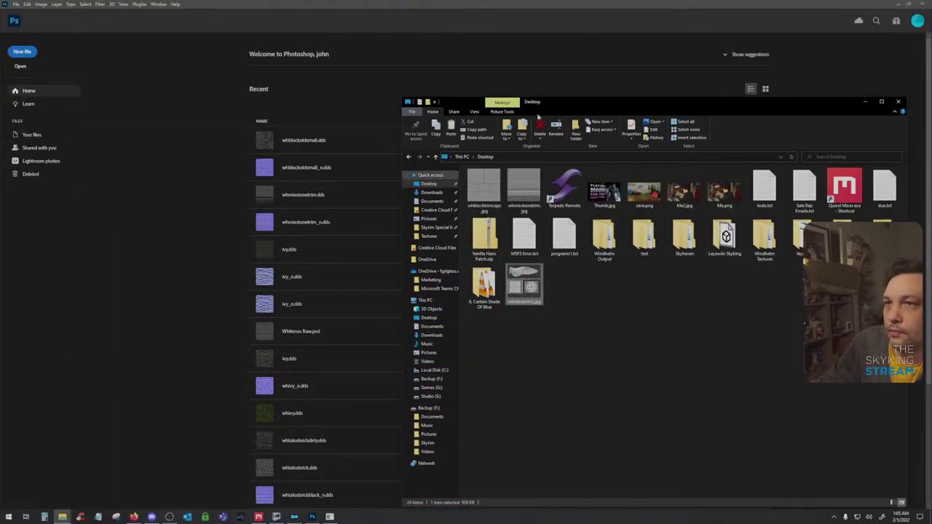
pyautogui.click(900, 5)
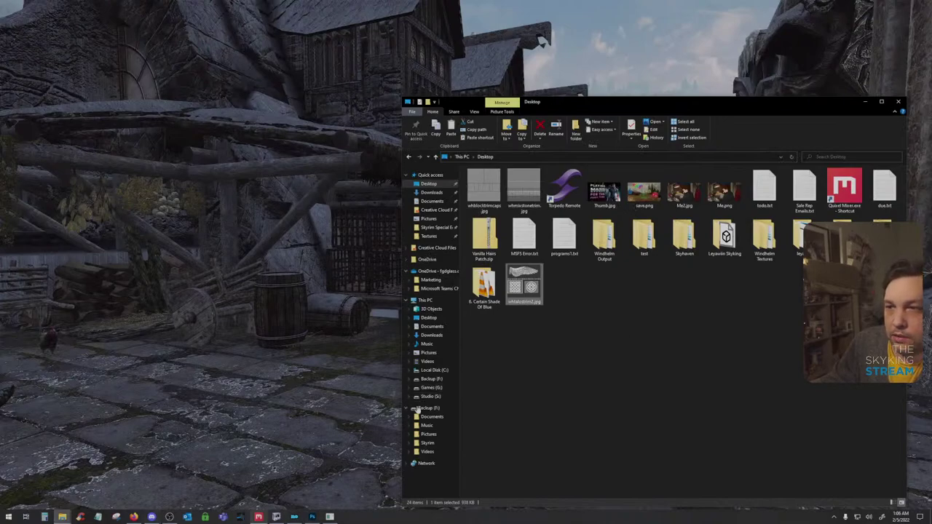
pyautogui.moveTo(338, 518)
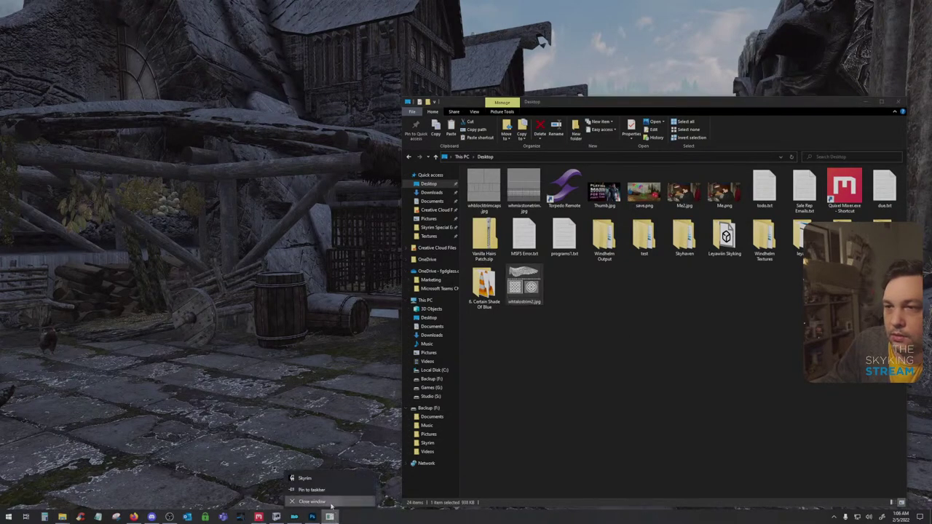
pyautogui.click(321, 502)
# Open whtalostrim2.dds and whtalostrim2_n.dds from the architecture\windhelm folder in Photoshop without separate mipmap layers, placing the color texture before the normal map
pyautogui.moveTo(63, 517)
pyautogui.click(81, 473)
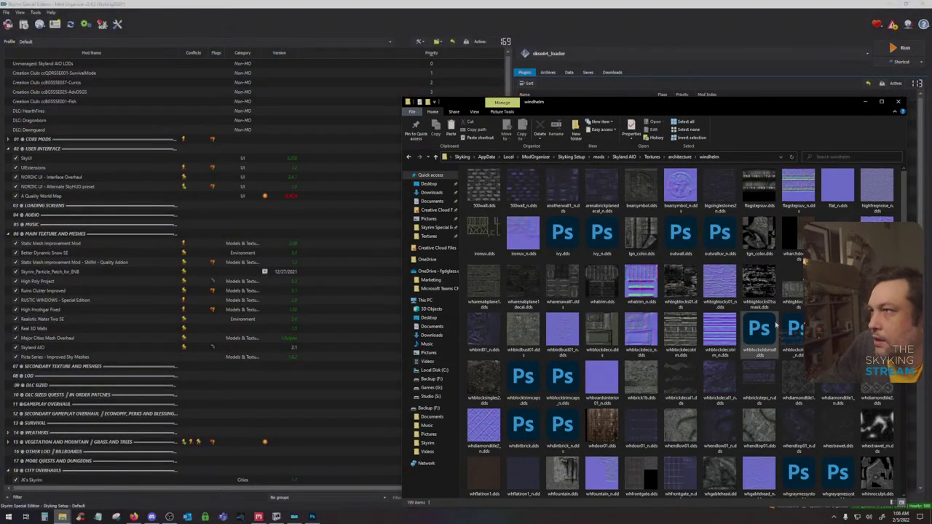
pyautogui.scroll(-2, 776, 325)
pyautogui.scroll(-15, 775, 326)
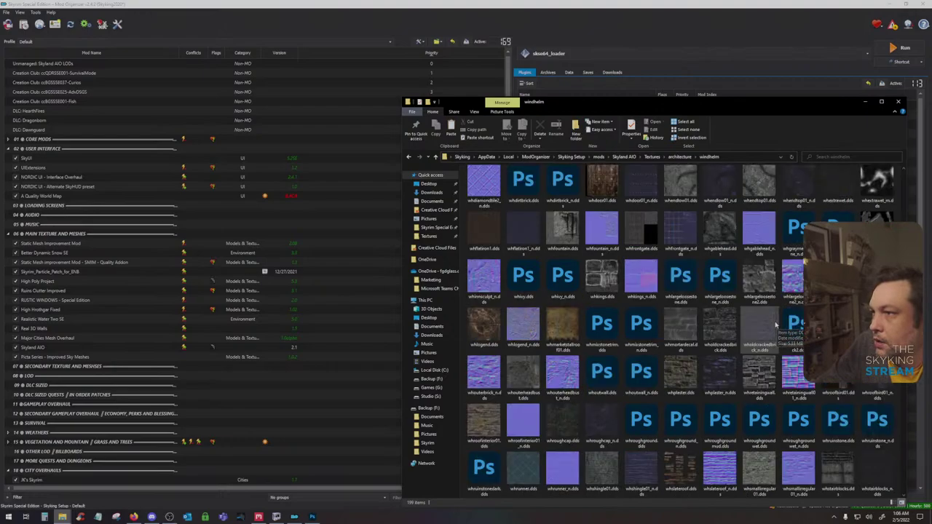
pyautogui.click(551, 329)
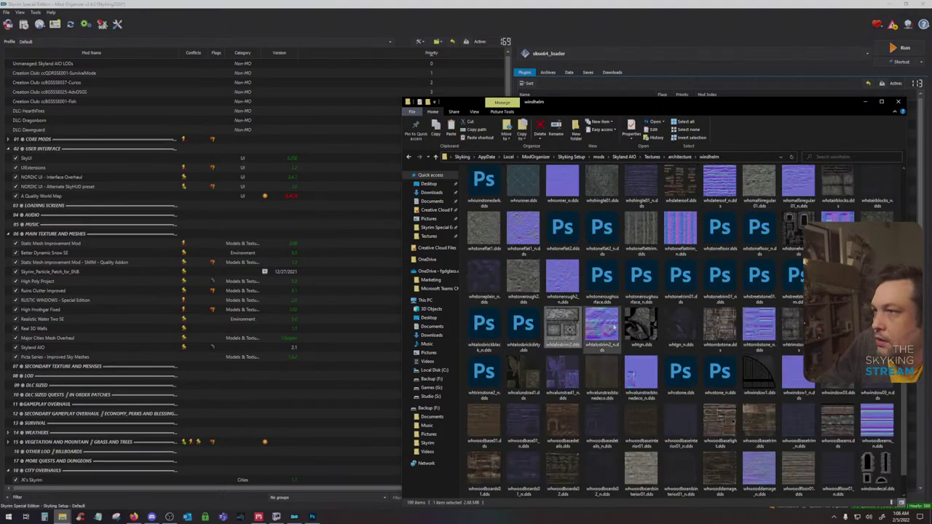
pyautogui.keyDown('ctrl'); pyautogui.click(613, 327); pyautogui.keyUp('ctrl')
pyautogui.doubleClick(614, 328)
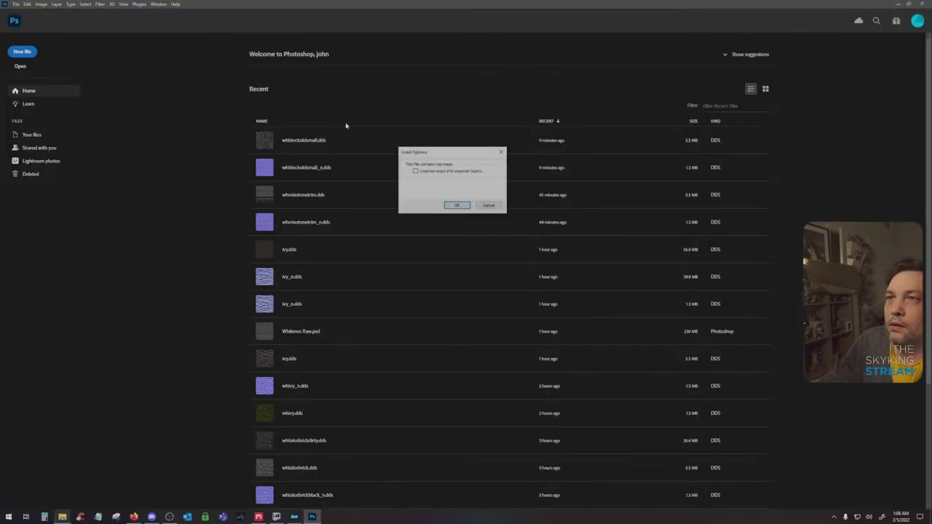
pyautogui.click(455, 206)
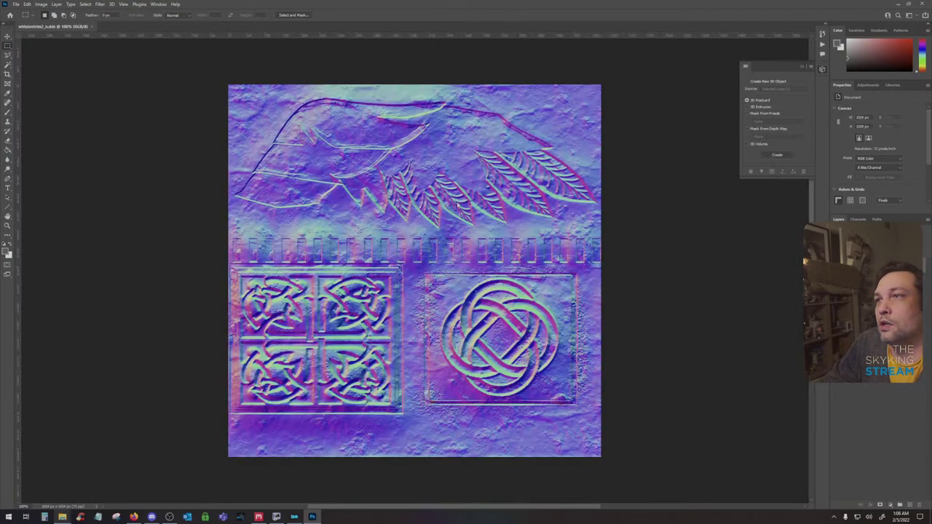
pyautogui.click(455, 206)
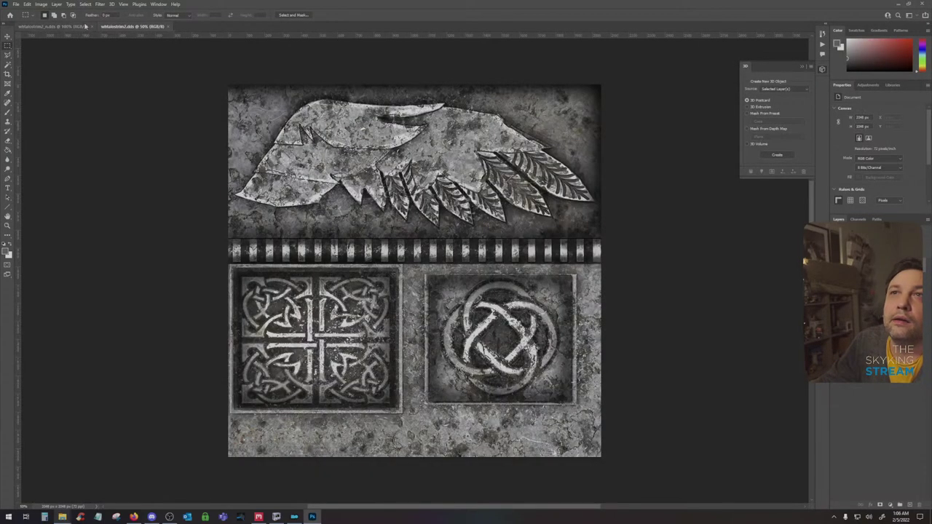
pyautogui.moveTo(145, 29); pyautogui.dragTo(58, 28)
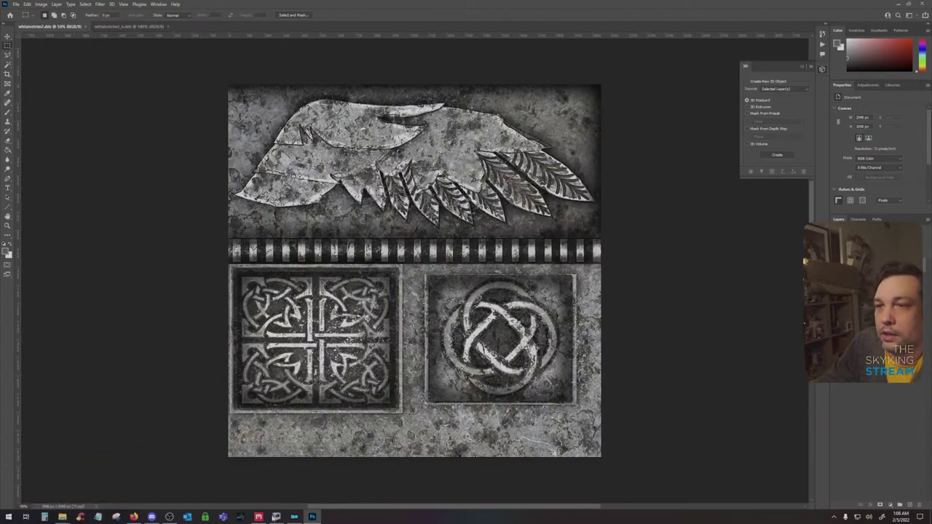
# Check the image size of the whtalostrim2.dds color texture without changing it
pyautogui.click(41, 4)
pyautogui.click(64, 58)
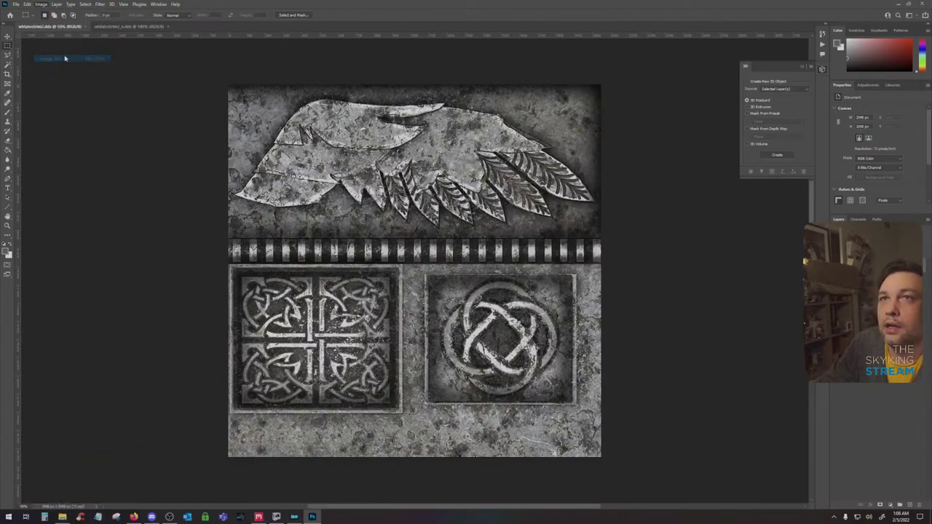
pyautogui.click(538, 235)
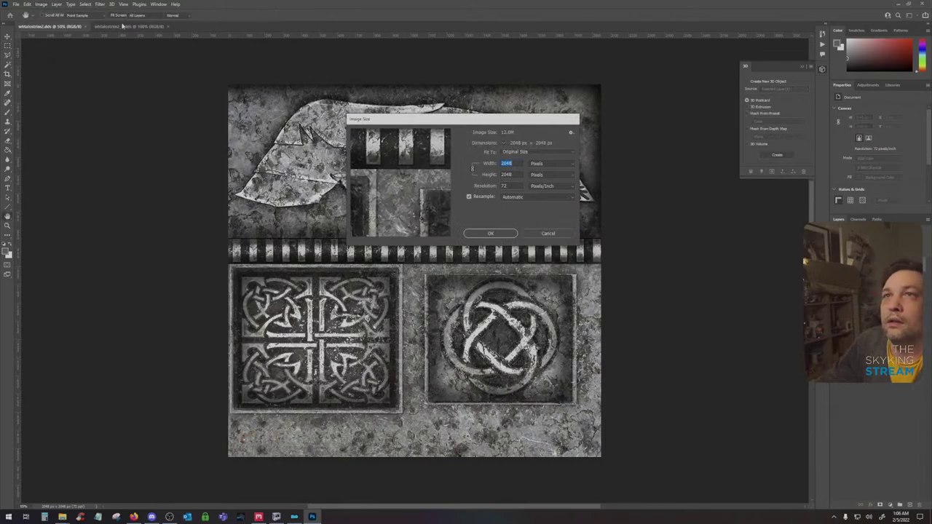
# Resize the whtalostrim2_n.dds normal map to 2048 x 2048 pixels and fit it in the view
pyautogui.click(129, 26)
pyautogui.click(41, 4)
pyautogui.click(64, 60)
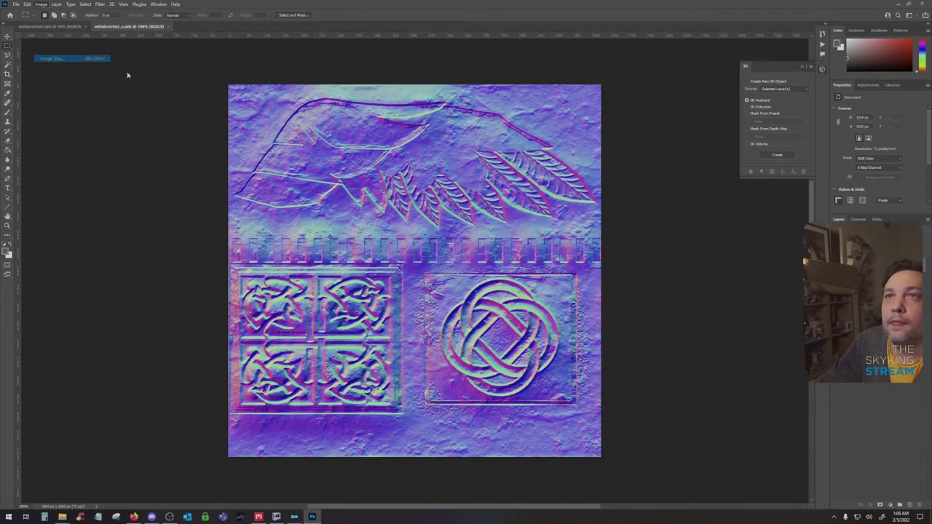
pyautogui.write('2048')
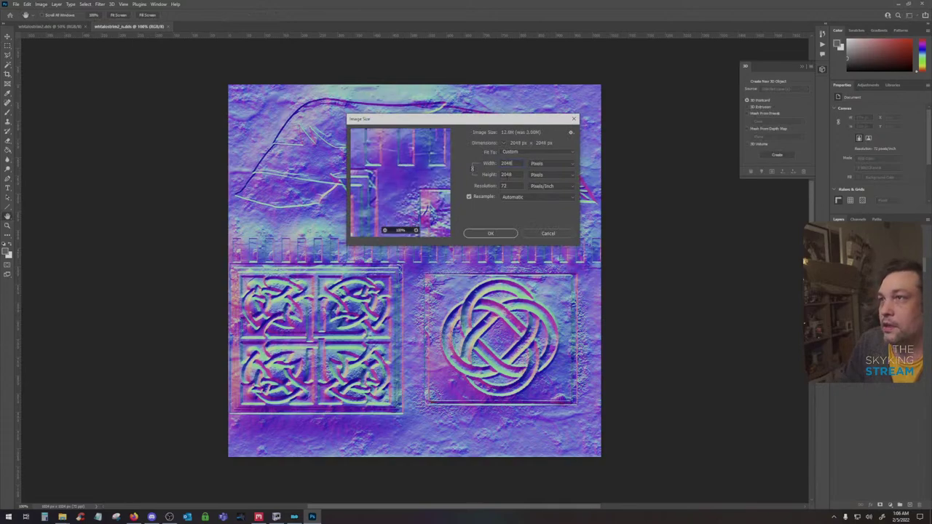
pyautogui.press('Return')
pyautogui.hotkey('ctrl', '0')
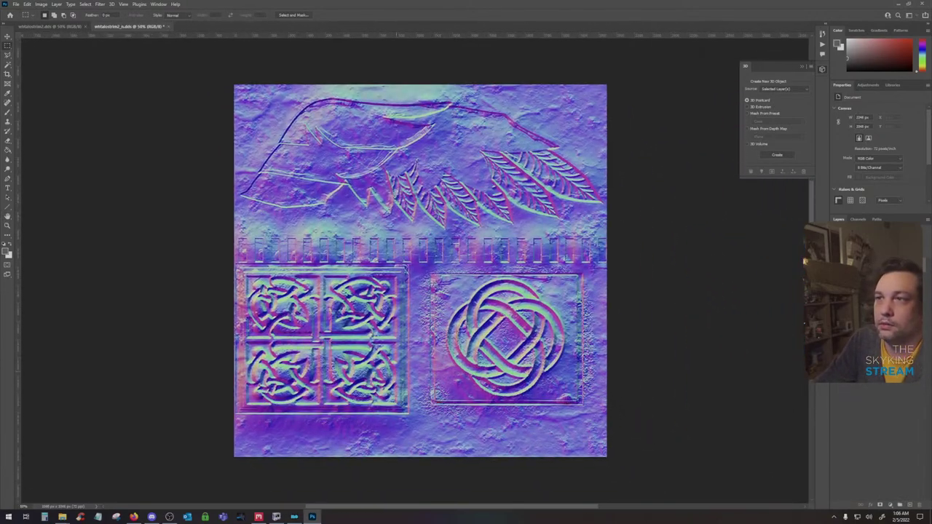
# Switch to Quixel Mixer and delete the three layers above Lichen Covered Rock, including Mossy Stone Wall and Paint 1
pyautogui.moveTo(258, 517)
pyautogui.click(258, 473)
pyautogui.click(732, 25)
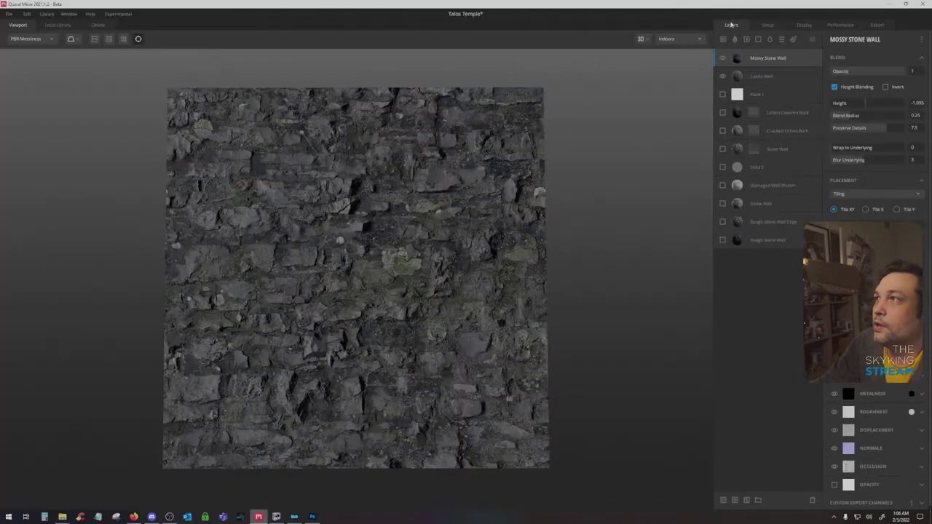
pyautogui.keyDown('shift'); pyautogui.click(776, 77); pyautogui.keyUp('shift')
pyautogui.press('Delete')
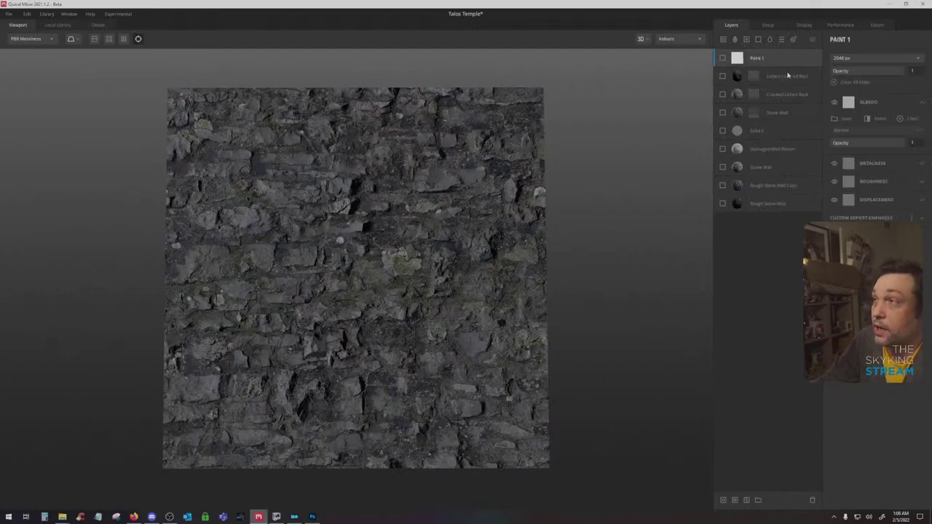
pyautogui.press('Delete')
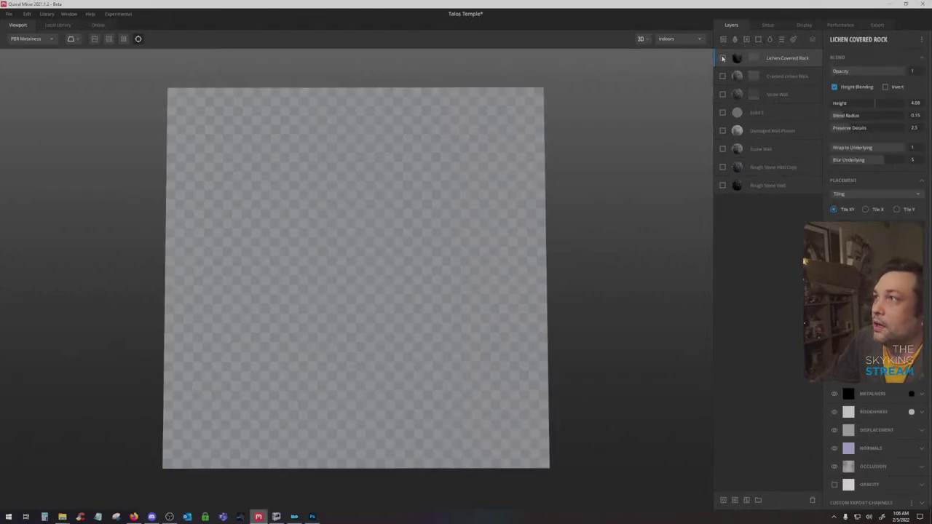
# Make the Lichen Covered Rock and Cracked Lichen Rock layers visible and delete their masks
pyautogui.click(722, 58)
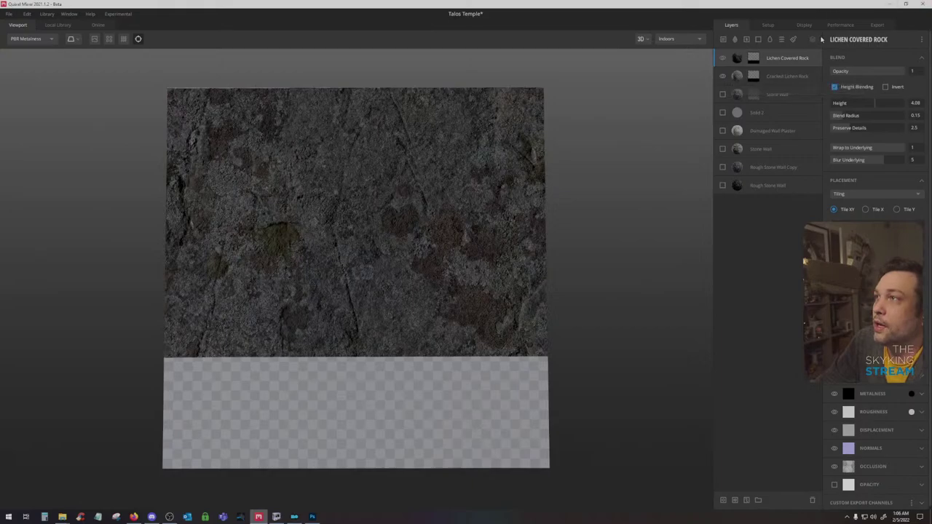
pyautogui.rightClick(757, 75)
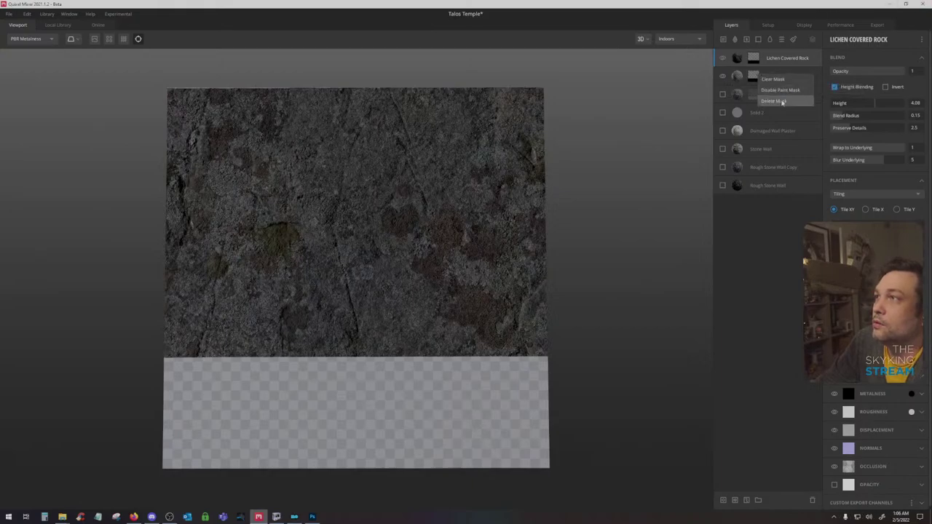
pyautogui.click(782, 102)
pyautogui.rightClick(755, 58)
pyautogui.click(776, 88)
pyautogui.click(775, 98)
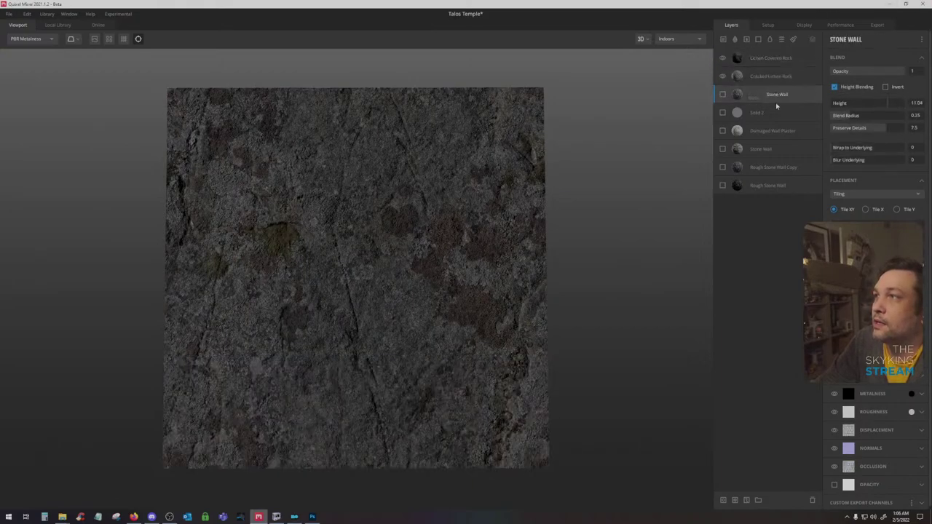
# Delete the Damaged Wall Plaster, Rough Stone Wall, Rough Stone Wall Copy and both Stone Wall layers
pyautogui.keyDown('ctrl'); pyautogui.click(776, 113); pyautogui.keyUp('ctrl')
pyautogui.moveTo(782, 102); pyautogui.dragTo(813, 501)
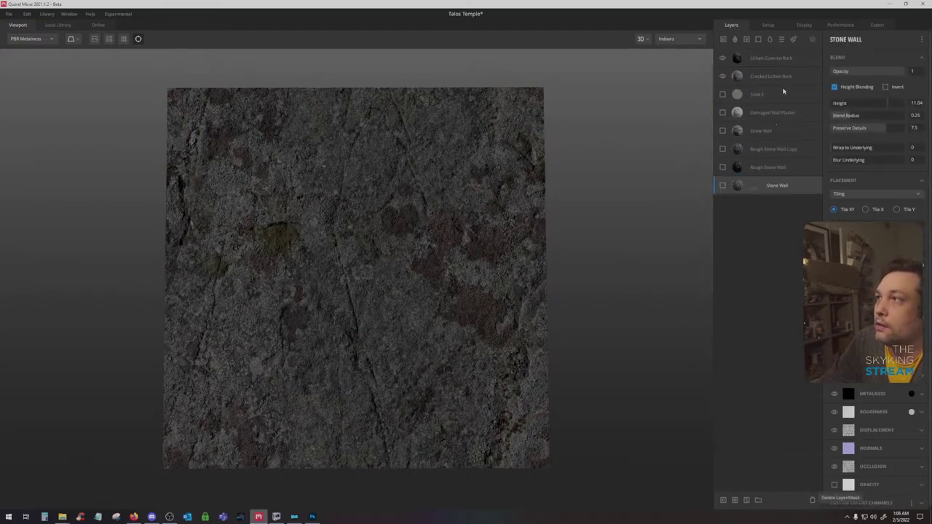
pyautogui.click(798, 113)
pyautogui.keyDown('shift'); pyautogui.click(788, 187); pyautogui.keyUp('shift')
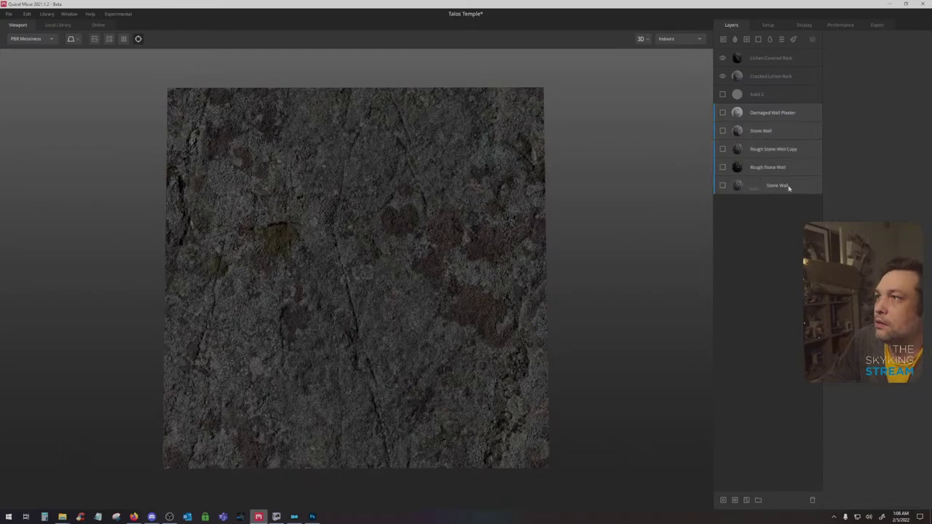
pyautogui.press('Delete')
# Show the Solid 2 layer and load whtalostrim2.jpg from the Desktop as its displacement map
pyautogui.click(768, 94)
pyautogui.click(722, 95)
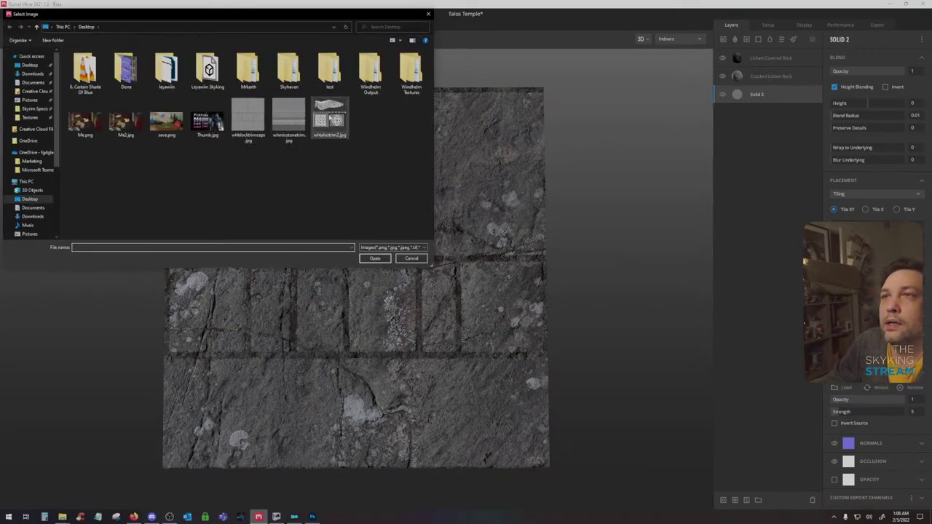
pyautogui.doubleClick(330, 119)
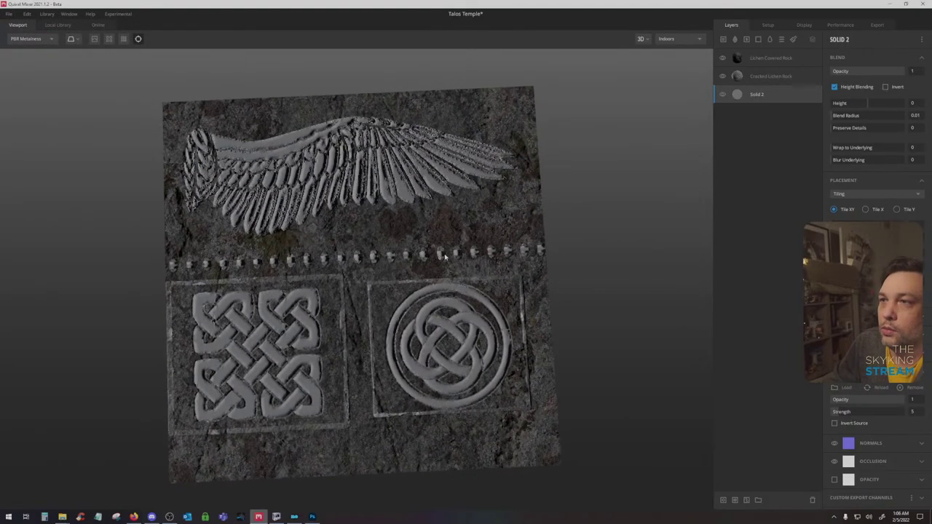
# Hide the Lichen Covered Rock layer and lower the Solid 2 layer's blend height to about -7.264
pyautogui.click(770, 75)
pyautogui.click(723, 58)
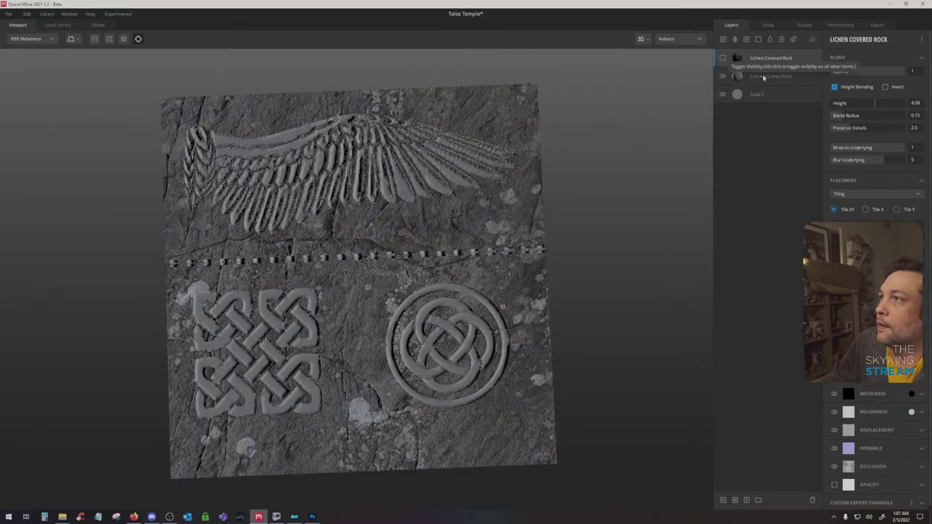
pyautogui.click(764, 77)
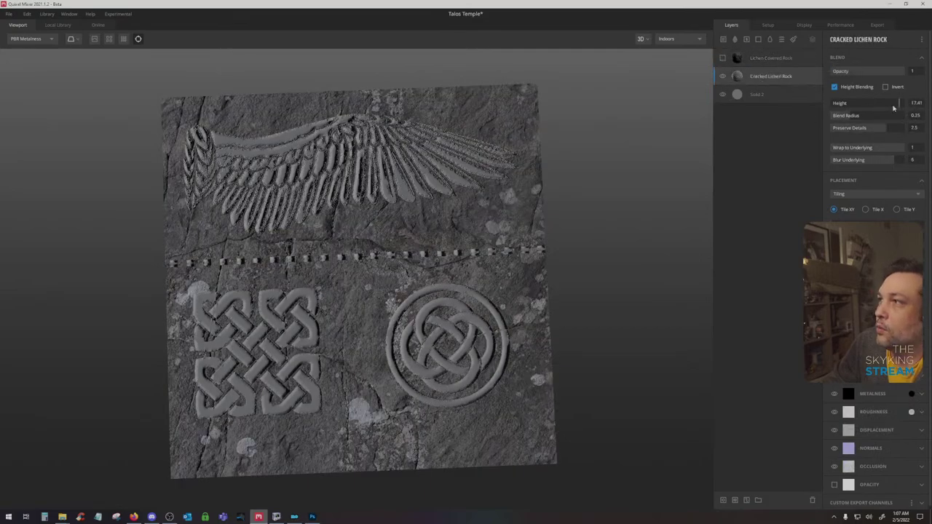
pyautogui.click(779, 93)
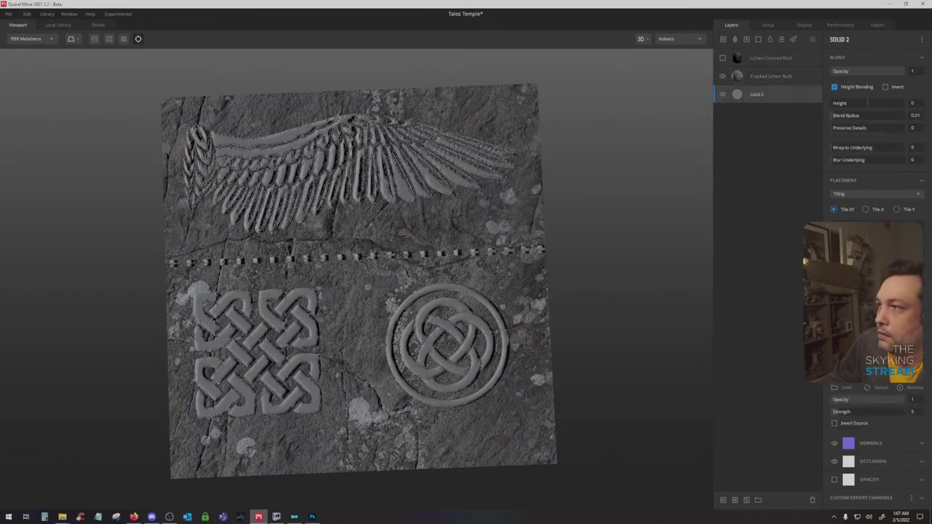
pyautogui.click(757, 77)
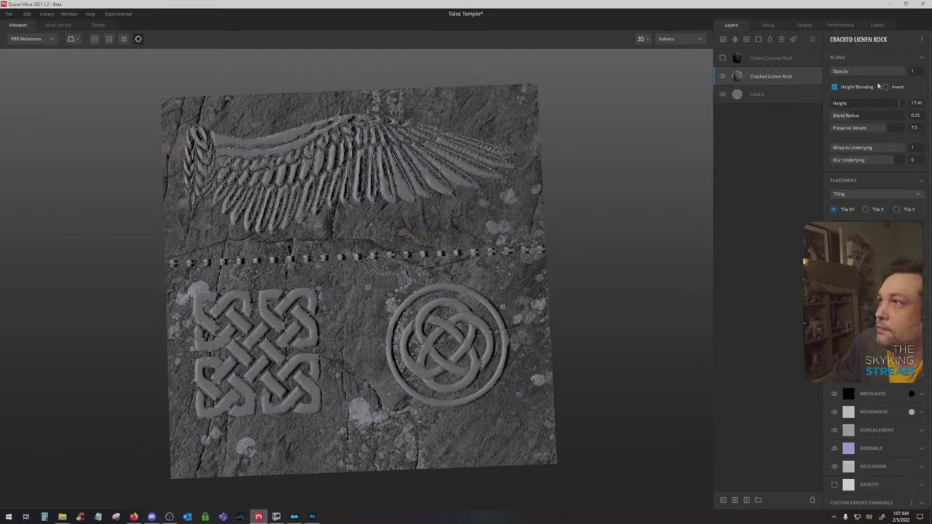
pyautogui.click(760, 96)
pyautogui.moveTo(866, 104); pyautogui.dragTo(855, 104)
pyautogui.click(757, 79)
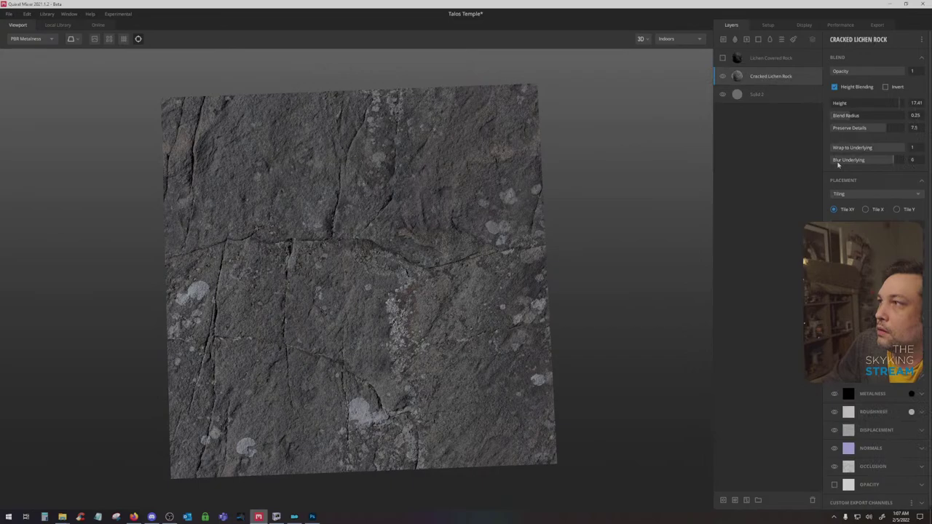
# Turn on the displacement preview and set the Solid 2 layer's displacement strength to 2
pyautogui.click(93, 39)
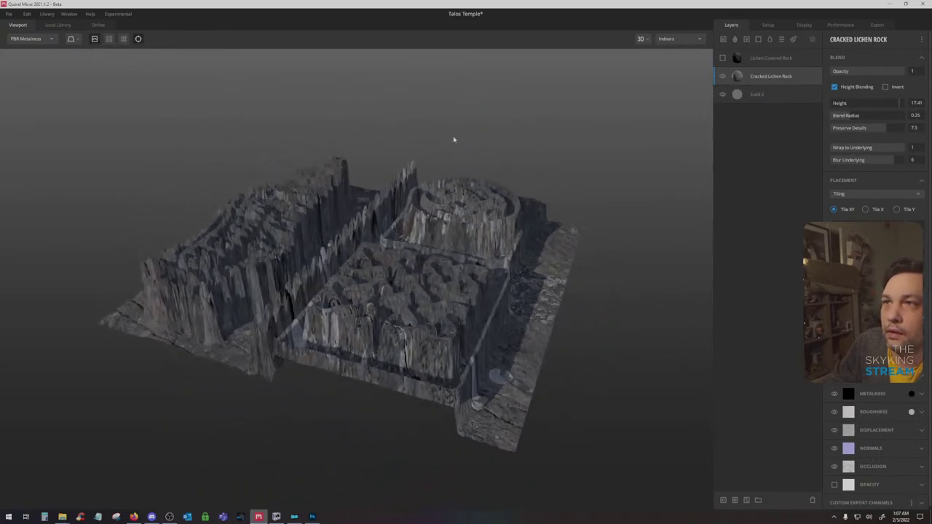
pyautogui.click(762, 95)
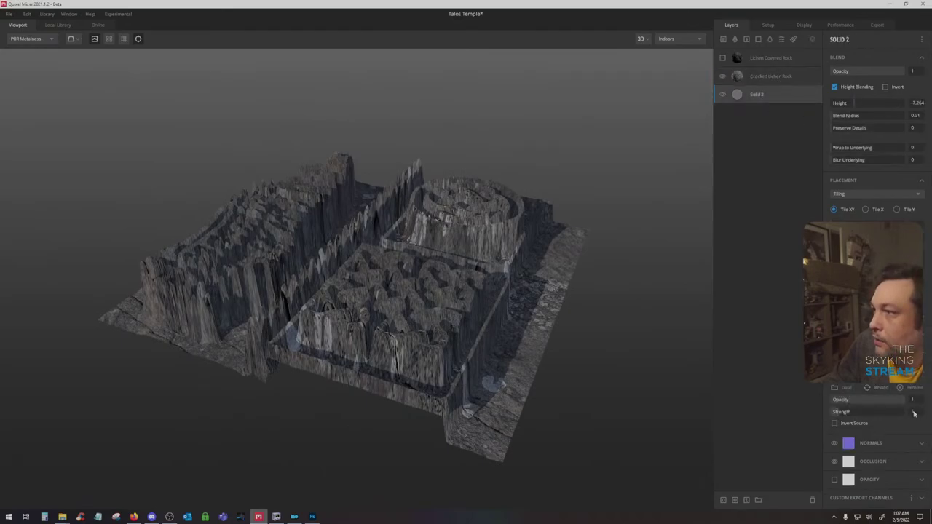
pyautogui.write('2')
pyautogui.press('Return')
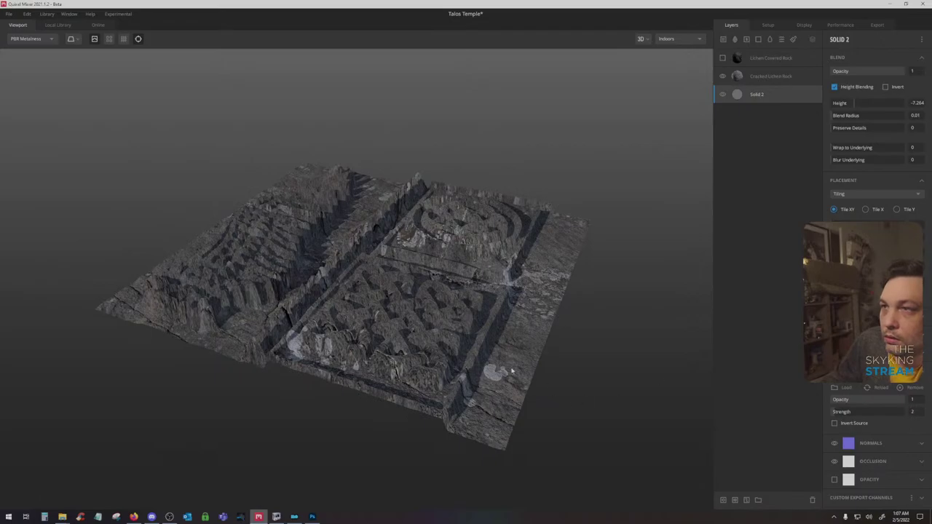
pyautogui.moveTo(511, 370); pyautogui.dragTo(422, 363)
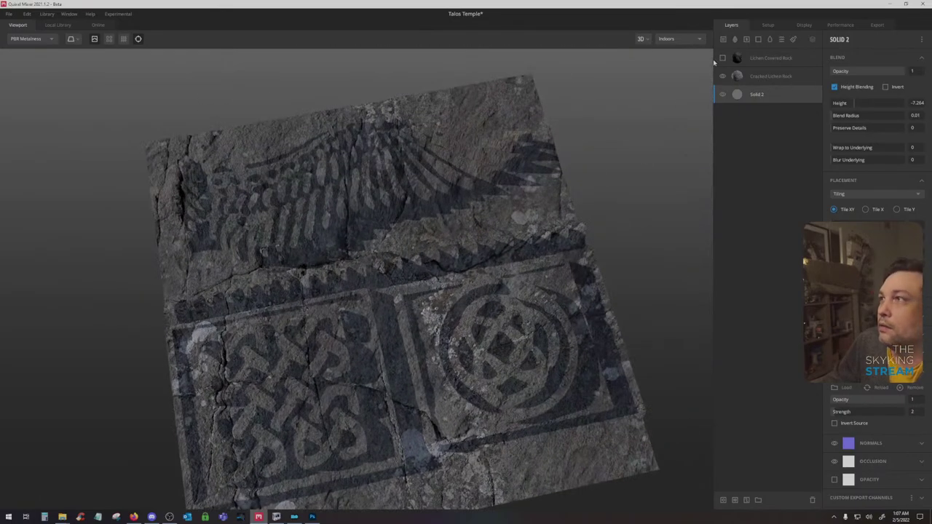
# Show the Lichen Covered Rock layer again and lower its blend height to about -5.871
pyautogui.click(723, 58)
pyautogui.click(782, 61)
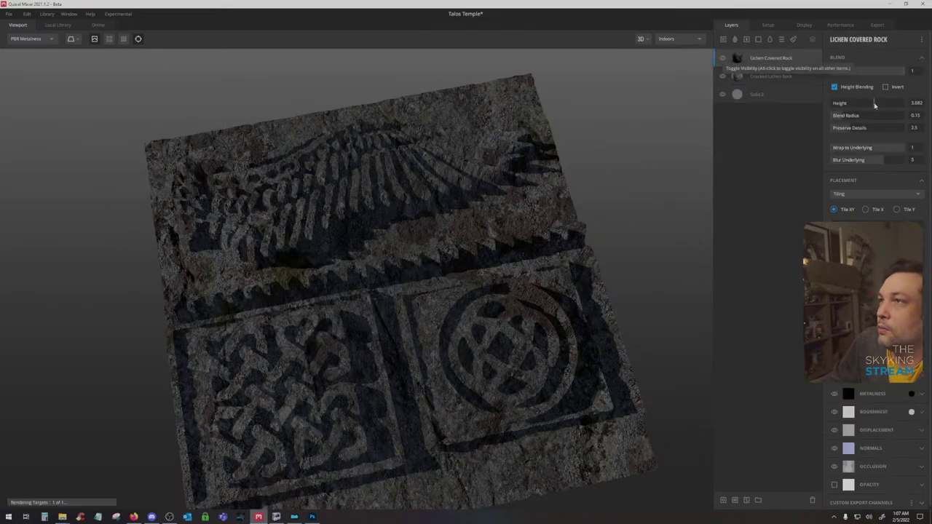
pyautogui.moveTo(874, 105)
pyautogui.mouseDown()
pyautogui.moveTo(844, 104)
pyautogui.moveTo(856, 105)
pyautogui.mouseUp()
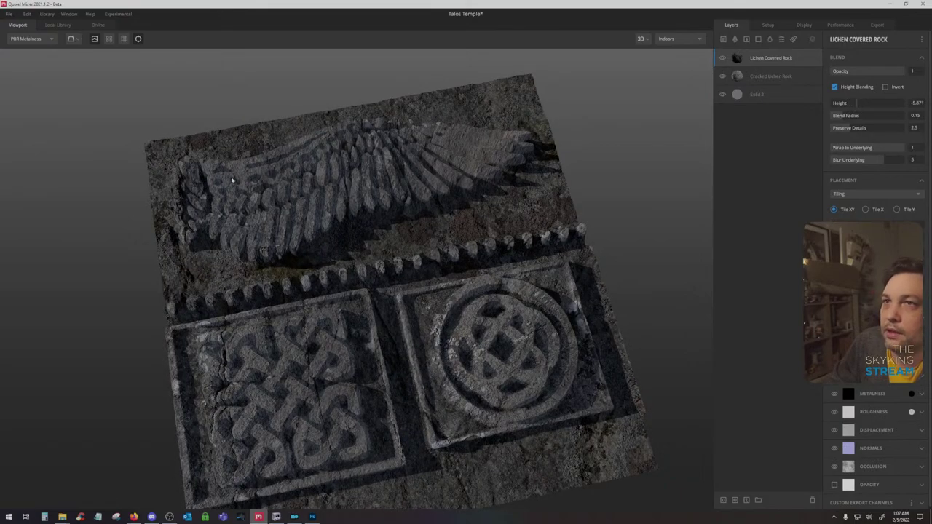
# Switch the viewport to Albedo and turn off the displacement preview to inspect the flat color map
pyautogui.click(25, 39)
pyautogui.click(22, 51)
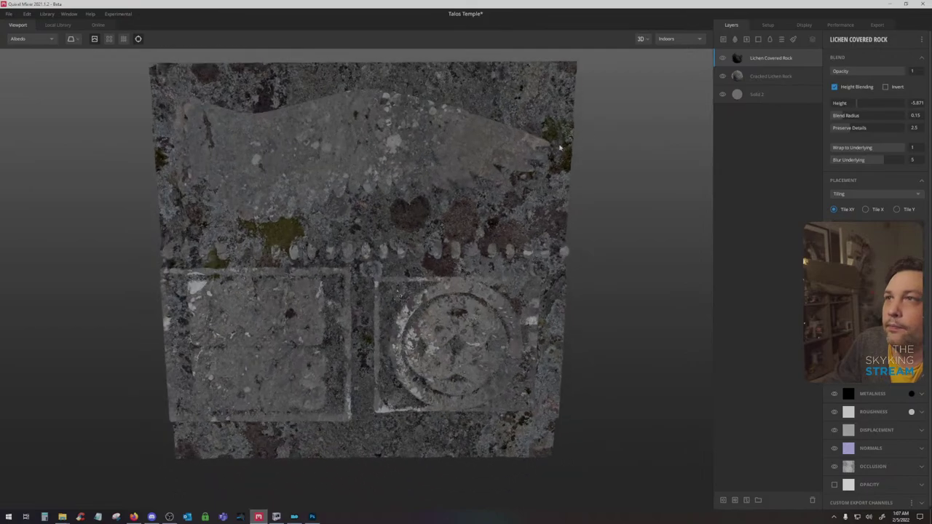
pyautogui.click(95, 39)
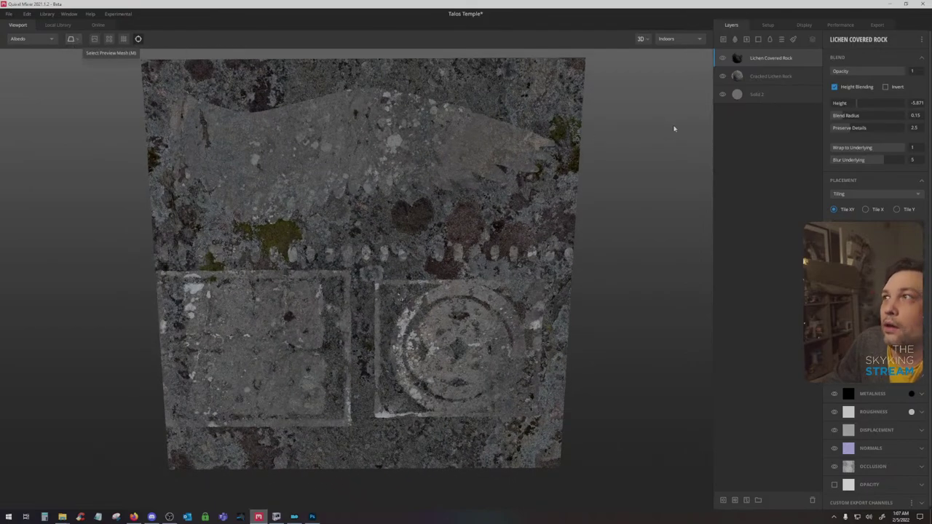
# Raise the Lichen Covered Rock layer's blend height to about -3.483 while checking the trim in 2D and 3D view
pyautogui.click(640, 39)
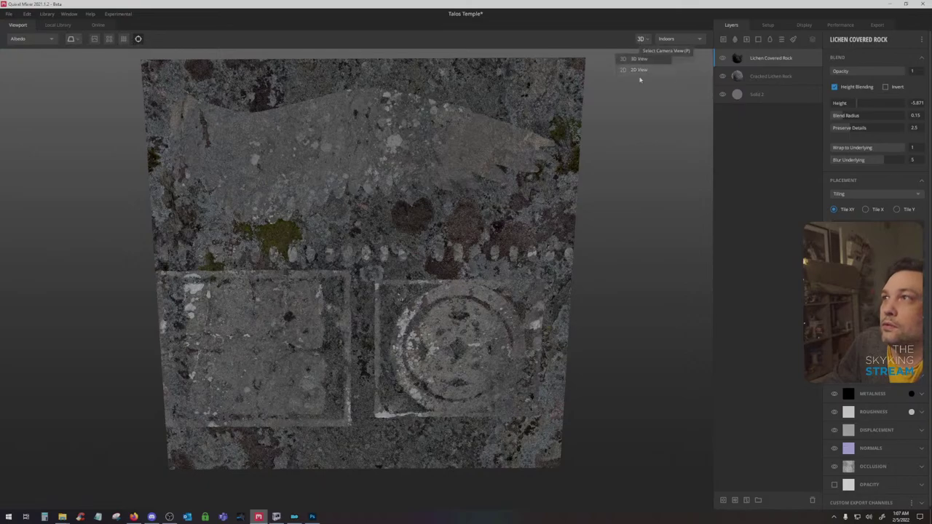
pyautogui.click(639, 70)
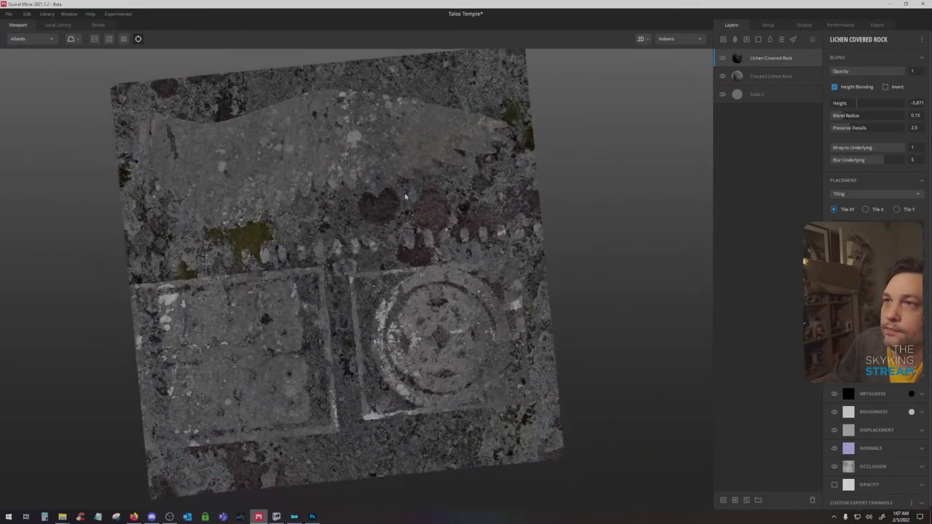
pyautogui.moveTo(853, 106); pyautogui.dragTo(861, 109)
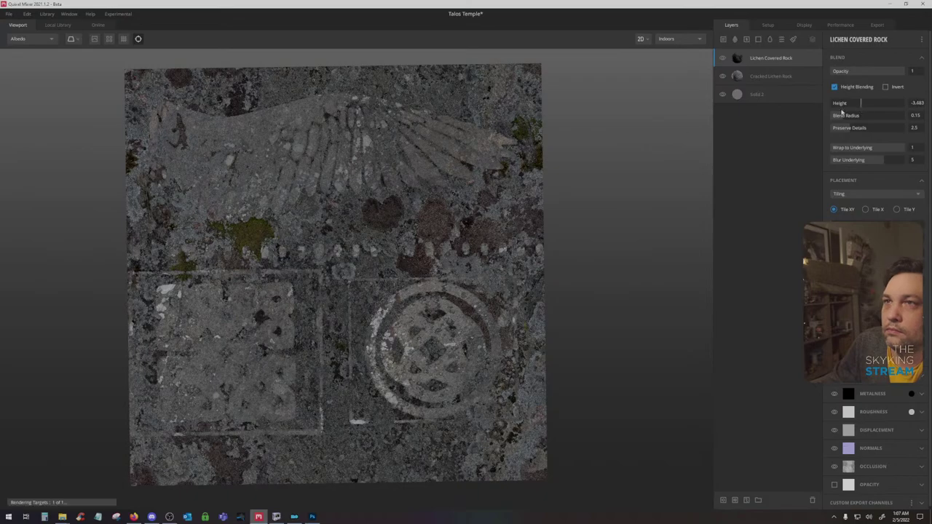
pyautogui.click(645, 39)
pyautogui.click(641, 61)
pyautogui.moveTo(387, 198); pyautogui.dragTo(502, 172)
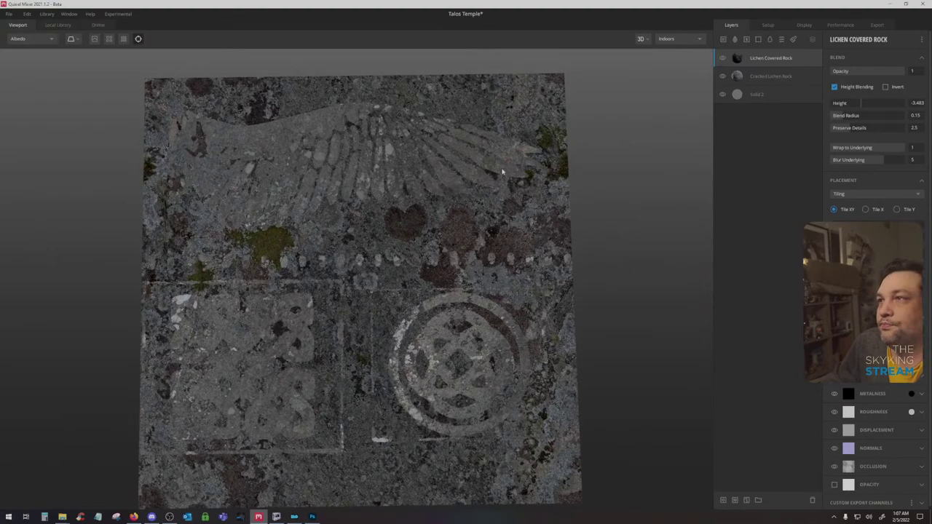
# Switch the viewport back to PBR Metalness and turn on the displacement preview to inspect the carved relief
pyautogui.click(33, 42)
pyautogui.click(32, 50)
pyautogui.moveTo(304, 250)
pyautogui.mouseDown()
pyautogui.moveTo(316, 237)
pyautogui.moveTo(301, 283)
pyautogui.moveTo(370, 171)
pyautogui.moveTo(456, 129)
pyautogui.moveTo(325, 216)
pyautogui.mouseUp()
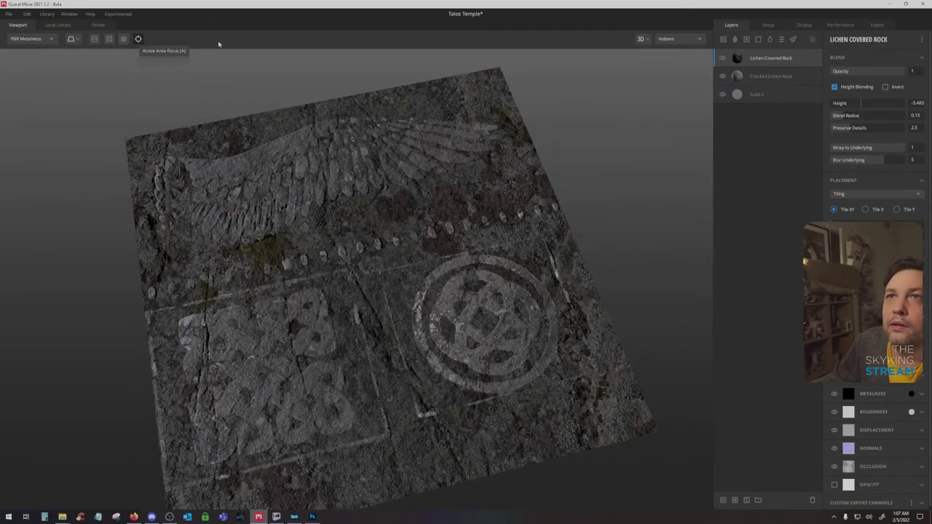
pyautogui.click(94, 39)
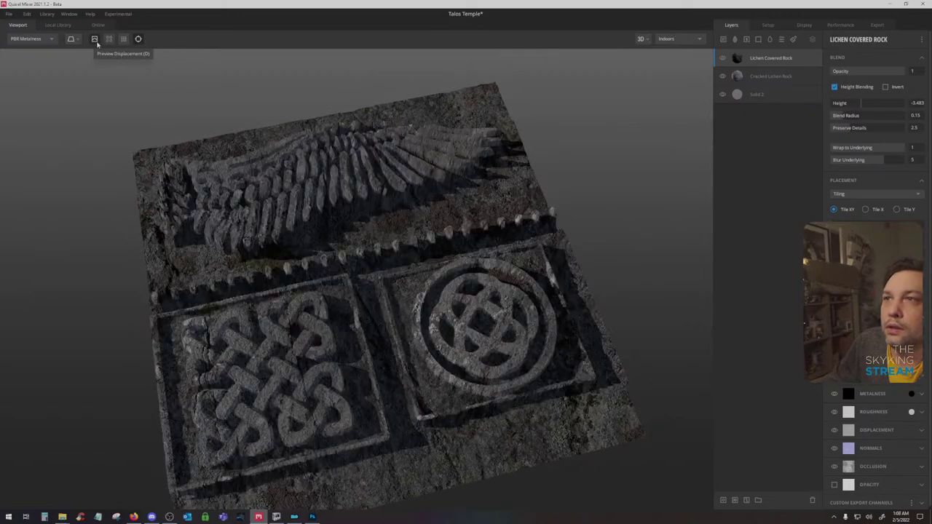
pyautogui.moveTo(384, 269); pyautogui.dragTo(556, 212)
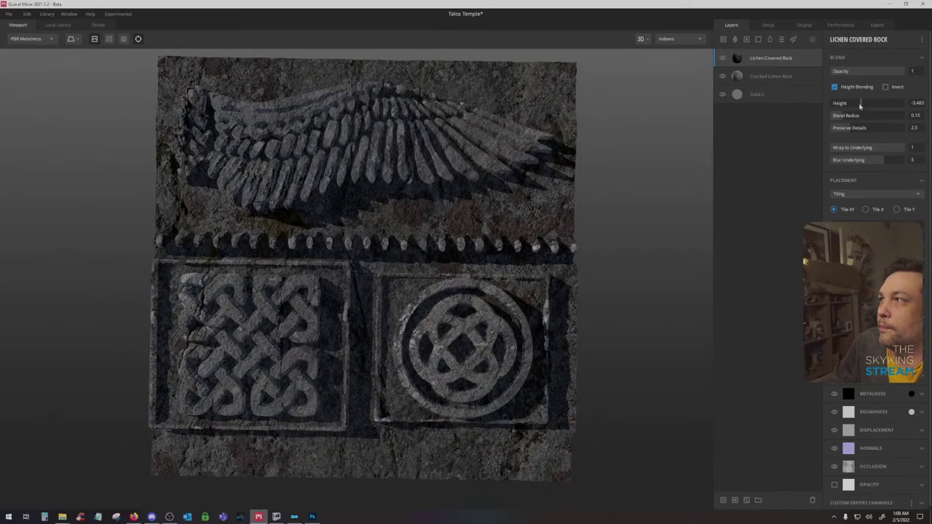
# Fine-tune the Lichen Covered Rock layer's blend height to about -4.478 and inspect the wing and knot panels
pyautogui.moveTo(859, 106); pyautogui.dragTo(857, 105)
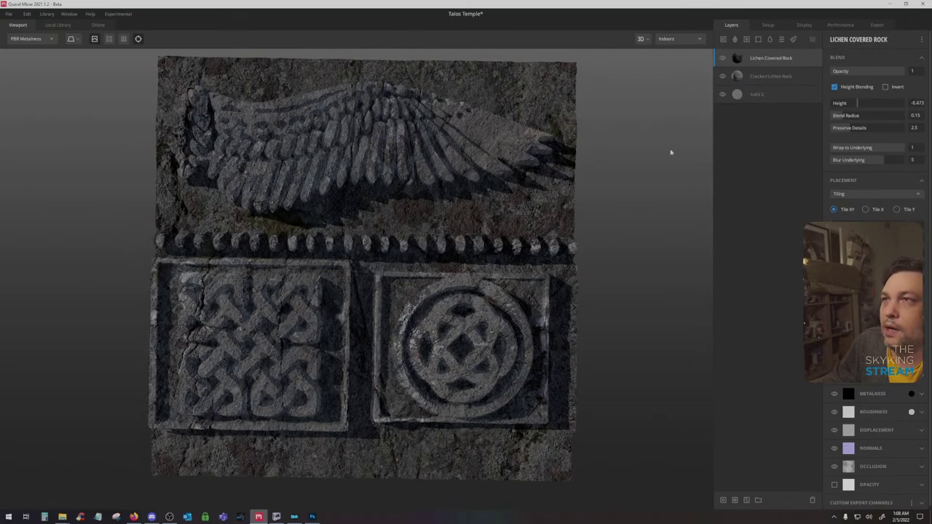
pyautogui.moveTo(430, 180)
pyautogui.mouseDown()
pyautogui.moveTo(422, 202)
pyautogui.moveTo(434, 186)
pyautogui.mouseUp()
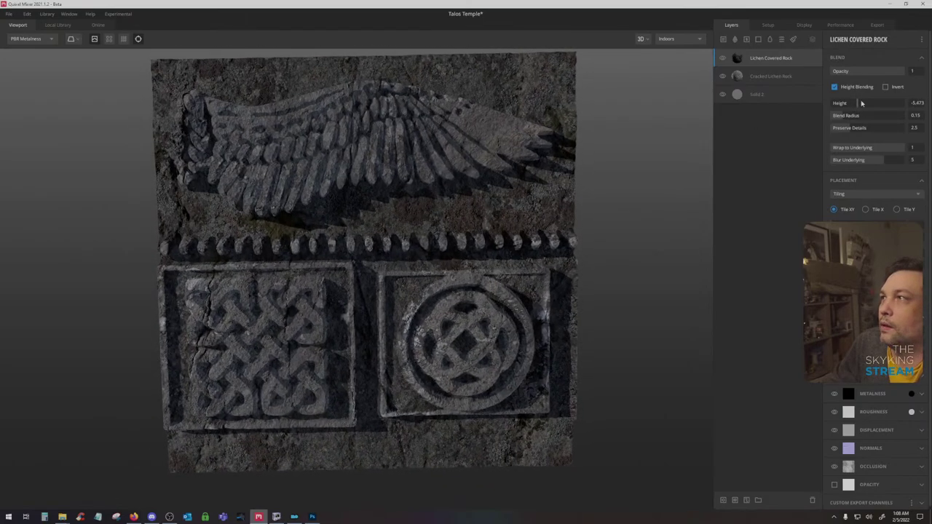
pyautogui.moveTo(856, 102); pyautogui.dragTo(858, 99)
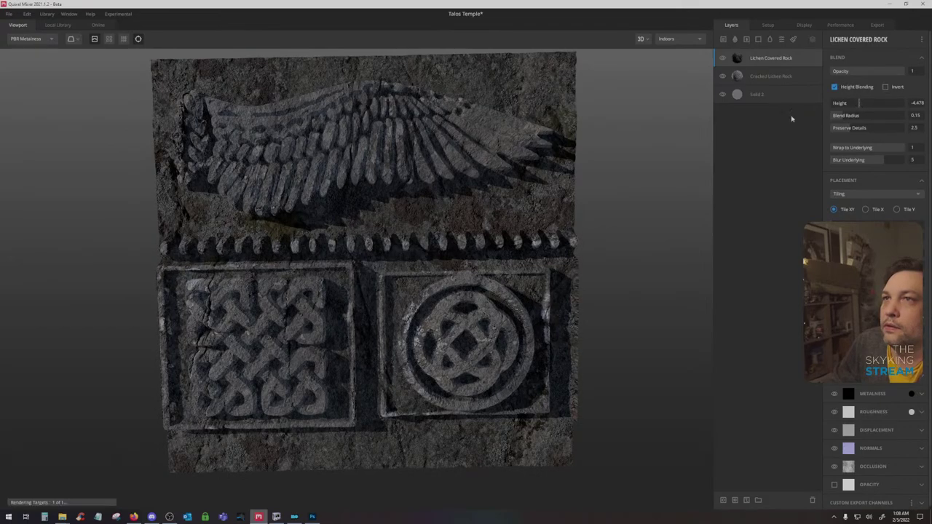
pyautogui.moveTo(655, 182); pyautogui.dragTo(363, 179)
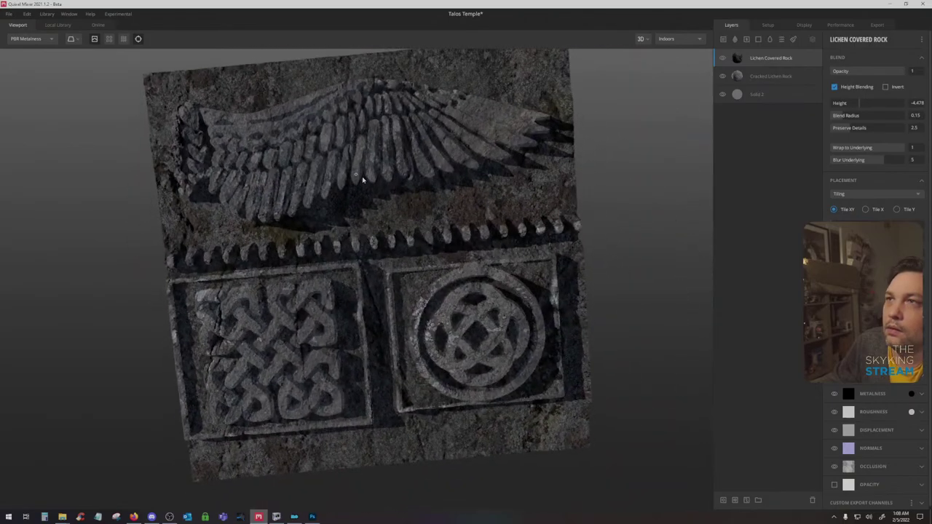
pyautogui.moveTo(442, 177); pyautogui.dragTo(430, 154)
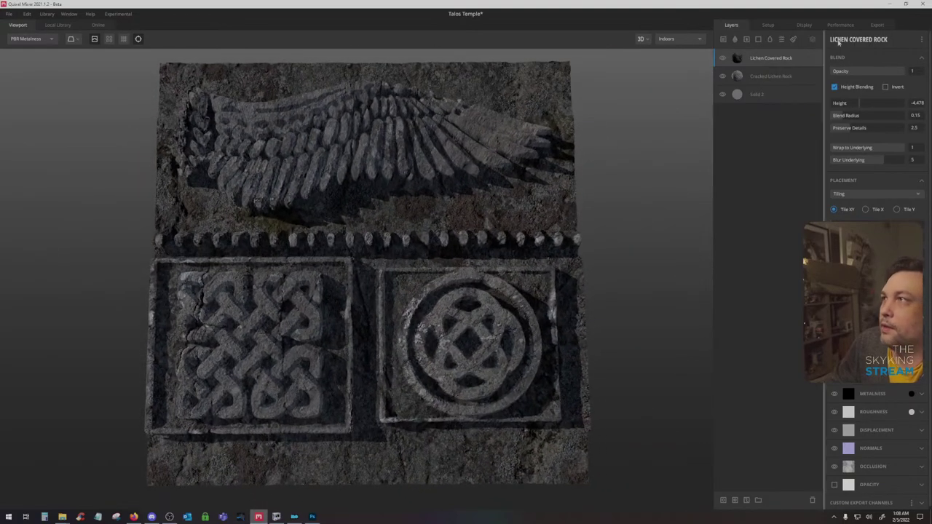
# Name the export asset TalosTrim2 after checking the texture open in Photoshop, and export its metalness maps at 2048 px
pyautogui.click(877, 25)
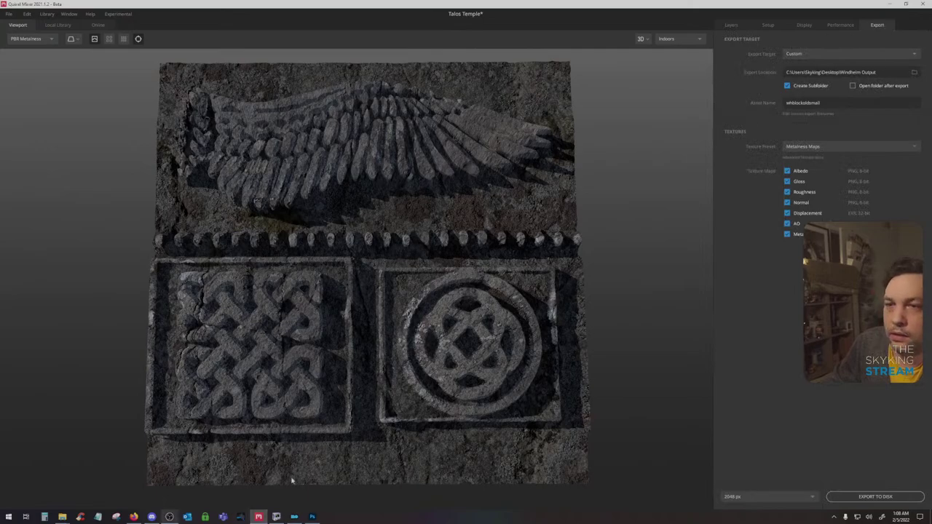
pyautogui.click(312, 516)
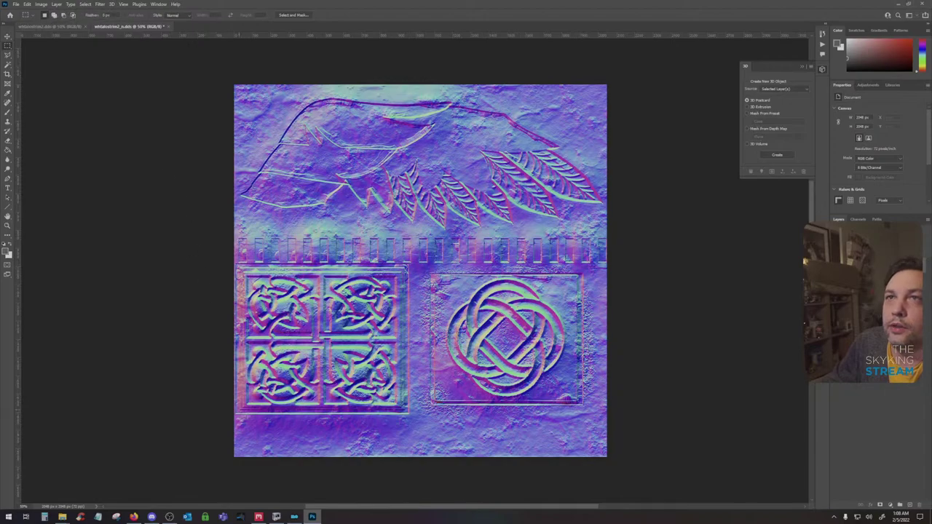
pyautogui.click(257, 517)
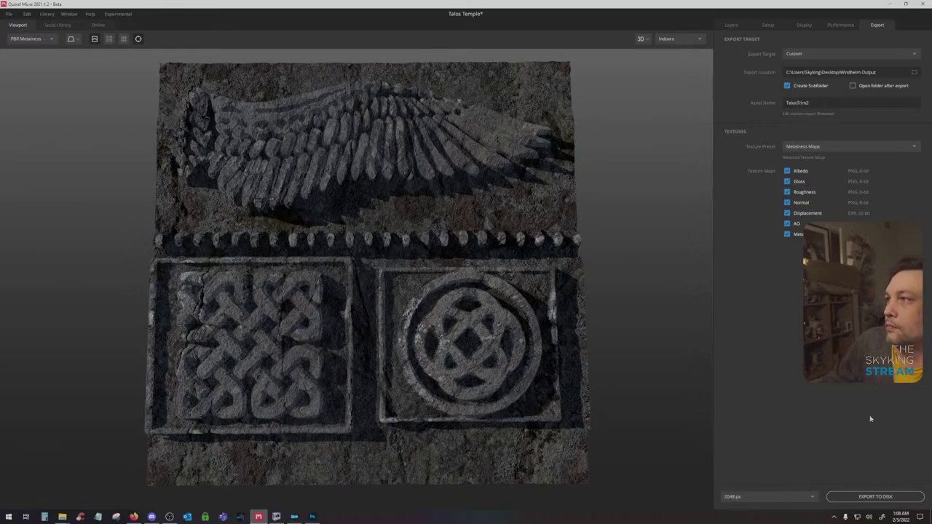
pyautogui.click(866, 498)
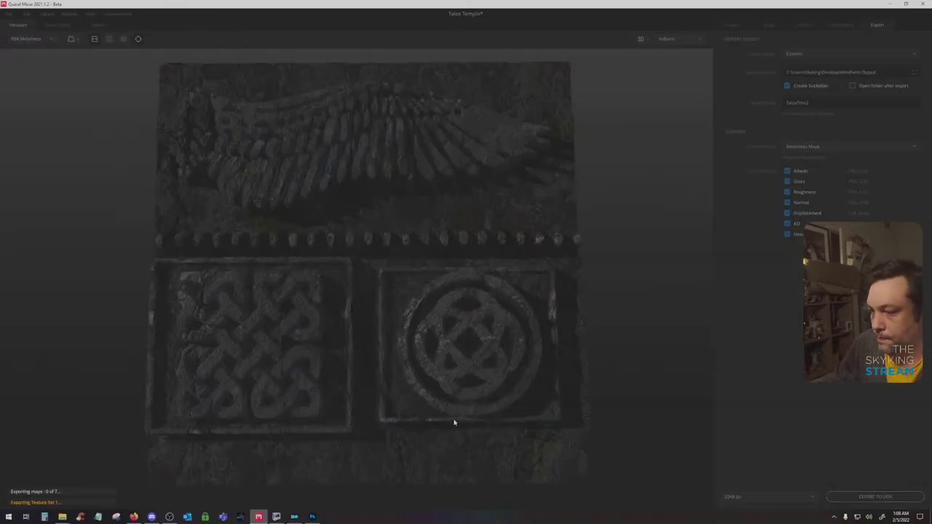
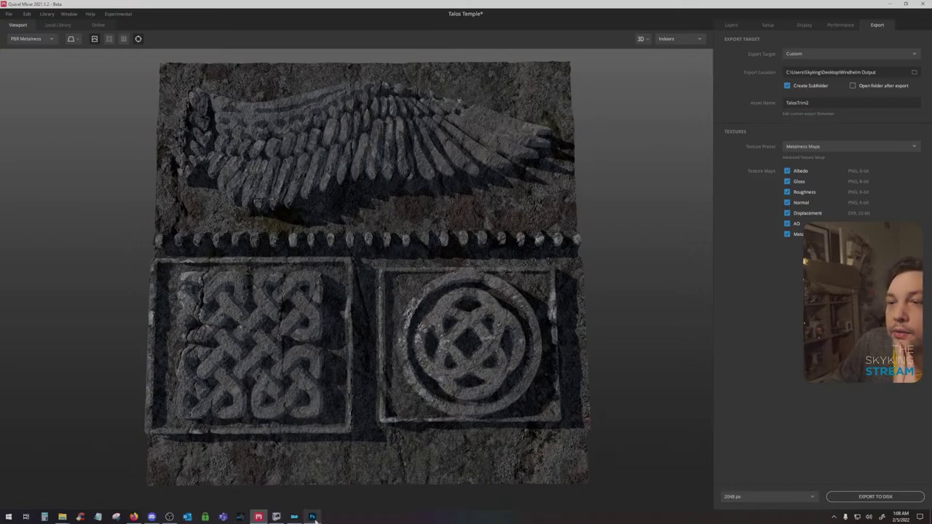
# Bring up whtalostrim2.dds in Photoshop and open the exported TalosTrim2 folder inside Windhelm Output in File Explorer
pyautogui.click(313, 517)
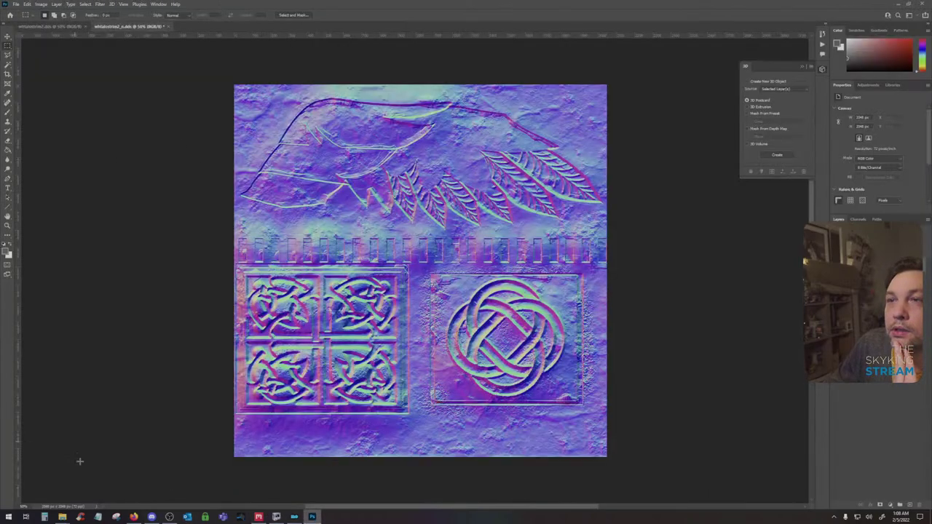
pyautogui.click(51, 26)
pyautogui.click(65, 518)
pyautogui.click(87, 489)
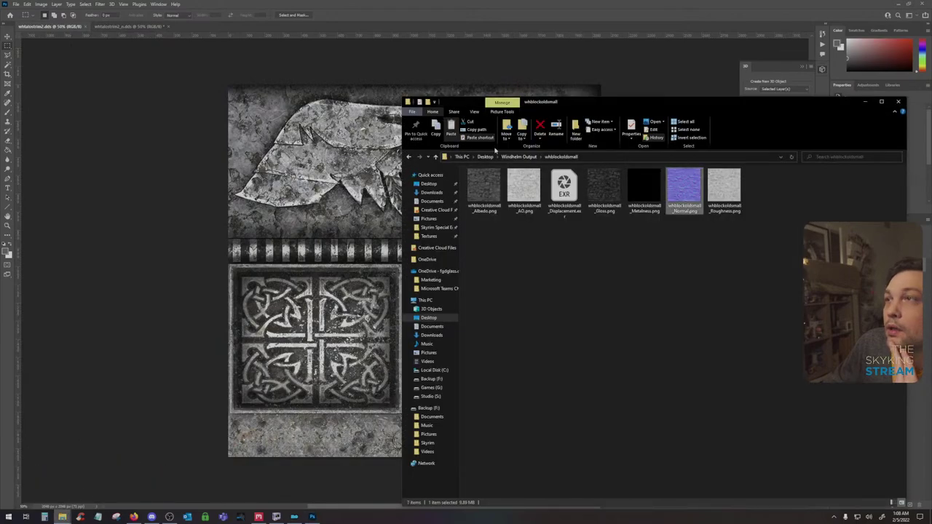
pyautogui.click(408, 157)
pyautogui.click(527, 385)
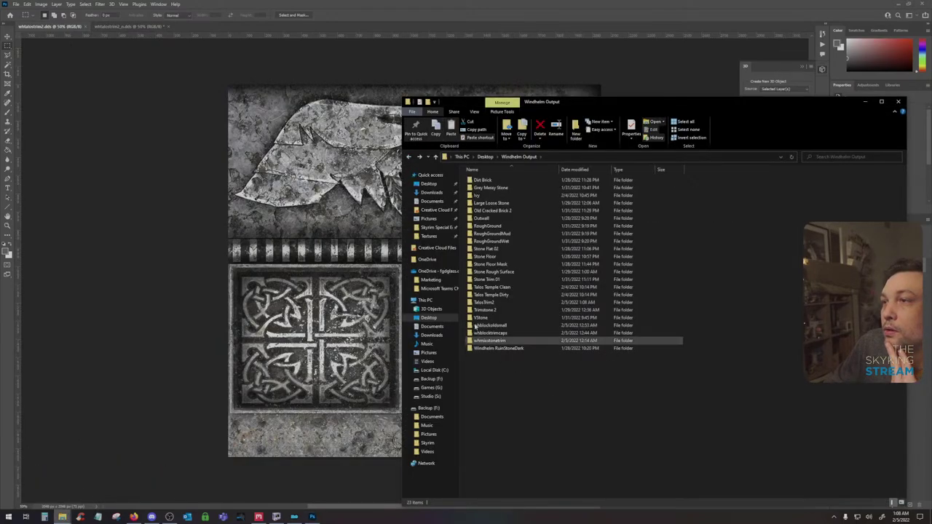
pyautogui.click(509, 303)
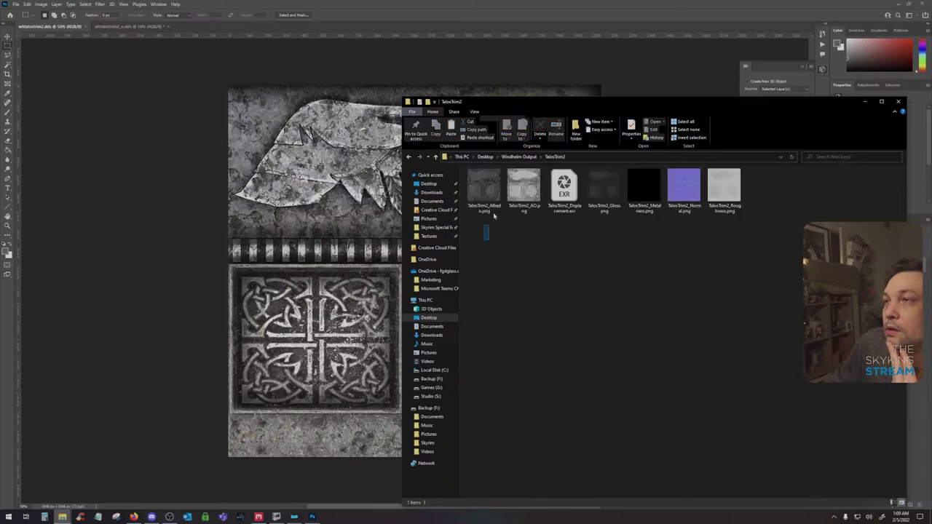
# Place the TalosTrim2 Albedo and AO maps into whtalostrim2.dds and rasterize both placed layers
pyautogui.moveTo(485, 190); pyautogui.dragTo(292, 221)
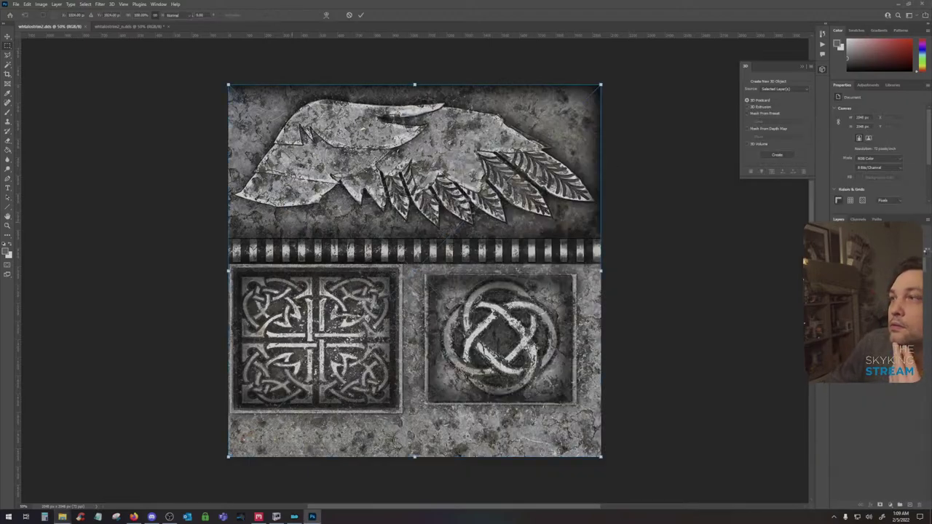
pyautogui.press('Return')
pyautogui.press('Return')
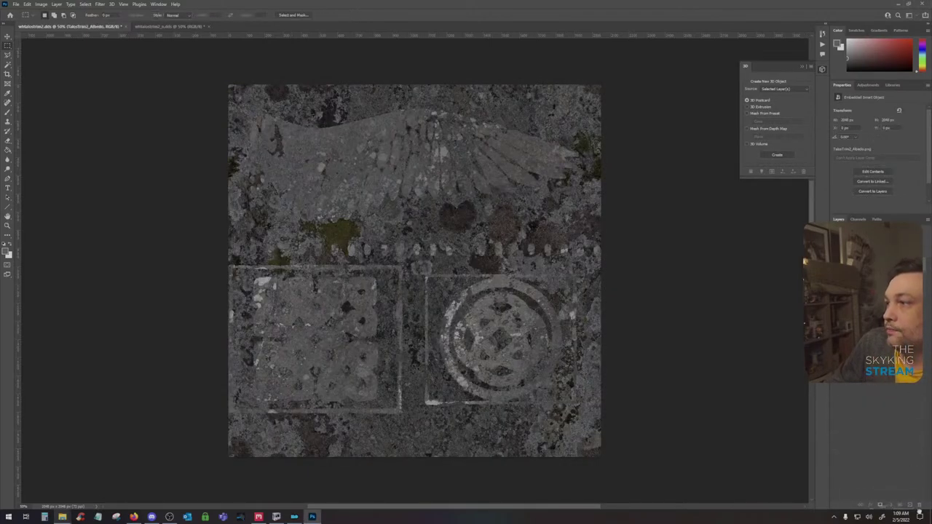
pyautogui.keyDown('shift'); pyautogui.click(897, 291); pyautogui.keyUp('shift')
pyautogui.rightClick(896, 291)
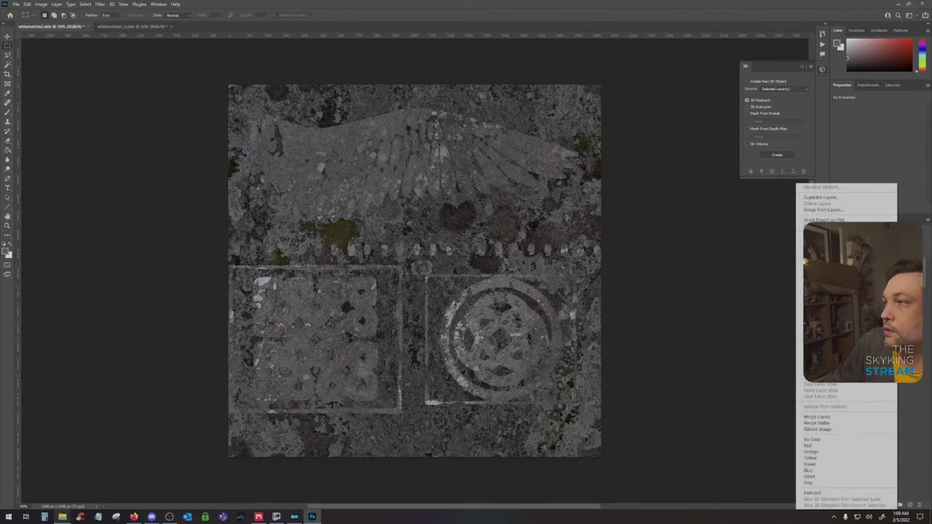
pyautogui.click(804, 325)
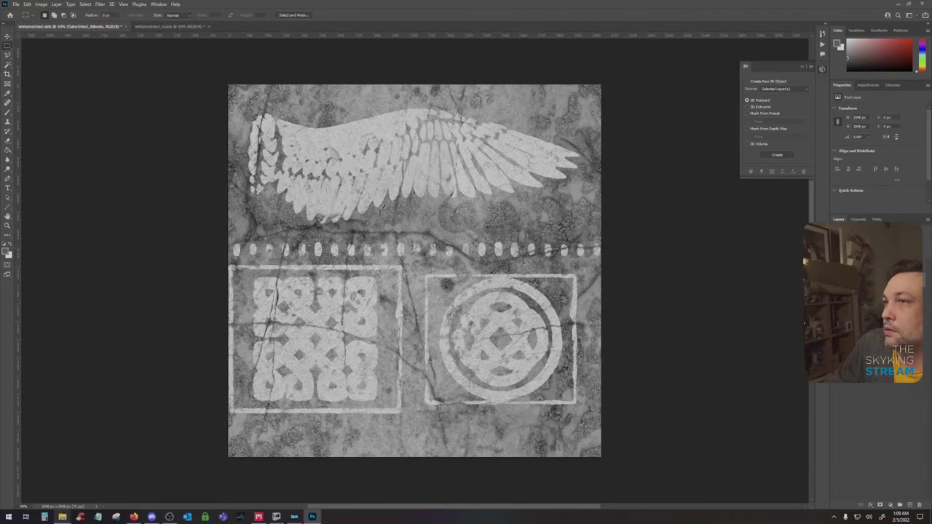
# Darken the AO layer's shadows slightly with Levels and blend it over the albedo in Multiply mode
pyautogui.hotkey('ctrl', 'l')
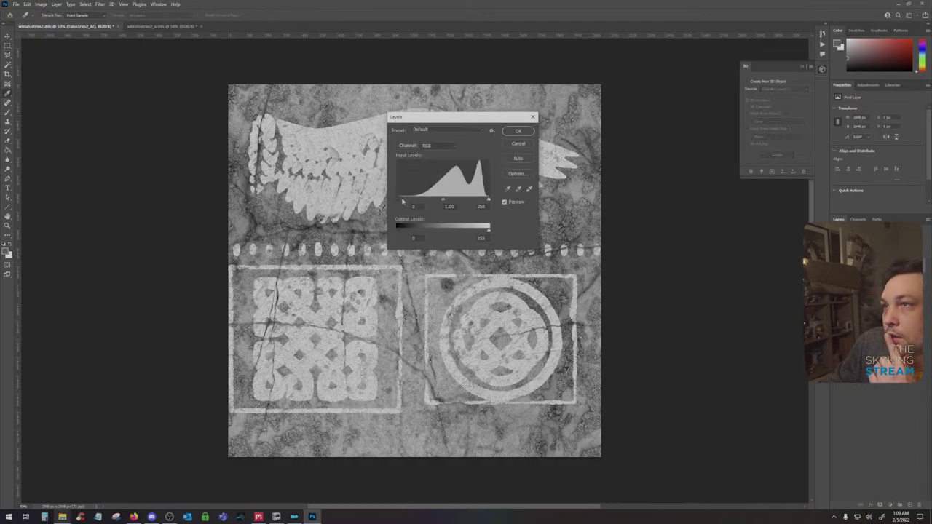
pyautogui.moveTo(399, 201); pyautogui.dragTo(401, 202)
pyautogui.click(517, 131)
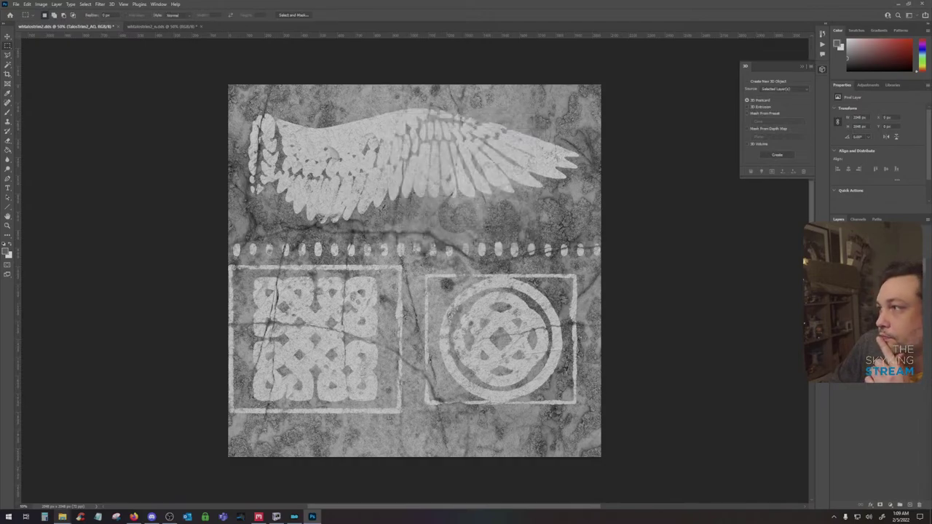
pyautogui.click(856, 235)
pyautogui.click(844, 261)
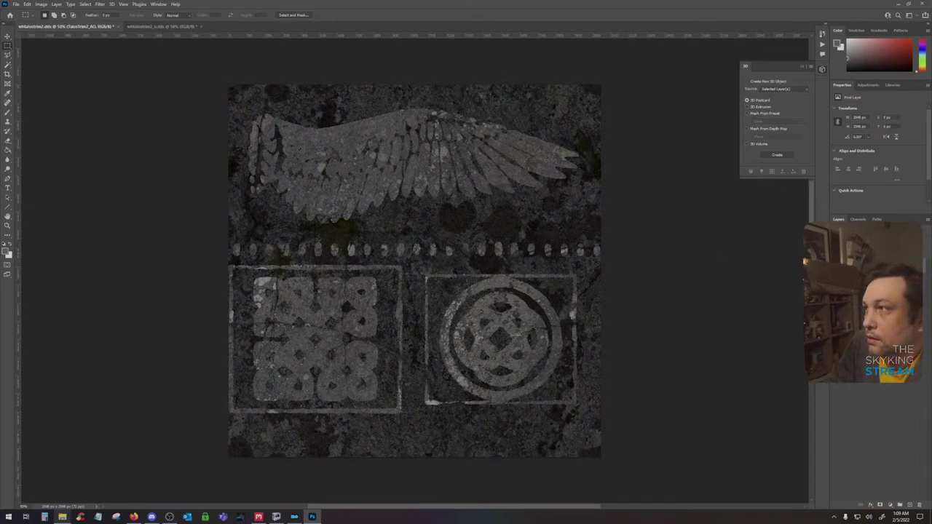
pyautogui.click(837, 253)
pyautogui.click(837, 253)
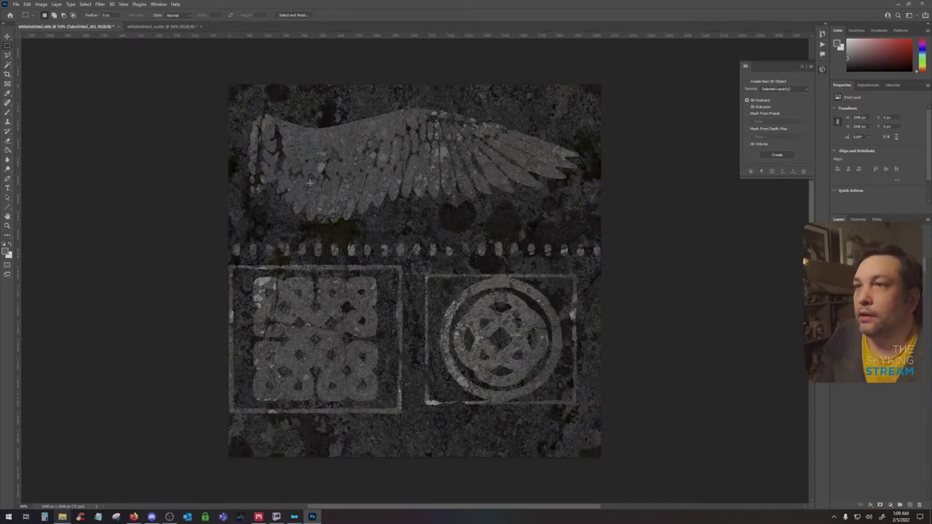
# Flatten the whtalostrim2.dds image and reapply the Unsharp Mask filter
pyautogui.click(70, 4)
pyautogui.moveTo(56, 4)
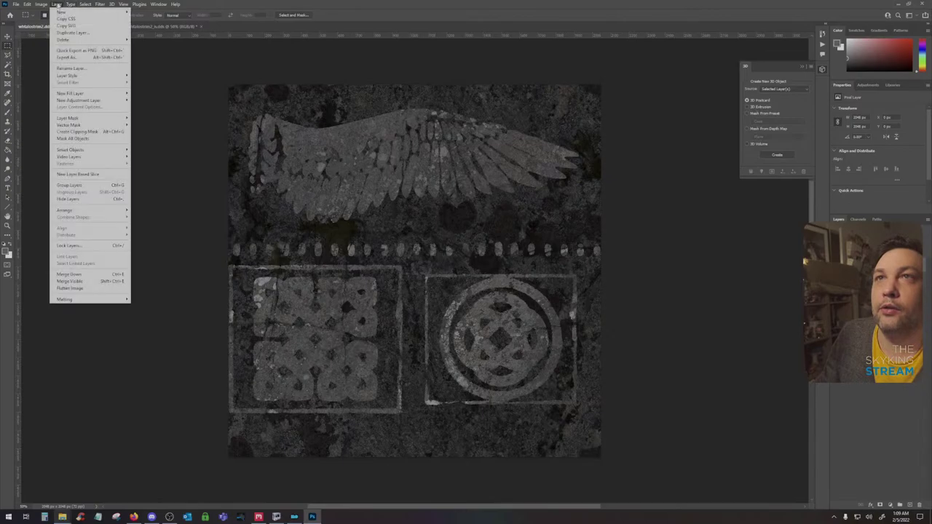
pyautogui.click(73, 289)
pyautogui.click(100, 4)
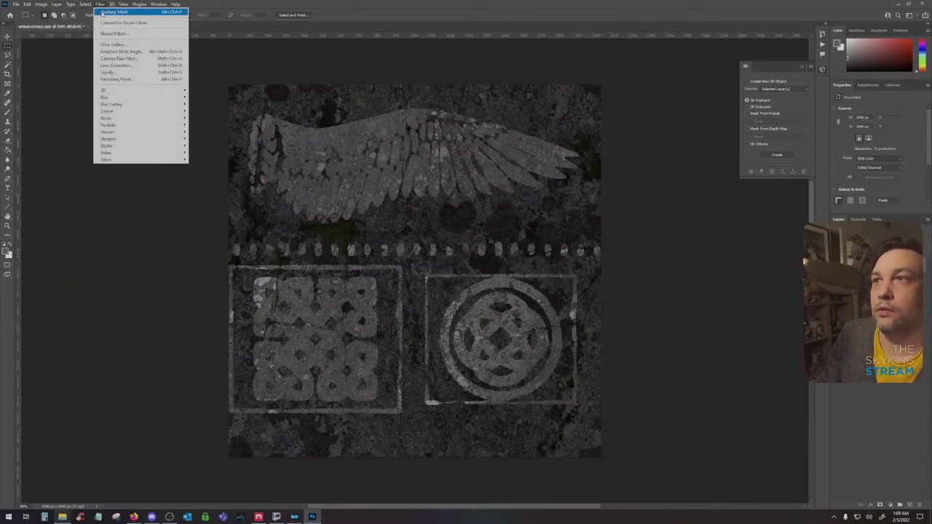
pyautogui.click(102, 5)
# Copy the flattened whtalostrim2.dds image into whtalostrim2_n.dds as a new layer and darken it with Levels
pyautogui.hotkey('ctrl', 'a')
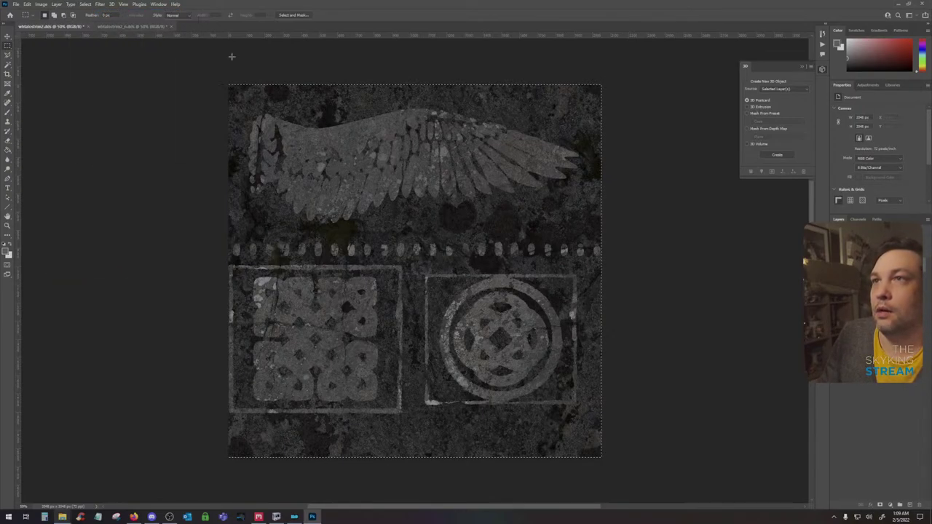
pyautogui.hotkey('ctrl', 'Tab')
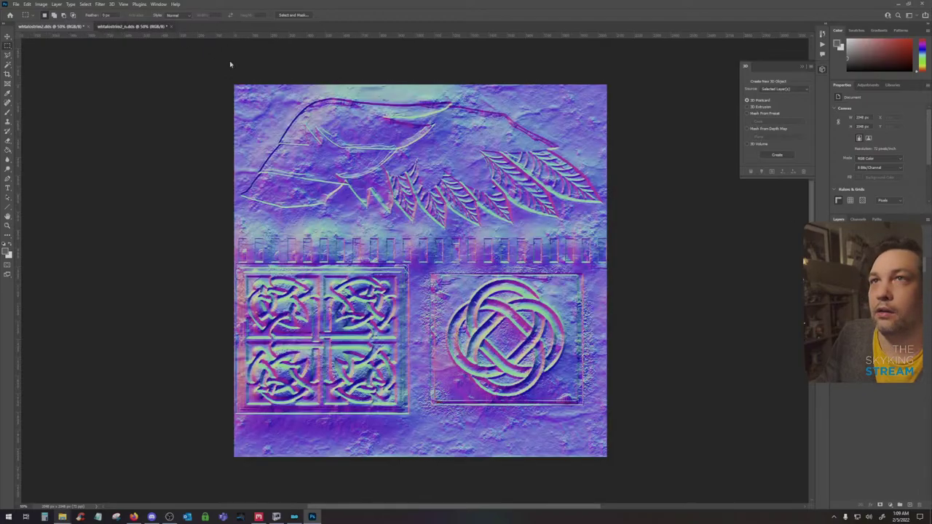
pyautogui.hotkey('ctrl', 'v')
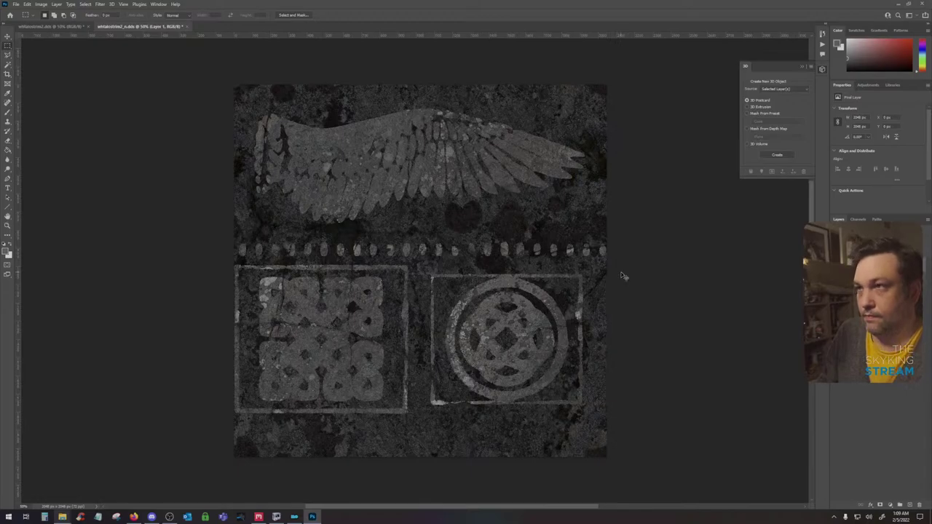
pyautogui.hotkey('ctrl', 'l')
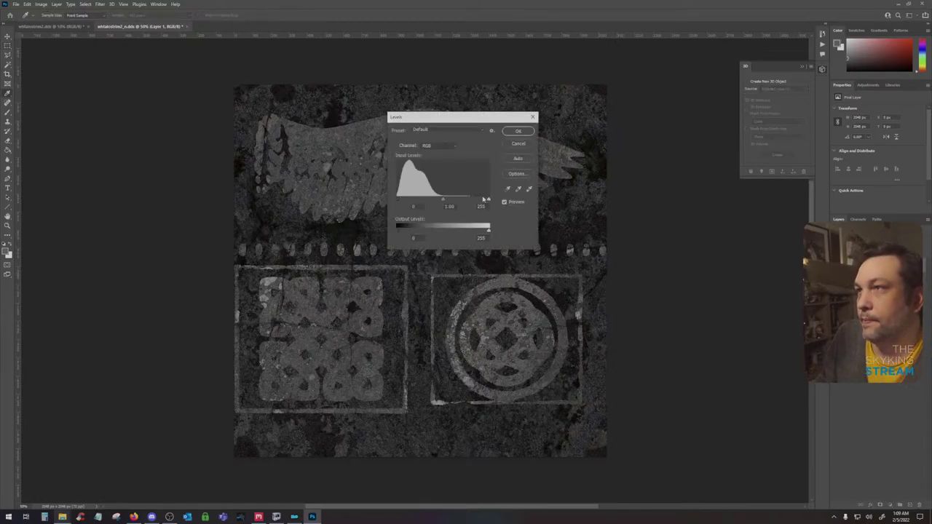
pyautogui.moveTo(487, 202); pyautogui.dragTo(458, 202)
pyautogui.click(525, 132)
# Move the darkened texture from its layer into the Alpha 1 channel of whtalostrim2_n.dds and return to the RGB composite
pyautogui.hotkey('ctrl', 'a')
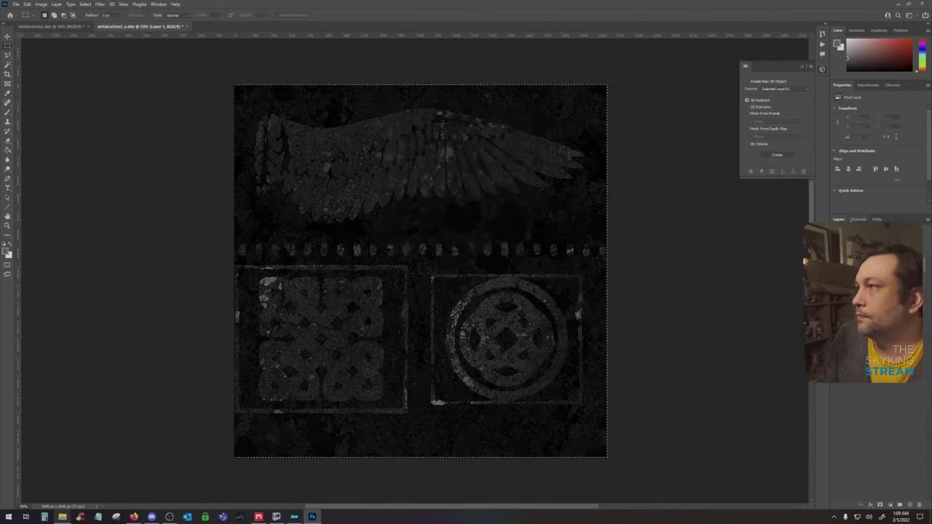
pyautogui.hotkey('ctrl', 'x')
pyautogui.click(858, 219)
pyautogui.click(873, 283)
pyautogui.hotkey('ctrl', 'v')
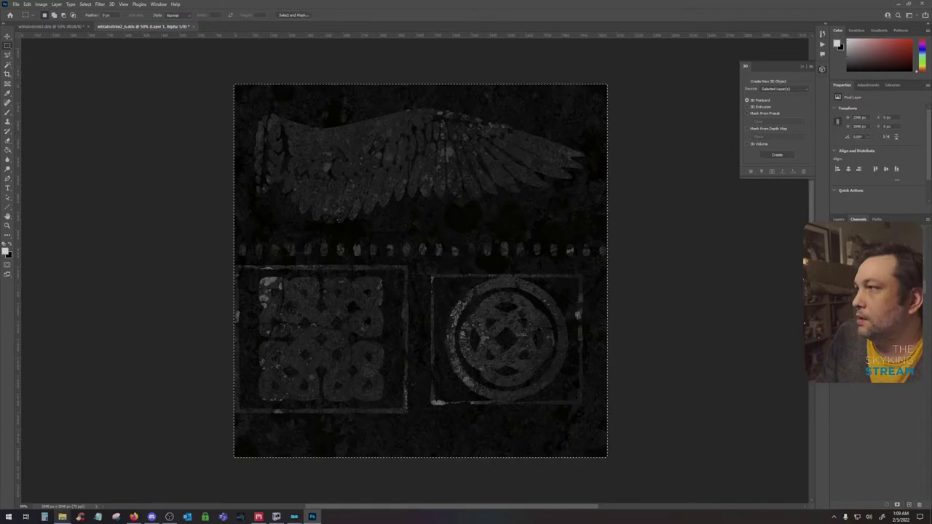
pyautogui.hotkey('ctrl', 'd')
pyautogui.click(873, 232)
# Place TalosTrim2_Normal.png from the TalosTrim2 folder into whtalostrim2_n.dds and rasterize the placed layer
pyautogui.moveTo(62, 516)
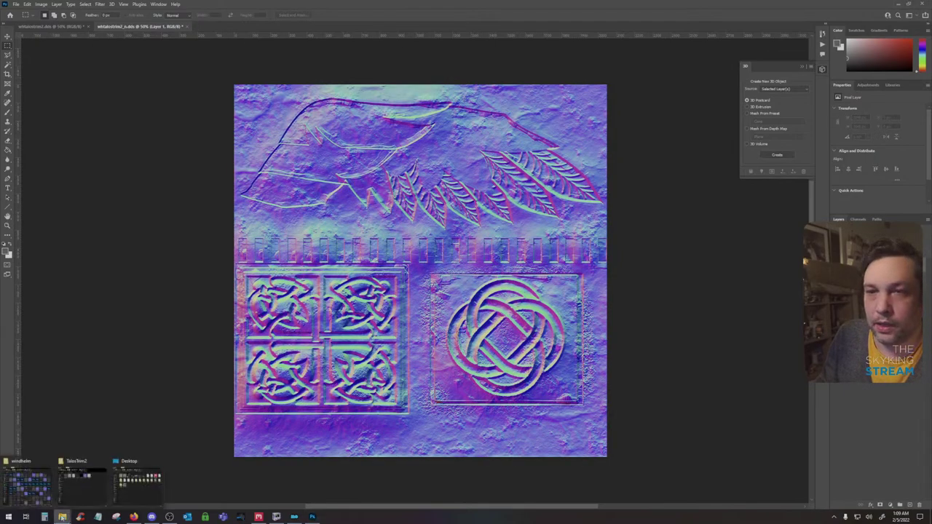
pyautogui.click(32, 491)
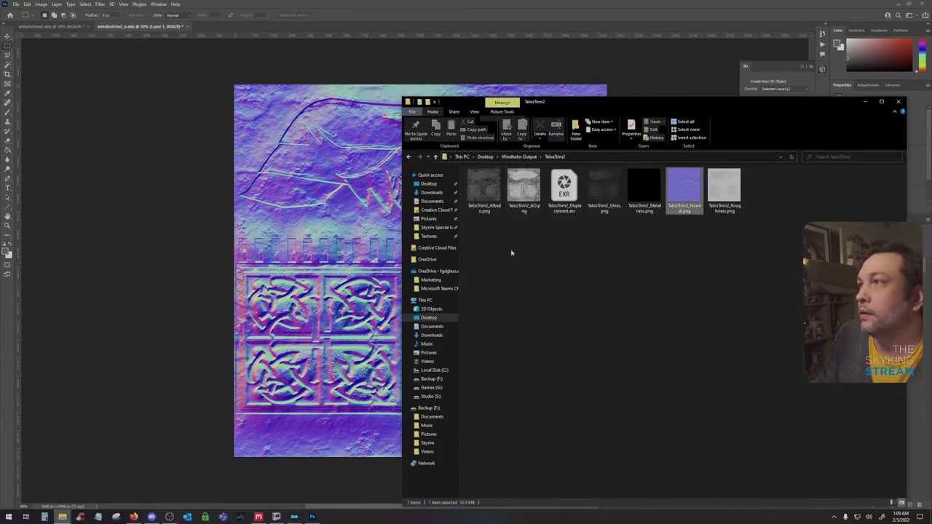
pyautogui.click(343, 250)
pyautogui.press('Return')
pyautogui.press('Return')
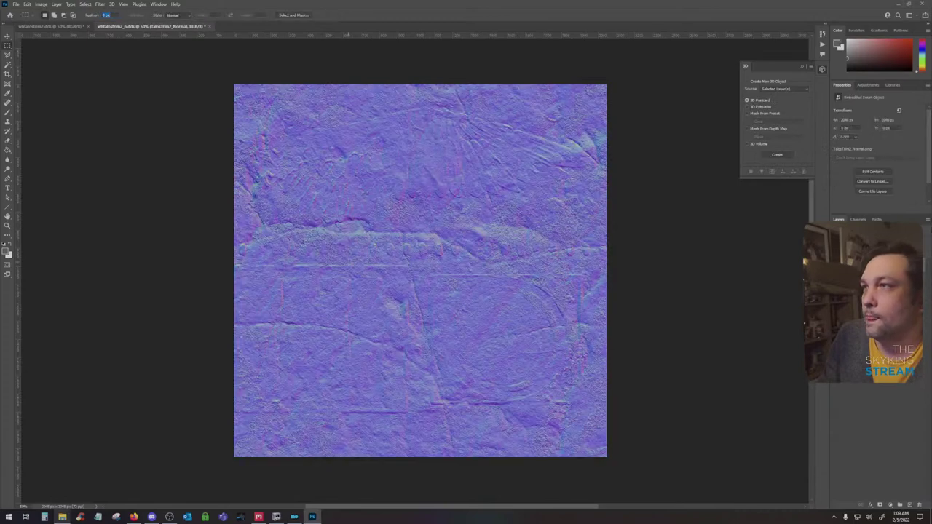
pyautogui.rightClick(900, 265)
pyautogui.click(877, 329)
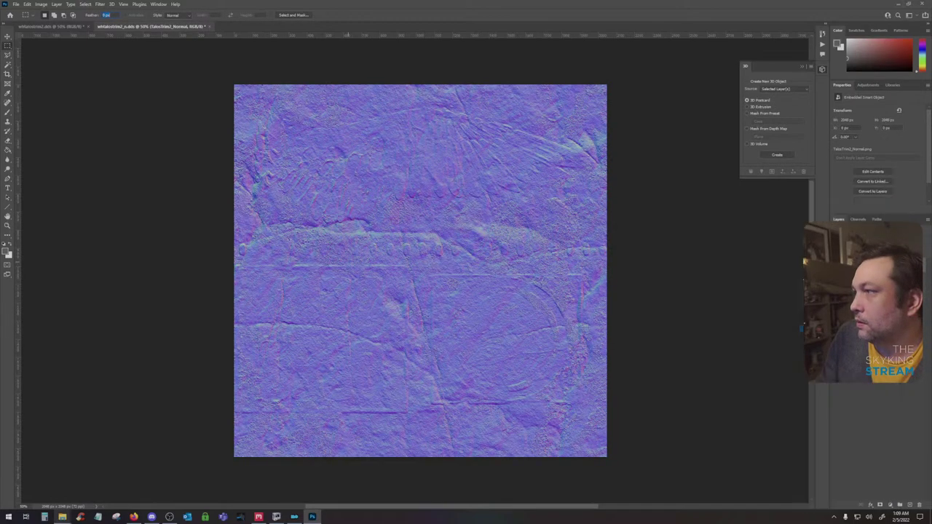
# Duplicate the TalosTrim2_Normal layer, blend the copy over it to strengthen the relief, and merge the two layers
pyautogui.moveTo(890, 269); pyautogui.dragTo(923, 448)
pyautogui.hotkey('ctrl', 'j')
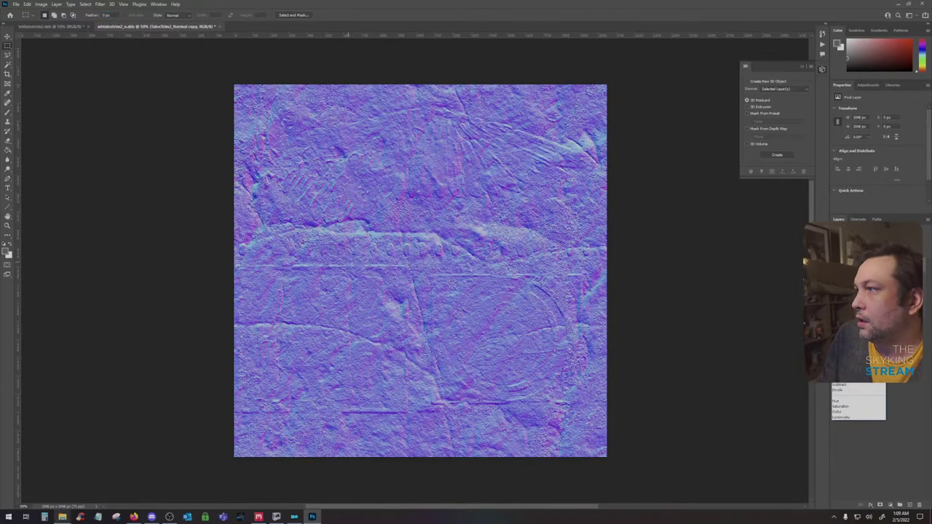
pyautogui.click(841, 330)
pyautogui.keyDown('shift'); pyautogui.click(891, 280); pyautogui.keyUp('shift')
pyautogui.rightClick(901, 277)
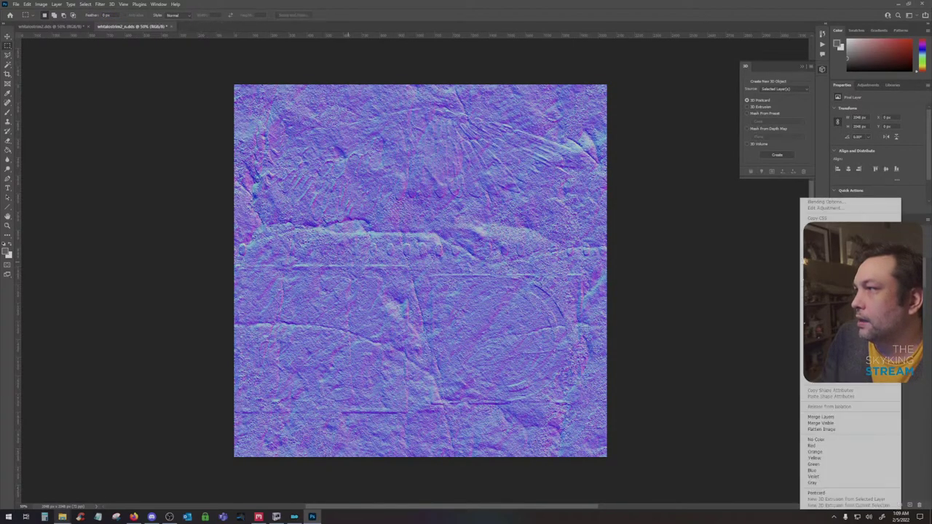
pyautogui.click(837, 417)
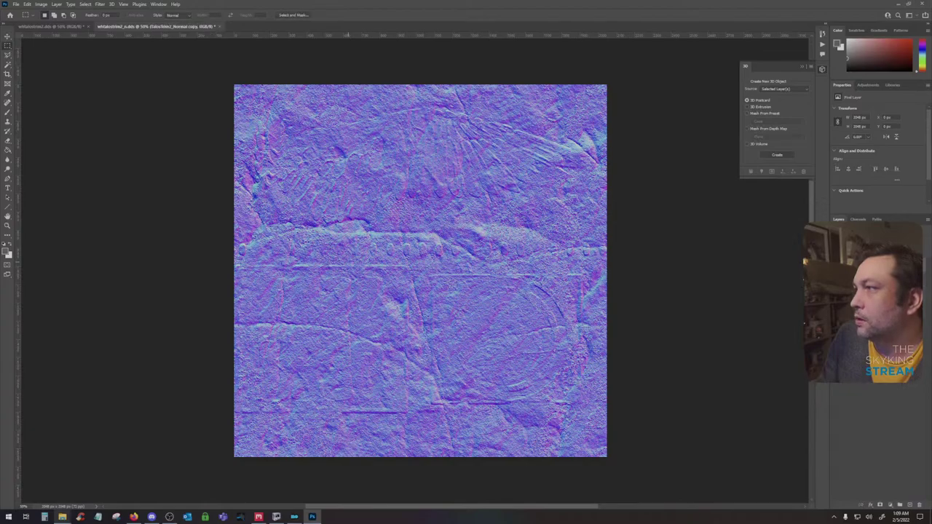
# Delete the emptied Layer 1 from whtalostrim2_n.dds
pyautogui.rightClick(892, 275)
pyautogui.click(851, 302)
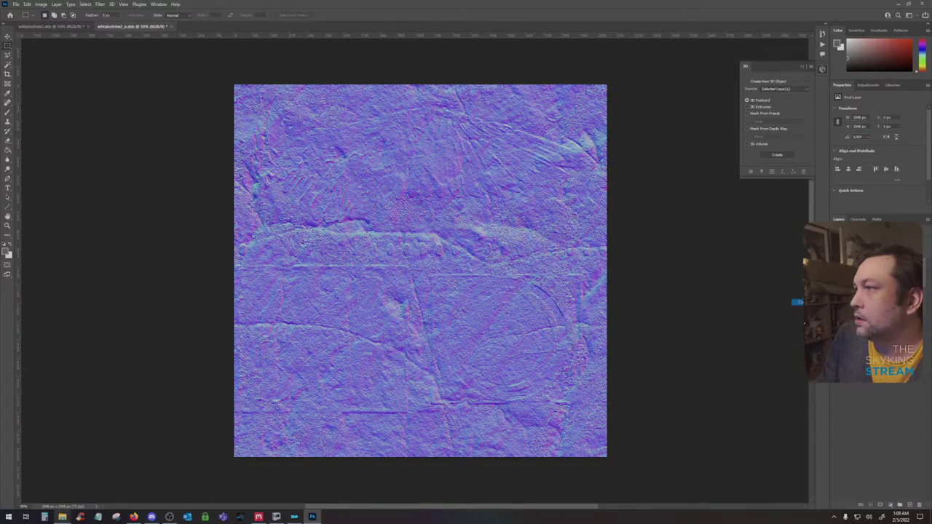
pyautogui.rightClick(892, 275)
pyautogui.click(822, 327)
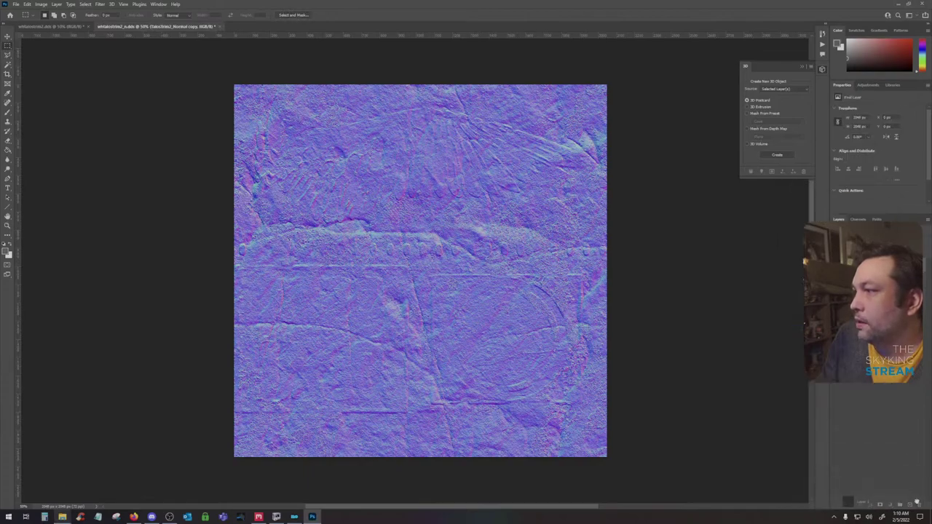
# Invert the green channel of the merged TalosTrim2 normal layer and return to the layers with all RGB channels active
pyautogui.click(858, 220)
pyautogui.click(860, 260)
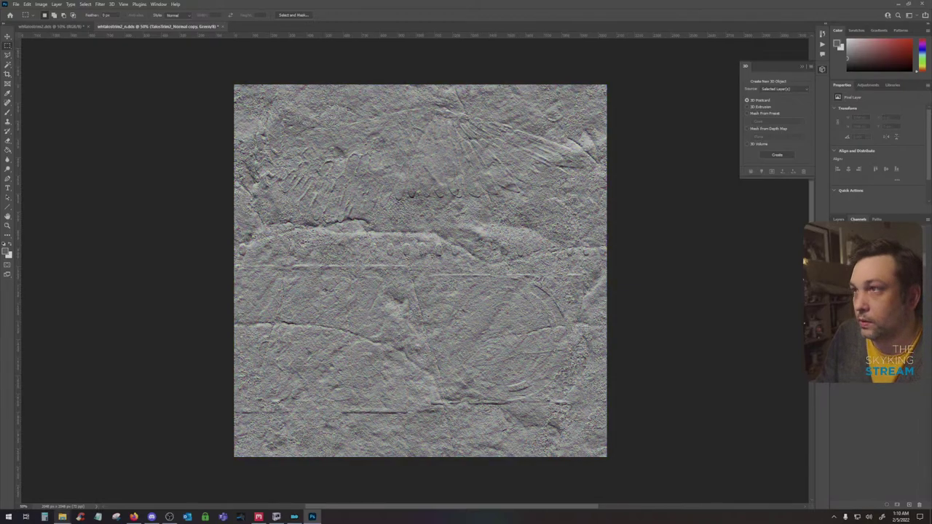
pyautogui.hotkey('ctrl', 'i')
pyautogui.click(860, 231)
pyautogui.click(839, 219)
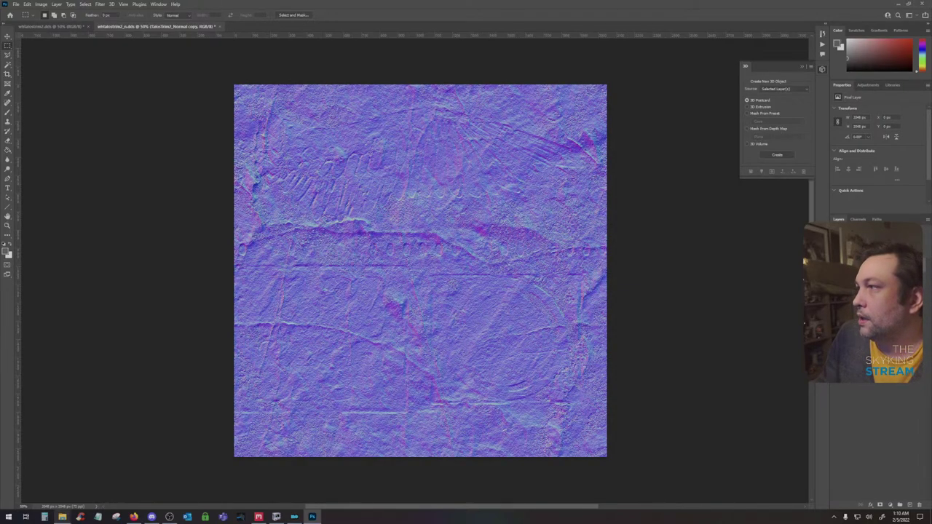
# Try a different blending mode for the new normal layer over the old normal map, comparing it with the layer hidden
pyautogui.click(850, 236)
pyautogui.click(845, 321)
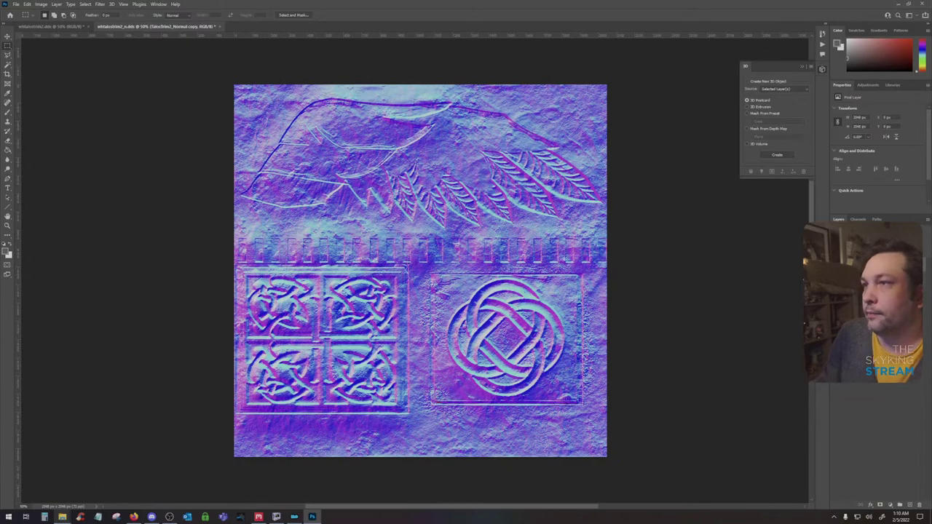
pyautogui.click(835, 254)
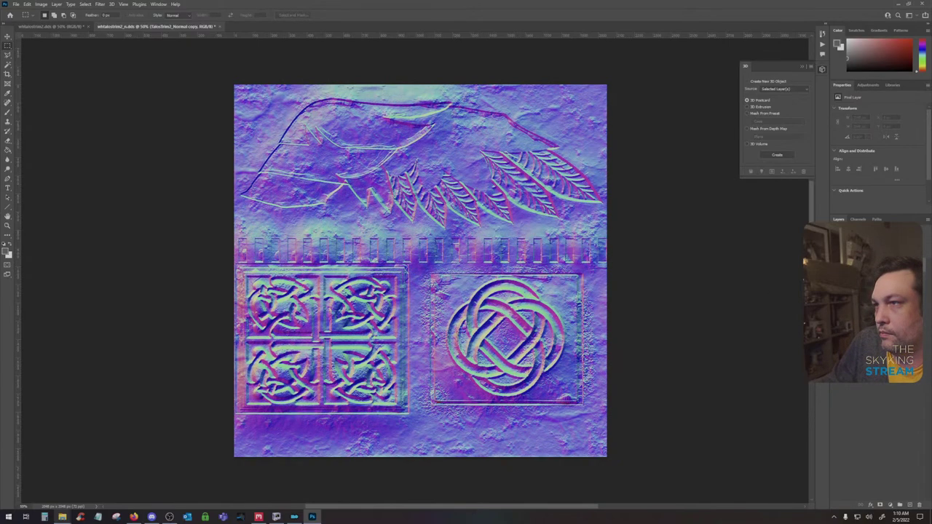
pyautogui.click(835, 254)
pyautogui.hotkey('ctrl', 'shift', 'z')
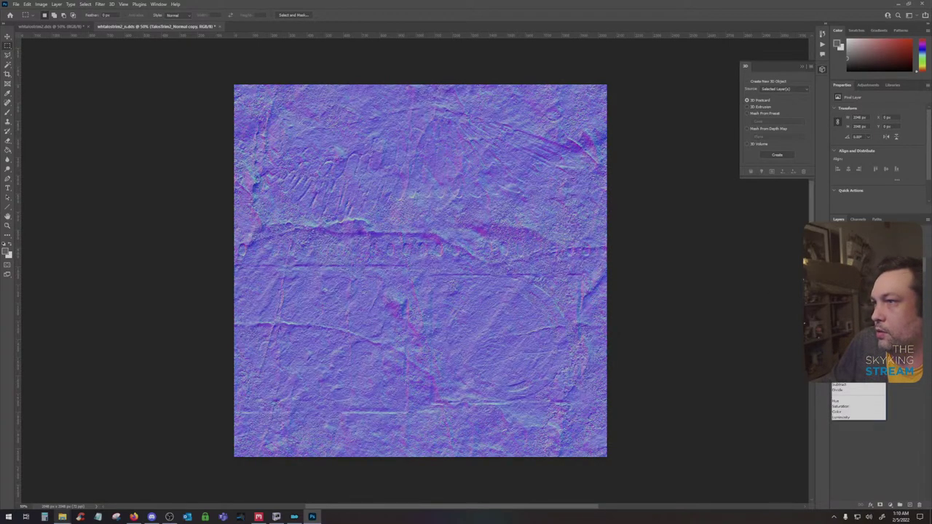
pyautogui.hotkey('ctrl', 'z')
pyautogui.hotkey('ctrl', 'shift', 'z')
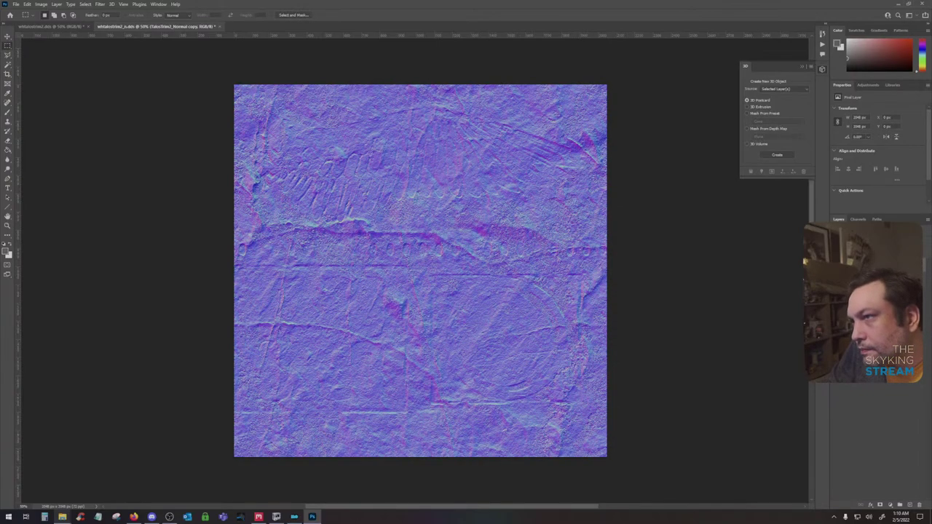
# Compare whtalostrim2.dds with whtalostrim2_n.dds and try the darkened texture as a layer in the normal map file
pyautogui.click(44, 27)
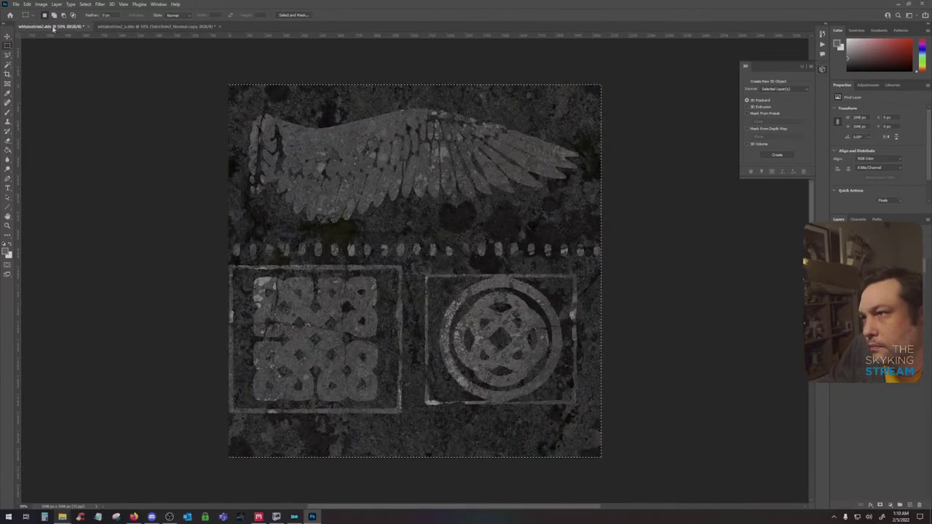
pyautogui.click(151, 27)
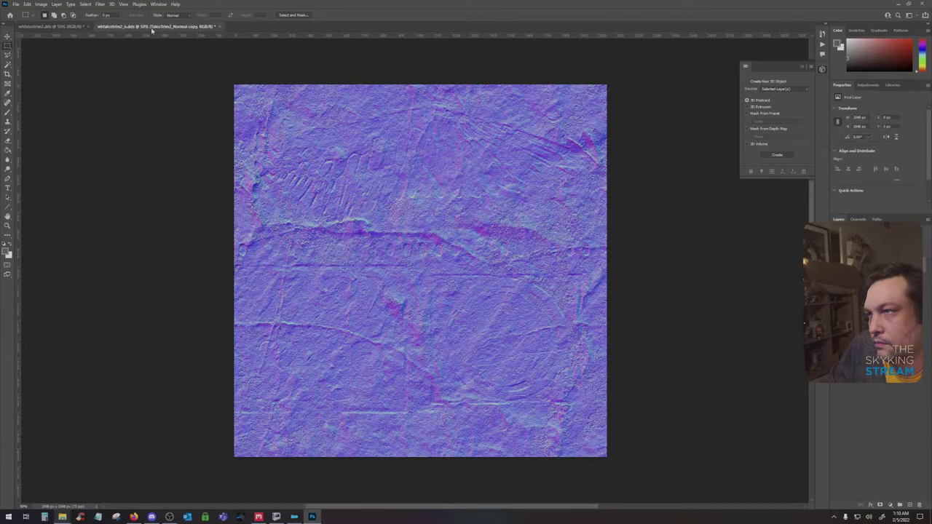
pyautogui.click(73, 27)
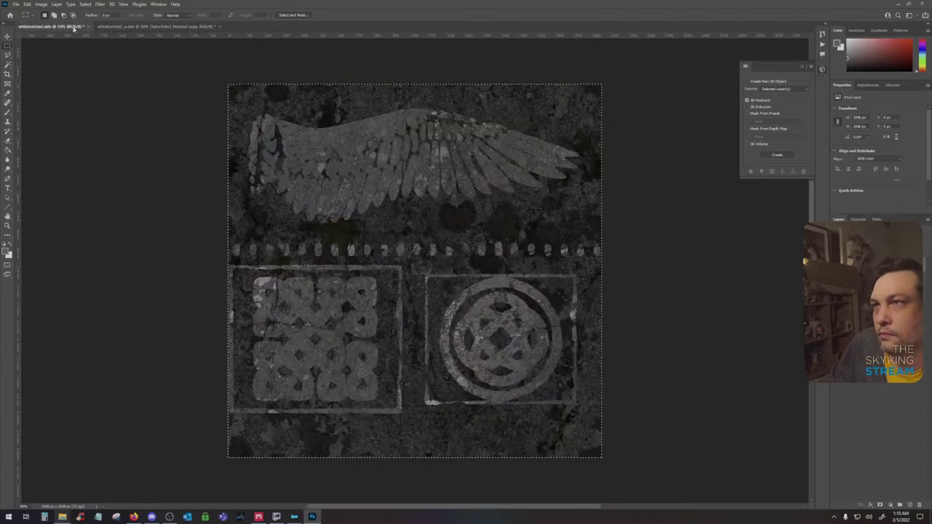
pyautogui.click(183, 27)
pyautogui.hotkey('ctrl', 'v')
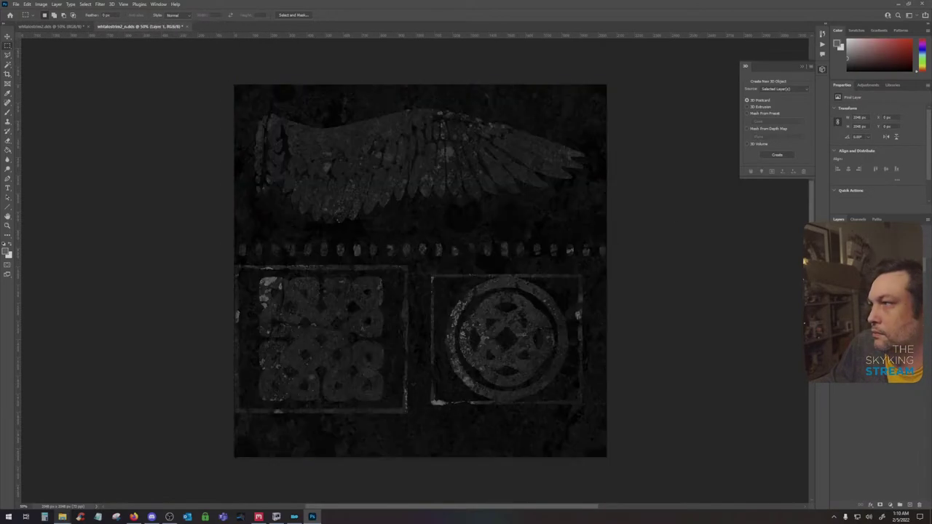
pyautogui.click(836, 256)
pyautogui.click(836, 255)
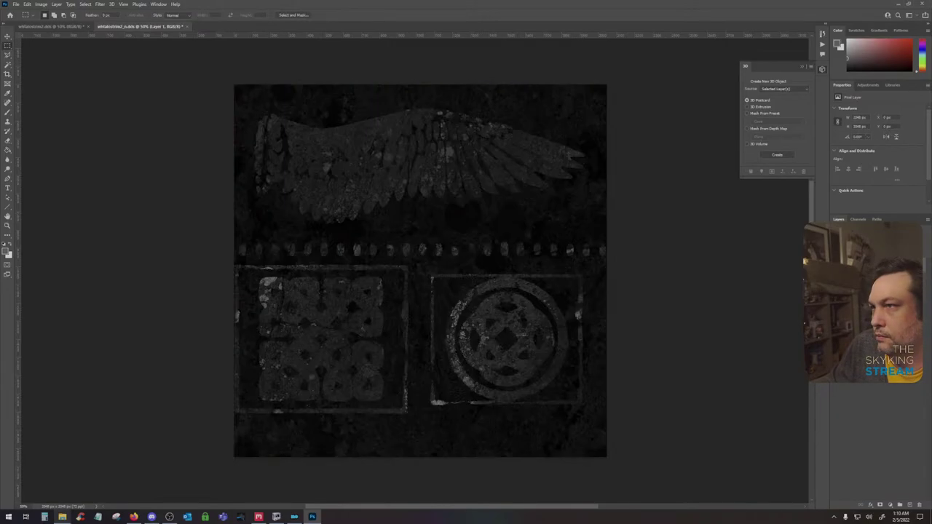
pyautogui.click(836, 255)
pyautogui.click(836, 256)
# Try changing the blending mode of the TalosTrim2_Normal copy layer while comparing it with the darkened texture layer
pyautogui.hotkey('ctrl', 'z')
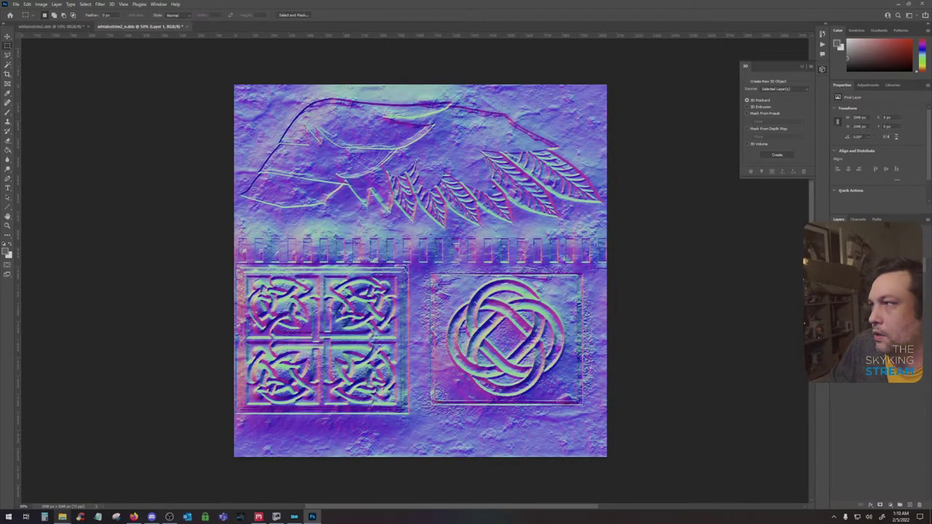
pyautogui.hotkey('ctrl', 'shift', 'z')
pyautogui.click(866, 270)
pyautogui.click(857, 237)
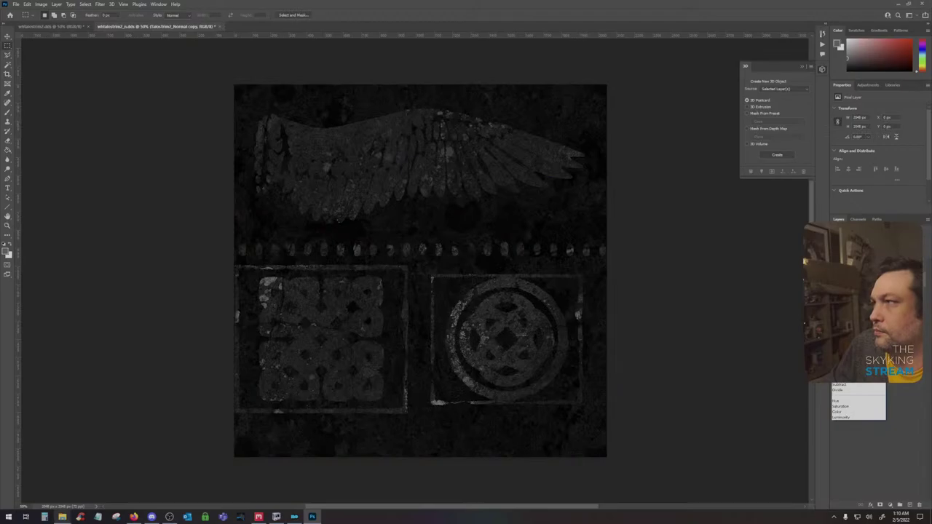
pyautogui.click(843, 329)
pyautogui.click(834, 256)
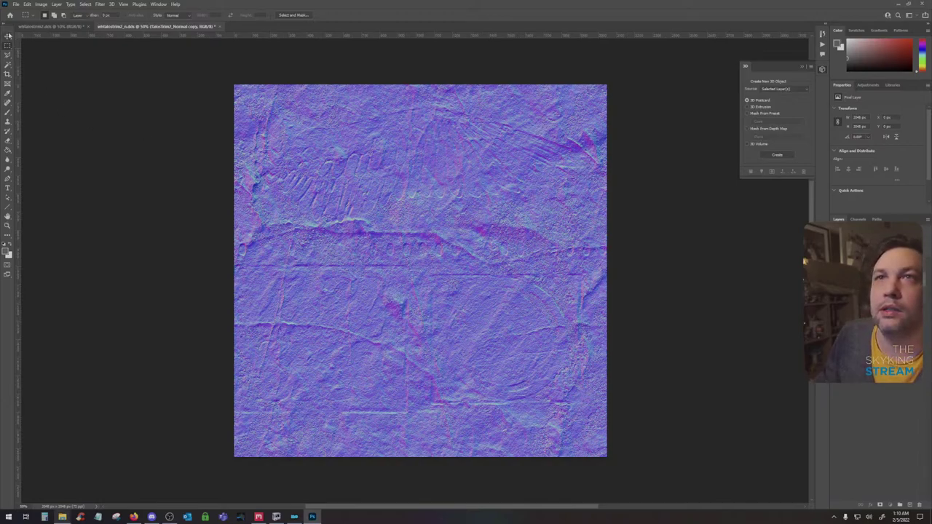
# Save whtalostrim2_n.dds as Color + Alpha with BC7 8bpp Fine (Linear, DX11+) compression and auto-generated mip maps
pyautogui.click(8, 55)
pyautogui.hotkey('ctrl', 's')
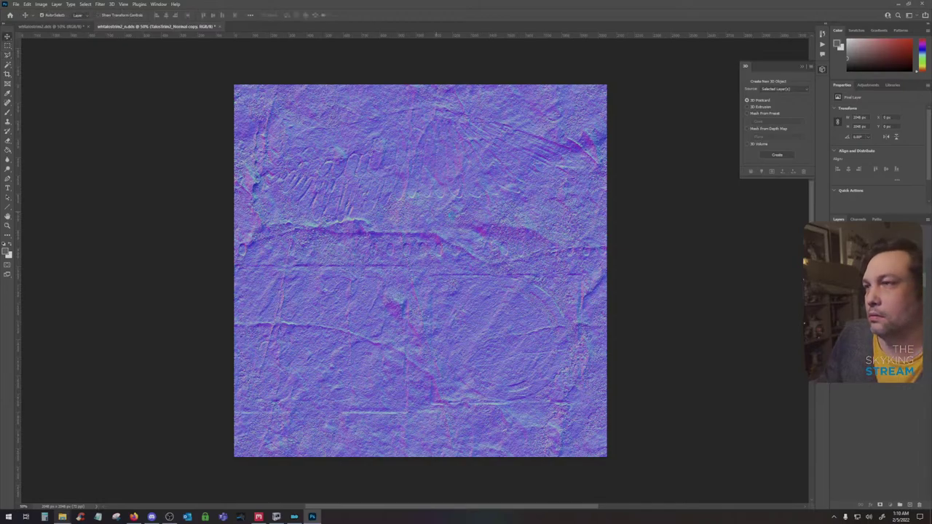
pyautogui.click(449, 158)
pyautogui.click(449, 170)
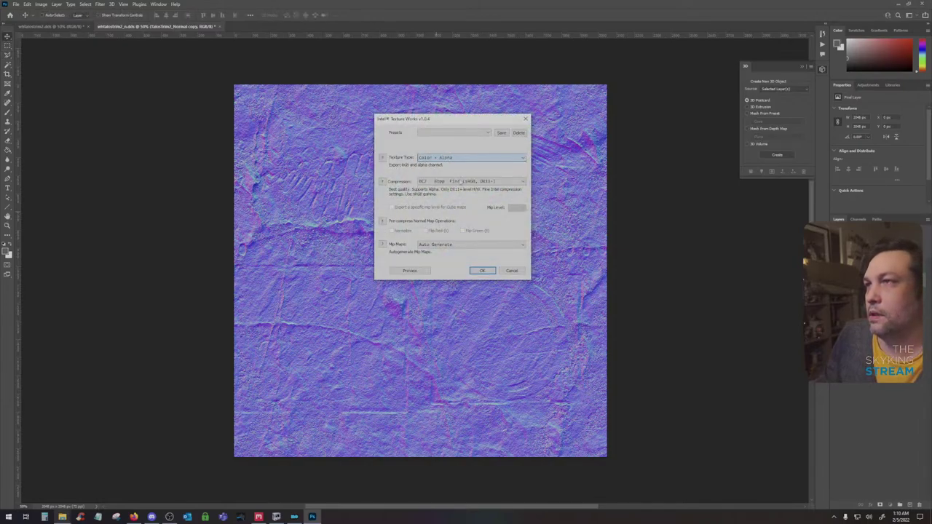
pyautogui.click(467, 182)
pyautogui.click(466, 214)
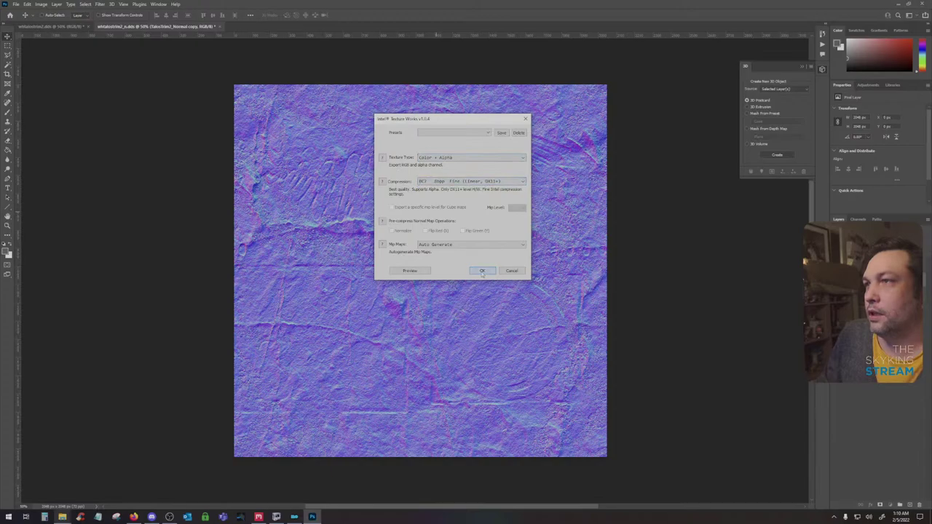
pyautogui.click(481, 270)
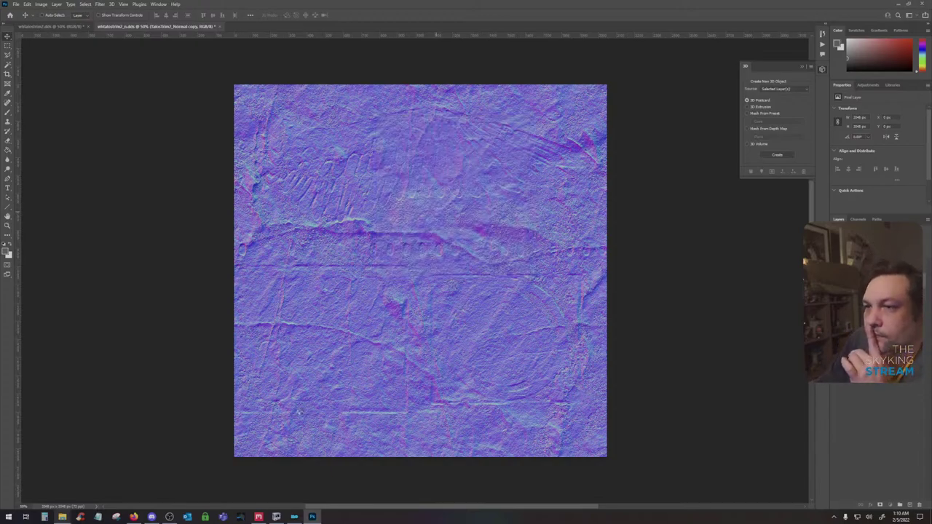
pyautogui.click(294, 517)
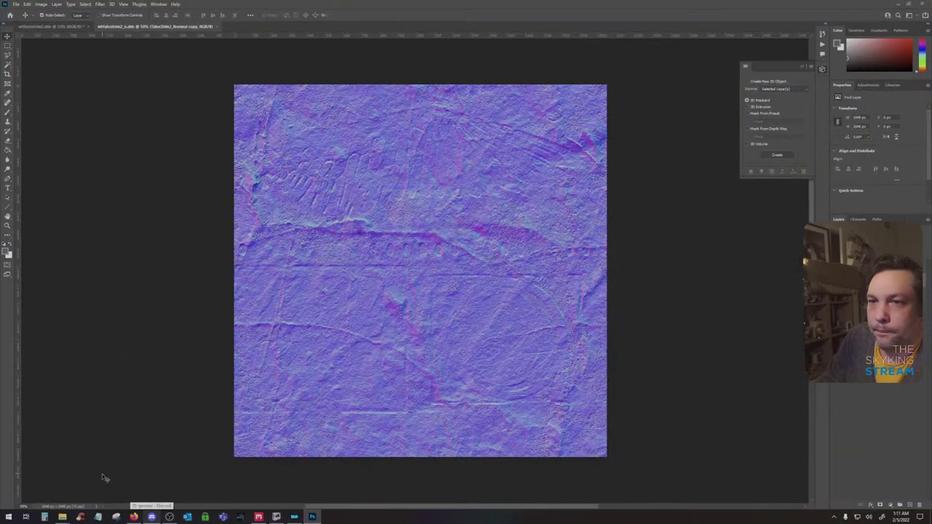
pyautogui.click(136, 518)
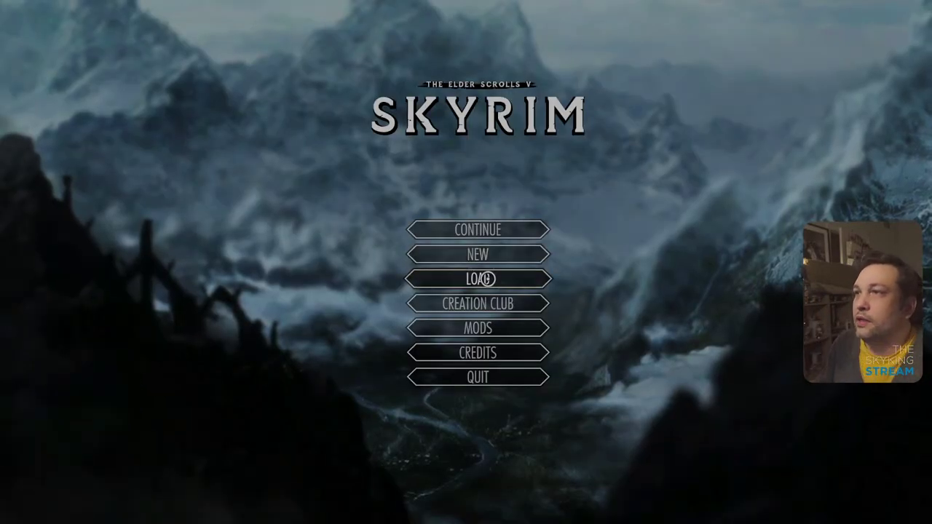
# Load the last saved game and inspect the Talos temple's stonework and trim carvings from around the entrance
pyautogui.click(441, 229)
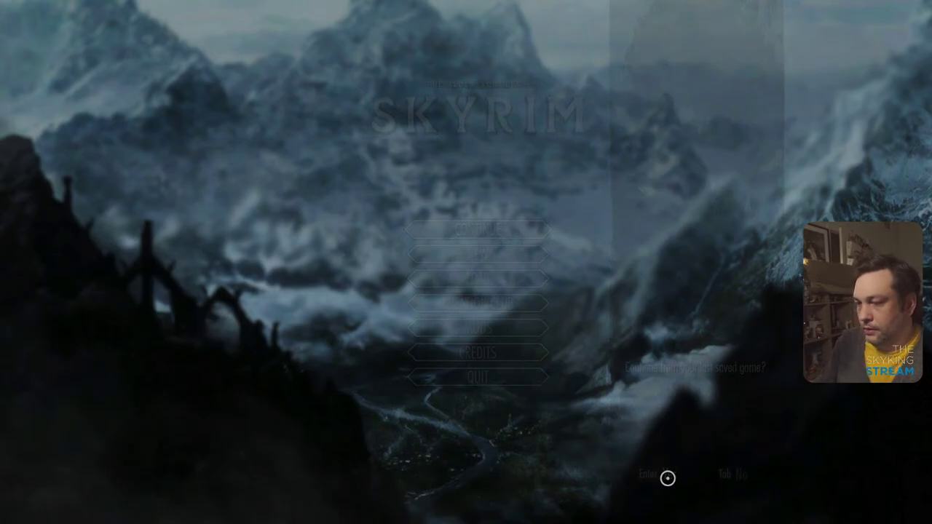
pyautogui.click(667, 478)
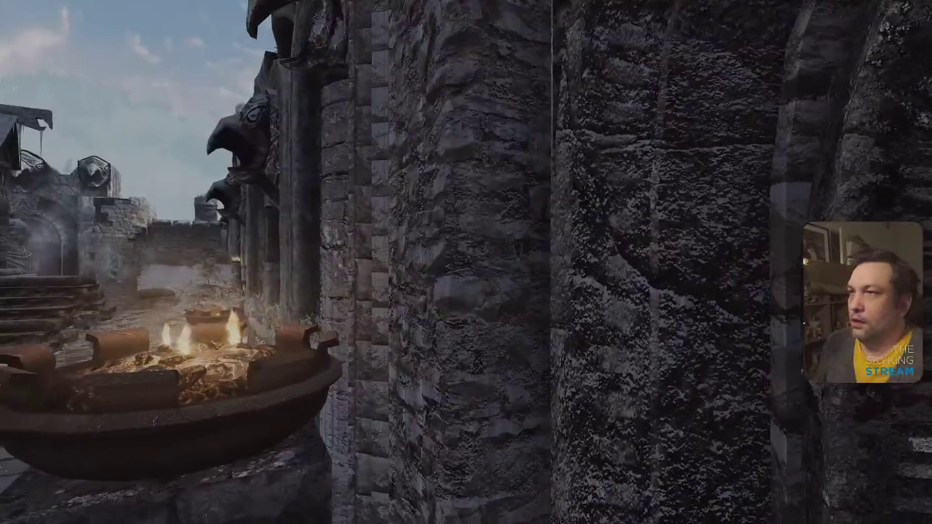
pyautogui.press('w')
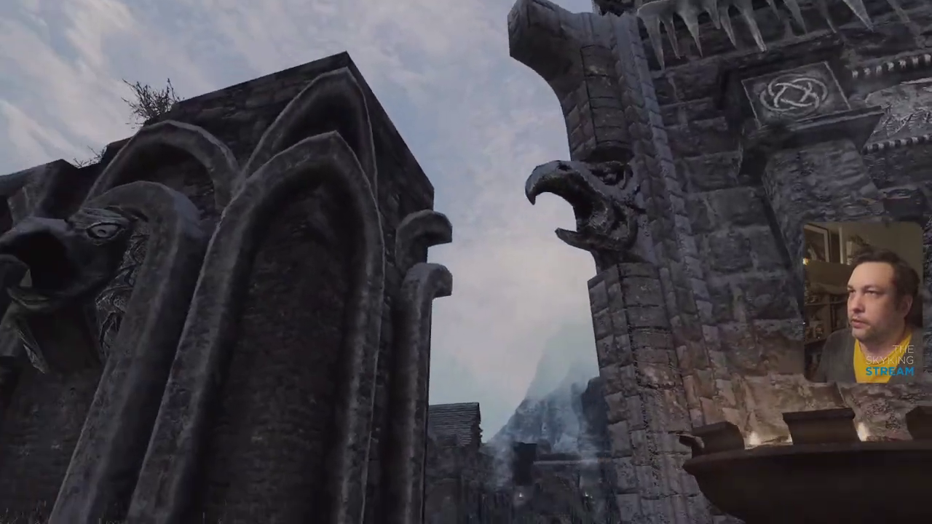
pyautogui.press('d')
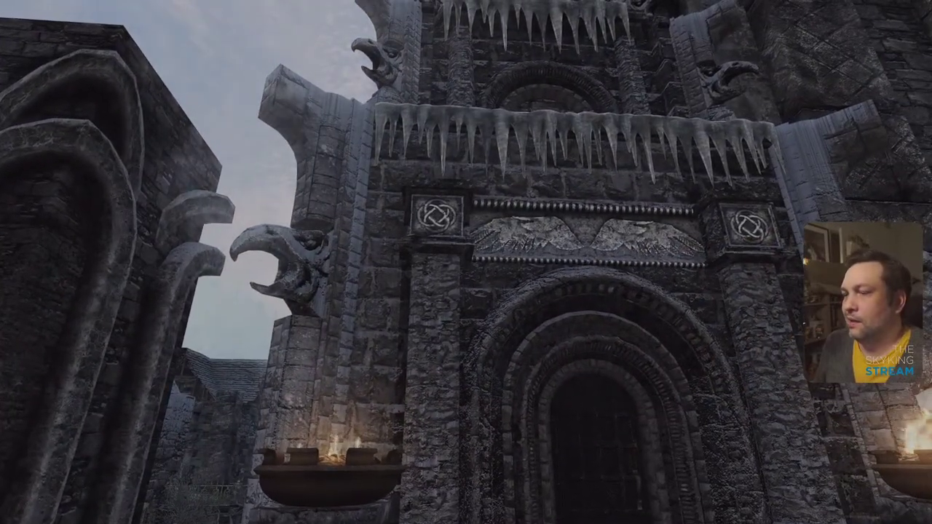
# Quit the game to the desktop
pyautogui.press('j')
pyautogui.click(652, 47)
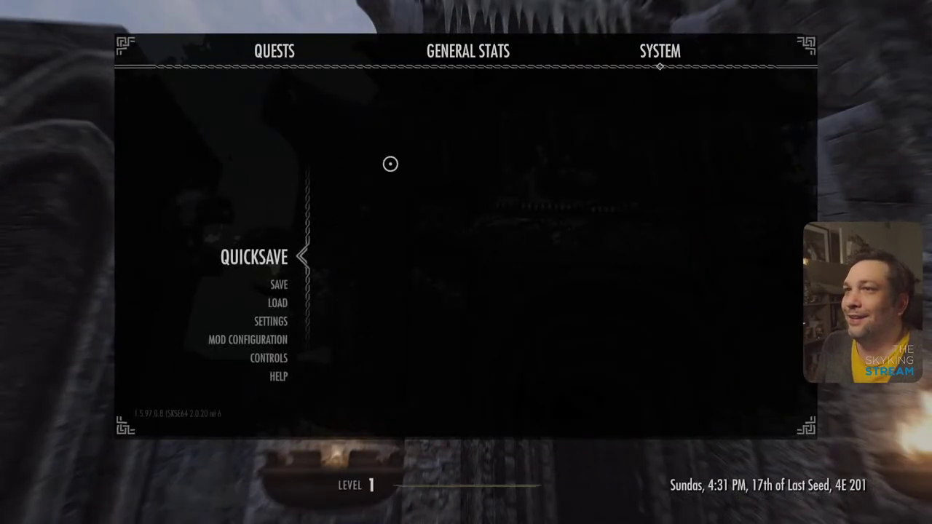
pyautogui.click(280, 303)
pyautogui.click(355, 269)
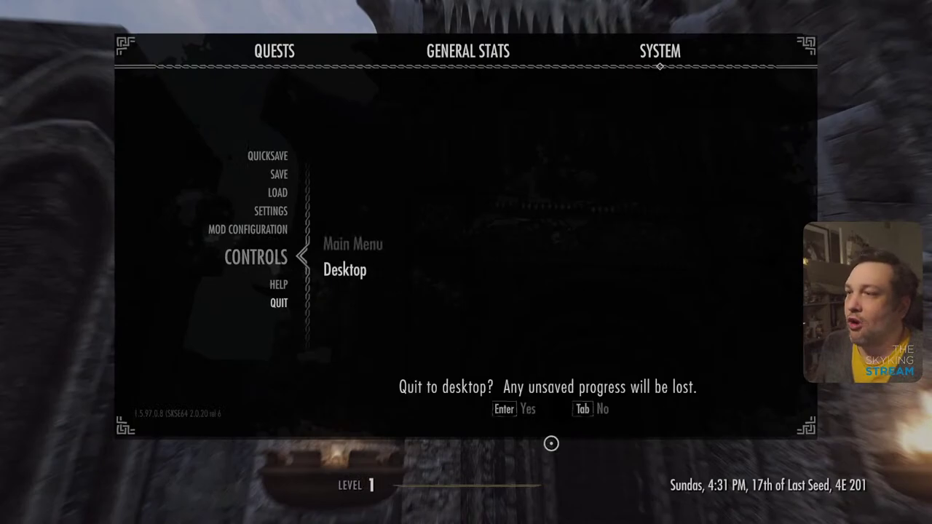
pyautogui.click(507, 408)
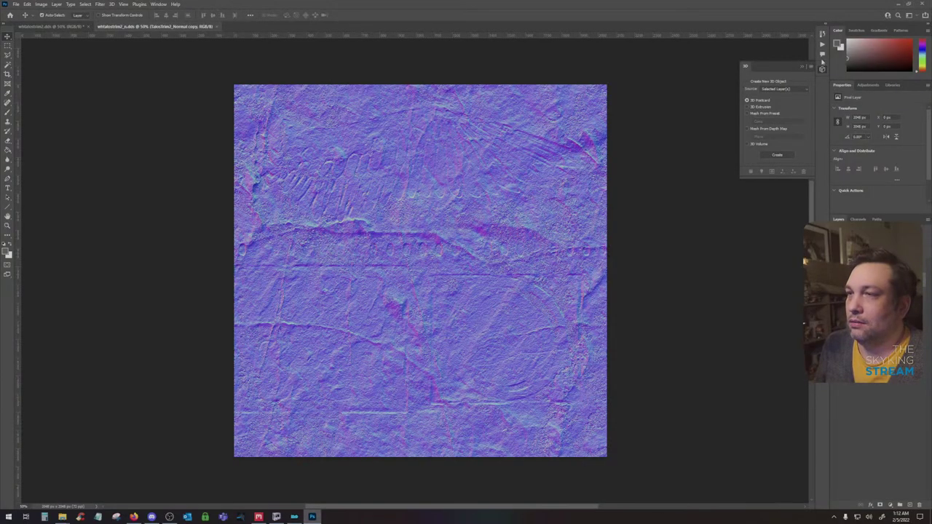
# Save whtalostrim2.dds as Color with BC7 8bpp Fine (Linear, DX11+) compression and auto-generated mip maps
pyautogui.click(70, 27)
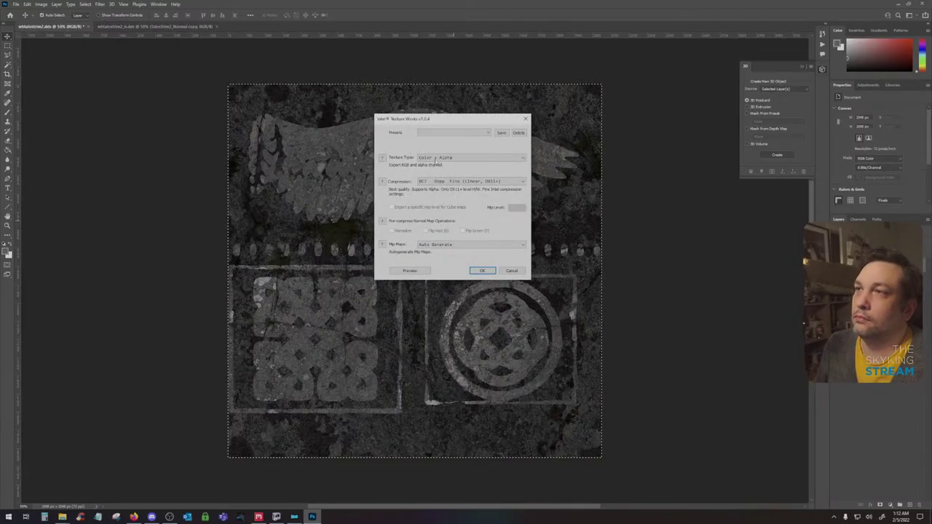
pyautogui.click(435, 181)
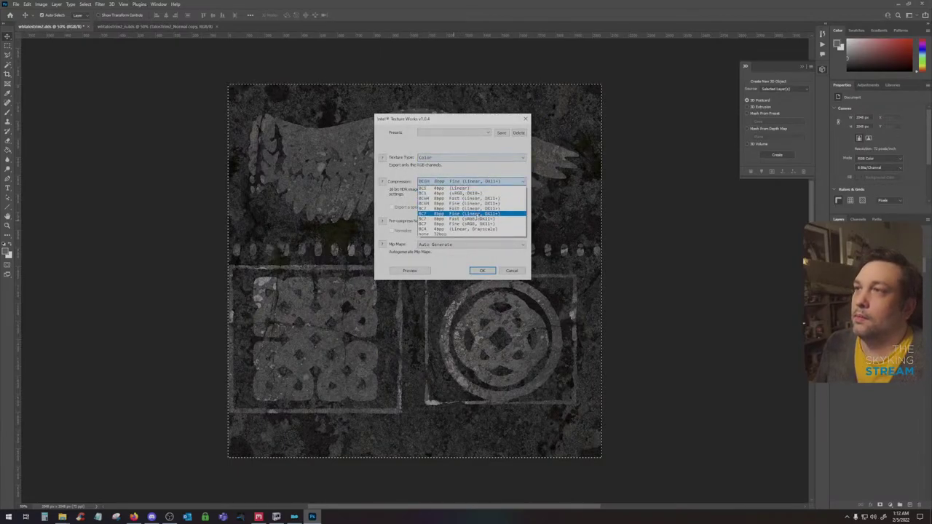
pyautogui.click(478, 214)
pyautogui.click(481, 270)
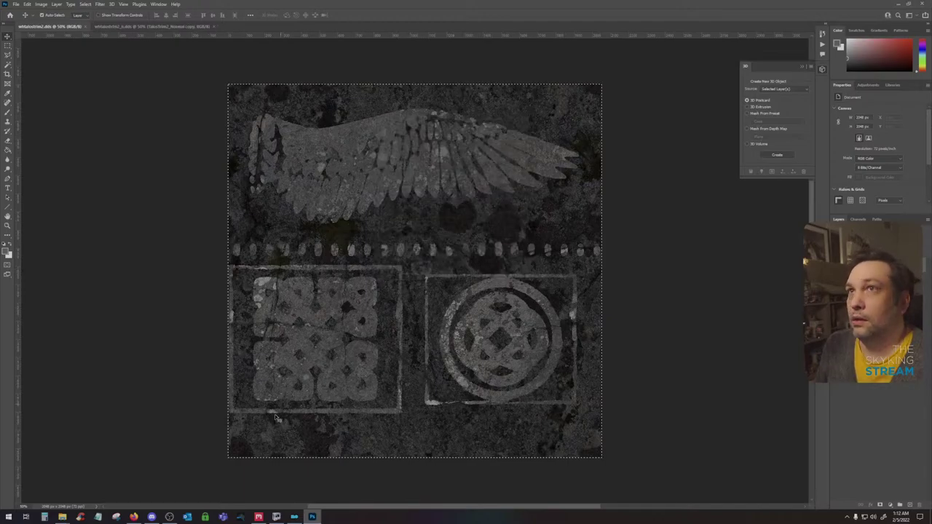
# Switch to Quixel Mixer and display the Normal map of the Talos Temple mix
pyautogui.click(294, 517)
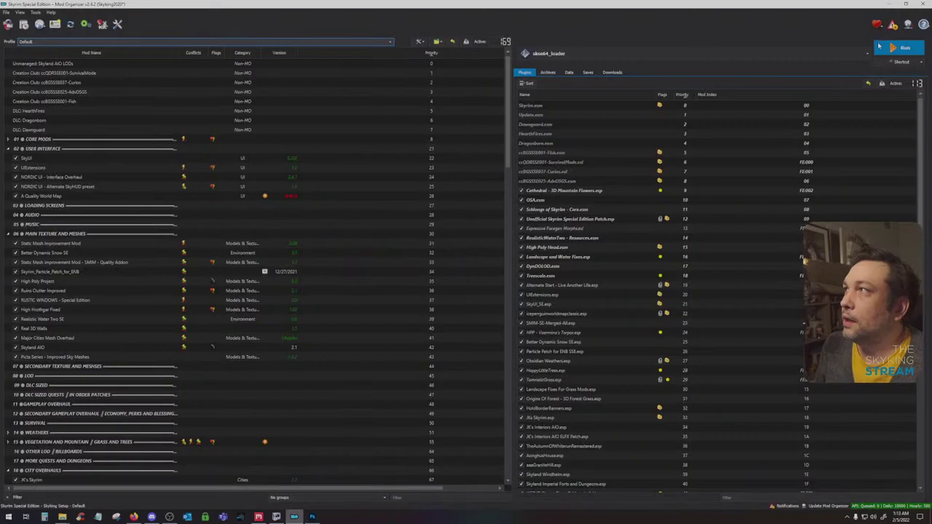
pyautogui.click(891, 5)
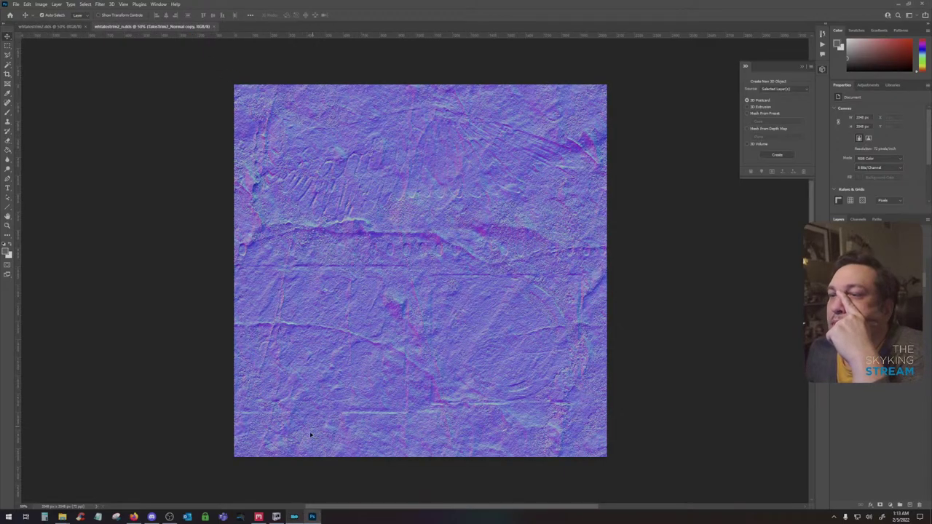
pyautogui.click(259, 517)
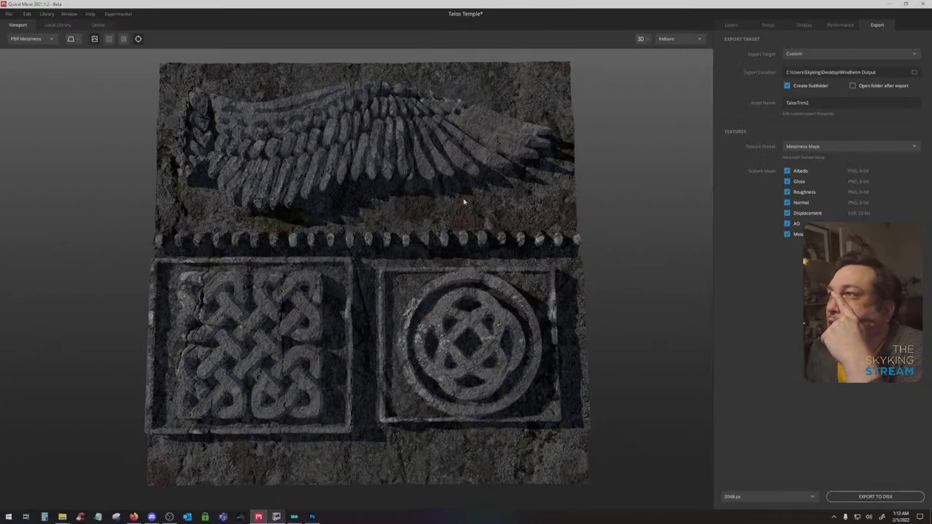
pyautogui.click(29, 38)
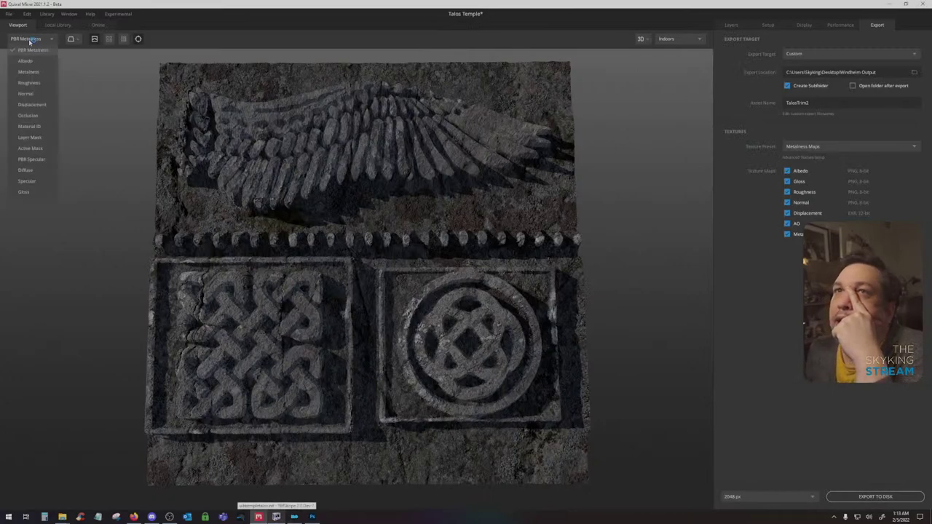
pyautogui.click(29, 94)
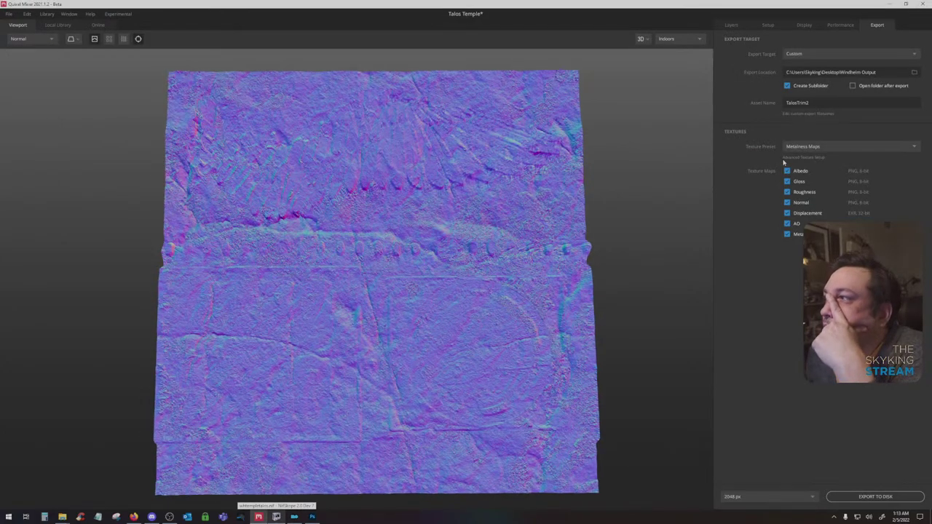
# Switch off the displacement preview and raise the Solid 2 layer's displacement strength to about 6.2
pyautogui.click(732, 25)
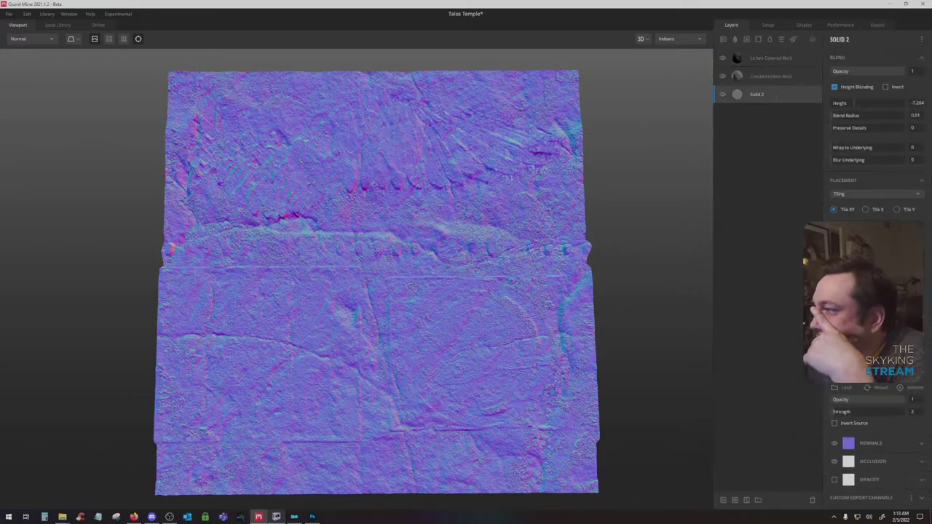
pyautogui.moveTo(840, 412)
pyautogui.mouseDown()
pyautogui.moveTo(855, 412)
pyautogui.moveTo(841, 412)
pyautogui.mouseUp()
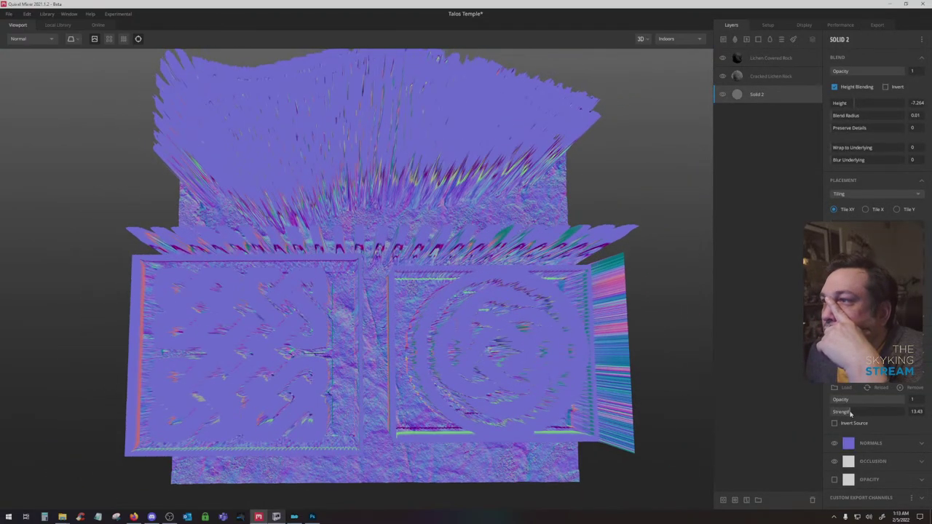
pyautogui.click(95, 41)
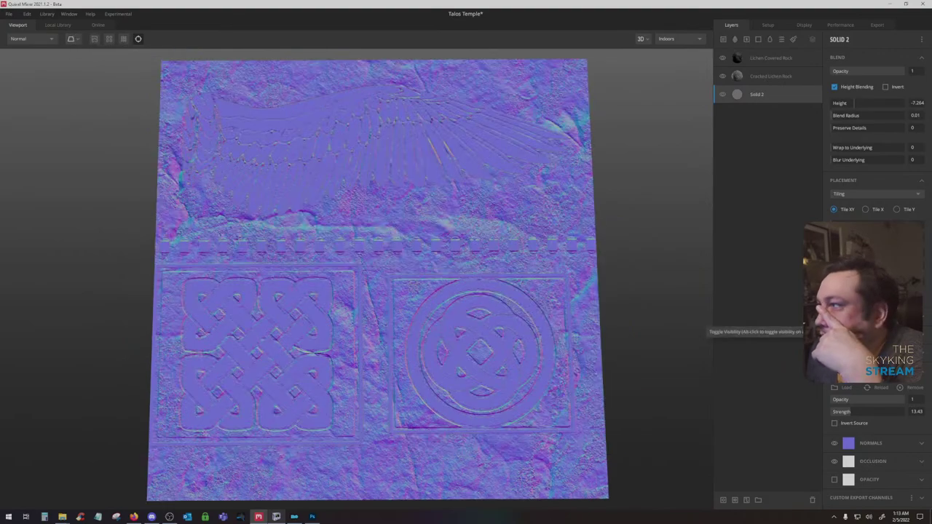
pyautogui.moveTo(848, 412)
pyautogui.mouseDown()
pyautogui.moveTo(880, 412)
pyautogui.moveTo(840, 414)
pyautogui.mouseUp()
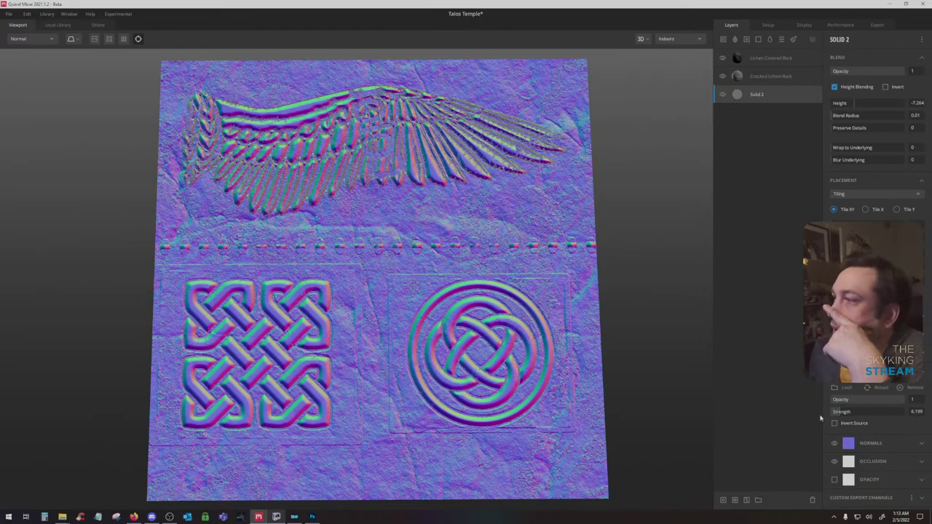
# Fine-tune the Solid 2 layer's displacement strength, trying 6 and 6.1 before setting it to about 6.36
pyautogui.click(914, 413)
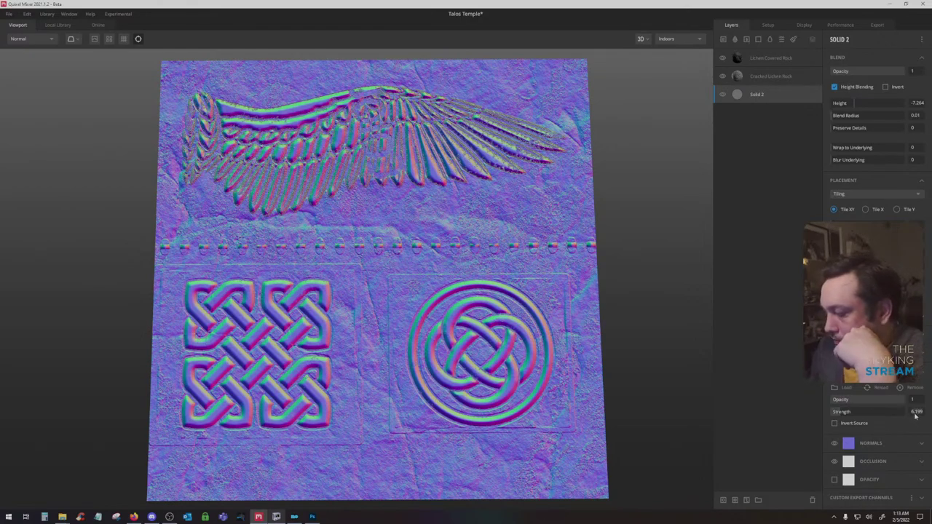
pyautogui.write('6')
pyautogui.press('Return')
pyautogui.click(913, 413)
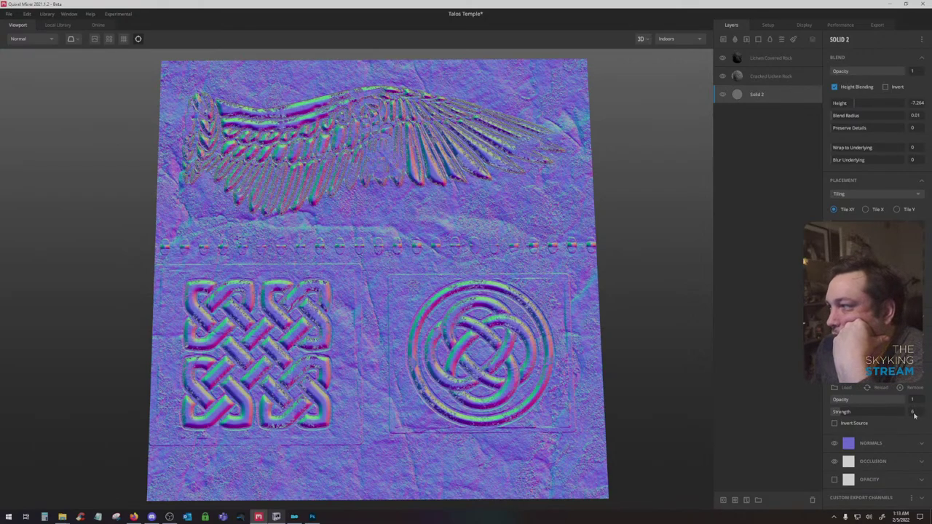
pyautogui.write('6.1')
pyautogui.press('Return')
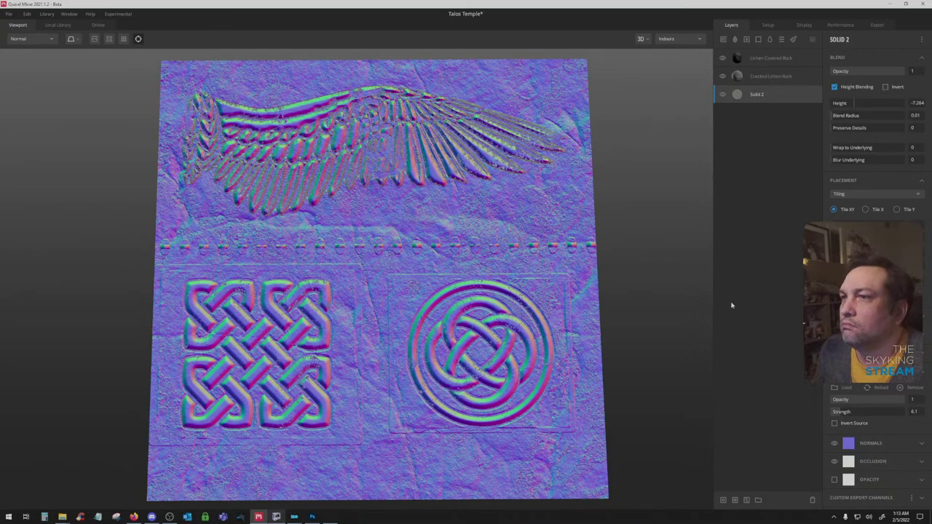
pyautogui.moveTo(839, 412)
pyautogui.mouseDown()
pyautogui.moveTo(881, 412)
pyautogui.moveTo(840, 418)
pyautogui.mouseUp()
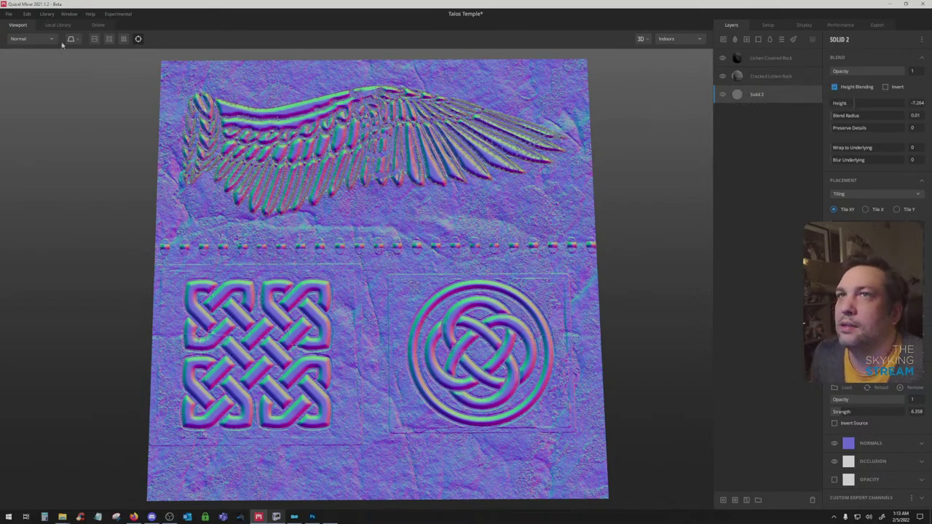
# In the PBR Metalness view, set the Cracked Lichen Rock layer's blend height to 20 with Lichen Covered Rock temporarily hidden
pyautogui.click(35, 39)
pyautogui.click(36, 50)
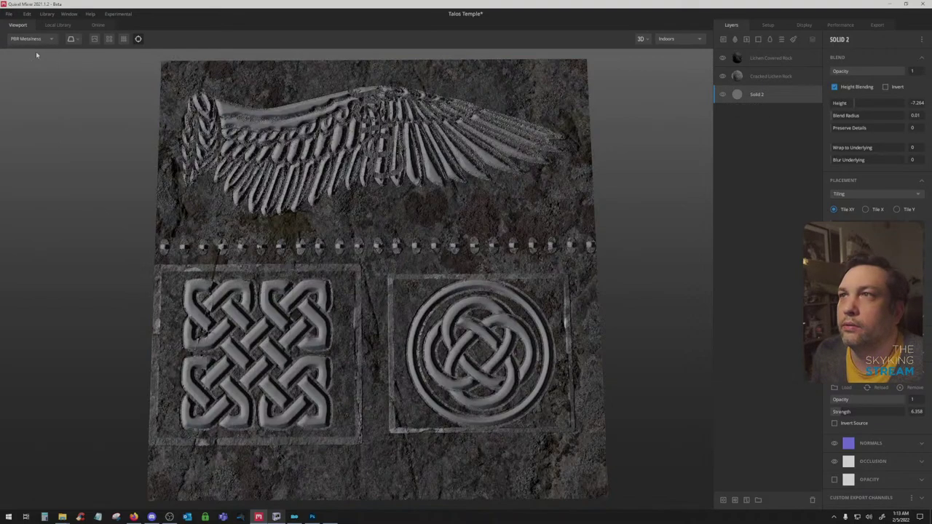
pyautogui.moveTo(570, 216); pyautogui.dragTo(574, 223)
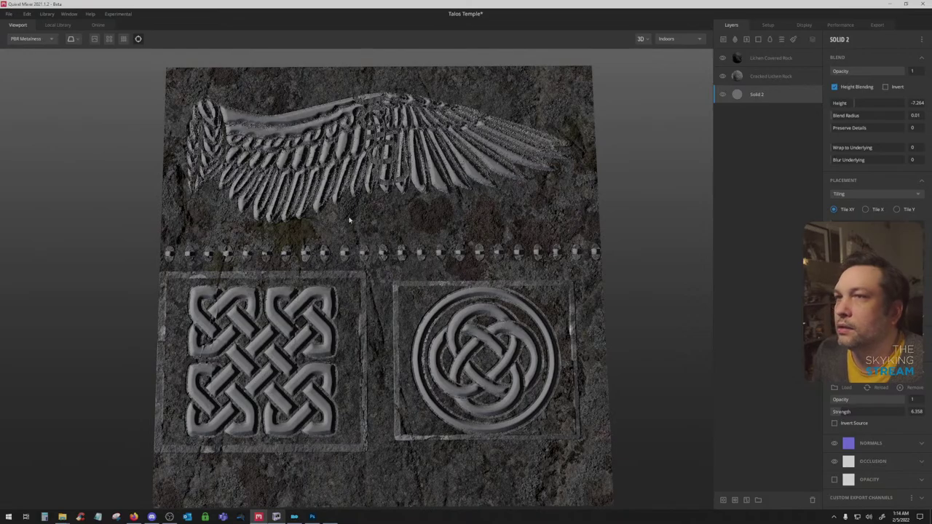
pyautogui.moveTo(349, 219); pyautogui.dragTo(509, 160)
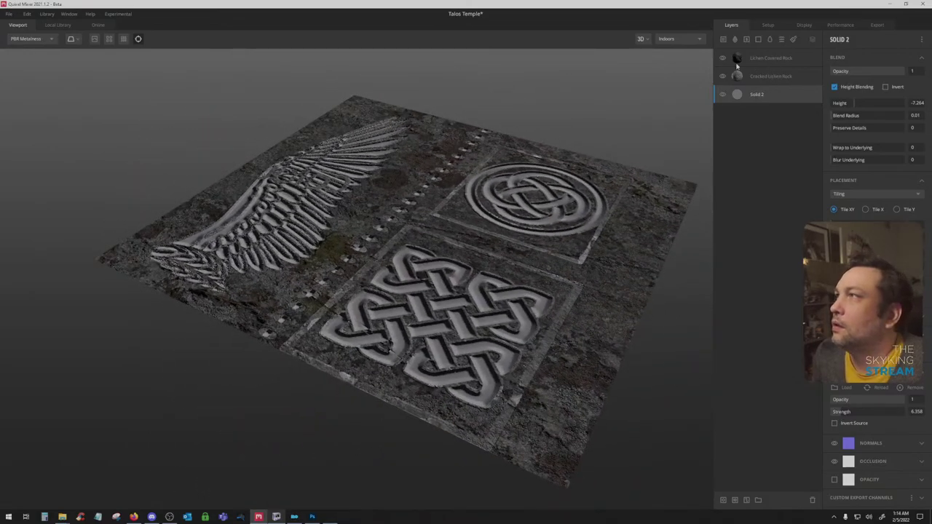
pyautogui.click(761, 75)
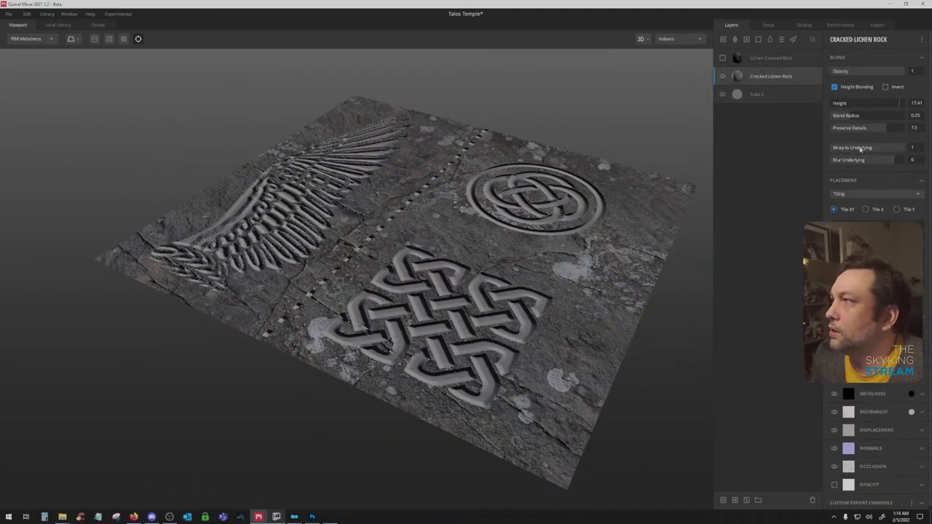
pyautogui.moveTo(900, 104); pyautogui.dragTo(905, 104)
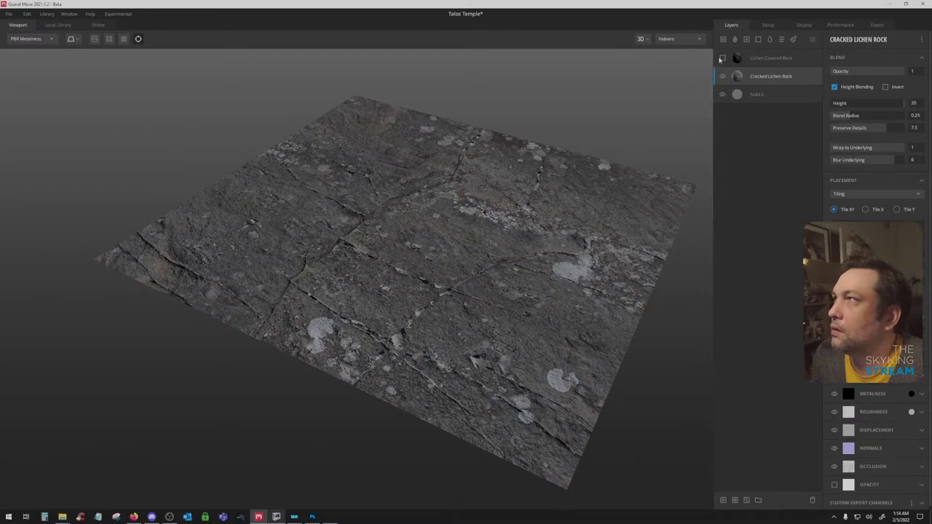
pyautogui.click(722, 58)
# Set the Lichen Covered Rock layer's blend height to about -0.3, judging the carvings in the Normal view
pyautogui.moveTo(859, 105)
pyautogui.mouseDown()
pyautogui.moveTo(872, 104)
pyautogui.moveTo(860, 104)
pyautogui.mouseUp()
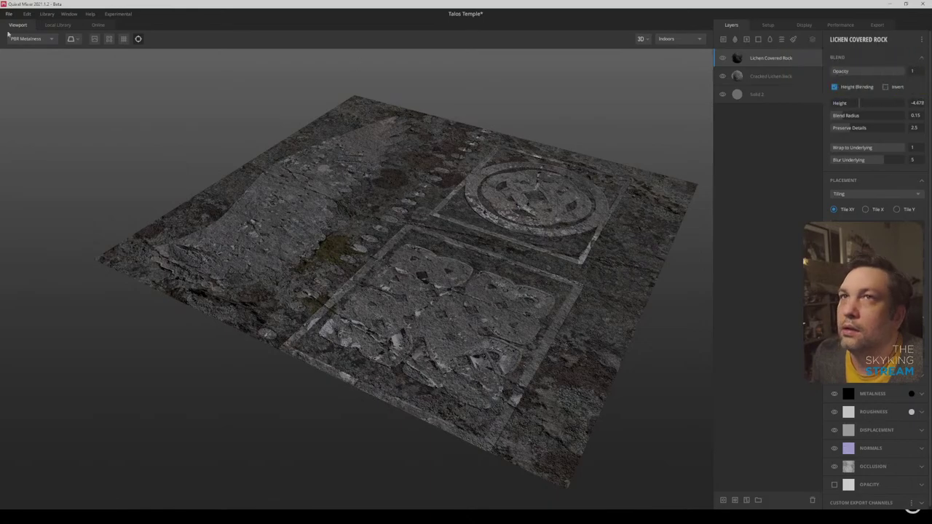
pyautogui.click(37, 41)
pyautogui.click(41, 92)
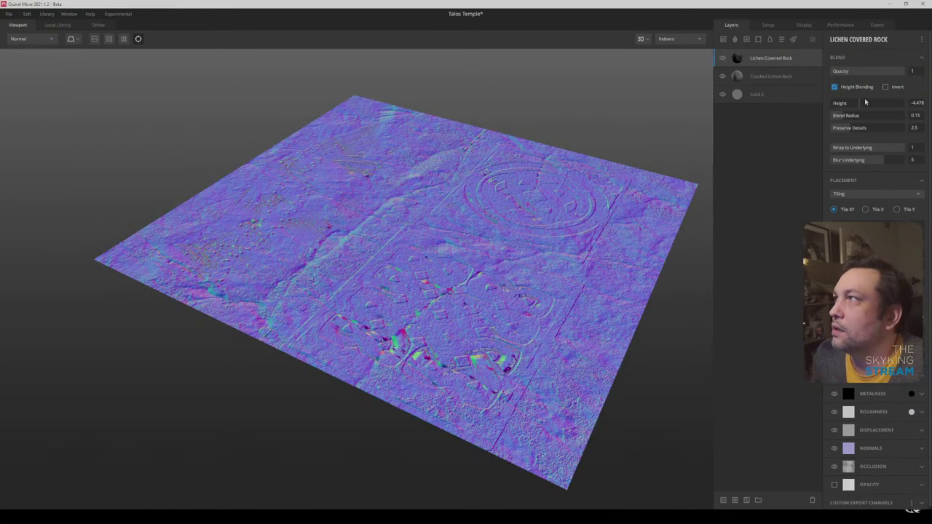
pyautogui.moveTo(857, 104)
pyautogui.mouseDown()
pyautogui.moveTo(900, 103)
pyautogui.moveTo(866, 103)
pyautogui.mouseUp()
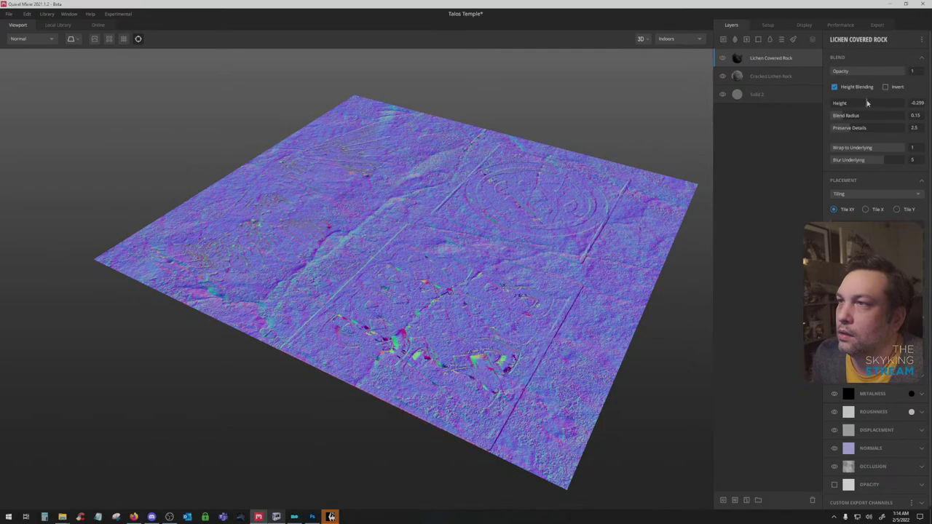
pyautogui.moveTo(571, 182); pyautogui.dragTo(428, 209)
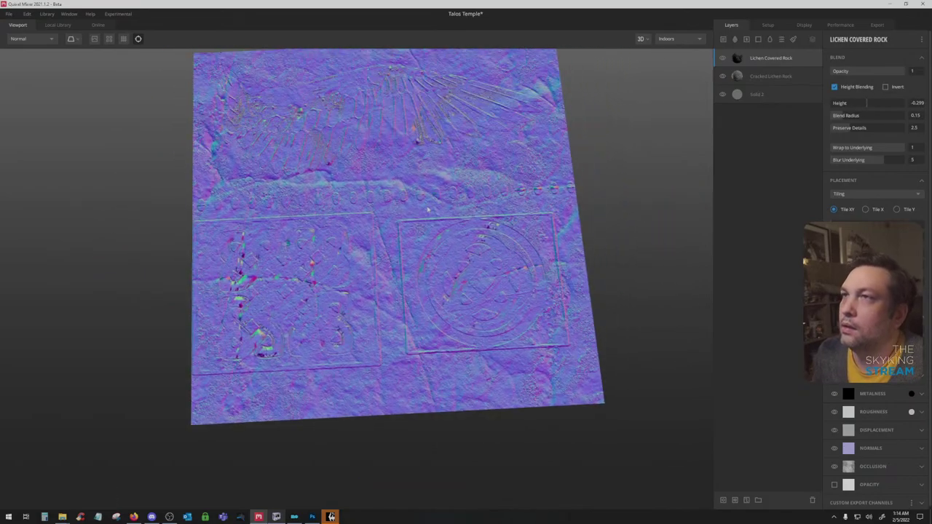
# Examine the normal map with displacement preview on and off and with the two rock layers hidden and shown
pyautogui.click(95, 39)
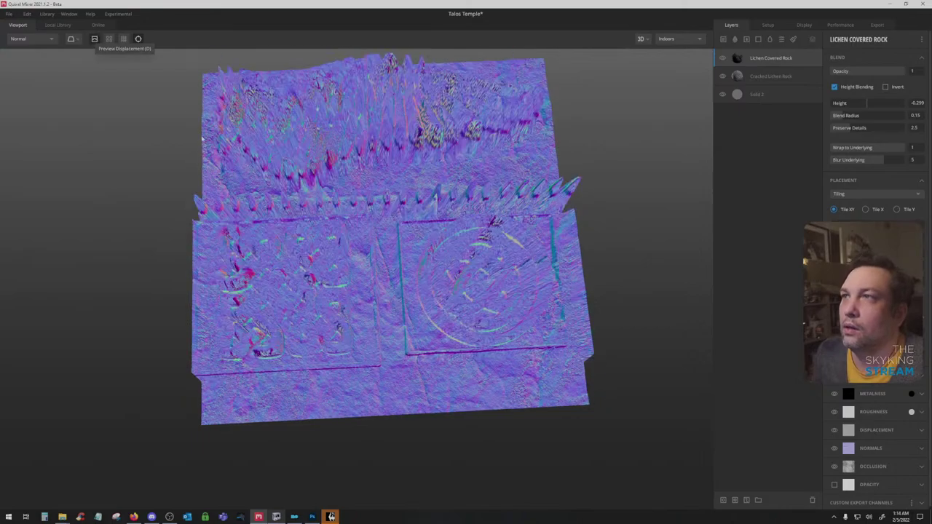
pyautogui.moveTo(312, 183)
pyautogui.mouseDown()
pyautogui.moveTo(366, 151)
pyautogui.moveTo(325, 190)
pyautogui.mouseUp()
pyautogui.click(97, 39)
pyautogui.click(723, 75)
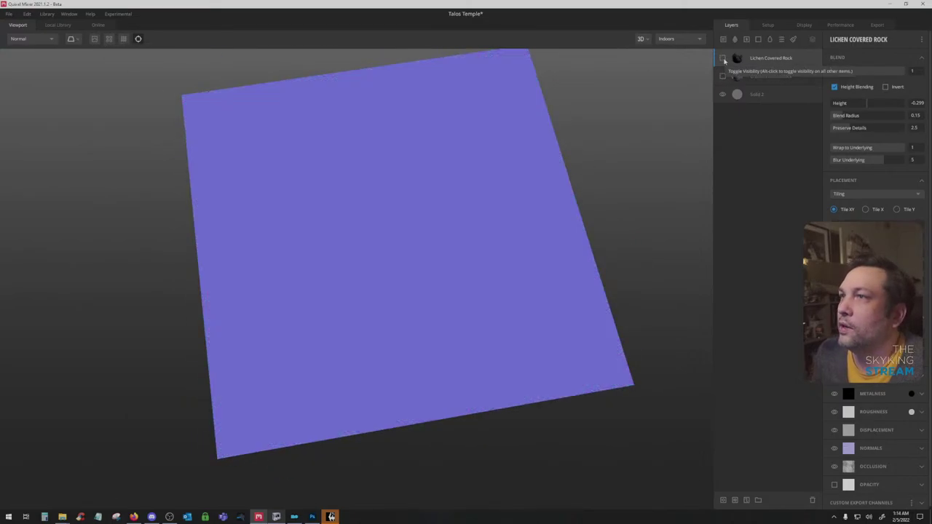
pyautogui.click(723, 76)
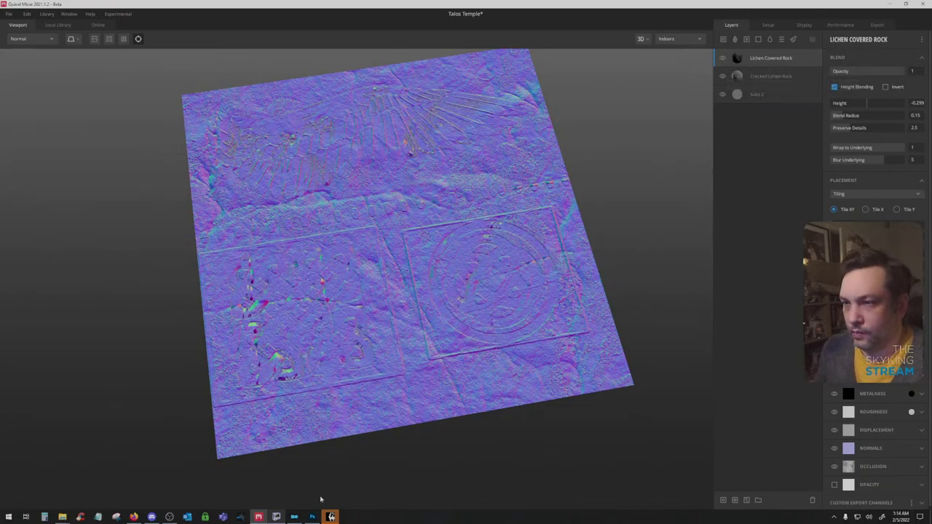
# Switch to Skyrim, continue the saved game, and use the tfc free camera to inspect the stone carvings around the temple entrance
pyautogui.click(330, 517)
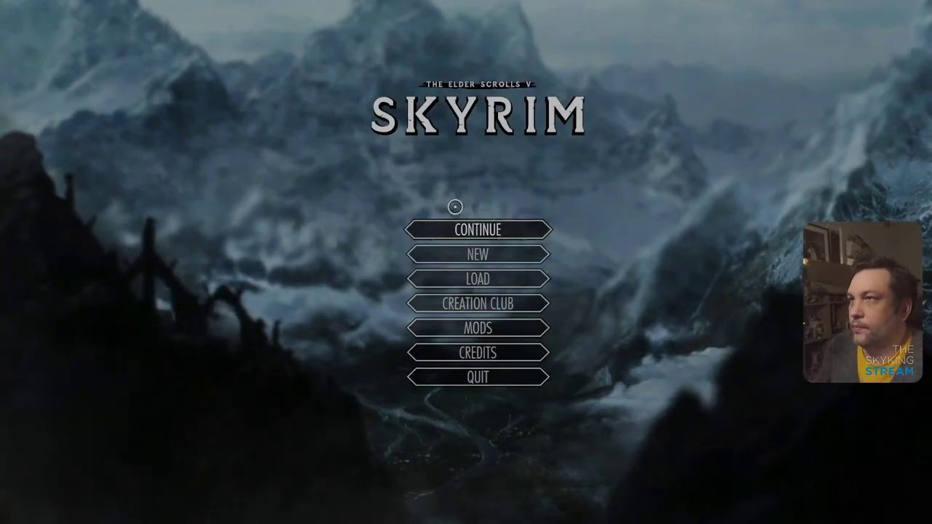
pyautogui.click(440, 227)
pyautogui.click(651, 474)
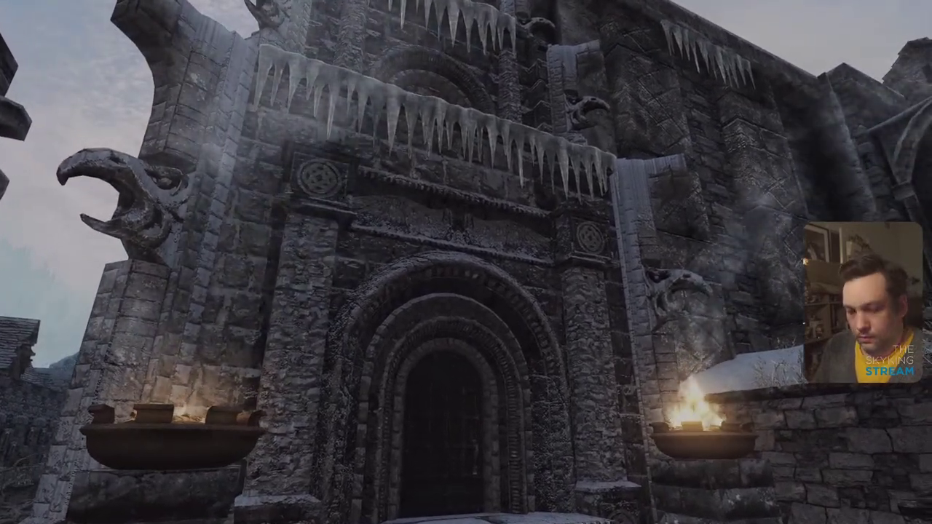
pyautogui.write('tfc')
pyautogui.press('Return')
pyautogui.press('`')
pyautogui.press('w')
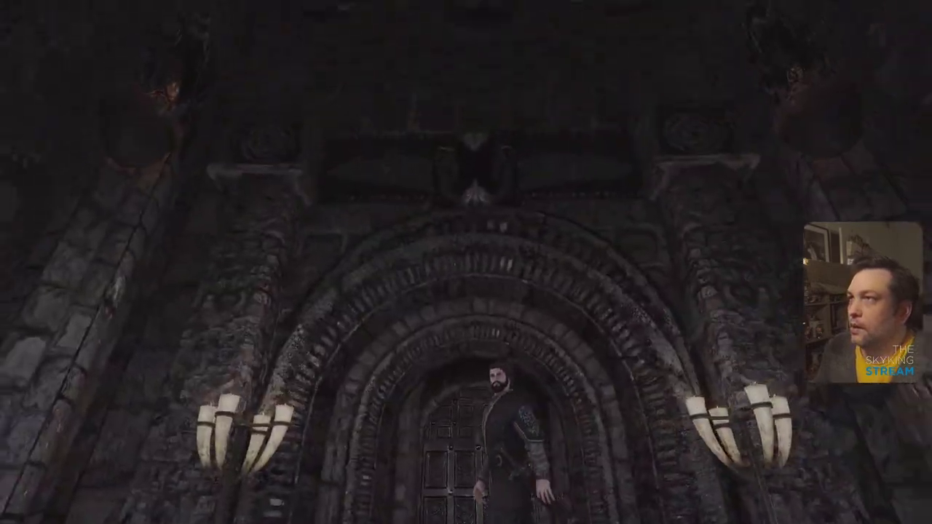
# Quit Skyrim to the desktop
pyautogui.press('j')
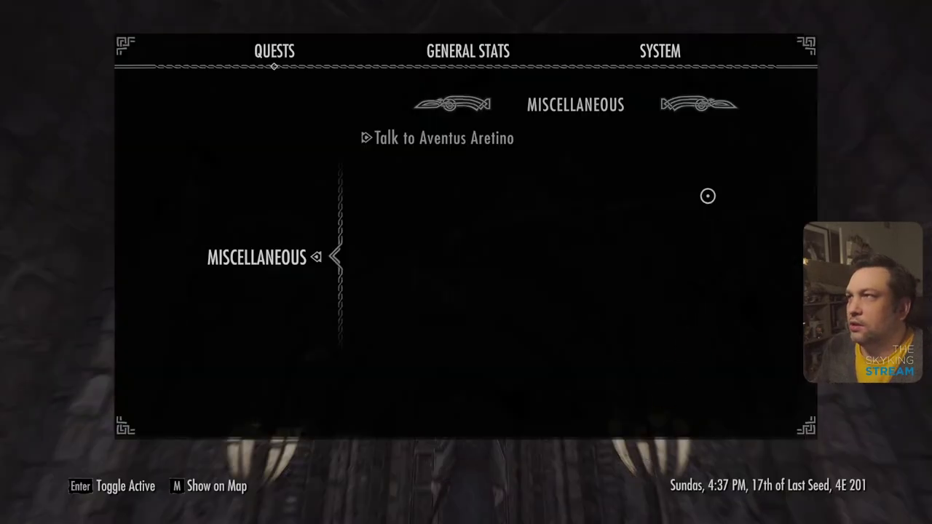
pyautogui.click(665, 50)
pyautogui.click(246, 245)
pyautogui.press('j')
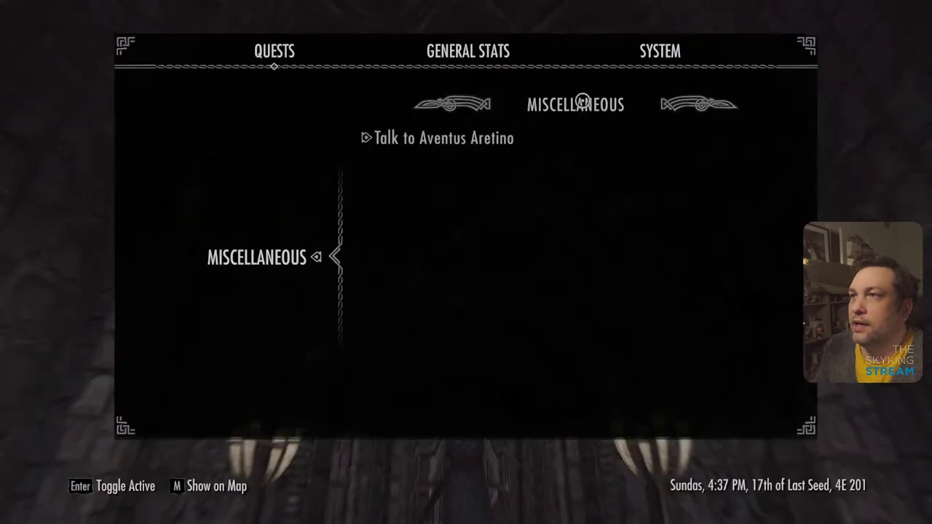
pyautogui.click(687, 50)
pyautogui.click(255, 305)
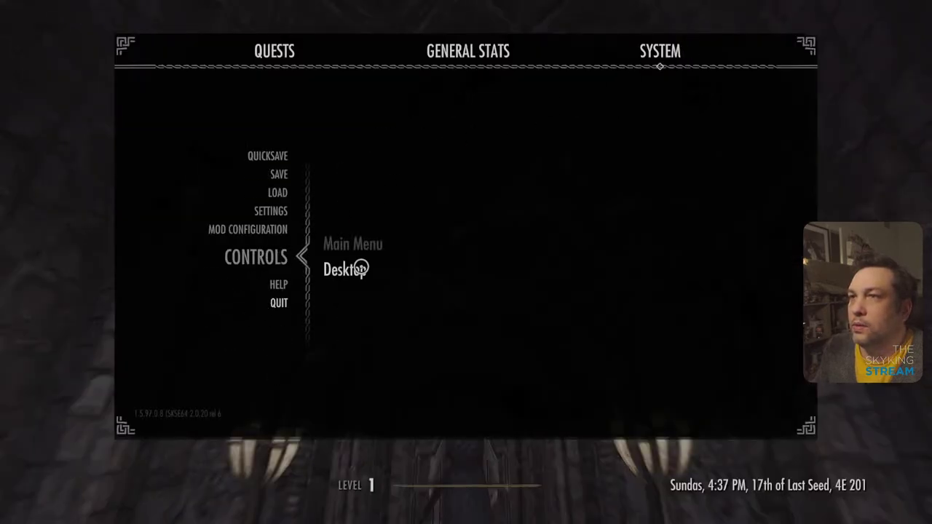
pyautogui.click(353, 267)
pyautogui.click(504, 408)
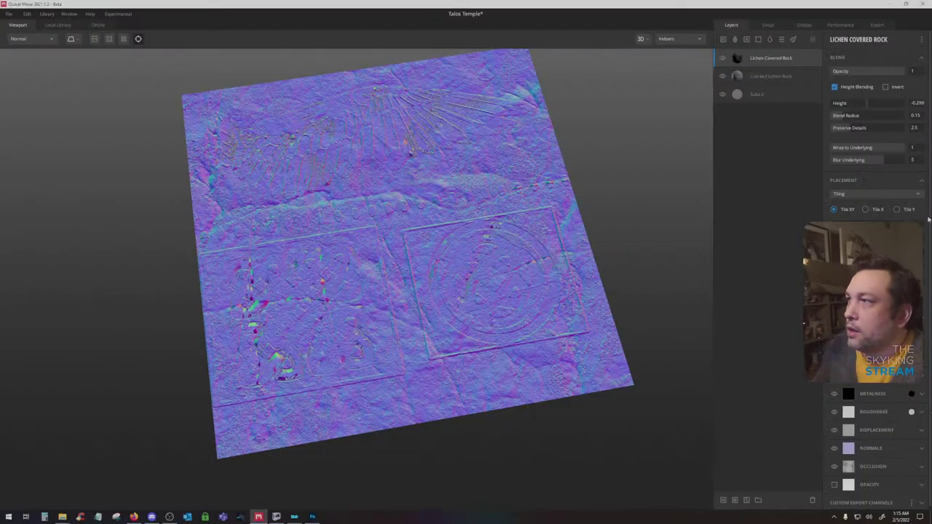
# Hide Lichen Covered Rock and set the Cracked Lichen Rock layer's blend height to about 16.41 to bring out the carvings
pyautogui.click(724, 59)
pyautogui.click(747, 82)
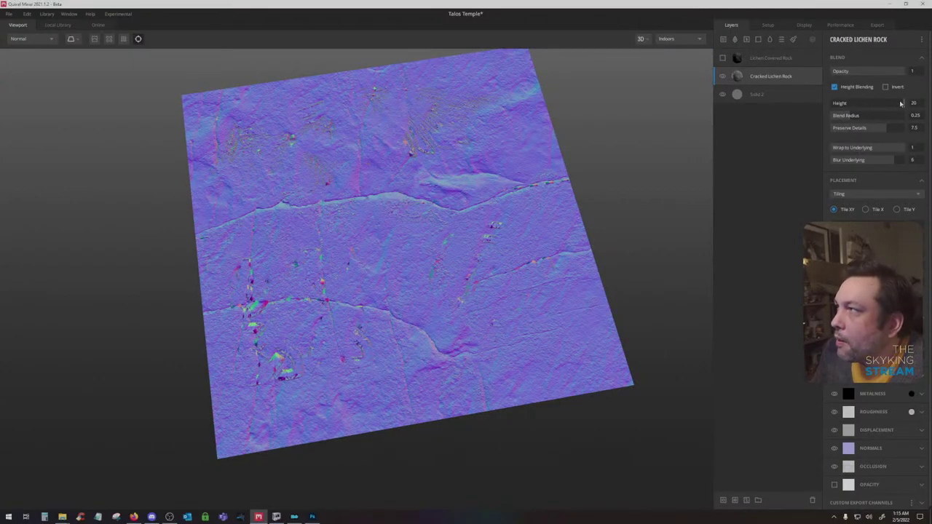
pyautogui.moveTo(904, 105); pyautogui.dragTo(896, 106)
pyautogui.moveTo(895, 106); pyautogui.dragTo(897, 106)
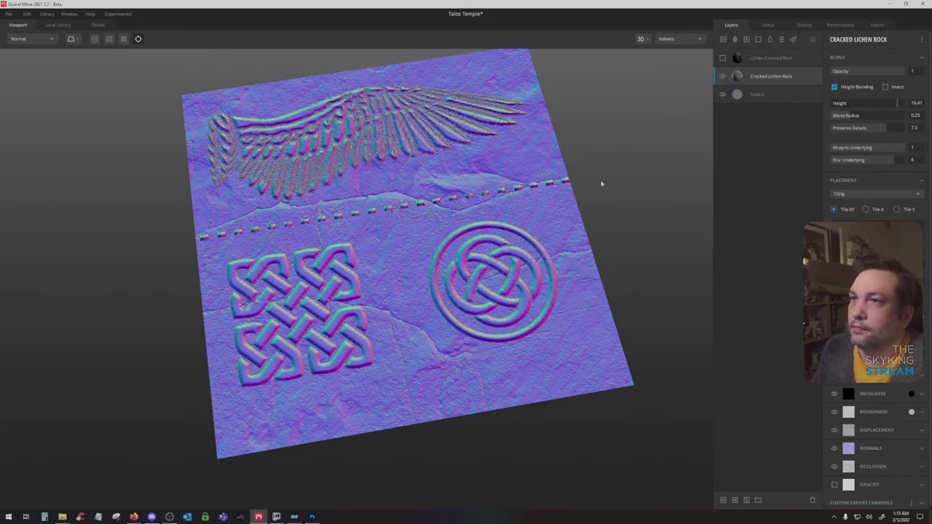
# Export the TalosTrim2 maps at 2048 px and place the normal map in Photoshop's whtalostrim2_n.dds as a rasterized layer
pyautogui.click(876, 25)
pyautogui.click(877, 497)
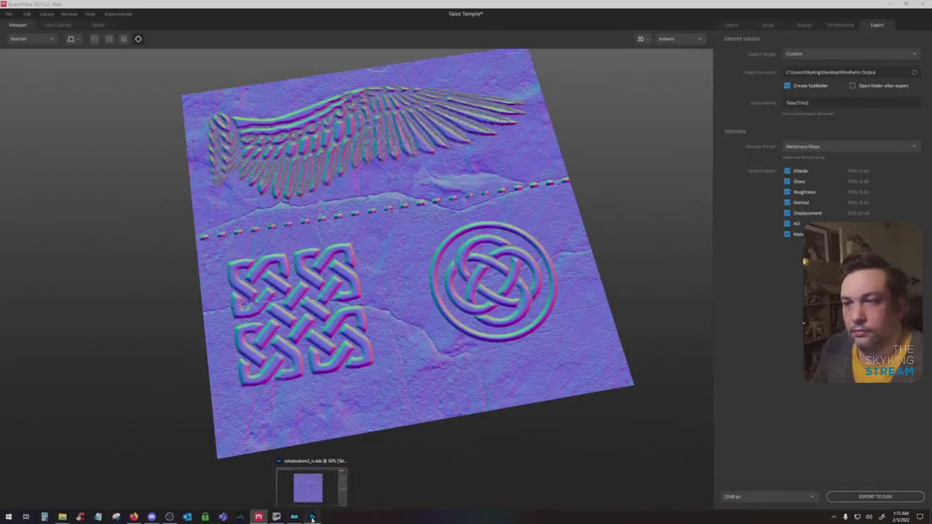
pyautogui.click(312, 517)
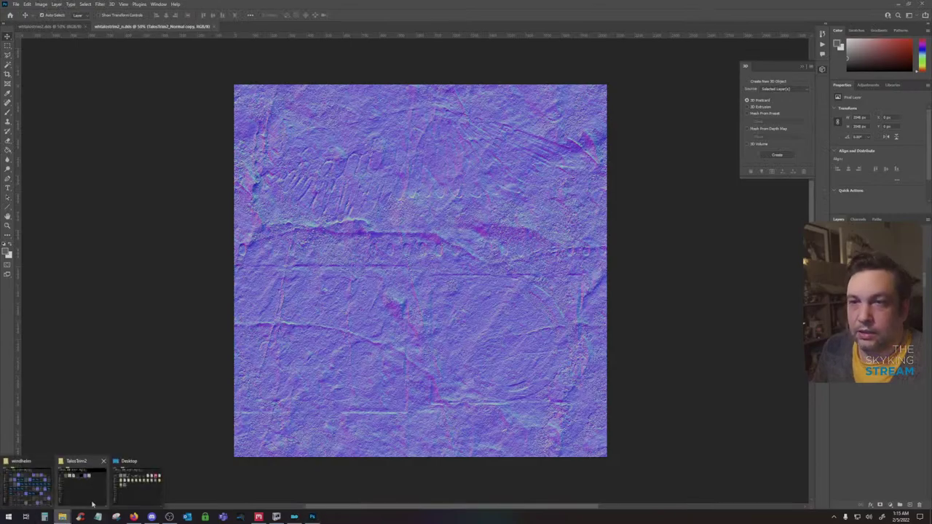
pyautogui.click(82, 482)
pyautogui.moveTo(683, 190); pyautogui.dragTo(364, 277)
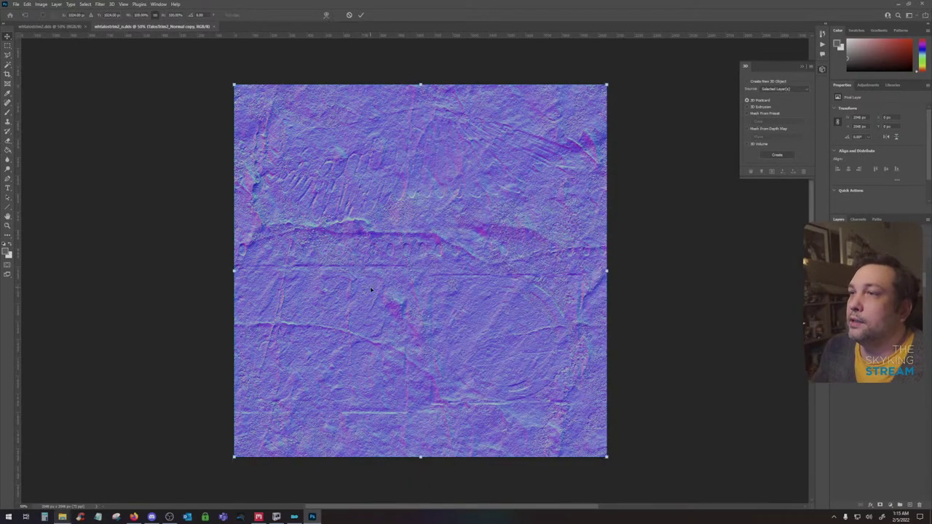
pyautogui.press('Return')
pyautogui.rightClick(896, 302)
pyautogui.click(877, 328)
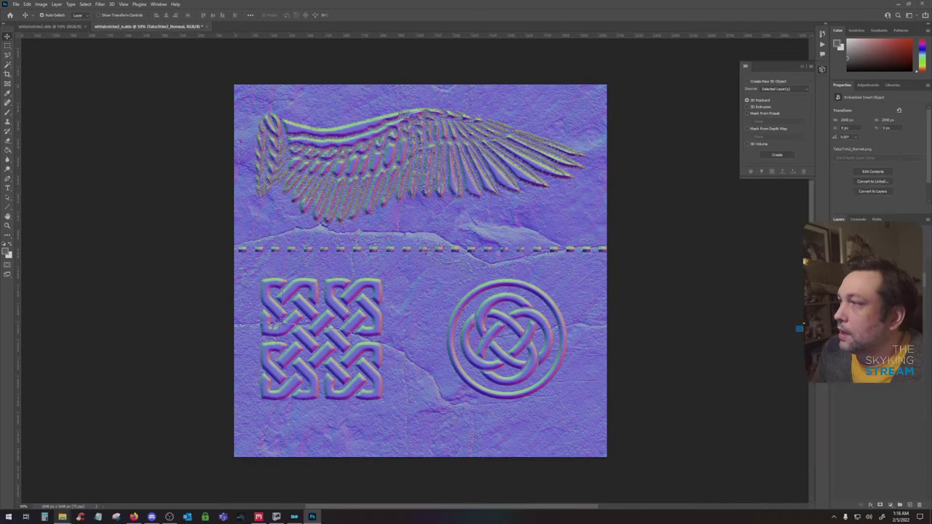
# Change the new normal layer's blend mode, then duplicate it and delete the older normal layer
pyautogui.click(851, 236)
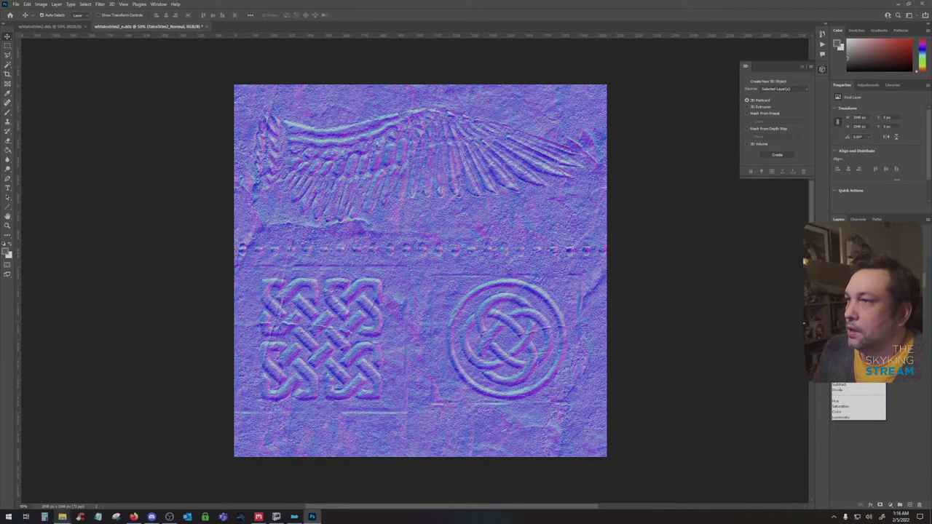
pyautogui.click(841, 330)
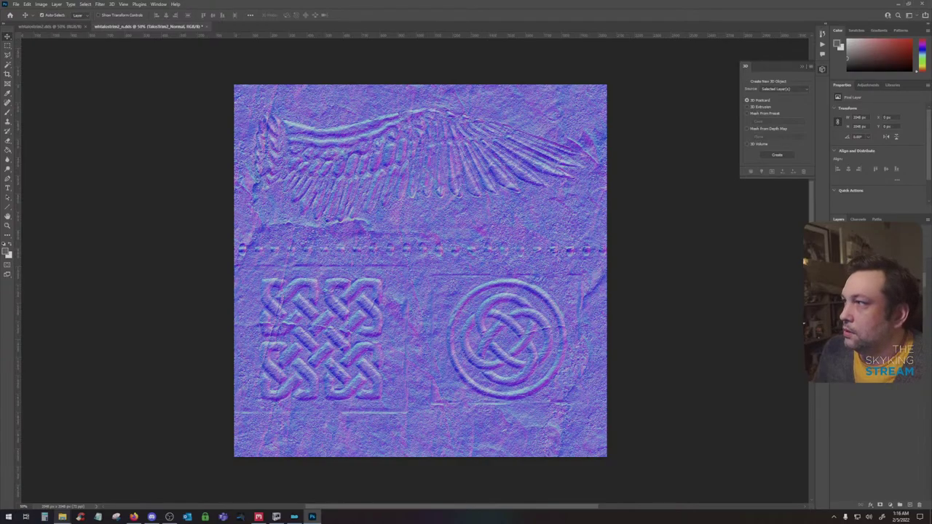
pyautogui.moveTo(877, 263); pyautogui.dragTo(910, 505)
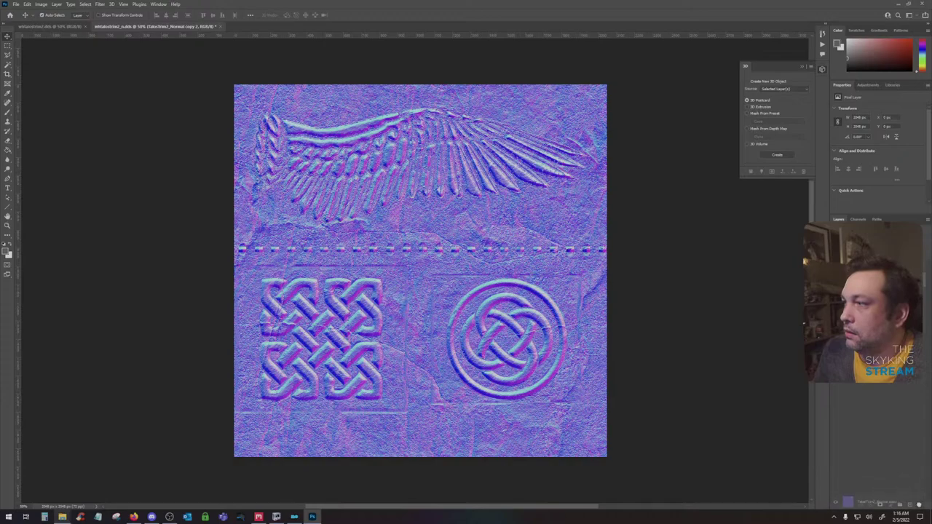
pyautogui.moveTo(919, 504); pyautogui.dragTo(919, 504)
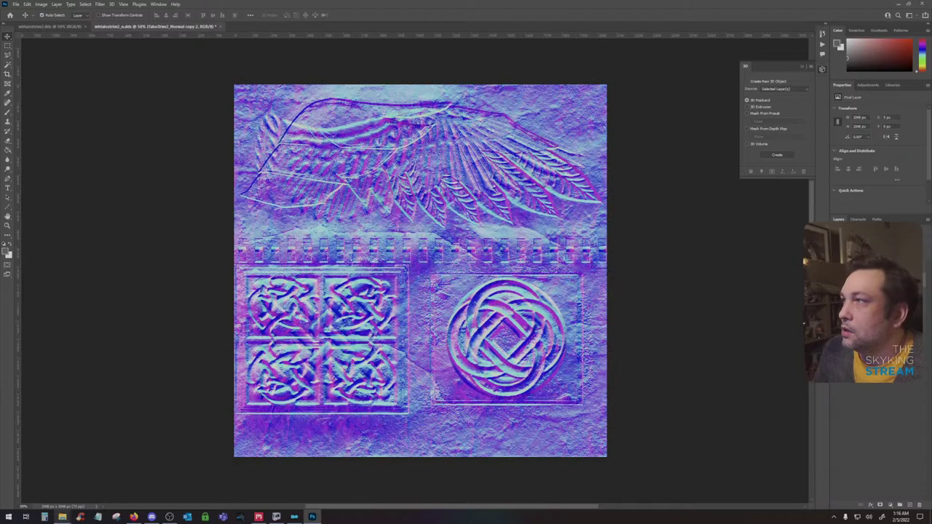
# Merge the duplicated normal layers and set the merged layer to the Normal blend mode
pyautogui.hotkey('ctrl', 'e')
pyautogui.click(851, 235)
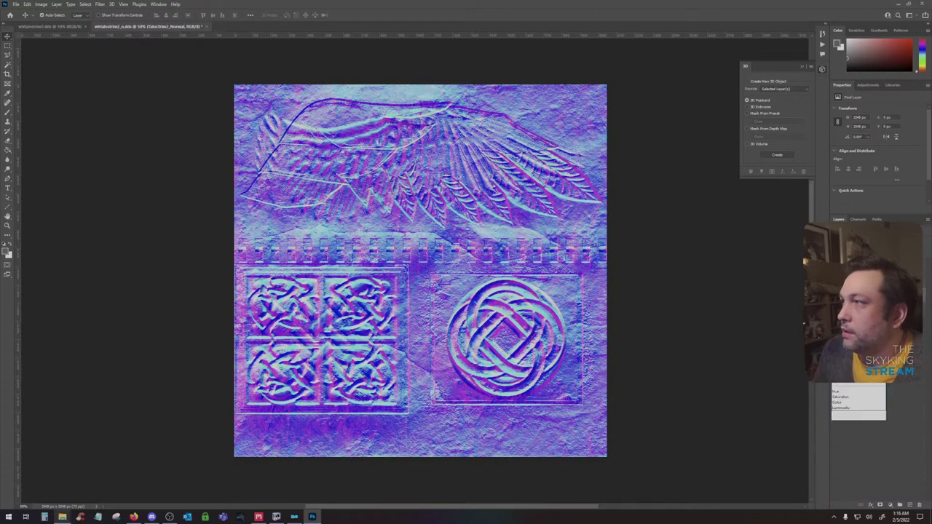
pyautogui.click(848, 243)
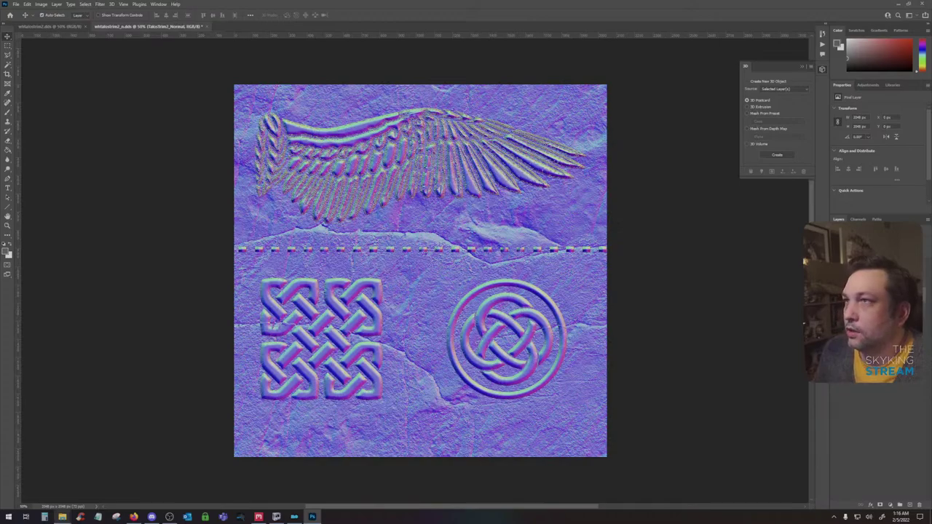
# In Quixel Mixer's PBR Metalness view, set the Solid 2 layer's displacement strength to 2 and turn on the displacement preview
pyautogui.moveTo(62, 515)
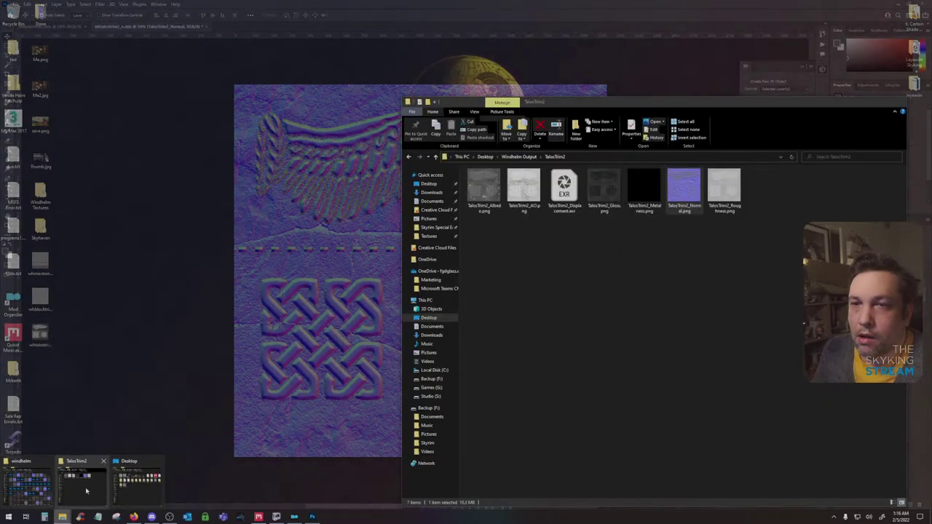
pyautogui.click(87, 490)
pyautogui.moveTo(310, 518)
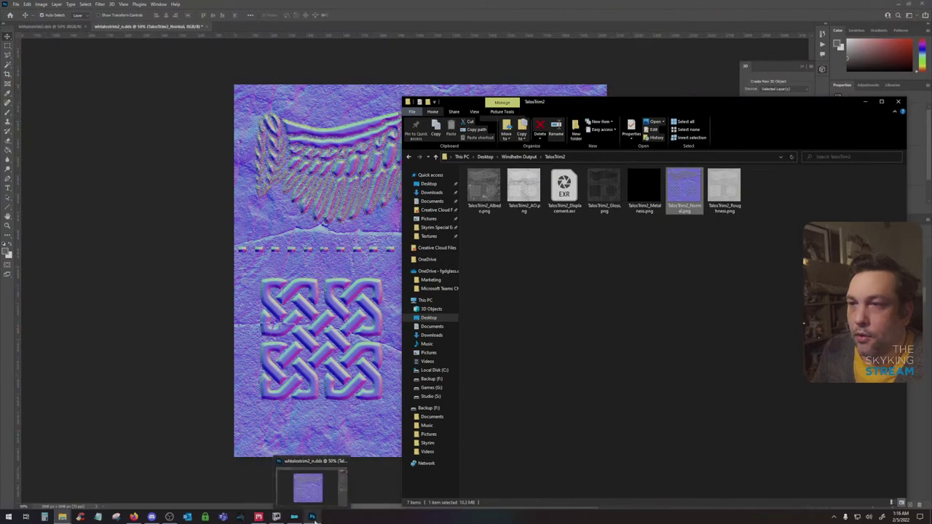
pyautogui.click(258, 516)
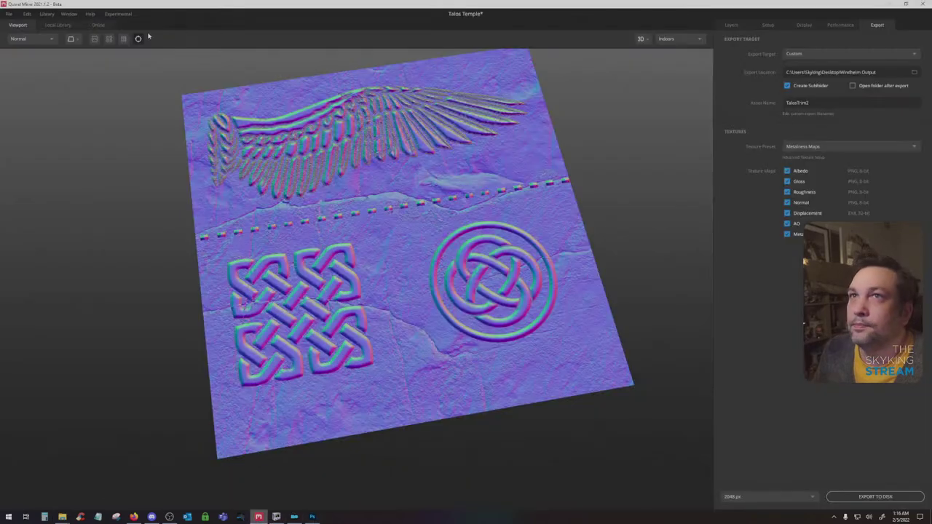
pyautogui.click(29, 43)
pyautogui.click(29, 50)
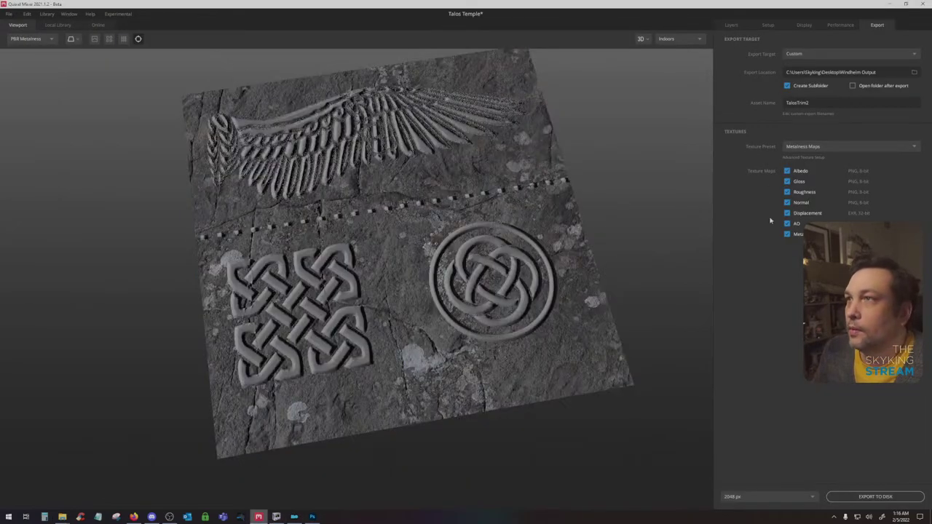
pyautogui.click(734, 26)
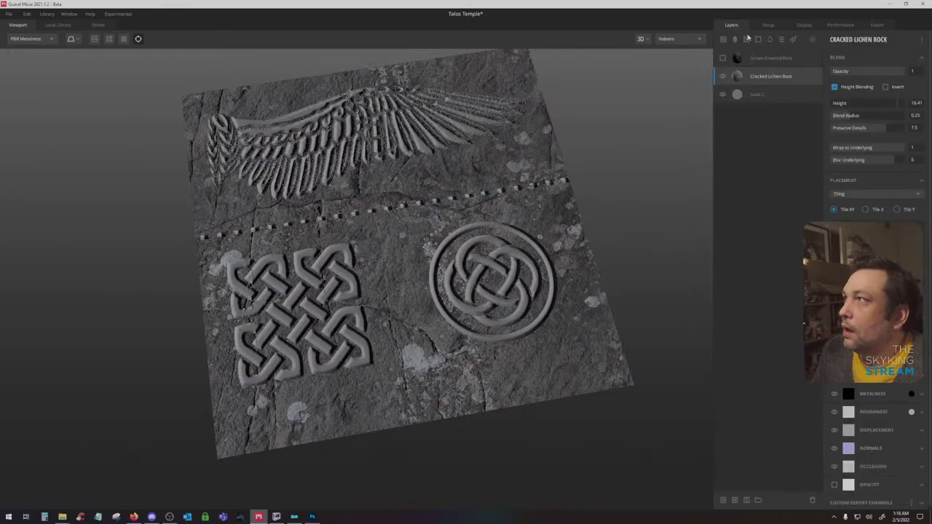
pyautogui.click(771, 94)
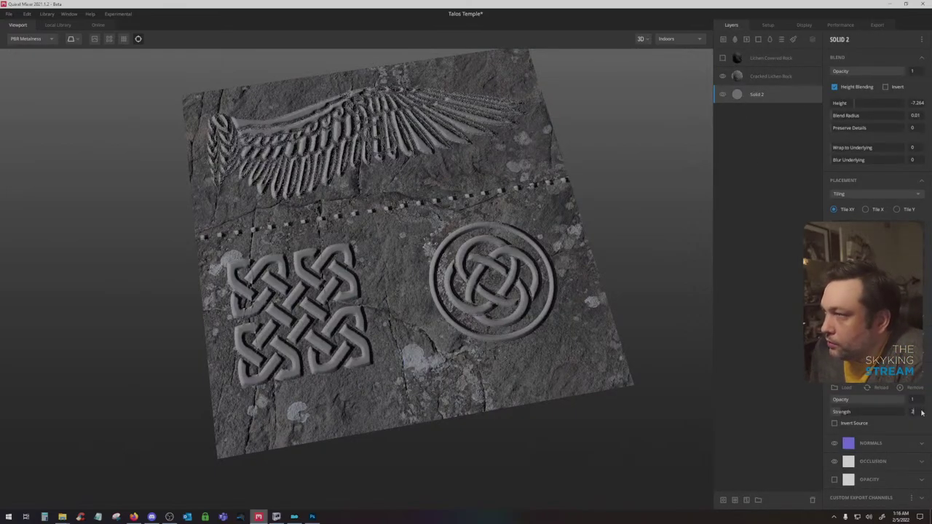
pyautogui.click(96, 40)
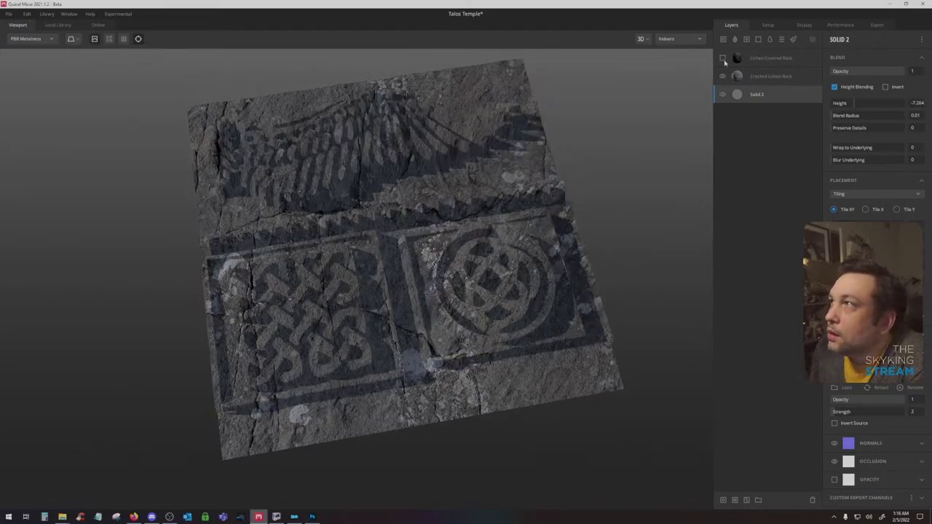
# Show Lichen Covered Rock with its blend height at about -5.47 and export the TalosTrim2 maps again at 2048 px
pyautogui.click(772, 60)
pyautogui.moveTo(874, 104)
pyautogui.mouseDown()
pyautogui.moveTo(829, 110)
pyautogui.moveTo(857, 113)
pyautogui.mouseUp()
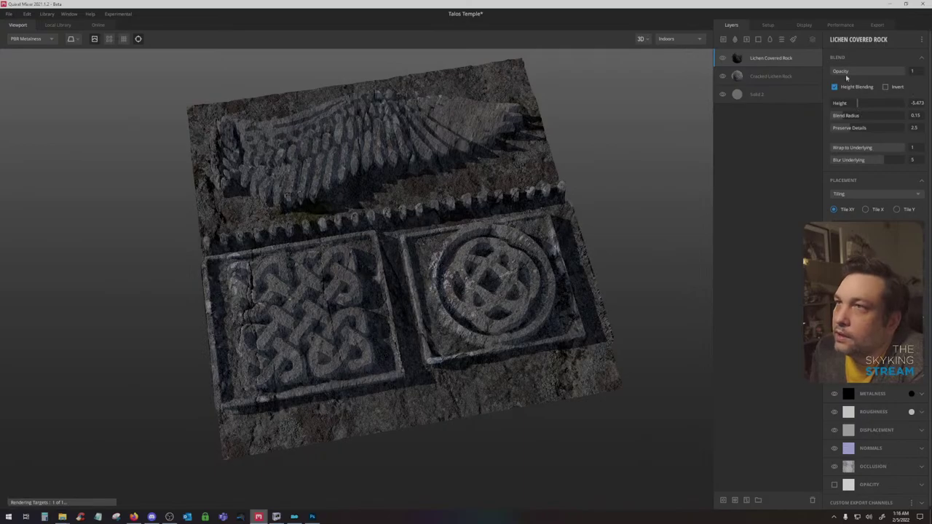
pyautogui.click(882, 27)
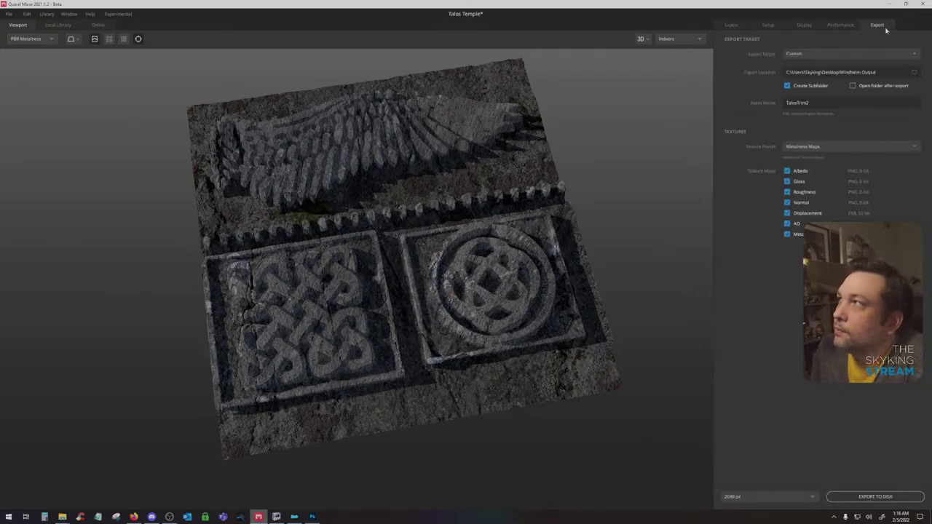
pyautogui.click(874, 497)
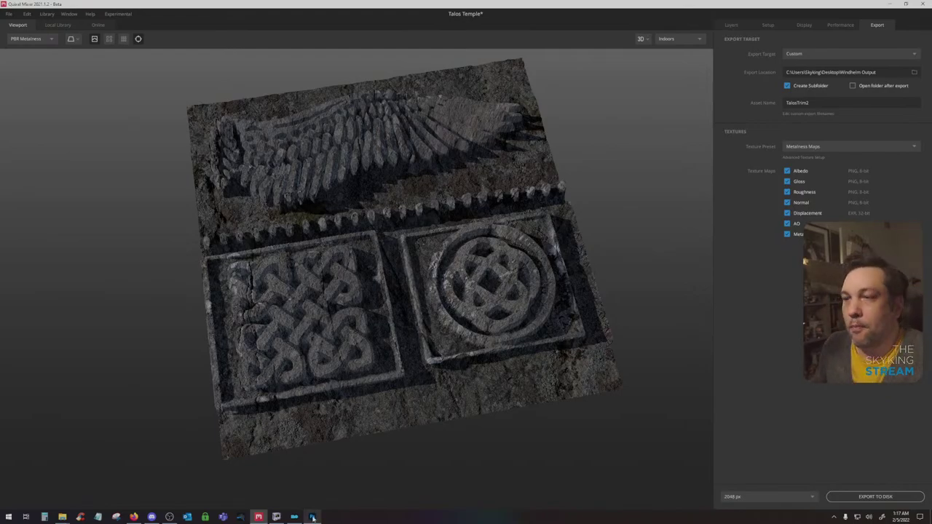
# Place the re-exported TalosTrim2_Normal.png in Photoshop's whtalostrim2_n.dds above the carved normal layer and rasterize it
pyautogui.click(313, 516)
pyautogui.moveTo(62, 516)
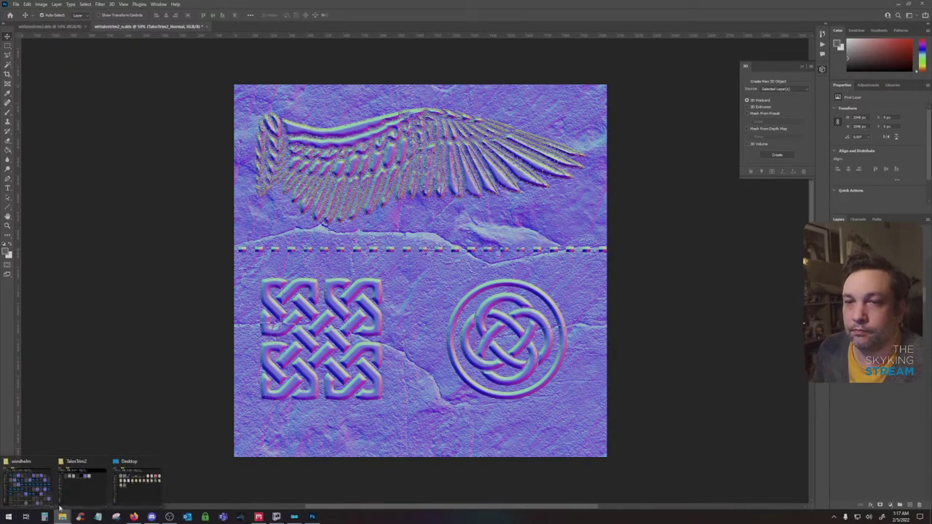
pyautogui.click(82, 474)
pyautogui.moveTo(683, 190); pyautogui.dragTo(393, 229)
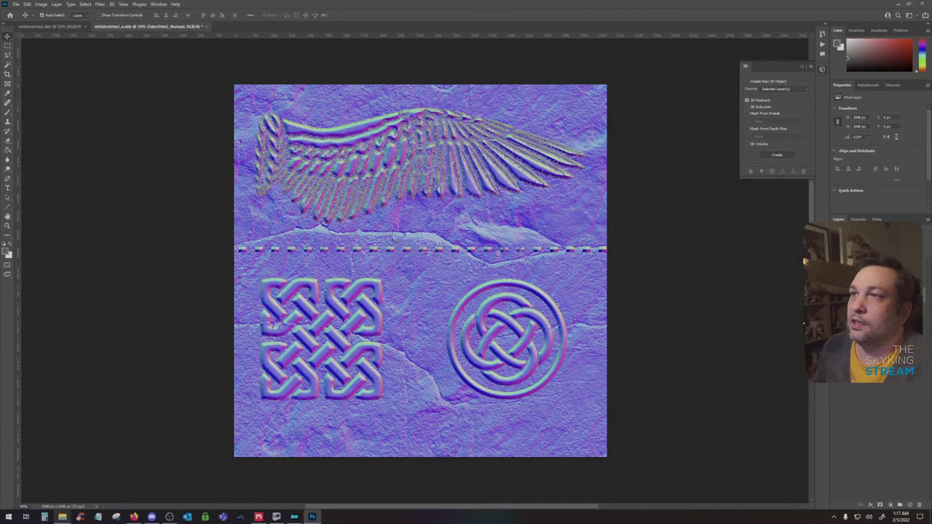
pyautogui.rightClick(805, 323)
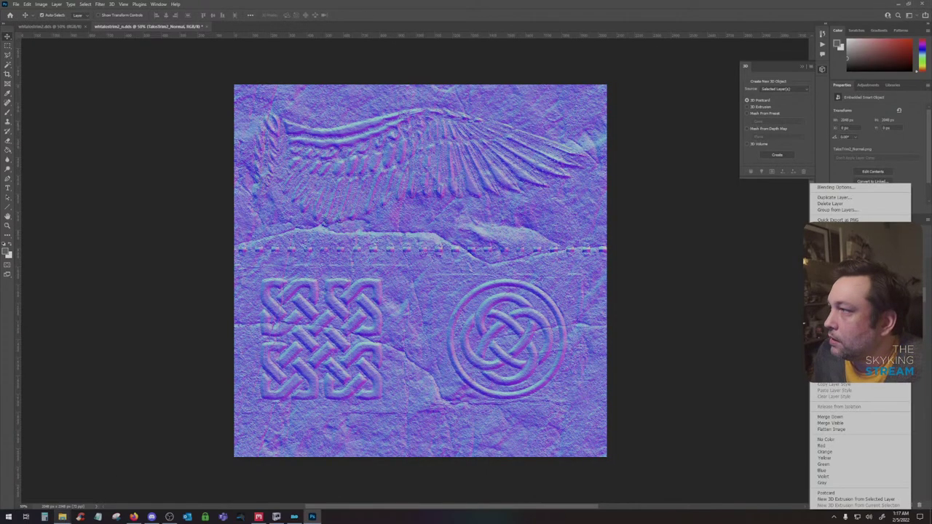
pyautogui.click(835, 329)
# Change the new rock normal layer's blend mode to combine its surface detail with the carvings beneath
pyautogui.click(835, 256)
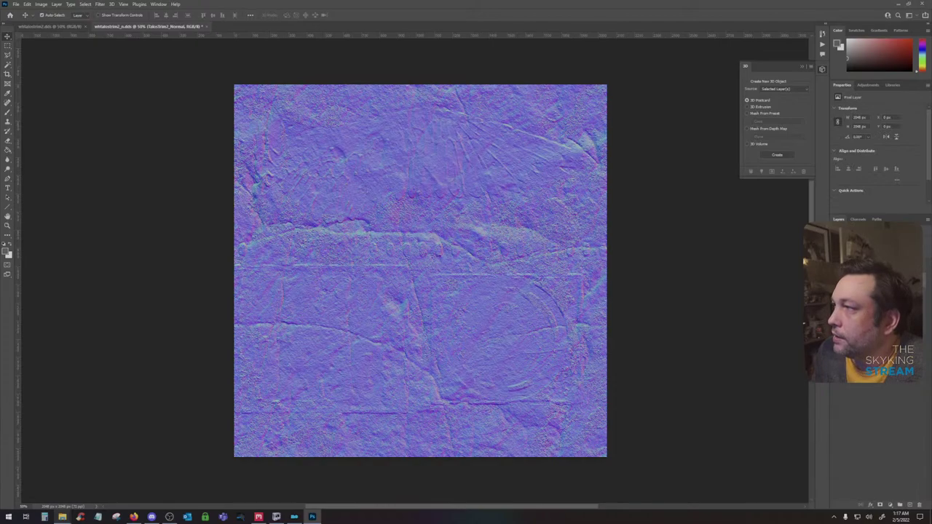
pyautogui.click(851, 236)
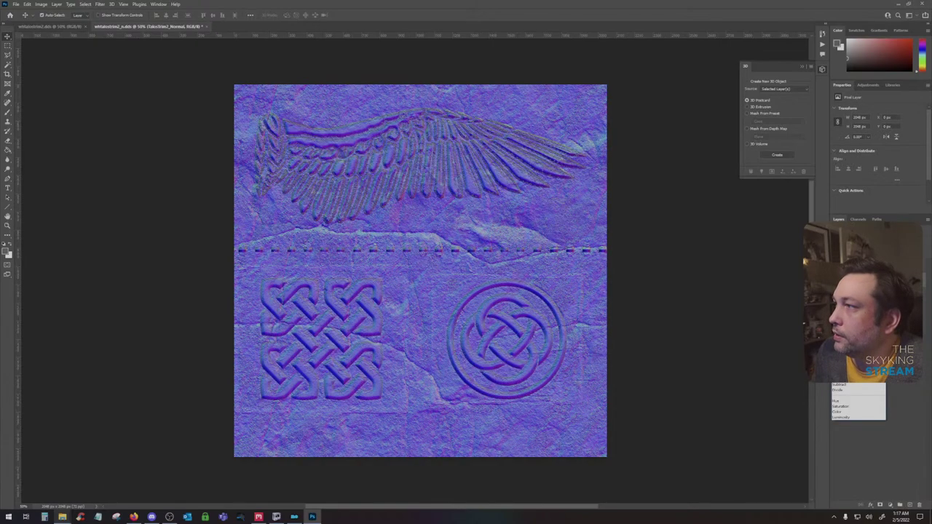
pyautogui.click(844, 329)
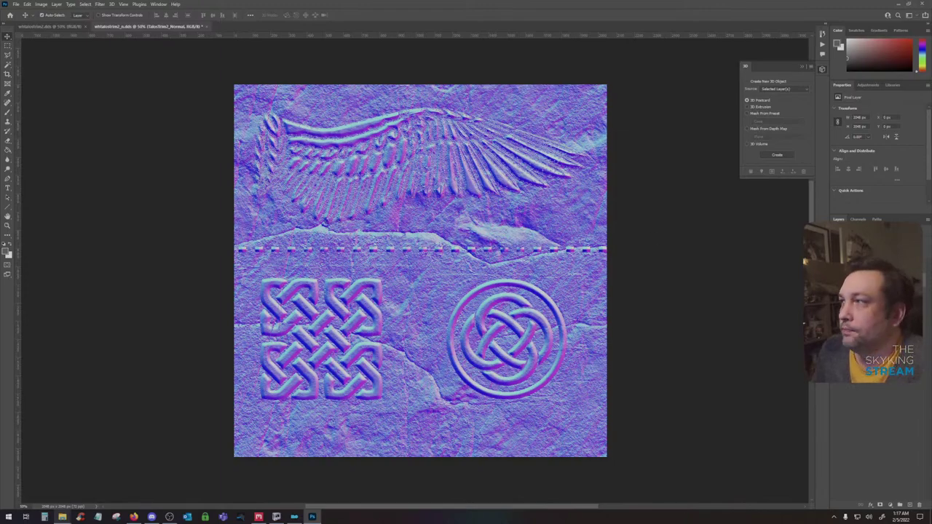
# Compare the normal map with its carving and rock layers switched on and off
pyautogui.click(837, 256)
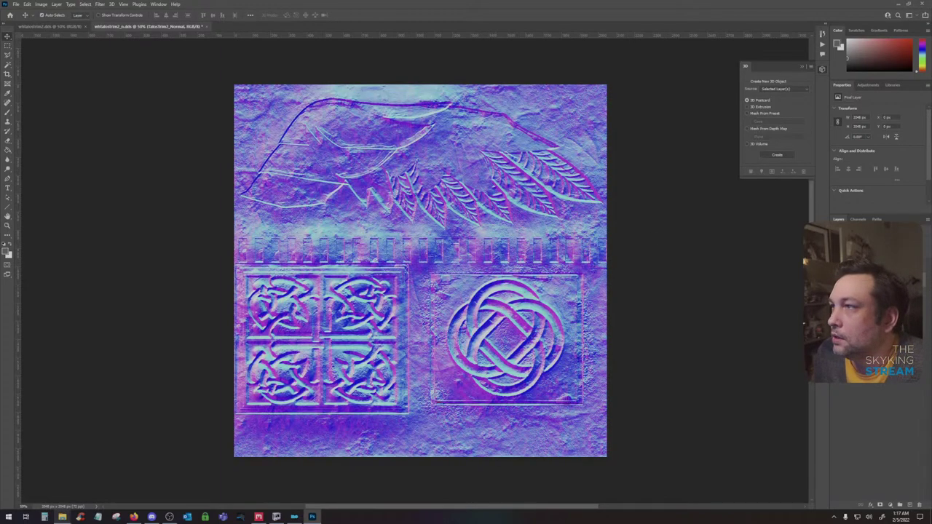
pyautogui.click(836, 256)
pyautogui.click(836, 256)
pyautogui.click(836, 256)
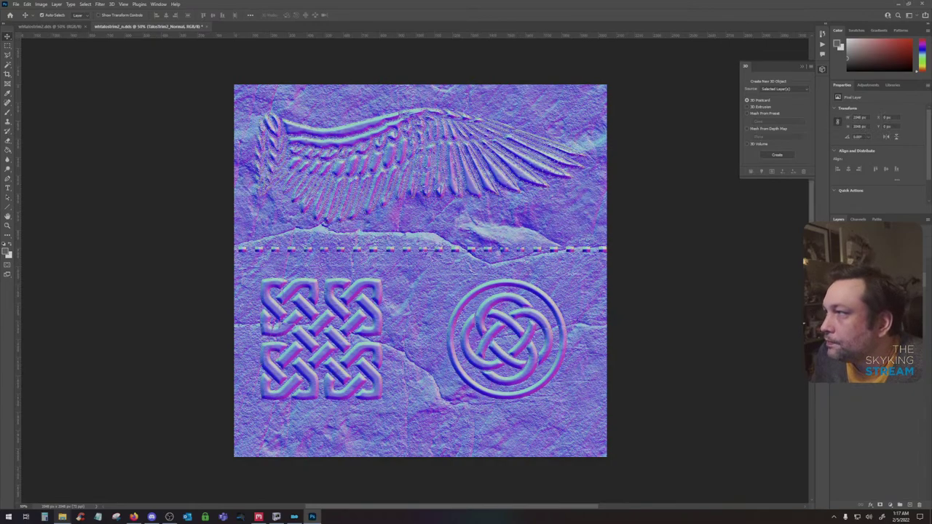
pyautogui.click(837, 256)
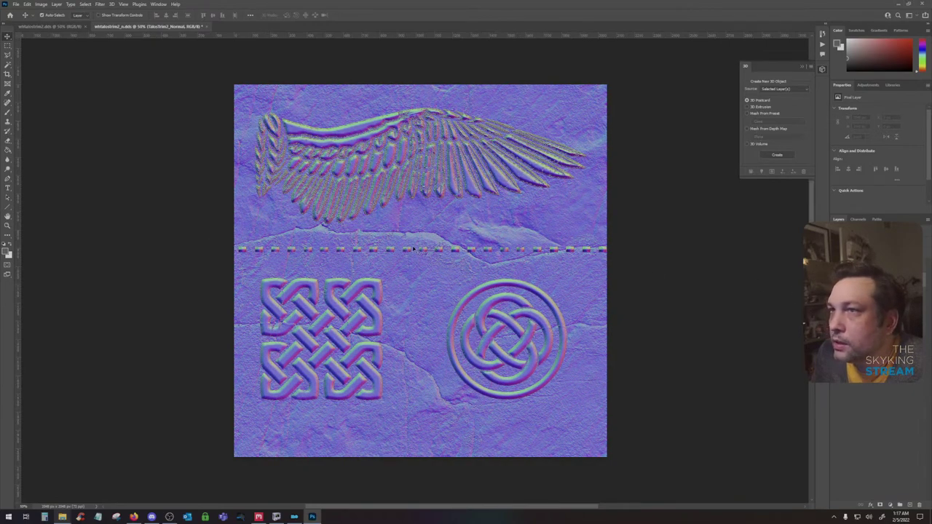
# Select the dashed band across the middle of the carved normal layer, delete it, and show the rock overlay again
pyautogui.click(7, 45)
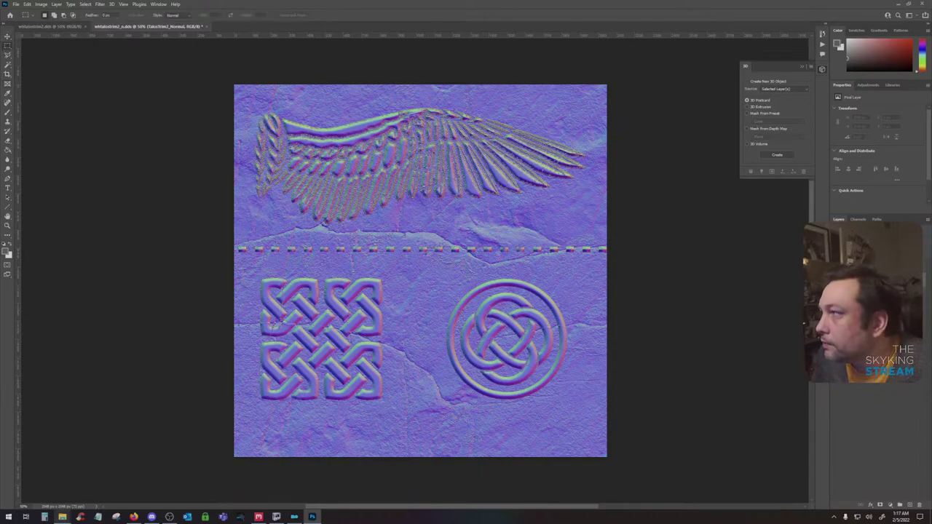
pyautogui.click(836, 256)
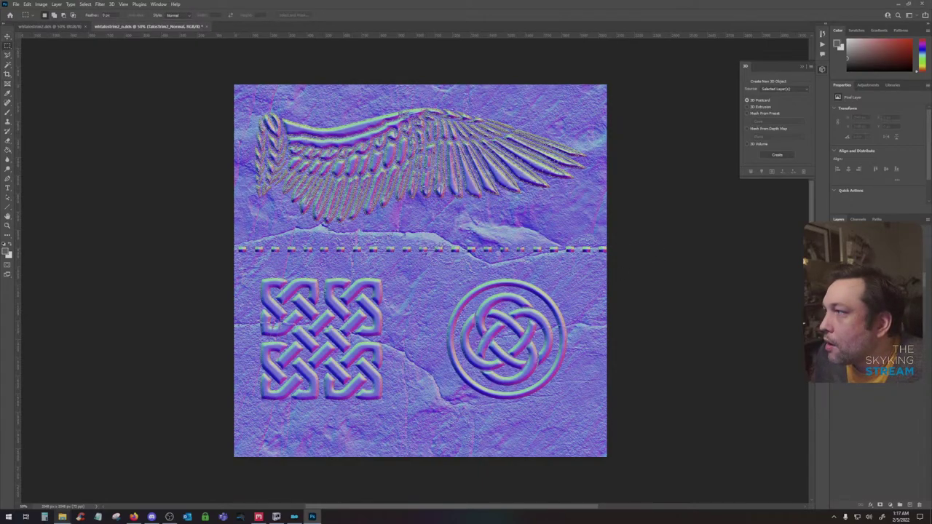
pyautogui.click(870, 271)
pyautogui.keyDown('shift'); pyautogui.click(869, 257); pyautogui.keyUp('shift')
pyautogui.rightClick(870, 256)
pyautogui.press('Escape')
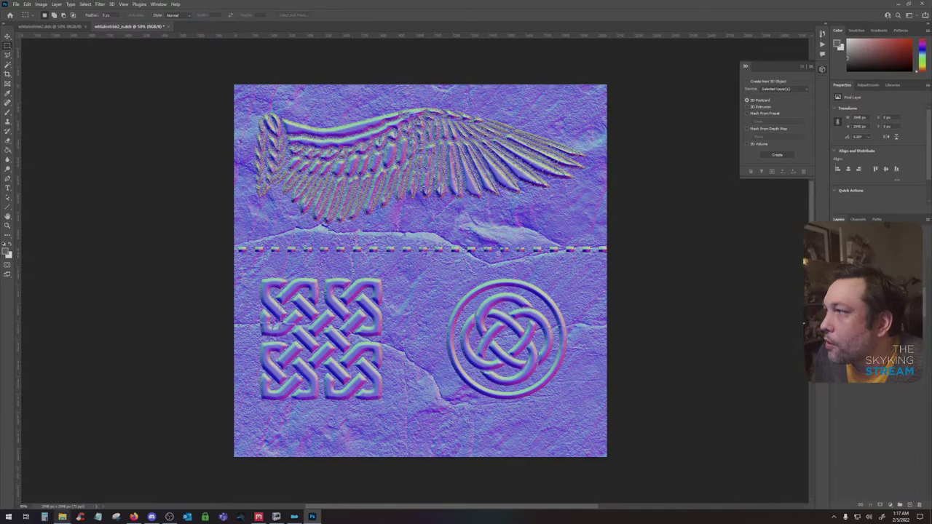
pyautogui.click(869, 231)
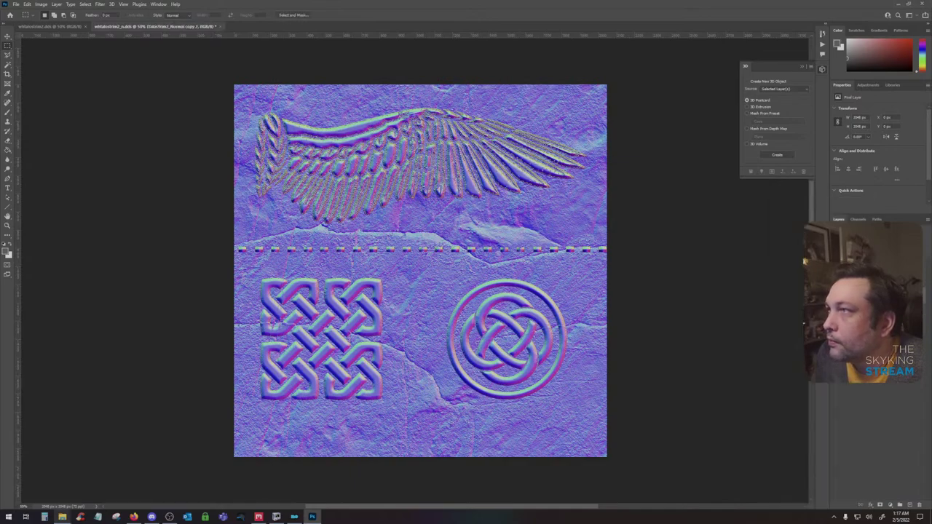
pyautogui.click(837, 256)
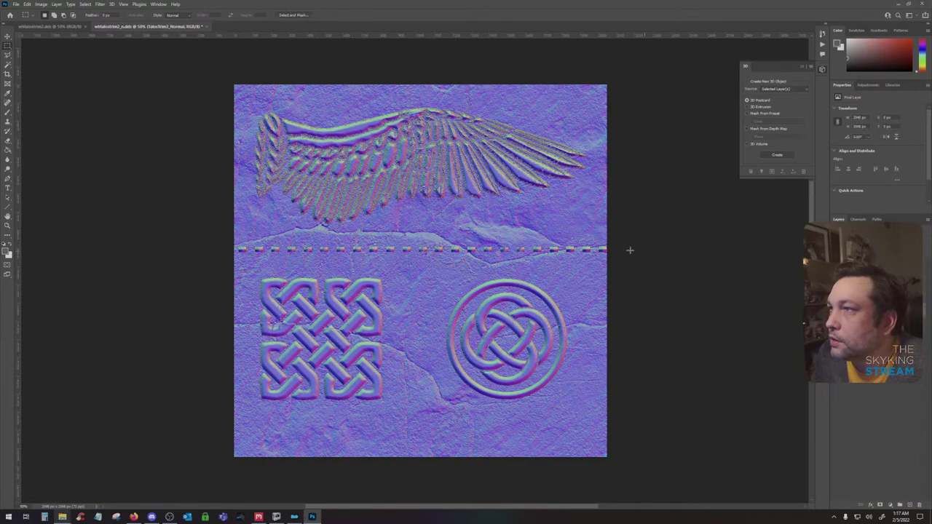
pyautogui.moveTo(613, 245); pyautogui.dragTo(210, 252)
pyautogui.hotkey('ctrl', 'd')
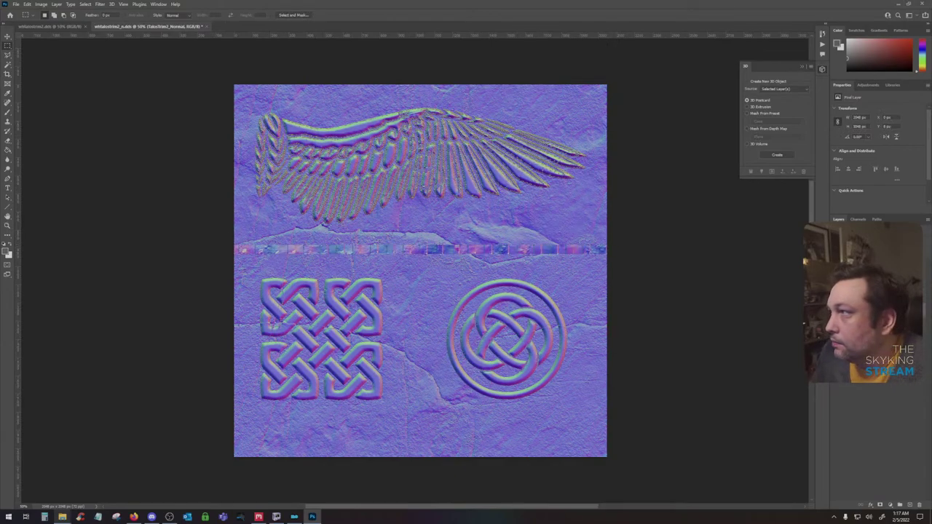
pyautogui.hotkey('ctrl', 'z')
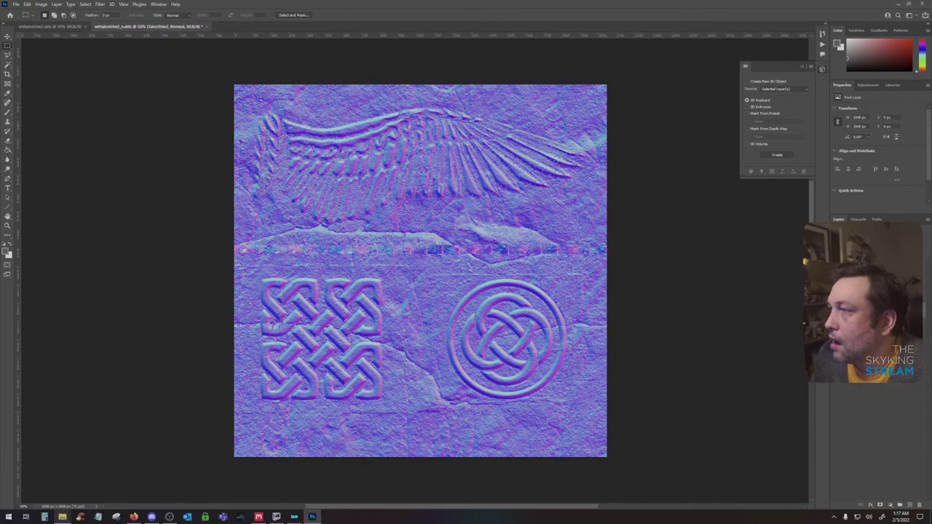
# Hide the carved normal layer and change the base rock normal layer's blend mode so it fully covers the original normal map
pyautogui.hotkey('ctrl', 'j')
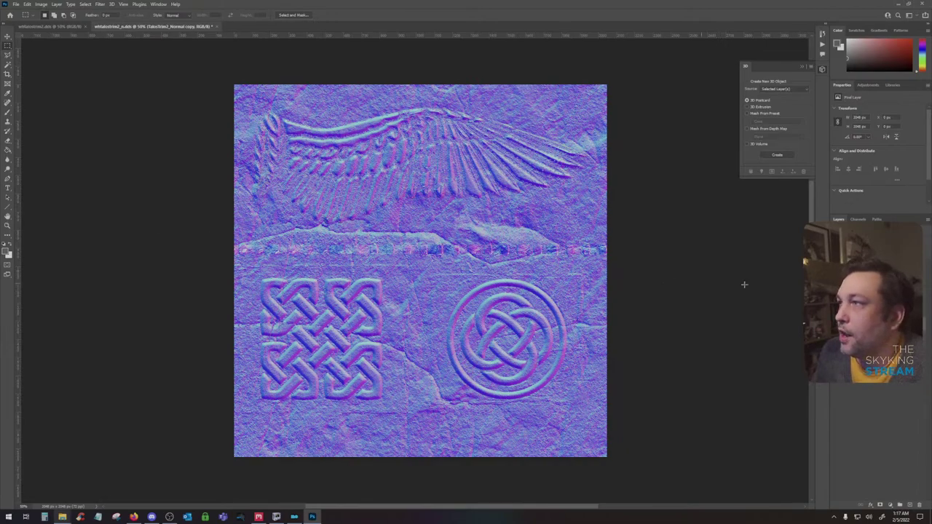
pyautogui.click(836, 255)
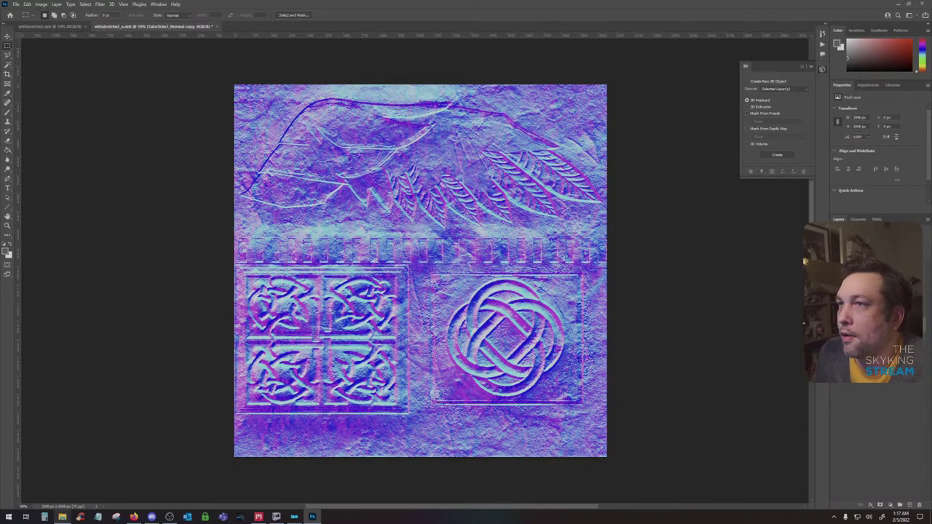
pyautogui.click(835, 255)
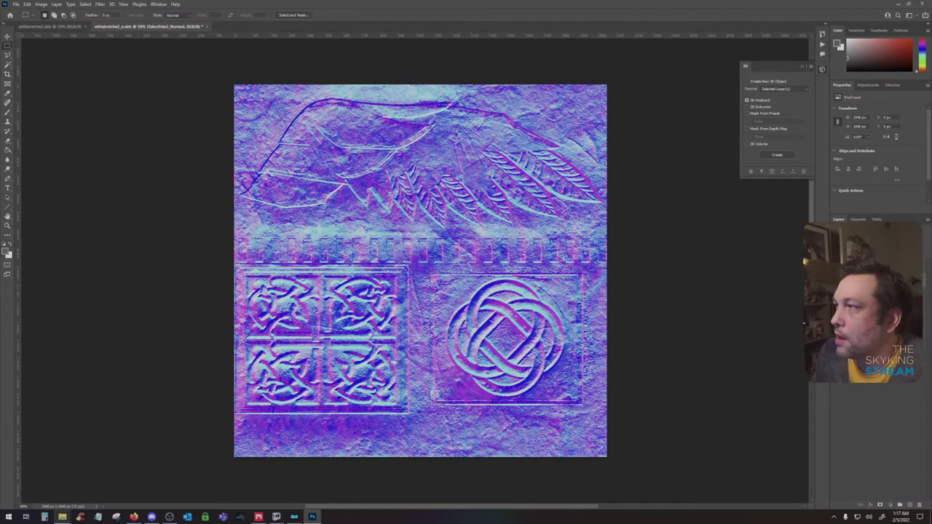
pyautogui.click(866, 256)
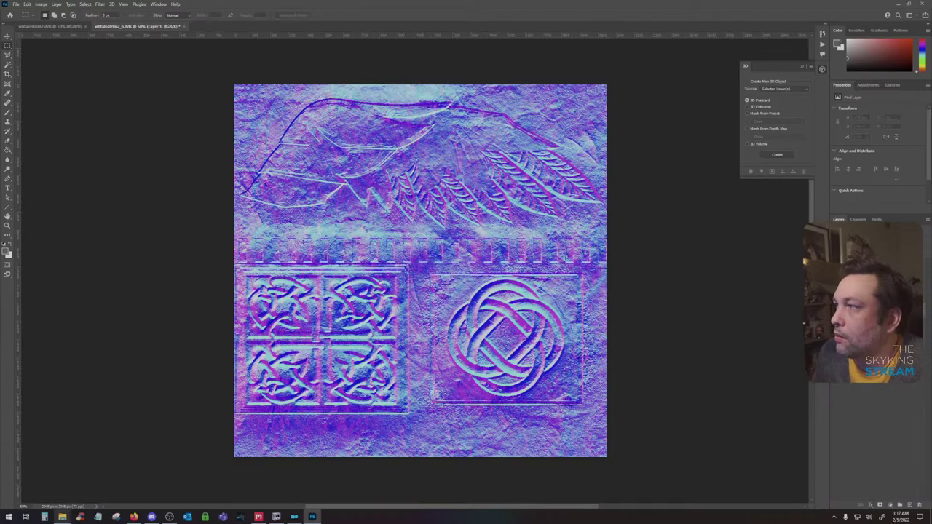
pyautogui.hotkey('ctrl', 'z')
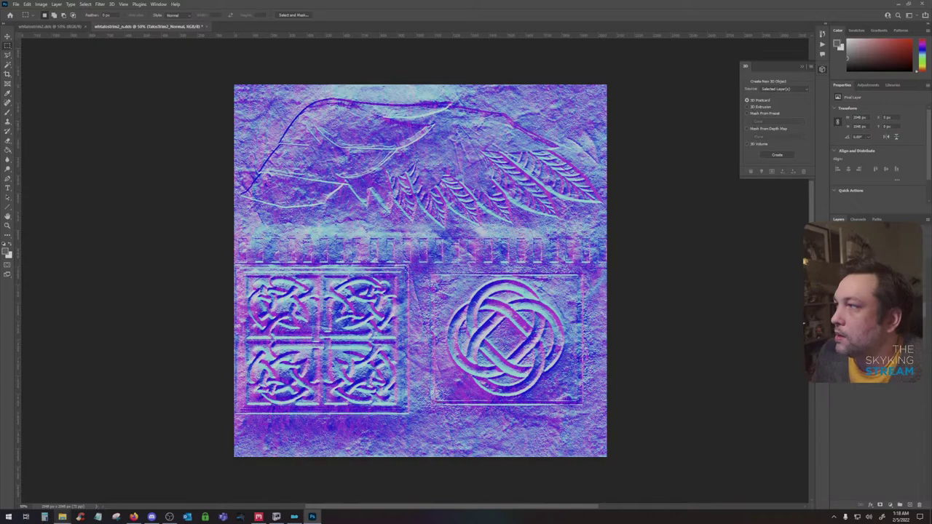
pyautogui.click(853, 234)
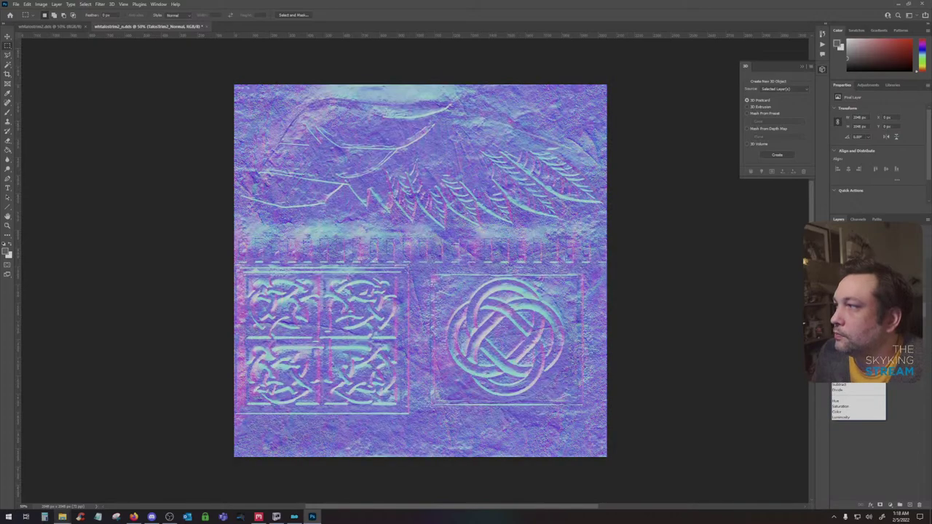
pyautogui.click(840, 249)
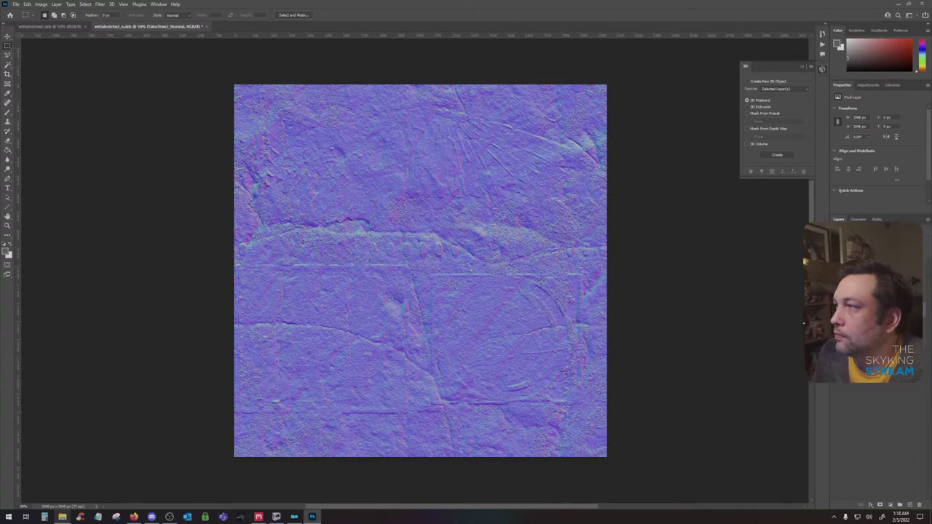
# Remove the surplus rock normal copy from the layer stack and check the remaining rock detail
pyautogui.press('Down')
pyautogui.press('Down')
pyautogui.hotkey('ctrl', 'j')
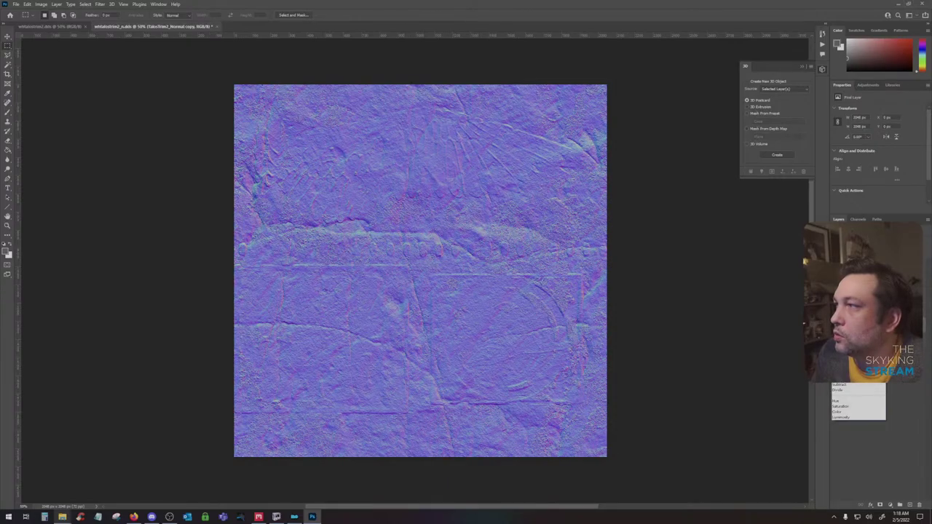
pyautogui.moveTo(906, 260); pyautogui.dragTo(919, 504)
pyautogui.click(837, 261)
pyautogui.click(836, 260)
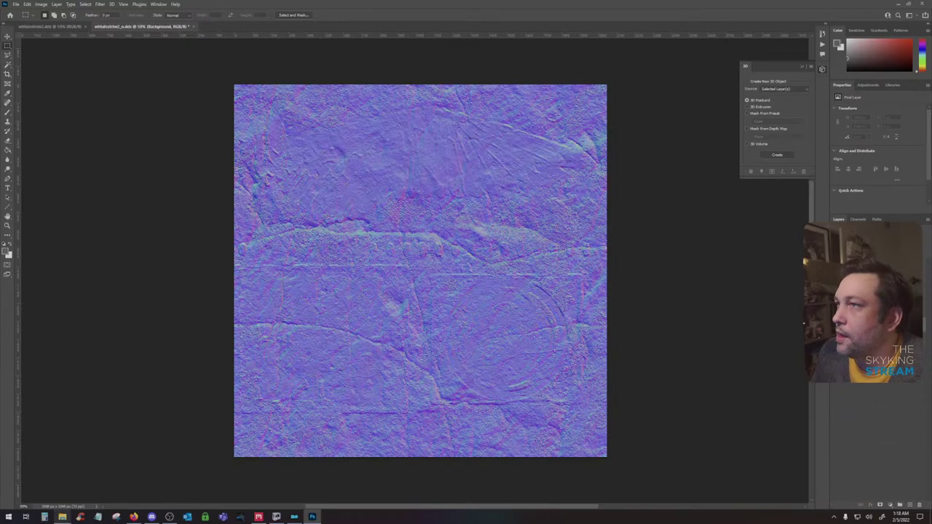
# Show the carved normal layer over the rock and change its blend mode to combine both surfaces' detail
pyautogui.click(836, 273)
pyautogui.hotkey('ctrl', 'z')
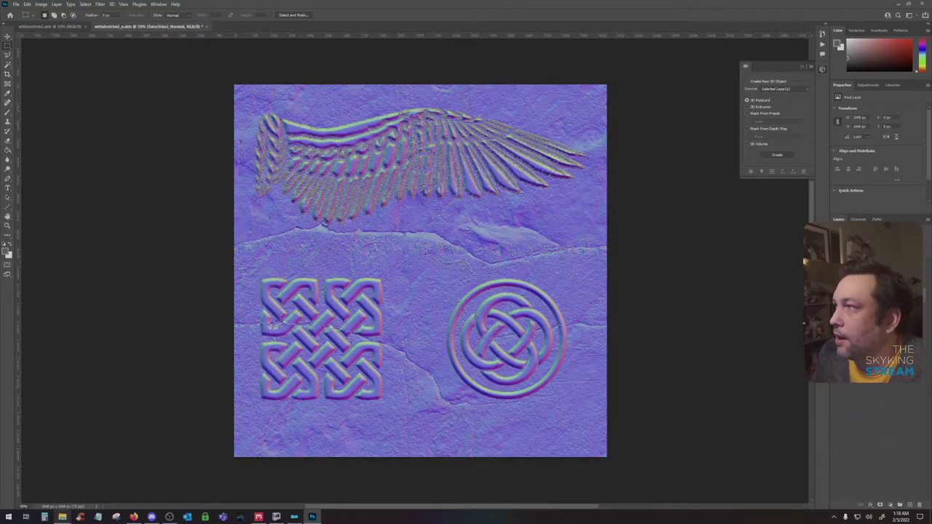
pyautogui.hotkey('ctrl', 'j')
pyautogui.click(866, 273)
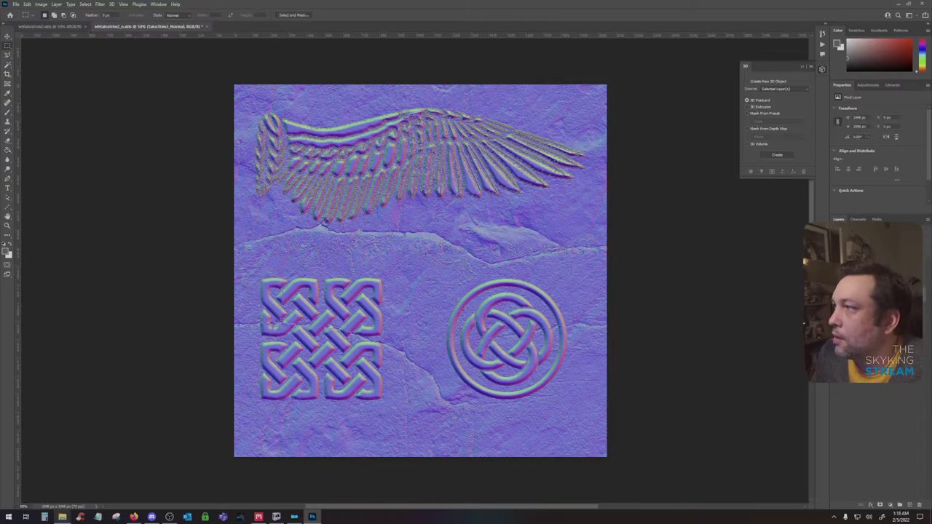
pyautogui.click(851, 233)
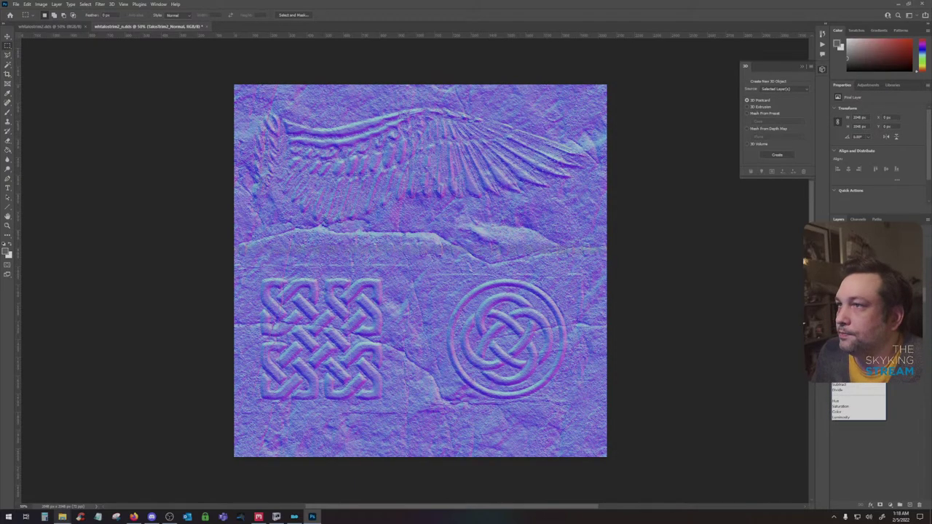
pyautogui.click(844, 330)
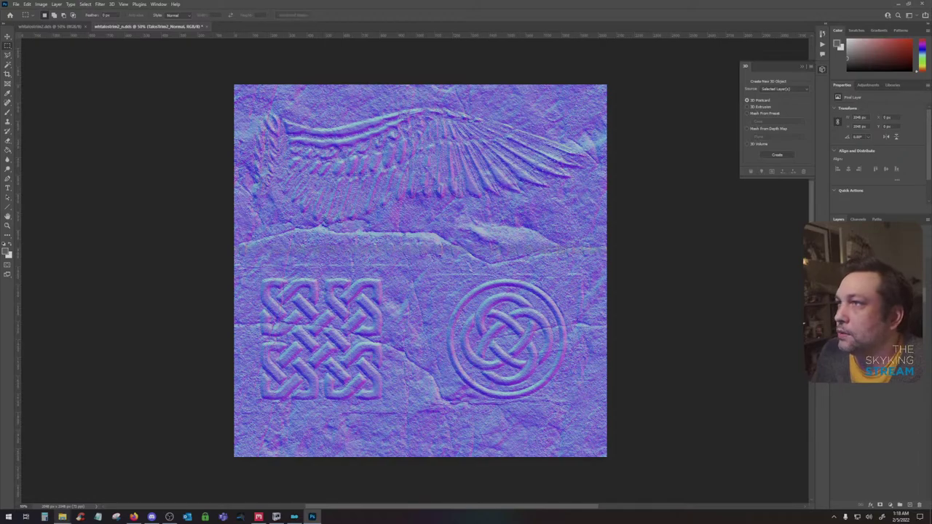
pyautogui.click(836, 273)
pyautogui.click(836, 274)
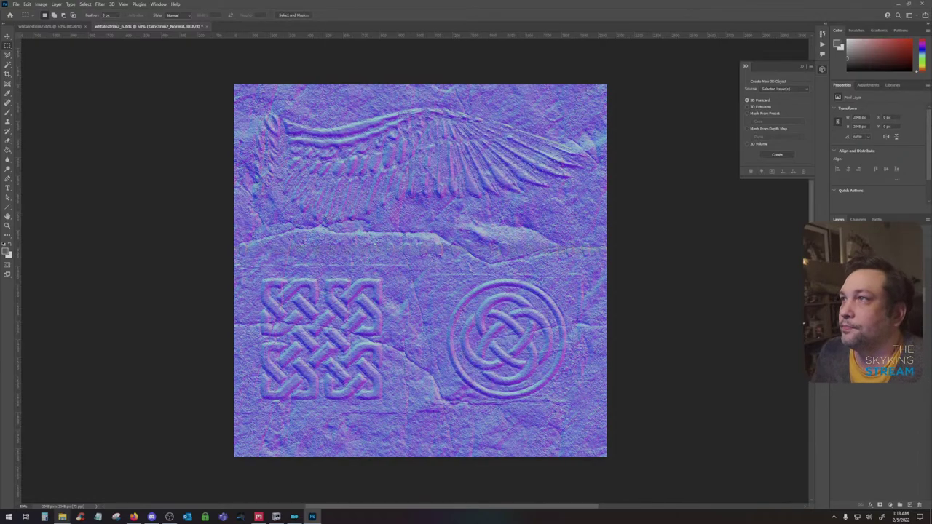
# Invert the green channel of the carved normal layer and return to the full-colour composite
pyautogui.click(858, 219)
pyautogui.click(863, 259)
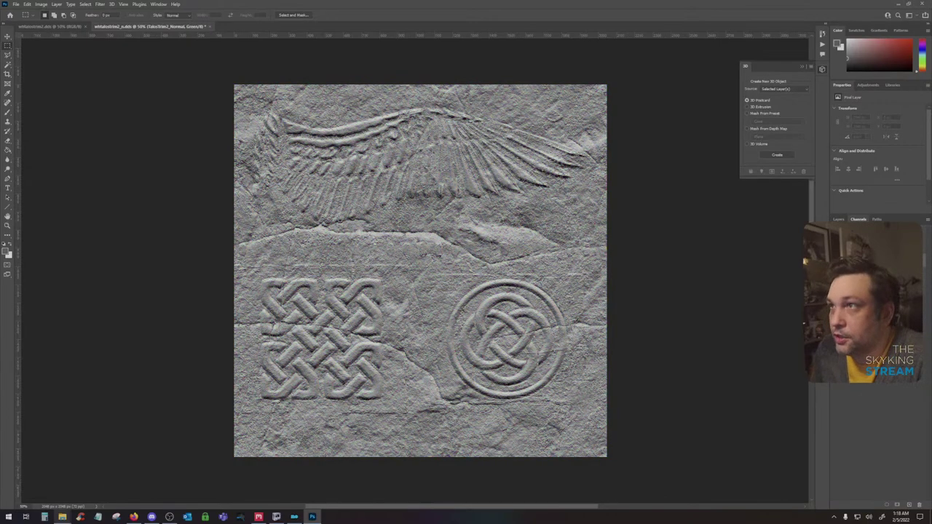
pyautogui.hotkey('ctrl', '3')
pyautogui.hotkey('ctrl', '2')
pyautogui.press('F7')
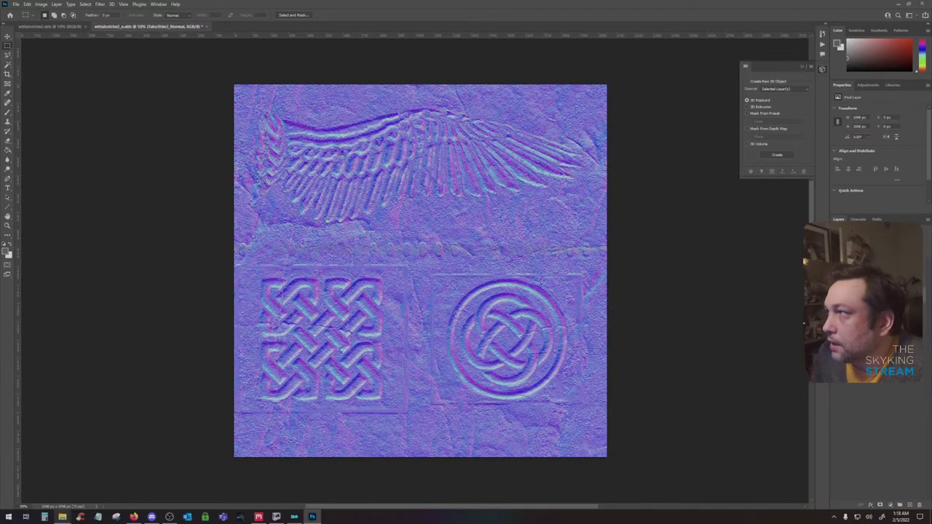
# Hide the carved layer, invert the rock normal layer's green channel, and show the carvings again
pyautogui.click(836, 256)
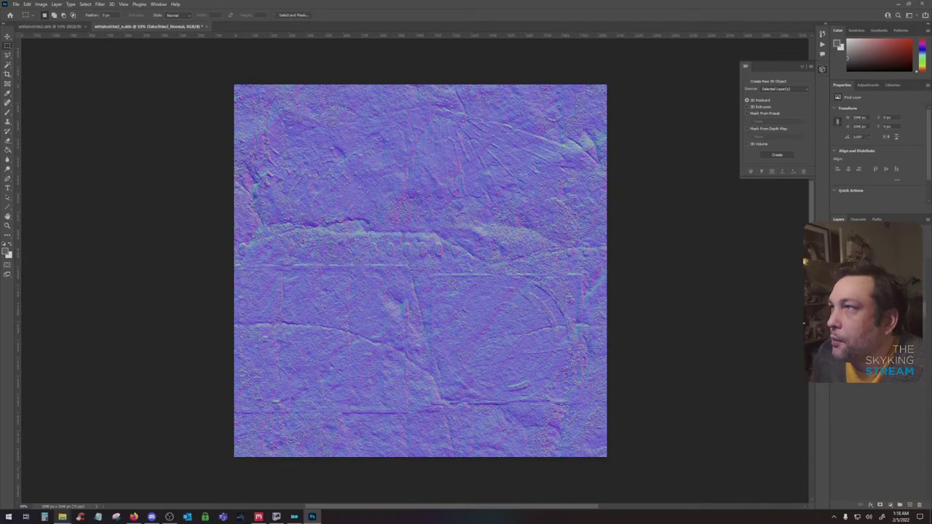
pyautogui.hotkey('ctrl', '4')
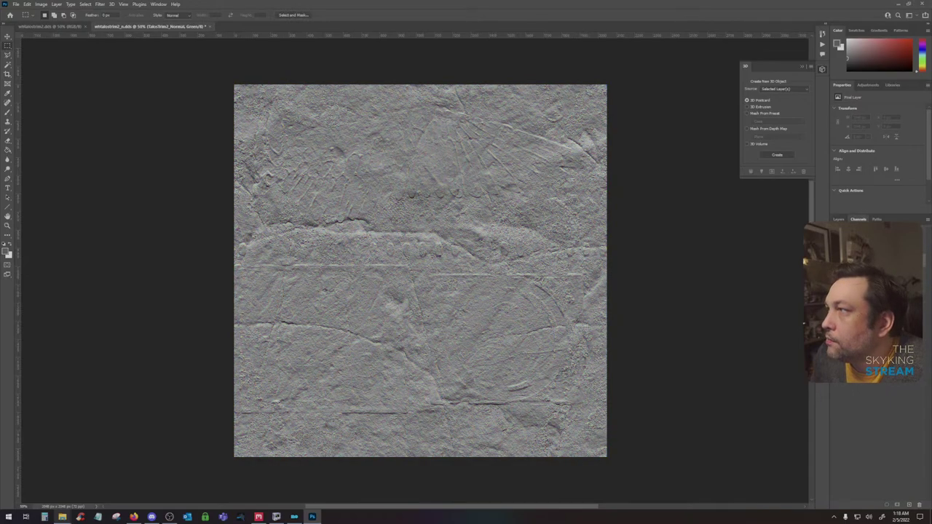
pyautogui.hotkey('ctrl', '3')
pyautogui.hotkey('ctrl', '2')
pyautogui.press('F7')
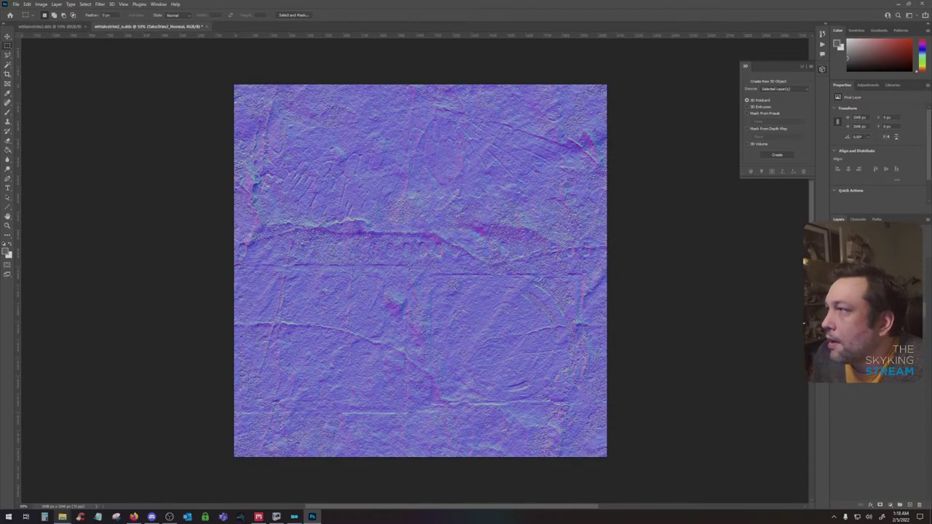
pyautogui.hotkey('ctrl', ',')
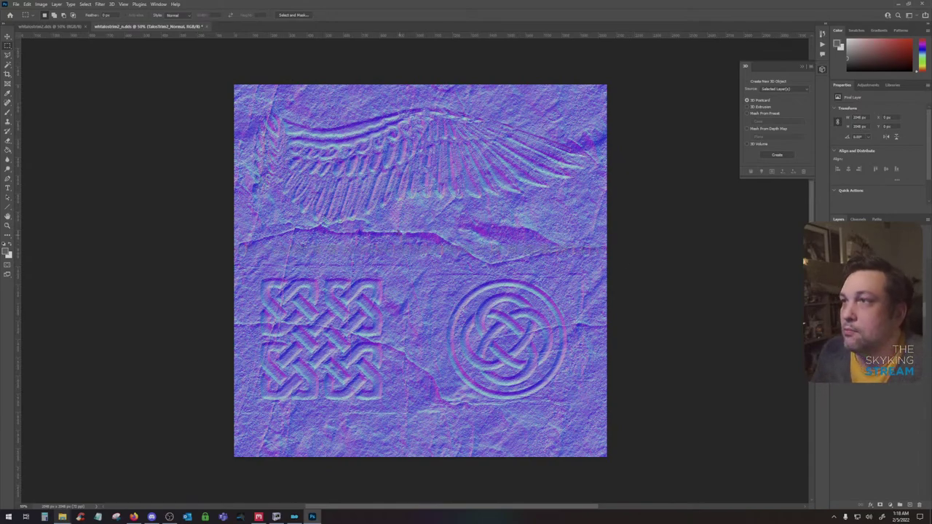
# Save whtalostrim2_n.dds as Color + Alpha with BC7 8bpp Fast (sRGB, DX11+) compression and auto-generated mip maps
pyautogui.hotkey('ctrl', 's')
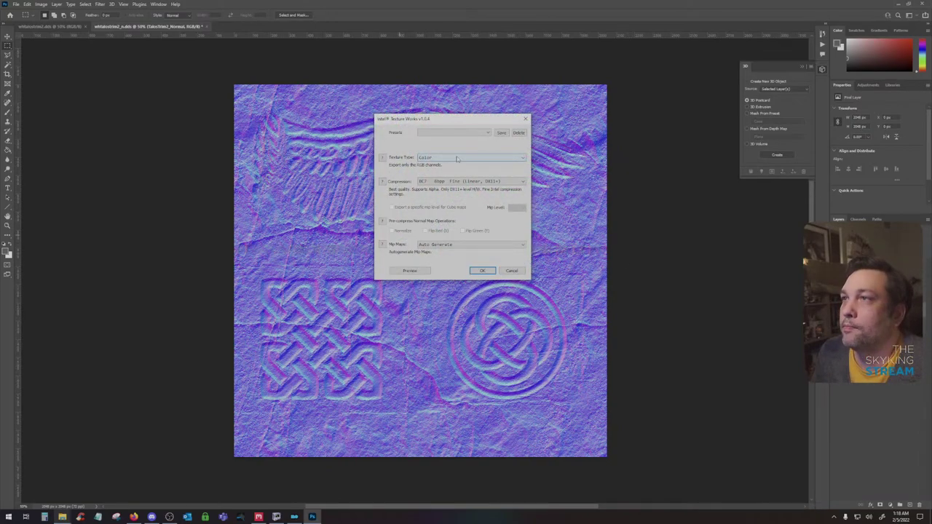
pyautogui.click(457, 158)
pyautogui.click(451, 168)
pyautogui.click(466, 181)
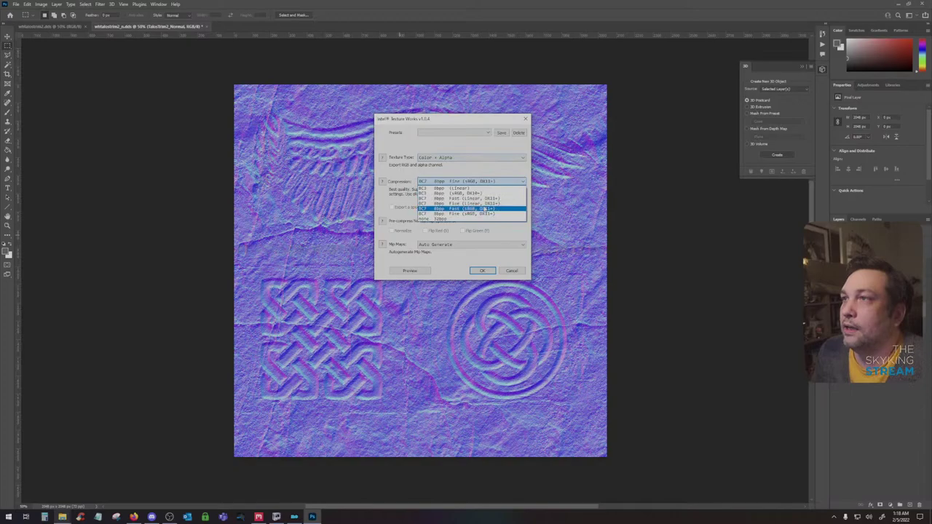
pyautogui.click(484, 209)
pyautogui.click(482, 270)
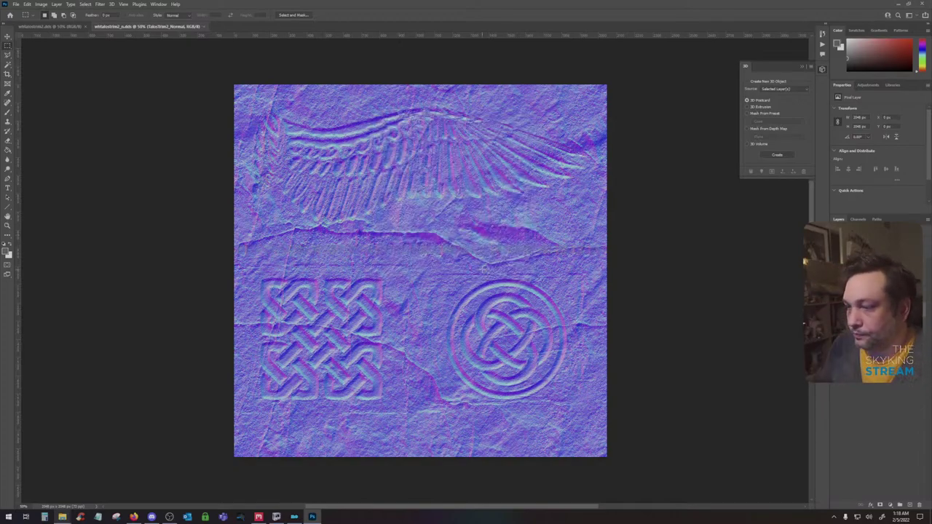
# Switch to Mod Organizer and launch Skyrim Special Edition through the SKSE64 loader
pyautogui.click(328, 483)
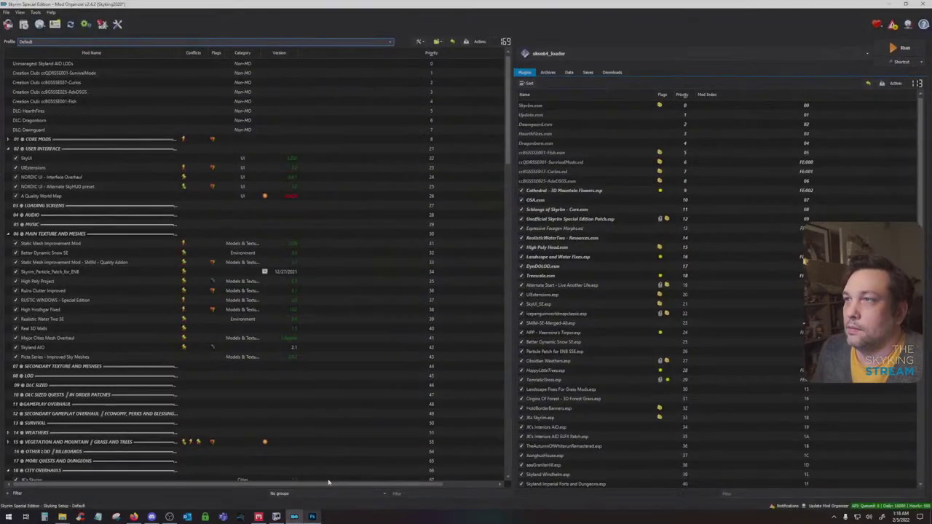
pyautogui.click(892, 45)
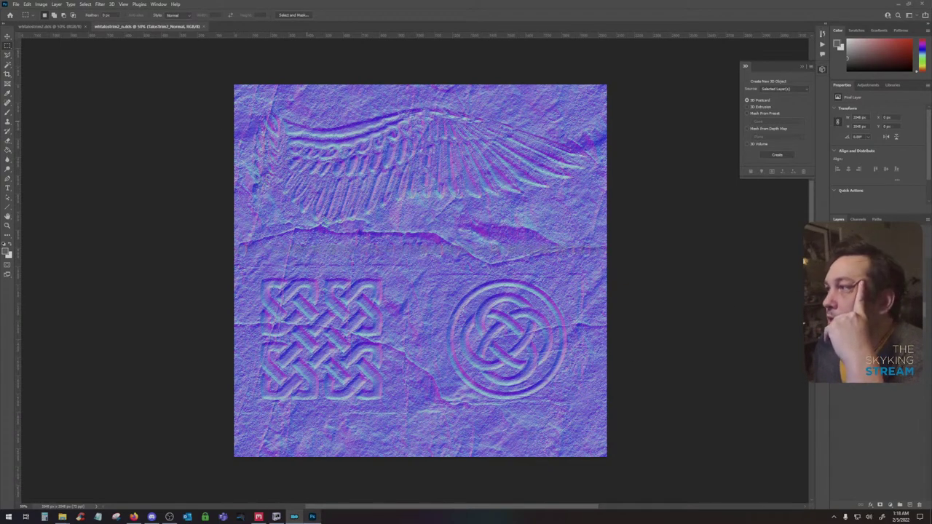
# Switch back to Photoshop and undo the last changes to the whtalostrim2_n.dds normal map
pyautogui.hotkey('alt', 'Tab')
pyautogui.hotkey('ctrl', 'z')
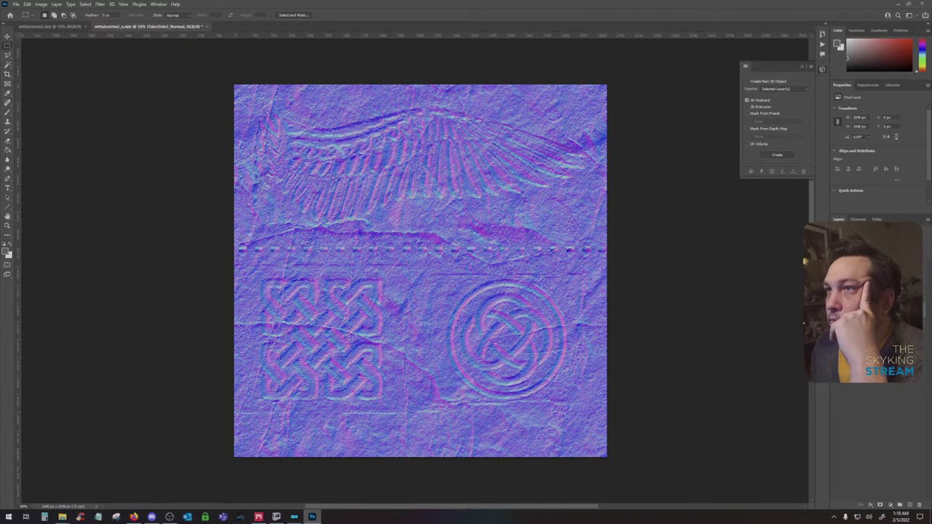
pyautogui.hotkey('ctrl', 'z')
# Invert the green channel of the TalosTrim2_Normal copy 2 layer and return to the full-colour composite
pyautogui.click(835, 256)
pyautogui.click(866, 256)
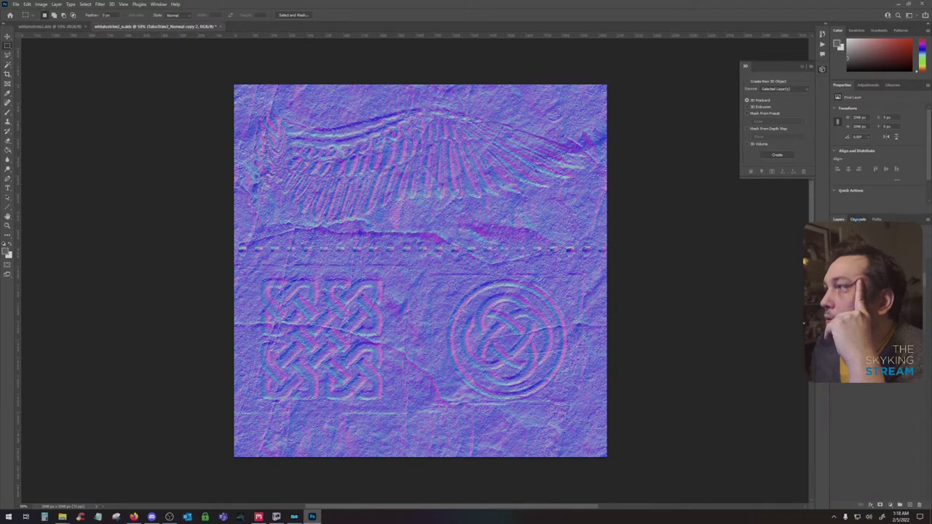
pyautogui.click(859, 219)
pyautogui.click(860, 255)
pyautogui.hotkey('ctrl', 'v')
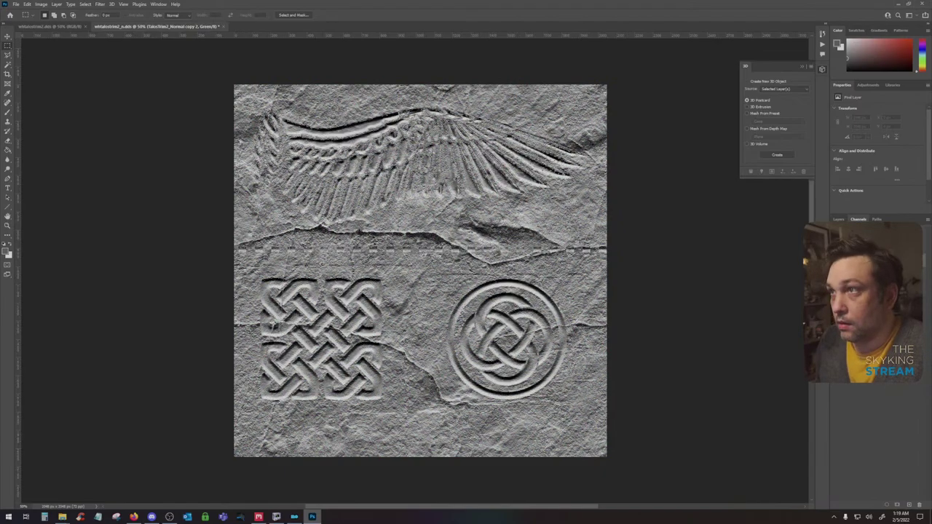
pyautogui.hotkey('ctrl', '2')
pyautogui.click(839, 219)
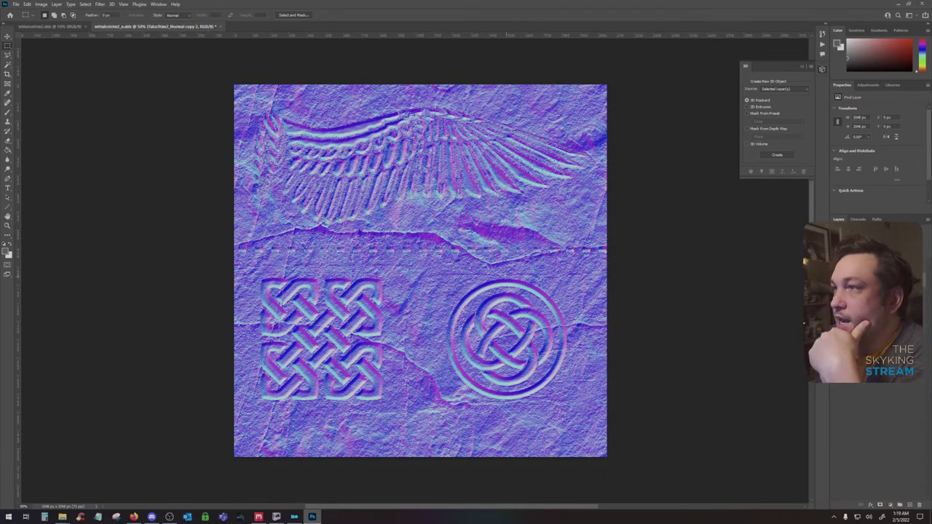
# Toggle the TalosTrim2_Normal copy 2 layer's visibility to compare the carvings, and delete that layer
pyautogui.hotkey('ctrl', 'd')
pyautogui.click(835, 252)
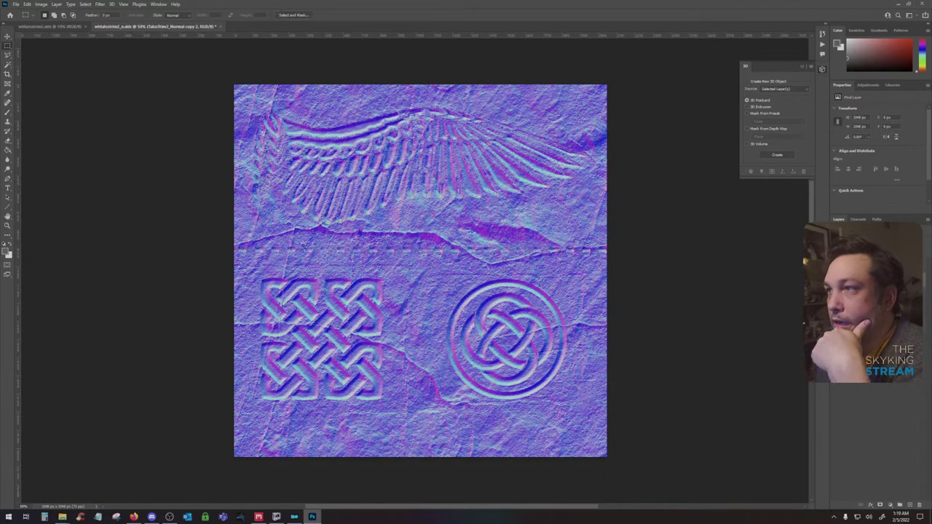
pyautogui.click(834, 253)
pyautogui.click(835, 253)
pyautogui.click(835, 253)
pyautogui.click(835, 252)
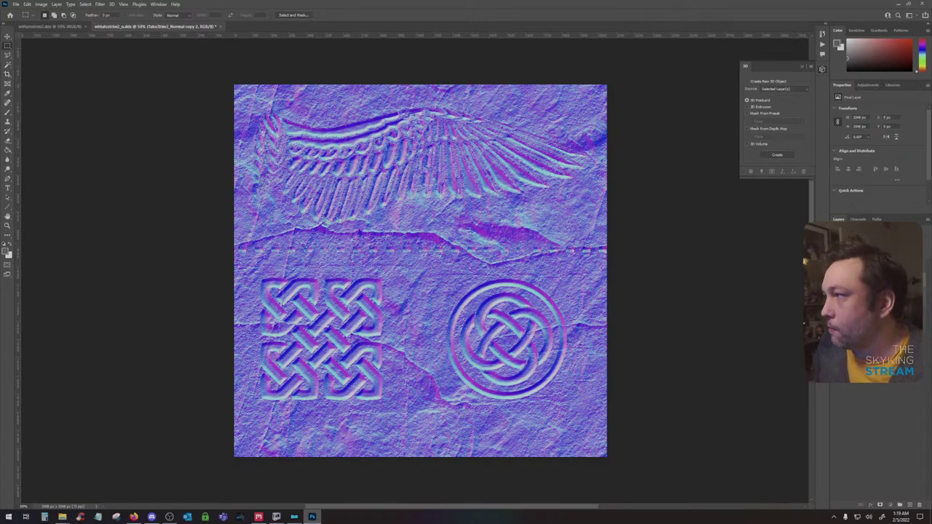
pyautogui.moveTo(888, 255); pyautogui.dragTo(909, 504)
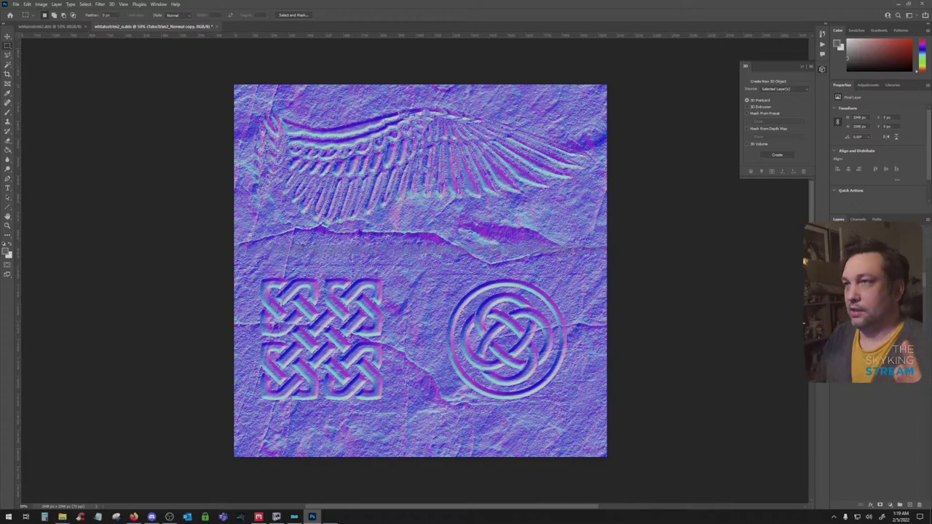
# Switch to the running Skyrim game and continue from the last saved game
pyautogui.click(328, 517)
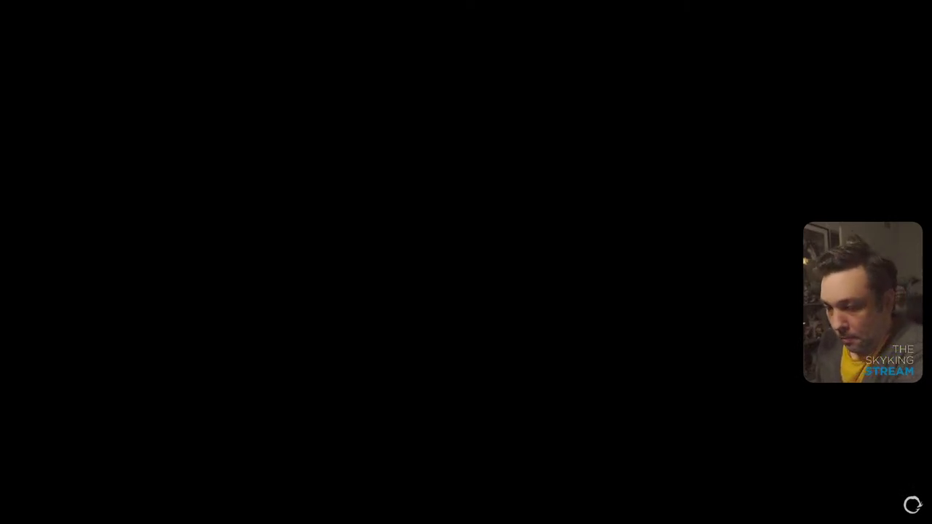
pyautogui.hotkey('alt', 'Tab')
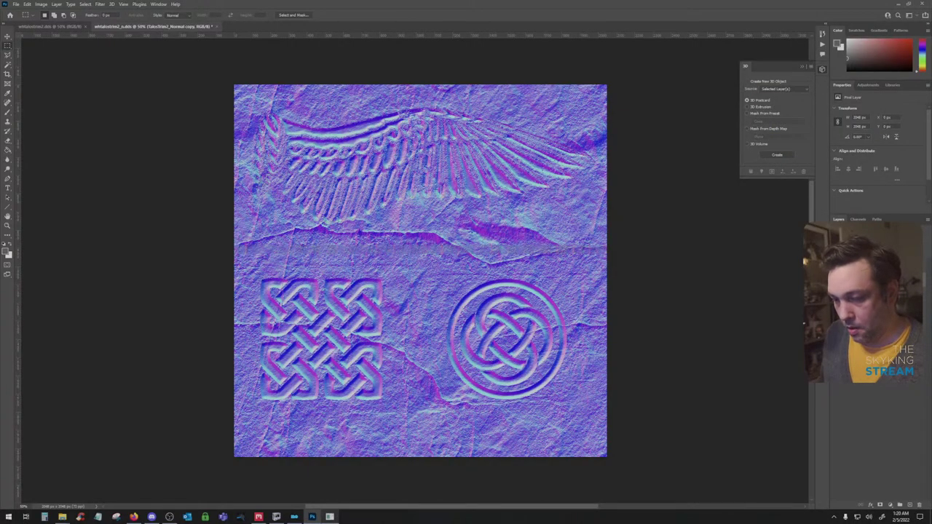
pyautogui.hotkey('alt', 'Tab')
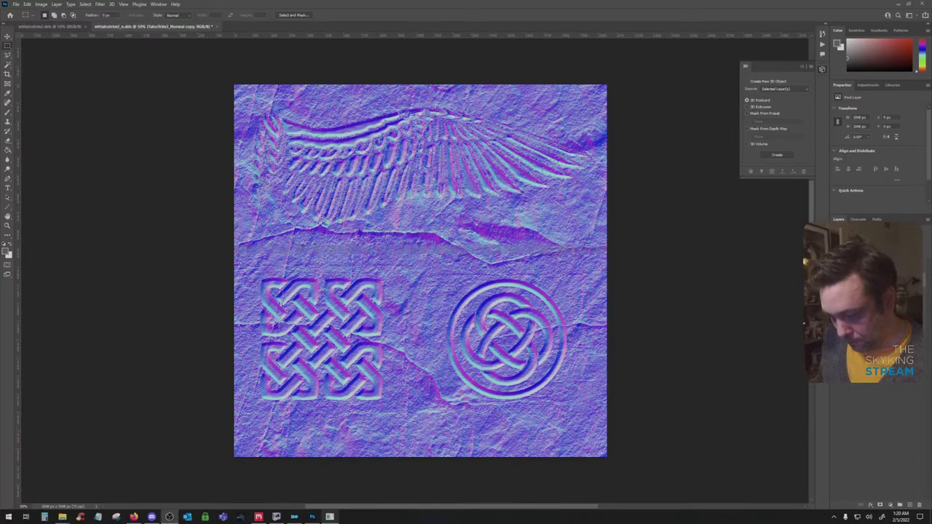
pyautogui.hotkey('alt', 'Tab')
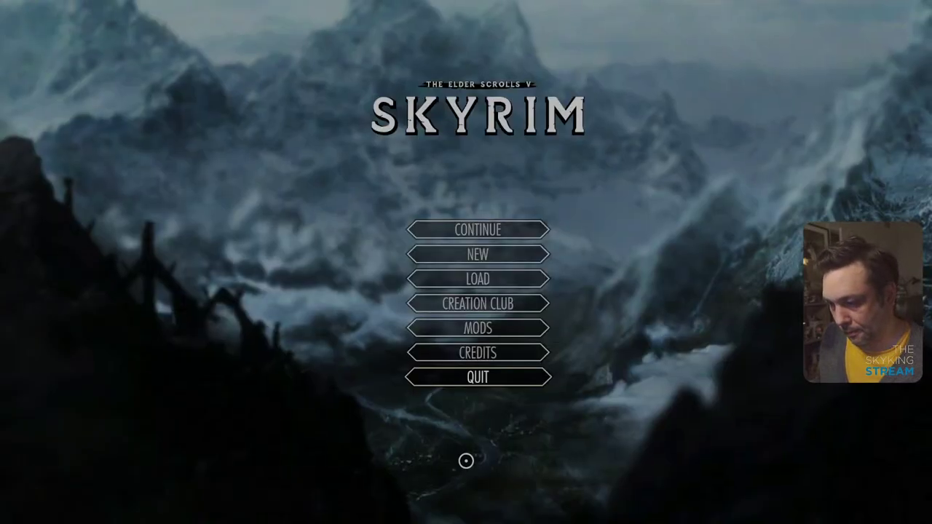
pyautogui.click(472, 229)
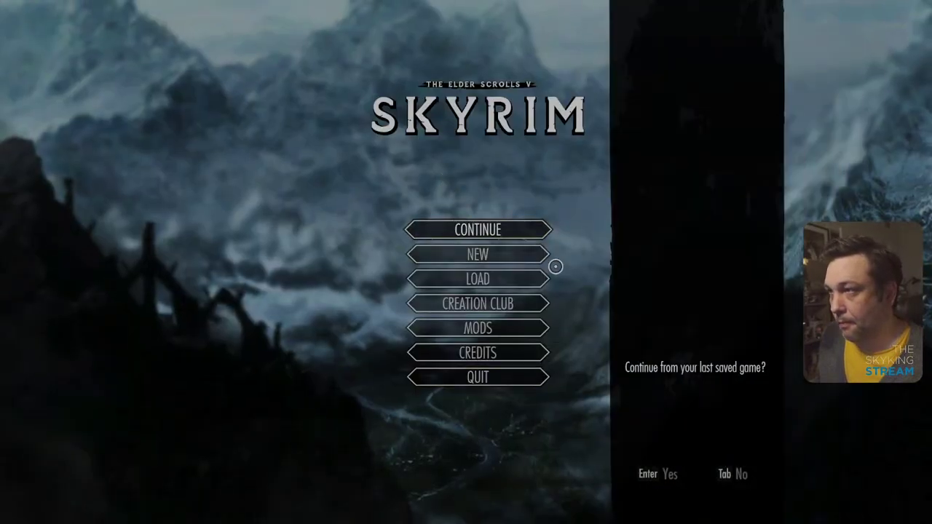
pyautogui.click(653, 474)
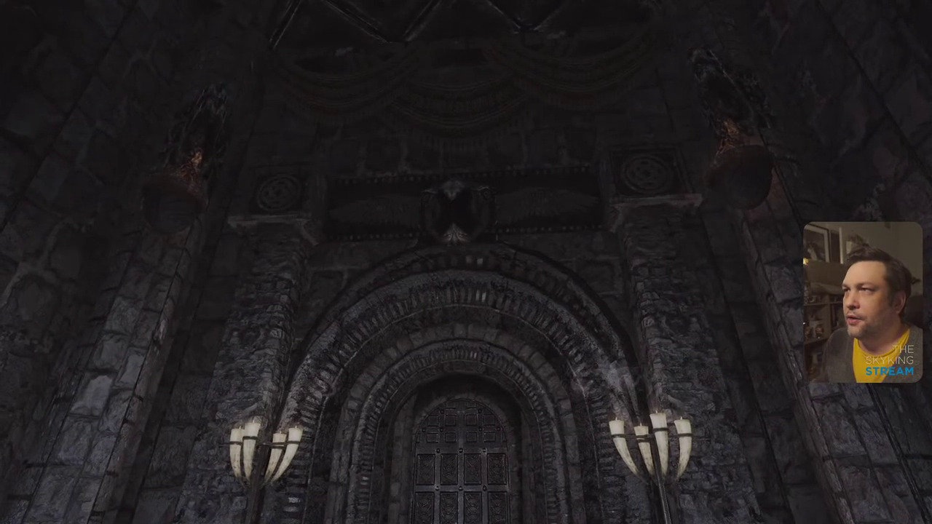
# Back away from the palace door and turn on the free camera with the tfc console command
pyautogui.press('s')
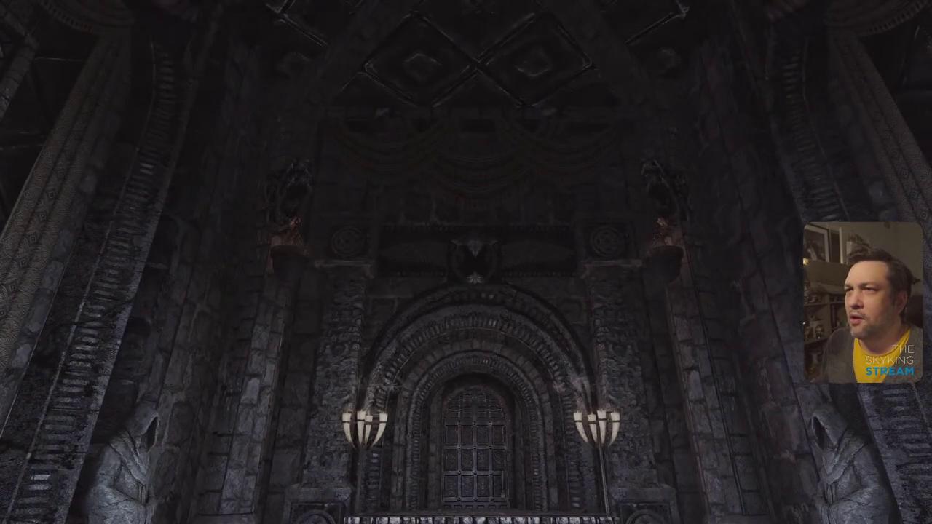
pyautogui.press('`')
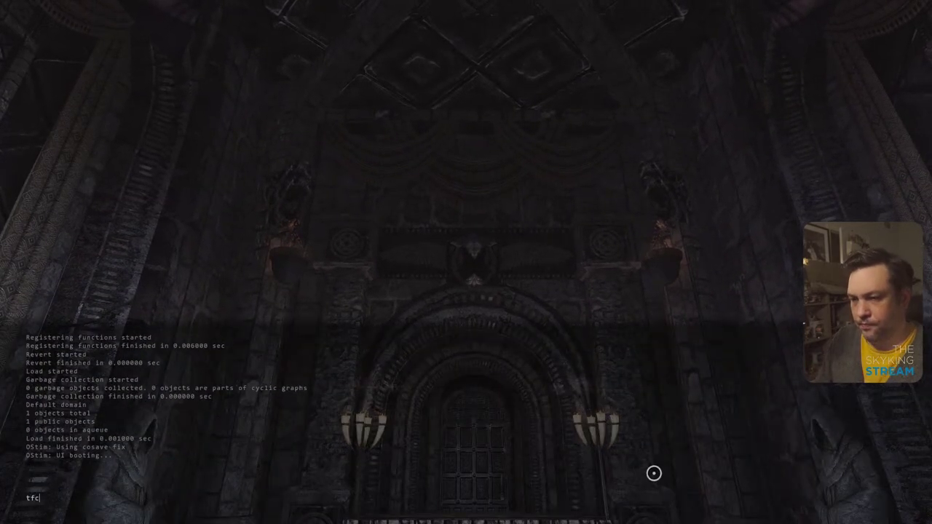
pyautogui.write('tfc')
pyautogui.press('Return')
pyautogui.press('`')
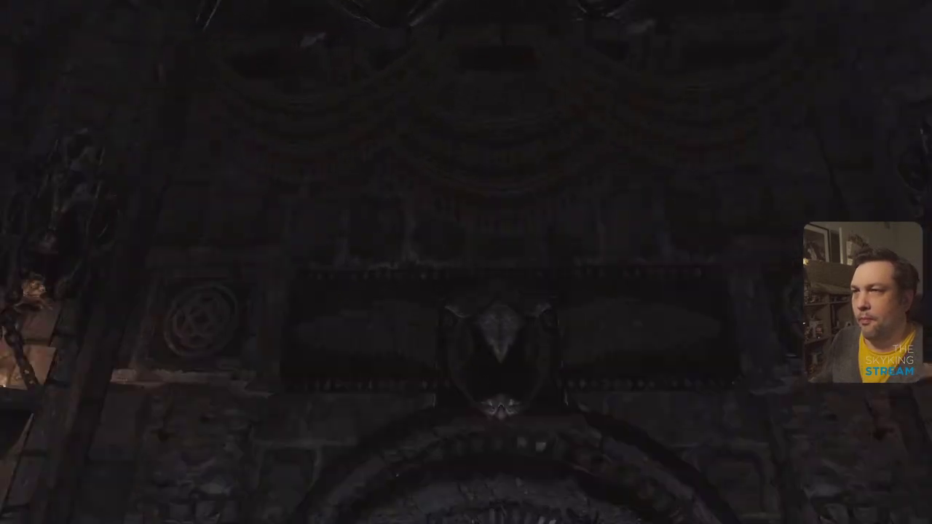
# Fly around the knot medallions and wing carvings above the interior door to examine their relief, and return to the player view
pyautogui.press('w')
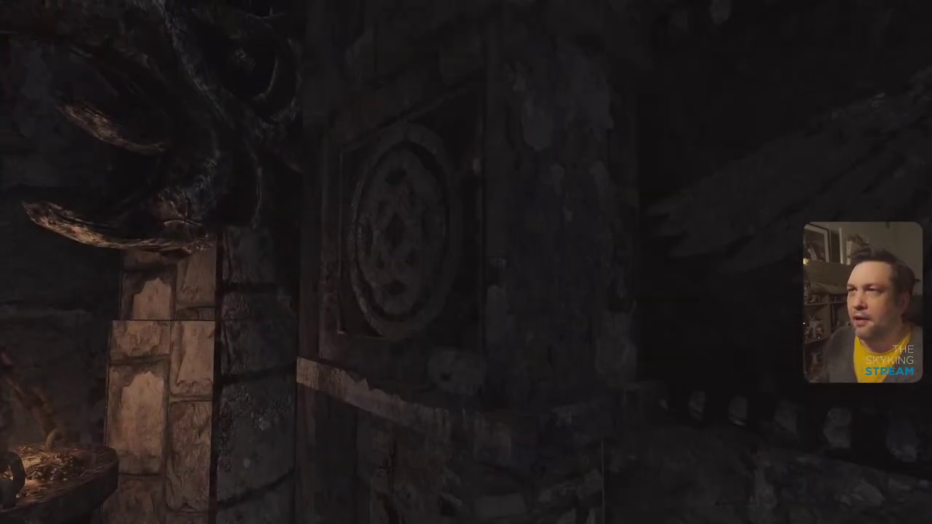
pyautogui.press('w')
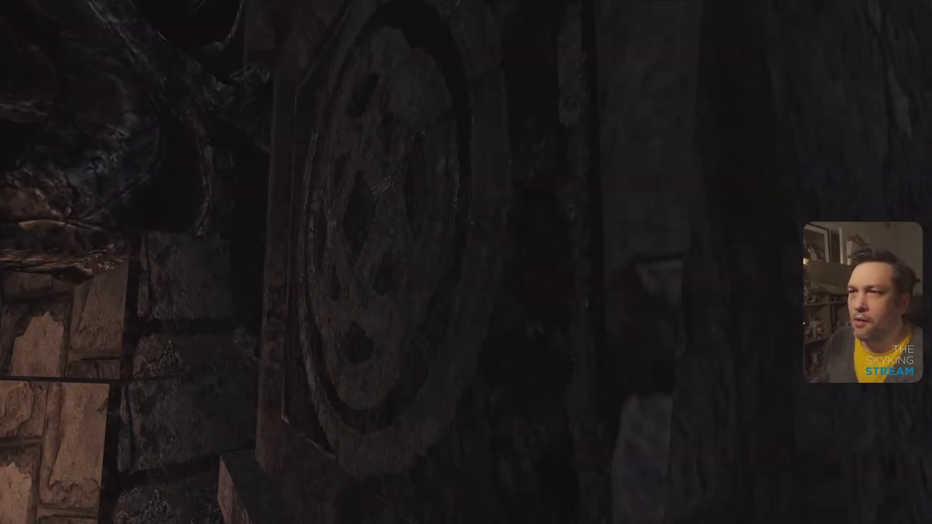
pyautogui.press('a')
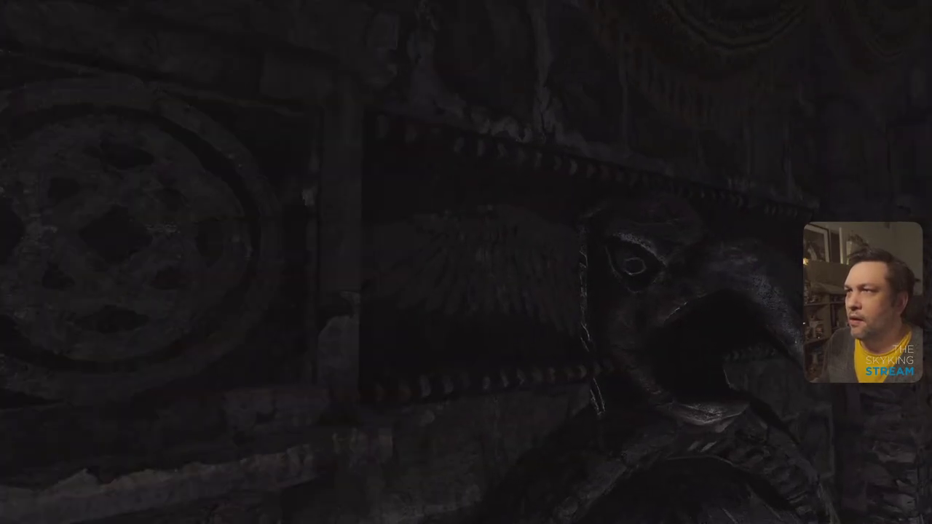
pyautogui.press('d')
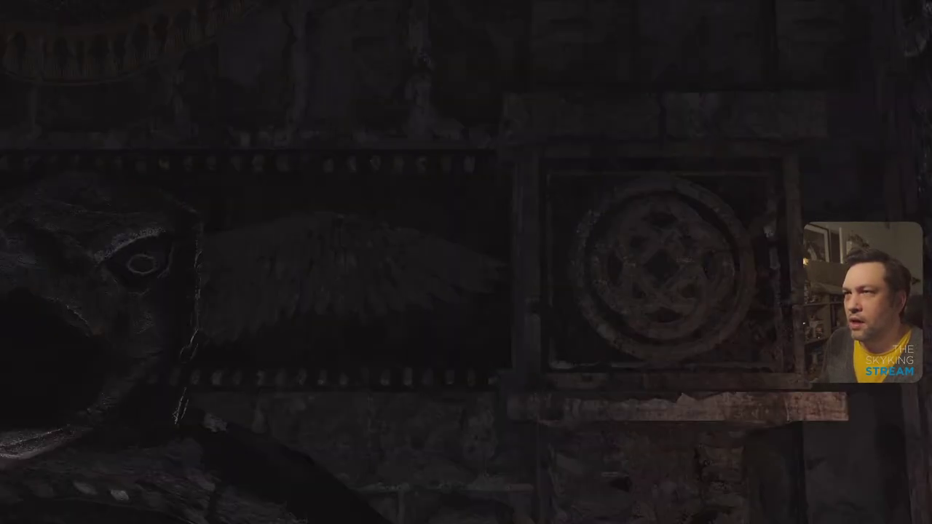
pyautogui.press('d')
pyautogui.press('w')
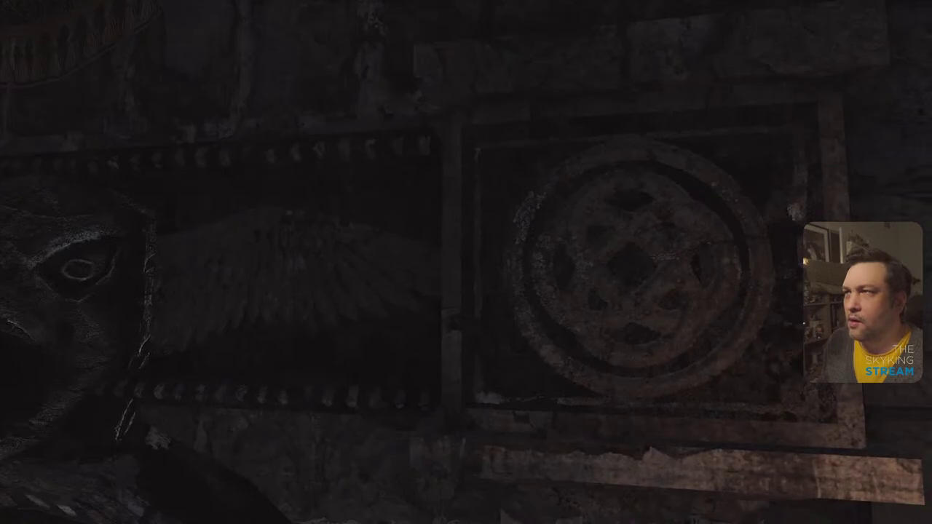
pyautogui.press('s')
pyautogui.press('w')
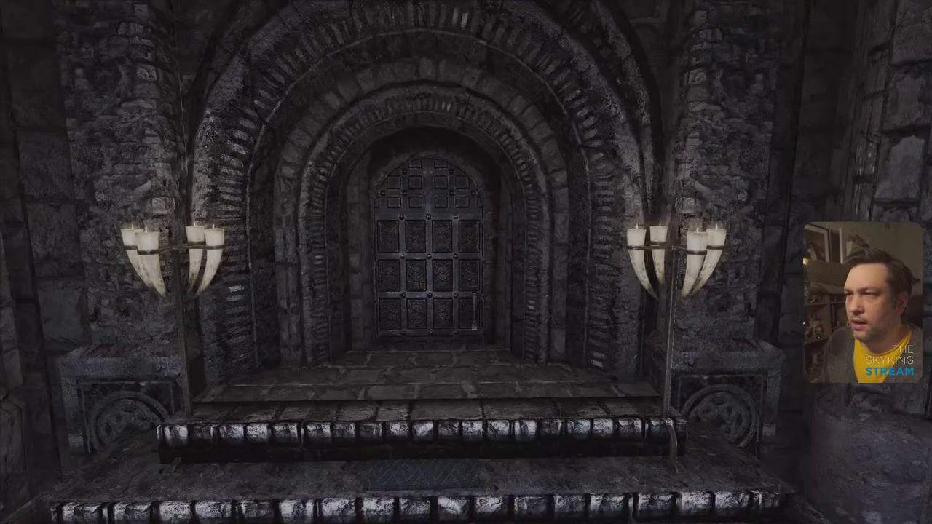
pyautogui.press('s')
pyautogui.press('`')
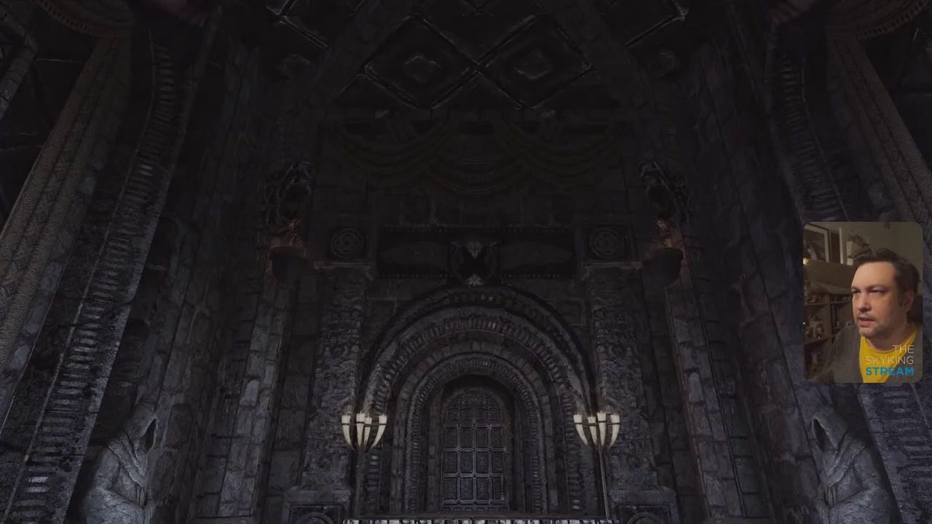
# Walk through the palace door to the exterior and face the carved entrance facade
pyautogui.press('w')
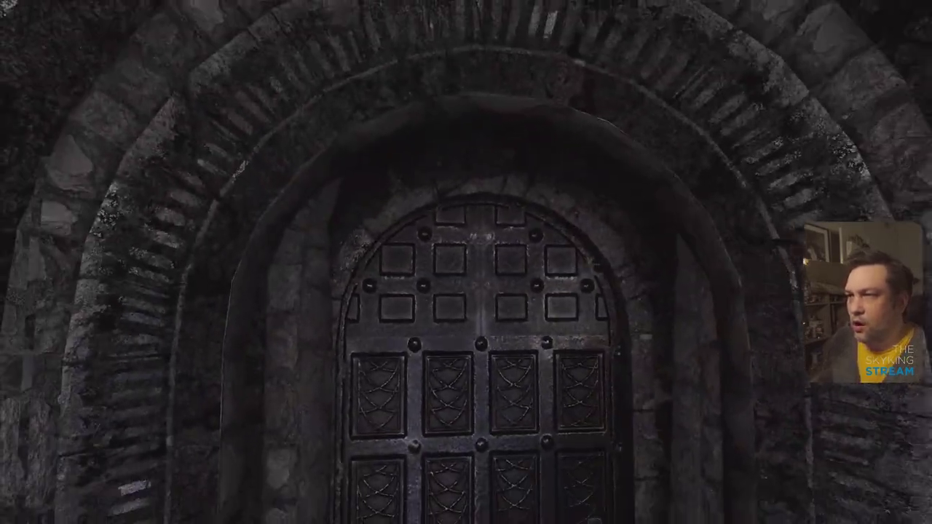
pyautogui.press('e')
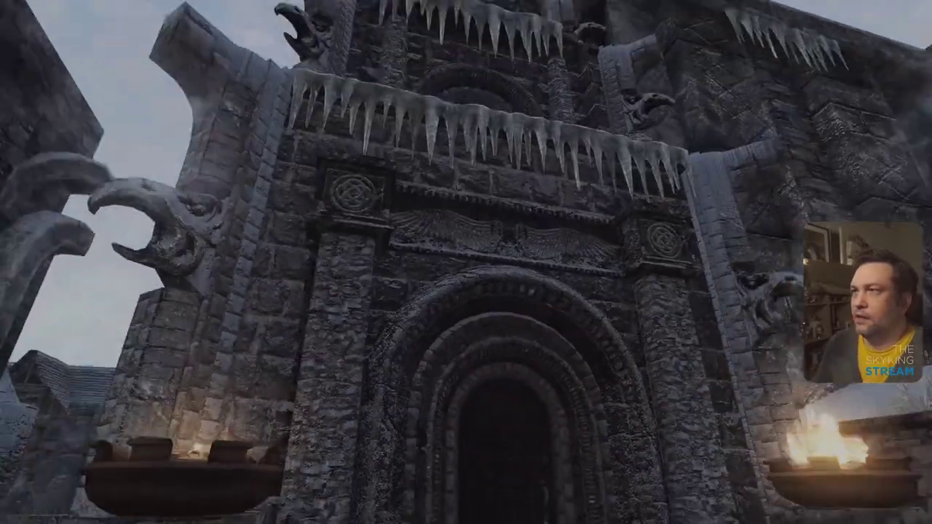
pyautogui.press('Tab')
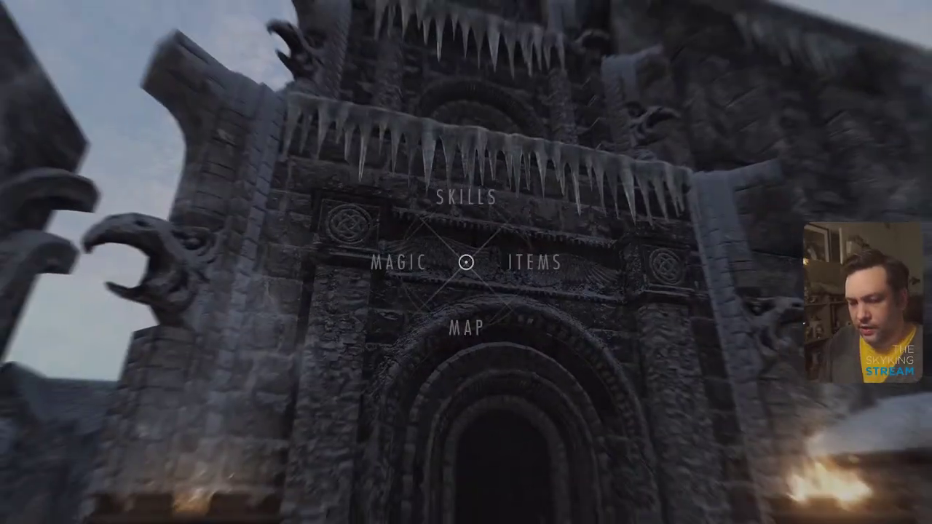
pyautogui.press('Tab')
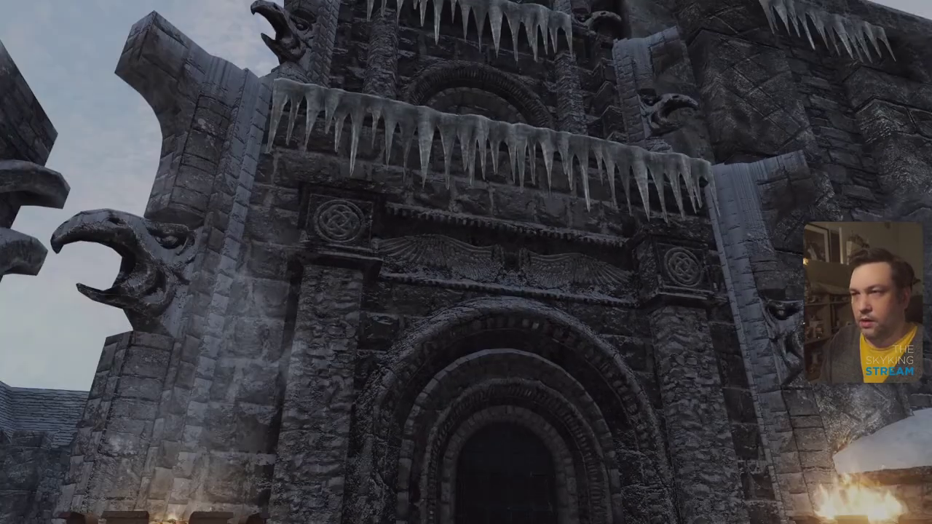
# Turn on the free camera outside the palace with the tfc console command
pyautogui.press('`')
pyautogui.write('tfc')
pyautogui.press('Return')
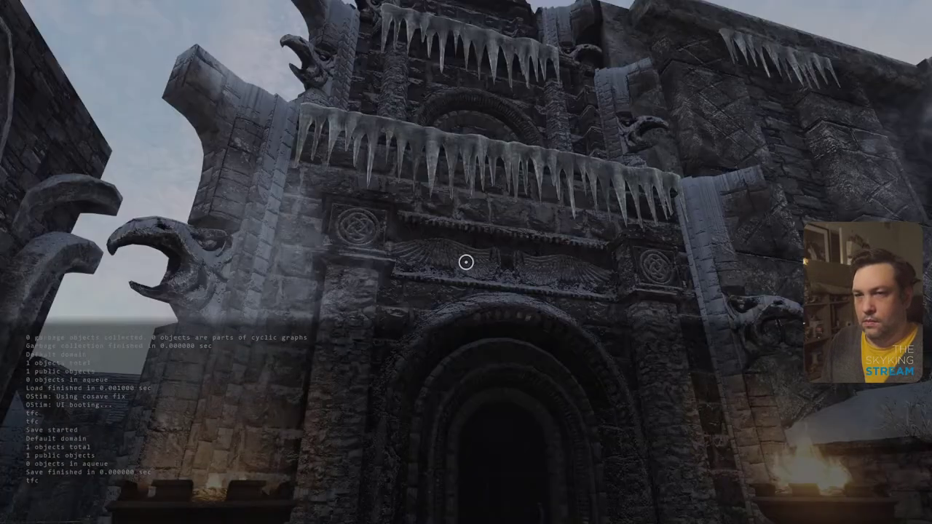
pyautogui.press('`')
# Fly close to the exterior medallion and winged frieze above the arch to examine the texture's relief
pyautogui.press('w')
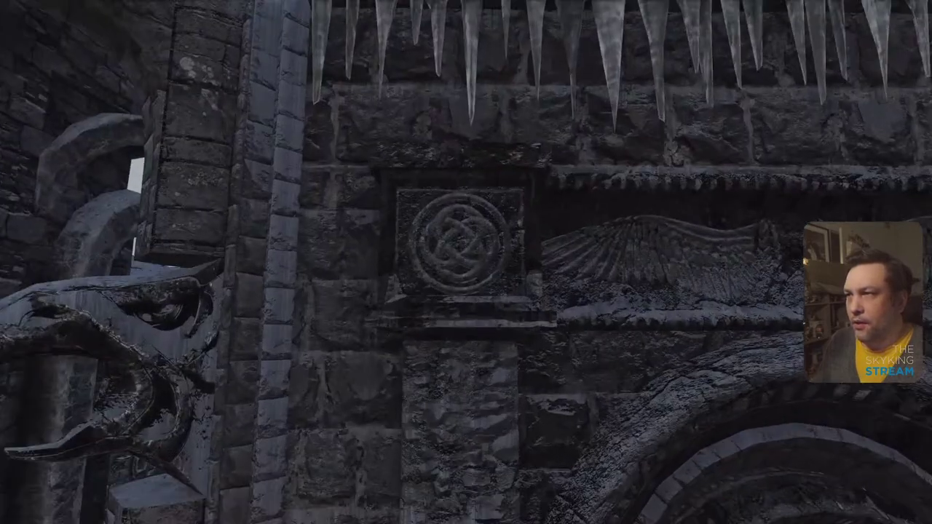
pyautogui.press('w')
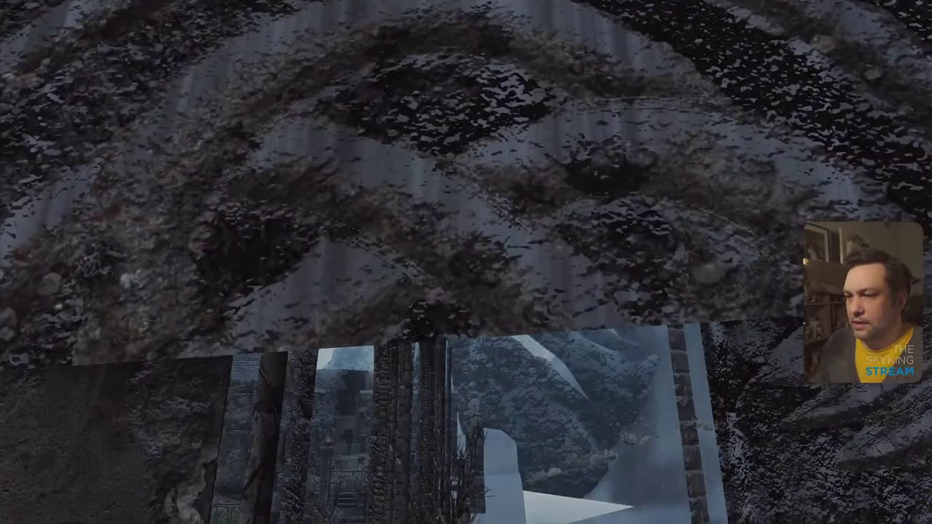
pyautogui.press('s')
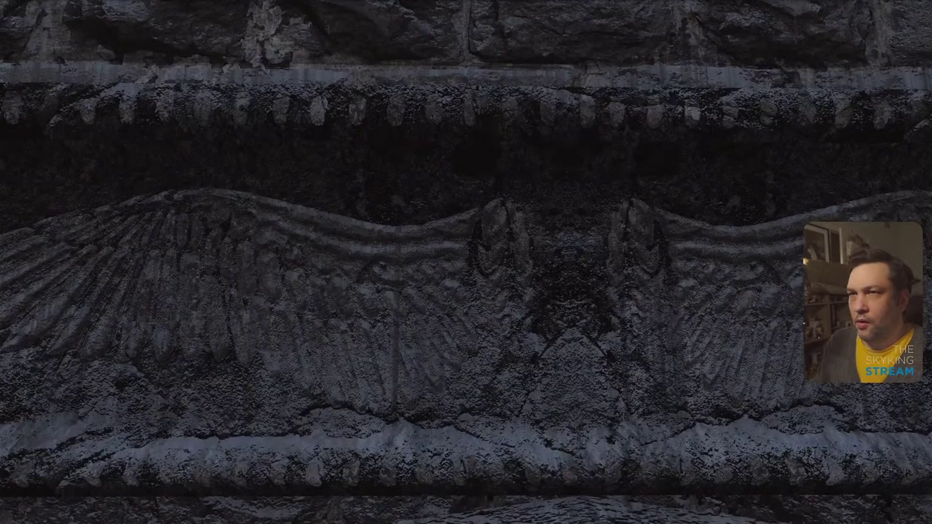
pyautogui.press('d')
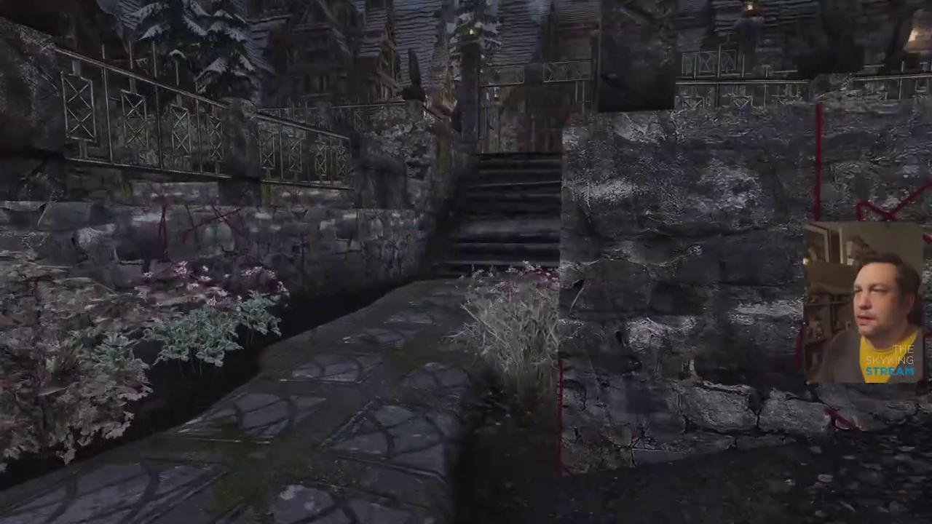
pyautogui.press('w')
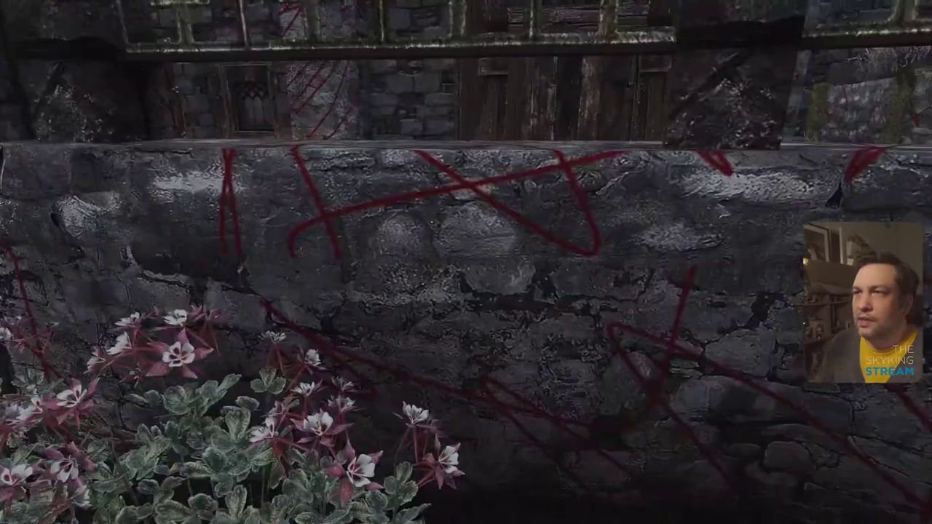
pyautogui.press('w')
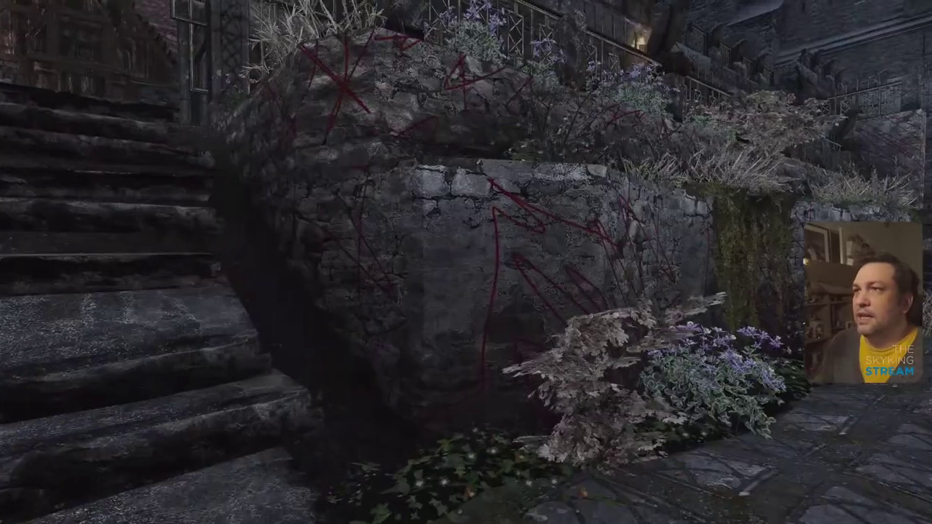
pyautogui.press('w')
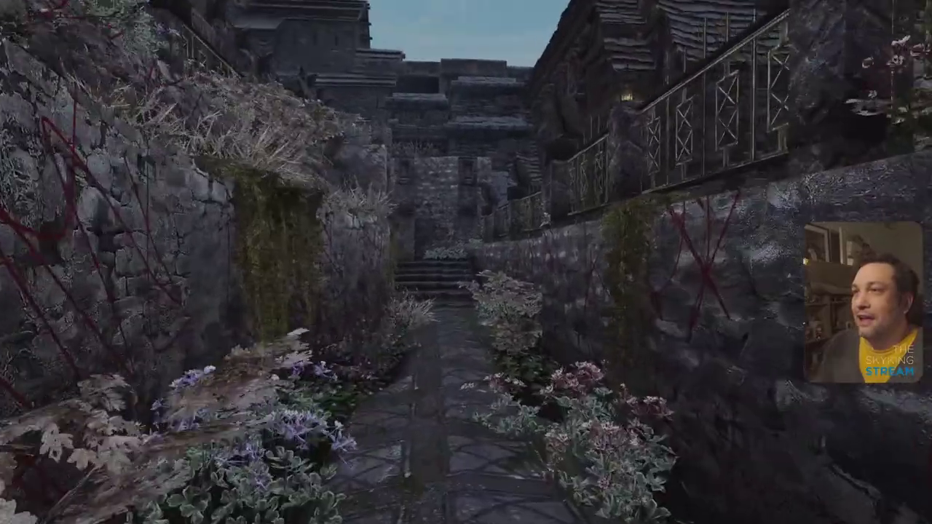
# Walk through the walled alleys and stairways to the gated courtyard to examine the stone wall and pillar textures
pyautogui.press('w')
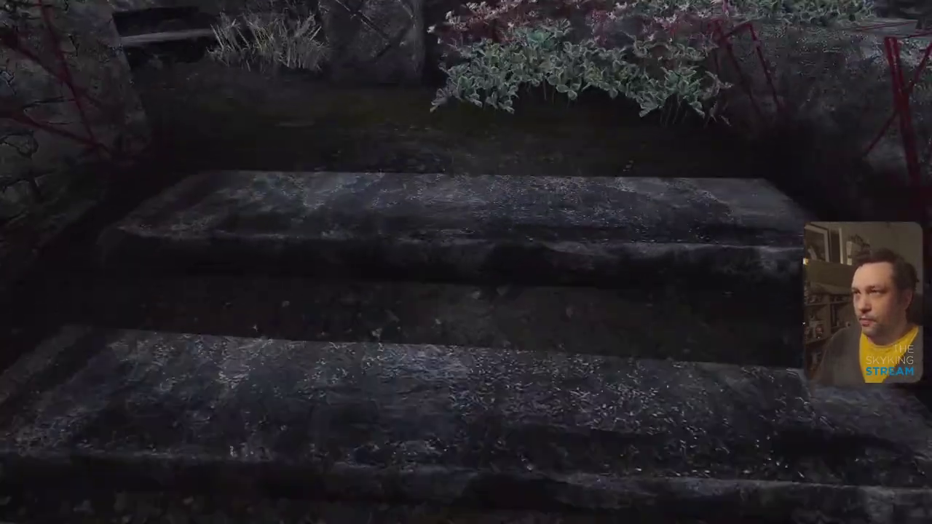
pyautogui.press('w')
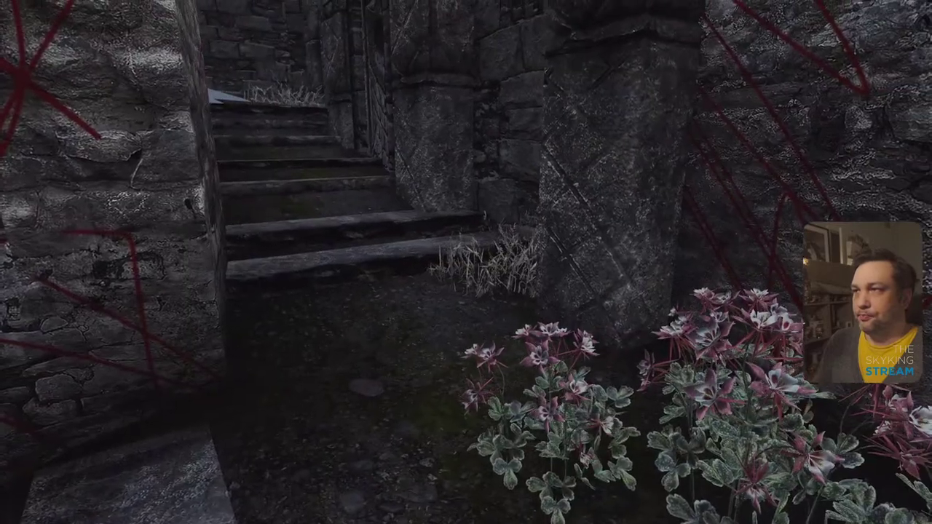
pyautogui.press('w')
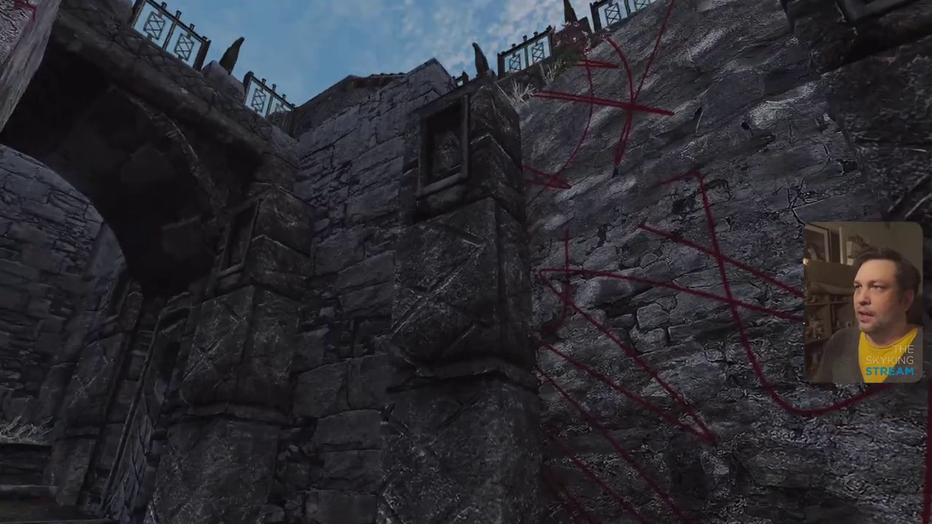
pyautogui.press('w')
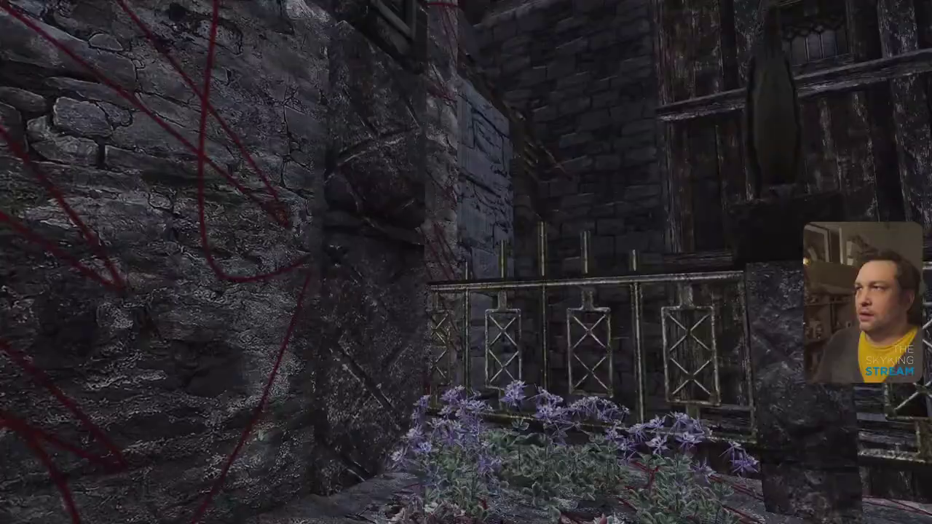
pyautogui.press('w')
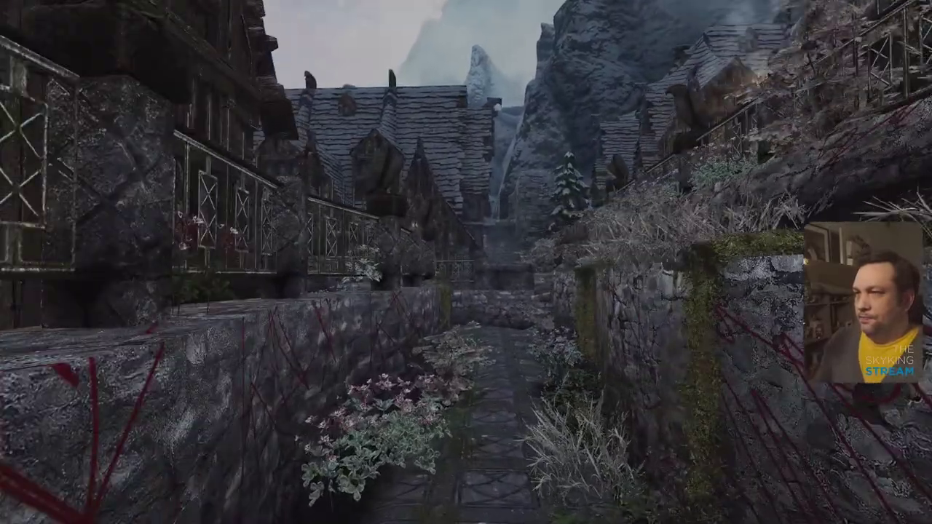
pyautogui.press('w')
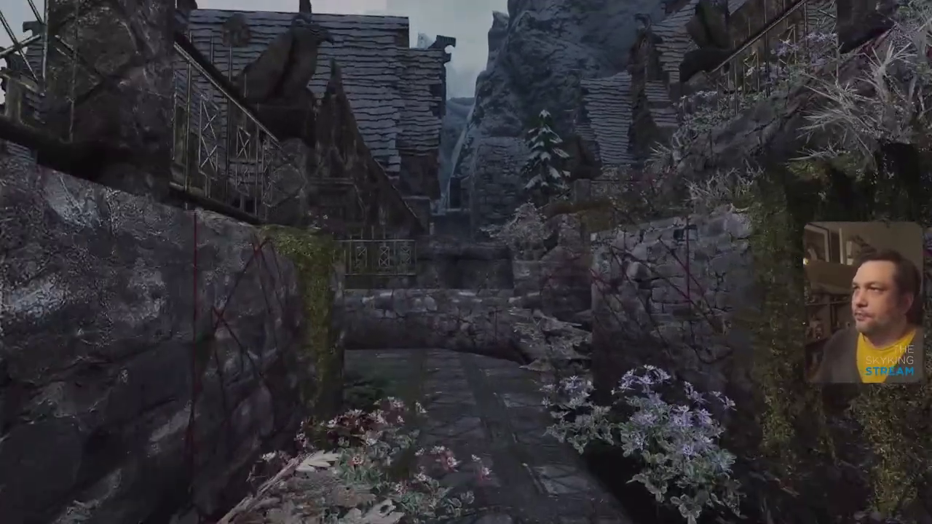
pyautogui.press('w')
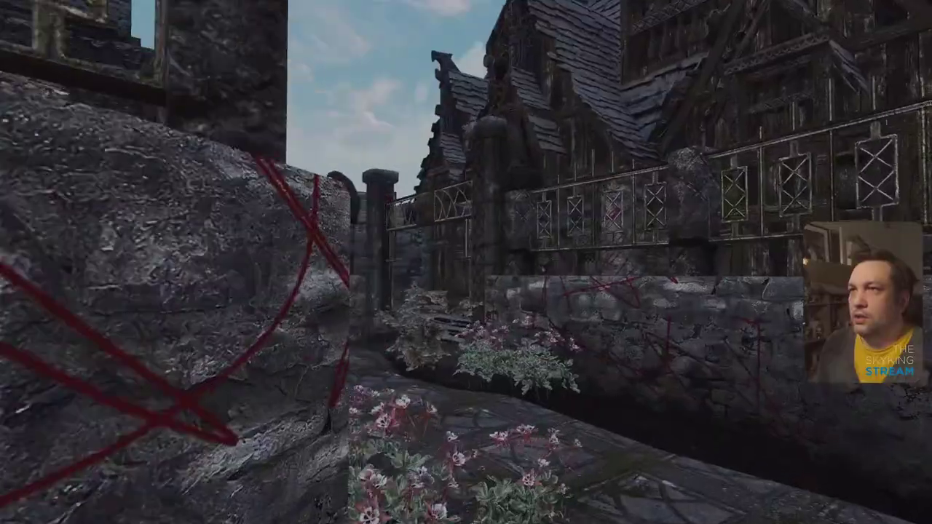
pyautogui.press('w')
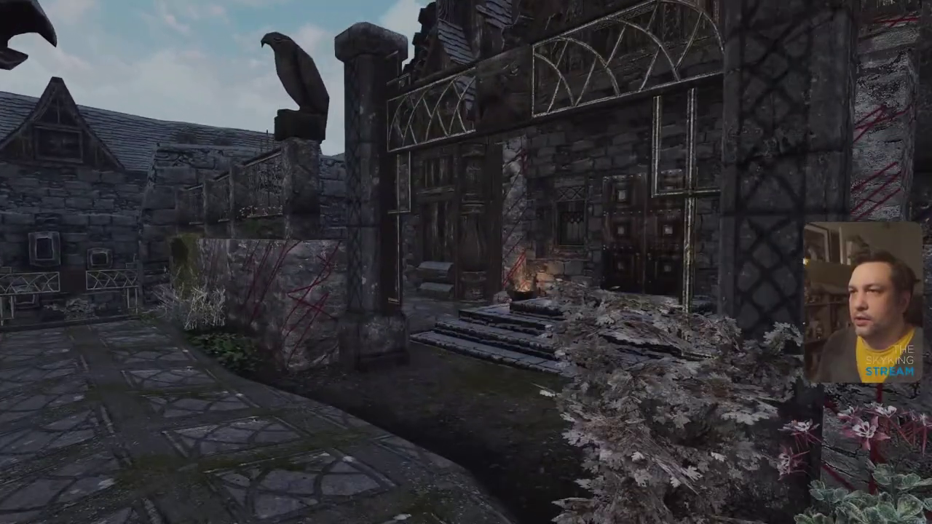
# Examine the brick-edged entrance steps, the carved paving and the side alley's stone walls around the house
pyautogui.press('w')
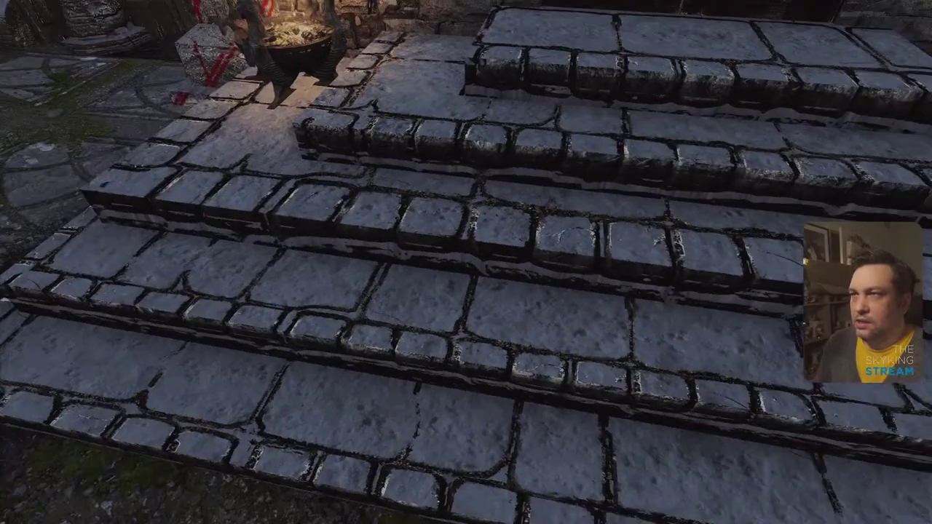
pyautogui.press('w')
pyautogui.press('w')
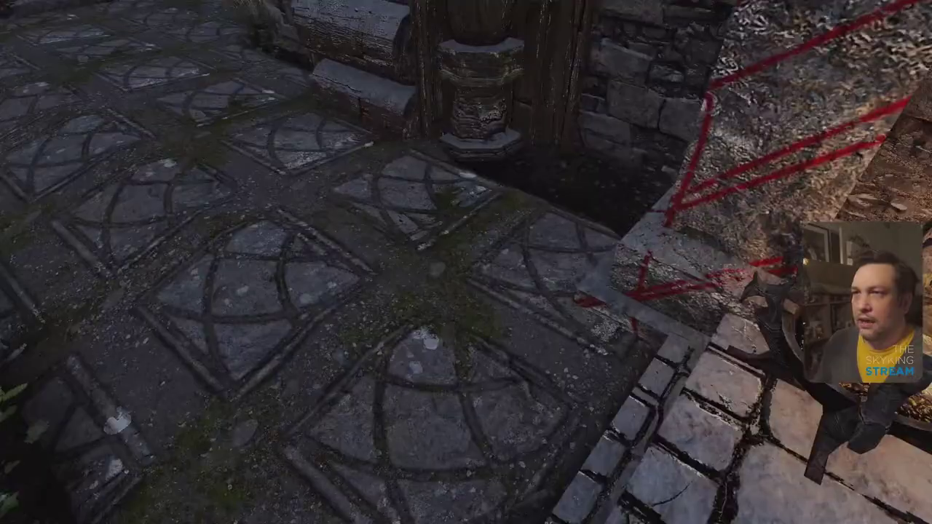
pyautogui.press('w')
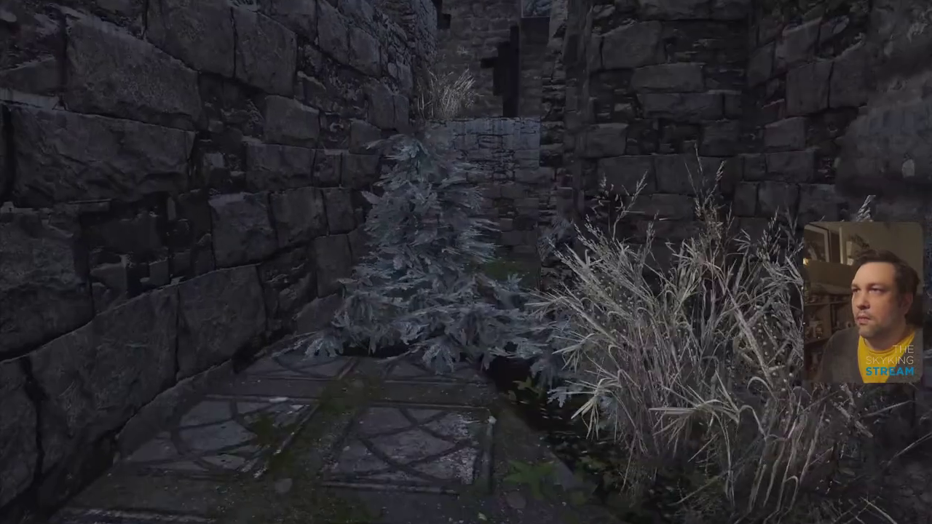
pyautogui.press('w')
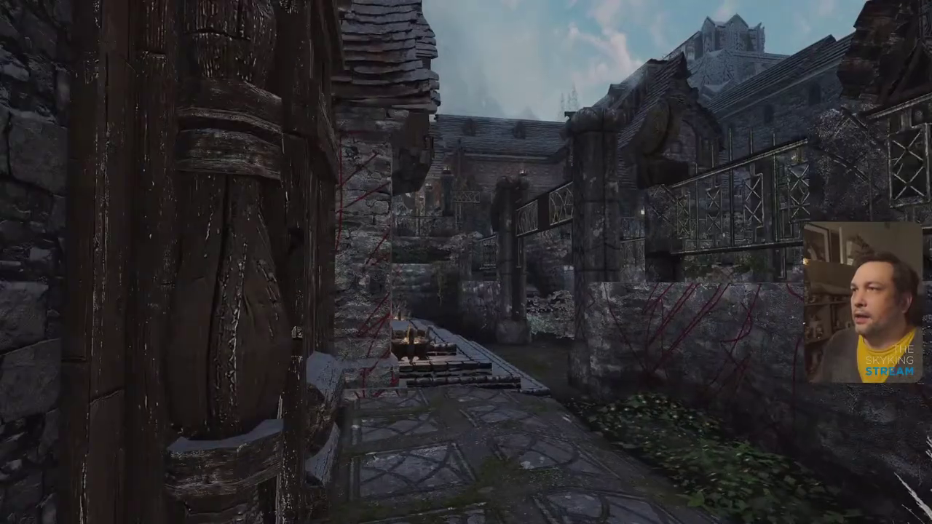
# Pass through the iron gate to the braziers by the double doors to inspect the steps and wall brickwork up close
pyautogui.press('w')
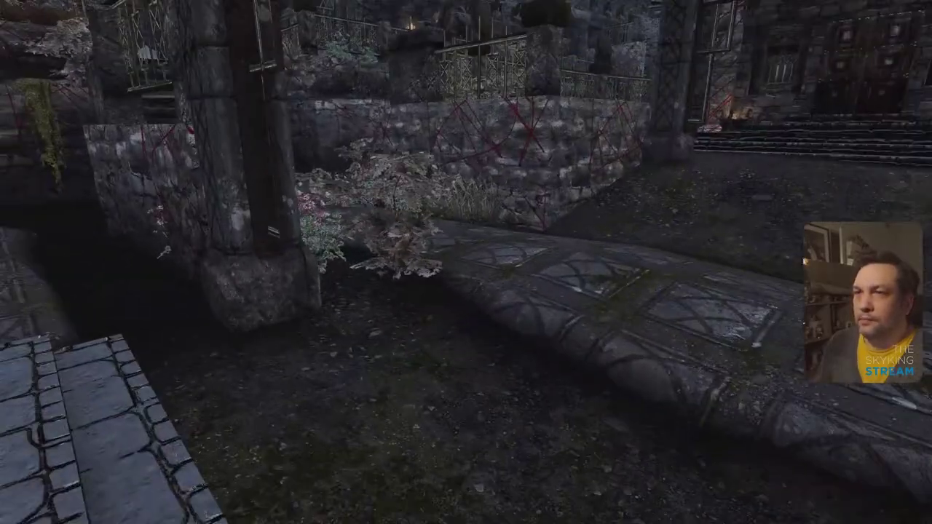
pyautogui.press('w')
pyautogui.press('w')
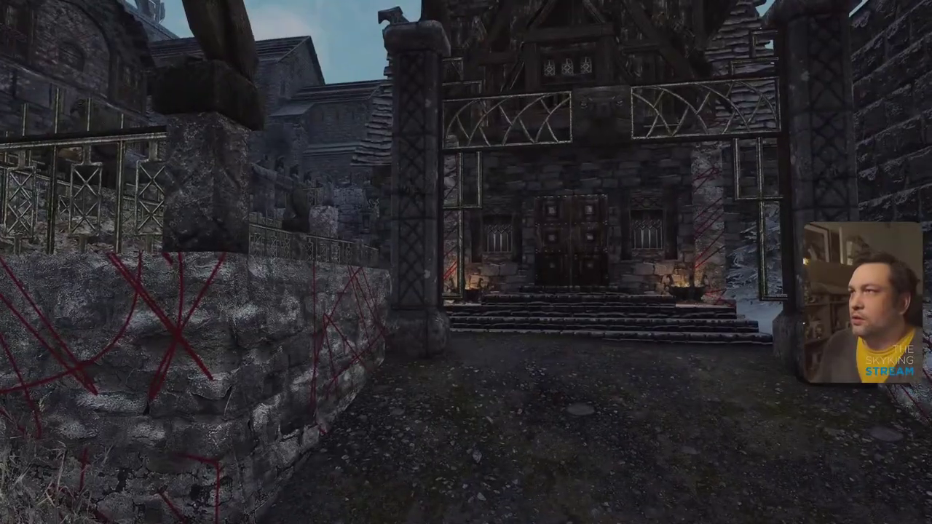
pyautogui.press('w')
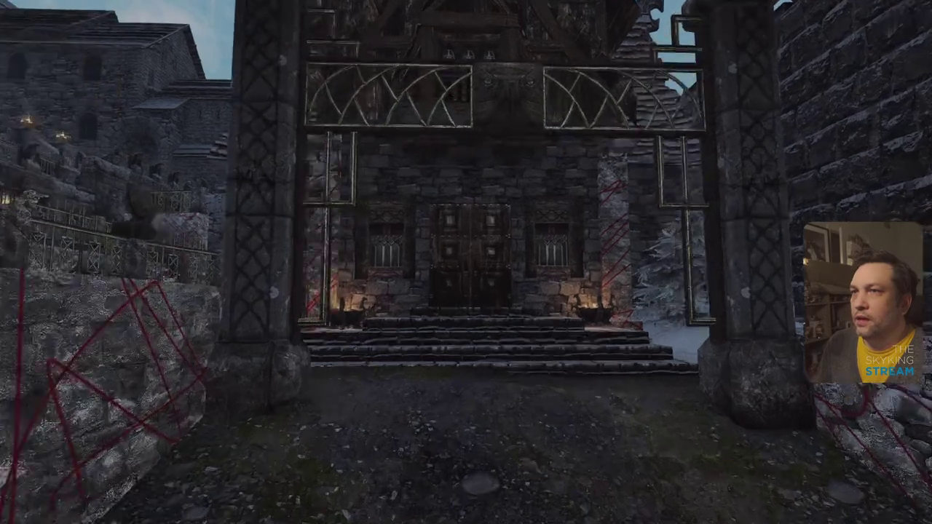
pyautogui.press('w')
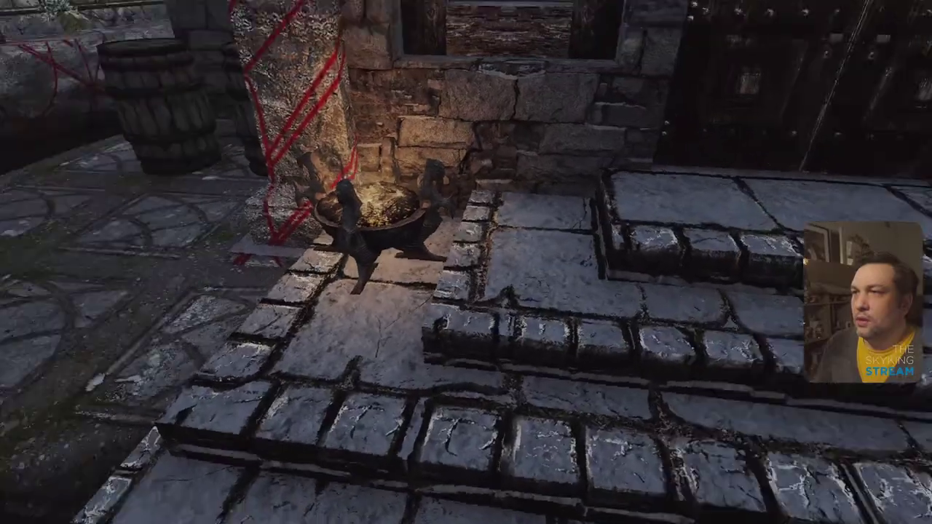
pyautogui.press('w')
pyautogui.press('w')
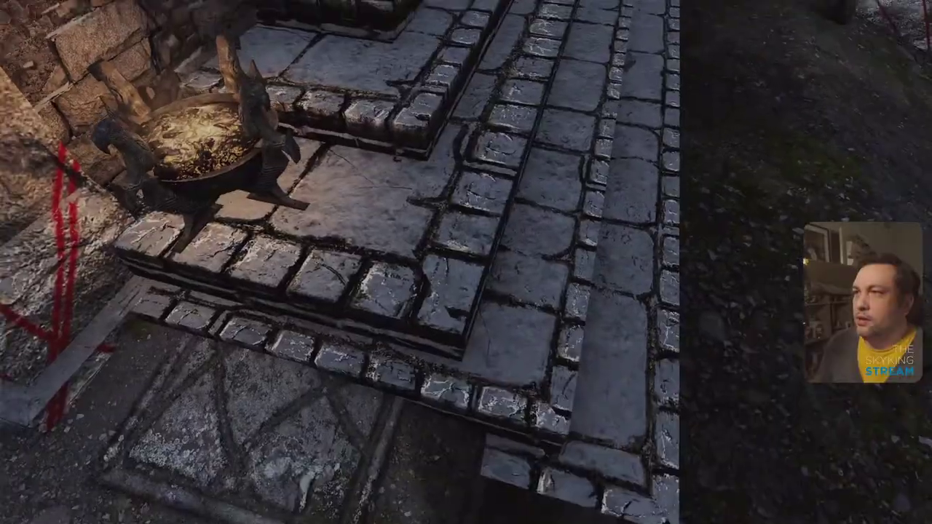
pyautogui.press('w')
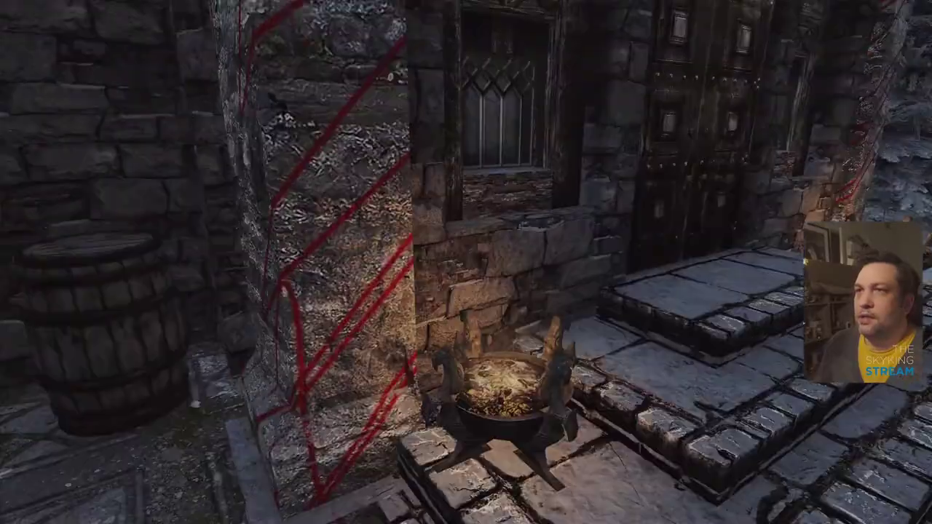
# Walk past the fenced walls and up the worn stairway to examine the low stone wall and patterned street paving
pyautogui.press('w')
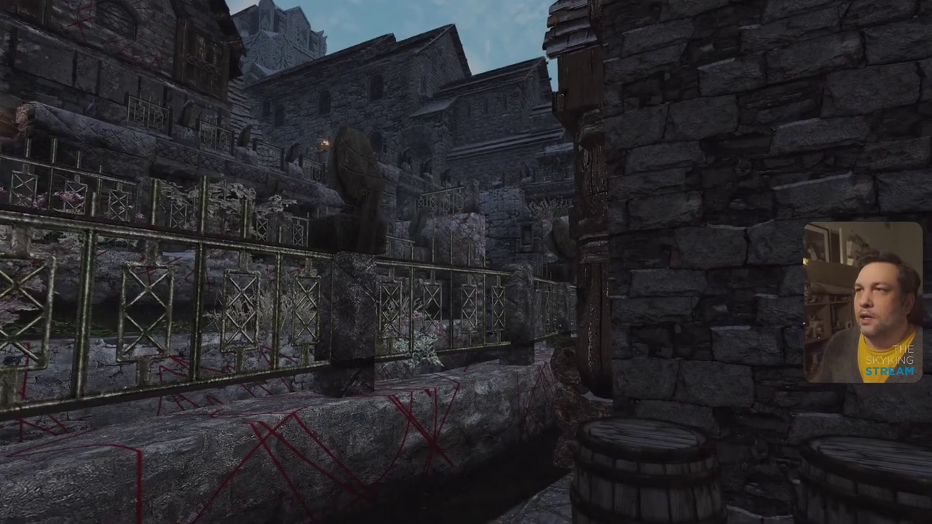
pyautogui.press('w')
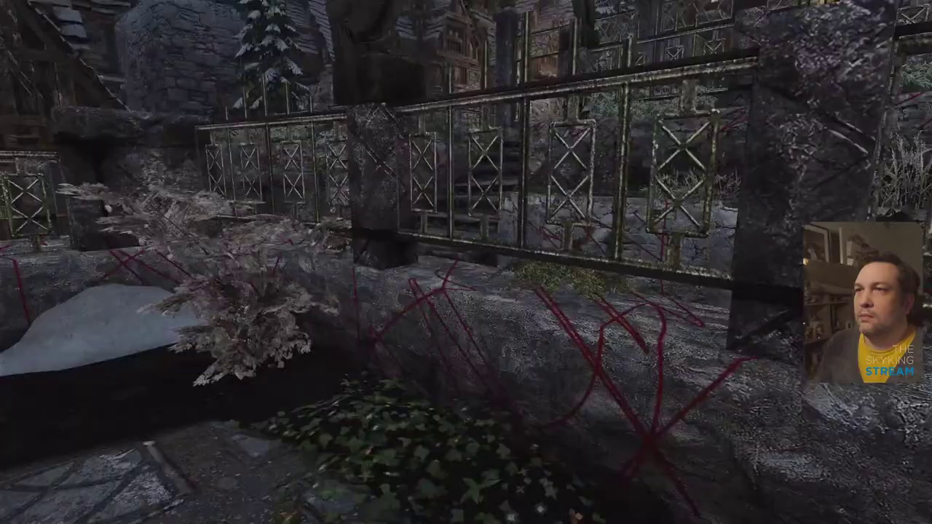
pyautogui.press('w')
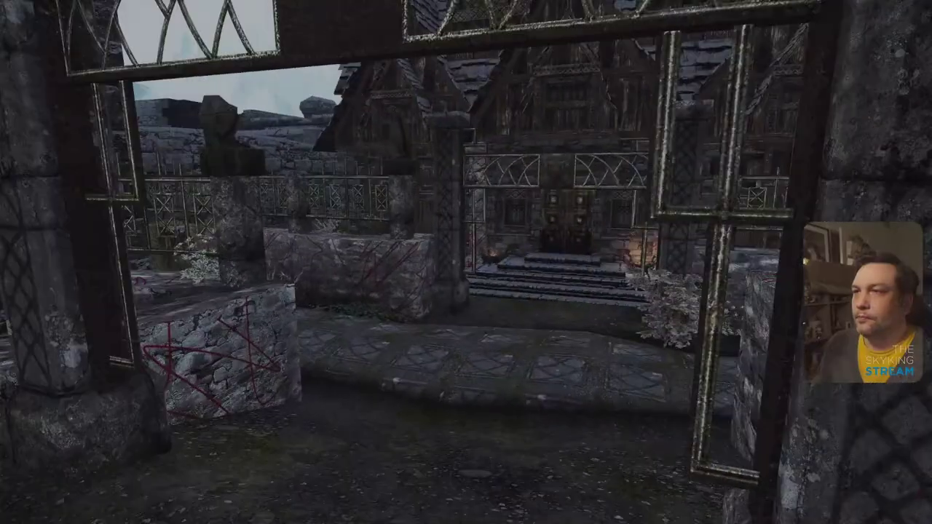
pyautogui.press('w')
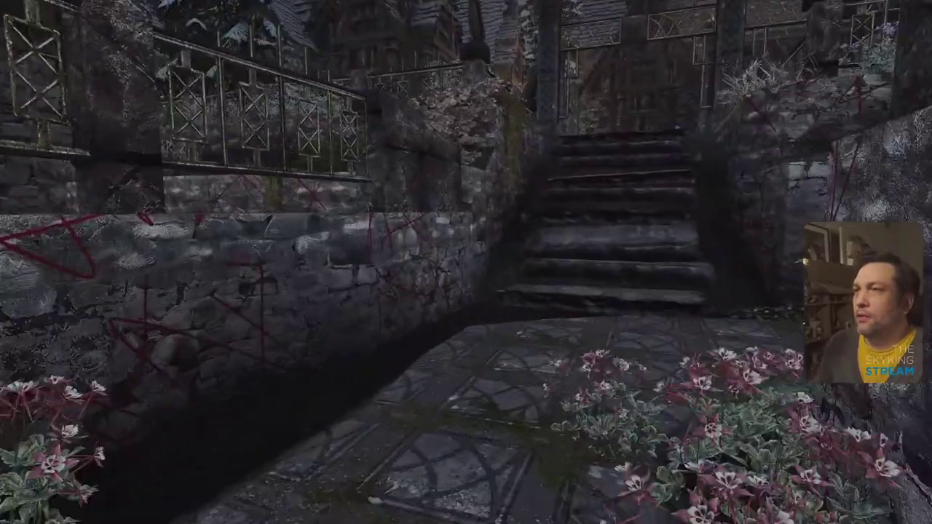
pyautogui.press('w')
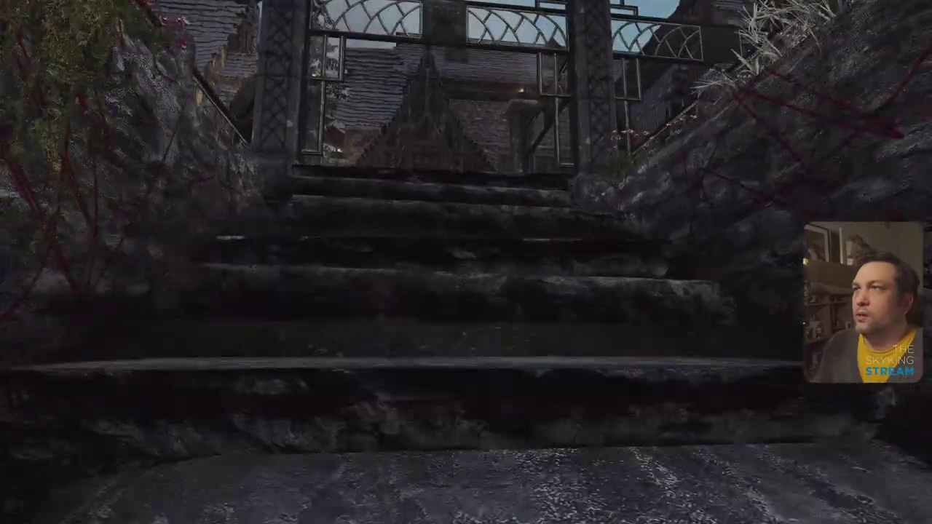
pyautogui.press('w')
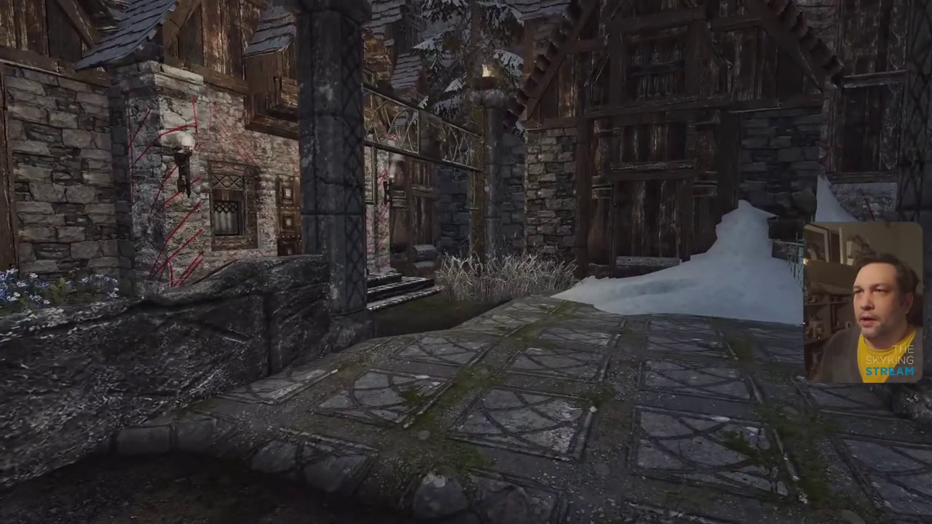
pyautogui.press('d')
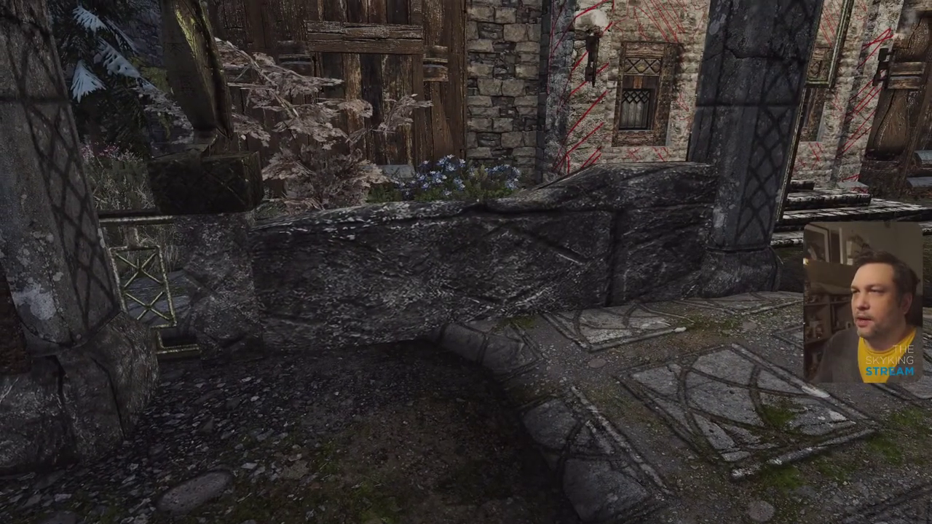
# Set the game hour to 15 with the console and inspect the puddled paving beside the wooden crate
pyautogui.press('w')
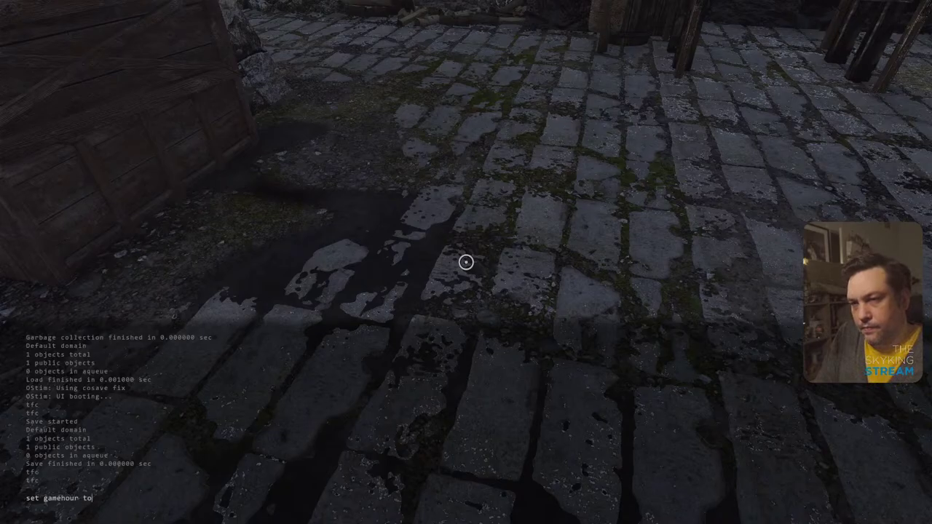
pyautogui.press('Return')
pyautogui.press('`')
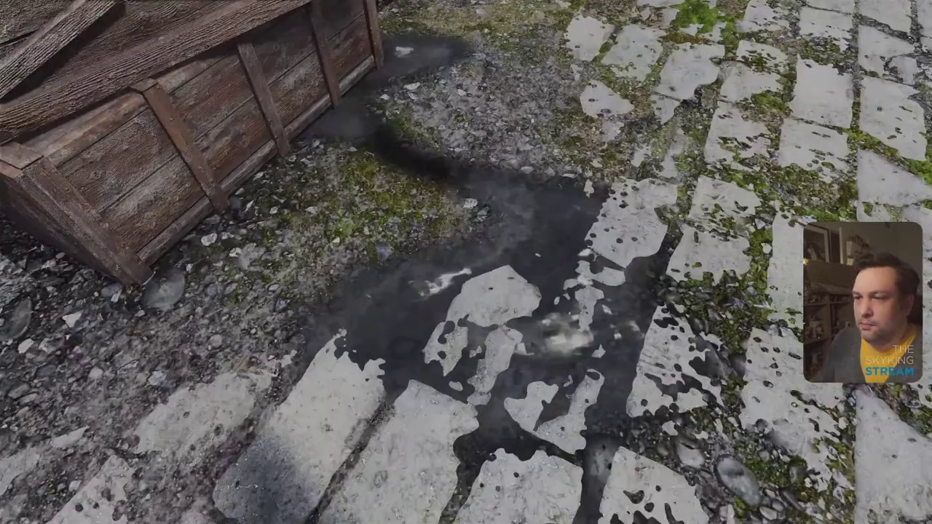
pyautogui.press('w')
pyautogui.press('s')
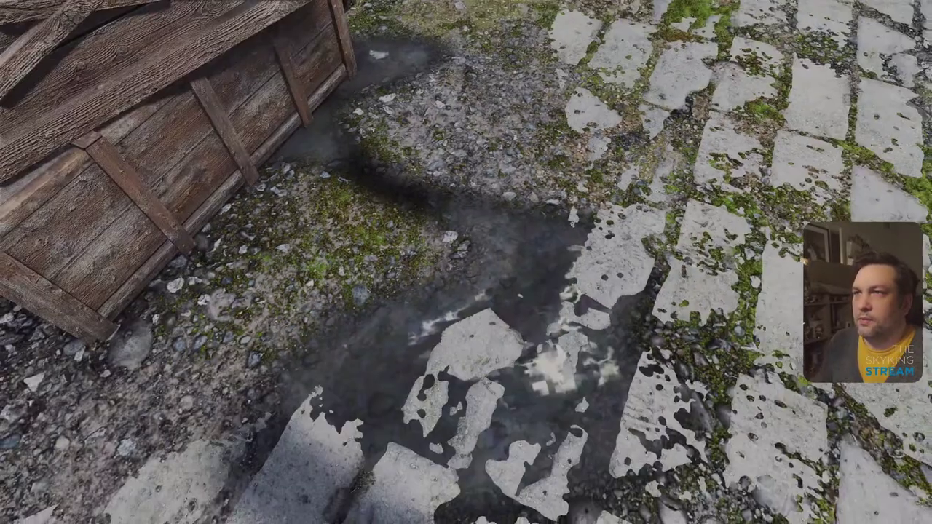
# Enter the palace through the ornate metal door and walk into the great hall toward the long table
pyautogui.press('w')
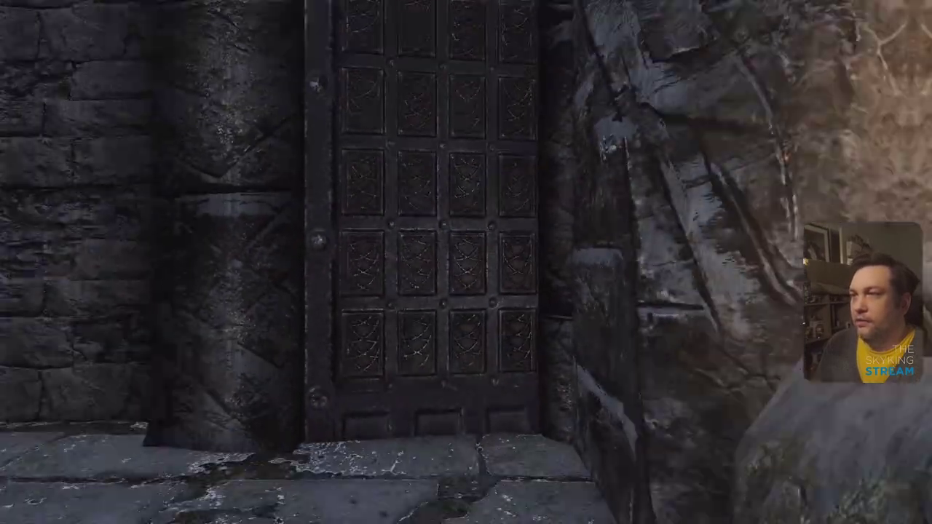
pyautogui.press('e')
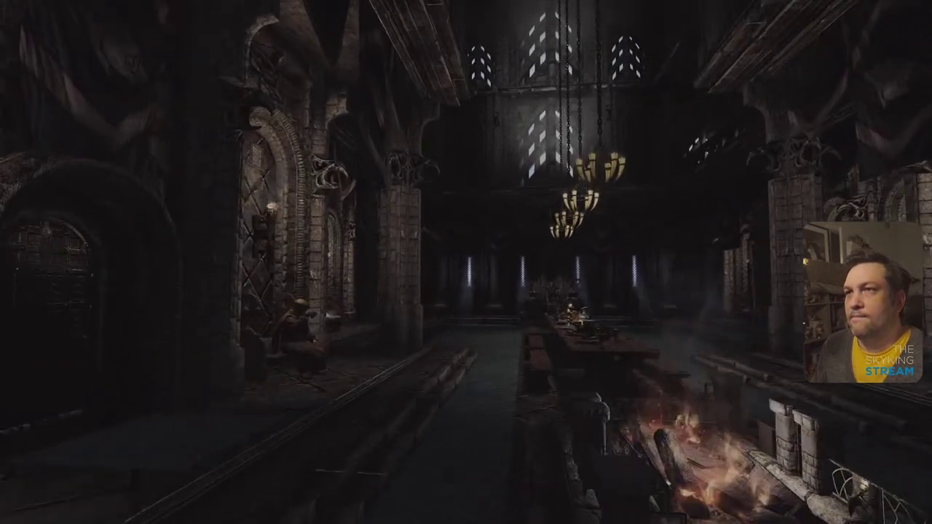
pyautogui.press('w')
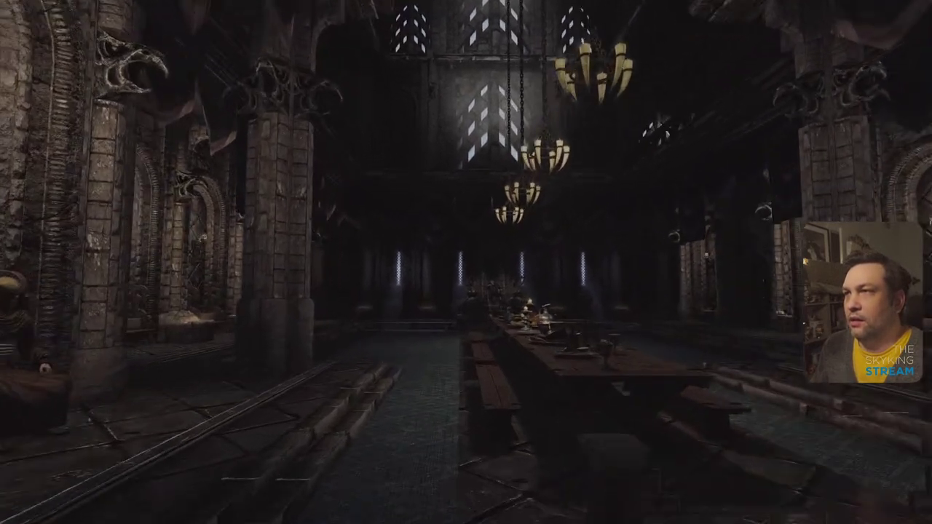
# Leave the palace hall by travelling to the city stables with the console command coc windhelmstables
pyautogui.press('w')
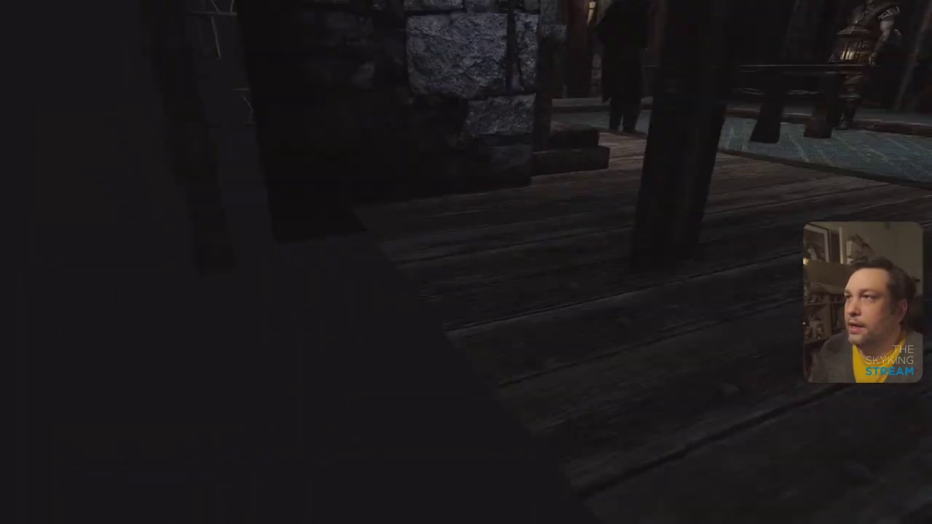
pyautogui.press('`')
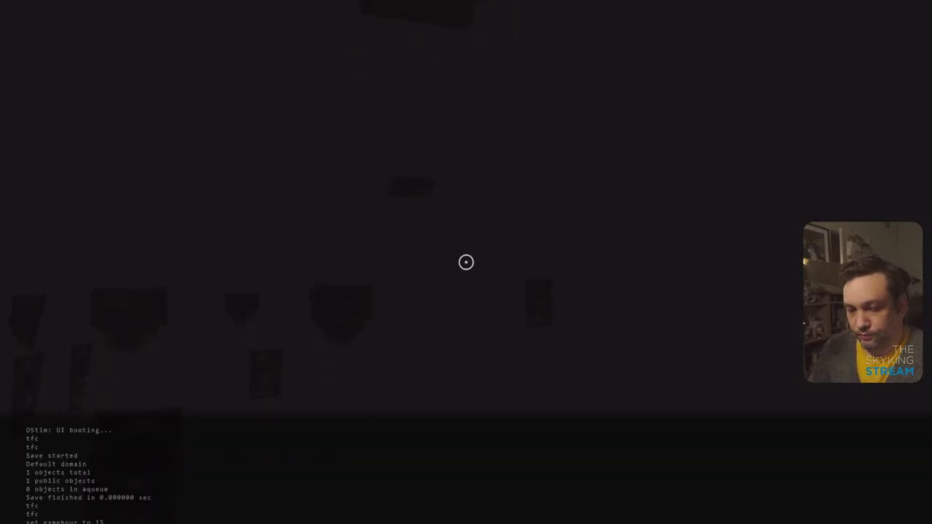
pyautogui.write('coop')
pyautogui.press('BackSpace')
pyautogui.press('BackSpace')
pyautogui.write('c ')
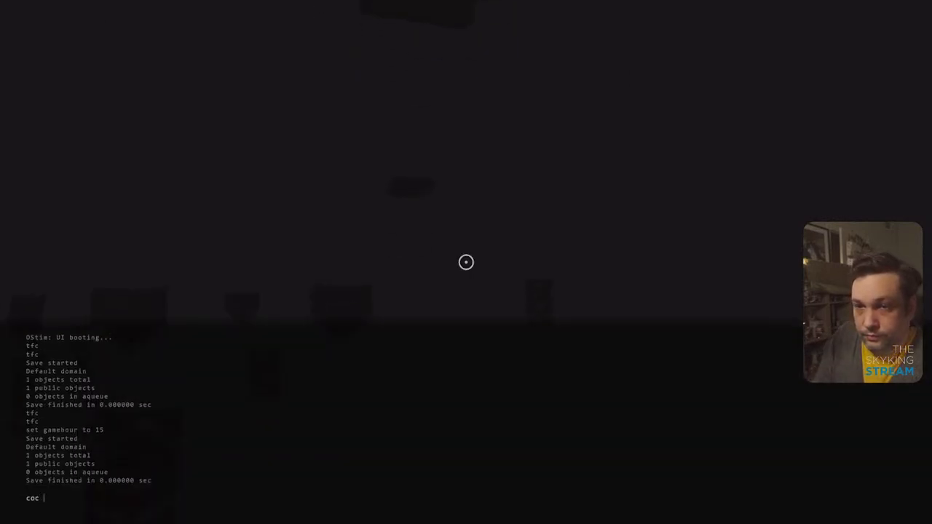
pyautogui.write('windhelm')
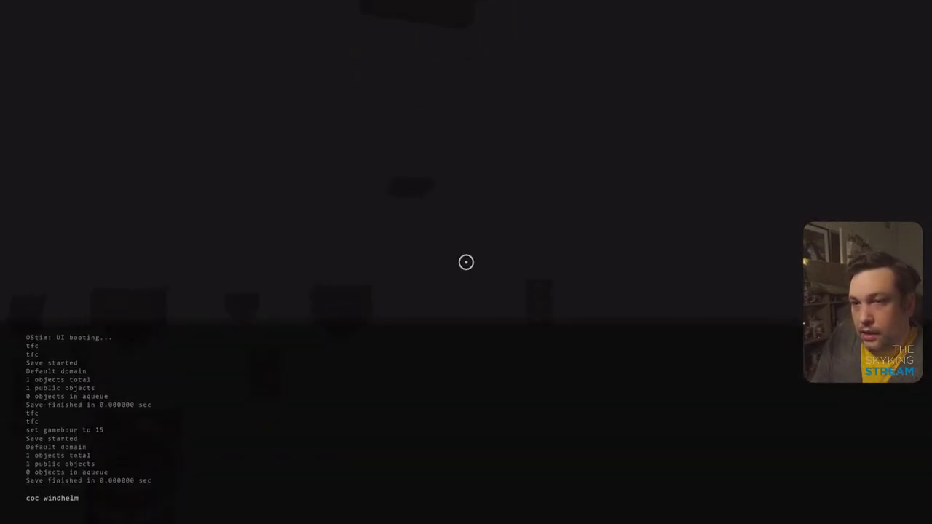
pyautogui.write('stables')
pyautogui.press('Return')
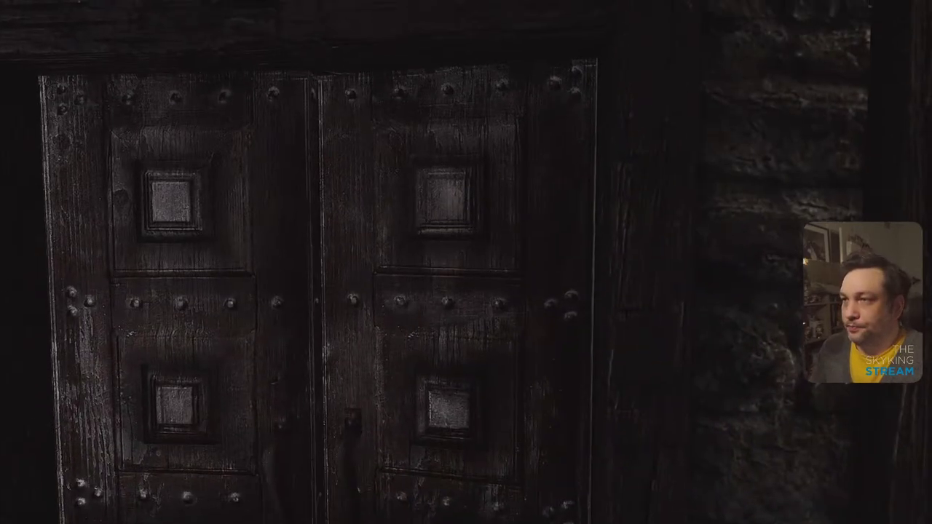
# Go out through the studded wooden double door and toggle the free camera with tfc among the snowy rocks
pyautogui.press('e')
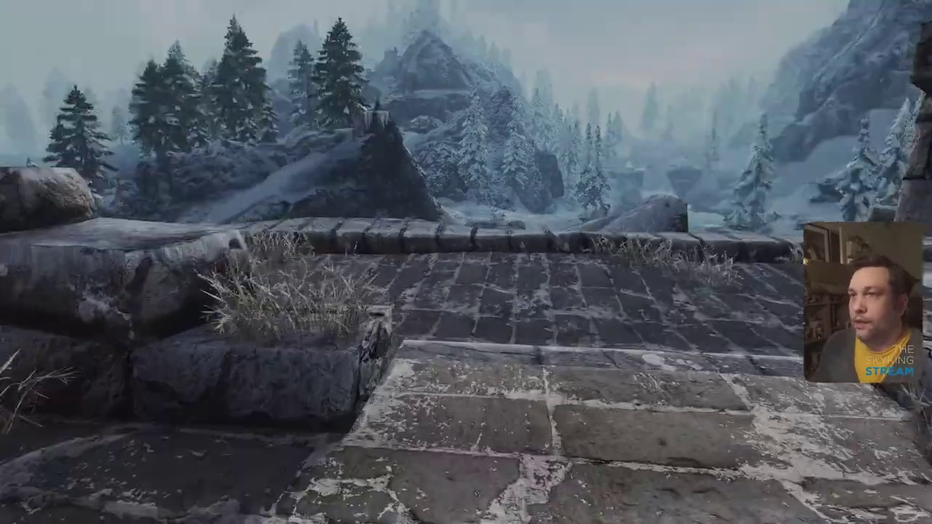
pyautogui.press('w')
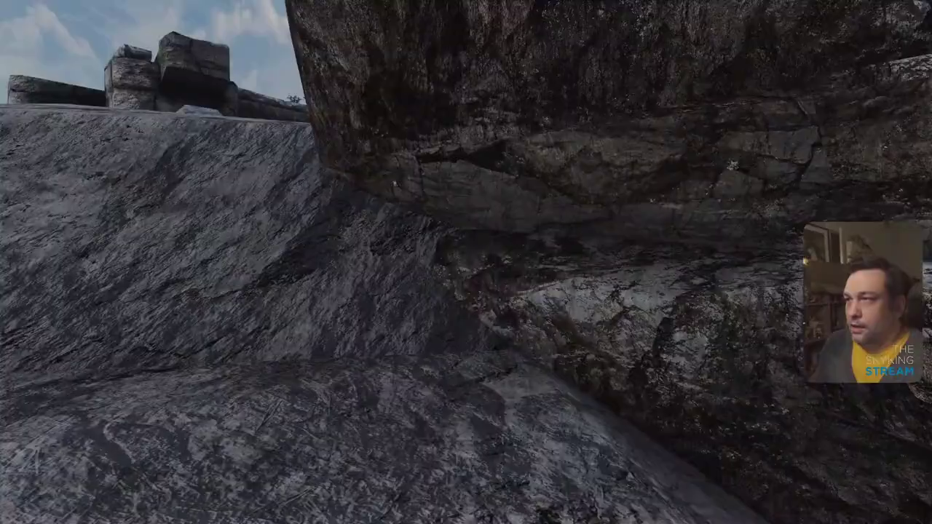
pyautogui.press('`')
pyautogui.write('tf')
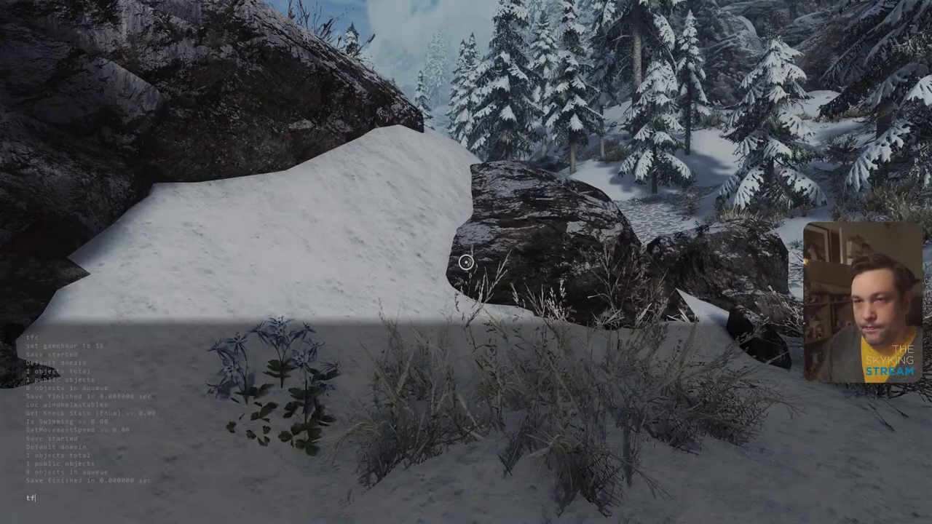
pyautogui.write('c')
pyautogui.press('Return')
pyautogui.press('`')
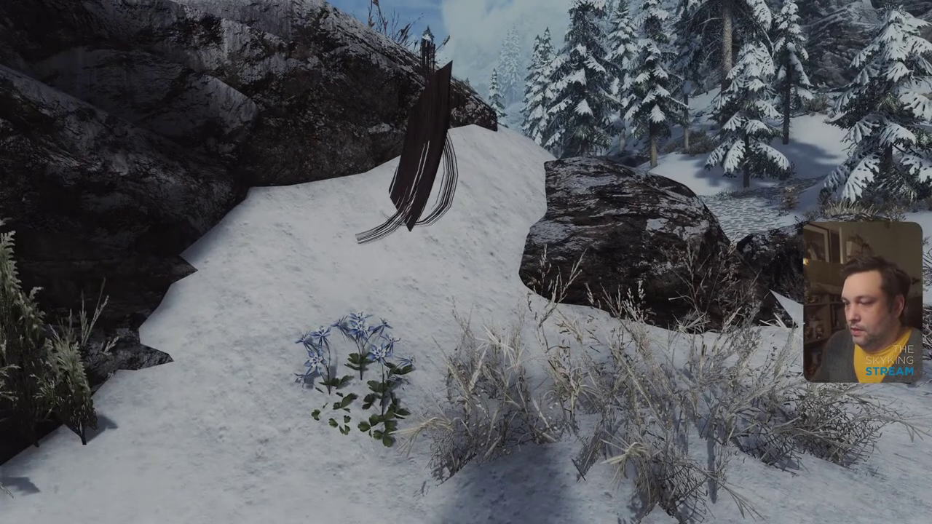
# Fly around the snowy boulders, stone doorway, worn paving and bridge outside the city to inspect their textures
pyautogui.press('s')
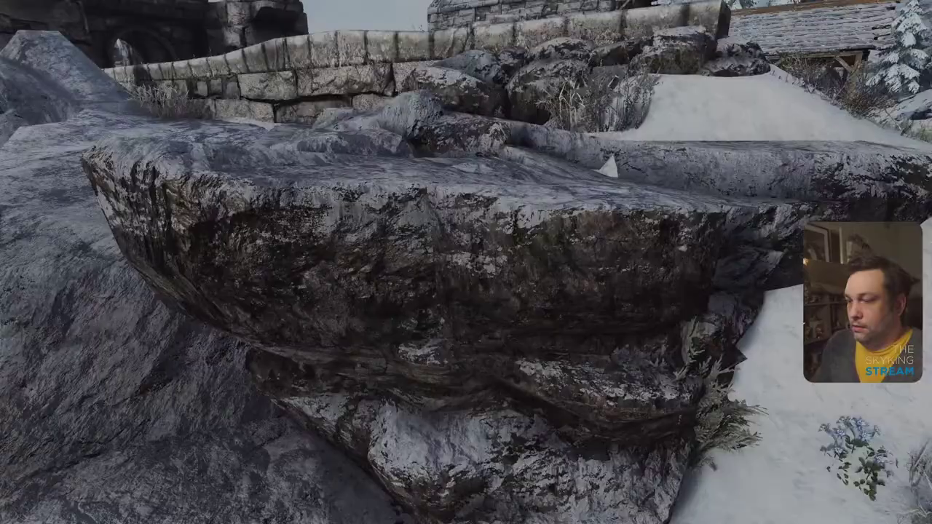
pyautogui.press('a')
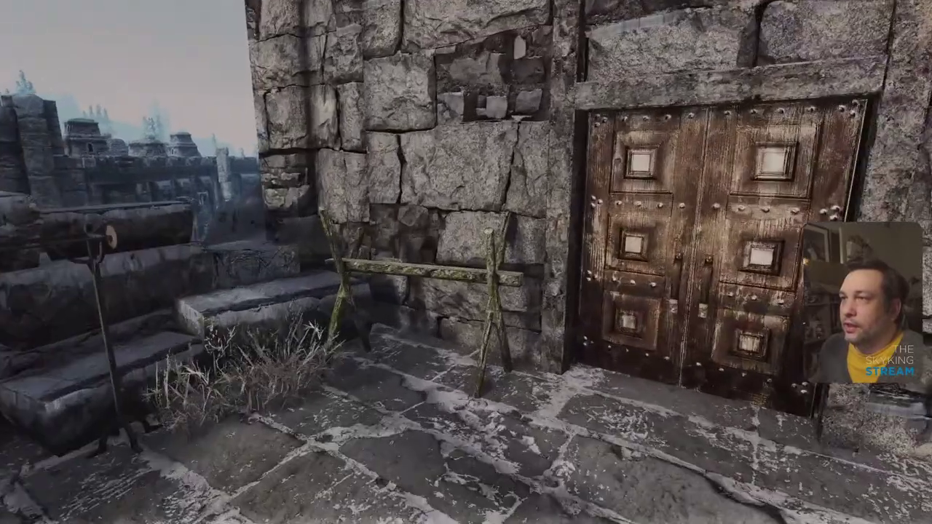
pyautogui.press('w')
pyautogui.press('d')
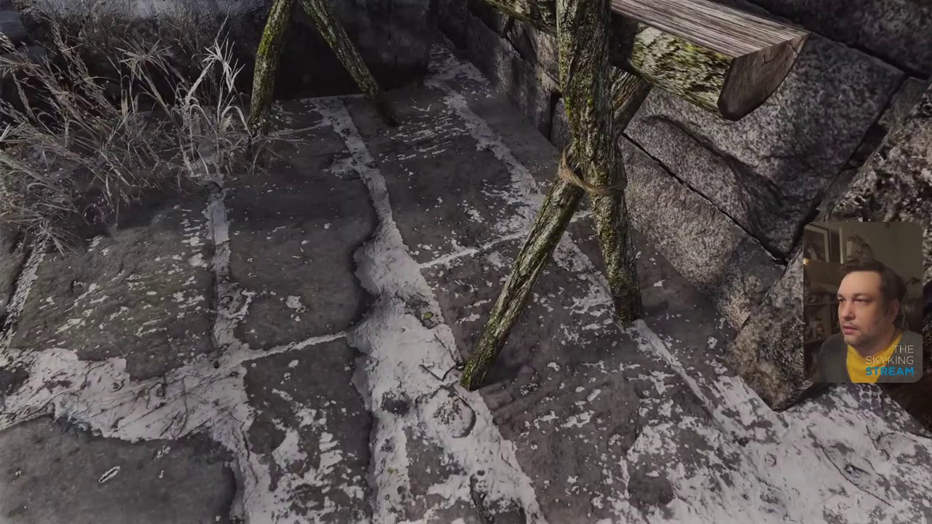
pyautogui.press('w')
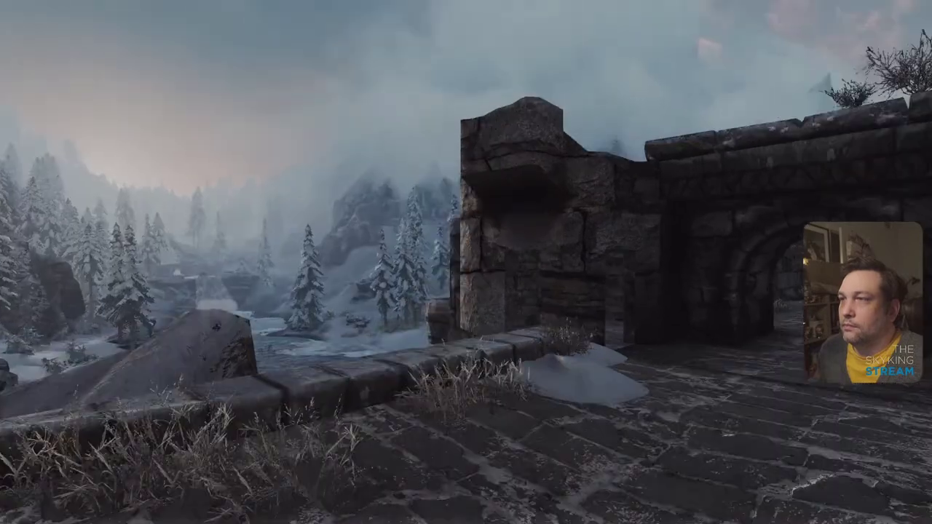
pyautogui.press('w')
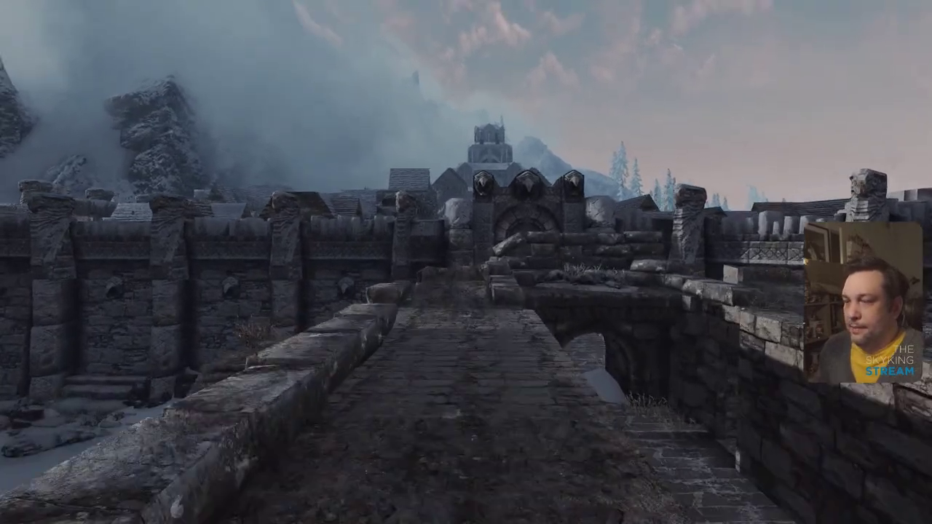
# Quicksave the game outside the city walls
pyautogui.press('j')
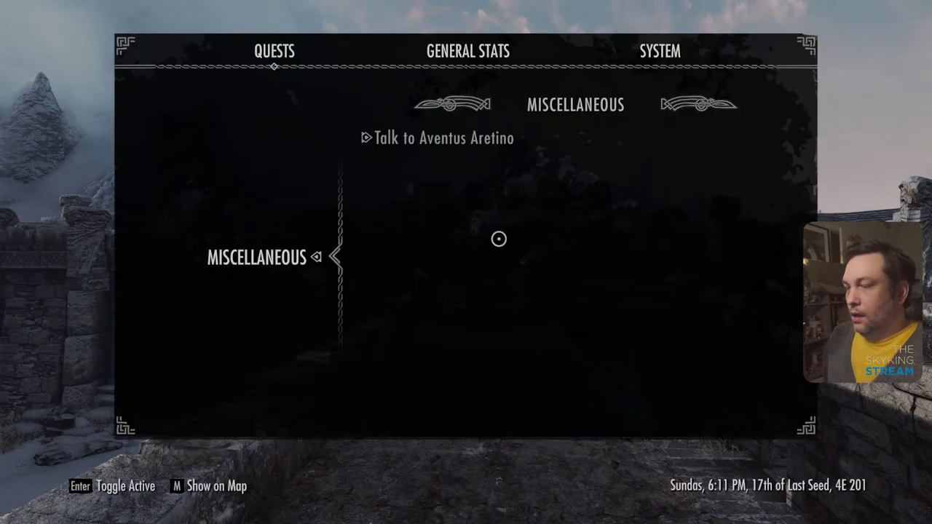
pyautogui.click(647, 58)
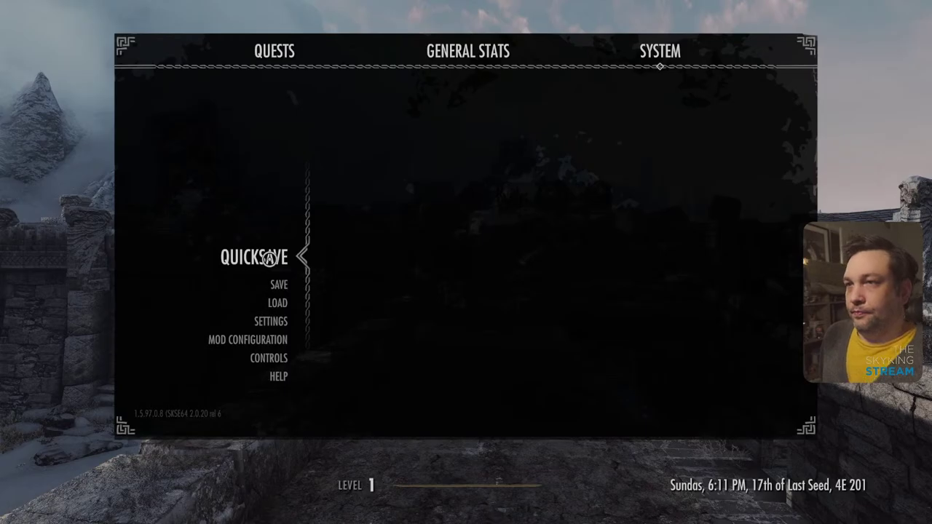
pyautogui.click(269, 259)
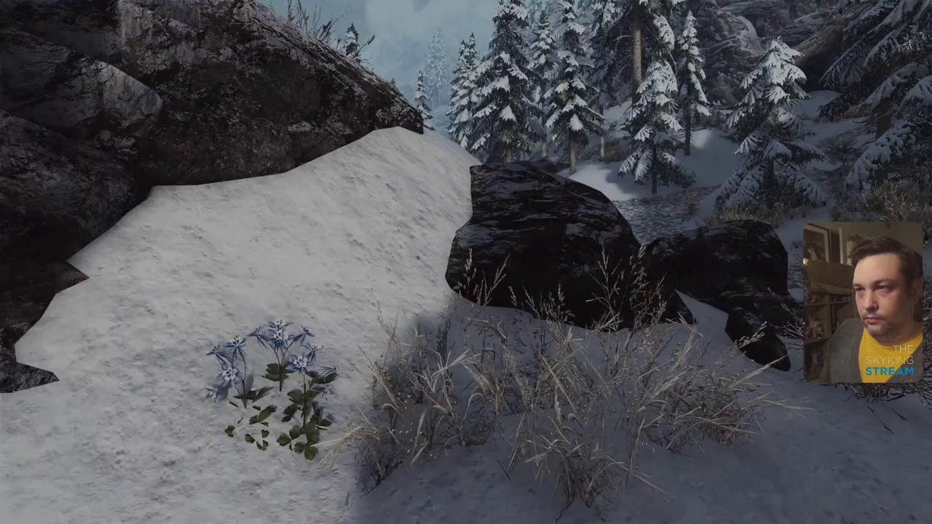
pyautogui.press('j')
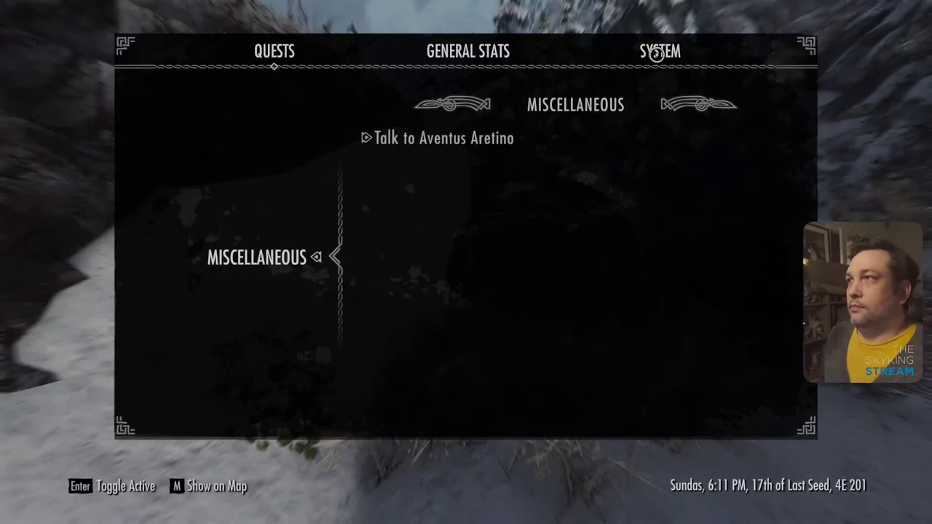
pyautogui.click(655, 53)
pyautogui.click(255, 257)
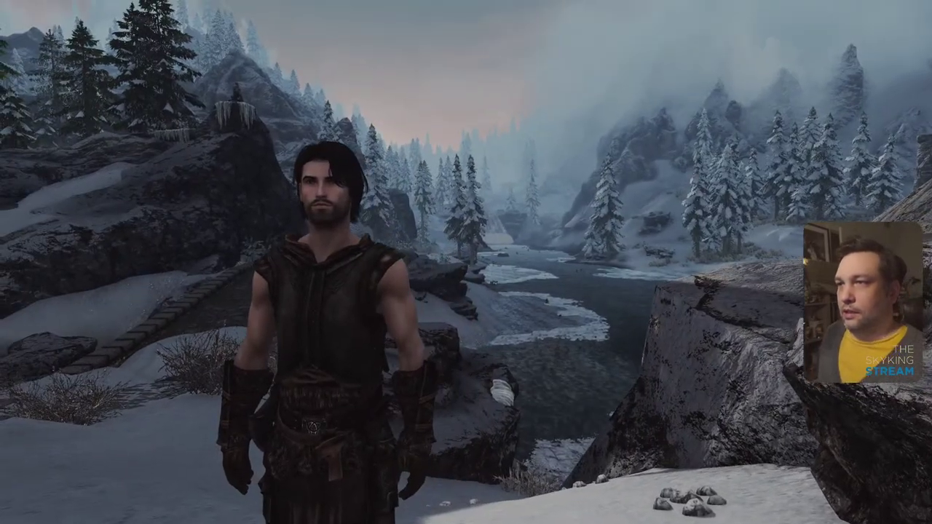
# Run and jump across the snowy riverbank rocks beside the stone ramp in third-person view to examine the surroundings
pyautogui.press('w')
pyautogui.press('w')
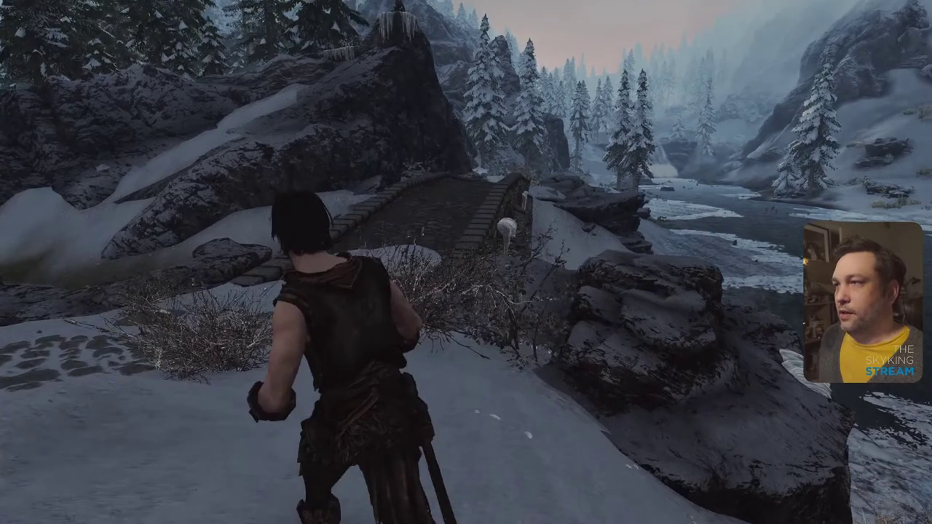
pyautogui.press('w')
pyautogui.press('space')
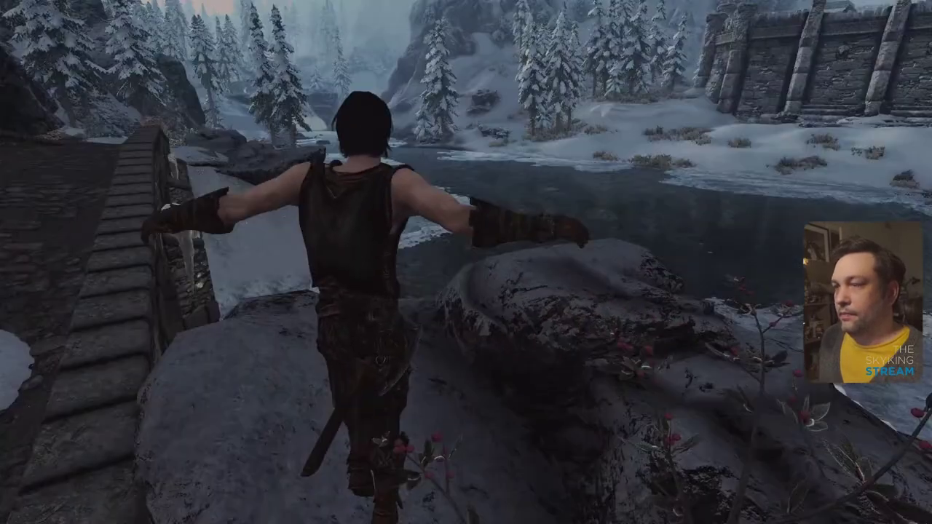
pyautogui.press('s')
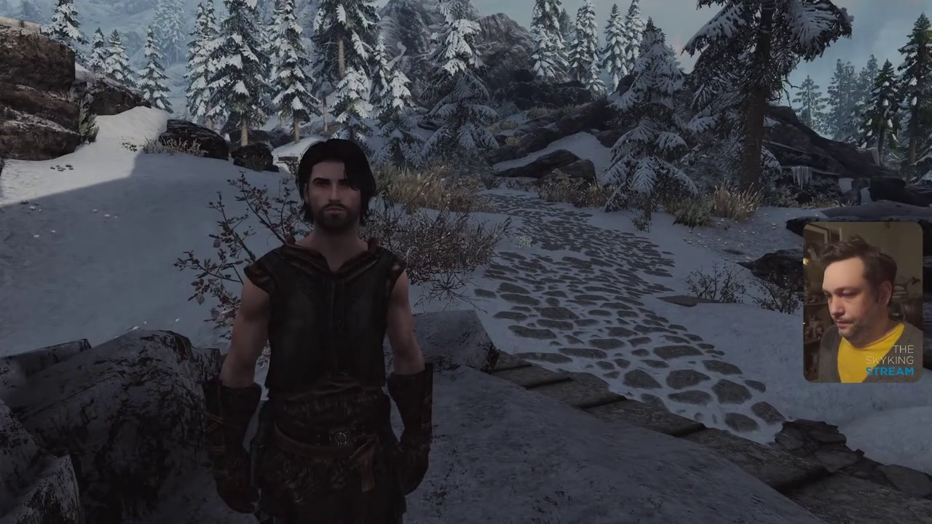
# Quit the game to the desktop and accept the confirmation
pyautogui.press('j')
pyautogui.click(660, 54)
pyautogui.scroll(-4, 276, 229)
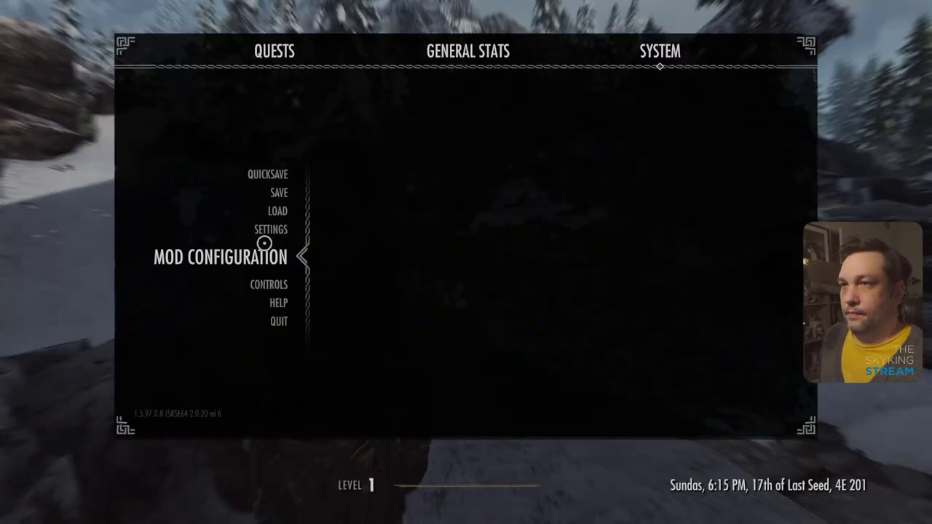
pyautogui.press('Escape')
pyautogui.press('j')
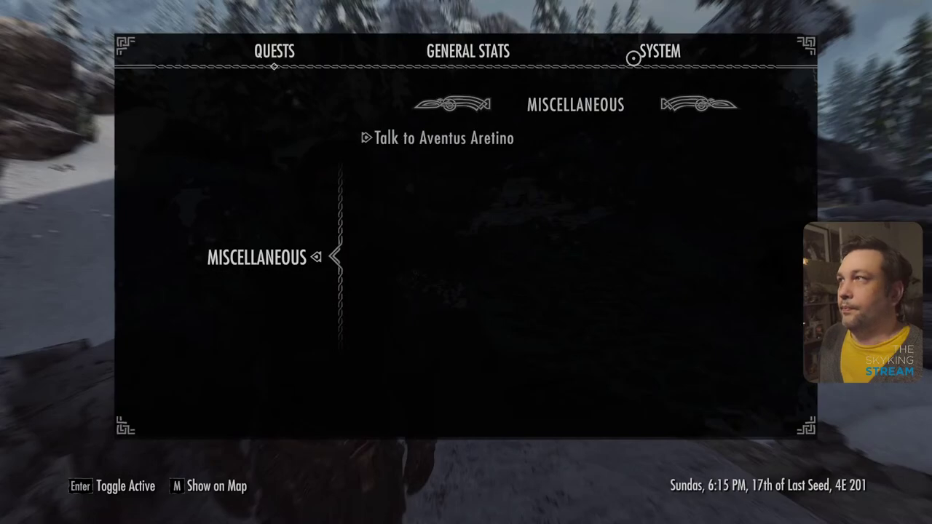
pyautogui.click(633, 57)
pyautogui.click(273, 319)
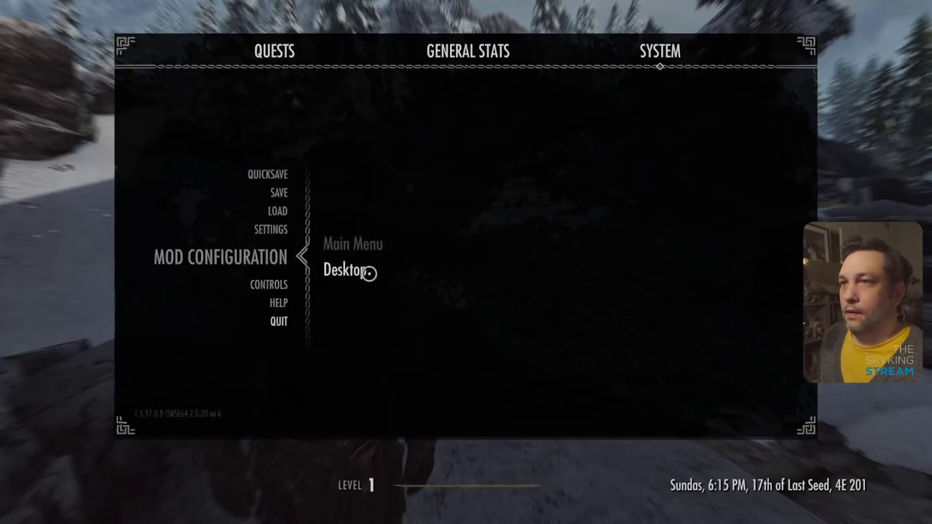
pyautogui.click(369, 273)
pyautogui.click(505, 410)
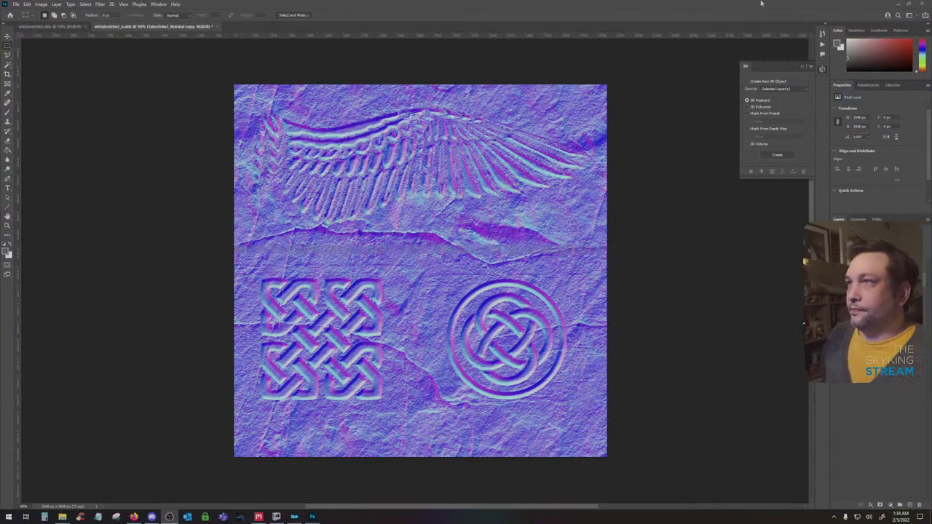
# Save the mix as Talos Temple in the Windhelm project and close Quixel Mixer
pyautogui.click(899, 4)
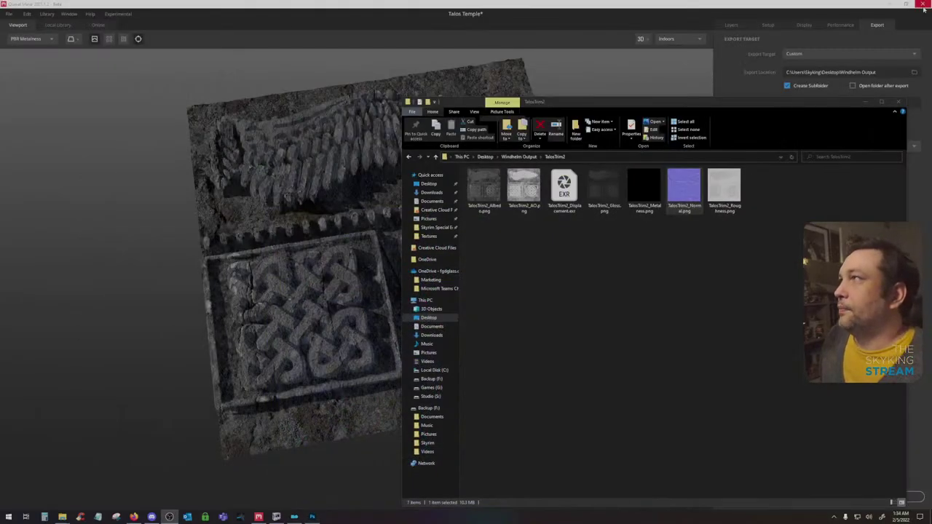
pyautogui.click(923, 7)
pyautogui.click(365, 215)
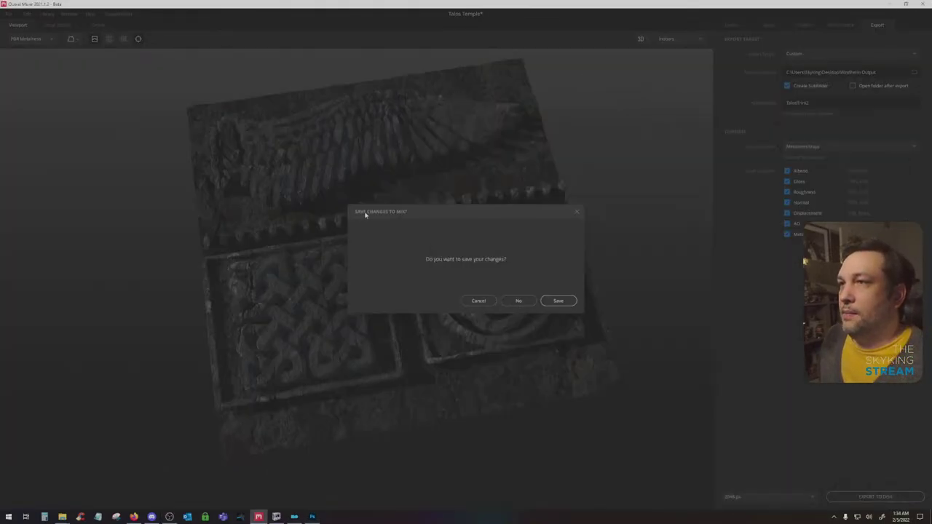
pyautogui.click(559, 300)
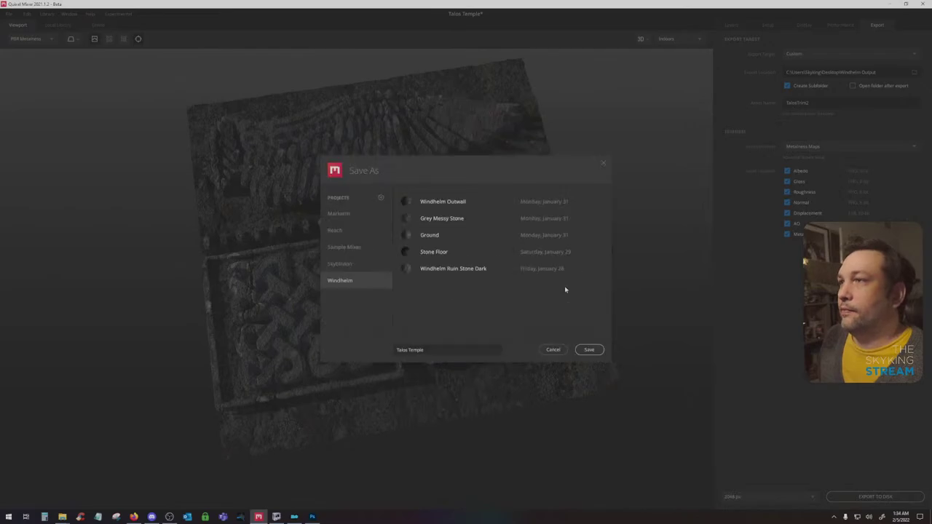
pyautogui.click(589, 350)
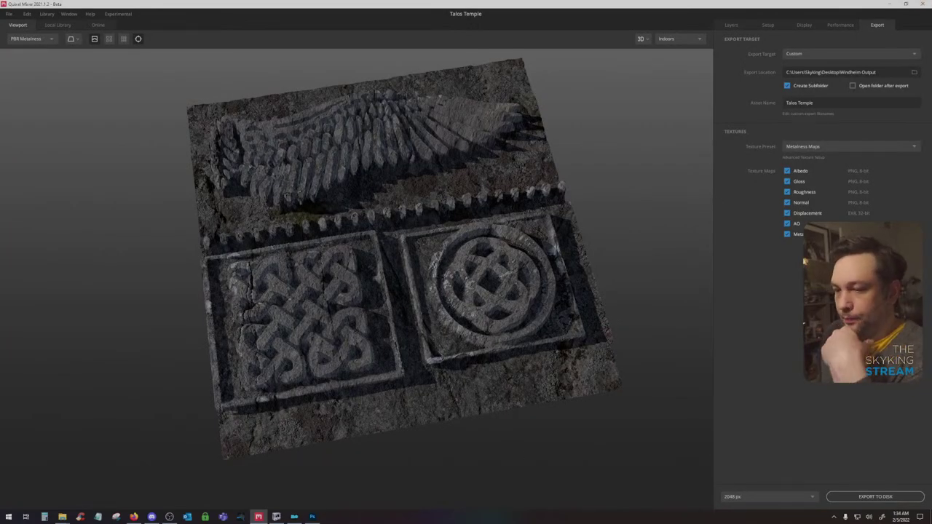
pyautogui.click(923, 4)
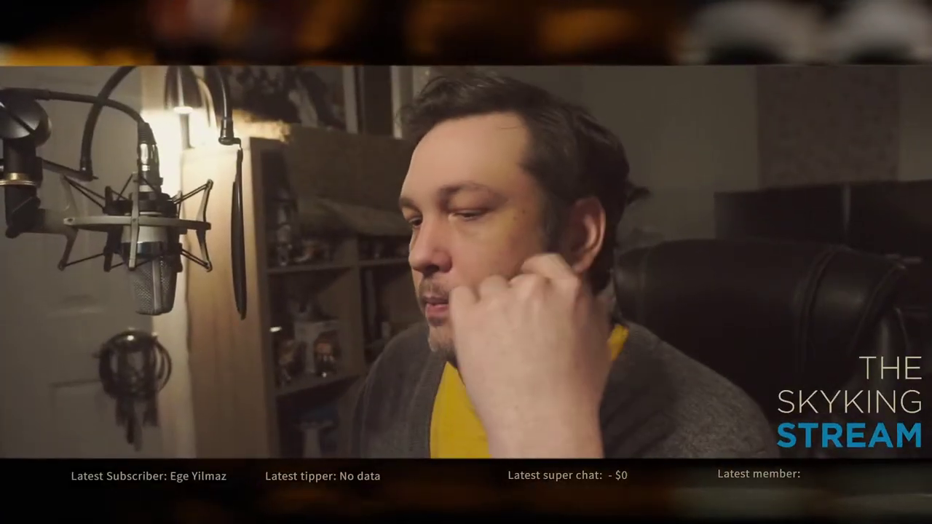